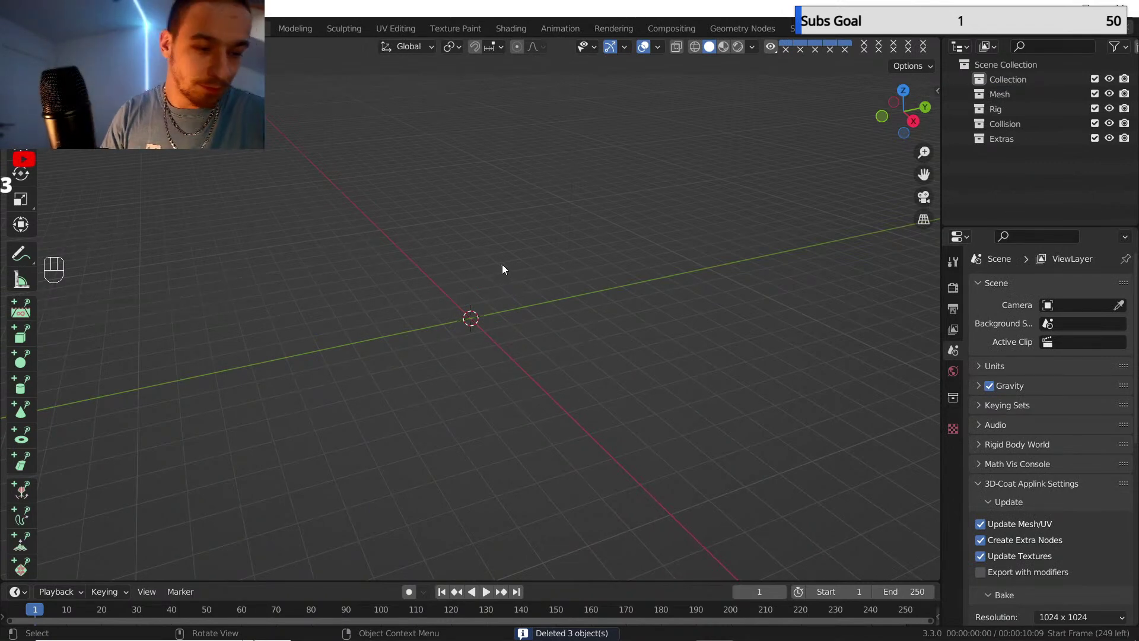
- Add a UV sphere mesh at the world origin
{"action": "scroll", "coordinate": [512, 338], "scroll_direction": "down", "scroll_amount": 1}
{"action": "scroll", "coordinate": [507, 337], "scroll_direction": "up", "scroll_amount": 2}
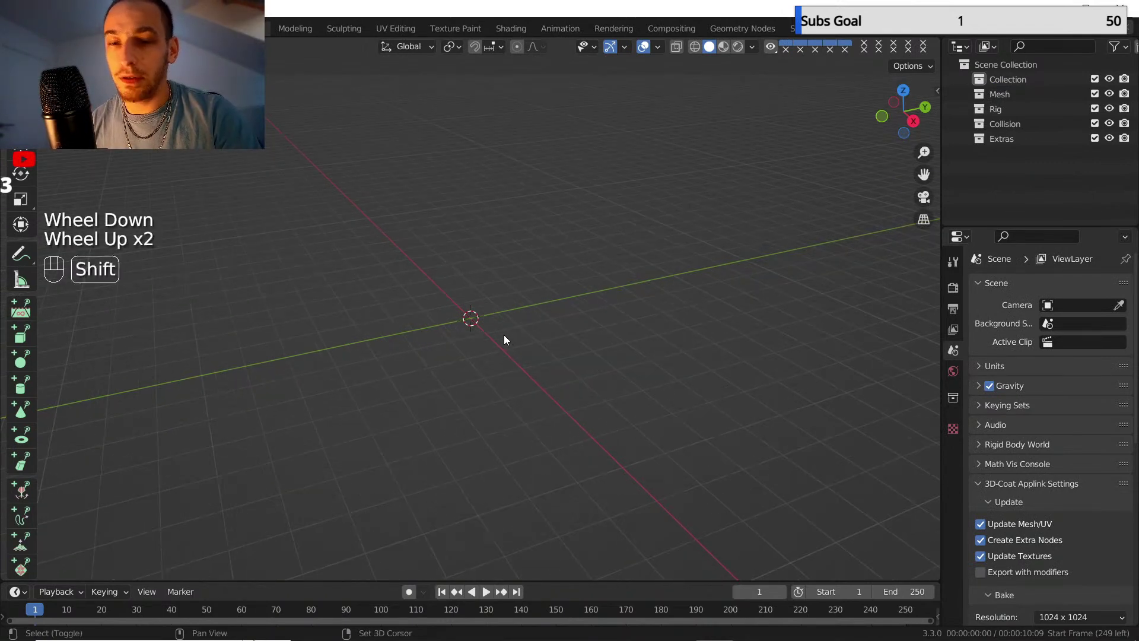
{"action": "key", "text": "shift+a"}
{"action": "mouse_move", "coordinate": [505, 334]}
{"action": "mouse_move", "coordinate": [597, 30]}
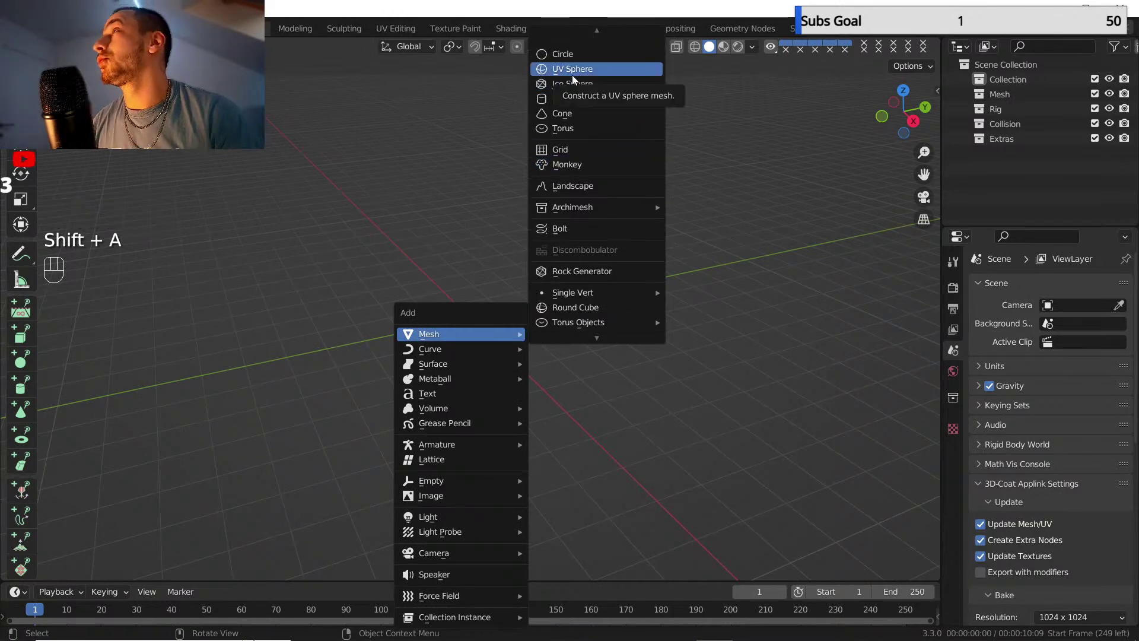
{"action": "left_click", "coordinate": [572, 71]}
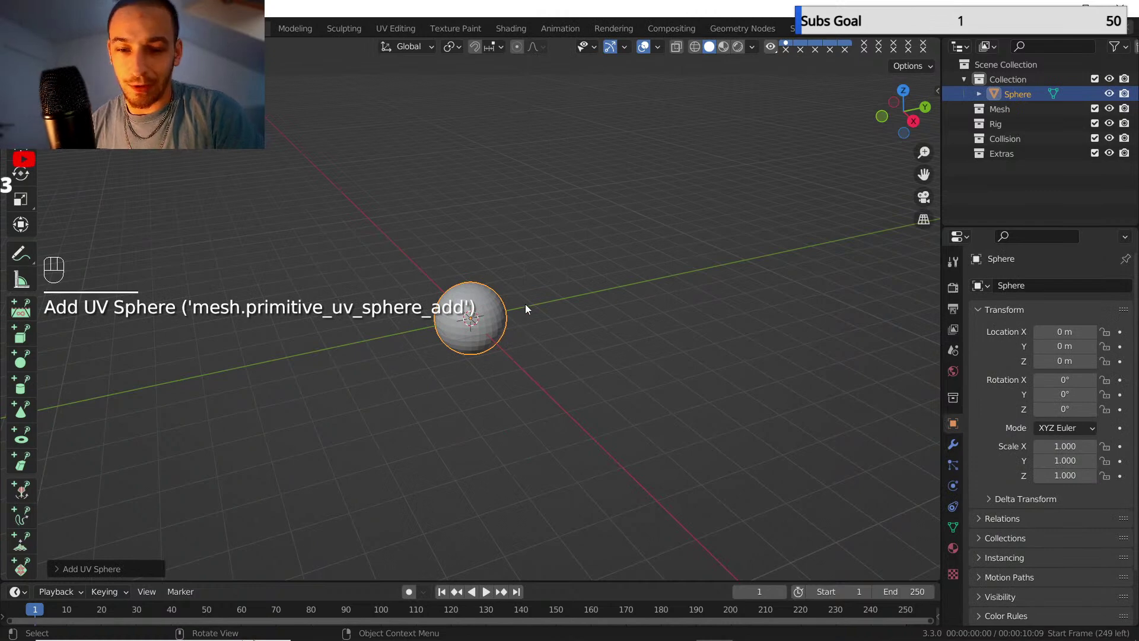
{"action": "middle_click_drag", "start_coordinate": [526, 304], "coordinate": [531, 352], "text": "shift"}
{"action": "scroll", "coordinate": [522, 318], "scroll_direction": "up", "scroll_amount": 5}
{"action": "scroll", "coordinate": [543, 288], "scroll_direction": "down", "scroll_amount": 2}
{"action": "scroll", "coordinate": [549, 321], "scroll_direction": "down", "scroll_amount": 2}
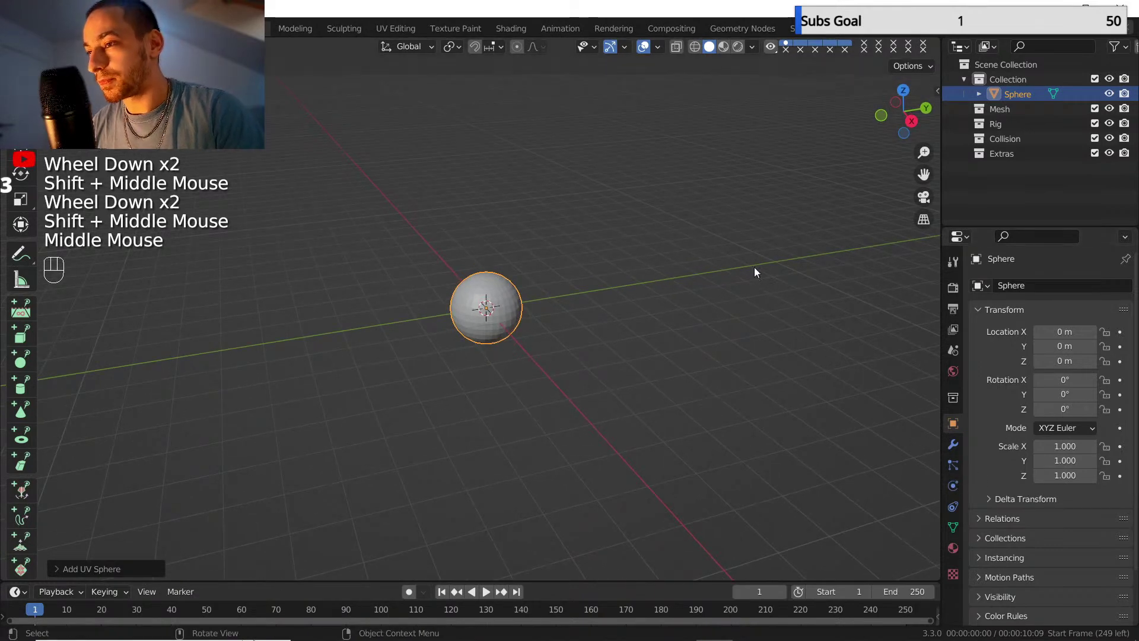
- Add an emitter particle system to the sphere and play the animation to preview the emission
{"action": "left_click", "coordinate": [953, 465]}
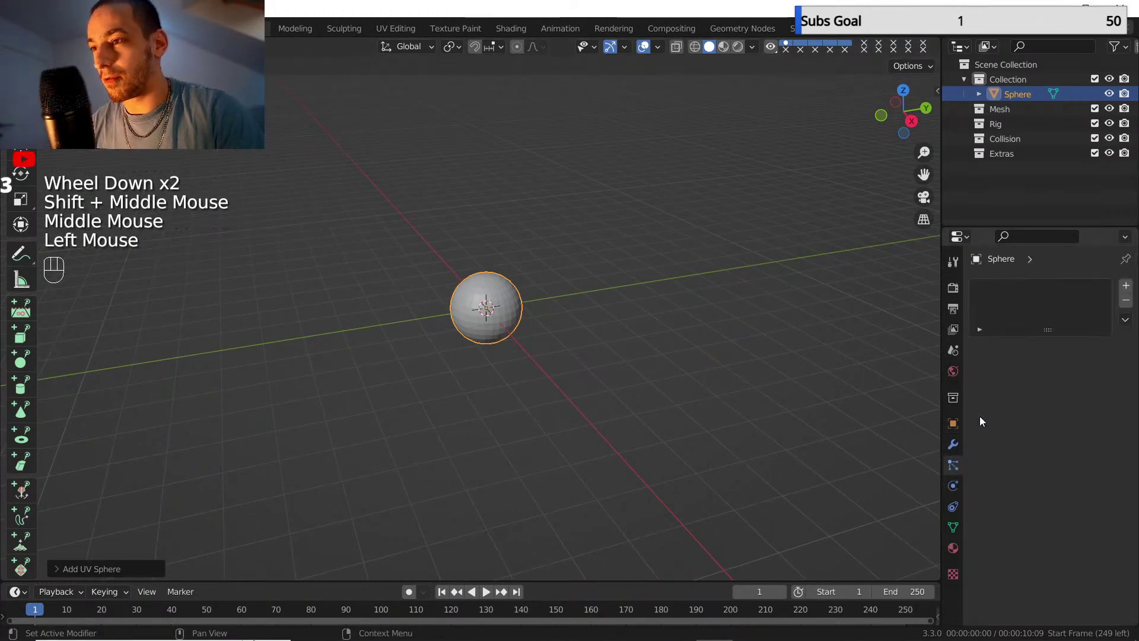
{"action": "left_click", "coordinate": [1126, 286]}
{"action": "scroll", "coordinate": [501, 343], "scroll_direction": "down", "scroll_amount": 2}
{"action": "scroll", "coordinate": [501, 343], "scroll_direction": "up", "scroll_amount": 2}
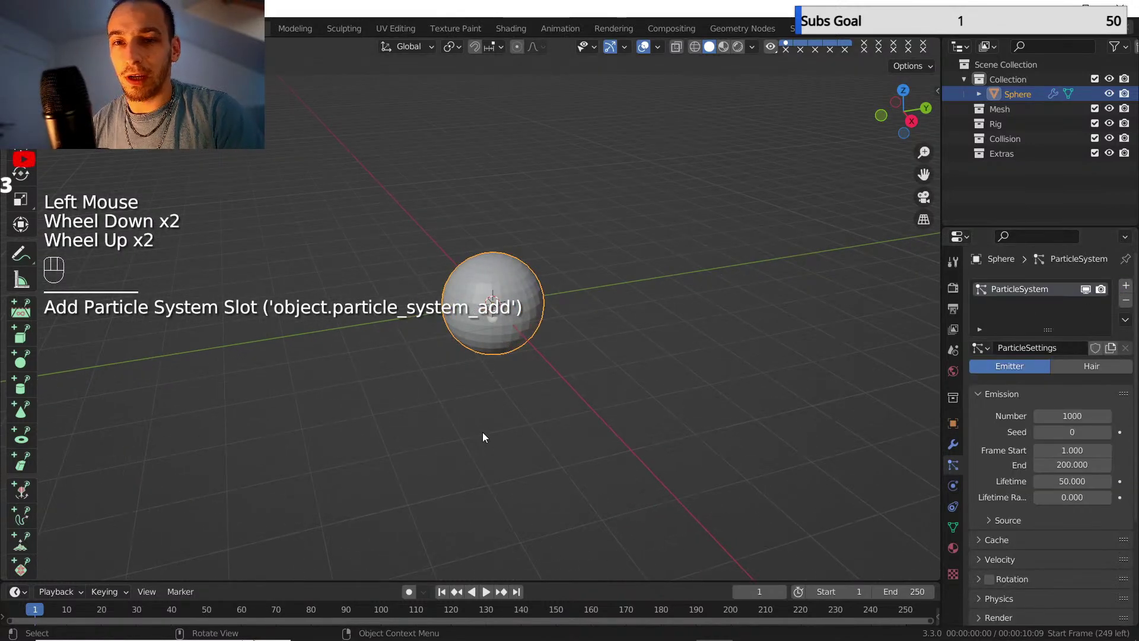
{"action": "left_click", "coordinate": [483, 592]}
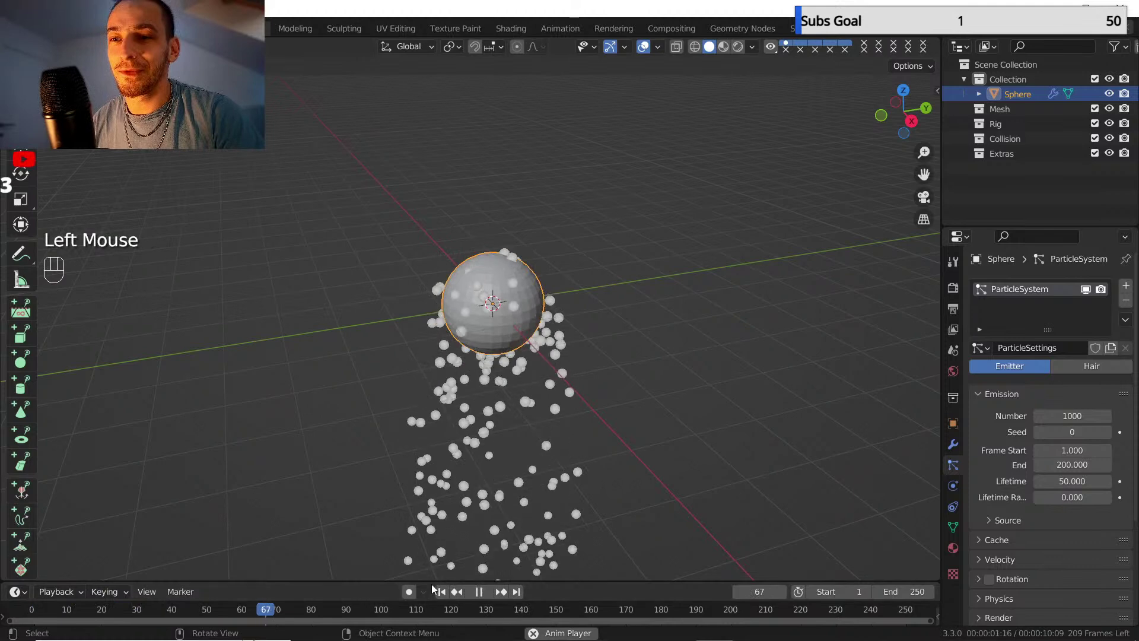
{"action": "left_click", "coordinate": [481, 592]}
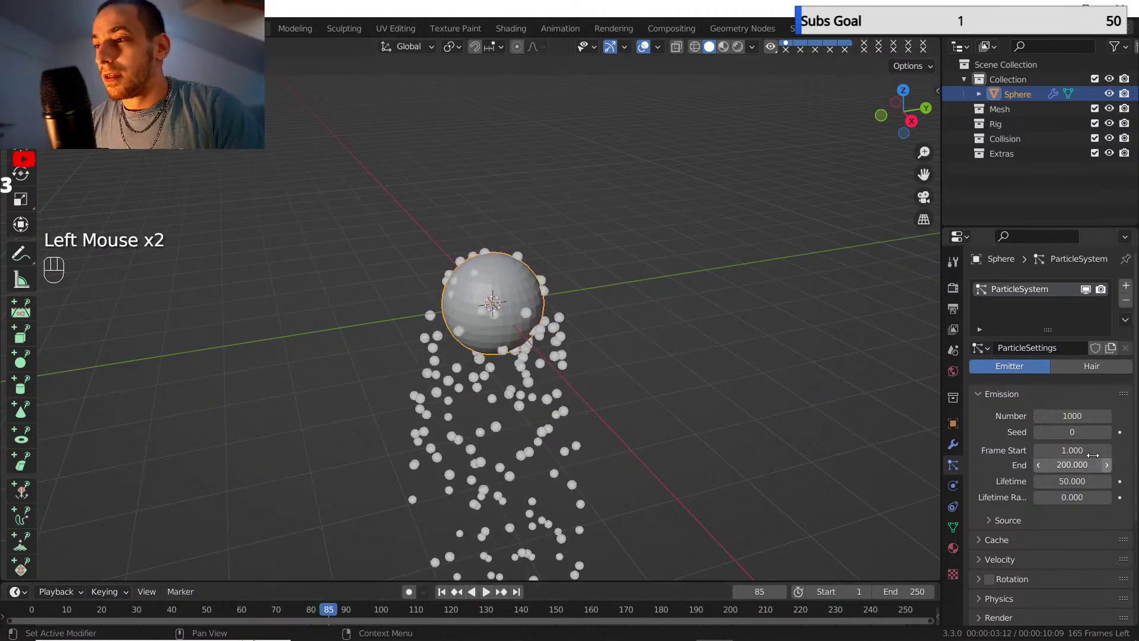
- Set the particle system's gravity field weight to 0, preview the animation from the first frame, and rewind it
{"action": "scroll", "coordinate": [1032, 466], "scroll_direction": "down", "scroll_amount": 5}
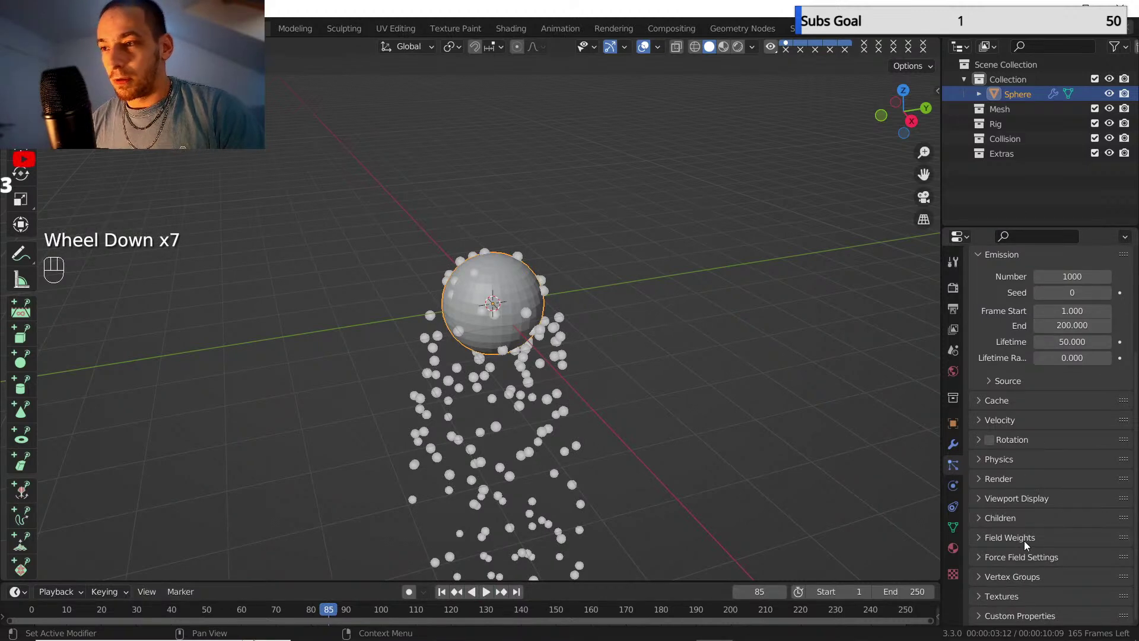
{"action": "left_click", "coordinate": [979, 537]}
{"action": "scroll", "coordinate": [1013, 557], "scroll_direction": "down", "scroll_amount": 3}
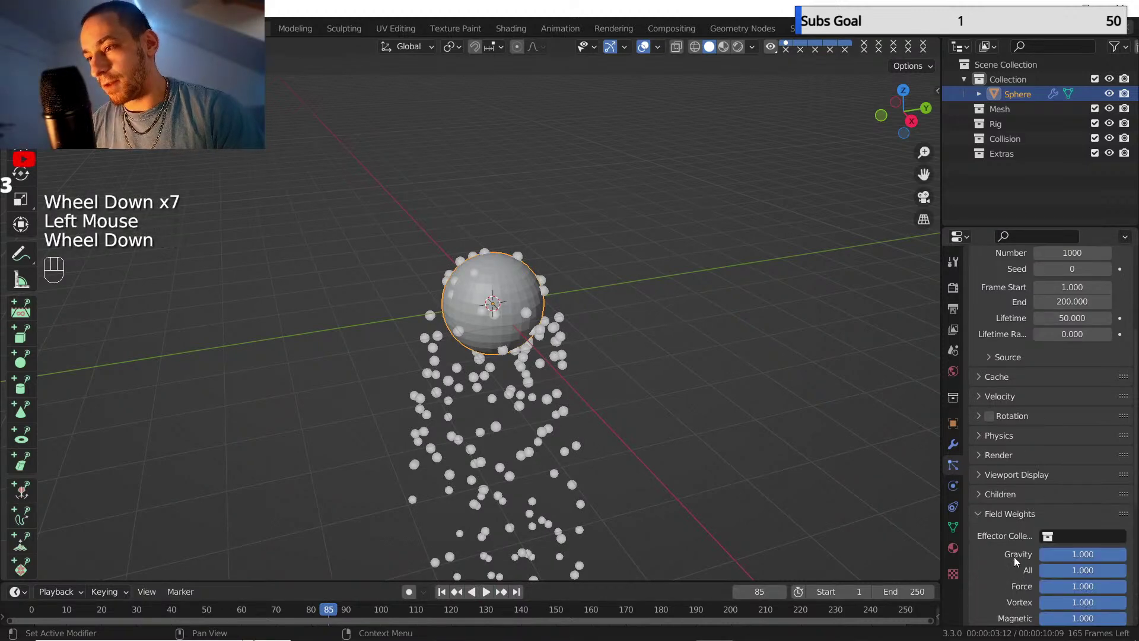
{"action": "left_click_drag", "start_coordinate": [1048, 510], "coordinate": [1016, 504]}
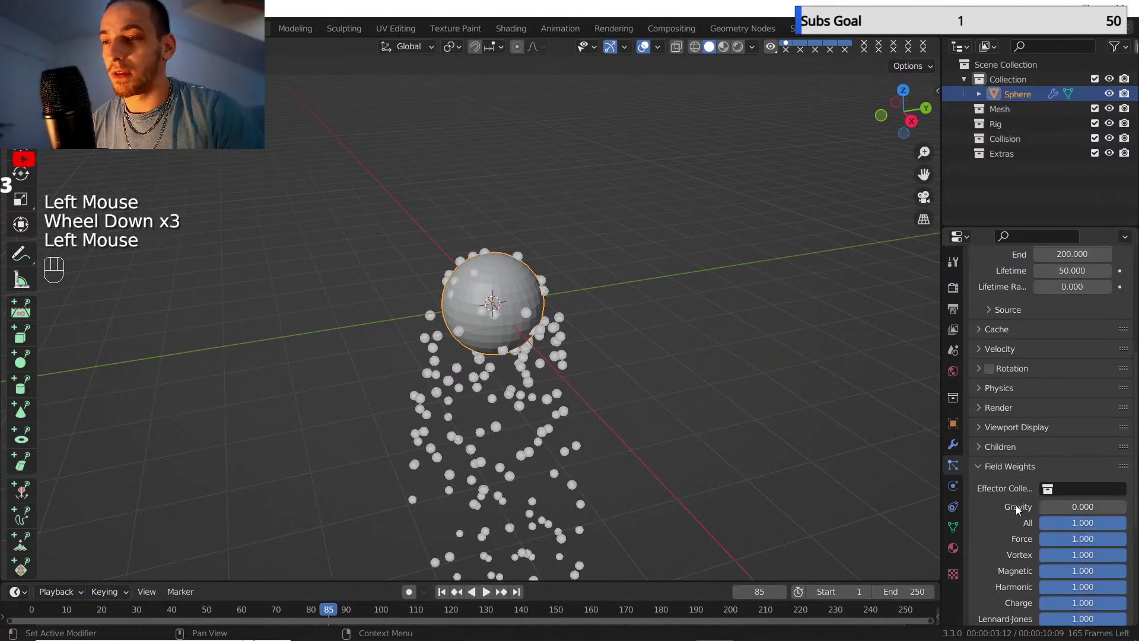
{"action": "left_click", "coordinate": [441, 592]}
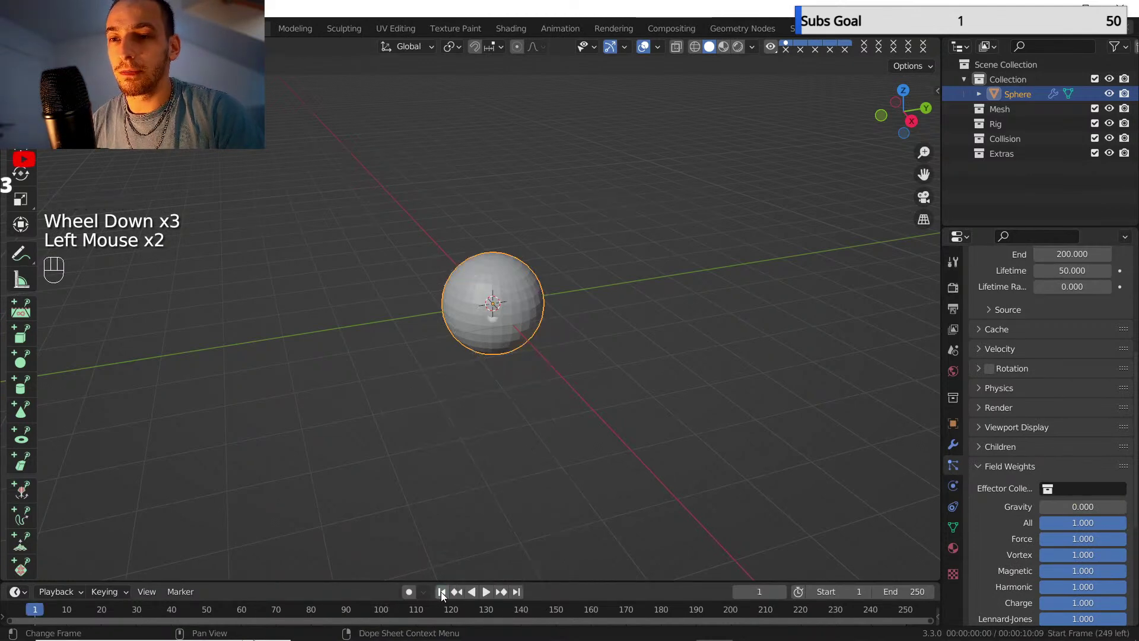
{"action": "left_click", "coordinate": [485, 592]}
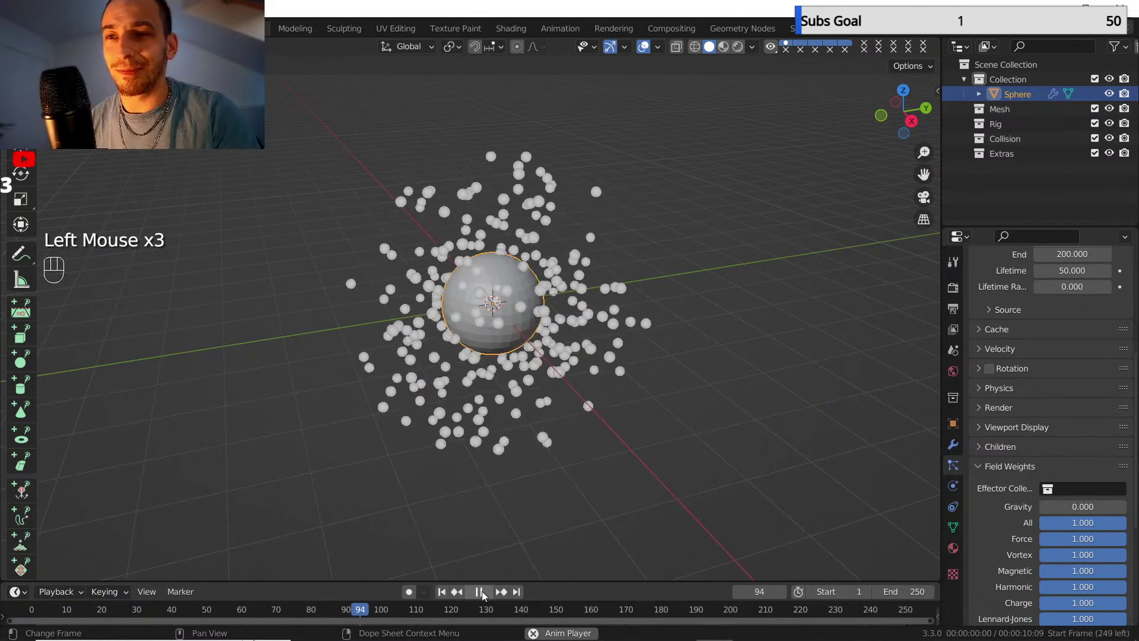
{"action": "left_click", "coordinate": [480, 592]}
{"action": "left_click", "coordinate": [440, 591]}
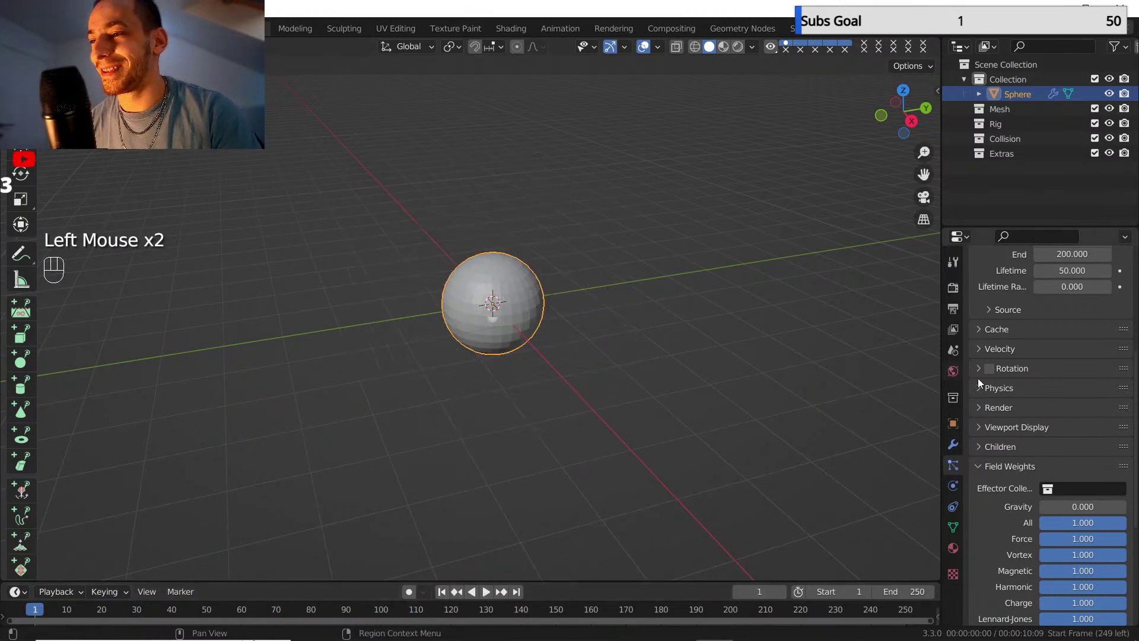
- Set the particle emission's end frame to 1
{"action": "scroll", "coordinate": [1009, 397], "scroll_direction": "up", "scroll_amount": 5}
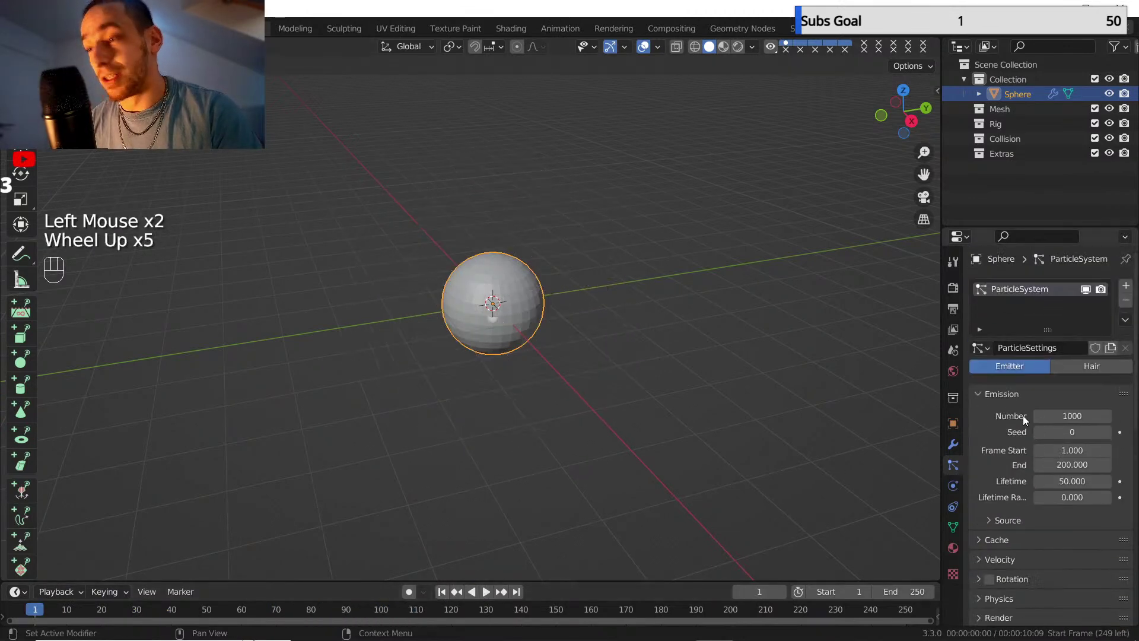
{"action": "left_click", "coordinate": [1070, 415]}
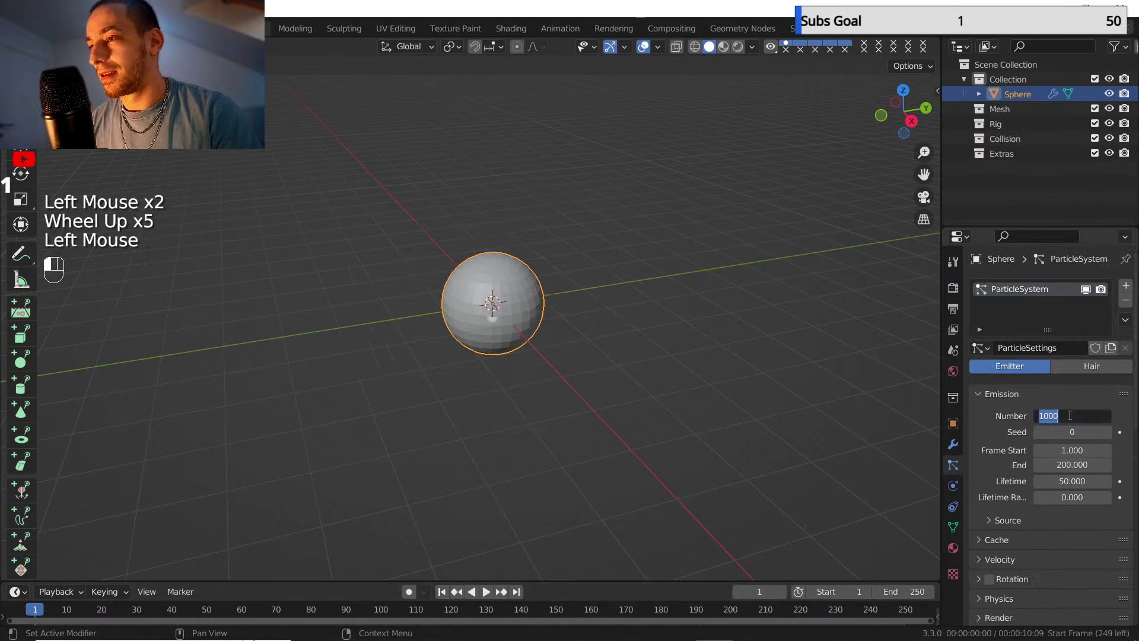
{"action": "double_click", "coordinate": [1059, 465]}
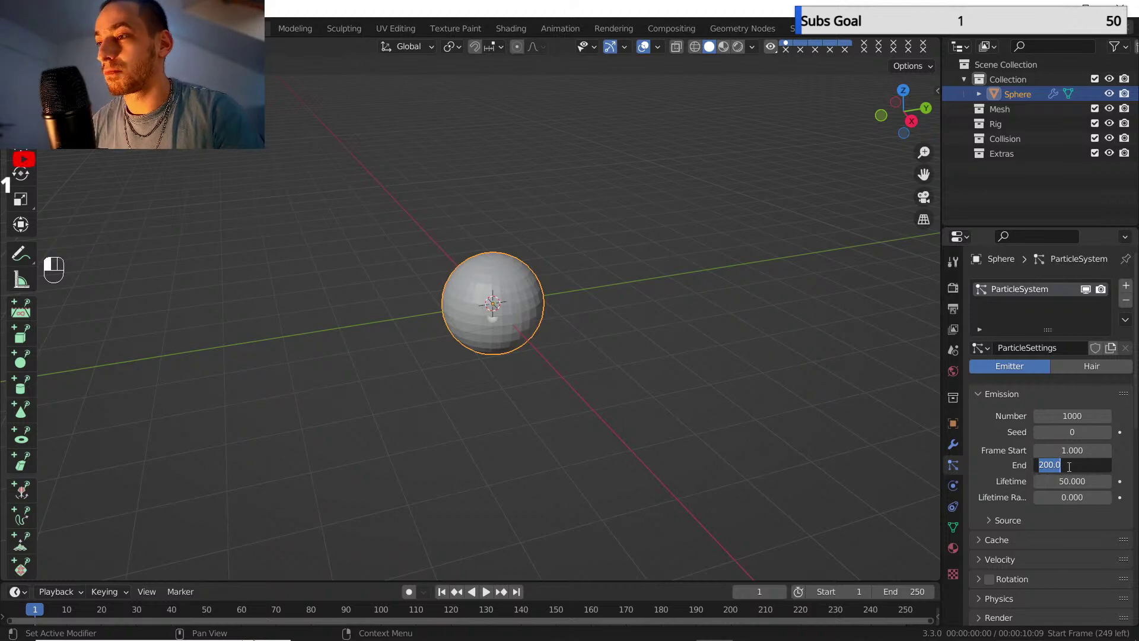
{"action": "type", "text": "1"}
{"action": "key", "text": "Return"}
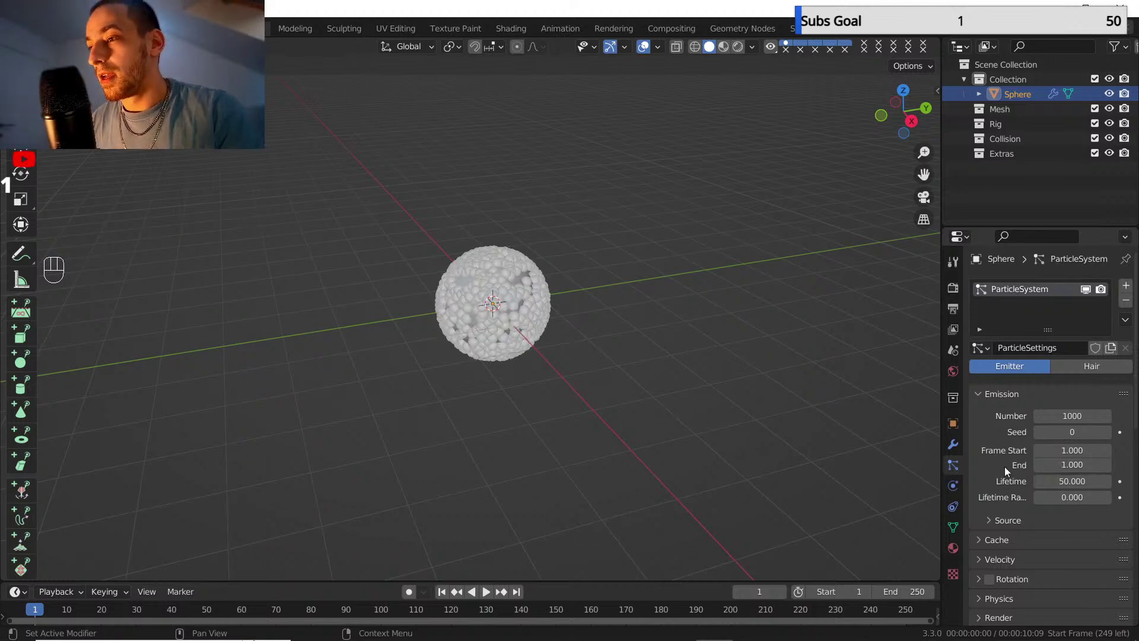
- Set the particles' lifetime to 200 and their lifetime randomness to 0.433
{"action": "left_click", "coordinate": [1072, 481]}
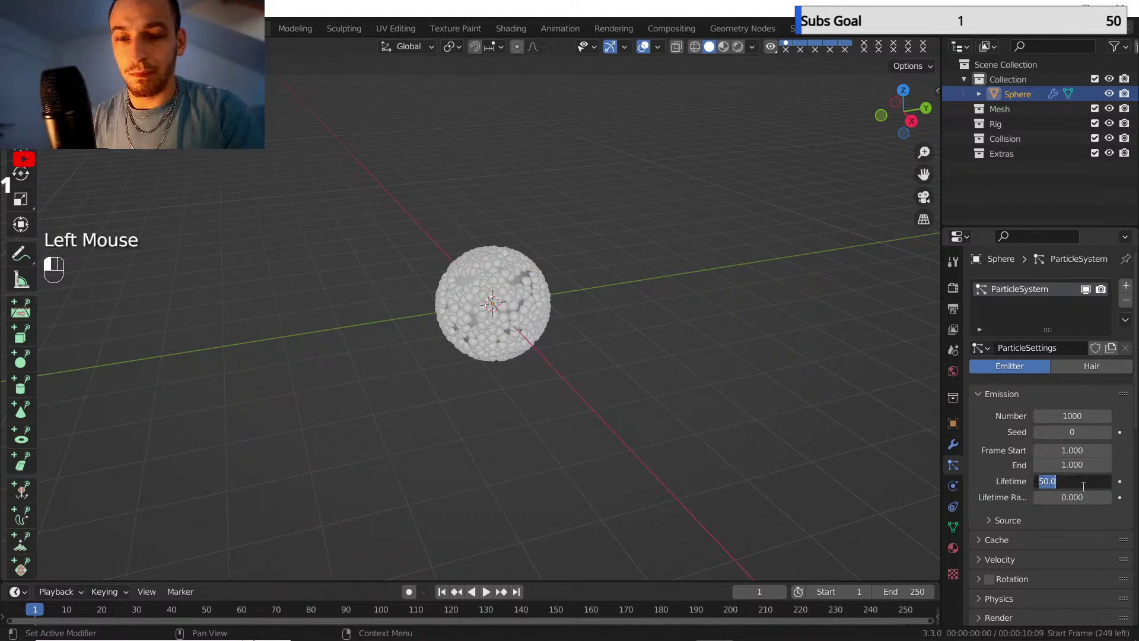
{"action": "key", "text": "shift"}
{"action": "type", "text": "200"}
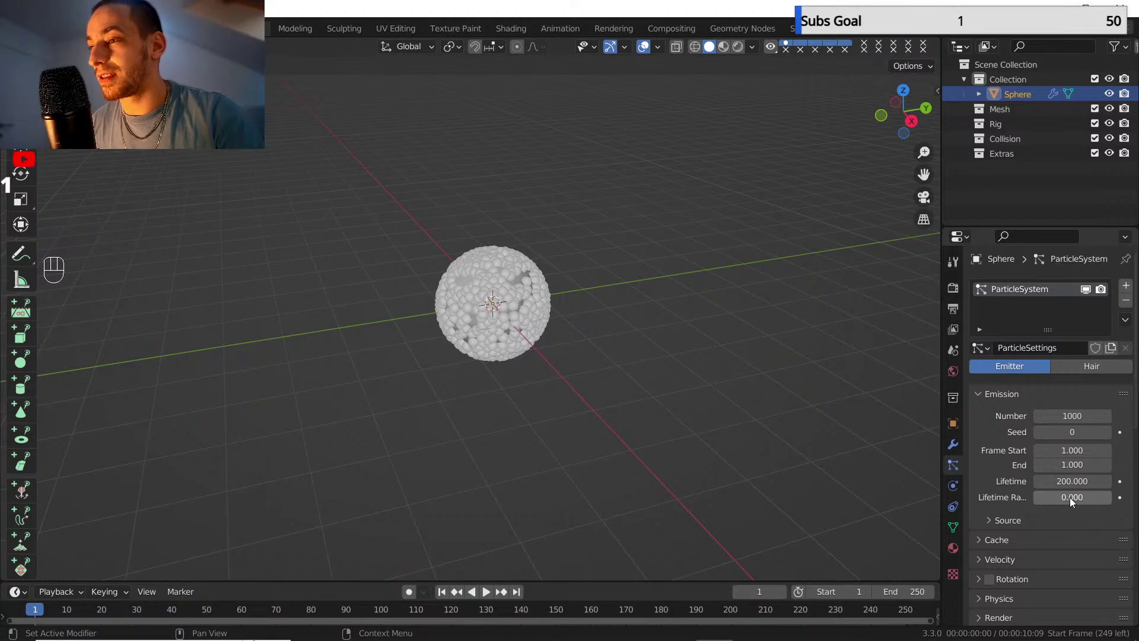
{"action": "mouse_move", "coordinate": [1070, 497]}
{"action": "left_mouse_down"}
{"action": "mouse_move", "coordinate": [1109, 497]}
{"action": "mouse_move", "coordinate": [1066, 498]}
{"action": "left_mouse_up"}
{"action": "scroll", "coordinate": [486, 552], "scroll_direction": "down", "scroll_amount": 1}
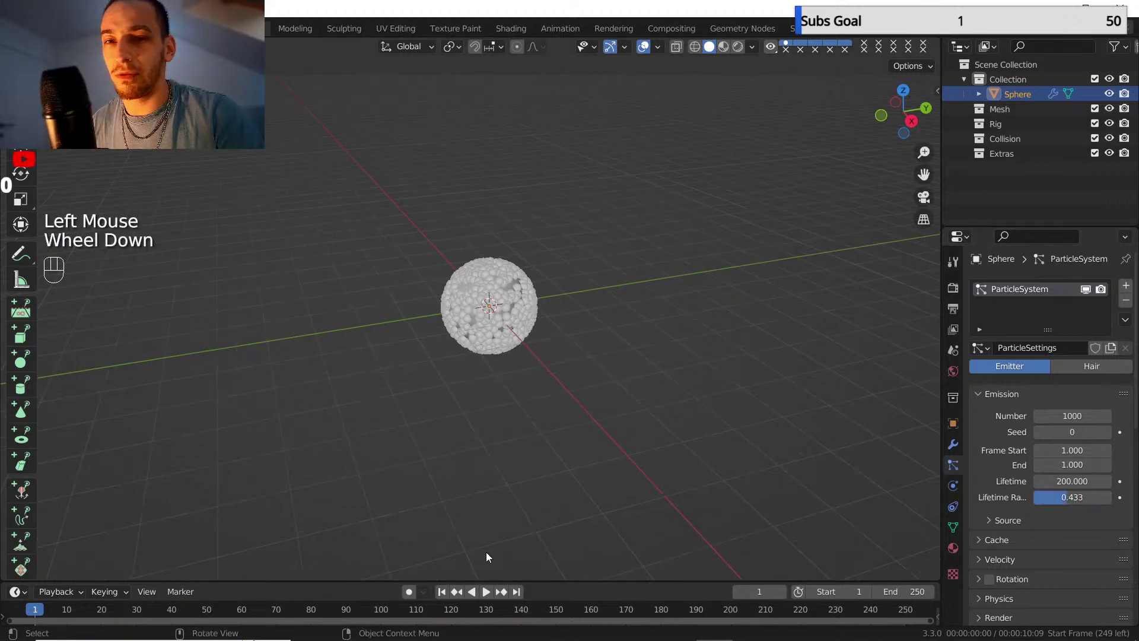
- Play the animation to examine the particle burst around the sphere, stopping it at frame 135
{"action": "left_click", "coordinate": [488, 592]}
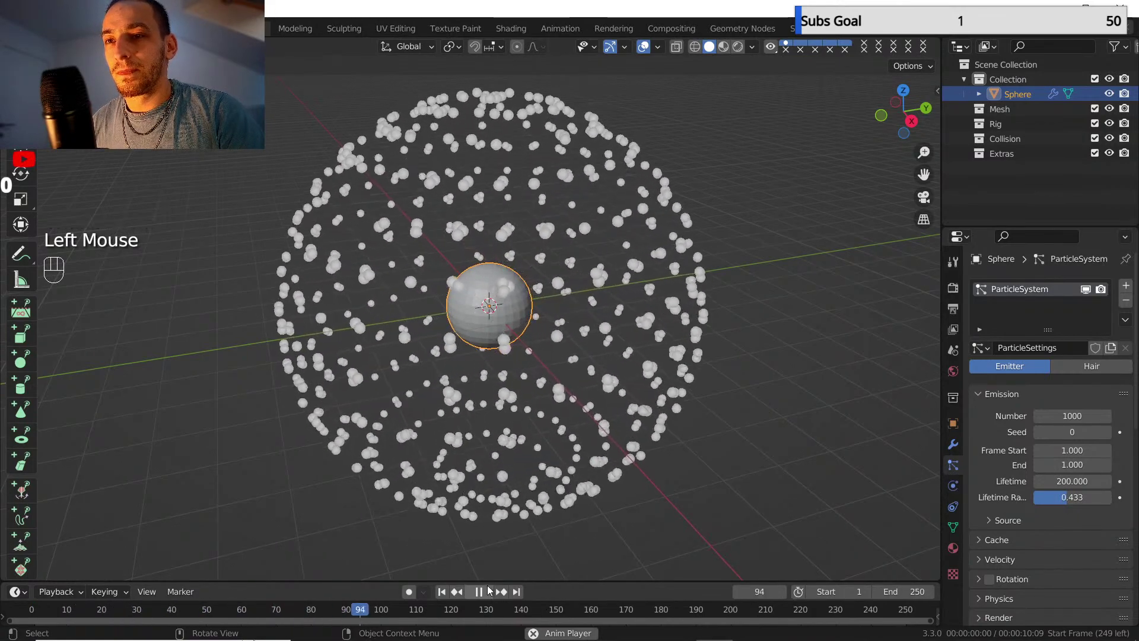
{"action": "left_click", "coordinate": [487, 592]}
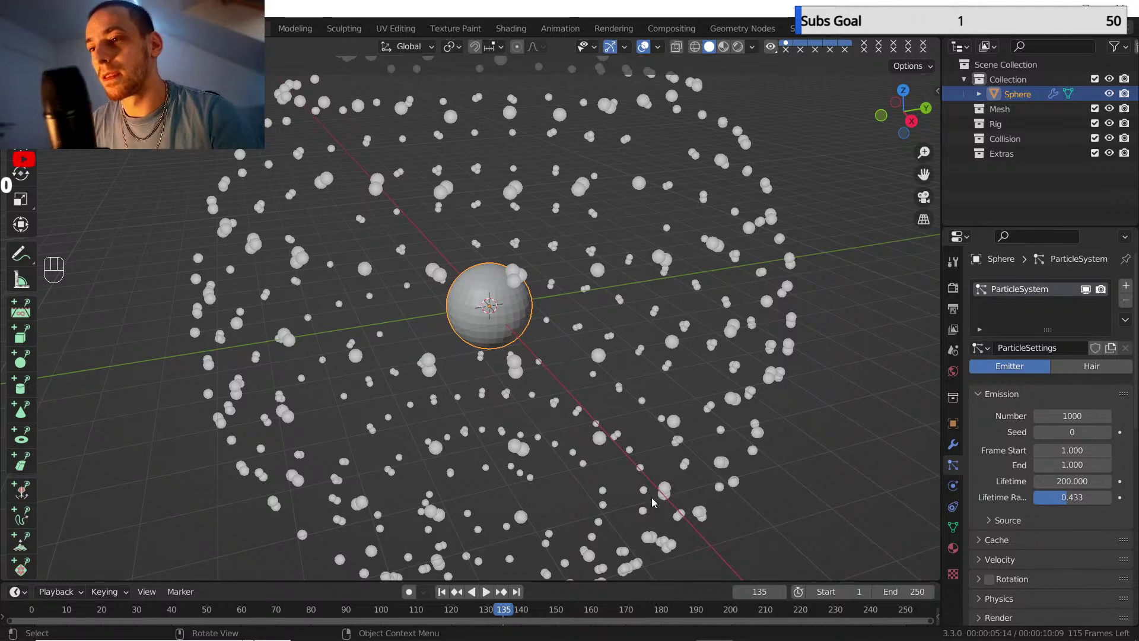
{"action": "scroll", "coordinate": [582, 371], "scroll_direction": "down", "scroll_amount": 2}
{"action": "scroll", "coordinate": [582, 371], "scroll_direction": "up", "scroll_amount": 1}
{"action": "middle_click_drag", "start_coordinate": [581, 371], "coordinate": [549, 352], "text": "shift"}
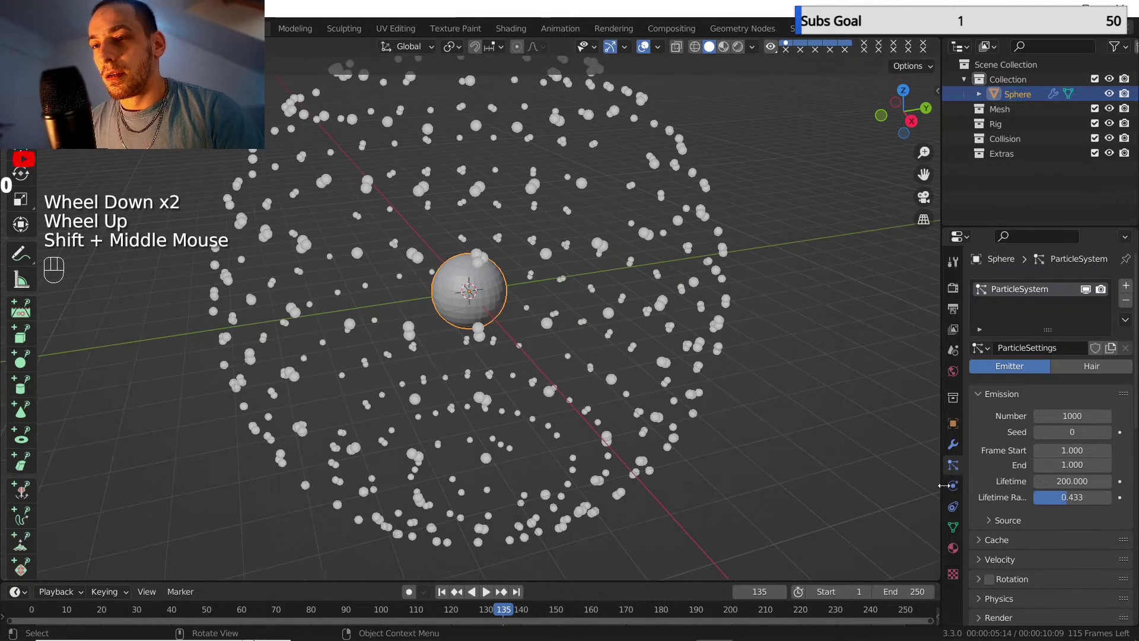
- Add a Turbulence force field at the world origin and display its physics settings
{"action": "left_click", "coordinate": [1068, 417]}
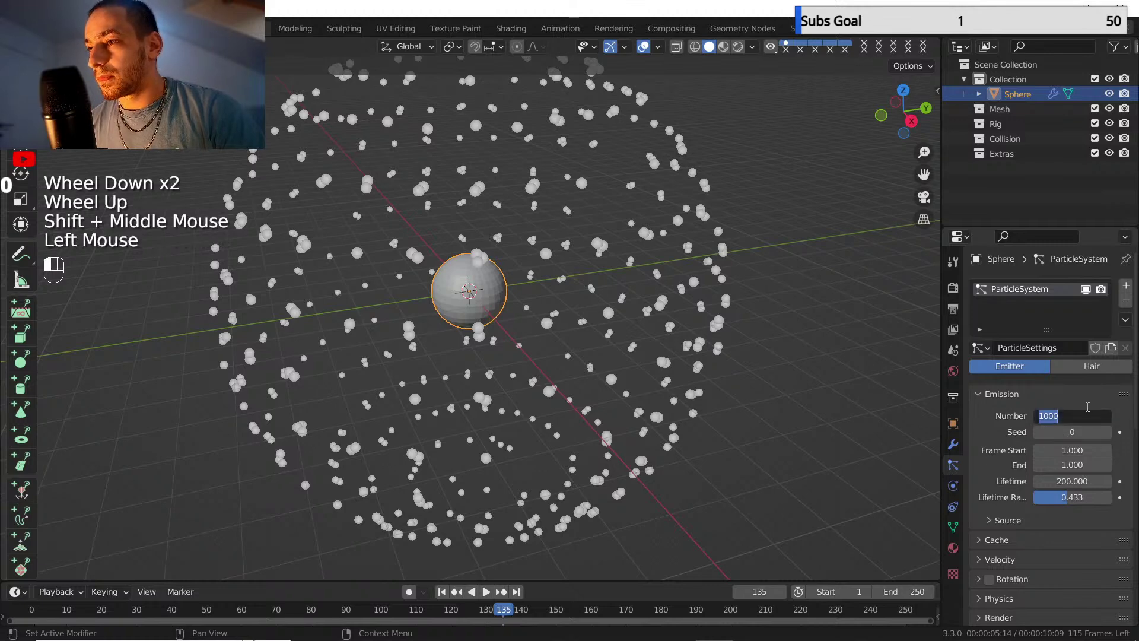
{"action": "scroll", "coordinate": [1002, 486], "scroll_direction": "down", "scroll_amount": 4}
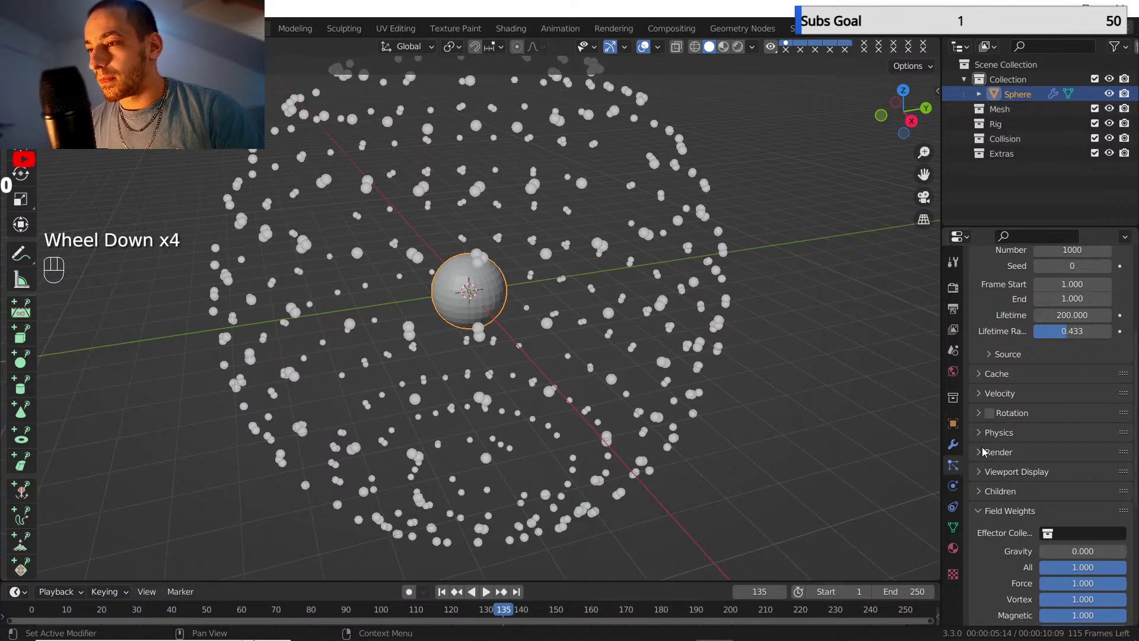
{"action": "scroll", "coordinate": [559, 350], "scroll_direction": "down", "scroll_amount": 1}
{"action": "middle_click_drag", "start_coordinate": [559, 350], "coordinate": [561, 358], "text": "shift"}
{"action": "middle_click_drag", "start_coordinate": [561, 357], "coordinate": [563, 368]}
{"action": "scroll", "coordinate": [559, 369], "scroll_direction": "up", "scroll_amount": 2}
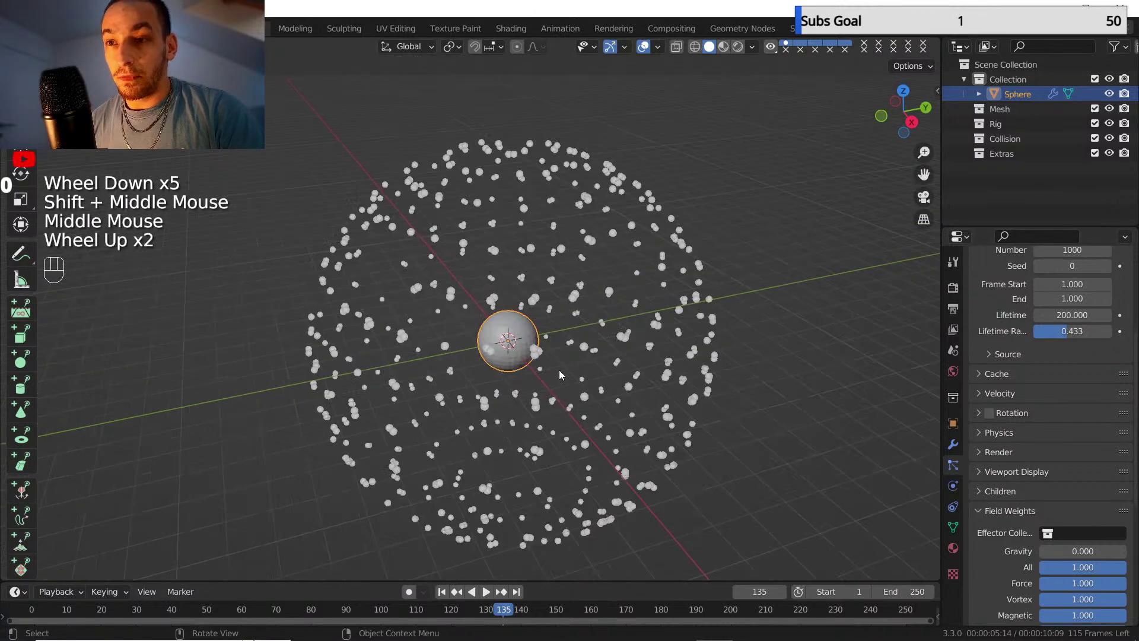
{"action": "key", "text": "shift+a"}
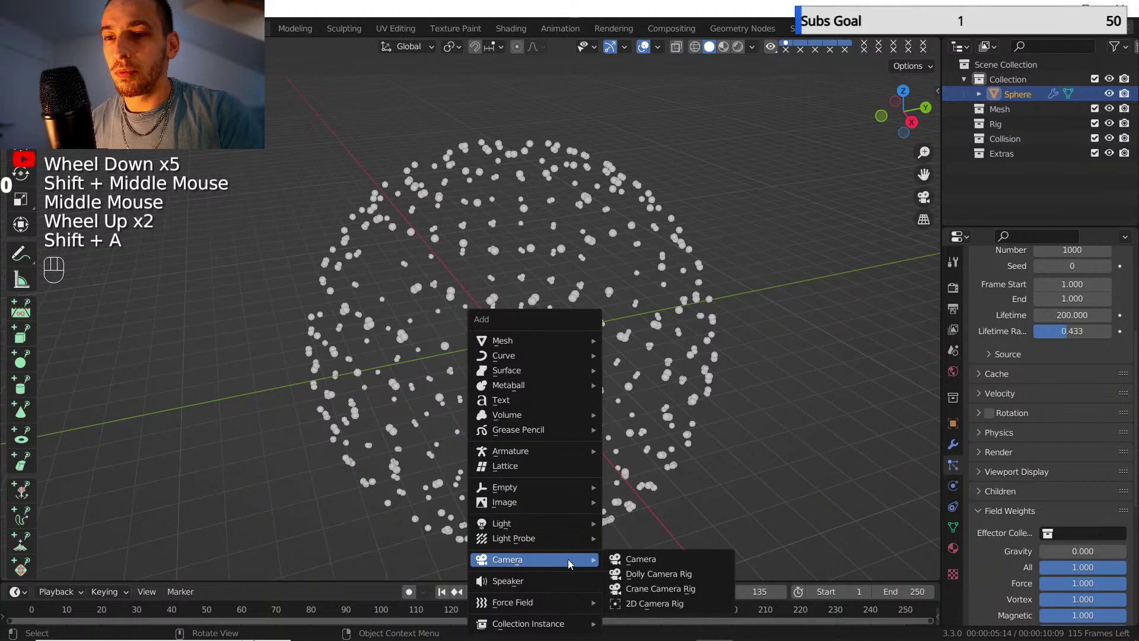
{"action": "mouse_move", "coordinate": [572, 602]}
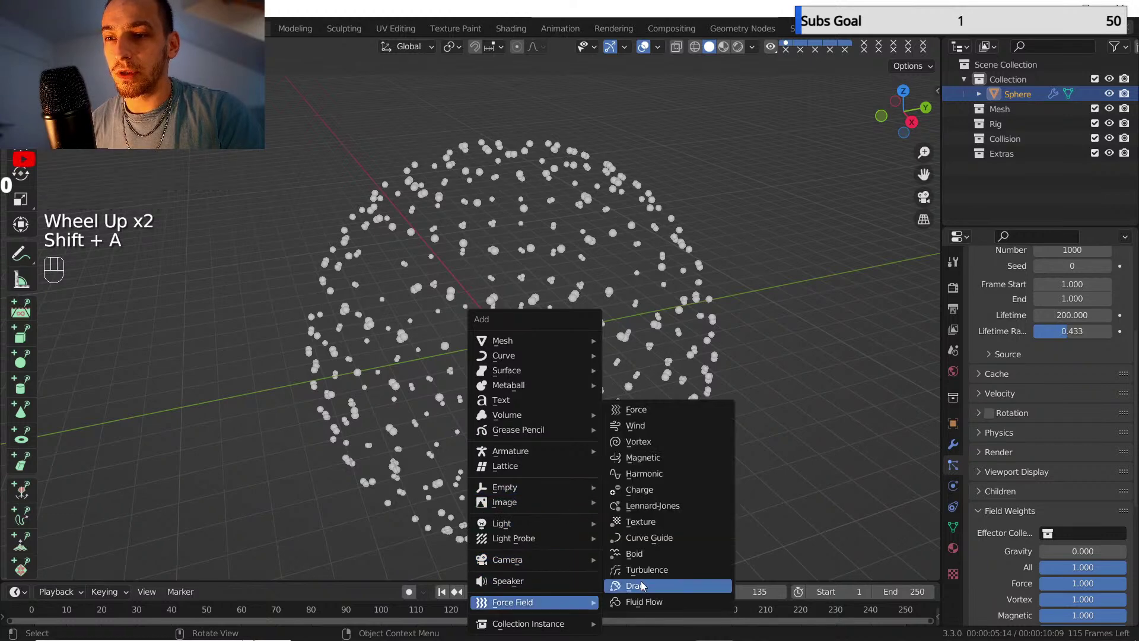
{"action": "left_click", "coordinate": [628, 568]}
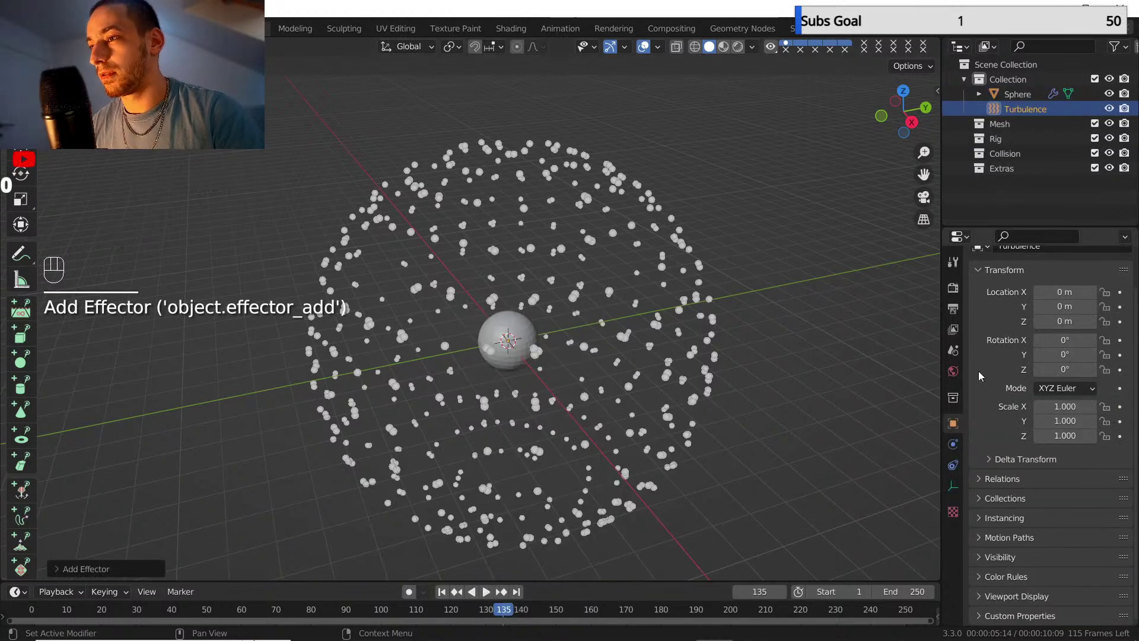
{"action": "left_click", "coordinate": [954, 445]}
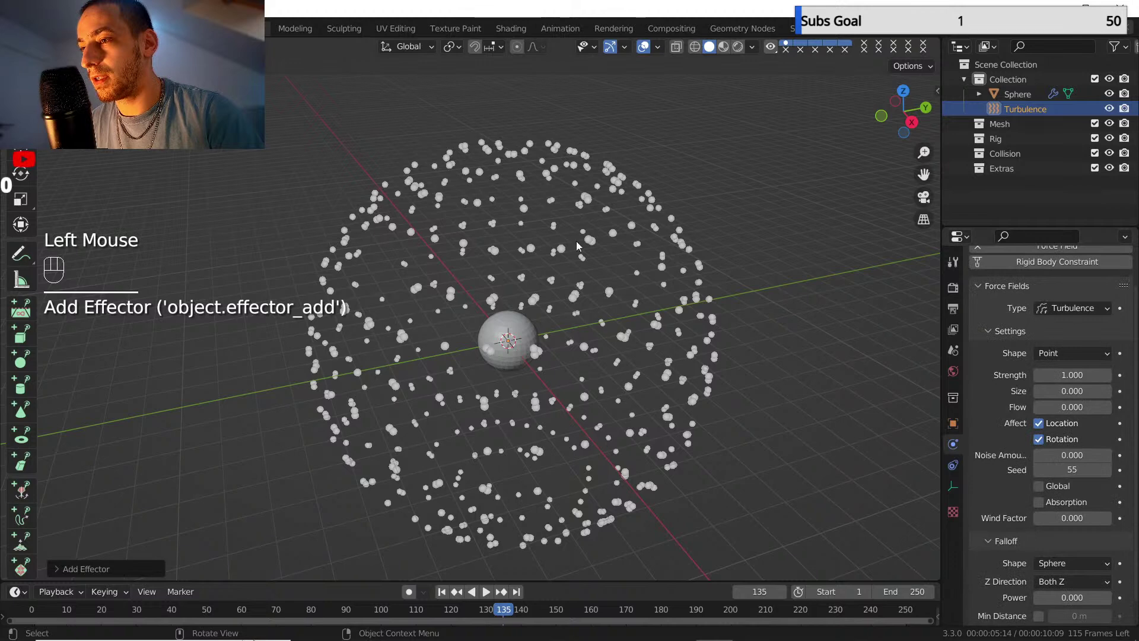
- Preview the turbulence by playing the animation from the first frame, rewind it, and set the force field's size to 0.98
{"action": "left_click", "coordinate": [441, 592]}
{"action": "left_click", "coordinate": [485, 592]}
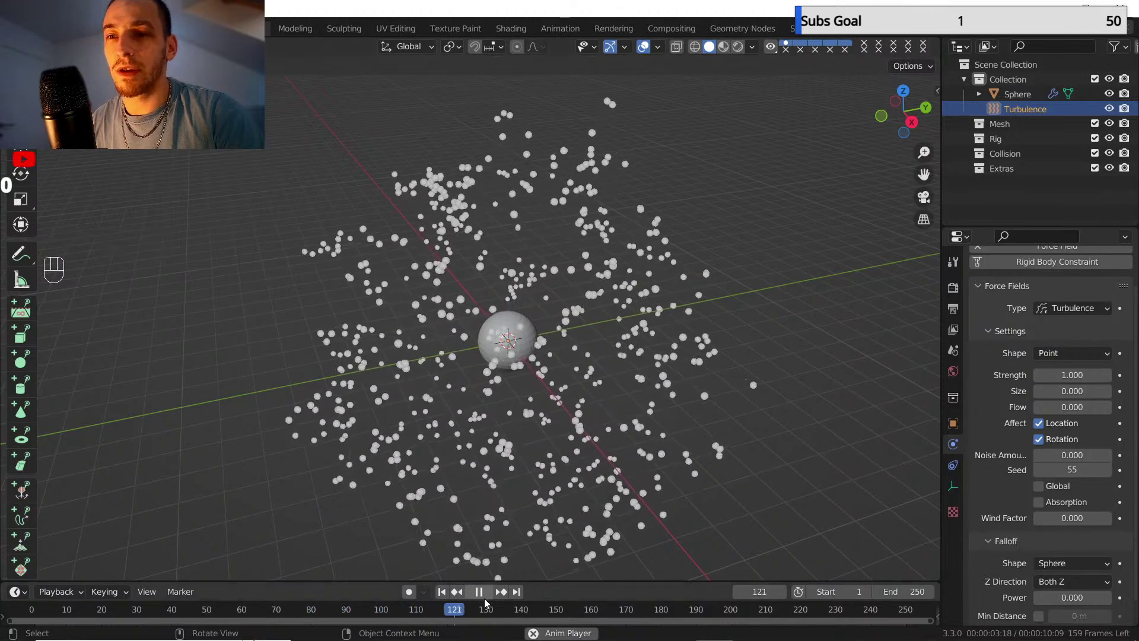
{"action": "left_click", "coordinate": [482, 596]}
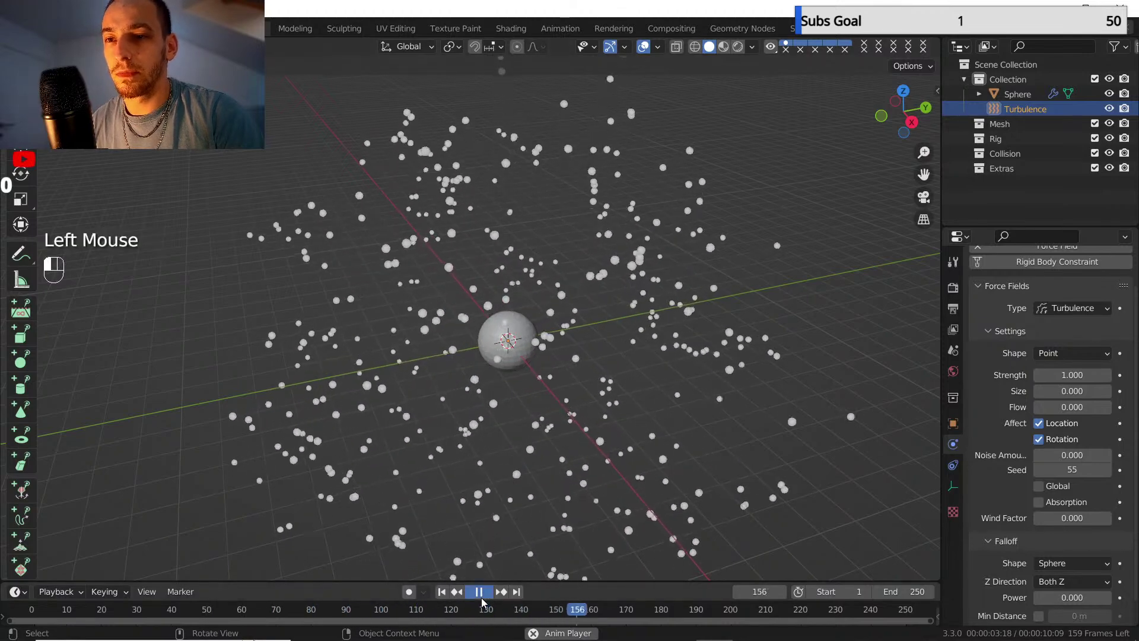
{"action": "left_click", "coordinate": [440, 594]}
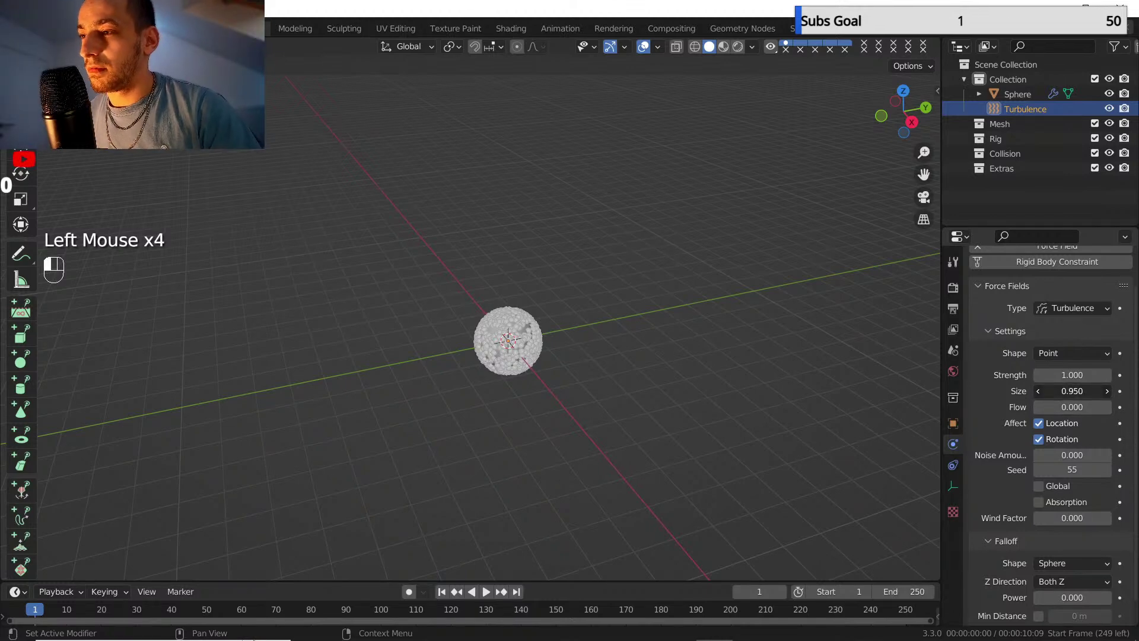
{"action": "left_click_drag", "start_coordinate": [1072, 391], "coordinate": [1071, 391]}
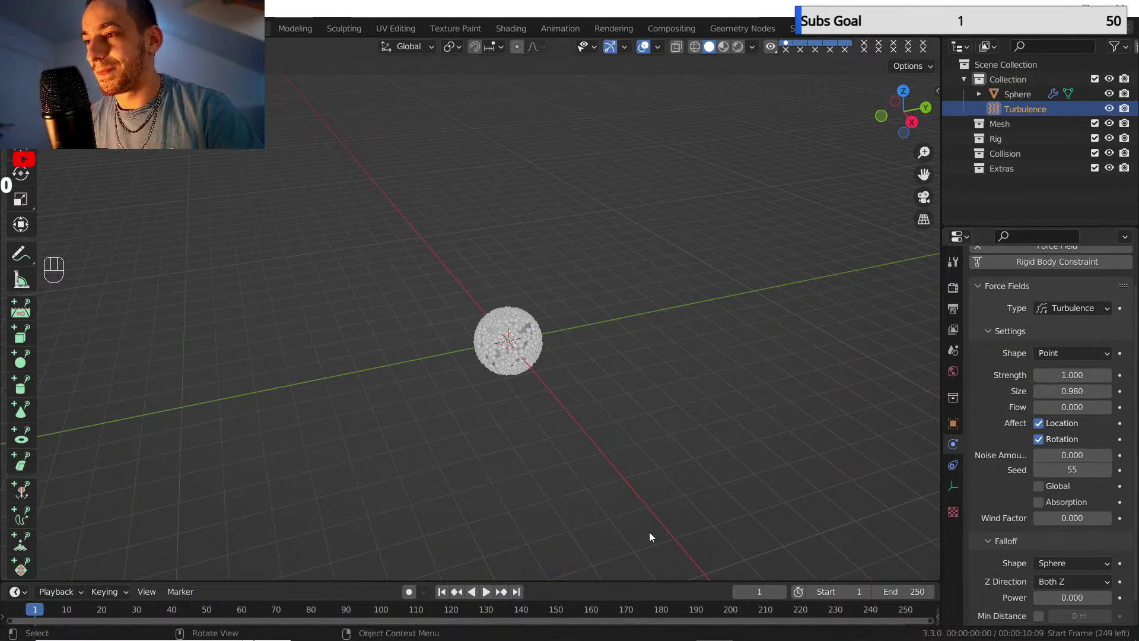
- Play the animation from the first frame to examine how the turbulence moves the particles
{"action": "left_click", "coordinate": [439, 591]}
{"action": "left_click", "coordinate": [440, 591]}
{"action": "left_click", "coordinate": [486, 592]}
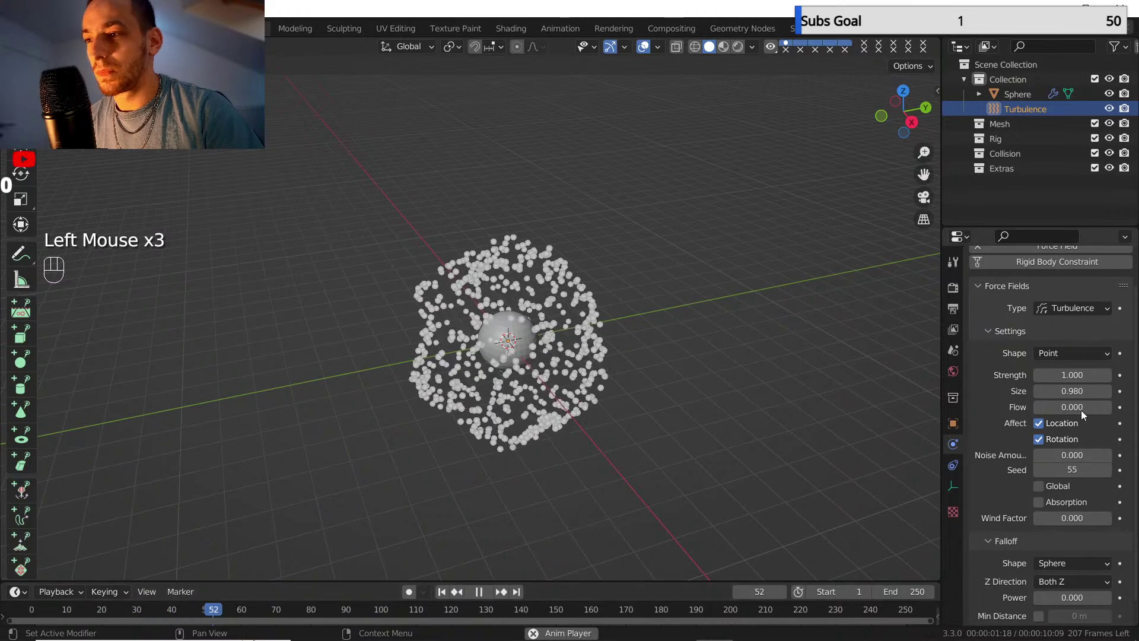
- Set the turbulence field's size to 8.58 and replay the animation from the first frame
{"action": "left_click_drag", "start_coordinate": [1073, 391], "coordinate": [1111, 391]}
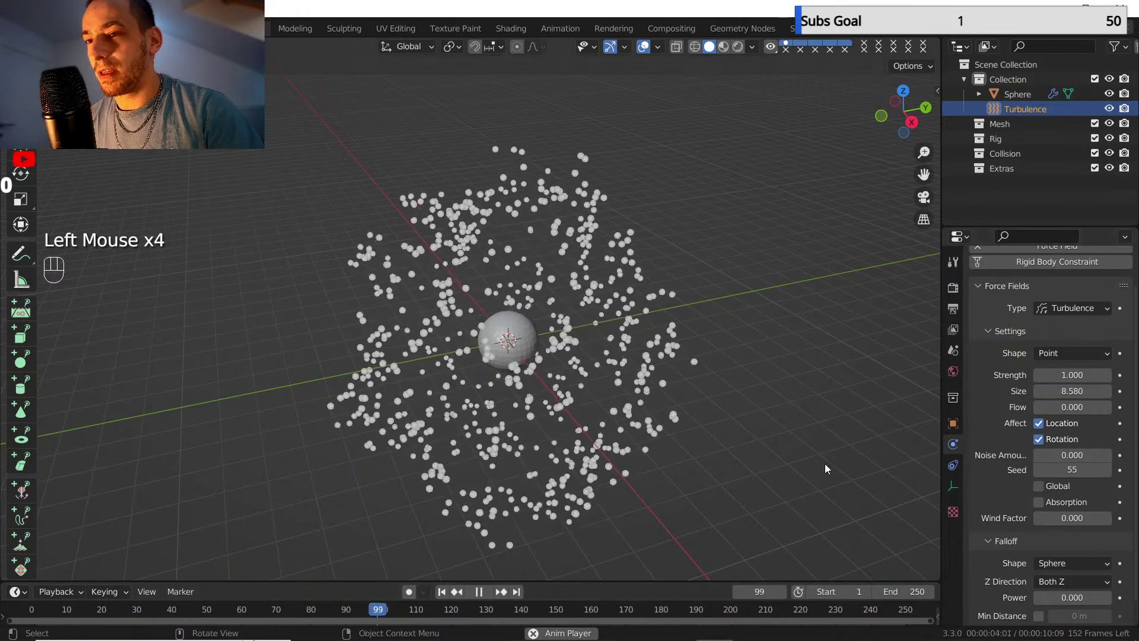
{"action": "left_click", "coordinate": [441, 591]}
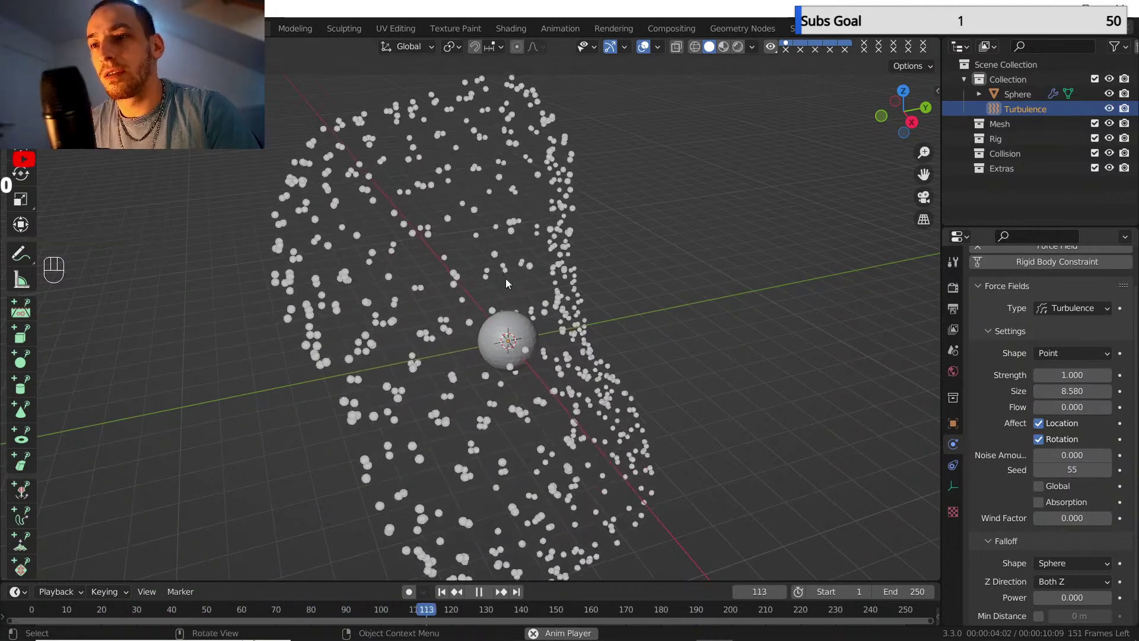
{"action": "scroll", "coordinate": [534, 319], "scroll_direction": "down", "scroll_amount": 2, "text": "shift"}
{"action": "mouse_move", "coordinate": [534, 319]}
{"action": "middle_mouse_down", "text": "shift"}
{"action": "mouse_move", "coordinate": [515, 350]}
{"action": "mouse_move", "coordinate": [534, 333]}
{"action": "middle_mouse_up", "text": "shift"}
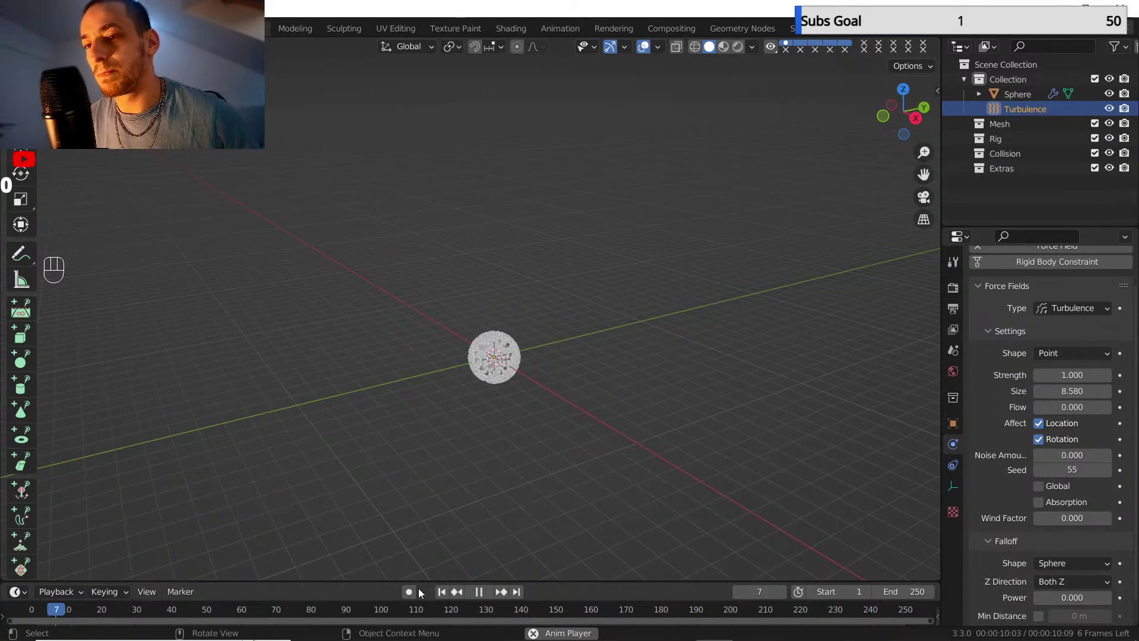
{"action": "scroll", "coordinate": [504, 373], "scroll_direction": "up", "scroll_amount": 2}
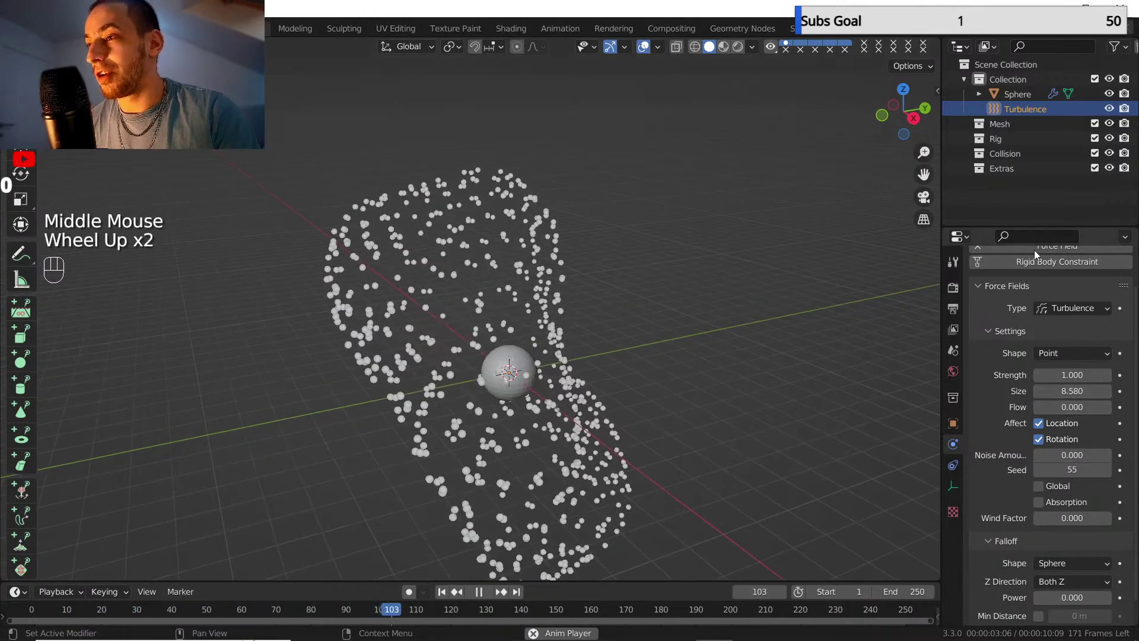
- Set the turbulence field's size to 2.29 and restart the playback from the first frame
{"action": "left_click_drag", "start_coordinate": [1071, 392], "coordinate": [1030, 391]}
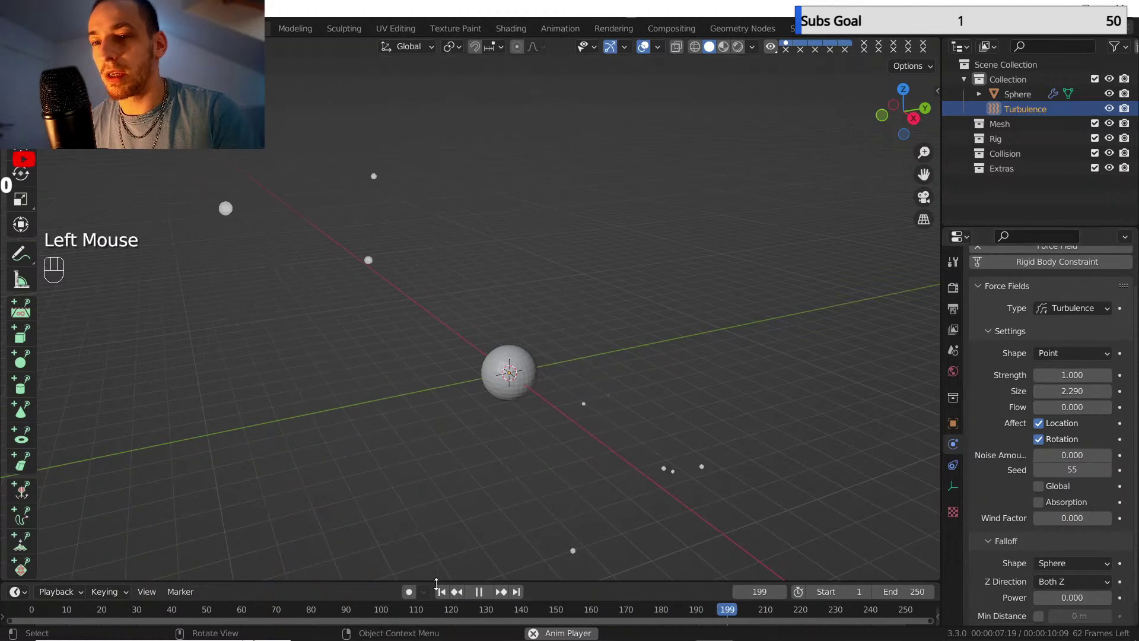
{"action": "left_click", "coordinate": [439, 592]}
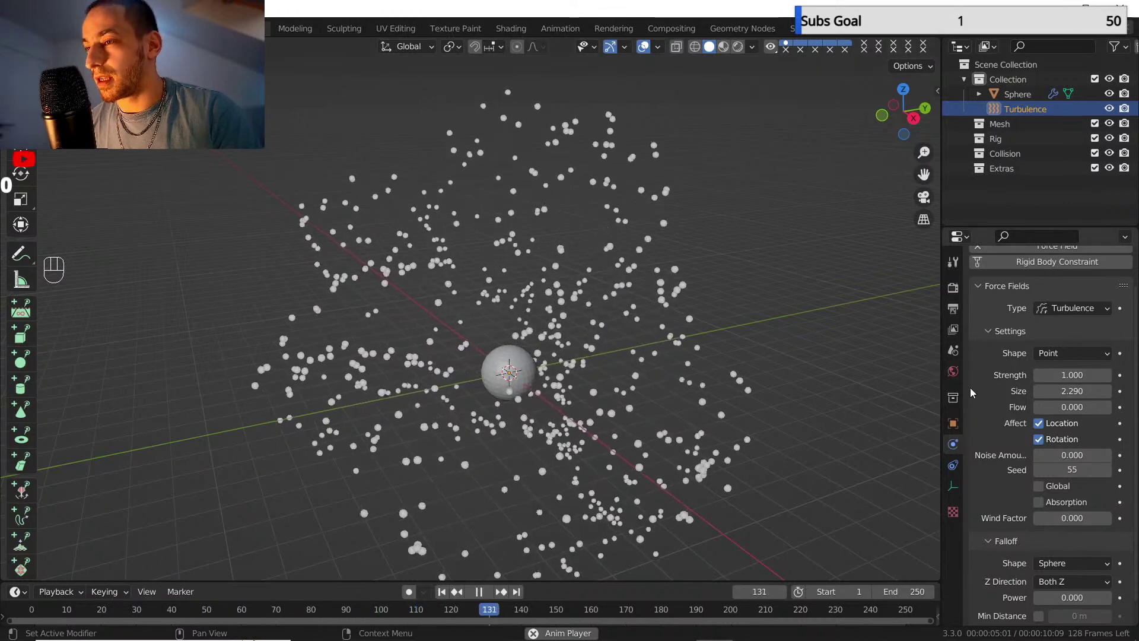
- Display the sphere's particle velocity settings, set the velocity randomization to 0.35, and replay from the first frame
{"action": "left_click", "coordinate": [1018, 94]}
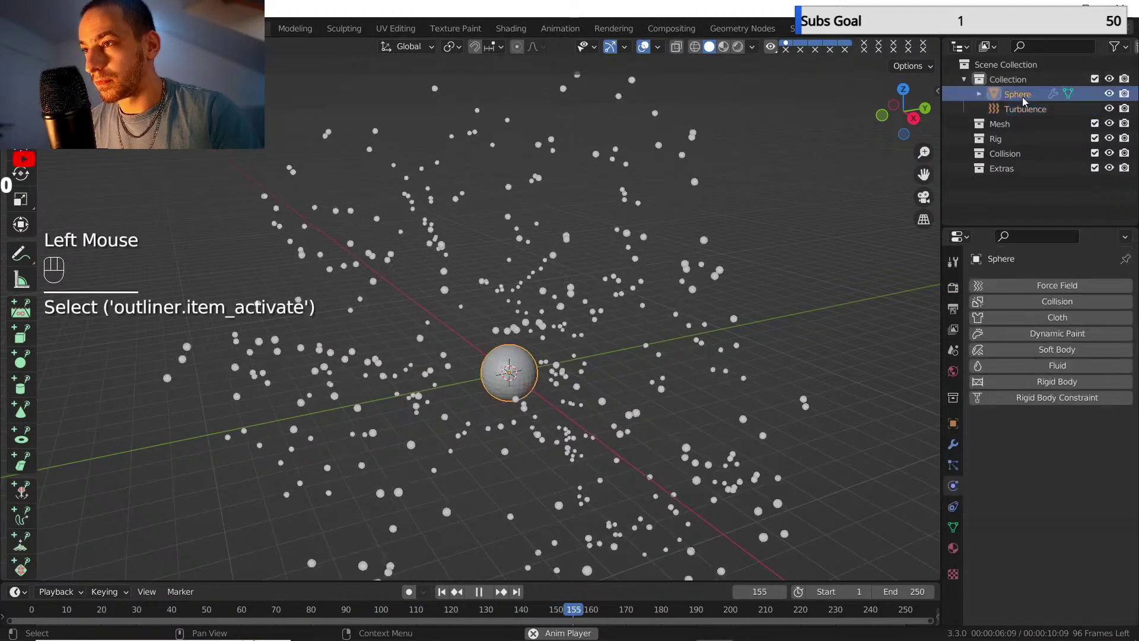
{"action": "left_click", "coordinate": [953, 467]}
{"action": "scroll", "coordinate": [998, 468], "scroll_direction": "down", "scroll_amount": 2}
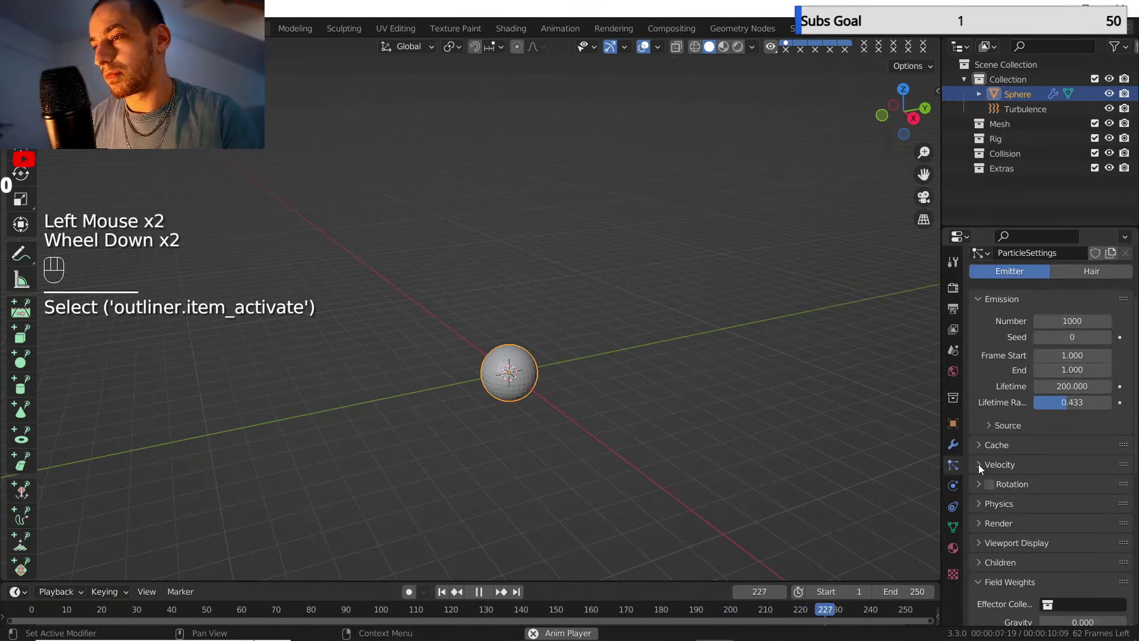
{"action": "left_click", "coordinate": [979, 465]}
{"action": "scroll", "coordinate": [1000, 469], "scroll_direction": "down", "scroll_amount": 2}
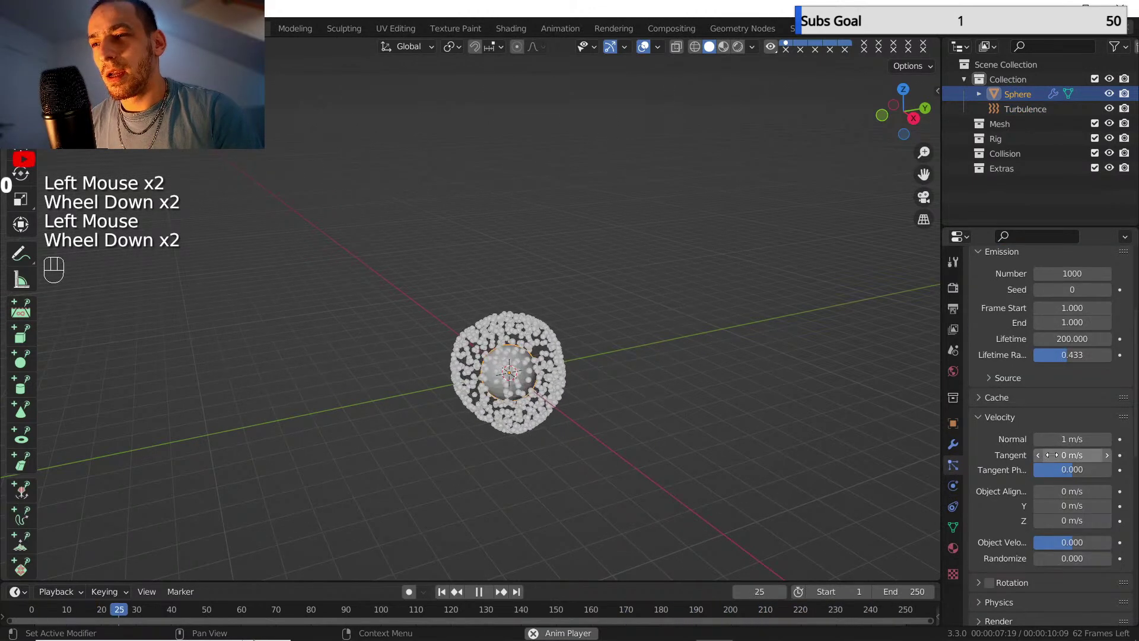
{"action": "scroll", "coordinate": [1010, 445], "scroll_direction": "down", "scroll_amount": 1}
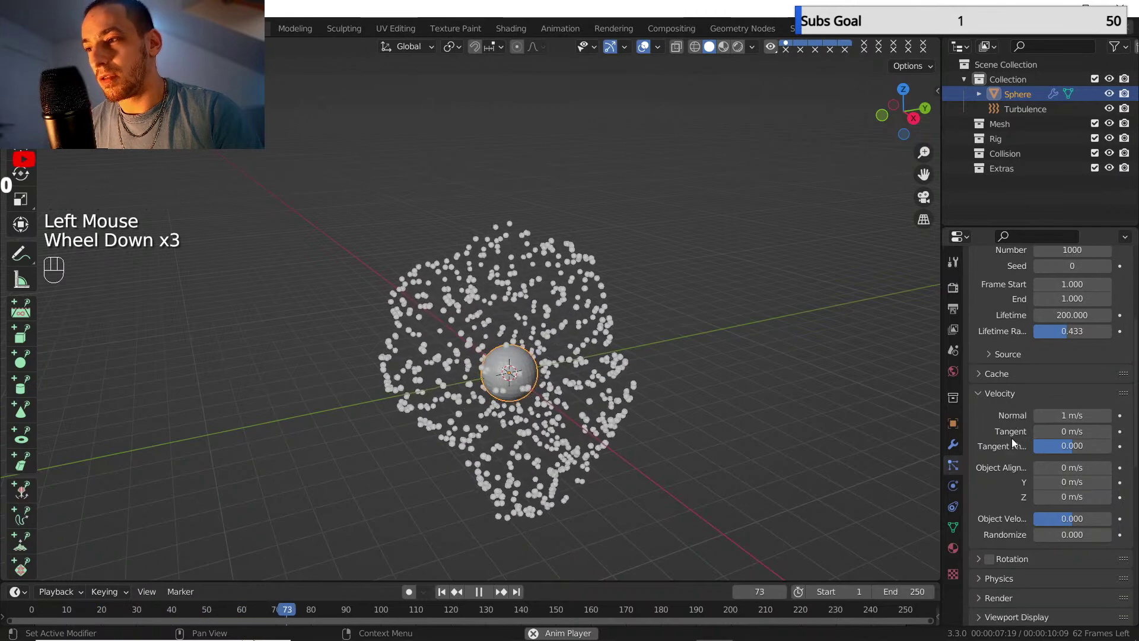
{"action": "scroll", "coordinate": [992, 480], "scroll_direction": "down", "scroll_amount": 2}
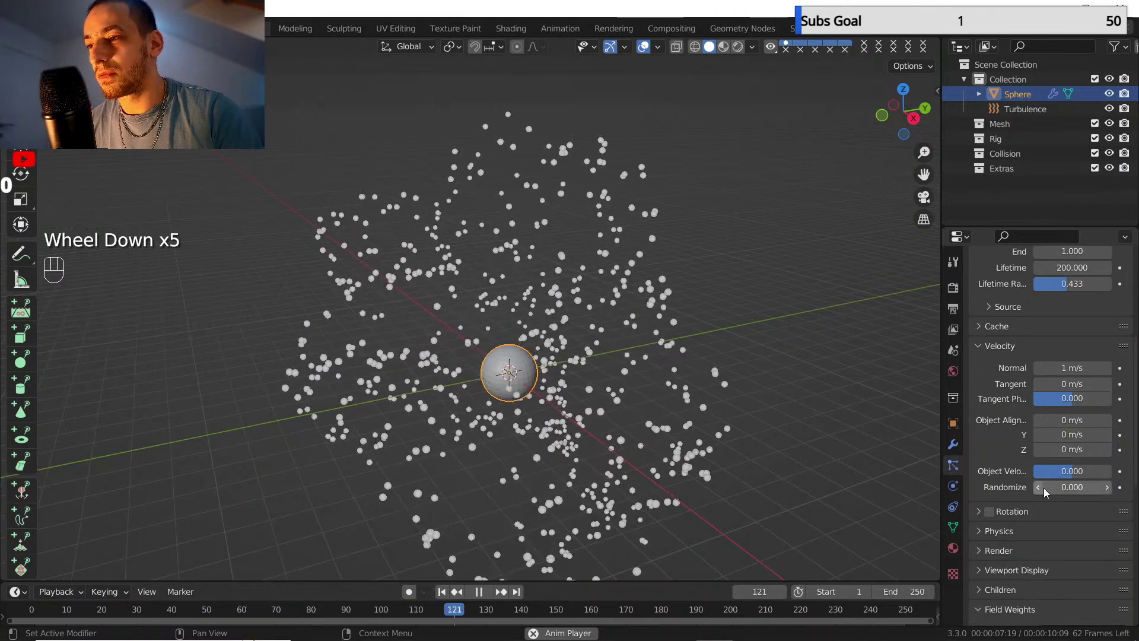
{"action": "left_click_drag", "start_coordinate": [1045, 488], "coordinate": [1068, 488]}
{"action": "left_click", "coordinate": [444, 593]}
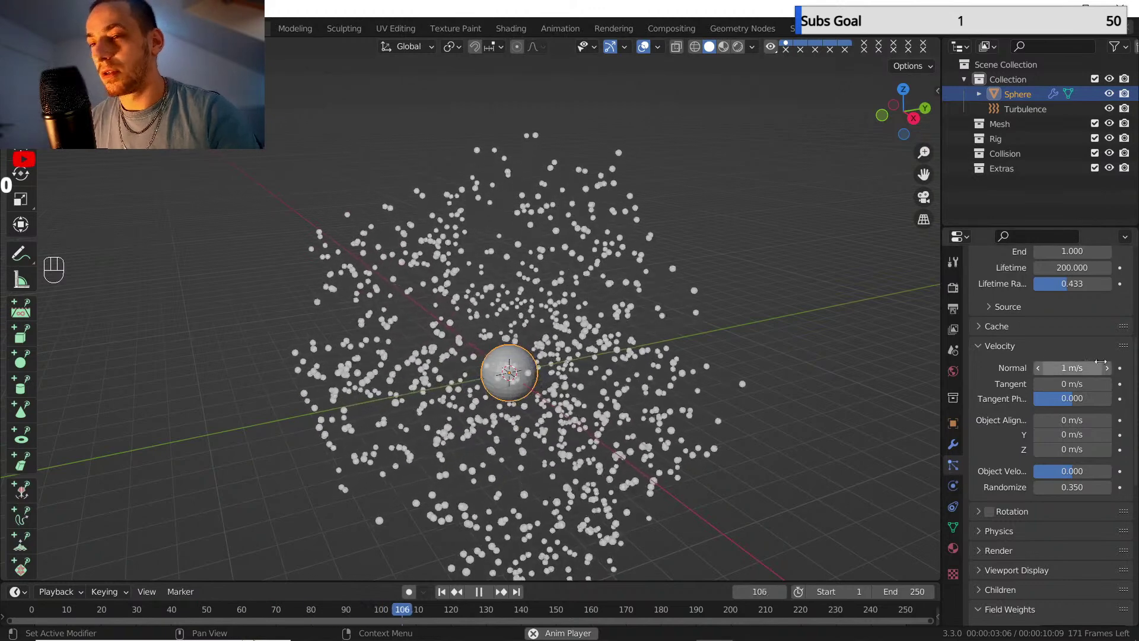
- Set the particles' velocity randomization to 0.2
{"action": "left_click", "coordinate": [1073, 487]}
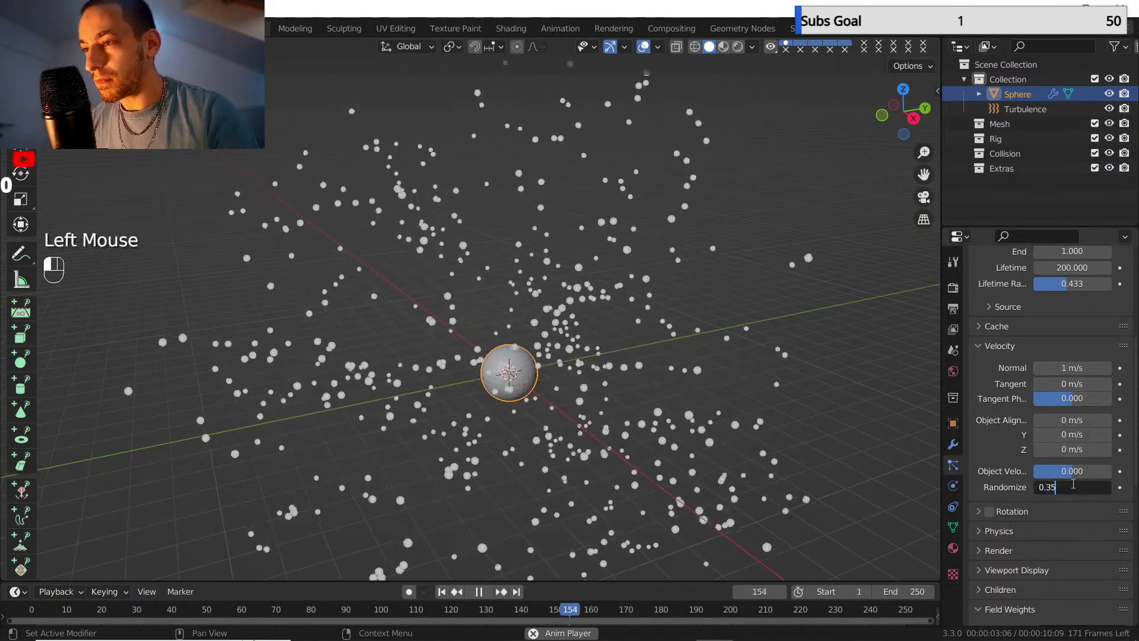
{"action": "key", "text": "BackSpace"}
{"action": "type", "text": "0."}
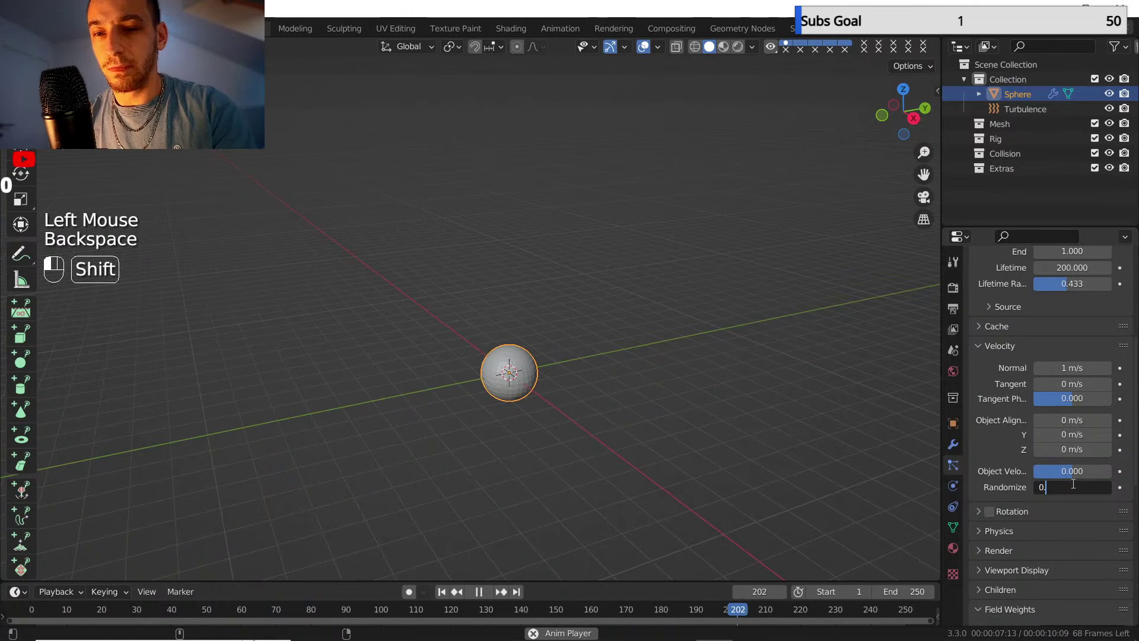
{"action": "type", "text": "2"}
{"action": "key", "text": "Return"}
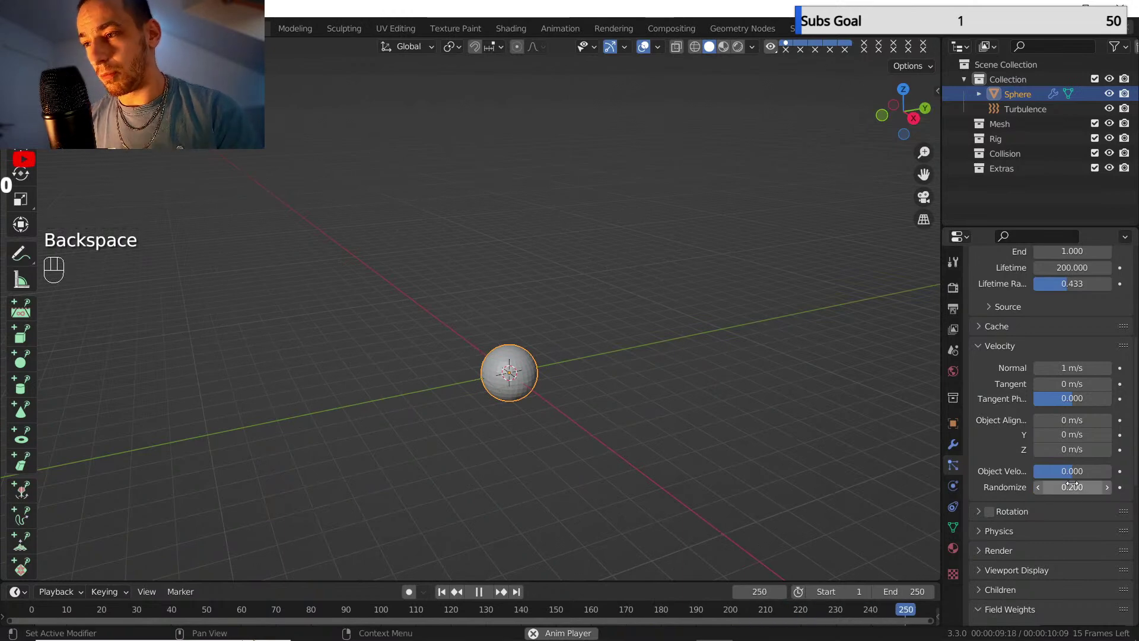
- Set the particles' Brownian force to 1.03 in their physics settings and replay from the first frame
{"action": "scroll", "coordinate": [1008, 525], "scroll_direction": "down", "scroll_amount": 2}
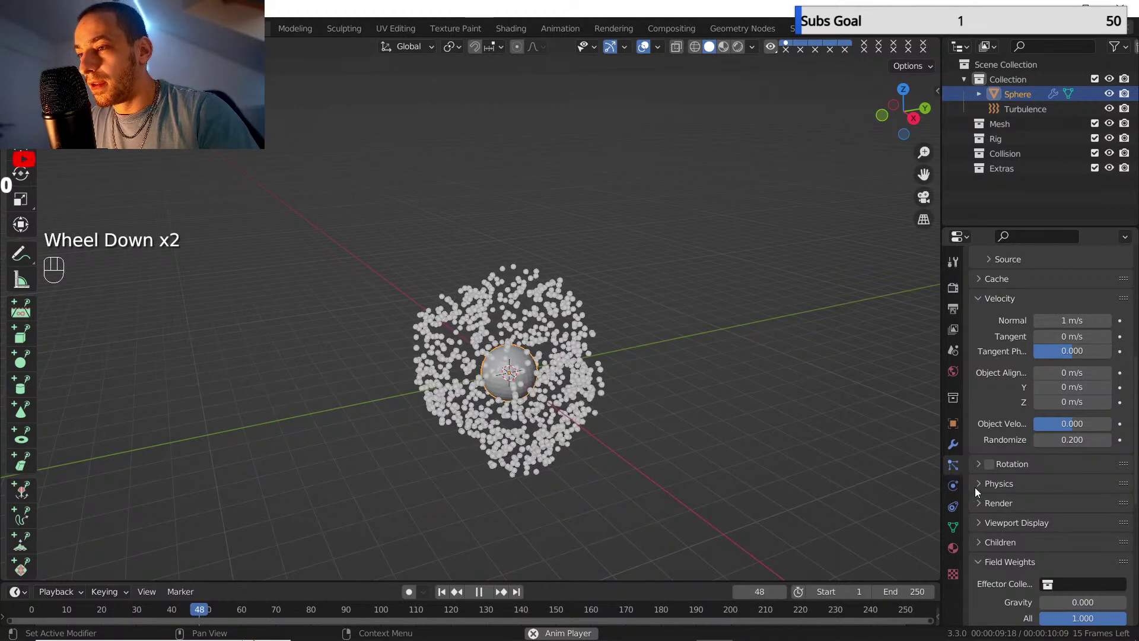
{"action": "left_click", "coordinate": [981, 485]}
{"action": "scroll", "coordinate": [1027, 508], "scroll_direction": "down", "scroll_amount": 2}
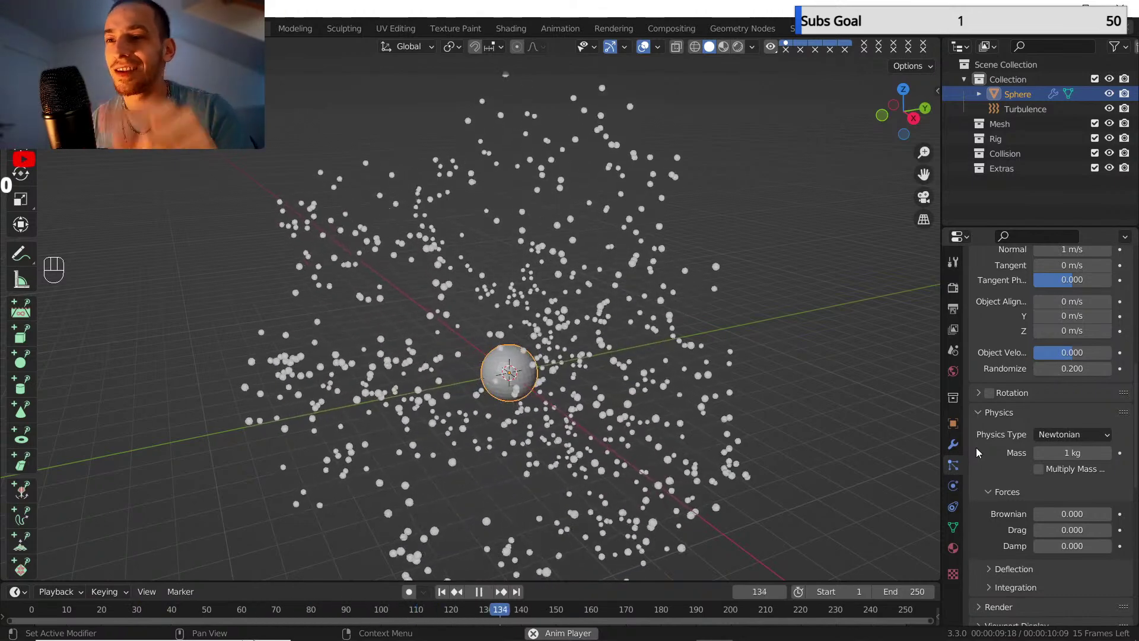
{"action": "mouse_move", "coordinate": [1066, 513]}
{"action": "left_mouse_down"}
{"action": "mouse_move", "coordinate": [1092, 514]}
{"action": "mouse_move", "coordinate": [1081, 514]}
{"action": "left_mouse_up"}
{"action": "left_click", "coordinate": [443, 592]}
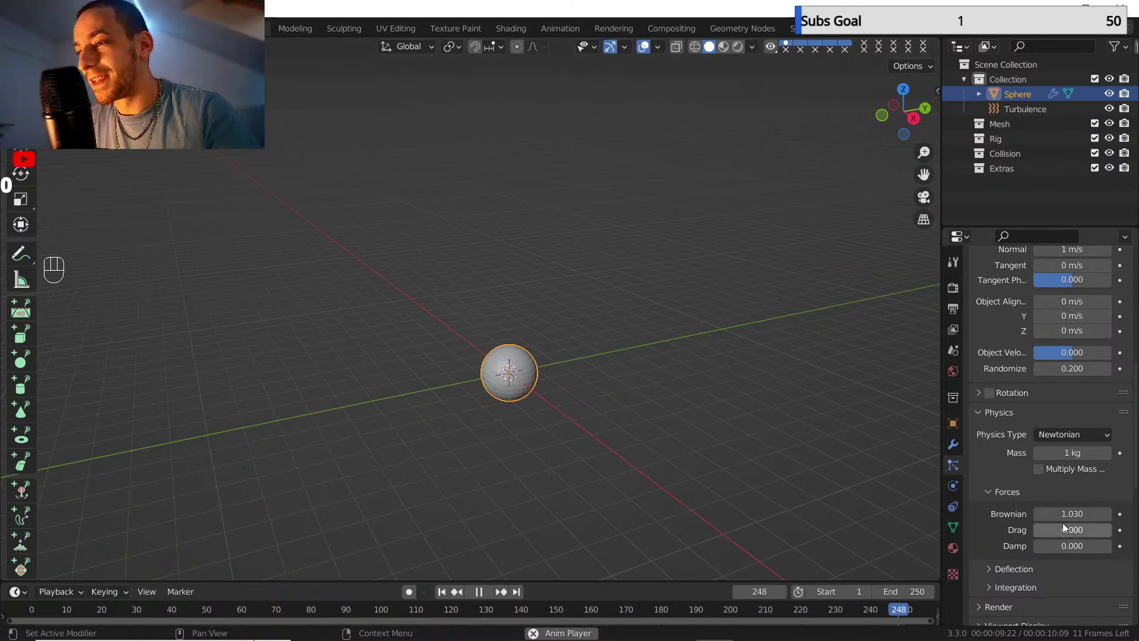
- Set the number of emitted particles to 20, replay from the first frame, and stop at frame 105
{"action": "scroll", "coordinate": [1040, 435], "scroll_direction": "up", "scroll_amount": 6}
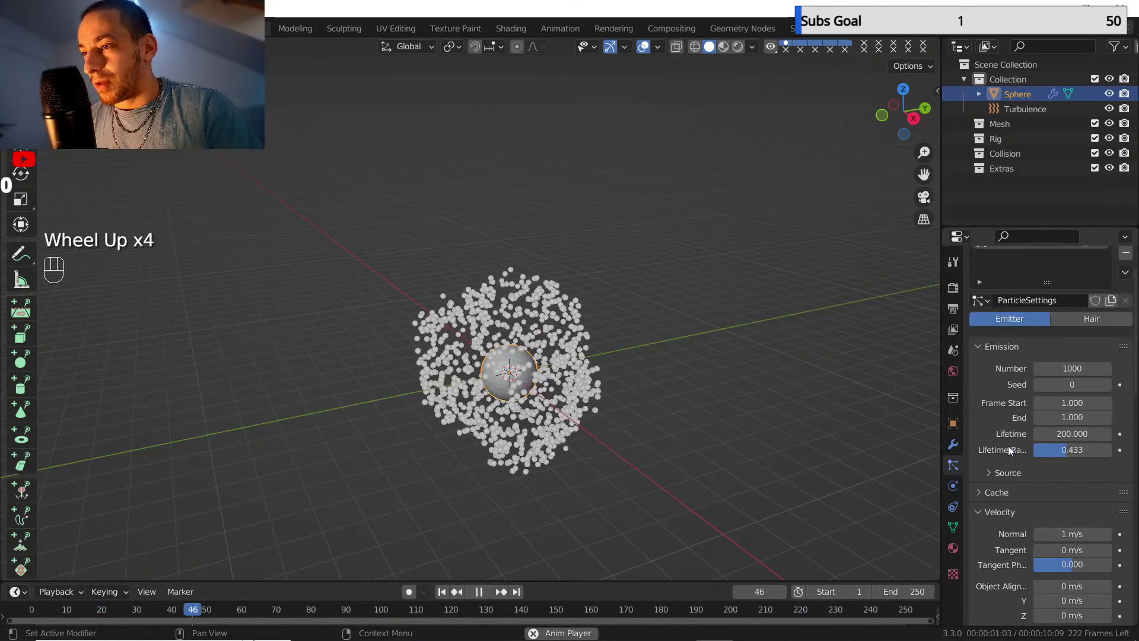
{"action": "left_click", "coordinate": [1062, 415]}
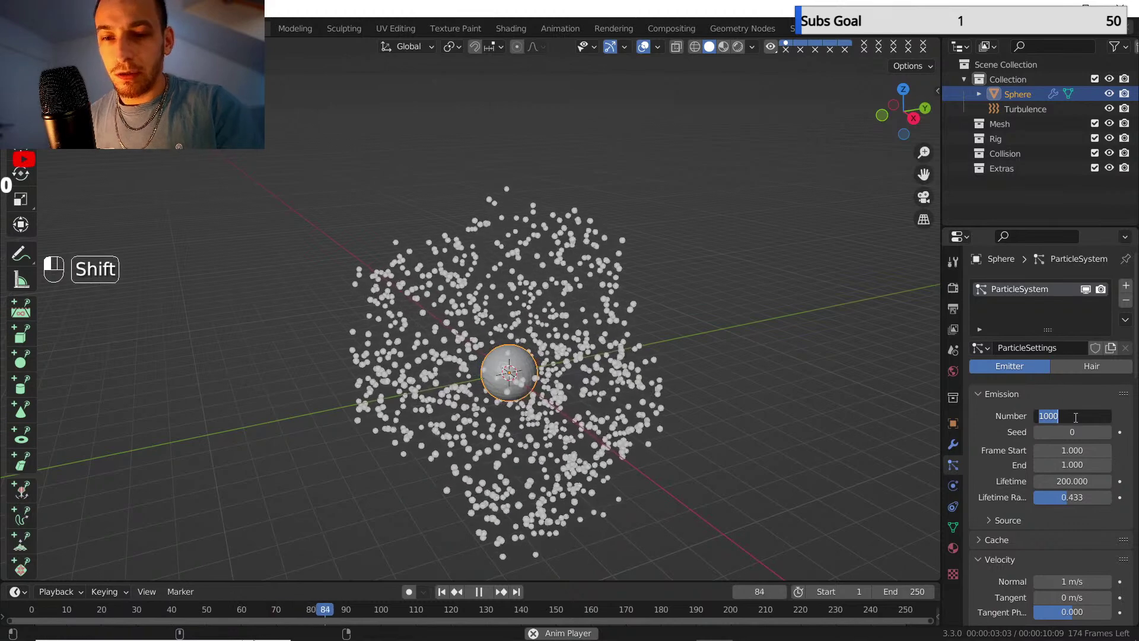
{"action": "type", "text": "20"}
{"action": "key", "text": "Return"}
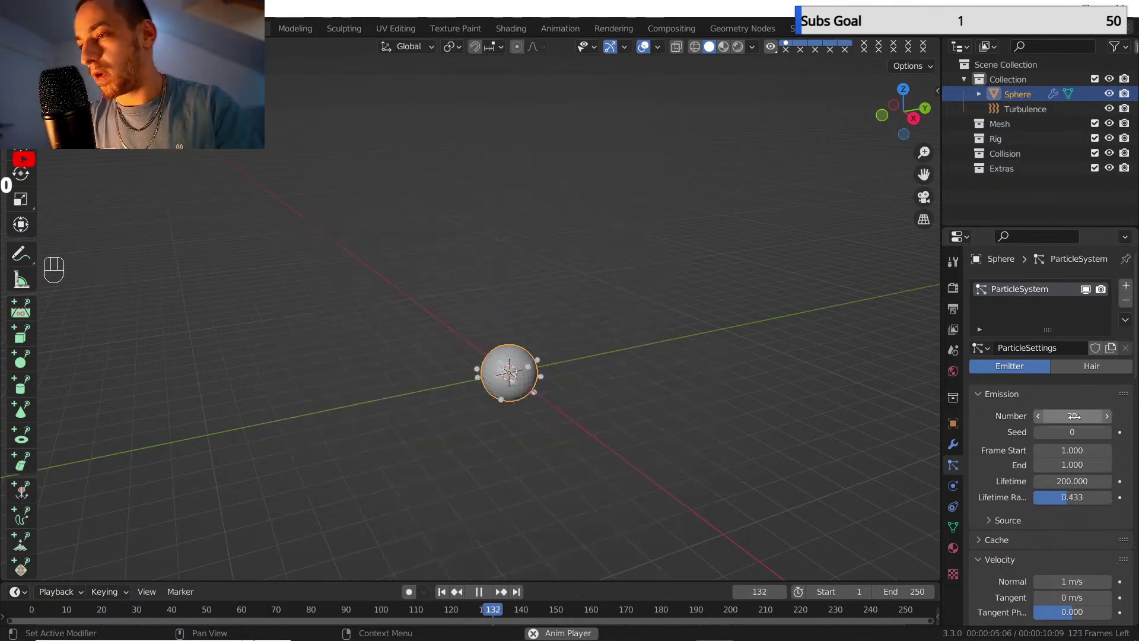
{"action": "left_click", "coordinate": [442, 592]}
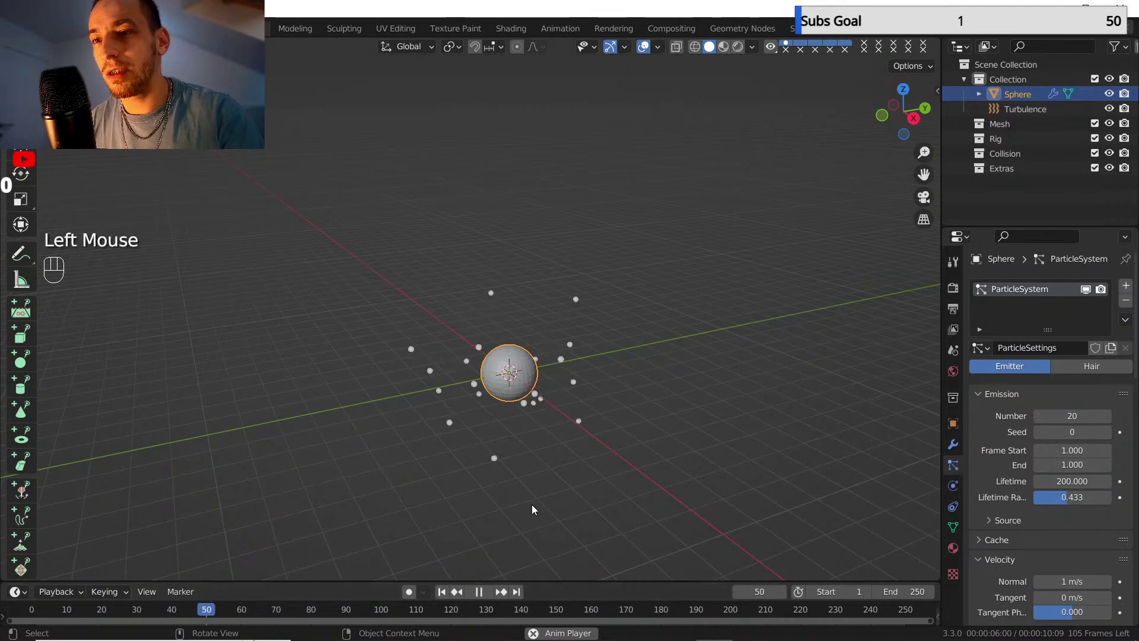
{"action": "left_click", "coordinate": [489, 593]}
- Turn off Show Emitter in the particle system's viewport display settings
{"action": "scroll", "coordinate": [505, 408], "scroll_direction": "down", "scroll_amount": 1}
{"action": "middle_click_drag", "start_coordinate": [518, 381], "coordinate": [506, 321], "text": "shift"}
{"action": "scroll", "coordinate": [504, 360], "scroll_direction": "up", "scroll_amount": 2}
{"action": "scroll", "coordinate": [508, 324], "scroll_direction": "down", "scroll_amount": 1}
{"action": "scroll", "coordinate": [999, 469], "scroll_direction": "down", "scroll_amount": 5}
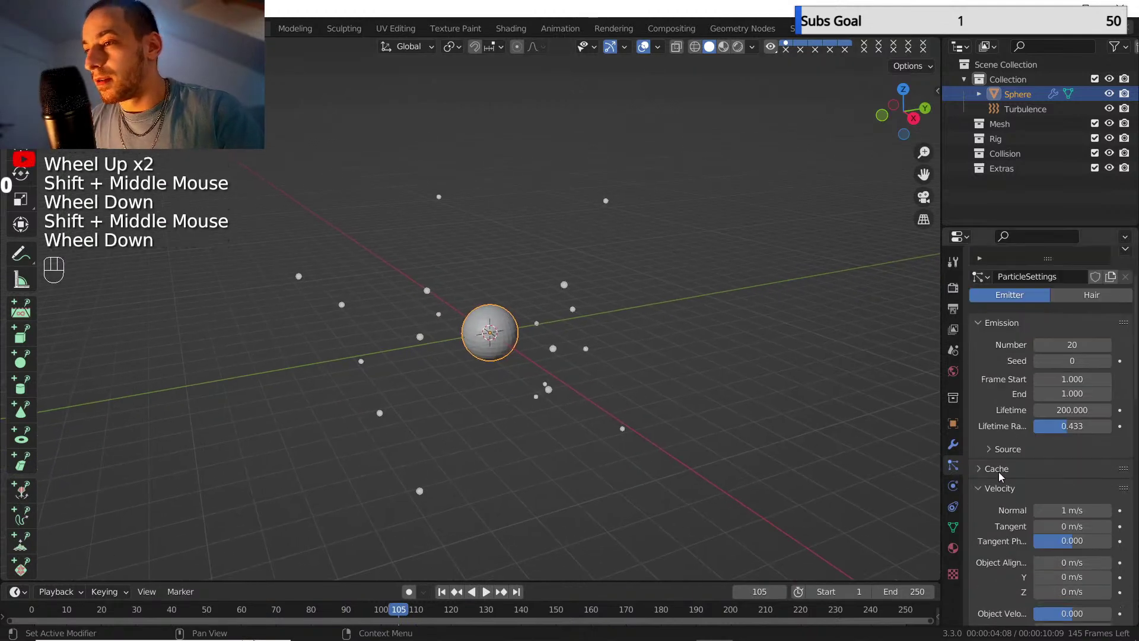
{"action": "left_click", "coordinate": [985, 462]}
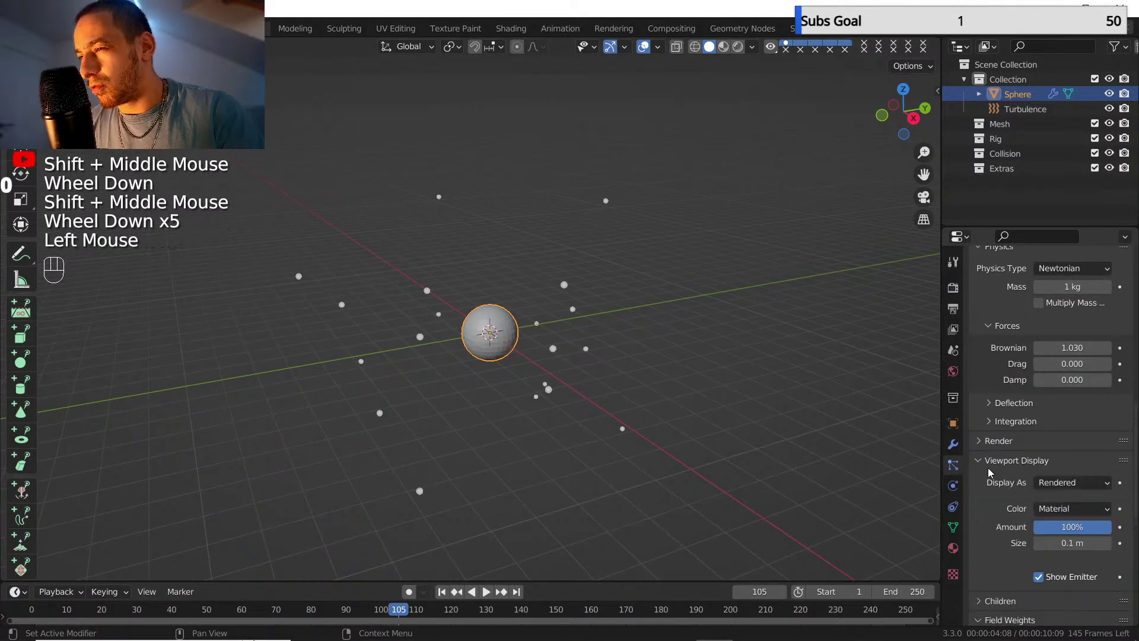
{"action": "scroll", "coordinate": [1060, 503], "scroll_direction": "down", "scroll_amount": 2}
{"action": "left_click", "coordinate": [1038, 506]}
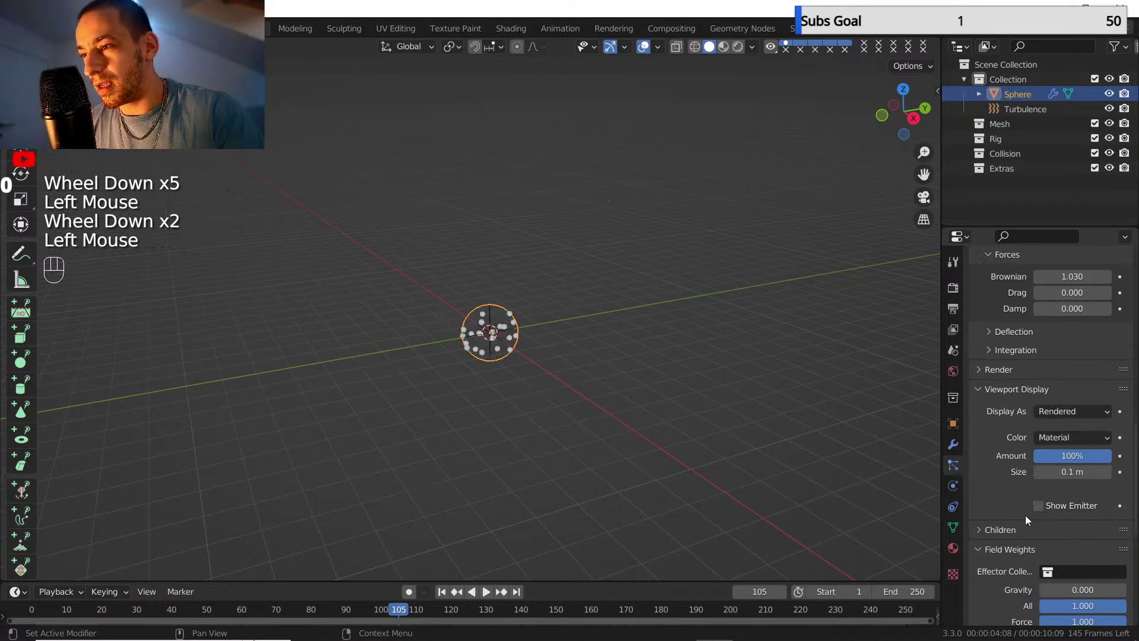
- Play the animation from the first frame to check the particles without the emitter, stopping at frame 29
{"action": "left_click", "coordinate": [454, 593]}
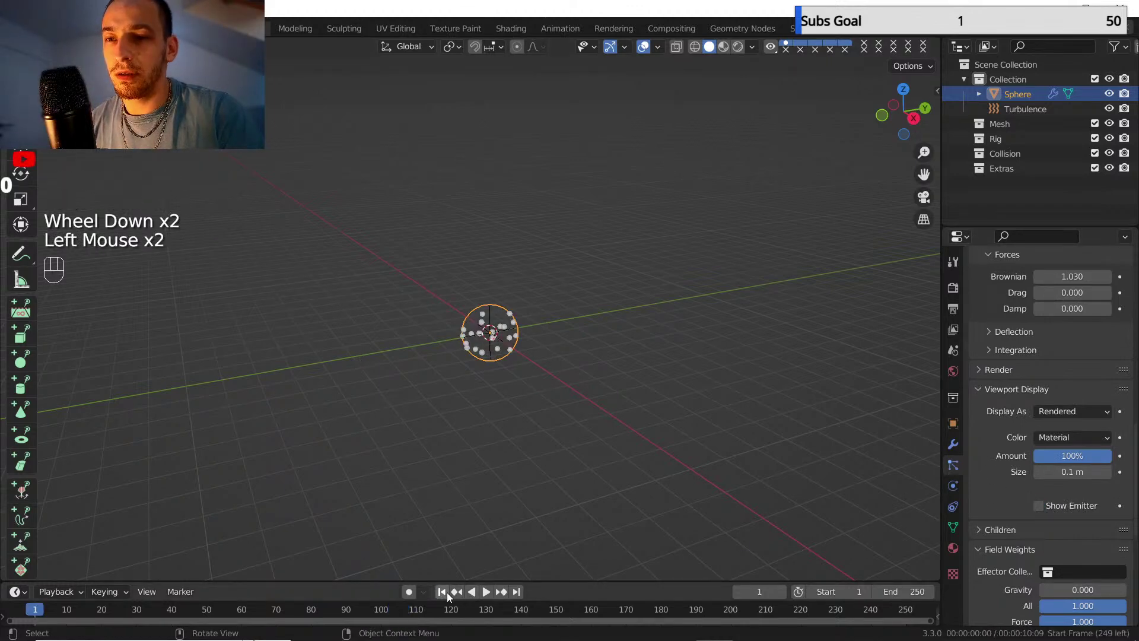
{"action": "left_click", "coordinate": [483, 593]}
{"action": "left_click", "coordinate": [483, 593]}
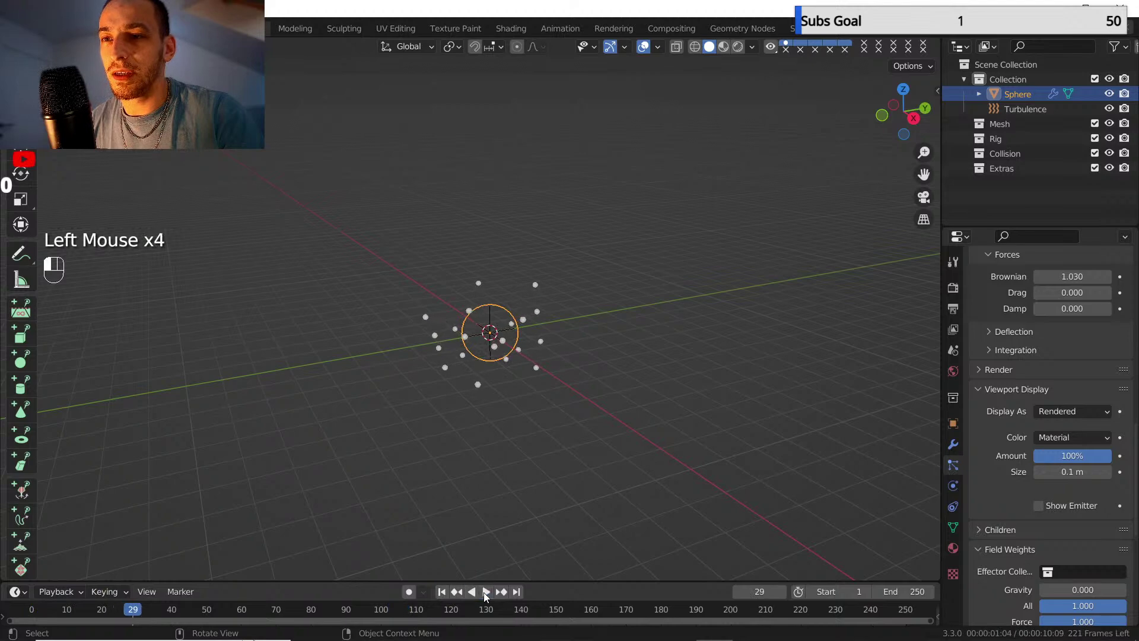
- Return to the first frame and set the particle source to emit from Volume
{"action": "scroll", "coordinate": [1035, 404], "scroll_direction": "up", "scroll_amount": 7}
{"action": "scroll", "coordinate": [1036, 410], "scroll_direction": "up", "scroll_amount": 2}
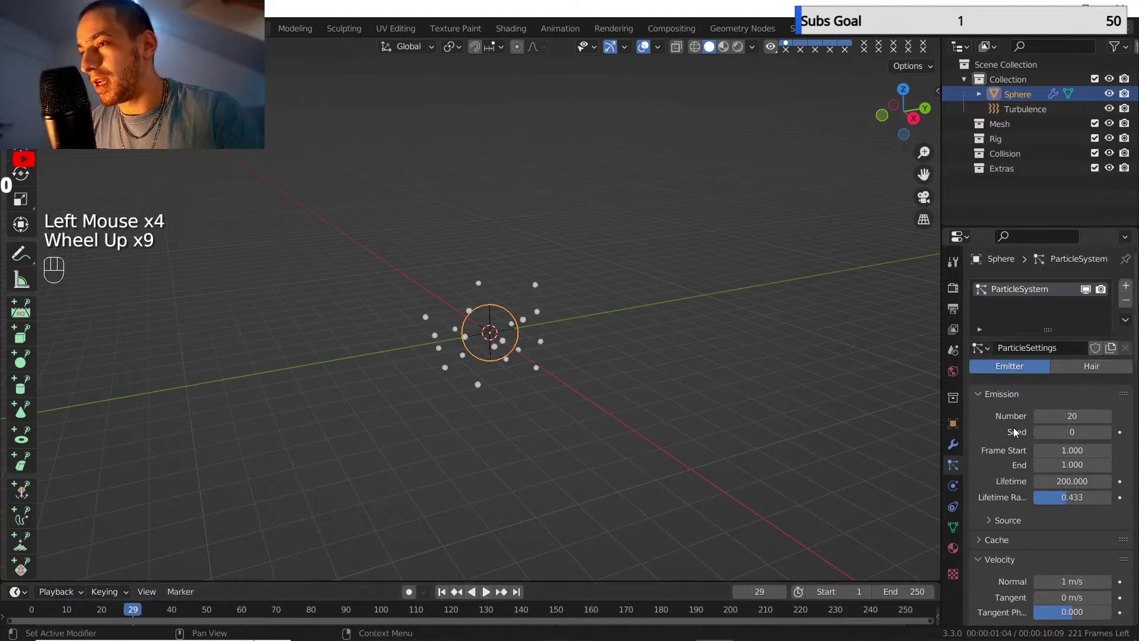
{"action": "scroll", "coordinate": [1003, 454], "scroll_direction": "down", "scroll_amount": 1}
{"action": "left_click", "coordinate": [988, 473]}
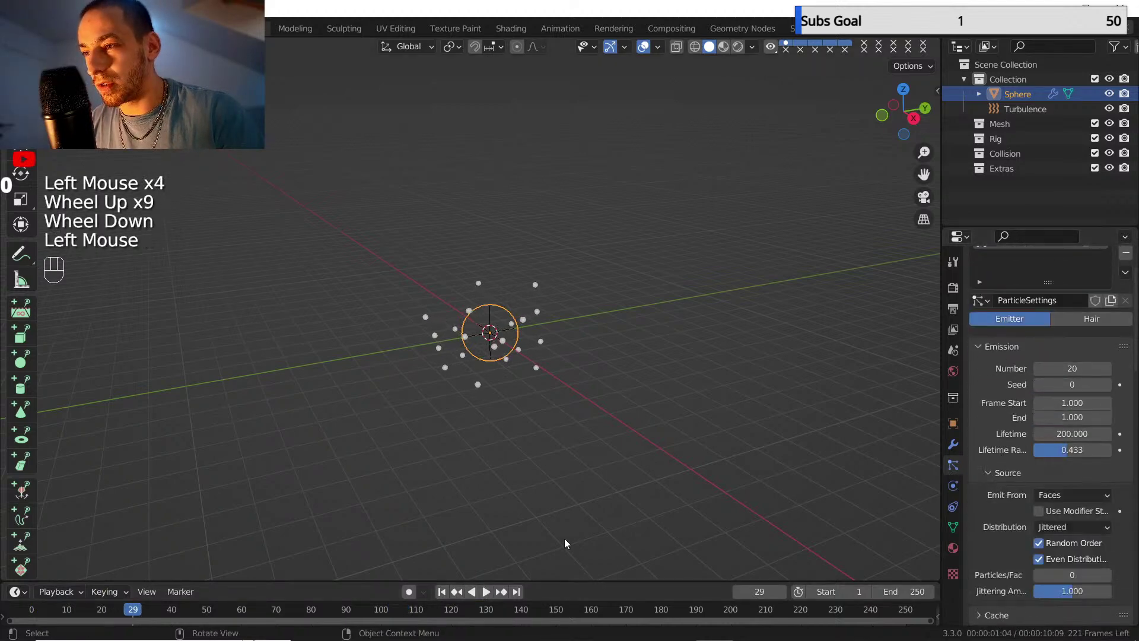
{"action": "left_click", "coordinate": [441, 592]}
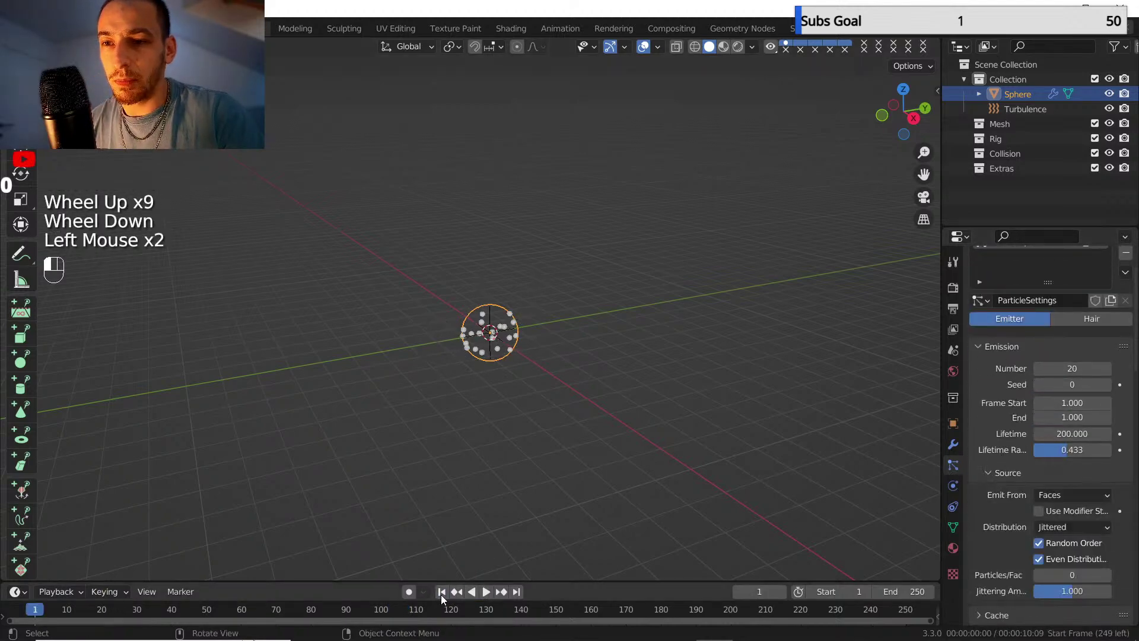
{"action": "left_click", "coordinate": [1050, 495]}
{"action": "left_click", "coordinate": [1062, 544]}
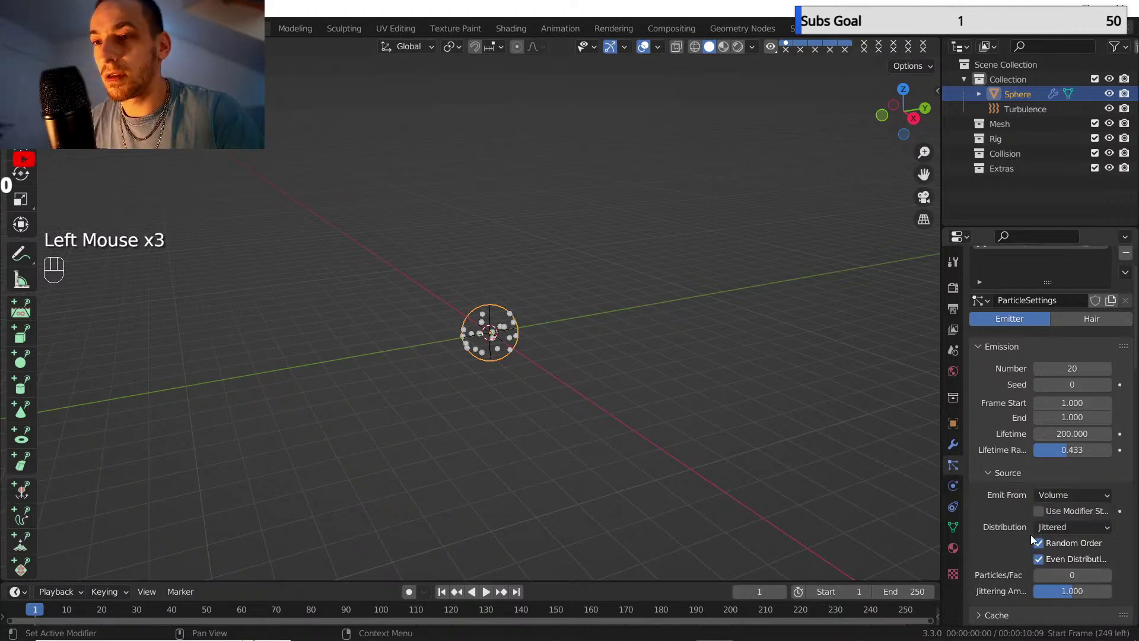
- Play the animation from the first frame to examine the volume emission, stopping at frame 86
{"action": "left_click", "coordinate": [445, 594]}
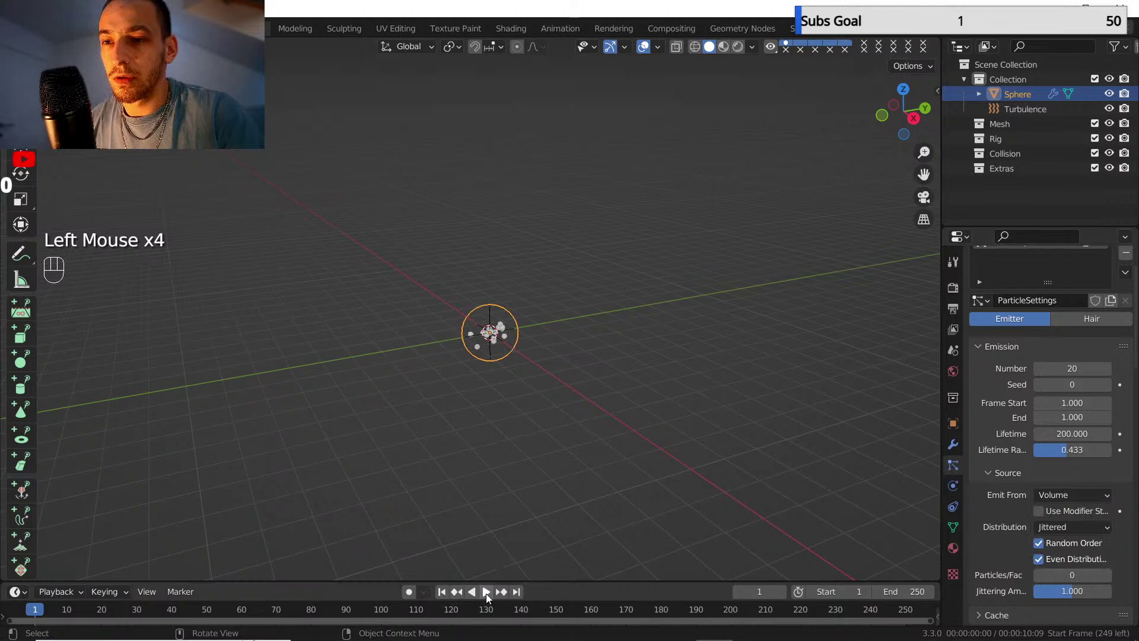
{"action": "left_click", "coordinate": [486, 594]}
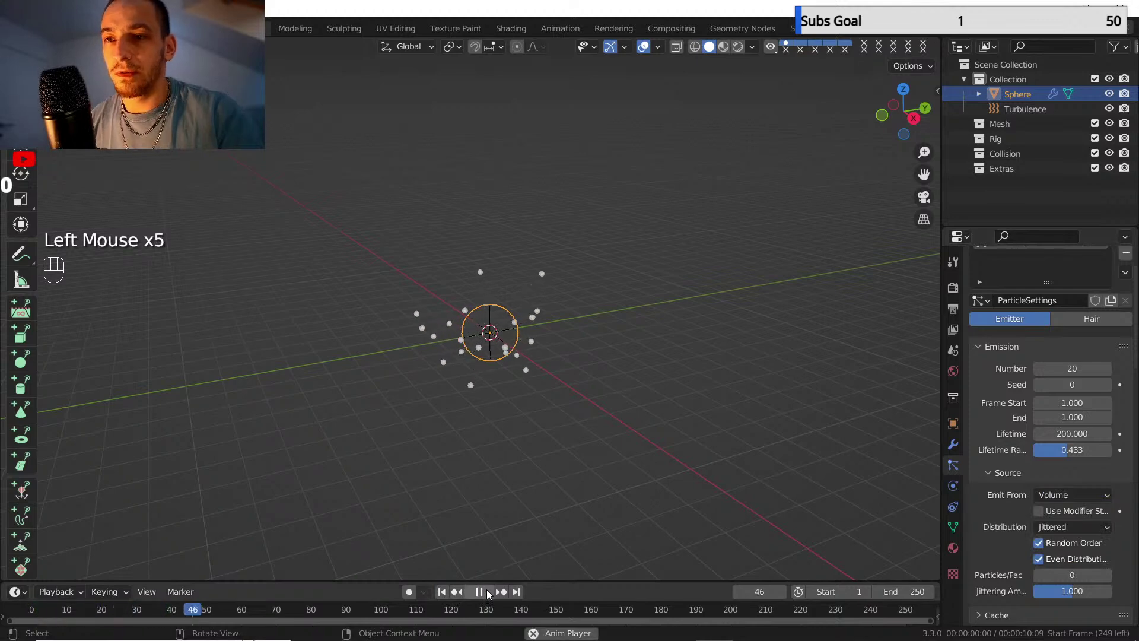
{"action": "left_click", "coordinate": [479, 593]}
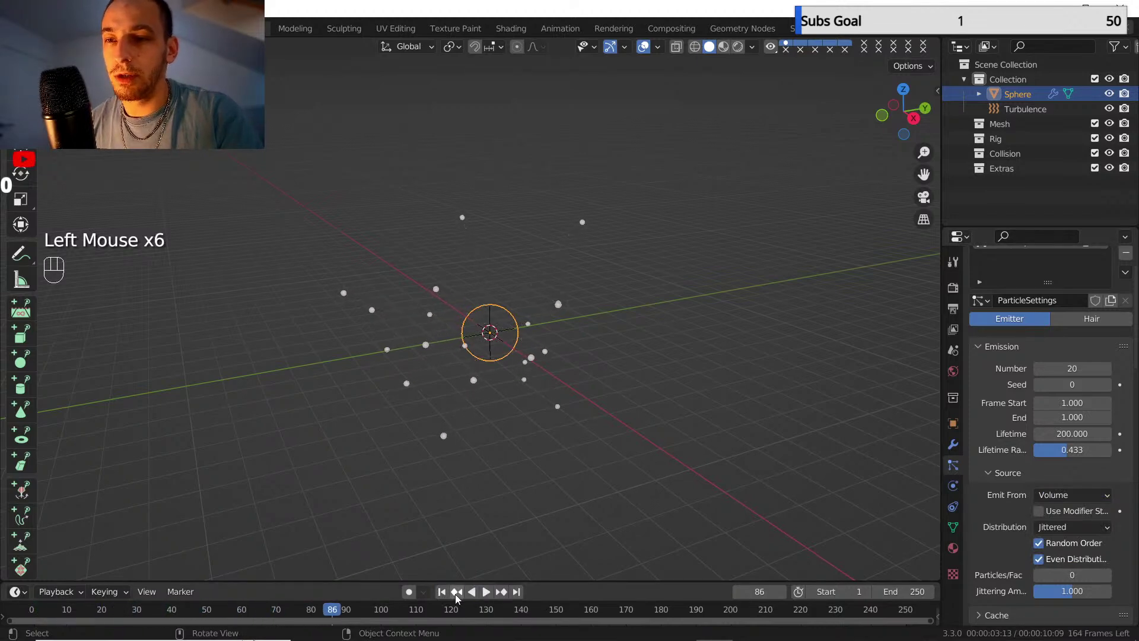
- Play the animation from the first frame to examine the particles' spread up close, stopping at frame 65
{"action": "left_click", "coordinate": [442, 593]}
{"action": "scroll", "coordinate": [524, 316], "scroll_direction": "up", "scroll_amount": 2}
{"action": "middle_click_drag", "start_coordinate": [525, 315], "coordinate": [470, 348], "text": "shift"}
{"action": "scroll", "coordinate": [492, 323], "scroll_direction": "down", "scroll_amount": 1}
{"action": "scroll", "coordinate": [486, 362], "scroll_direction": "up", "scroll_amount": 1}
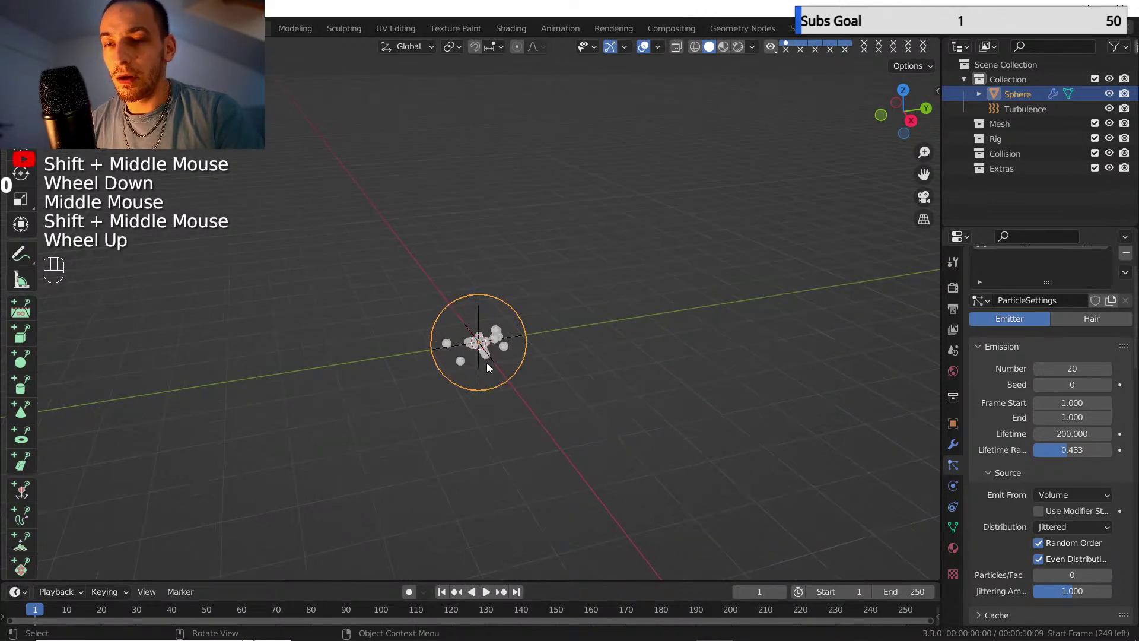
{"action": "left_click", "coordinate": [486, 592]}
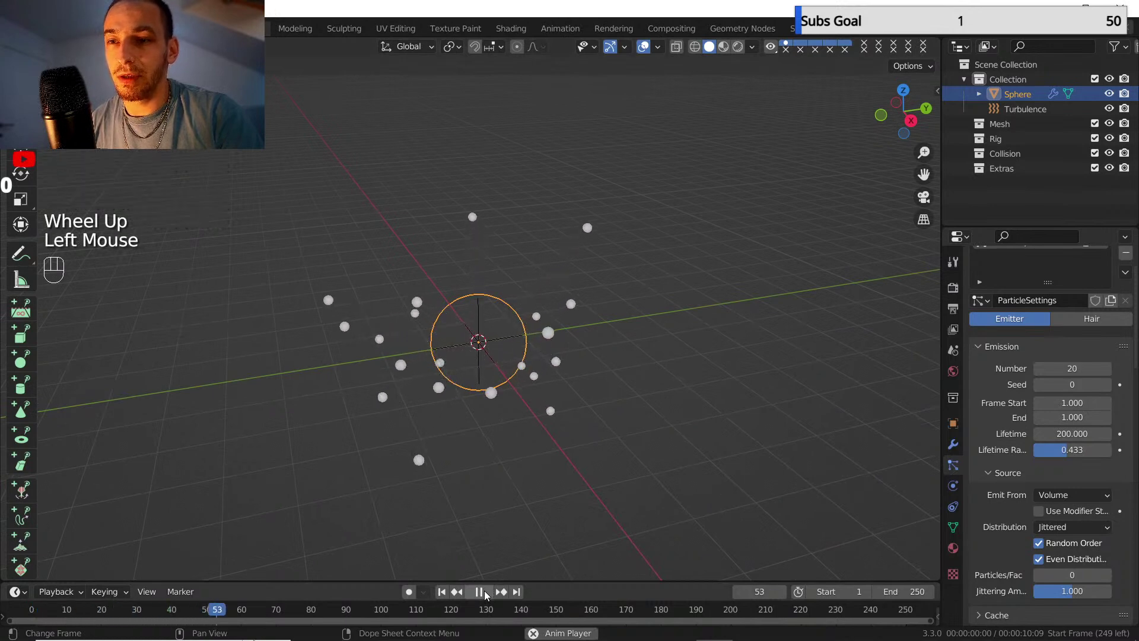
{"action": "left_click", "coordinate": [486, 591]}
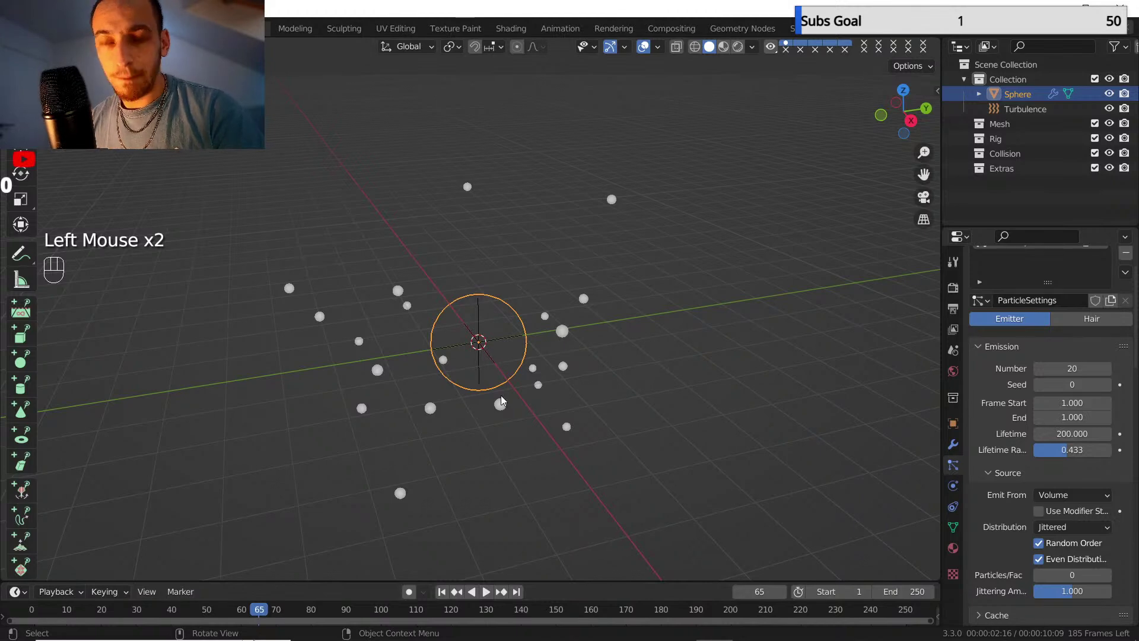
- Add an ico sphere at the world origin with 1 subdivision and a 1 m radius
{"action": "key", "text": "shift+a"}
{"action": "mouse_move", "coordinate": [469, 126]}
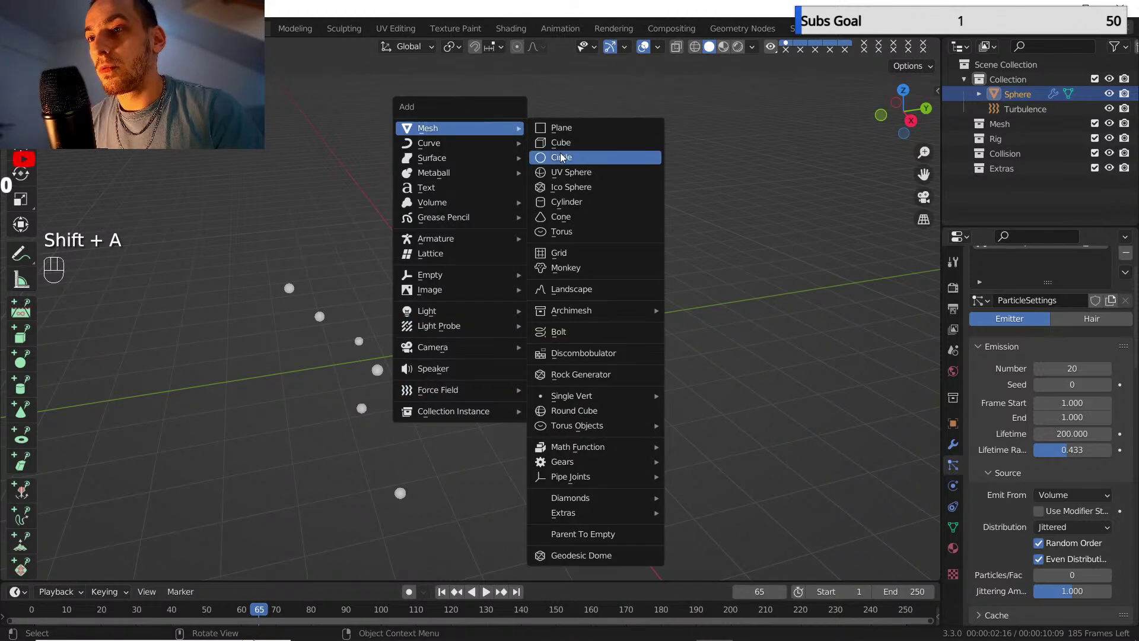
{"action": "left_click", "coordinate": [571, 187]}
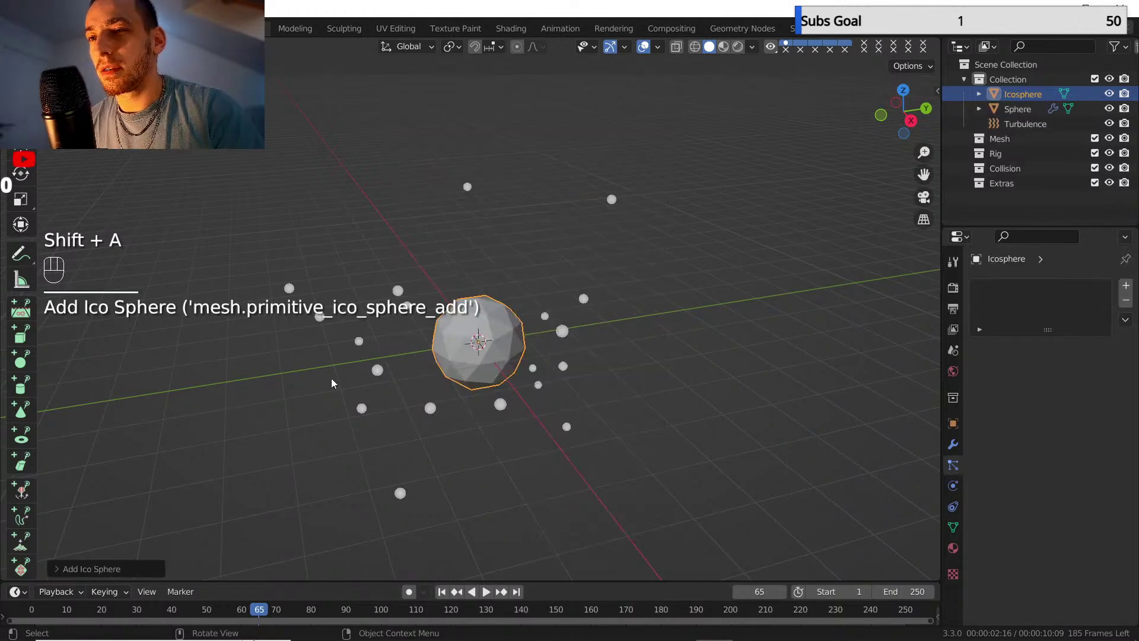
{"action": "left_click", "coordinate": [59, 569]}
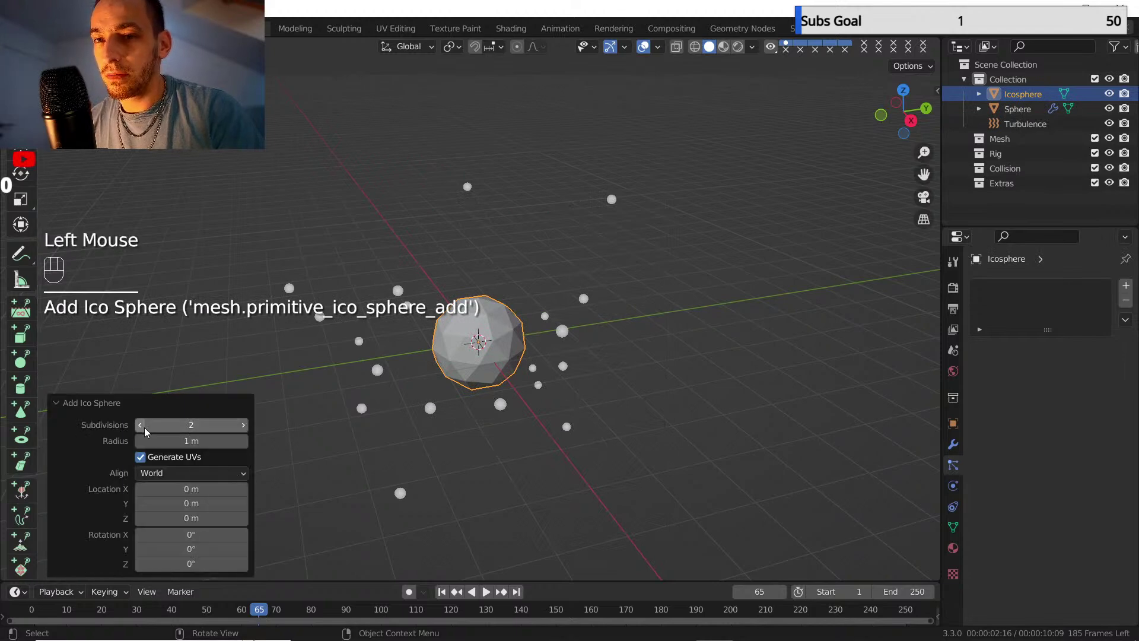
{"action": "left_click", "coordinate": [143, 425]}
- At the first frame, scale the ico sphere down to about 0.344 and apply its scale
{"action": "scroll", "coordinate": [497, 347], "scroll_direction": "down", "scroll_amount": 2}
{"action": "mouse_move", "coordinate": [496, 344]}
{"action": "middle_mouse_down", "text": "shift"}
{"action": "mouse_move", "coordinate": [522, 389]}
{"action": "mouse_move", "coordinate": [495, 332]}
{"action": "middle_mouse_up", "text": "shift"}
{"action": "scroll", "coordinate": [504, 363], "scroll_direction": "up", "scroll_amount": 1}
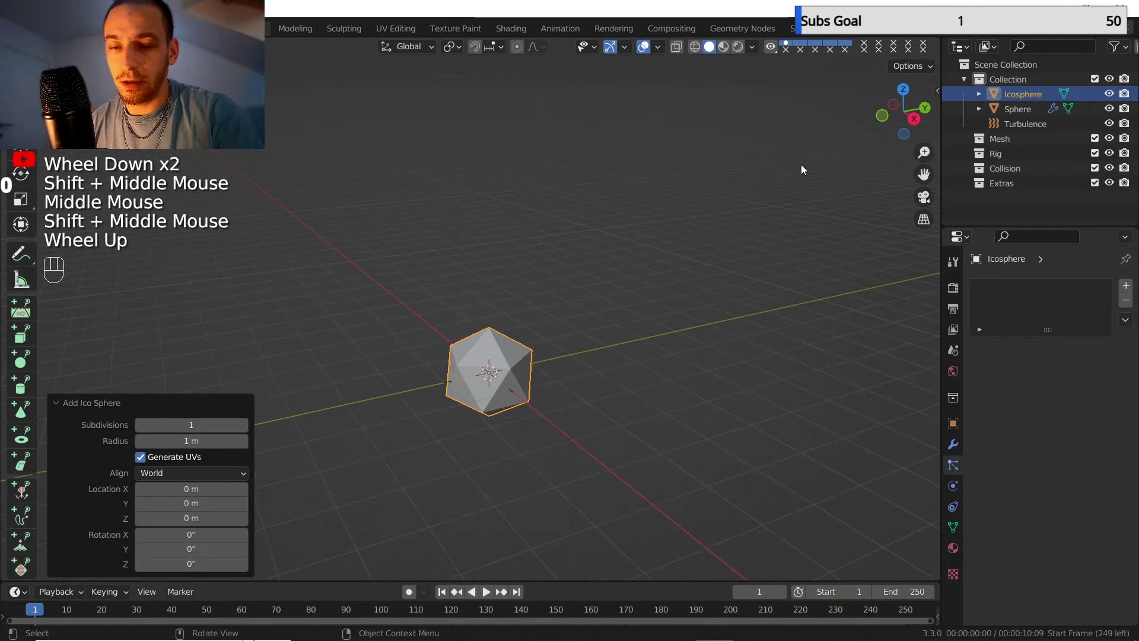
{"action": "key", "text": "s"}
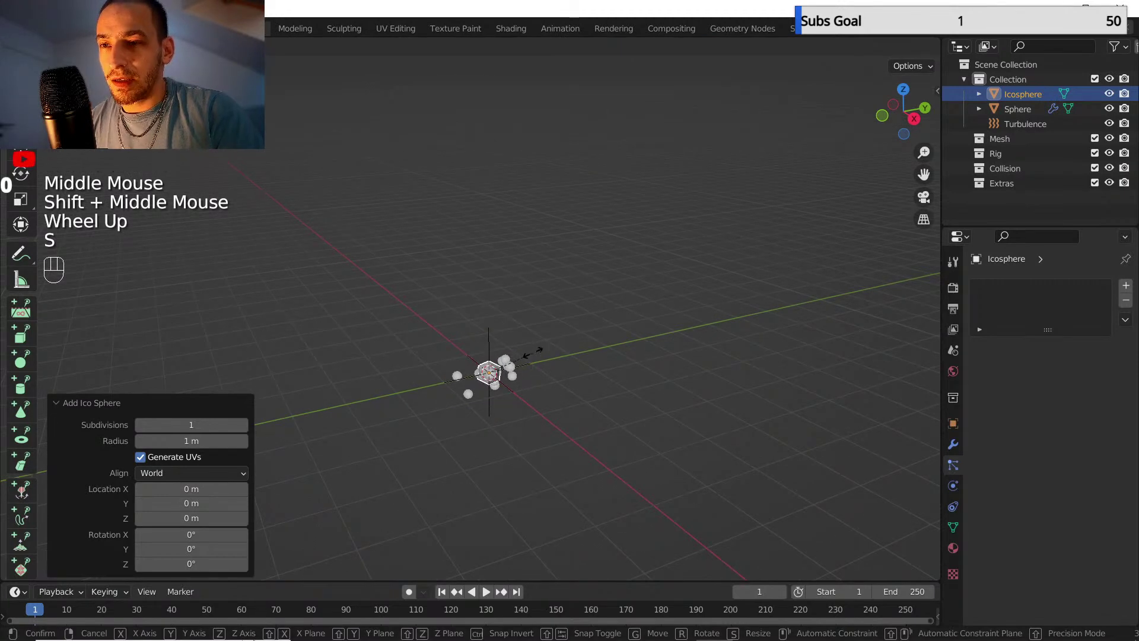
{"action": "left_click", "coordinate": [544, 351]}
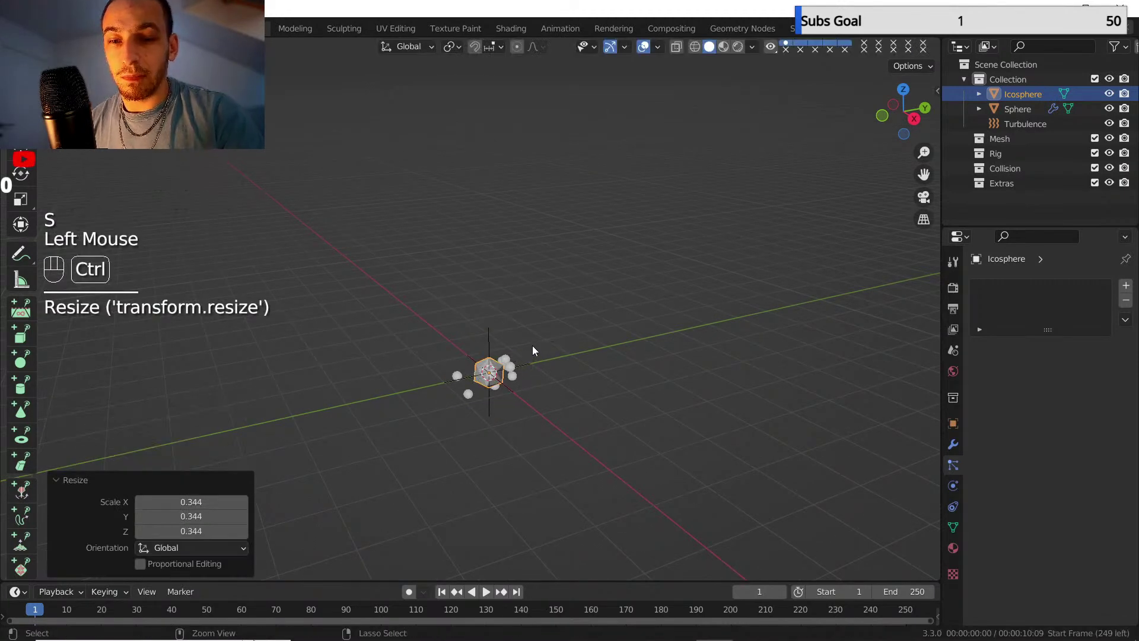
{"action": "key", "text": "ctrl+a"}
{"action": "left_click", "coordinate": [599, 304]}
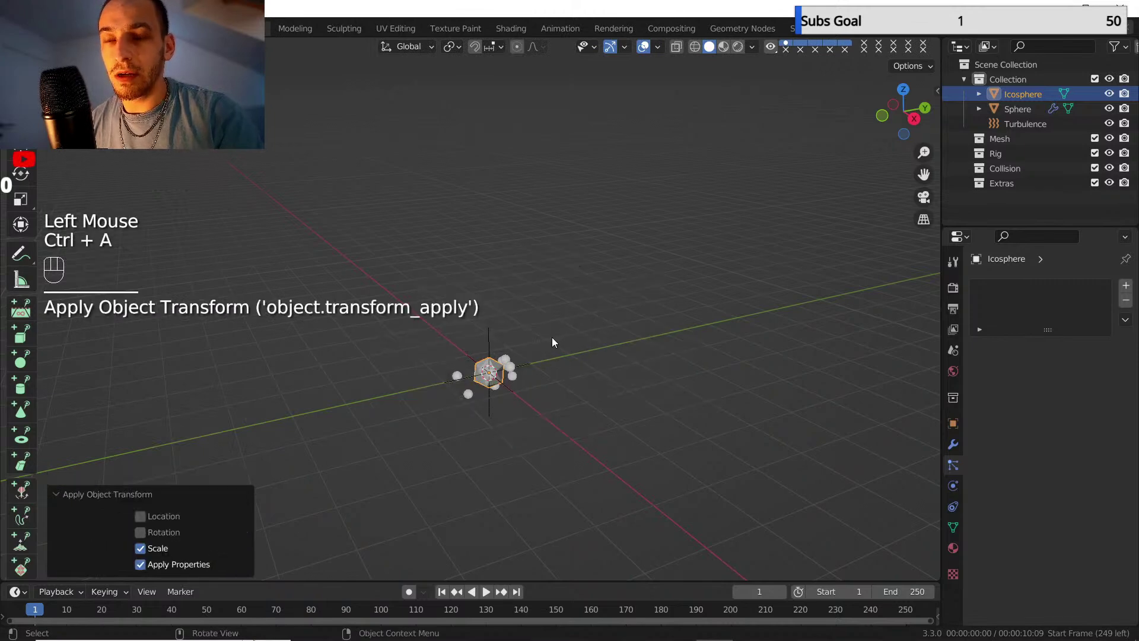
- Add a Particle Instance modifier to the ico sphere, using Sphere as its particle source object
{"action": "left_click", "coordinate": [952, 446]}
{"action": "right_click", "coordinate": [734, 406]}
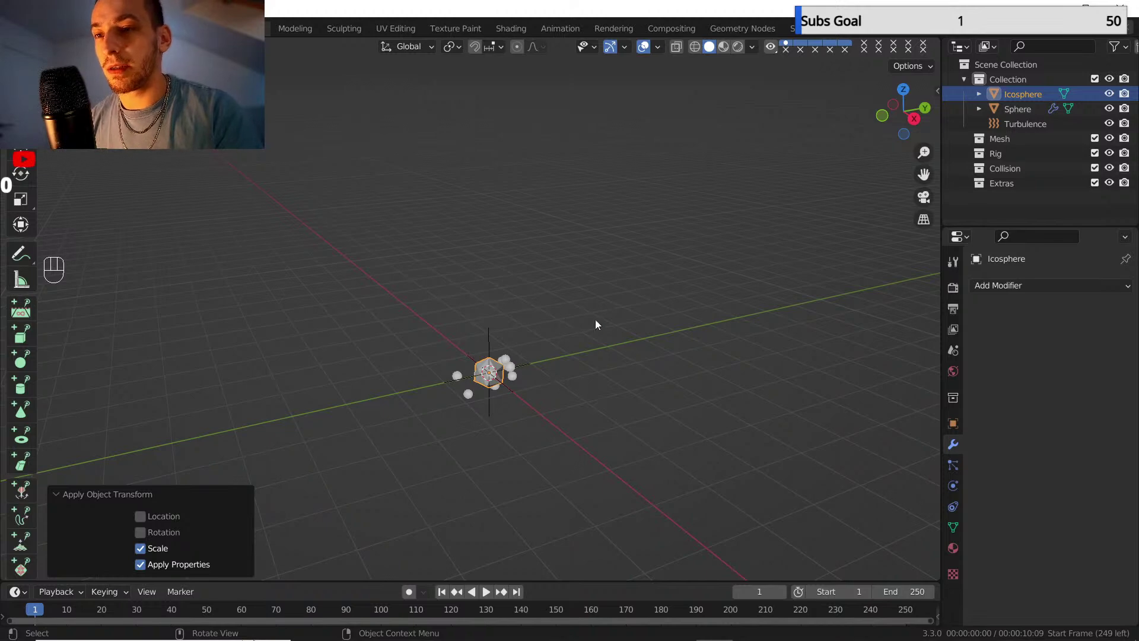
{"action": "left_click", "coordinate": [1087, 284]}
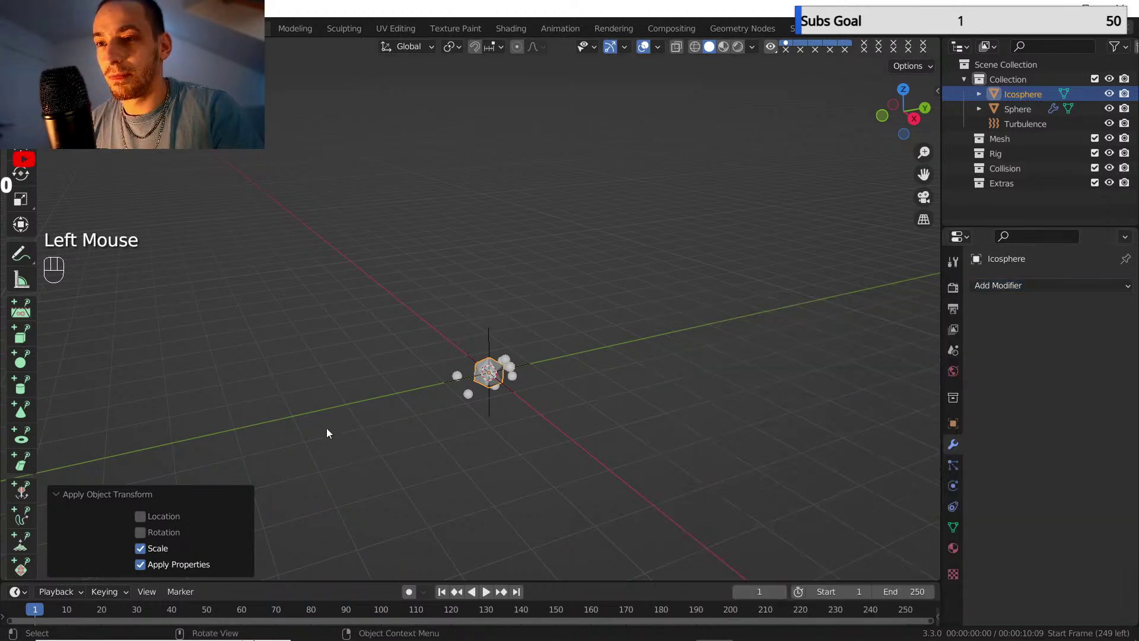
{"action": "left_click", "coordinate": [1085, 283]}
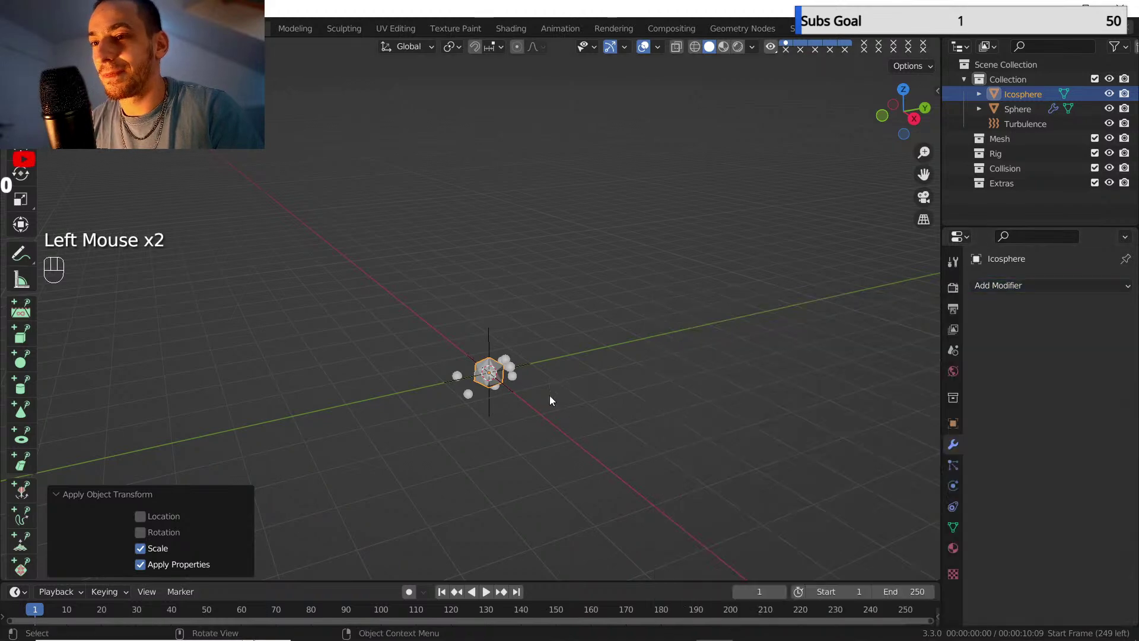
{"action": "left_click", "coordinate": [1016, 287]}
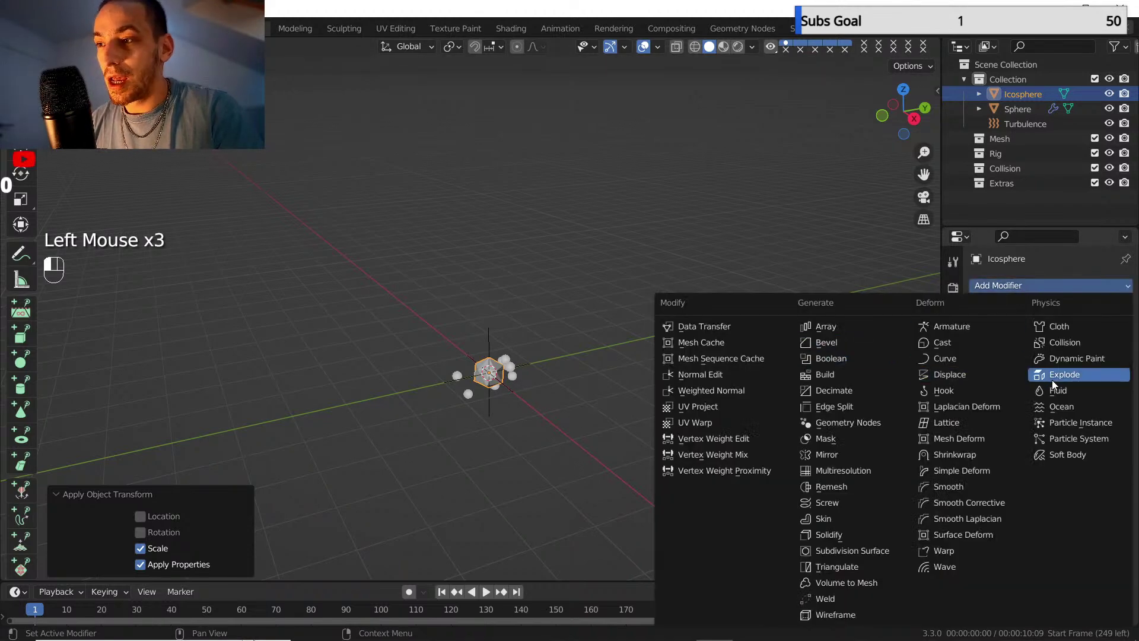
{"action": "left_click", "coordinate": [1089, 425]}
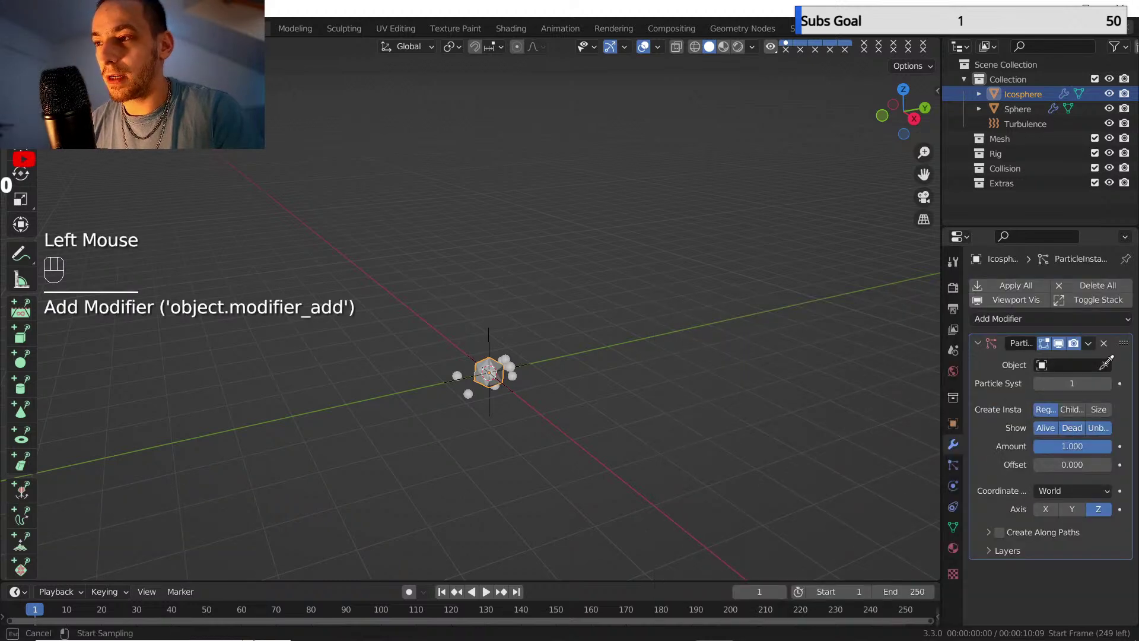
{"action": "left_click", "coordinate": [1018, 107]}
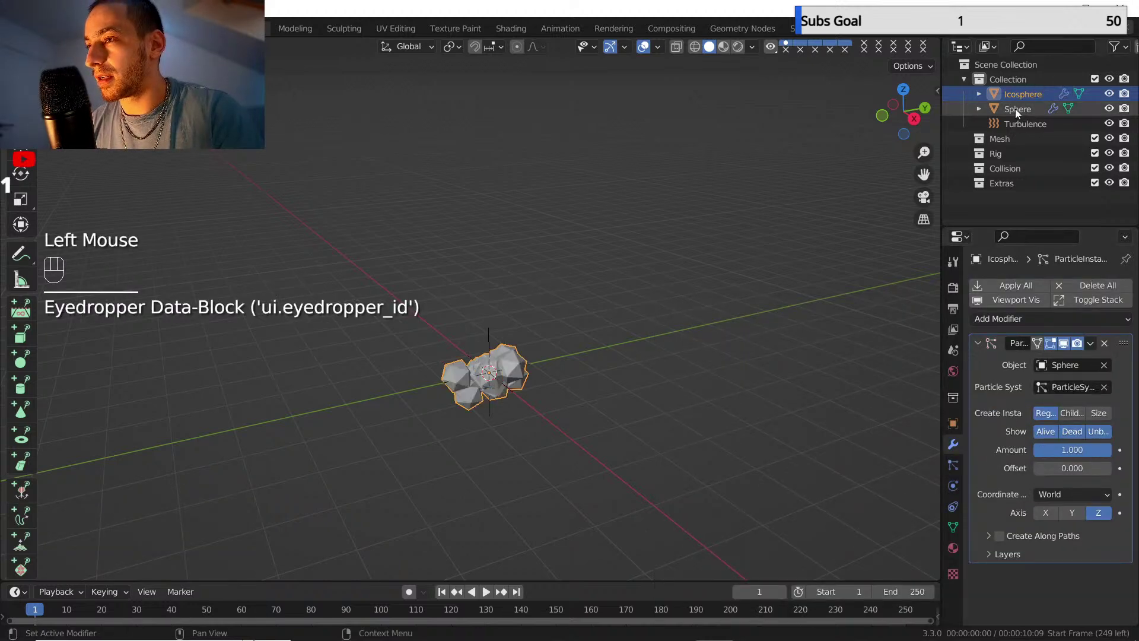
- Rename the Sphere emitter as base and play the animation to check the instanced ico spheres, stopping at frame 61
{"action": "double_click", "coordinate": [1016, 108]}
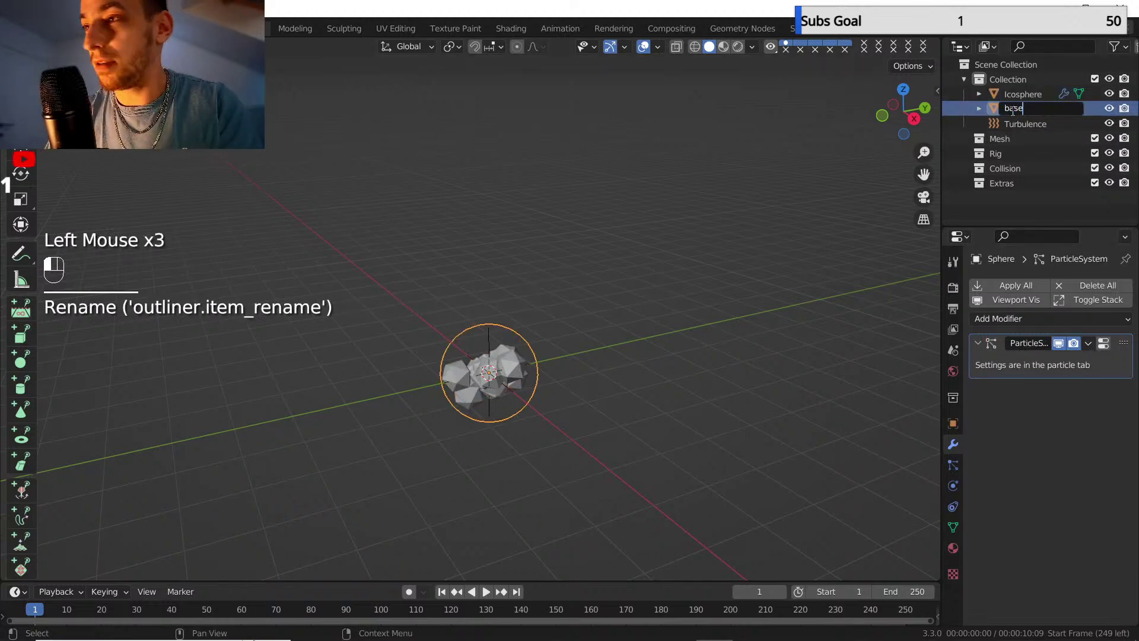
{"action": "key", "text": "Return"}
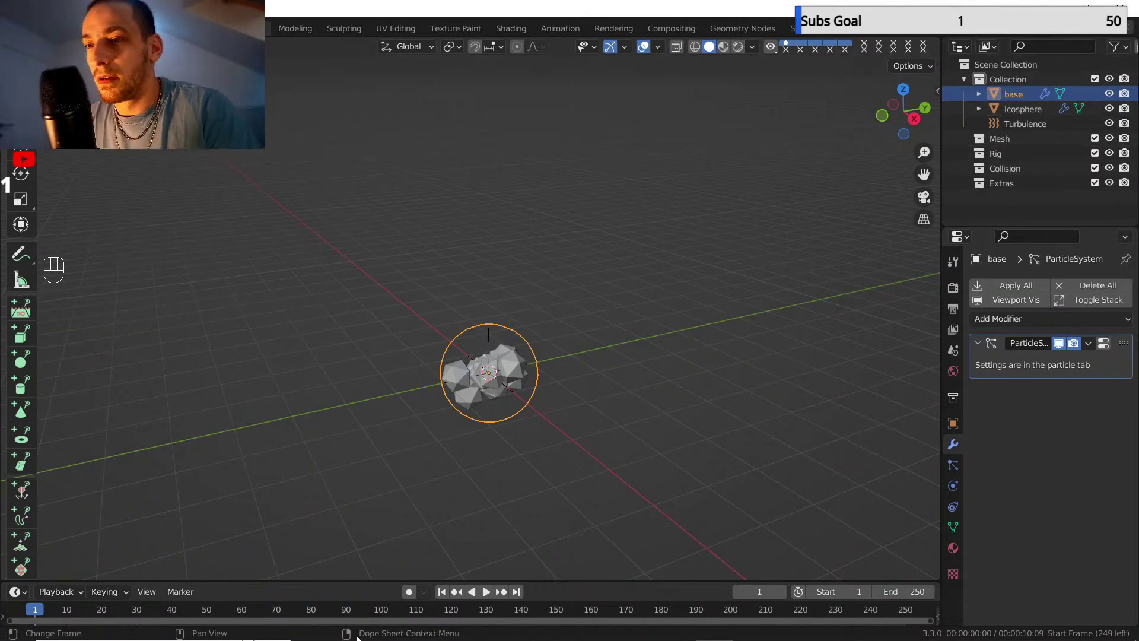
{"action": "left_click", "coordinate": [488, 591]}
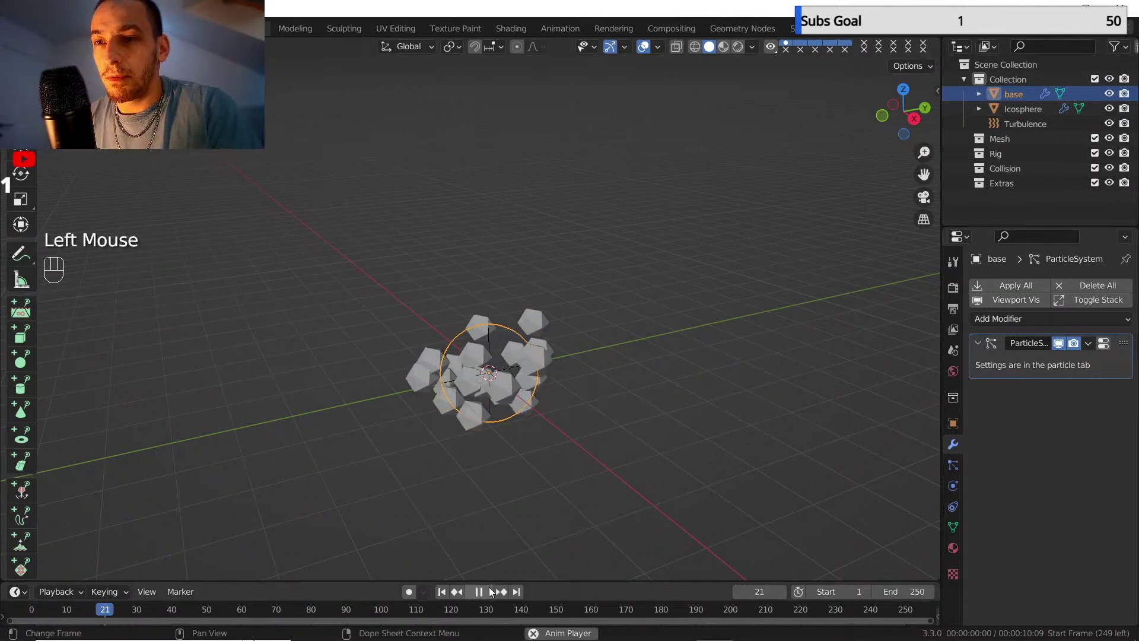
{"action": "left_click", "coordinate": [482, 593]}
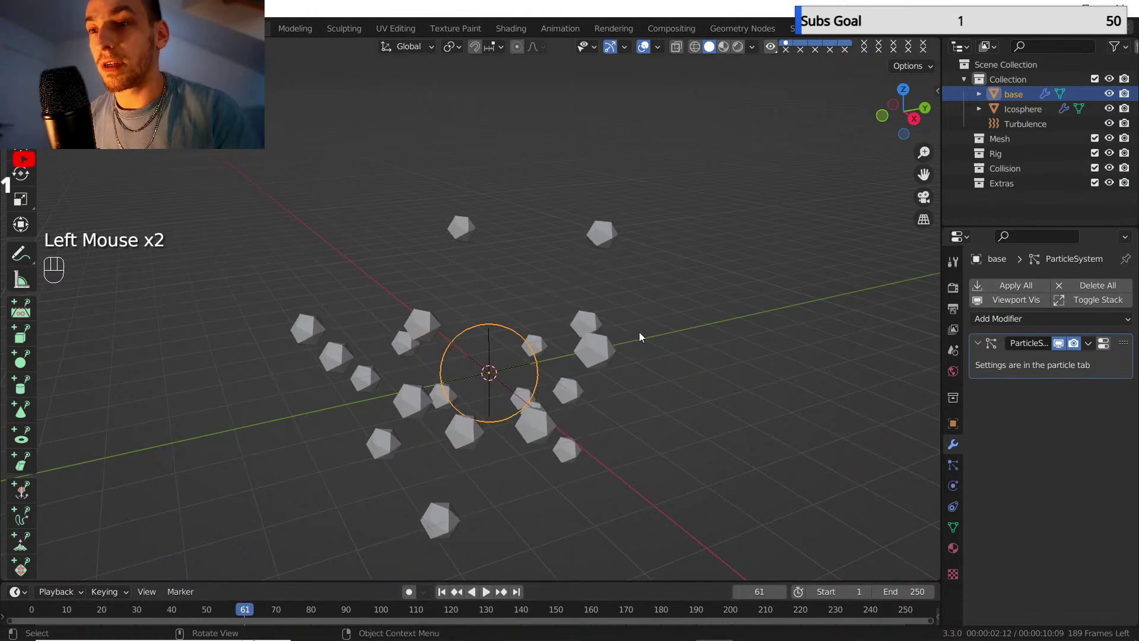
- Examine the render settings of the base object's particle system, including the Render As options
{"action": "left_click", "coordinate": [1009, 107]}
{"action": "left_click", "coordinate": [1013, 94]}
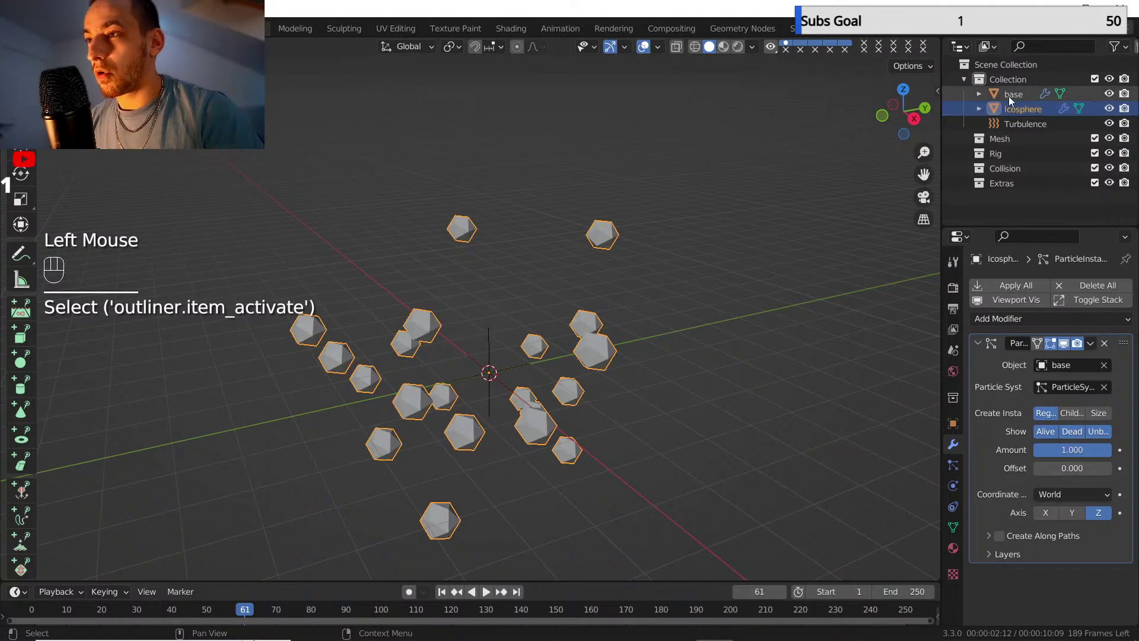
{"action": "left_click", "coordinate": [953, 466]}
{"action": "scroll", "coordinate": [1003, 487], "scroll_direction": "down", "scroll_amount": 8}
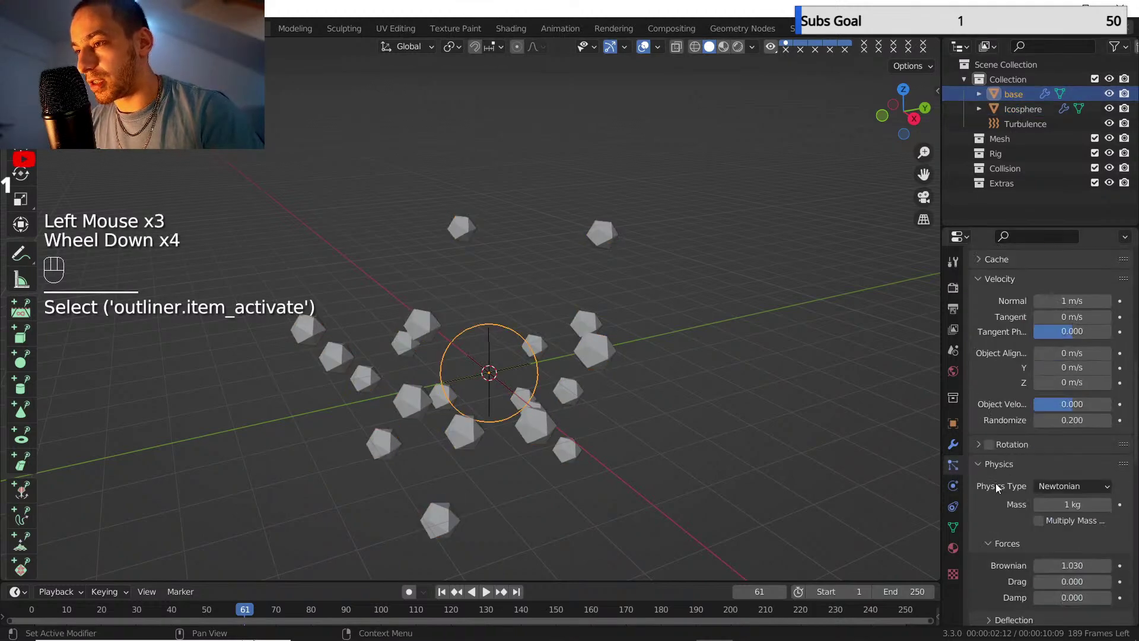
{"action": "scroll", "coordinate": [1006, 463], "scroll_direction": "down", "scroll_amount": 2}
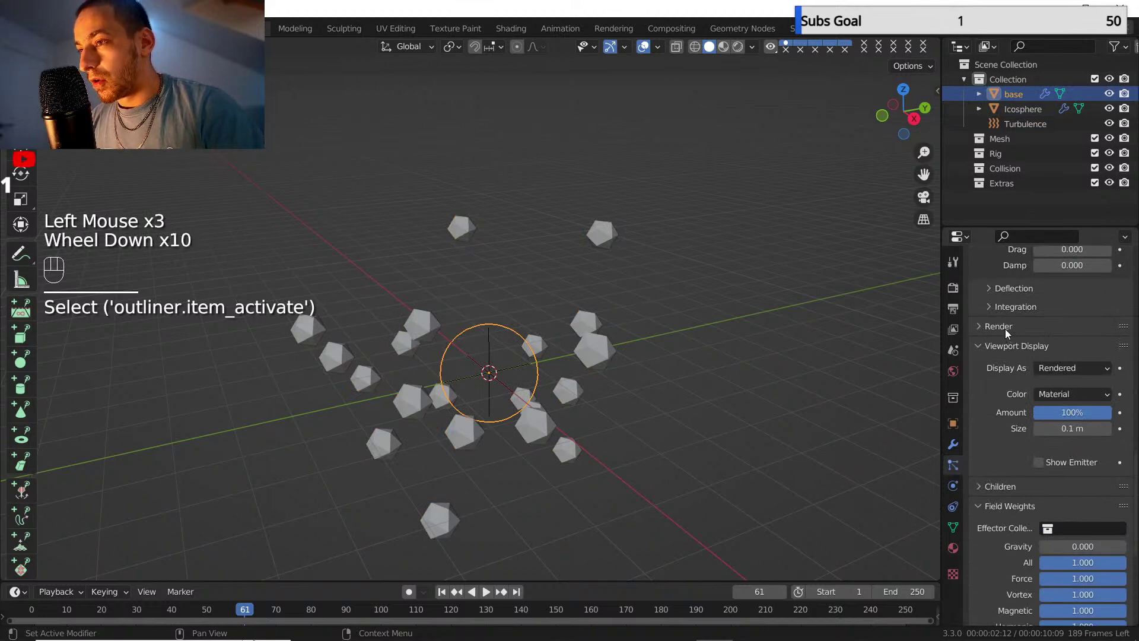
{"action": "left_click", "coordinate": [986, 326]}
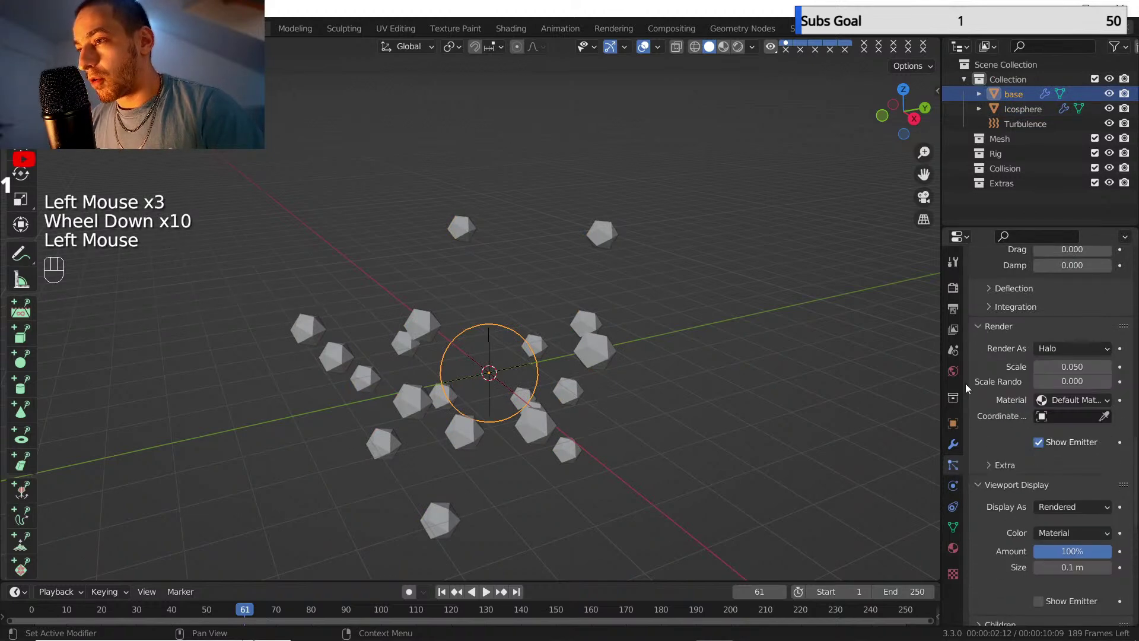
{"action": "left_click", "coordinate": [1061, 346]}
{"action": "left_click", "coordinate": [981, 327]}
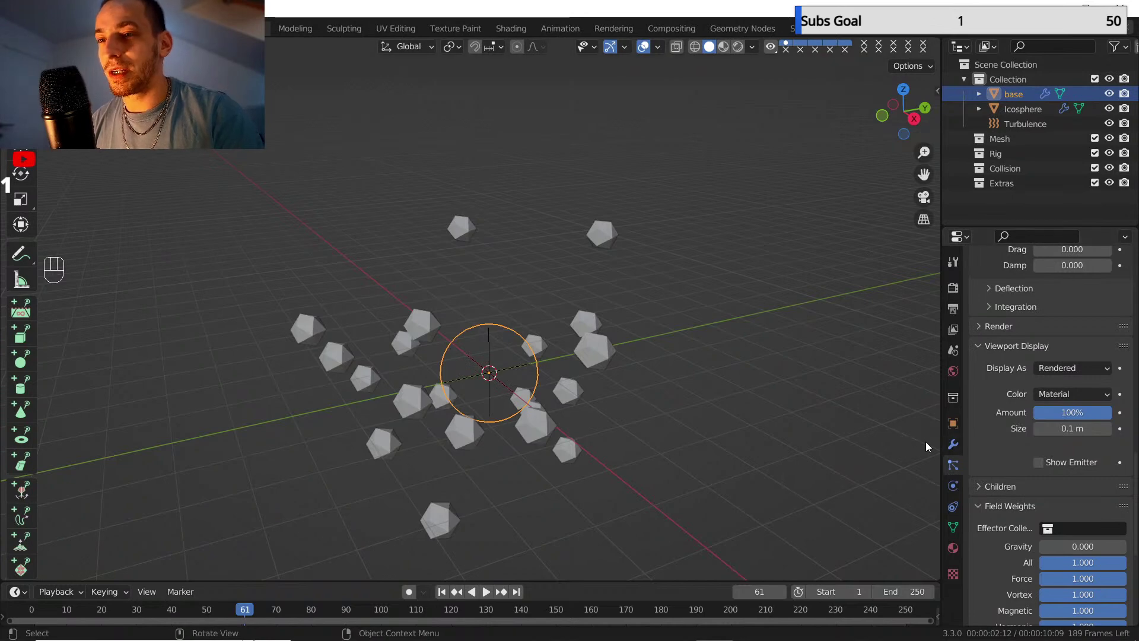
- Rename the Icosphere object as 2
{"action": "left_click", "coordinate": [952, 446]}
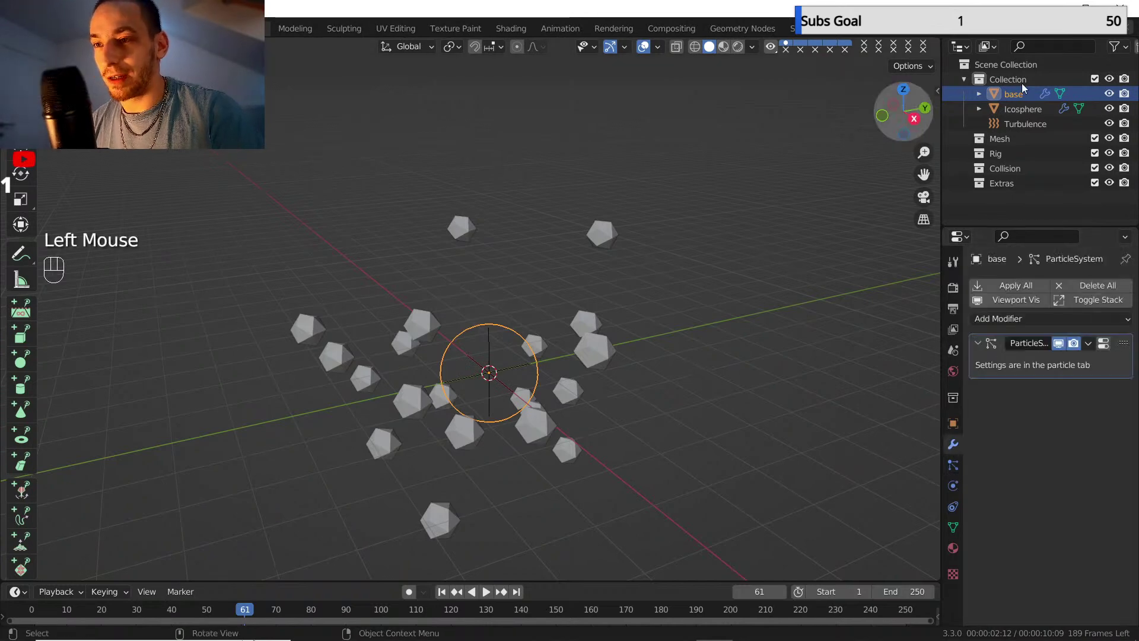
{"action": "left_click", "coordinate": [1016, 110]}
{"action": "double_click", "coordinate": [1016, 111]}
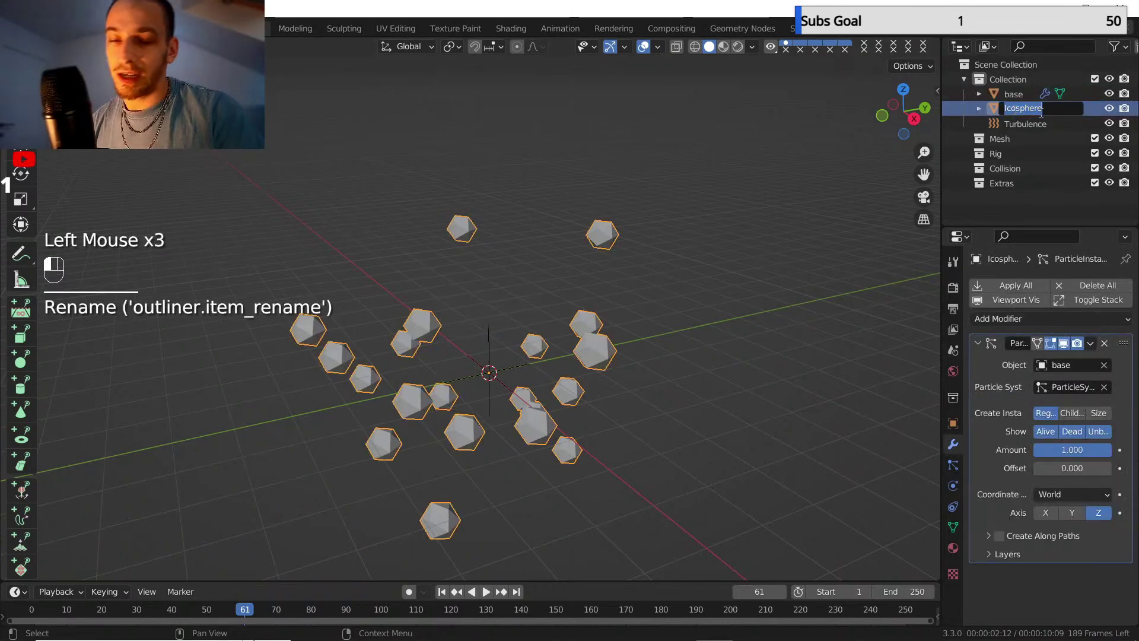
{"action": "type", "text": "2"}
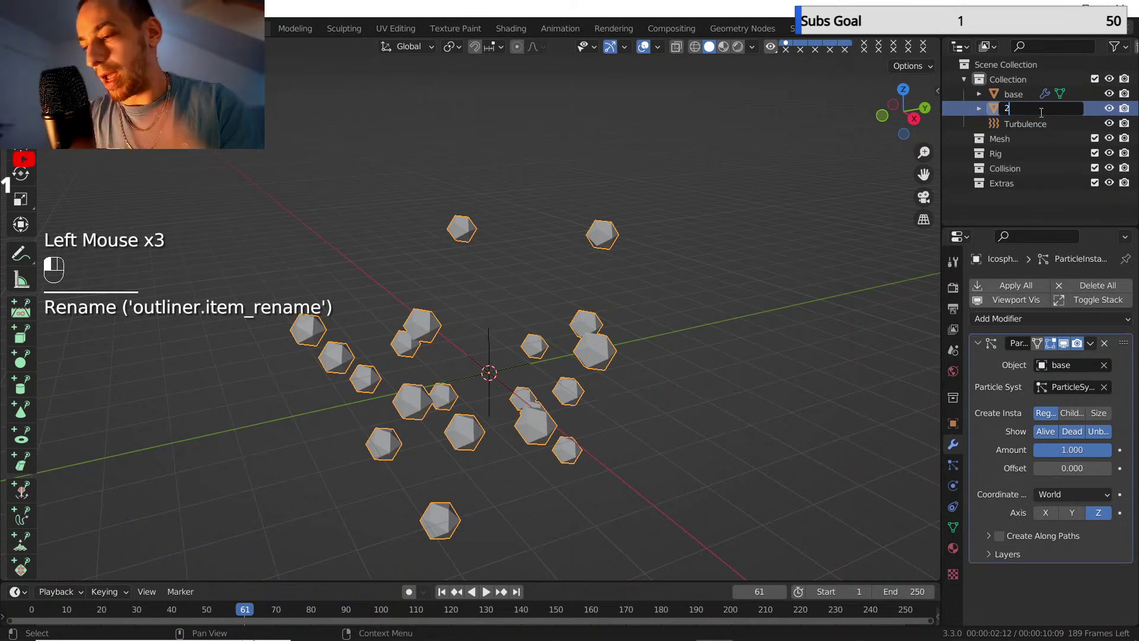
{"action": "key", "text": "Return"}
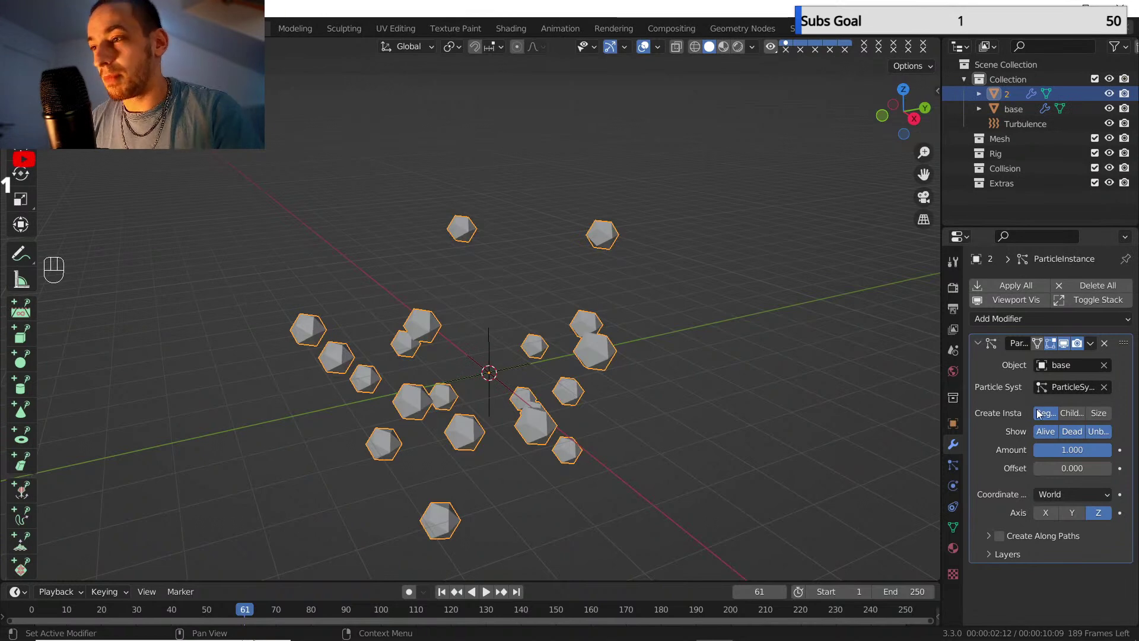
- Turn off showing dead particles in object 2's Particle Instance modifier, comparing both states at frame 124
{"action": "left_click", "coordinate": [1073, 431]}
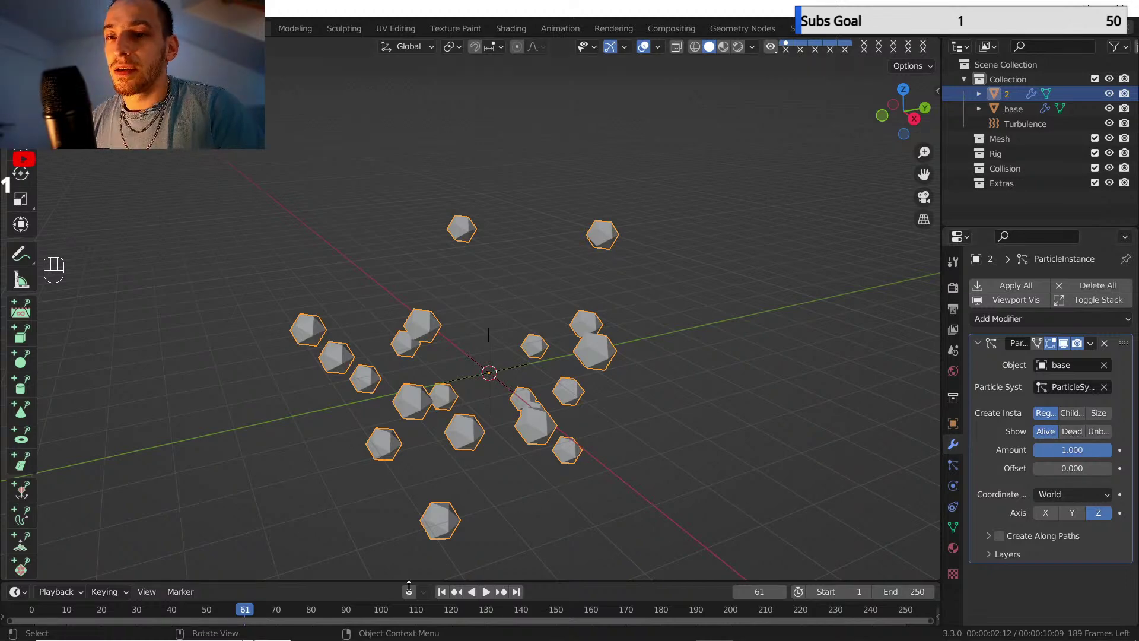
{"action": "left_click_drag", "start_coordinate": [385, 611], "coordinate": [469, 615]}
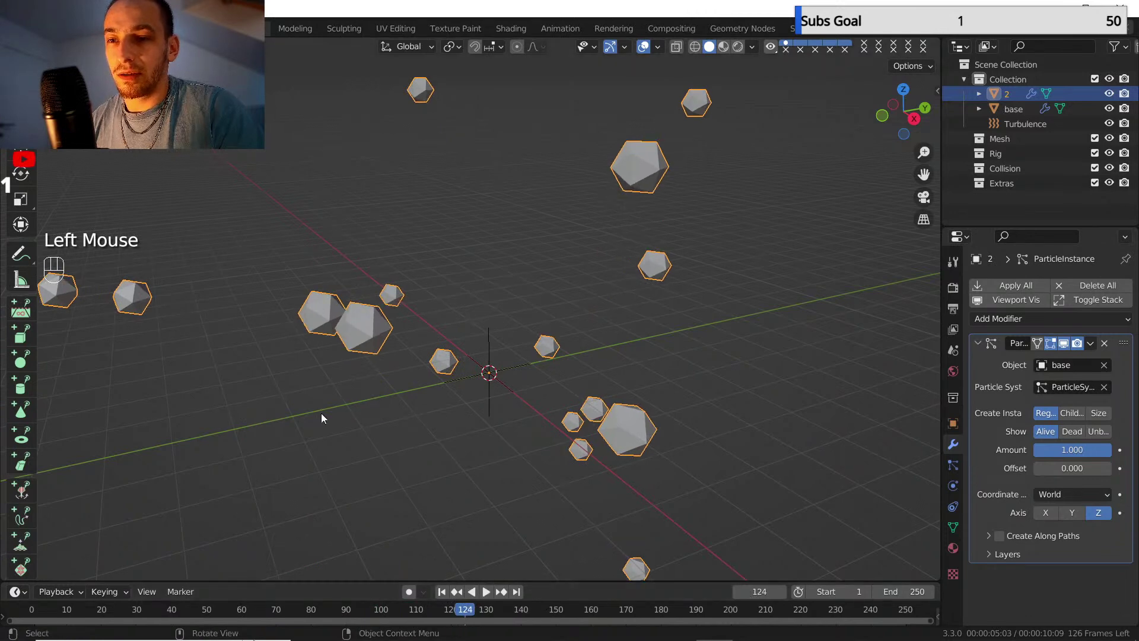
{"action": "scroll", "coordinate": [487, 332], "scroll_direction": "down", "scroll_amount": 3}
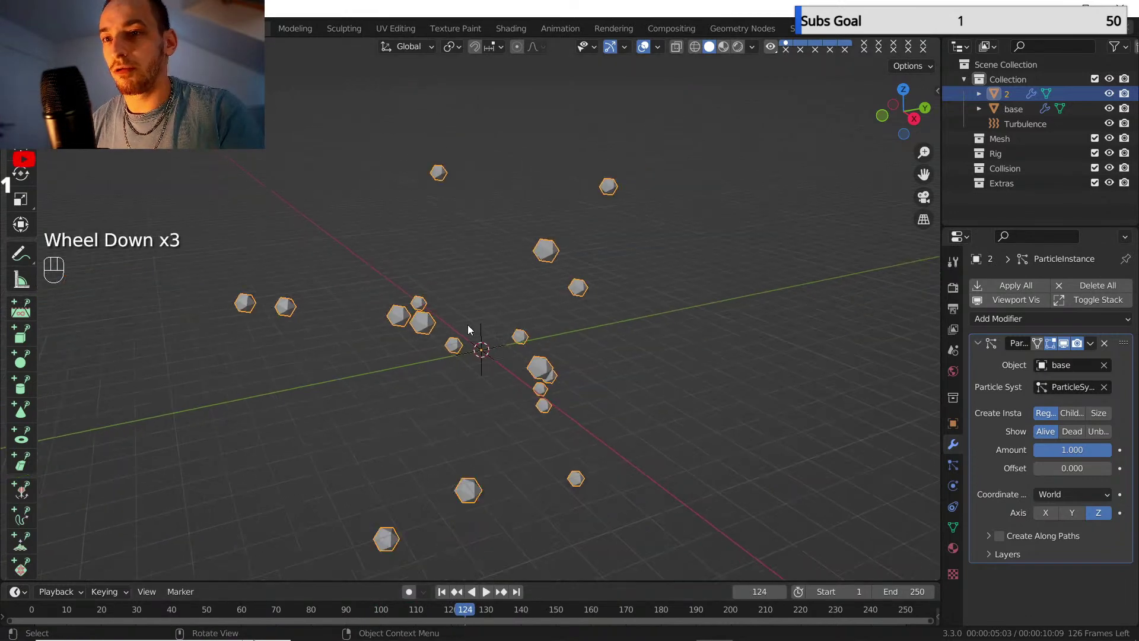
{"action": "scroll", "coordinate": [475, 329], "scroll_direction": "up", "scroll_amount": 1}
{"action": "left_click", "coordinate": [1073, 432]}
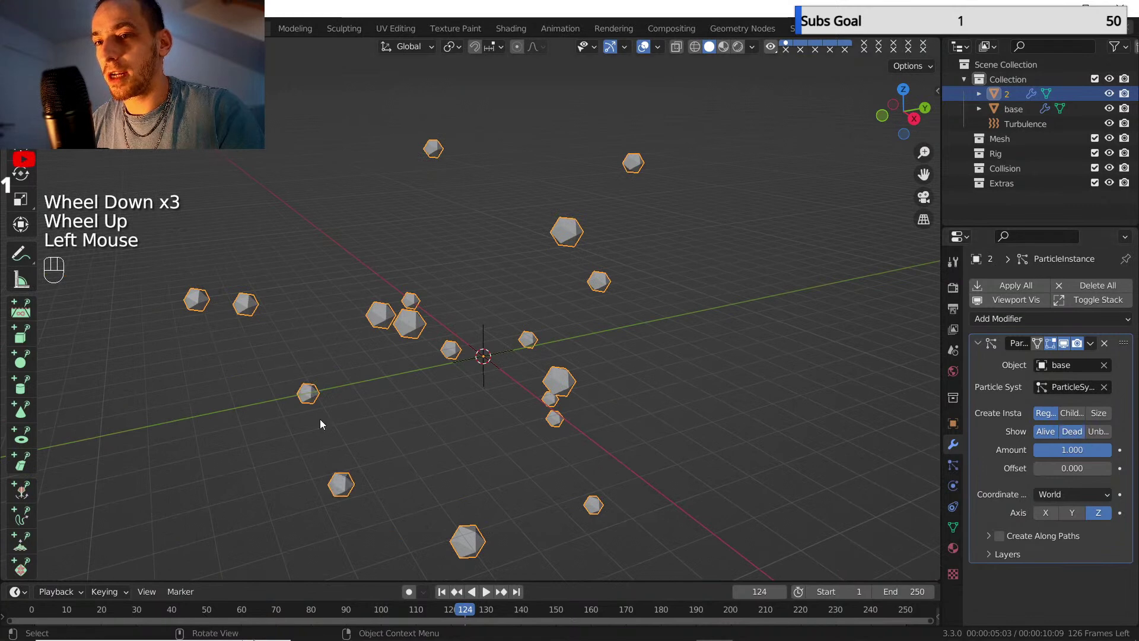
{"action": "left_click", "coordinate": [1074, 432]}
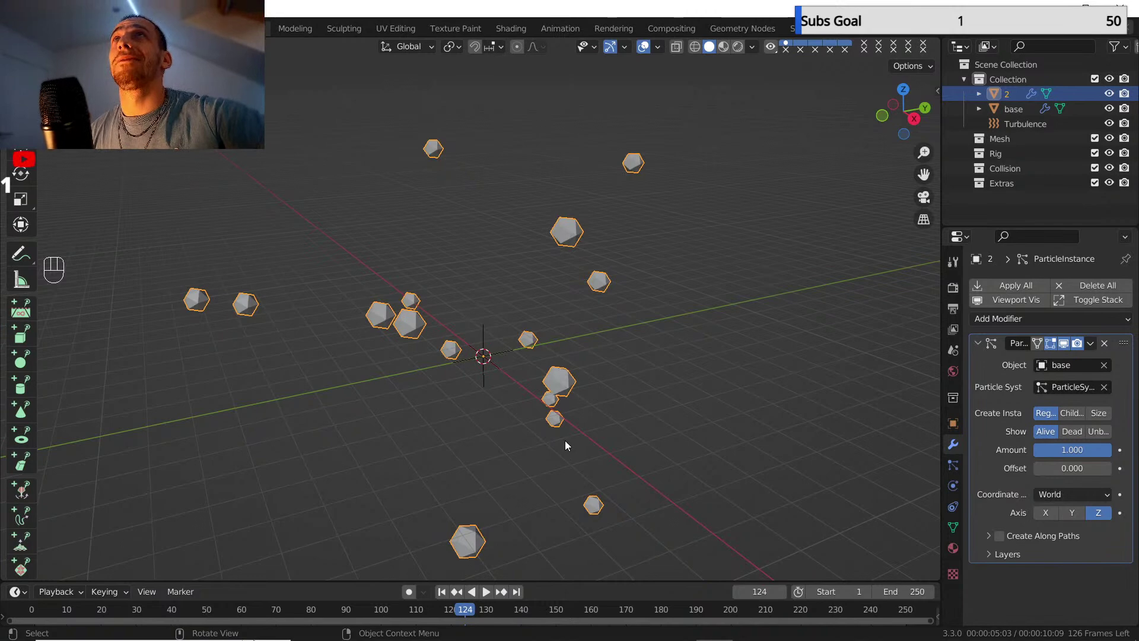
{"action": "scroll", "coordinate": [562, 341], "scroll_direction": "down", "scroll_amount": 1}
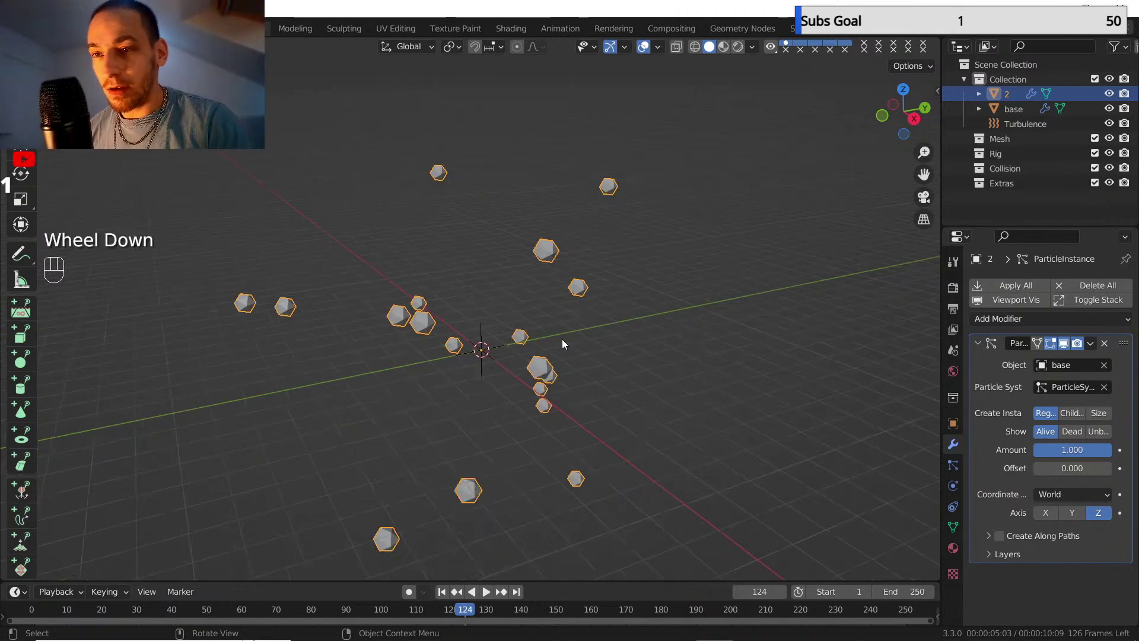
- Scale object 2 down to 0.538 and apply its scale so the instanced ico spheres become smaller
{"action": "scroll", "coordinate": [564, 340], "scroll_direction": "up", "scroll_amount": 1}
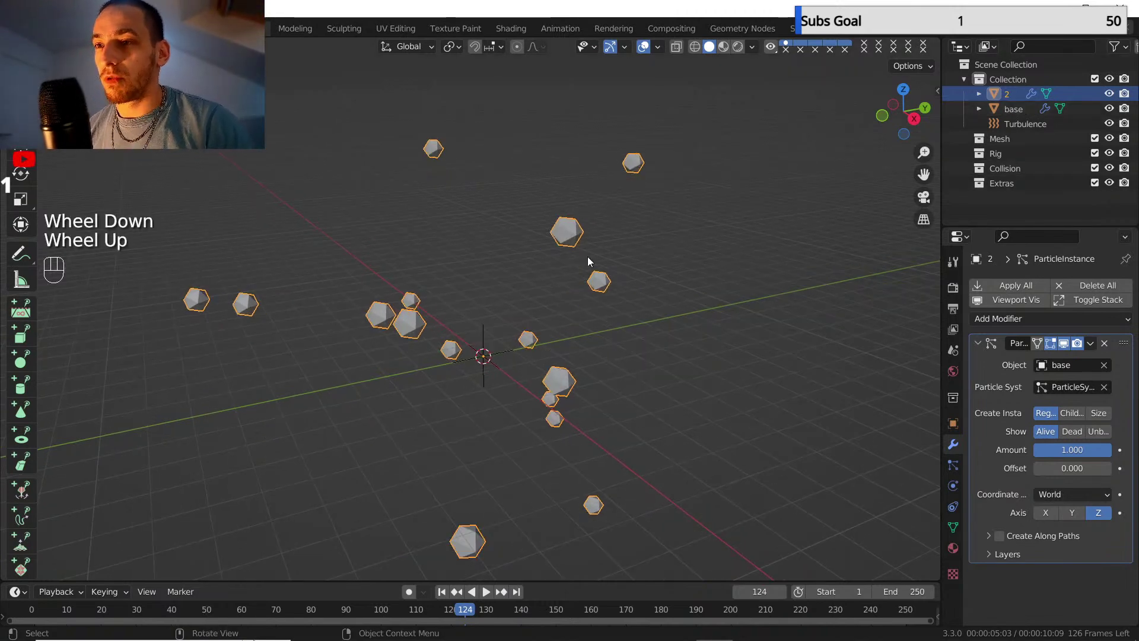
{"action": "key", "text": "s"}
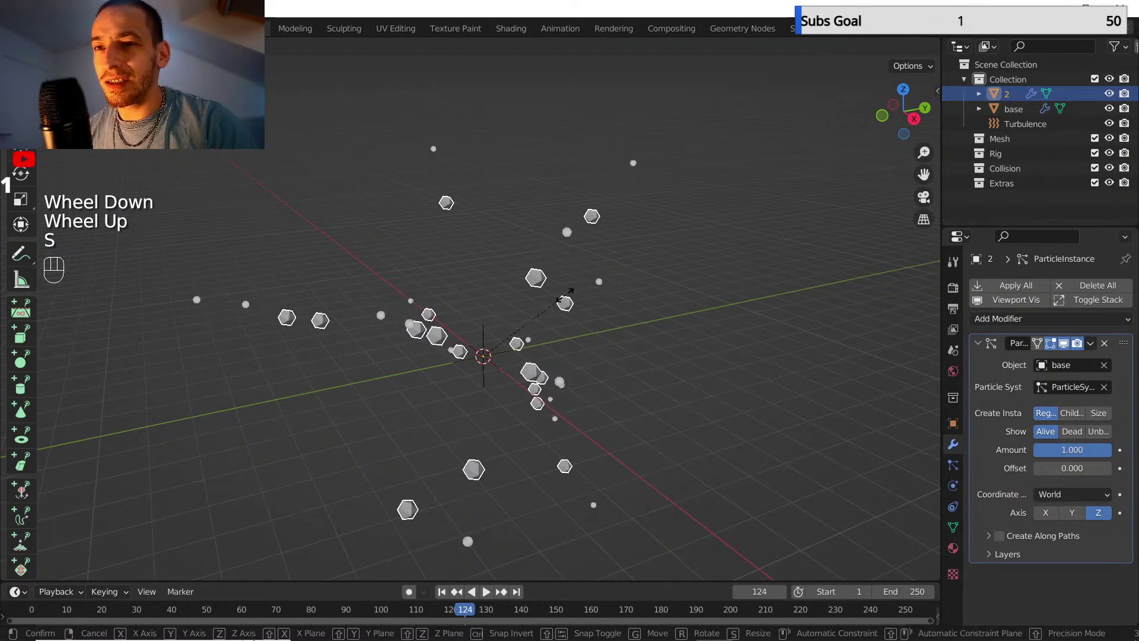
{"action": "left_click", "coordinate": [544, 308]}
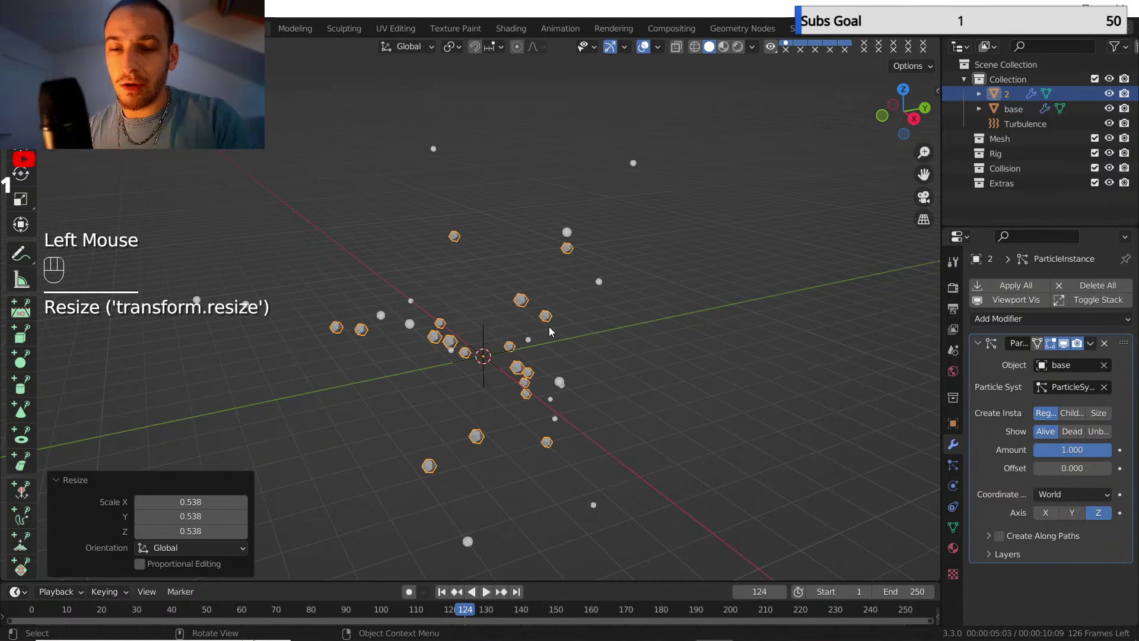
{"action": "key", "text": "ctrl+a"}
{"action": "left_click", "coordinate": [684, 247]}
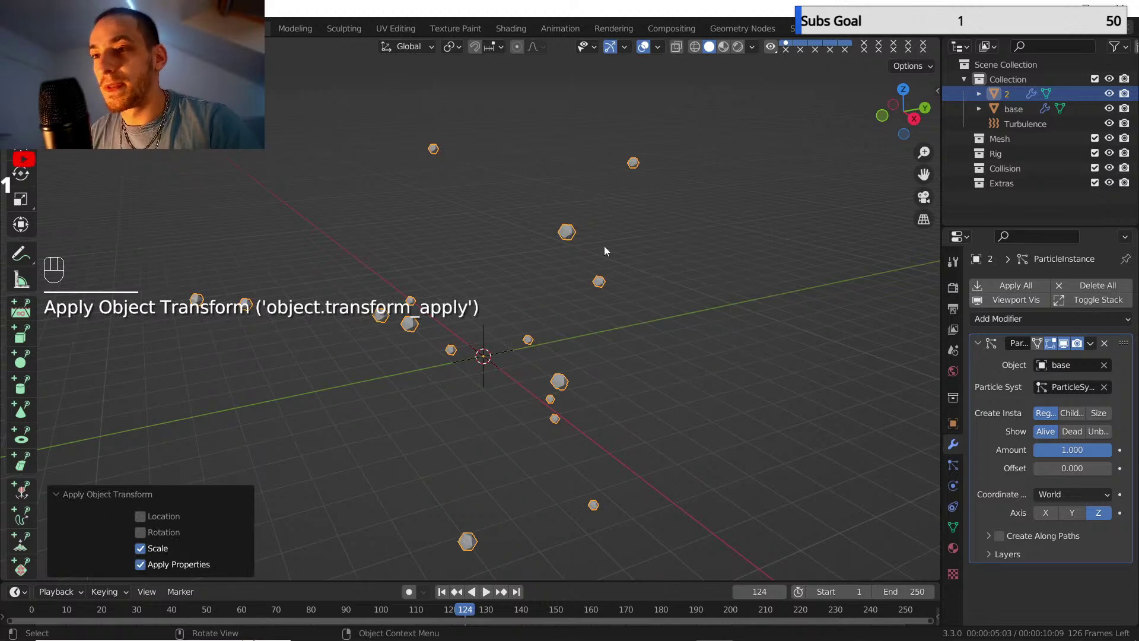
- Add an emitter particle system to object 2 and play the animation from frame 1, stopping at frame 59
{"action": "left_click", "coordinate": [954, 465]}
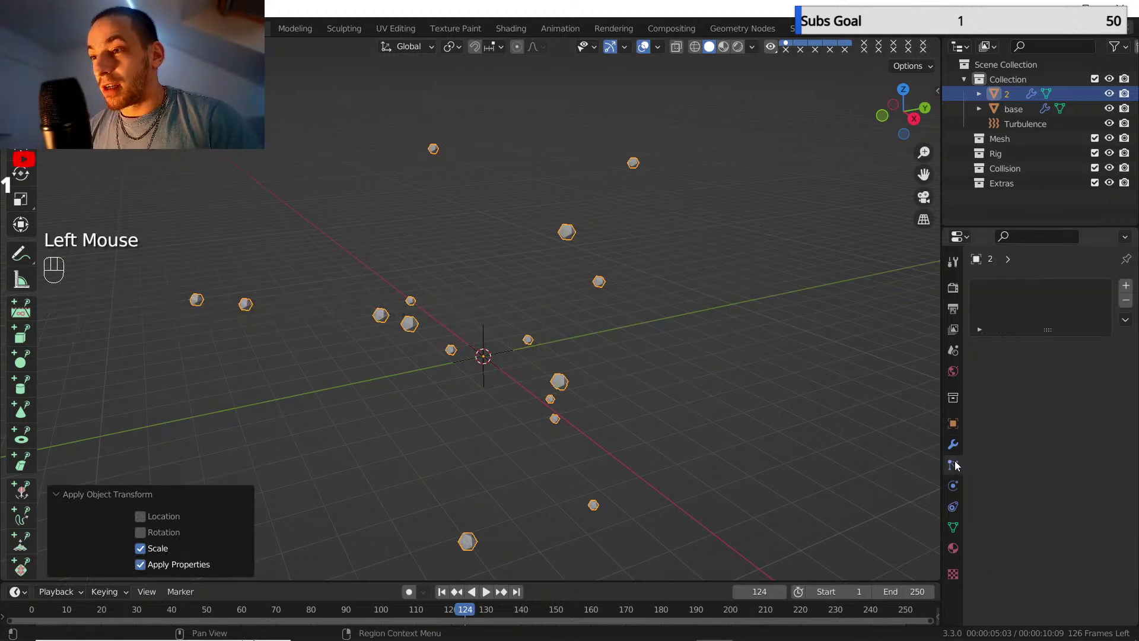
{"action": "left_click", "coordinate": [1127, 286]}
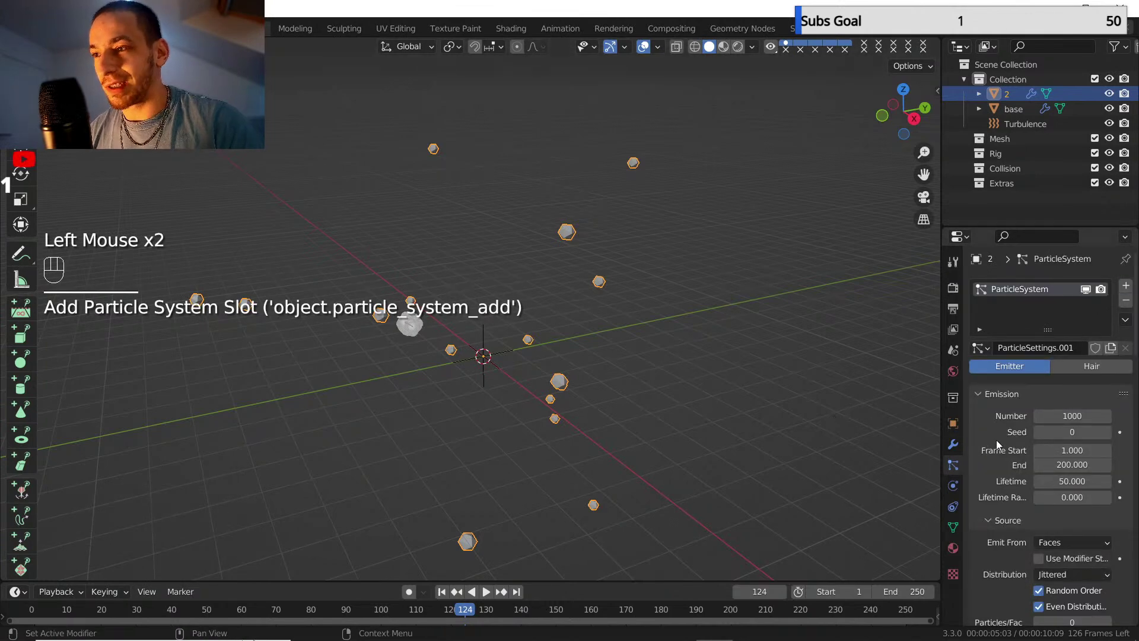
{"action": "scroll", "coordinate": [1015, 436], "scroll_direction": "down", "scroll_amount": 3}
{"action": "left_click", "coordinate": [441, 592]}
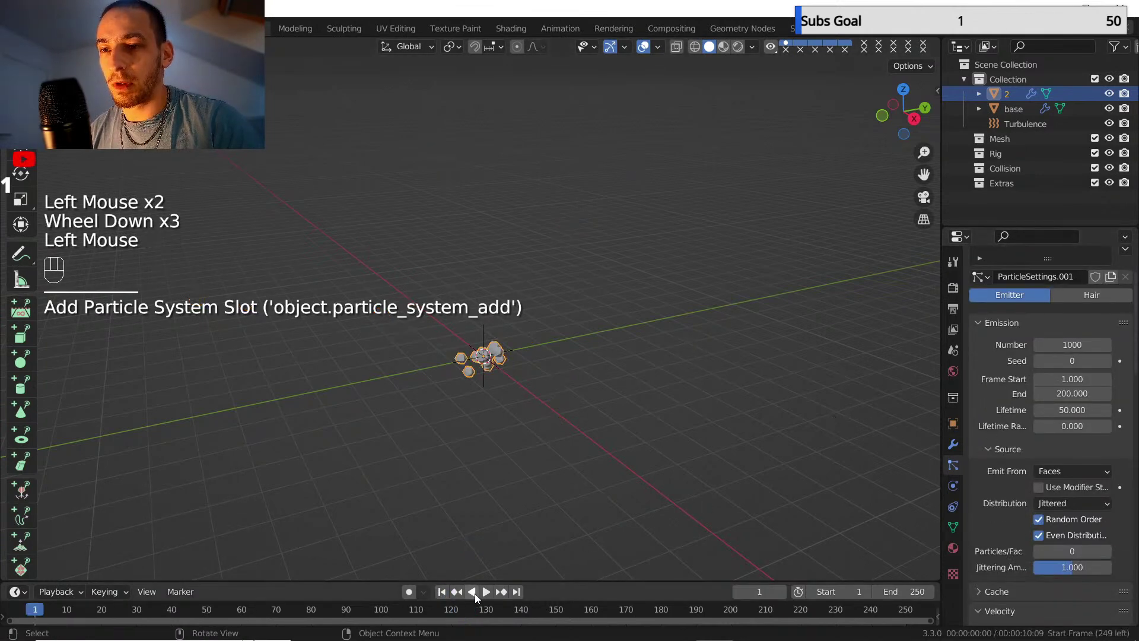
{"action": "left_click", "coordinate": [486, 592]}
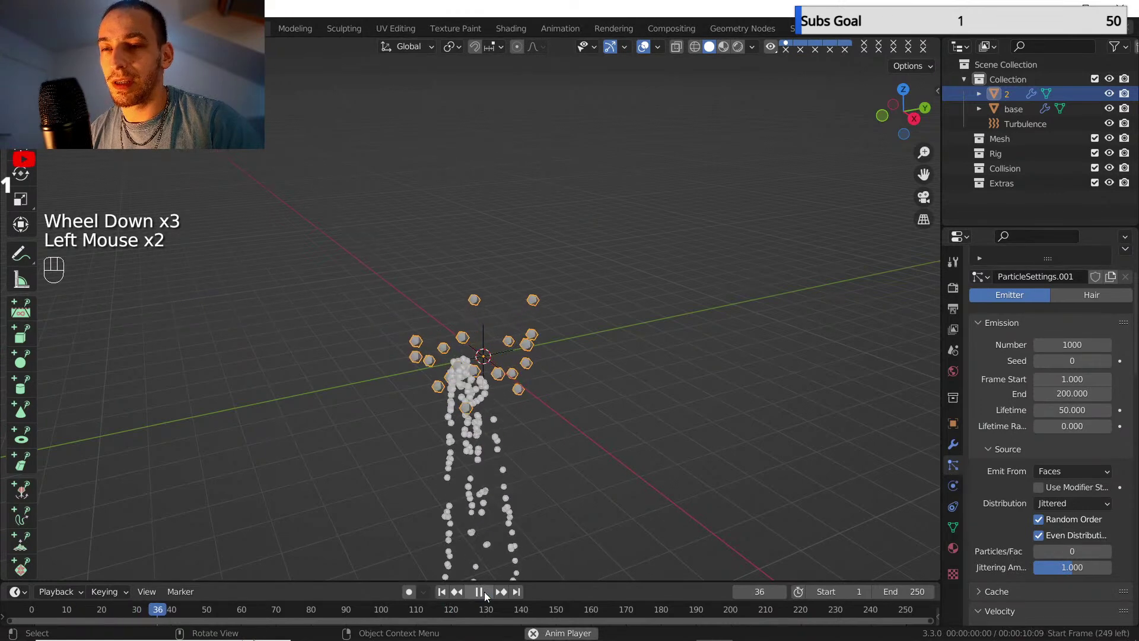
{"action": "left_click", "coordinate": [485, 592]}
- Set object 2's particles to emit from Volume with Use Modifier Stack enabled
{"action": "scroll", "coordinate": [1003, 468], "scroll_direction": "down", "scroll_amount": 5}
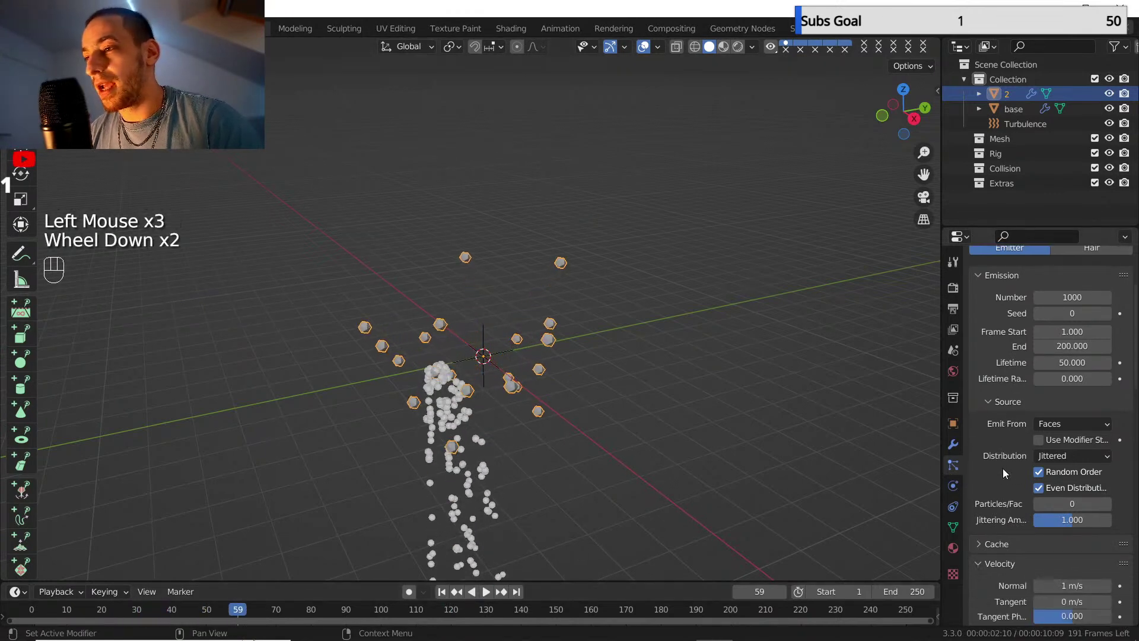
{"action": "scroll", "coordinate": [1006, 408], "scroll_direction": "up", "scroll_amount": 2}
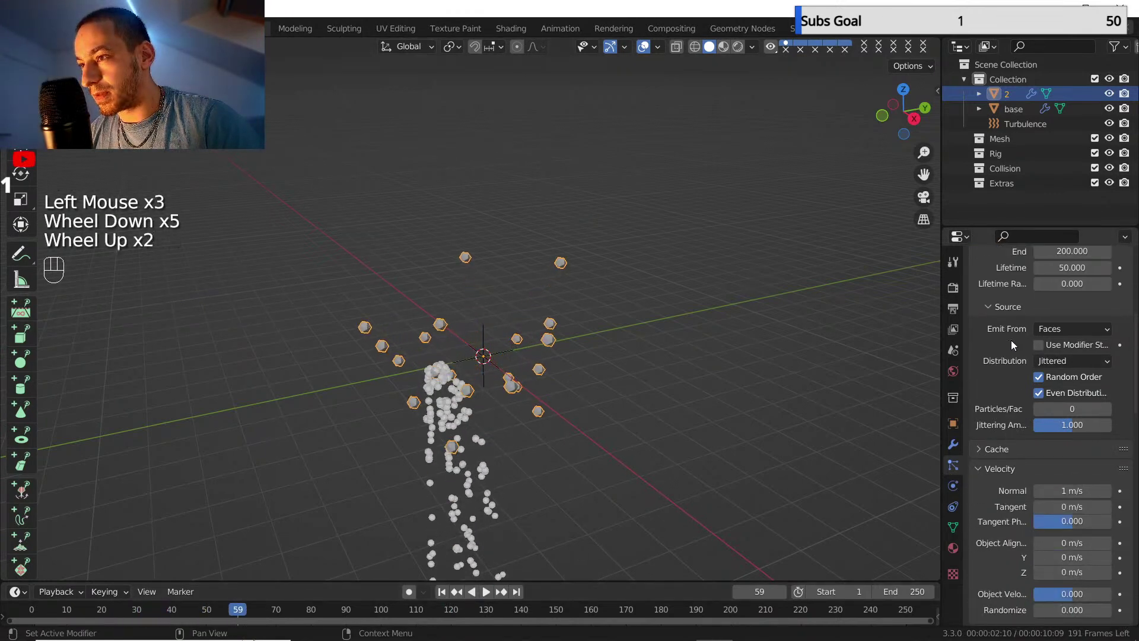
{"action": "scroll", "coordinate": [991, 362], "scroll_direction": "up", "scroll_amount": 2}
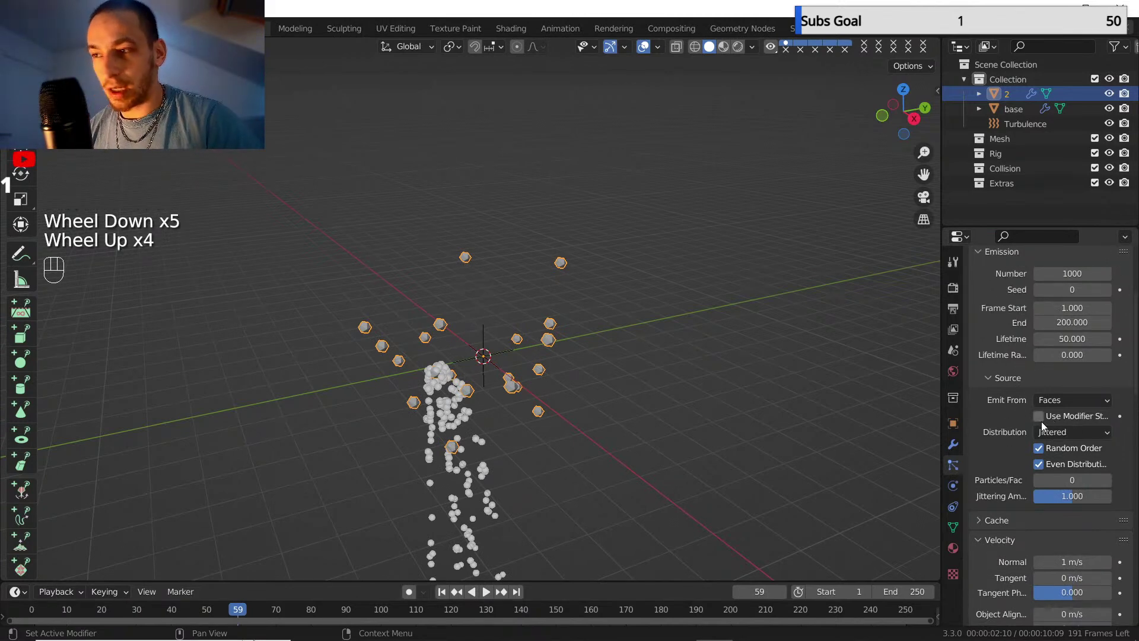
{"action": "left_click_drag", "start_coordinate": [1051, 401], "coordinate": [1055, 451]}
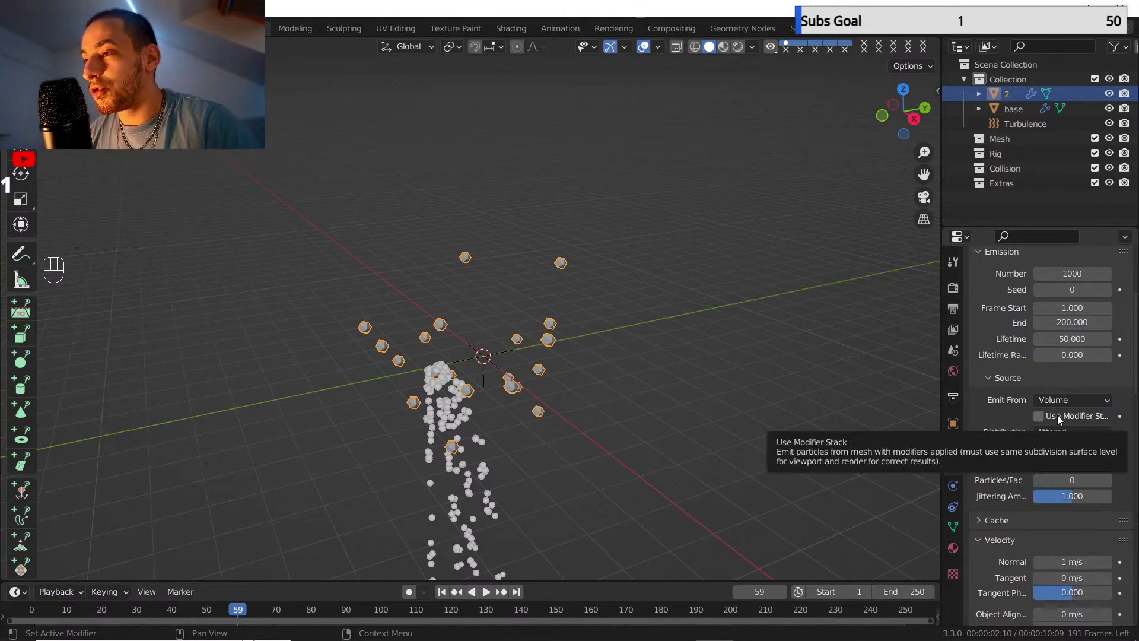
{"action": "left_click", "coordinate": [1039, 417]}
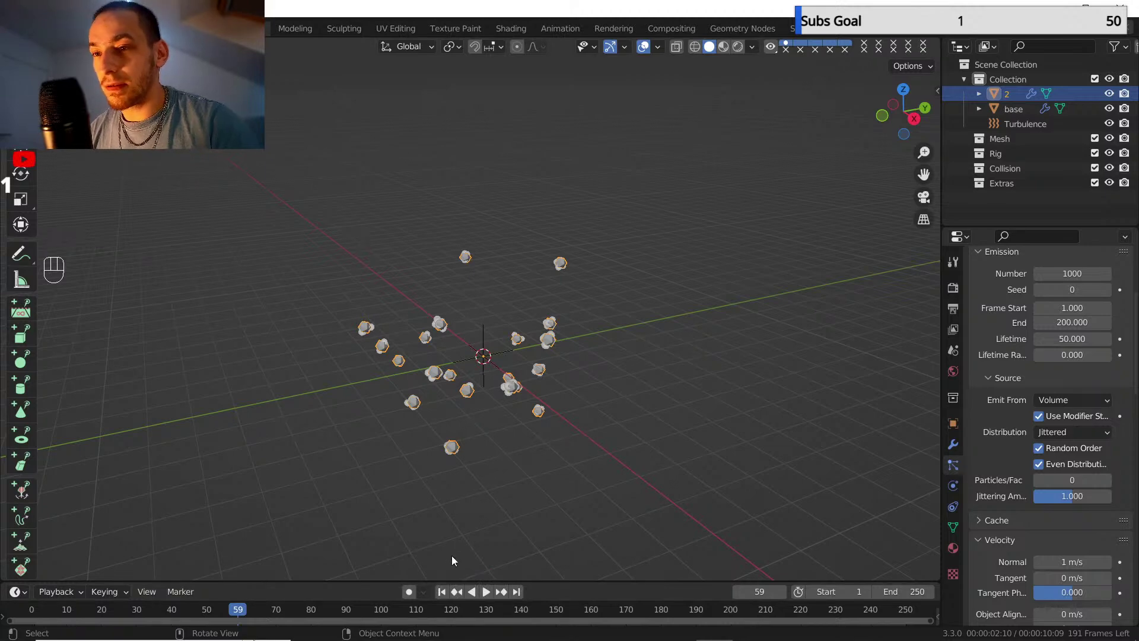
- Play the animation from the start to check the emission from the instanced ico spheres, stopping at frame 105
{"action": "left_click", "coordinate": [441, 591]}
{"action": "left_click", "coordinate": [484, 593]}
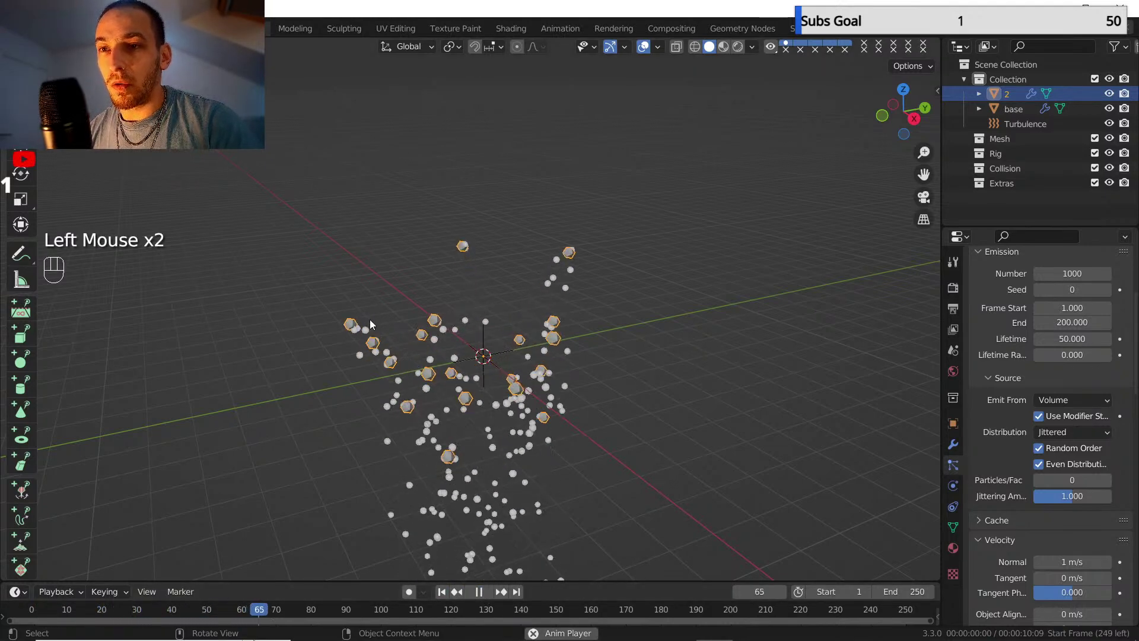
{"action": "left_click", "coordinate": [479, 591]}
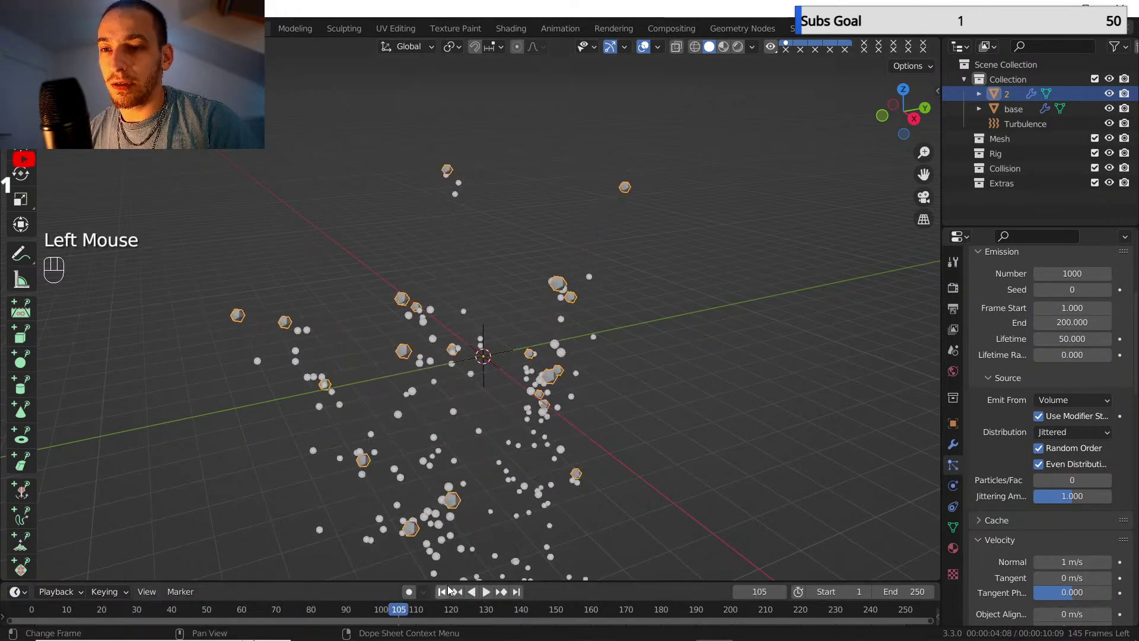
- Set the Gravity field weight of object 2's particle system to 0
{"action": "scroll", "coordinate": [1040, 485], "scroll_direction": "down", "scroll_amount": 12}
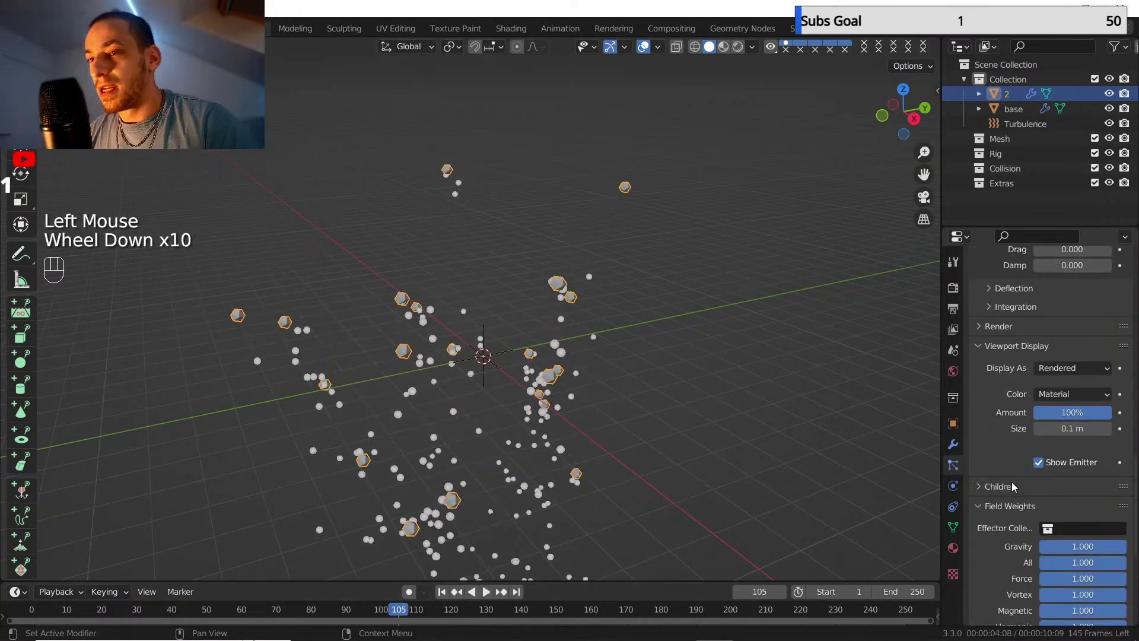
{"action": "scroll", "coordinate": [1015, 444], "scroll_direction": "up", "scroll_amount": 1}
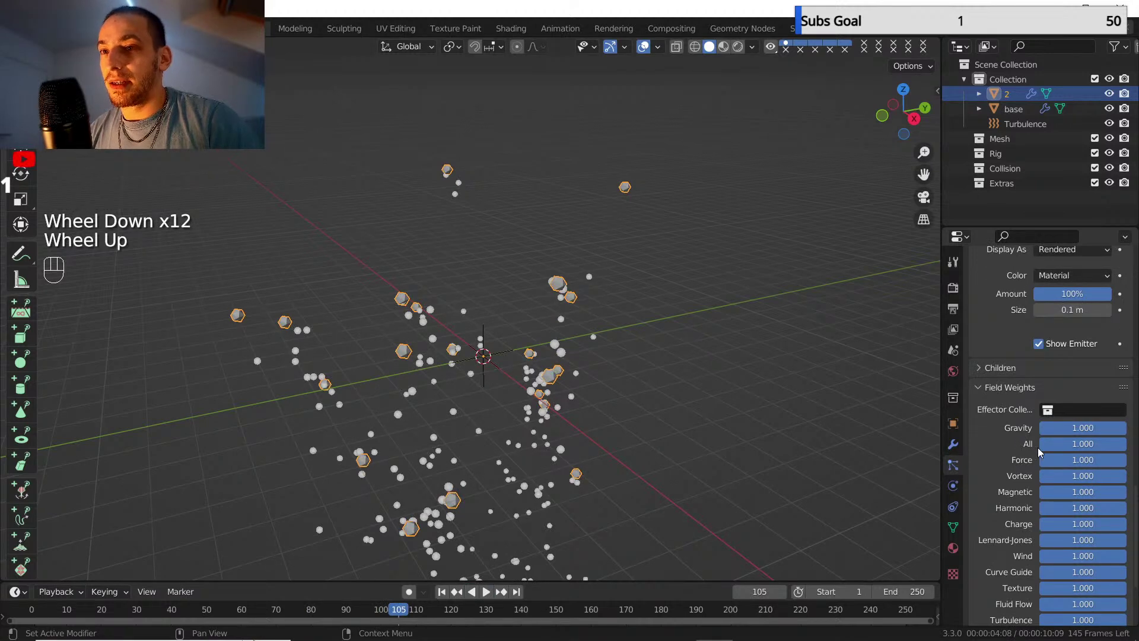
{"action": "left_click", "coordinate": [1085, 427]}
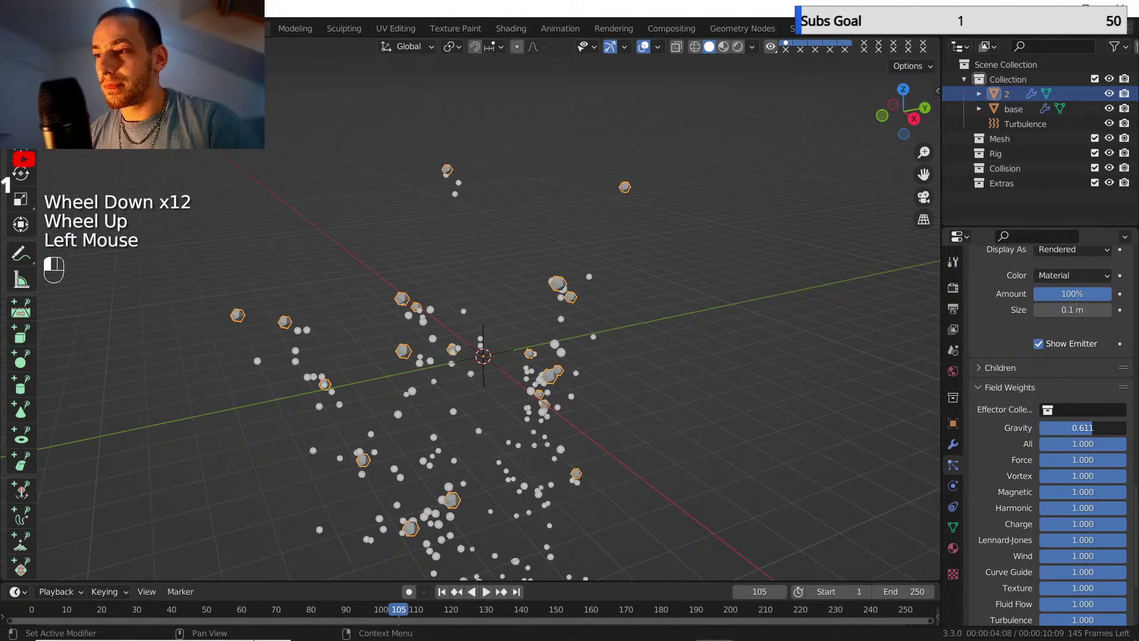
{"action": "left_click_drag", "start_coordinate": [1085, 428], "coordinate": [1044, 427]}
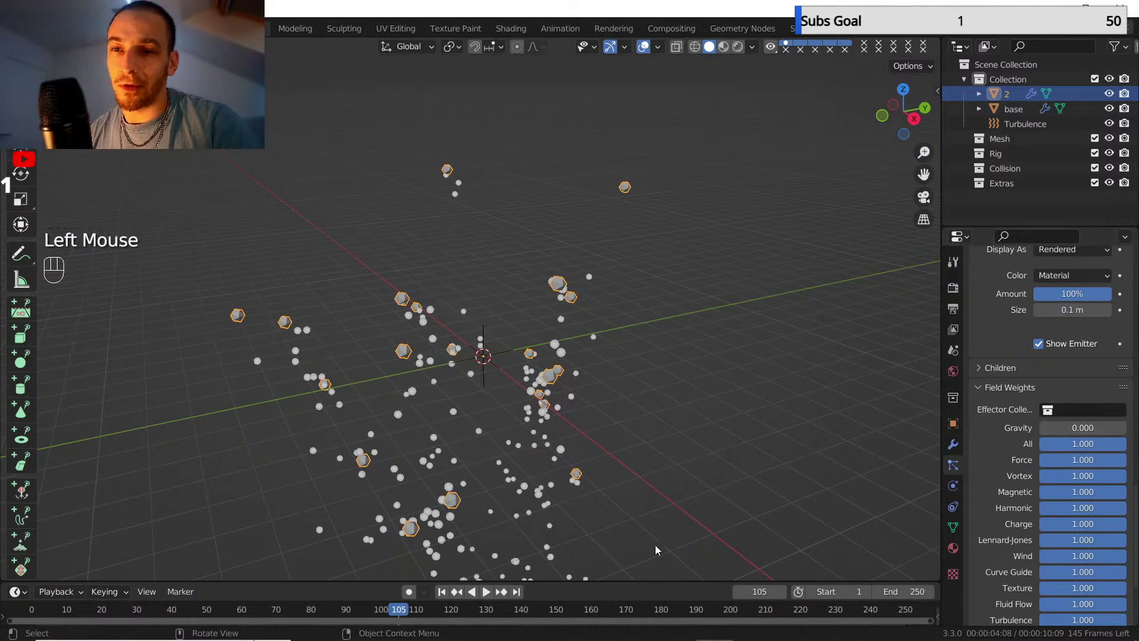
- Replay the animation to check the particle motion without gravity and return to frame 1
{"action": "left_click", "coordinate": [455, 593]}
{"action": "left_click", "coordinate": [486, 592]}
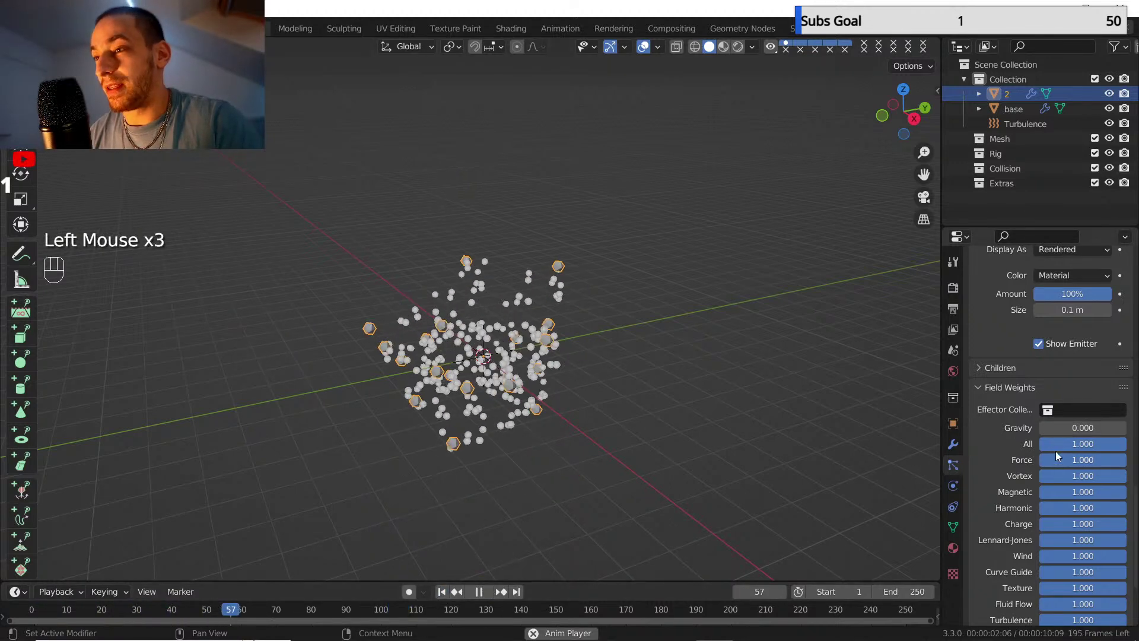
{"action": "scroll", "coordinate": [1082, 439], "scroll_direction": "up", "scroll_amount": 3}
{"action": "scroll", "coordinate": [1044, 439], "scroll_direction": "up", "scroll_amount": 2}
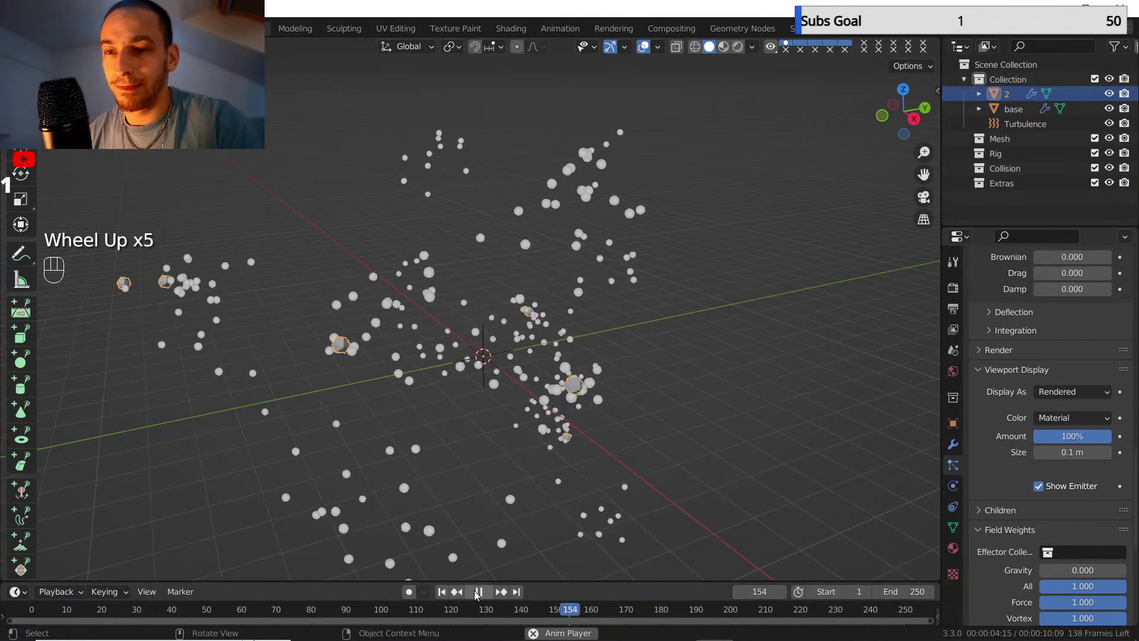
{"action": "left_click", "coordinate": [442, 592]}
{"action": "left_click", "coordinate": [441, 592]}
- Set the Normal velocity of object 2's particles to 0 m/s
{"action": "scroll", "coordinate": [1064, 468], "scroll_direction": "up", "scroll_amount": 1}
{"action": "scroll", "coordinate": [1059, 469], "scroll_direction": "up", "scroll_amount": 9}
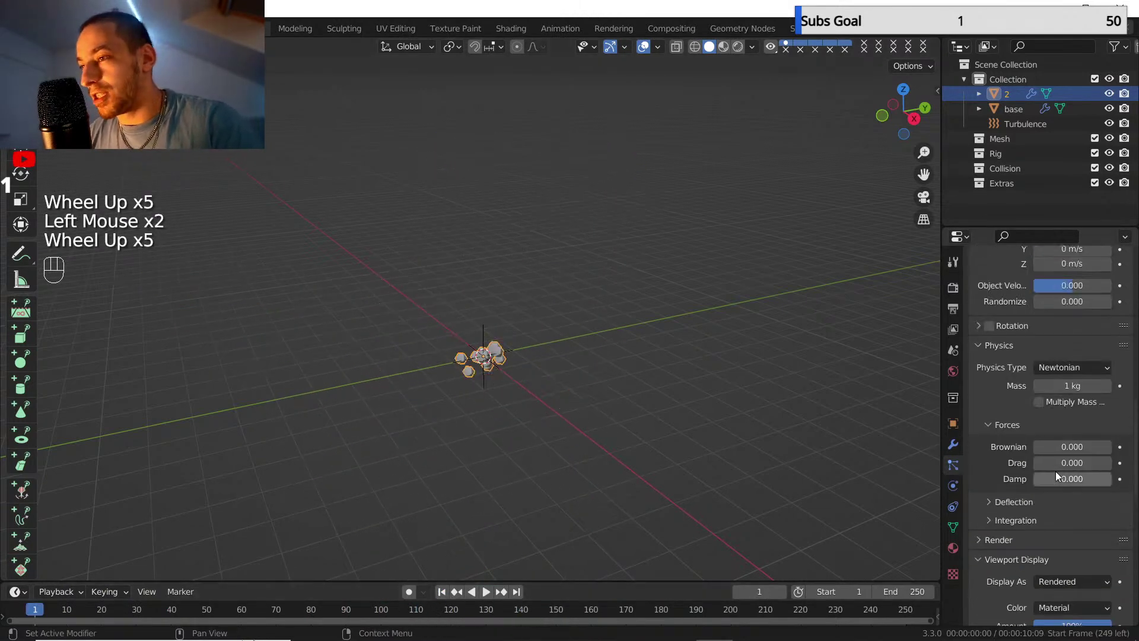
{"action": "left_click", "coordinate": [1068, 372]}
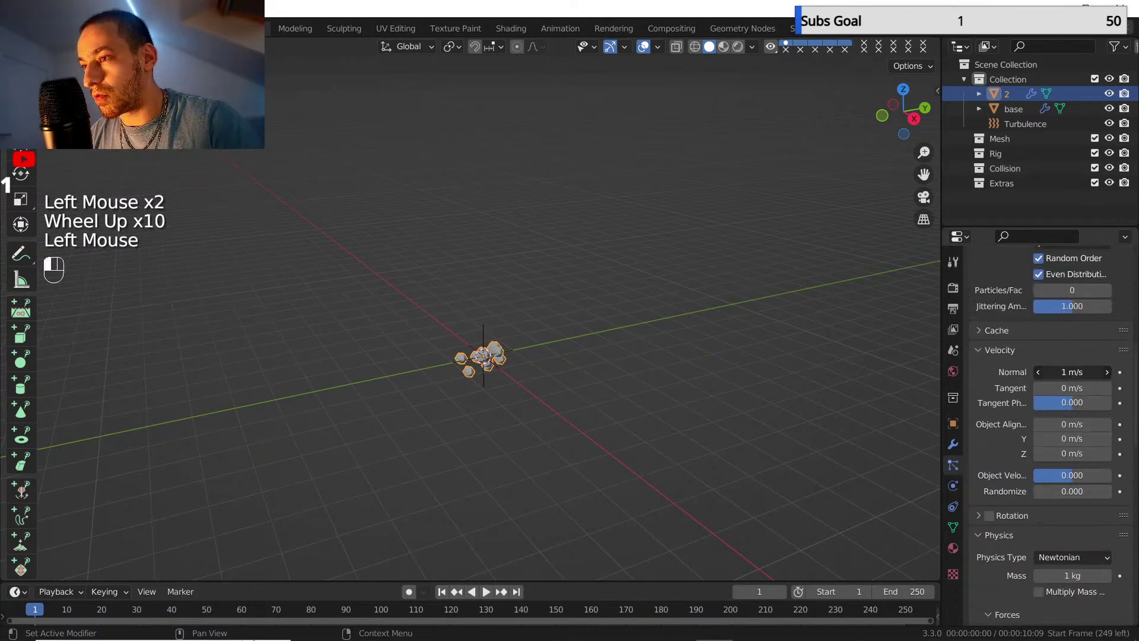
{"action": "left_click_drag", "start_coordinate": [1068, 372], "coordinate": [1051, 372]}
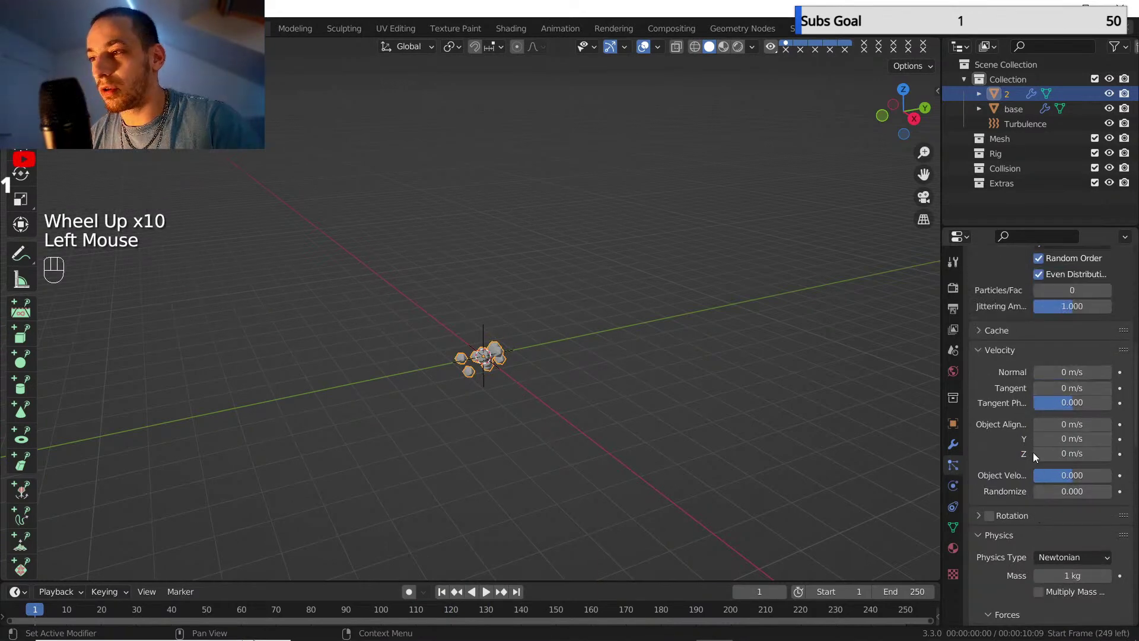
- Set the Brownian force in object 2's particle physics to 0.5
{"action": "scroll", "coordinate": [1010, 478], "scroll_direction": "down", "scroll_amount": 4}
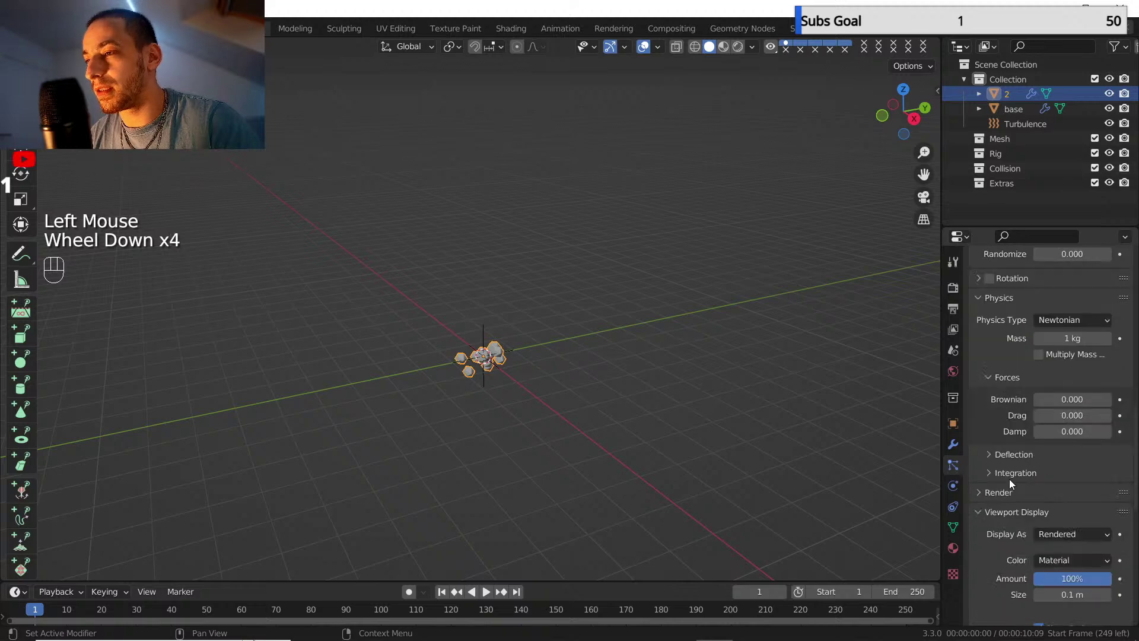
{"action": "left_click", "coordinate": [1062, 400]}
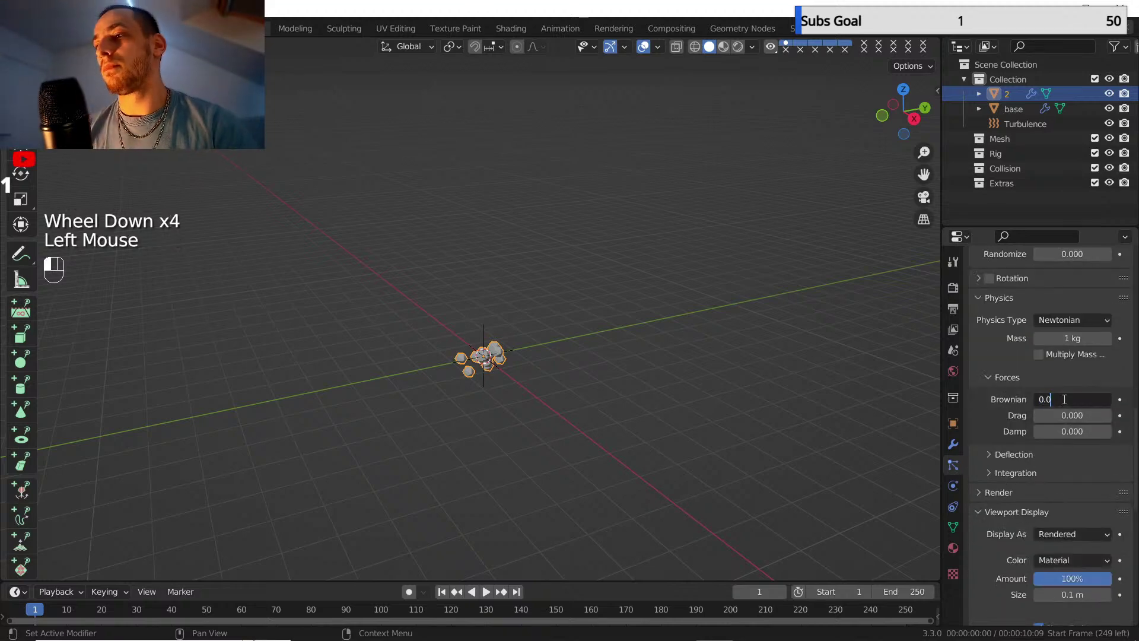
{"action": "key", "text": "BackSpace"}
{"action": "type", "text": "5"}
{"action": "key", "text": "Return"}
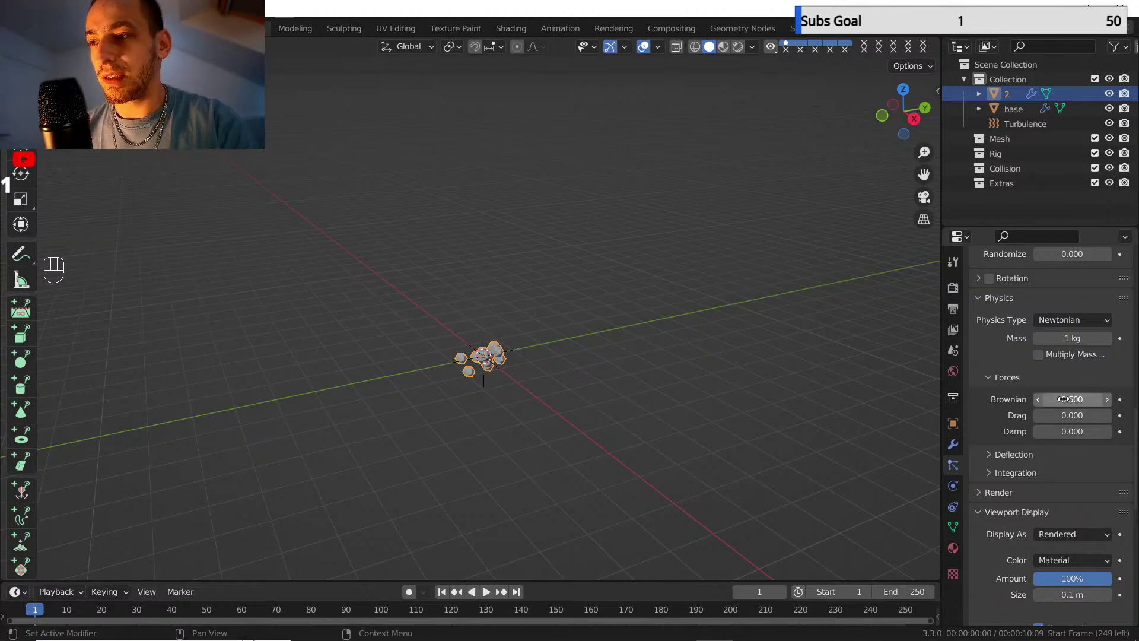
- Set the Turbulence field weight of object 2's particle system to 0.2
{"action": "scroll", "coordinate": [1013, 433], "scroll_direction": "down", "scroll_amount": 5}
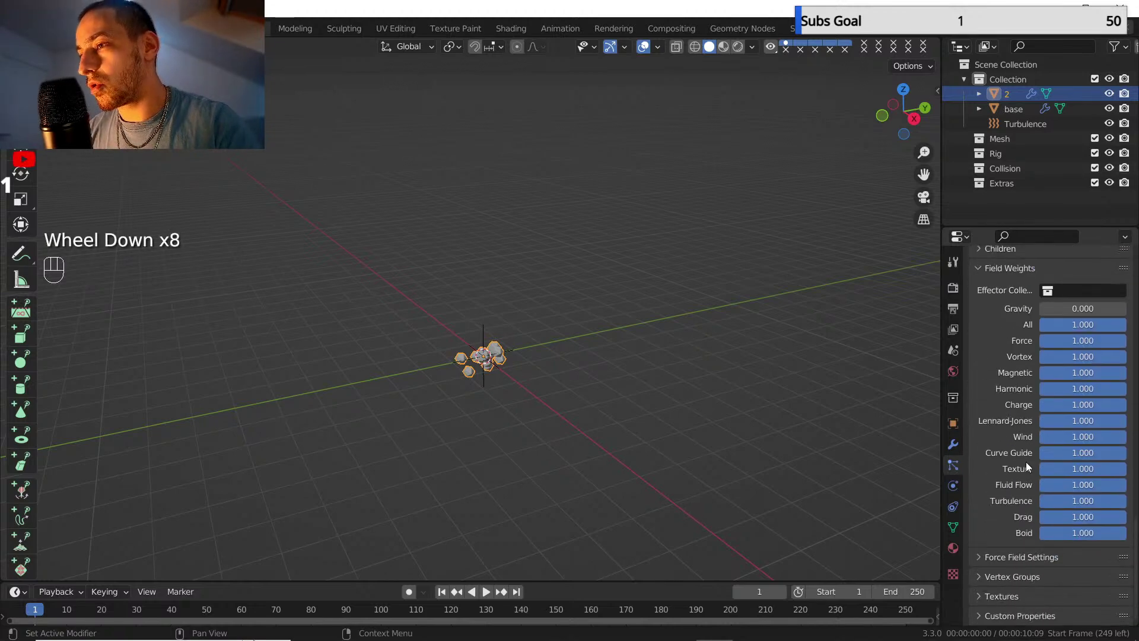
{"action": "left_click_drag", "start_coordinate": [1082, 502], "coordinate": [1073, 502]}
{"action": "left_click", "coordinate": [1074, 501]}
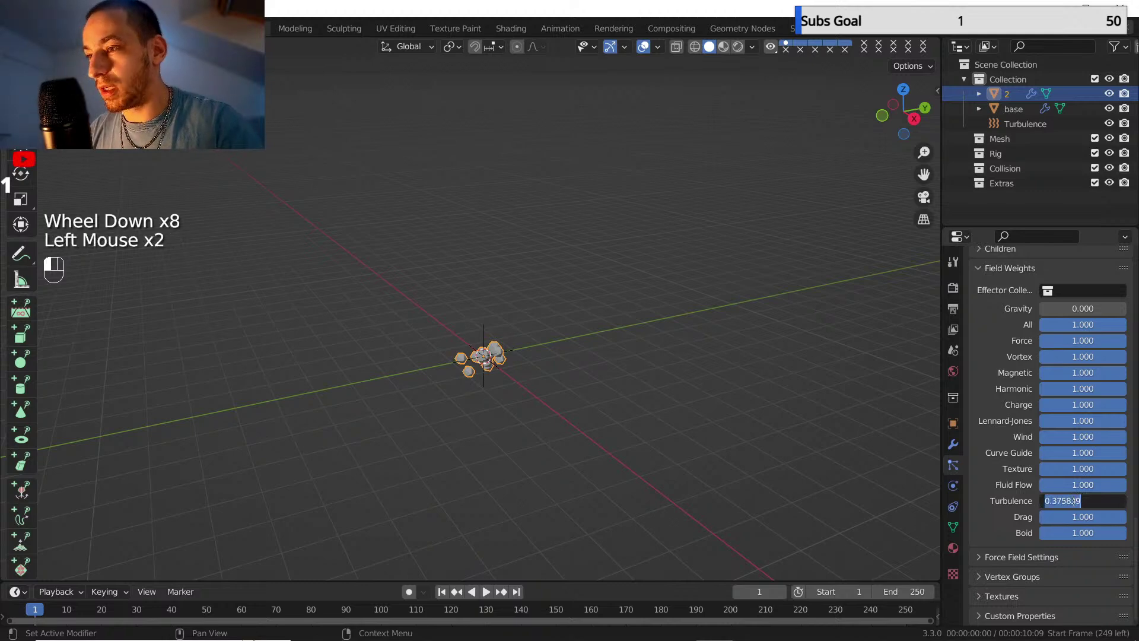
{"action": "key", "text": "Right"}
{"action": "key", "text": "BackSpace"}
{"action": "key", "text": "BackSpace"}
{"action": "key", "text": "BackSpace"}
{"action": "key", "text": "BackSpace"}
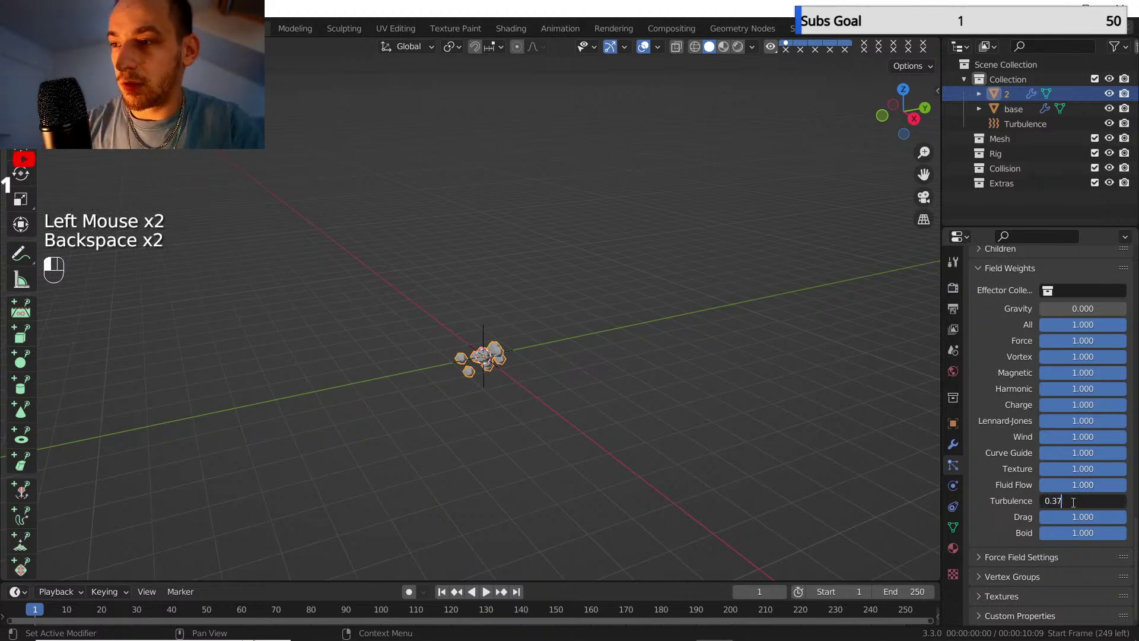
{"action": "type", "text": "200"}
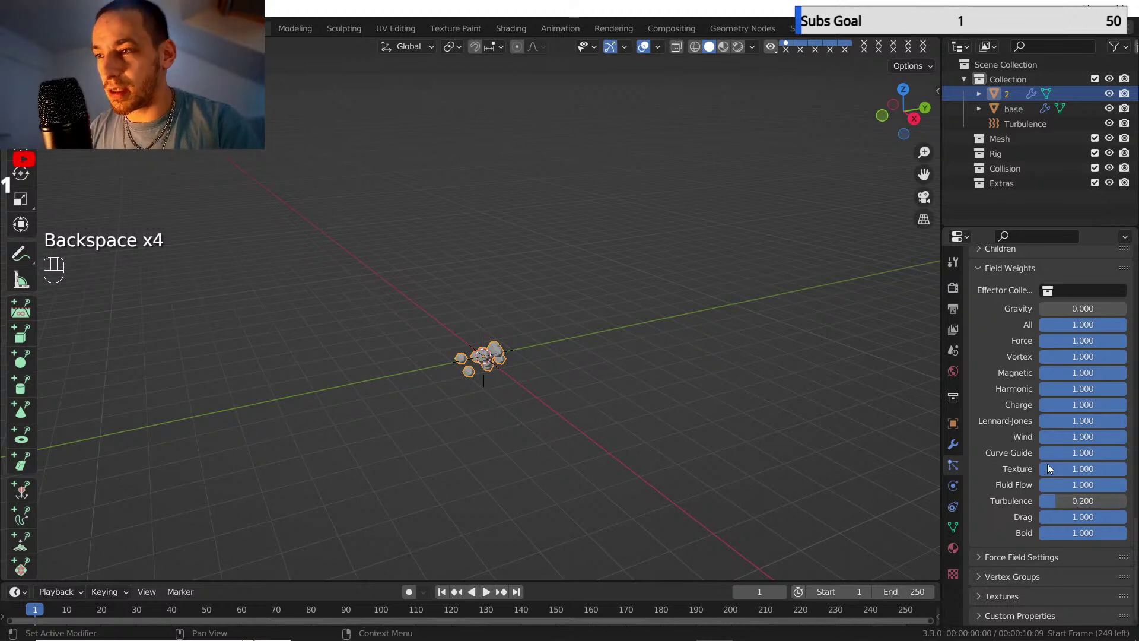
- Play the animation to check the particle trails behind the ico spheres, stopping at frame 93
{"action": "scroll", "coordinate": [1047, 465], "scroll_direction": "up", "scroll_amount": 9}
{"action": "scroll", "coordinate": [1047, 470], "scroll_direction": "up", "scroll_amount": 2}
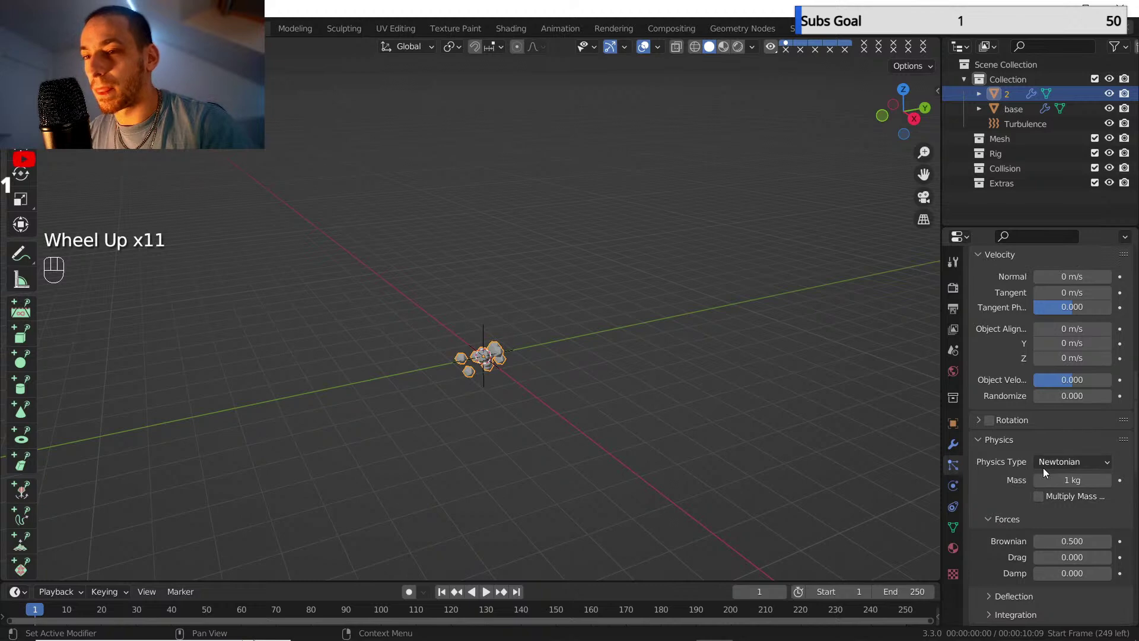
{"action": "left_click", "coordinate": [486, 592]}
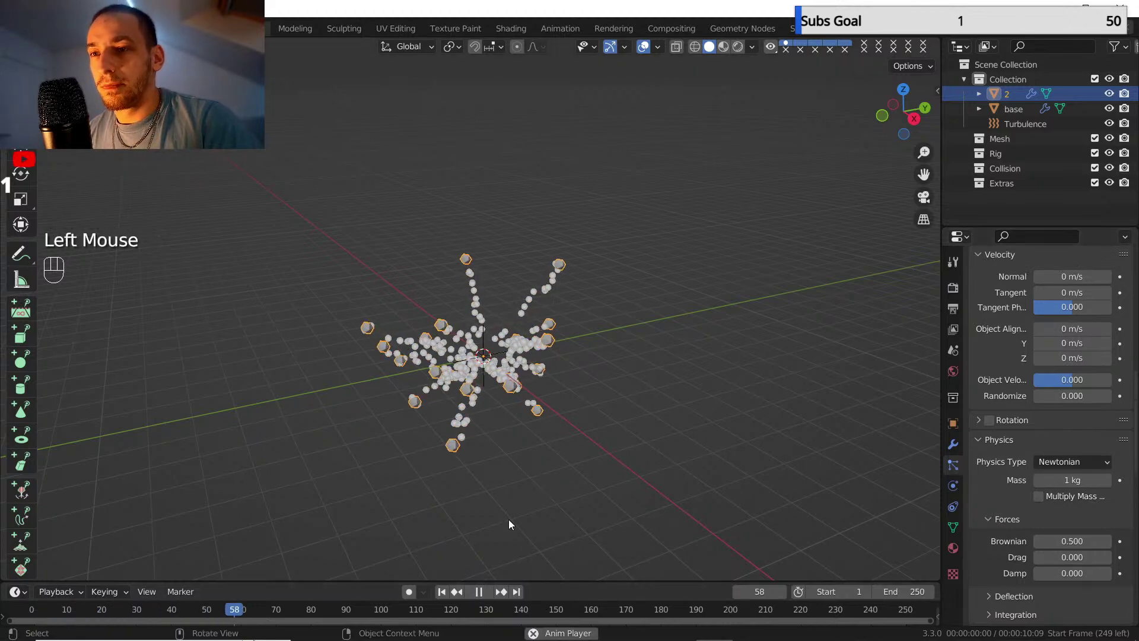
{"action": "left_click", "coordinate": [485, 593]}
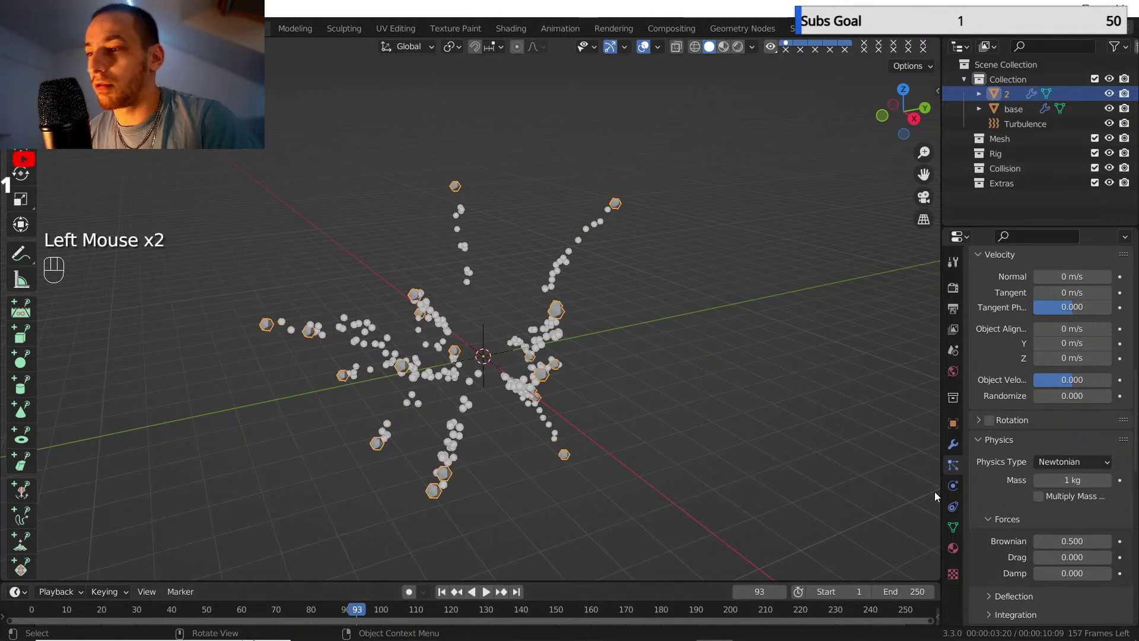
- Set the viewport display size of object 2's particles to 0.05 m
{"action": "scroll", "coordinate": [1027, 484], "scroll_direction": "down", "scroll_amount": 4}
{"action": "left_click", "coordinate": [1058, 476]}
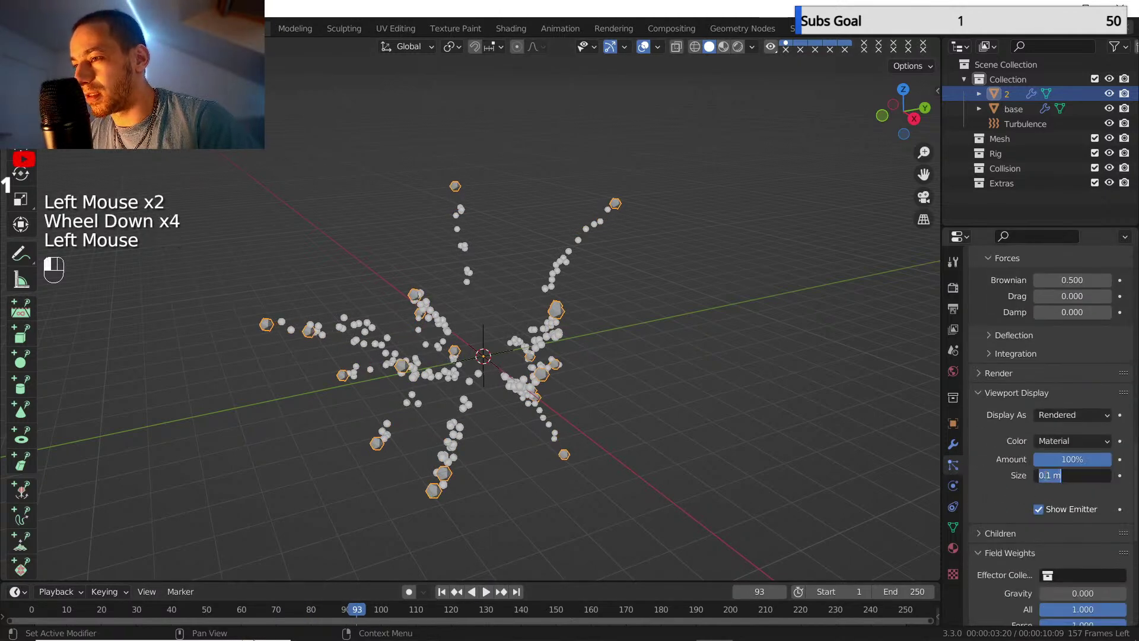
{"action": "type", "text": "0"}
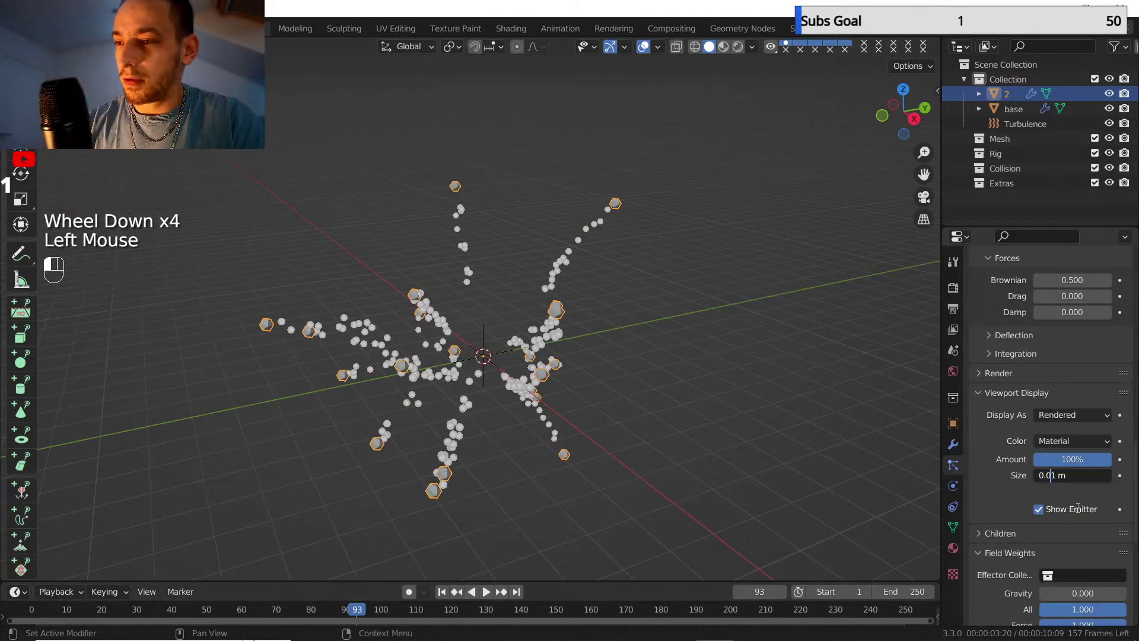
{"action": "type", "text": "5"}
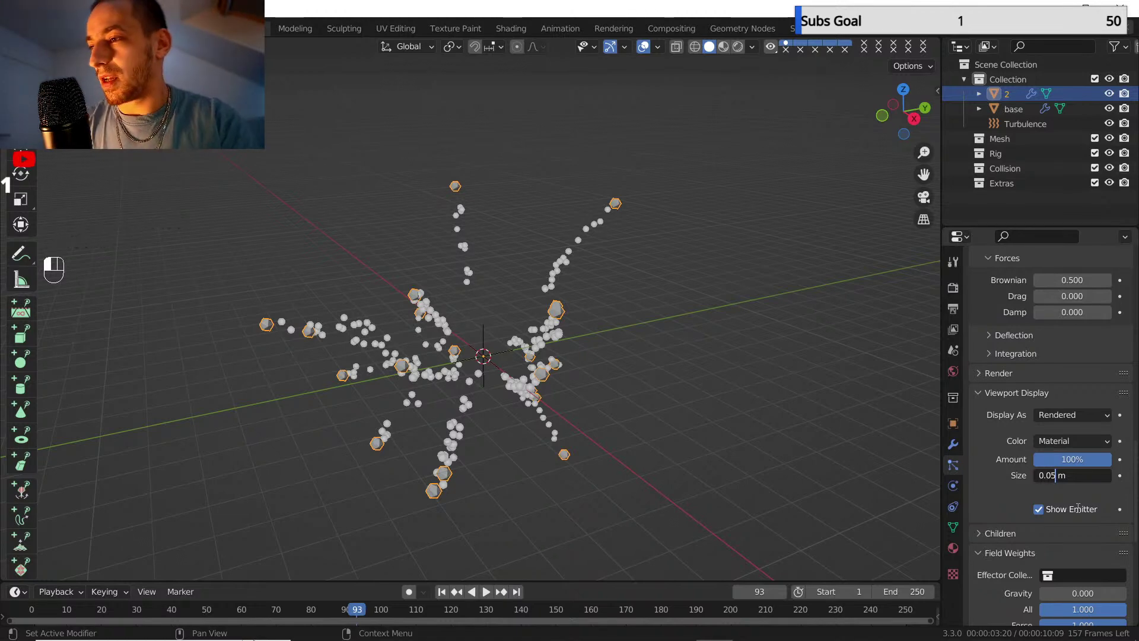
{"action": "key", "text": "Return"}
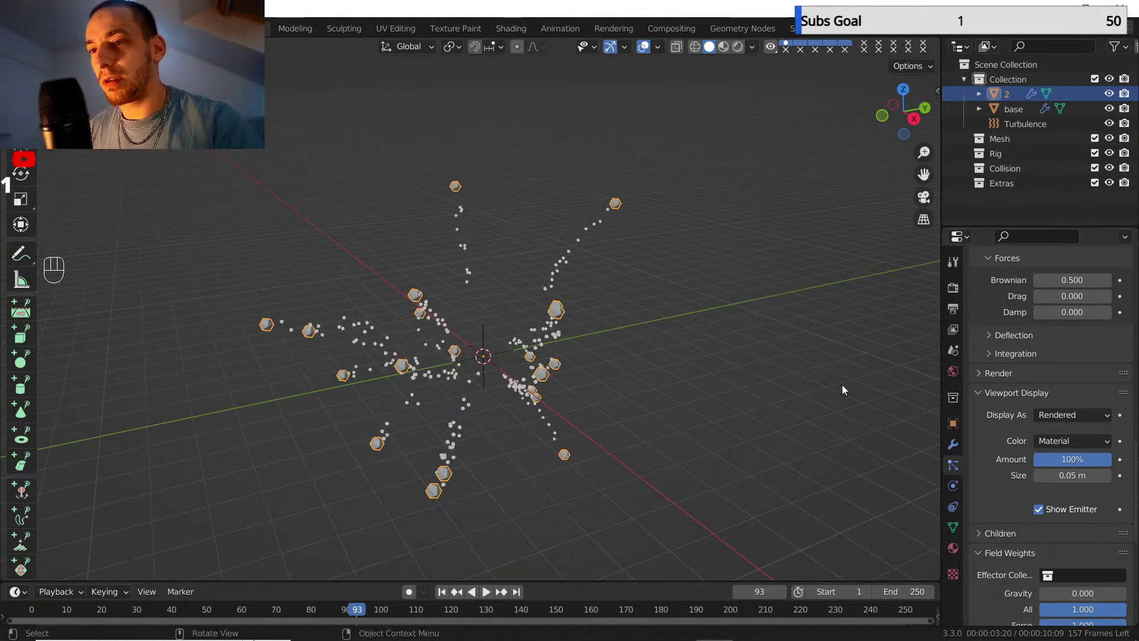
- Set the emission number of object 2's particle system to 20000
{"action": "scroll", "coordinate": [1032, 439], "scroll_direction": "up", "scroll_amount": 10}
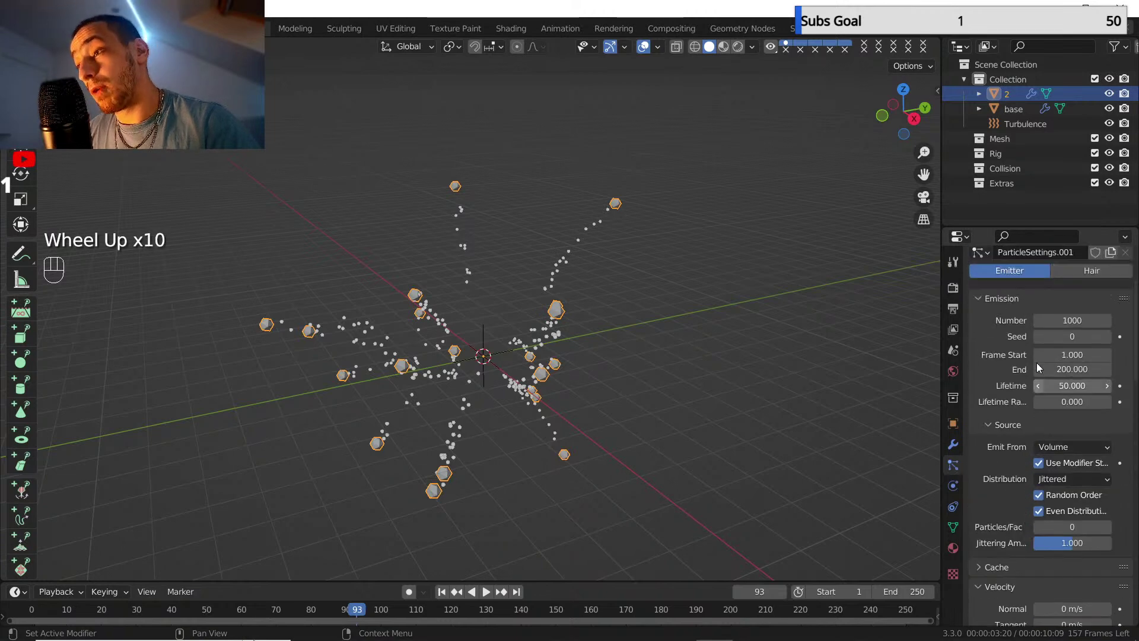
{"action": "scroll", "coordinate": [1038, 368], "scroll_direction": "up", "scroll_amount": 2}
{"action": "left_click", "coordinate": [1046, 368]}
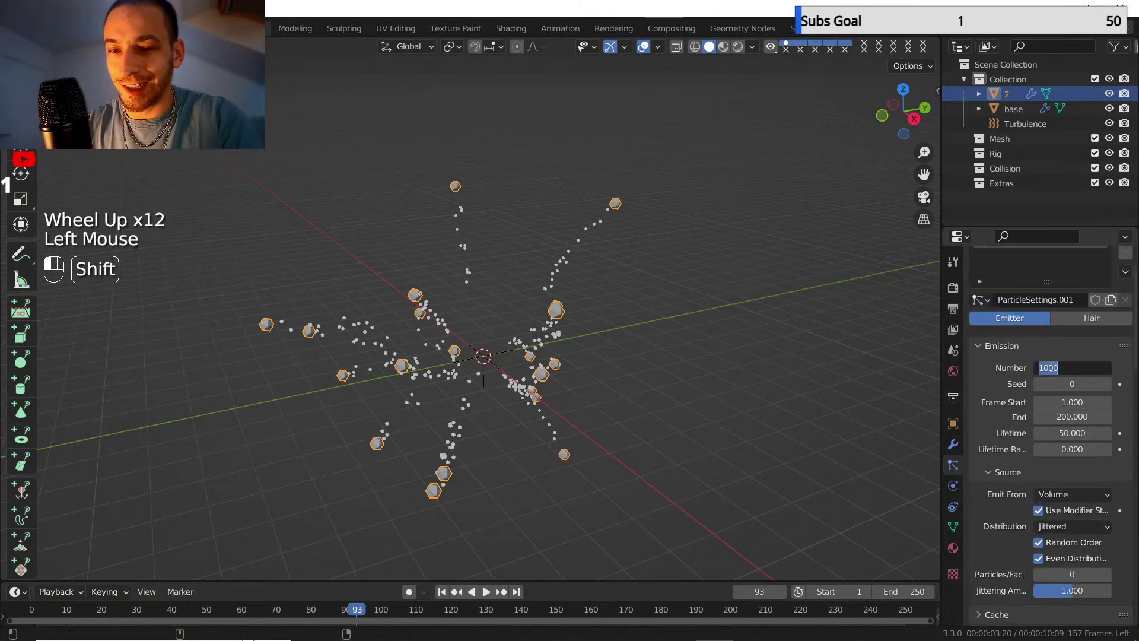
{"action": "type", "text": "200"}
{"action": "key", "text": "Return"}
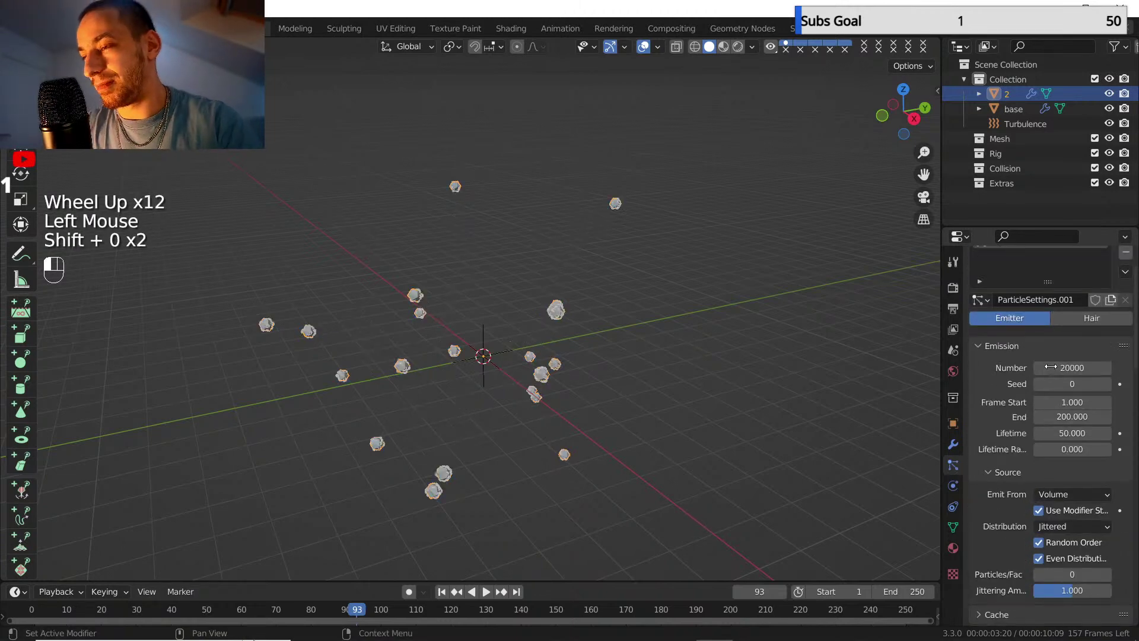
- Play the animation from the first frame to check the density of the particle trails, and return to the start
{"action": "left_click", "coordinate": [442, 592]}
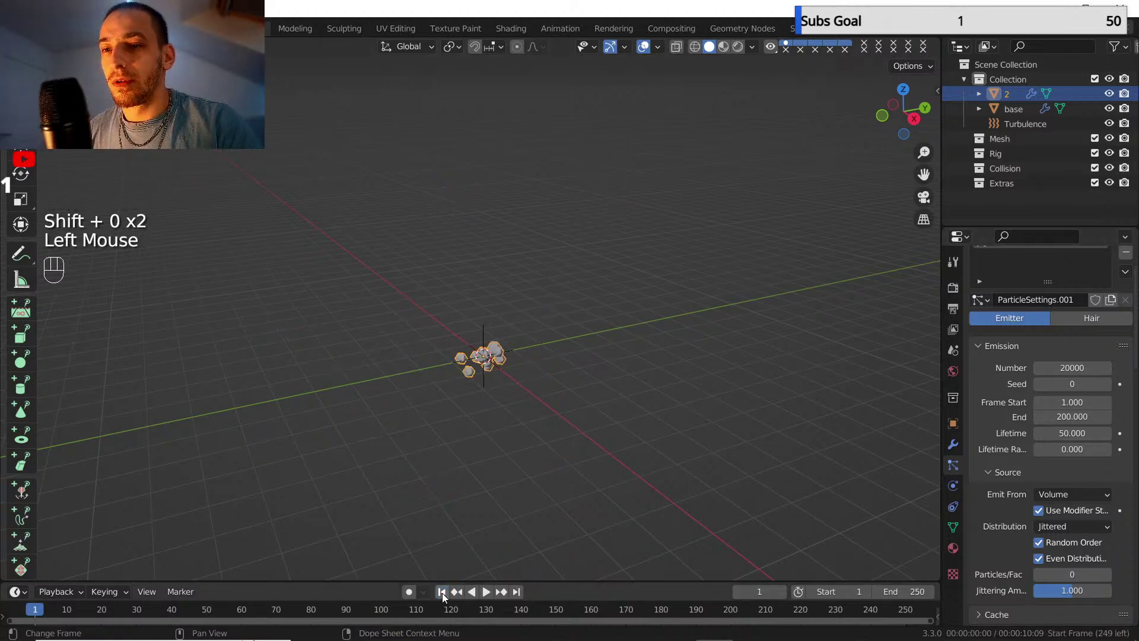
{"action": "left_click", "coordinate": [486, 592]}
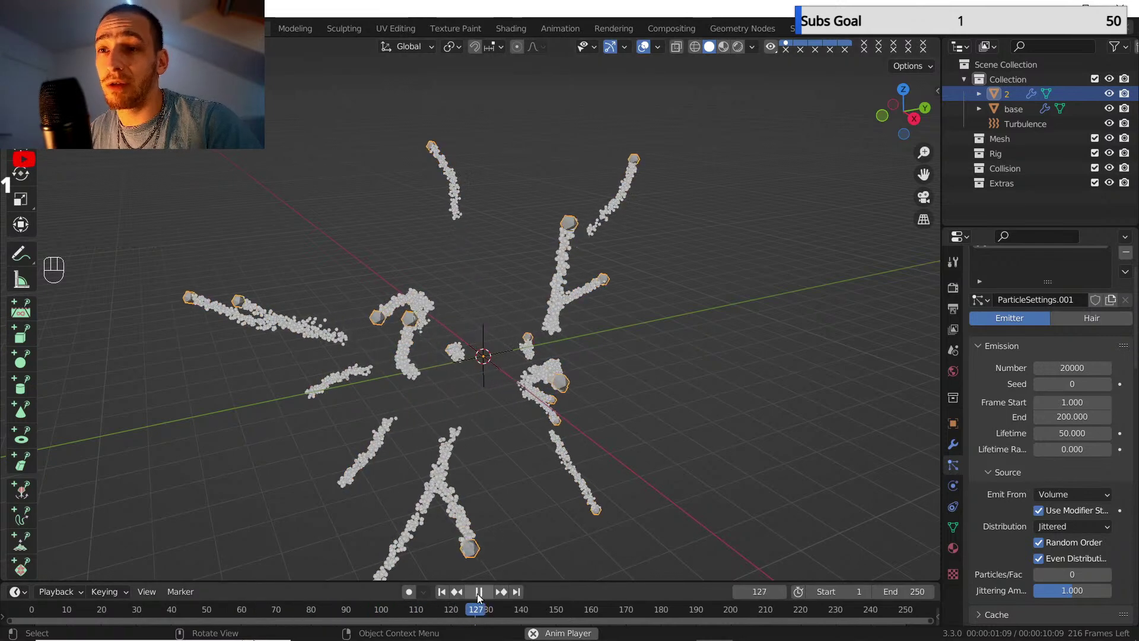
{"action": "left_click", "coordinate": [479, 592]}
{"action": "left_click", "coordinate": [442, 592]}
- Set the lifetime of object 2's particles to 150 frames
{"action": "left_click", "coordinate": [1067, 433]}
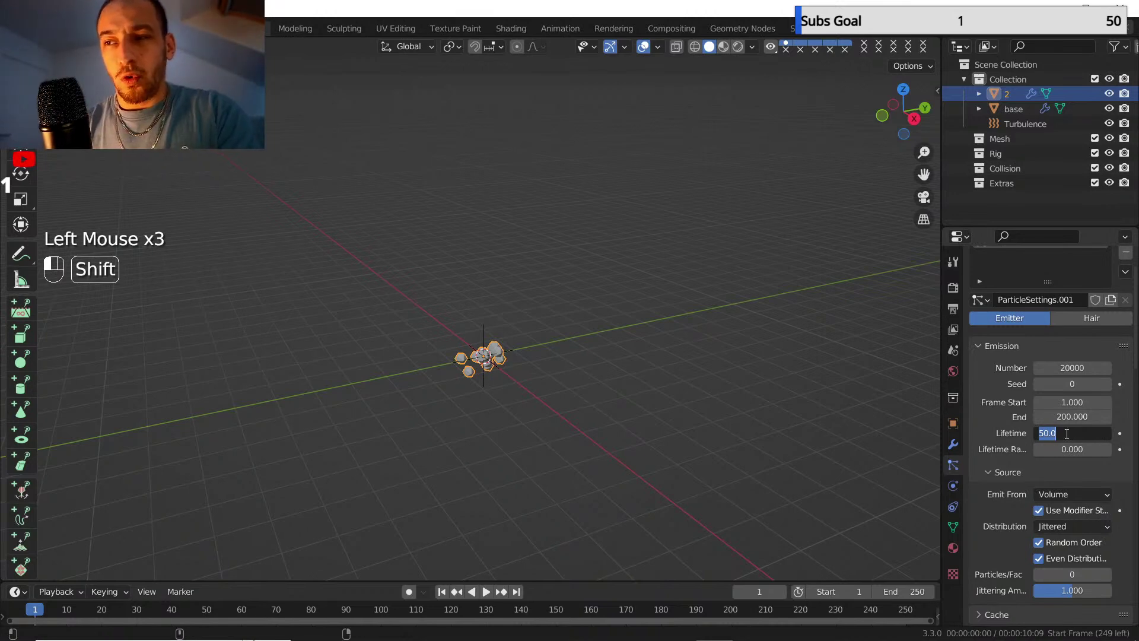
{"action": "type", "text": "150"}
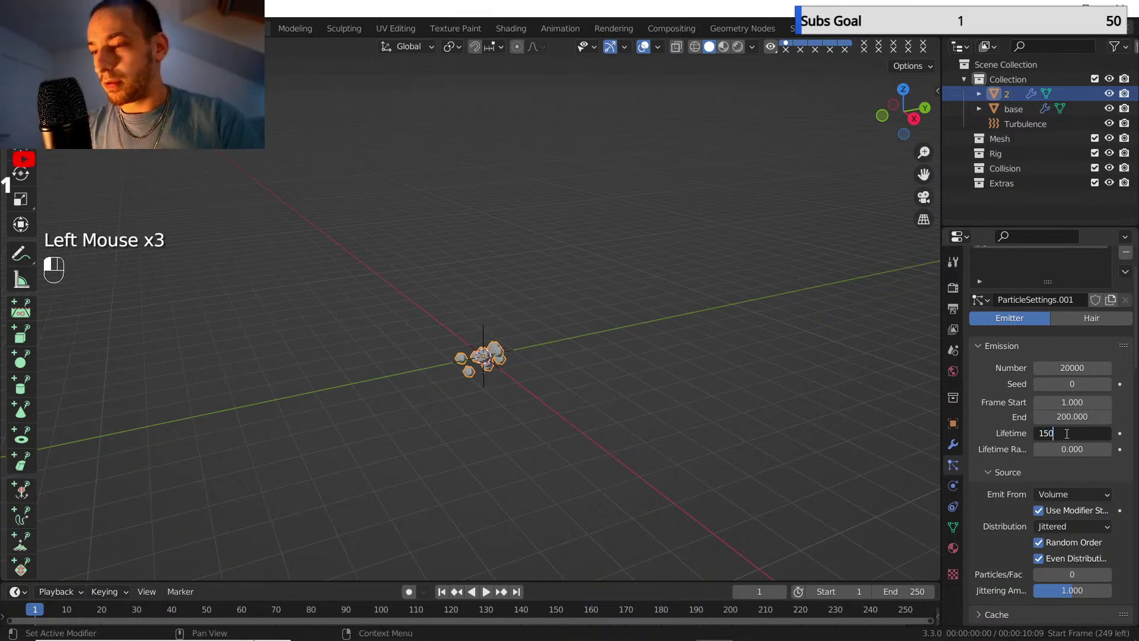
{"action": "key", "text": "Return"}
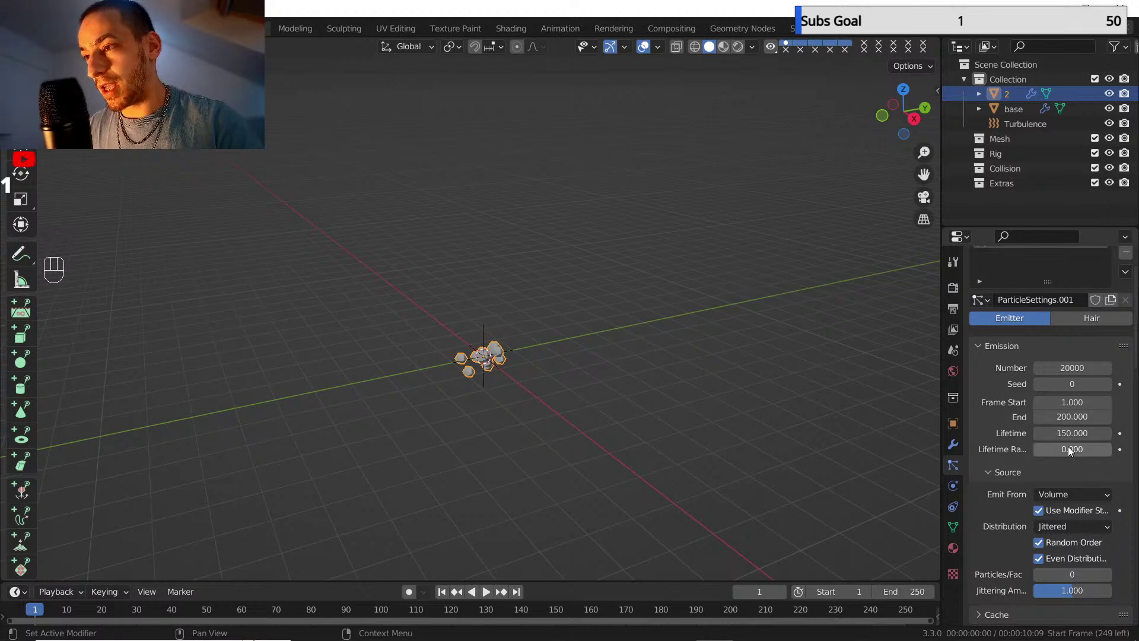
- Set the Lifetime Randomness of object 2's particles to 0.4
{"action": "left_click_drag", "start_coordinate": [1071, 451], "coordinate": [1062, 452]}
{"action": "double_click", "coordinate": [1062, 452]}
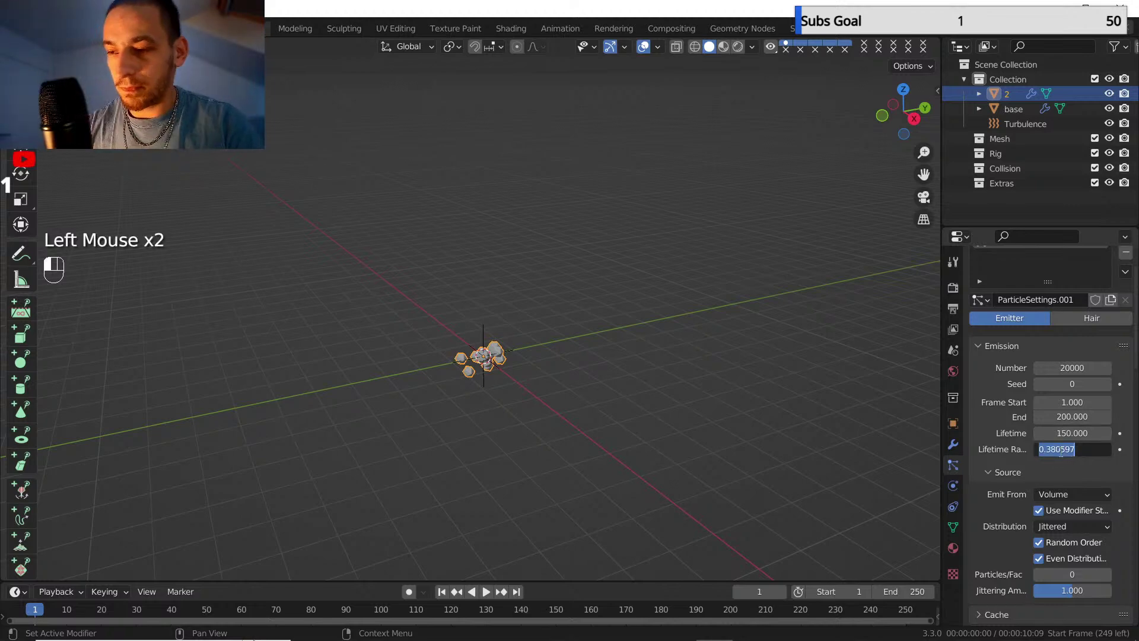
{"action": "key", "text": "BackSpace"}
{"action": "key", "text": "BackSpace"}
{"action": "key", "text": "BackSpace"}
{"action": "key", "text": "BackSpace"}
{"action": "key", "text": "BackSpace"}
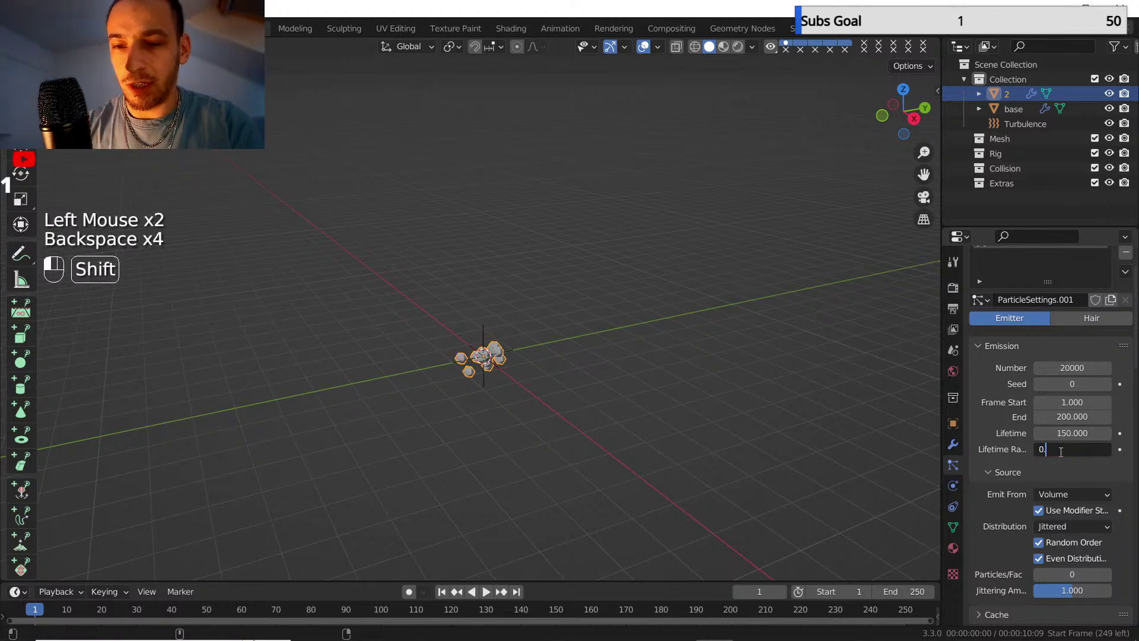
{"action": "type", "text": "4"}
{"action": "key", "text": "Return"}
- Play the animation from the first frame to check the longer-lived trails, stopping at frame 167
{"action": "left_click", "coordinate": [441, 591]}
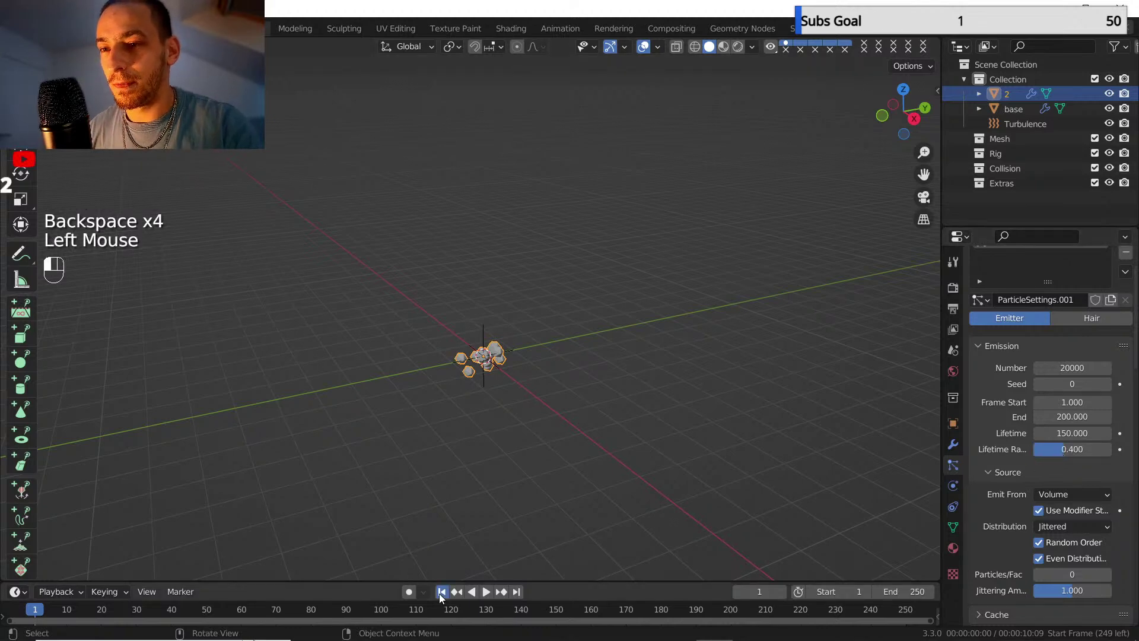
{"action": "left_click", "coordinate": [485, 592]}
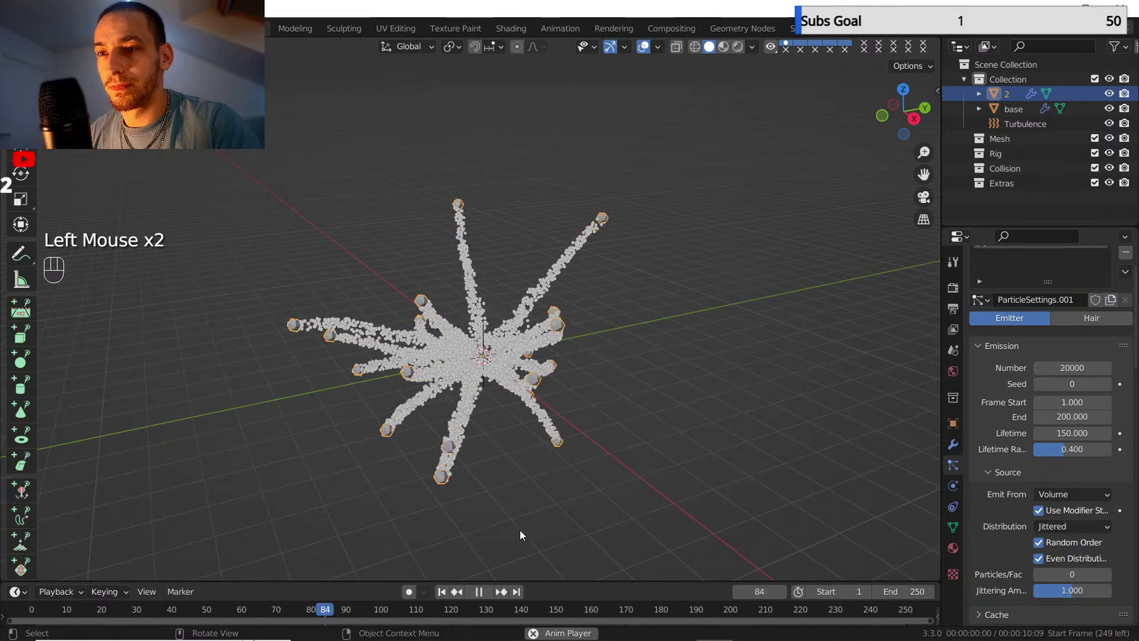
{"action": "left_click", "coordinate": [482, 593]}
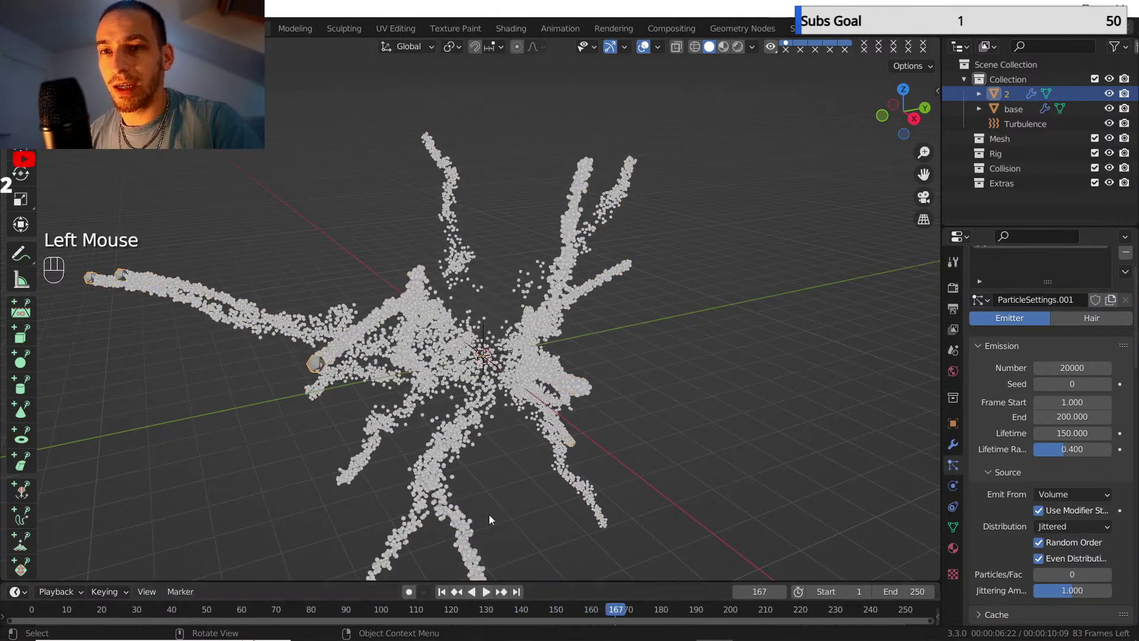
- Examine the shape and spread of the particle trails at frame 167 from several angles and distances
{"action": "scroll", "coordinate": [488, 428], "scroll_direction": "down", "scroll_amount": 3}
{"action": "middle_click_drag", "start_coordinate": [485, 343], "coordinate": [491, 299]}
{"action": "middle_click_drag", "start_coordinate": [490, 299], "coordinate": [395, 280]}
{"action": "scroll", "coordinate": [440, 300], "scroll_direction": "up", "scroll_amount": 2}
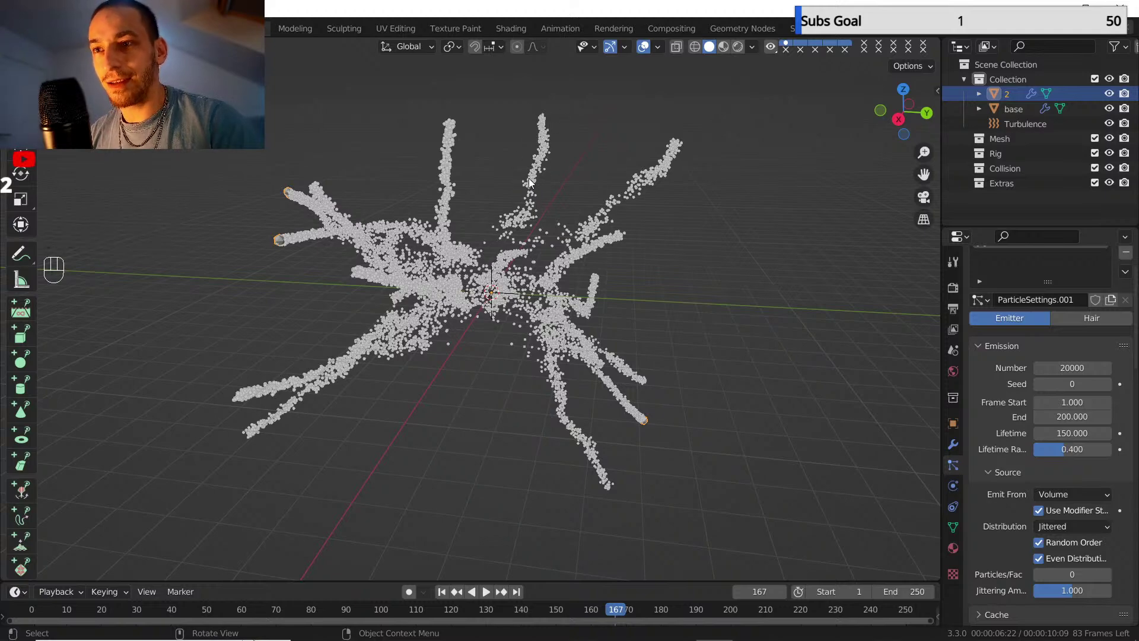
{"action": "middle_click_drag", "start_coordinate": [529, 229], "coordinate": [552, 274], "text": "shift"}
{"action": "middle_click_drag", "start_coordinate": [552, 274], "coordinate": [573, 288]}
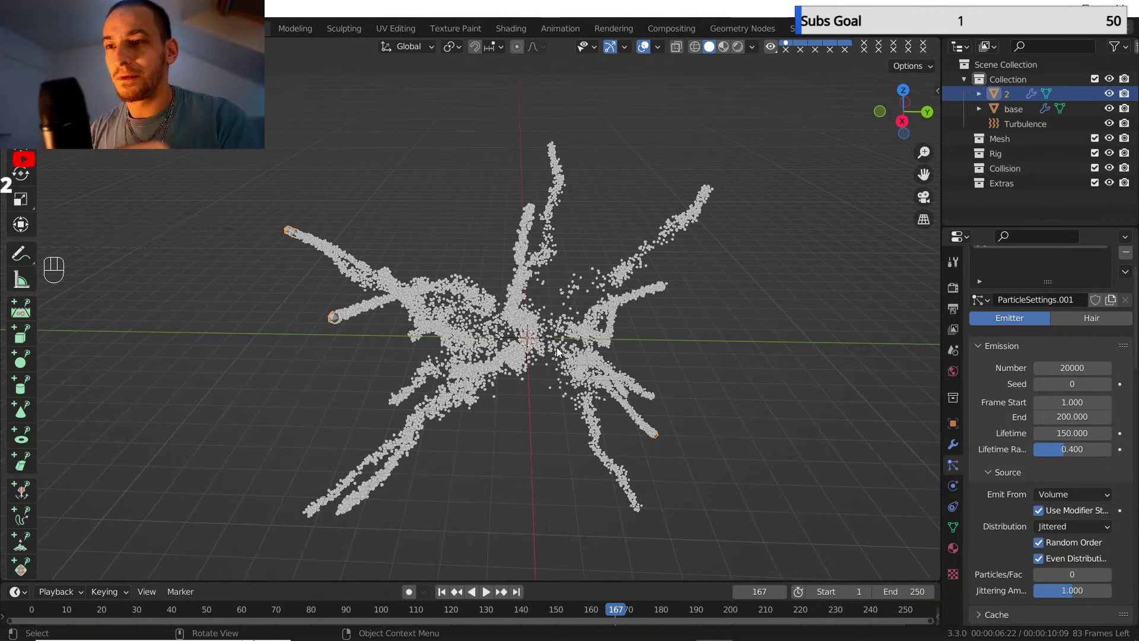
{"action": "middle_click_drag", "start_coordinate": [540, 301], "coordinate": [534, 333], "text": "shift"}
{"action": "scroll", "coordinate": [475, 362], "scroll_direction": "up", "scroll_amount": 2}
{"action": "middle_click_drag", "start_coordinate": [534, 332], "coordinate": [580, 314], "text": "shift"}
{"action": "scroll", "coordinate": [575, 304], "scroll_direction": "down", "scroll_amount": 2}
{"action": "middle_click_drag", "start_coordinate": [580, 314], "coordinate": [528, 356]}
{"action": "scroll", "coordinate": [528, 360], "scroll_direction": "up", "scroll_amount": 1}
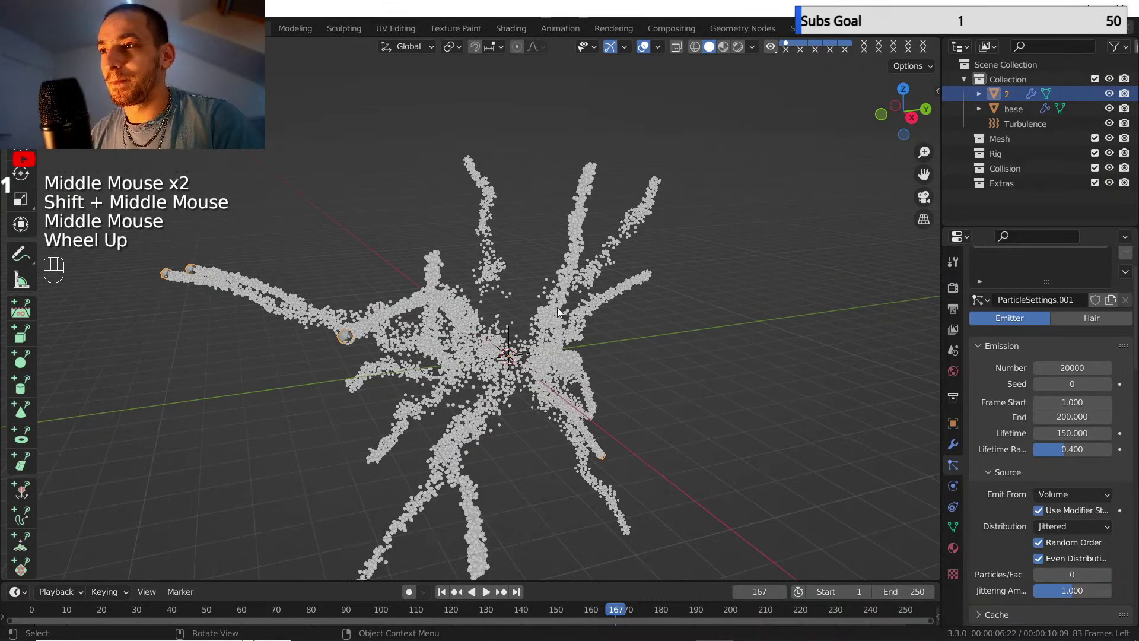
- Try a Randomize velocity of 0.2 for object 2's particles
{"action": "scroll", "coordinate": [1055, 453], "scroll_direction": "down", "scroll_amount": 6}
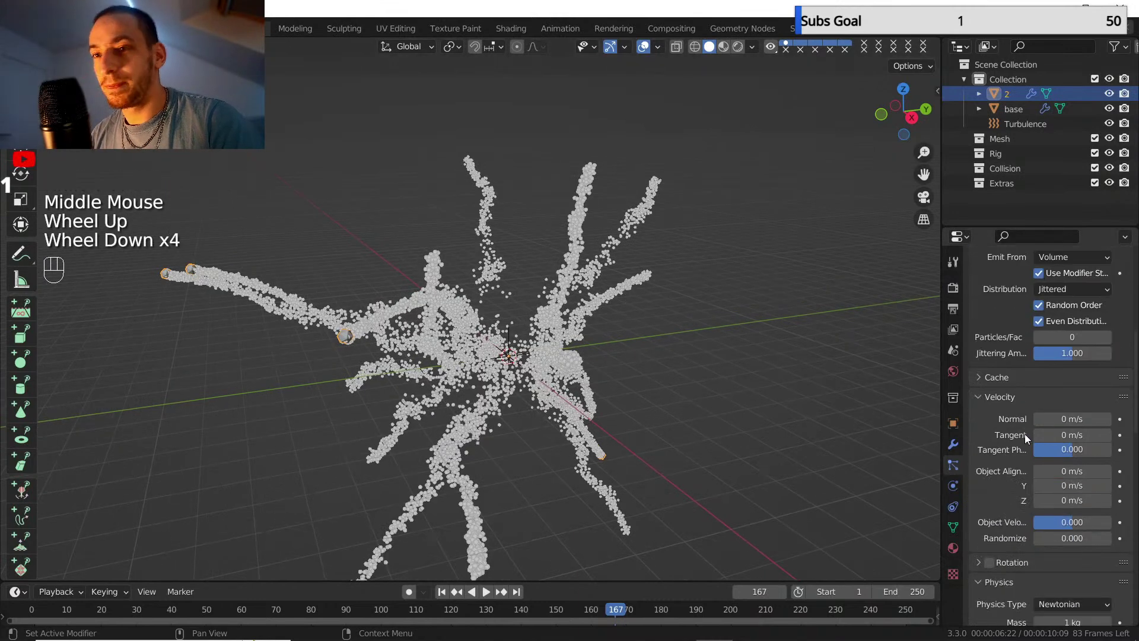
{"action": "middle_click", "coordinate": [989, 400], "text": "shift"}
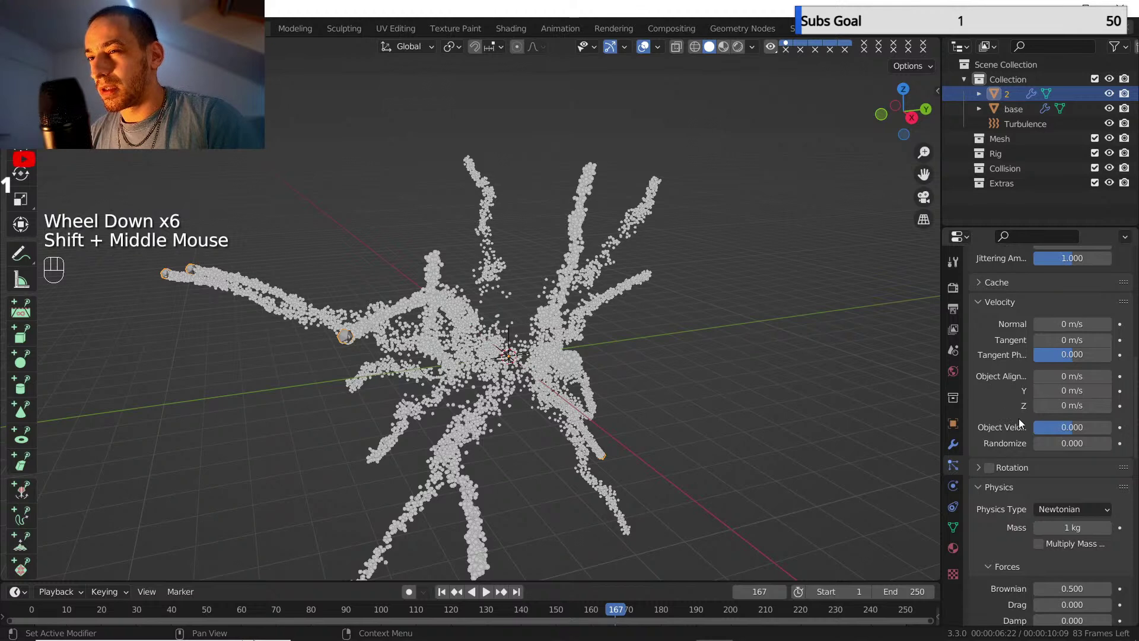
{"action": "left_click", "coordinate": [1062, 444]}
{"action": "left_click", "coordinate": [1072, 443]}
{"action": "type", "text": "0.06"}
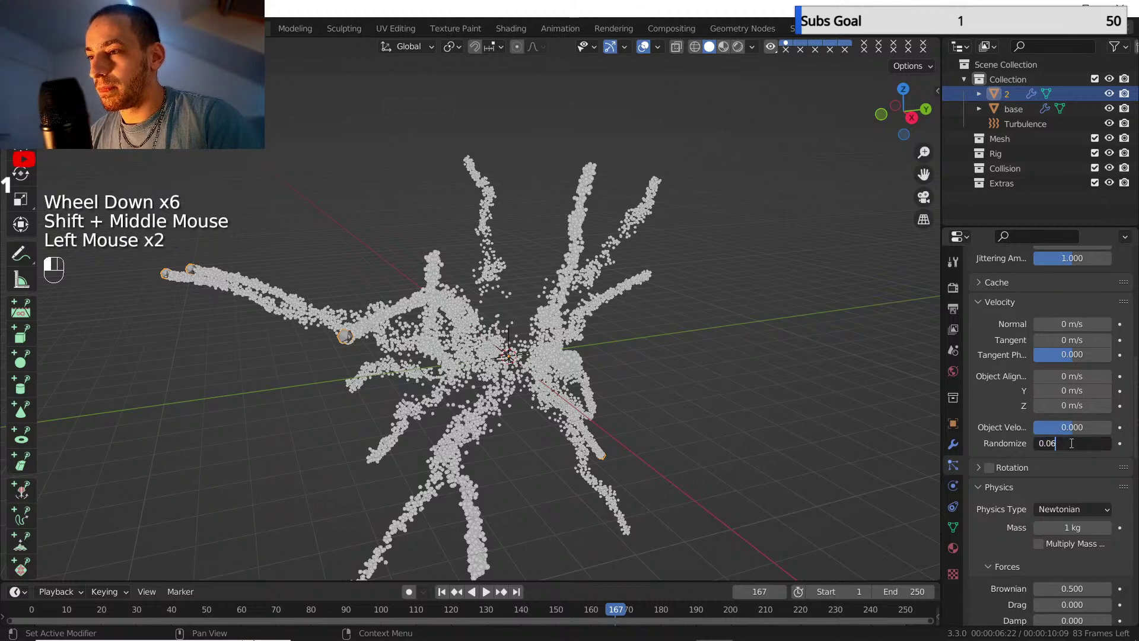
{"action": "key", "text": "BackSpace"}
{"action": "key", "text": "BackSpace"}
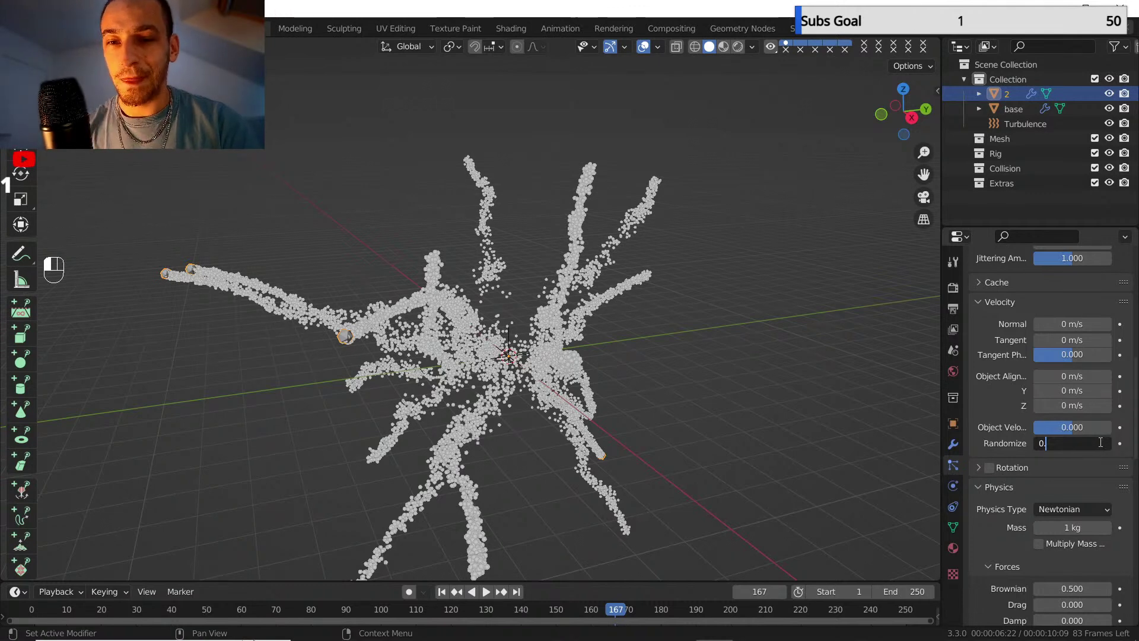
{"action": "key", "text": "shift"}
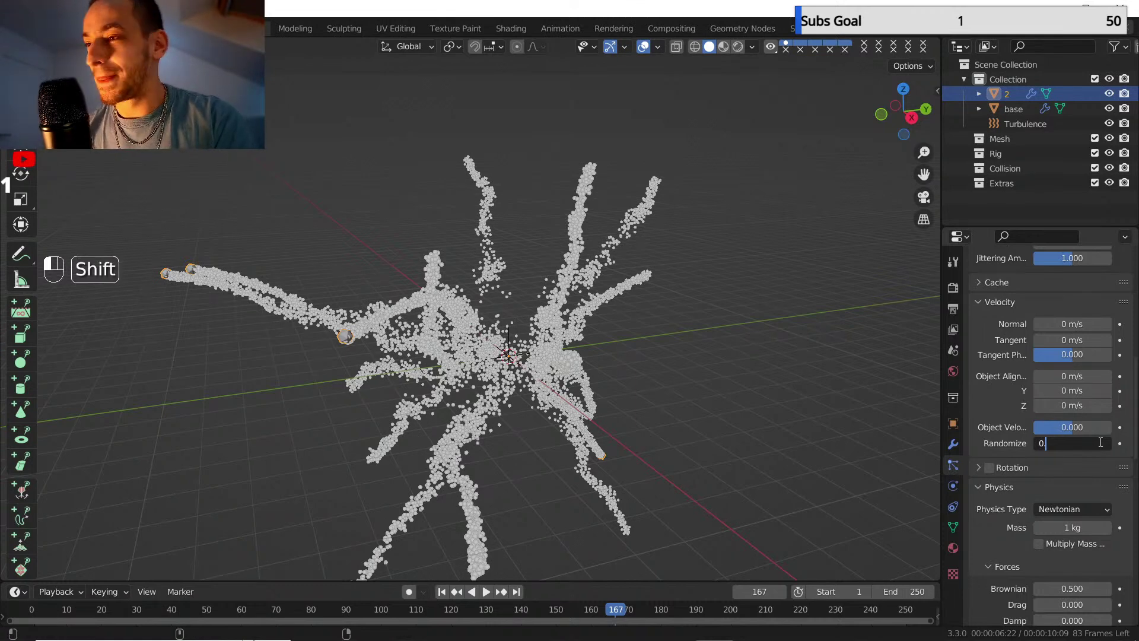
{"action": "type", "text": "2"}
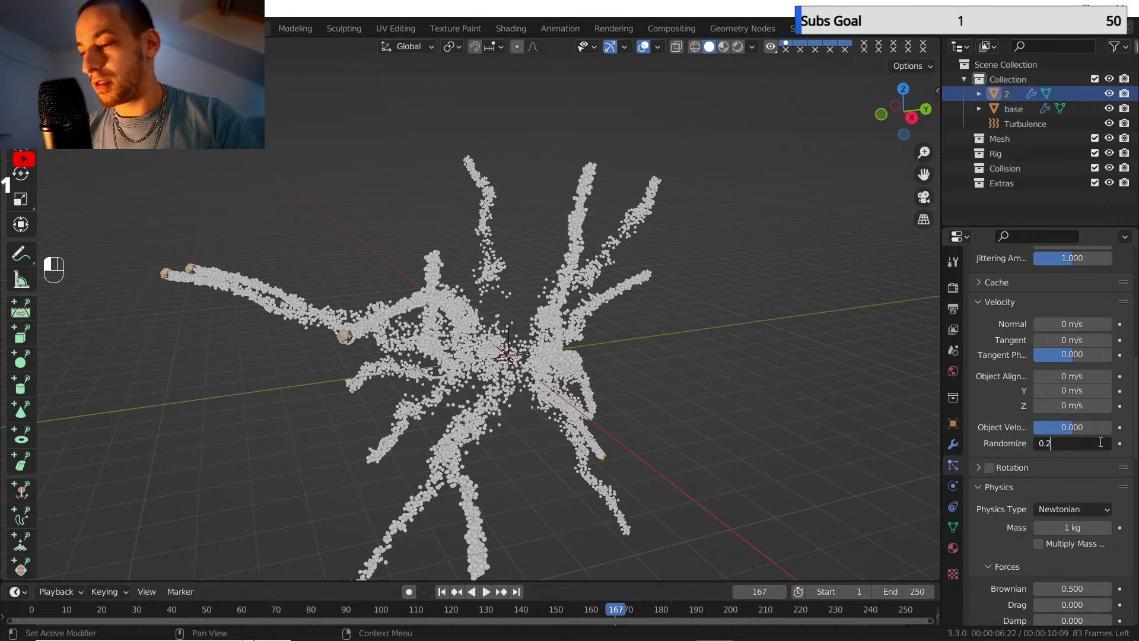
{"action": "key", "text": "Return"}
- Play the animation to check how the randomized velocity scatters the trails, stop at frame 140 and inspect the burst from another angle
{"action": "scroll", "coordinate": [1034, 471], "scroll_direction": "down", "scroll_amount": 4}
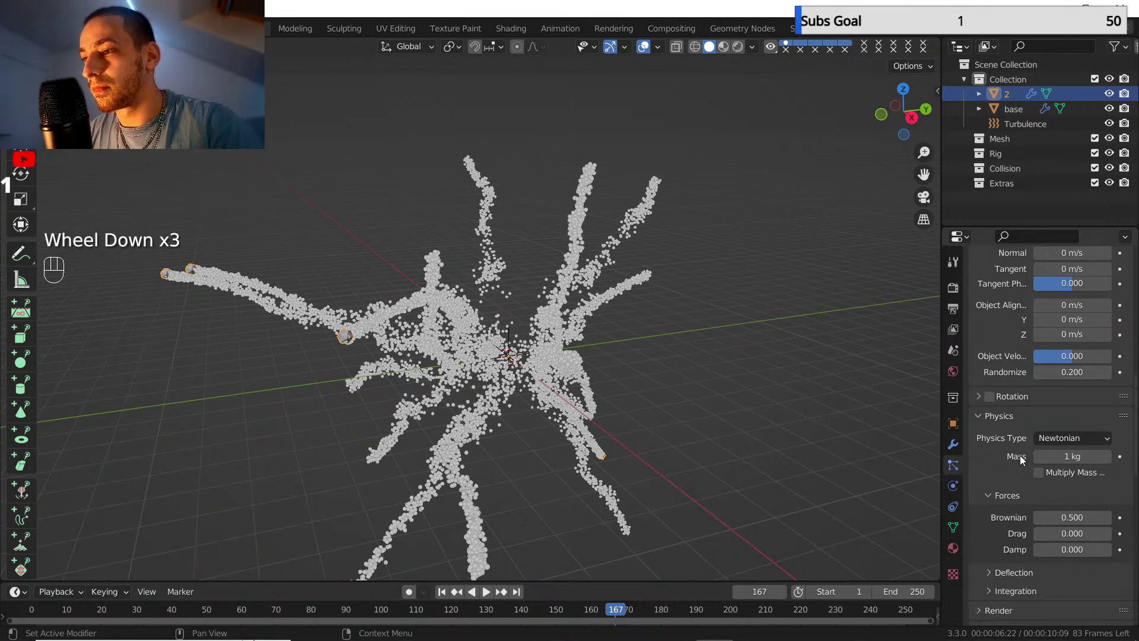
{"action": "scroll", "coordinate": [1020, 453], "scroll_direction": "up", "scroll_amount": 6}
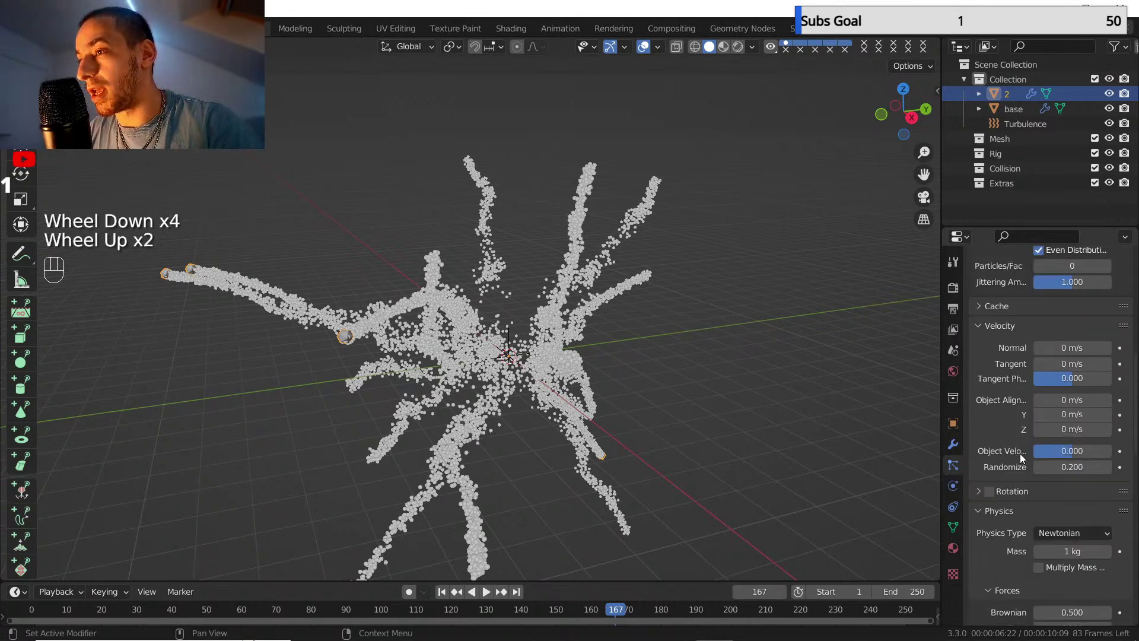
{"action": "left_click", "coordinate": [456, 591]}
{"action": "left_click", "coordinate": [486, 592]}
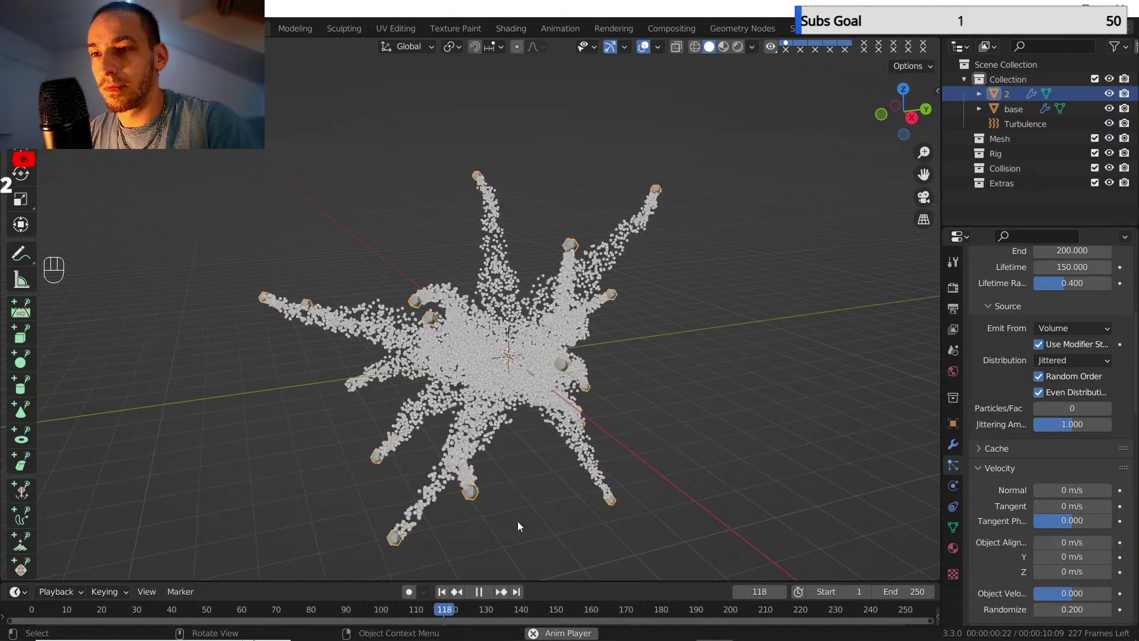
{"action": "left_click", "coordinate": [485, 592]}
{"action": "scroll", "coordinate": [482, 308], "scroll_direction": "down", "scroll_amount": 2}
{"action": "mouse_move", "coordinate": [481, 308]}
{"action": "middle_mouse_down"}
{"action": "mouse_move", "coordinate": [498, 285]}
{"action": "mouse_move", "coordinate": [482, 264]}
{"action": "mouse_move", "coordinate": [490, 279]}
{"action": "mouse_move", "coordinate": [471, 293]}
{"action": "middle_mouse_up"}
{"action": "scroll", "coordinate": [490, 278], "scroll_direction": "up", "scroll_amount": 2}
- Set the Randomize velocity of object 2's particles to 0.05
{"action": "scroll", "coordinate": [1054, 295], "scroll_direction": "up", "scroll_amount": 3}
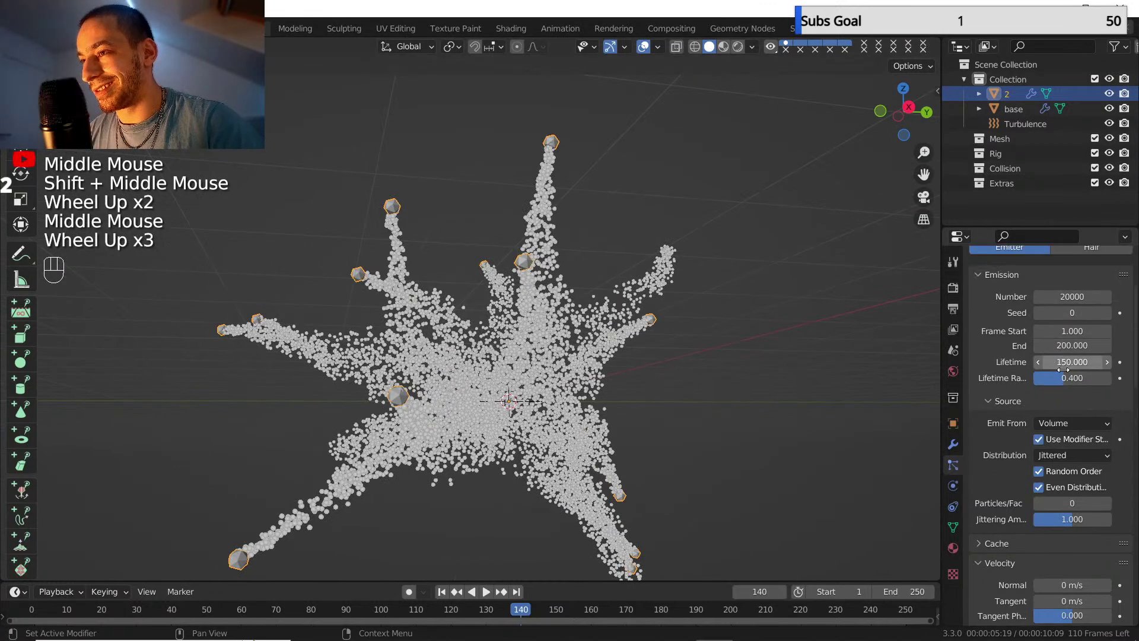
{"action": "scroll", "coordinate": [1055, 429], "scroll_direction": "down", "scroll_amount": 4}
{"action": "left_click", "coordinate": [1076, 514]}
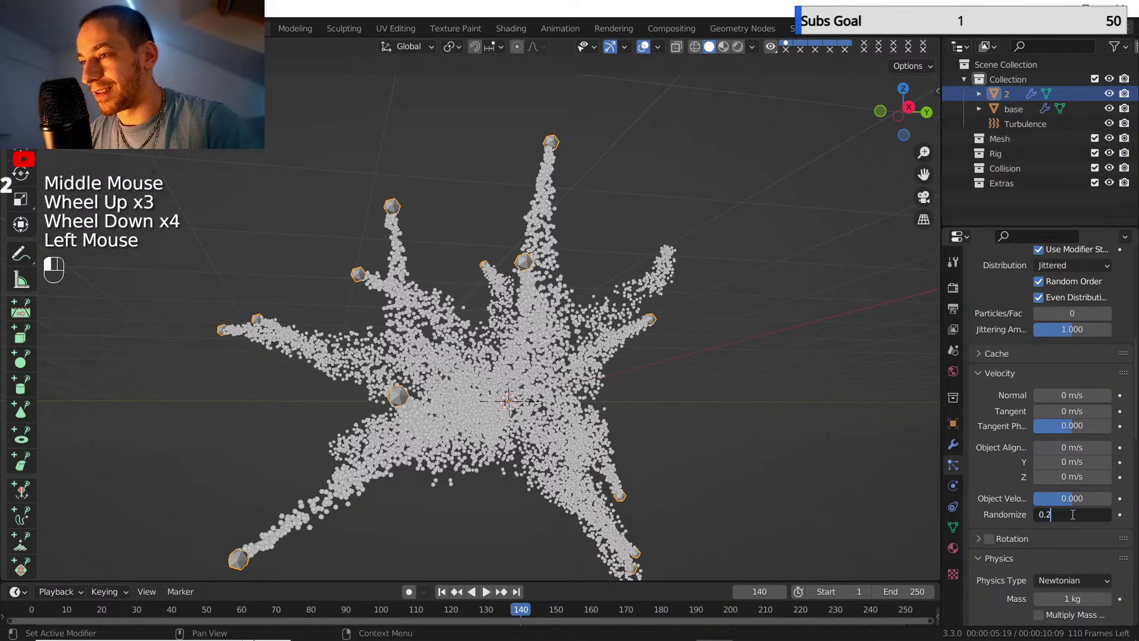
{"action": "key", "text": "BackSpace"}
{"action": "type", "text": "0"}
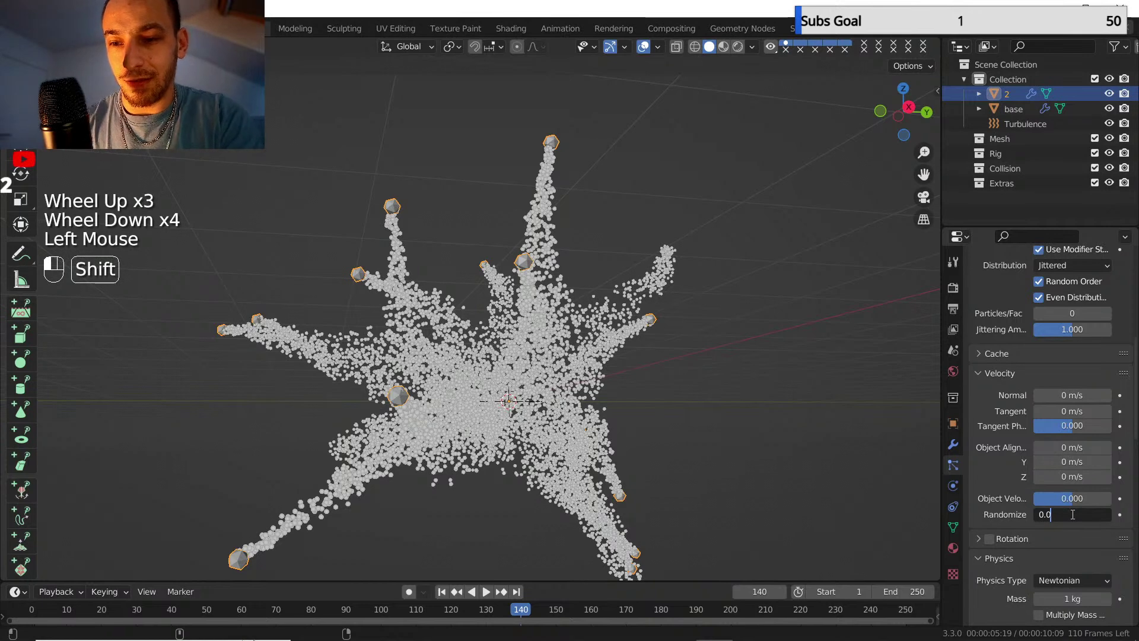
{"action": "type", "text": "5"}
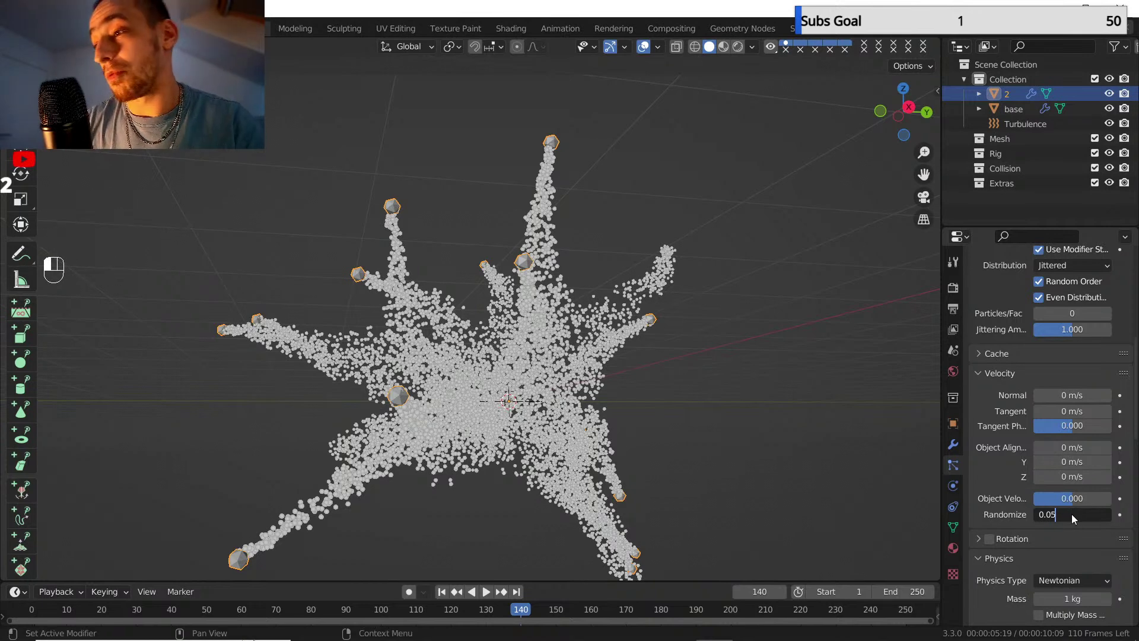
{"action": "key", "text": "Return"}
- Play the animation from the start, check the trails' scatter from another angle, stop at frame 166 and return to frame 1
{"action": "left_click", "coordinate": [439, 594]}
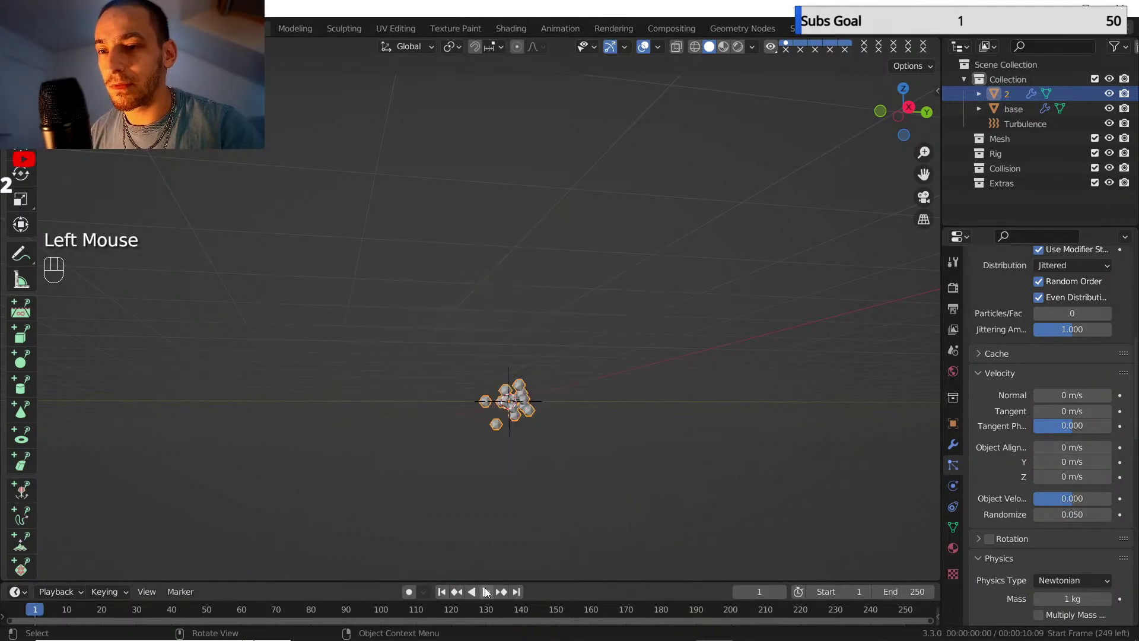
{"action": "left_click", "coordinate": [486, 592]}
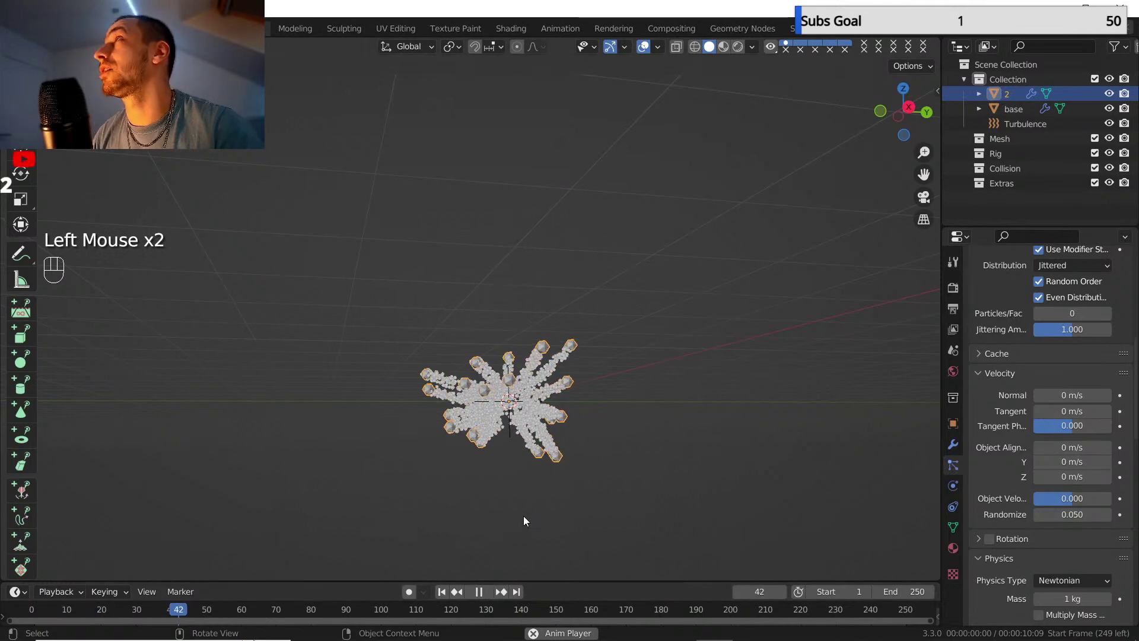
{"action": "scroll", "coordinate": [530, 396], "scroll_direction": "down", "scroll_amount": 1}
{"action": "scroll", "coordinate": [530, 396], "scroll_direction": "down", "scroll_amount": 1}
{"action": "middle_click_drag", "start_coordinate": [527, 406], "coordinate": [515, 433]}
{"action": "scroll", "coordinate": [514, 437], "scroll_direction": "up", "scroll_amount": 1}
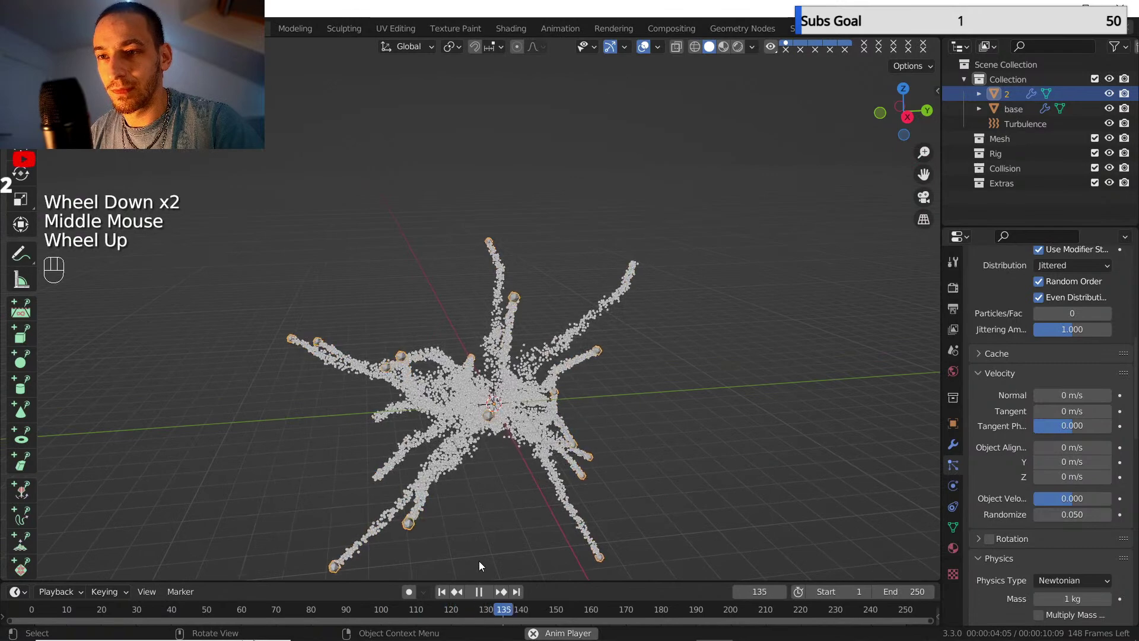
{"action": "left_click", "coordinate": [478, 591]}
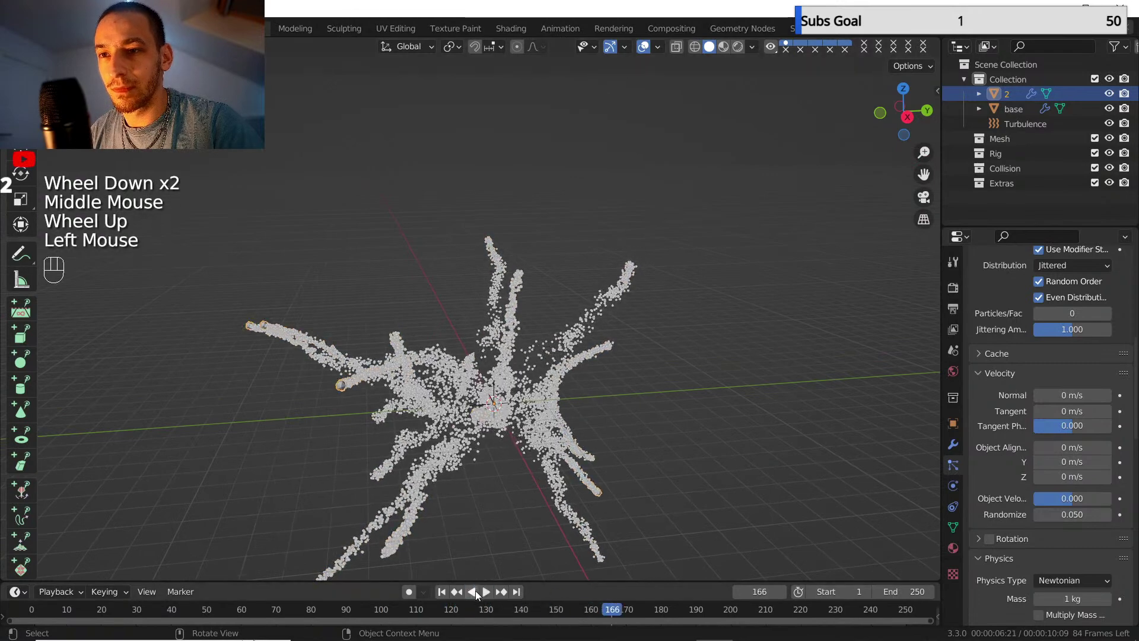
{"action": "left_click", "coordinate": [441, 591]}
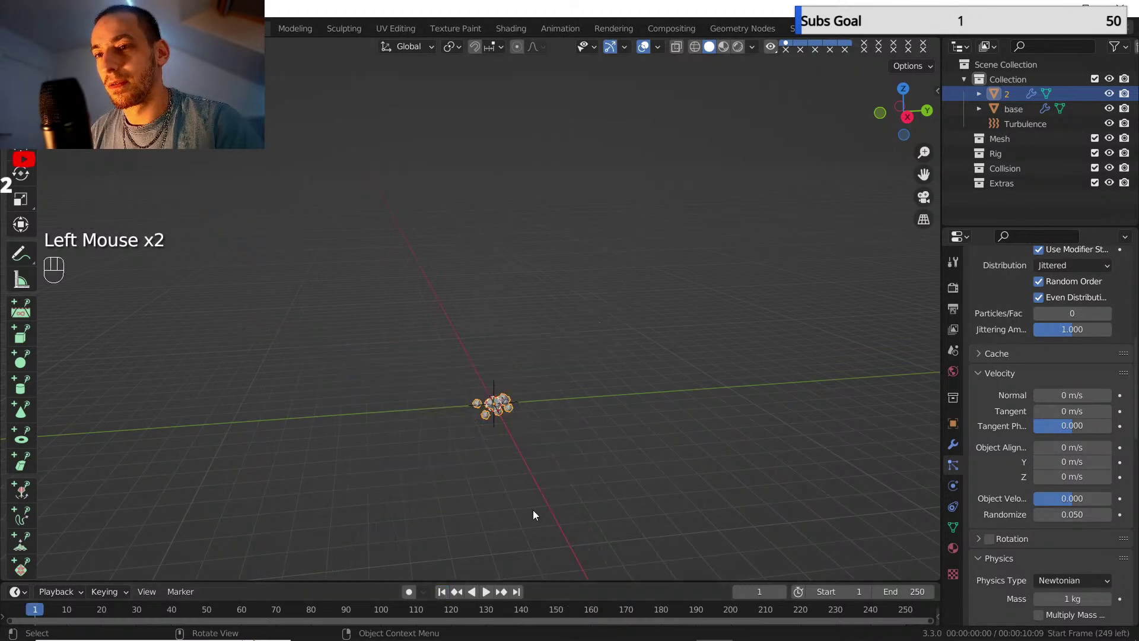
- Enable Rotation for object 2's particles with Randomize 0.933 and Randomize Phase 0.761, and preview the animation up to frame 147
{"action": "scroll", "coordinate": [1032, 451], "scroll_direction": "down", "scroll_amount": 5}
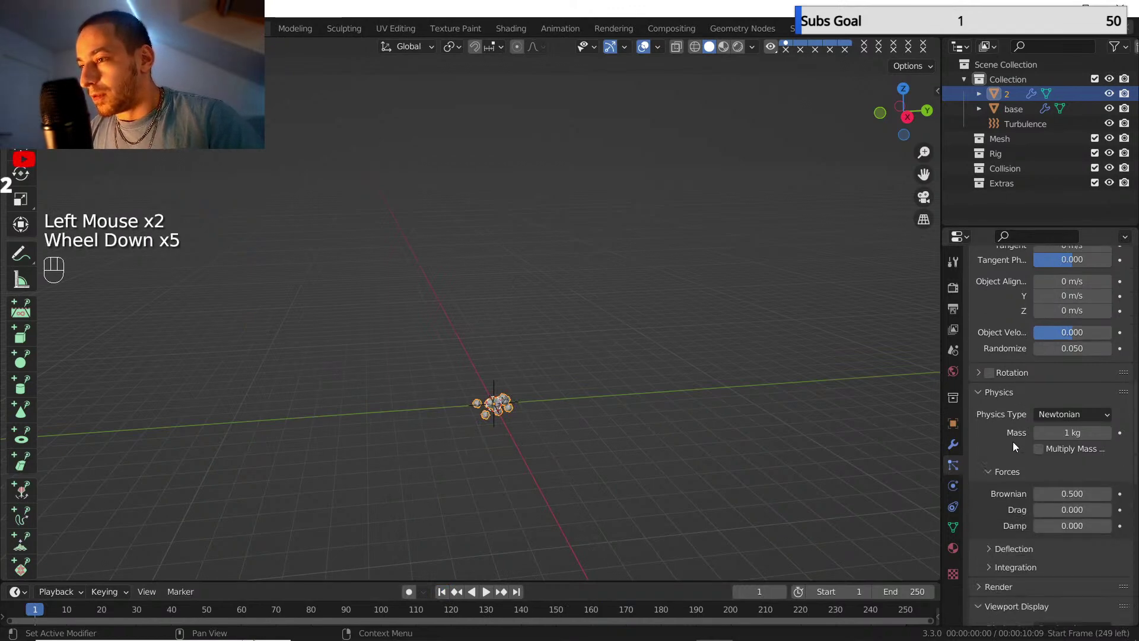
{"action": "scroll", "coordinate": [1013, 446], "scroll_direction": "up", "scroll_amount": 3}
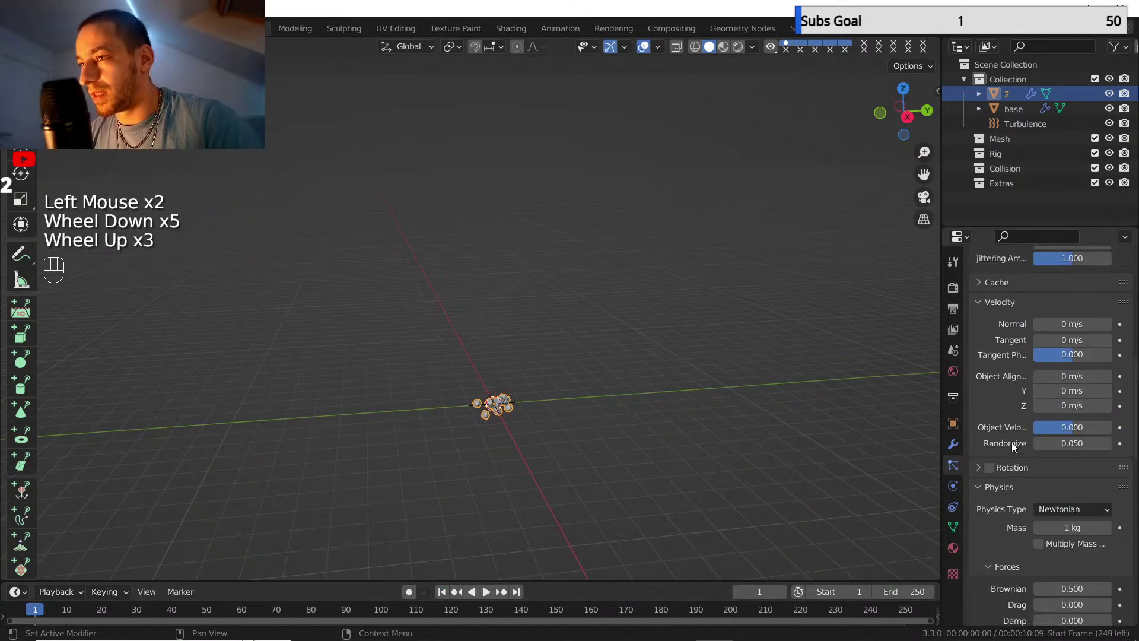
{"action": "left_click", "coordinate": [978, 465]}
{"action": "left_click", "coordinate": [989, 468]}
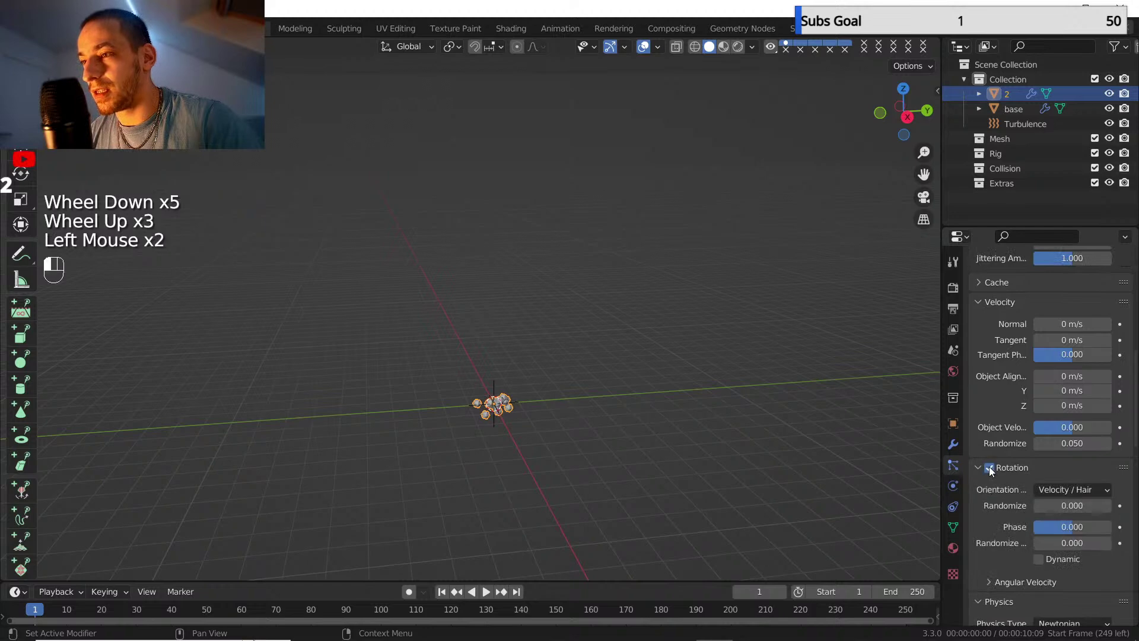
{"action": "left_click_drag", "start_coordinate": [1059, 507], "coordinate": [1118, 507]}
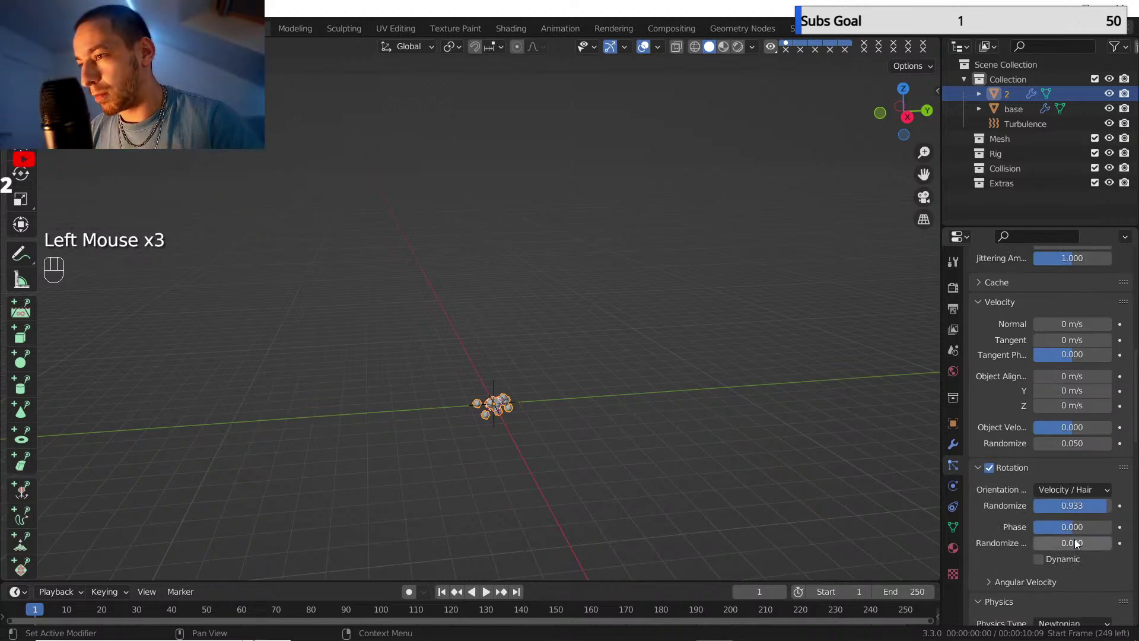
{"action": "left_click_drag", "start_coordinate": [1075, 543], "coordinate": [1093, 543]}
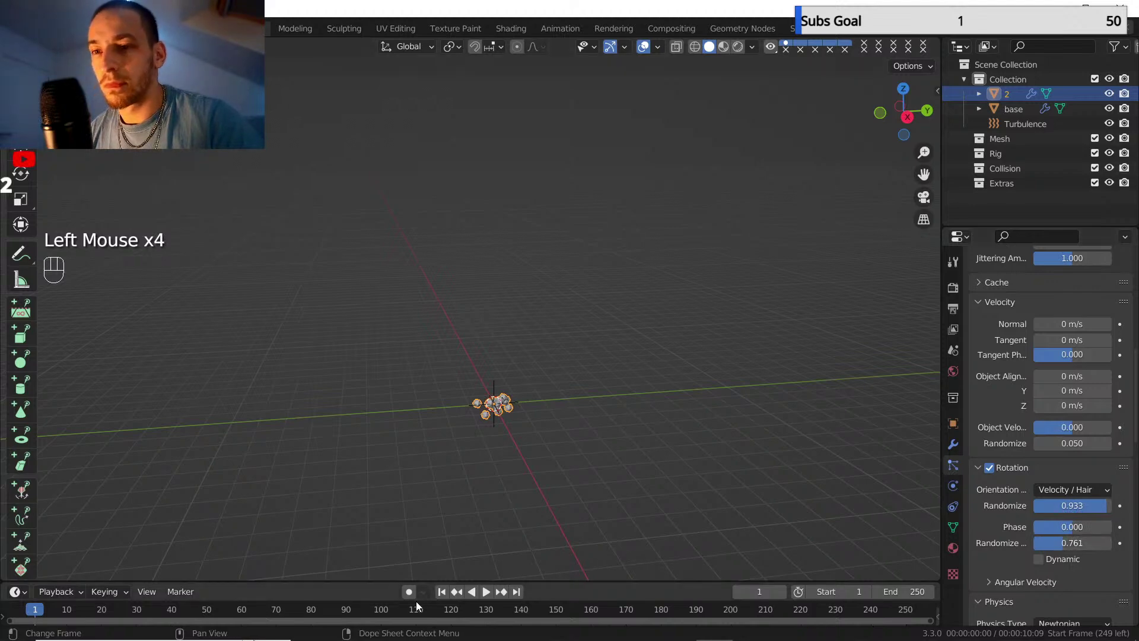
{"action": "left_click", "coordinate": [486, 591]}
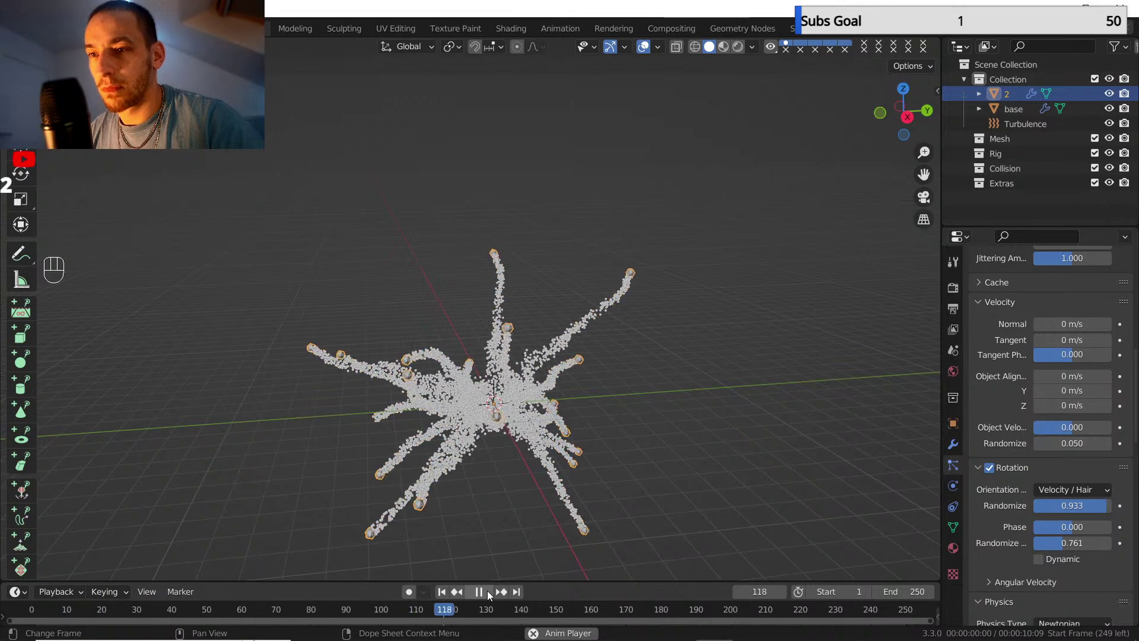
{"action": "left_click", "coordinate": [484, 593]}
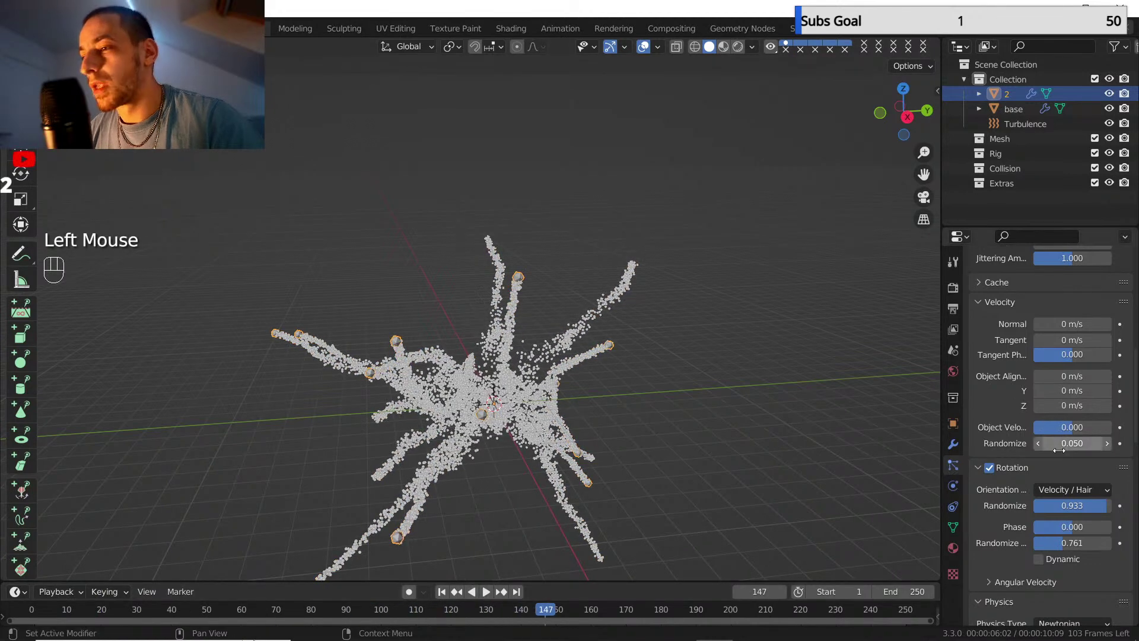
- Try an Object Velocity of 1.000 for object 2's particles and play the animation from the start to check its effect
{"action": "scroll", "coordinate": [1047, 469], "scroll_direction": "up", "scroll_amount": 3}
{"action": "scroll", "coordinate": [1047, 467], "scroll_direction": "up", "scroll_amount": 6}
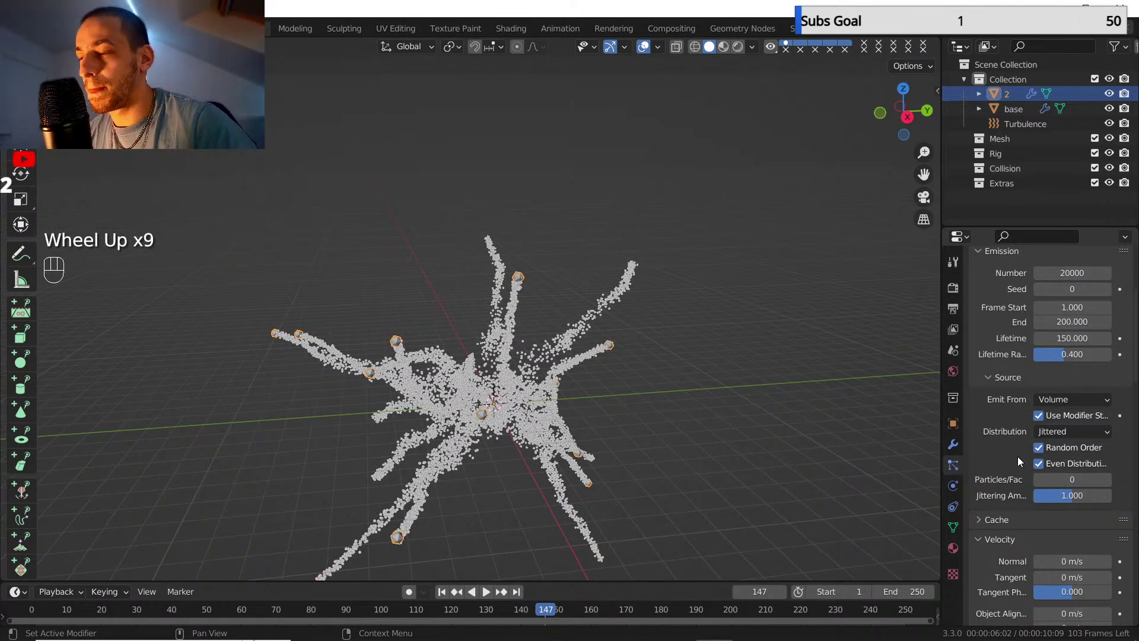
{"action": "scroll", "coordinate": [1017, 460], "scroll_direction": "down", "scroll_amount": 3}
{"action": "scroll", "coordinate": [994, 449], "scroll_direction": "down", "scroll_amount": 2}
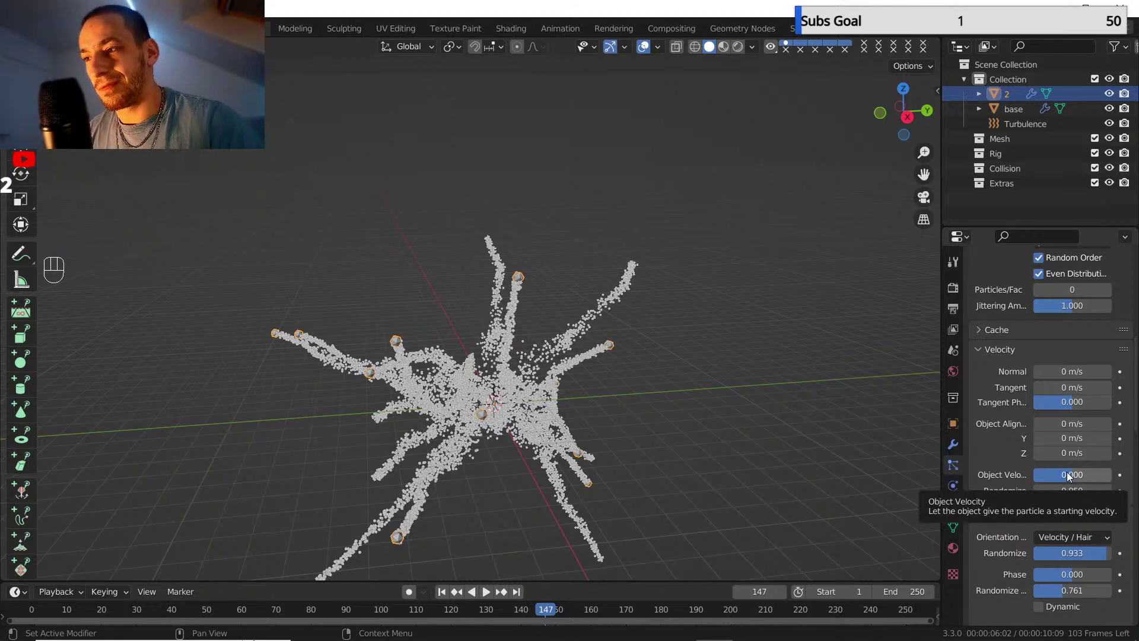
{"action": "left_click_drag", "start_coordinate": [1067, 471], "coordinate": [1071, 472]}
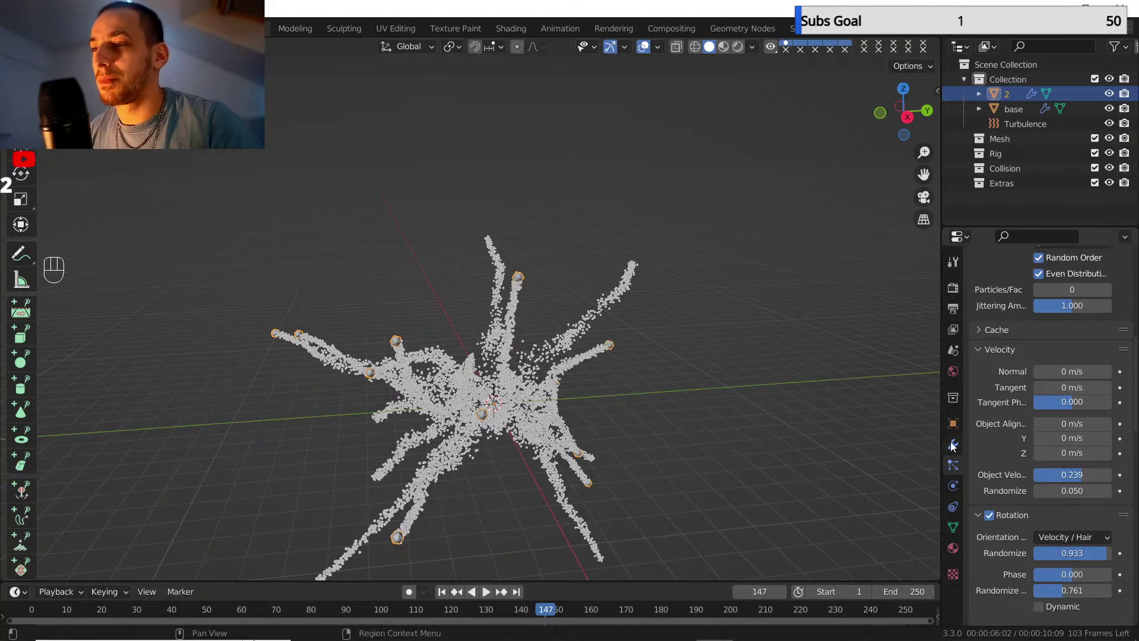
{"action": "left_click_drag", "start_coordinate": [1077, 474], "coordinate": [1111, 474]}
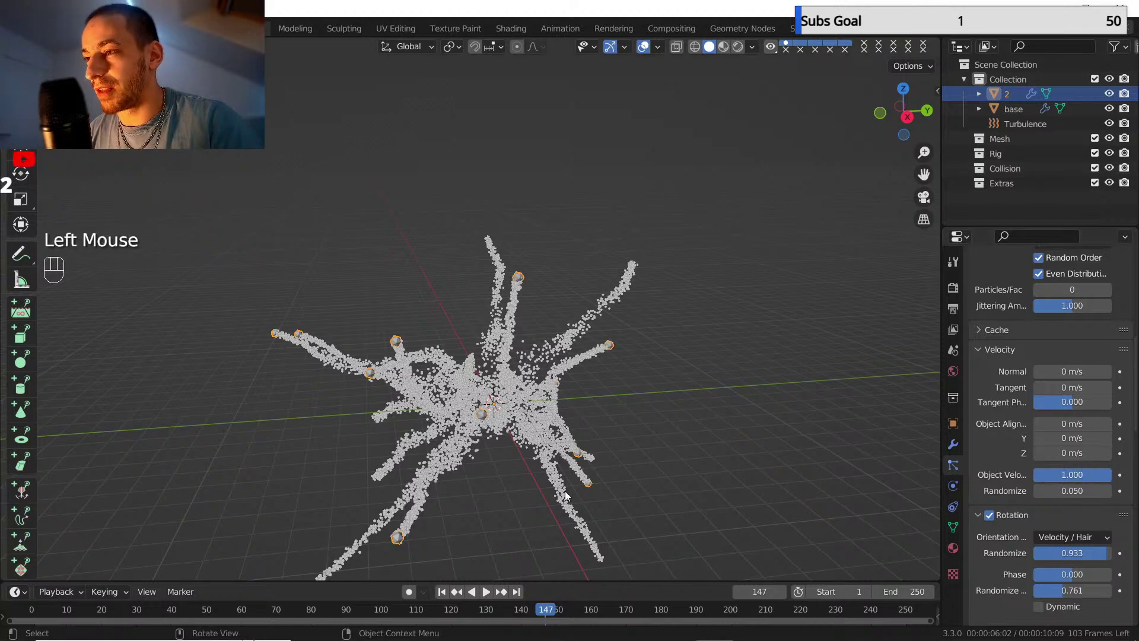
{"action": "left_click", "coordinate": [442, 592]}
{"action": "left_click", "coordinate": [486, 591]}
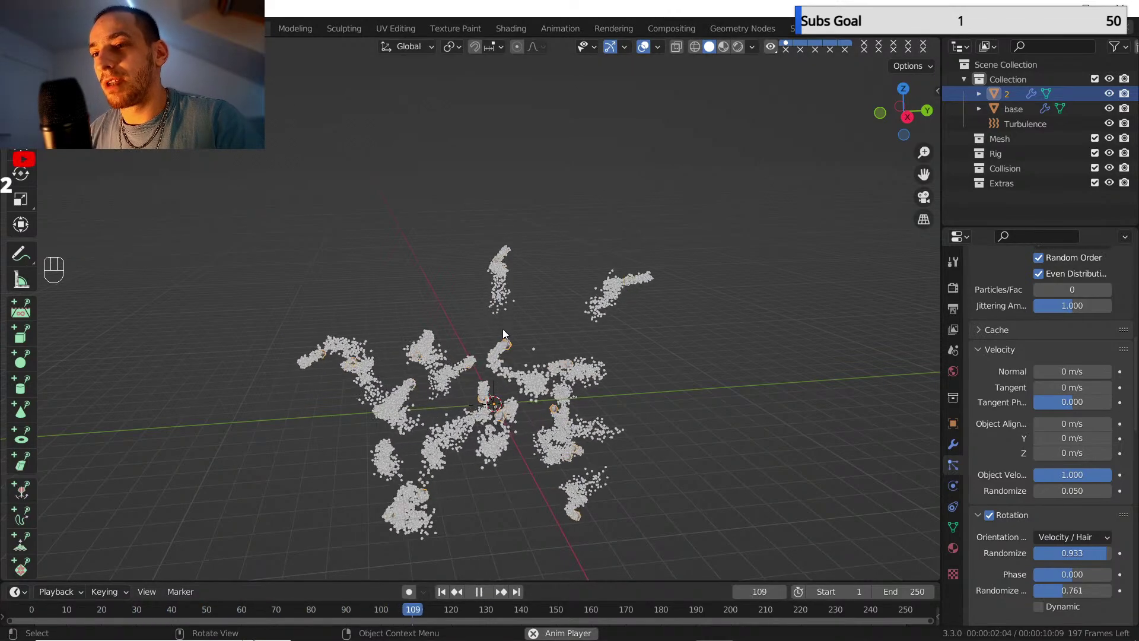
{"action": "left_click", "coordinate": [481, 592]}
{"action": "left_click", "coordinate": [442, 592]}
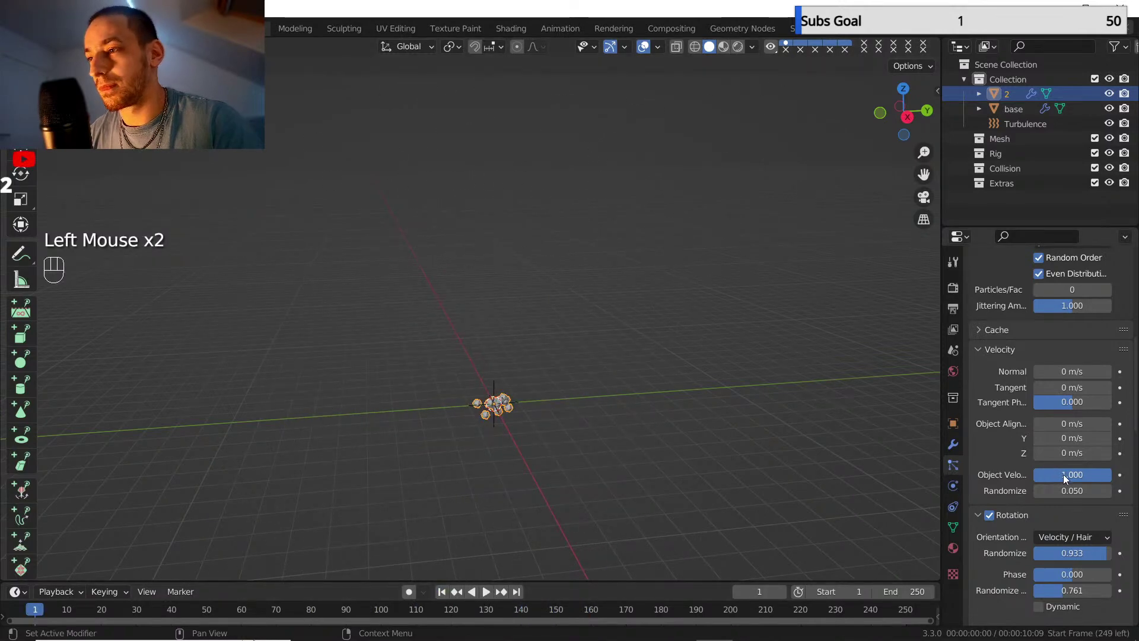
- Try an Object Velocity of 0.3 for object 2's particles
{"action": "left_click_drag", "start_coordinate": [1107, 475], "coordinate": [1102, 475]}
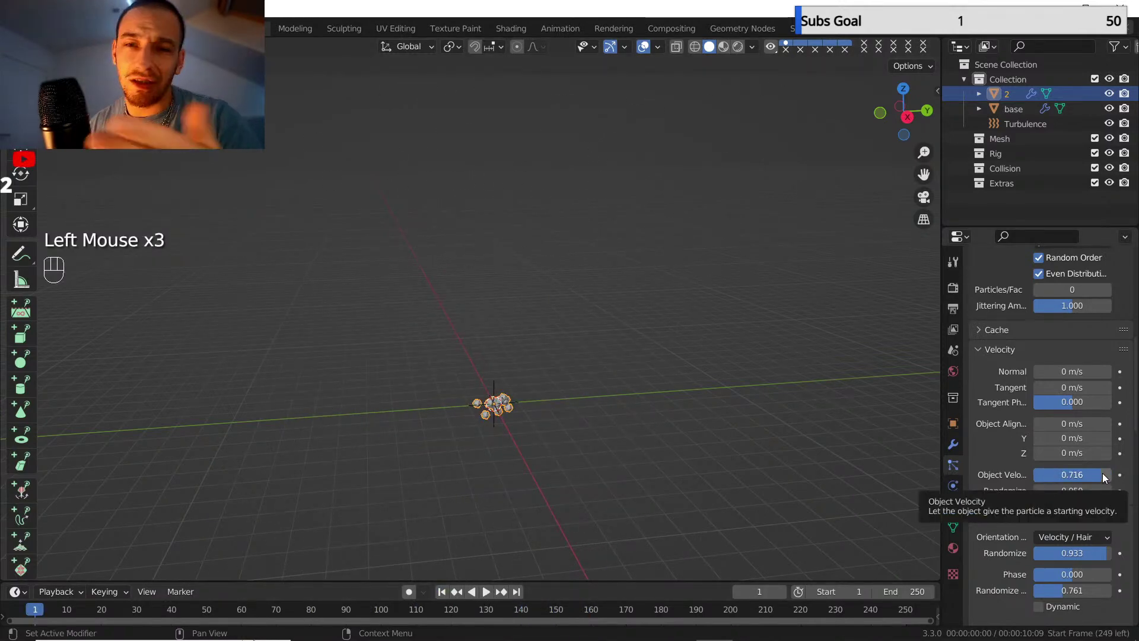
{"action": "left_click", "coordinate": [1065, 475]}
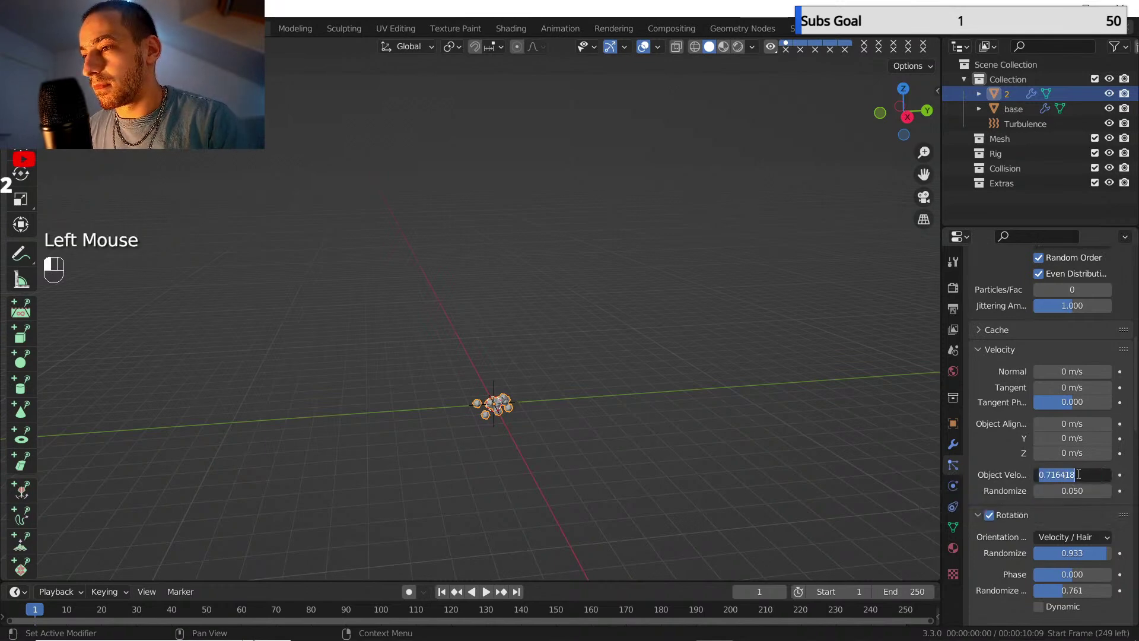
{"action": "key", "text": "BackSpace"}
{"action": "key", "text": "BackSpace"}
{"action": "key", "text": "BackSpace"}
{"action": "key", "text": "BackSpace"}
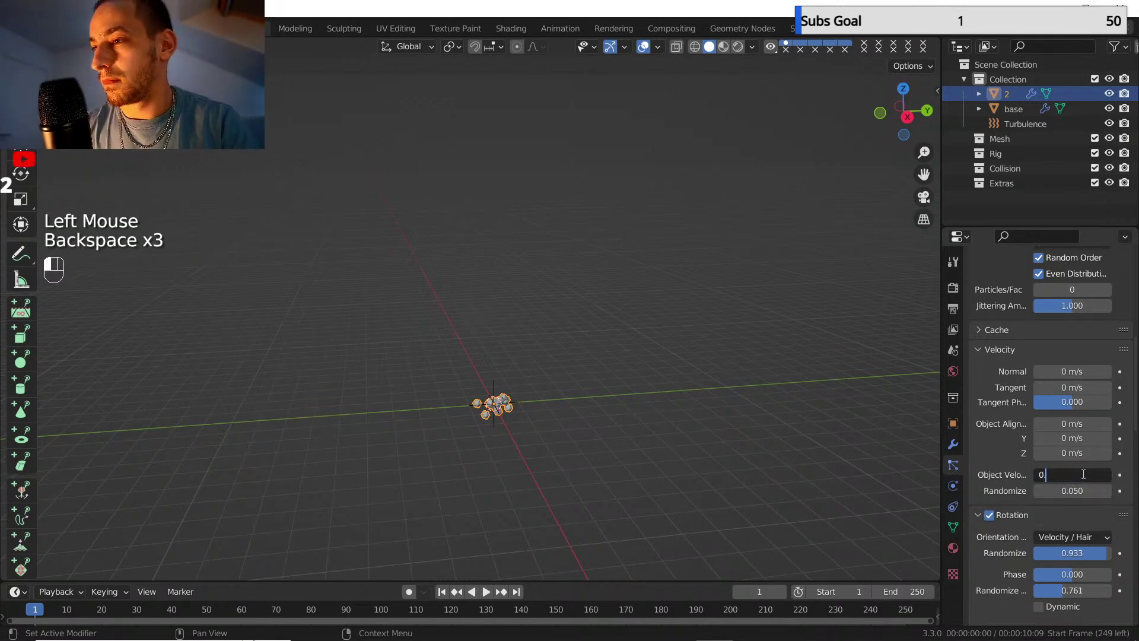
{"action": "type", "text": "3"}
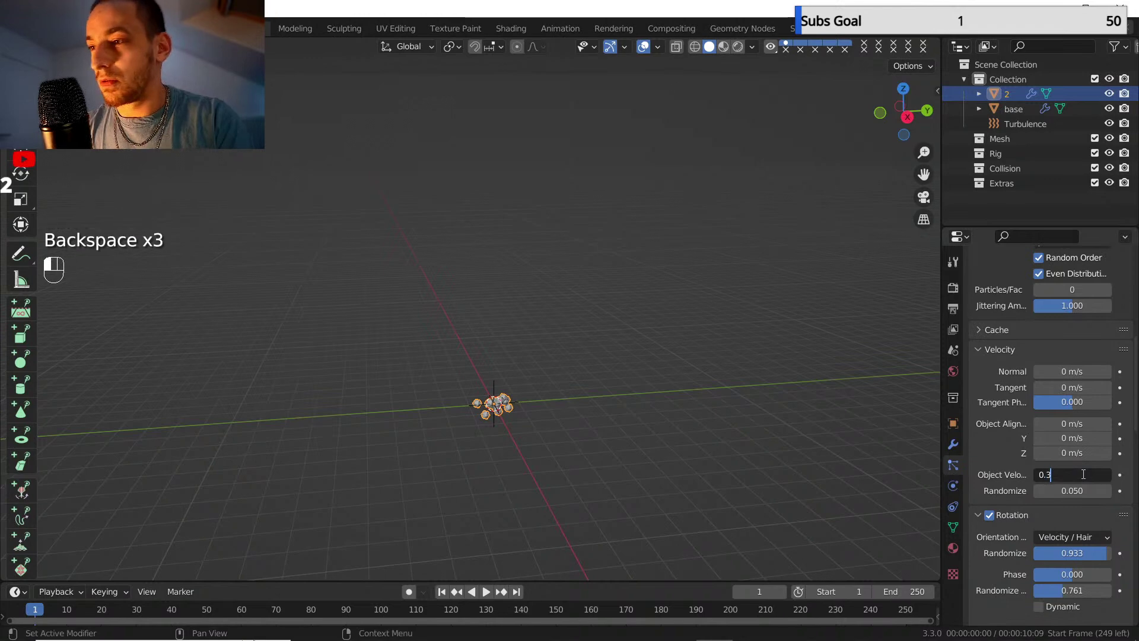
{"action": "key", "text": "Return"}
- Play the animation to check how the object velocity spreads the particles, rewind it and scrub to frame 97
{"action": "left_click", "coordinate": [457, 593]}
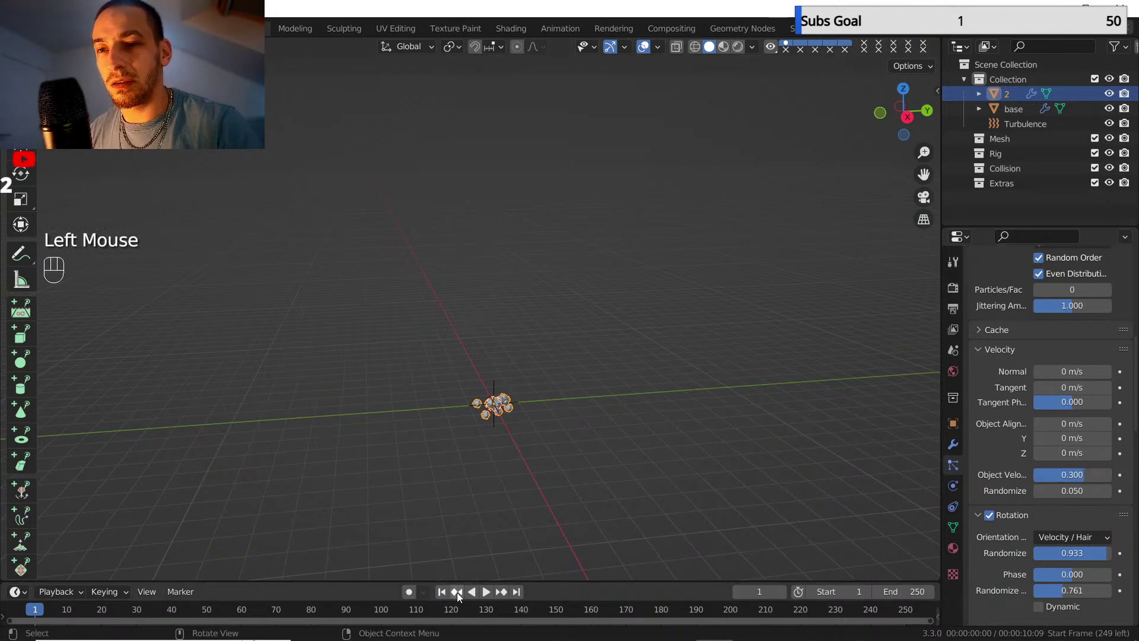
{"action": "left_click", "coordinate": [486, 592]}
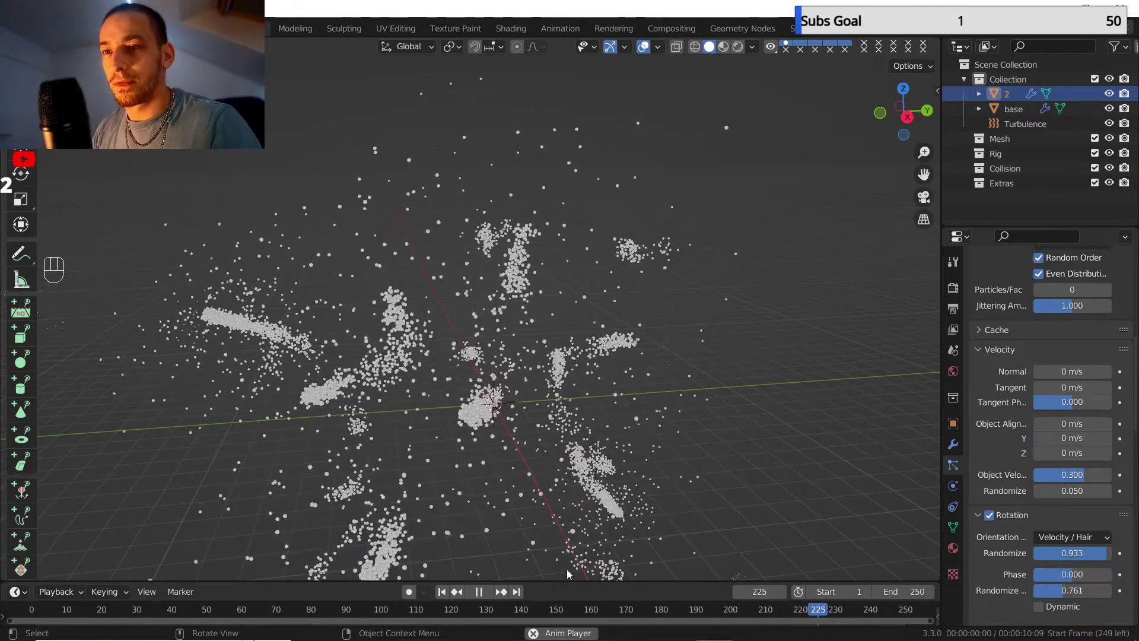
{"action": "left_click", "coordinate": [479, 593]}
{"action": "left_click", "coordinate": [441, 592]}
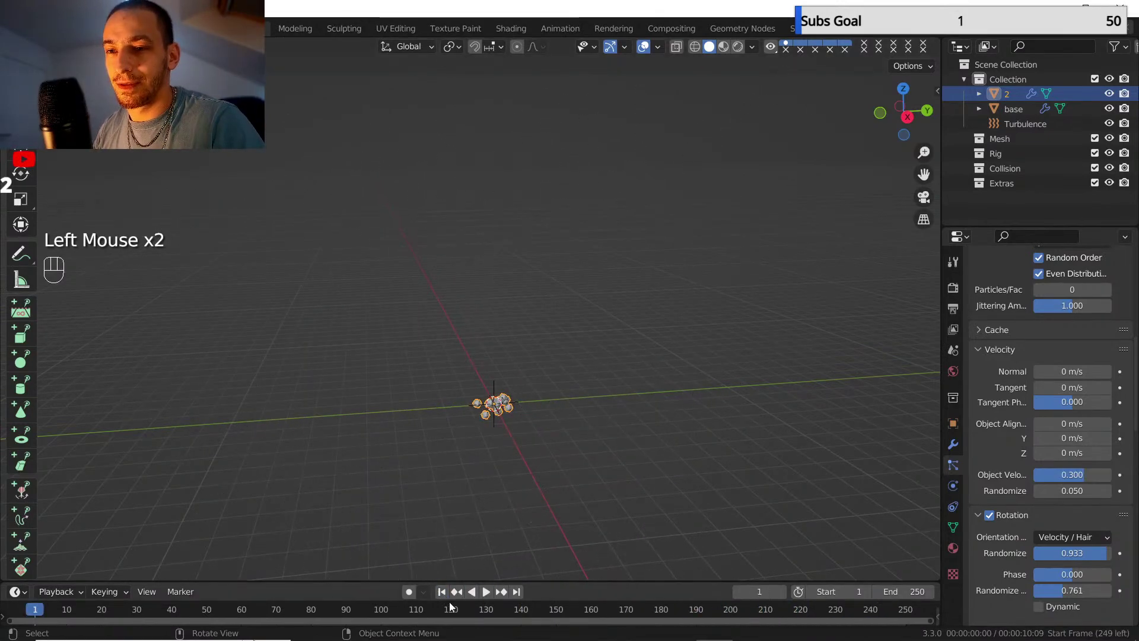
{"action": "left_click_drag", "start_coordinate": [450, 609], "coordinate": [373, 614]}
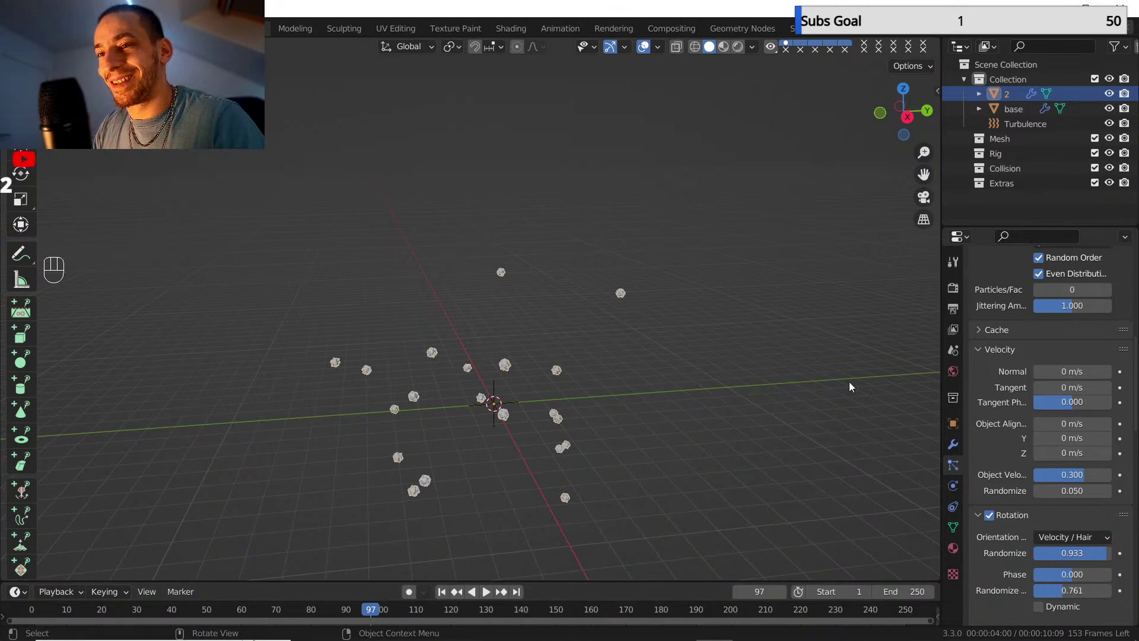
- Set the Object Velocity of object 2's particles to 0.1, preview the animation from the start and return to frame 1
{"action": "left_click", "coordinate": [1086, 476]}
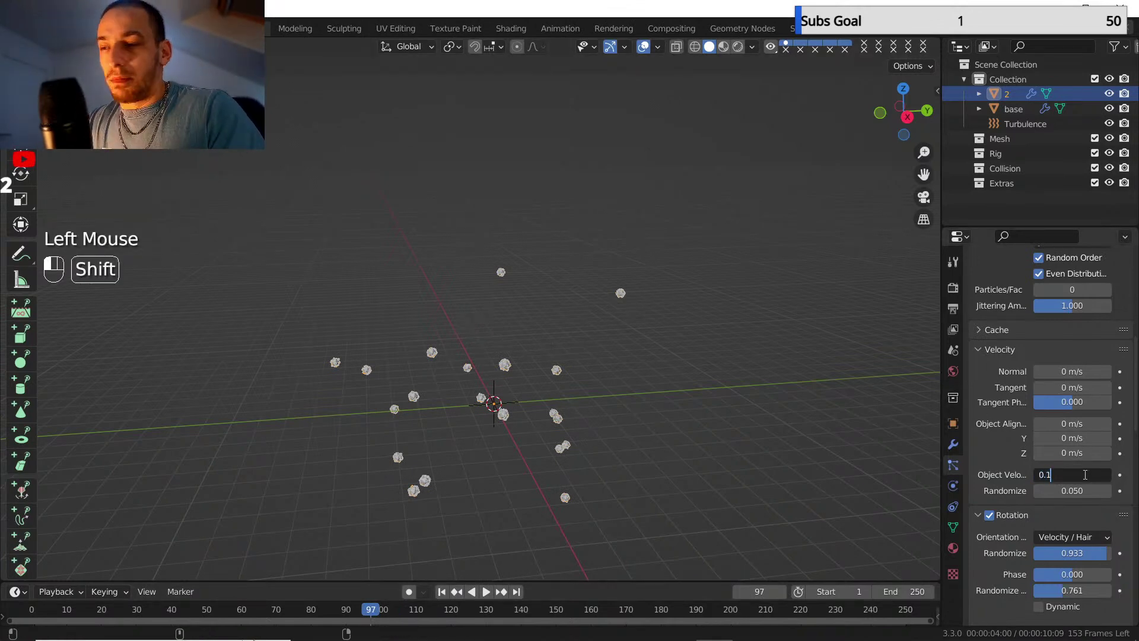
{"action": "left_click", "coordinate": [1086, 475]}
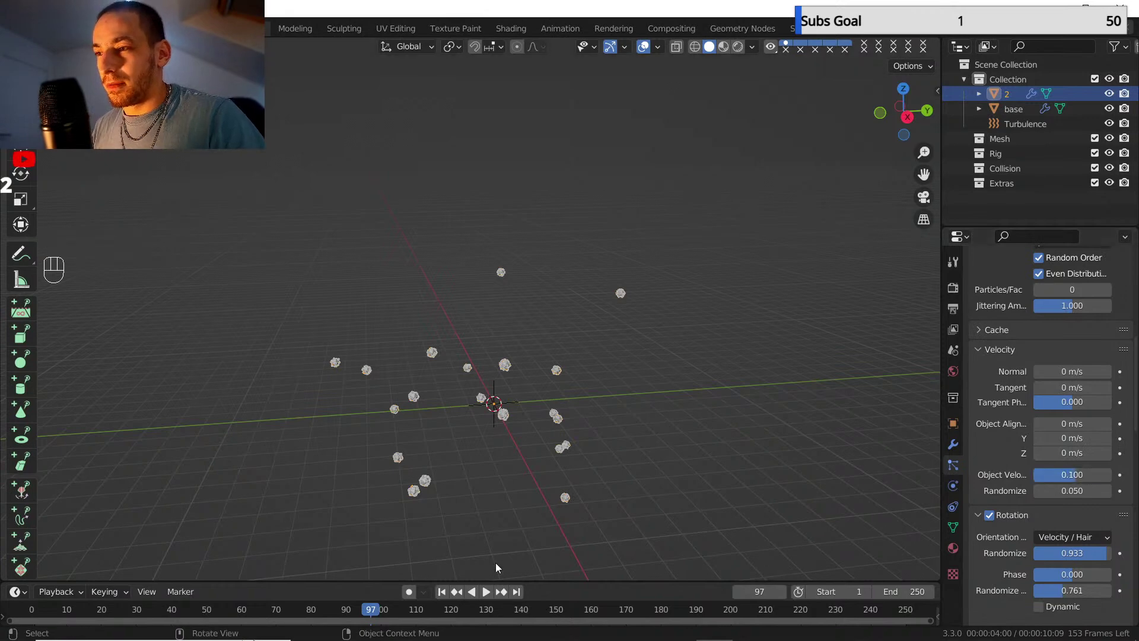
{"action": "left_click", "coordinate": [443, 591]}
{"action": "left_click", "coordinate": [485, 592]}
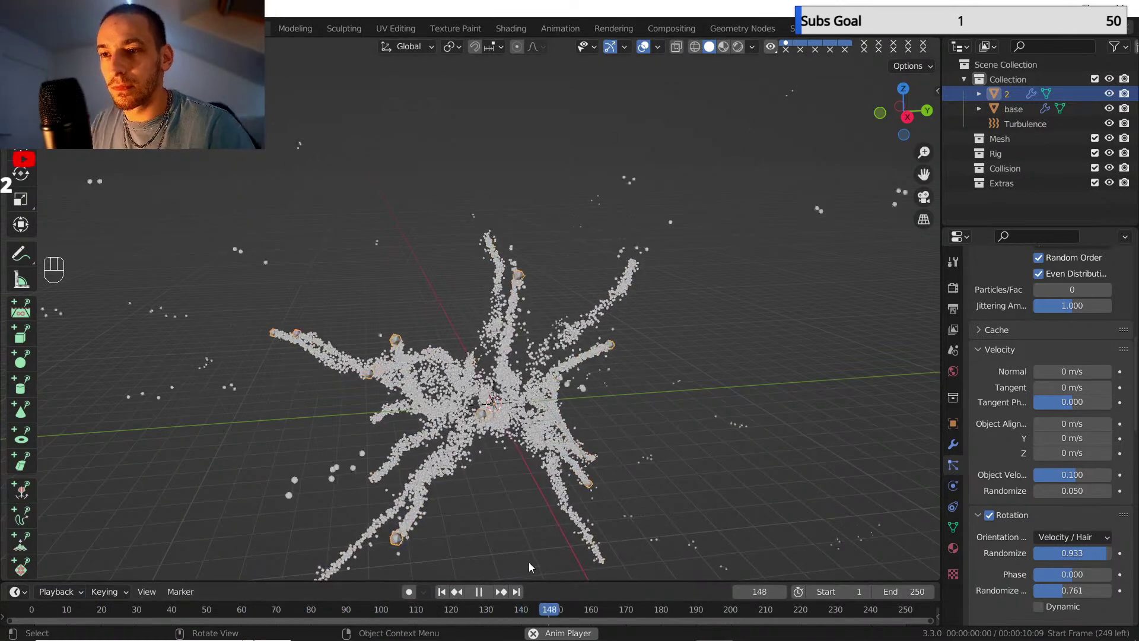
{"action": "left_click", "coordinate": [480, 592]}
{"action": "left_click", "coordinate": [441, 592]}
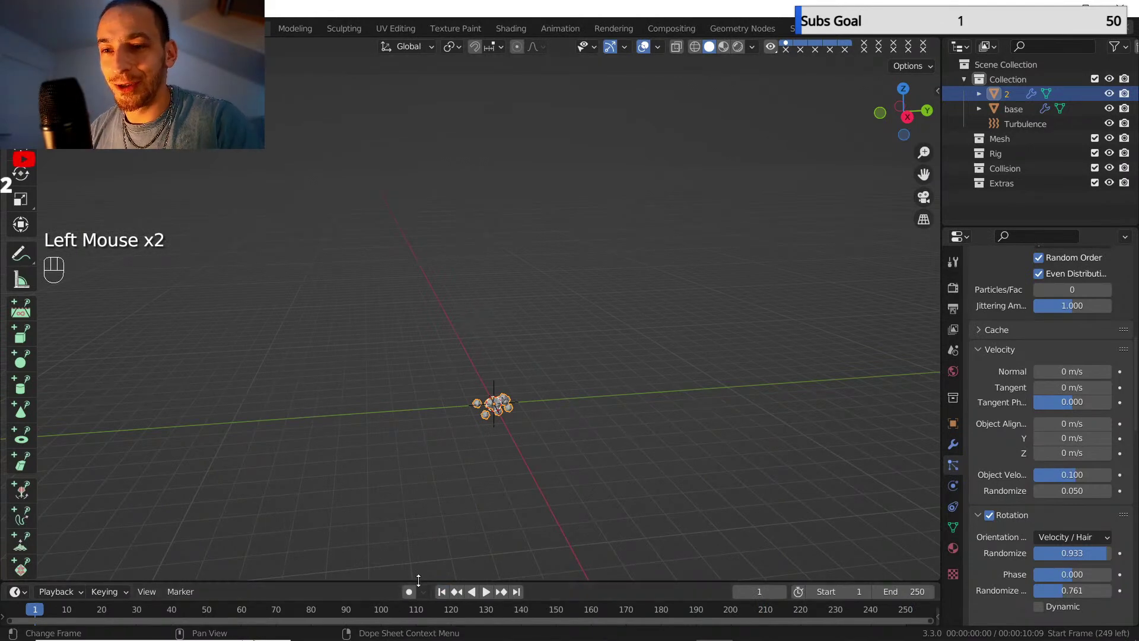
- Create a new scene collection named 1 for the existing turbulence force field
{"action": "scroll", "coordinate": [472, 398], "scroll_direction": "up", "scroll_amount": 1}
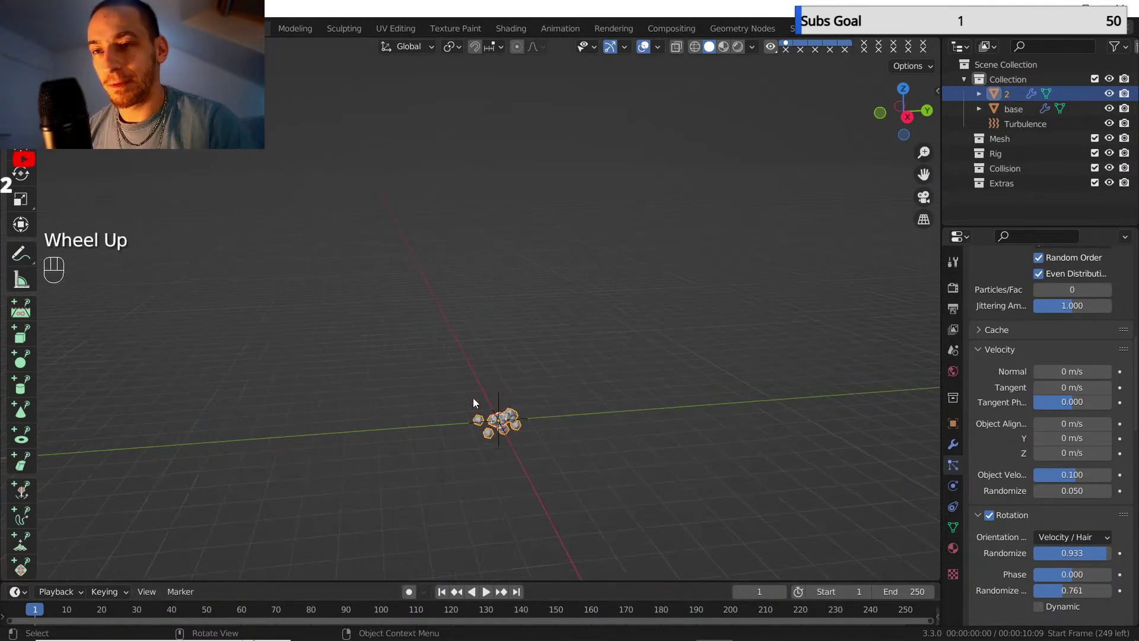
{"action": "middle_click_drag", "start_coordinate": [473, 397], "coordinate": [451, 280], "text": "shift"}
{"action": "scroll", "coordinate": [1058, 418], "scroll_direction": "down", "scroll_amount": 8}
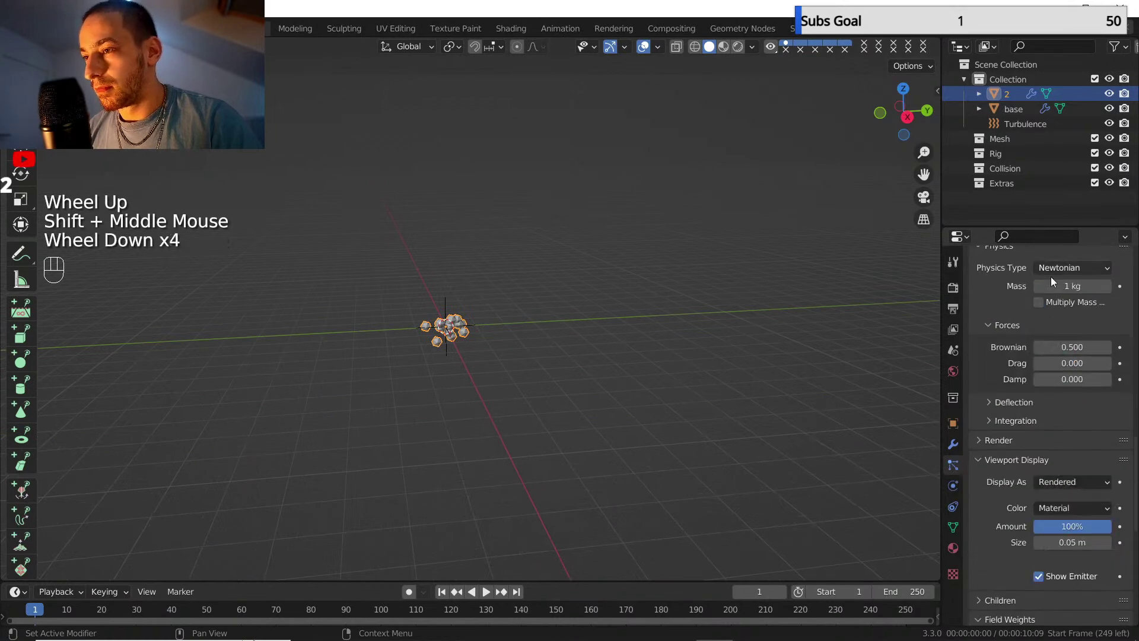
{"action": "scroll", "coordinate": [1012, 402], "scroll_direction": "up", "scroll_amount": 2}
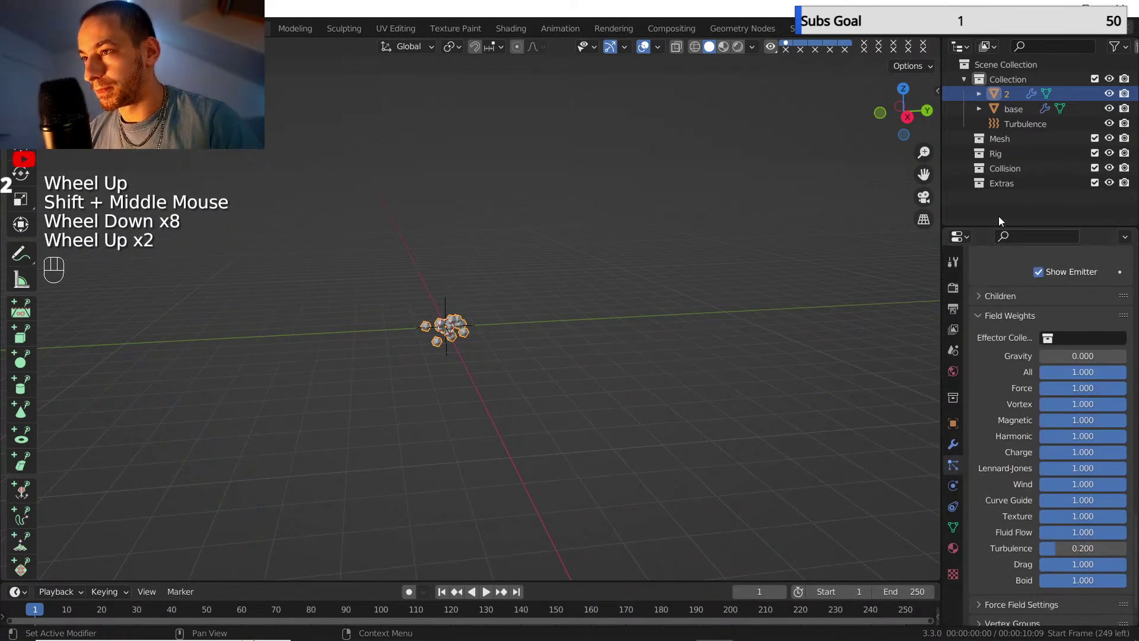
{"action": "middle_click_drag", "start_coordinate": [617, 318], "coordinate": [580, 346], "text": "shift"}
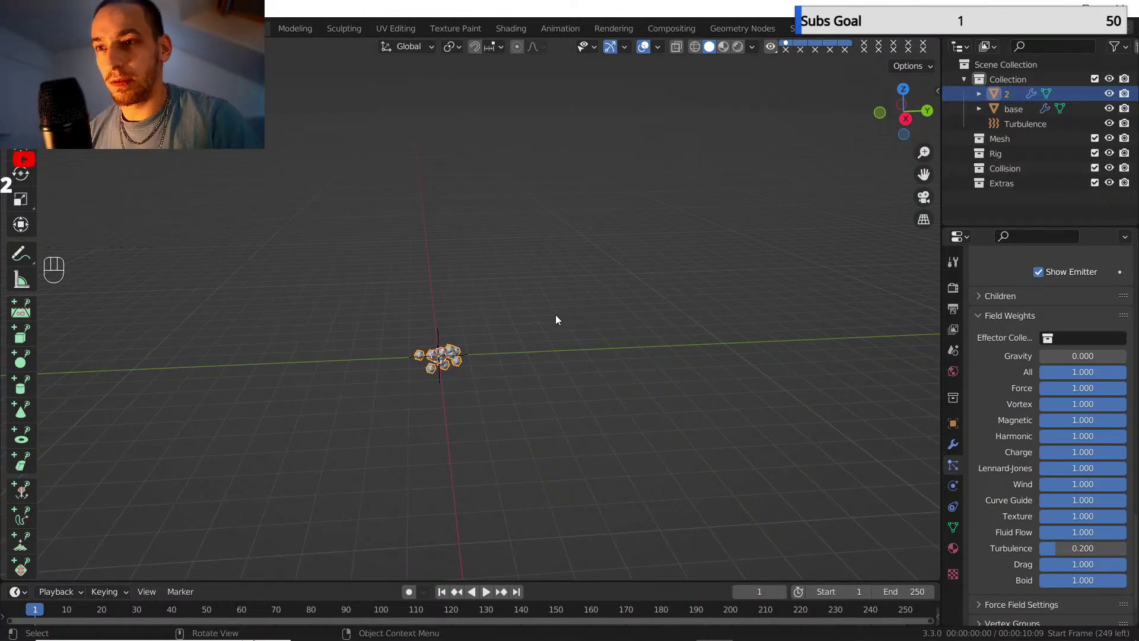
{"action": "key", "text": "m"}
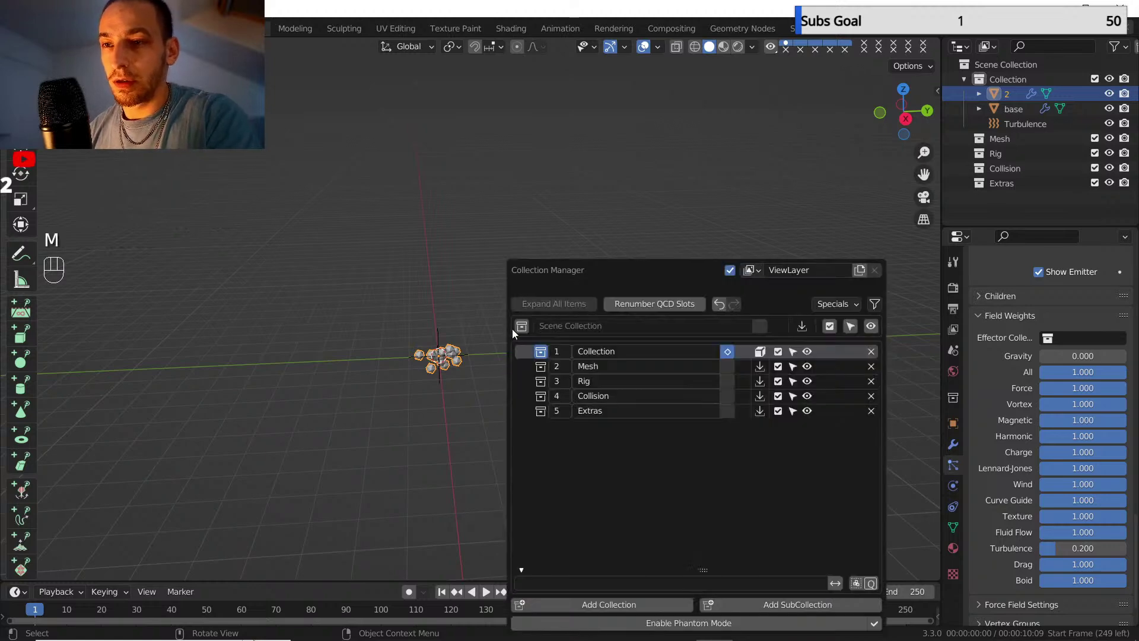
{"action": "left_click", "coordinate": [671, 602]}
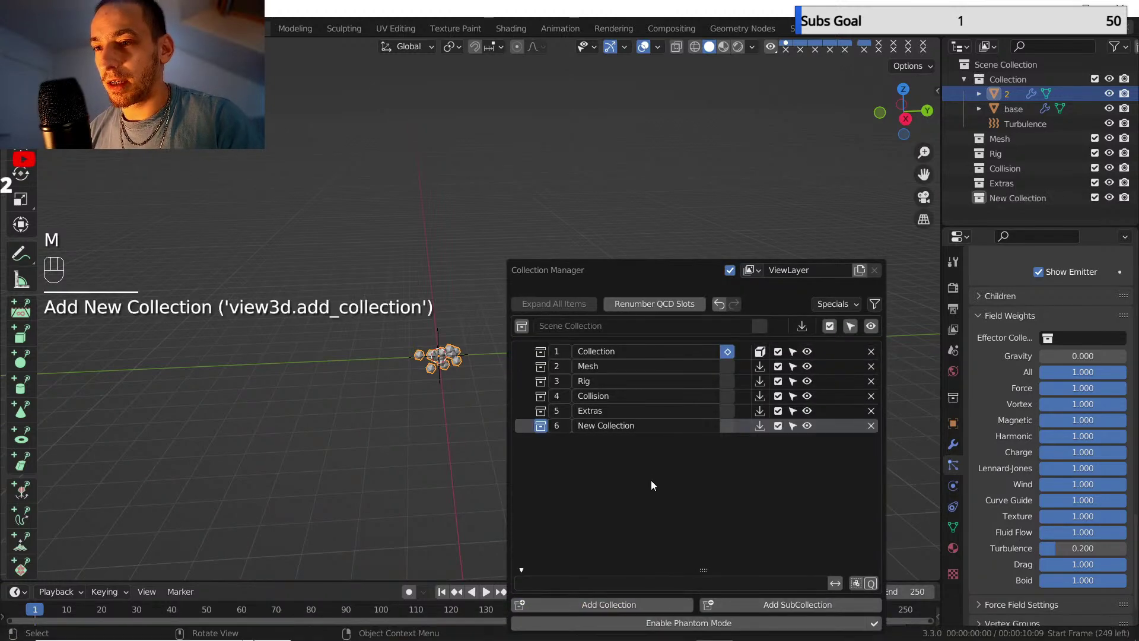
{"action": "double_click", "coordinate": [638, 426]}
{"action": "left_click_drag", "start_coordinate": [638, 423], "coordinate": [506, 434]}
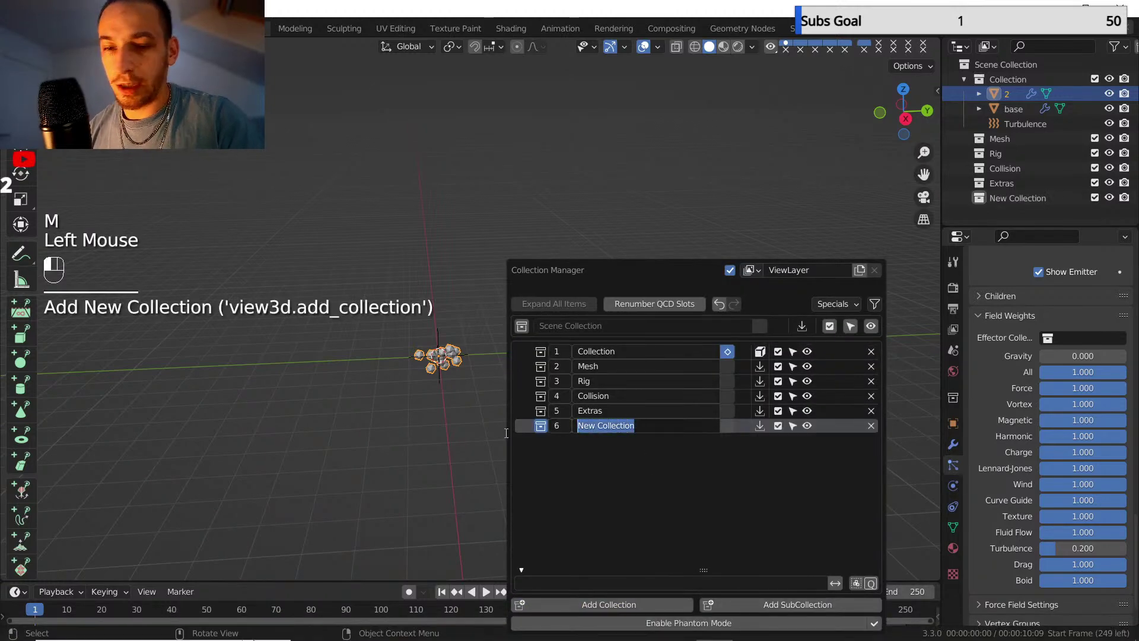
{"action": "type", "text": "1"}
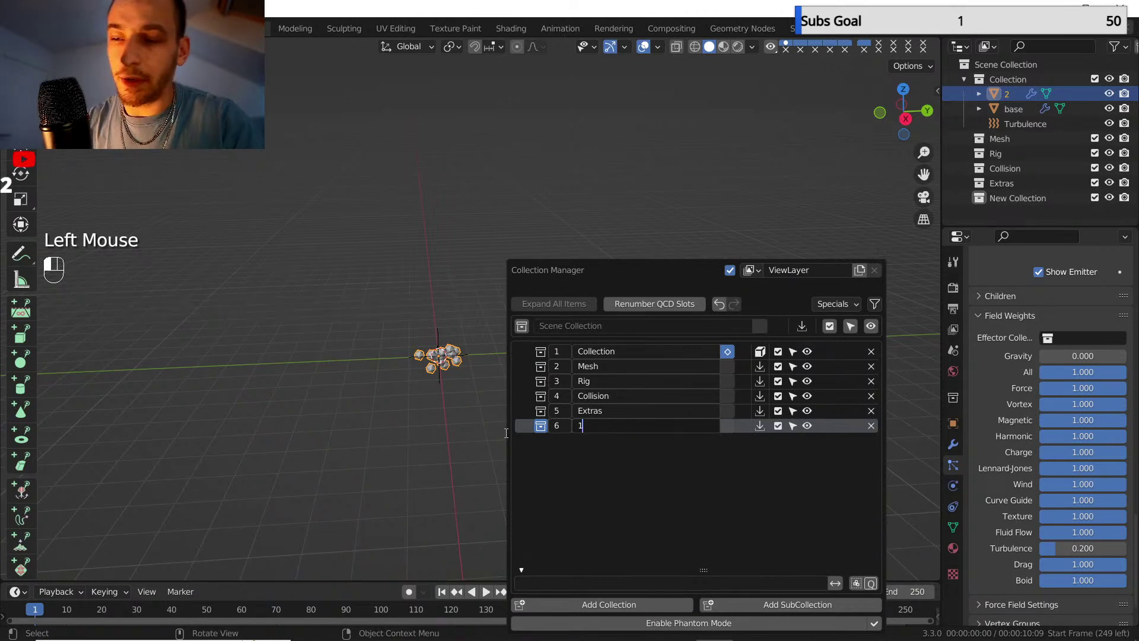
{"action": "key", "text": "Return"}
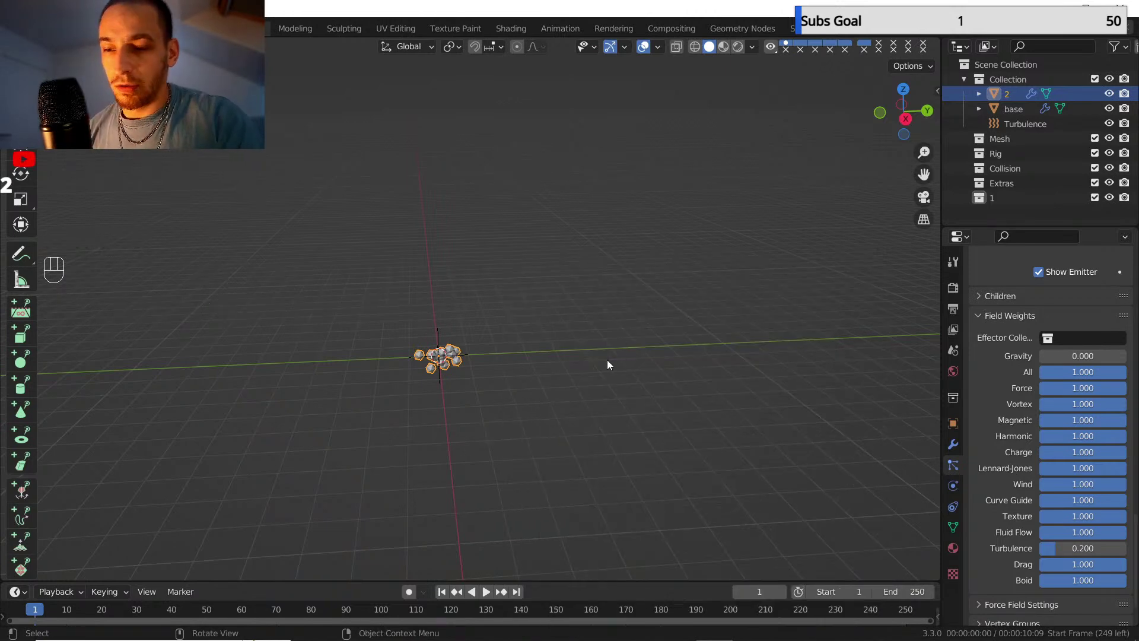
- Move the Turbulence force field out of the main collection into collection 1
{"action": "key", "text": "m"}
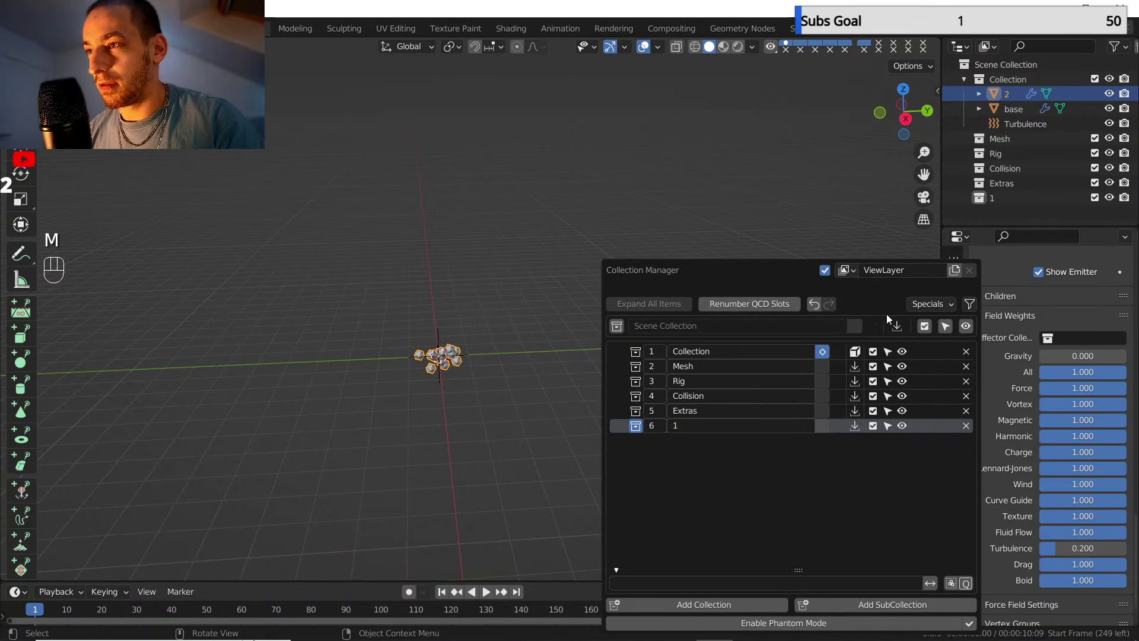
{"action": "left_click", "coordinate": [1021, 123]}
{"action": "key", "text": "m"}
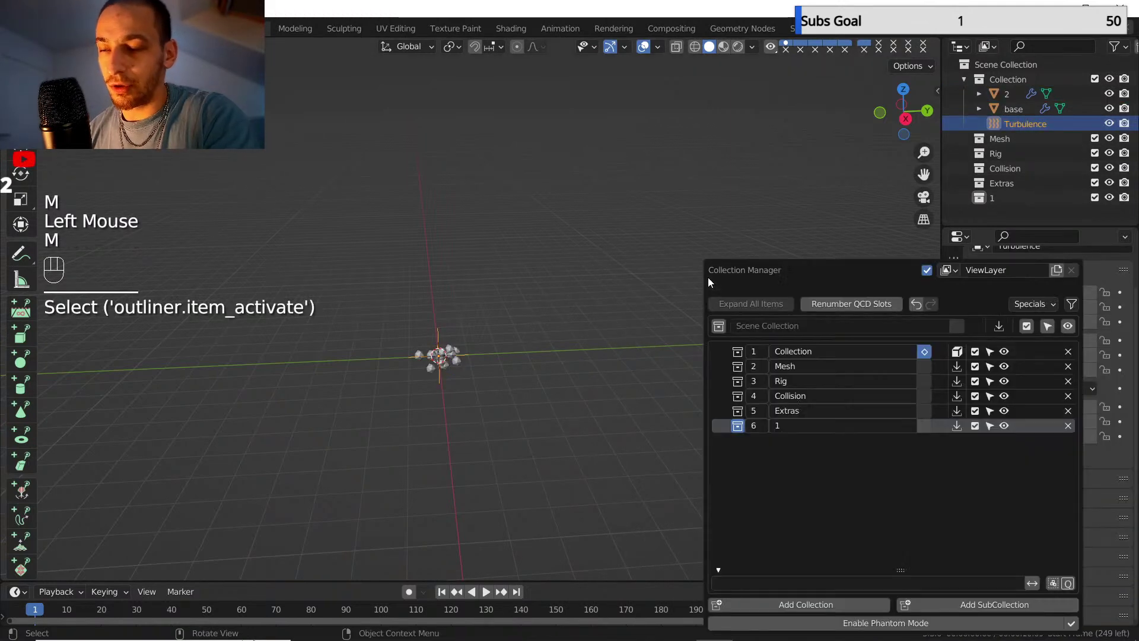
{"action": "left_click", "coordinate": [957, 425]}
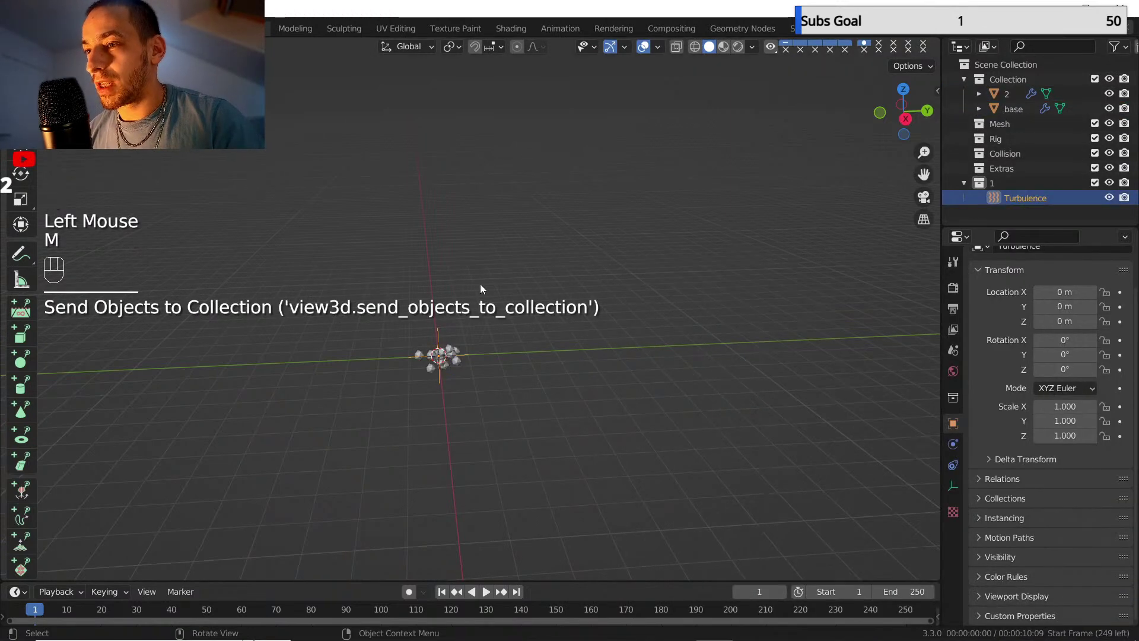
- Set the Effector Collection in the base object's particle field weights to collection 1
{"action": "left_click", "coordinate": [1006, 107]}
{"action": "scroll", "coordinate": [1038, 514], "scroll_direction": "down", "scroll_amount": 3}
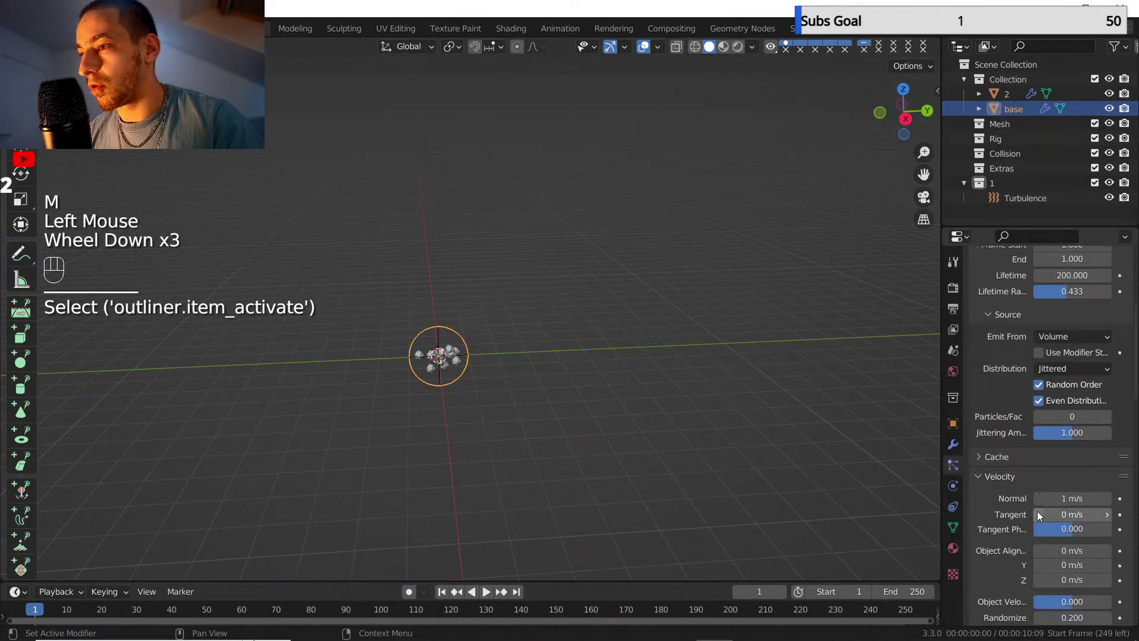
{"action": "scroll", "coordinate": [1037, 514], "scroll_direction": "down", "scroll_amount": 7}
{"action": "left_click", "coordinate": [1068, 389]}
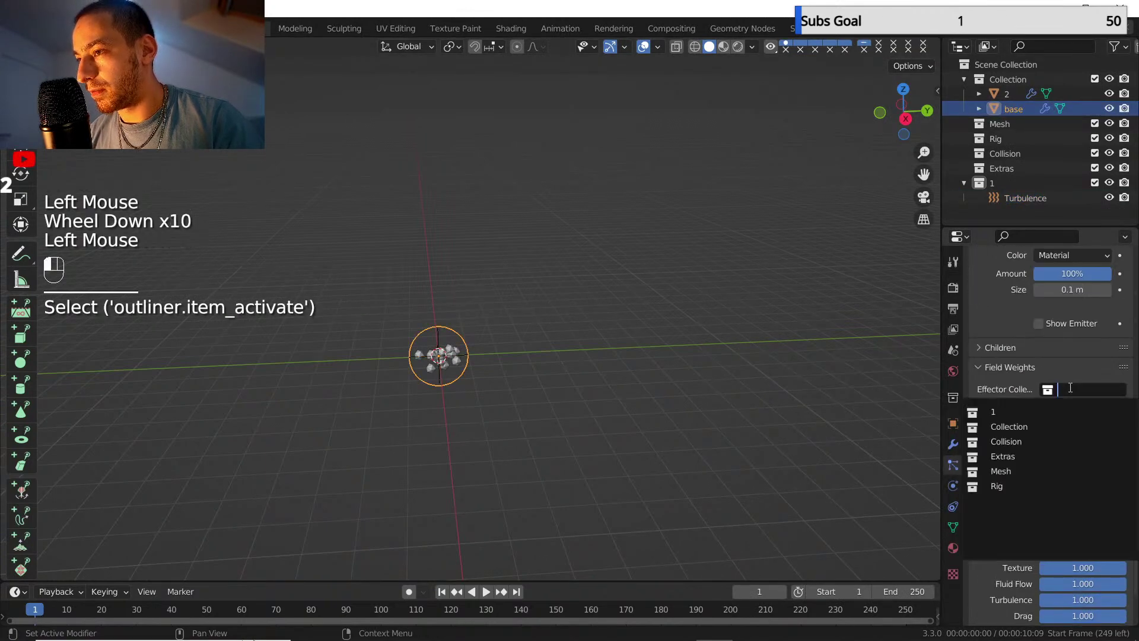
{"action": "left_click", "coordinate": [1004, 415]}
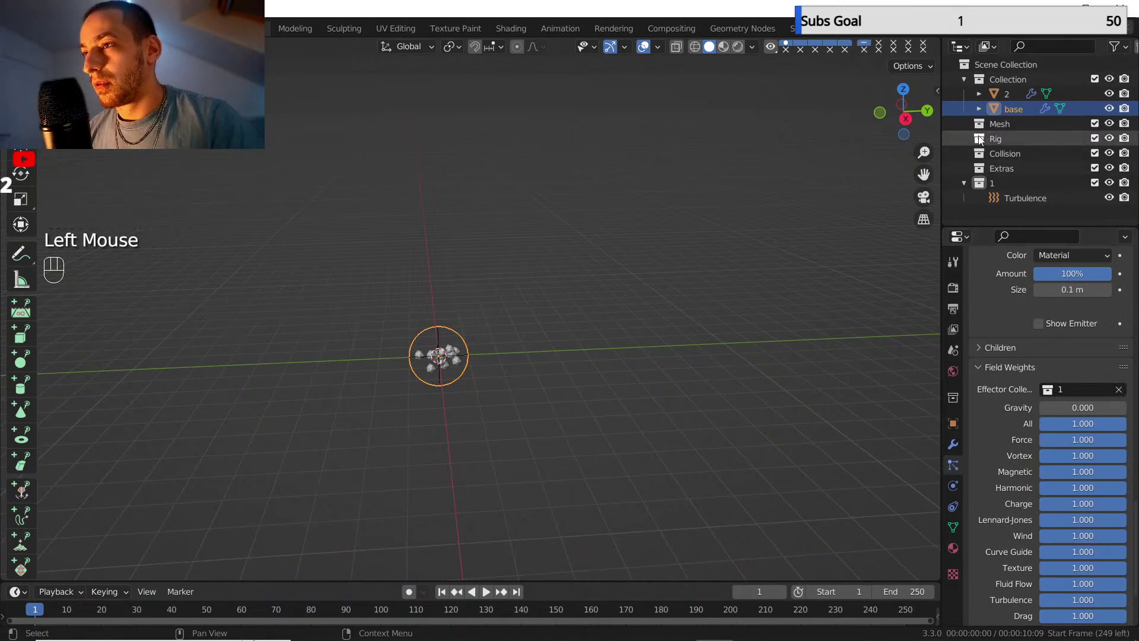
- Add a second Turbulence force field at the world origin
{"action": "left_click", "coordinate": [1006, 95]}
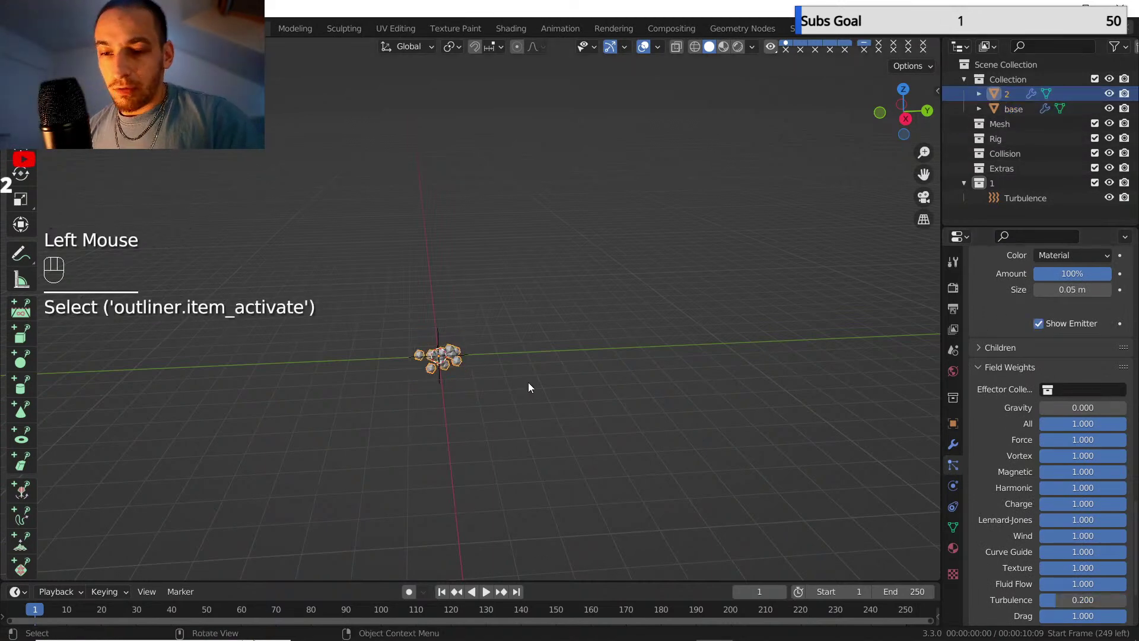
{"action": "key", "text": "shift+a"}
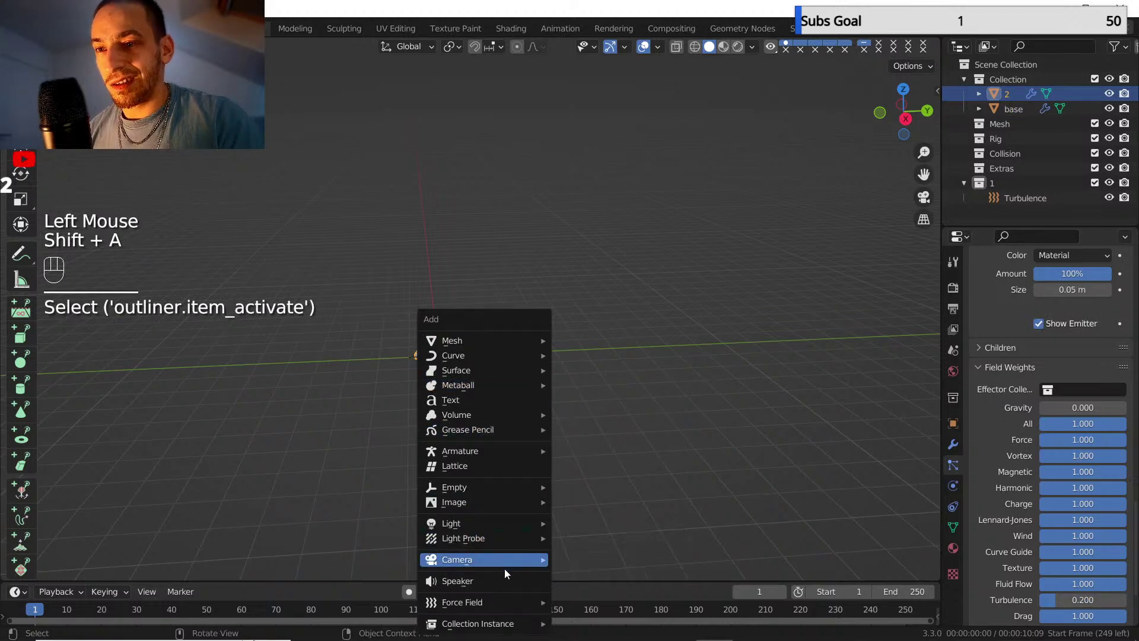
{"action": "mouse_move", "coordinate": [507, 603]}
{"action": "left_click", "coordinate": [610, 568]}
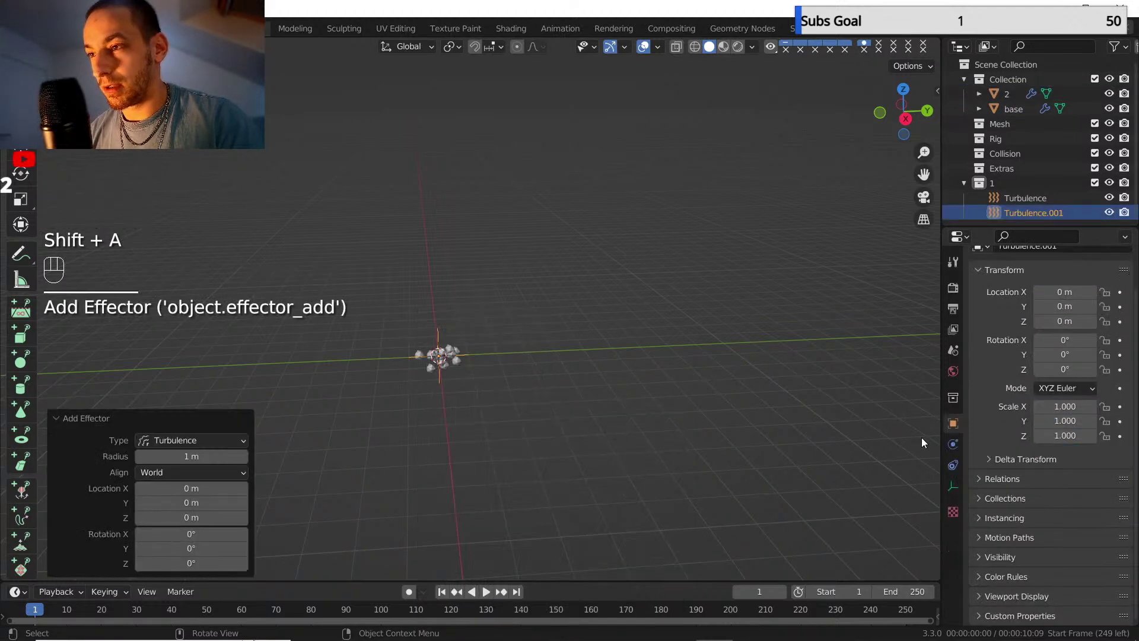
- Create a new collection named 2 and move the second turbulence field into it
{"action": "left_click", "coordinate": [1012, 211]}
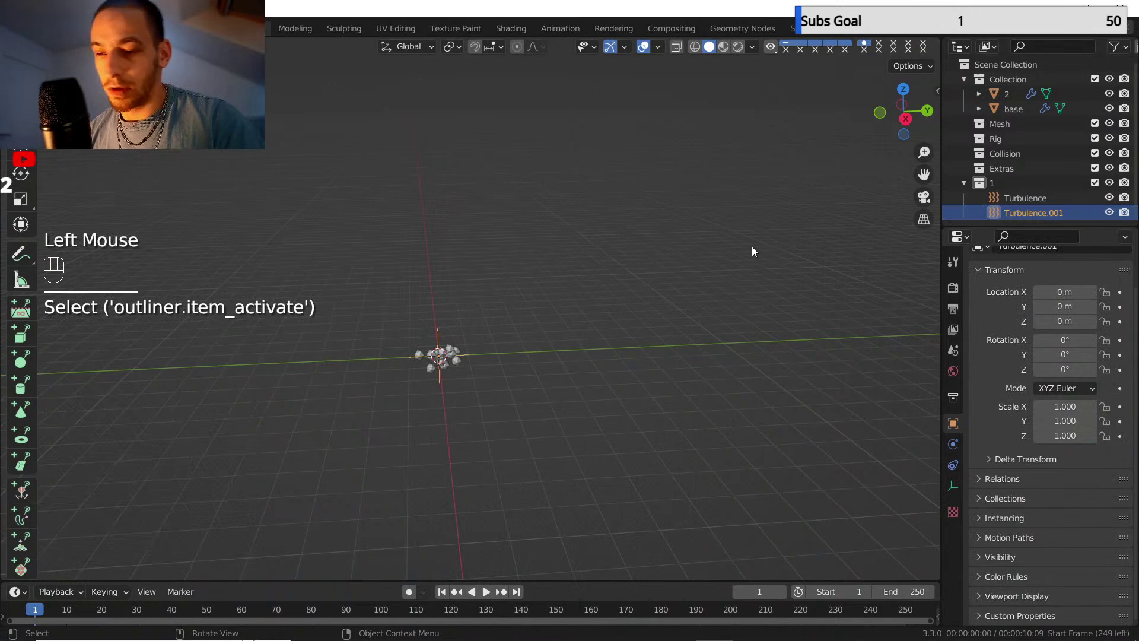
{"action": "key", "text": "m"}
{"action": "left_click", "coordinate": [860, 582]}
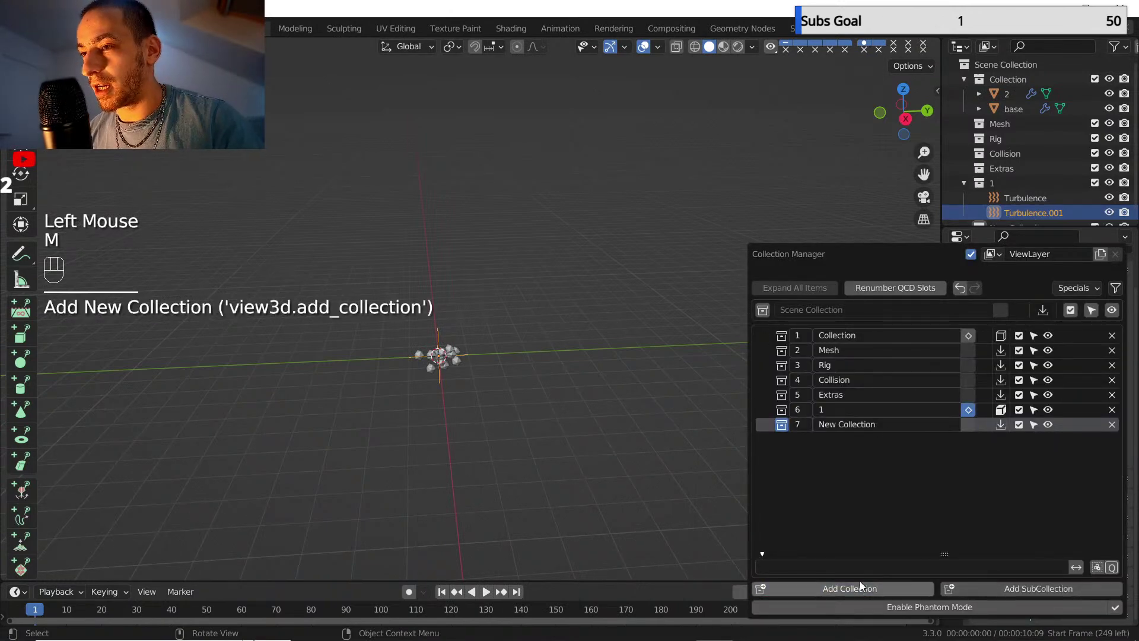
{"action": "double_click", "coordinate": [839, 423]}
{"action": "type", "text": "2"}
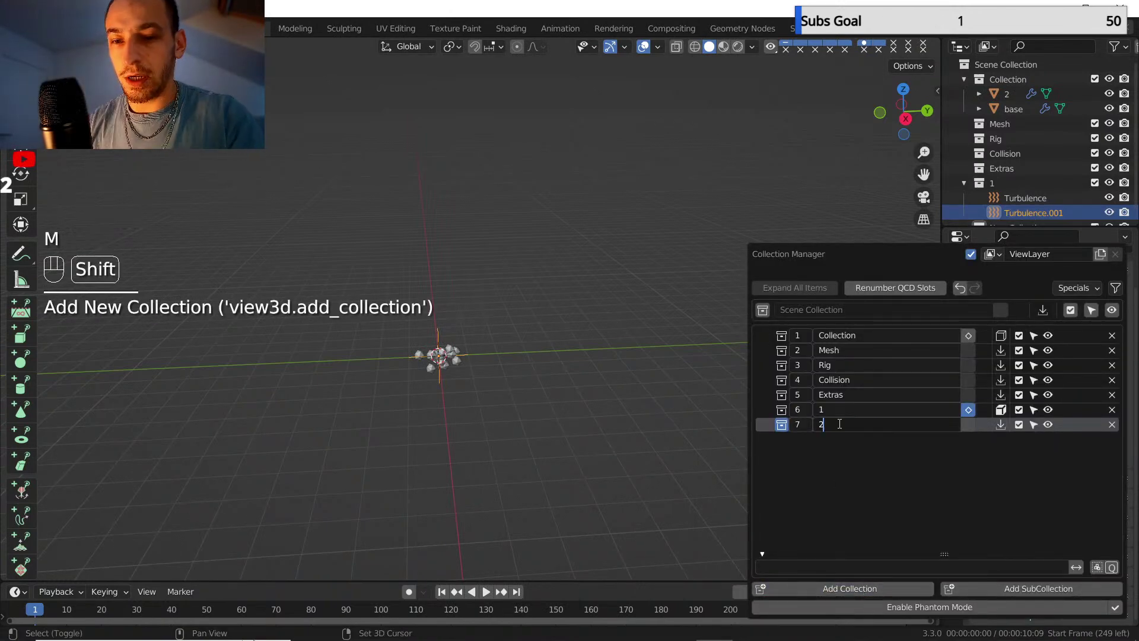
{"action": "left_click", "coordinate": [1001, 425]}
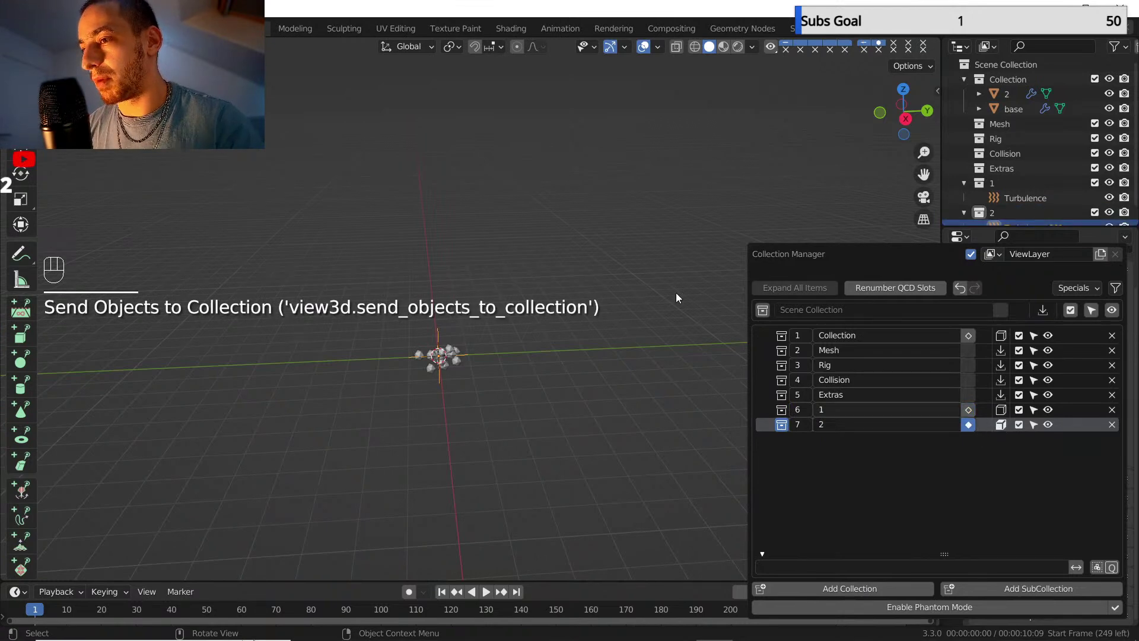
{"action": "scroll", "coordinate": [1008, 191], "scroll_direction": "down", "scroll_amount": 2}
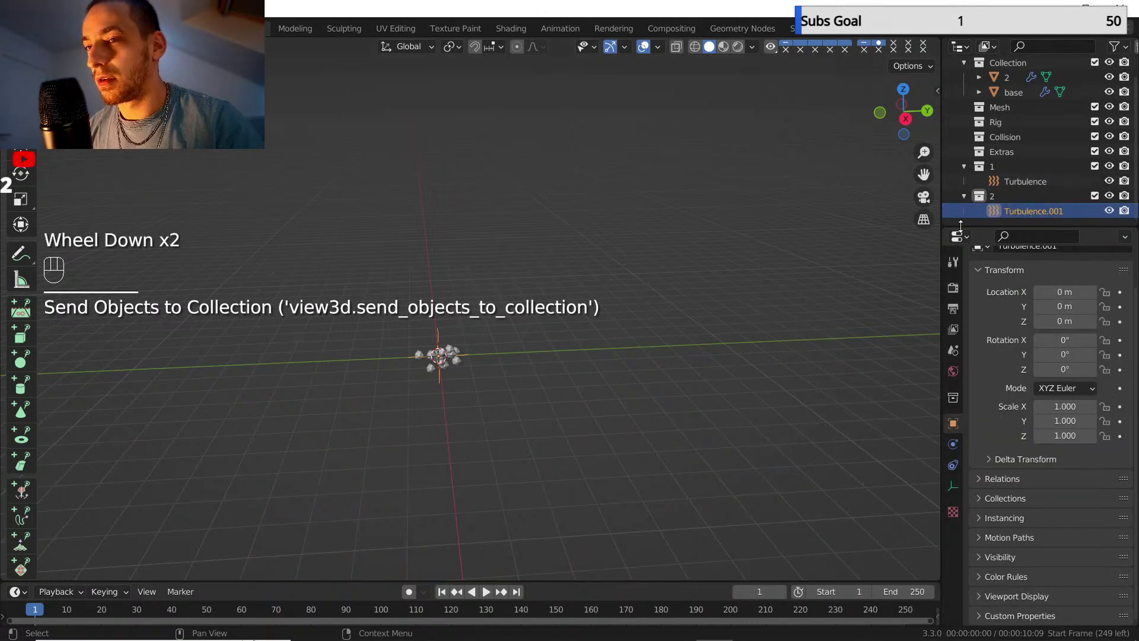
- Set the second turbulence field's Strength to 2.4 and its Size to 0.24
{"action": "left_click", "coordinate": [954, 448]}
{"action": "left_click_drag", "start_coordinate": [1068, 372], "coordinate": [1110, 372]}
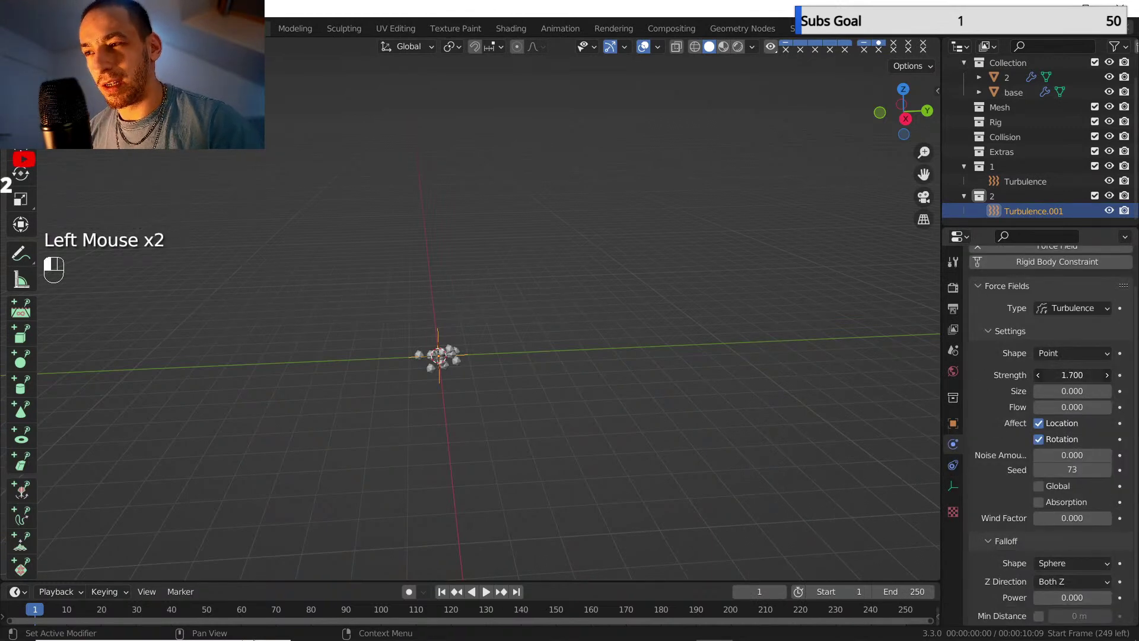
{"action": "left_click", "coordinate": [1072, 375]}
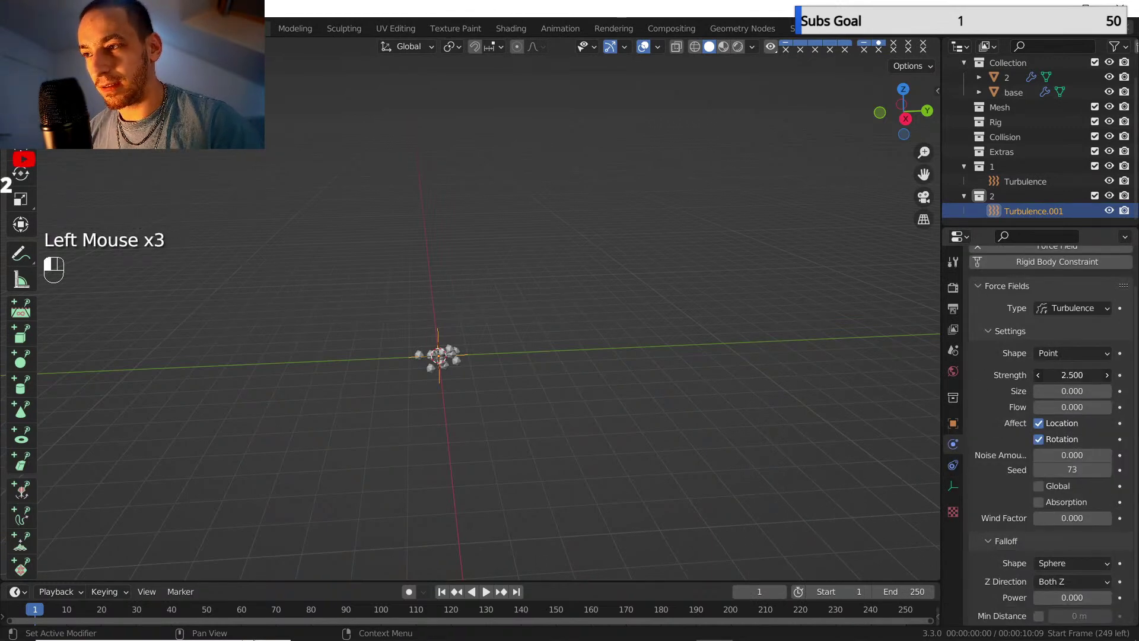
{"action": "mouse_move", "coordinate": [1073, 375]}
{"action": "left_mouse_down"}
{"action": "mouse_move", "coordinate": [1098, 375]}
{"action": "mouse_move", "coordinate": [1072, 375]}
{"action": "left_mouse_up"}
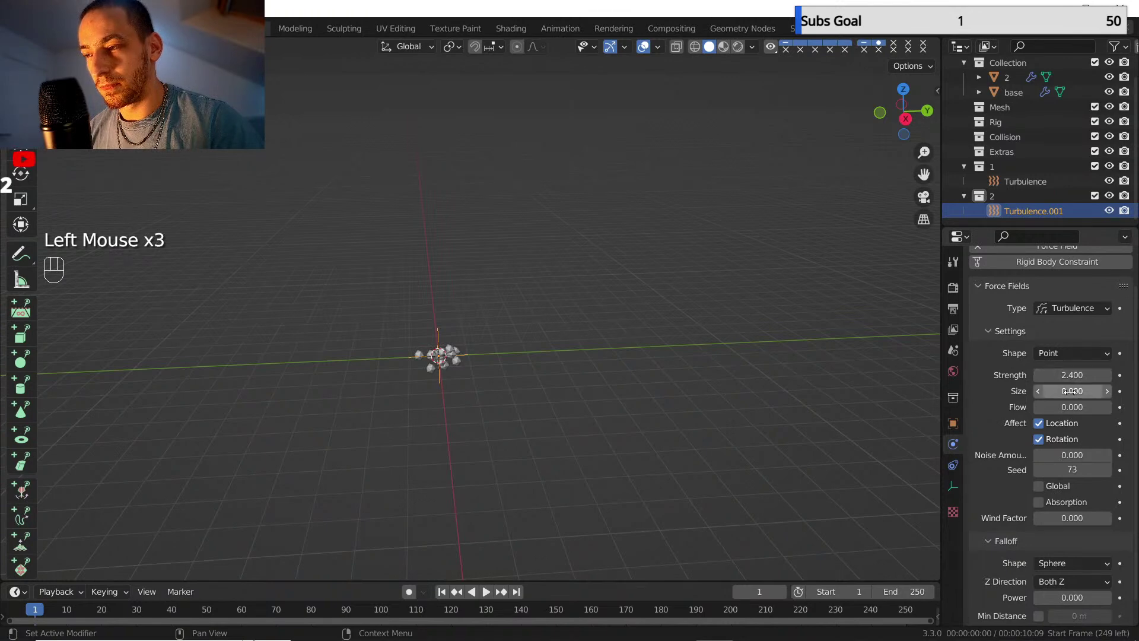
{"action": "left_click", "coordinate": [1070, 391]}
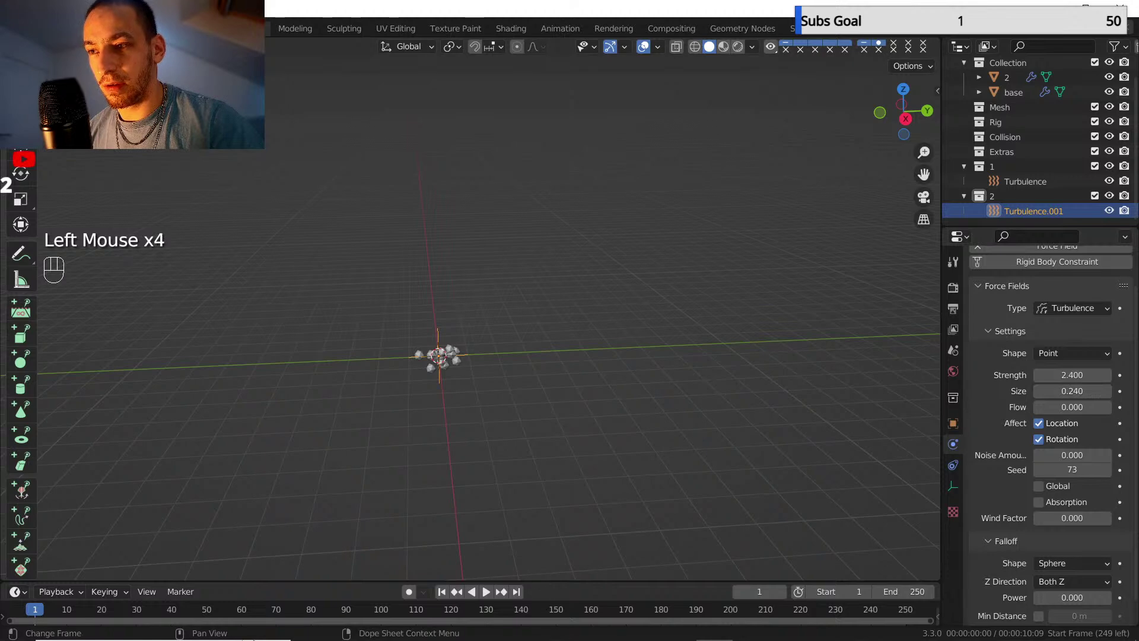
- Set the Effector Collection of object 2's particles to collection 2 and play the animation to about frame 105
{"action": "left_click", "coordinate": [999, 78]}
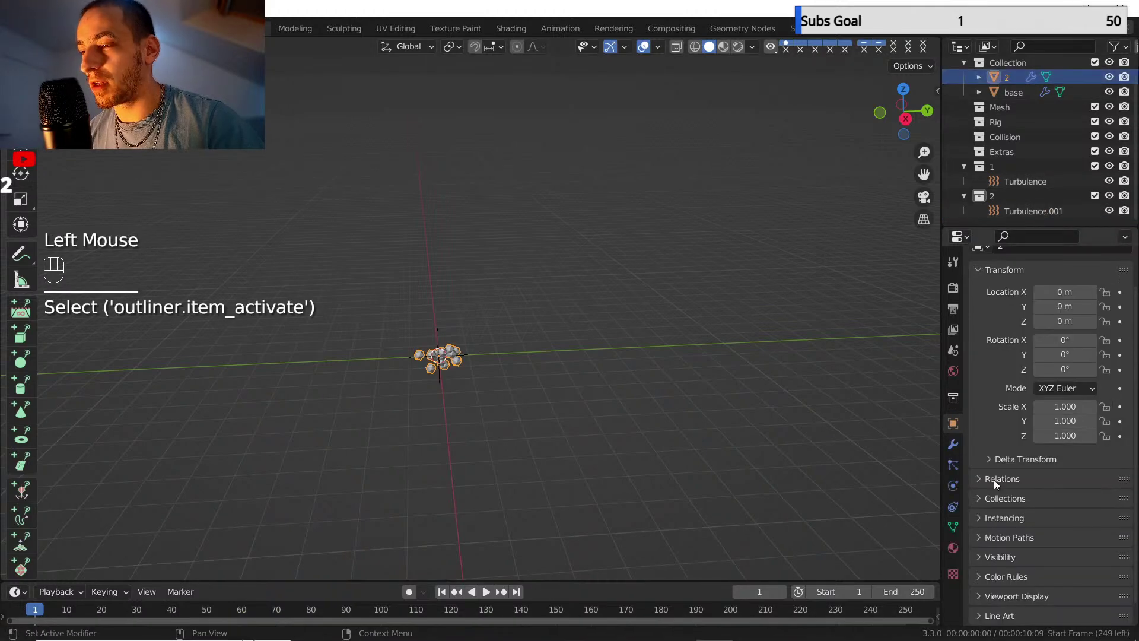
{"action": "left_click", "coordinate": [955, 465]}
{"action": "scroll", "coordinate": [1011, 499], "scroll_direction": "down", "scroll_amount": 10}
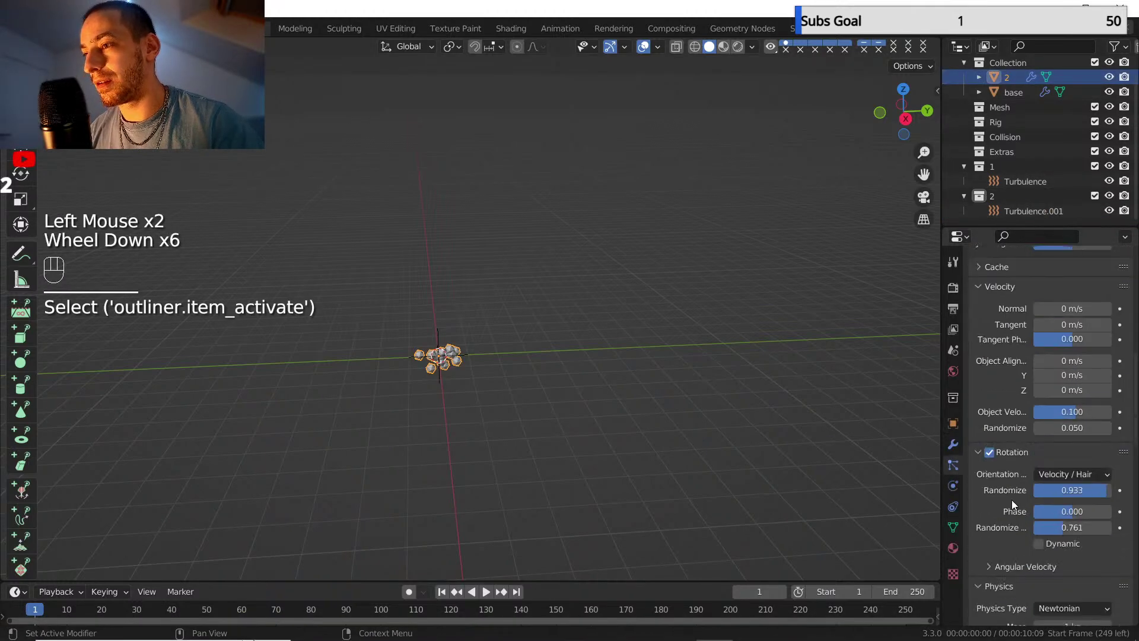
{"action": "scroll", "coordinate": [1006, 494], "scroll_direction": "down", "scroll_amount": 4}
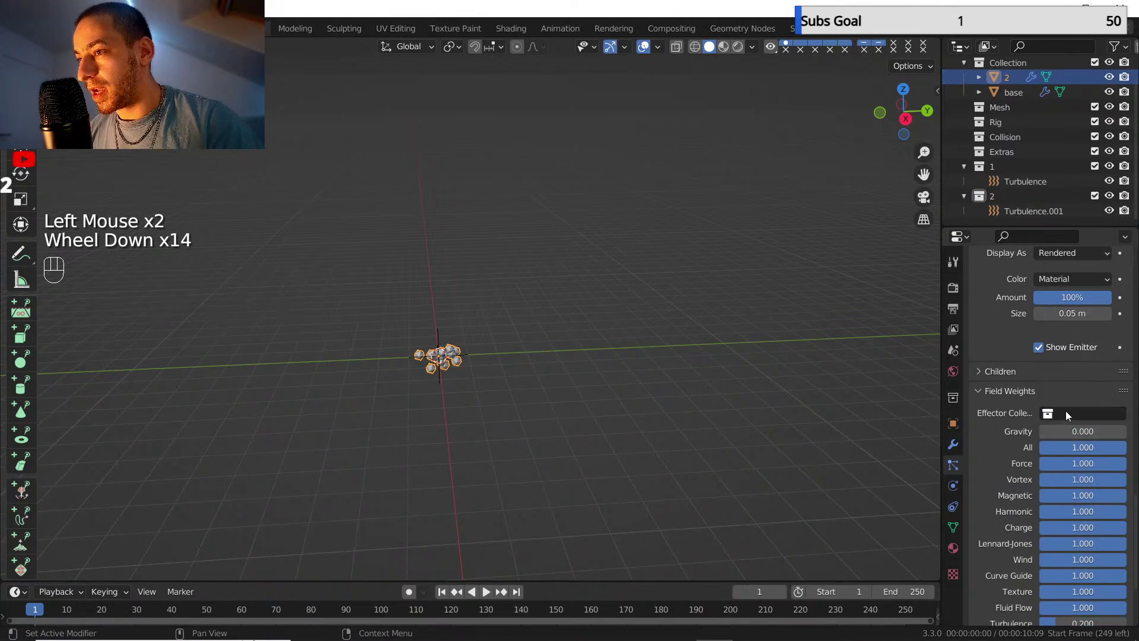
{"action": "left_click", "coordinate": [1065, 412]}
{"action": "left_click", "coordinate": [993, 450]}
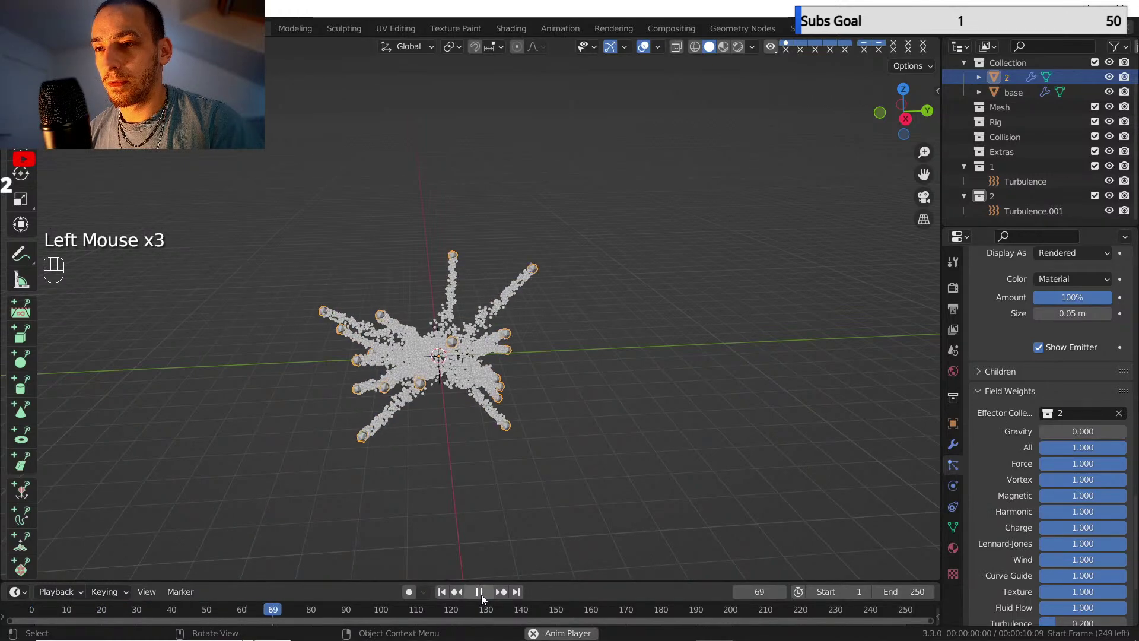
{"action": "left_click", "coordinate": [480, 592]}
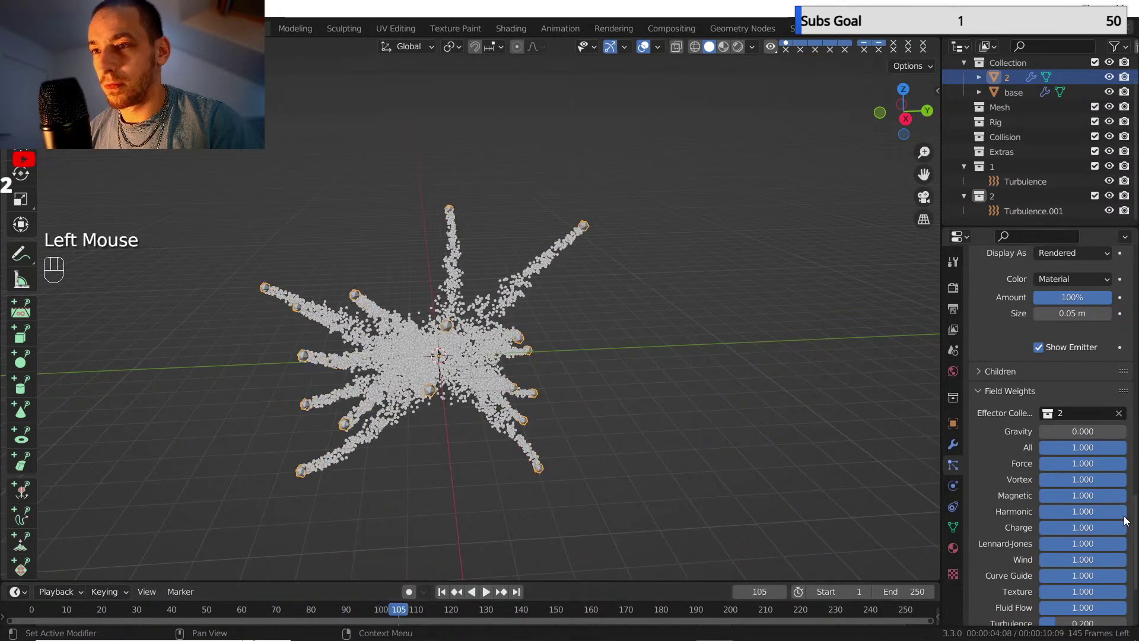
- Set the Turbulence field weight of object 2's particles to 0.7 and replay the animation from the start
{"action": "scroll", "coordinate": [1100, 522], "scroll_direction": "down", "scroll_amount": 3}
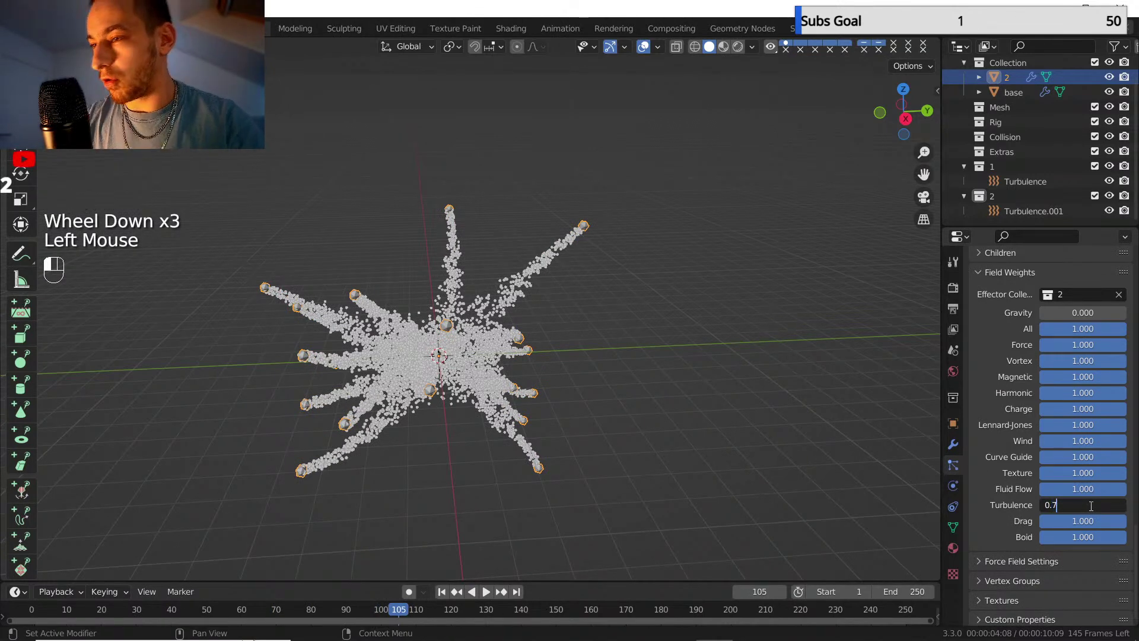
{"action": "key", "text": "Return"}
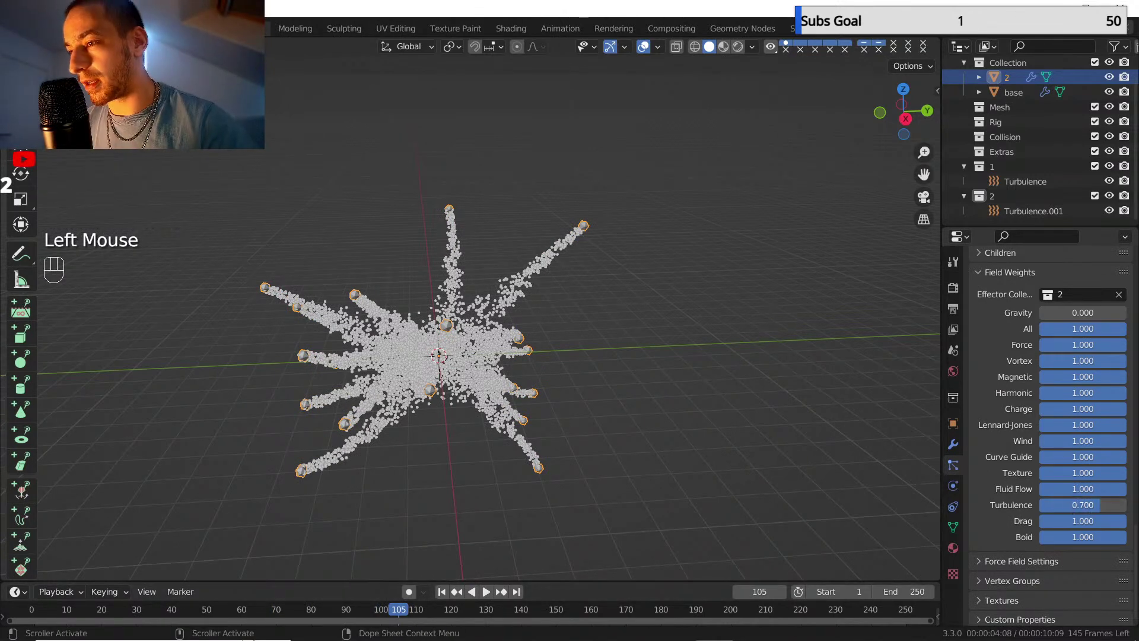
{"action": "left_click", "coordinate": [440, 592]}
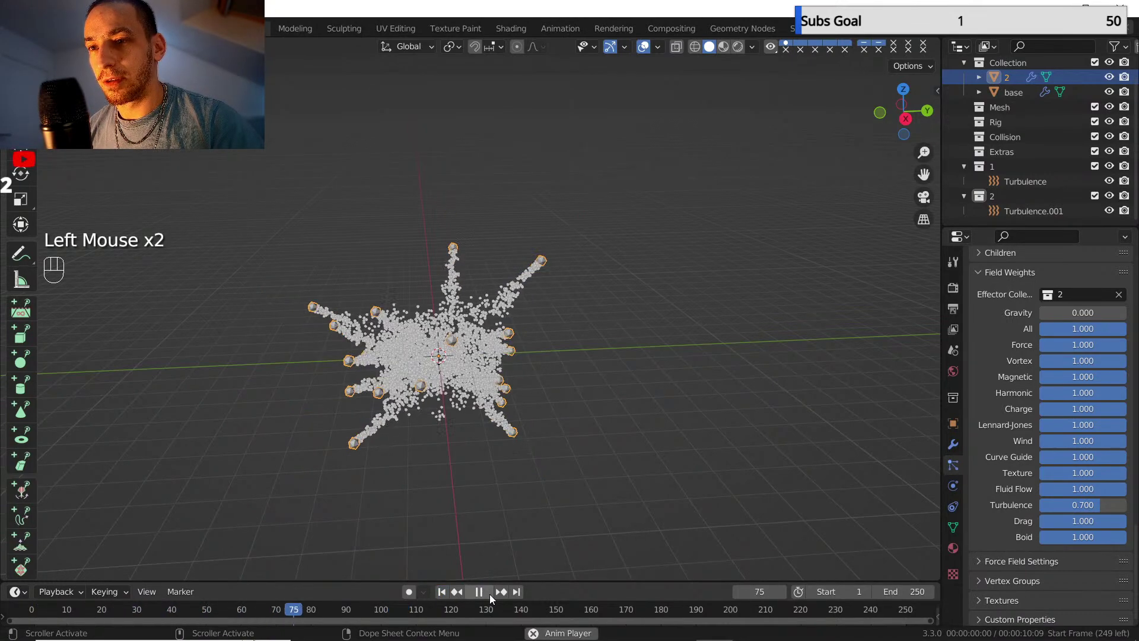
- Stop the playback and set the second turbulence field's Strength to 0.5 and its Size to 3.59
{"action": "left_click", "coordinate": [490, 593]}
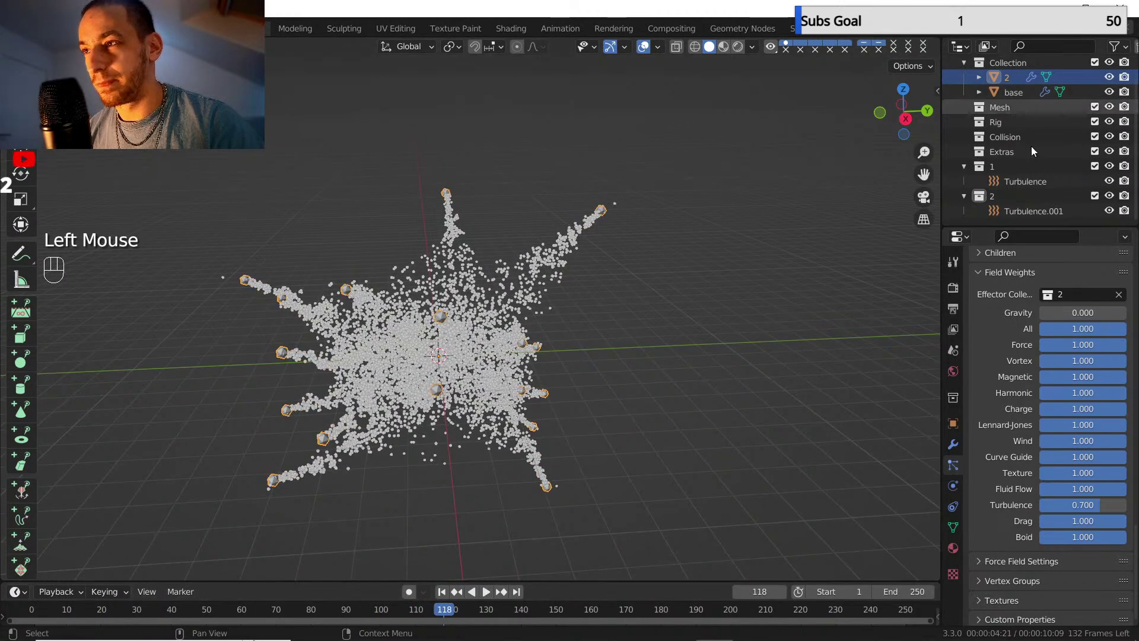
{"action": "left_click", "coordinate": [1028, 209]}
{"action": "left_click", "coordinate": [954, 445]}
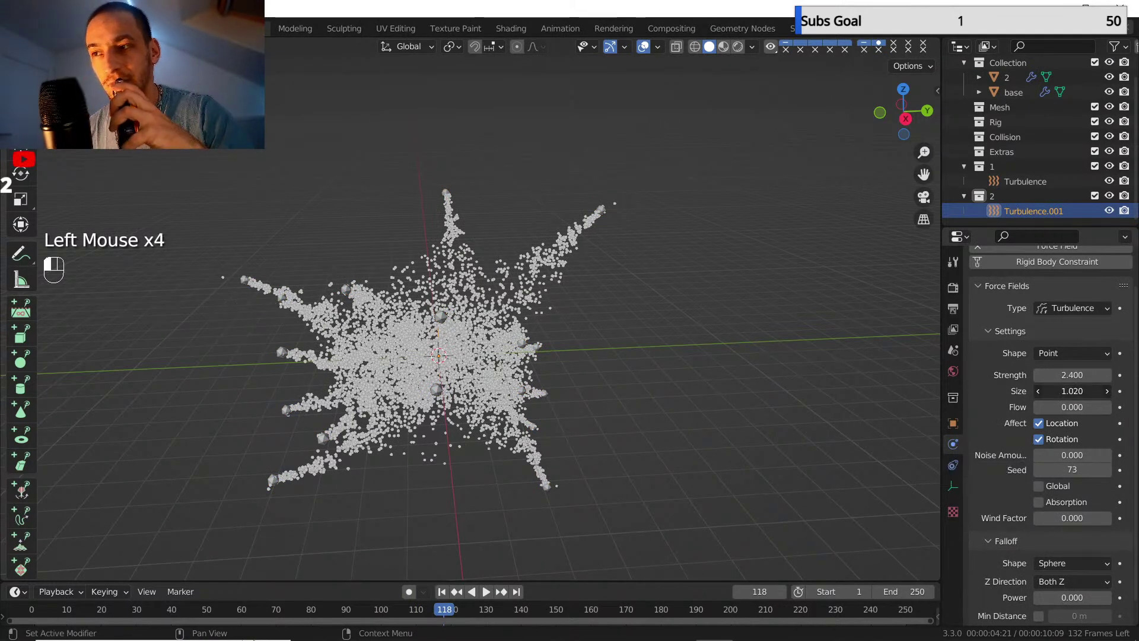
{"action": "left_click", "coordinate": [1071, 375]}
{"action": "left_click_drag", "start_coordinate": [1054, 375], "coordinate": [1058, 375]}
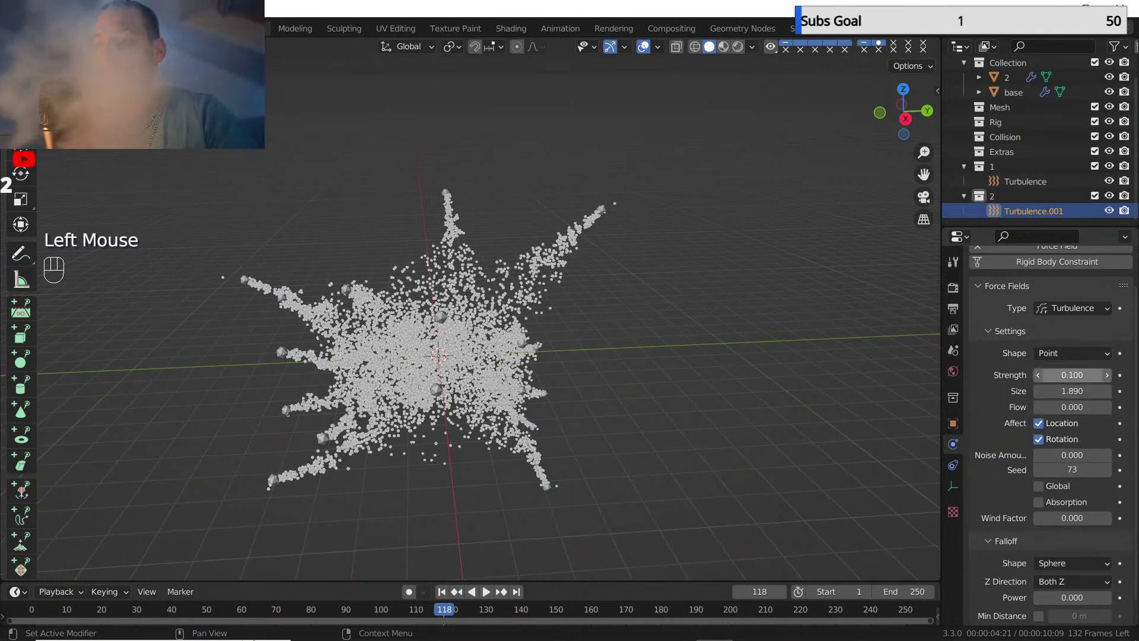
{"action": "left_click", "coordinate": [1072, 375]}
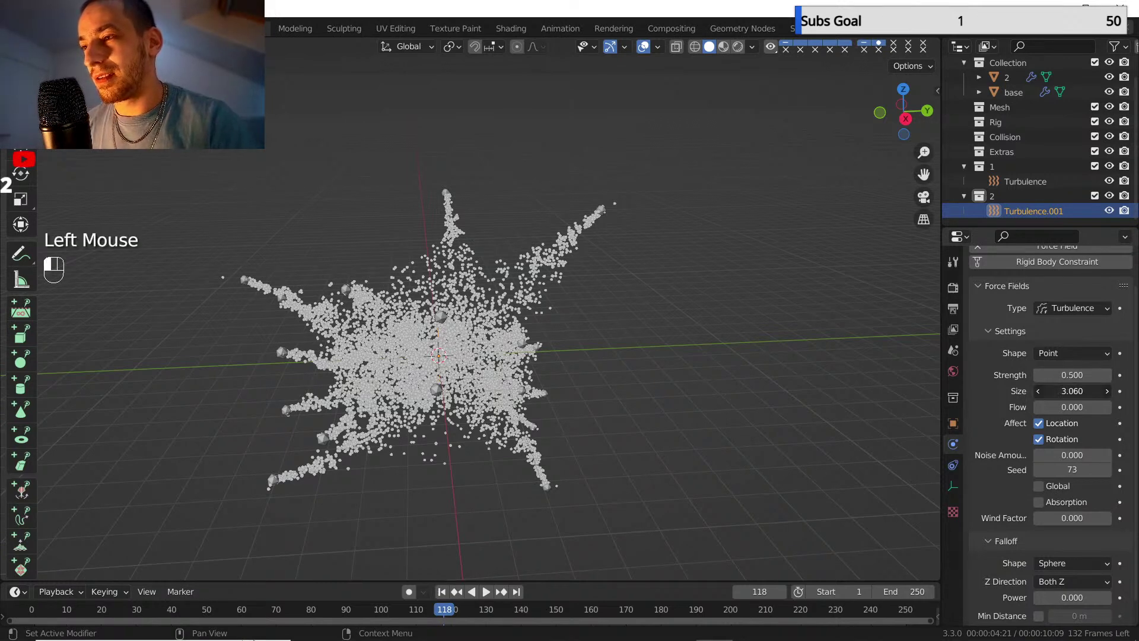
- Select object 2, replay the animation from the start to about frame 193, and return to frame 1
{"action": "left_click", "coordinate": [997, 77]}
{"action": "left_click", "coordinate": [441, 591]}
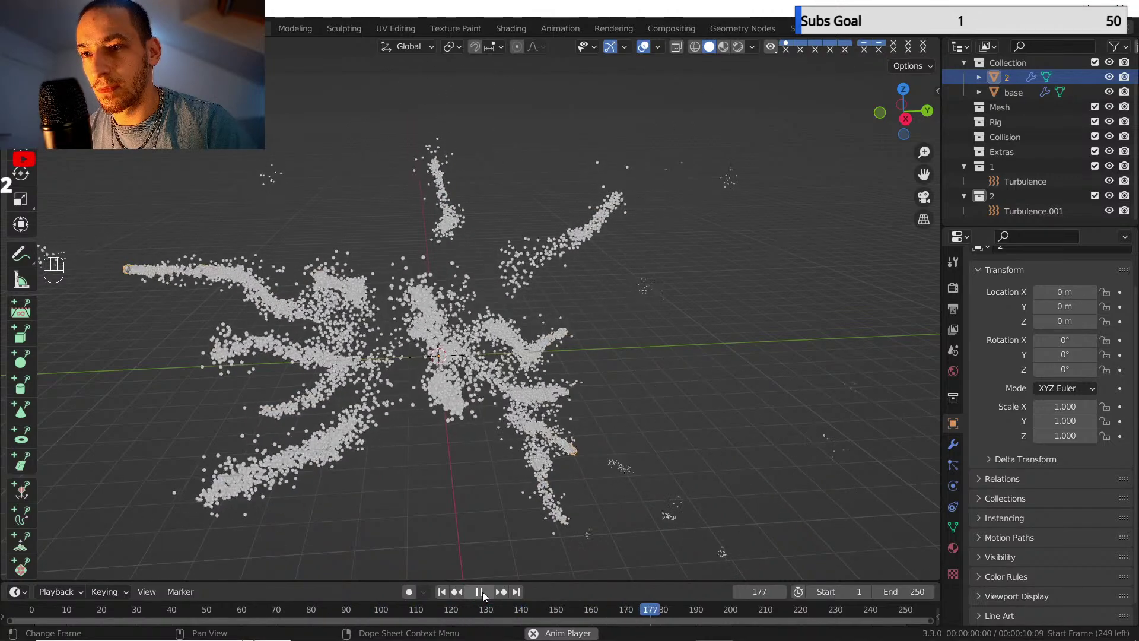
{"action": "left_click", "coordinate": [483, 593]}
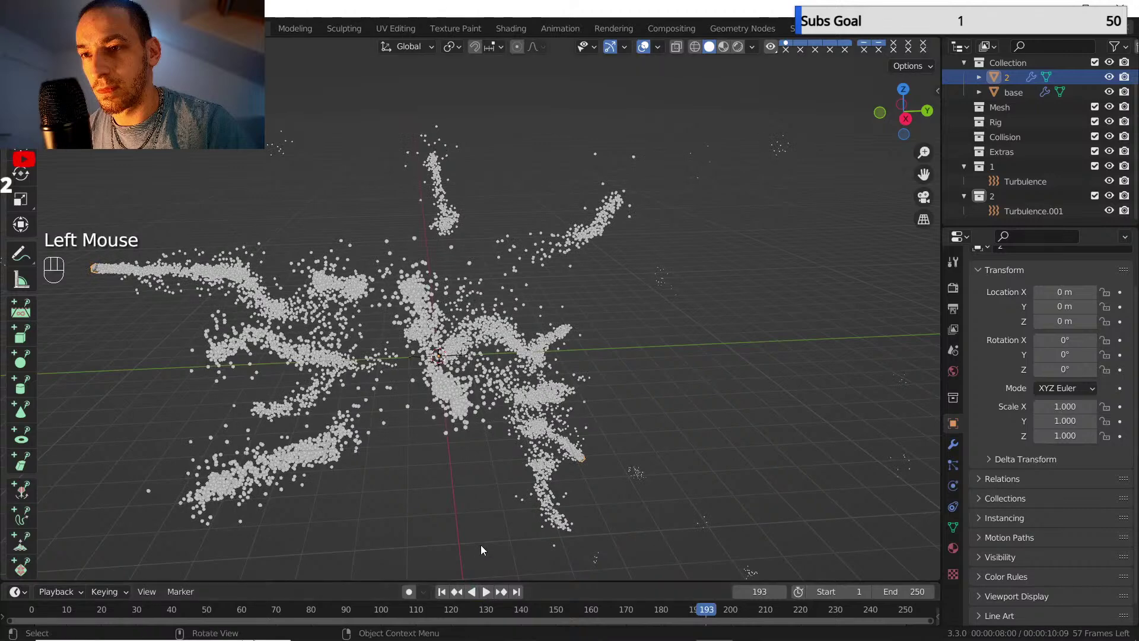
{"action": "left_click", "coordinate": [441, 592]}
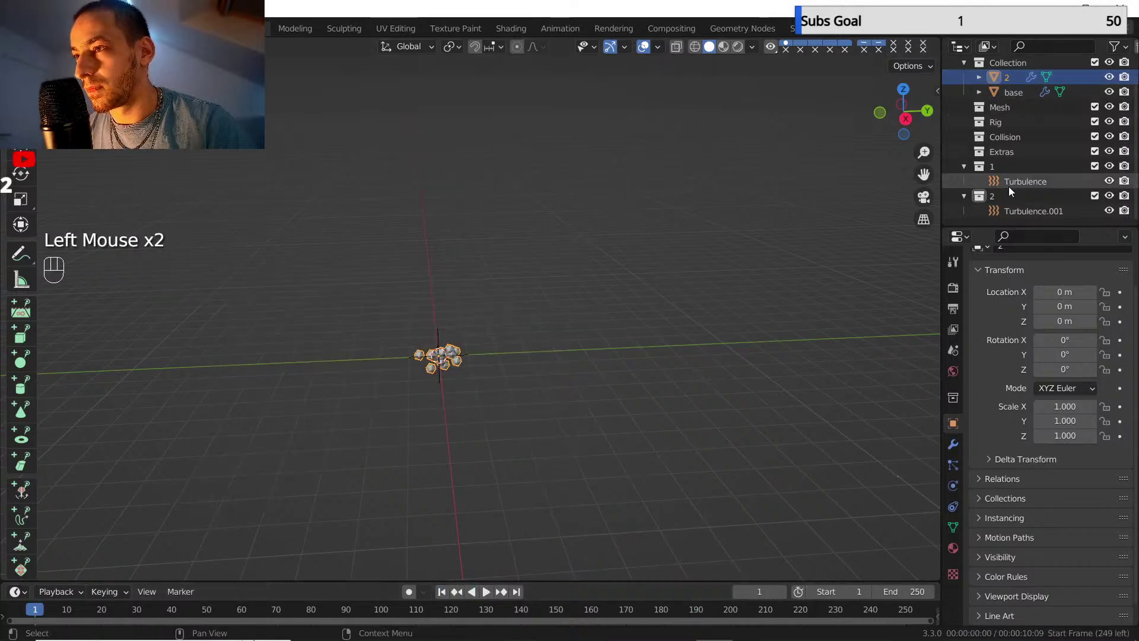
- Set the second turbulence field's Strength to 1, select object 2 and play the animation to about frame 172
{"action": "left_click", "coordinate": [1024, 210]}
{"action": "left_click", "coordinate": [954, 444]}
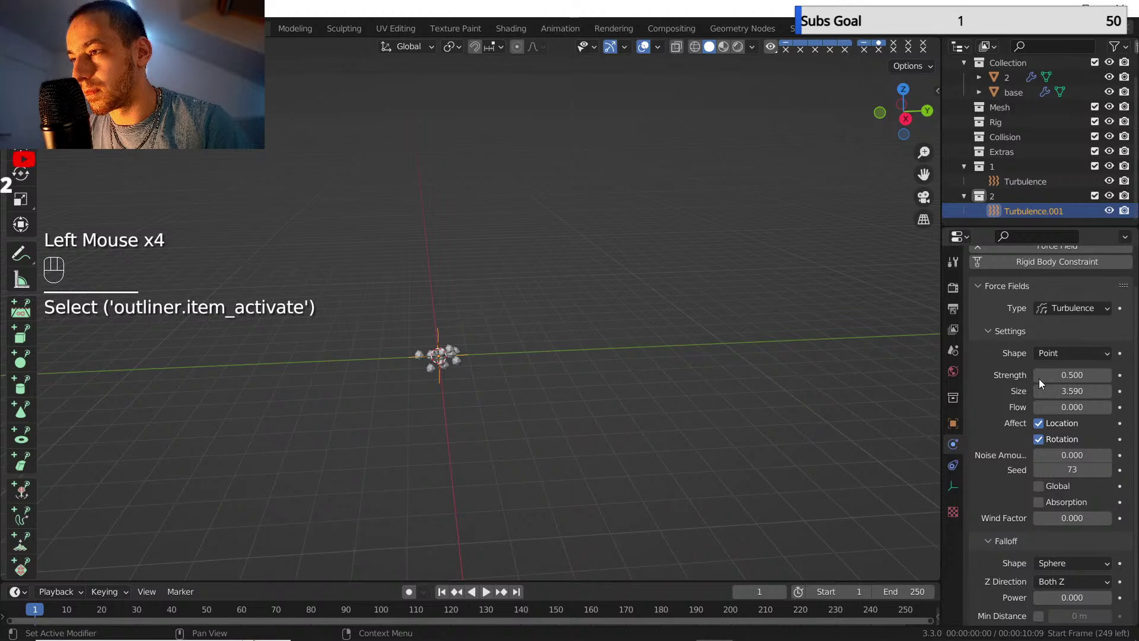
{"action": "left_click", "coordinate": [1057, 375]}
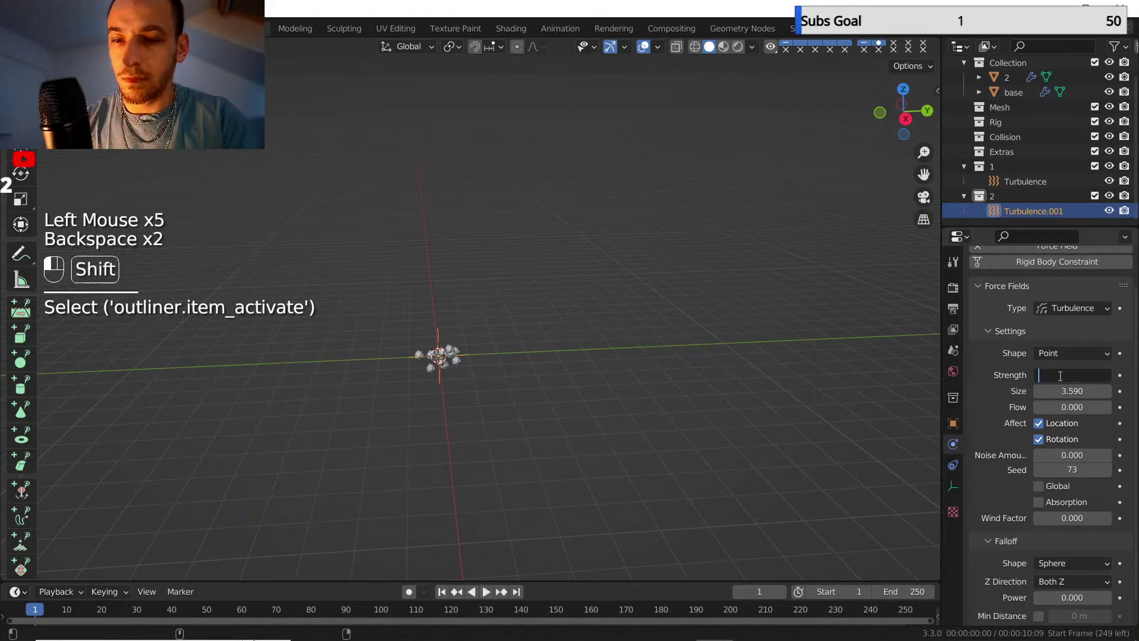
{"action": "left_click", "coordinate": [1017, 78]}
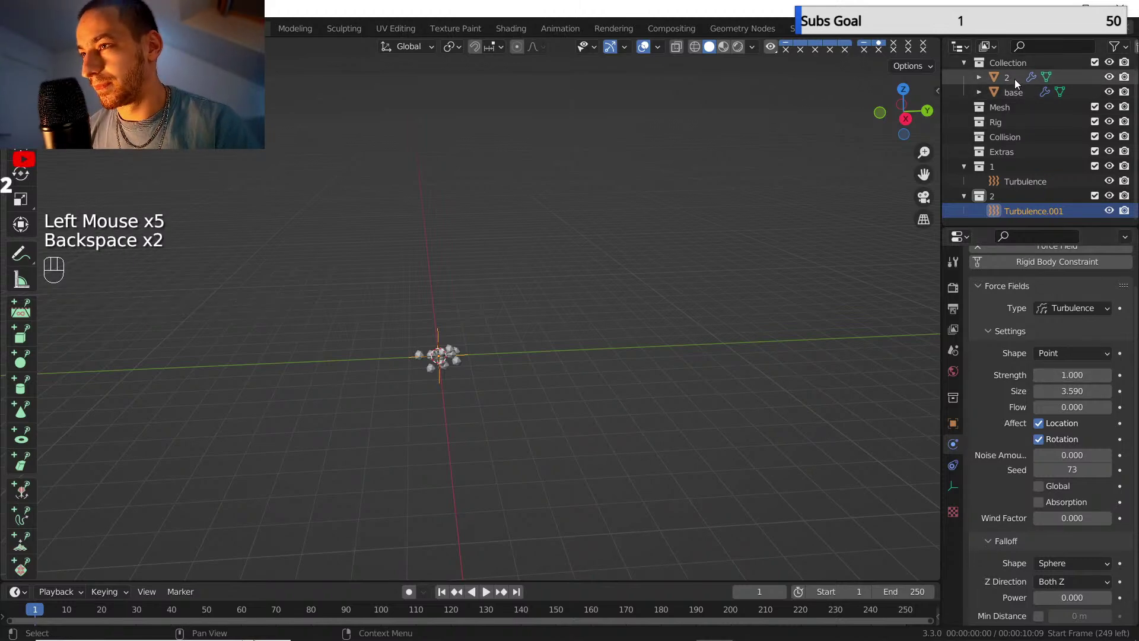
{"action": "left_click", "coordinate": [487, 593]}
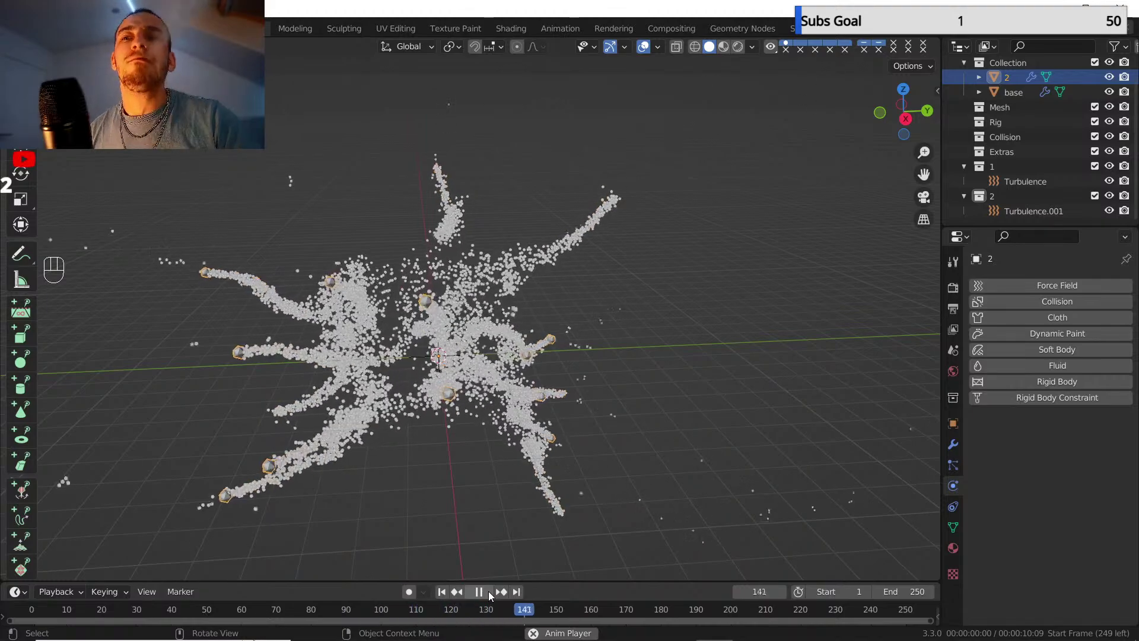
{"action": "left_click", "coordinate": [488, 592]}
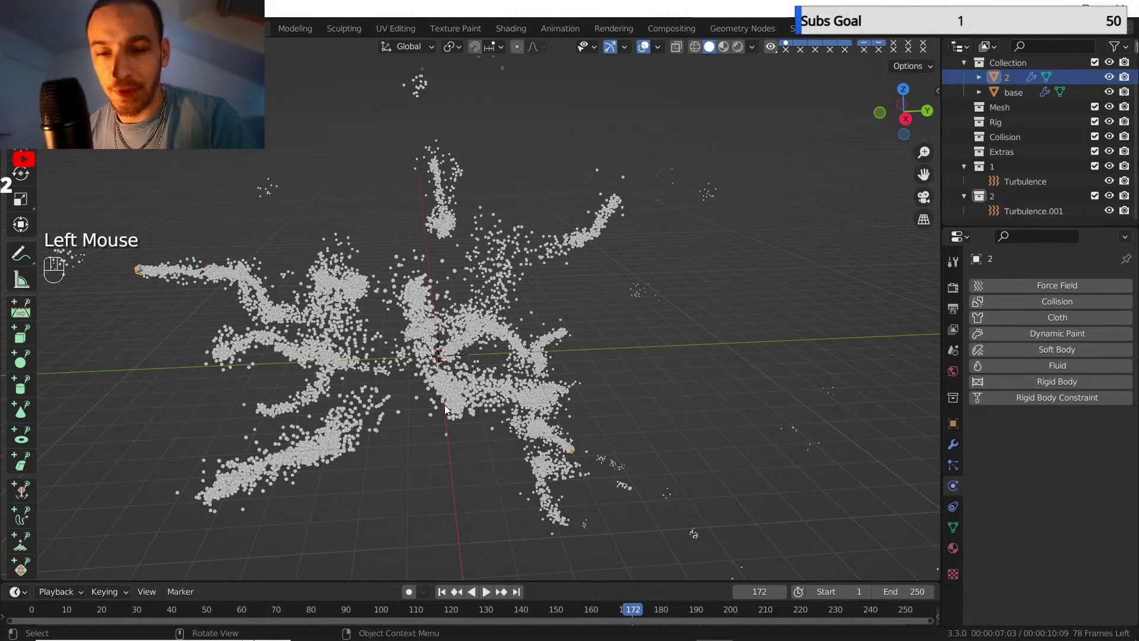
- Examine the shape of the particle trails at frame 172 and open object 2's particle settings
{"action": "scroll", "coordinate": [447, 406], "scroll_direction": "down", "scroll_amount": 1}
{"action": "scroll", "coordinate": [447, 406], "scroll_direction": "up", "scroll_amount": 1}
{"action": "middle_click_drag", "start_coordinate": [451, 406], "coordinate": [478, 304], "text": "shift"}
{"action": "scroll", "coordinate": [482, 349], "scroll_direction": "down", "scroll_amount": 2}
{"action": "scroll", "coordinate": [482, 345], "scroll_direction": "down", "scroll_amount": 1}
{"action": "scroll", "coordinate": [514, 368], "scroll_direction": "down", "scroll_amount": 1}
{"action": "scroll", "coordinate": [415, 261], "scroll_direction": "up", "scroll_amount": 3}
{"action": "scroll", "coordinate": [486, 296], "scroll_direction": "up", "scroll_amount": 1}
{"action": "scroll", "coordinate": [487, 304], "scroll_direction": "up", "scroll_amount": 1, "text": "shift"}
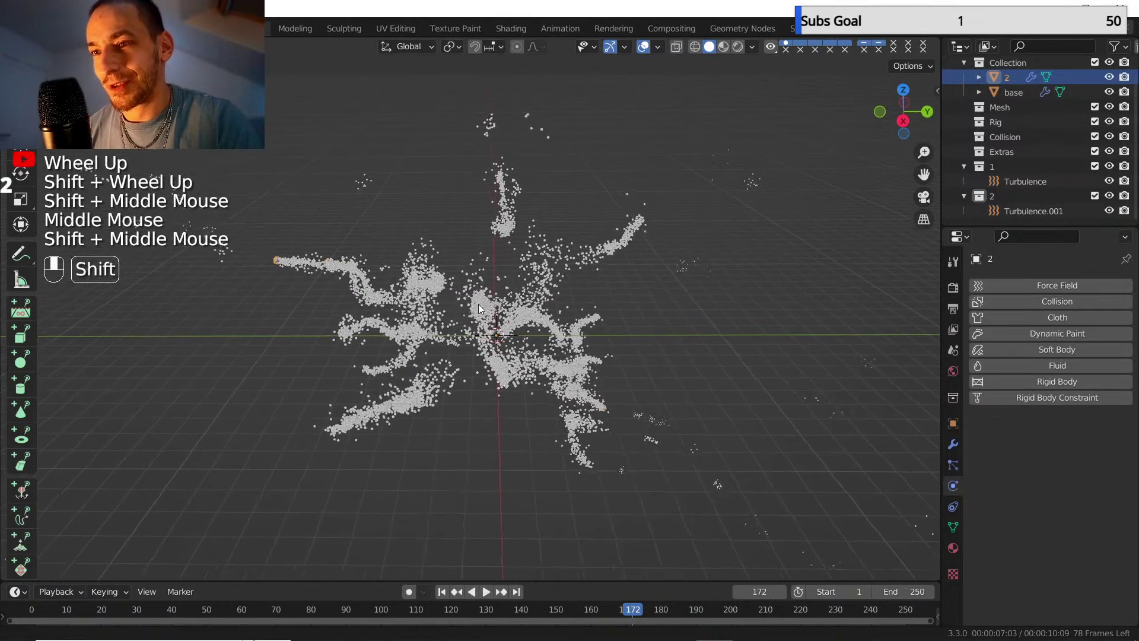
{"action": "scroll", "coordinate": [486, 308], "scroll_direction": "up", "scroll_amount": 1}
{"action": "left_click", "coordinate": [1011, 82]}
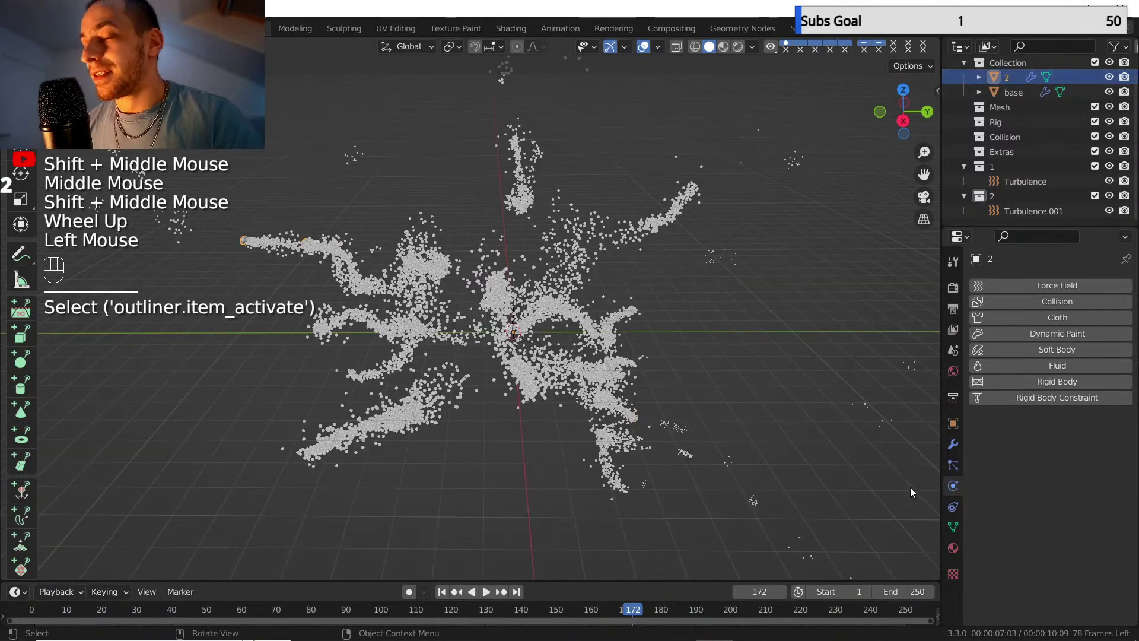
{"action": "left_click", "coordinate": [951, 467]}
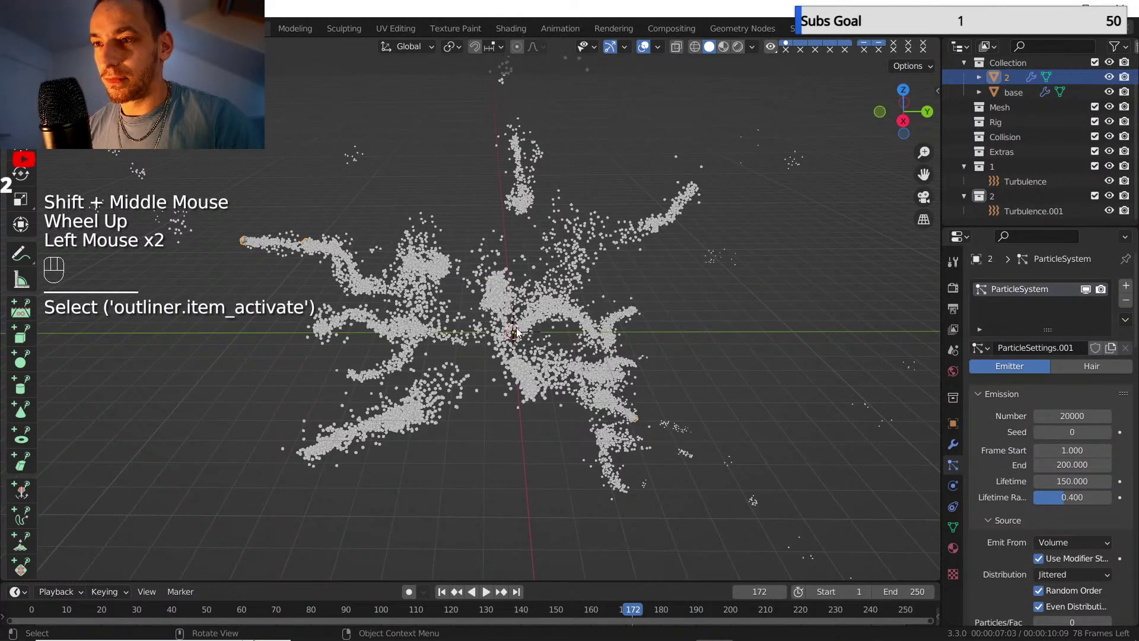
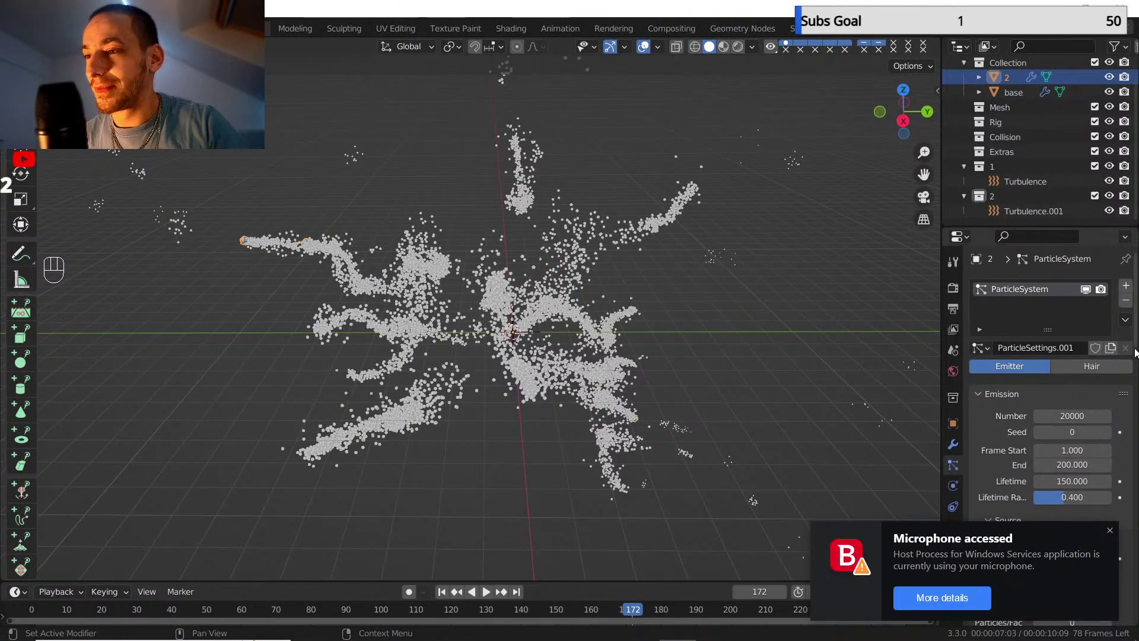
{"action": "left_click", "coordinate": [1109, 531]}
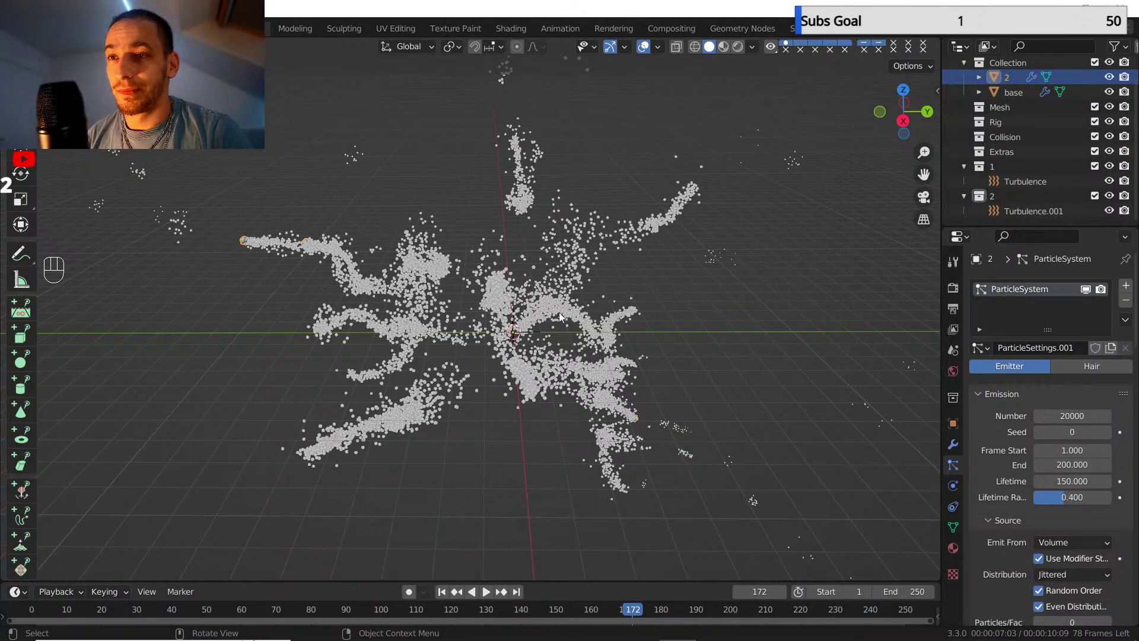
- Add a UV sphere with 3 segments, 3 rings and a 1 m radius at the world origin
{"action": "scroll", "coordinate": [559, 312], "scroll_direction": "down", "scroll_amount": 2}
{"action": "middle_click_drag", "start_coordinate": [629, 324], "coordinate": [596, 344]}
{"action": "scroll", "coordinate": [586, 294], "scroll_direction": "up", "scroll_amount": 2}
{"action": "scroll", "coordinate": [586, 311], "scroll_direction": "up", "scroll_amount": 1}
{"action": "scroll", "coordinate": [584, 329], "scroll_direction": "down", "scroll_amount": 1}
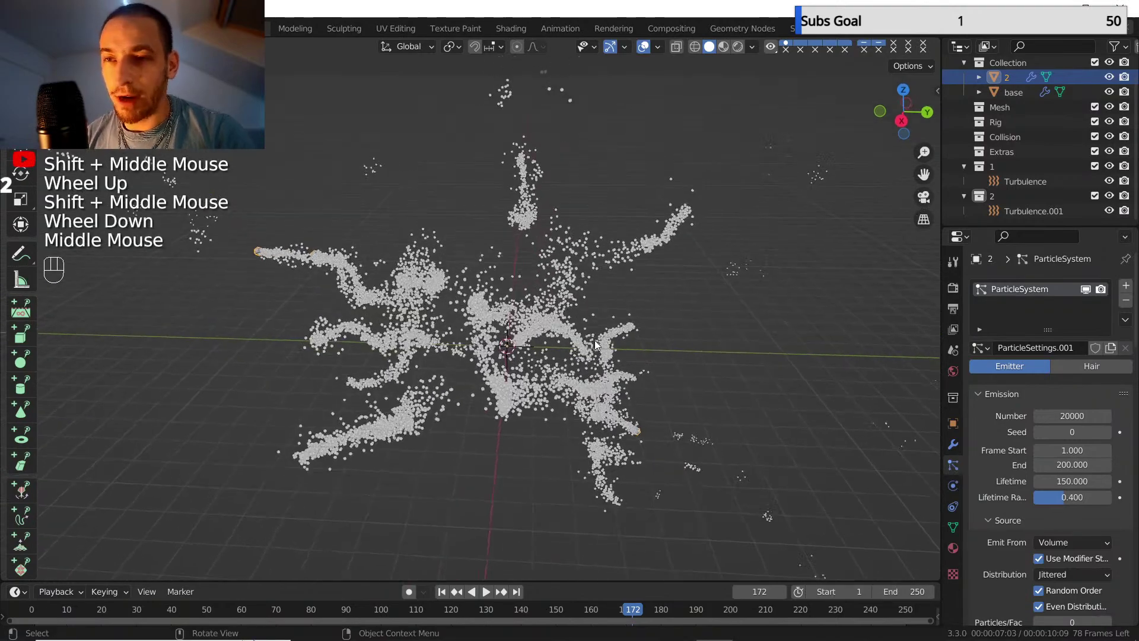
{"action": "scroll", "coordinate": [598, 350], "scroll_direction": "up", "scroll_amount": 2}
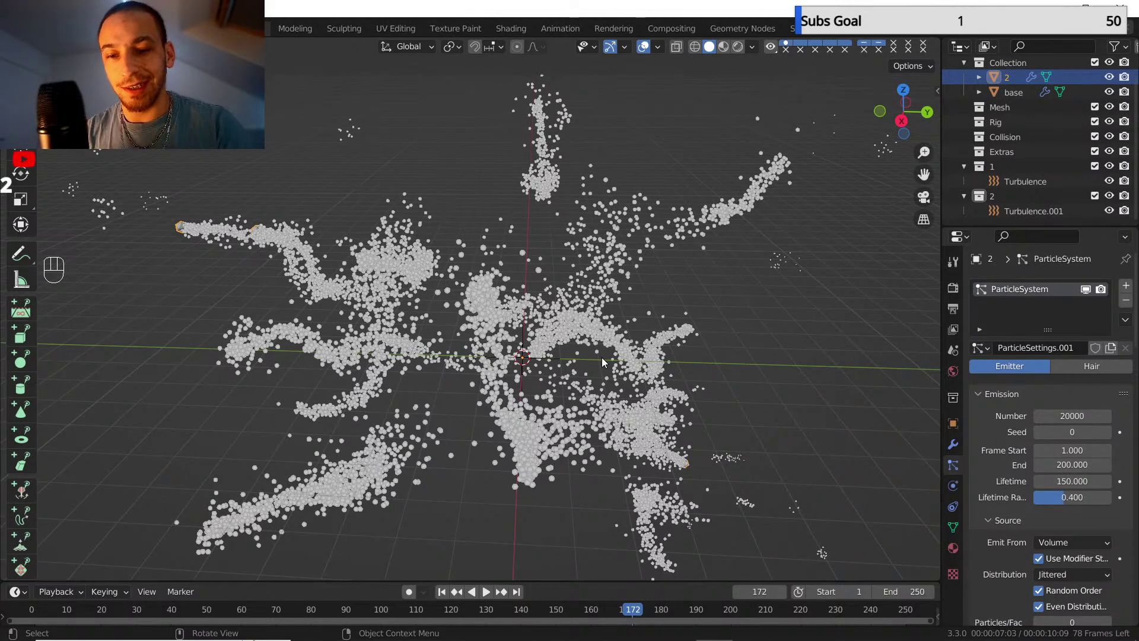
{"action": "key", "text": "shift+a"}
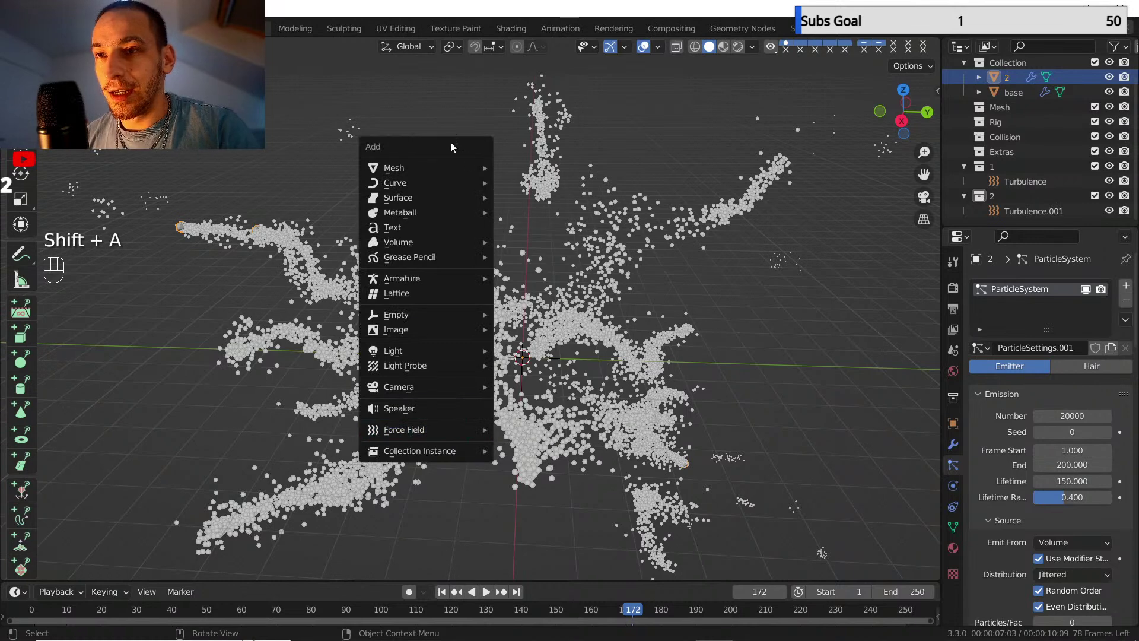
{"action": "mouse_move", "coordinate": [472, 168]}
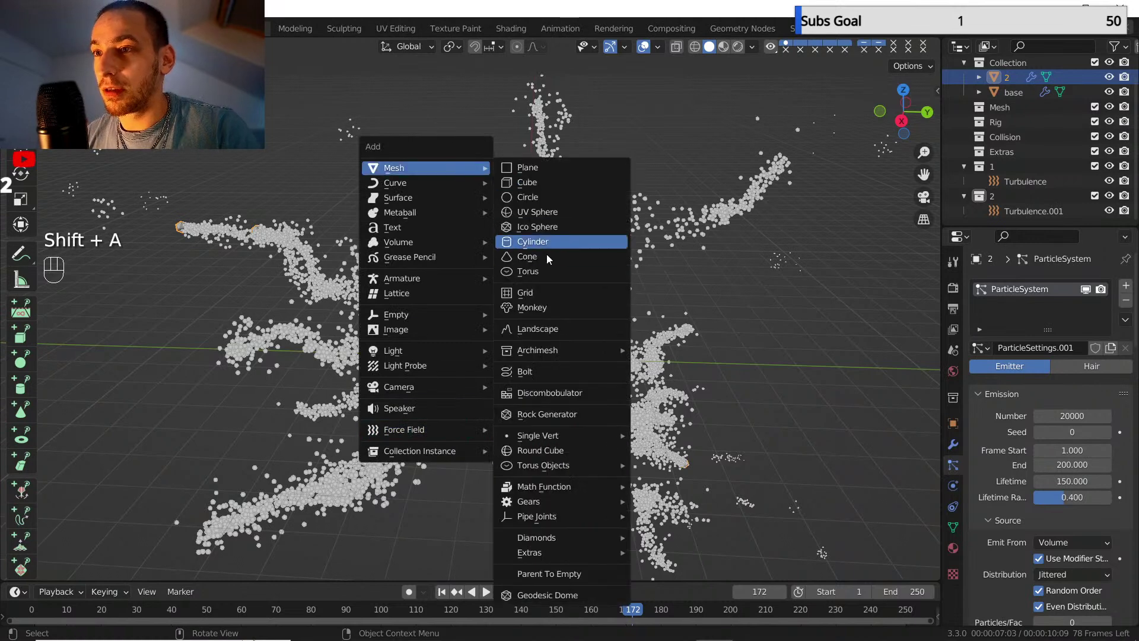
{"action": "left_click", "coordinate": [539, 213]}
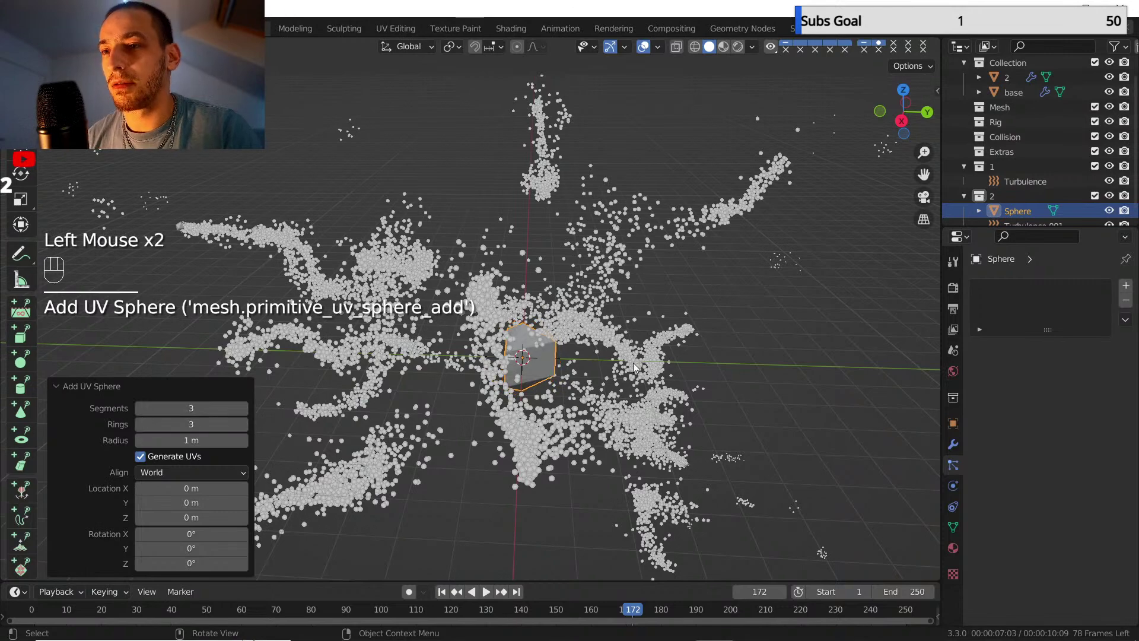
- Move the new sphere from collection 2 into the collection named Collection and rename it 3
{"action": "middle_click_drag", "start_coordinate": [497, 334], "coordinate": [465, 310], "text": "shift"}
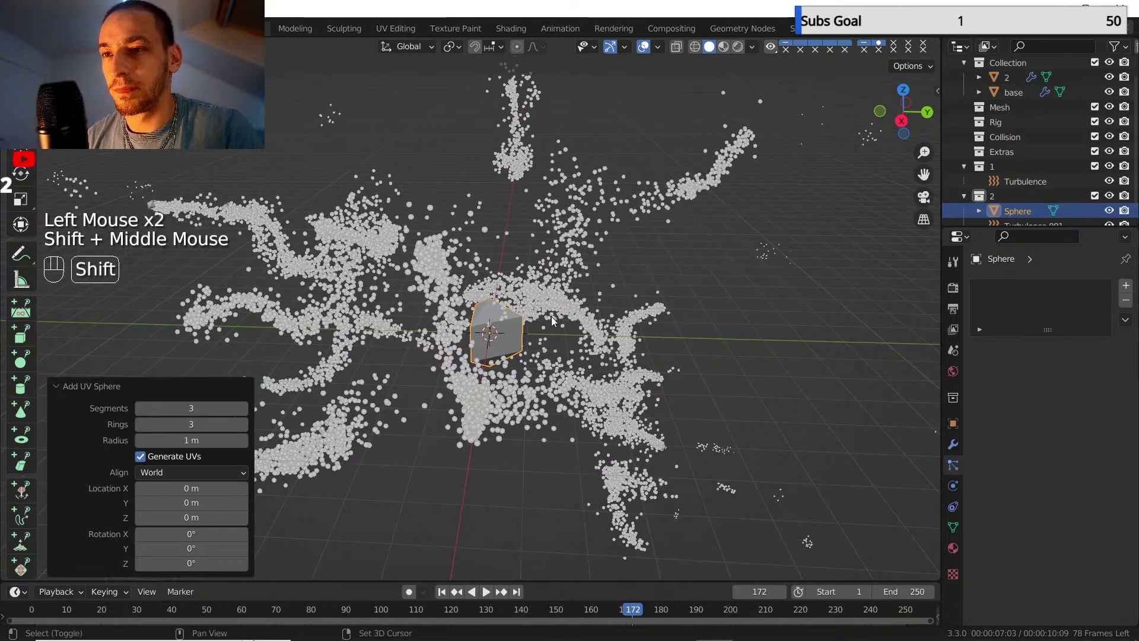
{"action": "middle_click_drag", "start_coordinate": [552, 321], "coordinate": [534, 348], "text": "shift"}
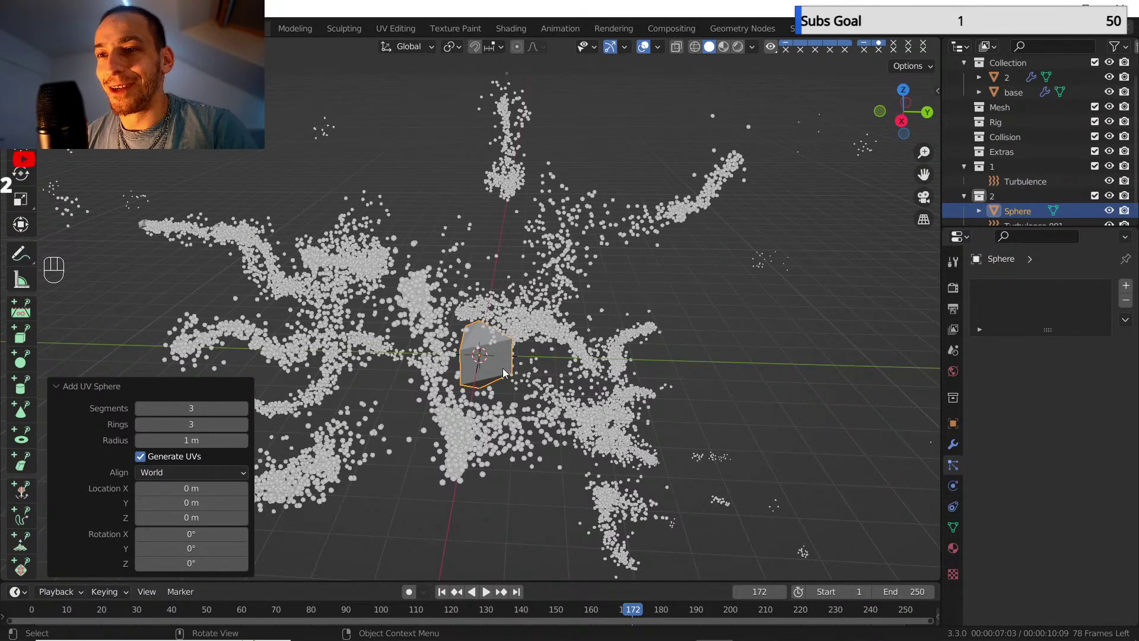
{"action": "middle_click_drag", "start_coordinate": [521, 364], "coordinate": [502, 347]}
{"action": "scroll", "coordinate": [512, 353], "scroll_direction": "up", "scroll_amount": 1}
{"action": "scroll", "coordinate": [512, 353], "scroll_direction": "down", "scroll_amount": 1}
{"action": "scroll", "coordinate": [487, 338], "scroll_direction": "up", "scroll_amount": 2}
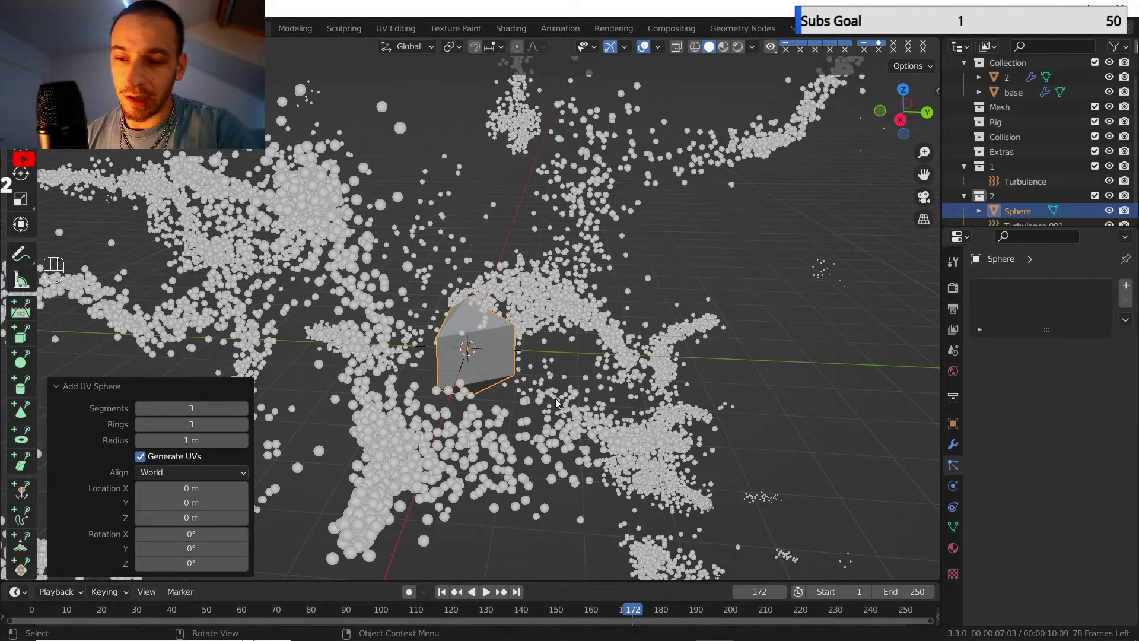
{"action": "key", "text": "m"}
{"action": "left_click", "coordinate": [800, 353]}
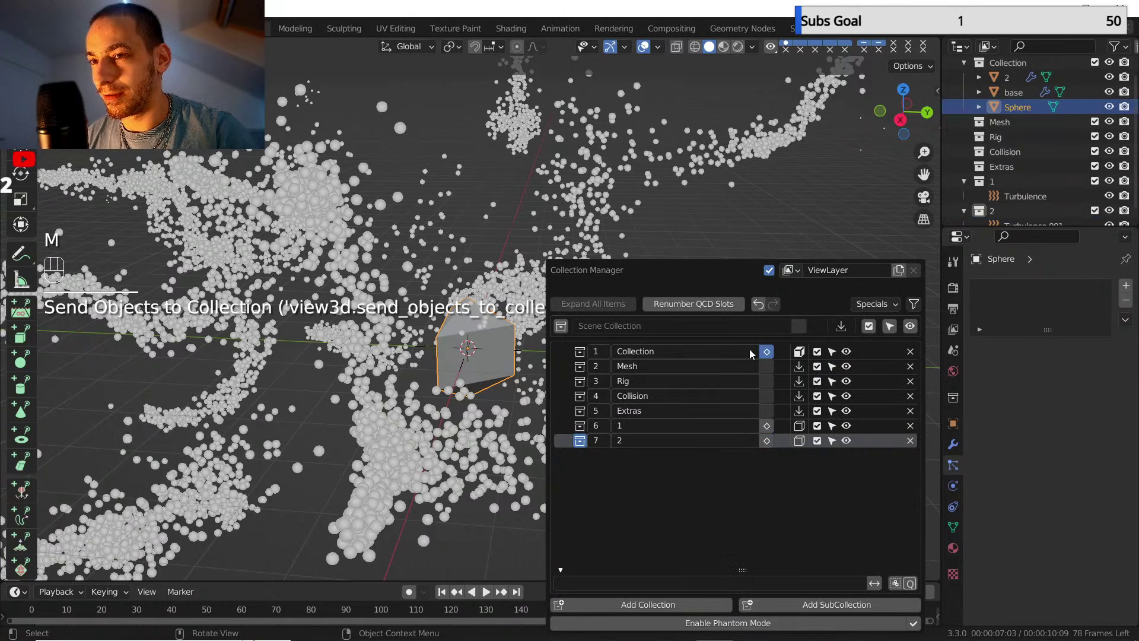
{"action": "double_click", "coordinate": [1029, 108]}
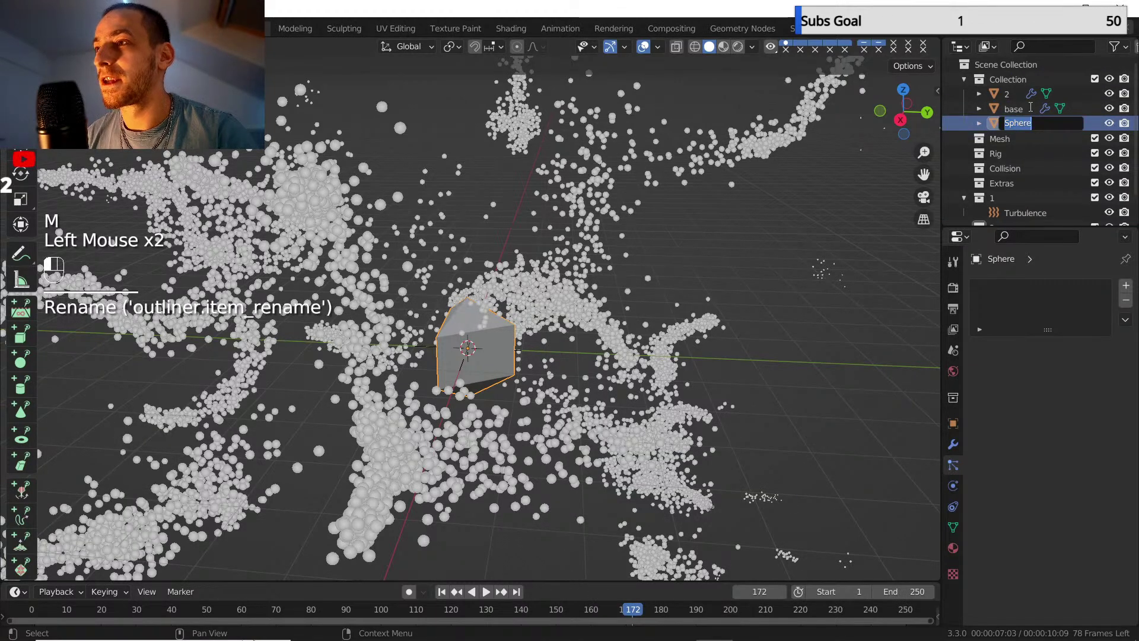
{"action": "type", "text": "3"}
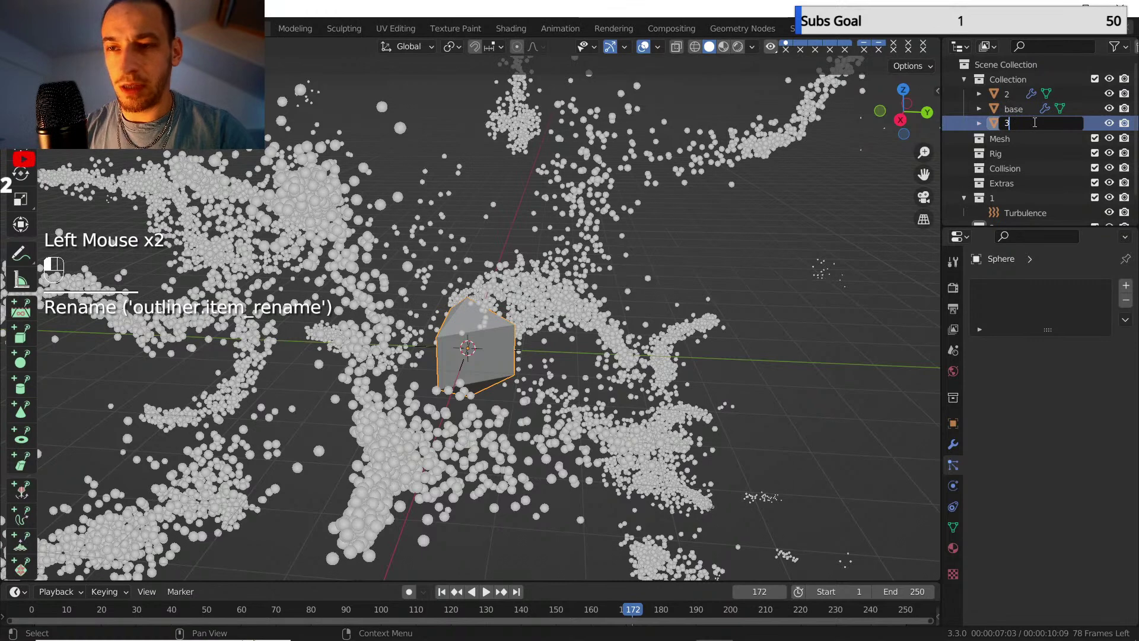
{"action": "key", "text": "Return"}
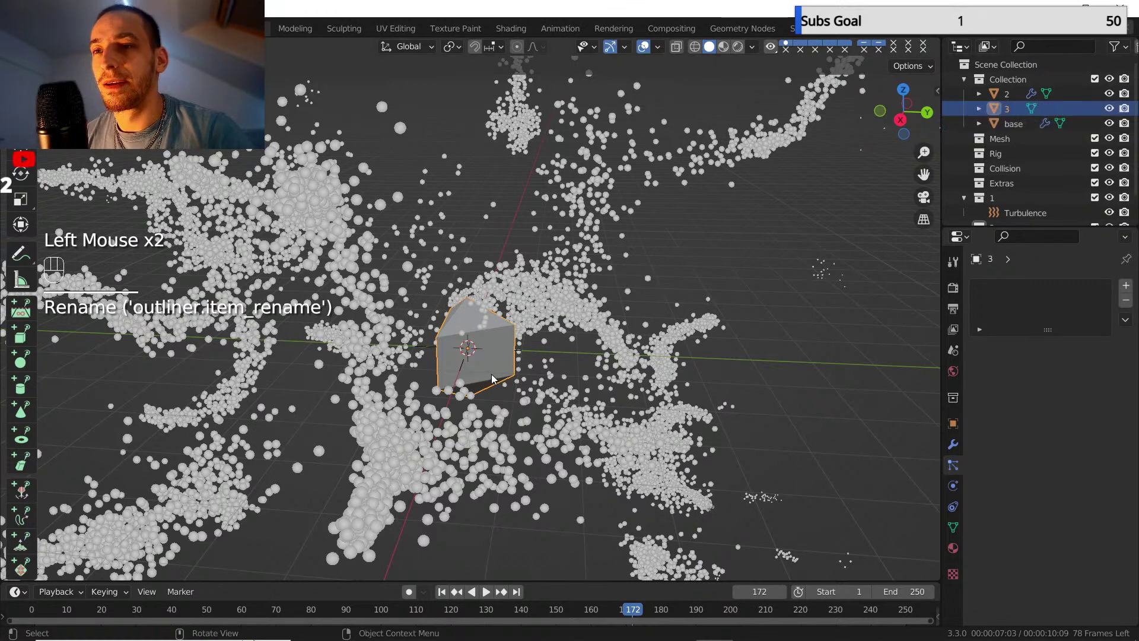
- Scale object 3 down uniformly to about 0.179 and apply its scale
{"action": "scroll", "coordinate": [503, 374], "scroll_direction": "down", "scroll_amount": 2}
{"action": "key", "text": "s"}
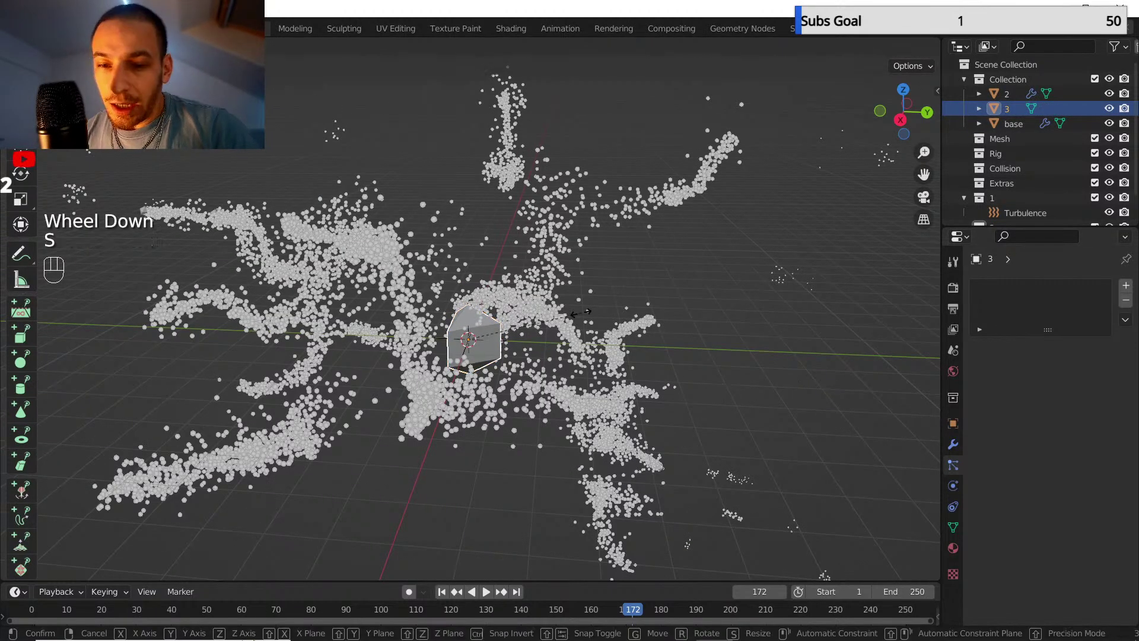
{"action": "left_click", "coordinate": [490, 341]}
{"action": "key", "text": "ctrl+a"}
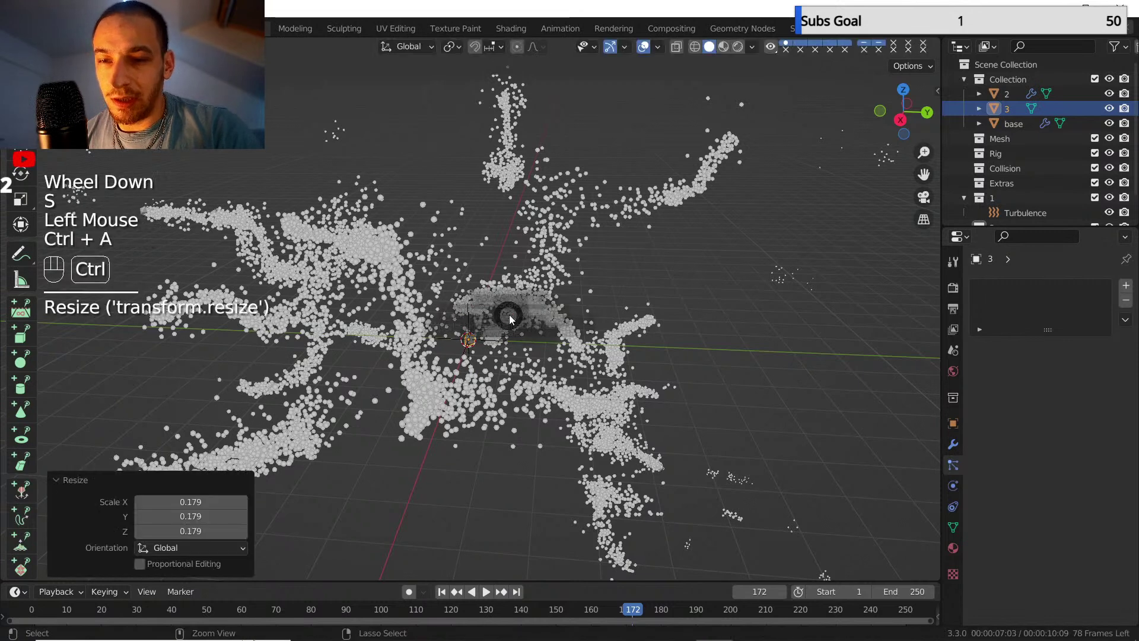
{"action": "left_click", "coordinate": [586, 269]}
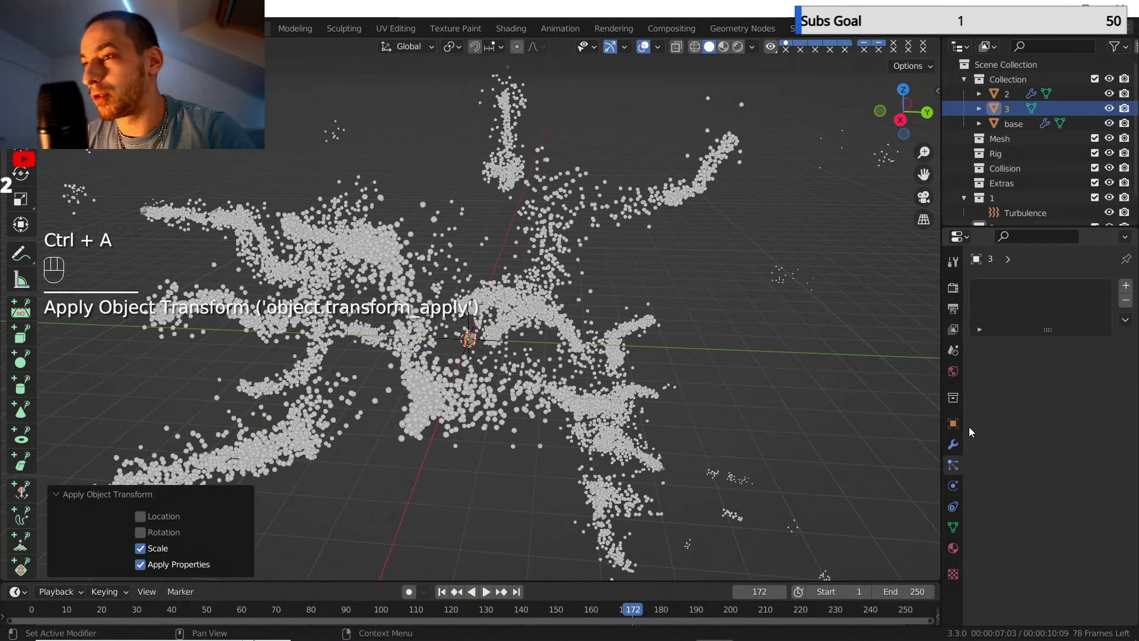
- Add a Particle Instance modifier to object 3 with object 2 as its source object
{"action": "left_click", "coordinate": [954, 445]}
{"action": "left_click", "coordinate": [1051, 288]}
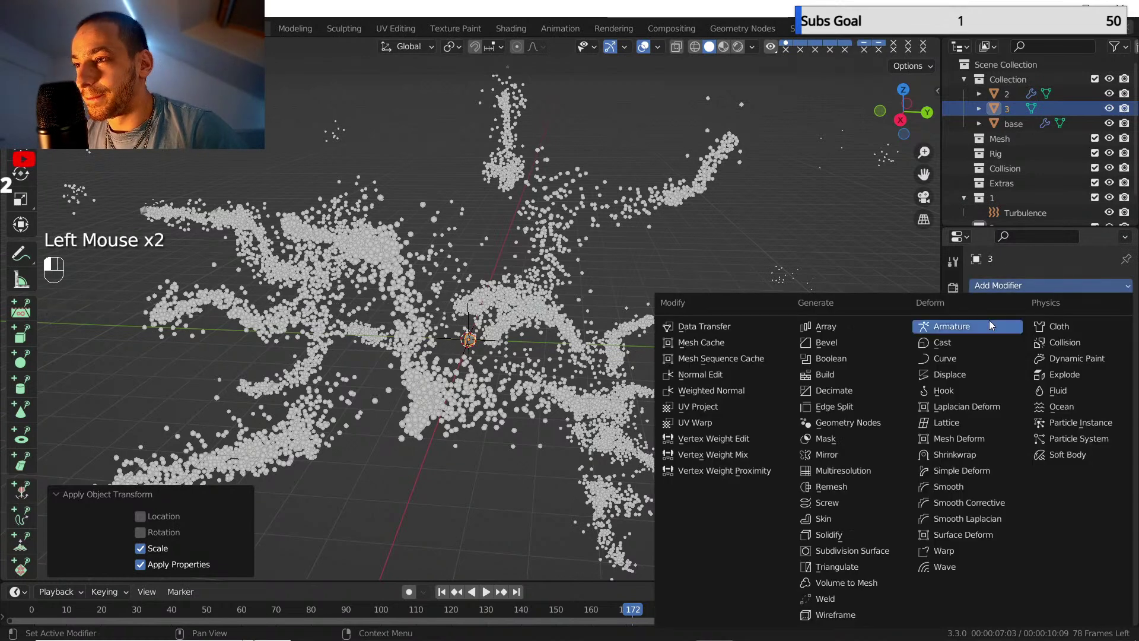
{"action": "left_click", "coordinate": [1076, 422]}
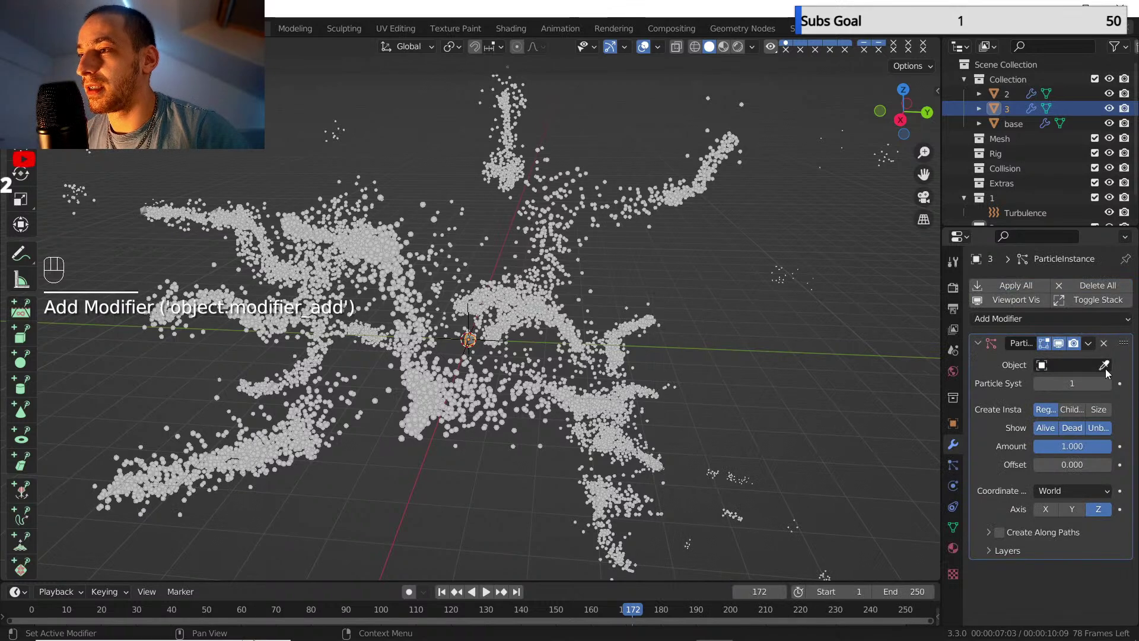
{"action": "left_click", "coordinate": [1009, 95]}
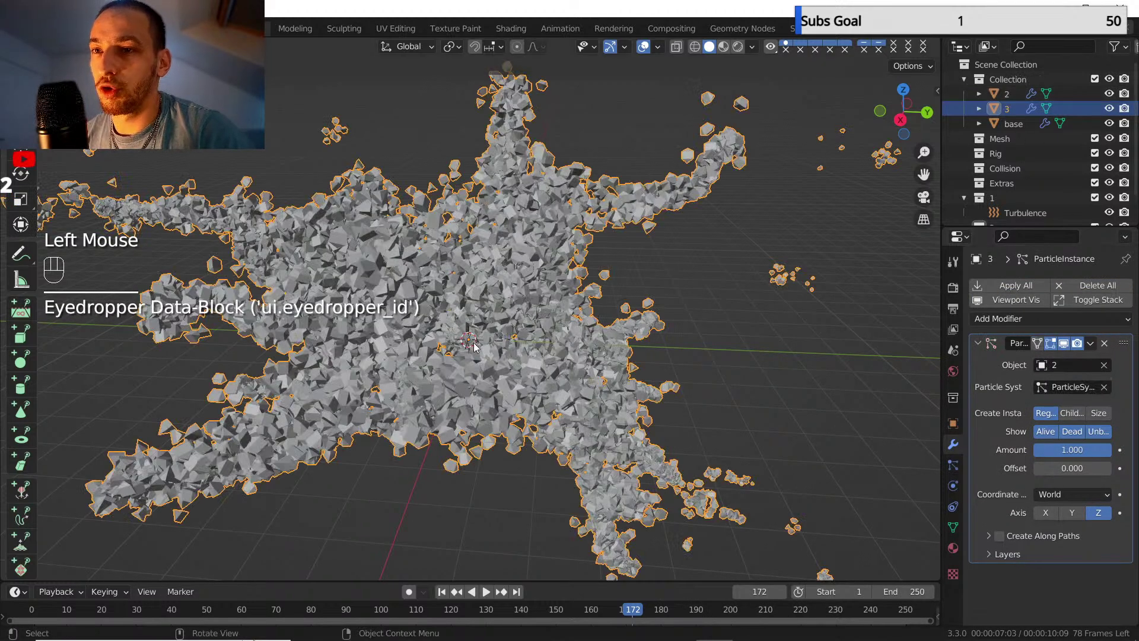
- Scale object 3 down uniformly by a factor of about 0.479 and apply its scale
{"action": "key", "text": "s"}
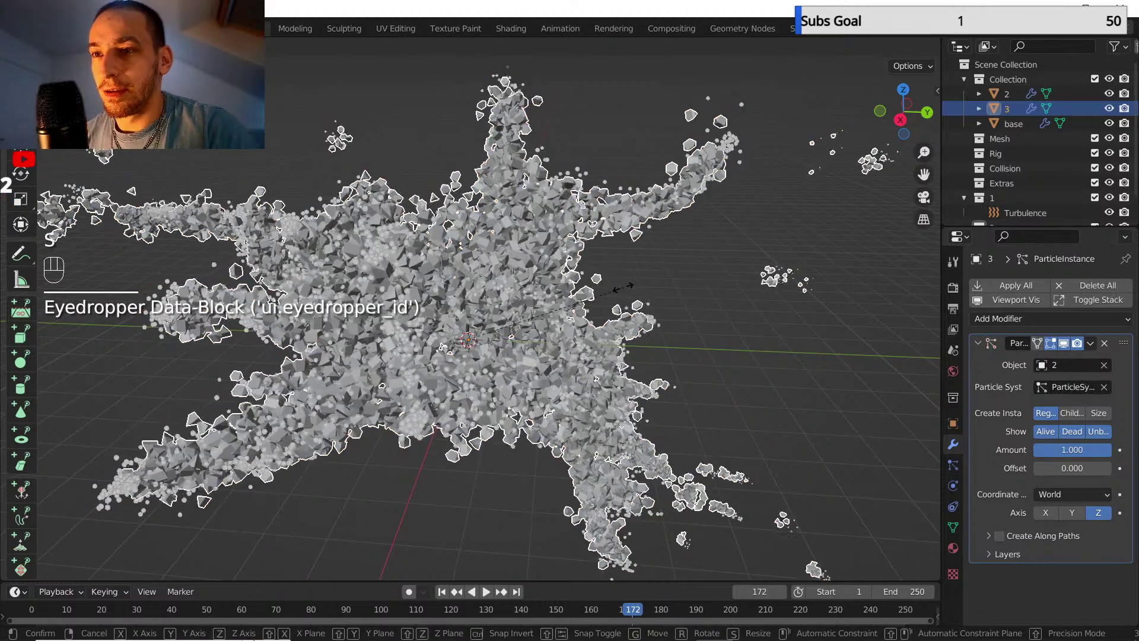
{"action": "left_click", "coordinate": [571, 306]}
{"action": "key", "text": "ctrl+a"}
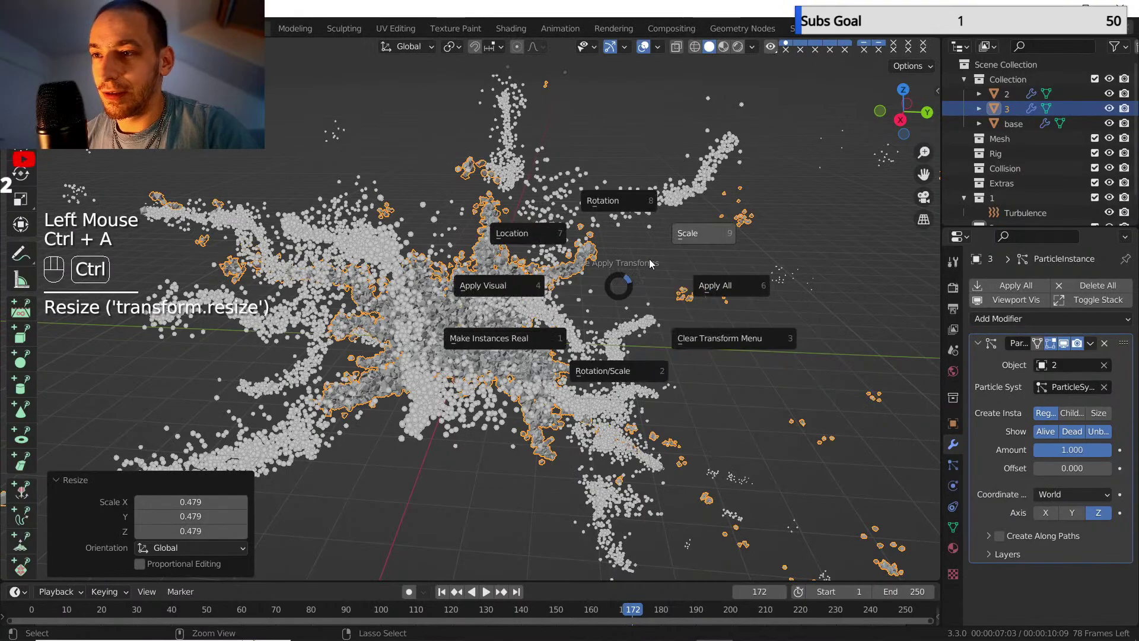
- Shrink object 3 again uniformly by a factor of about 0.533 and apply the scale
{"action": "middle_click_drag", "start_coordinate": [624, 265], "coordinate": [561, 314], "text": "shift"}
{"action": "scroll", "coordinate": [628, 259], "scroll_direction": "up", "scroll_amount": 2}
{"action": "key", "text": "s"}
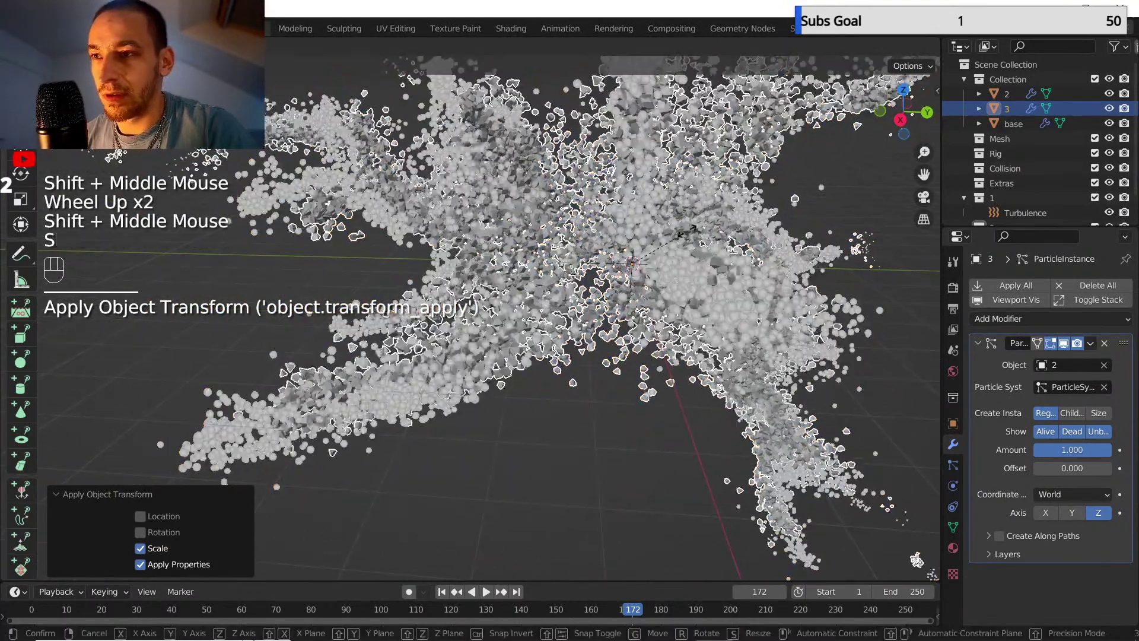
{"action": "left_click", "coordinate": [663, 242]}
{"action": "key", "text": "ctrl+a"}
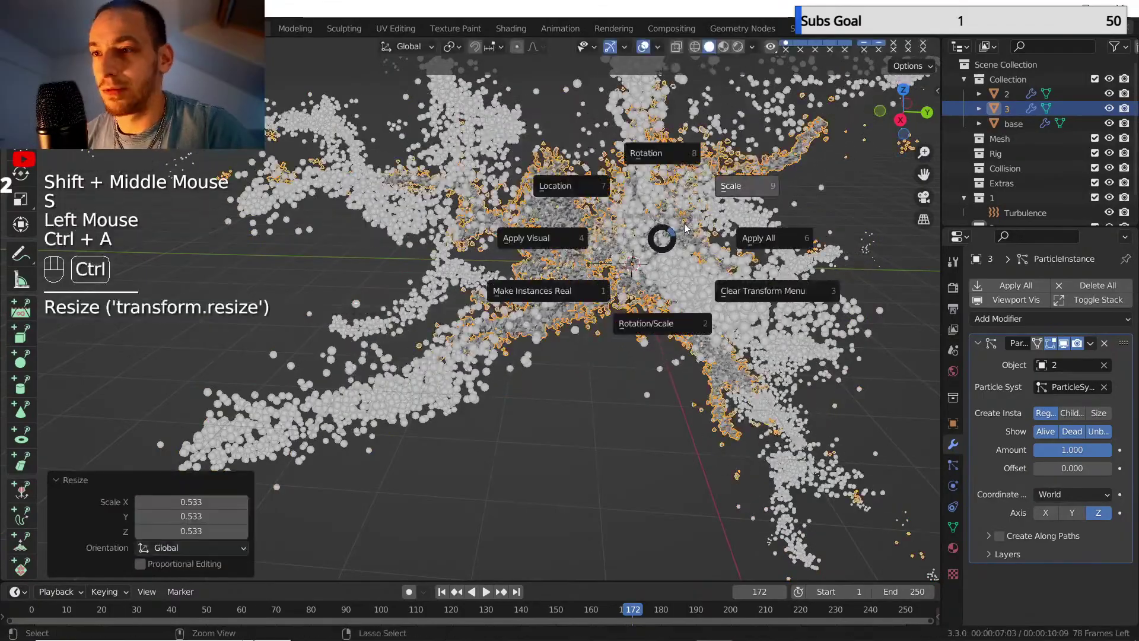
- Set the viewport display size of object 2's particle system to 0.03 m
{"action": "scroll", "coordinate": [542, 312], "scroll_direction": "down", "scroll_amount": 1}
{"action": "middle_click_drag", "start_coordinate": [542, 312], "coordinate": [606, 307], "text": "shift"}
{"action": "scroll", "coordinate": [595, 311], "scroll_direction": "up", "scroll_amount": 2}
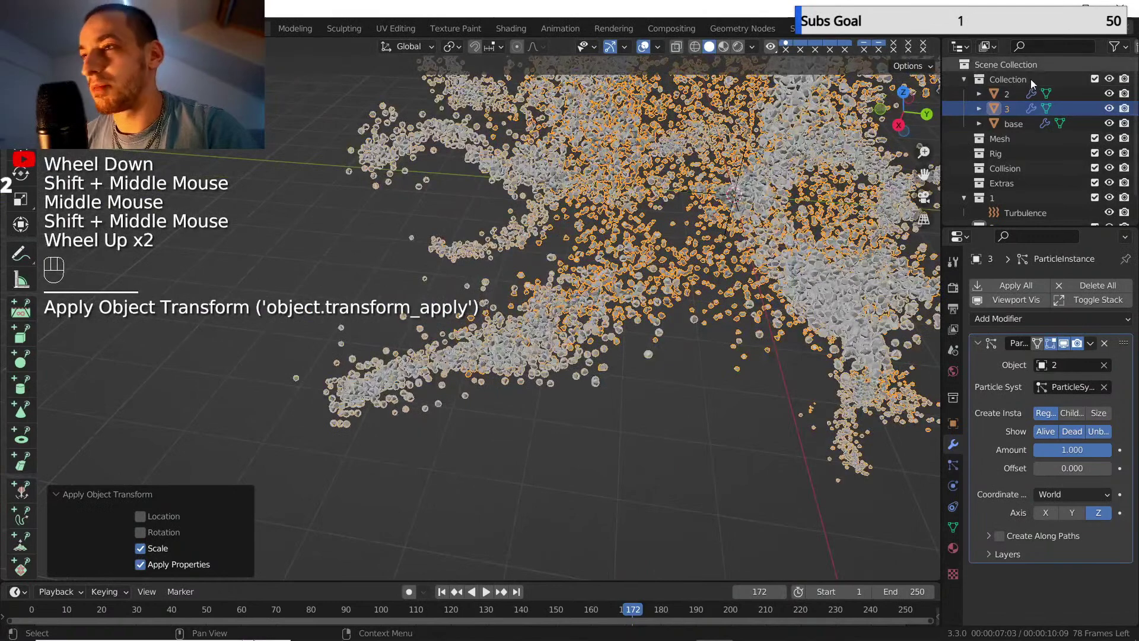
{"action": "left_click", "coordinate": [1008, 94]}
{"action": "left_click", "coordinate": [953, 469]}
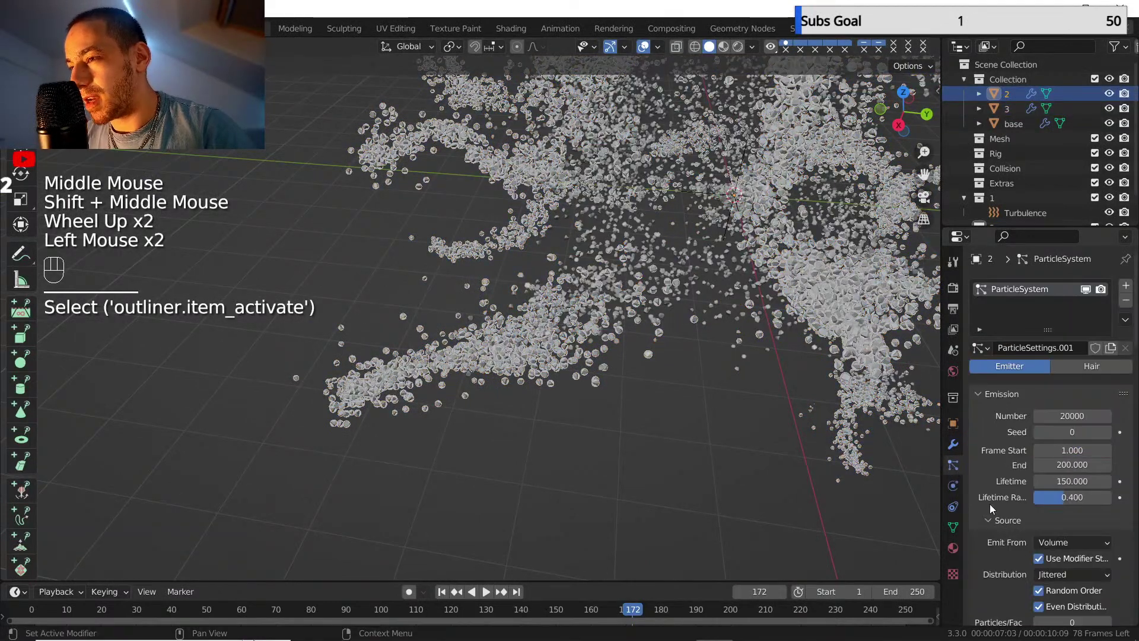
{"action": "scroll", "coordinate": [1016, 544], "scroll_direction": "down", "scroll_amount": 9}
{"action": "scroll", "coordinate": [1030, 519], "scroll_direction": "down", "scroll_amount": 3}
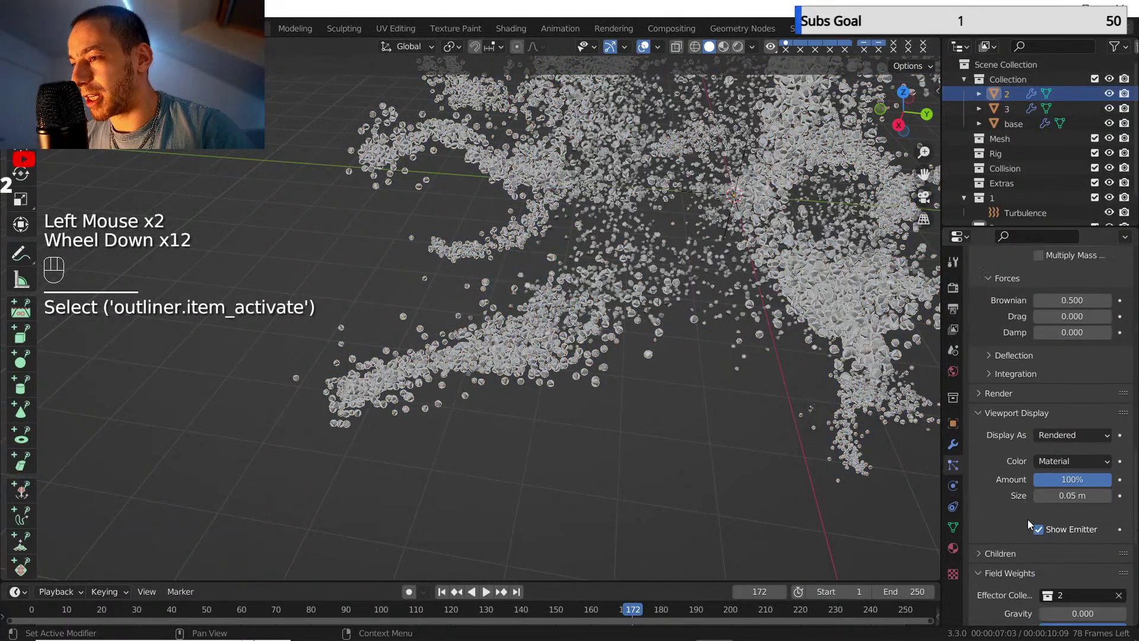
{"action": "left_click", "coordinate": [1057, 495]}
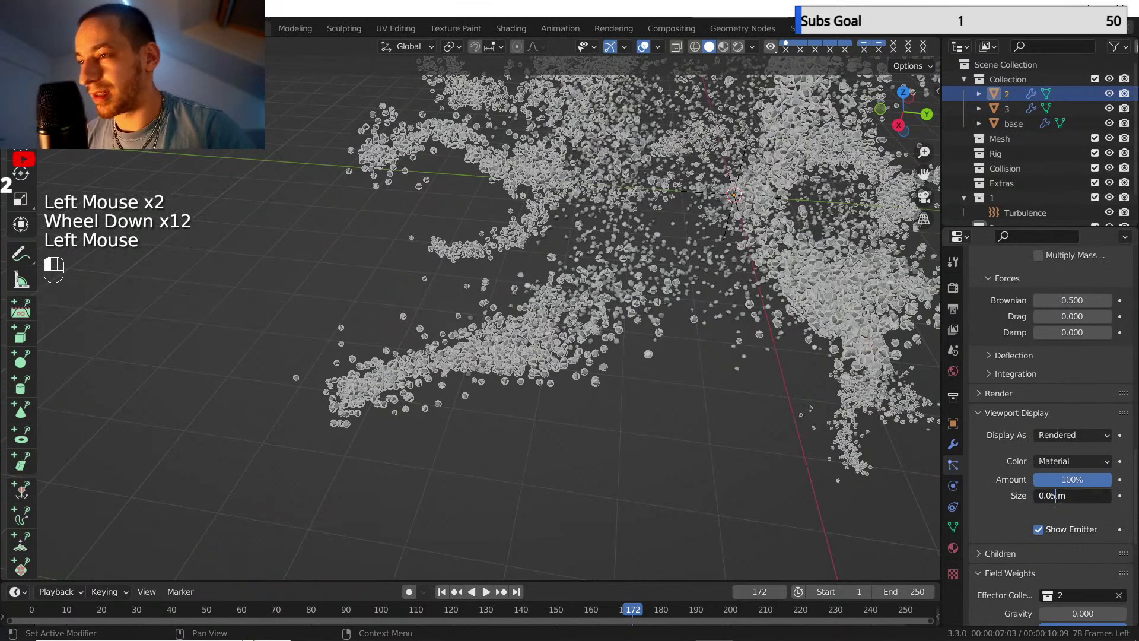
{"action": "key", "text": "BackSpace"}
{"action": "type", "text": "3"}
{"action": "key", "text": "Return"}
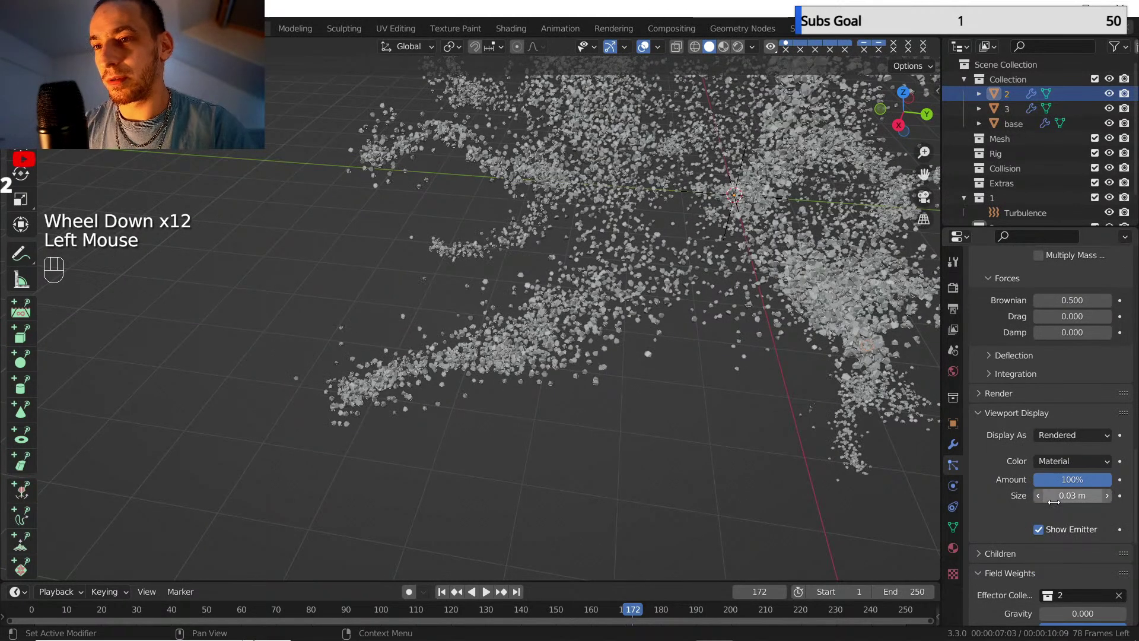
- Select object 3 and add a new particle system to it
{"action": "scroll", "coordinate": [737, 357], "scroll_direction": "down", "scroll_amount": 1}
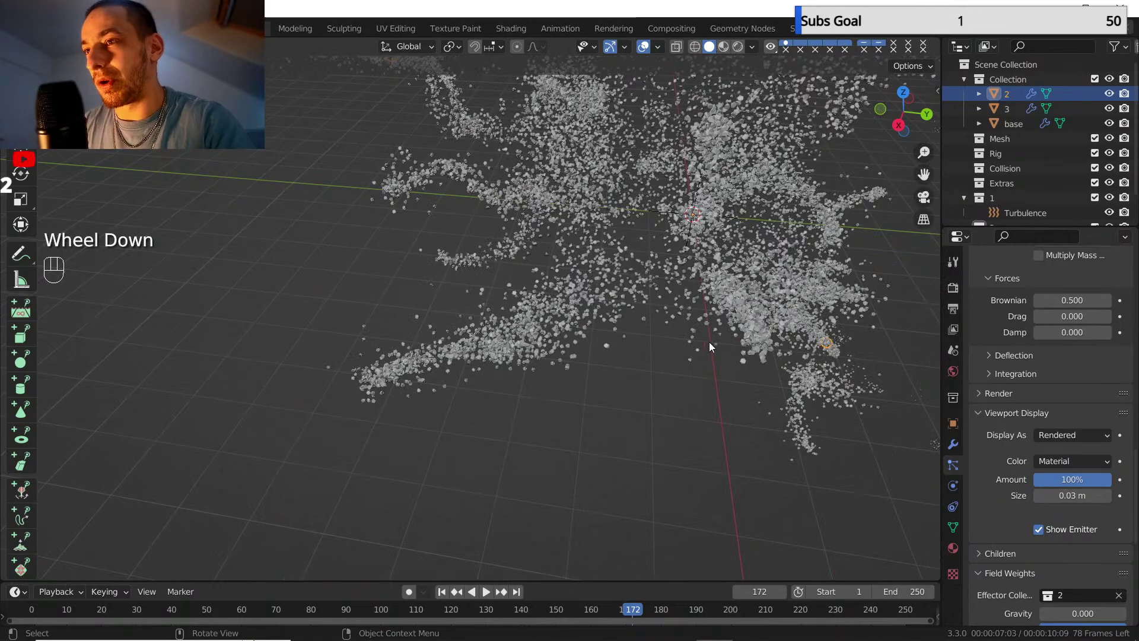
{"action": "middle_click_drag", "start_coordinate": [710, 342], "coordinate": [682, 256], "text": "shift"}
{"action": "scroll", "coordinate": [586, 336], "scroll_direction": "down", "scroll_amount": 2}
{"action": "scroll", "coordinate": [557, 300], "scroll_direction": "up", "scroll_amount": 1}
{"action": "scroll", "coordinate": [557, 301], "scroll_direction": "up", "scroll_amount": 1, "text": "shift"}
{"action": "left_click", "coordinate": [992, 110]}
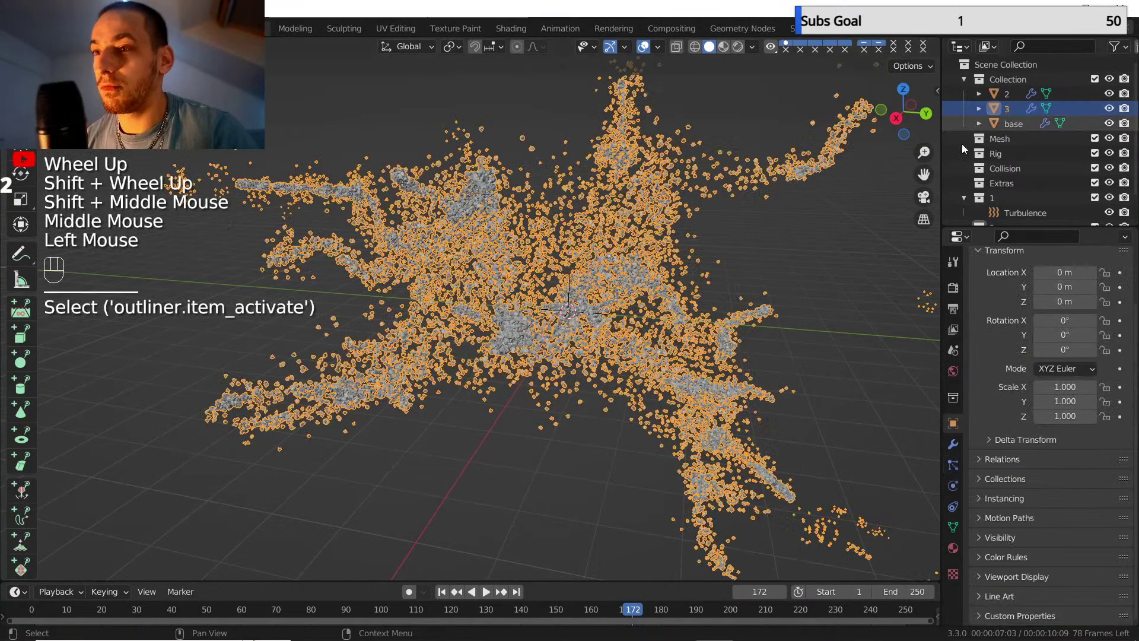
{"action": "left_click", "coordinate": [955, 446]}
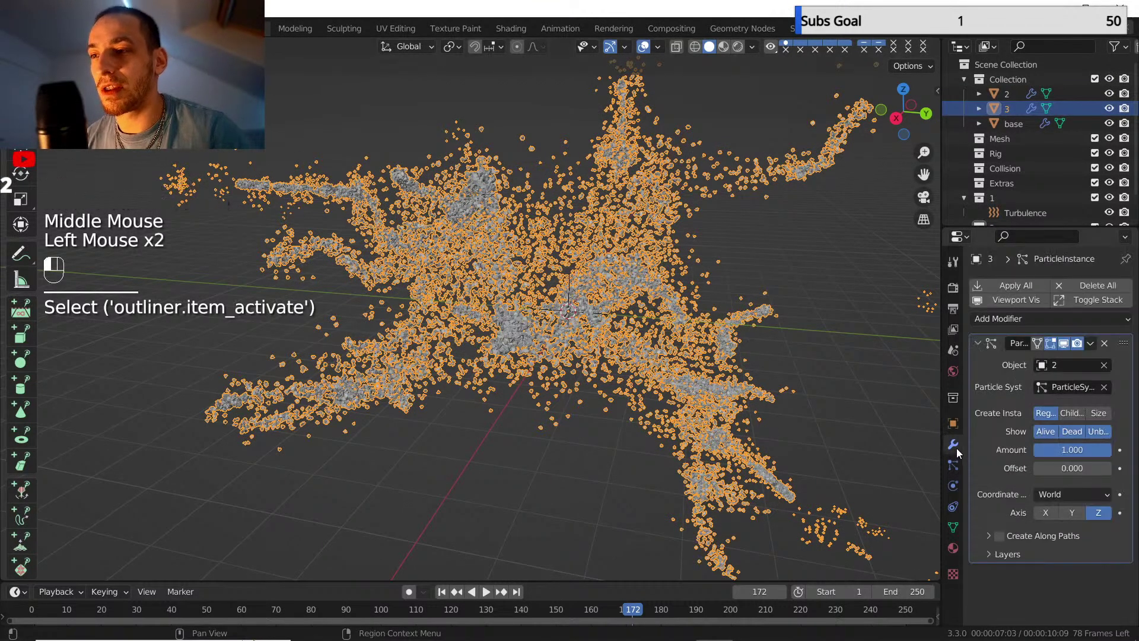
{"action": "left_click", "coordinate": [954, 465]}
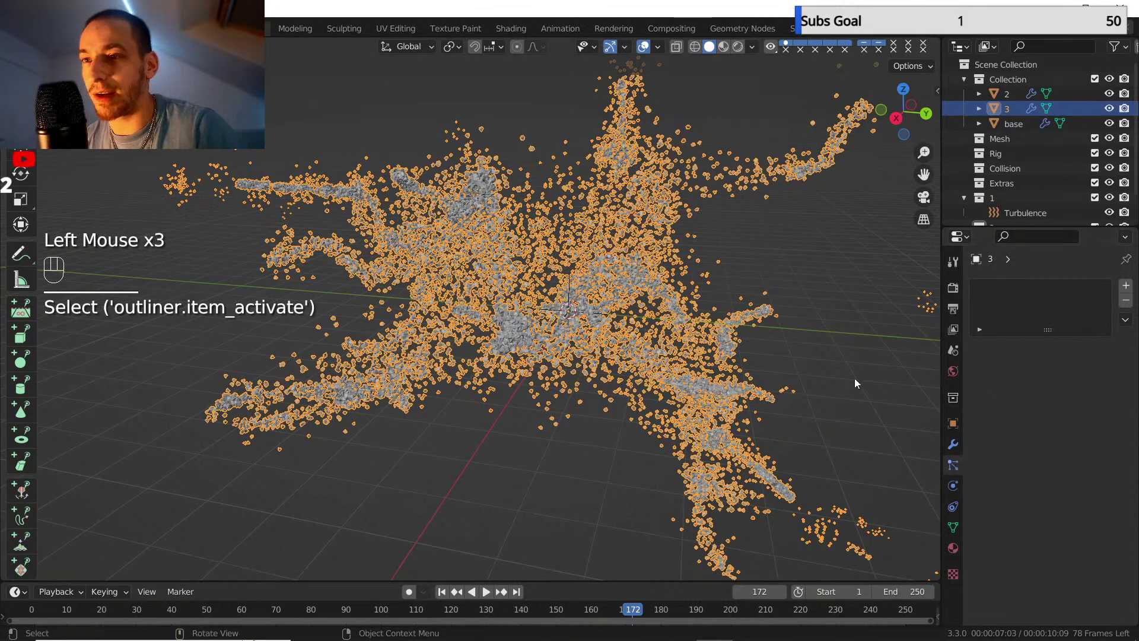
{"action": "middle_click_drag", "start_coordinate": [855, 383], "coordinate": [647, 325]}
{"action": "scroll", "coordinate": [691, 347], "scroll_direction": "up", "scroll_amount": 1}
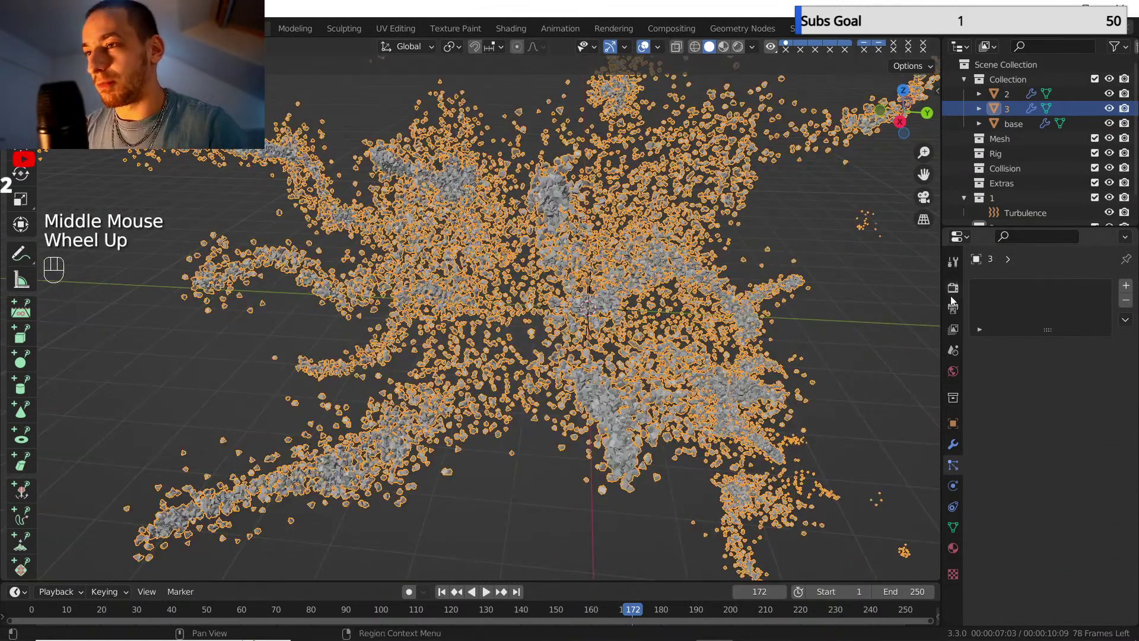
{"action": "left_click", "coordinate": [1126, 285]}
- Set the viewport display size of object 3's particles to 0.01 m
{"action": "scroll", "coordinate": [1047, 372], "scroll_direction": "down", "scroll_amount": 2}
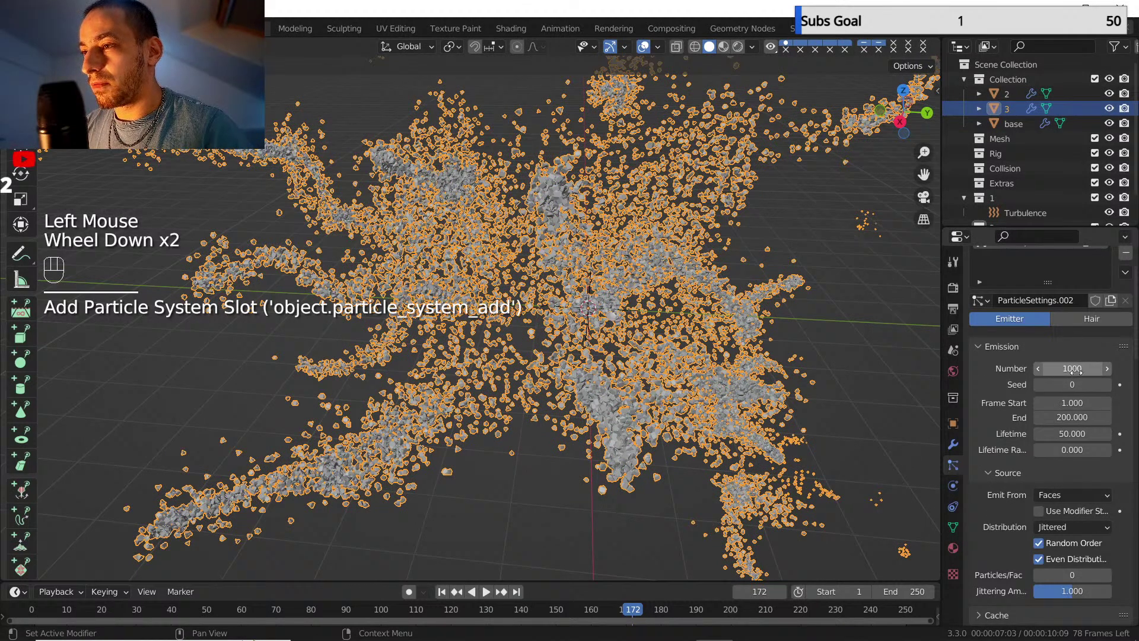
{"action": "scroll", "coordinate": [1027, 451], "scroll_direction": "down", "scroll_amount": 9}
{"action": "scroll", "coordinate": [1026, 471], "scroll_direction": "down", "scroll_amount": 2}
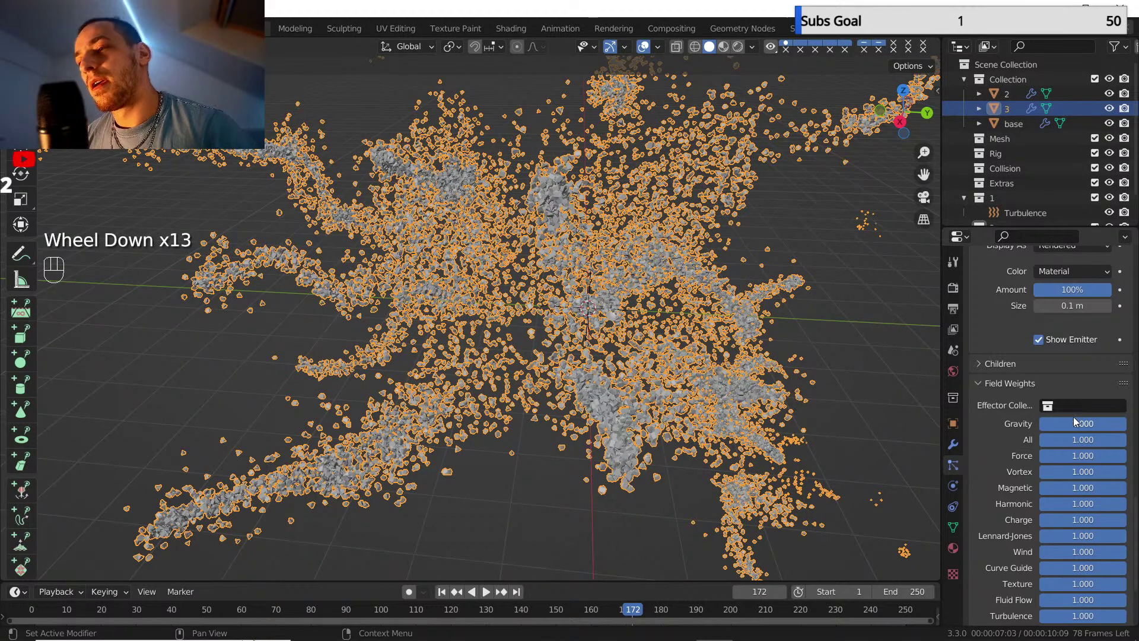
{"action": "scroll", "coordinate": [1009, 422], "scroll_direction": "up", "scroll_amount": 3}
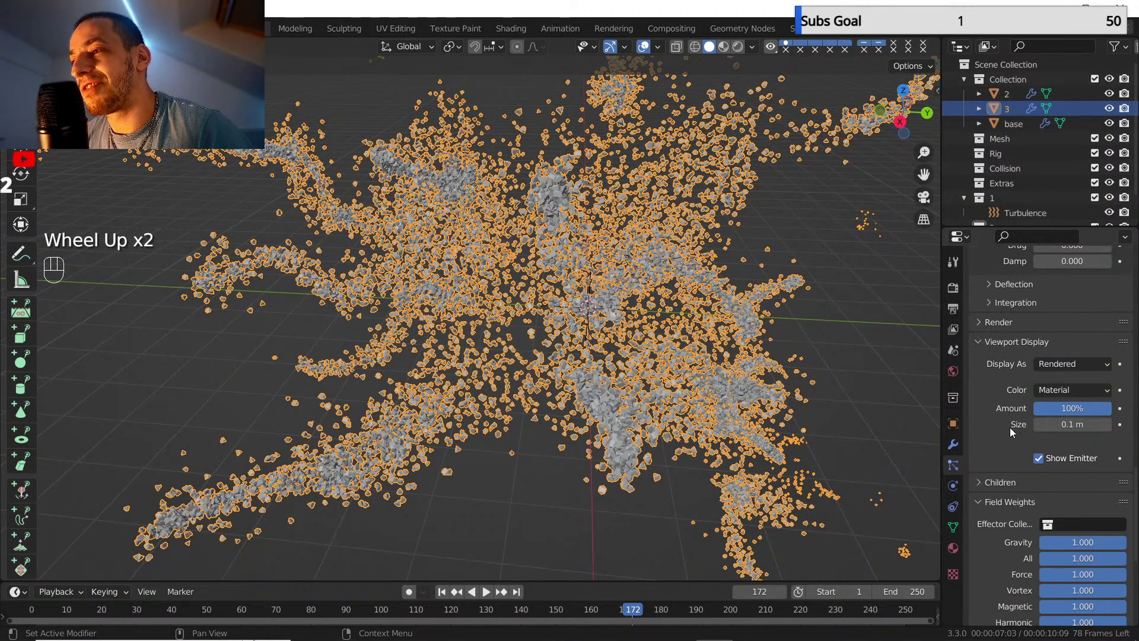
{"action": "left_click", "coordinate": [1066, 471]}
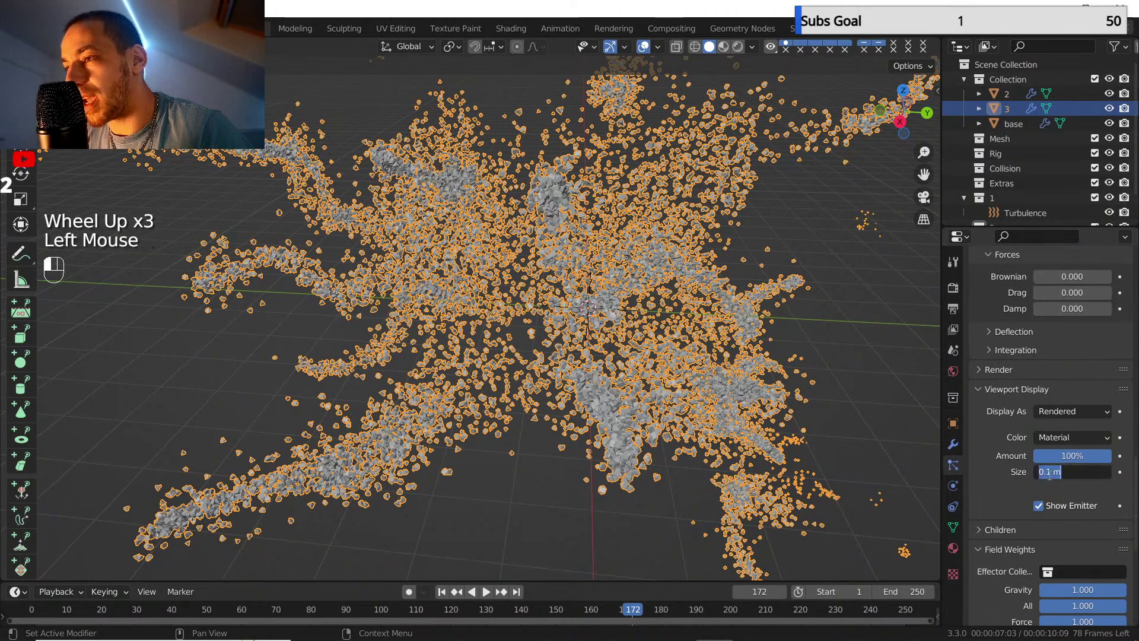
{"action": "type", "text": "0"}
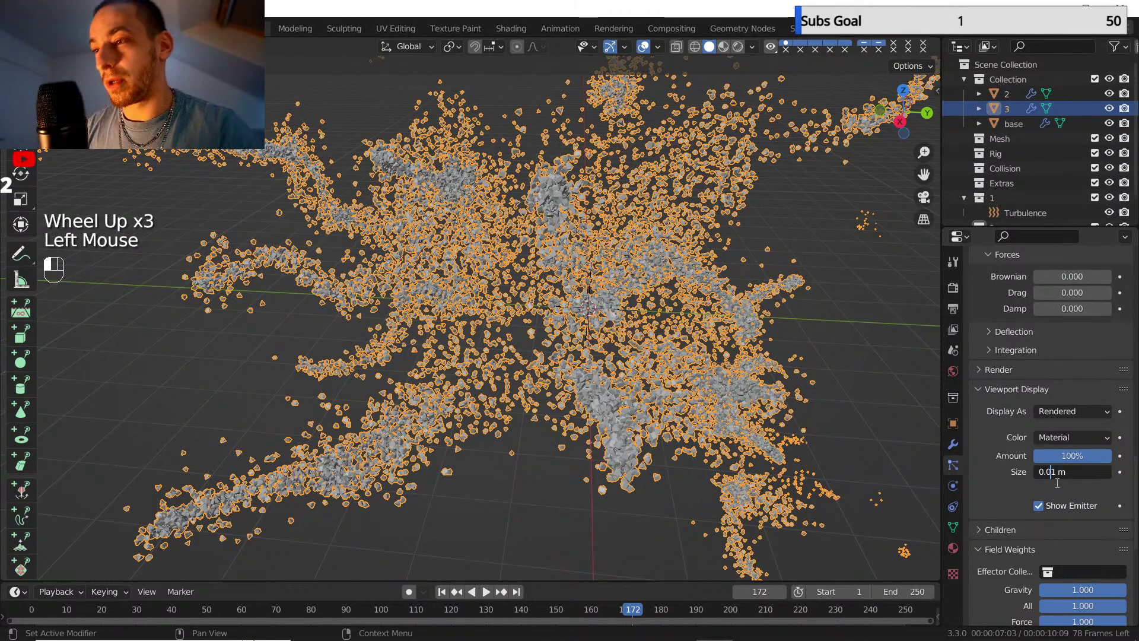
{"action": "key", "text": "Return"}
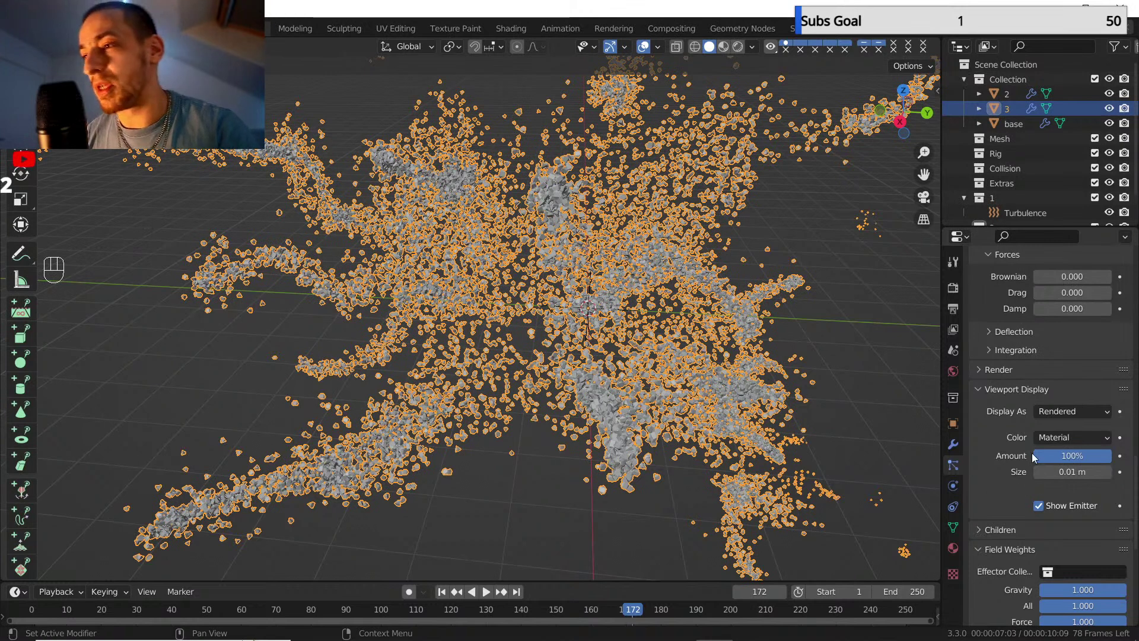
- Set the Brownian force of object 3's particle system to 0.5
{"action": "scroll", "coordinate": [1032, 451], "scroll_direction": "up", "scroll_amount": 2}
{"action": "scroll", "coordinate": [1032, 451], "scroll_direction": "up", "scroll_amount": 2}
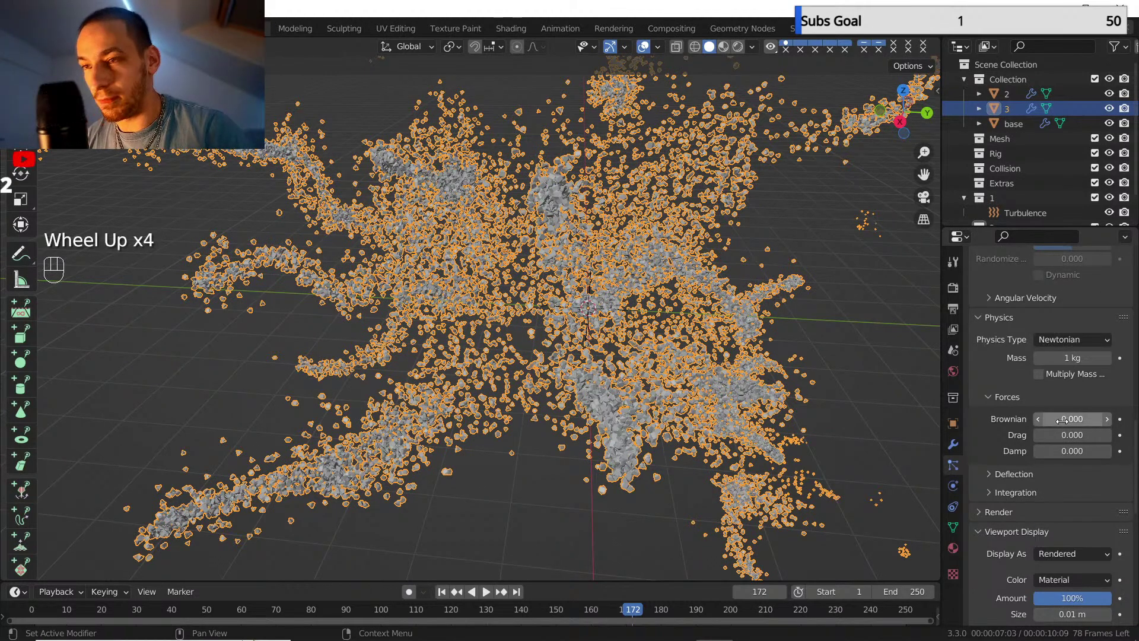
{"action": "left_click", "coordinate": [1064, 421]}
{"action": "type", "text": "0.0"}
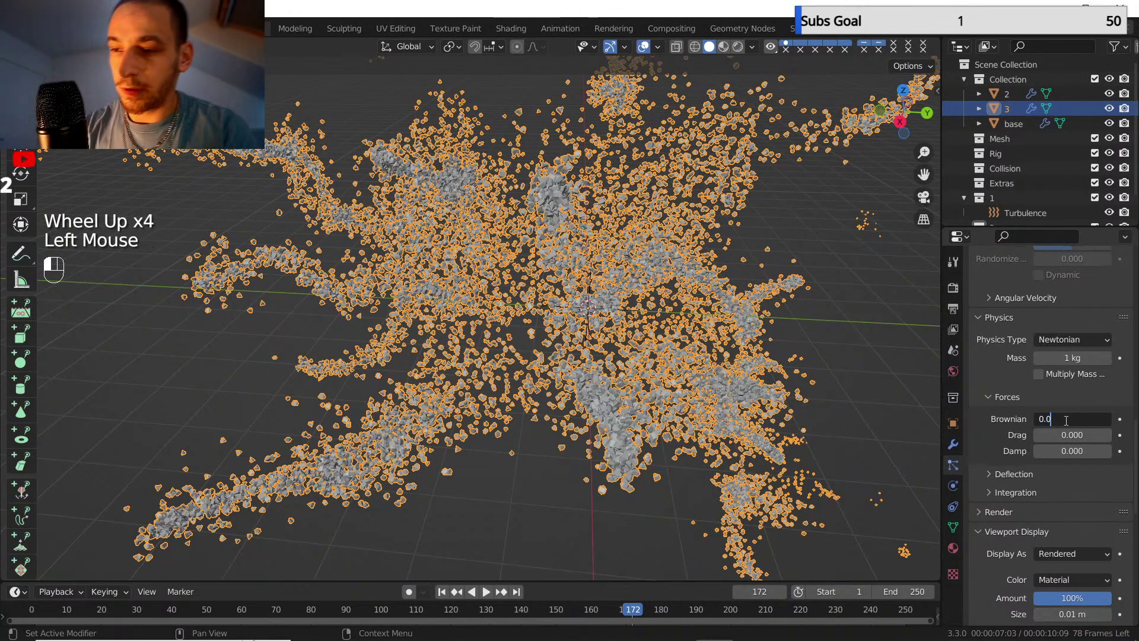
{"action": "key", "text": "BackSpace"}
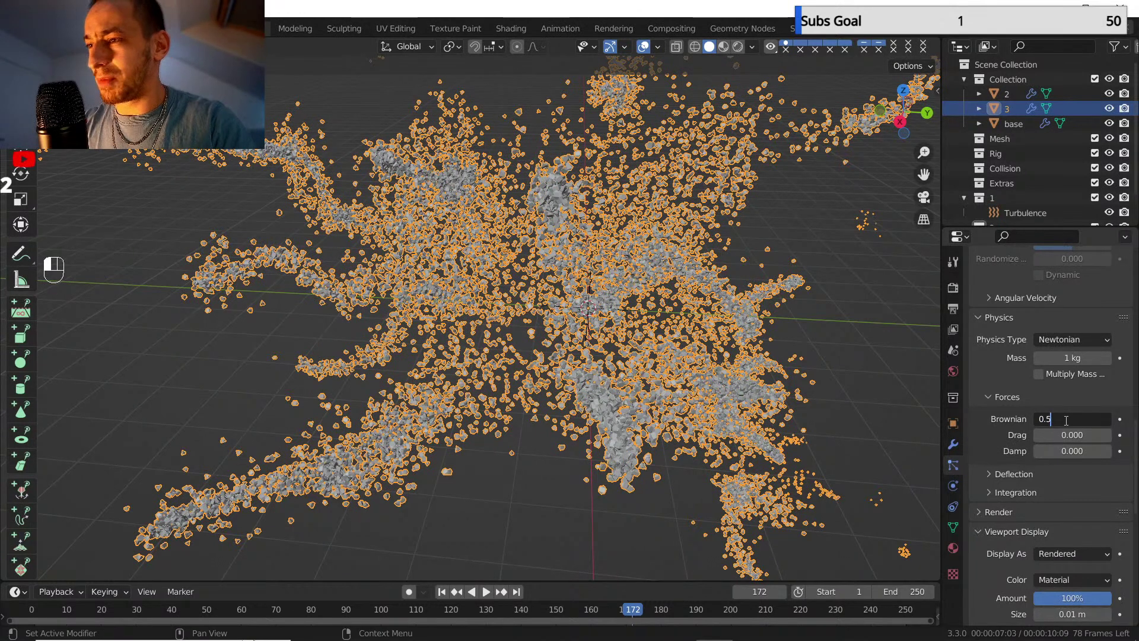
{"action": "key", "text": "Return"}
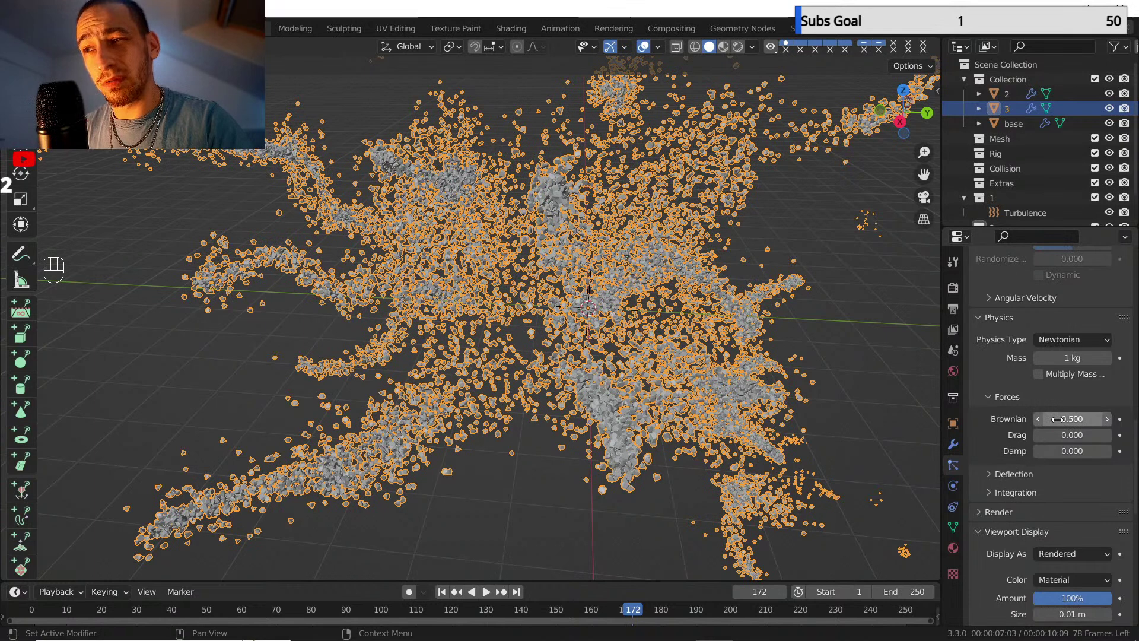
- Set the normal emission velocity of object 3's particles to 0 m/s and enable Use Modifier Stack for their source
{"action": "scroll", "coordinate": [1030, 415], "scroll_direction": "up", "scroll_amount": 7}
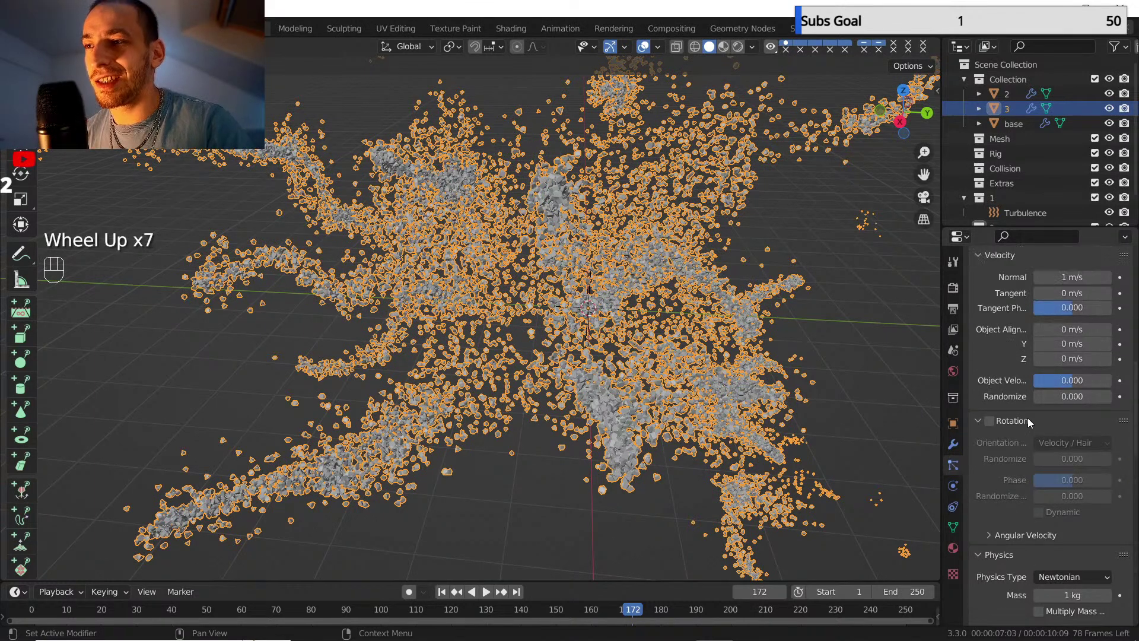
{"action": "scroll", "coordinate": [1033, 415], "scroll_direction": "up", "scroll_amount": 3}
{"action": "left_click", "coordinate": [1072, 396]}
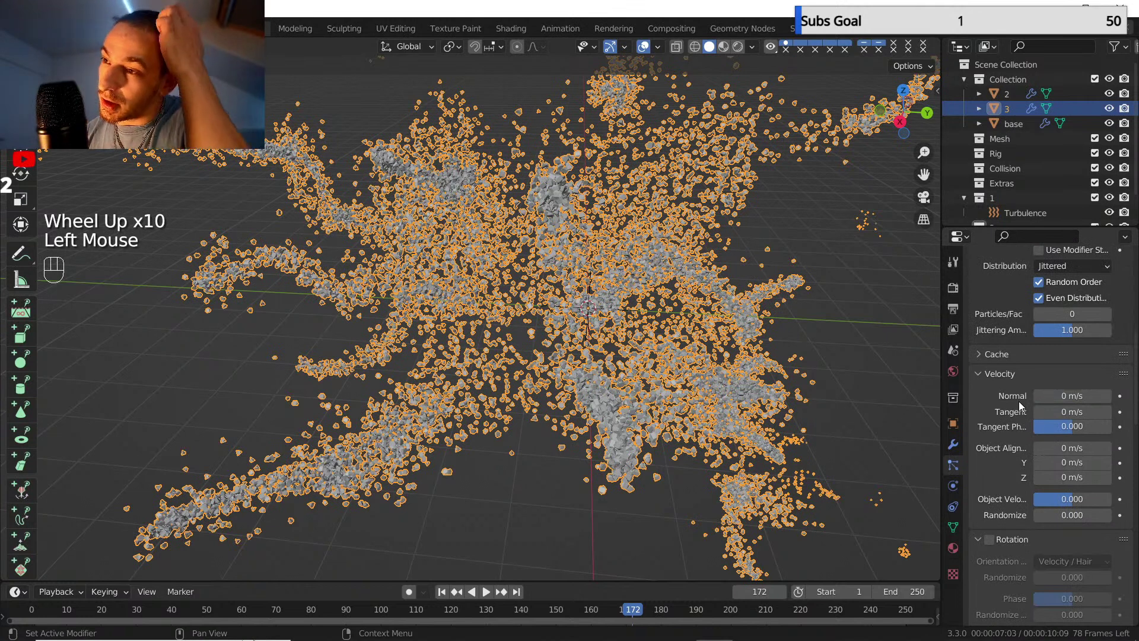
{"action": "scroll", "coordinate": [1016, 401], "scroll_direction": "up", "scroll_amount": 2}
{"action": "left_click", "coordinate": [1038, 297]}
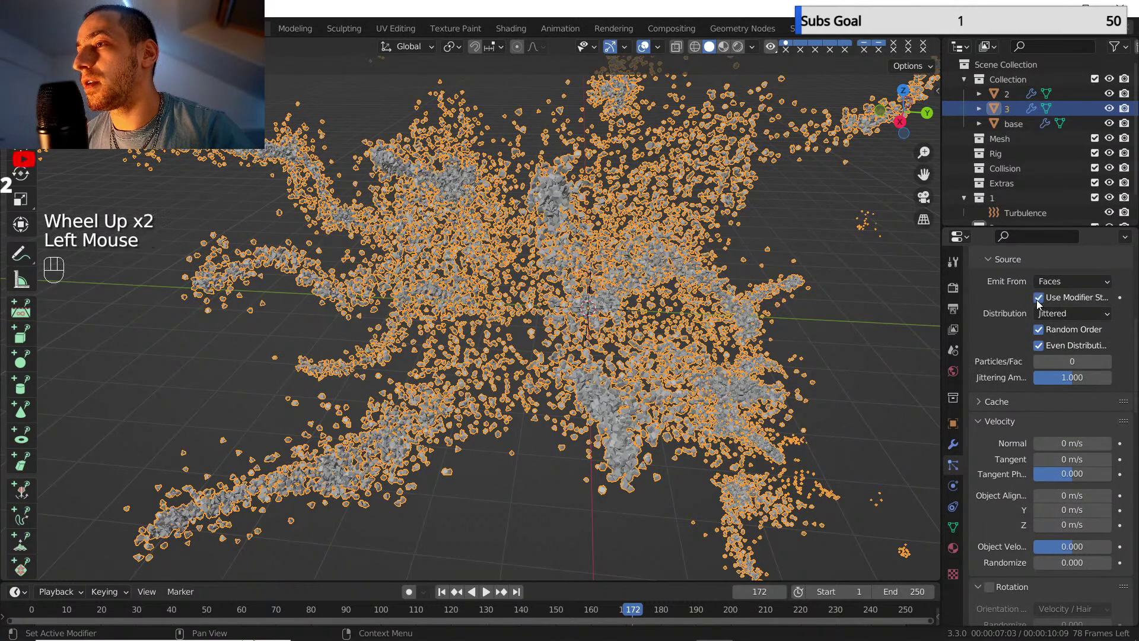
- Go to frame 60 on the timeline and set the emission Frame Start of object 3's particles to 60
{"action": "scroll", "coordinate": [1011, 344], "scroll_direction": "up", "scroll_amount": 5}
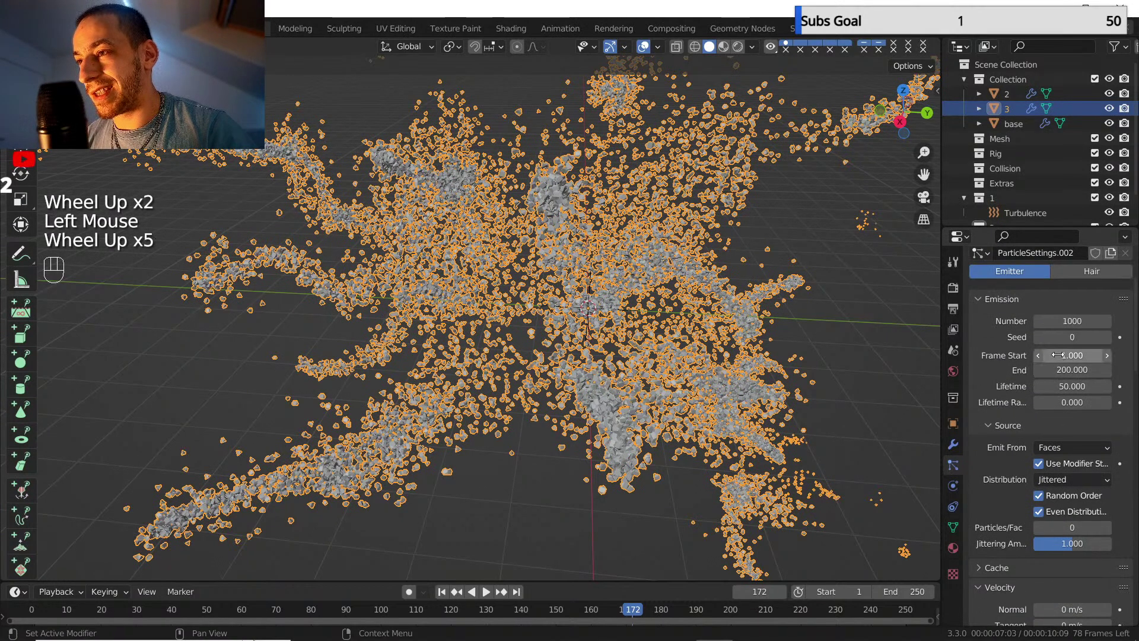
{"action": "left_click", "coordinate": [1060, 354]}
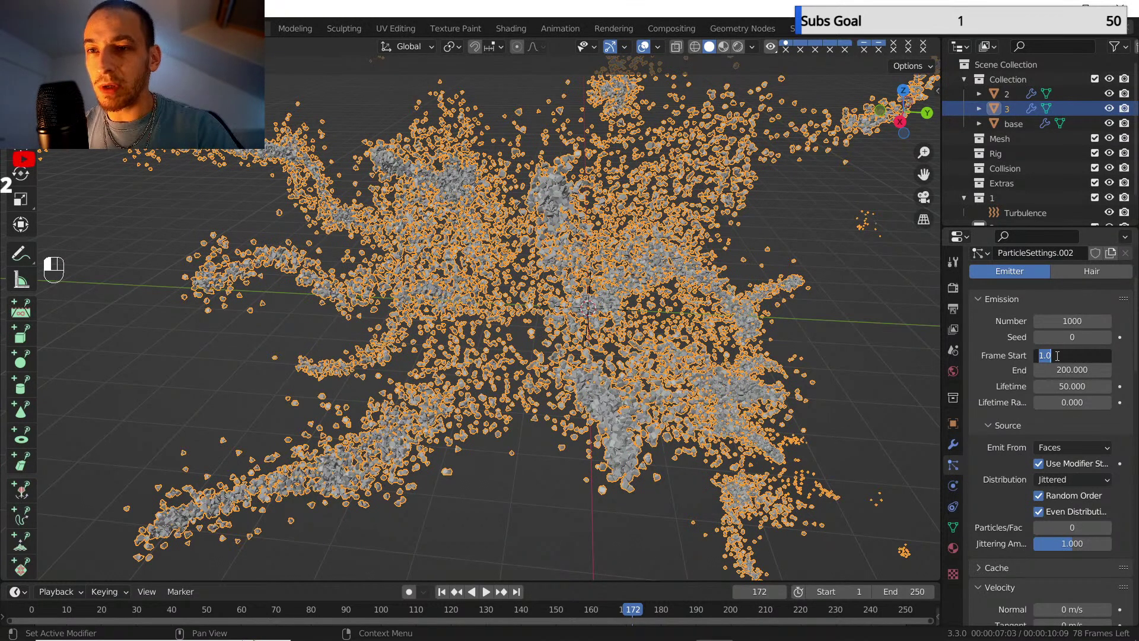
{"action": "left_click", "coordinate": [241, 609]}
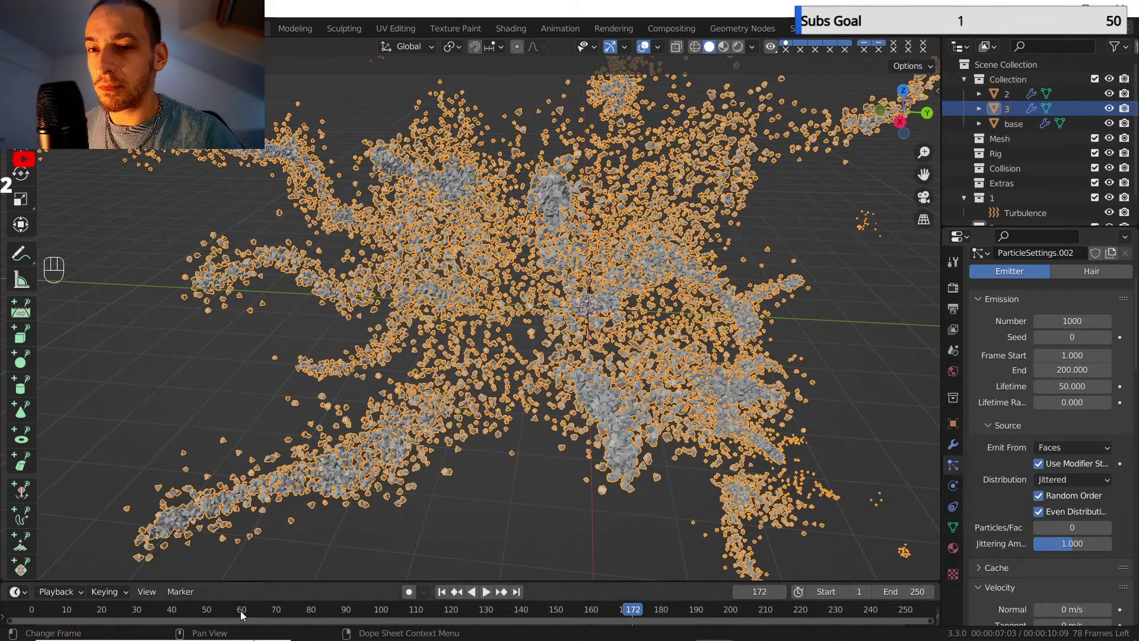
{"action": "scroll", "coordinate": [548, 272], "scroll_direction": "down", "scroll_amount": 2}
{"action": "middle_click_drag", "start_coordinate": [548, 271], "coordinate": [635, 279]}
{"action": "left_click", "coordinate": [1067, 356]}
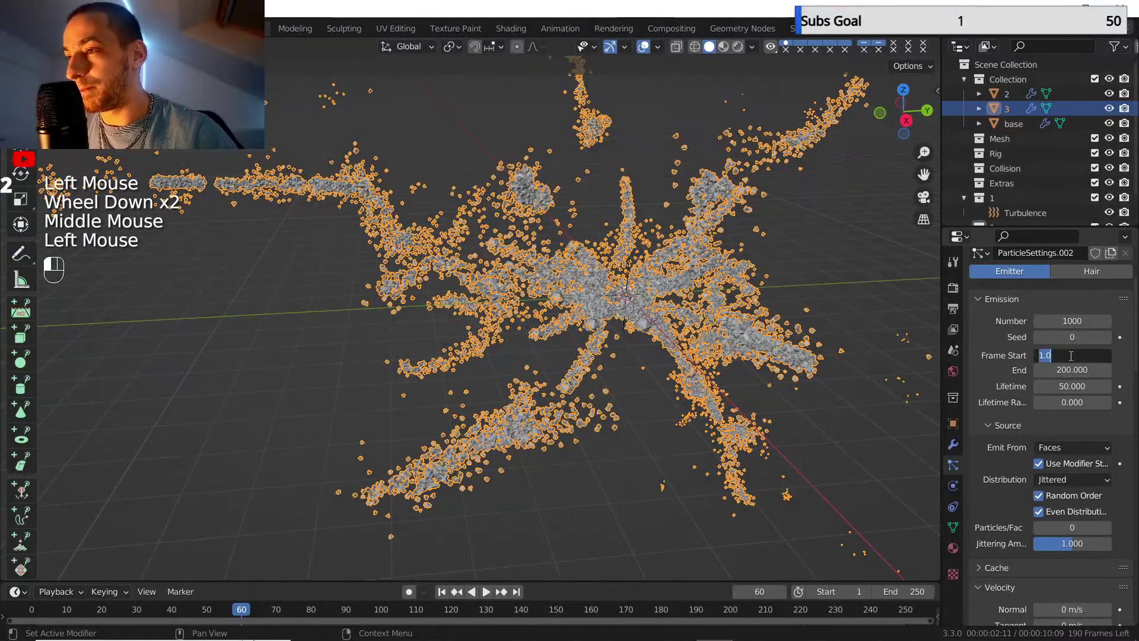
{"action": "type", "text": "60"}
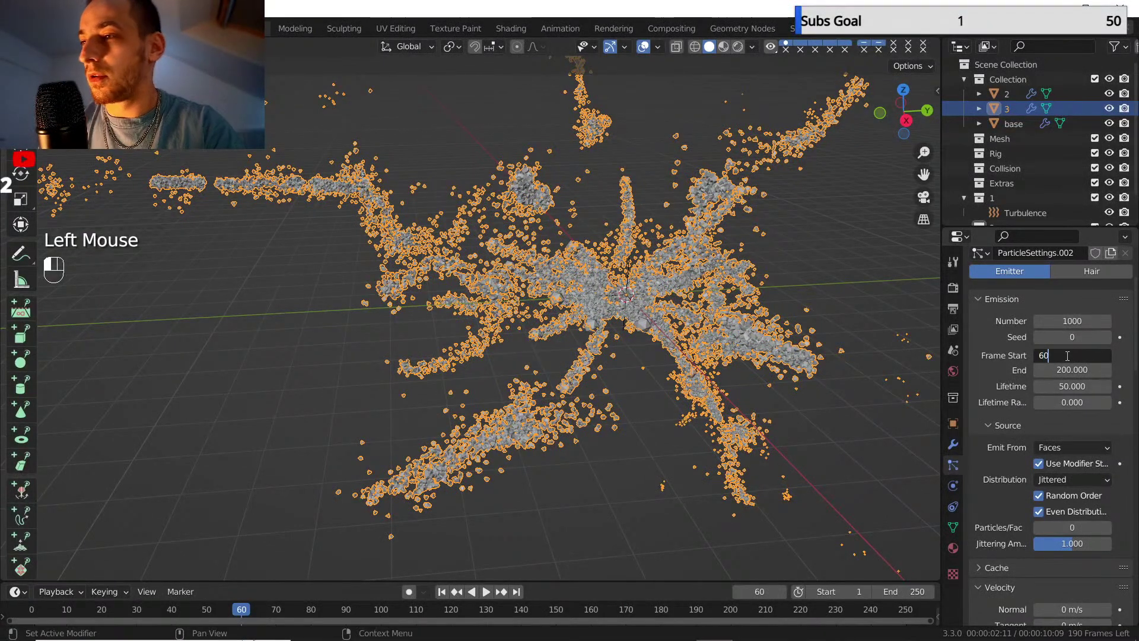
{"action": "key", "text": "Return"}
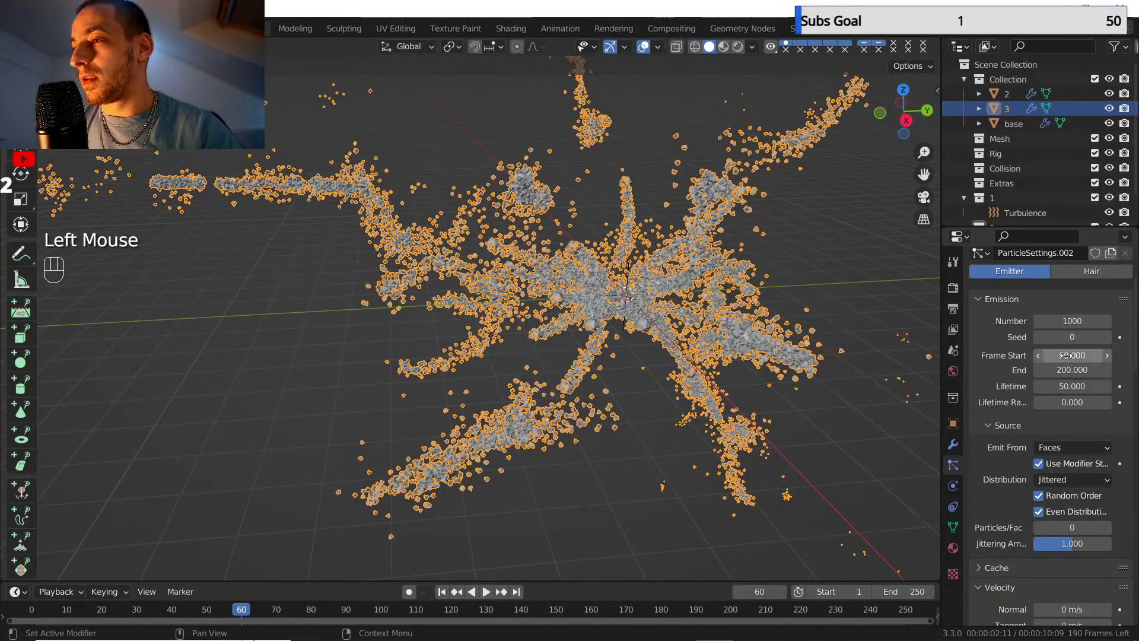
- Set object 3's particle emission to a lifetime of 100, lifetime randomness of 0.694 and a number of 100000
{"action": "left_click", "coordinate": [1073, 386]}
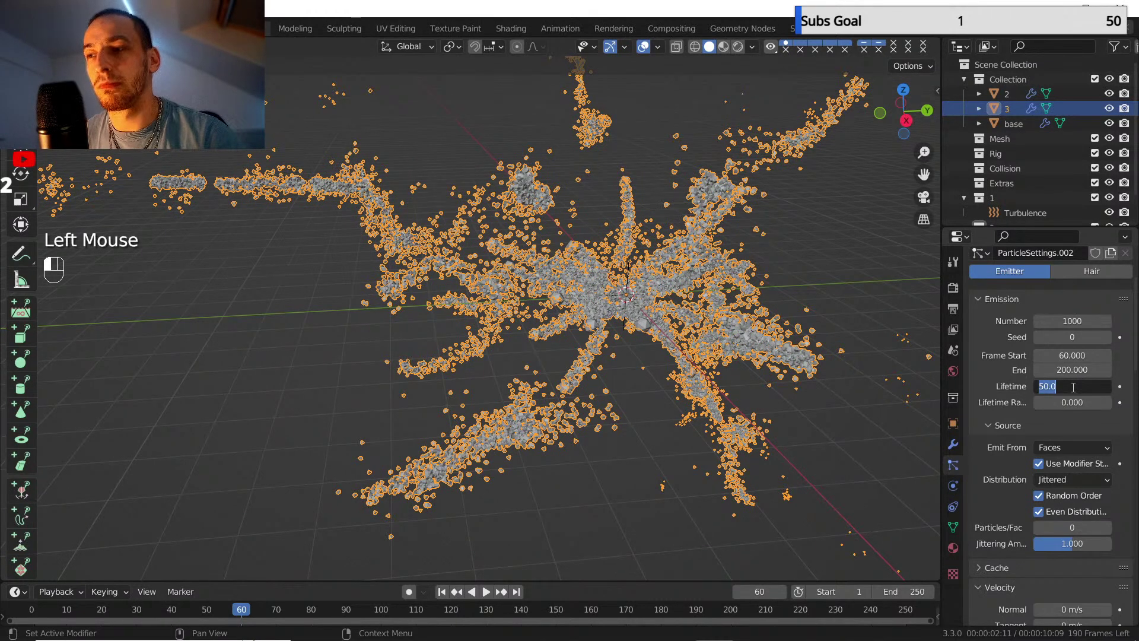
{"action": "key", "text": "shift"}
{"action": "type", "text": "100"}
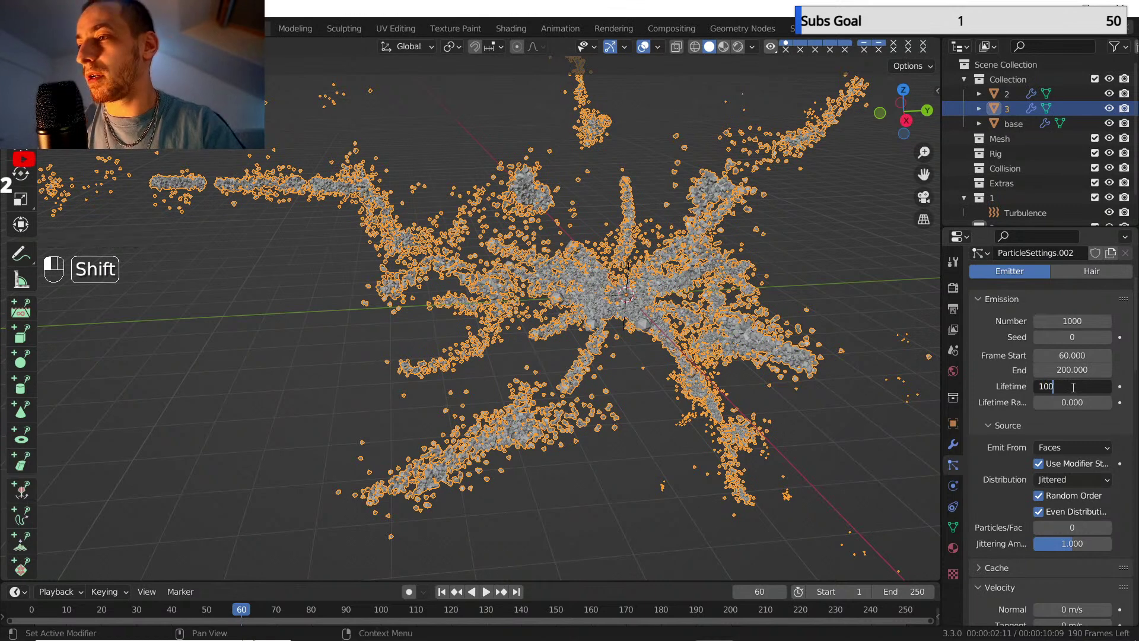
{"action": "key", "text": "Return"}
{"action": "left_click_drag", "start_coordinate": [1079, 403], "coordinate": [1086, 403]}
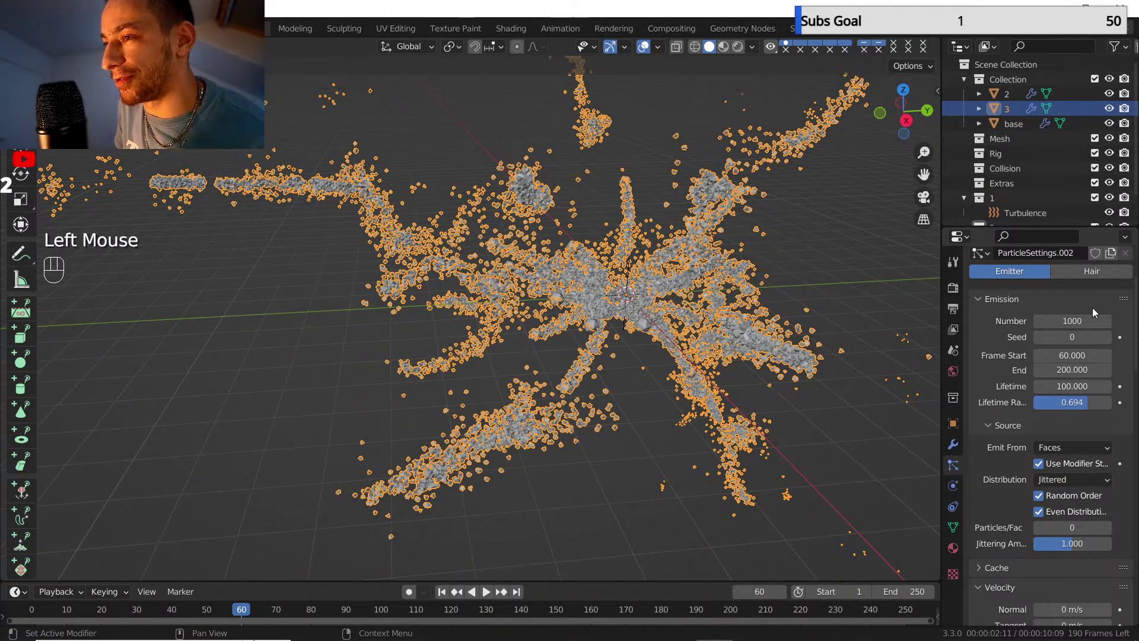
{"action": "left_click", "coordinate": [1056, 319]}
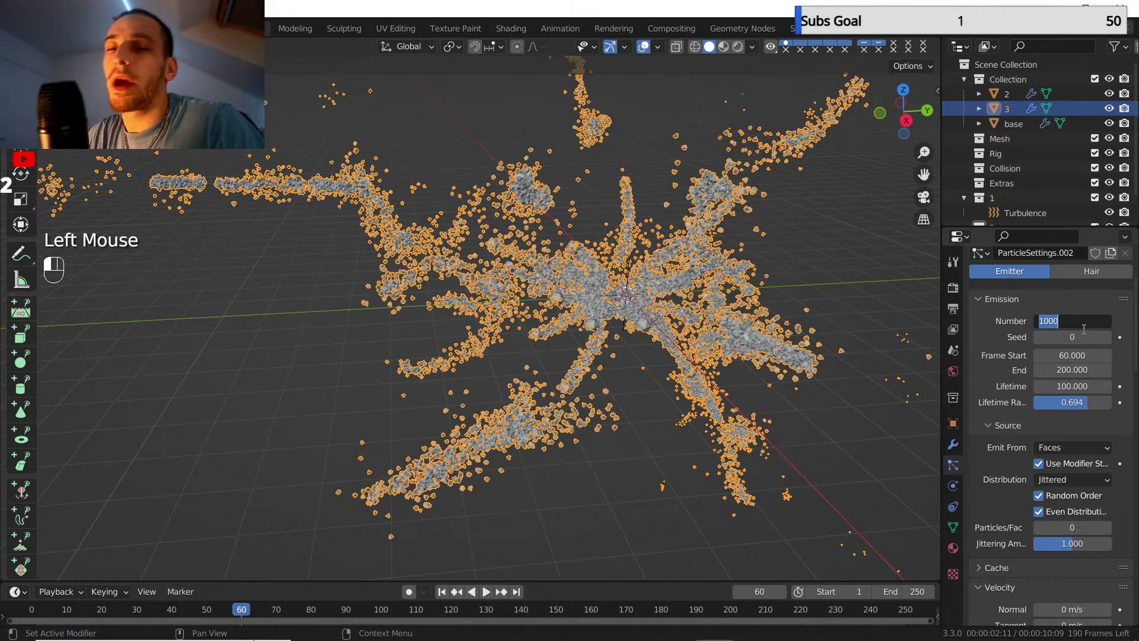
{"action": "type", "text": "1000"}
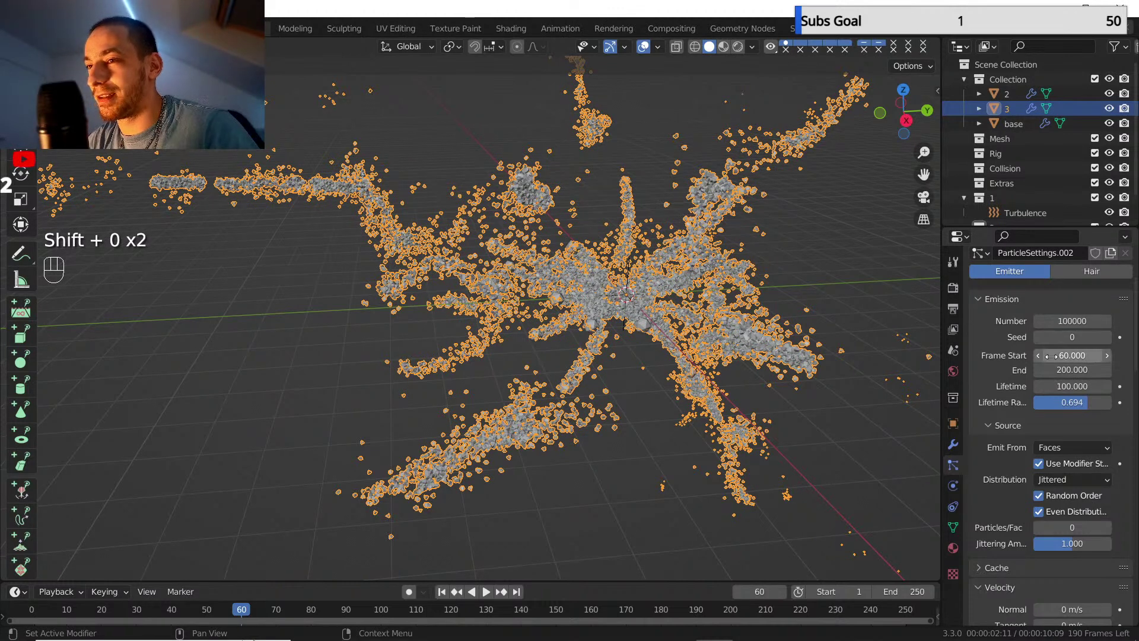
- Create a new scene collection named 3 to hold the force field for object 3's particles
{"action": "scroll", "coordinate": [1027, 403], "scroll_direction": "down", "scroll_amount": 5}
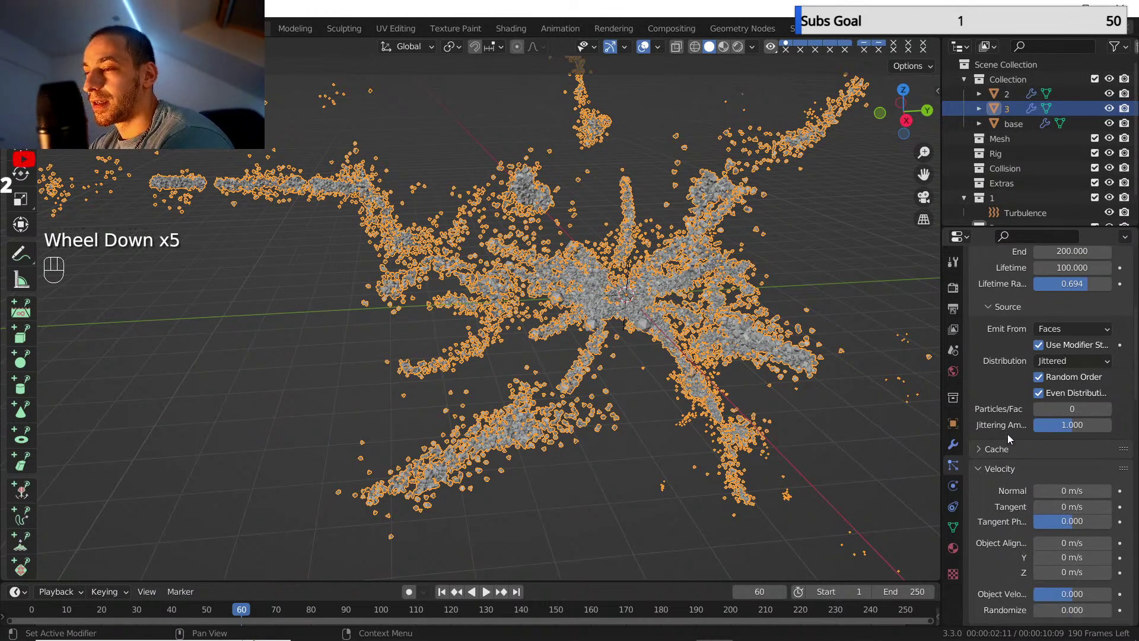
{"action": "scroll", "coordinate": [1009, 438], "scroll_direction": "down", "scroll_amount": 5}
{"action": "scroll", "coordinate": [1013, 428], "scroll_direction": "down", "scroll_amount": 9}
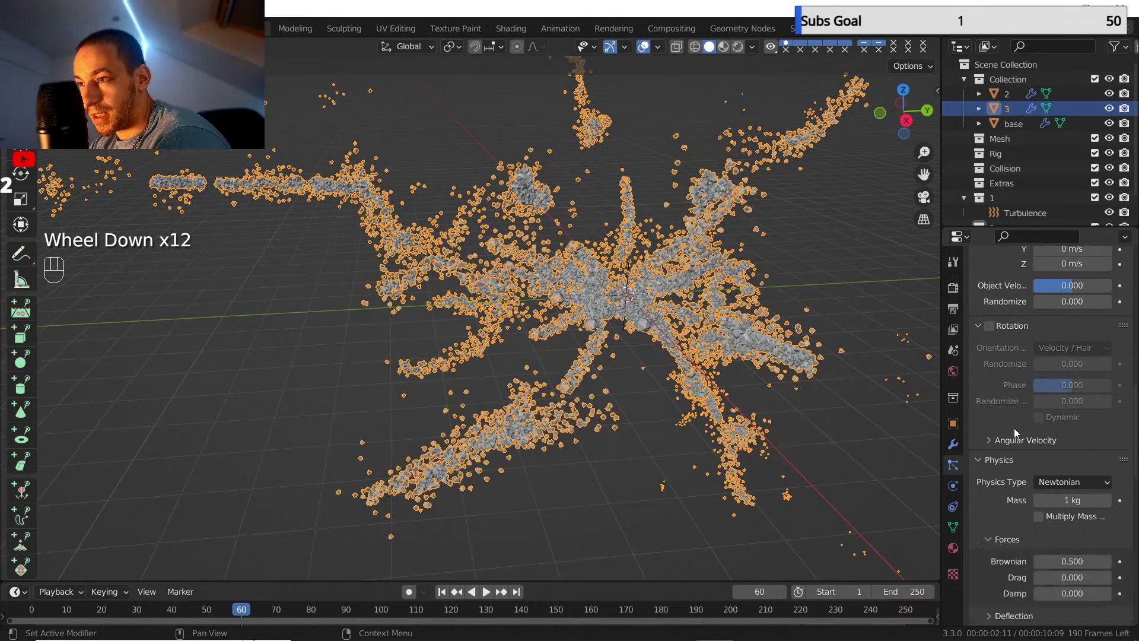
{"action": "scroll", "coordinate": [1014, 422], "scroll_direction": "down", "scroll_amount": 3}
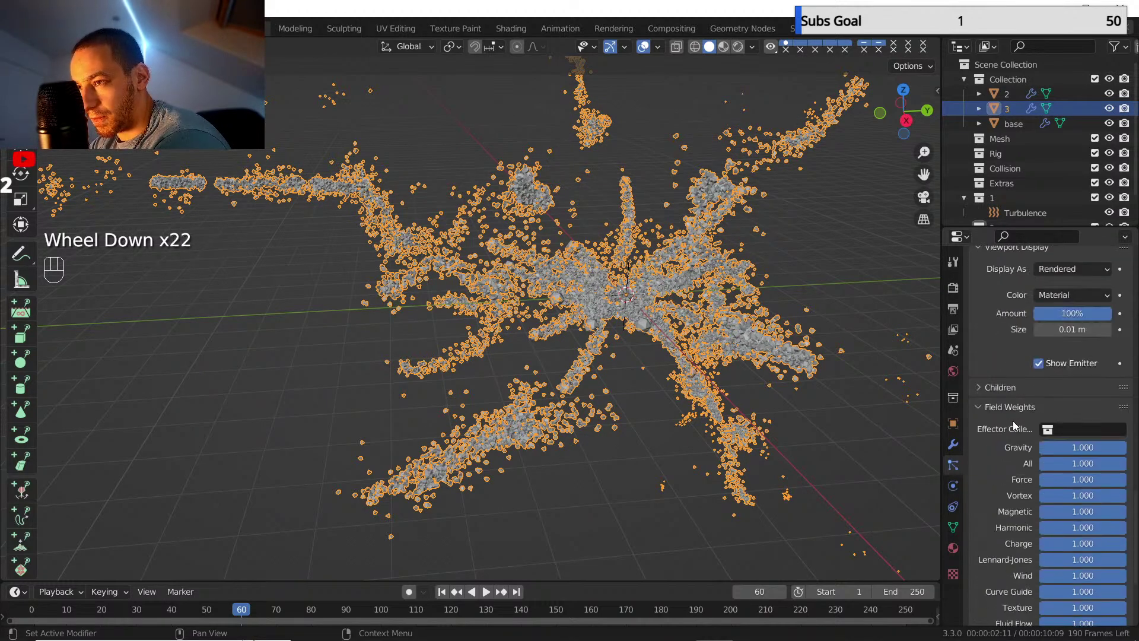
{"action": "middle_click_drag", "start_coordinate": [629, 347], "coordinate": [566, 415]}
{"action": "scroll", "coordinate": [594, 363], "scroll_direction": "down", "scroll_amount": 2}
{"action": "scroll", "coordinate": [558, 427], "scroll_direction": "up", "scroll_amount": 1}
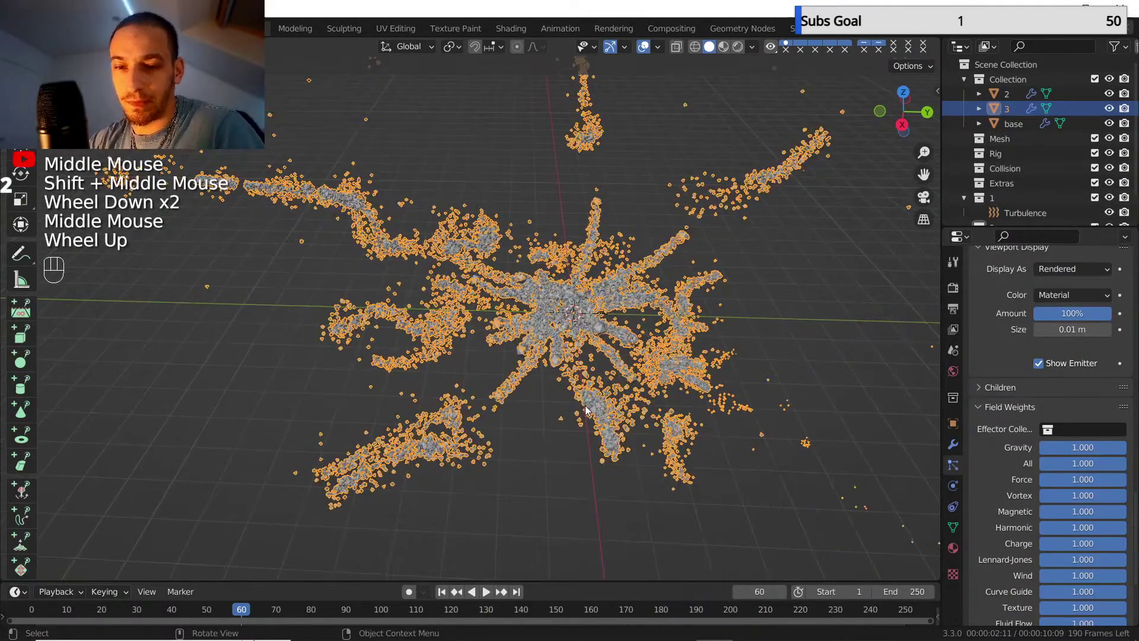
{"action": "key", "text": "m"}
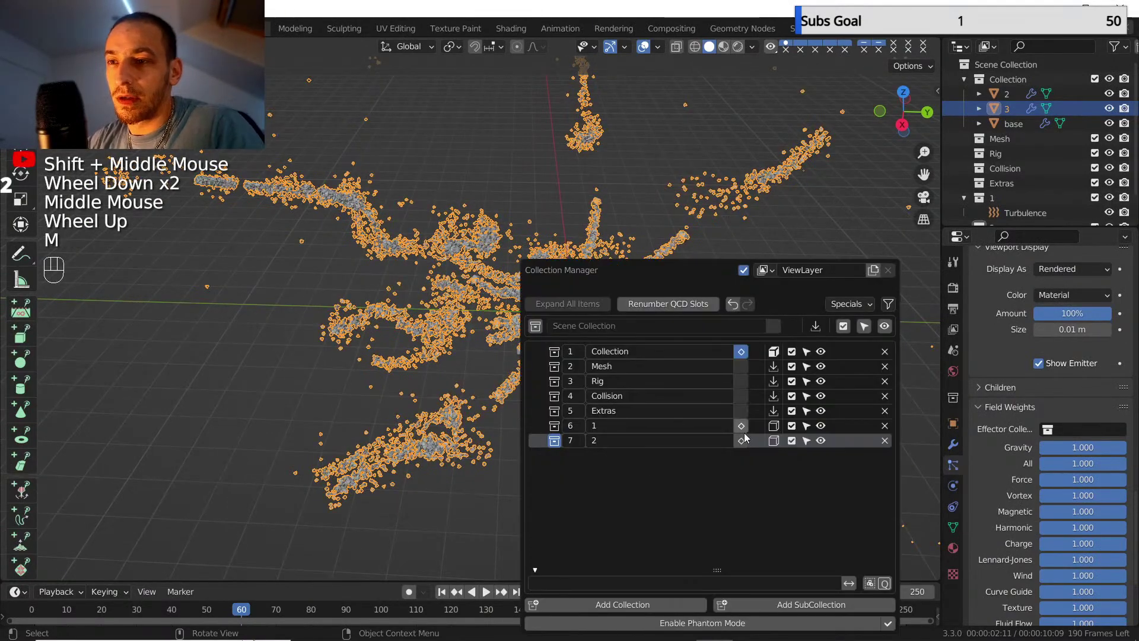
{"action": "left_click", "coordinate": [661, 602]}
{"action": "double_click", "coordinate": [622, 455]}
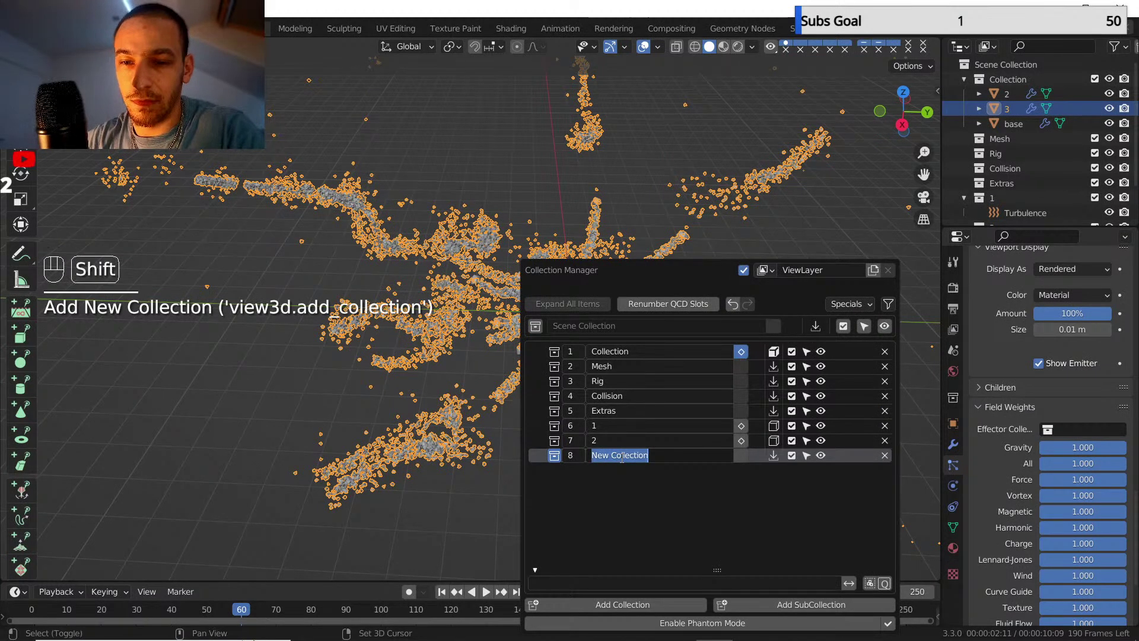
{"action": "type", "text": "\""}
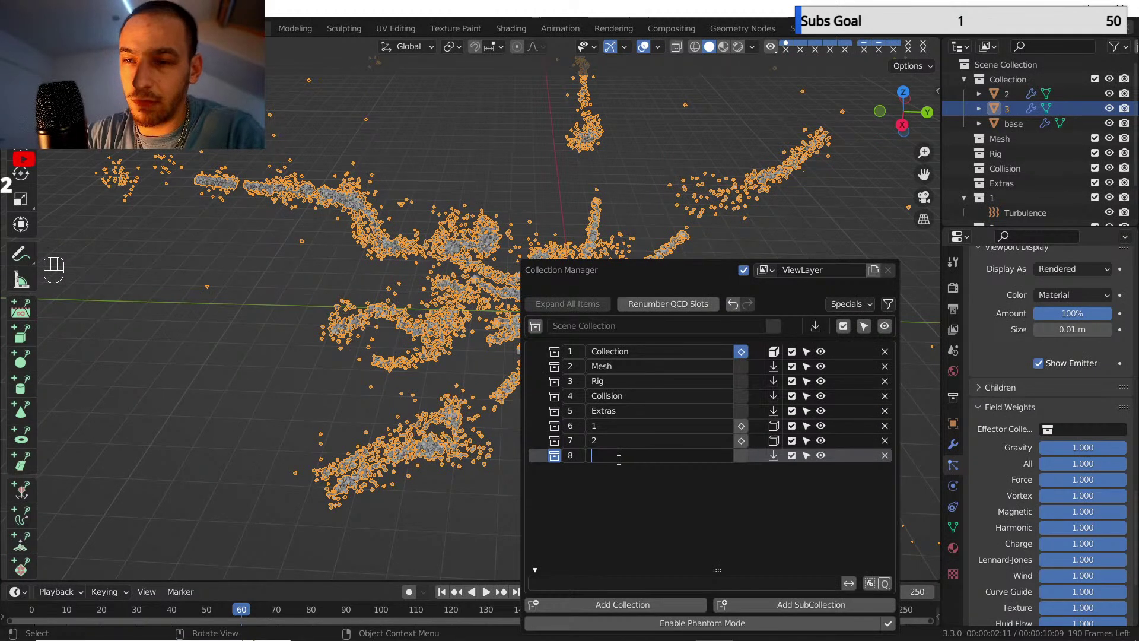
{"action": "type", "text": "3"}
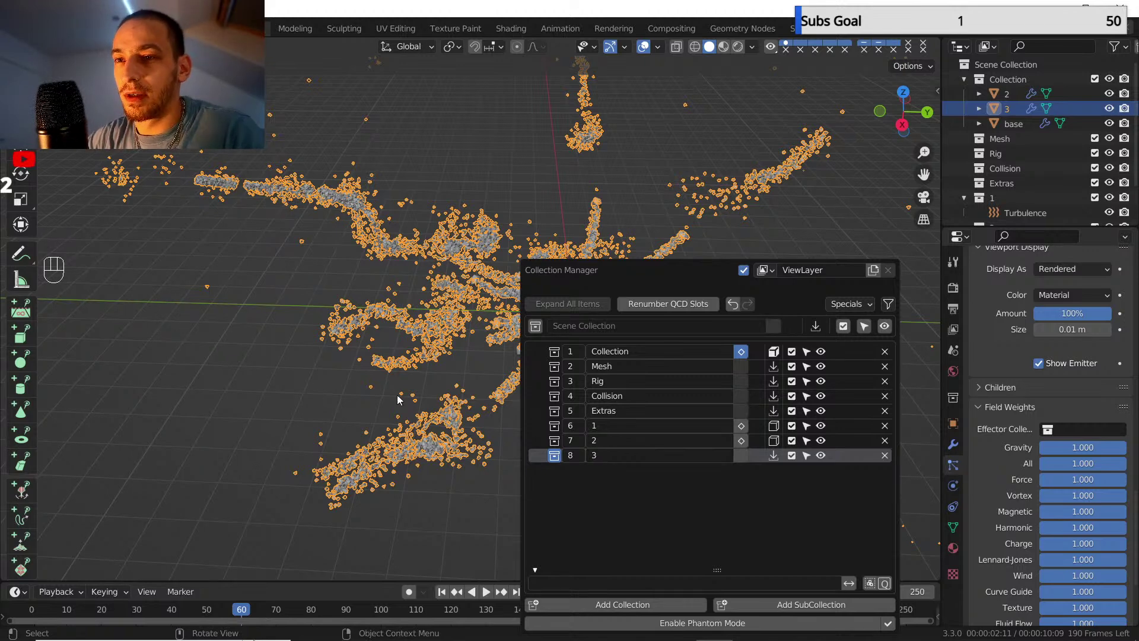
{"action": "left_click", "coordinate": [358, 353]}
- Add a Turbulence force field at the world origin inside collection 3
{"action": "key", "text": "shift+a"}
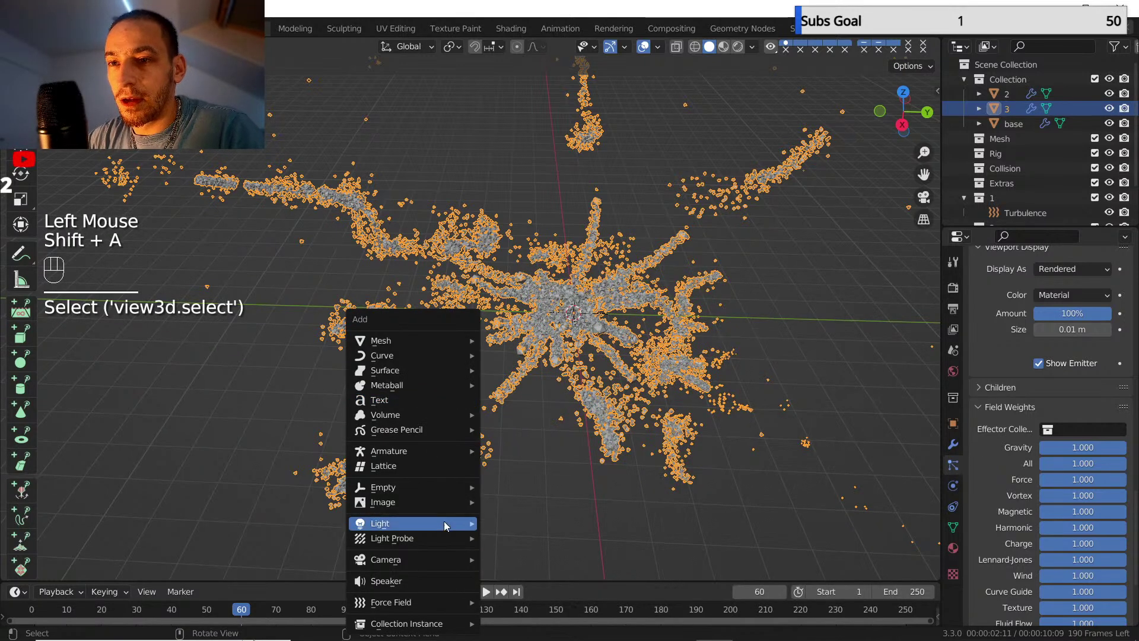
{"action": "mouse_move", "coordinate": [452, 604]}
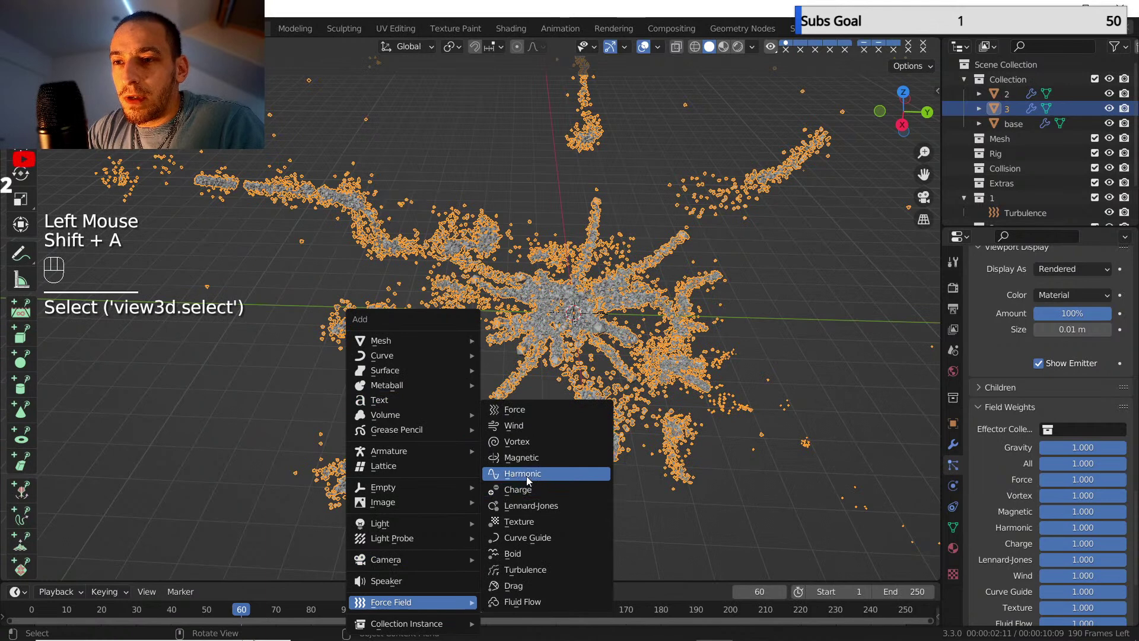
{"action": "left_click", "coordinate": [546, 572]}
- Reselect object 3 and assign collection 3 as the effector collection in its particle field weights
{"action": "scroll", "coordinate": [1011, 110], "scroll_direction": "down", "scroll_amount": 3}
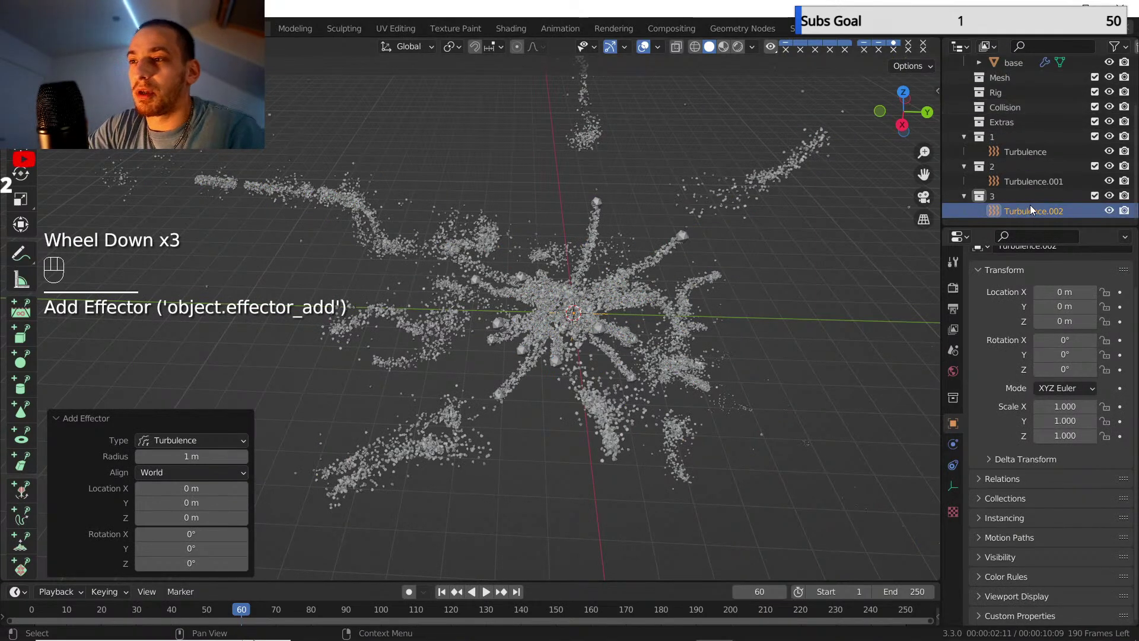
{"action": "scroll", "coordinate": [1030, 196], "scroll_direction": "up", "scroll_amount": 3}
{"action": "scroll", "coordinate": [1032, 178], "scroll_direction": "up", "scroll_amount": 1}
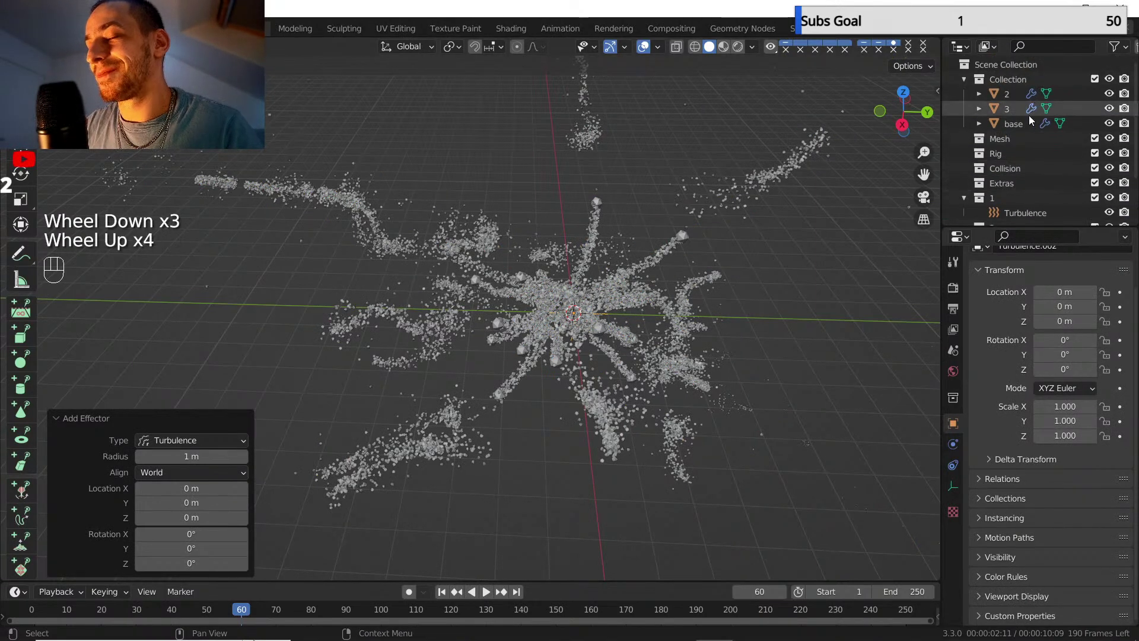
{"action": "left_click", "coordinate": [1006, 108]}
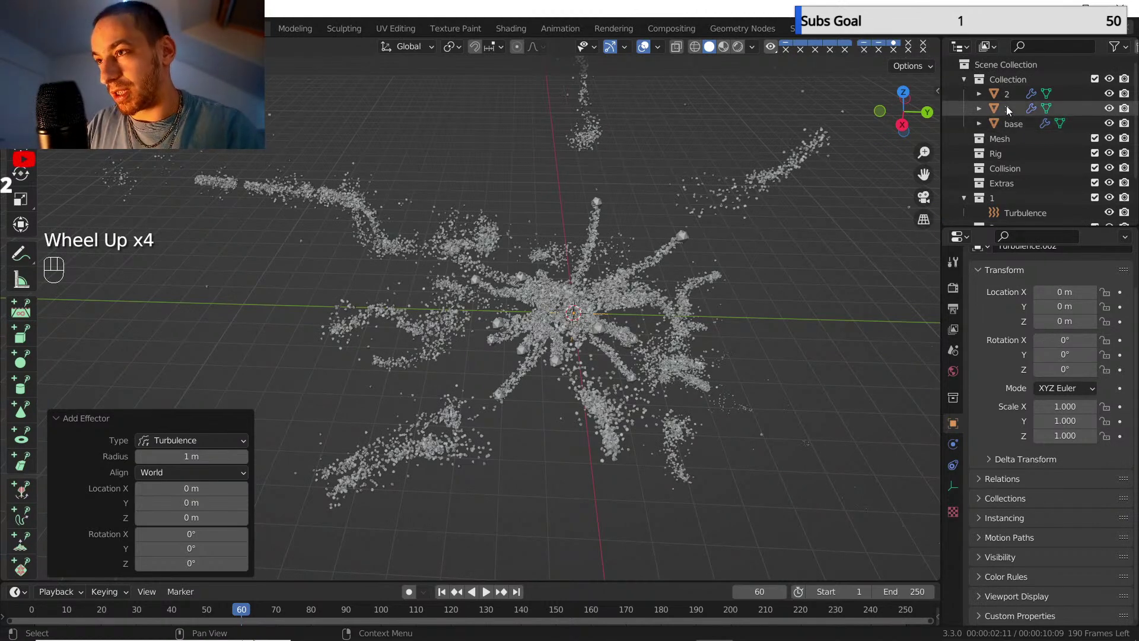
{"action": "scroll", "coordinate": [1039, 478], "scroll_direction": "down", "scroll_amount": 9}
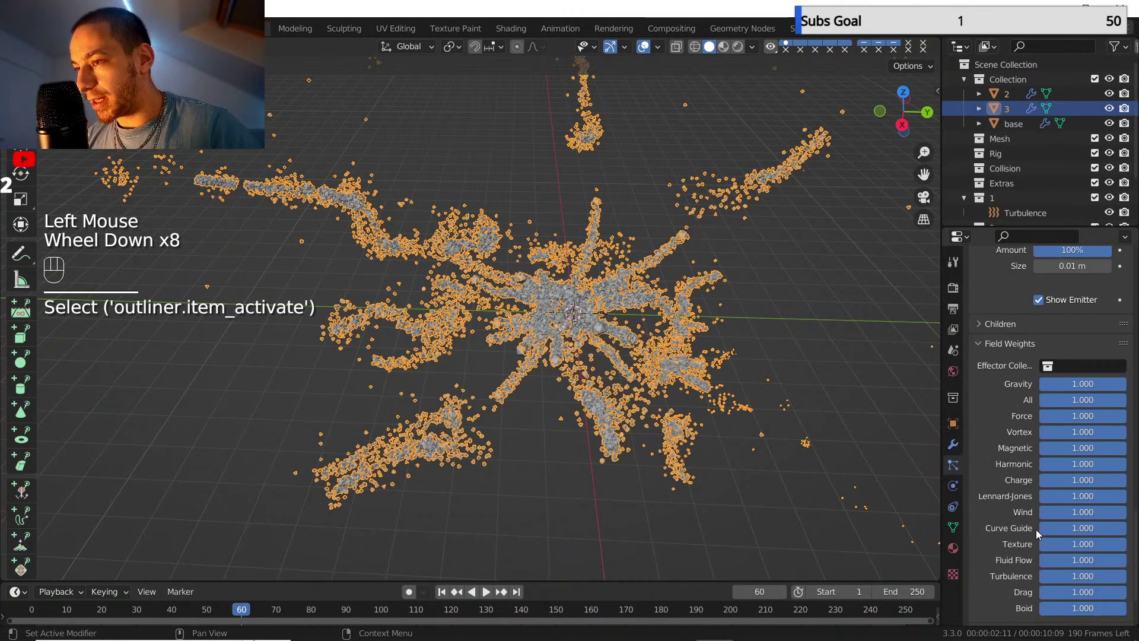
{"action": "left_click", "coordinate": [1074, 342]}
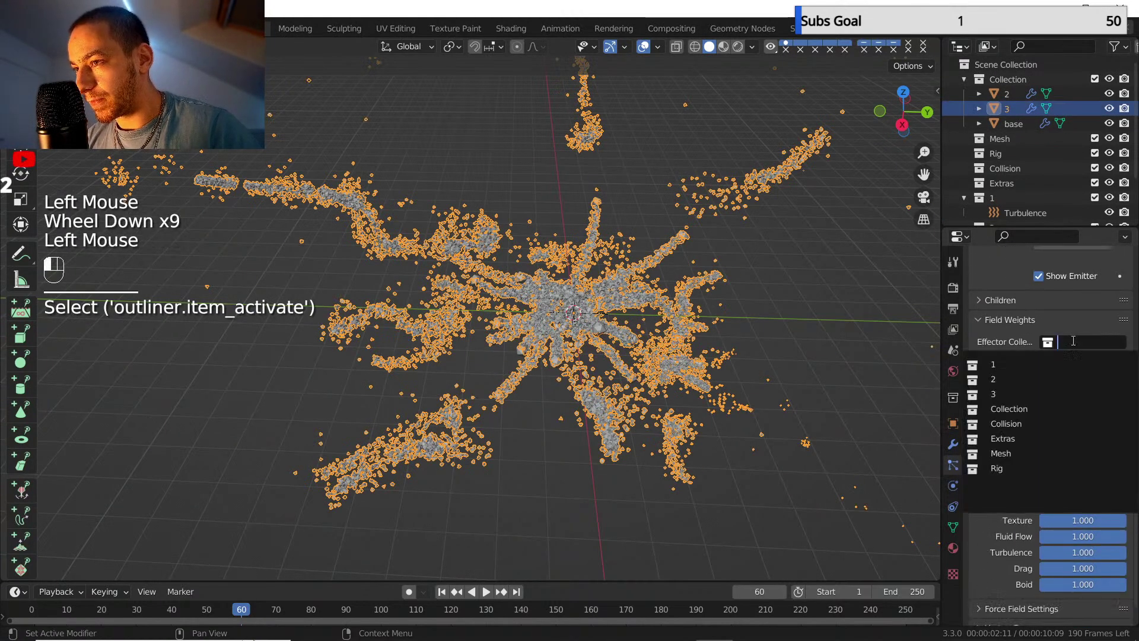
{"action": "left_click", "coordinate": [1016, 395]}
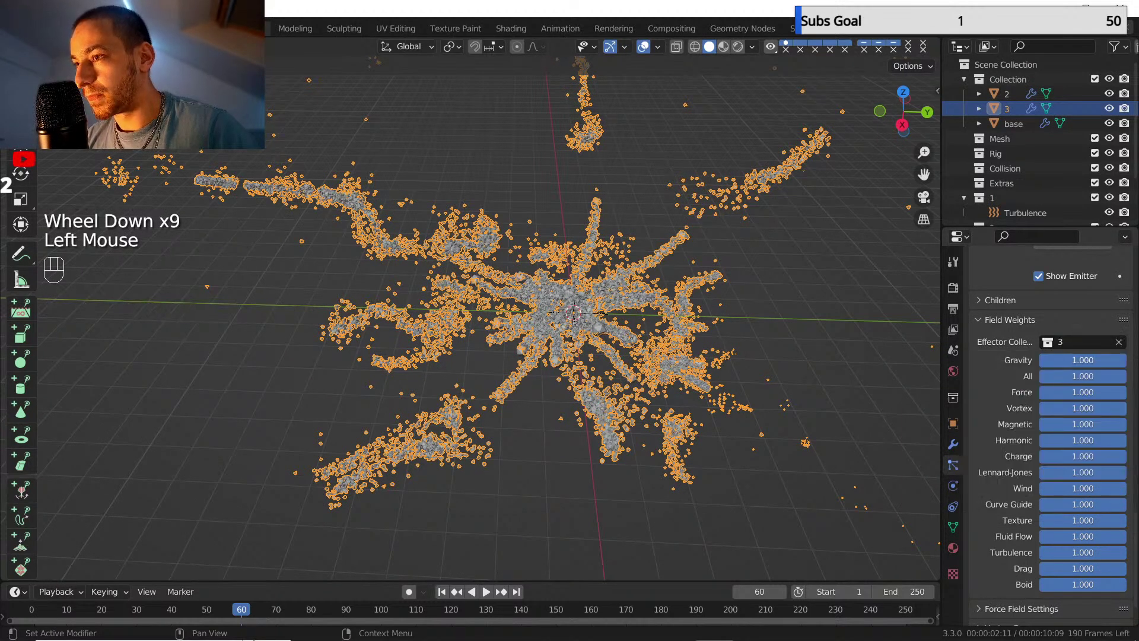
- Set the field weights of object 3's particles to 0 for gravity and 1 for turbulence
{"action": "left_click_drag", "start_coordinate": [1085, 360], "coordinate": [1040, 361]}
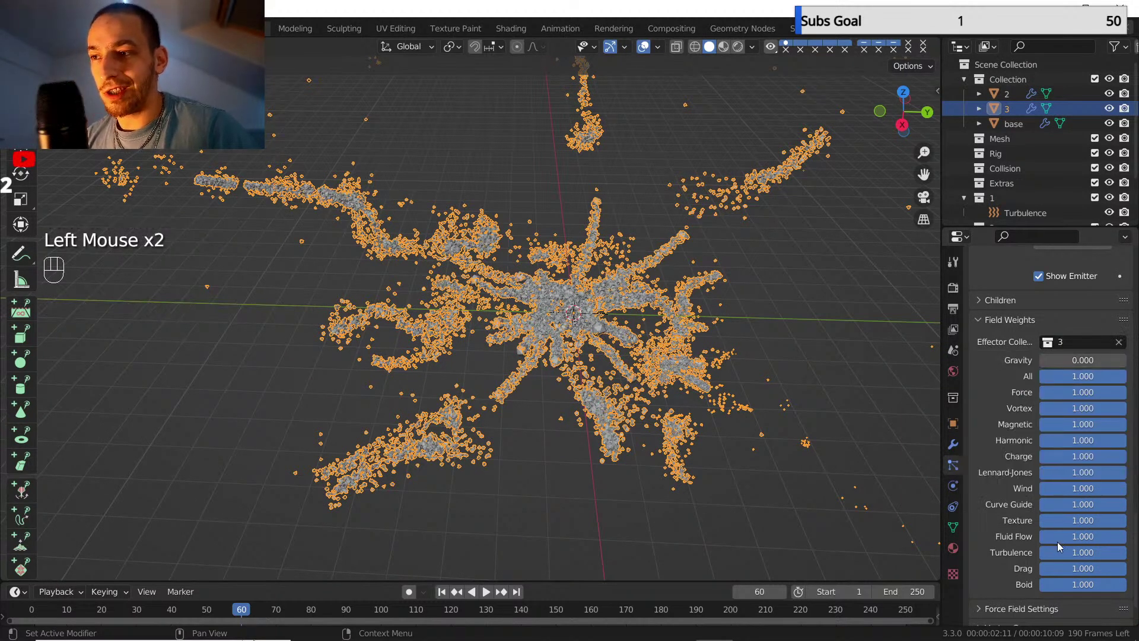
{"action": "left_click", "coordinate": [1076, 553]}
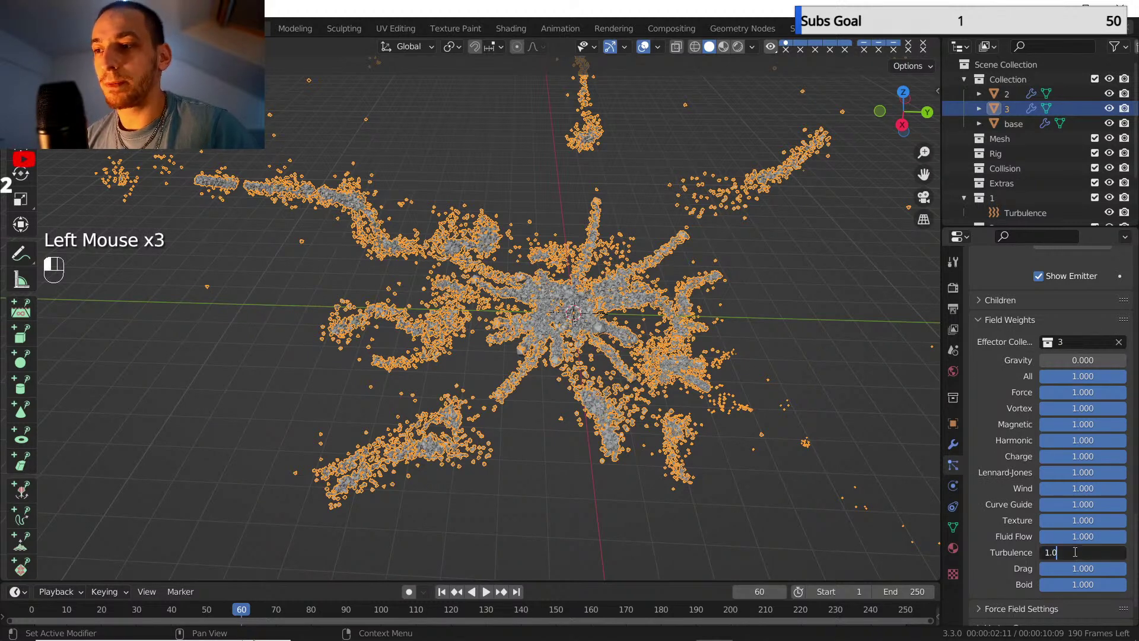
{"action": "key", "text": "BackSpace"}
{"action": "key", "text": "BackSpace"}
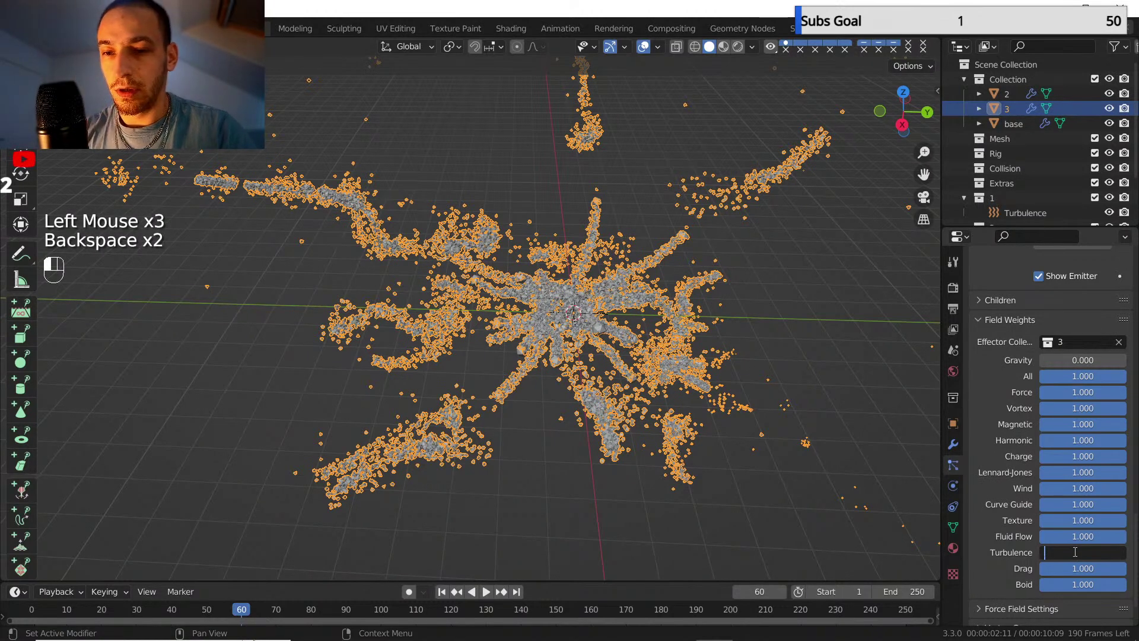
{"action": "type", "text": "1"}
{"action": "key", "text": "Return"}
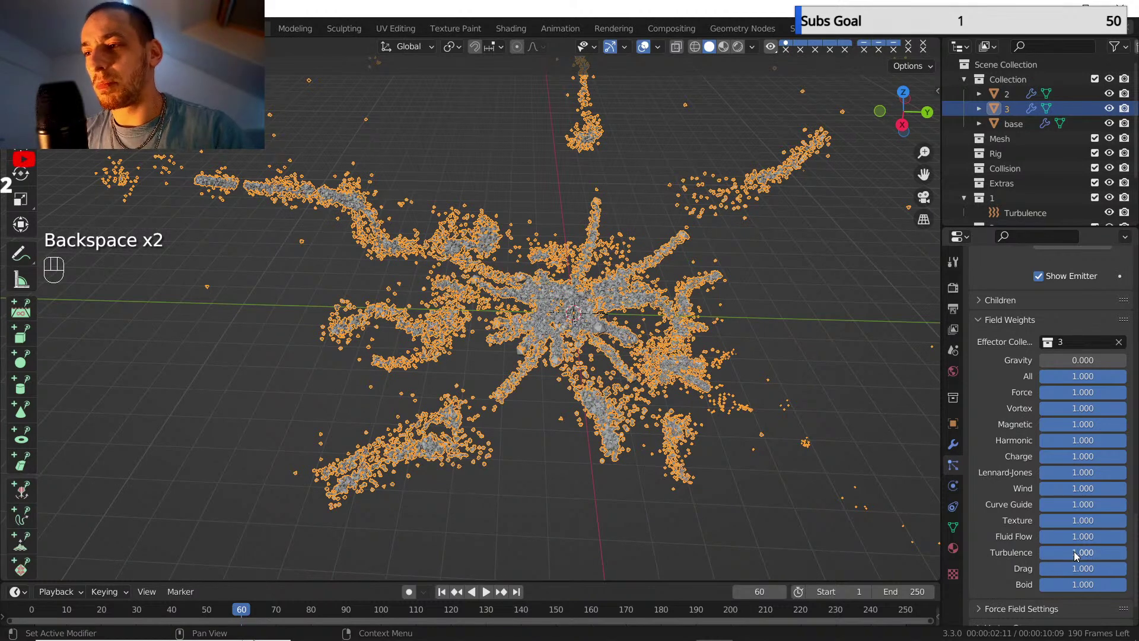
- Set the strength of collection 3's Turbulence force field to 0.1 and its size to 0.79
{"action": "scroll", "coordinate": [1027, 178], "scroll_direction": "down", "scroll_amount": 4}
{"action": "left_click", "coordinate": [1015, 211]}
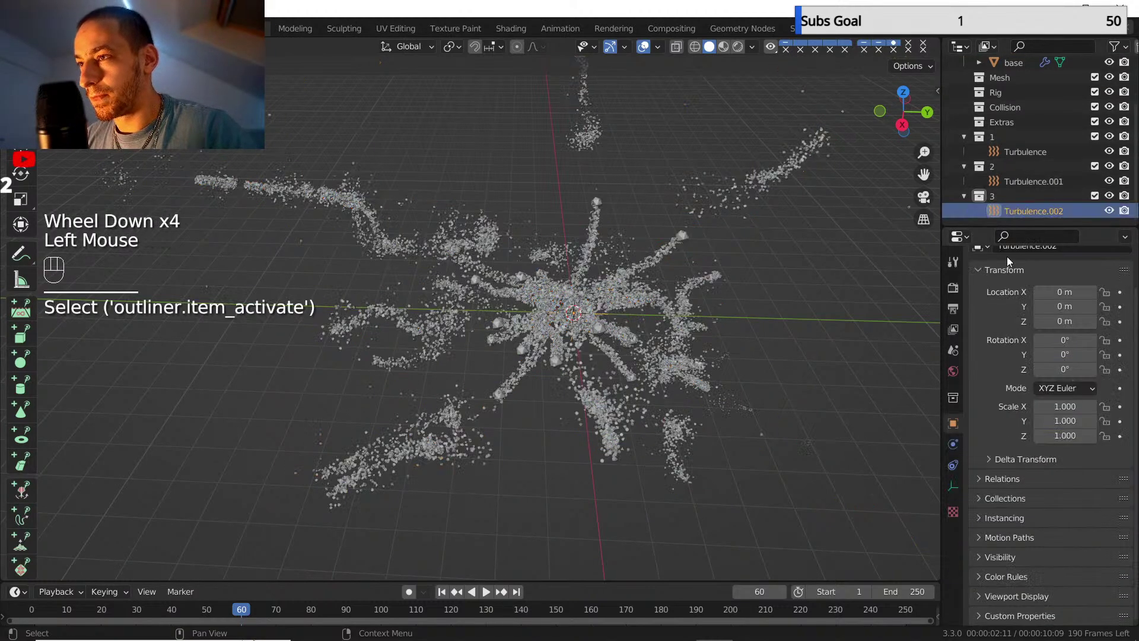
{"action": "left_click", "coordinate": [953, 446]}
{"action": "left_click", "coordinate": [1063, 374]}
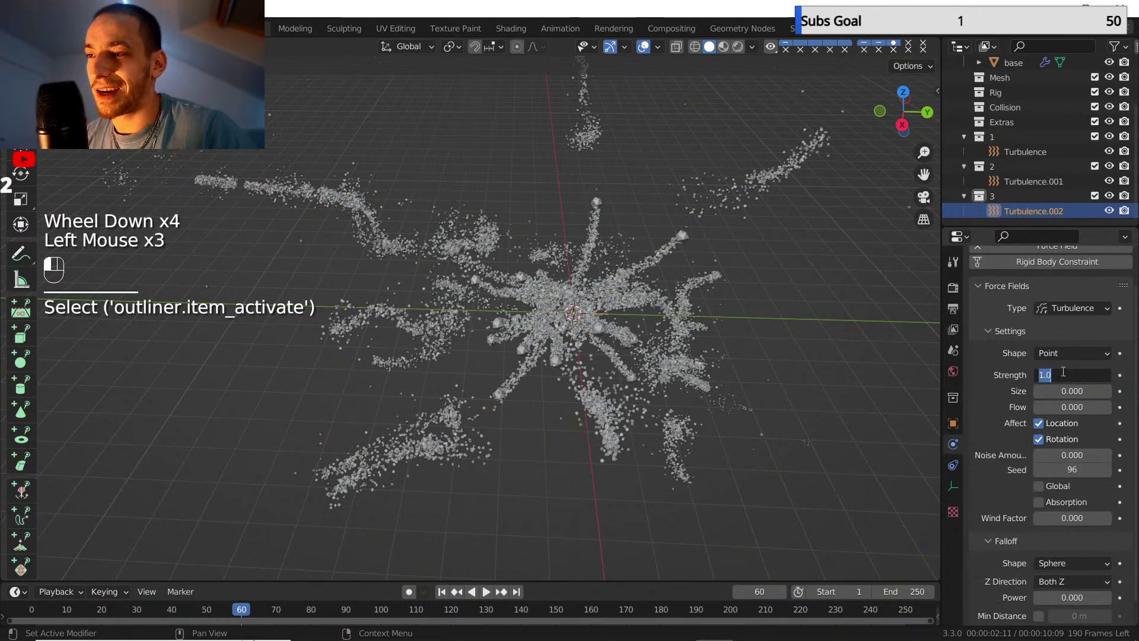
{"action": "key", "text": "shift"}
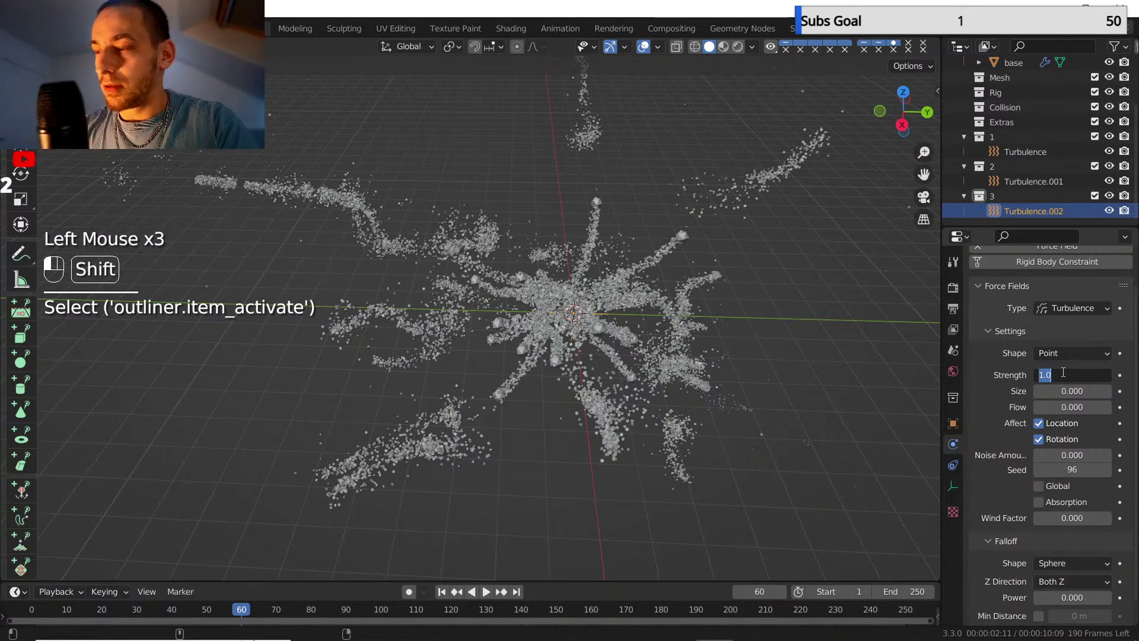
{"action": "key", "text": "BackSpace"}
{"action": "type", "text": ".1"}
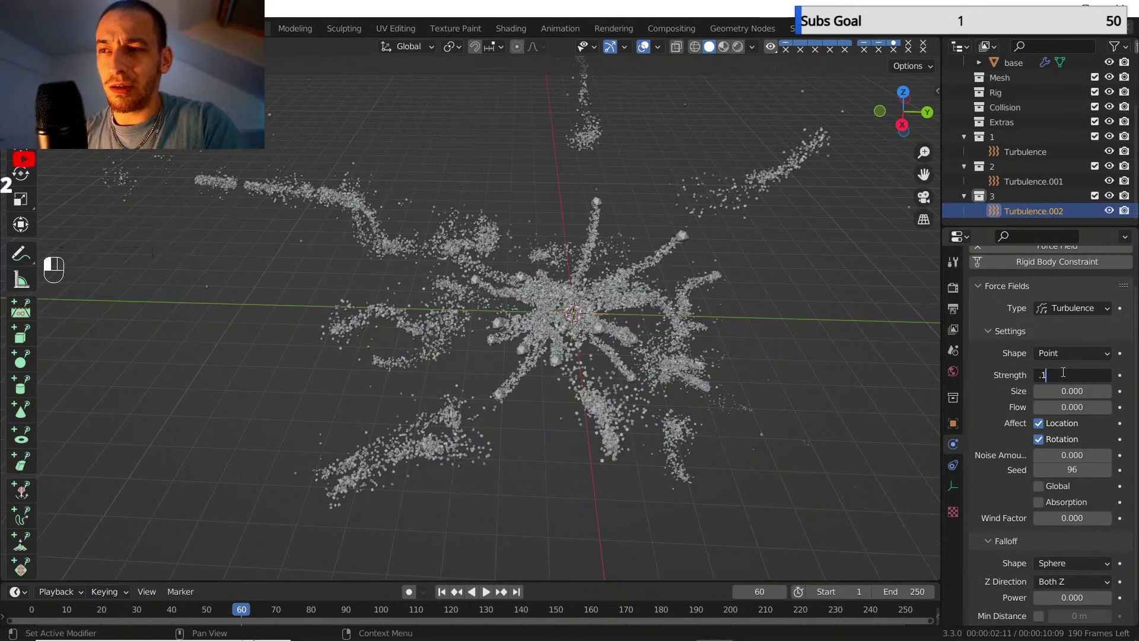
{"action": "left_click", "coordinate": [1062, 391]}
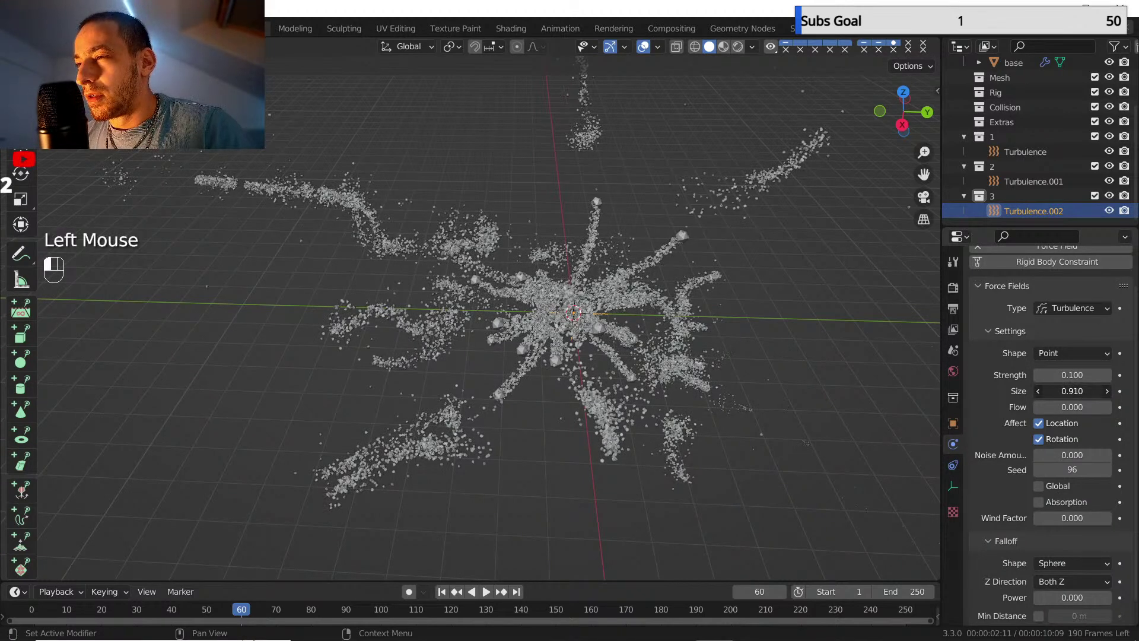
{"action": "mouse_move", "coordinate": [1072, 391]}
{"action": "left_mouse_down"}
{"action": "mouse_move", "coordinate": [1050, 391]}
{"action": "mouse_move", "coordinate": [1081, 391]}
{"action": "left_mouse_up"}
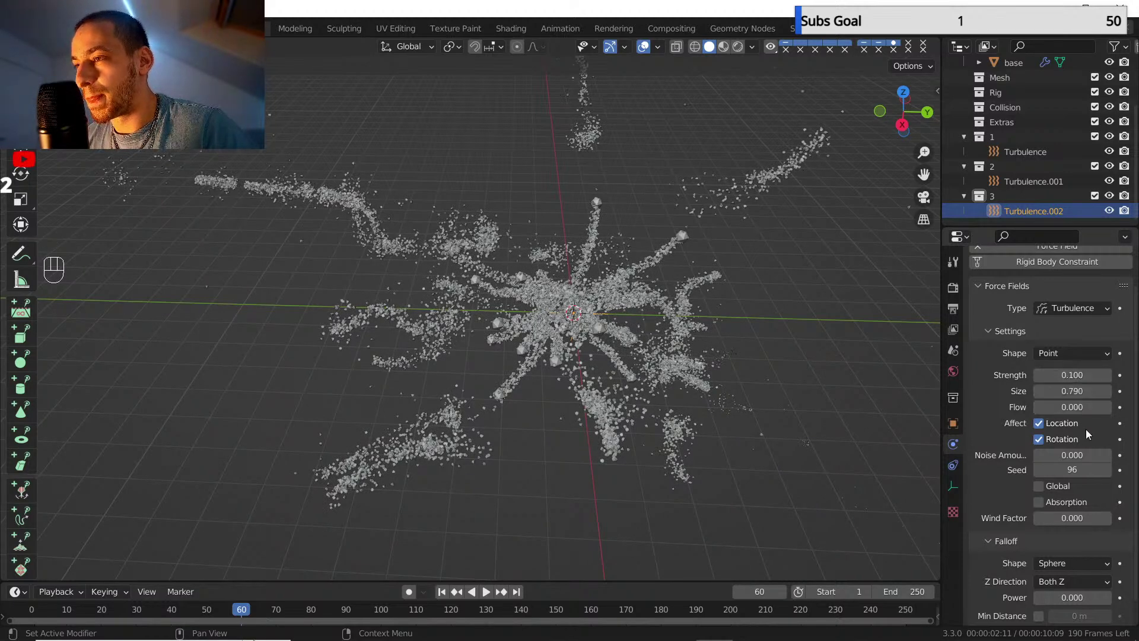
- Set the flow of collection 3's Turbulence force field to 3
{"action": "left_click_drag", "start_coordinate": [1072, 407], "coordinate": [1073, 407]}
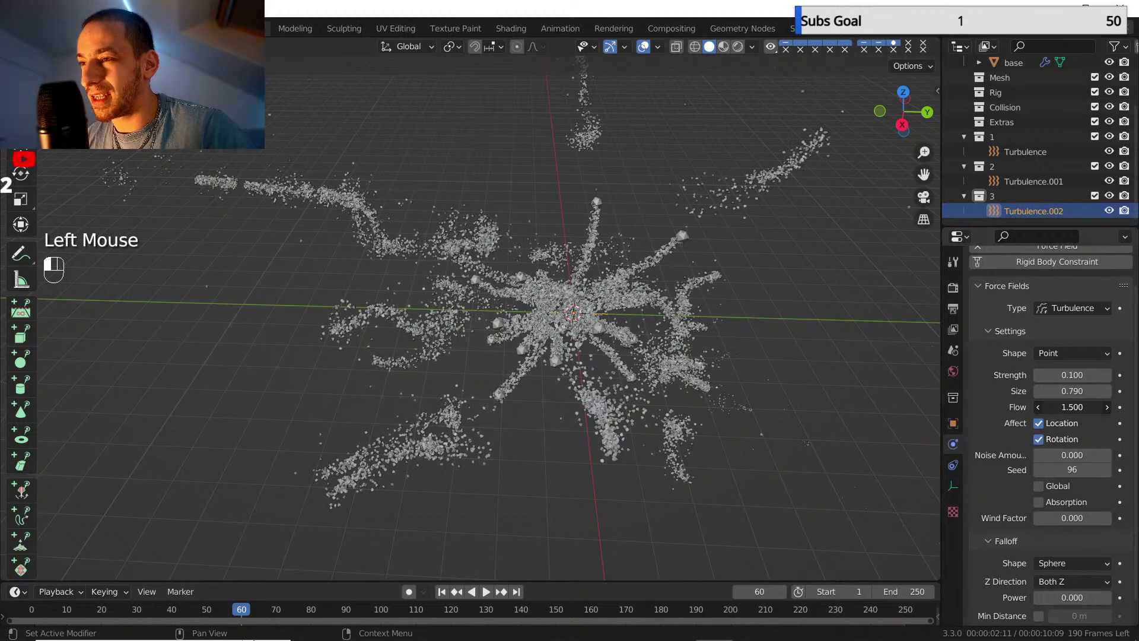
{"action": "double_click", "coordinate": [1073, 407]}
{"action": "key", "text": "shift"}
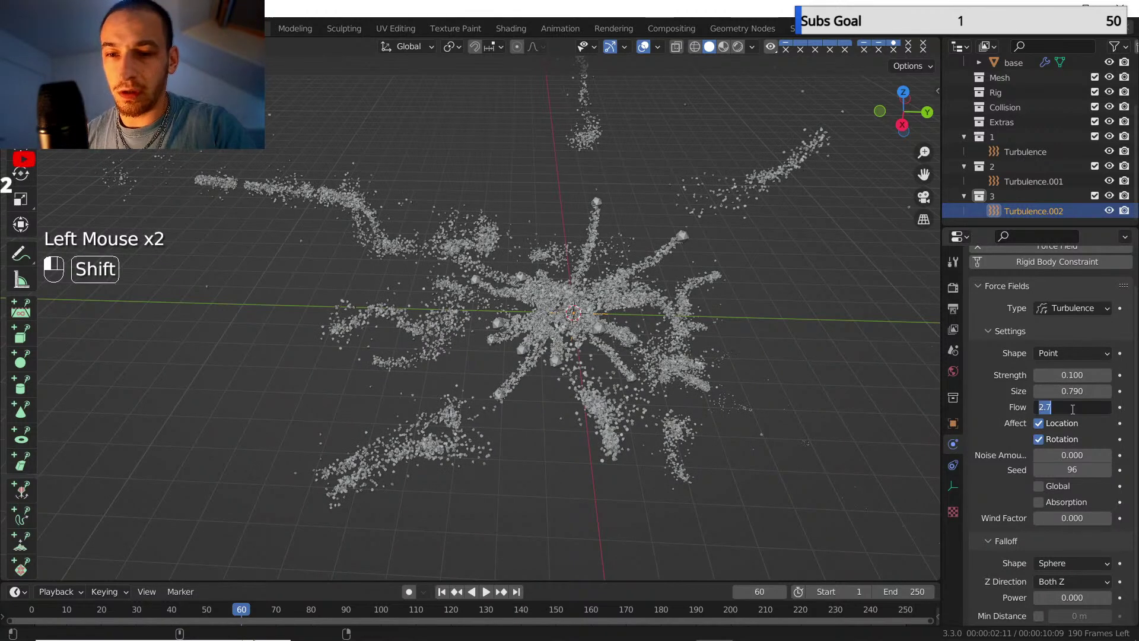
{"action": "type", "text": "3"}
{"action": "key", "text": "Return"}
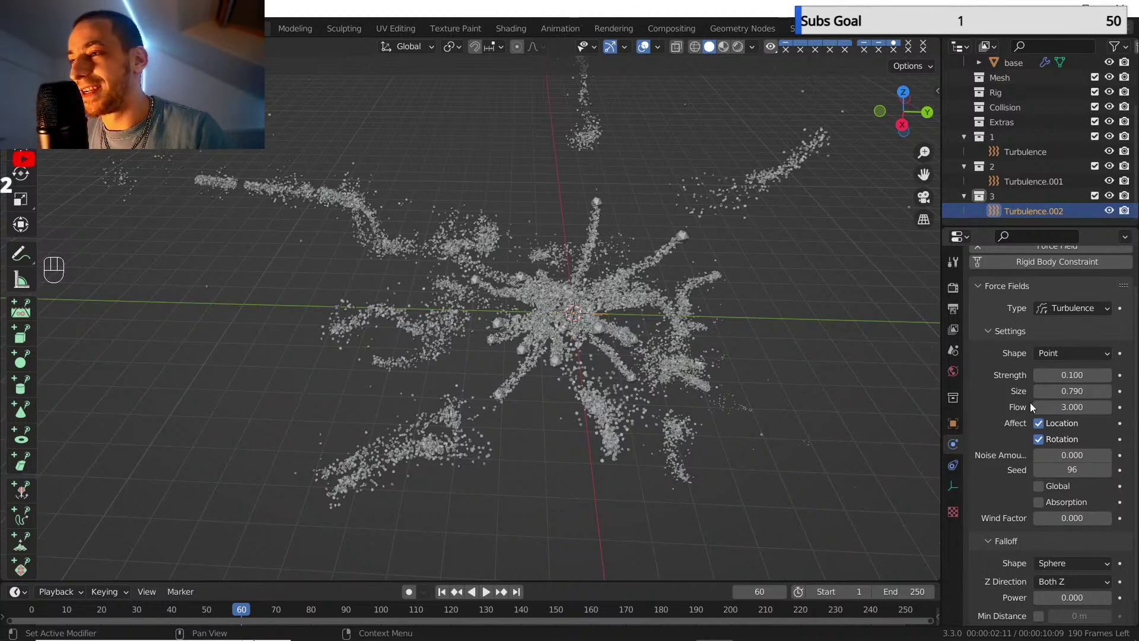
{"action": "scroll", "coordinate": [1036, 374], "scroll_direction": "down", "scroll_amount": 2}
{"action": "scroll", "coordinate": [1009, 356], "scroll_direction": "up", "scroll_amount": 2}
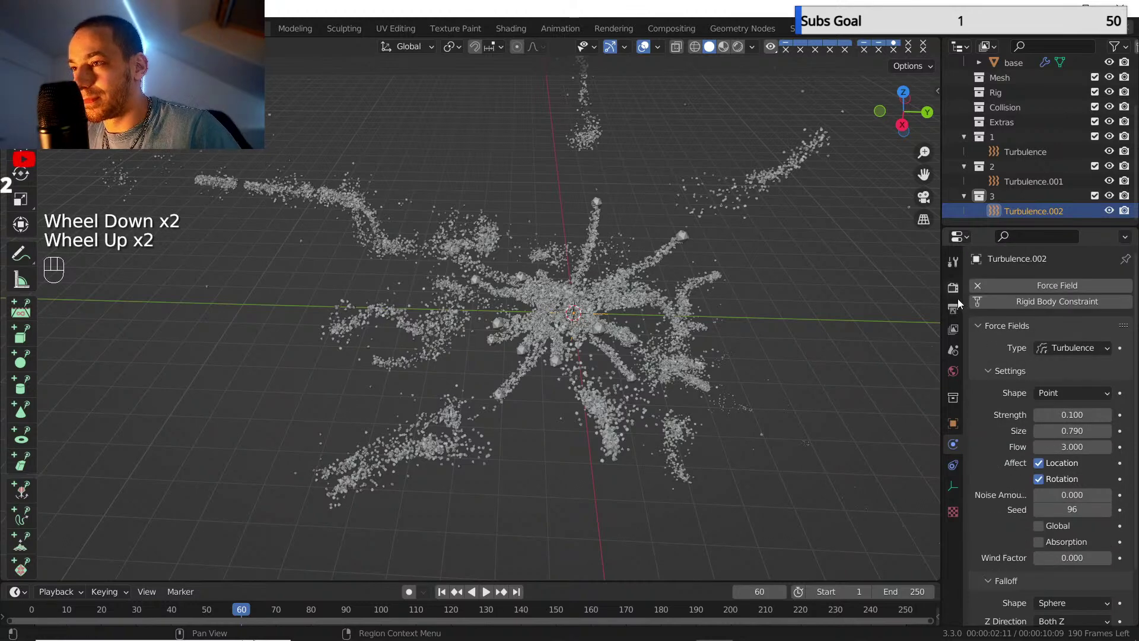
- Select object 3 and return the timeline to frame 1 with the viewport overlays hidden
{"action": "scroll", "coordinate": [1013, 94], "scroll_direction": "up", "scroll_amount": 2}
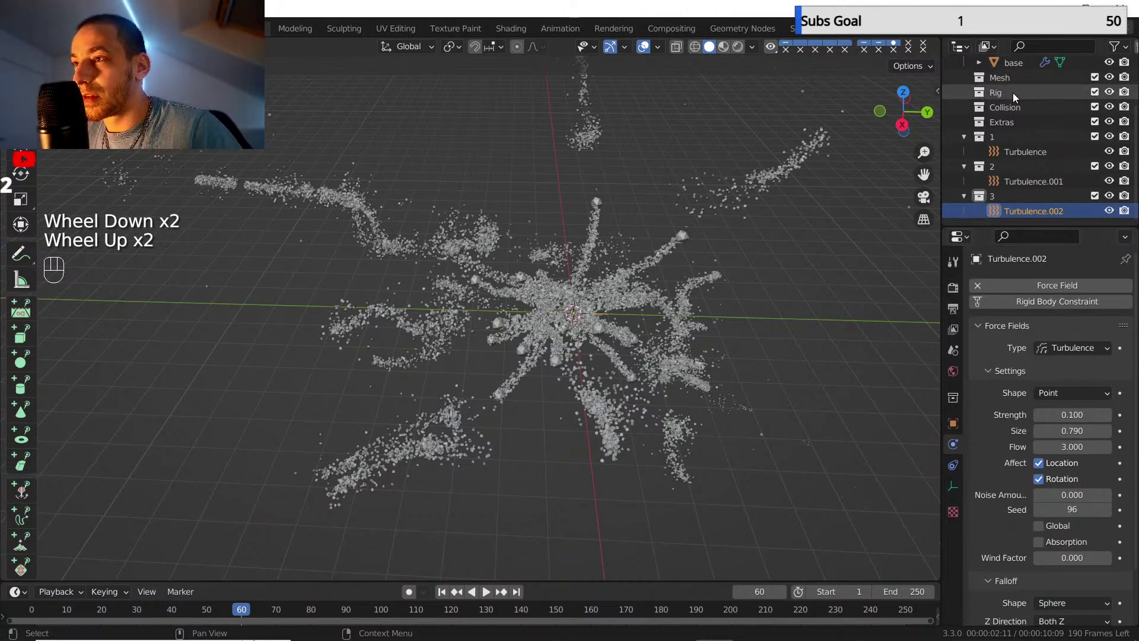
{"action": "left_click", "coordinate": [1012, 106]}
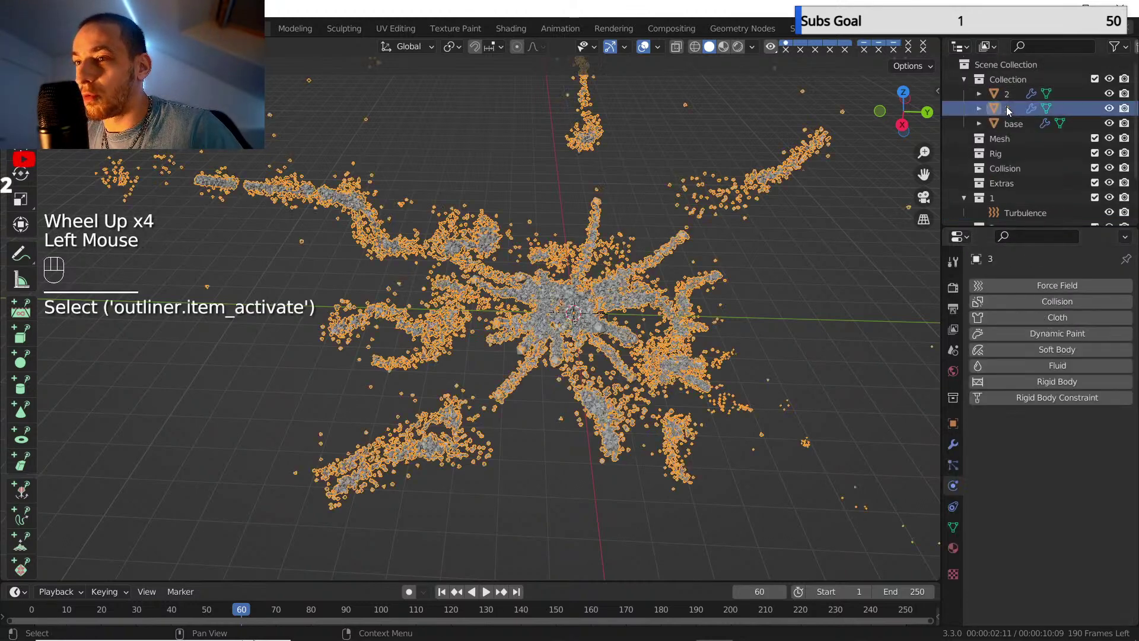
{"action": "left_click", "coordinate": [441, 591]}
{"action": "left_click", "coordinate": [466, 485]}
{"action": "scroll", "coordinate": [563, 290], "scroll_direction": "down", "scroll_amount": 1}
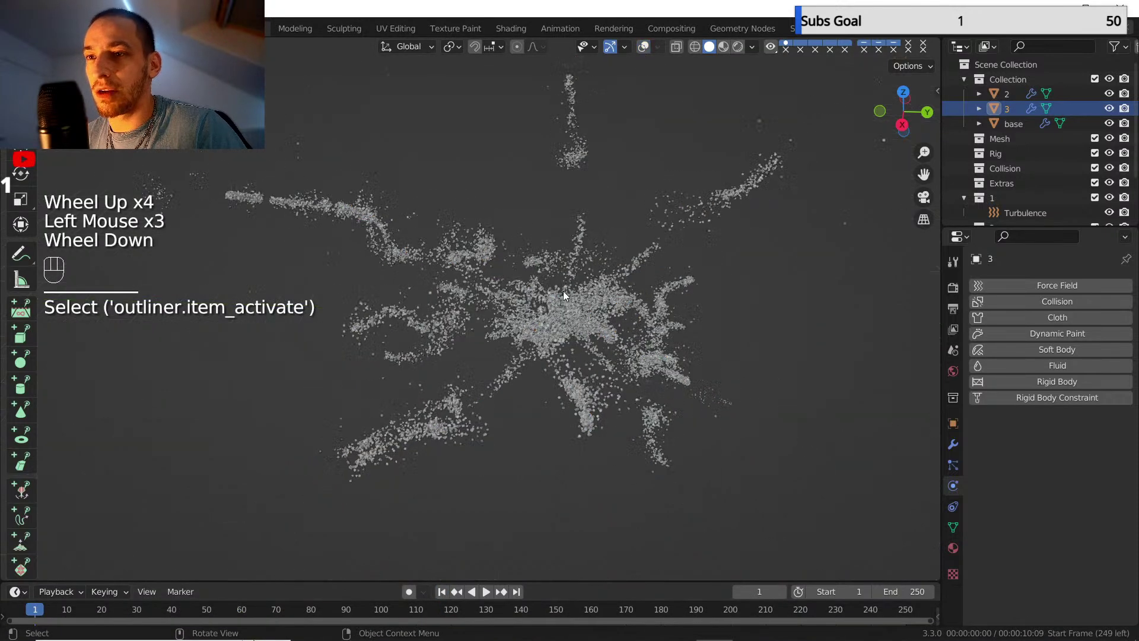
{"action": "middle_click_drag", "start_coordinate": [563, 291], "coordinate": [515, 272], "text": "shift"}
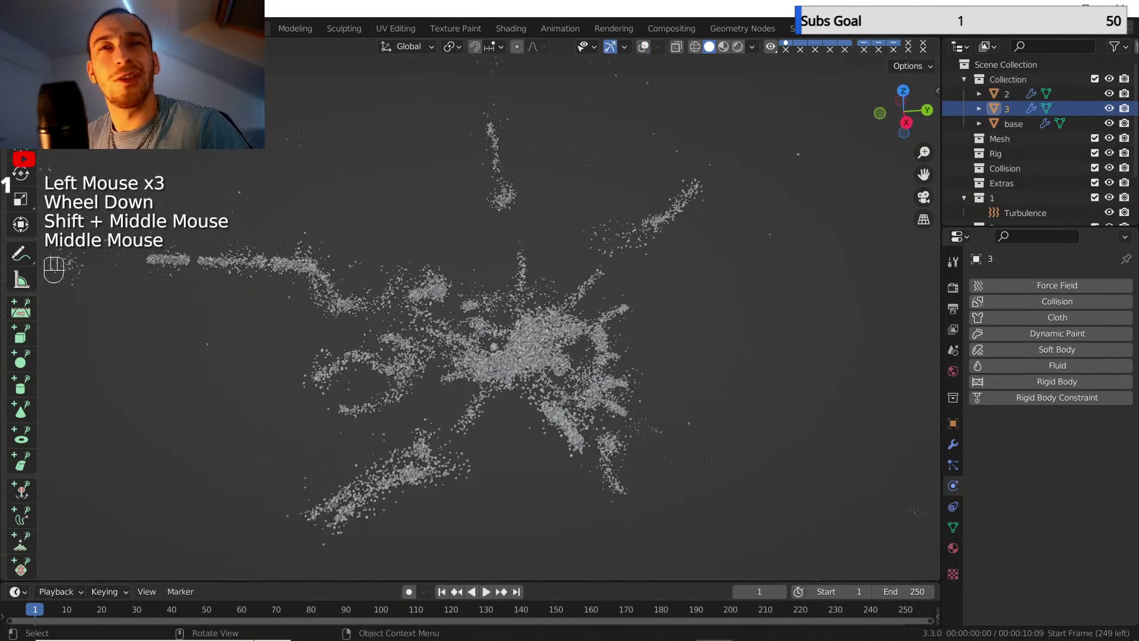
- Save the scene as yt.blend in the proiect particule folder
{"action": "left_click", "coordinate": [32, 29]}
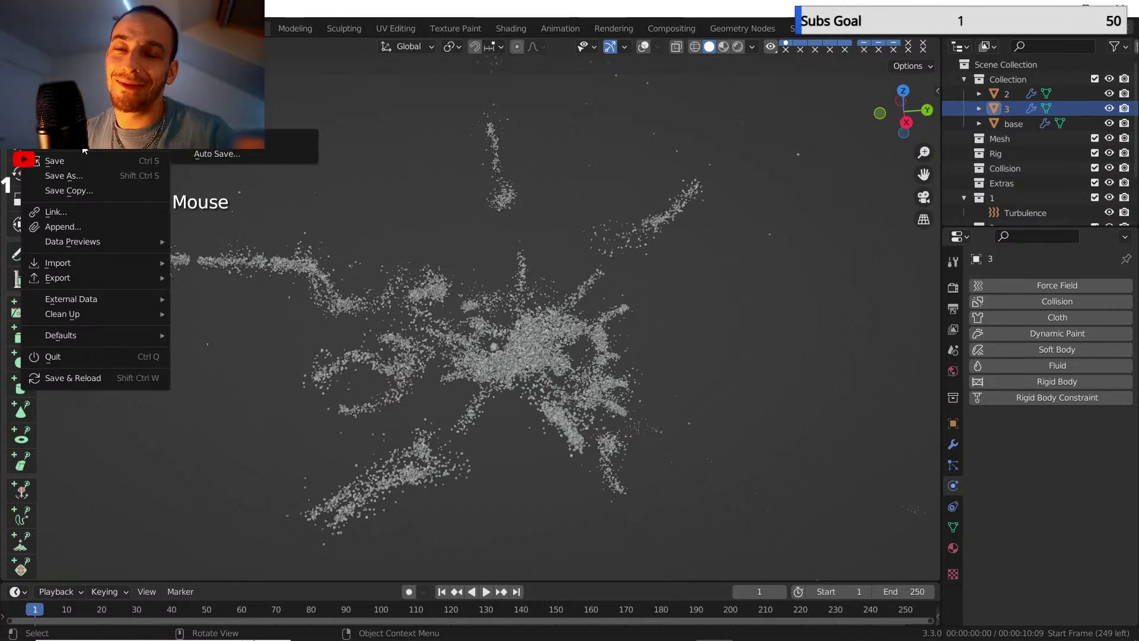
{"action": "left_click", "coordinate": [85, 161]}
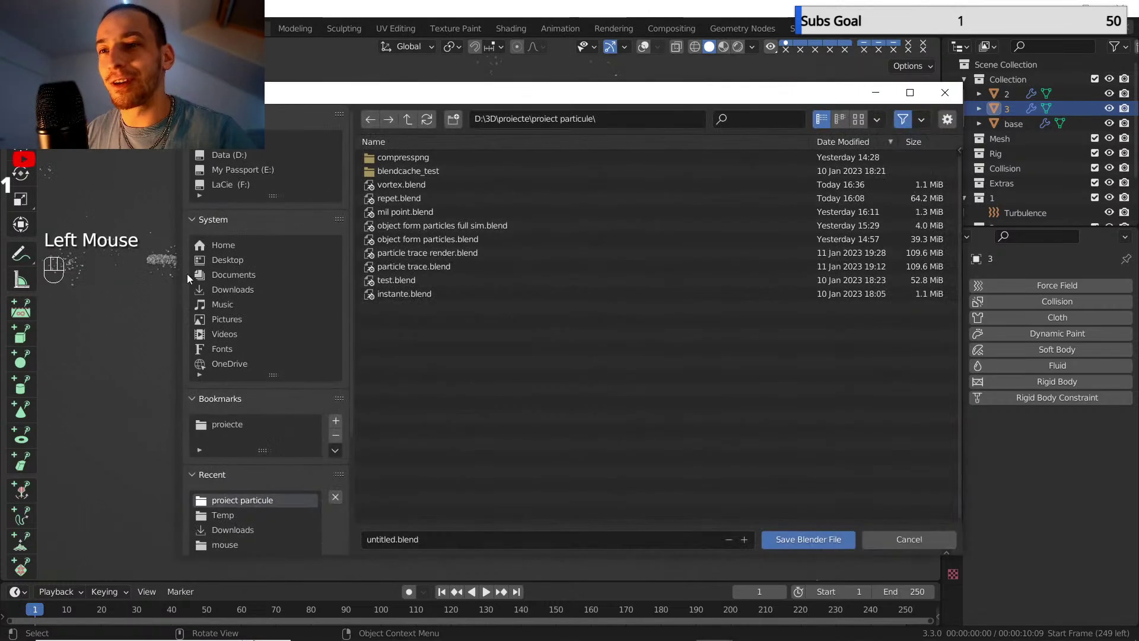
{"action": "left_click", "coordinate": [393, 540]}
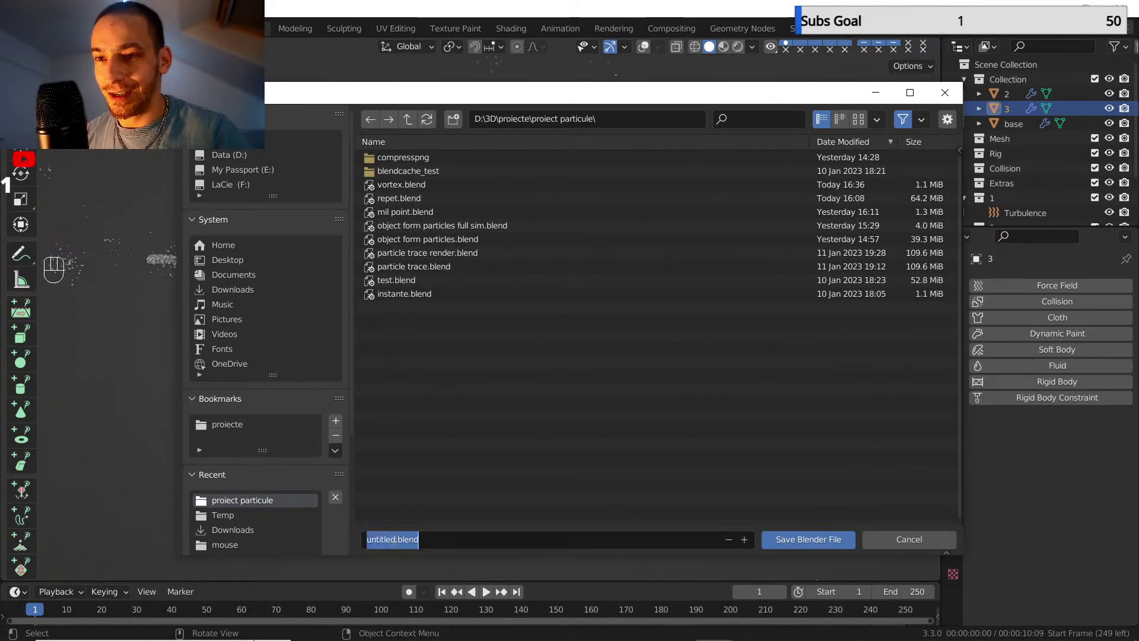
{"action": "left_click", "coordinate": [395, 540]}
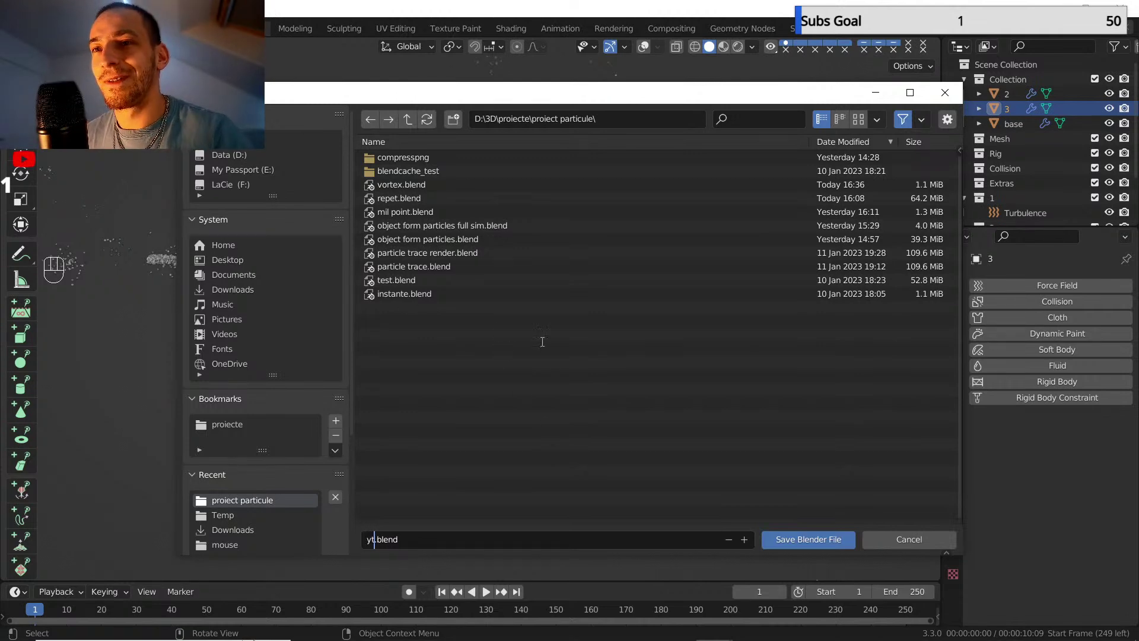
{"action": "left_click", "coordinate": [788, 540]}
- Examine the spread of the particle trails from closer up and slightly different angles
{"action": "scroll", "coordinate": [590, 257], "scroll_direction": "down", "scroll_amount": 2}
{"action": "middle_click_drag", "start_coordinate": [590, 256], "coordinate": [516, 309], "text": "shift"}
{"action": "scroll", "coordinate": [501, 303], "scroll_direction": "up", "scroll_amount": 2}
{"action": "scroll", "coordinate": [504, 299], "scroll_direction": "up", "scroll_amount": 1, "text": "shift"}
{"action": "middle_click_drag", "start_coordinate": [516, 309], "coordinate": [537, 296]}
{"action": "scroll", "coordinate": [535, 306], "scroll_direction": "up", "scroll_amount": 1}
{"action": "scroll", "coordinate": [537, 297], "scroll_direction": "down", "scroll_amount": 1, "text": "shift"}
{"action": "scroll", "coordinate": [537, 296], "scroll_direction": "up", "scroll_amount": 1, "text": "shift"}
{"action": "middle_click_drag", "start_coordinate": [537, 297], "coordinate": [538, 271]}
{"action": "scroll", "coordinate": [533, 285], "scroll_direction": "down", "scroll_amount": 1}
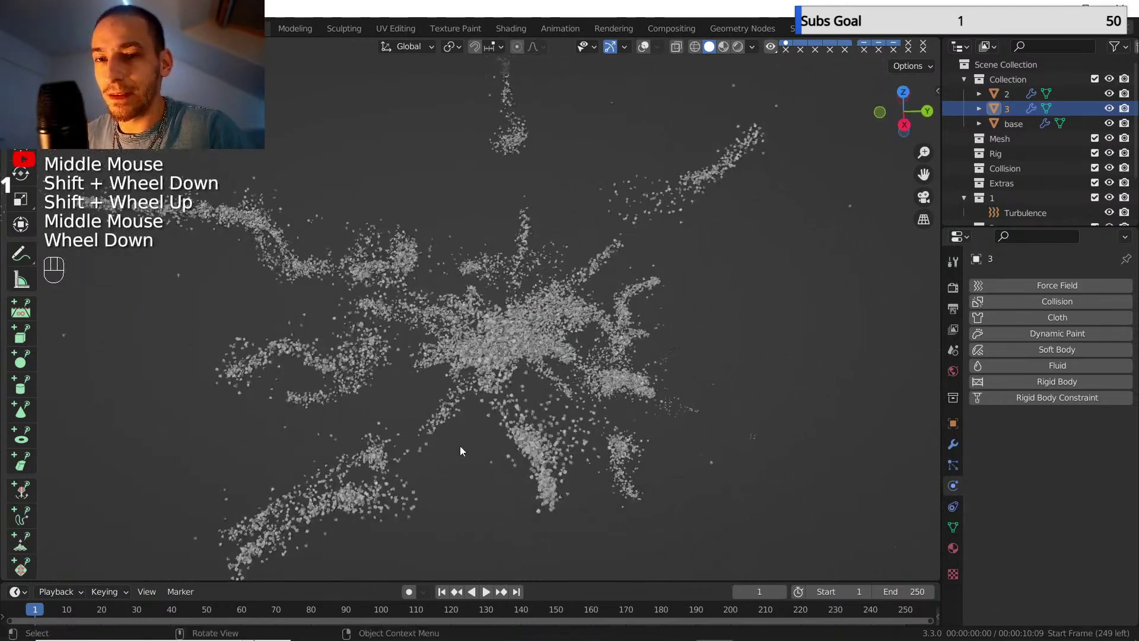
- Play the particle simulation from frame 1 with overlays hidden, stopping at about frame 29
{"action": "left_click", "coordinate": [442, 592]}
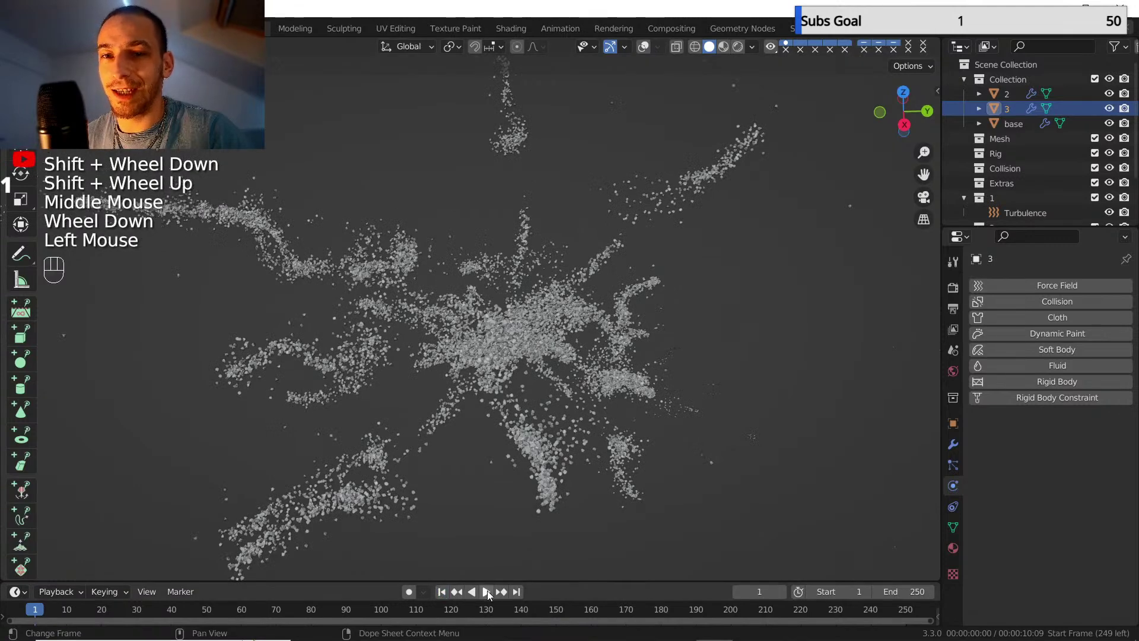
{"action": "left_click", "coordinate": [645, 47]}
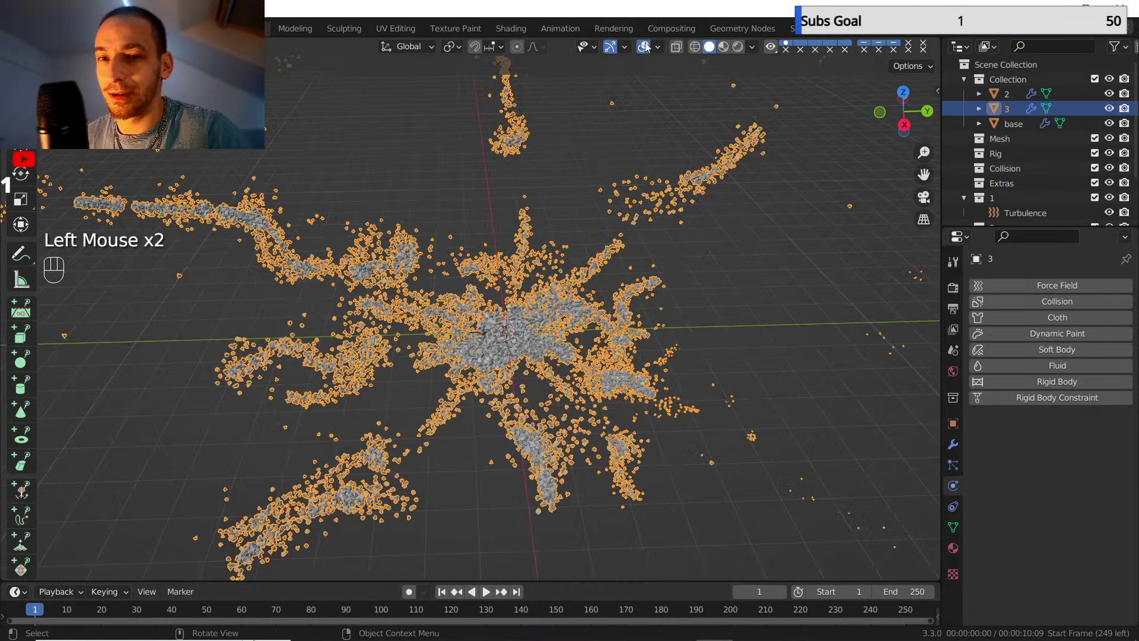
{"action": "left_click", "coordinate": [645, 47]}
{"action": "double_click", "coordinate": [443, 596]}
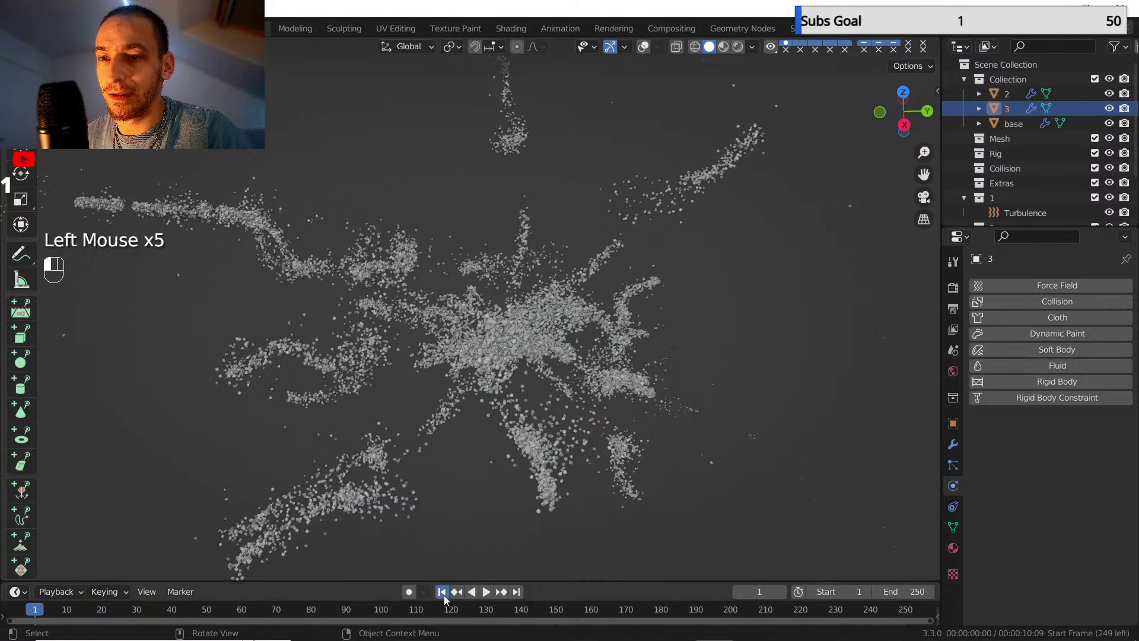
{"action": "left_click", "coordinate": [486, 592]}
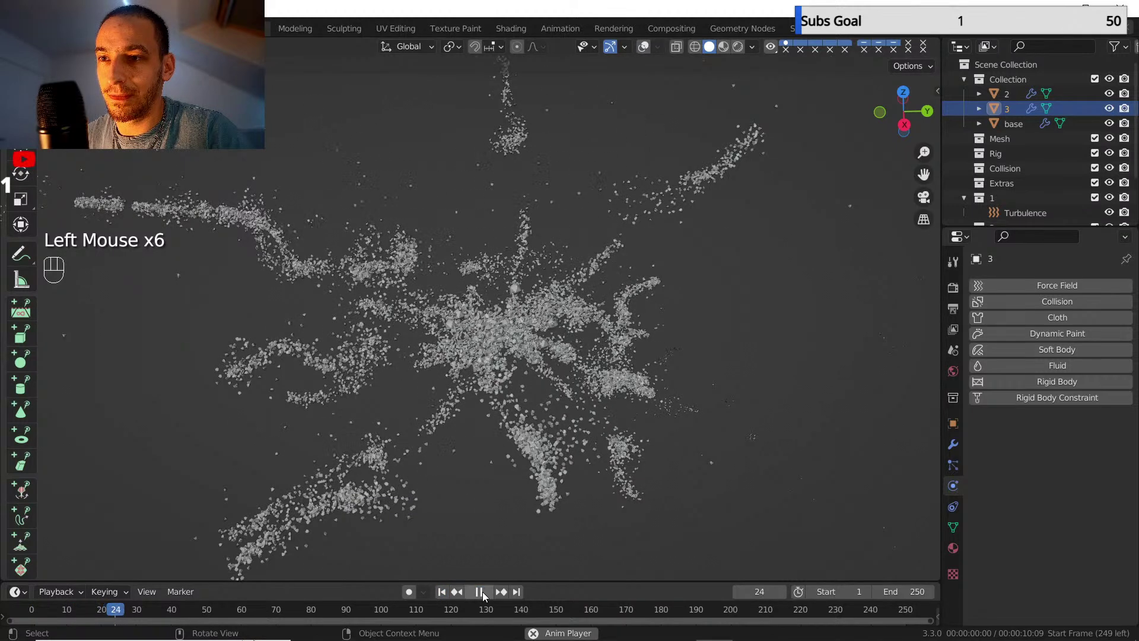
{"action": "left_click", "coordinate": [480, 593]}
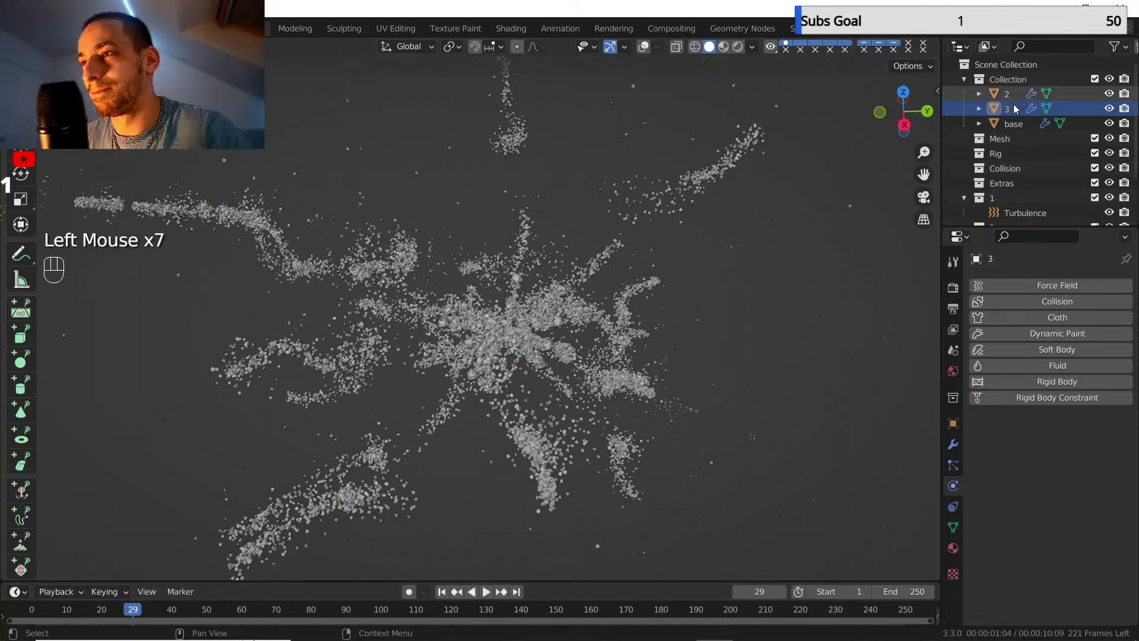
- Disable showing dead and unborn particles in object 3's Particle Instance modifier and replay the simulation from frame 1
{"action": "left_click", "coordinate": [954, 446]}
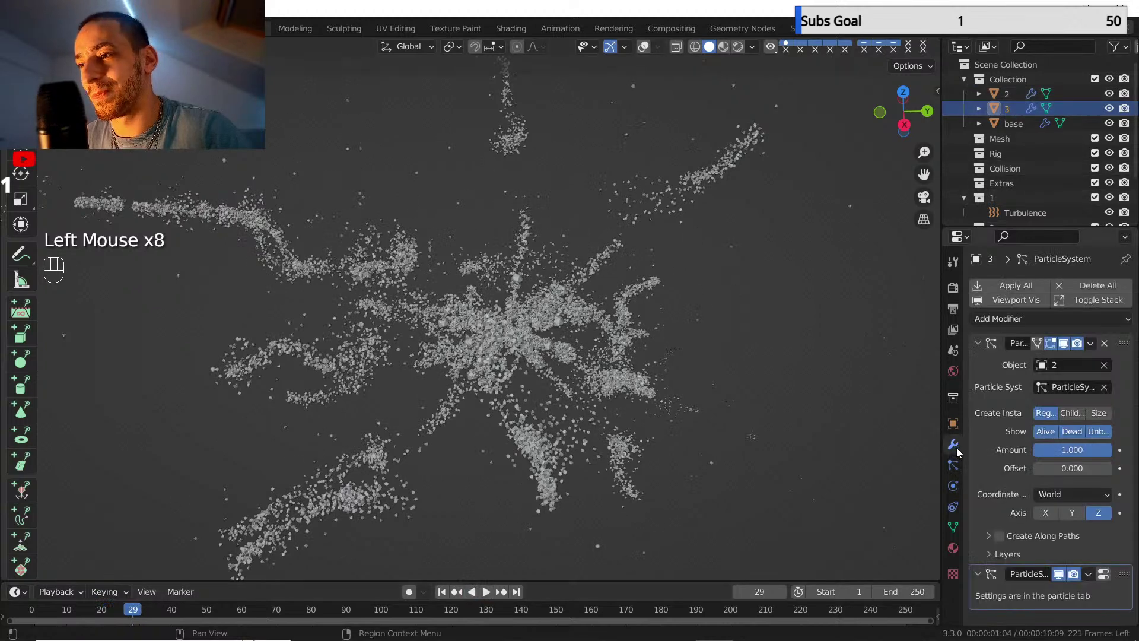
{"action": "left_click", "coordinate": [1099, 431]}
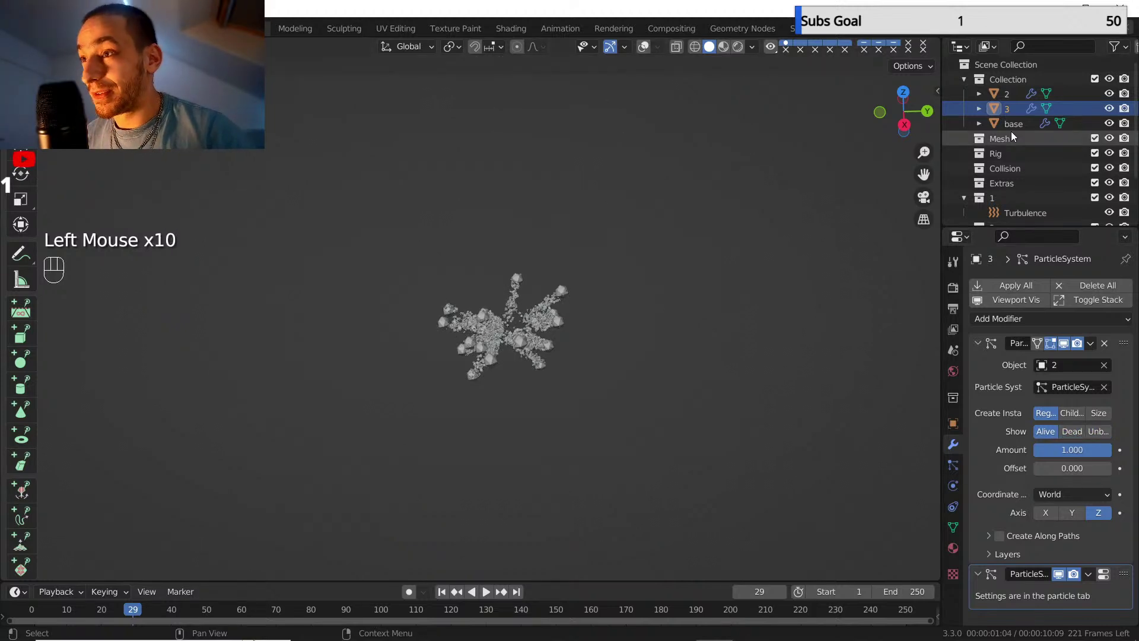
{"action": "left_click", "coordinate": [442, 593]}
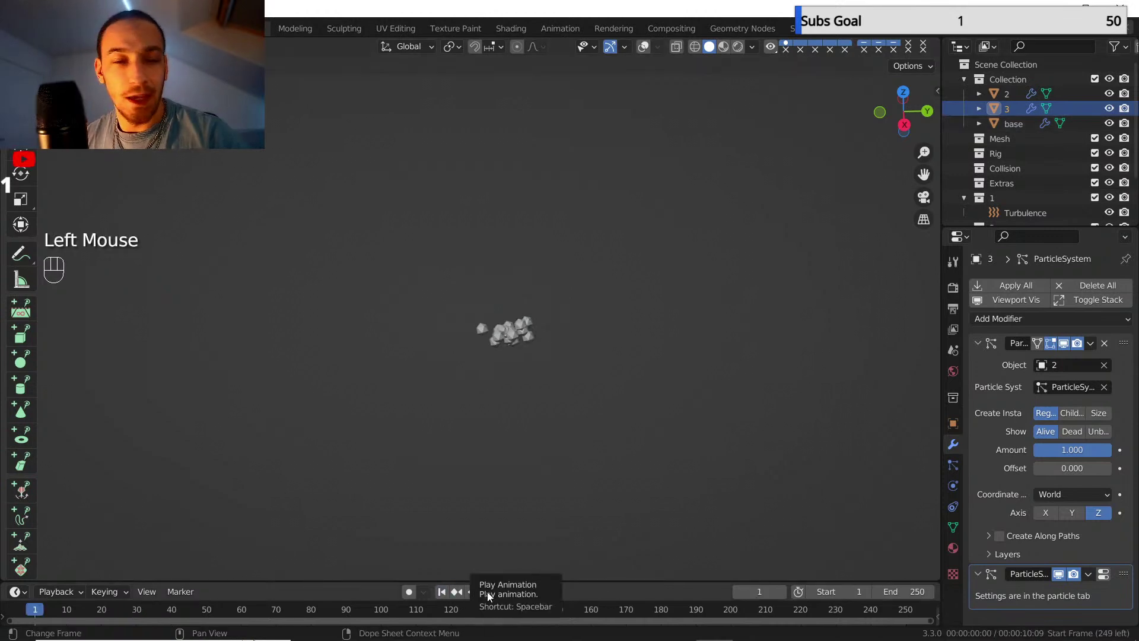
{"action": "left_click", "coordinate": [486, 592]}
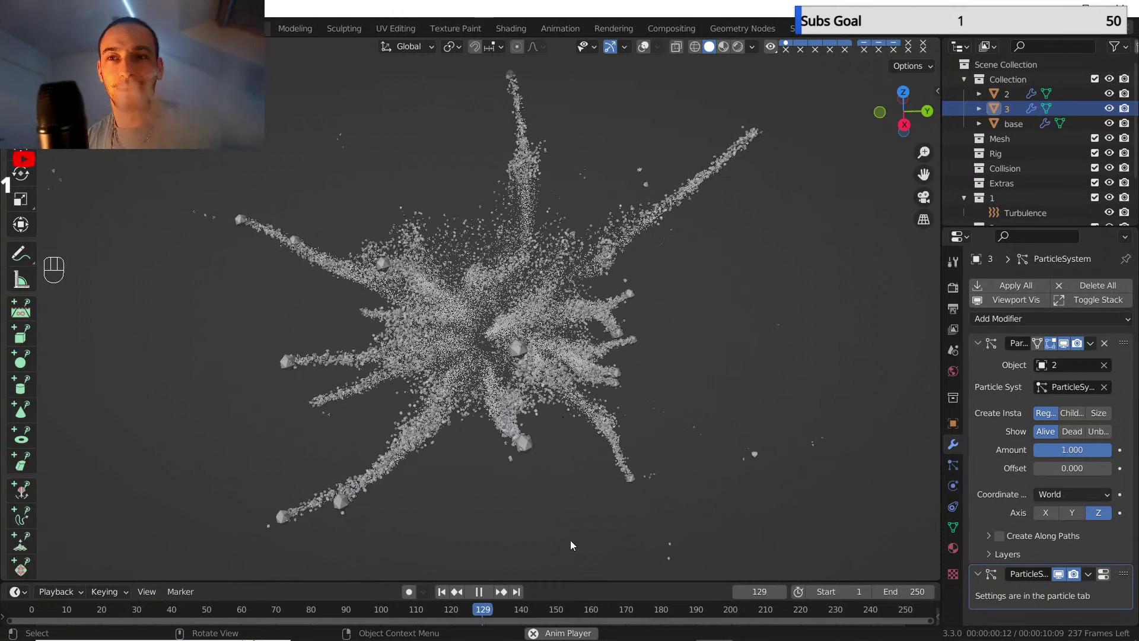
{"action": "left_click", "coordinate": [479, 591]}
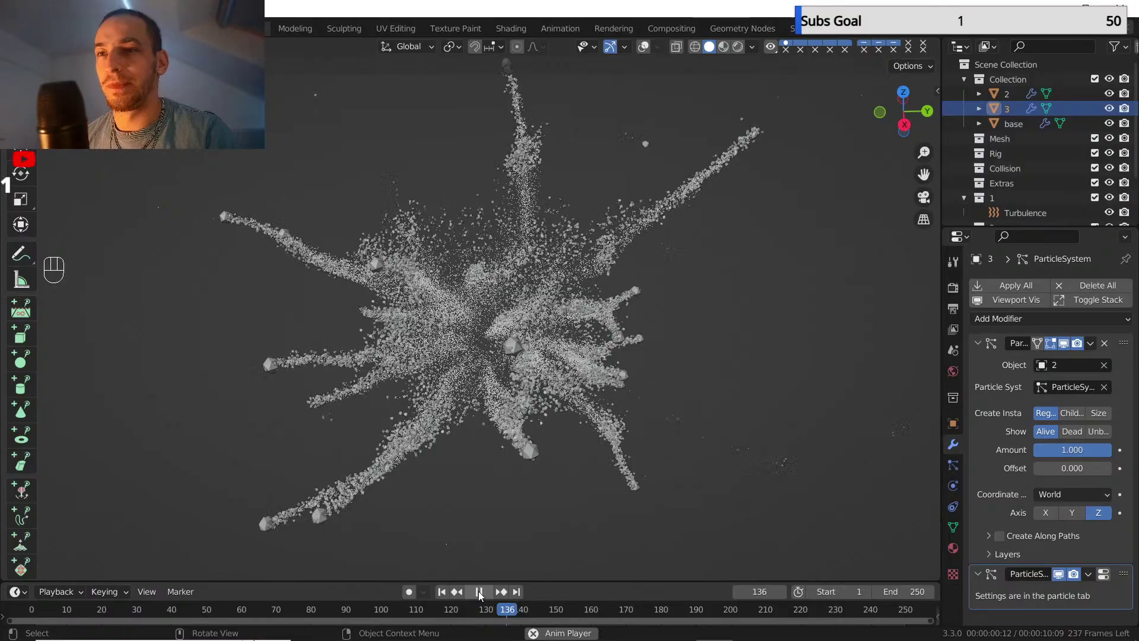
- Inspect the three particle layers at frame 137, both close up and as a whole burst
{"action": "scroll", "coordinate": [511, 365], "scroll_direction": "down", "scroll_amount": 3}
{"action": "middle_click_drag", "start_coordinate": [511, 365], "coordinate": [487, 222]}
{"action": "scroll", "coordinate": [479, 269], "scroll_direction": "up", "scroll_amount": 2}
{"action": "scroll", "coordinate": [498, 209], "scroll_direction": "down", "scroll_amount": 1, "text": "shift"}
{"action": "scroll", "coordinate": [497, 208], "scroll_direction": "up", "scroll_amount": 1}
{"action": "scroll", "coordinate": [462, 397], "scroll_direction": "up", "scroll_amount": 2}
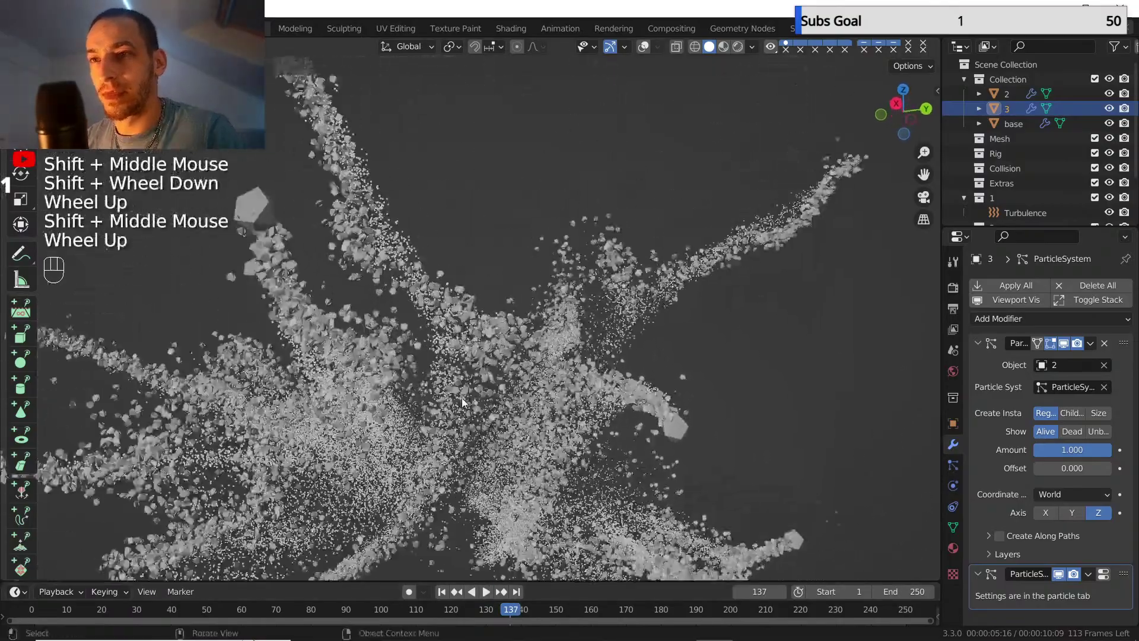
{"action": "middle_click_drag", "start_coordinate": [462, 398], "coordinate": [512, 265], "text": "shift"}
{"action": "scroll", "coordinate": [511, 334], "scroll_direction": "down", "scroll_amount": 1}
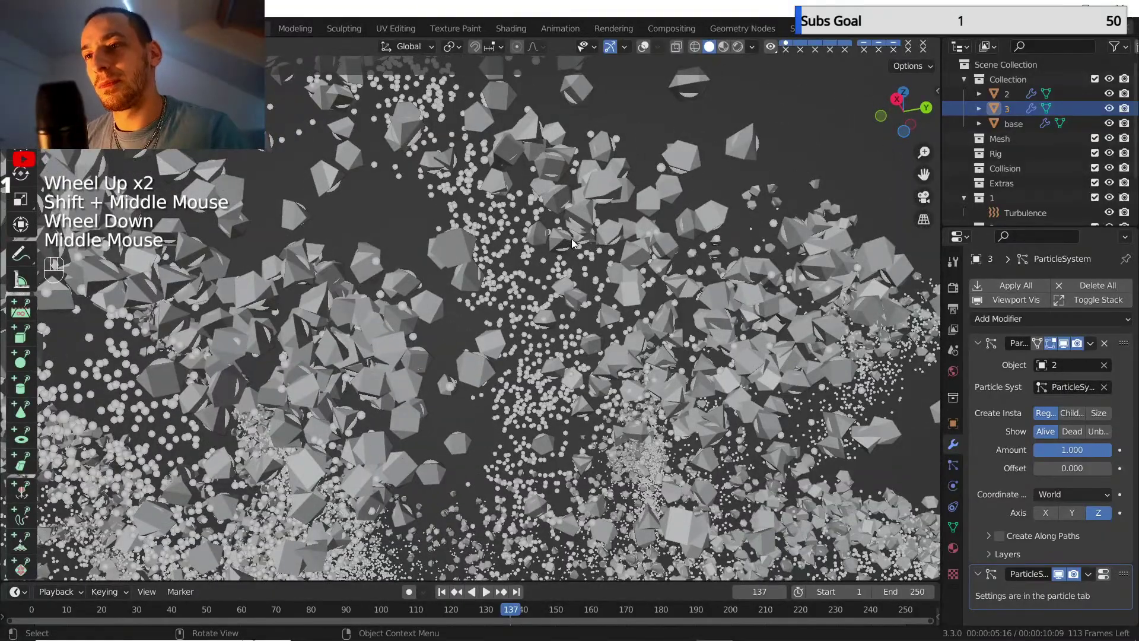
{"action": "scroll", "coordinate": [600, 262], "scroll_direction": "down", "scroll_amount": 3}
{"action": "middle_click_drag", "start_coordinate": [600, 262], "coordinate": [517, 297]}
{"action": "middle_click_drag", "start_coordinate": [516, 297], "coordinate": [518, 325], "text": "shift"}
{"action": "scroll", "coordinate": [512, 311], "scroll_direction": "down", "scroll_amount": 2}
{"action": "scroll", "coordinate": [552, 314], "scroll_direction": "down", "scroll_amount": 3}
{"action": "scroll", "coordinate": [563, 393], "scroll_direction": "up", "scroll_amount": 2}
{"action": "scroll", "coordinate": [522, 314], "scroll_direction": "up", "scroll_amount": 1}
{"action": "scroll", "coordinate": [522, 314], "scroll_direction": "down", "scroll_amount": 1}
{"action": "mouse_move", "coordinate": [517, 325]}
{"action": "middle_mouse_down"}
{"action": "mouse_move", "coordinate": [518, 350]}
{"action": "mouse_move", "coordinate": [510, 336]}
{"action": "middle_mouse_up"}
{"action": "middle_click_drag", "start_coordinate": [510, 336], "coordinate": [522, 347]}
- Add a Vortex force field at the world origin and move it to collection 1
{"action": "key", "text": "shift+a"}
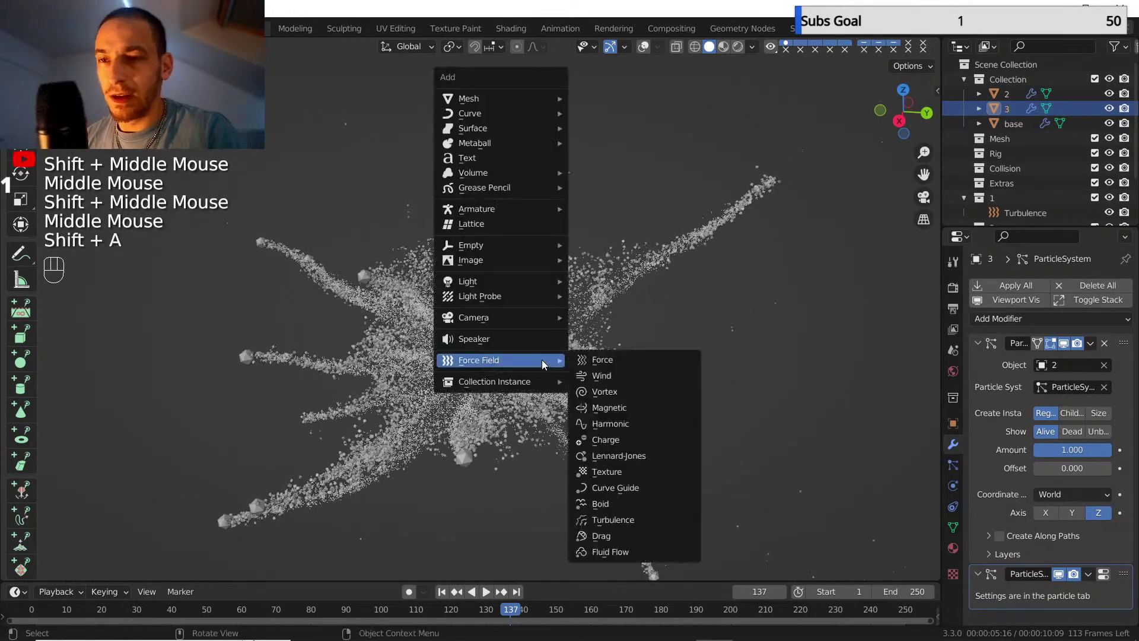
{"action": "key", "text": "shift+a"}
{"action": "mouse_move", "coordinate": [516, 382]}
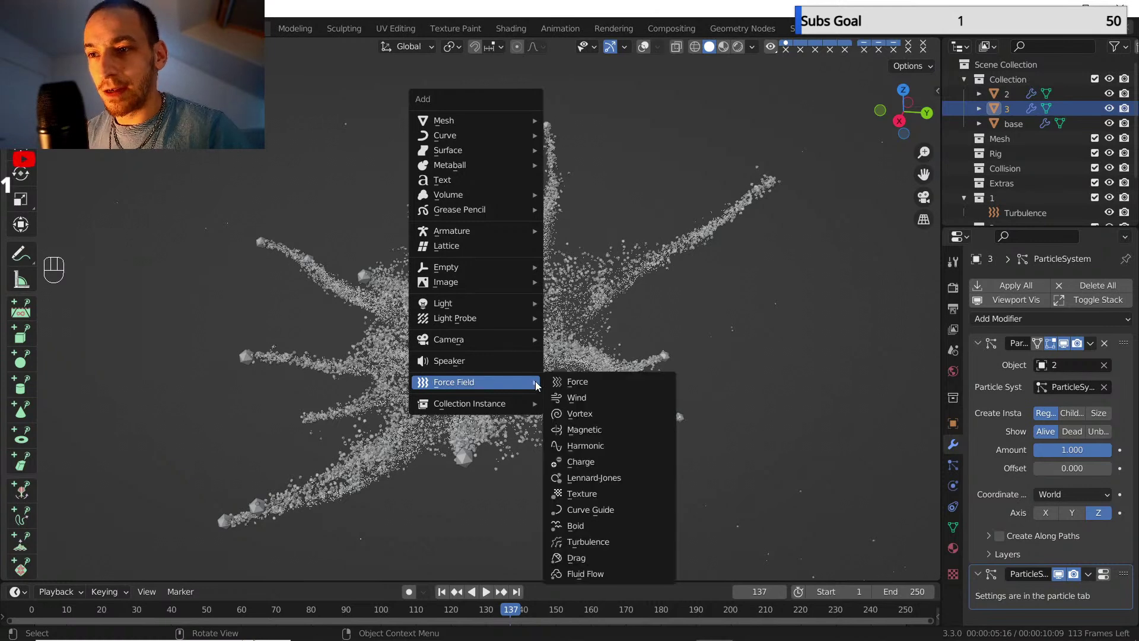
{"action": "left_click", "coordinate": [600, 415]}
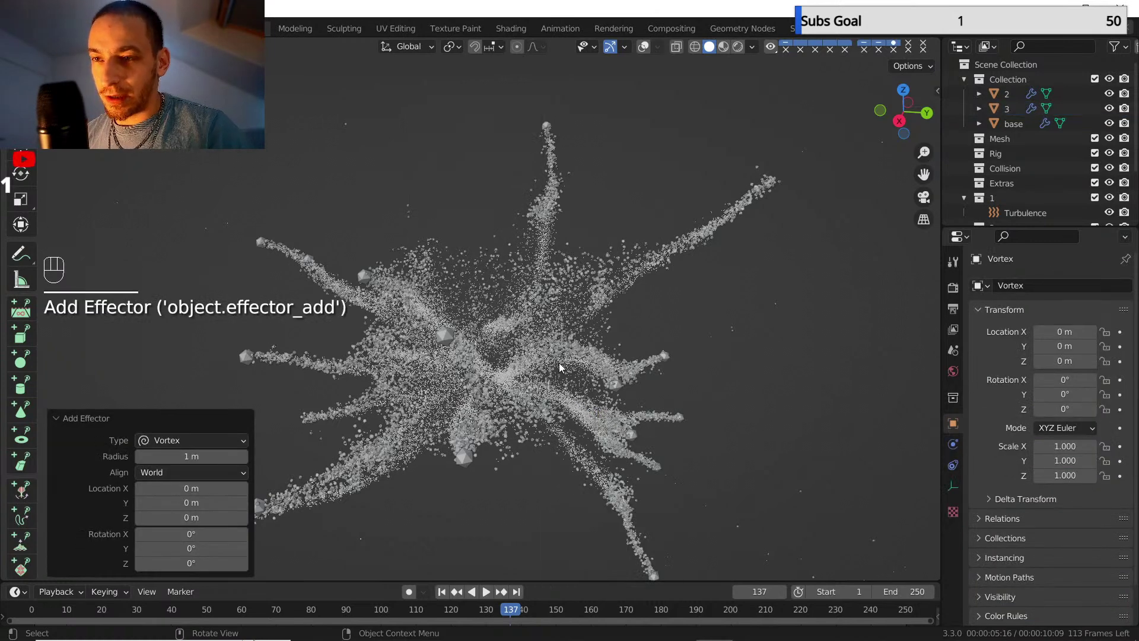
{"action": "key", "text": "m"}
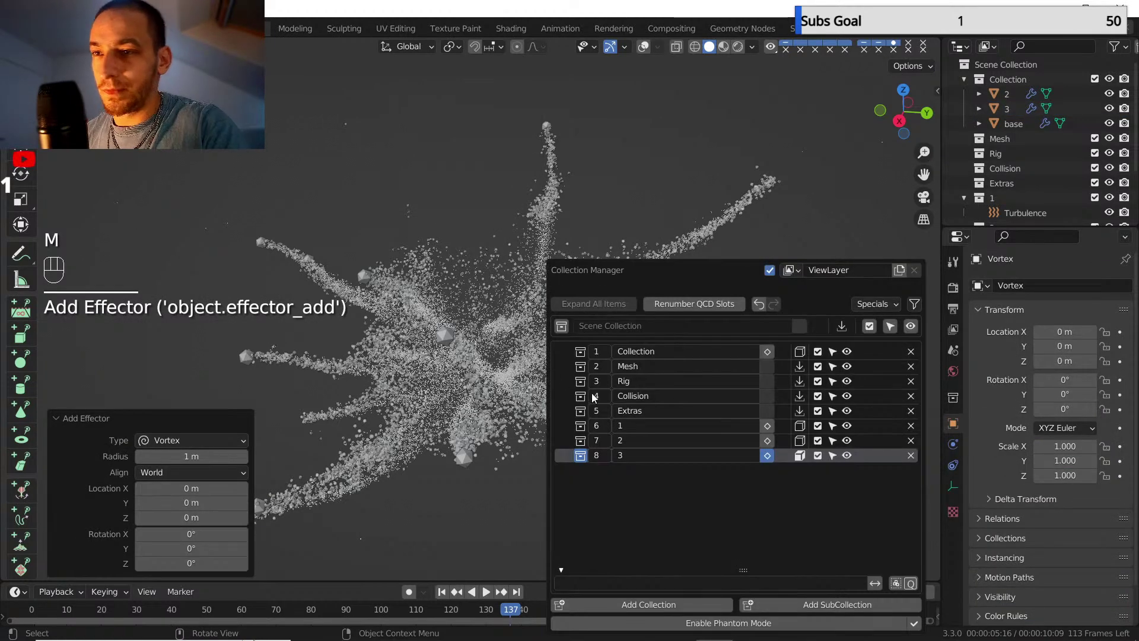
{"action": "left_click", "coordinate": [800, 427]}
- Play the simulation from frame 1 to about frame 106 to check the vortex's effect on the burst
{"action": "left_click", "coordinate": [442, 592]}
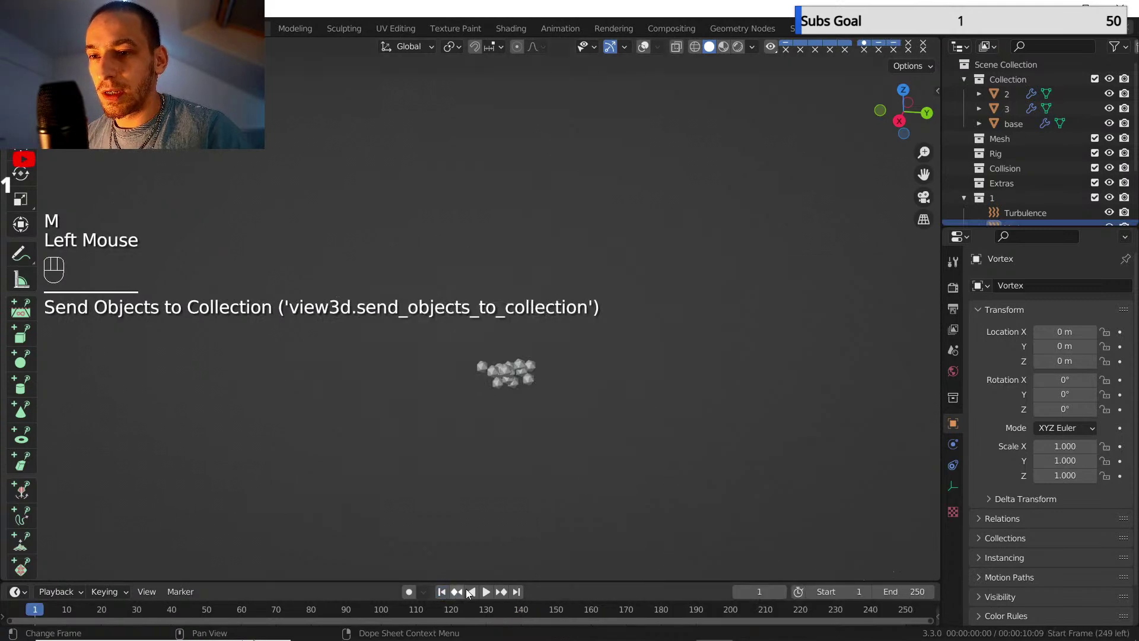
{"action": "left_click", "coordinate": [486, 591]}
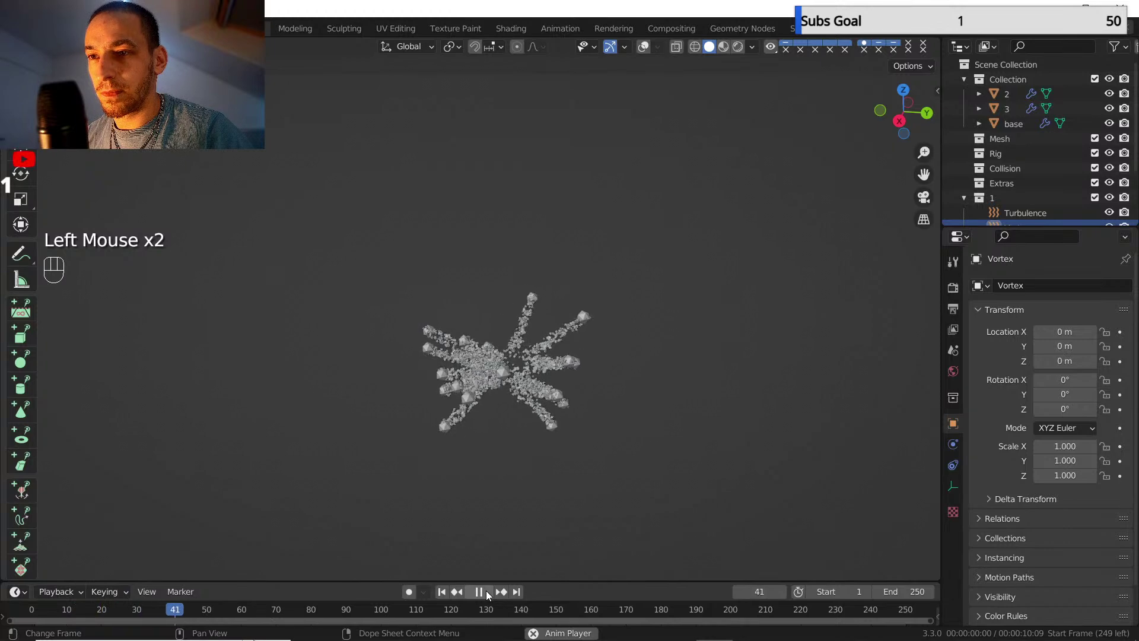
{"action": "middle_click_drag", "start_coordinate": [522, 407], "coordinate": [531, 411]}
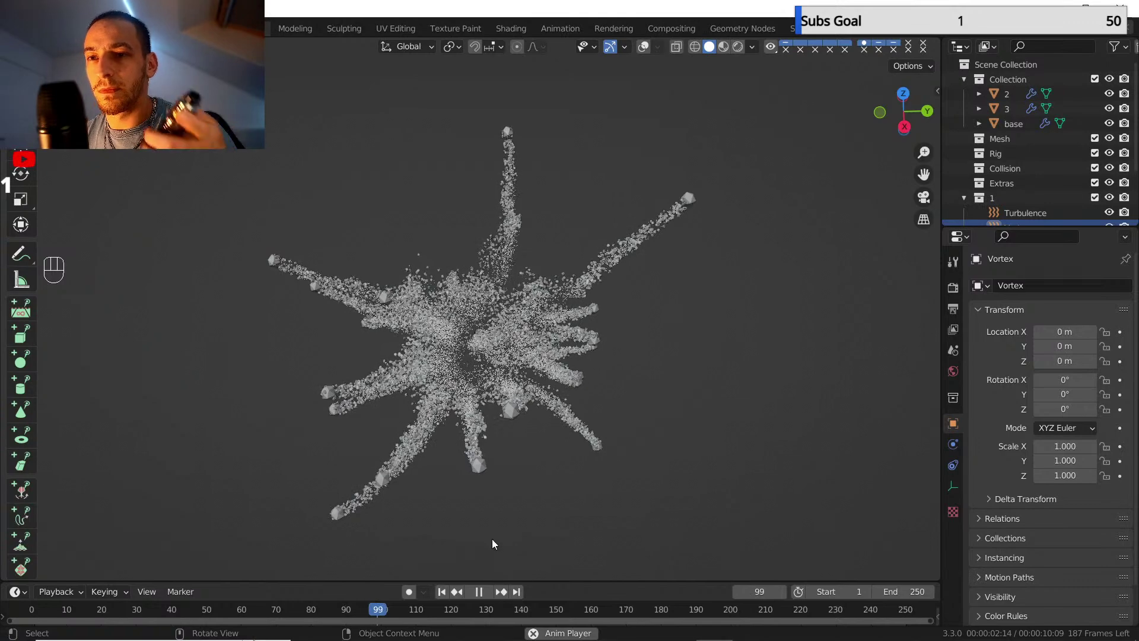
{"action": "left_click", "coordinate": [478, 592]}
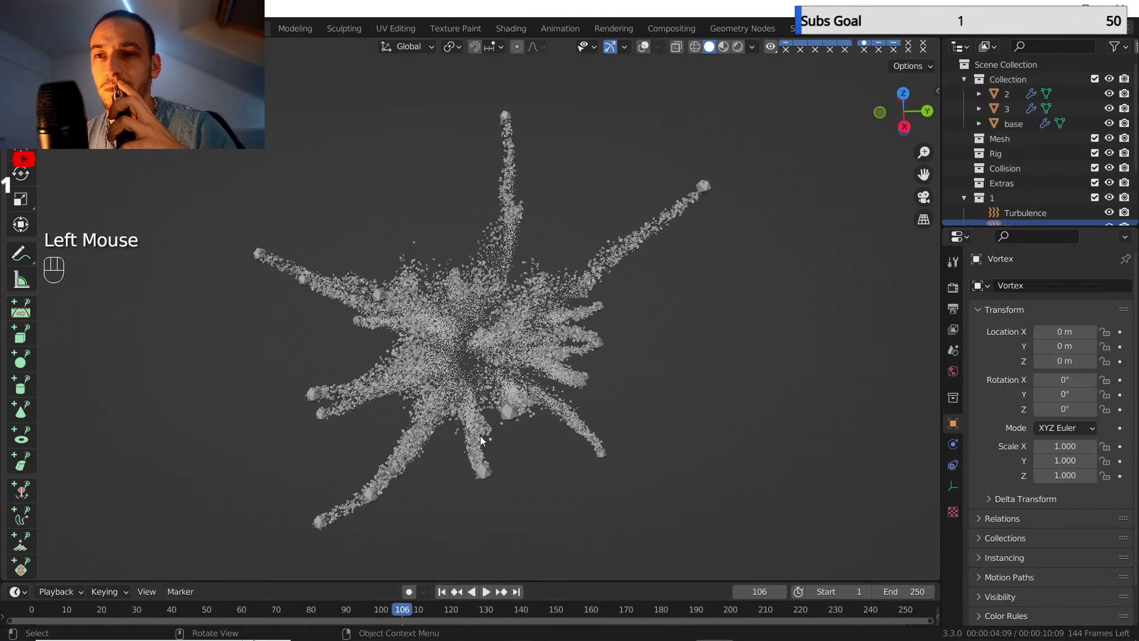
{"action": "scroll", "coordinate": [479, 410], "scroll_direction": "down", "scroll_amount": 2}
{"action": "middle_click_drag", "start_coordinate": [479, 409], "coordinate": [487, 344]}
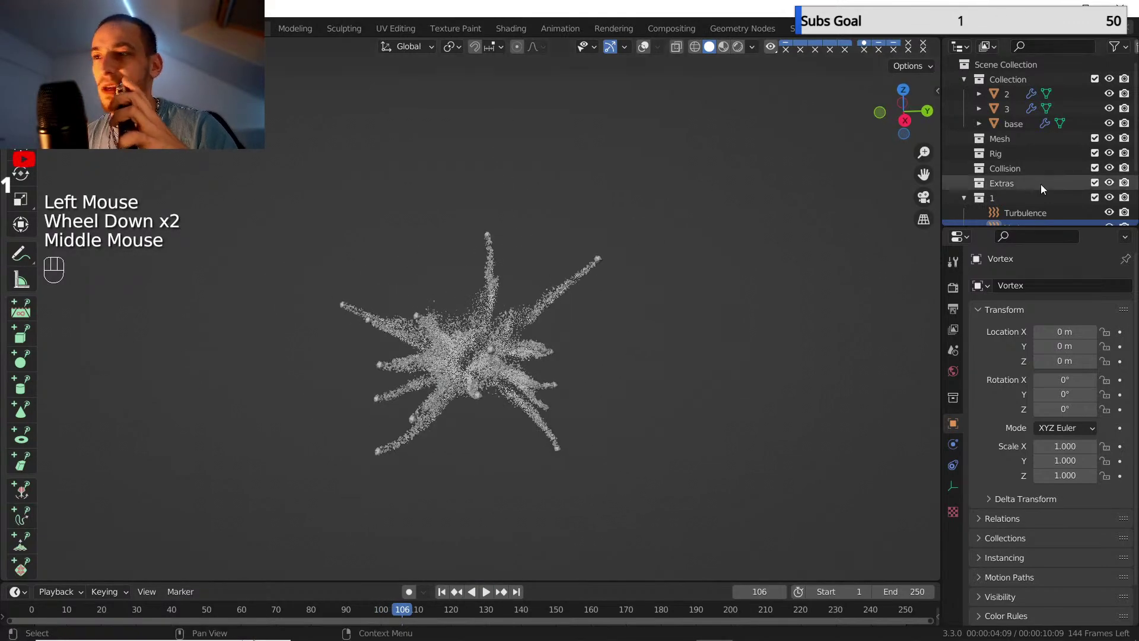
- Set the strength of collection 1's Vortex force field to 2.5
{"action": "scroll", "coordinate": [1041, 178], "scroll_direction": "down", "scroll_amount": 1}
{"action": "left_click", "coordinate": [1041, 178]}
{"action": "left_click", "coordinate": [951, 445]}
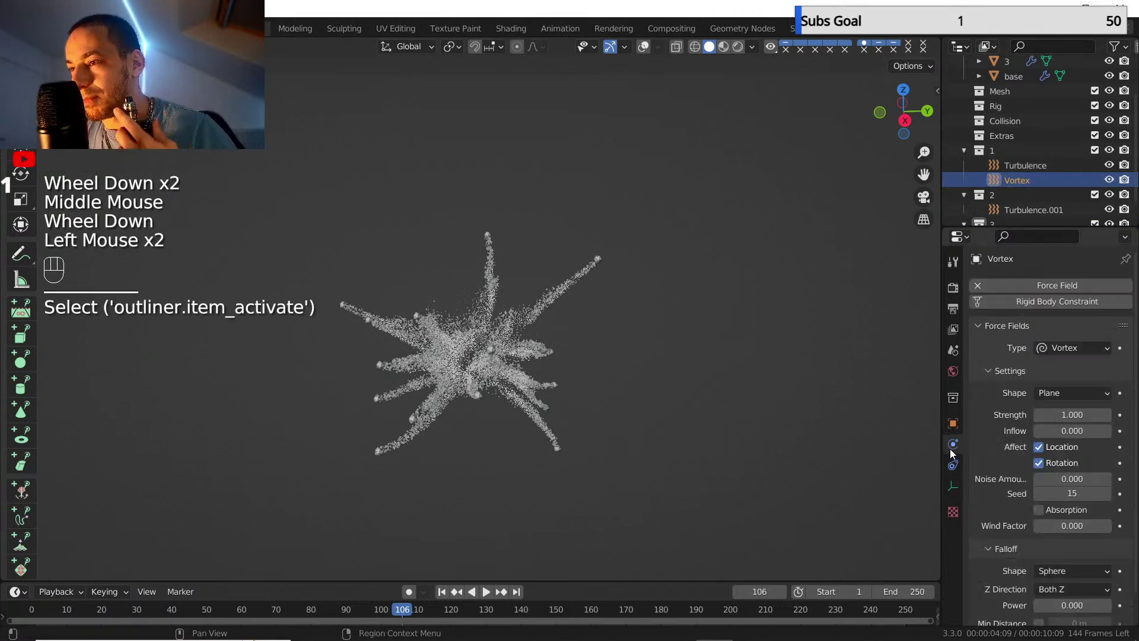
{"action": "left_click", "coordinate": [1040, 413]}
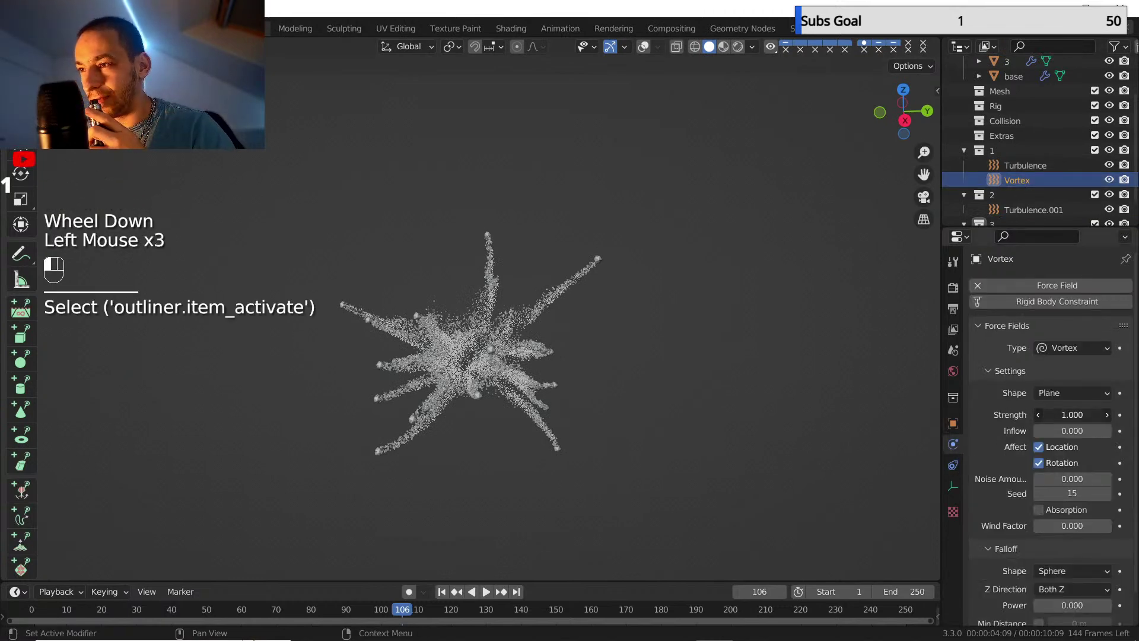
{"action": "left_click", "coordinate": [1071, 417]}
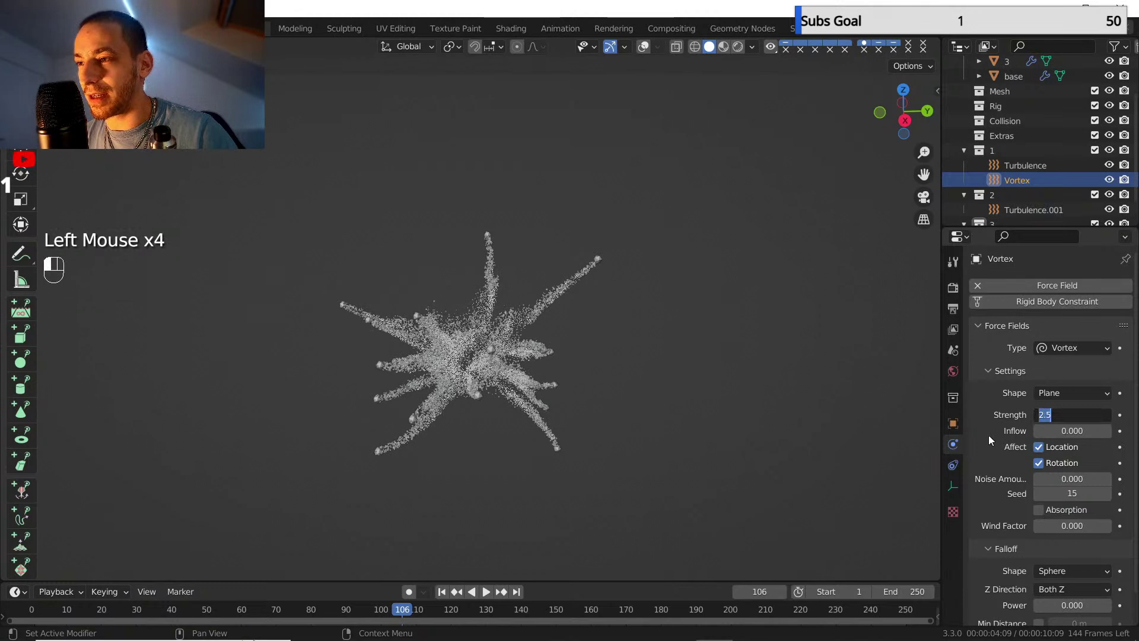
{"action": "left_click", "coordinate": [989, 441]}
- Replay the simulation from the first frame to about frame 95 to check the stronger vortex
{"action": "left_click", "coordinate": [441, 592]}
{"action": "left_click", "coordinate": [486, 592]}
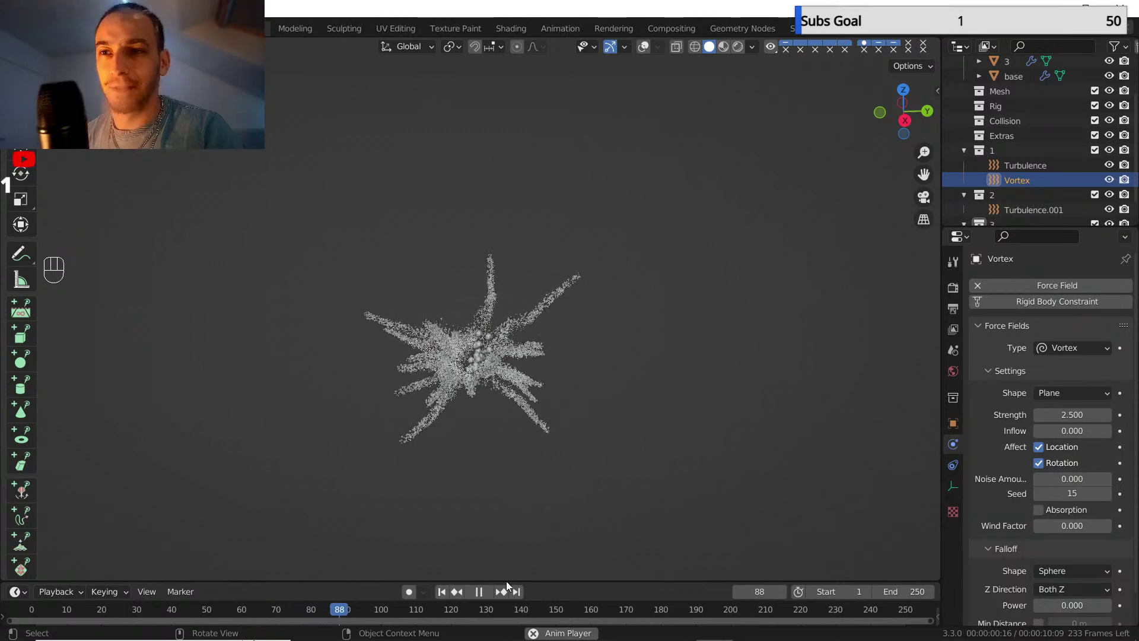
{"action": "left_click", "coordinate": [484, 592]}
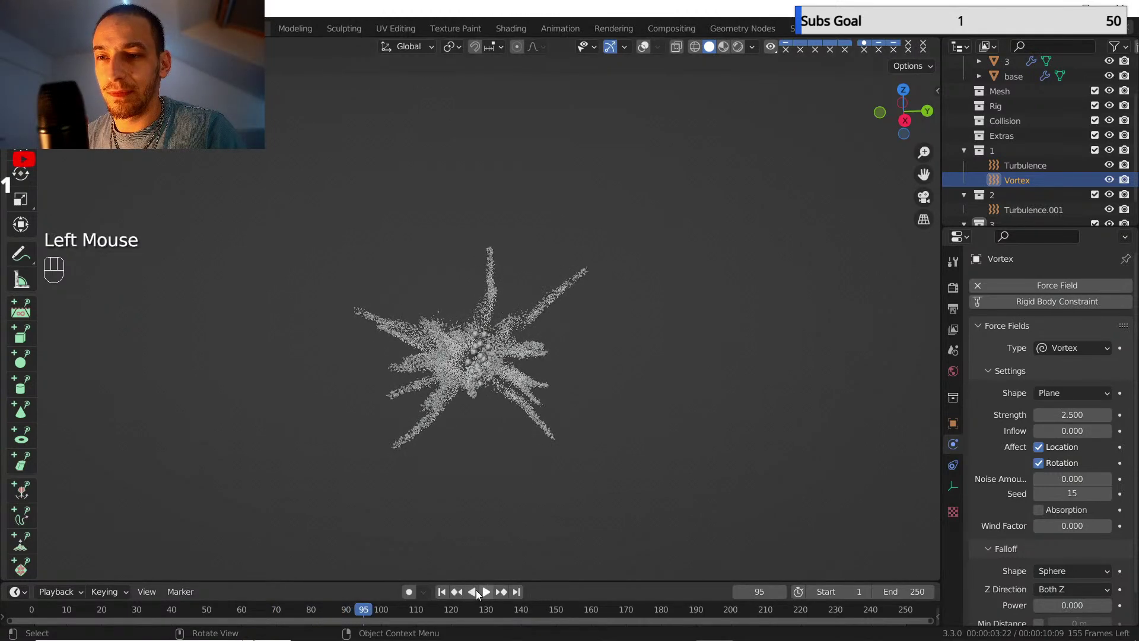
- Return the timeline to frame 1 and set the strength of collection 1's Vortex force field to 1
{"action": "double_click", "coordinate": [444, 592]}
{"action": "left_click", "coordinate": [1068, 414]}
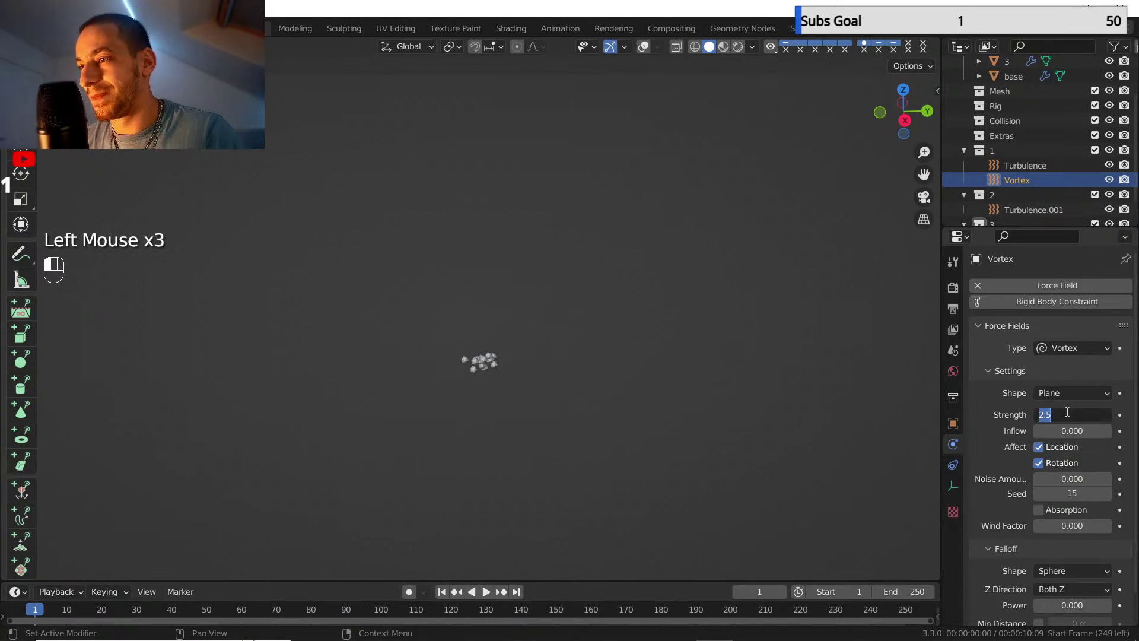
{"action": "key", "text": "shift"}
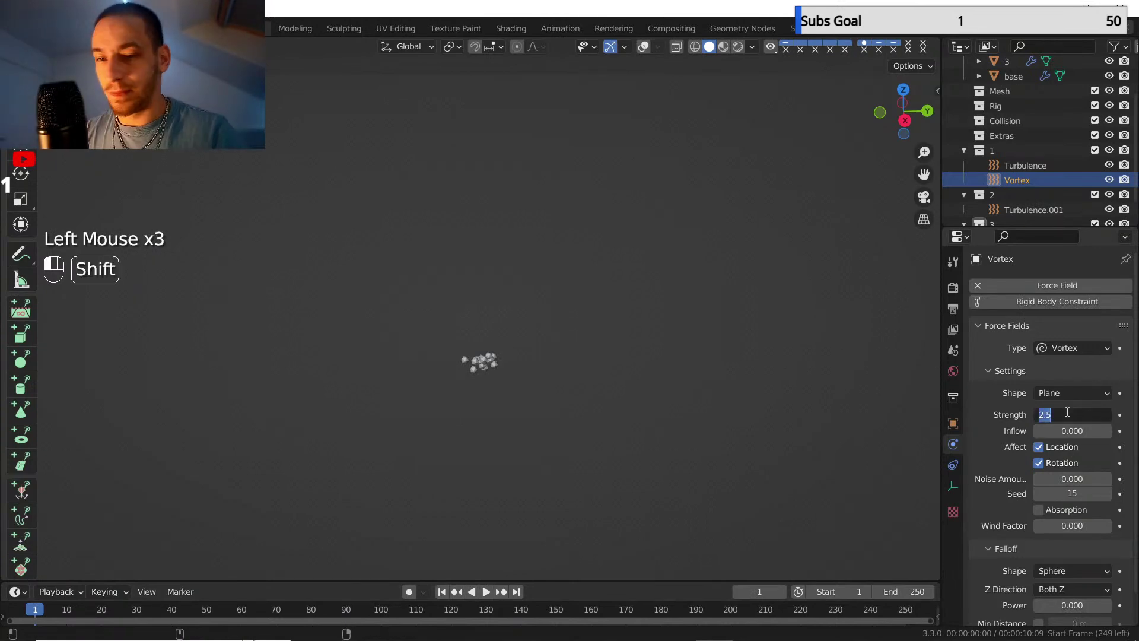
{"action": "key", "text": "Return"}
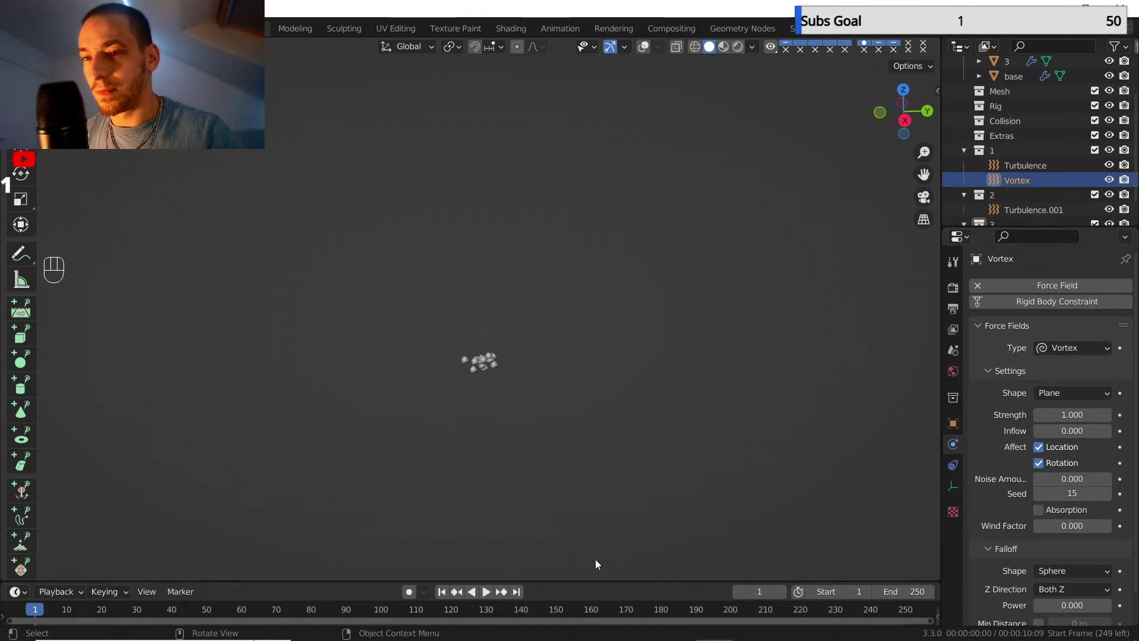
- Replay the simulation from the first frame to check the burst with the weaker vortex, then rewind it
{"action": "left_click", "coordinate": [441, 592]}
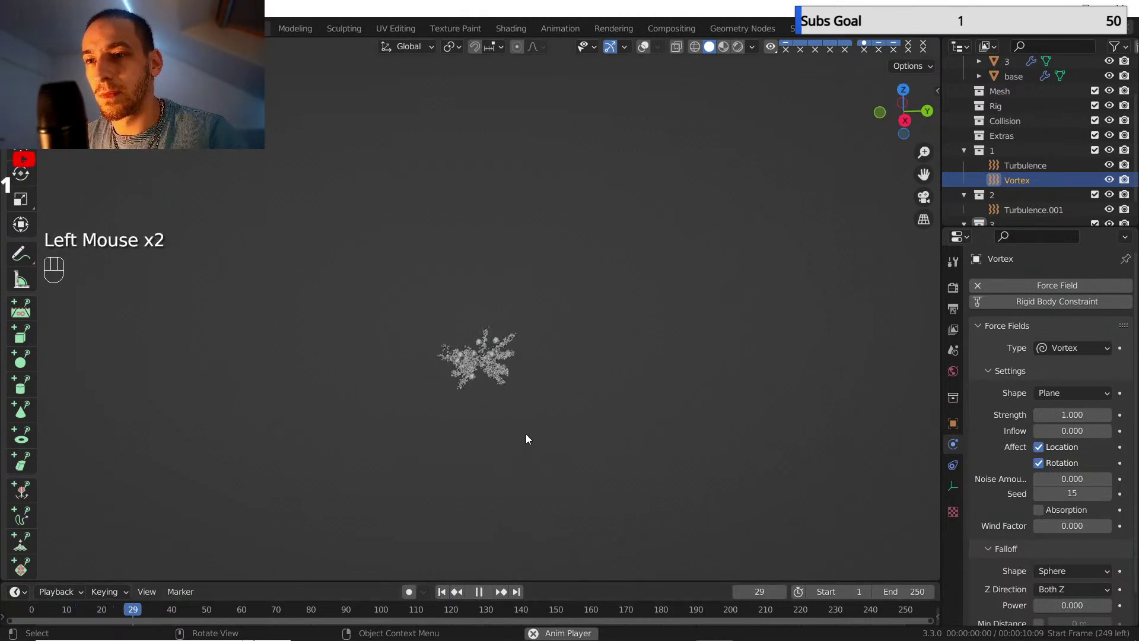
{"action": "middle_click_drag", "start_coordinate": [544, 406], "coordinate": [543, 388]}
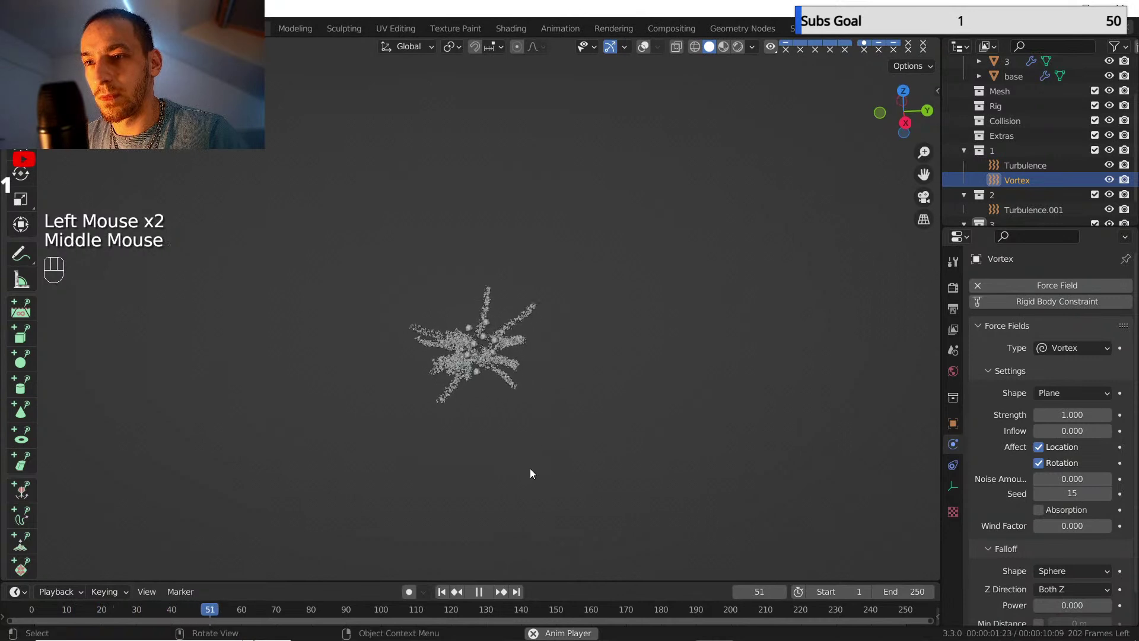
{"action": "left_click", "coordinate": [481, 592]}
{"action": "left_click", "coordinate": [442, 592]}
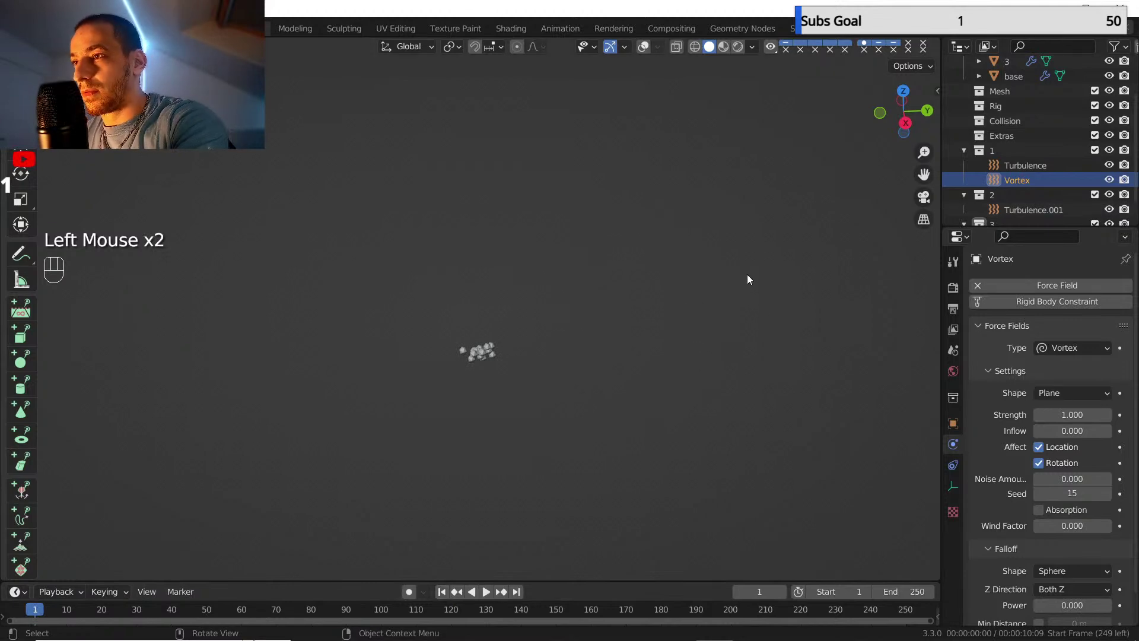
- Delete the Vortex force field from collection 1 and replay the simulation from frame 1 without it
{"action": "key", "text": "Delete"}
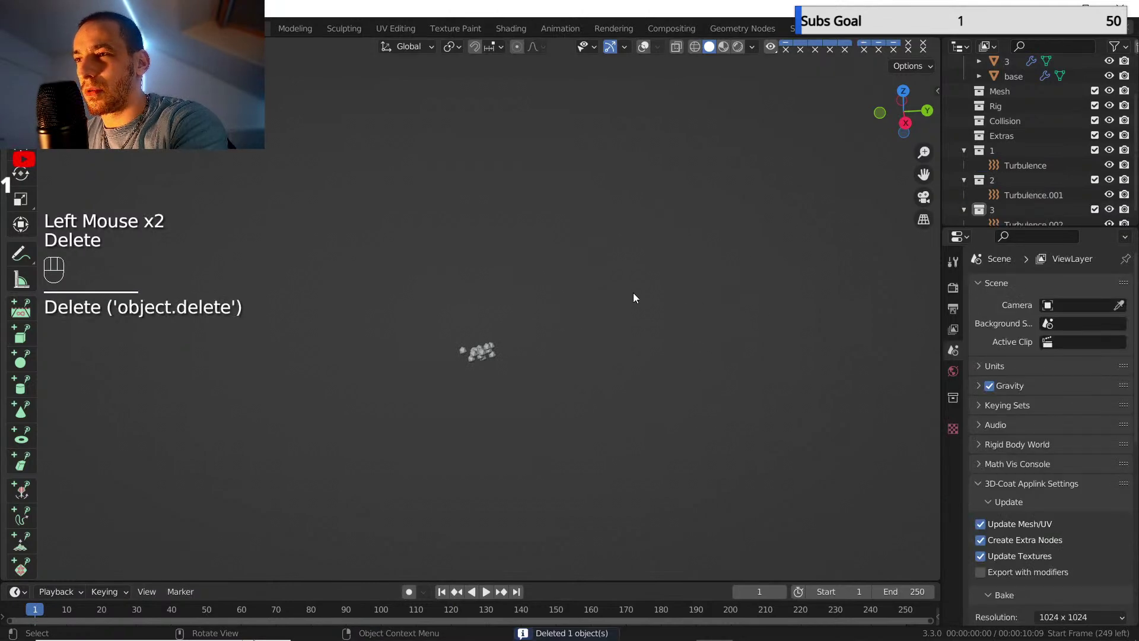
{"action": "left_click", "coordinate": [444, 593]}
{"action": "left_click", "coordinate": [486, 592]}
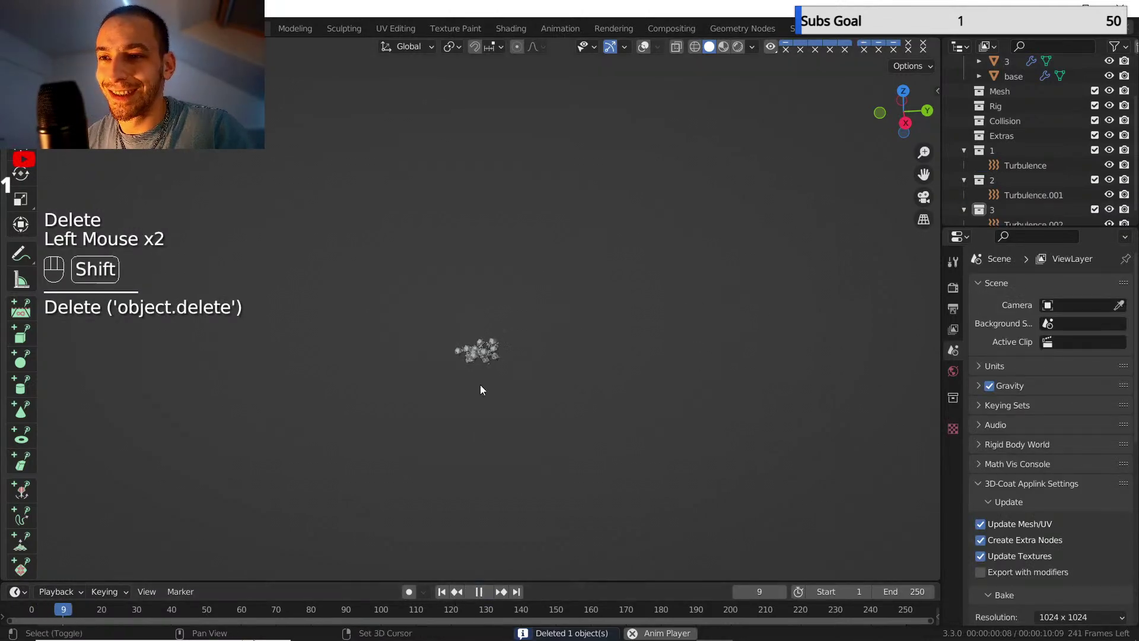
{"action": "middle_click_drag", "start_coordinate": [481, 389], "coordinate": [491, 334], "text": "shift"}
{"action": "scroll", "coordinate": [492, 334], "scroll_direction": "up", "scroll_amount": 1}
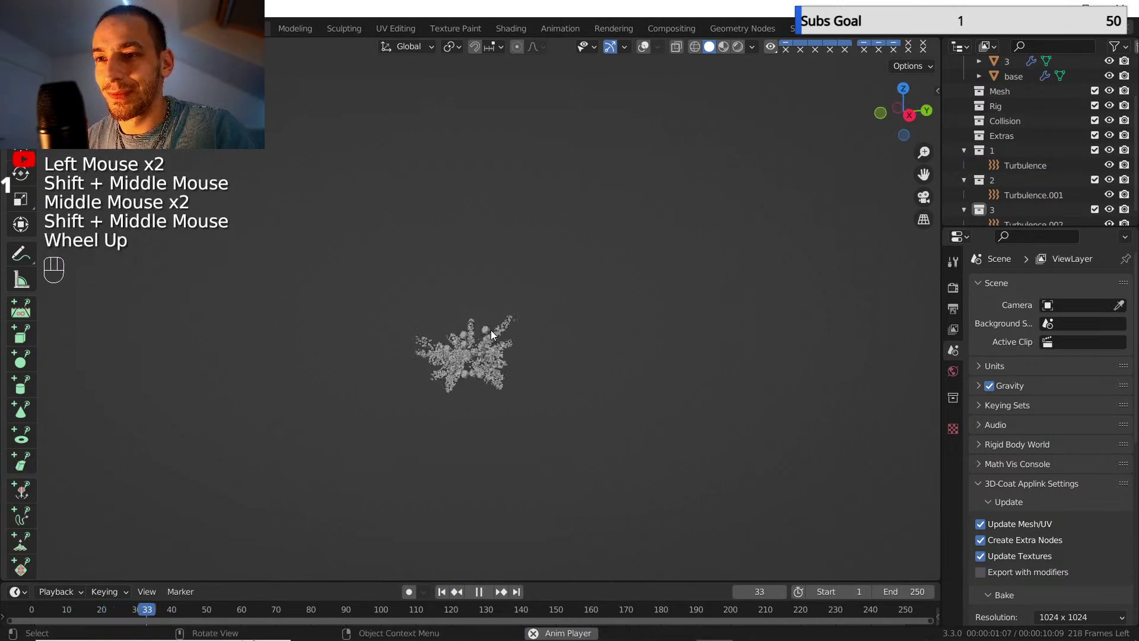
{"action": "scroll", "coordinate": [490, 330], "scroll_direction": "up", "scroll_amount": 2}
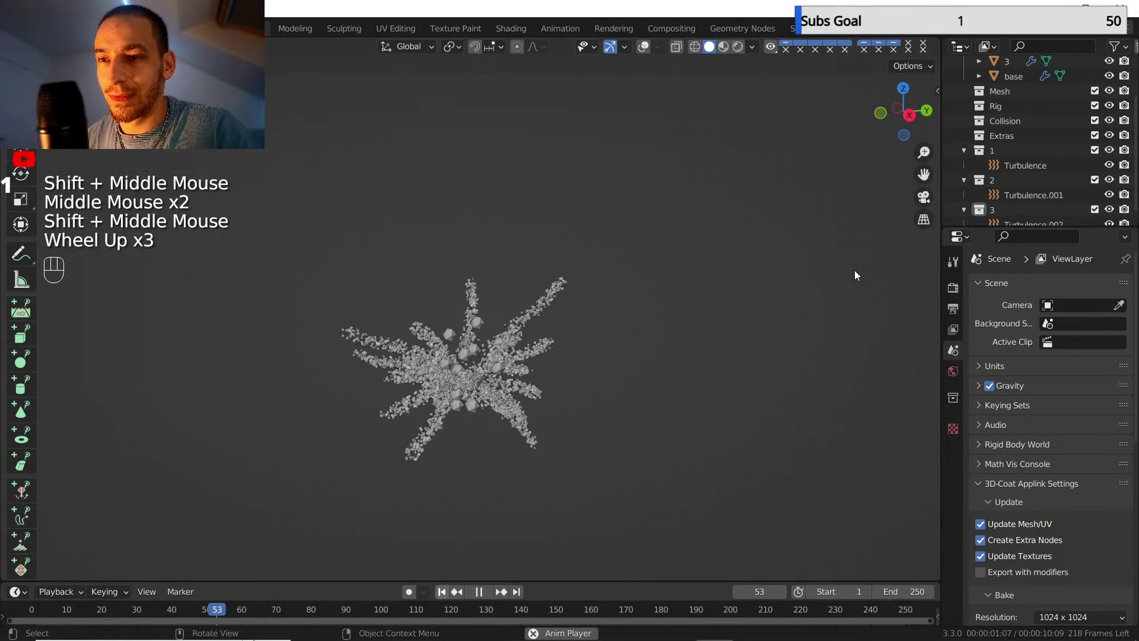
- Set the size of collection 1's Turbulence force field to 2.28 and restart the playback from the first frame
{"action": "left_click", "coordinate": [1035, 165]}
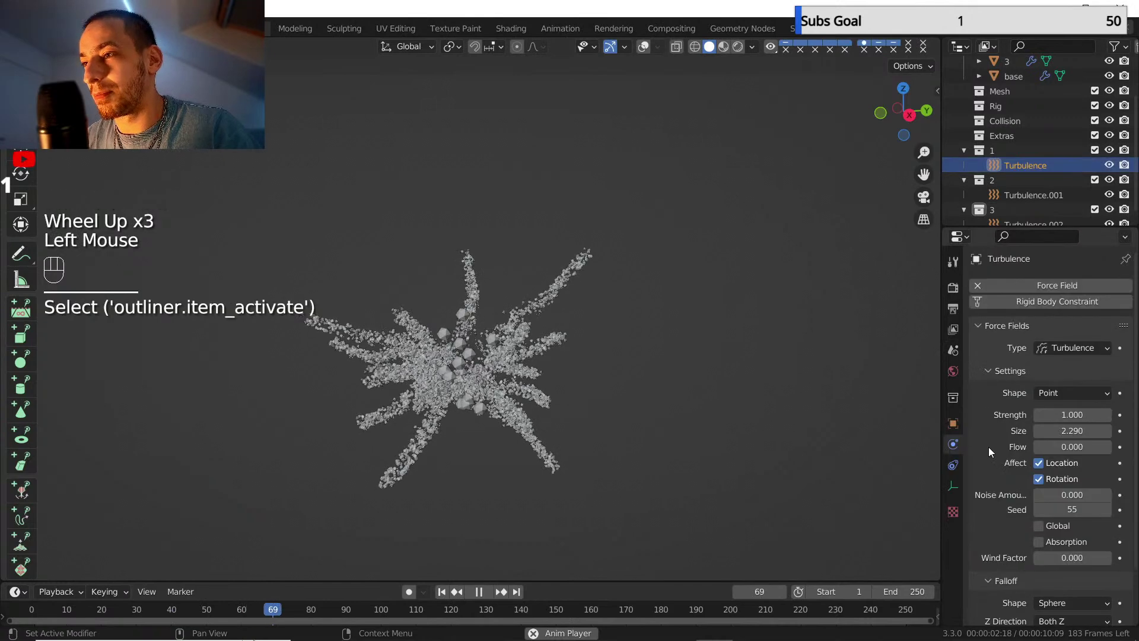
{"action": "left_click", "coordinate": [1035, 430]}
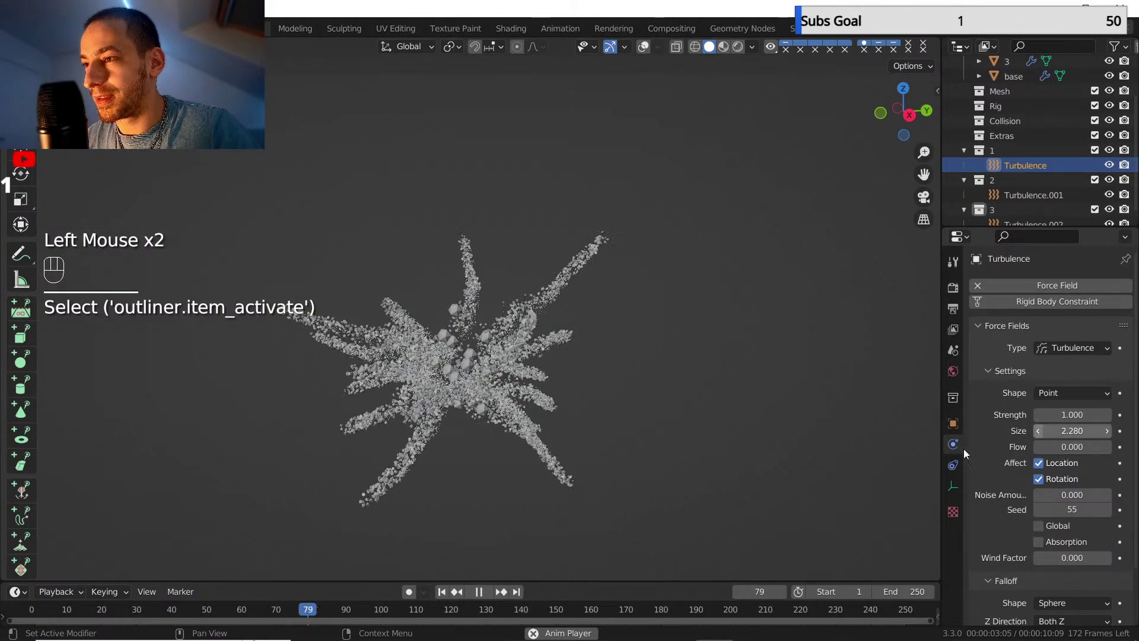
{"action": "left_click", "coordinate": [443, 592]}
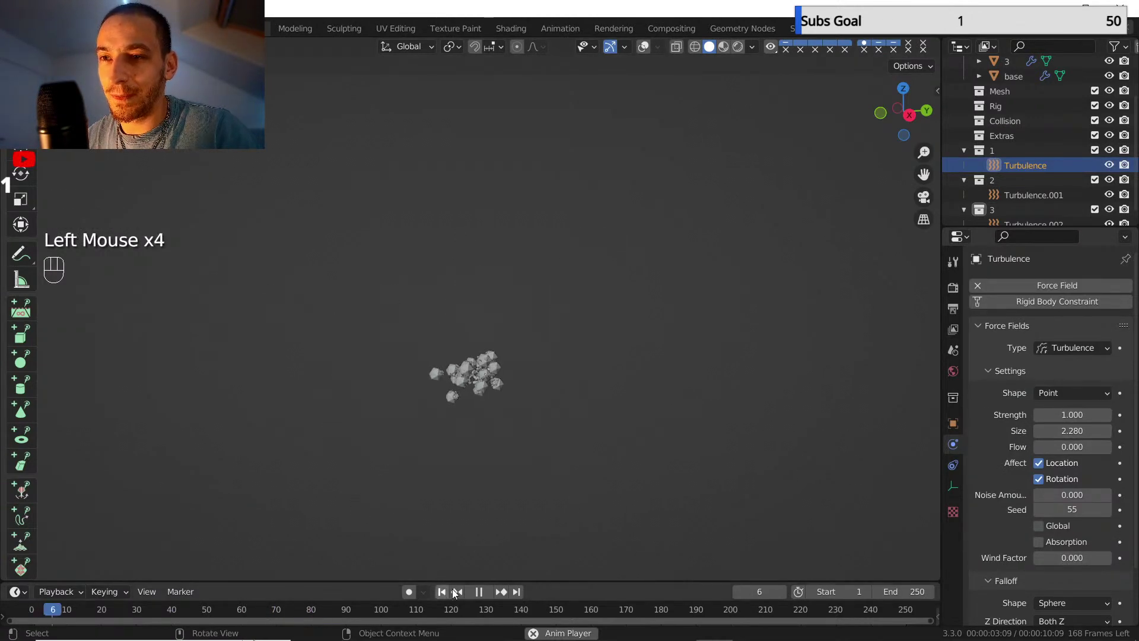
- Watch the simulation play to about frame 149, examining the trails and the low-poly instances up close
{"action": "scroll", "coordinate": [528, 366], "scroll_direction": "down", "scroll_amount": 2}
{"action": "middle_click_drag", "start_coordinate": [529, 366], "coordinate": [520, 391]}
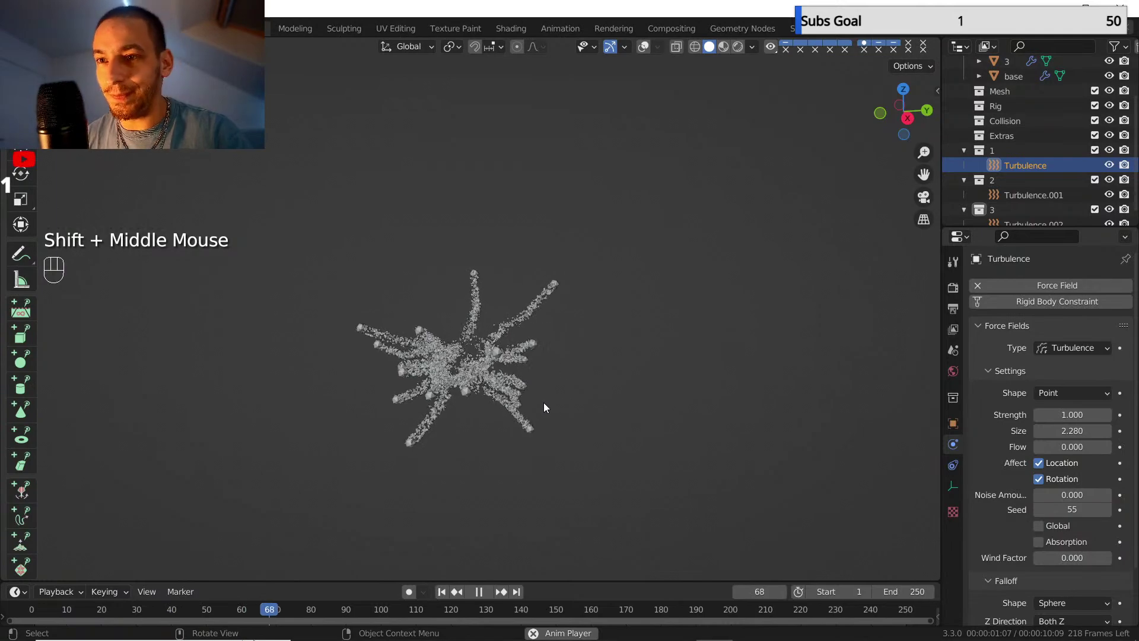
{"action": "scroll", "coordinate": [540, 400], "scroll_direction": "up", "scroll_amount": 2}
{"action": "middle_click_drag", "start_coordinate": [532, 393], "coordinate": [506, 357], "text": "shift"}
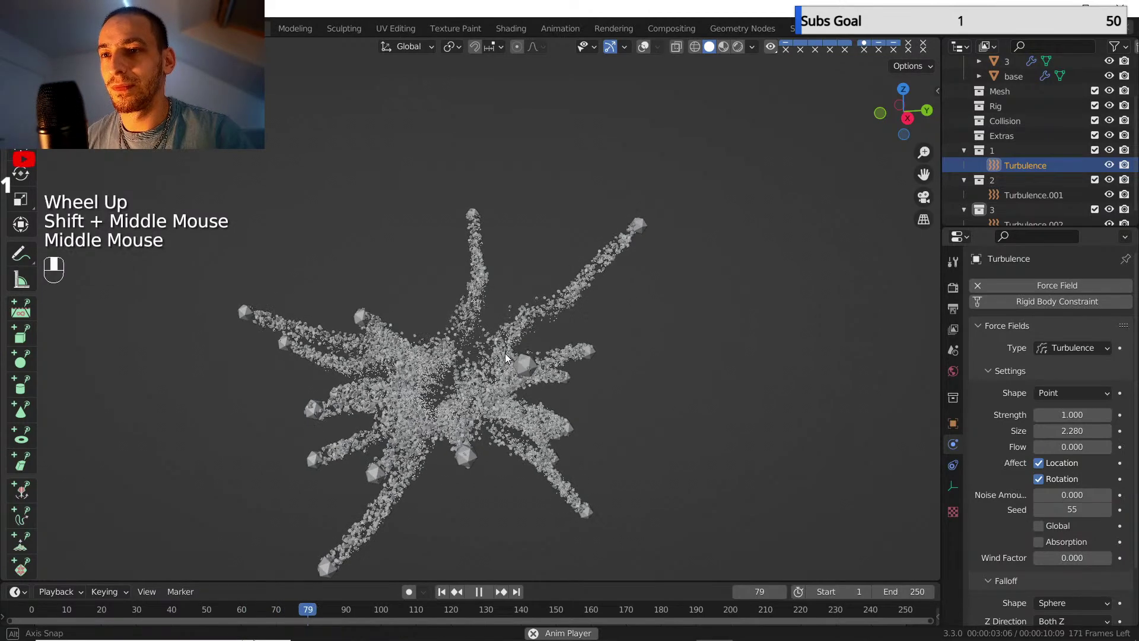
{"action": "scroll", "coordinate": [506, 355], "scroll_direction": "down", "scroll_amount": 1}
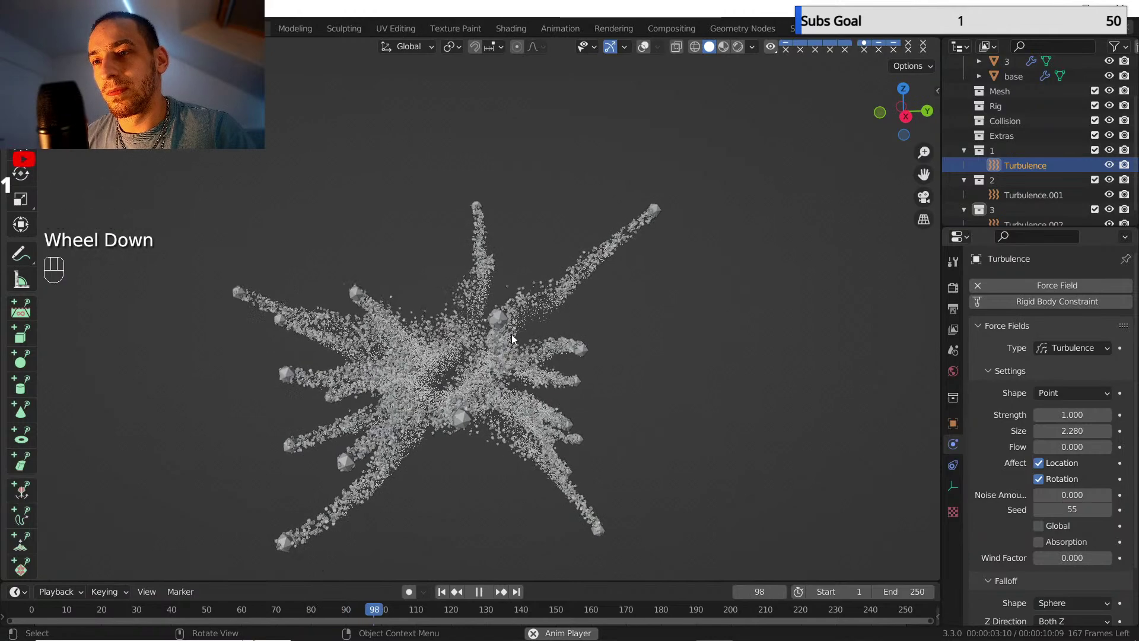
{"action": "scroll", "coordinate": [494, 348], "scroll_direction": "down", "scroll_amount": 1}
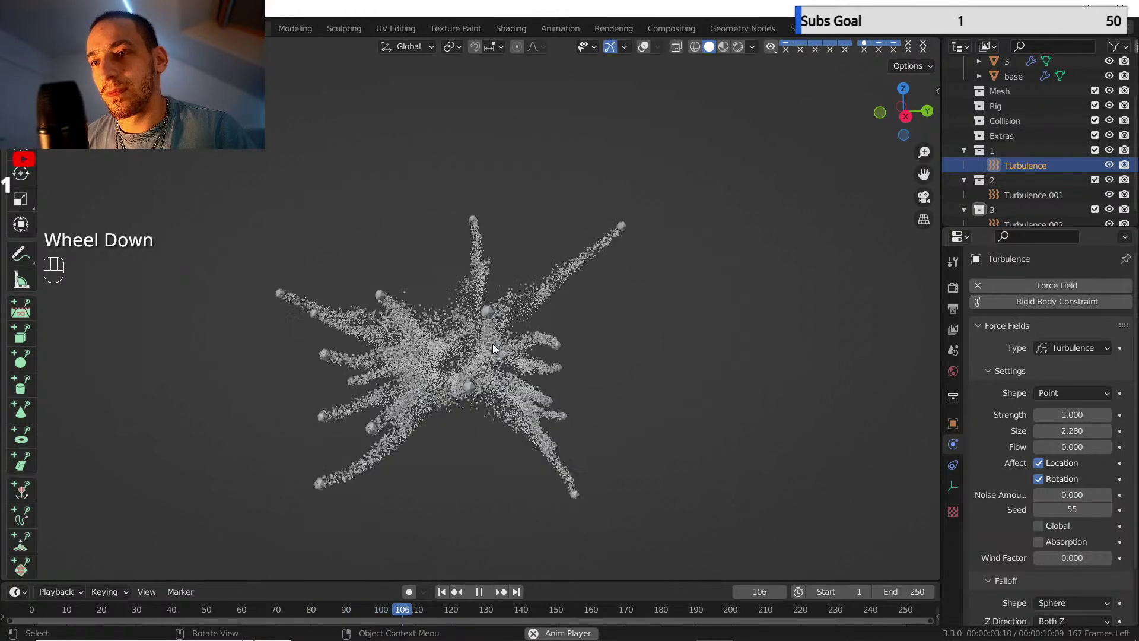
{"action": "middle_click_drag", "start_coordinate": [479, 346], "coordinate": [480, 350]}
{"action": "scroll", "coordinate": [479, 350], "scroll_direction": "up", "scroll_amount": 3}
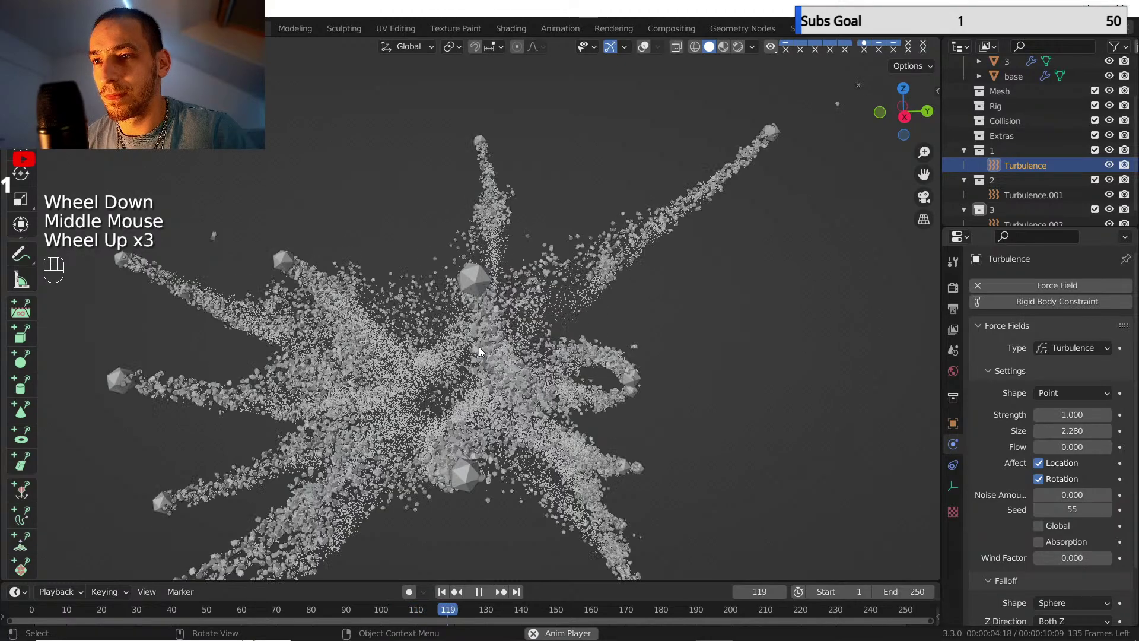
{"action": "scroll", "coordinate": [593, 309], "scroll_direction": "up", "scroll_amount": 2}
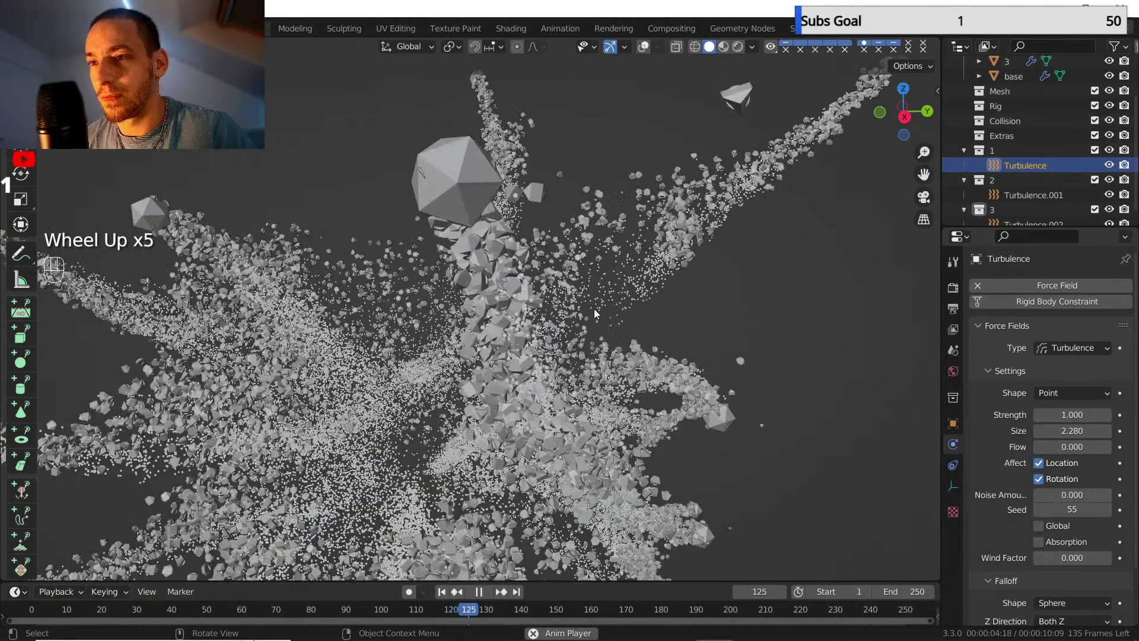
{"action": "scroll", "coordinate": [595, 309], "scroll_direction": "up", "scroll_amount": 1}
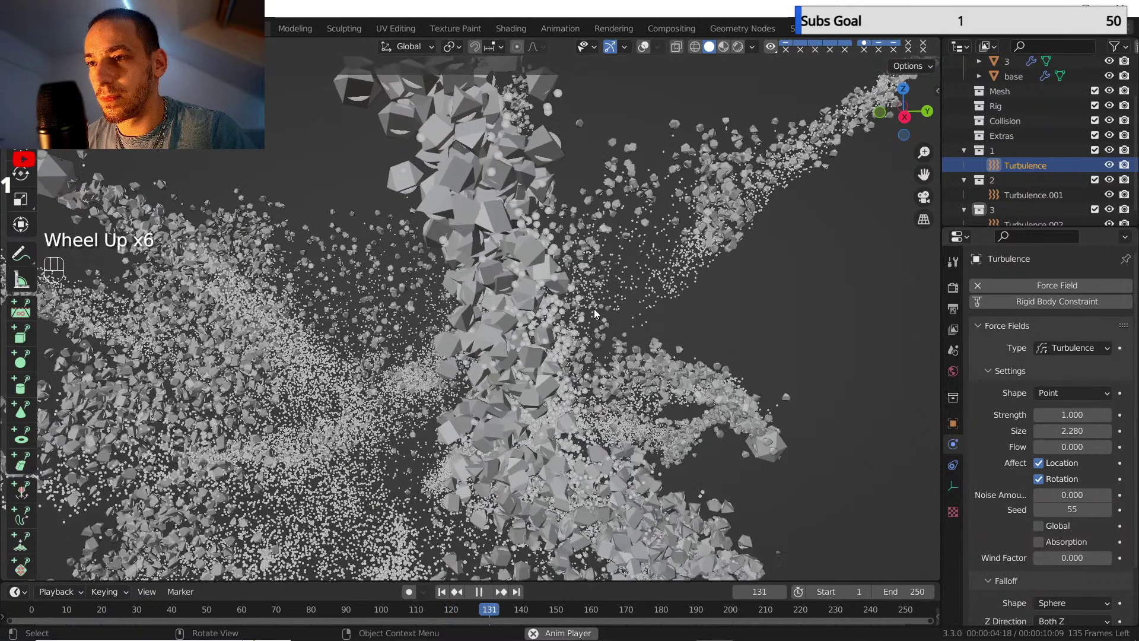
{"action": "scroll", "coordinate": [594, 308], "scroll_direction": "up", "scroll_amount": 1}
{"action": "scroll", "coordinate": [593, 308], "scroll_direction": "up", "scroll_amount": 1}
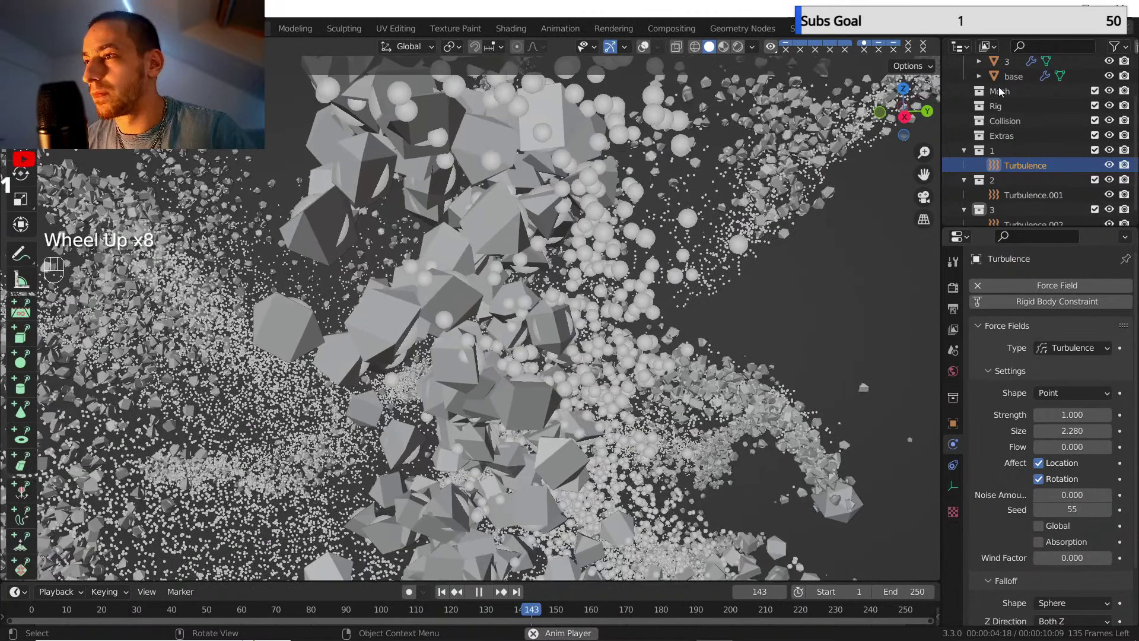
{"action": "scroll", "coordinate": [1009, 78], "scroll_direction": "up", "scroll_amount": 1}
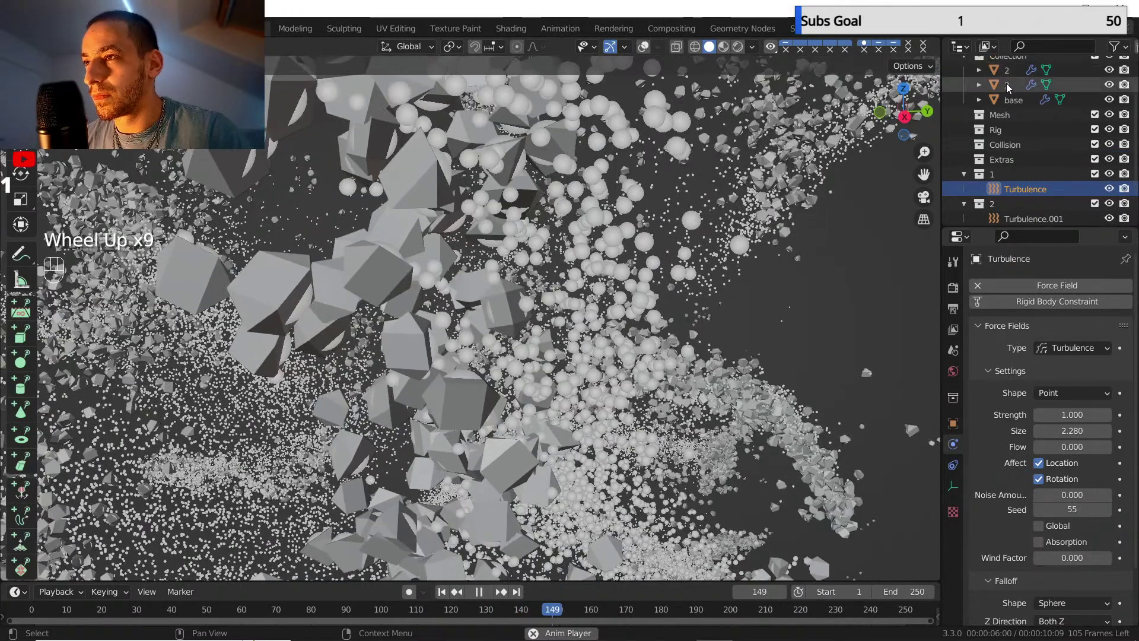
- Pause the playback and bring up the physics forces of object 3's particle system
{"action": "left_click", "coordinate": [1006, 84]}
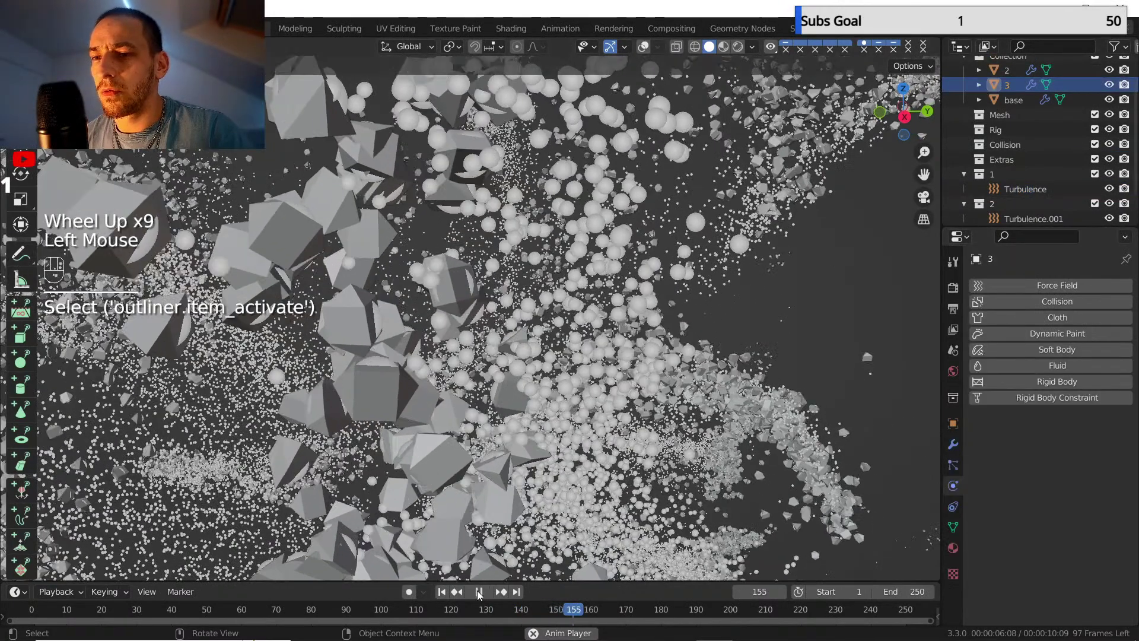
{"action": "left_click", "coordinate": [479, 592]}
{"action": "left_click", "coordinate": [951, 466]}
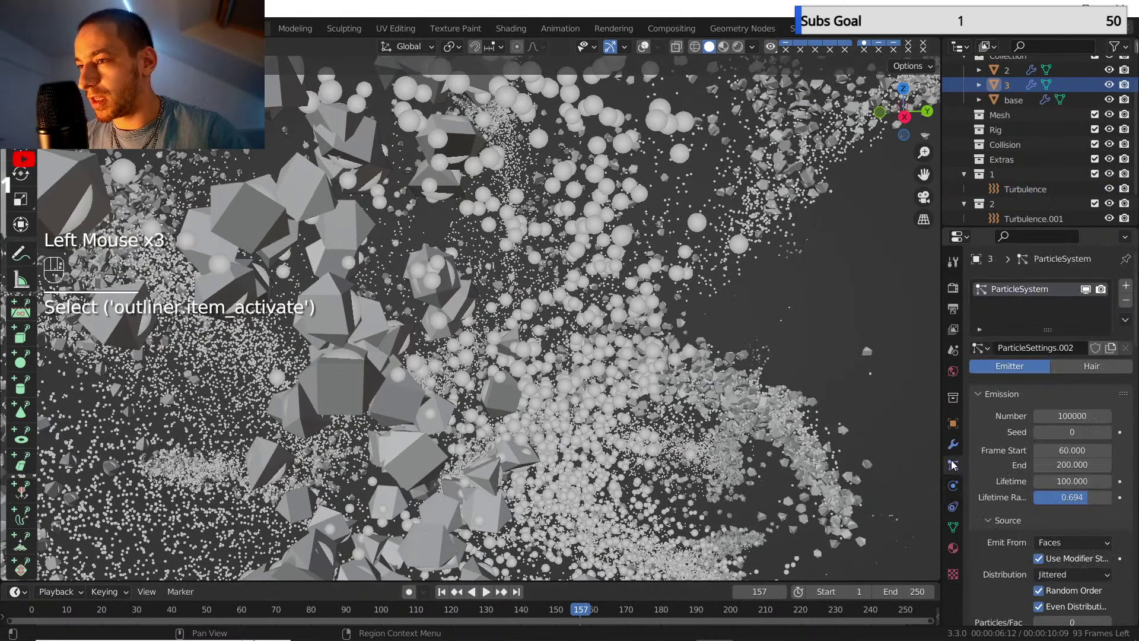
{"action": "scroll", "coordinate": [1028, 515], "scroll_direction": "down", "scroll_amount": 7}
{"action": "scroll", "coordinate": [1024, 511], "scroll_direction": "down", "scroll_amount": 5}
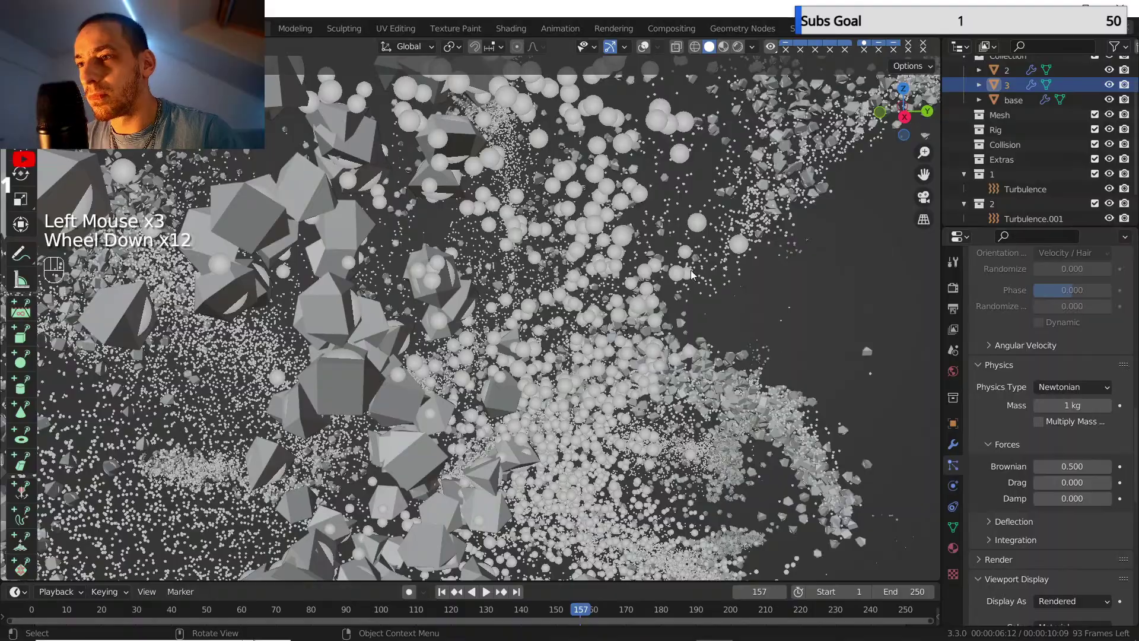
- Examine the particle trails up close and play the simulation a few frames further
{"action": "middle_click_drag", "start_coordinate": [692, 275], "coordinate": [424, 338], "text": "shift"}
{"action": "scroll", "coordinate": [511, 356], "scroll_direction": "down", "scroll_amount": 1}
{"action": "scroll", "coordinate": [445, 350], "scroll_direction": "up", "scroll_amount": 1}
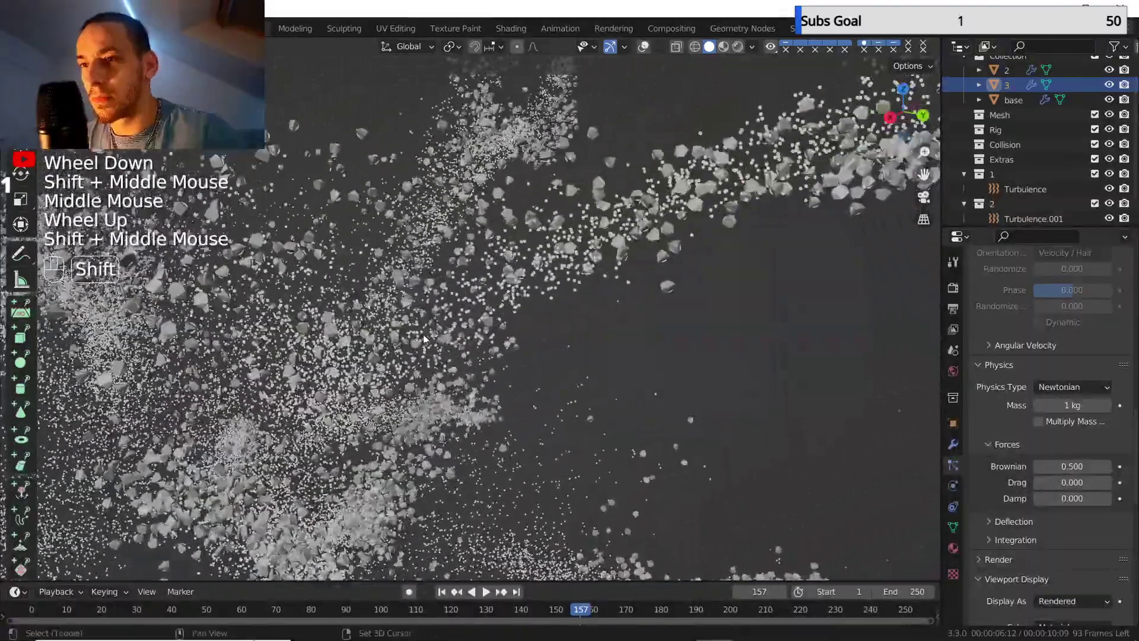
{"action": "scroll", "coordinate": [423, 338], "scroll_direction": "up", "scroll_amount": 2}
{"action": "scroll", "coordinate": [512, 240], "scroll_direction": "down", "scroll_amount": 2}
{"action": "middle_click_drag", "start_coordinate": [513, 241], "coordinate": [504, 358], "text": "shift"}
{"action": "left_click", "coordinate": [486, 591]}
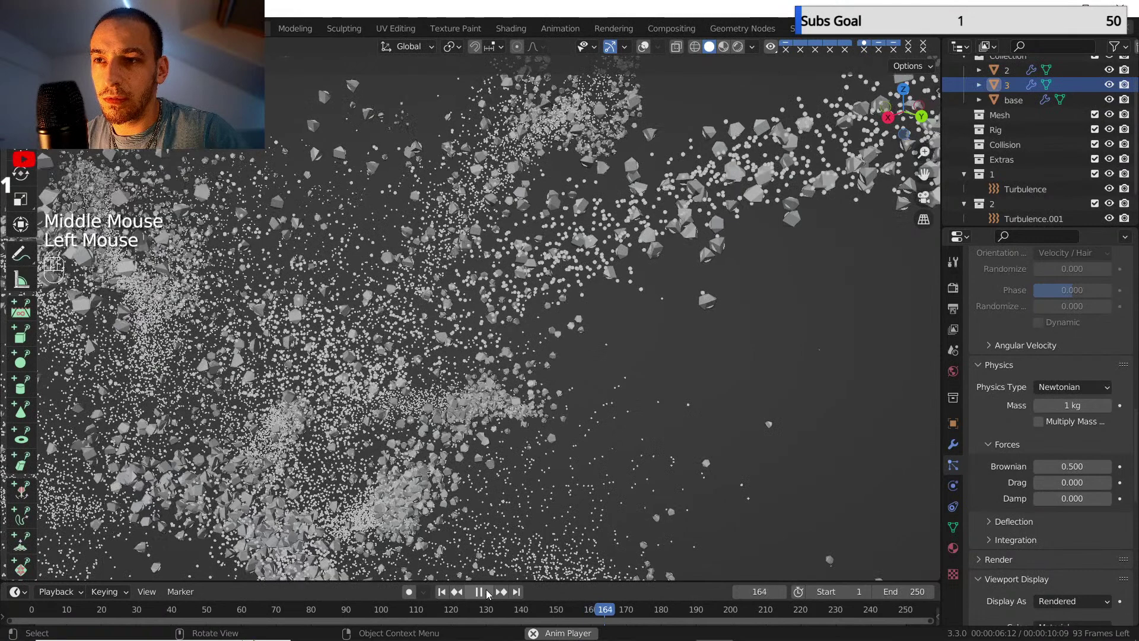
{"action": "left_click", "coordinate": [486, 592]}
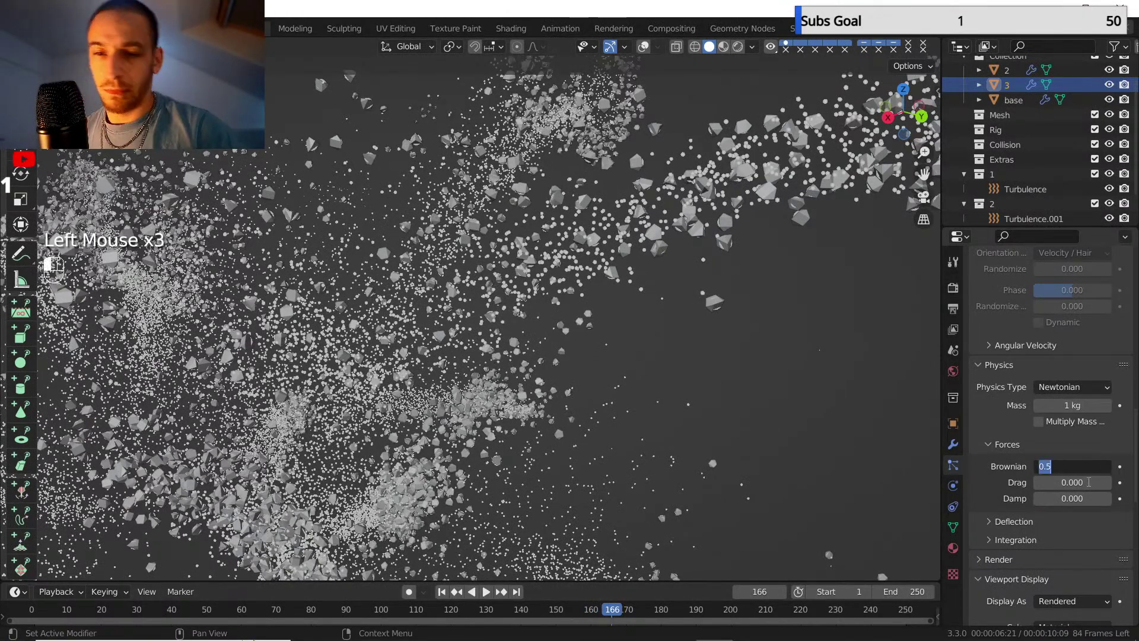
- Set the Brownian force of object 3's particles to 1 and their drag to 0.5
{"action": "type", "text": "1"}
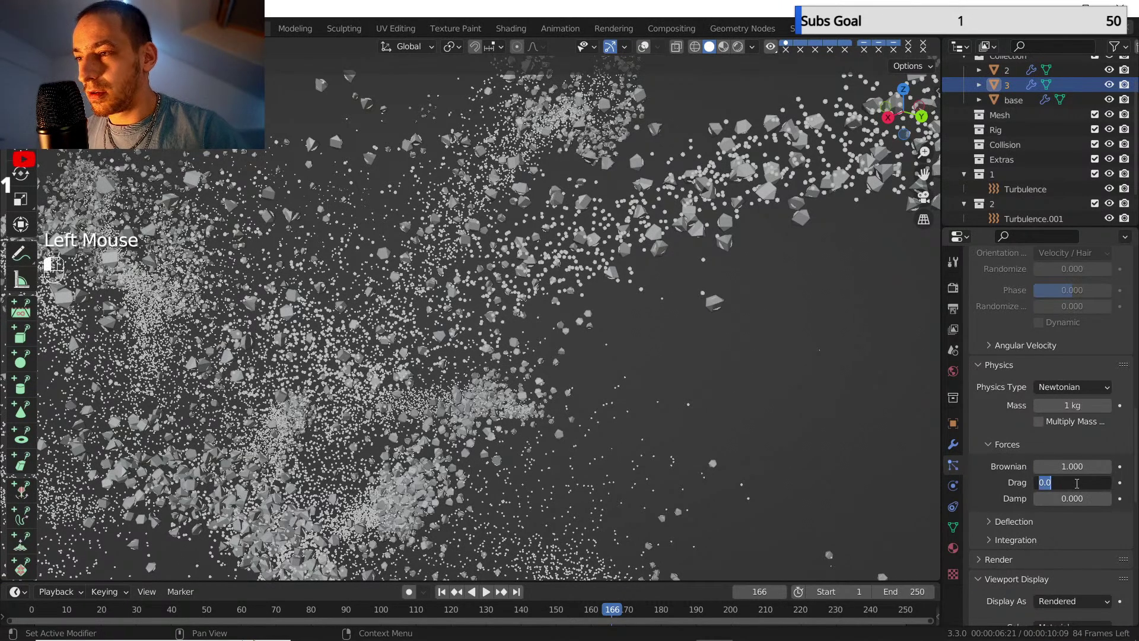
{"action": "key", "text": "shift"}
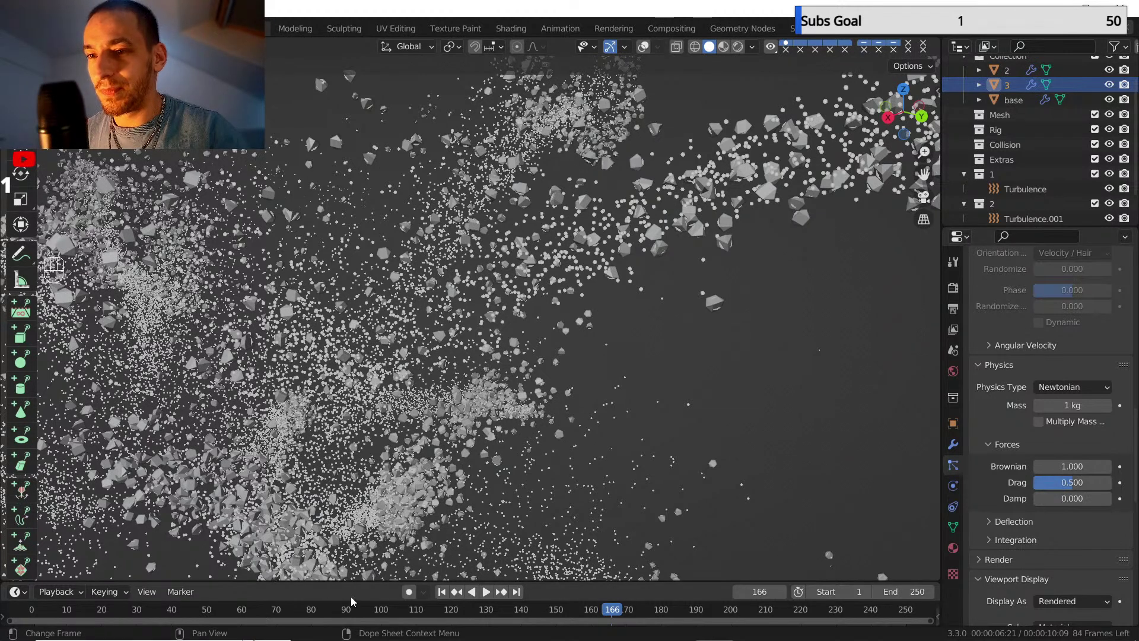
- Replay the simulation from the first frame to about frame 150 and examine the whole burst of trails
{"action": "left_click", "coordinate": [443, 593]}
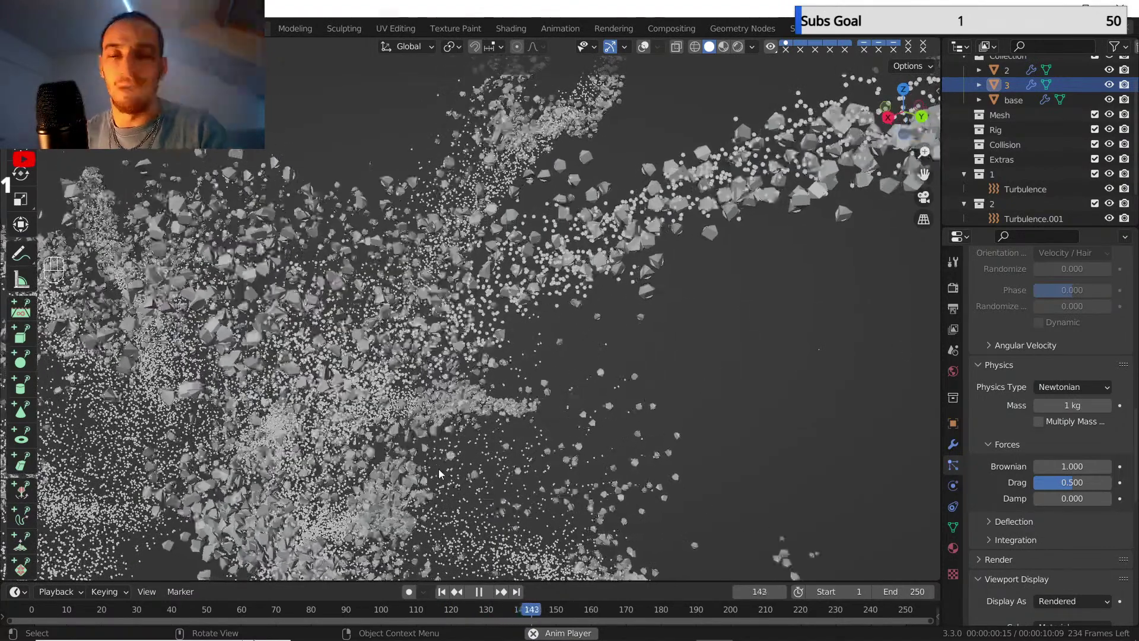
{"action": "scroll", "coordinate": [464, 460], "scroll_direction": "down", "scroll_amount": 1}
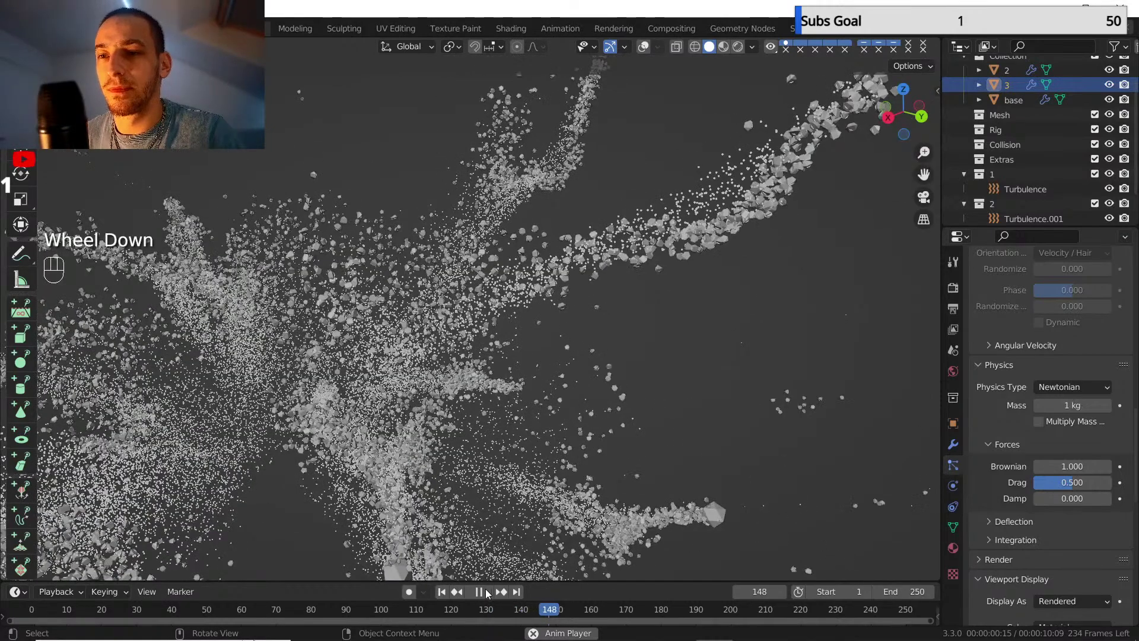
{"action": "left_click", "coordinate": [479, 591]}
{"action": "scroll", "coordinate": [461, 401], "scroll_direction": "down", "scroll_amount": 3}
{"action": "middle_click_drag", "start_coordinate": [461, 397], "coordinate": [546, 279], "text": "shift"}
{"action": "scroll", "coordinate": [563, 279], "scroll_direction": "up", "scroll_amount": 1}
{"action": "middle_click_drag", "start_coordinate": [546, 279], "coordinate": [507, 329]}
{"action": "scroll", "coordinate": [507, 329], "scroll_direction": "up", "scroll_amount": 2}
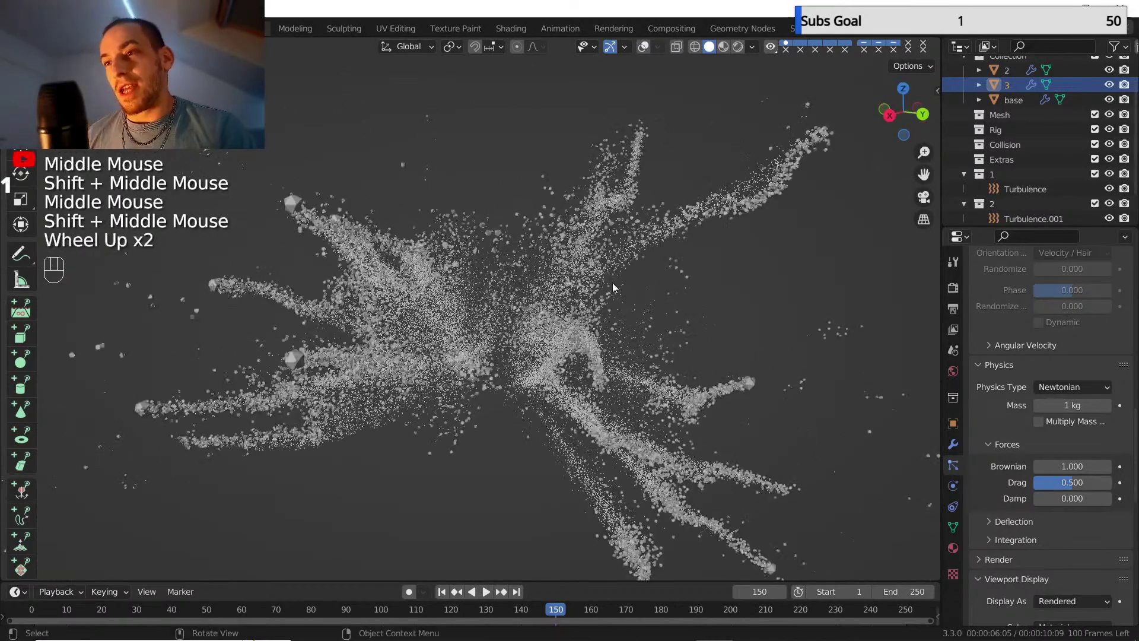
{"action": "scroll", "coordinate": [1014, 128], "scroll_direction": "up", "scroll_amount": 2}
- Select the base emitter, bring up its emission settings and turn on the viewport overlays
{"action": "left_click", "coordinate": [1014, 123]}
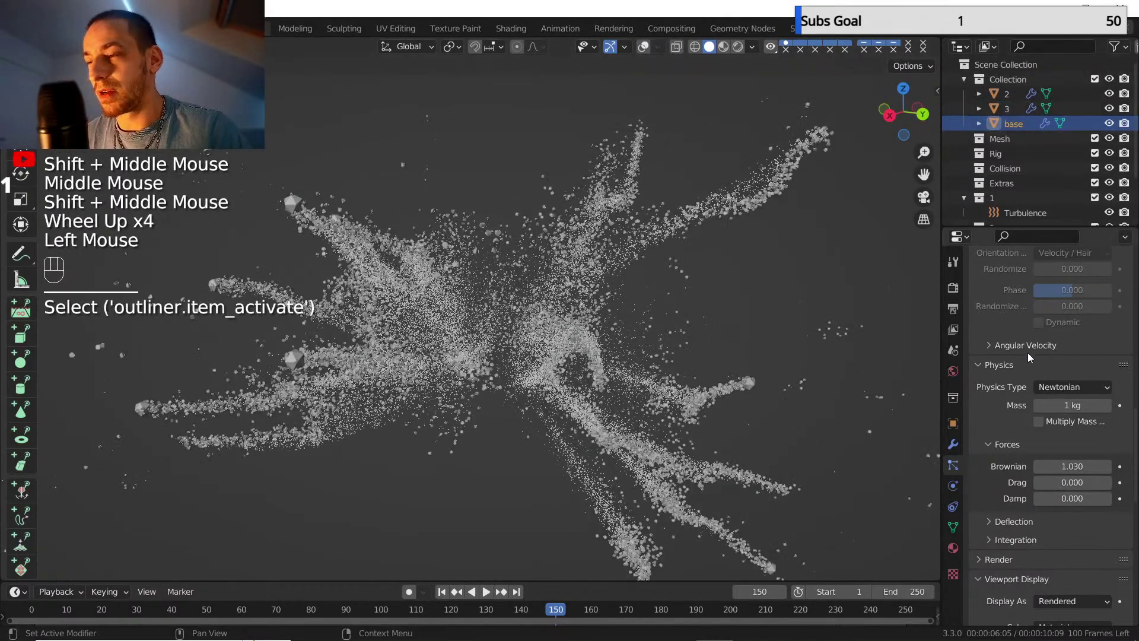
{"action": "scroll", "coordinate": [1028, 385], "scroll_direction": "up", "scroll_amount": 2}
{"action": "scroll", "coordinate": [1028, 386], "scroll_direction": "up", "scroll_amount": 4}
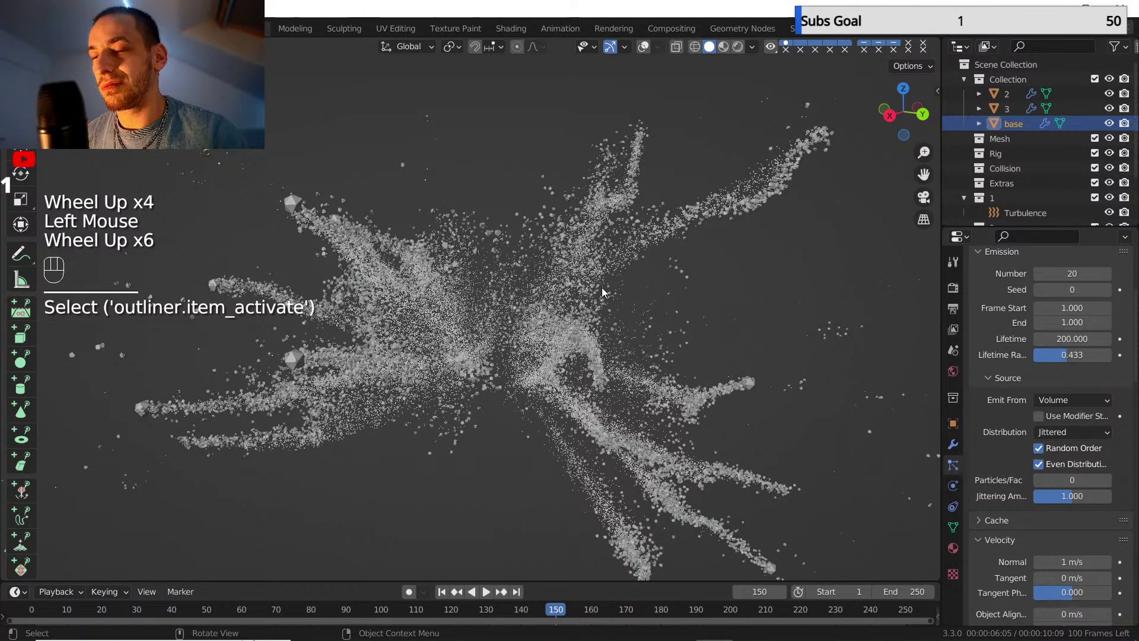
{"action": "left_click", "coordinate": [644, 47]}
{"action": "left_click", "coordinate": [658, 48]}
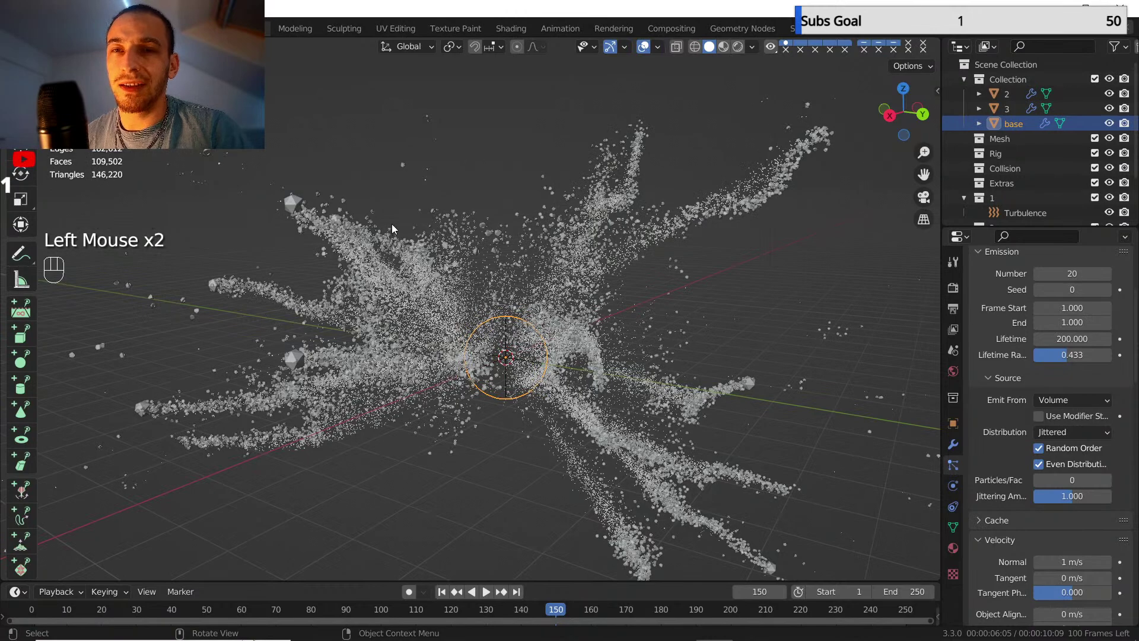
{"action": "middle_click_drag", "start_coordinate": [392, 223], "coordinate": [401, 254]}
{"action": "middle_click_drag", "start_coordinate": [401, 254], "coordinate": [371, 255]}
{"action": "scroll", "coordinate": [368, 254], "scroll_direction": "up", "scroll_amount": 1}
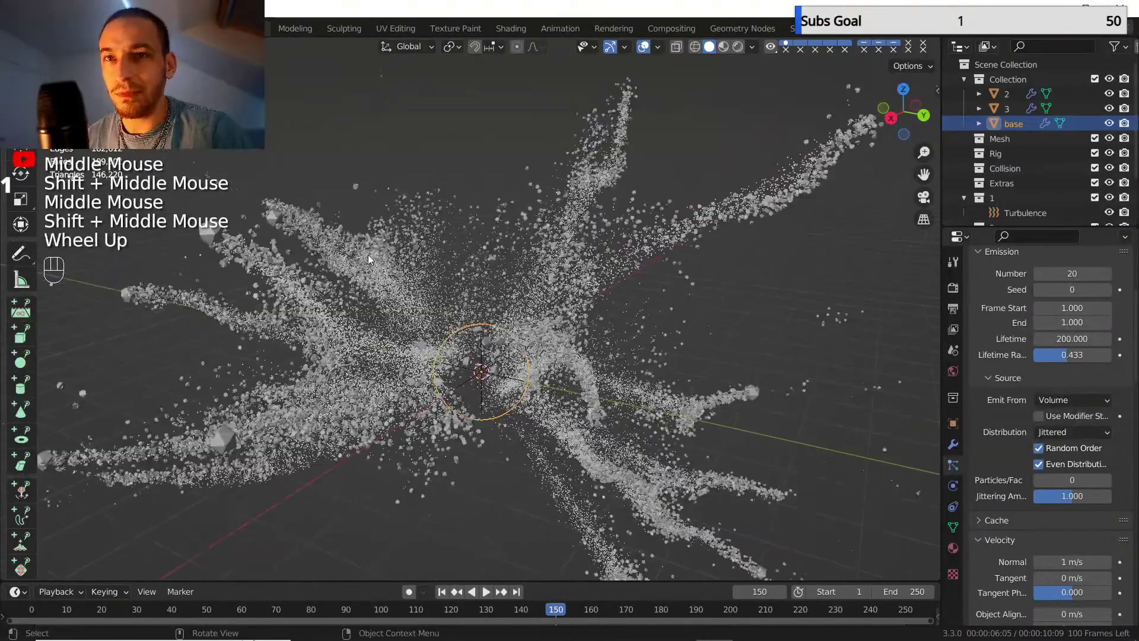
{"action": "scroll", "coordinate": [522, 306], "scroll_direction": "down", "scroll_amount": 1}
{"action": "scroll", "coordinate": [523, 309], "scroll_direction": "up", "scroll_amount": 1}
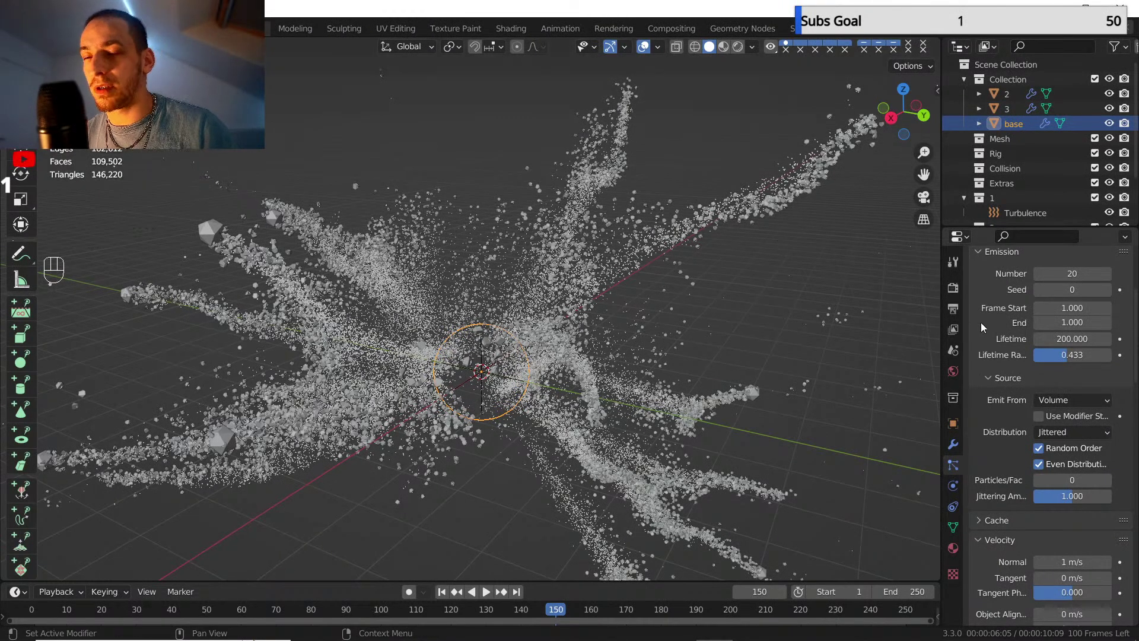
- Set the base emitter's particle number to 50
{"action": "scroll", "coordinate": [981, 323], "scroll_direction": "up", "scroll_amount": 1}
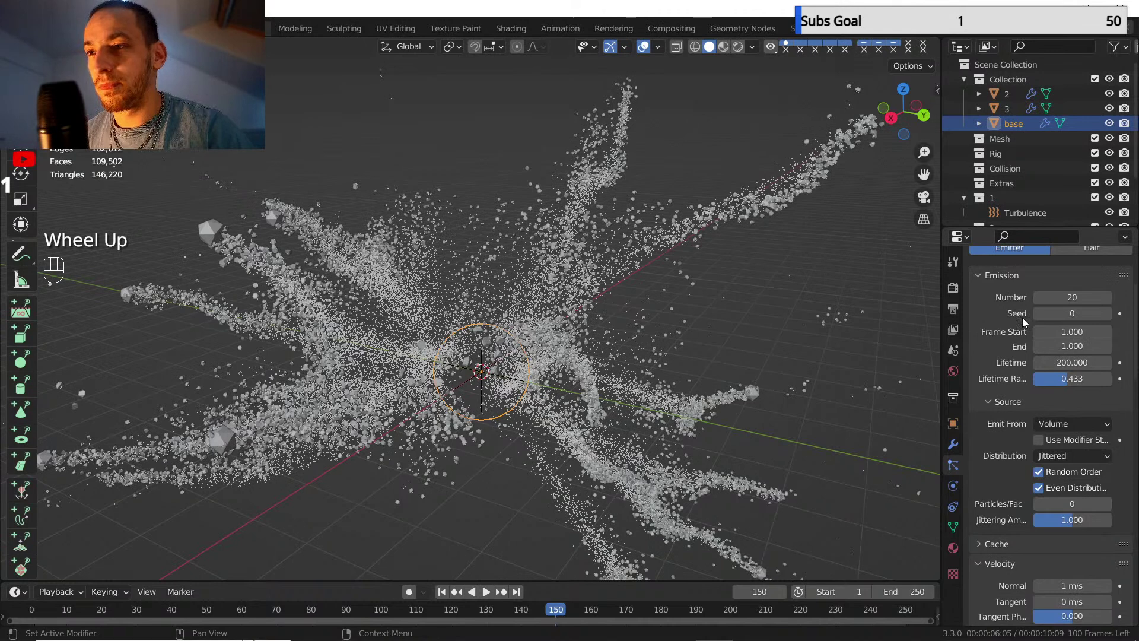
{"action": "scroll", "coordinate": [1023, 318], "scroll_direction": "up", "scroll_amount": 1}
{"action": "left_click", "coordinate": [1071, 319]}
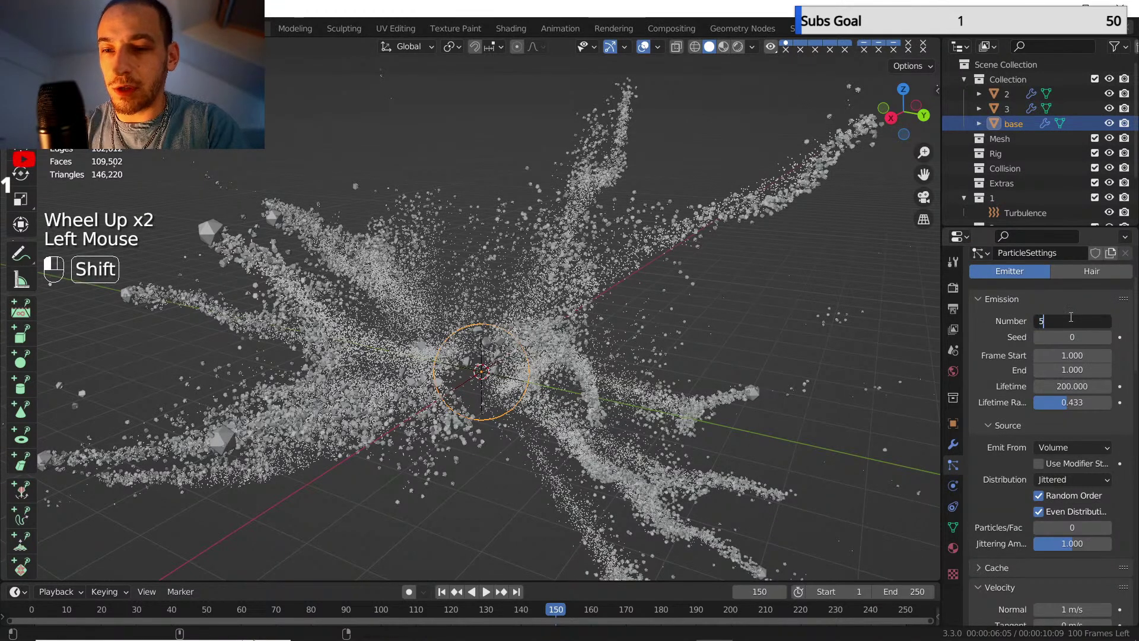
{"action": "type", "text": "50"}
{"action": "key", "text": "Return"}
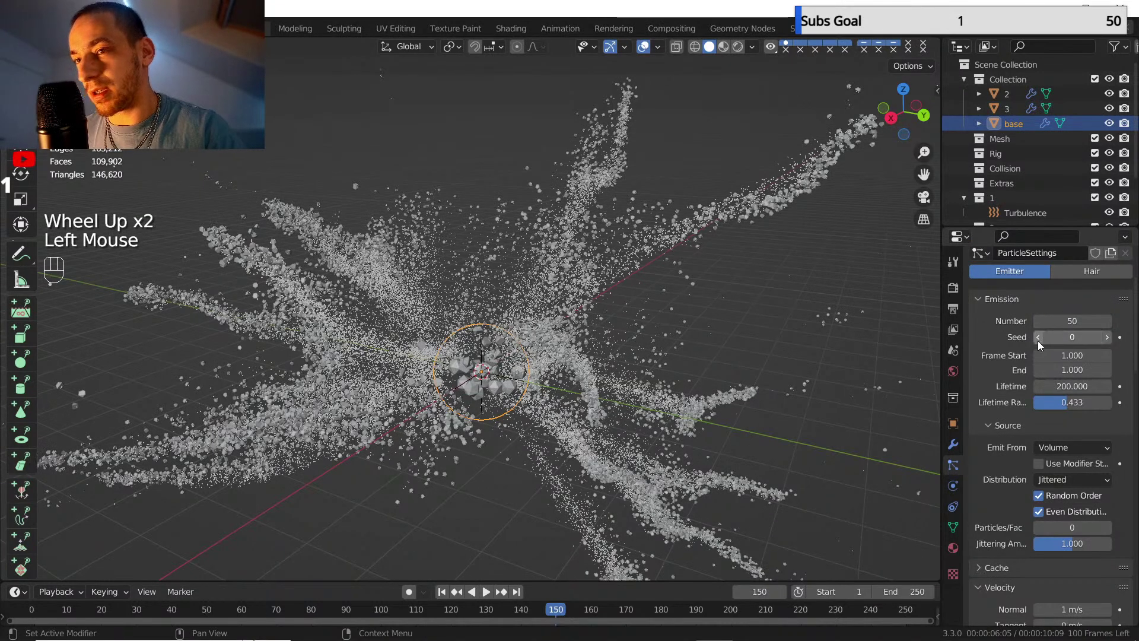
- Set the particle number of object 2's particle system to 50000
{"action": "left_click", "coordinate": [998, 94]}
{"action": "left_click", "coordinate": [954, 466]}
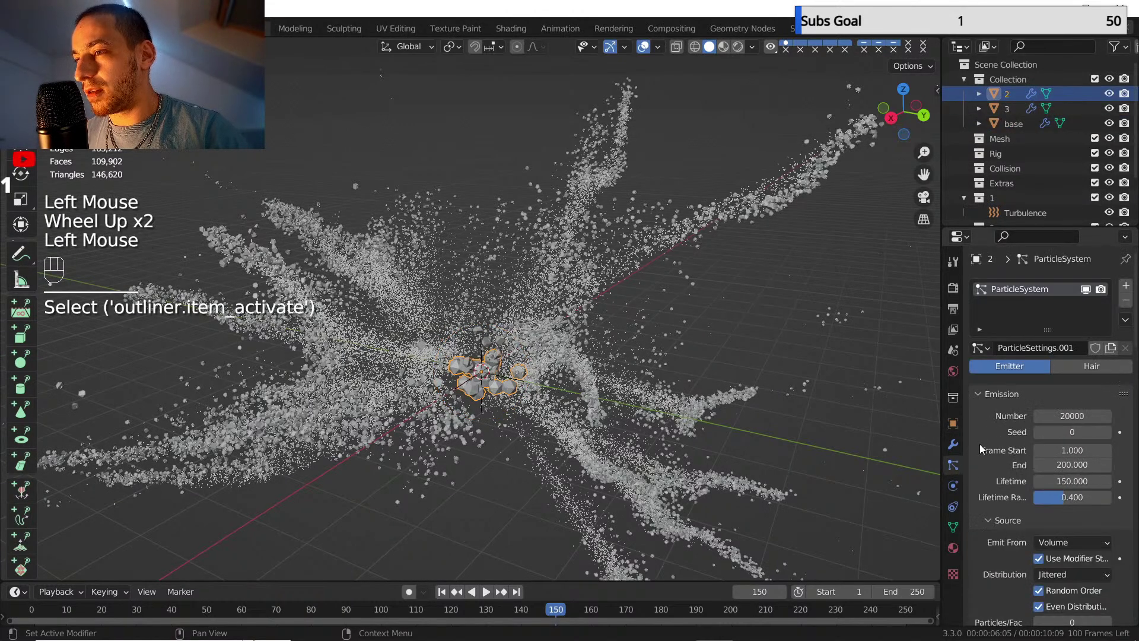
{"action": "type", "text": "100"}
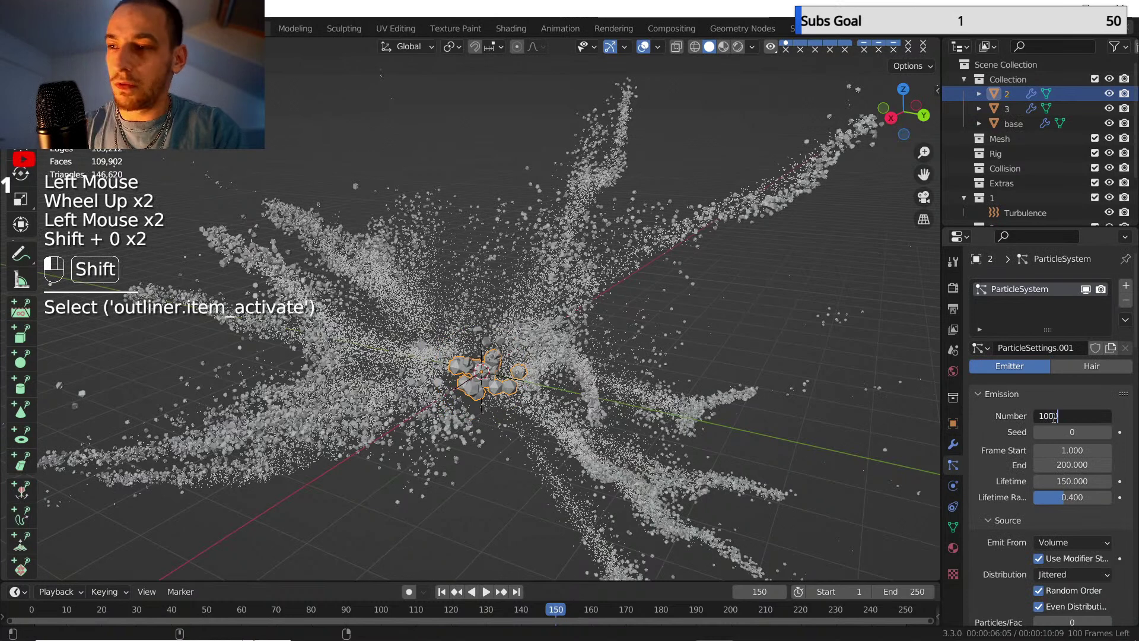
{"action": "key", "text": "BackSpace"}
{"action": "key", "text": "BackSpace"}
{"action": "key", "text": "BackSpace"}
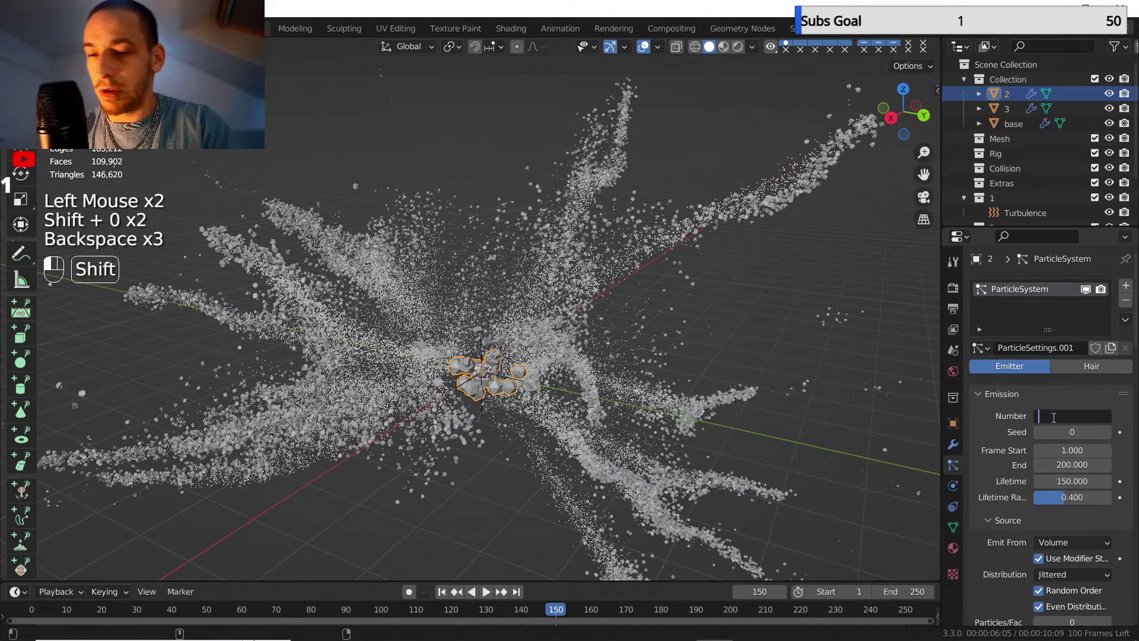
{"action": "type", "text": "50000"}
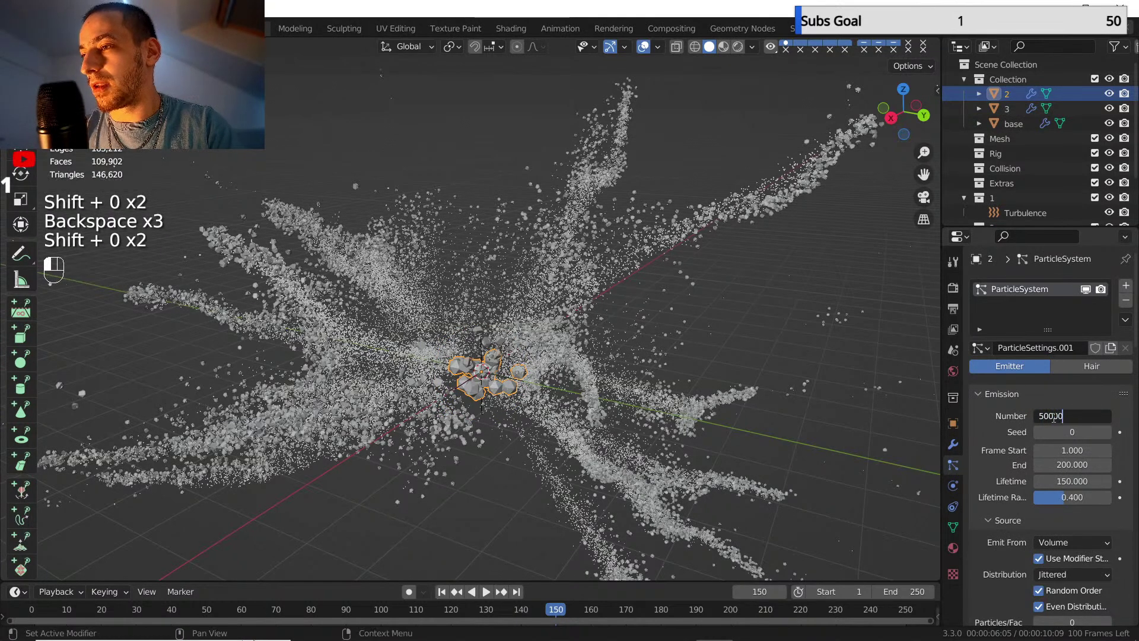
{"action": "key", "text": "Return"}
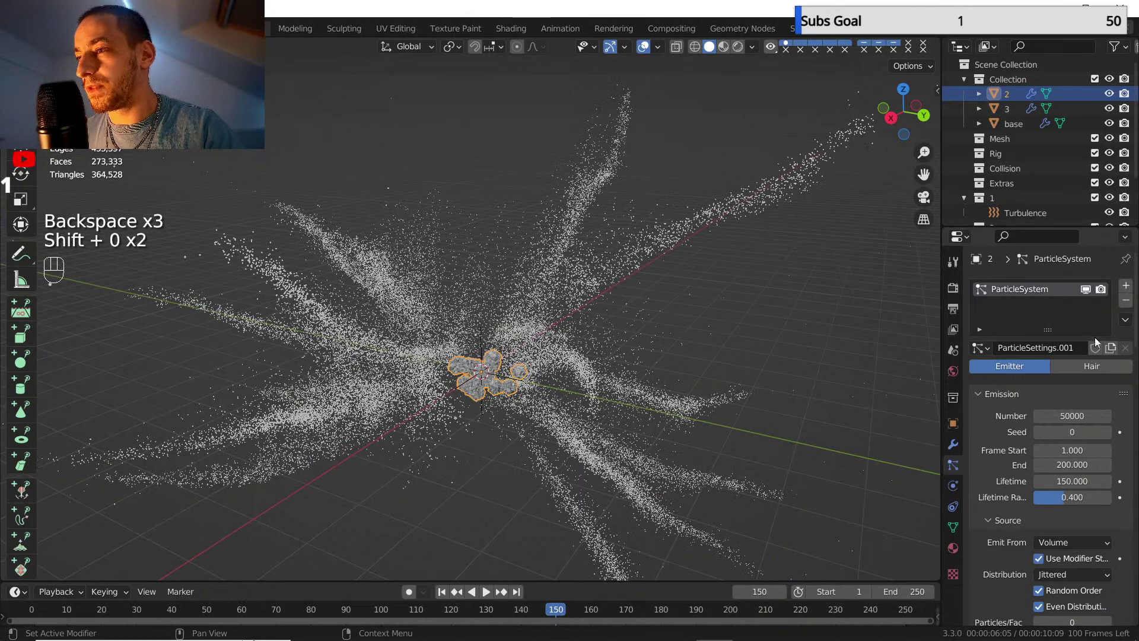
- Set the particle number of object 3's particle system to 500000
{"action": "left_click", "coordinate": [1009, 109]}
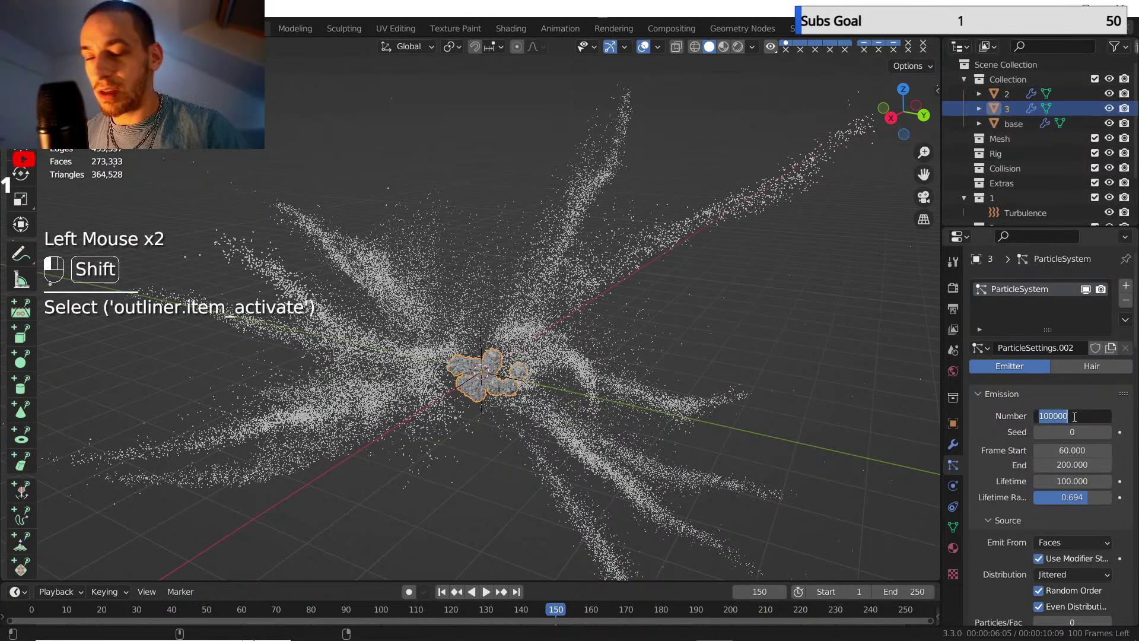
{"action": "type", "text": "5000"}
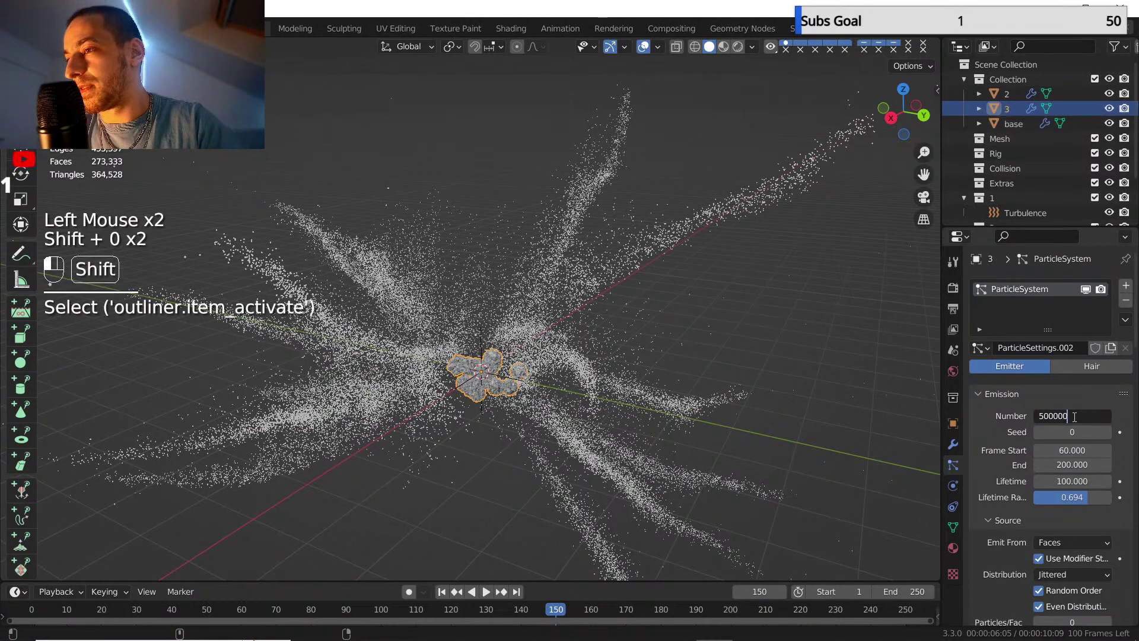
{"action": "left_click", "coordinate": [709, 505]}
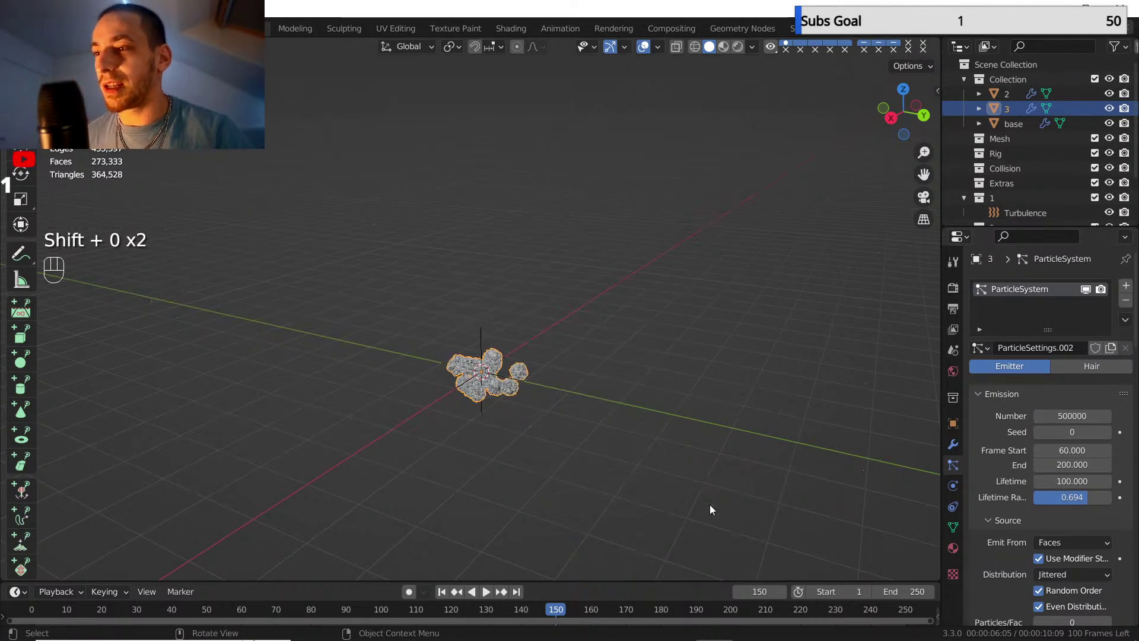
- Return to the first frame and set the size of collection 1's Turbulence force field to 2.27
{"action": "left_click", "coordinate": [441, 591]}
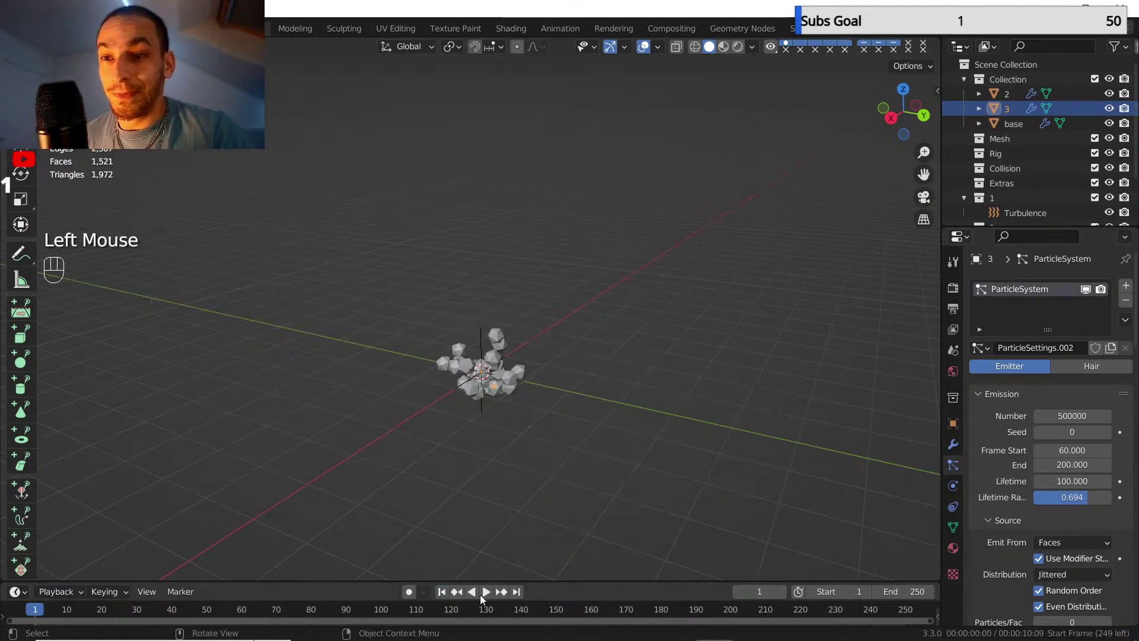
{"action": "left_click", "coordinate": [1016, 212]}
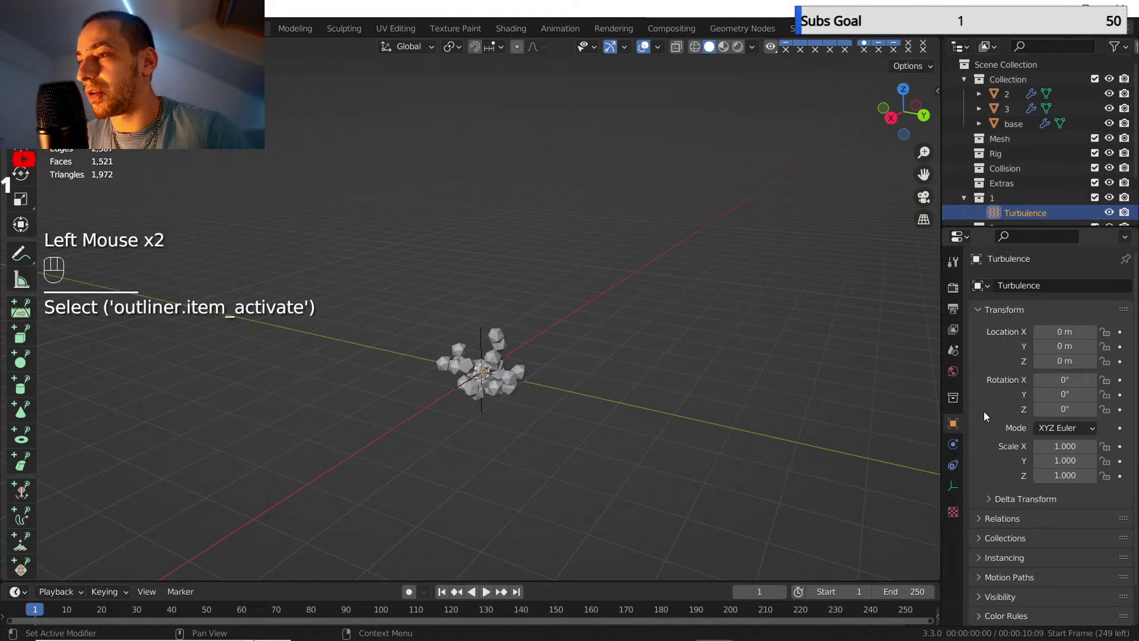
{"action": "left_click", "coordinate": [954, 446]}
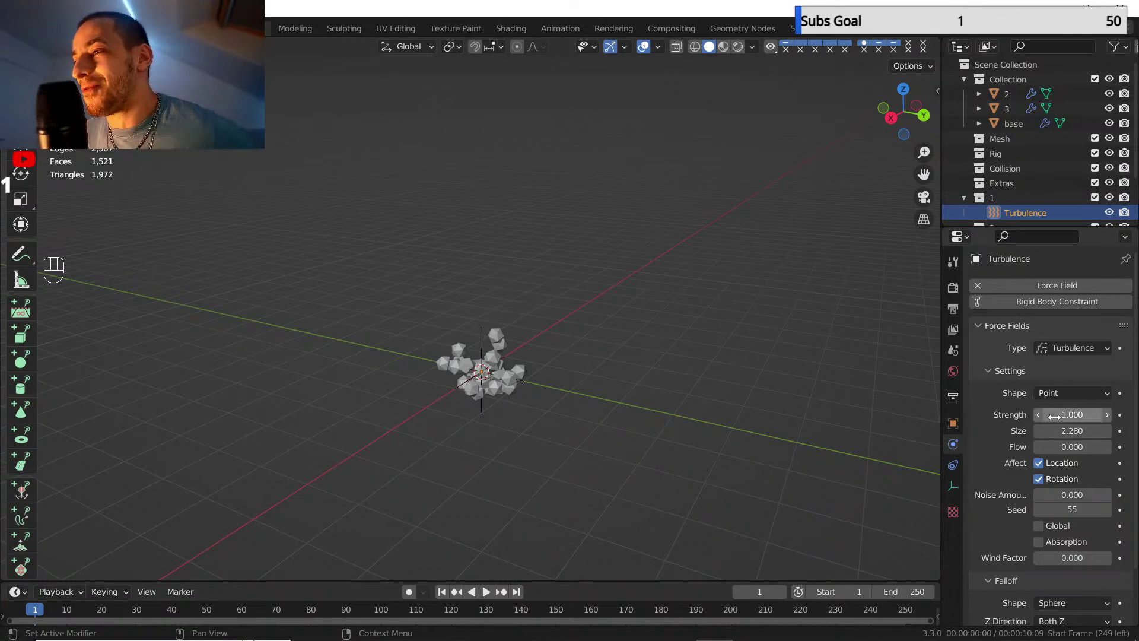
{"action": "left_click", "coordinate": [1038, 438]}
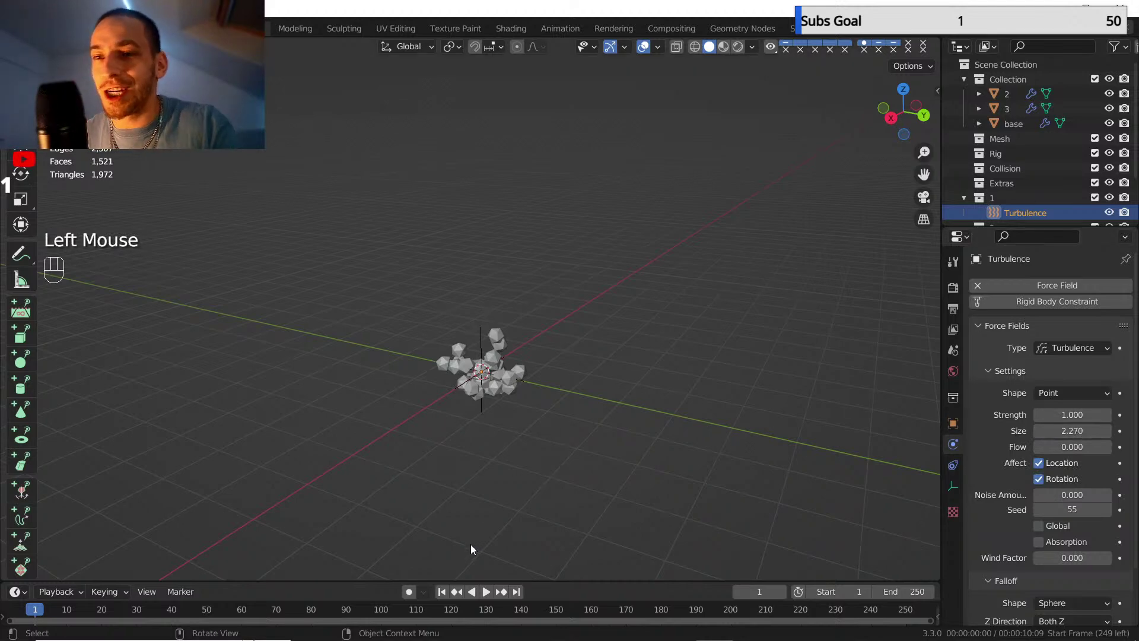
- Save the file and play the simulation from the first frame
{"action": "left_click", "coordinate": [56, 28]}
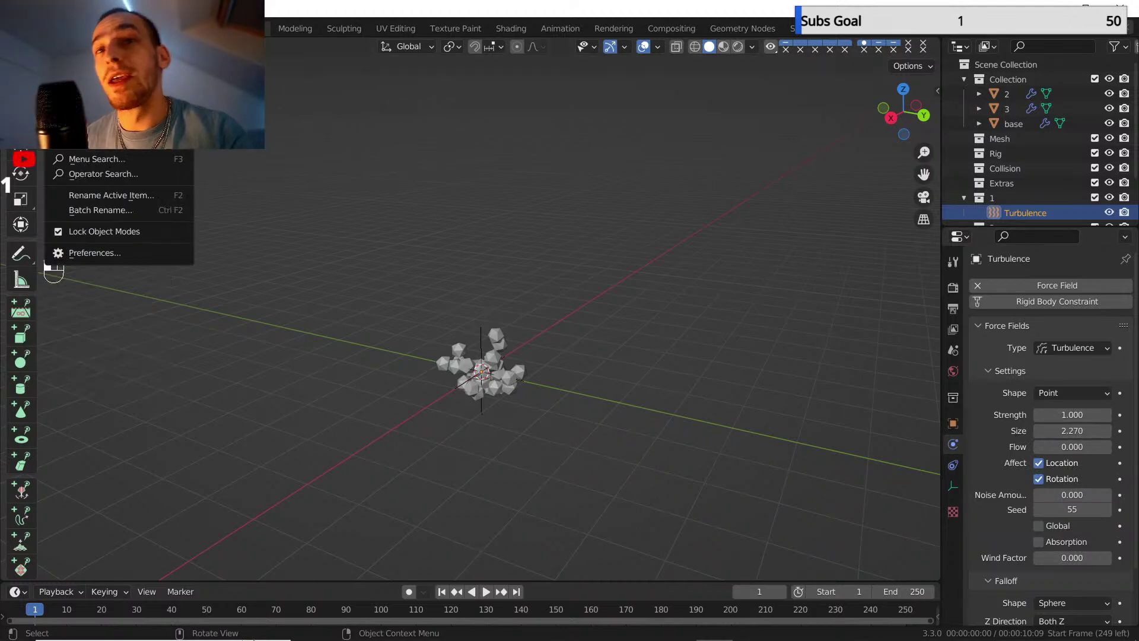
{"action": "left_click", "coordinate": [56, 29]}
{"action": "left_click", "coordinate": [32, 28]}
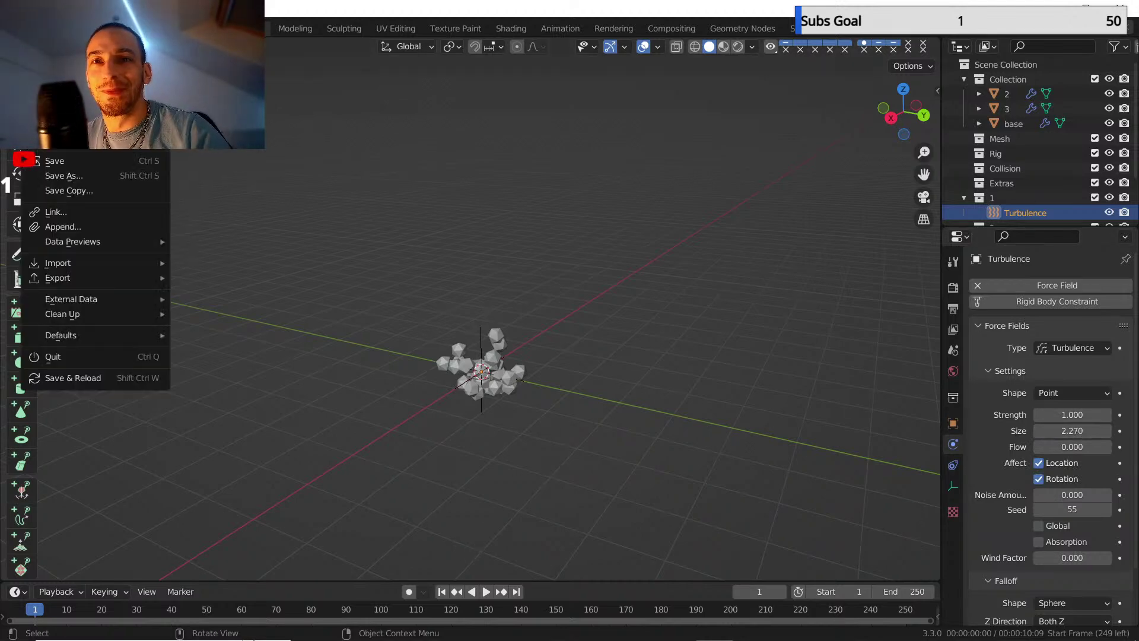
{"action": "left_click", "coordinate": [57, 159]}
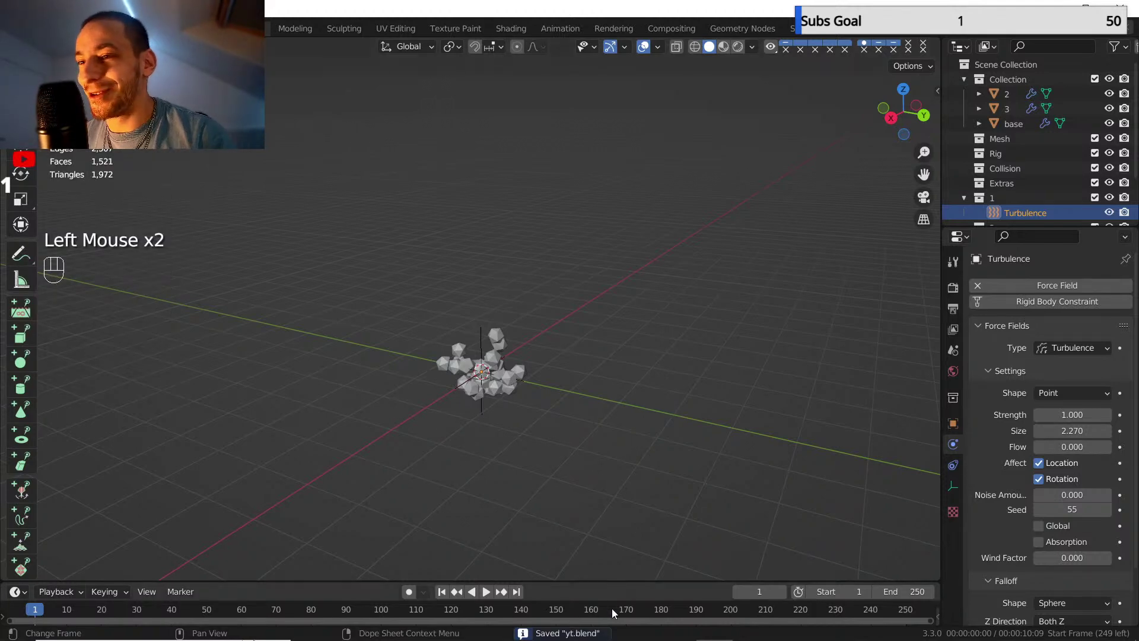
{"action": "left_click", "coordinate": [485, 592]}
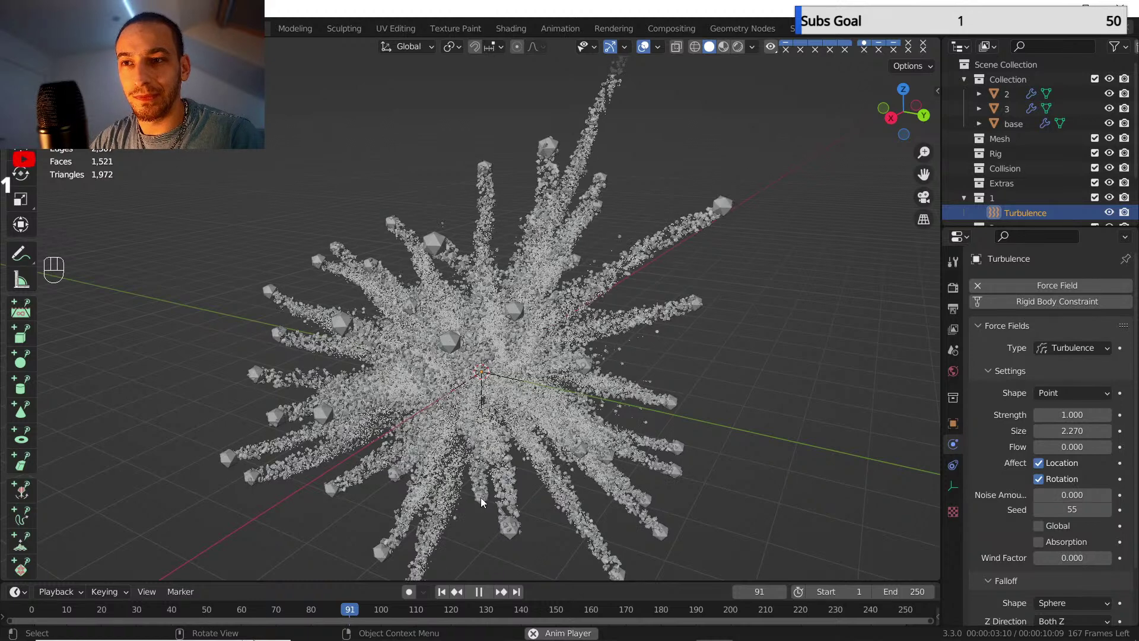
- Stop the simulation playback and examine the particle explosion's trails from several angles and distances
{"action": "left_click", "coordinate": [481, 592]}
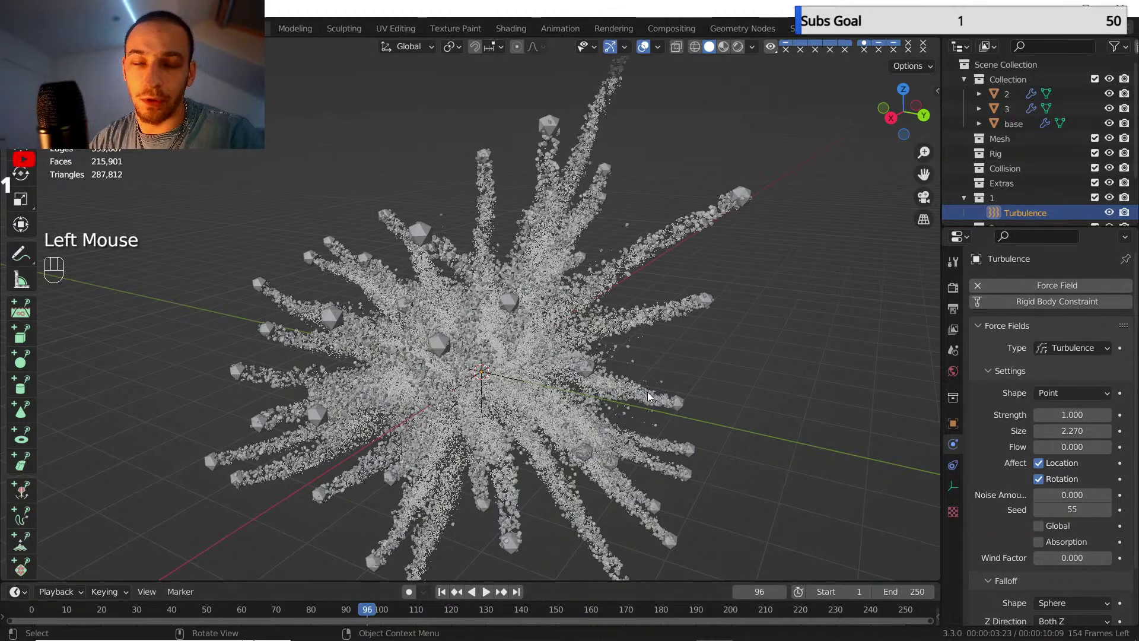
{"action": "middle_click_drag", "start_coordinate": [650, 397], "coordinate": [600, 319]}
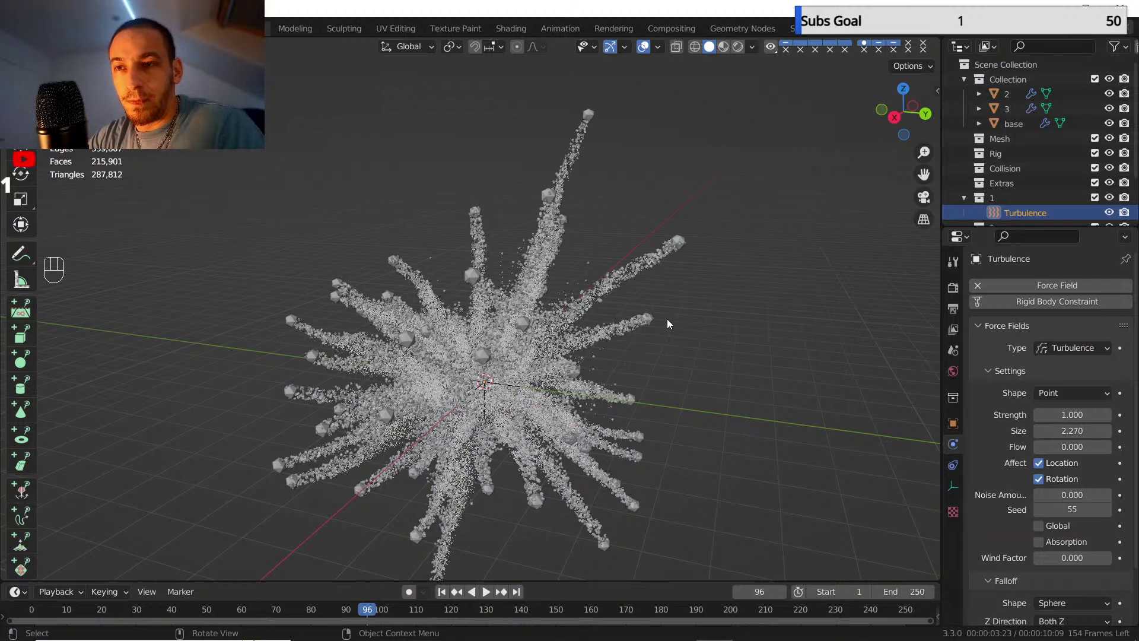
{"action": "scroll", "coordinate": [585, 228], "scroll_direction": "down", "scroll_amount": 2}
{"action": "middle_click_drag", "start_coordinate": [549, 264], "coordinate": [465, 301]}
{"action": "scroll", "coordinate": [523, 249], "scroll_direction": "up", "scroll_amount": 3}
{"action": "scroll", "coordinate": [447, 314], "scroll_direction": "up", "scroll_amount": 1}
{"action": "scroll", "coordinate": [464, 278], "scroll_direction": "up", "scroll_amount": 1}
{"action": "scroll", "coordinate": [473, 282], "scroll_direction": "up", "scroll_amount": 1}
{"action": "scroll", "coordinate": [471, 288], "scroll_direction": "down", "scroll_amount": 3}
{"action": "scroll", "coordinate": [481, 331], "scroll_direction": "up", "scroll_amount": 2}
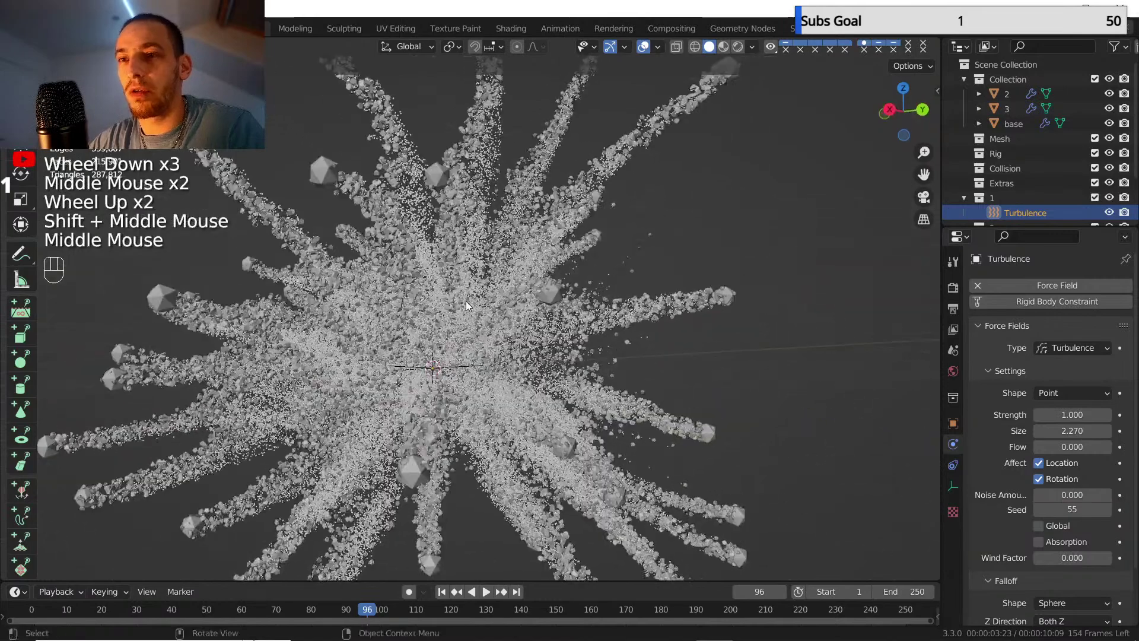
{"action": "scroll", "coordinate": [448, 353], "scroll_direction": "down", "scroll_amount": 2}
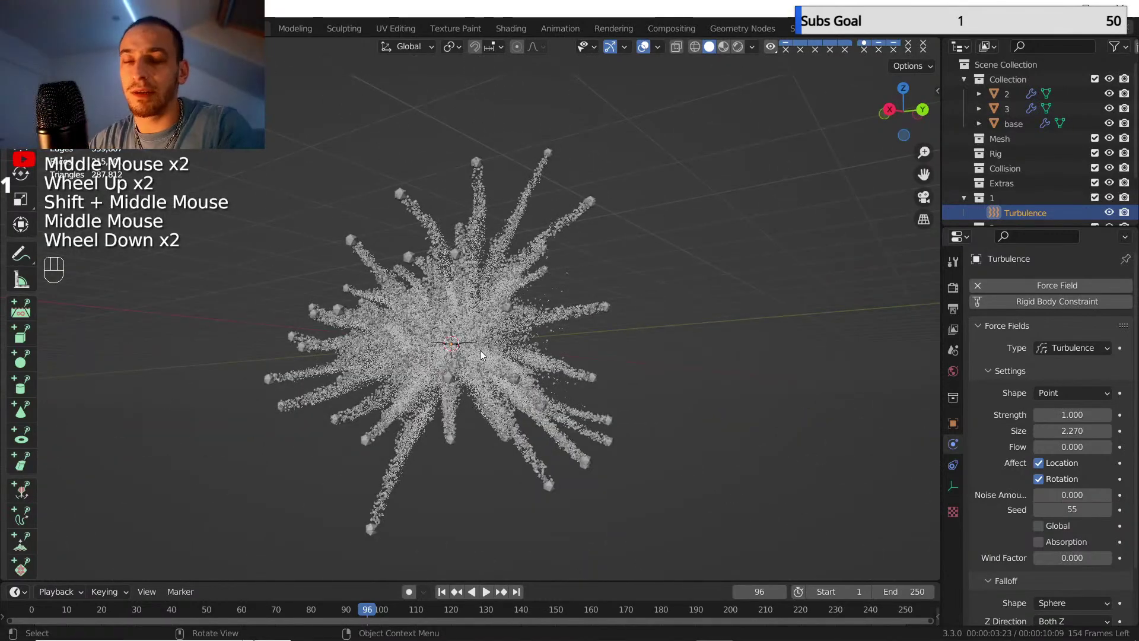
{"action": "middle_click_drag", "start_coordinate": [491, 297], "coordinate": [452, 251]}
{"action": "scroll", "coordinate": [480, 345], "scroll_direction": "up", "scroll_amount": 1}
{"action": "scroll", "coordinate": [481, 345], "scroll_direction": "up", "scroll_amount": 1}
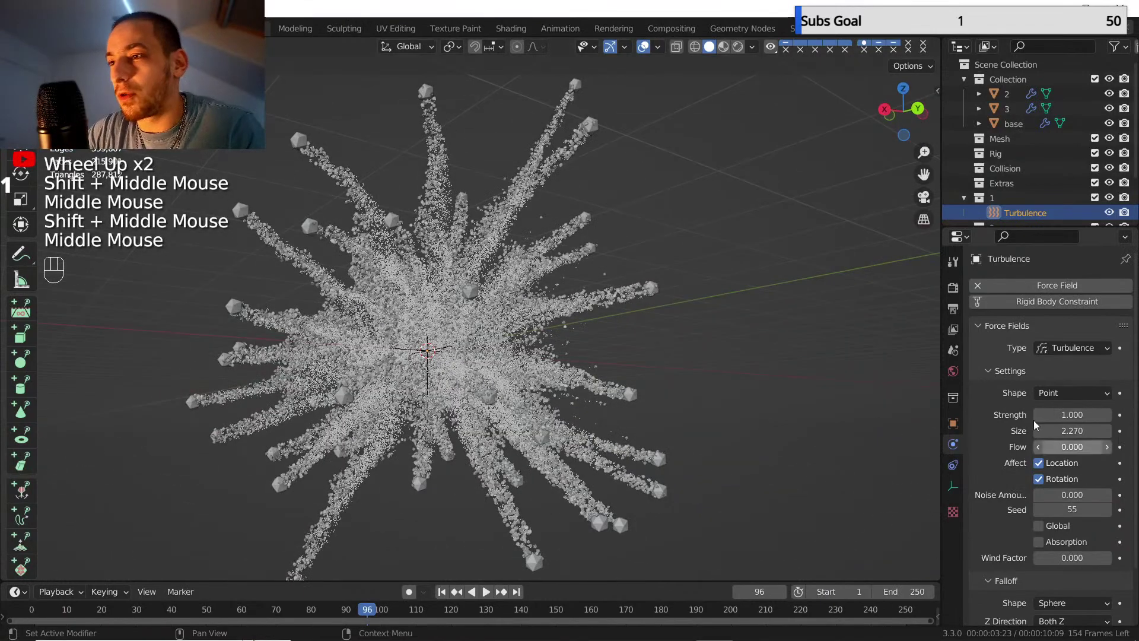
- Set the scene's end frame to 200 in the output frame range
{"action": "left_click", "coordinate": [953, 330]}
{"action": "left_click", "coordinate": [953, 311]}
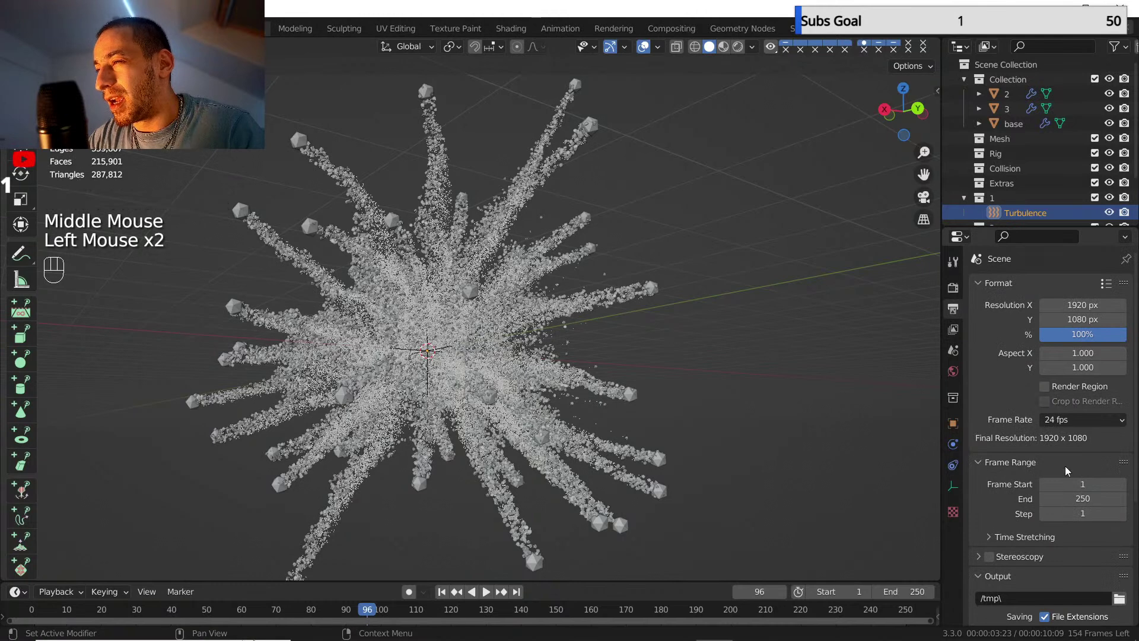
{"action": "left_click", "coordinate": [1074, 498]}
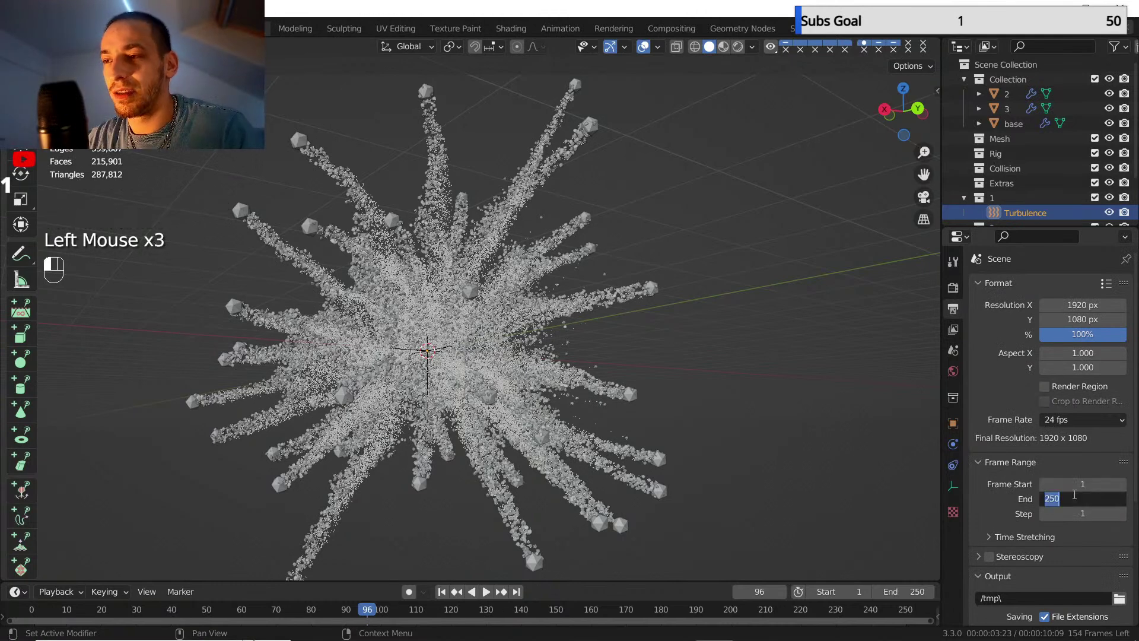
{"action": "key", "text": "shift"}
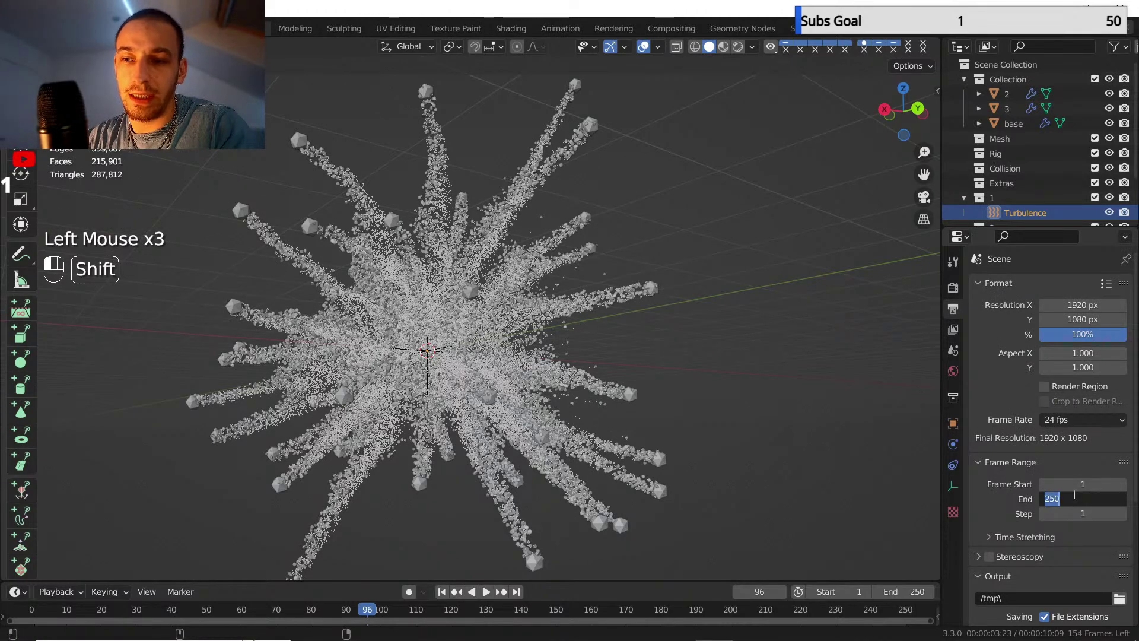
{"action": "type", "text": "1"}
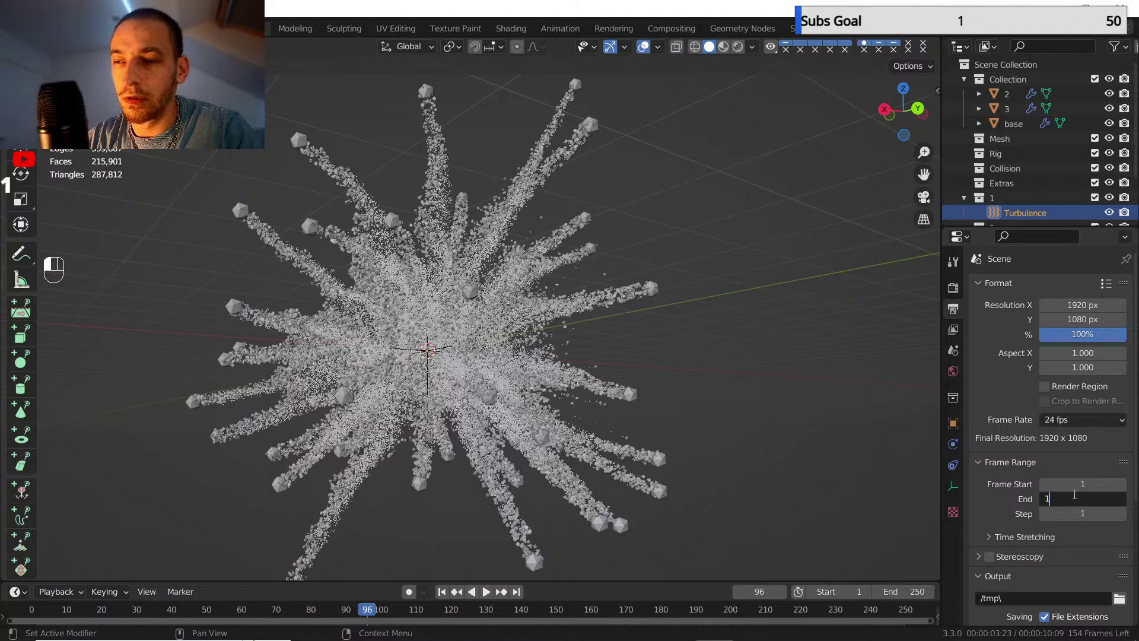
{"action": "type", "text": "00"}
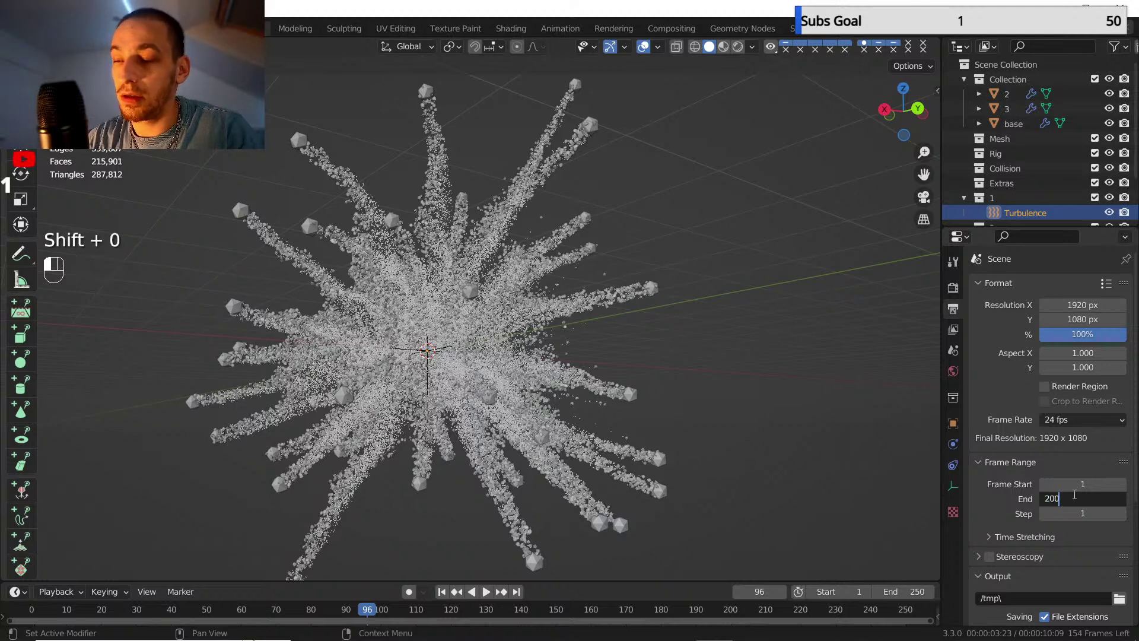
{"action": "left_click", "coordinate": [1018, 527]}
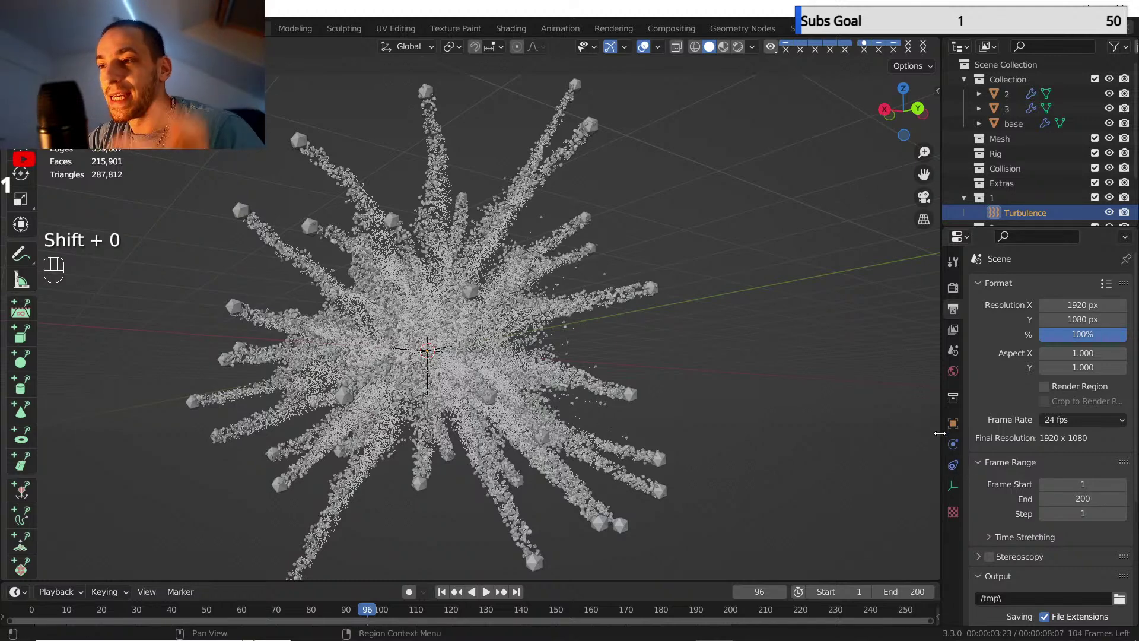
- Select the base object and play the simulation on to frame 101
{"action": "left_click", "coordinate": [1007, 128]}
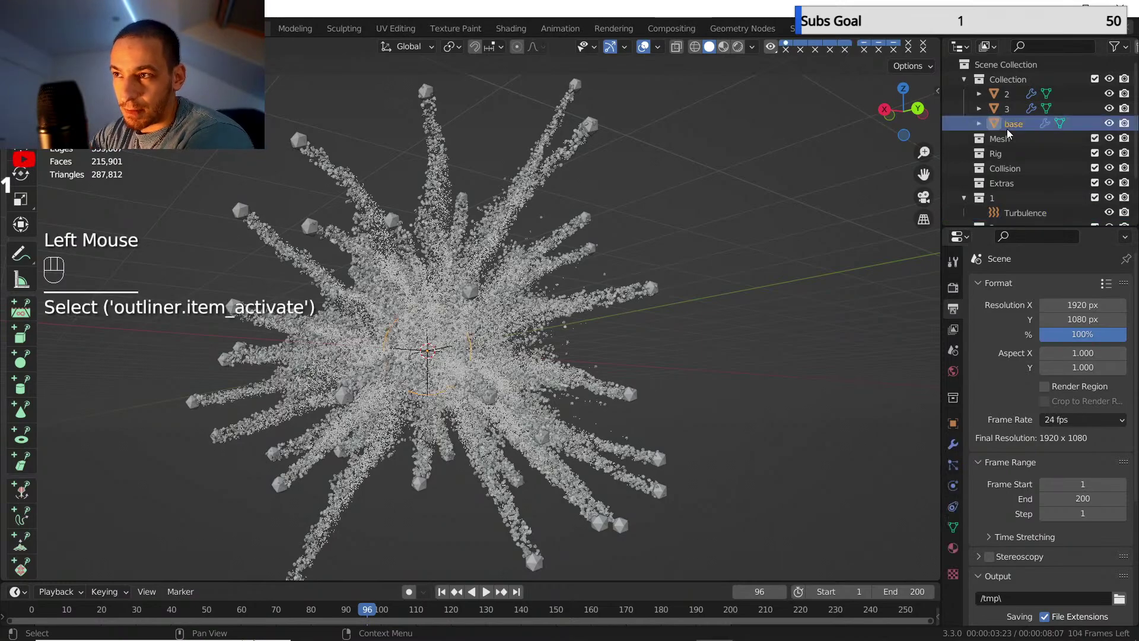
{"action": "middle_click_drag", "start_coordinate": [582, 293], "coordinate": [484, 319]}
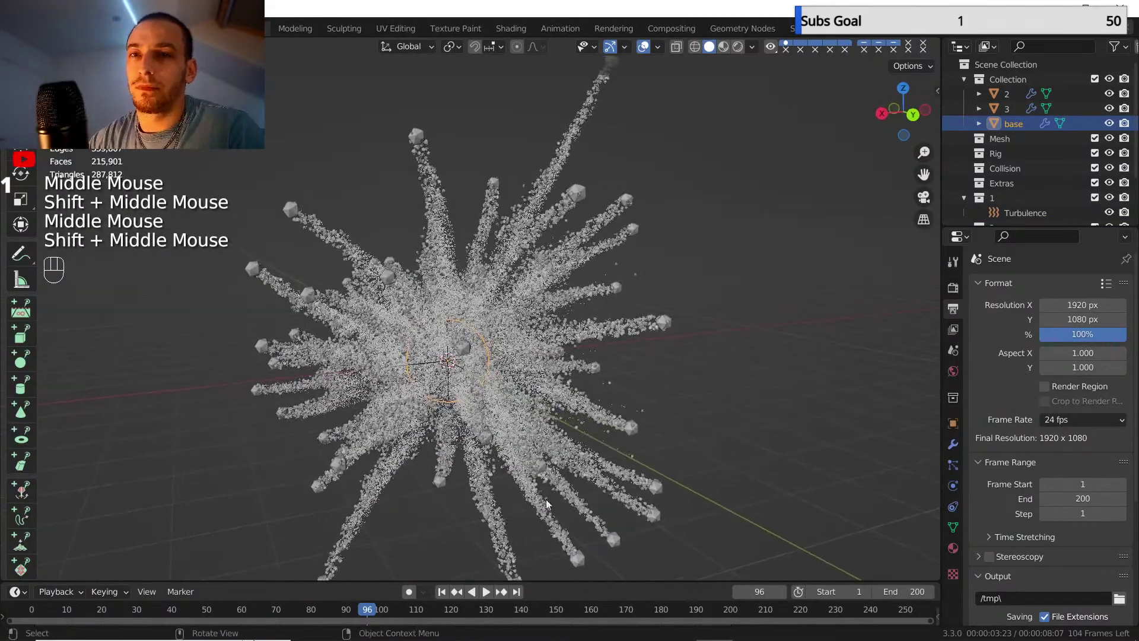
{"action": "left_click", "coordinate": [485, 591]}
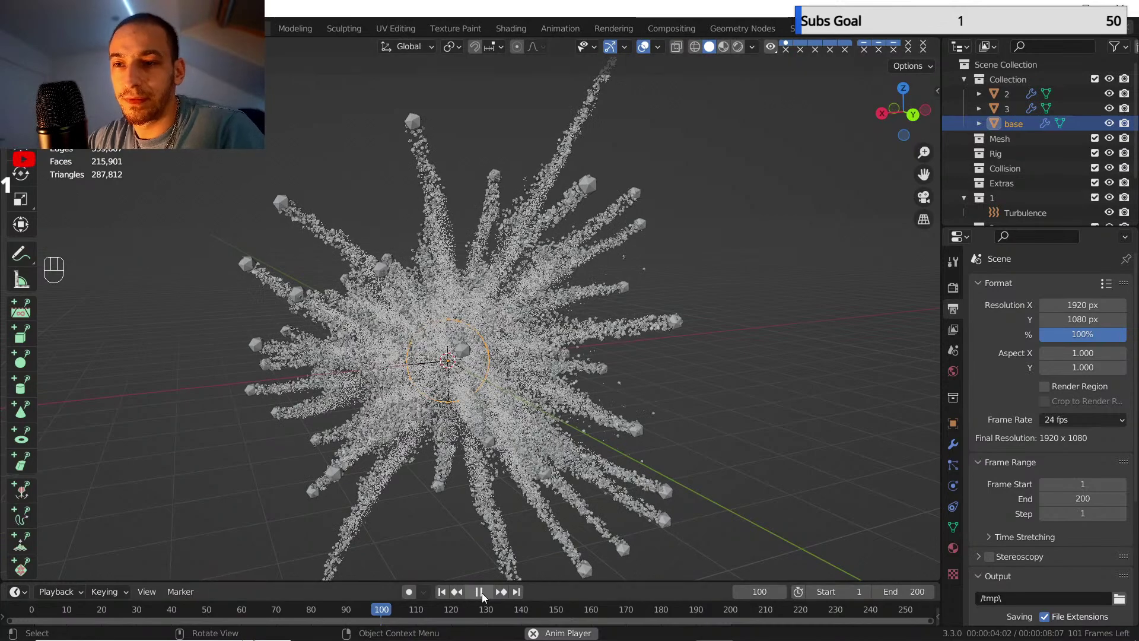
{"action": "left_click", "coordinate": [479, 591]}
- Examine the particle burst at frame 101 from closer and farther viewpoints
{"action": "scroll", "coordinate": [478, 362], "scroll_direction": "down", "scroll_amount": 2}
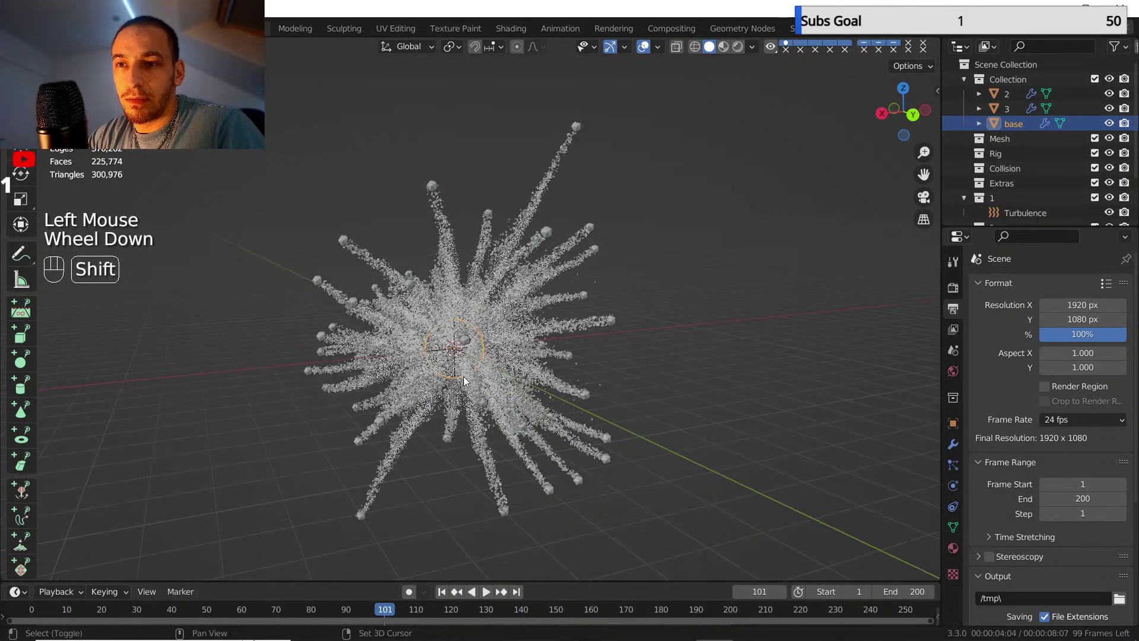
{"action": "middle_click_drag", "start_coordinate": [464, 376], "coordinate": [478, 403], "text": "shift"}
{"action": "mouse_move", "coordinate": [478, 403]}
{"action": "middle_mouse_down"}
{"action": "mouse_move", "coordinate": [520, 404]}
{"action": "mouse_move", "coordinate": [489, 419]}
{"action": "middle_mouse_up"}
{"action": "middle_click_drag", "start_coordinate": [489, 419], "coordinate": [479, 369]}
{"action": "scroll", "coordinate": [432, 406], "scroll_direction": "up", "scroll_amount": 2}
{"action": "scroll", "coordinate": [434, 408], "scroll_direction": "up", "scroll_amount": 1, "text": "shift"}
{"action": "scroll", "coordinate": [476, 373], "scroll_direction": "down", "scroll_amount": 1}
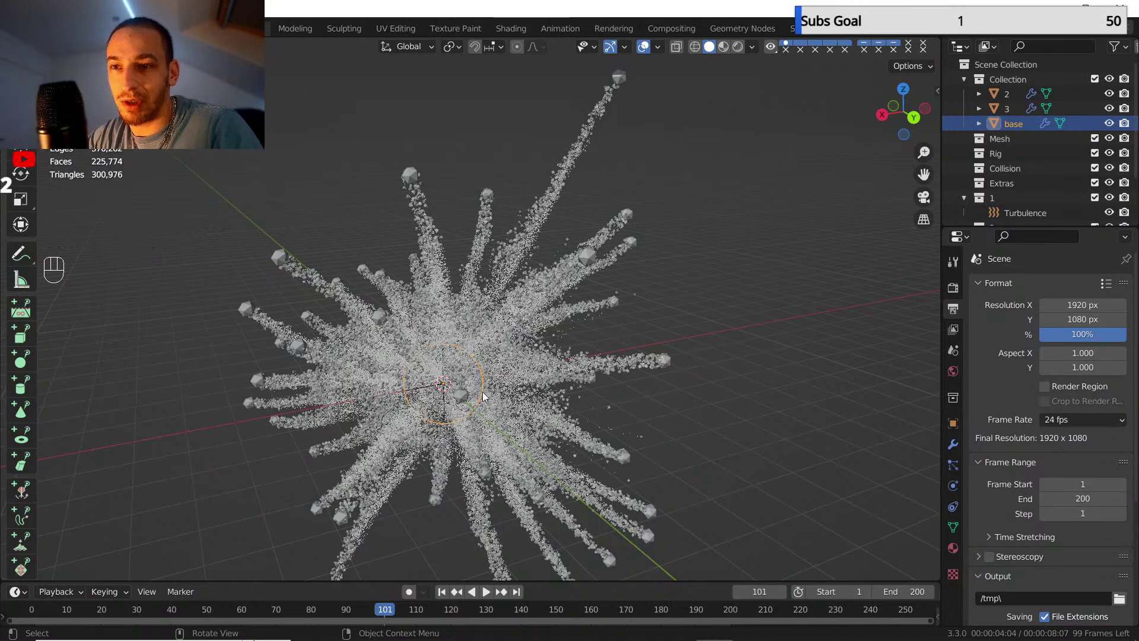
{"action": "scroll", "coordinate": [491, 301], "scroll_direction": "down", "scroll_amount": 2}
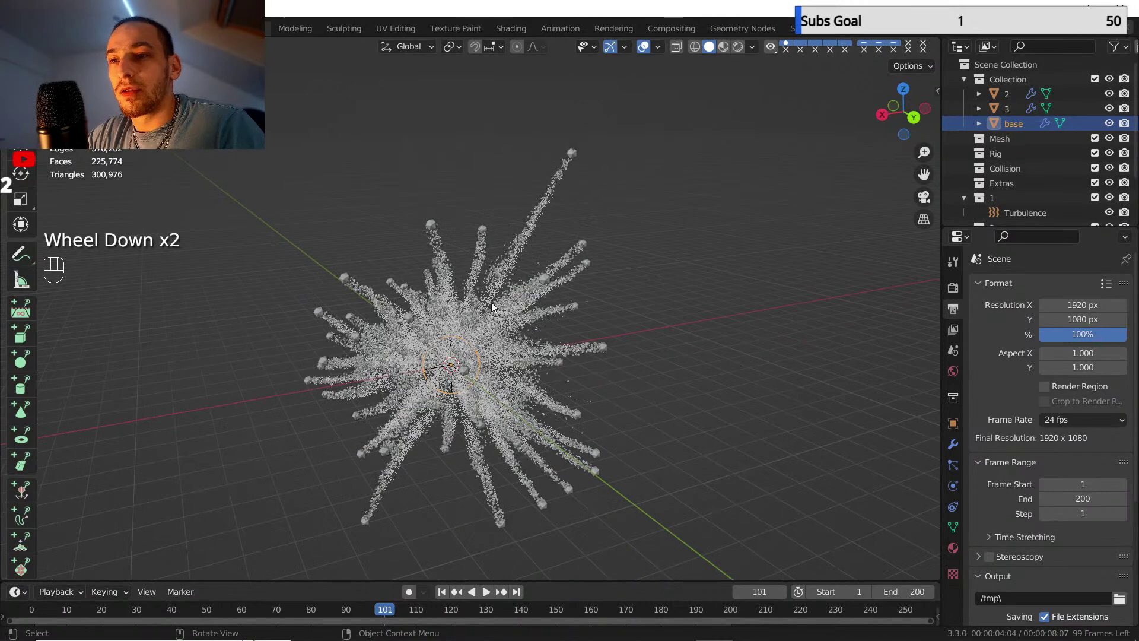
{"action": "middle_click_drag", "start_coordinate": [491, 301], "coordinate": [503, 319]}
{"action": "scroll", "coordinate": [503, 320], "scroll_direction": "up", "scroll_amount": 1}
{"action": "scroll", "coordinate": [503, 319], "scroll_direction": "up", "scroll_amount": 1}
- Save the file and select the base, 2 and 3 emitter objects together
{"action": "left_click", "coordinate": [33, 28]}
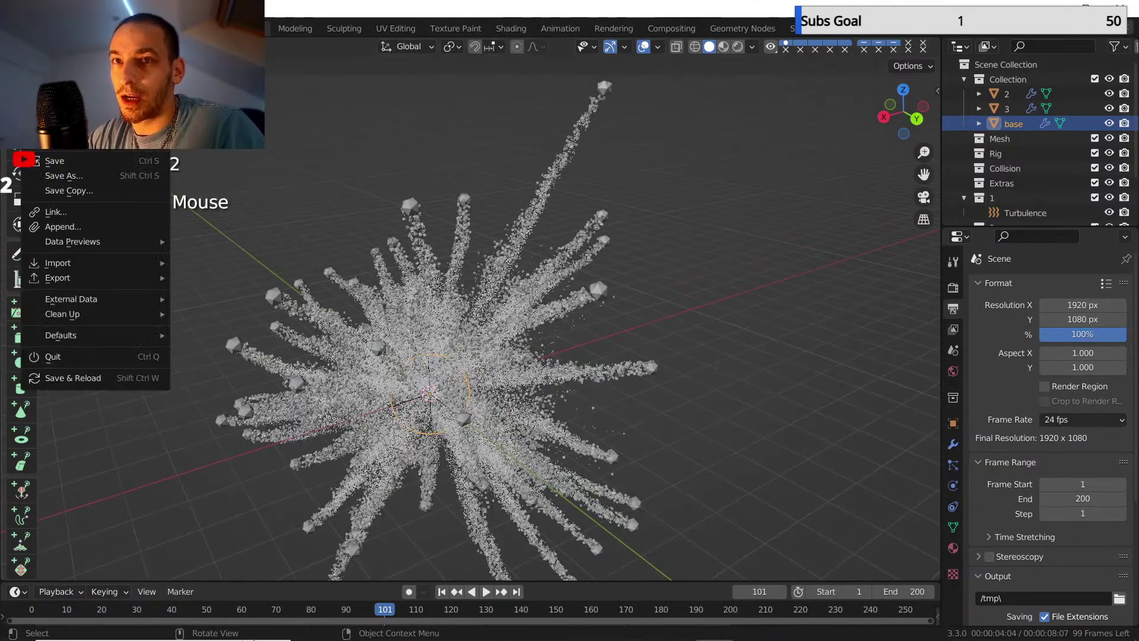
{"action": "left_click", "coordinate": [55, 160]}
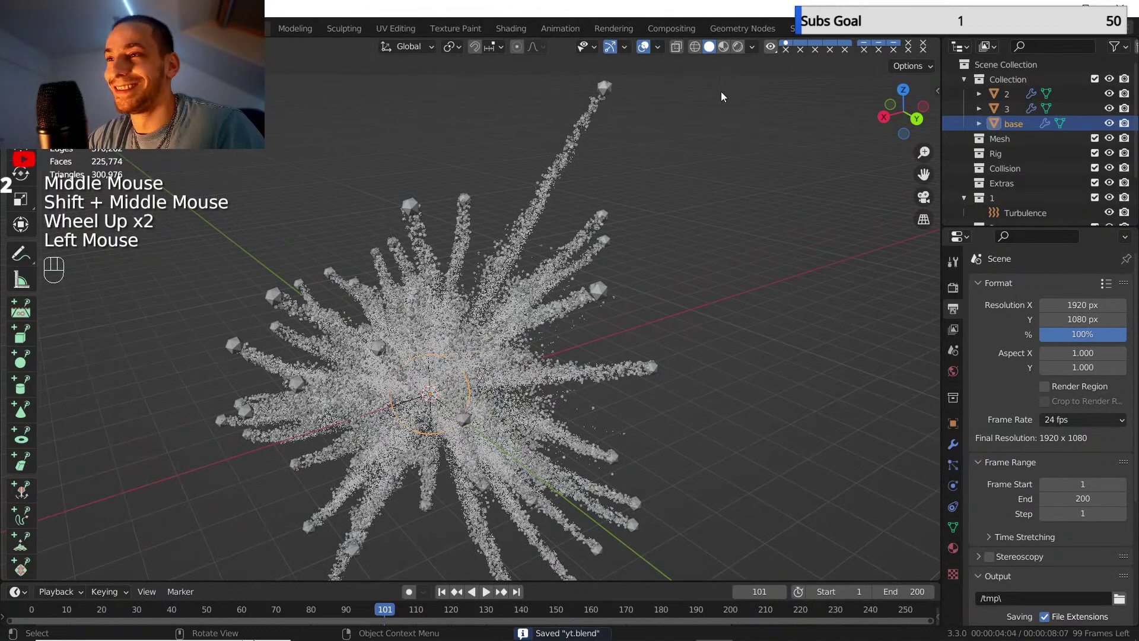
{"action": "left_click", "coordinate": [1009, 123]}
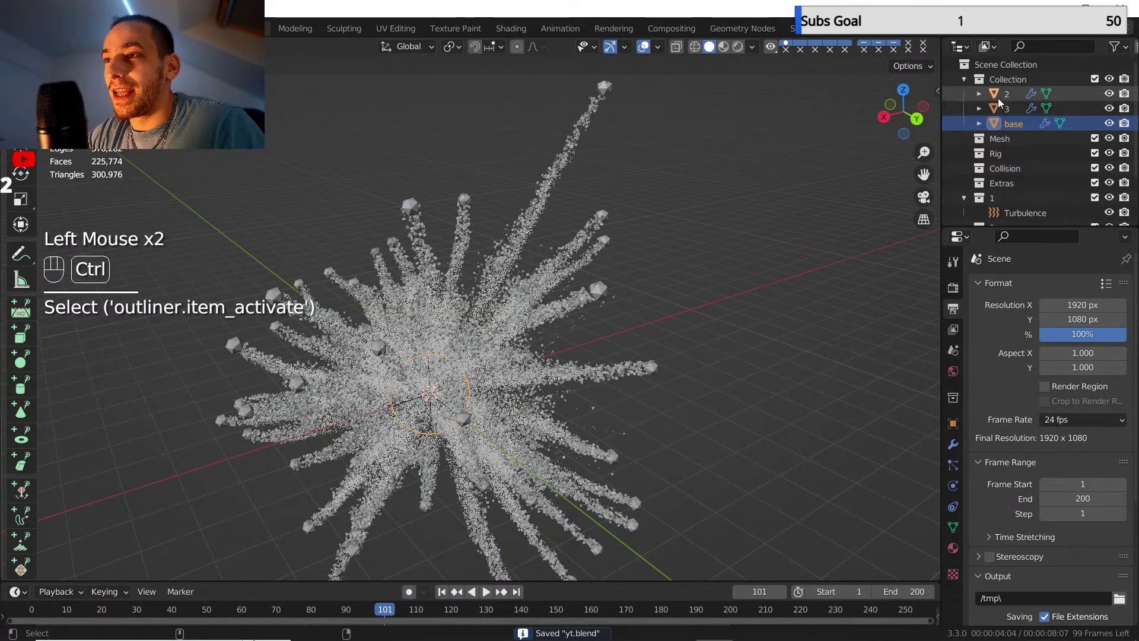
{"action": "left_click", "coordinate": [1000, 95], "text": "ctrl"}
{"action": "left_click", "coordinate": [1001, 108], "text": "ctrl"}
{"action": "middle_click_drag", "start_coordinate": [755, 140], "coordinate": [786, 170], "text": "shift"}
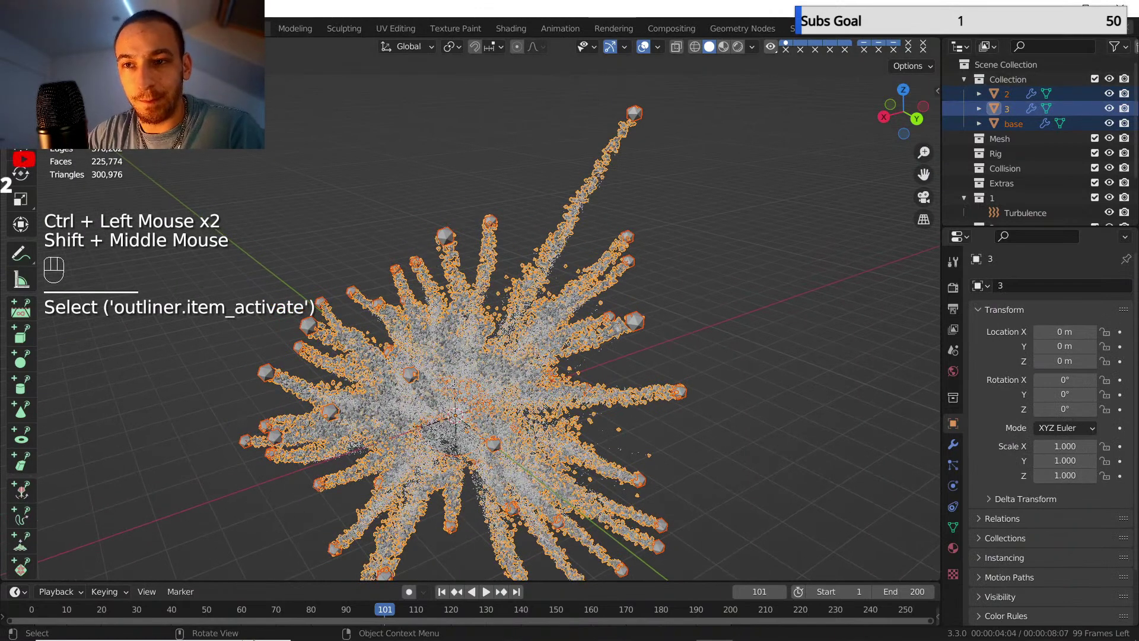
- Start an Alembic export, restrict it to selected objects only and review the remaining export options
{"action": "left_click", "coordinate": [33, 28]}
{"action": "mouse_move", "coordinate": [94, 284]}
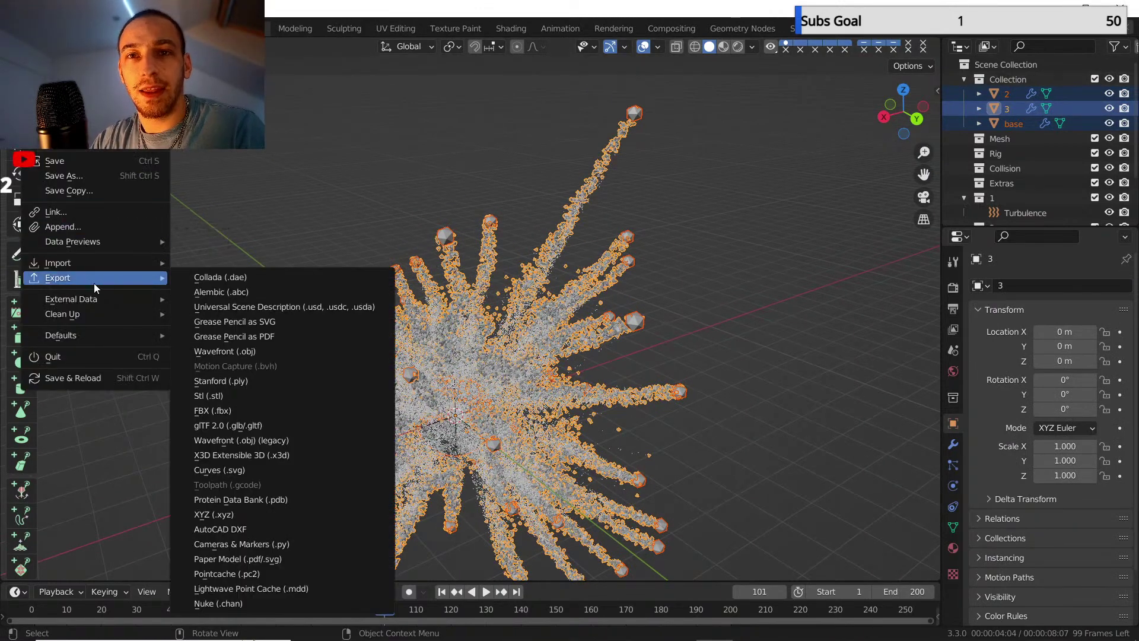
{"action": "left_click", "coordinate": [211, 292]}
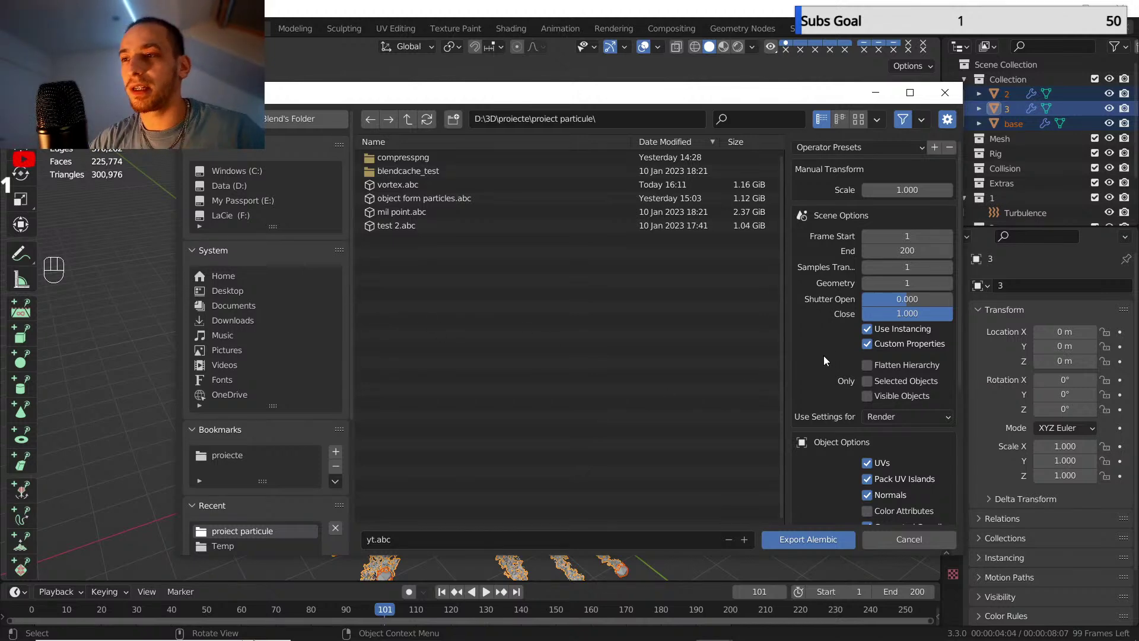
{"action": "scroll", "coordinate": [852, 385], "scroll_direction": "down", "scroll_amount": 8}
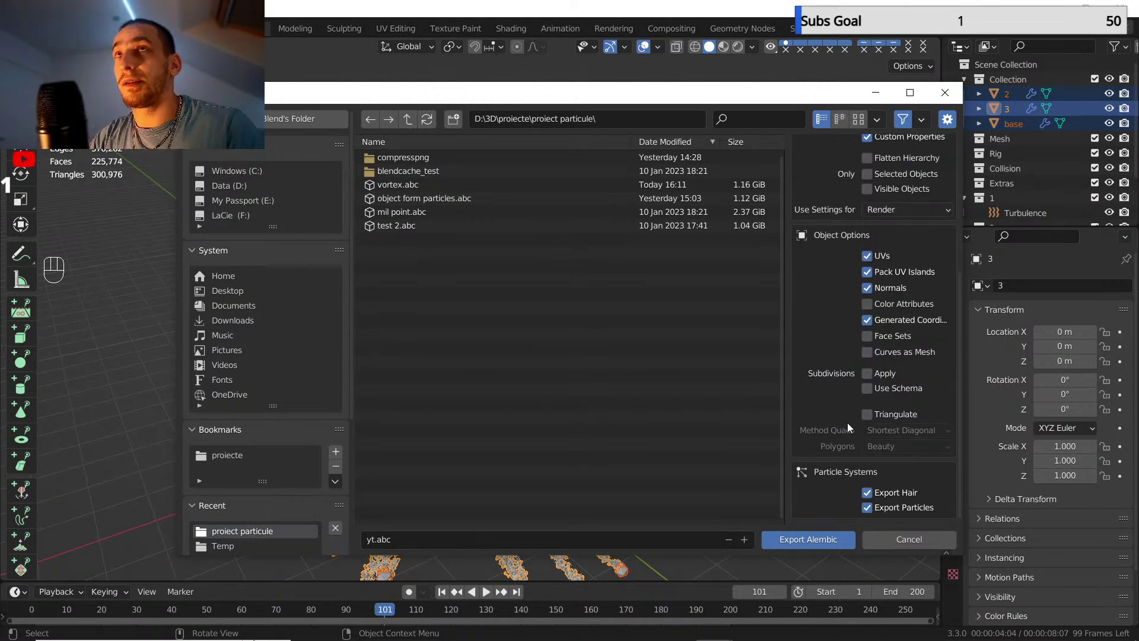
{"action": "scroll", "coordinate": [841, 394], "scroll_direction": "up", "scroll_amount": 5}
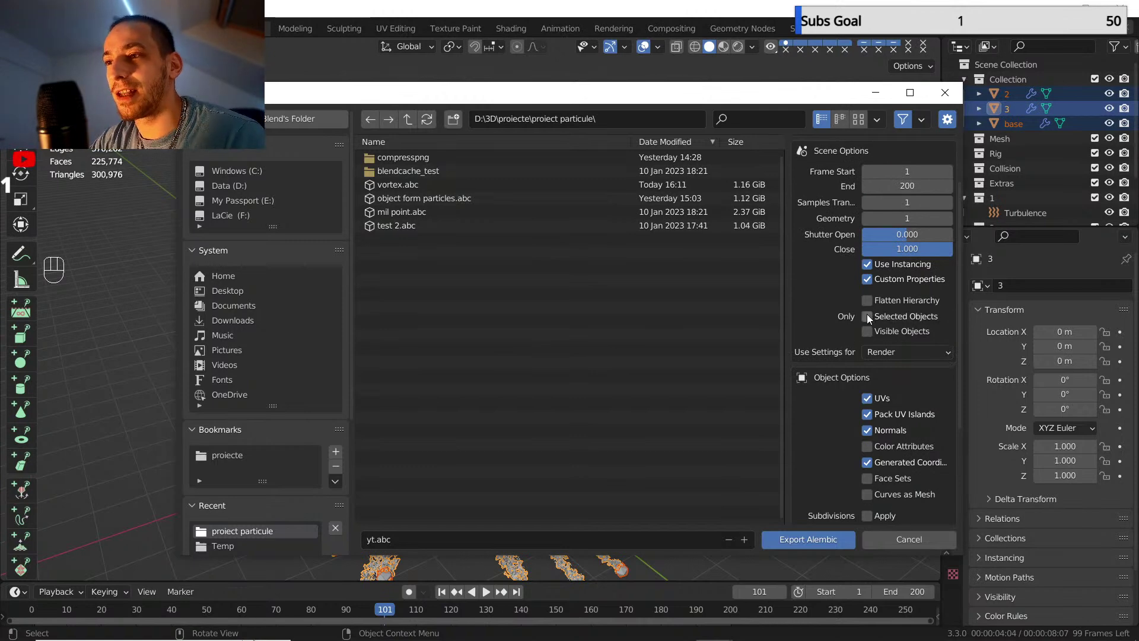
{"action": "left_click", "coordinate": [867, 315]}
{"action": "scroll", "coordinate": [896, 233], "scroll_direction": "up", "scroll_amount": 2}
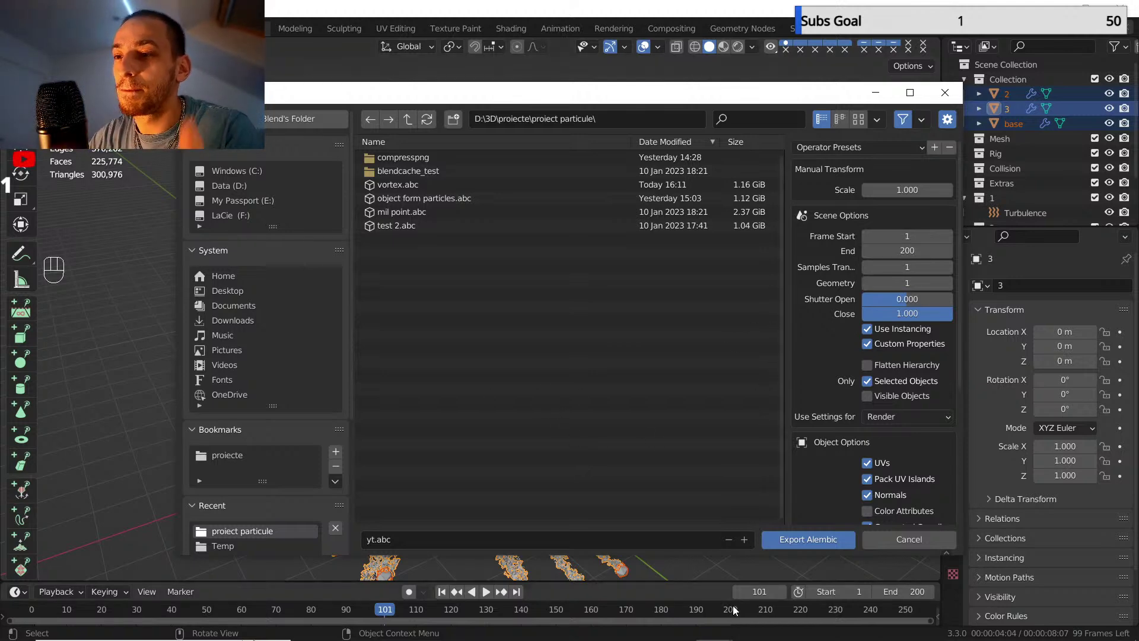
{"action": "scroll", "coordinate": [800, 409], "scroll_direction": "down", "scroll_amount": 8}
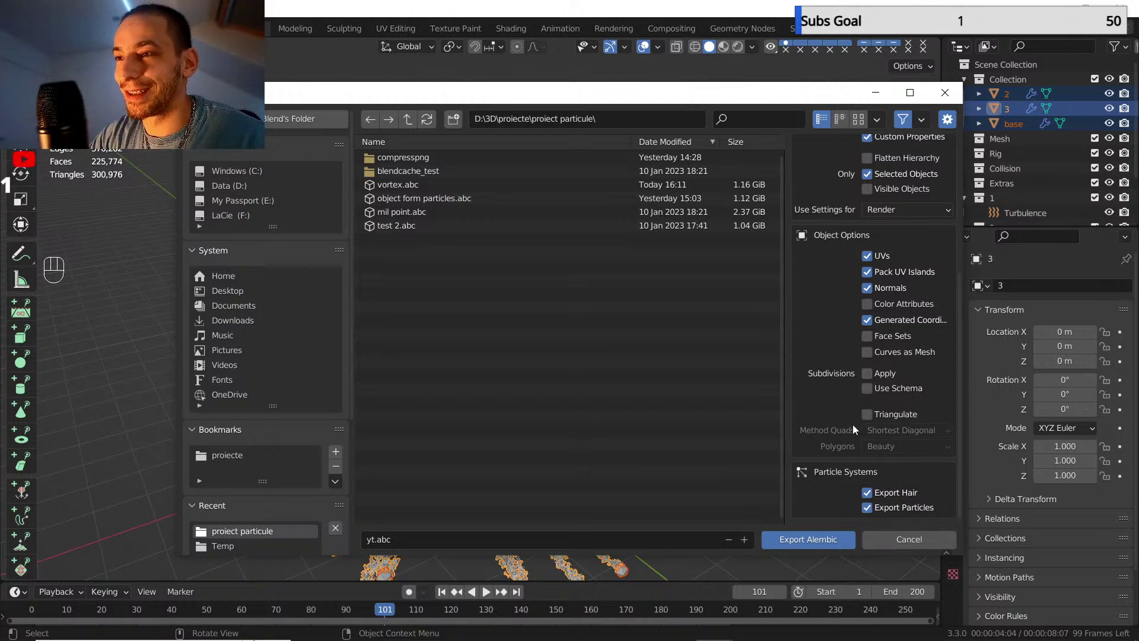
{"action": "scroll", "coordinate": [852, 425], "scroll_direction": "up", "scroll_amount": 8}
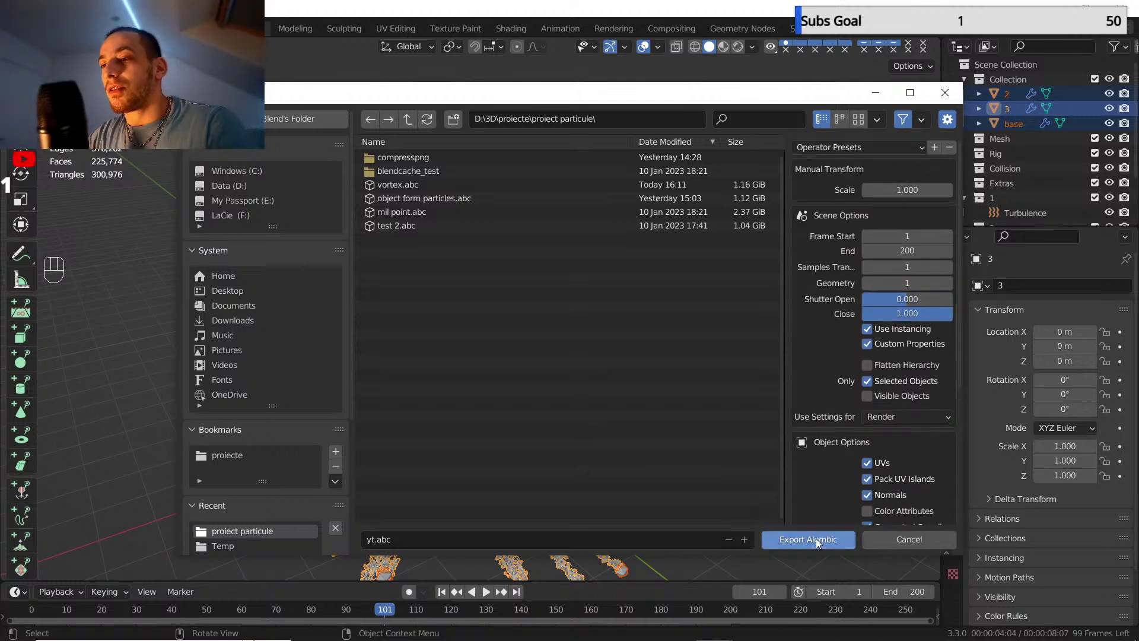
- Name the Alembic file yt test.abc and export it to the proiect particule folder
{"action": "left_click", "coordinate": [376, 539]}
{"action": "left_click", "coordinate": [374, 539]}
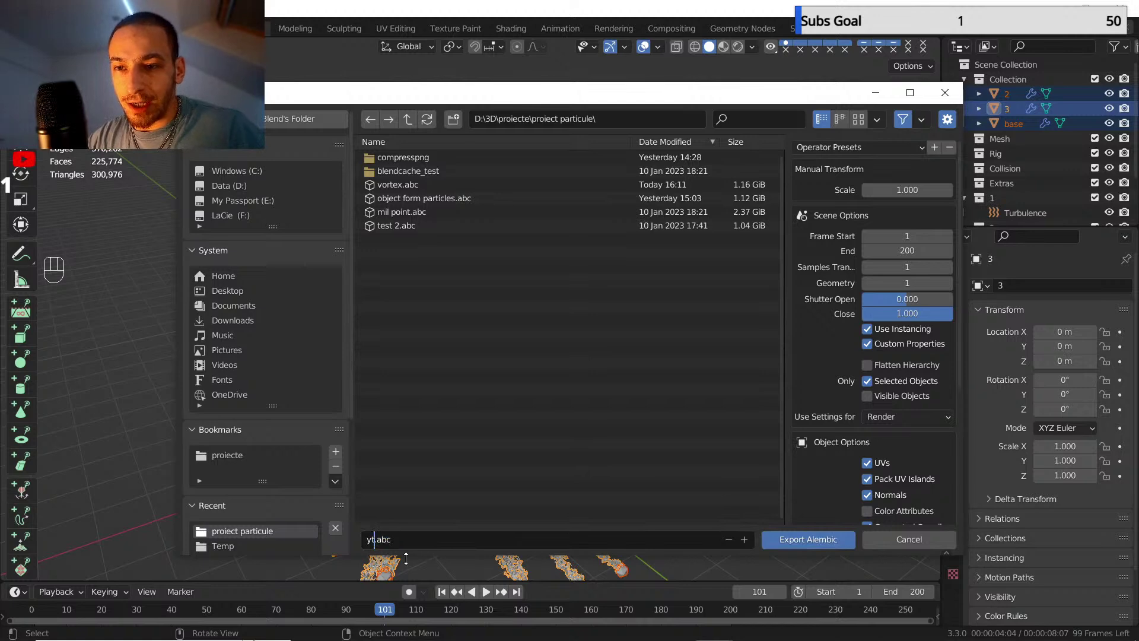
{"action": "key", "text": "Right"}
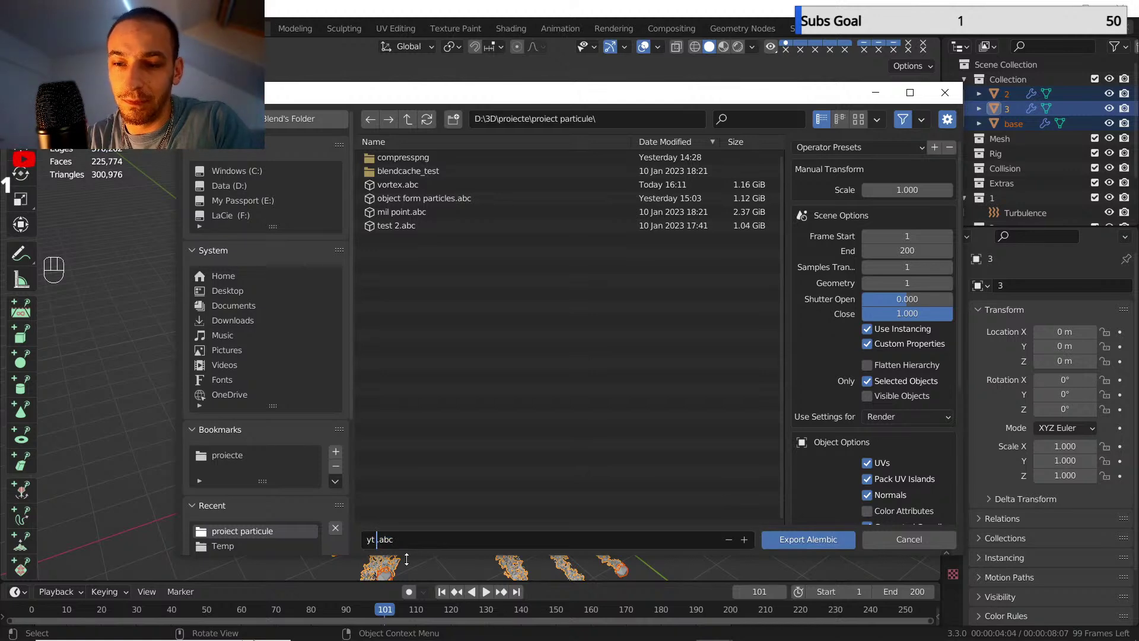
{"action": "type", "text": "test"}
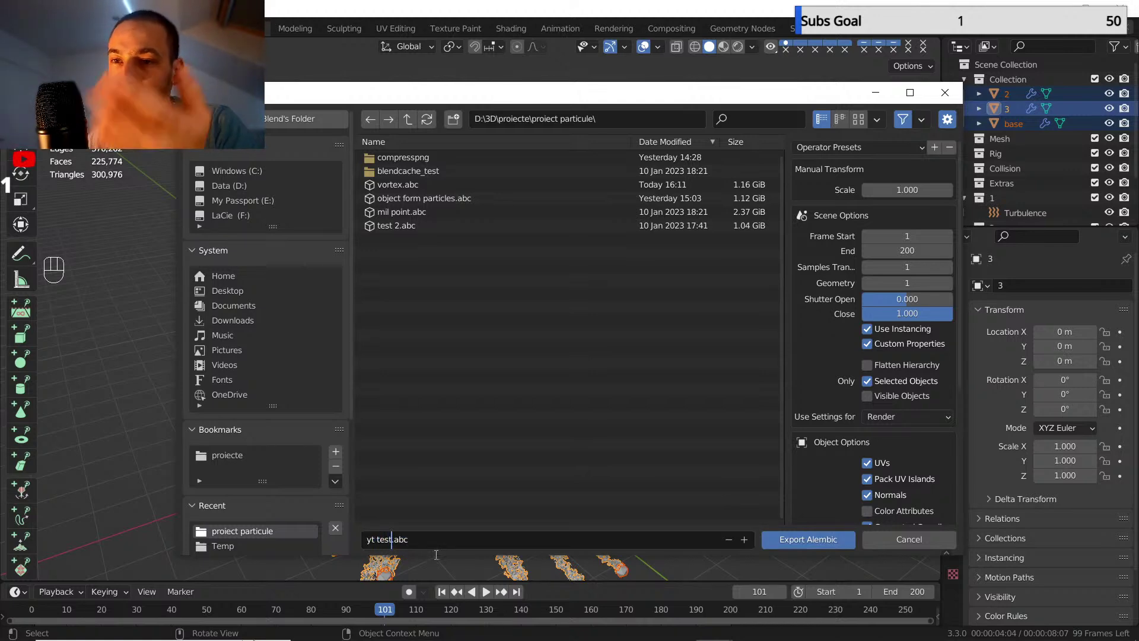
{"action": "left_click", "coordinate": [464, 498]}
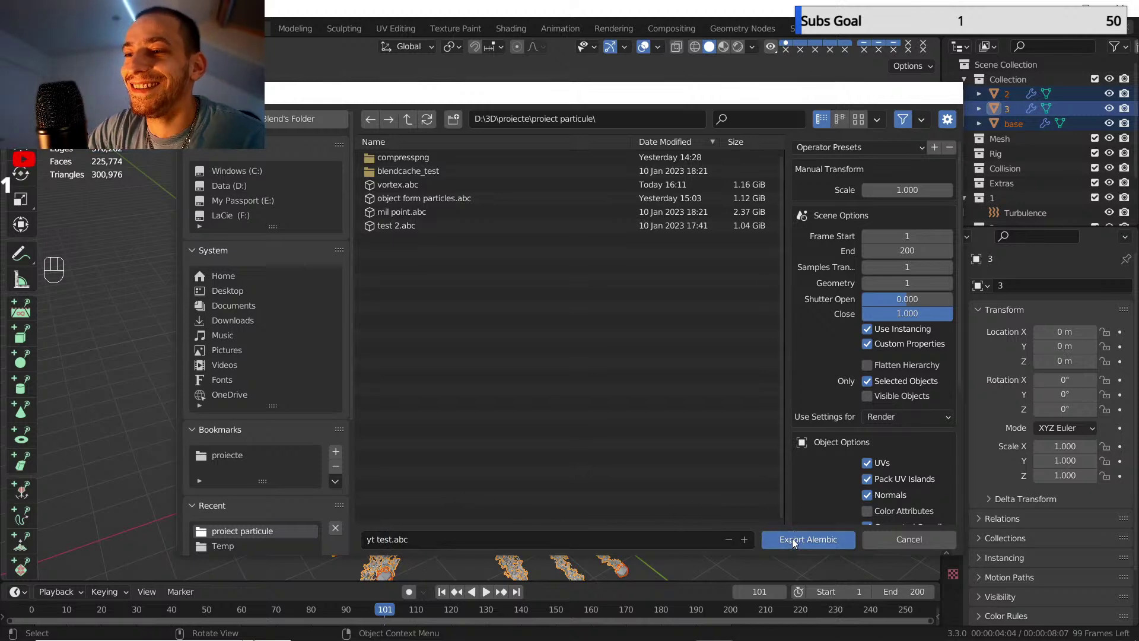
{"action": "left_click", "coordinate": [794, 539]}
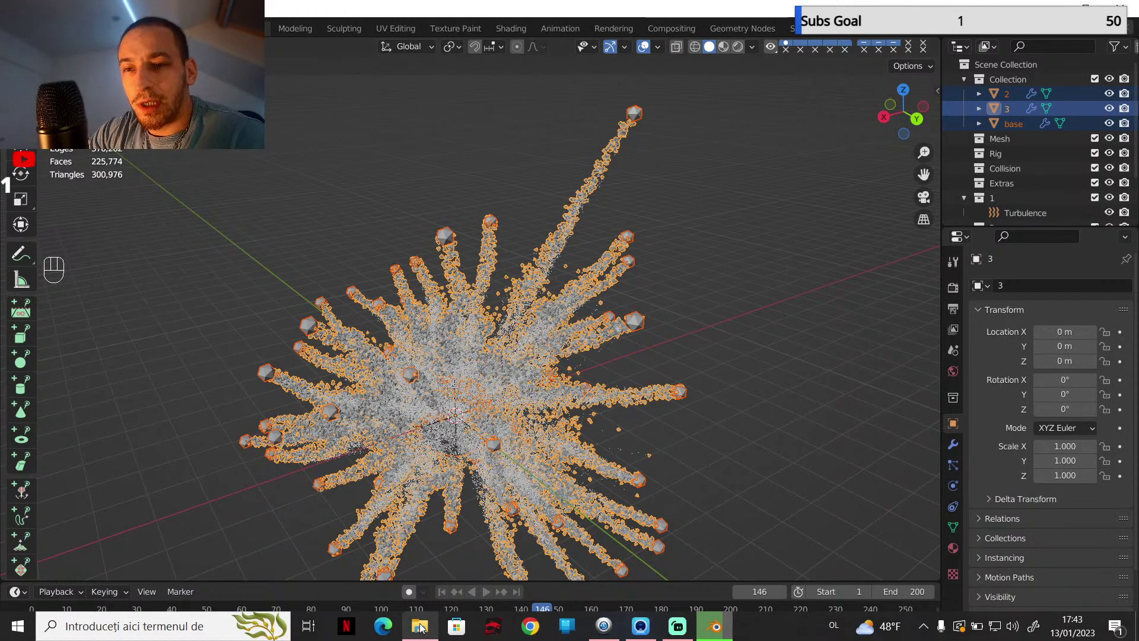
- Switch to File Explorer and open the video prima animatie 2.mp4 from the proiect particule folder
{"action": "left_click", "coordinate": [421, 627]}
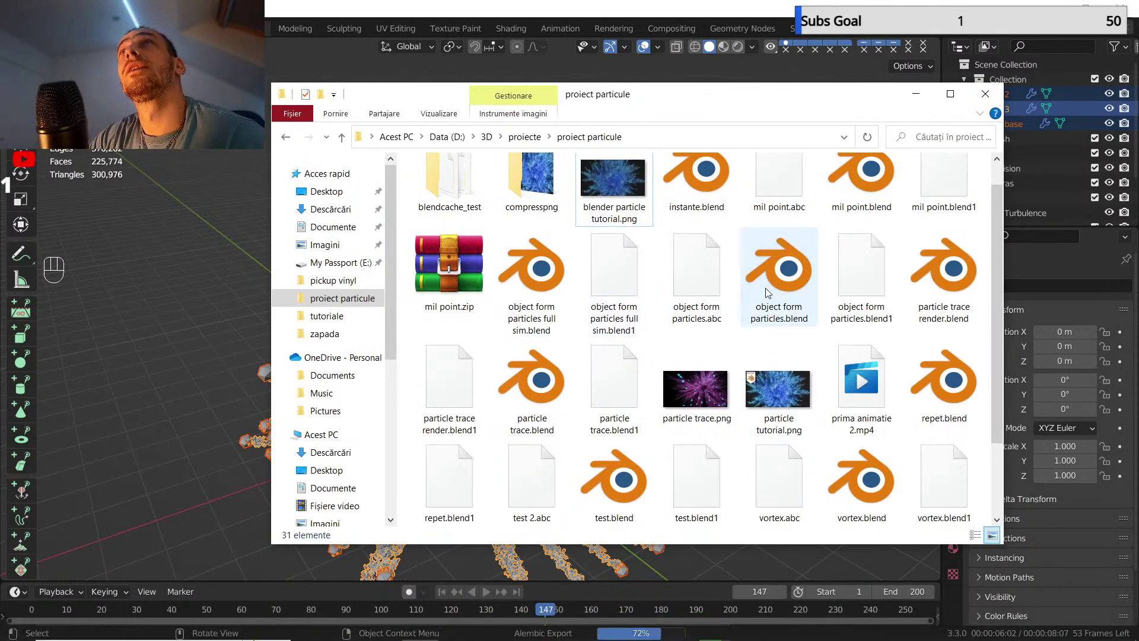
{"action": "double_click", "coordinate": [856, 380]}
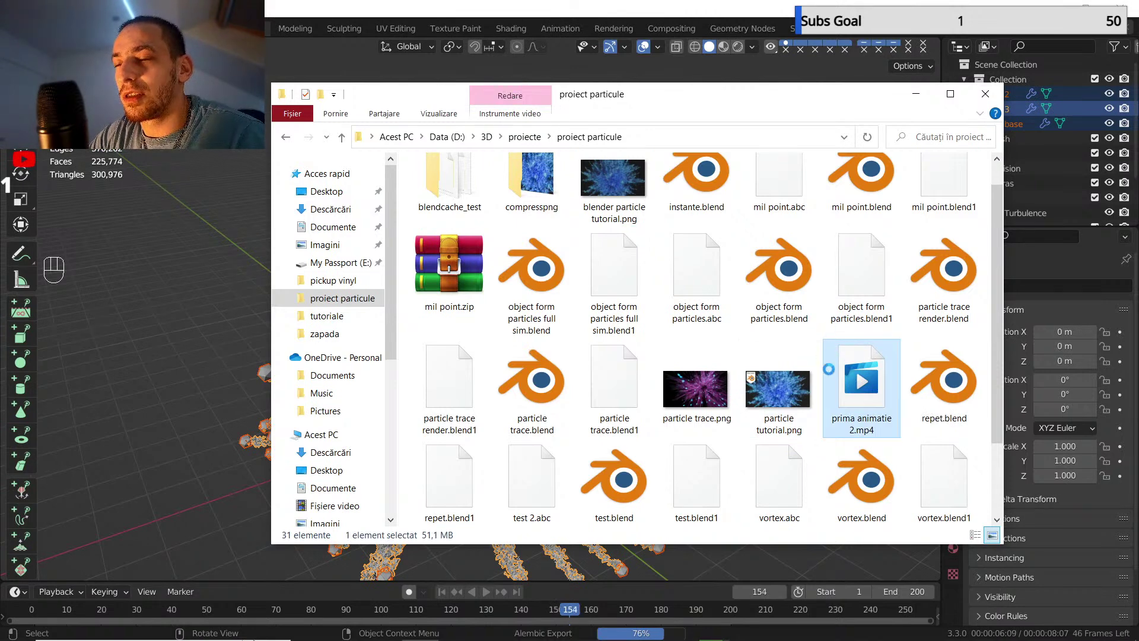
- Play prima animatie 2.mp4 in VLC media player, declining the player update, and return to Blender after viewing it
{"action": "right_click", "coordinate": [853, 371]}
{"action": "mouse_move", "coordinate": [823, 388]}
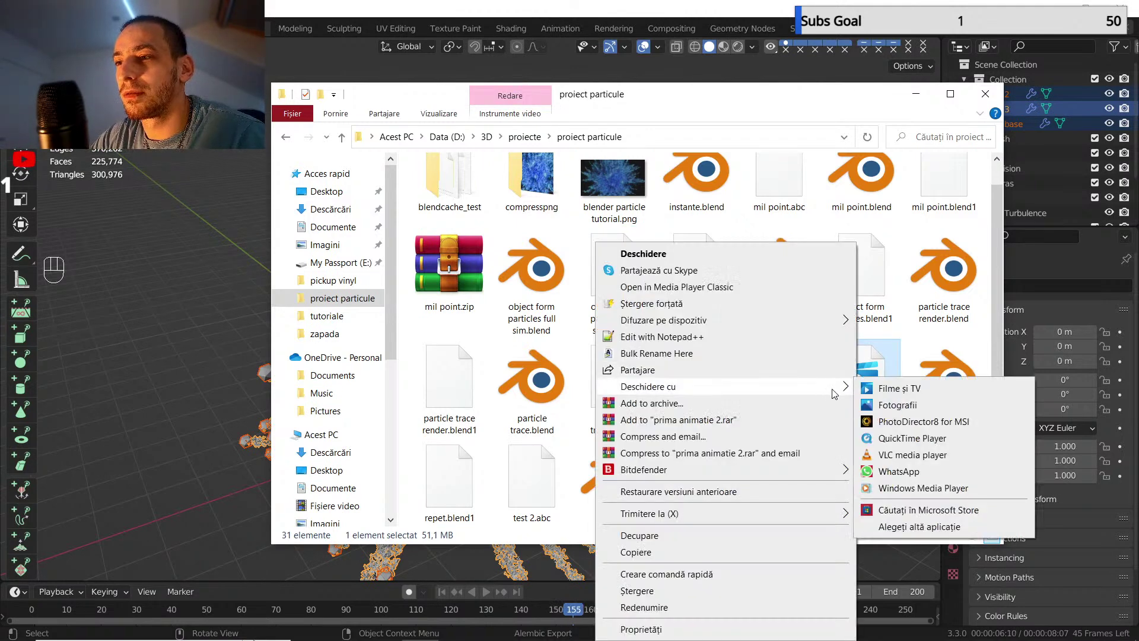
{"action": "left_click", "coordinate": [890, 454]}
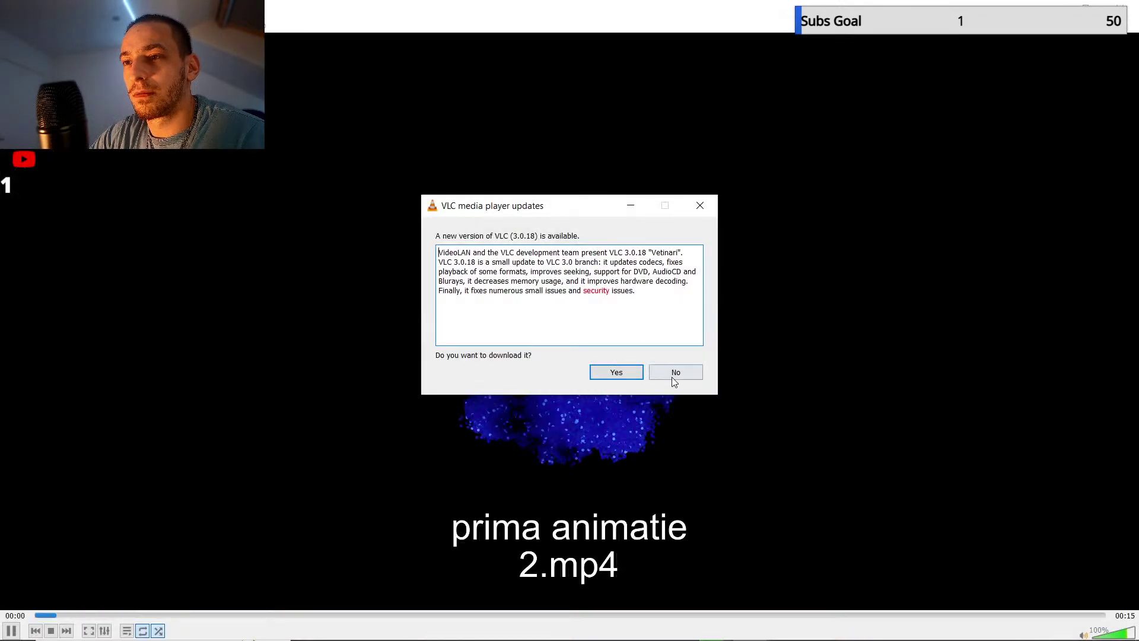
{"action": "left_click", "coordinate": [675, 375]}
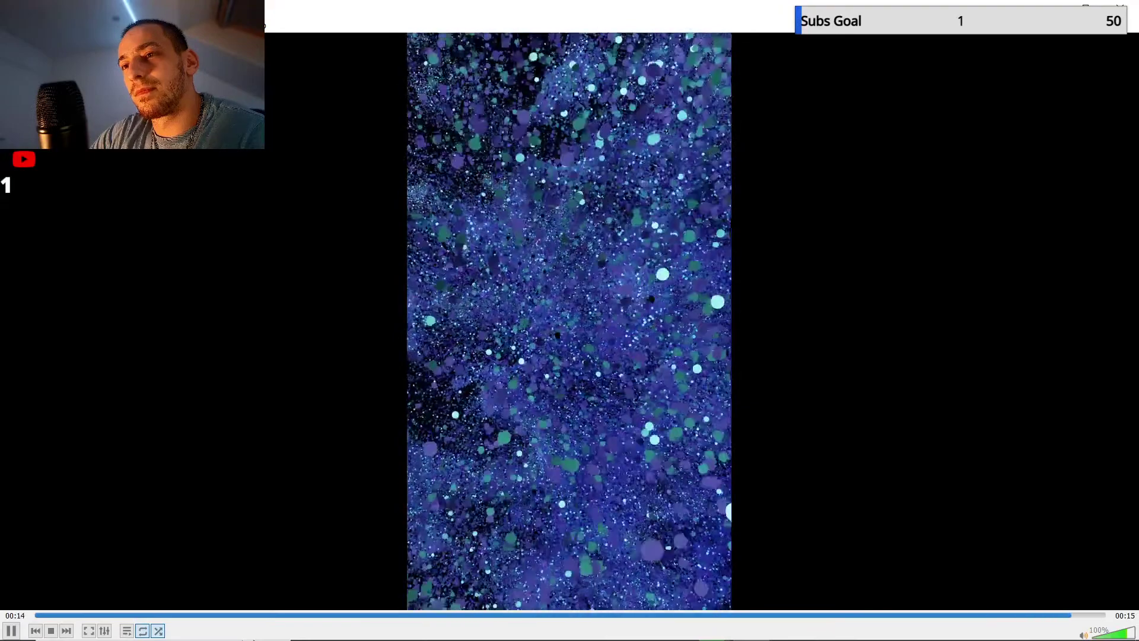
{"action": "left_click", "coordinate": [1123, 8]}
{"action": "left_click", "coordinate": [916, 94]}
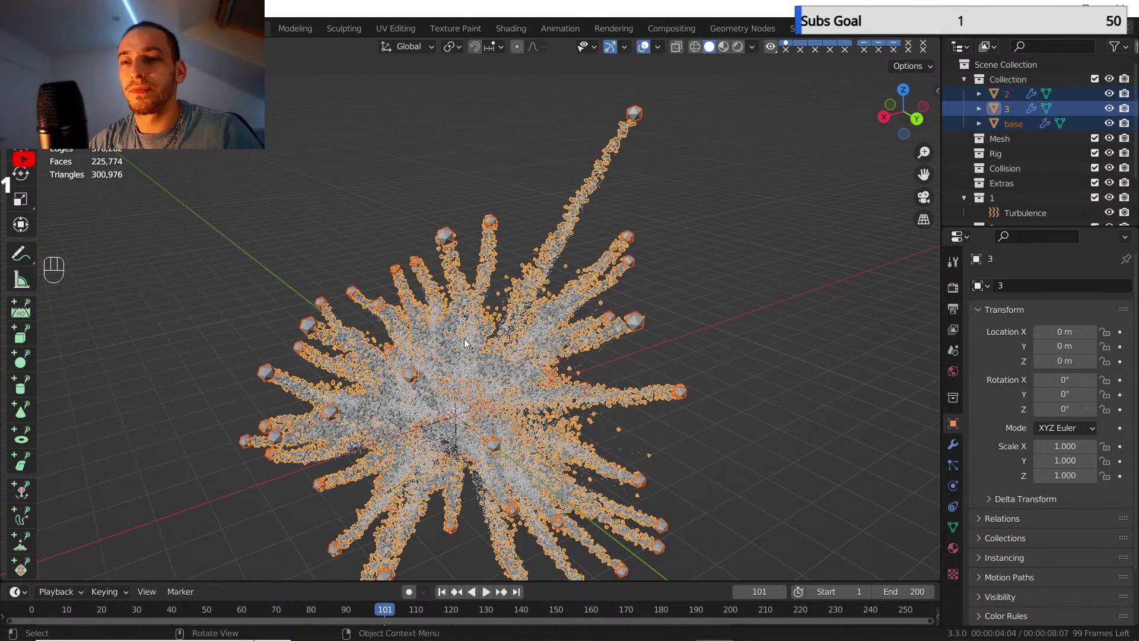
- Save yt.blend and start a new file with the default scene
{"action": "left_click", "coordinate": [30, 29]}
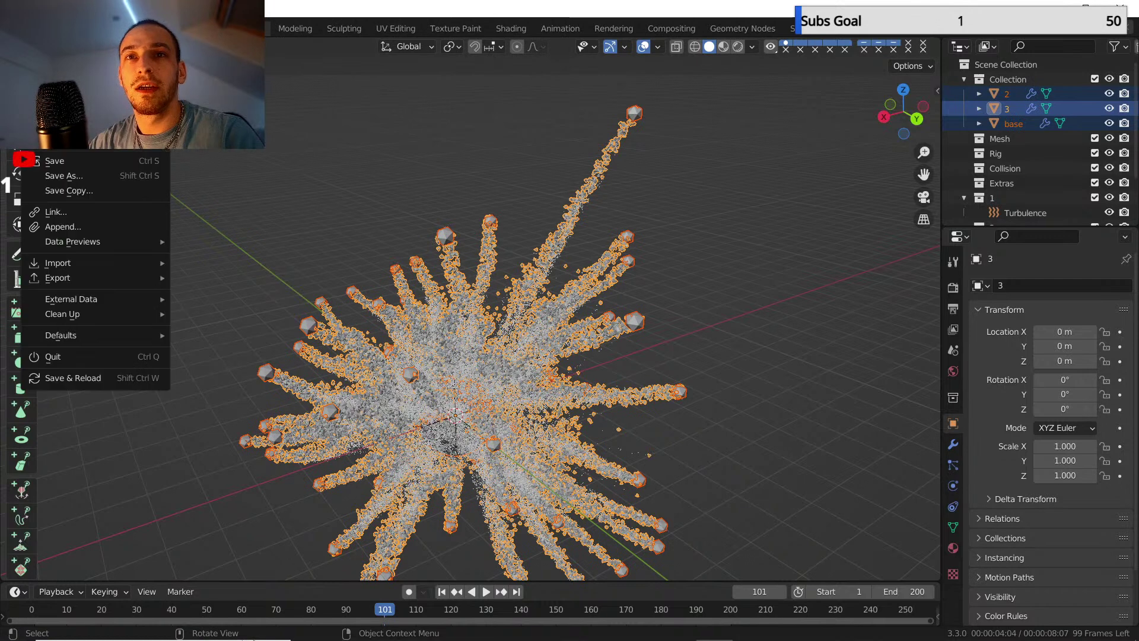
{"action": "left_click", "coordinate": [60, 160]}
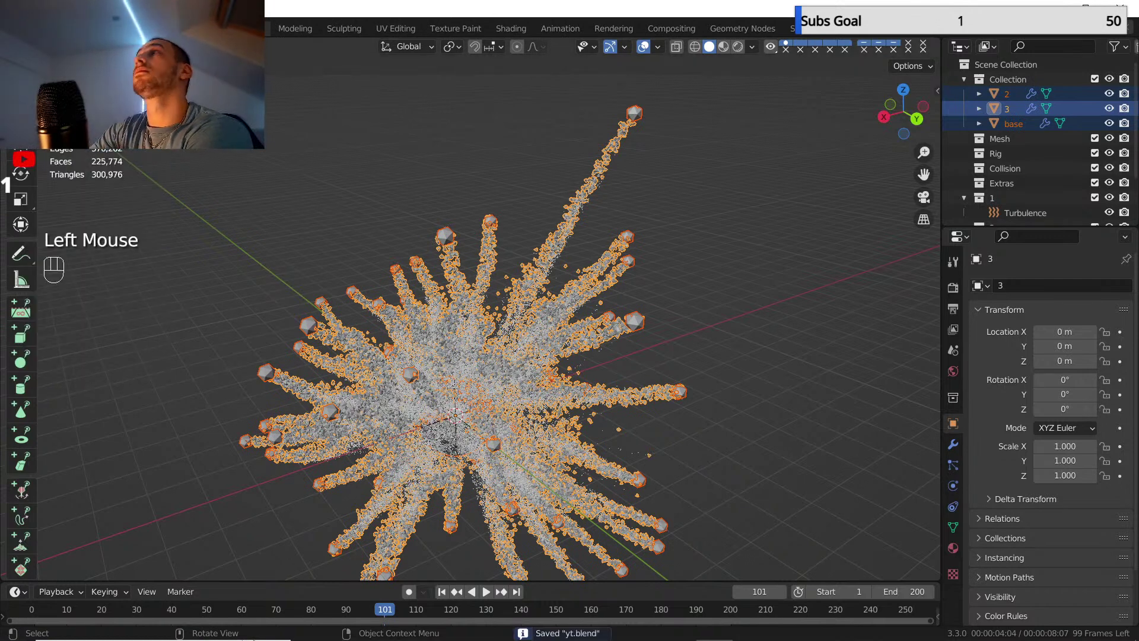
{"action": "left_click", "coordinate": [30, 28]}
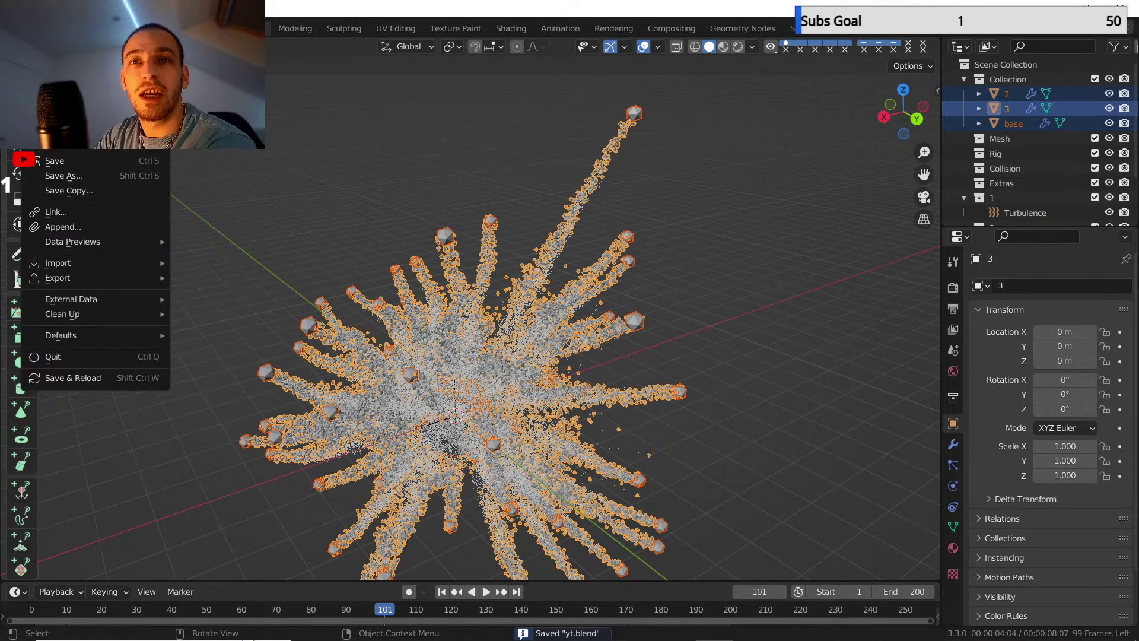
{"action": "mouse_move", "coordinate": [65, 80]}
{"action": "left_click", "coordinate": [291, 80]}
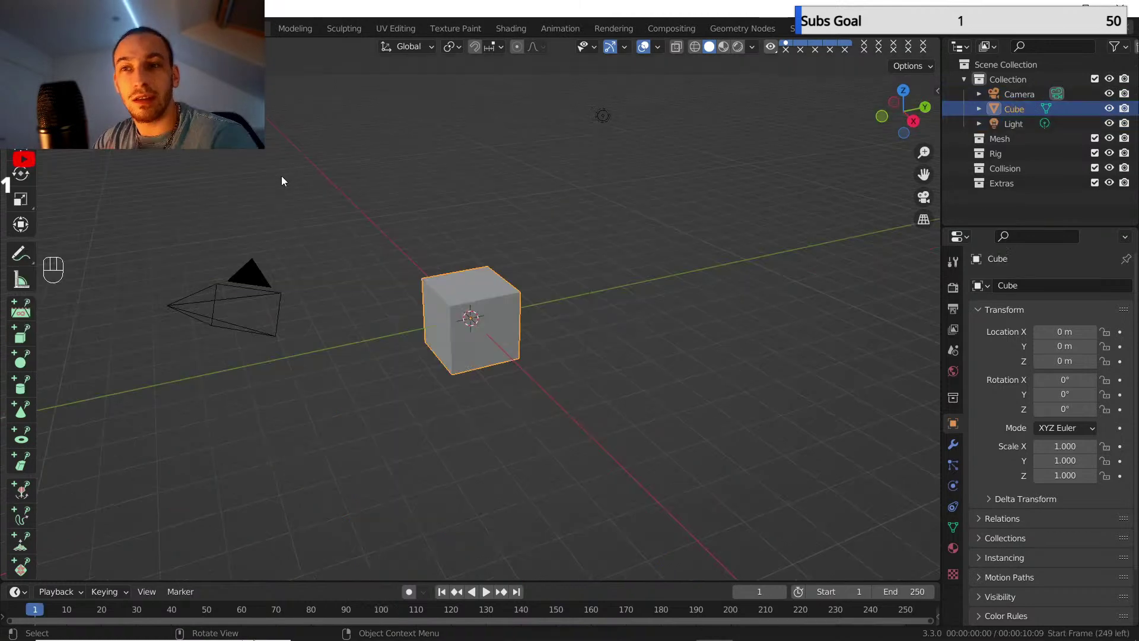
- Delete the default camera, cube and light together
{"action": "scroll", "coordinate": [551, 368], "scroll_direction": "down", "scroll_amount": 3}
{"action": "left_click_drag", "start_coordinate": [572, 397], "coordinate": [326, 194]}
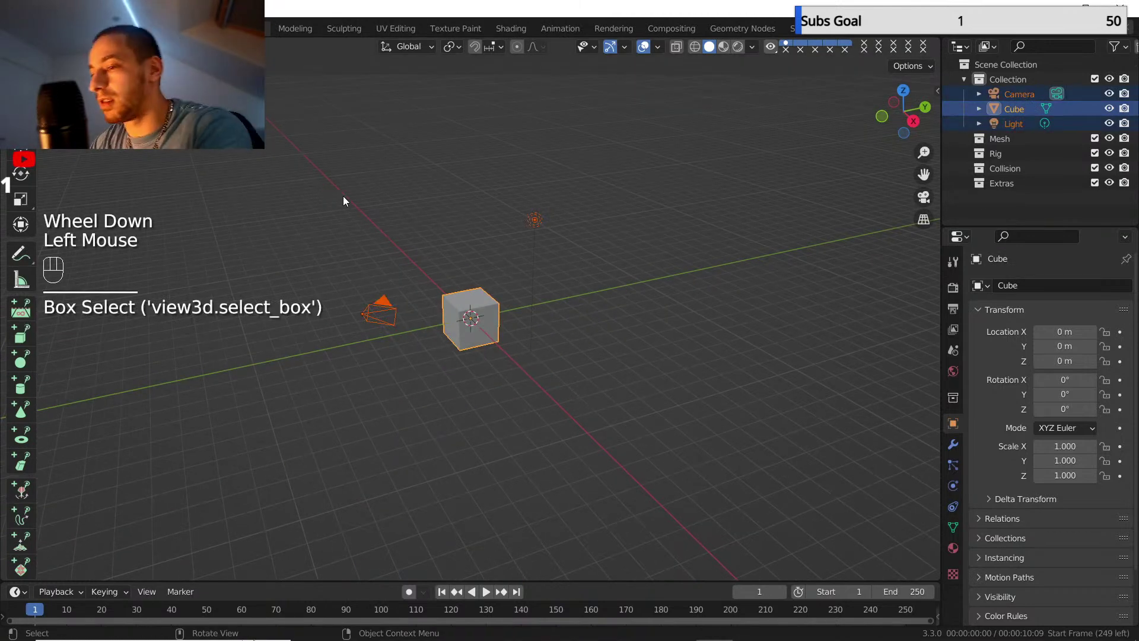
{"action": "key", "text": "Delete"}
{"action": "scroll", "coordinate": [404, 264], "scroll_direction": "up", "scroll_amount": 1}
- Import the Alembic file yt test.abc from the proiect particule folder, keeping the default import options
{"action": "left_click", "coordinate": [29, 28]}
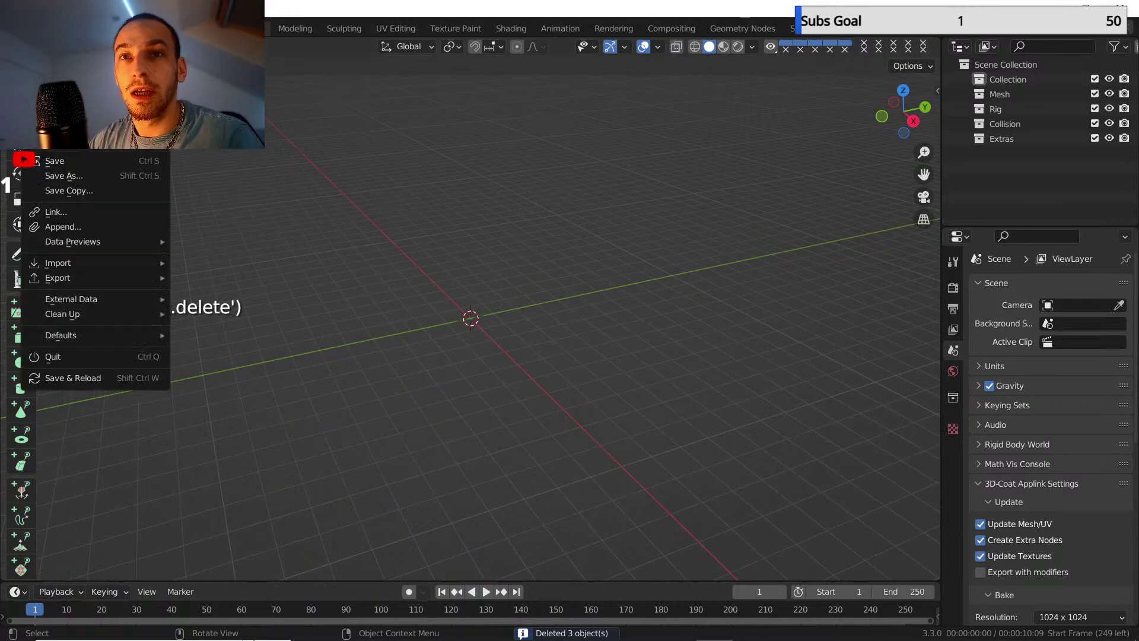
{"action": "mouse_move", "coordinate": [122, 259]}
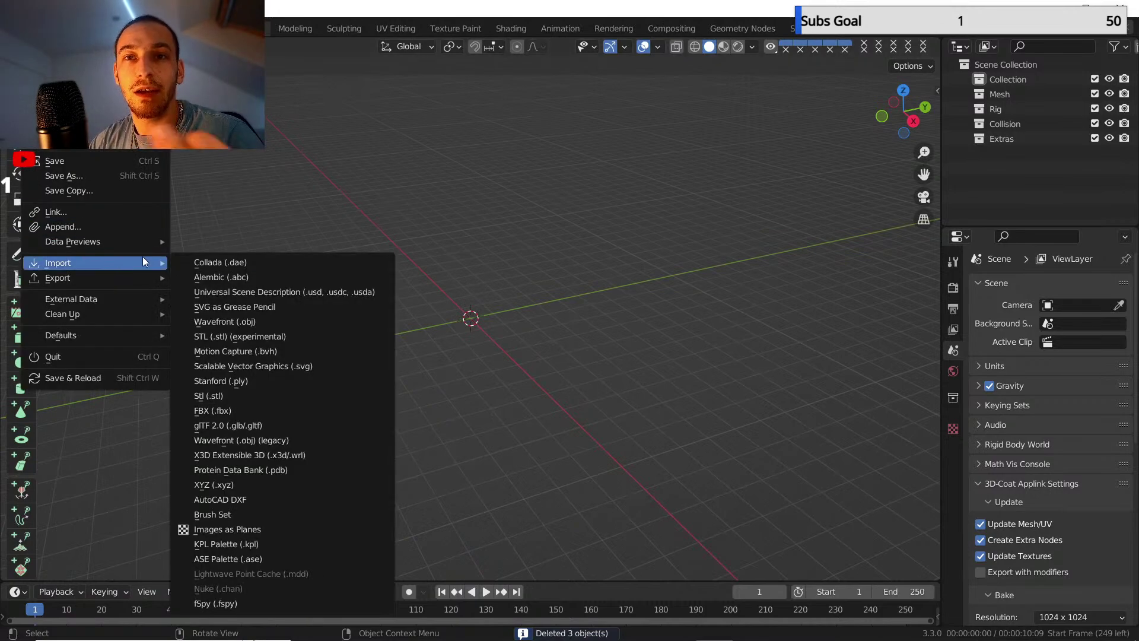
{"action": "left_click", "coordinate": [222, 279]}
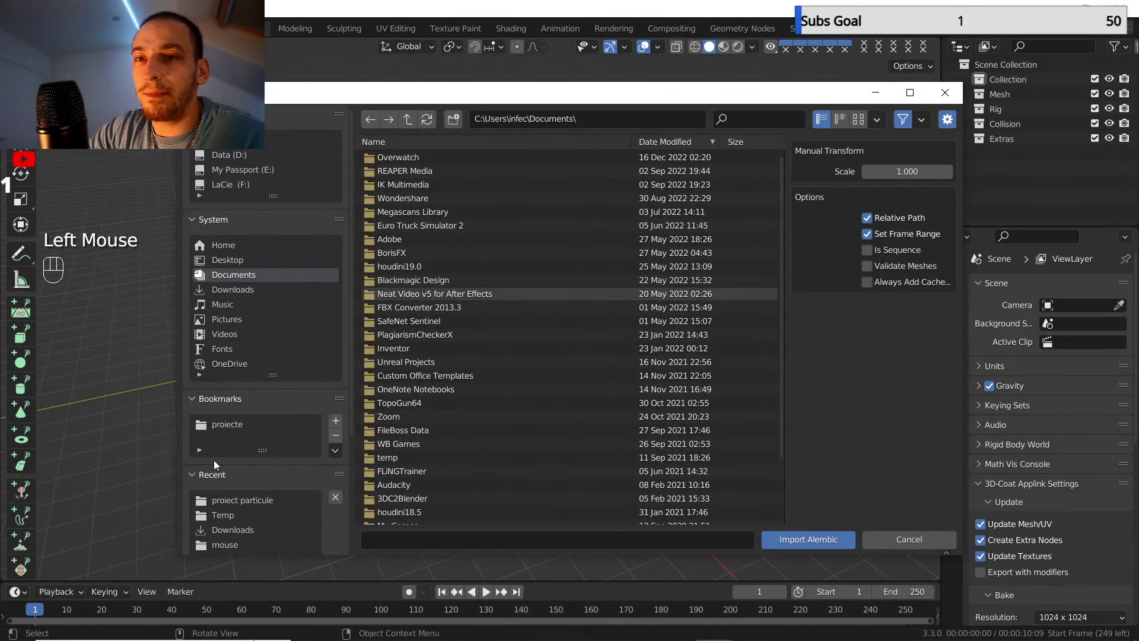
{"action": "left_click", "coordinate": [242, 501]}
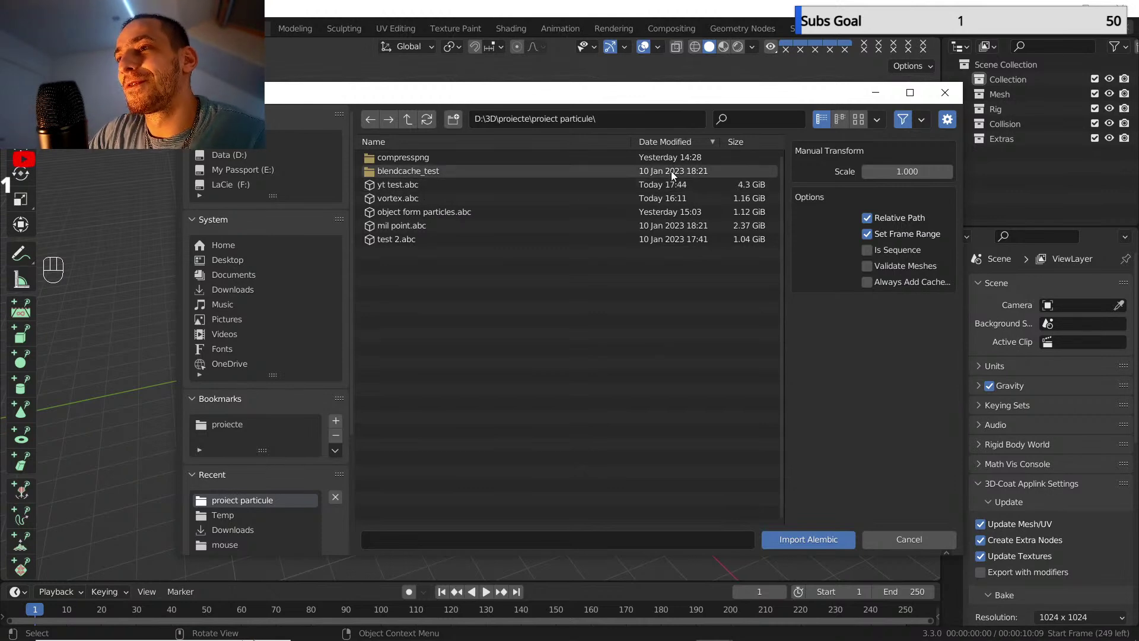
{"action": "left_click", "coordinate": [469, 186]}
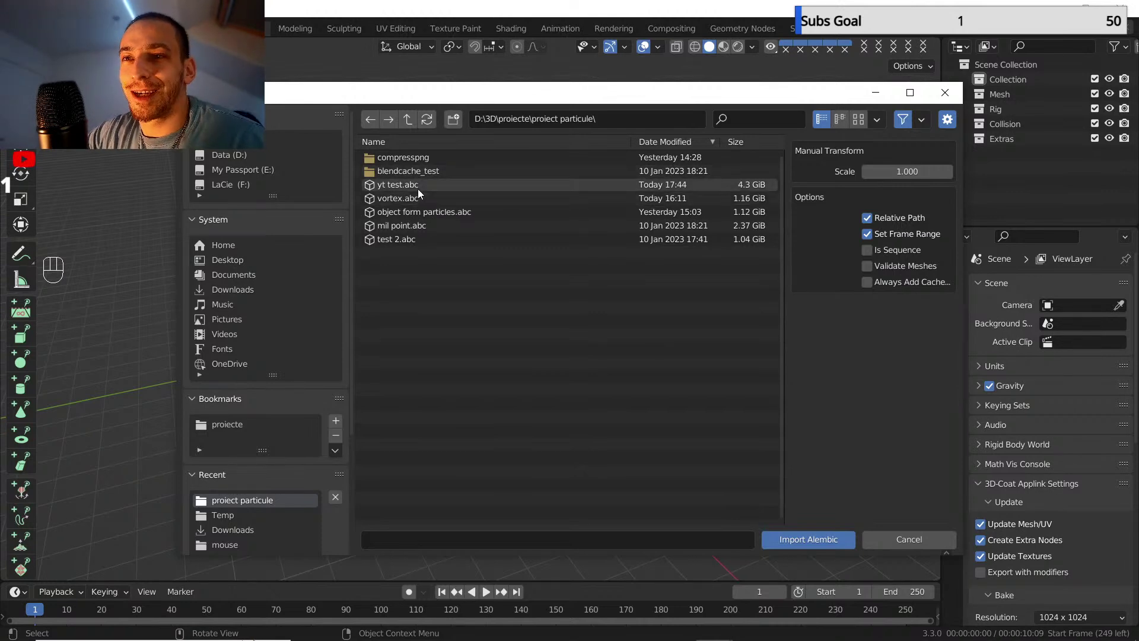
{"action": "left_click", "coordinate": [813, 539]}
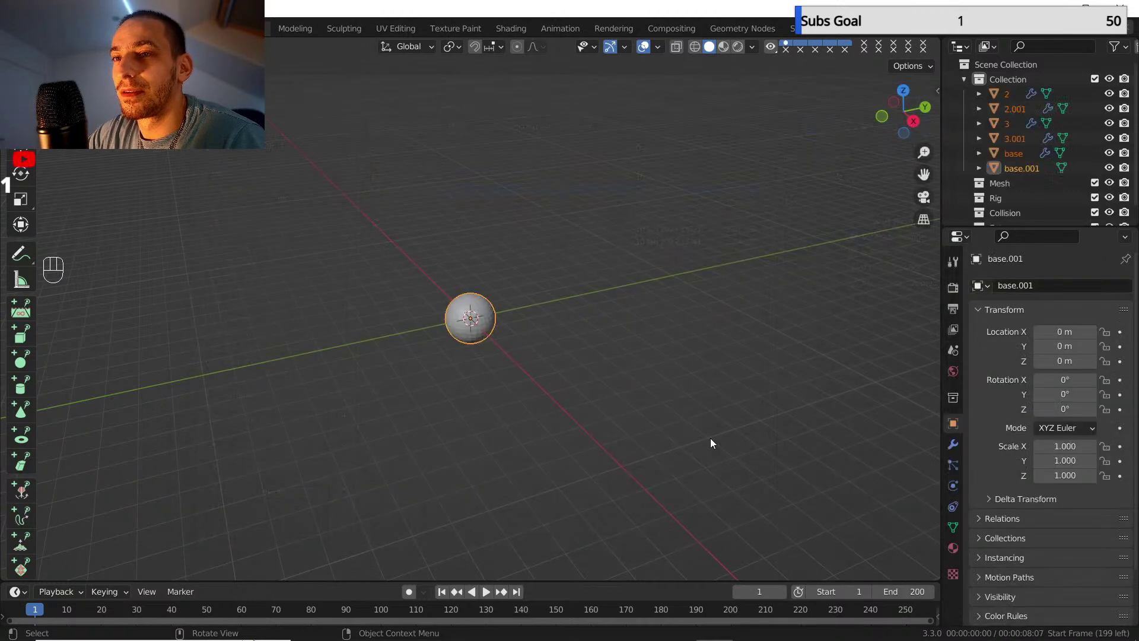
- Go to frame 86 and delete the imported emitter meshes 2.001 and base.001
{"action": "left_click", "coordinate": [333, 610]}
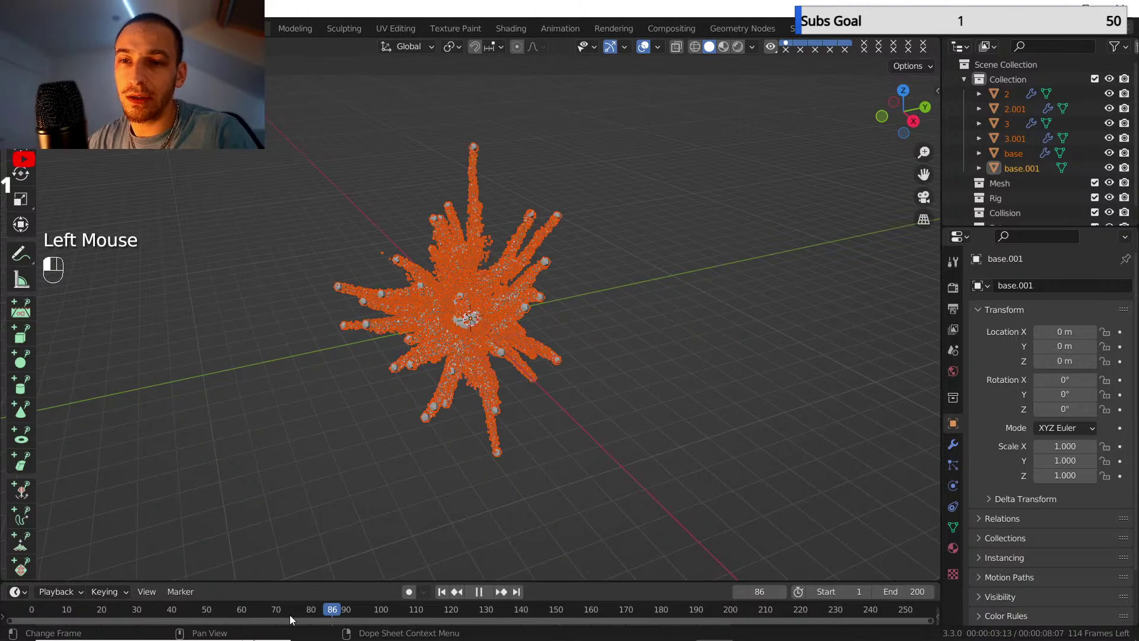
{"action": "scroll", "coordinate": [442, 381], "scroll_direction": "up", "scroll_amount": 4}
{"action": "scroll", "coordinate": [446, 382], "scroll_direction": "up", "scroll_amount": 1}
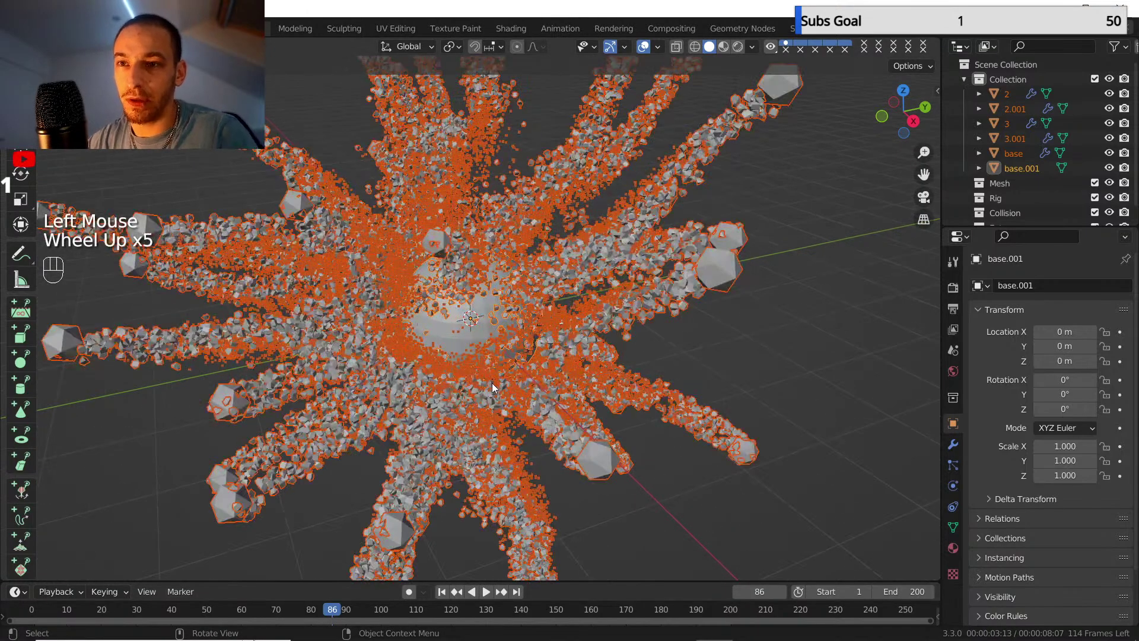
{"action": "middle_click_drag", "start_coordinate": [493, 392], "coordinate": [477, 331], "text": "shift"}
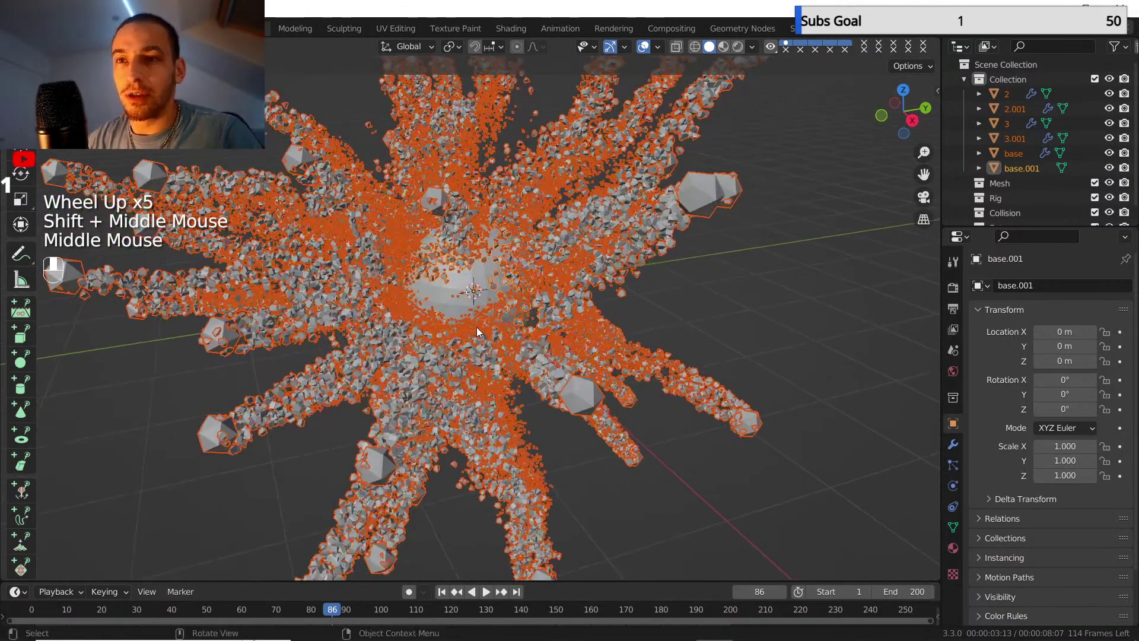
{"action": "left_click", "coordinate": [210, 333]}
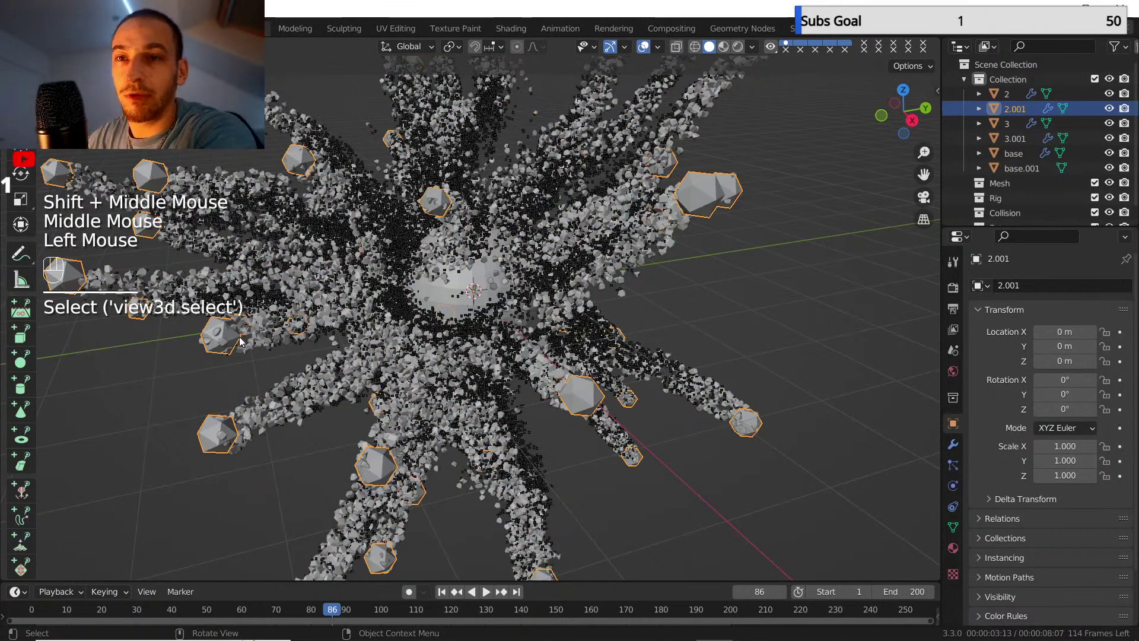
{"action": "key", "text": "Delete"}
{"action": "left_click", "coordinate": [453, 289]}
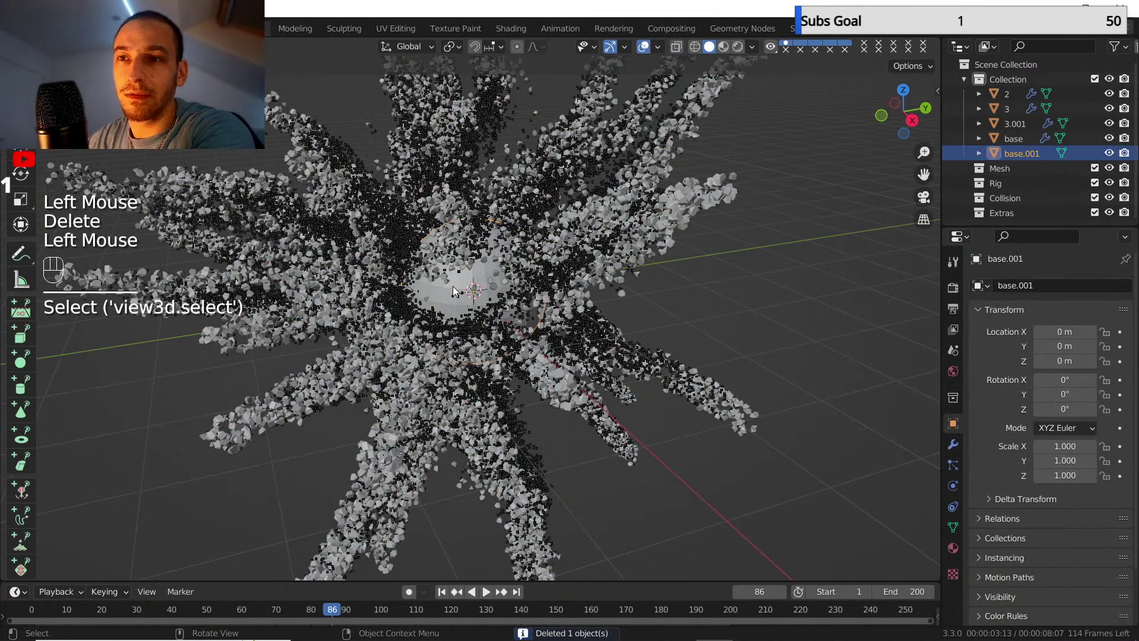
{"action": "key", "text": "Delete"}
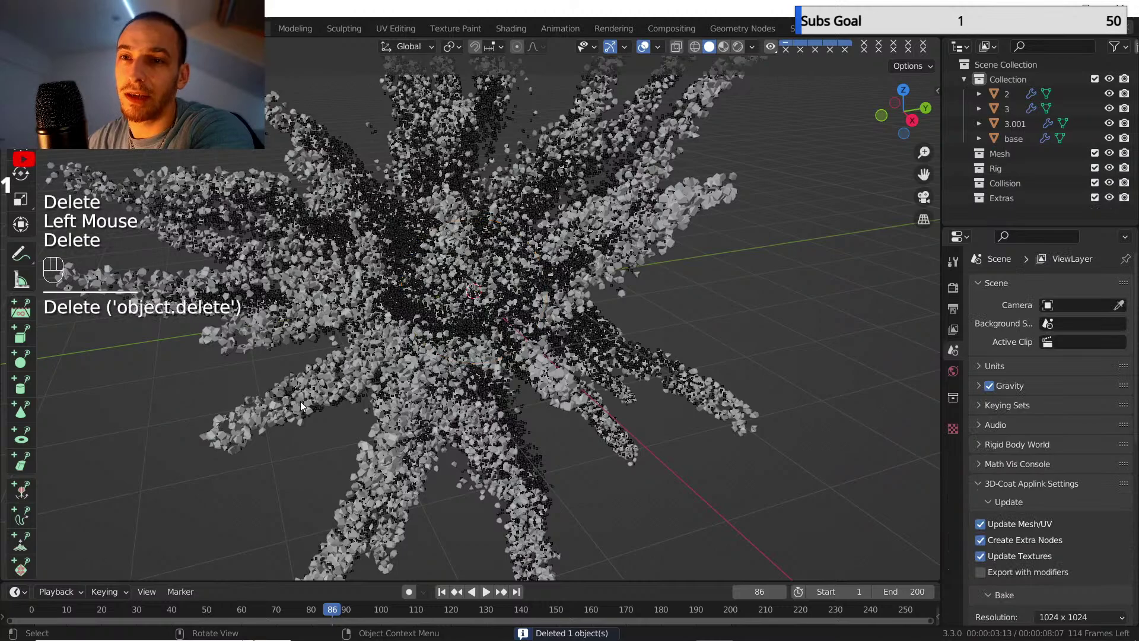
- Delete the imported emitter mesh 3.001, leaving only the point objects 2, 3 and base
{"action": "scroll", "coordinate": [302, 406], "scroll_direction": "up", "scroll_amount": 3}
{"action": "left_click", "coordinate": [716, 469]}
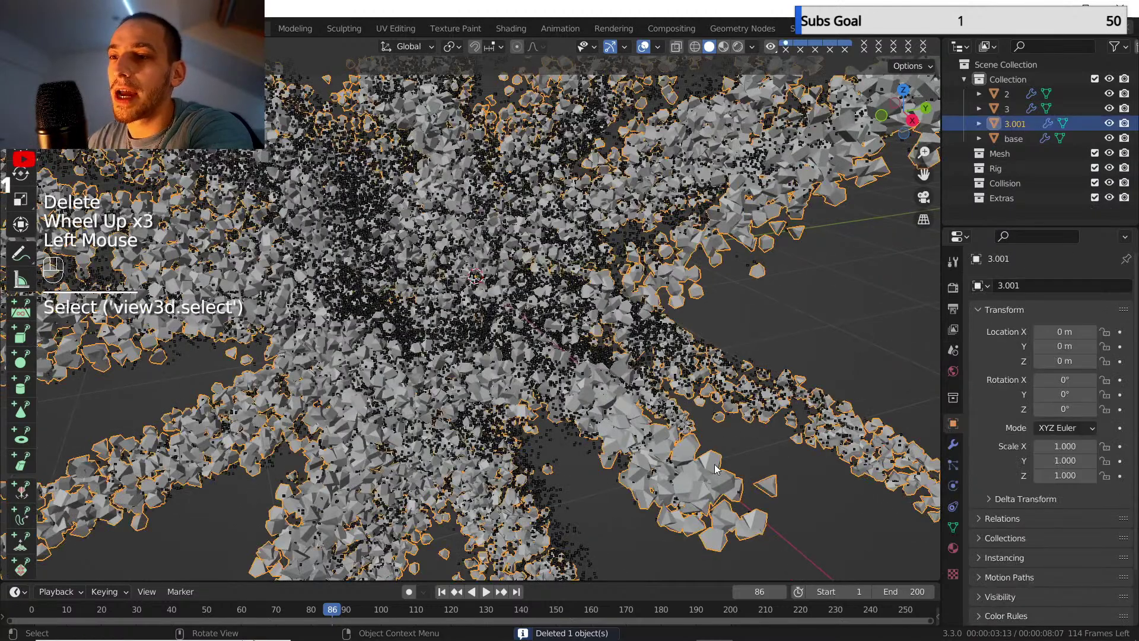
{"action": "middle_click_drag", "start_coordinate": [716, 469], "coordinate": [699, 351]}
{"action": "scroll", "coordinate": [699, 349], "scroll_direction": "up", "scroll_amount": 1}
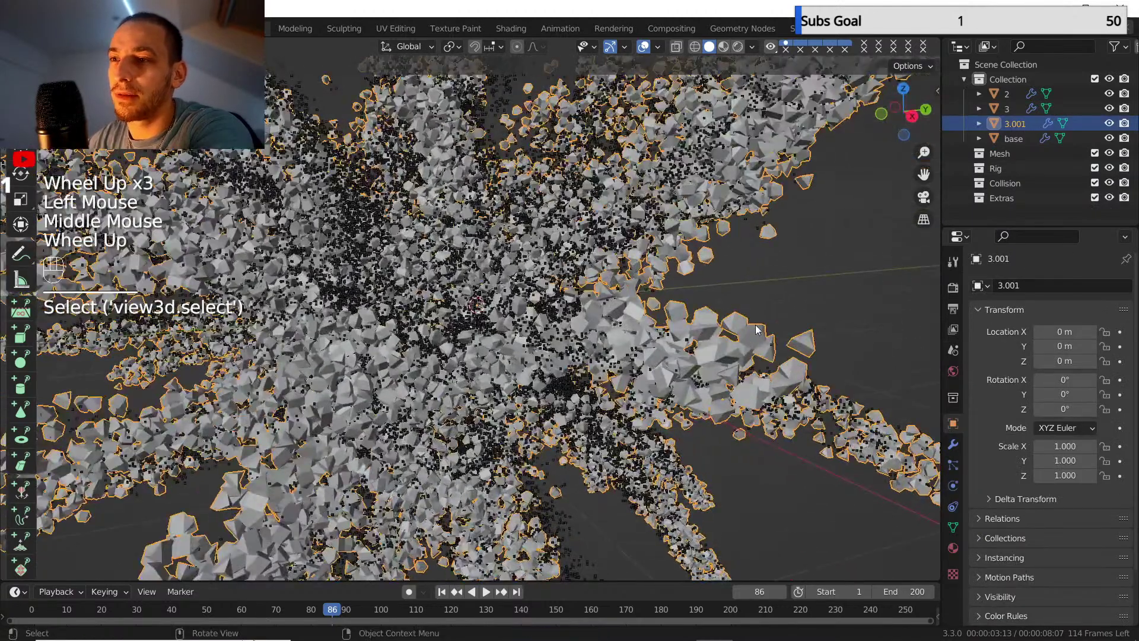
{"action": "key", "text": "Delete"}
{"action": "scroll", "coordinate": [660, 296], "scroll_direction": "down", "scroll_amount": 3}
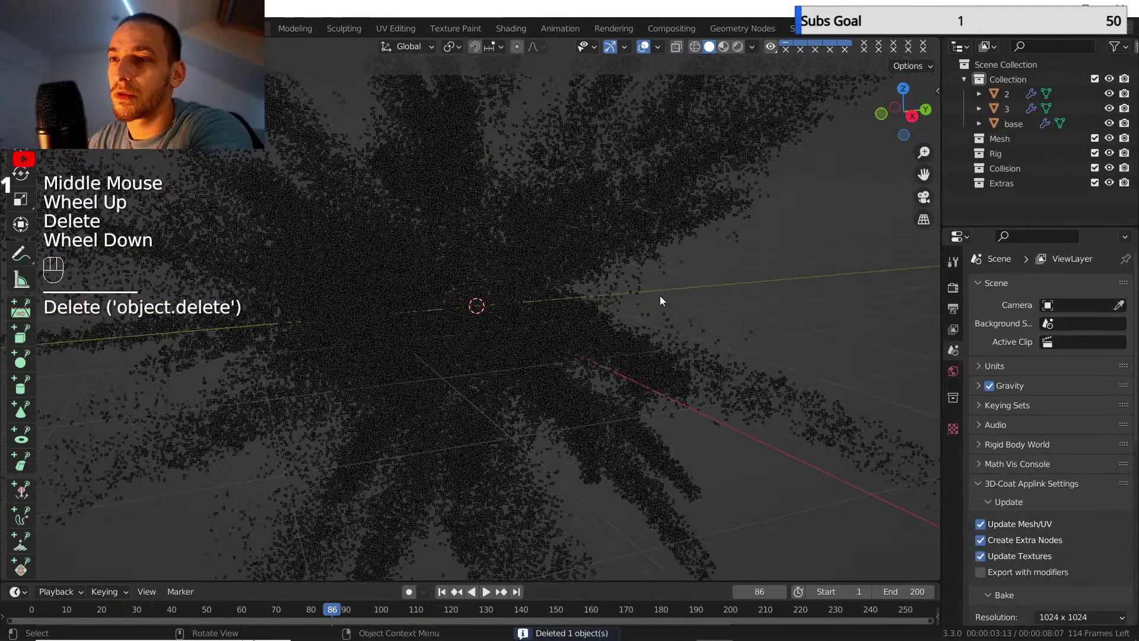
- Examine the remaining point clouds from several angles and play their animation from the first frame
{"action": "middle_click_drag", "start_coordinate": [621, 313], "coordinate": [524, 386]}
{"action": "scroll", "coordinate": [546, 388], "scroll_direction": "down", "scroll_amount": 2}
{"action": "scroll", "coordinate": [512, 365], "scroll_direction": "up", "scroll_amount": 1}
{"action": "scroll", "coordinate": [498, 347], "scroll_direction": "up", "scroll_amount": 1}
{"action": "middle_click_drag", "start_coordinate": [499, 347], "coordinate": [428, 566]}
{"action": "scroll", "coordinate": [473, 302], "scroll_direction": "up", "scroll_amount": 2}
{"action": "scroll", "coordinate": [473, 301], "scroll_direction": "up", "scroll_amount": 3}
{"action": "scroll", "coordinate": [475, 300], "scroll_direction": "down", "scroll_amount": 2}
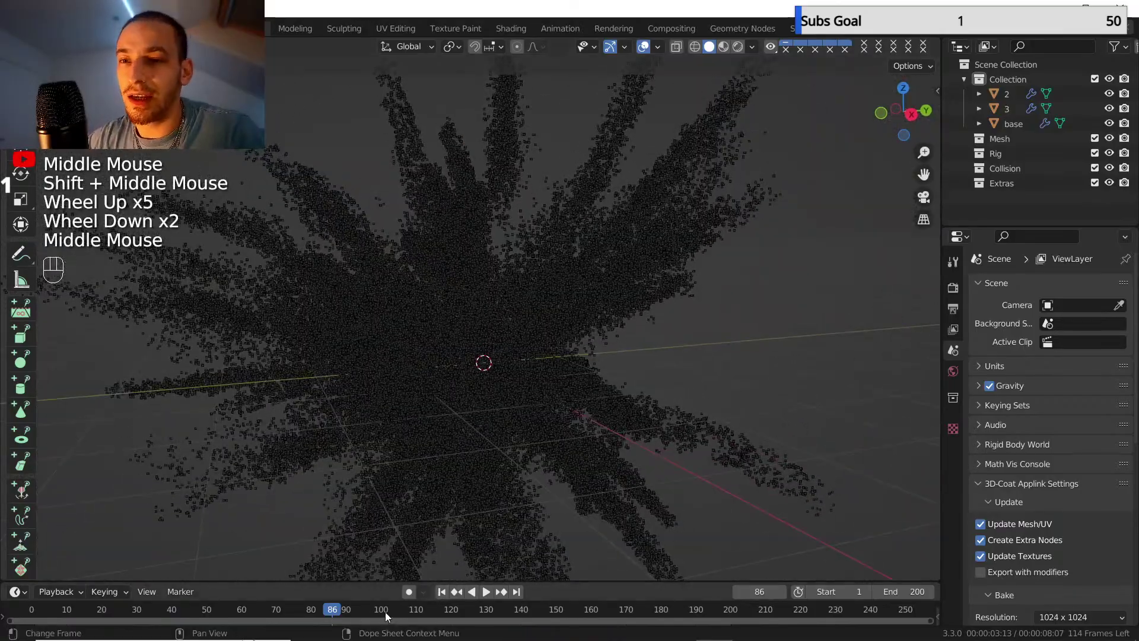
{"action": "left_click_drag", "start_coordinate": [385, 611], "coordinate": [456, 604]}
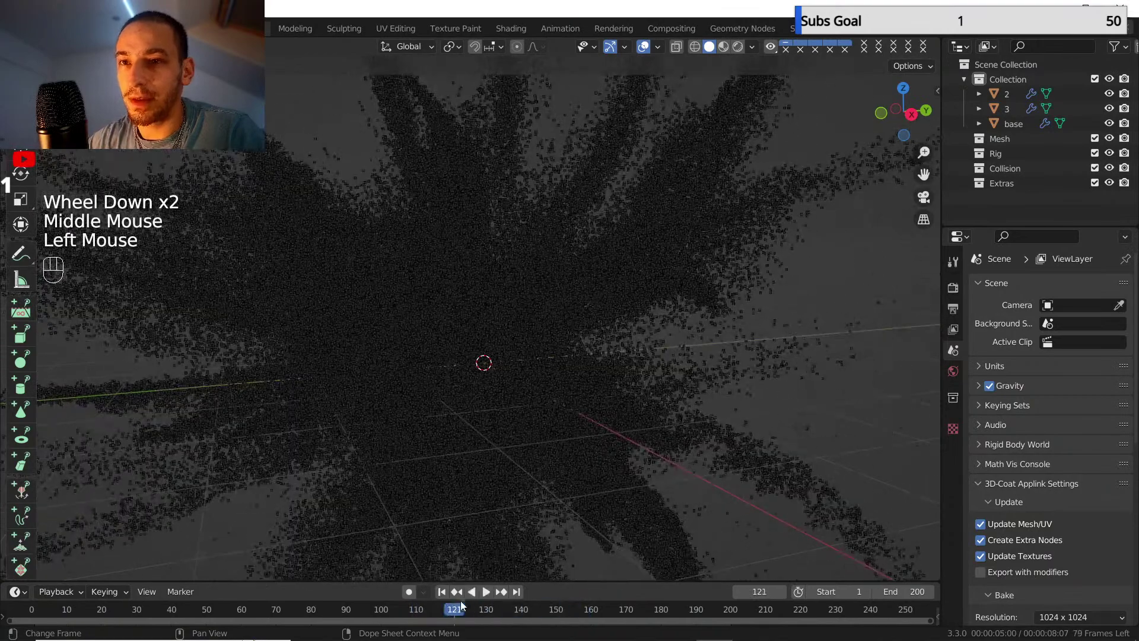
{"action": "left_click", "coordinate": [443, 592]}
{"action": "left_click", "coordinate": [486, 592]}
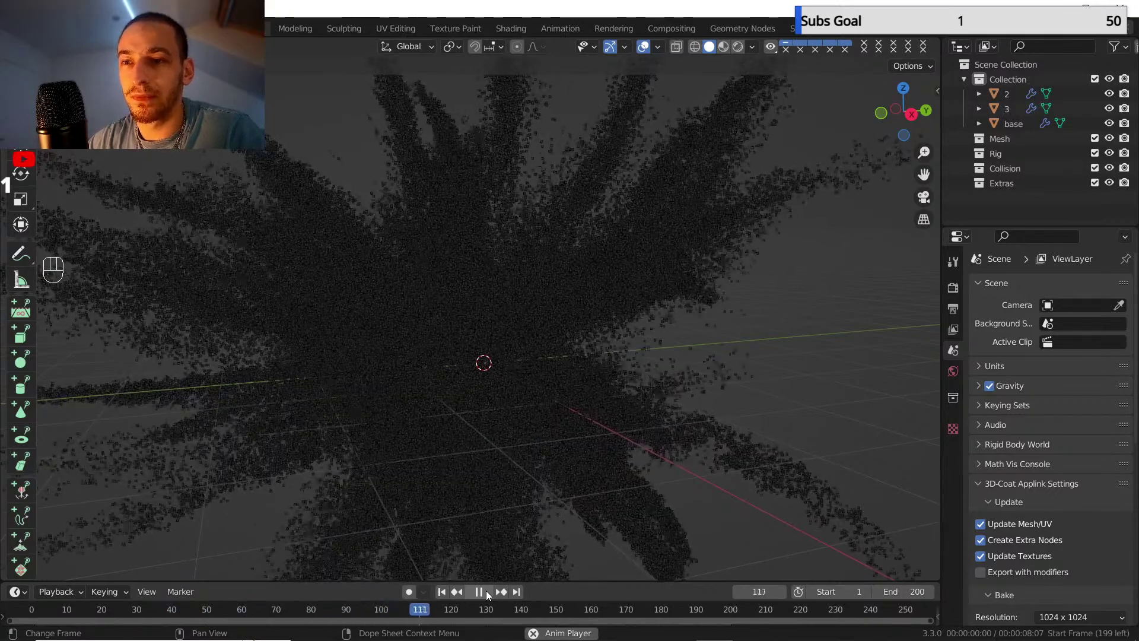
{"action": "left_click", "coordinate": [484, 592]}
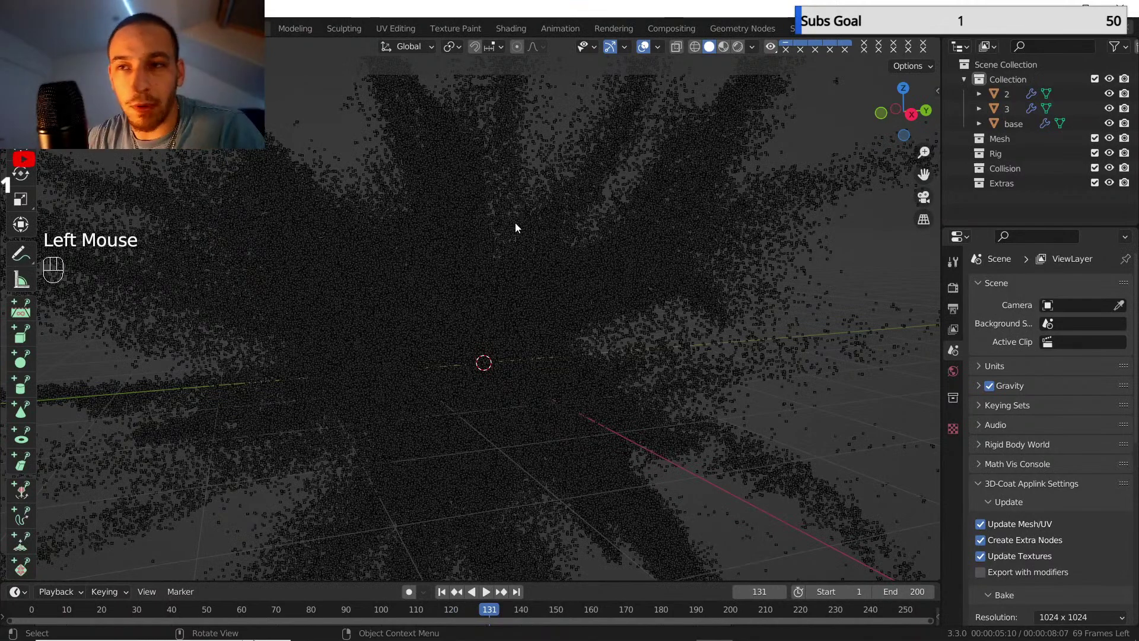
- Turn on the statistics overlay in the 3D viewport
{"action": "left_click", "coordinate": [658, 47]}
{"action": "left_click", "coordinate": [585, 166]}
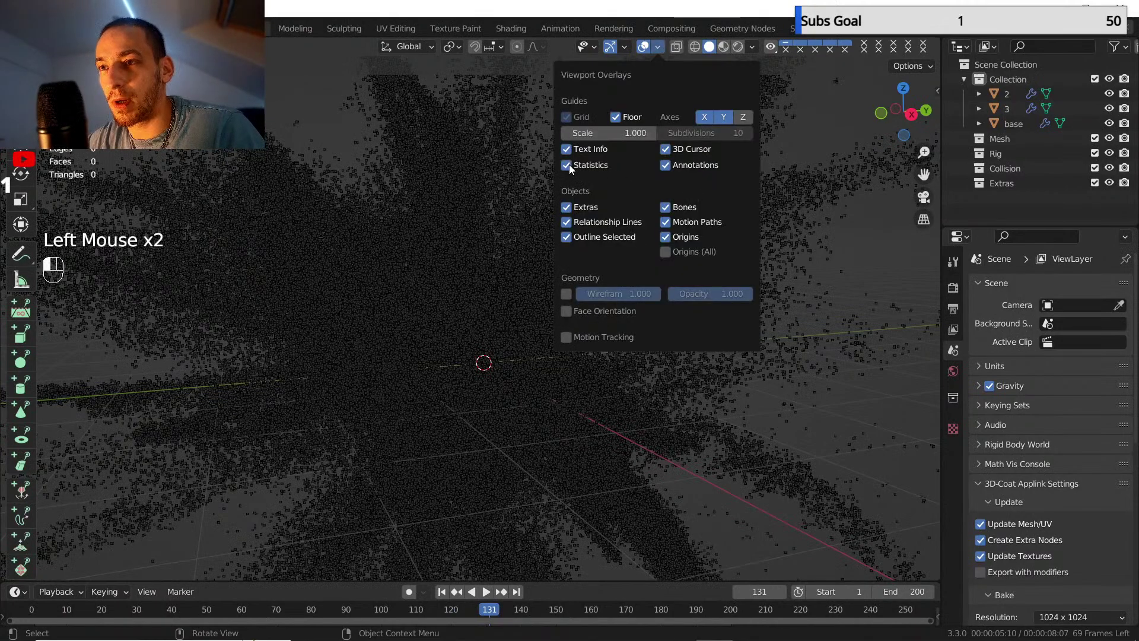
{"action": "scroll", "coordinate": [347, 281], "scroll_direction": "down", "scroll_amount": 2}
{"action": "middle_click_drag", "start_coordinate": [346, 280], "coordinate": [436, 426], "text": "shift"}
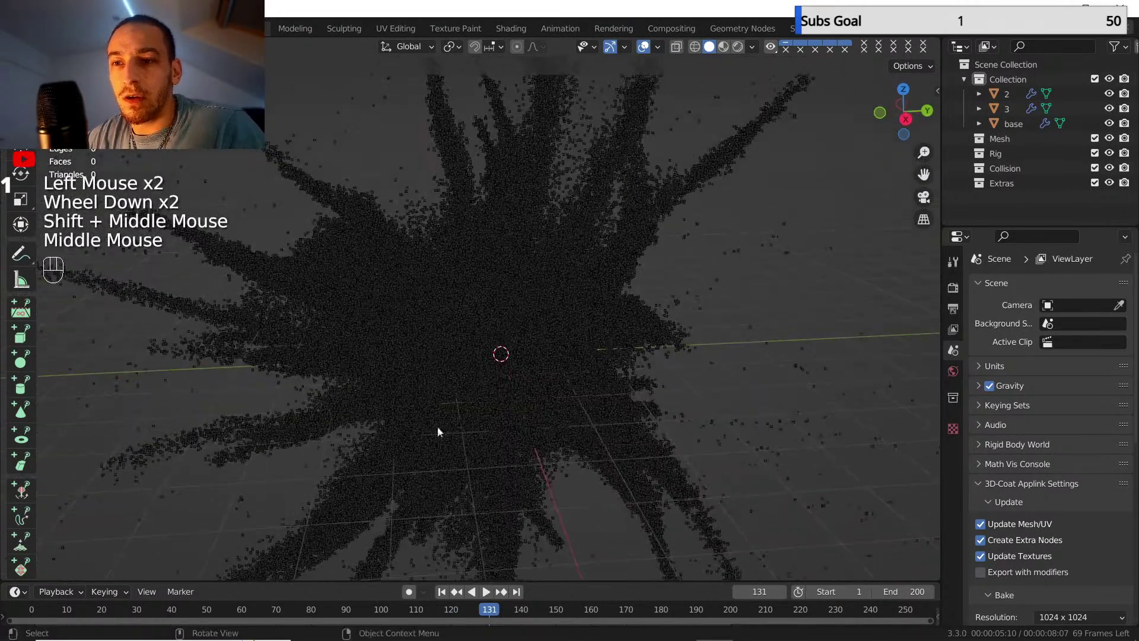
- Go to frame 193 and examine how the point clouds spread near the end of the animation
{"action": "left_click_drag", "start_coordinate": [607, 615], "coordinate": [706, 617]}
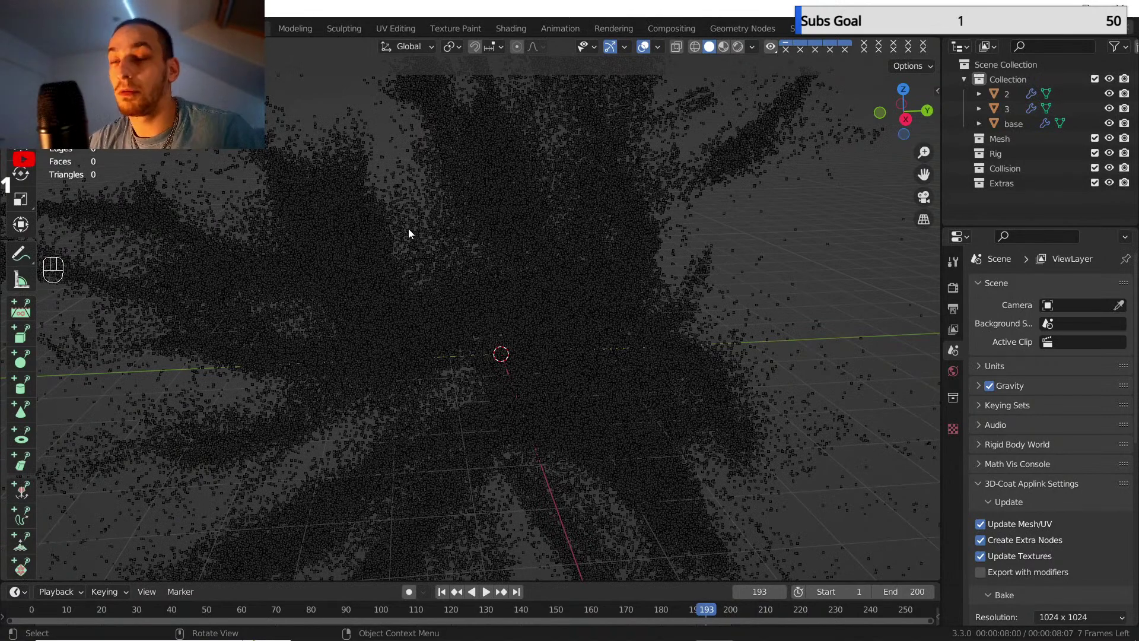
{"action": "scroll", "coordinate": [509, 330], "scroll_direction": "down", "scroll_amount": 2}
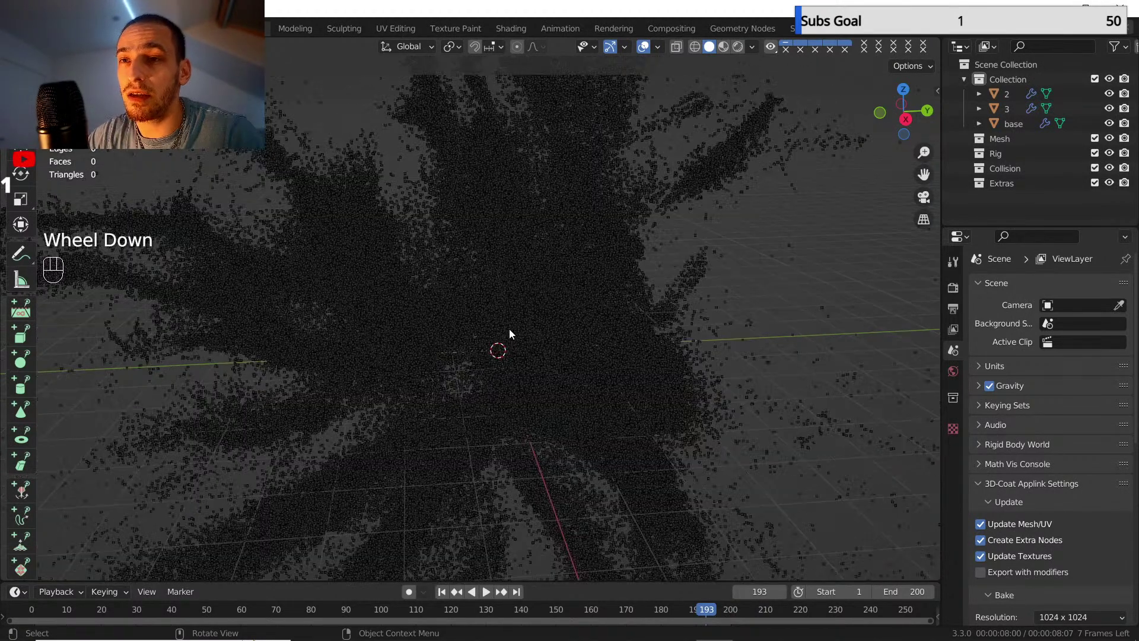
{"action": "middle_click_drag", "start_coordinate": [517, 335], "coordinate": [446, 193], "text": "shift"}
{"action": "scroll", "coordinate": [562, 336], "scroll_direction": "down", "scroll_amount": 2}
{"action": "scroll", "coordinate": [561, 330], "scroll_direction": "down", "scroll_amount": 1}
{"action": "scroll", "coordinate": [532, 298], "scroll_direction": "up", "scroll_amount": 2}
{"action": "scroll", "coordinate": [532, 275], "scroll_direction": "up", "scroll_amount": 1}
{"action": "scroll", "coordinate": [532, 275], "scroll_direction": "down", "scroll_amount": 1}
{"action": "scroll", "coordinate": [532, 273], "scroll_direction": "down", "scroll_amount": 1, "text": "shift"}
{"action": "scroll", "coordinate": [446, 193], "scroll_direction": "up", "scroll_amount": 1}
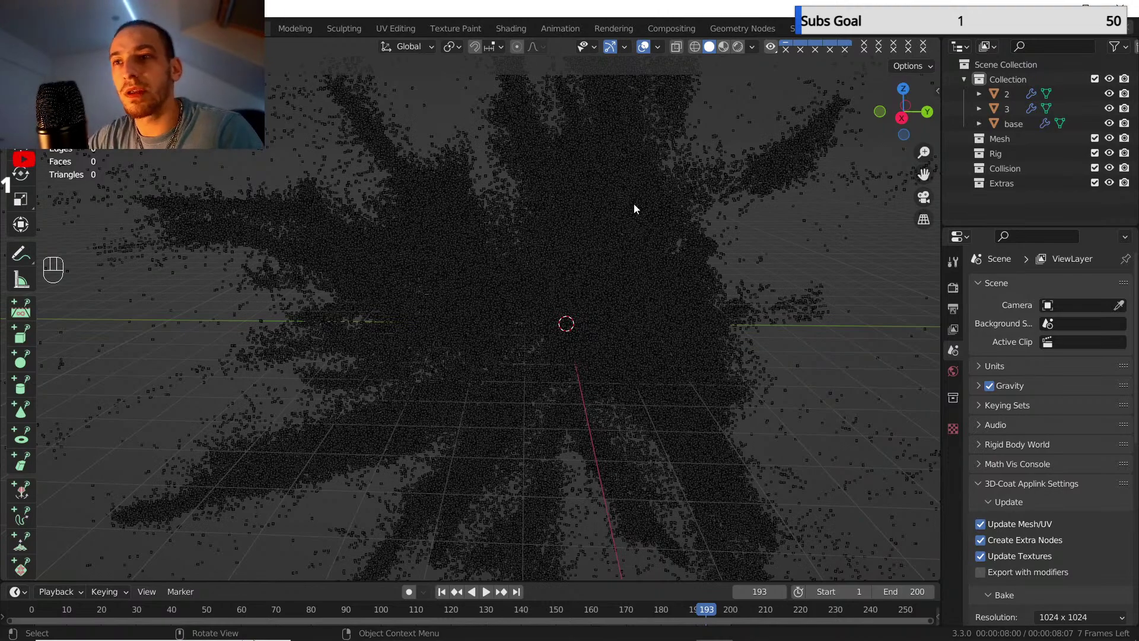
{"action": "scroll", "coordinate": [573, 264], "scroll_direction": "down", "scroll_amount": 2}
{"action": "middle_click_drag", "start_coordinate": [573, 265], "coordinate": [426, 254], "text": "shift"}
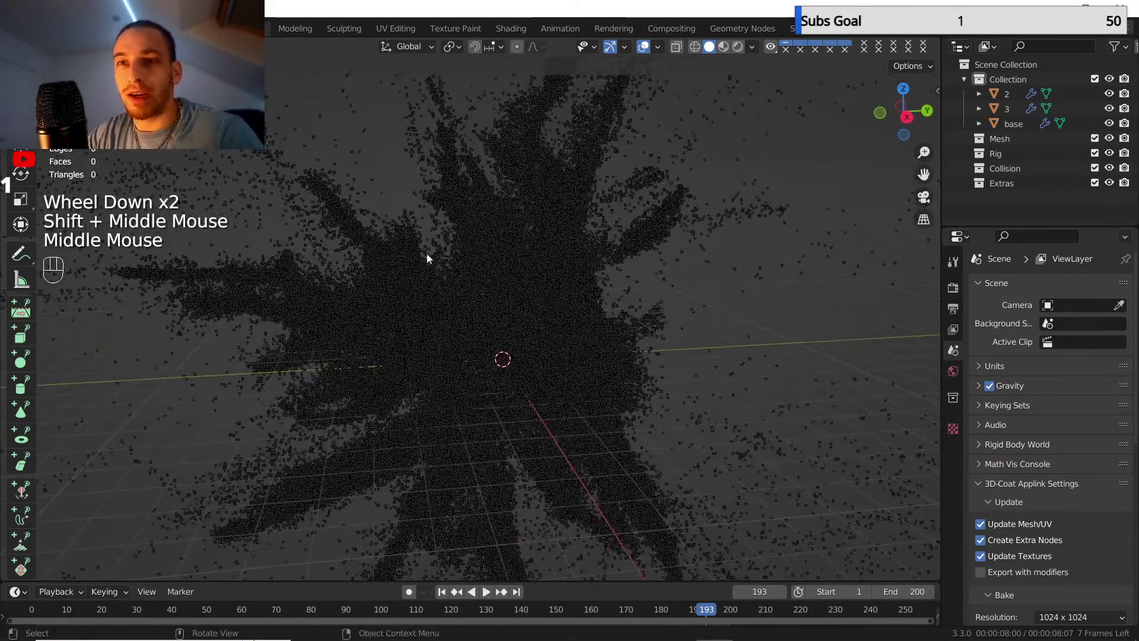
- Examine point object 3 in Edit Mode and Object Mode, and deselect it
{"action": "left_click", "coordinate": [451, 219]}
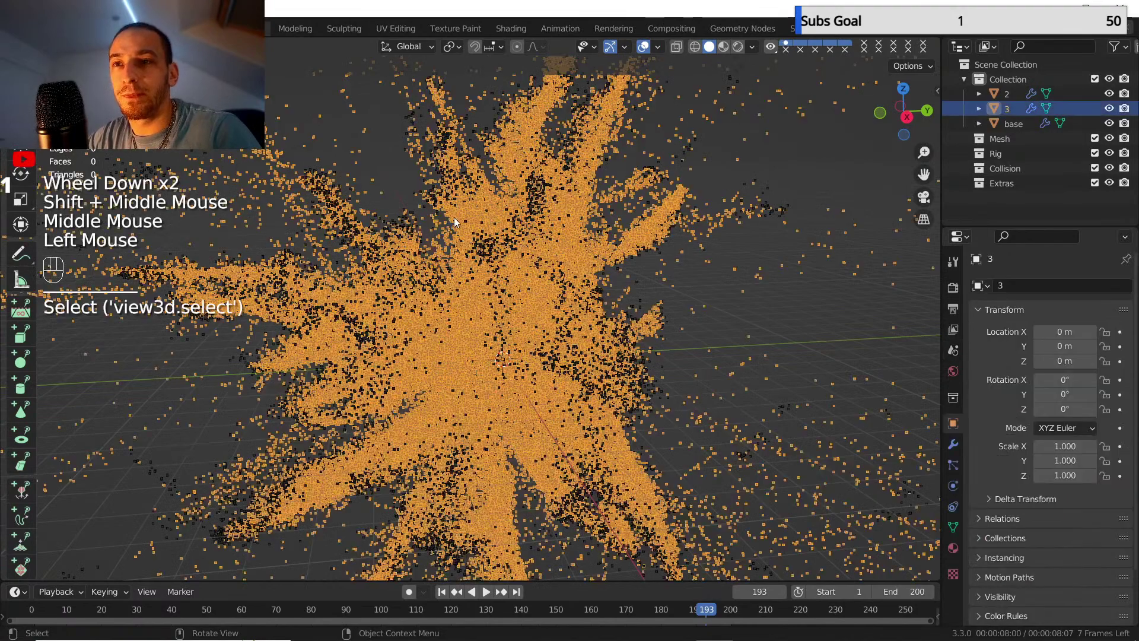
{"action": "key", "text": "Tab"}
{"action": "scroll", "coordinate": [470, 248], "scroll_direction": "up", "scroll_amount": 2}
{"action": "scroll", "coordinate": [471, 248], "scroll_direction": "down", "scroll_amount": 2}
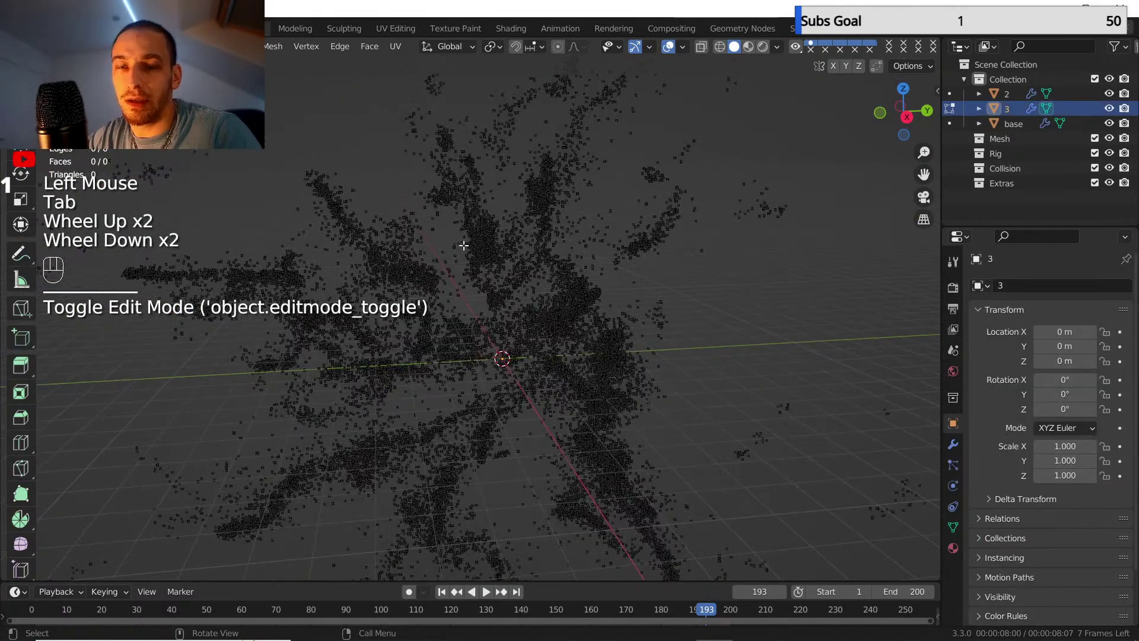
{"action": "key", "text": "Tab"}
{"action": "middle_click_drag", "start_coordinate": [459, 273], "coordinate": [478, 288]}
{"action": "key", "text": "Tab"}
{"action": "key", "text": "Tab"}
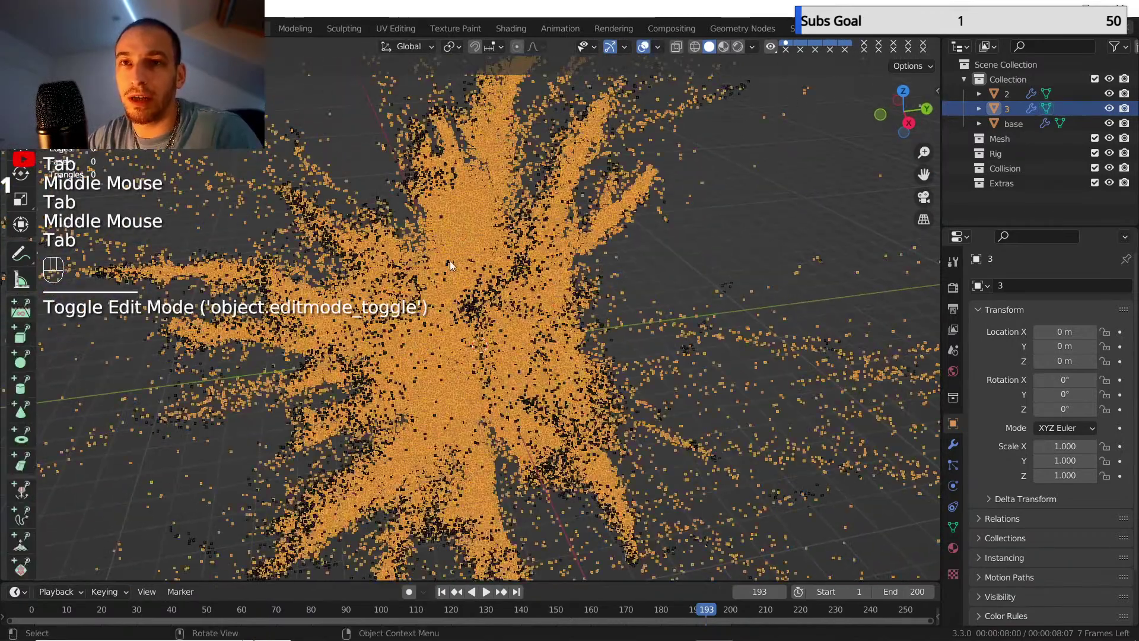
{"action": "left_click", "coordinate": [672, 247]}
{"action": "middle_click_drag", "start_coordinate": [652, 283], "coordinate": [640, 279], "text": "shift"}
{"action": "scroll", "coordinate": [638, 279], "scroll_direction": "down", "scroll_amount": 1}
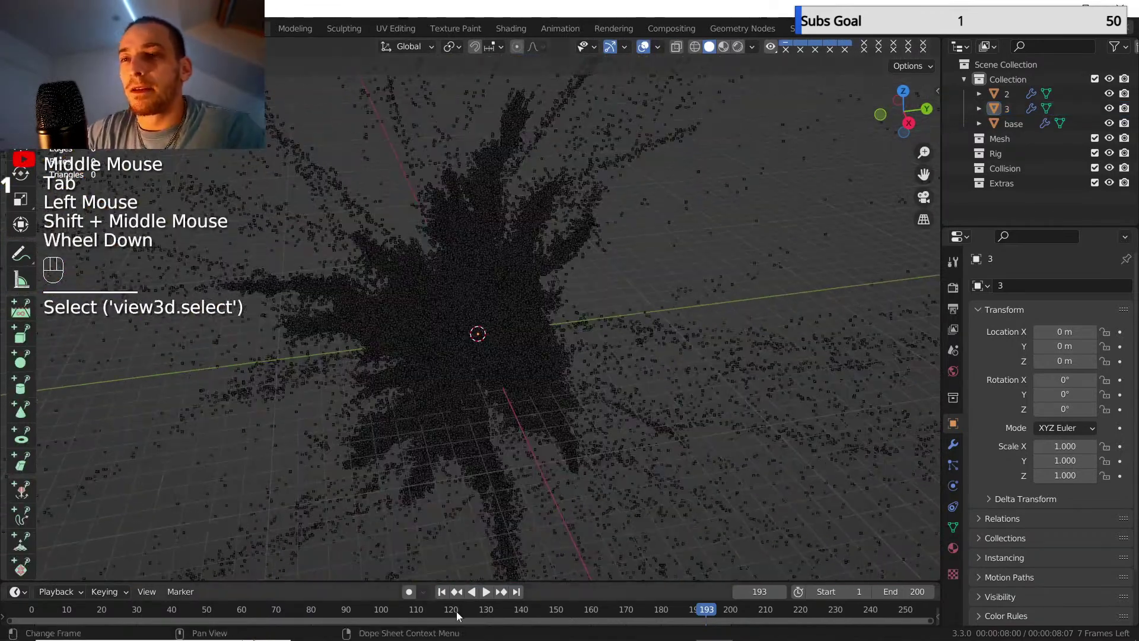
- Return to the first frame and examine the starting points around the origin up close
{"action": "left_click", "coordinate": [442, 591]}
{"action": "scroll", "coordinate": [460, 426], "scroll_direction": "up", "scroll_amount": 3}
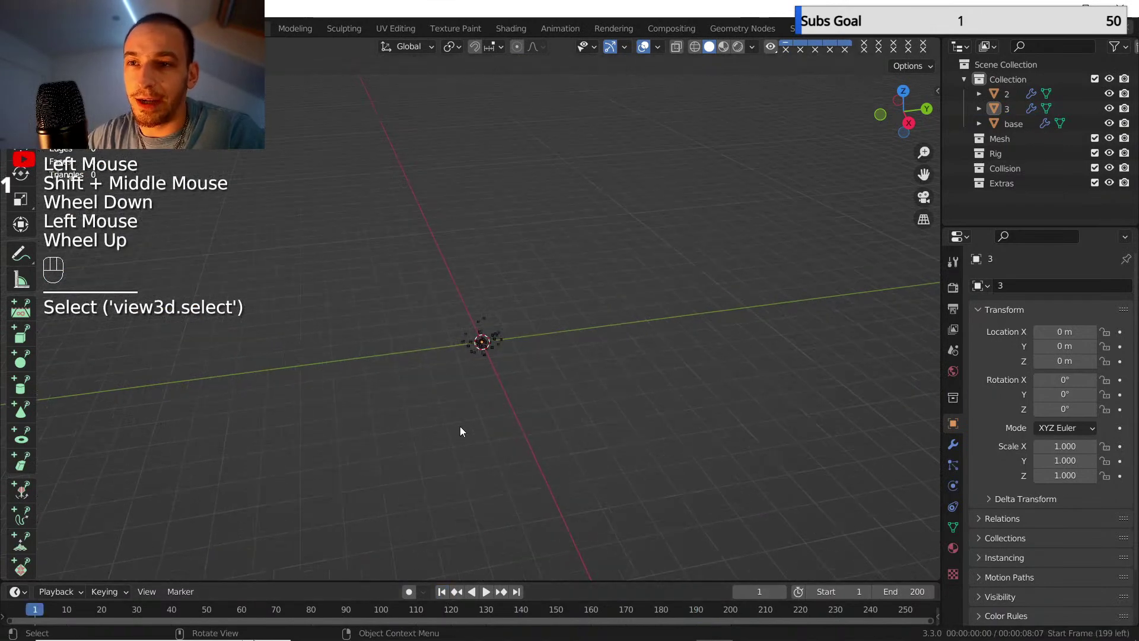
{"action": "scroll", "coordinate": [473, 430], "scroll_direction": "up", "scroll_amount": 1, "text": "shift"}
{"action": "middle_click_drag", "start_coordinate": [473, 430], "coordinate": [464, 387], "text": "shift"}
{"action": "middle_click_drag", "start_coordinate": [464, 387], "coordinate": [495, 423]}
{"action": "scroll", "coordinate": [440, 304], "scroll_direction": "up", "scroll_amount": 1}
{"action": "scroll", "coordinate": [520, 411], "scroll_direction": "up", "scroll_amount": 2}
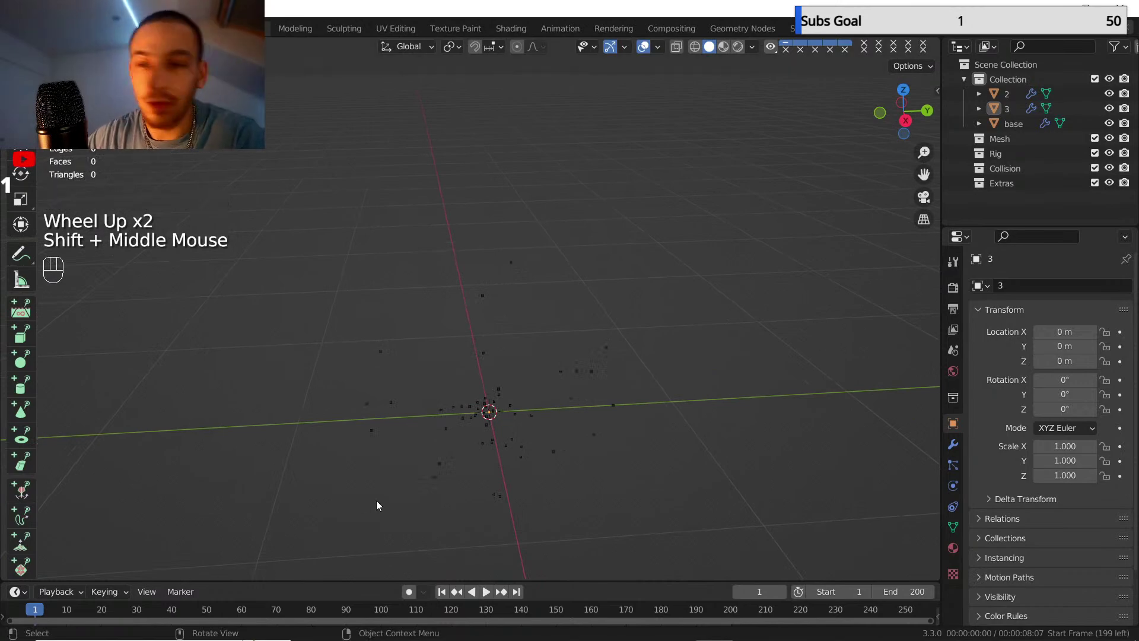
- Scrub the animation to frame 84 and examine the burst of point clouds from several angles
{"action": "left_click", "coordinate": [112, 611]}
{"action": "left_click_drag", "start_coordinate": [113, 611], "coordinate": [326, 615]}
{"action": "scroll", "coordinate": [625, 253], "scroll_direction": "down", "scroll_amount": 2}
{"action": "middle_click_drag", "start_coordinate": [625, 253], "coordinate": [563, 308], "text": "shift"}
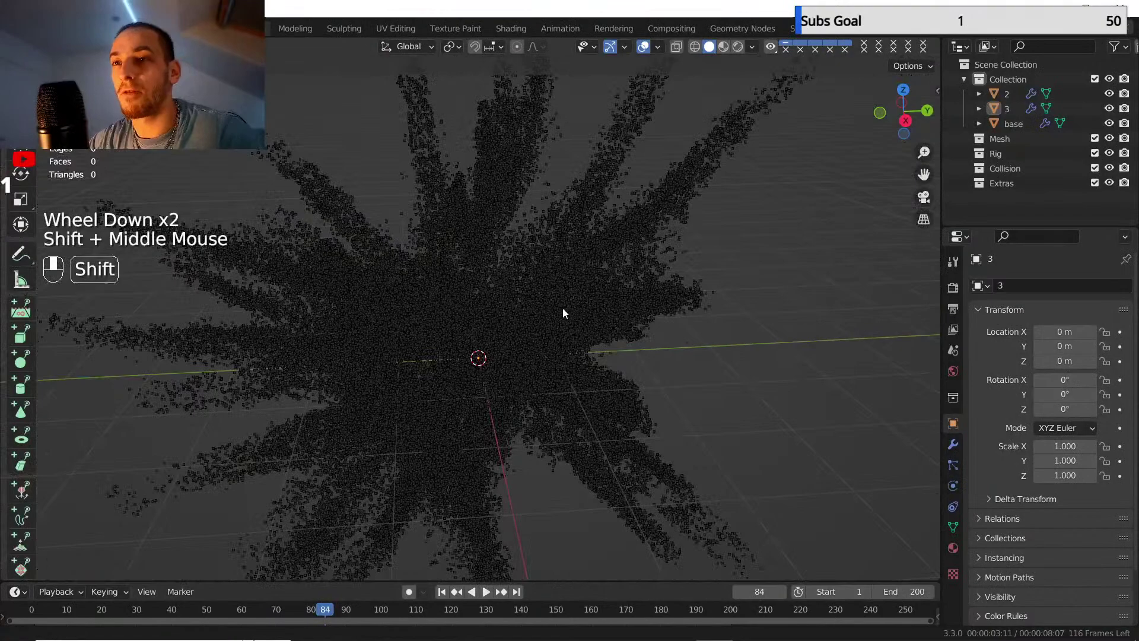
{"action": "scroll", "coordinate": [562, 308], "scroll_direction": "down", "scroll_amount": 1}
{"action": "middle_click_drag", "start_coordinate": [543, 347], "coordinate": [524, 311]}
{"action": "scroll", "coordinate": [507, 324], "scroll_direction": "down", "scroll_amount": 1}
{"action": "scroll", "coordinate": [507, 323], "scroll_direction": "up", "scroll_amount": 3}
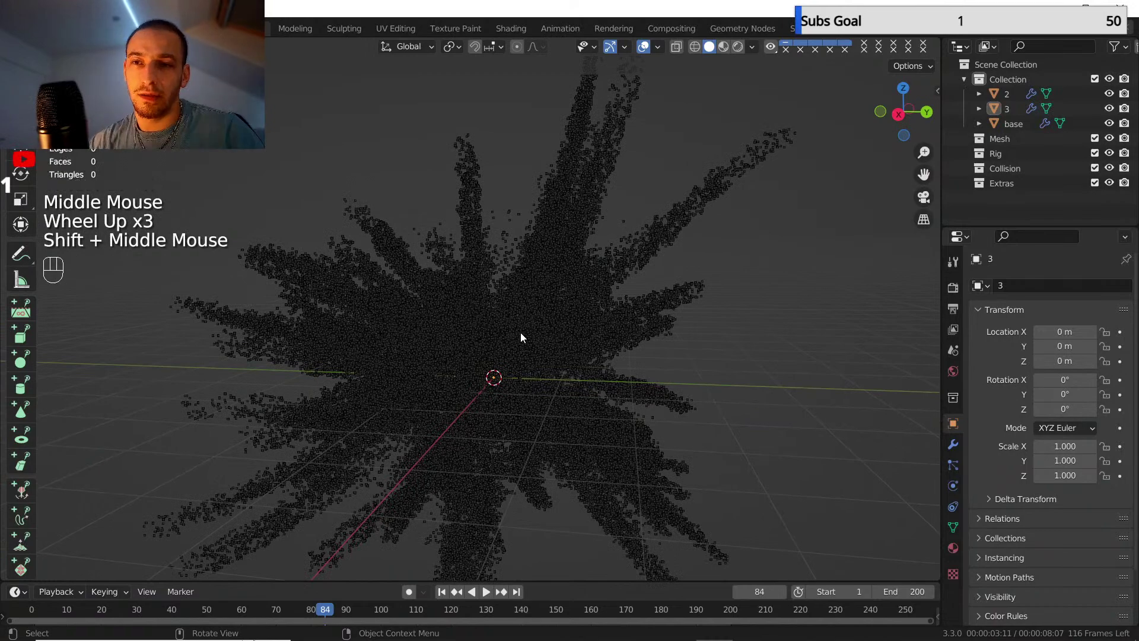
{"action": "middle_click_drag", "start_coordinate": [513, 354], "coordinate": [548, 377]}
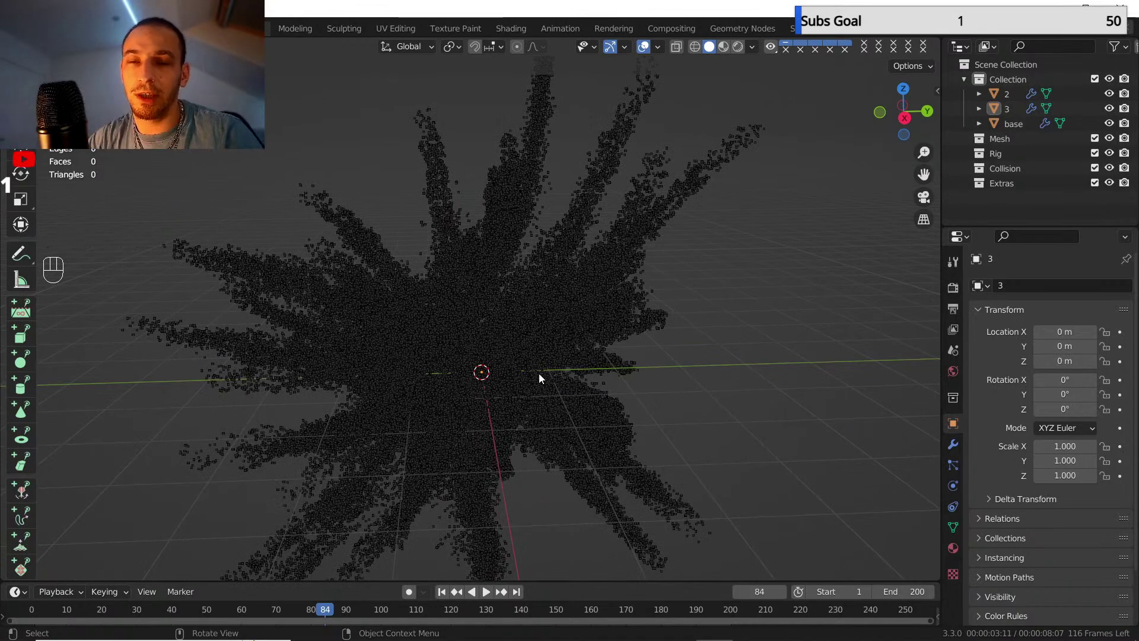
{"action": "middle_click_drag", "start_coordinate": [509, 351], "coordinate": [517, 360]}
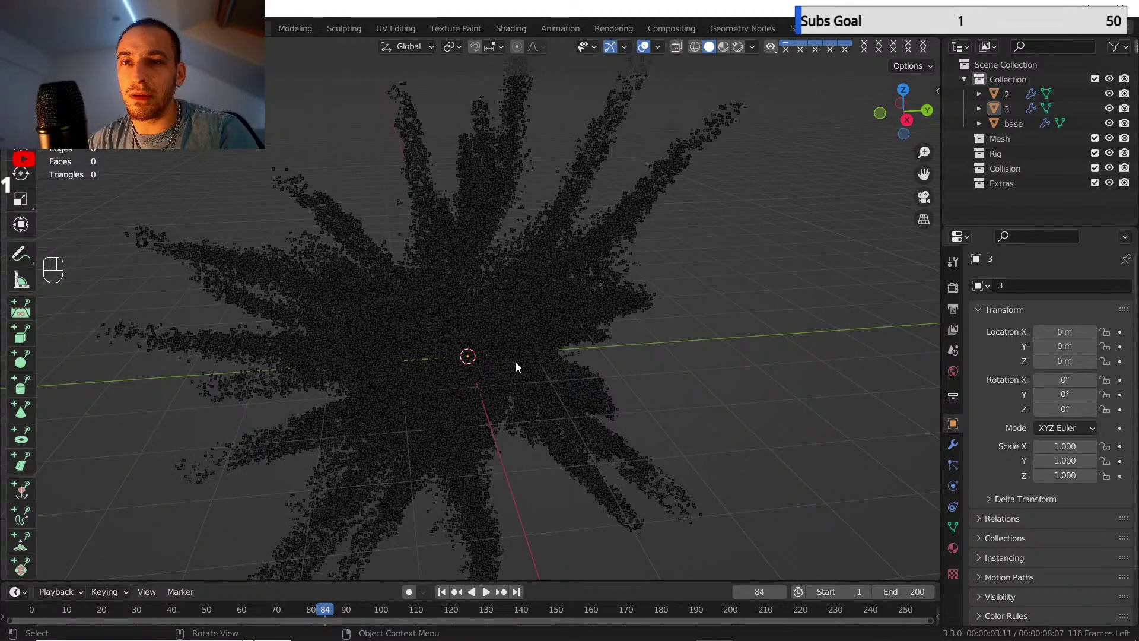
{"action": "scroll", "coordinate": [386, 317], "scroll_direction": "up", "scroll_amount": 2}
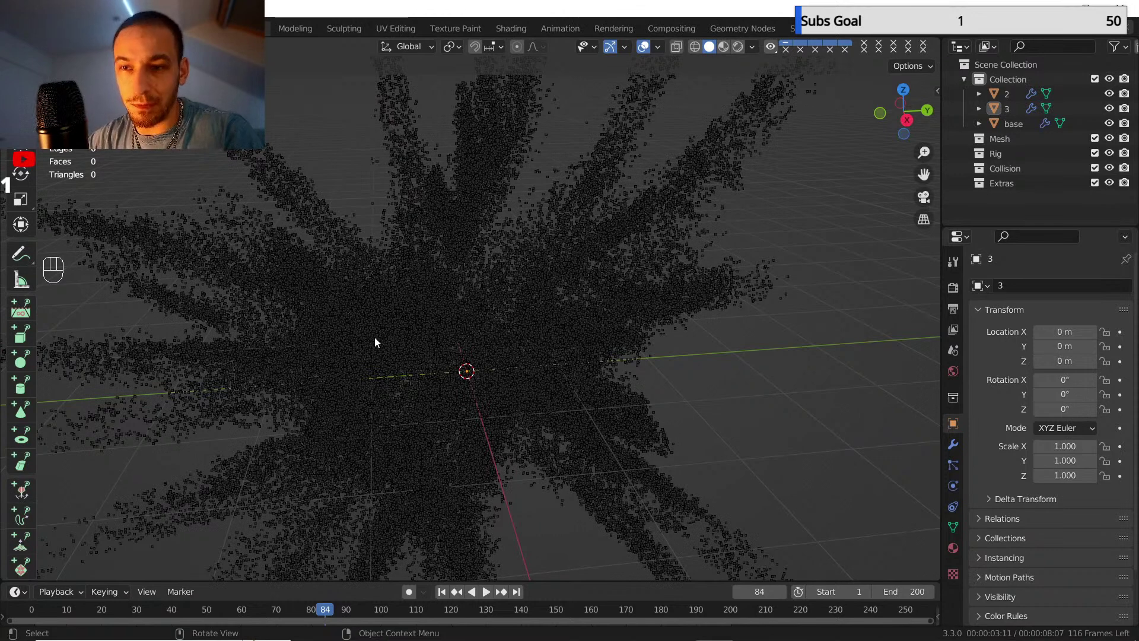
- Add a cube mesh at the origin and rename it points
{"action": "key", "text": "shift+a"}
{"action": "mouse_move", "coordinate": [465, 133]}
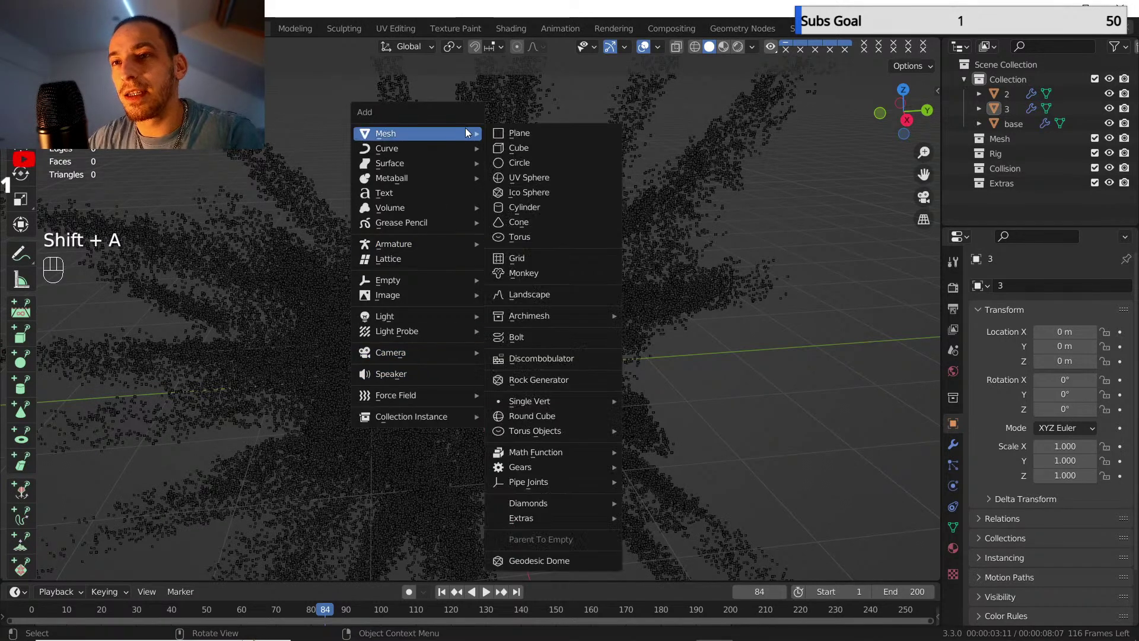
{"action": "left_click", "coordinate": [528, 146]}
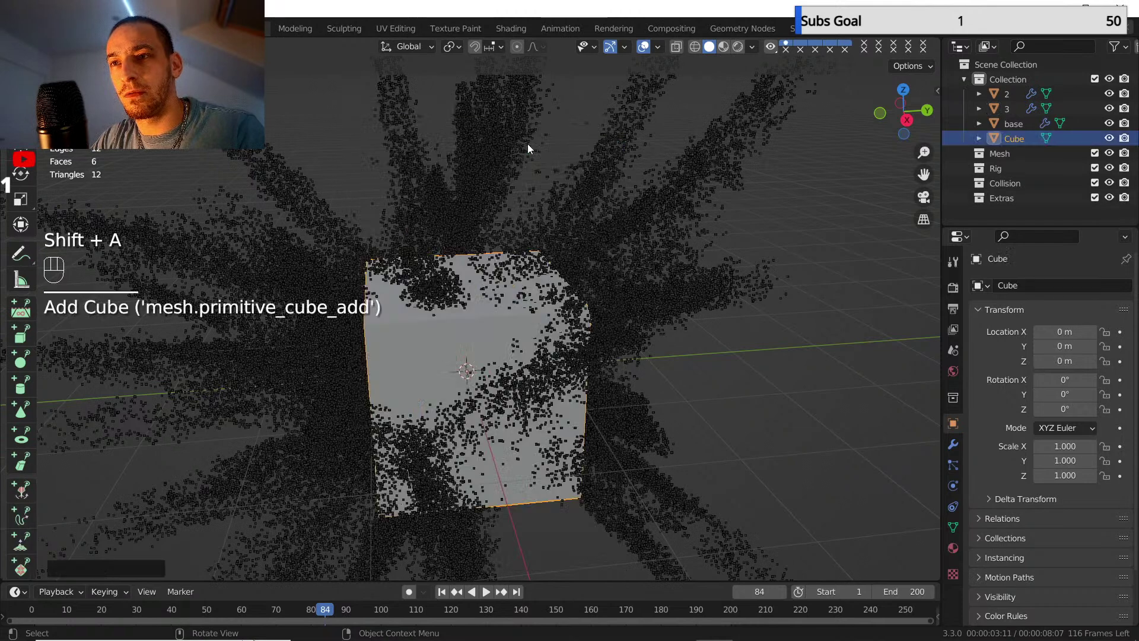
{"action": "double_click", "coordinate": [1013, 139]}
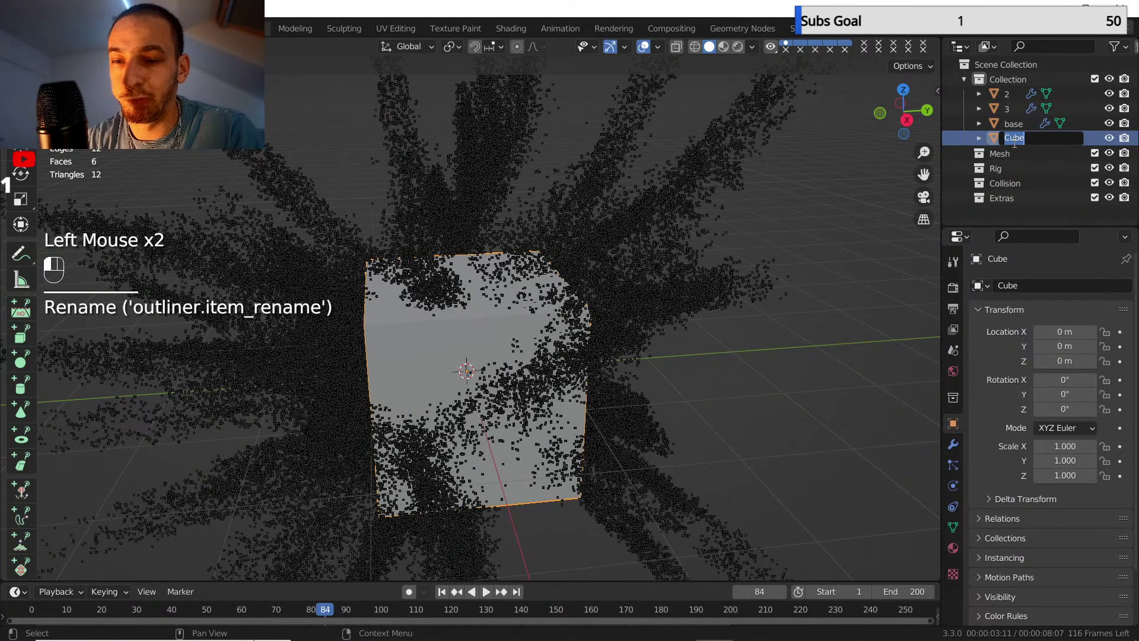
{"action": "type", "text": "poin"}
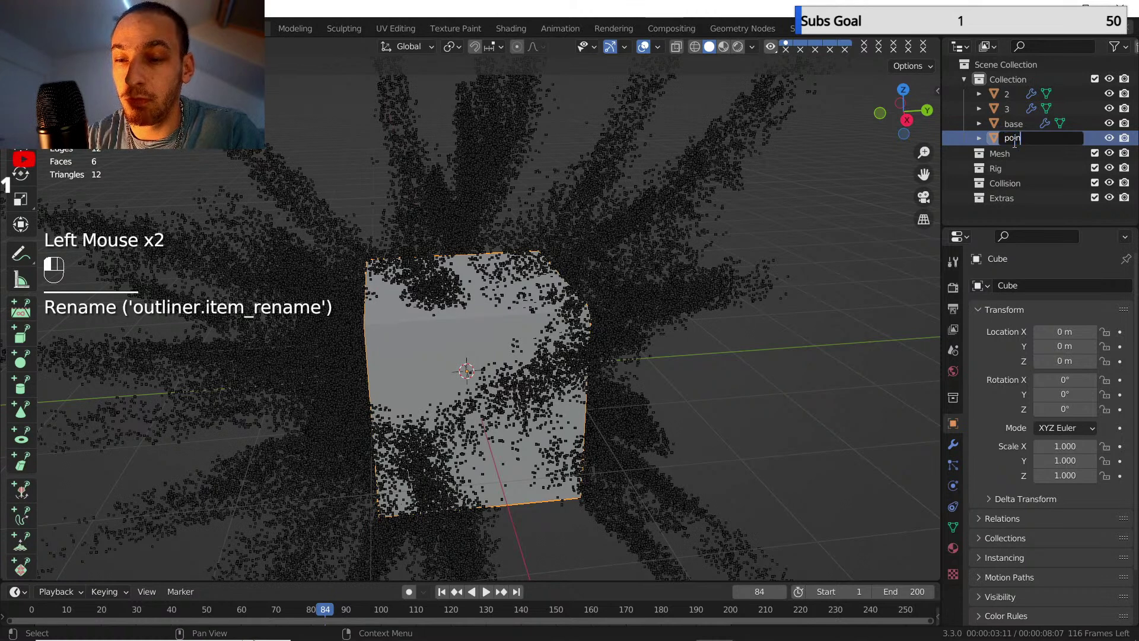
{"action": "type", "text": "ts"}
{"action": "key", "text": "Return"}
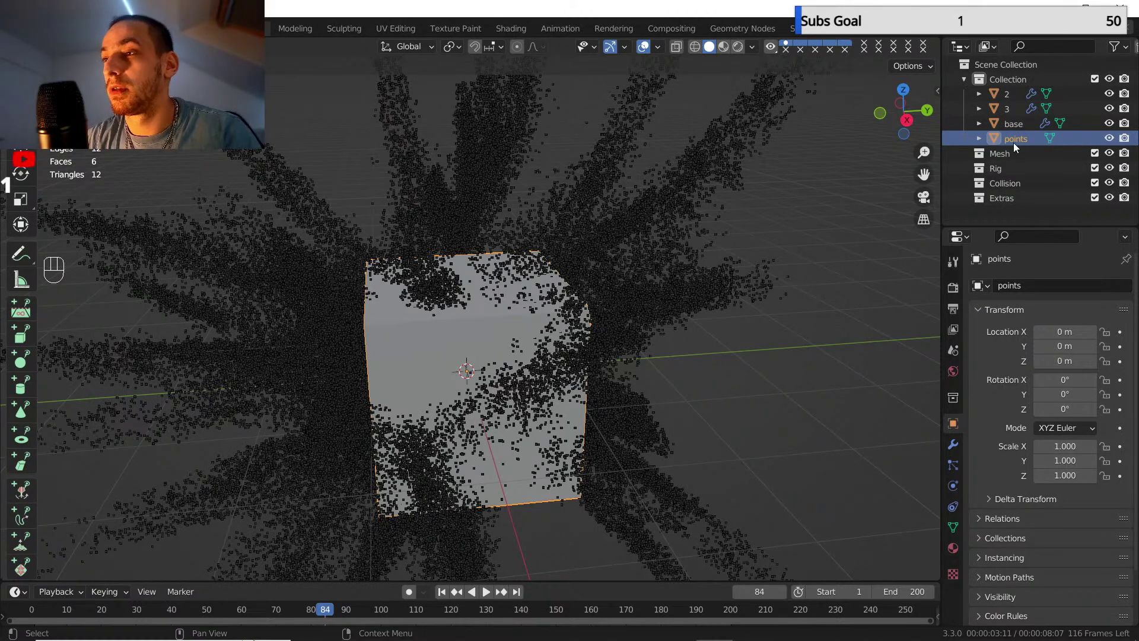
- Create a new geometry node tree on the points object and delete its Group Input node
{"action": "left_click", "coordinate": [727, 27]}
{"action": "scroll", "coordinate": [648, 198], "scroll_direction": "up", "scroll_amount": 5}
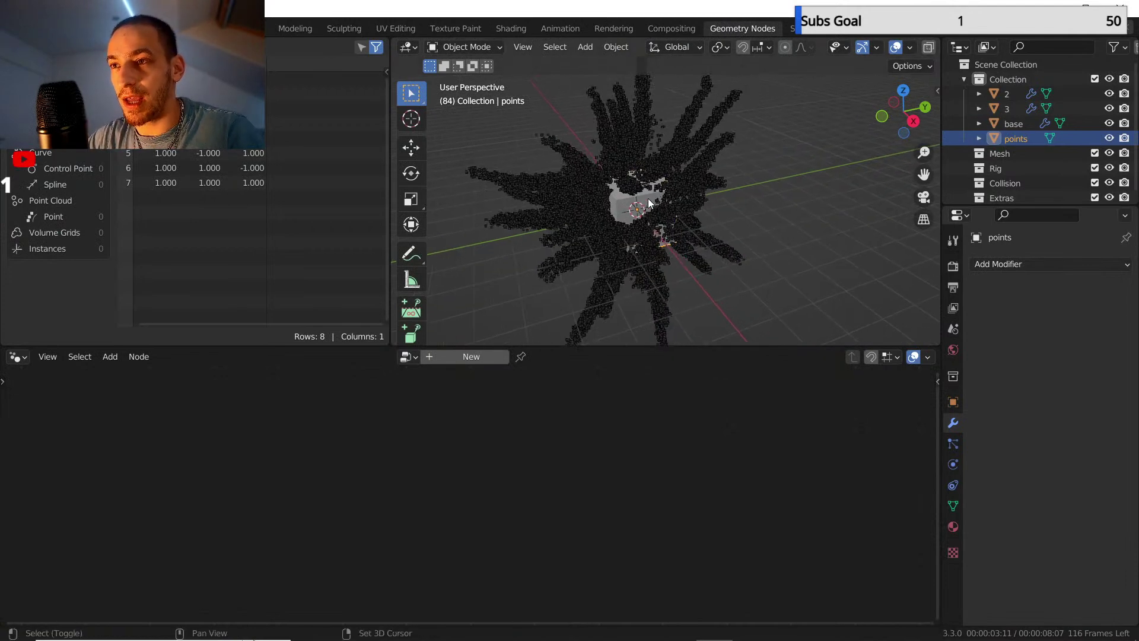
{"action": "left_click", "coordinate": [472, 360]}
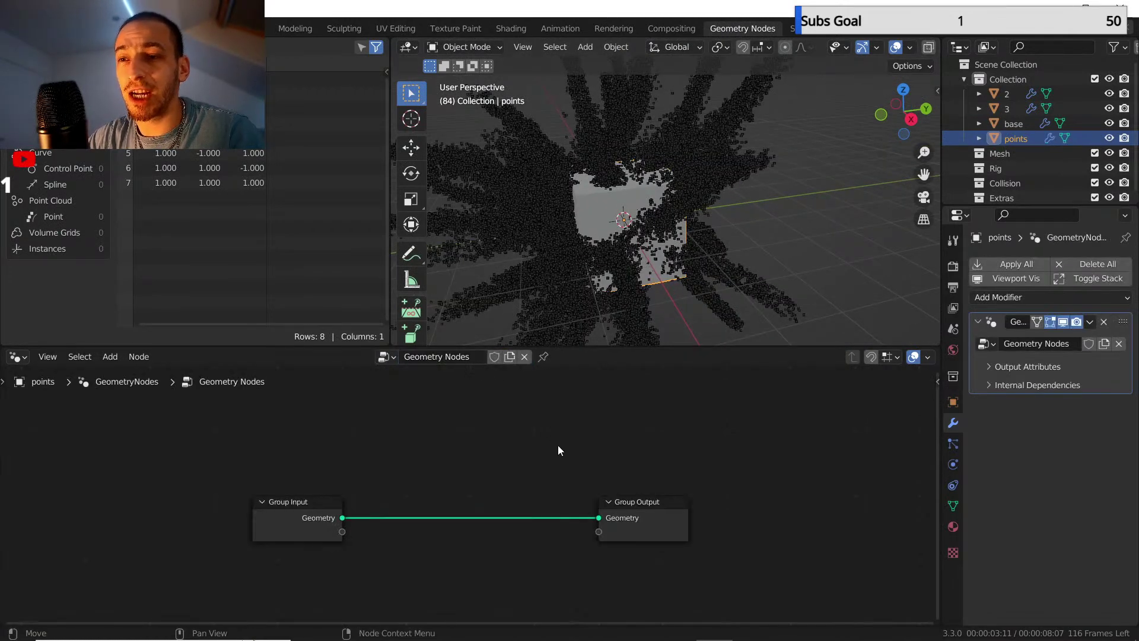
{"action": "scroll", "coordinate": [558, 445], "scroll_direction": "down", "scroll_amount": 1}
{"action": "left_click", "coordinate": [330, 505]}
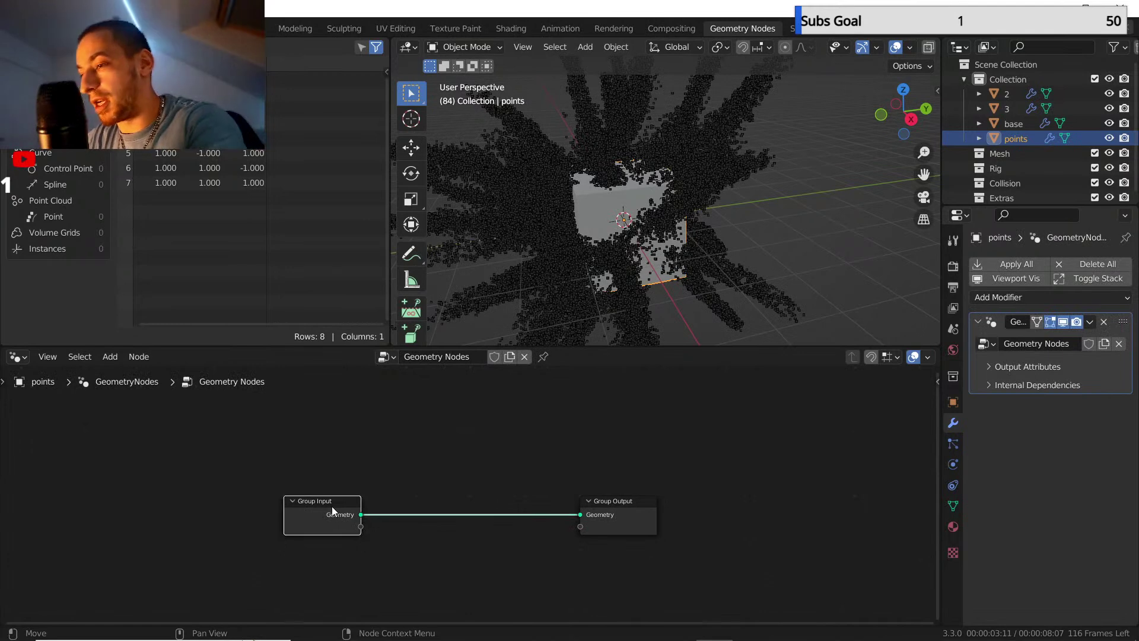
{"action": "key", "text": "x"}
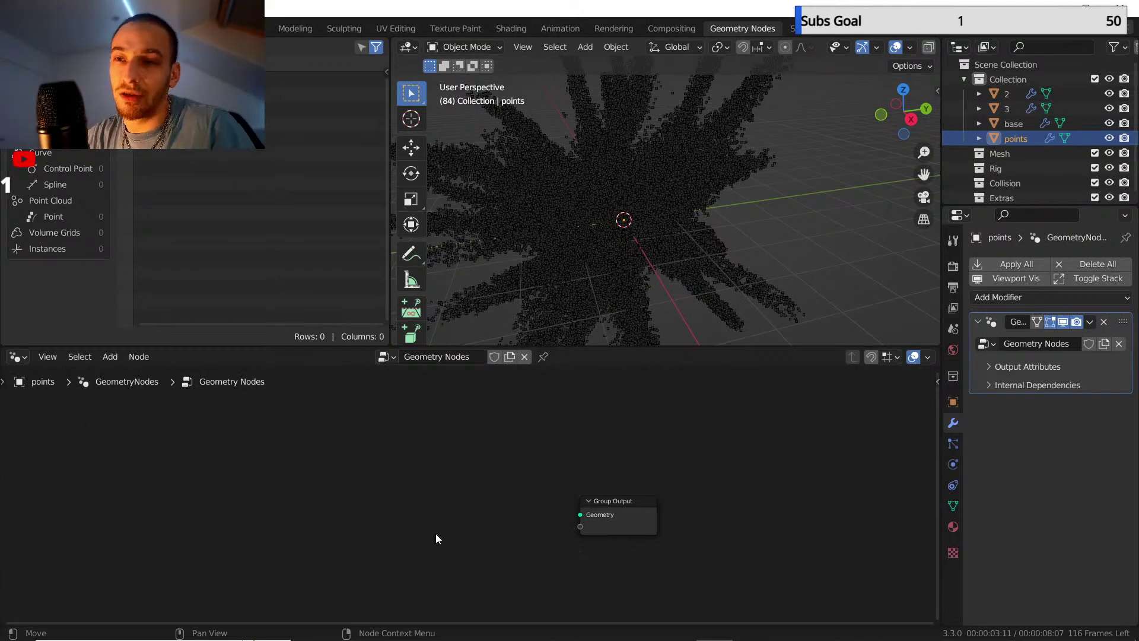
{"action": "middle_click_drag", "start_coordinate": [436, 533], "coordinate": [452, 527]}
- Duplicate the point objects 2, 3 and base in place
{"action": "middle_click_drag", "start_coordinate": [697, 187], "coordinate": [771, 171]}
{"action": "left_click", "coordinate": [1020, 123]}
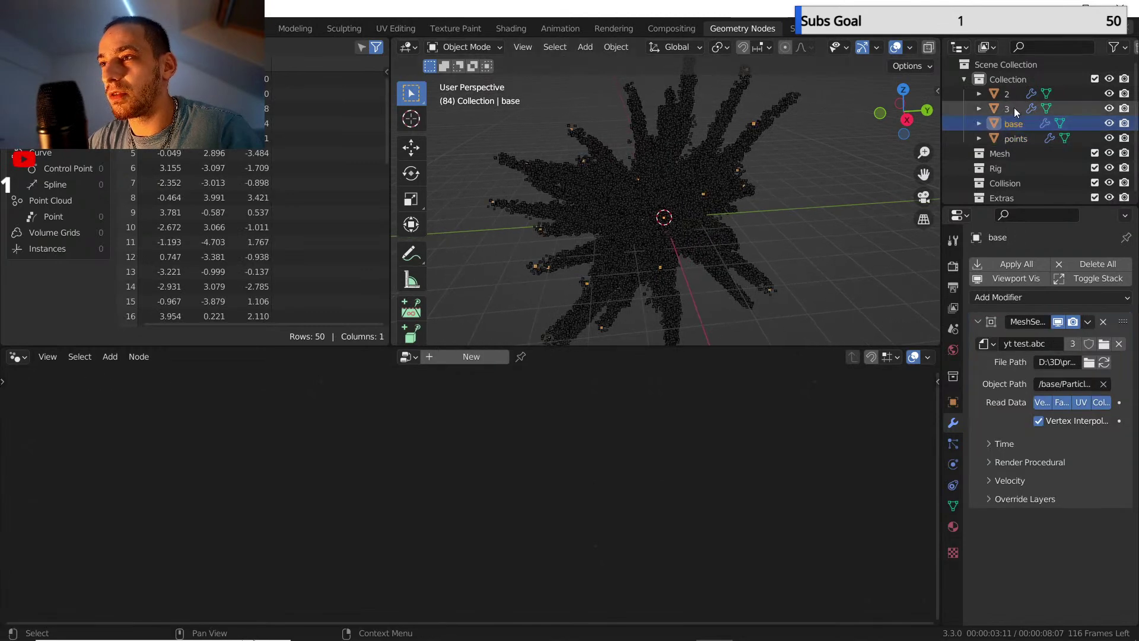
{"action": "left_click", "coordinate": [1005, 93], "text": "shift"}
{"action": "middle_click_drag", "start_coordinate": [821, 159], "coordinate": [639, 197]}
{"action": "key", "text": "shift+d"}
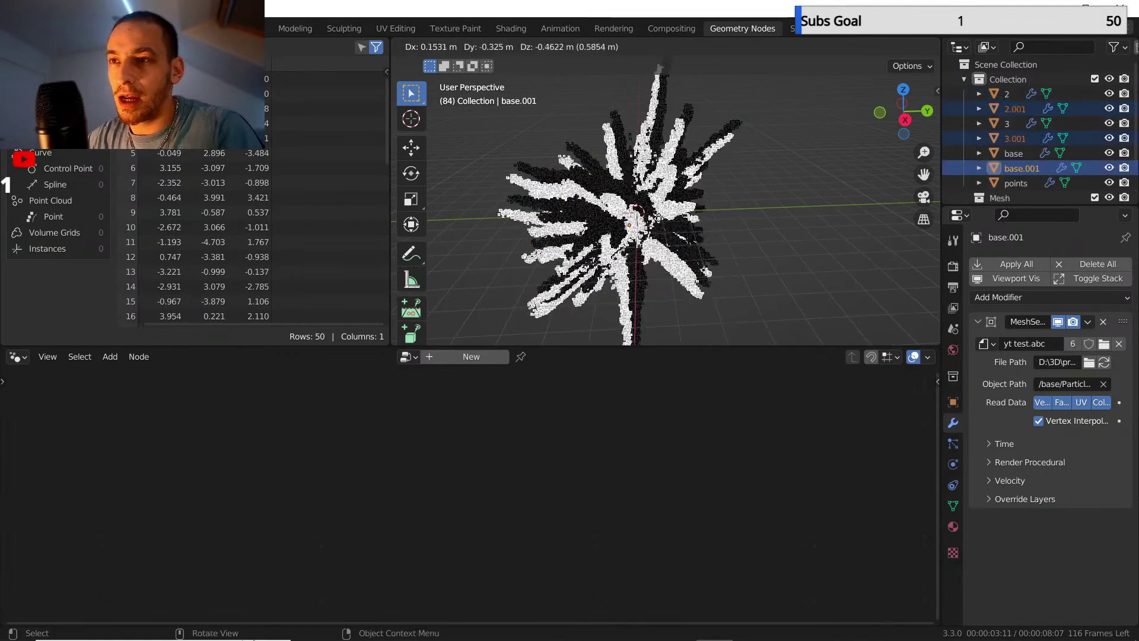
{"action": "key", "text": "Escape"}
- Rotate the duplicated point clouds freely about the global Z and X axes to fill gaps in the burst, and deselect them
{"action": "key", "text": "r"}
{"action": "key", "text": "z"}
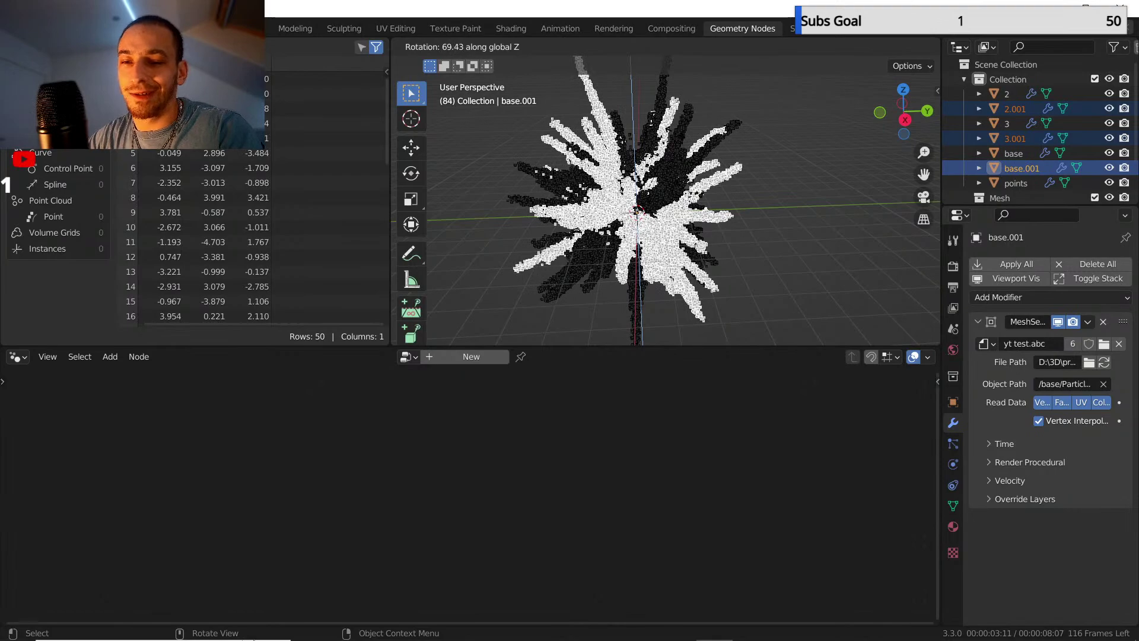
{"action": "left_click", "coordinate": [715, 141]}
{"action": "key", "text": "r"}
{"action": "key", "text": "x"}
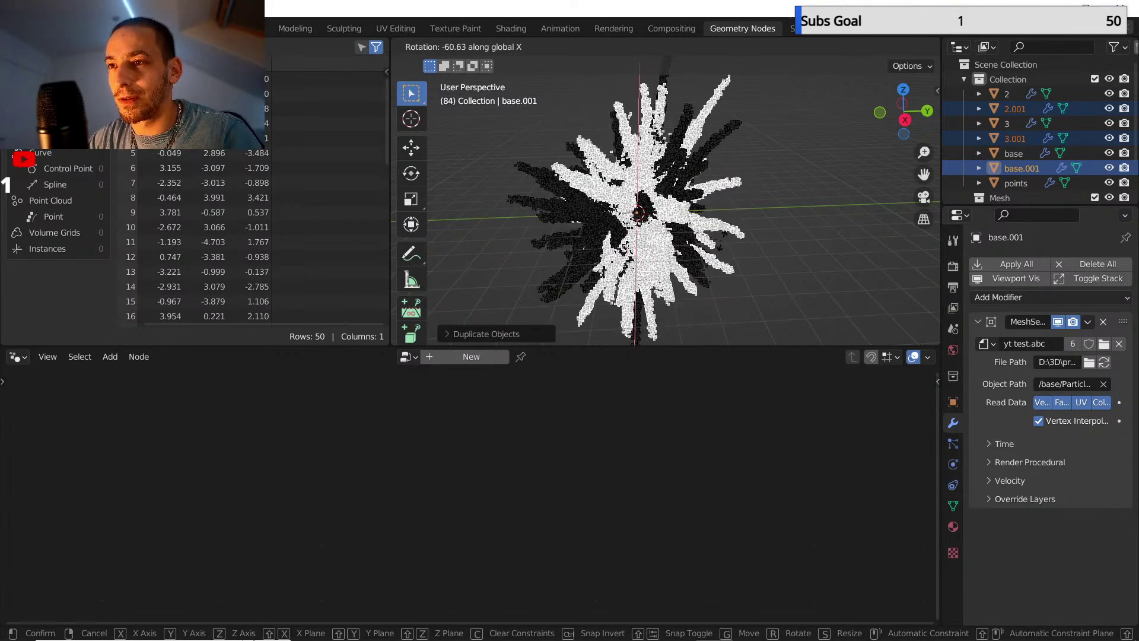
{"action": "left_click", "coordinate": [679, 297]}
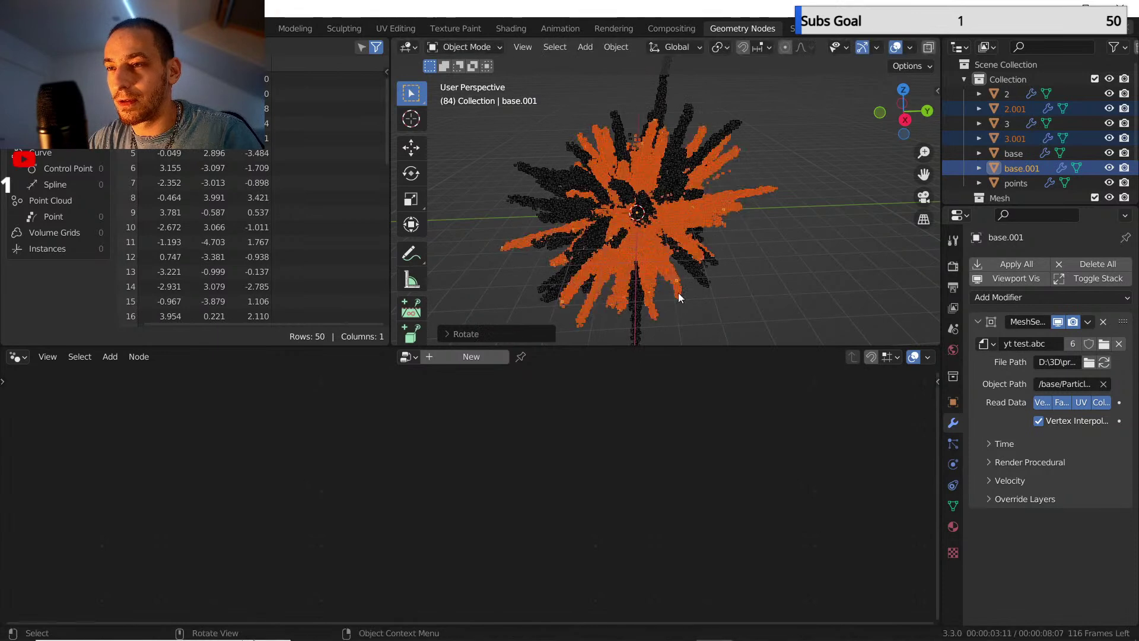
{"action": "mouse_move", "coordinate": [662, 229]}
{"action": "middle_mouse_down"}
{"action": "mouse_move", "coordinate": [600, 186]}
{"action": "mouse_move", "coordinate": [596, 159]}
{"action": "mouse_move", "coordinate": [629, 159]}
{"action": "mouse_move", "coordinate": [648, 223]}
{"action": "middle_mouse_up"}
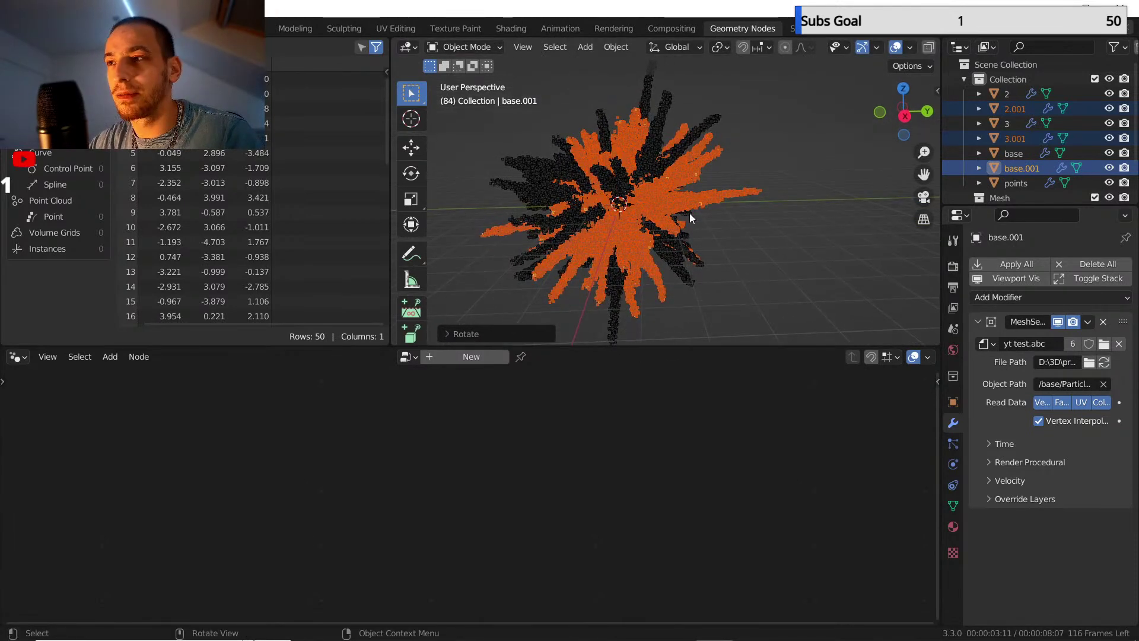
{"action": "key", "text": "Tab"}
{"action": "key", "text": "Tab"}
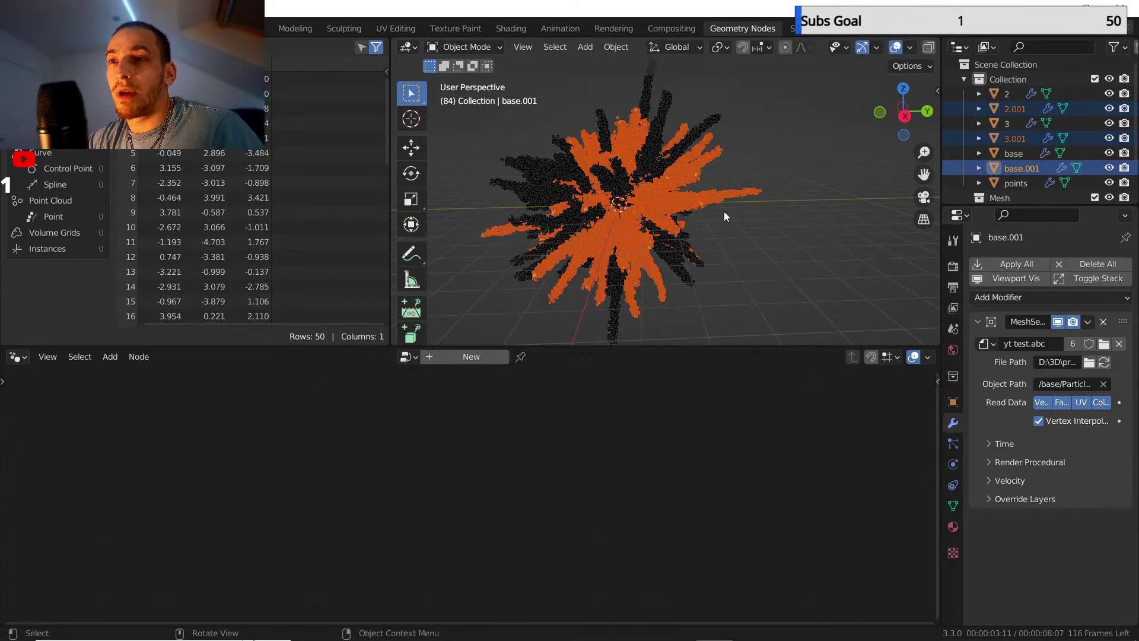
{"action": "left_click", "coordinate": [750, 233]}
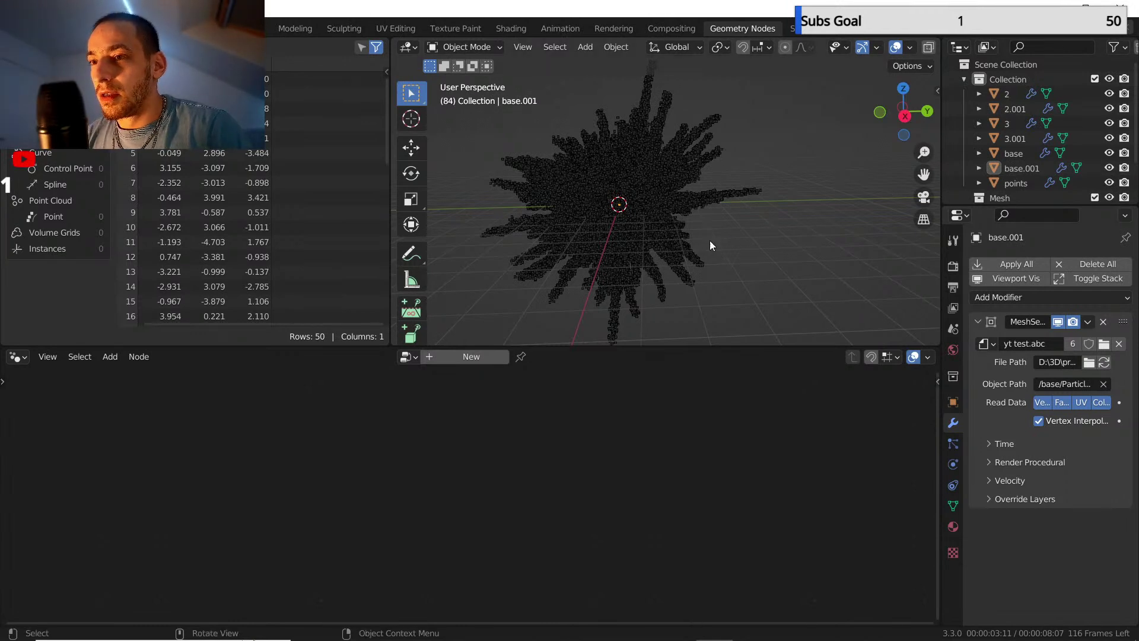
- Add Object Info nodes for base and base.001 to the node tree of the points object
{"action": "left_click", "coordinate": [1012, 180]}
{"action": "scroll", "coordinate": [1014, 172], "scroll_direction": "down", "scroll_amount": 1}
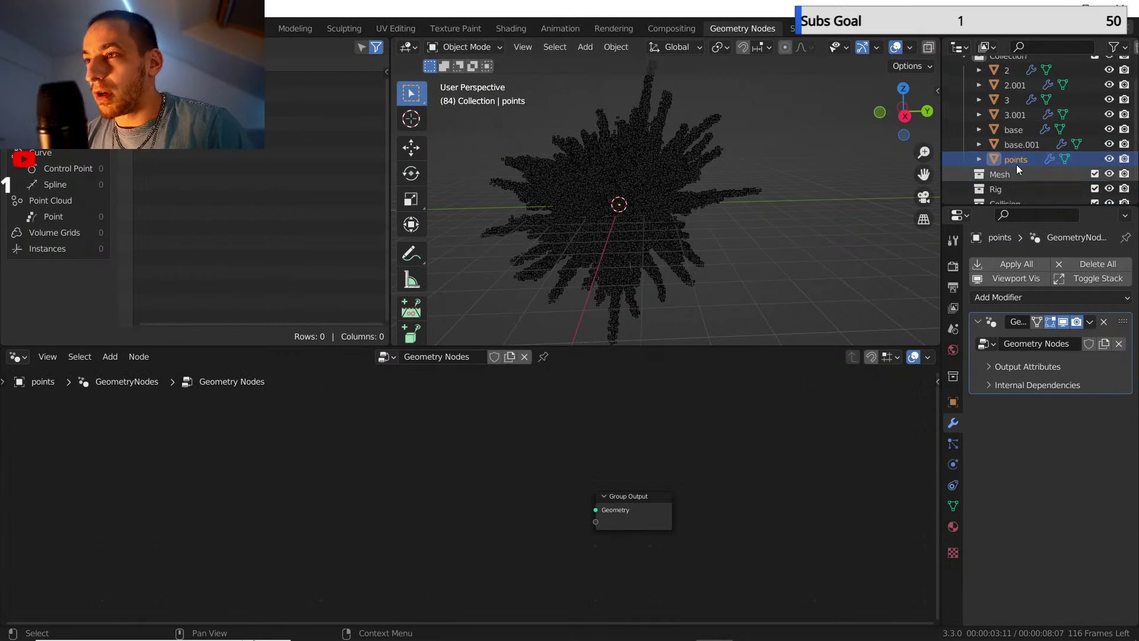
{"action": "scroll", "coordinate": [1018, 160], "scroll_direction": "up", "scroll_amount": 1}
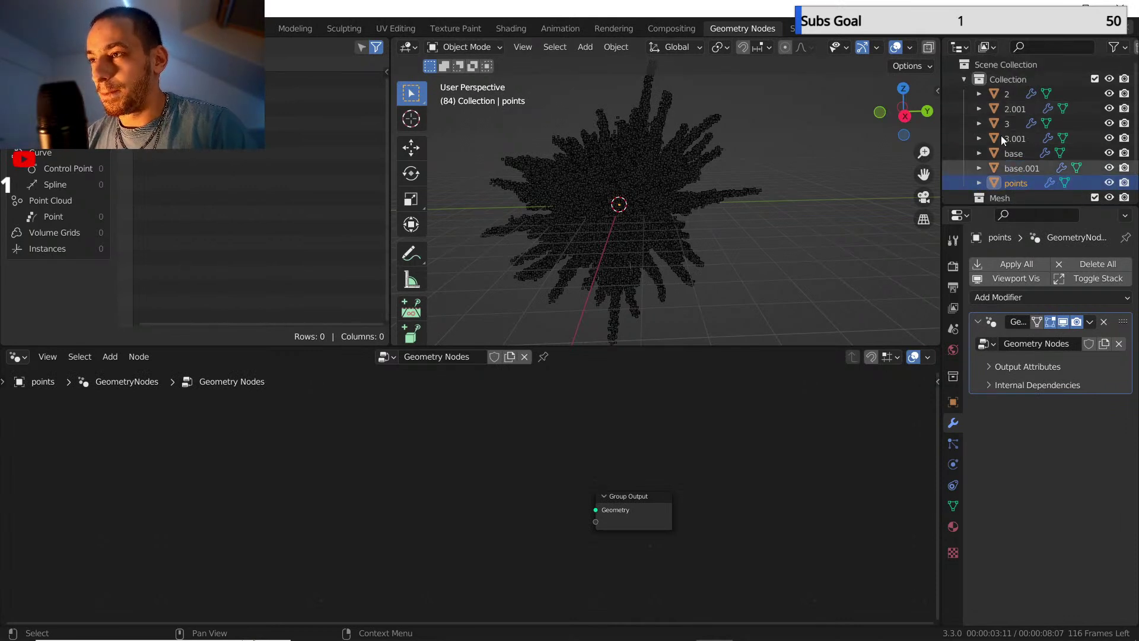
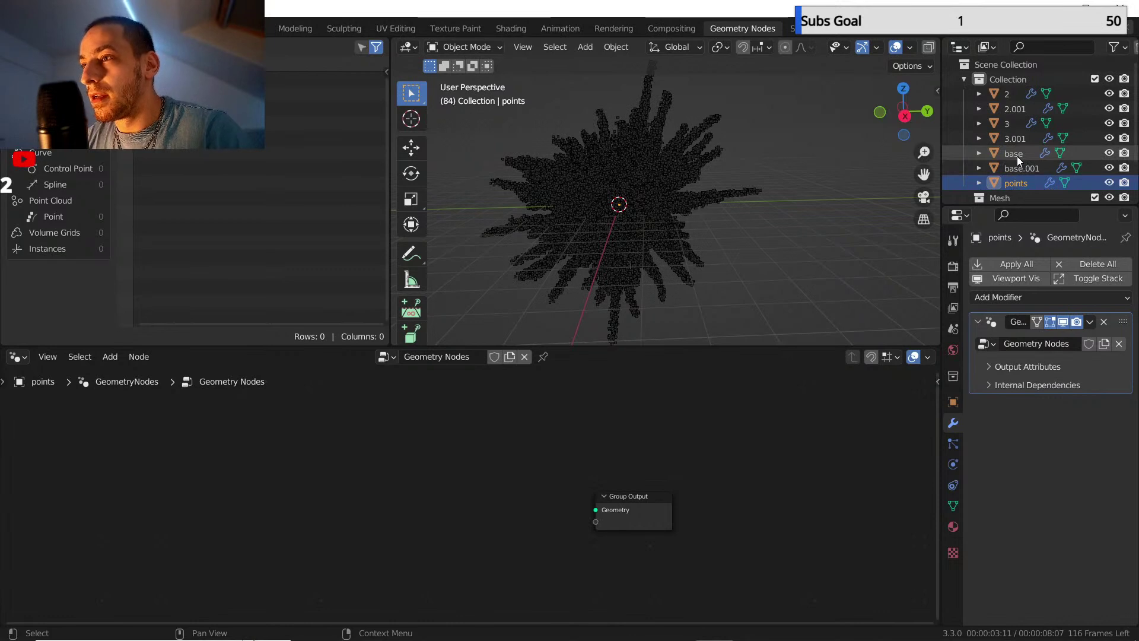
{"action": "left_click_drag", "start_coordinate": [1017, 155], "coordinate": [473, 444]}
{"action": "left_click_drag", "start_coordinate": [340, 471], "coordinate": [332, 459]}
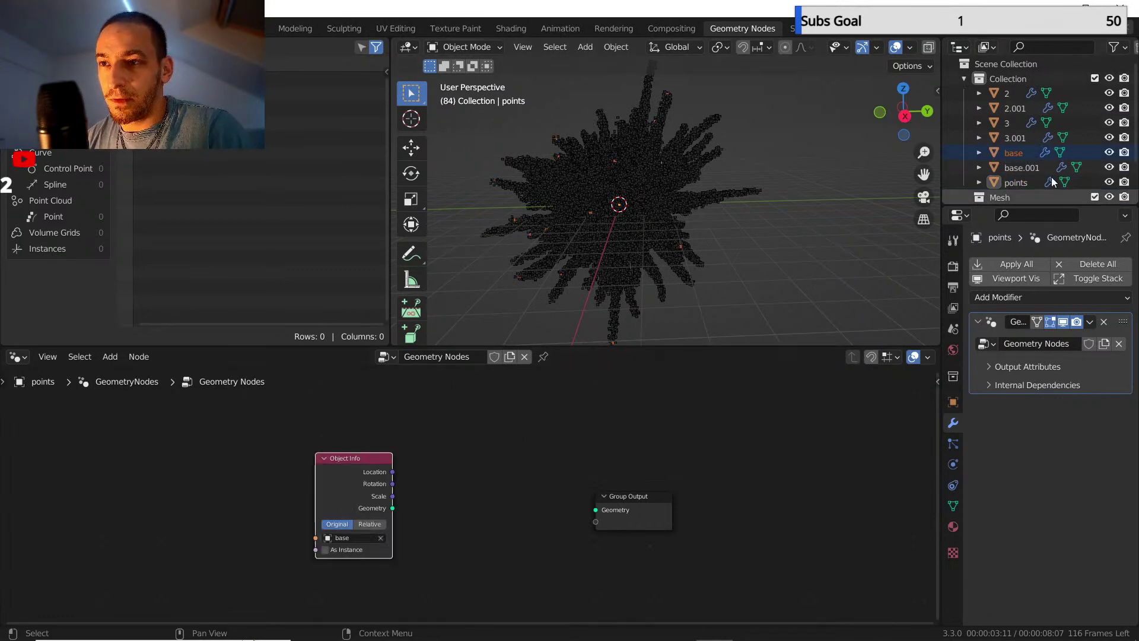
{"action": "left_click_drag", "start_coordinate": [1022, 168], "coordinate": [345, 597]}
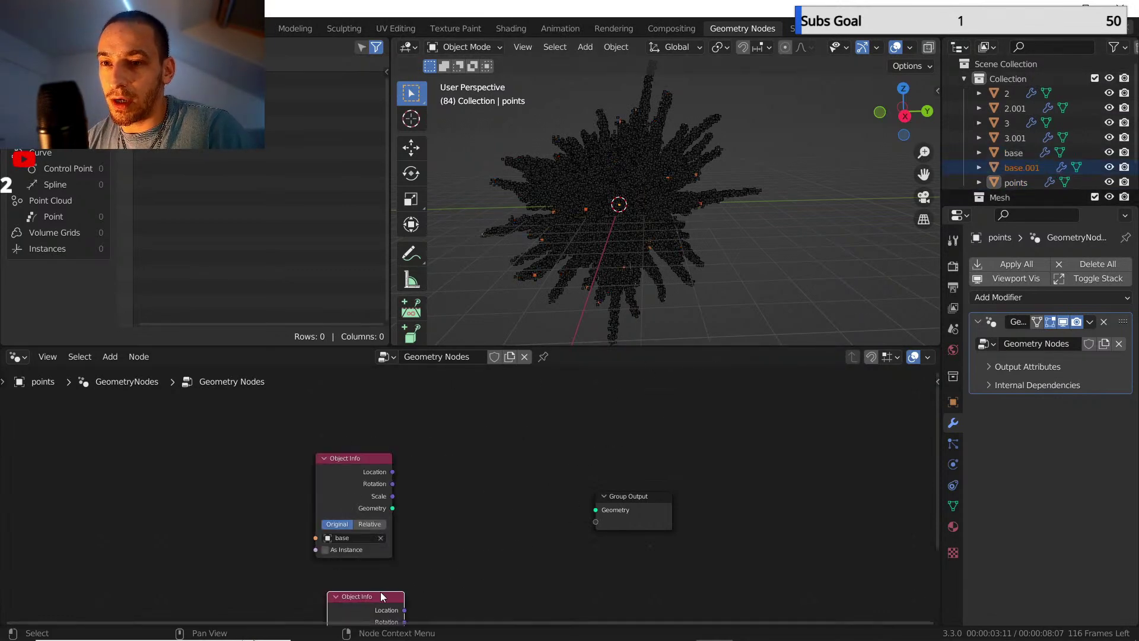
- Add a Join Geometry node and feed it the geometry of both the base and base.001 Object Info nodes
{"action": "middle_click_drag", "start_coordinate": [432, 544], "coordinate": [434, 473]}
{"action": "scroll", "coordinate": [437, 477], "scroll_direction": "down", "scroll_amount": 1}
{"action": "key", "text": "shift+a"}
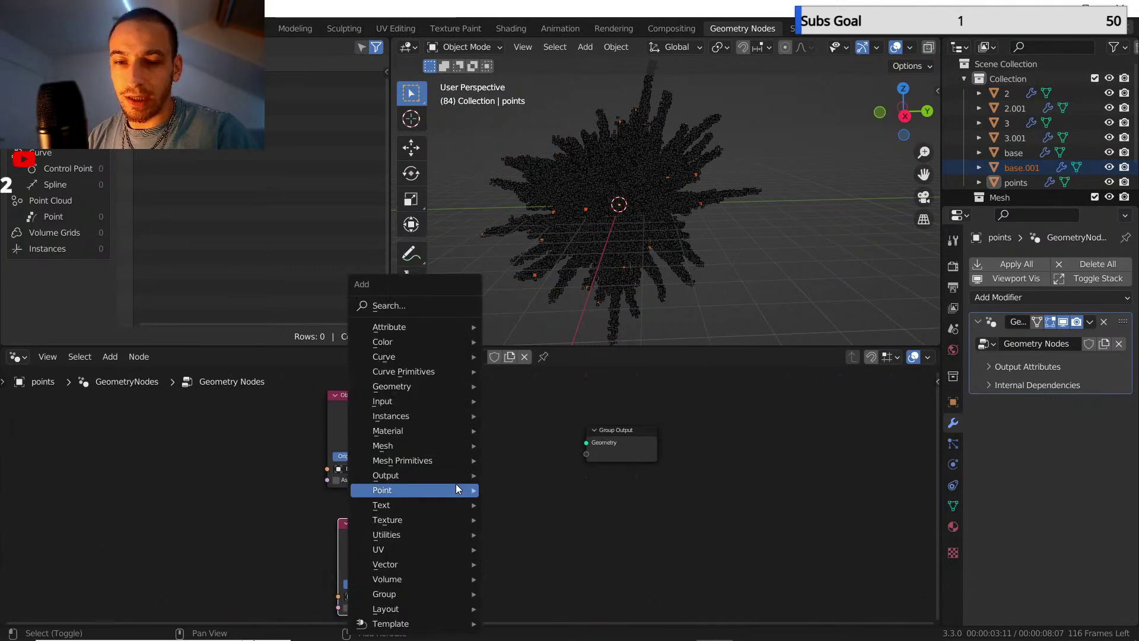
{"action": "mouse_move", "coordinate": [437, 388]}
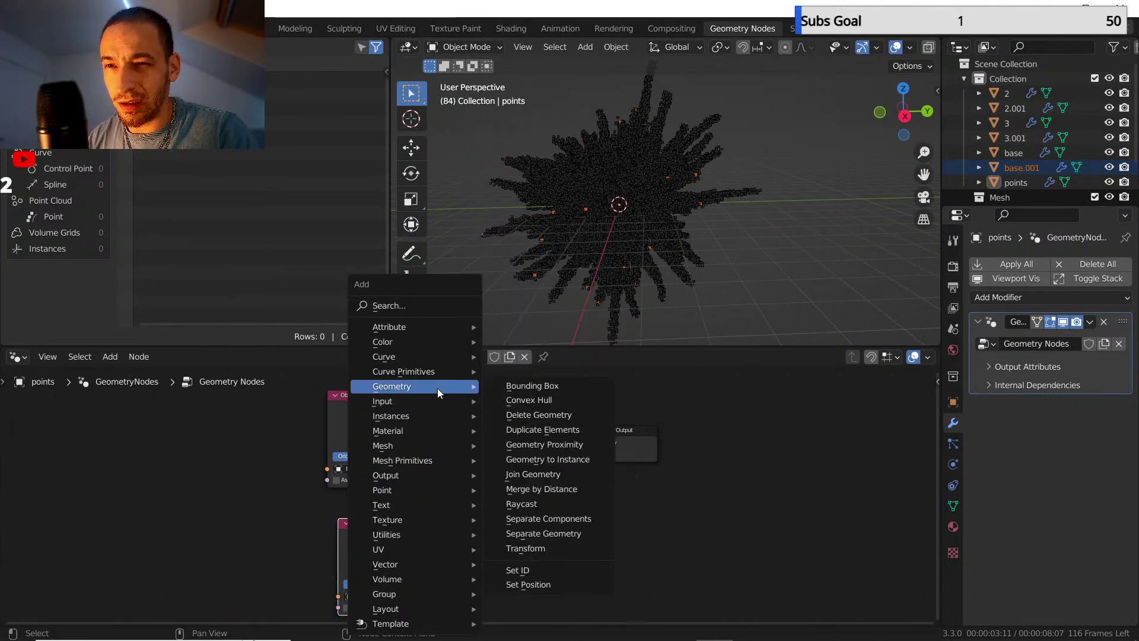
{"action": "left_click", "coordinate": [532, 474]}
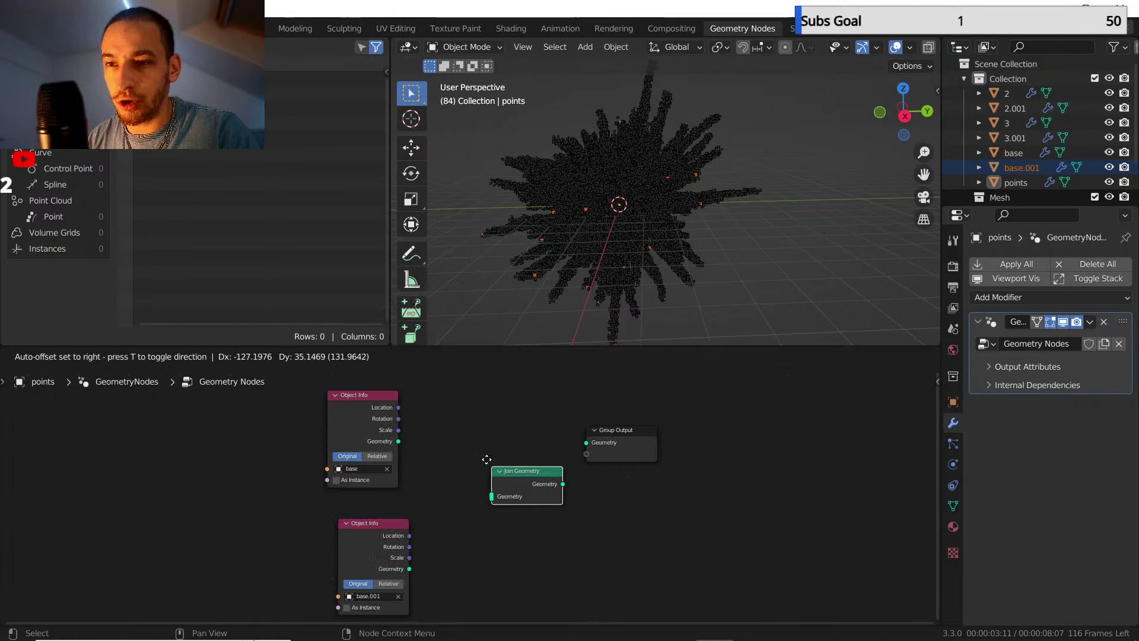
{"action": "left_click", "coordinate": [511, 464]}
{"action": "left_click_drag", "start_coordinate": [398, 441], "coordinate": [478, 482]}
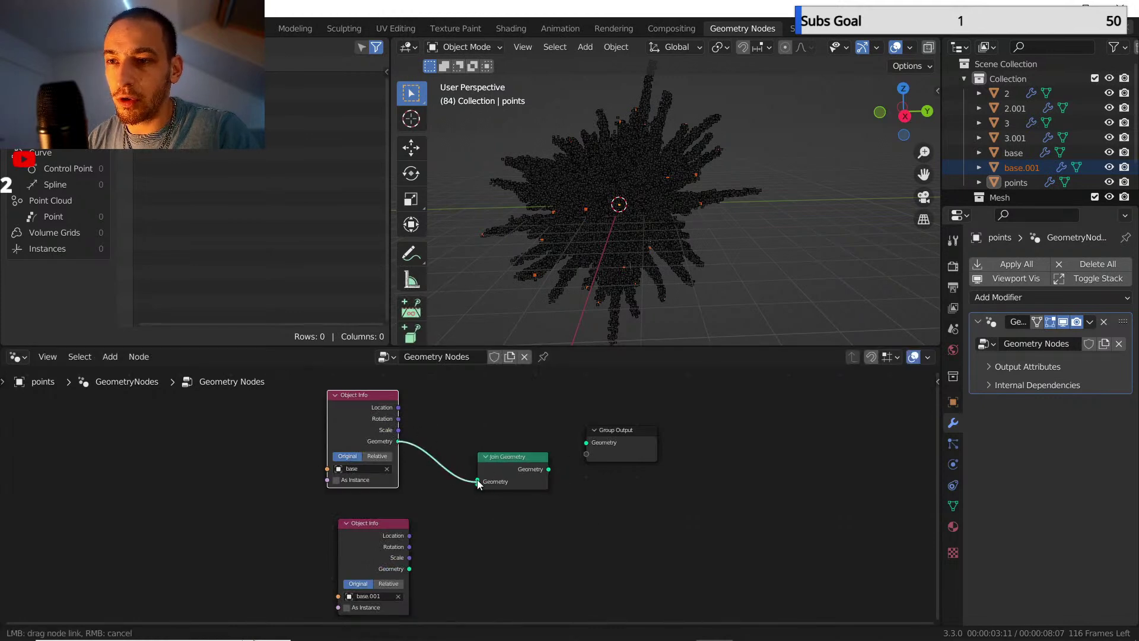
{"action": "left_click_drag", "start_coordinate": [408, 569], "coordinate": [470, 480]}
- Set the transform space of both Object Info nodes to Relative
{"action": "middle_click_drag", "start_coordinate": [463, 465], "coordinate": [446, 488]}
{"action": "scroll", "coordinate": [469, 452], "scroll_direction": "up", "scroll_amount": 1}
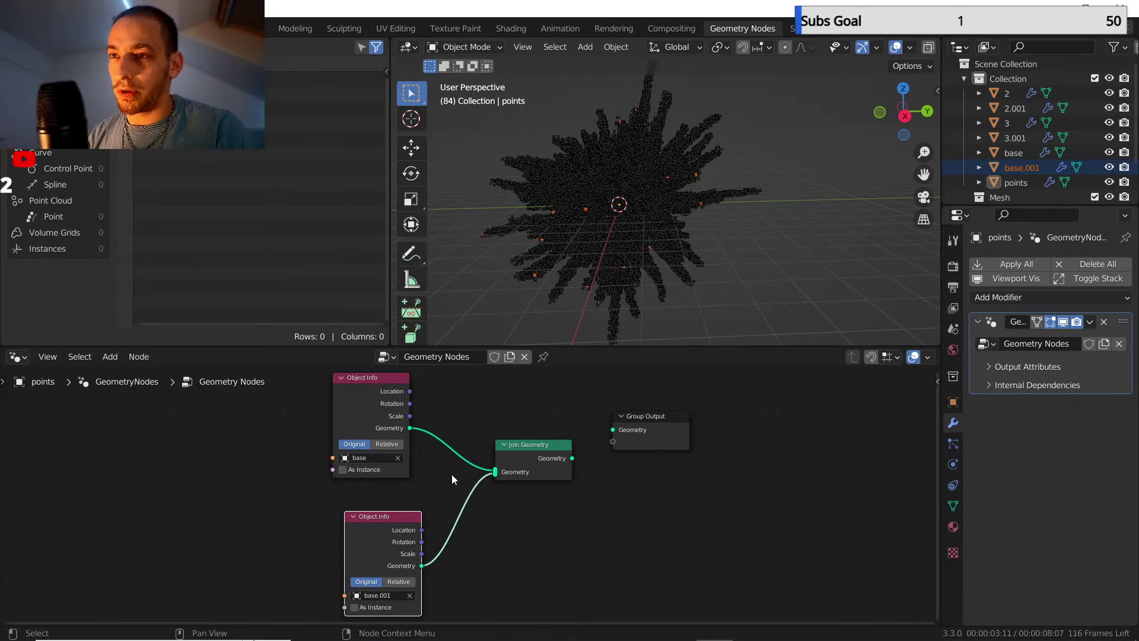
{"action": "left_click", "coordinate": [390, 445]}
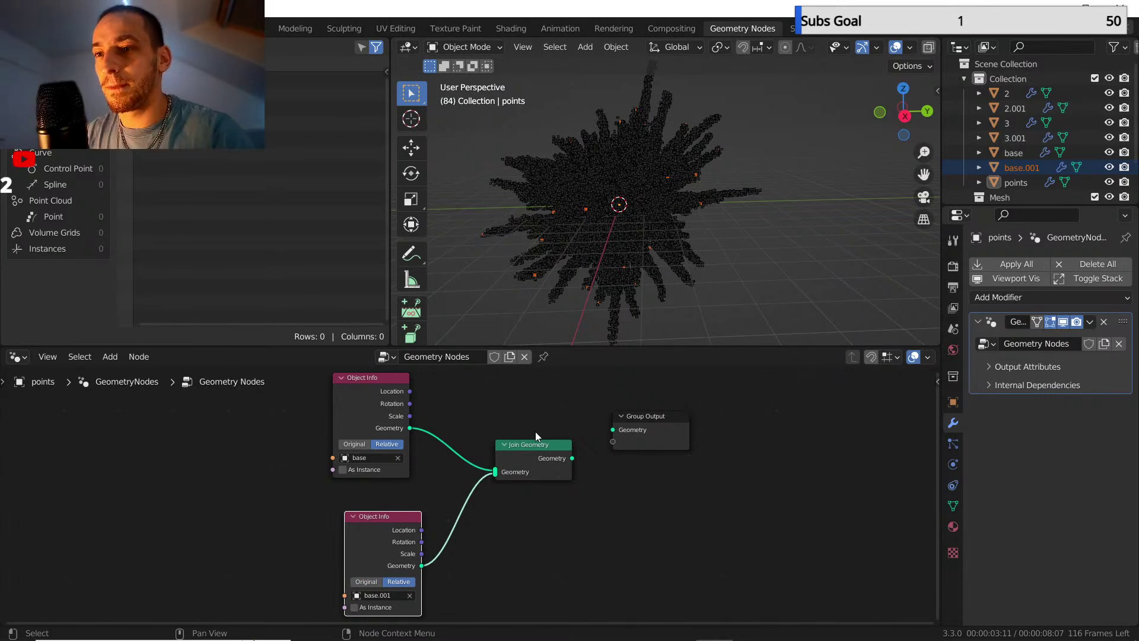
- Move the Group Output node further away and add a Mesh to Points node fed by the joined geometry
{"action": "scroll", "coordinate": [535, 437], "scroll_direction": "down", "scroll_amount": 3}
{"action": "left_click_drag", "start_coordinate": [522, 439], "coordinate": [602, 439]}
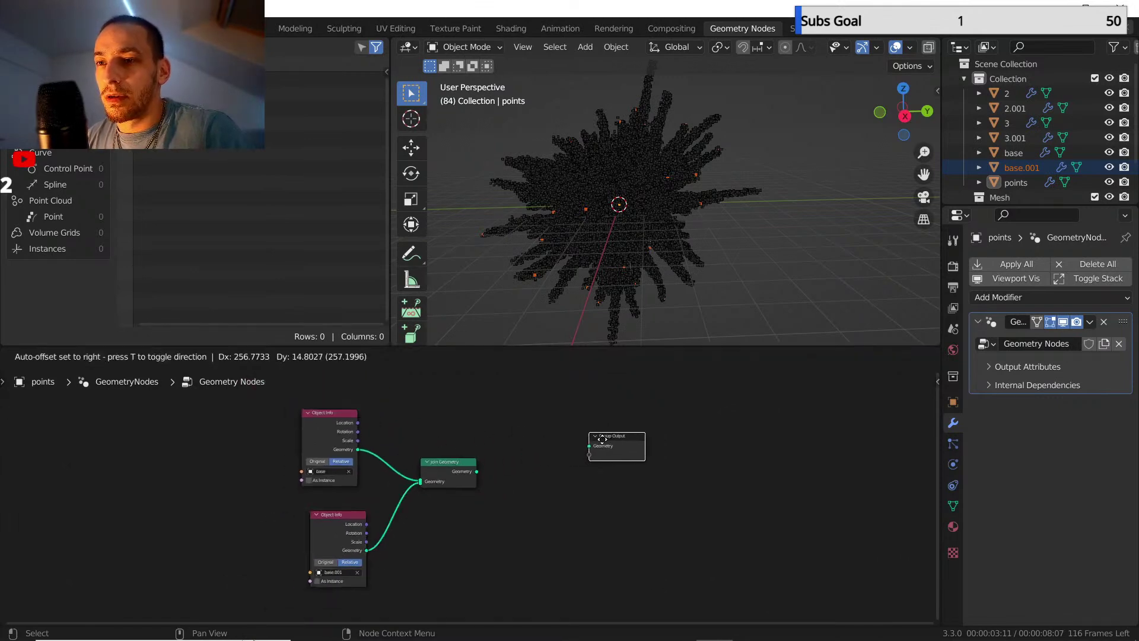
{"action": "left_click", "coordinate": [602, 439]}
{"action": "scroll", "coordinate": [532, 432], "scroll_direction": "up", "scroll_amount": 3}
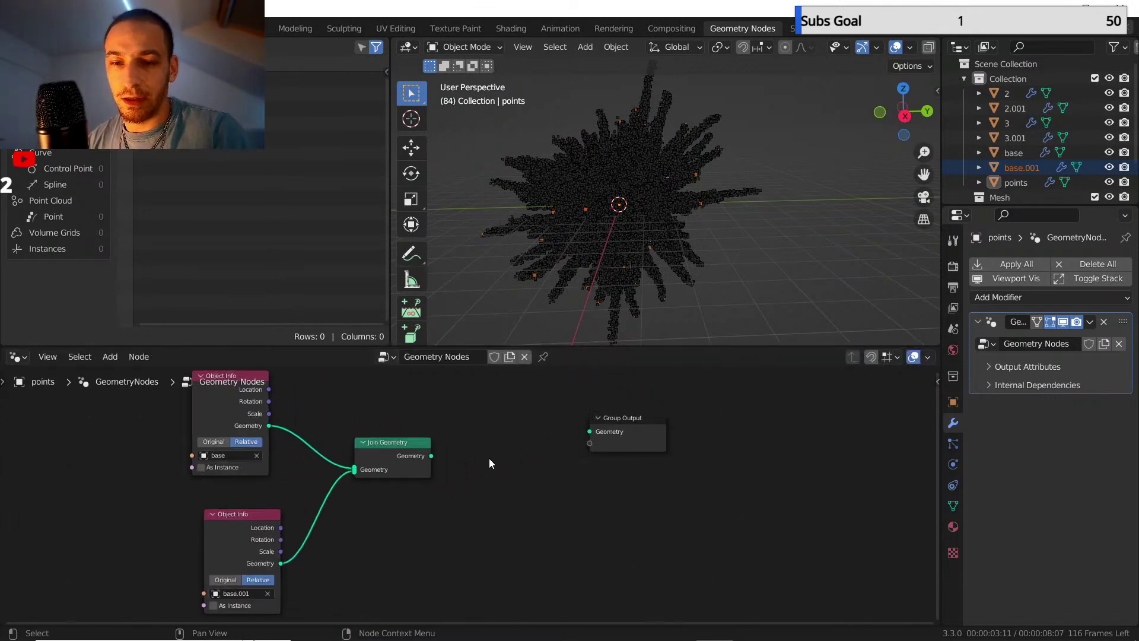
{"action": "key", "text": "shift+a"}
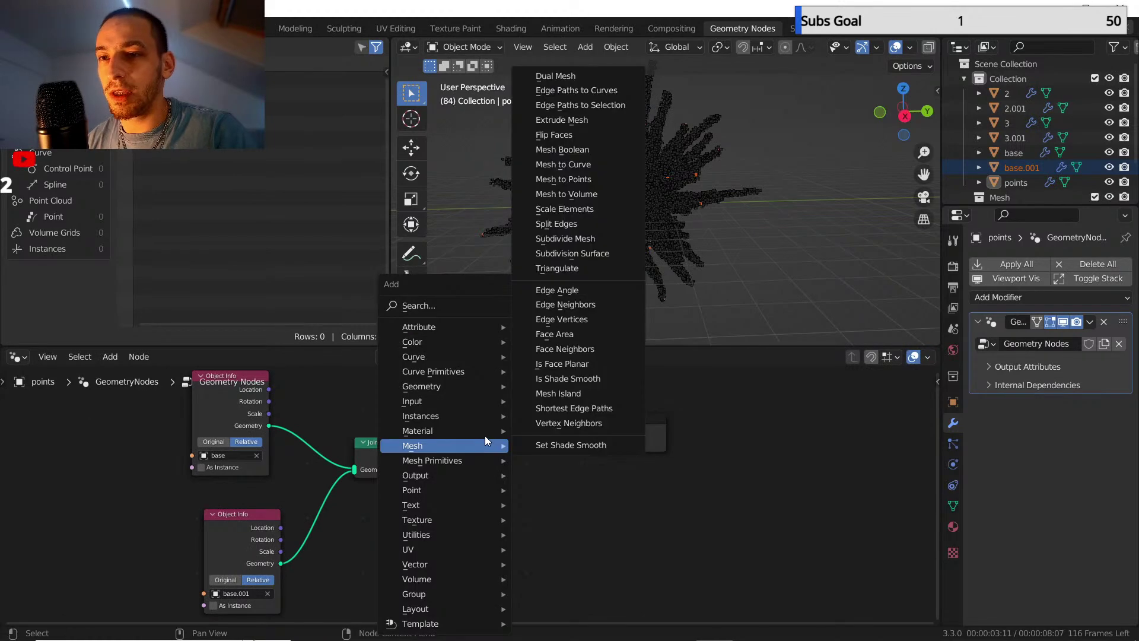
{"action": "mouse_move", "coordinate": [472, 390]}
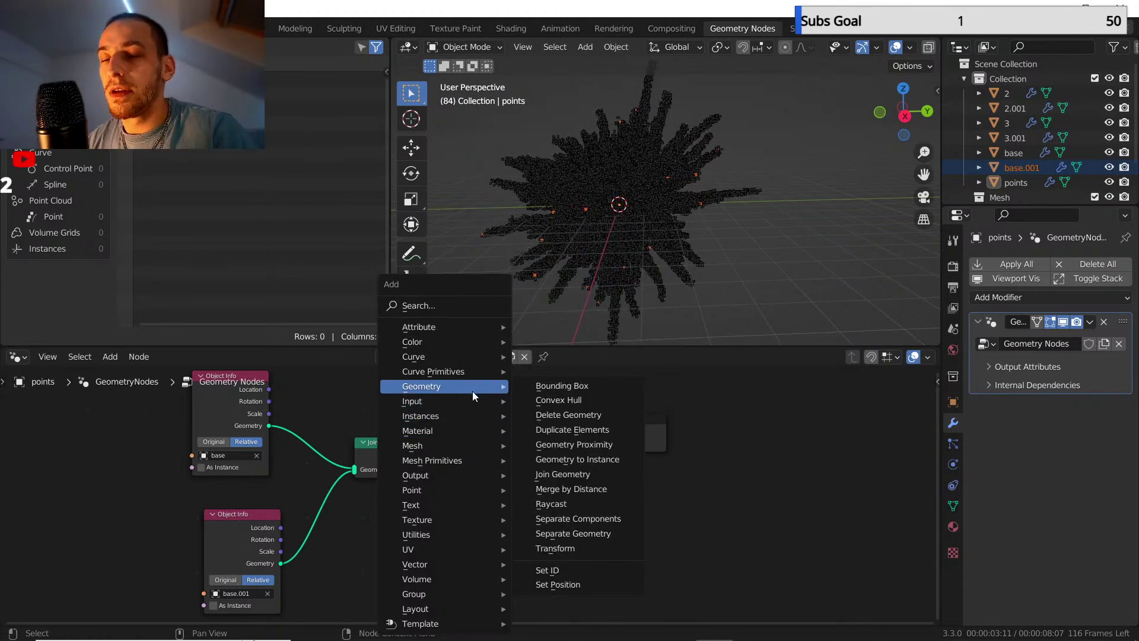
{"action": "mouse_move", "coordinate": [455, 447]}
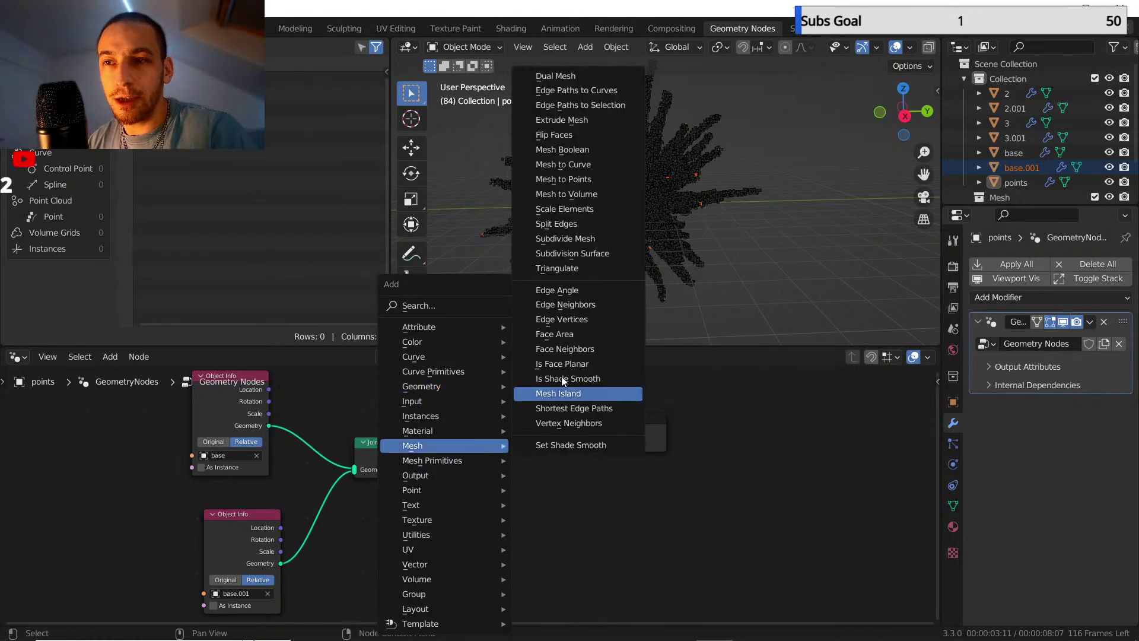
{"action": "left_click", "coordinate": [607, 180]}
{"action": "left_click", "coordinate": [443, 446]}
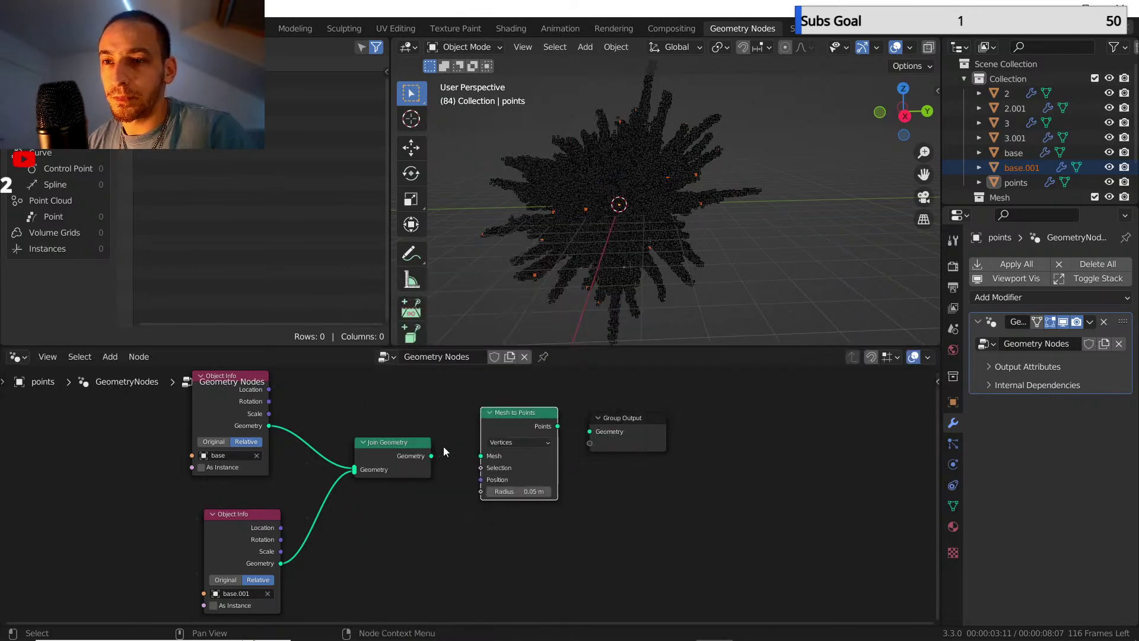
{"action": "left_click_drag", "start_coordinate": [432, 455], "coordinate": [482, 456]}
{"action": "scroll", "coordinate": [692, 465], "scroll_direction": "up", "scroll_amount": 1}
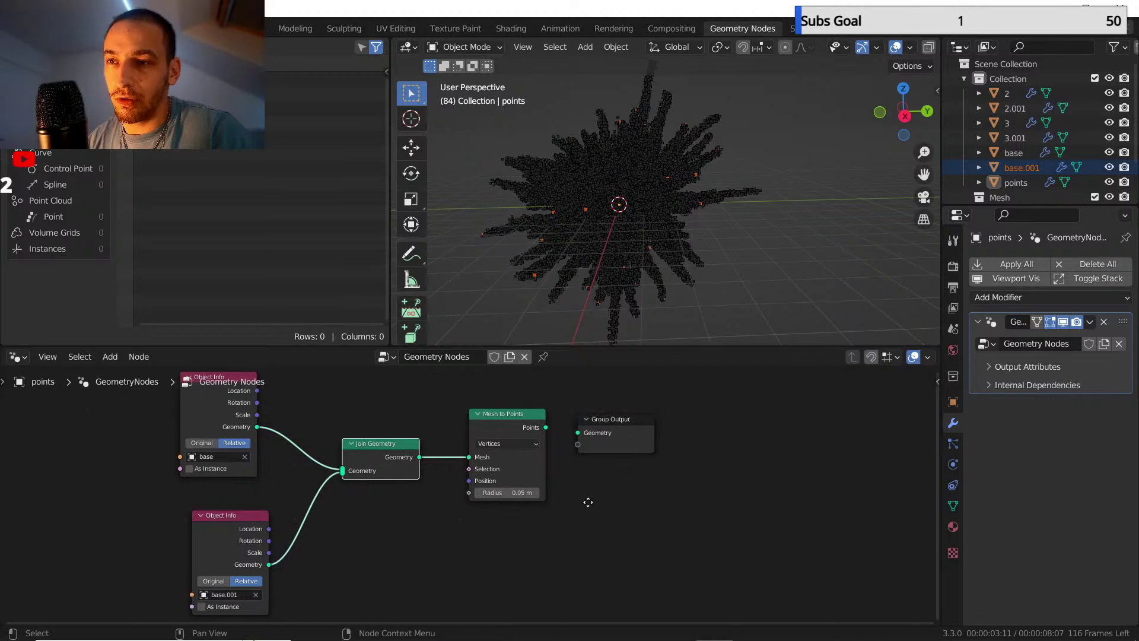
- Hide the viewport overlays and connect the Mesh to Points output to the Group Output geometry
{"action": "left_click", "coordinate": [953, 265]}
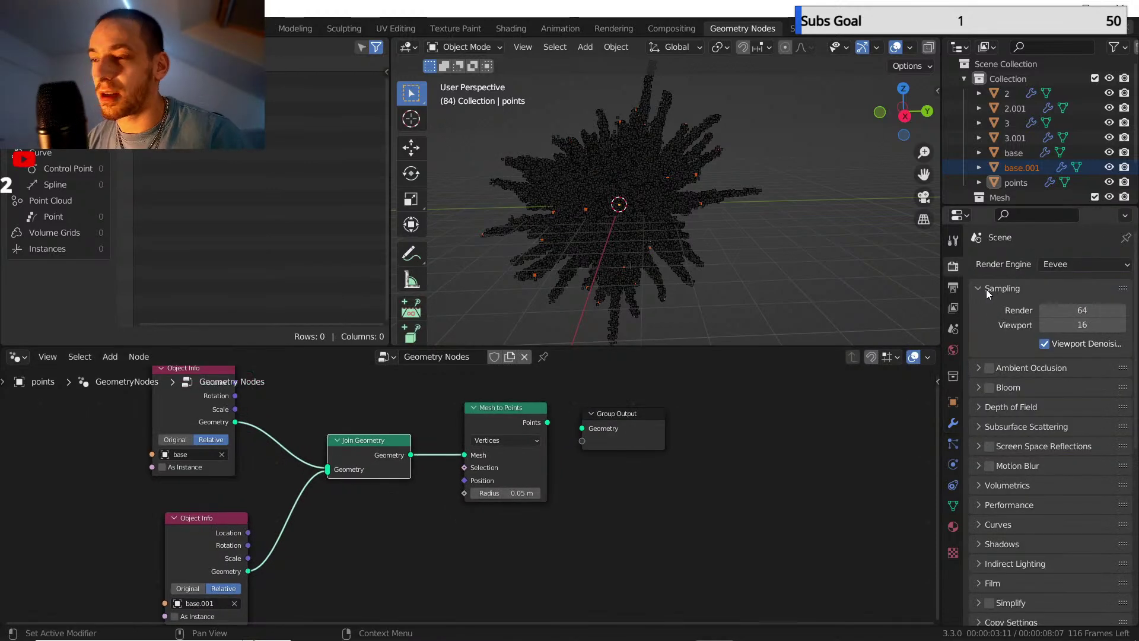
{"action": "scroll", "coordinate": [883, 48], "scroll_direction": "down", "scroll_amount": 3}
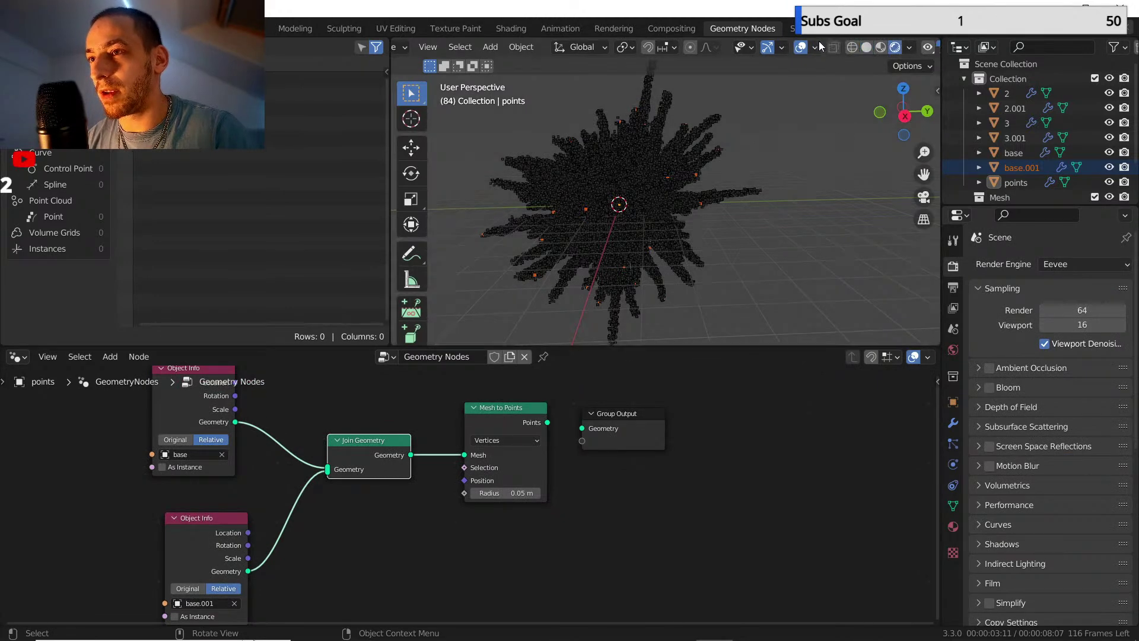
{"action": "left_click", "coordinate": [801, 47]}
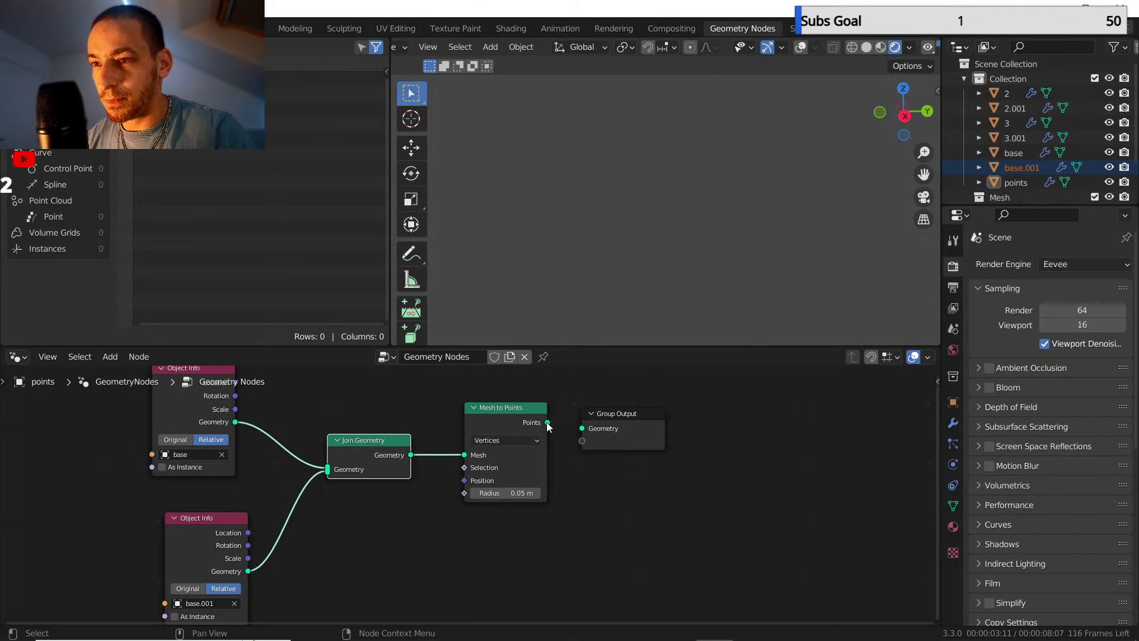
{"action": "left_click_drag", "start_coordinate": [547, 422], "coordinate": [580, 427]}
{"action": "scroll", "coordinate": [743, 537], "scroll_direction": "up", "scroll_amount": 1}
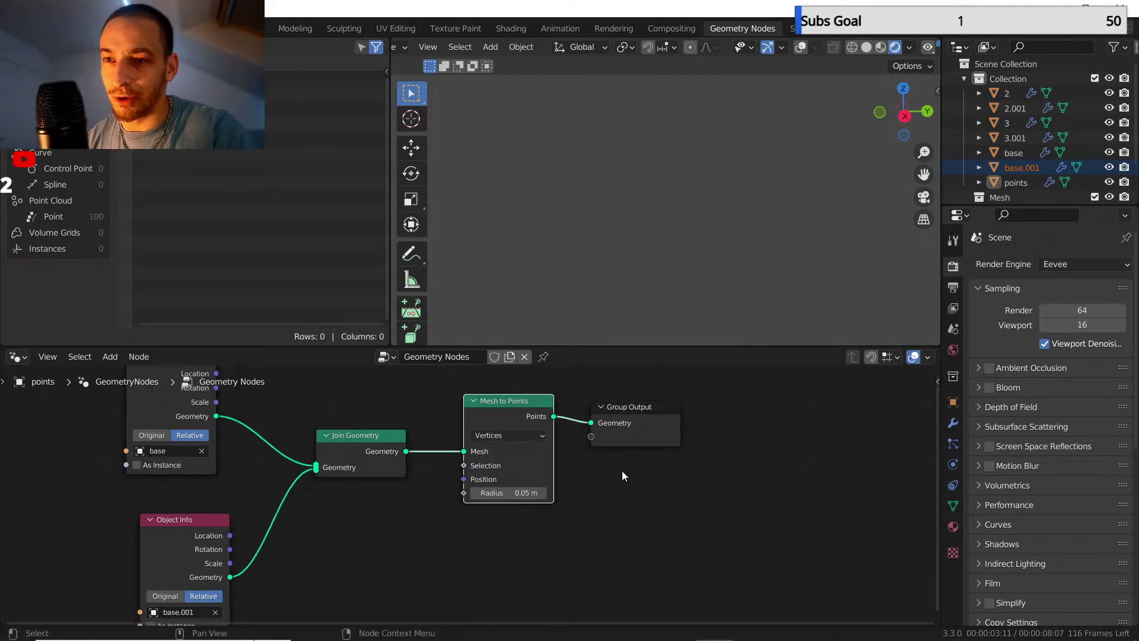
{"action": "middle_click_drag", "start_coordinate": [625, 482], "coordinate": [620, 500]}
{"action": "scroll", "coordinate": [587, 504], "scroll_direction": "up", "scroll_amount": 2}
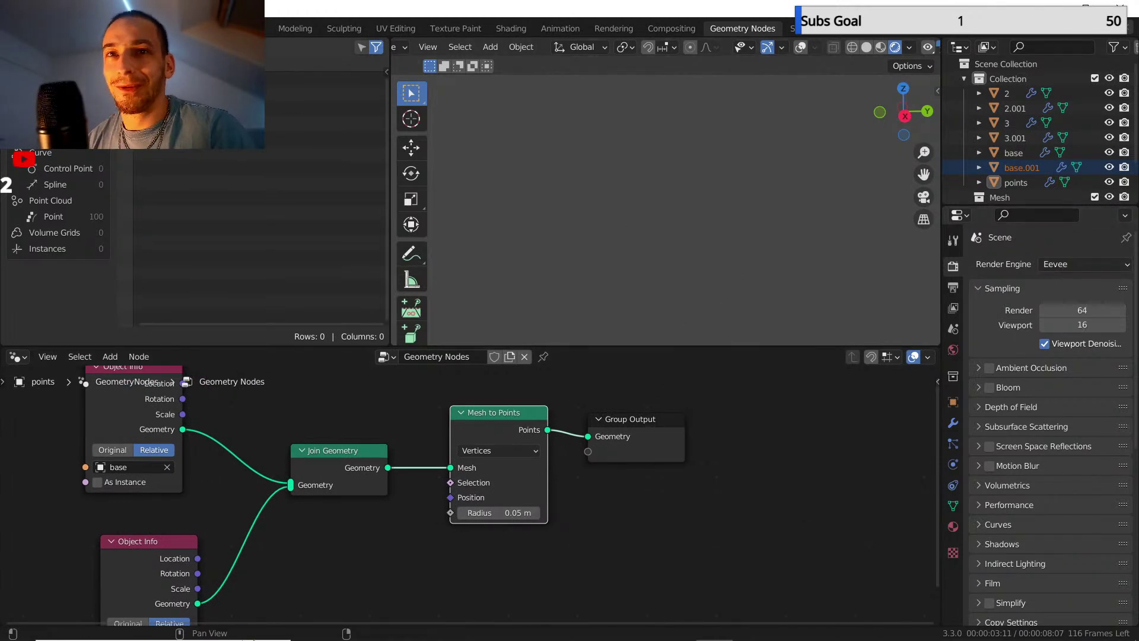
- Save the file as "yt import.blend" in the "proiect particule" folder
{"action": "left_click", "coordinate": [28, 7]}
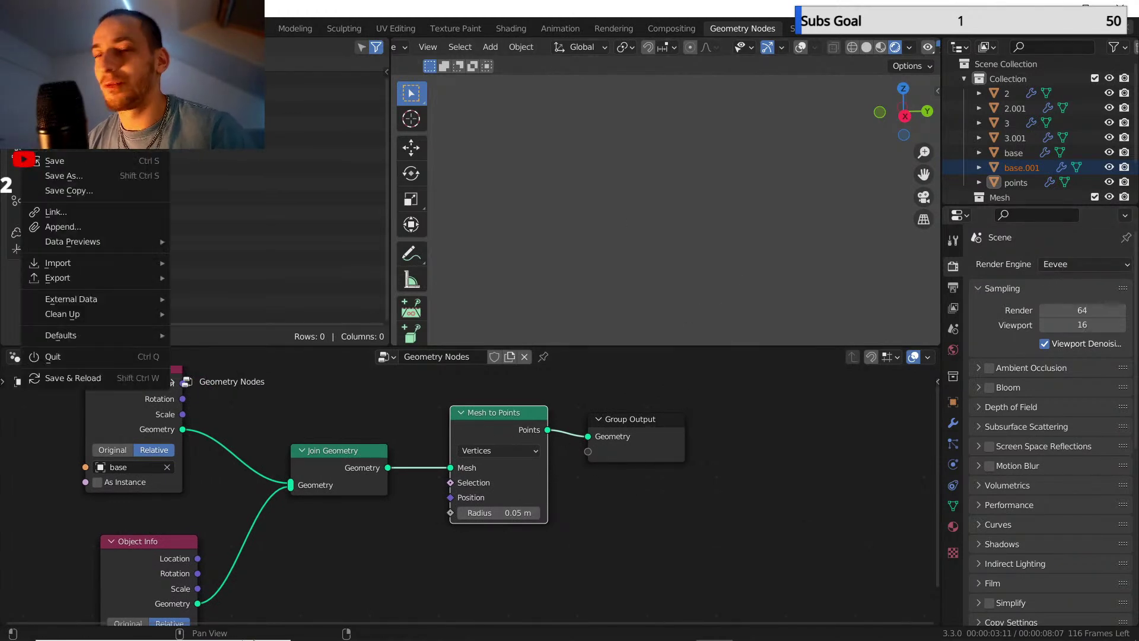
{"action": "left_click", "coordinate": [77, 158]}
{"action": "left_click", "coordinate": [395, 538]}
{"action": "left_click", "coordinate": [396, 538]}
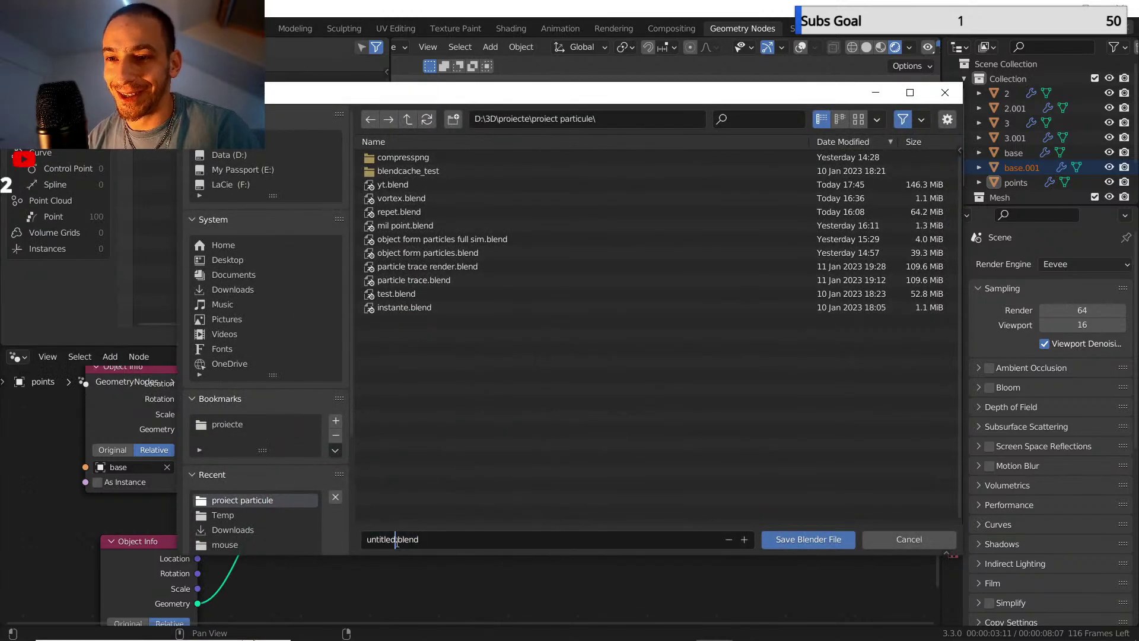
{"action": "key", "text": "BackSpace"}
{"action": "key", "text": "BackSpace"}
{"action": "key", "text": "BackSpace"}
{"action": "key", "text": "BackSpace"}
{"action": "key", "text": "BackSpace"}
{"action": "key", "text": "BackSpace"}
{"action": "key", "text": "BackSpace"}
{"action": "key", "text": "BackSpace"}
{"action": "type", "text": "y"}
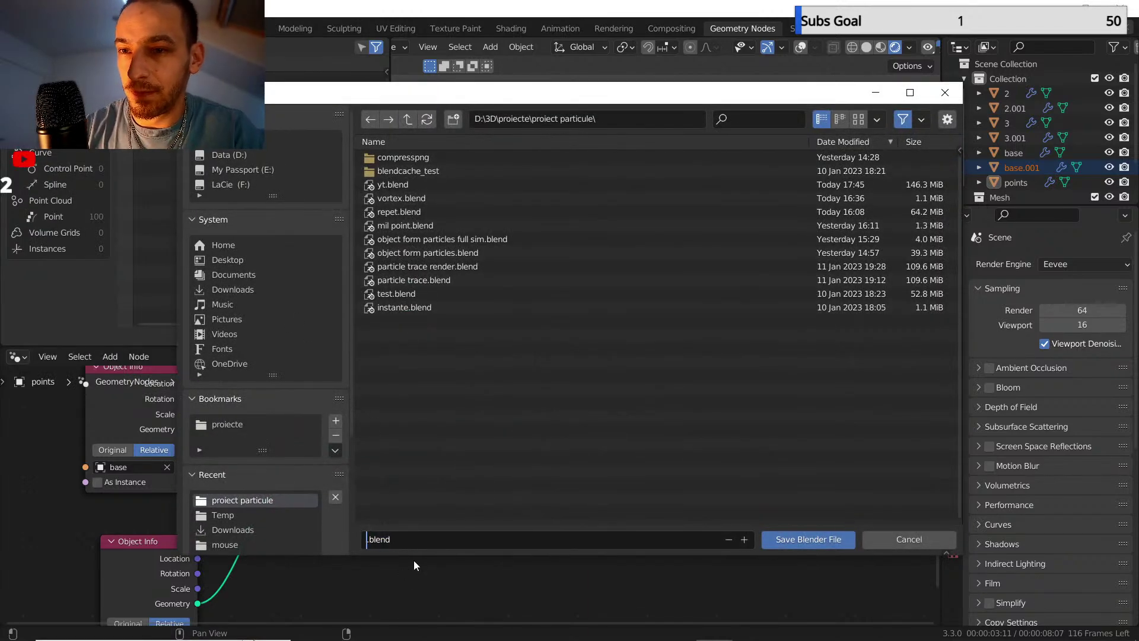
{"action": "type", "text": "t import"}
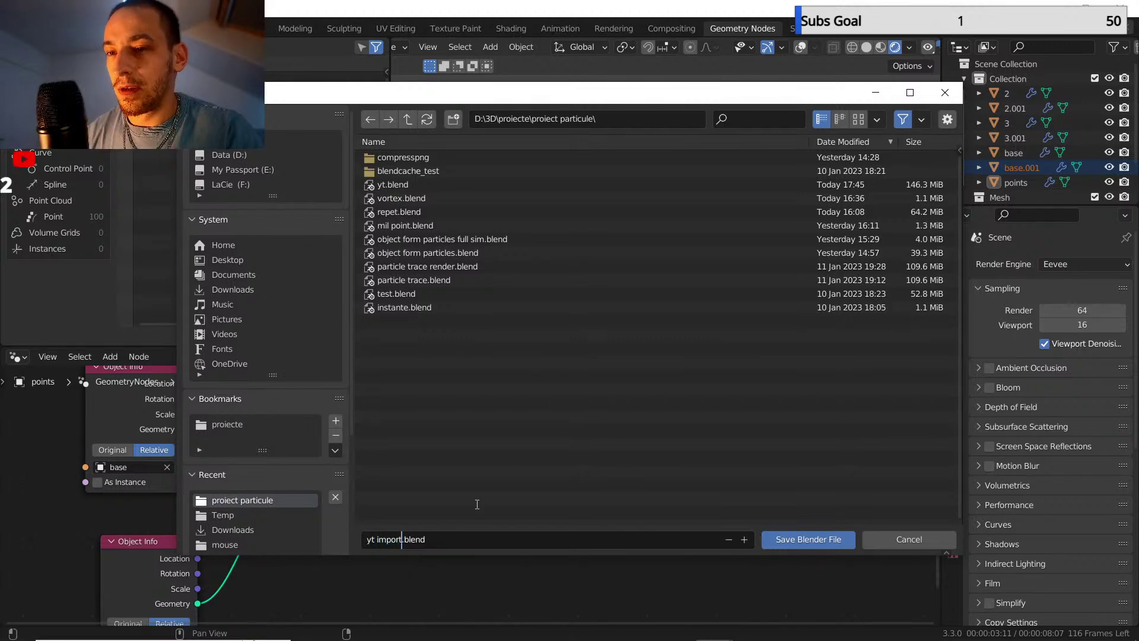
{"action": "left_click", "coordinate": [788, 537]}
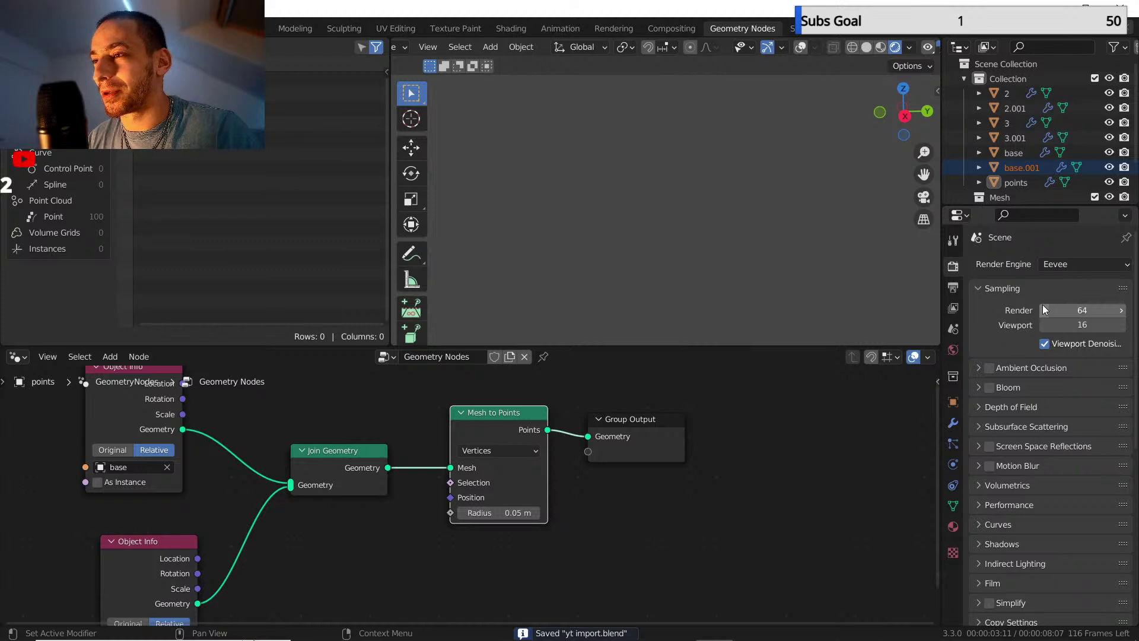
- Switch the render engine to Cycles and set its device to GPU Compute
{"action": "left_click", "coordinate": [1059, 265]}
{"action": "left_click", "coordinate": [1050, 313]}
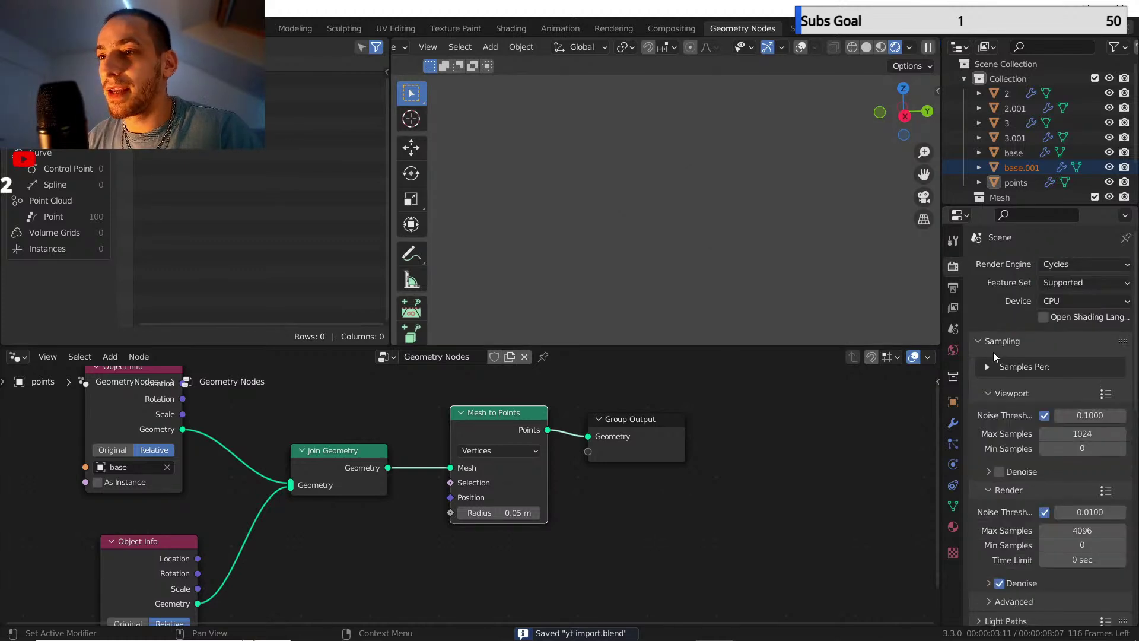
{"action": "left_click", "coordinate": [1055, 299]}
{"action": "left_click", "coordinate": [1059, 333]}
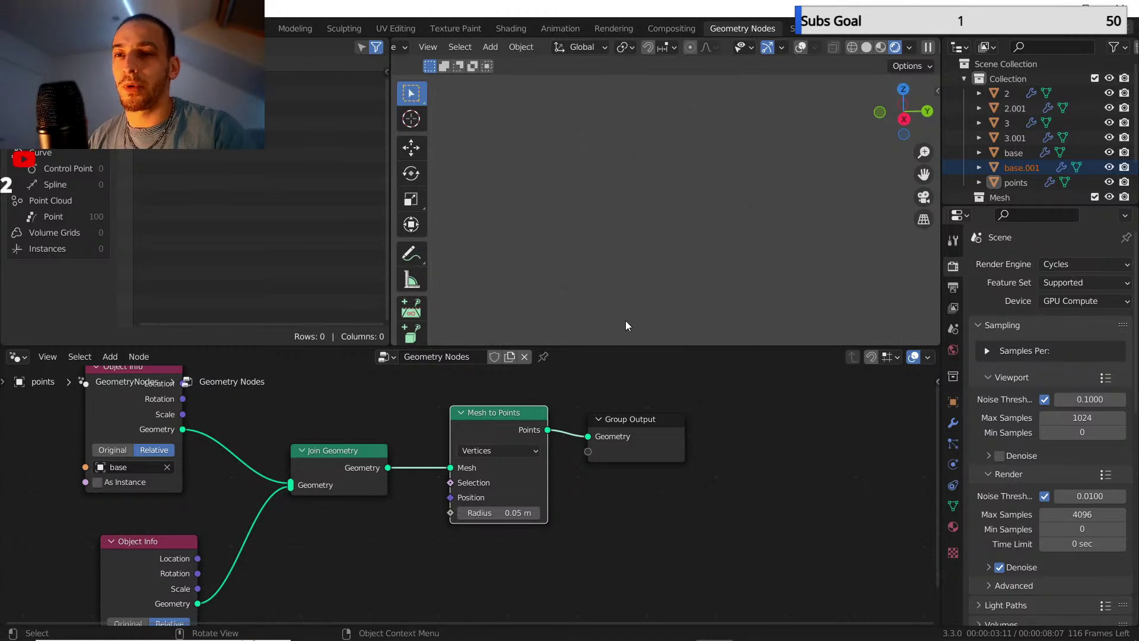
- Insert a Set Material node using "Material" between Mesh to Points and Group Output, making room by moving Group Output
{"action": "left_click_drag", "start_coordinate": [596, 446], "coordinate": [781, 436]}
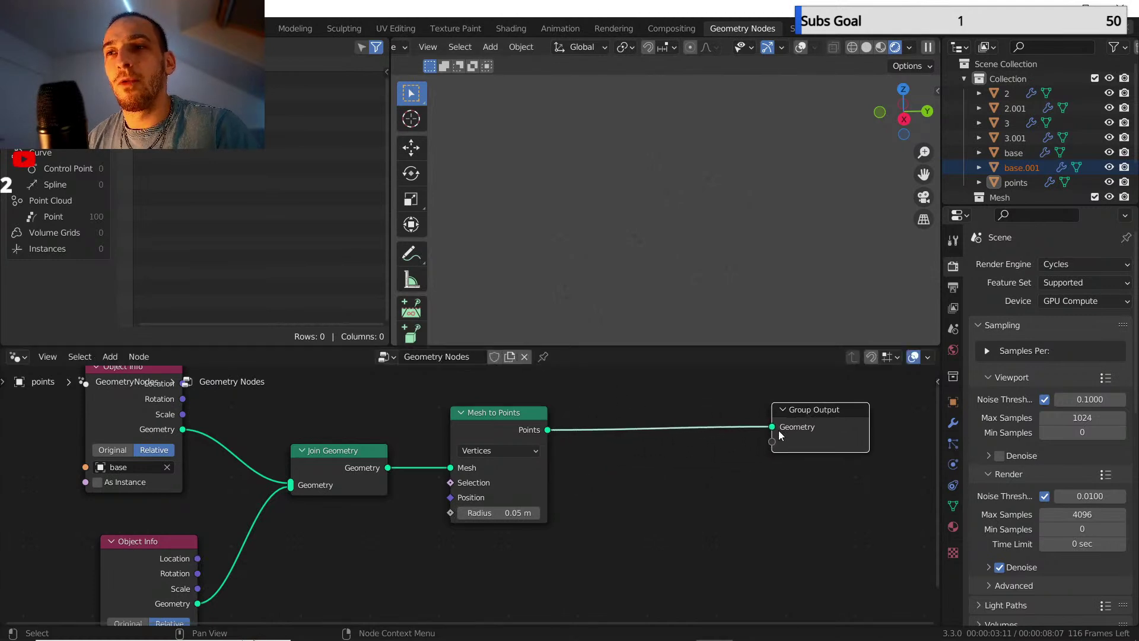
{"action": "middle_click_drag", "start_coordinate": [716, 460], "coordinate": [672, 458]}
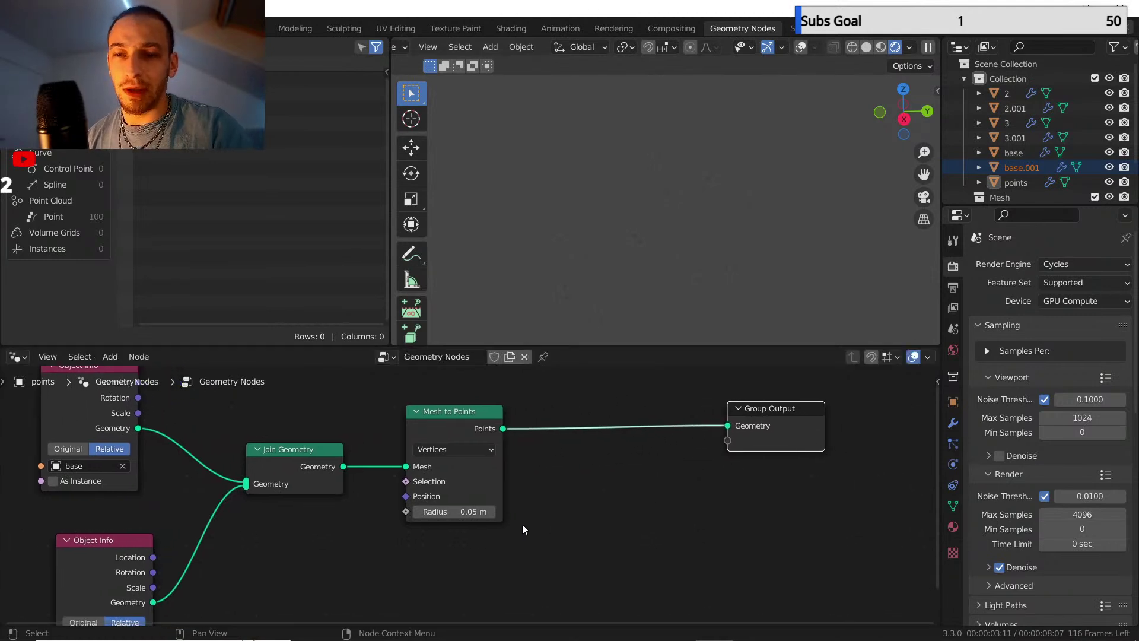
{"action": "left_click", "coordinate": [642, 486]}
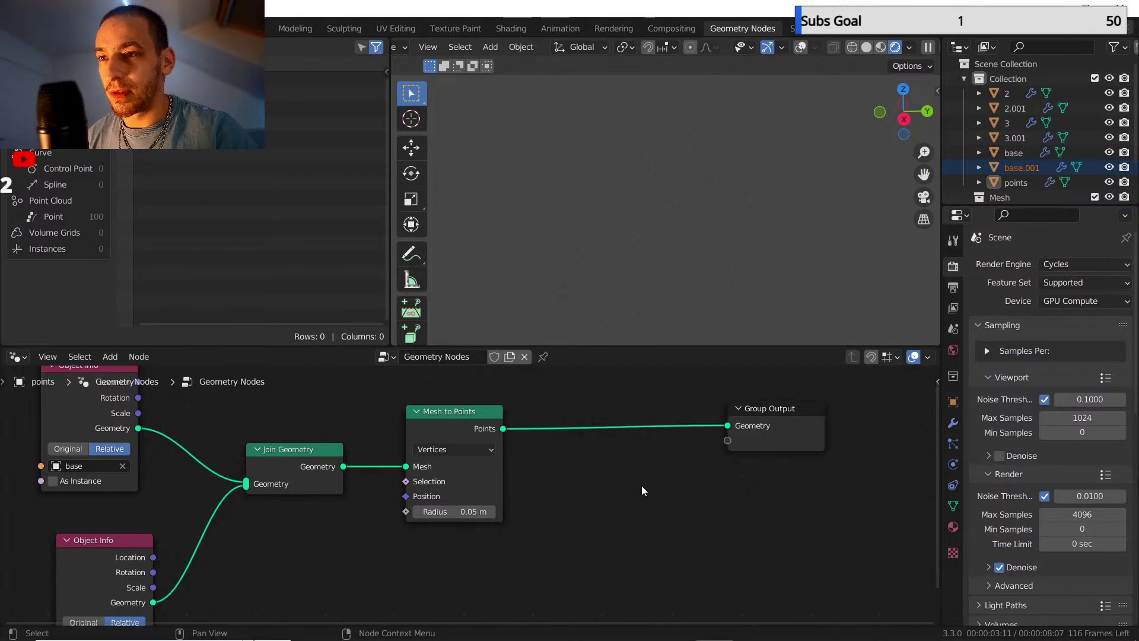
{"action": "key", "text": "shift+a"}
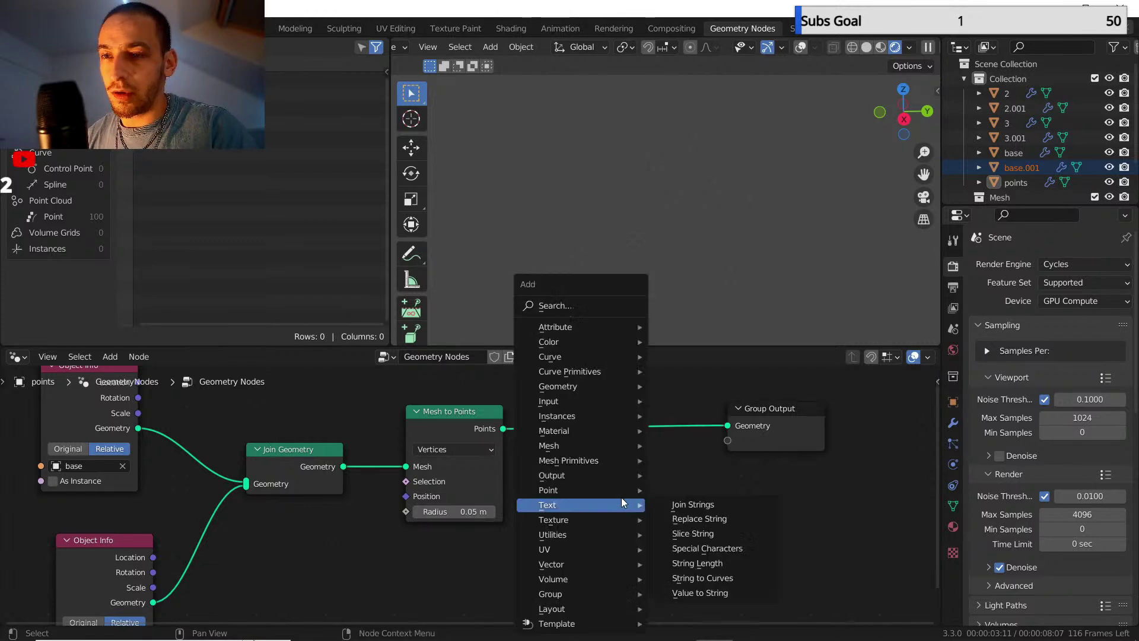
{"action": "mouse_move", "coordinate": [600, 429]}
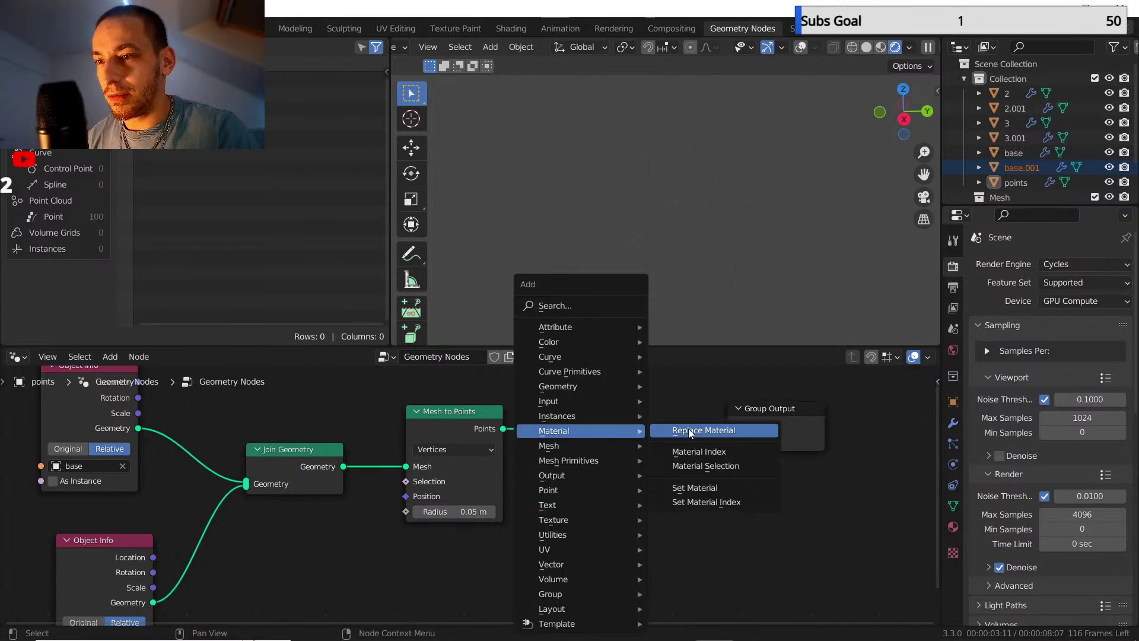
{"action": "left_click", "coordinate": [715, 488]}
{"action": "left_click", "coordinate": [610, 411]}
{"action": "scroll", "coordinate": [610, 445], "scroll_direction": "down", "scroll_amount": 1}
{"action": "left_click", "coordinate": [610, 474]}
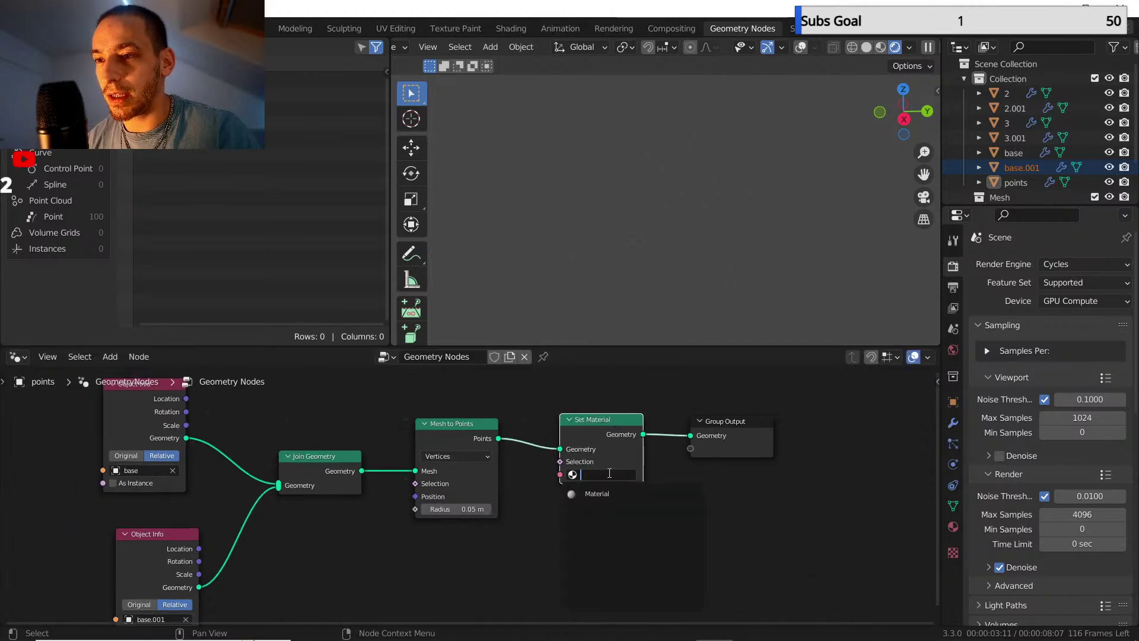
{"action": "left_click", "coordinate": [611, 492]}
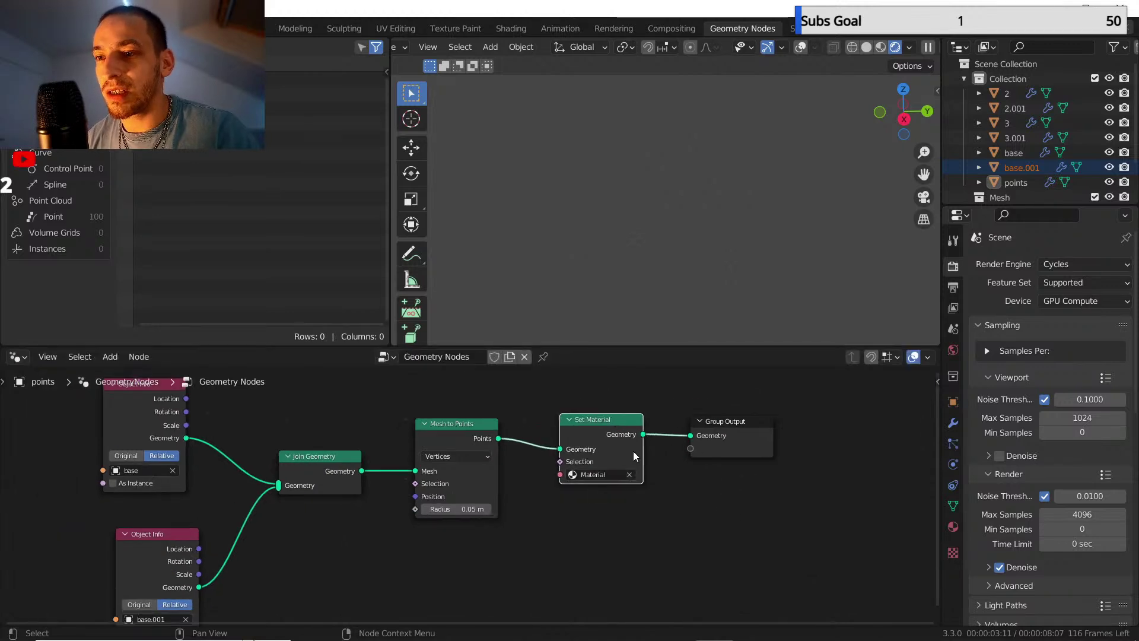
- Assign the existing "Material" to the points object's material slot
{"action": "left_click", "coordinate": [1016, 179]}
{"action": "left_click", "coordinate": [954, 526]}
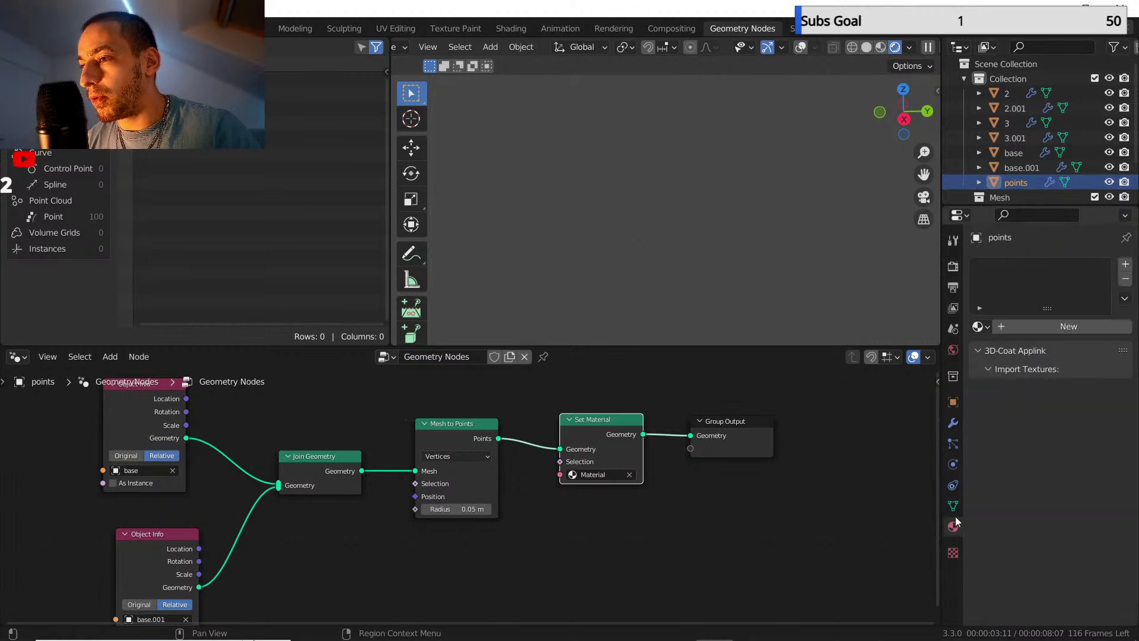
{"action": "left_click", "coordinate": [978, 327]}
{"action": "left_click", "coordinate": [956, 351]}
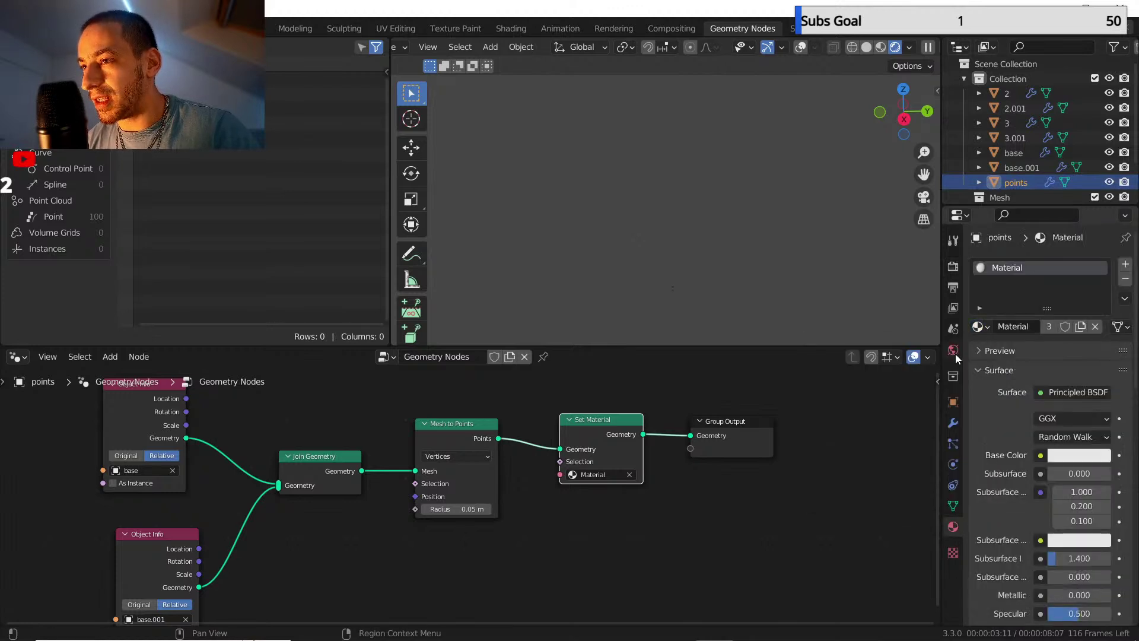
- Change the points material's surface shader to Emission and set its emission color to saturated red
{"action": "left_click", "coordinate": [1053, 393]}
{"action": "scroll", "coordinate": [976, 107], "scroll_direction": "up", "scroll_amount": 3}
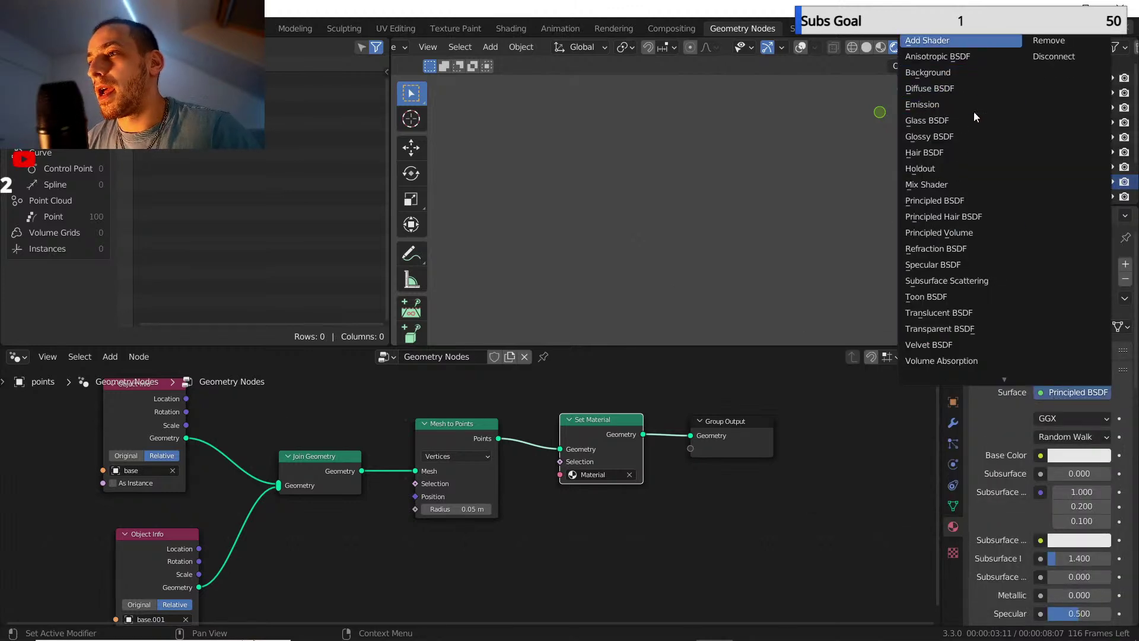
{"action": "left_click", "coordinate": [933, 110]}
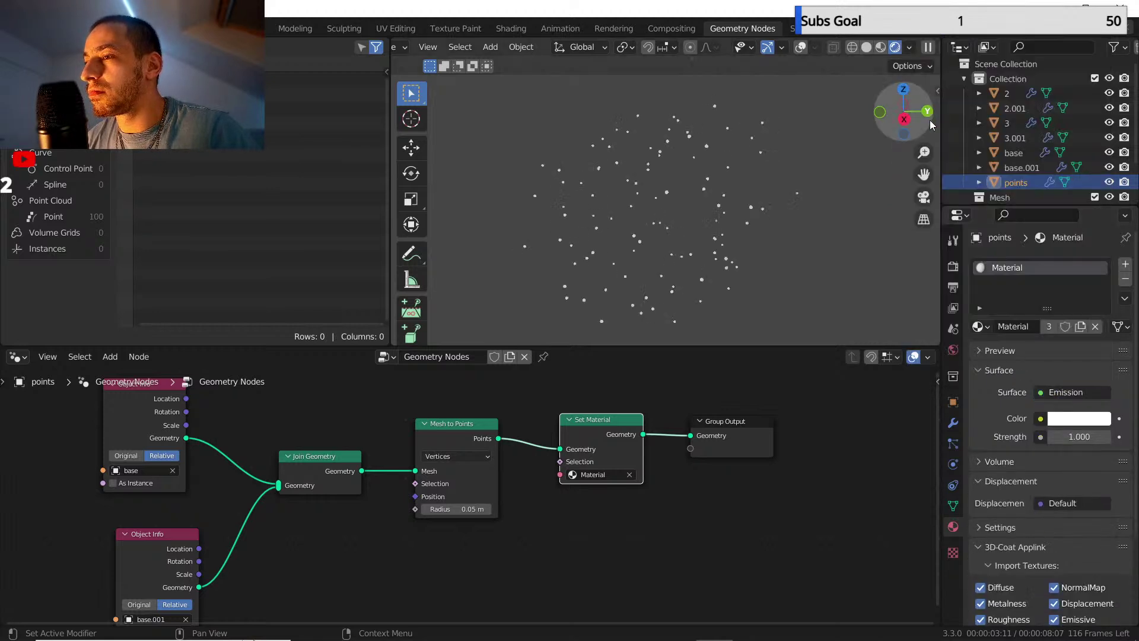
{"action": "left_click", "coordinate": [1089, 423]}
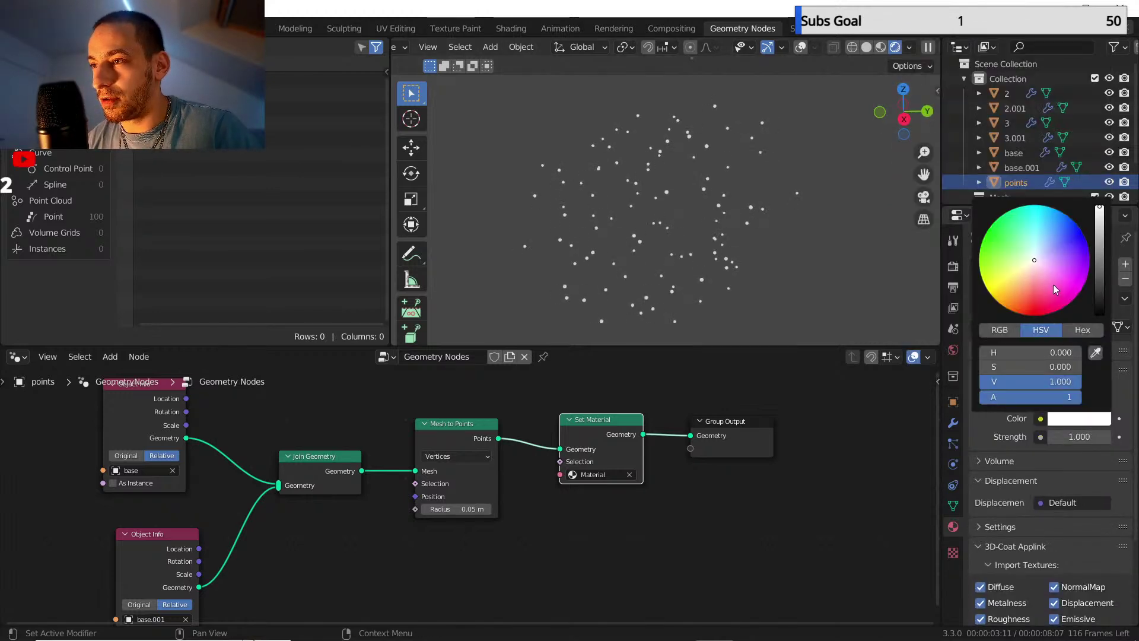
{"action": "left_click_drag", "start_coordinate": [1053, 285], "coordinate": [1041, 315]}
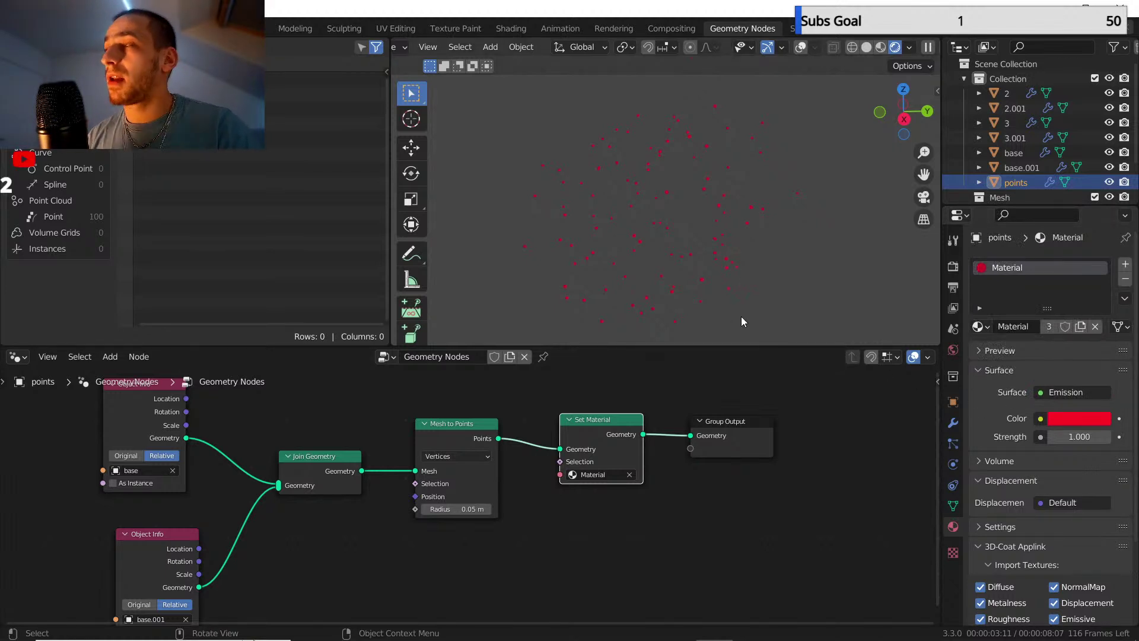
- Select and copy the Join Geometry, Mesh to Points and Set Material nodes from the points object's node tree
{"action": "scroll", "coordinate": [718, 451], "scroll_direction": "down", "scroll_amount": 3}
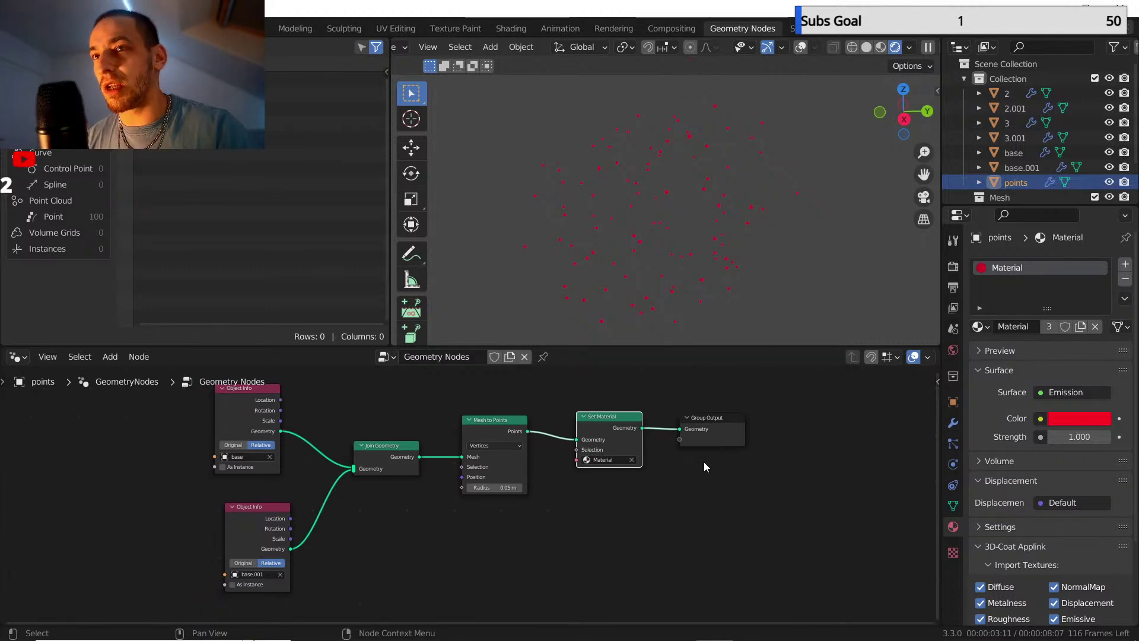
{"action": "scroll", "coordinate": [658, 454], "scroll_direction": "down", "scroll_amount": 3}
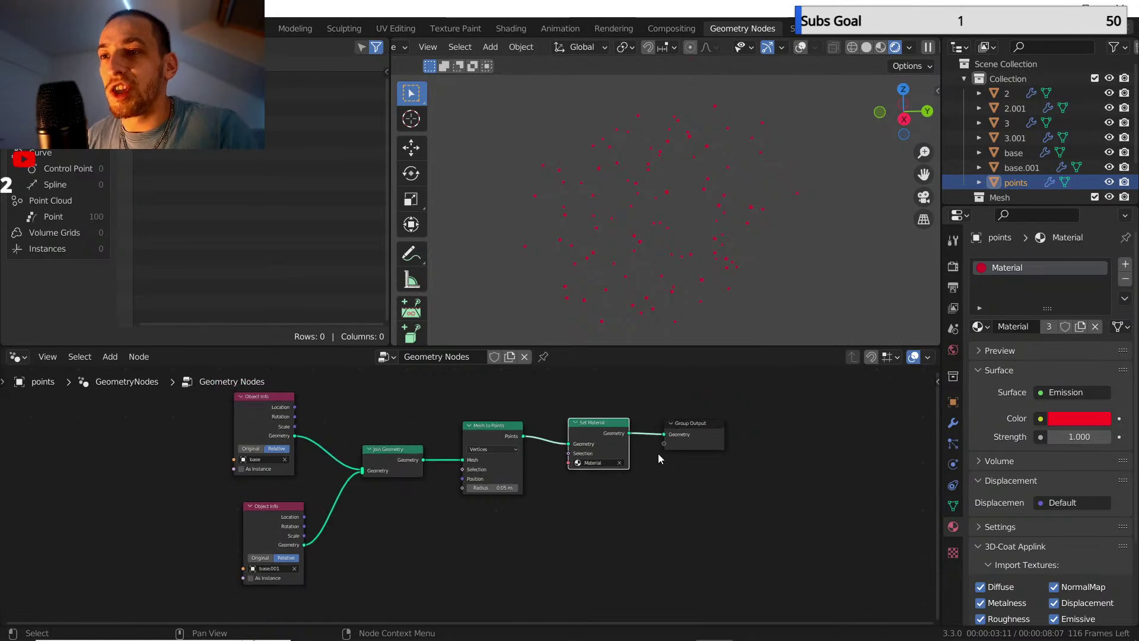
{"action": "left_click_drag", "start_coordinate": [608, 547], "coordinate": [387, 382]}
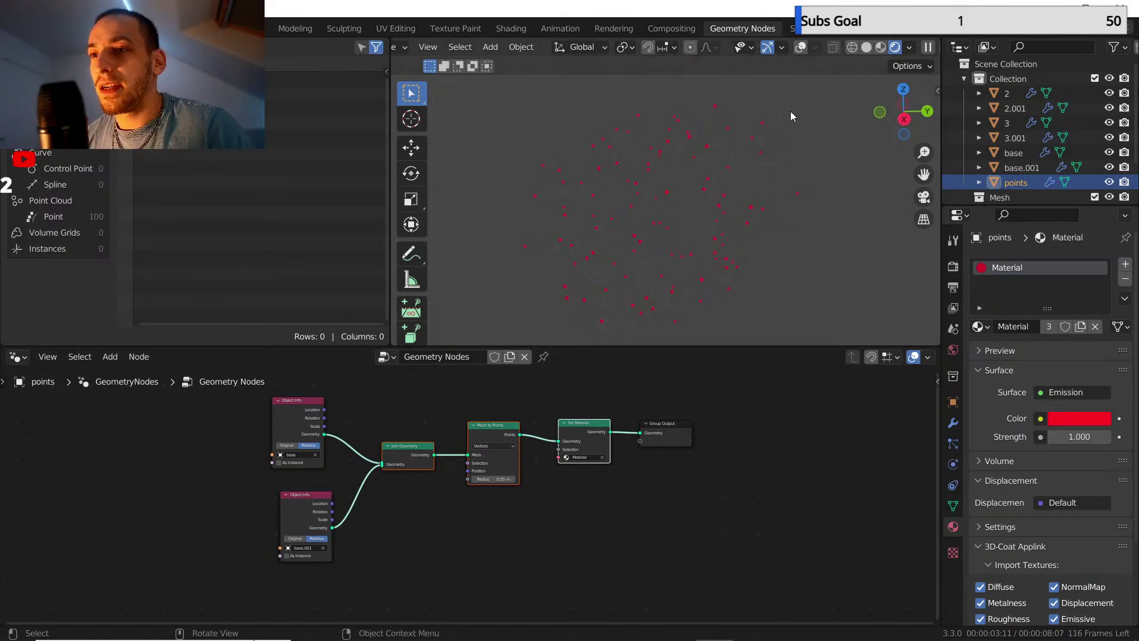
- Switch the viewport to solid shading with overlays, add a UV sphere and rename it "points 2"
{"action": "left_click", "coordinate": [868, 47]}
{"action": "left_click", "coordinate": [801, 48]}
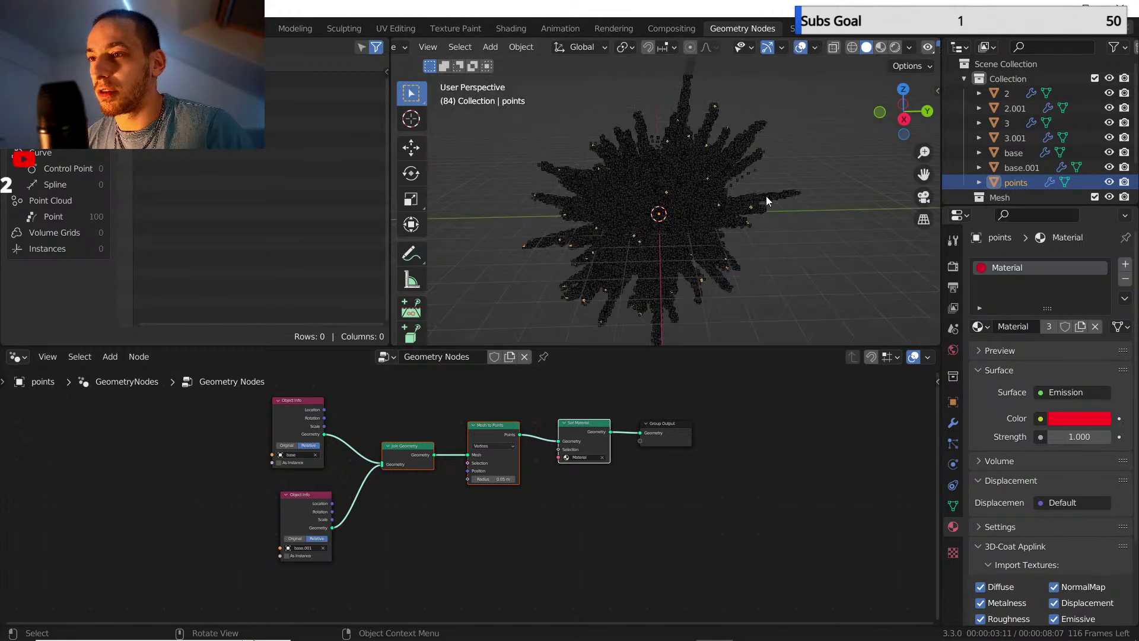
{"action": "key", "text": "shift+a"}
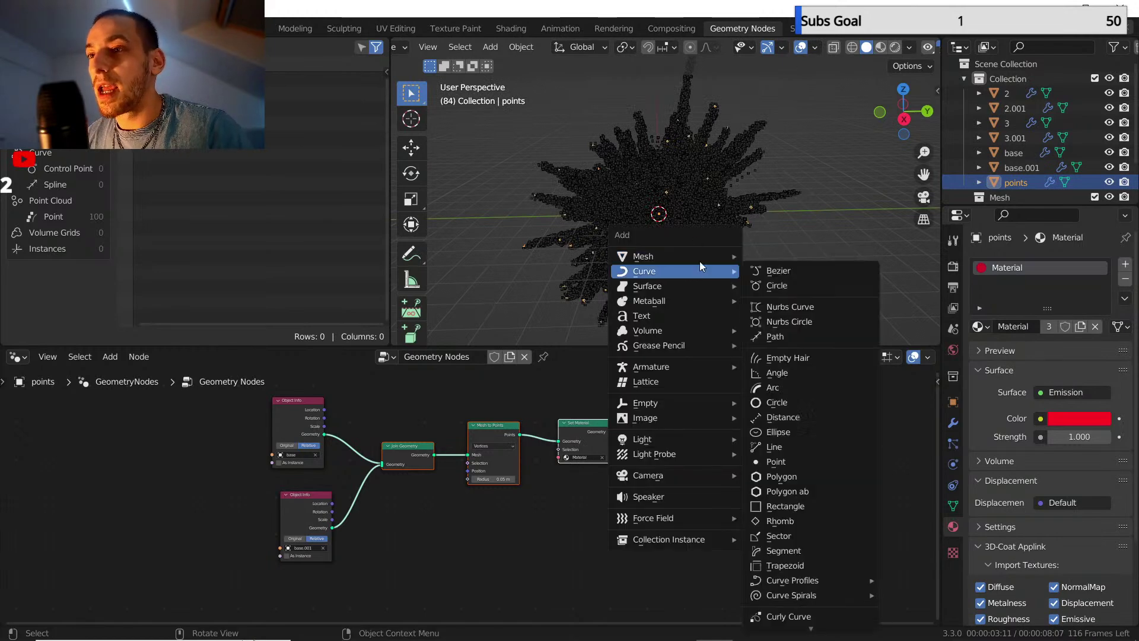
{"action": "mouse_move", "coordinate": [712, 257]}
{"action": "left_click", "coordinate": [789, 303]}
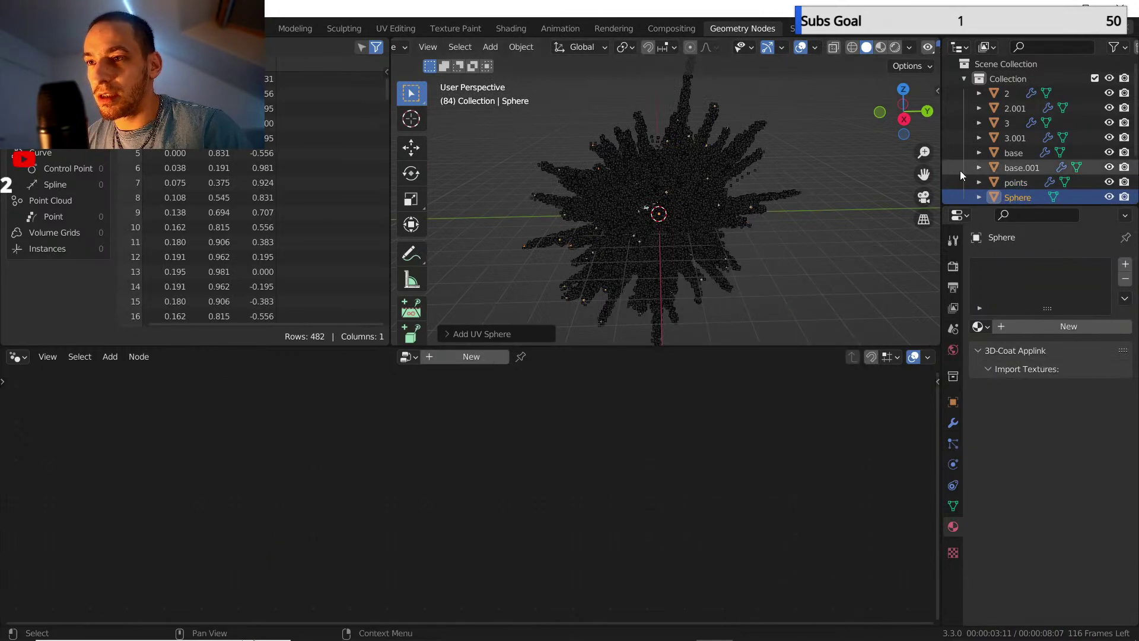
{"action": "double_click", "coordinate": [1017, 198]}
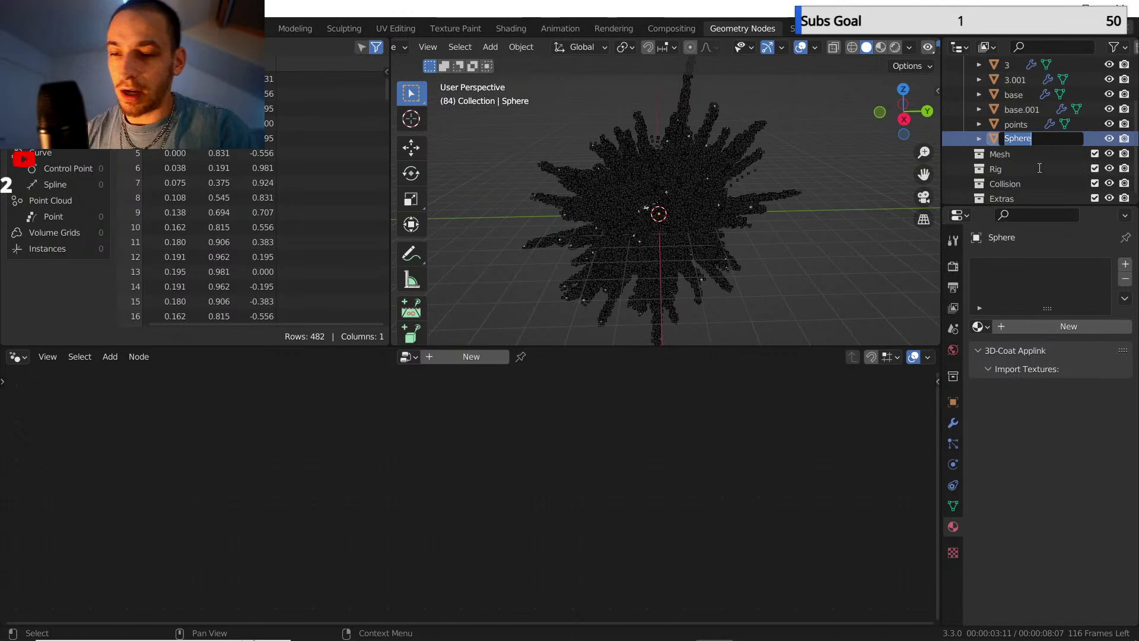
{"action": "type", "text": "point"}
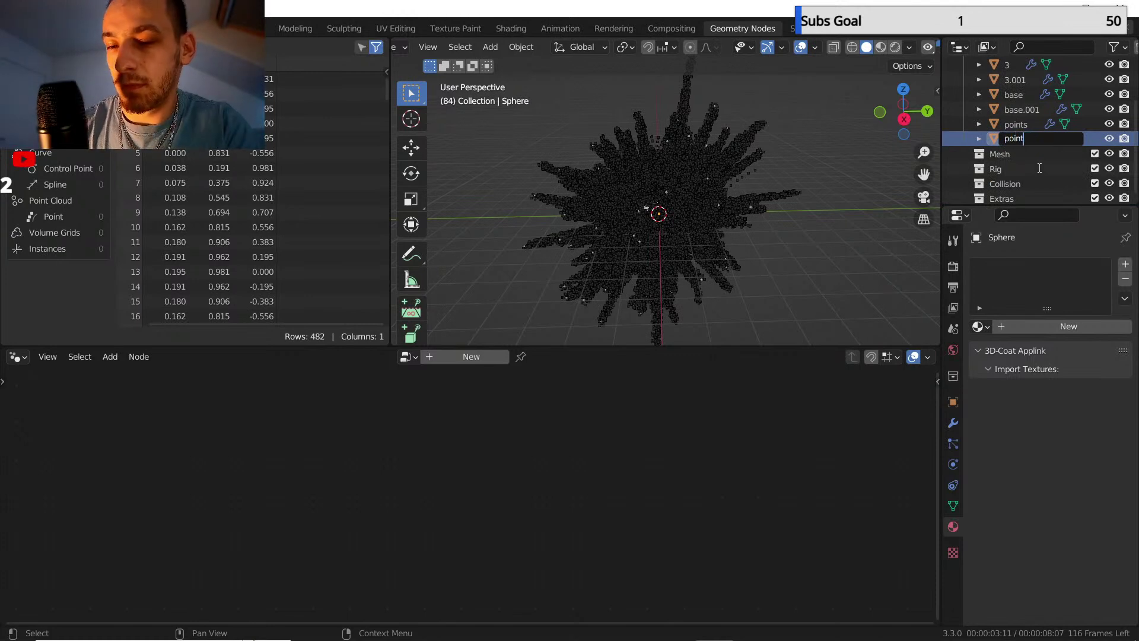
{"action": "type", "text": "s 2"}
{"action": "key", "text": "Return"}
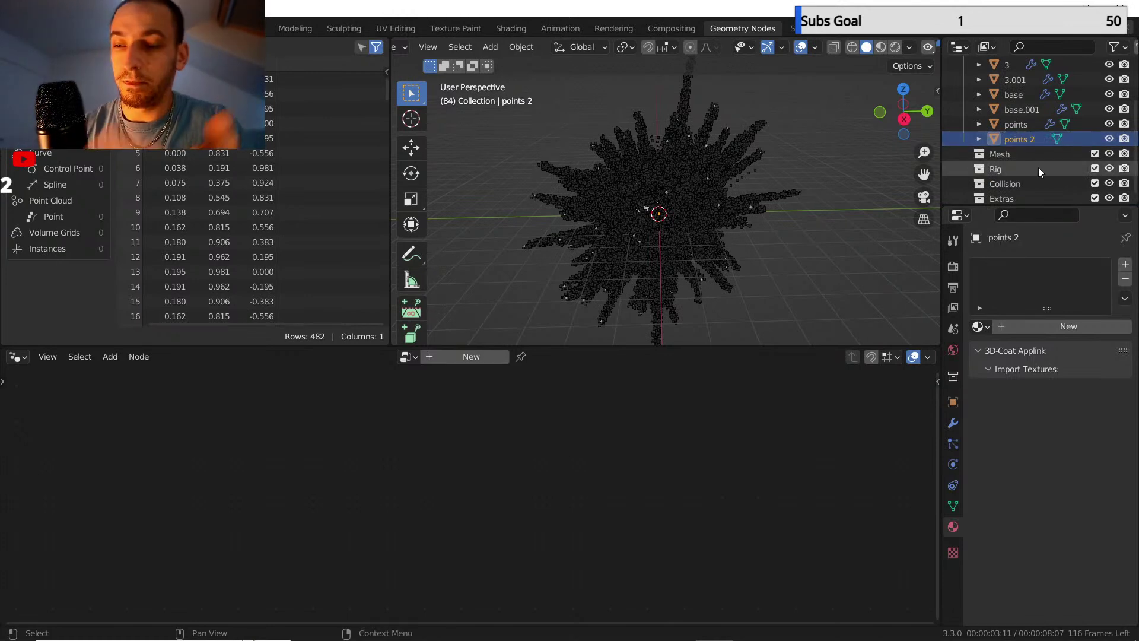
- Create a geometry node tree on "points 2", replace Group Input with the copied nodes, and link Set Material to Group Output
{"action": "left_click", "coordinate": [479, 359]}
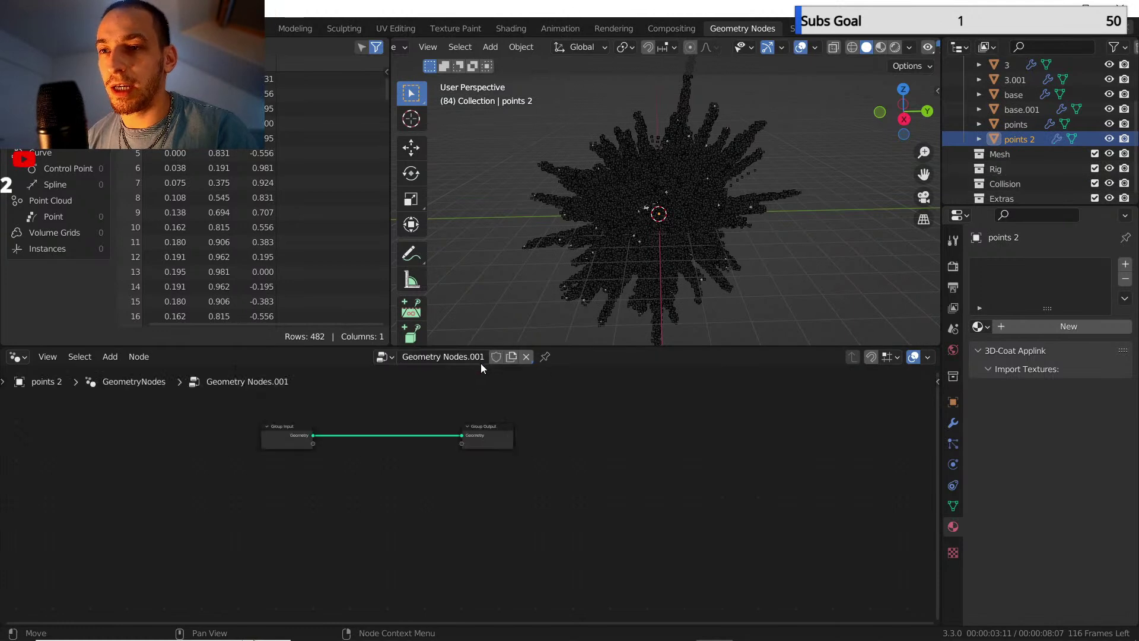
{"action": "middle_click_drag", "start_coordinate": [473, 444], "coordinate": [536, 466]}
{"action": "left_click", "coordinate": [349, 452]}
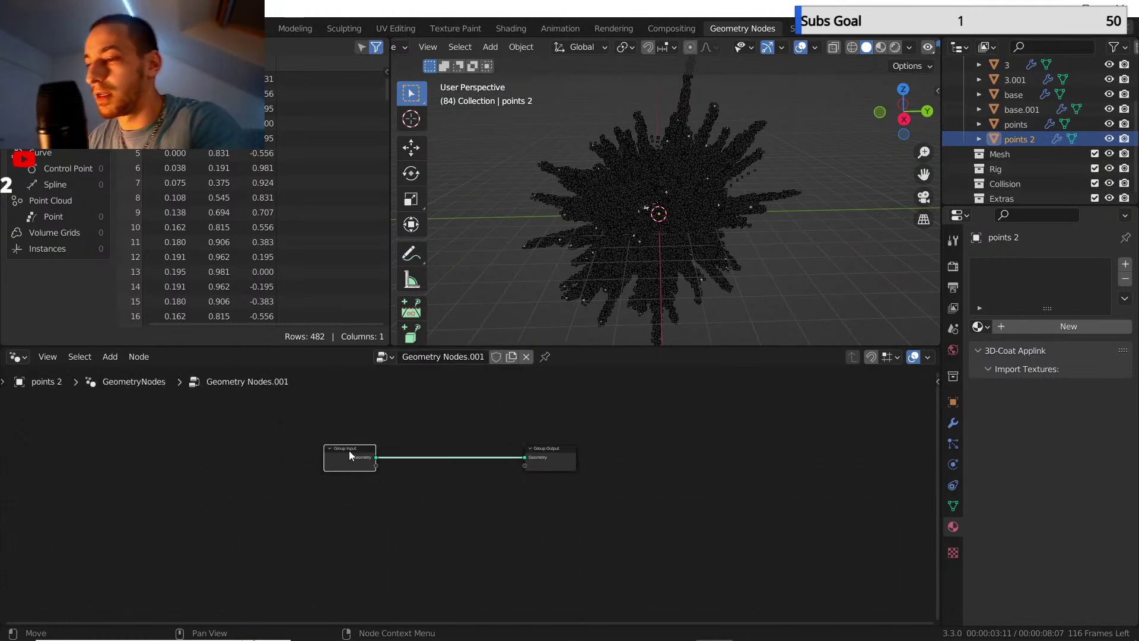
{"action": "key", "text": "x"}
{"action": "key", "text": "ctrl+v"}
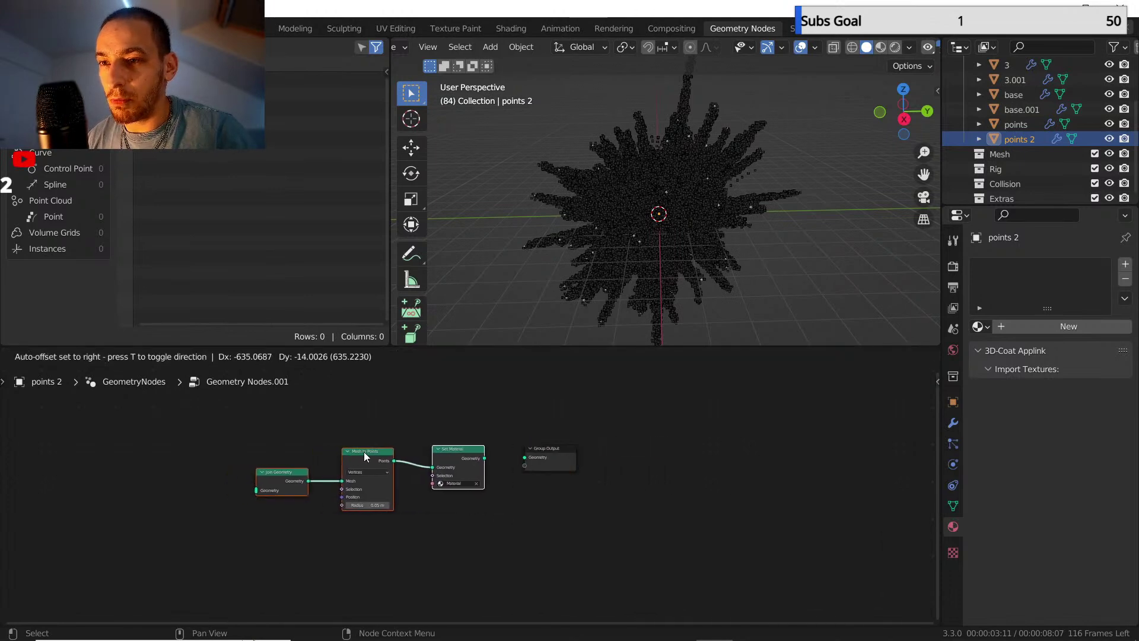
{"action": "left_click", "coordinate": [364, 451]}
{"action": "left_click_drag", "start_coordinate": [485, 458], "coordinate": [525, 458]}
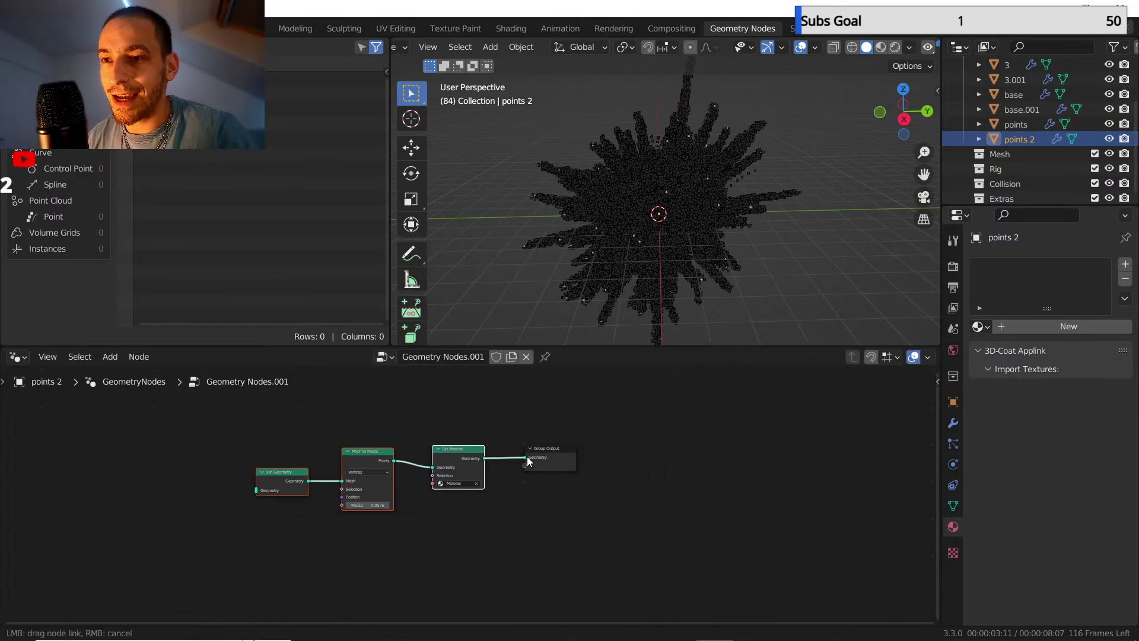
- Switch the viewport to rendered shading and add Object Info nodes for objects "2" and "2.001" to the node tree
{"action": "middle_click_drag", "start_coordinate": [557, 493], "coordinate": [709, 502]}
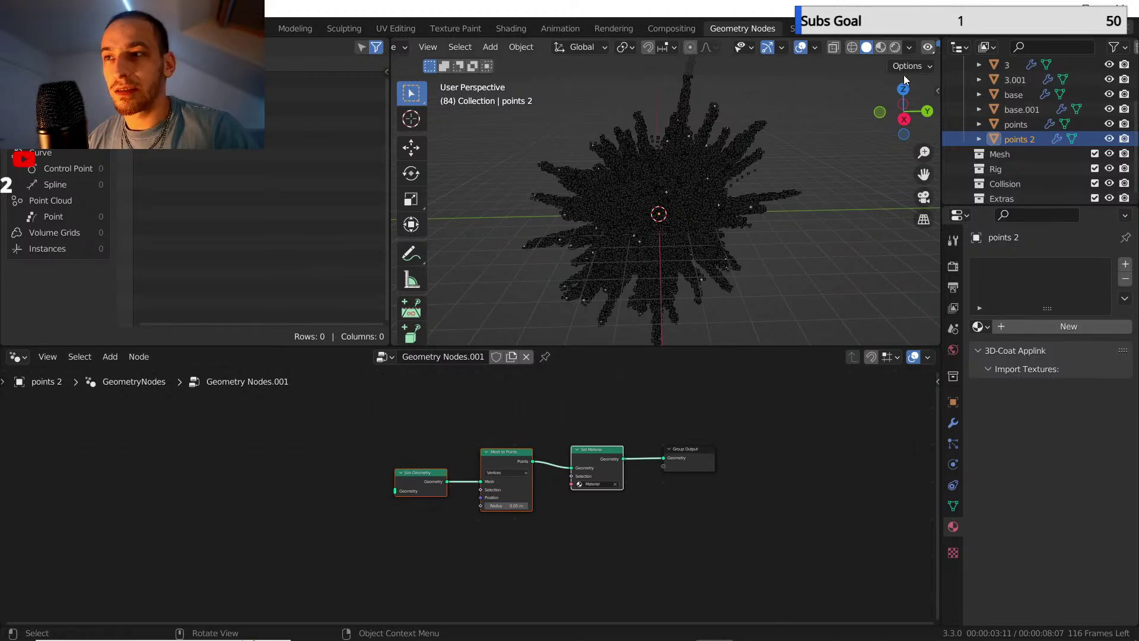
{"action": "left_click", "coordinate": [896, 48]}
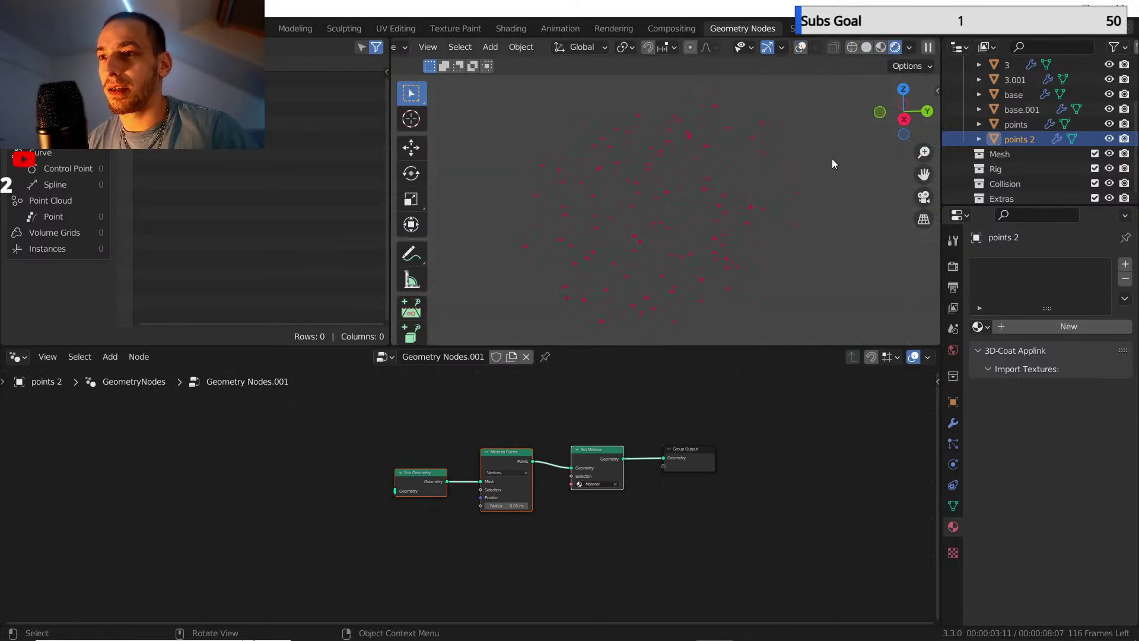
{"action": "scroll", "coordinate": [1017, 108], "scroll_direction": "up", "scroll_amount": 3}
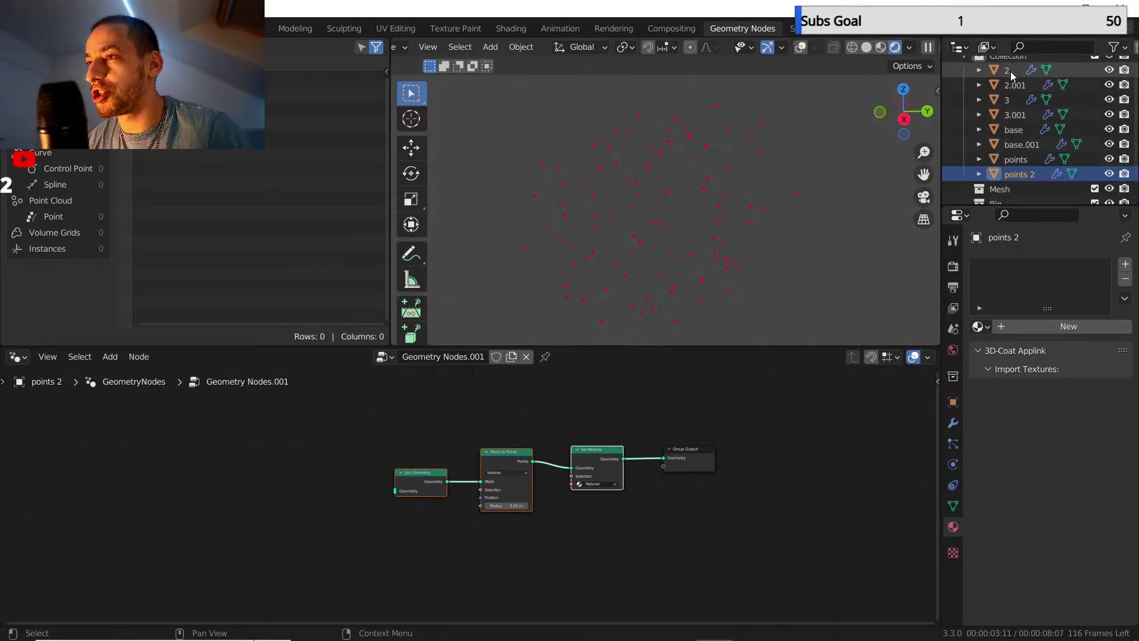
{"action": "left_click_drag", "start_coordinate": [1010, 71], "coordinate": [223, 442]}
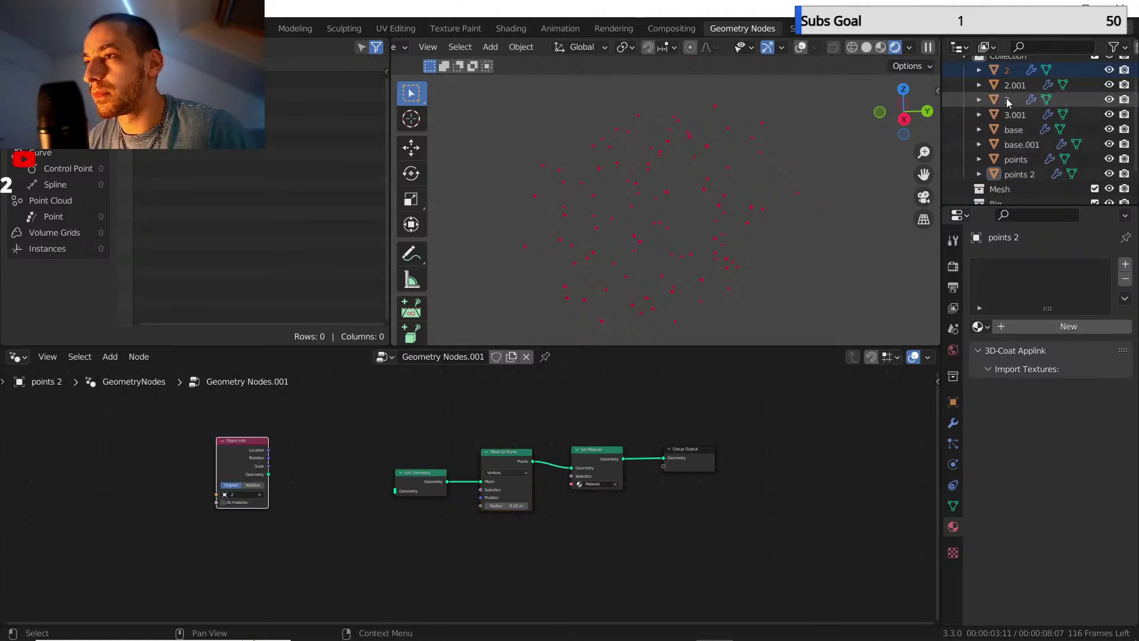
{"action": "left_click_drag", "start_coordinate": [1012, 85], "coordinate": [219, 572]}
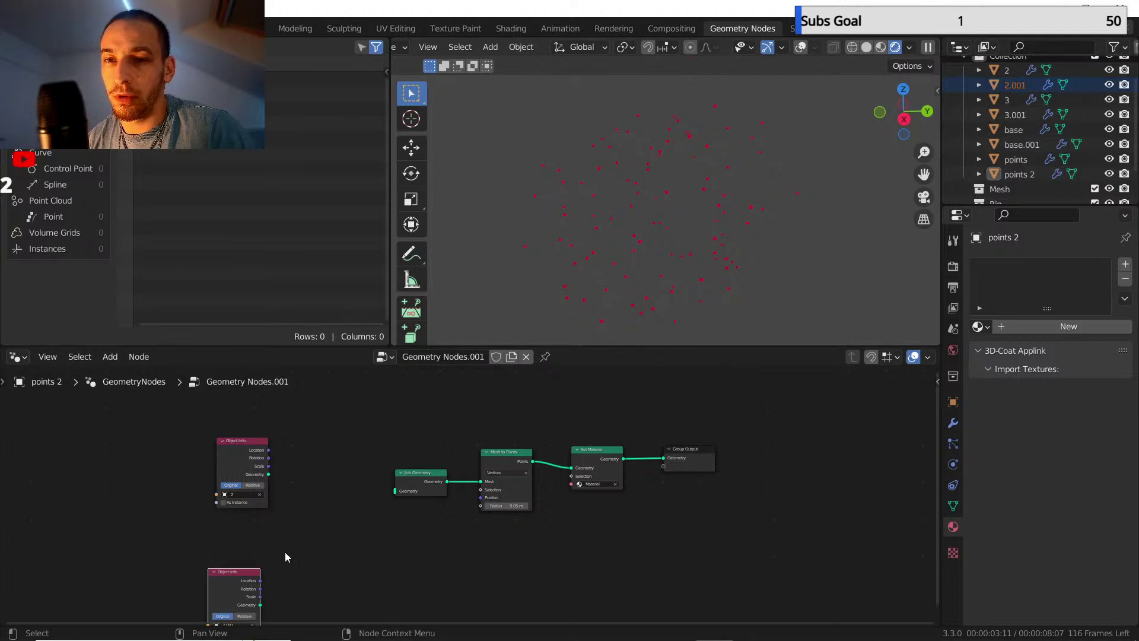
- Set both Object Info nodes to Relative and connect their Geometry outputs to Join Geometry
{"action": "middle_click_drag", "start_coordinate": [284, 551], "coordinate": [338, 513]}
{"action": "scroll", "coordinate": [348, 459], "scroll_direction": "up", "scroll_amount": 3}
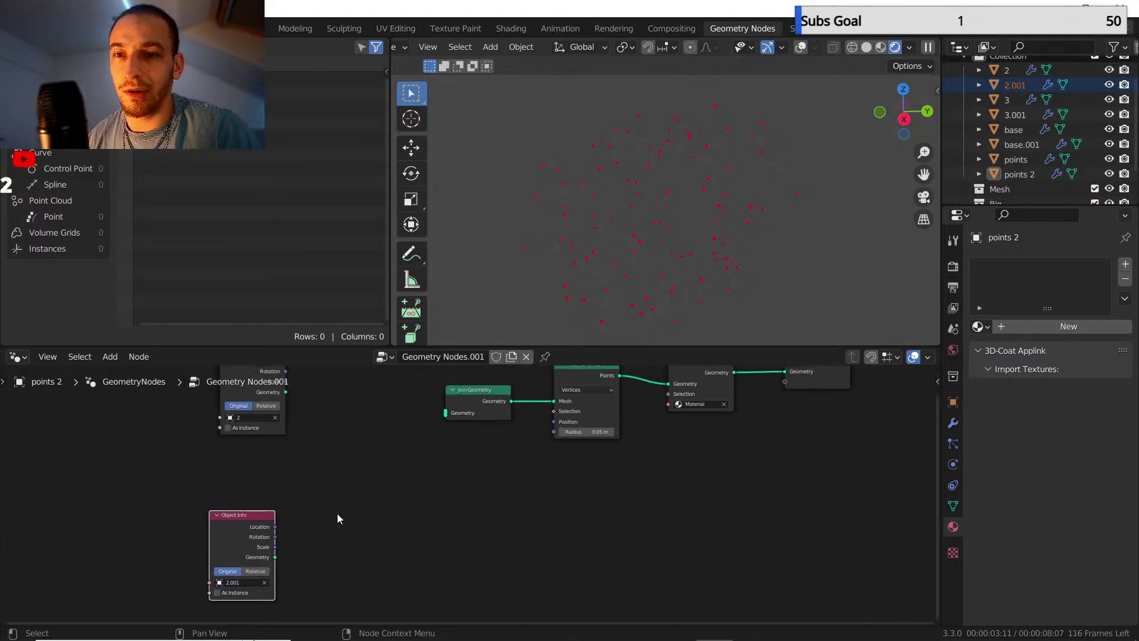
{"action": "scroll", "coordinate": [336, 510], "scroll_direction": "down", "scroll_amount": 3}
{"action": "left_click", "coordinate": [311, 425]}
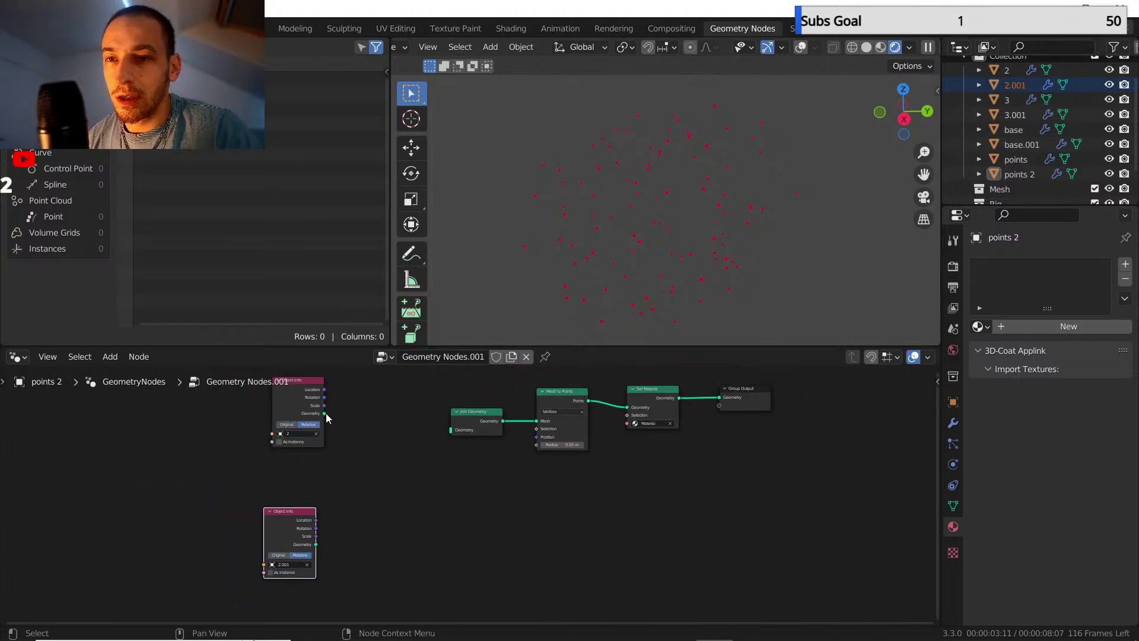
{"action": "left_click_drag", "start_coordinate": [324, 413], "coordinate": [451, 429]}
{"action": "left_click_drag", "start_coordinate": [316, 545], "coordinate": [458, 423]}
- Assign "Material" to the "points 2" object, make it a separate copy, and set the copy's emission color to blue
{"action": "left_click", "coordinate": [1020, 173]}
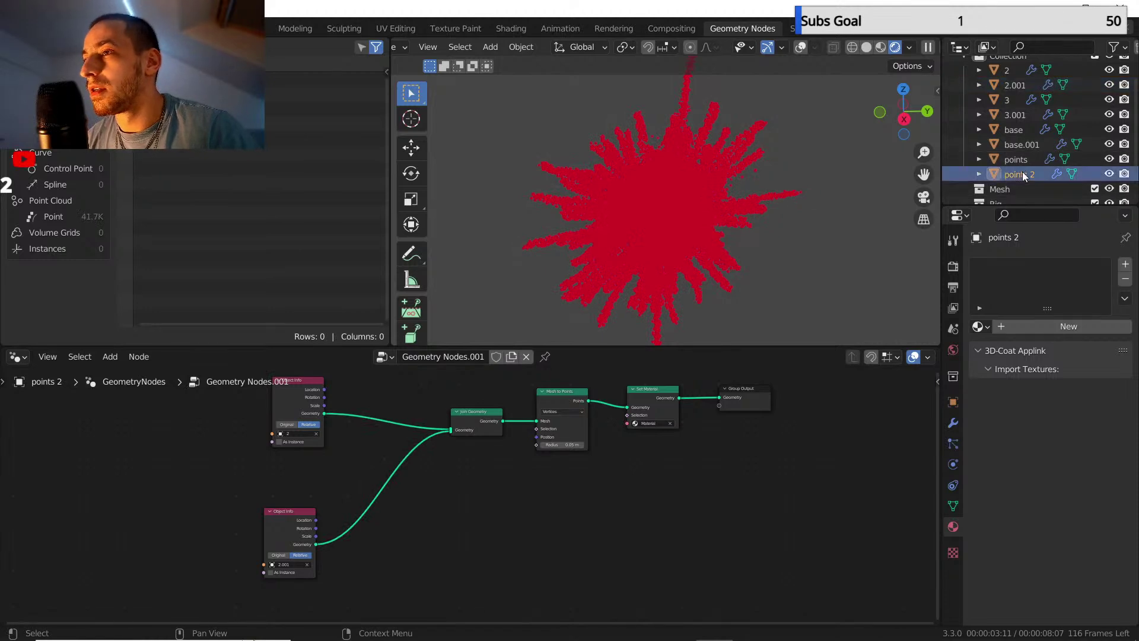
{"action": "left_click", "coordinate": [978, 326]}
{"action": "left_click", "coordinate": [965, 349]}
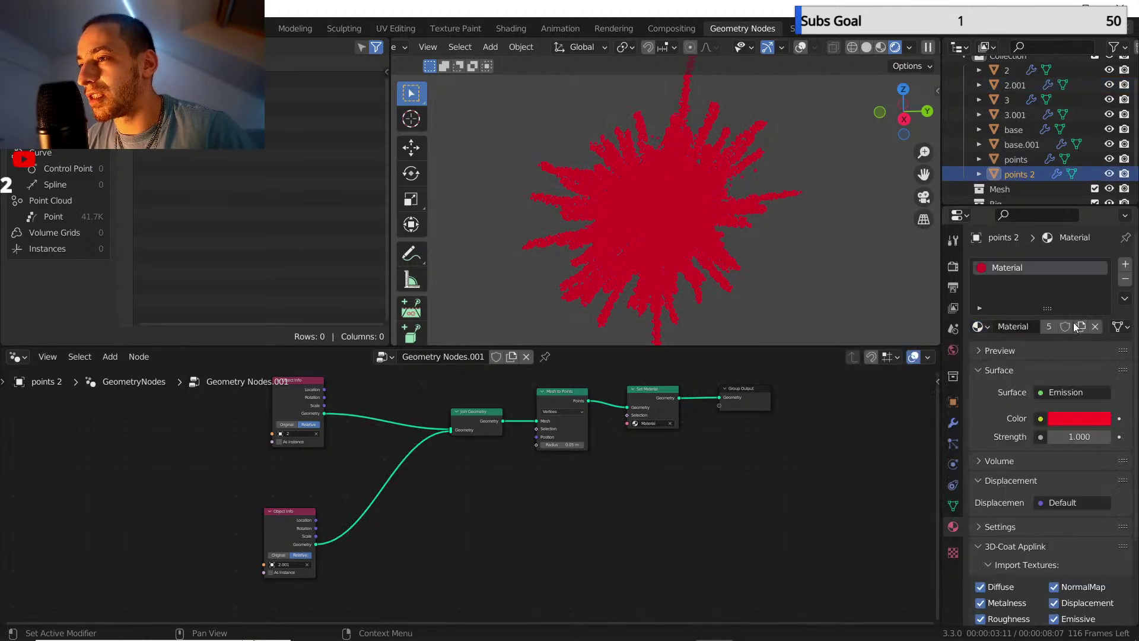
{"action": "left_click", "coordinate": [1081, 415]}
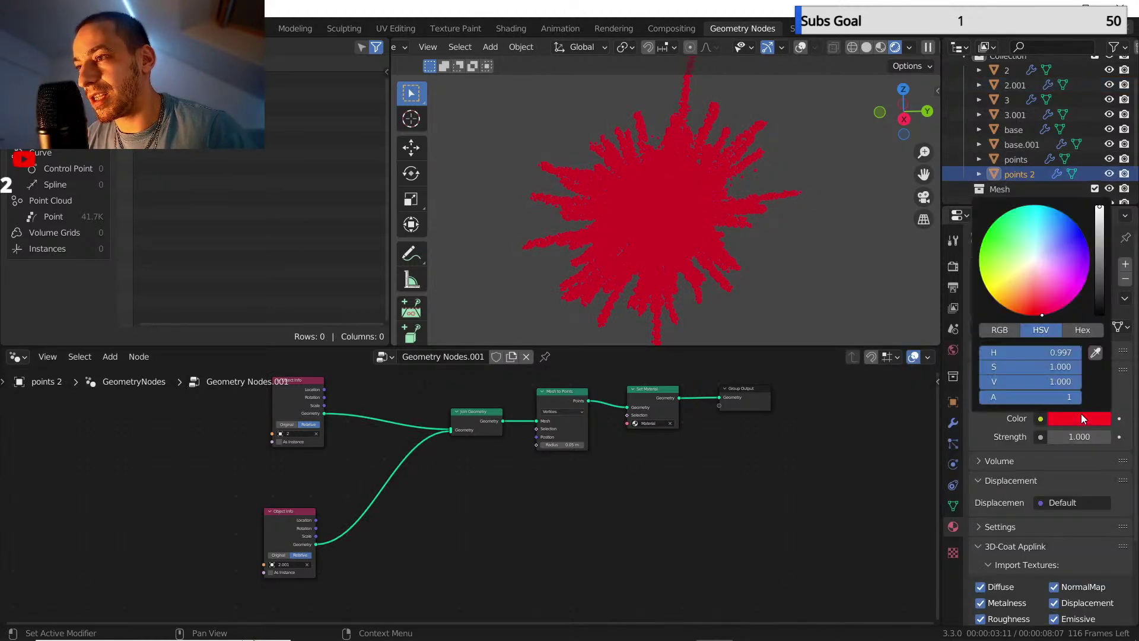
{"action": "left_click", "coordinate": [1058, 295]}
{"action": "left_click_drag", "start_coordinate": [1058, 294], "coordinate": [1088, 244]}
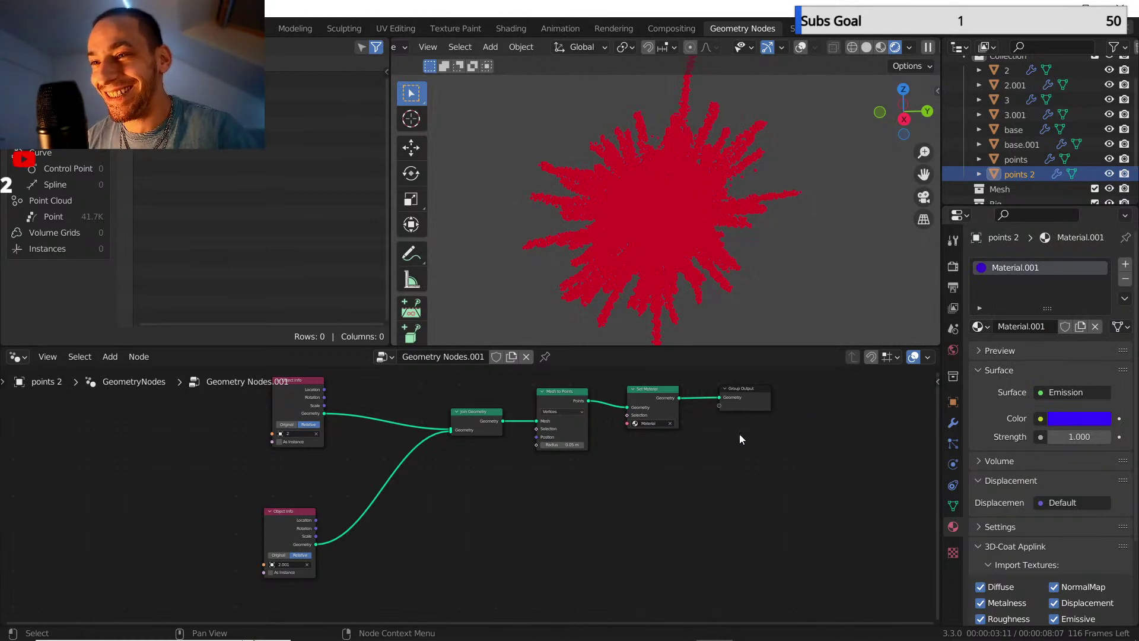
- Choose "Material.001" in the Set Material node of the "points 2" node tree
{"action": "scroll", "coordinate": [653, 488], "scroll_direction": "up", "scroll_amount": 3}
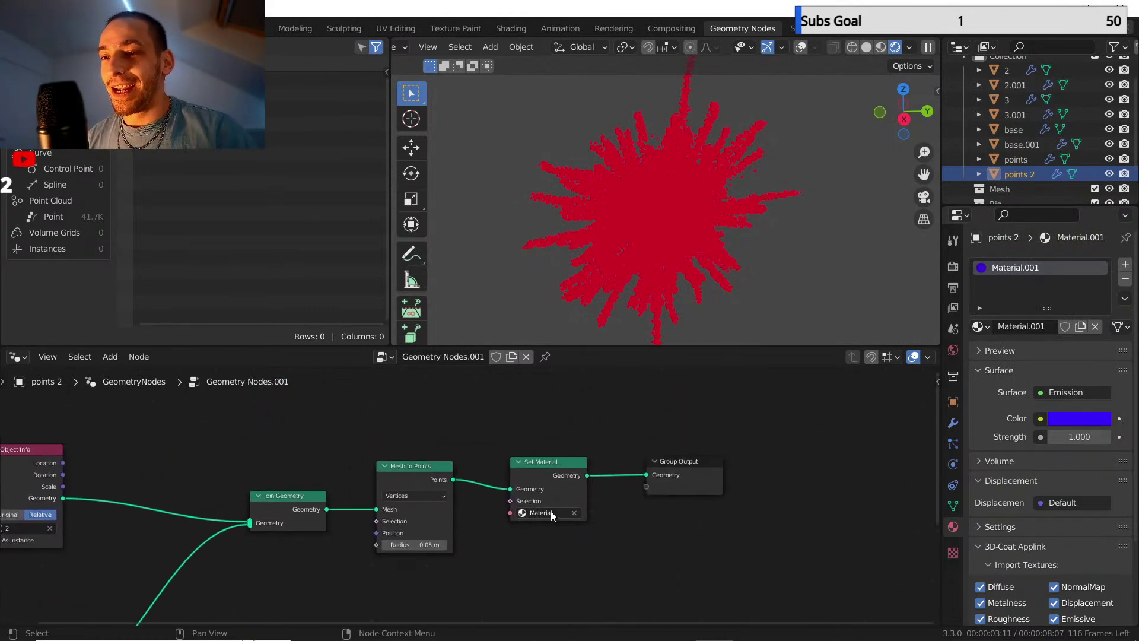
{"action": "left_click", "coordinate": [550, 512]}
{"action": "left_click", "coordinate": [564, 537]}
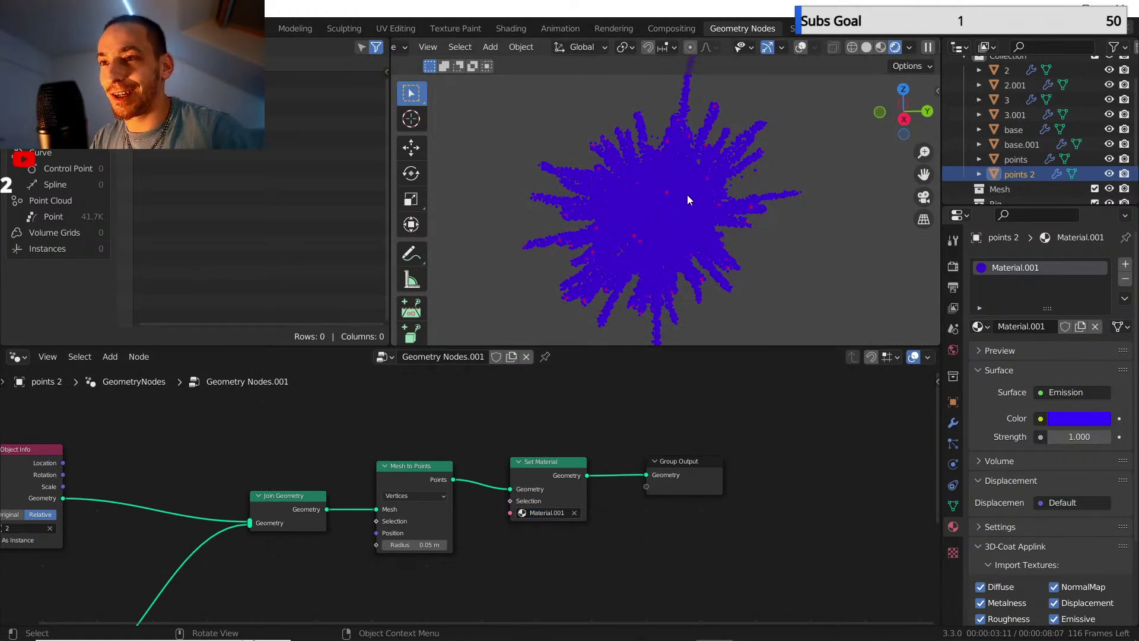
- Set the Mesh to Points radius for "points 2" to 0.02 m
{"action": "scroll", "coordinate": [671, 202], "scroll_direction": "up", "scroll_amount": 6}
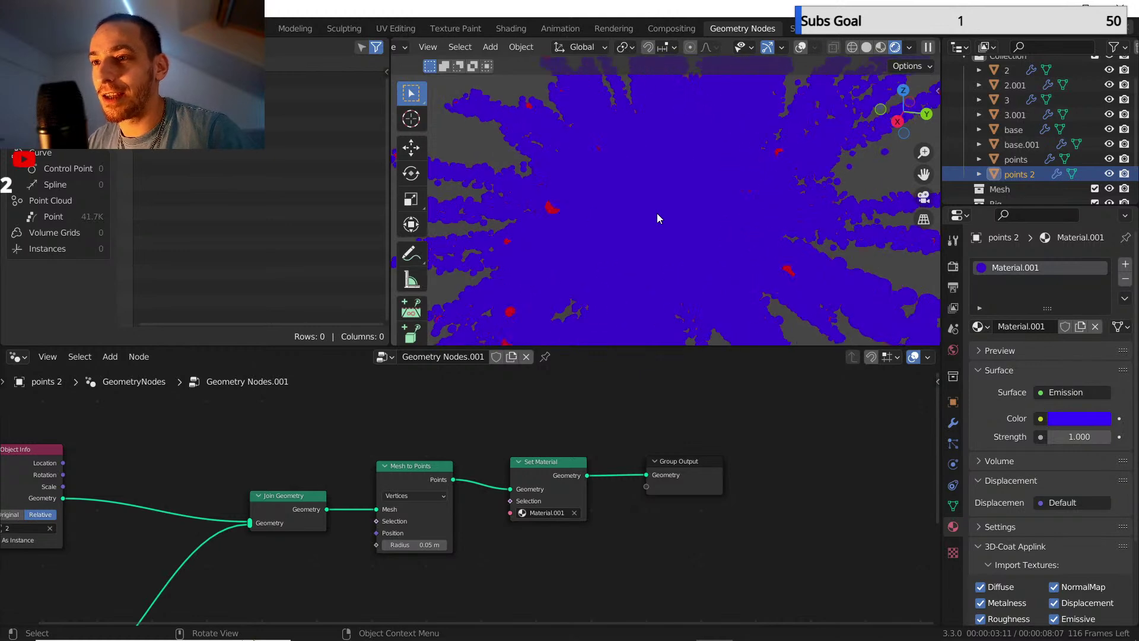
{"action": "middle_click_drag", "start_coordinate": [657, 214], "coordinate": [676, 207], "text": "shift"}
{"action": "left_click", "coordinate": [416, 543]}
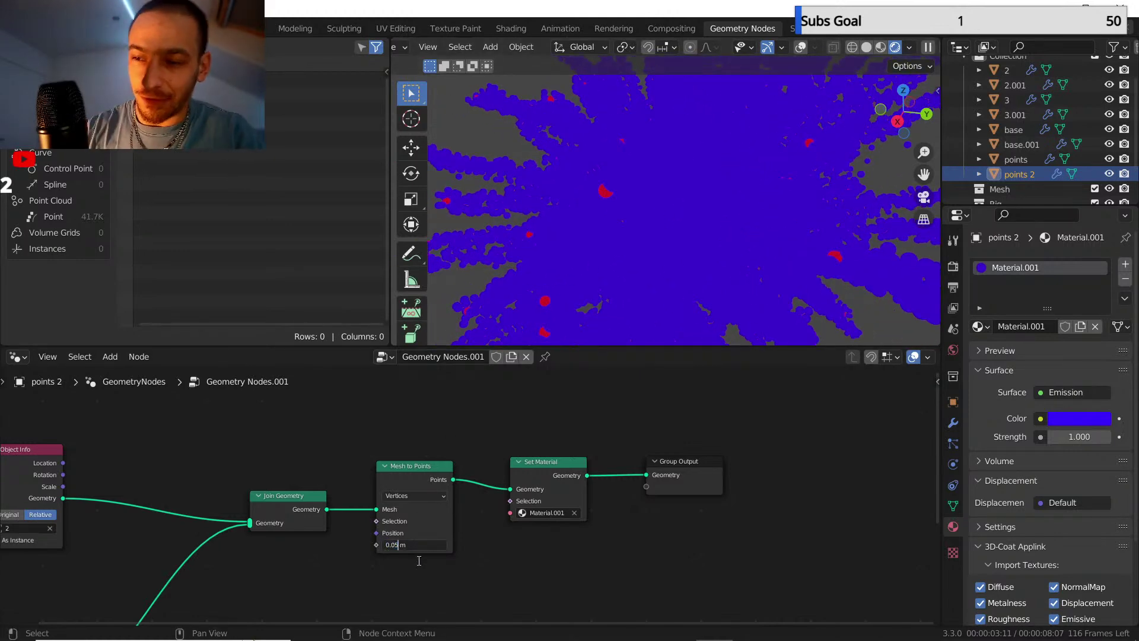
{"action": "key", "text": "BackSpace"}
{"action": "type", "text": "2"}
{"action": "key", "text": "Return"}
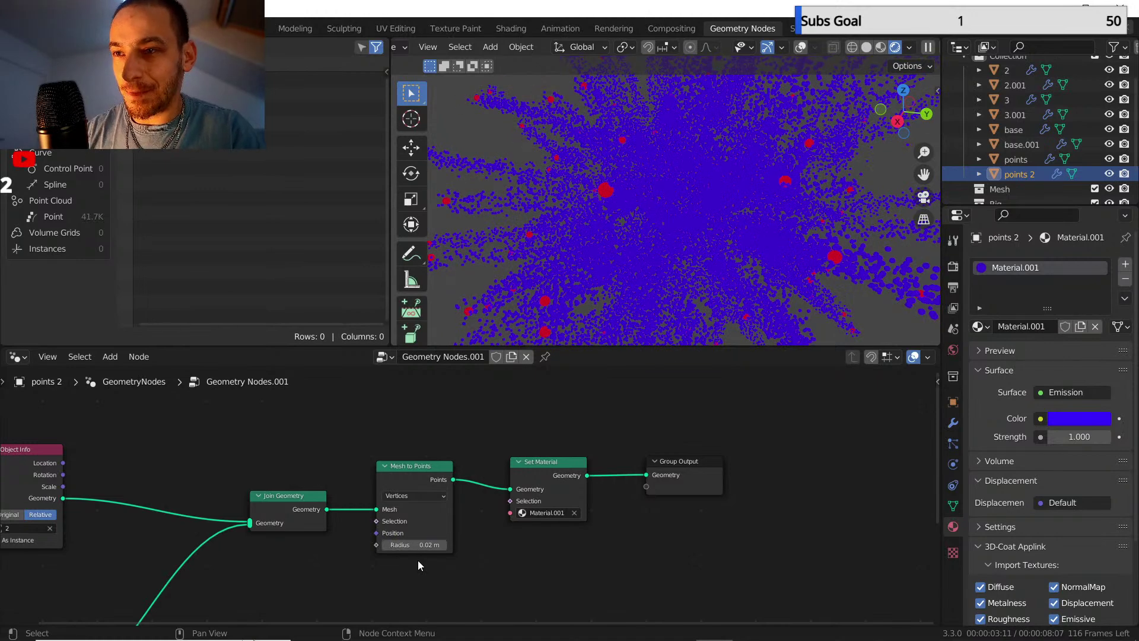
{"action": "scroll", "coordinate": [501, 502], "scroll_direction": "down", "scroll_amount": 1}
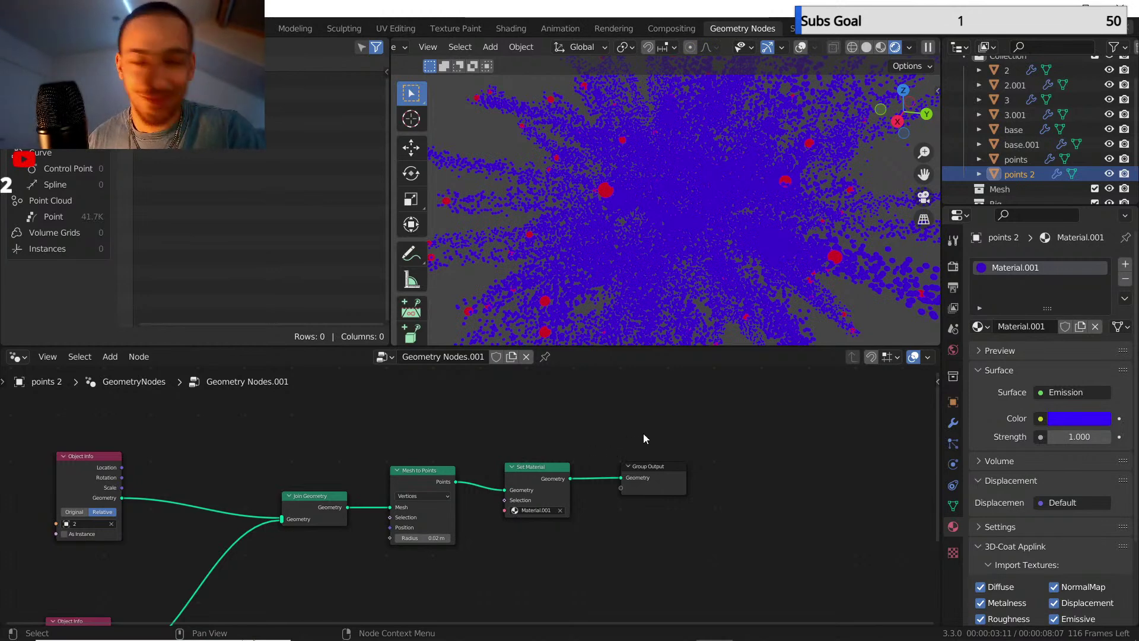
{"action": "scroll", "coordinate": [644, 432], "scroll_direction": "down", "scroll_amount": 2}
{"action": "mouse_move", "coordinate": [665, 424]}
{"action": "middle_mouse_down", "text": "shift"}
{"action": "mouse_move", "coordinate": [711, 411]}
{"action": "mouse_move", "coordinate": [659, 424]}
{"action": "mouse_move", "coordinate": [676, 419]}
{"action": "middle_mouse_up", "text": "shift"}
{"action": "scroll", "coordinate": [698, 412], "scroll_direction": "down", "scroll_amount": 3}
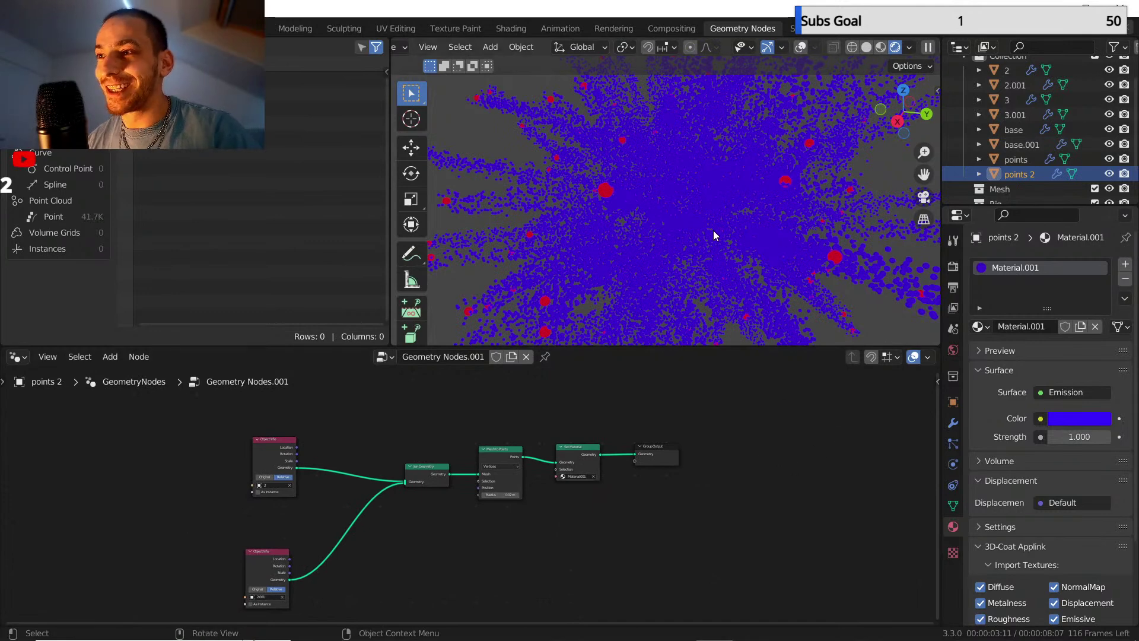
- Add a cone mesh and rename it "points 3"
{"action": "key", "text": "shift+a"}
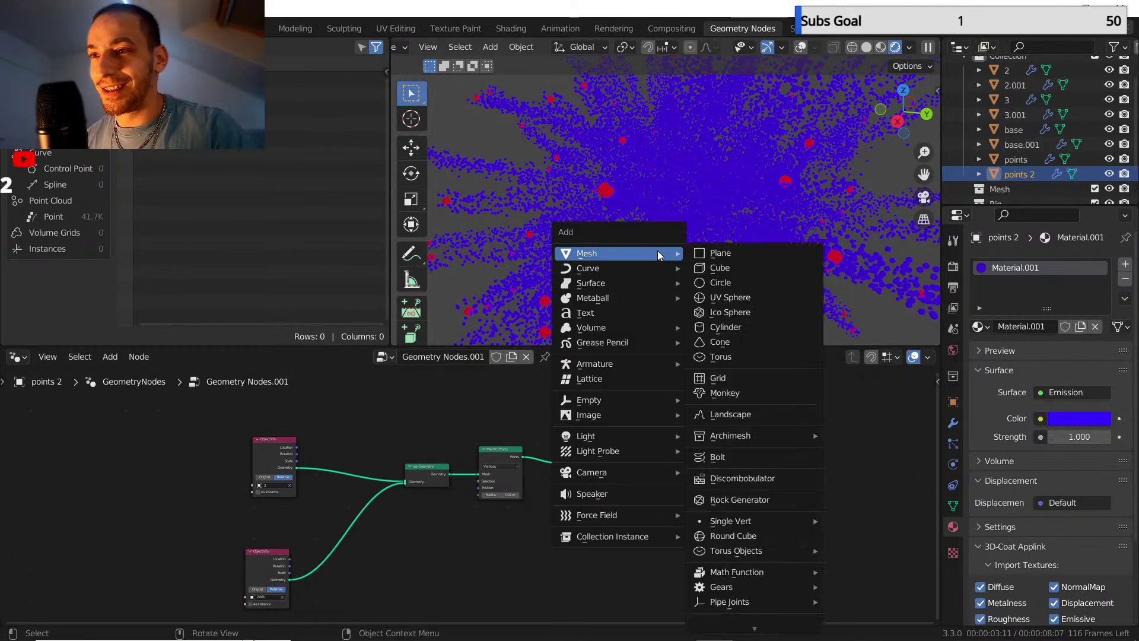
{"action": "left_click", "coordinate": [723, 343]}
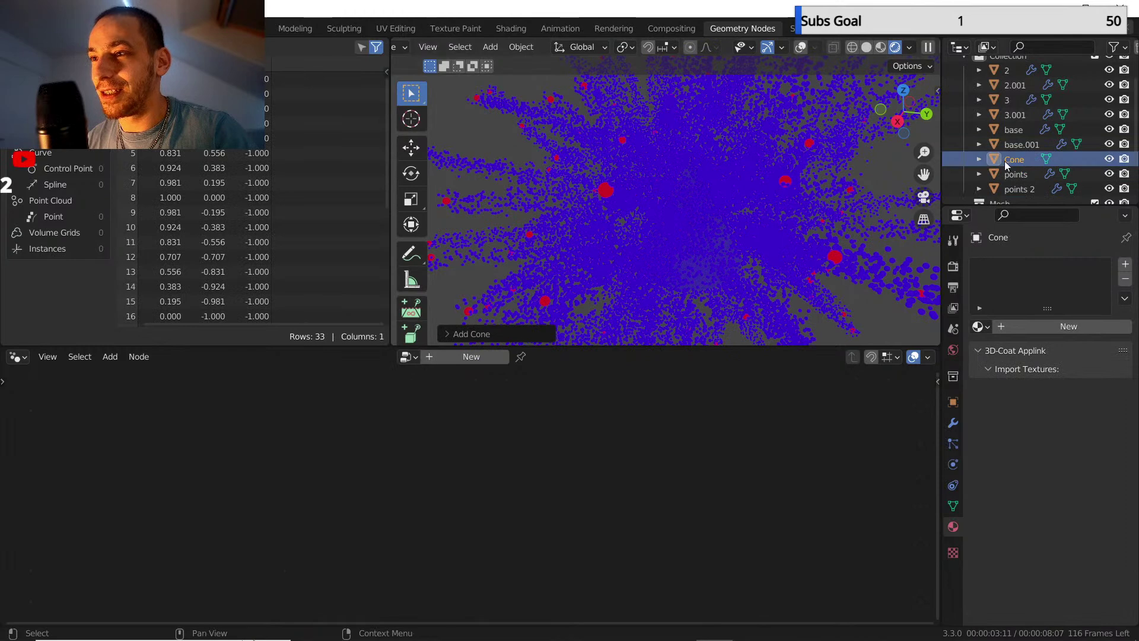
{"action": "scroll", "coordinate": [1012, 162], "scroll_direction": "down", "scroll_amount": 3}
{"action": "double_click", "coordinate": [1013, 111]}
{"action": "scroll", "coordinate": [1012, 111], "scroll_direction": "up", "scroll_amount": 1}
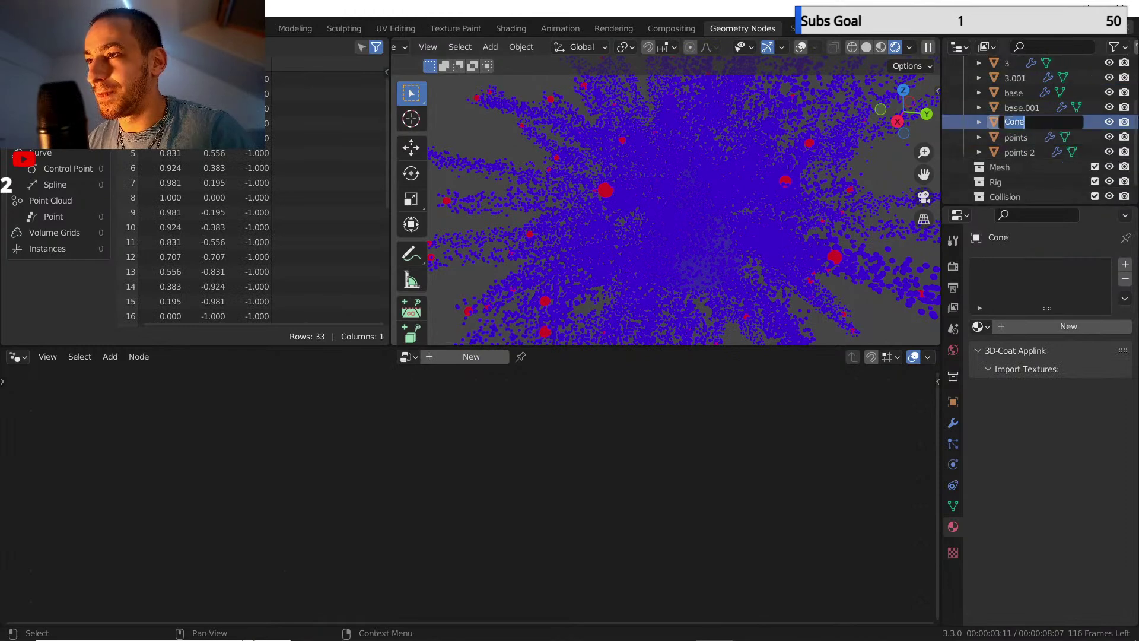
{"action": "type", "text": "points"}
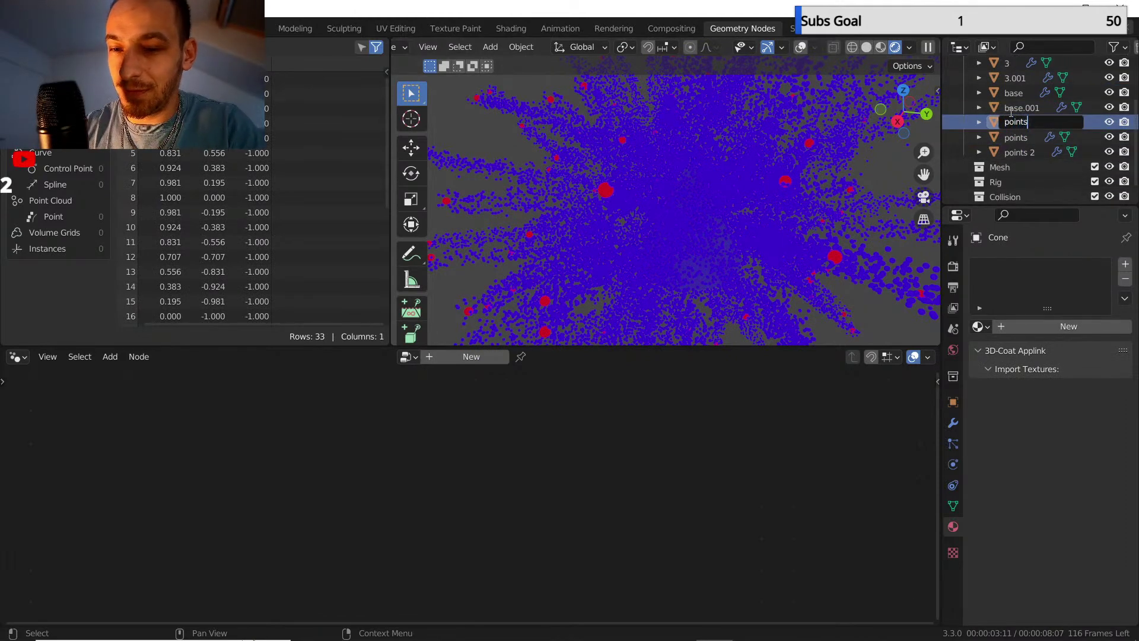
{"action": "type", "text": " 3"}
{"action": "key", "text": "Return"}
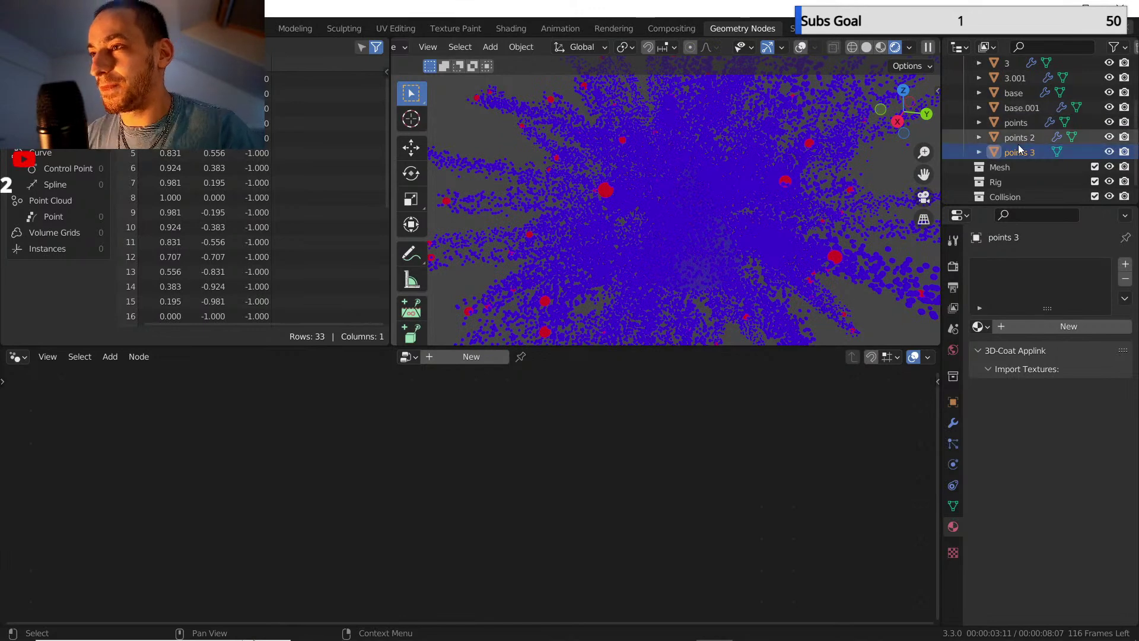
- Create a new geometry node tree on "points 3" and delete its Group Input node
{"action": "left_click", "coordinate": [481, 355]}
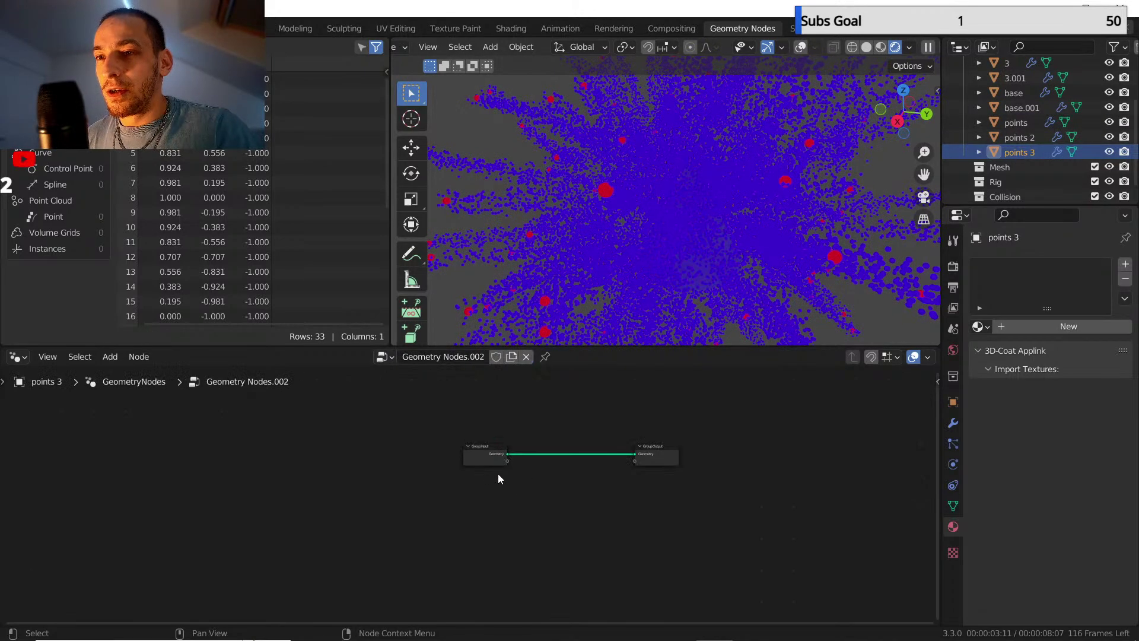
{"action": "left_click", "coordinate": [477, 446]}
{"action": "key", "text": "Delete"}
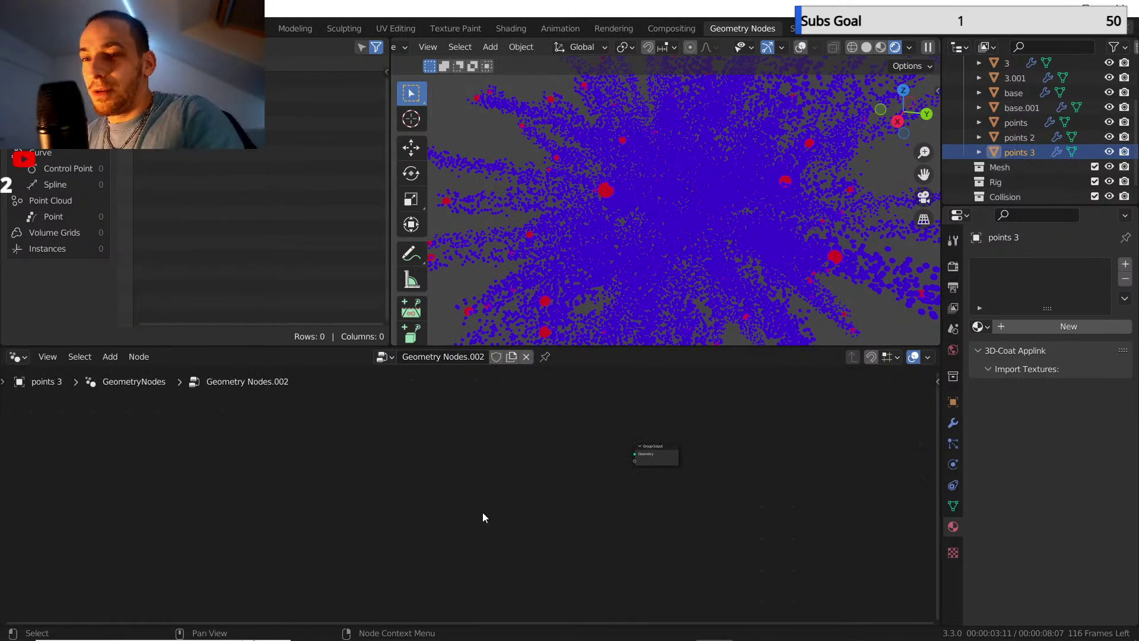
- Paste the Join Geometry, Mesh to Points and Set Material nodes into the "points 3" tree and connect Set Material to Group Output
{"action": "left_click", "coordinate": [1032, 137]}
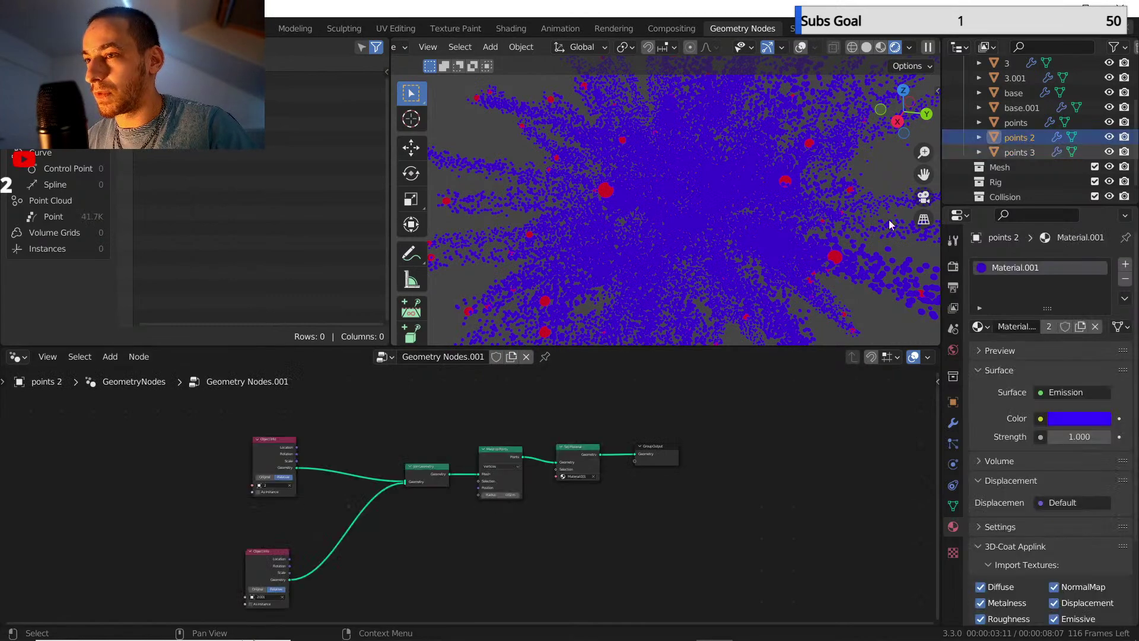
{"action": "left_click", "coordinate": [1010, 152]}
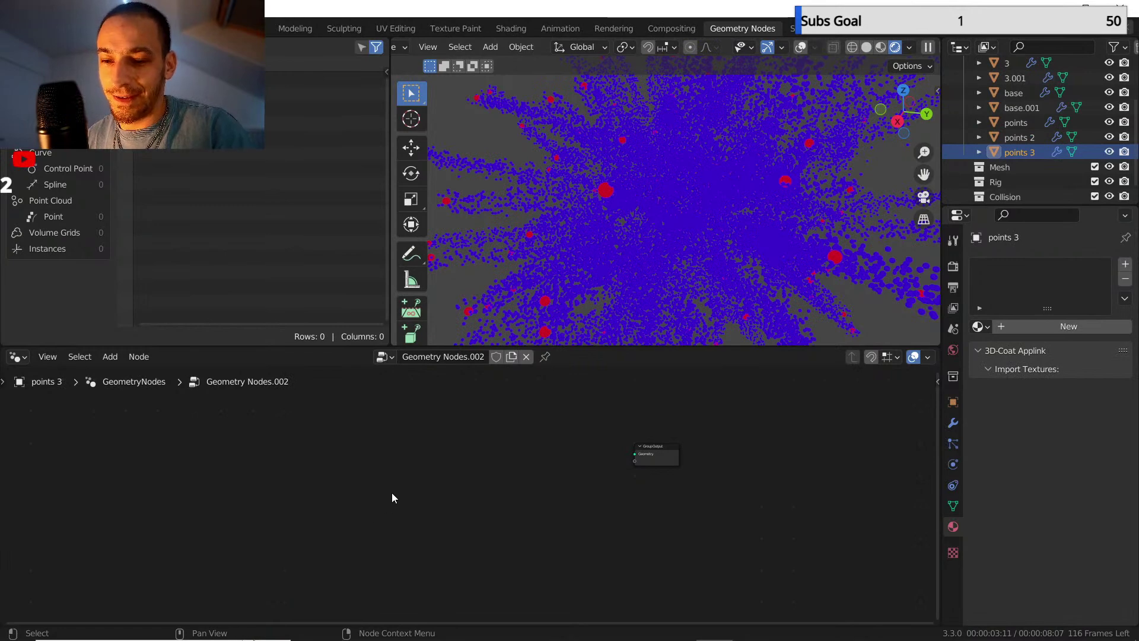
{"action": "key", "text": "ctrl+v"}
{"action": "left_click_drag", "start_coordinate": [654, 455], "coordinate": [505, 467]}
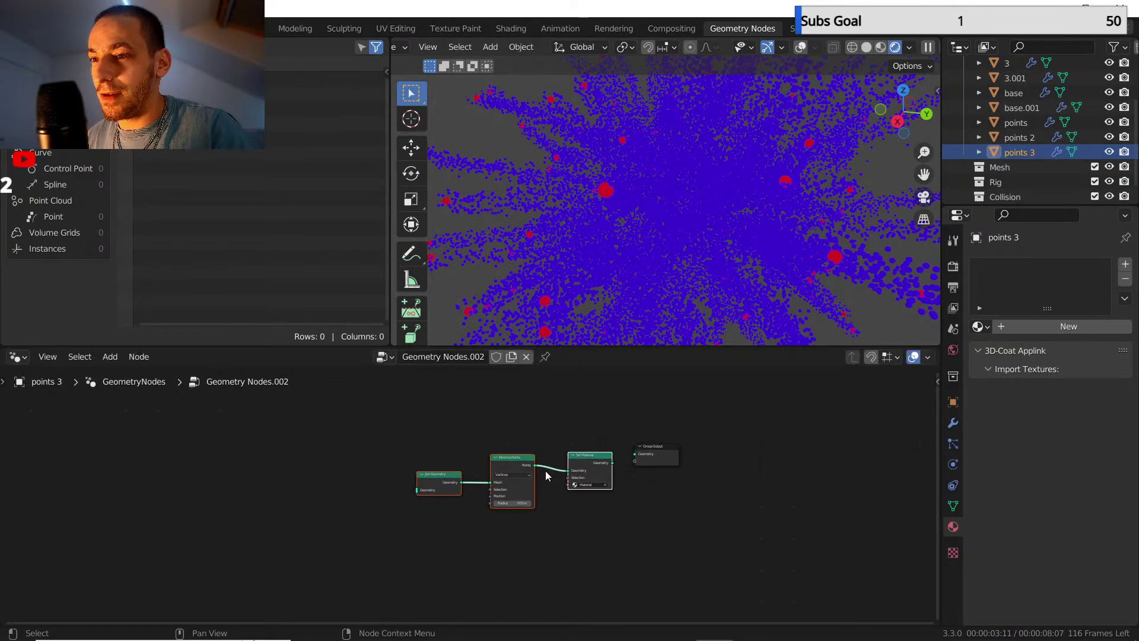
{"action": "left_click_drag", "start_coordinate": [611, 463], "coordinate": [639, 454]}
{"action": "middle_click_drag", "start_coordinate": [640, 454], "coordinate": [703, 461]}
{"action": "scroll", "coordinate": [1007, 105], "scroll_direction": "up", "scroll_amount": 2}
- Add objects "3.001" and "3" as Relative Object Info nodes and connect their Geometry outputs to Join Geometry
{"action": "left_click_drag", "start_coordinate": [1020, 101], "coordinate": [325, 447]}
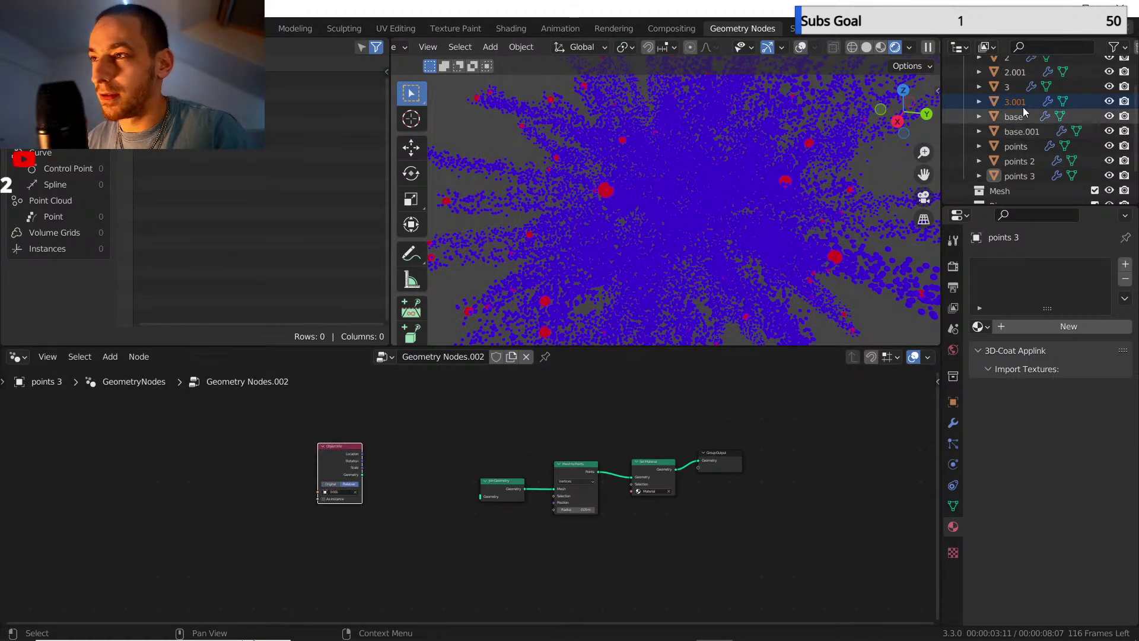
{"action": "left_click_drag", "start_coordinate": [1012, 86], "coordinate": [481, 497]}
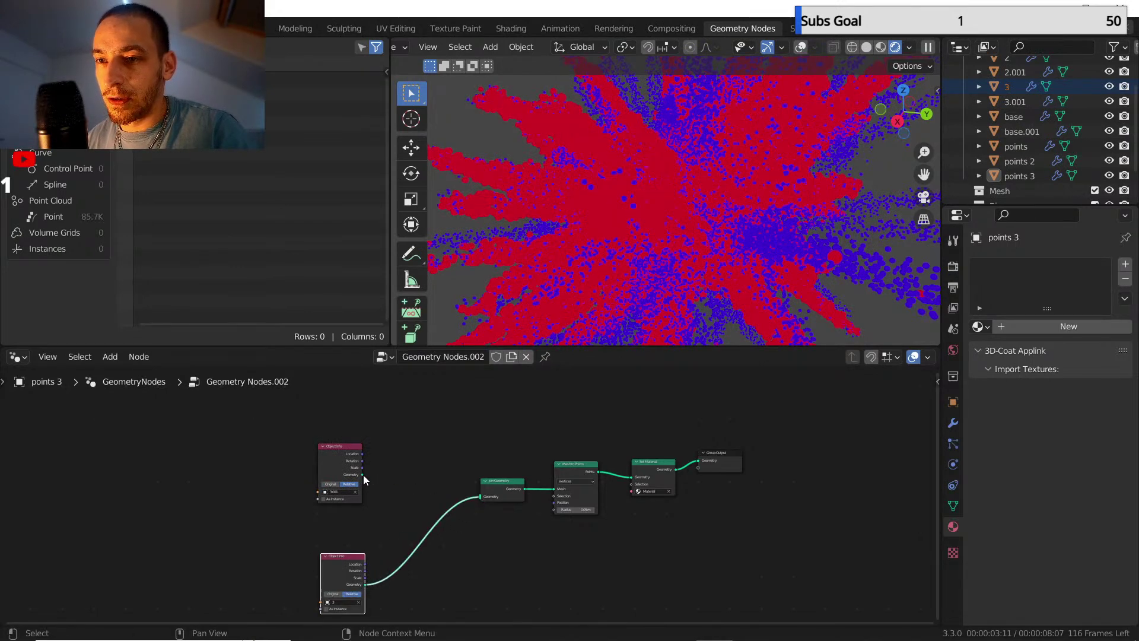
{"action": "left_click_drag", "start_coordinate": [363, 475], "coordinate": [480, 497]}
{"action": "scroll", "coordinate": [551, 513], "scroll_direction": "down", "scroll_amount": 2}
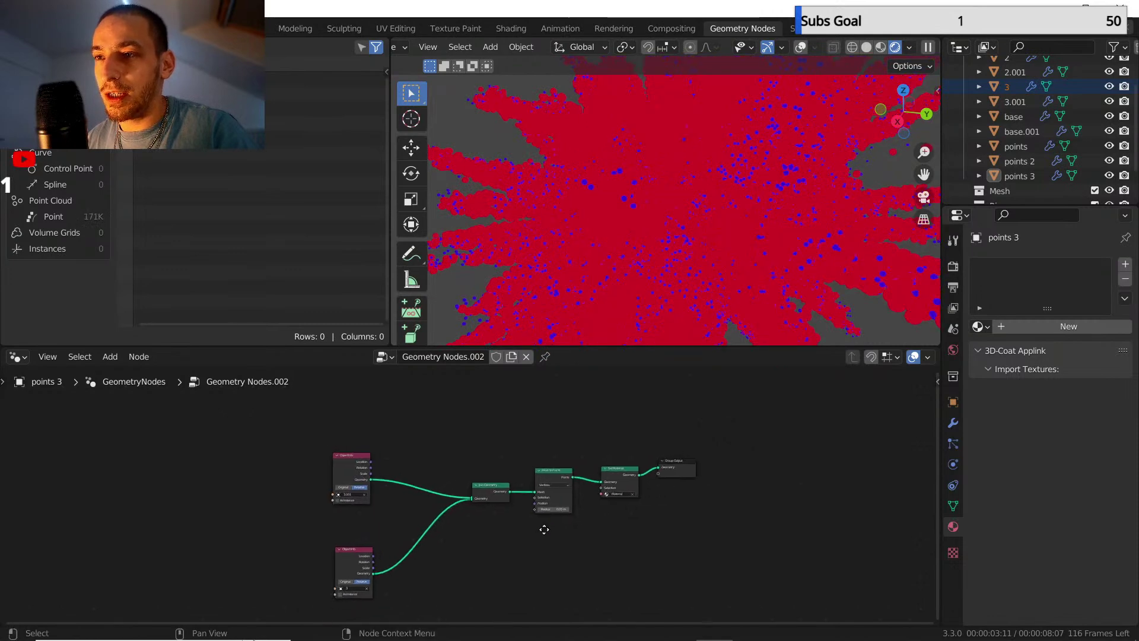
- Assign "Material.001" to "points 3", make it a separate copy, and set the copy's emission color to green
{"action": "left_click", "coordinate": [1018, 176]}
{"action": "left_click", "coordinate": [980, 327]}
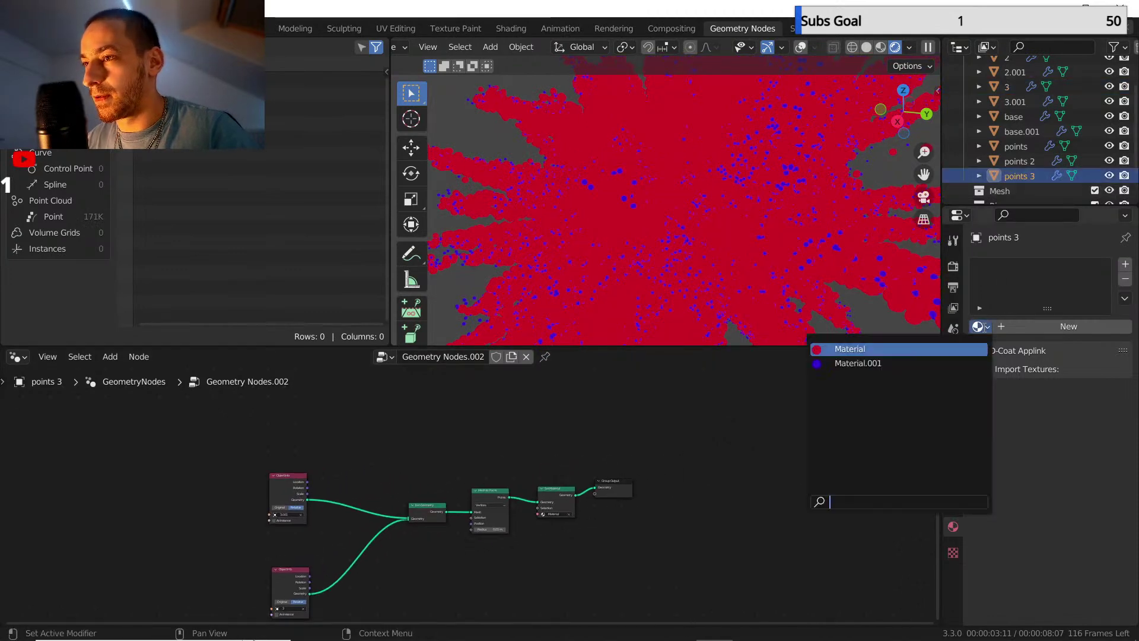
{"action": "left_click", "coordinate": [962, 363]}
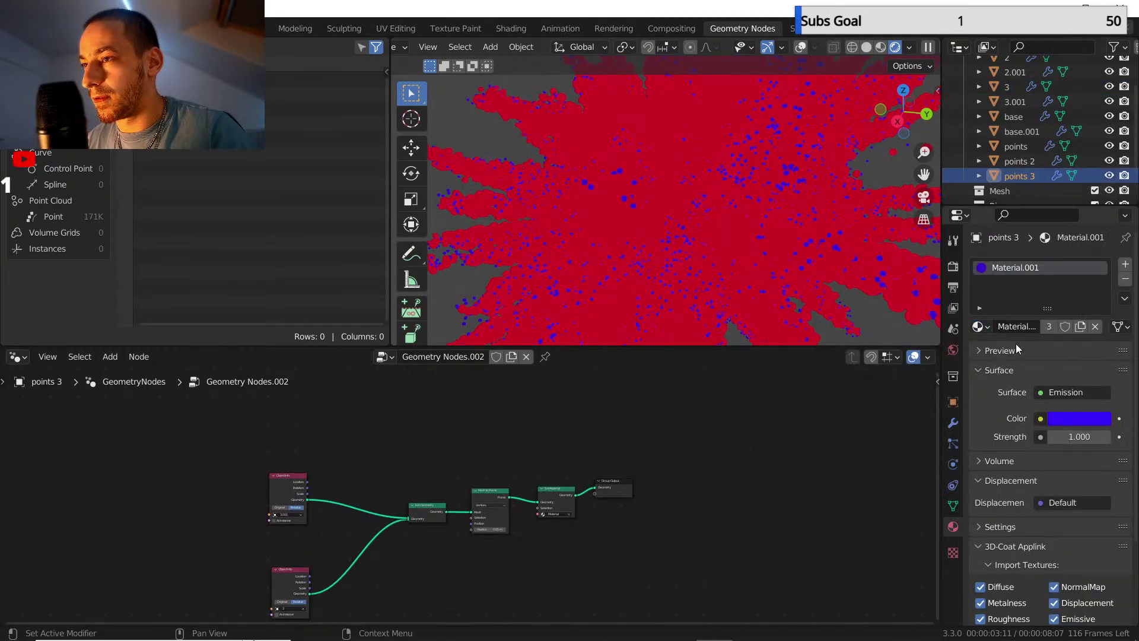
{"action": "left_click", "coordinate": [1080, 327]}
{"action": "left_click", "coordinate": [1066, 418]}
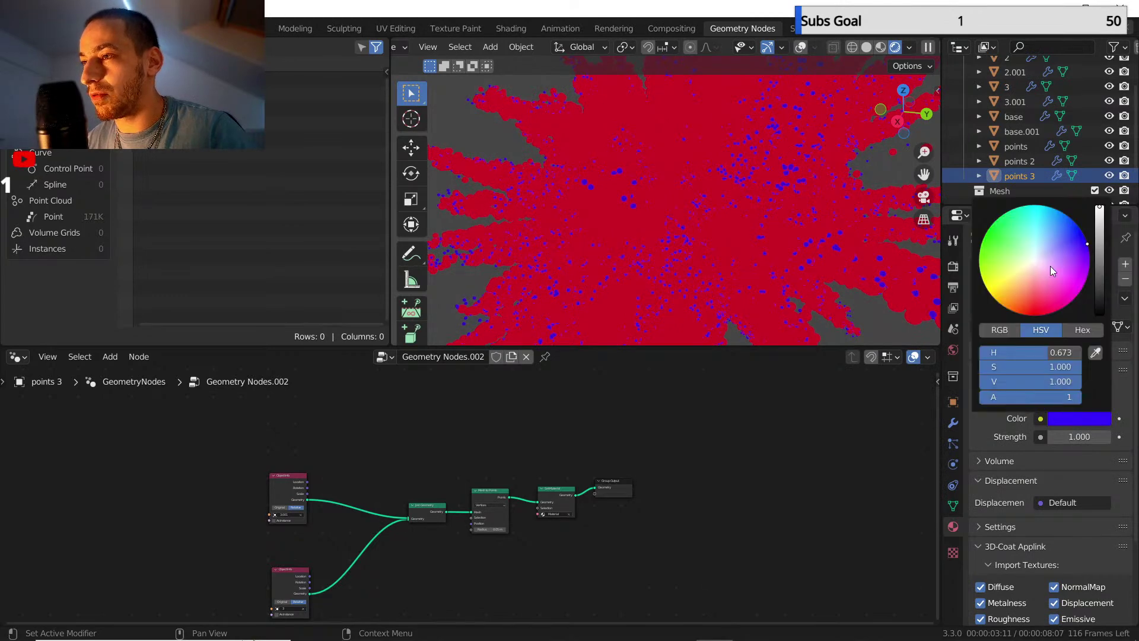
{"action": "left_click_drag", "start_coordinate": [1051, 267], "coordinate": [984, 252]}
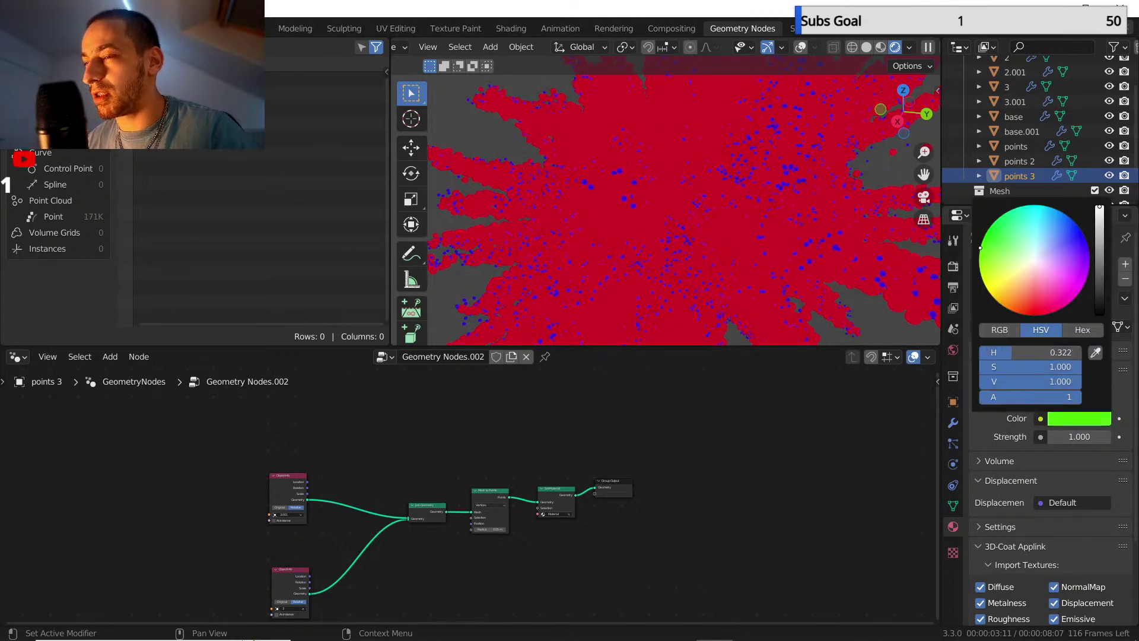
- Choose "Material.002" in the Set Material node of the "points 3" node tree
{"action": "scroll", "coordinate": [468, 492], "scroll_direction": "up", "scroll_amount": 1}
{"action": "left_click", "coordinate": [574, 518]}
{"action": "left_click", "coordinate": [577, 544]}
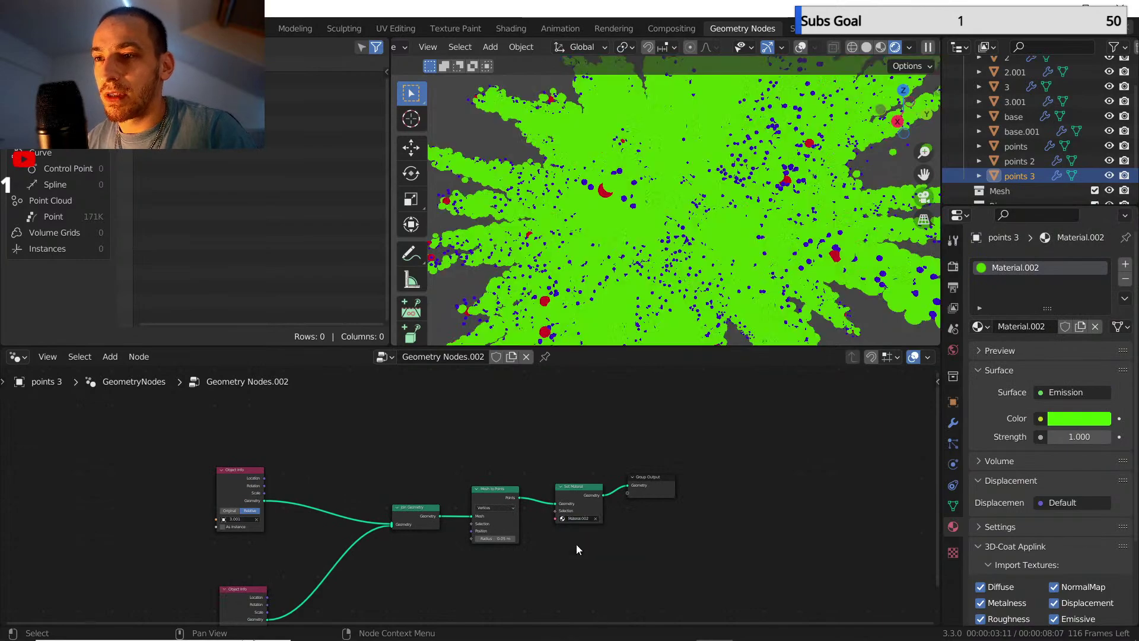
- Set the Mesh to Points radius for "points 3" to 0.01 m
{"action": "scroll", "coordinate": [651, 216], "scroll_direction": "down", "scroll_amount": 4}
{"action": "middle_click_drag", "start_coordinate": [644, 221], "coordinate": [647, 225]}
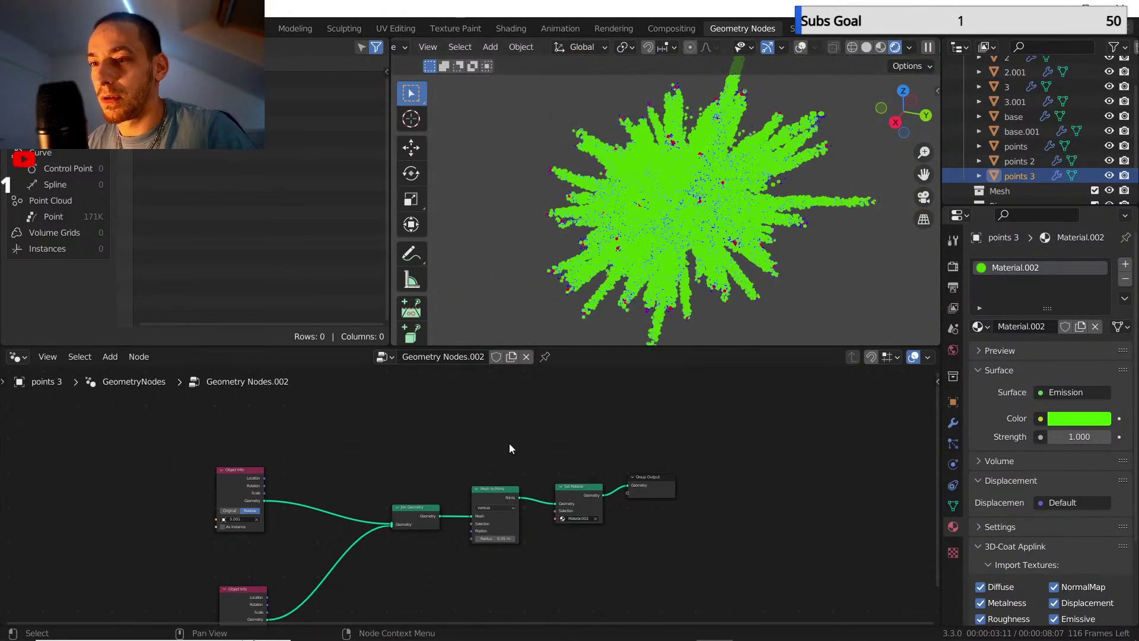
{"action": "scroll", "coordinate": [505, 531], "scroll_direction": "up", "scroll_amount": 3}
{"action": "left_click", "coordinate": [485, 522]}
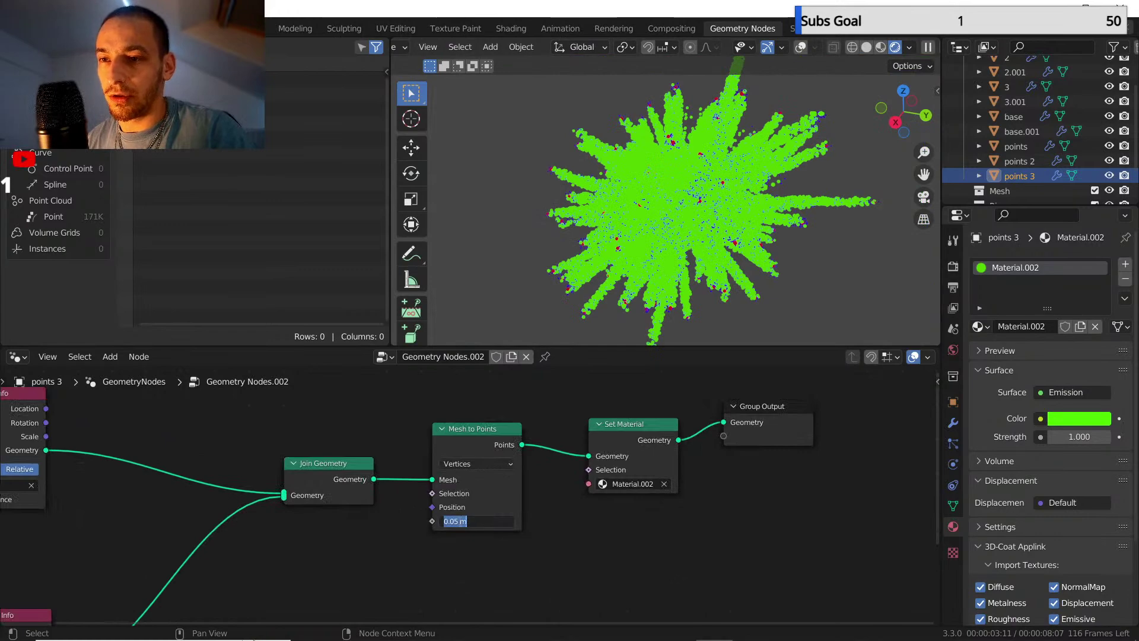
{"action": "left_click", "coordinate": [462, 524]}
{"action": "key", "text": "BackSpace"}
{"action": "type", "text": "1"}
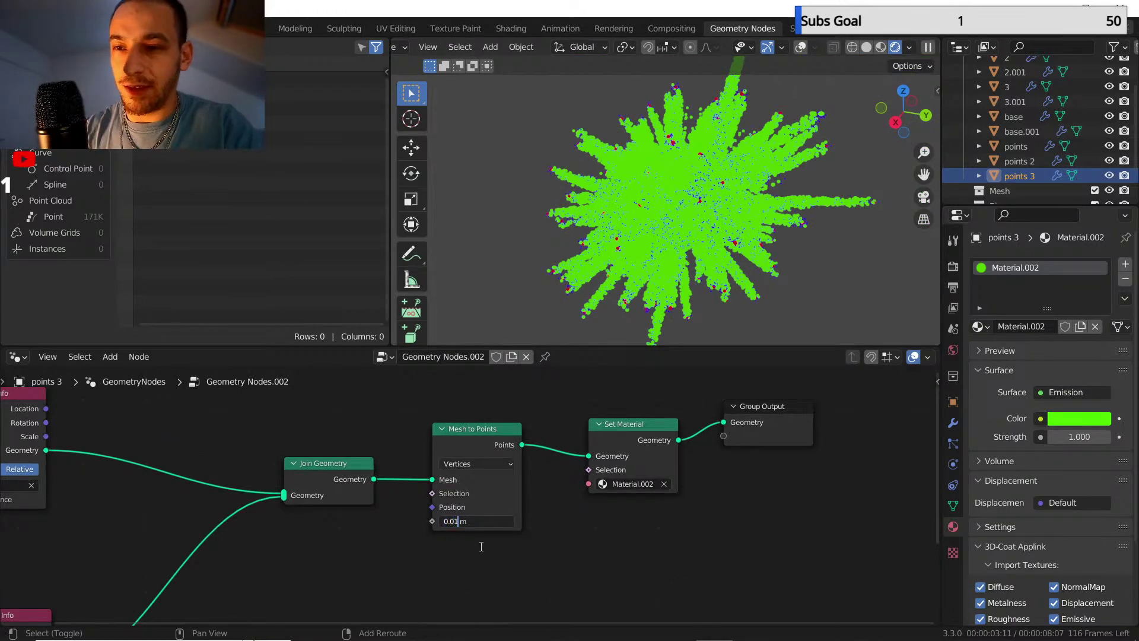
{"action": "key", "text": "Return"}
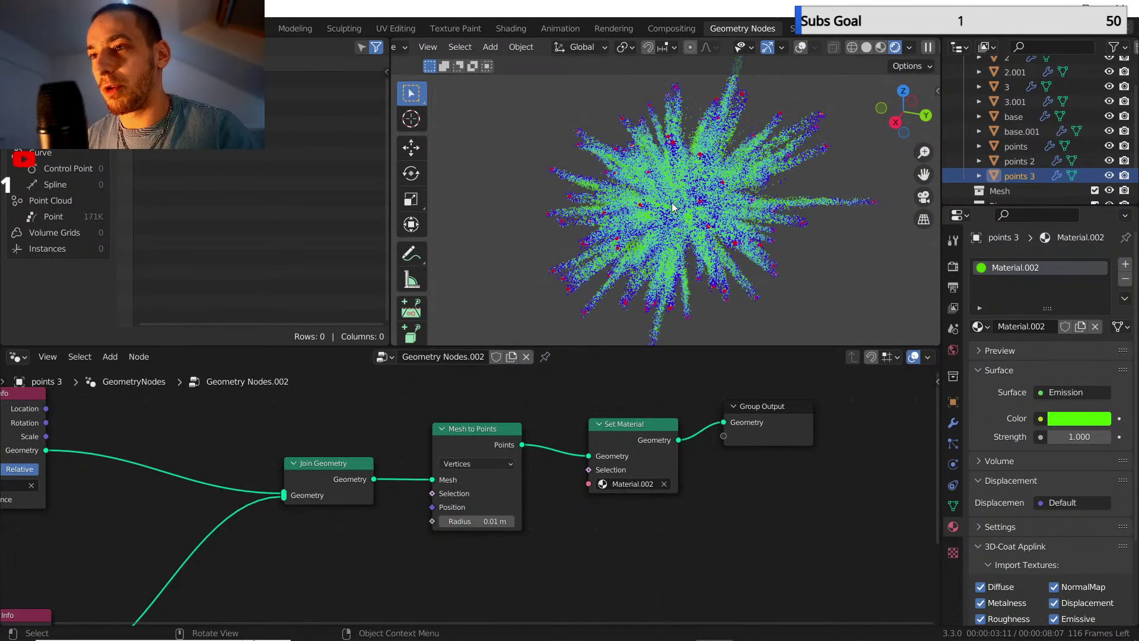
- In the Layout workspace, hide the source objects 2, 2.001, 3, 3.001, base and base.001 from the viewport
{"action": "scroll", "coordinate": [662, 184], "scroll_direction": "up", "scroll_amount": 5}
{"action": "middle_click_drag", "start_coordinate": [662, 184], "coordinate": [673, 232]}
{"action": "scroll", "coordinate": [650, 151], "scroll_direction": "down", "scroll_amount": 3}
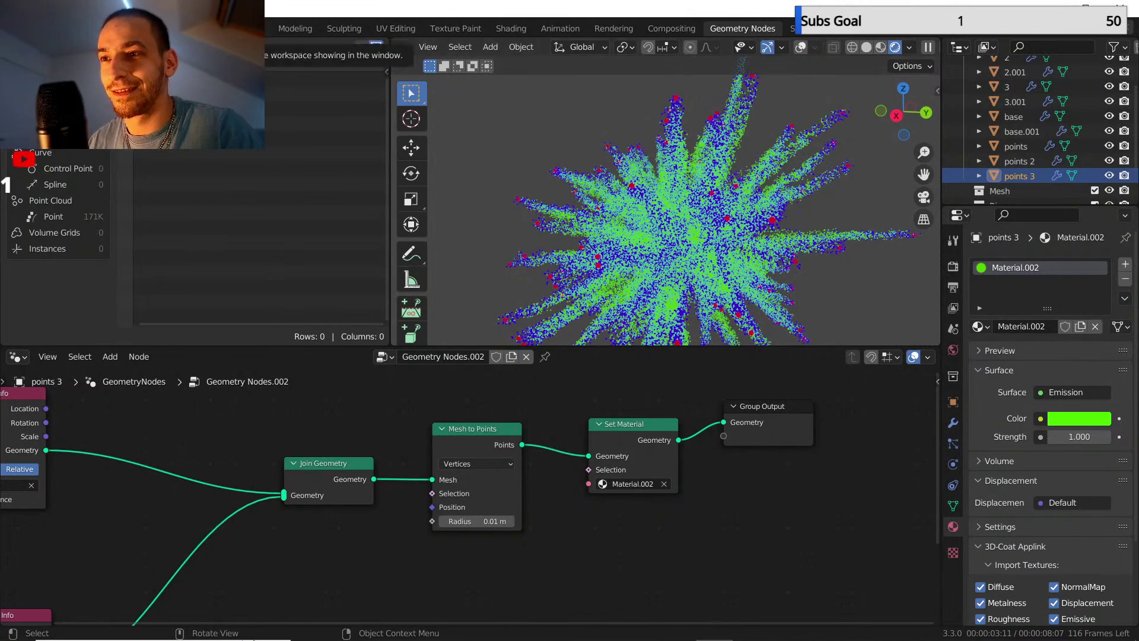
{"action": "left_click", "coordinate": [255, 29]}
{"action": "scroll", "coordinate": [412, 237], "scroll_direction": "down", "scroll_amount": 3}
{"action": "middle_click_drag", "start_coordinate": [468, 264], "coordinate": [476, 255]}
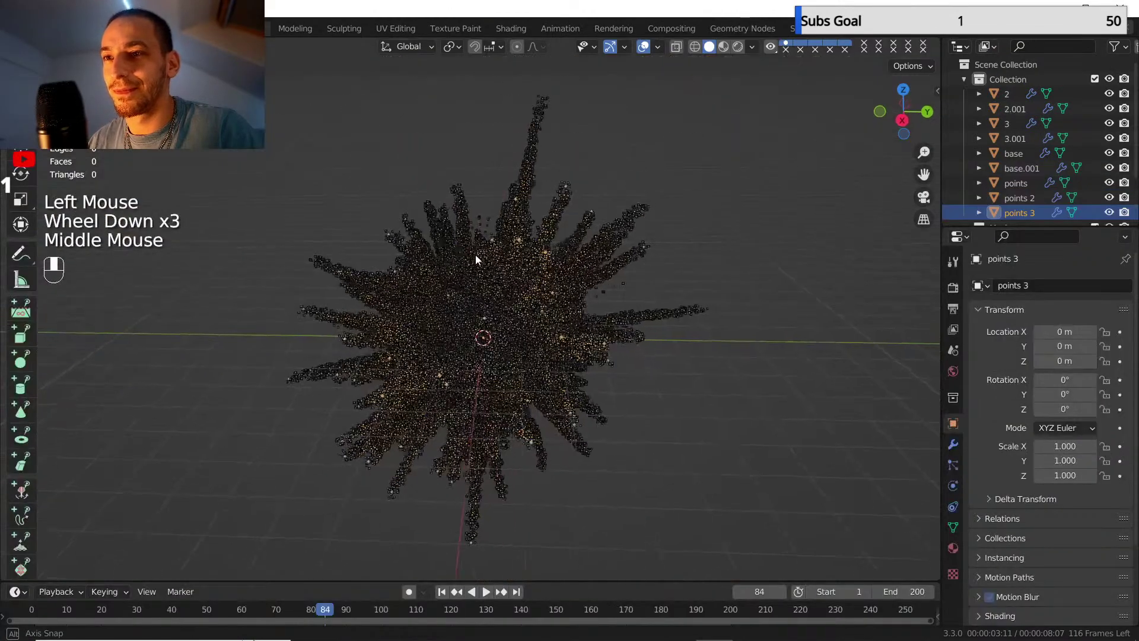
{"action": "left_click", "coordinate": [407, 148]}
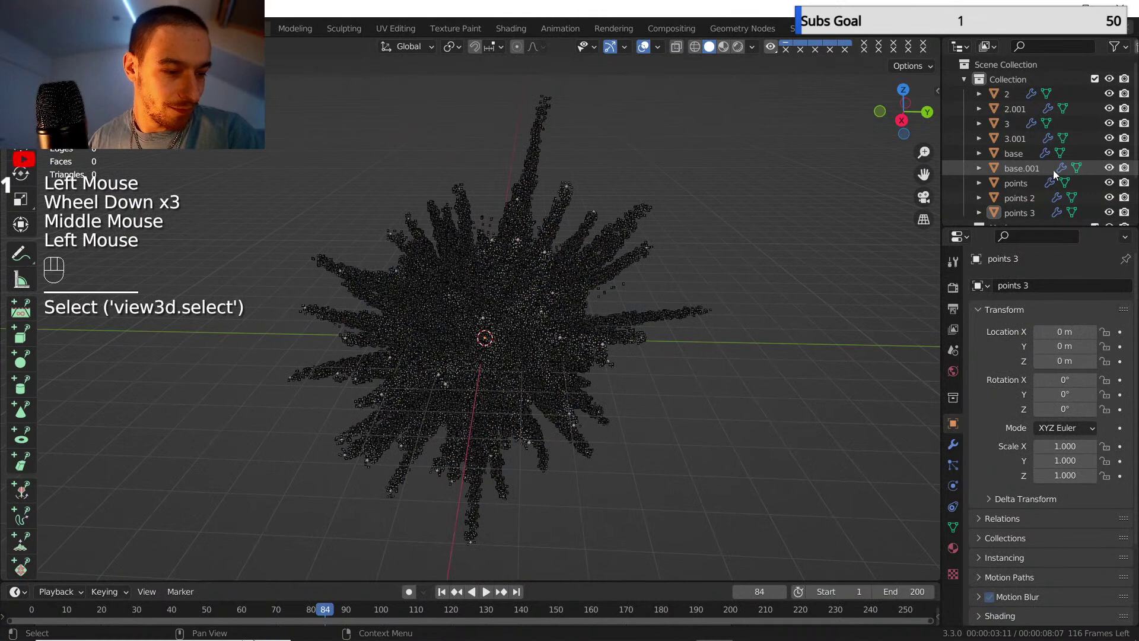
{"action": "left_click", "coordinate": [1109, 93]}
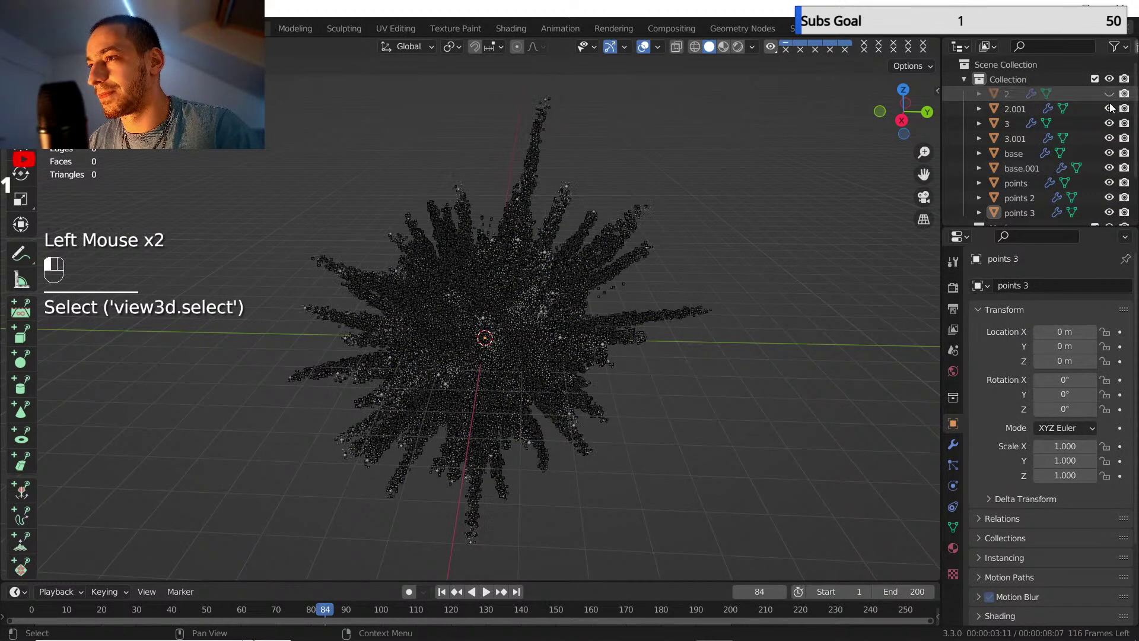
{"action": "left_click_drag", "start_coordinate": [1112, 109], "coordinate": [1108, 169]}
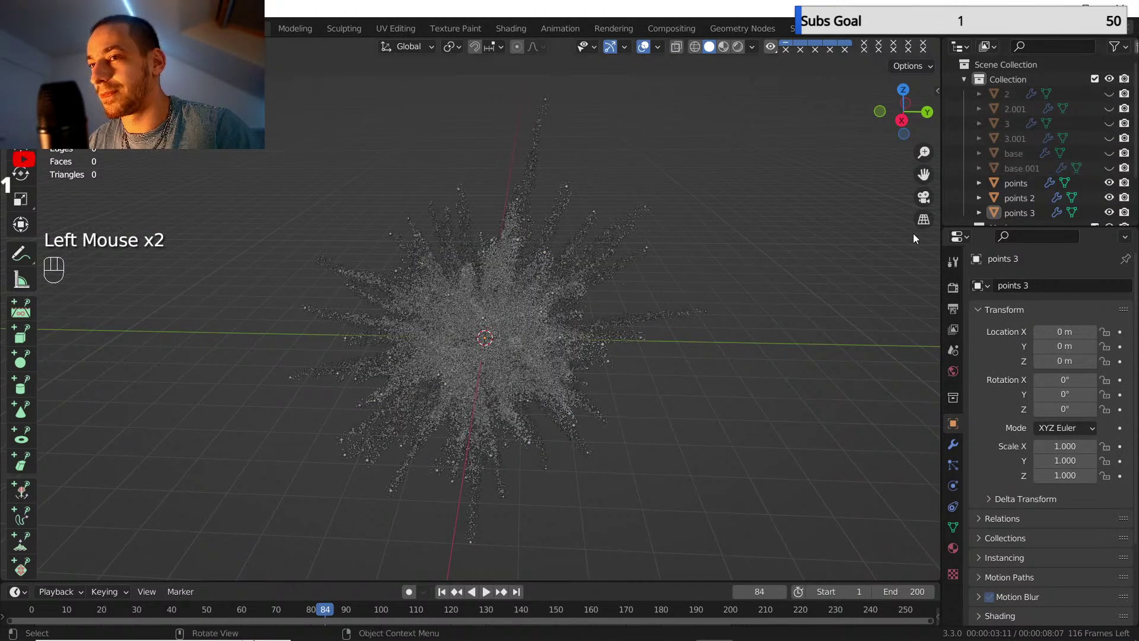
- Examine the remaining point clouds of the explosion up close and from a distance in solid shading
{"action": "scroll", "coordinate": [612, 273], "scroll_direction": "down", "scroll_amount": 1}
{"action": "scroll", "coordinate": [612, 273], "scroll_direction": "down", "scroll_amount": 1}
{"action": "middle_click_drag", "start_coordinate": [612, 273], "coordinate": [573, 251], "text": "shift"}
{"action": "middle_click_drag", "start_coordinate": [573, 251], "coordinate": [515, 241], "text": "shift"}
{"action": "scroll", "coordinate": [579, 262], "scroll_direction": "up", "scroll_amount": 3}
{"action": "scroll", "coordinate": [542, 275], "scroll_direction": "up", "scroll_amount": 2}
{"action": "scroll", "coordinate": [498, 308], "scroll_direction": "up", "scroll_amount": 3}
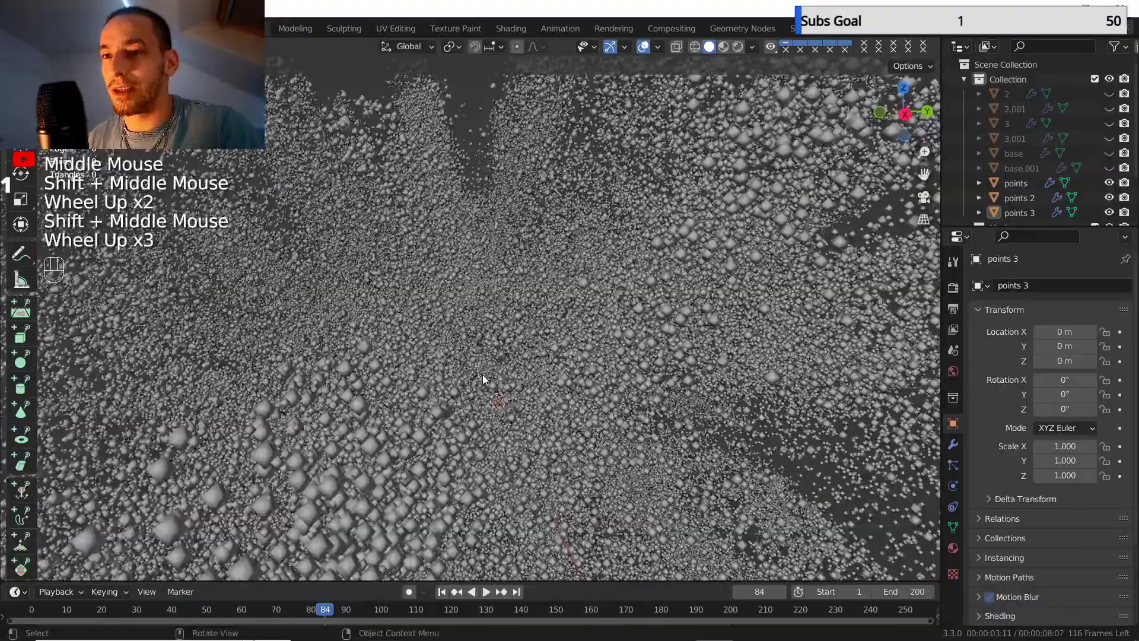
{"action": "middle_click_drag", "start_coordinate": [483, 375], "coordinate": [525, 357], "text": "shift"}
{"action": "scroll", "coordinate": [416, 255], "scroll_direction": "down", "scroll_amount": 2}
{"action": "scroll", "coordinate": [537, 250], "scroll_direction": "down", "scroll_amount": 3}
{"action": "scroll", "coordinate": [514, 308], "scroll_direction": "down", "scroll_amount": 1}
{"action": "middle_click_drag", "start_coordinate": [514, 308], "coordinate": [520, 300], "text": "shift"}
{"action": "middle_click_drag", "start_coordinate": [520, 300], "coordinate": [528, 275]}
{"action": "scroll", "coordinate": [539, 308], "scroll_direction": "up", "scroll_amount": 2}
{"action": "scroll", "coordinate": [527, 272], "scroll_direction": "up", "scroll_amount": 2}
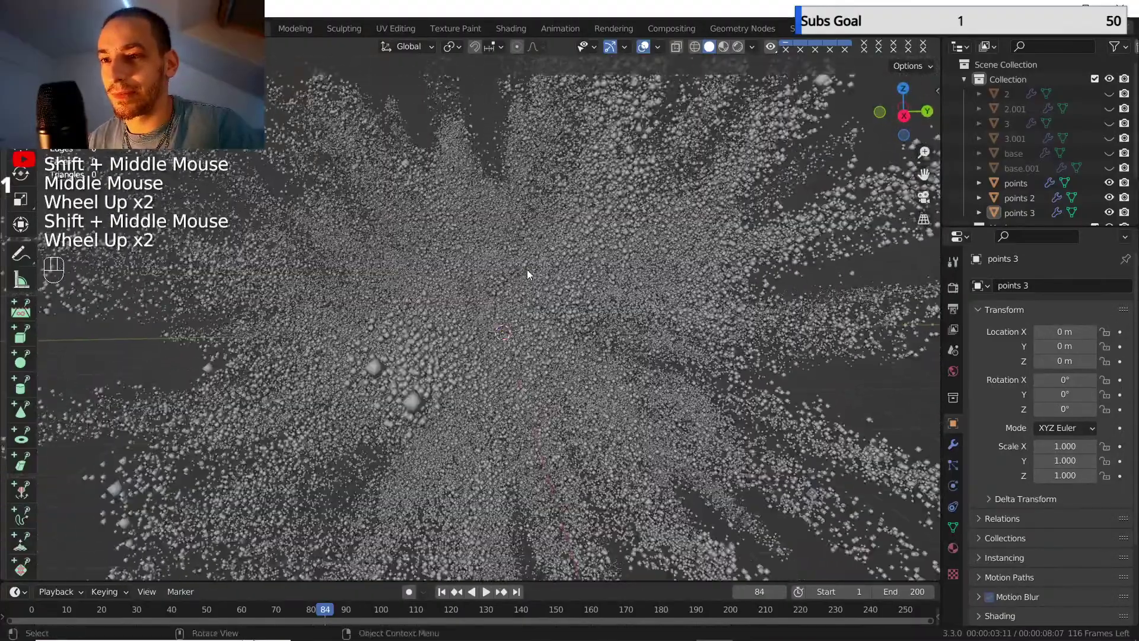
- Switch the Layout viewport to rendered shading and inspect the colored point clouds
{"action": "left_click", "coordinate": [738, 46]}
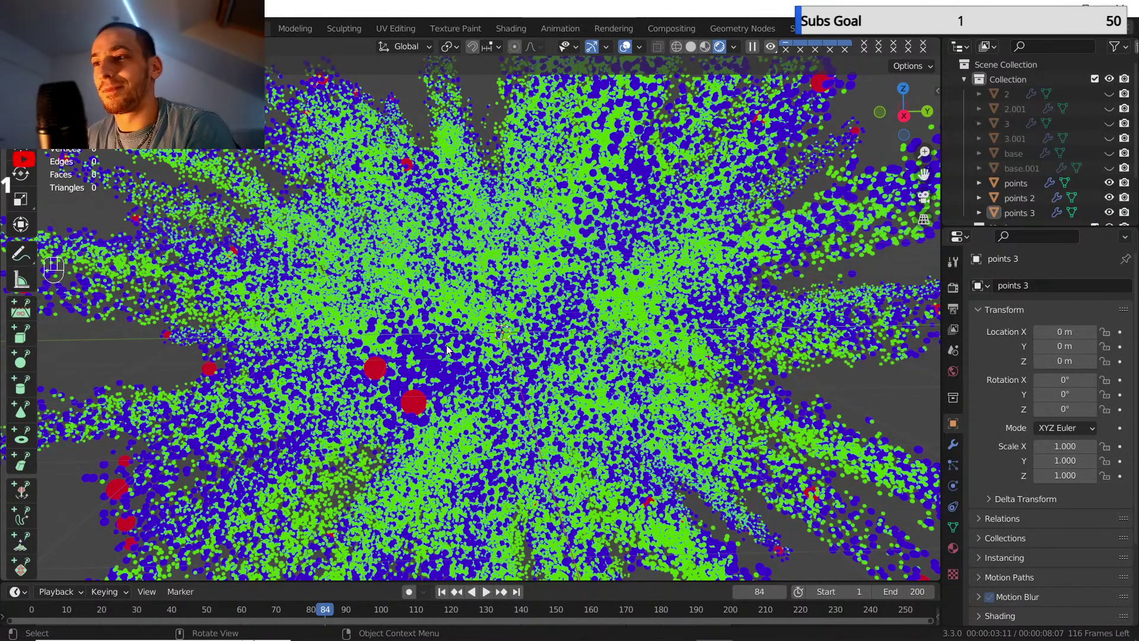
{"action": "scroll", "coordinate": [475, 325], "scroll_direction": "down", "scroll_amount": 4}
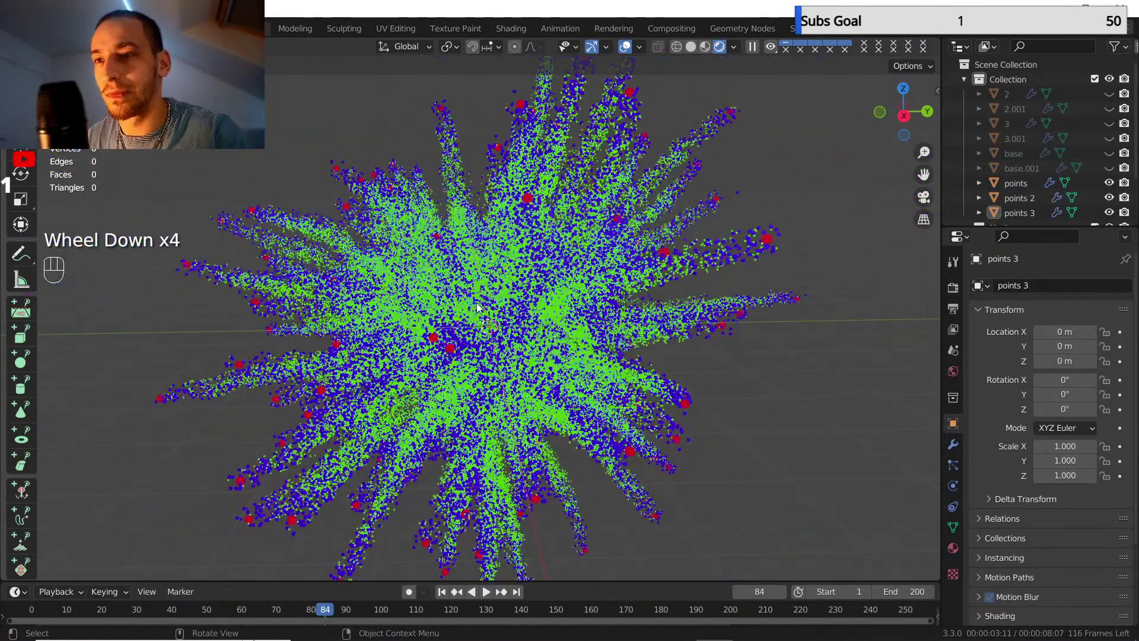
{"action": "middle_click_drag", "start_coordinate": [475, 325], "coordinate": [477, 316]}
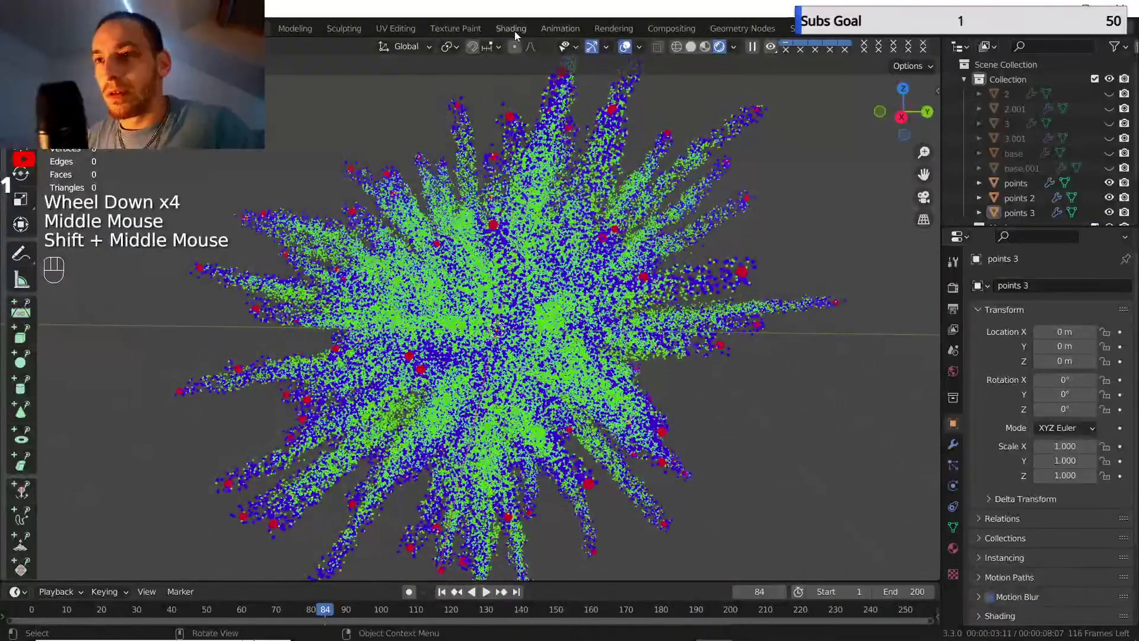
- Show the Shading workspace's 3D view in rendered shading and save the Blender file
{"action": "left_click", "coordinate": [512, 30]}
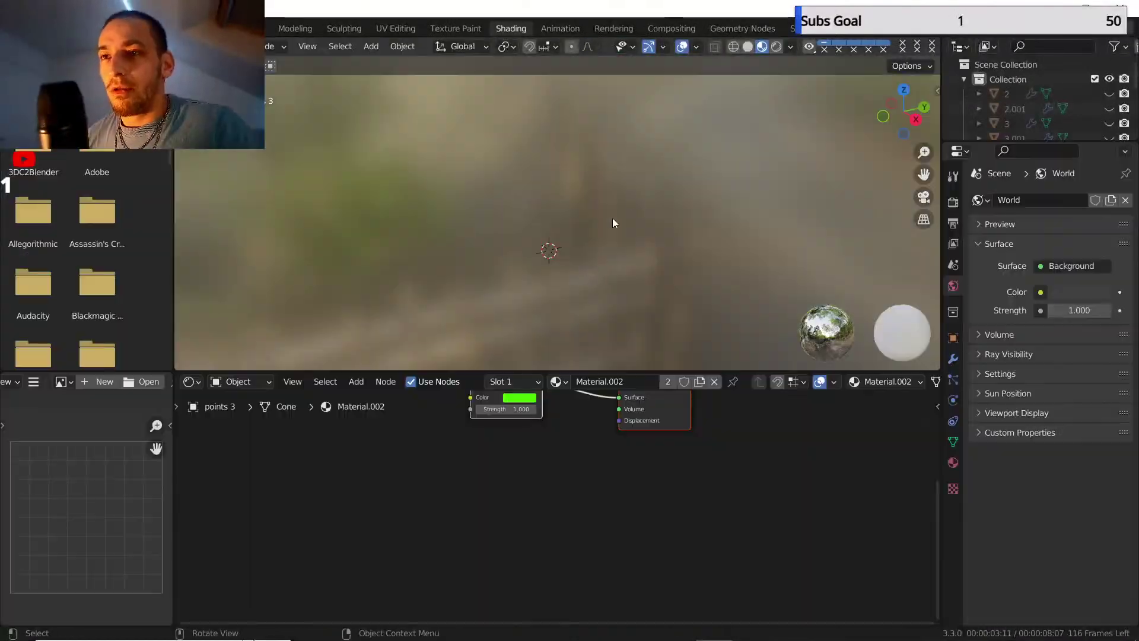
{"action": "left_click", "coordinate": [776, 47]}
{"action": "left_click", "coordinate": [34, 29]}
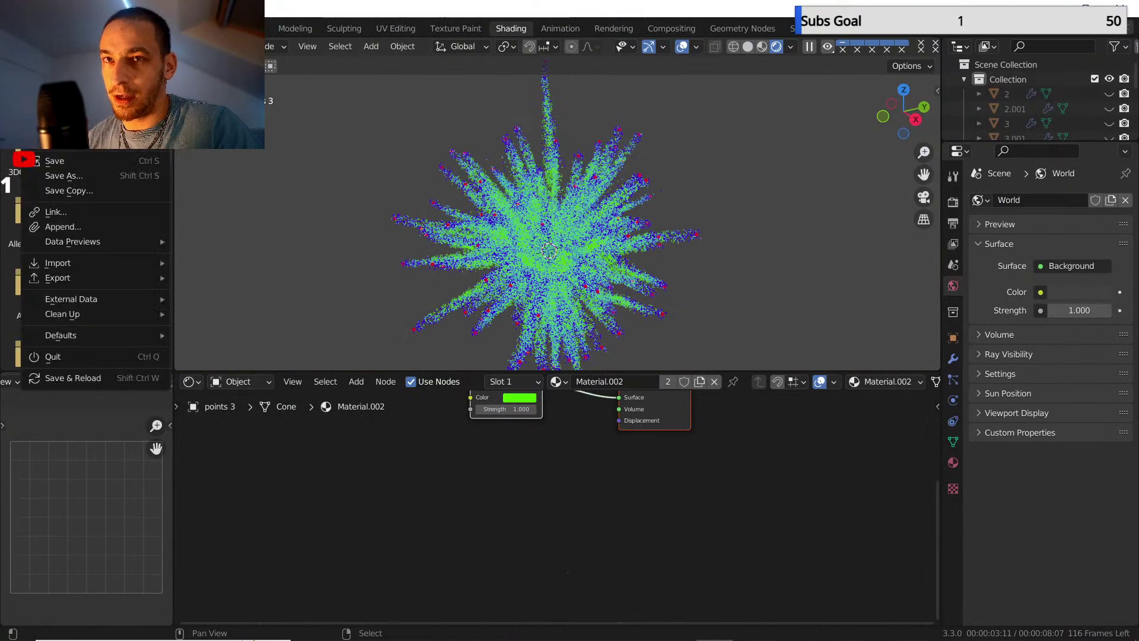
{"action": "left_click", "coordinate": [54, 160]}
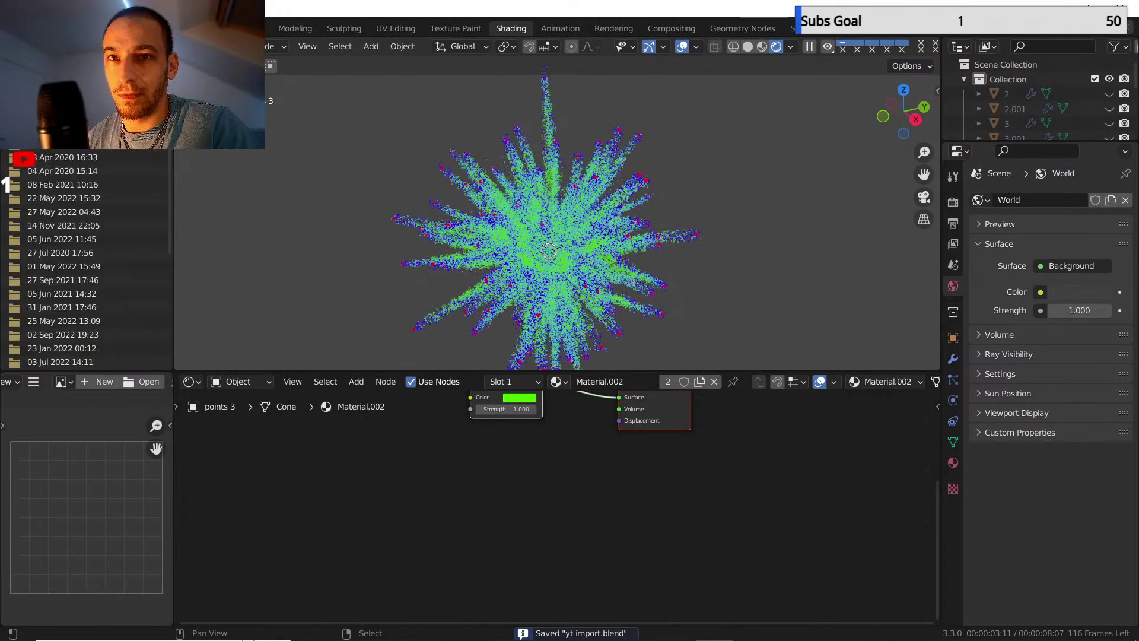
- Select the points object in the outliner and frame its material nodes in the shader editor
{"action": "scroll", "coordinate": [525, 210], "scroll_direction": "up", "scroll_amount": 3}
{"action": "middle_click_drag", "start_coordinate": [525, 210], "coordinate": [703, 222]}
{"action": "scroll", "coordinate": [1017, 111], "scroll_direction": "down", "scroll_amount": 3}
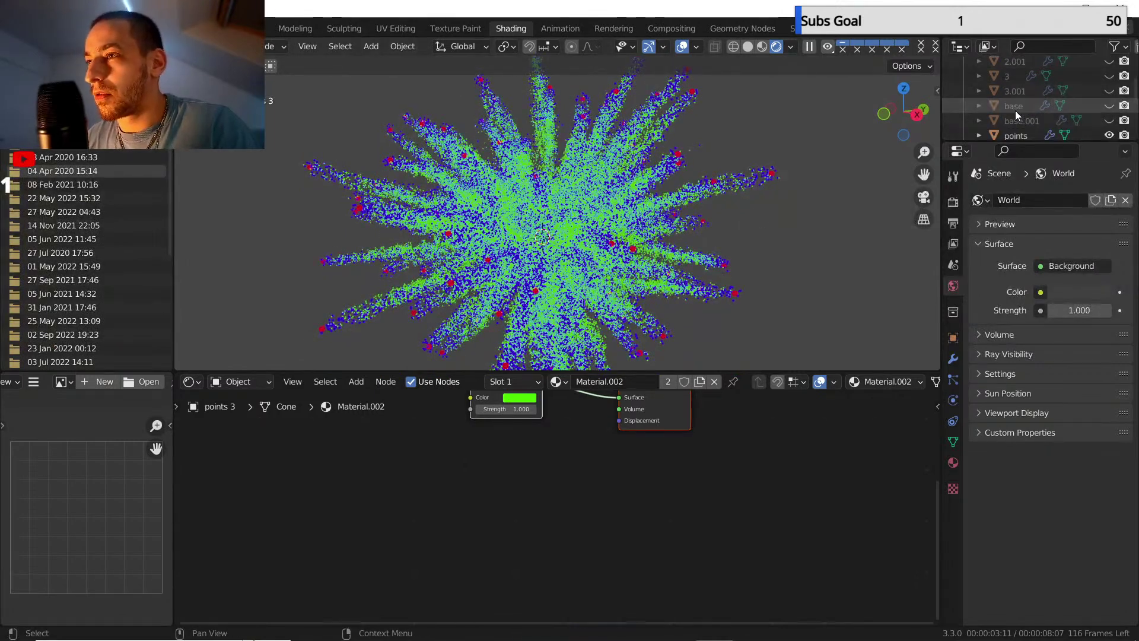
{"action": "left_click", "coordinate": [1015, 108]}
{"action": "scroll", "coordinate": [1015, 108], "scroll_direction": "down", "scroll_amount": 1}
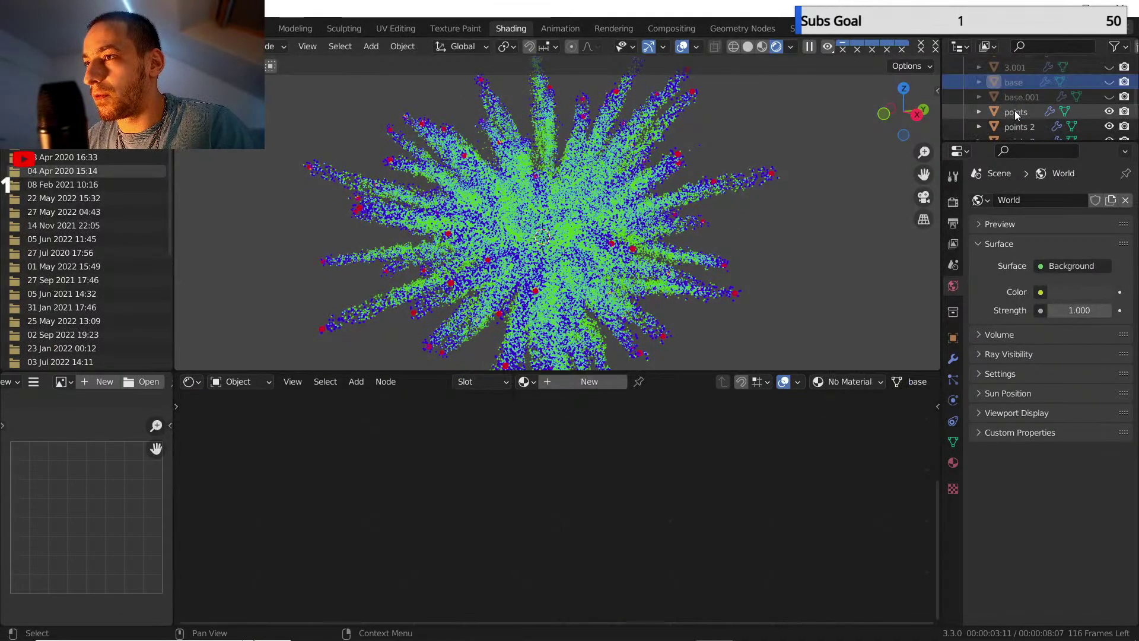
{"action": "left_click", "coordinate": [1015, 111]}
{"action": "key", "text": "Home"}
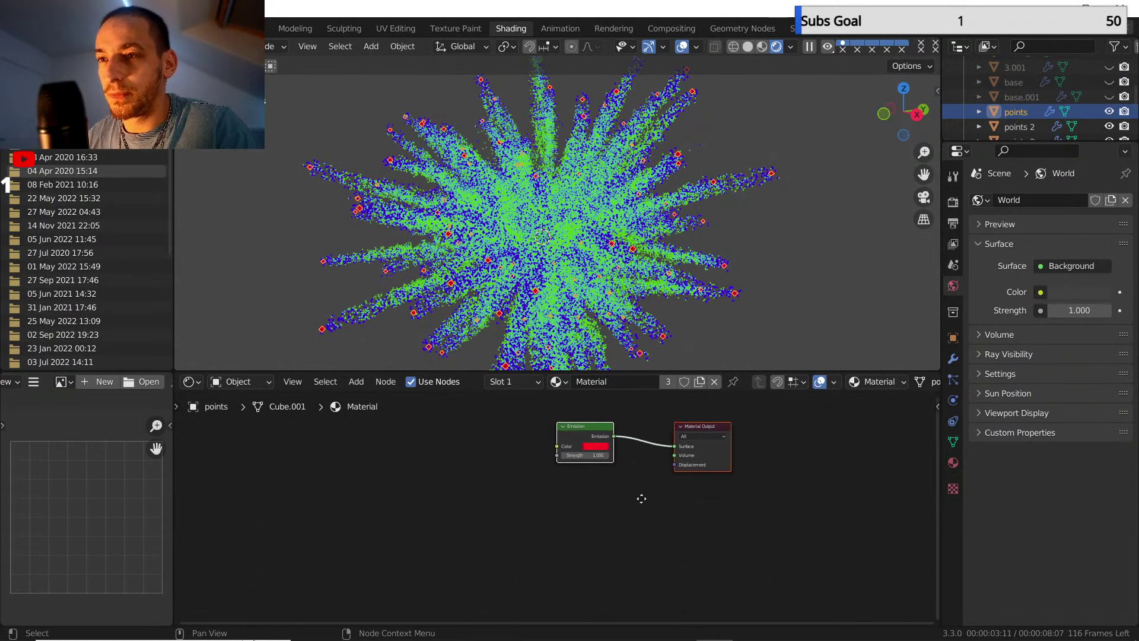
{"action": "scroll", "coordinate": [1100, 130], "scroll_direction": "down", "scroll_amount": 2}
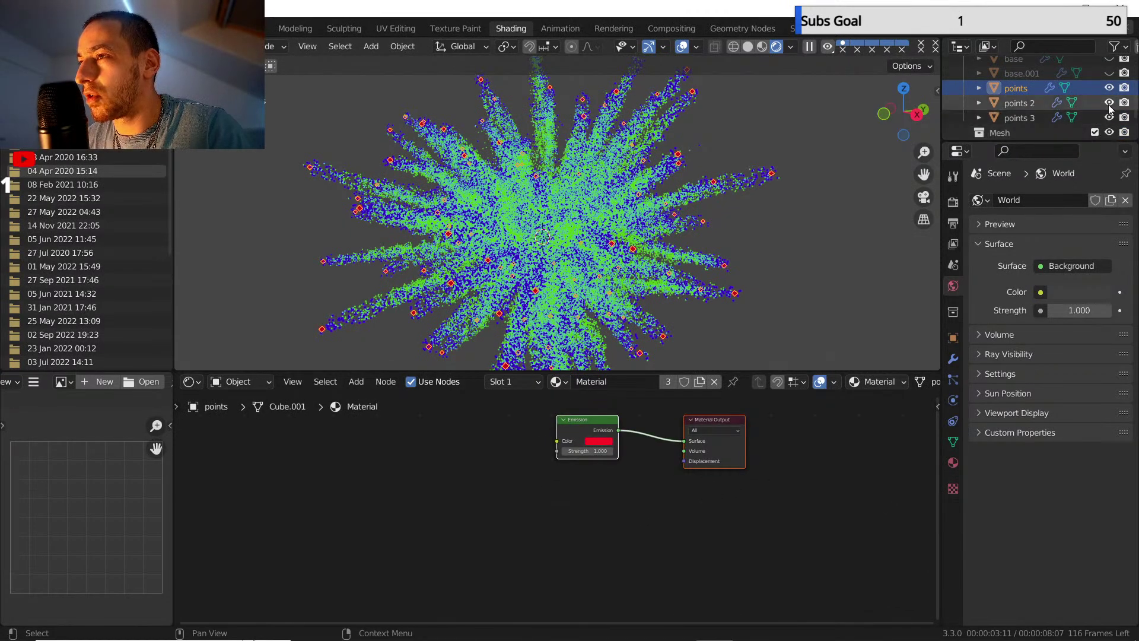
- Hide the objects points 2 and points 3 in the viewport and turn off the viewport overlays
{"action": "left_click_drag", "start_coordinate": [1109, 103], "coordinate": [1108, 114]}
{"action": "left_click", "coordinate": [682, 46]}
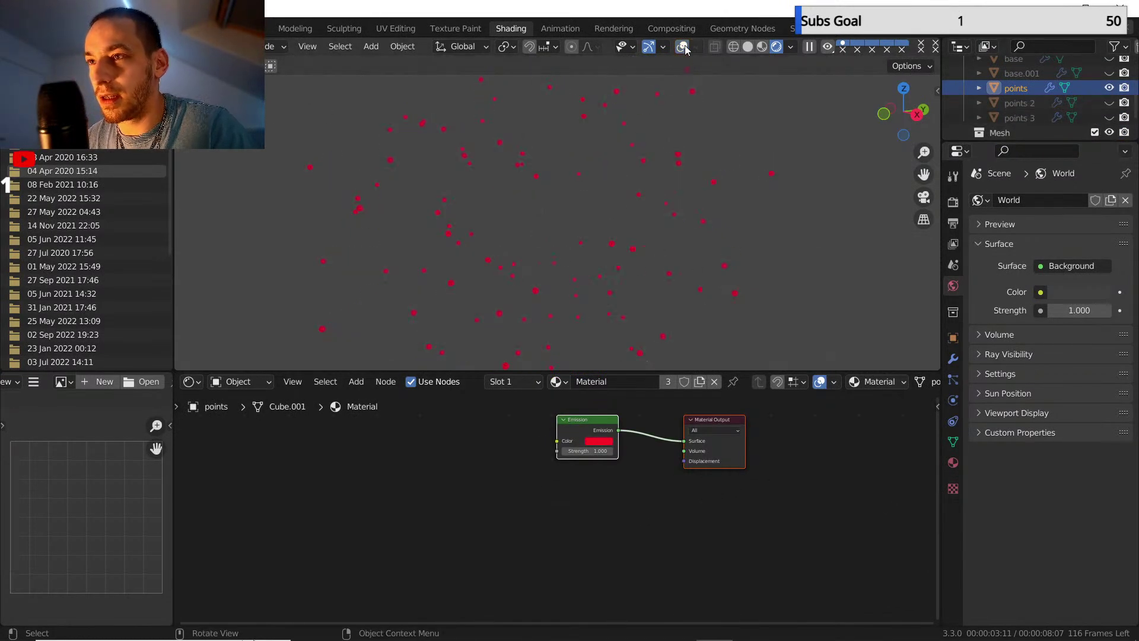
{"action": "middle_click_drag", "start_coordinate": [616, 234], "coordinate": [613, 216]}
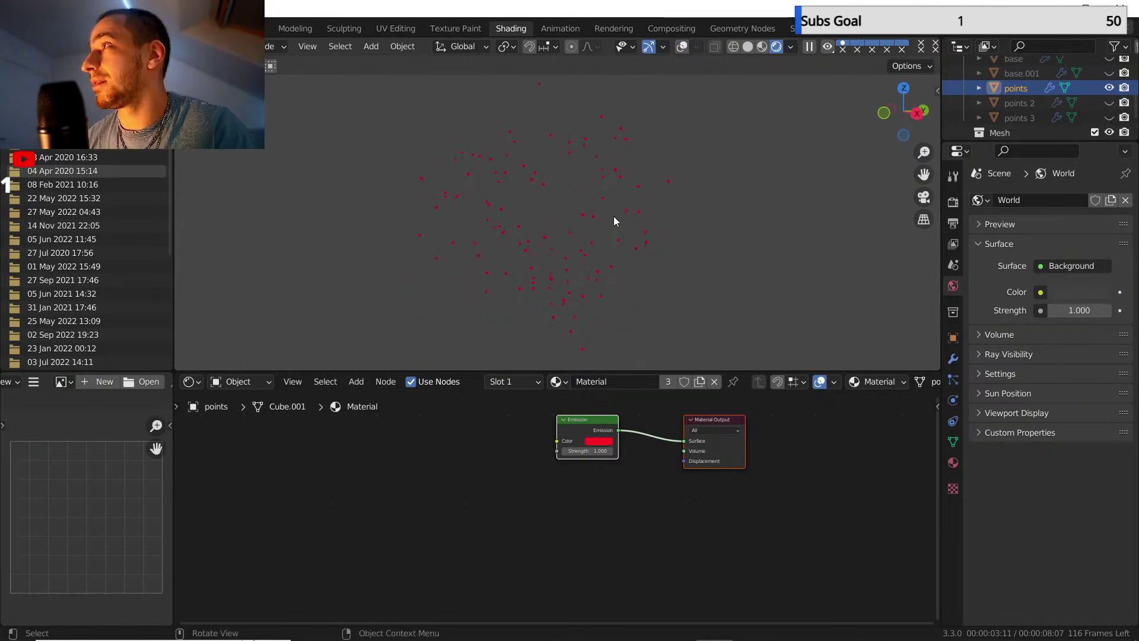
- Add a Texture Coordinate node to the points material and preview its Object output on the point cloud
{"action": "middle_click_drag", "start_coordinate": [478, 531], "coordinate": [540, 545]}
{"action": "scroll", "coordinate": [541, 543], "scroll_direction": "up", "scroll_amount": 1}
{"action": "middle_click_drag", "start_coordinate": [490, 504], "coordinate": [509, 517]}
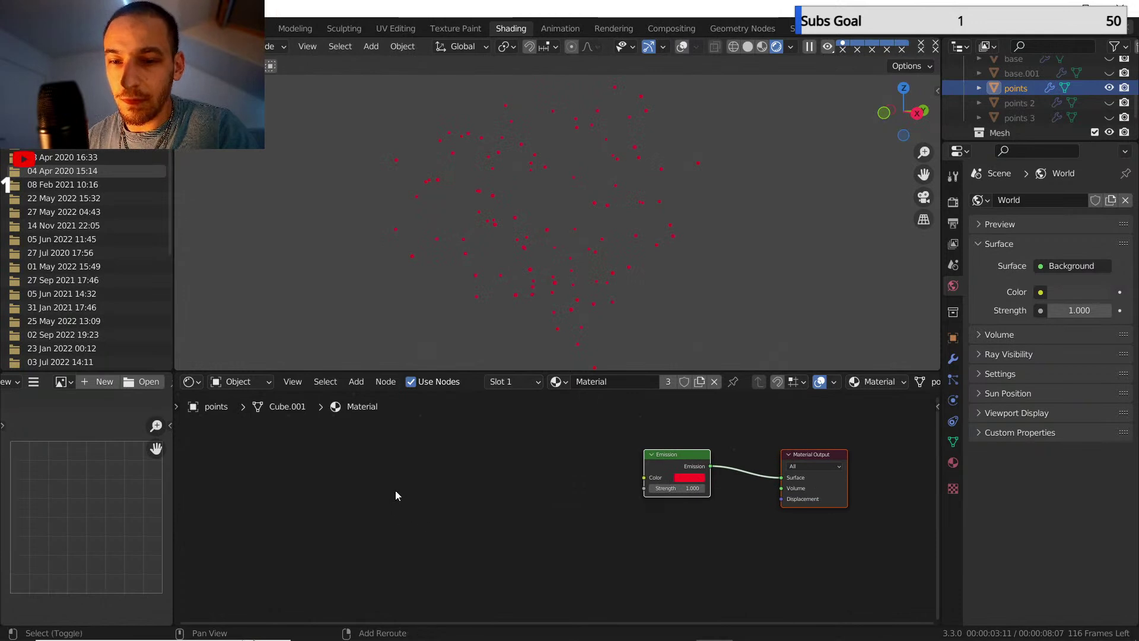
{"action": "key", "text": "shift+a"}
{"action": "mouse_move", "coordinate": [370, 475]}
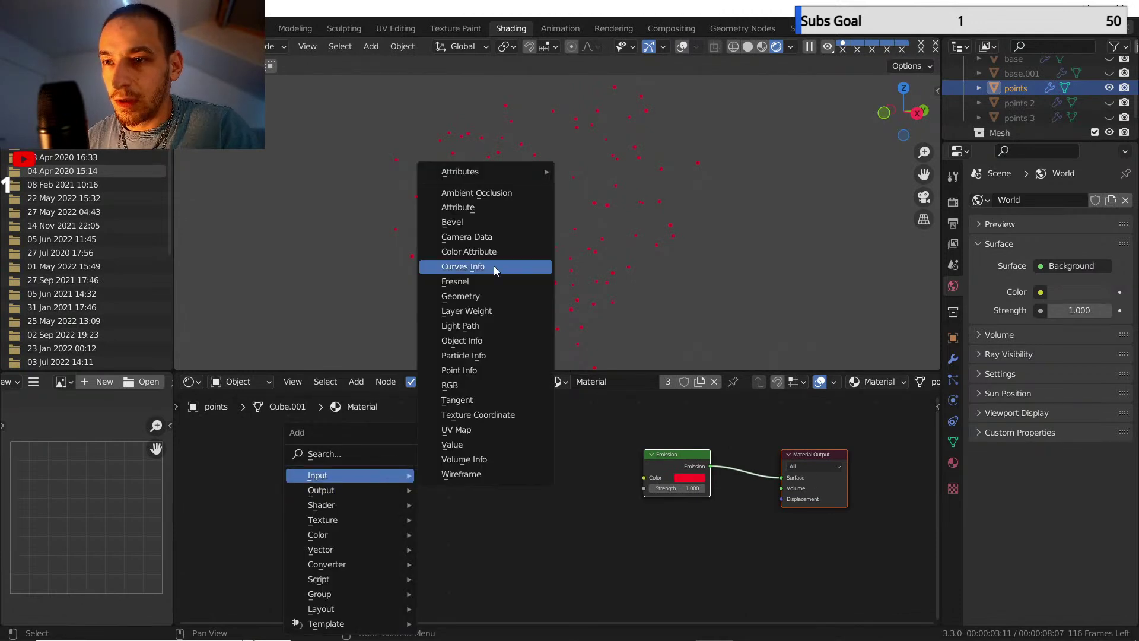
{"action": "left_click", "coordinate": [479, 414]}
{"action": "left_click", "coordinate": [310, 461]}
{"action": "left_click", "coordinate": [310, 460], "text": "ctrl+shift"}
{"action": "left_click", "coordinate": [310, 460], "text": "ctrl+shift"}
{"action": "left_click", "coordinate": [309, 461], "text": "ctrl+shift"}
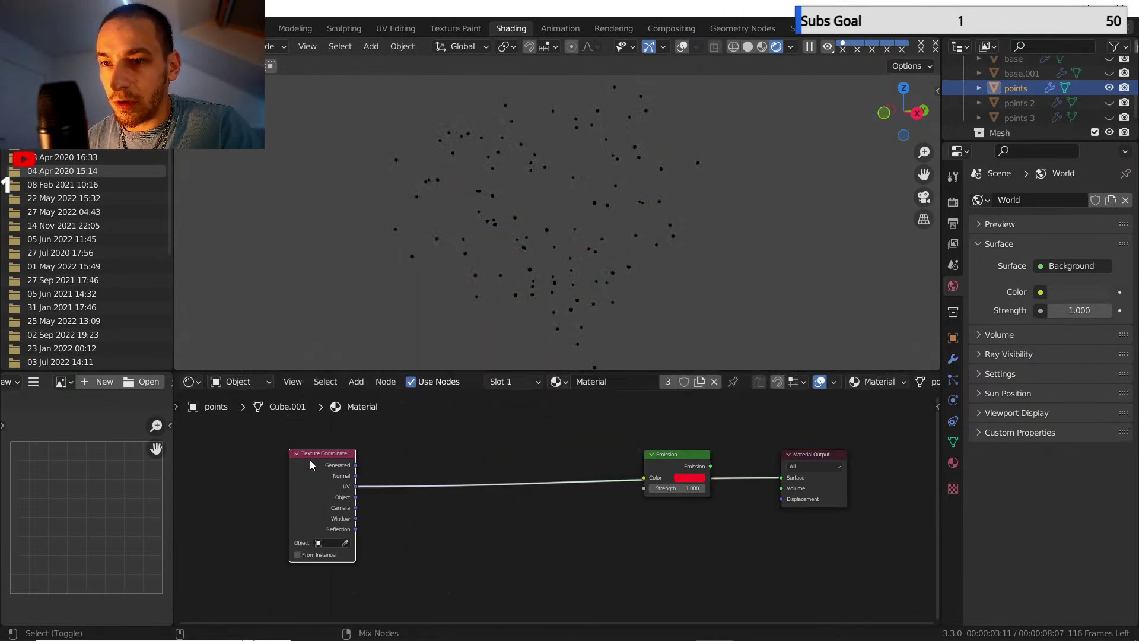
{"action": "left_click", "coordinate": [310, 461], "text": "ctrl+shift"}
{"action": "scroll", "coordinate": [411, 343], "scroll_direction": "up", "scroll_amount": 1}
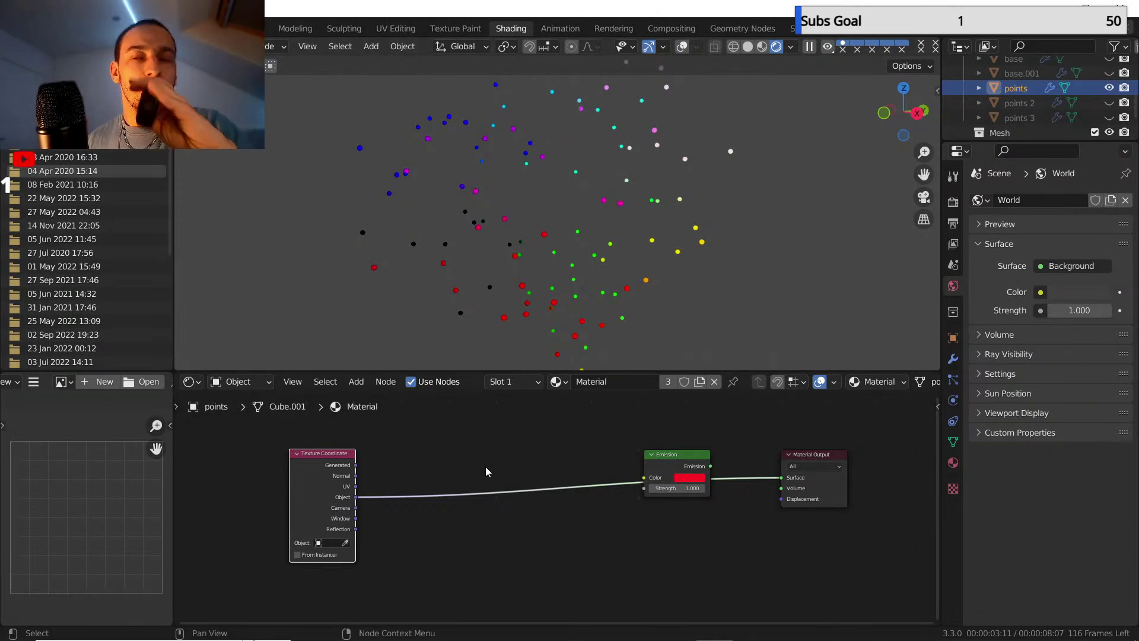
- Insert a Vector Math node after the Texture Coordinate's Object output and set its operation to Length
{"action": "key", "text": "shift+a"}
{"action": "mouse_move", "coordinate": [473, 506]}
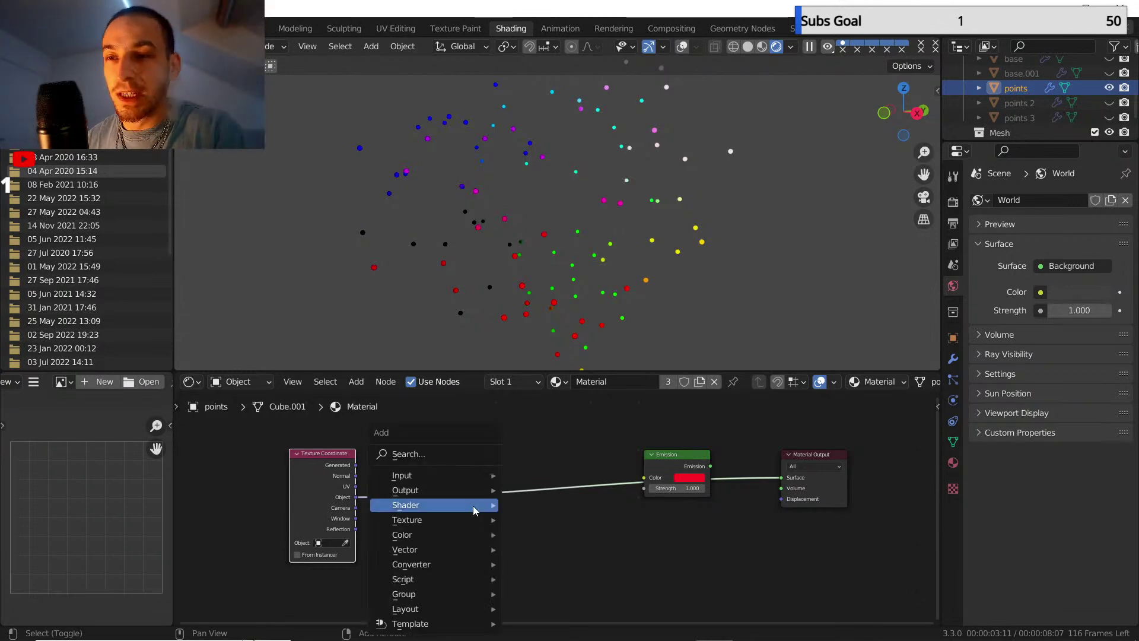
{"action": "mouse_move", "coordinate": [455, 564]}
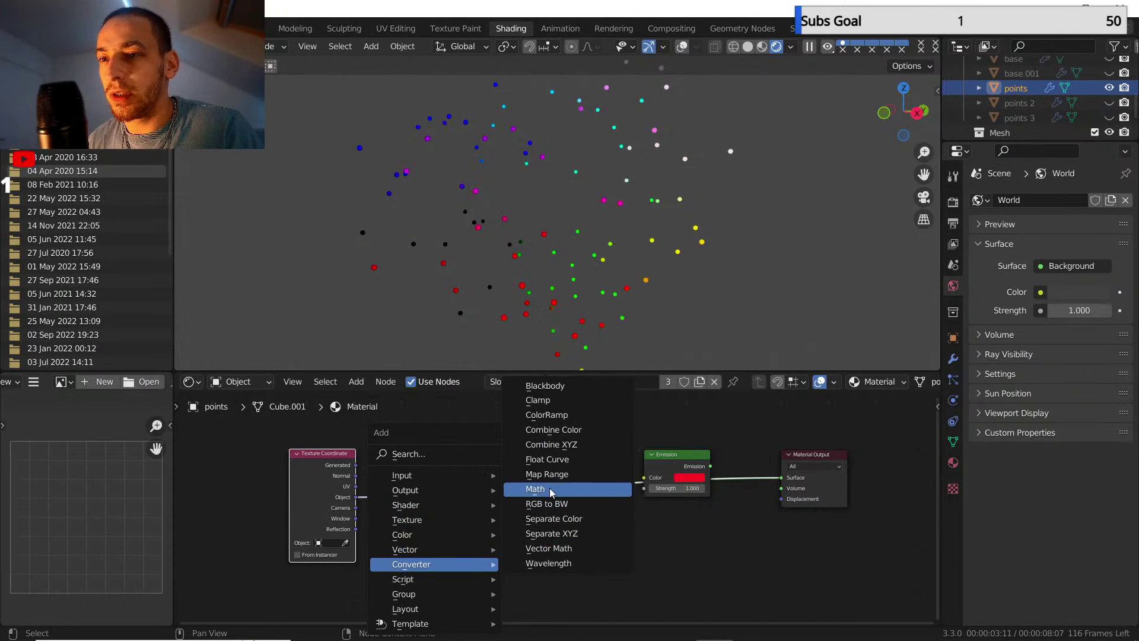
{"action": "left_click", "coordinate": [549, 549]}
{"action": "left_click", "coordinate": [380, 448]}
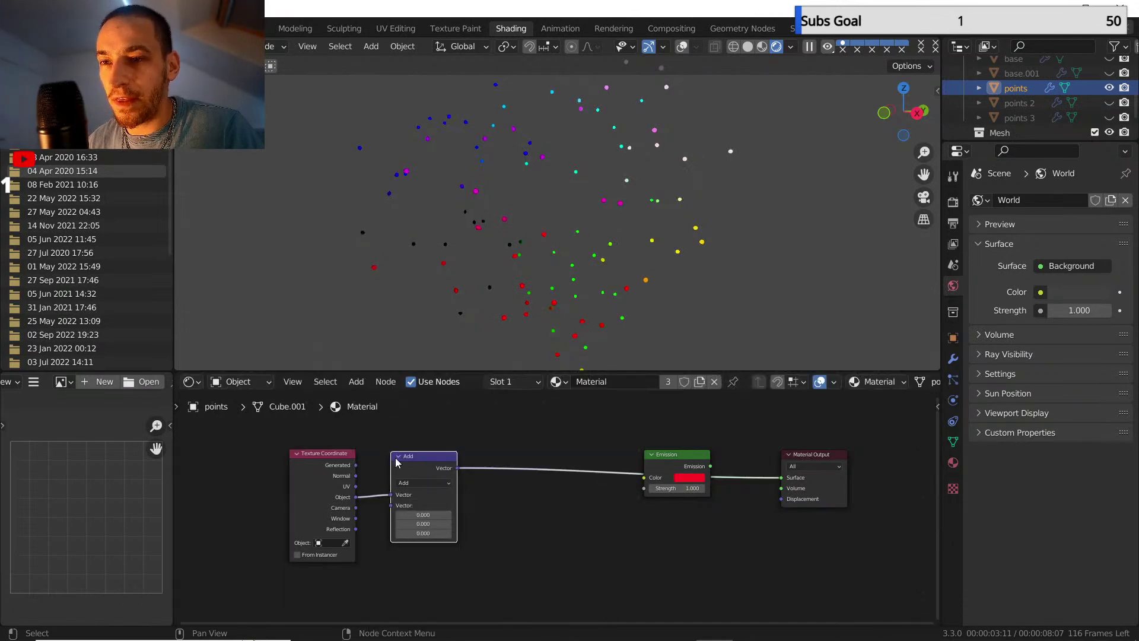
{"action": "left_click", "coordinate": [426, 483]}
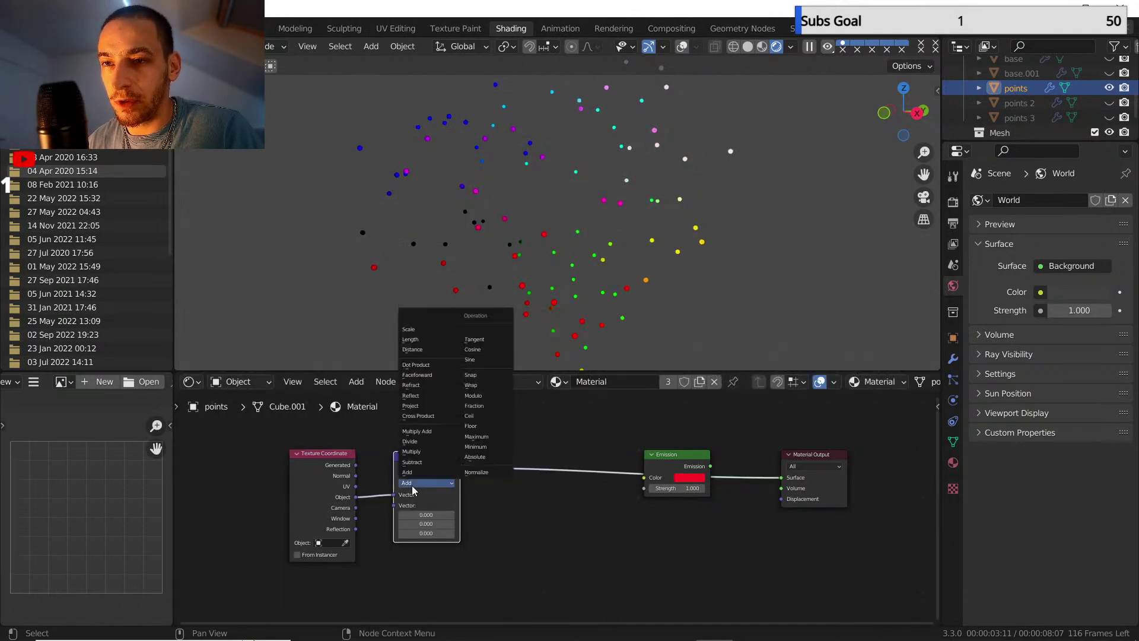
{"action": "left_click", "coordinate": [410, 339]}
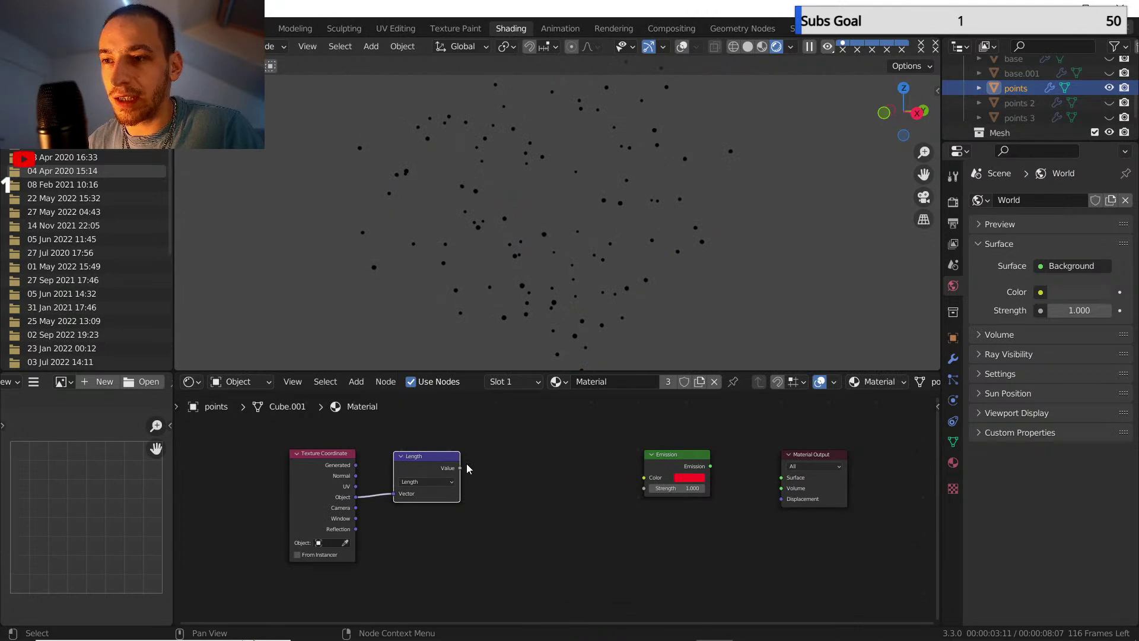
- Add a ColorRamp node, feed the Length value into its Fac input and preview its color at the Material Output
{"action": "key", "text": "shift+a"}
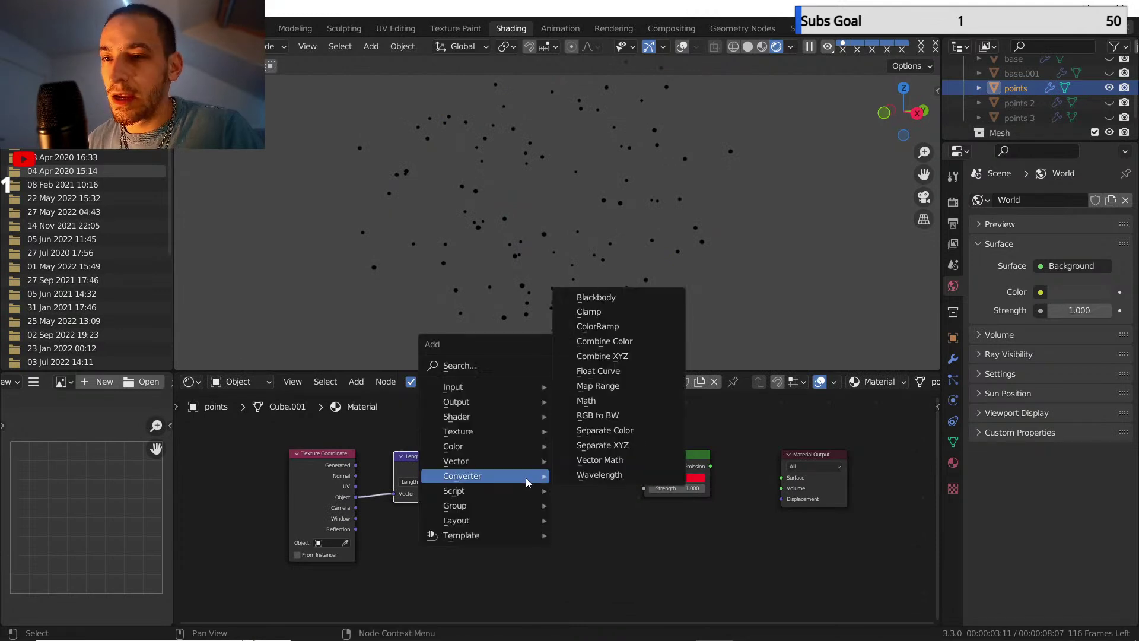
{"action": "left_click", "coordinate": [598, 327]}
{"action": "left_click", "coordinate": [492, 417]}
{"action": "left_click_drag", "start_coordinate": [461, 468], "coordinate": [495, 514]}
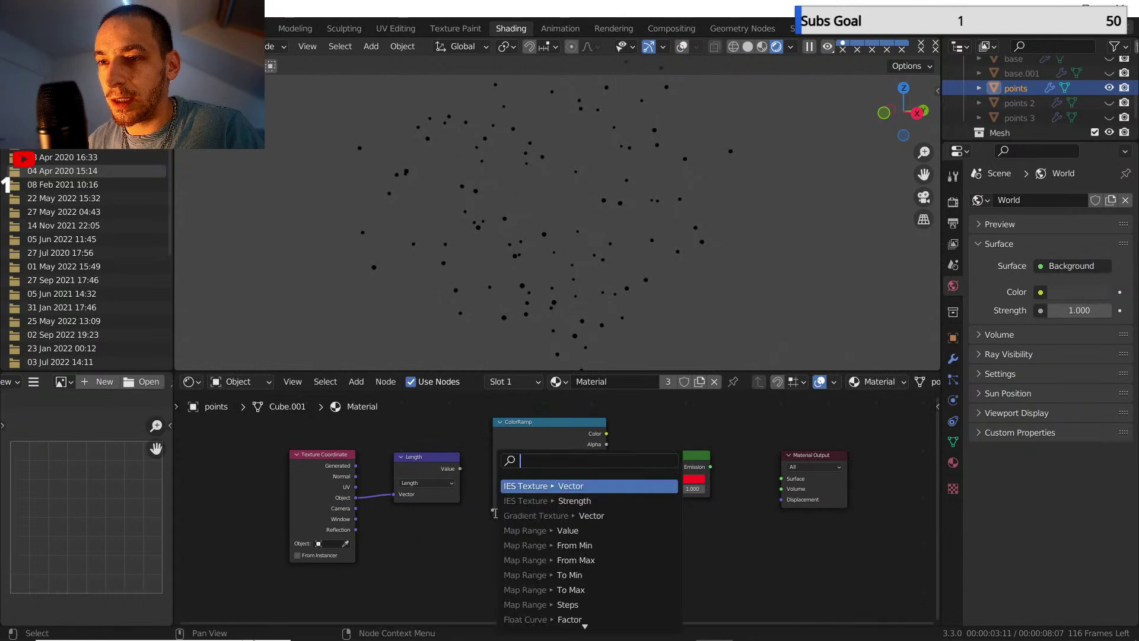
{"action": "left_click", "coordinate": [461, 469]}
{"action": "left_click_drag", "start_coordinate": [460, 469], "coordinate": [493, 509]}
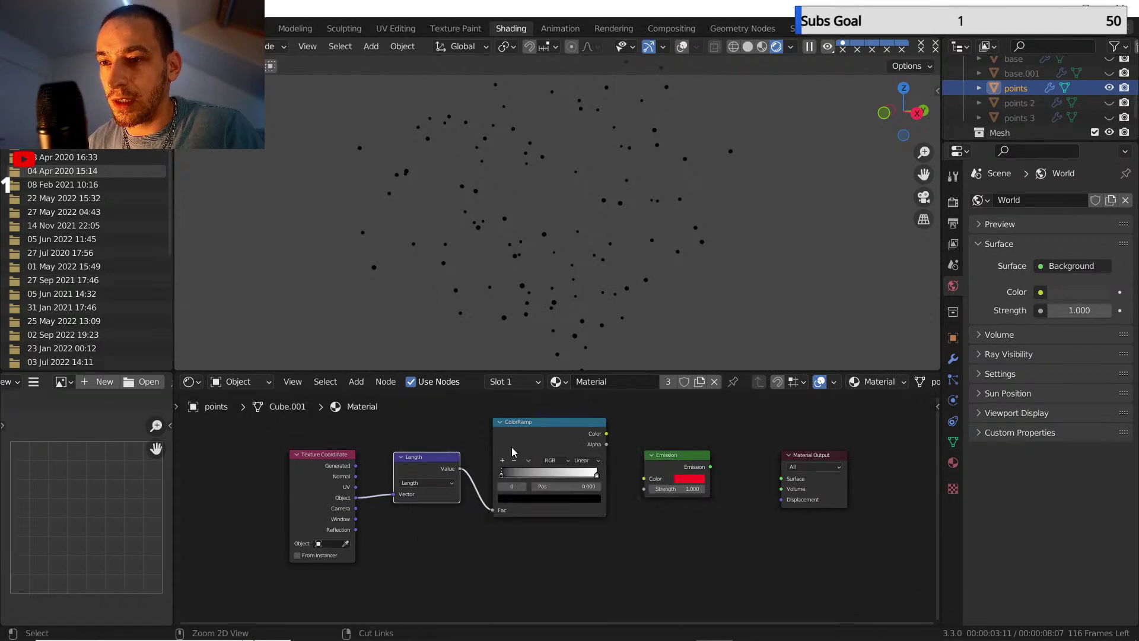
{"action": "left_click", "coordinate": [521, 433], "text": "ctrl+shift"}
- Make room between Length and ColorRamp, and insert a Math node there set to Divide
{"action": "left_click_drag", "start_coordinate": [335, 467], "coordinate": [241, 466]}
{"action": "left_click_drag", "start_coordinate": [411, 460], "coordinate": [320, 463]}
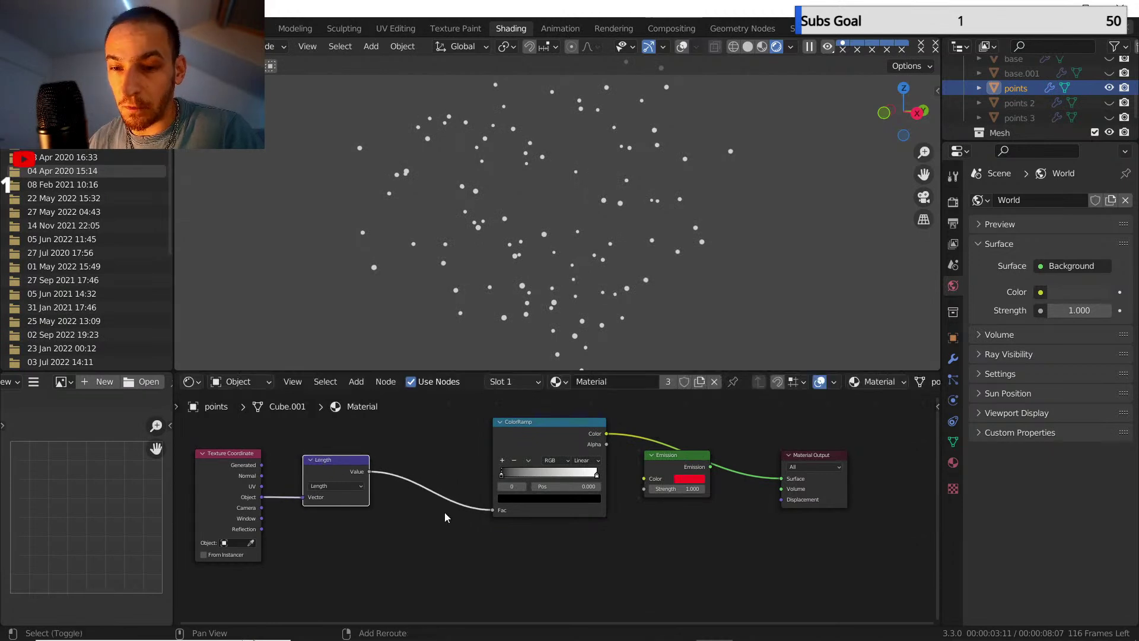
{"action": "key", "text": "shift+a"}
{"action": "mouse_move", "coordinate": [440, 517]}
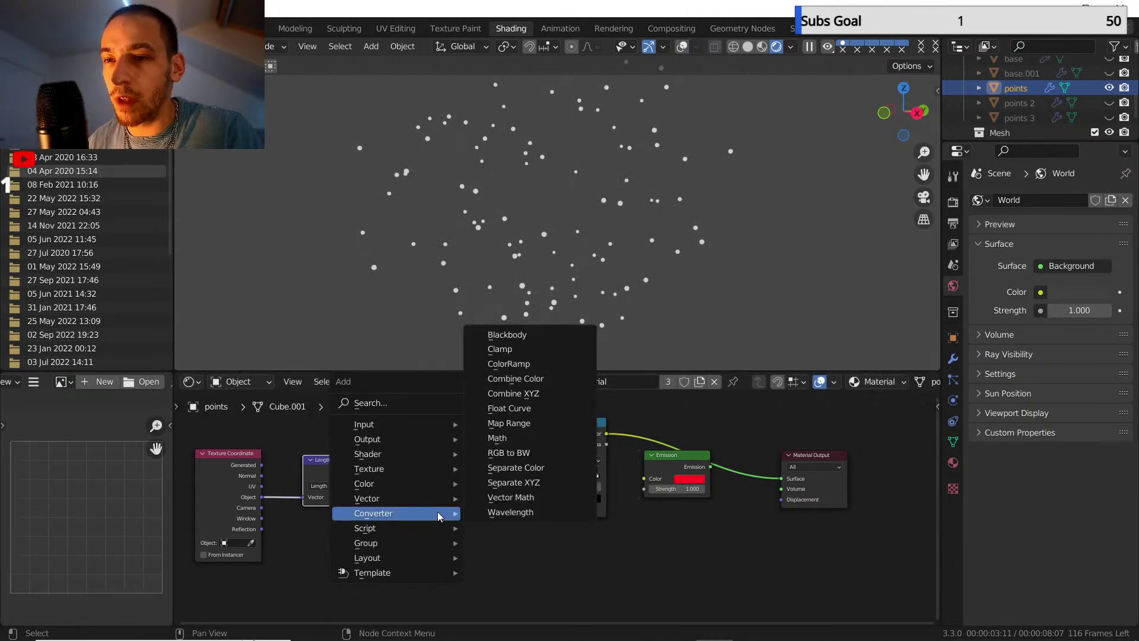
{"action": "left_click", "coordinate": [504, 438]}
{"action": "left_click", "coordinate": [410, 445]}
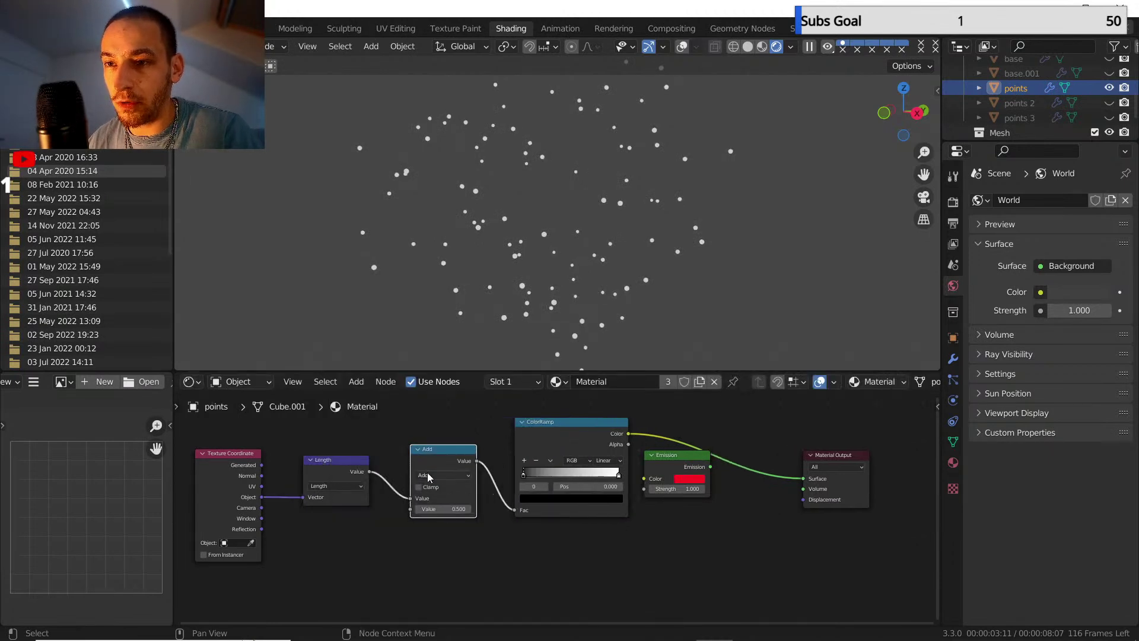
{"action": "left_click", "coordinate": [430, 476]}
{"action": "left_click", "coordinate": [439, 531]}
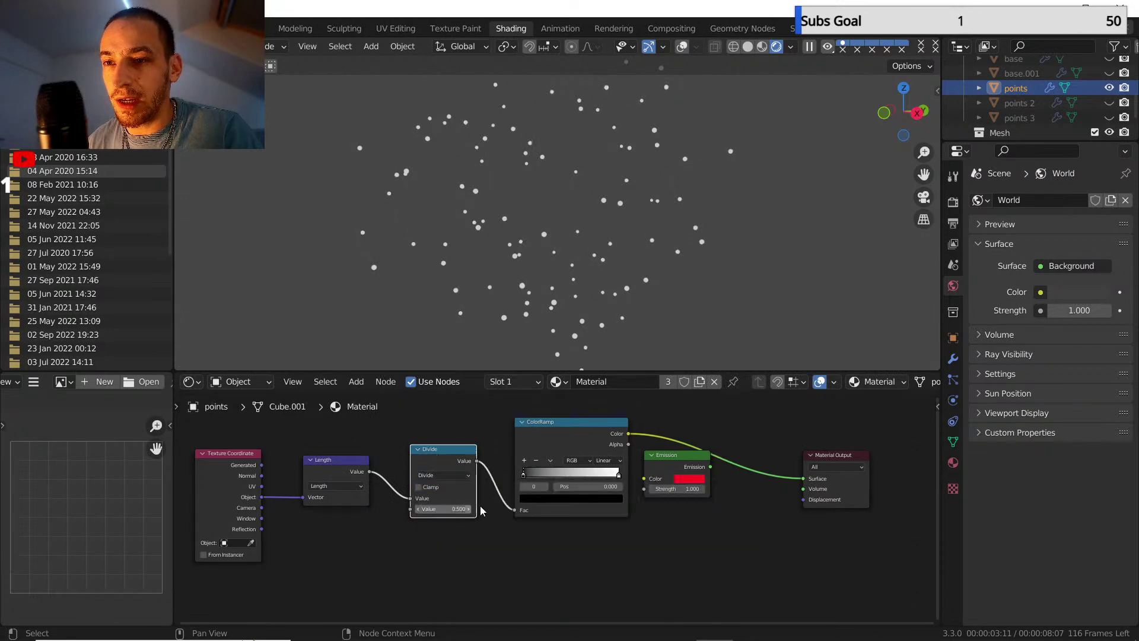
- Move the Emission node clear of the ColorRamp link and set the Divide node's value to 32.8
{"action": "left_click_drag", "start_coordinate": [677, 469], "coordinate": [710, 489]}
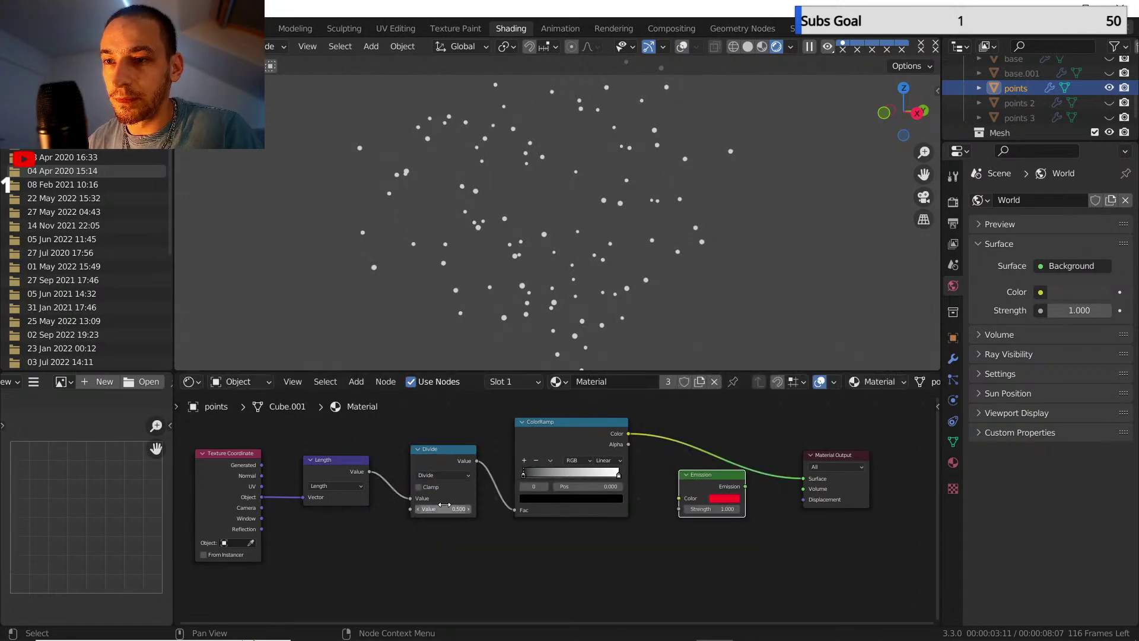
{"action": "left_click_drag", "start_coordinate": [445, 508], "coordinate": [458, 508]}
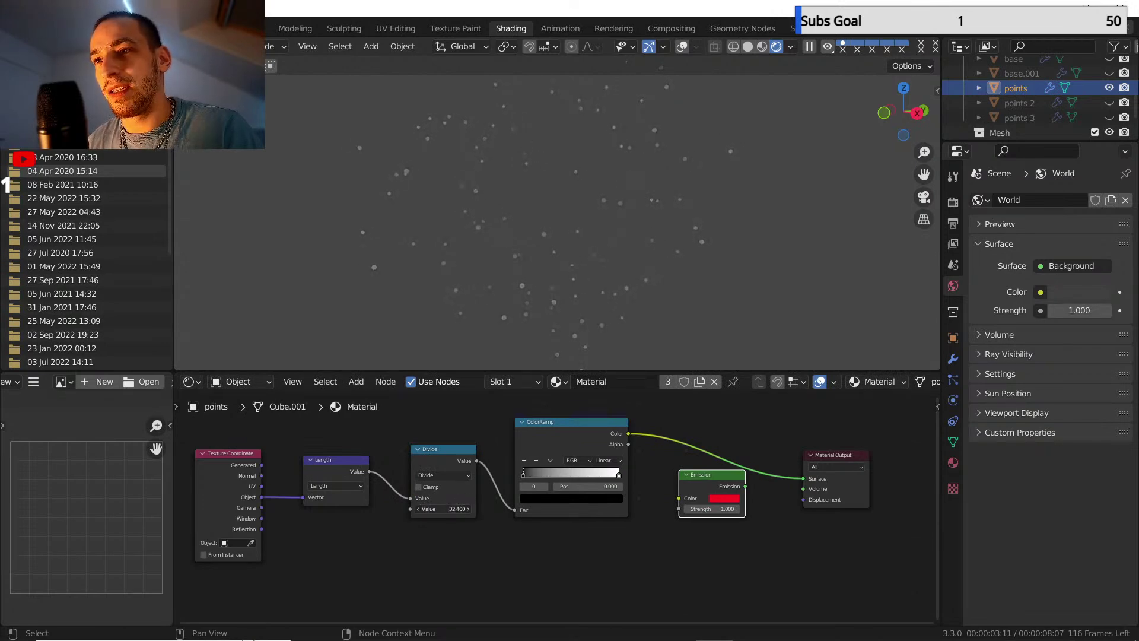
{"action": "left_click_drag", "start_coordinate": [458, 508], "coordinate": [468, 508]}
- Connect the ColorRamp's Color to the Emission node's Color and link Emission to the Material Output's Surface
{"action": "middle_click_drag", "start_coordinate": [646, 442], "coordinate": [601, 444]}
{"action": "left_click_drag", "start_coordinate": [595, 439], "coordinate": [688, 461]}
{"action": "left_click", "coordinate": [664, 481], "text": "ctrl+shift"}
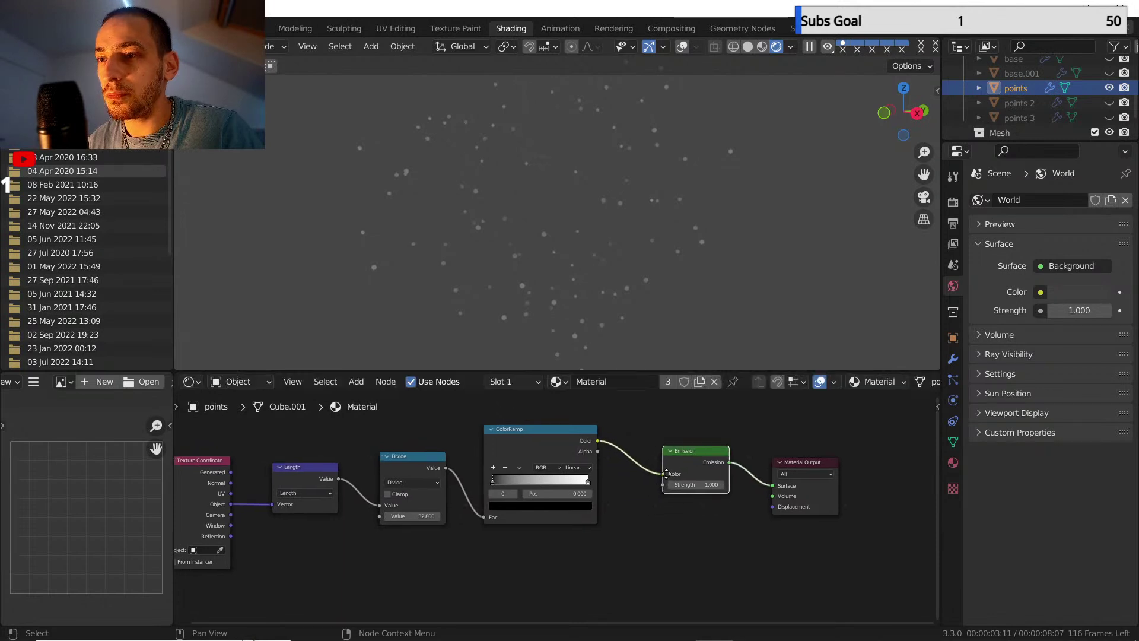
- Set the ColorRamp's first stop to a bright green with hue 0.340, saturation 1 and value 1
{"action": "scroll", "coordinate": [578, 478], "scroll_direction": "up", "scroll_amount": 2}
{"action": "left_click", "coordinate": [526, 486]}
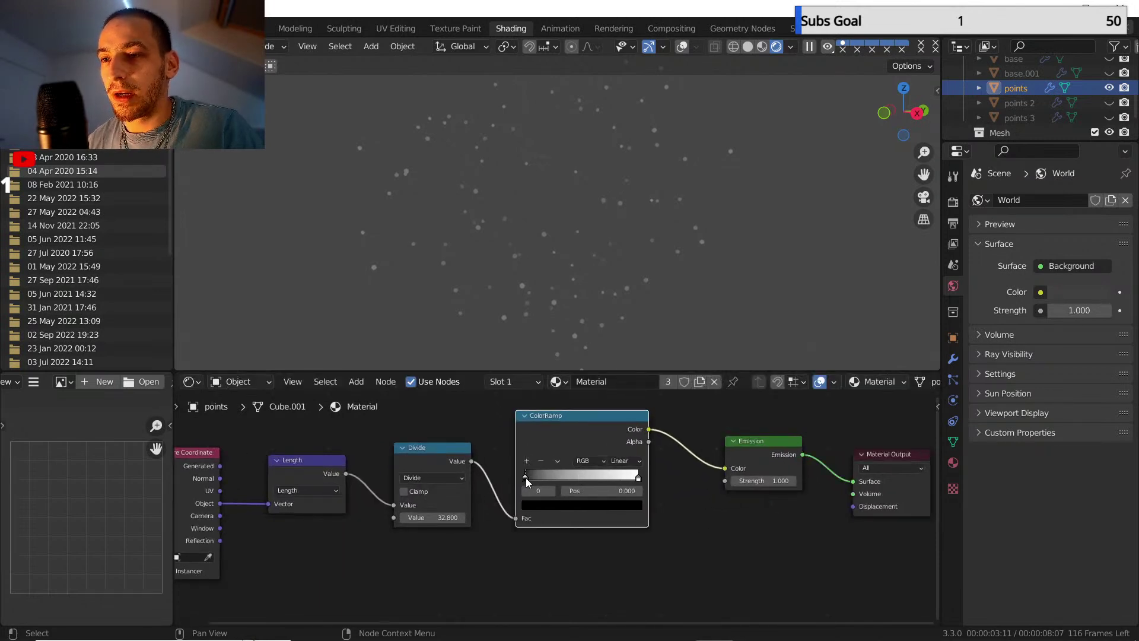
{"action": "left_click", "coordinate": [537, 509]}
{"action": "left_click_drag", "start_coordinate": [616, 397], "coordinate": [616, 346]}
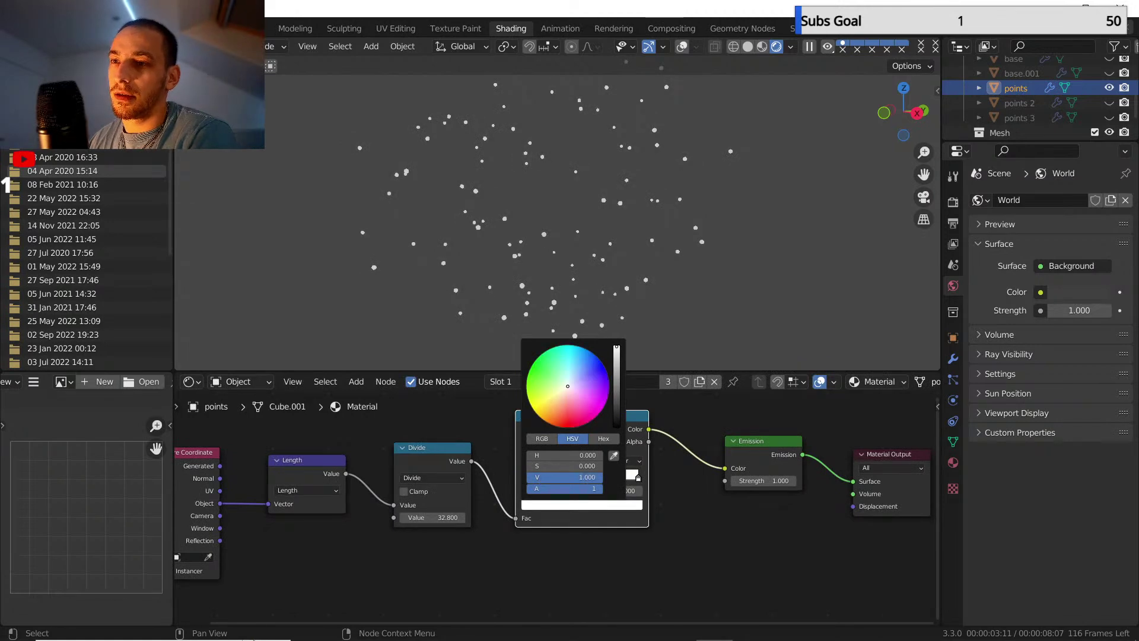
{"action": "left_click", "coordinate": [536, 359]}
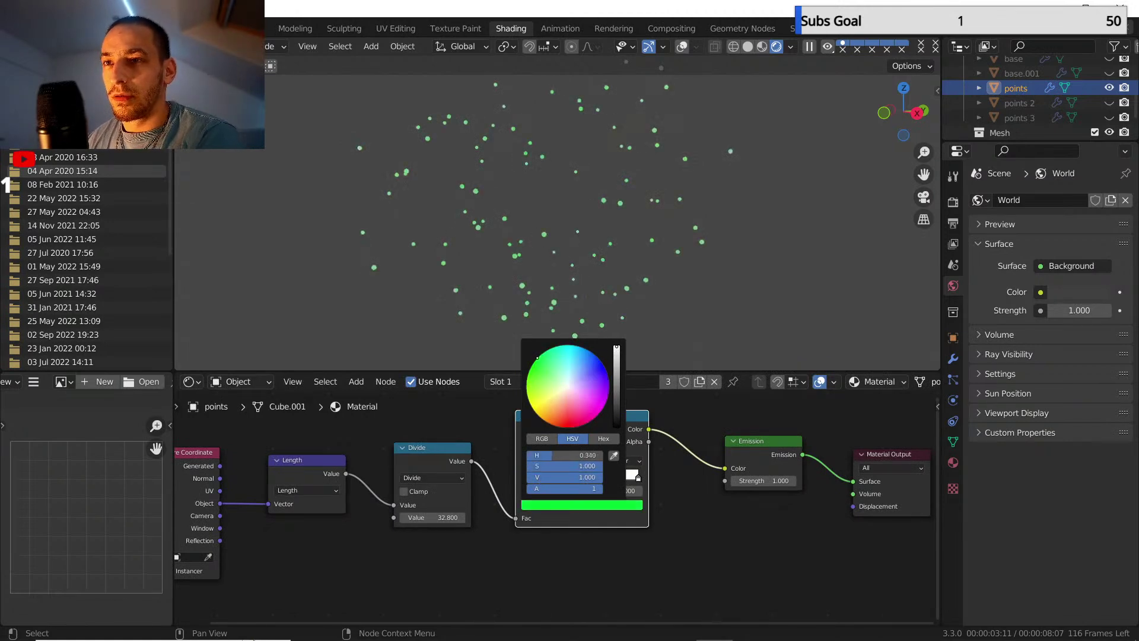
- Set the ColorRamp's last stop to cyan with hue 0.557 and saturation 1
{"action": "left_click", "coordinate": [638, 480]}
{"action": "left_click", "coordinate": [629, 504]}
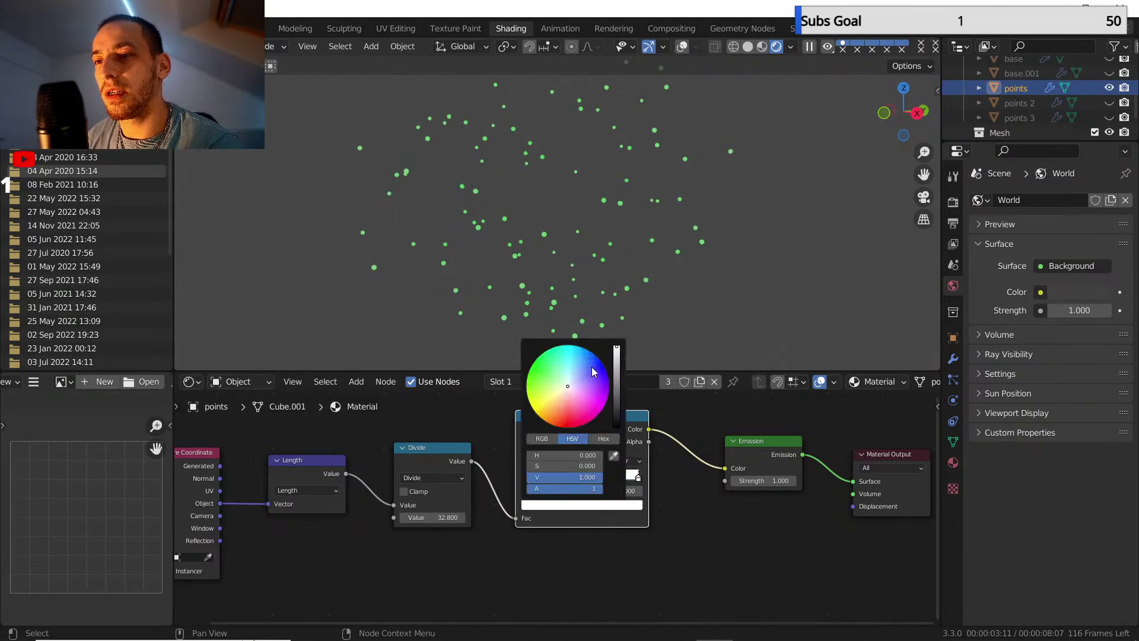
{"action": "left_click_drag", "start_coordinate": [580, 358], "coordinate": [575, 346]}
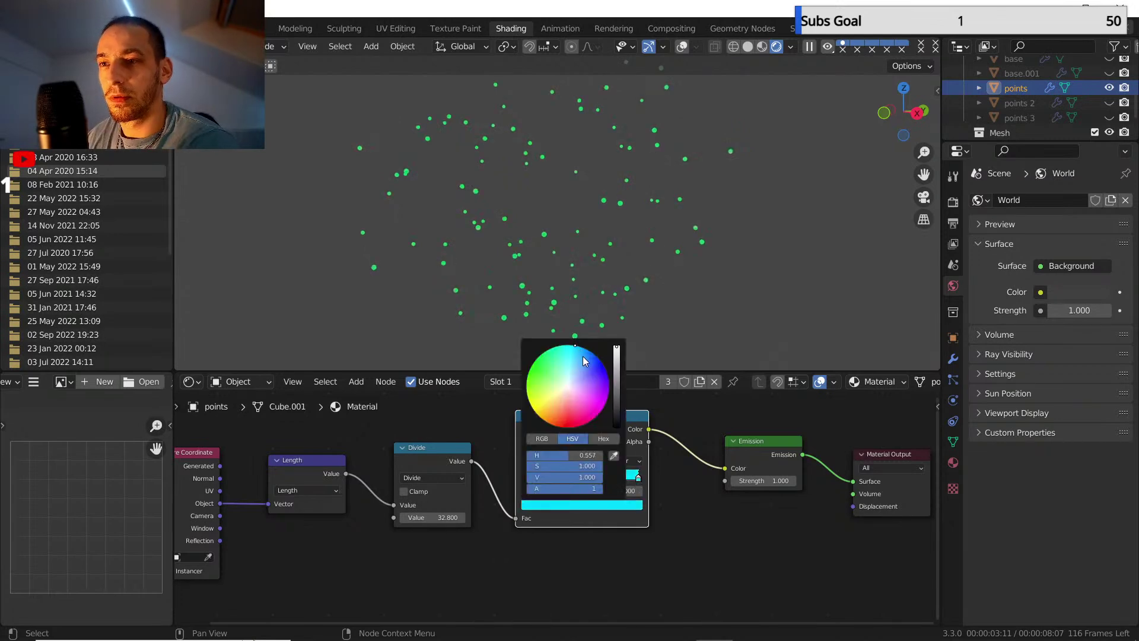
- Preview the ColorRamp directly at the Material Output and set the Divide node's value to 24.5
{"action": "left_click", "coordinate": [644, 423], "text": "ctrl+shift"}
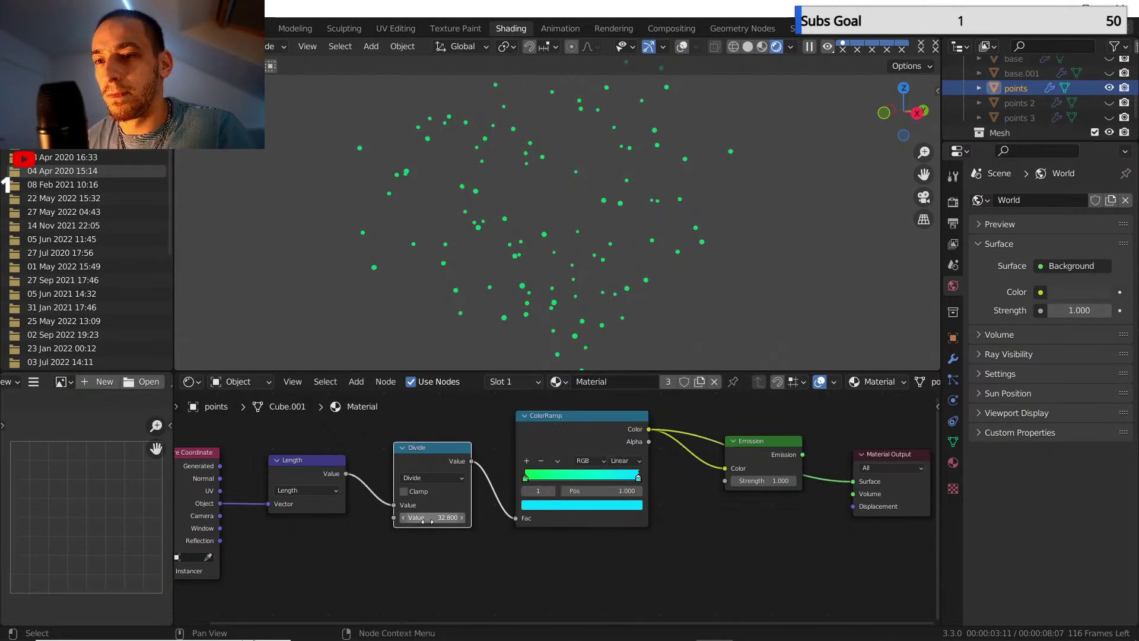
{"action": "left_click_drag", "start_coordinate": [419, 517], "coordinate": [451, 517]}
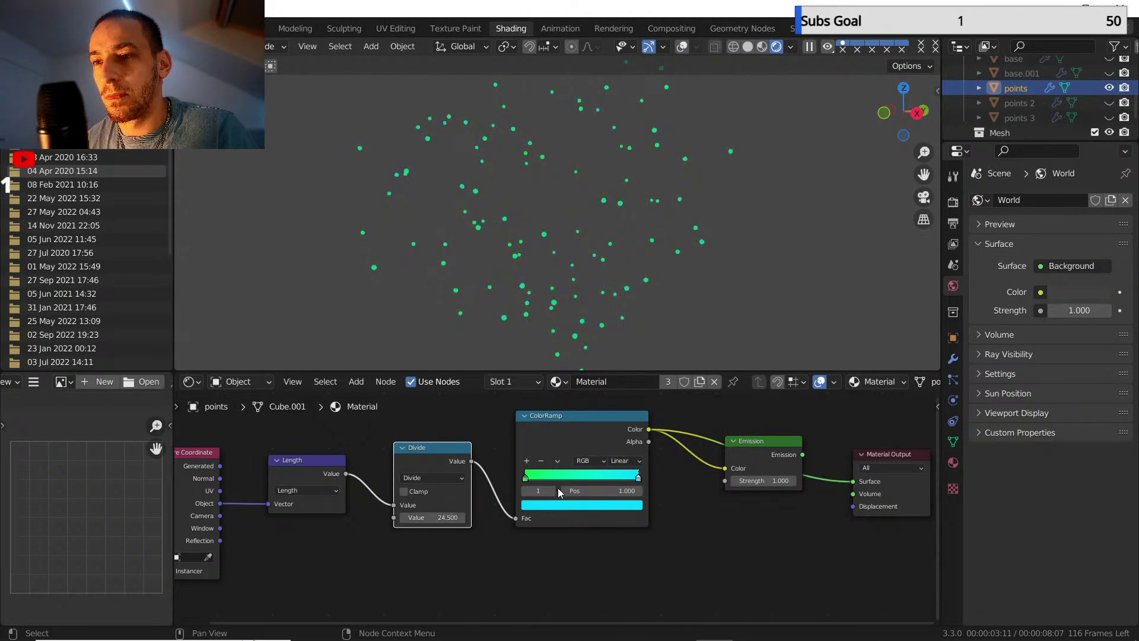
- Recolor the ColorRamp's first stop to pure green with hue 0.334 and its last stop to blue with hue 0.665
{"action": "left_click", "coordinate": [525, 475]}
{"action": "left_click", "coordinate": [550, 504]}
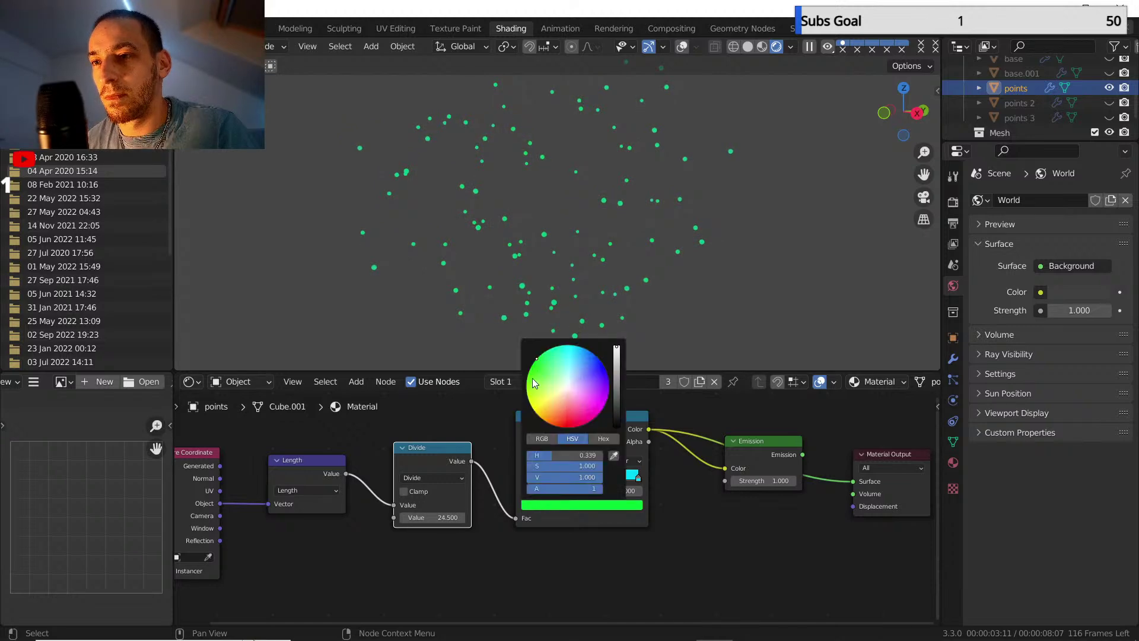
{"action": "left_click_drag", "start_coordinate": [533, 381], "coordinate": [531, 367]}
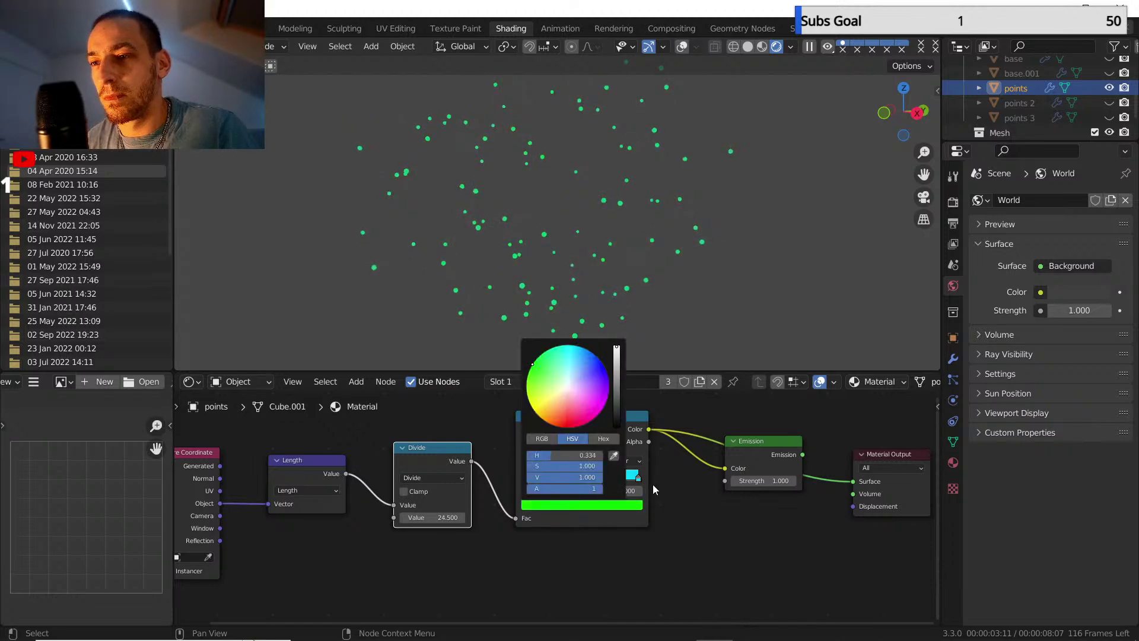
{"action": "left_click", "coordinate": [636, 505]}
{"action": "left_click", "coordinate": [598, 366]}
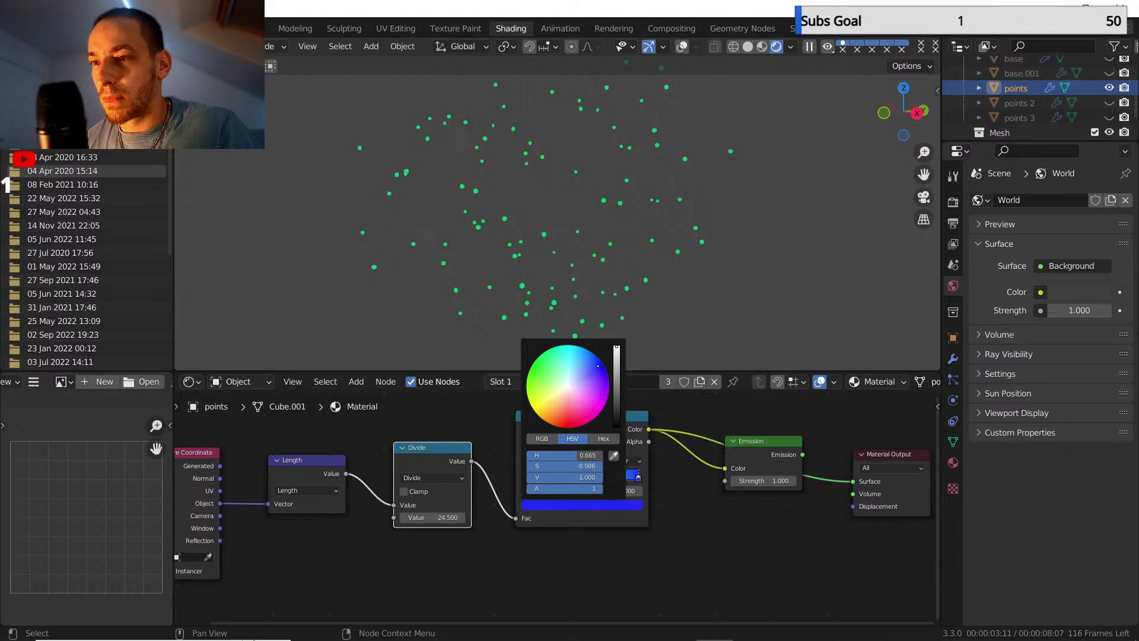
- Shift the ColorRamp's last stop to a lighter blue with hue 0.641 and set the Divide node's value to 8.5
{"action": "left_click_drag", "start_coordinate": [598, 366], "coordinate": [591, 354]}
{"action": "left_click_drag", "start_coordinate": [432, 518], "coordinate": [469, 518]}
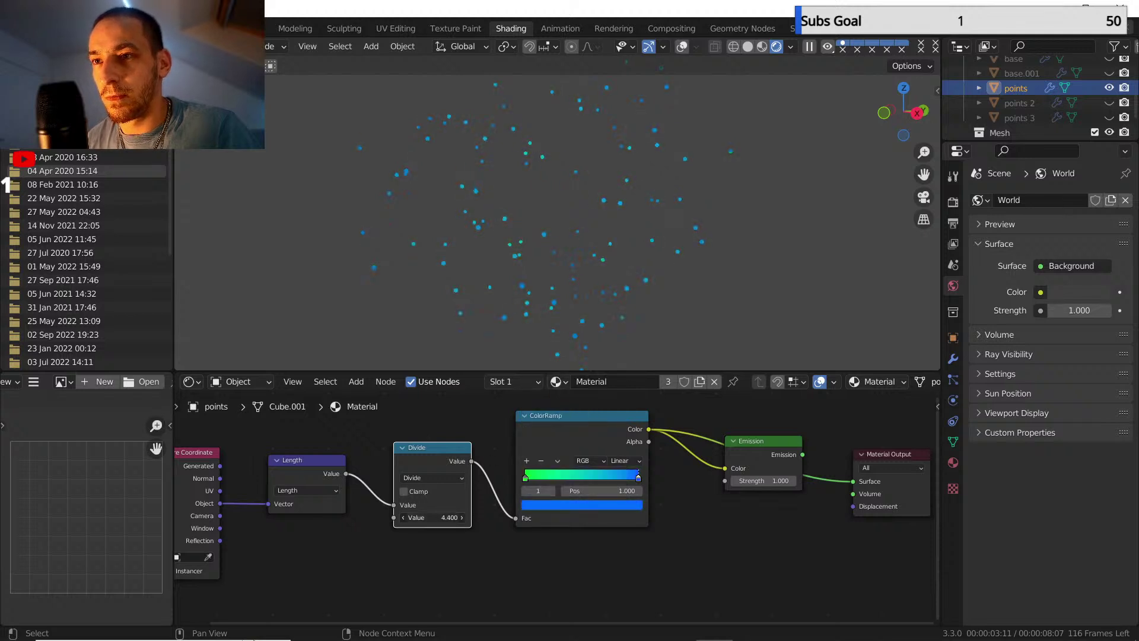
{"action": "left_click_drag", "start_coordinate": [432, 518], "coordinate": [430, 518]}
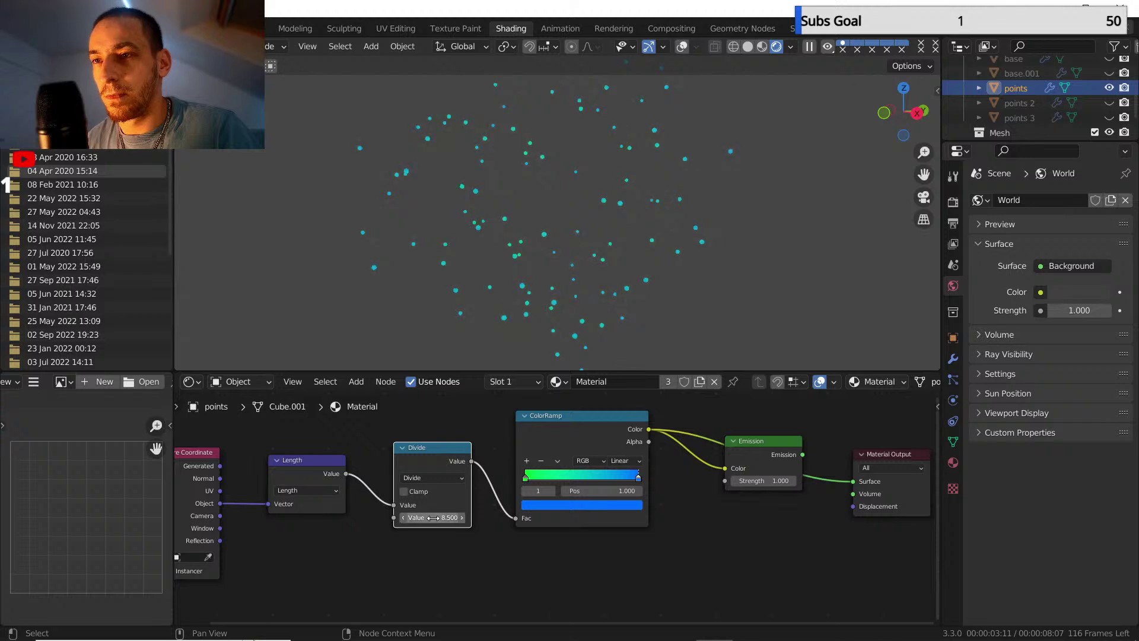
- Add a Point Info node to the points material, placed below the Length and Divide nodes
{"action": "scroll", "coordinate": [667, 478], "scroll_direction": "down", "scroll_amount": 4}
{"action": "middle_click_drag", "start_coordinate": [667, 479], "coordinate": [630, 441]}
{"action": "scroll", "coordinate": [640, 449], "scroll_direction": "down", "scroll_amount": 1}
{"action": "scroll", "coordinate": [634, 456], "scroll_direction": "up", "scroll_amount": 1}
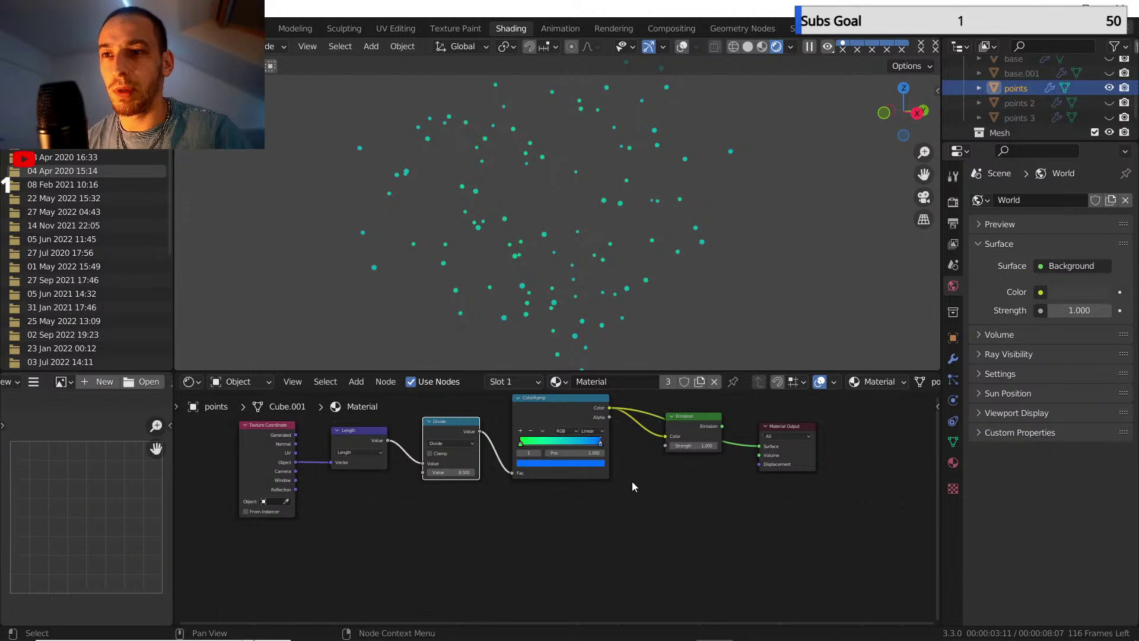
{"action": "scroll", "coordinate": [632, 482], "scroll_direction": "down", "scroll_amount": 1}
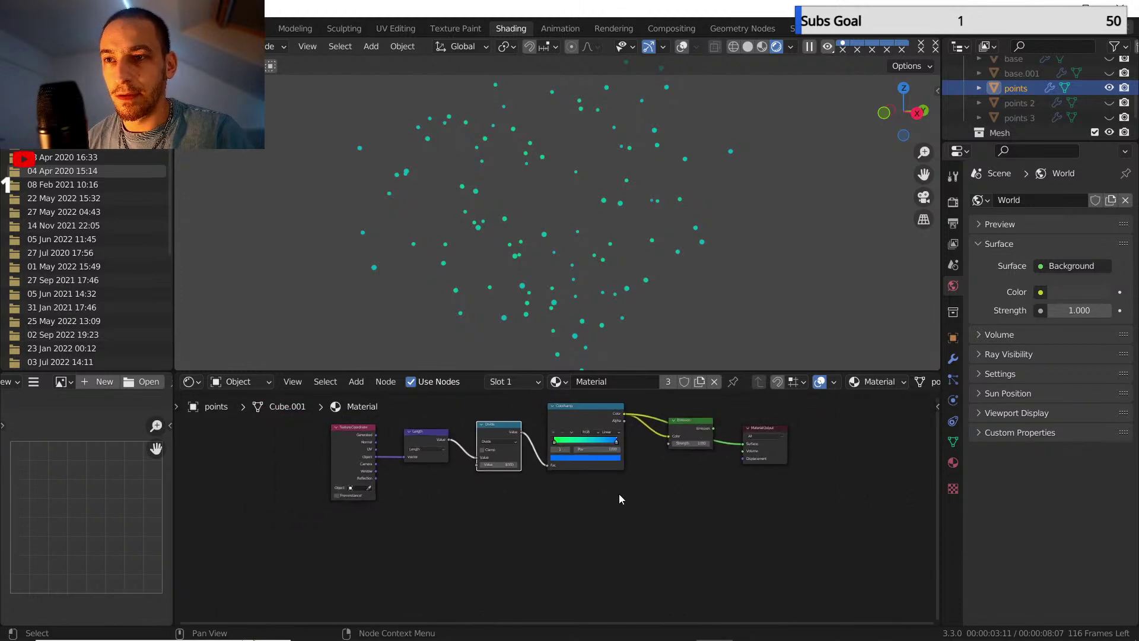
{"action": "scroll", "coordinate": [618, 499], "scroll_direction": "up", "scroll_amount": 1}
{"action": "key", "text": "shift+a"}
{"action": "mouse_move", "coordinate": [485, 537]}
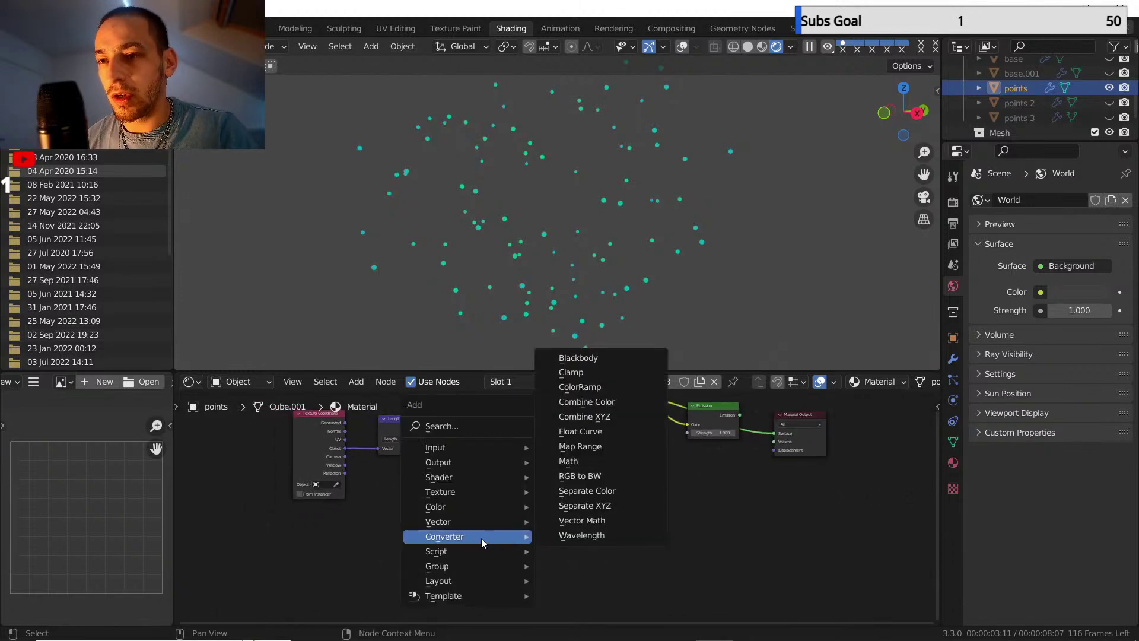
{"action": "mouse_move", "coordinate": [466, 447]}
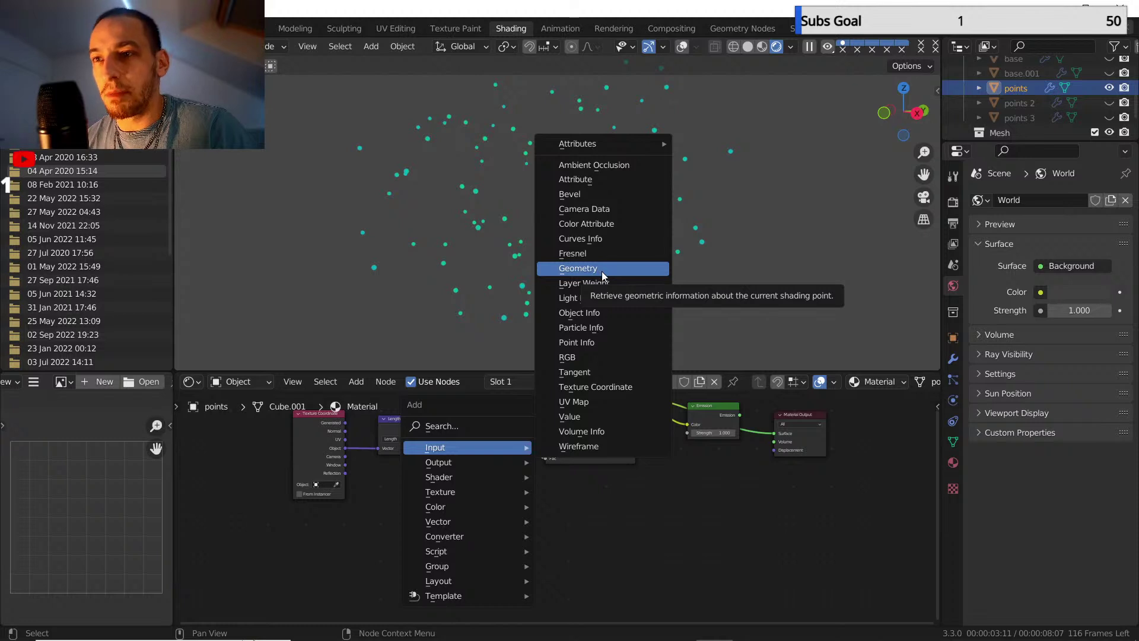
{"action": "left_click", "coordinate": [594, 343]}
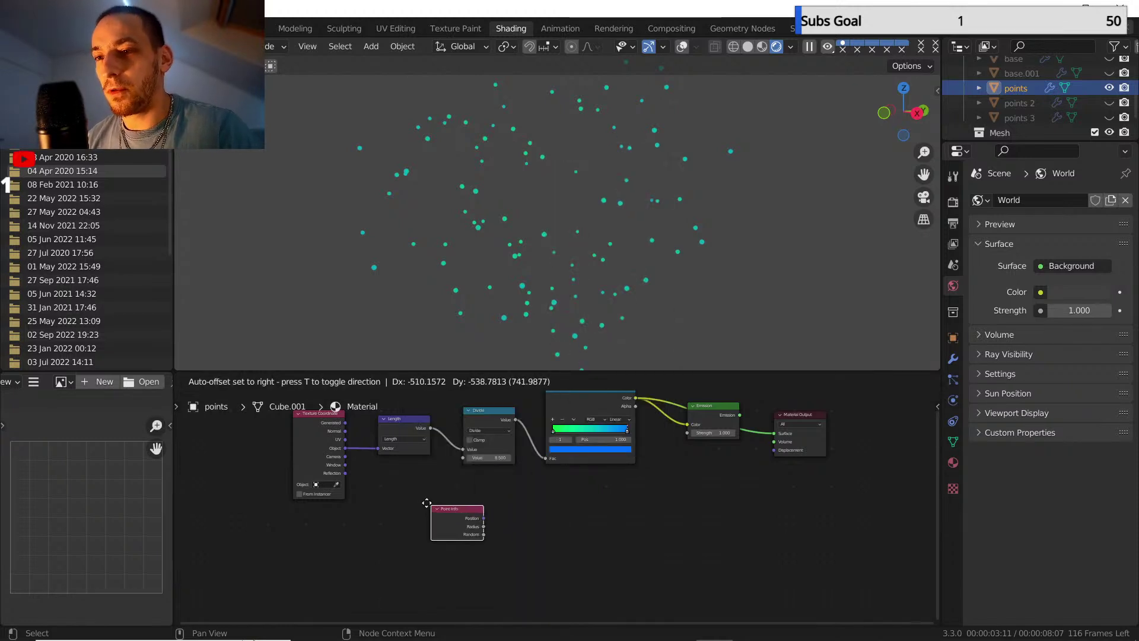
{"action": "left_click", "coordinate": [418, 518]}
- Preview the Point Info node's outputs at the Material Output, cycling from Position through to Random
{"action": "left_click", "coordinate": [419, 518], "text": "ctrl+shift"}
{"action": "left_click", "coordinate": [418, 513]}
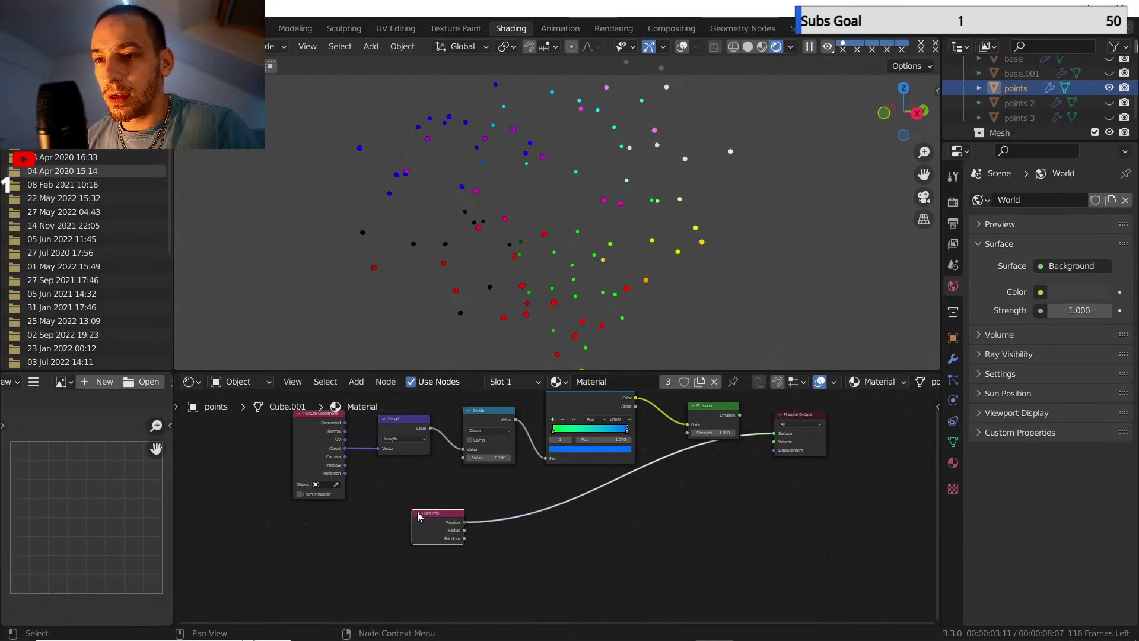
{"action": "left_click", "coordinate": [427, 515], "text": "ctrl+shift"}
{"action": "left_click", "coordinate": [427, 515], "text": "ctrl+shift"}
- Connect Point Info's Random output to the Emission node's Strength and feed Emission back into the Material Output's Surface
{"action": "scroll", "coordinate": [438, 521], "scroll_direction": "up", "scroll_amount": 2}
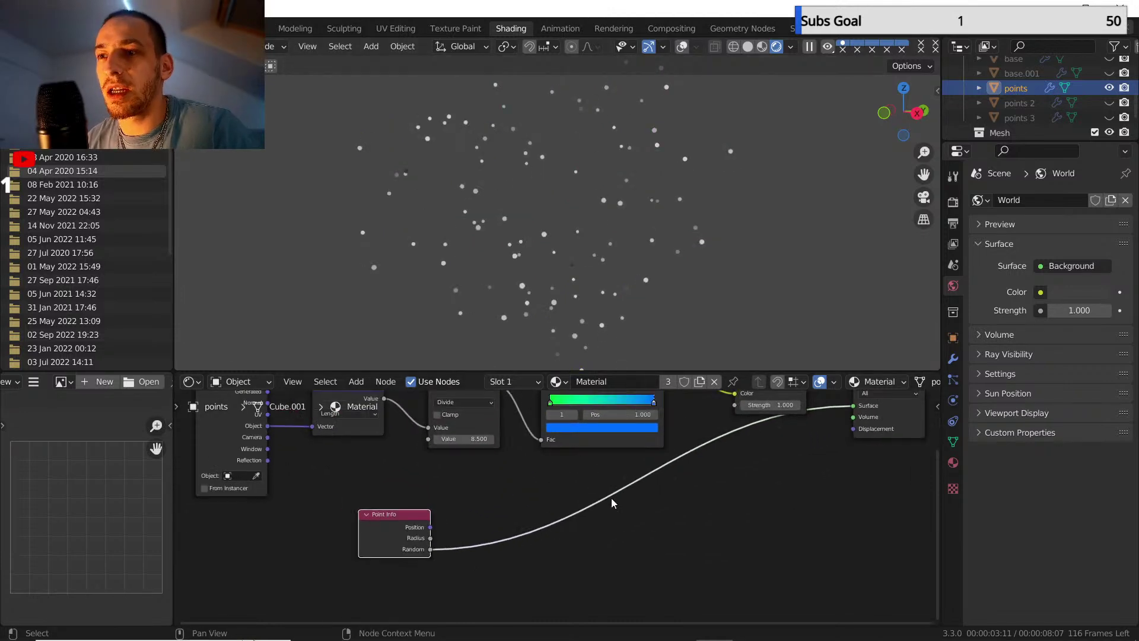
{"action": "scroll", "coordinate": [611, 498], "scroll_direction": "down", "scroll_amount": 1}
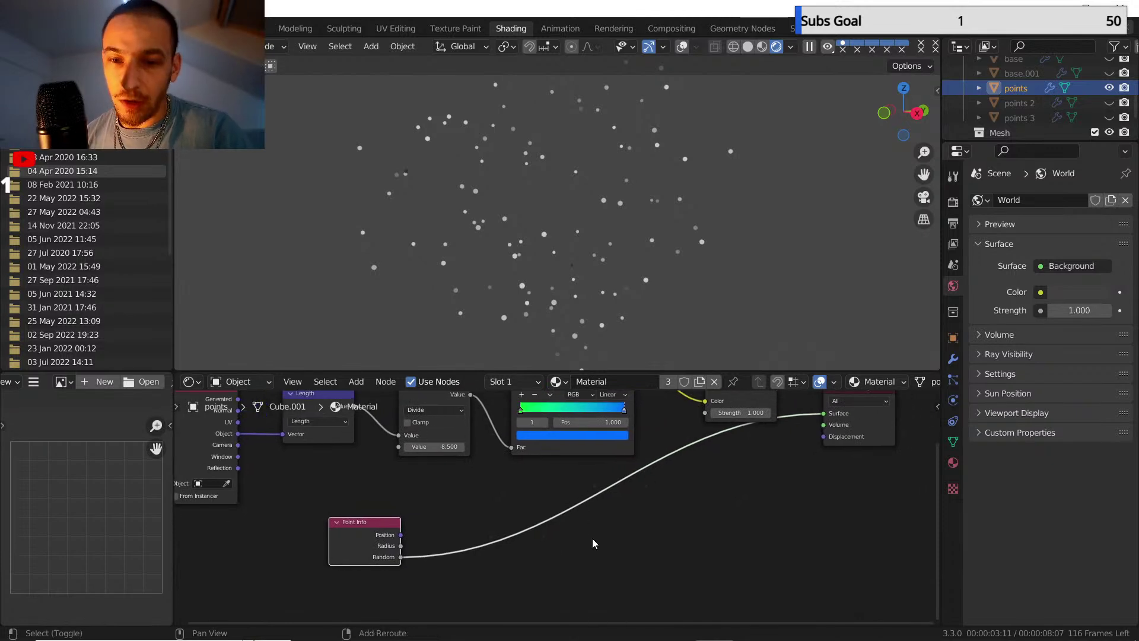
{"action": "middle_click_drag", "start_coordinate": [598, 508], "coordinate": [579, 515]}
{"action": "left_click_drag", "start_coordinate": [380, 569], "coordinate": [718, 425]}
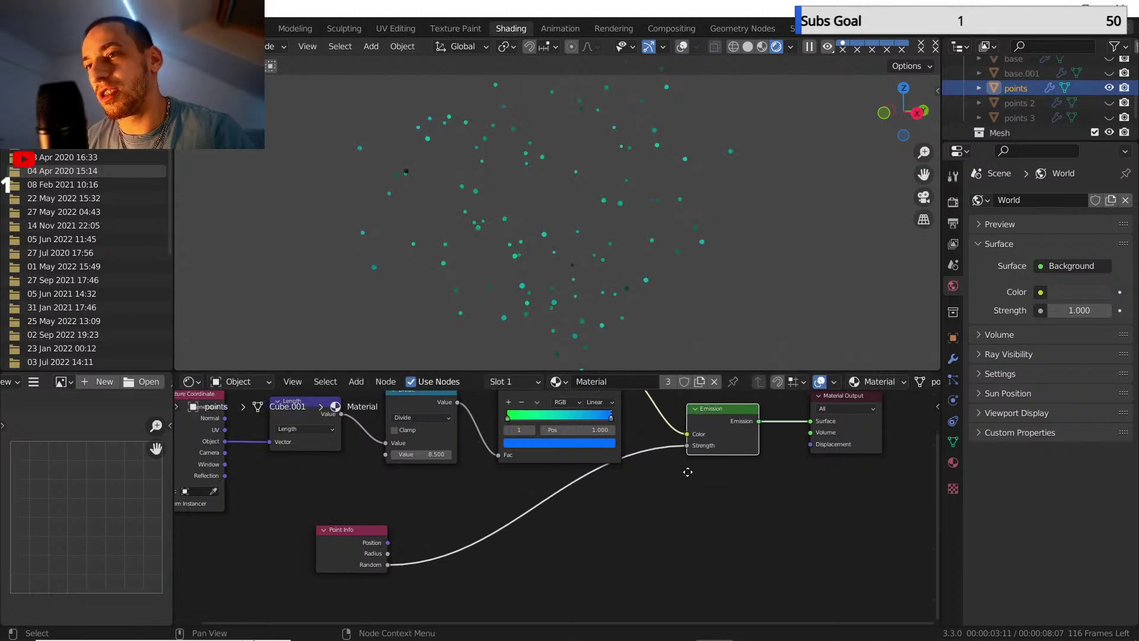
- Insert a Math node set to Multiply with value 2 between Point Info's Random output and the Emission Strength
{"action": "middle_click_drag", "start_coordinate": [601, 513], "coordinate": [630, 501]}
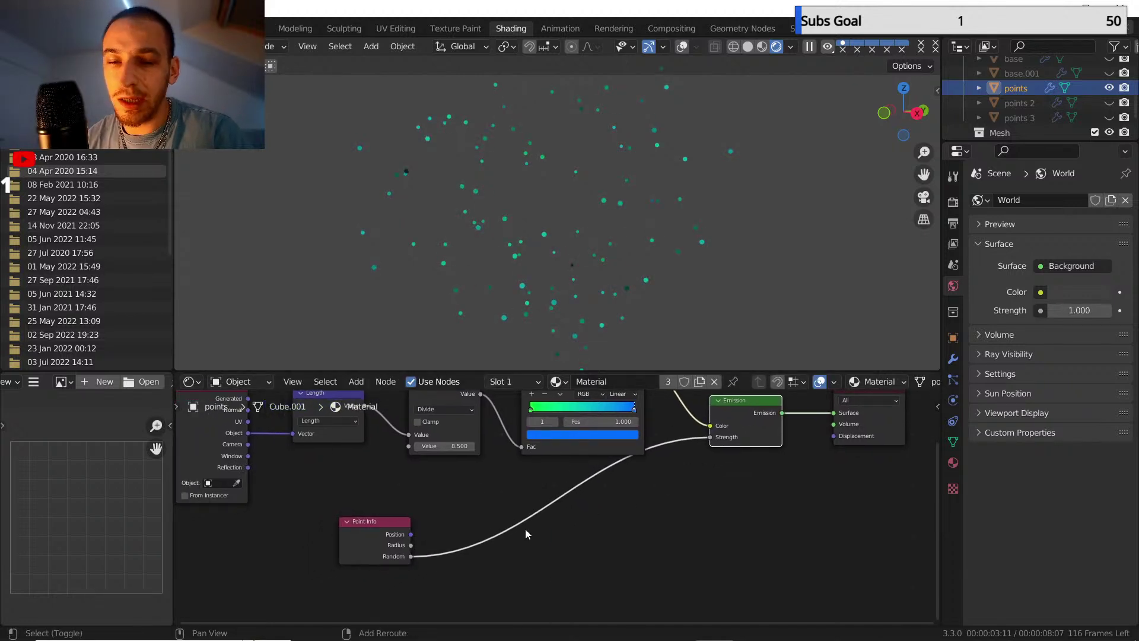
{"action": "key", "text": "shift+a"}
{"action": "mouse_move", "coordinate": [494, 567]}
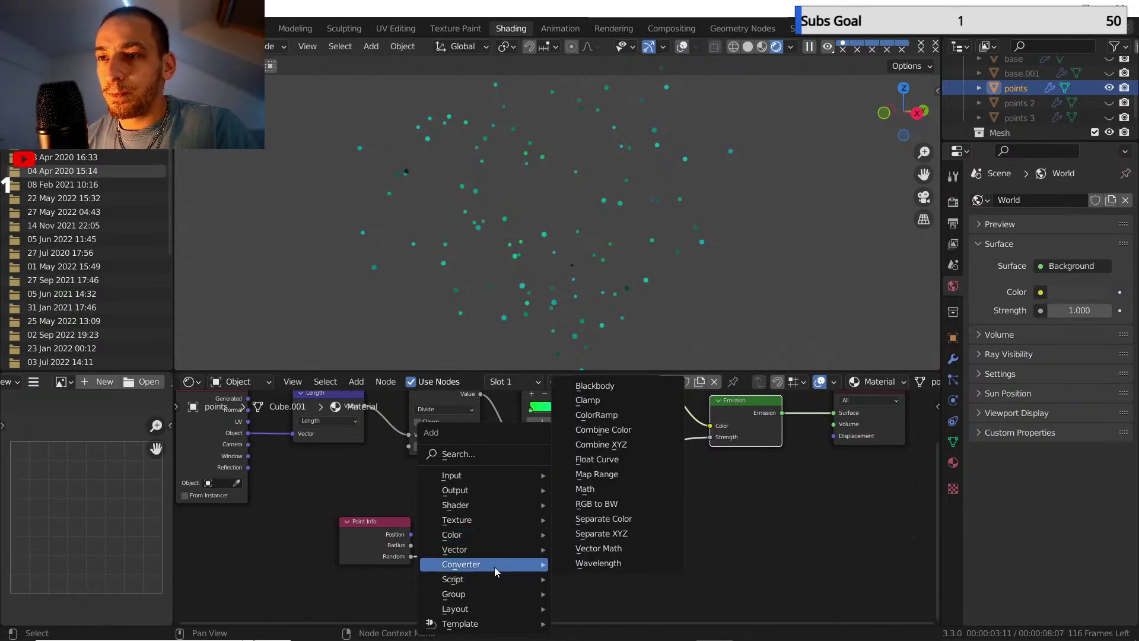
{"action": "left_click", "coordinate": [616, 490]}
{"action": "left_click", "coordinate": [515, 534]}
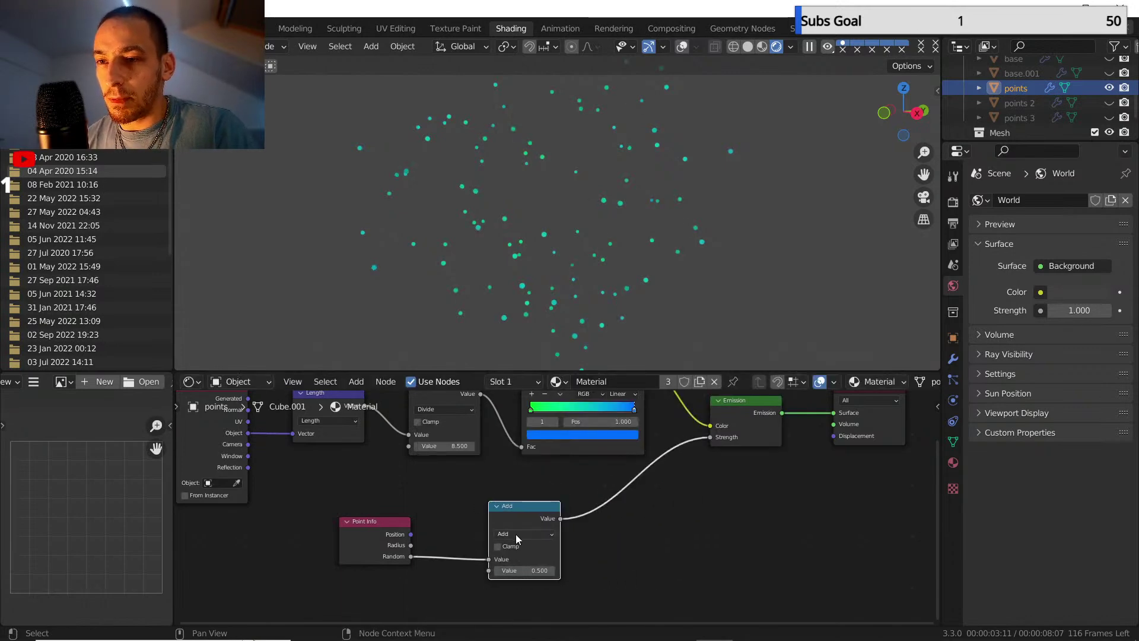
{"action": "left_click", "coordinate": [516, 534]}
{"action": "left_click", "coordinate": [514, 430]}
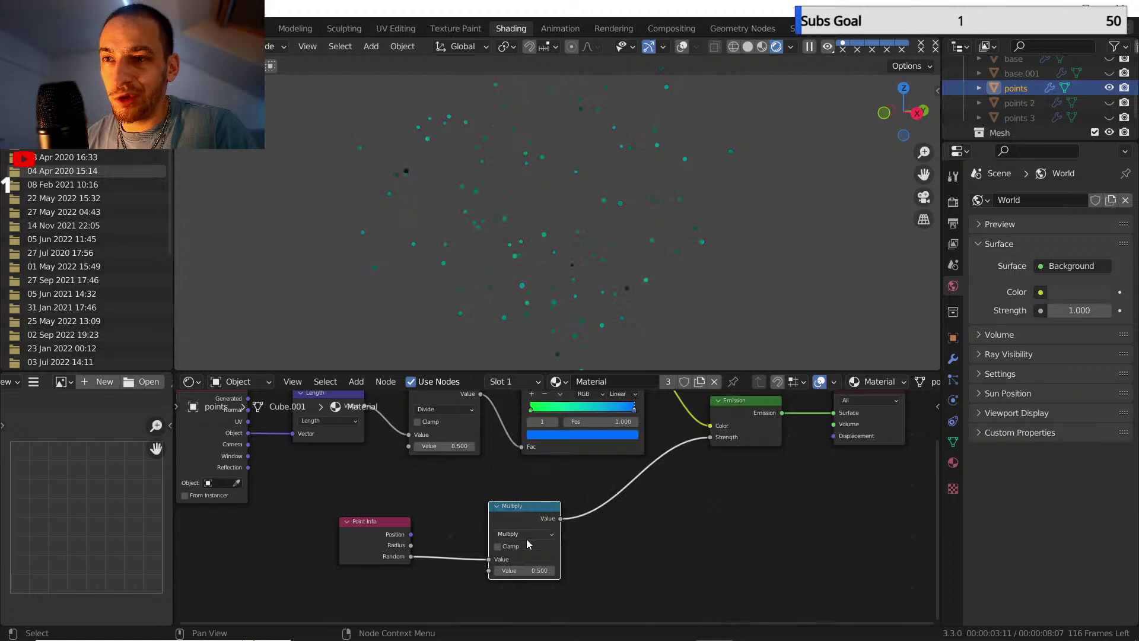
{"action": "left_click_drag", "start_coordinate": [522, 568], "coordinate": [570, 568]}
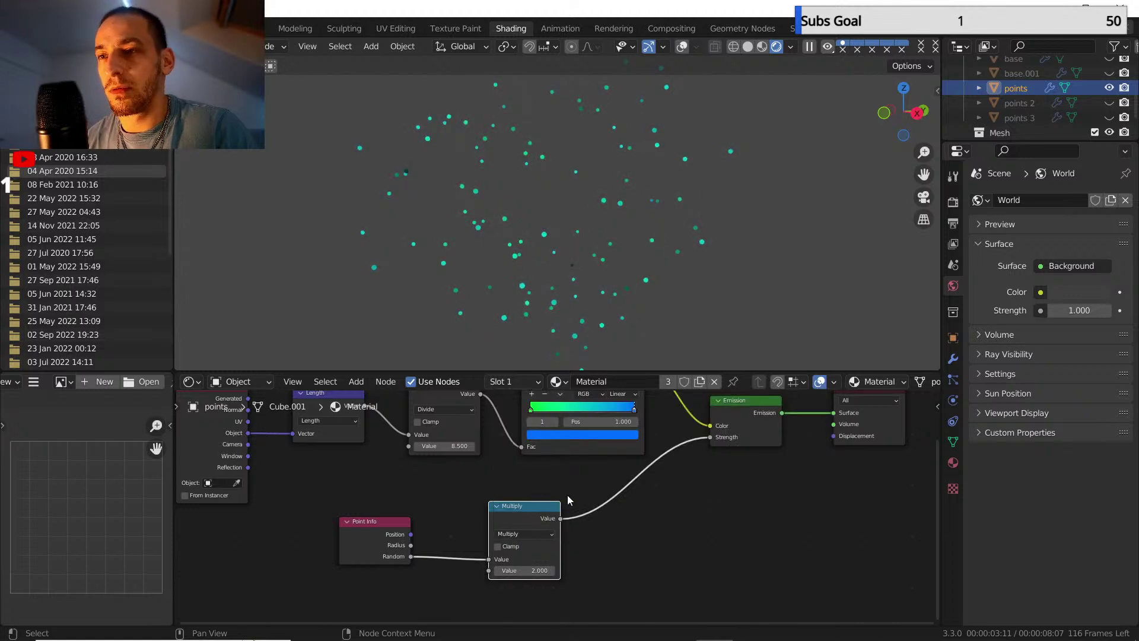
- Copy the Texture Coordinate, Length, Divide, ColorRamp, Point Info and Multiply nodes from the points material
{"action": "scroll", "coordinate": [568, 495], "scroll_direction": "down", "scroll_amount": 3}
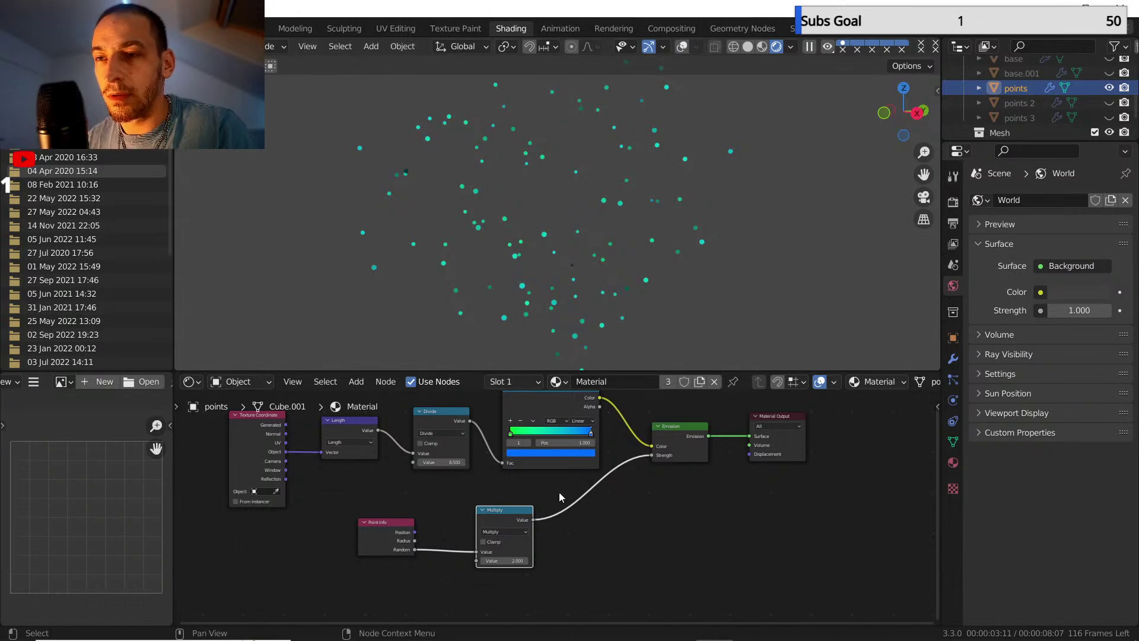
{"action": "scroll", "coordinate": [559, 492], "scroll_direction": "up", "scroll_amount": 2}
{"action": "scroll", "coordinate": [550, 501], "scroll_direction": "down", "scroll_amount": 3}
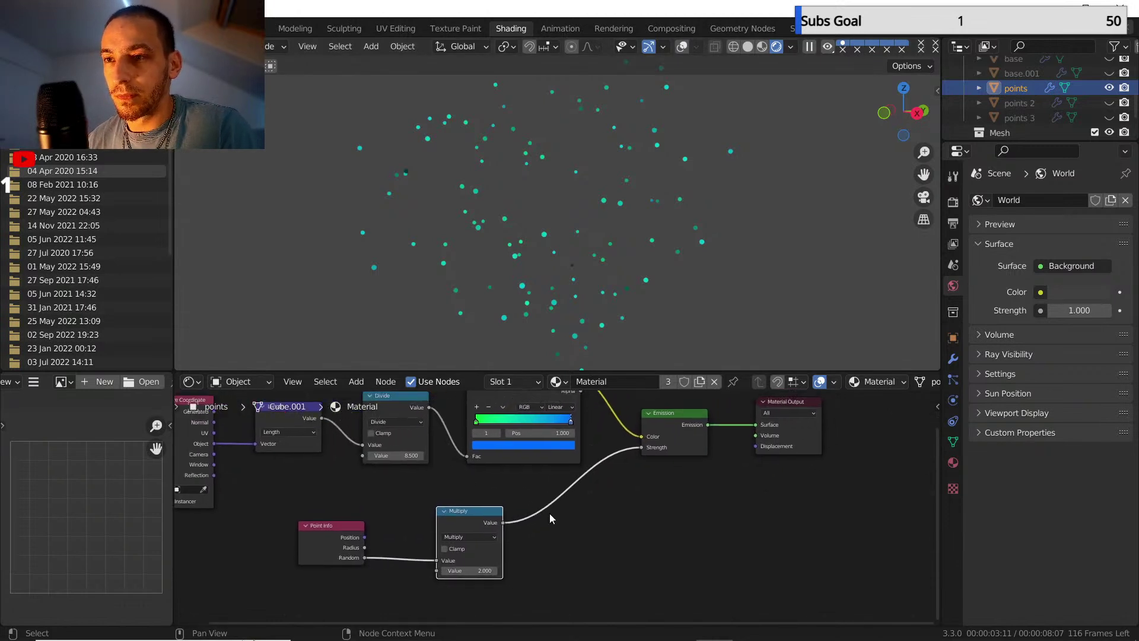
{"action": "scroll", "coordinate": [609, 507], "scroll_direction": "down", "scroll_amount": 2}
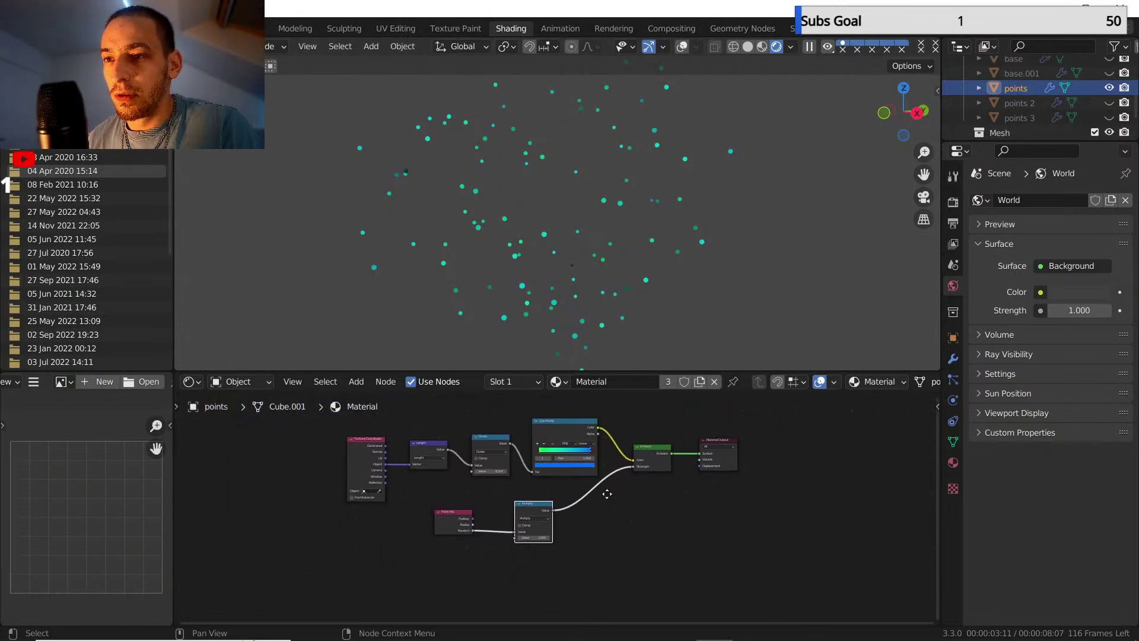
{"action": "left_click_drag", "start_coordinate": [609, 557], "coordinate": [288, 401]}
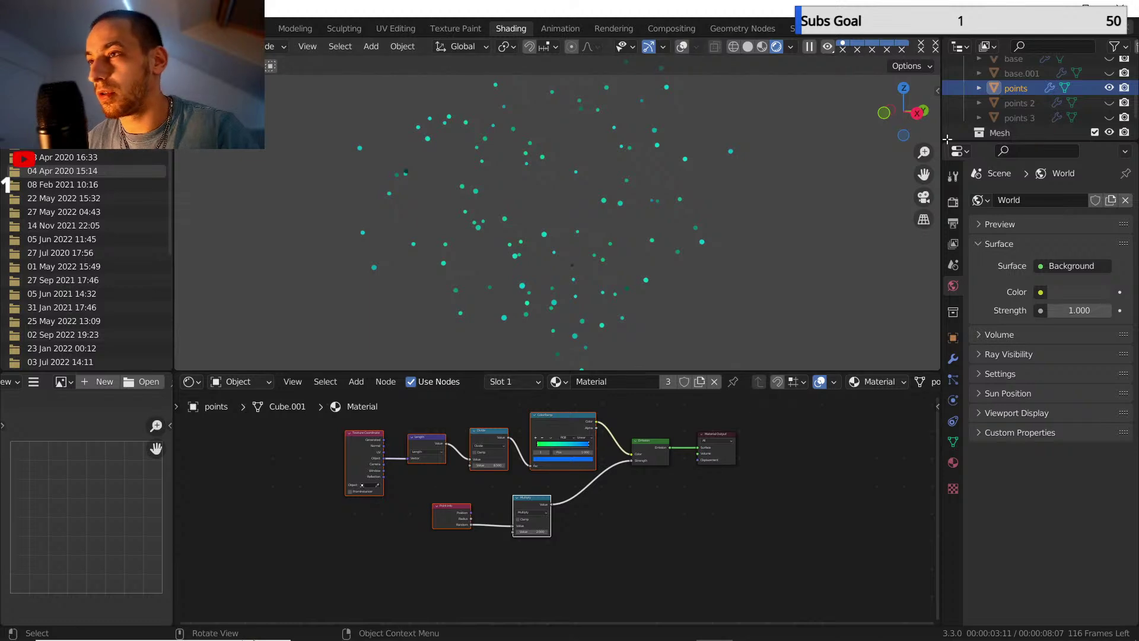
- Unhide and select the points 2 object, and paste the copied nodes into its Material.001 before the Emission node
{"action": "left_click", "coordinate": [1109, 104]}
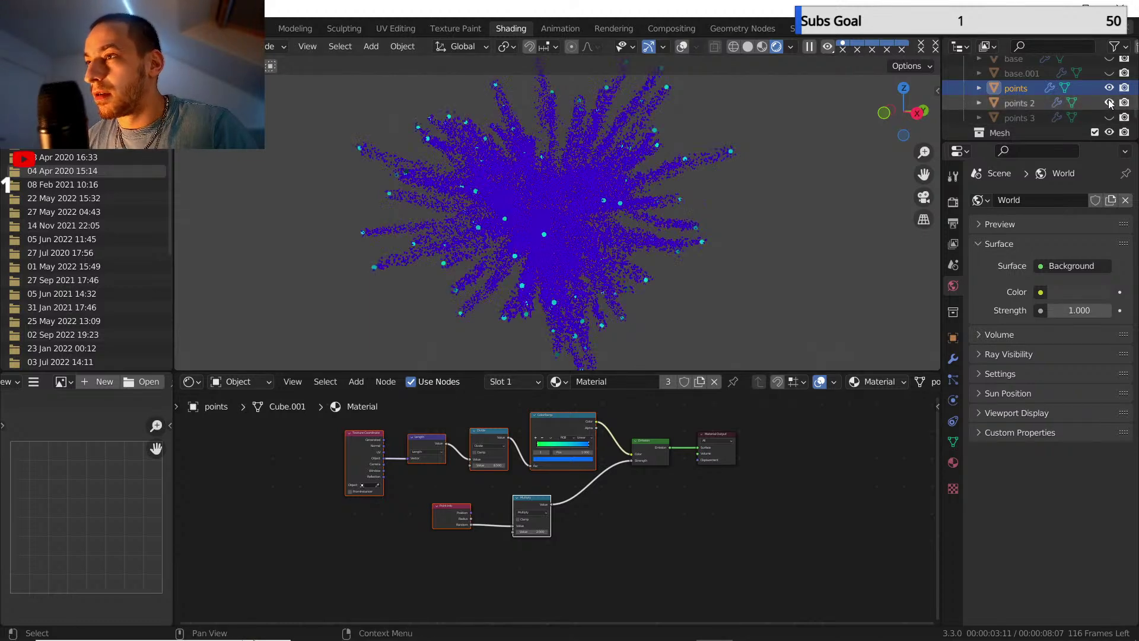
{"action": "left_click", "coordinate": [1038, 102]}
{"action": "scroll", "coordinate": [609, 465], "scroll_direction": "up", "scroll_amount": 3}
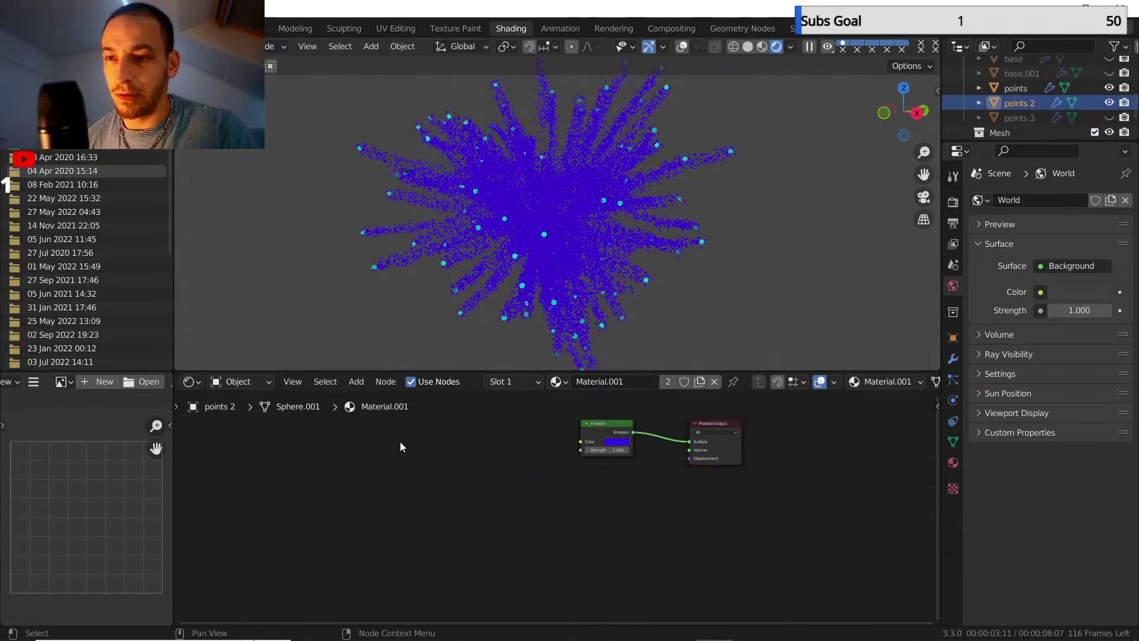
{"action": "key", "text": "ctrl+v"}
{"action": "key", "text": "g"}
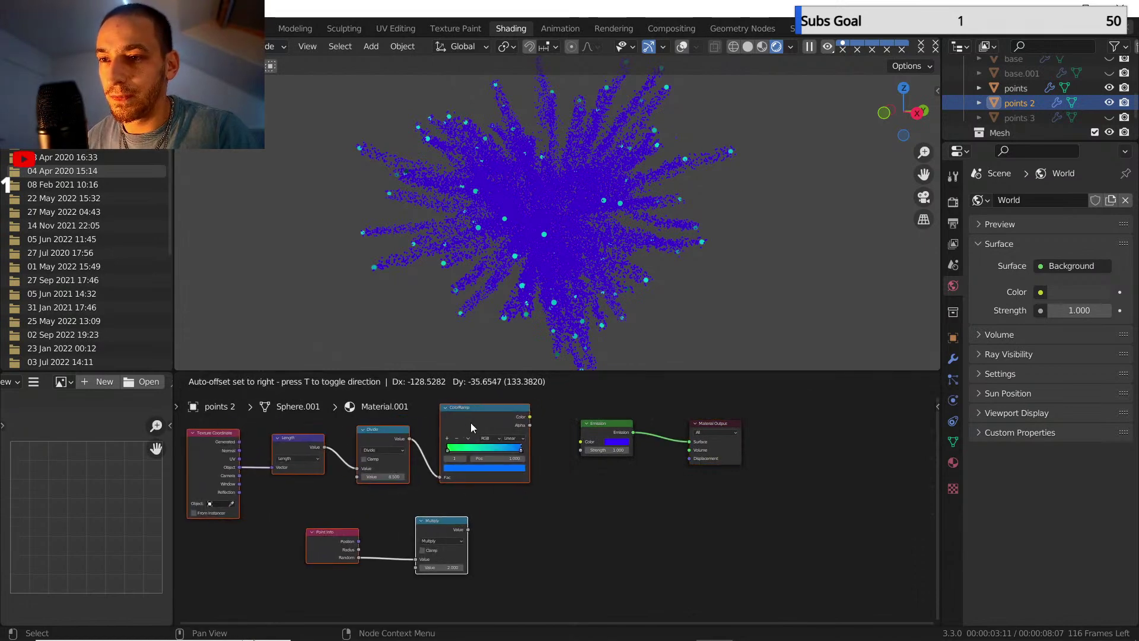
{"action": "left_click", "coordinate": [471, 426]}
- Connect the pasted ColorRamp's Color to the Emission Color and the Multiply node's Value to the Emission Strength
{"action": "left_click_drag", "start_coordinate": [529, 418], "coordinate": [581, 442]}
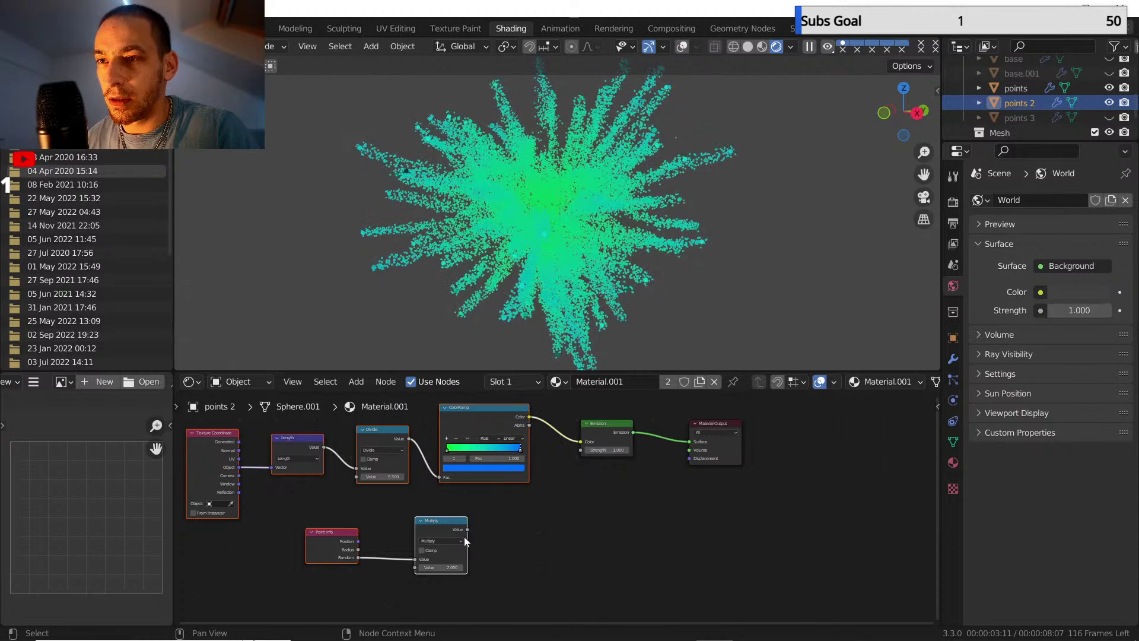
{"action": "left_click_drag", "start_coordinate": [468, 529], "coordinate": [525, 509]}
{"action": "left_click_drag", "start_coordinate": [583, 450], "coordinate": [581, 451]}
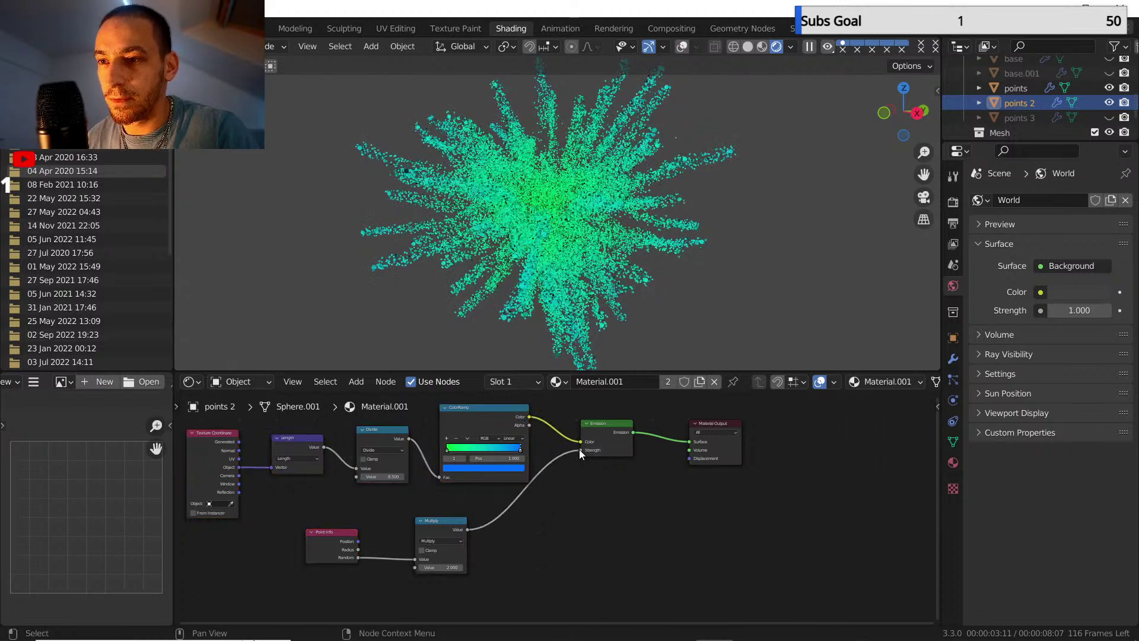
- Set the first stop of the ColorRamp in Material.001 to orange with hue 0.071 and saturation 1
{"action": "middle_click_drag", "start_coordinate": [579, 450], "coordinate": [594, 455]}
{"action": "scroll", "coordinate": [546, 215], "scroll_direction": "up", "scroll_amount": 3}
{"action": "scroll", "coordinate": [546, 223], "scroll_direction": "down", "scroll_amount": 4}
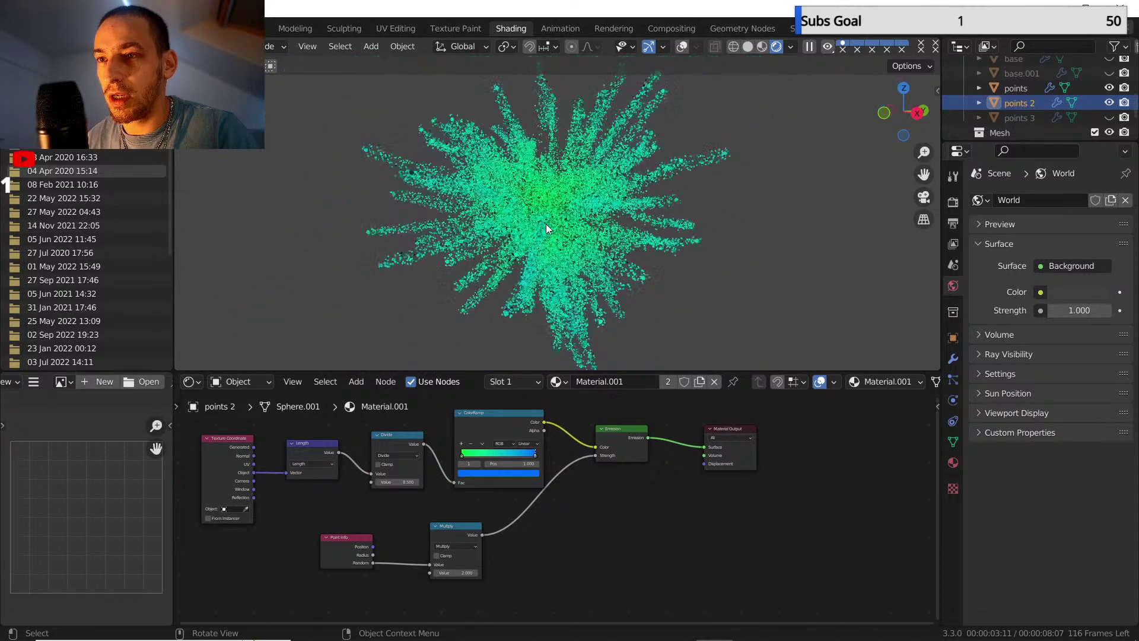
{"action": "scroll", "coordinate": [530, 234], "scroll_direction": "up", "scroll_amount": 2}
{"action": "scroll", "coordinate": [604, 521], "scroll_direction": "up", "scroll_amount": 3}
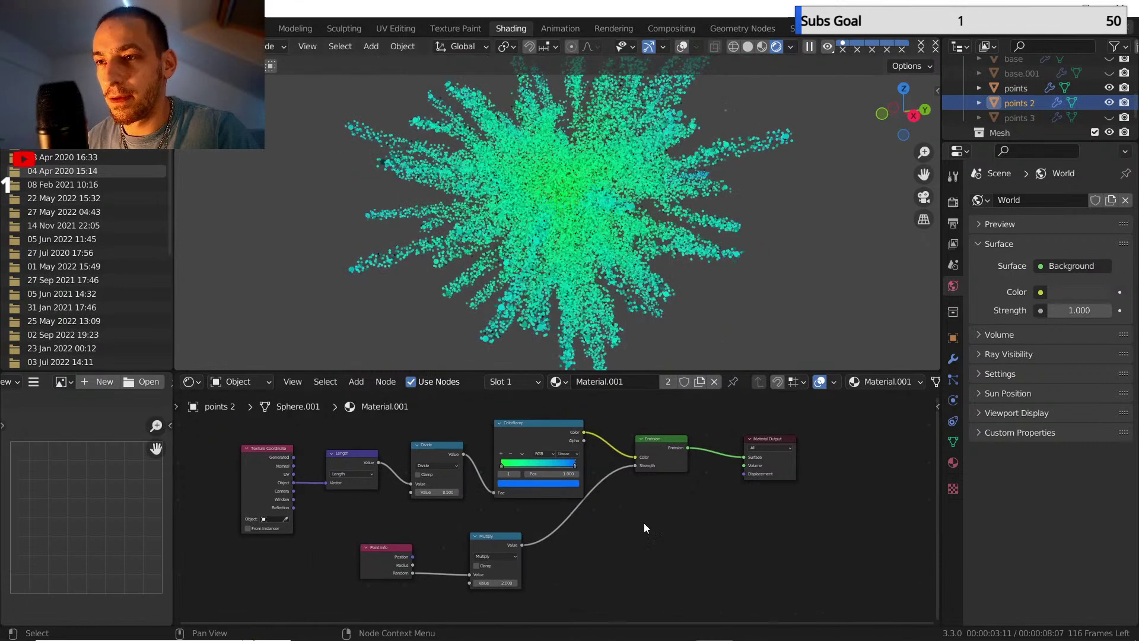
{"action": "scroll", "coordinate": [594, 483], "scroll_direction": "up", "scroll_amount": 2}
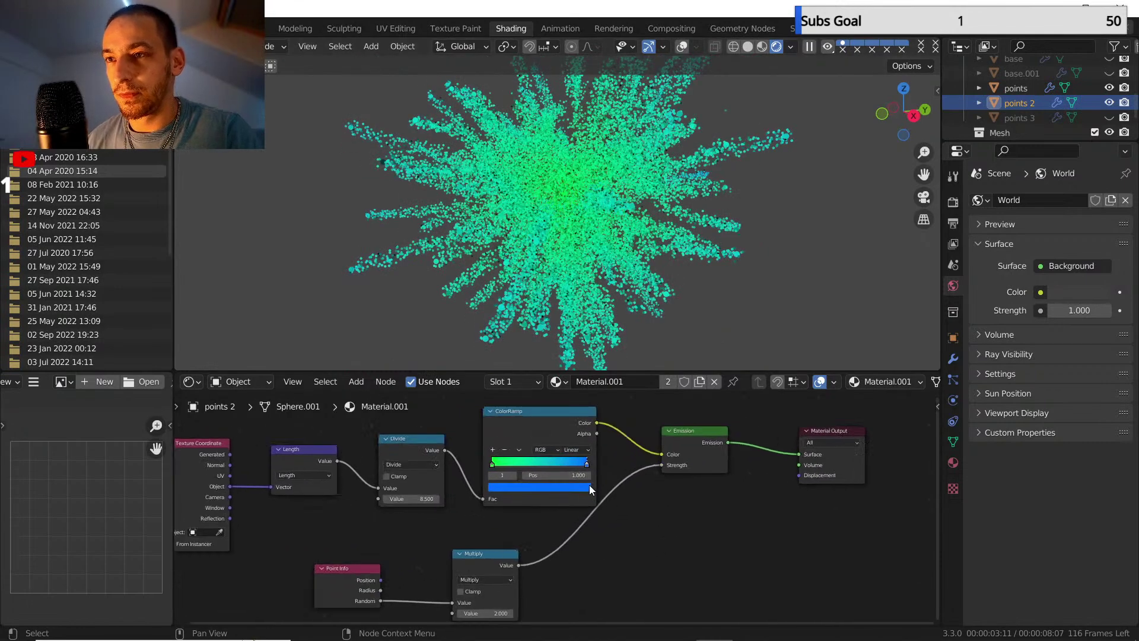
{"action": "left_click", "coordinate": [486, 461]}
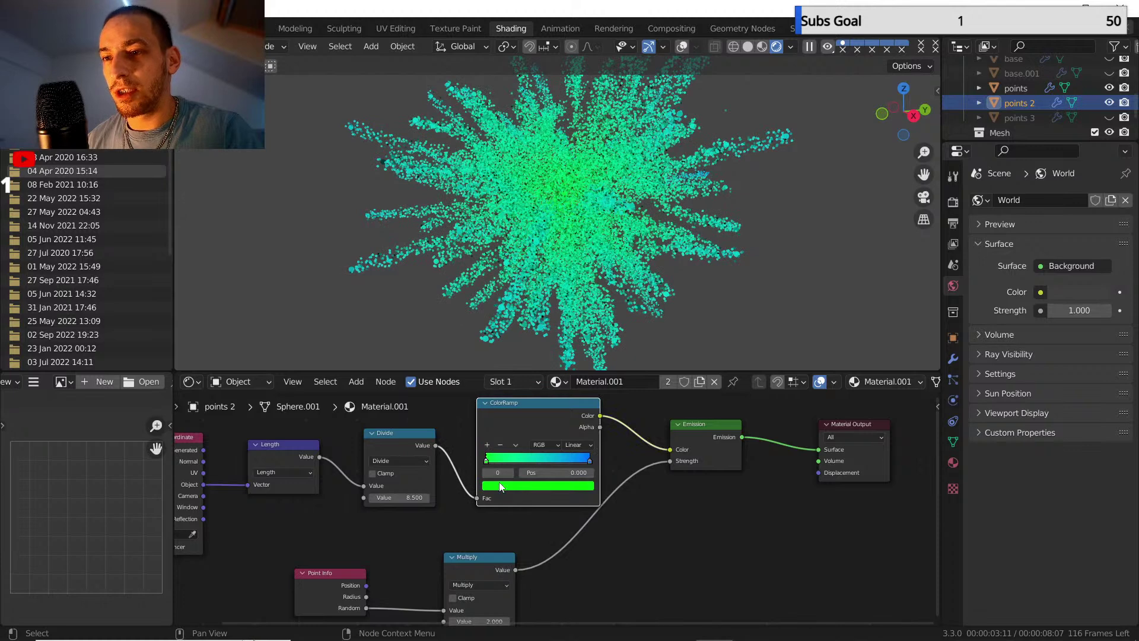
{"action": "left_click", "coordinate": [501, 486]}
{"action": "left_click_drag", "start_coordinate": [518, 397], "coordinate": [509, 408]}
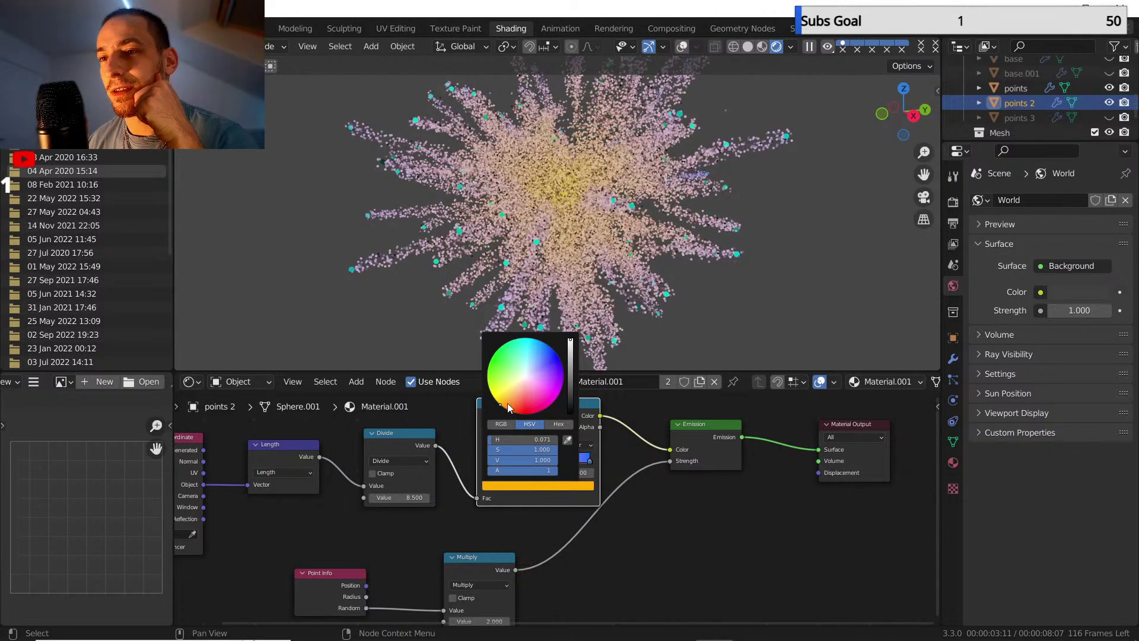
- Set the last stop of the ColorRamp in Material.001 to purple with hue 0.743 and saturation 1
{"action": "left_click", "coordinate": [590, 461]}
{"action": "left_click", "coordinate": [585, 486]}
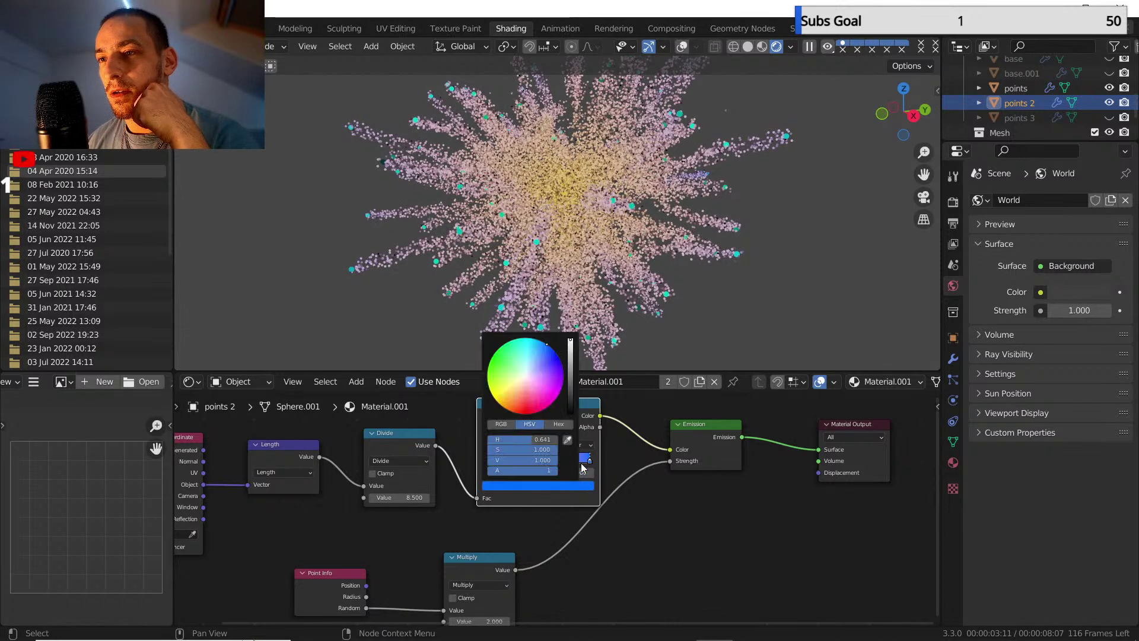
{"action": "left_click", "coordinate": [557, 386]}
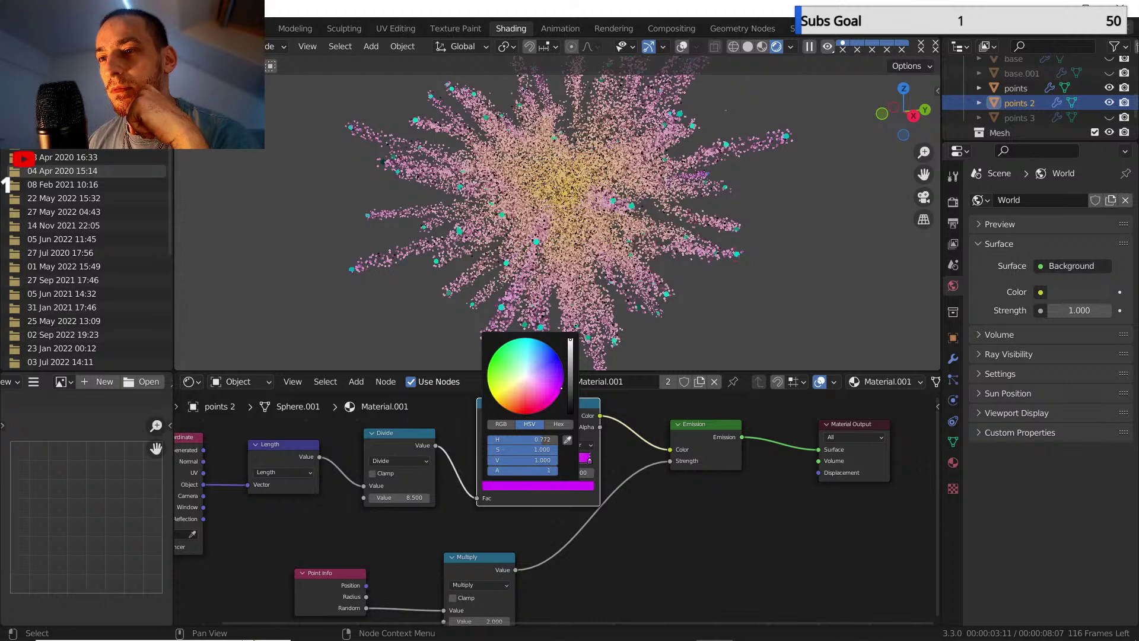
{"action": "left_click_drag", "start_coordinate": [564, 382], "coordinate": [563, 382]}
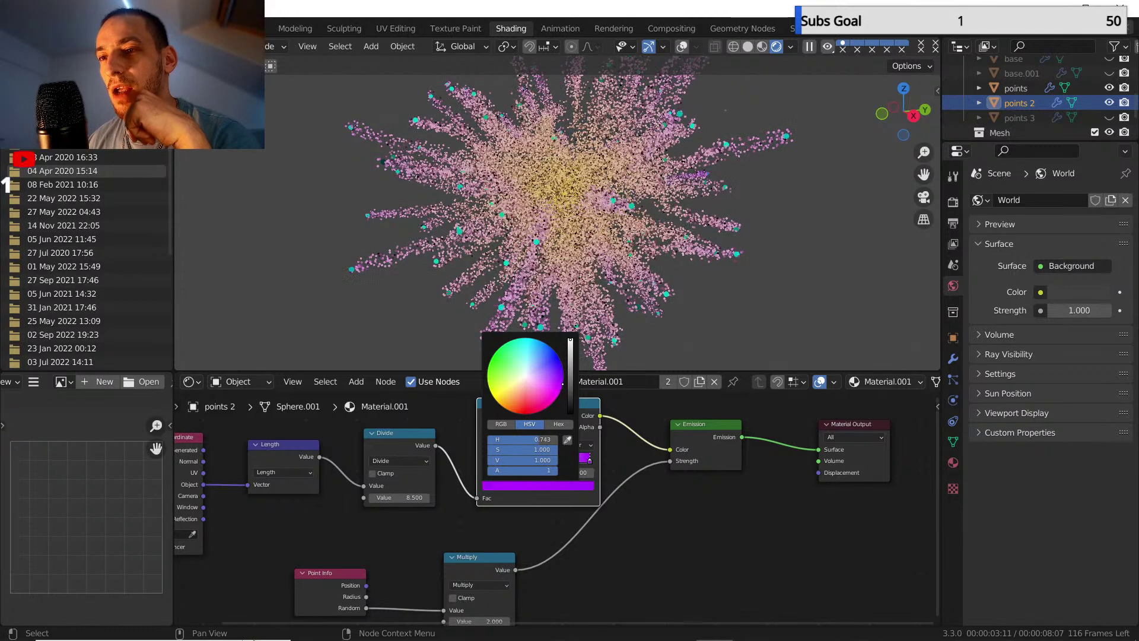
{"action": "scroll", "coordinate": [650, 505], "scroll_direction": "down", "scroll_amount": 1}
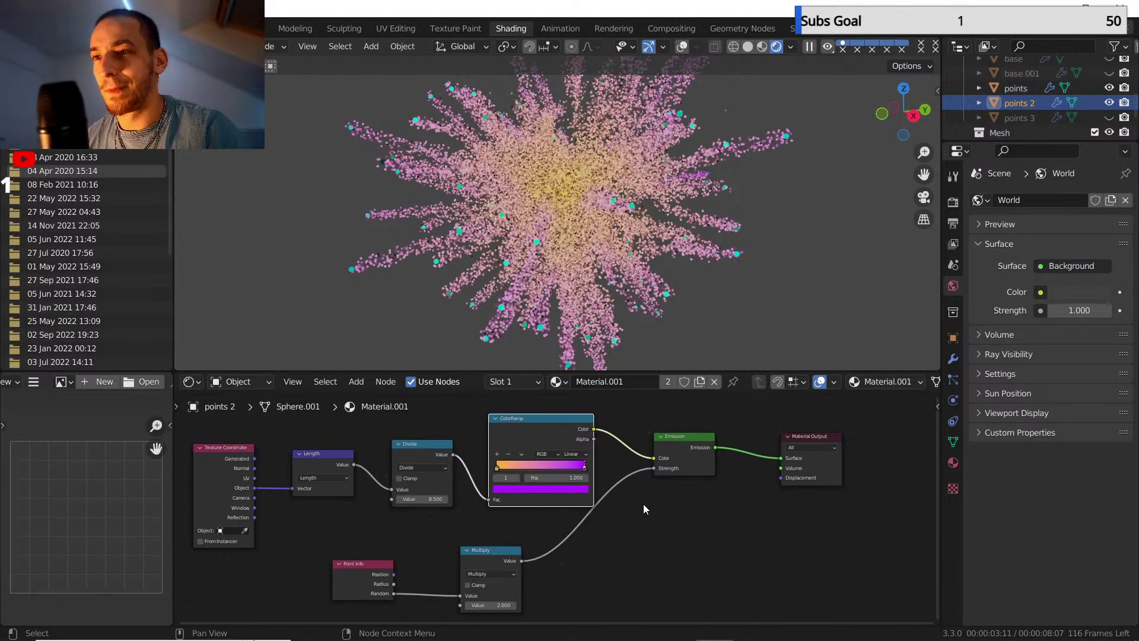
{"action": "middle_click_drag", "start_coordinate": [643, 503], "coordinate": [661, 486]}
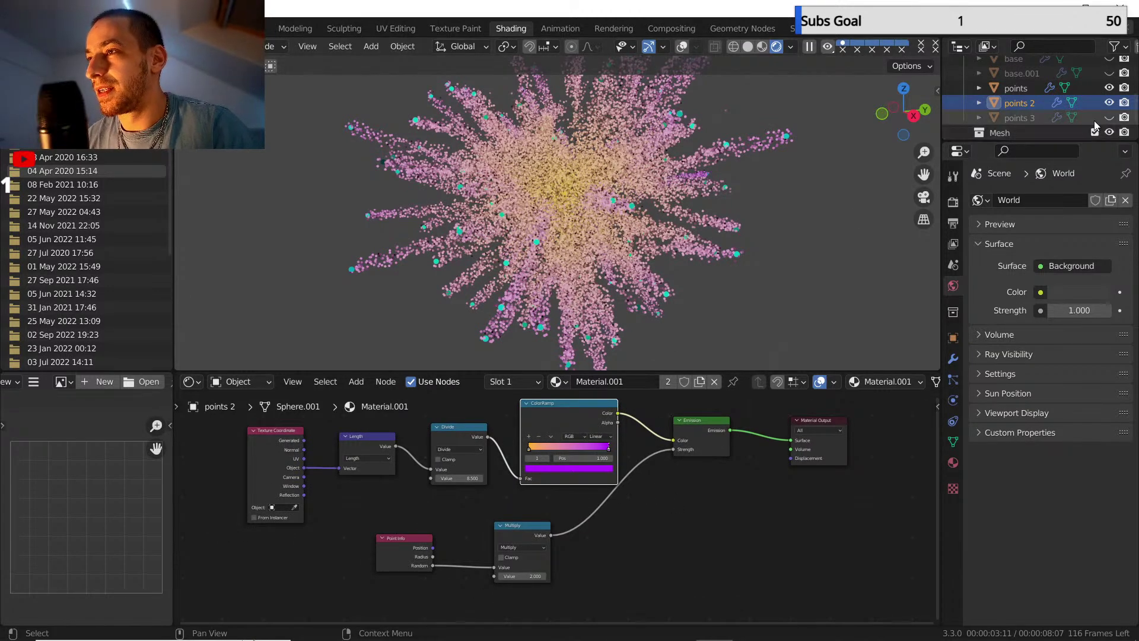
- Unhide and select the points 3 object, and paste the copied nodes into its Material.002 before the Emission node
{"action": "left_click", "coordinate": [1109, 117]}
{"action": "left_click", "coordinate": [1021, 118]}
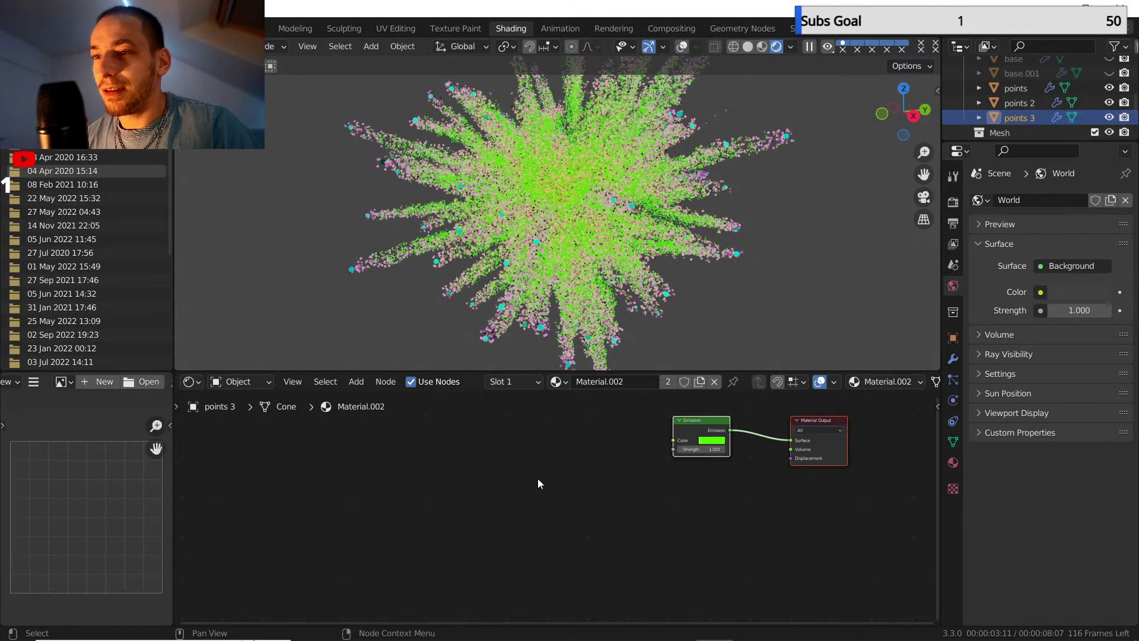
{"action": "key", "text": "ctrl+v"}
{"action": "key", "text": "g"}
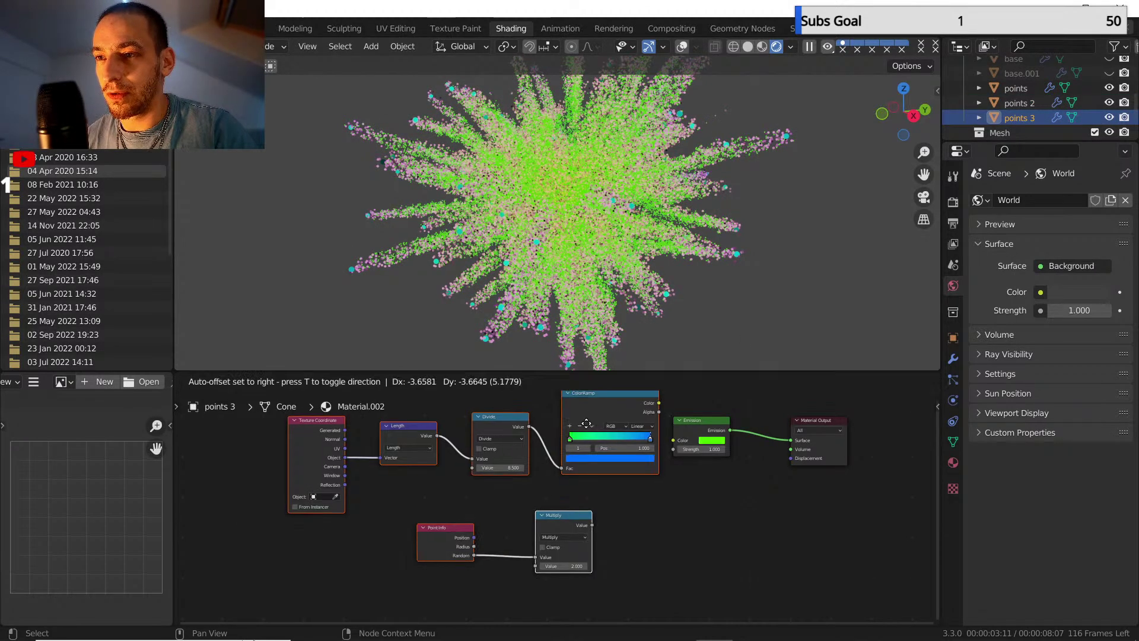
{"action": "left_click", "coordinate": [600, 440]}
- Connect the ColorRamp's Color to the Emission Color and the Multiply Value to the Emission Strength in Material.002
{"action": "left_click_drag", "start_coordinate": [621, 427], "coordinate": [673, 441]}
{"action": "left_click_drag", "start_coordinate": [553, 549], "coordinate": [672, 450]}
{"action": "middle_click_drag", "start_coordinate": [657, 469], "coordinate": [675, 469]}
{"action": "scroll", "coordinate": [674, 465], "scroll_direction": "up", "scroll_amount": 1}
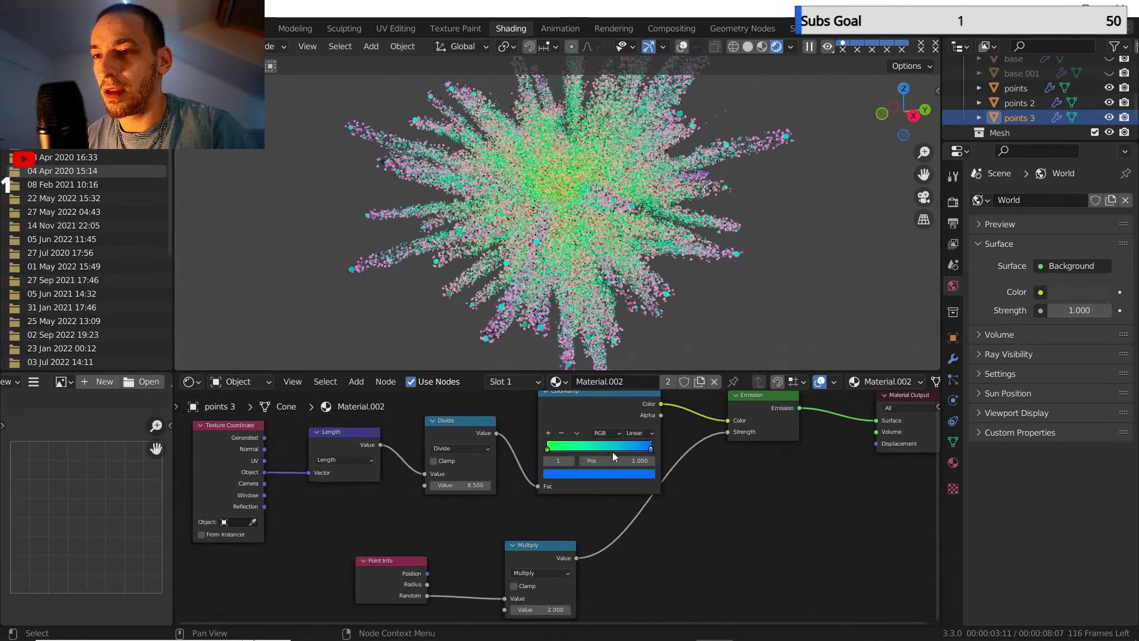
- Set the first stop of the ColorRamp in Material.002 to pure red with hue about 0 and saturation 1
{"action": "left_click", "coordinate": [546, 448]}
{"action": "left_click", "coordinate": [562, 475]}
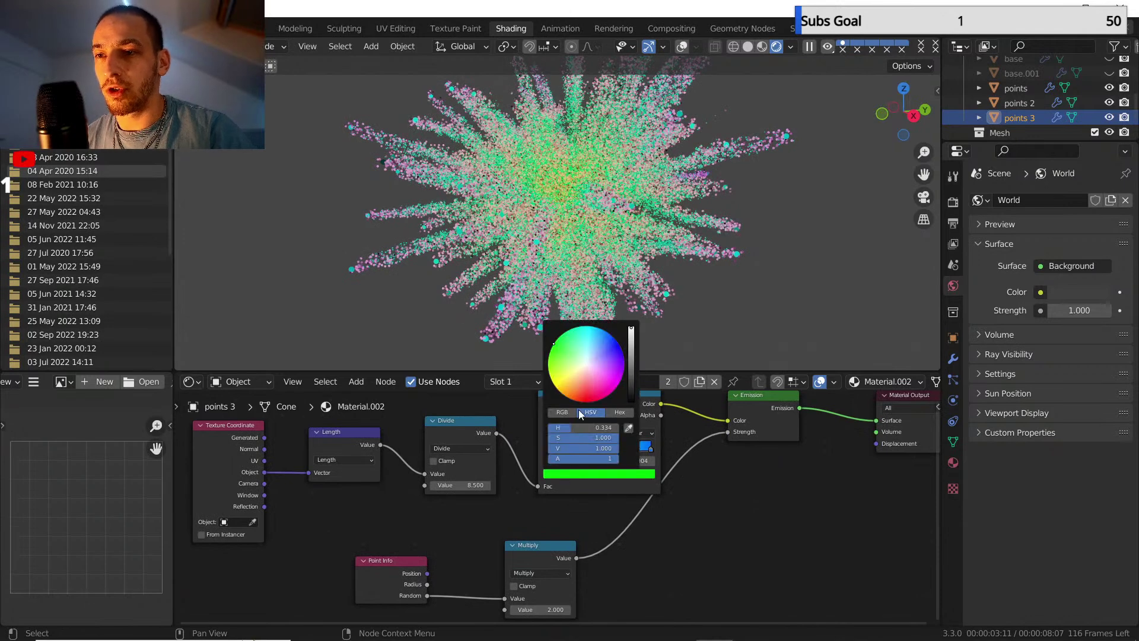
{"action": "left_click", "coordinate": [589, 399]}
{"action": "left_click_drag", "start_coordinate": [600, 399], "coordinate": [586, 401]}
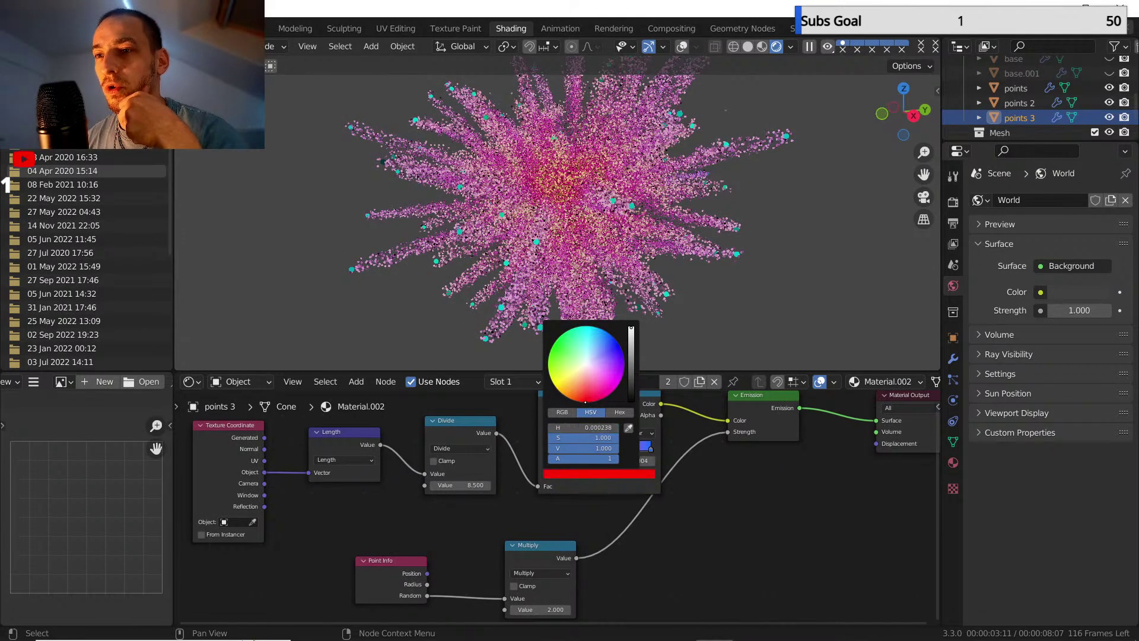
- Set the last stop of the ColorRamp in Material.002 to a pinkish red with saturation 1
{"action": "left_click", "coordinate": [651, 449]}
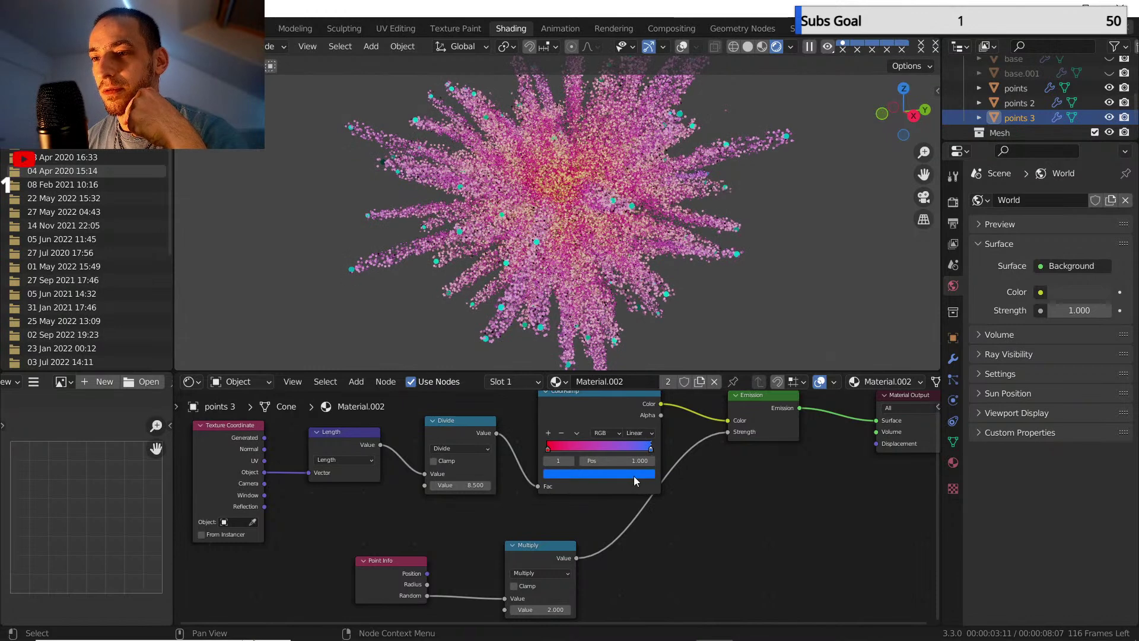
{"action": "left_click", "coordinate": [633, 473]}
{"action": "mouse_move", "coordinate": [576, 397]}
{"action": "left_mouse_down"}
{"action": "mouse_move", "coordinate": [548, 369]}
{"action": "mouse_move", "coordinate": [617, 380]}
{"action": "mouse_move", "coordinate": [600, 399]}
{"action": "left_mouse_up"}
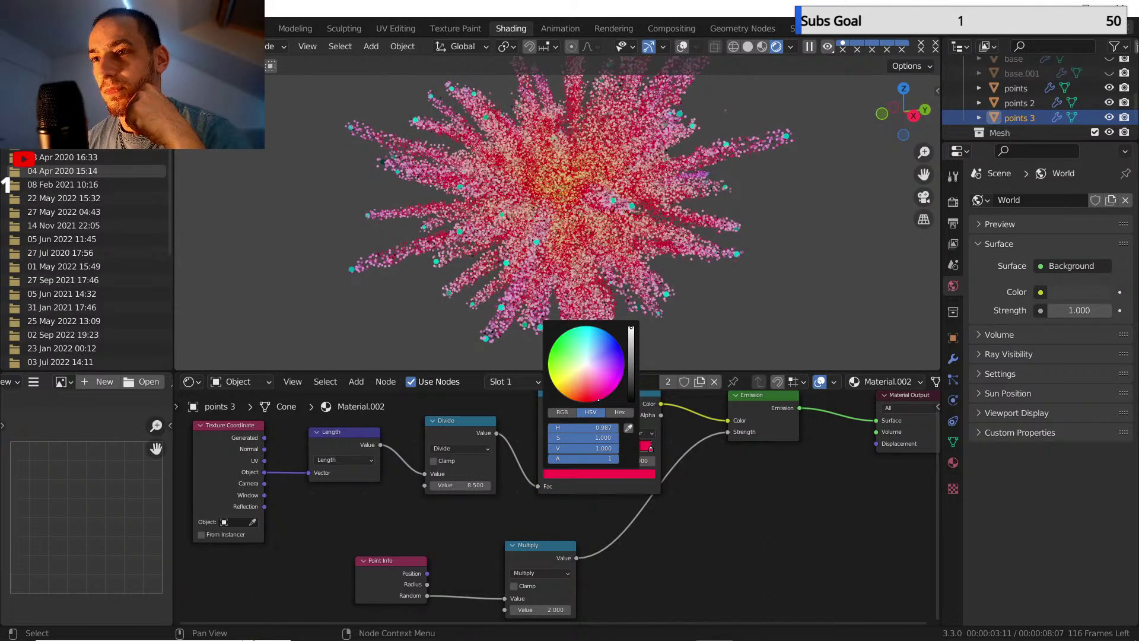
{"action": "scroll", "coordinate": [724, 505], "scroll_direction": "down", "scroll_amount": 4}
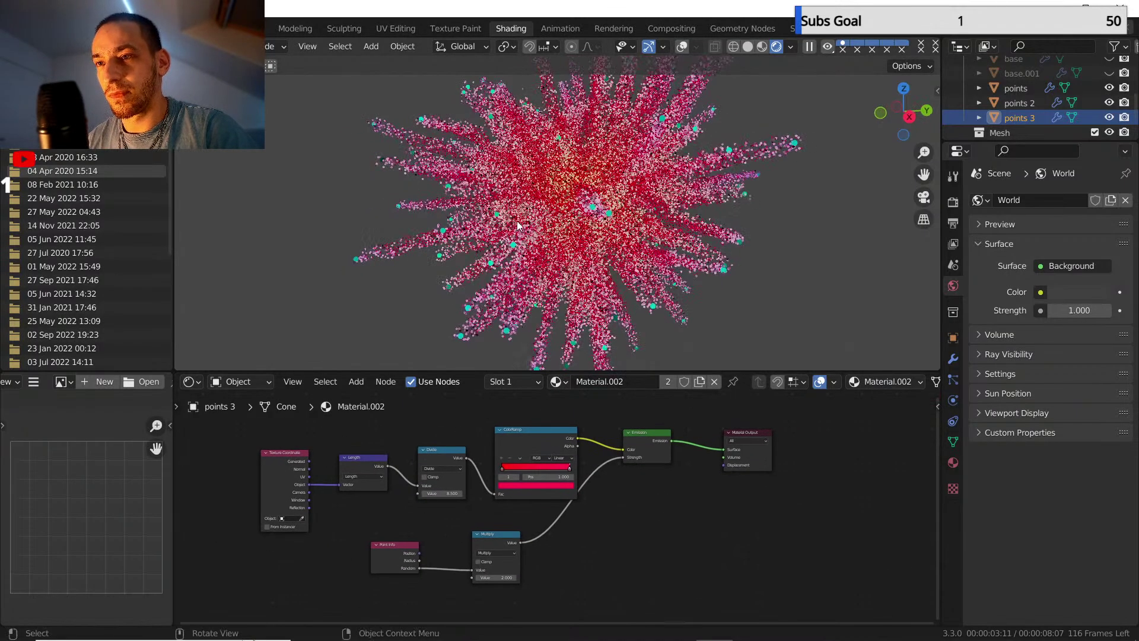
- Set the Multiply node's value in the points 3 material to 0.6
{"action": "scroll", "coordinate": [518, 220], "scroll_direction": "up", "scroll_amount": 5}
{"action": "scroll", "coordinate": [504, 235], "scroll_direction": "down", "scroll_amount": 5}
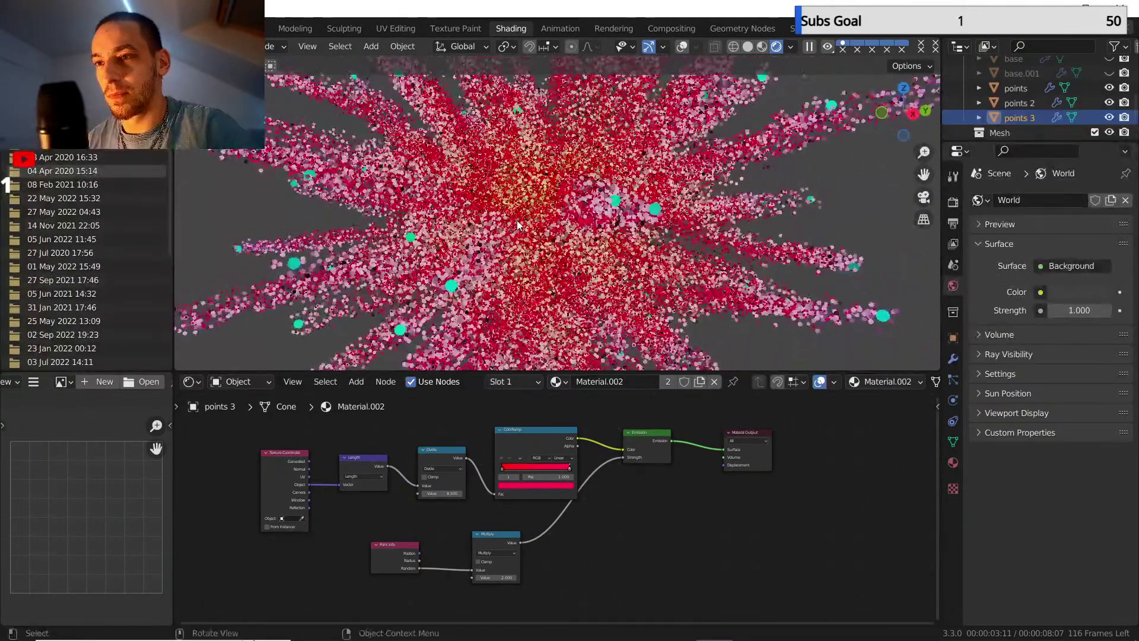
{"action": "middle_click_drag", "start_coordinate": [520, 228], "coordinate": [521, 217]}
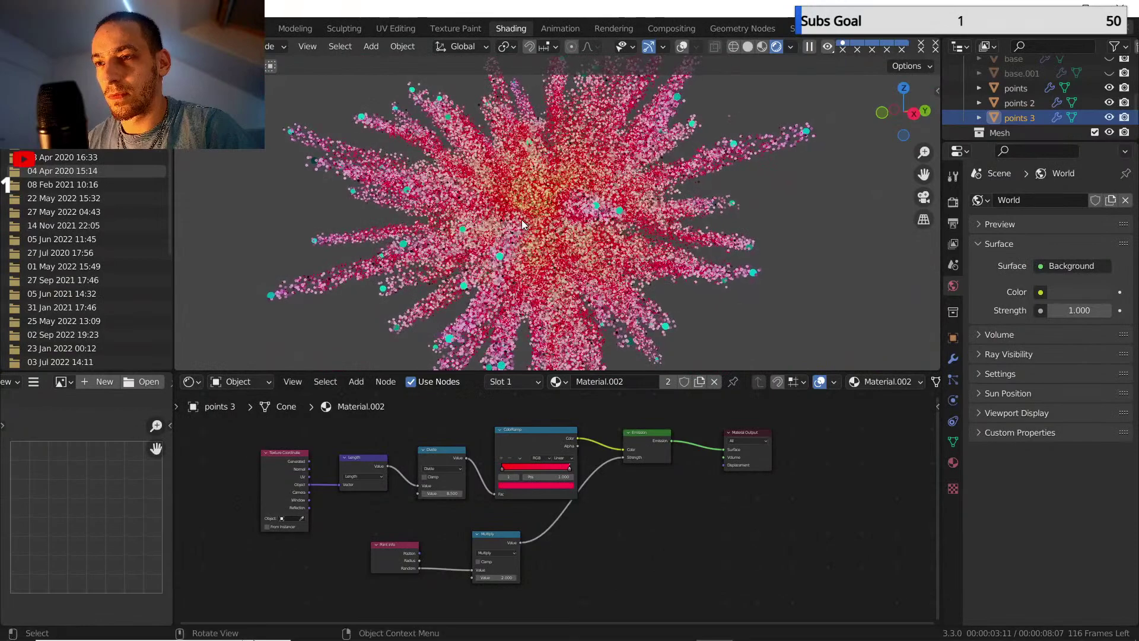
{"action": "scroll", "coordinate": [522, 218], "scroll_direction": "up", "scroll_amount": 1}
{"action": "scroll", "coordinate": [521, 218], "scroll_direction": "down", "scroll_amount": 1}
{"action": "scroll", "coordinate": [525, 225], "scroll_direction": "up", "scroll_amount": 1}
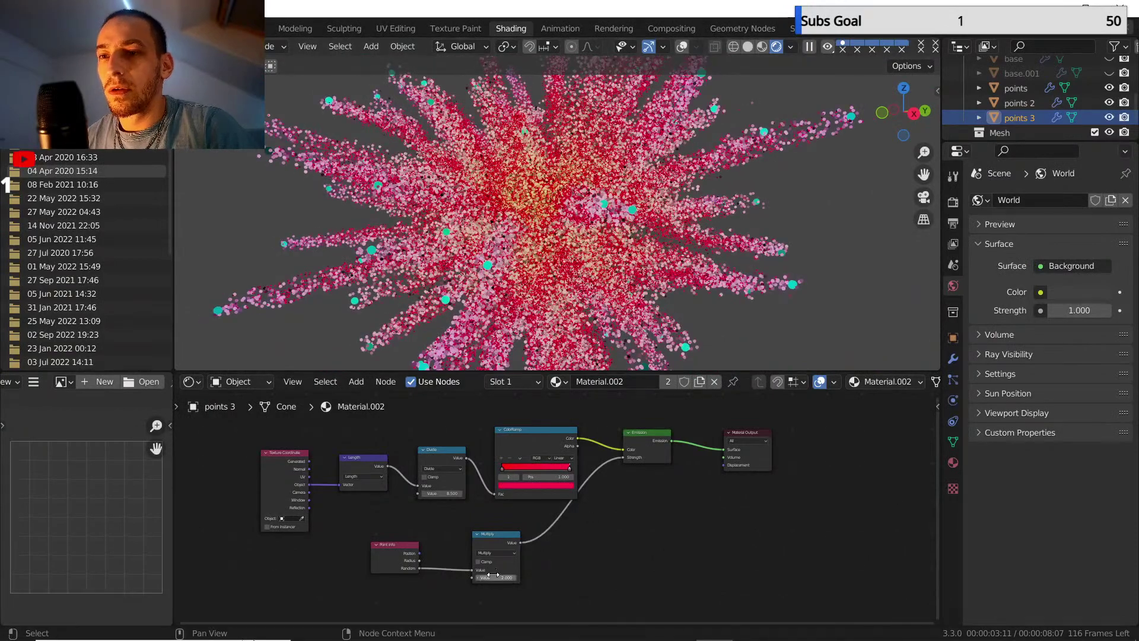
{"action": "mouse_move", "coordinate": [494, 575]}
{"action": "left_mouse_down"}
{"action": "mouse_move", "coordinate": [467, 575]}
{"action": "mouse_move", "coordinate": [528, 578]}
{"action": "mouse_move", "coordinate": [475, 578]}
{"action": "mouse_move", "coordinate": [504, 577]}
{"action": "left_mouse_up"}
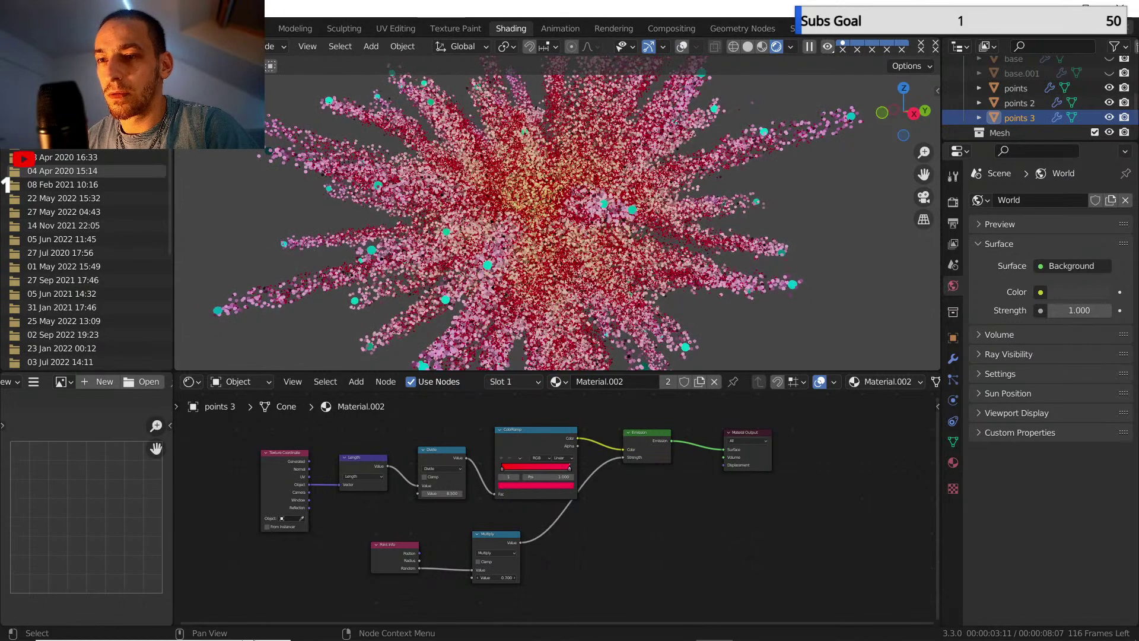
{"action": "middle_click_drag", "start_coordinate": [596, 551], "coordinate": [603, 492]}
{"action": "scroll", "coordinate": [610, 524], "scroll_direction": "up", "scroll_amount": 3}
{"action": "scroll", "coordinate": [604, 486], "scroll_direction": "up", "scroll_amount": 3}
{"action": "scroll", "coordinate": [558, 520], "scroll_direction": "up", "scroll_amount": 1}
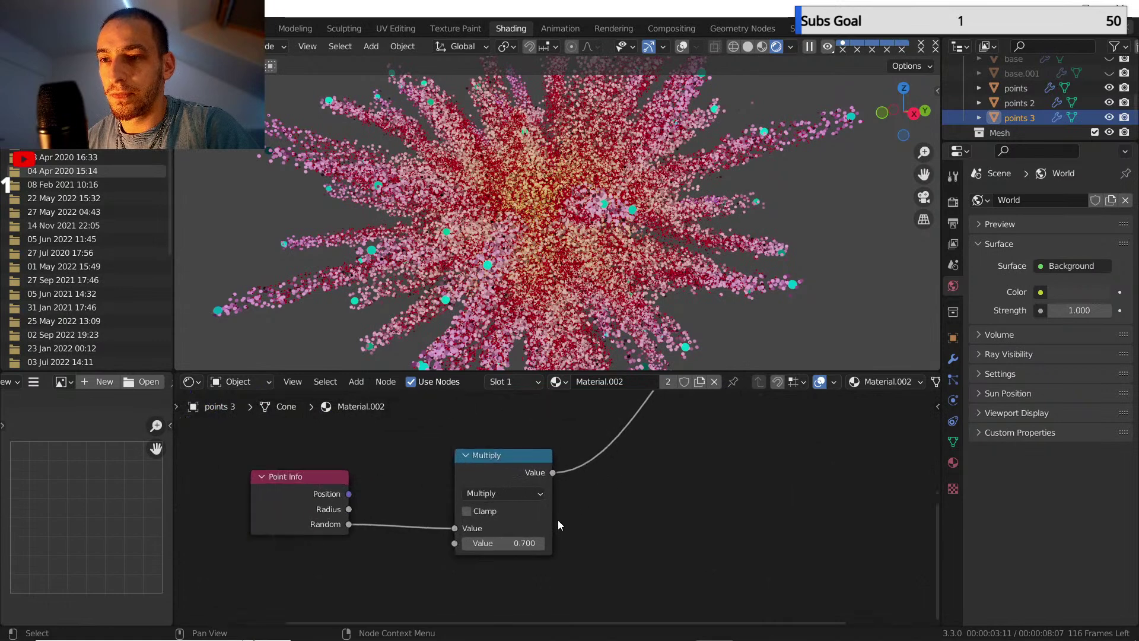
{"action": "left_click", "coordinate": [468, 543]}
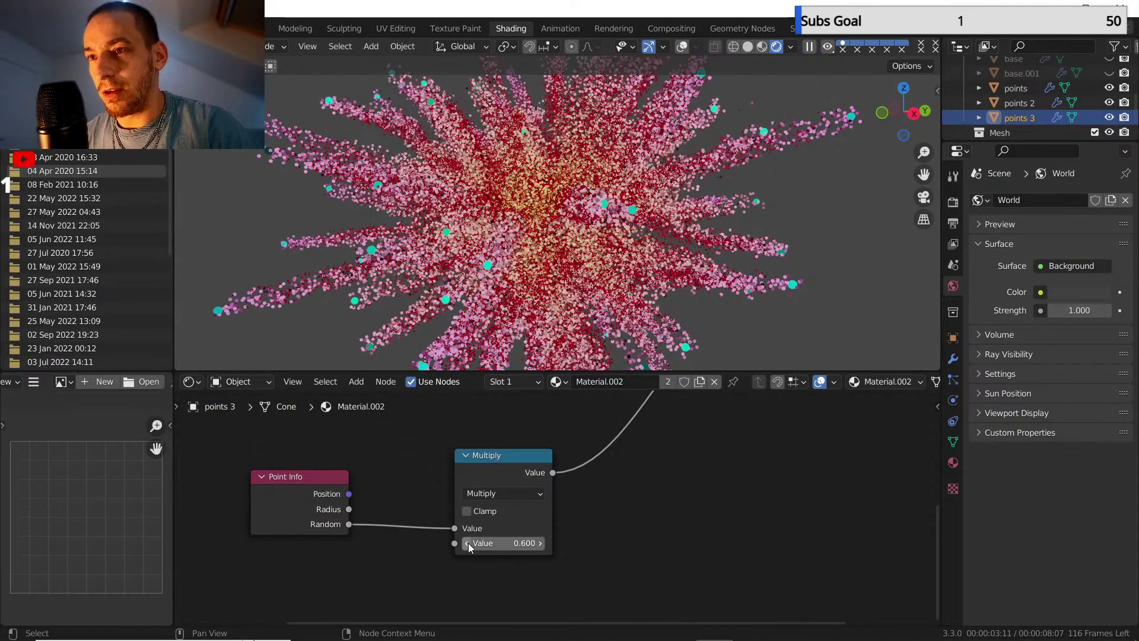
- Select the points 2 object and set the Multiply node's value in Material.001 to 1.6
{"action": "left_click", "coordinate": [999, 105]}
{"action": "mouse_move", "coordinate": [486, 522]}
{"action": "left_mouse_down"}
{"action": "mouse_move", "coordinate": [461, 522]}
{"action": "mouse_move", "coordinate": [475, 522]}
{"action": "left_mouse_up"}
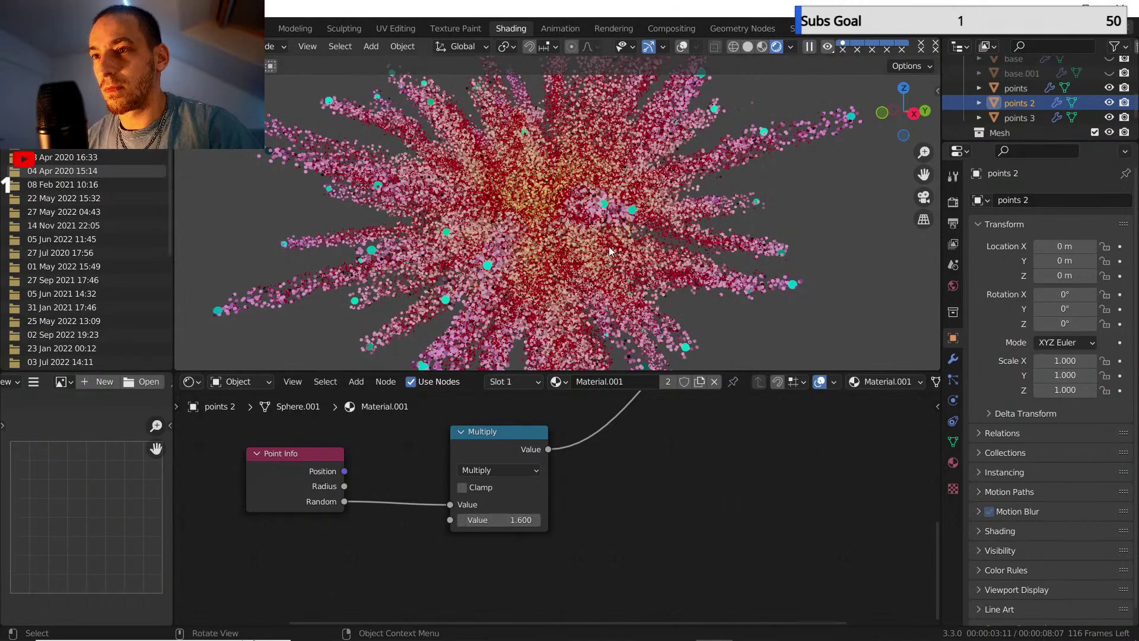
{"action": "scroll", "coordinate": [609, 247], "scroll_direction": "down", "scroll_amount": 2}
{"action": "mouse_move", "coordinate": [609, 247]}
{"action": "middle_mouse_down"}
{"action": "mouse_move", "coordinate": [583, 260]}
{"action": "mouse_move", "coordinate": [590, 239]}
{"action": "middle_mouse_up"}
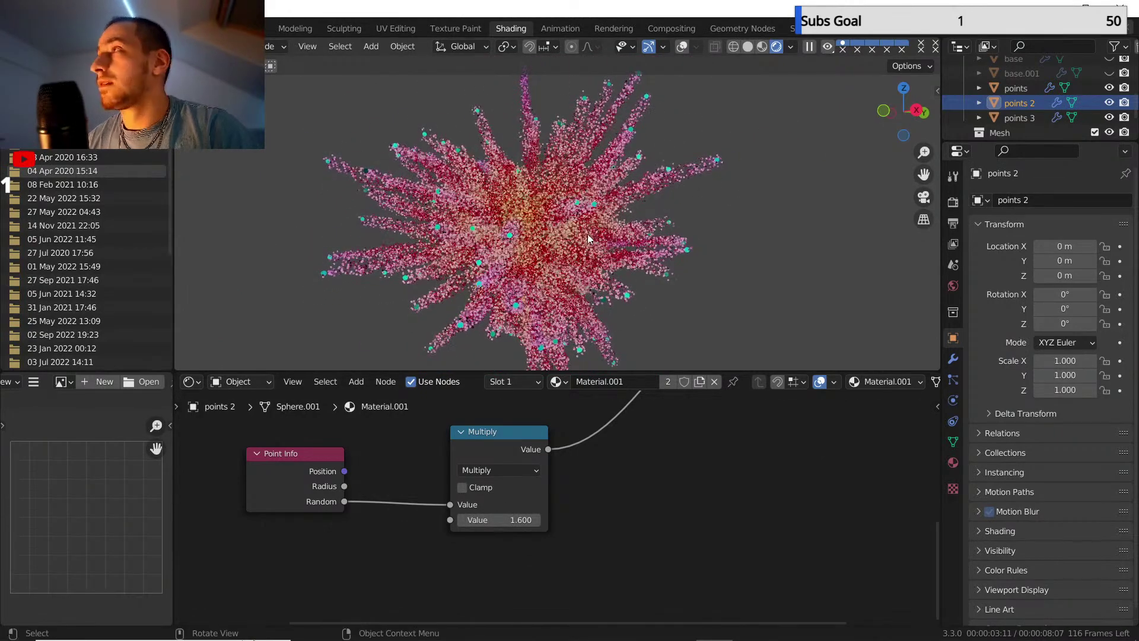
{"action": "scroll", "coordinate": [579, 246], "scroll_direction": "up", "scroll_amount": 4}
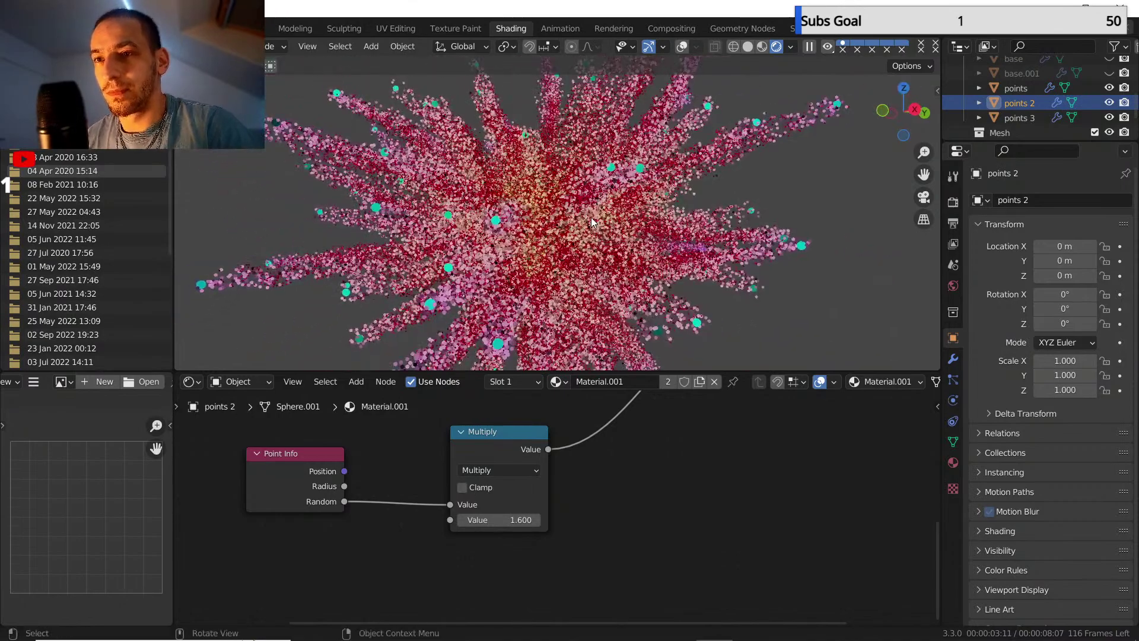
{"action": "scroll", "coordinate": [591, 217], "scroll_direction": "down", "scroll_amount": 2}
{"action": "middle_click_drag", "start_coordinate": [591, 217], "coordinate": [575, 232]}
{"action": "scroll", "coordinate": [578, 232], "scroll_direction": "up", "scroll_amount": 3}
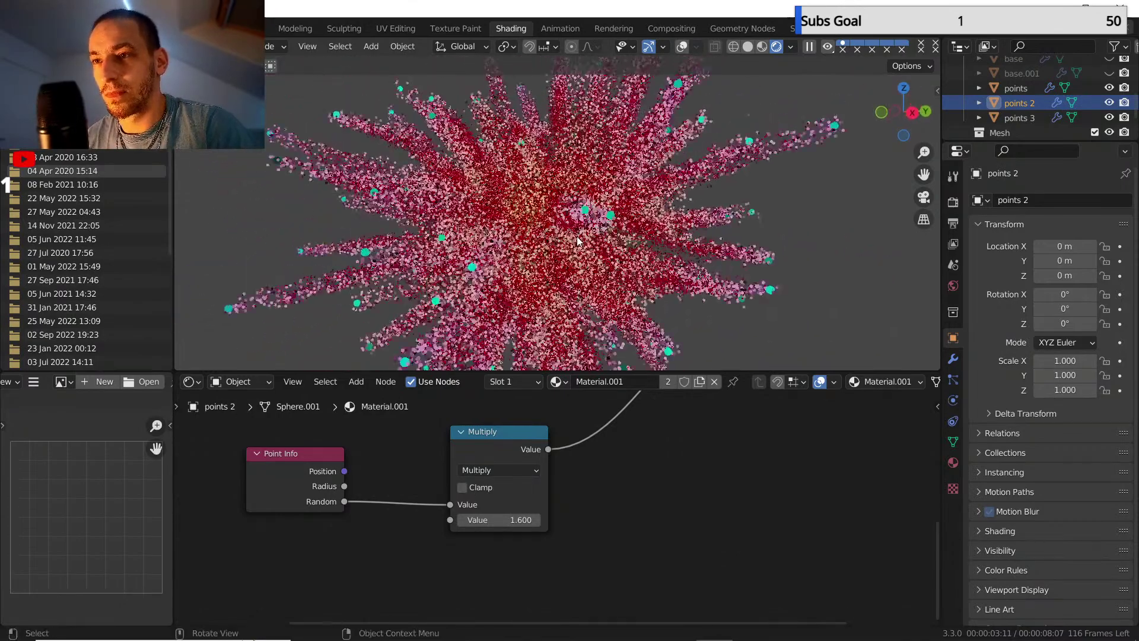
{"action": "scroll", "coordinate": [593, 225], "scroll_direction": "up", "scroll_amount": 2}
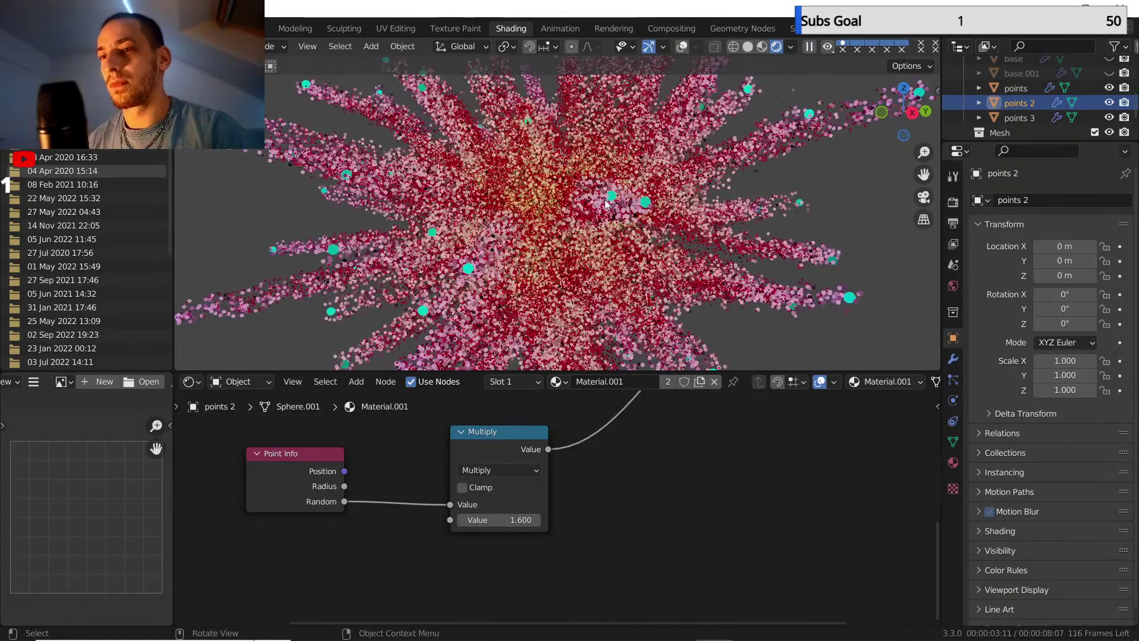
- Select the points object and add a Diffuse BSDF node below the Emission node in its material
{"action": "left_click", "coordinate": [1015, 89]}
{"action": "scroll", "coordinate": [710, 429], "scroll_direction": "down", "scroll_amount": 2}
{"action": "middle_click_drag", "start_coordinate": [710, 429], "coordinate": [503, 561]}
{"action": "scroll", "coordinate": [506, 549], "scroll_direction": "down", "scroll_amount": 1}
{"action": "middle_click_drag", "start_coordinate": [503, 511], "coordinate": [468, 474]}
{"action": "scroll", "coordinate": [510, 452], "scroll_direction": "up", "scroll_amount": 1}
{"action": "middle_click_drag", "start_coordinate": [459, 255], "coordinate": [484, 199]}
{"action": "scroll", "coordinate": [452, 259], "scroll_direction": "up", "scroll_amount": 2}
{"action": "scroll", "coordinate": [484, 198], "scroll_direction": "up", "scroll_amount": 3}
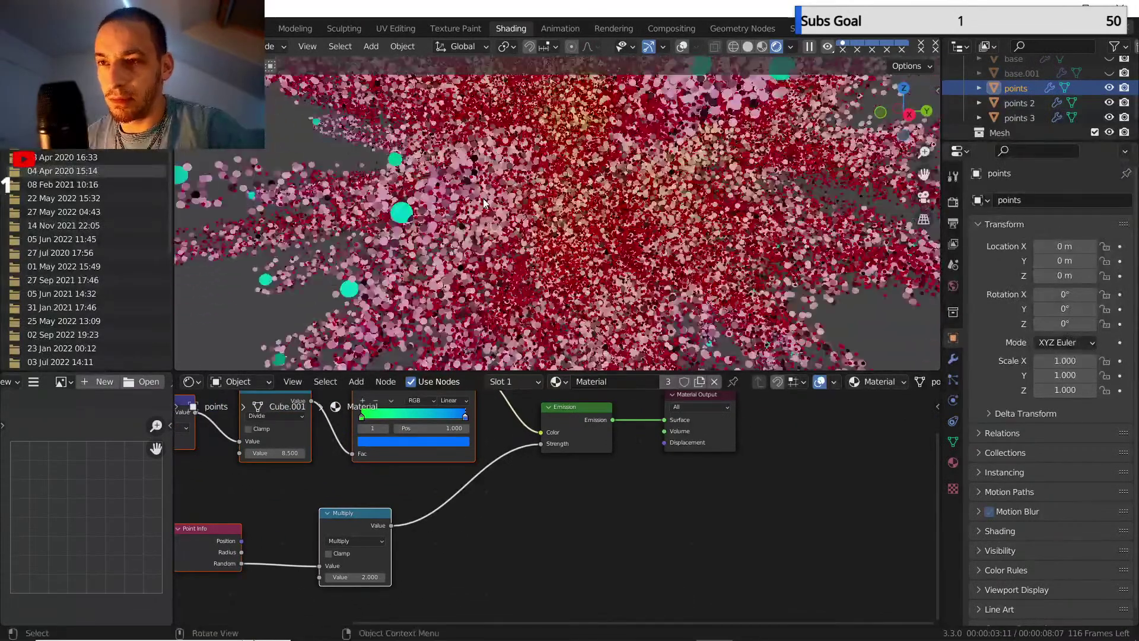
{"action": "scroll", "coordinate": [478, 207], "scroll_direction": "down", "scroll_amount": 2}
{"action": "middle_click_drag", "start_coordinate": [576, 485], "coordinate": [560, 484]}
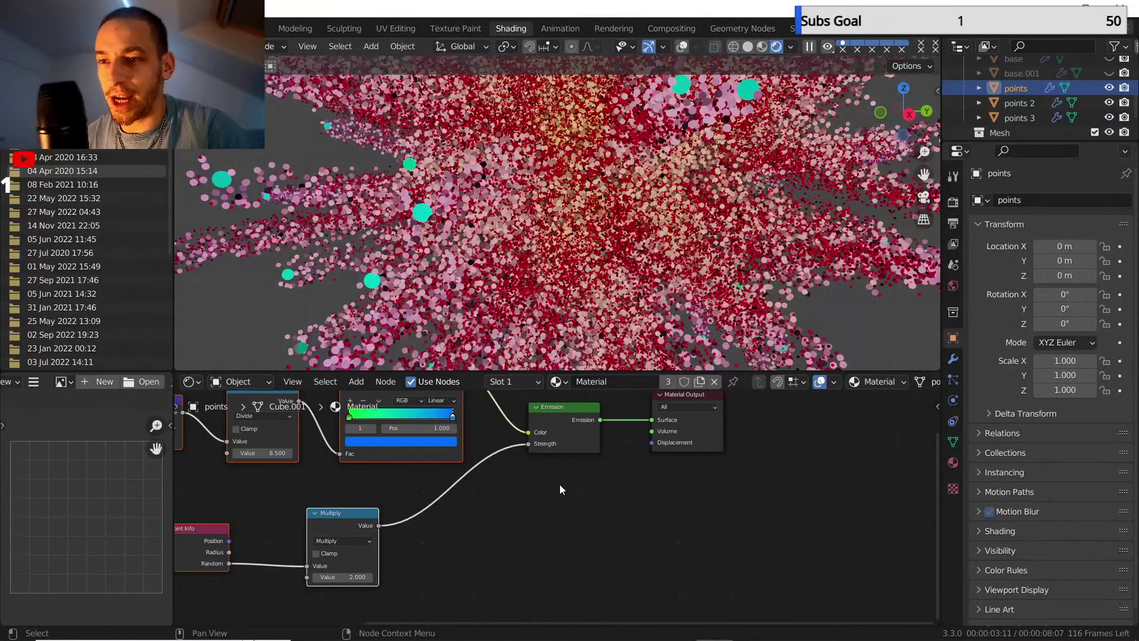
{"action": "key", "text": "shift+a"}
{"action": "mouse_move", "coordinate": [533, 432]}
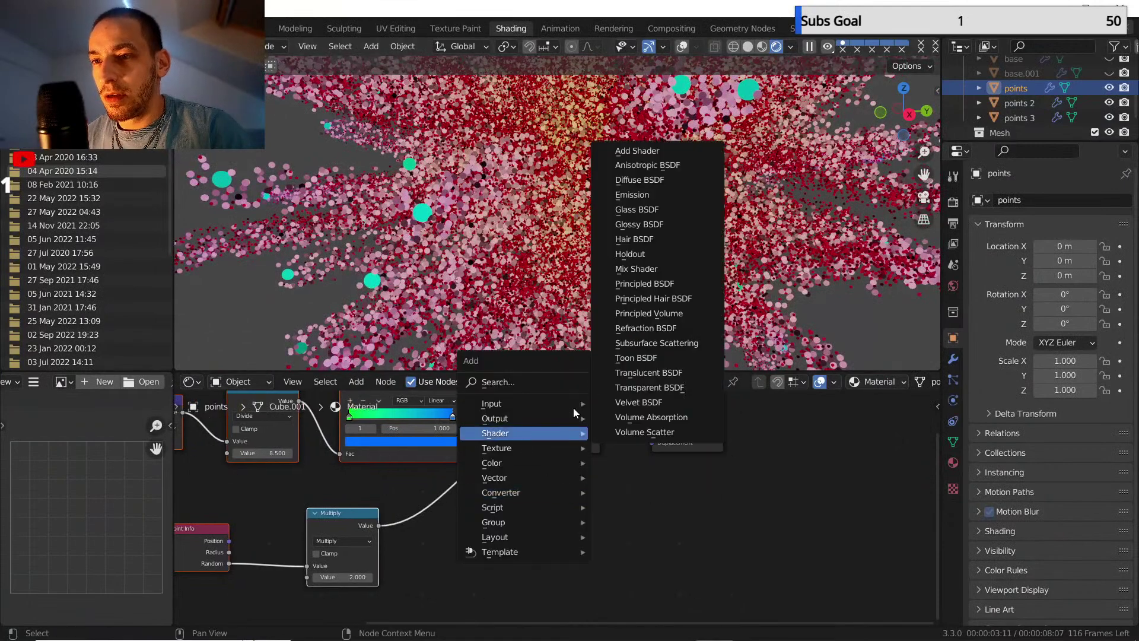
{"action": "left_click", "coordinate": [640, 180]}
{"action": "left_click", "coordinate": [527, 466]}
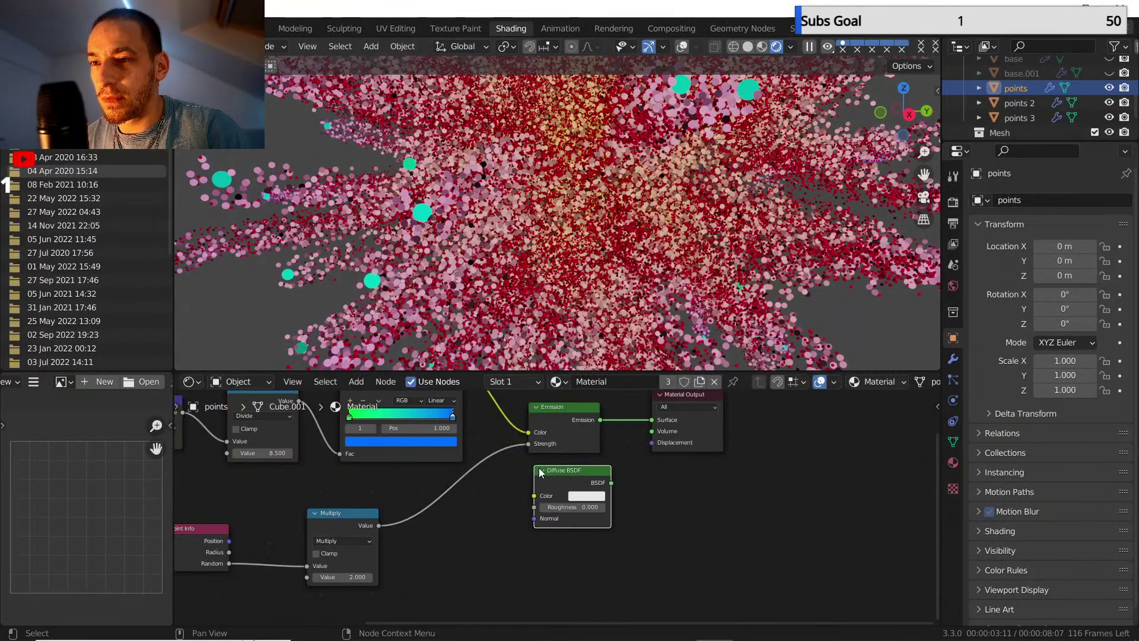
- Connect the Diffuse BSDF directly to the Material Output's Surface to preview it
{"action": "left_click", "coordinate": [540, 469], "text": "ctrl+shift"}
{"action": "left_click", "coordinate": [557, 471], "text": "ctrl+shift"}
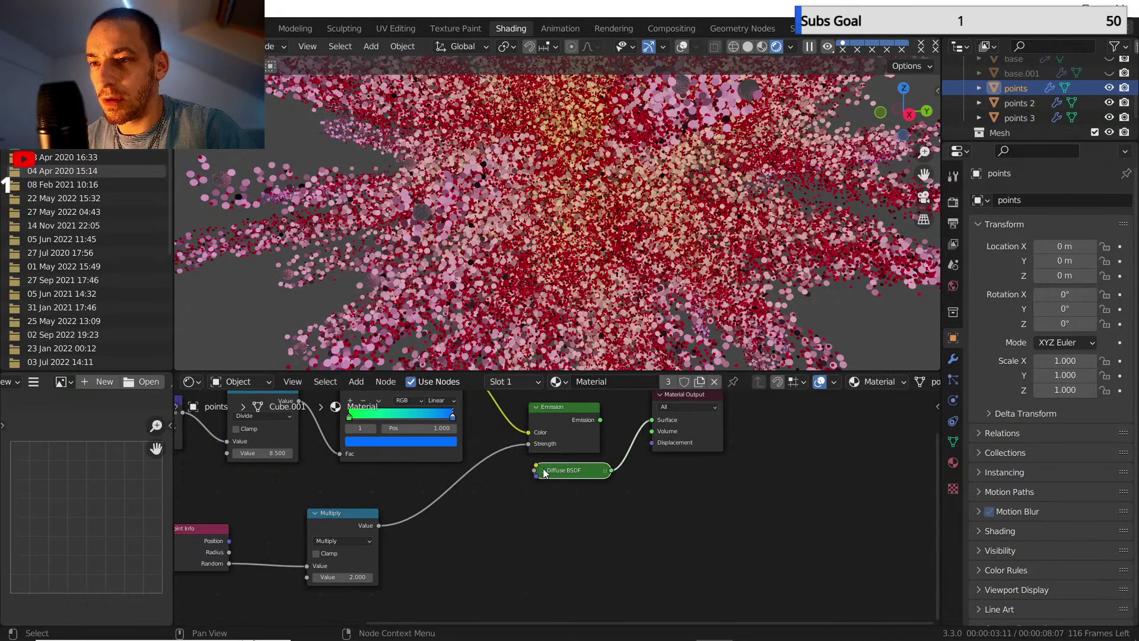
{"action": "left_click", "coordinate": [542, 469]}
{"action": "scroll", "coordinate": [428, 199], "scroll_direction": "up", "scroll_amount": 3}
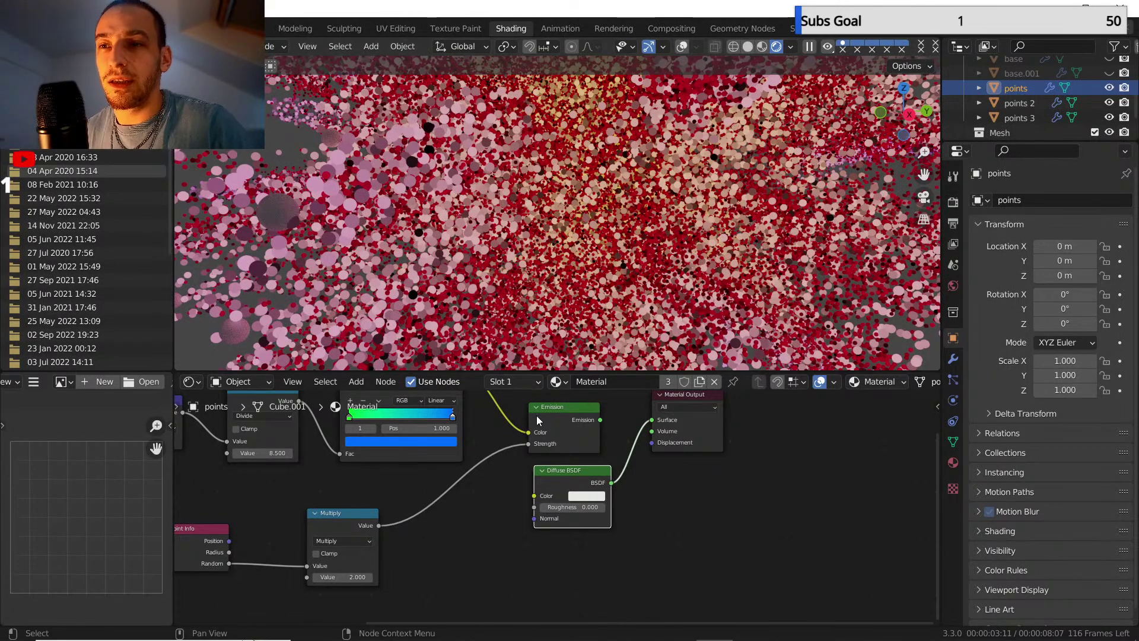
- Combine the Emission and Diffuse BSDF nodes with a Mix Shader and move the Material Output away from it
{"action": "middle_click_drag", "start_coordinate": [558, 446], "coordinate": [531, 451]}
{"action": "right_click_drag", "start_coordinate": [535, 485], "coordinate": [537, 432], "text": "ctrl+shift"}
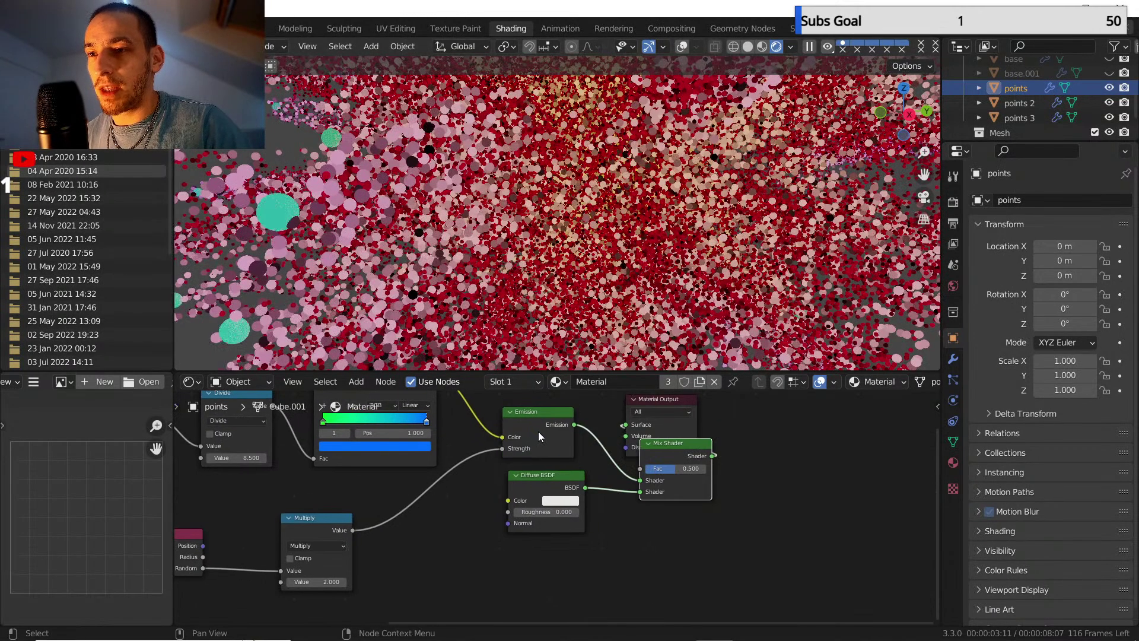
{"action": "left_click_drag", "start_coordinate": [649, 401], "coordinate": [824, 432]}
- Raise the Mix Shader's Fac to 1 to try the diffuse shading on the points
{"action": "mouse_move", "coordinate": [692, 471]}
{"action": "left_mouse_down"}
{"action": "mouse_move", "coordinate": [714, 471]}
{"action": "mouse_move", "coordinate": [692, 469]}
{"action": "mouse_move", "coordinate": [706, 468]}
{"action": "left_mouse_up"}
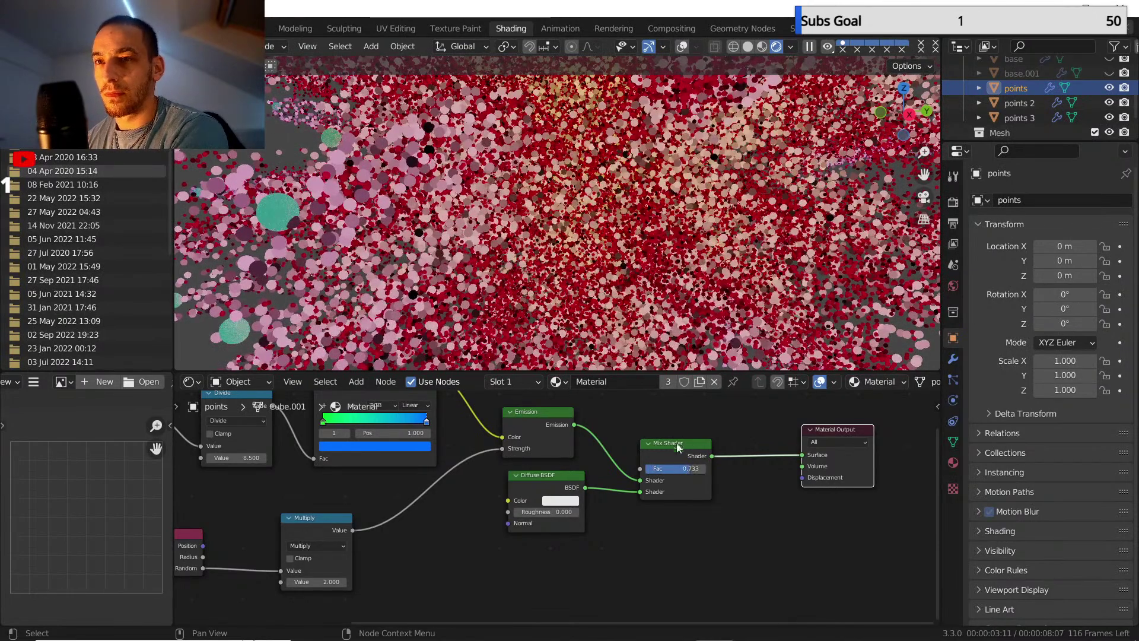
{"action": "middle_click_drag", "start_coordinate": [683, 450], "coordinate": [691, 470]}
{"action": "left_click_drag", "start_coordinate": [688, 486], "coordinate": [714, 487]}
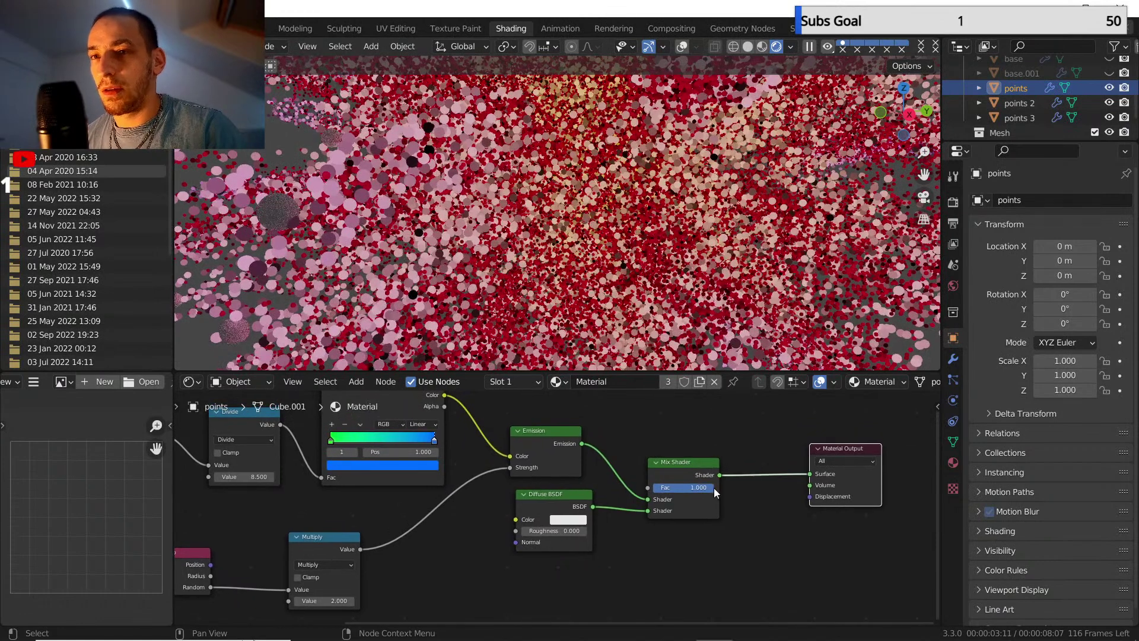
{"action": "middle_click_drag", "start_coordinate": [675, 459], "coordinate": [704, 501]}
{"action": "scroll", "coordinate": [704, 479], "scroll_direction": "down", "scroll_amount": 2}
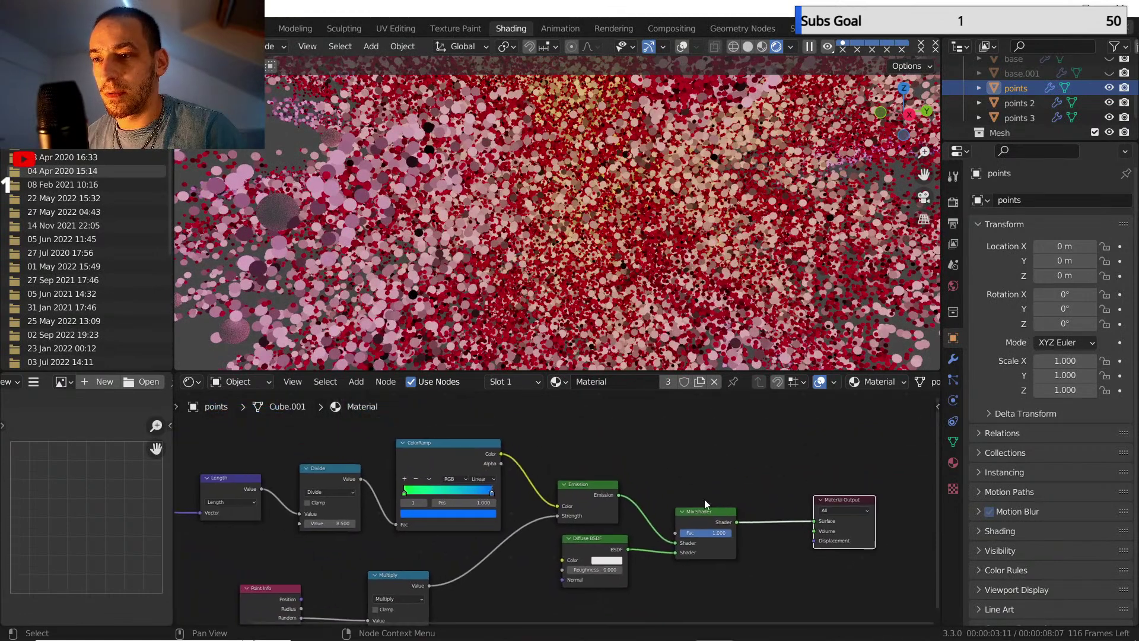
- Move the Mix Shader up and away from the shader nodes, and add a Layer Weight node above the Emission node
{"action": "left_click_drag", "start_coordinate": [706, 510], "coordinate": [732, 476]}
{"action": "left_click", "coordinate": [732, 475]}
{"action": "middle_click_drag", "start_coordinate": [647, 454], "coordinate": [661, 473]}
{"action": "scroll", "coordinate": [661, 473], "scroll_direction": "up", "scroll_amount": 1}
{"action": "key", "text": "shift+a"}
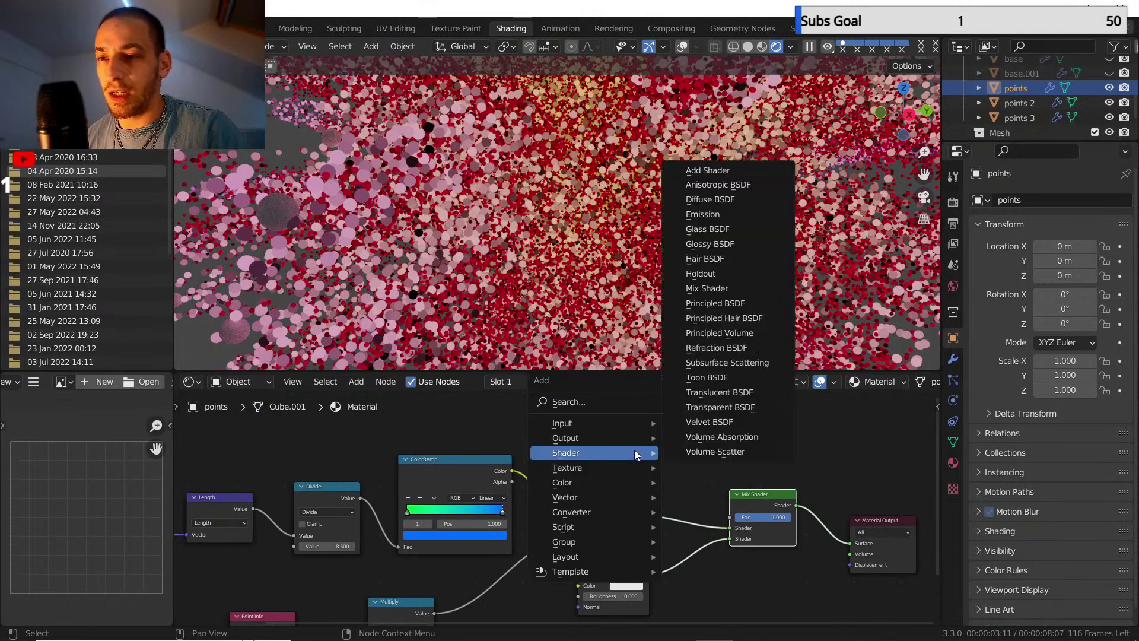
{"action": "mouse_move", "coordinate": [621, 426]}
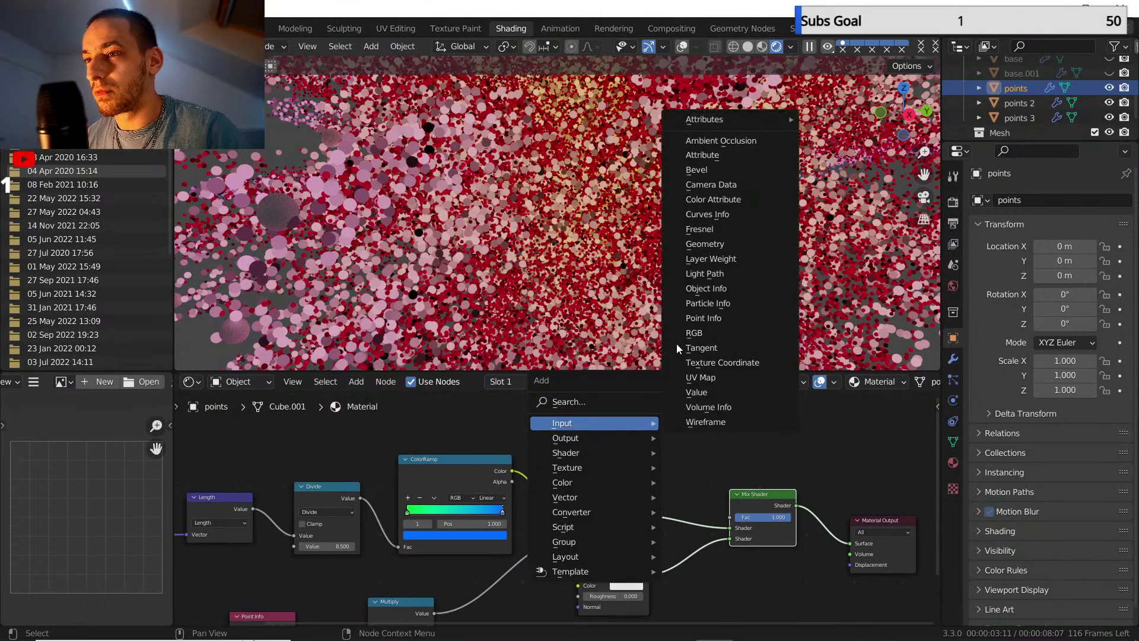
{"action": "left_click", "coordinate": [714, 258]}
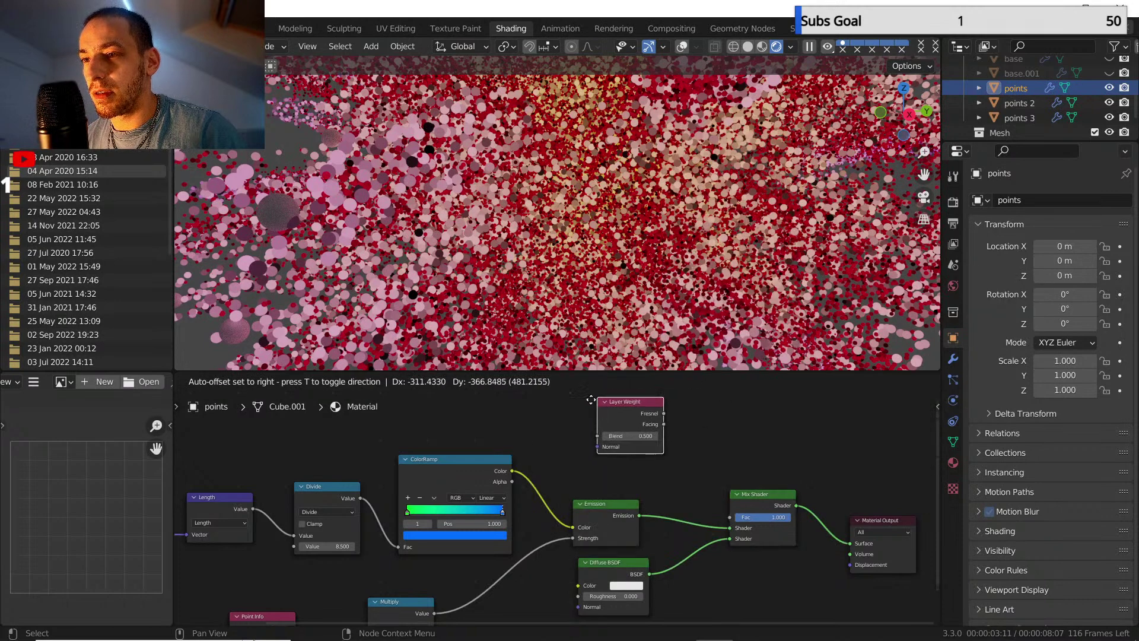
{"action": "left_click", "coordinate": [571, 422]}
- Connect the Layer Weight's Facing output to the Mix Shader's Fac and inspect a large teal point up close
{"action": "left_click_drag", "start_coordinate": [634, 443], "coordinate": [727, 515]}
{"action": "middle_click_drag", "start_coordinate": [706, 482], "coordinate": [724, 486]}
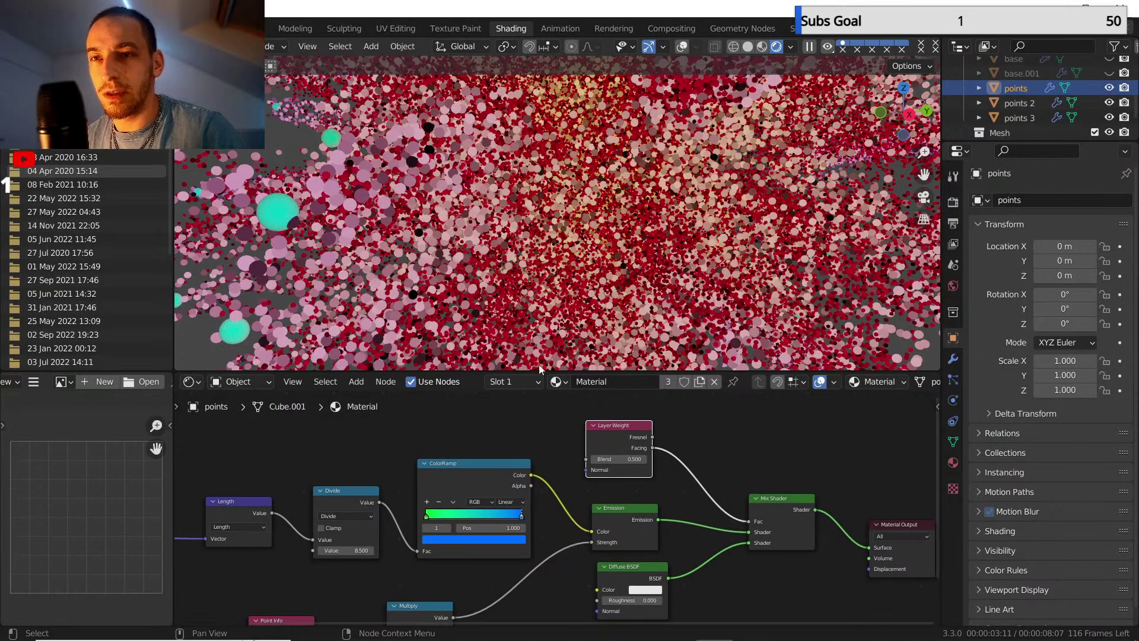
{"action": "scroll", "coordinate": [259, 242], "scroll_direction": "up", "scroll_amount": 2}
{"action": "middle_click_drag", "start_coordinate": [259, 242], "coordinate": [425, 247], "text": "shift"}
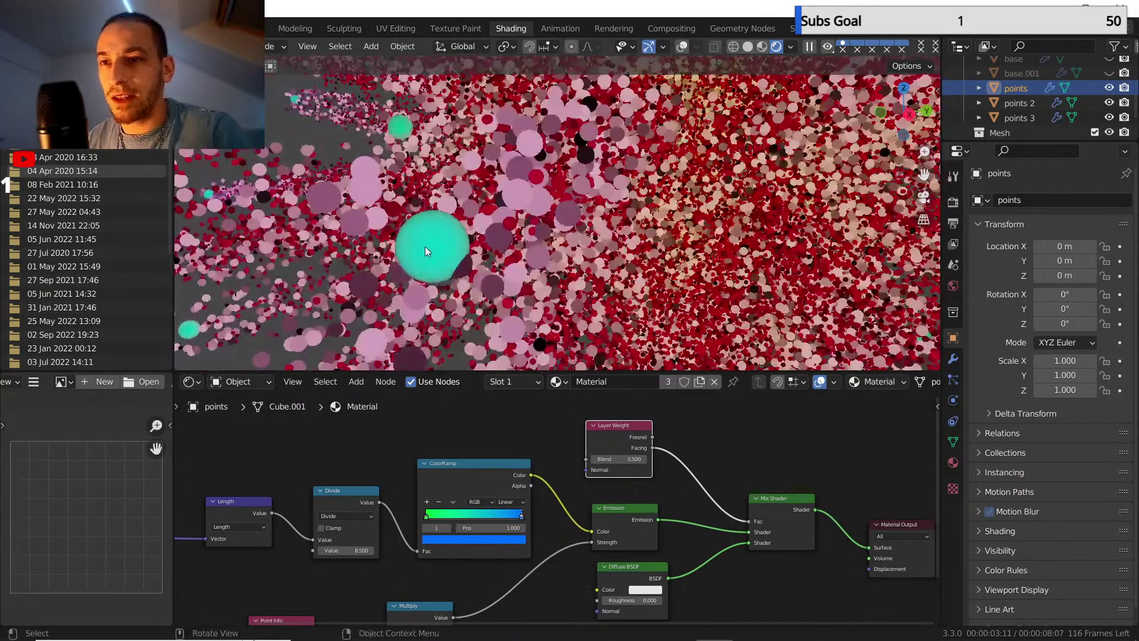
{"action": "scroll", "coordinate": [425, 247], "scroll_direction": "up", "scroll_amount": 1}
{"action": "middle_click_drag", "start_coordinate": [328, 267], "coordinate": [344, 254], "text": "shift"}
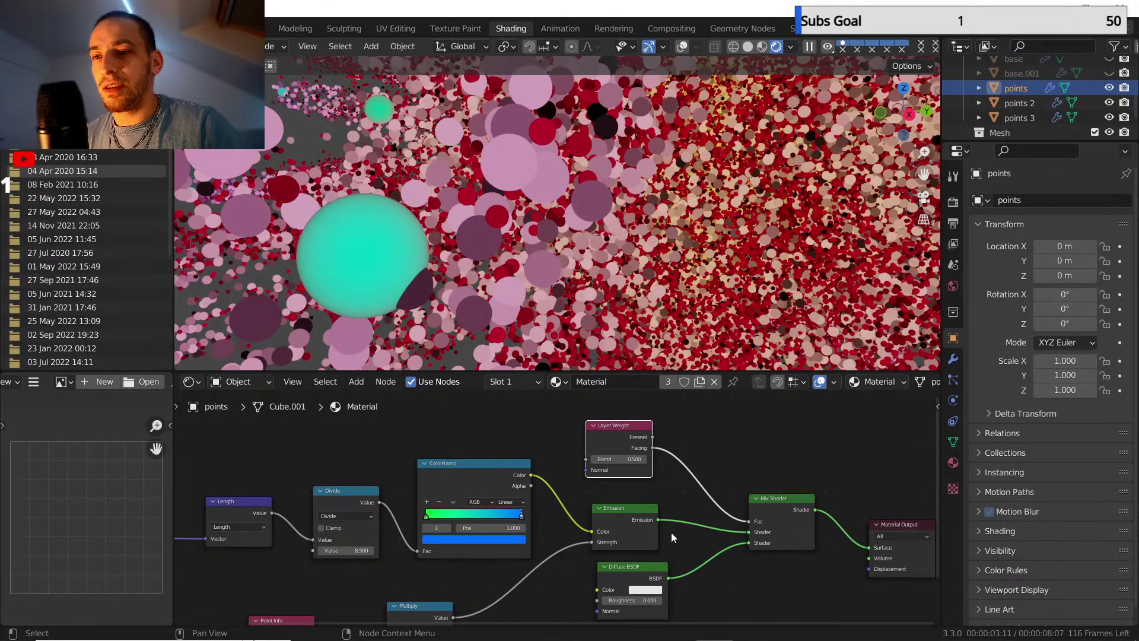
- Try swapping the Emission and Diffuse inputs of the Mix Shader, compare the teal points, and restore the original order
{"action": "scroll", "coordinate": [668, 532], "scroll_direction": "down", "scroll_amount": 2}
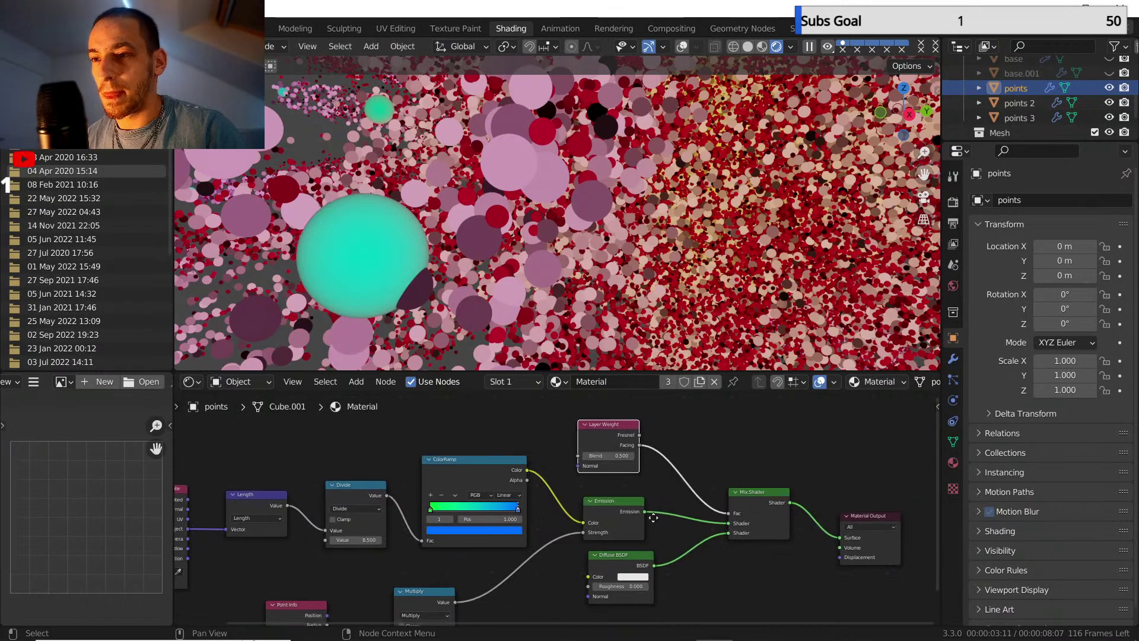
{"action": "left_click_drag", "start_coordinate": [728, 531], "coordinate": [730, 521]}
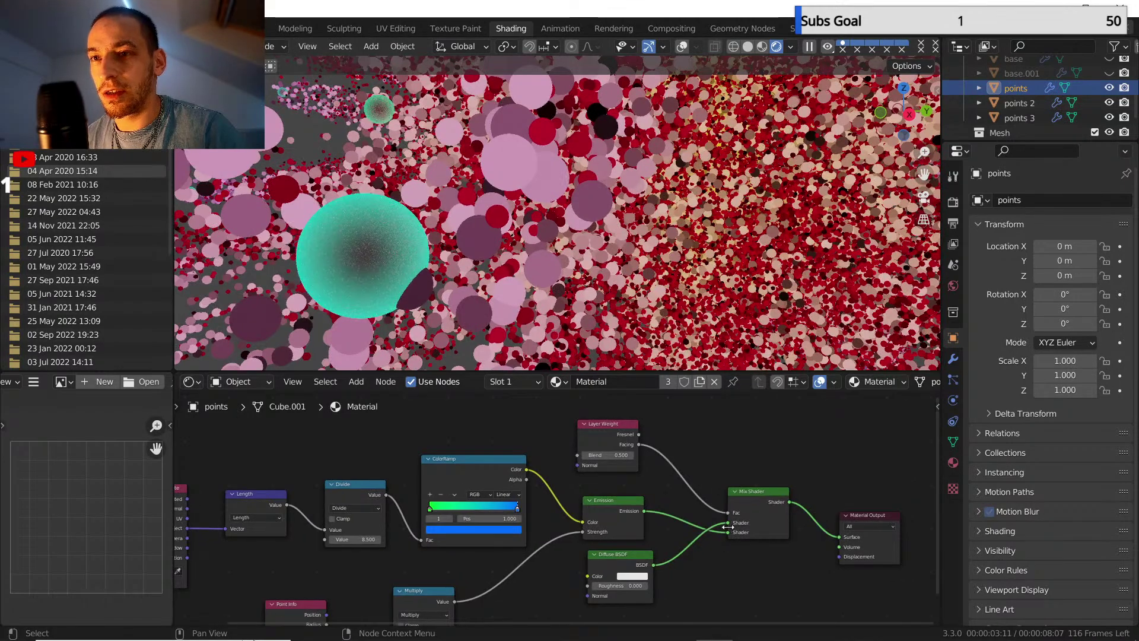
{"action": "scroll", "coordinate": [533, 282], "scroll_direction": "down", "scroll_amount": 3}
{"action": "scroll", "coordinate": [532, 280], "scroll_direction": "down", "scroll_amount": 3}
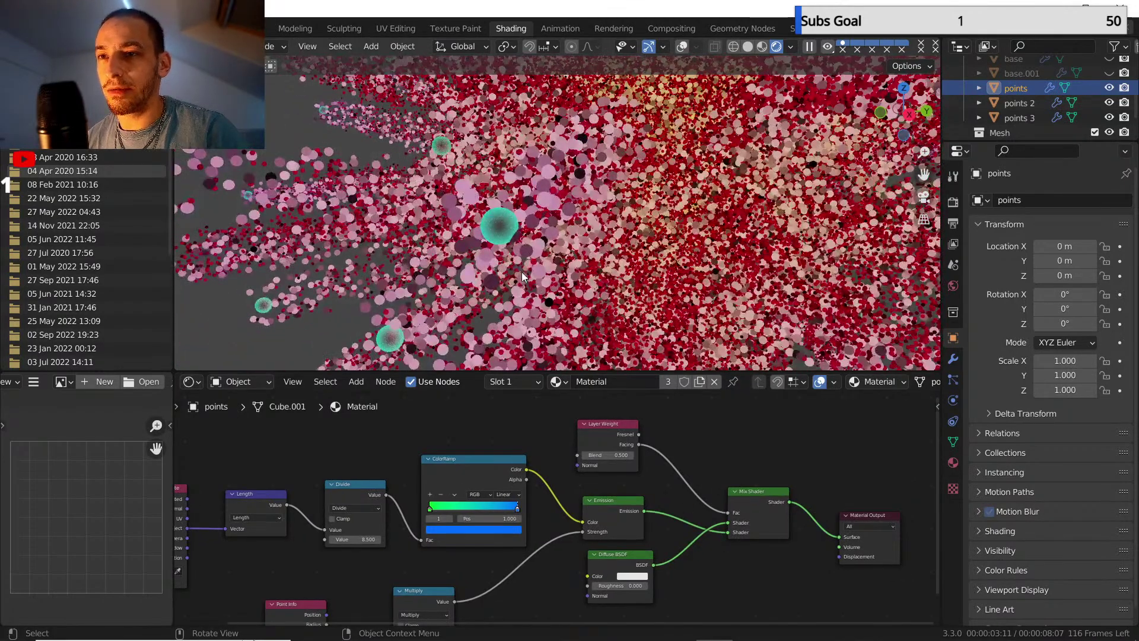
{"action": "scroll", "coordinate": [520, 272], "scroll_direction": "up", "scroll_amount": 4}
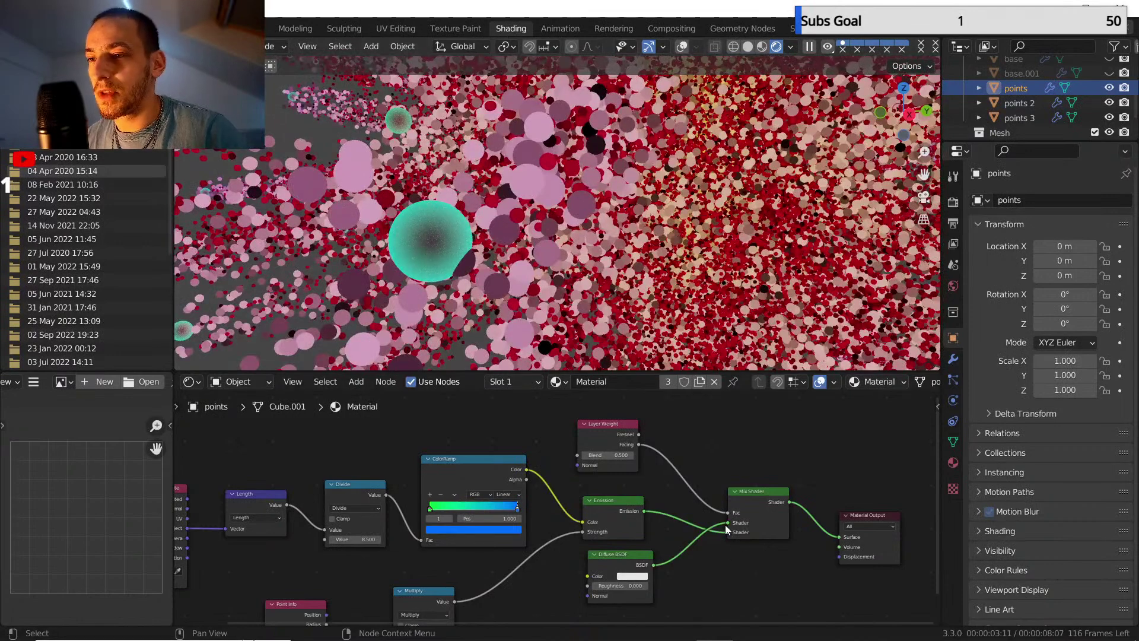
{"action": "left_click_drag", "start_coordinate": [725, 525], "coordinate": [726, 536]}
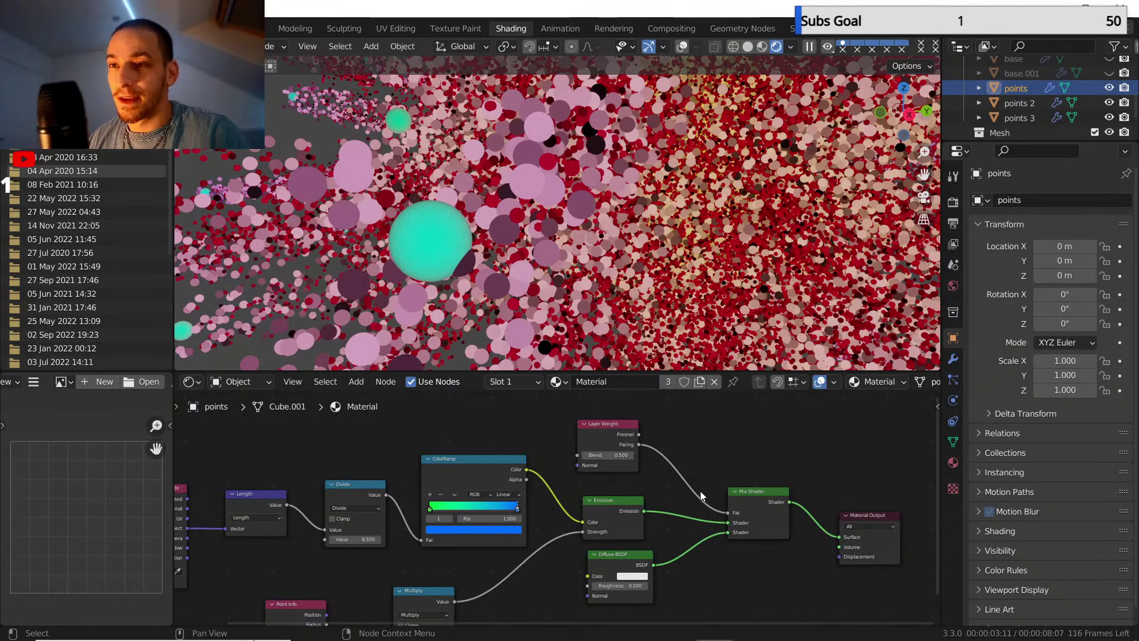
- Copy the Layer Weight, Diffuse BSDF and Mix Shader nodes into the points 2 material and move its Material Output away to make room
{"action": "scroll", "coordinate": [700, 491], "scroll_direction": "down", "scroll_amount": 2}
{"action": "middle_click_drag", "start_coordinate": [673, 468], "coordinate": [647, 442]}
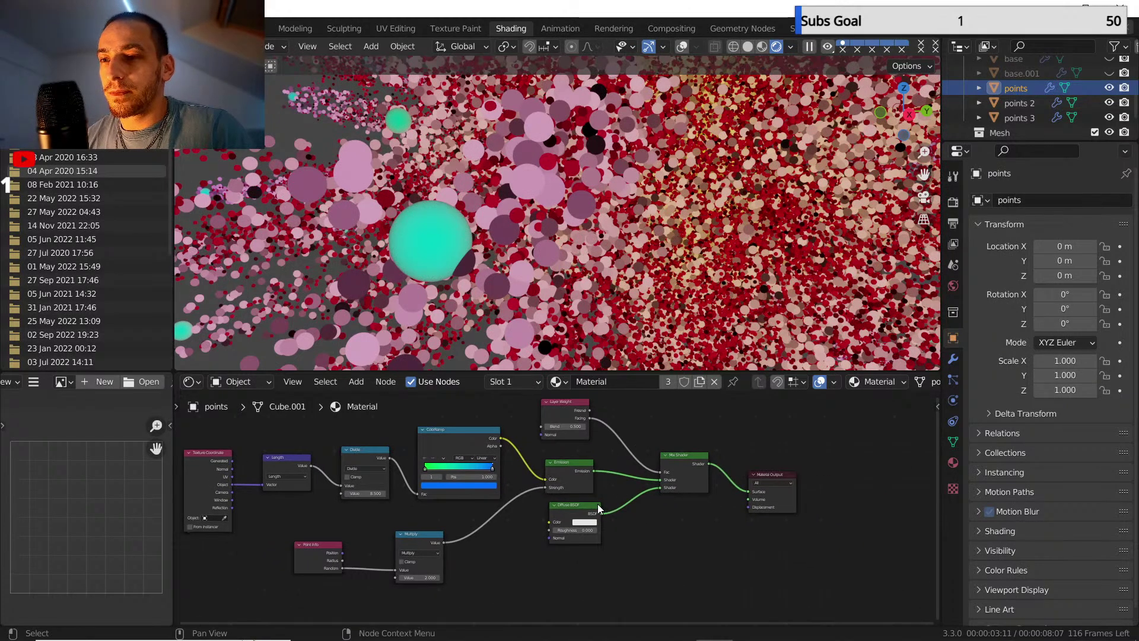
{"action": "left_click", "coordinate": [564, 405]}
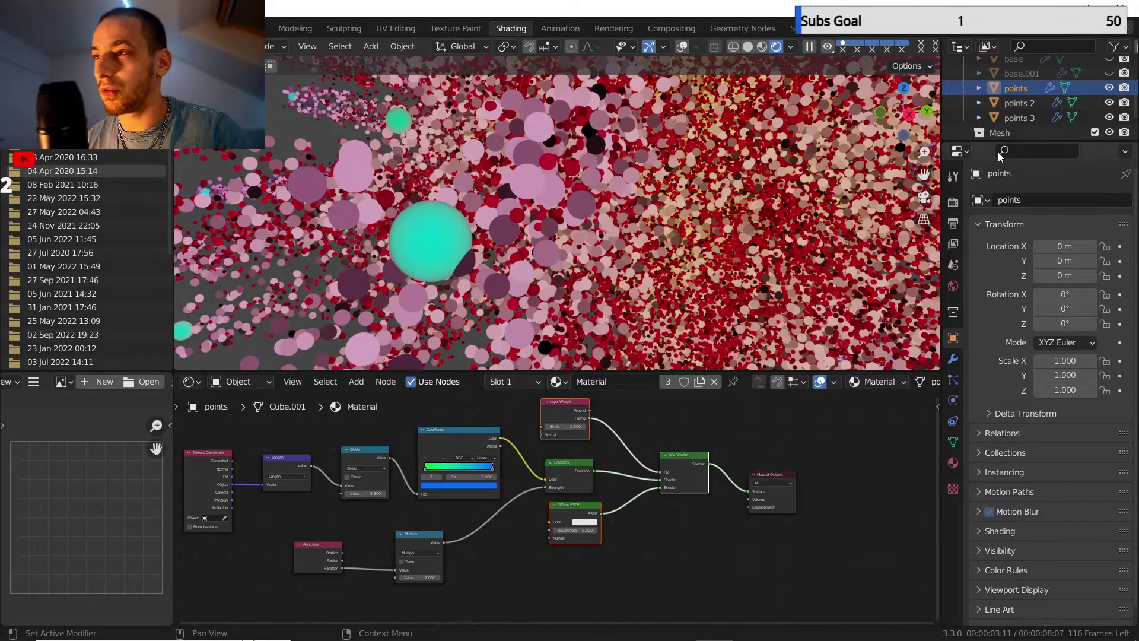
{"action": "left_click", "coordinate": [1009, 103]}
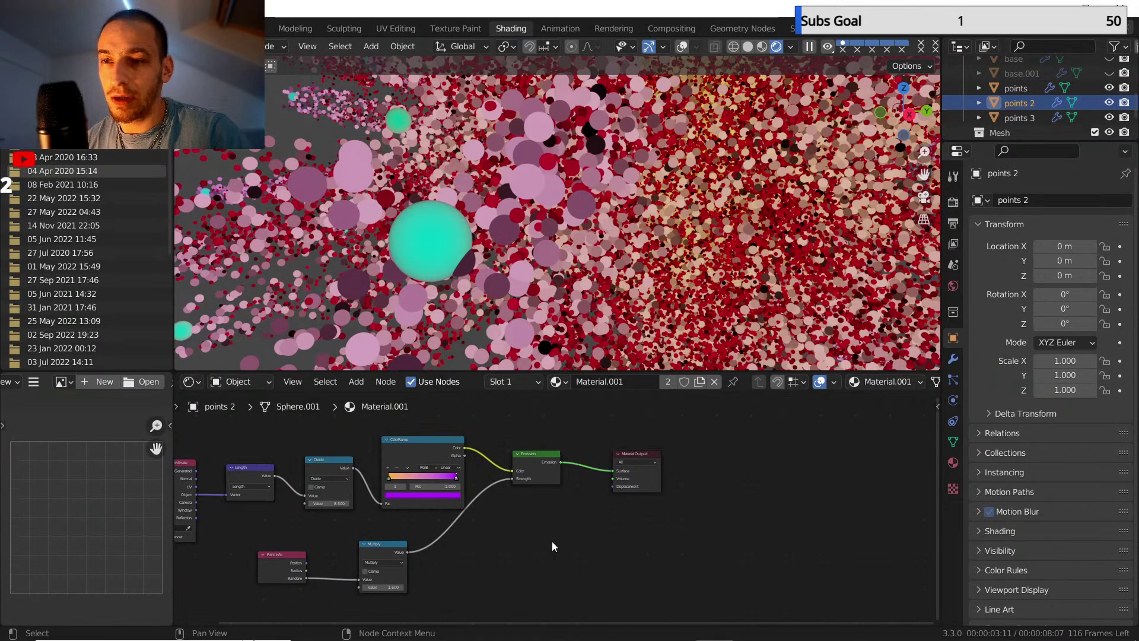
{"action": "key", "text": "ctrl+v"}
{"action": "left_click_drag", "start_coordinate": [632, 456], "coordinate": [783, 453]}
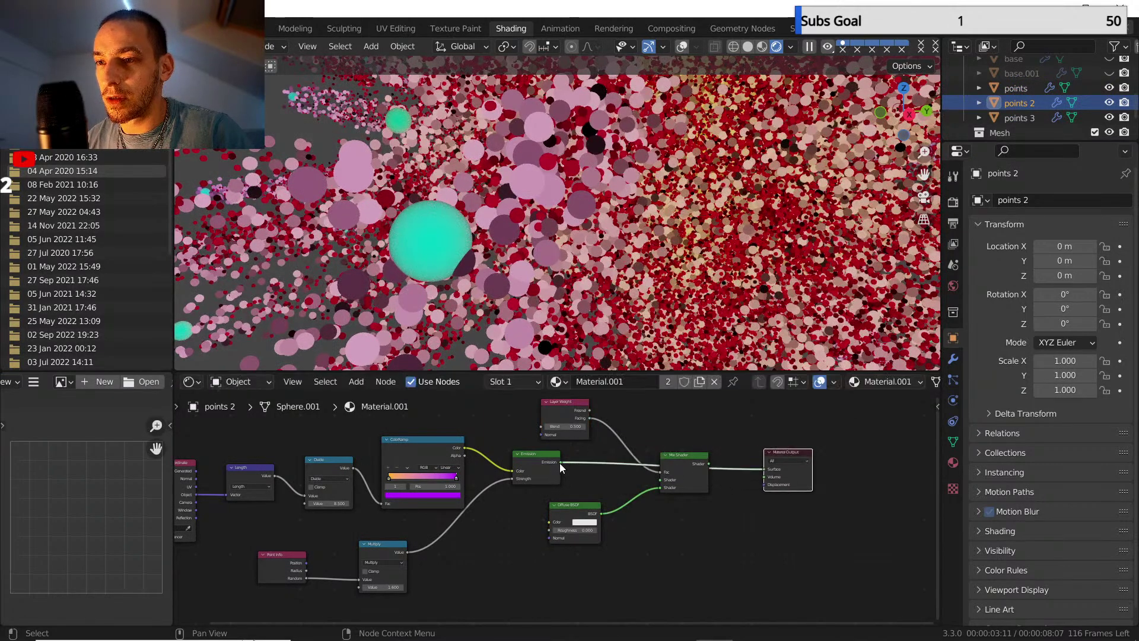
- Connect Emission to the points 2 Mix Shader's first shader input, insert the Mix Shader before the Material Output, and save the file
{"action": "left_click_drag", "start_coordinate": [560, 463], "coordinate": [660, 480]}
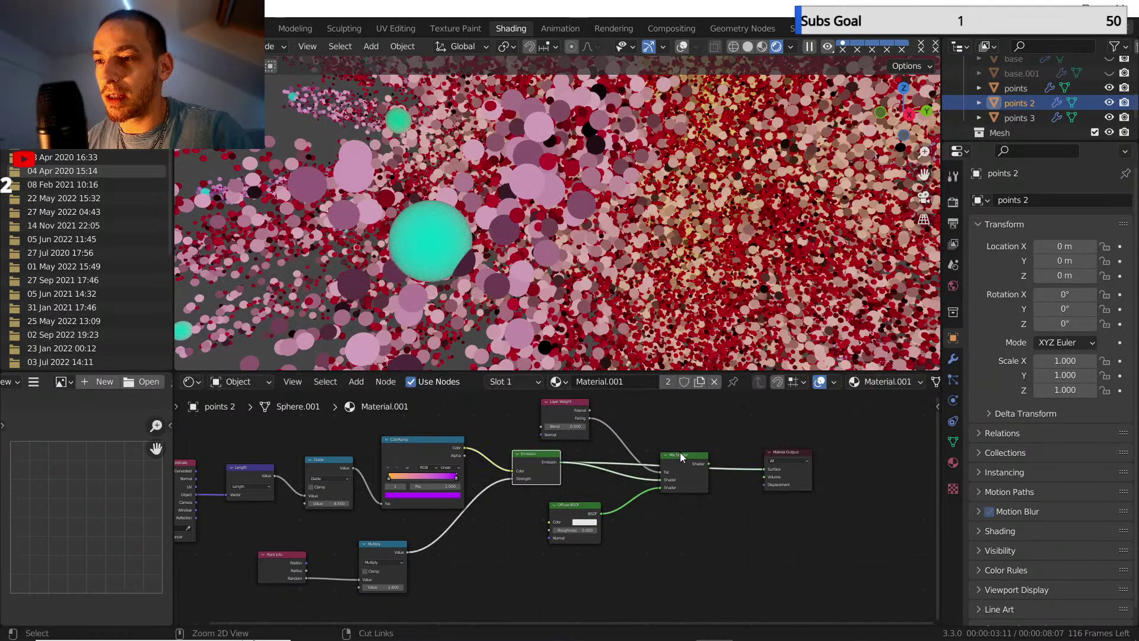
{"action": "left_click", "coordinate": [678, 458]}
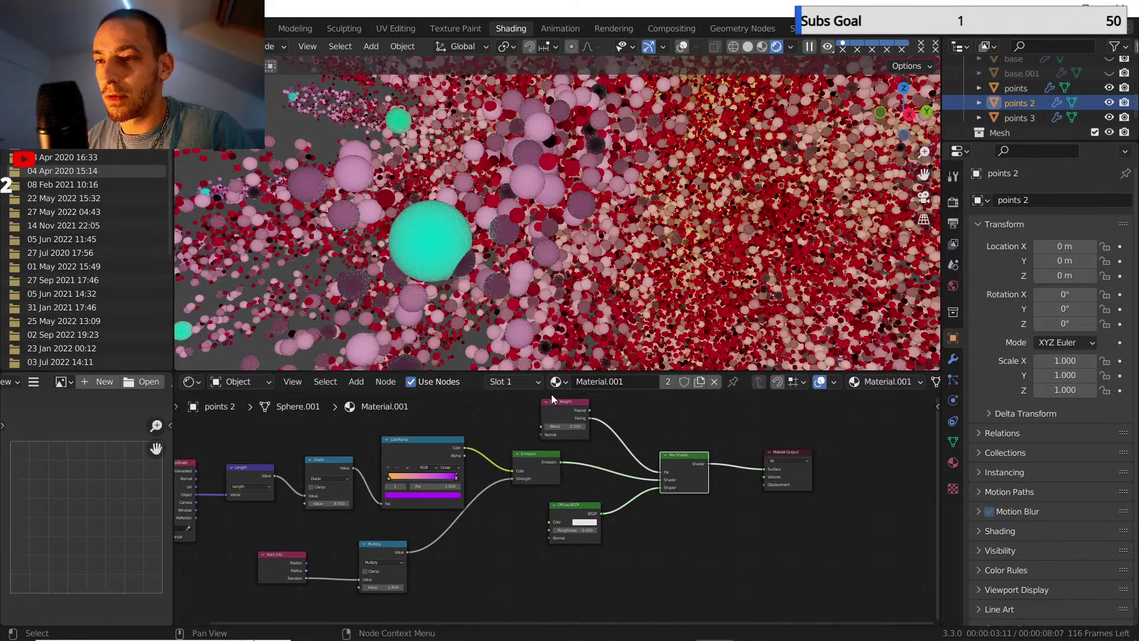
{"action": "left_click", "coordinate": [27, 29]}
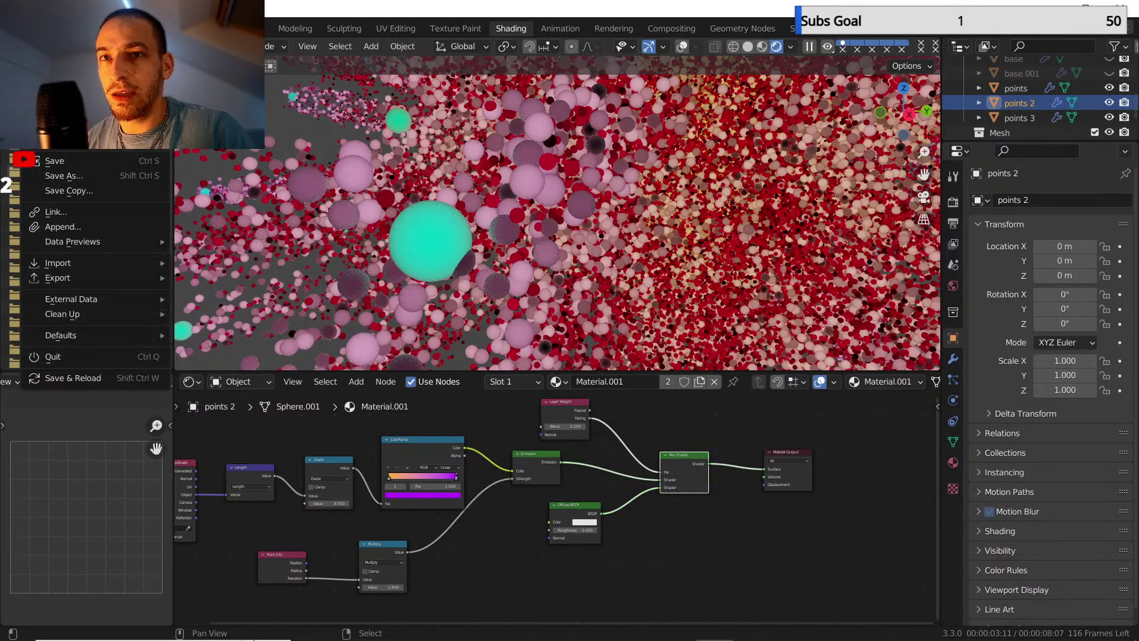
{"action": "left_click", "coordinate": [55, 162]}
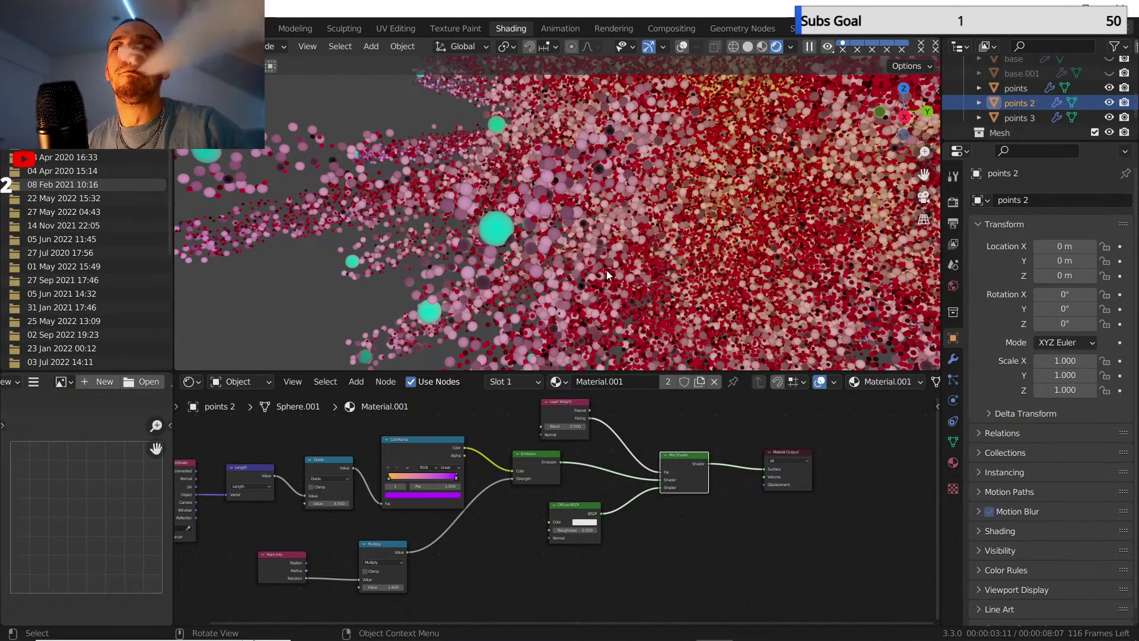
- Paste the Layer Weight, Diffuse BSDF and Mix Shader nodes into the points 3 material and wire them between Emission and Material Output
{"action": "middle_click_drag", "start_coordinate": [687, 444], "coordinate": [667, 446]}
{"action": "left_click", "coordinate": [1015, 117]}
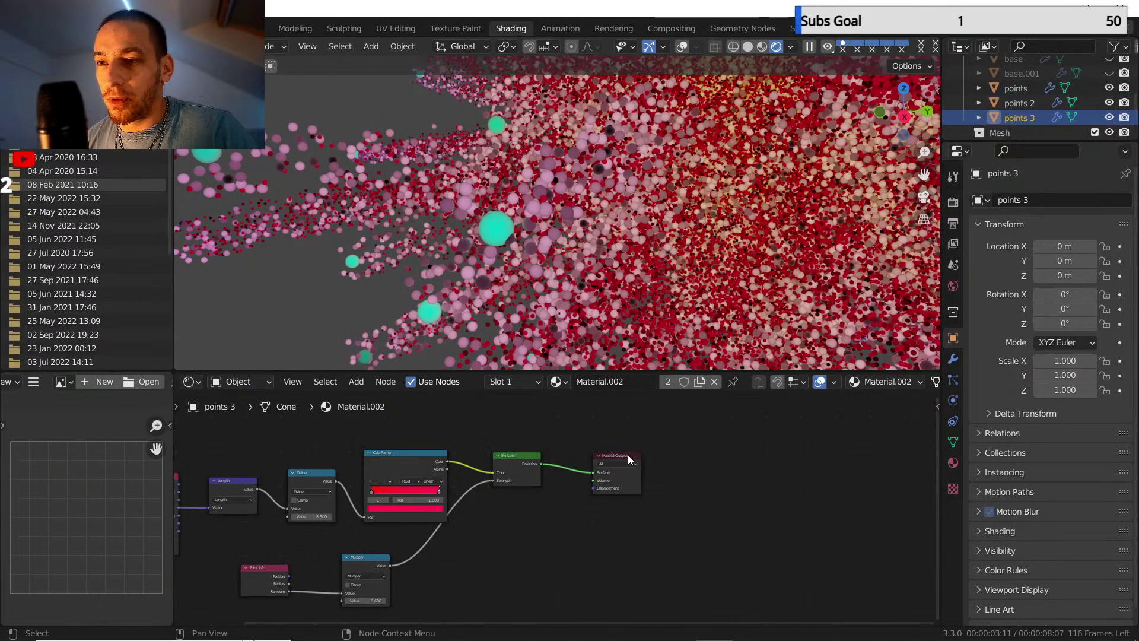
{"action": "left_click_drag", "start_coordinate": [628, 455], "coordinate": [774, 450]}
{"action": "key", "text": "ctrl+v"}
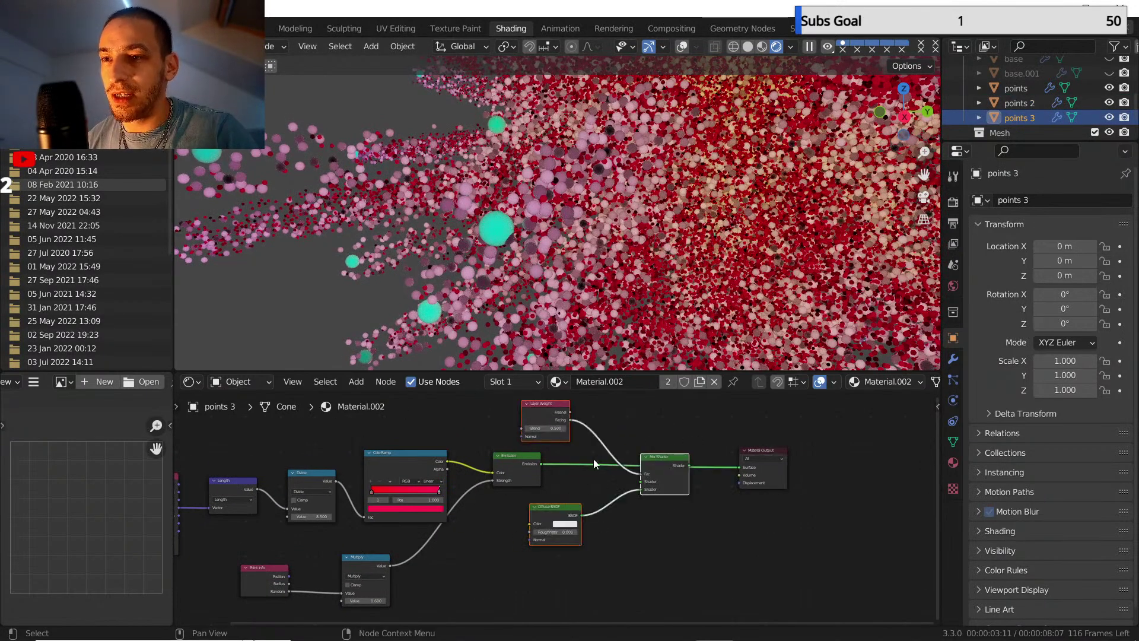
{"action": "left_click_drag", "start_coordinate": [541, 463], "coordinate": [650, 488]}
{"action": "left_click", "coordinate": [659, 461]}
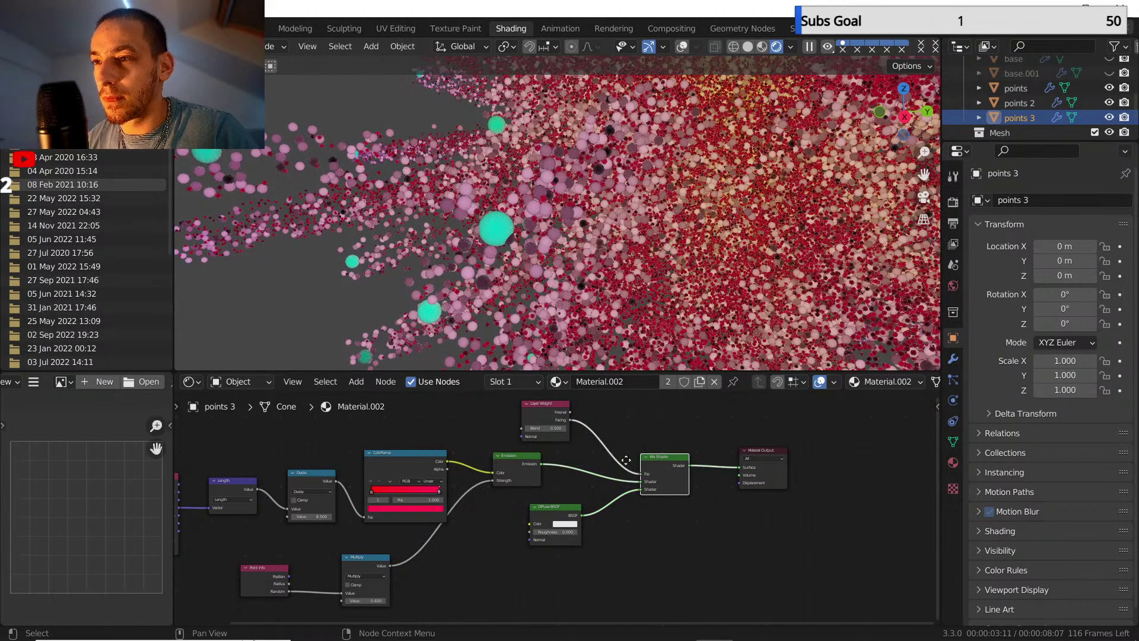
- Swap the Emission and Diffuse inputs on the points 3 Mix Shader and check the whole explosion
{"action": "middle_click_drag", "start_coordinate": [626, 460], "coordinate": [603, 458]}
{"action": "left_click_drag", "start_coordinate": [617, 479], "coordinate": [617, 486]}
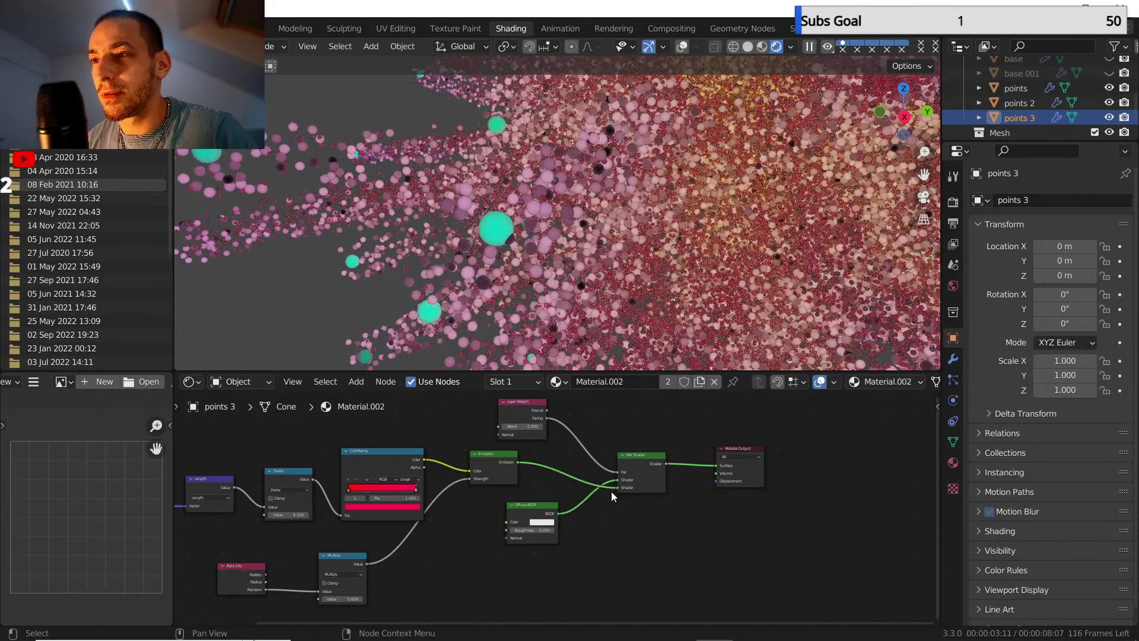
{"action": "middle_click_drag", "start_coordinate": [579, 301], "coordinate": [560, 251]}
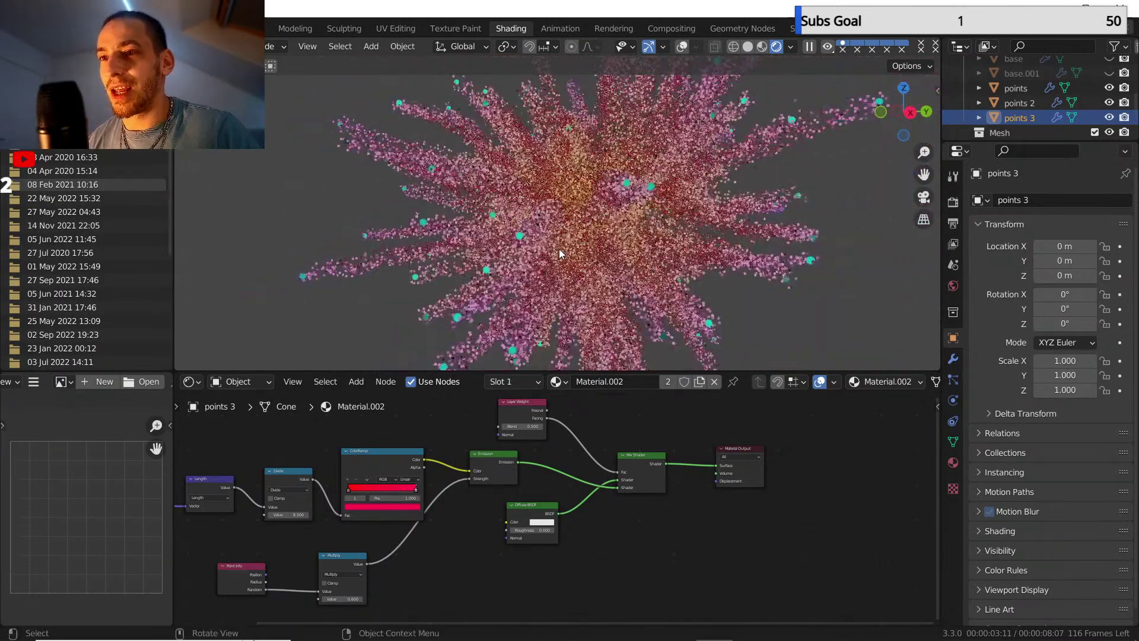
- In the Layout workspace, save the file and hide the viewport overlays
{"action": "scroll", "coordinate": [569, 236], "scroll_direction": "down", "scroll_amount": 3}
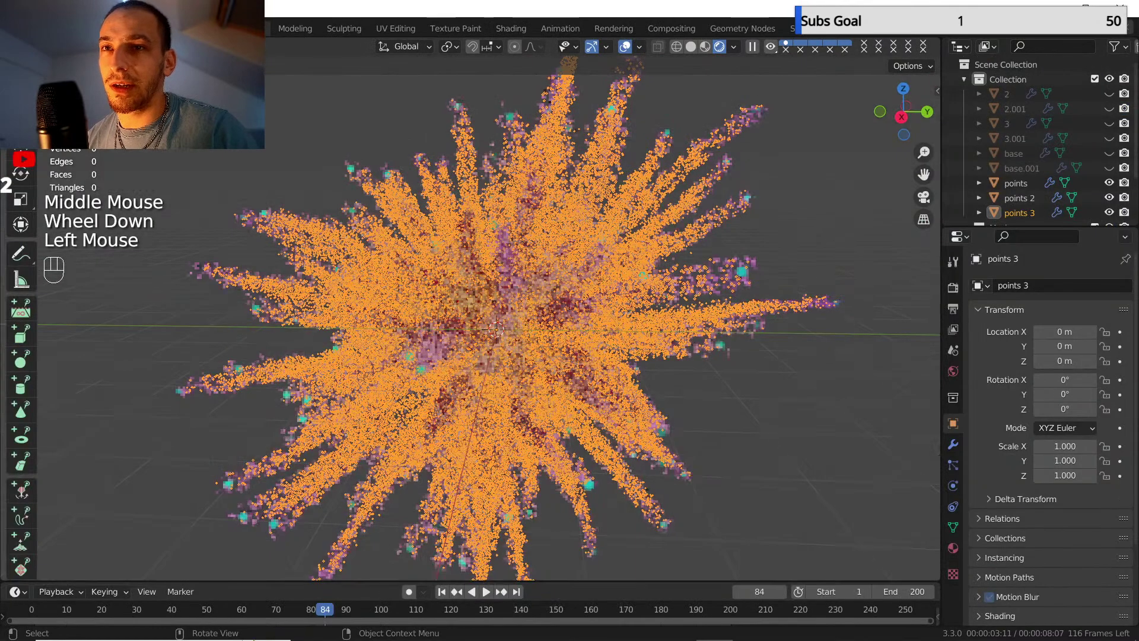
{"action": "key", "text": "F4"}
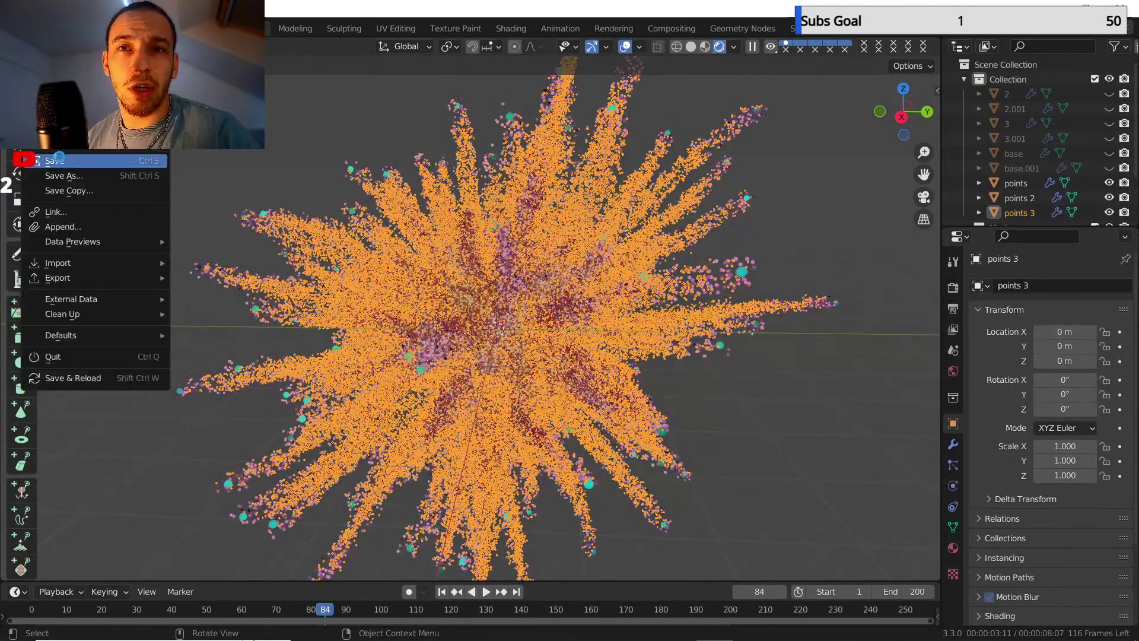
{"action": "left_click", "coordinate": [57, 160]}
{"action": "left_click", "coordinate": [628, 70]}
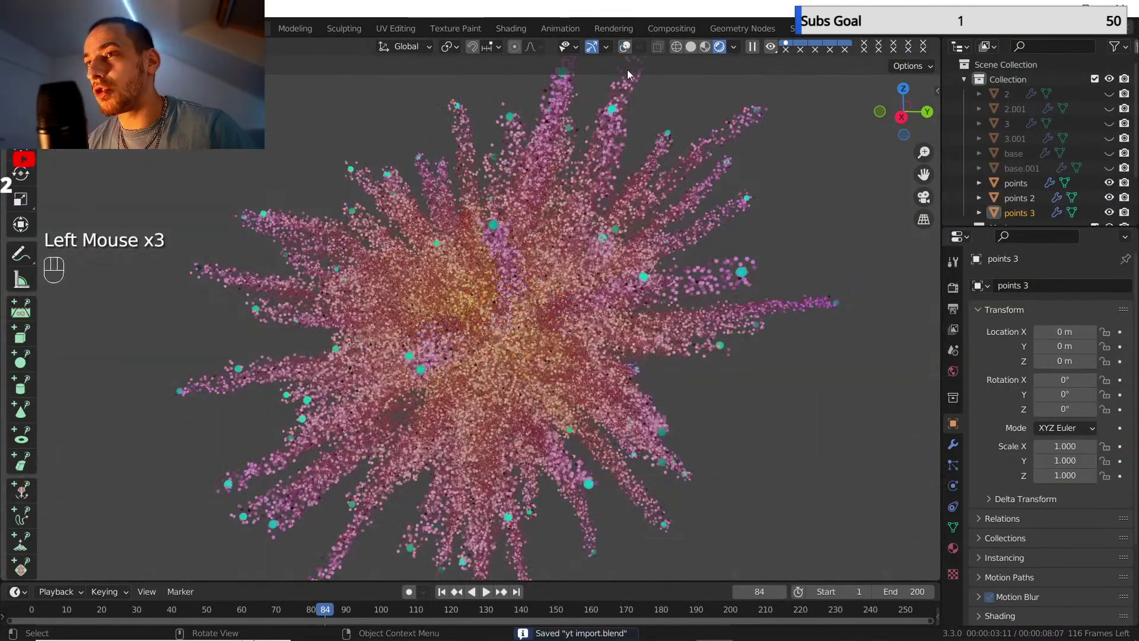
- Play the explosion animation from the first frame and pause it at frame 116 to review the shading
{"action": "scroll", "coordinate": [589, 248], "scroll_direction": "down", "scroll_amount": 2}
{"action": "middle_click_drag", "start_coordinate": [589, 248], "coordinate": [591, 244], "text": "shift"}
{"action": "scroll", "coordinate": [591, 243], "scroll_direction": "up", "scroll_amount": 1}
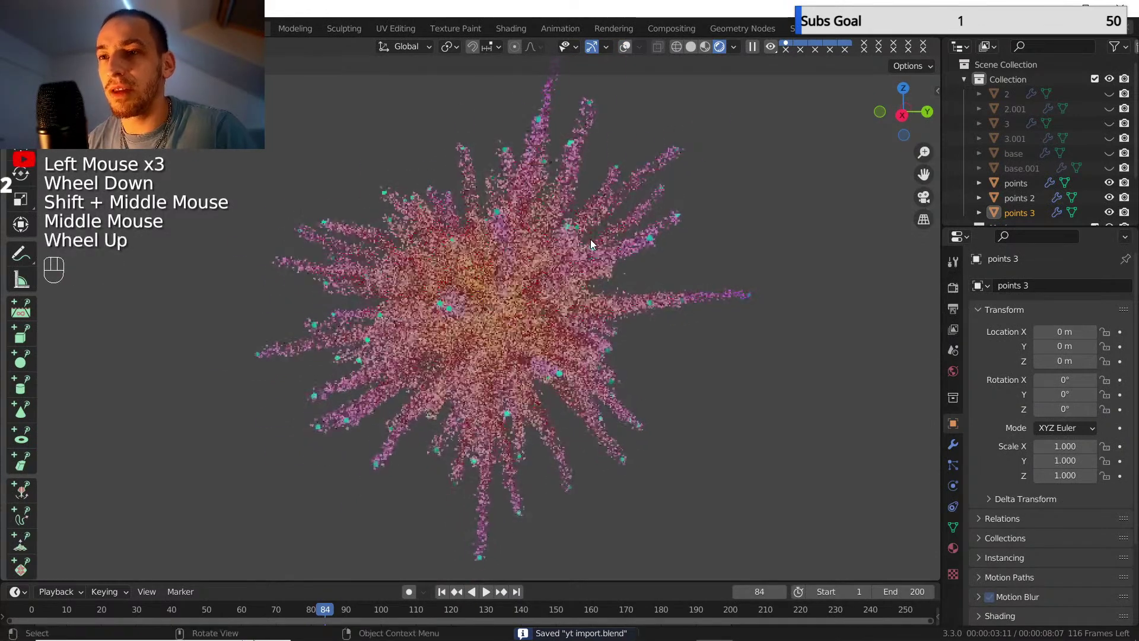
{"action": "left_click", "coordinate": [445, 593]}
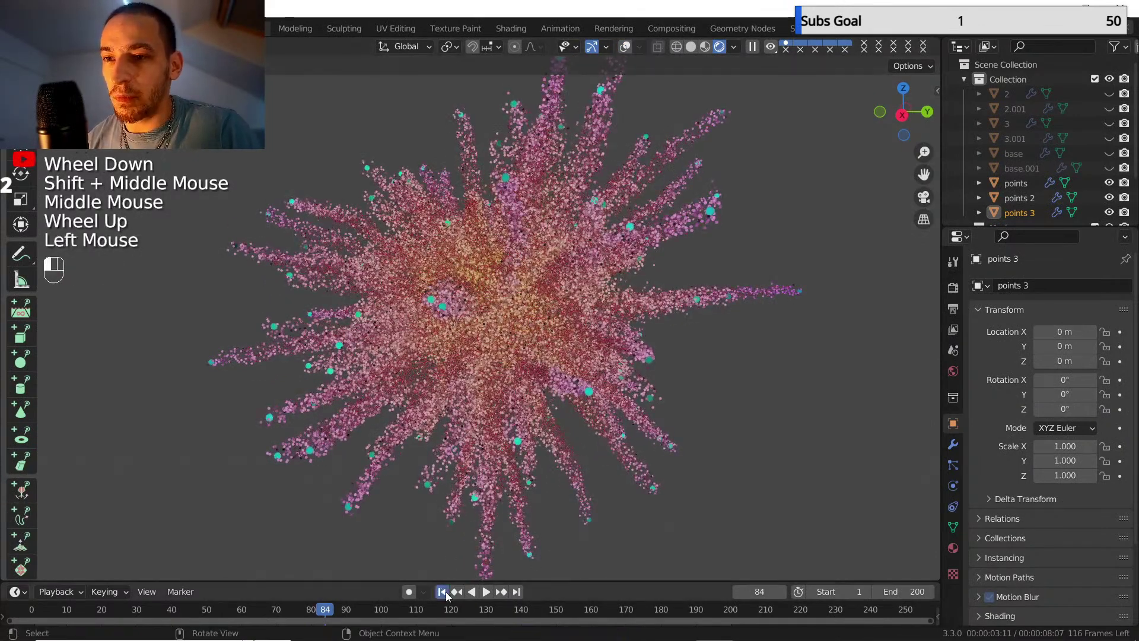
{"action": "left_click", "coordinate": [485, 591]}
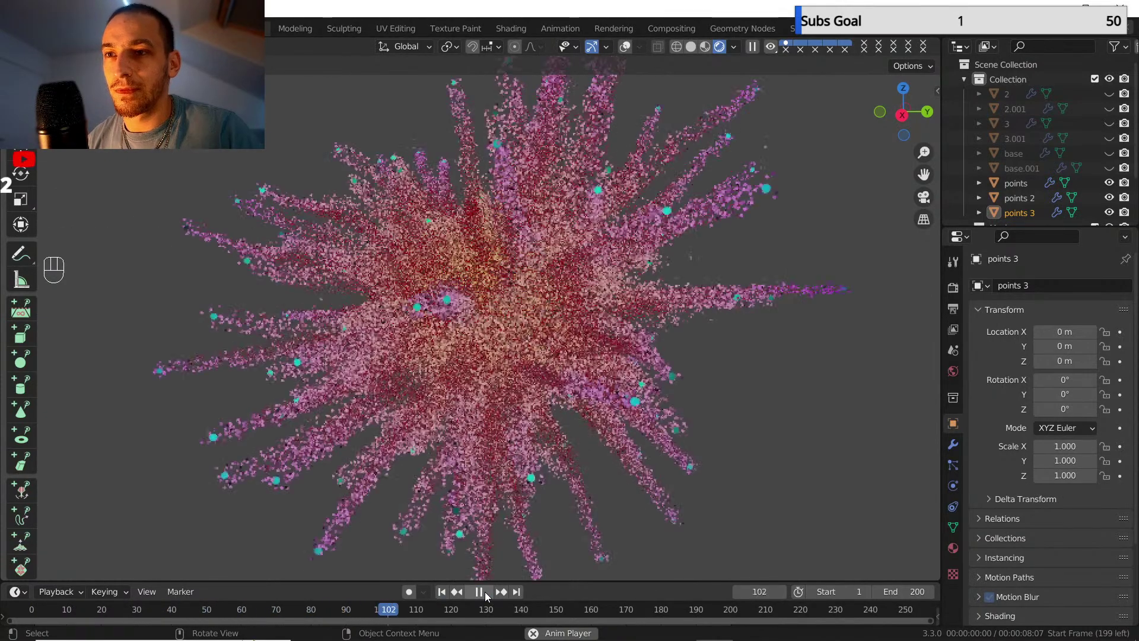
{"action": "left_click", "coordinate": [481, 592]}
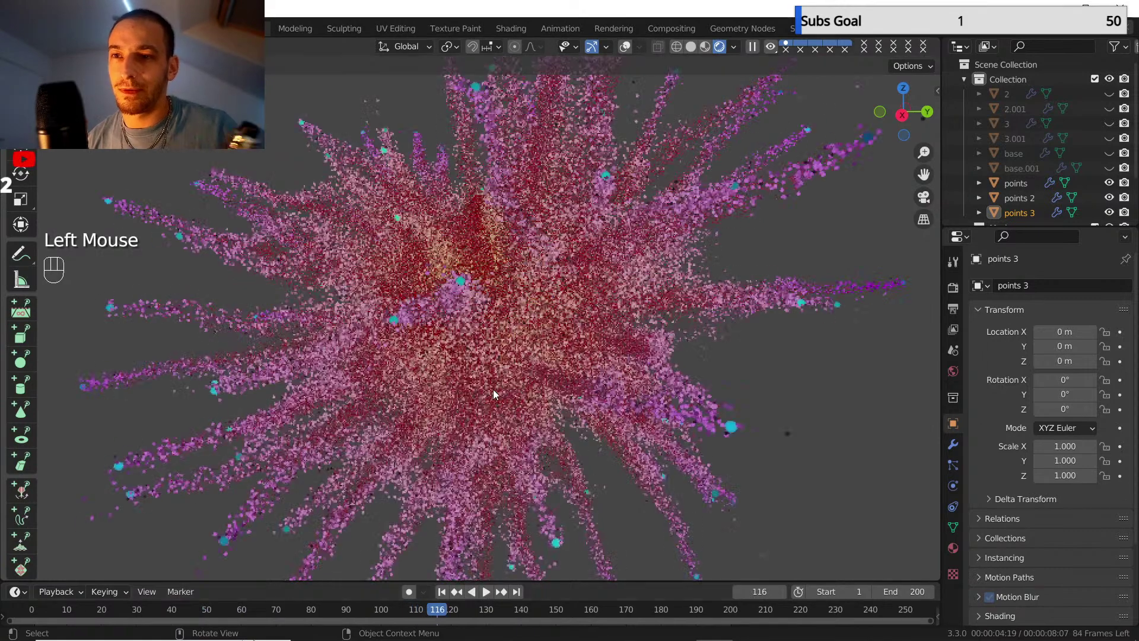
- View the explosion from farther away and continue playback to frame 152
{"action": "scroll", "coordinate": [530, 348], "scroll_direction": "down", "scroll_amount": 2}
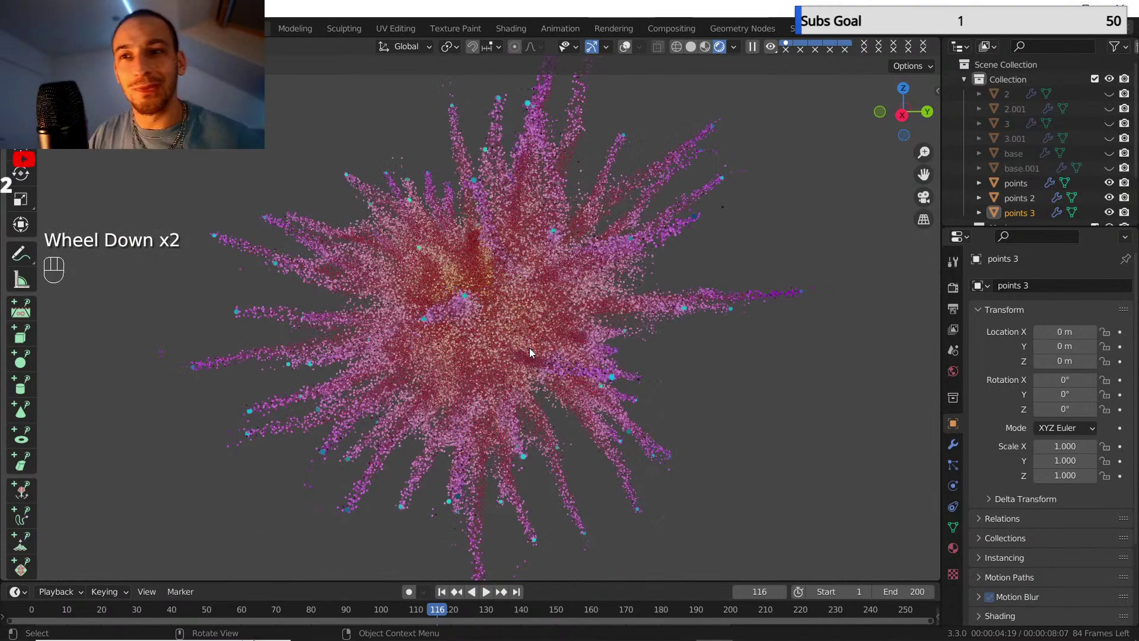
{"action": "scroll", "coordinate": [526, 298], "scroll_direction": "down", "scroll_amount": 1}
{"action": "middle_click_drag", "start_coordinate": [525, 298], "coordinate": [575, 303]}
{"action": "scroll", "coordinate": [521, 273], "scroll_direction": "down", "scroll_amount": 2}
{"action": "scroll", "coordinate": [564, 311], "scroll_direction": "down", "scroll_amount": 2}
{"action": "left_click", "coordinate": [486, 591]}
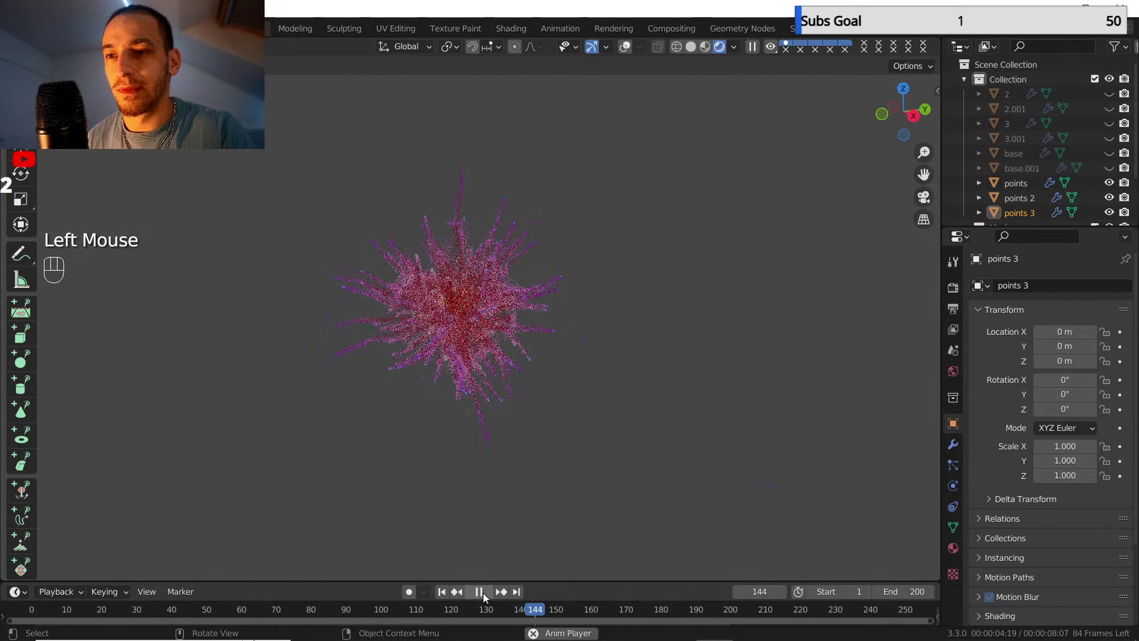
{"action": "left_click", "coordinate": [481, 592]}
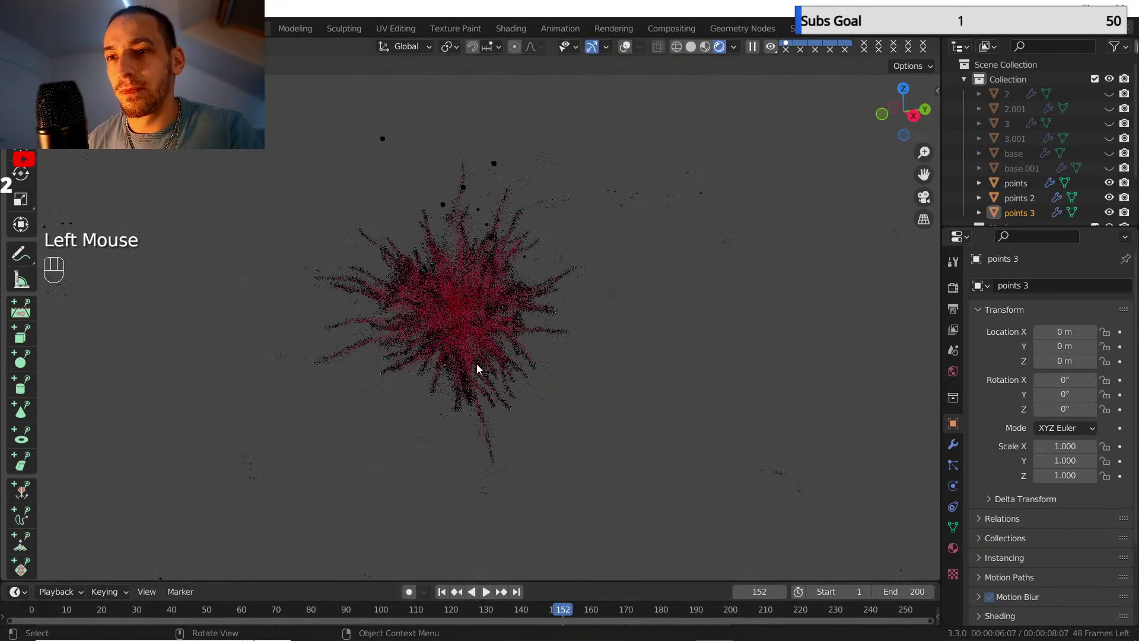
- Examine the point colors up close and continue playback to frame 185, viewing the explosion from another angle
{"action": "middle_click_drag", "start_coordinate": [476, 364], "coordinate": [425, 289]}
{"action": "scroll", "coordinate": [443, 303], "scroll_direction": "up", "scroll_amount": 2}
{"action": "scroll", "coordinate": [444, 307], "scroll_direction": "up", "scroll_amount": 3}
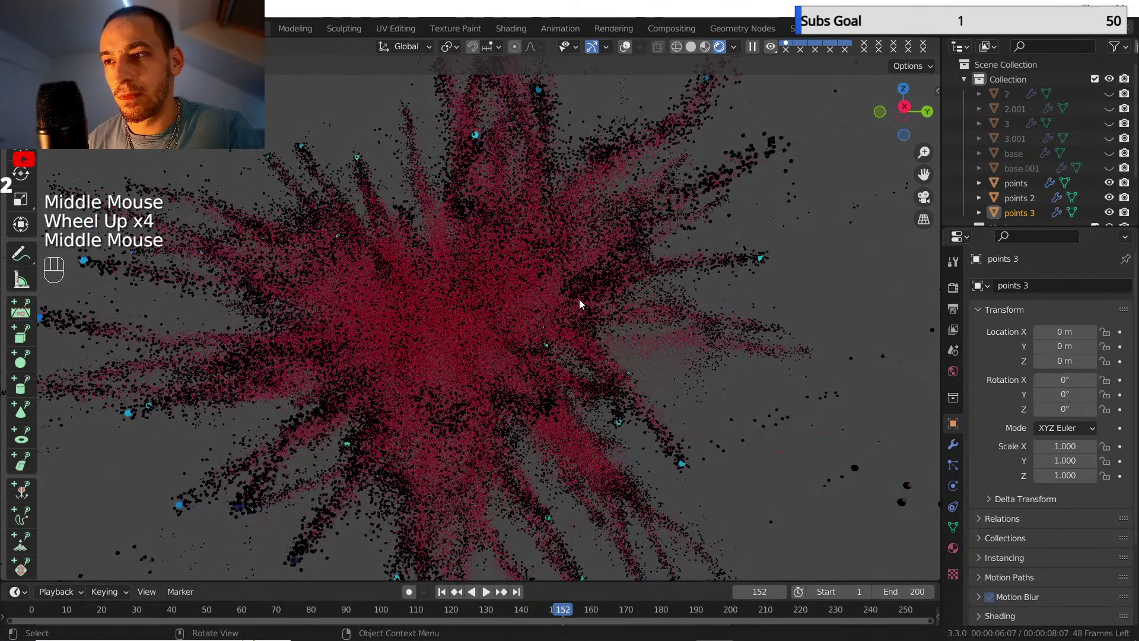
{"action": "left_click", "coordinate": [486, 591]}
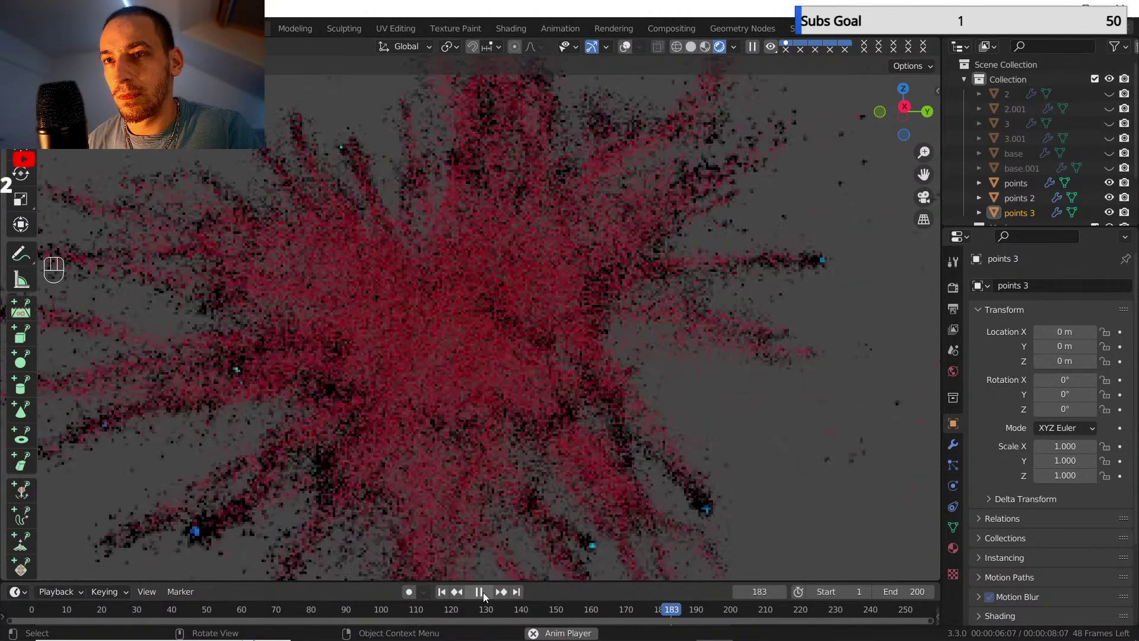
{"action": "left_click", "coordinate": [480, 592]}
{"action": "scroll", "coordinate": [503, 368], "scroll_direction": "down", "scroll_amount": 3}
{"action": "middle_click_drag", "start_coordinate": [503, 368], "coordinate": [465, 359]}
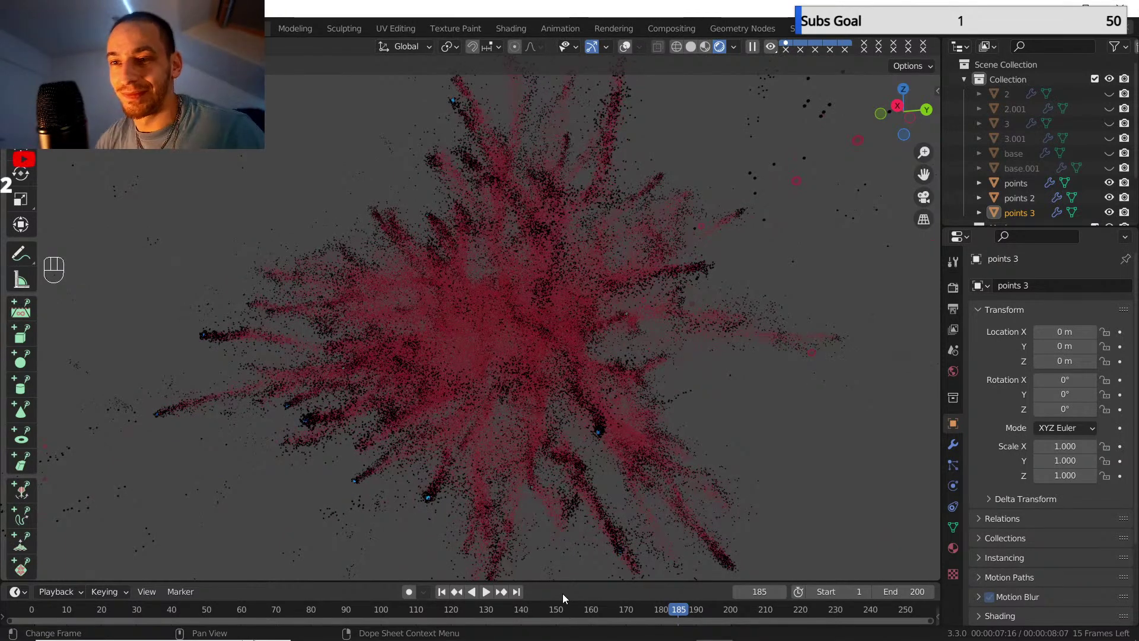
- Check the explosion at frames 141, 130 and 85, and return the timeline to frame 1
{"action": "left_click", "coordinate": [525, 610]}
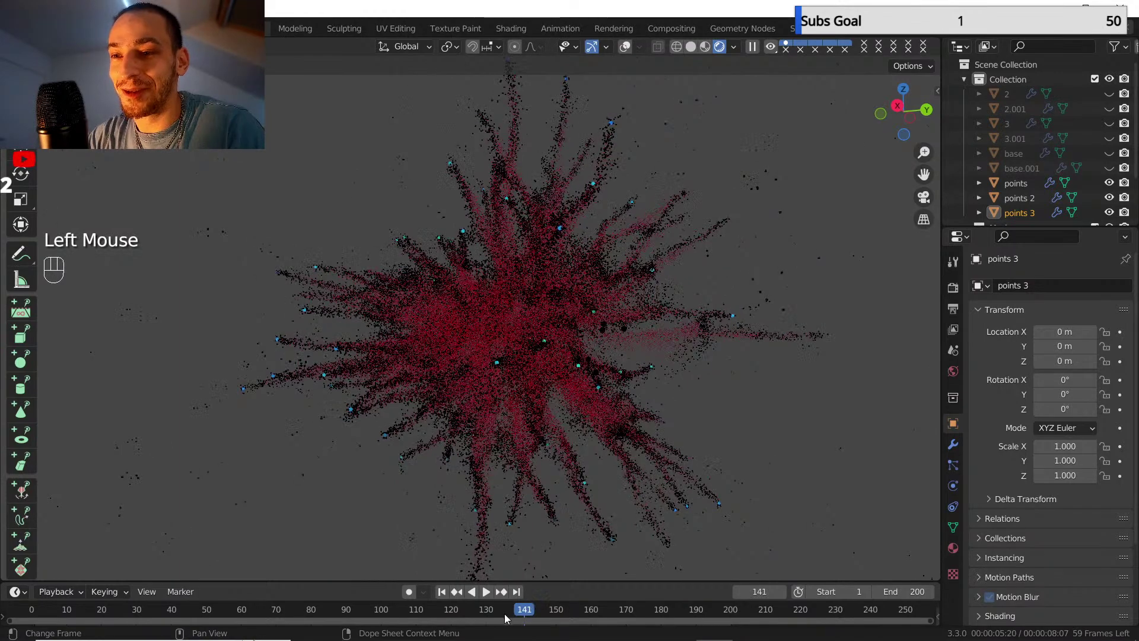
{"action": "left_click", "coordinate": [487, 611]}
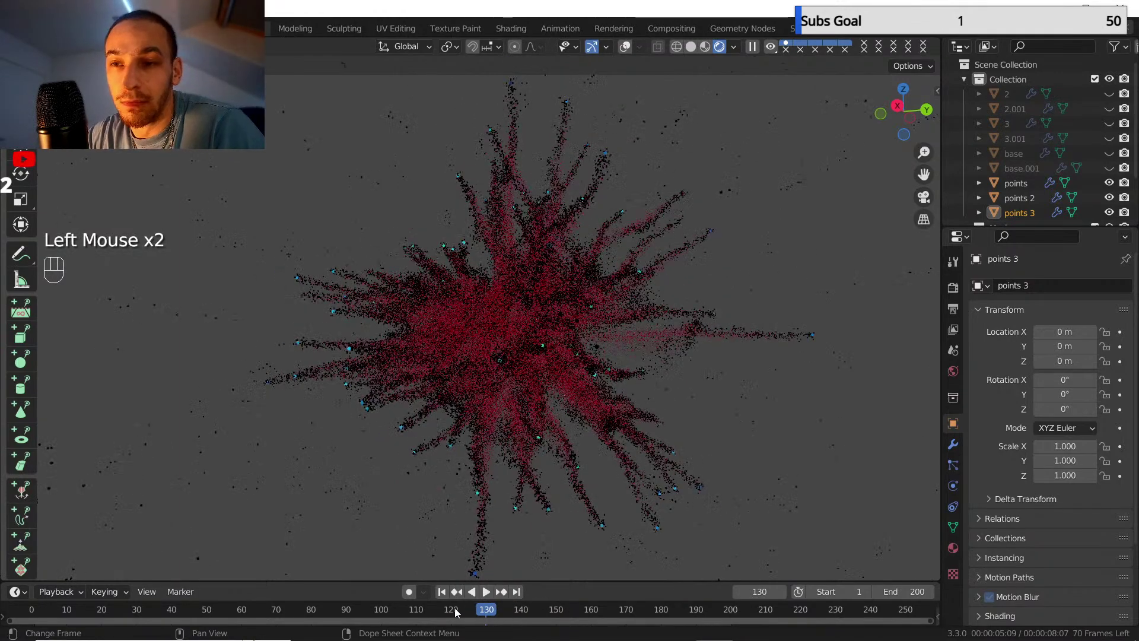
{"action": "left_click_drag", "start_coordinate": [422, 611], "coordinate": [328, 610]}
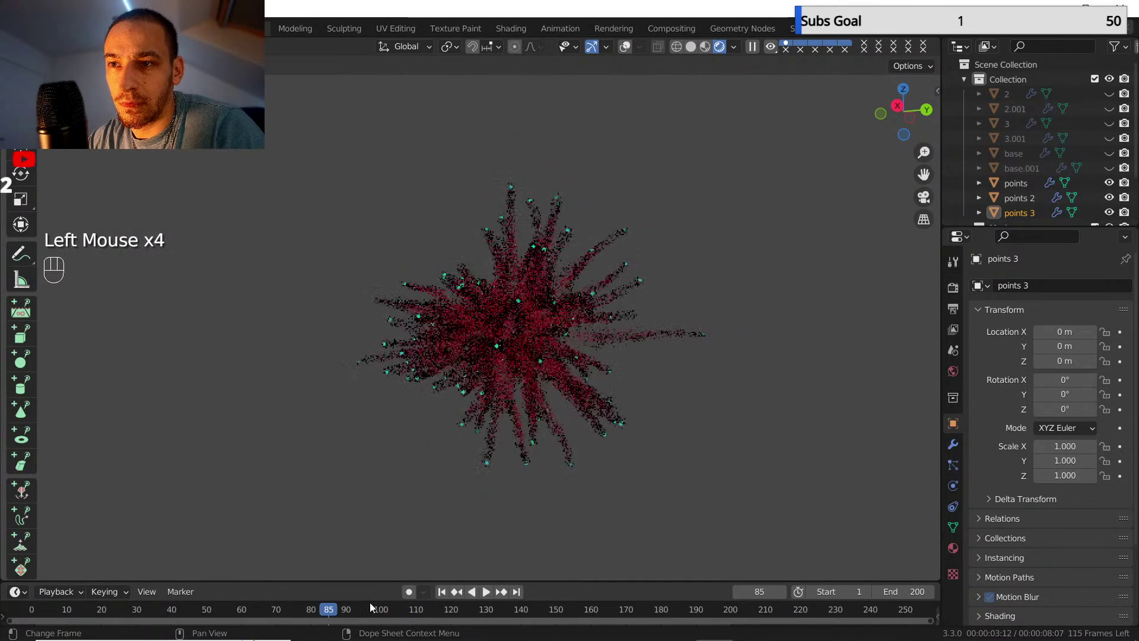
{"action": "left_click", "coordinate": [442, 593]}
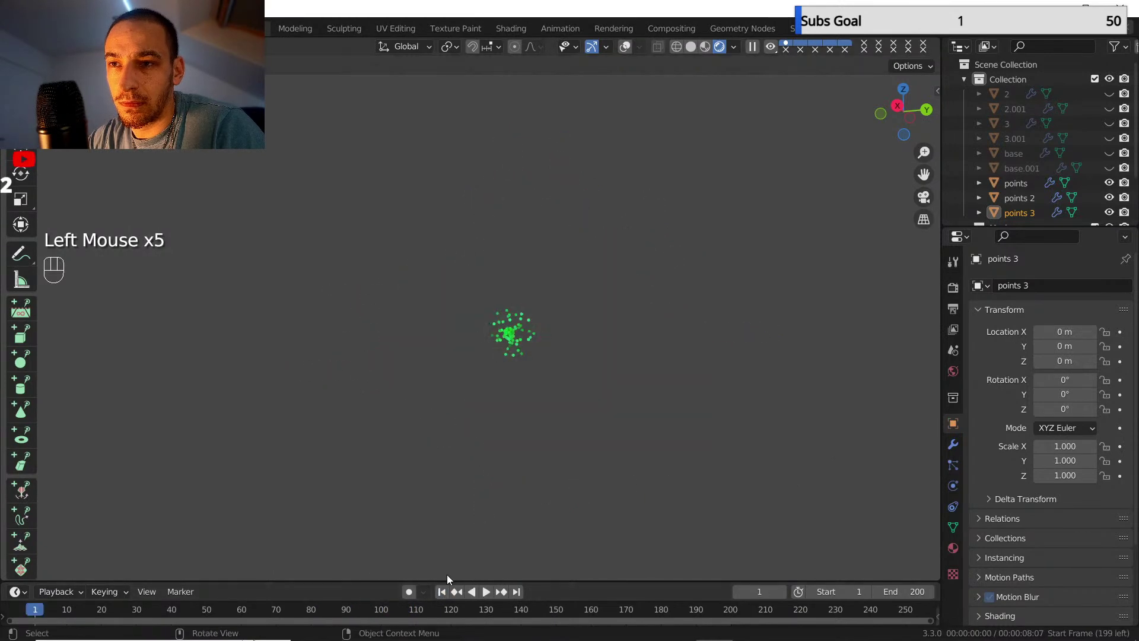
- Play the explosion animation from frame 1 and pause it at frame 194 to review the point shading
{"action": "left_click", "coordinate": [485, 592]}
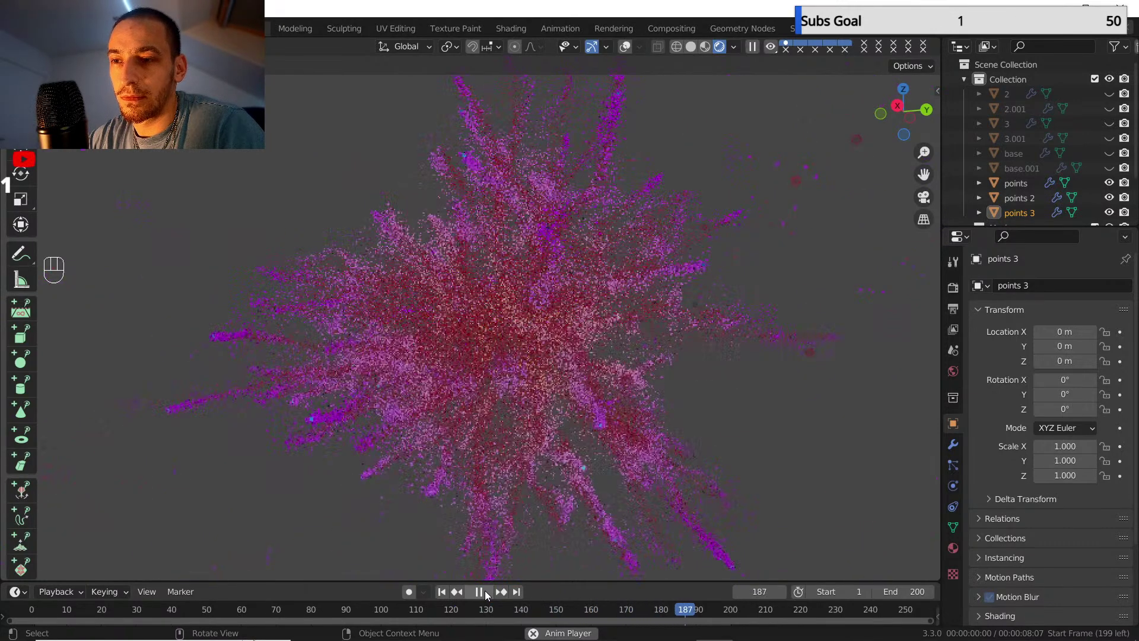
{"action": "left_click", "coordinate": [484, 593]}
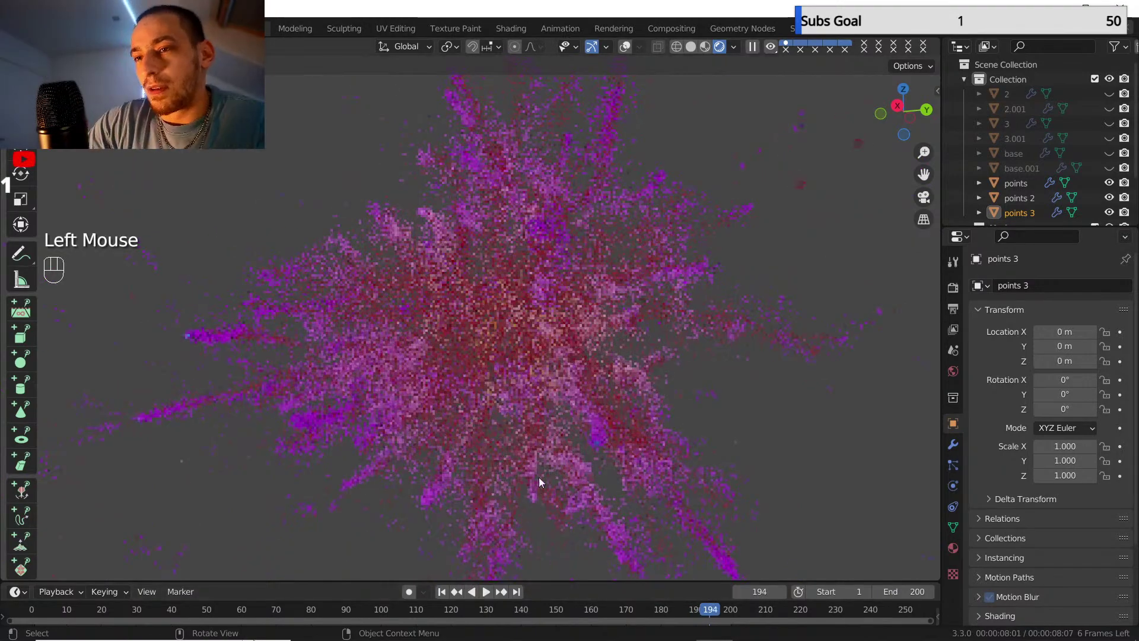
{"action": "middle_click_drag", "start_coordinate": [571, 314], "coordinate": [526, 333]}
{"action": "middle_click_drag", "start_coordinate": [587, 315], "coordinate": [526, 317], "text": "shift"}
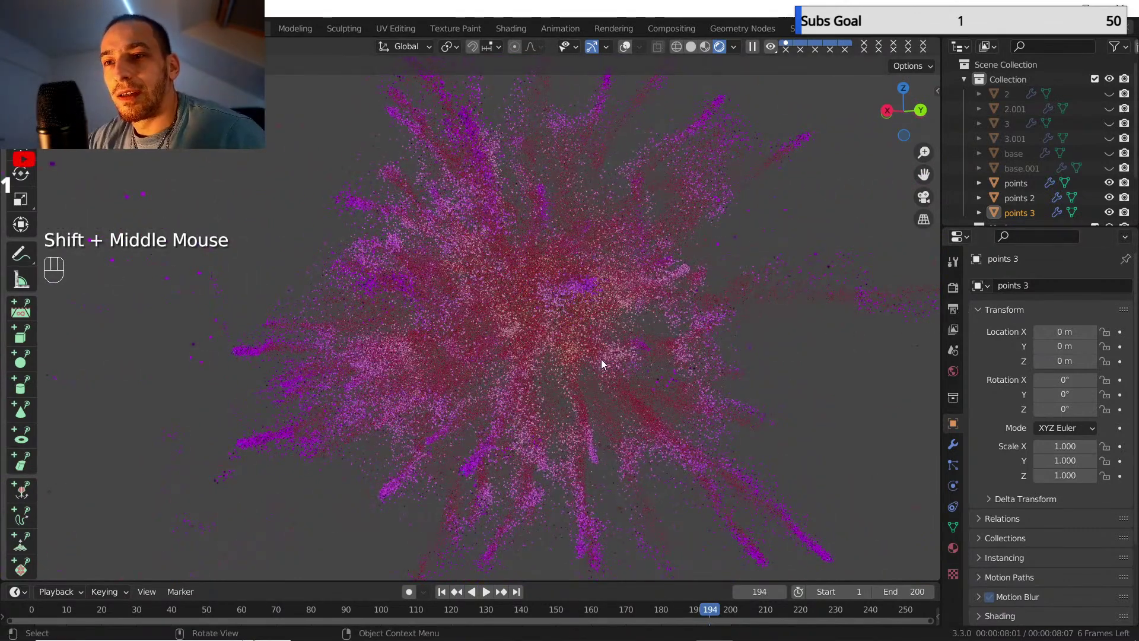
- Examine the paused explosion from another angle, both at a distance and up close
{"action": "scroll", "coordinate": [653, 339], "scroll_direction": "down", "scroll_amount": 3}
{"action": "middle_click_drag", "start_coordinate": [558, 298], "coordinate": [522, 318]}
{"action": "scroll", "coordinate": [522, 318], "scroll_direction": "down", "scroll_amount": 2}
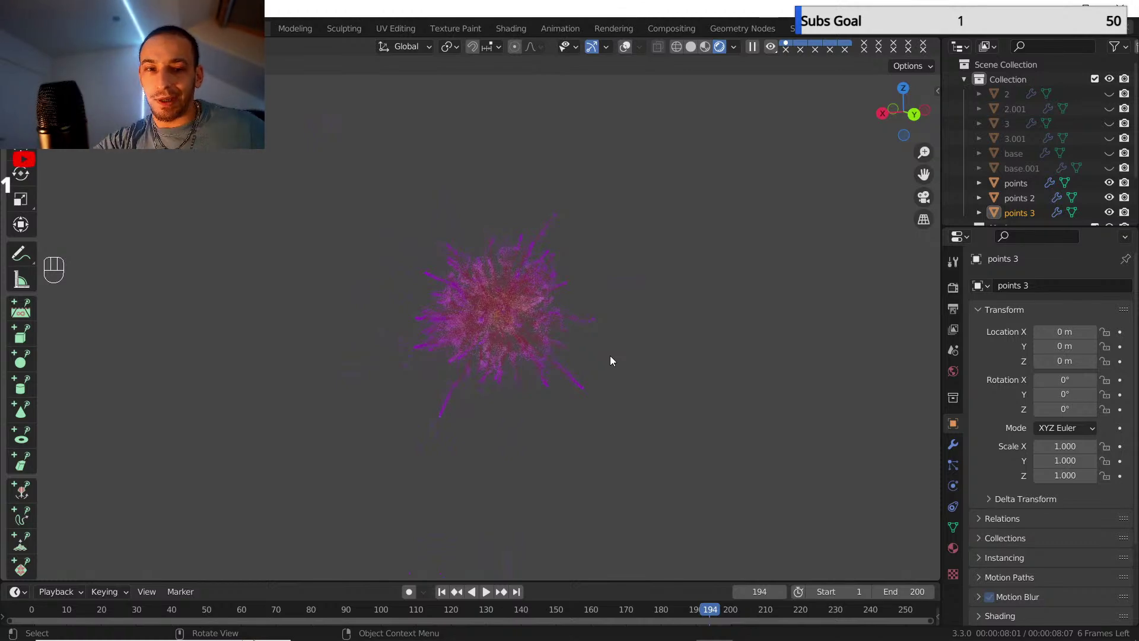
{"action": "scroll", "coordinate": [579, 310], "scroll_direction": "up", "scroll_amount": 6}
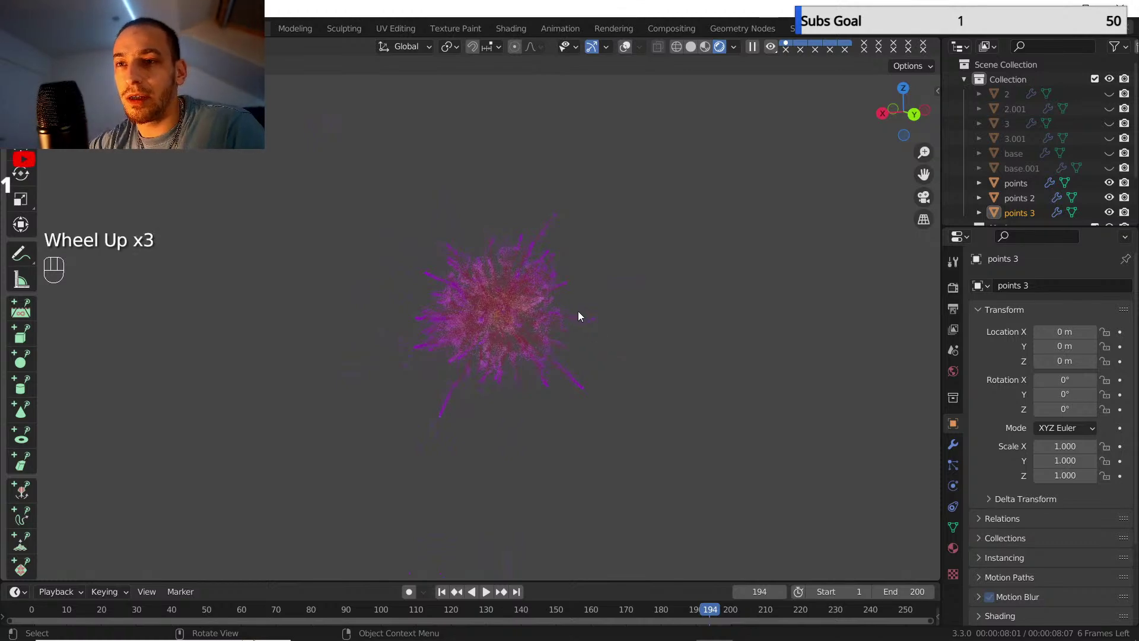
{"action": "middle_click_drag", "start_coordinate": [568, 288], "coordinate": [425, 310], "text": "shift"}
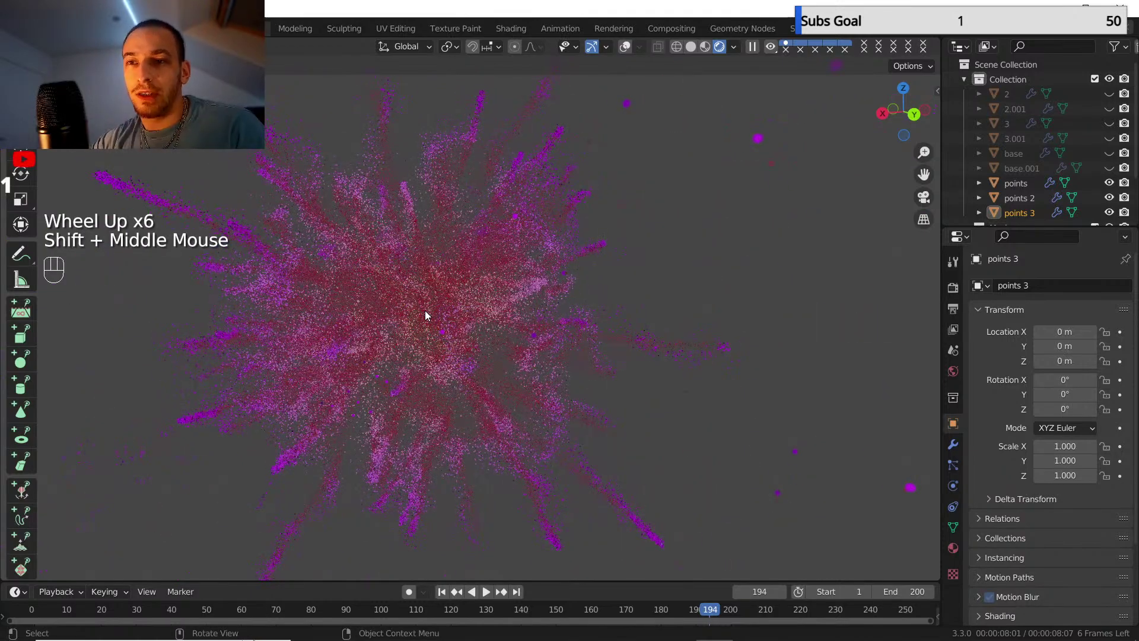
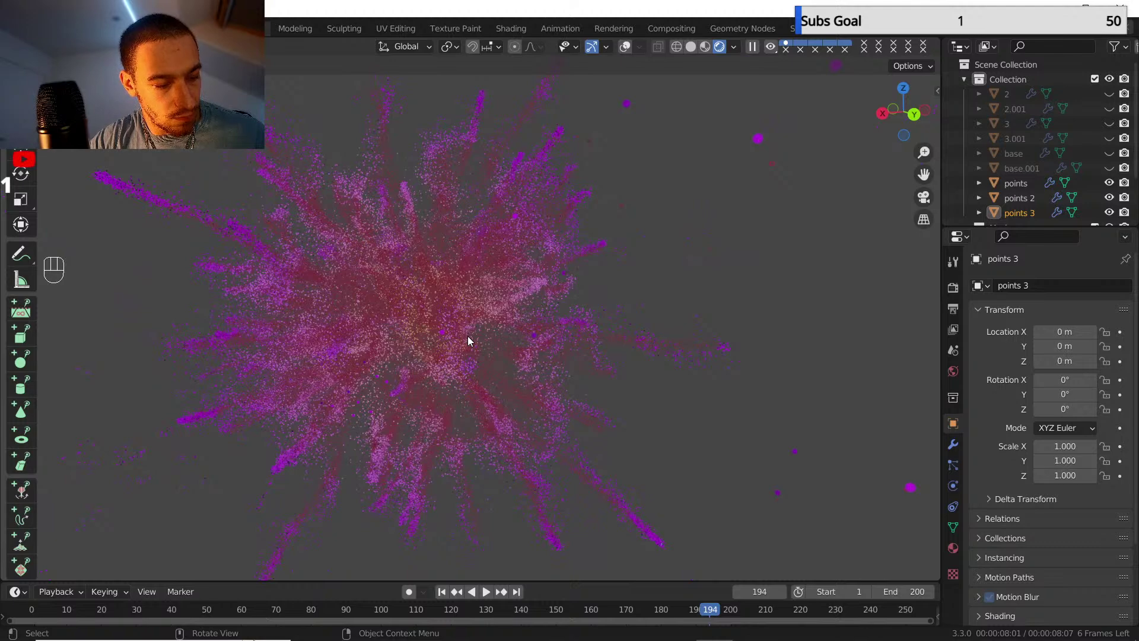
{"action": "scroll", "coordinate": [497, 324], "scroll_direction": "down", "scroll_amount": 3}
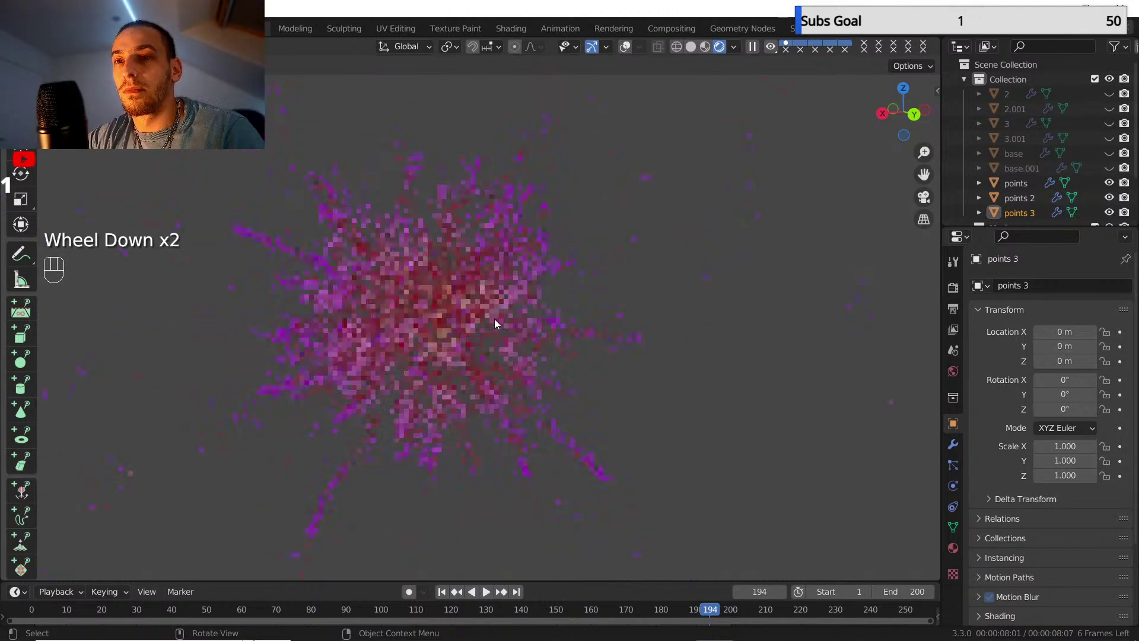
{"action": "middle_click_drag", "start_coordinate": [497, 324], "coordinate": [524, 352], "text": "shift"}
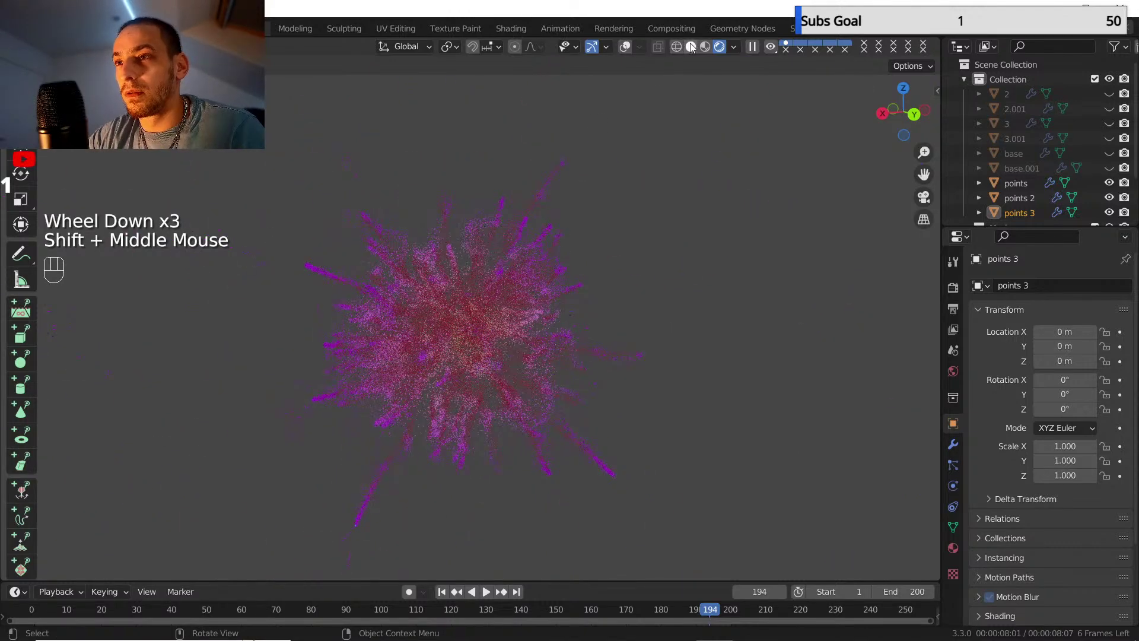
- Switch the viewport to solid shading and save the project file
{"action": "left_click", "coordinate": [692, 48]}
{"action": "key", "text": "F4"}
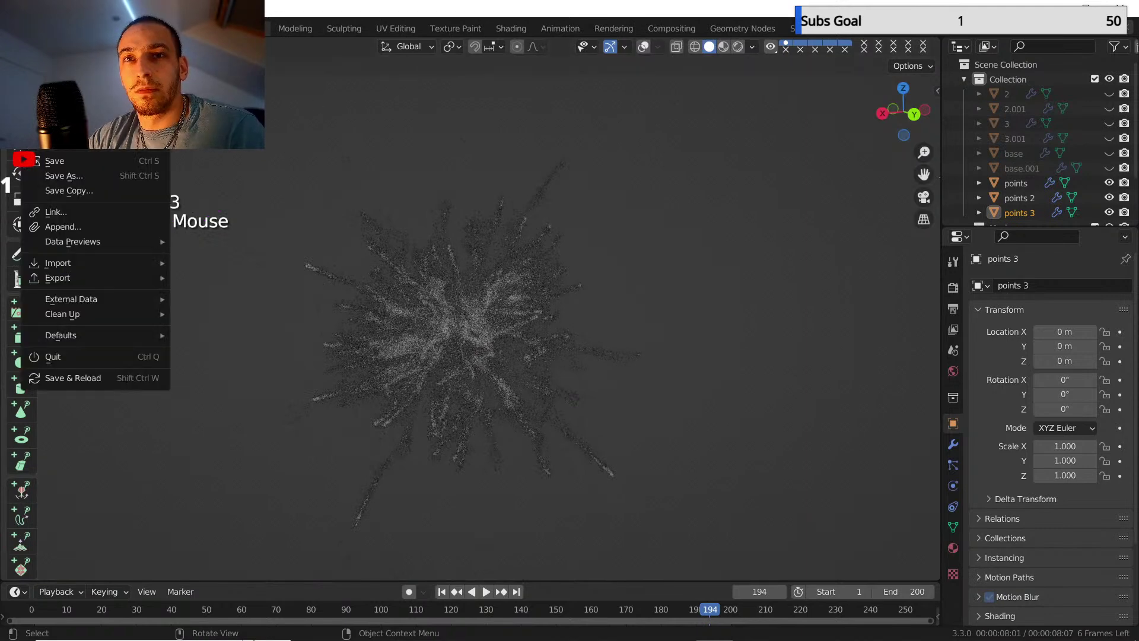
{"action": "left_click", "coordinate": [57, 160]}
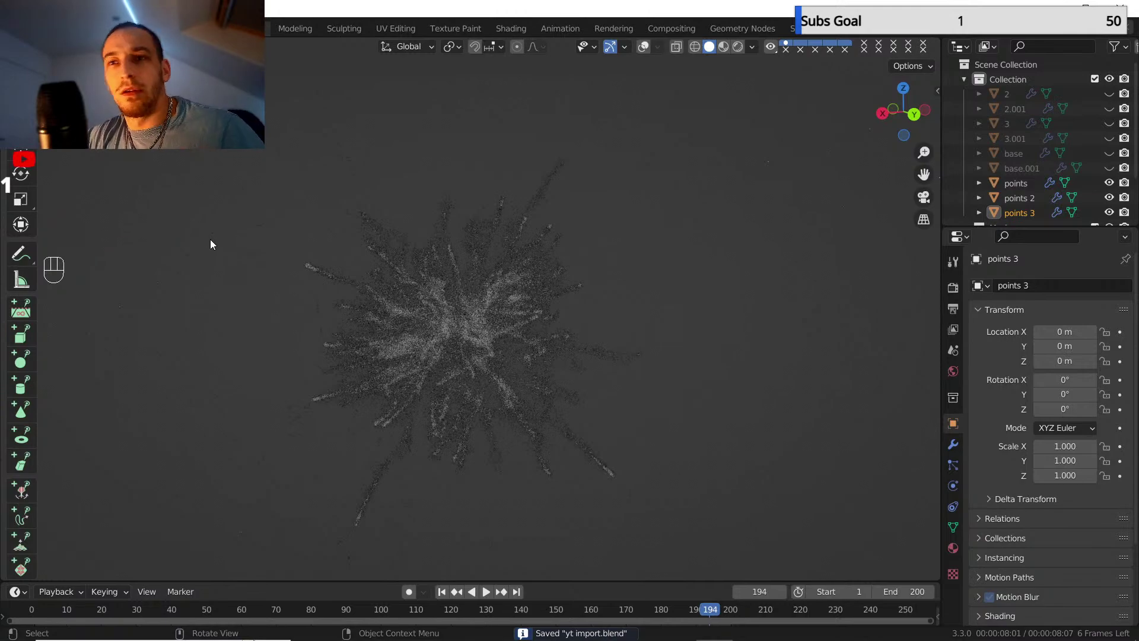
- Look over the solid-shaded explosion and start a new file with the default scene
{"action": "middle_click_drag", "start_coordinate": [387, 303], "coordinate": [442, 328]}
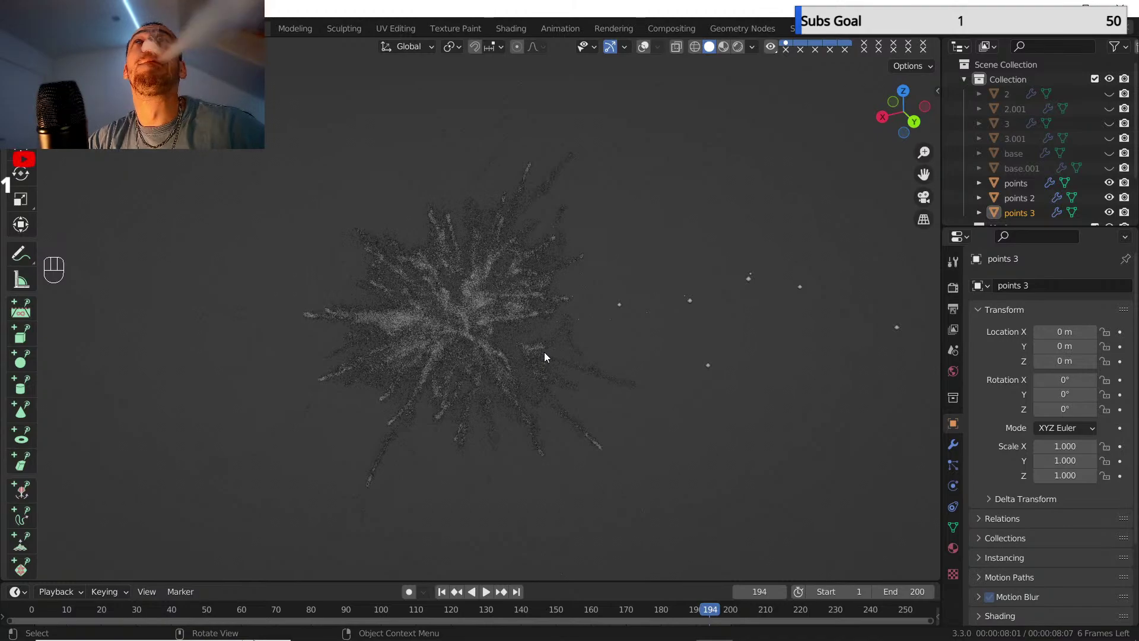
{"action": "scroll", "coordinate": [510, 299], "scroll_direction": "down", "scroll_amount": 1}
{"action": "mouse_move", "coordinate": [511, 299]}
{"action": "middle_mouse_down", "text": "shift"}
{"action": "mouse_move", "coordinate": [514, 311]}
{"action": "mouse_move", "coordinate": [507, 299]}
{"action": "mouse_move", "coordinate": [523, 297]}
{"action": "middle_mouse_up", "text": "shift"}
{"action": "scroll", "coordinate": [507, 300], "scroll_direction": "up", "scroll_amount": 2}
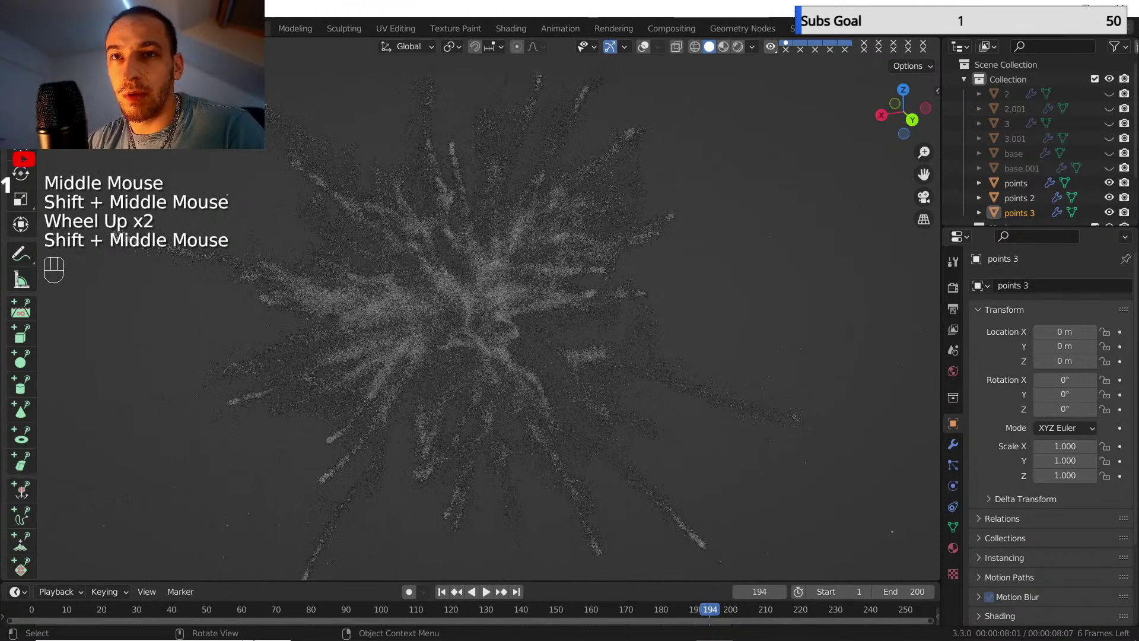
{"action": "left_click", "coordinate": [31, 28]}
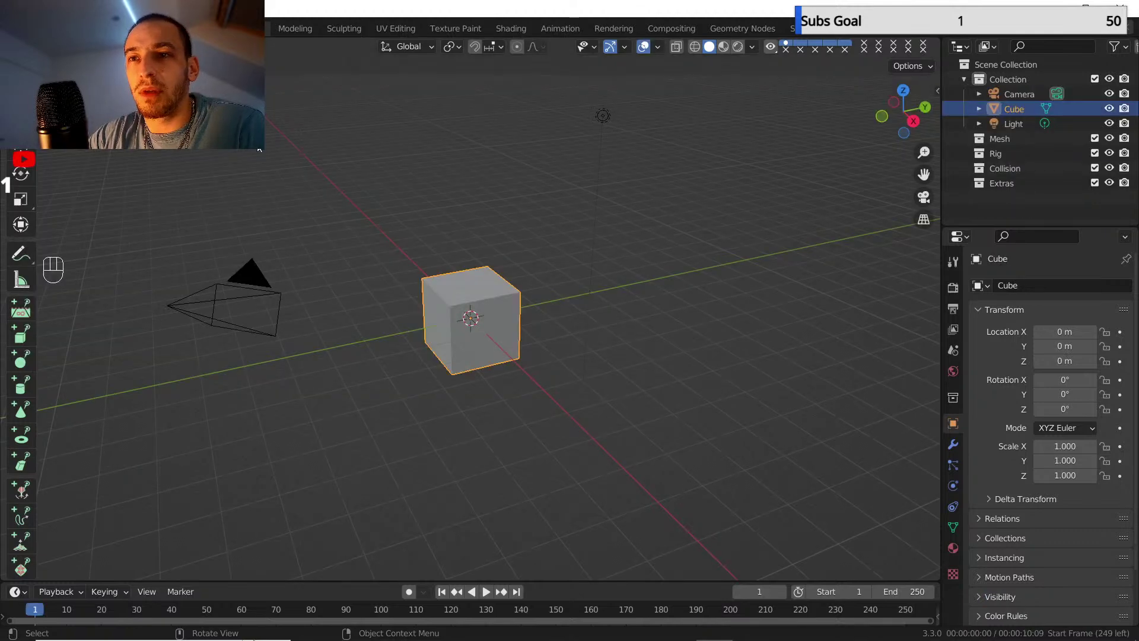
- Select the default cube and camera in the new scene
{"action": "scroll", "coordinate": [438, 327], "scroll_direction": "down", "scroll_amount": 2}
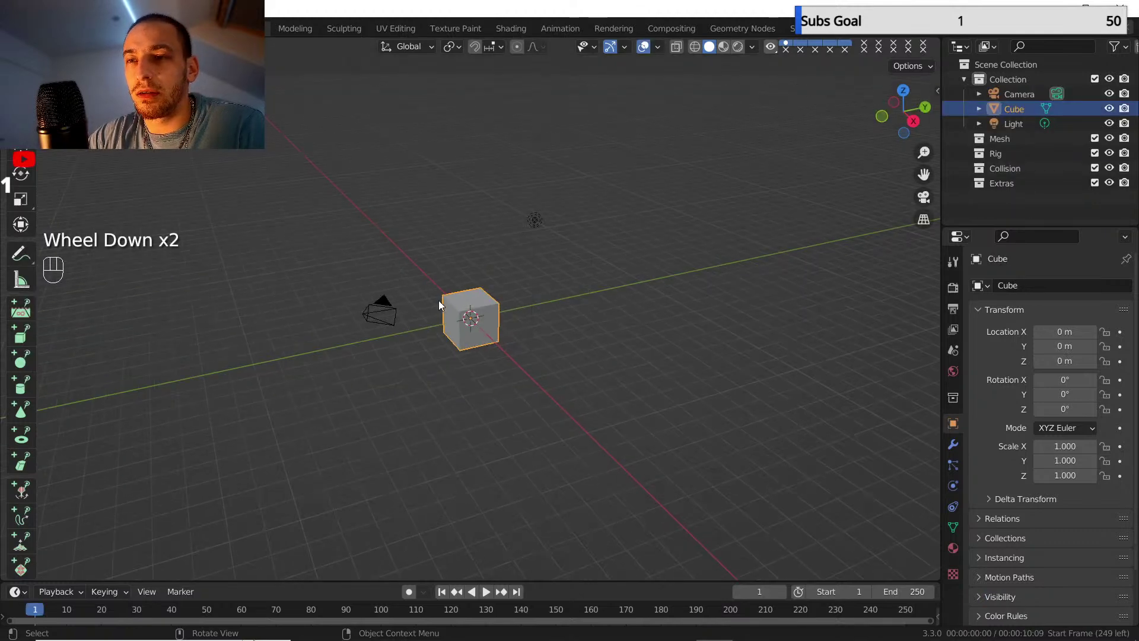
{"action": "middle_click_drag", "start_coordinate": [415, 321], "coordinate": [478, 350], "text": "shift"}
{"action": "scroll", "coordinate": [436, 321], "scroll_direction": "up", "scroll_amount": 1}
{"action": "scroll", "coordinate": [436, 319], "scroll_direction": "up", "scroll_amount": 1}
{"action": "scroll", "coordinate": [435, 320], "scroll_direction": "down", "scroll_amount": 1}
{"action": "scroll", "coordinate": [525, 421], "scroll_direction": "down", "scroll_amount": 1}
{"action": "left_click_drag", "start_coordinate": [533, 416], "coordinate": [320, 214]}
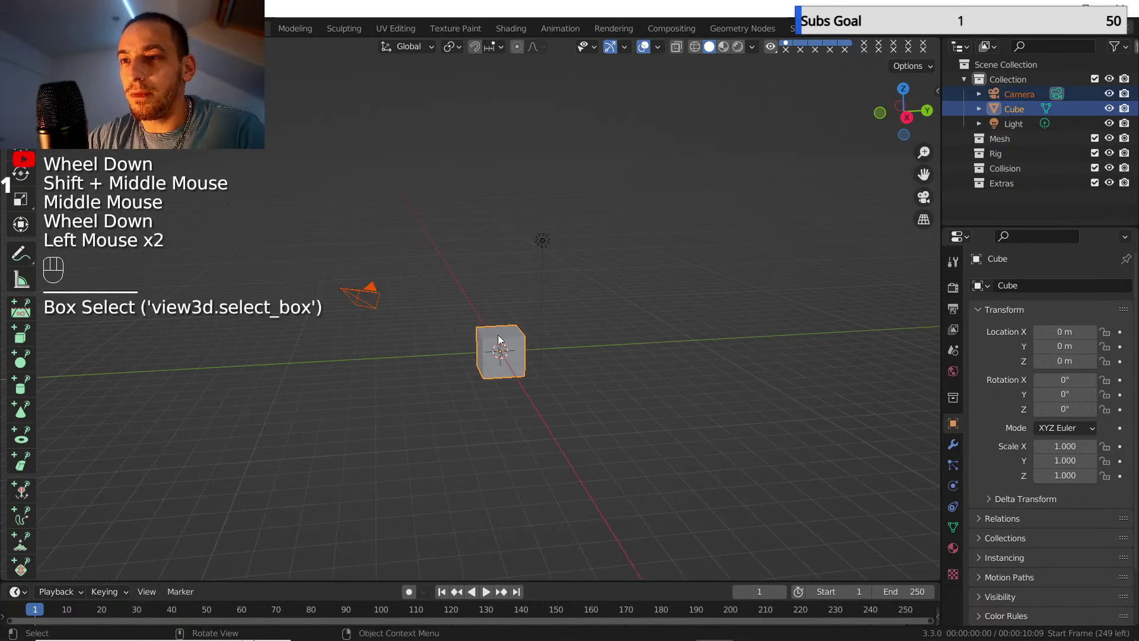
- Switch to the proiect particule folder, view the reference image particle trace.png, and close the image viewer
{"action": "left_click_drag", "start_coordinate": [572, 433], "coordinate": [344, 176]}
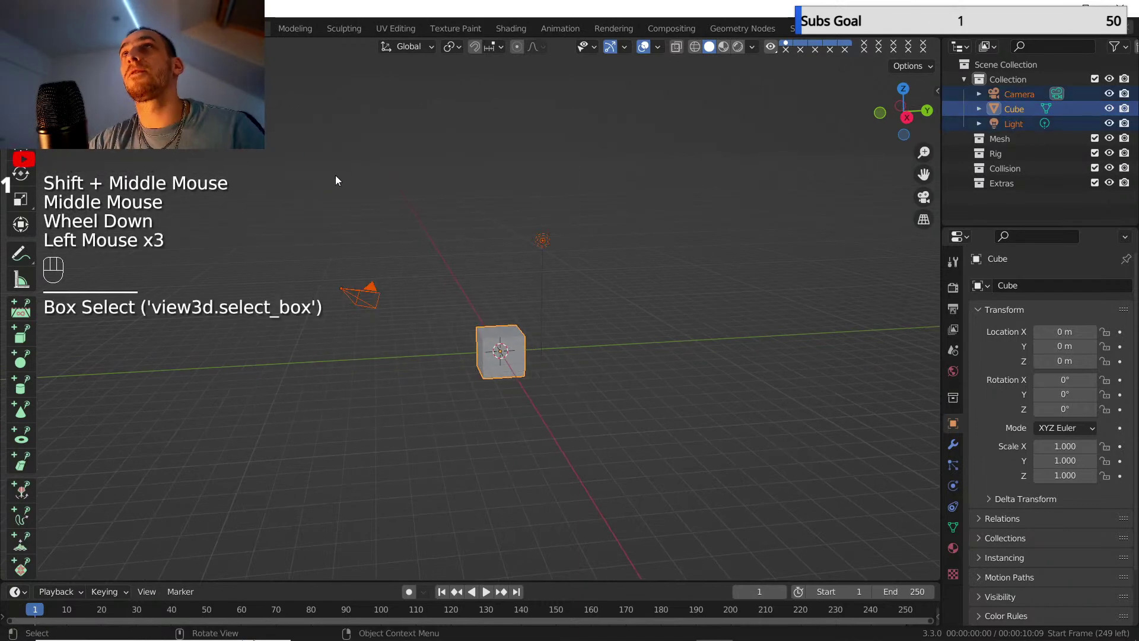
{"action": "left_click", "coordinate": [421, 627]}
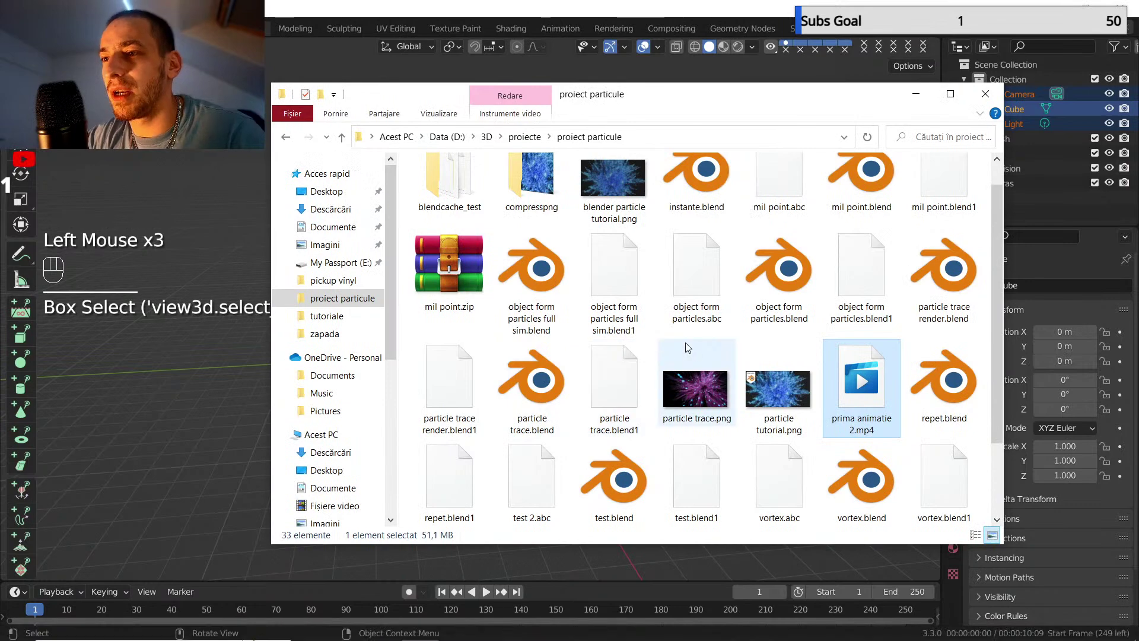
{"action": "double_click", "coordinate": [691, 380]}
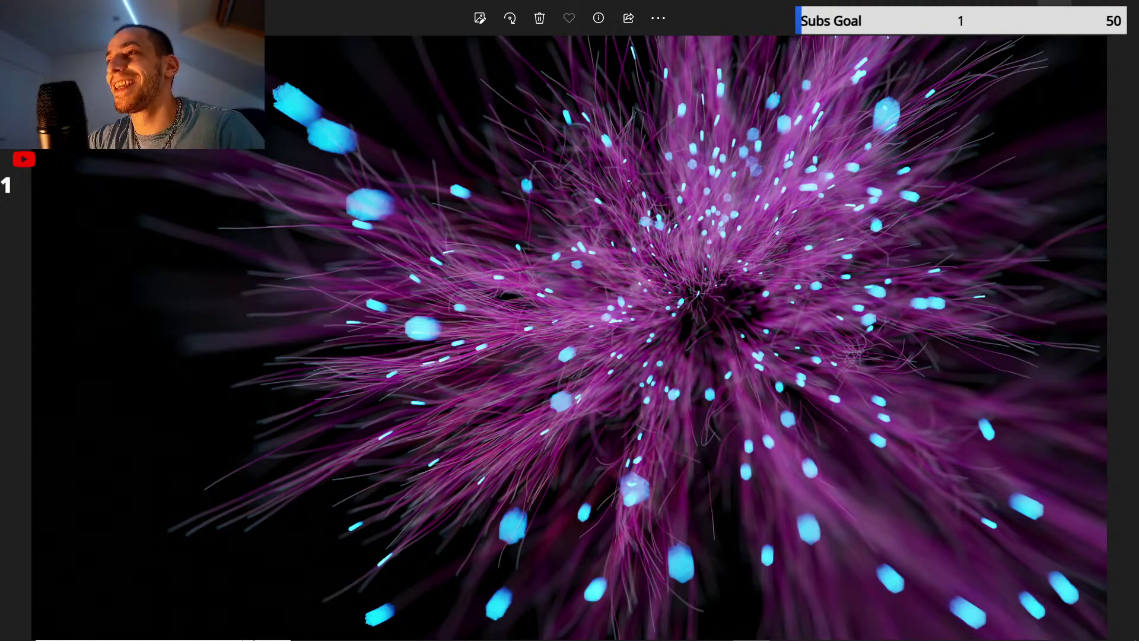
{"action": "left_click", "coordinate": [1054, 12]}
{"action": "left_click", "coordinate": [917, 95]}
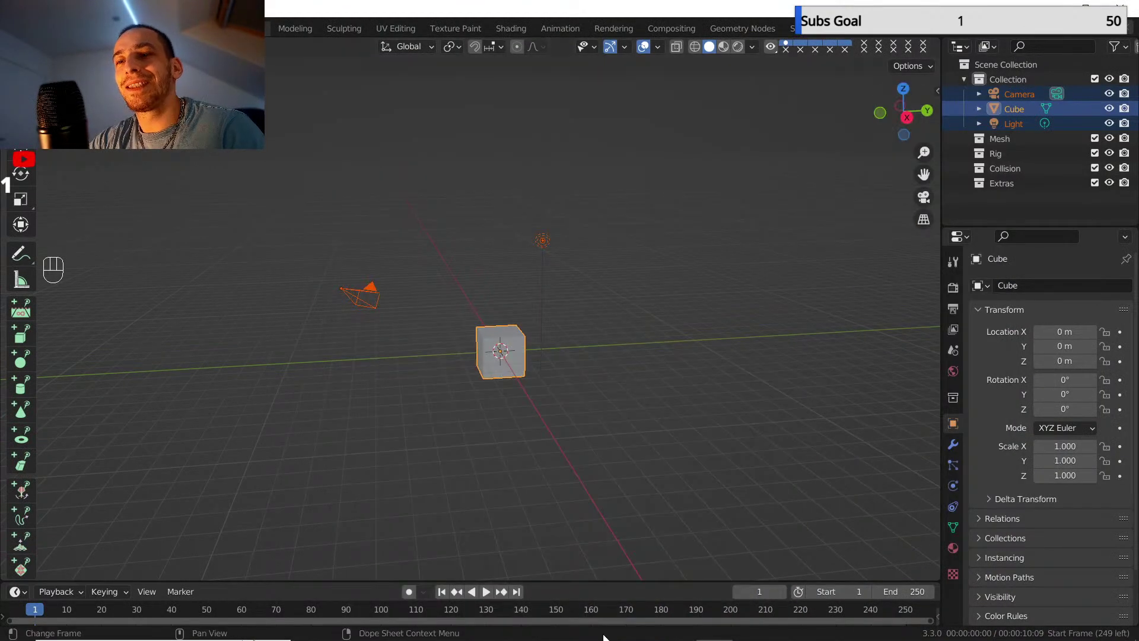
{"action": "mouse_move", "coordinate": [751, 626]}
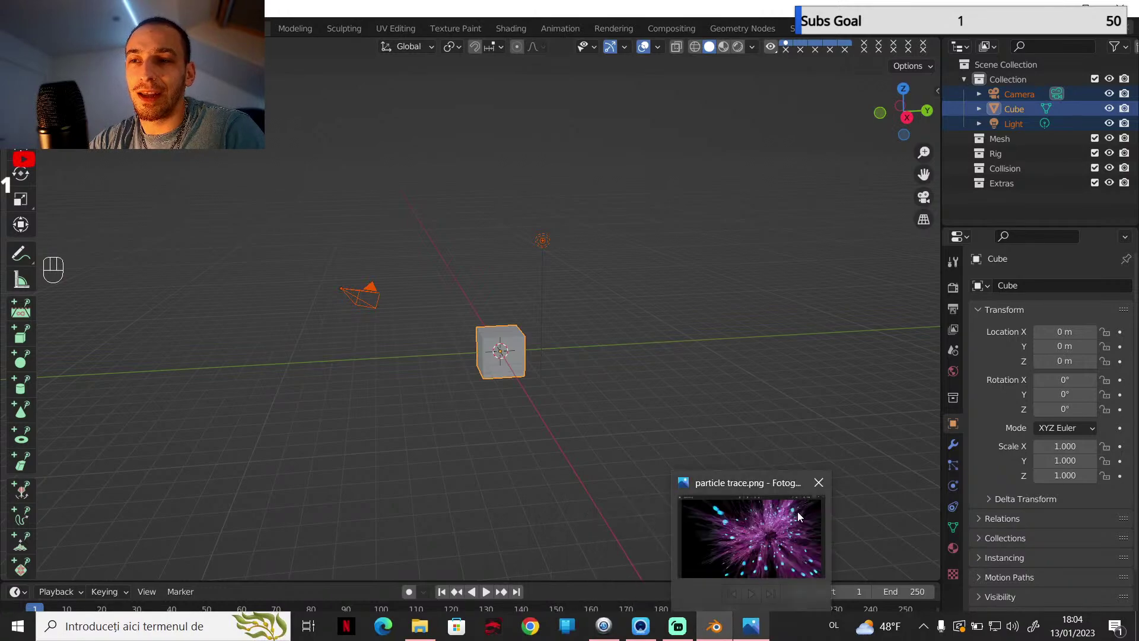
{"action": "left_click", "coordinate": [819, 482]}
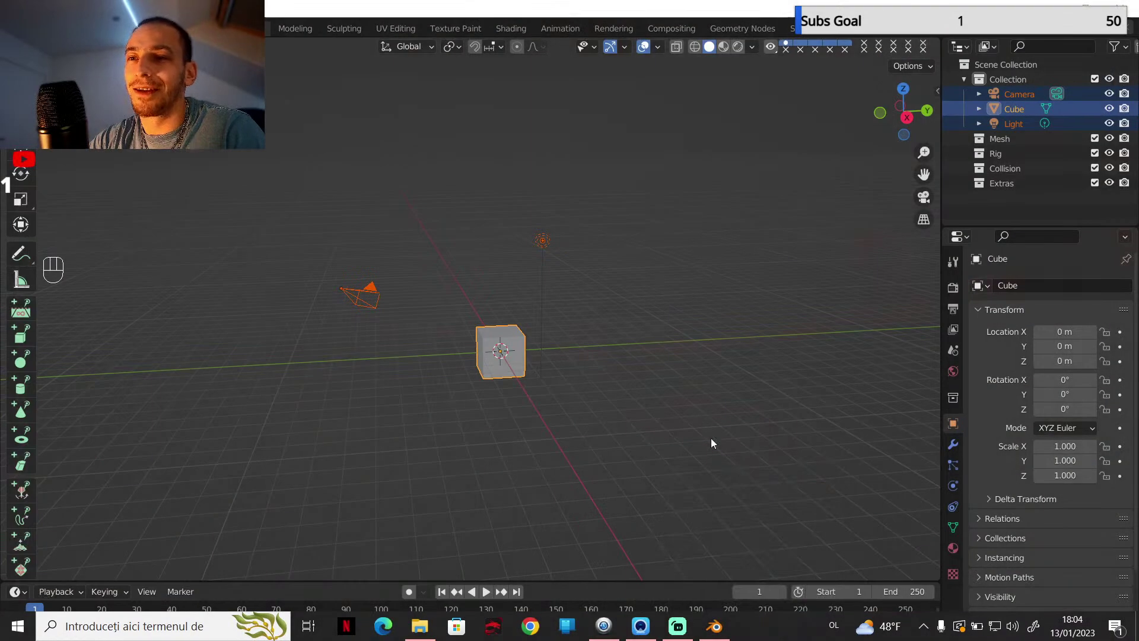
- Delete the default camera, cube and light from the scene
{"action": "left_click", "coordinate": [587, 330]}
{"action": "left_click_drag", "start_coordinate": [580, 432], "coordinate": [309, 154]}
{"action": "key", "text": "Delete"}
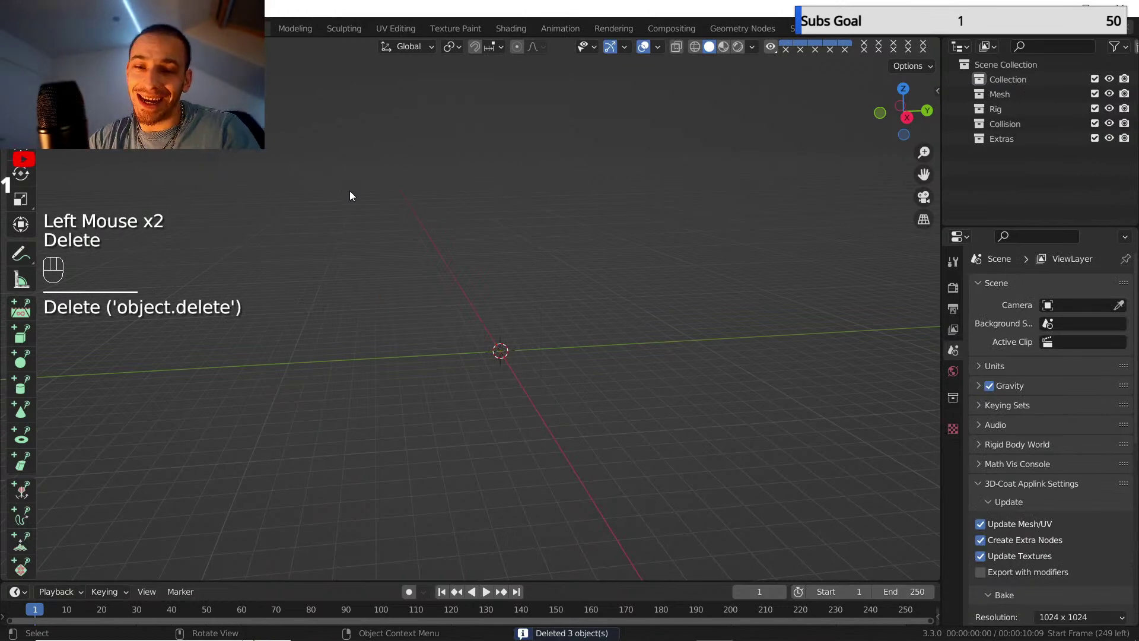
- Add a UV sphere at the world origin
{"action": "key", "text": "shift+a"}
{"action": "mouse_move", "coordinate": [497, 317]}
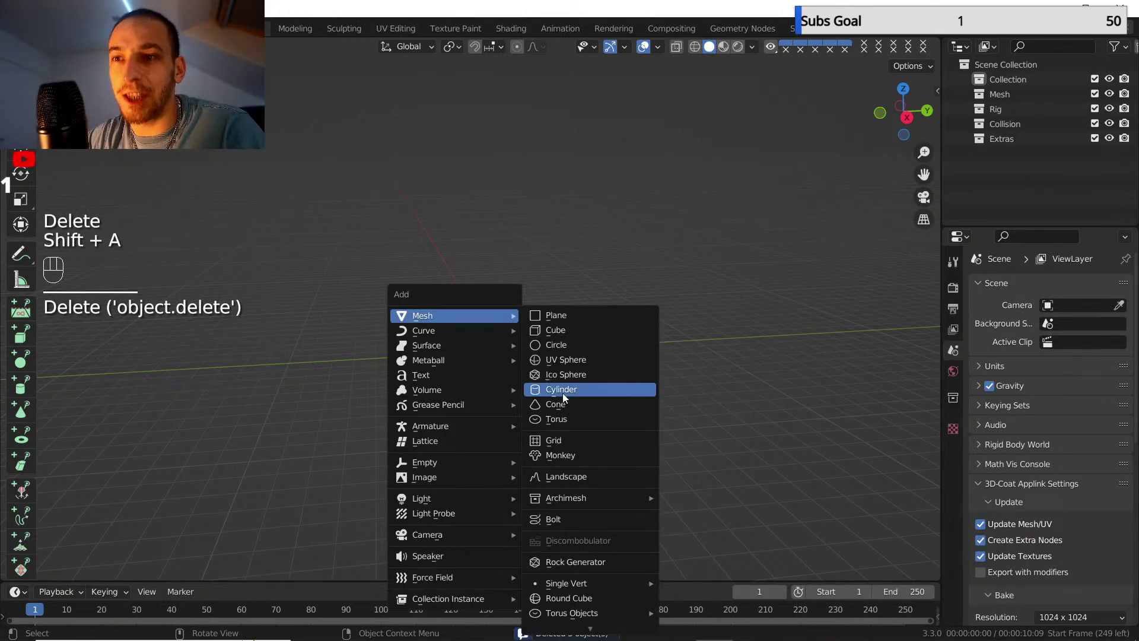
{"action": "left_click", "coordinate": [573, 360]}
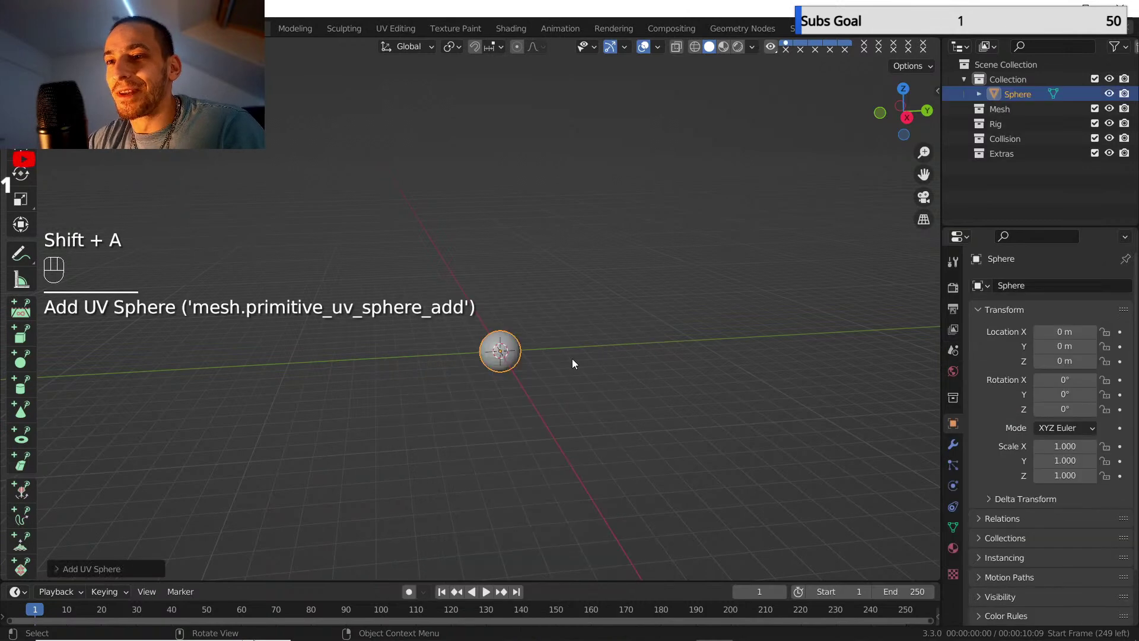
- Add a new emitter particle system to the sphere
{"action": "scroll", "coordinate": [572, 364], "scroll_direction": "up", "scroll_amount": 2}
{"action": "mouse_move", "coordinate": [542, 372]}
{"action": "middle_mouse_down", "text": "shift"}
{"action": "mouse_move", "coordinate": [497, 354]}
{"action": "mouse_move", "coordinate": [528, 361]}
{"action": "mouse_move", "coordinate": [535, 377]}
{"action": "middle_mouse_up", "text": "shift"}
{"action": "scroll", "coordinate": [496, 353], "scroll_direction": "up", "scroll_amount": 1}
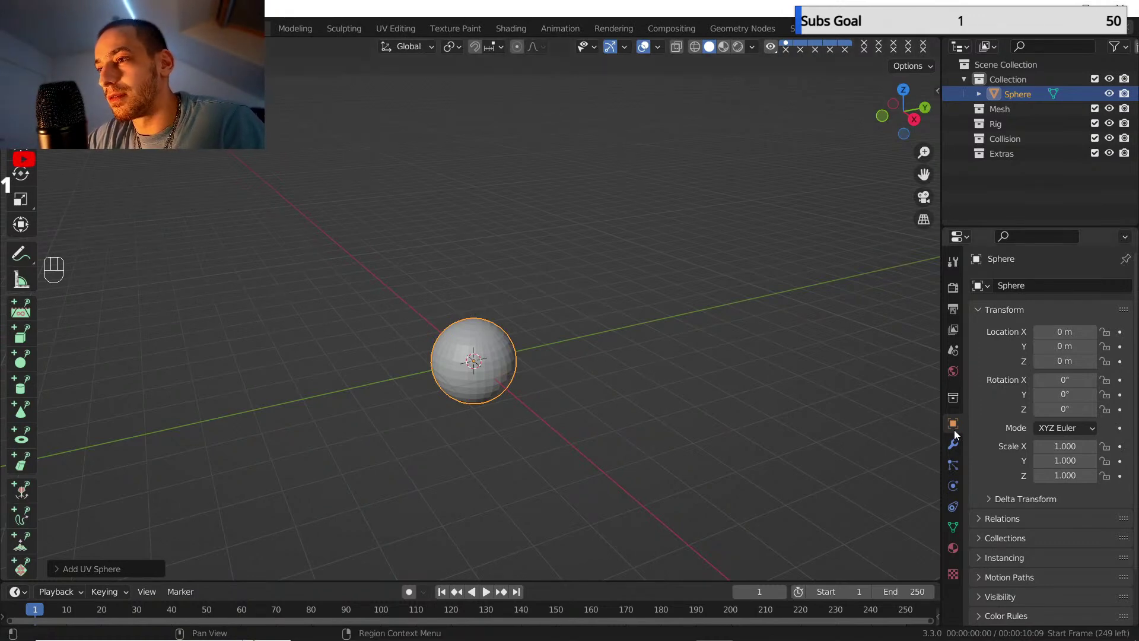
{"action": "left_click", "coordinate": [953, 464]}
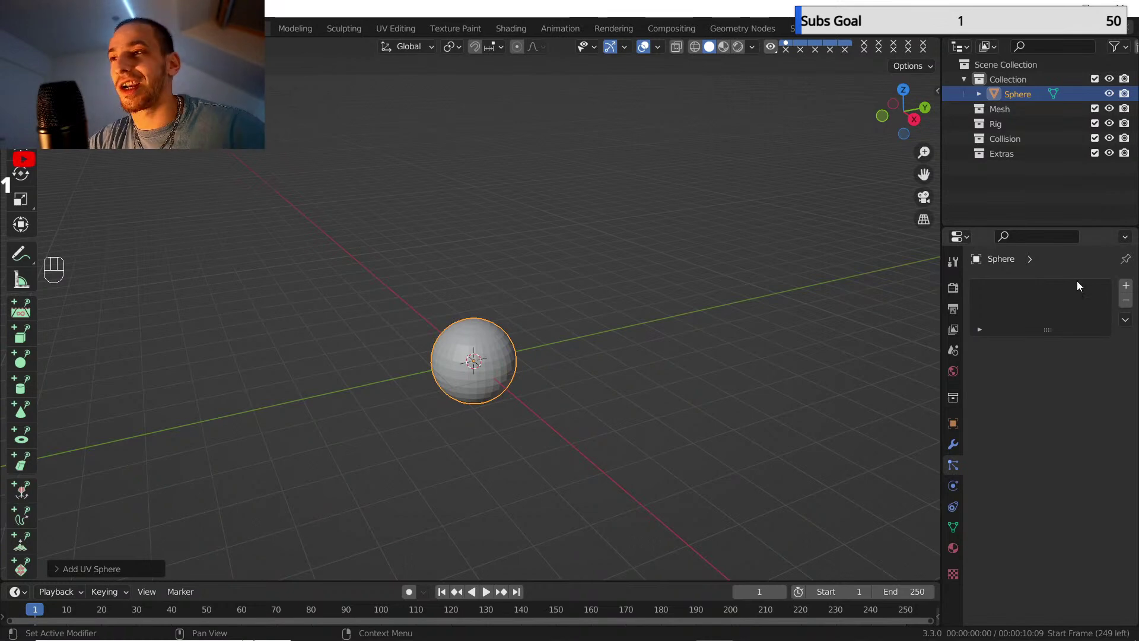
{"action": "left_click", "coordinate": [1126, 287]}
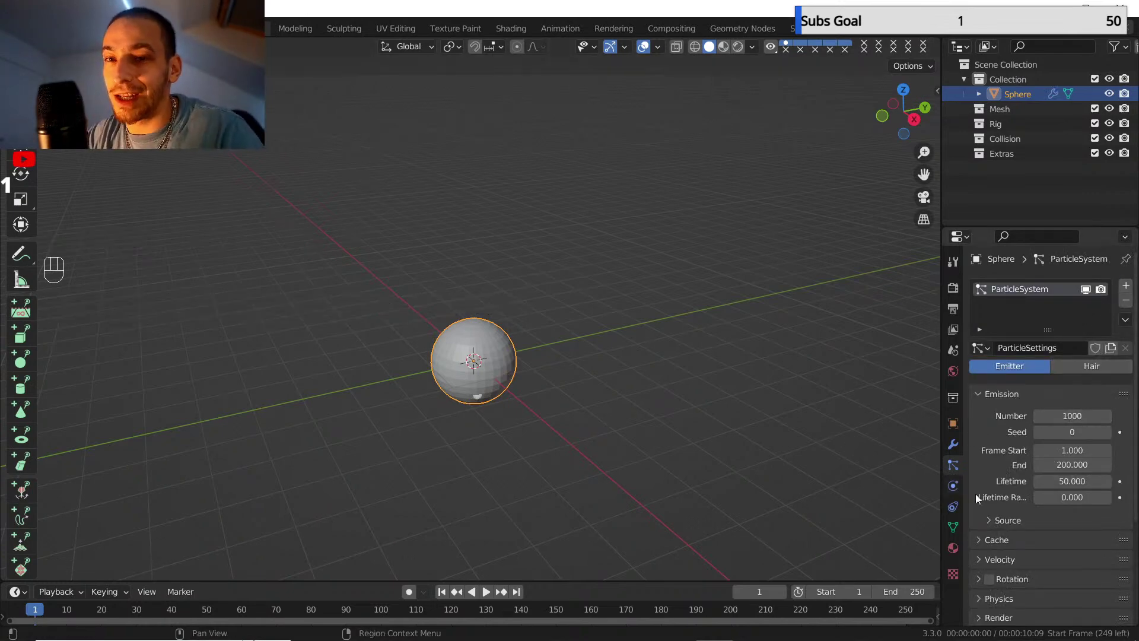
- Set the Gravity field weight of the sphere's particle system to 0
{"action": "scroll", "coordinate": [1003, 503], "scroll_direction": "down", "scroll_amount": 2}
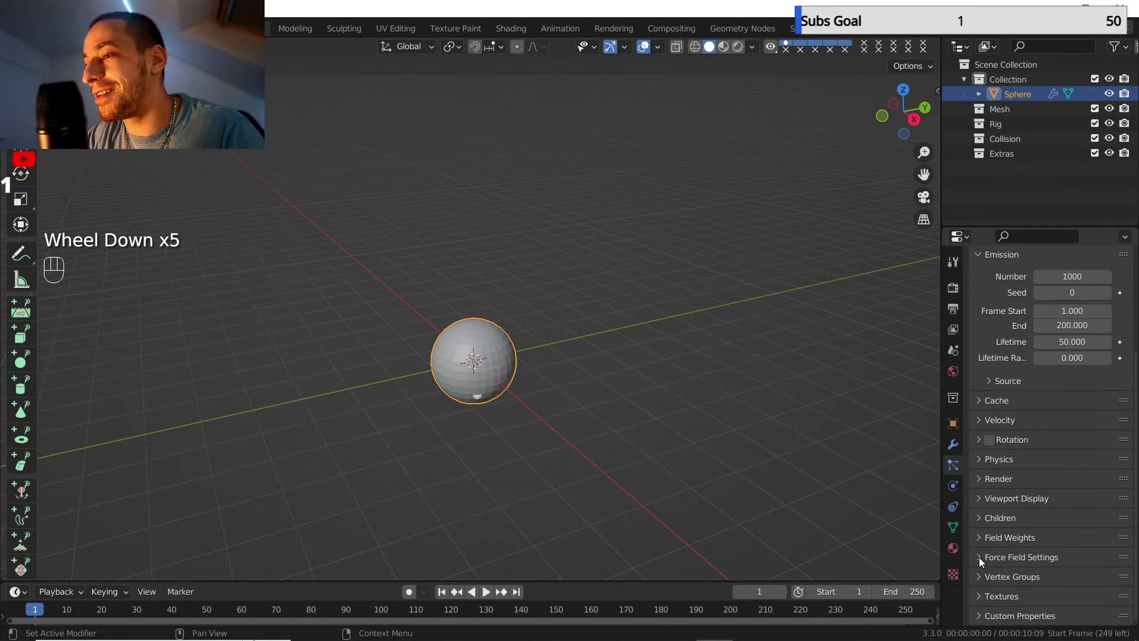
{"action": "left_click", "coordinate": [977, 538]}
{"action": "scroll", "coordinate": [1015, 553], "scroll_direction": "down", "scroll_amount": 1}
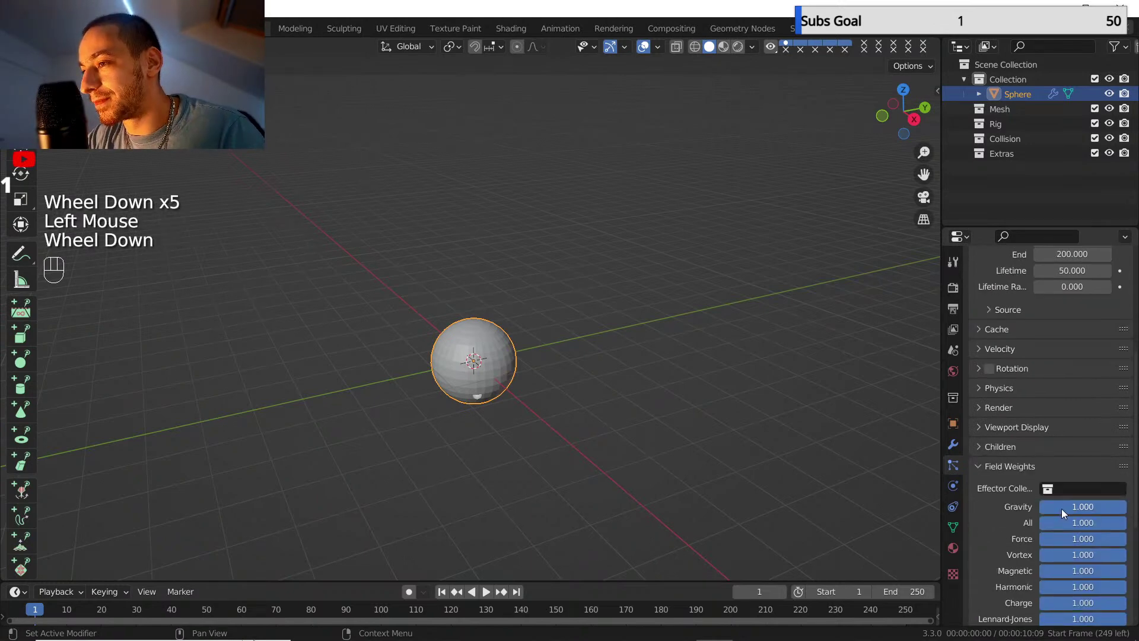
{"action": "left_click_drag", "start_coordinate": [1062, 508], "coordinate": [1038, 508]}
- Set the Brownian force in the particle physics settings to 1
{"action": "scroll", "coordinate": [1029, 467], "scroll_direction": "up", "scroll_amount": 4}
{"action": "scroll", "coordinate": [1025, 439], "scroll_direction": "down", "scroll_amount": 2}
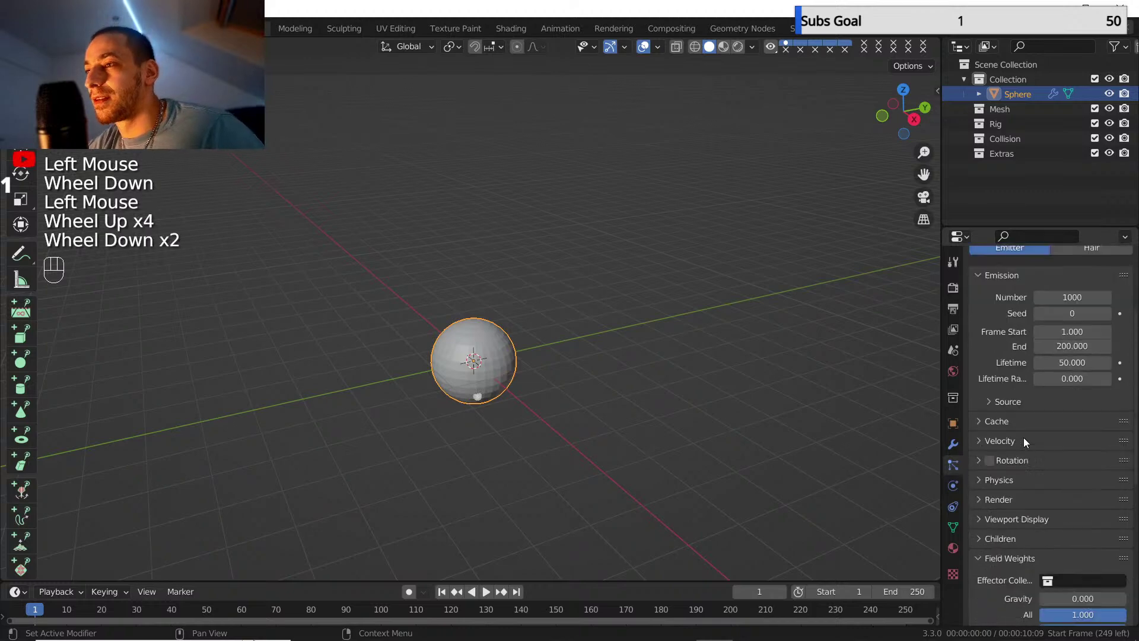
{"action": "scroll", "coordinate": [1026, 449], "scroll_direction": "up", "scroll_amount": 3}
{"action": "scroll", "coordinate": [1024, 459], "scroll_direction": "up", "scroll_amount": 1}
{"action": "scroll", "coordinate": [1006, 504], "scroll_direction": "down", "scroll_amount": 3}
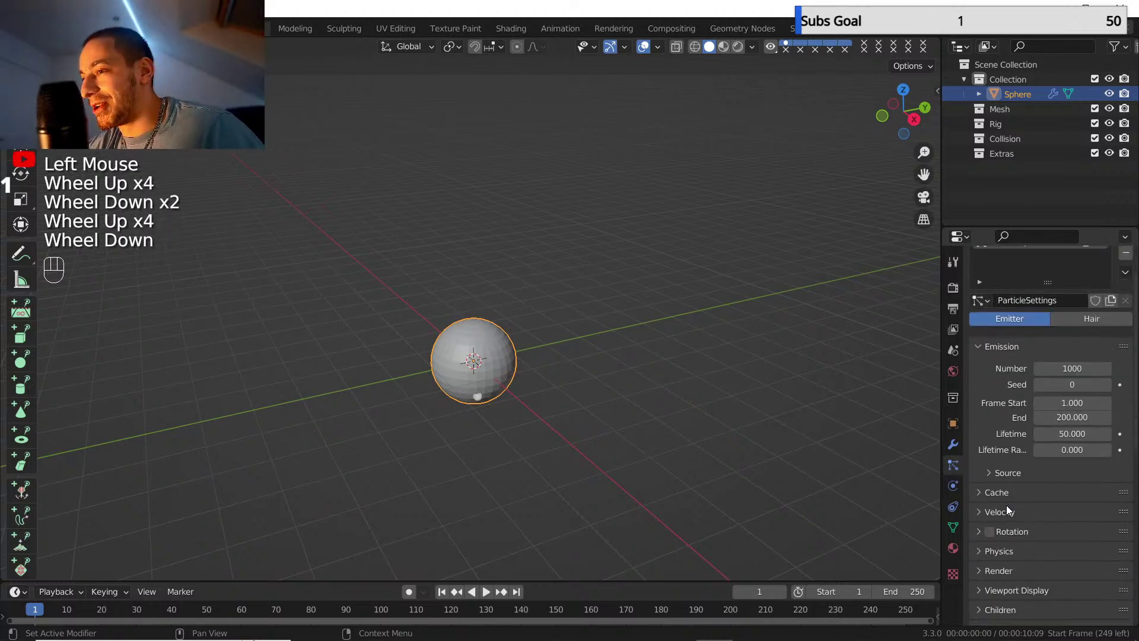
{"action": "left_click", "coordinate": [986, 507]}
{"action": "scroll", "coordinate": [1032, 551], "scroll_direction": "down", "scroll_amount": 2}
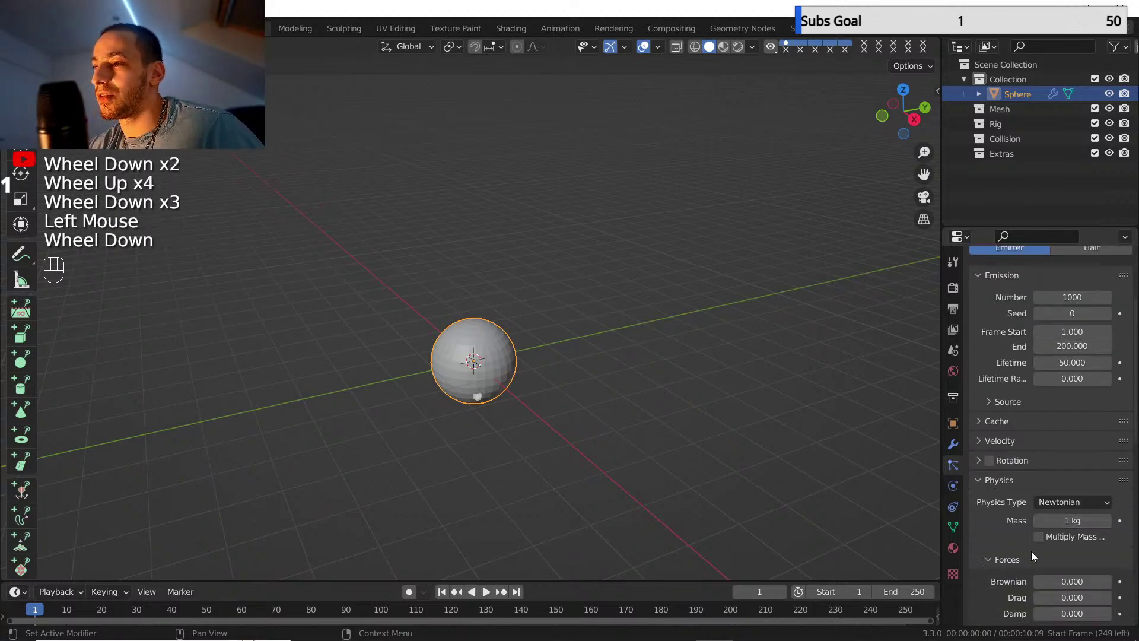
{"action": "left_click", "coordinate": [1058, 534]}
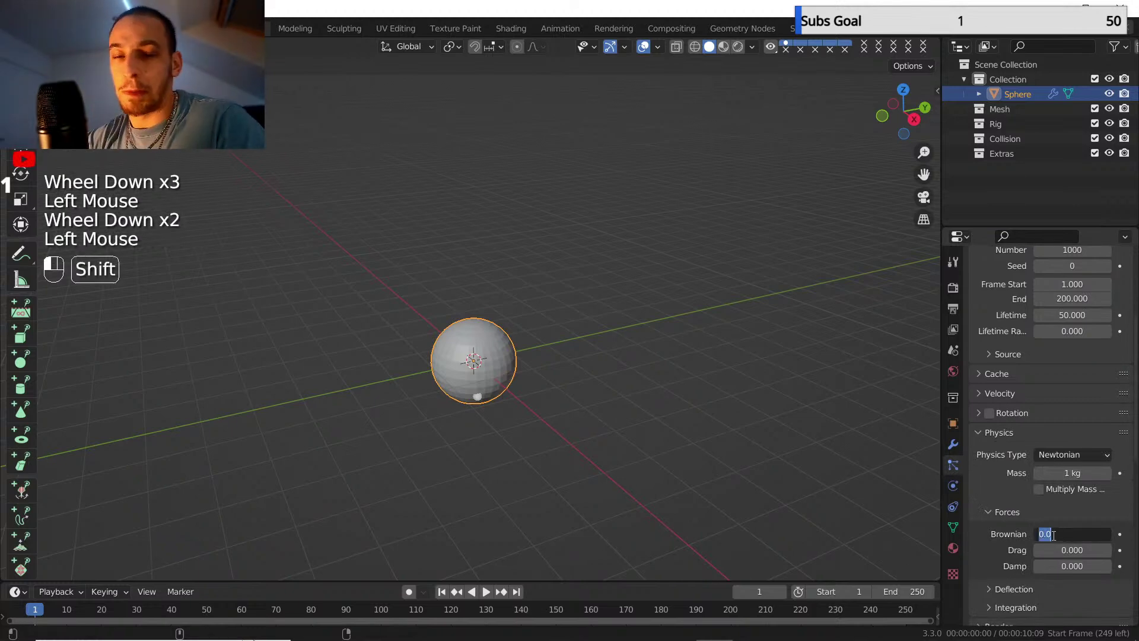
{"action": "type", "text": "1"}
{"action": "key", "text": "Return"}
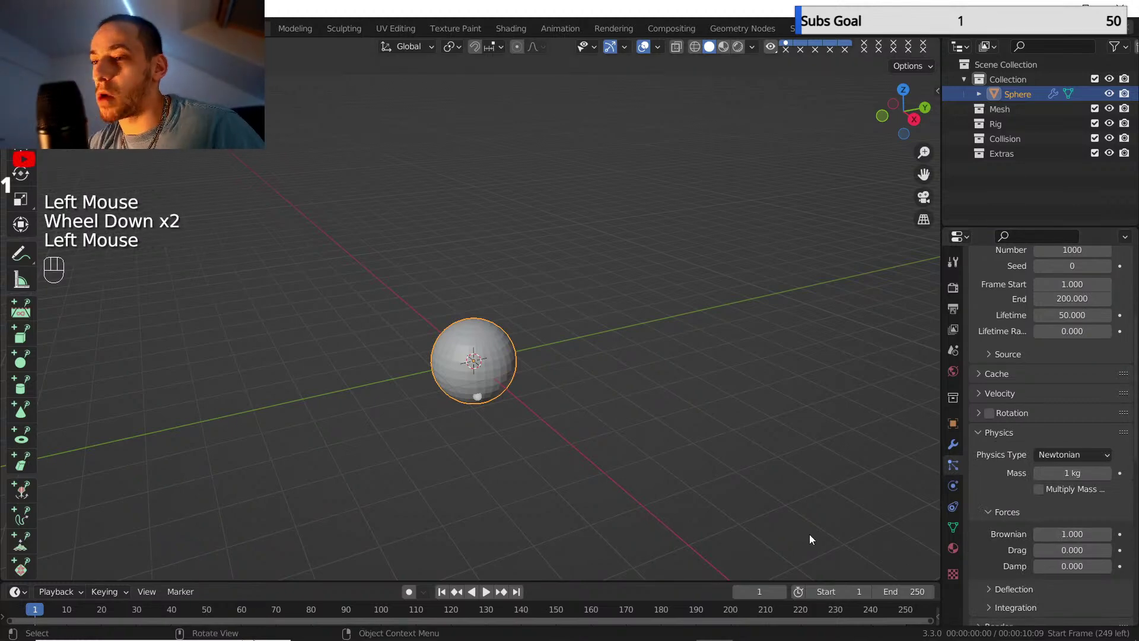
- Play the particle simulation from the first frame and stop it at about frame 74
{"action": "left_click", "coordinate": [442, 592]}
{"action": "left_click", "coordinate": [486, 592]}
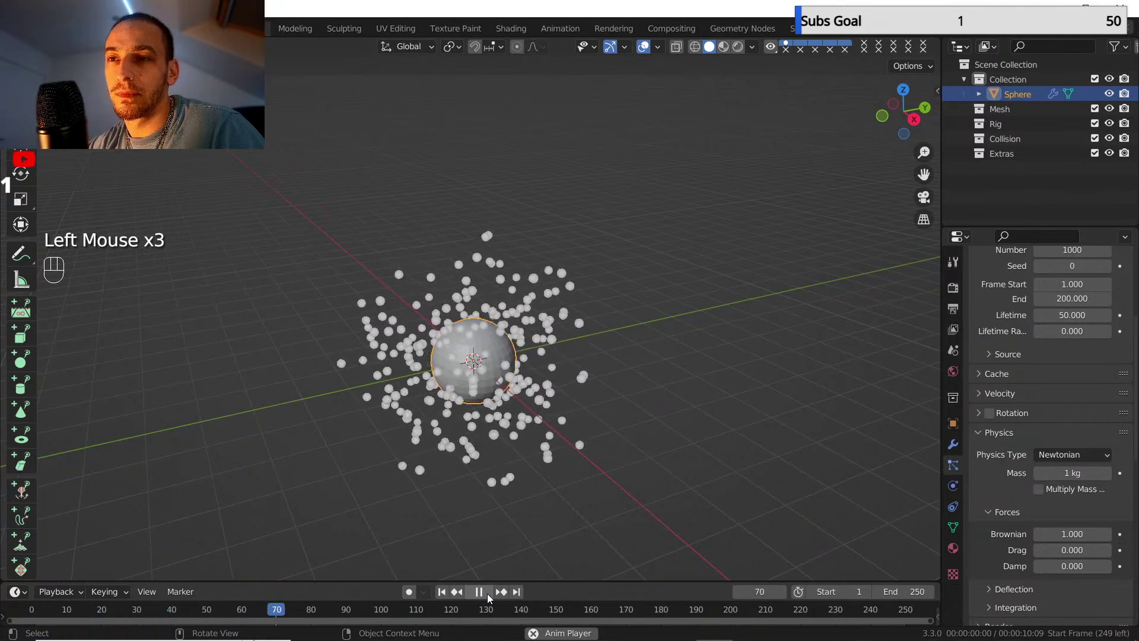
{"action": "left_click", "coordinate": [486, 592]}
- Set the particle emission Lifetime to 200 and the Lifetime Randomness to 0.1
{"action": "scroll", "coordinate": [1008, 406], "scroll_direction": "up", "scroll_amount": 2}
{"action": "scroll", "coordinate": [1009, 404], "scroll_direction": "up", "scroll_amount": 2}
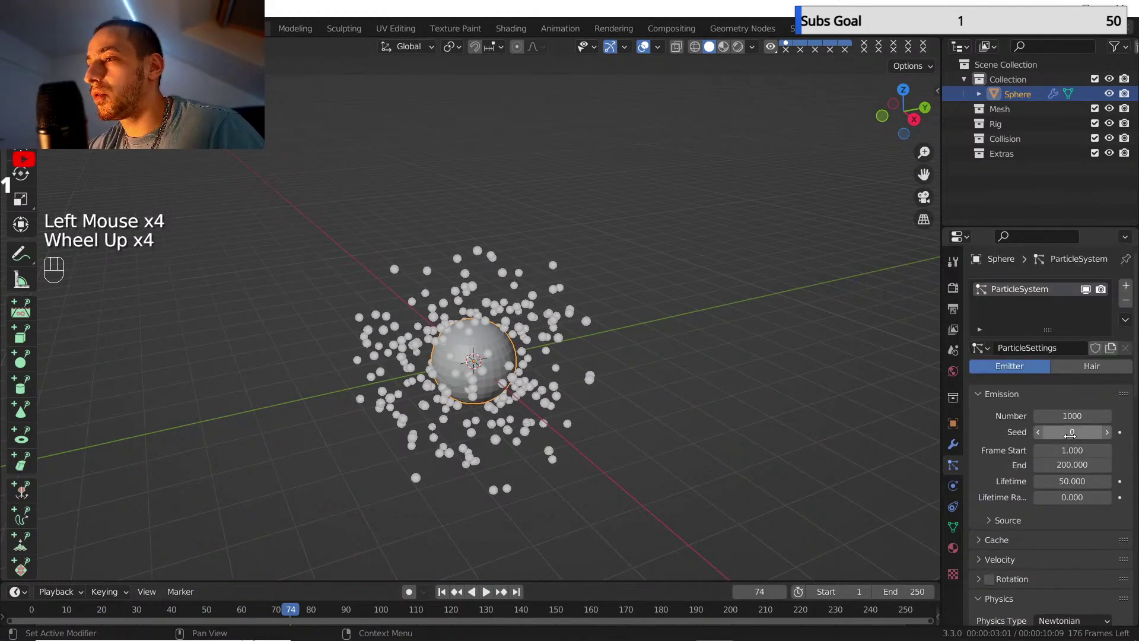
{"action": "left_click", "coordinate": [1072, 480]}
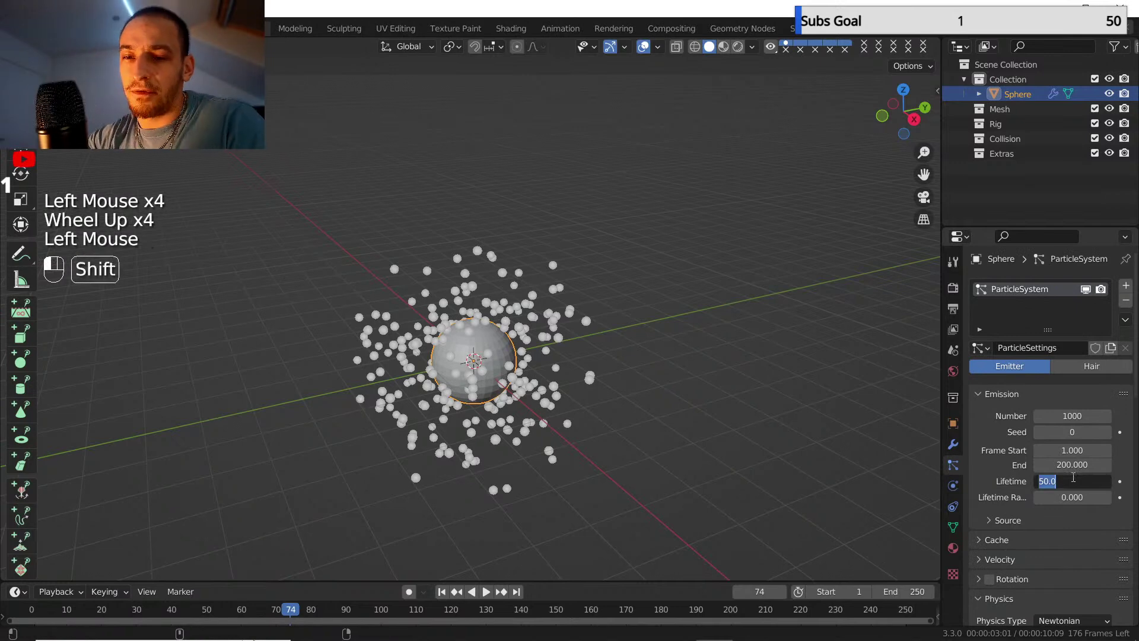
{"action": "type", "text": "200"}
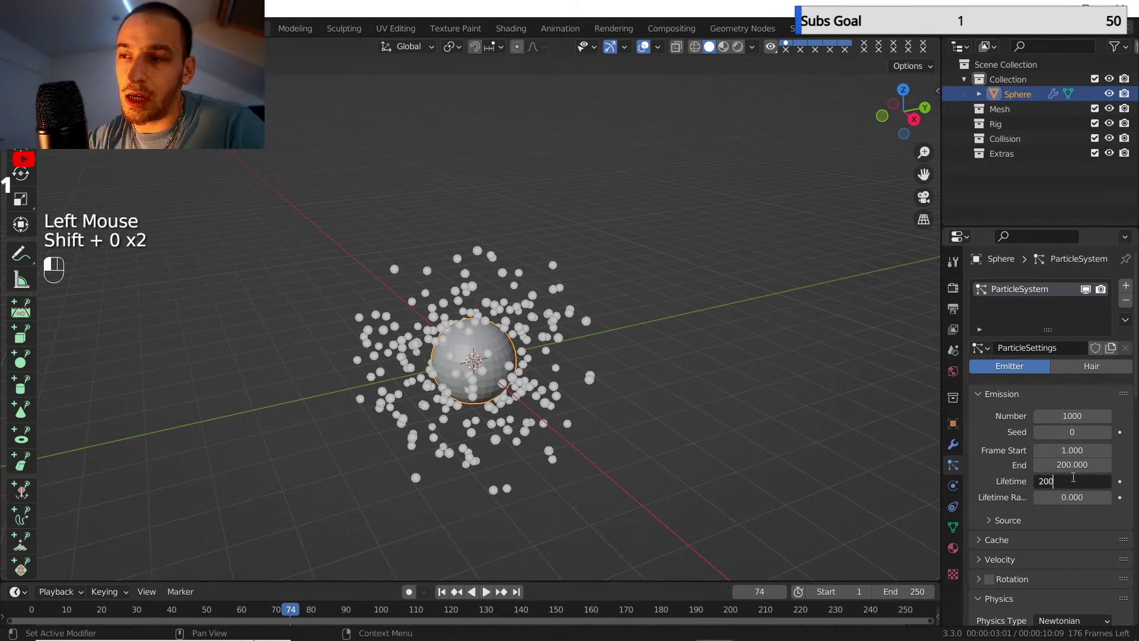
{"action": "left_click", "coordinate": [1078, 496]}
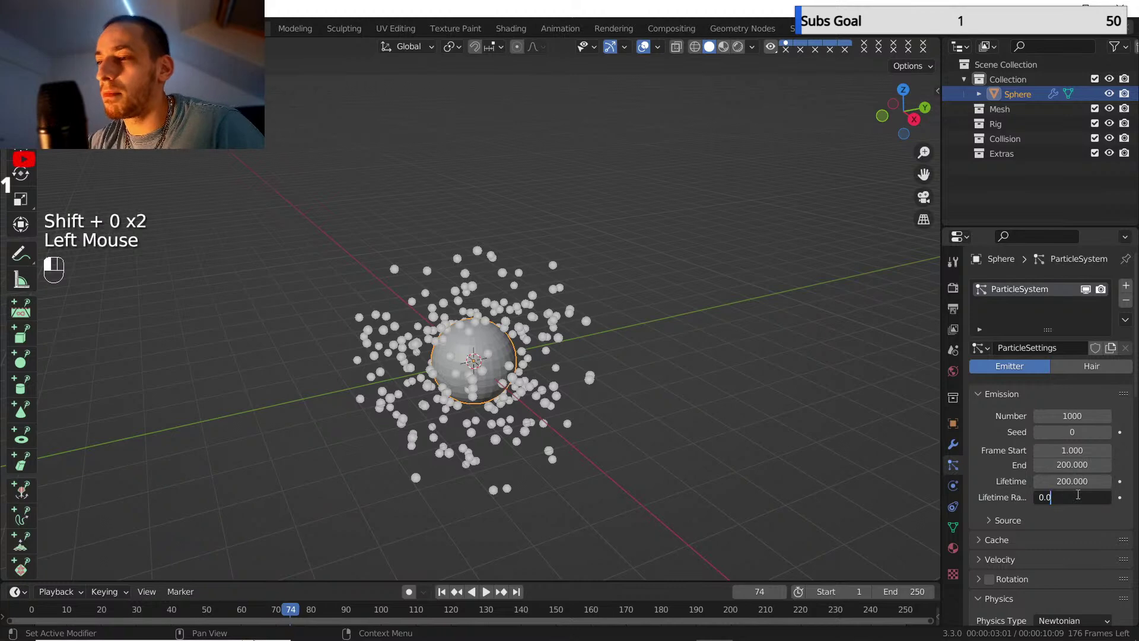
{"action": "type", "text": "1"}
{"action": "key", "text": "Return"}
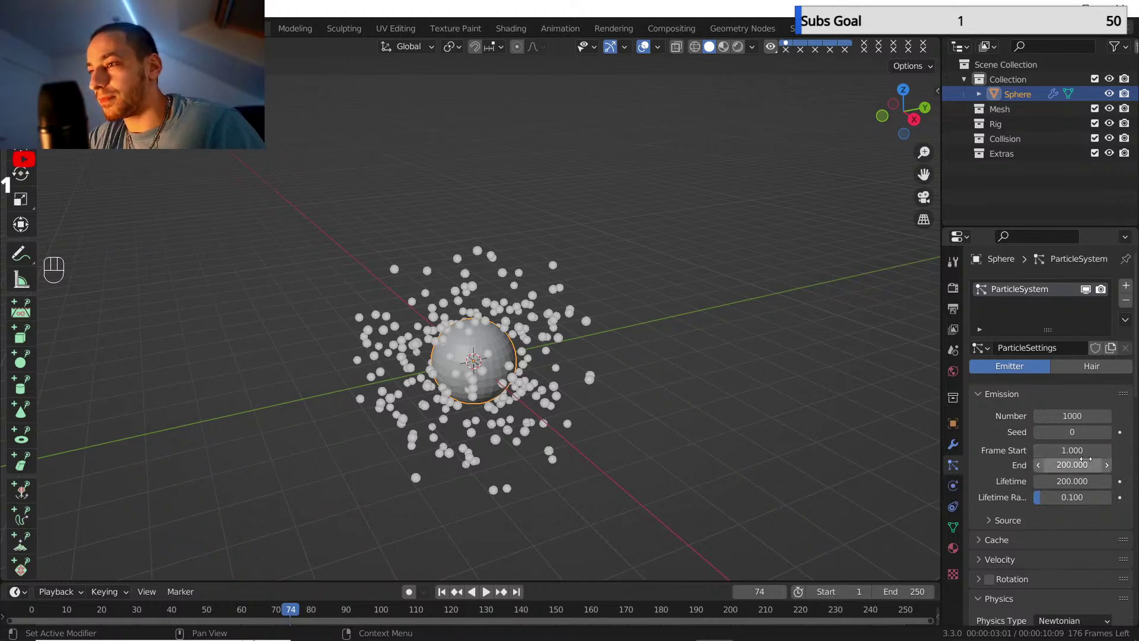
- Replay the simulation from the first frame with the longer particle lifetime and stop it at about frame 58
{"action": "scroll", "coordinate": [1071, 478], "scroll_direction": "up", "scroll_amount": 1}
{"action": "scroll", "coordinate": [1071, 478], "scroll_direction": "down", "scroll_amount": 5}
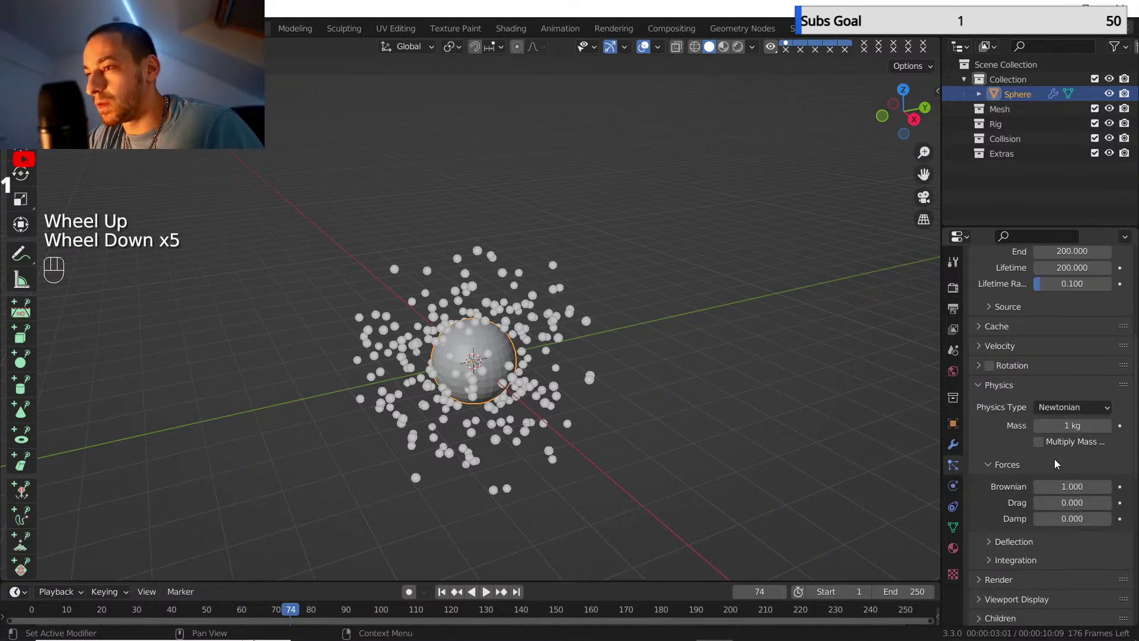
{"action": "scroll", "coordinate": [1045, 464], "scroll_direction": "down", "scroll_amount": 2}
{"action": "left_click", "coordinate": [439, 594]}
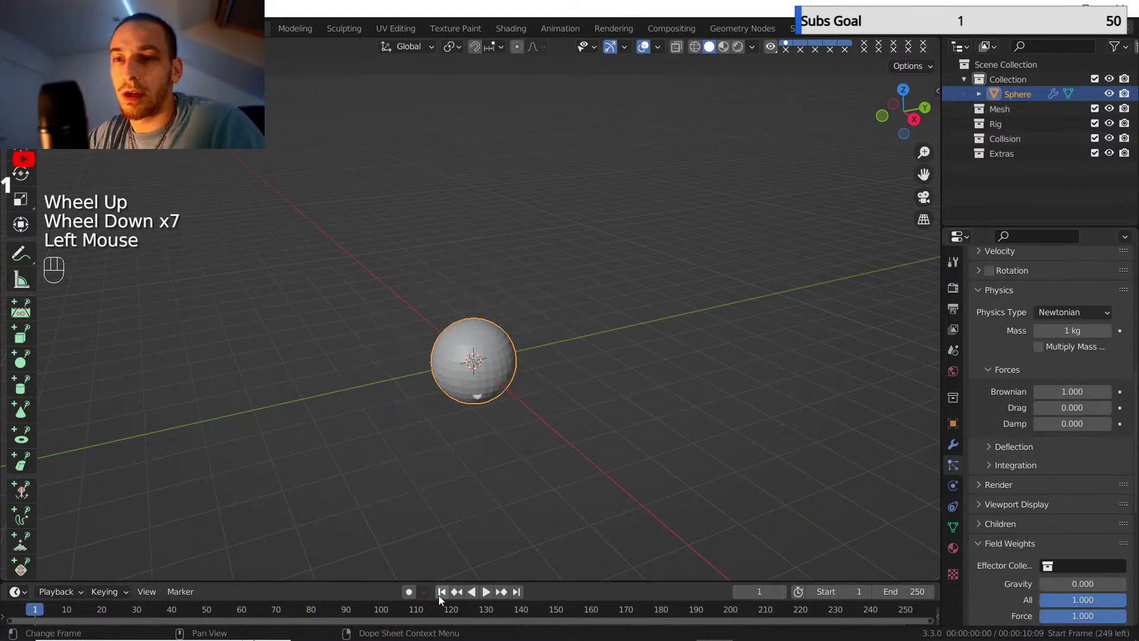
{"action": "left_click", "coordinate": [486, 593]}
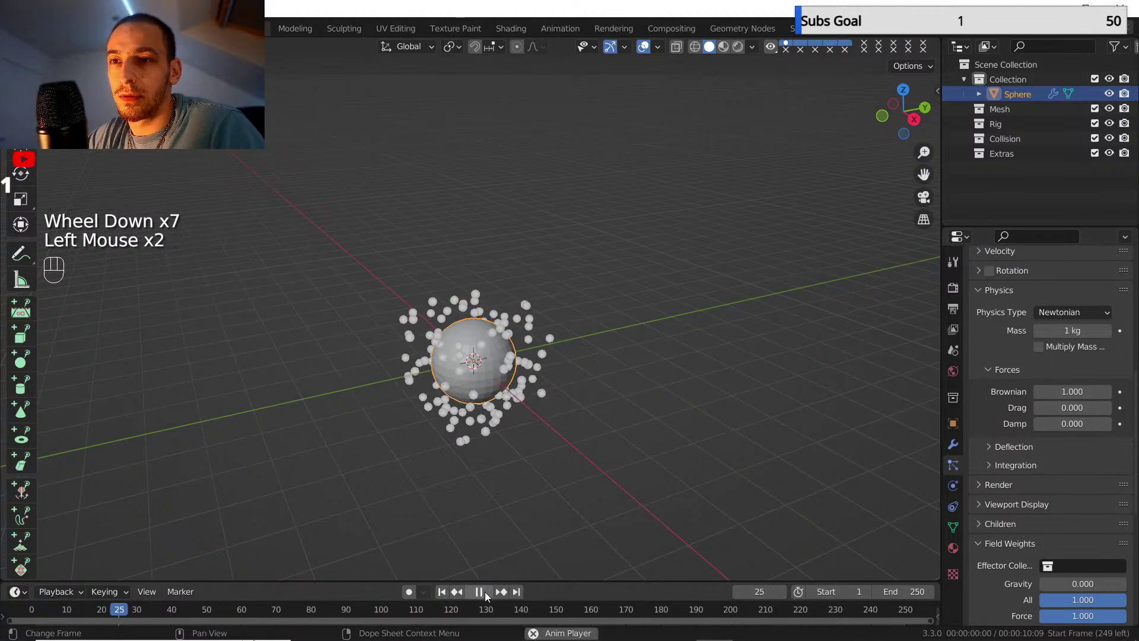
{"action": "left_click", "coordinate": [485, 592]}
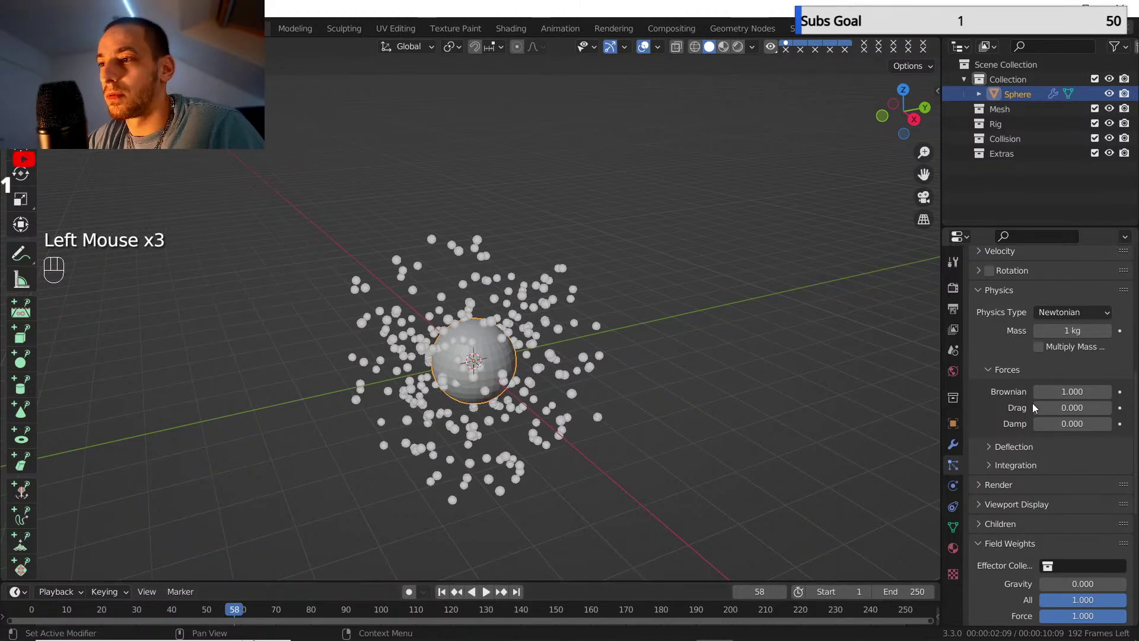
- Set the particles' Brownian force to 3, preview the simulation from the first frame, and return to frame 1
{"action": "left_click", "coordinate": [1053, 391]}
{"action": "key", "text": "Return"}
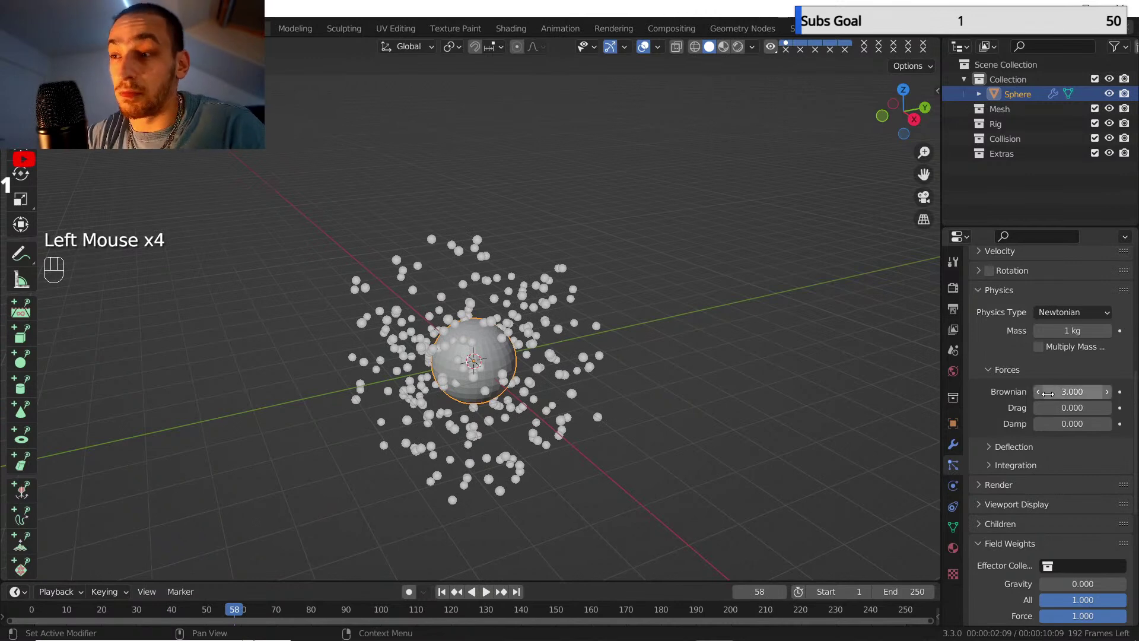
{"action": "left_click", "coordinate": [455, 592]}
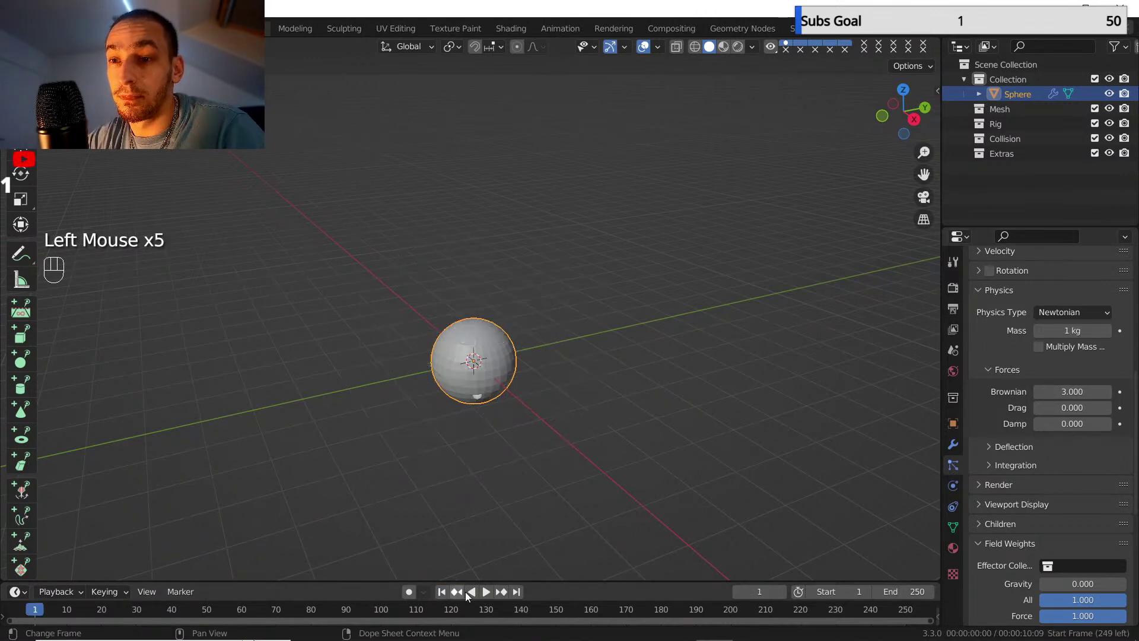
{"action": "left_click", "coordinate": [484, 593]}
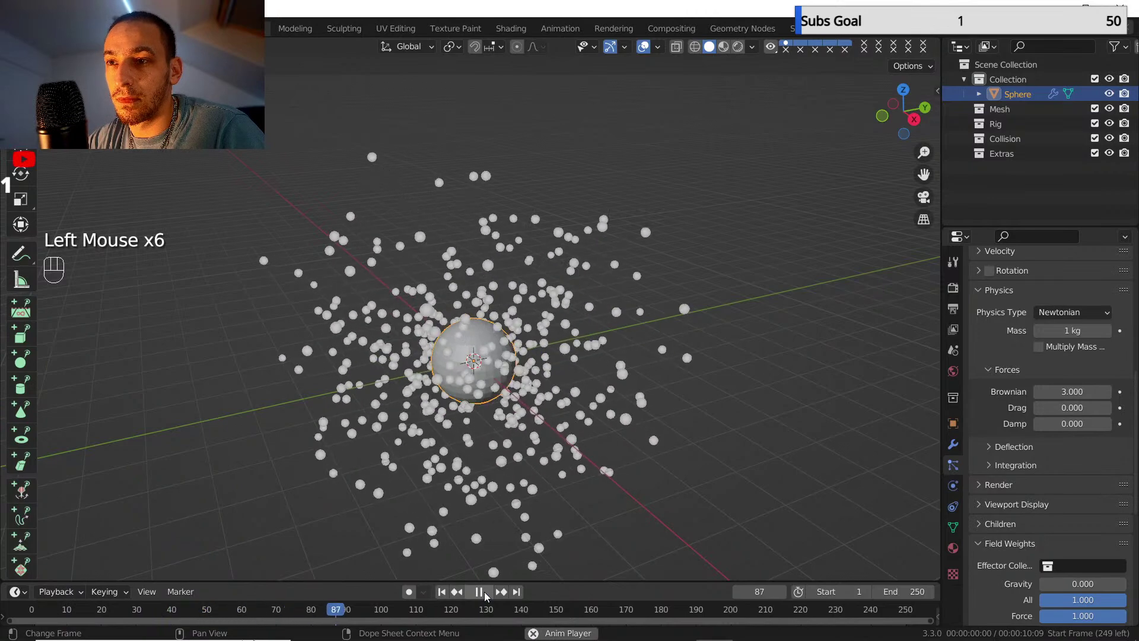
{"action": "left_click", "coordinate": [479, 592]}
{"action": "left_click", "coordinate": [445, 593]}
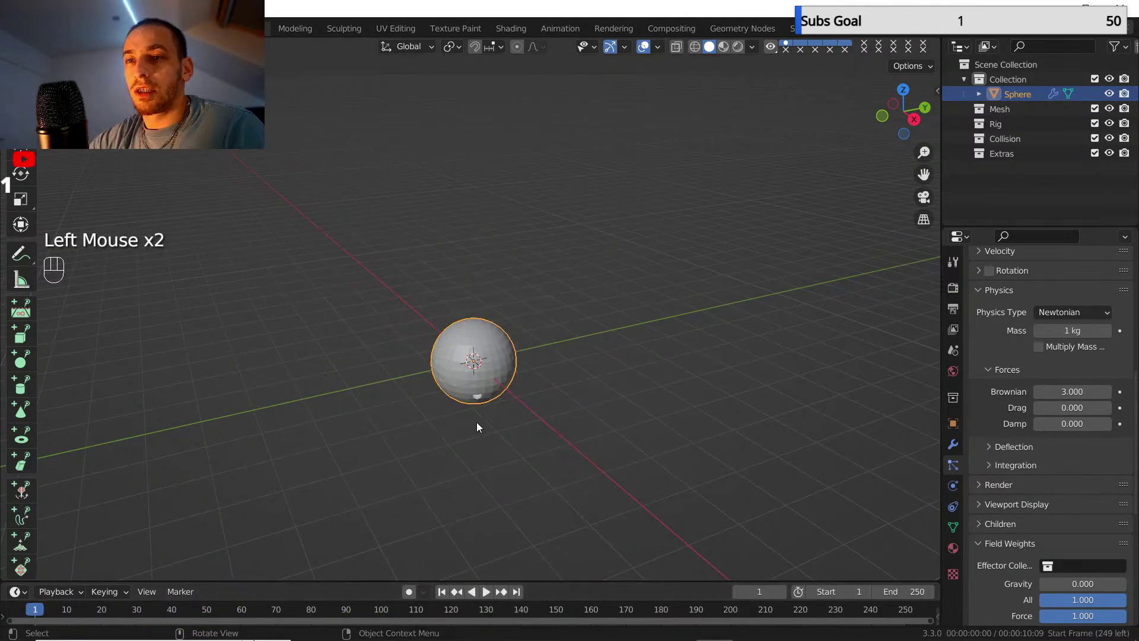
- Add a Turbulence force field to the scene at the sphere's centre
{"action": "scroll", "coordinate": [521, 390], "scroll_direction": "down", "scroll_amount": 2}
{"action": "middle_click_drag", "start_coordinate": [521, 389], "coordinate": [501, 377], "text": "shift"}
{"action": "scroll", "coordinate": [503, 378], "scroll_direction": "up", "scroll_amount": 1}
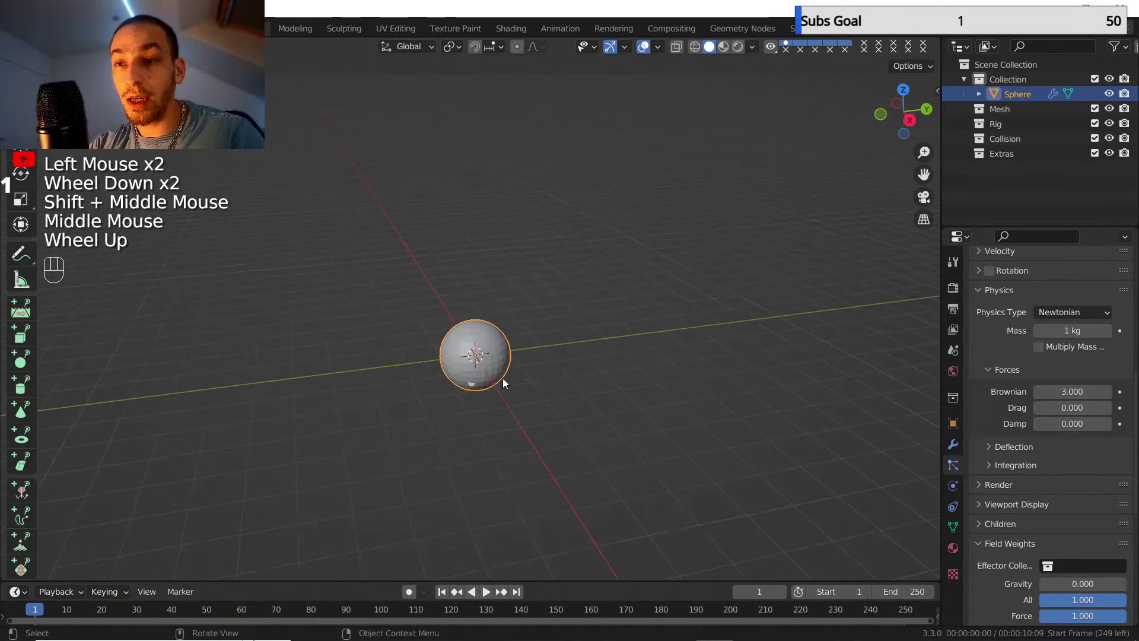
{"action": "key", "text": "shift+a"}
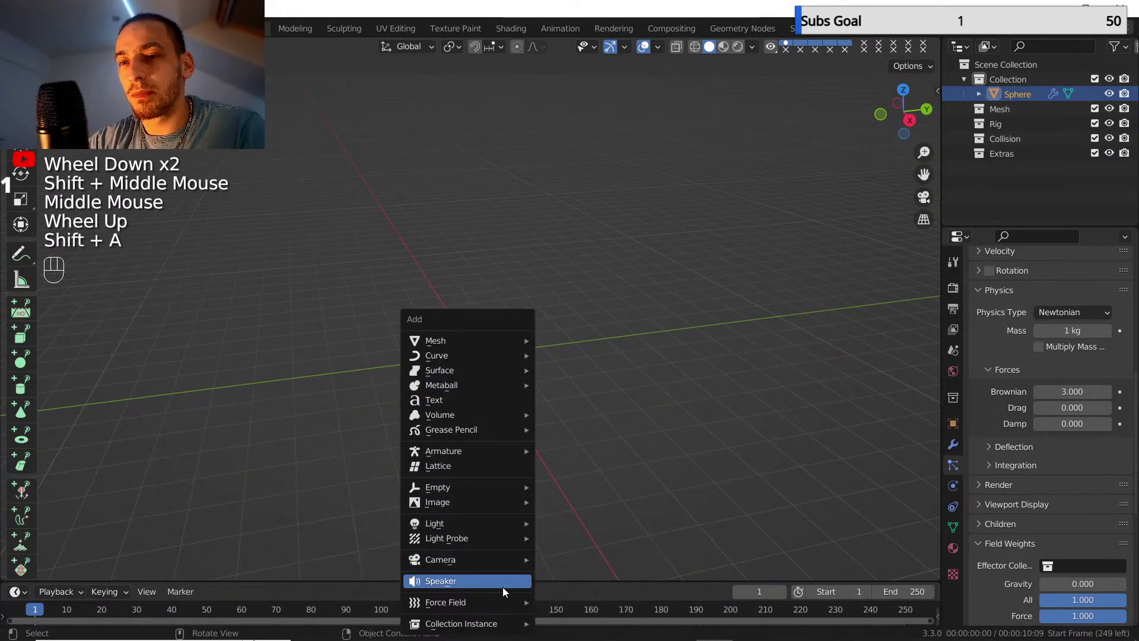
{"action": "mouse_move", "coordinate": [499, 603]}
{"action": "left_click", "coordinate": [578, 573]}
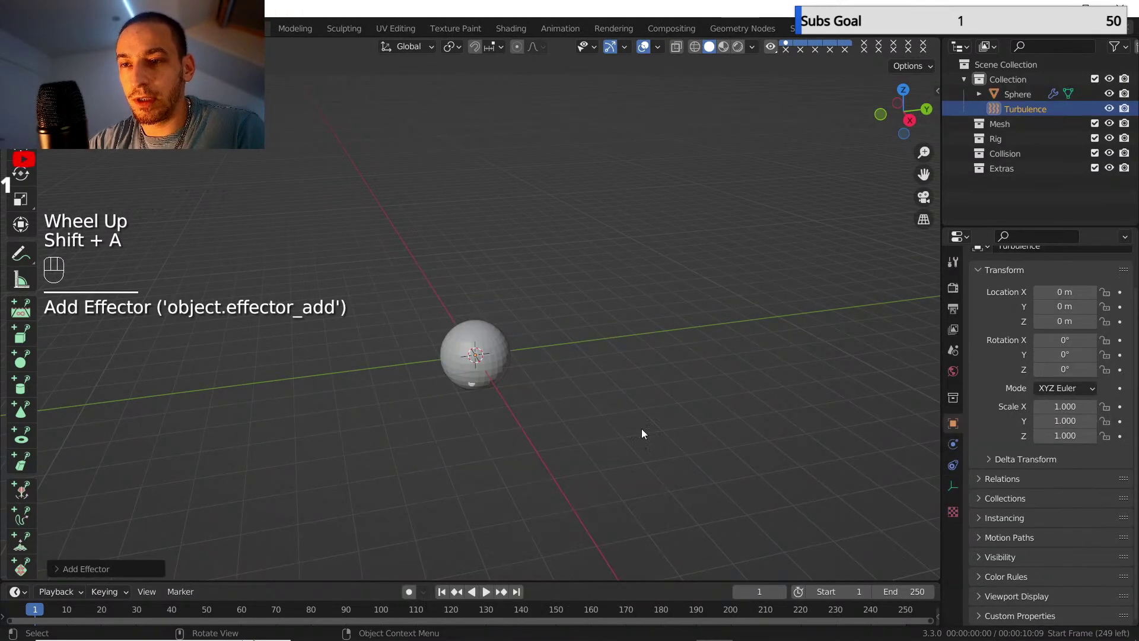
- Play the particle simulation from the first frame, set the turbulence field's Size to 1.16, and restart the playback to judge it
{"action": "left_click", "coordinate": [447, 590]}
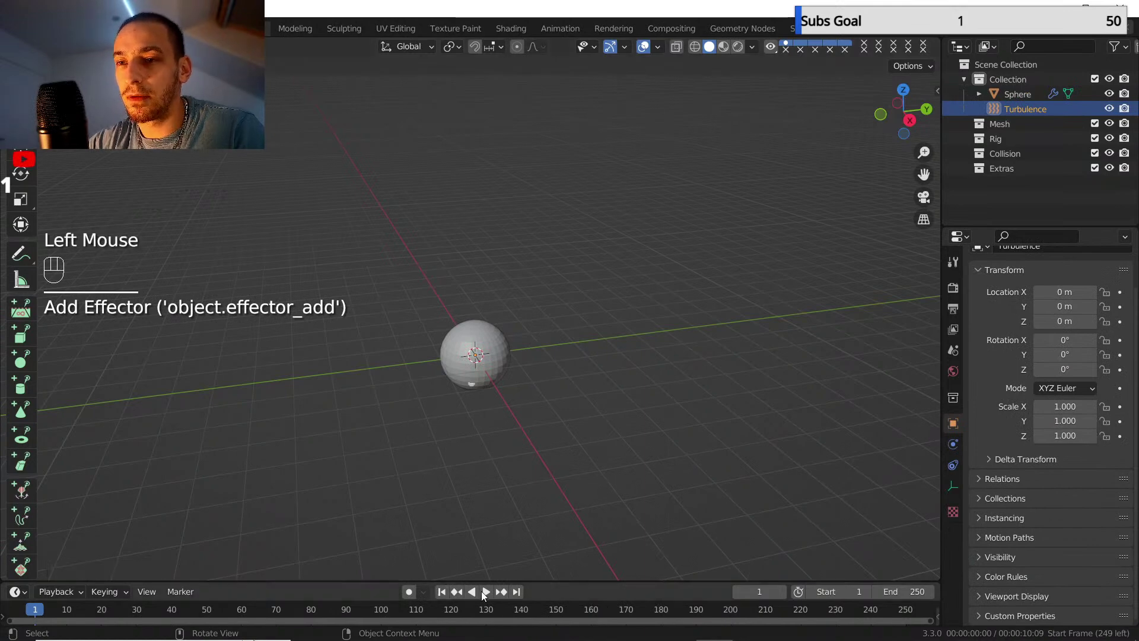
{"action": "left_click", "coordinate": [485, 592]}
{"action": "left_click", "coordinate": [1006, 112]}
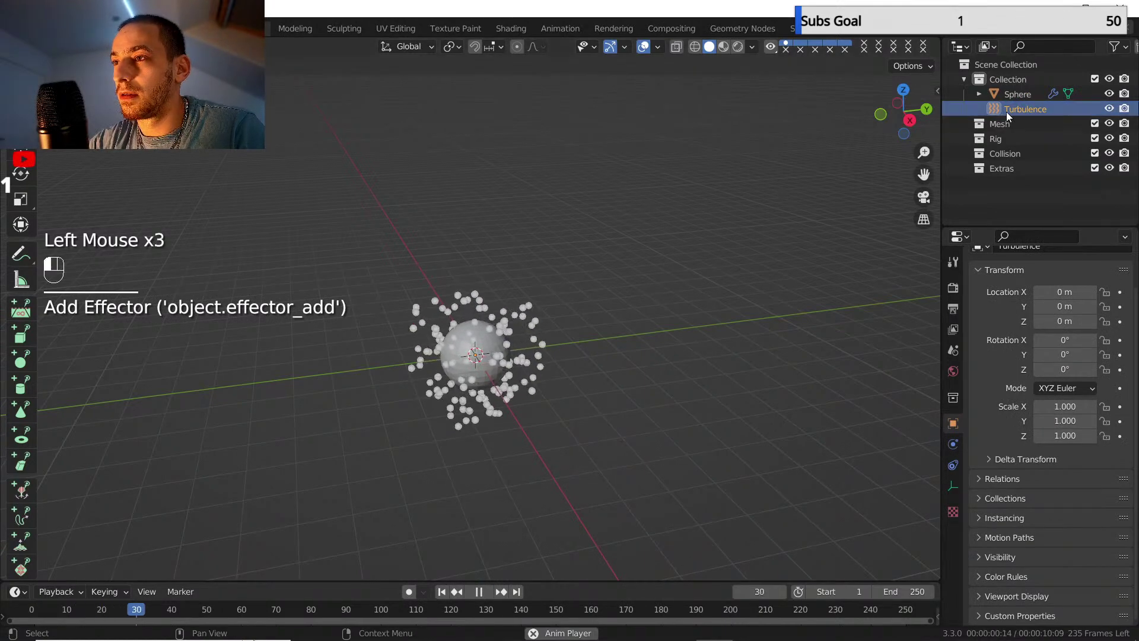
{"action": "left_click", "coordinate": [953, 444]}
{"action": "mouse_move", "coordinate": [1081, 392]}
{"action": "left_mouse_down"}
{"action": "mouse_move", "coordinate": [1107, 392]}
{"action": "mouse_move", "coordinate": [1065, 386]}
{"action": "mouse_move", "coordinate": [1091, 386]}
{"action": "left_mouse_up"}
{"action": "left_click", "coordinate": [442, 591]}
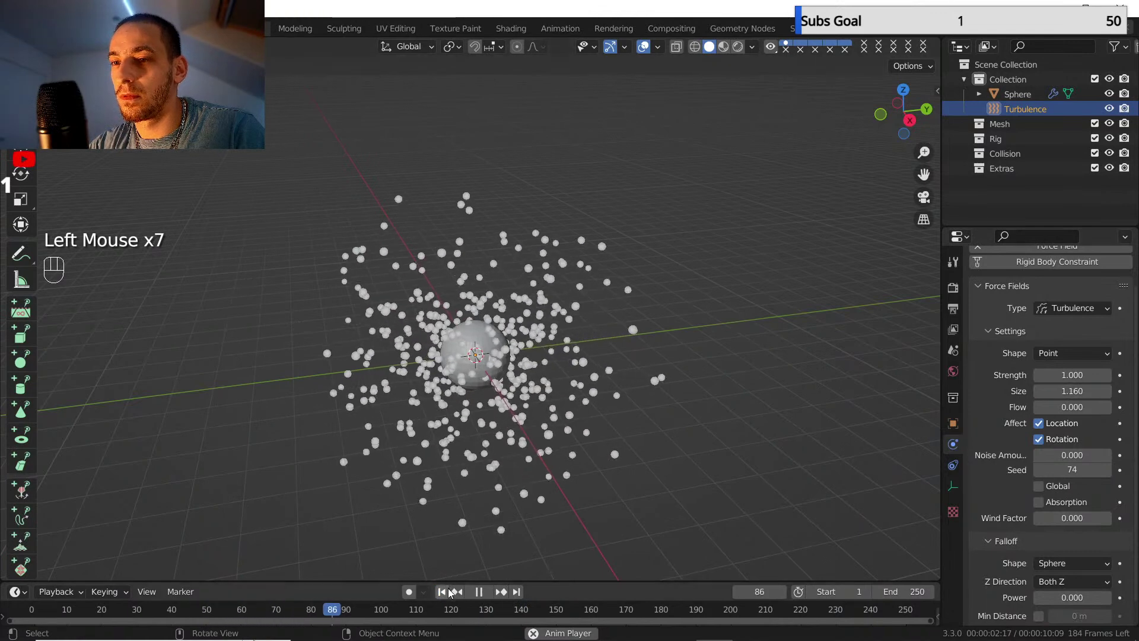
{"action": "left_click", "coordinate": [443, 591]}
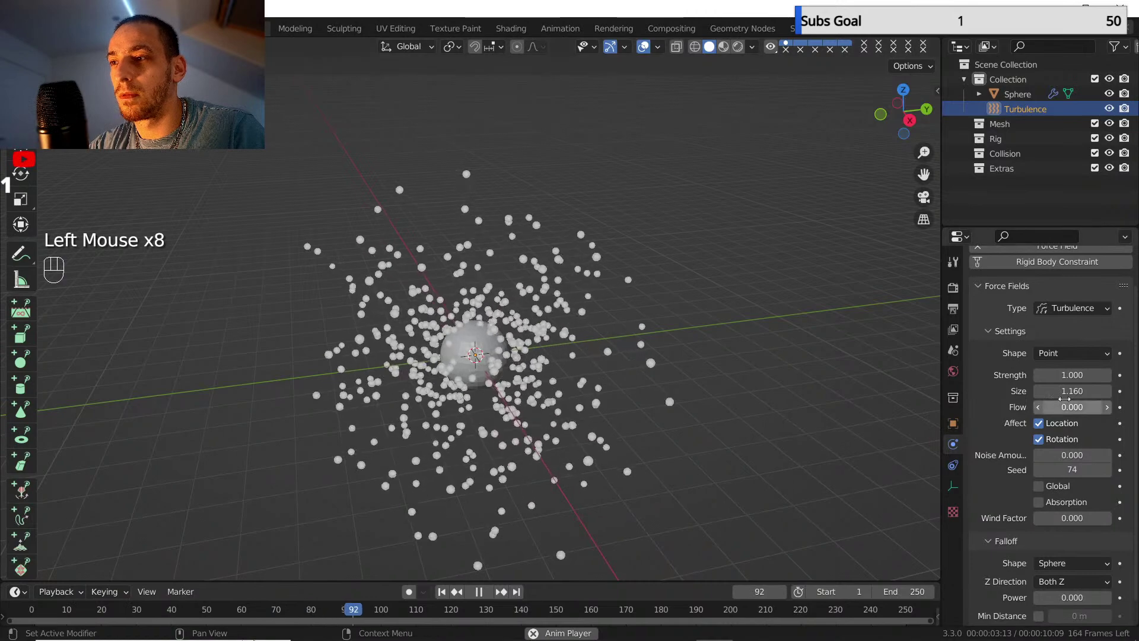
- Set the turbulence field's Size to 2.19 and replay the simulation from the first frame, viewing it head-on
{"action": "left_click_drag", "start_coordinate": [1056, 391], "coordinate": [1108, 391]}
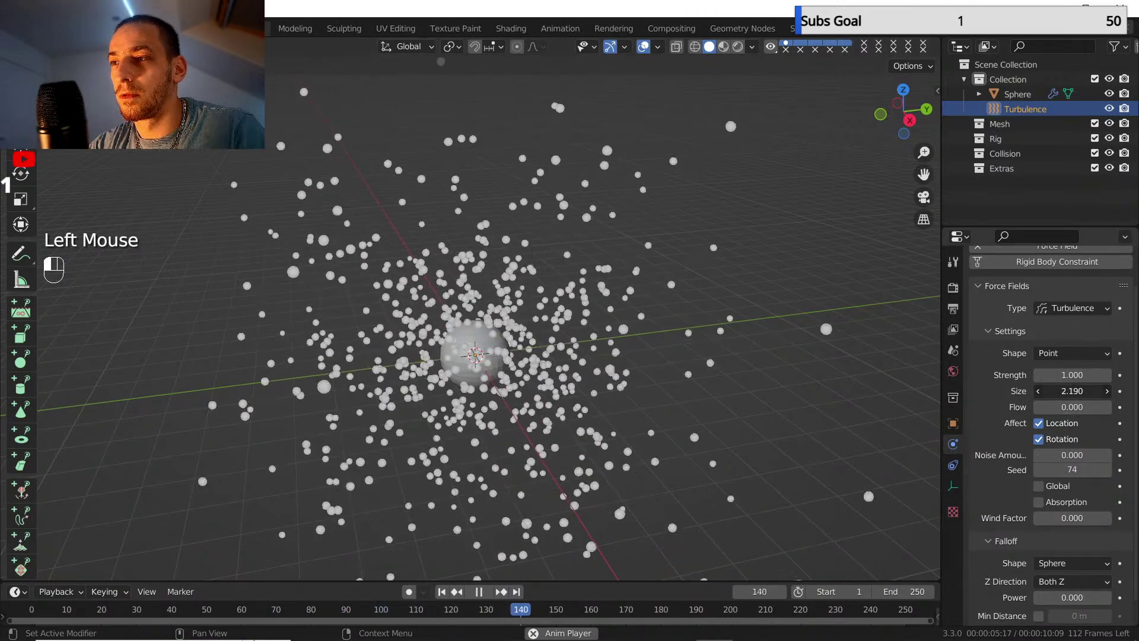
{"action": "left_click", "coordinate": [442, 592]}
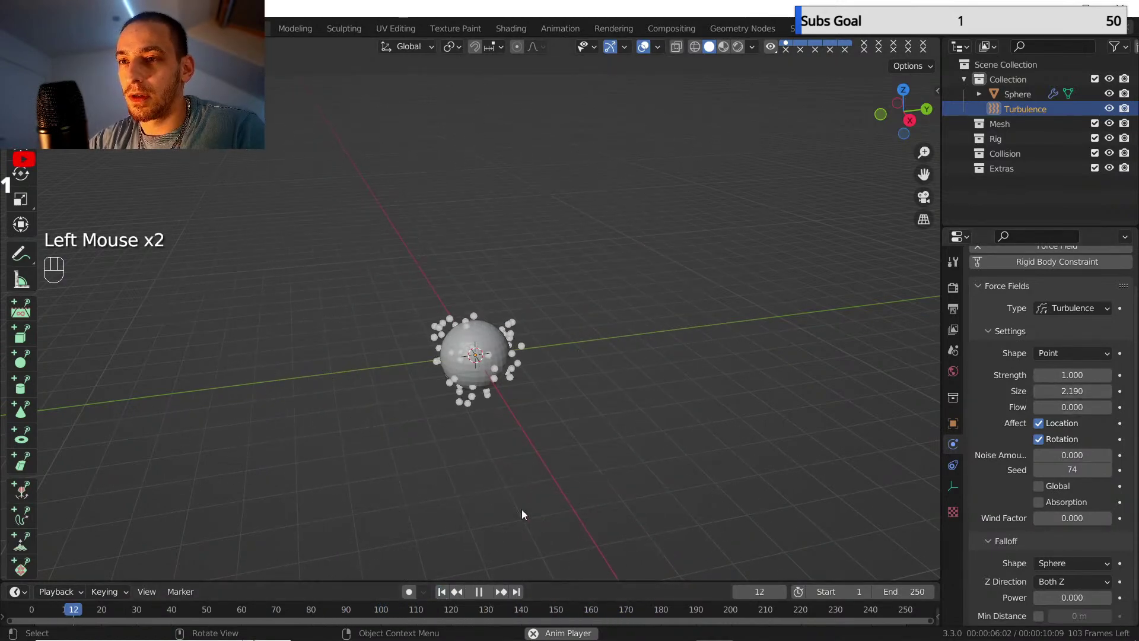
{"action": "scroll", "coordinate": [520, 299], "scroll_direction": "down", "scroll_amount": 1}
{"action": "middle_click_drag", "start_coordinate": [520, 299], "coordinate": [509, 332]}
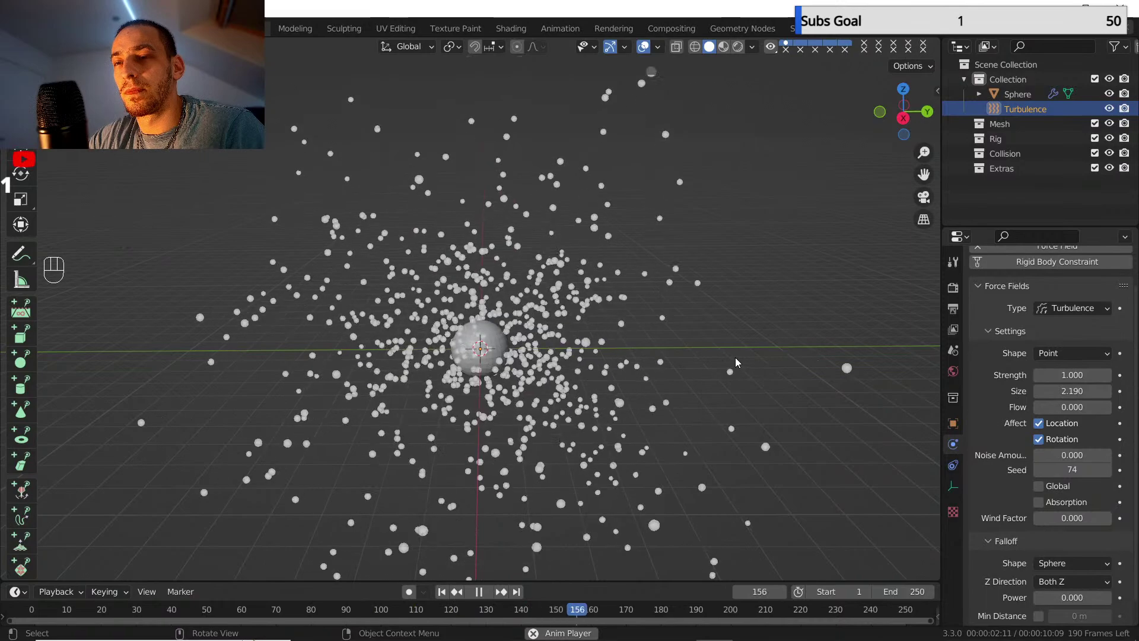
- Set the turbulence field's Strength to 2 while the simulation plays
{"action": "left_click_drag", "start_coordinate": [1054, 374], "coordinate": [1065, 375]}
{"action": "left_click", "coordinate": [1054, 375]}
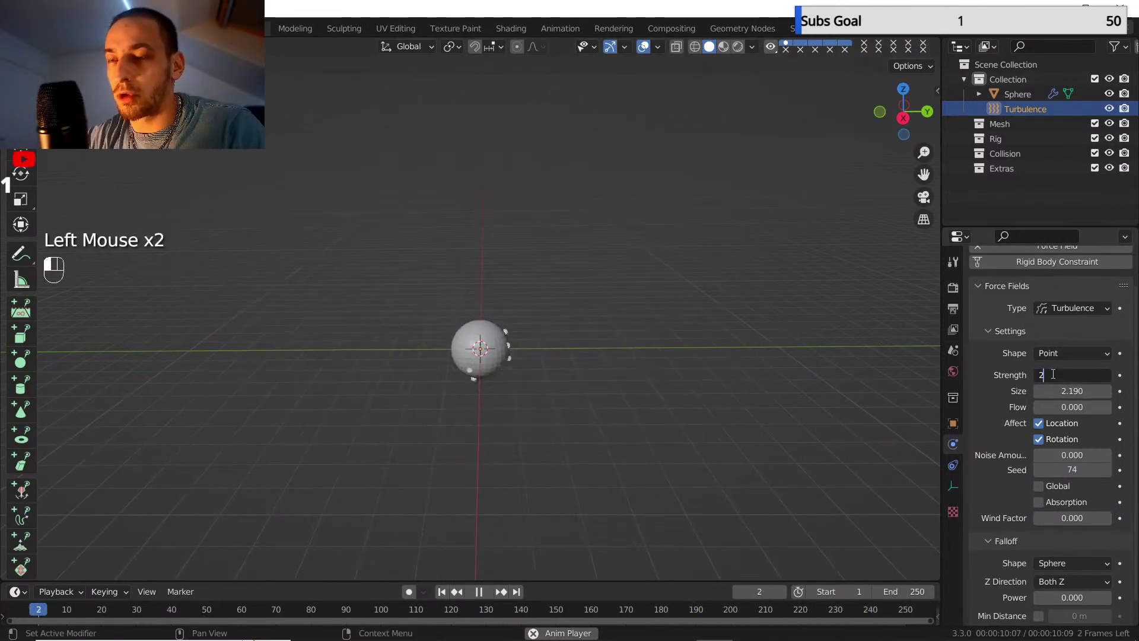
{"action": "type", "text": "2"}
{"action": "key", "text": "Return"}
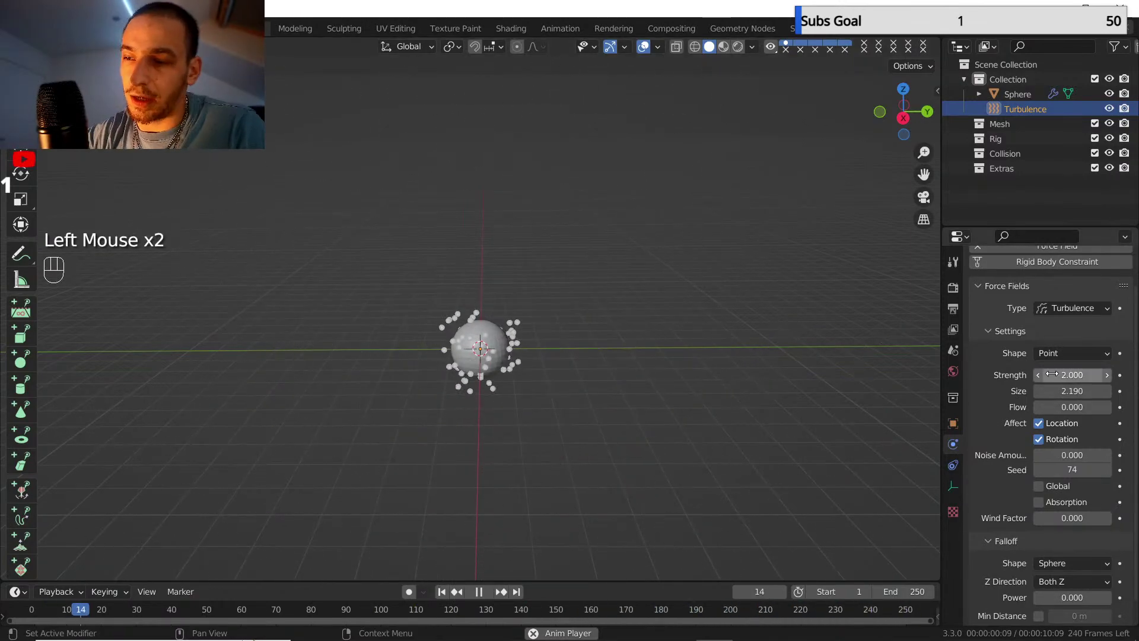
- Set the Normal emission velocity of the sphere's particle system to 0 m/s
{"action": "left_click", "coordinate": [1007, 96]}
{"action": "left_click", "coordinate": [953, 465]}
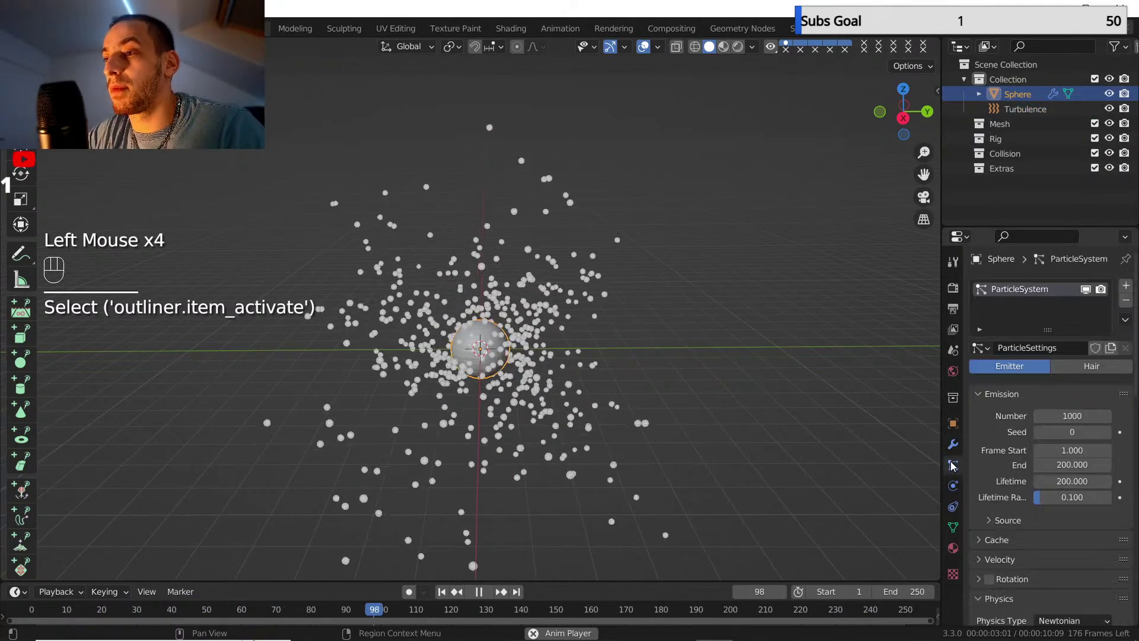
{"action": "scroll", "coordinate": [1029, 479], "scroll_direction": "down", "scroll_amount": 5}
{"action": "scroll", "coordinate": [1029, 479], "scroll_direction": "down", "scroll_amount": 1}
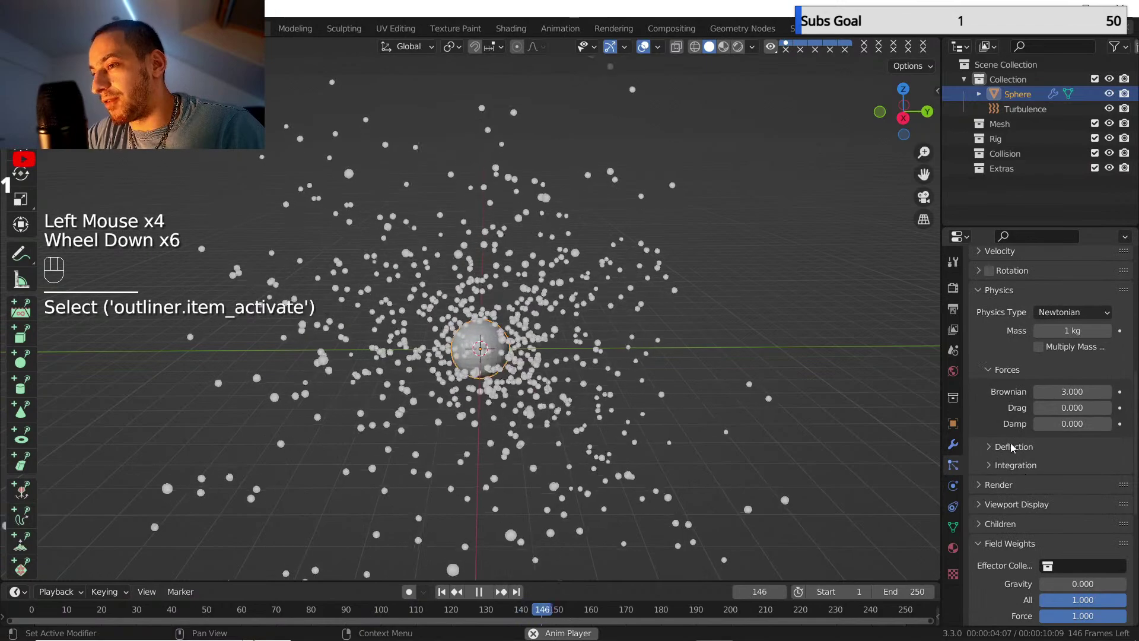
{"action": "scroll", "coordinate": [1020, 415], "scroll_direction": "up", "scroll_amount": 1}
{"action": "left_click", "coordinate": [1000, 299]}
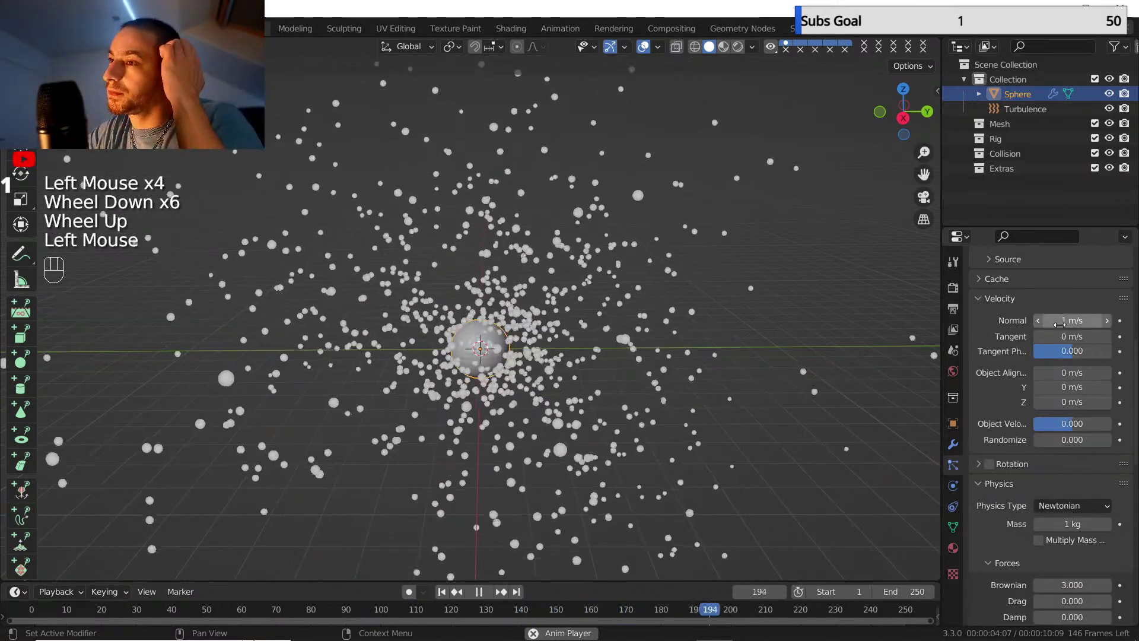
{"action": "double_click", "coordinate": [1059, 320]}
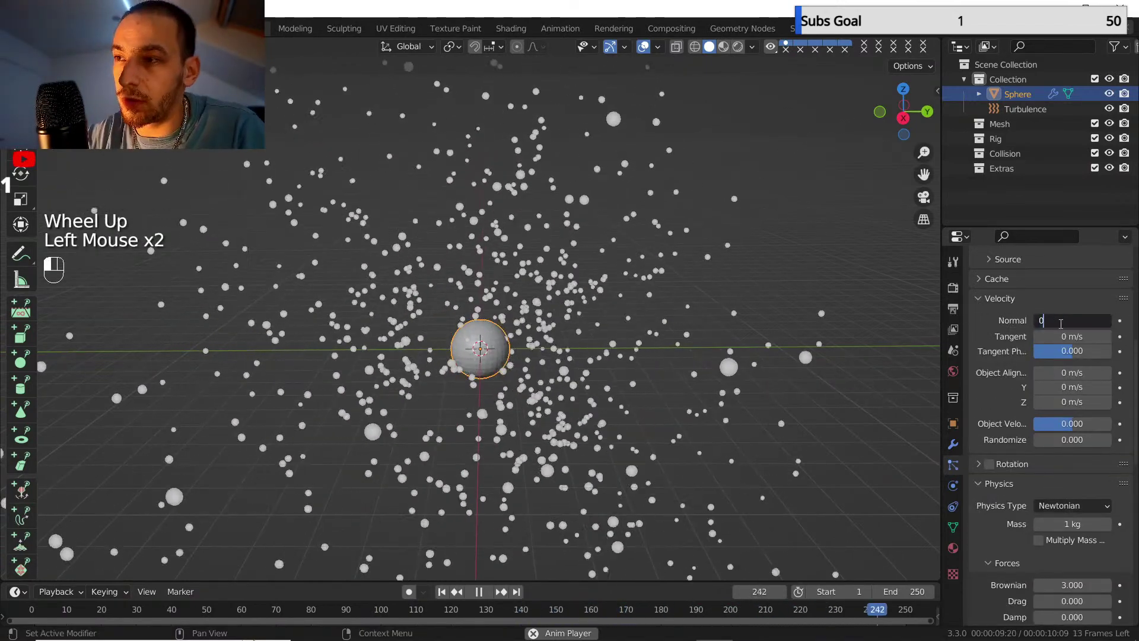
{"action": "type", "text": "0"}
{"action": "key", "text": "Return"}
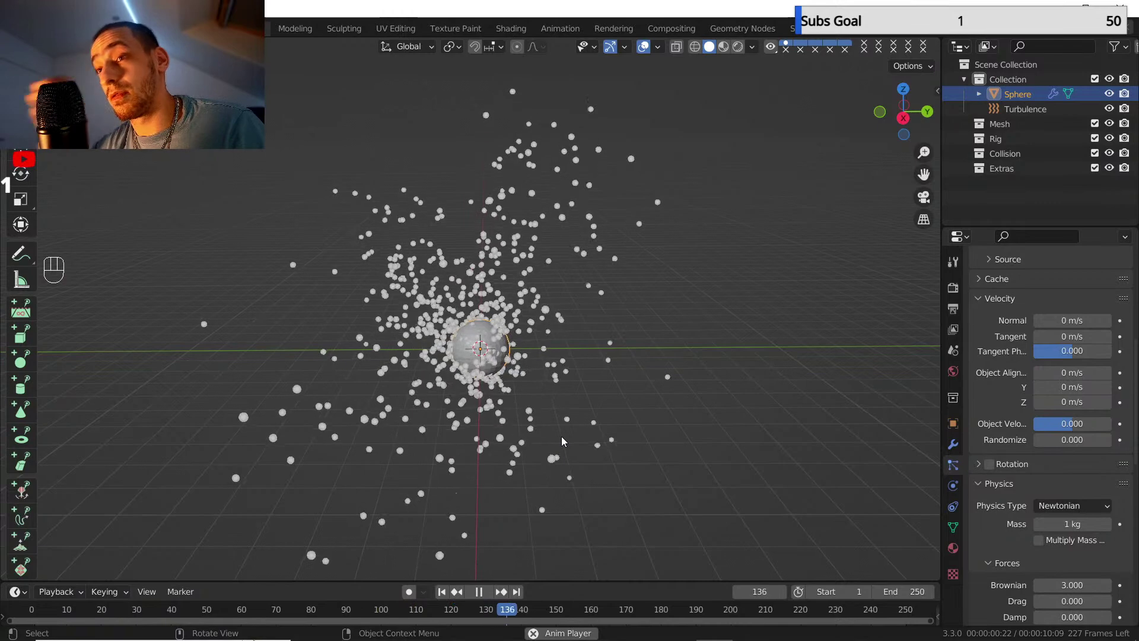
- Stop the simulation at about frame 215 and examine the particle cloud around the sphere from several angles
{"action": "middle_click_drag", "start_coordinate": [562, 436], "coordinate": [550, 320]}
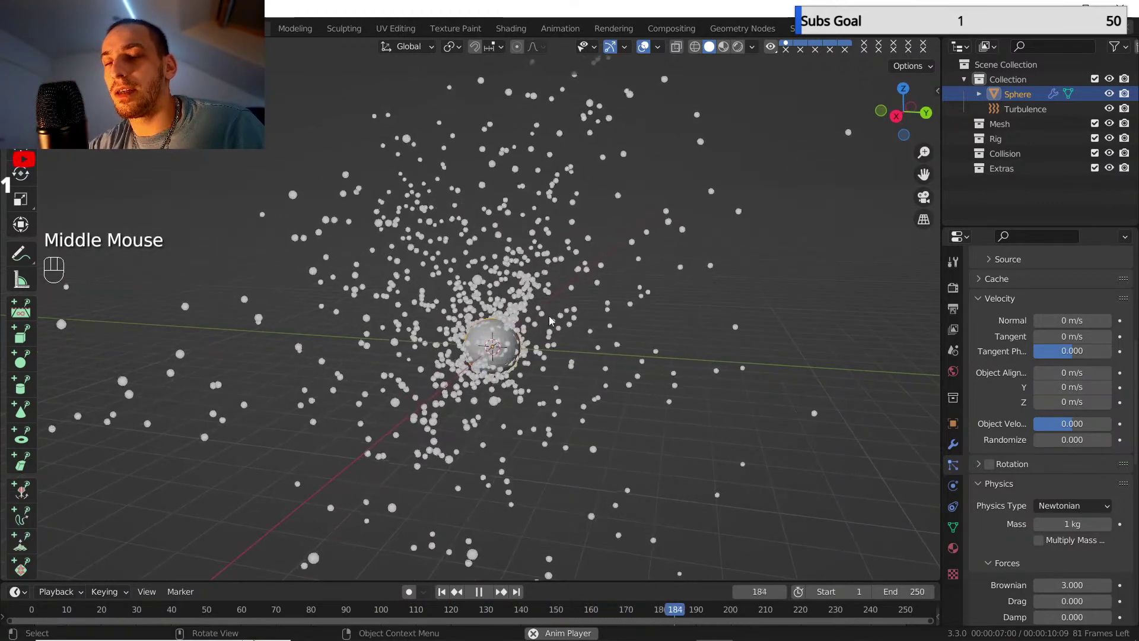
{"action": "left_click", "coordinate": [479, 592]}
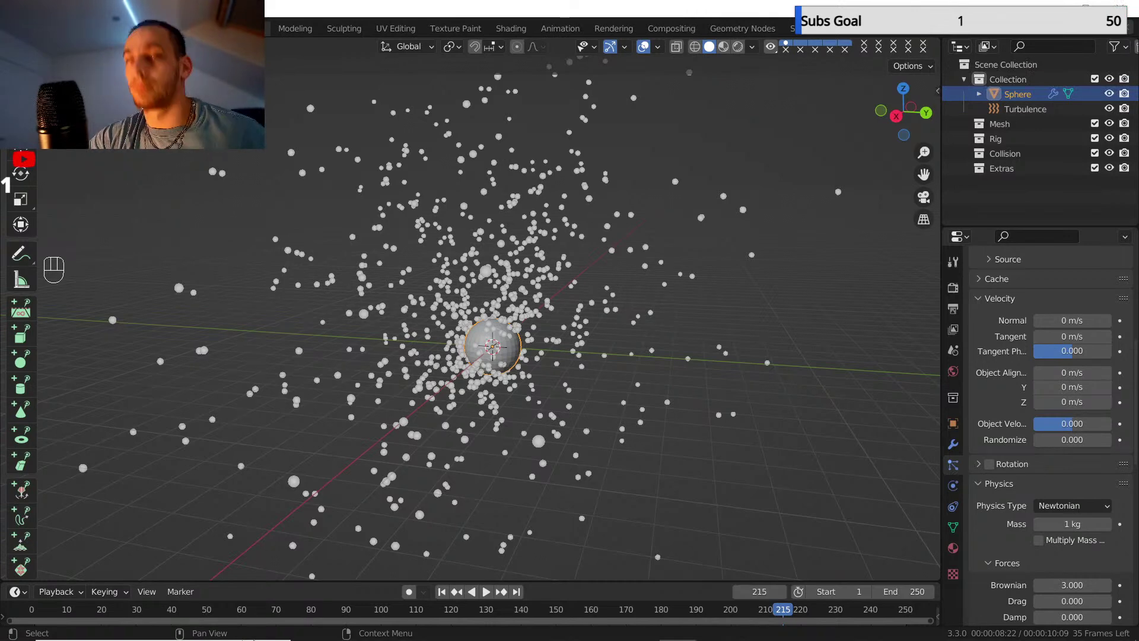
{"action": "scroll", "coordinate": [675, 375], "scroll_direction": "down", "scroll_amount": 2}
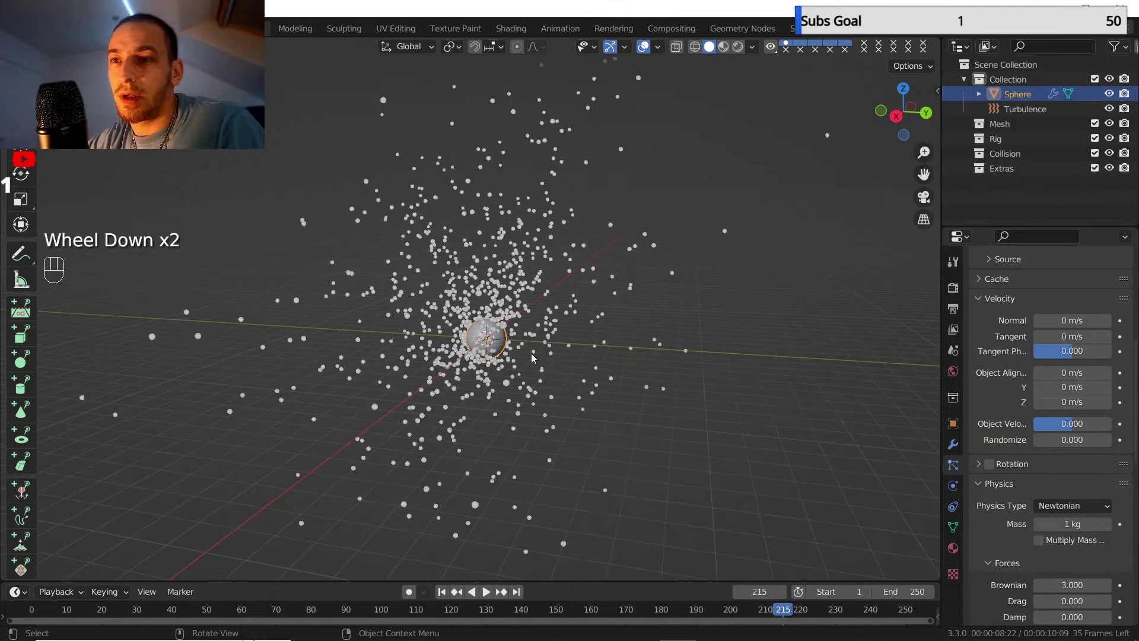
{"action": "middle_click_drag", "start_coordinate": [675, 375], "coordinate": [446, 359]}
{"action": "scroll", "coordinate": [520, 372], "scroll_direction": "up", "scroll_amount": 1}
{"action": "scroll", "coordinate": [520, 373], "scroll_direction": "up", "scroll_amount": 1}
{"action": "scroll", "coordinate": [446, 359], "scroll_direction": "down", "scroll_amount": 1}
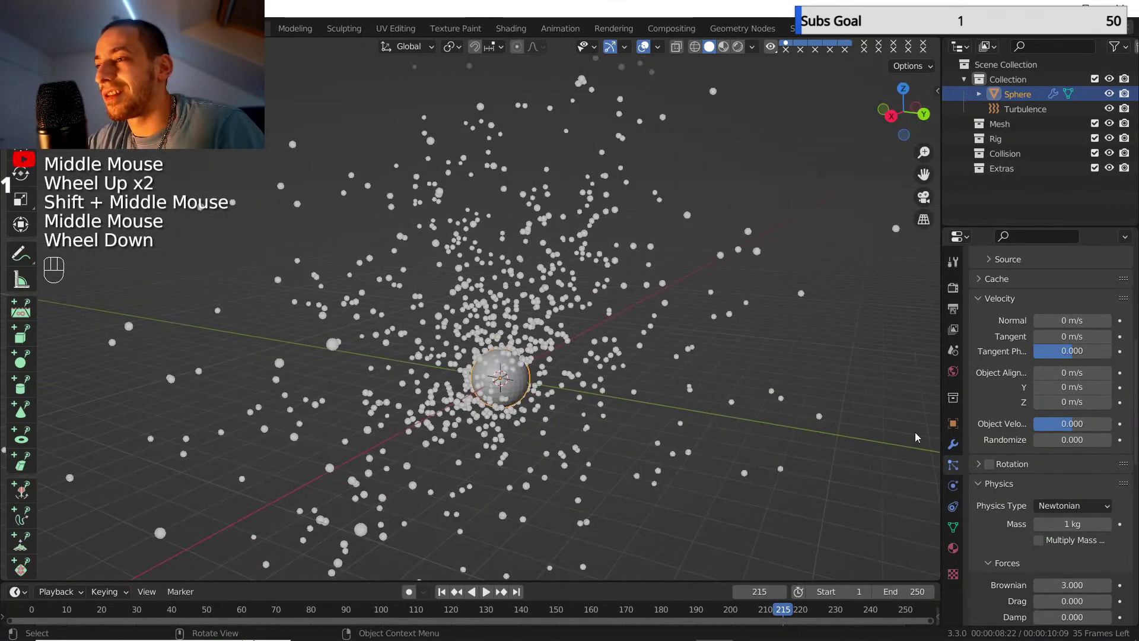
- Collapse the particle Field Weights settings and set the particles to render as Path
{"action": "scroll", "coordinate": [1009, 498], "scroll_direction": "down", "scroll_amount": 5}
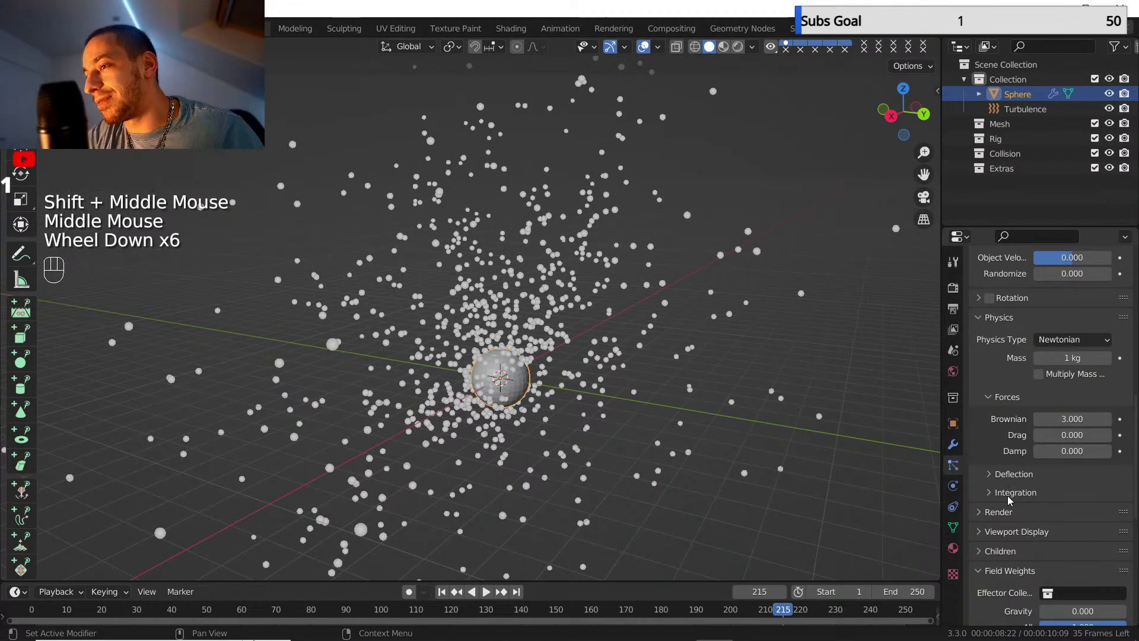
{"action": "scroll", "coordinate": [1008, 500], "scroll_direction": "down", "scroll_amount": 4}
{"action": "left_click", "coordinate": [986, 461]}
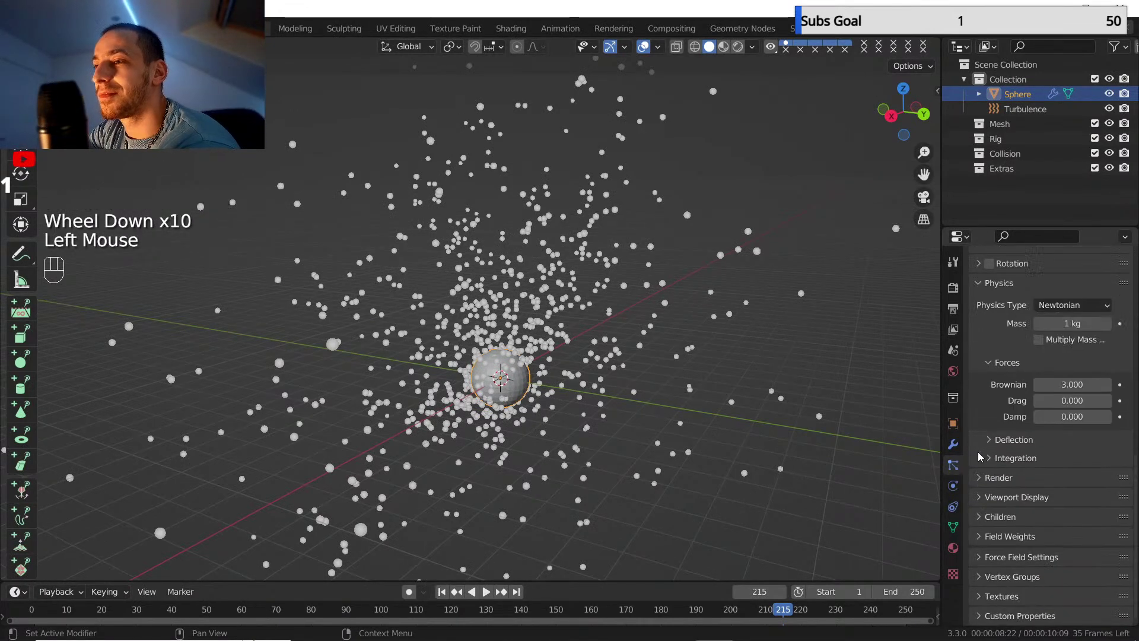
{"action": "scroll", "coordinate": [989, 502], "scroll_direction": "down", "scroll_amount": 2}
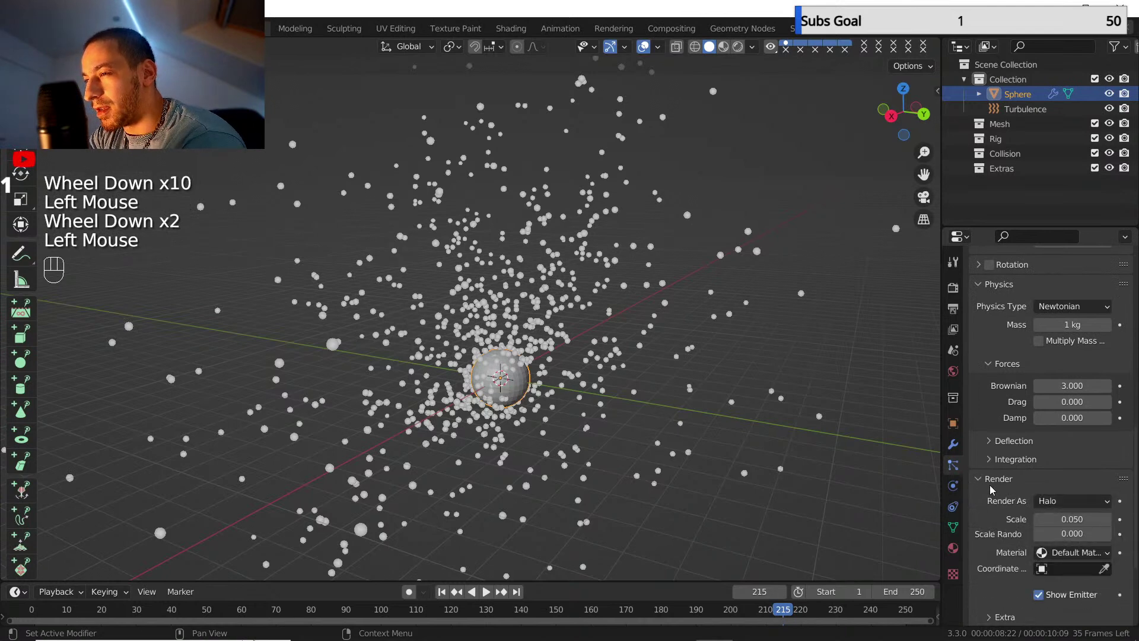
{"action": "scroll", "coordinate": [1017, 486], "scroll_direction": "down", "scroll_amount": 2}
{"action": "left_click", "coordinate": [1051, 460]}
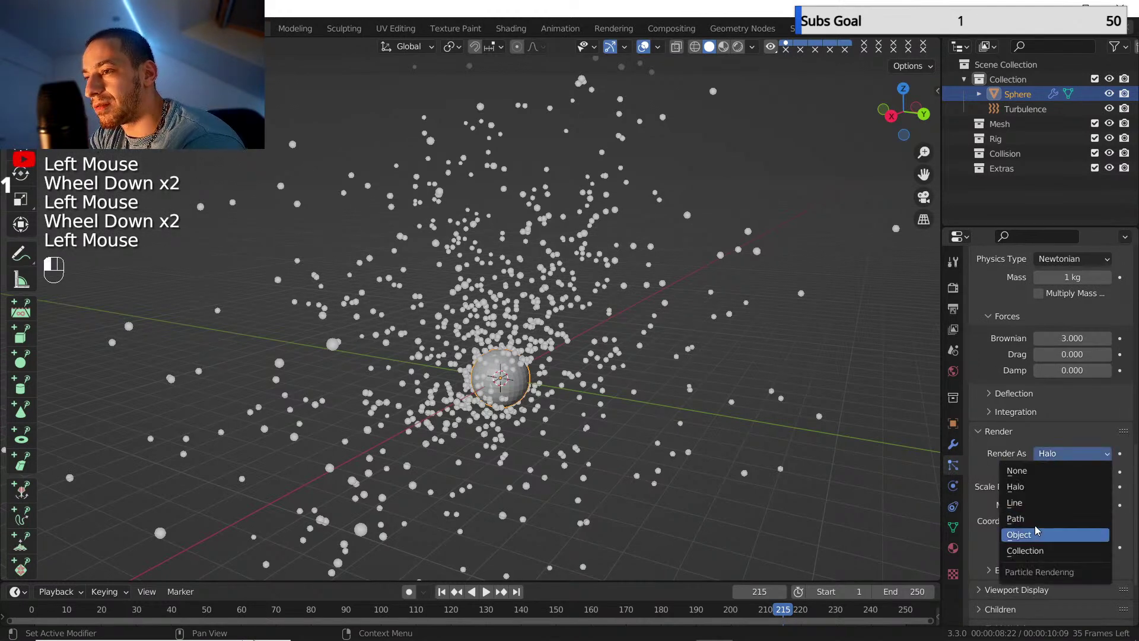
{"action": "left_click", "coordinate": [1050, 520]}
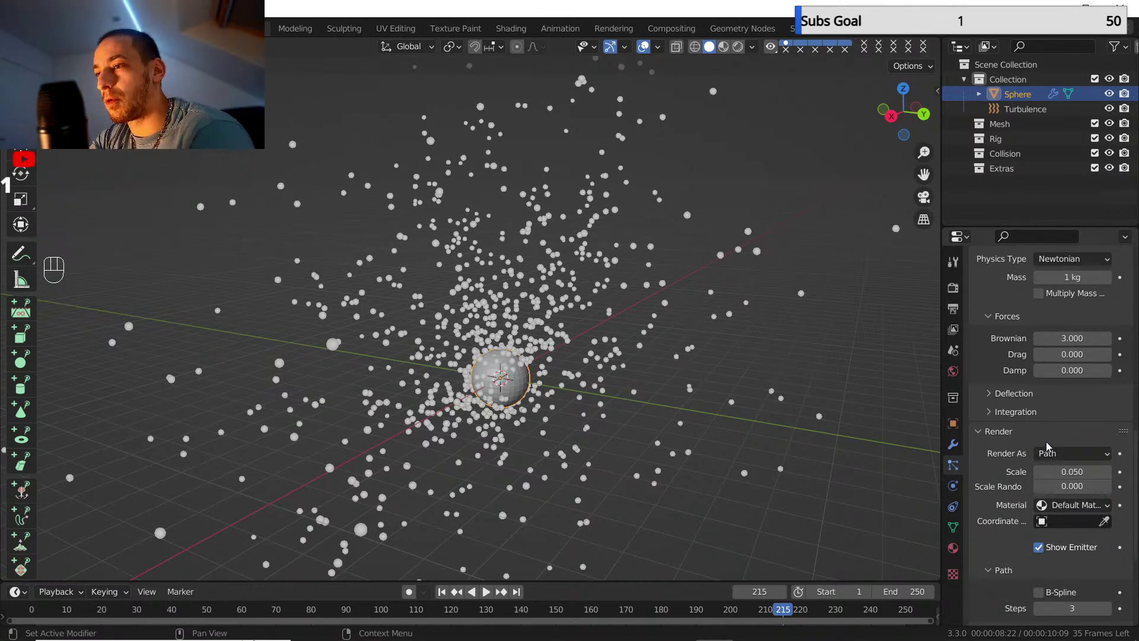
- Bake the particle system's physics cache and view the resulting trace lines around the sphere
{"action": "scroll", "coordinate": [1048, 446], "scroll_direction": "down", "scroll_amount": 7}
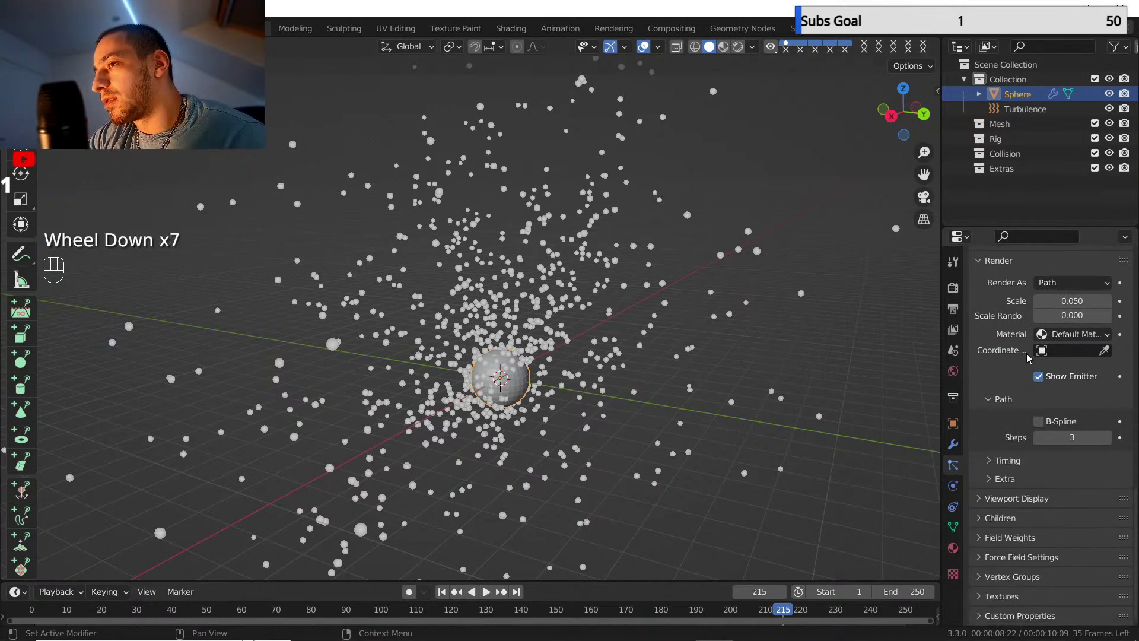
{"action": "scroll", "coordinate": [1032, 353], "scroll_direction": "up", "scroll_amount": 1}
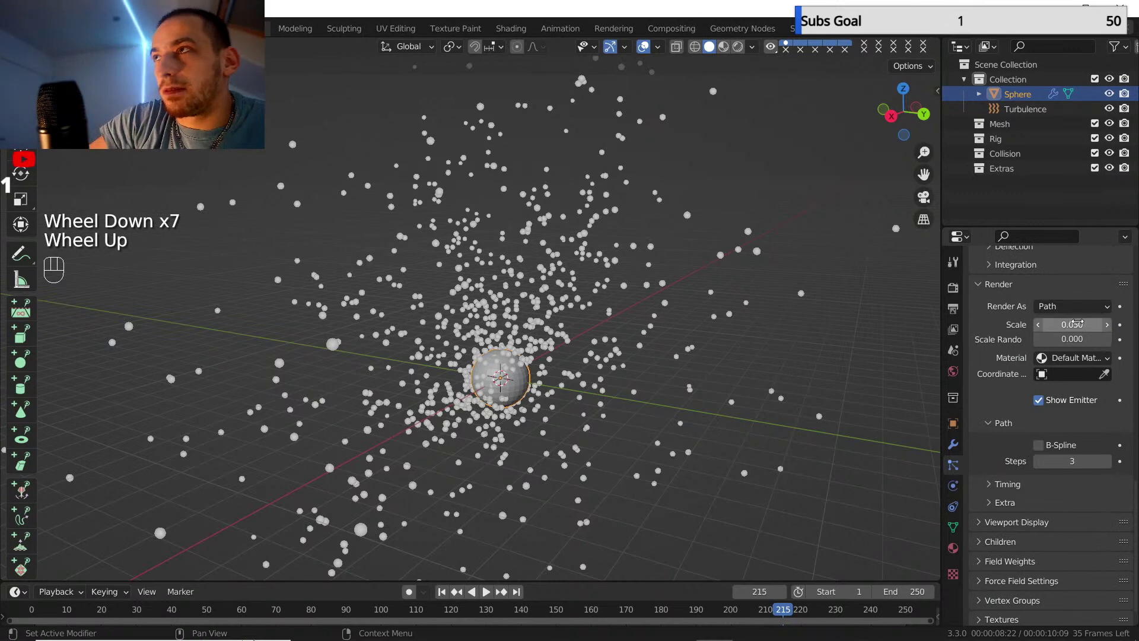
{"action": "scroll", "coordinate": [1062, 325], "scroll_direction": "down", "scroll_amount": 5}
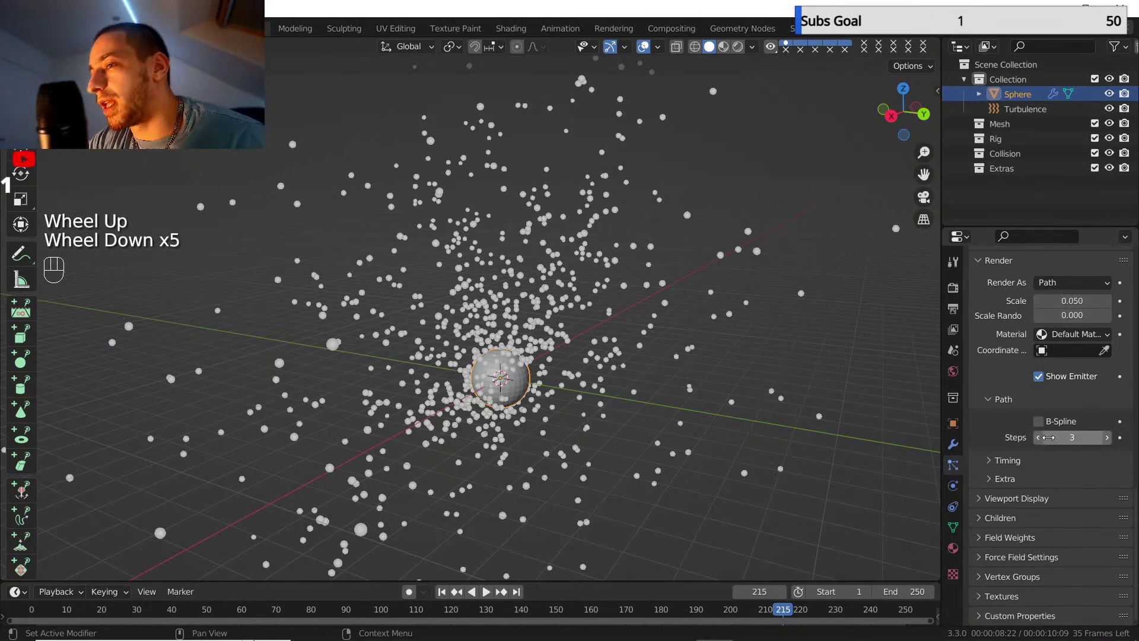
{"action": "scroll", "coordinate": [991, 495], "scroll_direction": "up", "scroll_amount": 11}
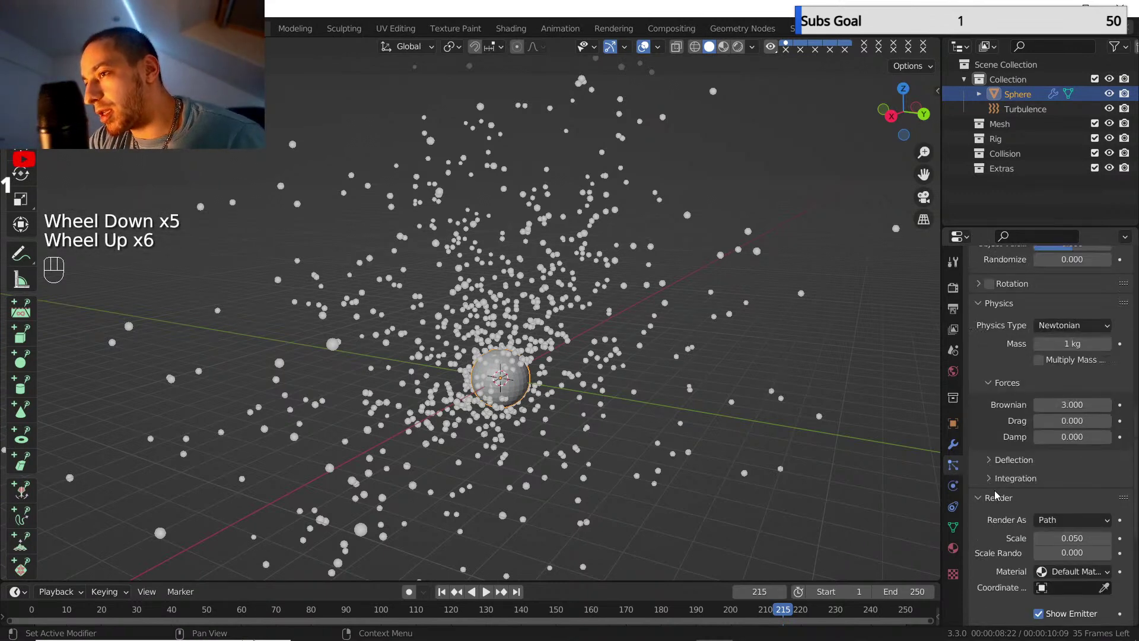
{"action": "scroll", "coordinate": [999, 492], "scroll_direction": "up", "scroll_amount": 3}
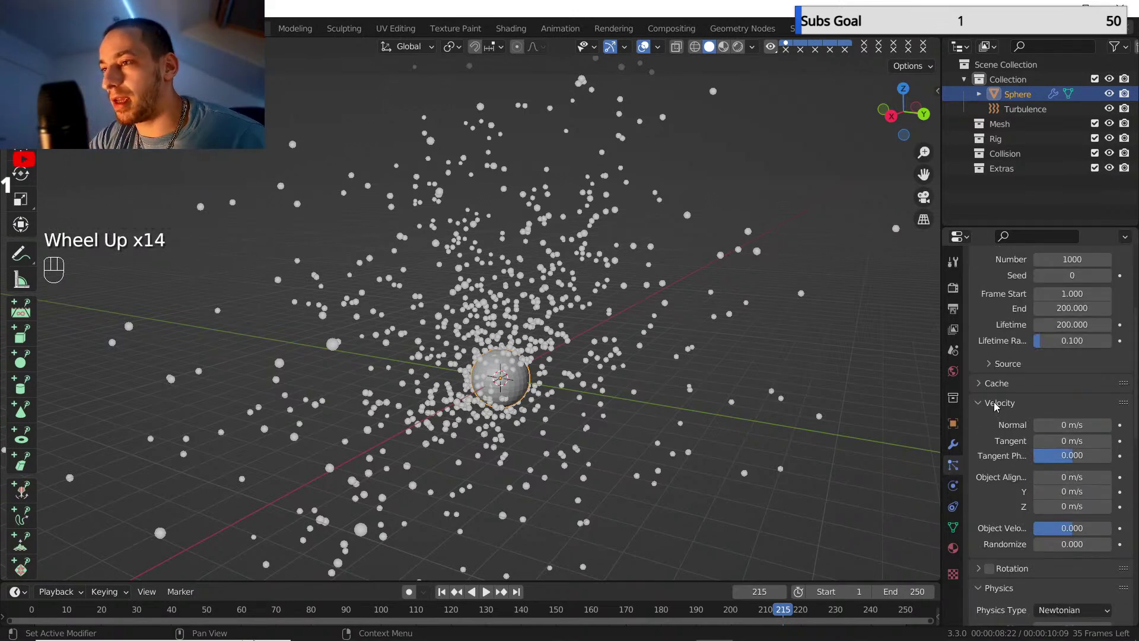
{"action": "left_click", "coordinate": [982, 385]}
{"action": "scroll", "coordinate": [1021, 438], "scroll_direction": "down", "scroll_amount": 3}
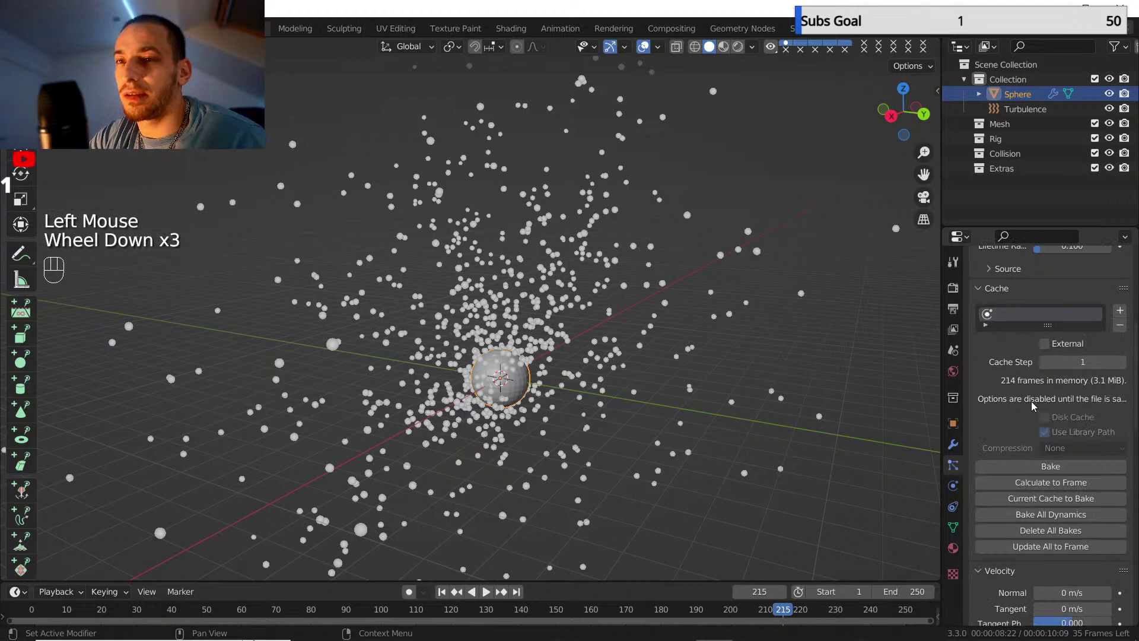
{"action": "scroll", "coordinate": [1032, 409], "scroll_direction": "down", "scroll_amount": 1}
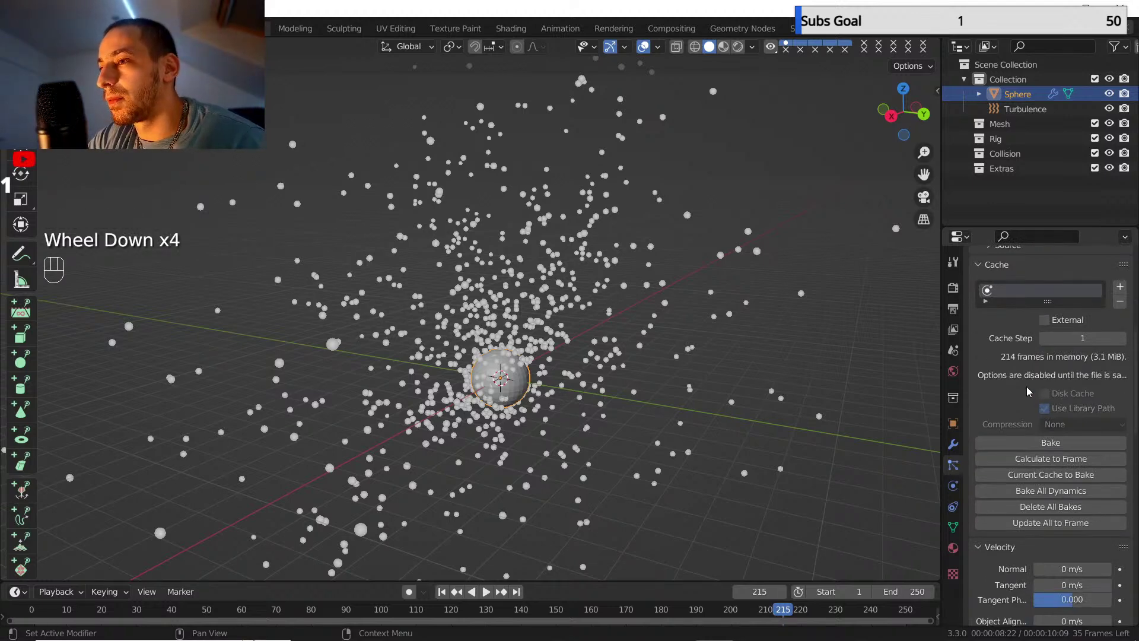
{"action": "left_click", "coordinate": [1043, 443]}
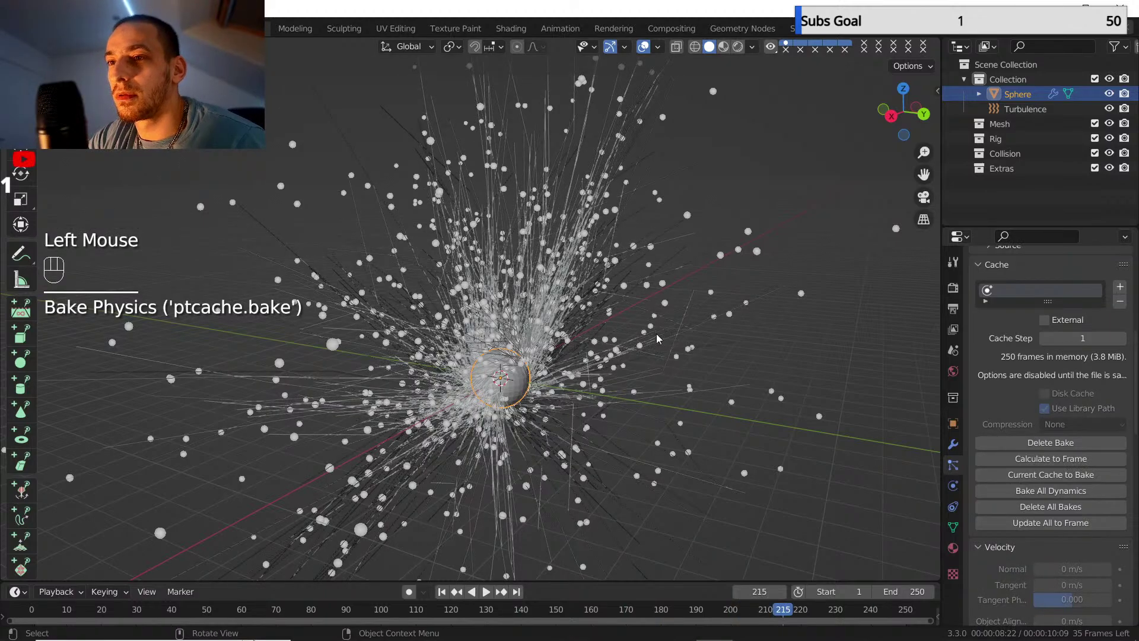
{"action": "middle_click_drag", "start_coordinate": [629, 353], "coordinate": [608, 286]}
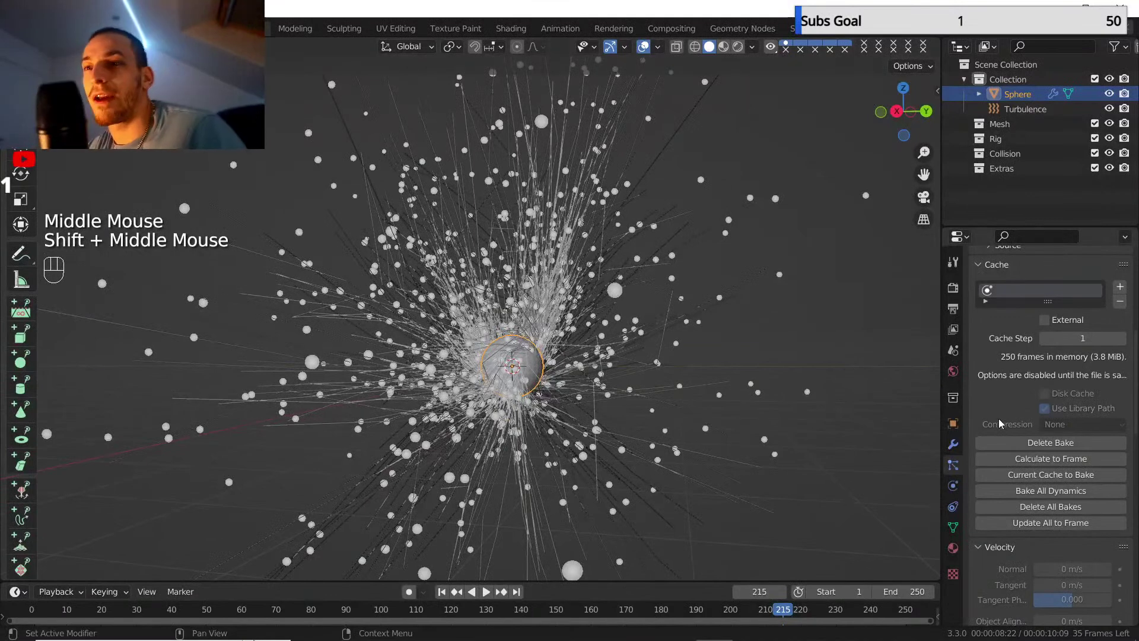
- Raise the particle system's viewport display Strand Steps to 7 so the trace paths curve more smoothly
{"action": "scroll", "coordinate": [999, 418], "scroll_direction": "down", "scroll_amount": 8}
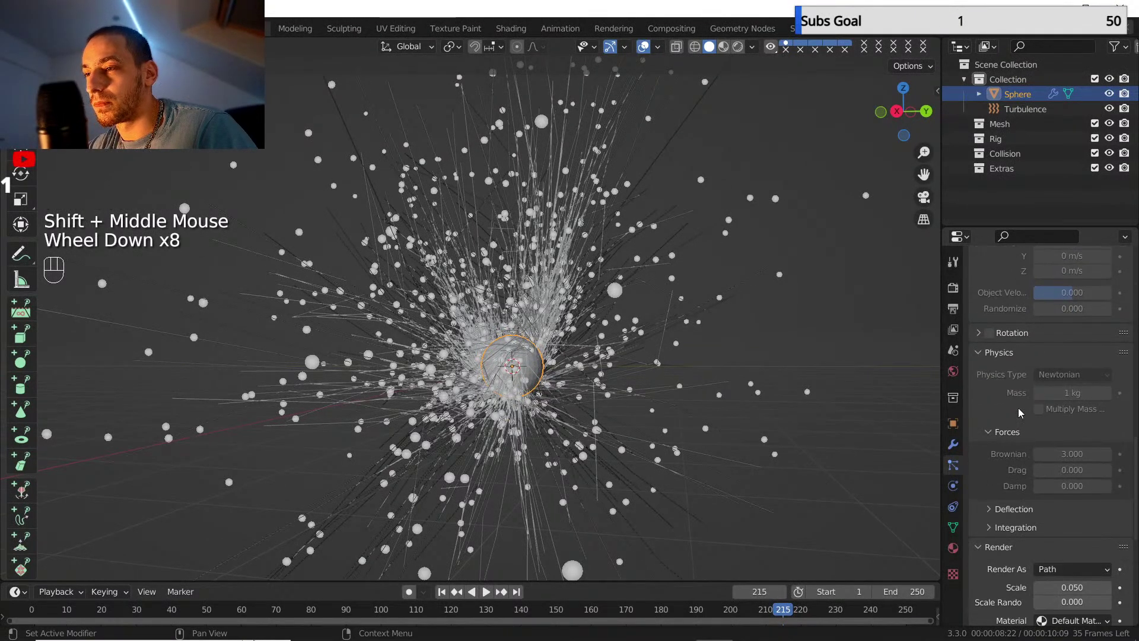
{"action": "left_click", "coordinate": [979, 353]}
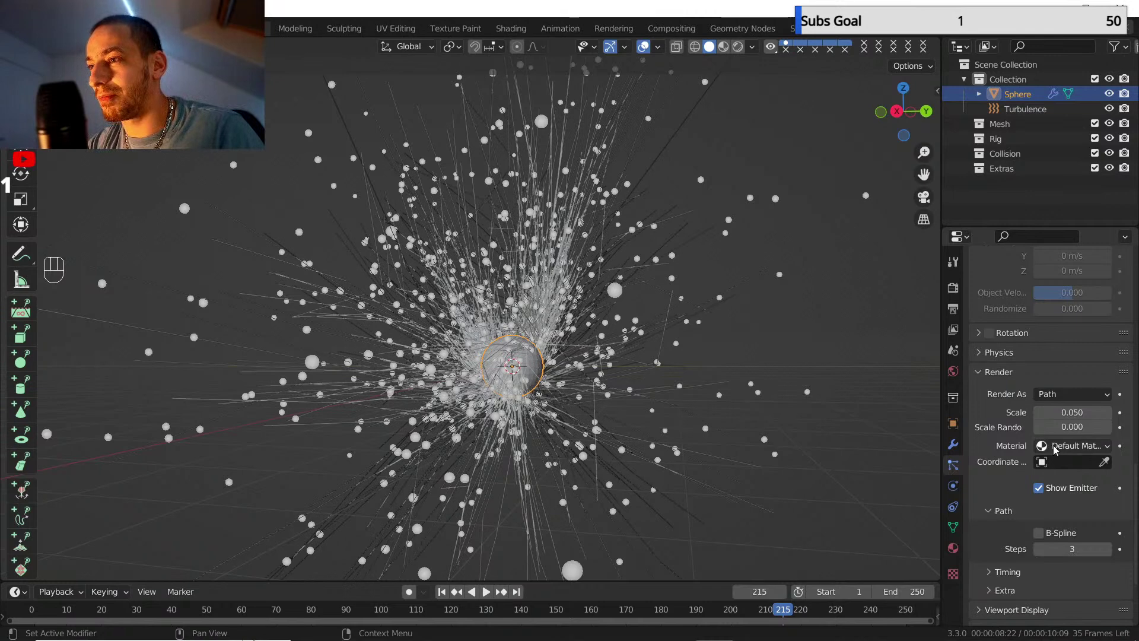
{"action": "scroll", "coordinate": [1032, 537], "scroll_direction": "down", "scroll_amount": 3}
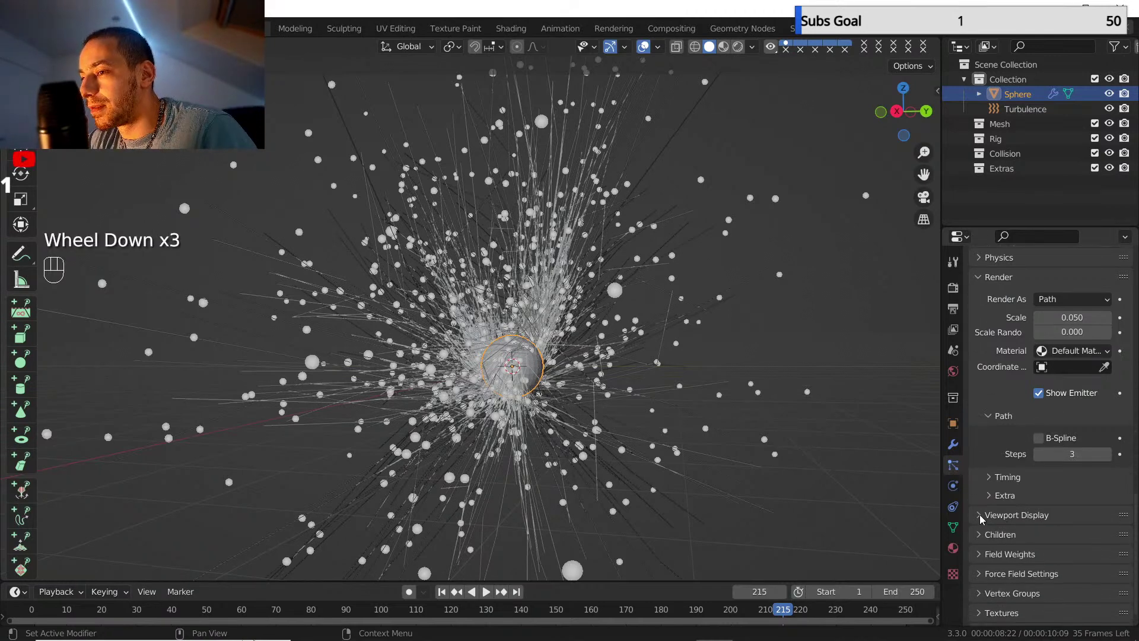
{"action": "left_click", "coordinate": [983, 516]}
{"action": "scroll", "coordinate": [1011, 543], "scroll_direction": "down", "scroll_amount": 3}
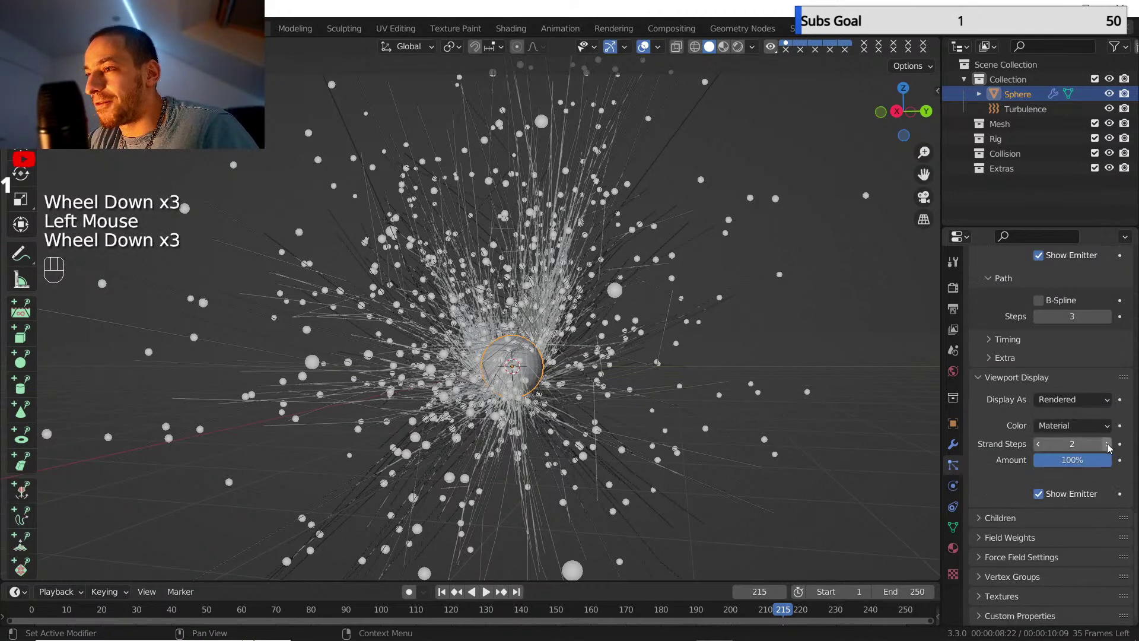
{"action": "left_click", "coordinate": [1108, 444]}
{"action": "left_click", "coordinate": [1107, 444]}
{"action": "left_click", "coordinate": [1108, 444]}
{"action": "left_click", "coordinate": [1107, 444]}
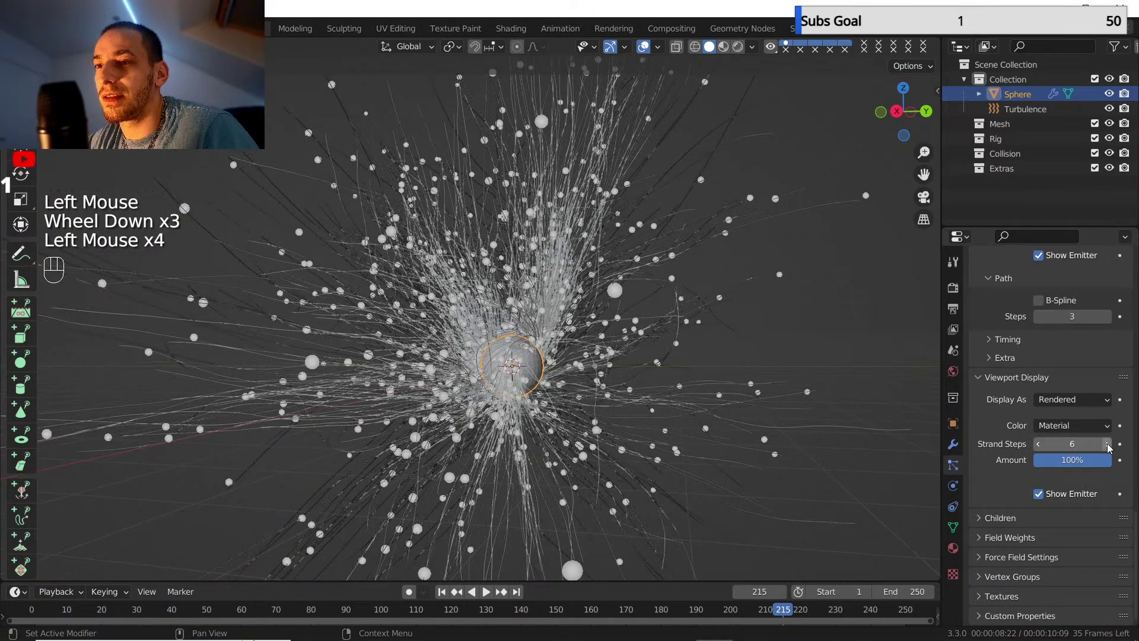
{"action": "left_click", "coordinate": [1107, 443]}
{"action": "left_click", "coordinate": [1107, 444]}
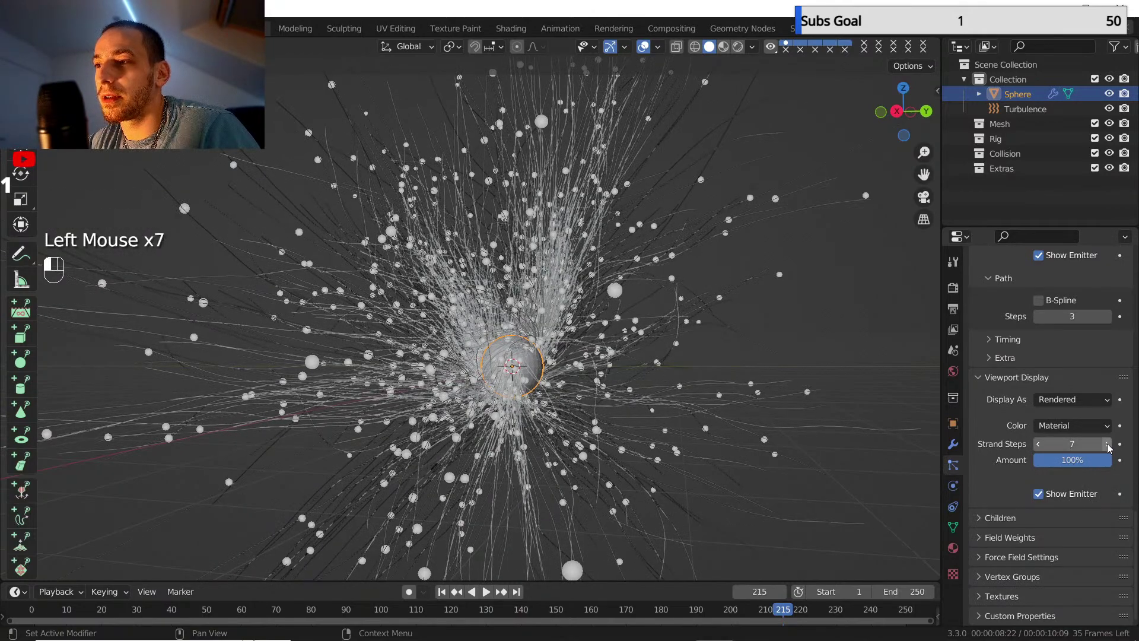
- Turn off the viewport overlays and examine the curved particle traces around the sphere
{"action": "middle_click_drag", "start_coordinate": [600, 304], "coordinate": [640, 313]}
{"action": "scroll", "coordinate": [594, 322], "scroll_direction": "down", "scroll_amount": 1}
{"action": "scroll", "coordinate": [594, 321], "scroll_direction": "down", "scroll_amount": 1}
{"action": "scroll", "coordinate": [640, 312], "scroll_direction": "up", "scroll_amount": 1}
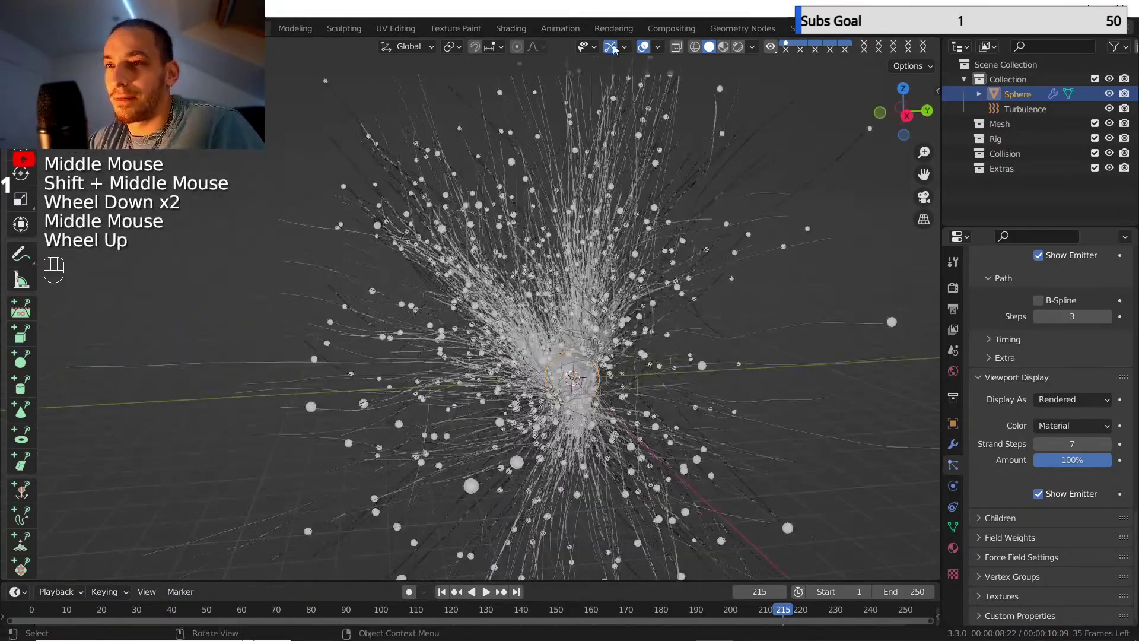
{"action": "left_click", "coordinate": [643, 47]}
{"action": "middle_click_drag", "start_coordinate": [609, 141], "coordinate": [558, 344]}
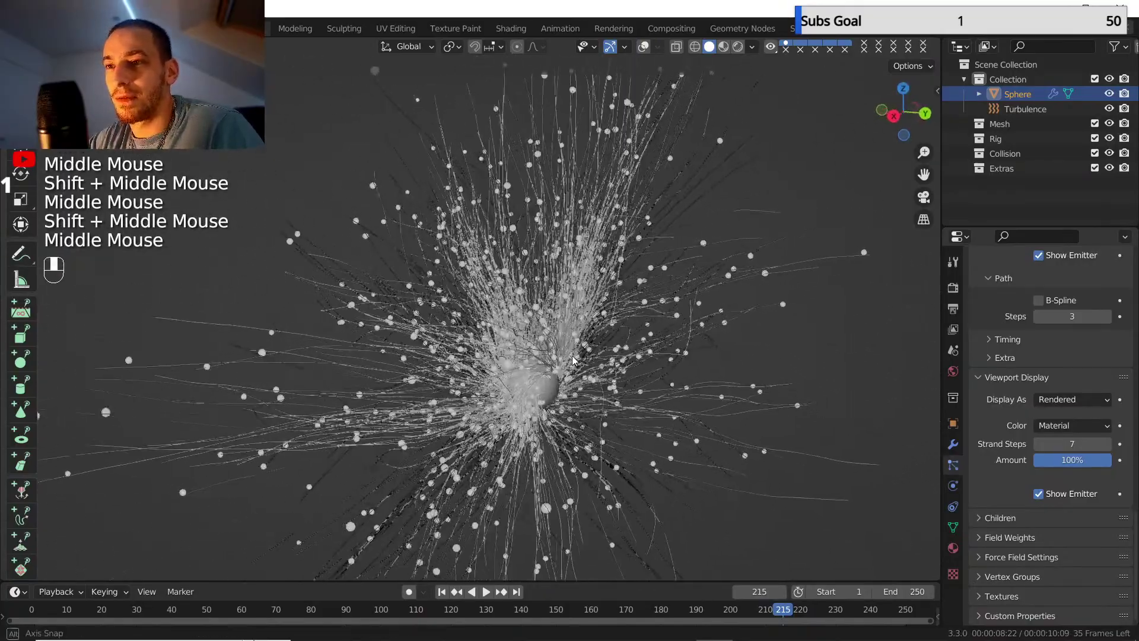
- Delete the particle system's physics bake and set the emission Number to 5000
{"action": "scroll", "coordinate": [1073, 449], "scroll_direction": "up", "scroll_amount": 11}
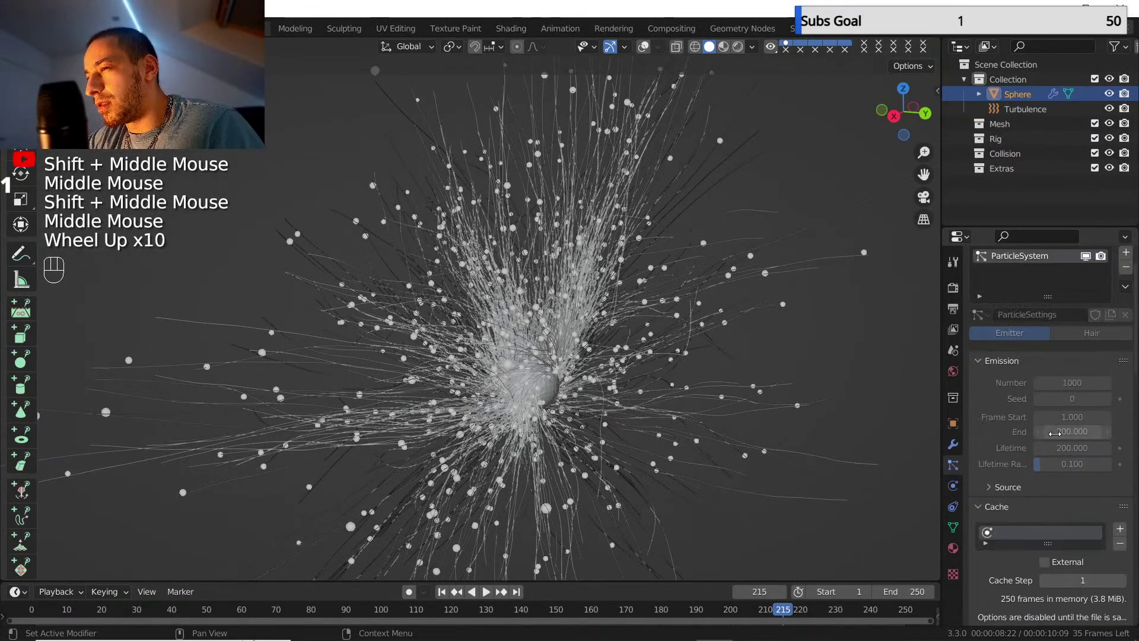
{"action": "scroll", "coordinate": [1054, 427], "scroll_direction": "down", "scroll_amount": 8}
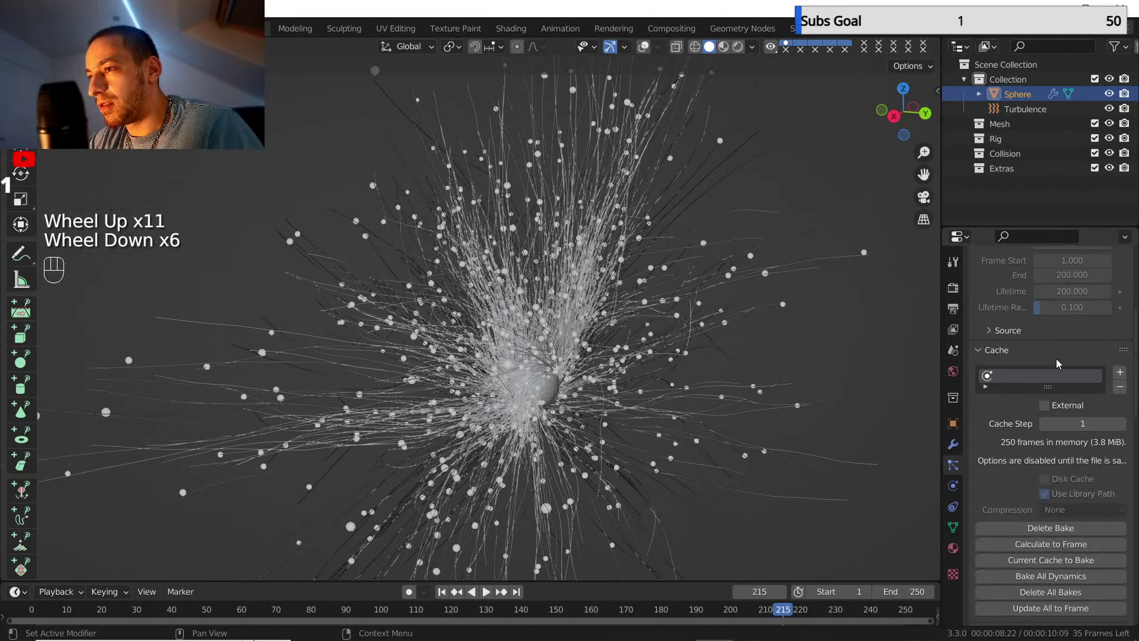
{"action": "left_click", "coordinate": [1051, 409]}
{"action": "scroll", "coordinate": [1052, 391], "scroll_direction": "up", "scroll_amount": 5}
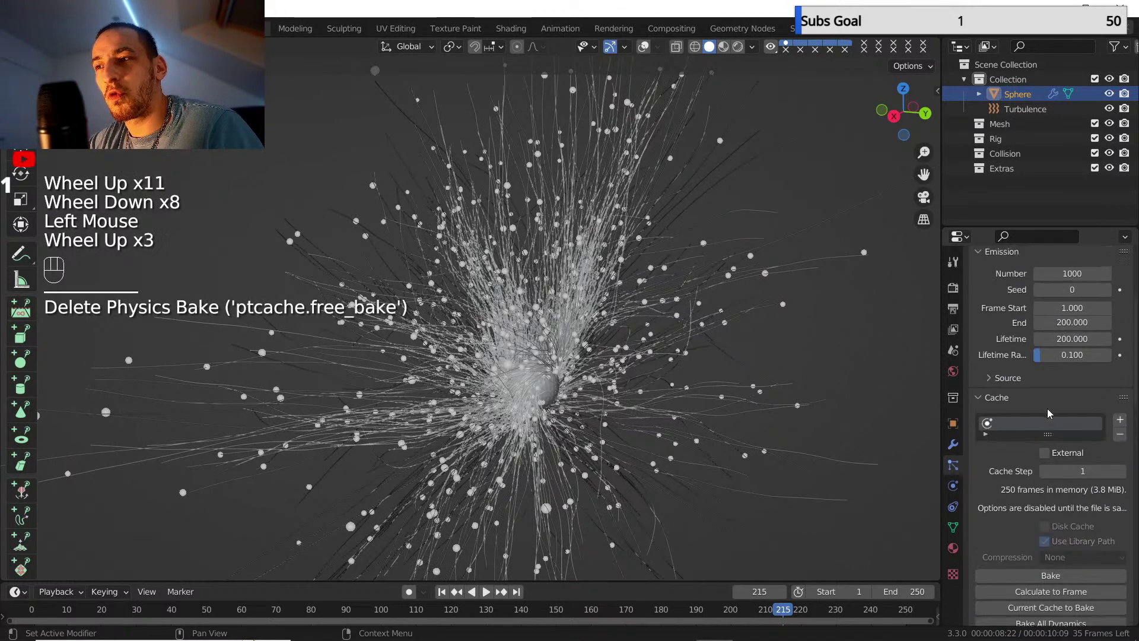
{"action": "left_click", "coordinate": [1052, 368]}
{"action": "type", "text": "500"}
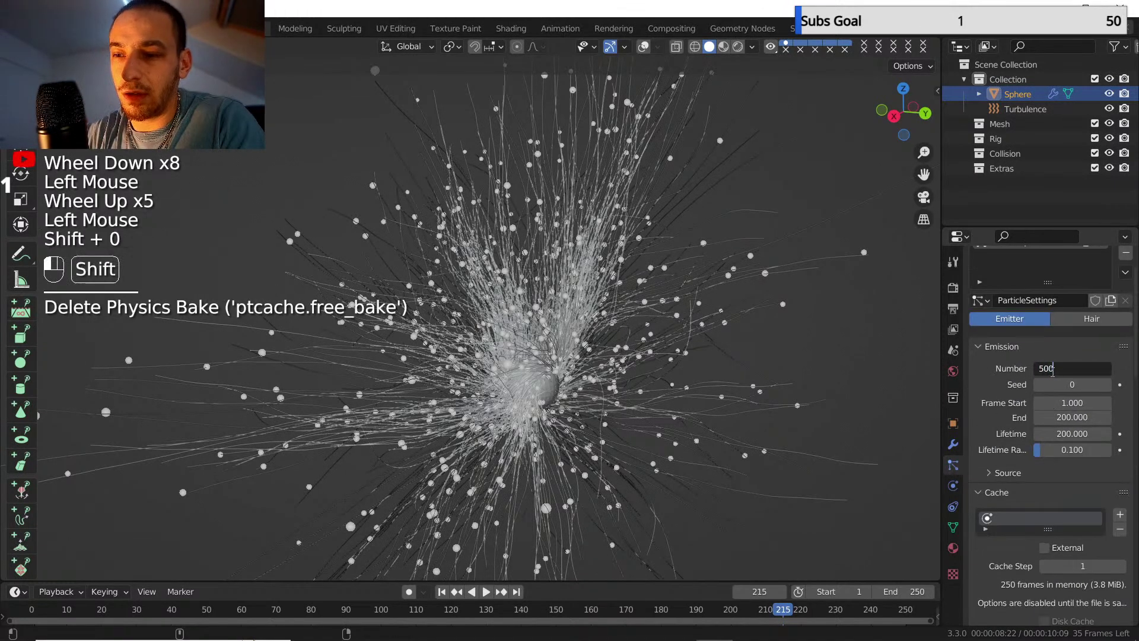
{"action": "key", "text": "Return"}
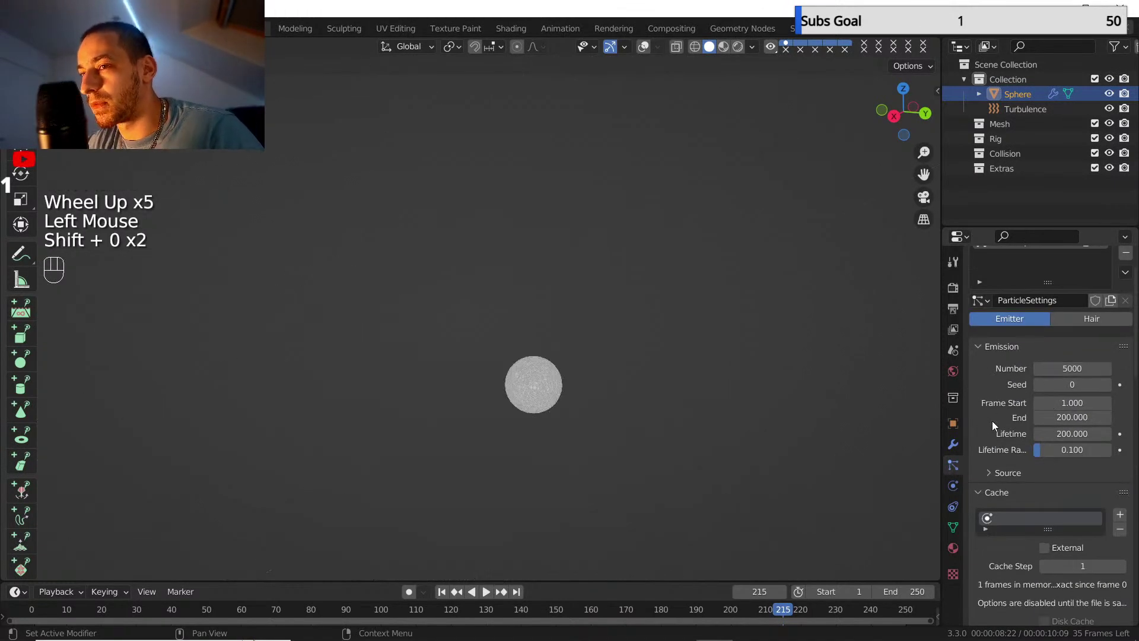
- Bake the particle physics cache again and inspect the denser traces from another angle
{"action": "scroll", "coordinate": [992, 422], "scroll_direction": "down", "scroll_amount": 4}
{"action": "scroll", "coordinate": [1003, 426], "scroll_direction": "down", "scroll_amount": 7}
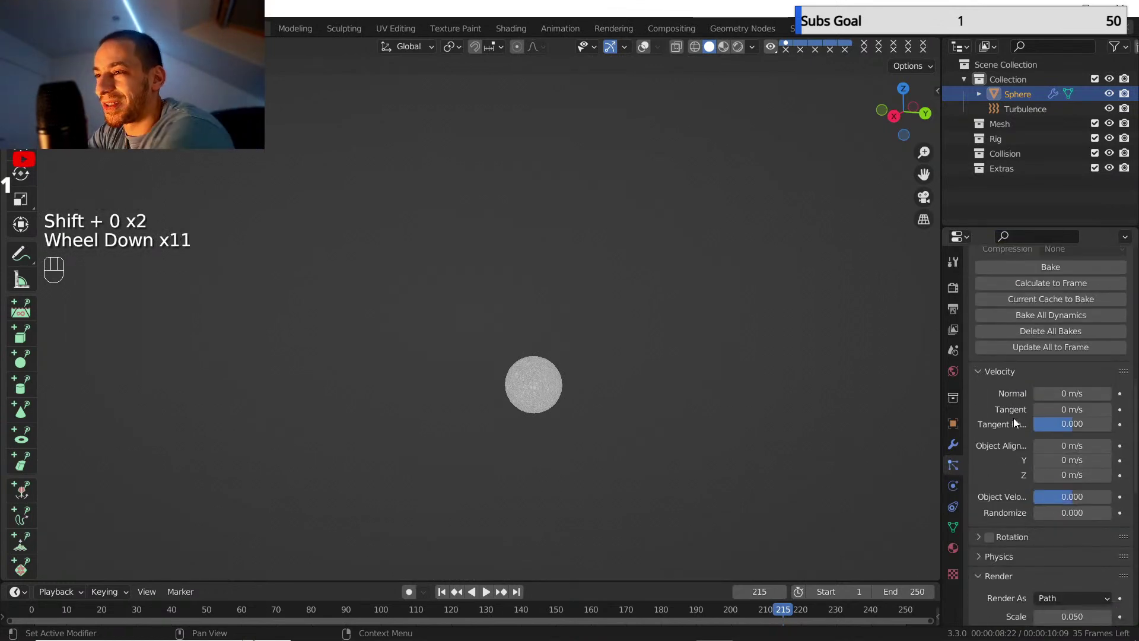
{"action": "scroll", "coordinate": [1017, 413], "scroll_direction": "up", "scroll_amount": 2}
{"action": "left_click", "coordinate": [1023, 364]}
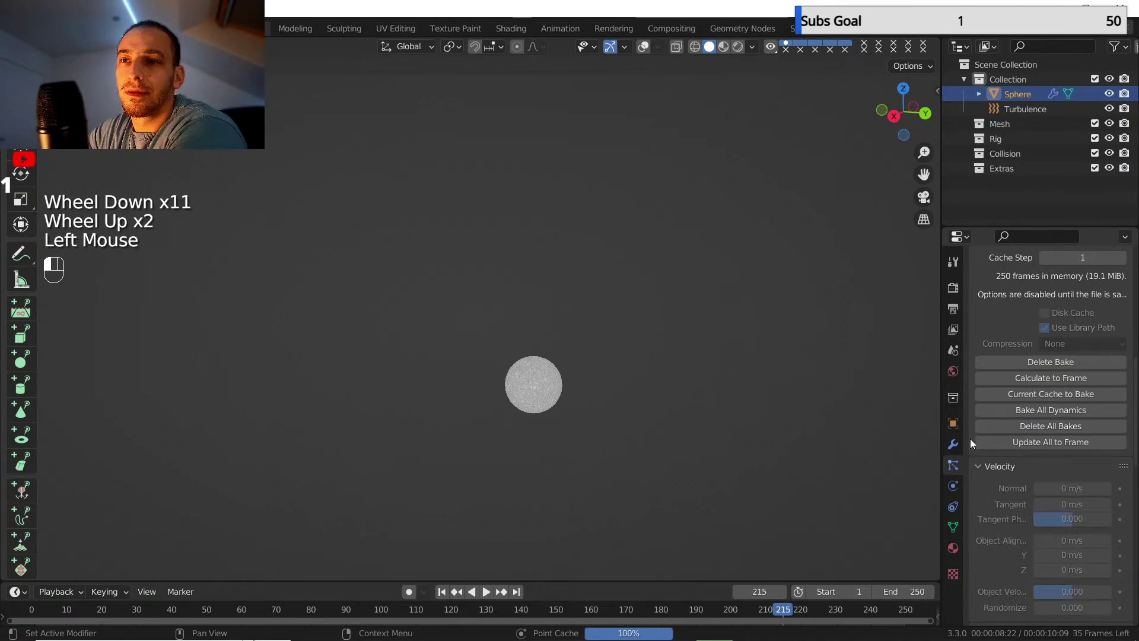
{"action": "scroll", "coordinate": [577, 401], "scroll_direction": "down", "scroll_amount": 2}
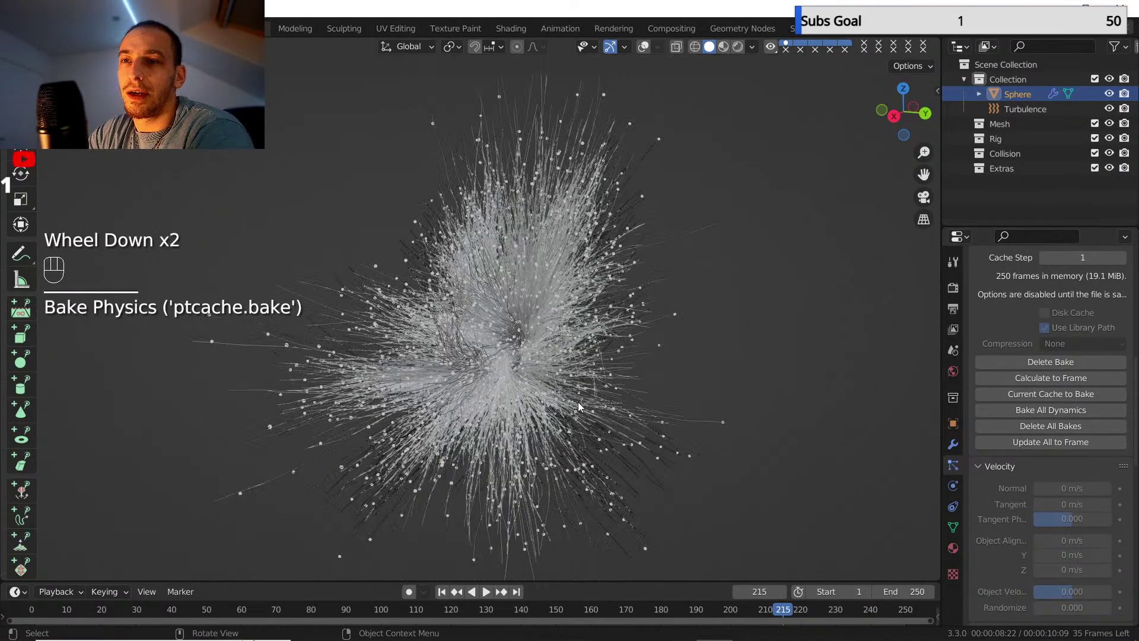
{"action": "middle_click_drag", "start_coordinate": [578, 401], "coordinate": [613, 324]}
{"action": "scroll", "coordinate": [639, 400], "scroll_direction": "up", "scroll_amount": 1}
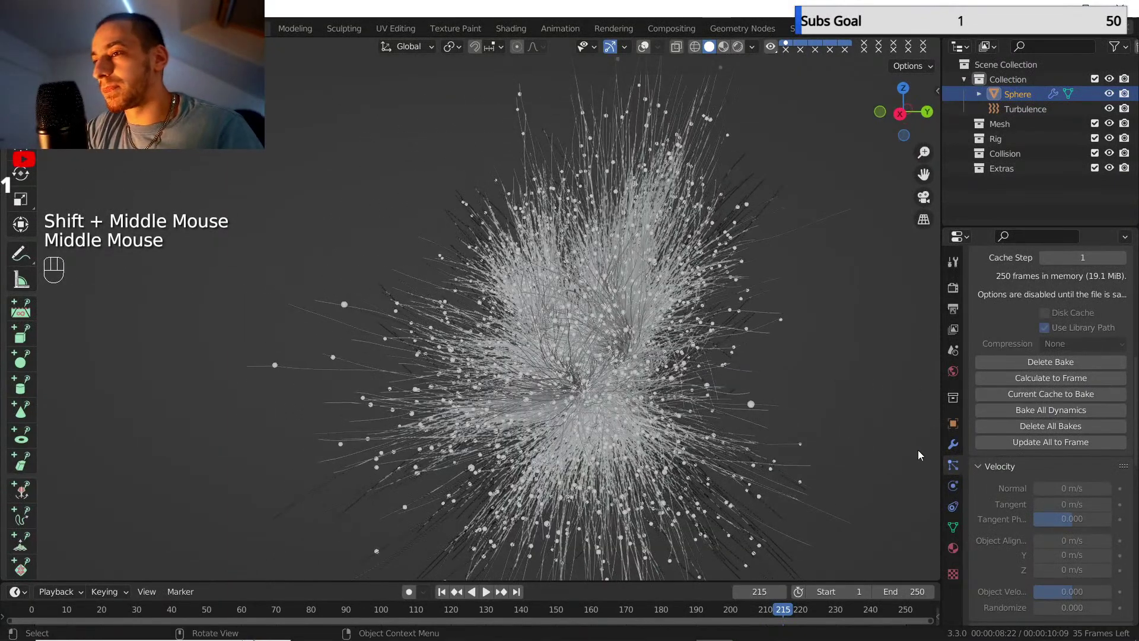
- Convert the sphere's particle system to a mesh, then toggle the sphere's viewport visibility off and on
{"action": "left_click", "coordinate": [953, 446]}
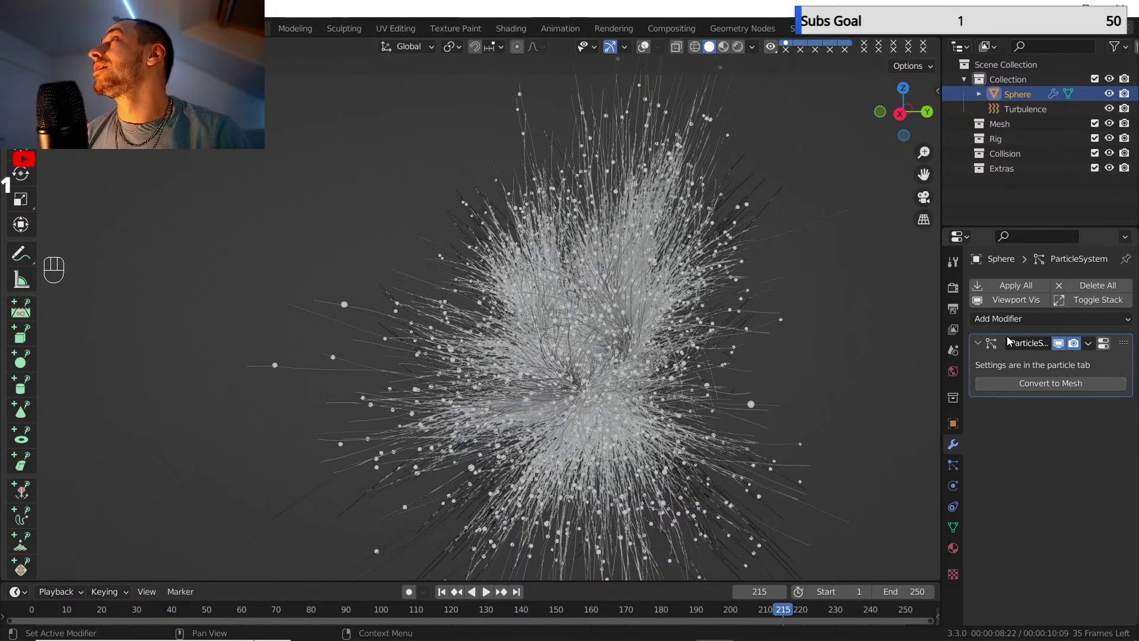
{"action": "left_click", "coordinate": [1023, 383]}
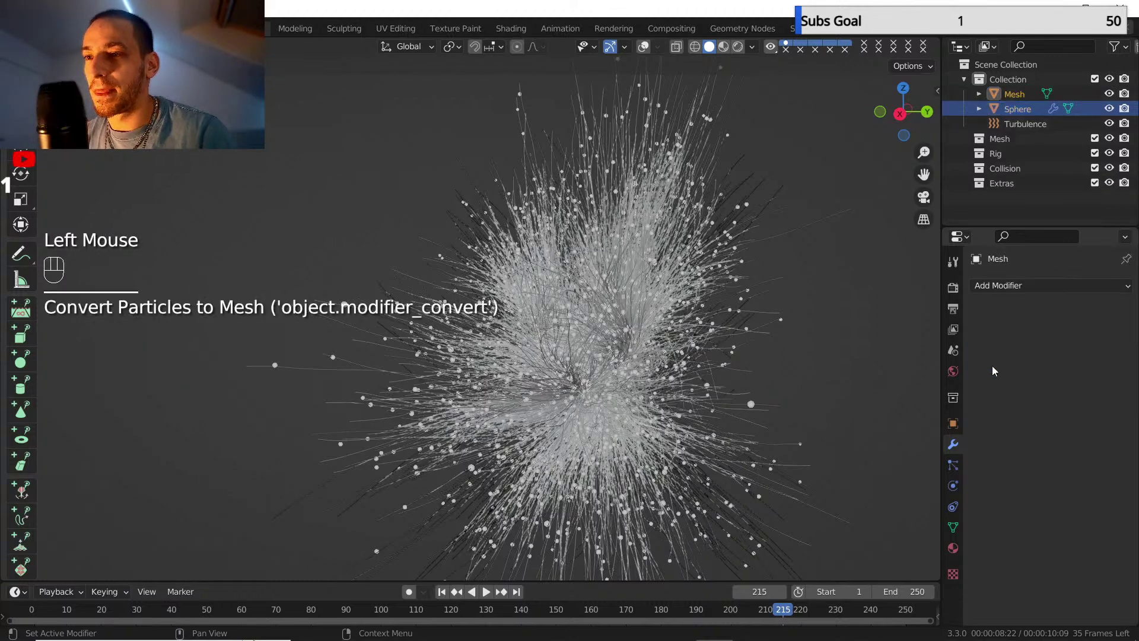
{"action": "double_click", "coordinate": [1025, 109]}
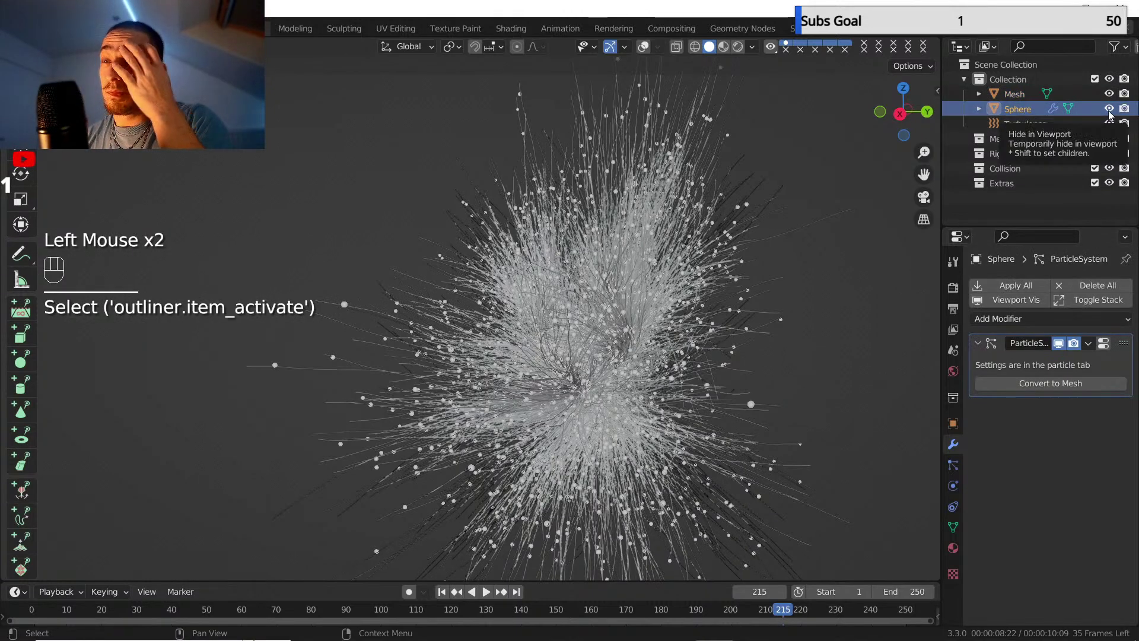
{"action": "left_click", "coordinate": [1109, 110]}
{"action": "left_click", "coordinate": [1108, 111]}
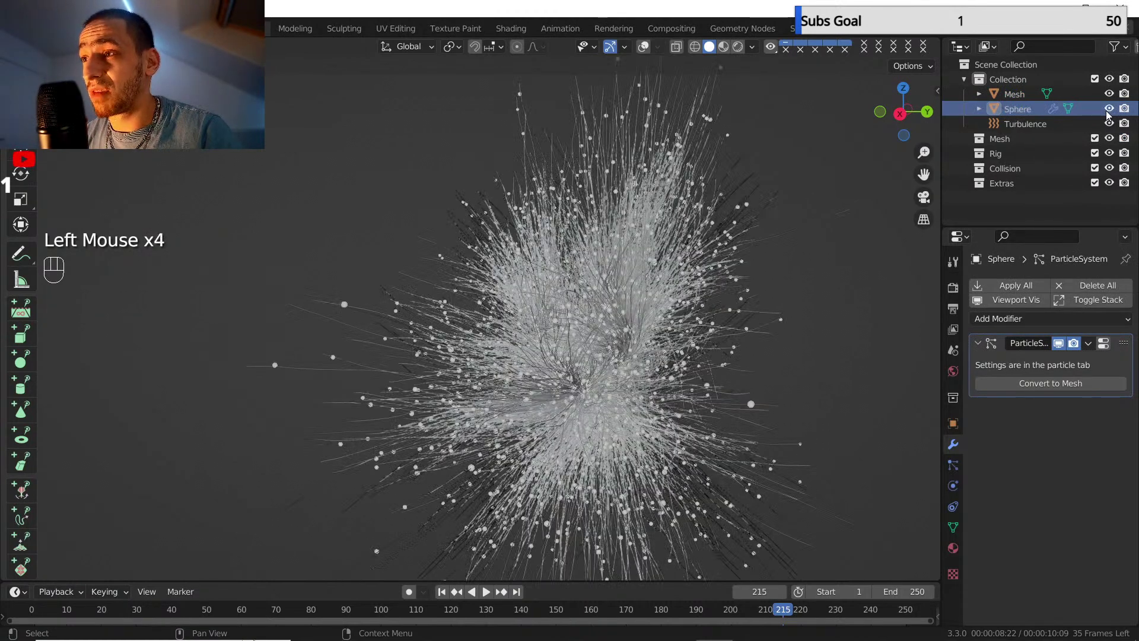
- Disable the sphere's particle system in both viewport and render, and hide the sphere in the viewport
{"action": "left_click", "coordinate": [997, 111]}
{"action": "left_click", "coordinate": [953, 465]}
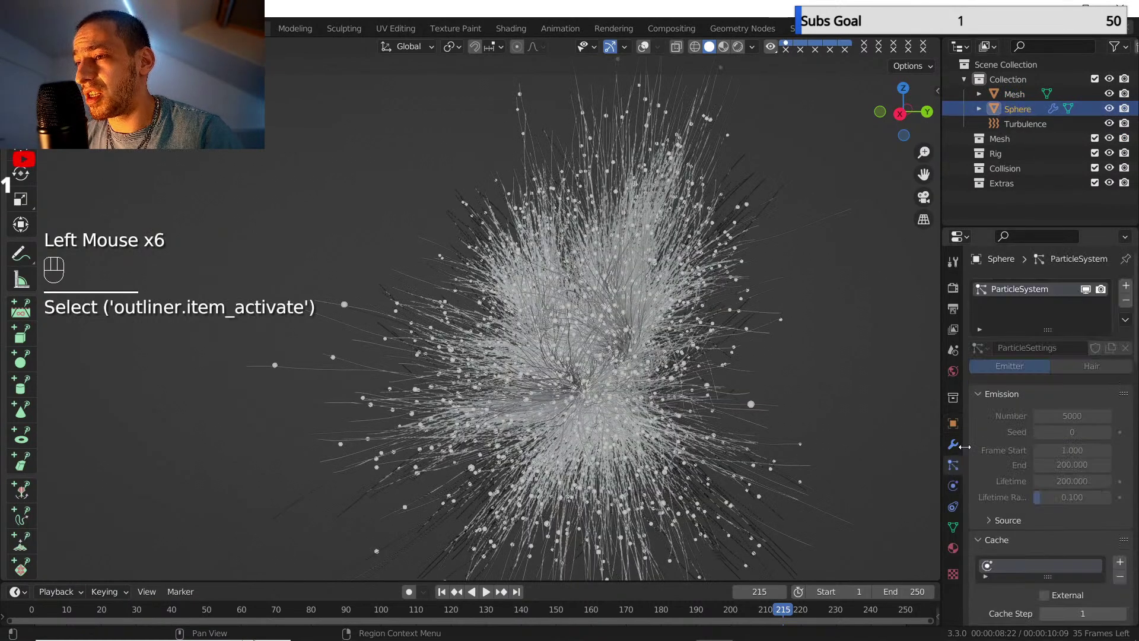
{"action": "left_click", "coordinate": [1085, 289]}
{"action": "left_click", "coordinate": [1101, 261]}
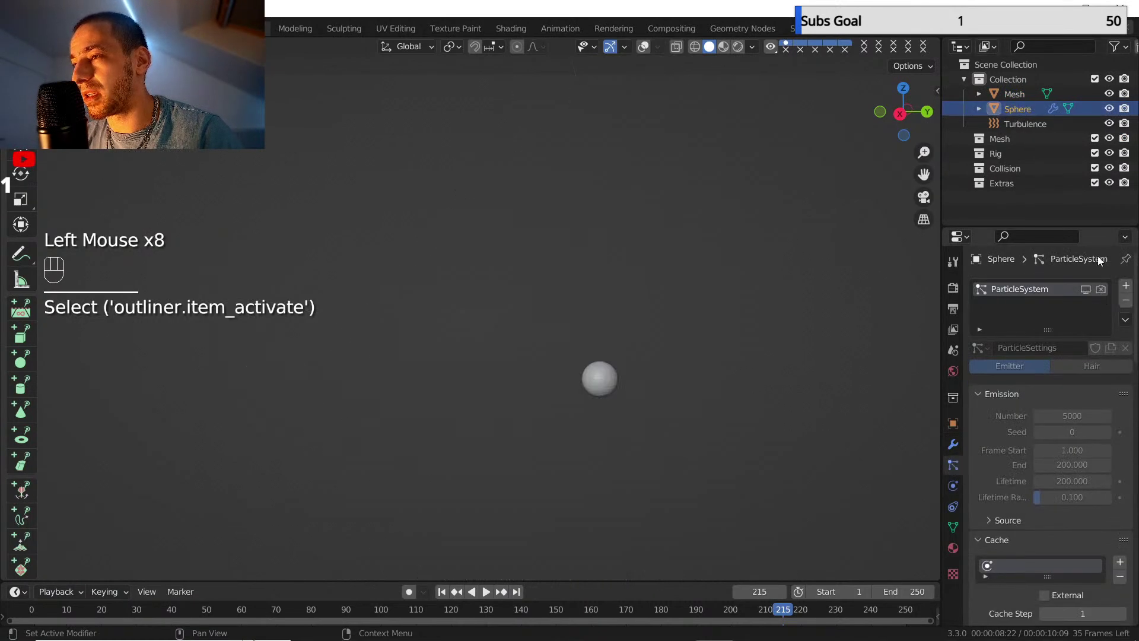
{"action": "left_click", "coordinate": [1108, 108]}
- Save the file as "trace yt.blend" in the "proiect particule" folder
{"action": "key", "text": "F4"}
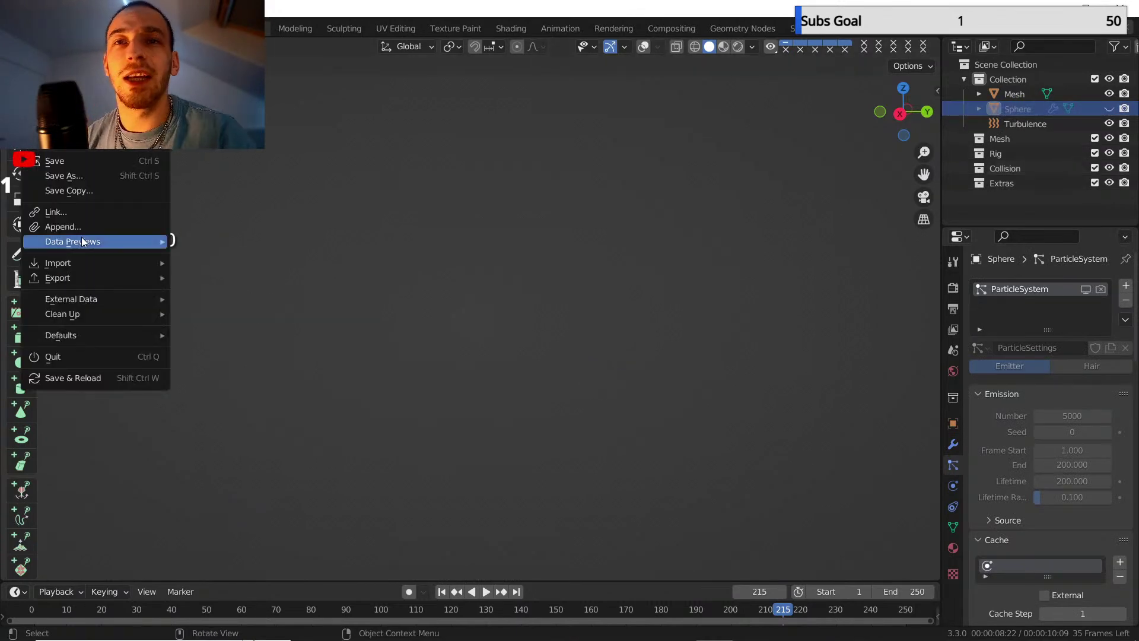
{"action": "left_click", "coordinate": [68, 162]}
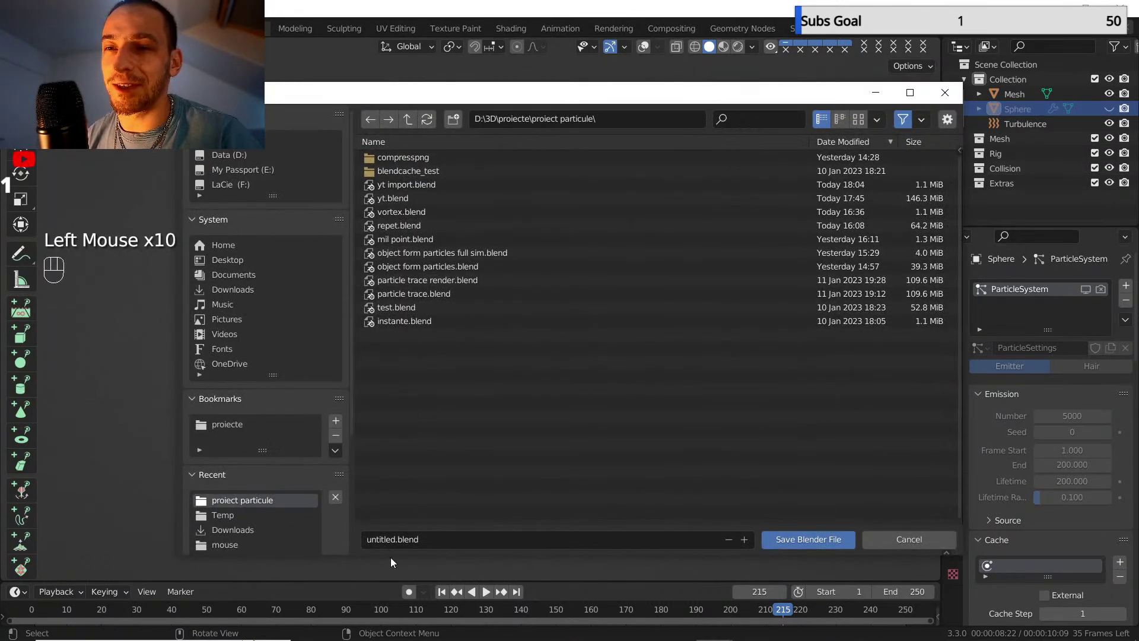
{"action": "left_click", "coordinate": [394, 540]}
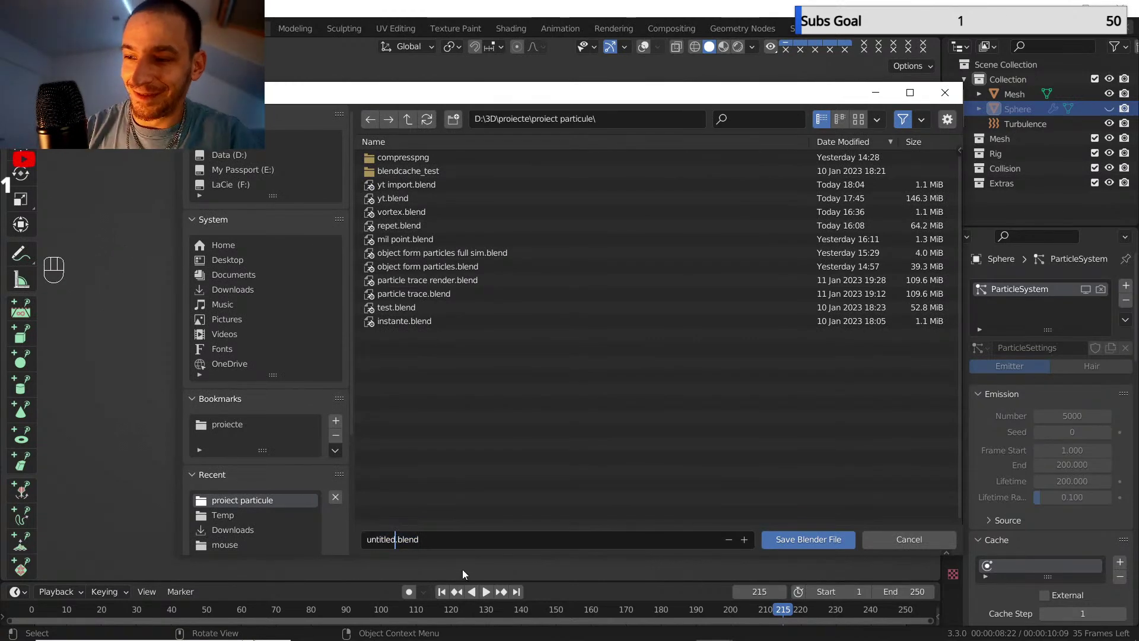
{"action": "key", "text": "BackSpace"}
{"action": "key", "text": "BackSpace"}
{"action": "key", "text": "BackSpace"}
{"action": "key", "text": "BackSpace"}
{"action": "key", "text": "BackSpace"}
{"action": "key", "text": "BackSpace"}
{"action": "key", "text": "BackSpace"}
{"action": "key", "text": "BackSpace"}
{"action": "type", "text": "trace y"}
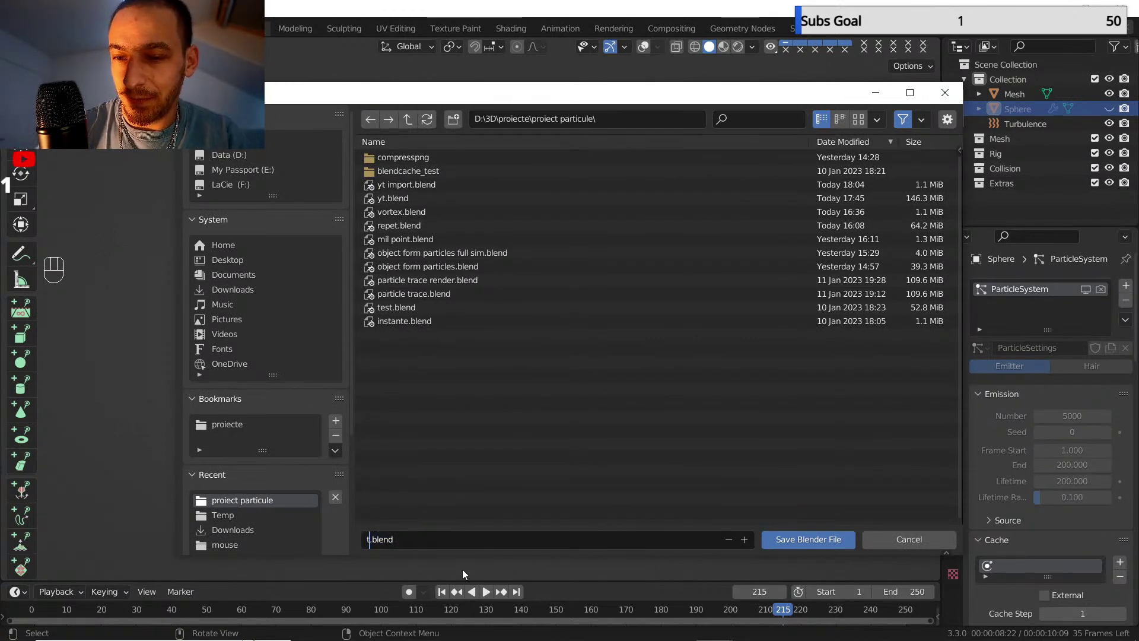
{"action": "type", "text": "t"}
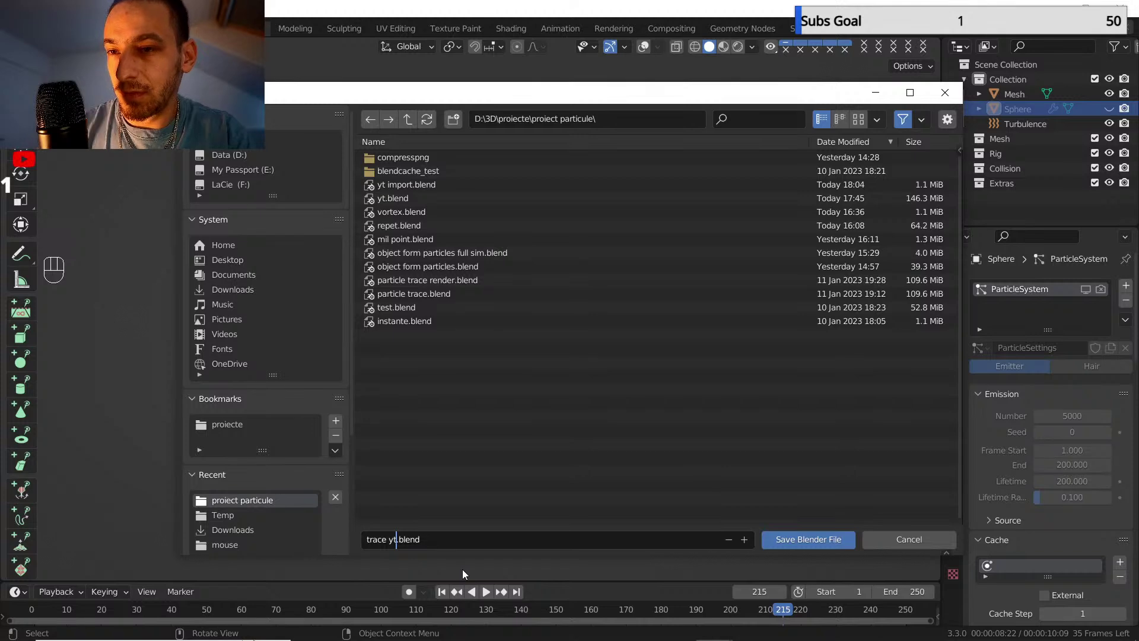
{"action": "key", "text": "Return"}
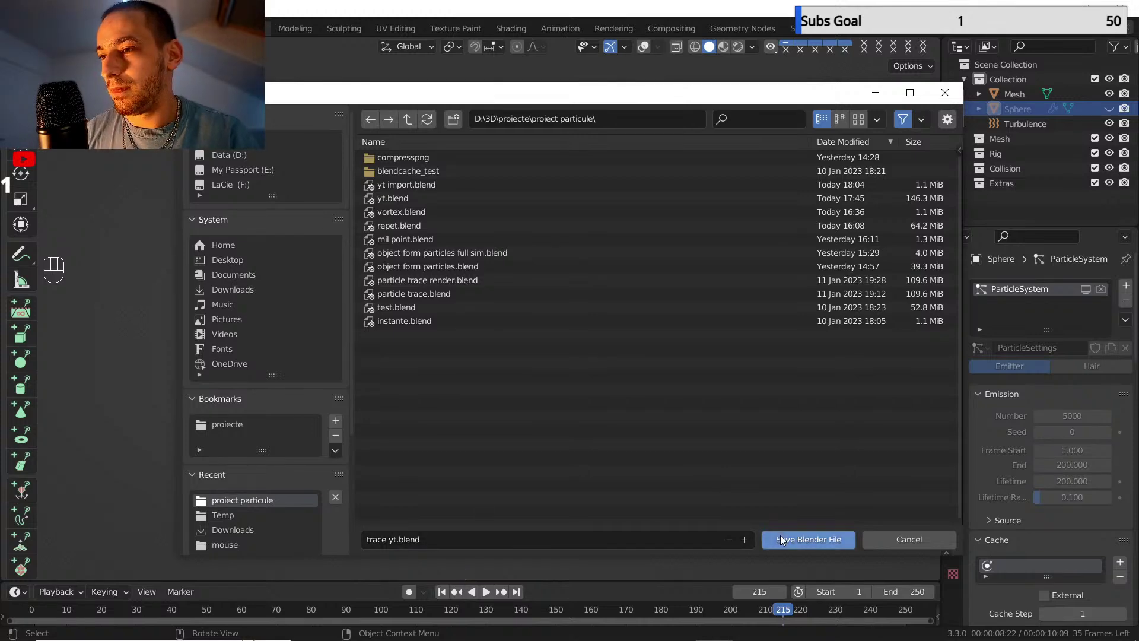
{"action": "left_click", "coordinate": [780, 536]}
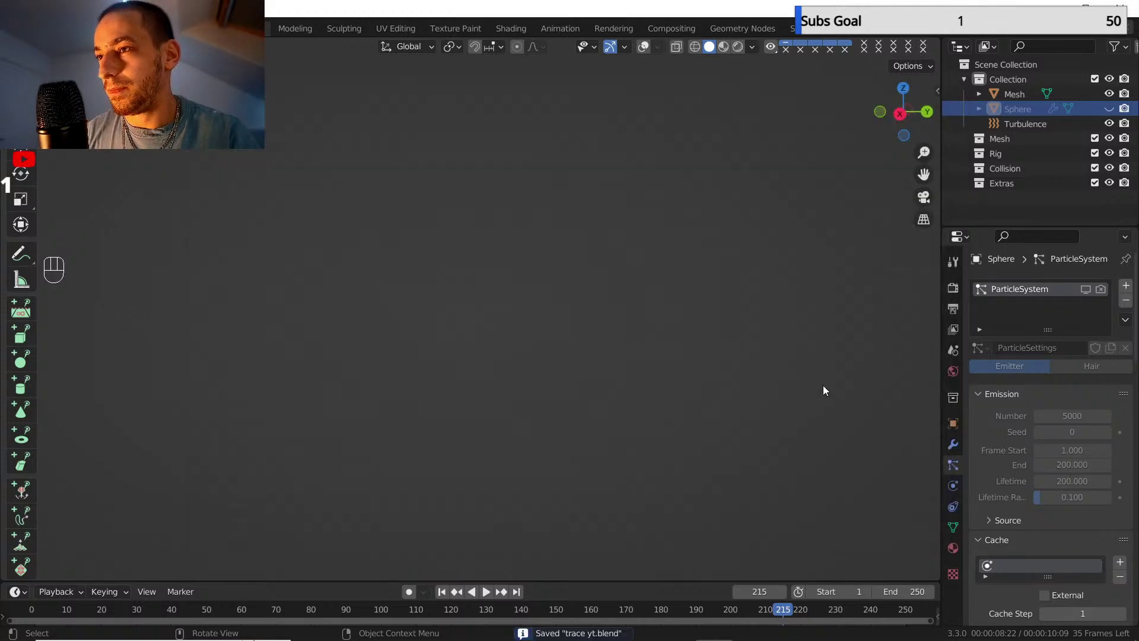
- Turn the viewport overlays back on and select the converted Mesh object holding the trace lines
{"action": "left_click", "coordinate": [644, 46]}
{"action": "scroll", "coordinate": [617, 262], "scroll_direction": "down", "scroll_amount": 2}
{"action": "middle_click_drag", "start_coordinate": [617, 262], "coordinate": [600, 260], "text": "shift"}
{"action": "middle_click_drag", "start_coordinate": [601, 259], "coordinate": [593, 282]}
{"action": "scroll", "coordinate": [585, 273], "scroll_direction": "up", "scroll_amount": 1}
{"action": "left_click", "coordinate": [1008, 95]}
{"action": "scroll", "coordinate": [594, 283], "scroll_direction": "up", "scroll_amount": 2}
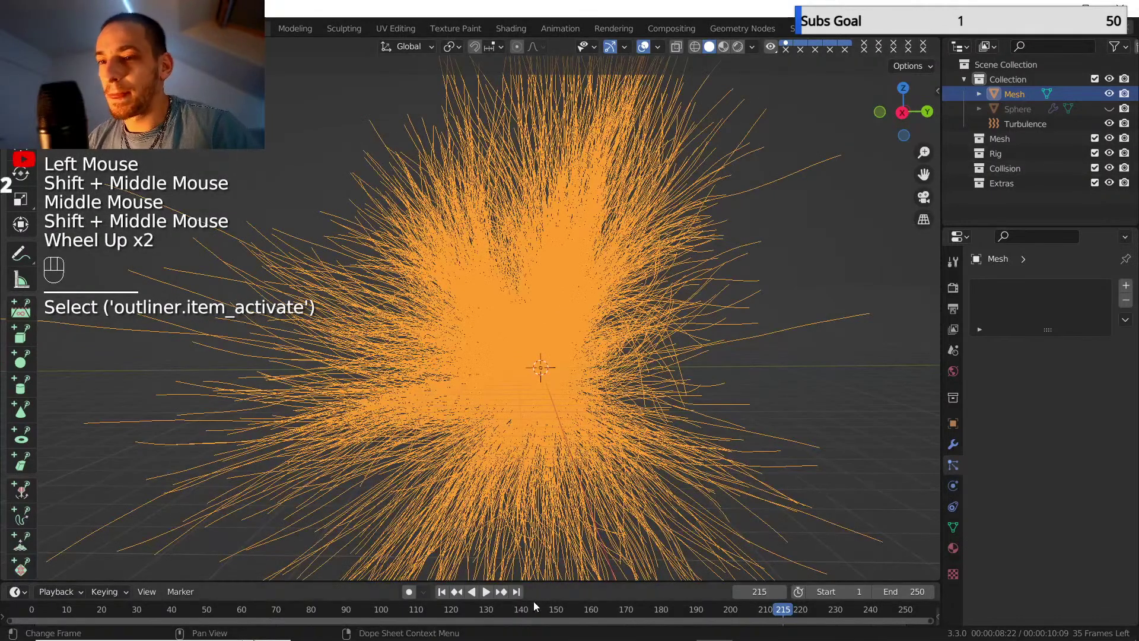
- Play the animation from the first frame to check whether the converted trace mesh moves
{"action": "left_click", "coordinate": [441, 592]}
{"action": "left_click", "coordinate": [486, 592]}
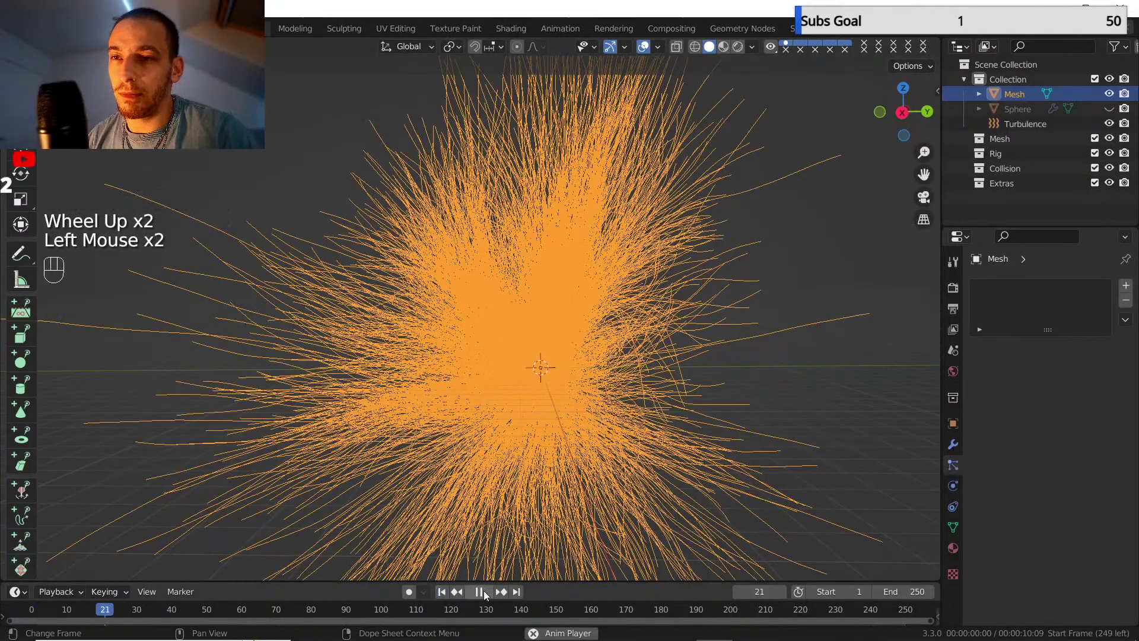
{"action": "left_click", "coordinate": [487, 592]}
- Hide the converted trace mesh, unhide the sphere, and briefly play the animation from the first frame
{"action": "left_click", "coordinate": [1109, 94]}
{"action": "left_click", "coordinate": [1109, 108]}
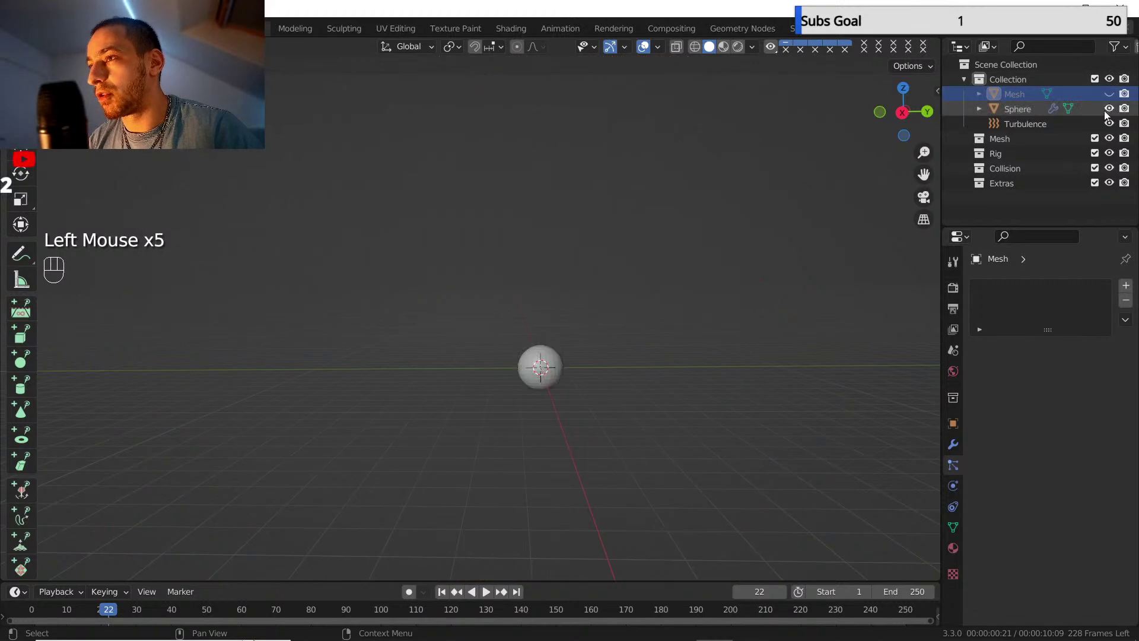
{"action": "left_click", "coordinate": [443, 592]}
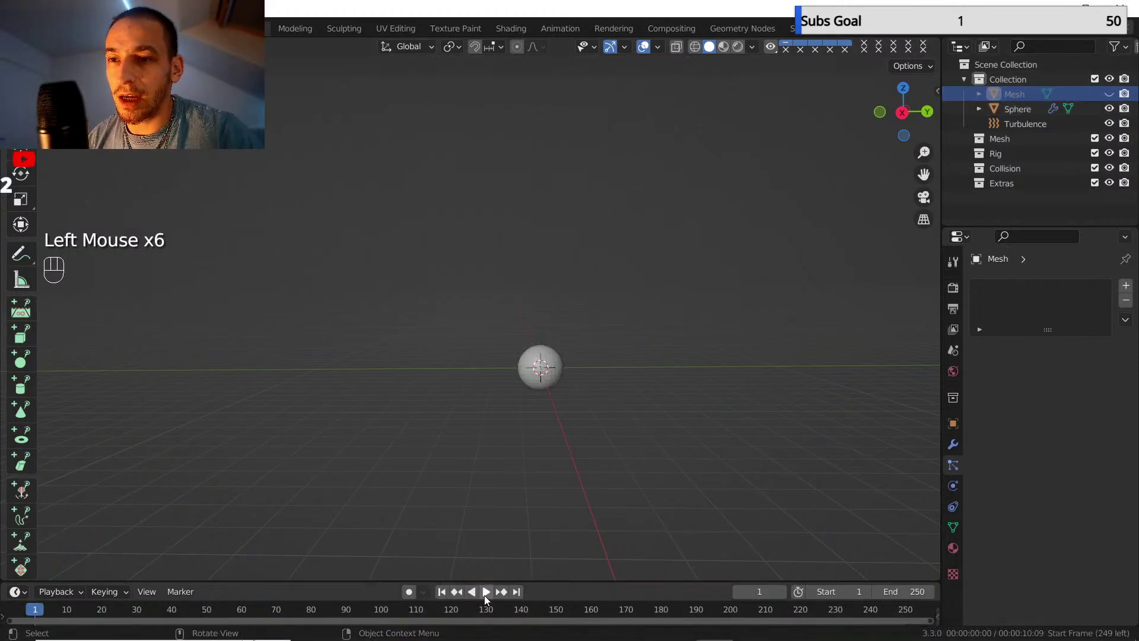
{"action": "left_click", "coordinate": [486, 592]}
{"action": "left_click", "coordinate": [486, 593]}
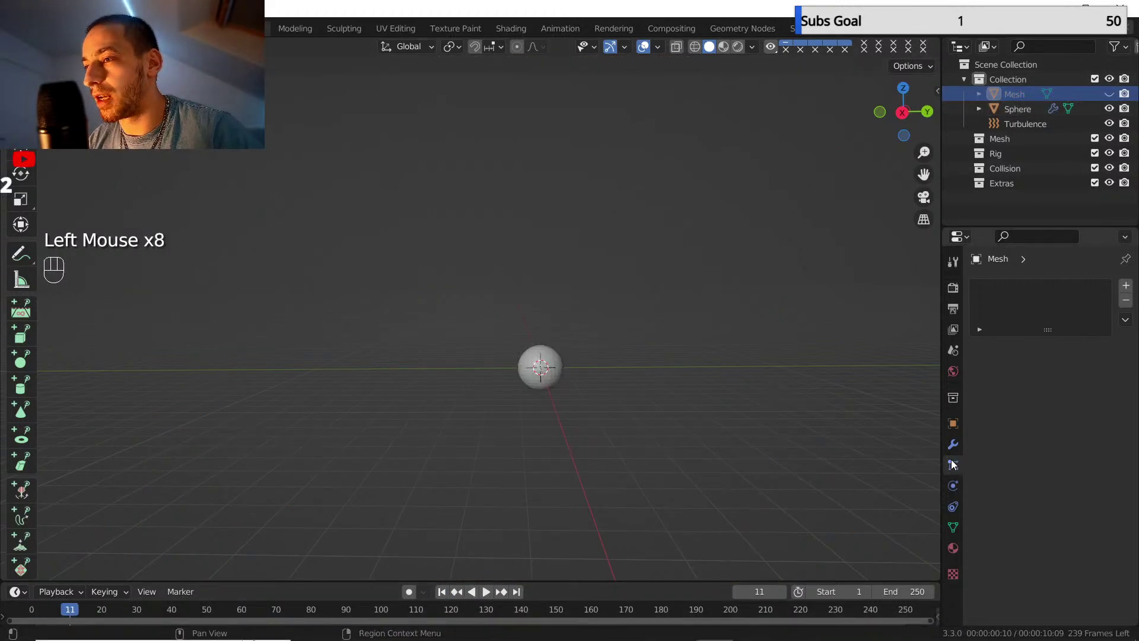
- Select the sphere and temporarily show its particle system in the viewport while checking the sphere's visibility
{"action": "left_click", "coordinate": [558, 373]}
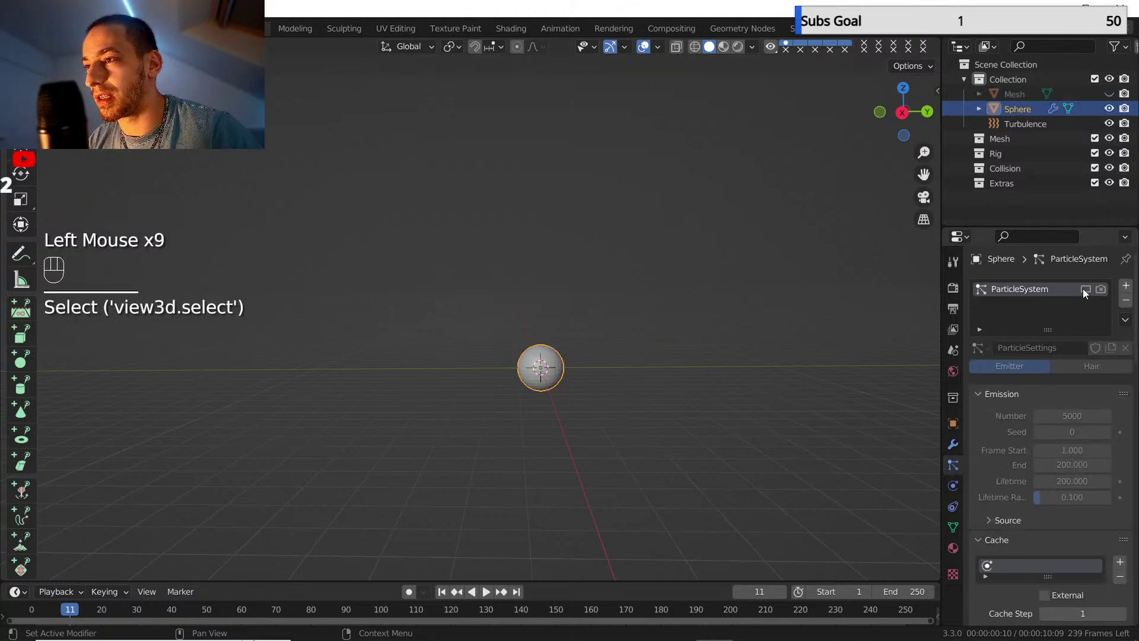
{"action": "left_click", "coordinate": [1100, 288]}
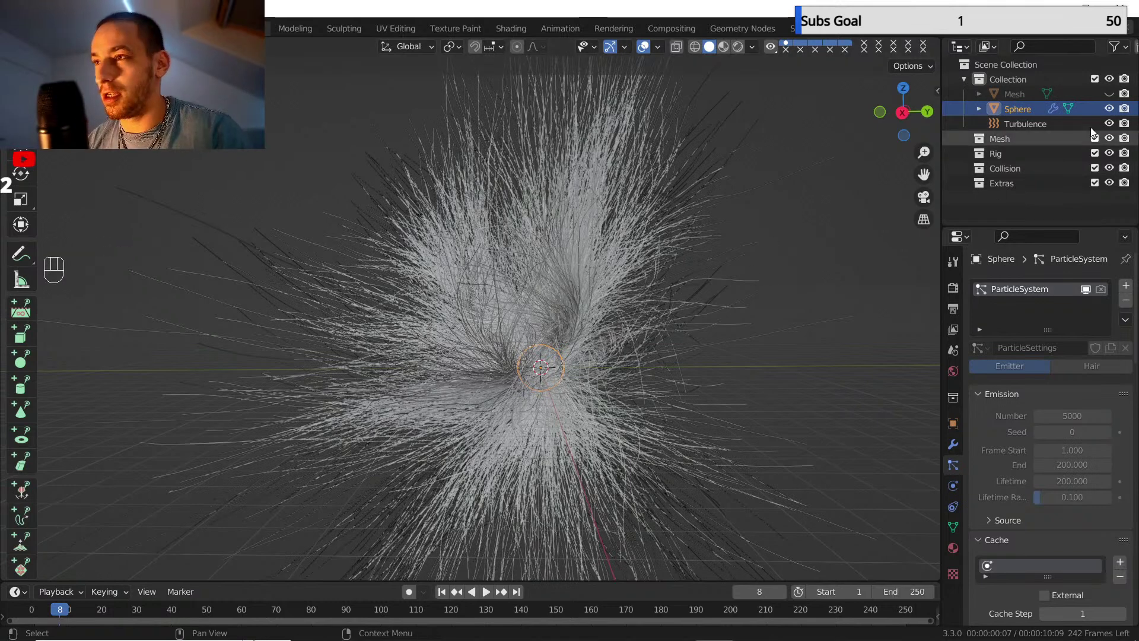
{"action": "left_click", "coordinate": [1109, 108]}
{"action": "left_click", "coordinate": [1110, 109]}
{"action": "left_click", "coordinate": [1086, 289]}
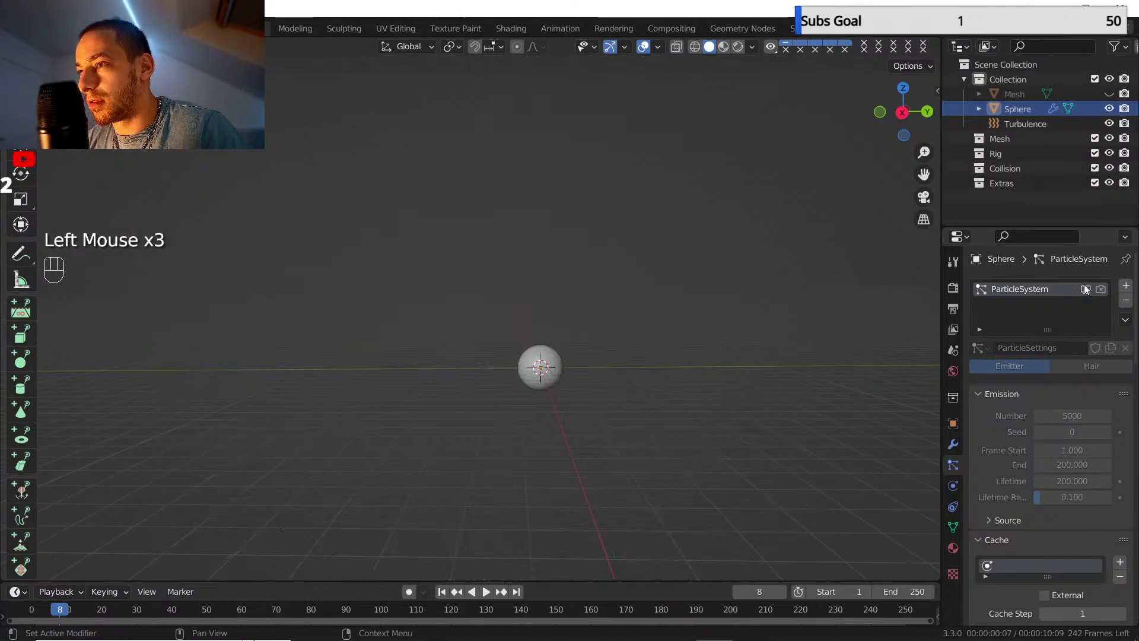
- Hide the sphere and unhide the converted Mesh object that holds the trace lines
{"action": "left_click", "coordinate": [1110, 109]}
{"action": "left_click", "coordinate": [1110, 94]}
{"action": "scroll", "coordinate": [600, 295], "scroll_direction": "down", "scroll_amount": 2}
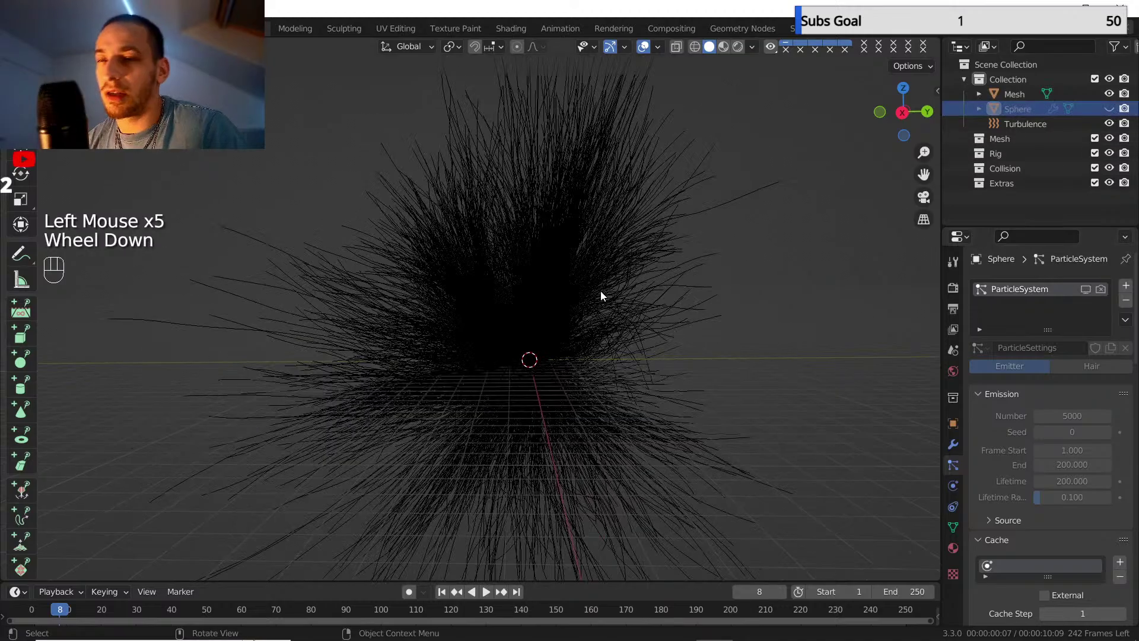
{"action": "middle_click_drag", "start_coordinate": [600, 295], "coordinate": [564, 373], "text": "shift"}
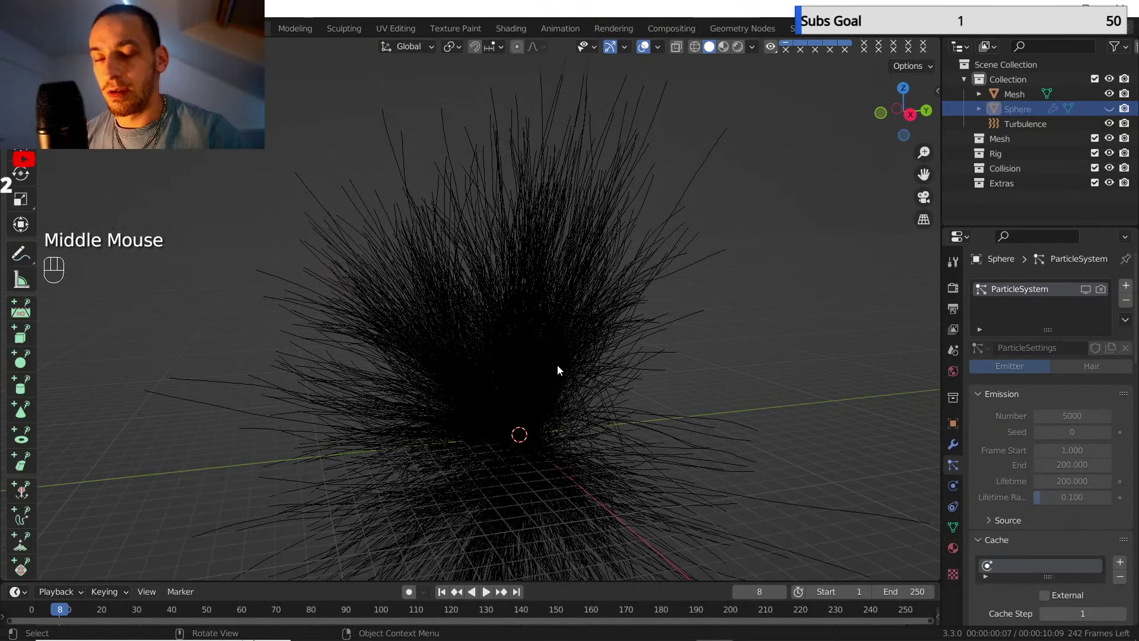
{"action": "middle_click_drag", "start_coordinate": [558, 364], "coordinate": [400, 340], "text": "shift"}
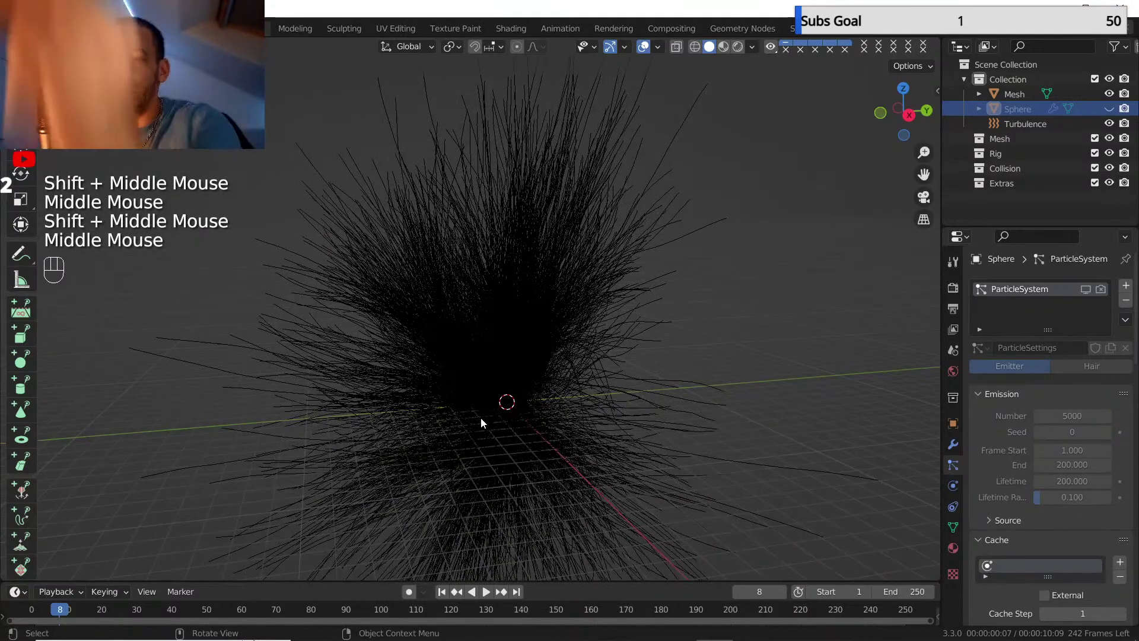
{"action": "middle_click_drag", "start_coordinate": [540, 411], "coordinate": [605, 351], "text": "shift"}
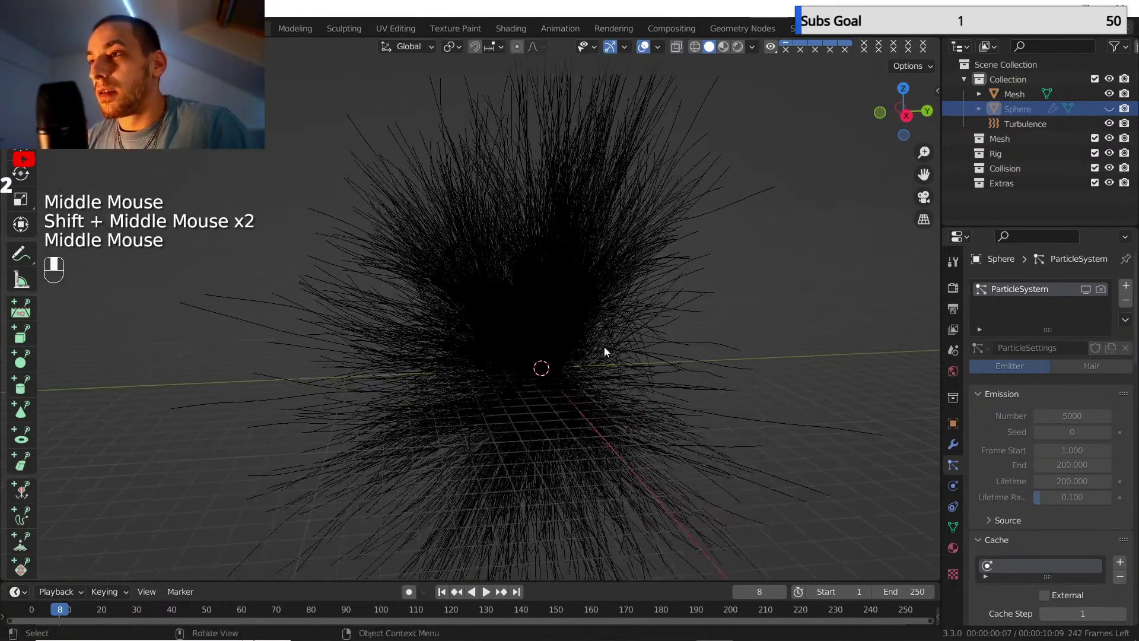
- Select the converted Mesh object and save the file
{"action": "left_click", "coordinate": [992, 93]}
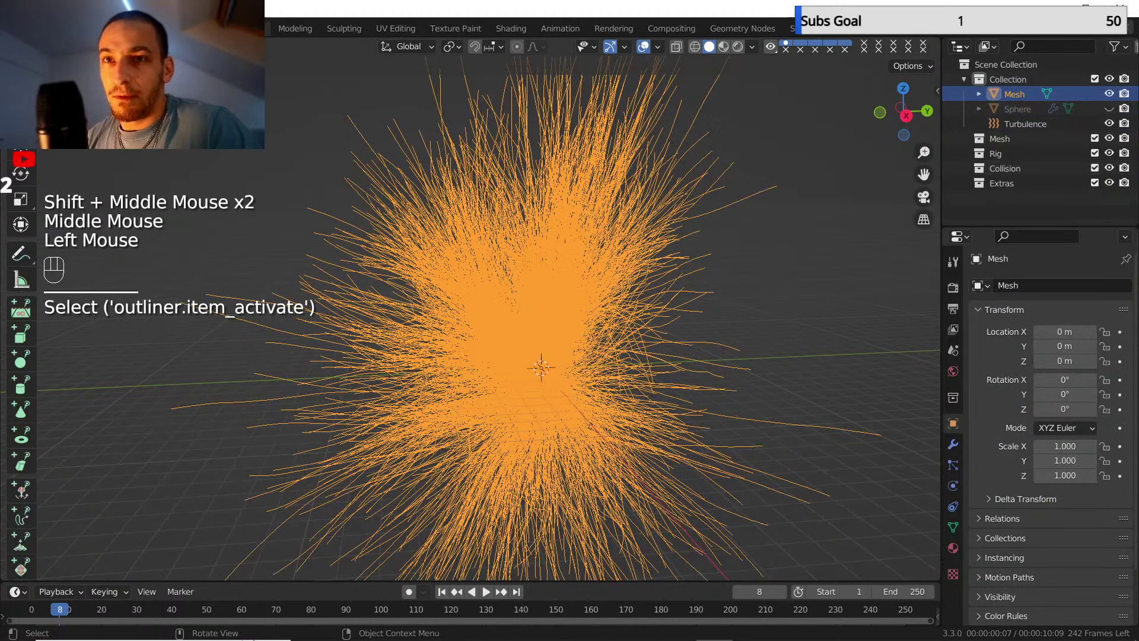
{"action": "left_click", "coordinate": [32, 28]}
{"action": "left_click", "coordinate": [52, 165]}
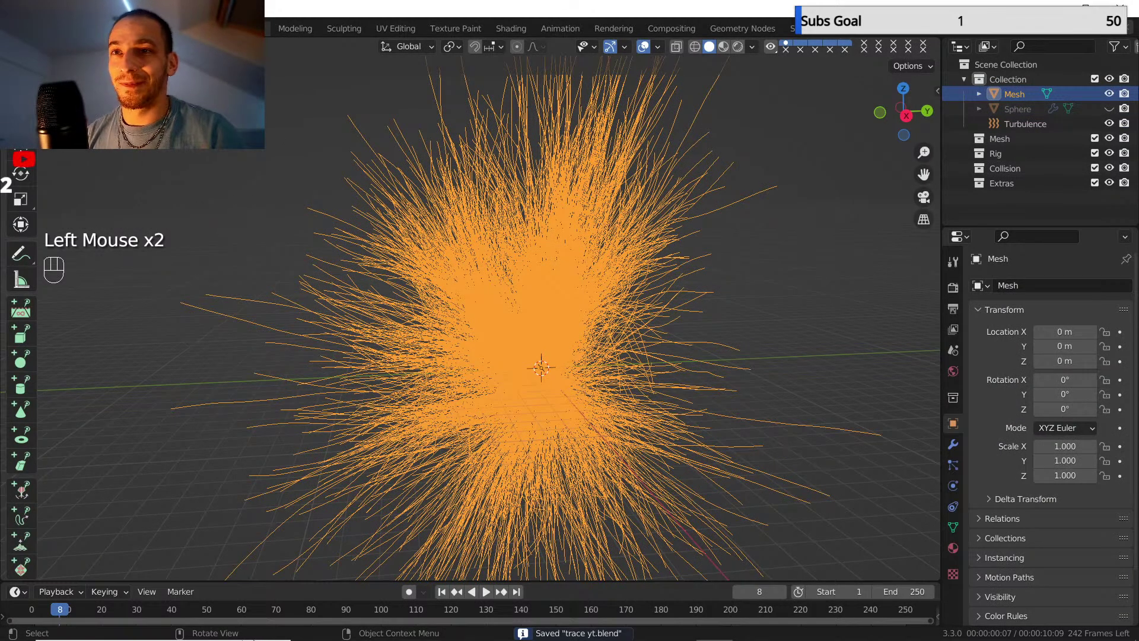
- Try to convert the selected Mesh object directly to Curves
{"action": "left_click", "coordinate": [225, 46]}
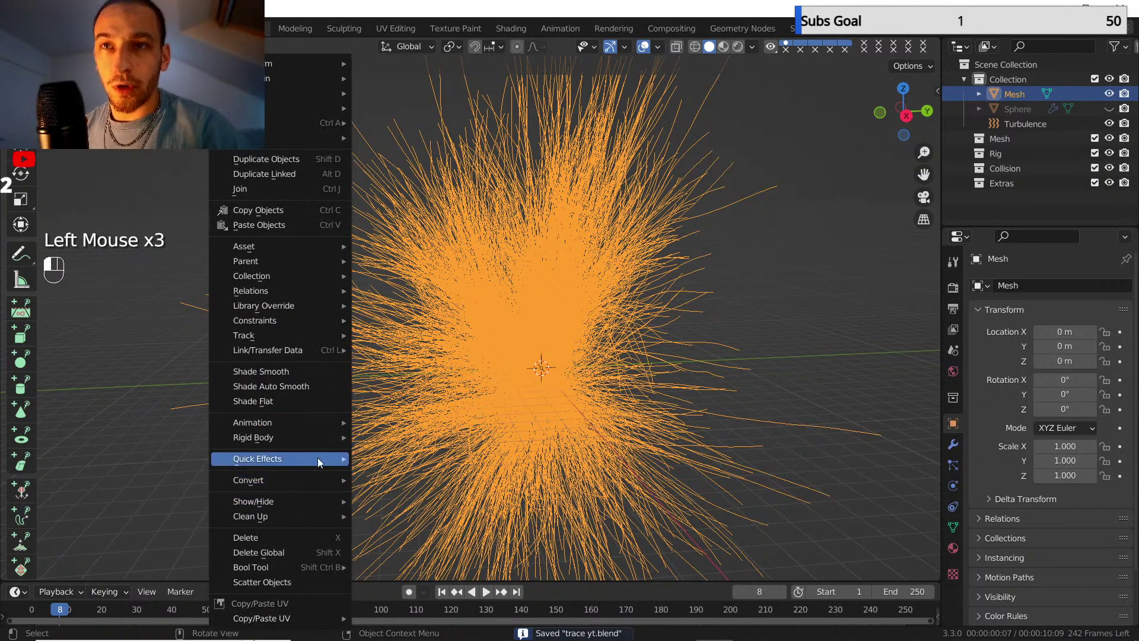
{"action": "mouse_move", "coordinate": [323, 475]}
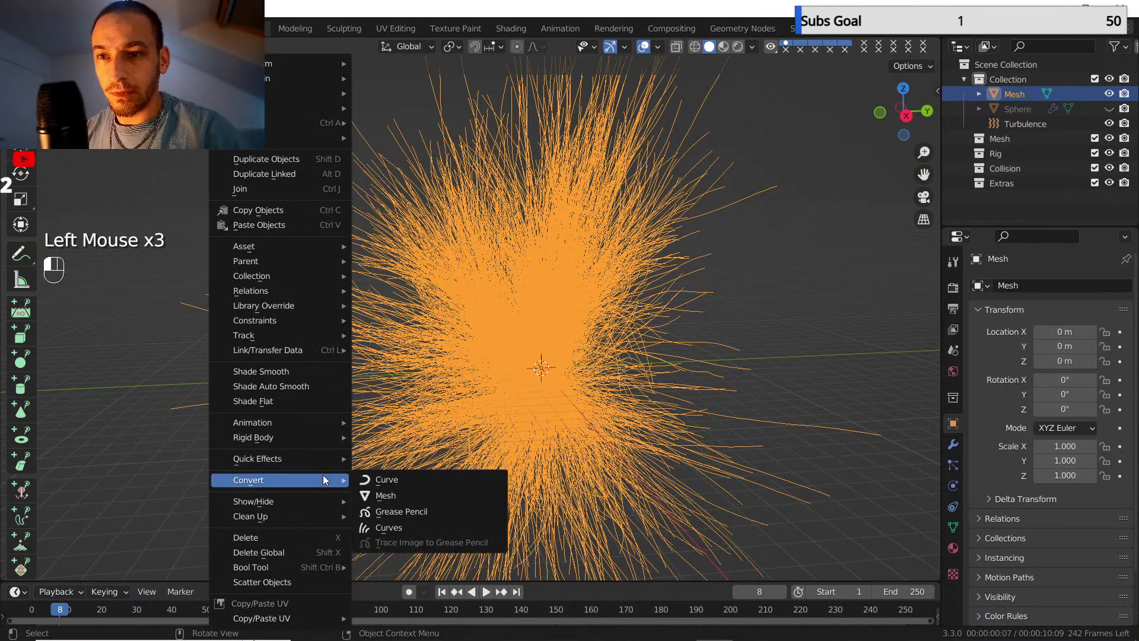
{"action": "left_click", "coordinate": [408, 528]}
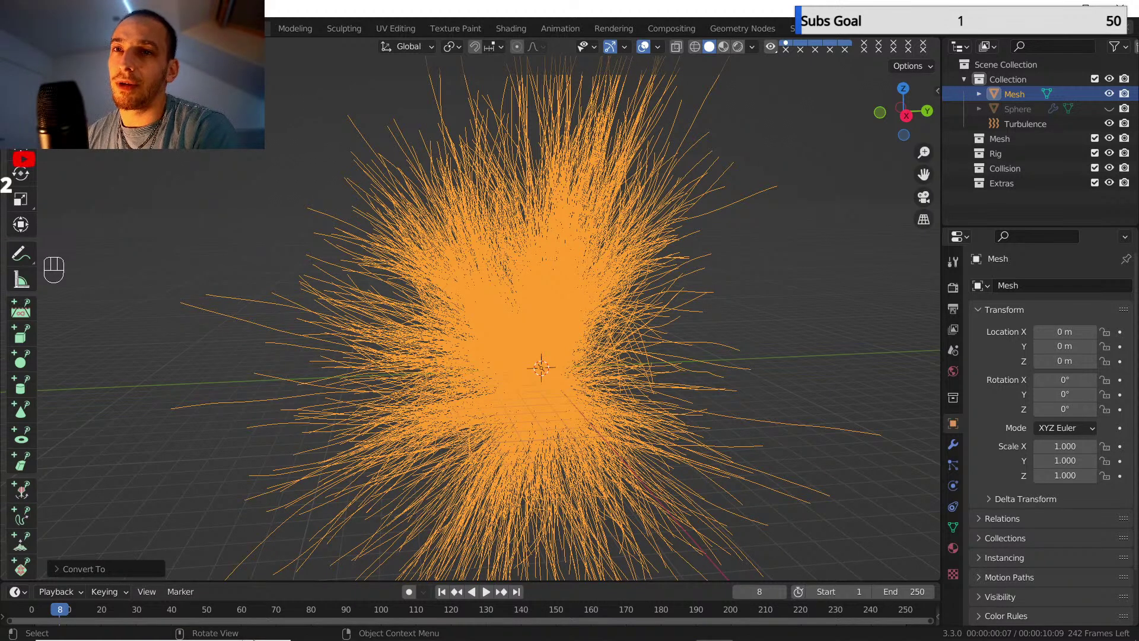
{"action": "left_click", "coordinate": [223, 46]}
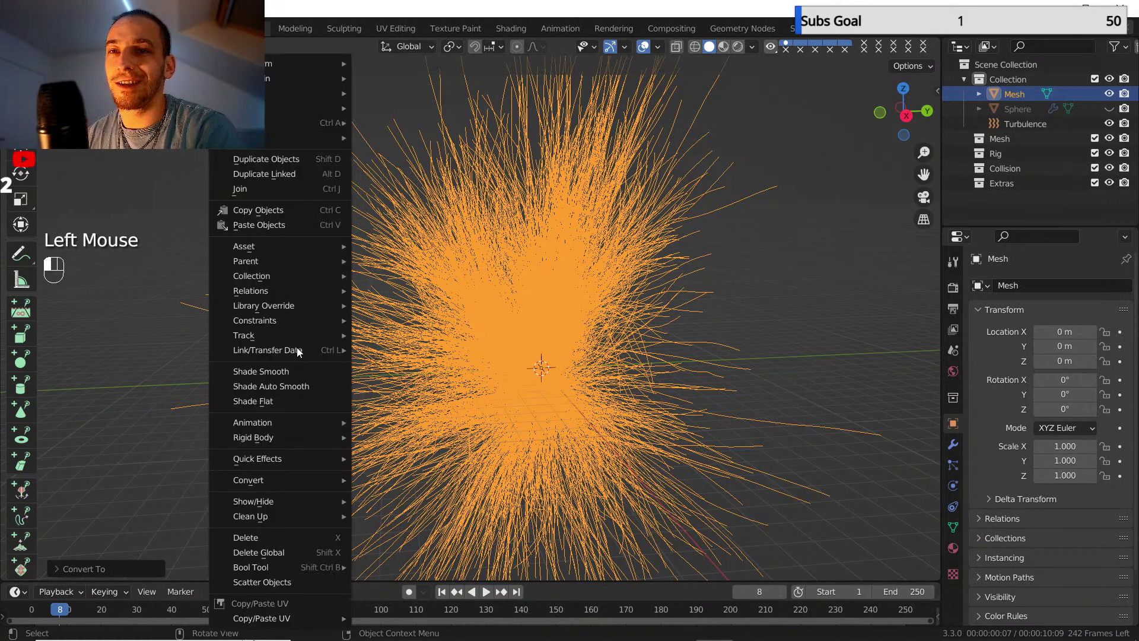
{"action": "mouse_move", "coordinate": [304, 480]}
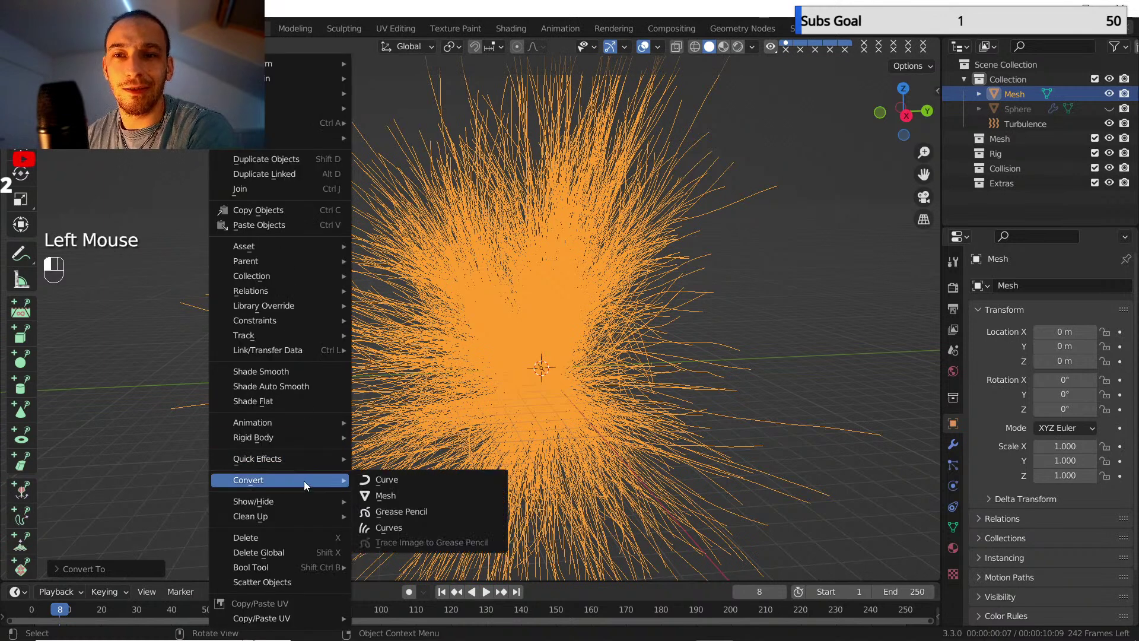
{"action": "left_click", "coordinate": [396, 527]}
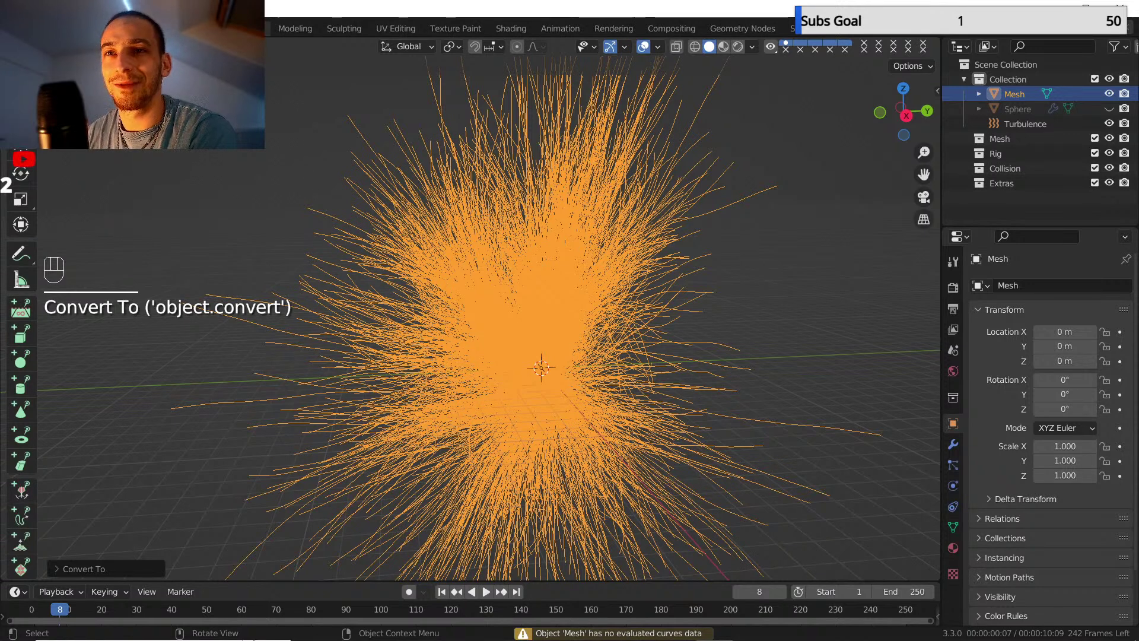
- Convert the selected trace mesh to a Curve object
{"action": "left_click", "coordinate": [227, 46]}
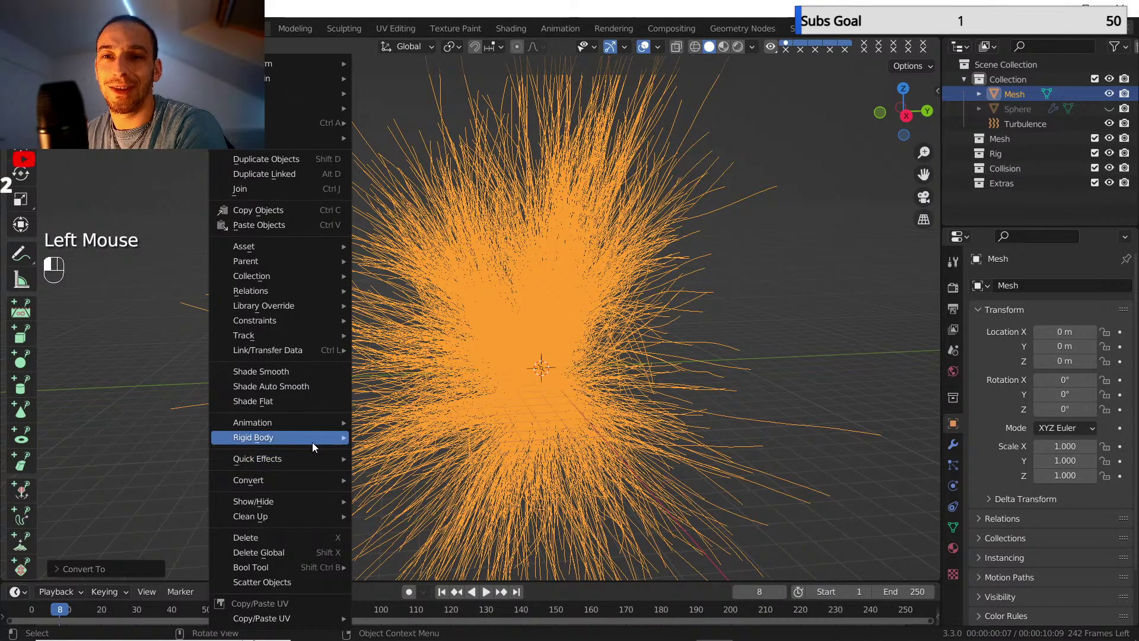
{"action": "mouse_move", "coordinate": [306, 444]}
{"action": "mouse_move", "coordinate": [309, 479]}
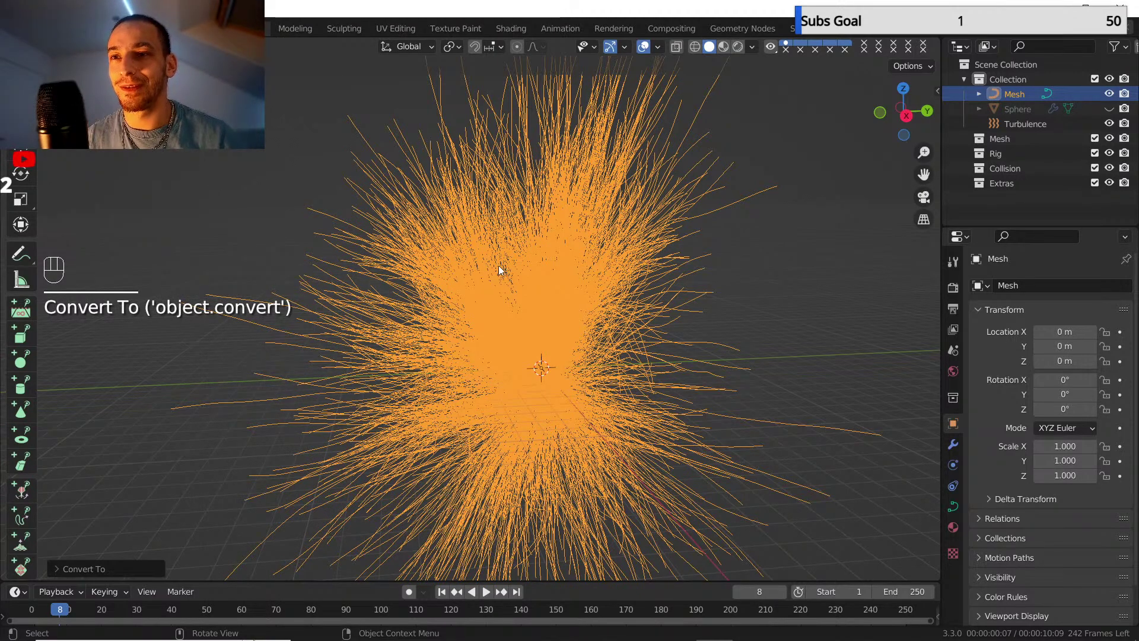
{"action": "middle_click_drag", "start_coordinate": [501, 265], "coordinate": [570, 309]}
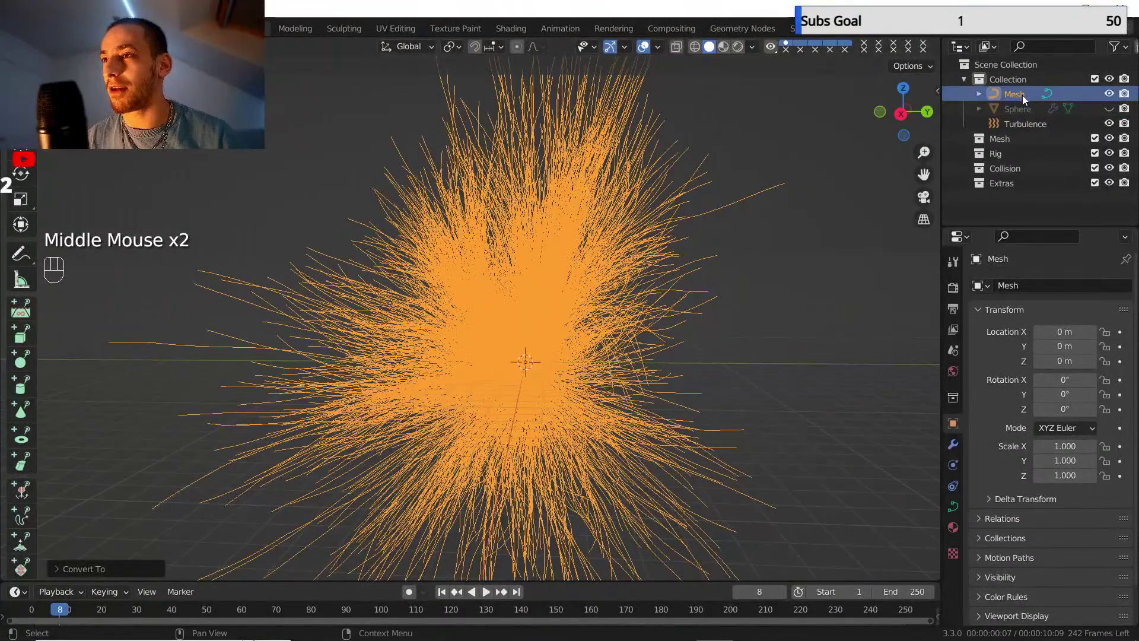
- Save the file with the traces converted to a Curve
{"action": "left_click", "coordinate": [226, 46]}
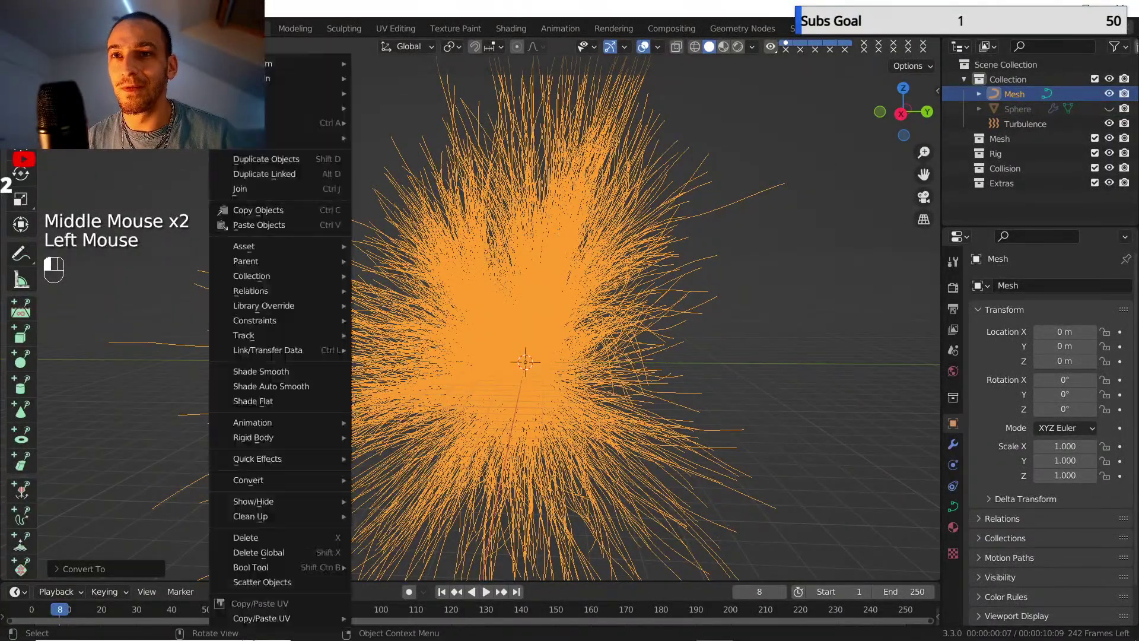
{"action": "left_click", "coordinate": [33, 29]}
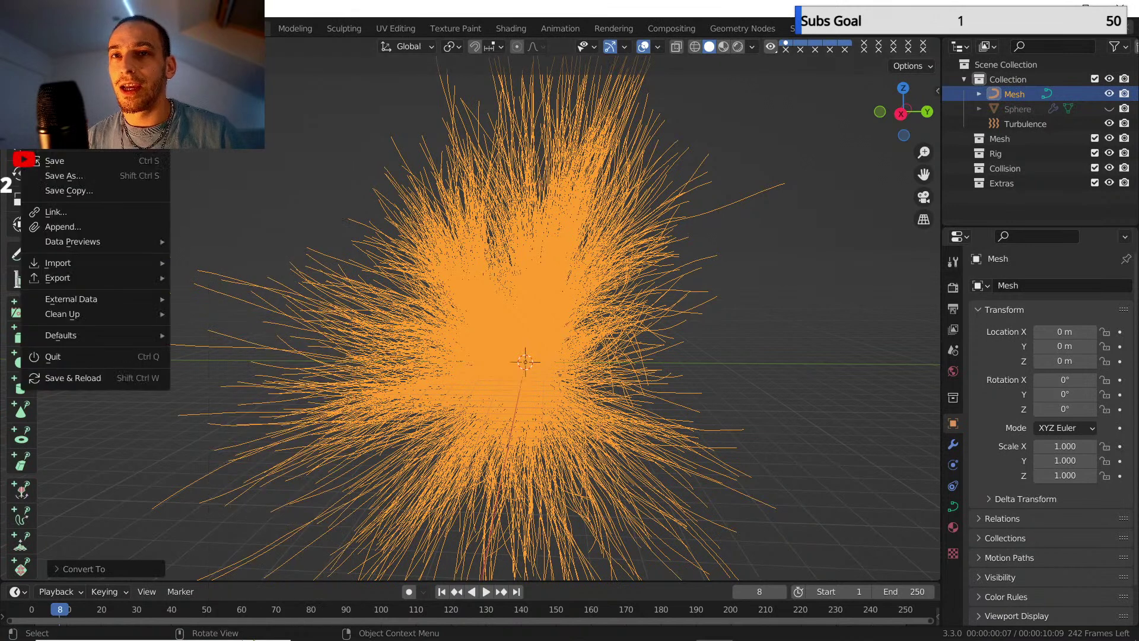
{"action": "left_click", "coordinate": [59, 161]}
- Convert the Curve object to the hair-type Curves and deselect it
{"action": "left_click", "coordinate": [226, 47]}
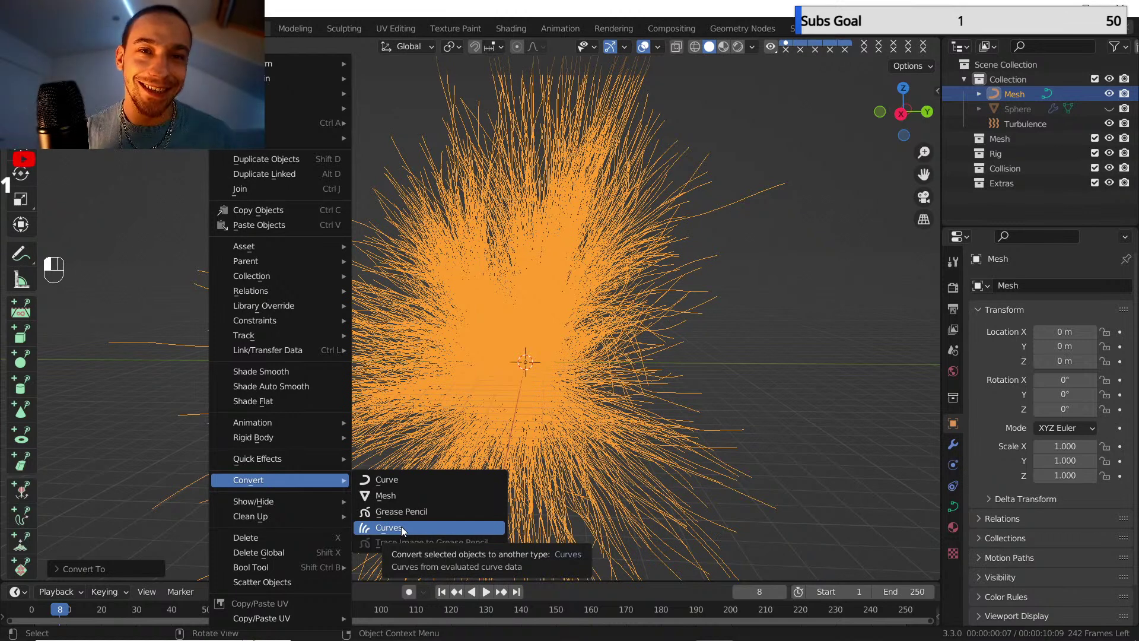
{"action": "left_click", "coordinate": [402, 529]}
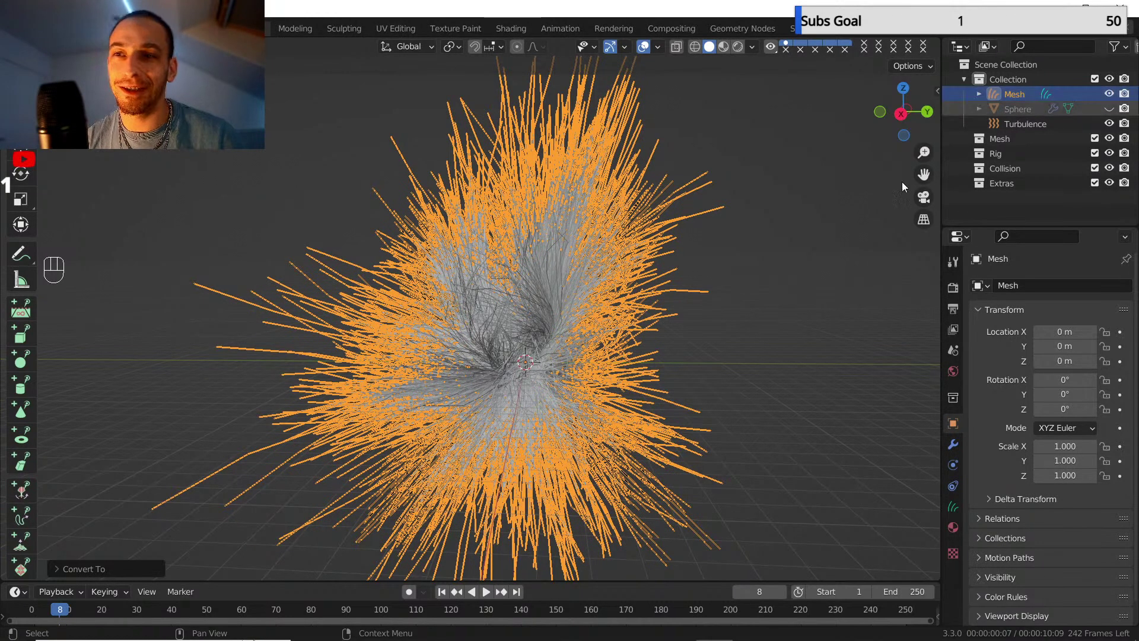
{"action": "middle_click_drag", "start_coordinate": [641, 291], "coordinate": [754, 338]}
{"action": "left_click", "coordinate": [760, 340]}
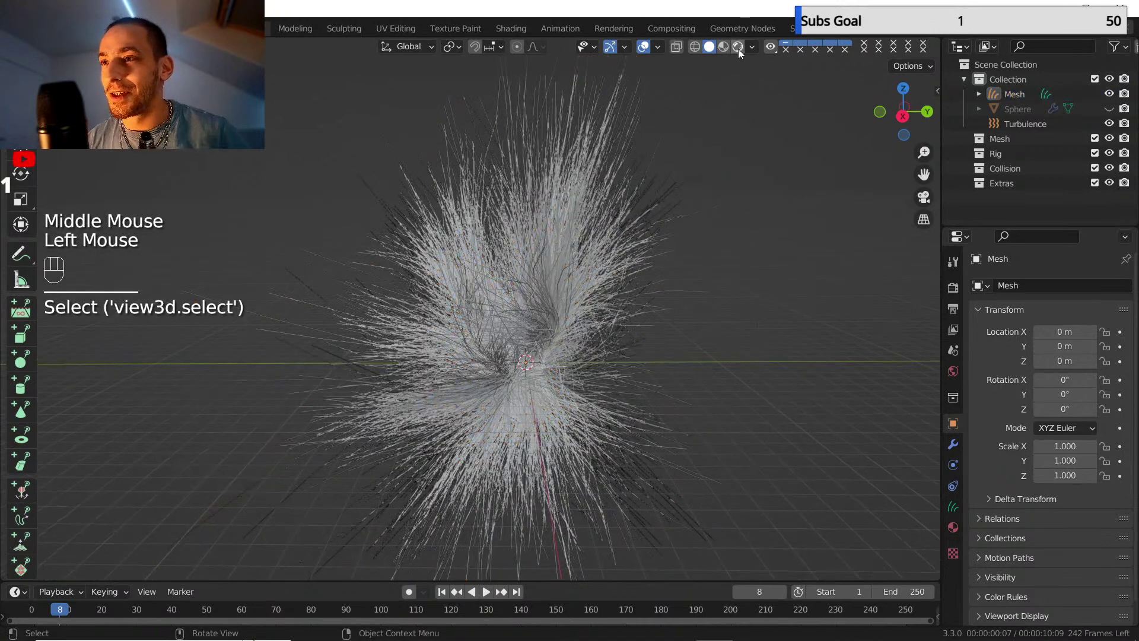
- Show the scene in rendered shading, set the render engine to Cycles, and set the device to GPU Compute
{"action": "left_click", "coordinate": [739, 49]}
{"action": "left_click", "coordinate": [958, 291]}
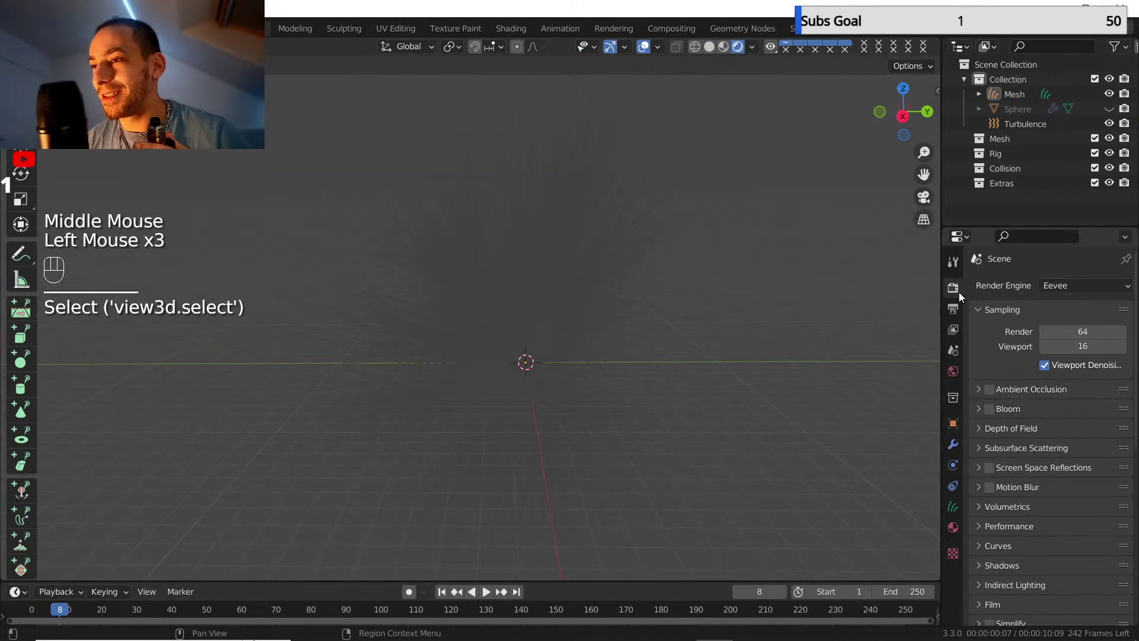
{"action": "left_click_drag", "start_coordinate": [1063, 284], "coordinate": [1044, 333]}
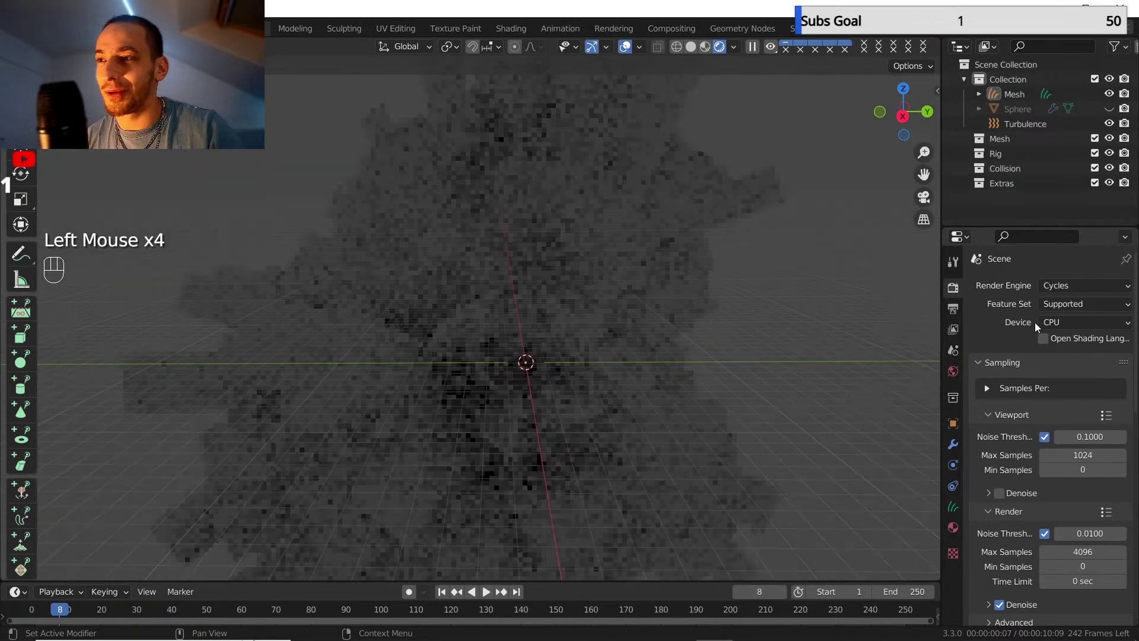
{"action": "left_click", "coordinate": [1060, 322]}
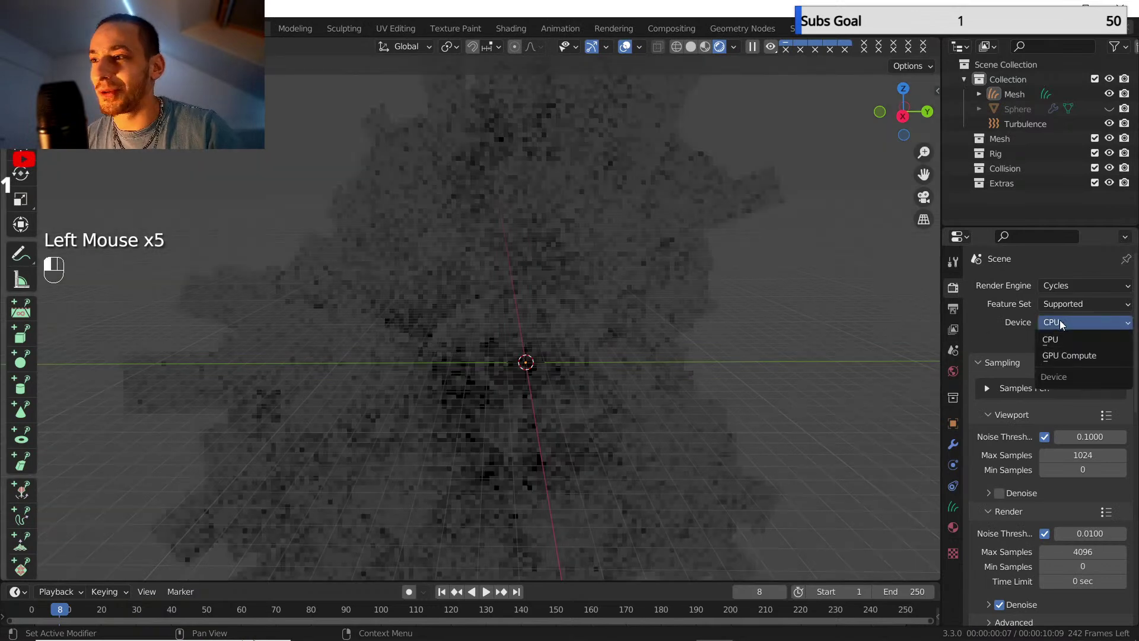
{"action": "left_click", "coordinate": [1055, 354]}
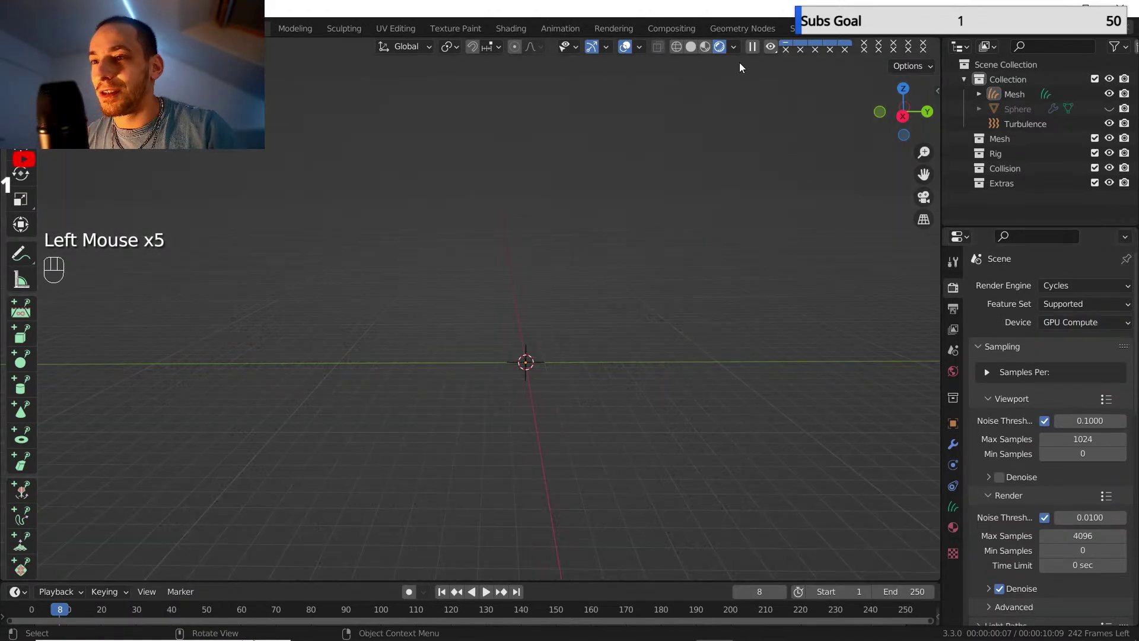
- Compare the hair curves in solid and rendered shading, return to solid, and examine their data attributes and shape from another angle
{"action": "left_click", "coordinate": [690, 47]}
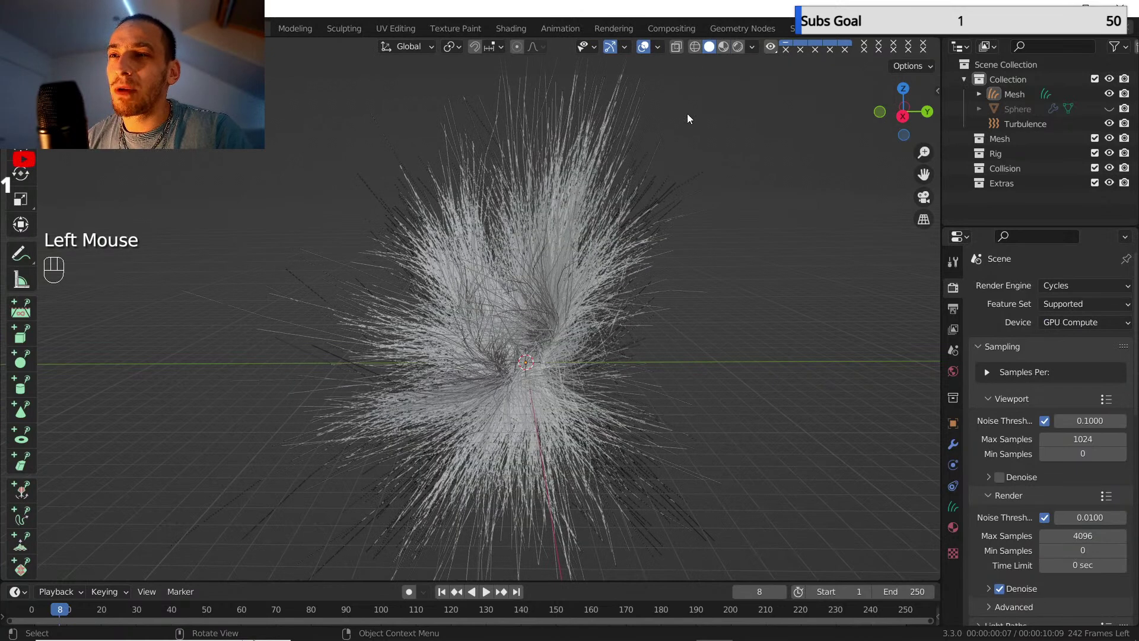
{"action": "left_click", "coordinate": [738, 48]}
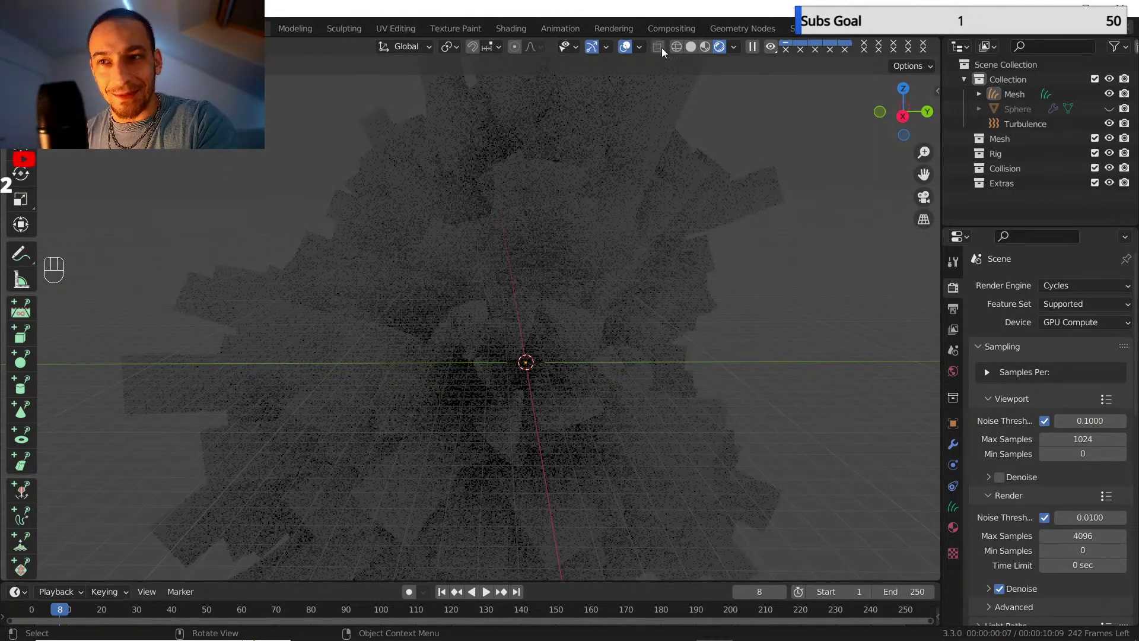
{"action": "left_click", "coordinate": [691, 46]}
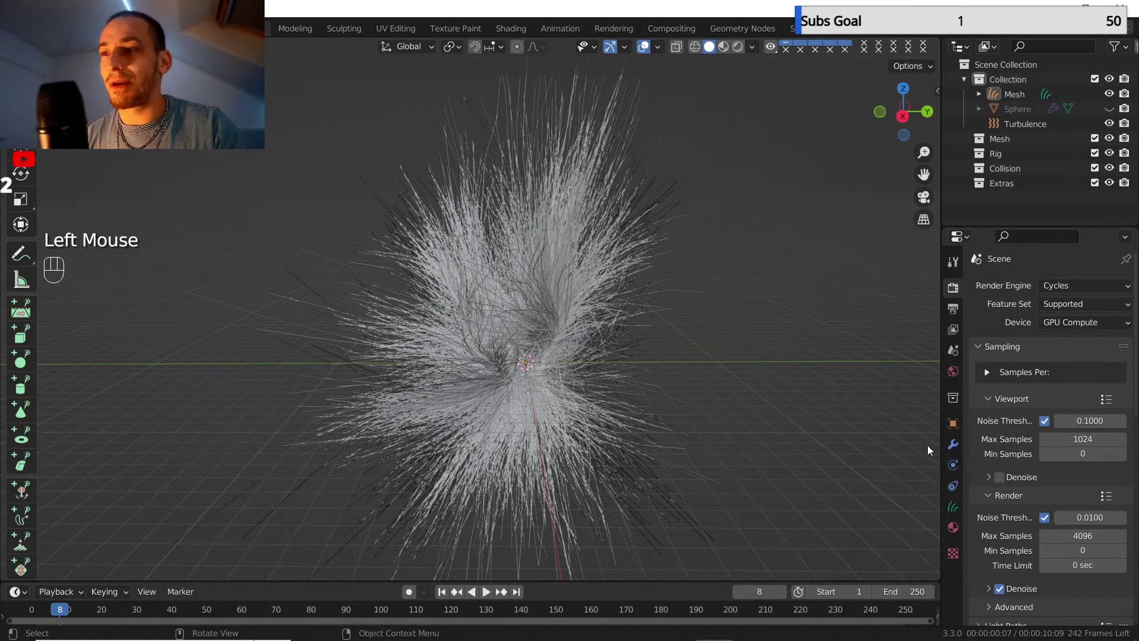
{"action": "left_click", "coordinate": [953, 506]}
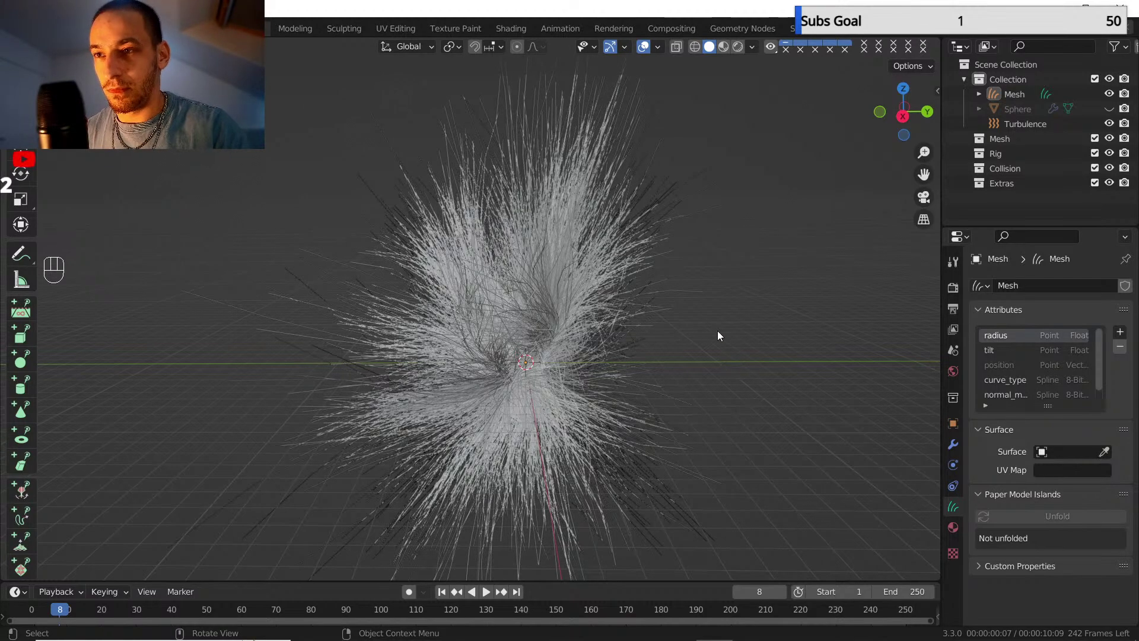
{"action": "scroll", "coordinate": [637, 326], "scroll_direction": "down", "scroll_amount": 3}
{"action": "middle_click_drag", "start_coordinate": [636, 323], "coordinate": [565, 345], "text": "shift"}
{"action": "scroll", "coordinate": [535, 336], "scroll_direction": "up", "scroll_amount": 2}
{"action": "scroll", "coordinate": [575, 327], "scroll_direction": "down", "scroll_amount": 1}
{"action": "scroll", "coordinate": [565, 345], "scroll_direction": "up", "scroll_amount": 1}
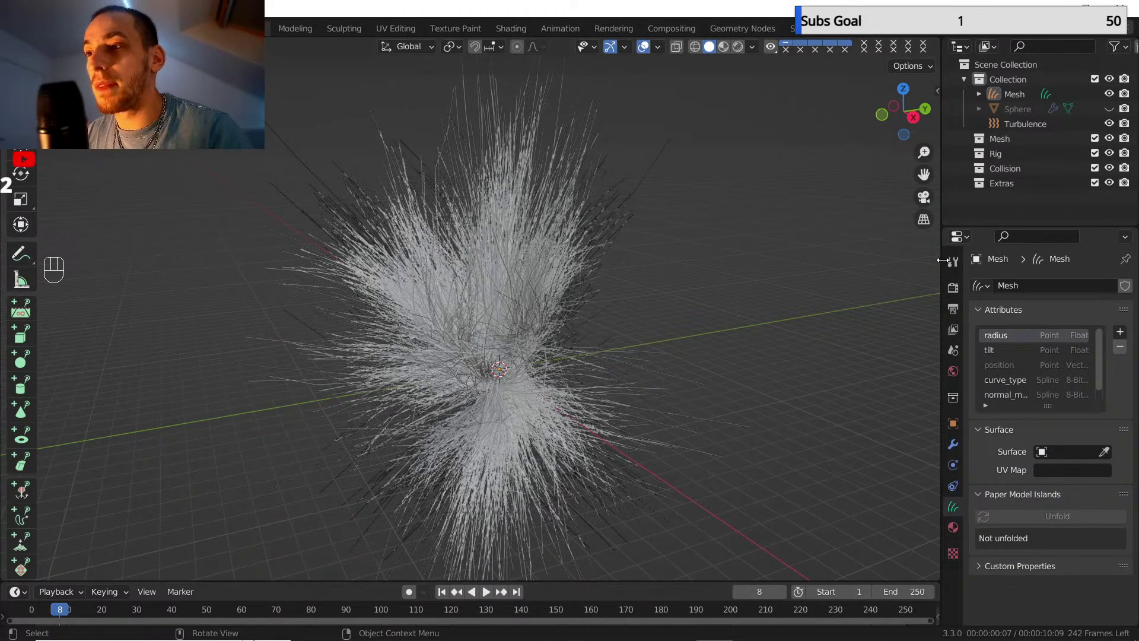
- Select the Mesh hair curves, add a new material, and set its surface shader to Principled Hair BSDF
{"action": "left_click", "coordinate": [1009, 93]}
{"action": "left_click", "coordinate": [953, 527]}
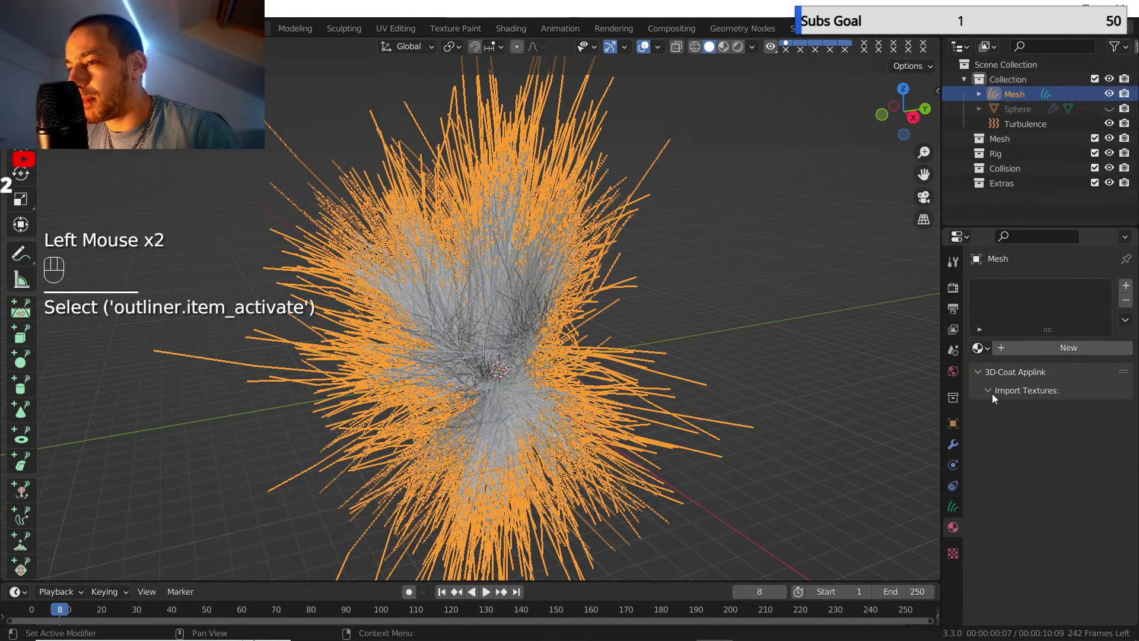
{"action": "left_click", "coordinate": [1045, 348]}
{"action": "left_click", "coordinate": [1058, 416]}
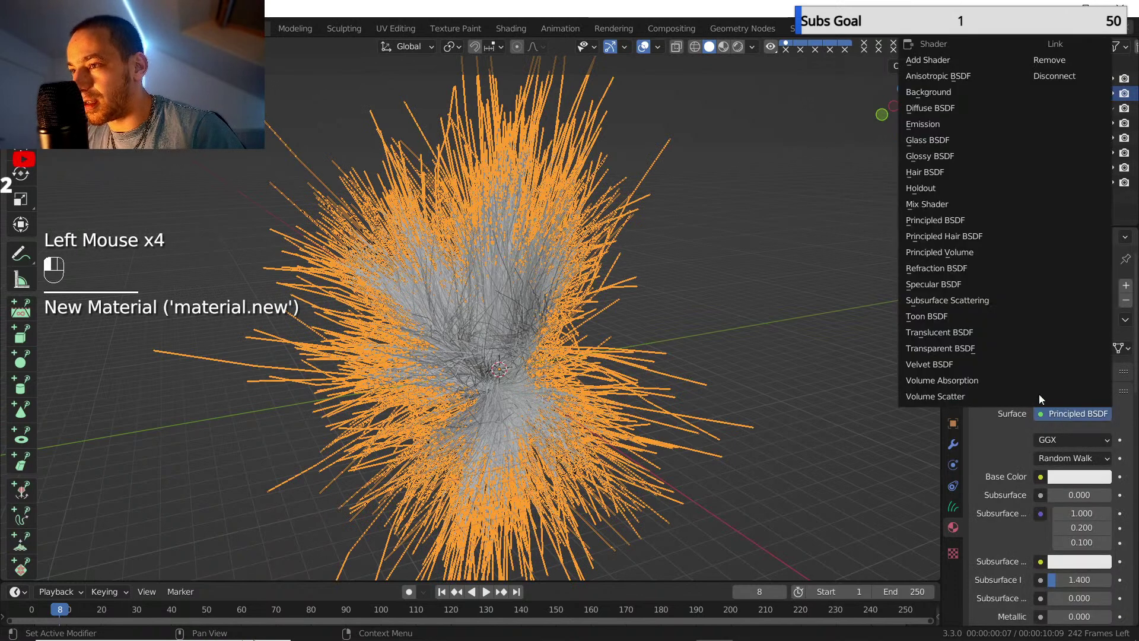
{"action": "left_click", "coordinate": [955, 235]}
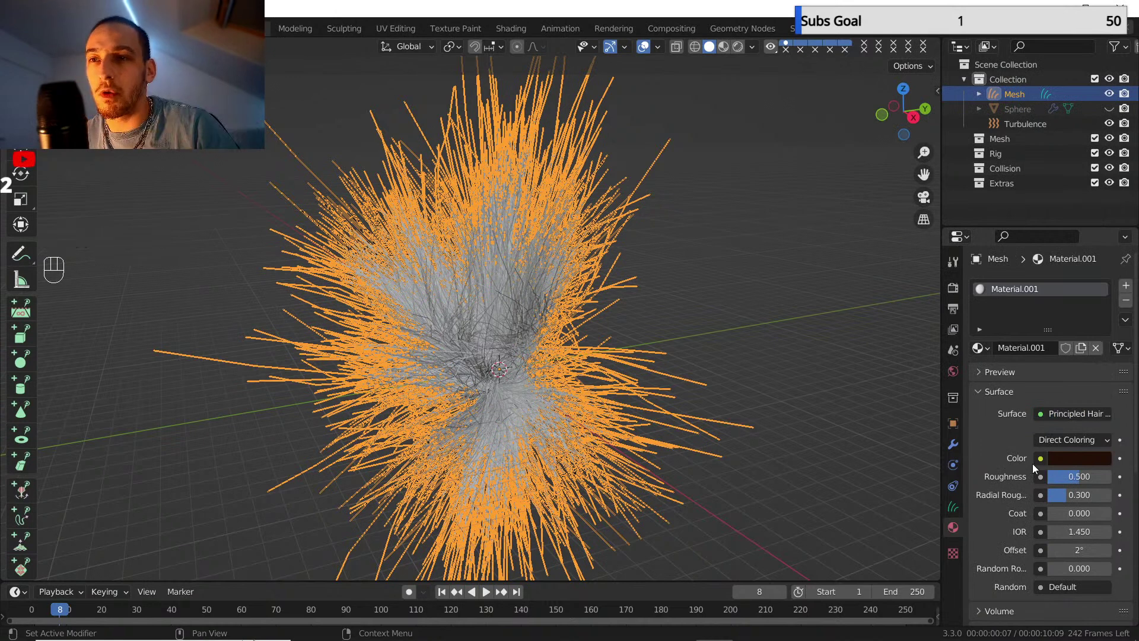
- Brighten the base colour of the Principled Hair material to a lighter orange-brown
{"action": "left_click", "coordinate": [1059, 458]}
{"action": "left_click_drag", "start_coordinate": [1102, 294], "coordinate": [1101, 297]}
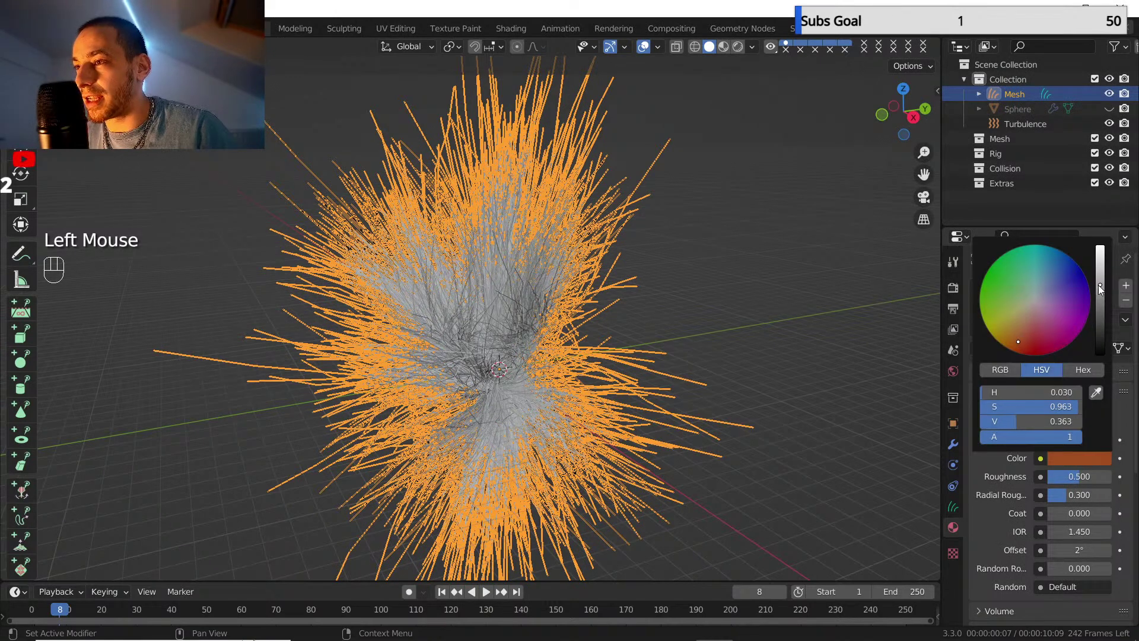
- Light the world with an Environment Texture using christmas_photo_studio_04_2k.hdr from the Downloads folder, and check its preview
{"action": "left_click", "coordinate": [953, 371]}
{"action": "left_click", "coordinate": [1043, 377]}
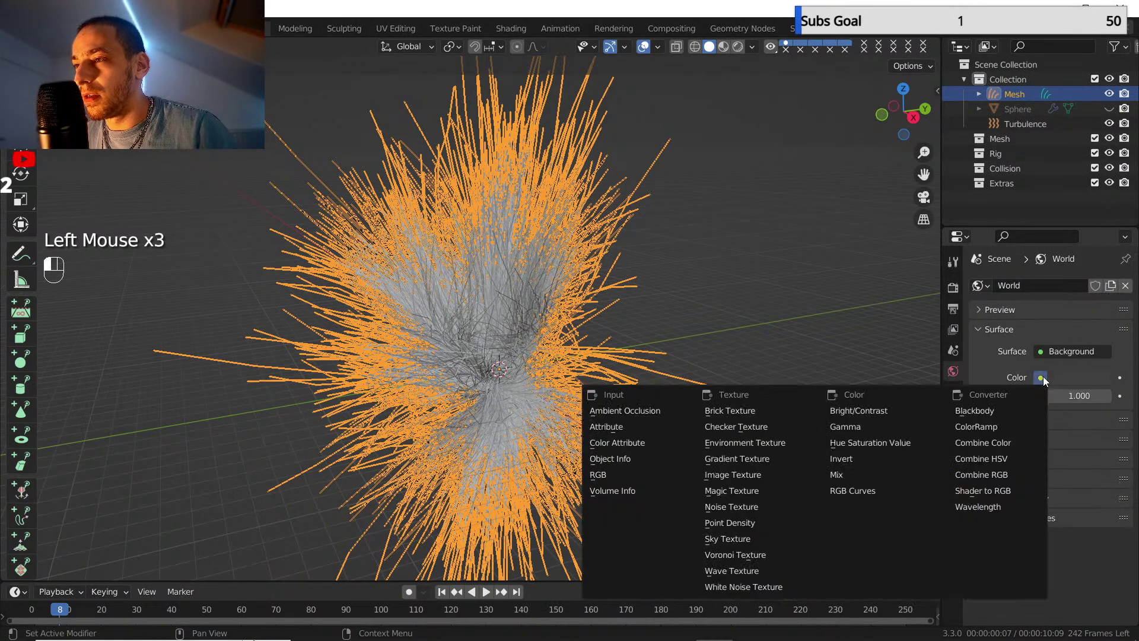
{"action": "left_click", "coordinate": [774, 443]}
{"action": "left_click", "coordinate": [1077, 394]}
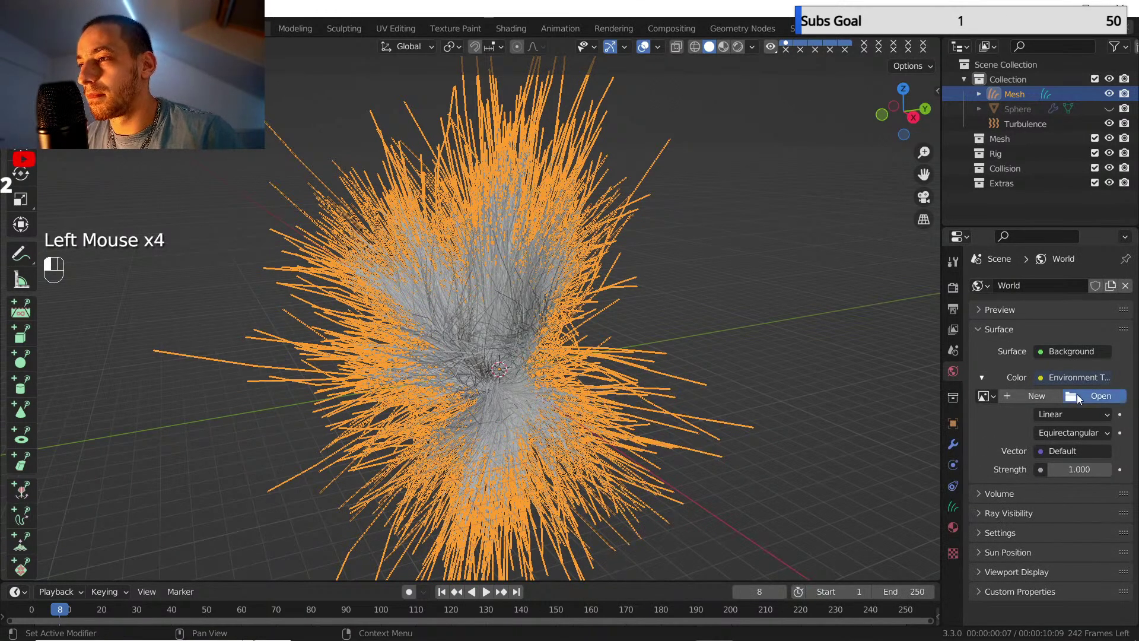
{"action": "left_click", "coordinate": [240, 320]}
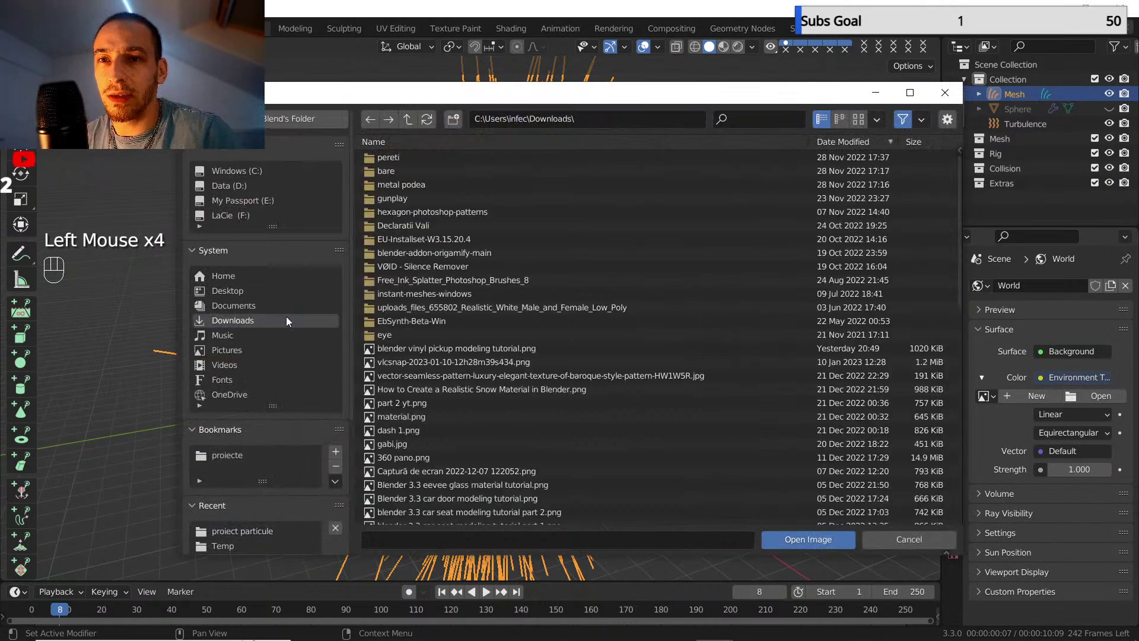
{"action": "scroll", "coordinate": [510, 300], "scroll_direction": "down", "scroll_amount": 10}
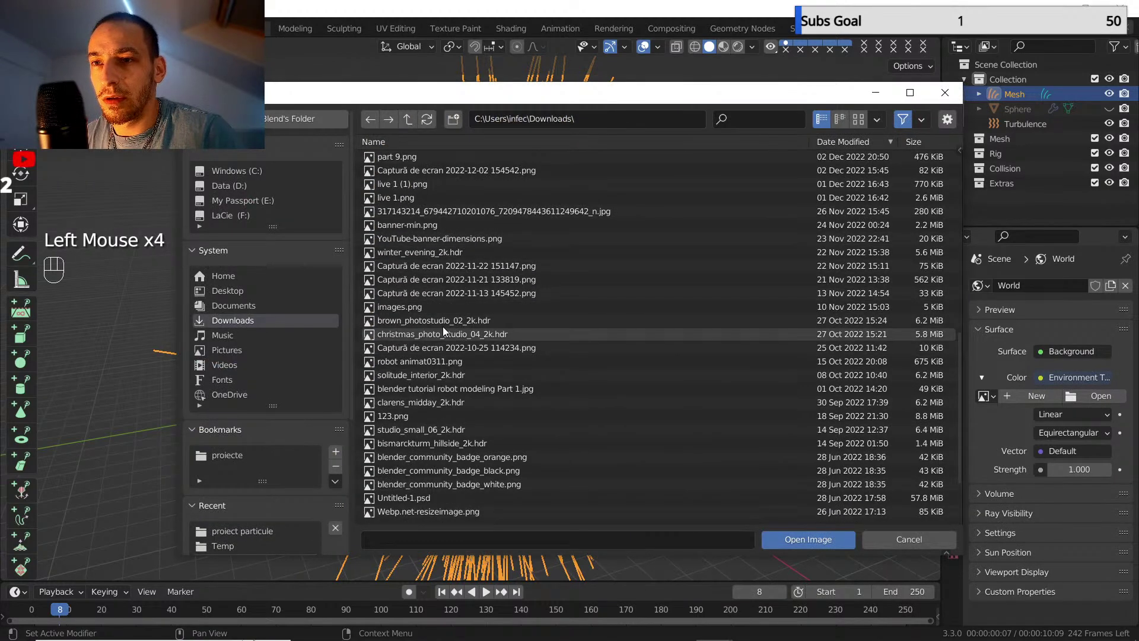
{"action": "left_click", "coordinate": [436, 335]}
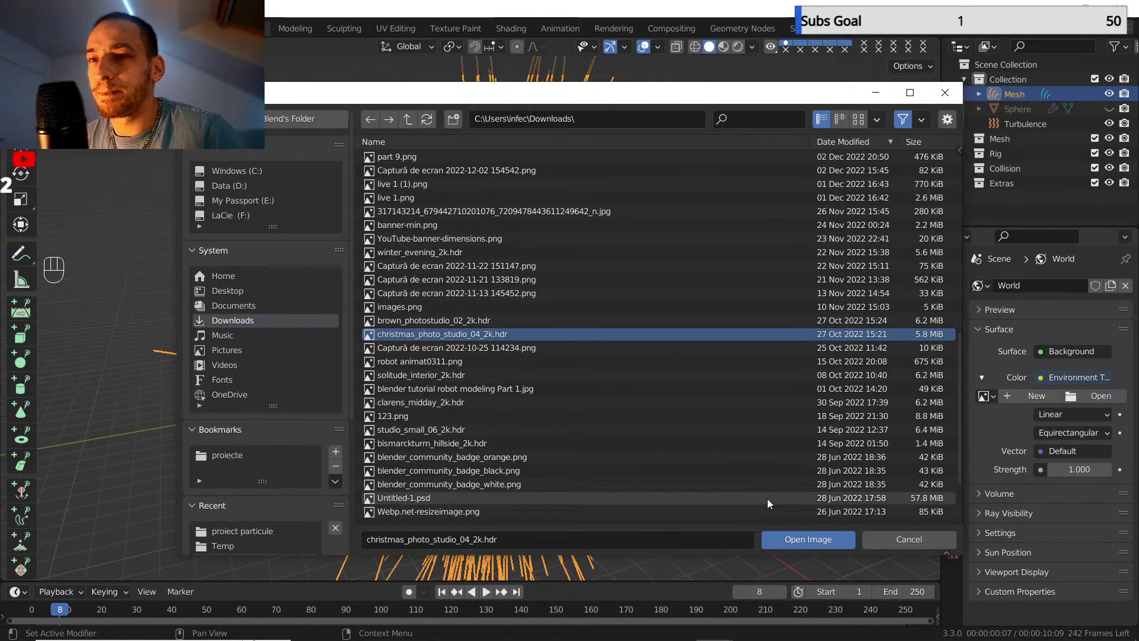
{"action": "left_click", "coordinate": [807, 539]}
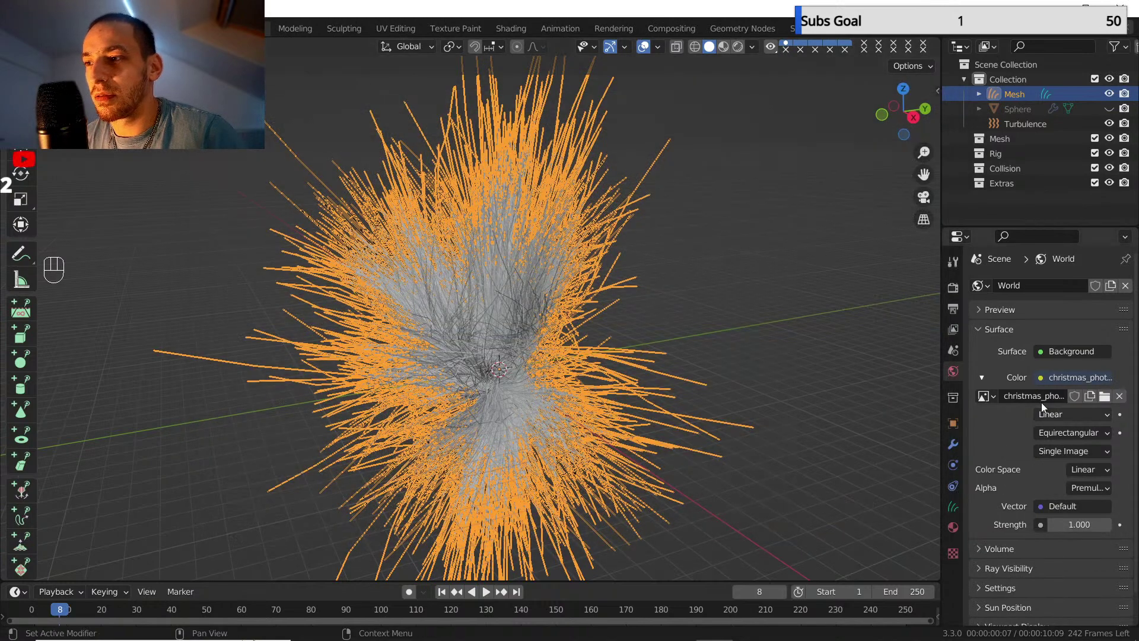
{"action": "left_click", "coordinate": [985, 311]}
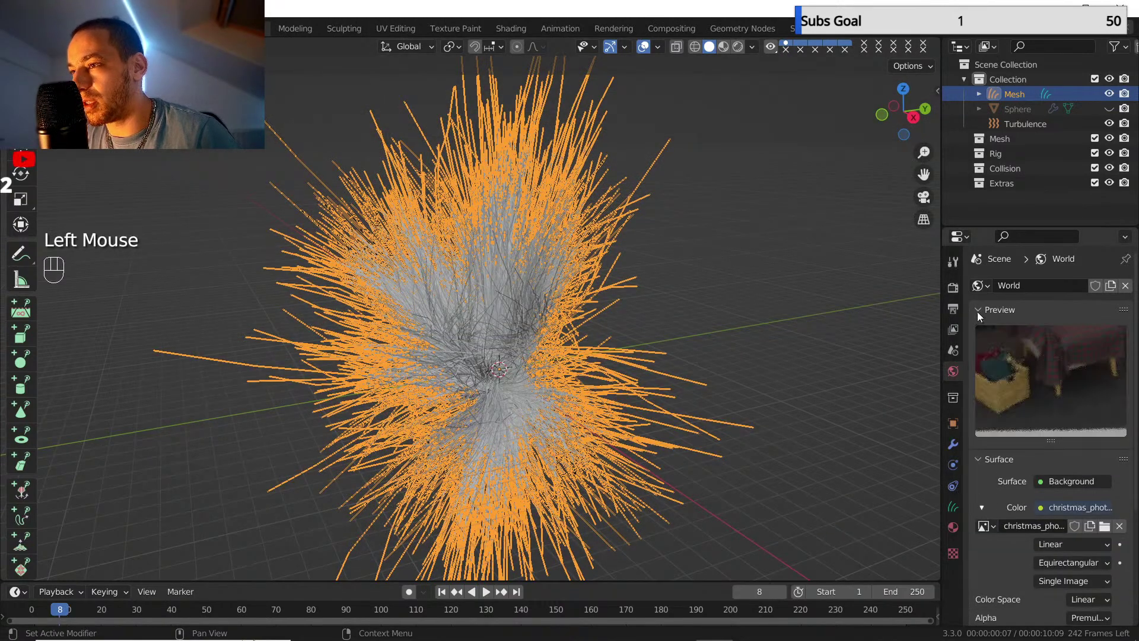
{"action": "left_click", "coordinate": [977, 311]}
- Switch to the Geometry Nodes workspace and show the whole hair object in rendered shading with overlays hidden
{"action": "scroll", "coordinate": [541, 354], "scroll_direction": "down", "scroll_amount": 2}
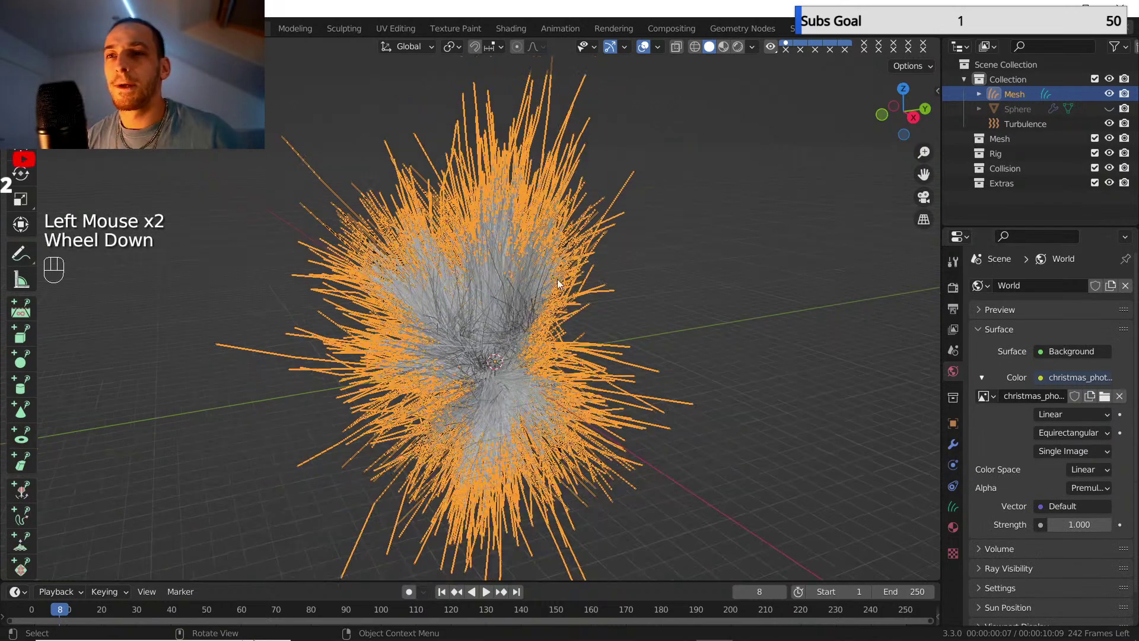
{"action": "left_click", "coordinate": [716, 29]}
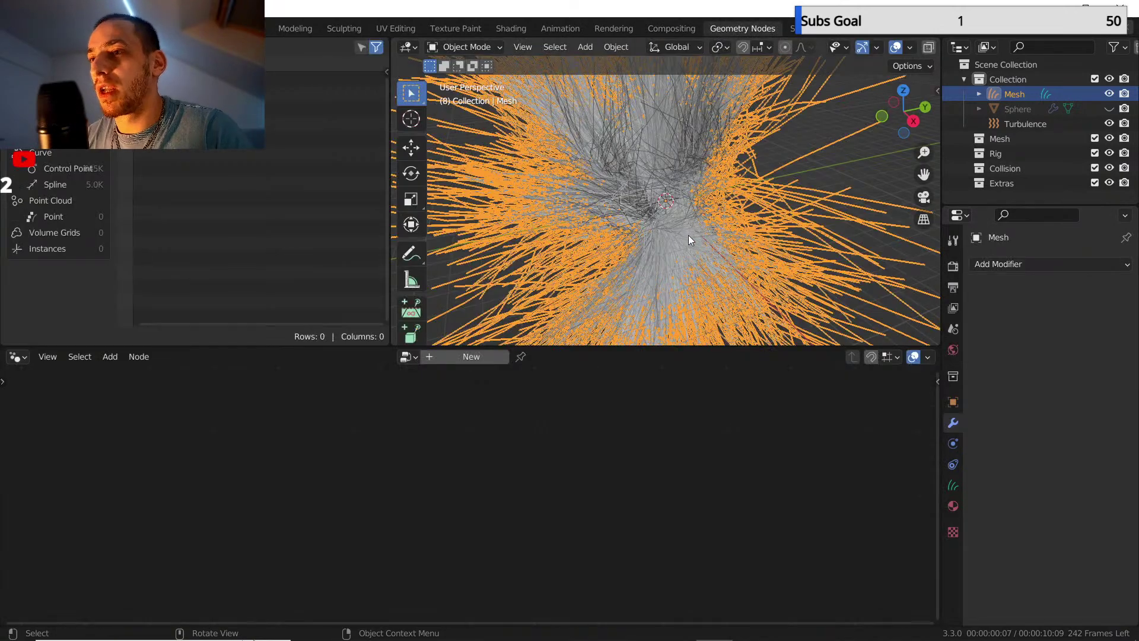
{"action": "middle_click_drag", "start_coordinate": [688, 239], "coordinate": [637, 198]}
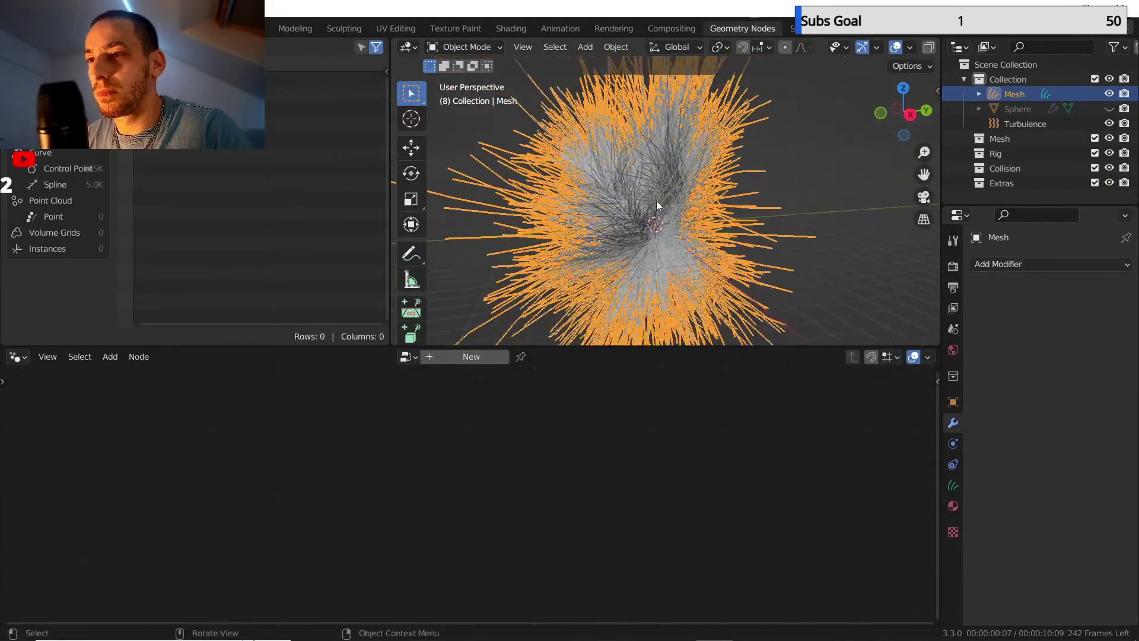
{"action": "scroll", "coordinate": [883, 50], "scroll_direction": "down", "scroll_amount": 5}
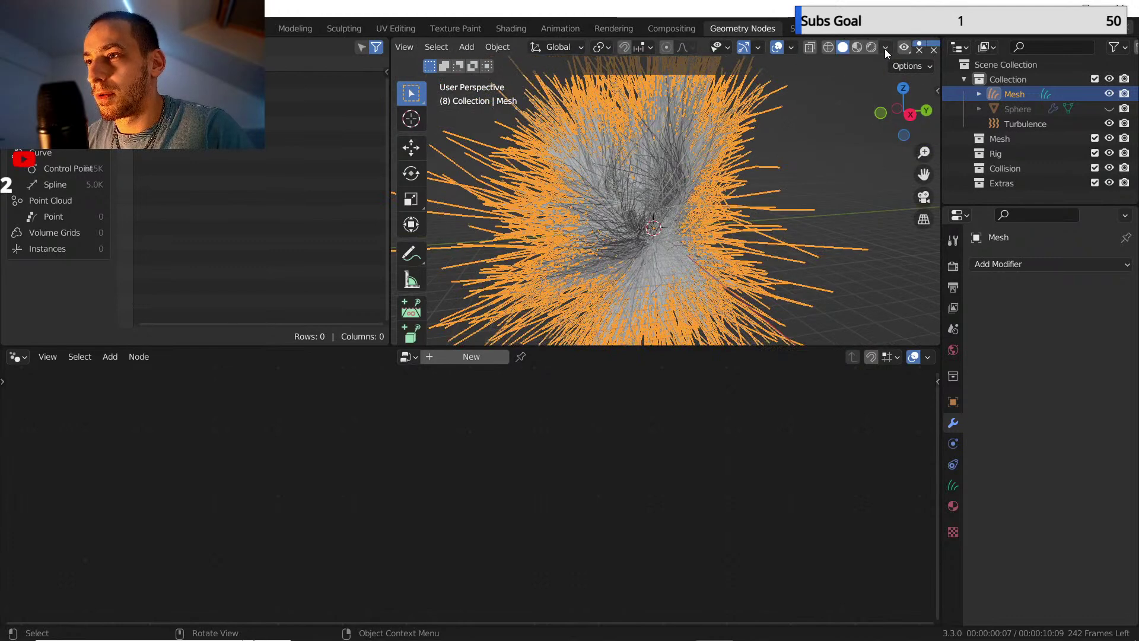
{"action": "left_click", "coordinate": [873, 48]}
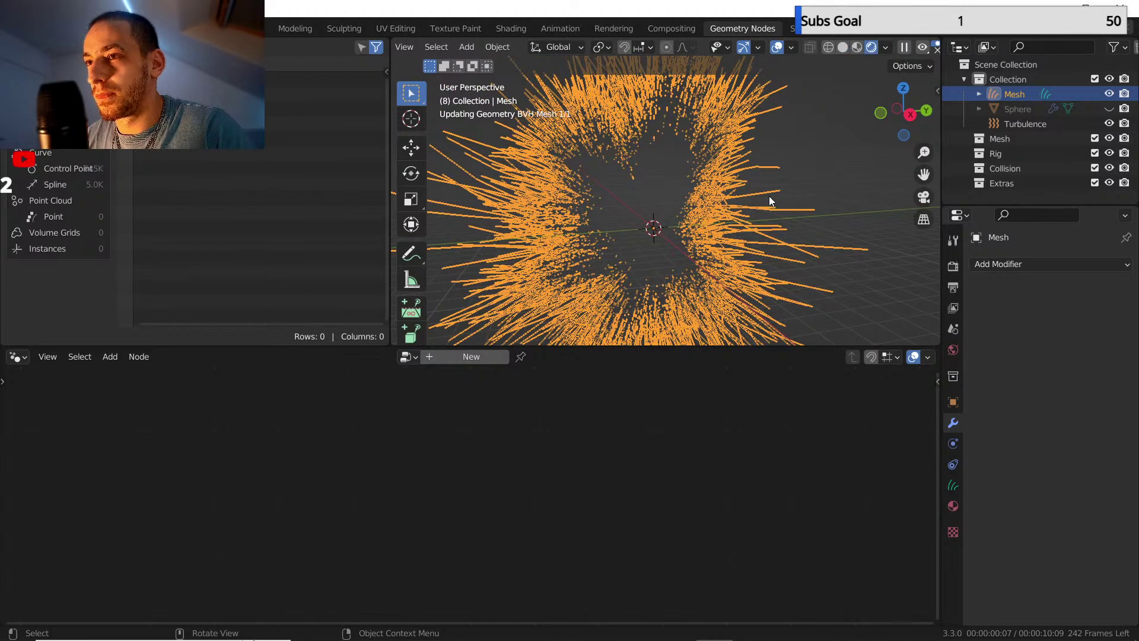
{"action": "left_click", "coordinate": [777, 47]}
- Create a new geometry node tree on the Mesh hair curves
{"action": "left_click", "coordinate": [440, 357]}
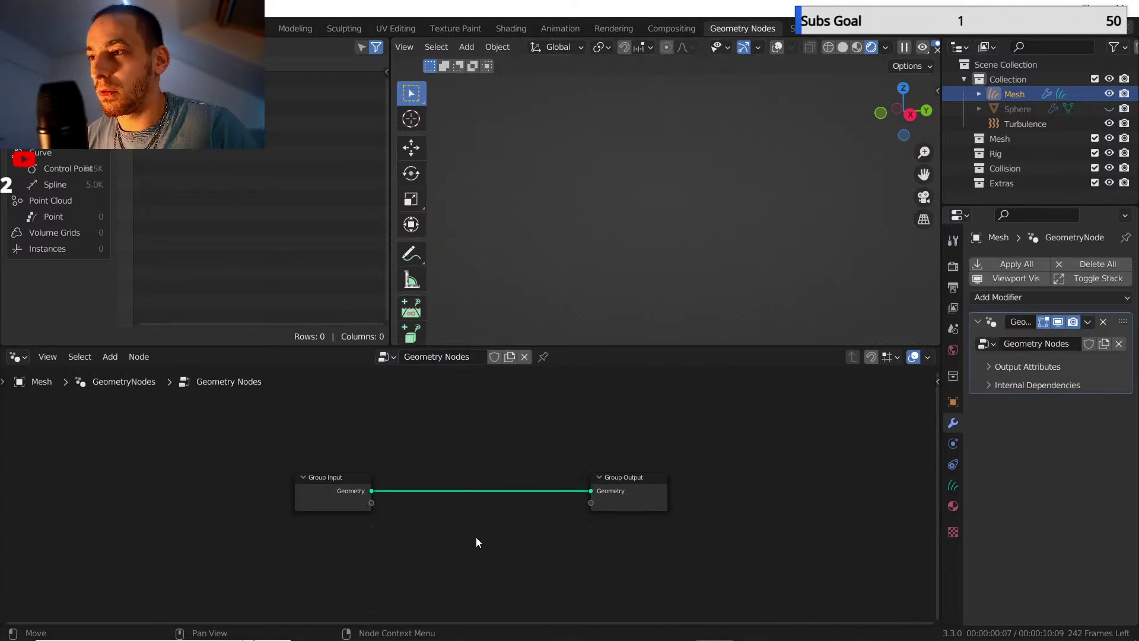
{"action": "middle_click_drag", "start_coordinate": [476, 538], "coordinate": [474, 519]}
- Add a Radius input node and place it above the Group Input node
{"action": "key", "text": "shift+a"}
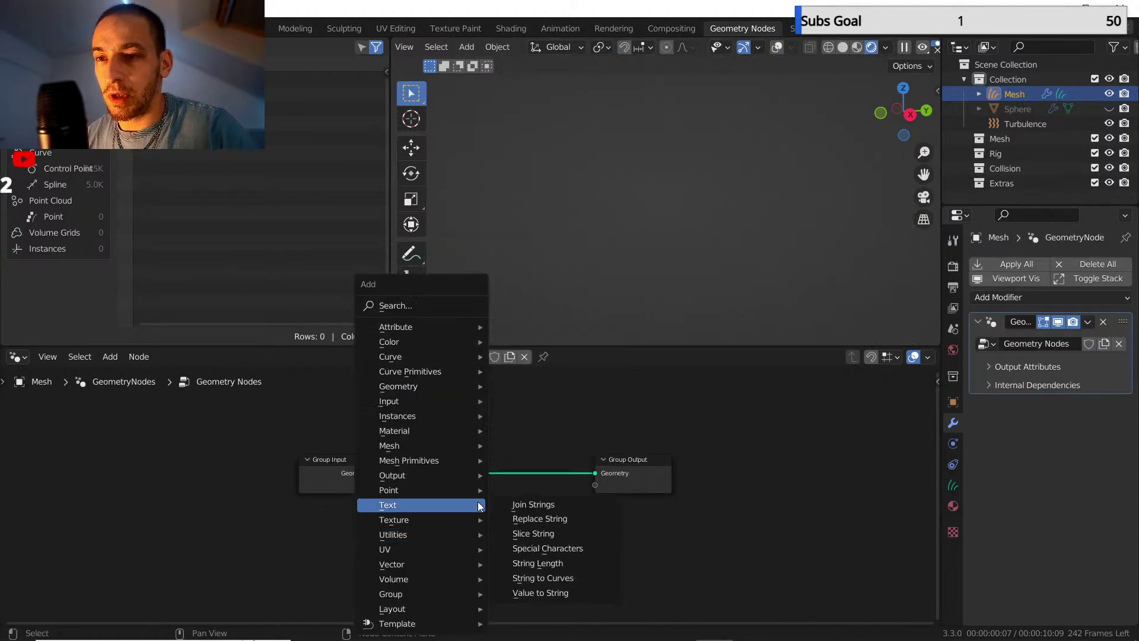
{"action": "mouse_move", "coordinate": [447, 401]}
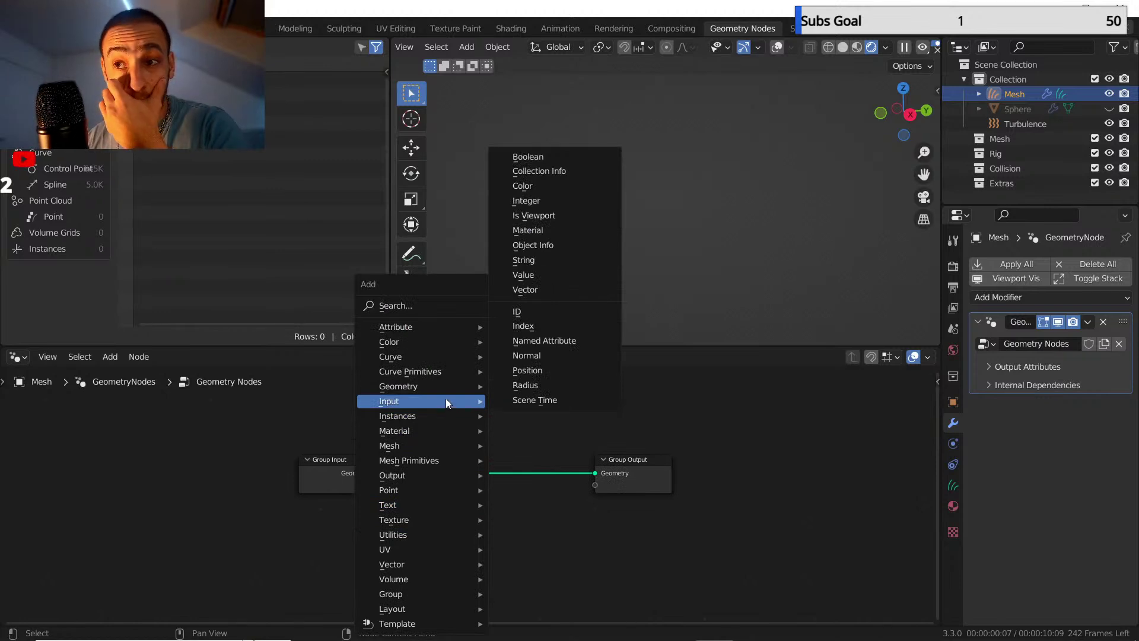
{"action": "mouse_move", "coordinate": [444, 447]}
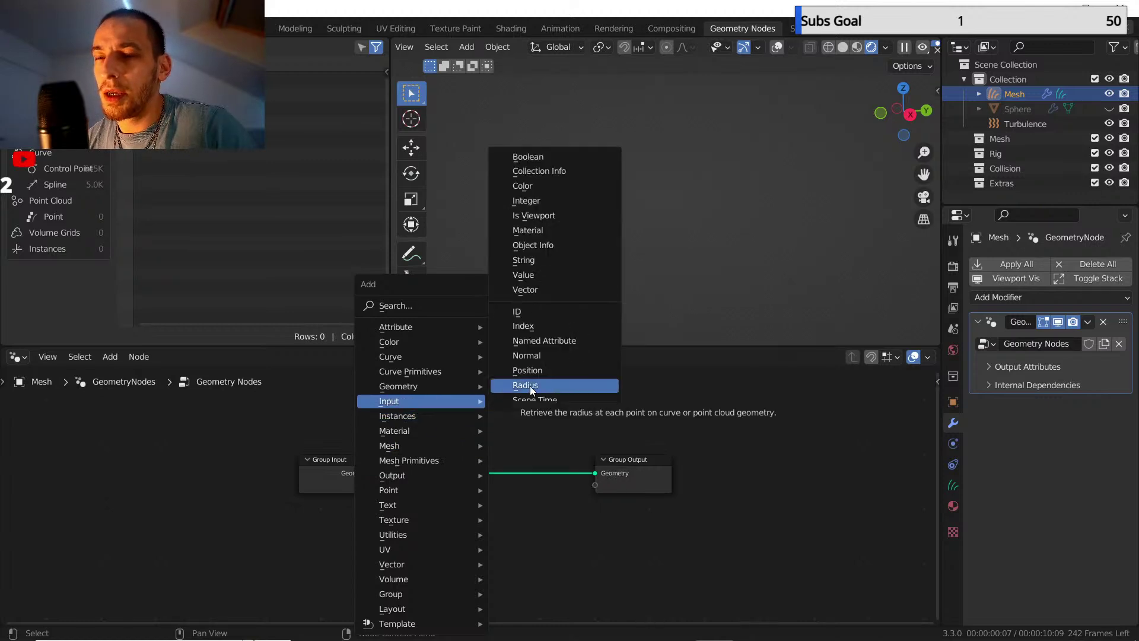
{"action": "left_click", "coordinate": [530, 386]}
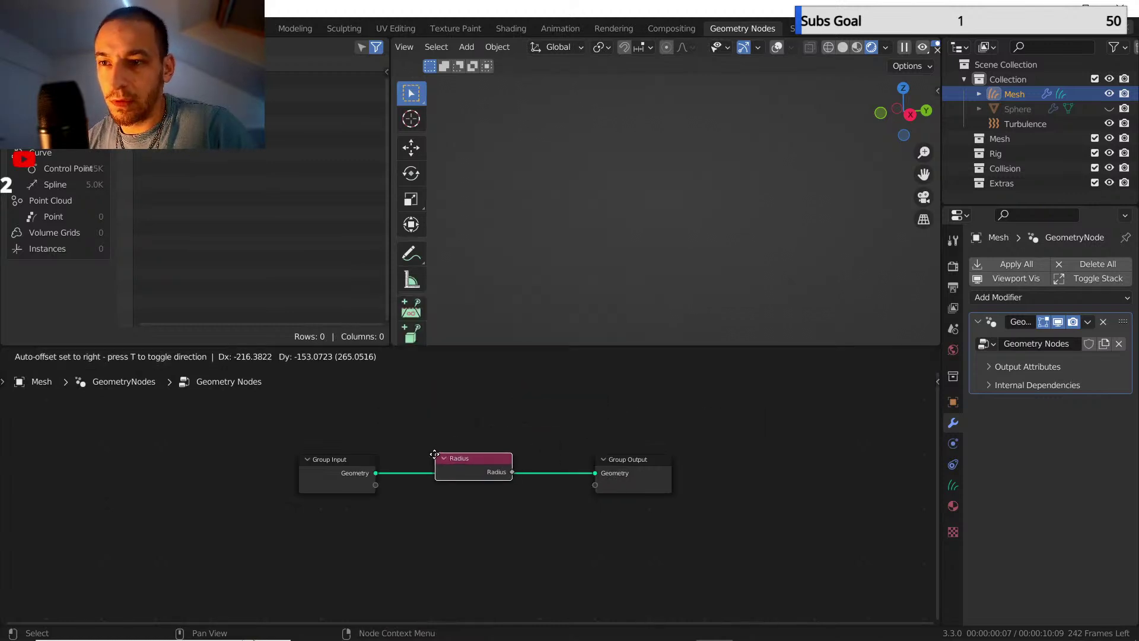
{"action": "left_click", "coordinate": [335, 408]}
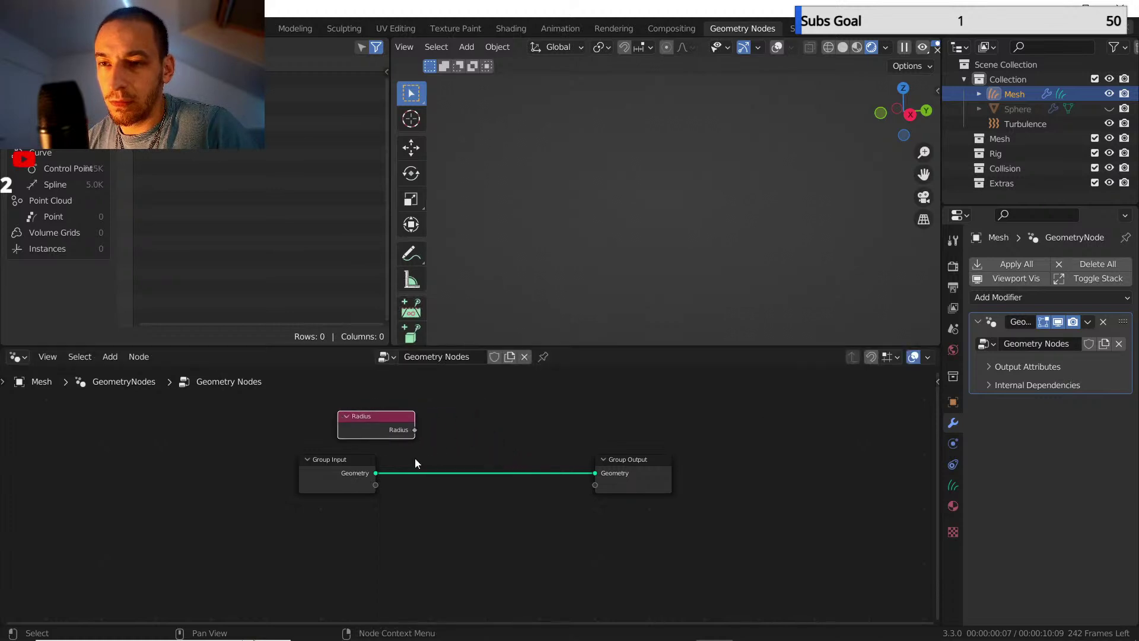
- Insert a Set Curve Radius node between Group Input and Group Output, and compare the hair in solid and rendered shading
{"action": "key", "text": "shift+a"}
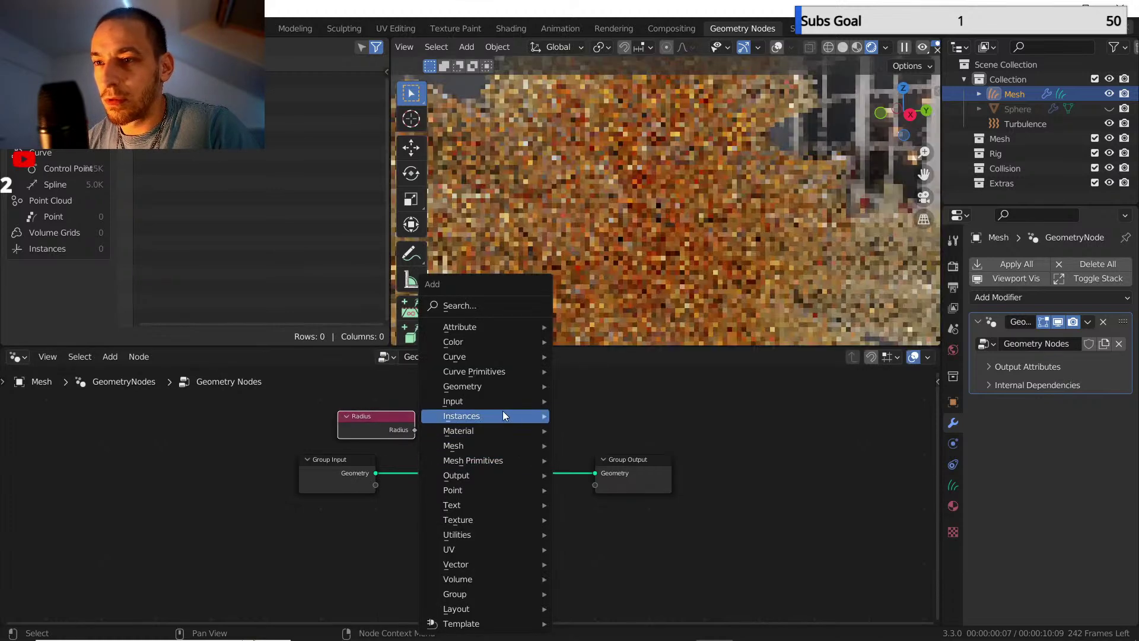
{"action": "mouse_move", "coordinate": [502, 415]}
{"action": "mouse_move", "coordinate": [497, 384]}
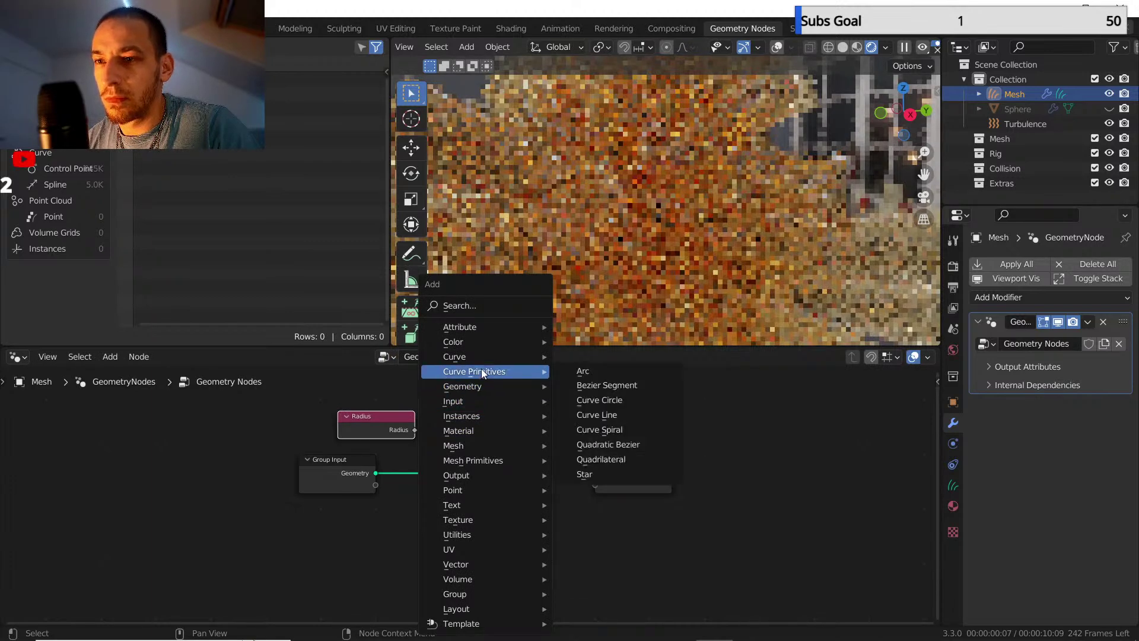
{"action": "mouse_move", "coordinate": [482, 355]}
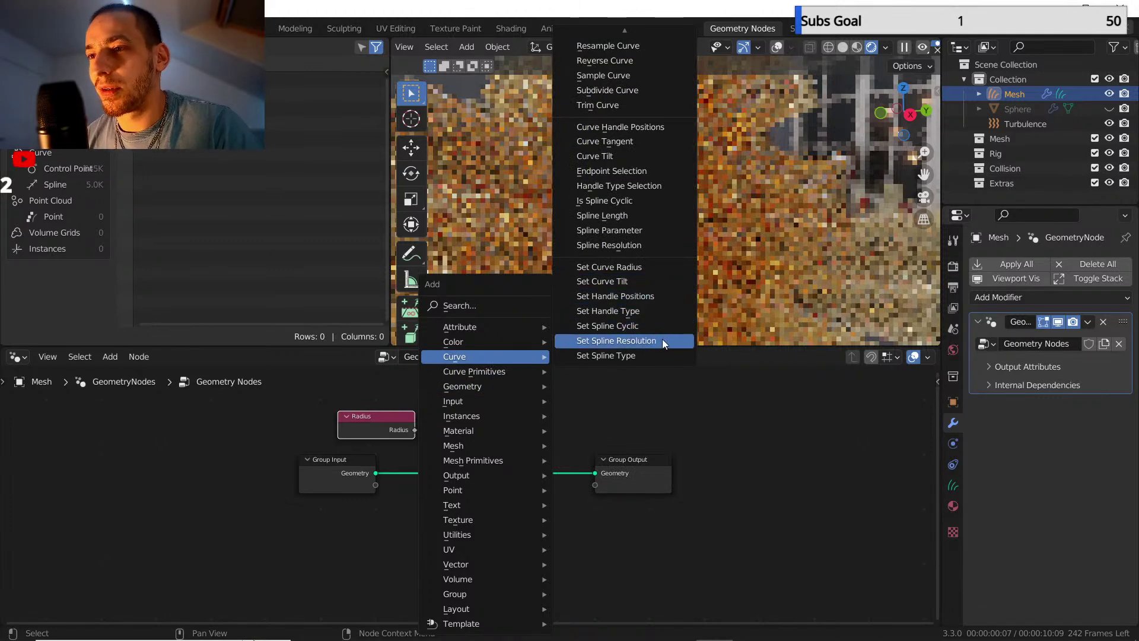
{"action": "left_click", "coordinate": [649, 266]}
{"action": "left_click", "coordinate": [450, 446]}
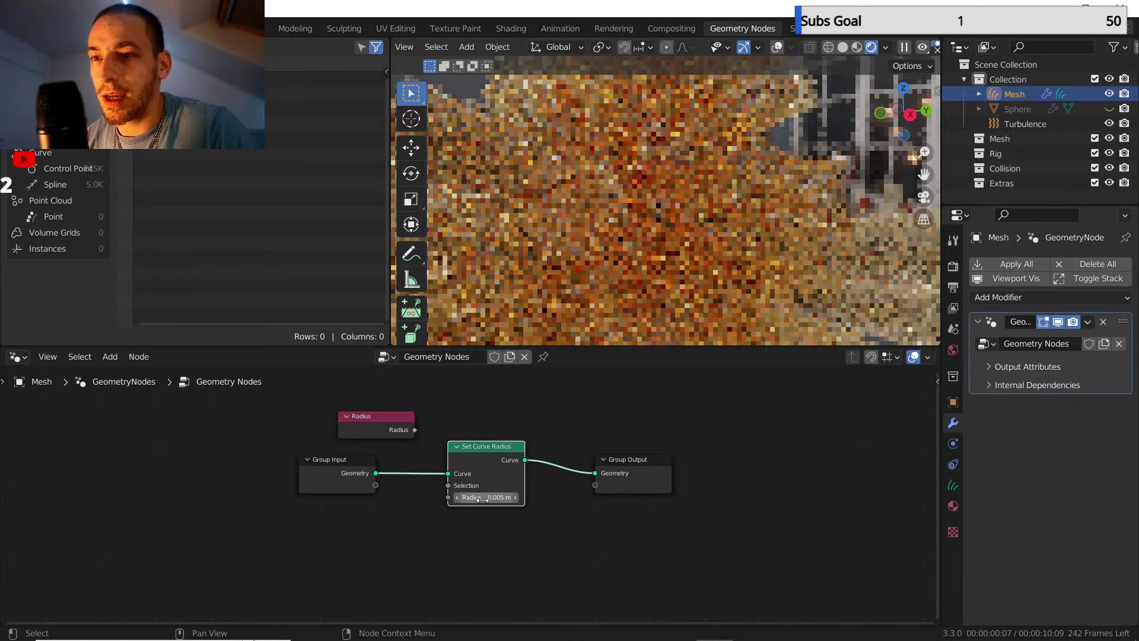
{"action": "scroll", "coordinate": [482, 499], "scroll_direction": "up", "scroll_amount": 2}
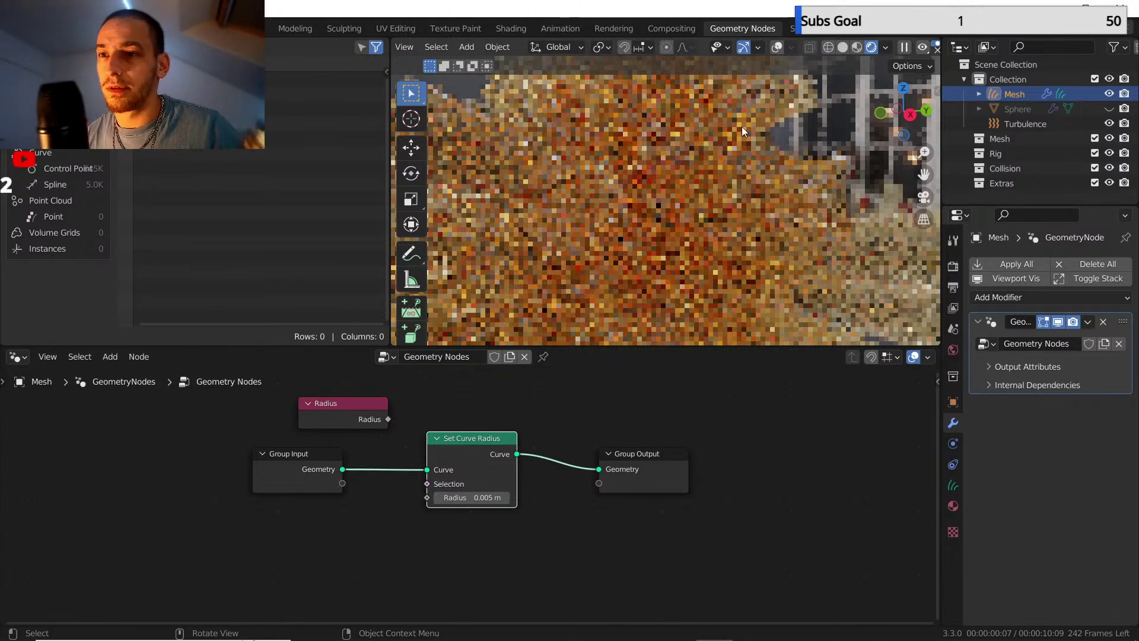
{"action": "left_click", "coordinate": [843, 47]}
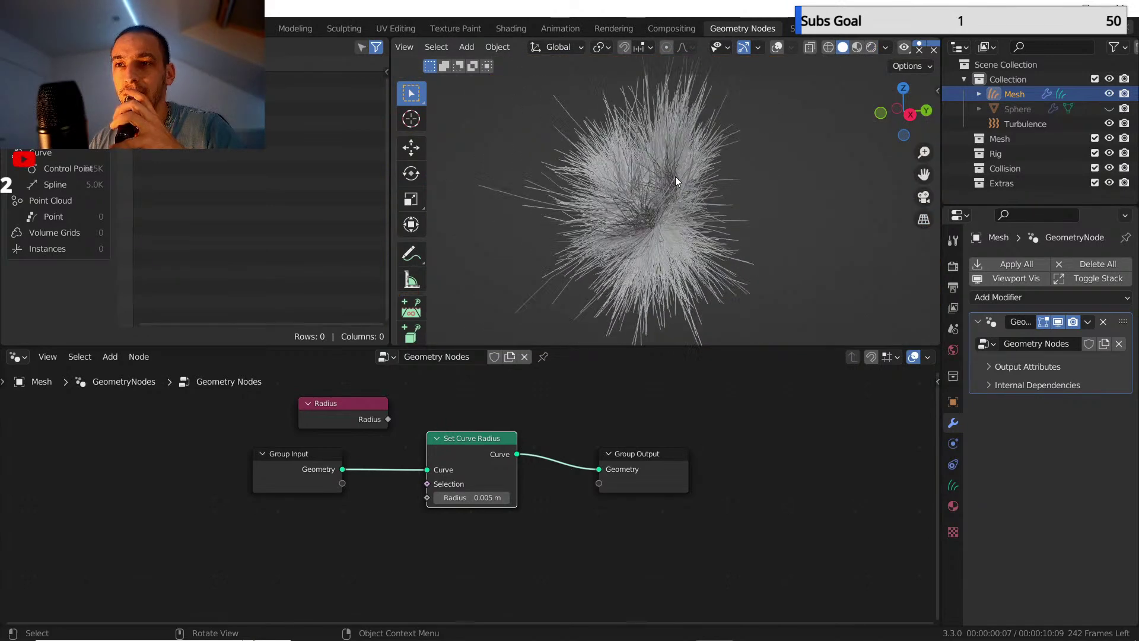
{"action": "left_click", "coordinate": [871, 47]}
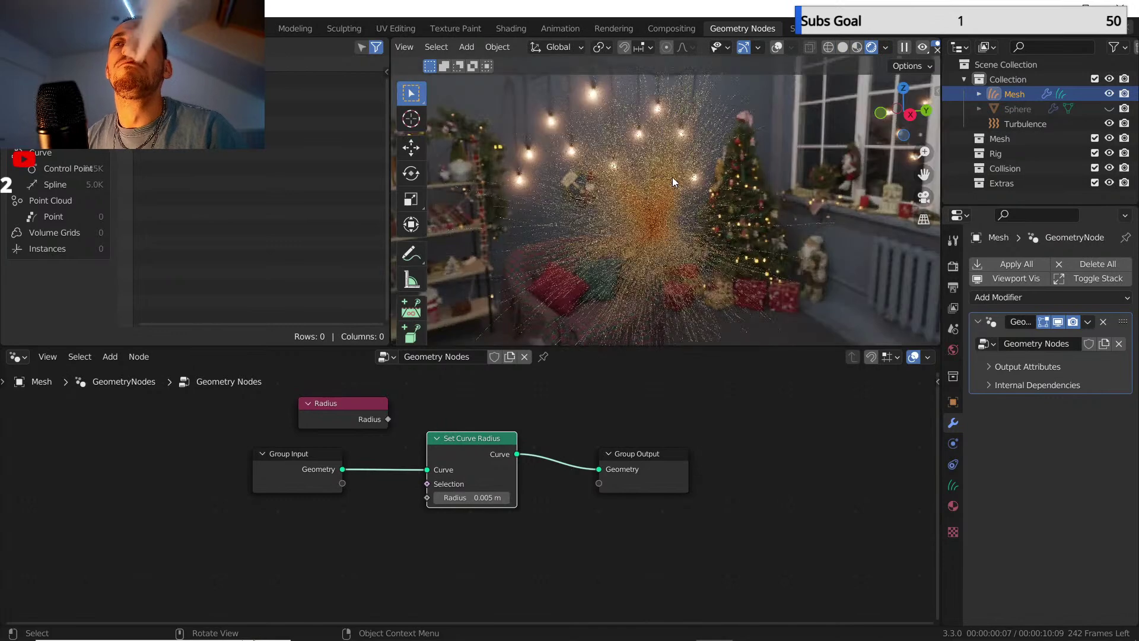
- Make the render background transparent in the Film settings and inspect the hair strands from a slightly different angle
{"action": "left_click", "coordinate": [953, 266]}
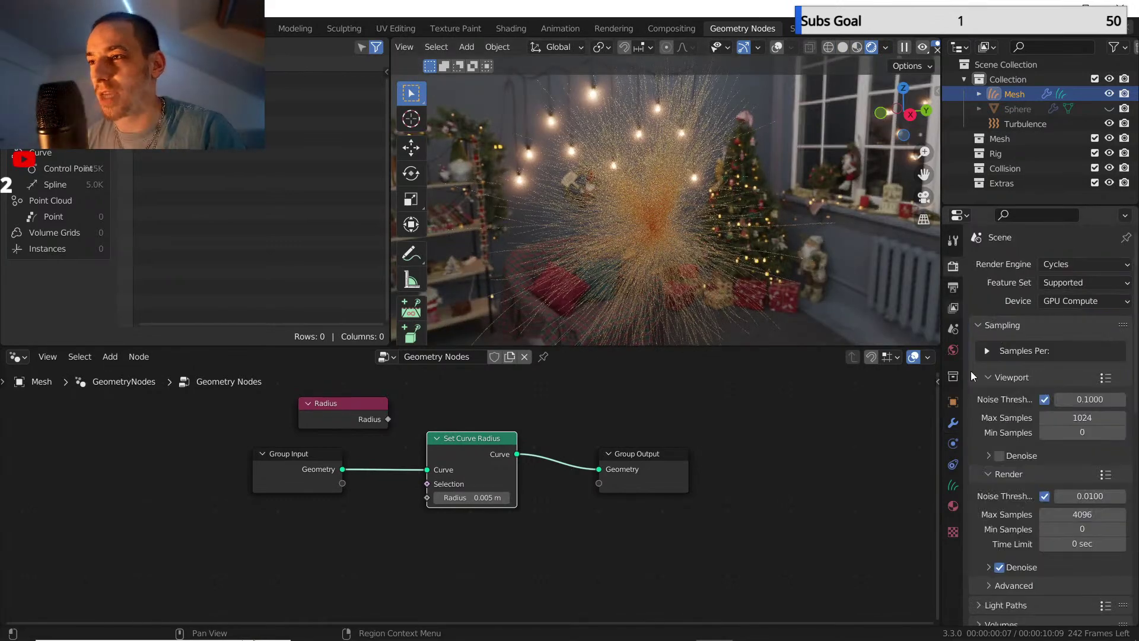
{"action": "scroll", "coordinate": [996, 478], "scroll_direction": "down", "scroll_amount": 15}
{"action": "left_click", "coordinate": [979, 346]}
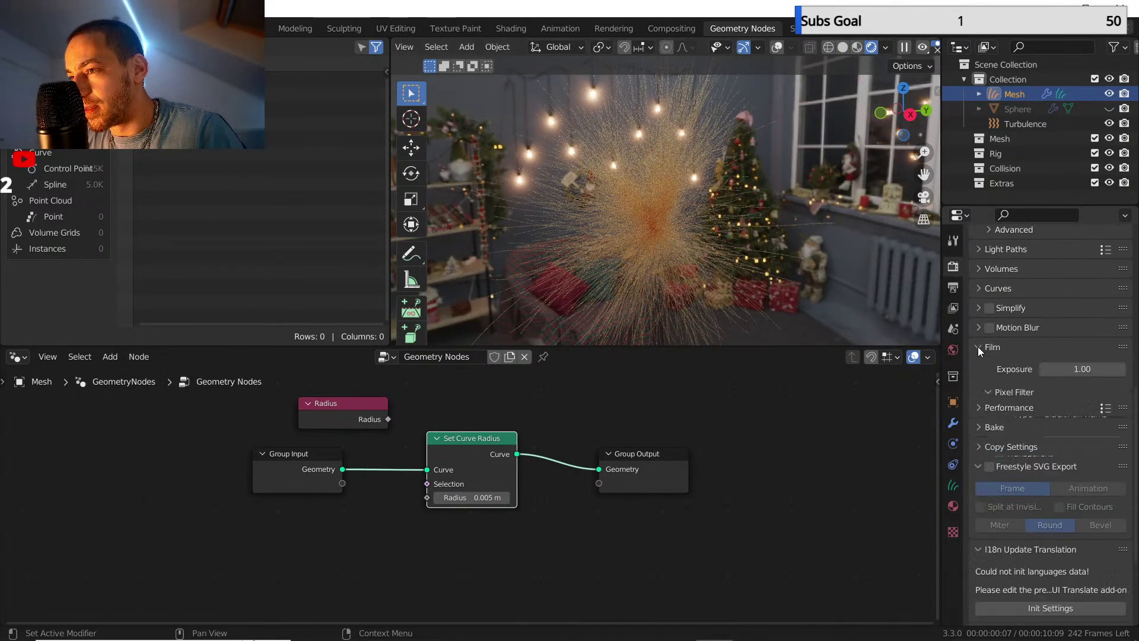
{"action": "left_click", "coordinate": [1016, 453]}
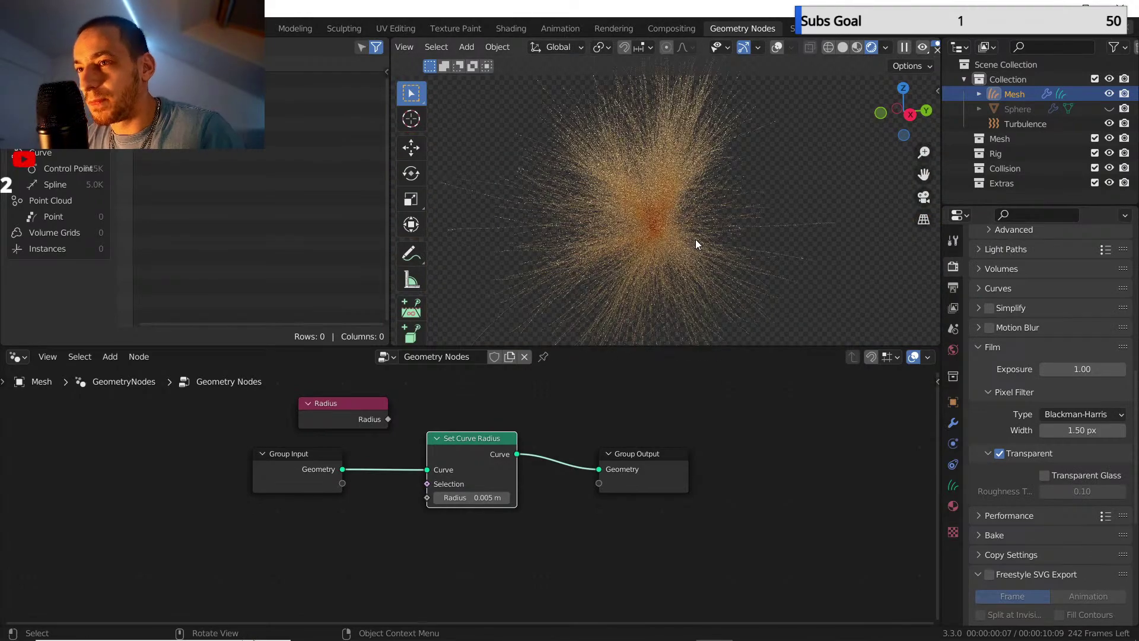
{"action": "scroll", "coordinate": [695, 239], "scroll_direction": "up", "scroll_amount": 4}
{"action": "scroll", "coordinate": [736, 224], "scroll_direction": "down", "scroll_amount": 2}
{"action": "mouse_move", "coordinate": [735, 224]}
{"action": "middle_mouse_down"}
{"action": "mouse_move", "coordinate": [767, 200]}
{"action": "mouse_move", "coordinate": [751, 207]}
{"action": "middle_mouse_up"}
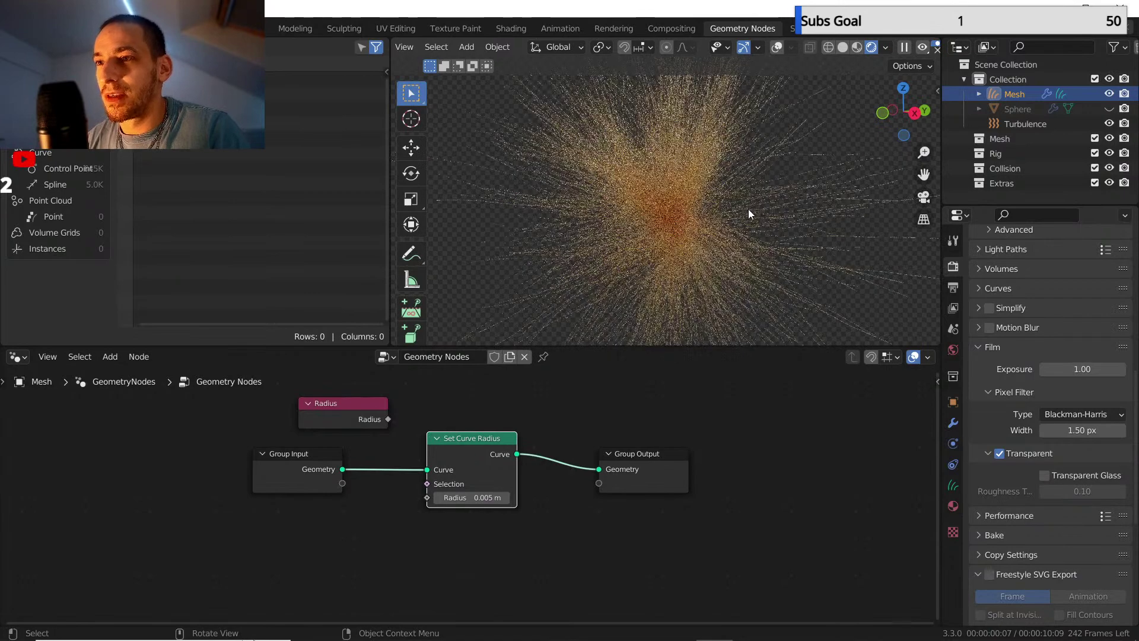
- Delete the unconnected Radius node and move Group Output farther from Set Curve Radius to make room for more nodes
{"action": "left_click", "coordinate": [368, 411]}
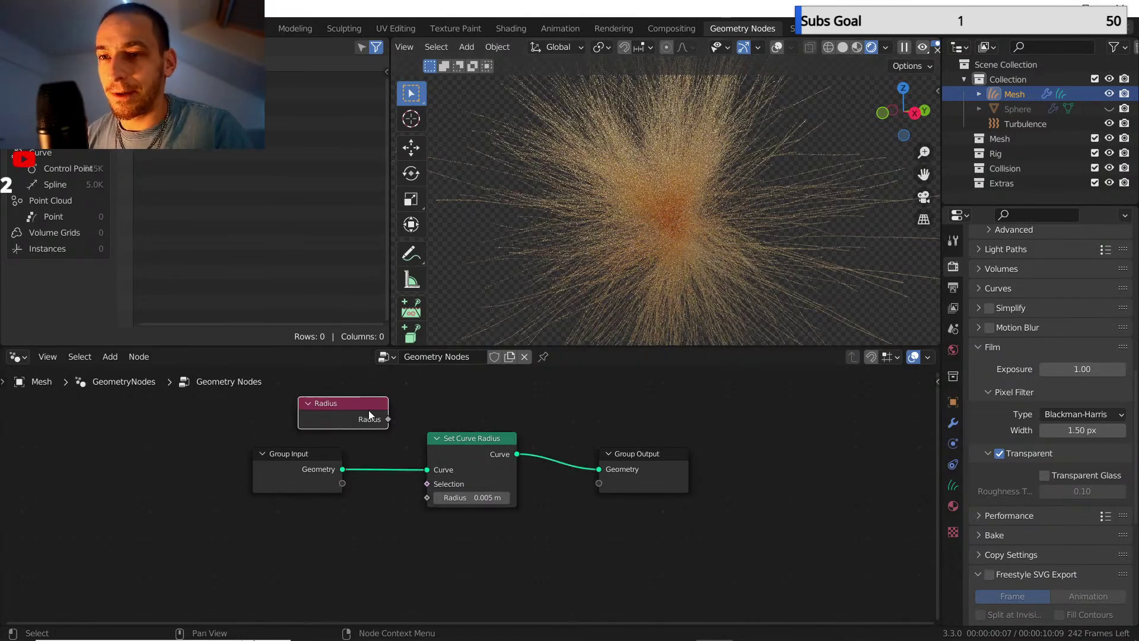
{"action": "key", "text": "x"}
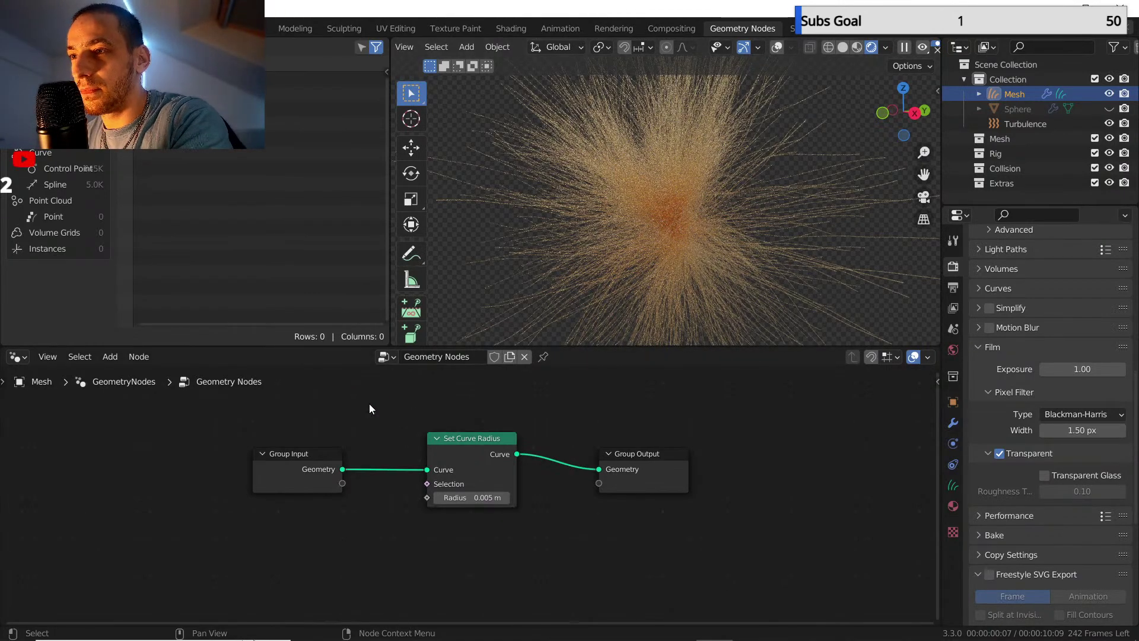
{"action": "scroll", "coordinate": [519, 483], "scroll_direction": "down", "scroll_amount": 2}
{"action": "middle_click_drag", "start_coordinate": [519, 505], "coordinate": [508, 470]}
{"action": "scroll", "coordinate": [515, 479], "scroll_direction": "up", "scroll_amount": 1}
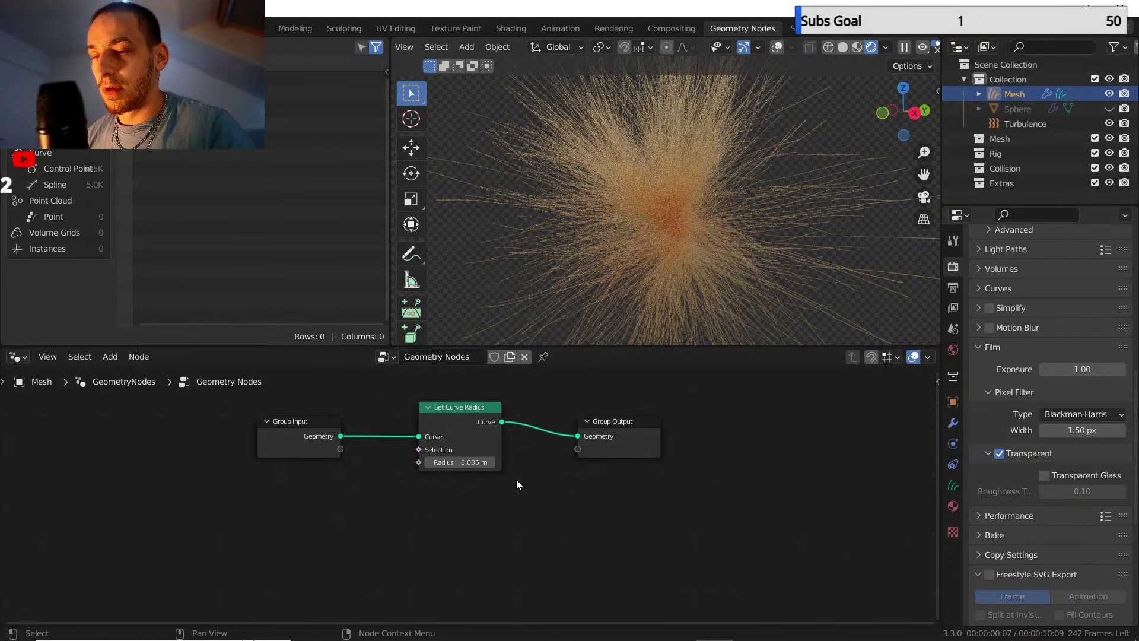
{"action": "left_click_drag", "start_coordinate": [596, 424], "coordinate": [802, 435]}
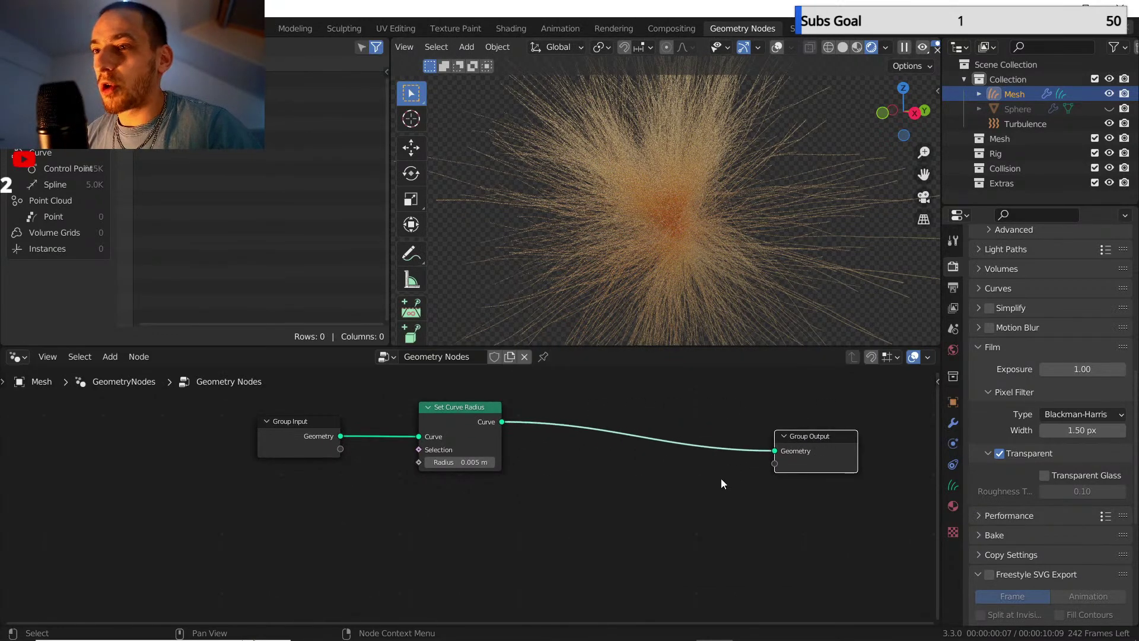
{"action": "middle_click_drag", "start_coordinate": [684, 483], "coordinate": [712, 465]}
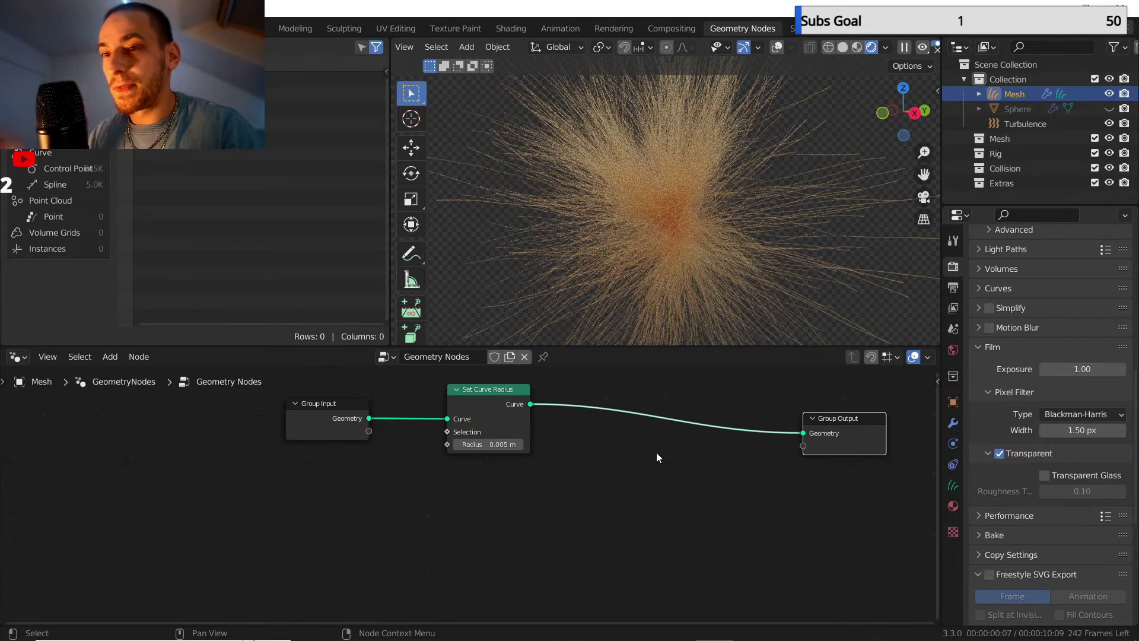
- Try an Endpoint Selection node with End Size 43 as the Selection input of Set Curve Radius, and delete it
{"action": "key", "text": "shift+a"}
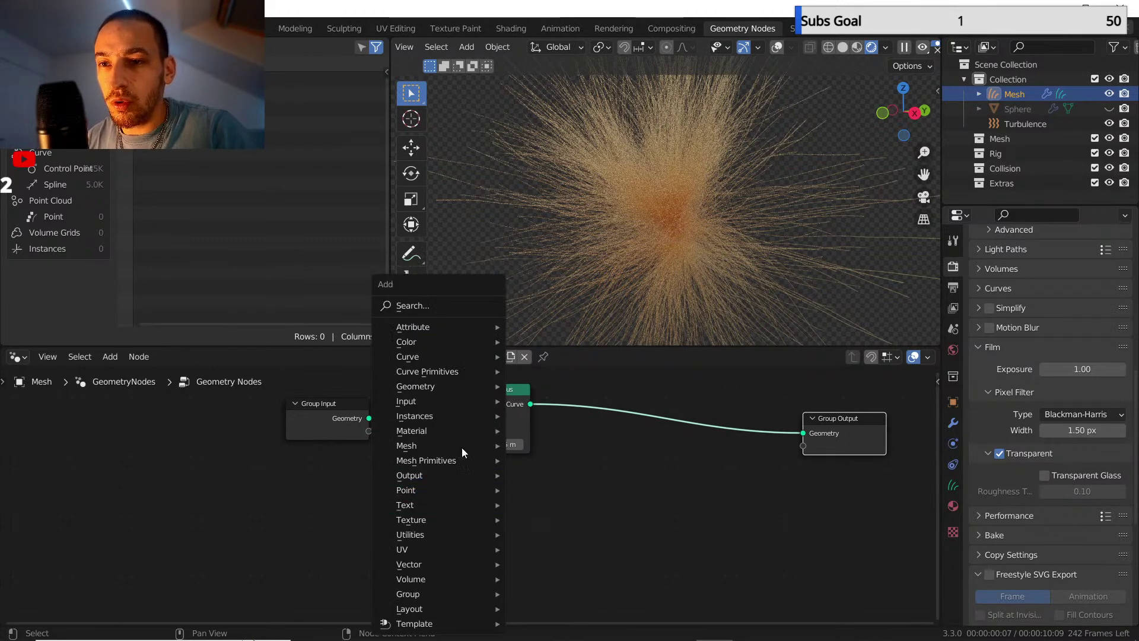
{"action": "mouse_move", "coordinate": [466, 358]}
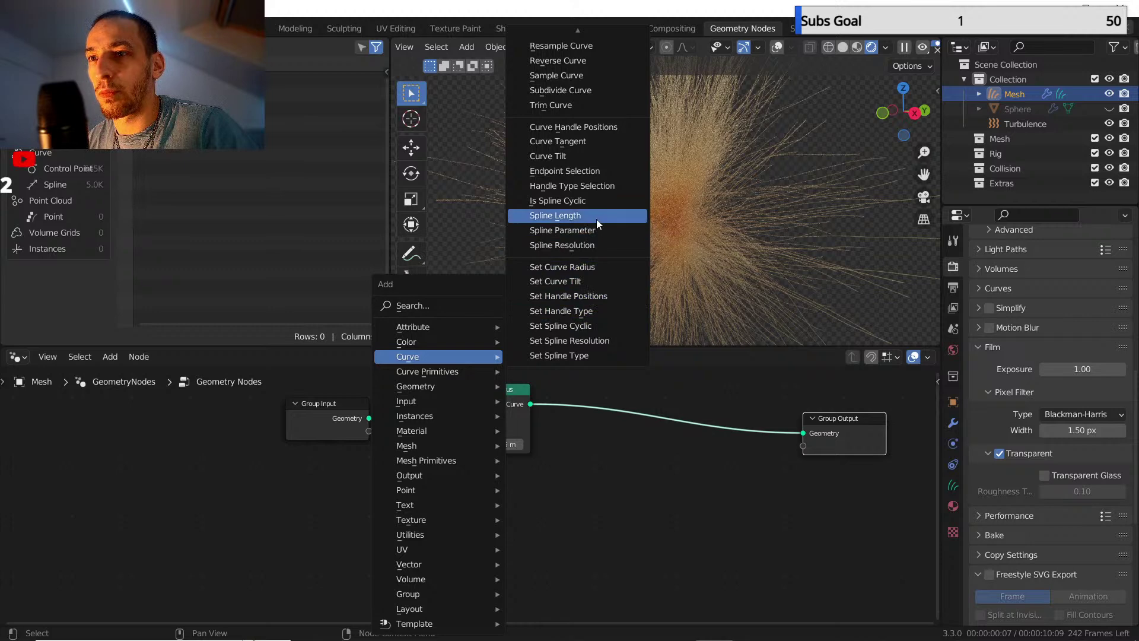
{"action": "left_click", "coordinate": [603, 170]}
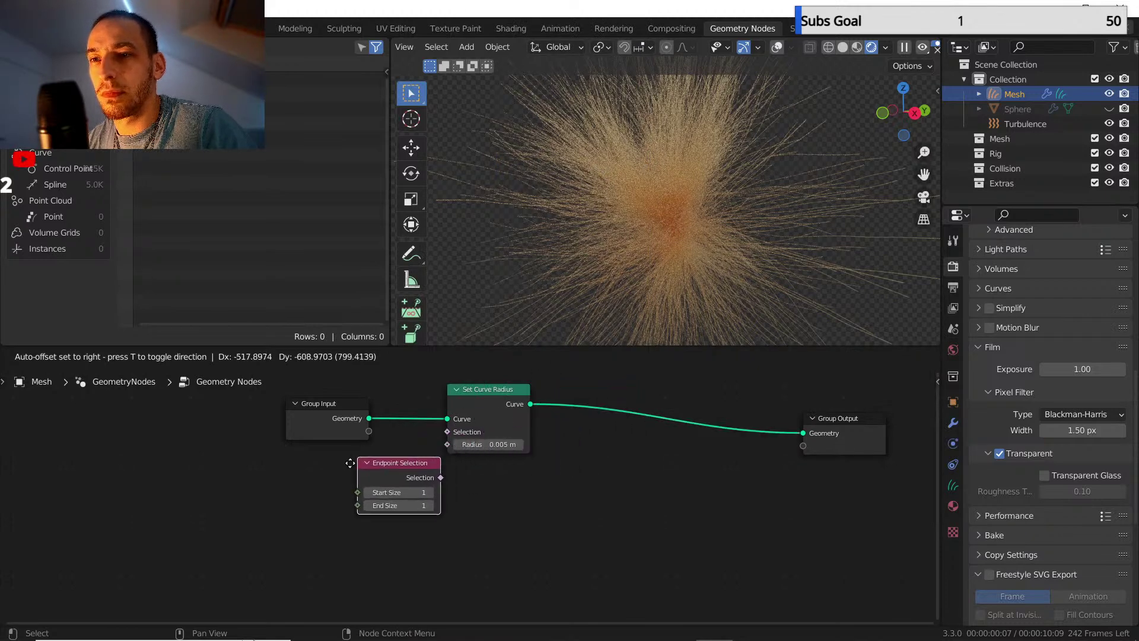
{"action": "left_click", "coordinate": [386, 494]}
{"action": "left_click_drag", "start_coordinate": [397, 491], "coordinate": [447, 432]}
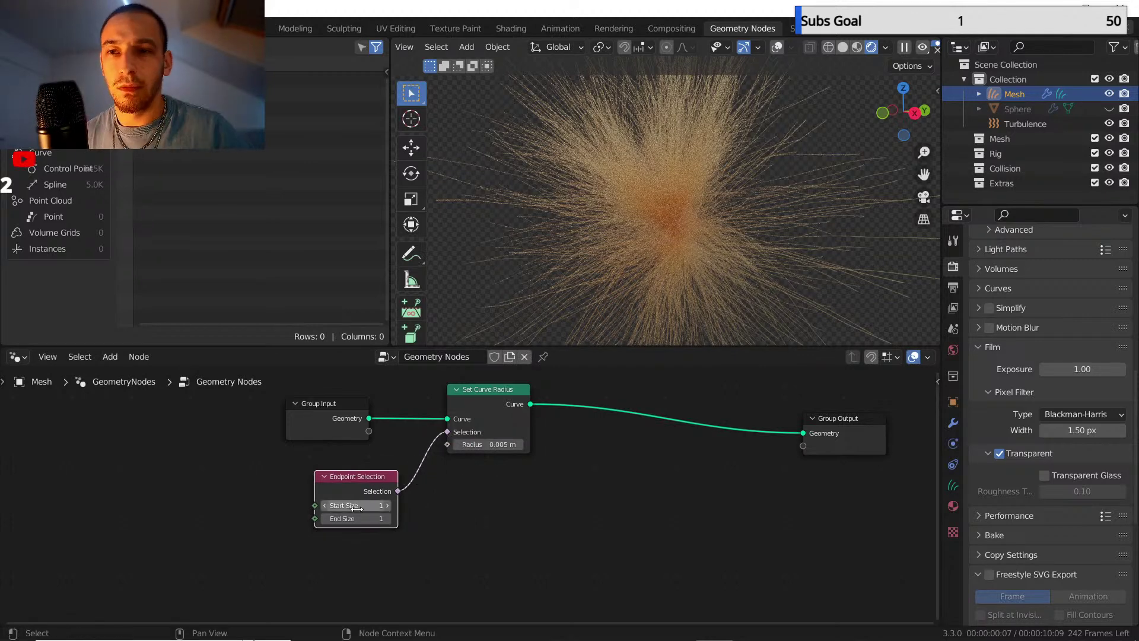
{"action": "left_click_drag", "start_coordinate": [356, 519], "coordinate": [371, 519]}
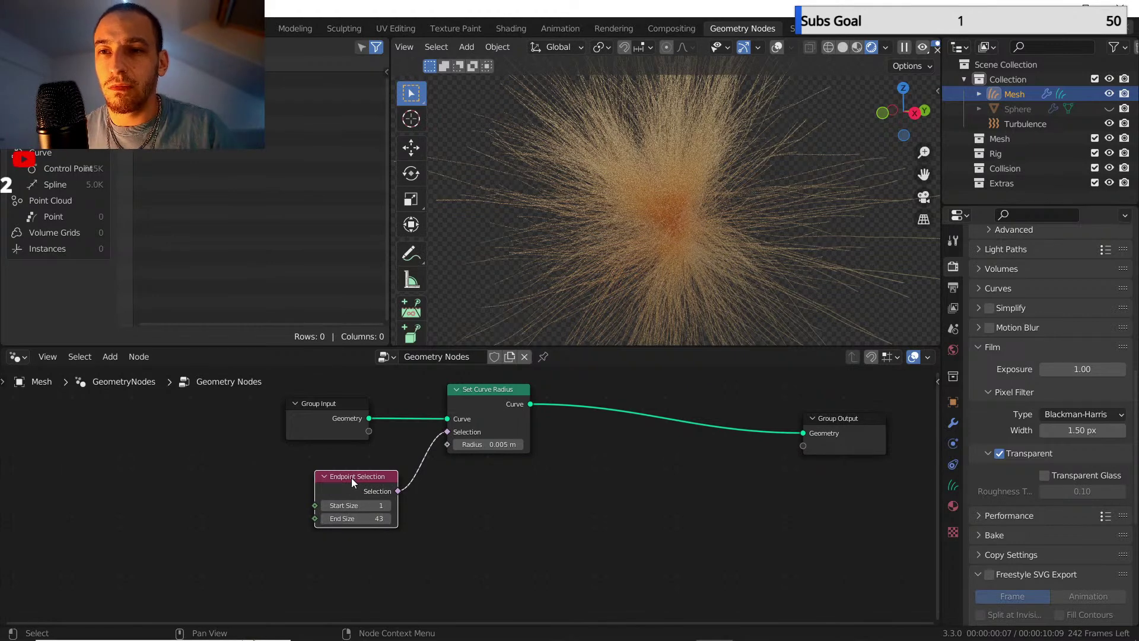
{"action": "key", "text": "x"}
- Add a Curve Length node and place it unconnected between Set Curve Radius and Group Output, below their link
{"action": "key", "text": "shift+a"}
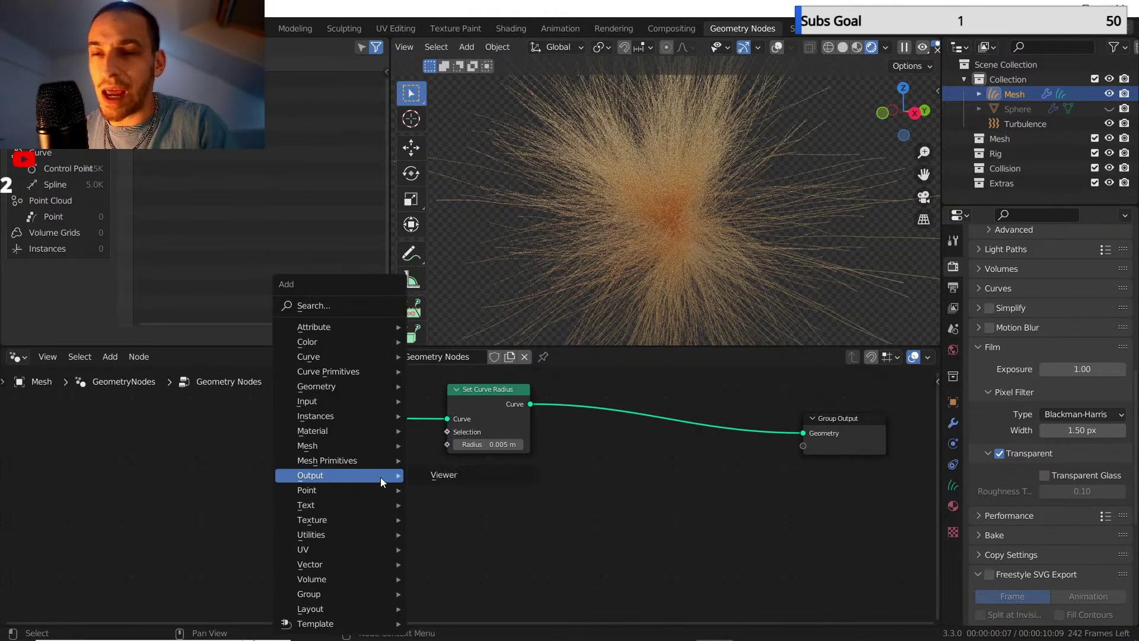
{"action": "mouse_move", "coordinate": [372, 354]}
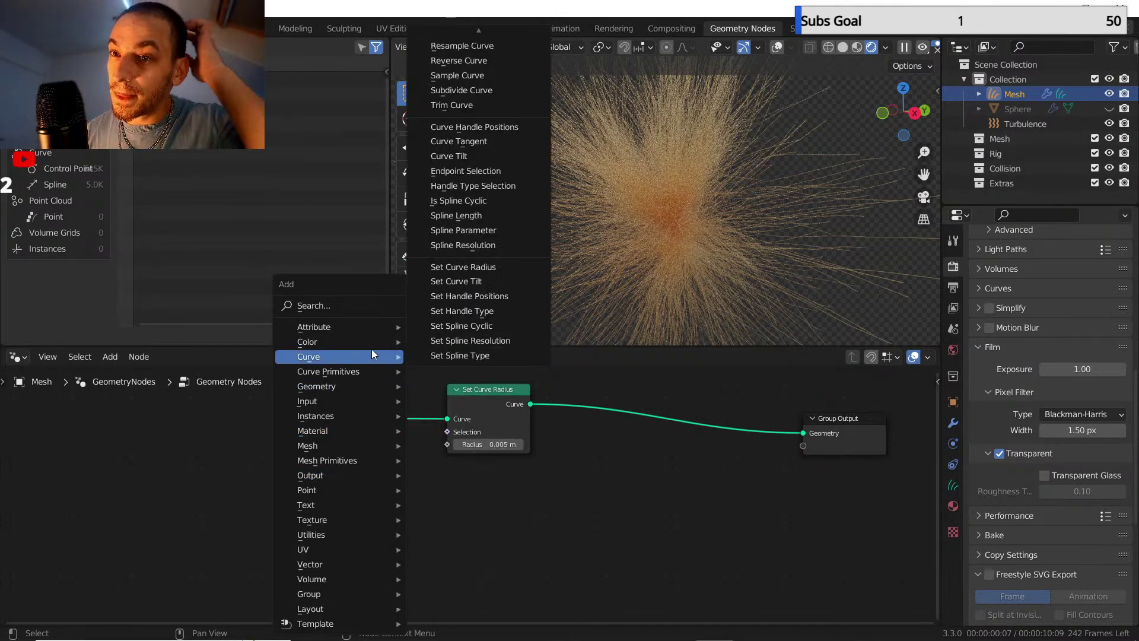
{"action": "mouse_move", "coordinate": [473, 28]}
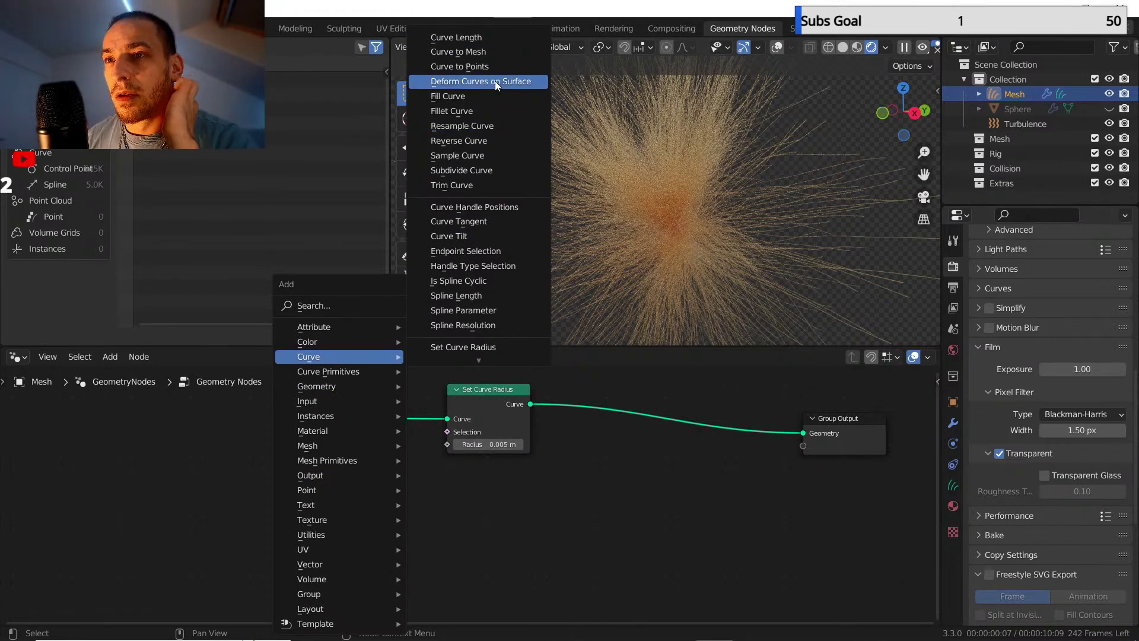
{"action": "left_click", "coordinate": [490, 38]}
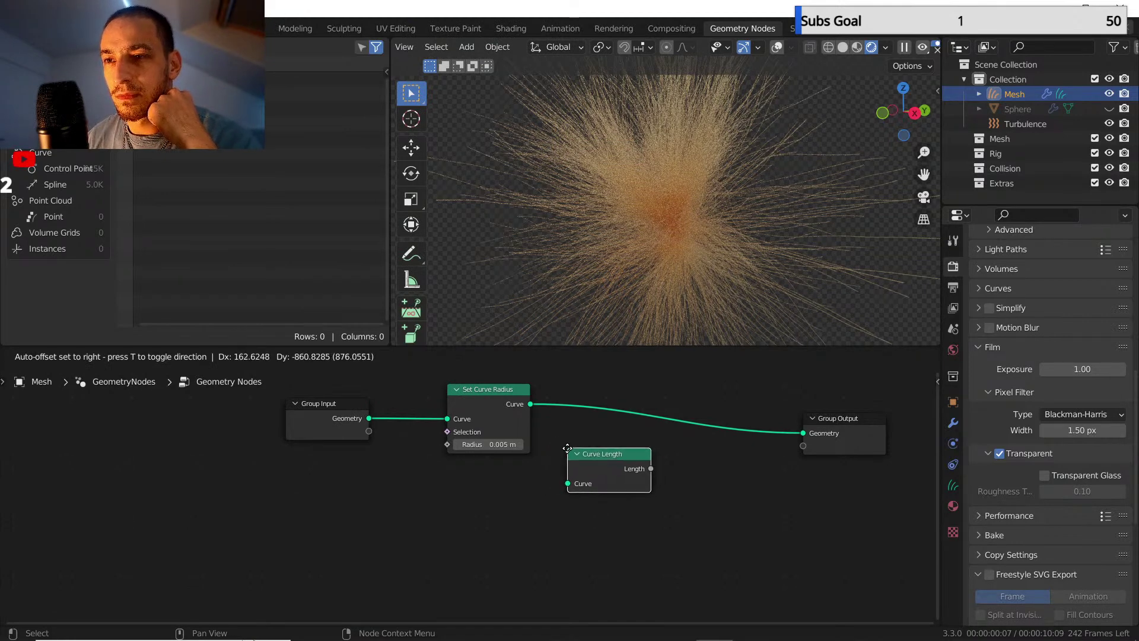
{"action": "left_click", "coordinate": [568, 449]}
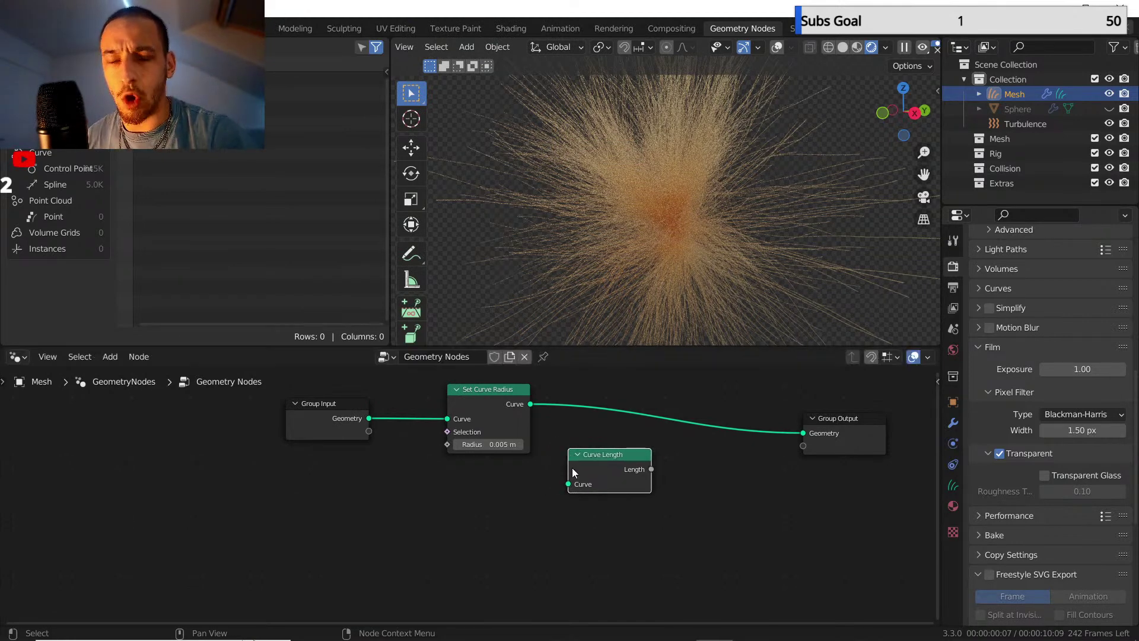
{"action": "key", "text": "shift+a"}
{"action": "mouse_move", "coordinate": [370, 355]}
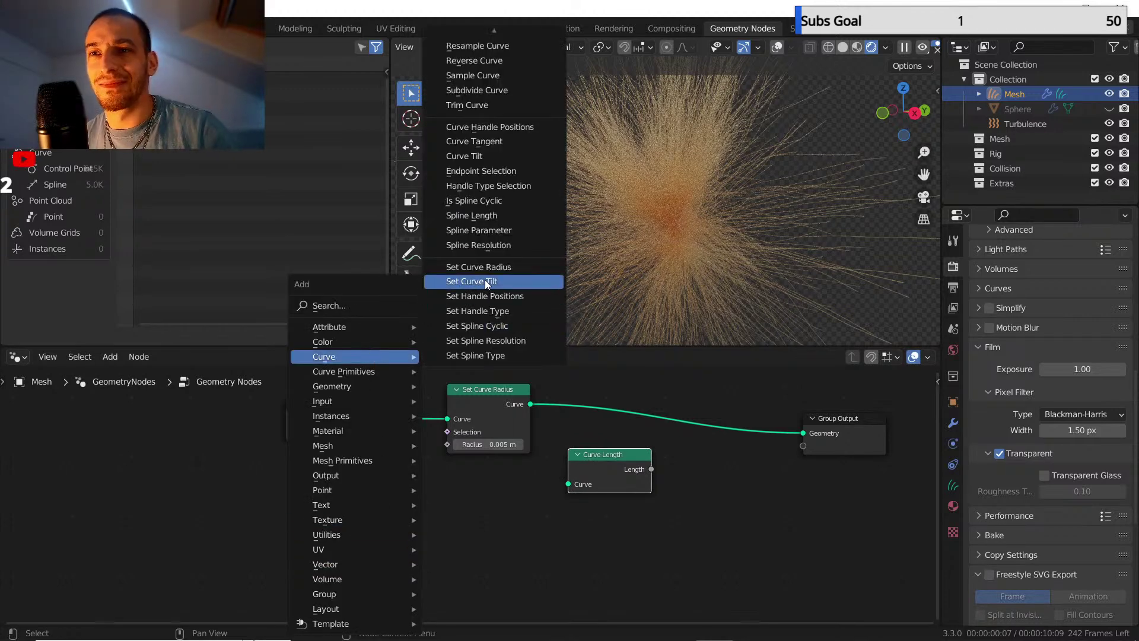
{"action": "left_click", "coordinate": [522, 295]}
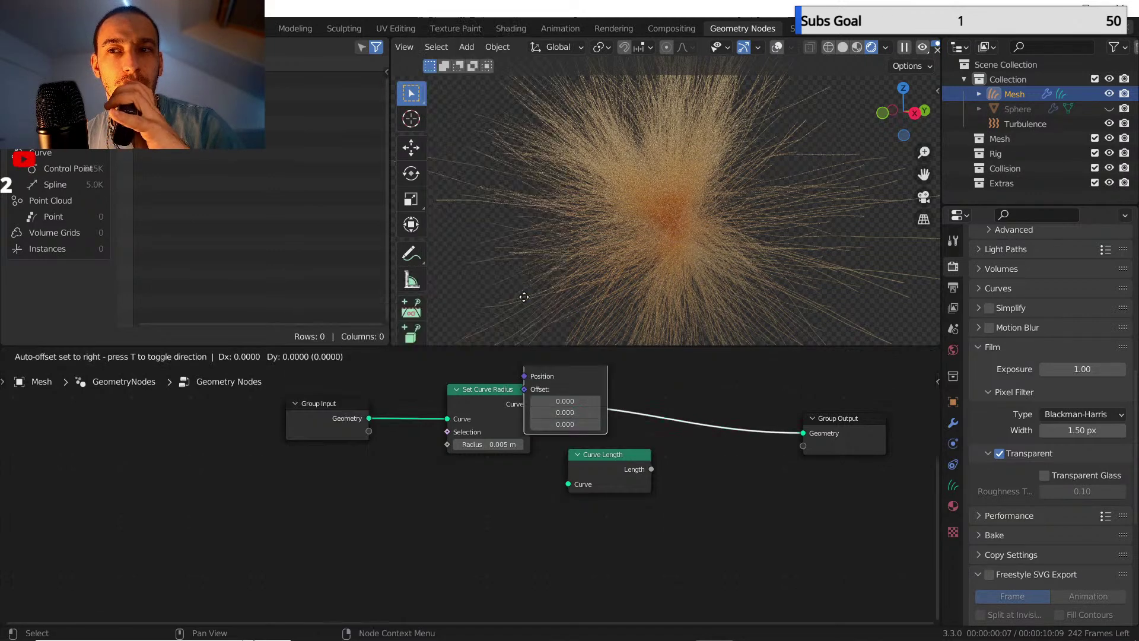
{"action": "key", "text": "Escape"}
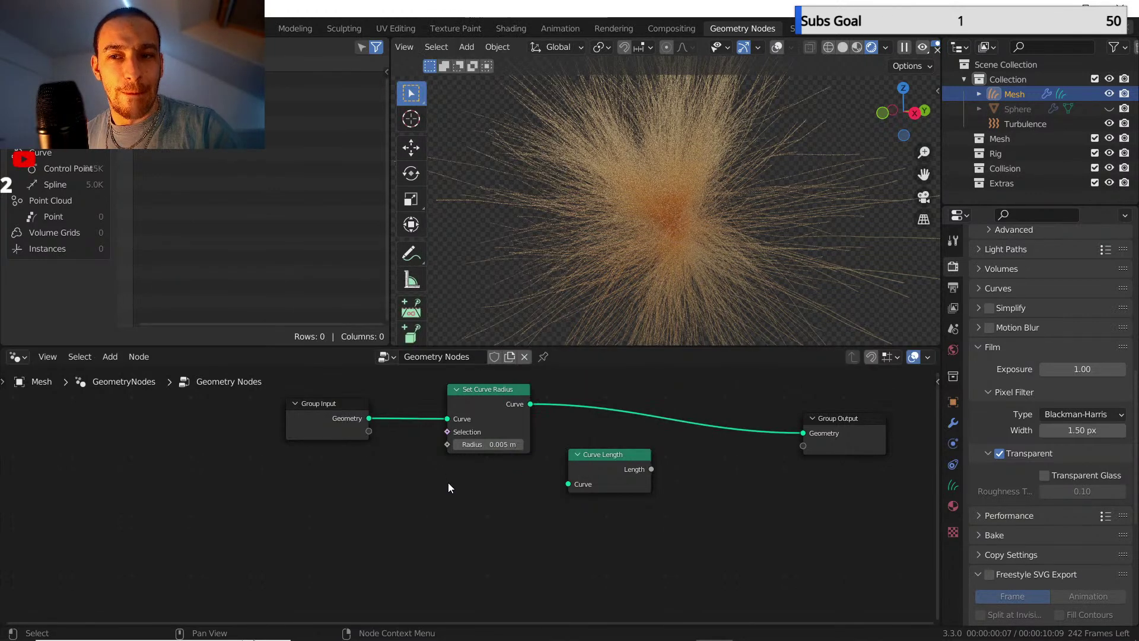
{"action": "key", "text": "shift+a"}
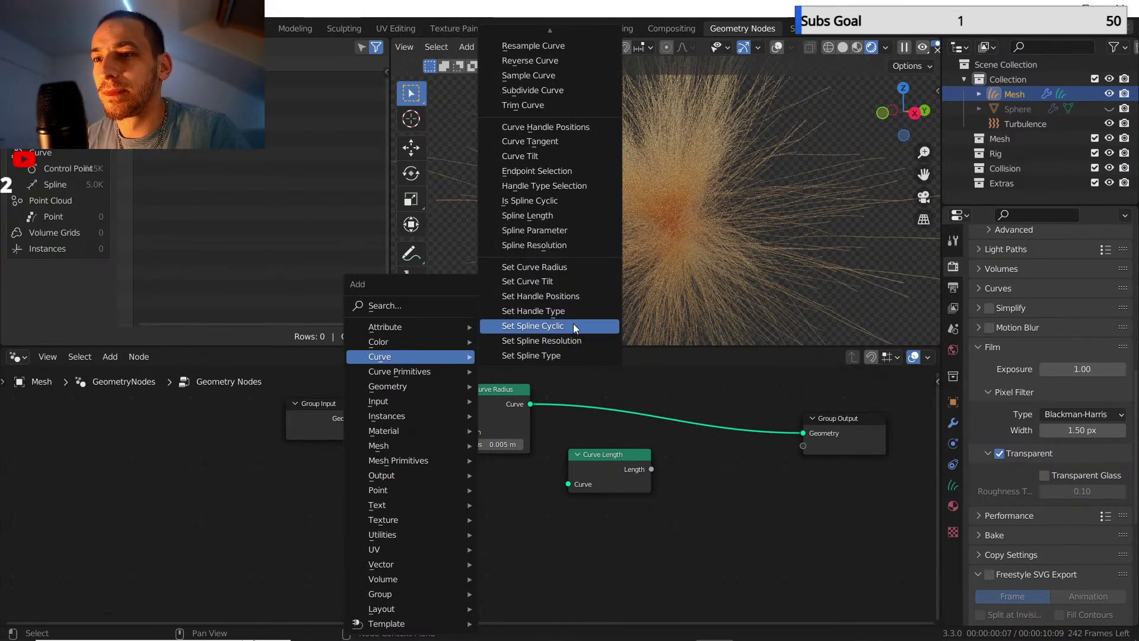
{"action": "left_click", "coordinate": [565, 354]}
{"action": "key", "text": "Escape"}
{"action": "key", "text": "shift+a"}
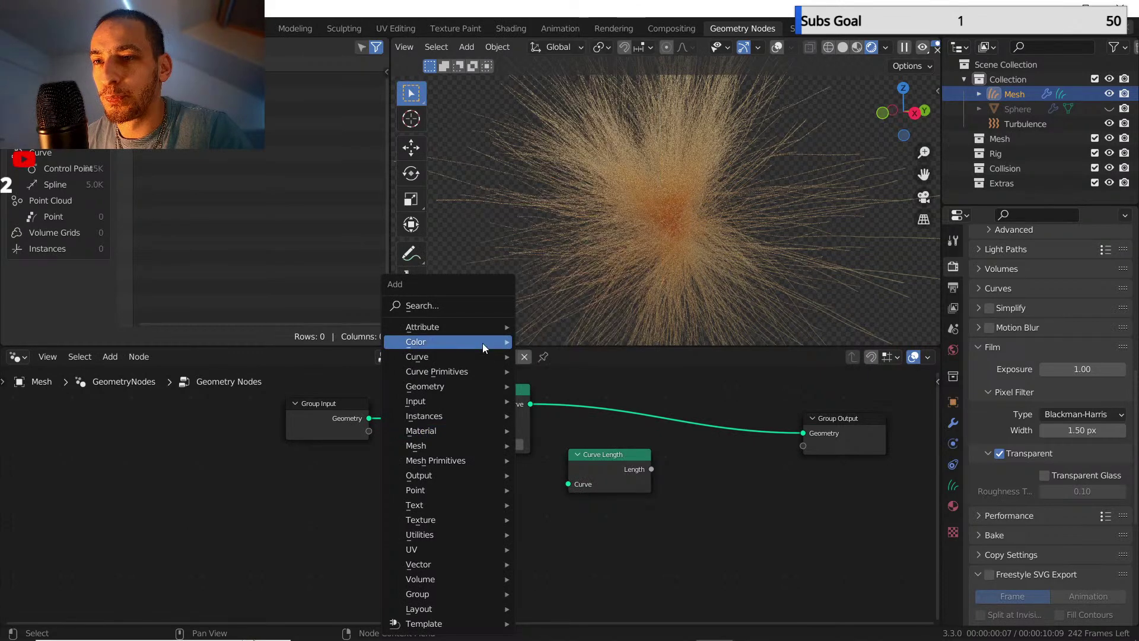
{"action": "mouse_move", "coordinate": [507, 355]}
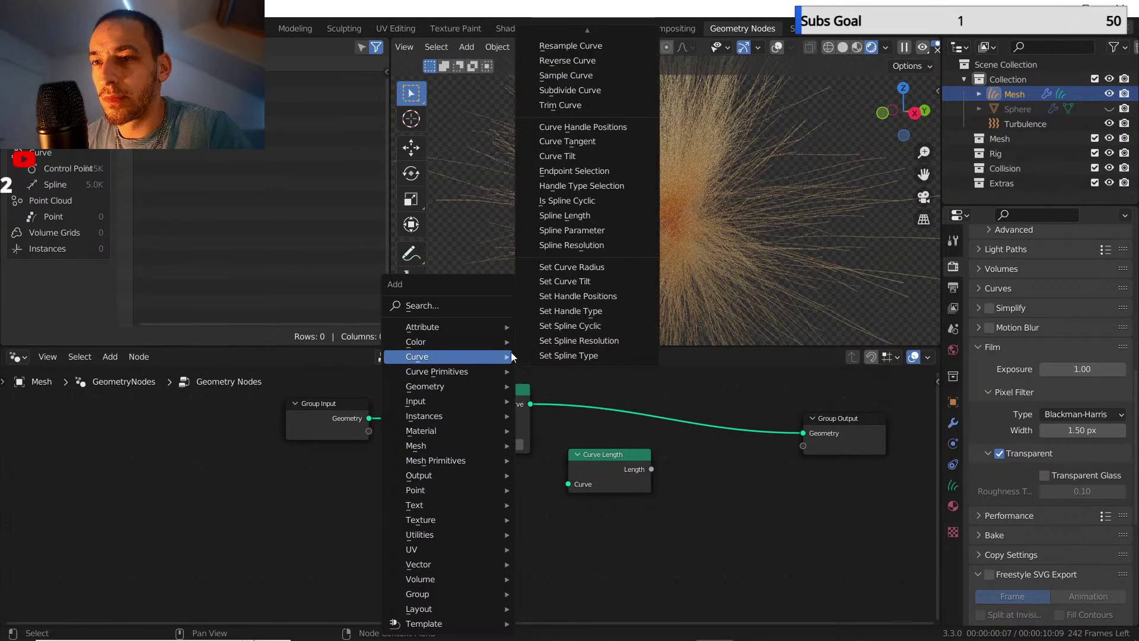
{"action": "left_click", "coordinate": [614, 329]}
{"action": "key", "text": "Escape"}
{"action": "key", "text": "shift+a"}
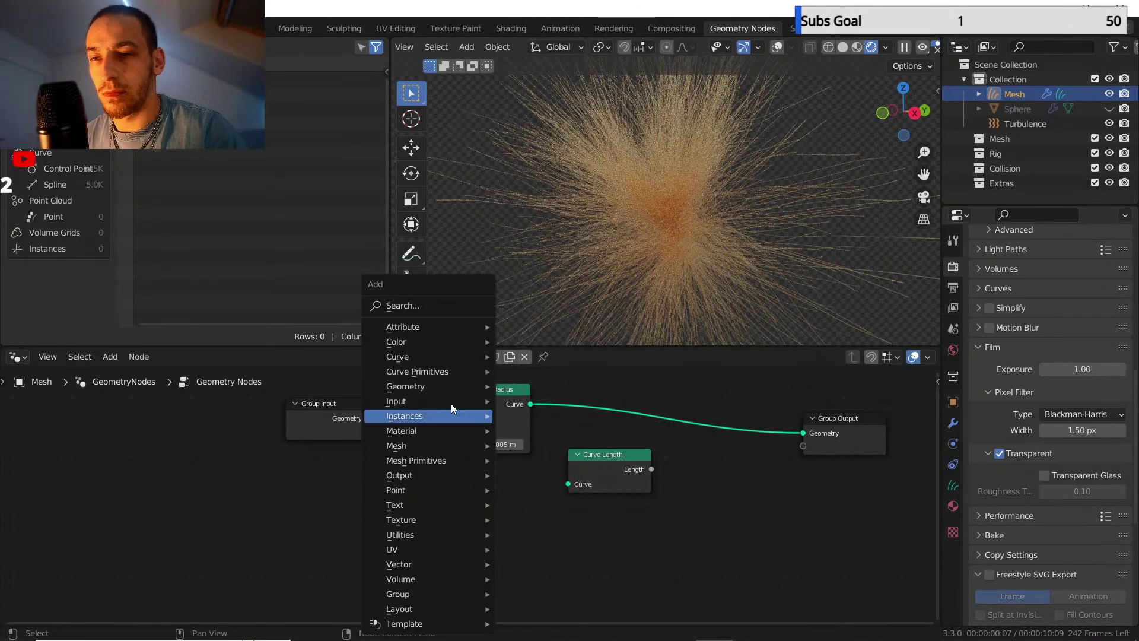
{"action": "mouse_move", "coordinate": [447, 356]}
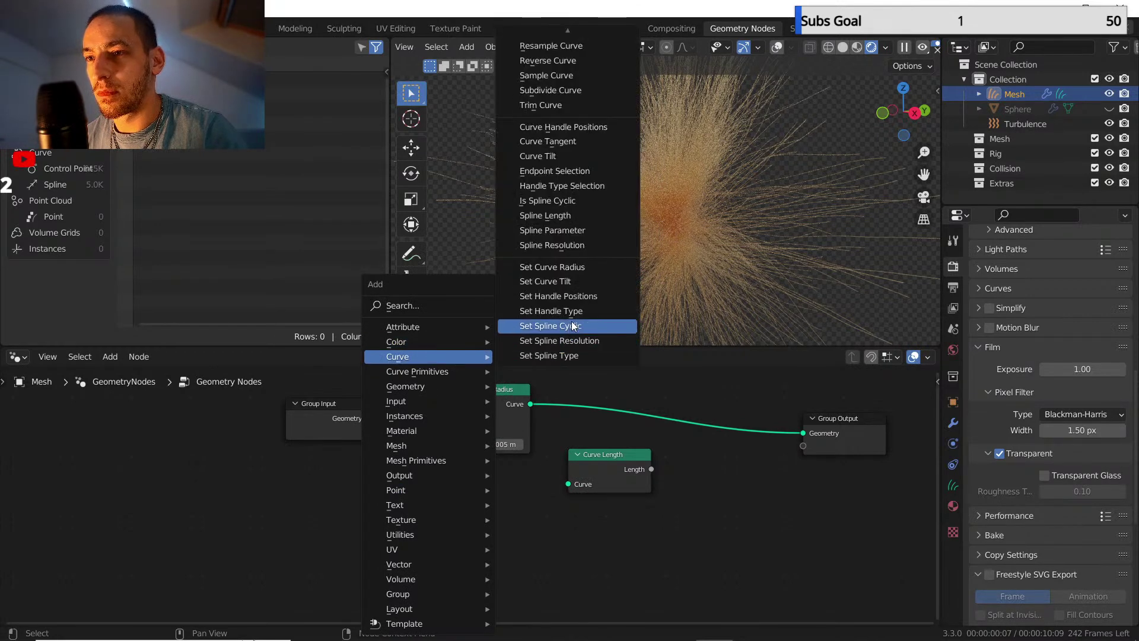
{"action": "left_click", "coordinate": [573, 300]}
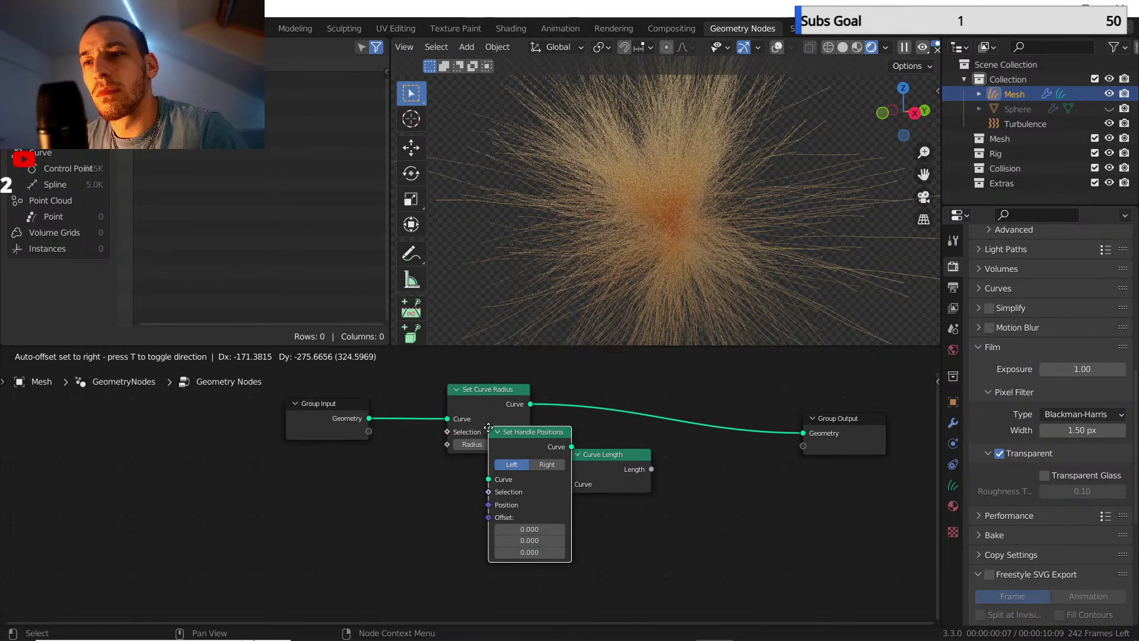
{"action": "key", "text": "Escape"}
{"action": "key", "text": "shift+a"}
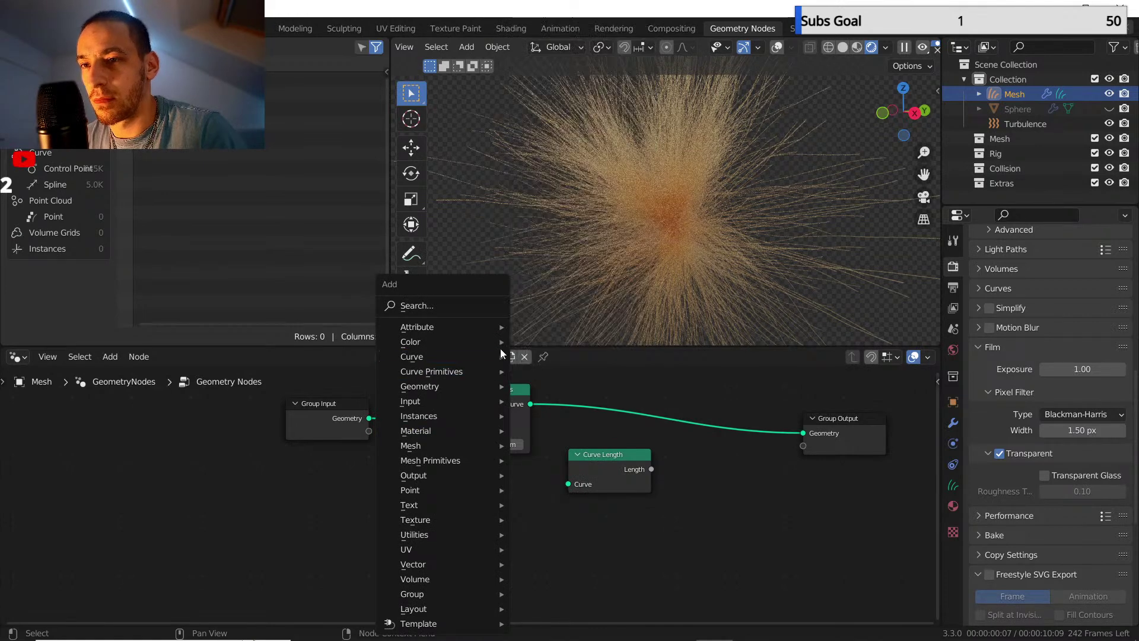
{"action": "mouse_move", "coordinate": [487, 356]}
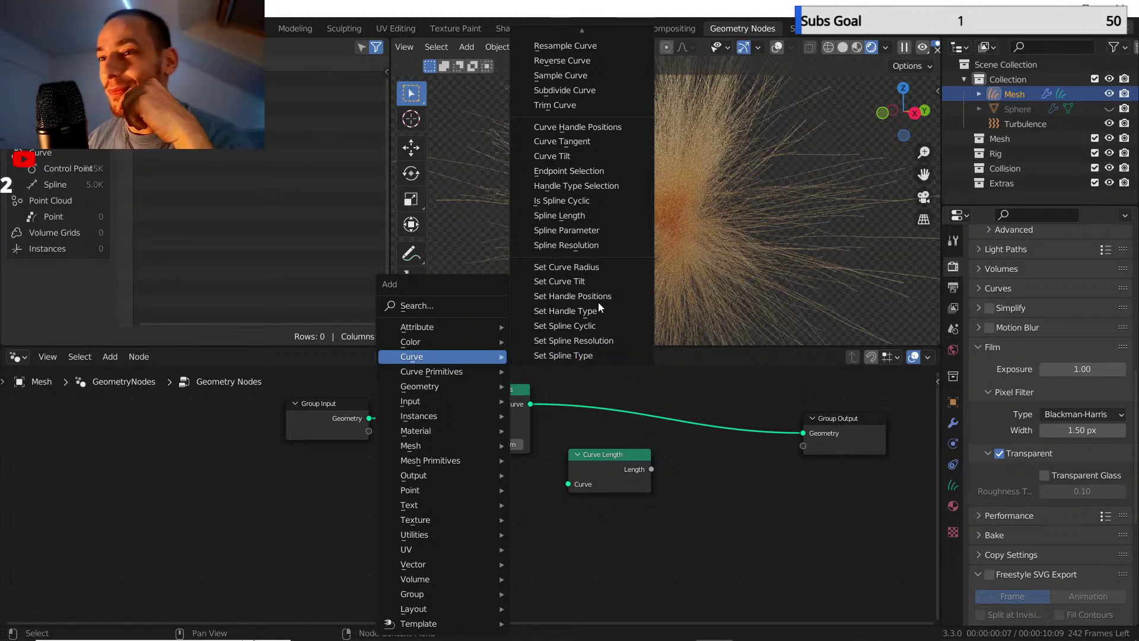
{"action": "left_click", "coordinate": [610, 218]}
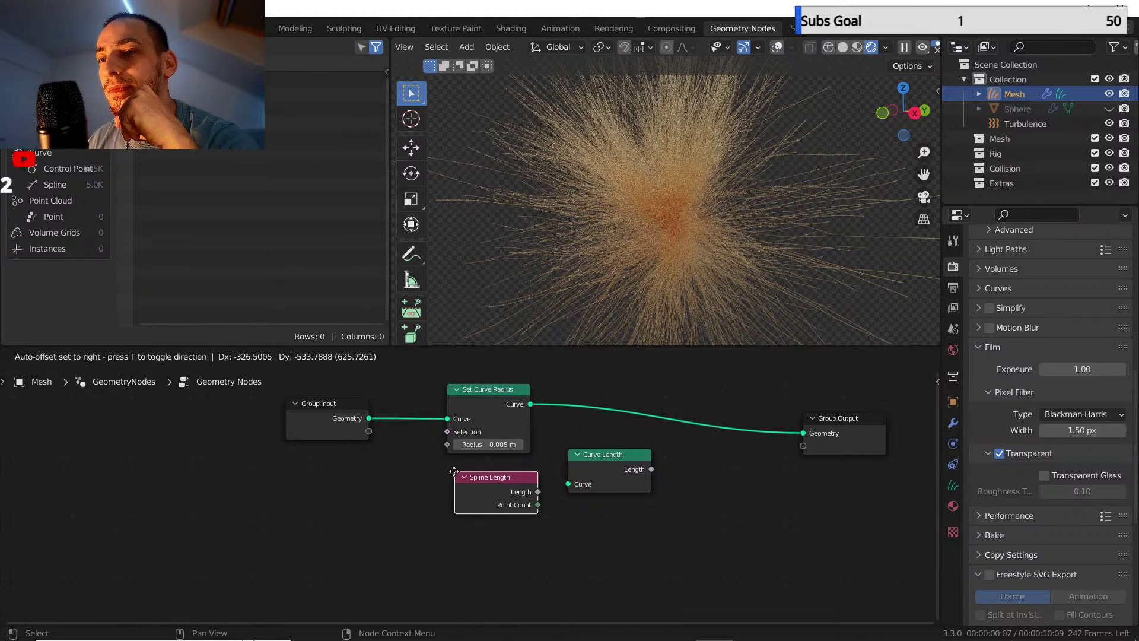
{"action": "right_click", "coordinate": [454, 471]}
- Insert a Trim Curve node between Set Curve Radius and Group Output, and delete the unconnected Curve Length node
{"action": "key", "text": "shift+a"}
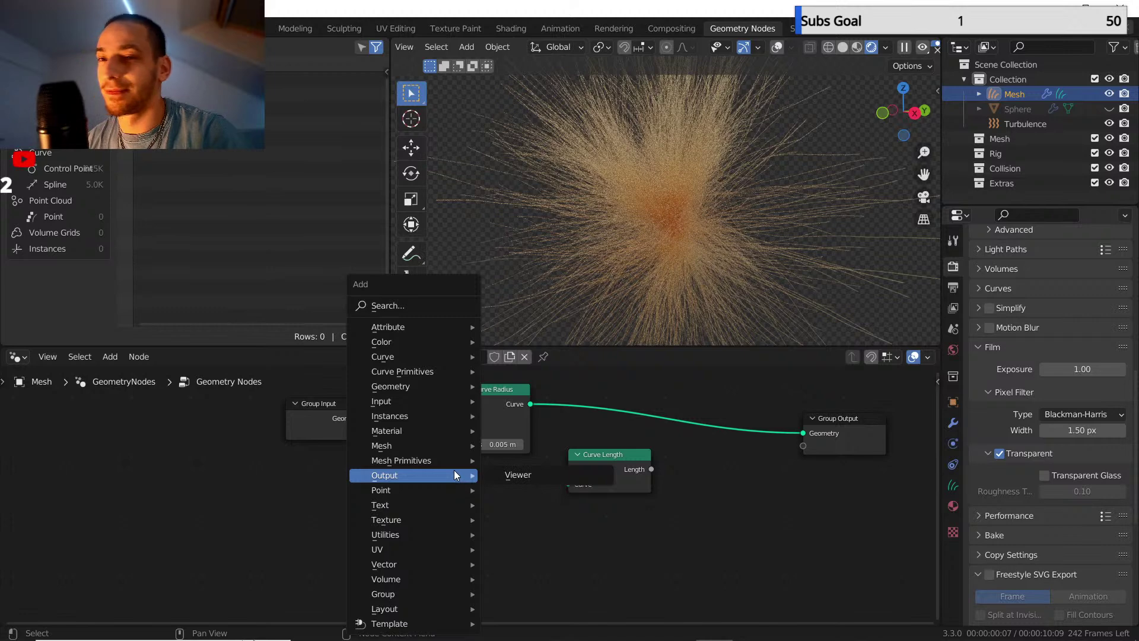
{"action": "mouse_move", "coordinate": [453, 461]}
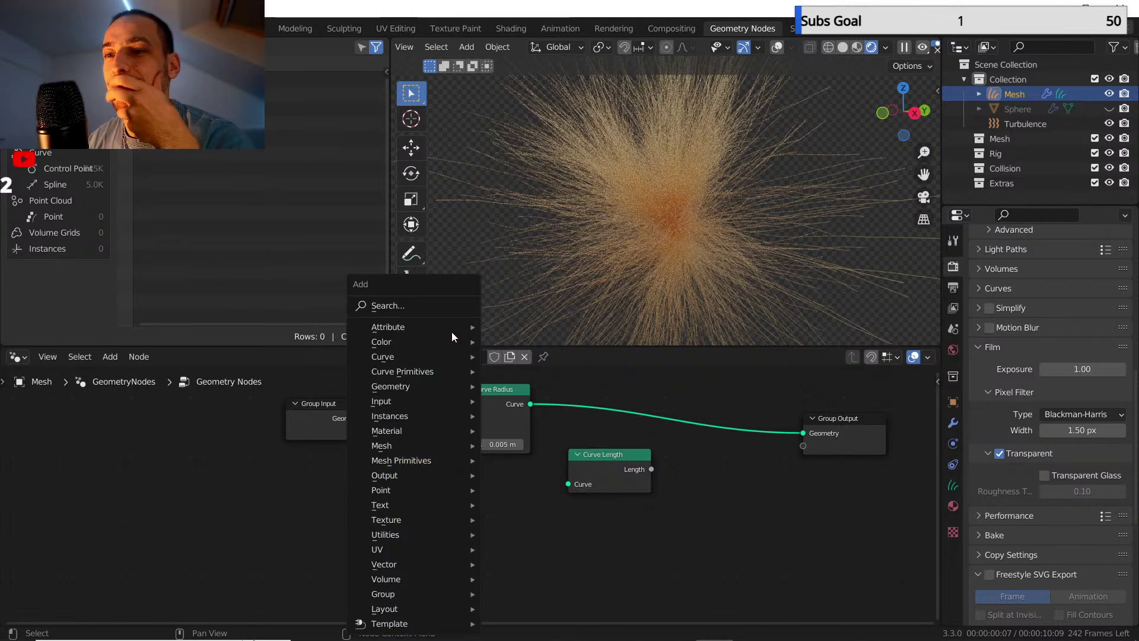
{"action": "mouse_move", "coordinate": [448, 358]}
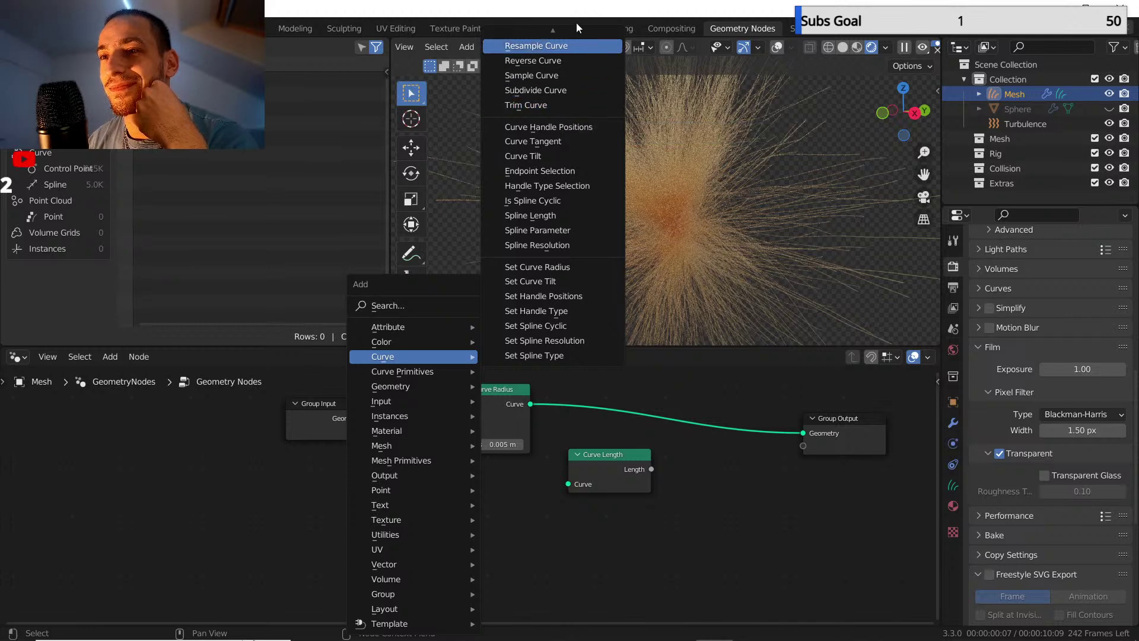
{"action": "mouse_move", "coordinate": [569, 24]}
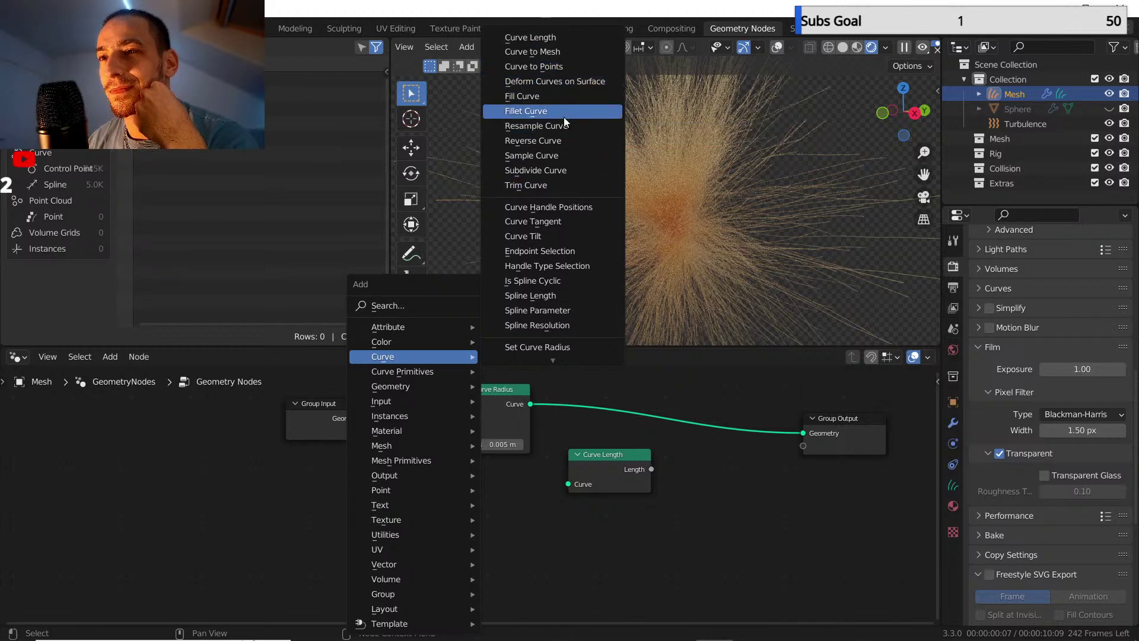
{"action": "left_click", "coordinate": [551, 185]}
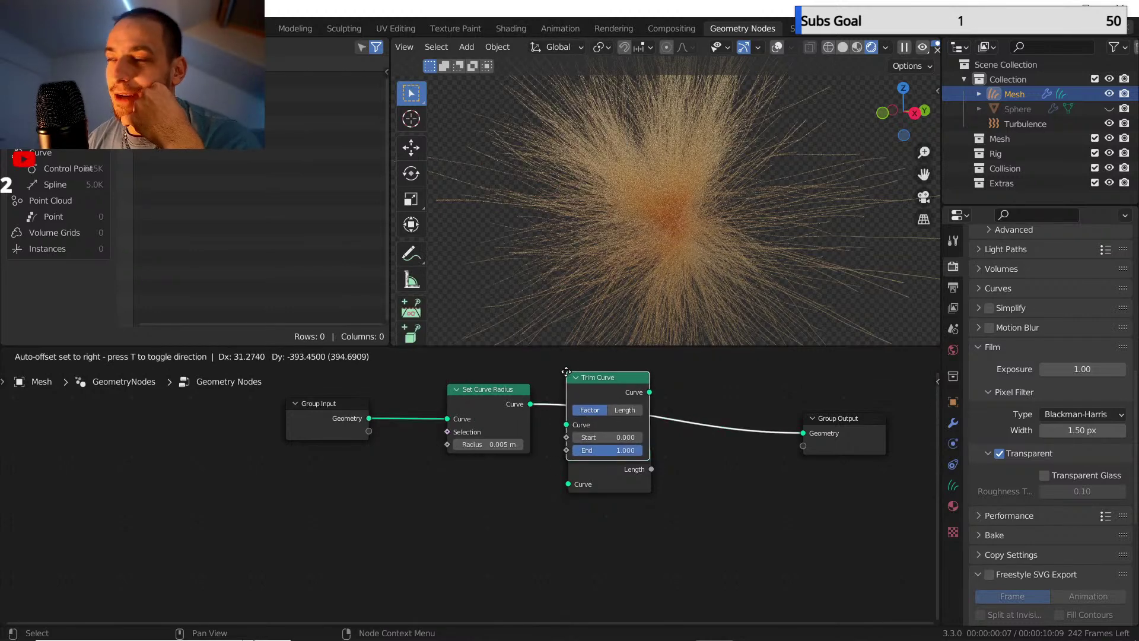
{"action": "left_click", "coordinate": [564, 366]}
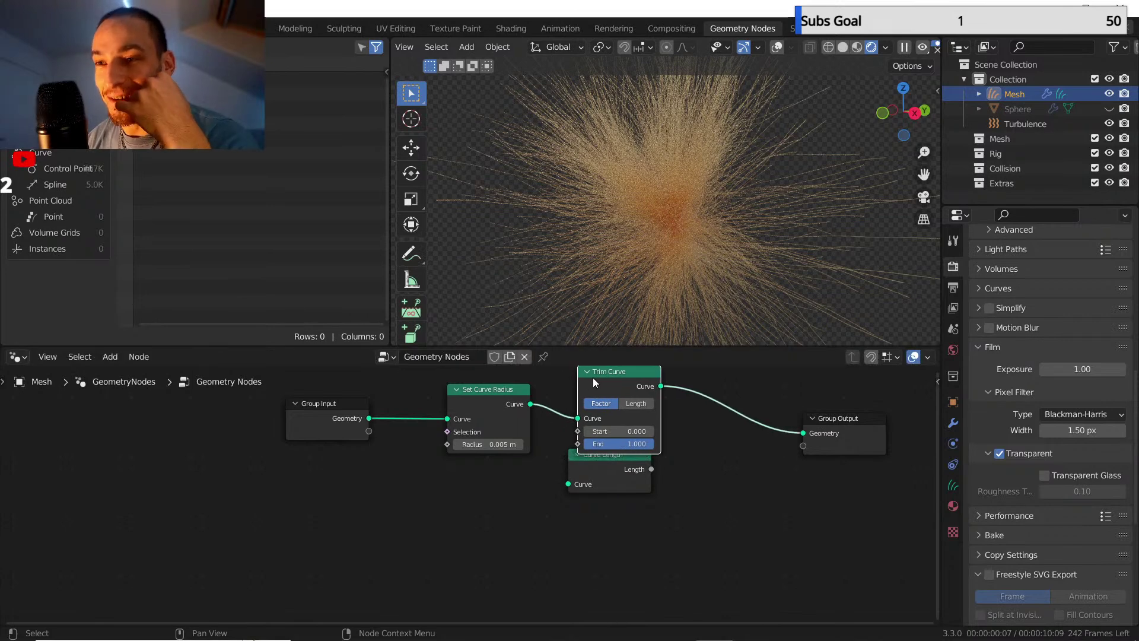
{"action": "left_click_drag", "start_coordinate": [596, 382], "coordinate": [603, 370]}
{"action": "left_click", "coordinate": [600, 454]}
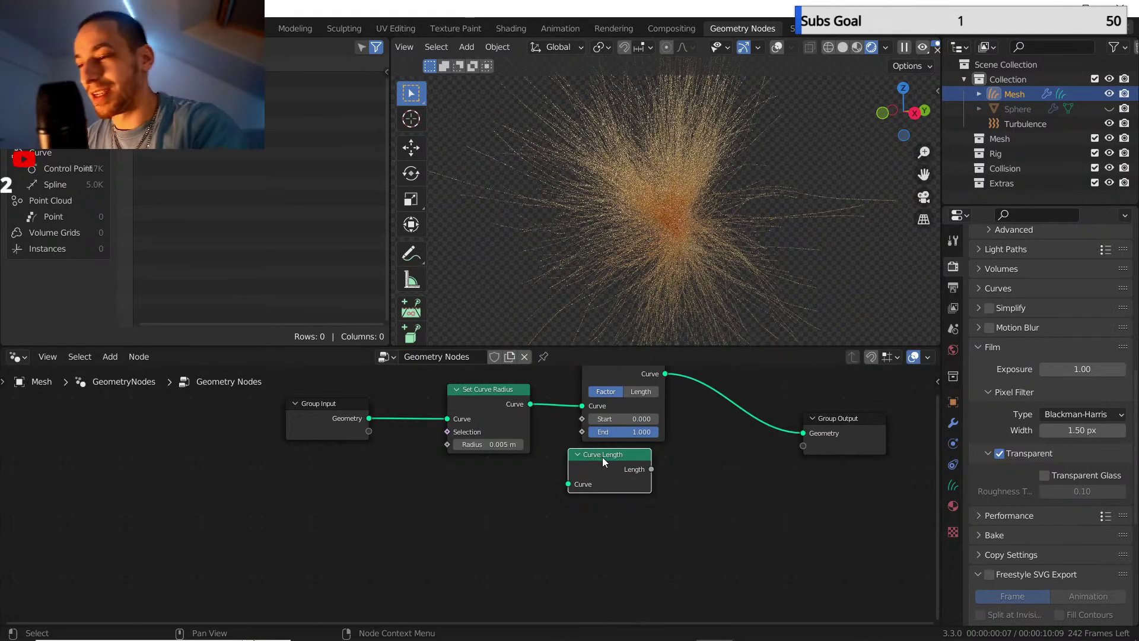
{"action": "key", "text": "x"}
- Try different Start factors on the Trim Curve node, including 0.833, and return Start to 0.000
{"action": "middle_click_drag", "start_coordinate": [617, 471], "coordinate": [464, 546]}
{"action": "scroll", "coordinate": [583, 515], "scroll_direction": "up", "scroll_amount": 2}
{"action": "scroll", "coordinate": [518, 549], "scroll_direction": "up", "scroll_amount": 2}
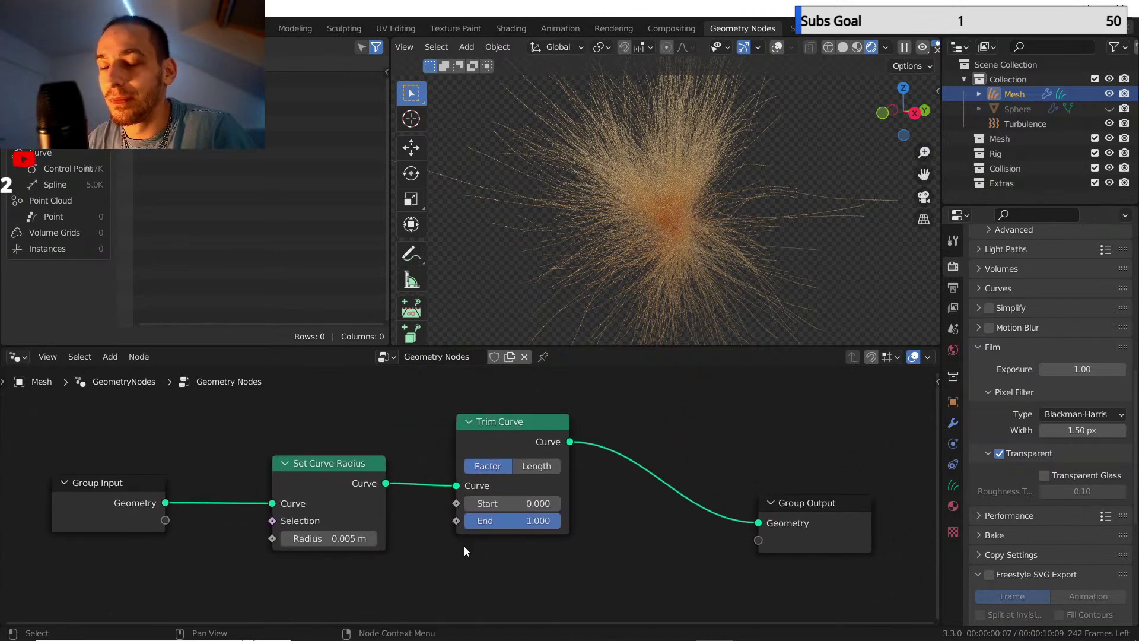
{"action": "scroll", "coordinate": [464, 546], "scroll_direction": "up", "scroll_amount": 1}
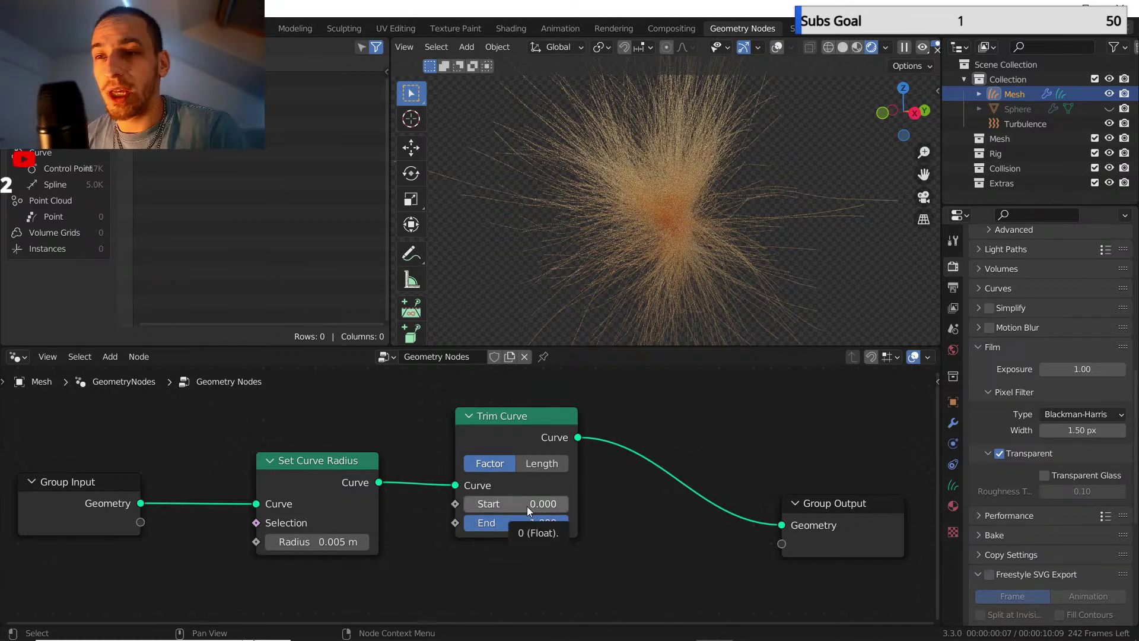
{"action": "mouse_move", "coordinate": [527, 507]}
{"action": "left_mouse_down"}
{"action": "mouse_move", "coordinate": [575, 497]}
{"action": "mouse_move", "coordinate": [536, 503]}
{"action": "left_mouse_up"}
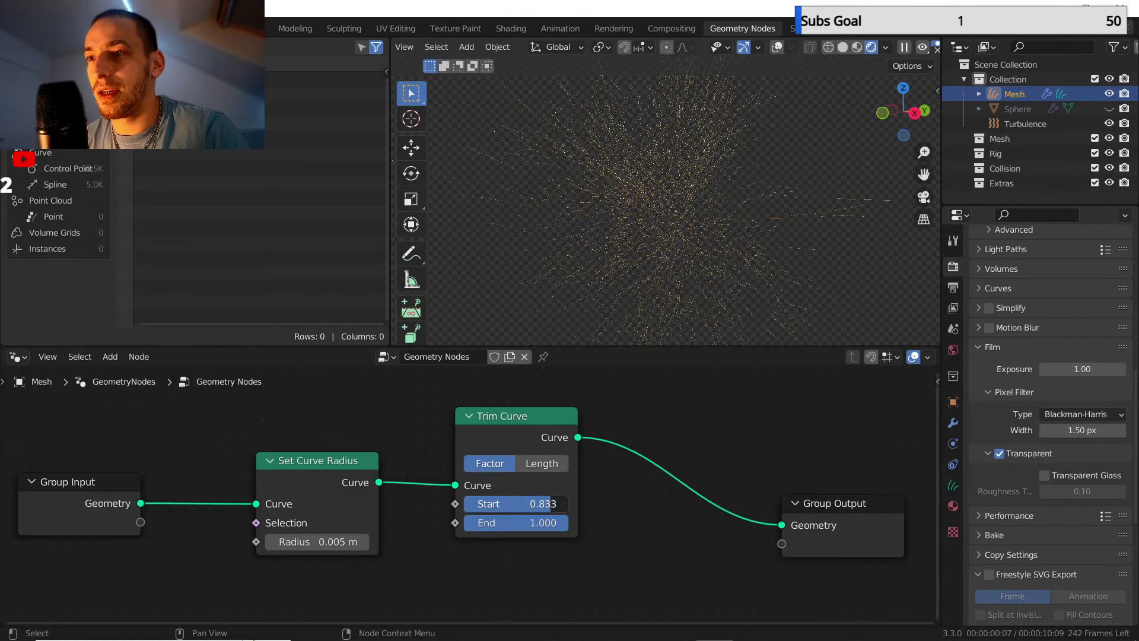
{"action": "mouse_move", "coordinate": [532, 504]}
{"action": "left_mouse_down"}
{"action": "mouse_move", "coordinate": [514, 503]}
{"action": "mouse_move", "coordinate": [546, 508]}
{"action": "left_mouse_up"}
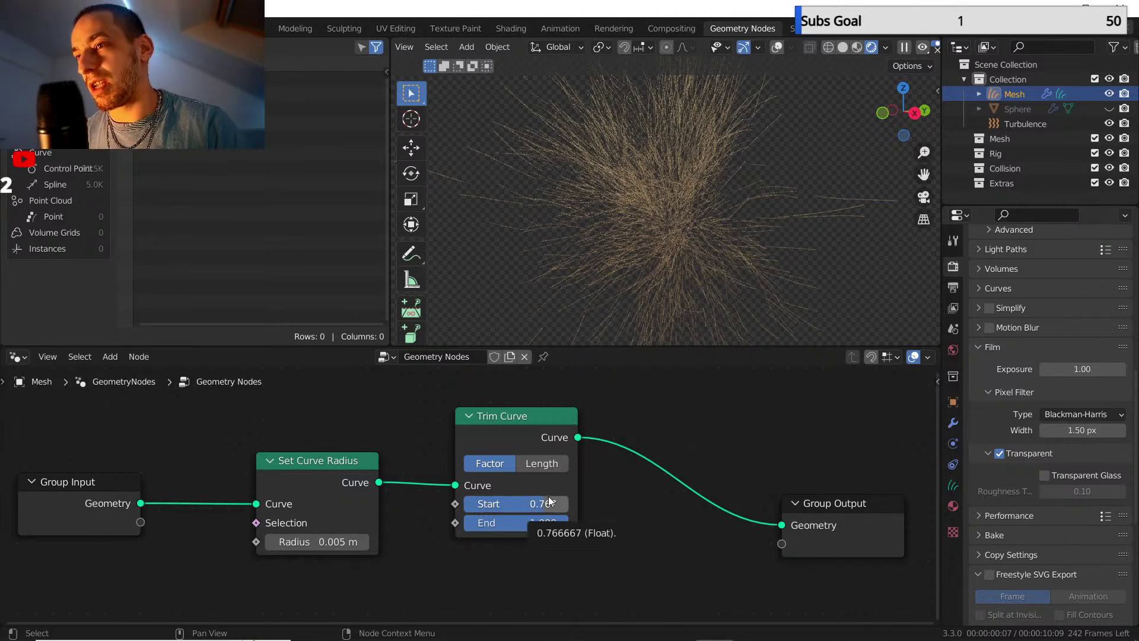
{"action": "left_click_drag", "start_coordinate": [549, 503], "coordinate": [463, 503]}
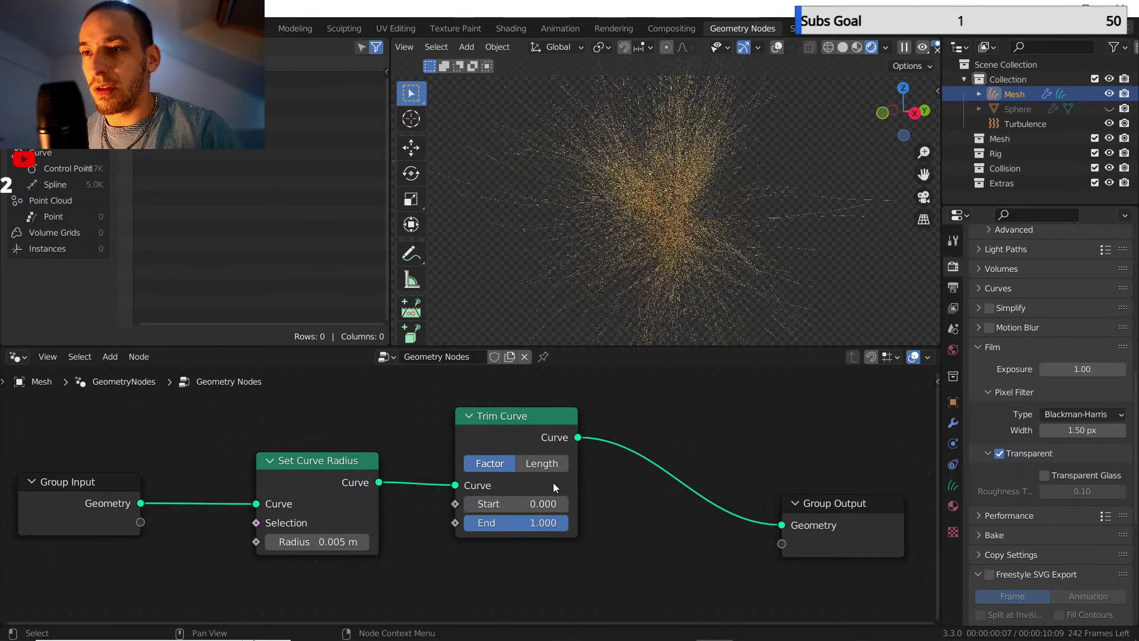
- Set the Trim Curve node's End factor to 0.540
{"action": "mouse_move", "coordinate": [525, 521]}
{"action": "left_mouse_down"}
{"action": "mouse_move", "coordinate": [451, 522]}
{"action": "mouse_move", "coordinate": [559, 523]}
{"action": "mouse_move", "coordinate": [519, 523]}
{"action": "left_mouse_up"}
{"action": "right_click", "coordinate": [518, 521]}
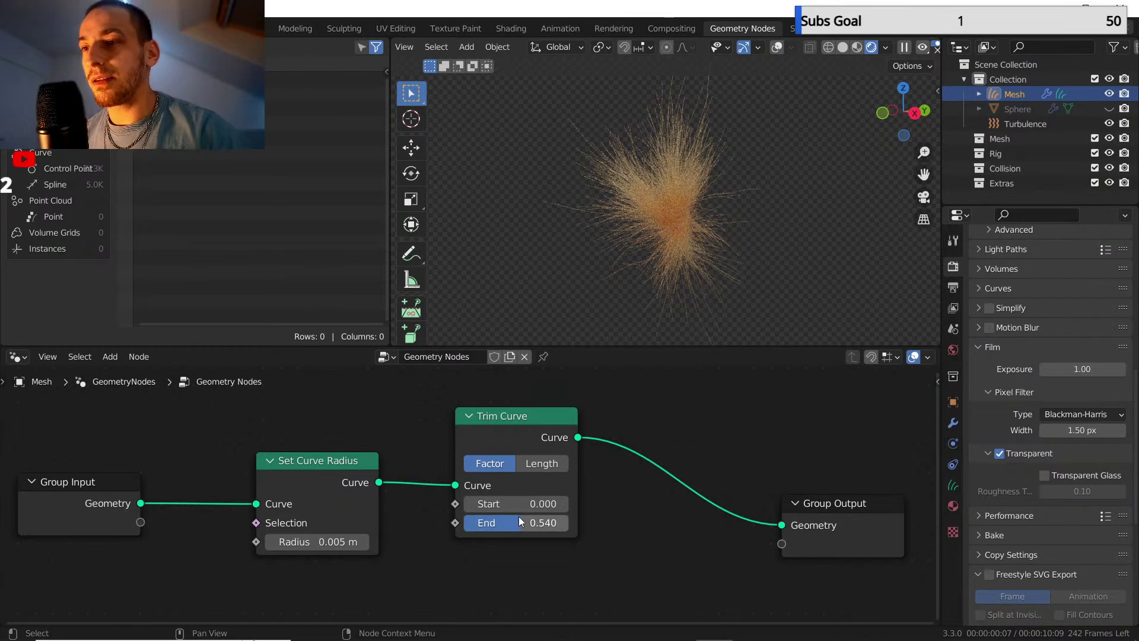
- Set the Trim Curve node's End factor to 1.000
{"action": "left_click_drag", "start_coordinate": [519, 516], "coordinate": [562, 513]}
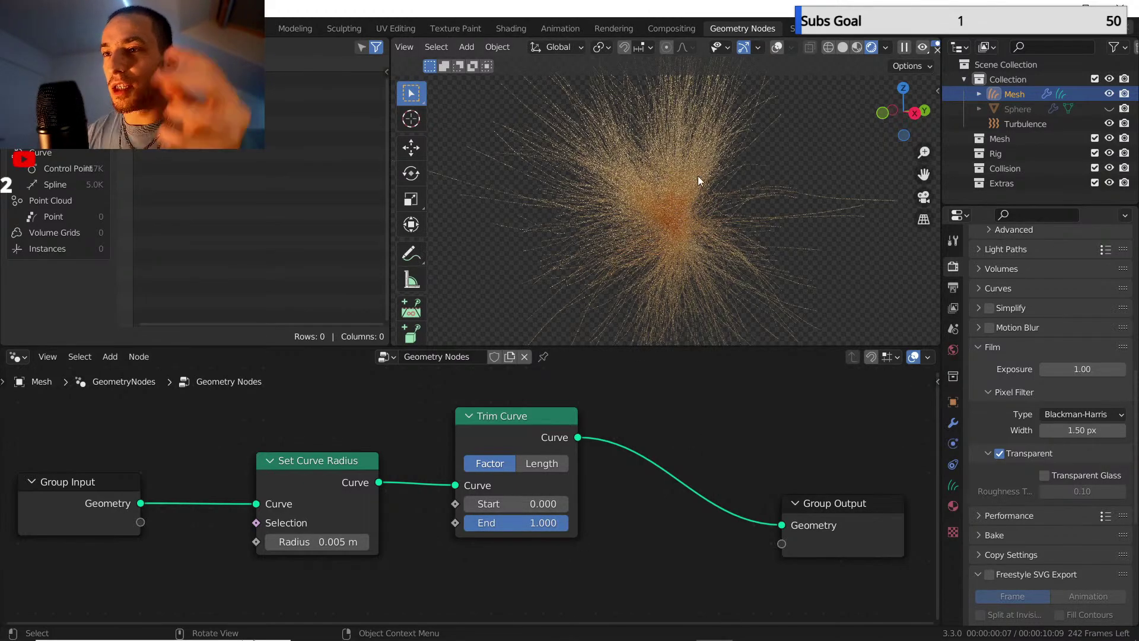
- Switch to the Shading workspace and preview the hair curves in rendered shading with the overlays hidden
{"action": "left_click", "coordinate": [516, 27]}
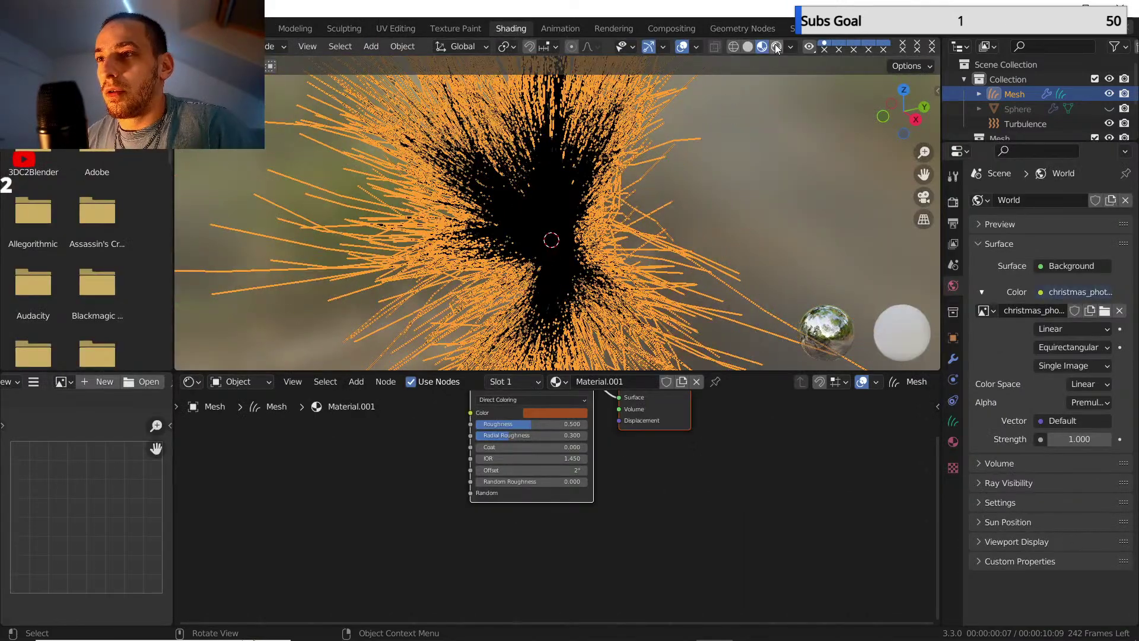
{"action": "left_click", "coordinate": [775, 47]}
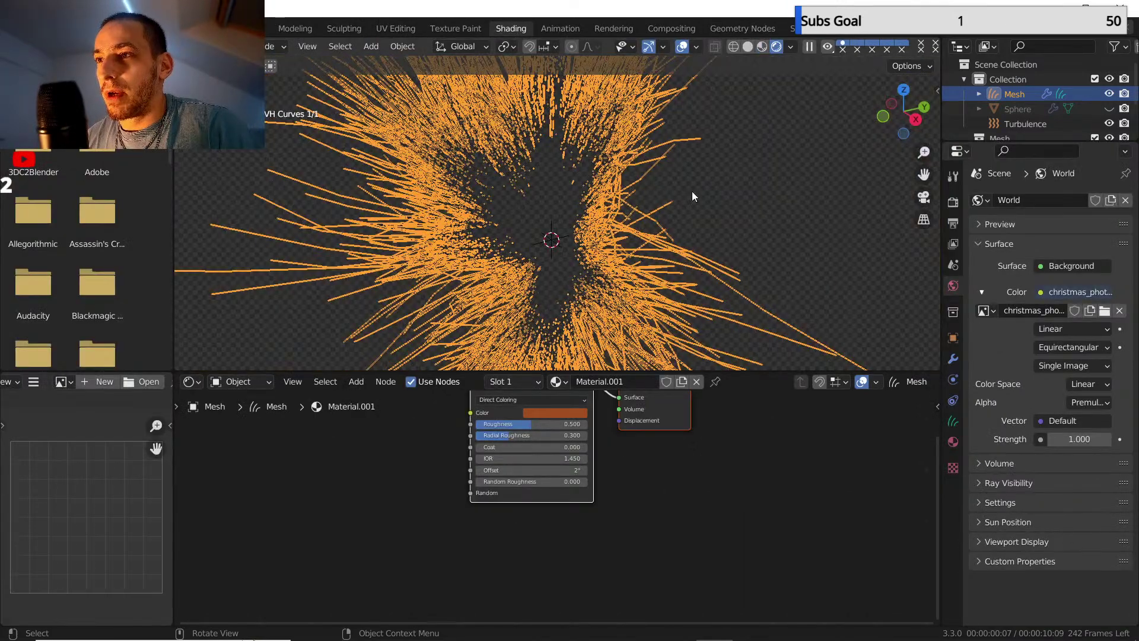
{"action": "left_click", "coordinate": [681, 47]}
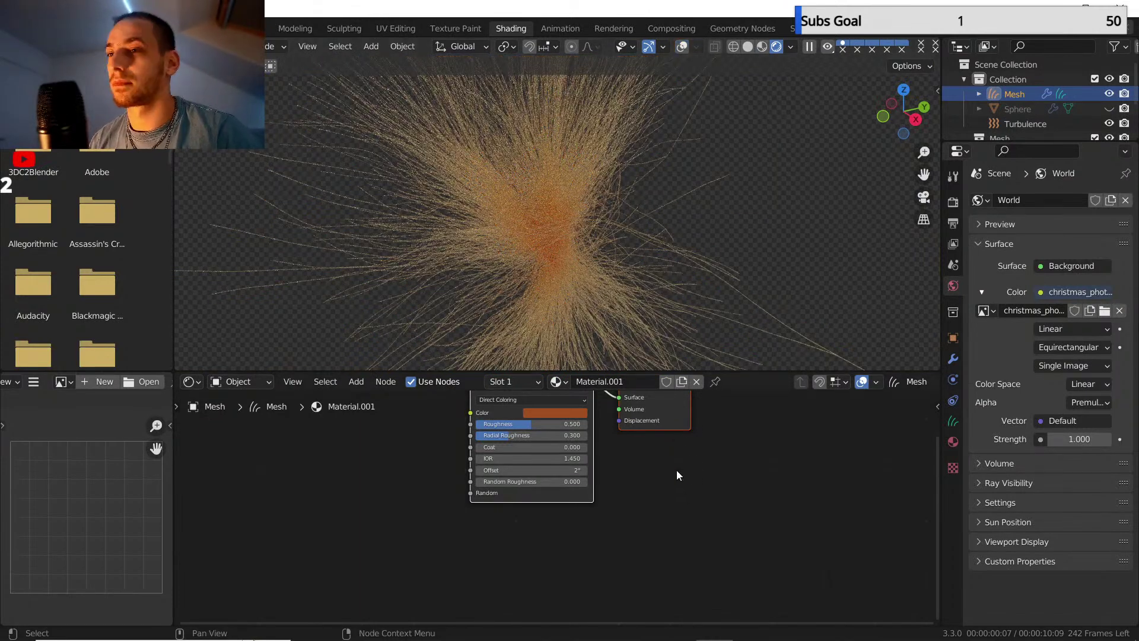
- Add a ColorRamp node and connect its Color output to the Color input of the Principled Hair BSDF
{"action": "scroll", "coordinate": [678, 474], "scroll_direction": "down", "scroll_amount": 3}
{"action": "mouse_move", "coordinate": [678, 521]}
{"action": "middle_mouse_down", "text": "shift"}
{"action": "mouse_move", "coordinate": [715, 549]}
{"action": "mouse_move", "coordinate": [686, 514]}
{"action": "mouse_move", "coordinate": [691, 548]}
{"action": "mouse_move", "coordinate": [661, 531]}
{"action": "middle_mouse_up", "text": "shift"}
{"action": "scroll", "coordinate": [676, 539], "scroll_direction": "up", "scroll_amount": 1}
{"action": "scroll", "coordinate": [657, 531], "scroll_direction": "up", "scroll_amount": 1}
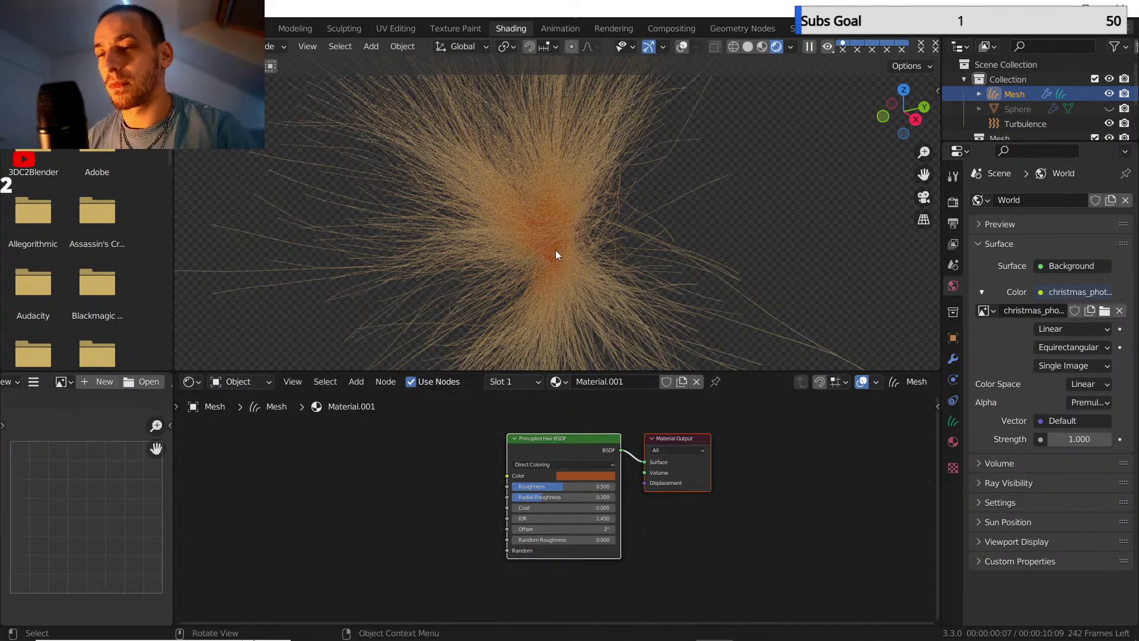
{"action": "middle_click_drag", "start_coordinate": [556, 250], "coordinate": [532, 211]}
{"action": "scroll", "coordinate": [537, 461], "scroll_direction": "up", "scroll_amount": 1}
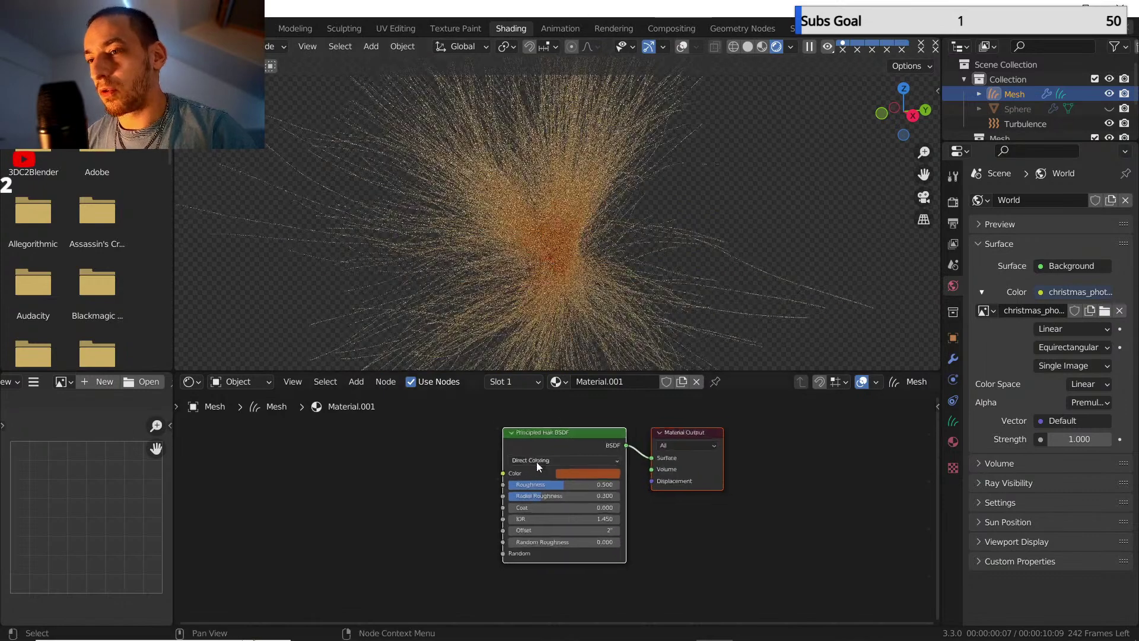
{"action": "scroll", "coordinate": [536, 462], "scroll_direction": "up", "scroll_amount": 1}
{"action": "middle_click_drag", "start_coordinate": [419, 485], "coordinate": [433, 499]}
{"action": "key", "text": "shift+a"}
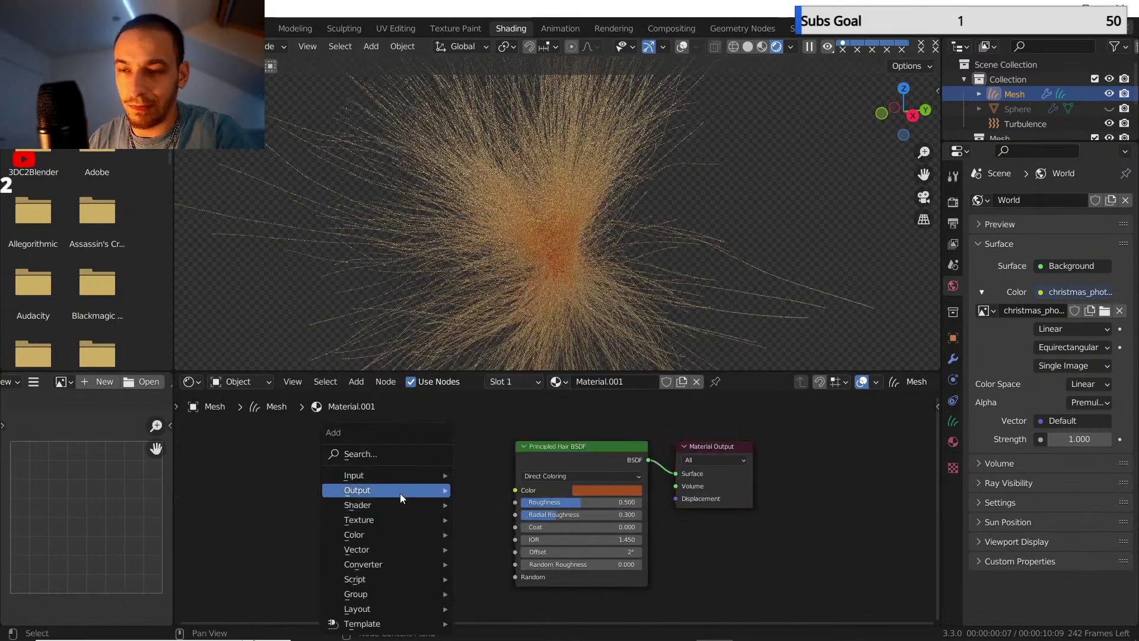
{"action": "mouse_move", "coordinate": [394, 490]}
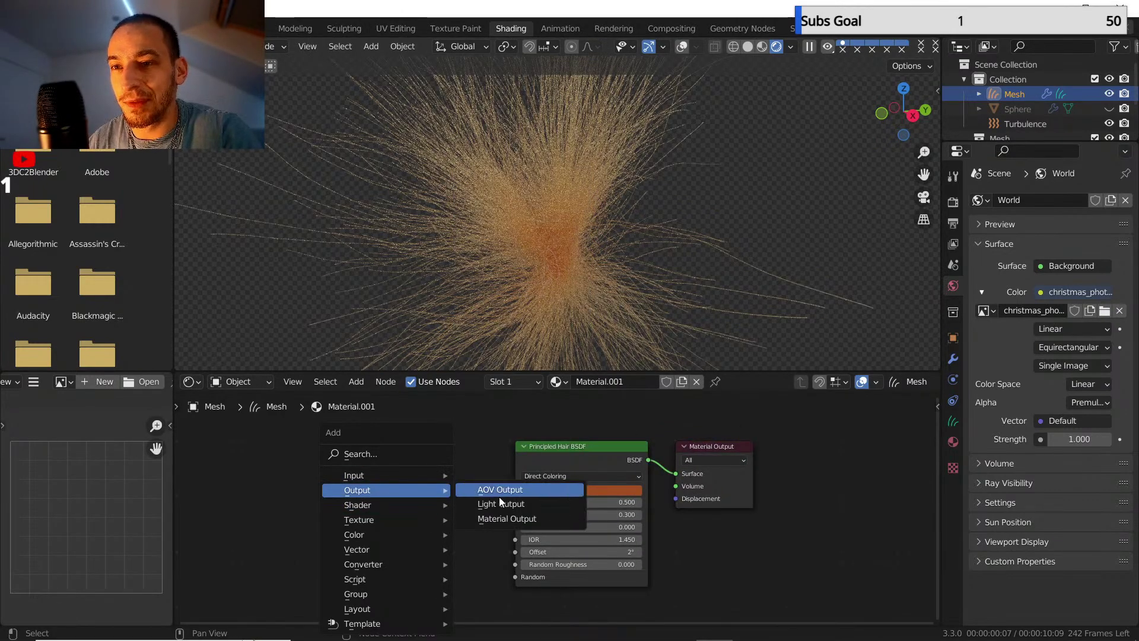
{"action": "mouse_move", "coordinate": [381, 567]}
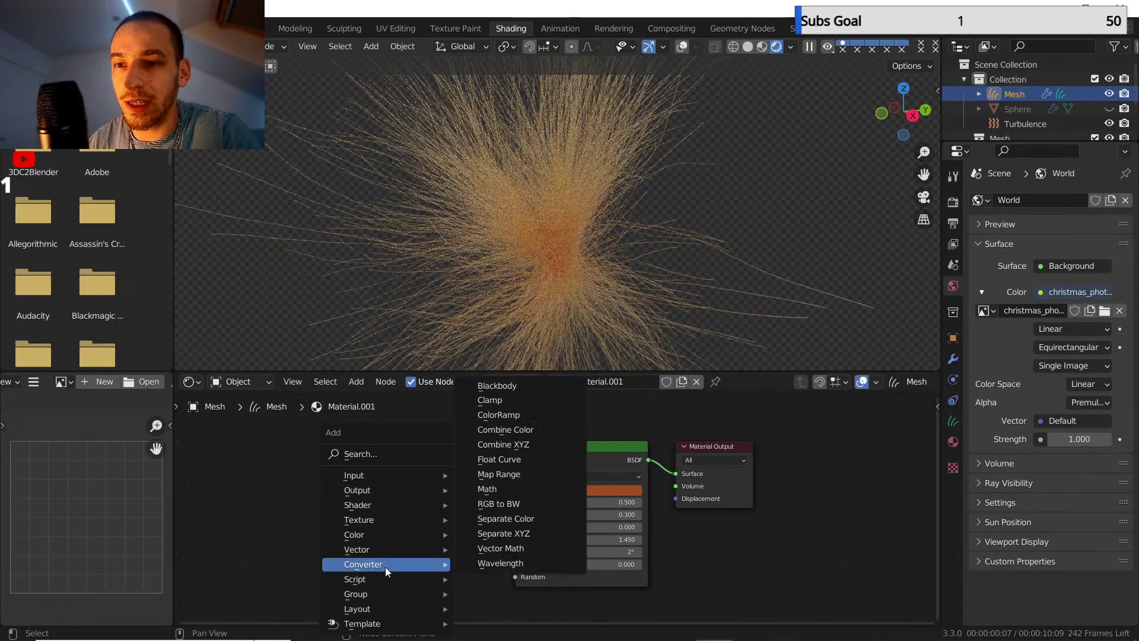
{"action": "left_click", "coordinate": [498, 414]}
{"action": "left_click", "coordinate": [386, 475]}
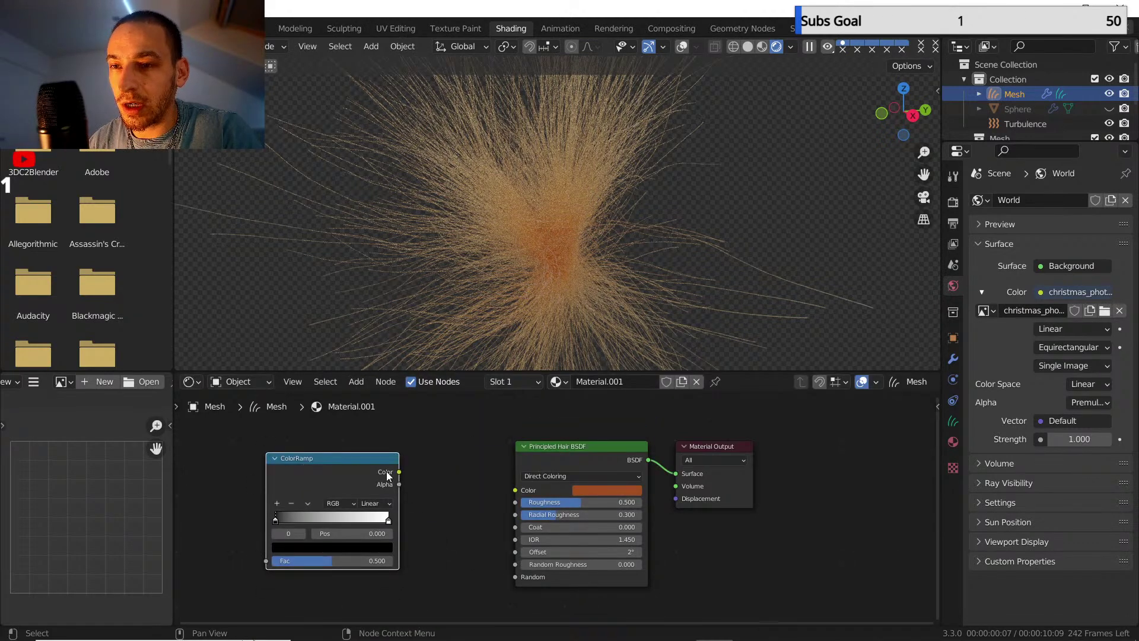
{"action": "left_click_drag", "start_coordinate": [398, 475], "coordinate": [516, 490]}
- Add a Texture Coordinate node and connect its Object output to the ColorRamp's Fac input
{"action": "middle_click_drag", "start_coordinate": [449, 506], "coordinate": [543, 501]}
{"action": "scroll", "coordinate": [543, 501], "scroll_direction": "down", "scroll_amount": 1}
{"action": "key", "text": "shift+a"}
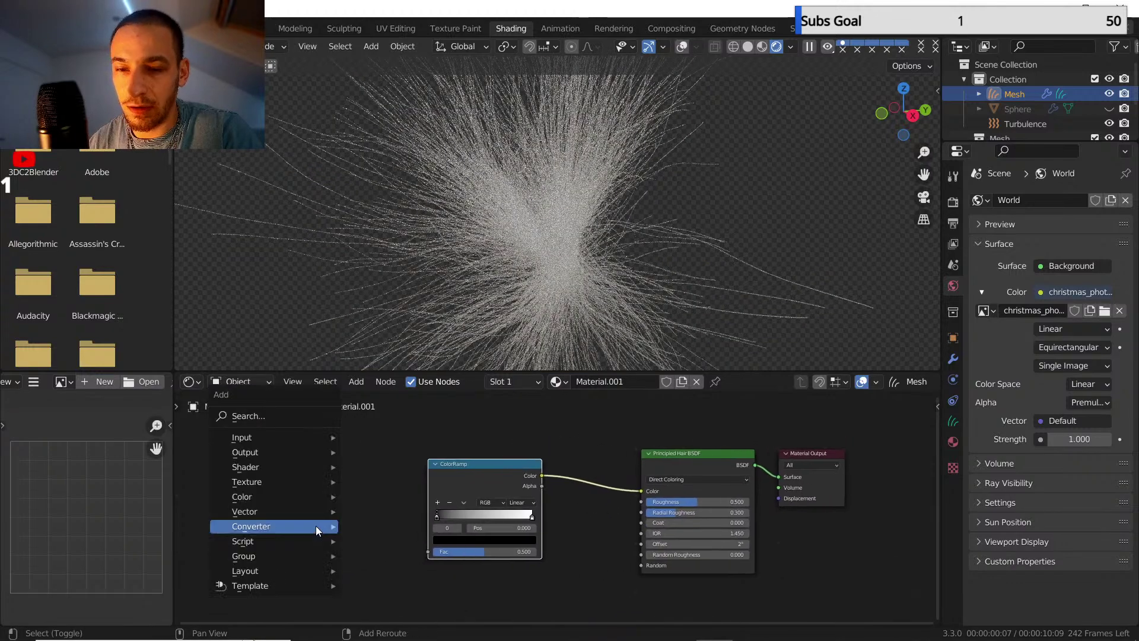
{"action": "mouse_move", "coordinate": [286, 439]}
{"action": "left_click", "coordinate": [422, 405]}
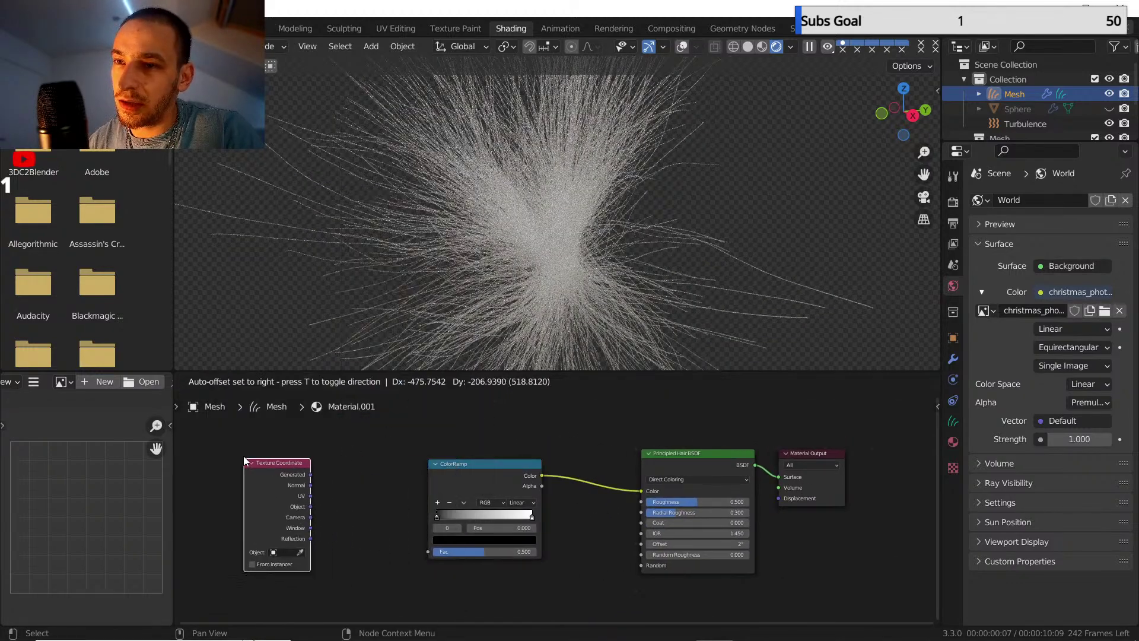
{"action": "left_click", "coordinate": [311, 504]}
{"action": "left_click_drag", "start_coordinate": [310, 506], "coordinate": [427, 551]}
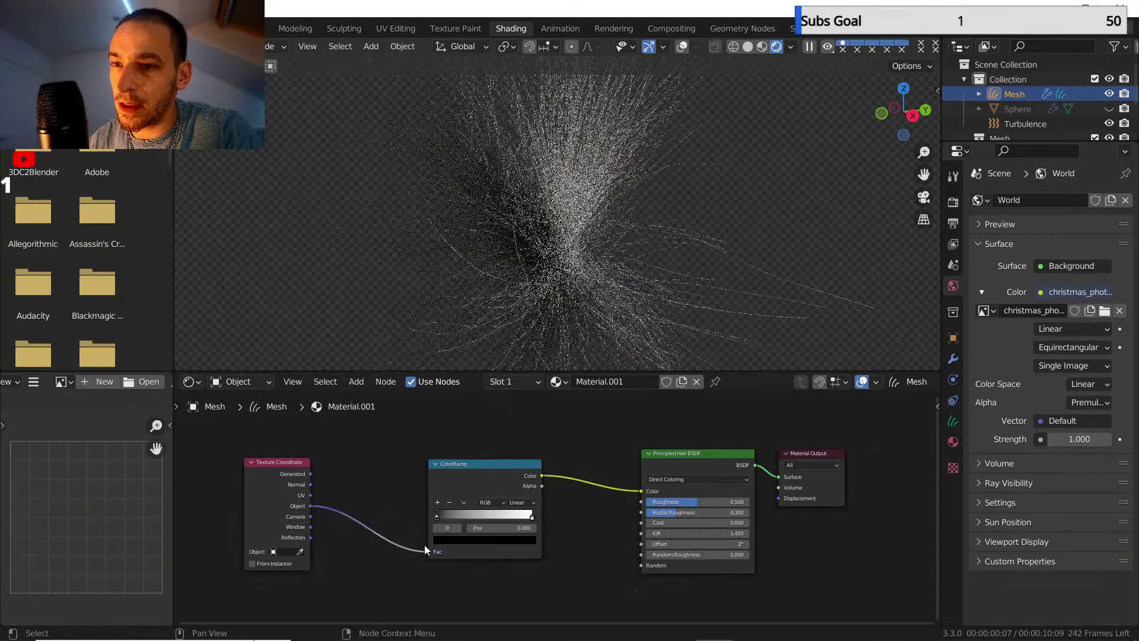
- Insert a Vector Math node set to Length between Texture Coordinate and ColorRamp, connecting its Value output to Fac
{"action": "middle_click_drag", "start_coordinate": [409, 493], "coordinate": [441, 496]}
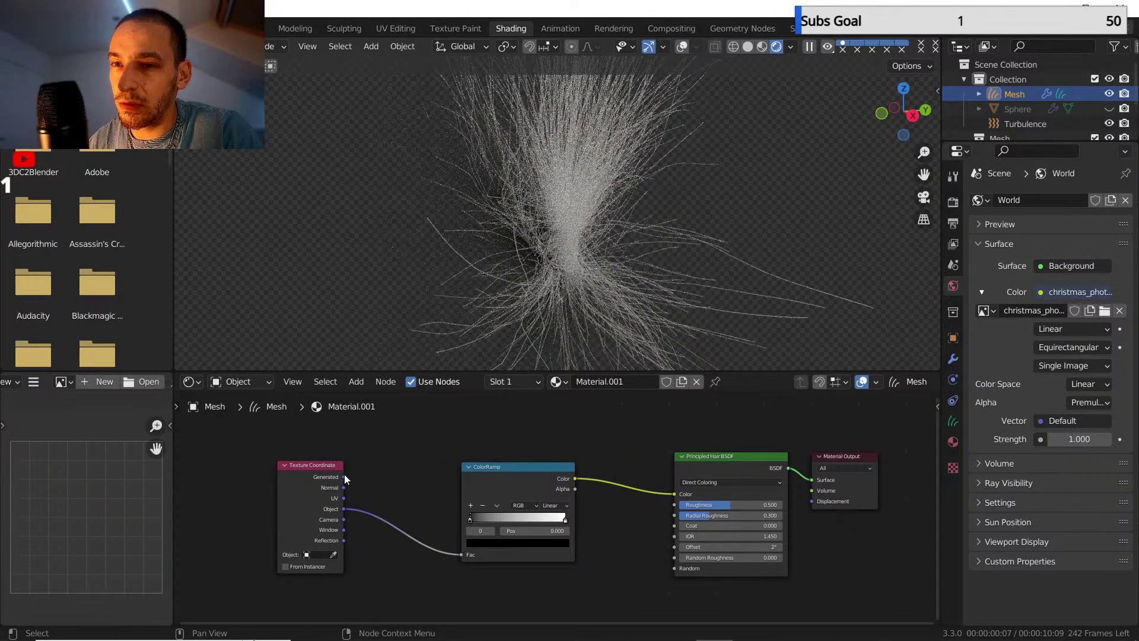
{"action": "left_click_drag", "start_coordinate": [324, 467], "coordinate": [279, 470]}
{"action": "key", "text": "shift+a"}
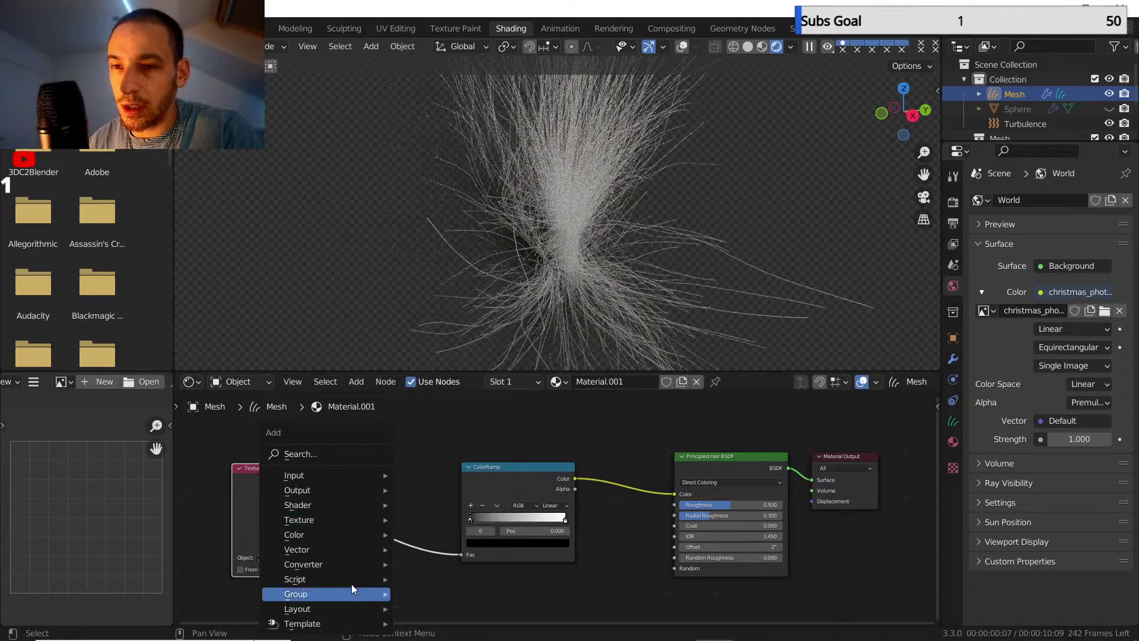
{"action": "mouse_move", "coordinate": [350, 564]}
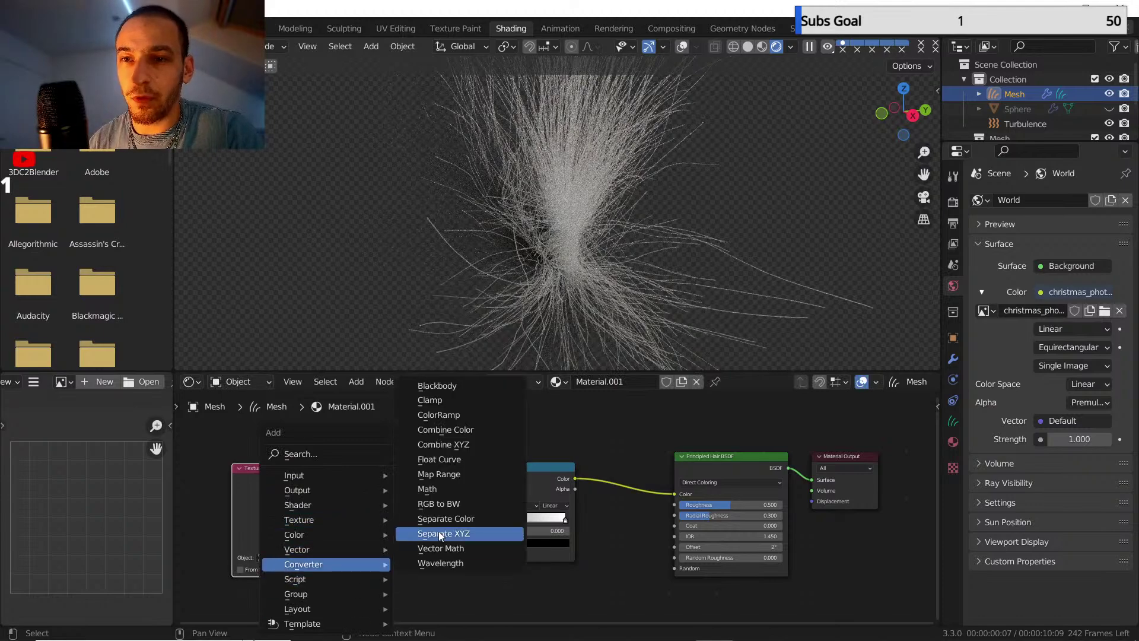
{"action": "left_click", "coordinate": [446, 548]}
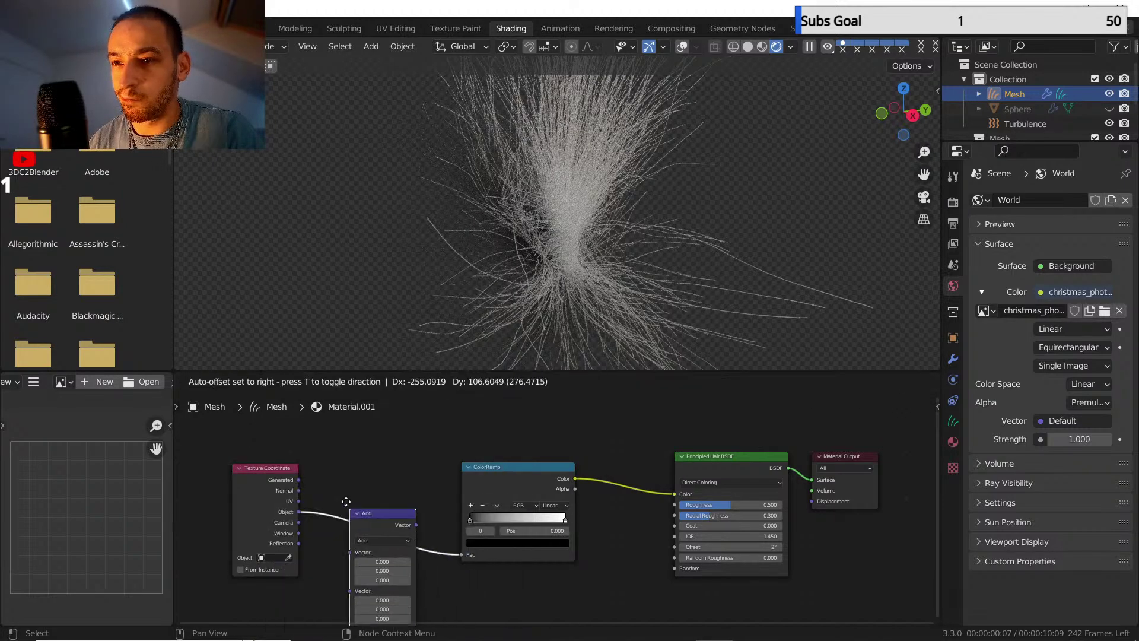
{"action": "left_click", "coordinate": [367, 527]}
{"action": "left_click", "coordinate": [368, 528]}
{"action": "left_click", "coordinate": [370, 385]}
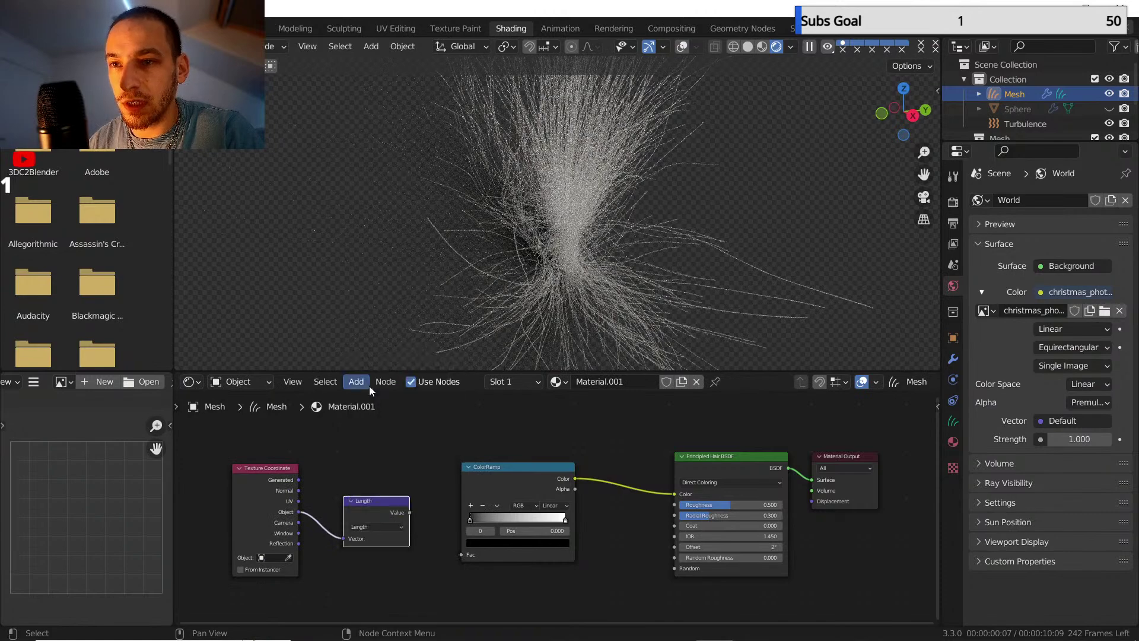
{"action": "scroll", "coordinate": [386, 468], "scroll_direction": "up", "scroll_amount": 2}
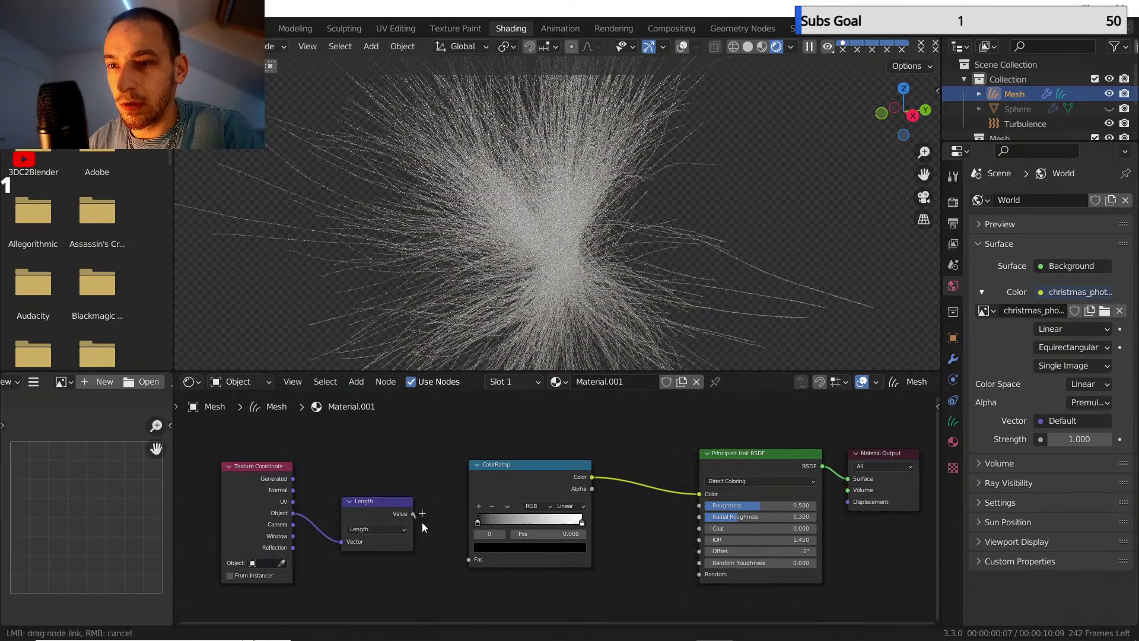
{"action": "left_click_drag", "start_coordinate": [413, 513], "coordinate": [469, 559]}
{"action": "middle_click_drag", "start_coordinate": [446, 536], "coordinate": [461, 536]}
{"action": "scroll", "coordinate": [458, 530], "scroll_direction": "down", "scroll_amount": 1}
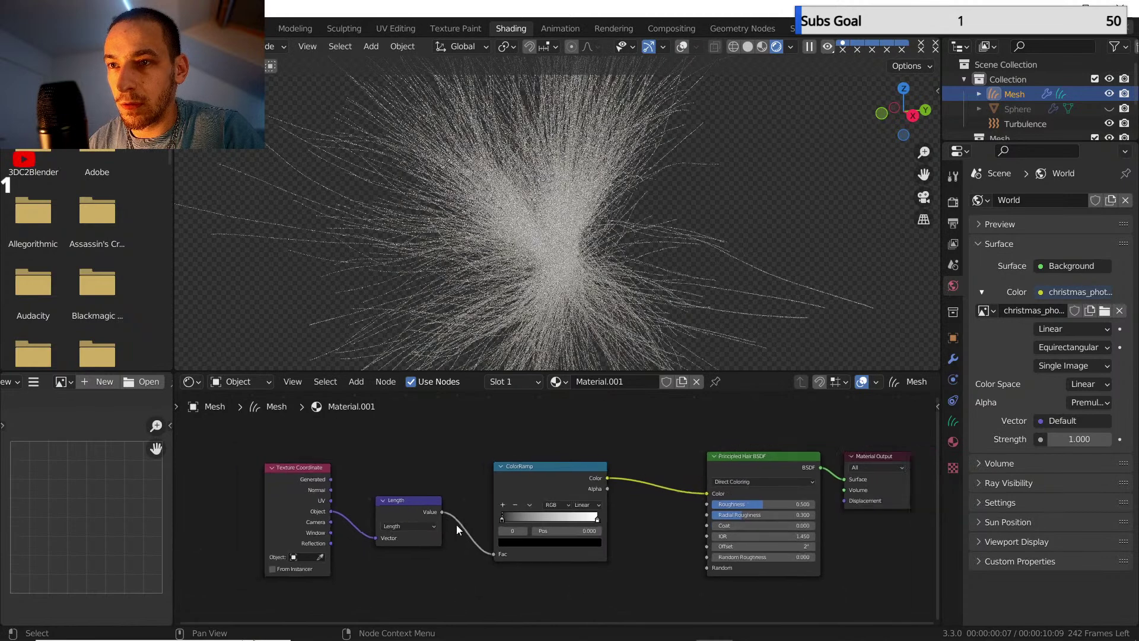
- Insert a Math node set to Divide between the Length and ColorRamp nodes, with a divisor of 29.500
{"action": "left_click_drag", "start_coordinate": [384, 425], "coordinate": [261, 553]}
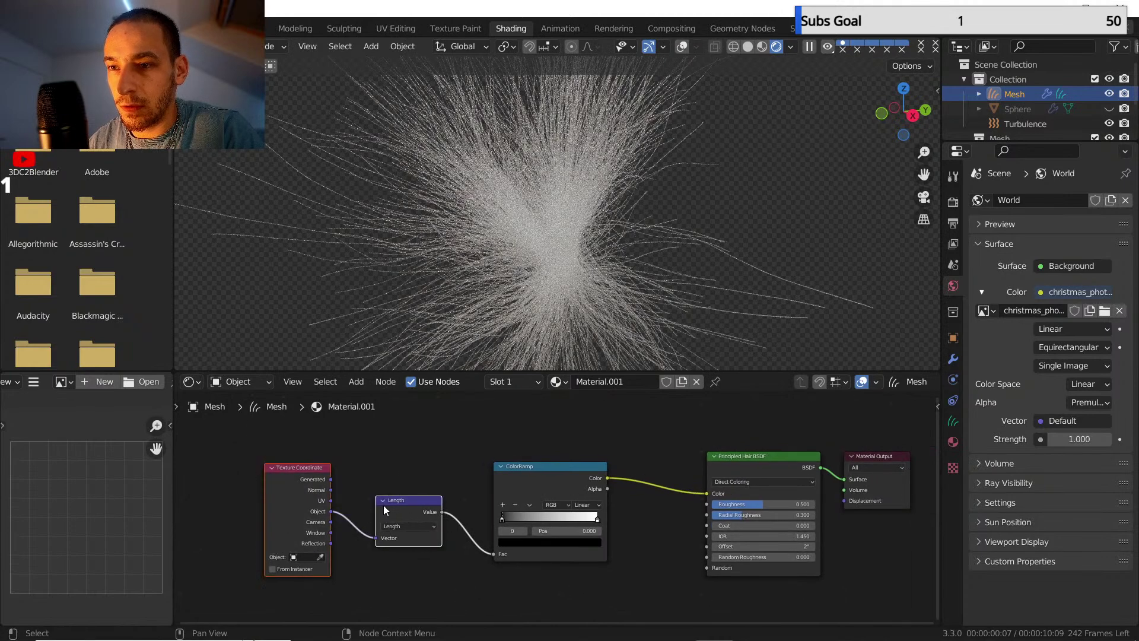
{"action": "left_click_drag", "start_coordinate": [384, 505], "coordinate": [242, 505]}
{"action": "key", "text": "shift+a"}
{"action": "mouse_move", "coordinate": [361, 542]}
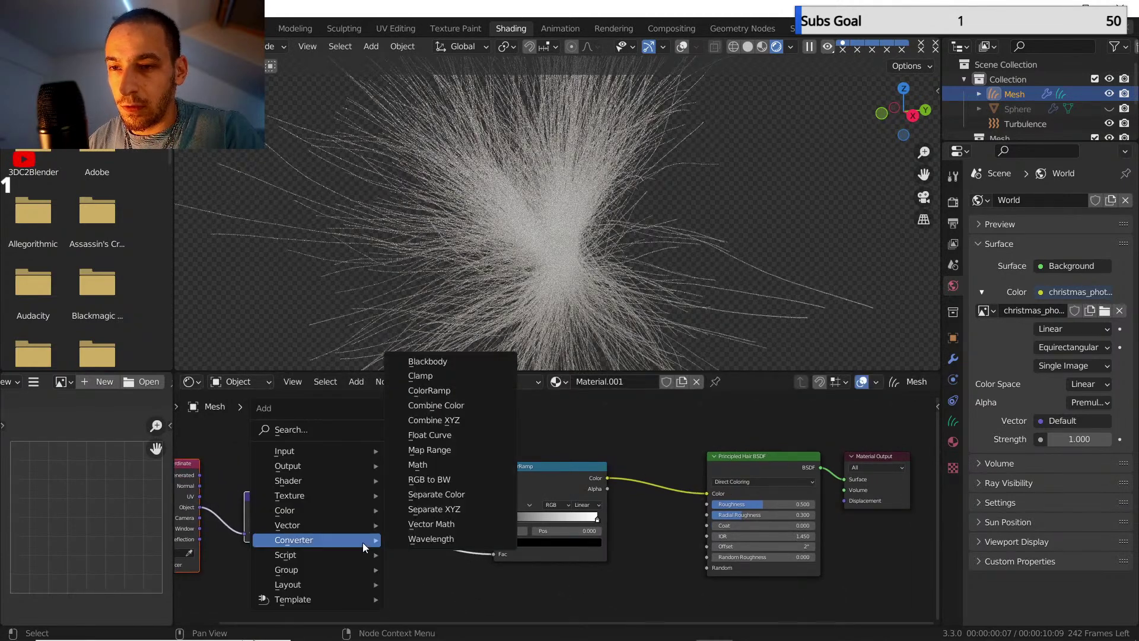
{"action": "left_click", "coordinate": [455, 467]}
{"action": "left_click", "coordinate": [382, 497]}
{"action": "left_click", "coordinate": [404, 530]}
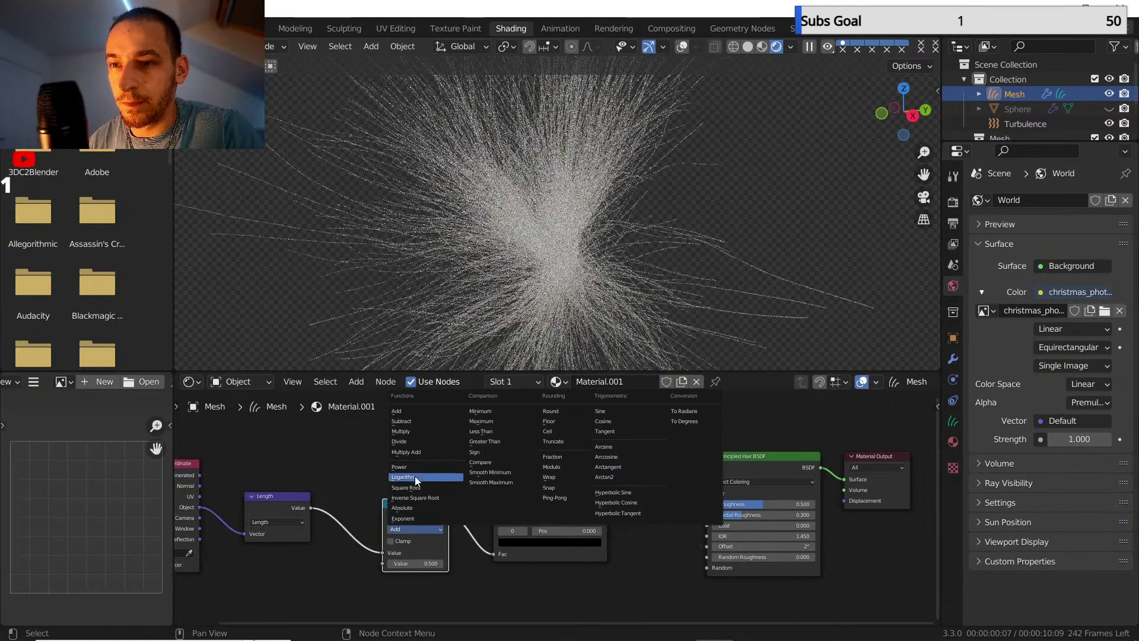
{"action": "left_click", "coordinate": [398, 442]}
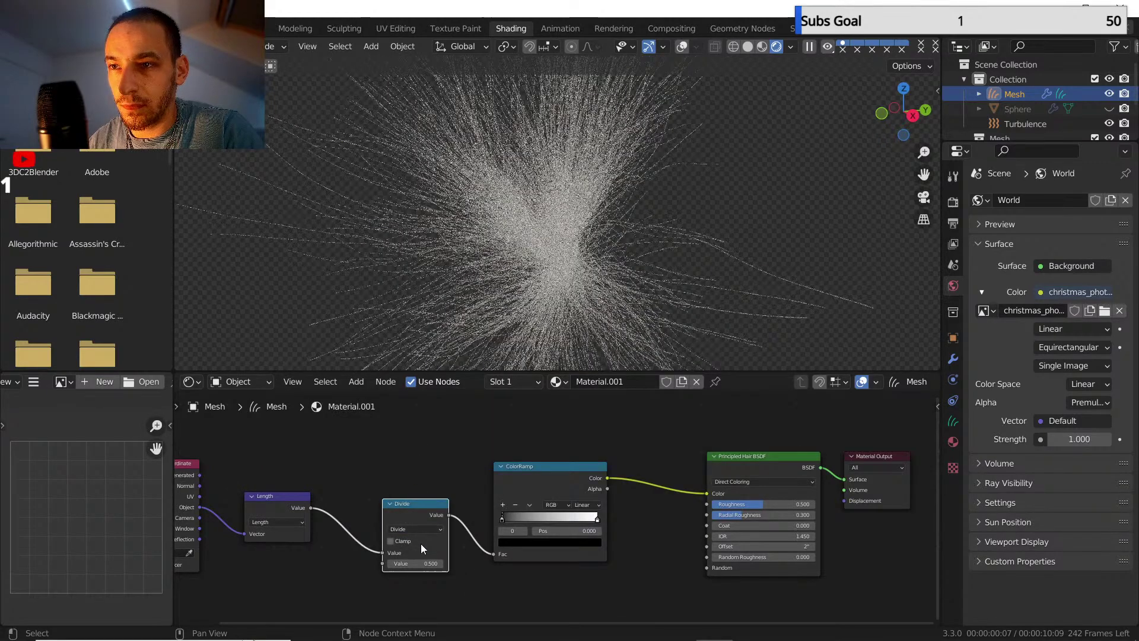
{"action": "left_click_drag", "start_coordinate": [418, 563], "coordinate": [451, 563]}
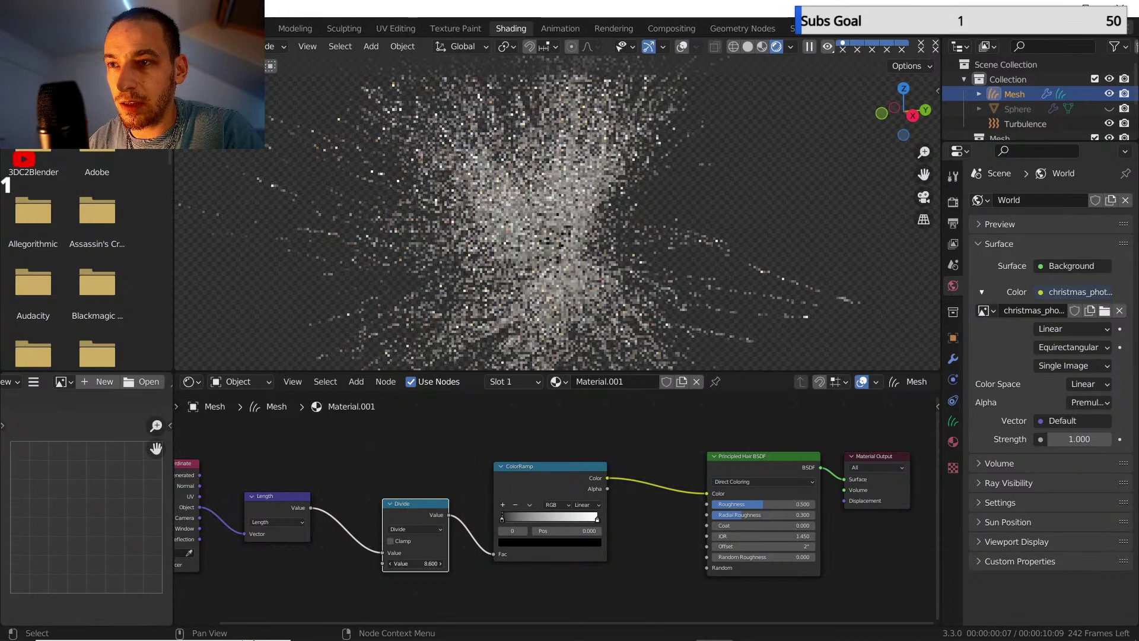
{"action": "left_click_drag", "start_coordinate": [451, 563], "coordinate": [461, 564]}
{"action": "middle_click_drag", "start_coordinate": [631, 552], "coordinate": [561, 513]}
{"action": "scroll", "coordinate": [584, 522], "scroll_direction": "down", "scroll_amount": 2}
{"action": "scroll", "coordinate": [560, 512], "scroll_direction": "up", "scroll_amount": 1}
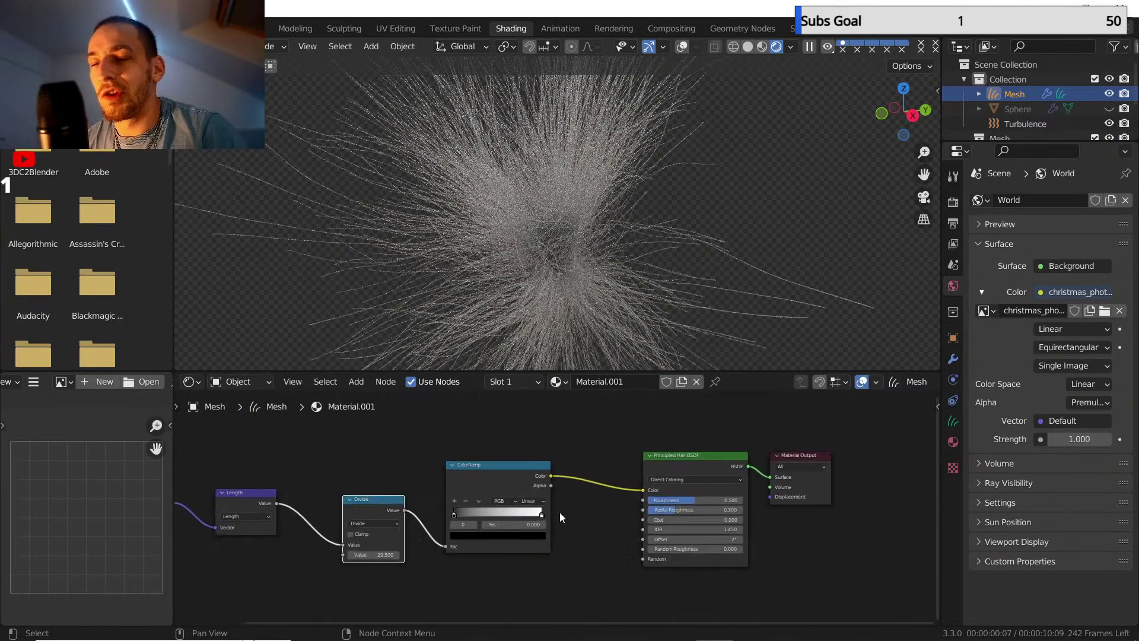
- Change the ColorRamp's first stop from black to a fully saturated, full-brightness red
{"action": "left_click", "coordinate": [454, 516]}
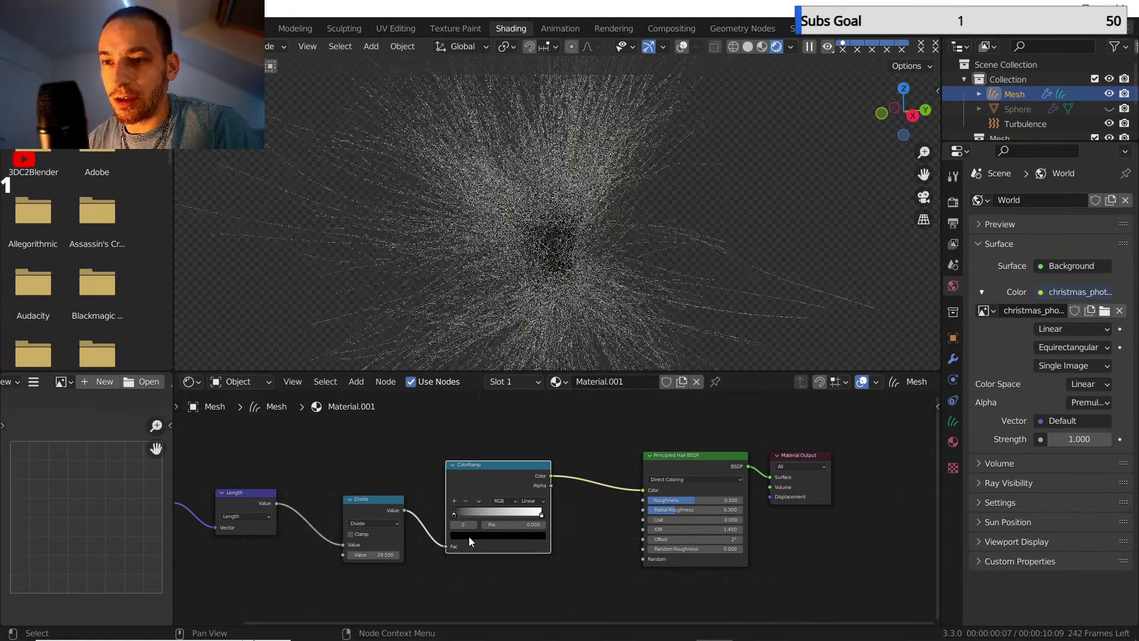
{"action": "left_click", "coordinate": [469, 537]}
{"action": "left_click", "coordinate": [526, 449]}
{"action": "left_click_drag", "start_coordinate": [526, 449], "coordinate": [526, 411]}
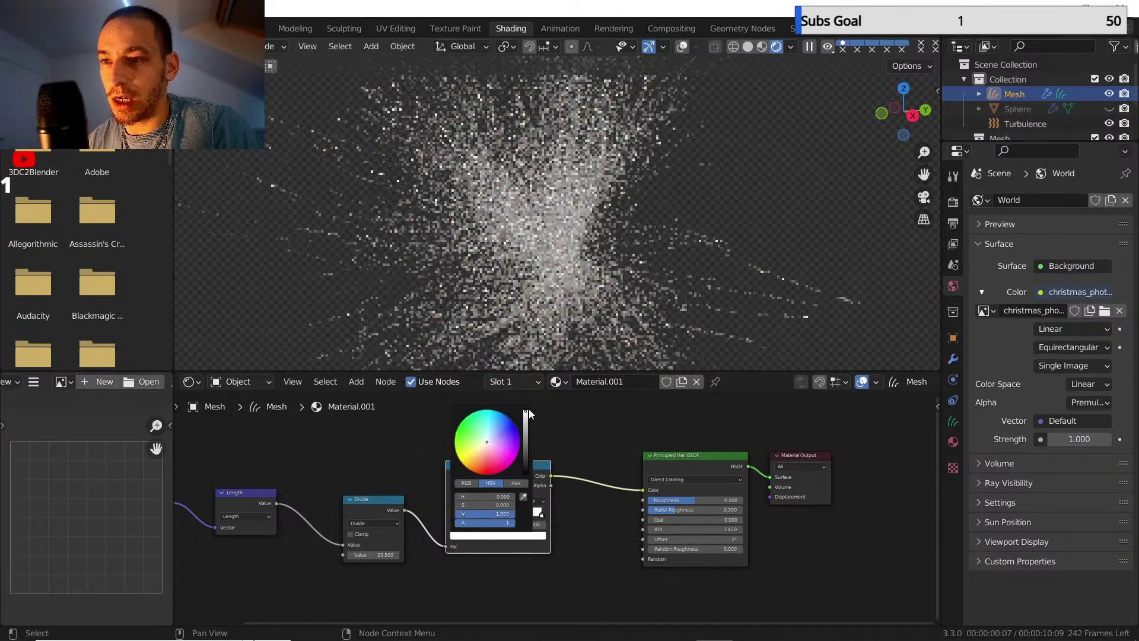
{"action": "left_click_drag", "start_coordinate": [489, 464], "coordinate": [489, 475]}
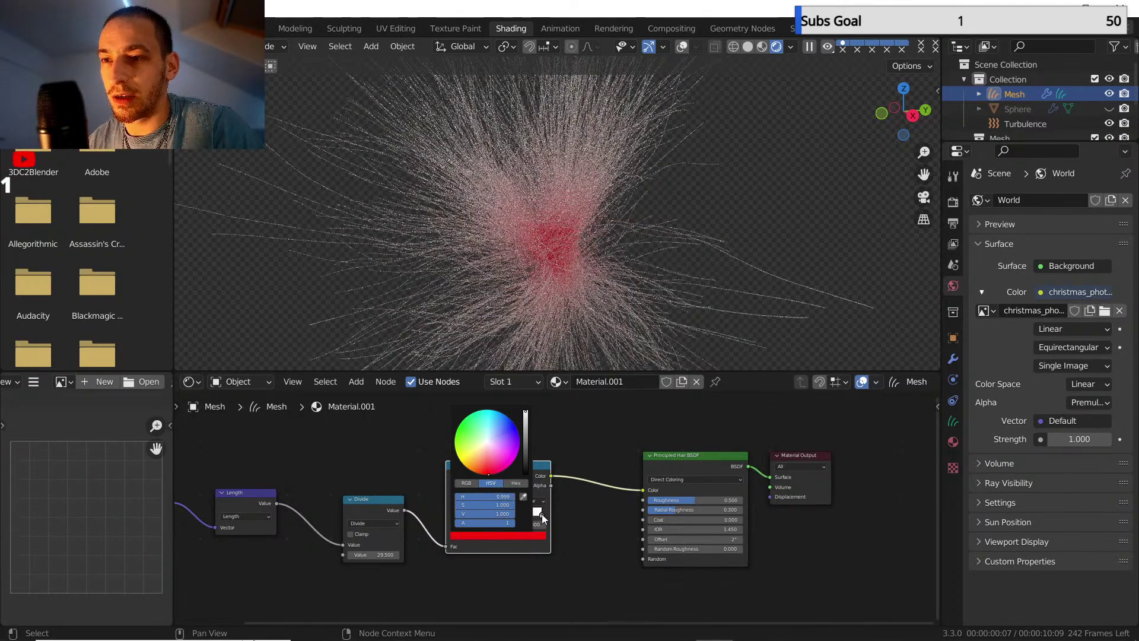
- Change the ColorRamp's last stop to a saturated lime green
{"action": "left_click", "coordinate": [542, 514]}
{"action": "left_click", "coordinate": [538, 534]}
{"action": "mouse_move", "coordinate": [484, 467]}
{"action": "left_mouse_down"}
{"action": "mouse_move", "coordinate": [467, 468]}
{"action": "mouse_move", "coordinate": [455, 444]}
{"action": "left_mouse_up"}
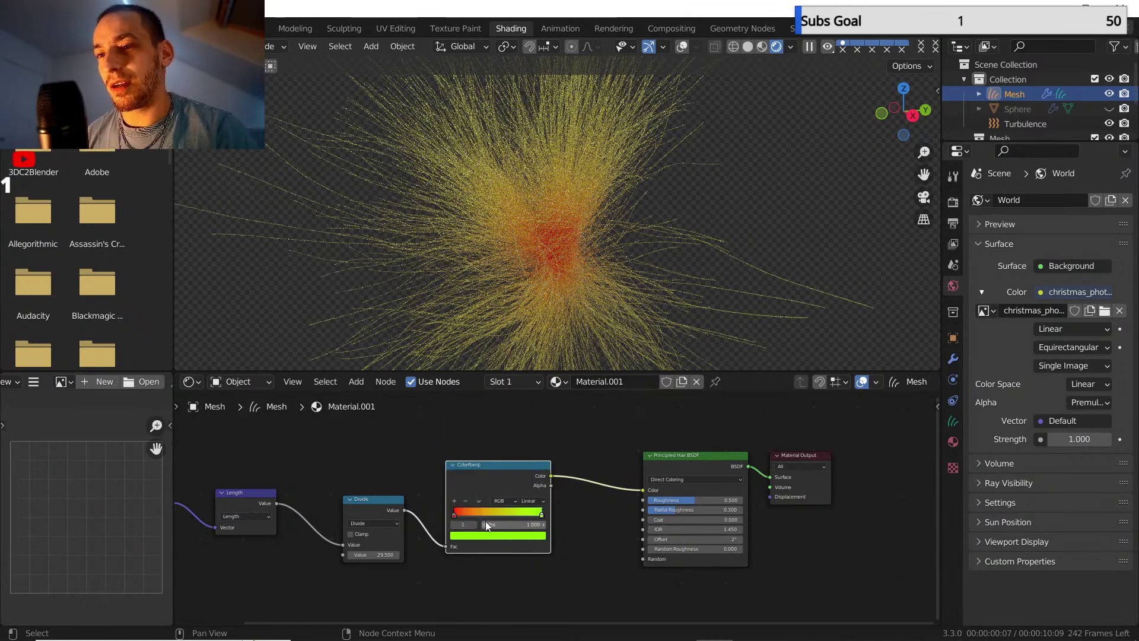
- Try shifting the ColorRamp's red stop inward, and move the green stop to about position 0.78
{"action": "left_click", "coordinate": [454, 515]}
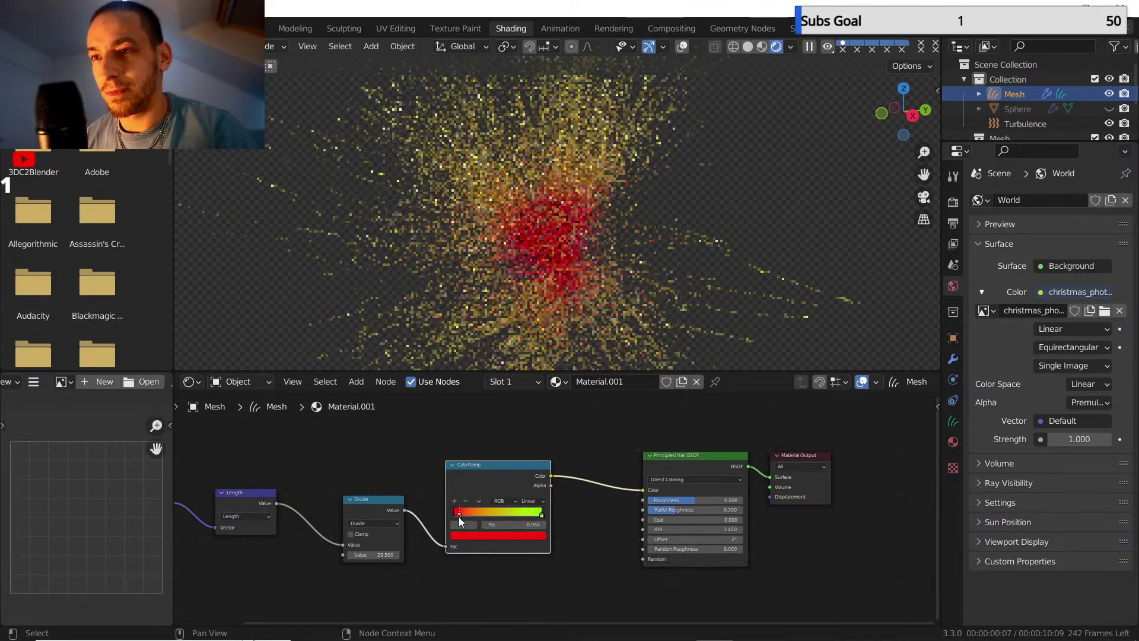
{"action": "left_click_drag", "start_coordinate": [541, 516], "coordinate": [520, 516]}
{"action": "scroll", "coordinate": [515, 533], "scroll_direction": "down", "scroll_amount": 3}
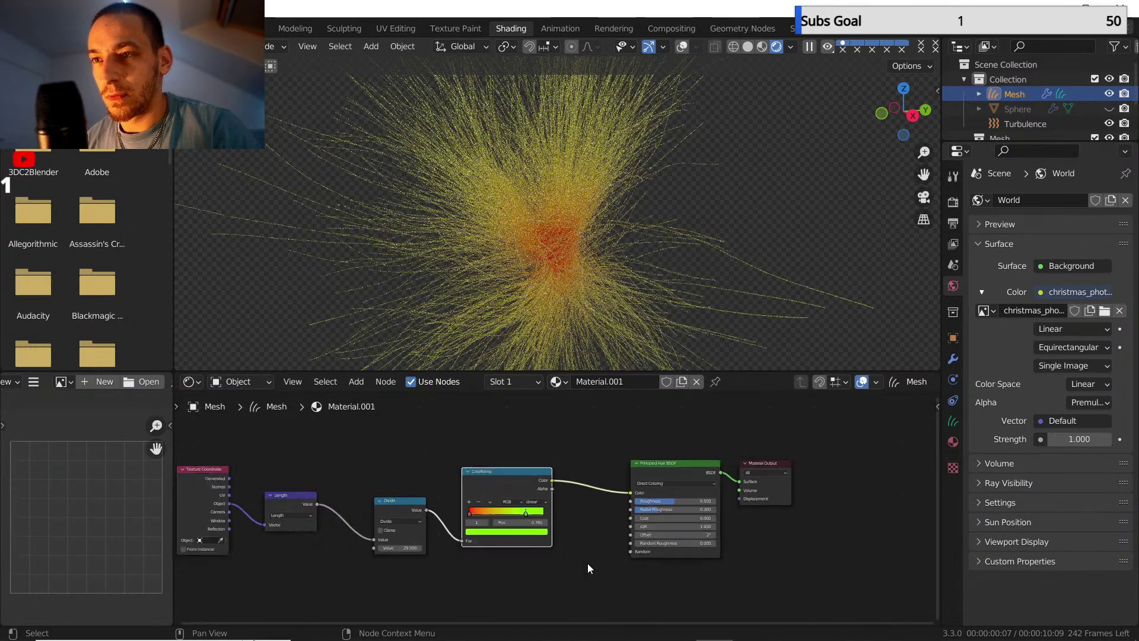
- Increase the Divide node's divisor to spread the red further out from the centre of the curves
{"action": "scroll", "coordinate": [519, 559], "scroll_direction": "up", "scroll_amount": 1}
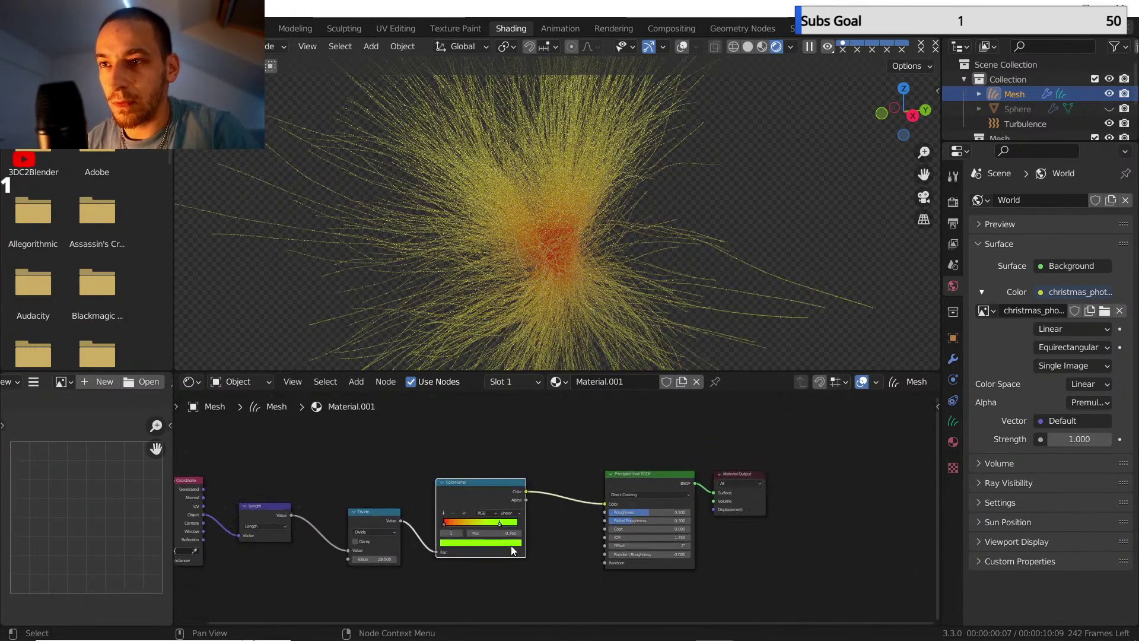
{"action": "left_click", "coordinate": [394, 559]}
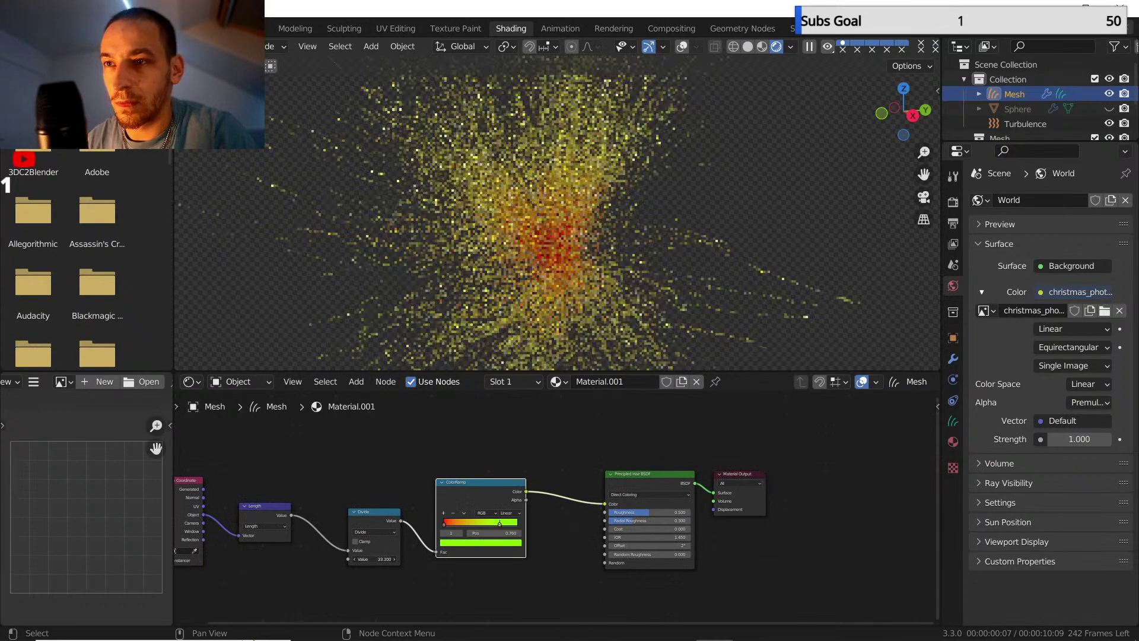
{"action": "left_click_drag", "start_coordinate": [394, 559], "coordinate": [436, 558]}
- Add a third stop to the ColorRamp, place it at position 1.000 and colour it saturated blue
{"action": "left_click", "coordinate": [485, 541]}
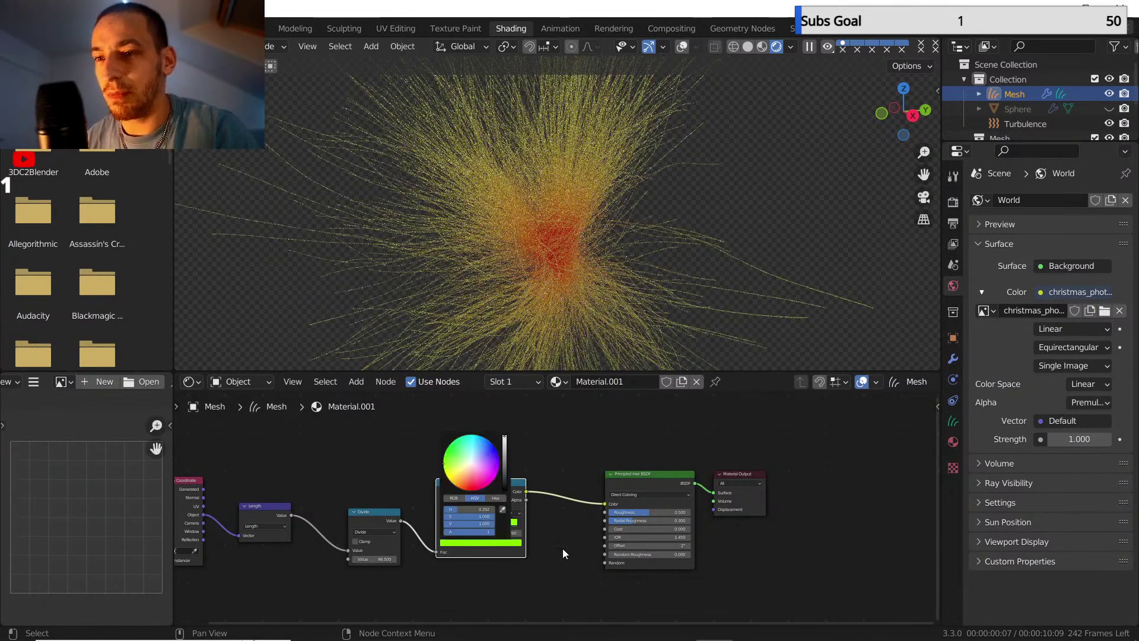
{"action": "left_click", "coordinate": [444, 514]}
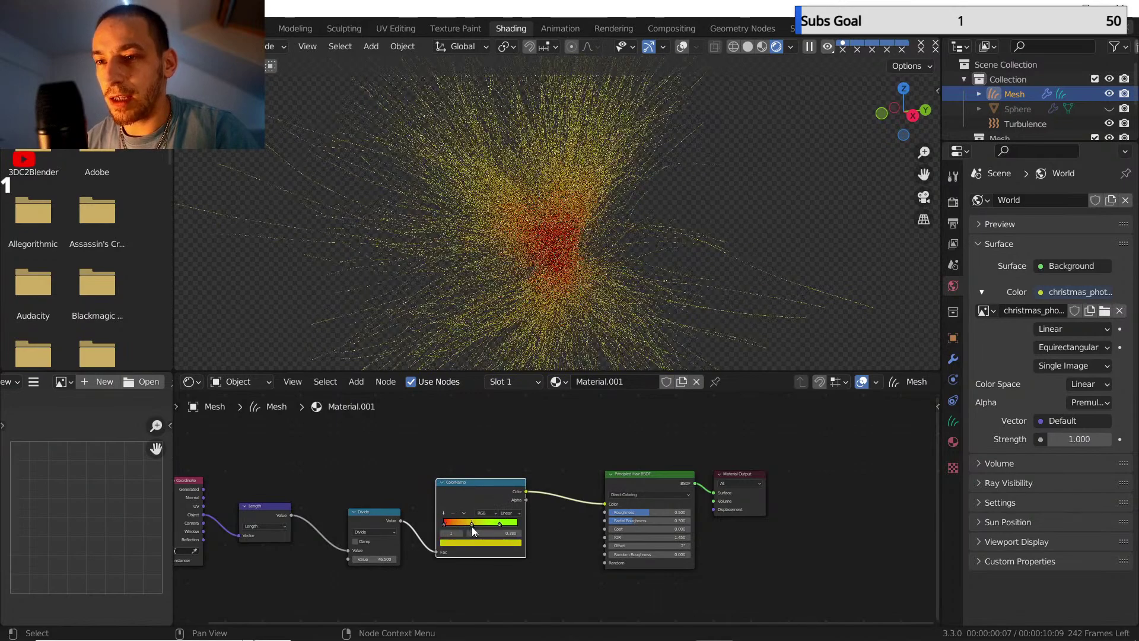
{"action": "left_click", "coordinate": [507, 542]}
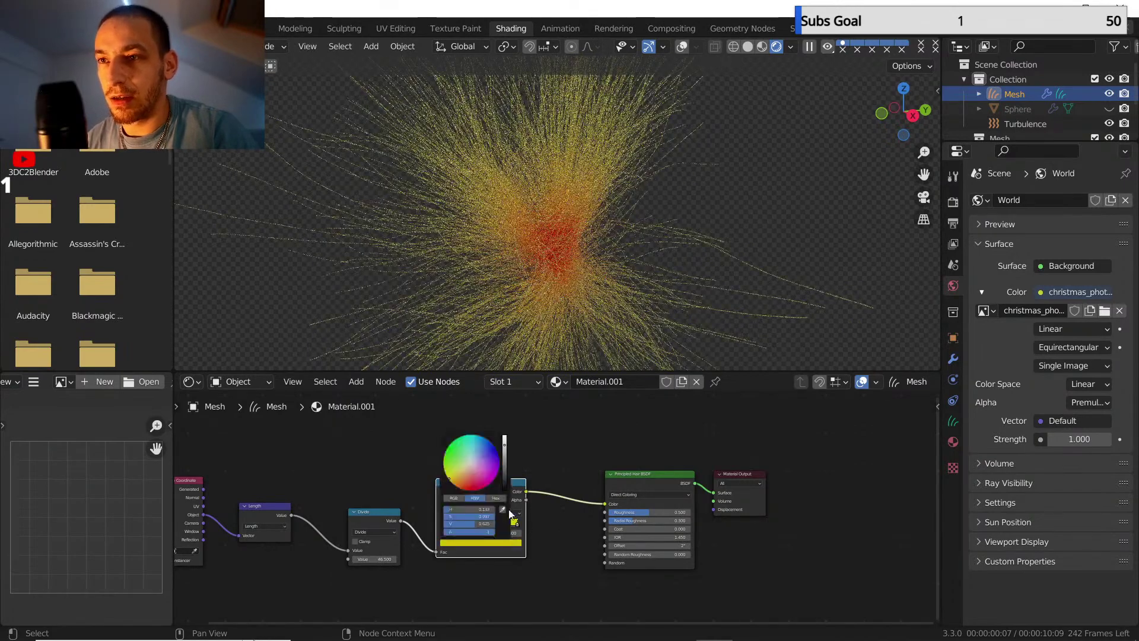
{"action": "left_click", "coordinate": [488, 466]}
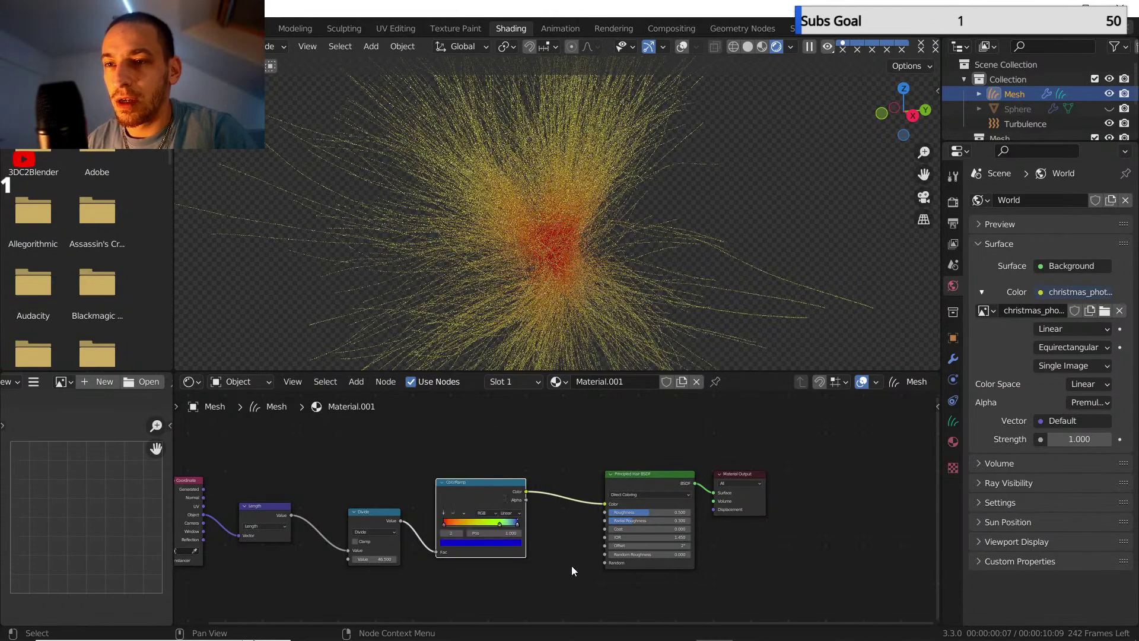
- Lower the Divide node's divisor to 14.8 so the gradient's outer colours reach the curve tips
{"action": "scroll", "coordinate": [569, 540], "scroll_direction": "down", "scroll_amount": 1}
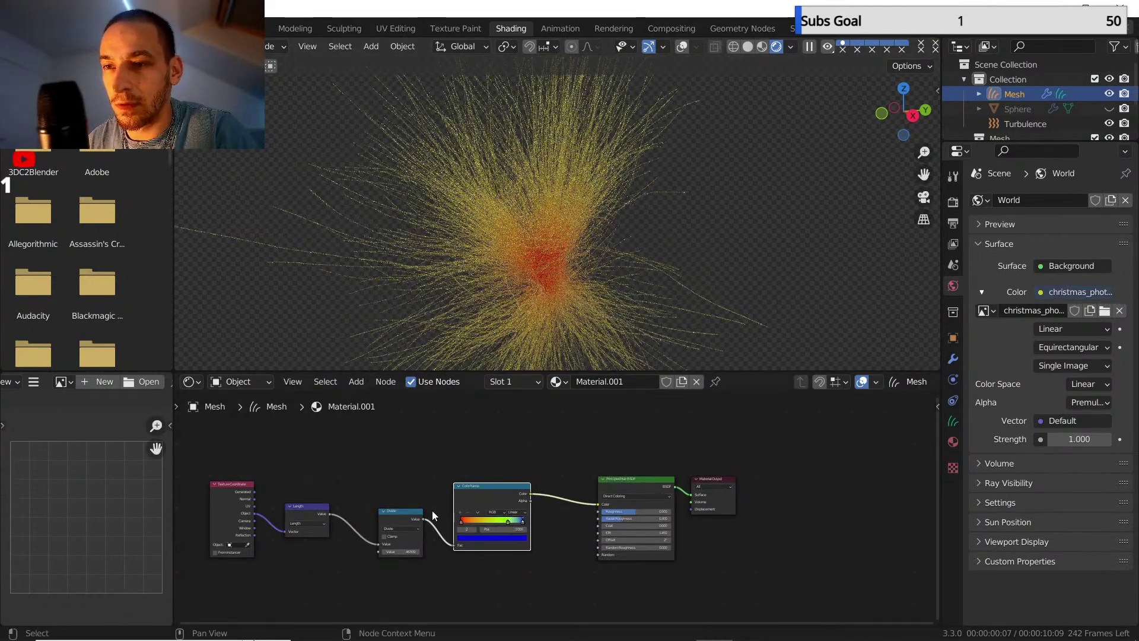
{"action": "left_click_drag", "start_coordinate": [401, 552], "coordinate": [396, 551]}
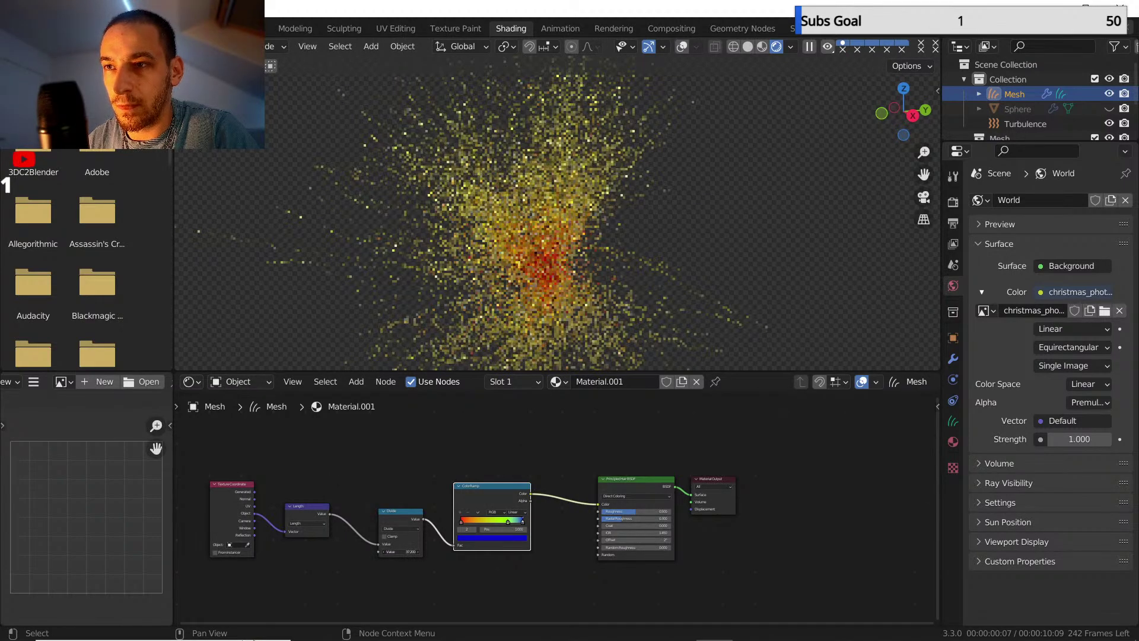
{"action": "left_click_drag", "start_coordinate": [397, 552], "coordinate": [395, 552]}
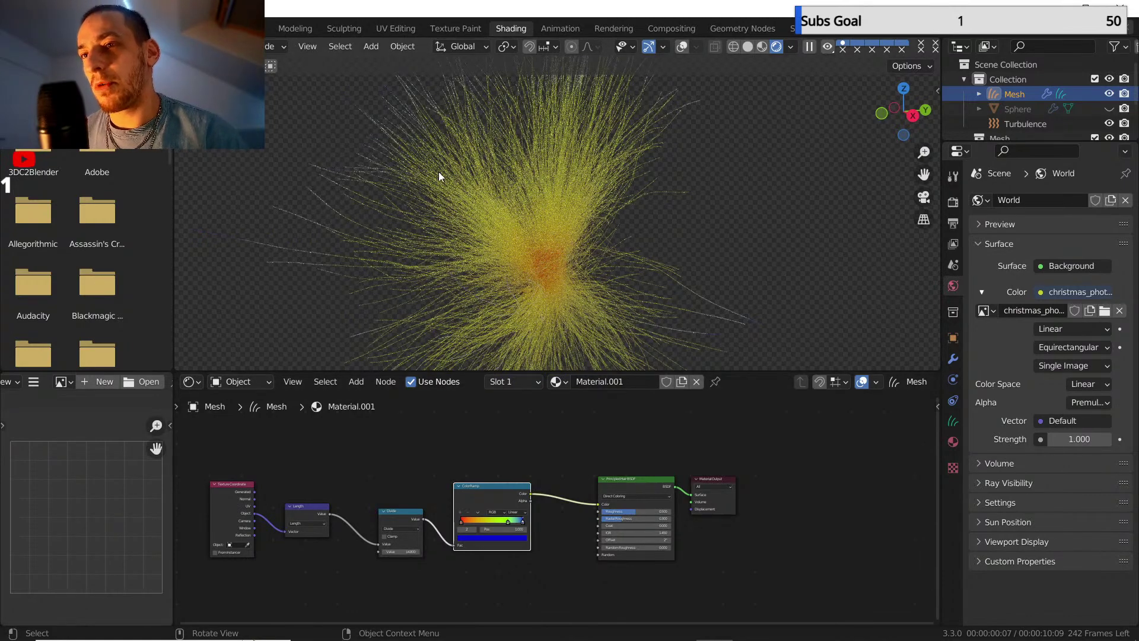
{"action": "scroll", "coordinate": [454, 202], "scroll_direction": "down", "scroll_amount": 2}
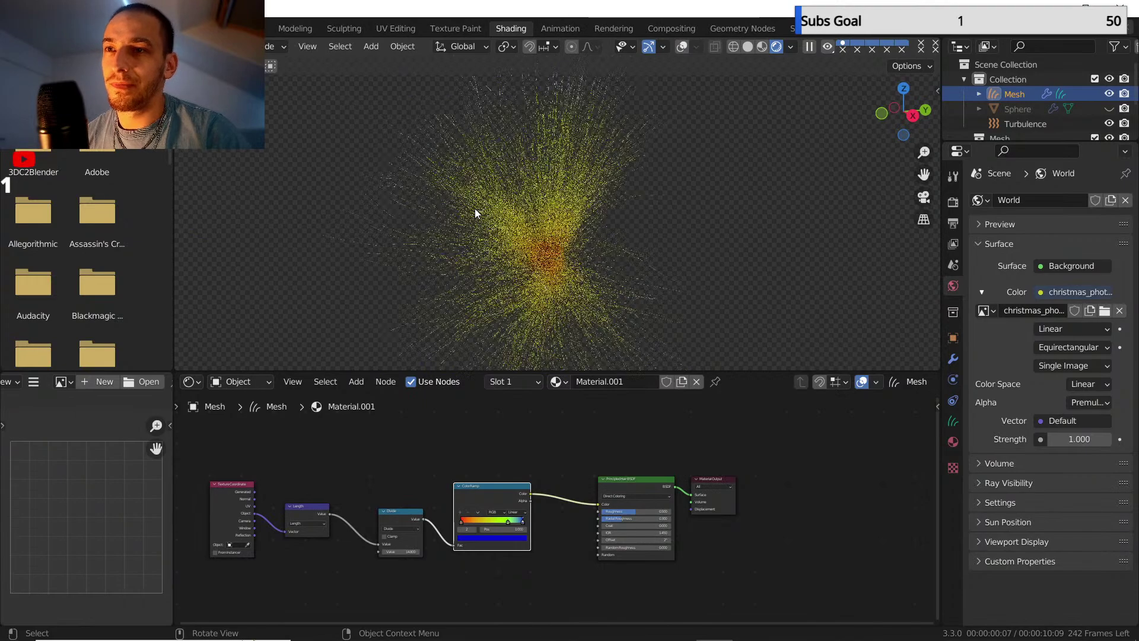
{"action": "scroll", "coordinate": [425, 168], "scroll_direction": "up", "scroll_amount": 1}
{"action": "middle_click_drag", "start_coordinate": [456, 171], "coordinate": [464, 124], "text": "shift"}
{"action": "scroll", "coordinate": [475, 212], "scroll_direction": "up", "scroll_amount": 1}
- Add a Curves Info node below the Divide node in the hair material
{"action": "middle_click_drag", "start_coordinate": [542, 529], "coordinate": [582, 498]}
{"action": "scroll", "coordinate": [582, 494], "scroll_direction": "up", "scroll_amount": 1}
{"action": "key", "text": "shift+a"}
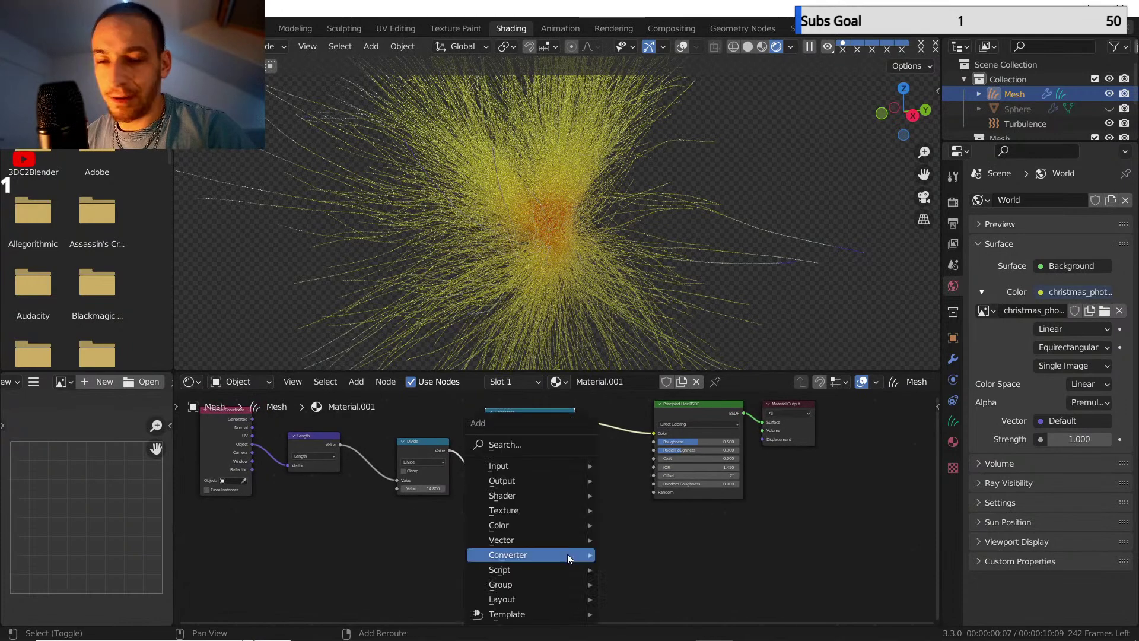
{"action": "mouse_move", "coordinate": [532, 479]}
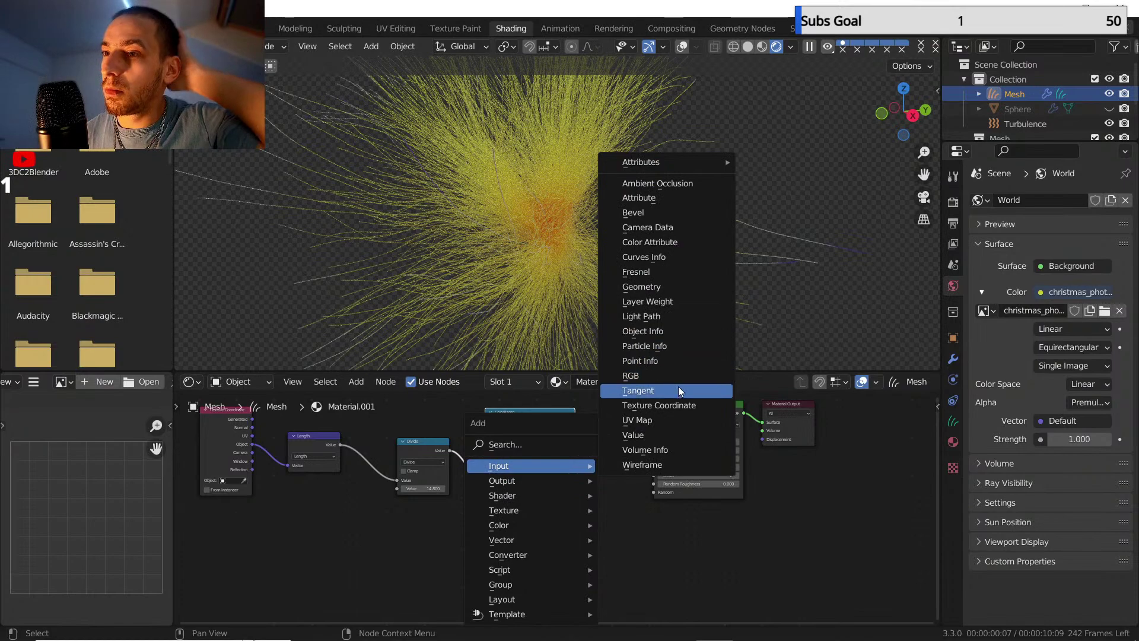
{"action": "left_click", "coordinate": [667, 258]}
{"action": "left_click", "coordinate": [383, 535]}
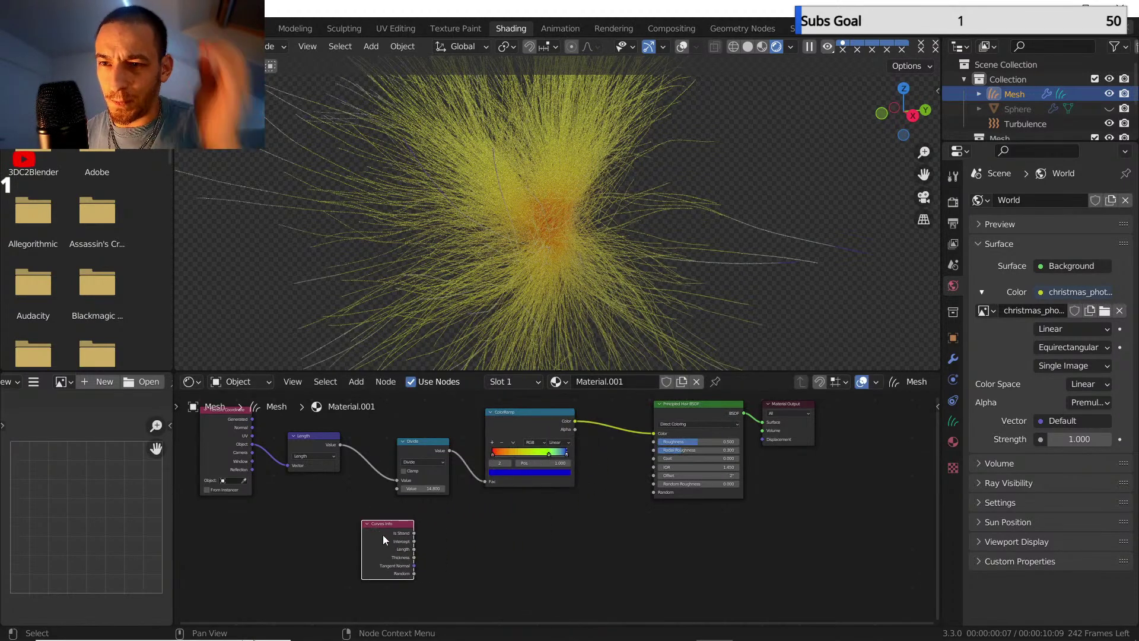
- Preview the Curves Info node's outputs one by one on the curves, up to Random
{"action": "left_click", "coordinate": [380, 529], "text": "ctrl+shift"}
{"action": "left_click", "coordinate": [380, 528], "text": "ctrl+shift"}
{"action": "left_click", "coordinate": [379, 528], "text": "ctrl+shift"}
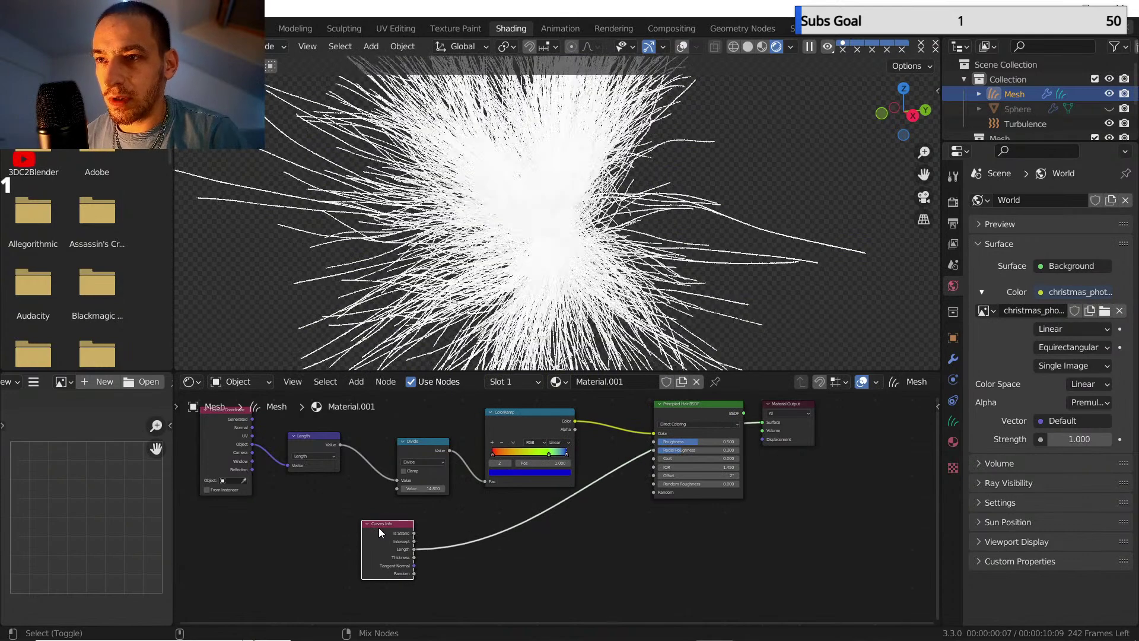
{"action": "left_click", "coordinate": [377, 526], "text": "ctrl+shift"}
{"action": "left_click", "coordinate": [377, 526], "text": "ctrl+shift"}
{"action": "left_click", "coordinate": [377, 526], "text": "ctrl+shift"}
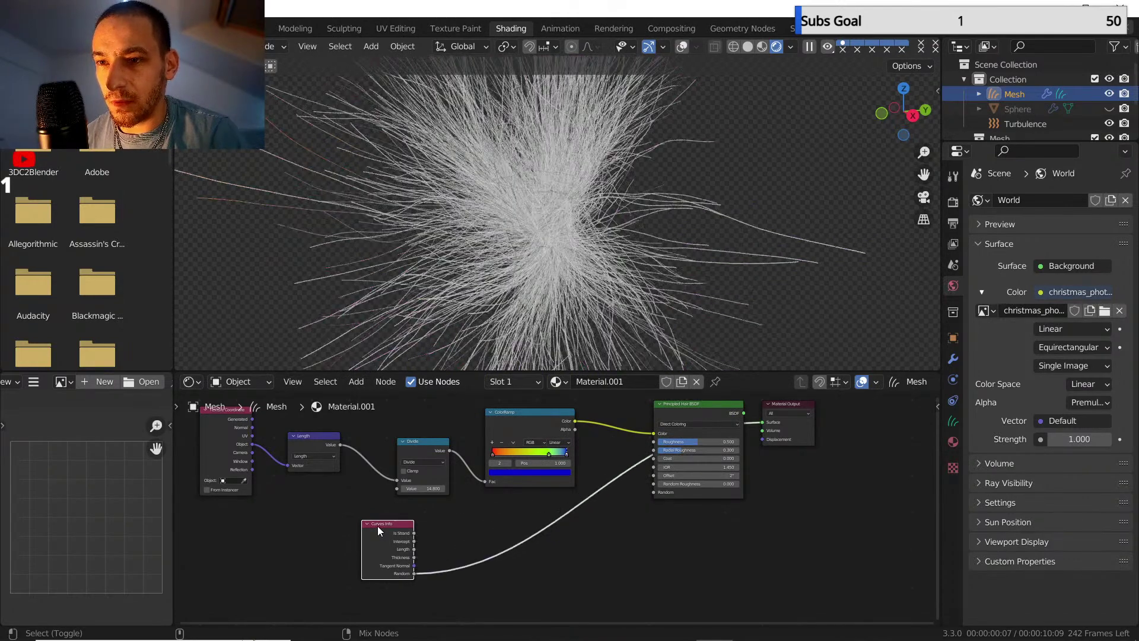
{"action": "scroll", "coordinate": [447, 538], "scroll_direction": "up", "scroll_amount": 2}
{"action": "middle_click_drag", "start_coordinate": [447, 538], "coordinate": [411, 540]}
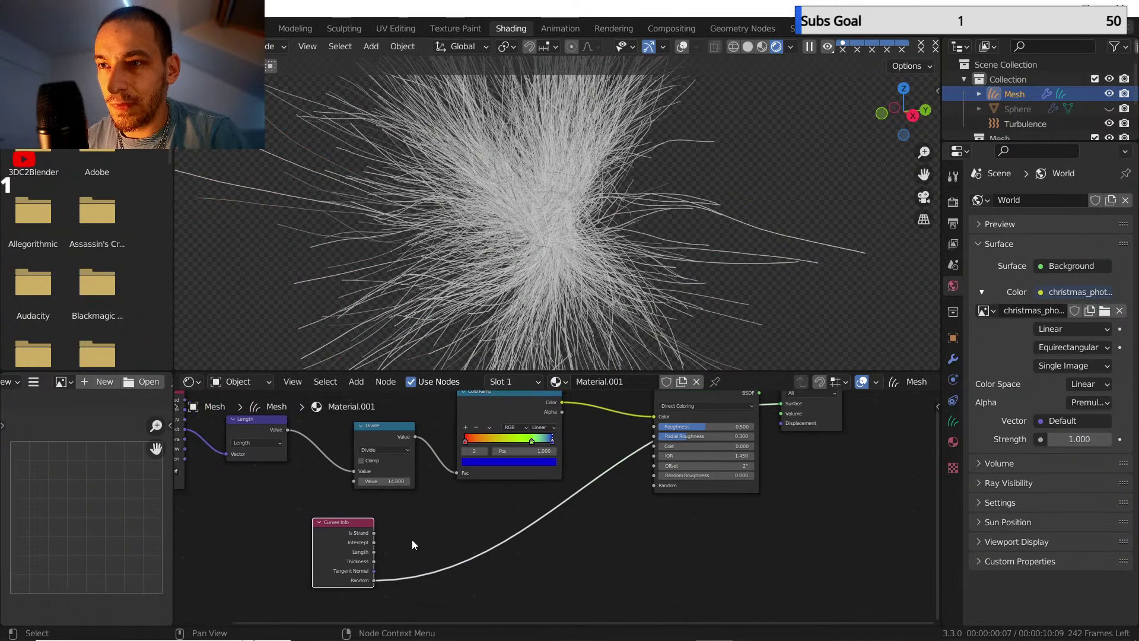
- Cycle the preview through the Curves Info outputs again, including Thickness and Random, and settle on Intercept
{"action": "left_click", "coordinate": [341, 530], "text": "ctrl+shift"}
{"action": "left_click", "coordinate": [340, 532], "text": "ctrl+shift"}
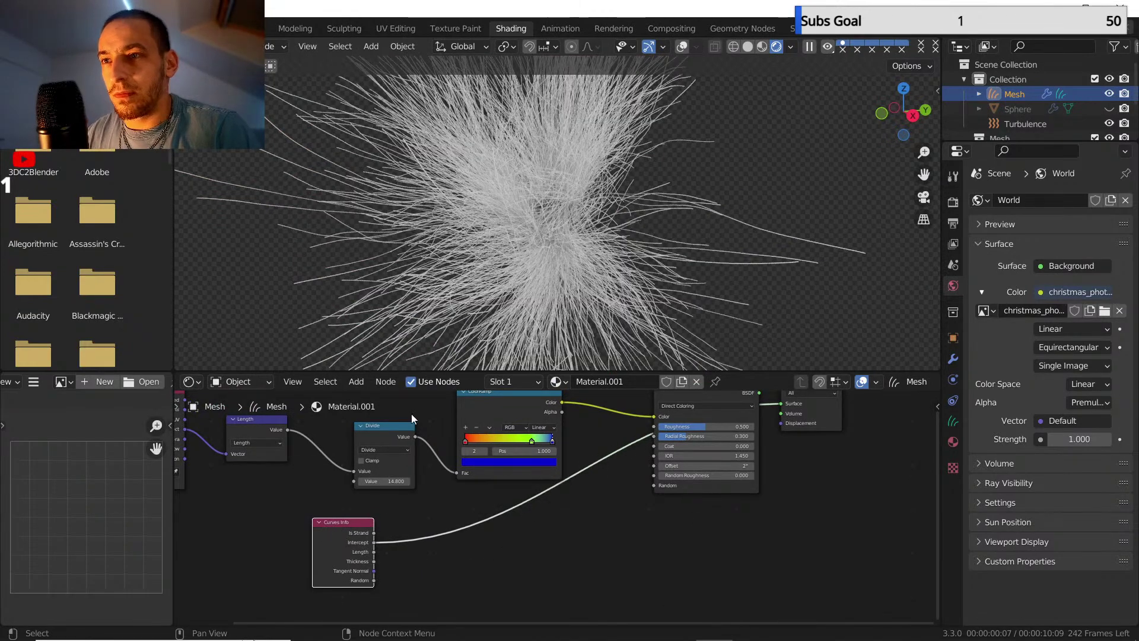
{"action": "left_click", "coordinate": [340, 525], "text": "ctrl+shift"}
{"action": "left_click", "coordinate": [340, 526], "text": "ctrl+shift"}
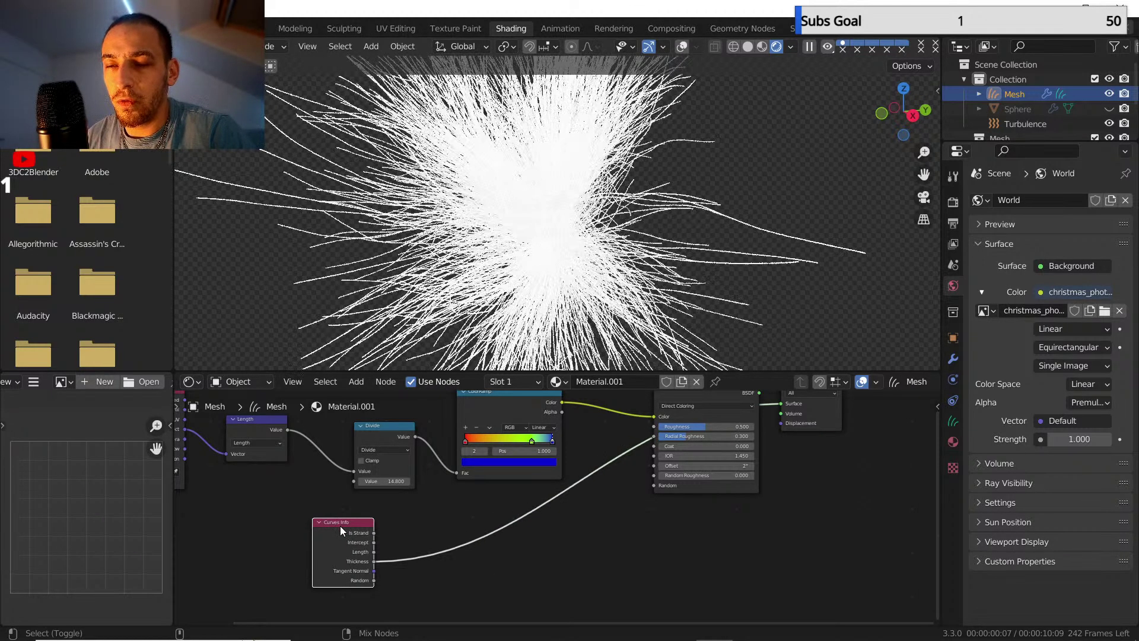
{"action": "left_click", "coordinate": [340, 526], "text": "ctrl+shift"}
{"action": "left_click", "coordinate": [340, 526], "text": "ctrl+shift"}
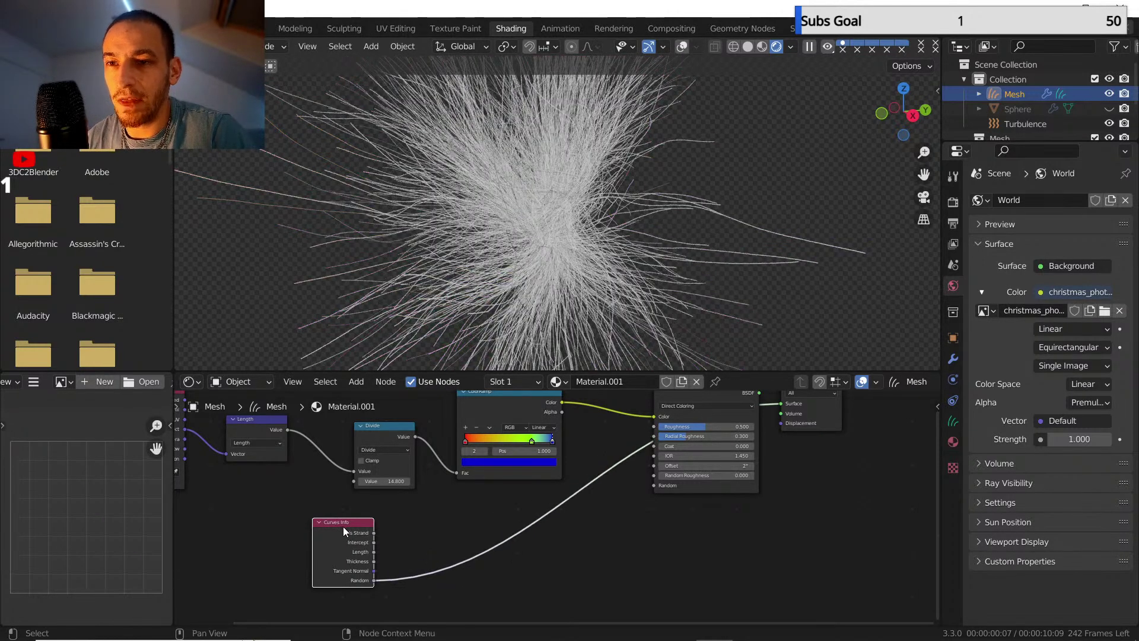
{"action": "left_click", "coordinate": [346, 525], "text": "ctrl+shift"}
{"action": "left_click", "coordinate": [344, 524], "text": "ctrl+shift"}
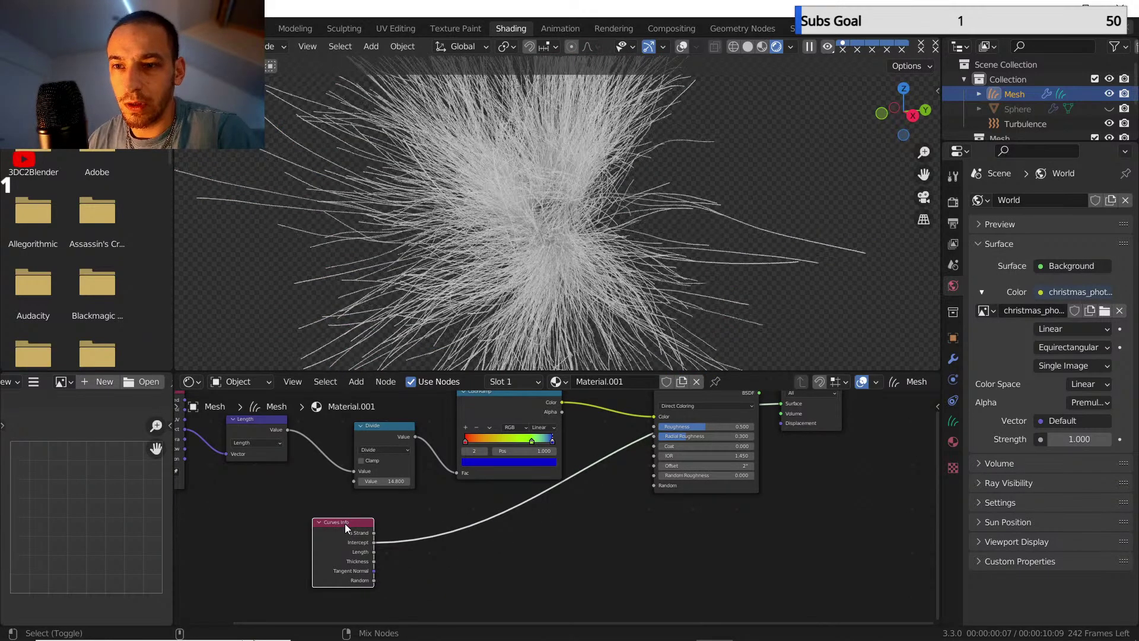
- Insert a ColorRamp after the Curves Info Intercept output and move its black stop to position 0.967
{"action": "left_click_drag", "start_coordinate": [349, 526], "coordinate": [257, 536]}
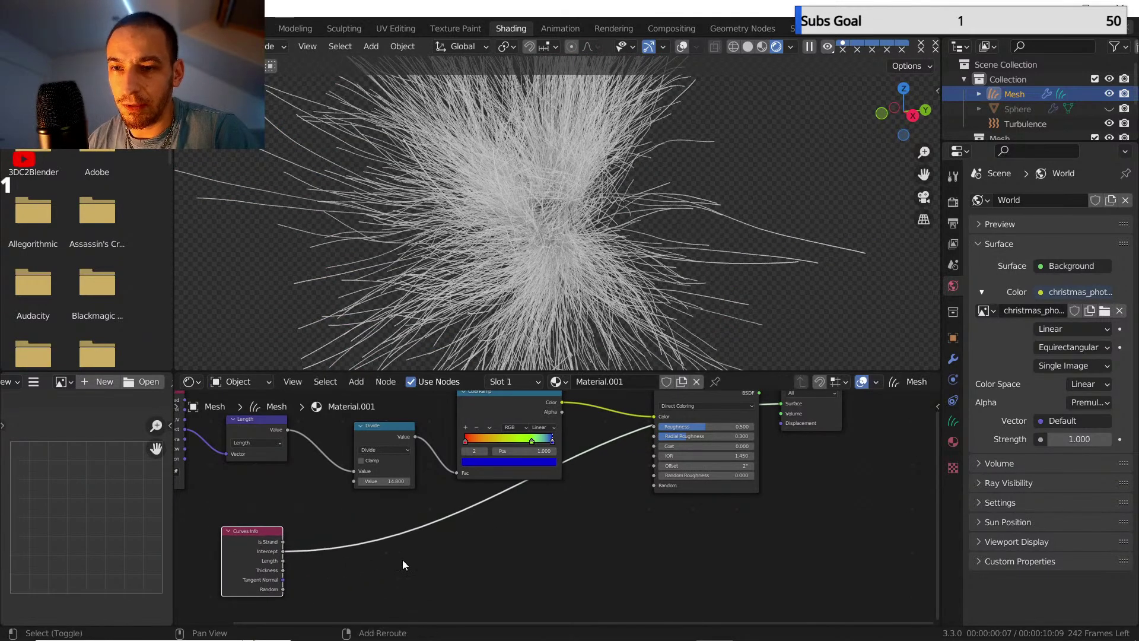
{"action": "key", "text": "shift+a"}
{"action": "mouse_move", "coordinate": [429, 562]}
{"action": "left_click", "coordinate": [499, 414]}
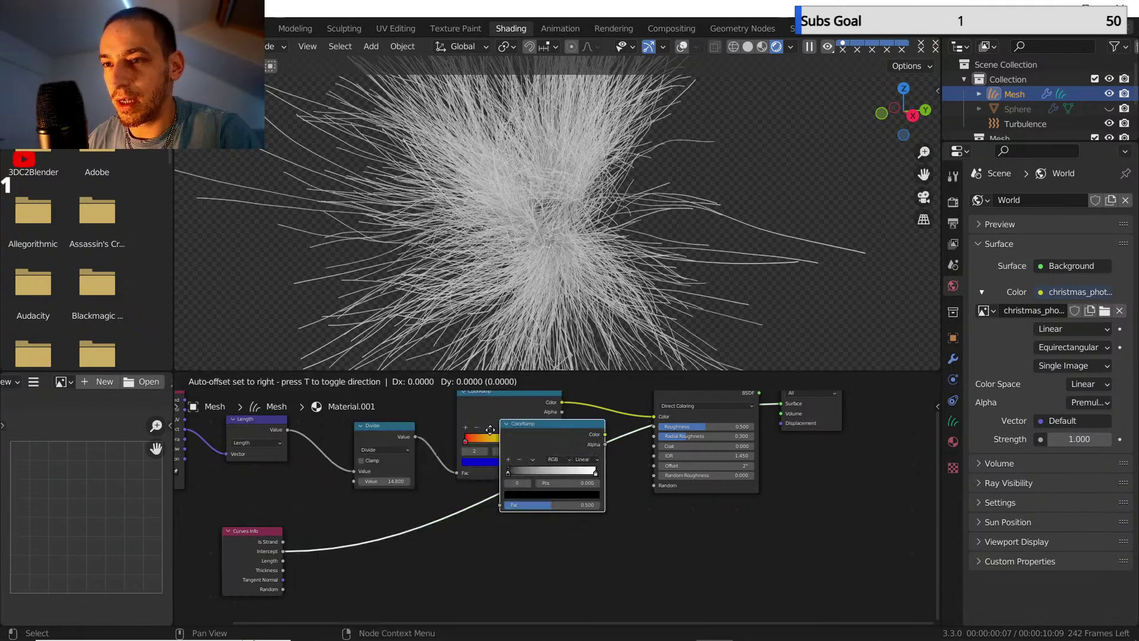
{"action": "left_click", "coordinate": [357, 497]}
{"action": "left_click_drag", "start_coordinate": [365, 549], "coordinate": [458, 557]}
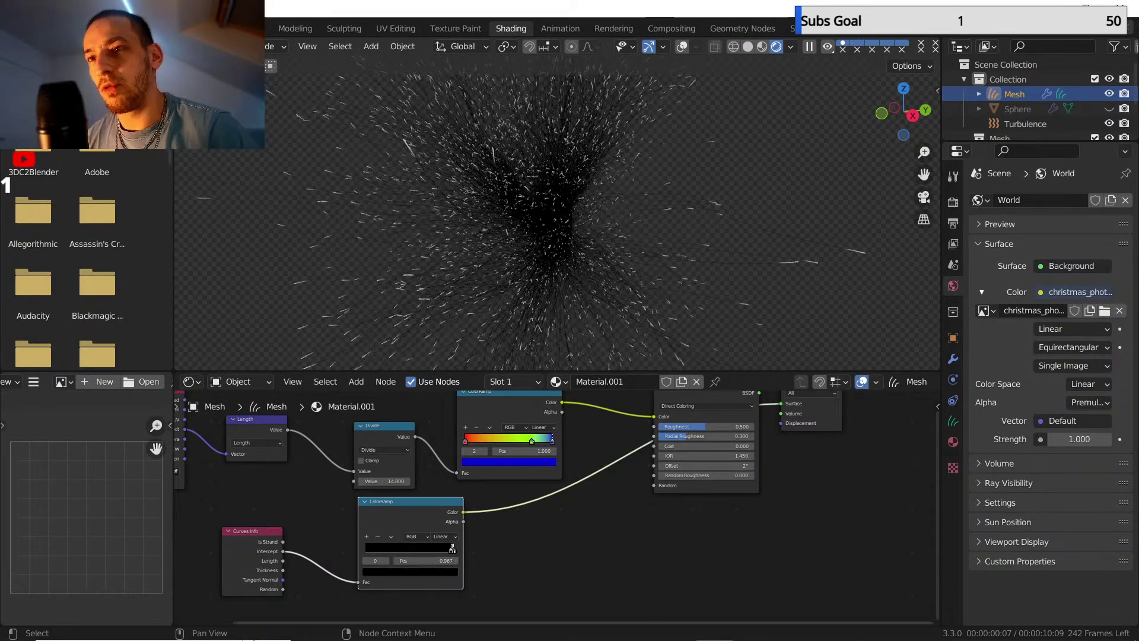
- Open the reference image particle trace.png from the project folder, examine its glowing curve tips, and return to Blender
{"action": "mouse_move", "coordinate": [419, 637]}
{"action": "left_click", "coordinate": [421, 552]}
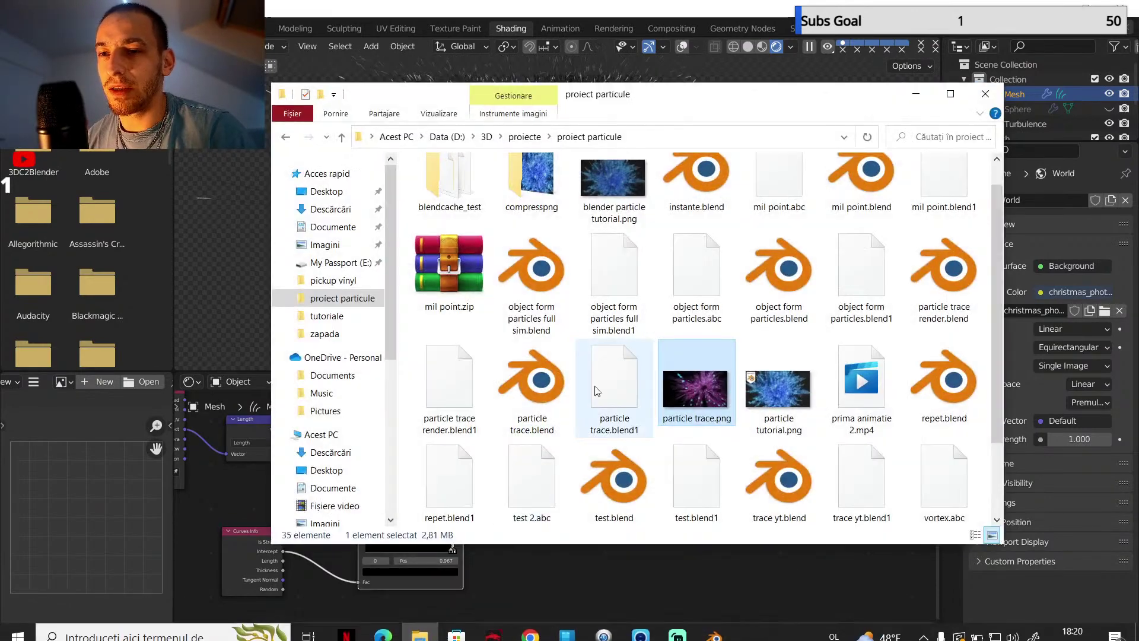
{"action": "double_click", "coordinate": [680, 380]}
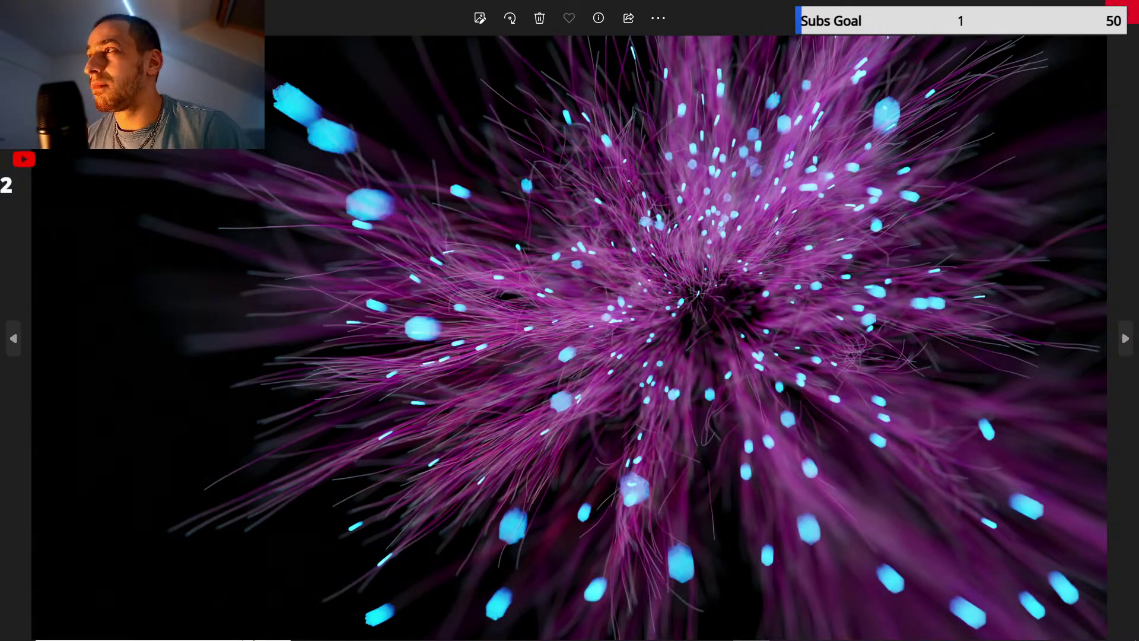
{"action": "left_click", "coordinate": [1123, 8]}
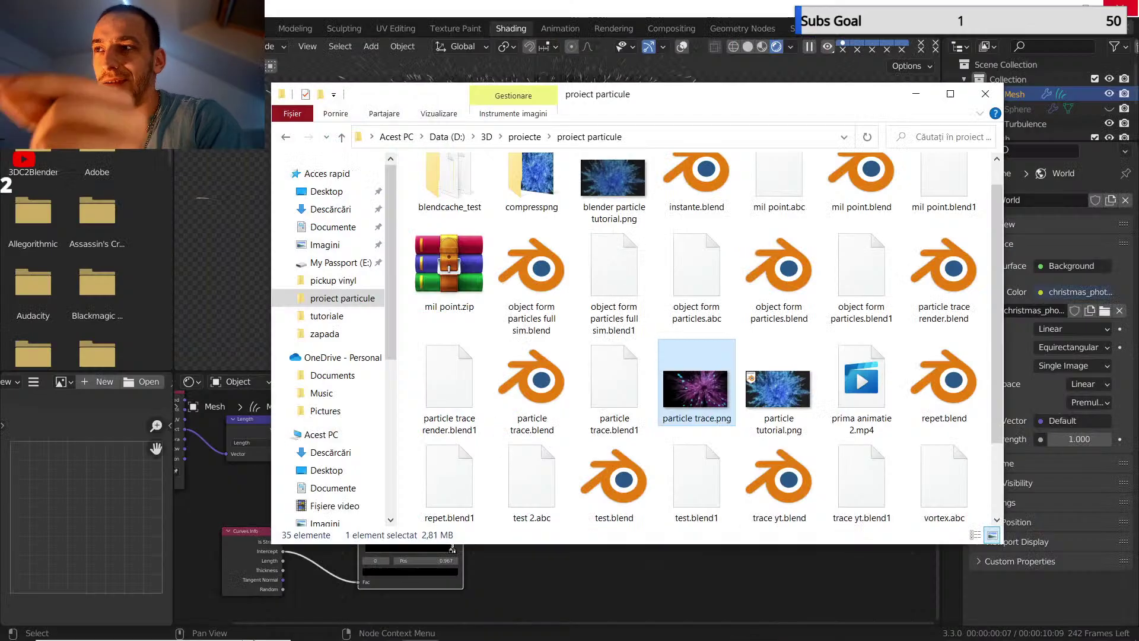
{"action": "left_click", "coordinate": [920, 101]}
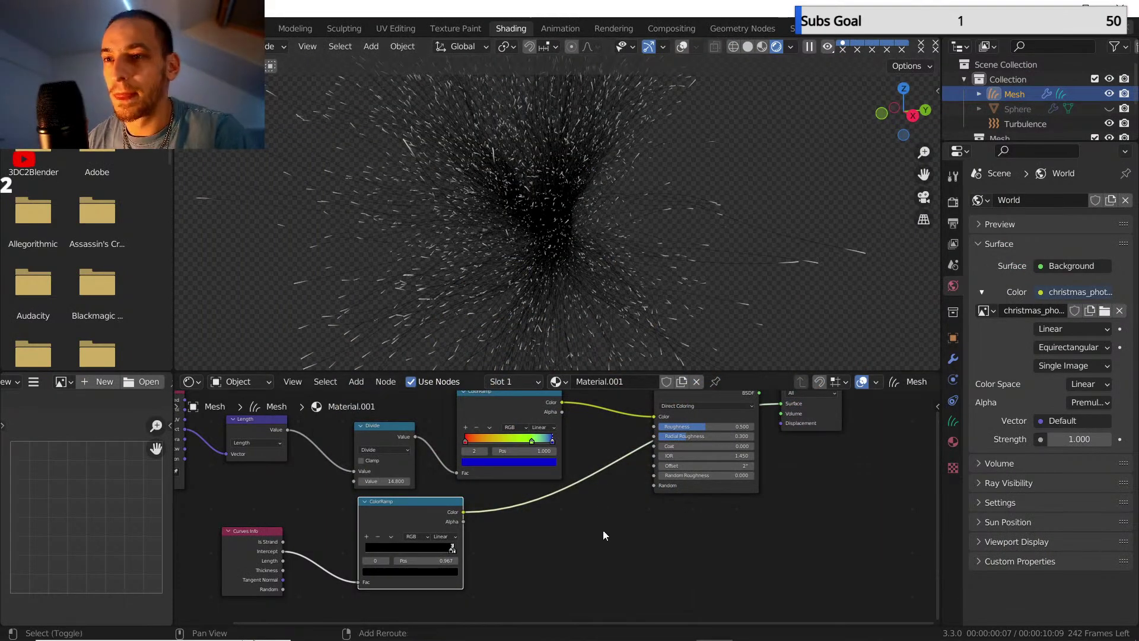
- Add another ColorRamp below the Intercept ColorRamp and set its interpolation to Constant
{"action": "middle_click_drag", "start_coordinate": [603, 531], "coordinate": [609, 480], "text": "shift"}
{"action": "scroll", "coordinate": [637, 520], "scroll_direction": "down", "scroll_amount": 2}
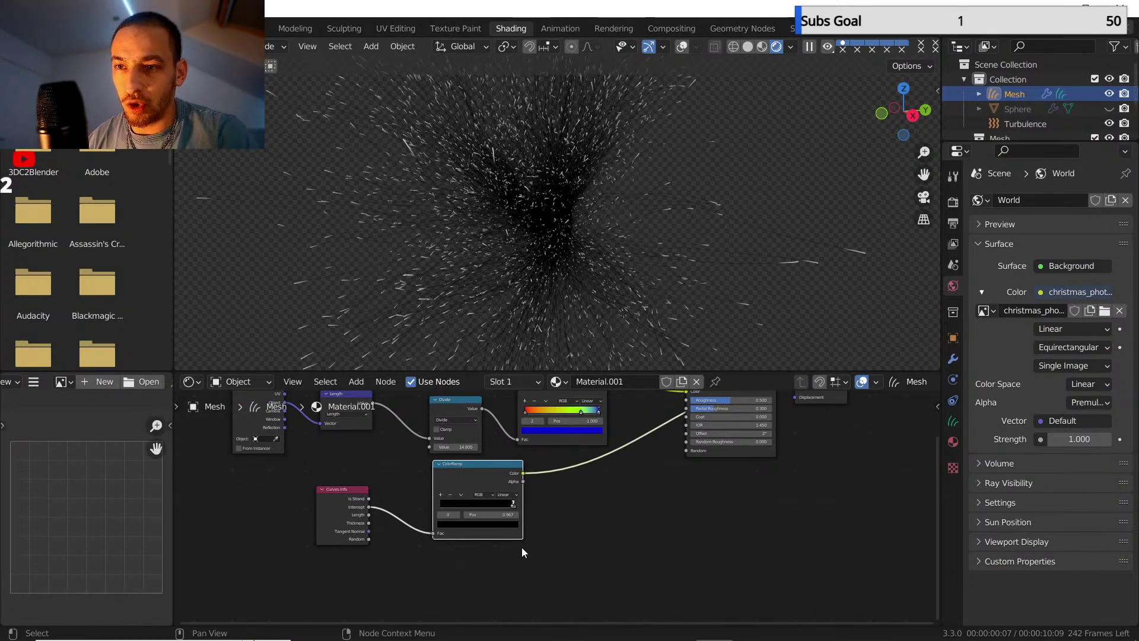
{"action": "key", "text": "shift+a"}
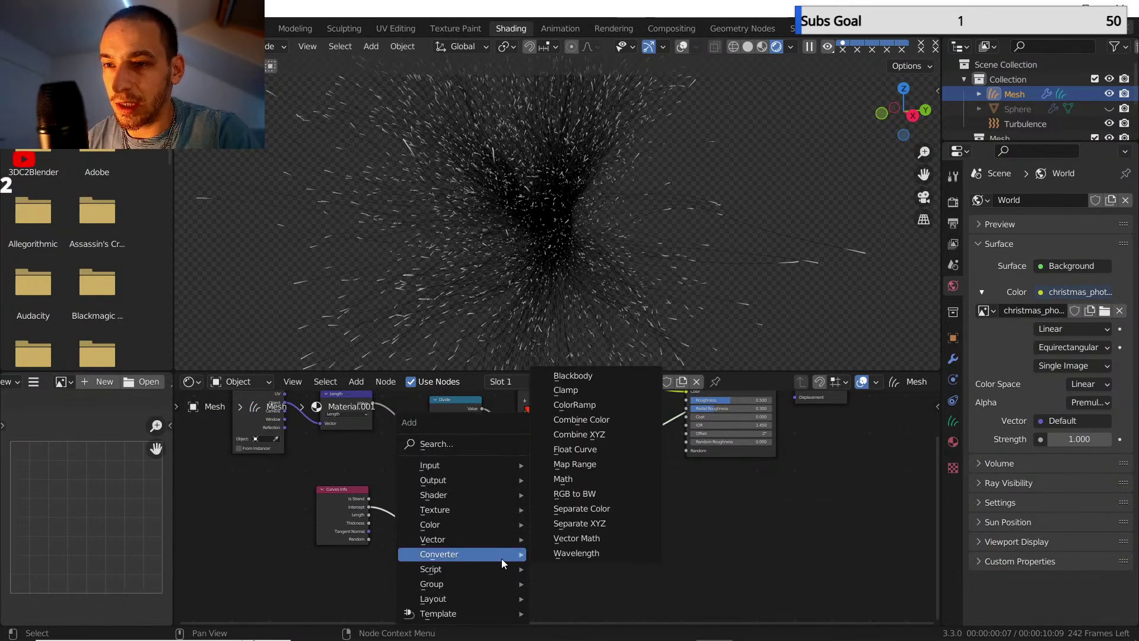
{"action": "left_click", "coordinate": [564, 409]}
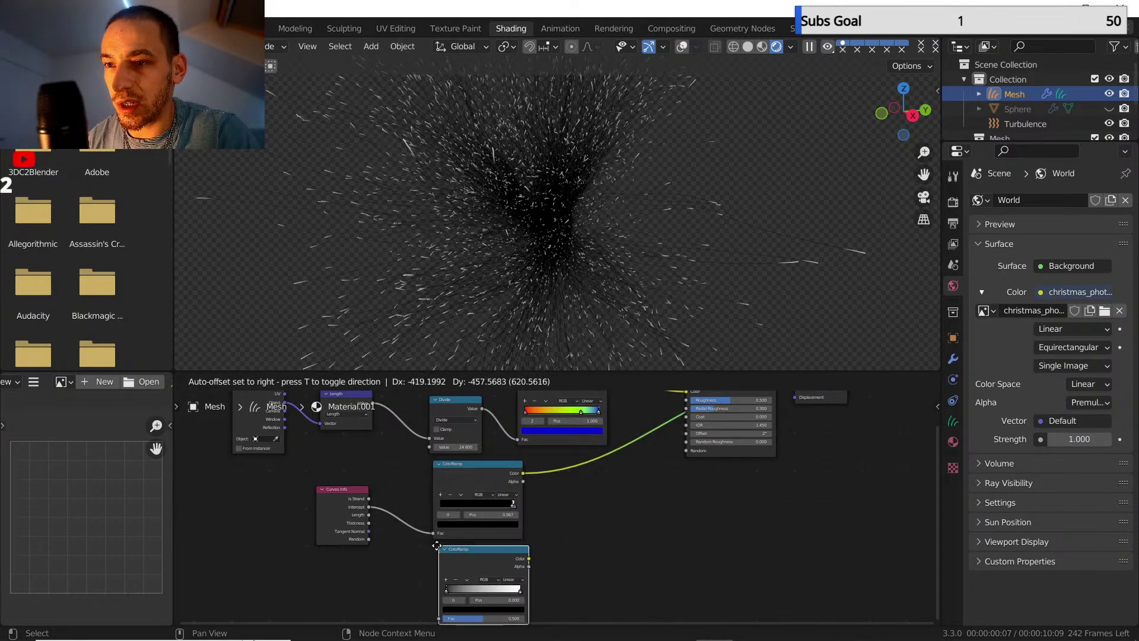
{"action": "left_click", "coordinate": [514, 594]}
{"action": "left_click", "coordinate": [507, 581]}
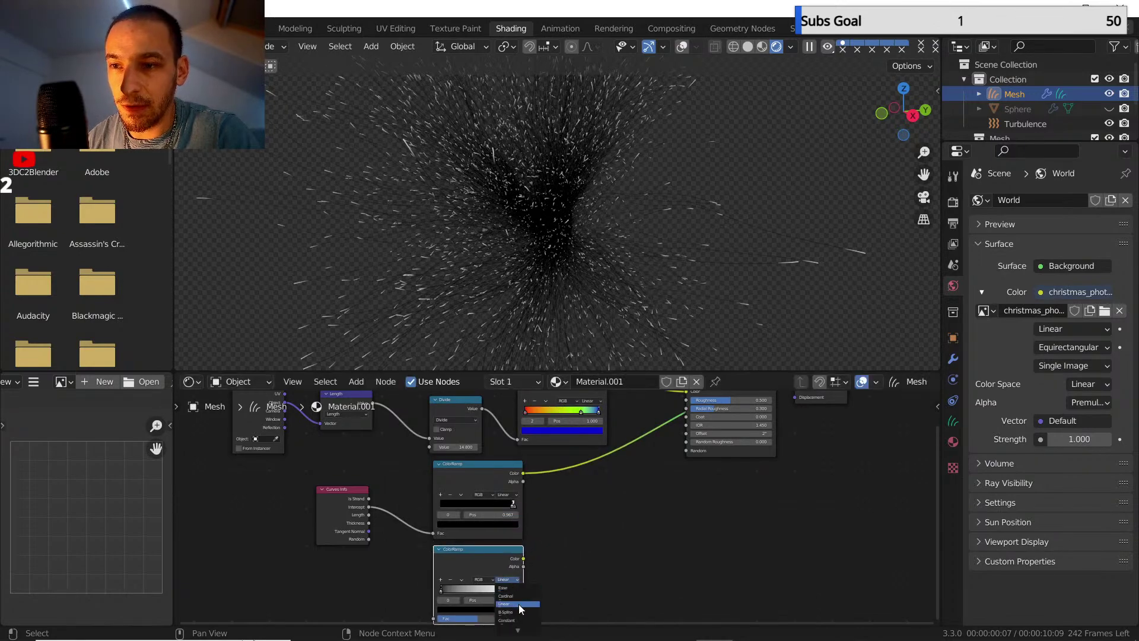
{"action": "left_click", "coordinate": [516, 620]}
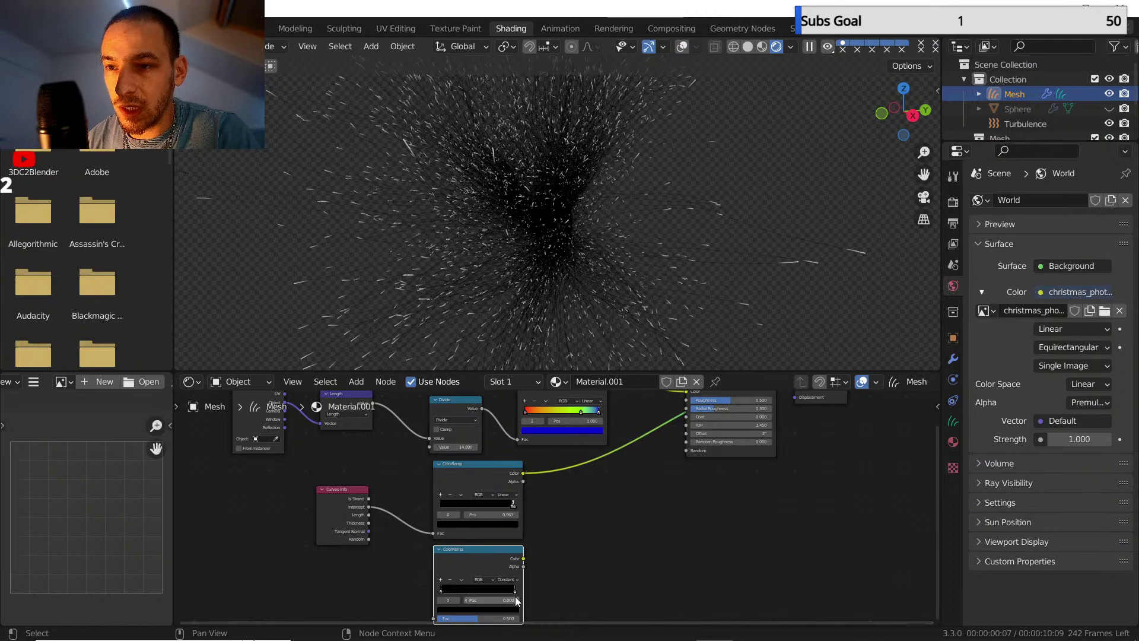
- Set the position of the white stop in the Constant ColorRamp to 0.95
{"action": "left_click_drag", "start_coordinate": [512, 592], "coordinate": [510, 591]}
{"action": "middle_click_drag", "start_coordinate": [511, 587], "coordinate": [495, 535]}
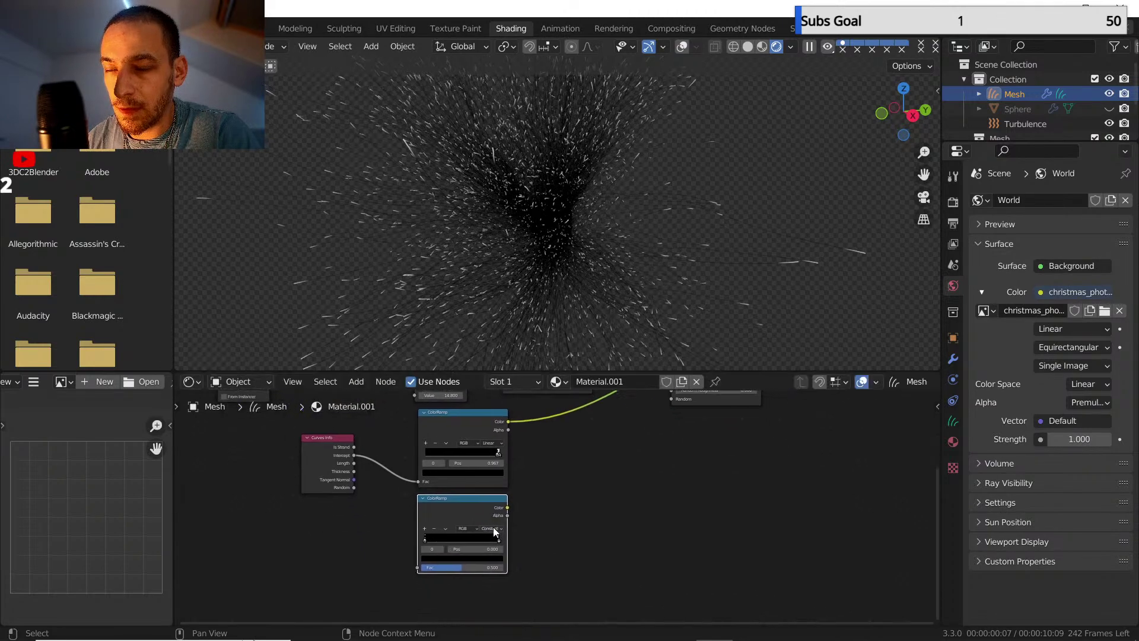
{"action": "scroll", "coordinate": [495, 535], "scroll_direction": "up", "scroll_amount": 4}
{"action": "left_click", "coordinate": [401, 564]}
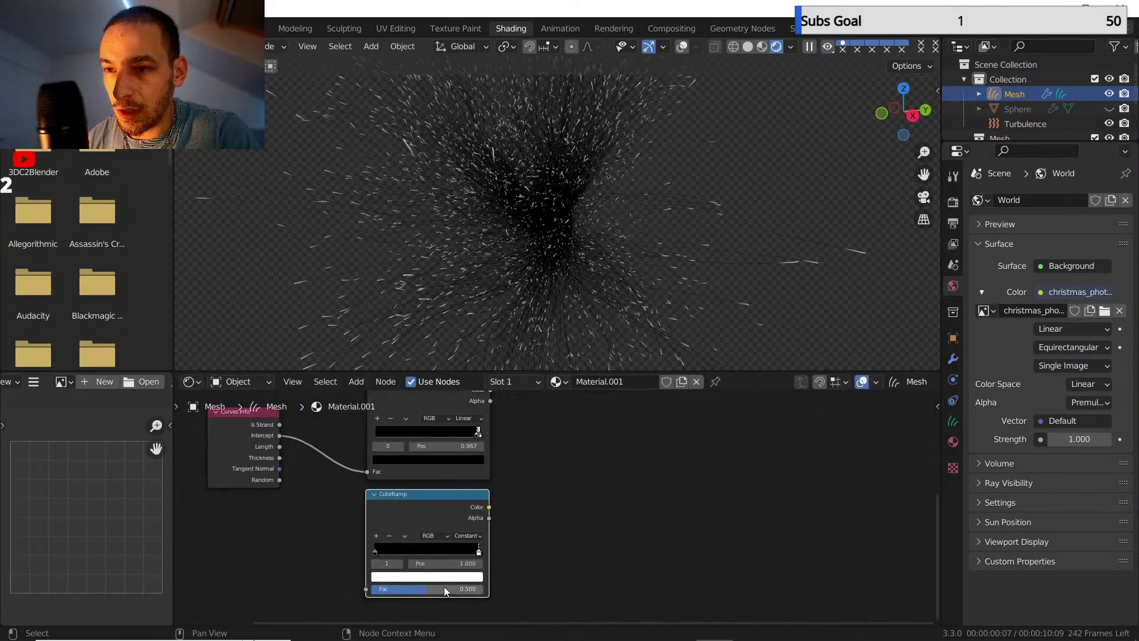
{"action": "left_click", "coordinate": [454, 563]}
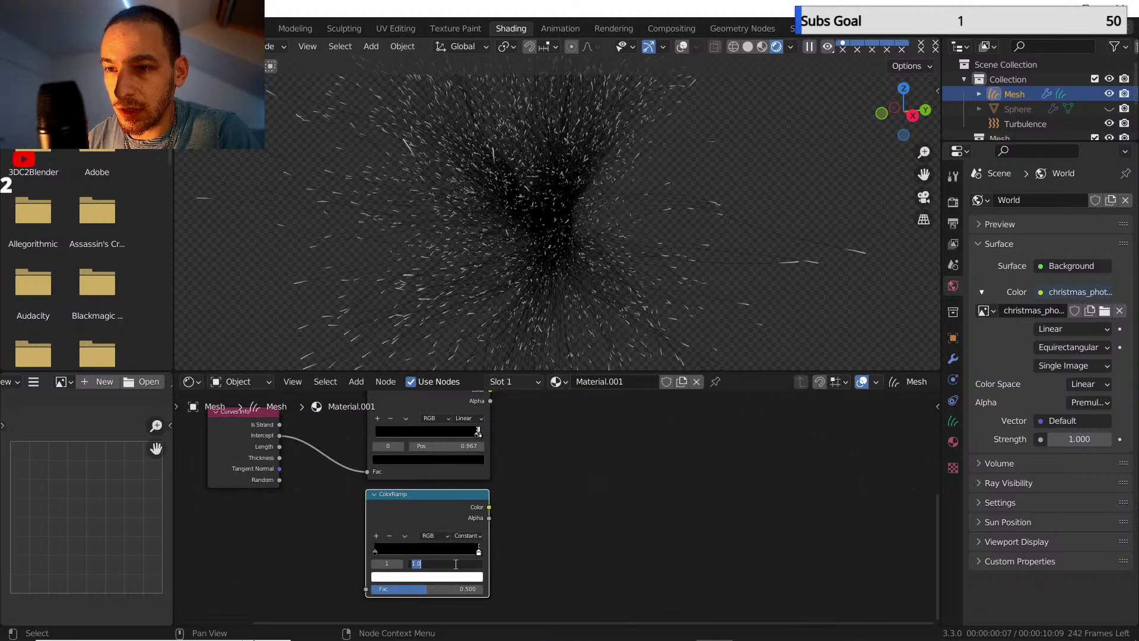
{"action": "type", "text": "0"}
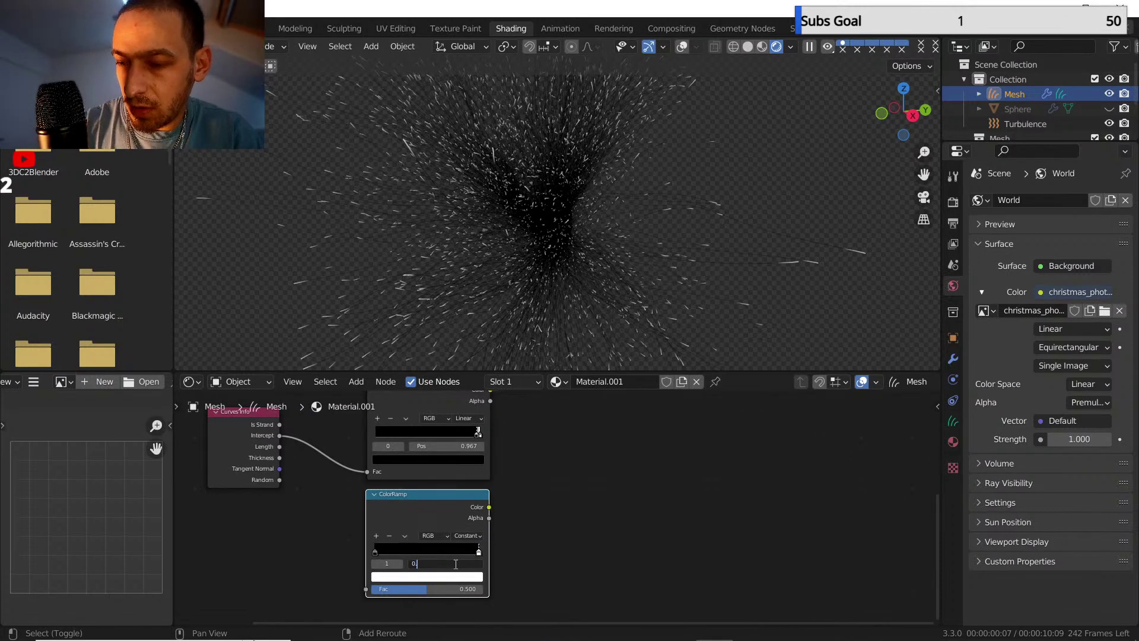
{"action": "type", "text": ".95"}
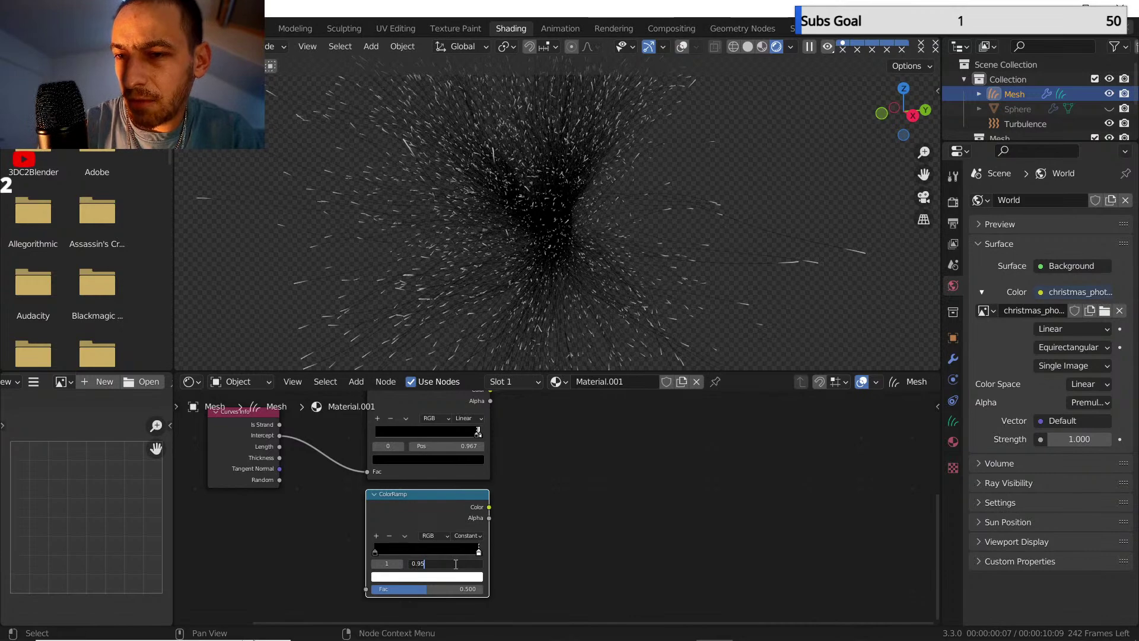
{"action": "key", "text": "Return"}
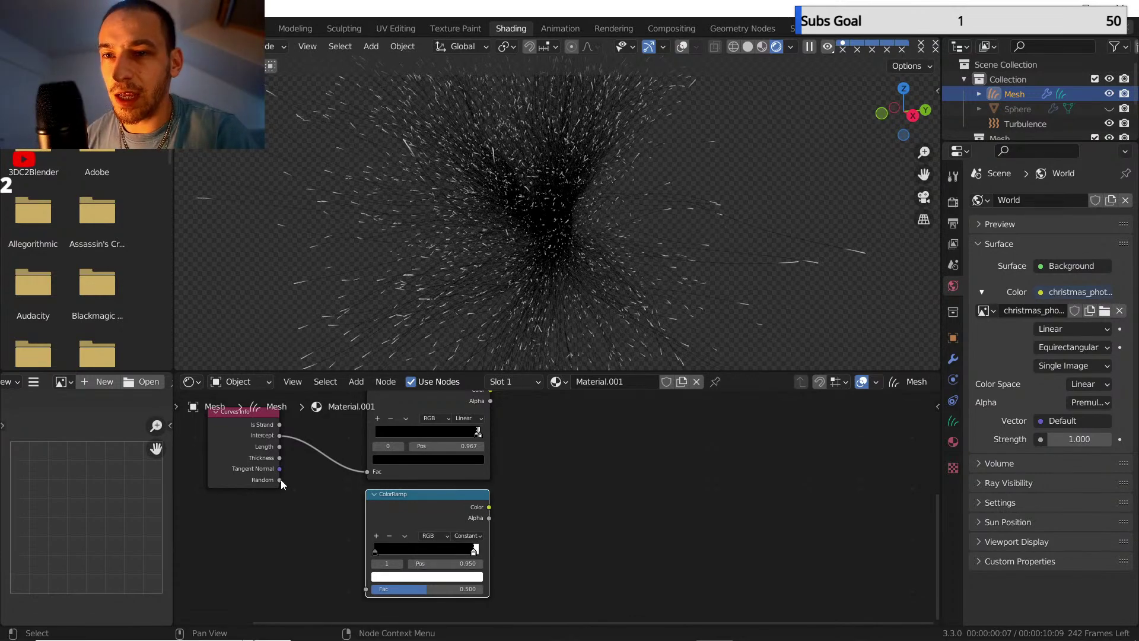
- Connect the Curves Info Random output to the Constant ColorRamp's Fac and preview the ramp on the curves
{"action": "left_click_drag", "start_coordinate": [280, 480], "coordinate": [366, 588]}
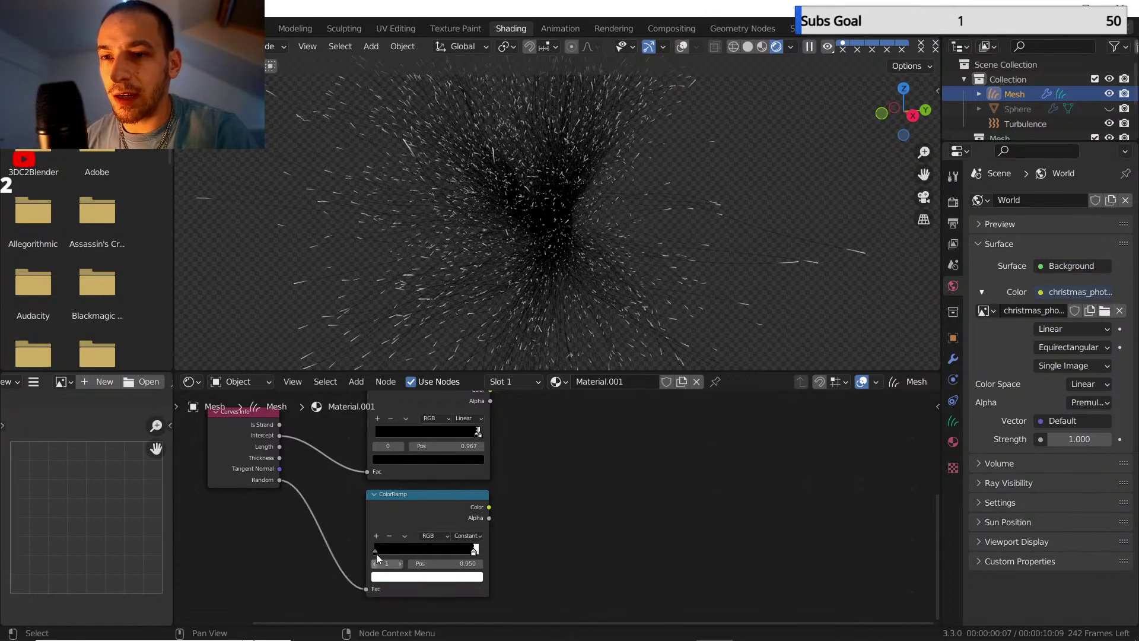
{"action": "left_click", "coordinate": [396, 502], "text": "ctrl+shift"}
{"action": "middle_click_drag", "start_coordinate": [533, 504], "coordinate": [493, 512]}
- Try the Constant ColorRamp's white stop at position 0.99, and set it to 0.92 instead
{"action": "scroll", "coordinate": [528, 503], "scroll_direction": "down", "scroll_amount": 3}
{"action": "scroll", "coordinate": [501, 521], "scroll_direction": "up", "scroll_amount": 3}
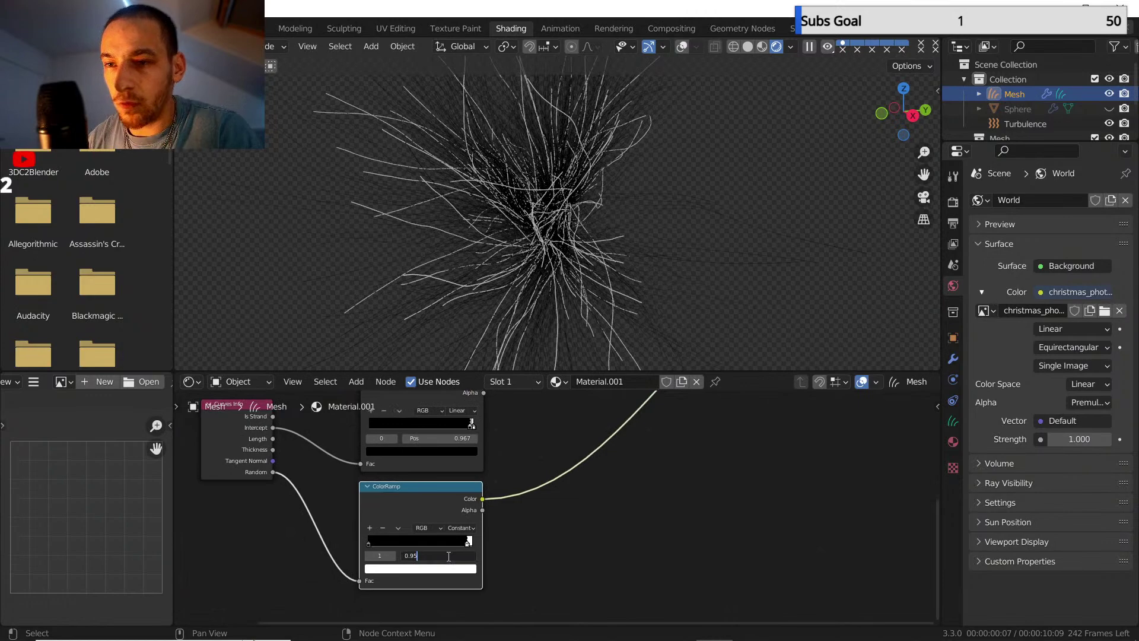
{"action": "key", "text": "Return"}
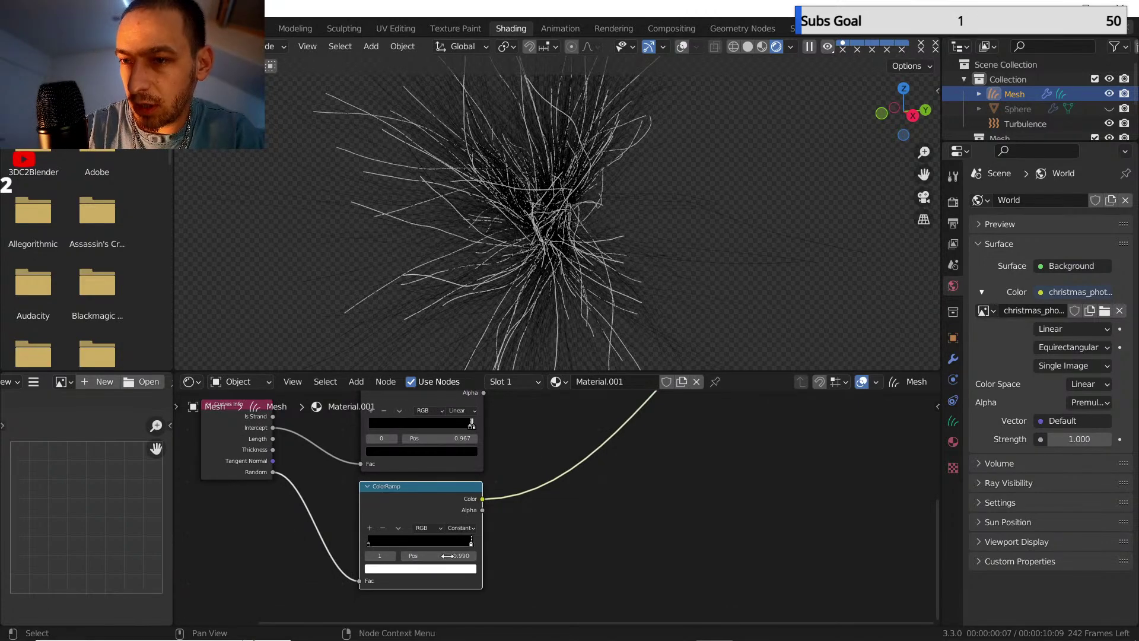
{"action": "left_click", "coordinate": [440, 555]}
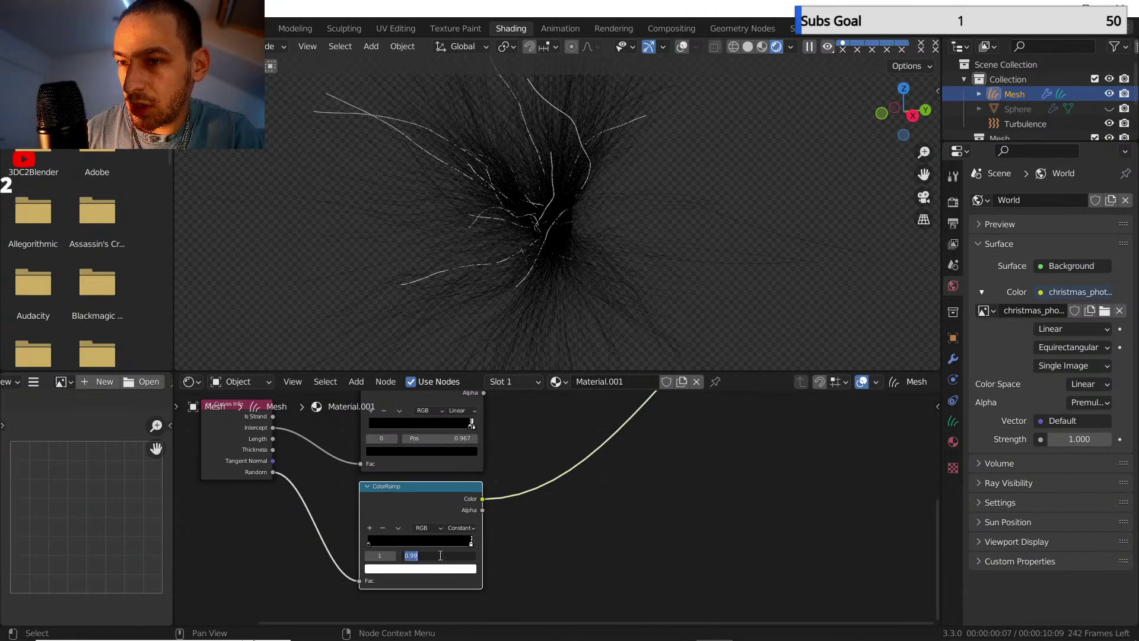
{"action": "key", "text": "BackSpace"}
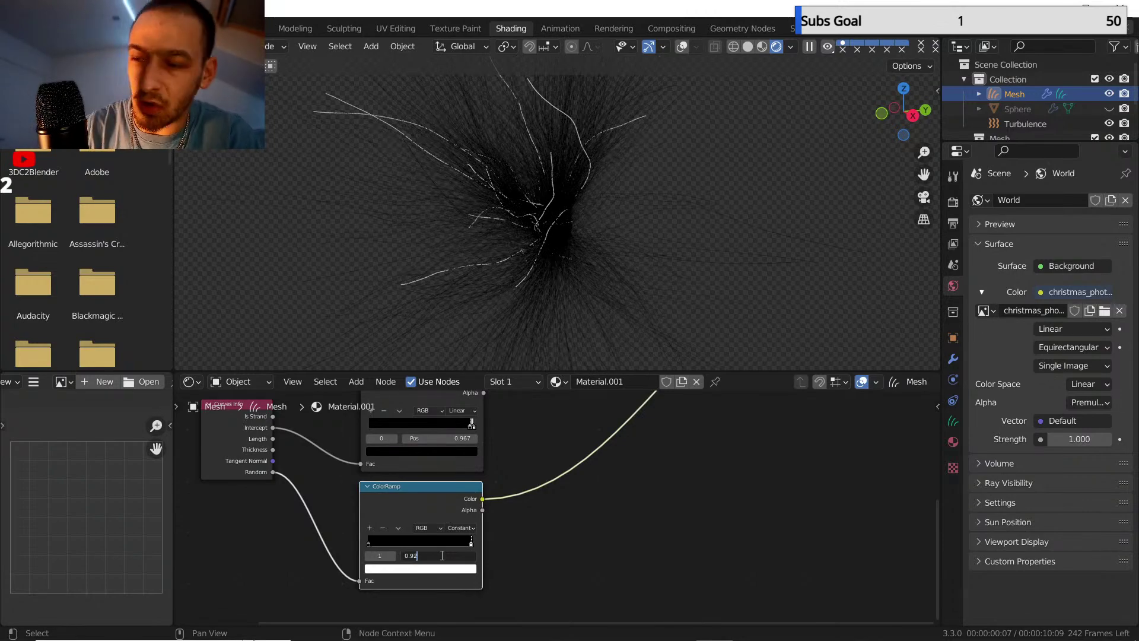
{"action": "type", "text": "2"}
{"action": "key", "text": "Return"}
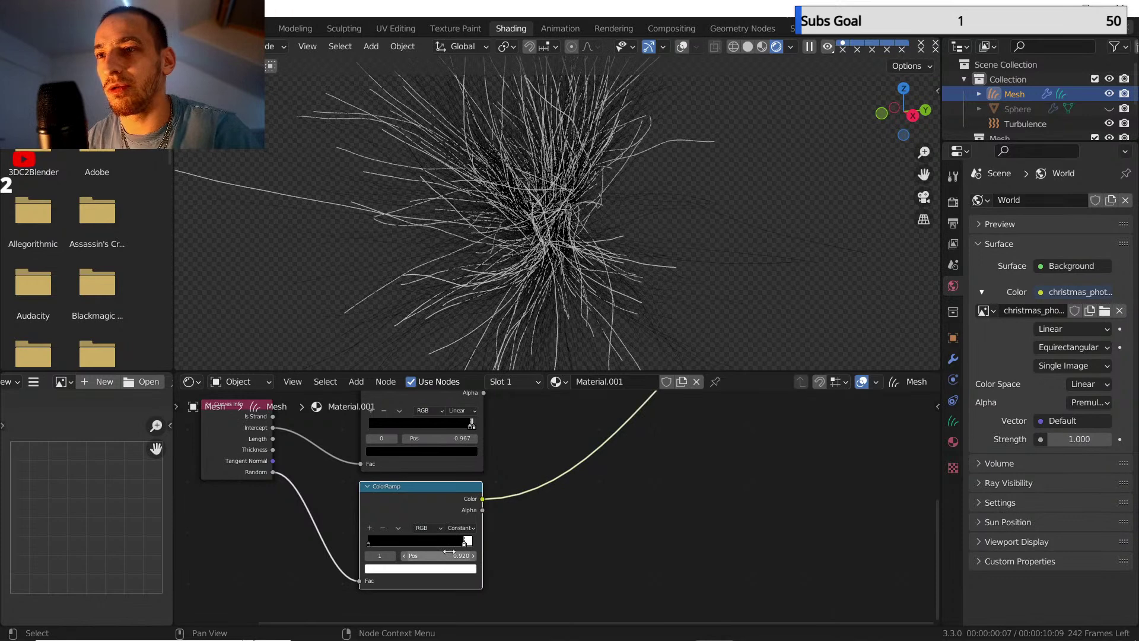
- Preview the Intercept ColorRamp, insert a MixRGB node after it, and connect the Random ColorRamp's Color output to Color2
{"action": "scroll", "coordinate": [536, 509], "scroll_direction": "down", "scroll_amount": 3}
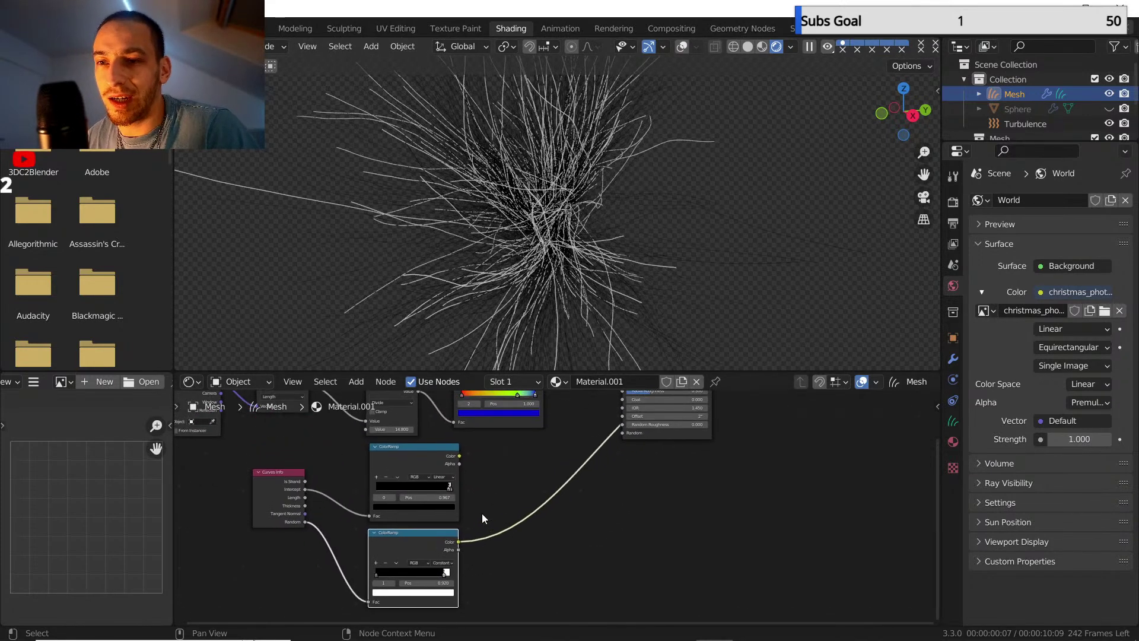
{"action": "middle_click_drag", "start_coordinate": [482, 514], "coordinate": [465, 536]}
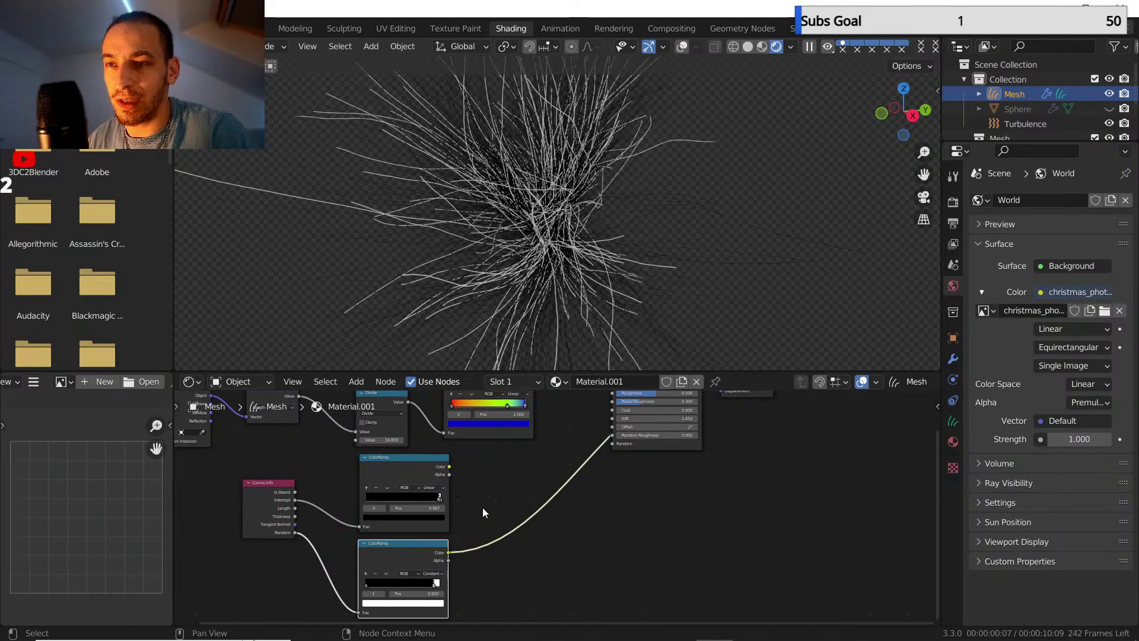
{"action": "left_click", "coordinate": [409, 462], "text": "ctrl+shift"}
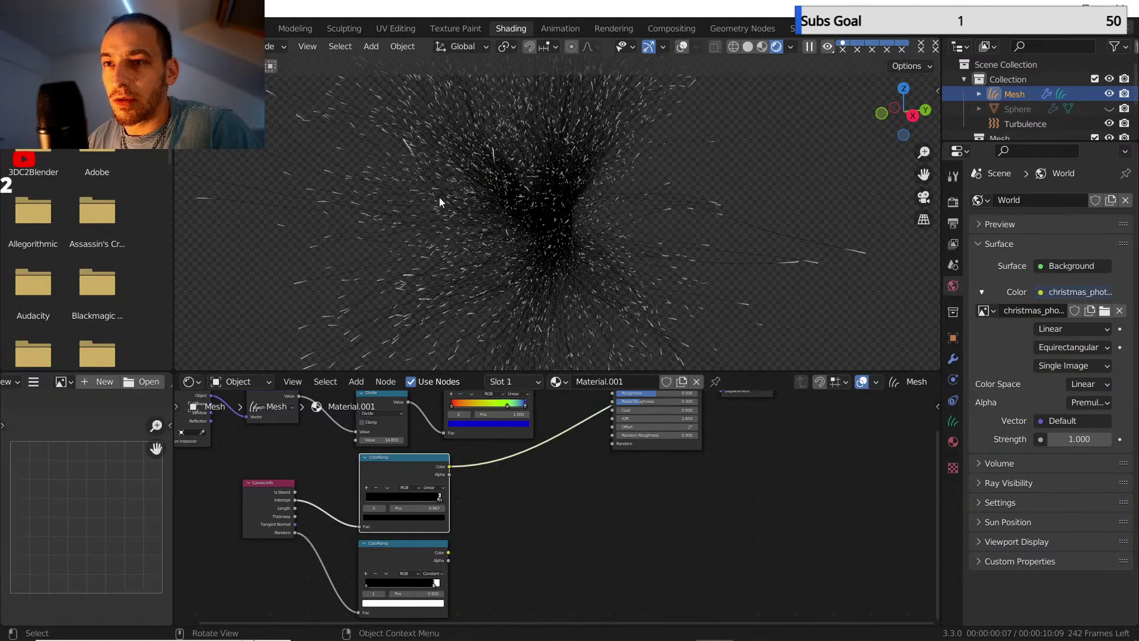
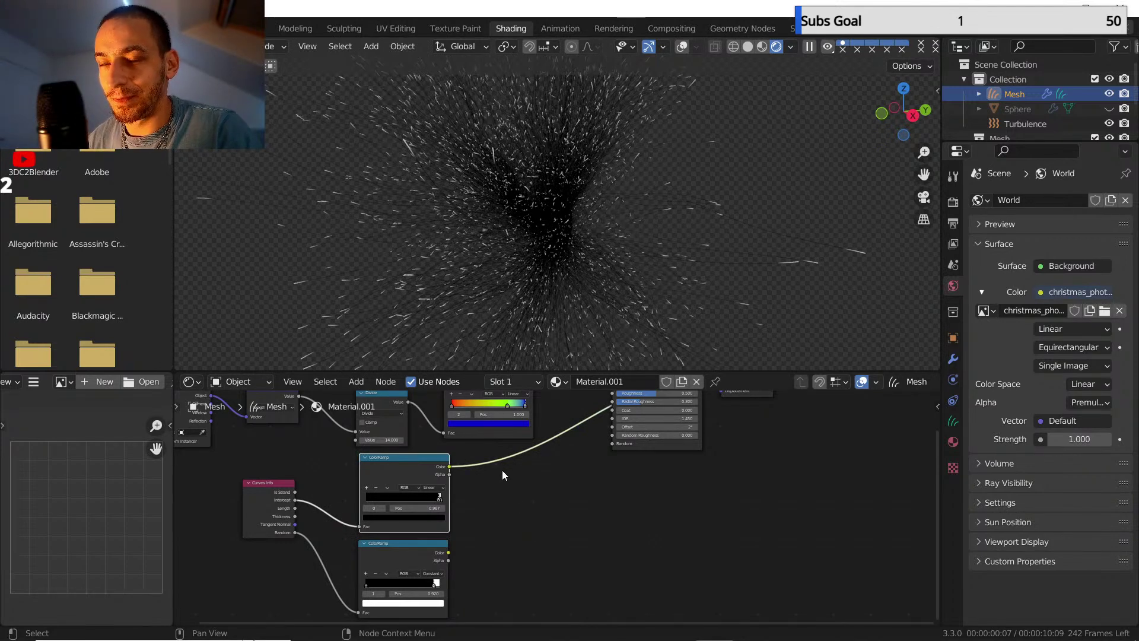
{"action": "key", "text": "shift+a"}
{"action": "mouse_move", "coordinate": [517, 497]}
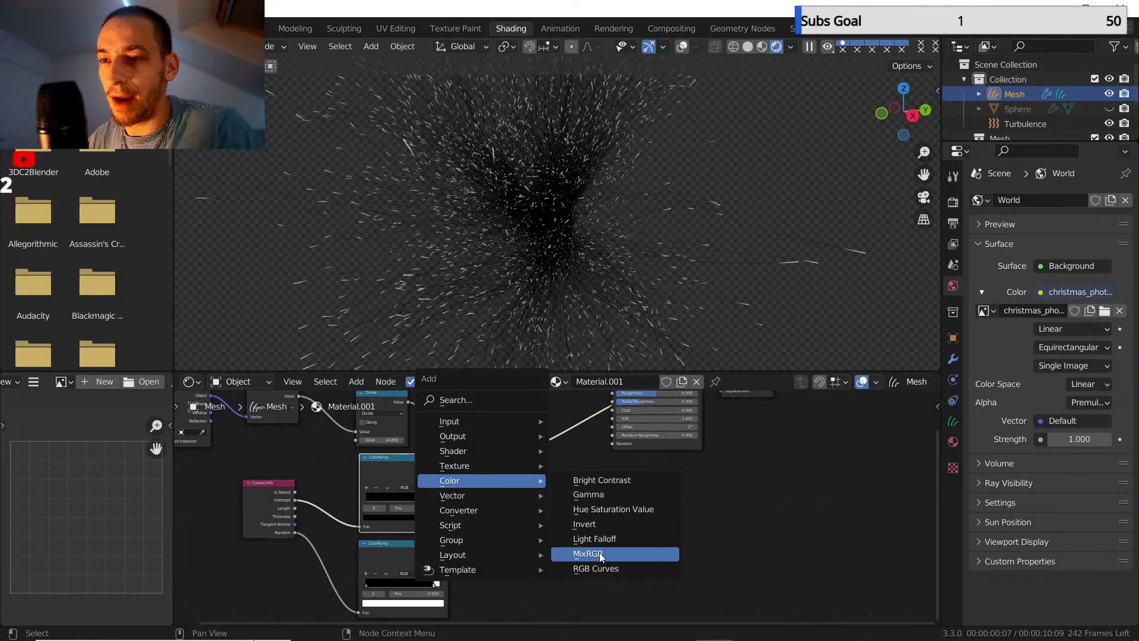
{"action": "left_click", "coordinate": [601, 554]}
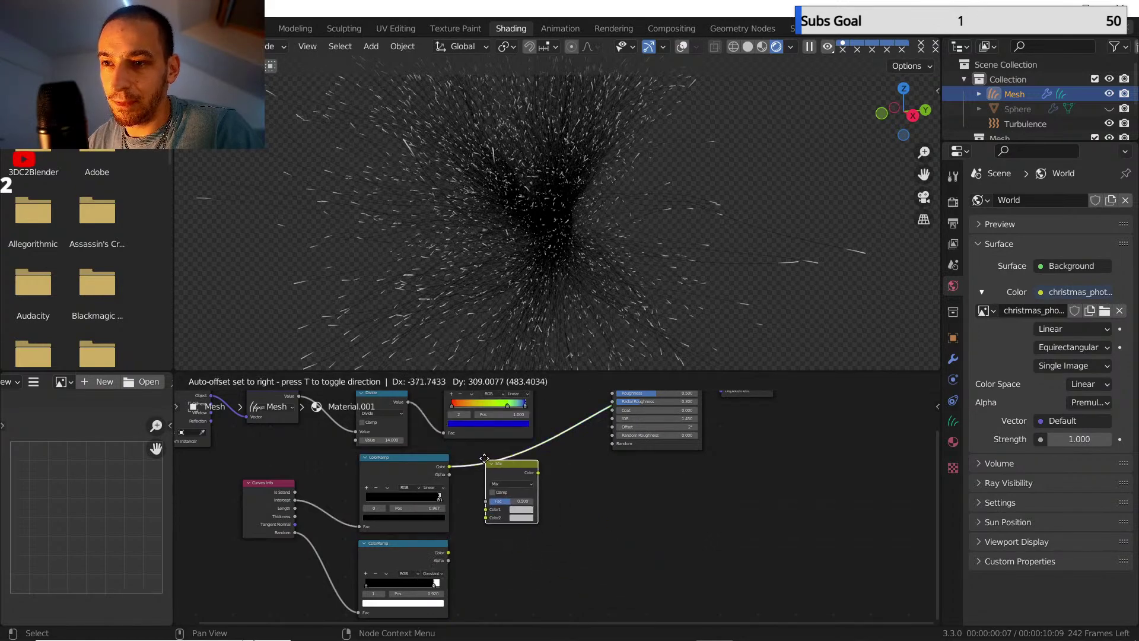
{"action": "left_click", "coordinate": [509, 481]}
{"action": "left_click_drag", "start_coordinate": [449, 552], "coordinate": [483, 513]}
- Set the MixRGB node's blending mode to Multiply and its factor to 1.000
{"action": "left_click", "coordinate": [501, 479]}
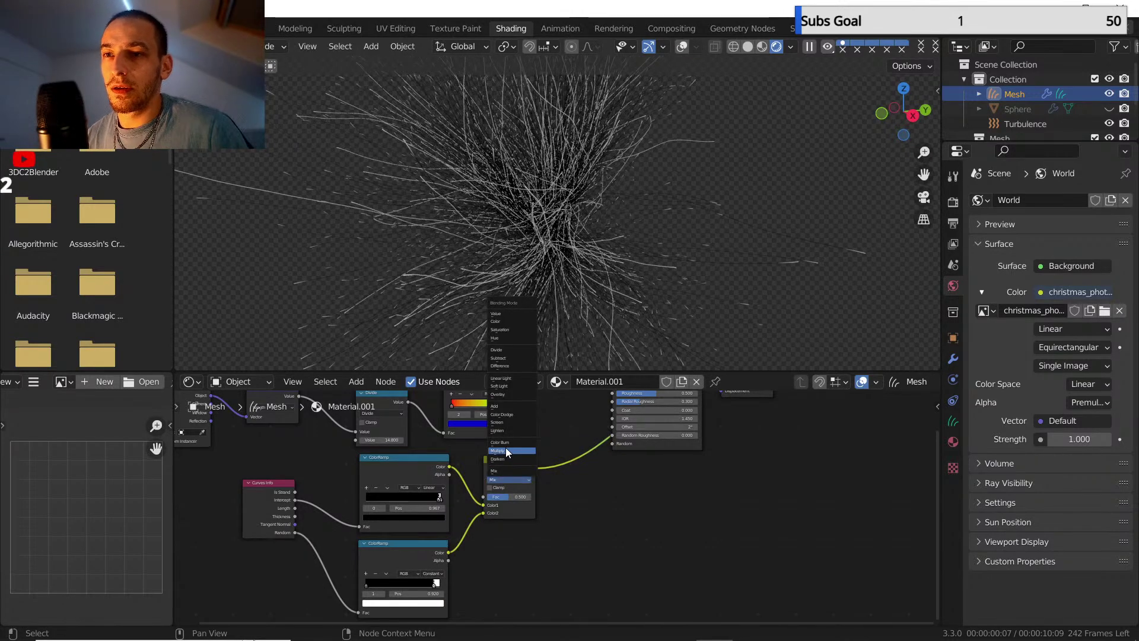
{"action": "left_click", "coordinate": [505, 450]}
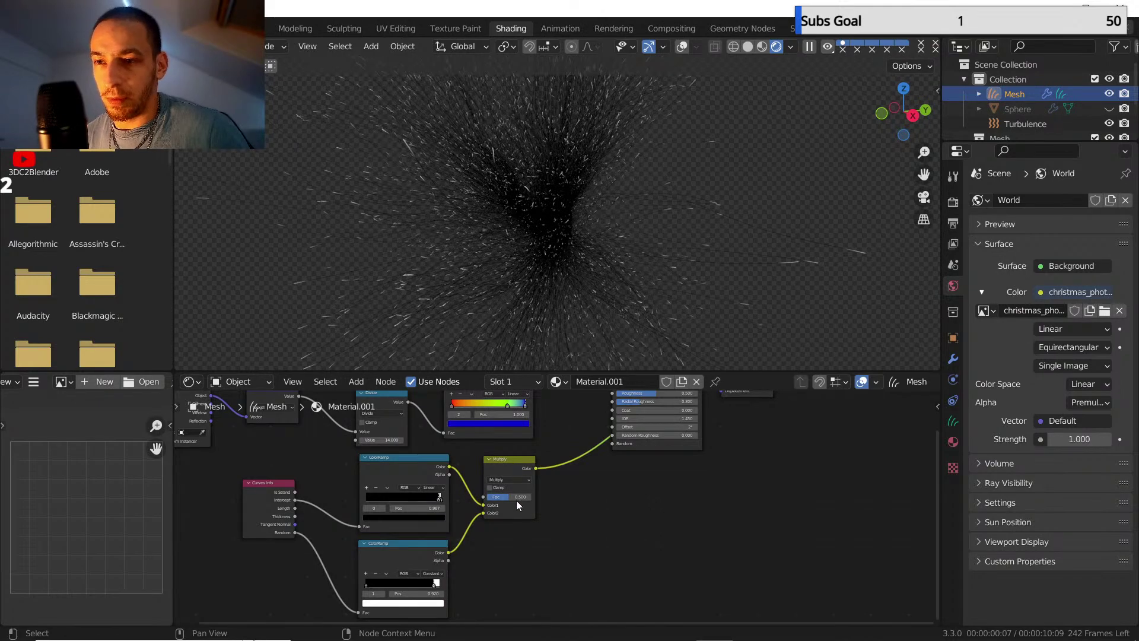
{"action": "left_click_drag", "start_coordinate": [516, 500], "coordinate": [549, 500]}
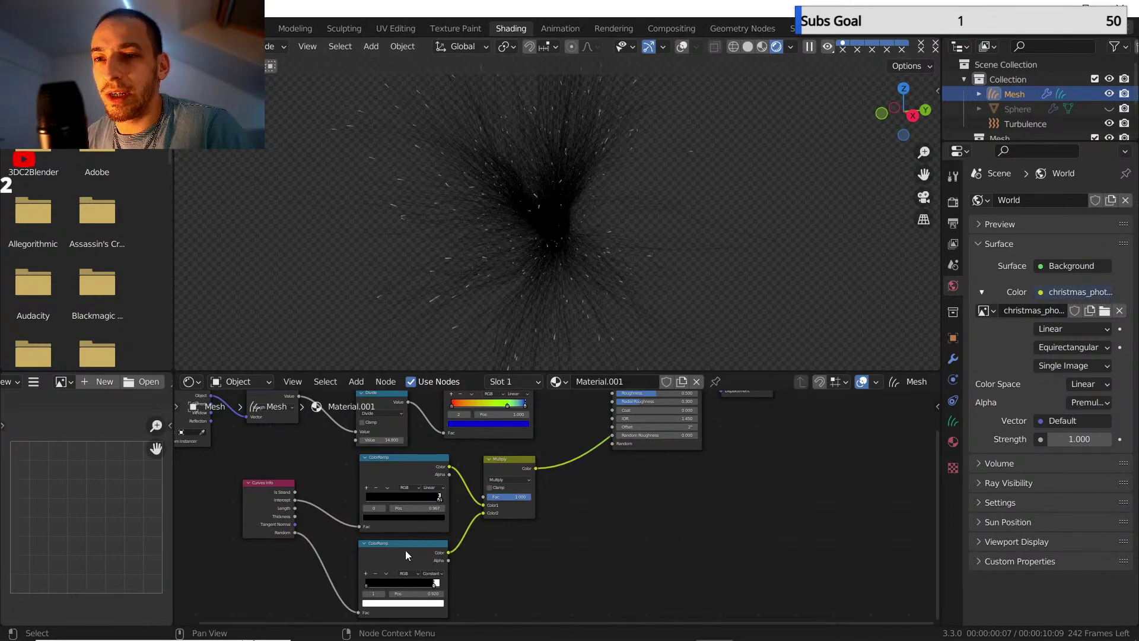
- Preview the Intercept ColorRamp and the Random ColorRamp separately to compare their masks on the curves
{"action": "left_click", "coordinate": [412, 464], "text": "ctrl+shift"}
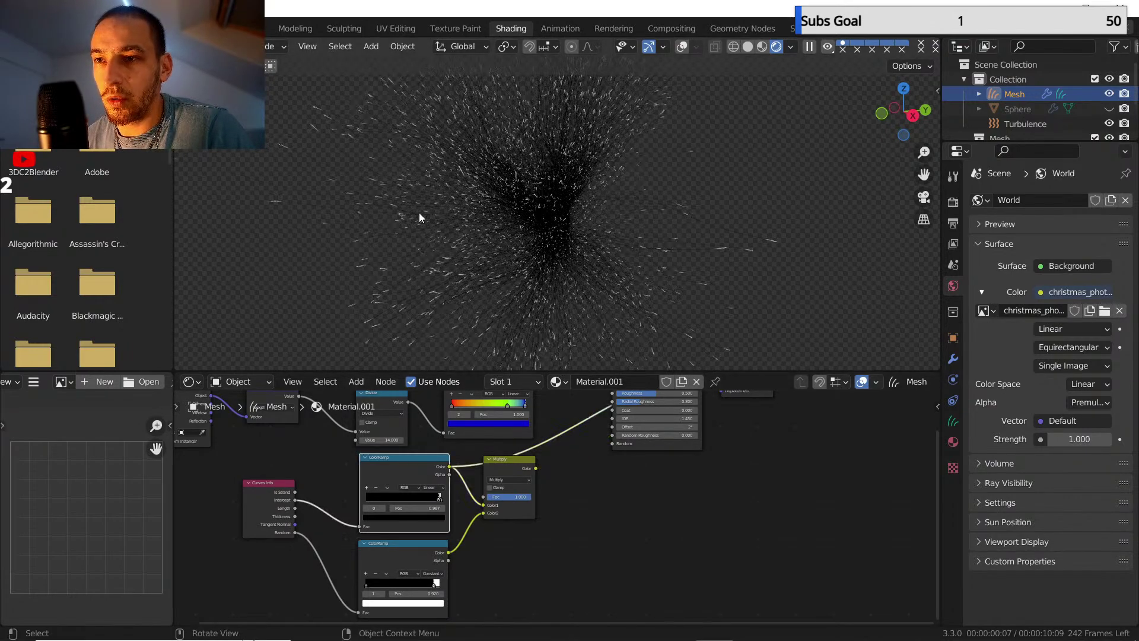
{"action": "left_click", "coordinate": [401, 558], "text": "ctrl+shift"}
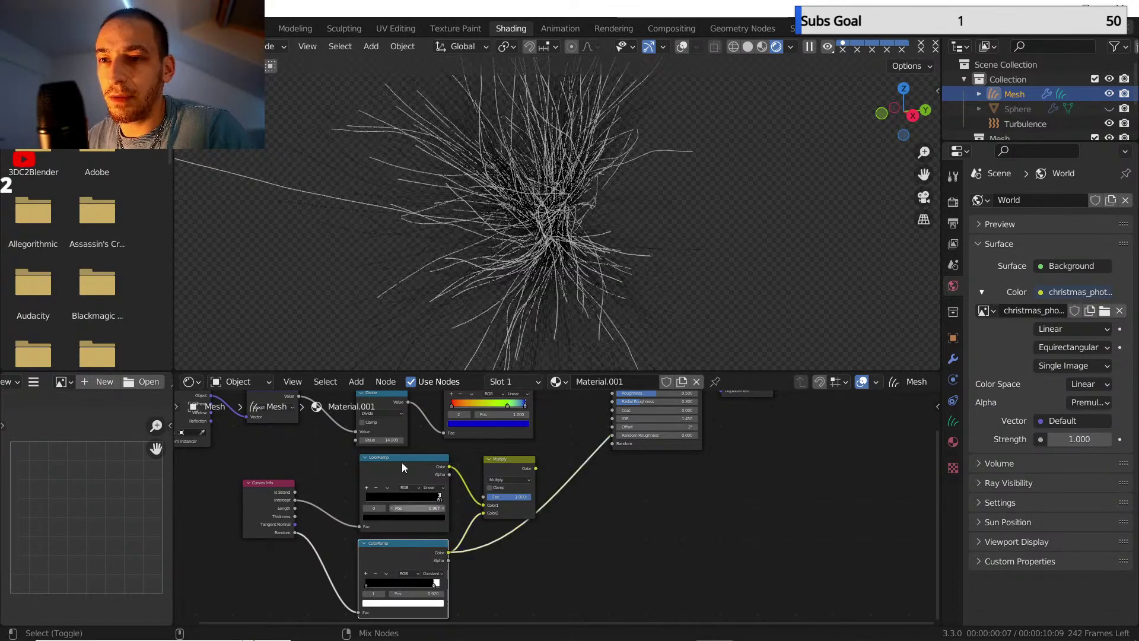
{"action": "middle_click_drag", "start_coordinate": [507, 309], "coordinate": [511, 250]}
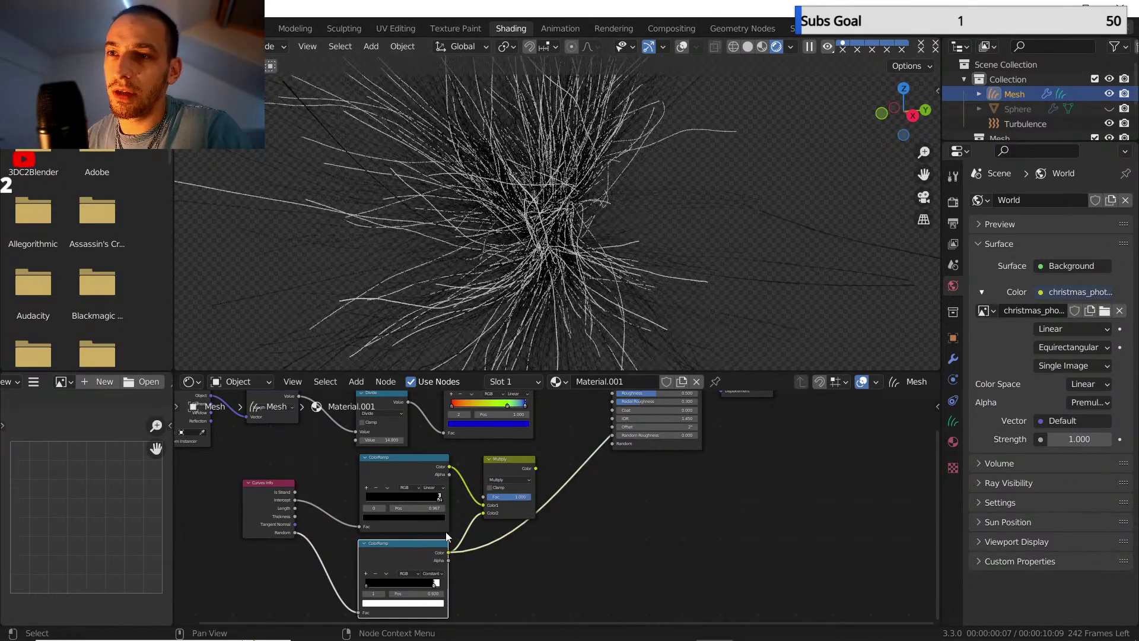
- Set the Random ColorRamp's white stop to position 0.95 and preview the Multiply node's output
{"action": "middle_click_drag", "start_coordinate": [483, 560], "coordinate": [483, 559]}
{"action": "scroll", "coordinate": [483, 559], "scroll_direction": "up", "scroll_amount": 3}
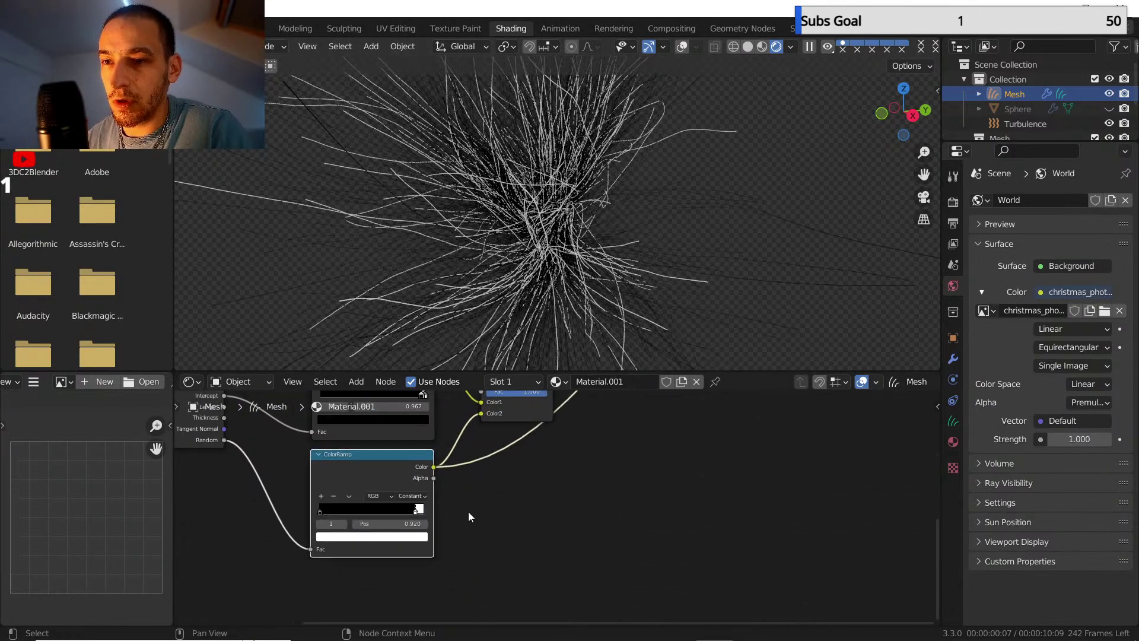
{"action": "double_click", "coordinate": [394, 530]}
{"action": "key", "text": "BackSpace"}
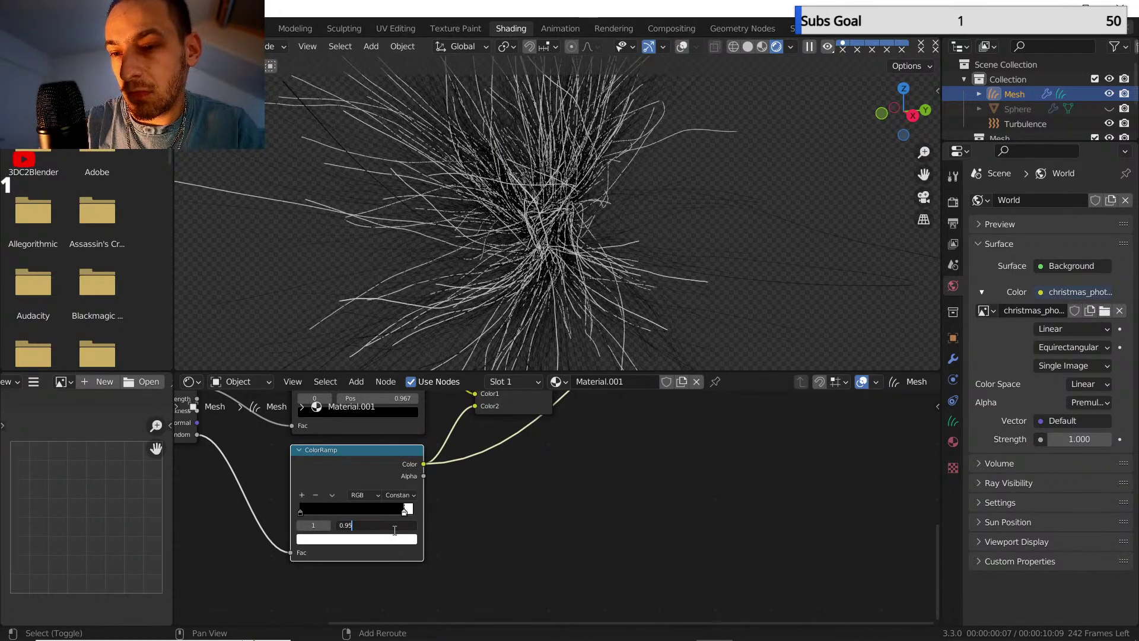
{"action": "type", "text": "5"}
{"action": "key", "text": "Return"}
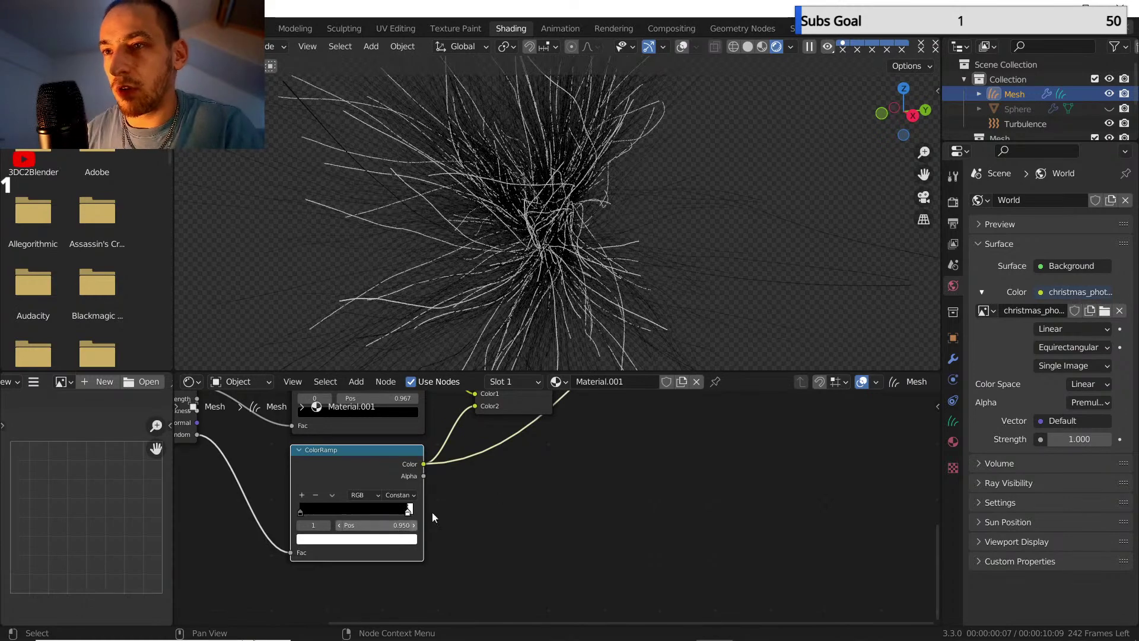
{"action": "scroll", "coordinate": [549, 473], "scroll_direction": "down", "scroll_amount": 1}
{"action": "middle_click_drag", "start_coordinate": [550, 474], "coordinate": [489, 556]}
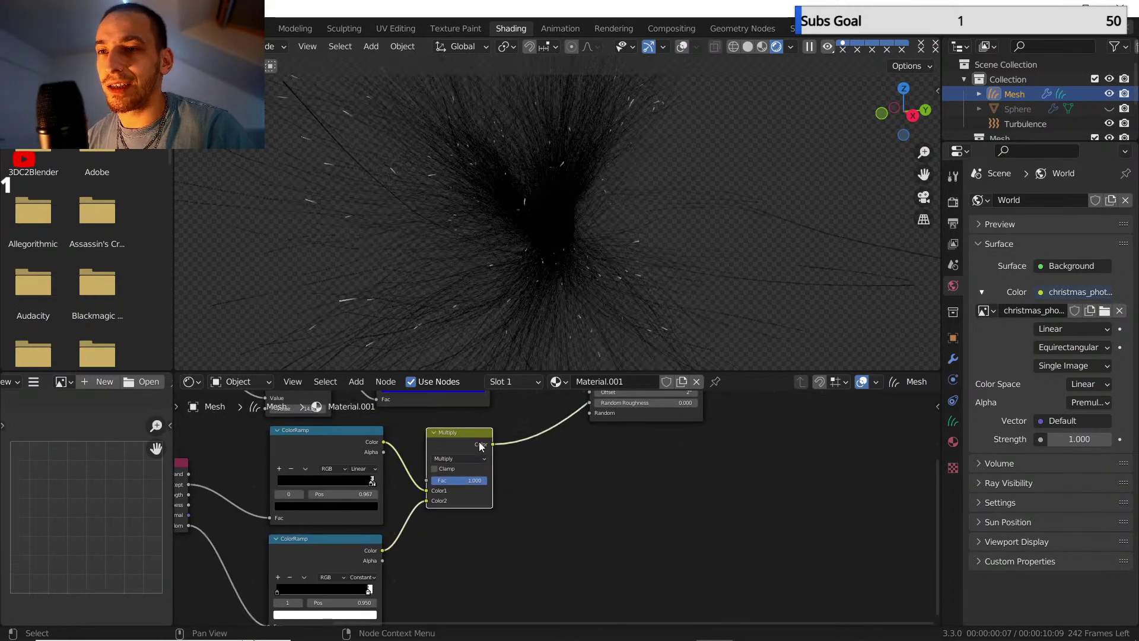
- Add an Emission shader below the hair shader and connect the Multiply output to its Color input
{"action": "scroll", "coordinate": [560, 492], "scroll_direction": "down", "scroll_amount": 1}
{"action": "middle_click_drag", "start_coordinate": [561, 503], "coordinate": [473, 524]}
{"action": "scroll", "coordinate": [575, 561], "scroll_direction": "down", "scroll_amount": 2}
{"action": "scroll", "coordinate": [567, 536], "scroll_direction": "up", "scroll_amount": 1}
{"action": "key", "text": "shift+a"}
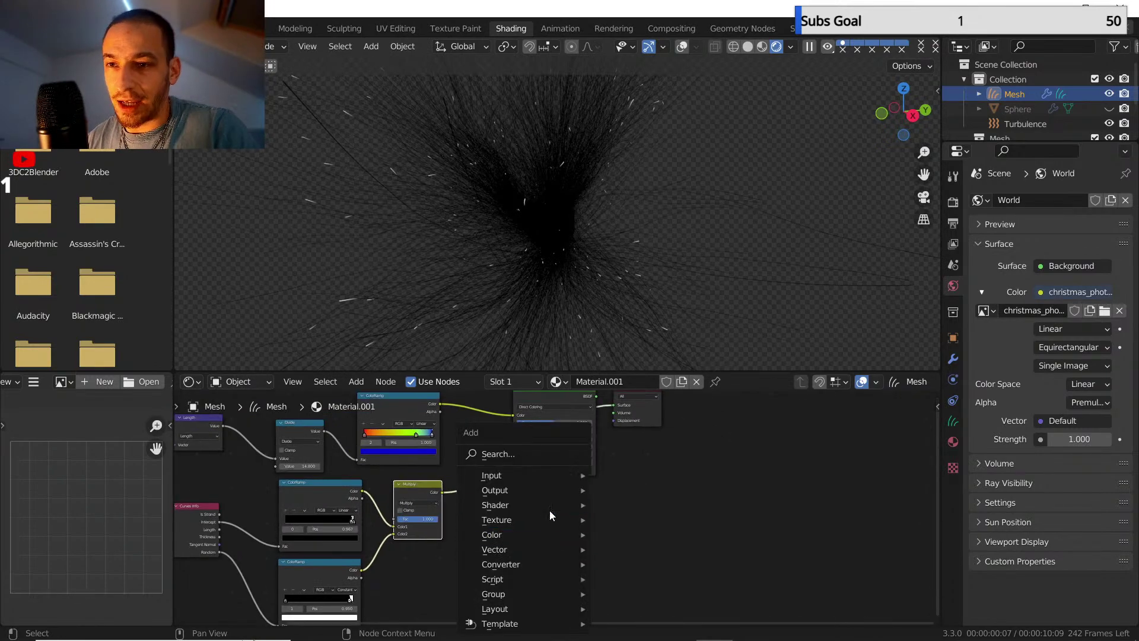
{"action": "mouse_move", "coordinate": [549, 506]}
{"action": "left_click", "coordinate": [632, 266]}
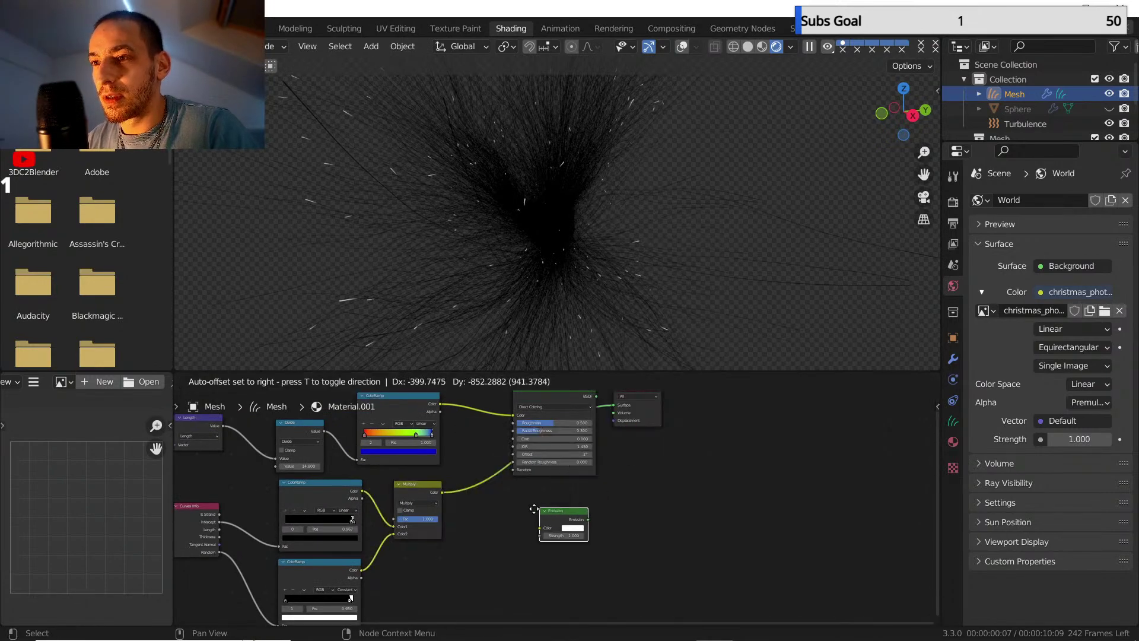
{"action": "left_click", "coordinate": [556, 522]}
{"action": "left_click_drag", "start_coordinate": [443, 493], "coordinate": [532, 527]}
- Move the Material Output node farther away from the hair and Emission shaders to make room between them
{"action": "middle_click_drag", "start_coordinate": [500, 514], "coordinate": [471, 506]}
{"action": "scroll", "coordinate": [465, 504], "scroll_direction": "down", "scroll_amount": 1}
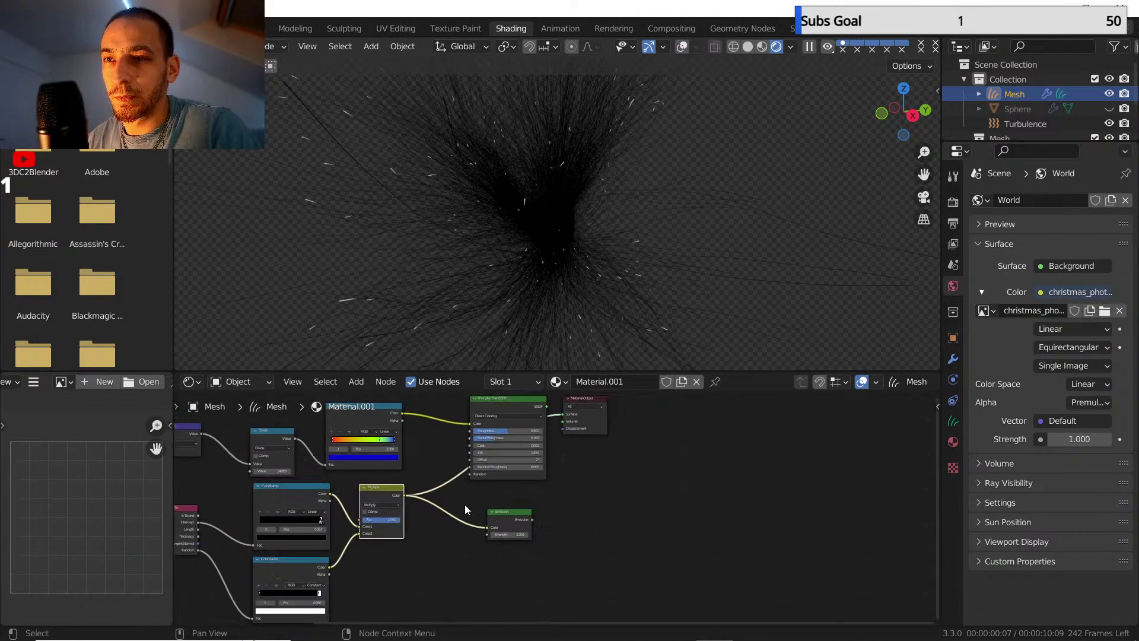
{"action": "left_click_drag", "start_coordinate": [592, 401], "coordinate": [666, 466]}
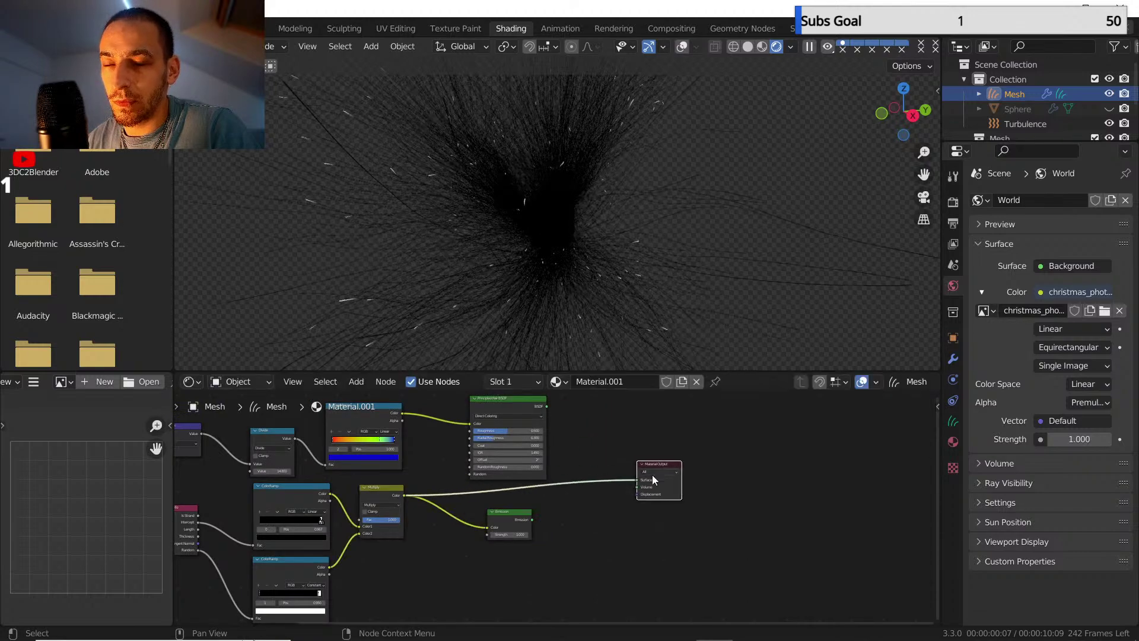
- Recolour the white end stop of the Intercept ColorRamp to a saturated hot pink
{"action": "middle_click_drag", "start_coordinate": [439, 509], "coordinate": [486, 505]}
{"action": "scroll", "coordinate": [477, 509], "scroll_direction": "up", "scroll_amount": 2}
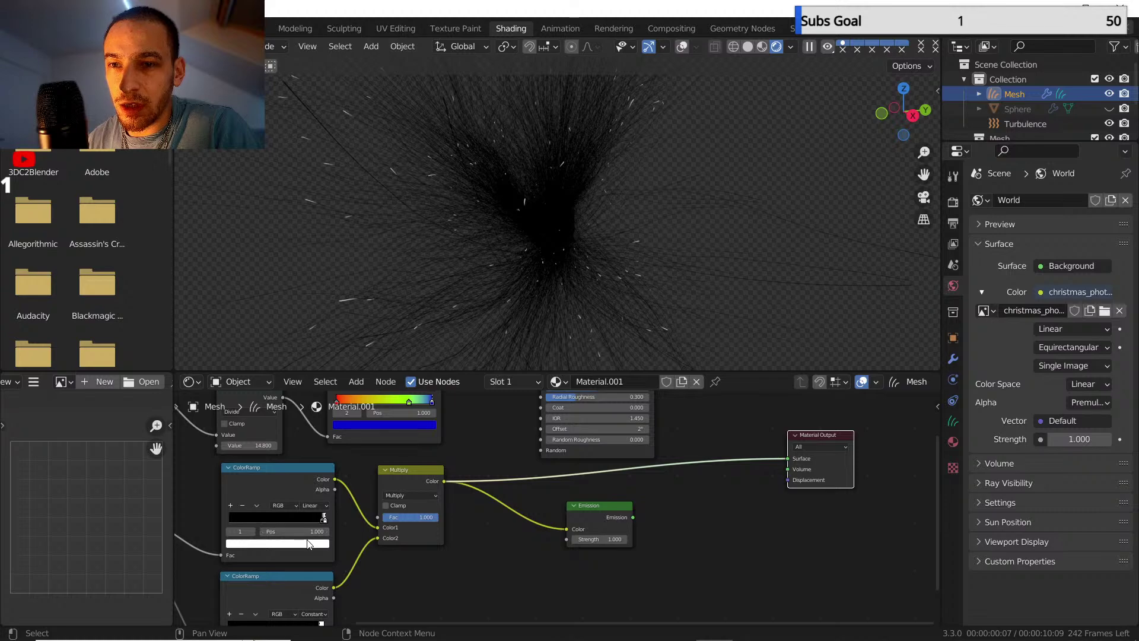
{"action": "left_click", "coordinate": [255, 543]}
{"action": "left_click", "coordinate": [292, 417]}
{"action": "left_click_drag", "start_coordinate": [291, 417], "coordinate": [273, 408]}
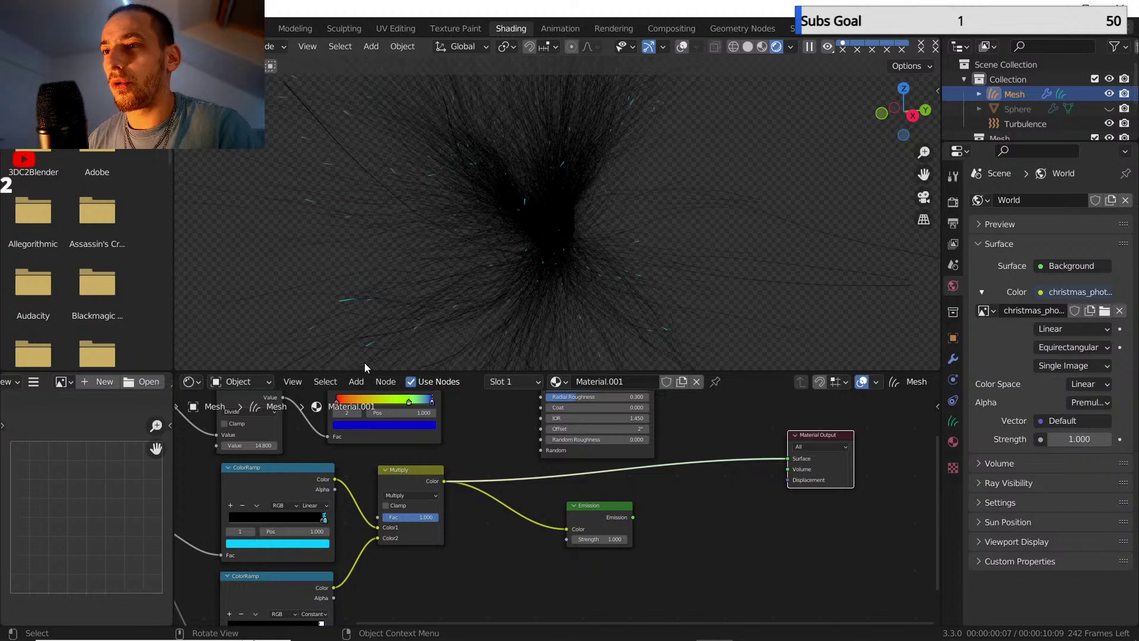
{"action": "left_click", "coordinate": [247, 542]}
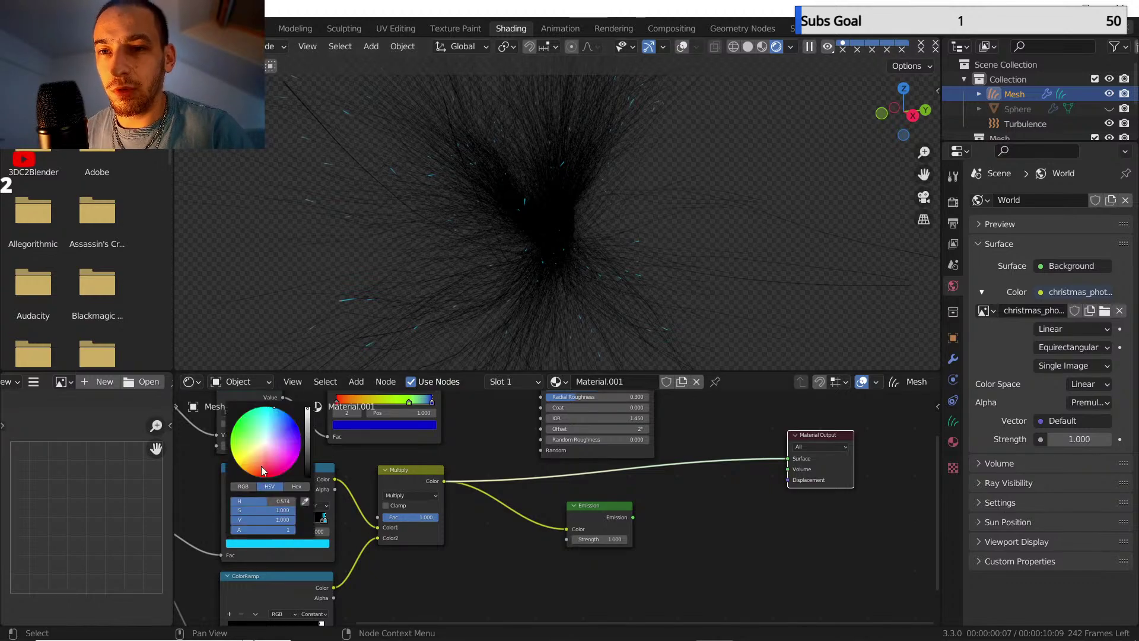
{"action": "left_click", "coordinate": [283, 473]}
{"action": "left_click_drag", "start_coordinate": [271, 476], "coordinate": [278, 475]}
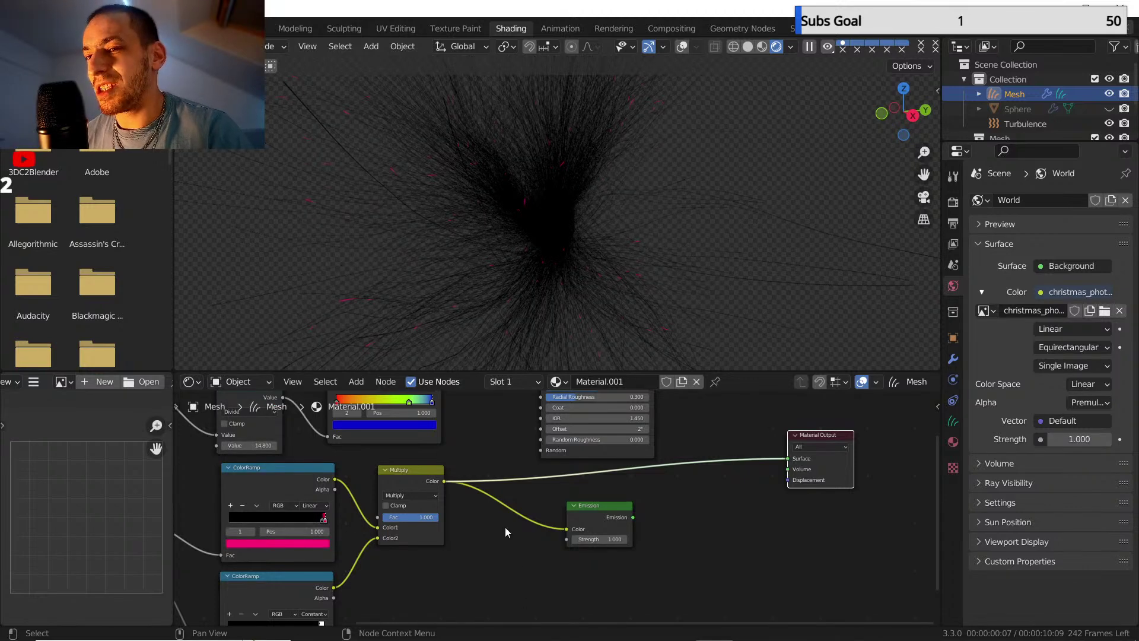
- Preview the Emission shader through the Material Output and raise its Strength to about 14.6
{"action": "left_click", "coordinate": [587, 510], "text": "ctrl+shift"}
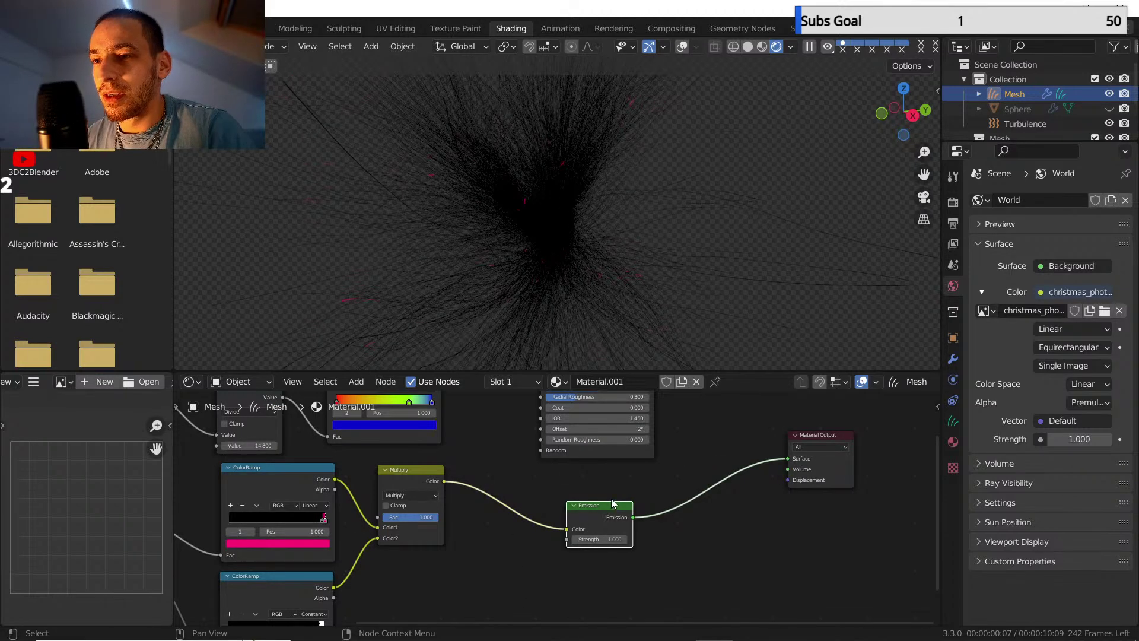
{"action": "scroll", "coordinate": [644, 497], "scroll_direction": "down", "scroll_amount": 2}
{"action": "middle_click_drag", "start_coordinate": [633, 494], "coordinate": [518, 514]}
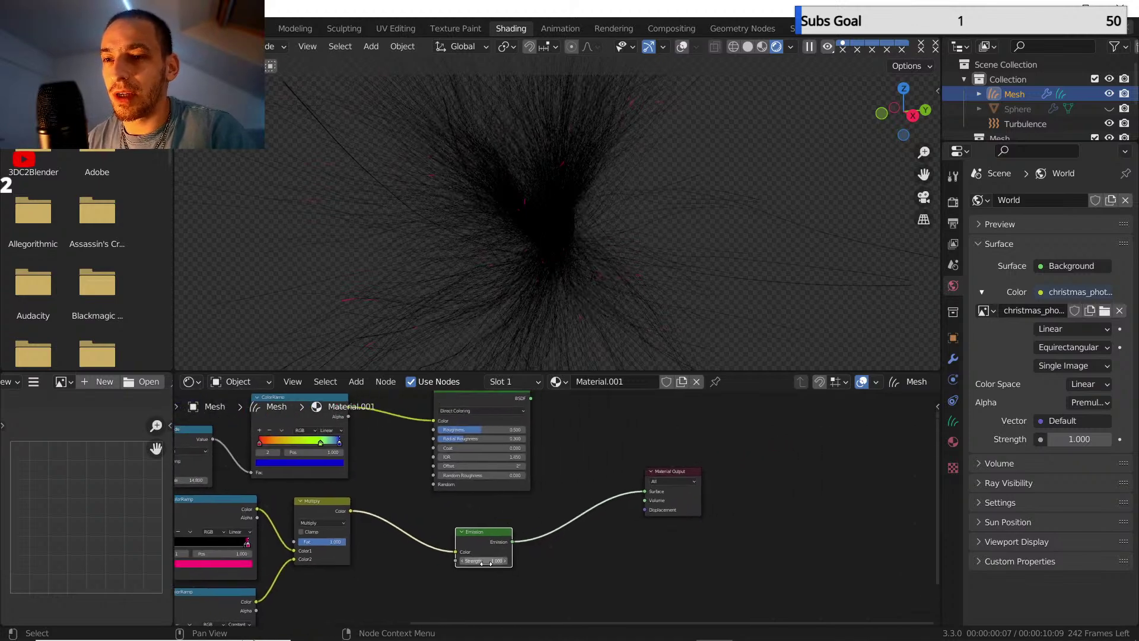
{"action": "left_click_drag", "start_coordinate": [487, 561], "coordinate": [559, 561]}
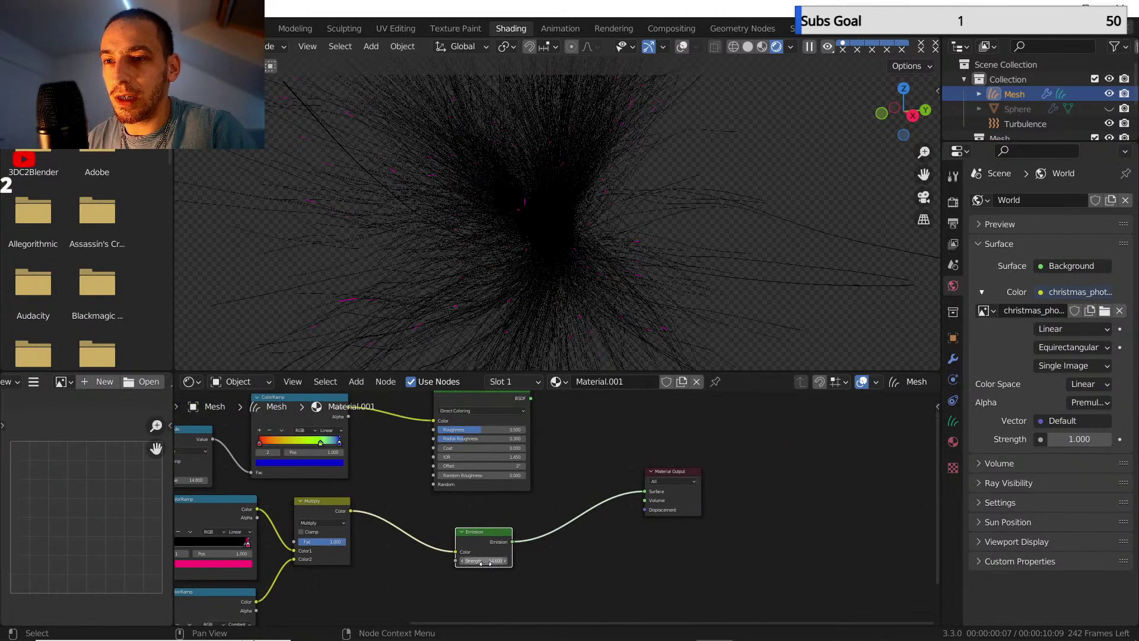
{"action": "middle_click_drag", "start_coordinate": [561, 520], "coordinate": [526, 545]}
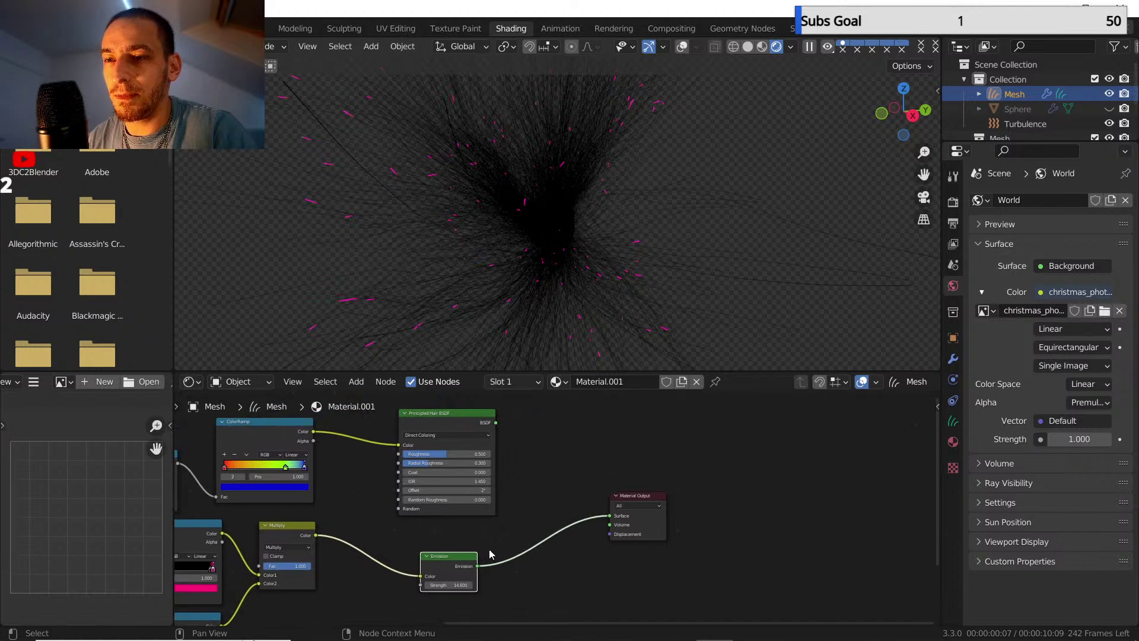
- Combine the Principled Hair BSDF and the Emission with an Add Shader and send the result to the Material Output
{"action": "key", "text": "shift+a"}
{"action": "mouse_move", "coordinate": [540, 468]}
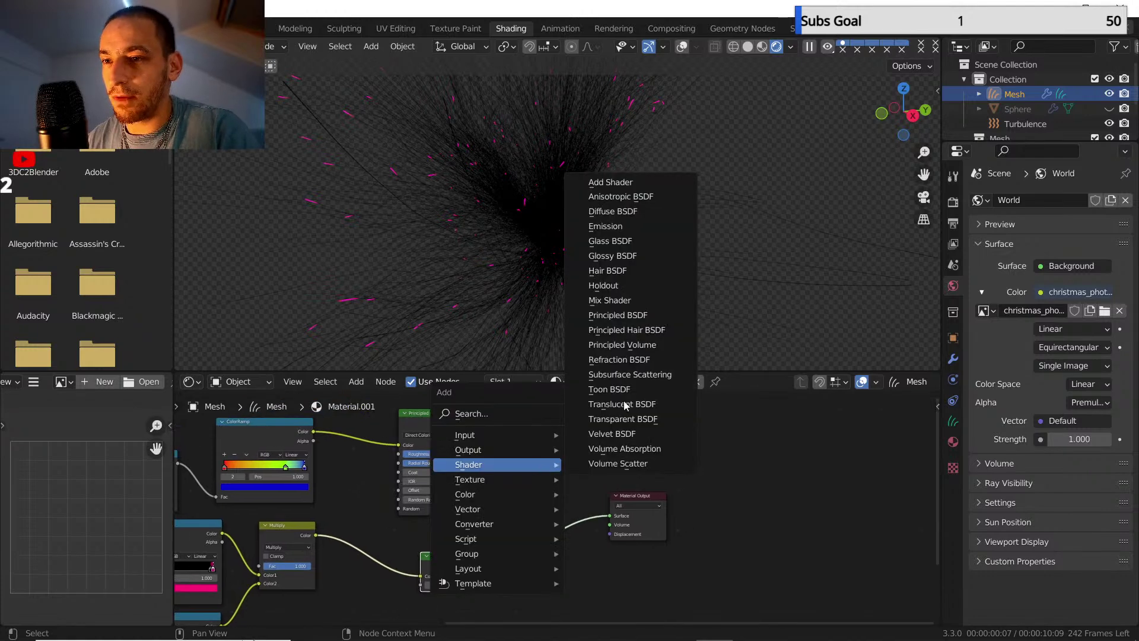
{"action": "left_click", "coordinate": [611, 183]}
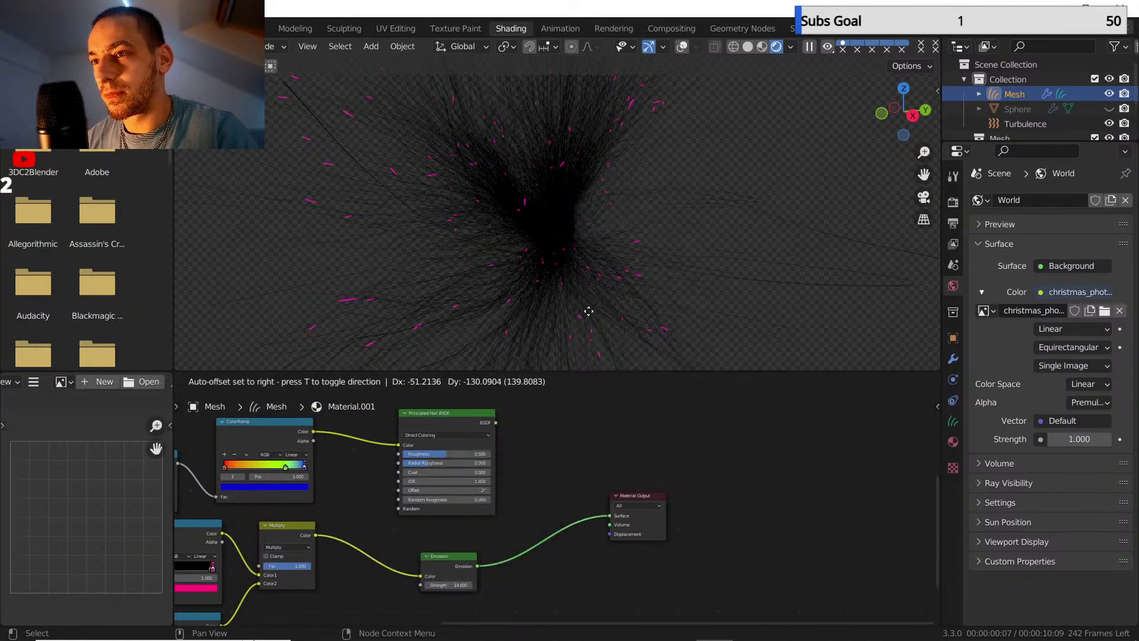
{"action": "left_click", "coordinate": [567, 463]}
{"action": "left_click_drag", "start_coordinate": [496, 422], "coordinate": [538, 469]}
{"action": "left_click_drag", "start_coordinate": [478, 566], "coordinate": [539, 477]}
{"action": "left_click", "coordinate": [570, 454], "text": "ctrl+shift"}
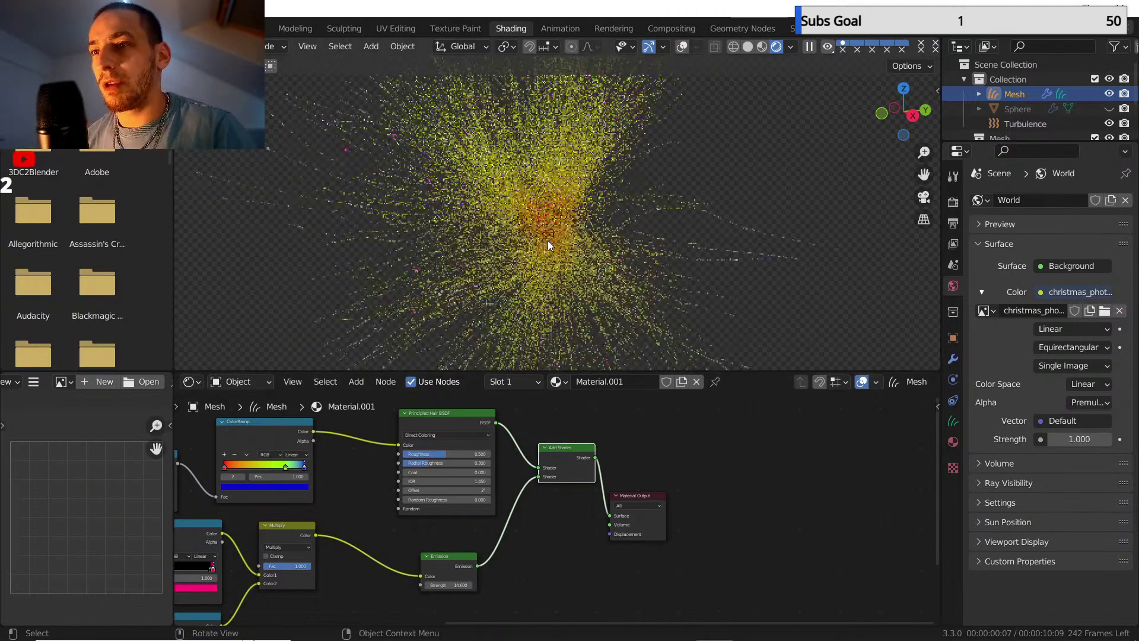
- Change the green stop at position 0.760 of the distance-based ColorRamp to a saturated blue
{"action": "middle_click_drag", "start_coordinate": [379, 484], "coordinate": [518, 514]}
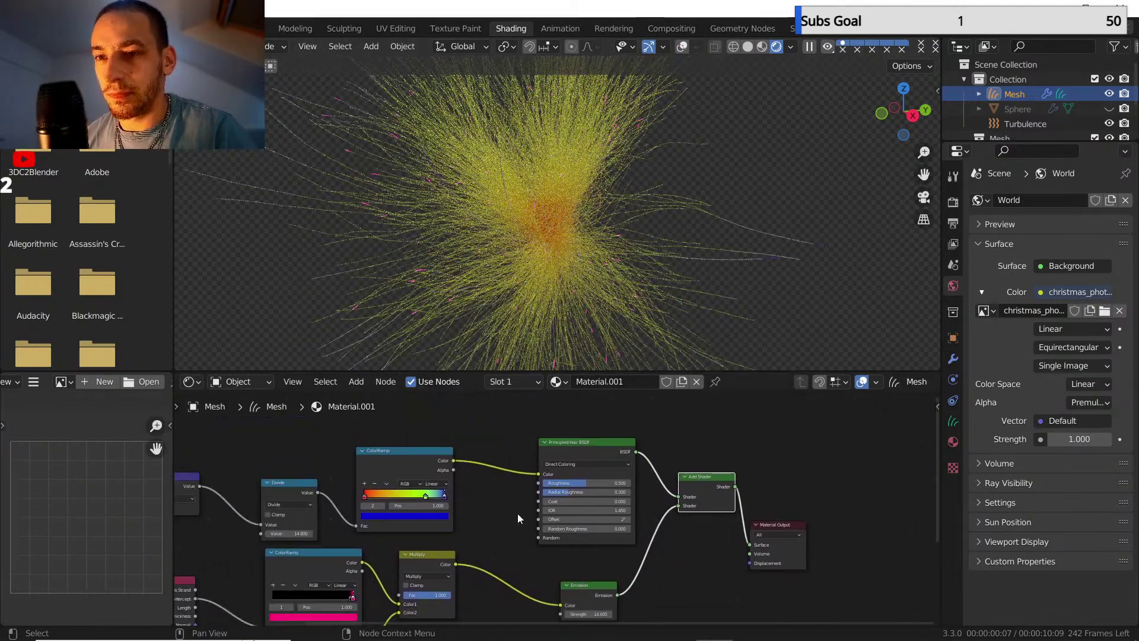
{"action": "scroll", "coordinate": [517, 514], "scroll_direction": "up", "scroll_amount": 3}
{"action": "left_click", "coordinate": [390, 493]}
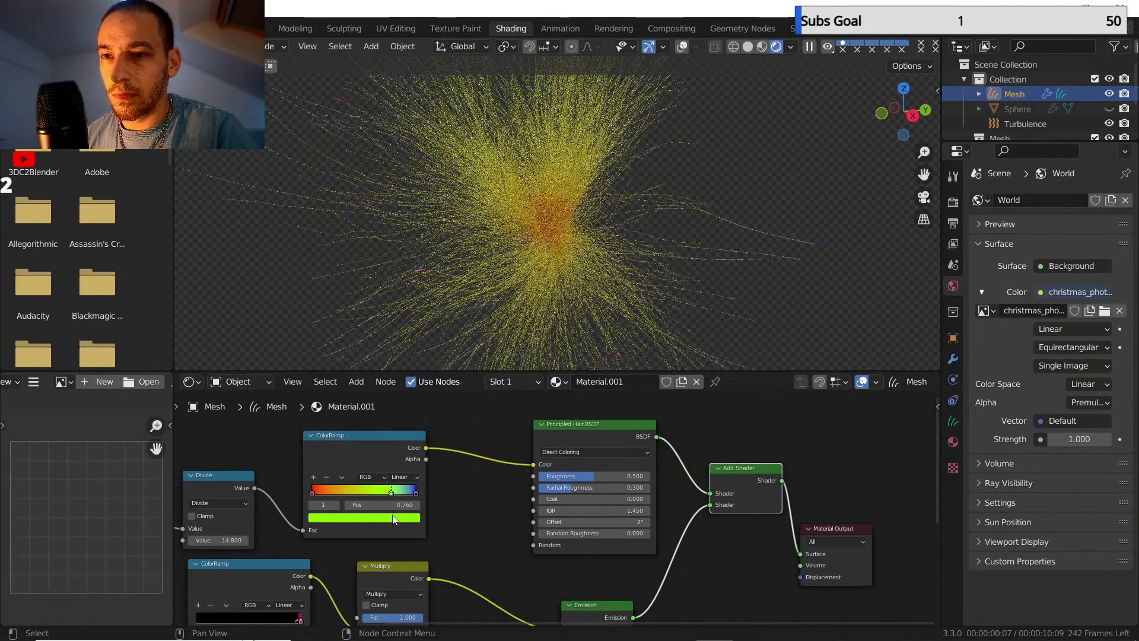
{"action": "left_click", "coordinate": [392, 519]}
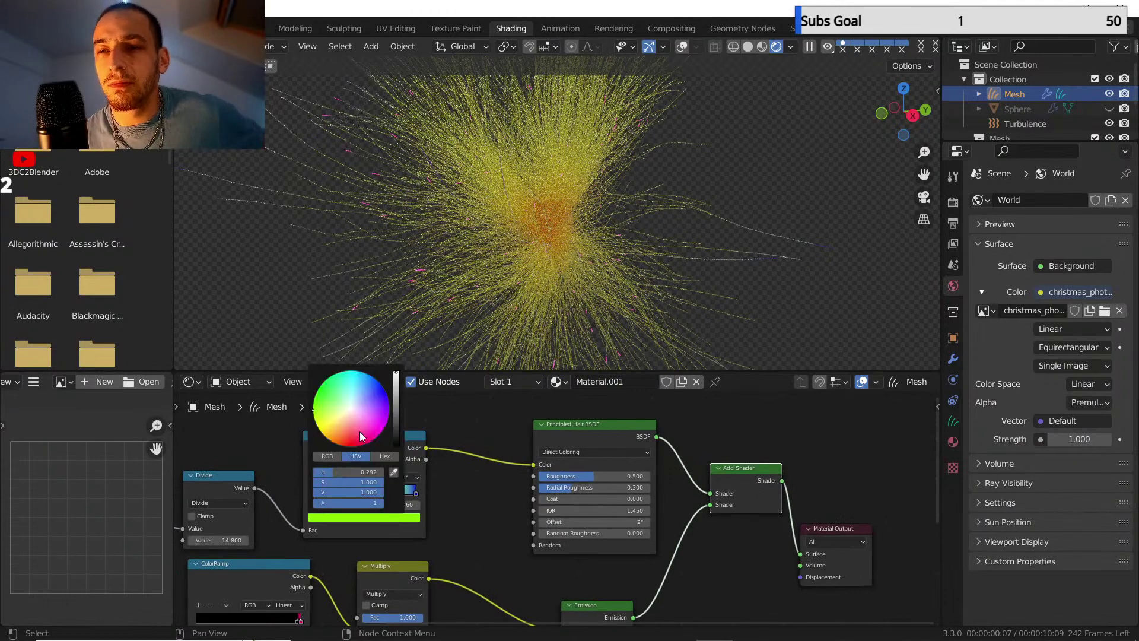
{"action": "left_click", "coordinate": [372, 376]}
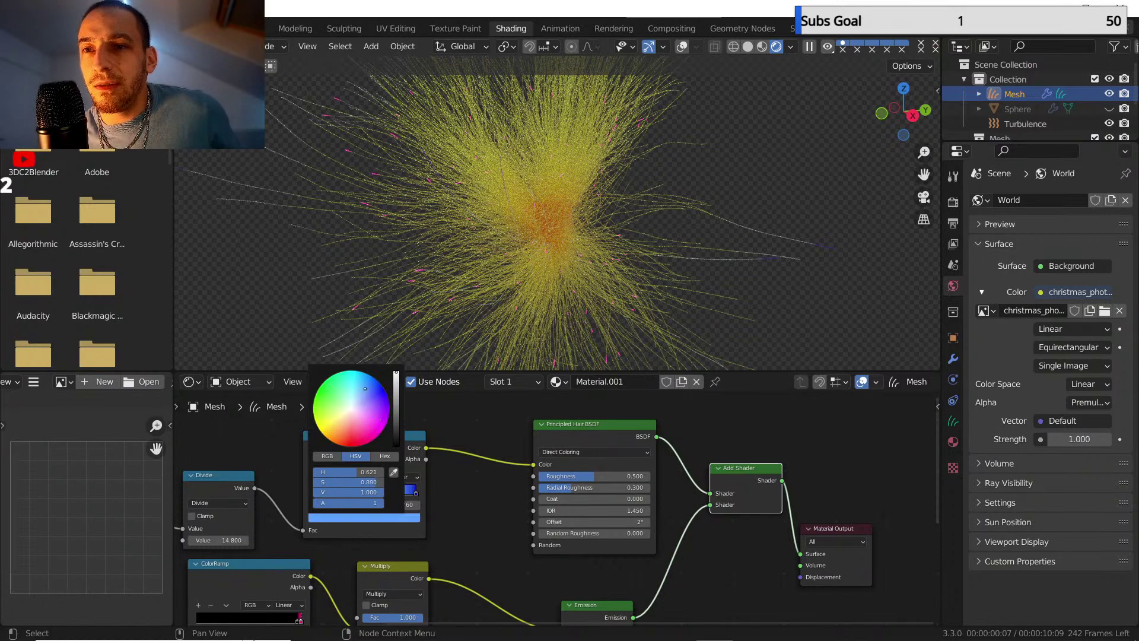
{"action": "left_click_drag", "start_coordinate": [371, 375], "coordinate": [380, 382]}
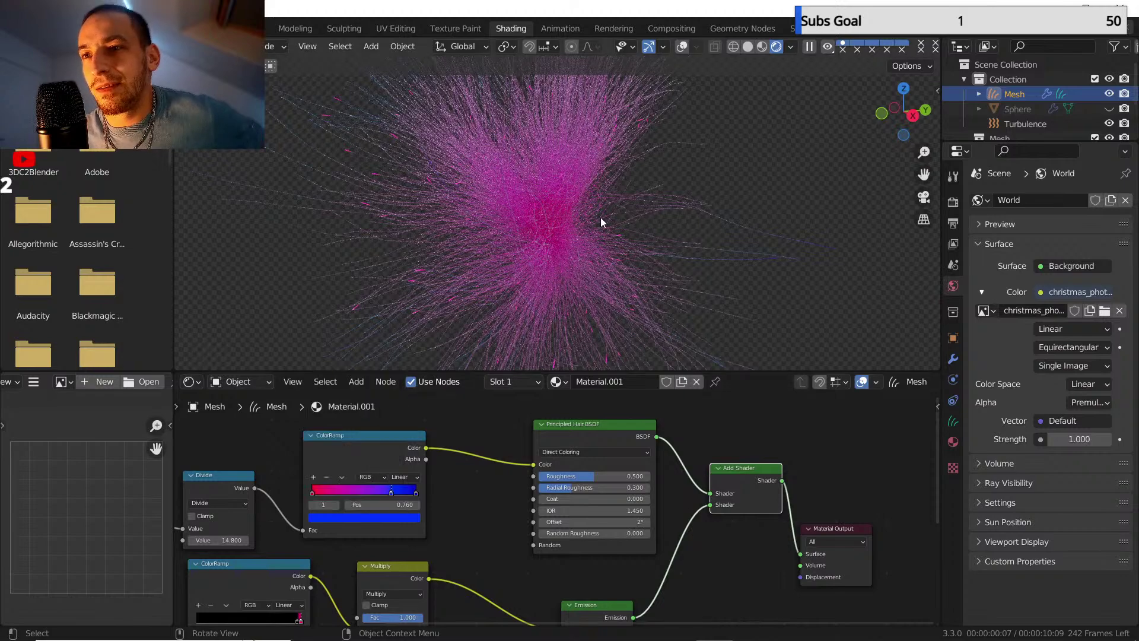
{"action": "mouse_move", "coordinate": [602, 224]}
{"action": "middle_mouse_down"}
{"action": "mouse_move", "coordinate": [581, 231]}
{"action": "mouse_move", "coordinate": [580, 221]}
{"action": "middle_mouse_up"}
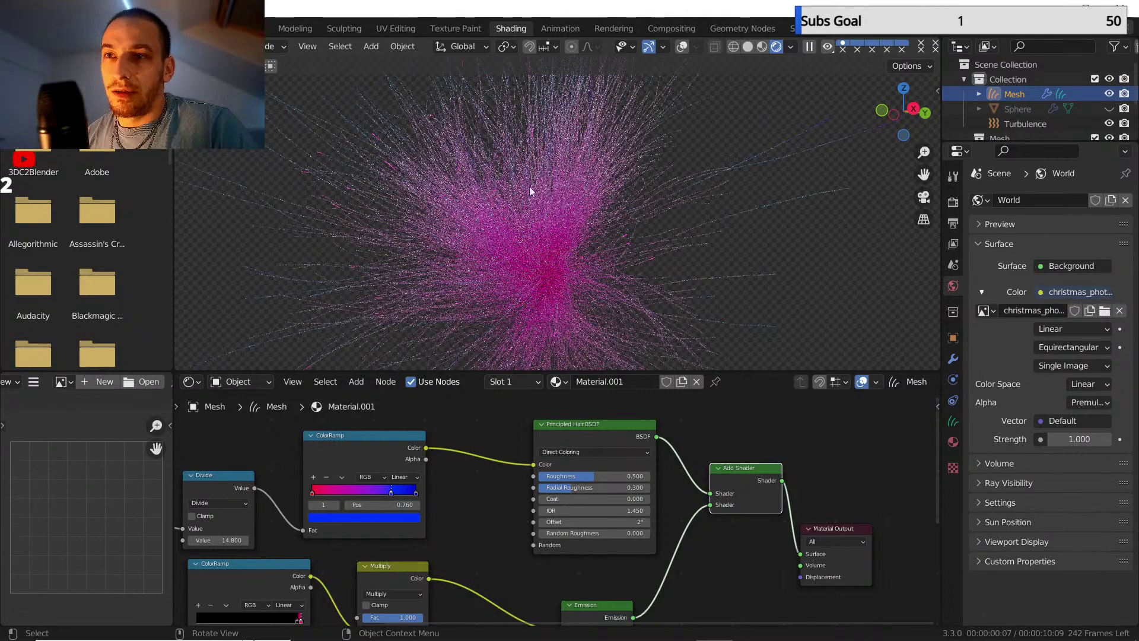
- In the World shader nodes, duplicate the Background node below the original and set the copy's colour to black
{"action": "left_click", "coordinate": [256, 385]}
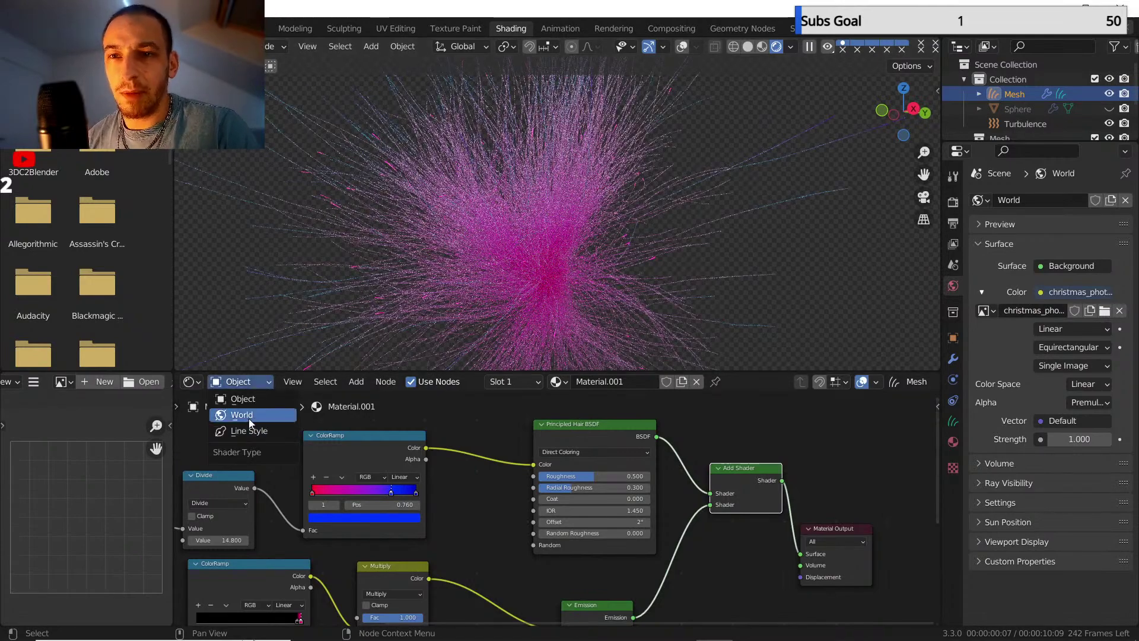
{"action": "left_click", "coordinate": [248, 418]}
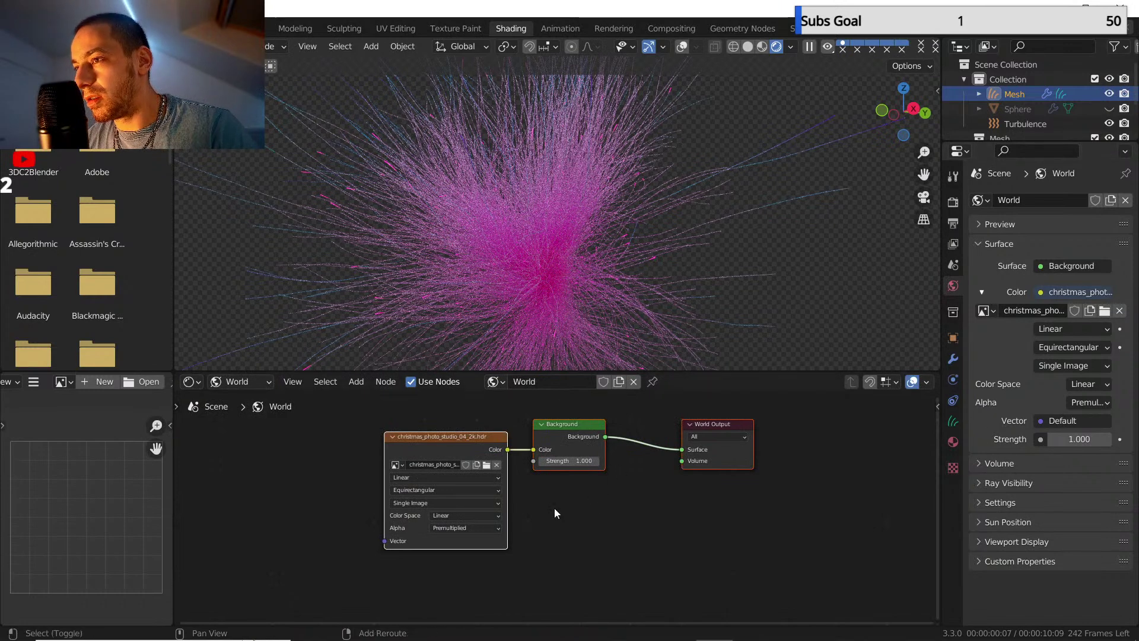
{"action": "scroll", "coordinate": [532, 463], "scroll_direction": "down", "scroll_amount": 2}
{"action": "middle_click_drag", "start_coordinate": [546, 518], "coordinate": [502, 524], "text": "shift"}
{"action": "left_click", "coordinate": [518, 414]}
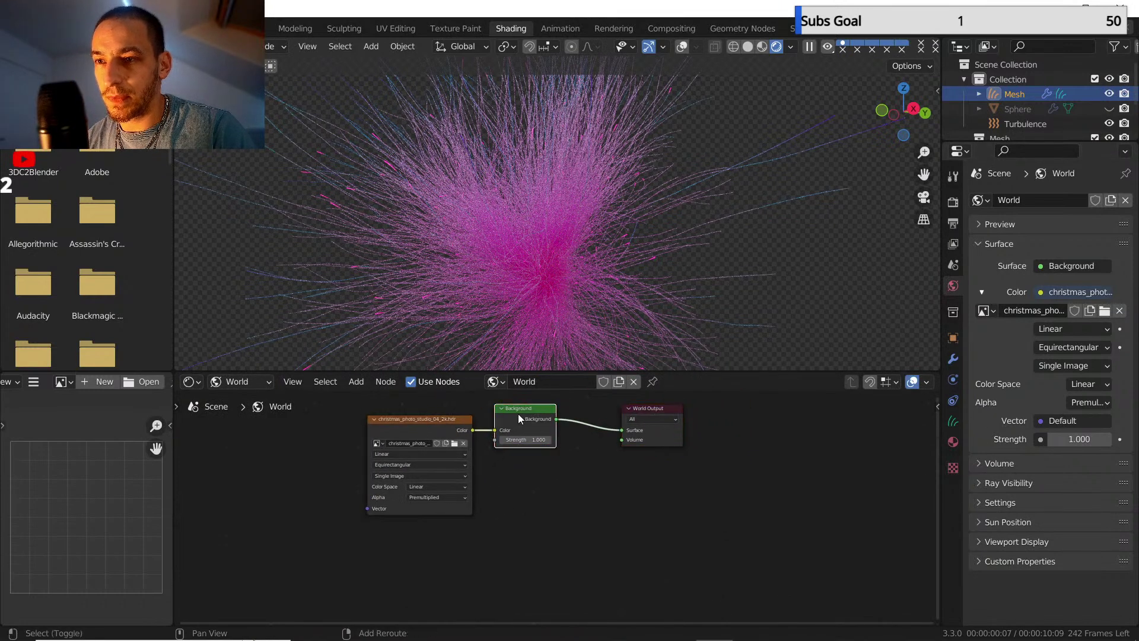
{"action": "key", "text": "shift+d"}
{"action": "left_click", "coordinate": [541, 485]}
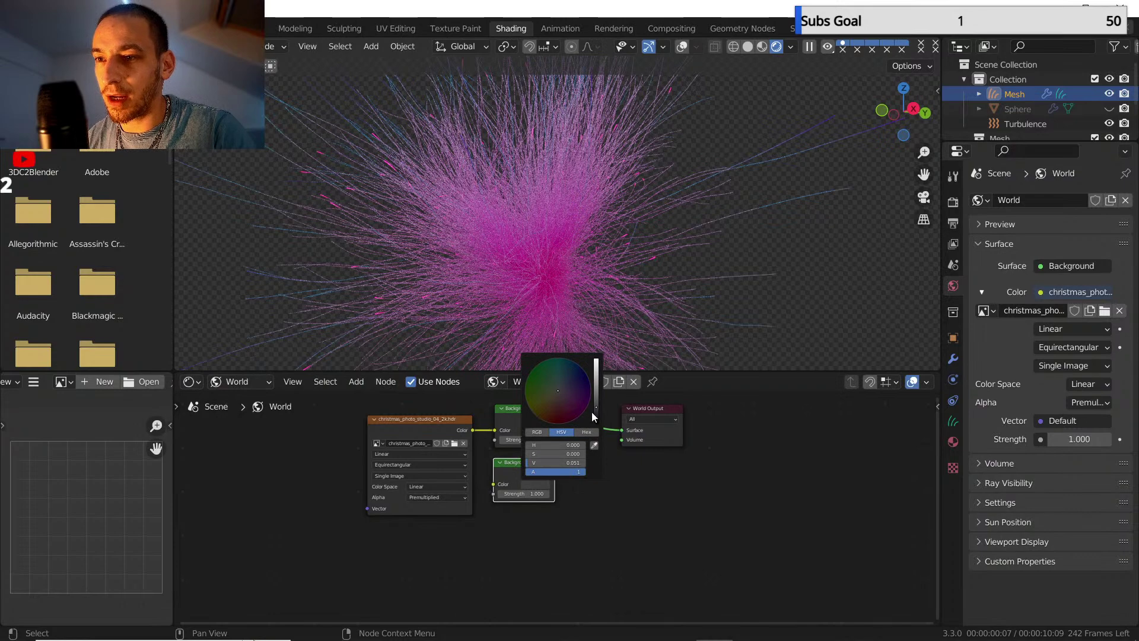
{"action": "left_click_drag", "start_coordinate": [595, 412], "coordinate": [595, 419]}
{"action": "middle_click_drag", "start_coordinate": [525, 519], "coordinate": [479, 525]}
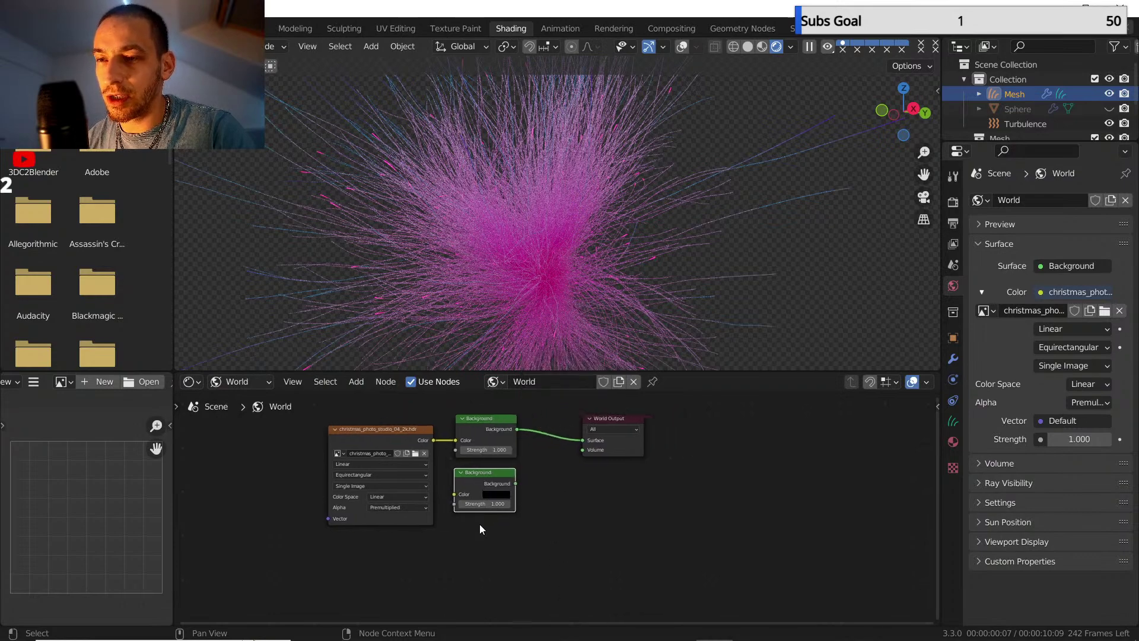
- Blend the two Background nodes with a Mix Shader and move the World Output farther away from it
{"action": "right_click_drag", "start_coordinate": [486, 475], "coordinate": [492, 427], "text": "ctrl+shift"}
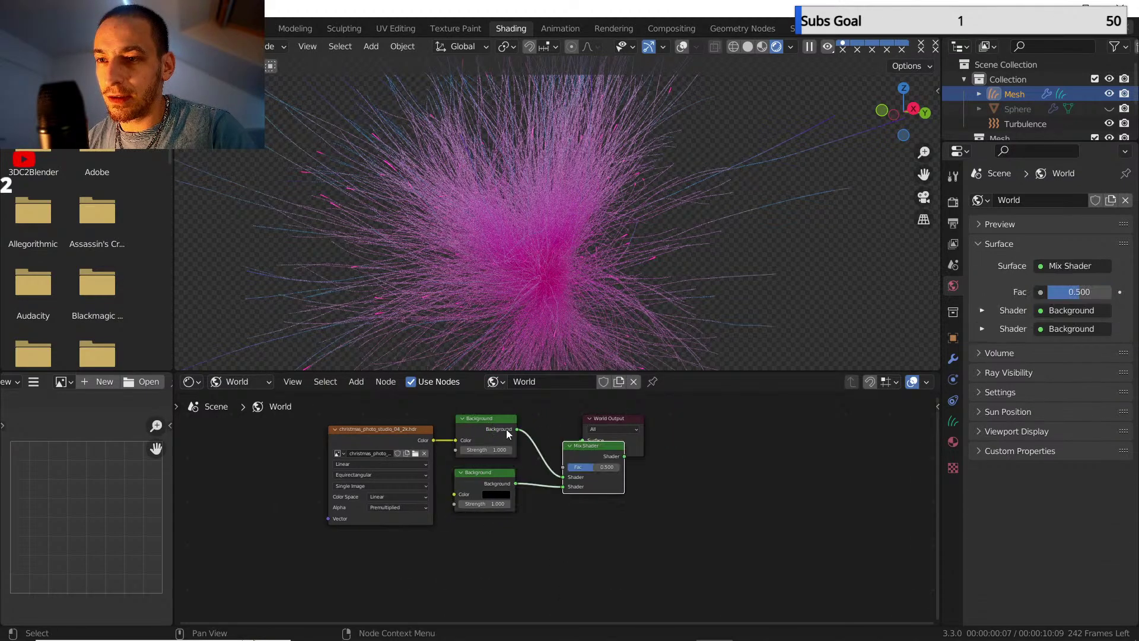
{"action": "left_click_drag", "start_coordinate": [779, 455], "coordinate": [779, 455]}
{"action": "middle_click_drag", "start_coordinate": [650, 466], "coordinate": [660, 551]}
- Add a Light Path node and connect its Is Camera Ray output to the Mix Shader's Fac input
{"action": "key", "text": "shift+a"}
{"action": "mouse_move", "coordinate": [546, 447]}
{"action": "mouse_move", "coordinate": [546, 422]}
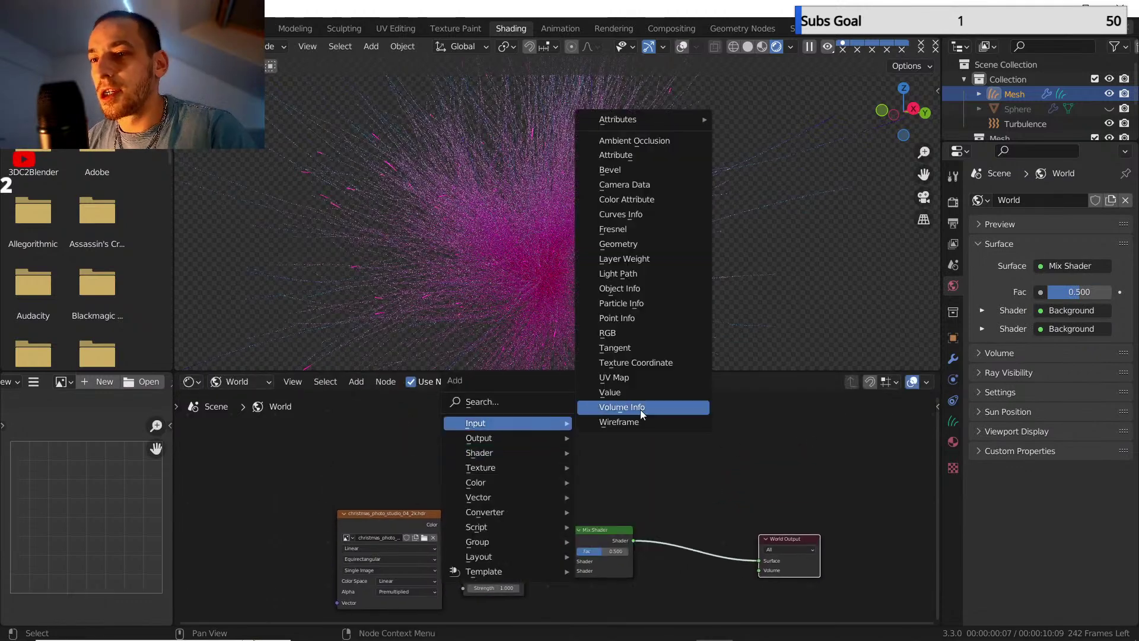
{"action": "left_click", "coordinate": [650, 274]}
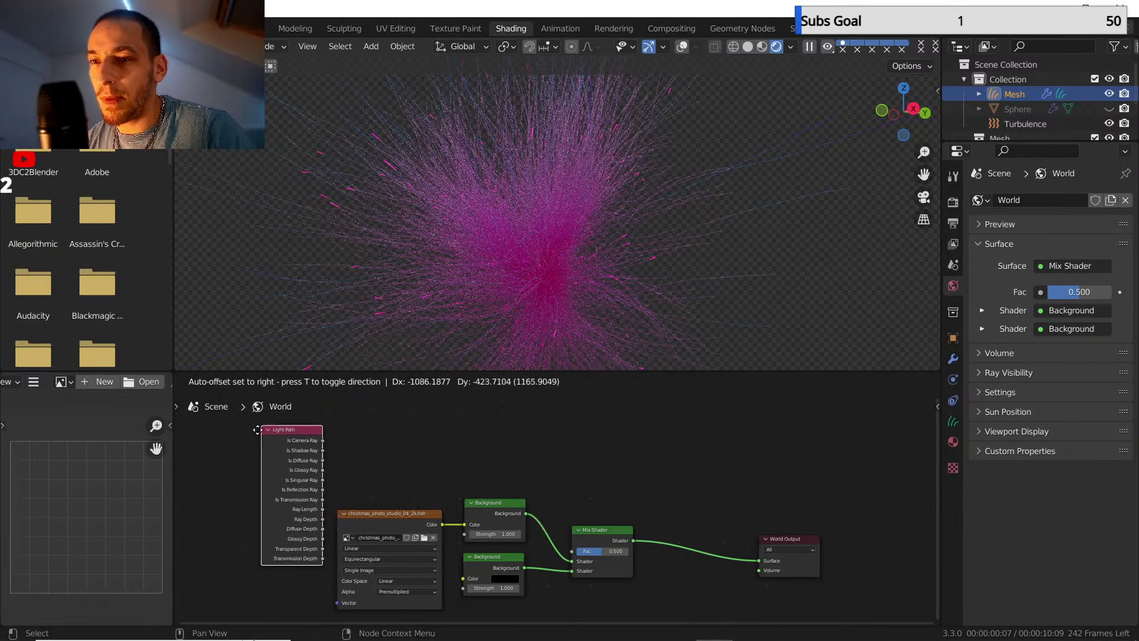
{"action": "left_click", "coordinate": [231, 434]}
{"action": "left_click_drag", "start_coordinate": [311, 453], "coordinate": [571, 552]}
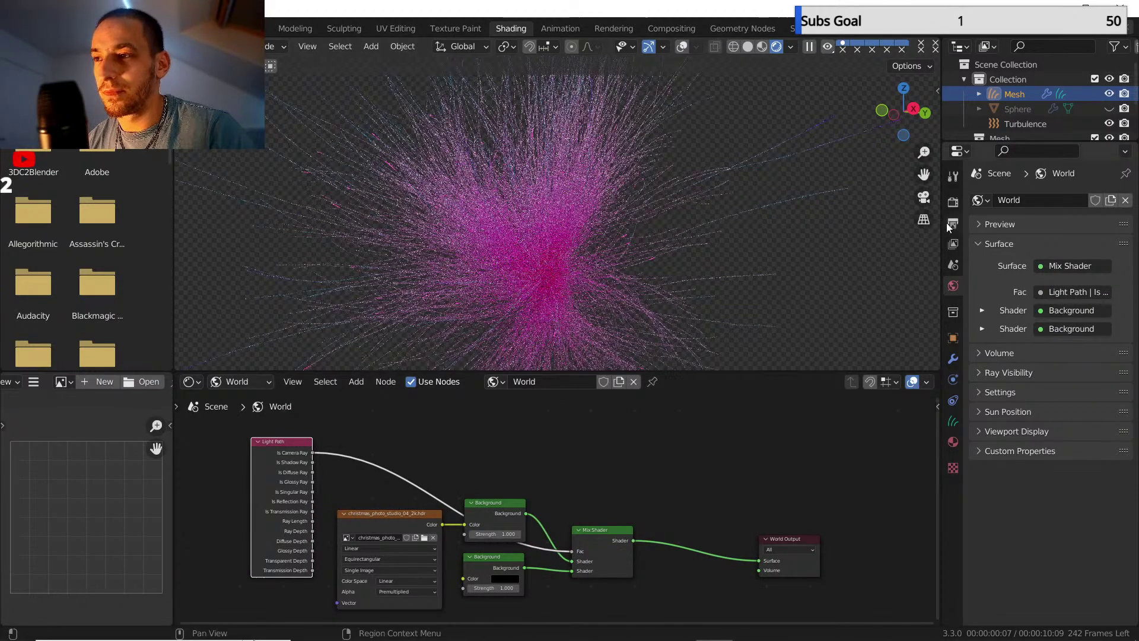
- Turn off the Transparent film option in the render settings
{"action": "left_click", "coordinate": [952, 203]}
{"action": "scroll", "coordinate": [988, 463], "scroll_direction": "down", "scroll_amount": 7}
{"action": "scroll", "coordinate": [991, 471], "scroll_direction": "down", "scroll_amount": 3}
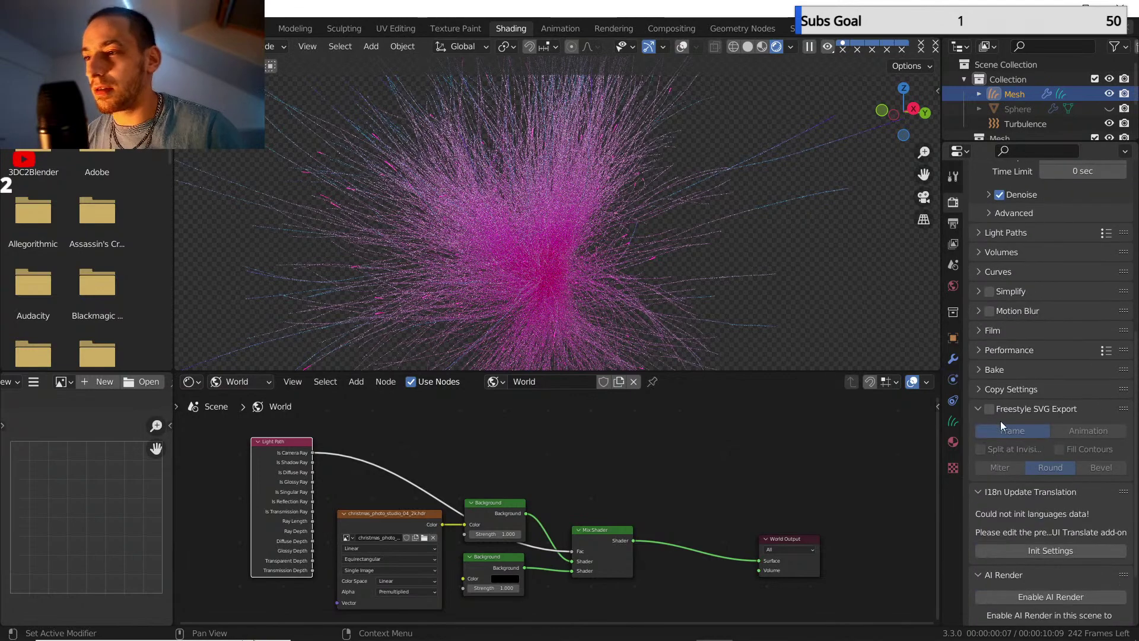
{"action": "left_click", "coordinate": [979, 330]}
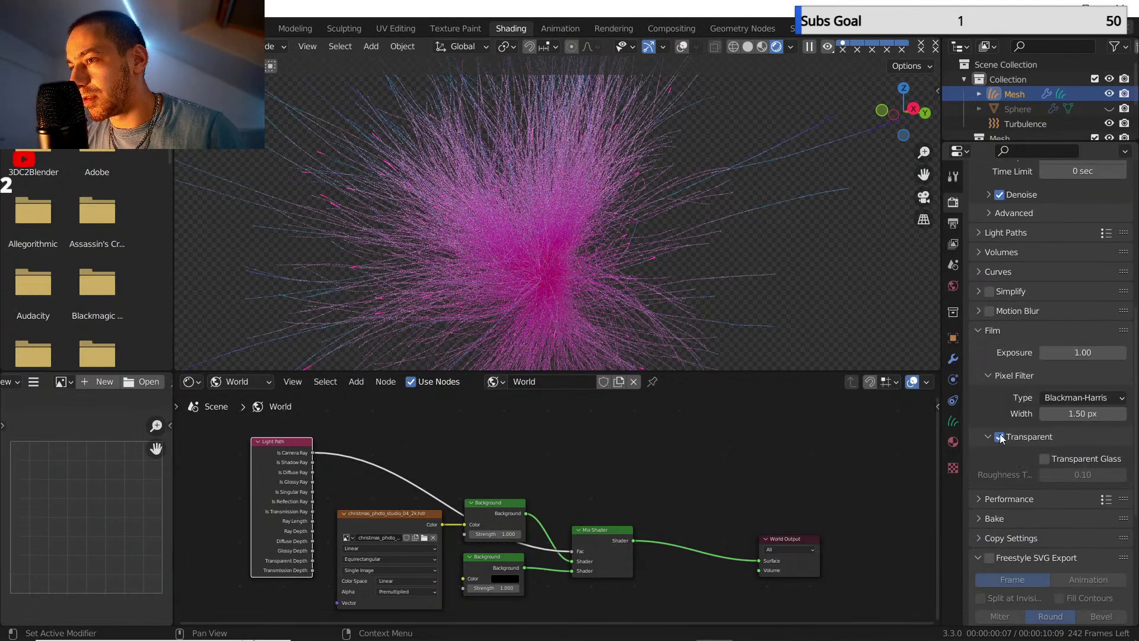
{"action": "left_click", "coordinate": [1000, 437]}
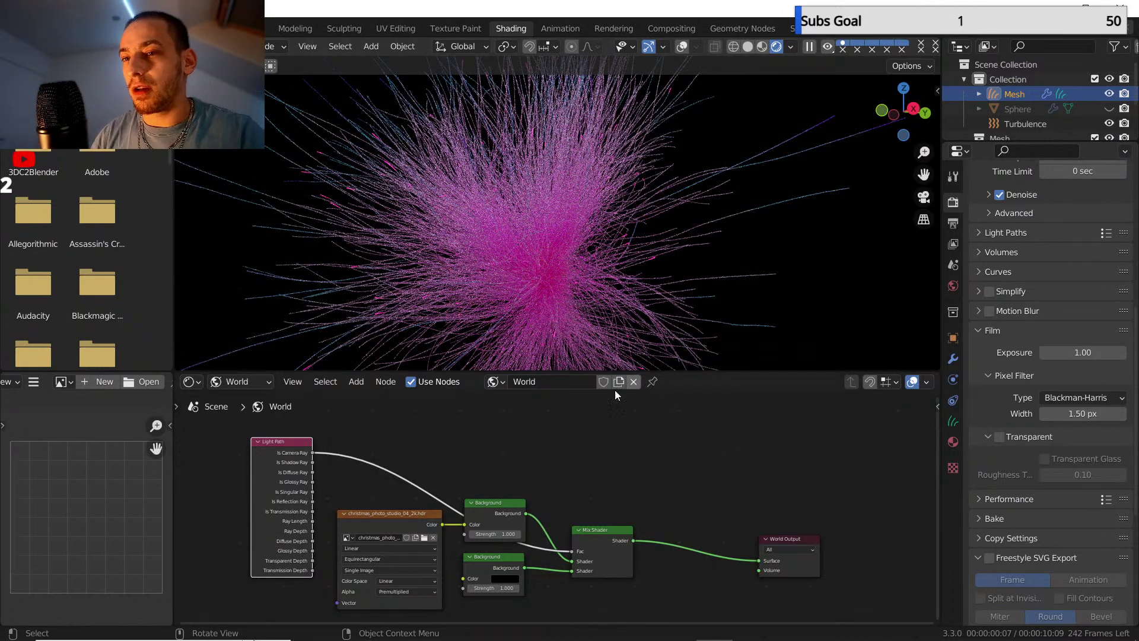
- Spread out the World nodes by moving both Background nodes and the HDR texture node lower in the graph
{"action": "scroll", "coordinate": [550, 449], "scroll_direction": "down", "scroll_amount": 2}
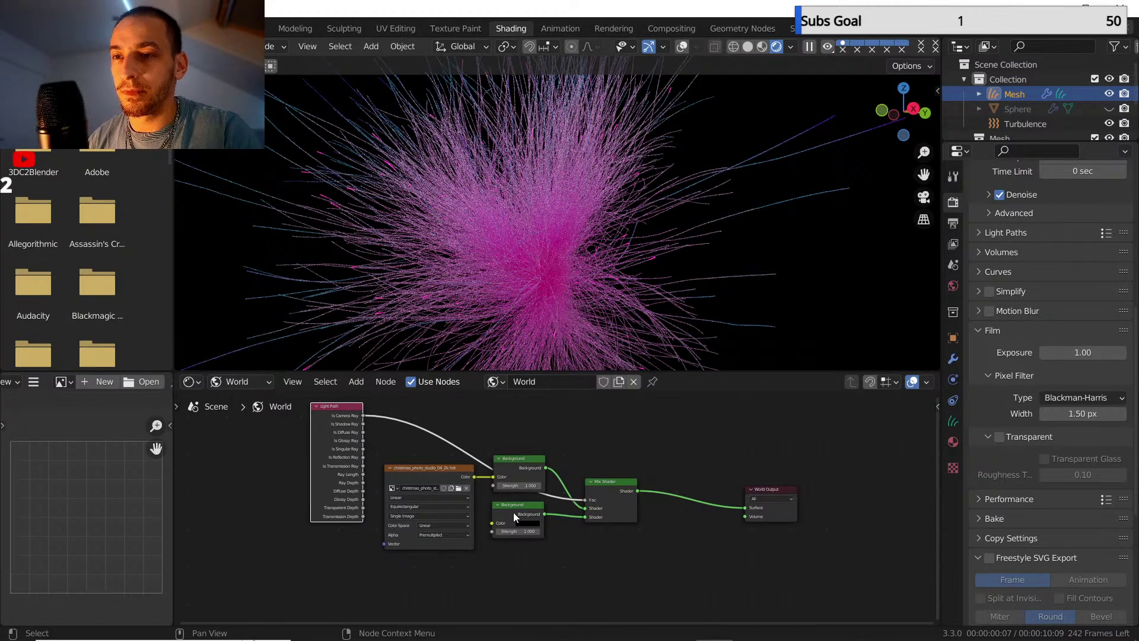
{"action": "left_click_drag", "start_coordinate": [513, 517], "coordinate": [514, 595]}
{"action": "left_click_drag", "start_coordinate": [513, 471], "coordinate": [505, 521]}
{"action": "left_click_drag", "start_coordinate": [446, 475], "coordinate": [397, 554]}
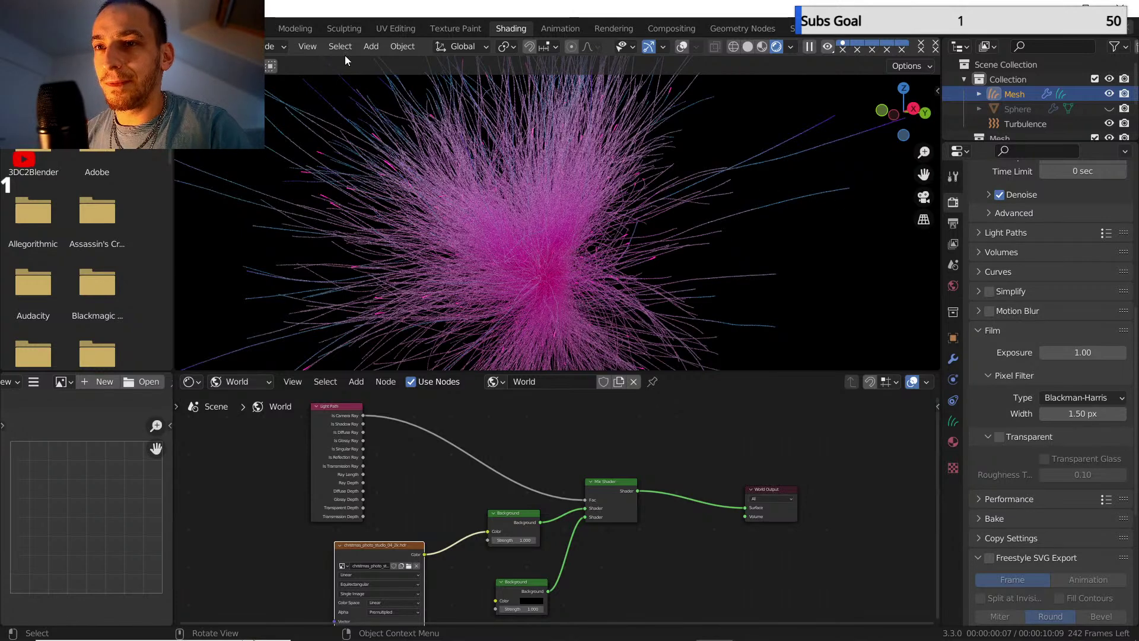
- Return to the Layout workspace and view the curves close up in rendered shading with overlays hidden
{"action": "left_click", "coordinate": [252, 29]}
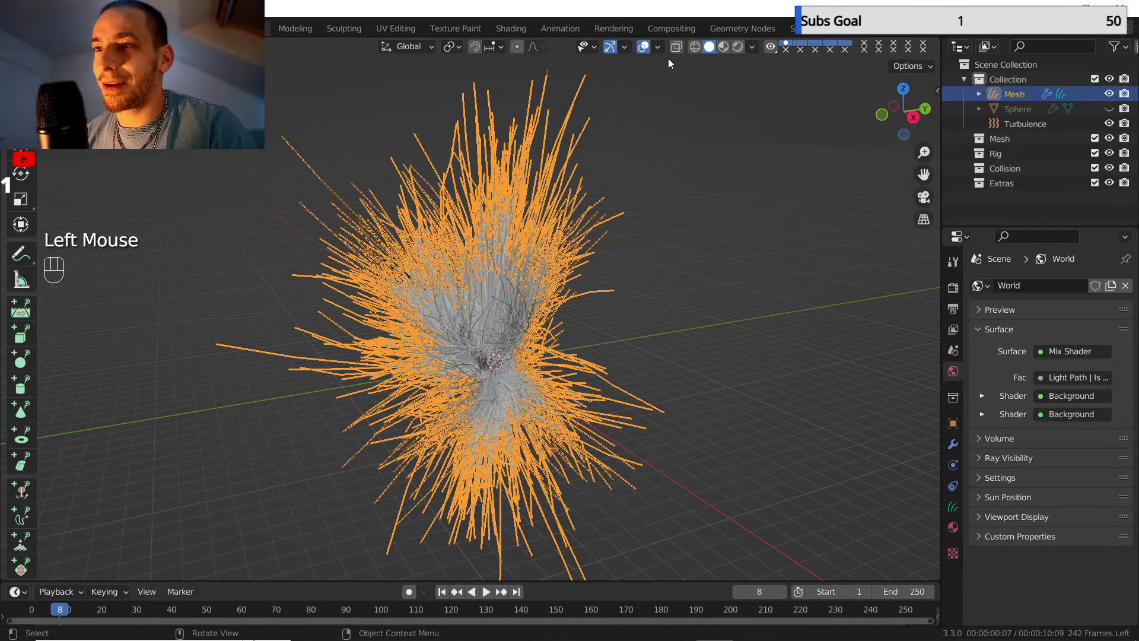
{"action": "left_click", "coordinate": [644, 47]}
{"action": "left_click", "coordinate": [738, 46]}
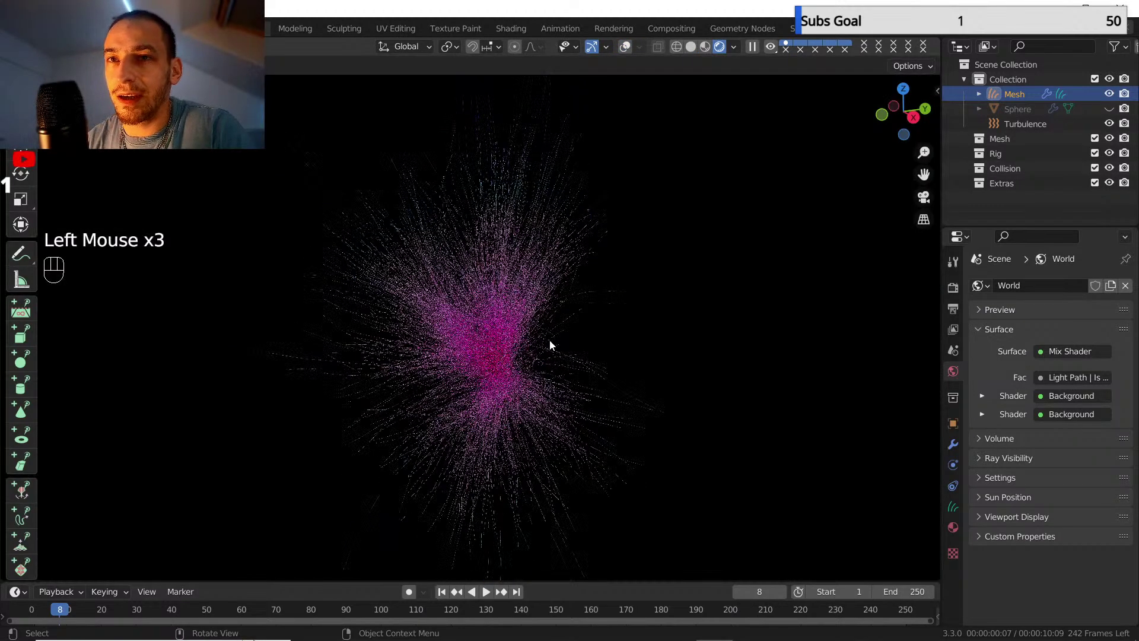
{"action": "scroll", "coordinate": [539, 345], "scroll_direction": "up", "scroll_amount": 2}
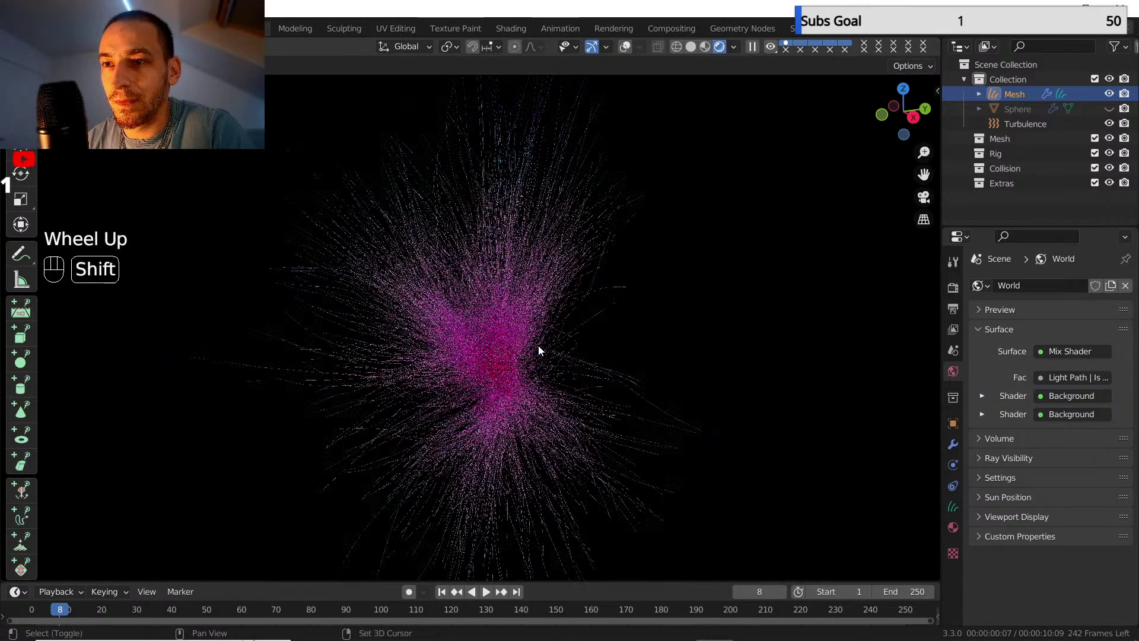
{"action": "middle_click_drag", "start_coordinate": [539, 346], "coordinate": [522, 309], "text": "shift"}
{"action": "scroll", "coordinate": [523, 308], "scroll_direction": "up", "scroll_amount": 2}
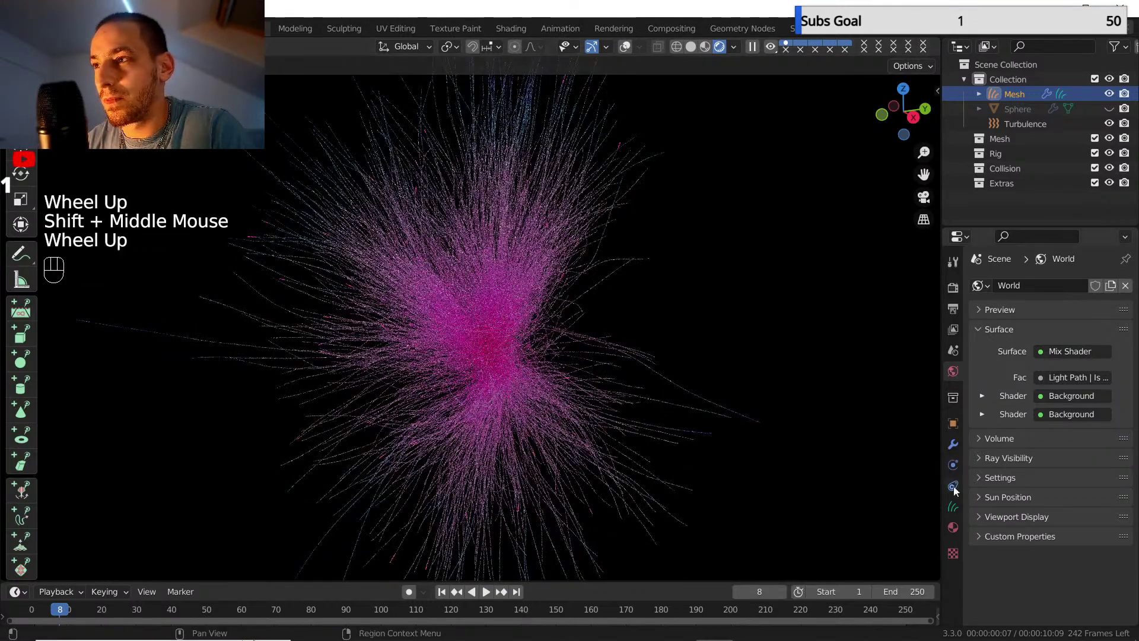
- Set the strength of the Emission shader in the curves' material to 40
{"action": "left_click", "coordinate": [953, 527]}
{"action": "left_click", "coordinate": [983, 458]}
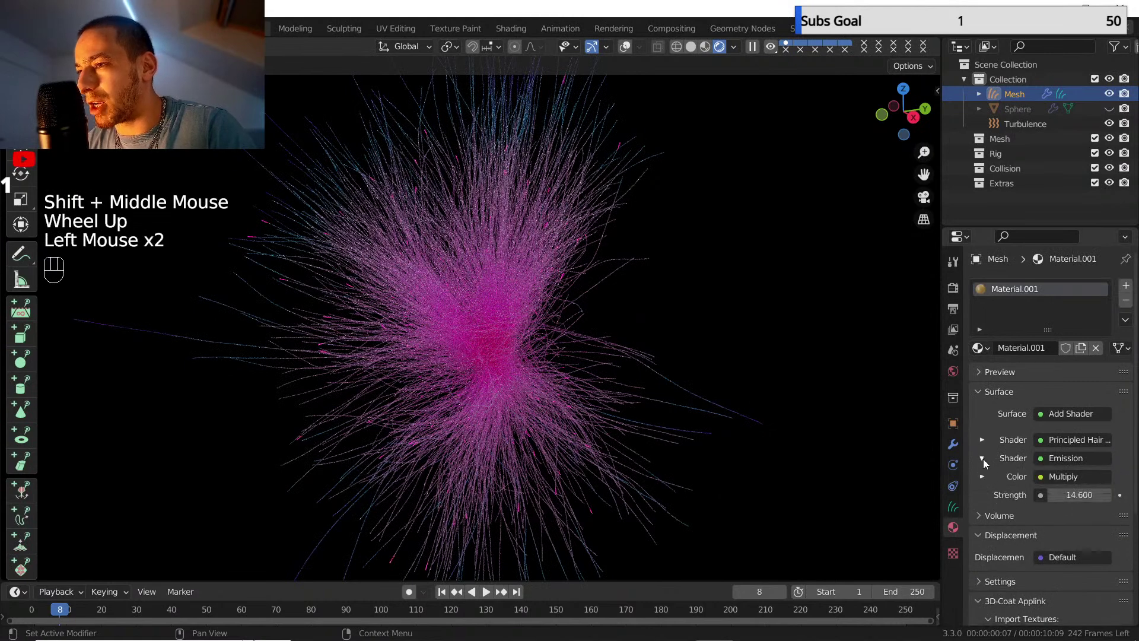
{"action": "scroll", "coordinate": [1021, 469], "scroll_direction": "down", "scroll_amount": 2}
{"action": "left_click", "coordinate": [1072, 424]}
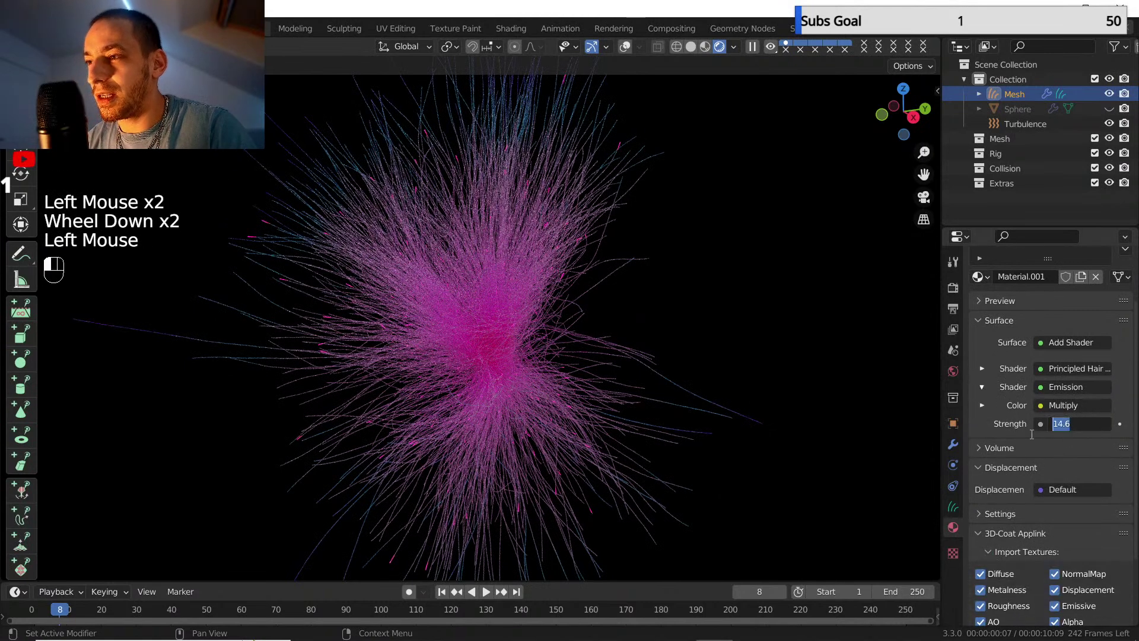
{"action": "key", "text": "shift"}
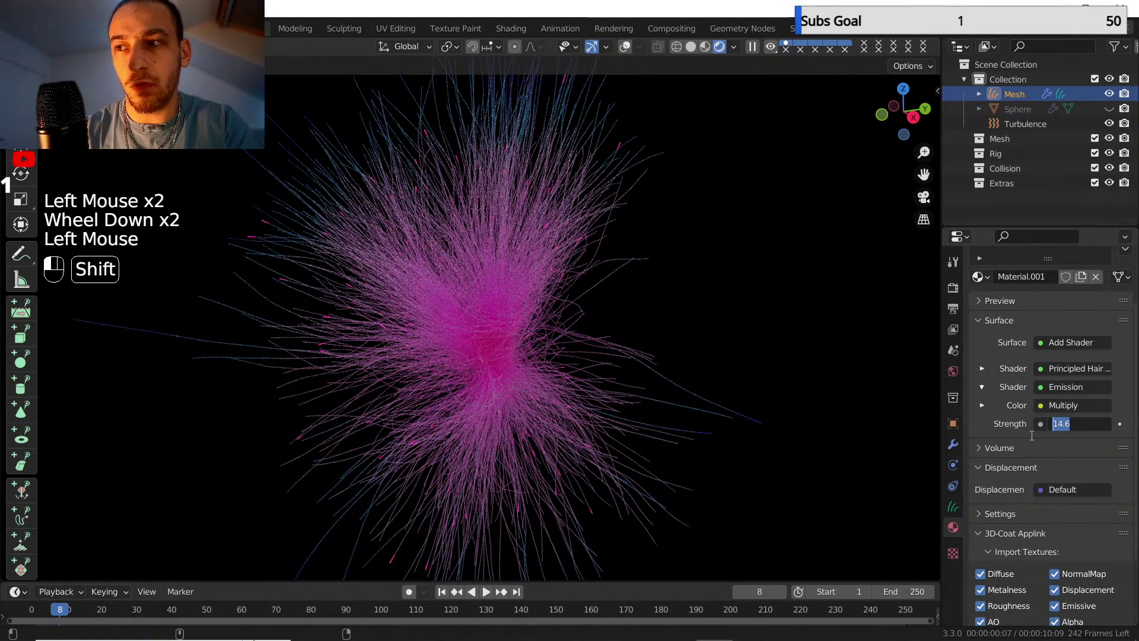
{"action": "type", "text": "40"}
{"action": "key", "text": "Return"}
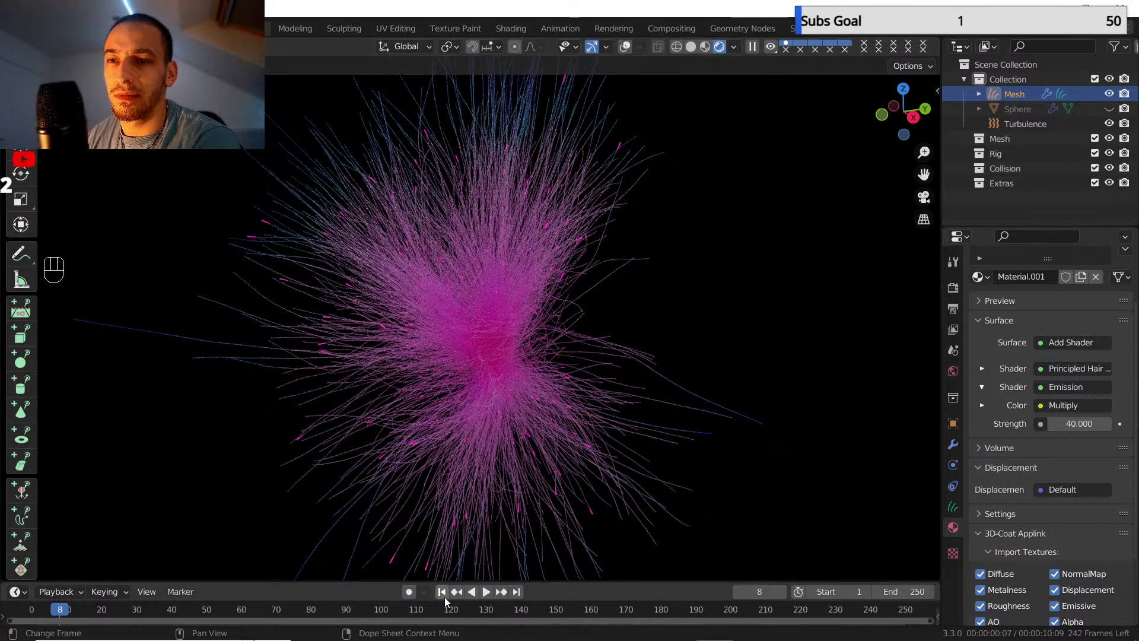
{"action": "mouse_move", "coordinate": [468, 386]}
{"action": "middle_mouse_down"}
{"action": "mouse_move", "coordinate": [453, 388]}
{"action": "mouse_move", "coordinate": [476, 376]}
{"action": "middle_mouse_up"}
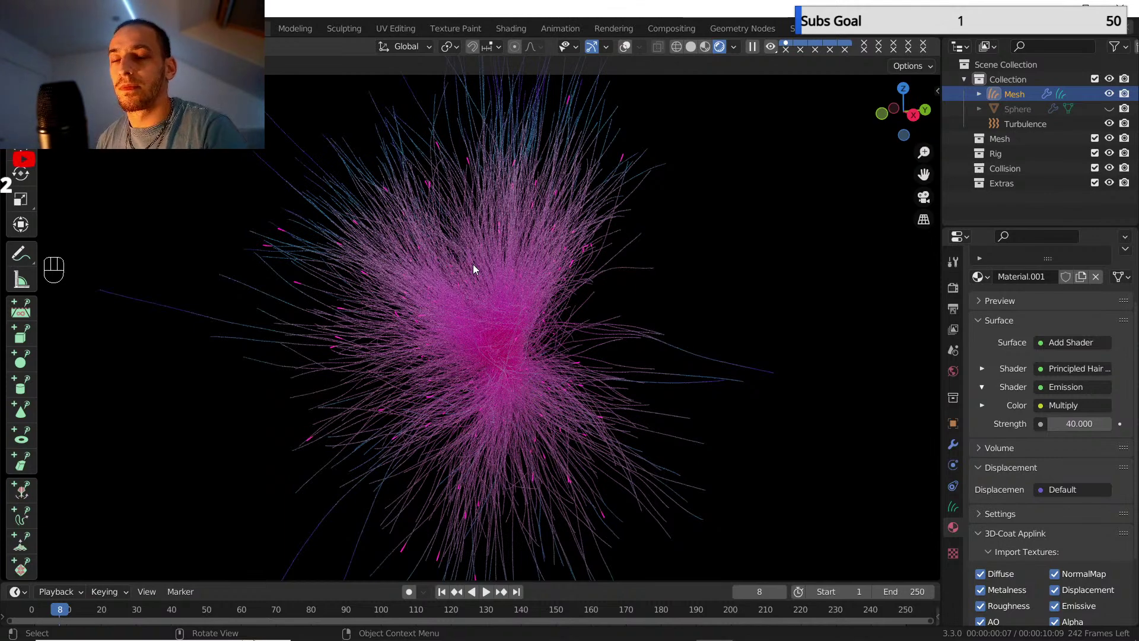
{"action": "scroll", "coordinate": [496, 284], "scroll_direction": "down", "scroll_amount": 2}
{"action": "scroll", "coordinate": [499, 290], "scroll_direction": "up", "scroll_amount": 3}
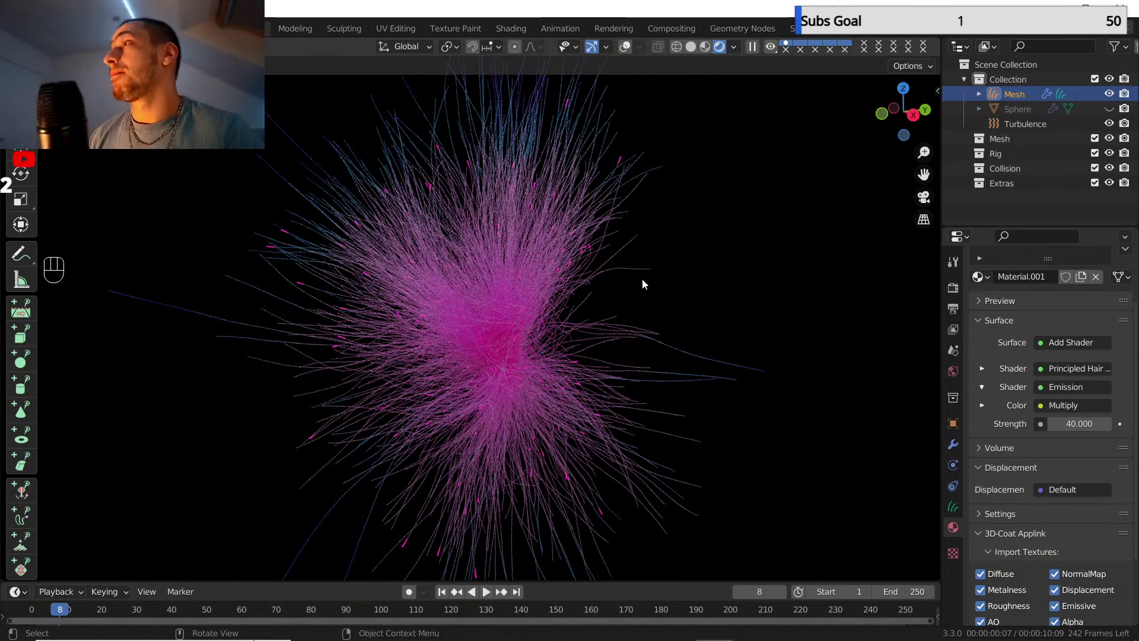
{"action": "mouse_move", "coordinate": [436, 640]}
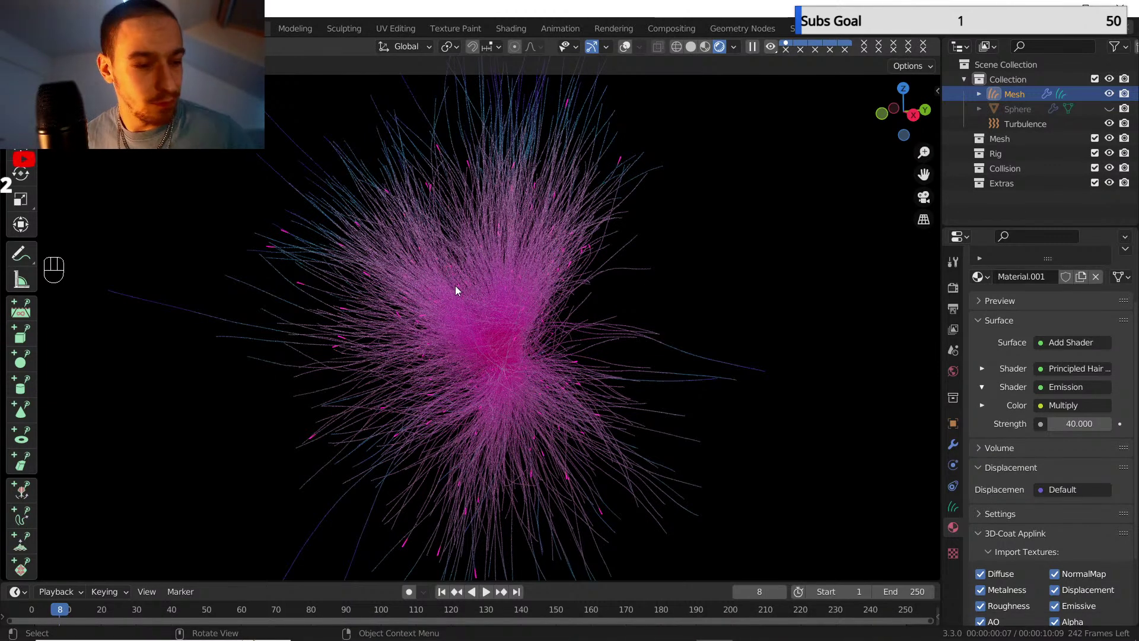
{"action": "scroll", "coordinate": [450, 227], "scroll_direction": "down", "scroll_amount": 1}
{"action": "scroll", "coordinate": [449, 227], "scroll_direction": "up", "scroll_amount": 2}
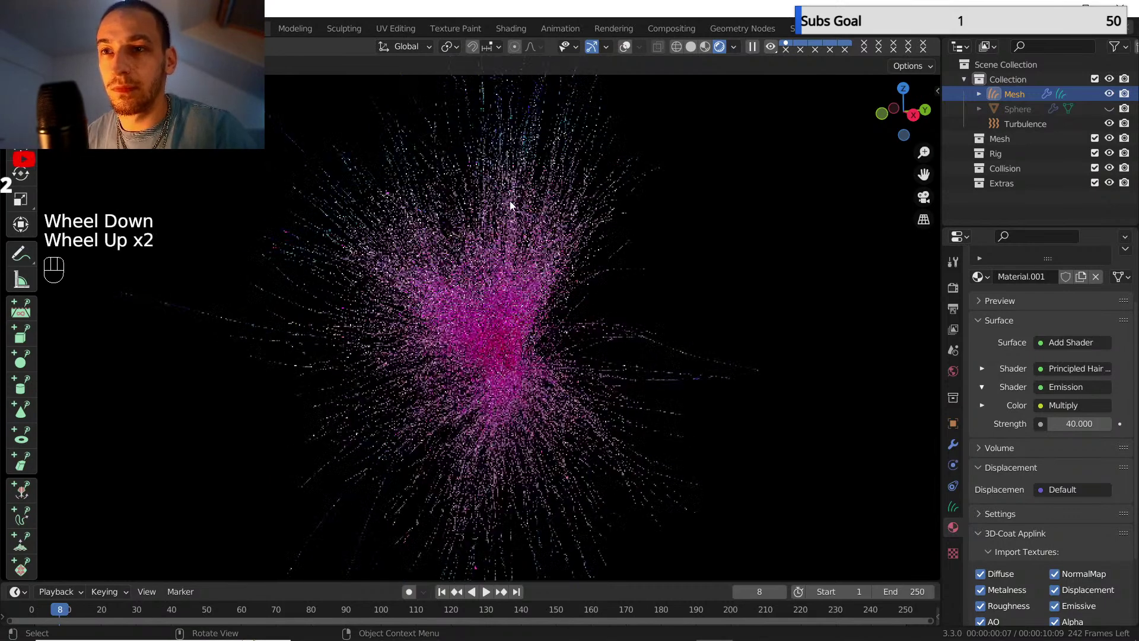
- Switch the viewport to solid shading and save the file
{"action": "left_click", "coordinate": [690, 47]}
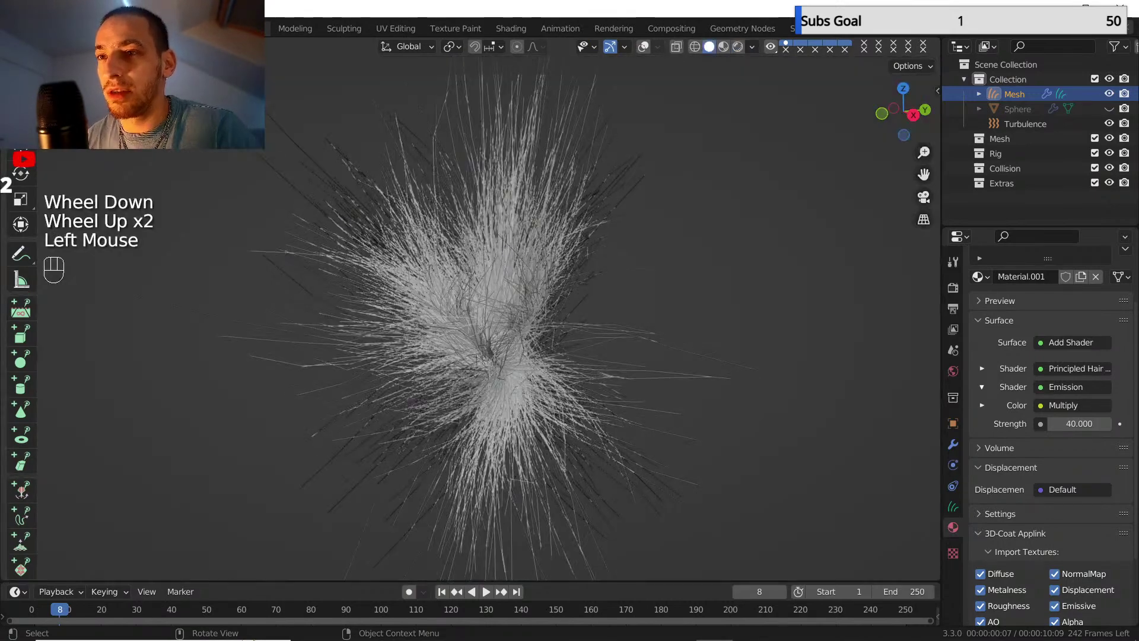
{"action": "left_click", "coordinate": [31, 29]}
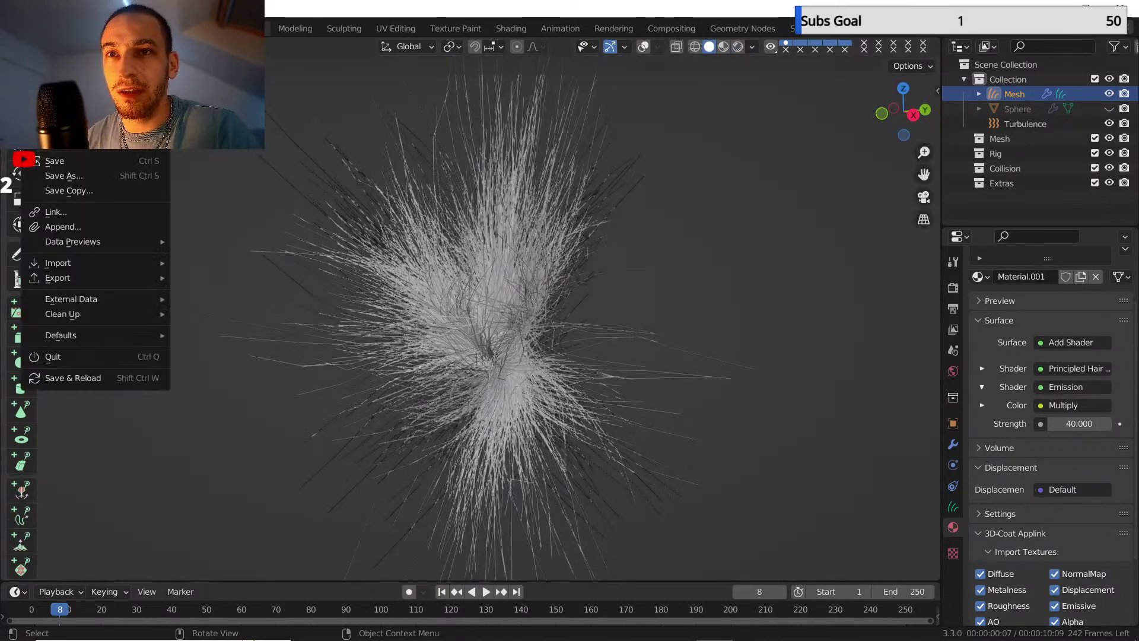
{"action": "left_click", "coordinate": [57, 161]}
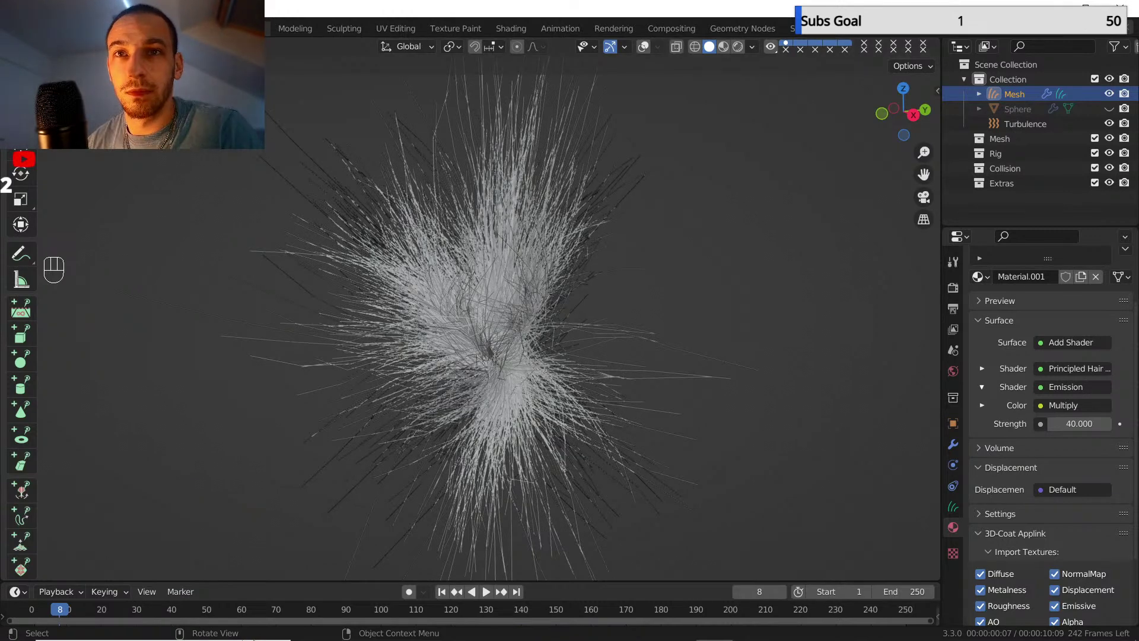
- Start a new file with the default scene
{"action": "left_click", "coordinate": [34, 28]}
{"action": "left_click", "coordinate": [241, 248]}
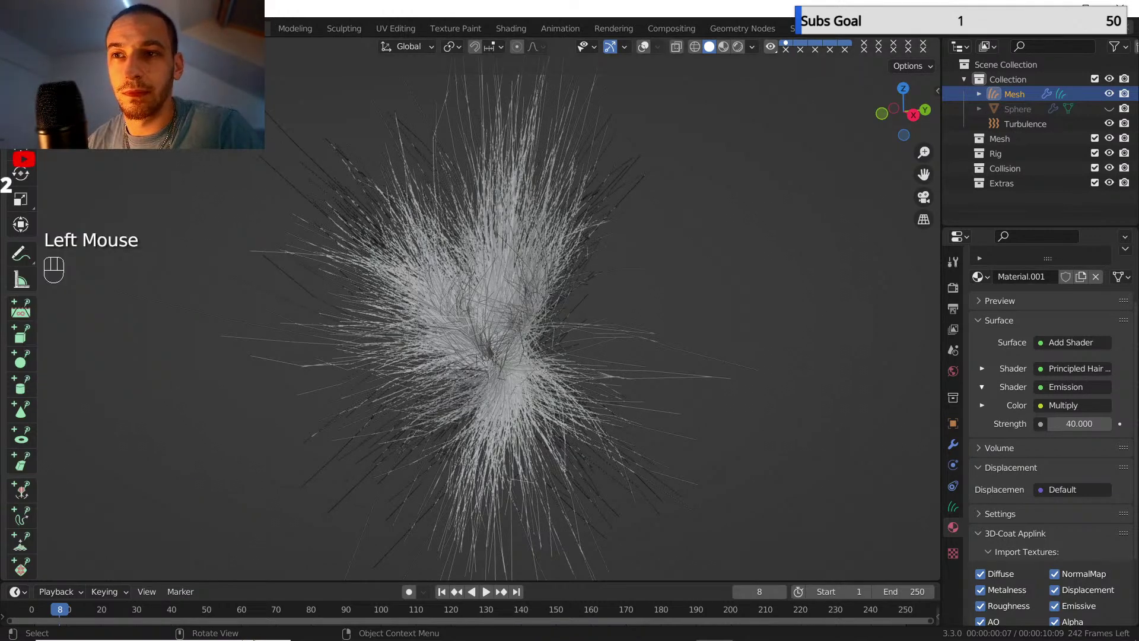
{"action": "left_click", "coordinate": [34, 28]}
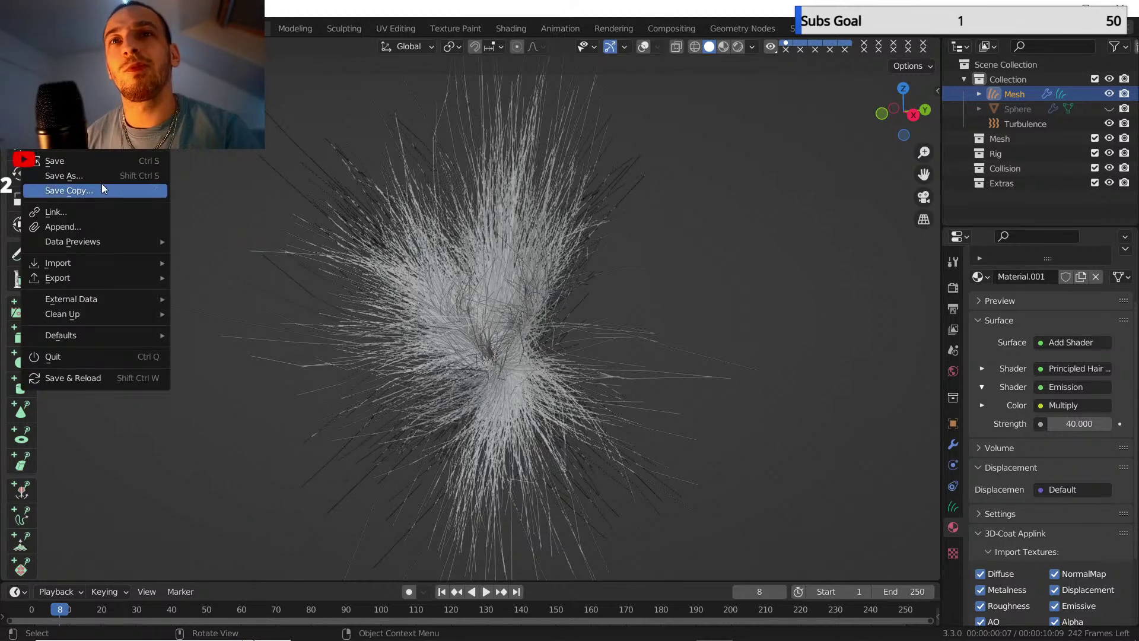
{"action": "mouse_move", "coordinate": [137, 237]}
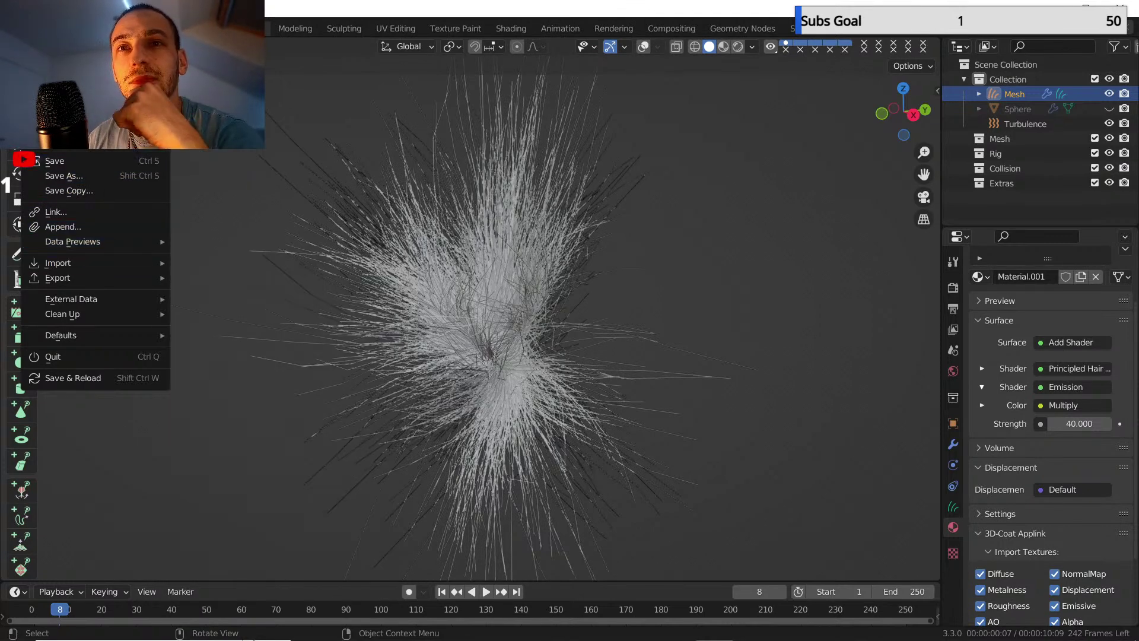
{"action": "mouse_move", "coordinate": [95, 80]}
{"action": "left_click", "coordinate": [219, 79]}
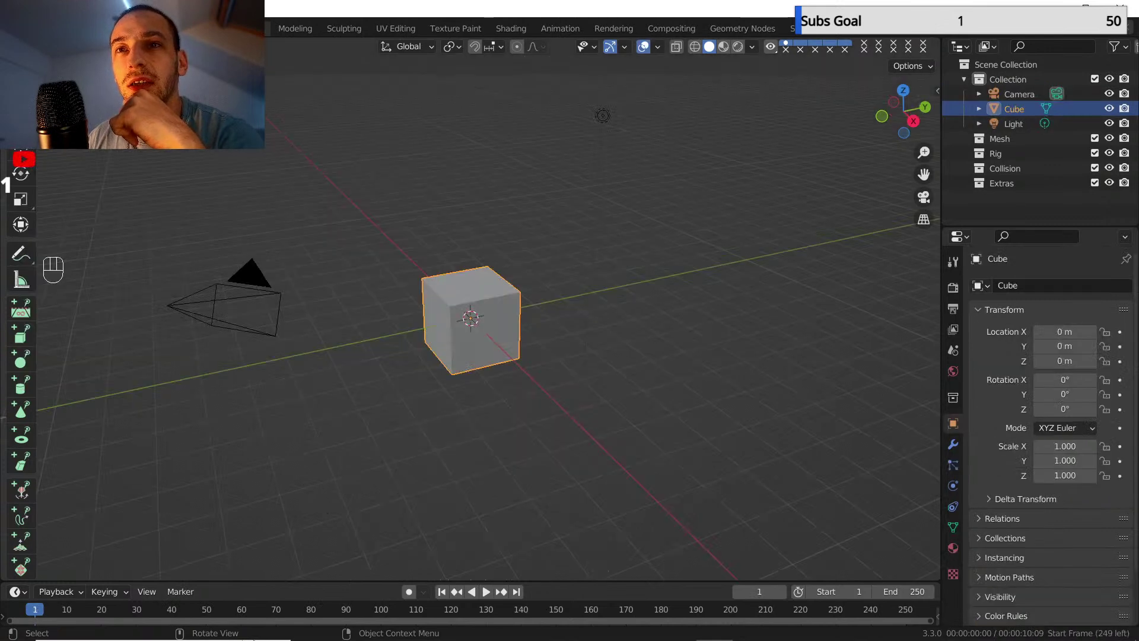
- Delete the default camera, cube and light
{"action": "scroll", "coordinate": [555, 390], "scroll_direction": "down", "scroll_amount": 2}
{"action": "left_click_drag", "start_coordinate": [555, 391], "coordinate": [293, 167]}
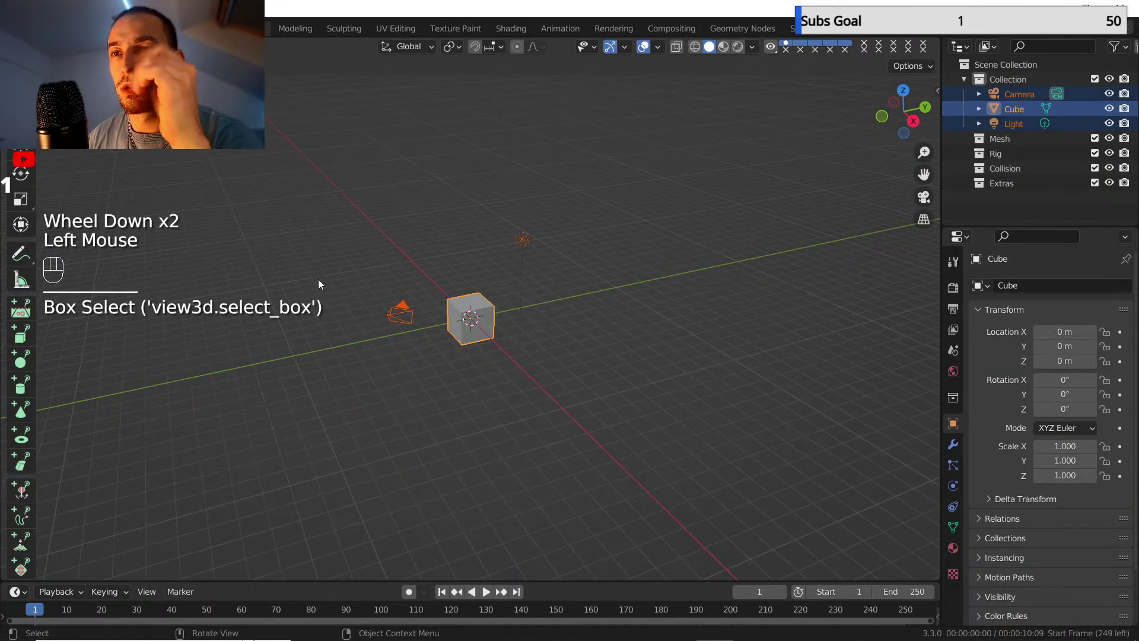
{"action": "key", "text": "Delete"}
- Add a UV sphere at the world origin
{"action": "scroll", "coordinate": [503, 315], "scroll_direction": "up", "scroll_amount": 2}
{"action": "mouse_move", "coordinate": [504, 314]}
{"action": "middle_mouse_down", "text": "shift"}
{"action": "mouse_move", "coordinate": [498, 324]}
{"action": "mouse_move", "coordinate": [491, 315]}
{"action": "middle_mouse_up", "text": "shift"}
{"action": "key", "text": "shift+a"}
{"action": "mouse_move", "coordinate": [479, 314]}
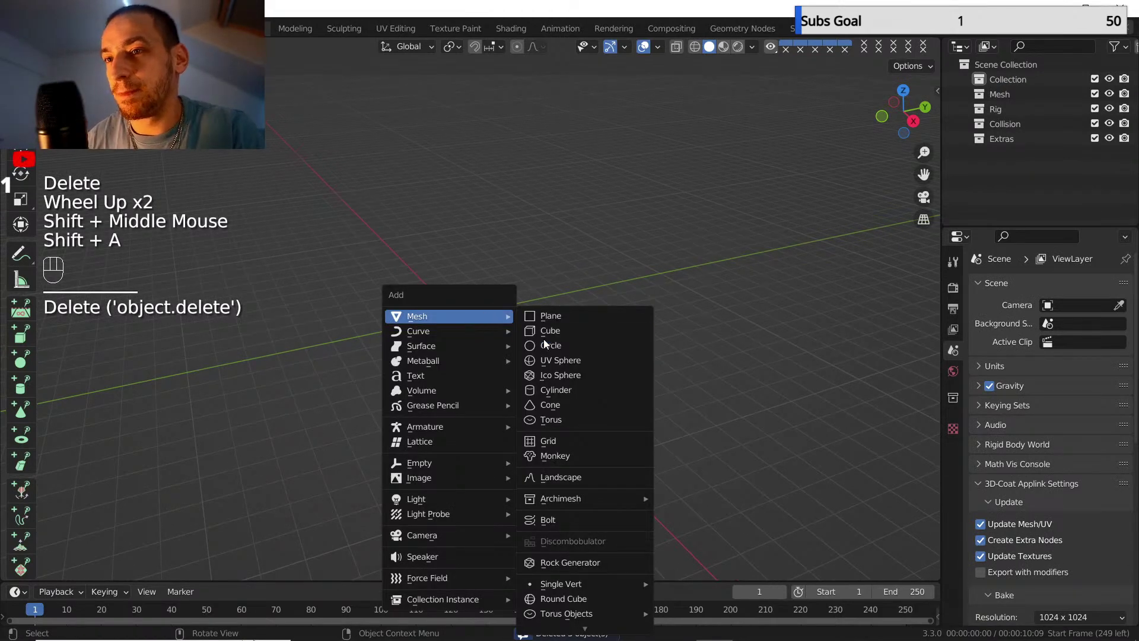
{"action": "left_click", "coordinate": [569, 363]}
{"action": "mouse_move", "coordinate": [514, 344]}
{"action": "middle_mouse_down", "text": "shift"}
{"action": "mouse_move", "coordinate": [521, 355]}
{"action": "mouse_move", "coordinate": [497, 341]}
{"action": "middle_mouse_up", "text": "shift"}
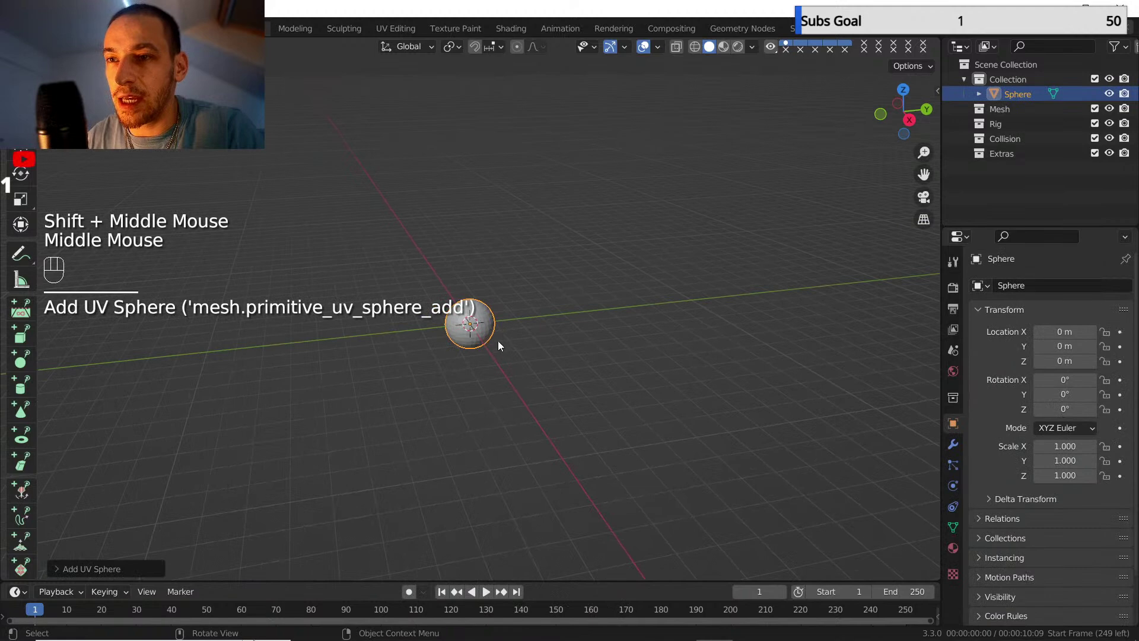
{"action": "scroll", "coordinate": [499, 342], "scroll_direction": "up", "scroll_amount": 1}
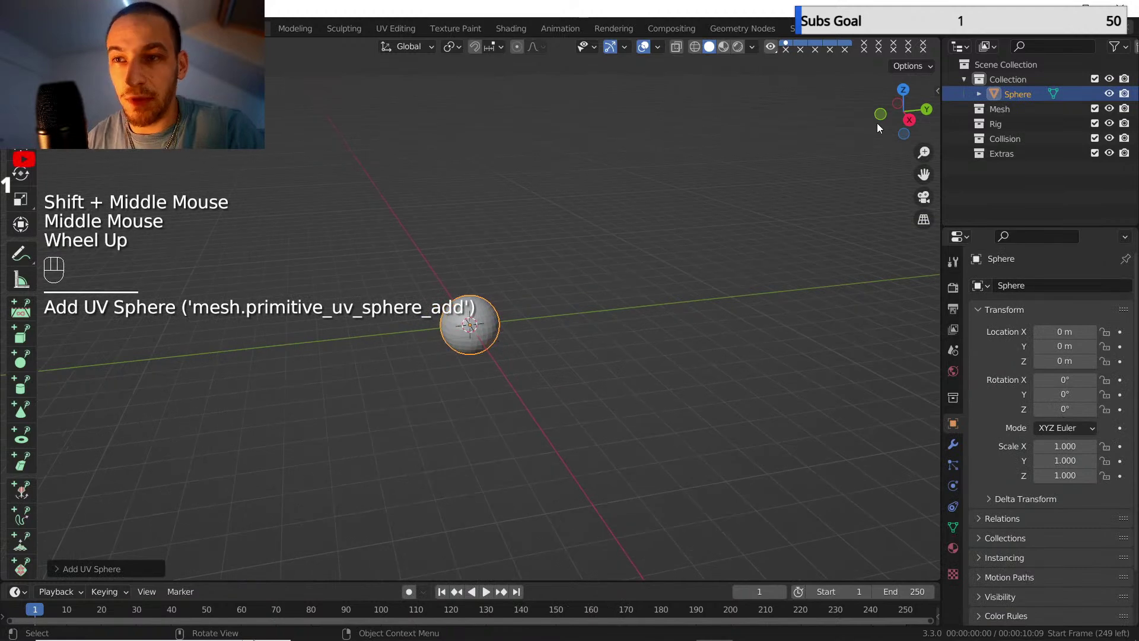
- Turn on auto keying and keyframe the sphere just below the origin at frame 1 and about Y 7.8 m, Z 4.1 m at frame 99
{"action": "left_click", "coordinate": [411, 591]}
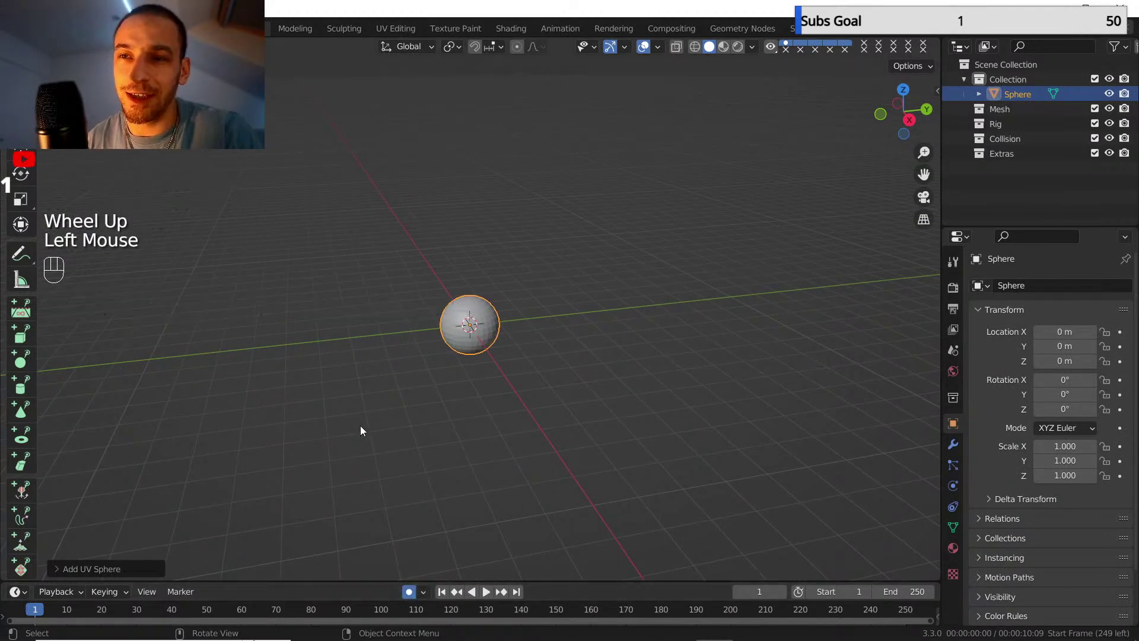
{"action": "key", "text": "g"}
{"action": "left_click", "coordinate": [345, 458]}
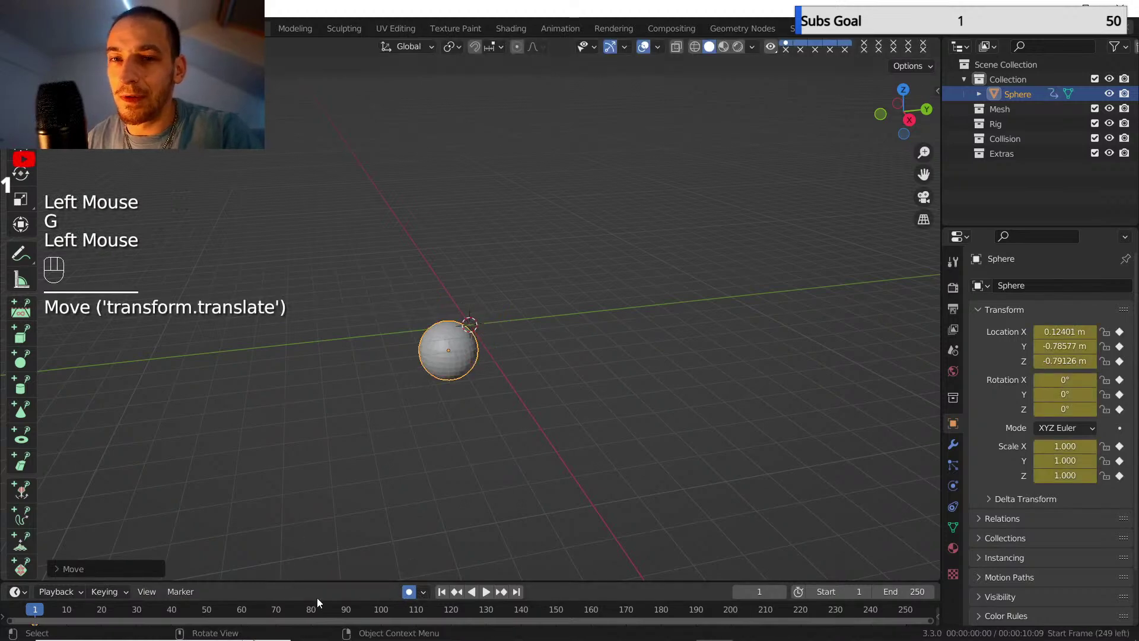
{"action": "left_click", "coordinate": [381, 613]}
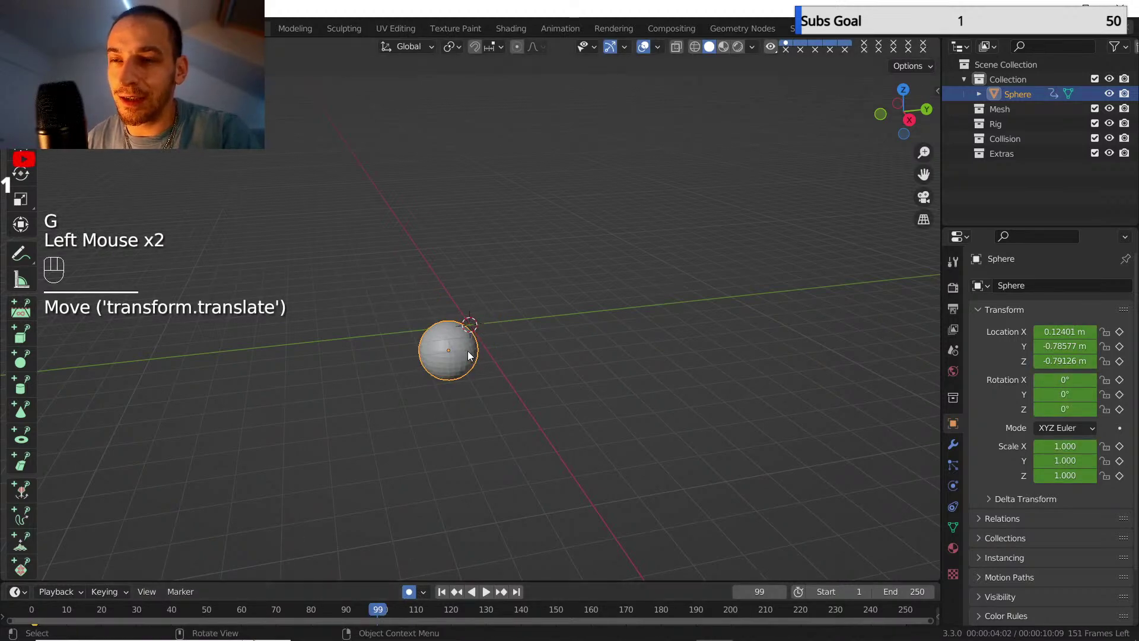
{"action": "key", "text": "g"}
{"action": "left_click", "coordinate": [714, 191]}
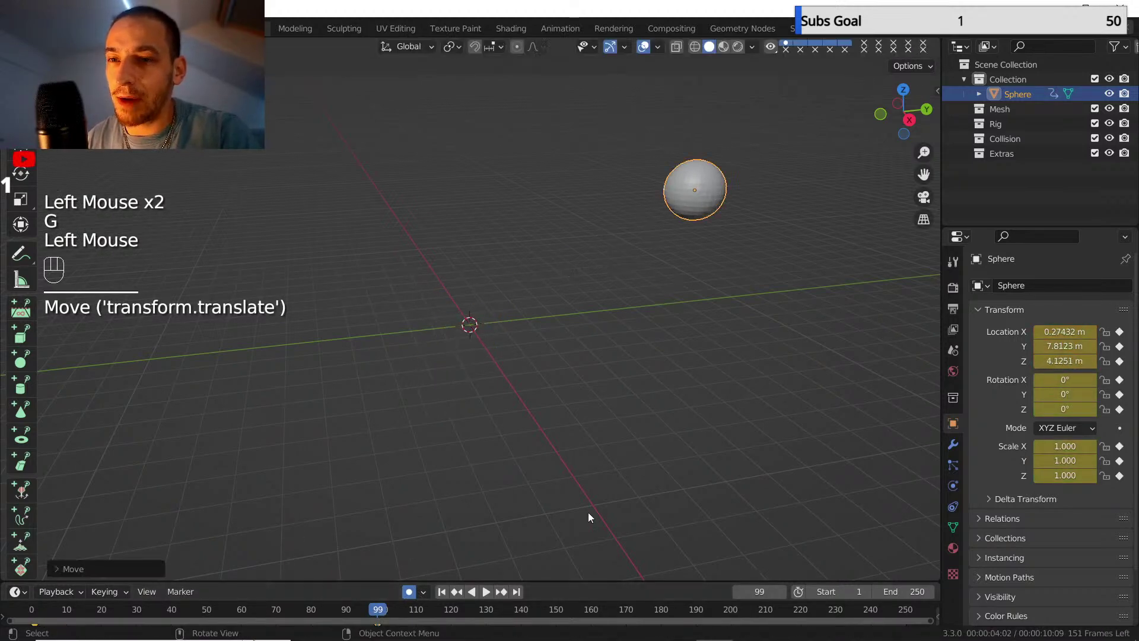
- At frame 174, keyframe the sphere at about X 5.5 m, Y -1.5 m, Z -0.4 m
{"action": "left_click", "coordinate": [639, 608]}
{"action": "key", "text": "g"}
{"action": "left_click", "coordinate": [226, 419]}
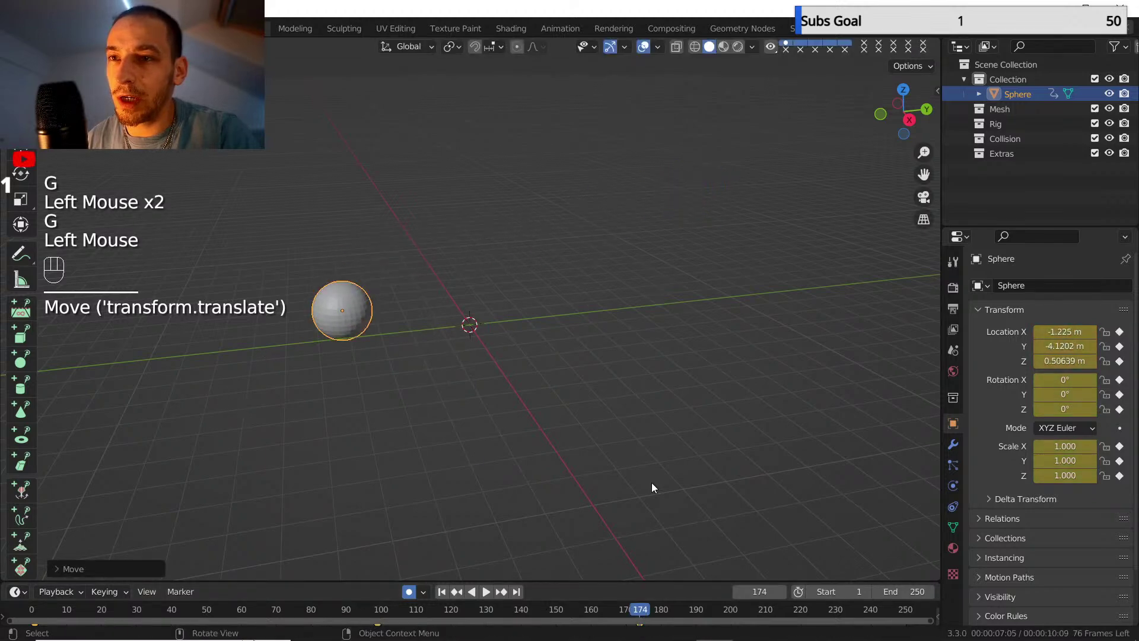
{"action": "scroll", "coordinate": [677, 301], "scroll_direction": "down", "scroll_amount": 2}
{"action": "middle_click_drag", "start_coordinate": [677, 301], "coordinate": [617, 409]}
{"action": "key", "text": "g"}
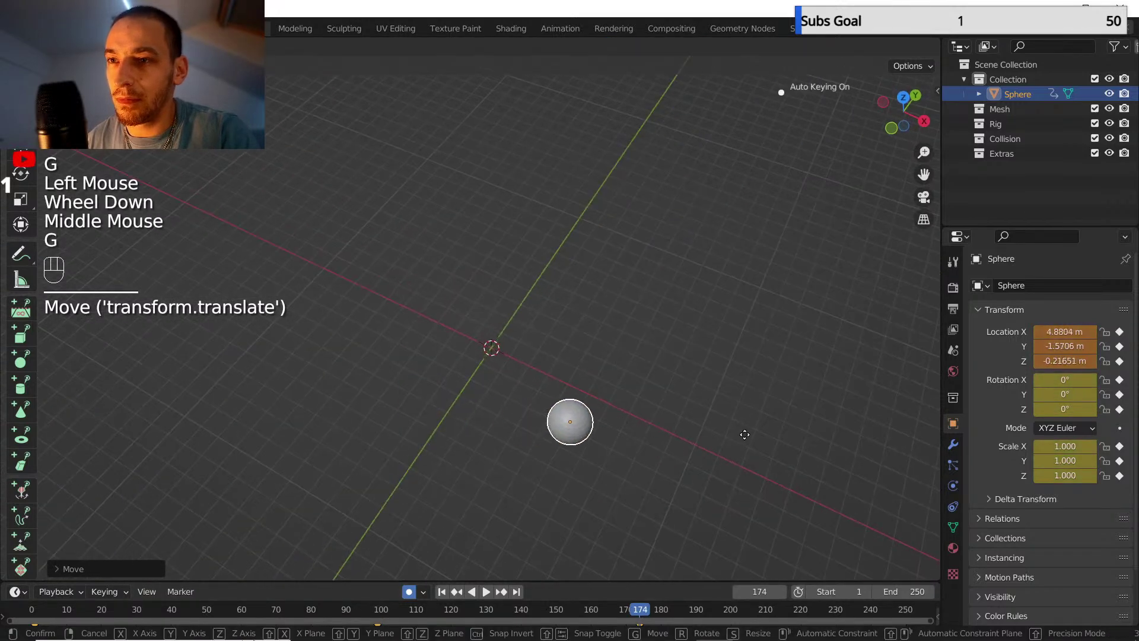
{"action": "left_click", "coordinate": [759, 444]}
- At frame 200, keyframe the sphere at about X -5.8 m, Y -2.5 m, Z 3.3 m
{"action": "left_click_drag", "start_coordinate": [640, 610], "coordinate": [798, 610]}
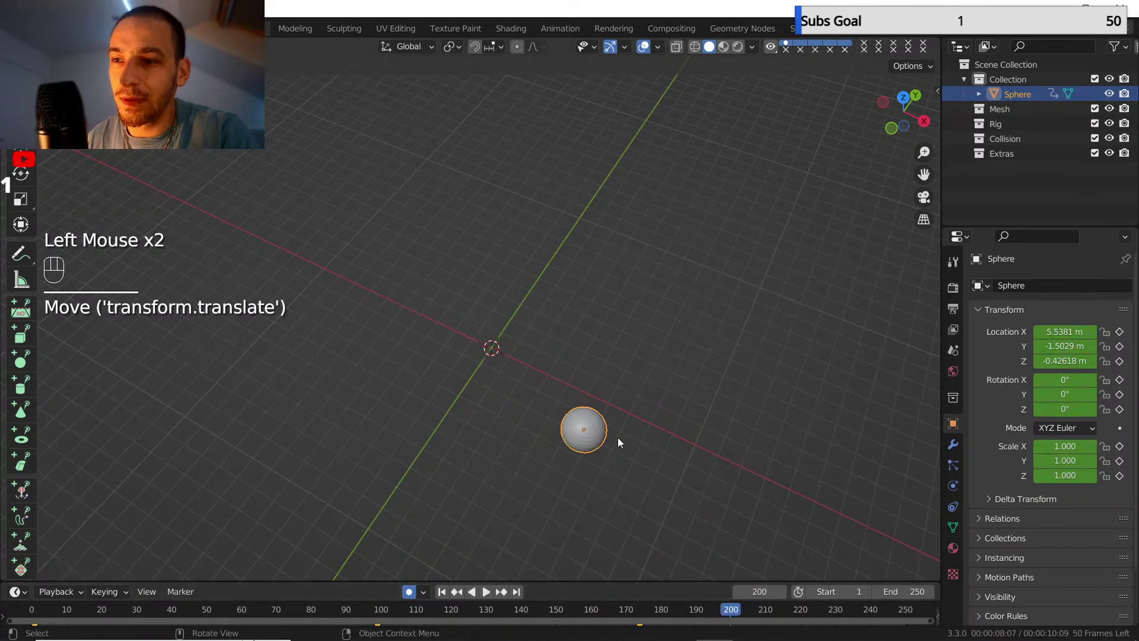
{"action": "key", "text": "g"}
{"action": "left_click", "coordinate": [349, 290]}
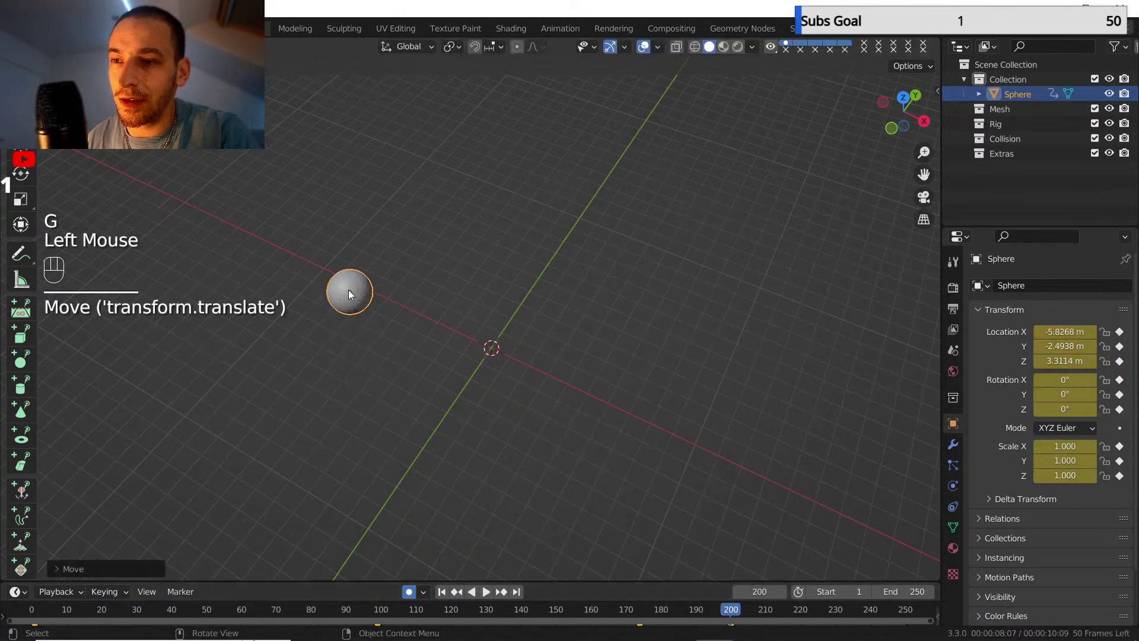
- Turn off auto keying, play the sphere's animation from the first frame and return to frame 1
{"action": "left_click", "coordinate": [441, 592]}
{"action": "middle_click_drag", "start_coordinate": [427, 451], "coordinate": [477, 568]}
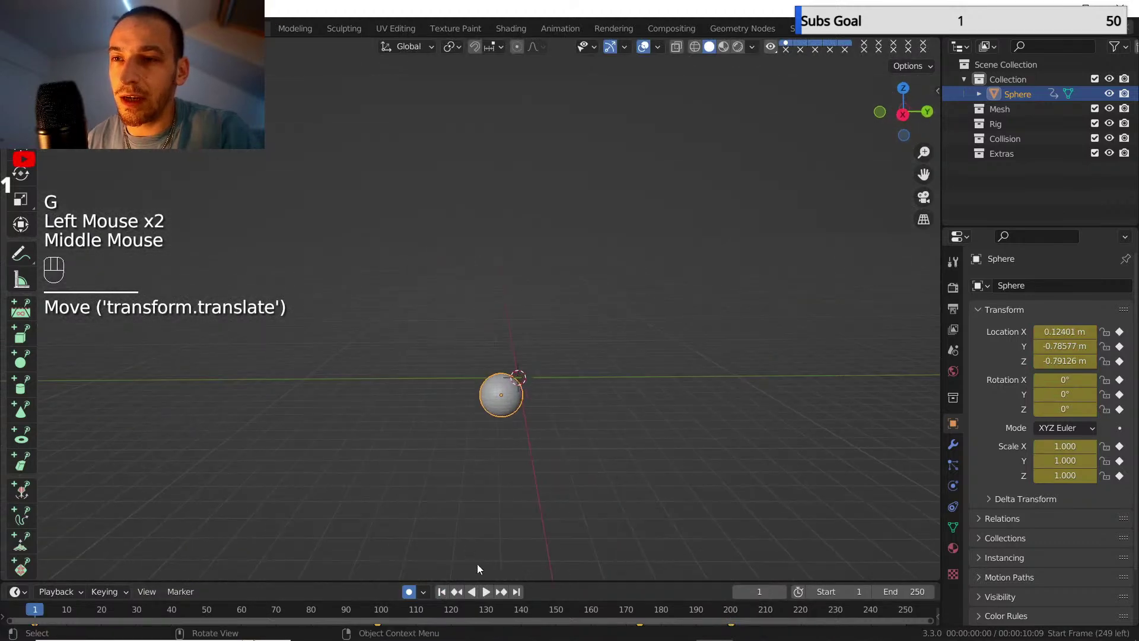
{"action": "left_click", "coordinate": [410, 591]}
{"action": "left_click", "coordinate": [487, 592]}
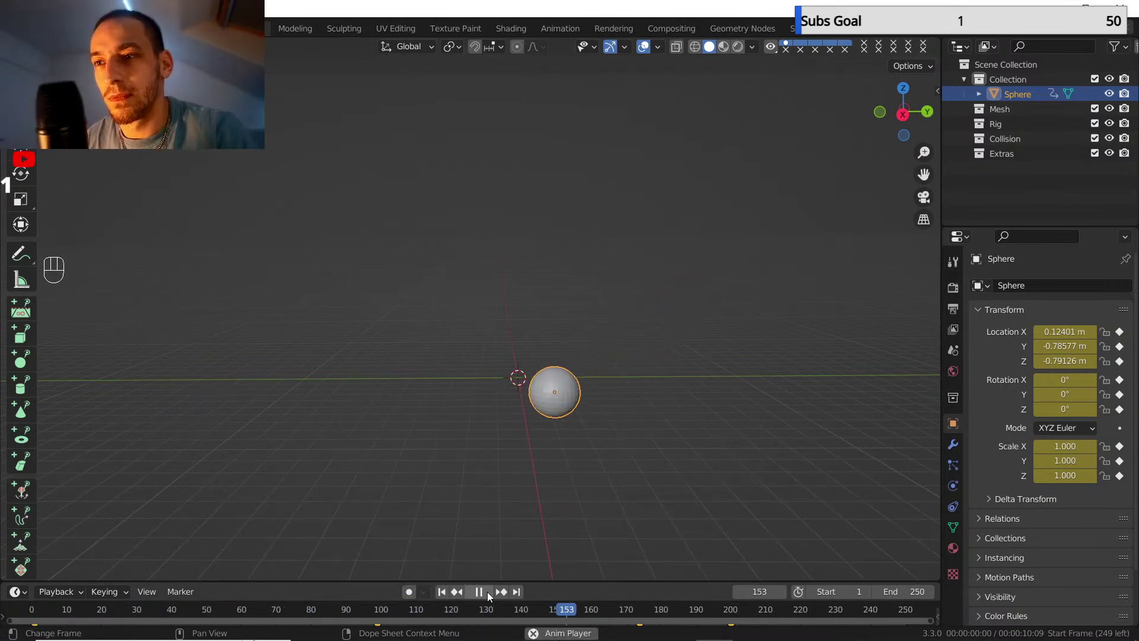
{"action": "left_click", "coordinate": [486, 592]}
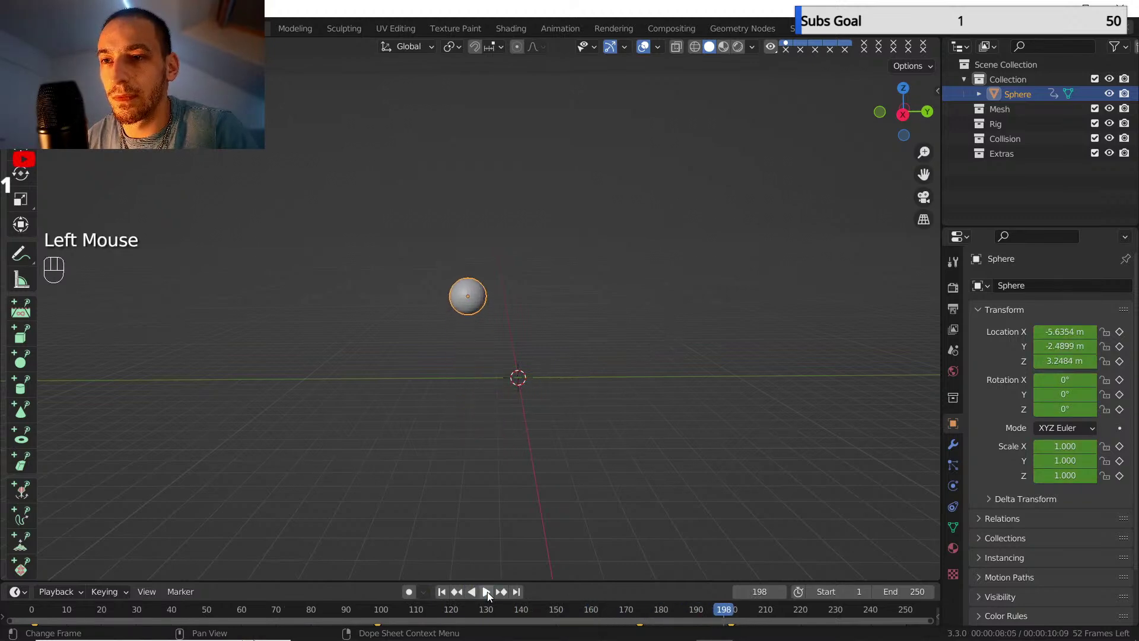
{"action": "left_click", "coordinate": [442, 592]}
- Add an emitter particle system to the animated sphere
{"action": "middle_click_drag", "start_coordinate": [447, 512], "coordinate": [508, 322]}
{"action": "scroll", "coordinate": [528, 368], "scroll_direction": "up", "scroll_amount": 3}
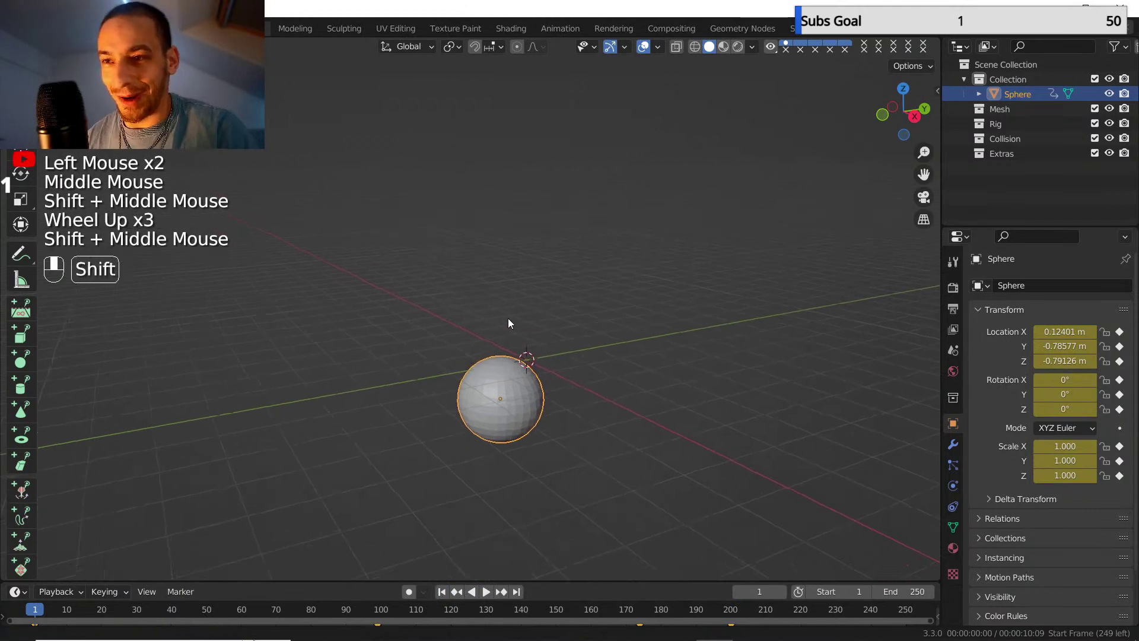
{"action": "scroll", "coordinate": [514, 334], "scroll_direction": "up", "scroll_amount": 1}
{"action": "left_click", "coordinate": [953, 467]}
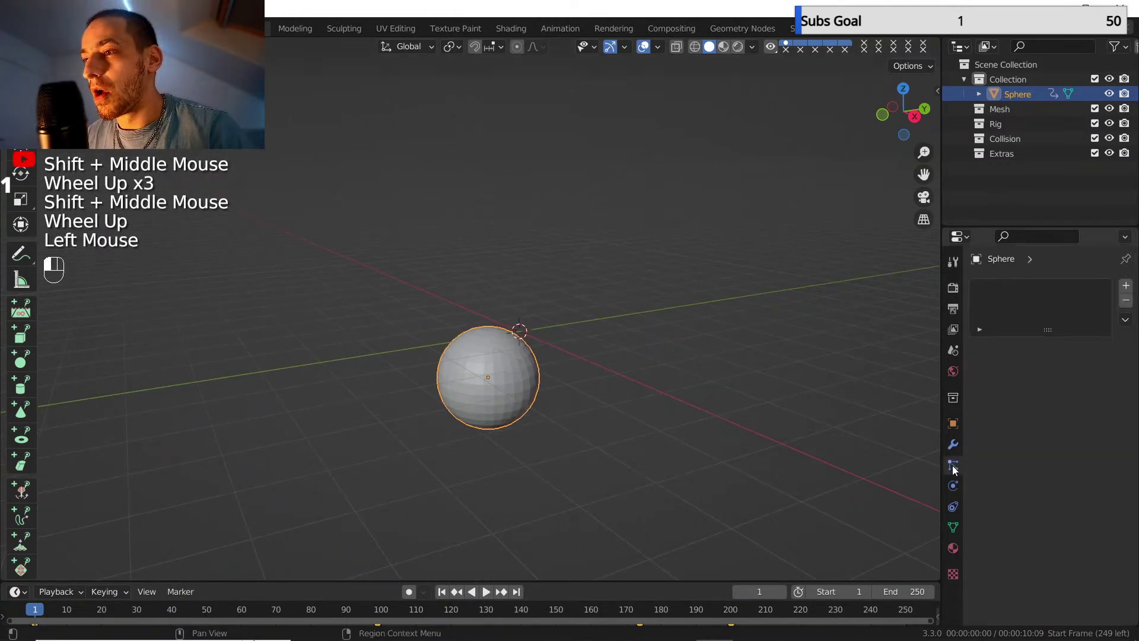
{"action": "scroll", "coordinate": [588, 373], "scroll_direction": "down", "scroll_amount": 1}
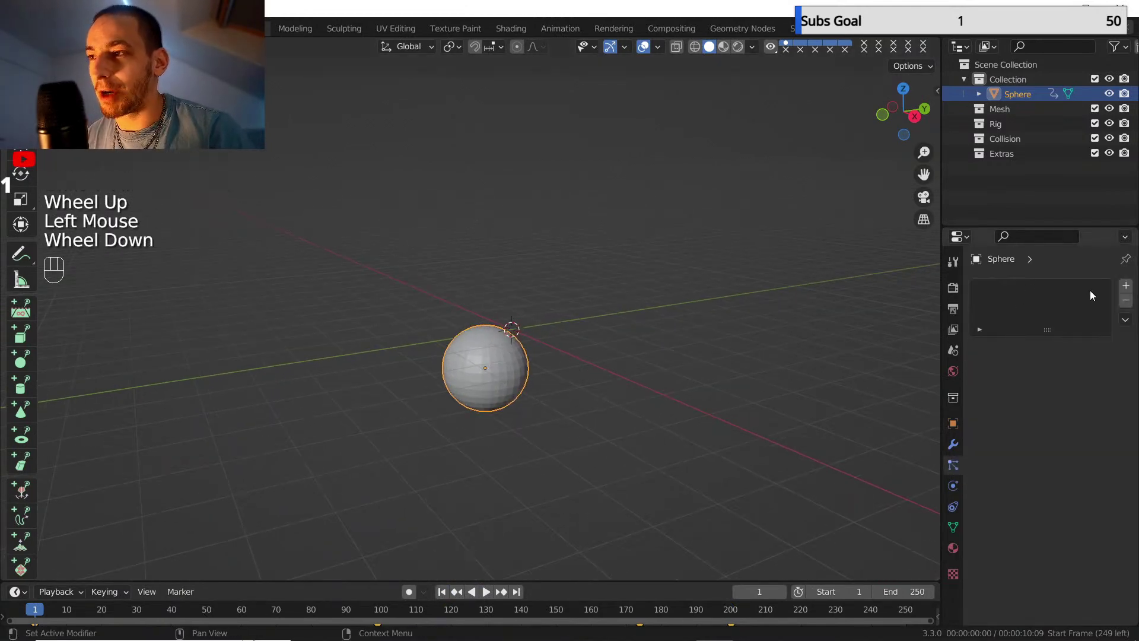
{"action": "left_click", "coordinate": [1126, 285]}
{"action": "scroll", "coordinate": [564, 330], "scroll_direction": "down", "scroll_amount": 1}
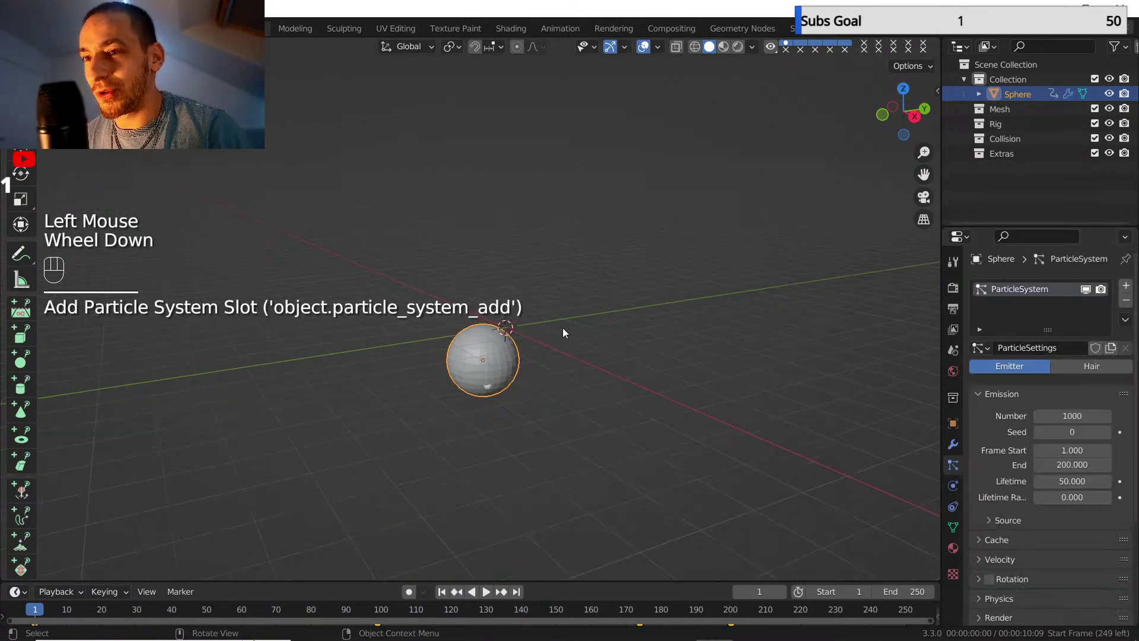
{"action": "scroll", "coordinate": [564, 330], "scroll_direction": "down", "scroll_amount": 1}
{"action": "middle_click_drag", "start_coordinate": [564, 330], "coordinate": [561, 264], "text": "shift"}
{"action": "scroll", "coordinate": [1105, 586], "scroll_direction": "down", "scroll_amount": 4}
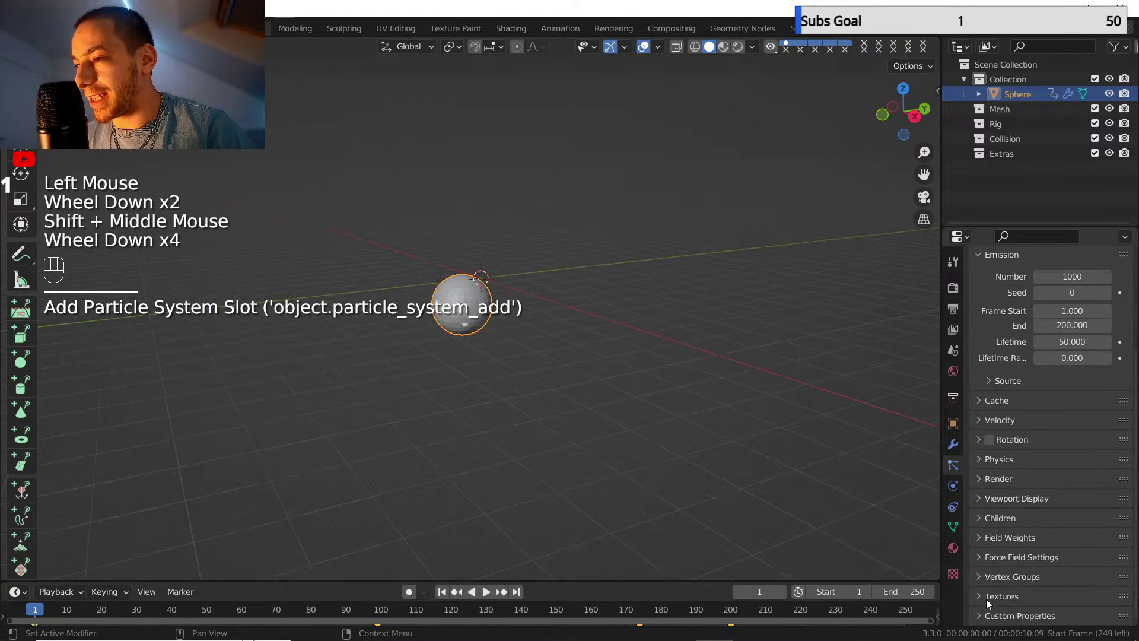
- Set the gravity field weight of the sphere's particle system to 0 and play the animation
{"action": "left_click", "coordinate": [985, 537]}
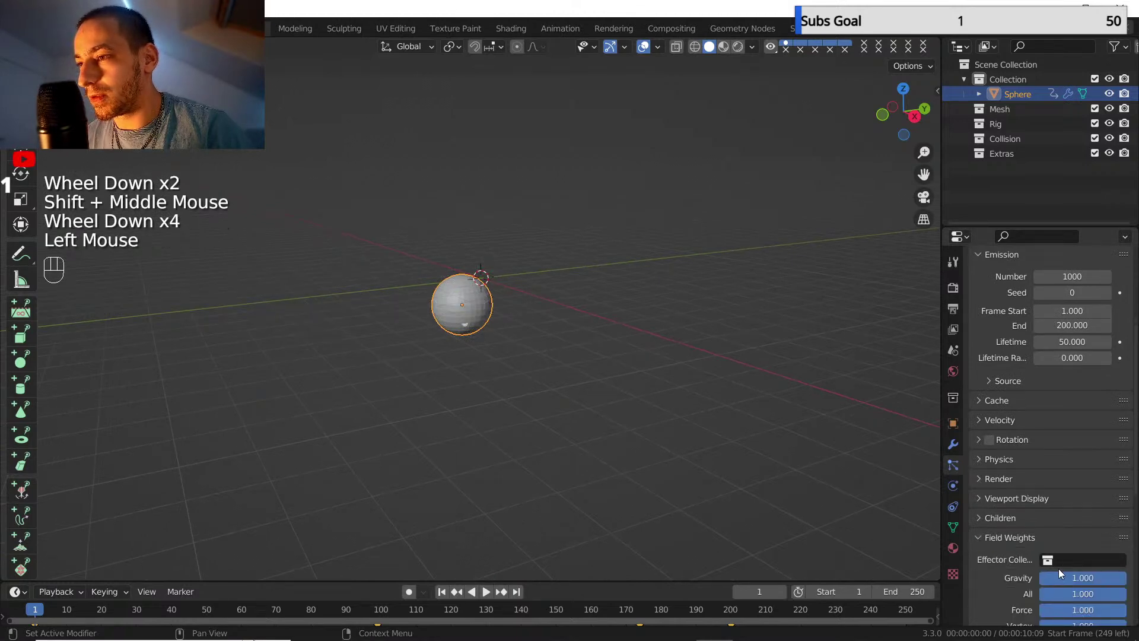
{"action": "left_click_drag", "start_coordinate": [1068, 578], "coordinate": [1001, 562]}
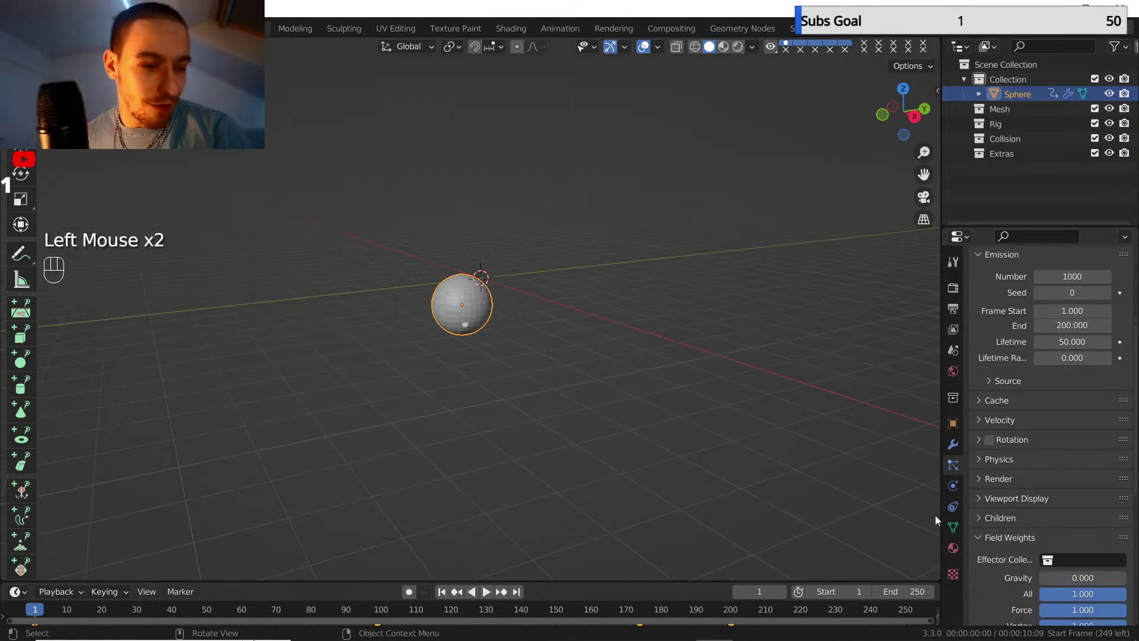
{"action": "middle_click", "coordinate": [725, 391], "text": "shift"}
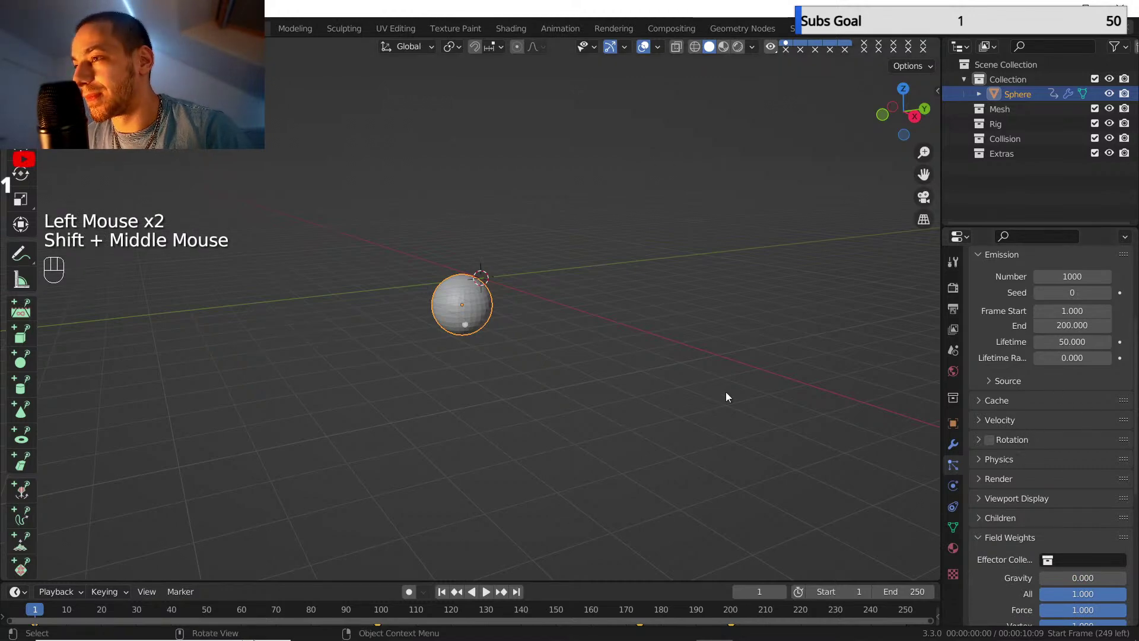
{"action": "left_click", "coordinate": [487, 592]}
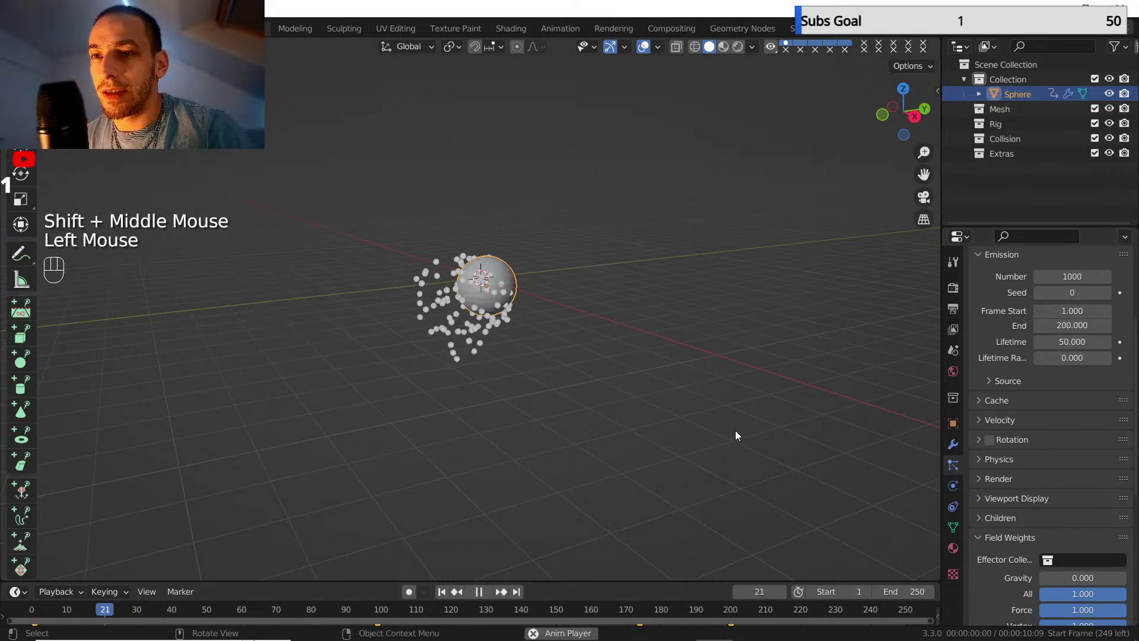
- Set the particles' normal emission velocity to 0 m/s and replay the animation from the first frame
{"action": "scroll", "coordinate": [766, 418], "scroll_direction": "down", "scroll_amount": 1}
{"action": "scroll", "coordinate": [1008, 361], "scroll_direction": "up", "scroll_amount": 2}
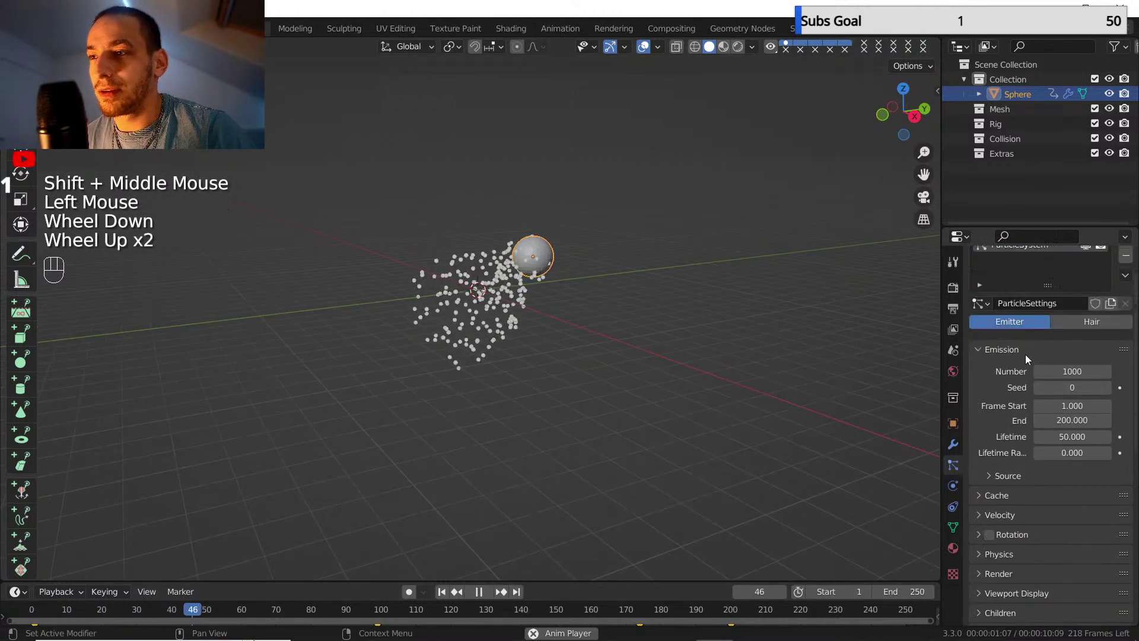
{"action": "left_click", "coordinate": [980, 514]}
{"action": "scroll", "coordinate": [1008, 517], "scroll_direction": "down", "scroll_amount": 1}
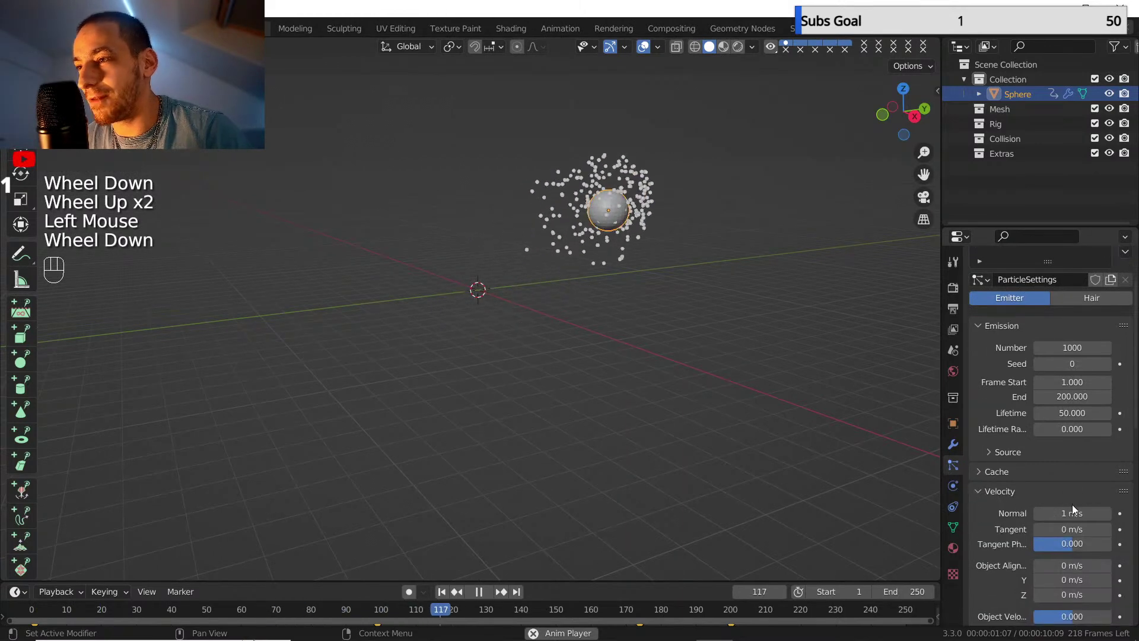
{"action": "left_click_drag", "start_coordinate": [1072, 513], "coordinate": [1016, 513]}
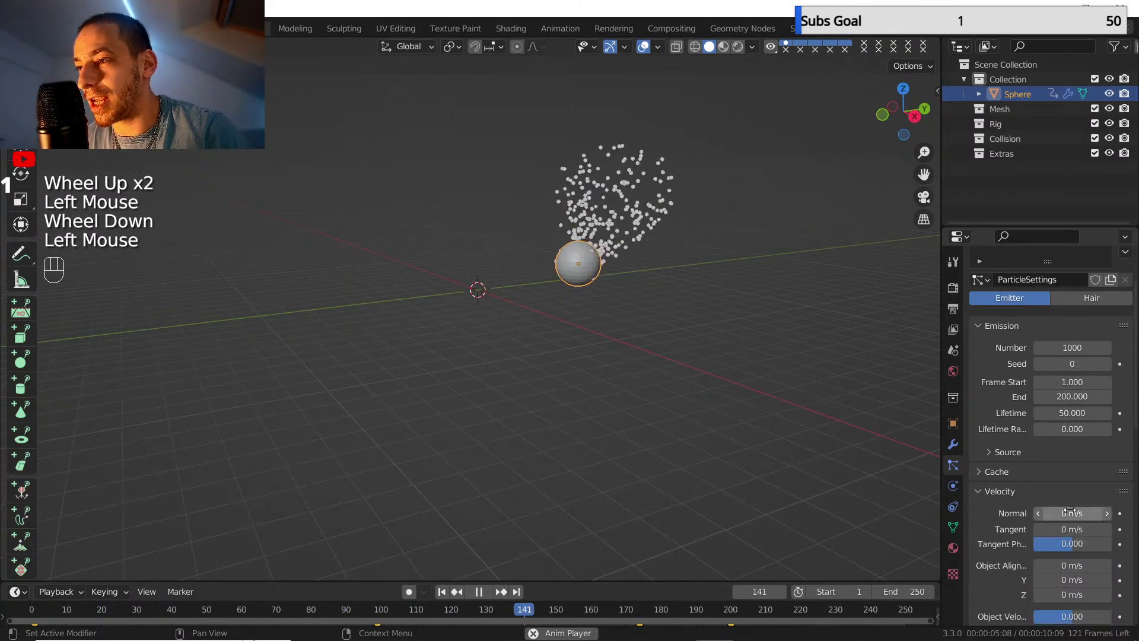
{"action": "left_click", "coordinate": [442, 593]}
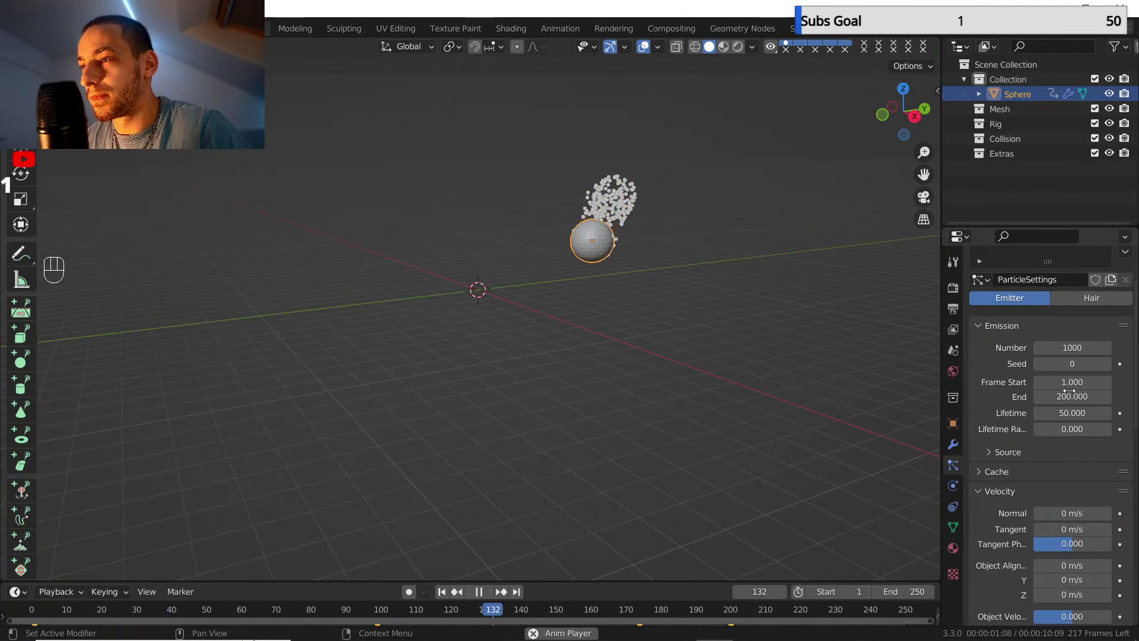
- Set the particle lifetime to 200 frames
{"action": "left_click", "coordinate": [1066, 413]}
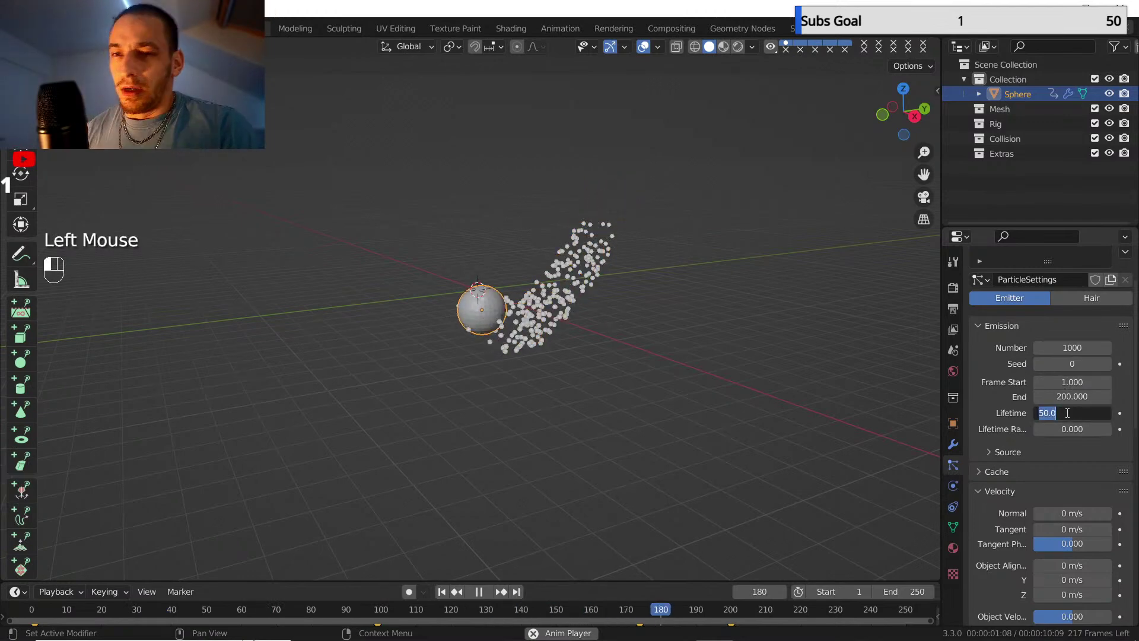
{"action": "type", "text": "200"}
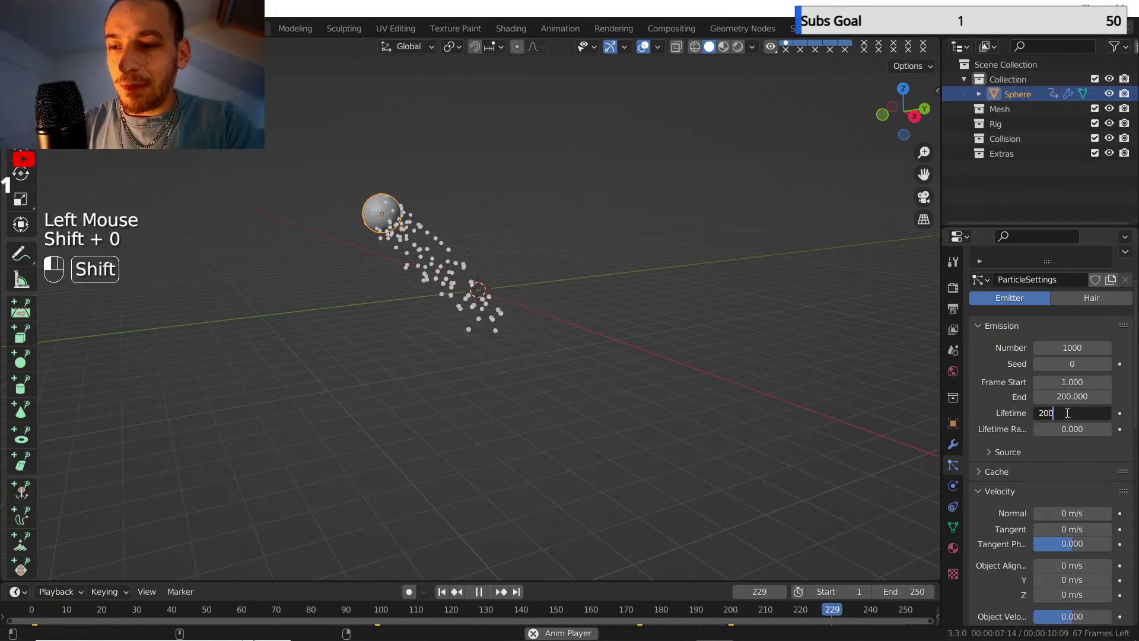
{"action": "key", "text": "Return"}
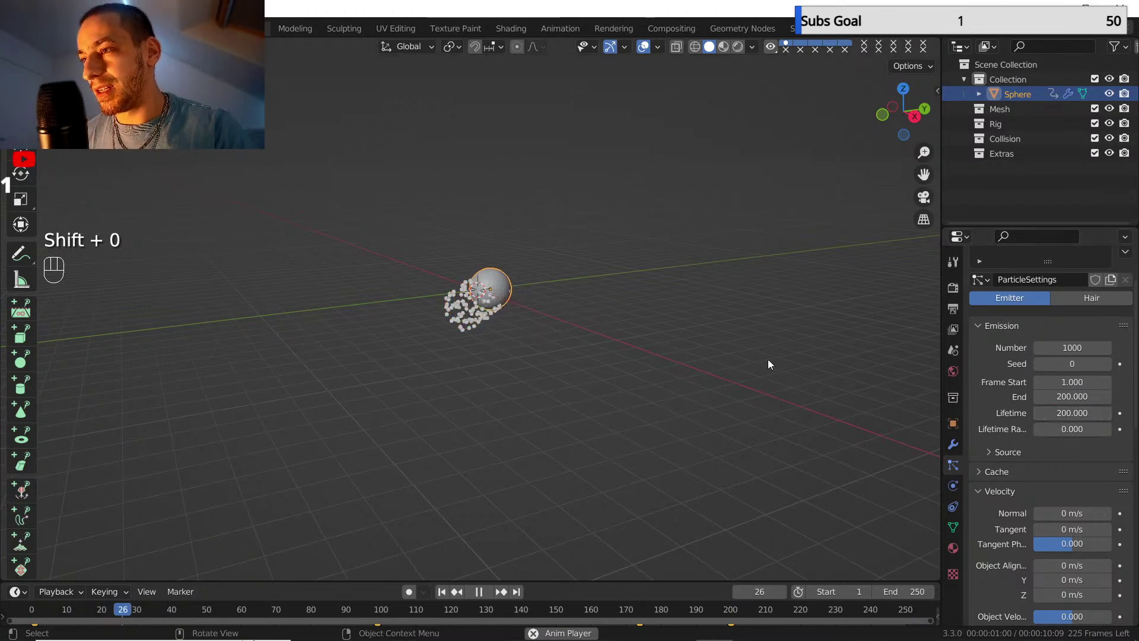
- Try a Brownian force of 3 in the particle physics while the animation plays
{"action": "scroll", "coordinate": [1034, 499], "scroll_direction": "down", "scroll_amount": 2}
{"action": "scroll", "coordinate": [1035, 498], "scroll_direction": "down", "scroll_amount": 5}
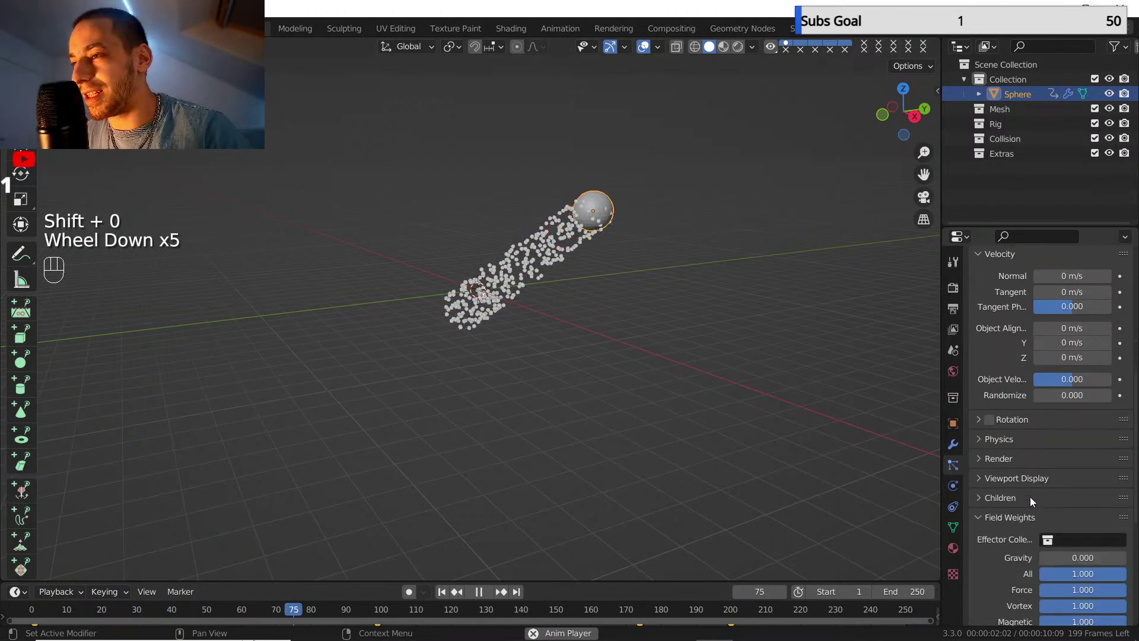
{"action": "left_click", "coordinate": [979, 418]}
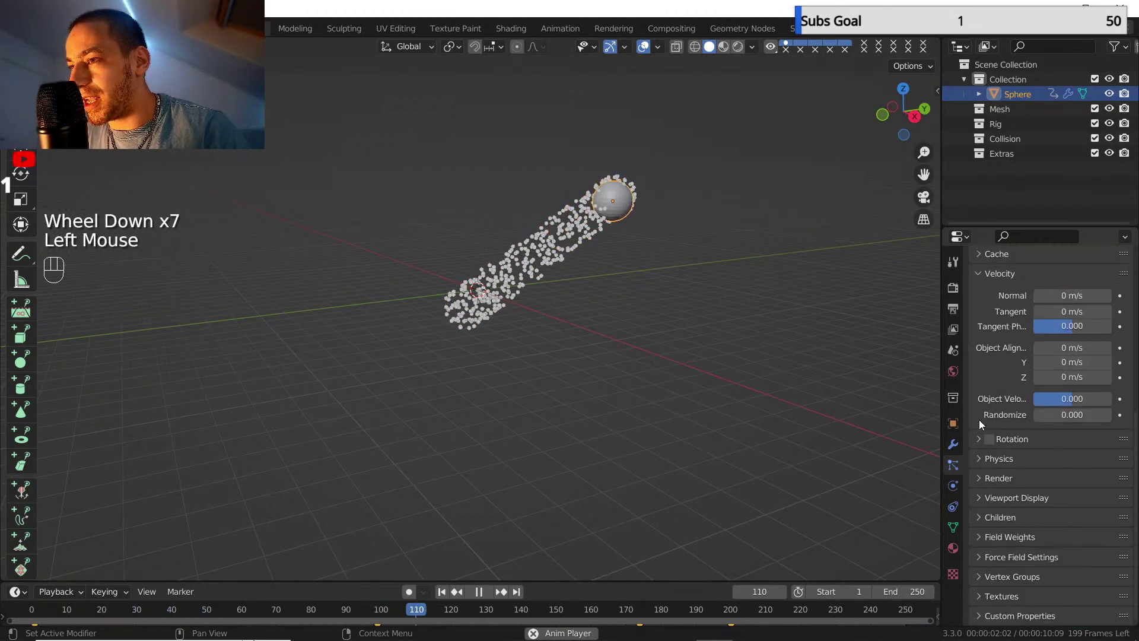
{"action": "left_click", "coordinate": [979, 459]}
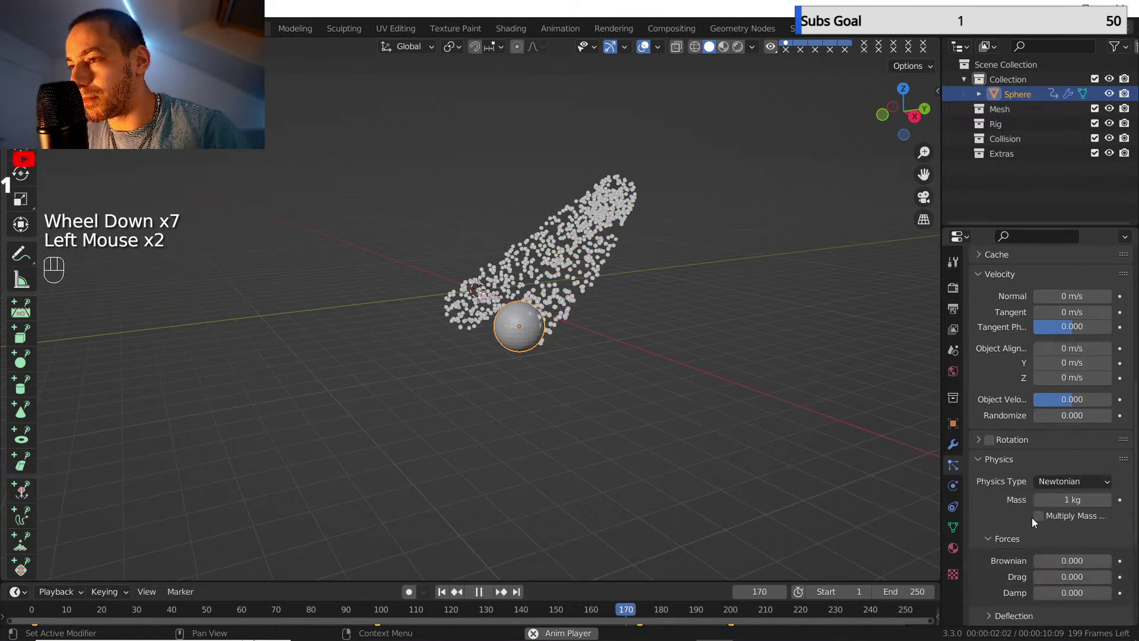
{"action": "double_click", "coordinate": [1058, 559]}
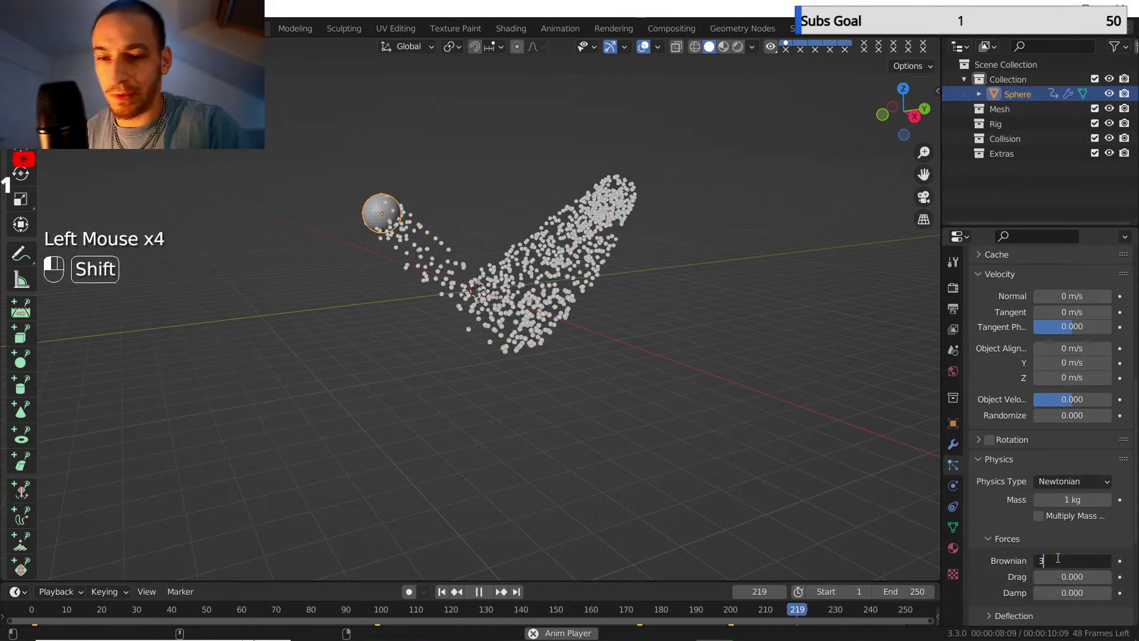
{"action": "type", "text": "3"}
{"action": "key", "text": "Return"}
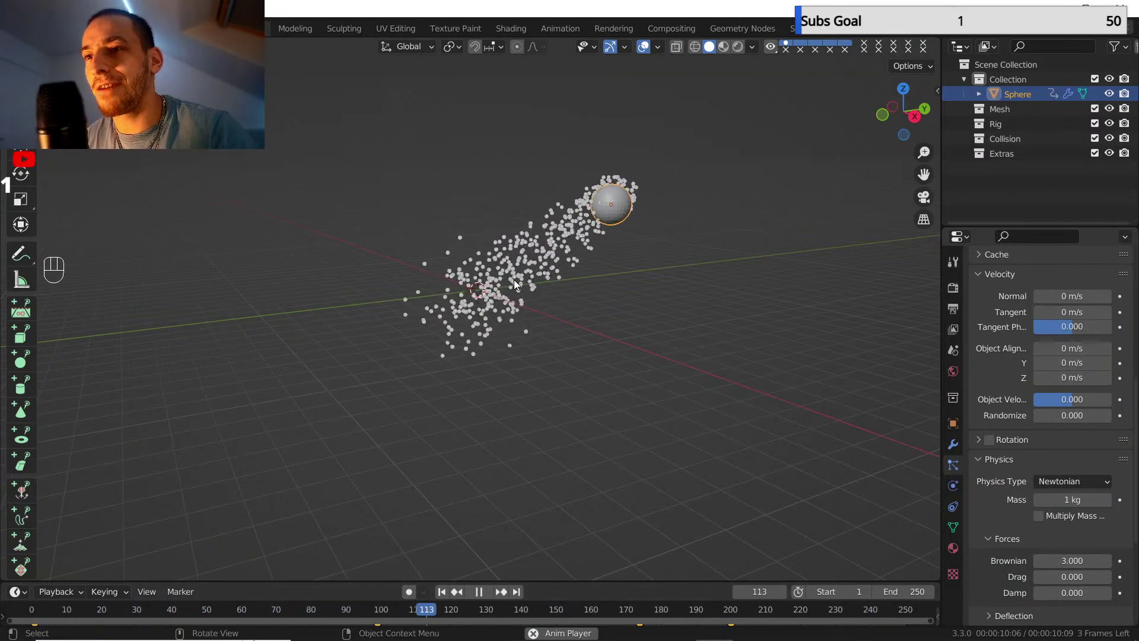
- Try a Brownian force of 1 on the particles and watch the trail during playback
{"action": "left_click", "coordinate": [1071, 558]}
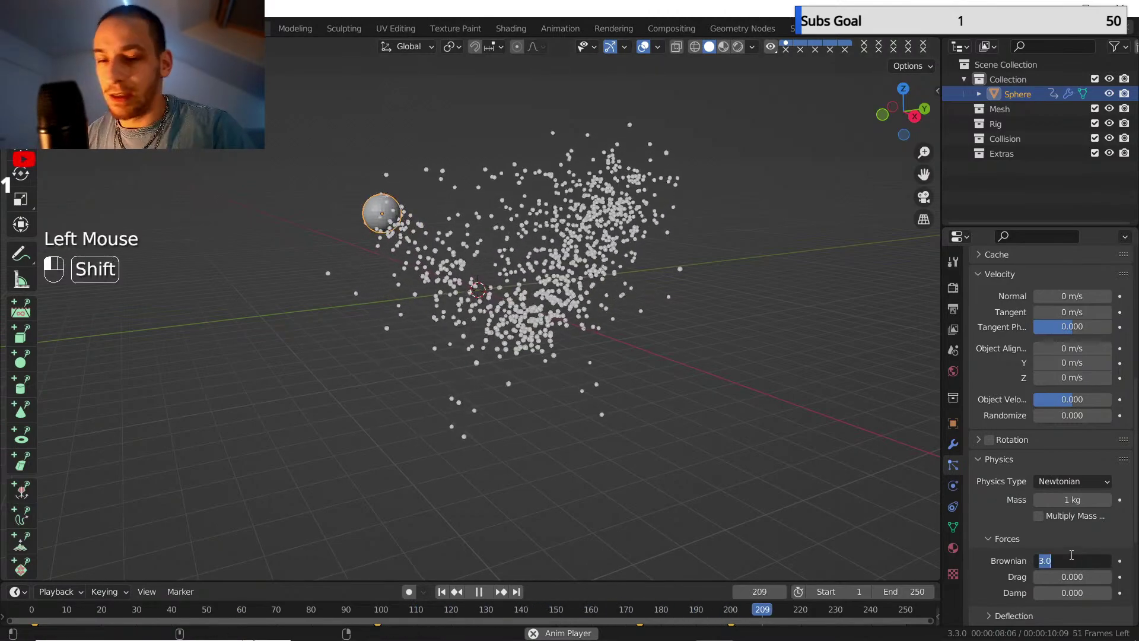
{"action": "type", "text": "1"}
{"action": "key", "text": "Return"}
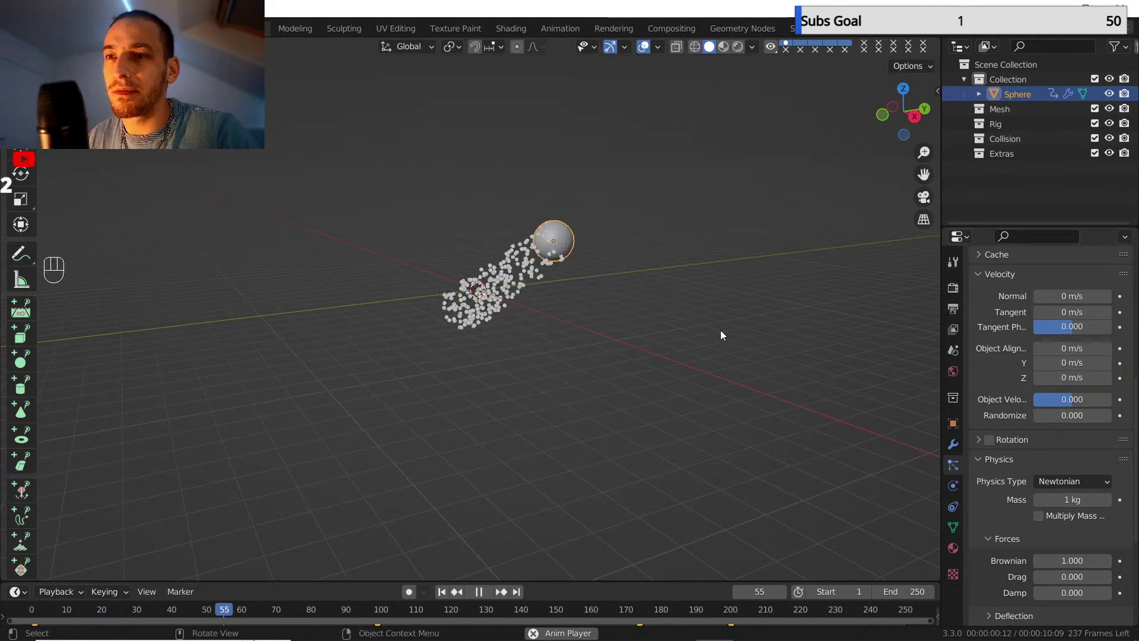
{"action": "middle_click_drag", "start_coordinate": [664, 314], "coordinate": [606, 338], "text": "shift"}
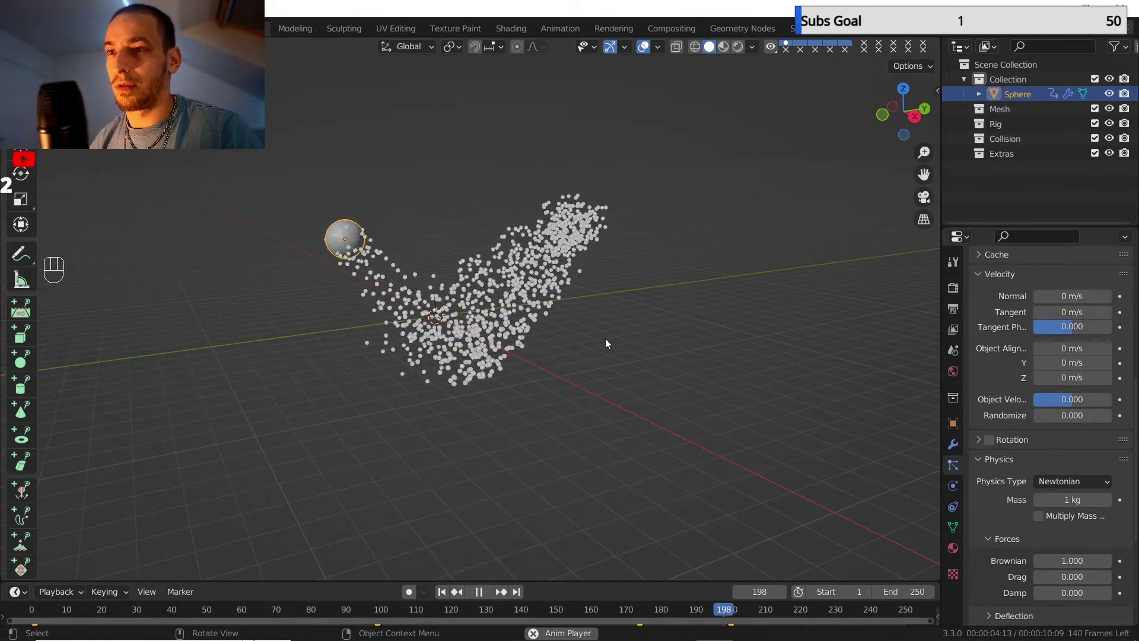
- Set the particles' Brownian force to 0.2
{"action": "left_click", "coordinate": [1060, 554]}
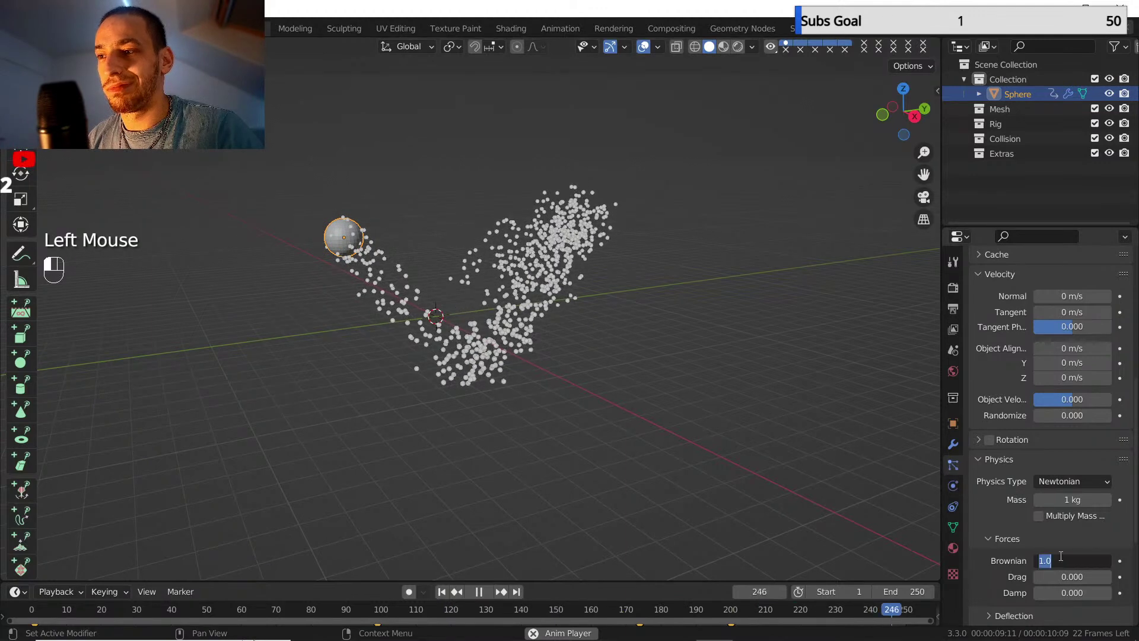
{"action": "type", "text": "0.2"}
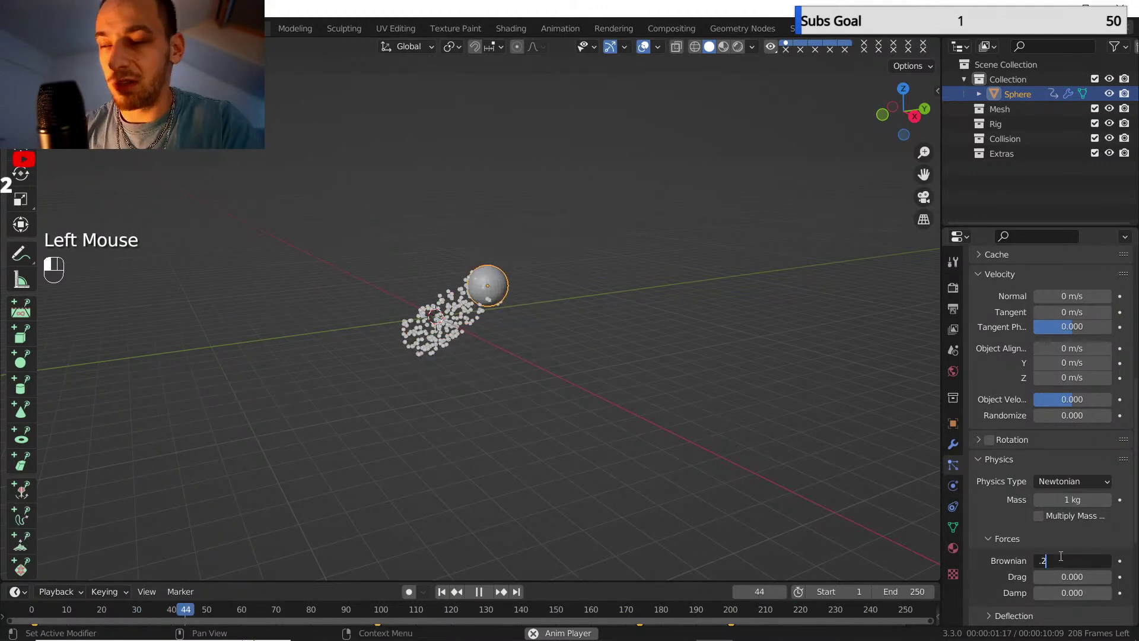
{"action": "key", "text": "Return"}
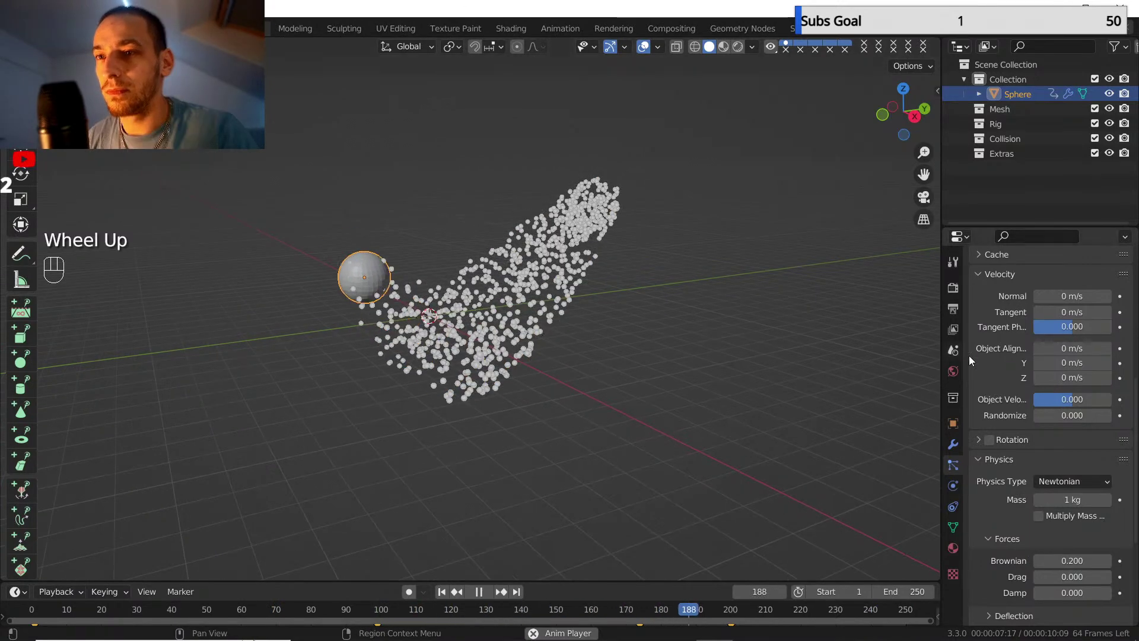
- Open the emission particle number of the sphere's particle system for editing
{"action": "scroll", "coordinate": [1039, 350], "scroll_direction": "up", "scroll_amount": 4}
{"action": "scroll", "coordinate": [1056, 361], "scroll_direction": "up", "scroll_amount": 3}
{"action": "left_click", "coordinate": [1059, 392]}
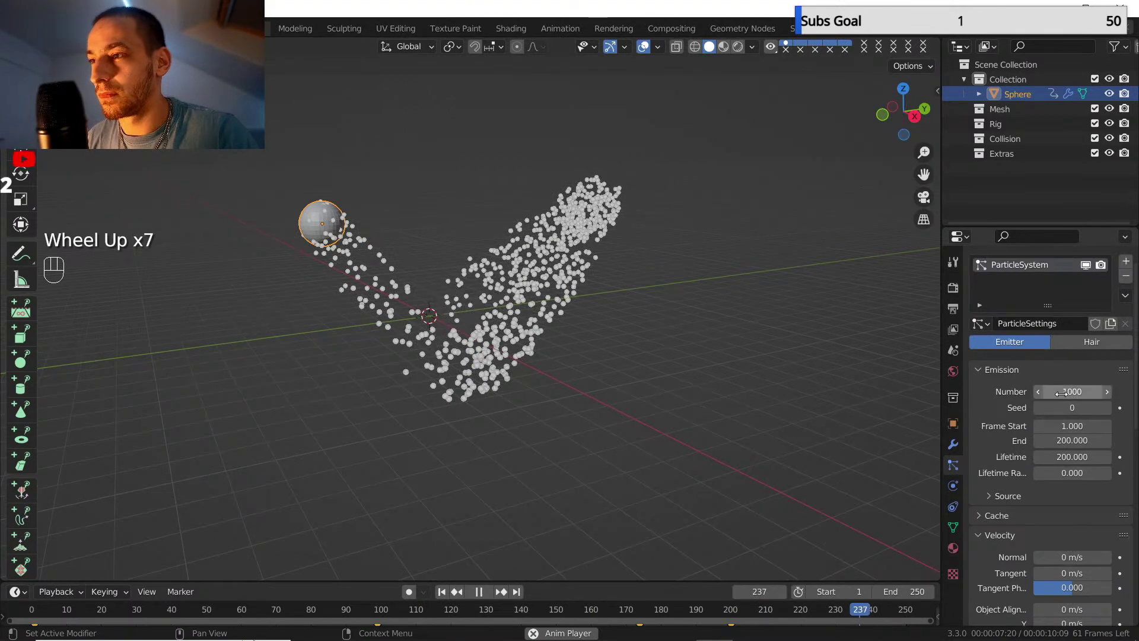
- Set the sphere's particle emission number to 10000 and replay the animation from the first frame
{"action": "type", "text": "10"}
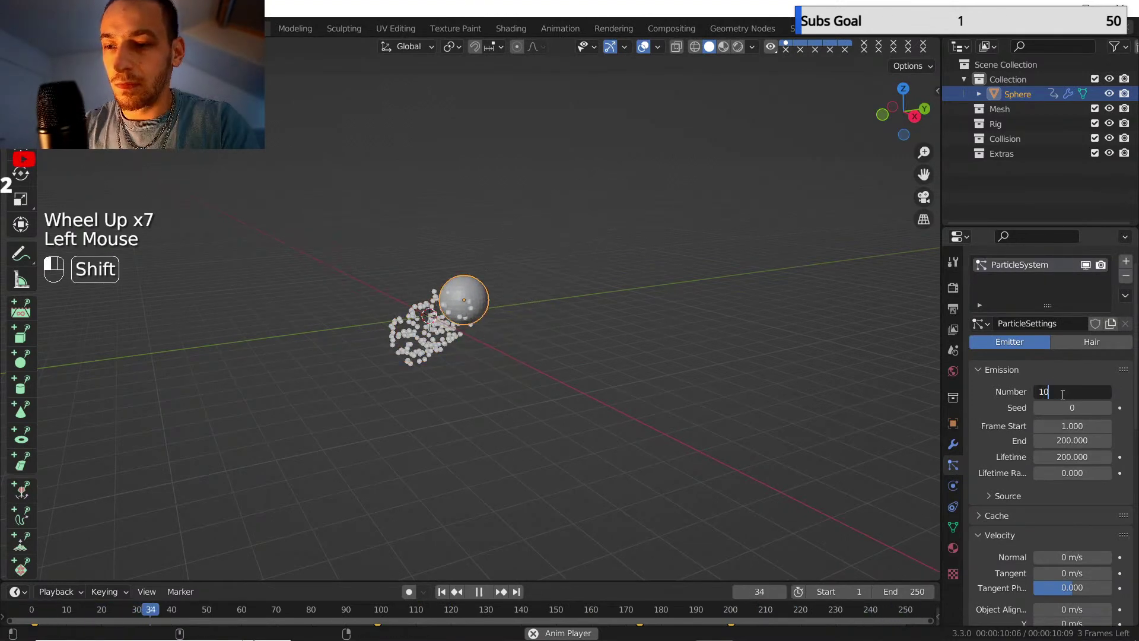
{"action": "type", "text": "000"}
{"action": "key", "text": "Return"}
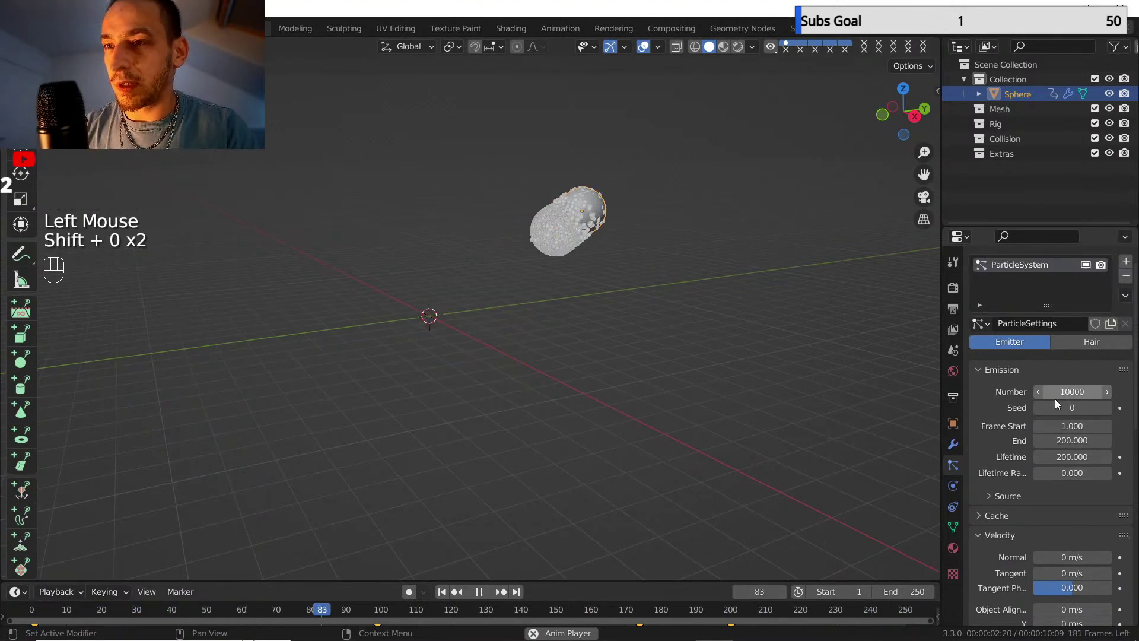
{"action": "left_click", "coordinate": [440, 593]}
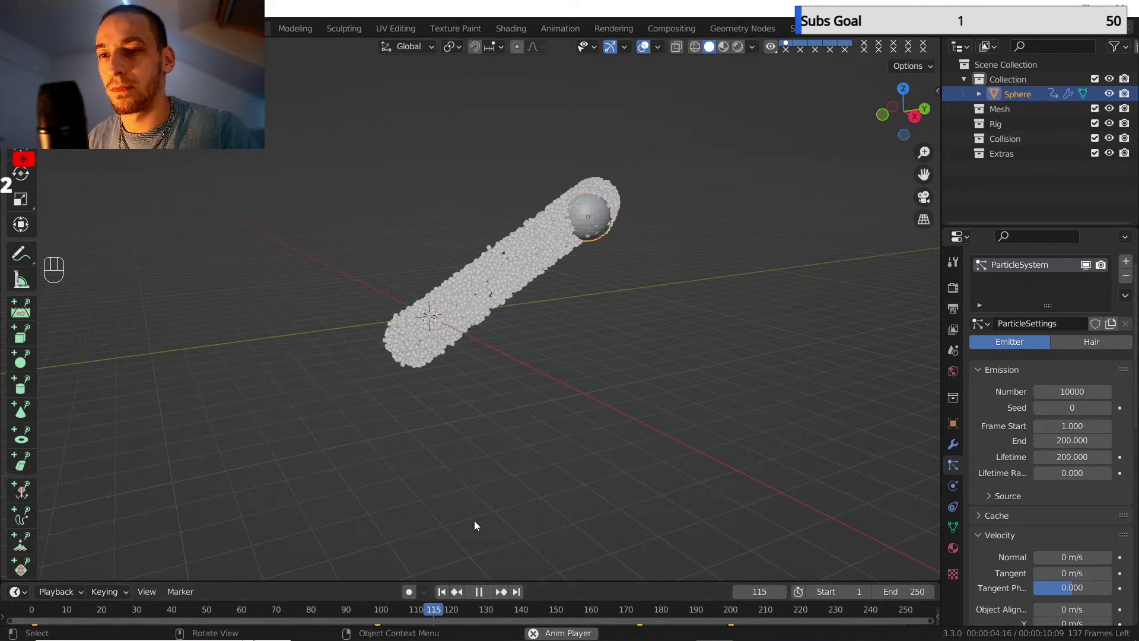
- Add a Turbulence force field at the world origin
{"action": "key", "text": "shift+a"}
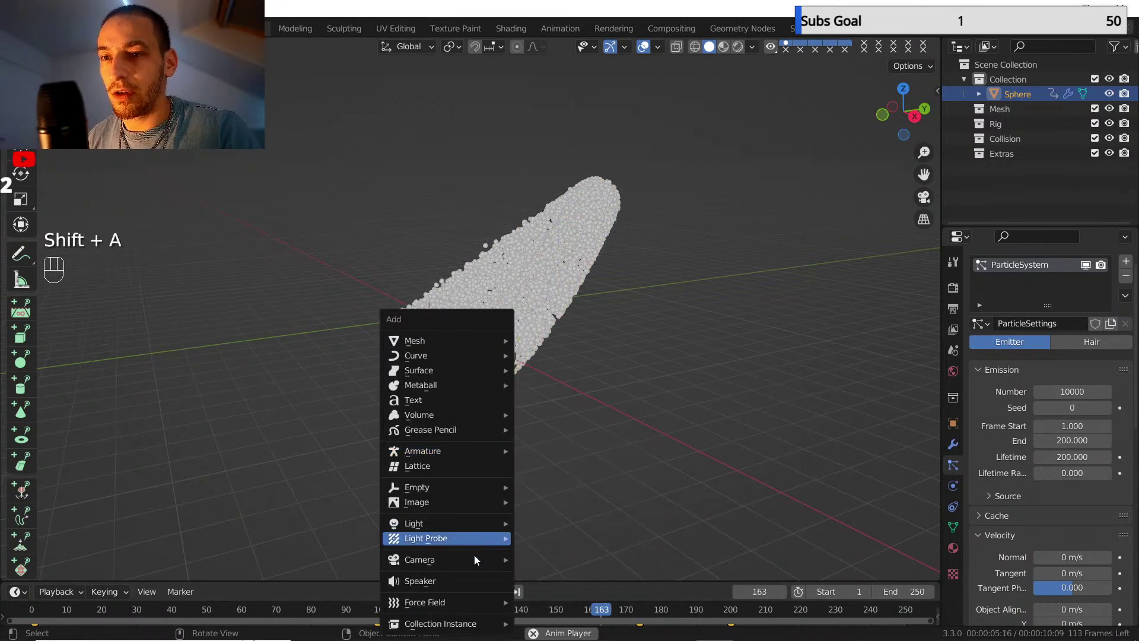
{"action": "mouse_move", "coordinate": [482, 602]}
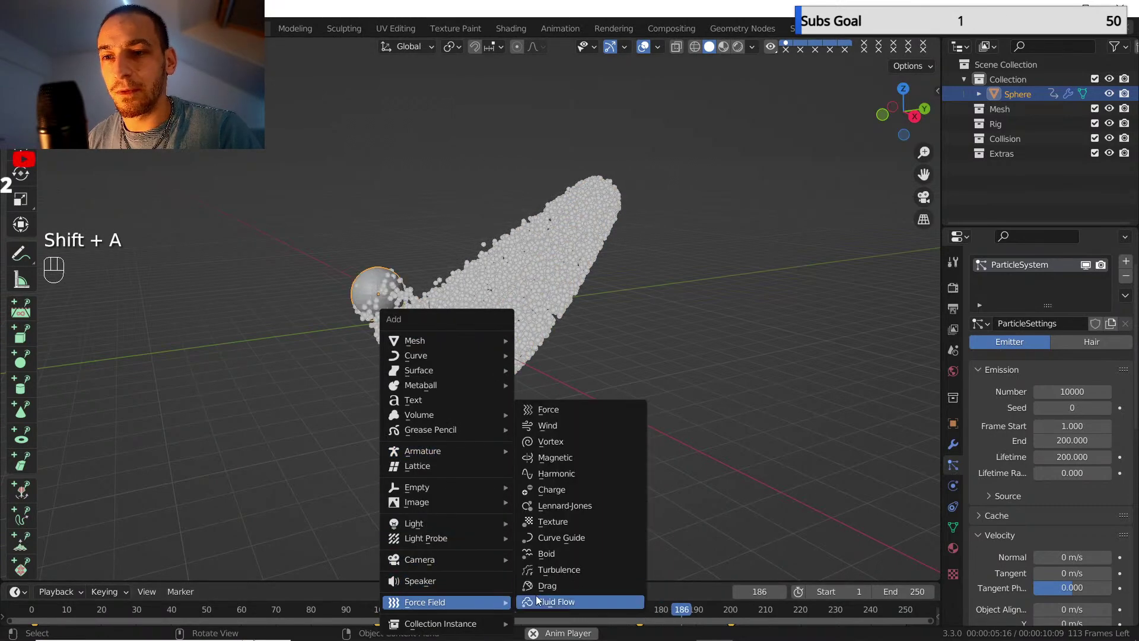
{"action": "left_click", "coordinate": [573, 570]}
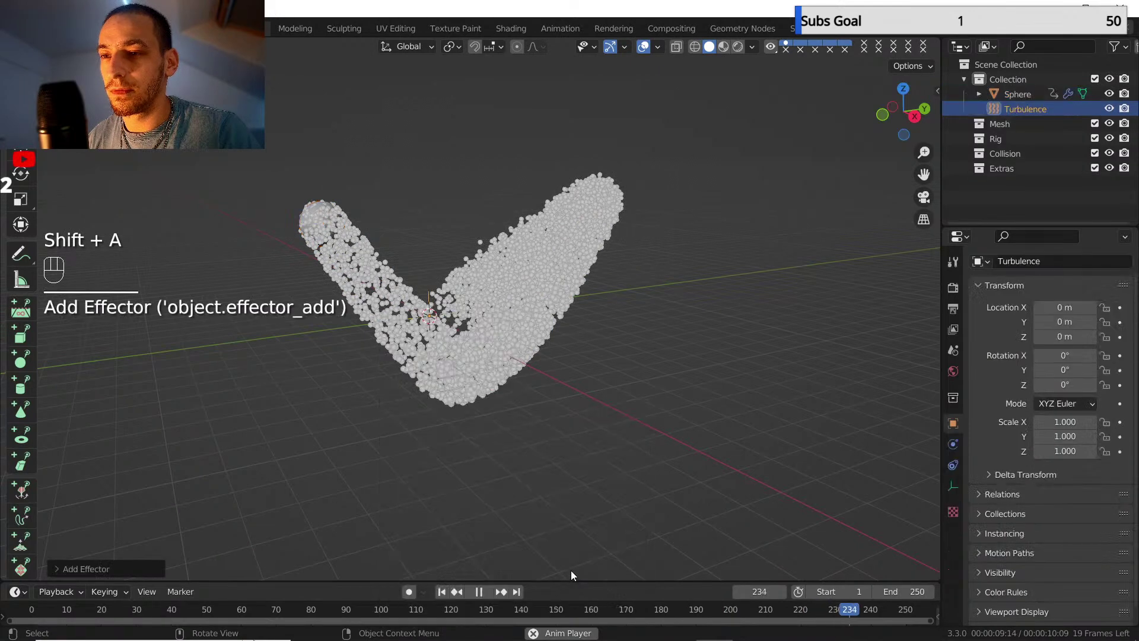
- Set the turbulence field's size to about 3.54 and its strength to 0.2
{"action": "left_click", "coordinate": [953, 443]}
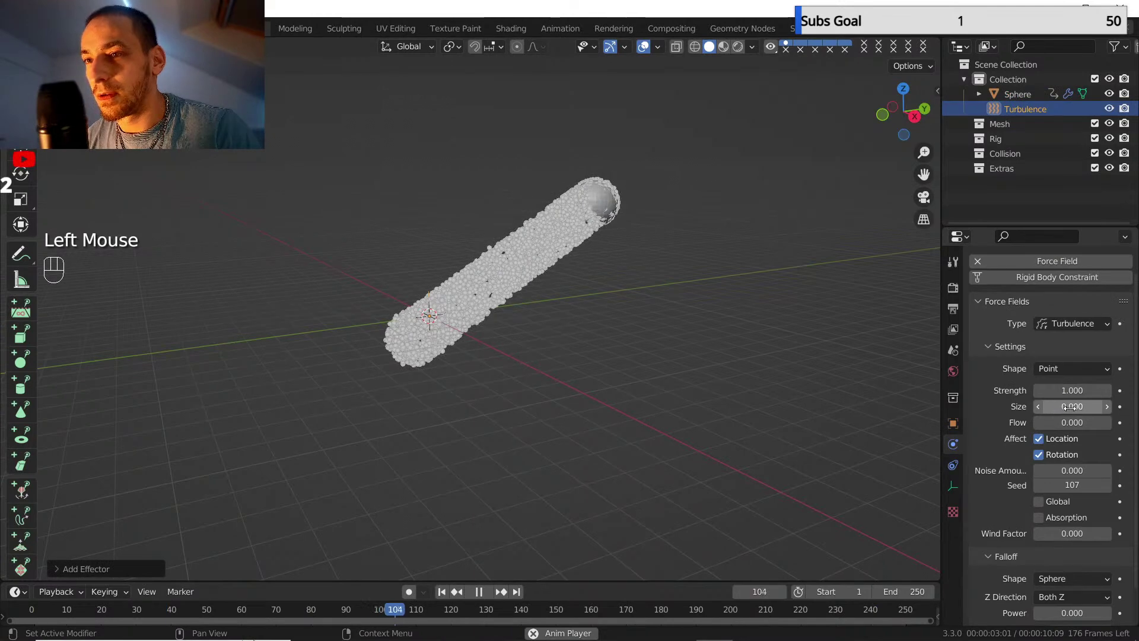
{"action": "mouse_move", "coordinate": [1059, 407]}
{"action": "left_mouse_down"}
{"action": "mouse_move", "coordinate": [1106, 408]}
{"action": "mouse_move", "coordinate": [1071, 410]}
{"action": "left_mouse_up"}
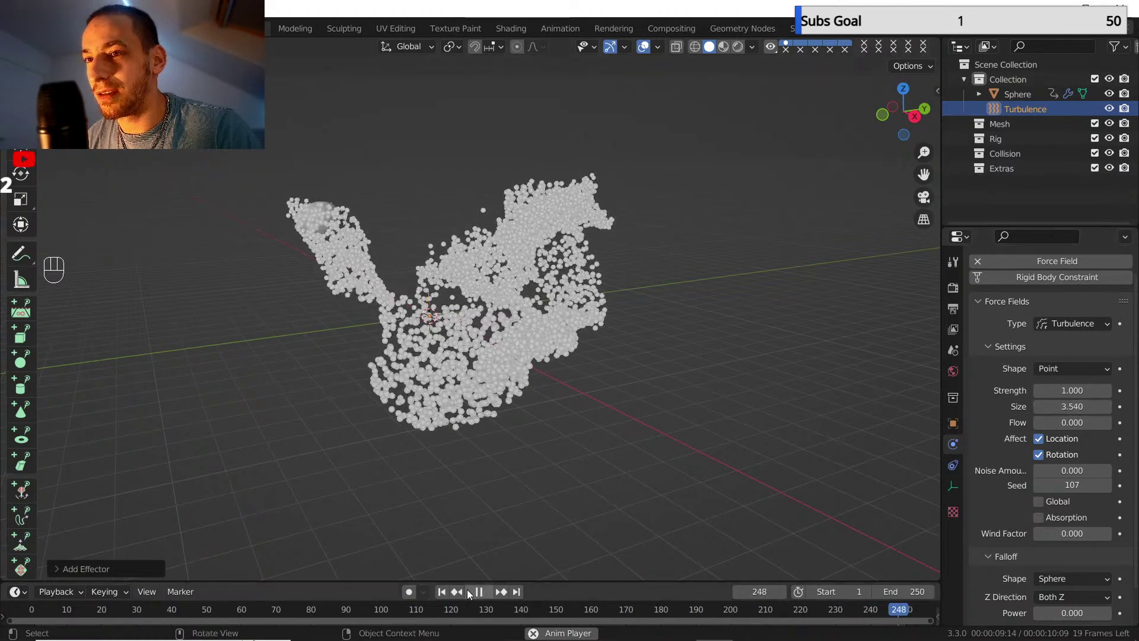
{"action": "left_click", "coordinate": [1065, 392]}
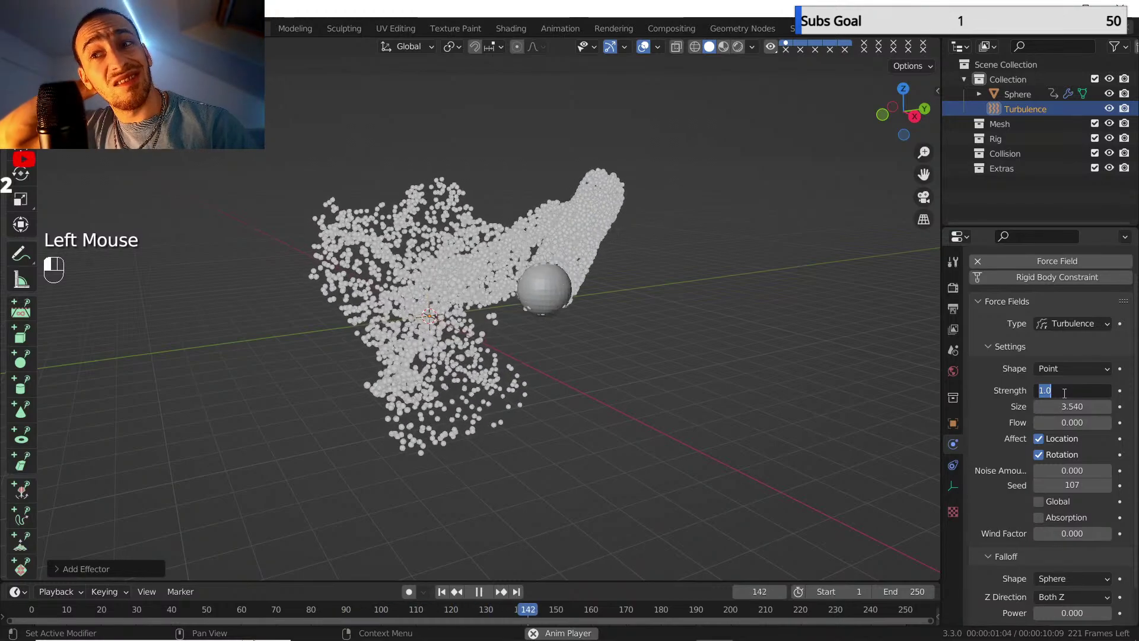
{"action": "type", "text": ".2"}
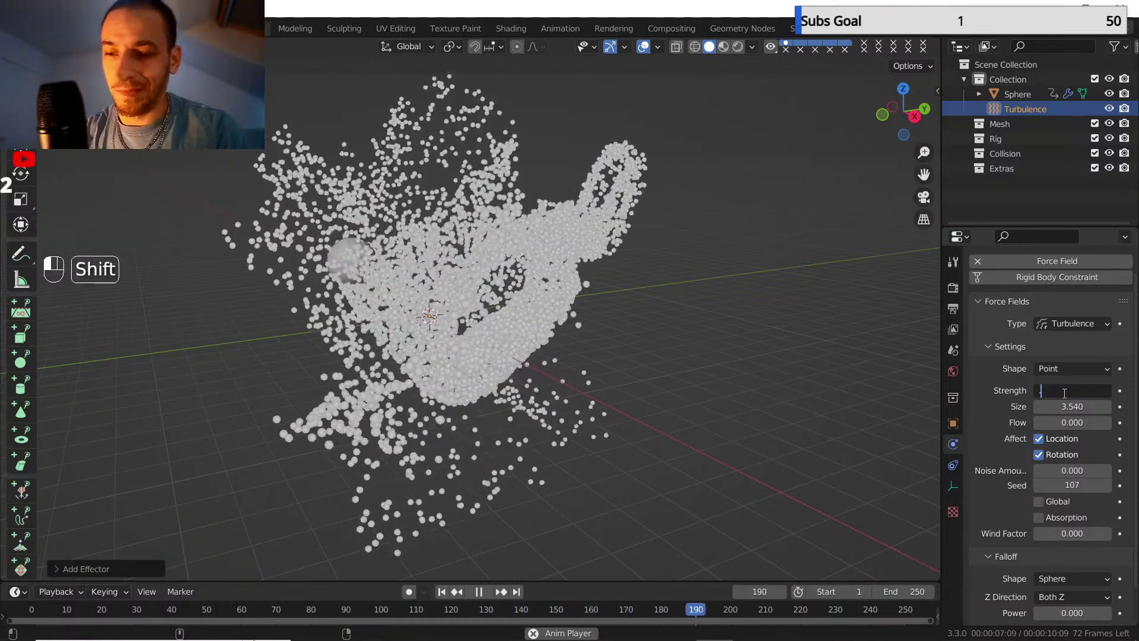
{"action": "key", "text": "Return"}
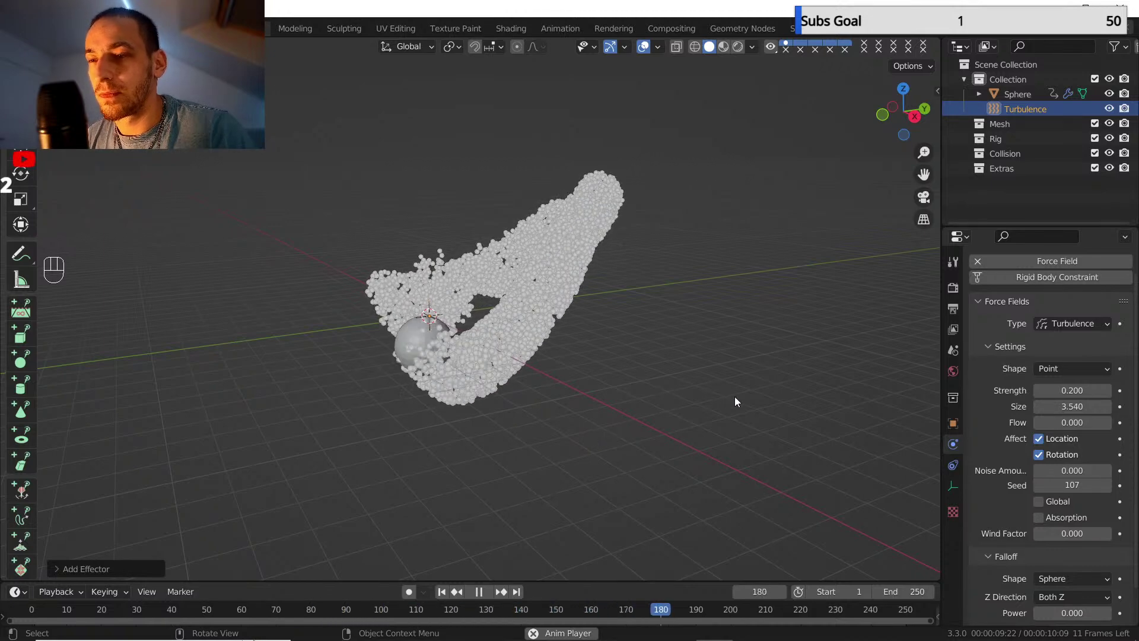
- Make the sphere's particle system emit from its Volume and replay the animation to check the emission
{"action": "left_click", "coordinate": [1021, 93]}
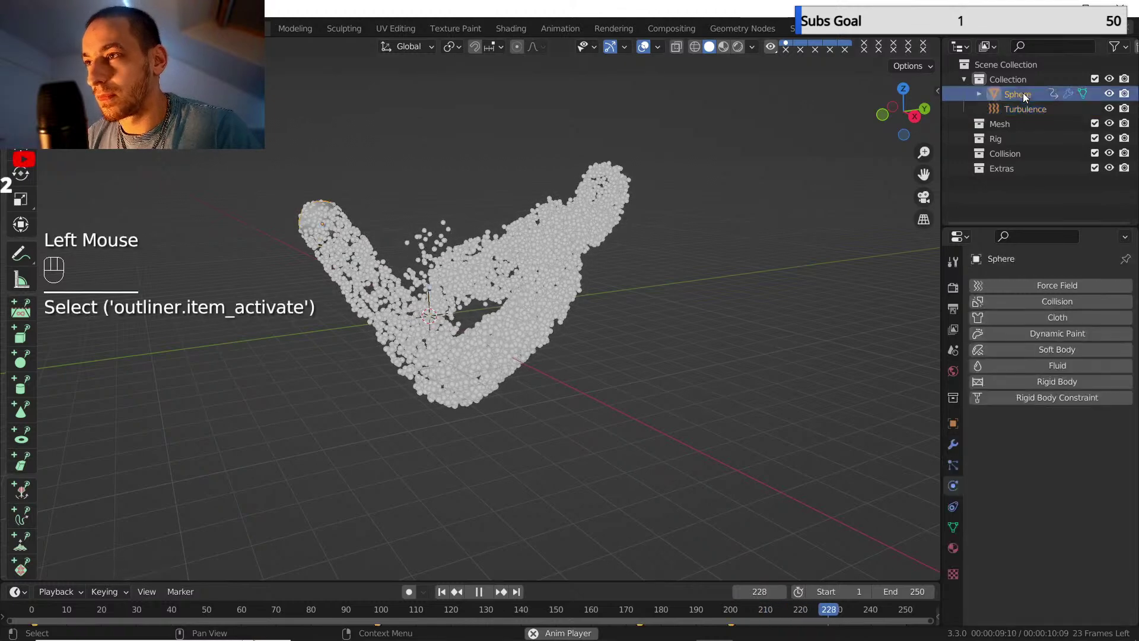
{"action": "left_click", "coordinate": [953, 466]}
{"action": "scroll", "coordinate": [1033, 444], "scroll_direction": "down", "scroll_amount": 3}
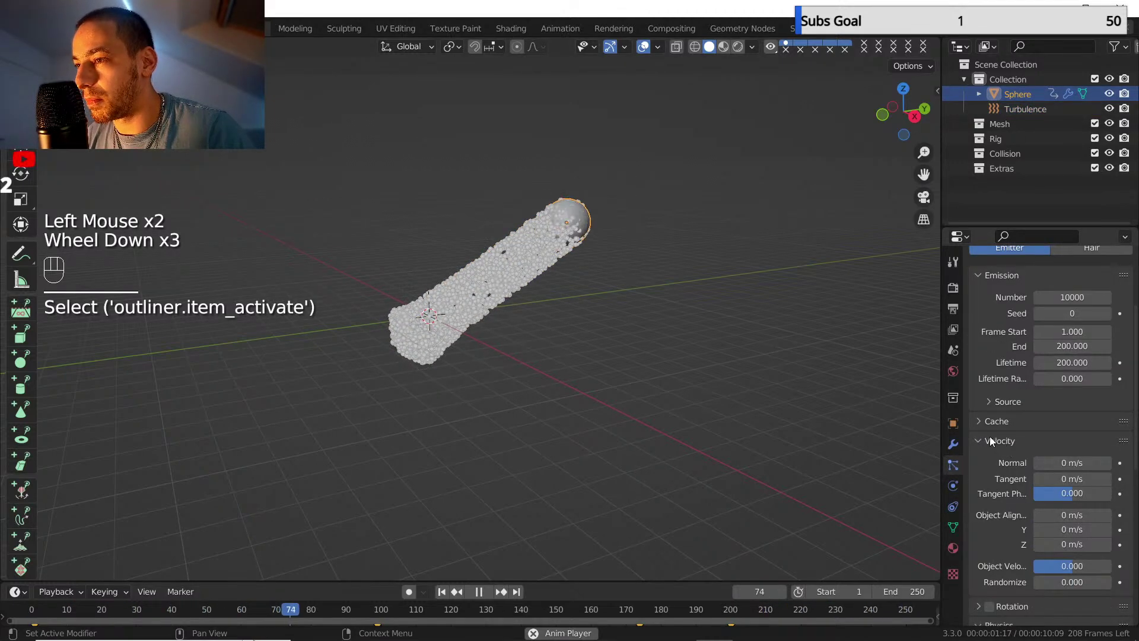
{"action": "left_click", "coordinate": [987, 402]}
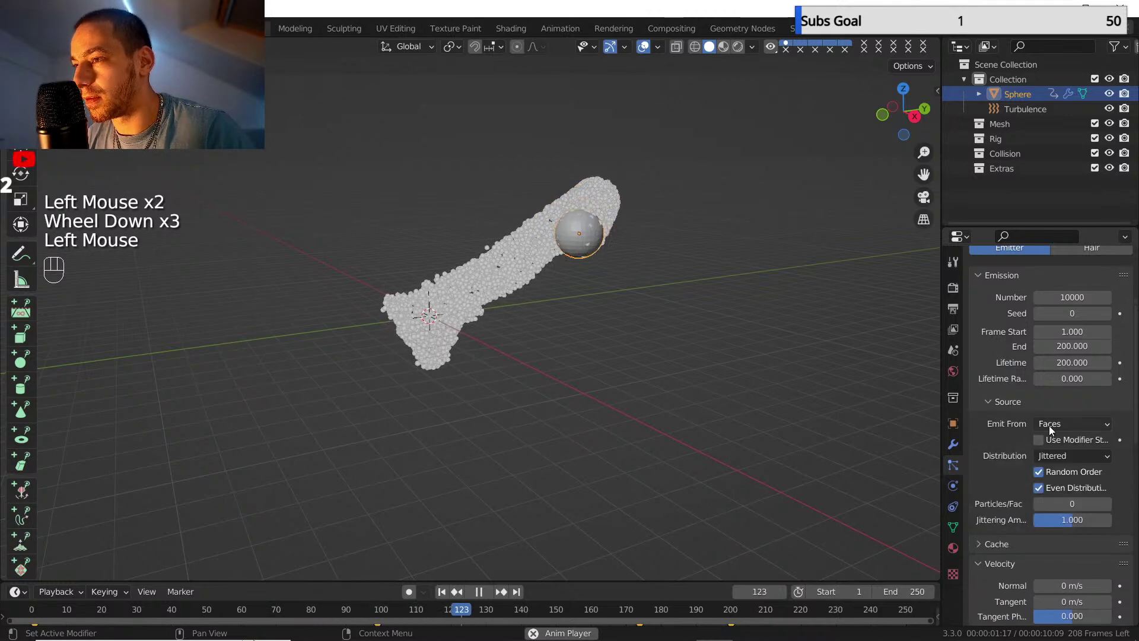
{"action": "left_click", "coordinate": [1049, 424]}
{"action": "left_click", "coordinate": [1049, 473]}
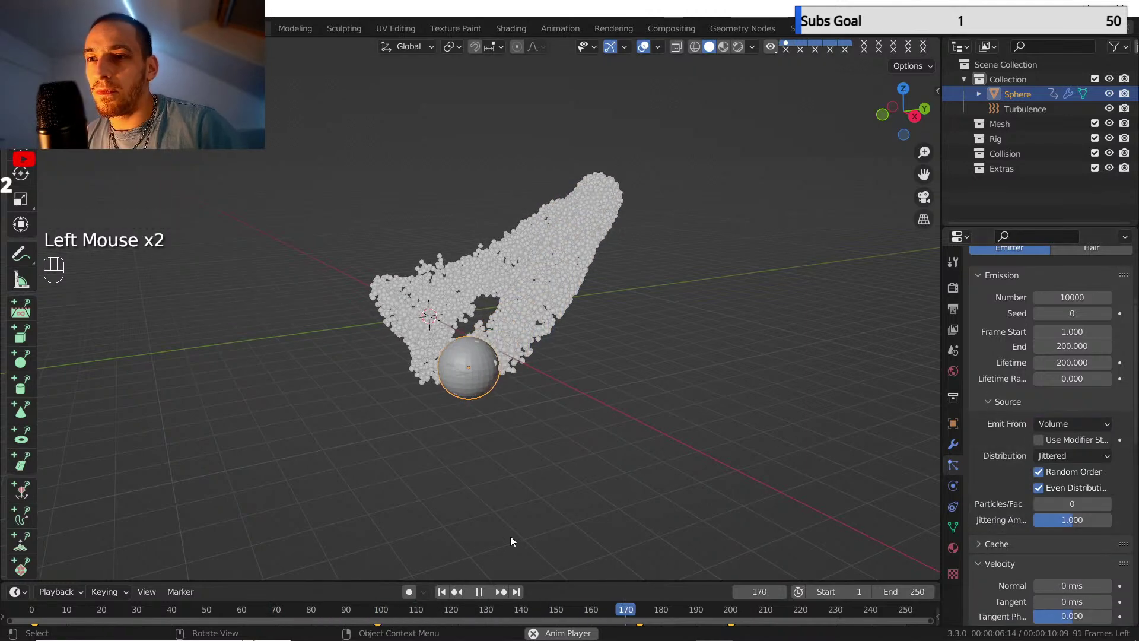
{"action": "left_click", "coordinate": [443, 592]}
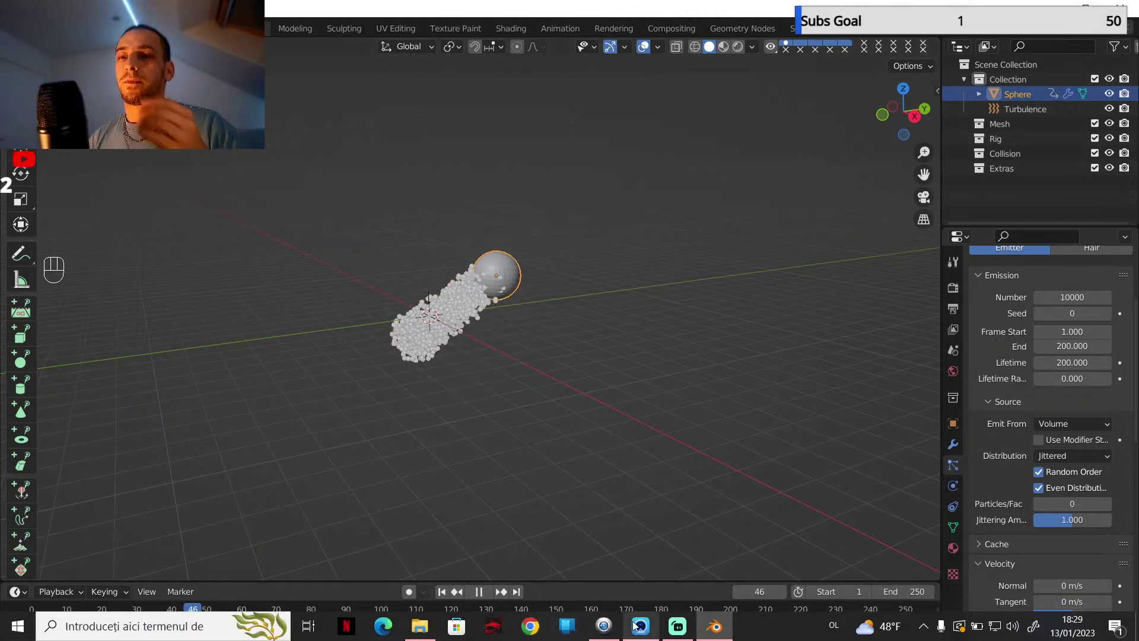
{"action": "mouse_move", "coordinate": [667, 624]}
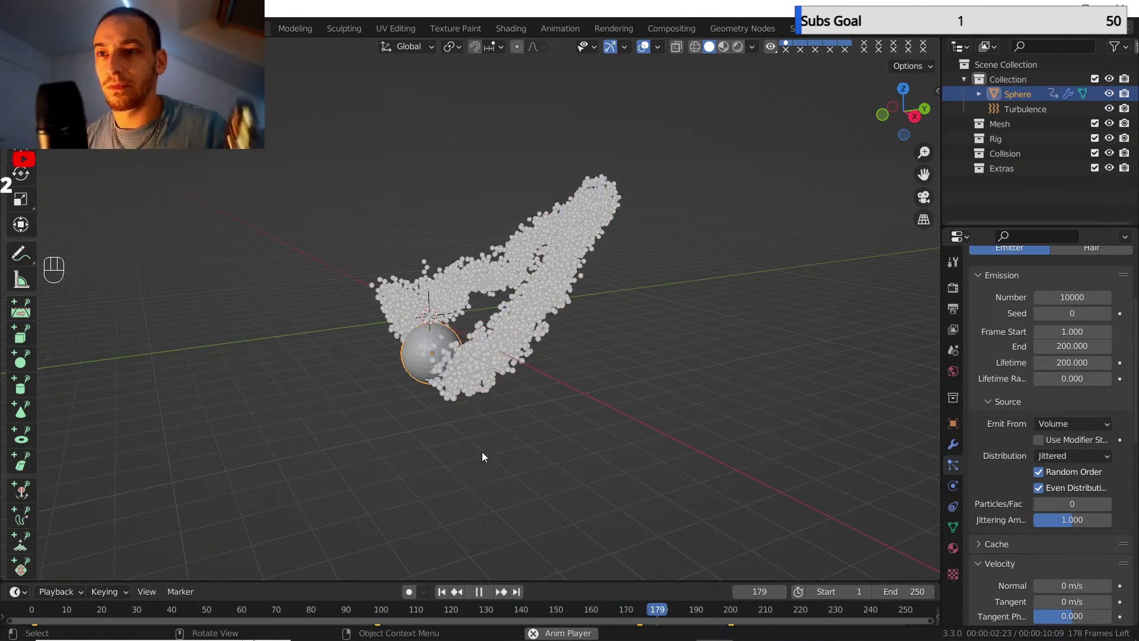
{"action": "left_click", "coordinate": [480, 595]}
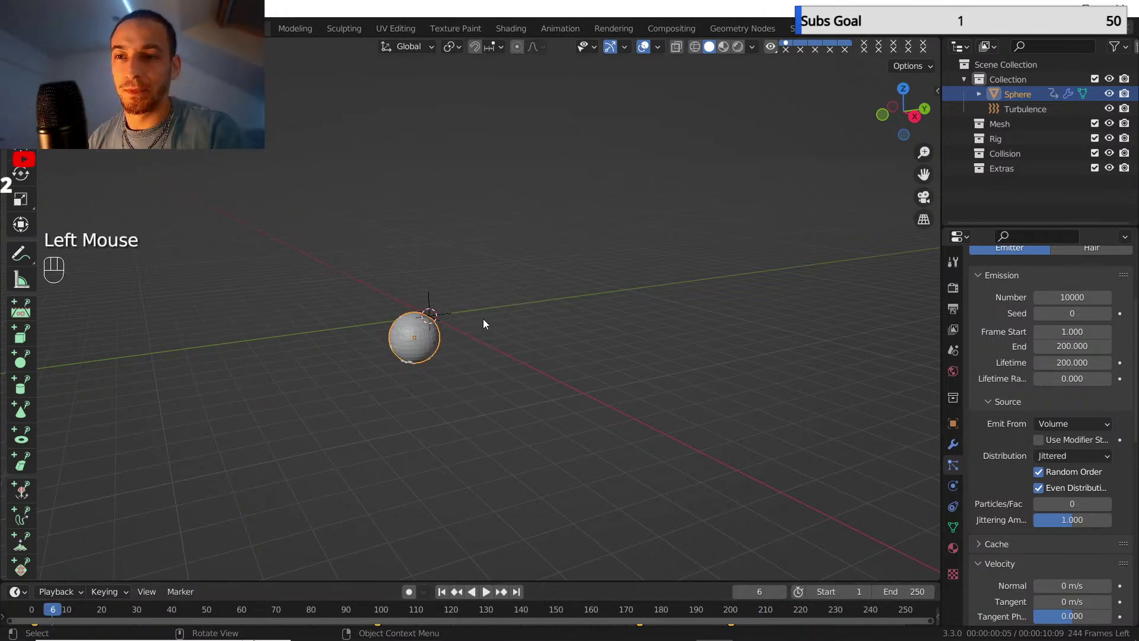
- Add an ico sphere with 1 subdivision at the origin and return the timeline to the first frame
{"action": "middle_click_drag", "start_coordinate": [539, 330], "coordinate": [518, 322], "text": "shift"}
{"action": "scroll", "coordinate": [515, 356], "scroll_direction": "up", "scroll_amount": 2}
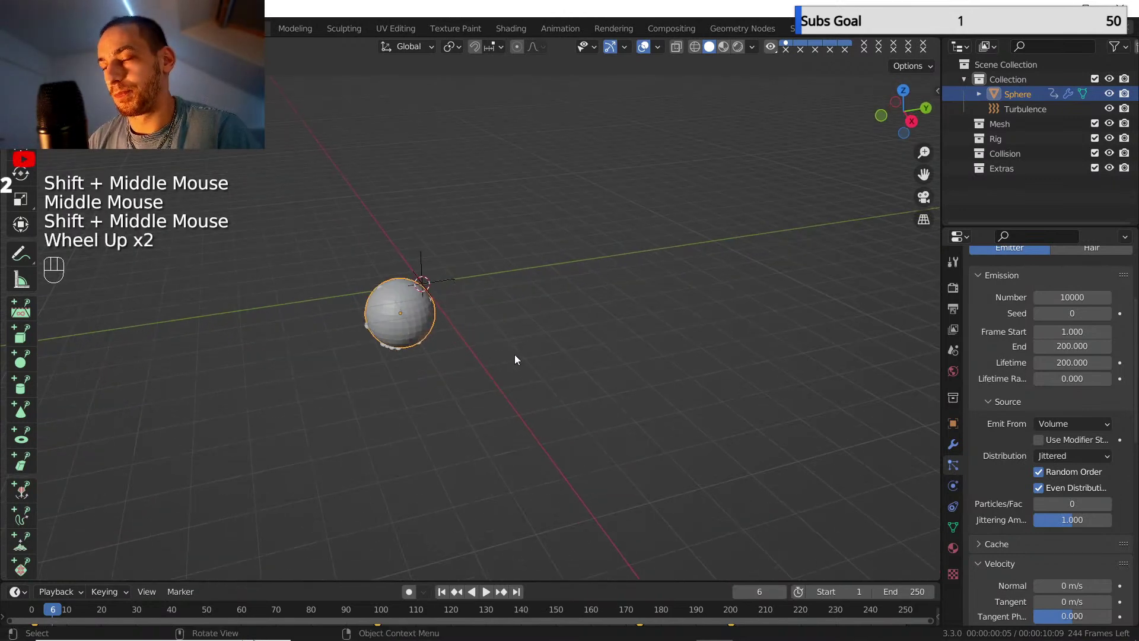
{"action": "key", "text": "shift+a"}
{"action": "mouse_move", "coordinate": [582, 160]}
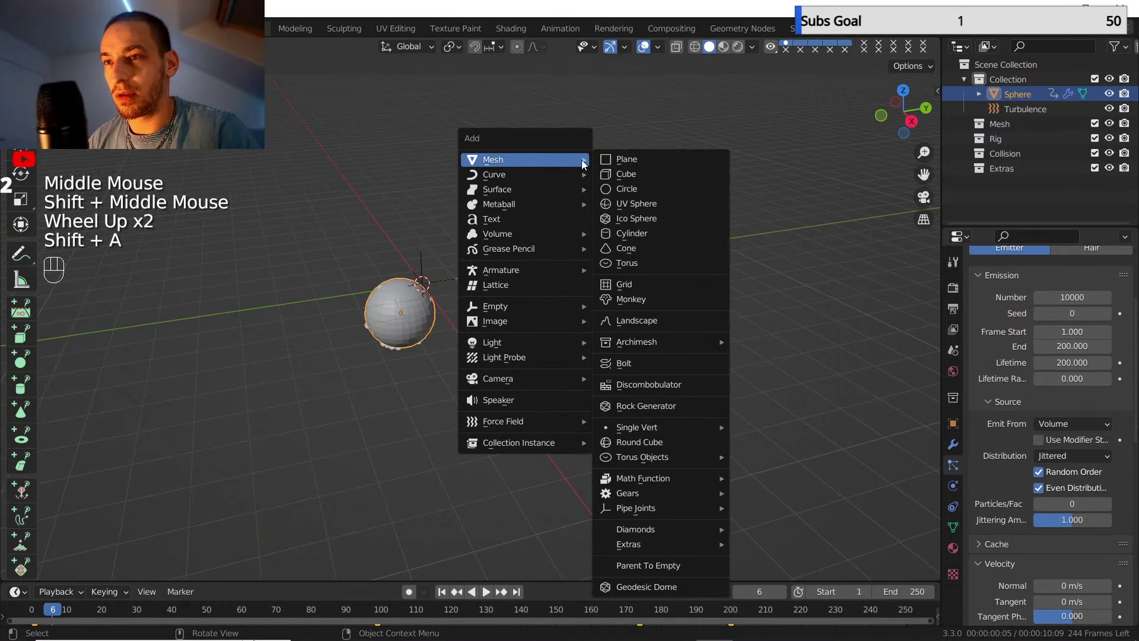
{"action": "left_click", "coordinate": [645, 221]}
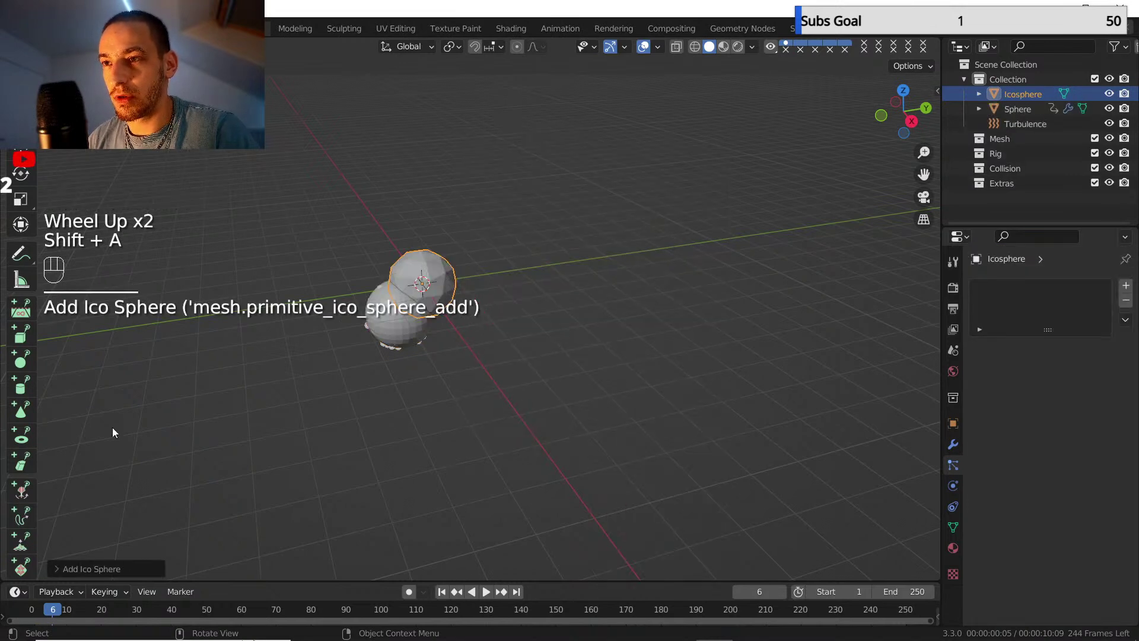
{"action": "left_click", "coordinate": [56, 567]}
{"action": "left_click", "coordinate": [142, 425]}
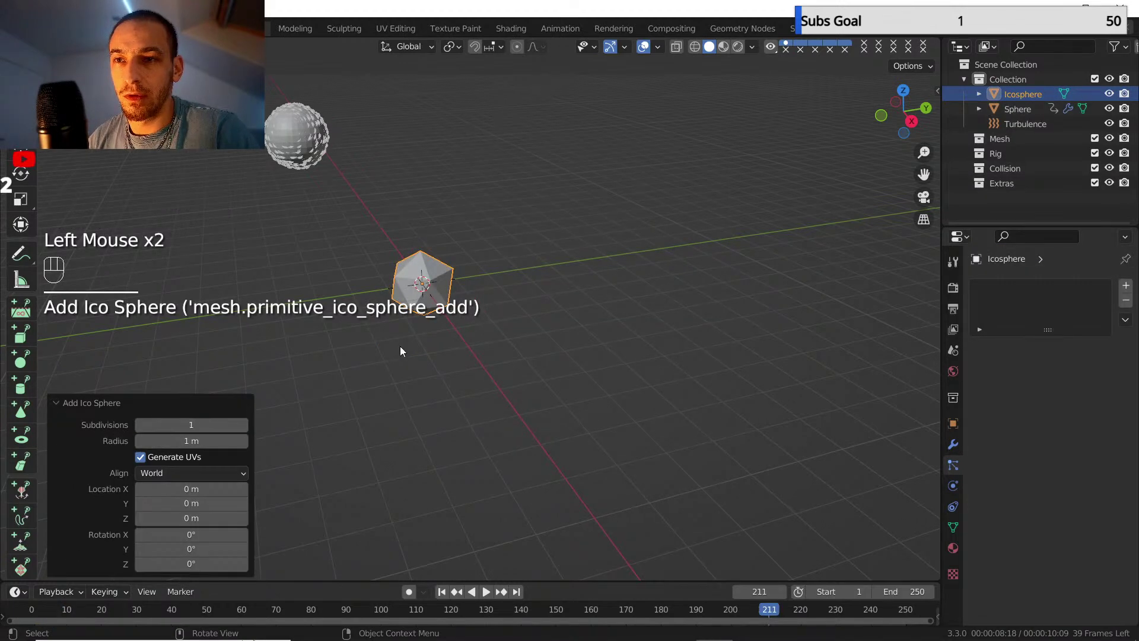
{"action": "left_click", "coordinate": [440, 592]}
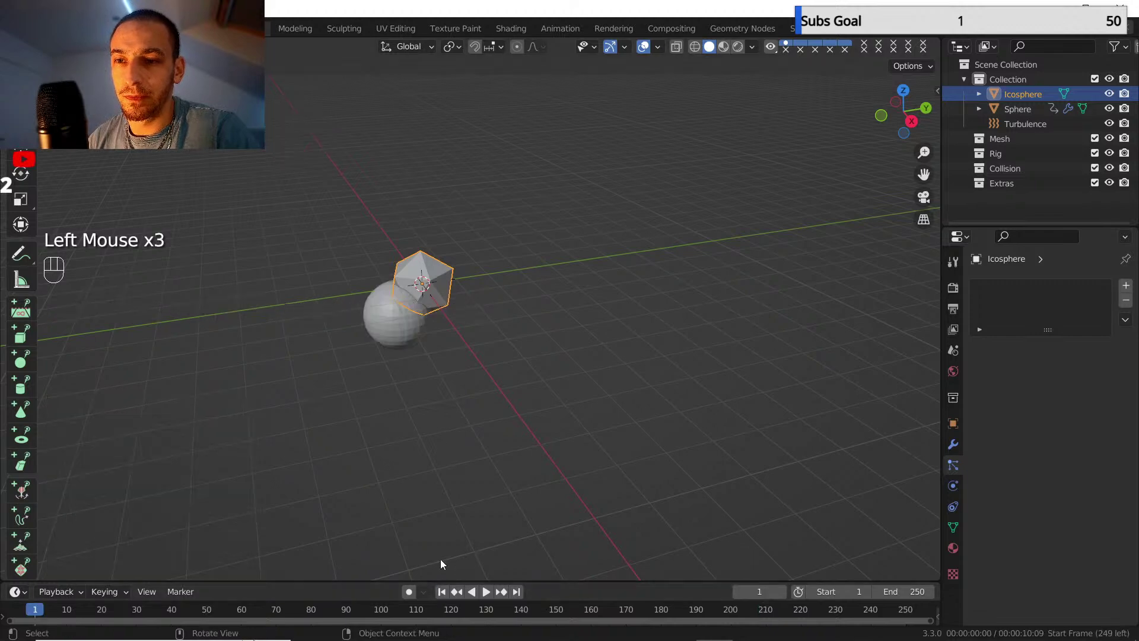
- Scale the icosphere down to about 0.22 and apply its scale
{"action": "key", "text": "s"}
{"action": "left_click", "coordinate": [439, 302]}
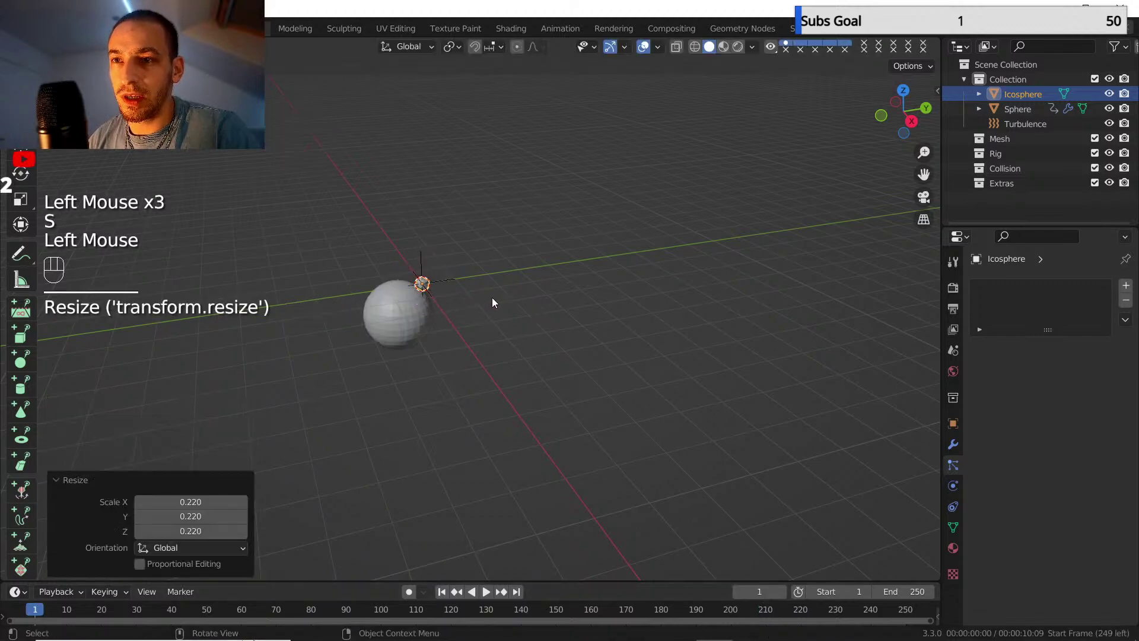
{"action": "key", "text": "ctrl+a"}
{"action": "left_click", "coordinate": [579, 233]}
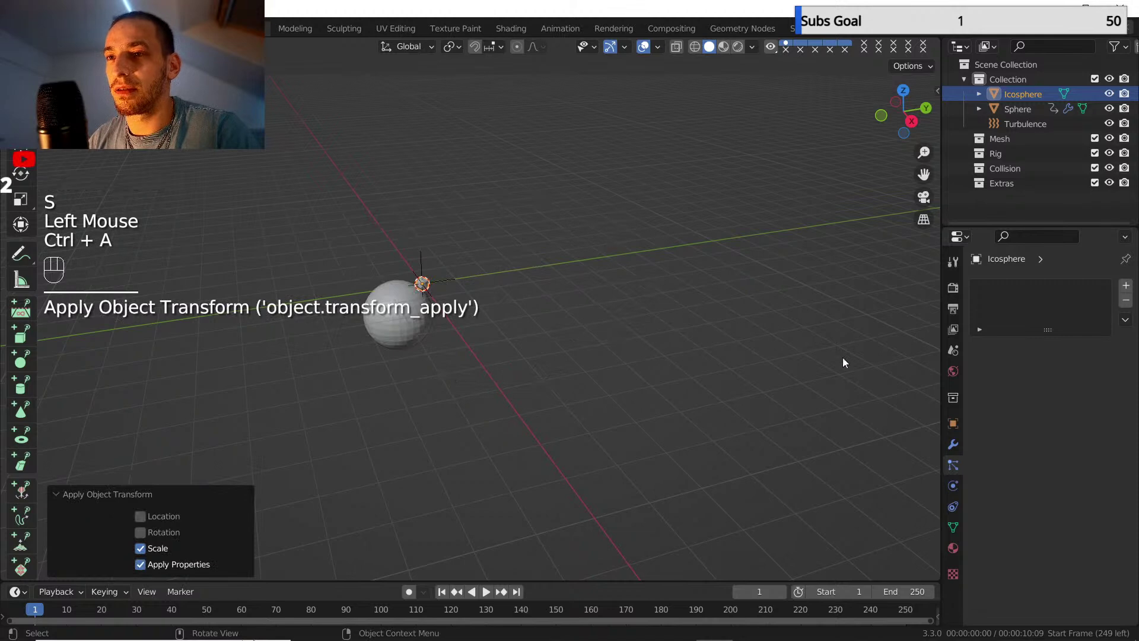
- Add a Particle Instance modifier to the icosphere, using Sphere as its object and showing only alive particles
{"action": "left_click", "coordinate": [955, 451]}
{"action": "left_click", "coordinate": [1087, 286]}
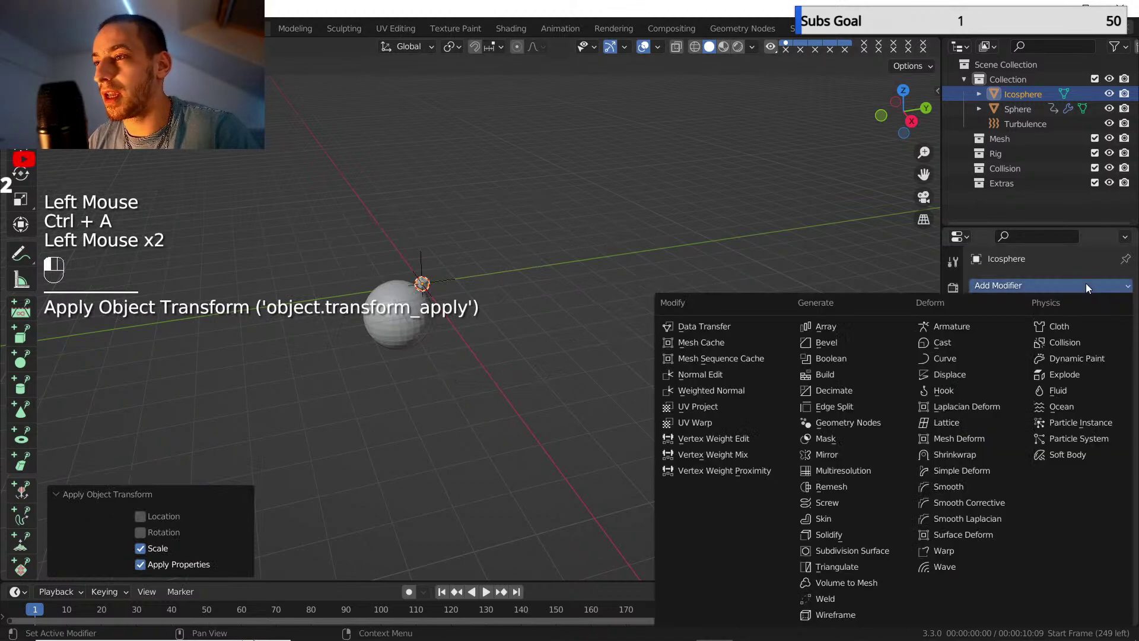
{"action": "left_click", "coordinate": [1088, 421]}
{"action": "left_click", "coordinate": [1104, 365]}
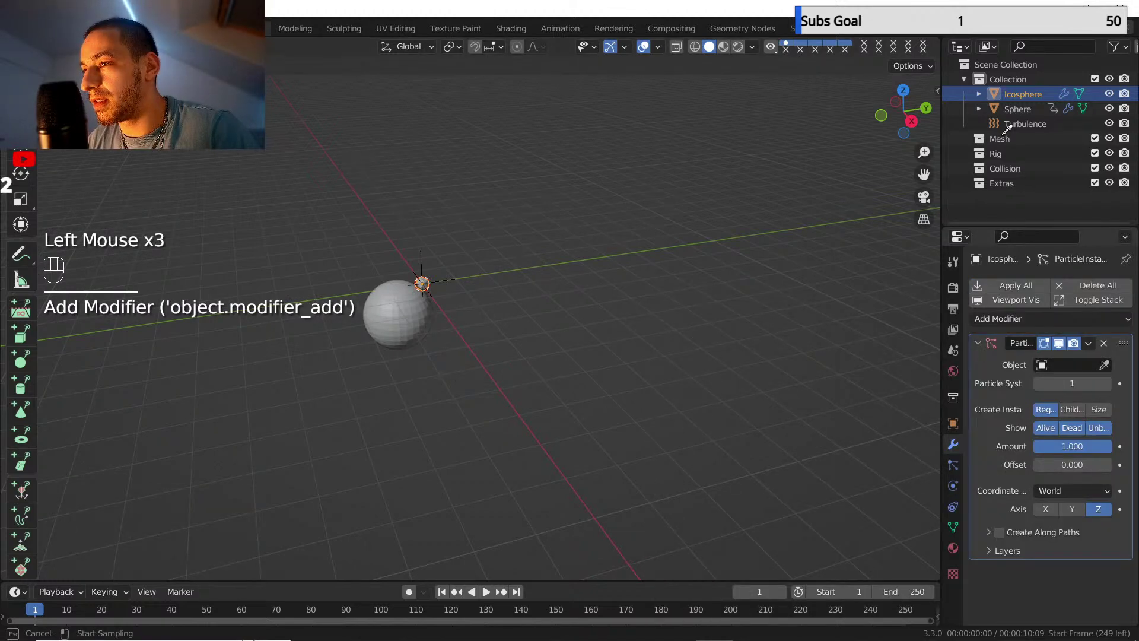
{"action": "left_click", "coordinate": [1011, 110]}
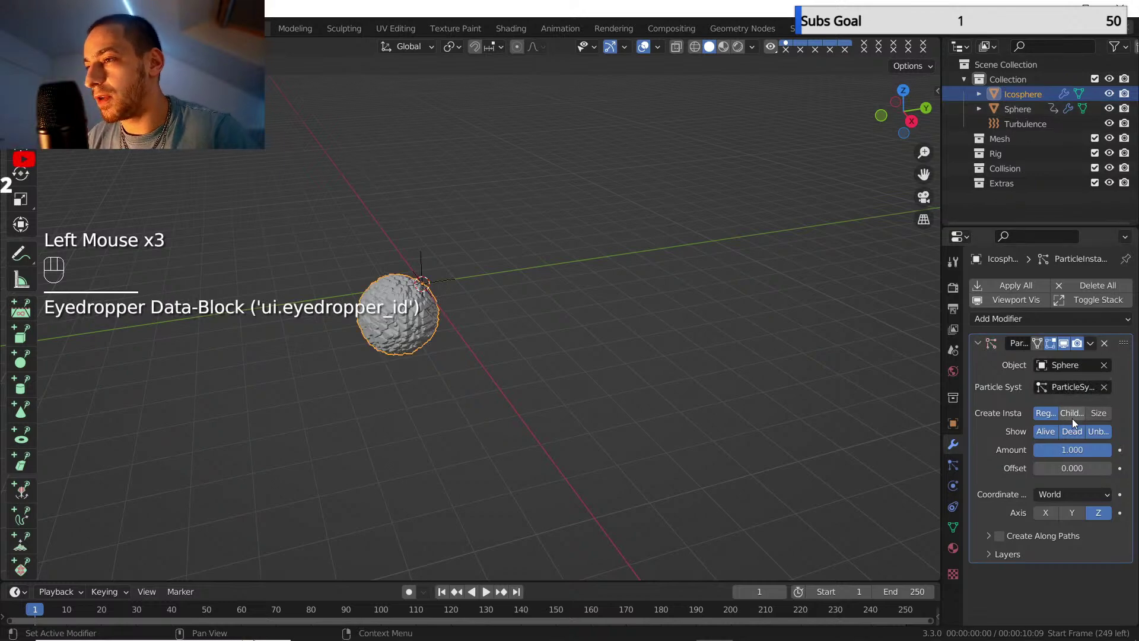
{"action": "left_click", "coordinate": [1092, 431]}
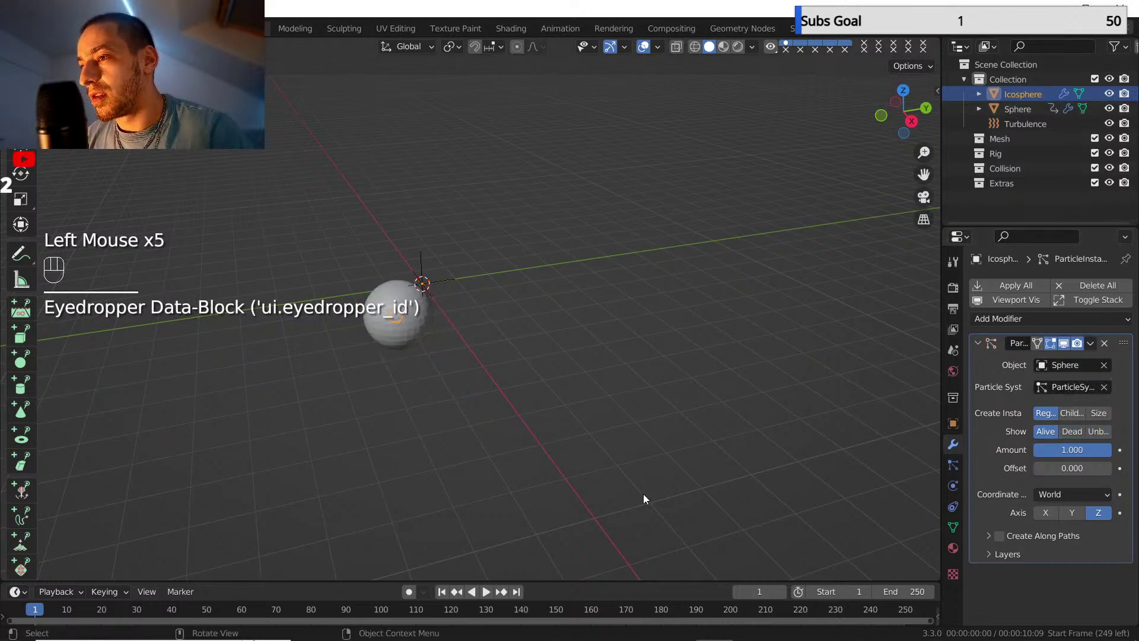
- Scale the instanced icosphere by about 0.77 during playback and apply its scale, checking the particle trail before stopping
{"action": "left_click", "coordinate": [486, 592]}
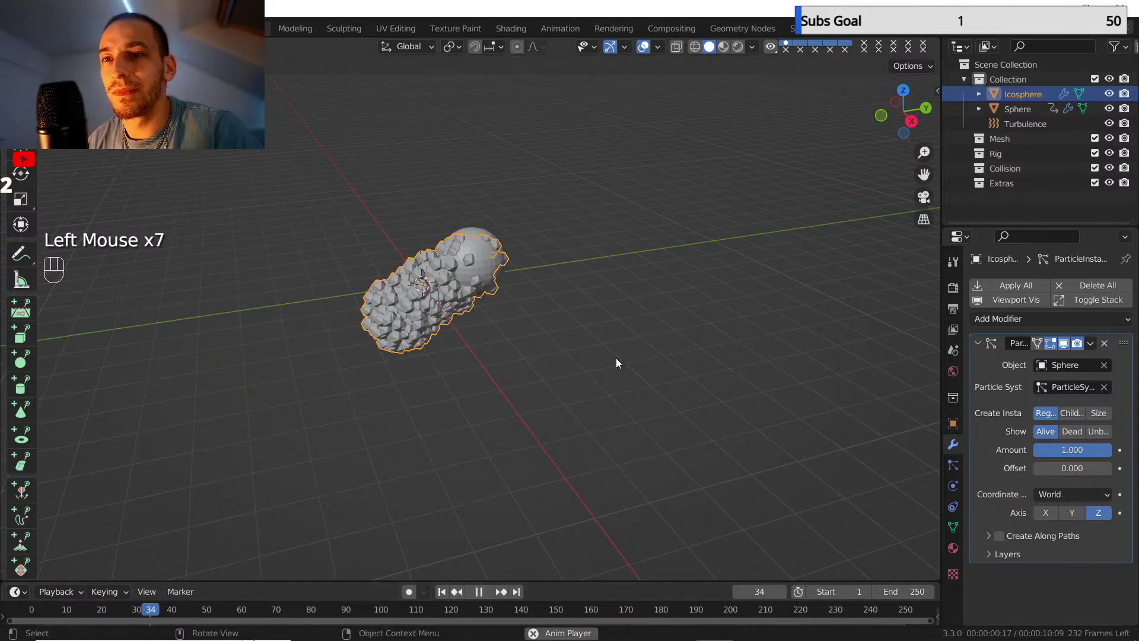
{"action": "key", "text": "s"}
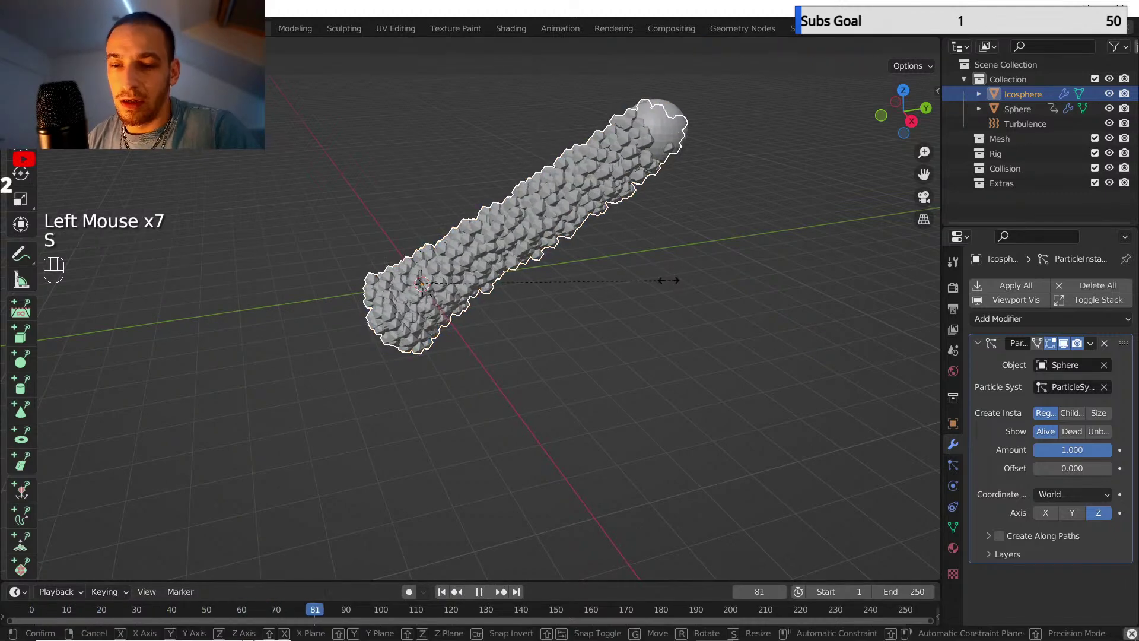
{"action": "left_click", "coordinate": [616, 277]}
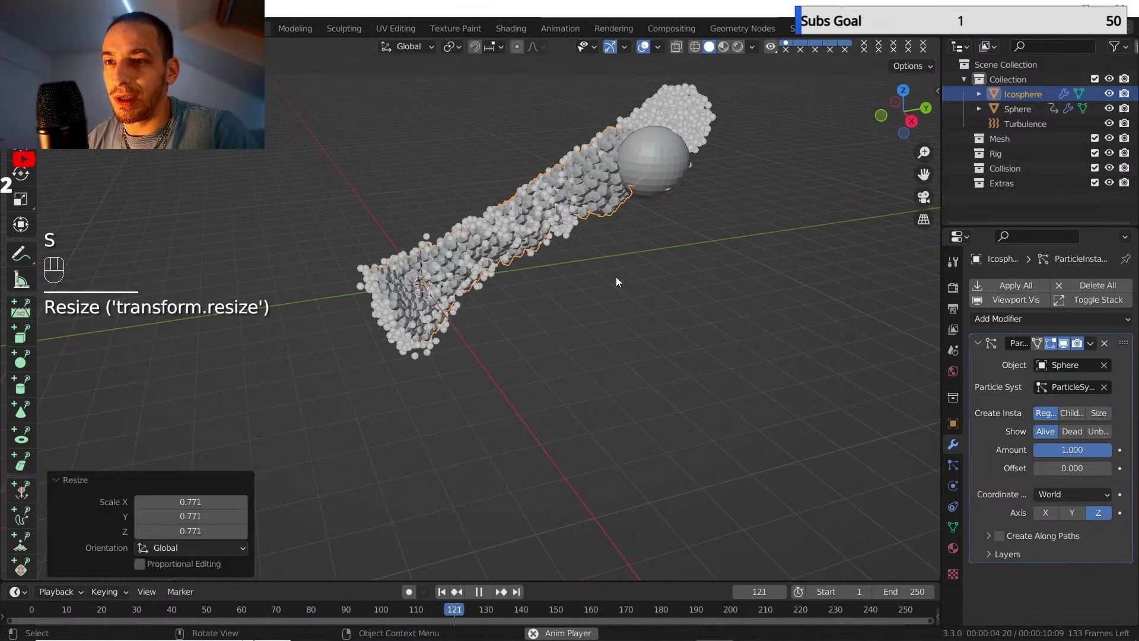
{"action": "key", "text": "ctrl+a"}
{"action": "left_click", "coordinate": [664, 252]}
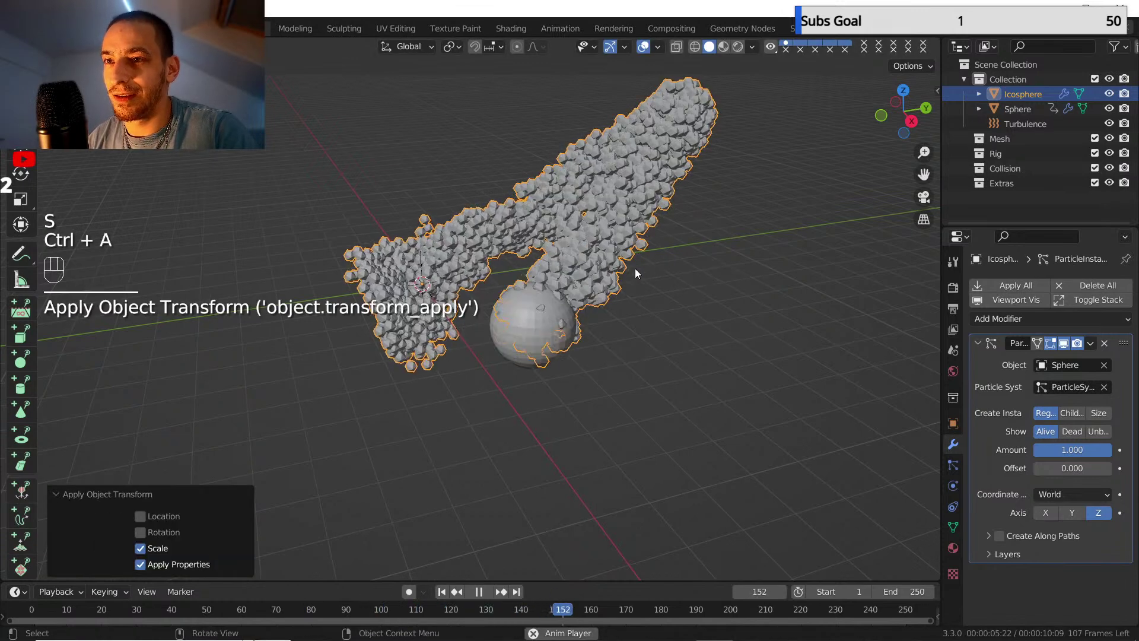
{"action": "scroll", "coordinate": [625, 308], "scroll_direction": "down", "scroll_amount": 2}
{"action": "middle_click_drag", "start_coordinate": [624, 315], "coordinate": [661, 341], "text": "shift"}
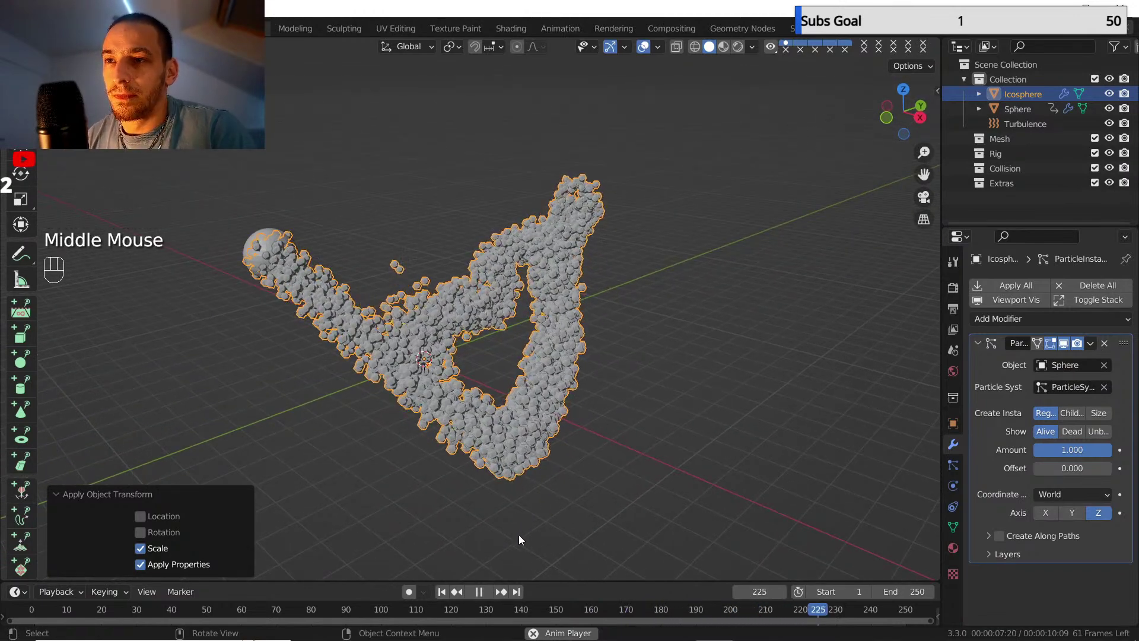
{"action": "left_click", "coordinate": [480, 591]}
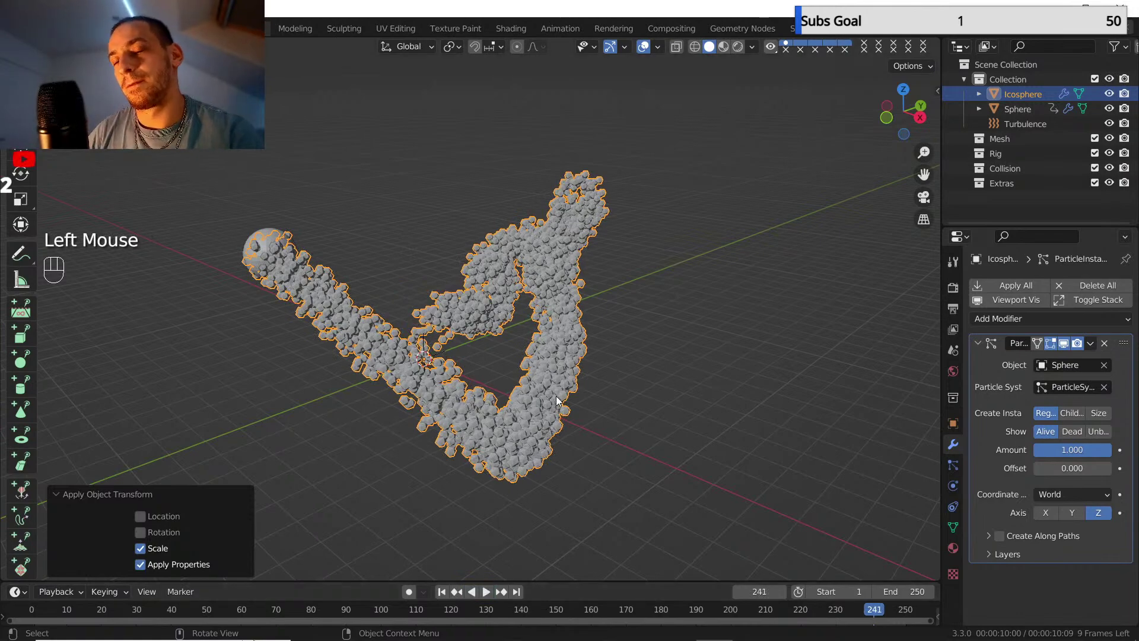
{"action": "middle_click_drag", "start_coordinate": [557, 397], "coordinate": [451, 380]}
{"action": "scroll", "coordinate": [467, 384], "scroll_direction": "up", "scroll_amount": 2}
{"action": "scroll", "coordinate": [451, 379], "scroll_direction": "down", "scroll_amount": 1}
{"action": "scroll", "coordinate": [451, 379], "scroll_direction": "up", "scroll_amount": 1}
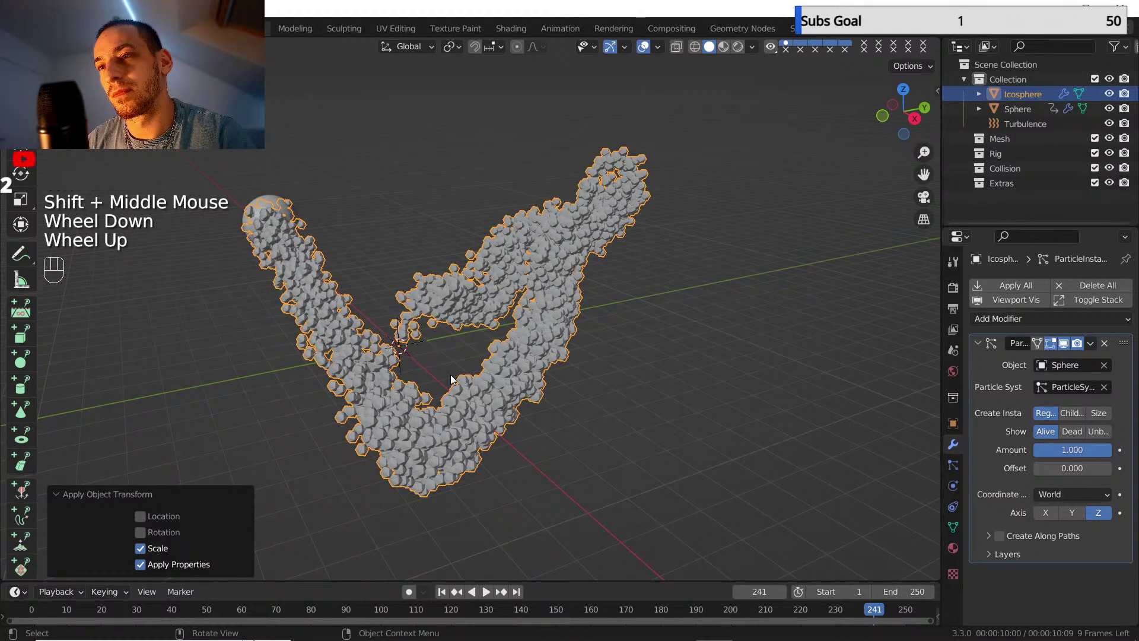
{"action": "middle_click_drag", "start_coordinate": [462, 378], "coordinate": [439, 386]}
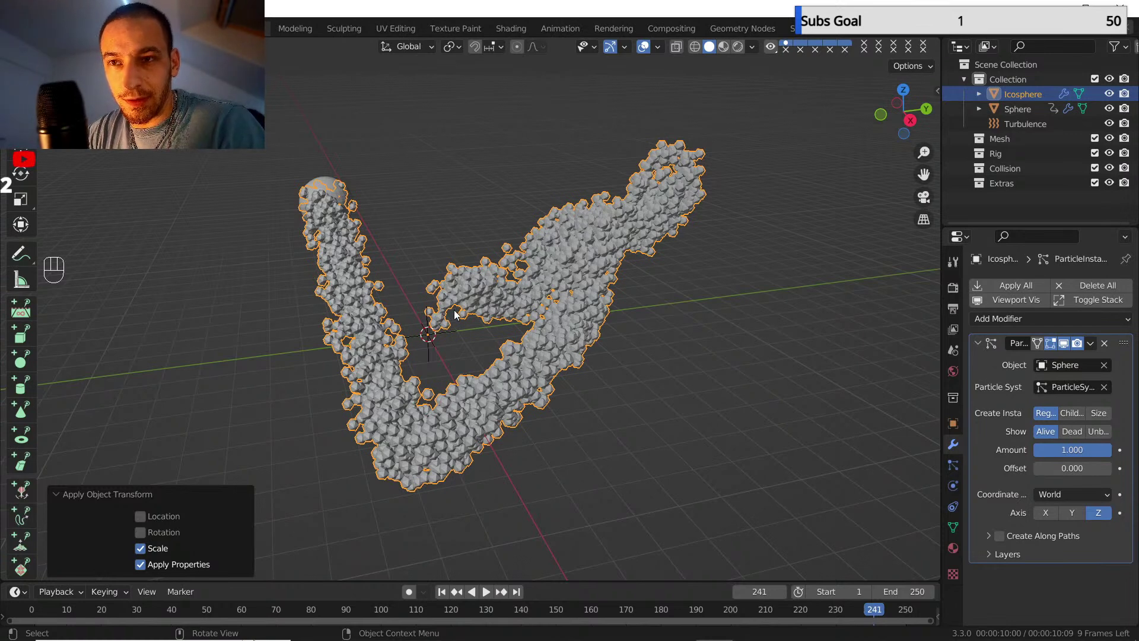
{"action": "scroll", "coordinate": [591, 387], "scroll_direction": "up", "scroll_amount": 1}
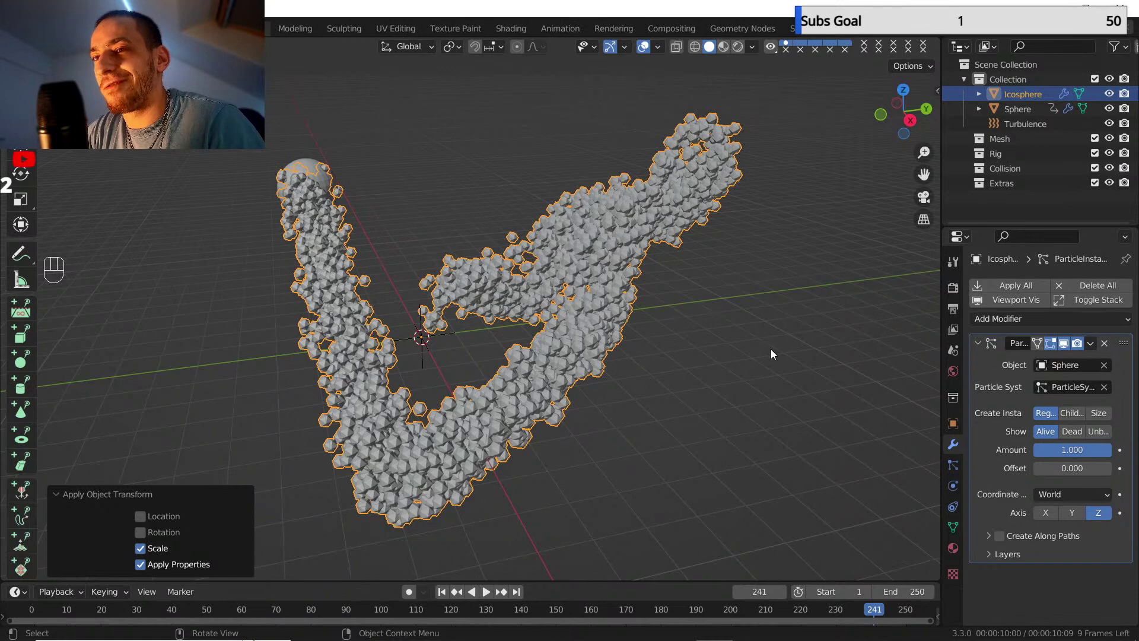
- Remove the icosphere's Particle Instance modifier and delete the icosphere from the scene
{"action": "left_click", "coordinate": [1105, 344]}
{"action": "left_click", "coordinate": [1016, 94]}
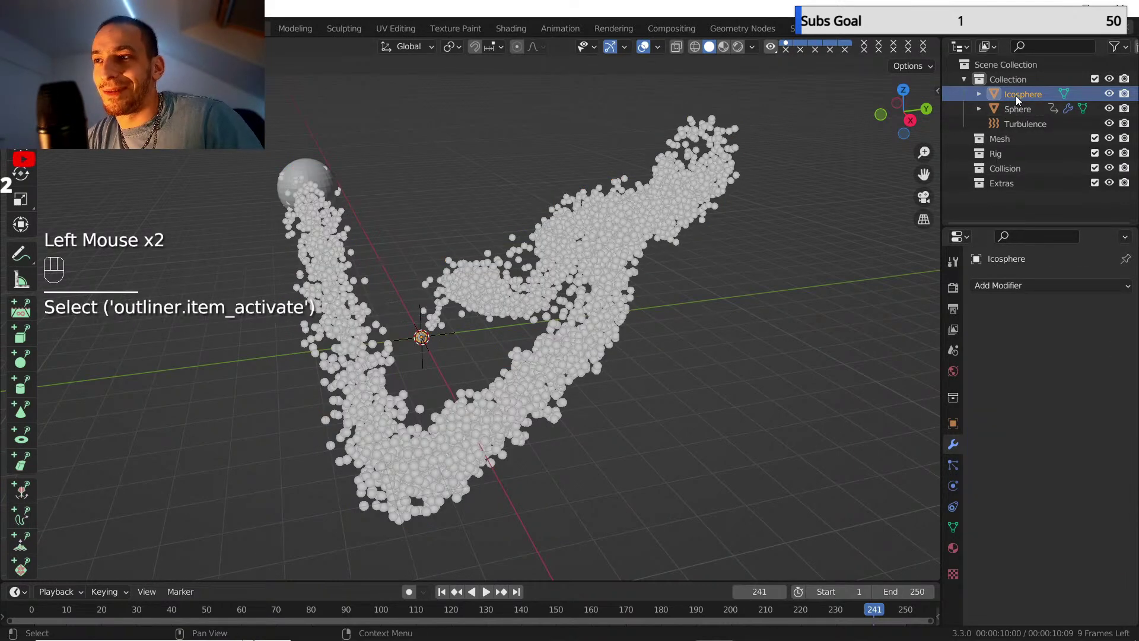
{"action": "key", "text": "Delete"}
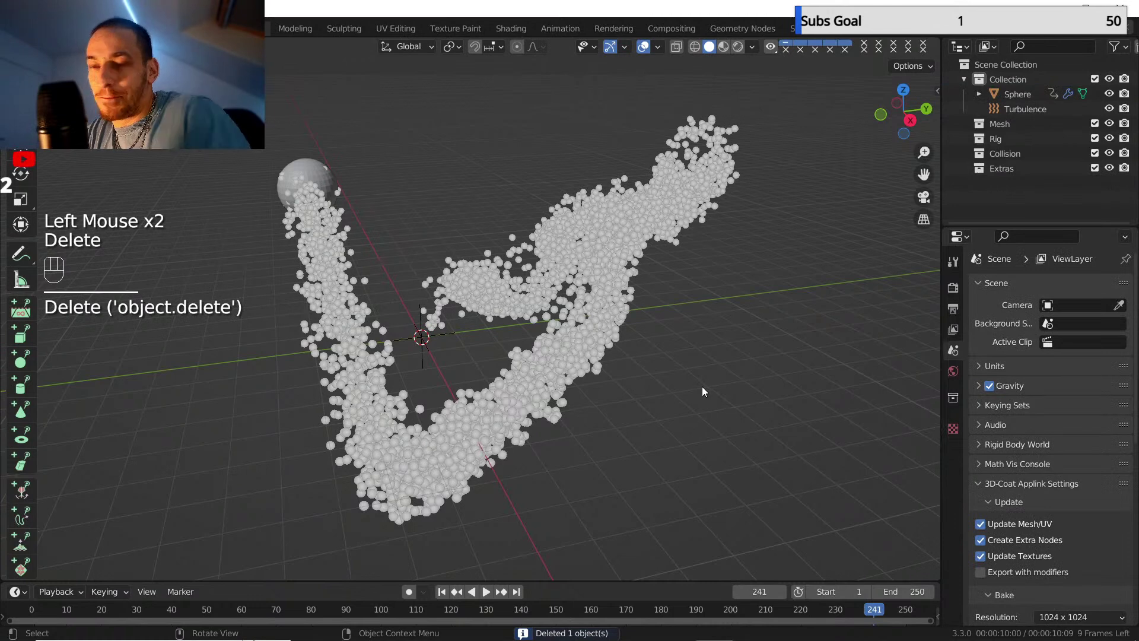
- Add a plane at the origin, scale it down to a small fraction of its size and apply its scale
{"action": "key", "text": "shift+a"}
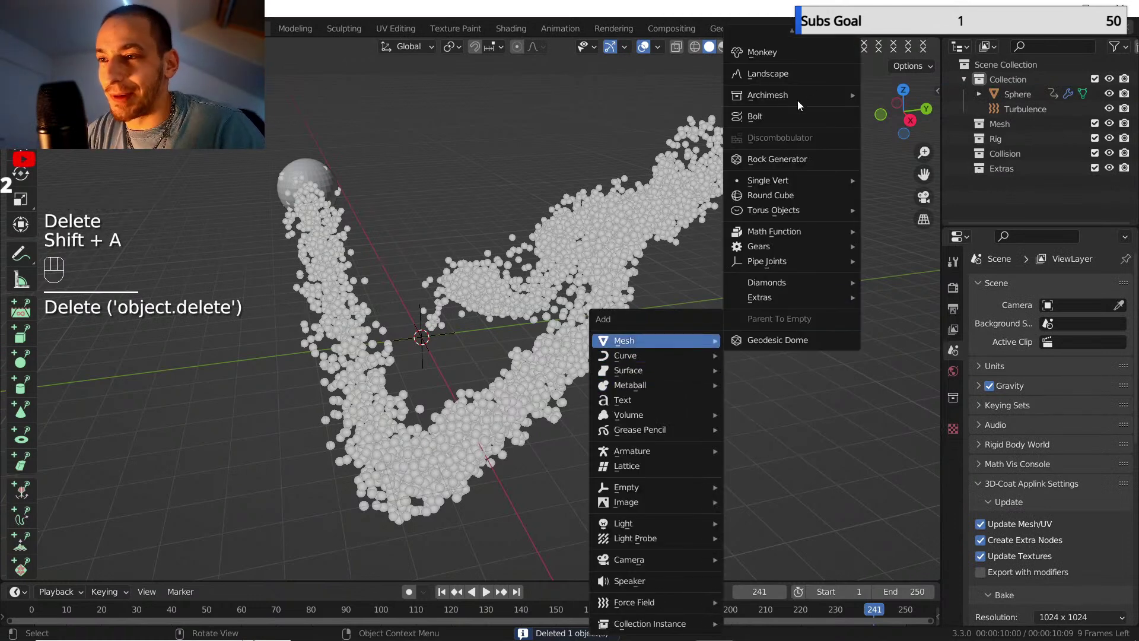
{"action": "mouse_move", "coordinate": [805, 35]}
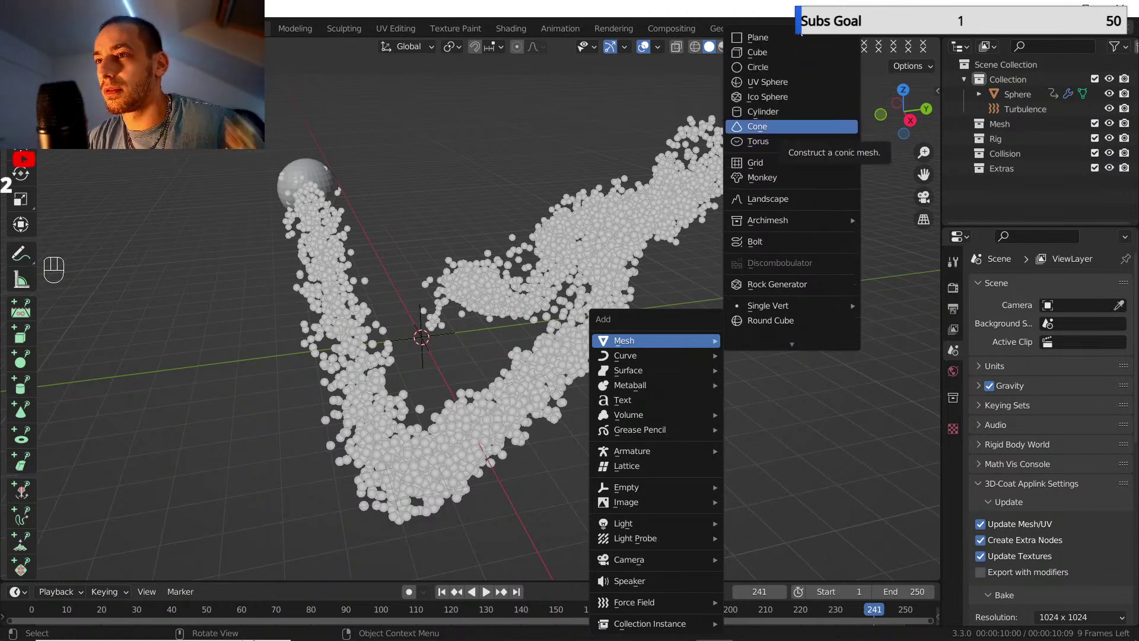
{"action": "left_click", "coordinate": [767, 40]}
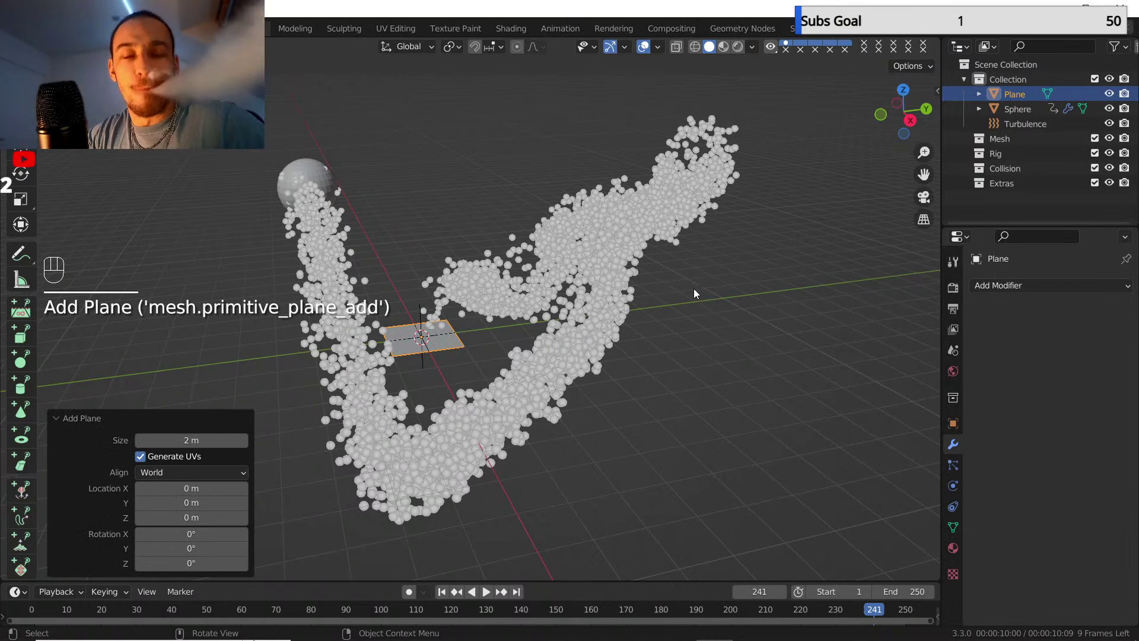
{"action": "key", "text": "s"}
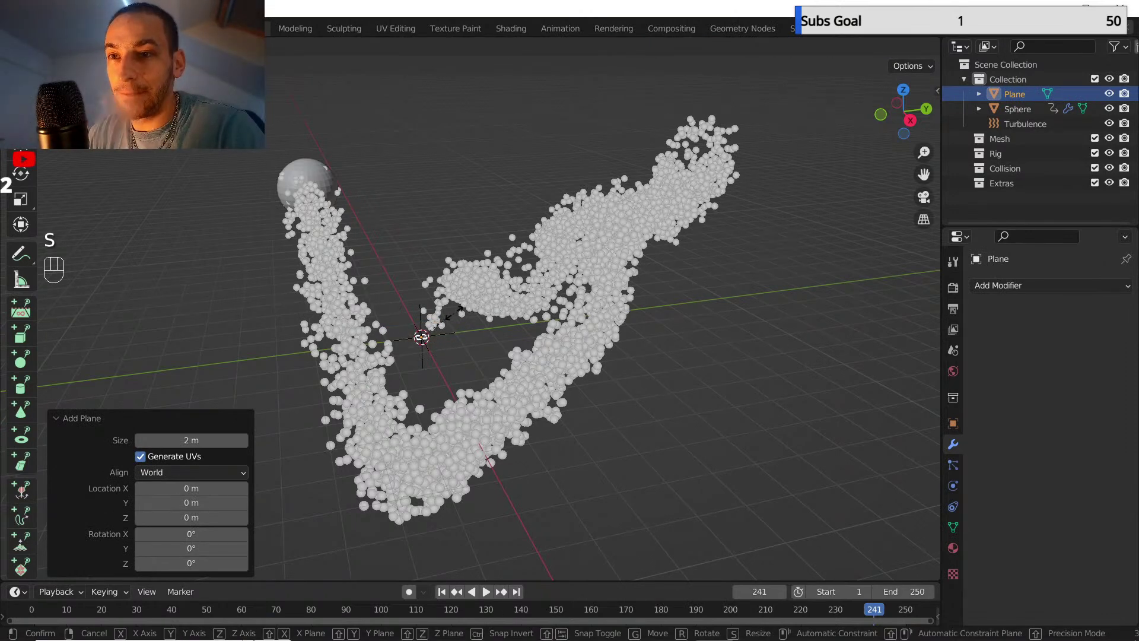
{"action": "left_click", "coordinate": [454, 314]}
{"action": "key", "text": "ctrl+a"}
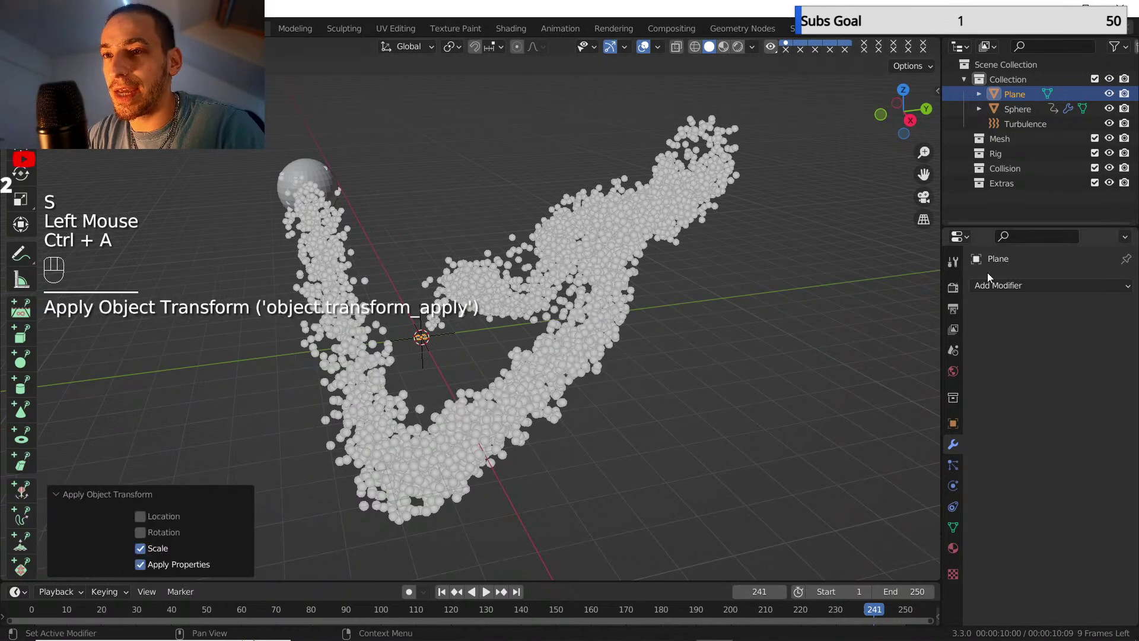
- Add a Particle Instance modifier to the plane, using Sphere as its object
{"action": "left_click", "coordinate": [994, 280]}
{"action": "left_click", "coordinate": [1036, 291]}
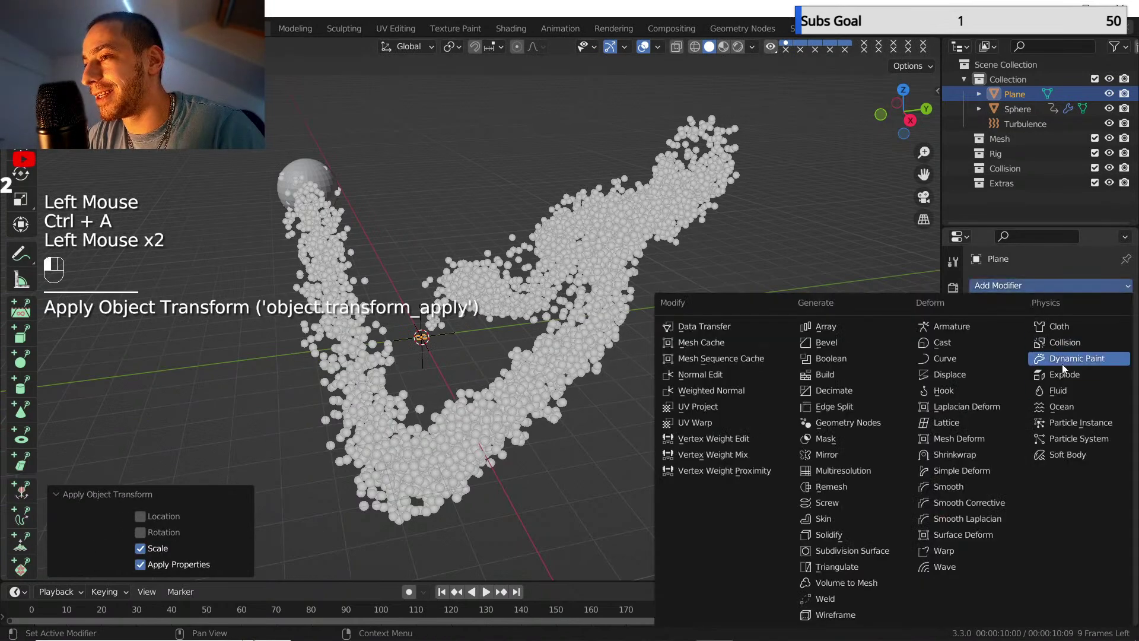
{"action": "left_click", "coordinate": [1067, 419]}
{"action": "left_click", "coordinate": [1104, 365]}
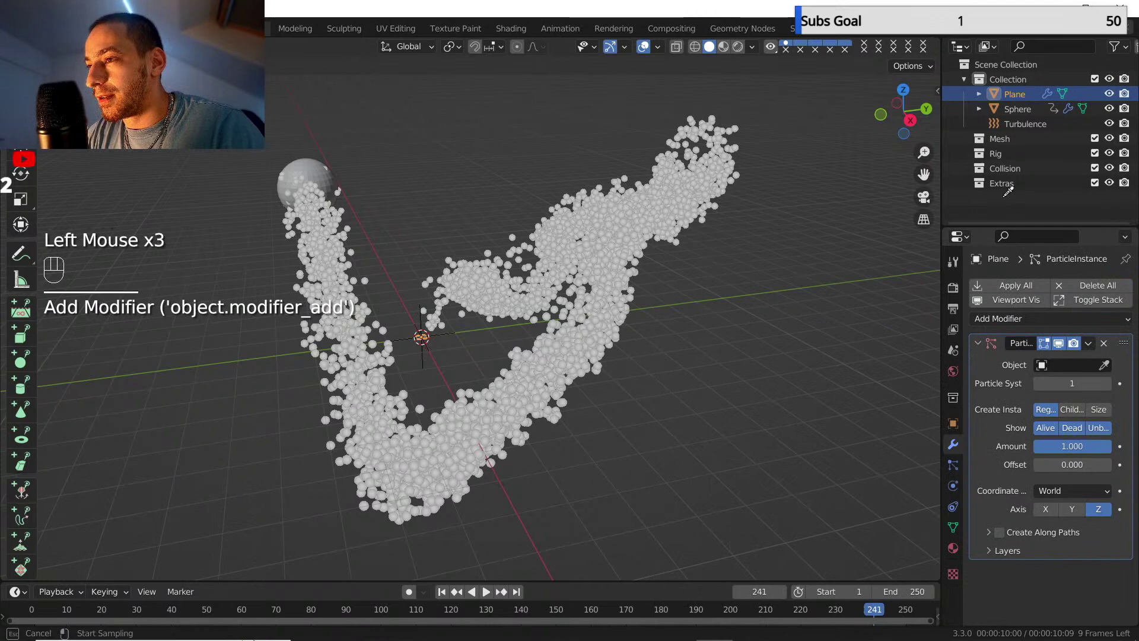
{"action": "left_click", "coordinate": [1003, 111]}
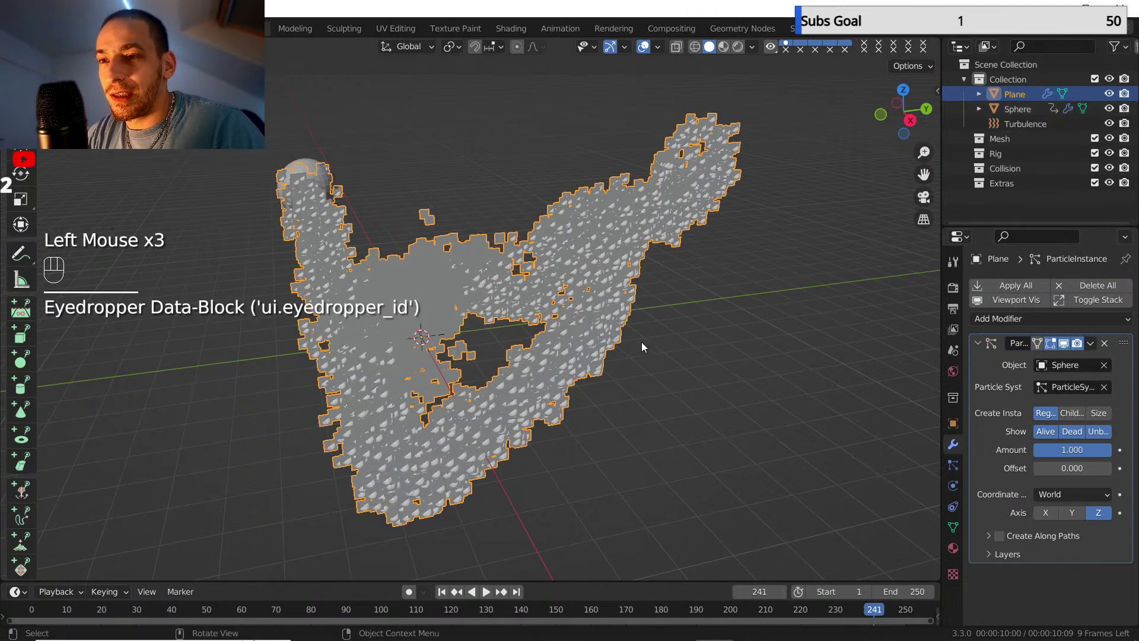
- Enable Rotation in the Sphere's particle system and set the orientation Randomize value to 0.455
{"action": "middle_click_drag", "start_coordinate": [642, 341], "coordinate": [675, 304]}
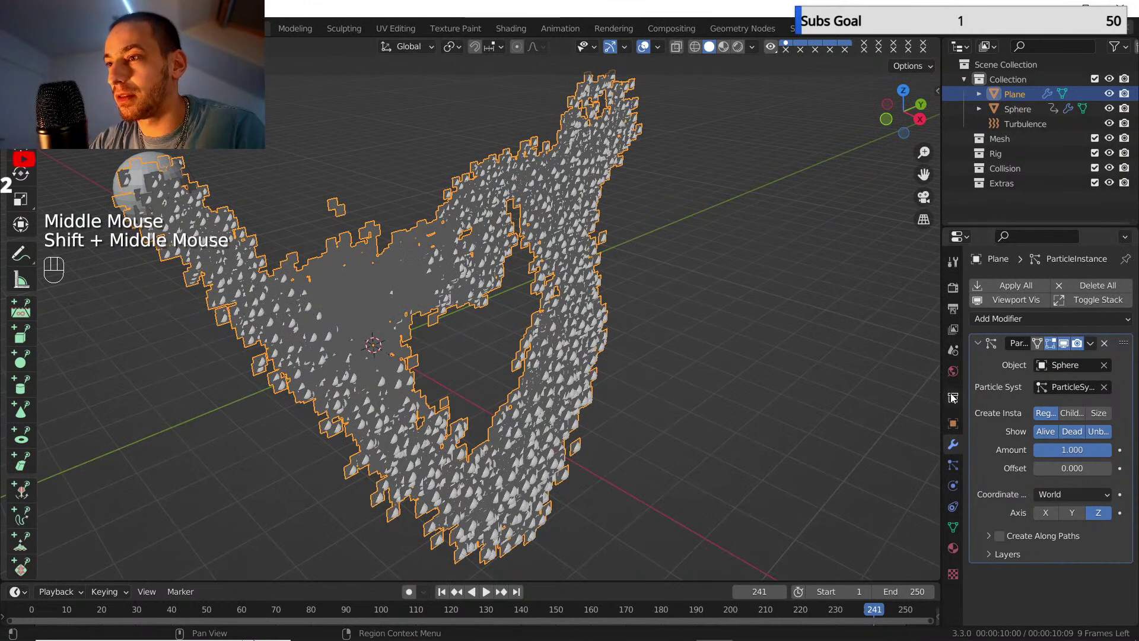
{"action": "left_click", "coordinate": [1009, 113]}
{"action": "left_click", "coordinate": [952, 466]}
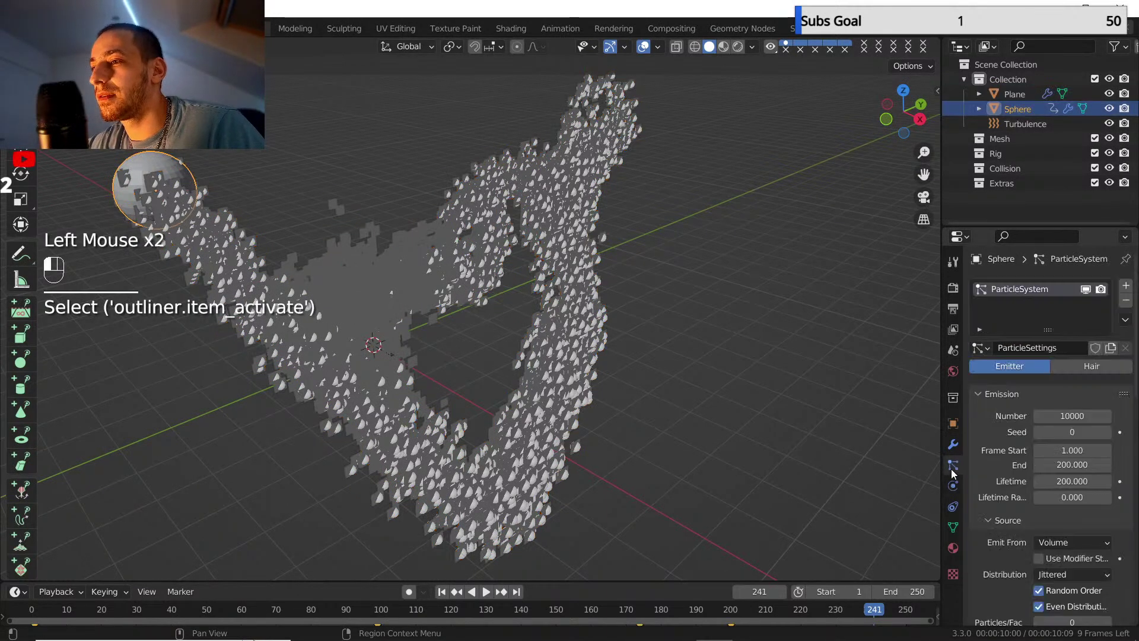
{"action": "scroll", "coordinate": [1013, 473], "scroll_direction": "down", "scroll_amount": 9}
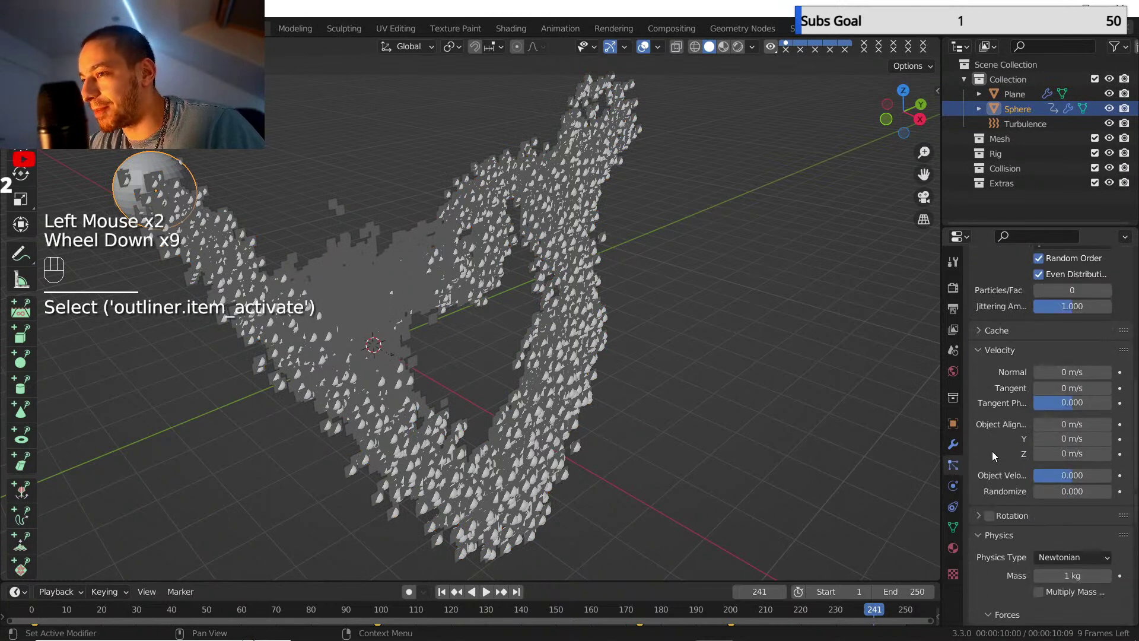
{"action": "scroll", "coordinate": [992, 454], "scroll_direction": "down", "scroll_amount": 2}
{"action": "left_click", "coordinate": [989, 468]}
{"action": "left_click", "coordinate": [980, 468]}
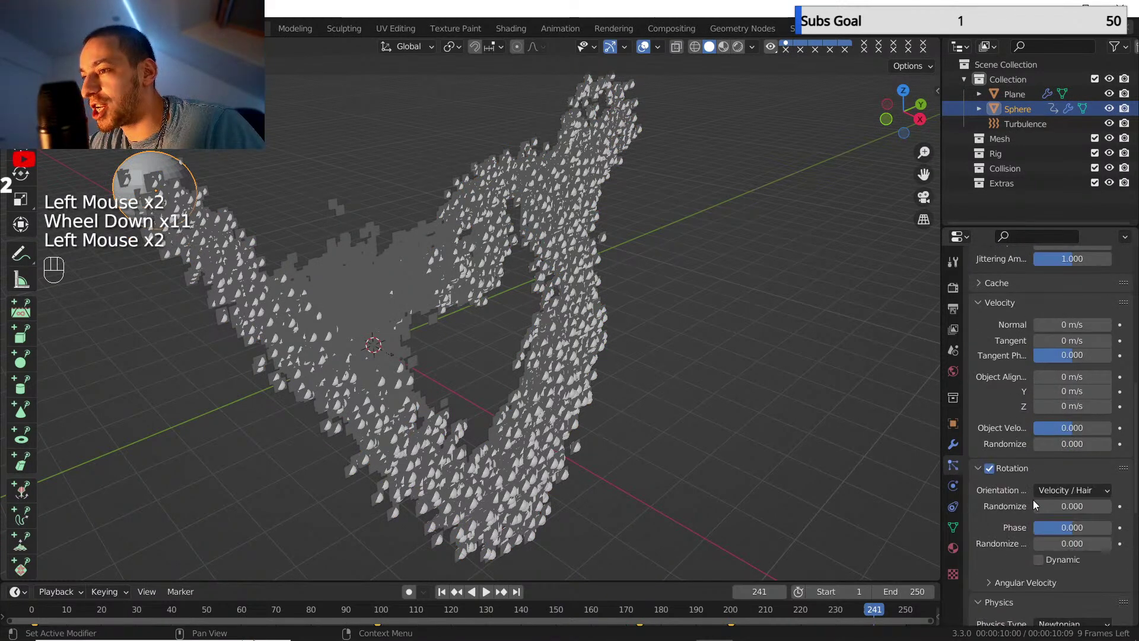
{"action": "left_click_drag", "start_coordinate": [1061, 509], "coordinate": [1071, 510]}
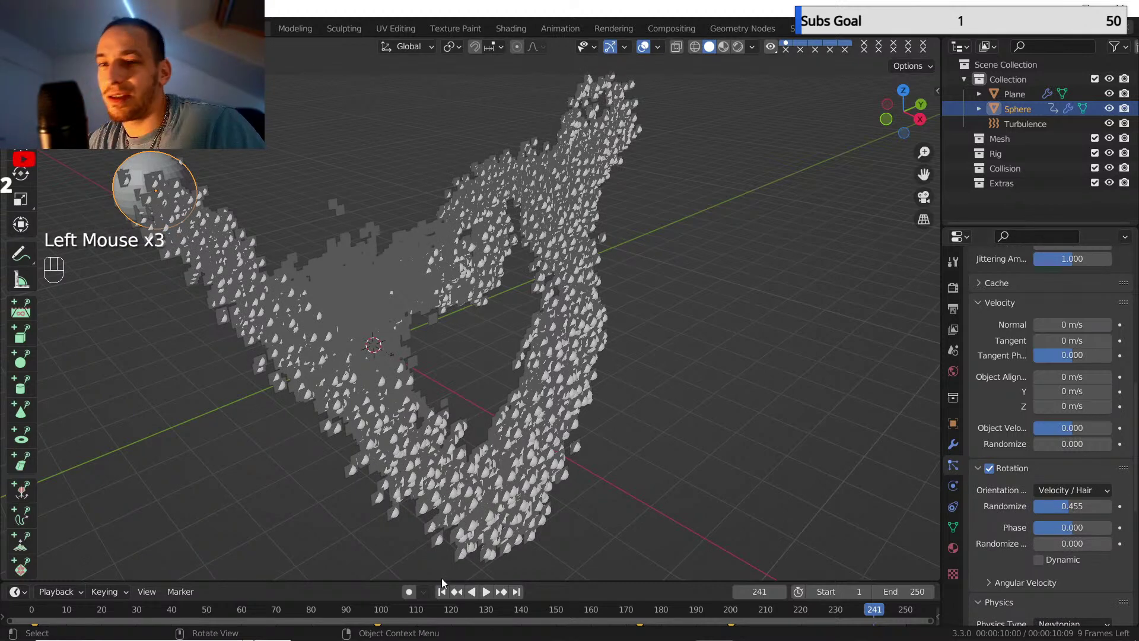
- Replay the animation from the first frame, stop it near the end and inspect the orientation of the instanced planes
{"action": "left_click", "coordinate": [443, 592]}
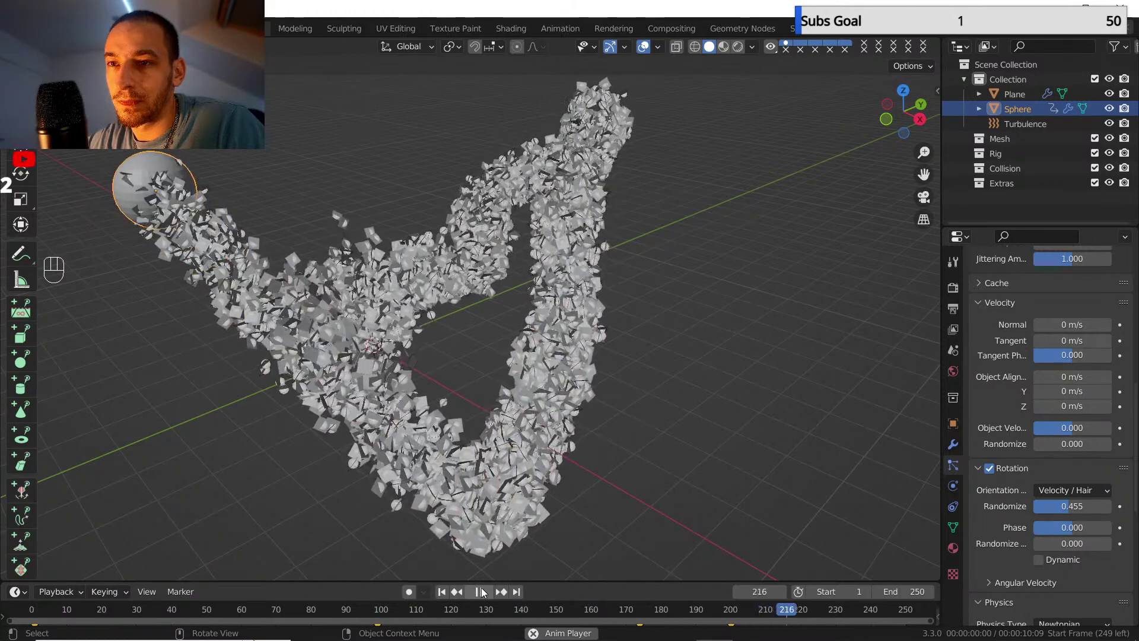
{"action": "left_click", "coordinate": [482, 591]}
{"action": "scroll", "coordinate": [487, 380], "scroll_direction": "down", "scroll_amount": 1}
{"action": "middle_click_drag", "start_coordinate": [486, 375], "coordinate": [425, 357]}
{"action": "scroll", "coordinate": [412, 359], "scroll_direction": "up", "scroll_amount": 2}
- Add a particle system to the plane with a Number of 100000 and emission using the modifier stack
{"action": "left_click", "coordinate": [1009, 94]}
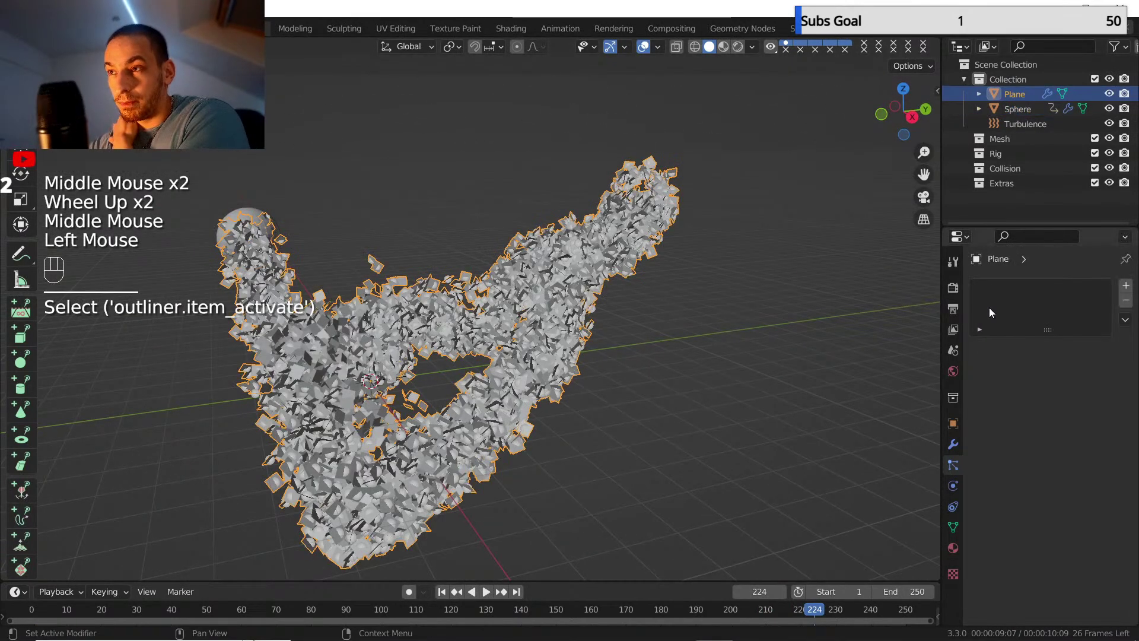
{"action": "left_click", "coordinate": [1127, 285]}
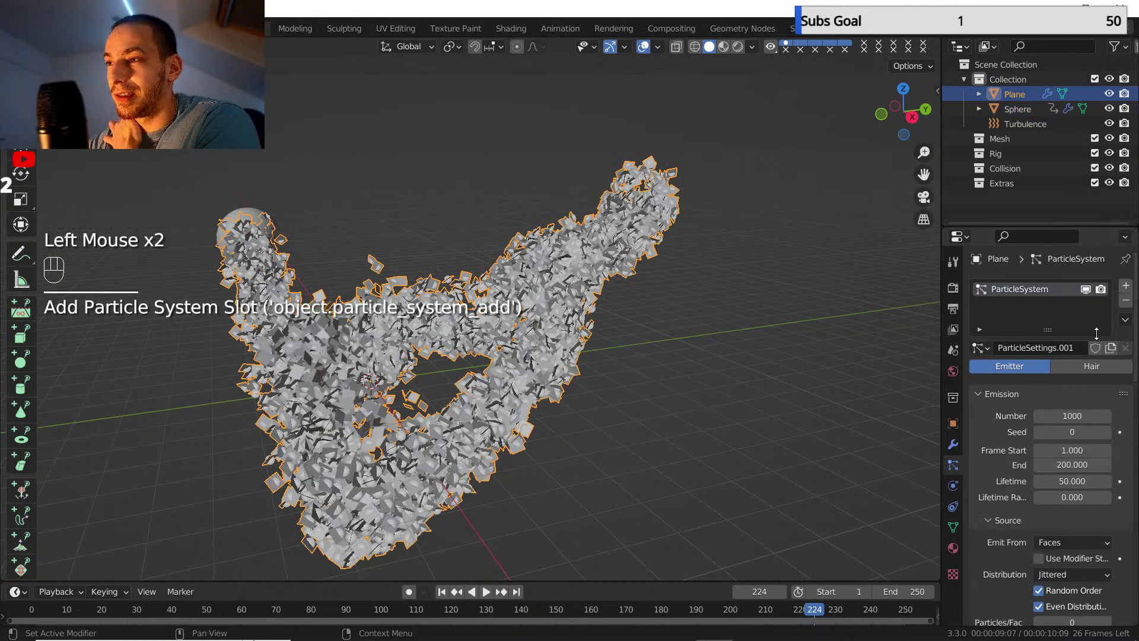
{"action": "left_click", "coordinate": [1075, 414]}
{"action": "type", "text": "1000"}
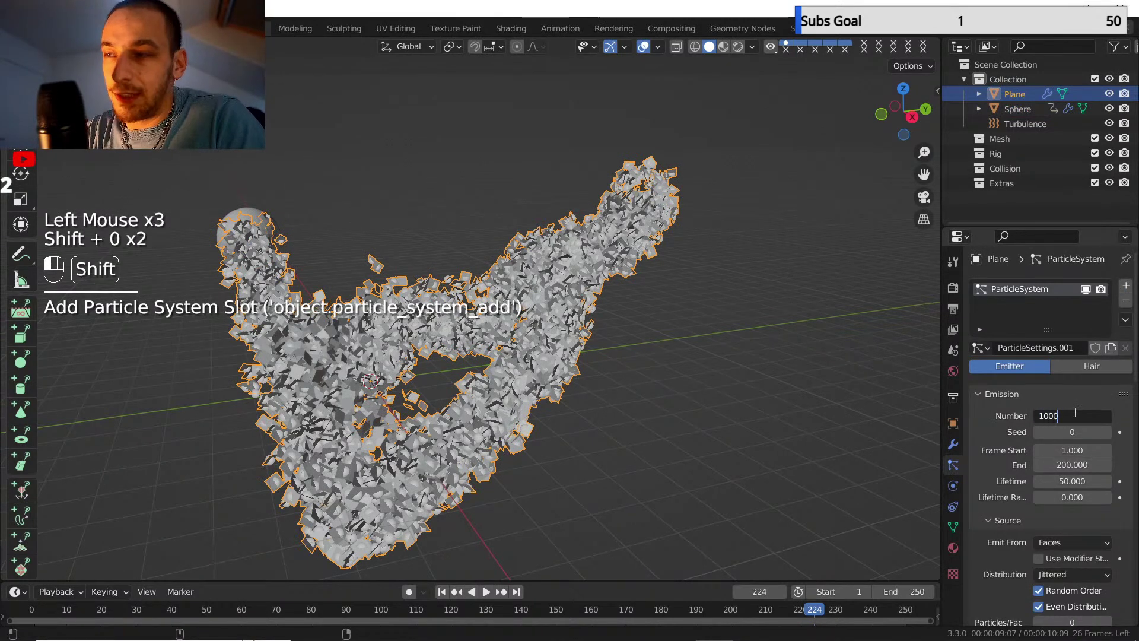
{"action": "type", "text": "00"}
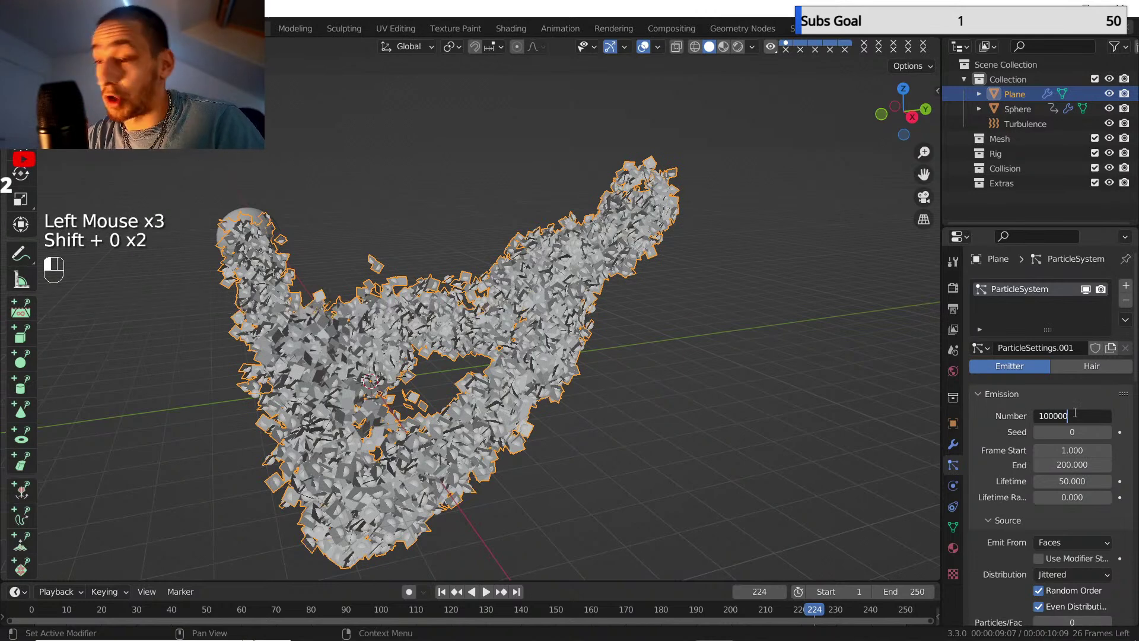
{"action": "key", "text": "Return"}
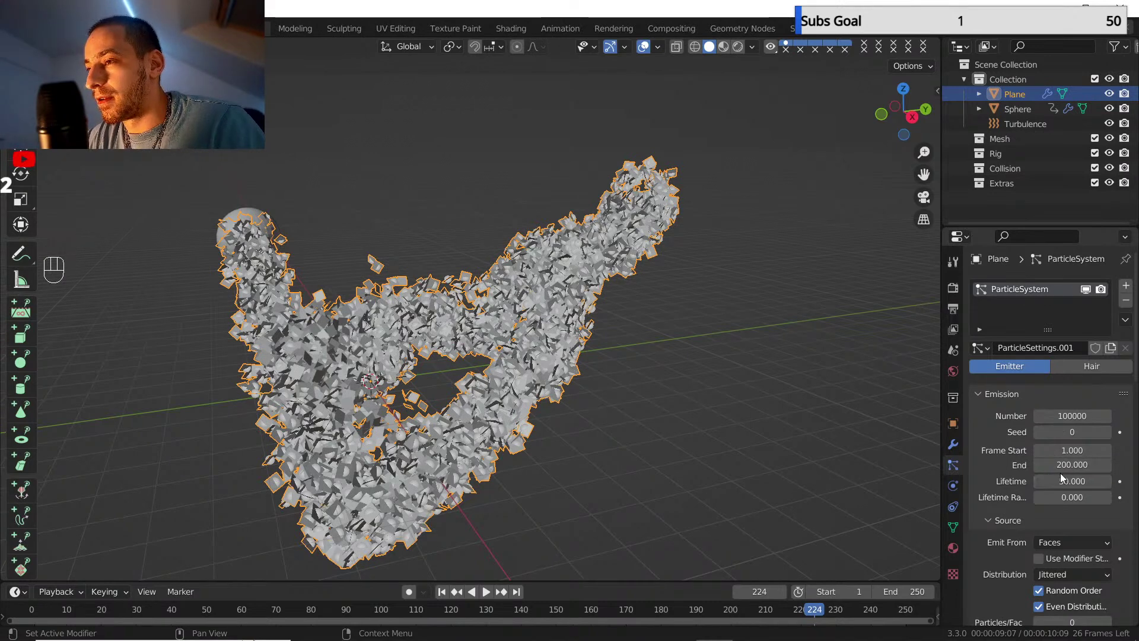
{"action": "scroll", "coordinate": [1021, 465], "scroll_direction": "down", "scroll_amount": 2}
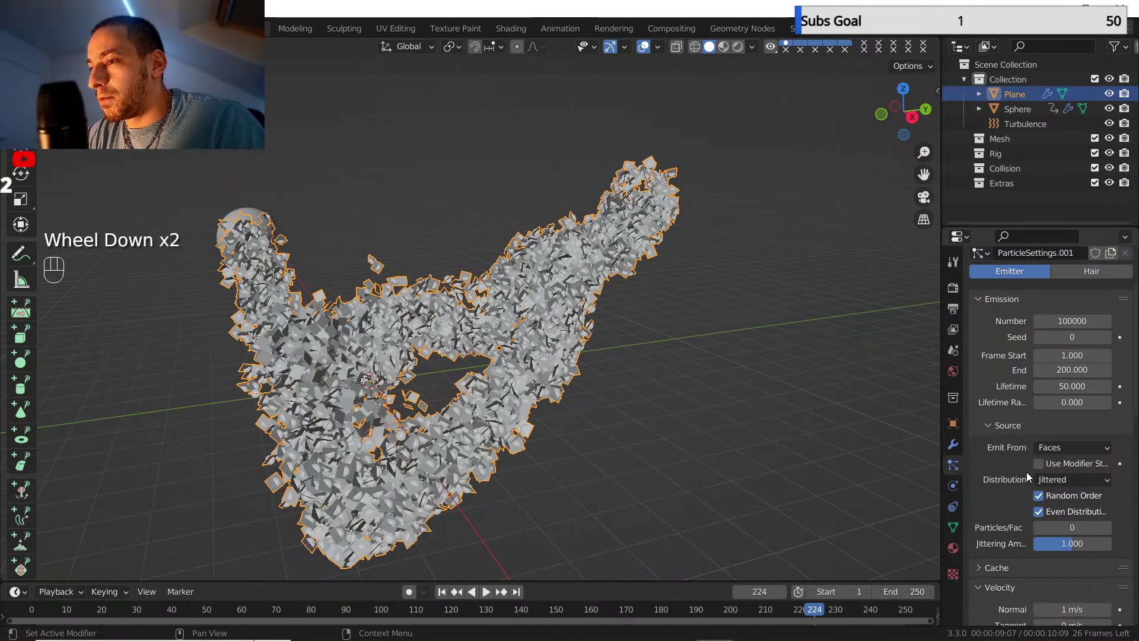
{"action": "left_click", "coordinate": [1037, 464]}
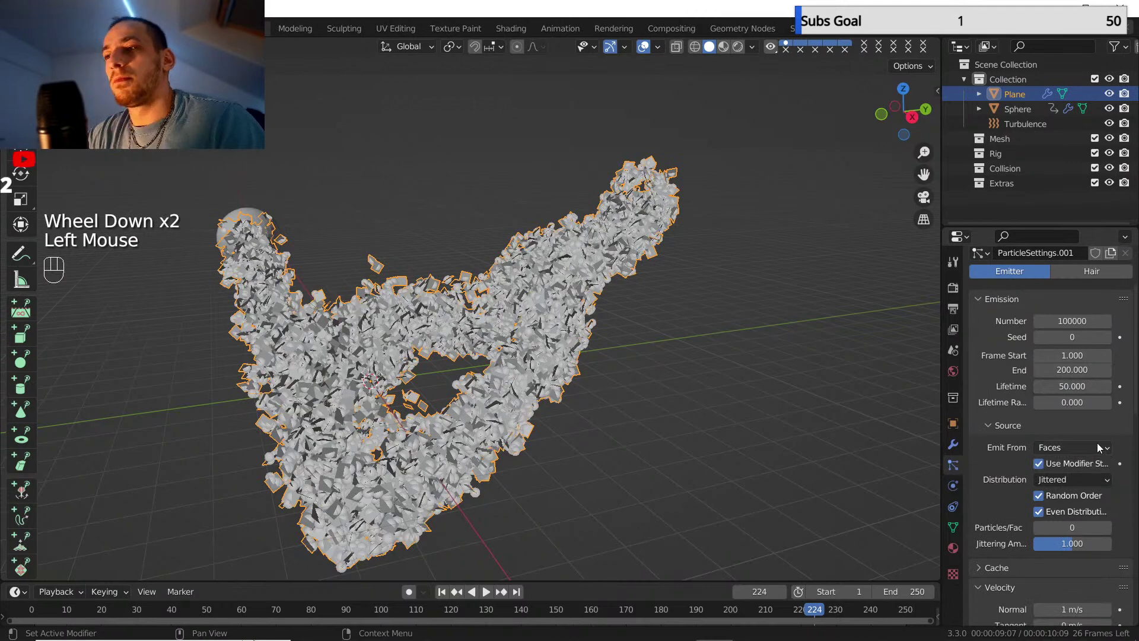
- Set the Normal velocity of the plane's particle system to 0.1 m/s
{"action": "scroll", "coordinate": [1042, 484], "scroll_direction": "down", "scroll_amount": 5}
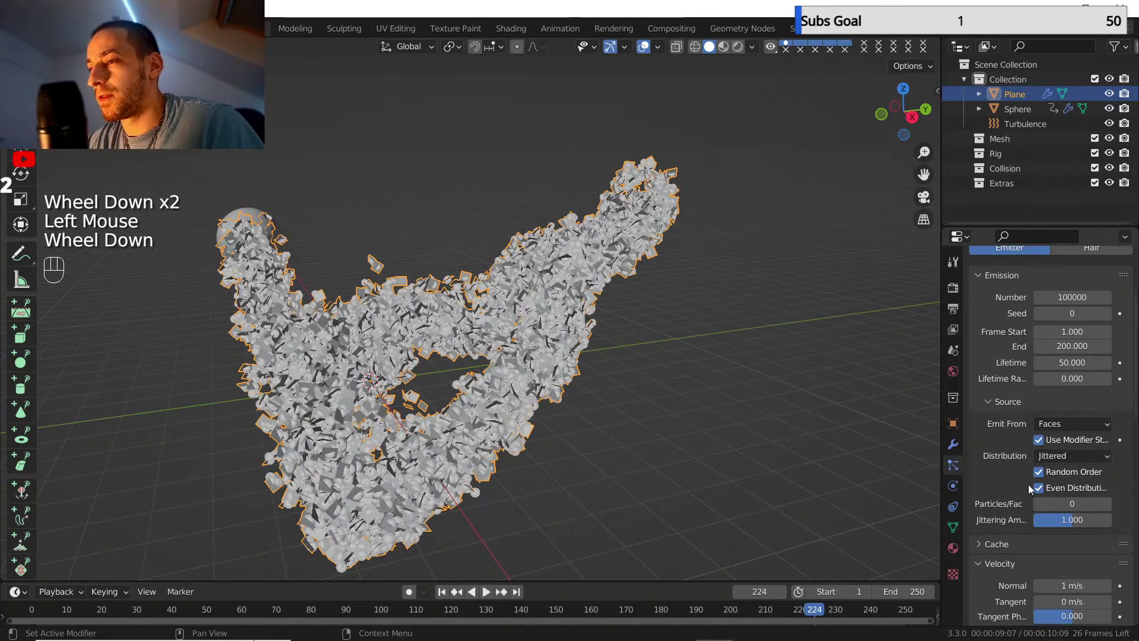
{"action": "scroll", "coordinate": [1022, 482], "scroll_direction": "down", "scroll_amount": 1}
{"action": "left_click_drag", "start_coordinate": [1062, 396], "coordinate": [1062, 396]}
{"action": "left_click", "coordinate": [1062, 395]}
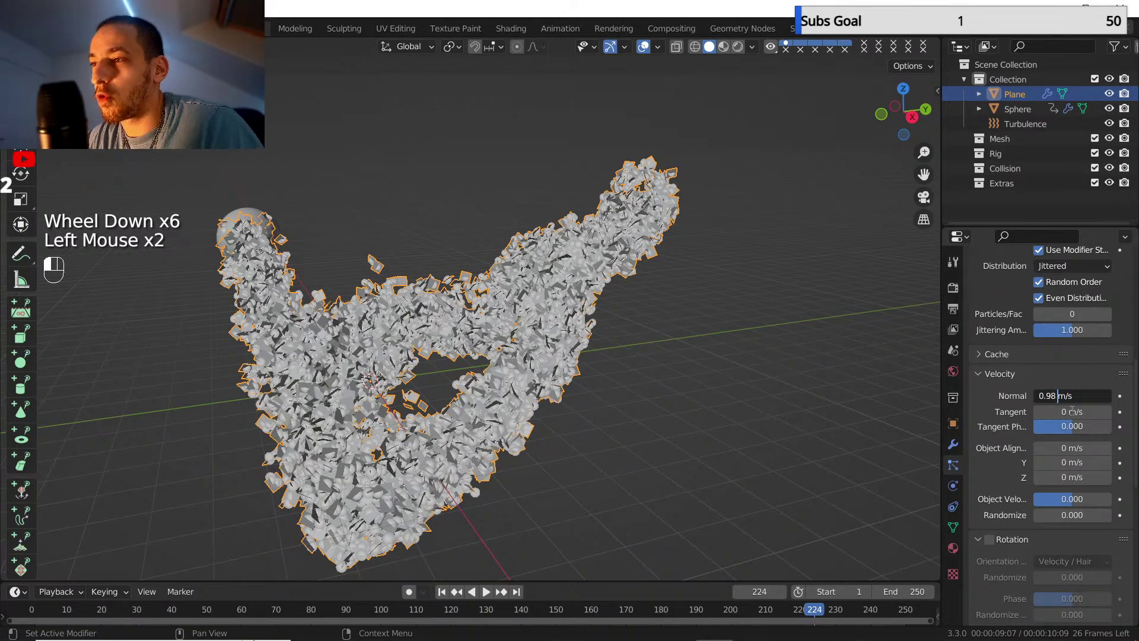
{"action": "key", "text": "BackSpace"}
{"action": "key", "text": "BackSpace"}
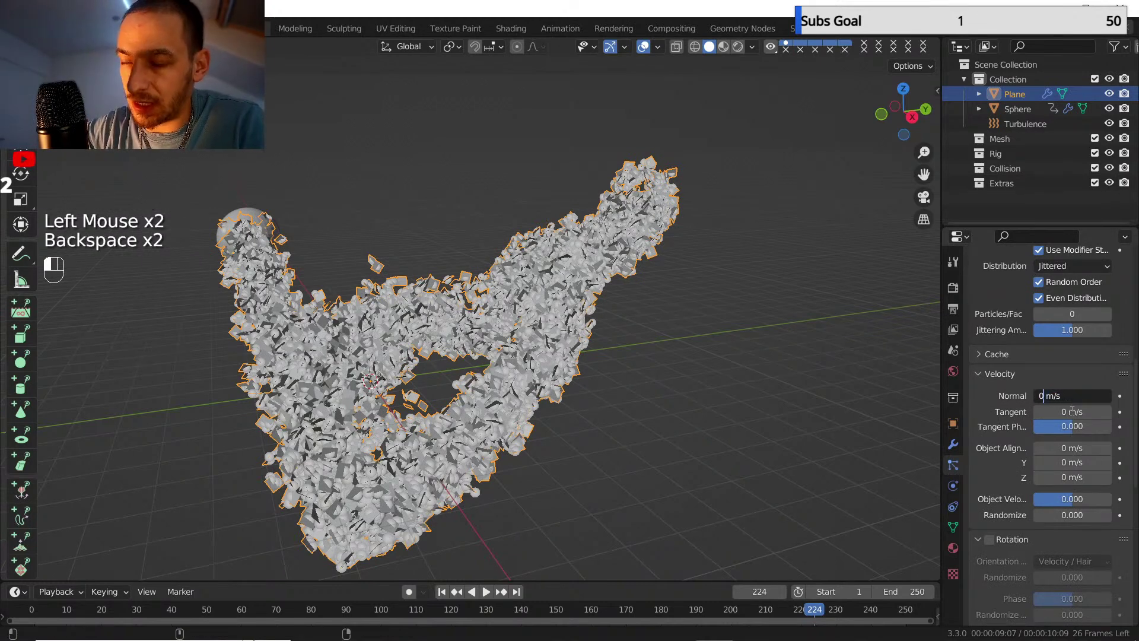
{"action": "type", "text": ".1"}
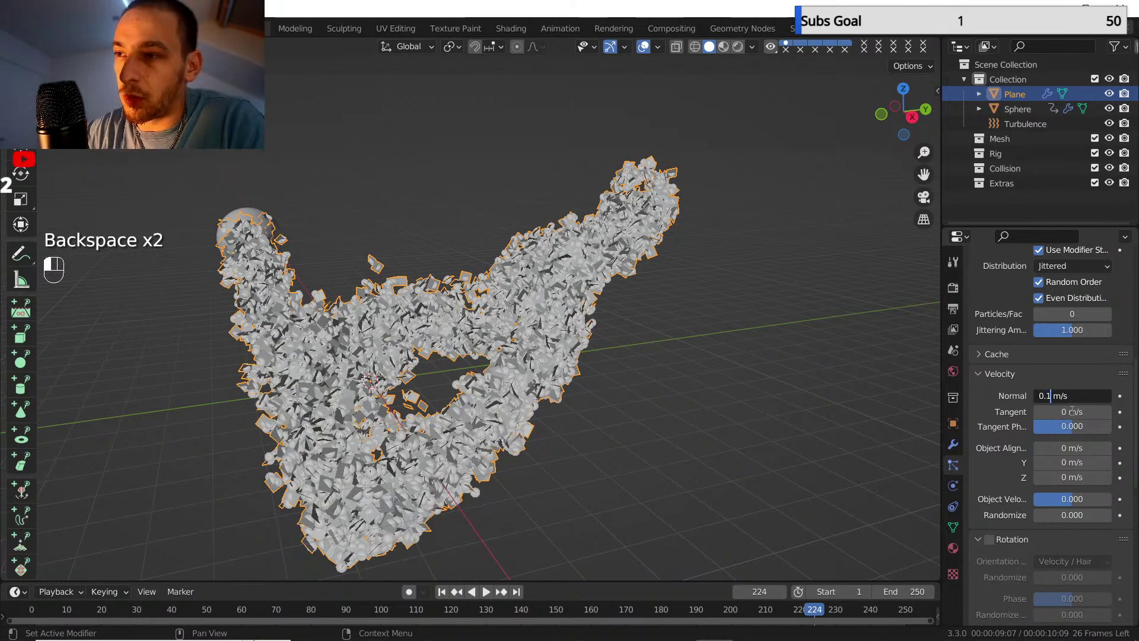
{"action": "left_click", "coordinate": [1073, 409]}
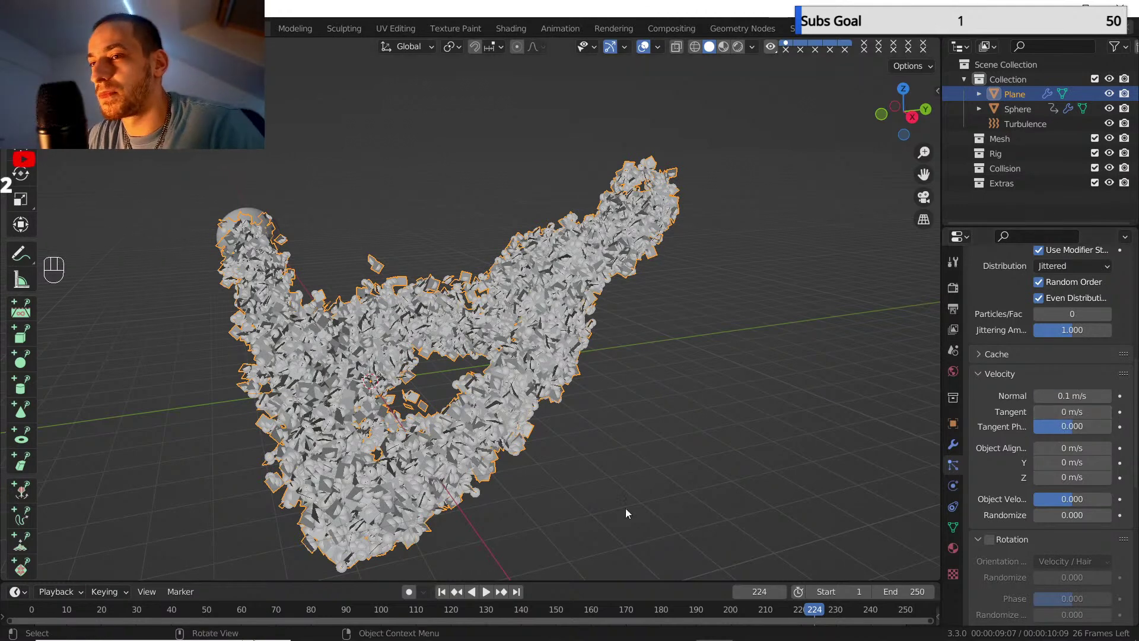
- Play the simulation from the first frame and pause at frame 25 to check the plane's emitted particles
{"action": "left_click", "coordinate": [442, 592]}
{"action": "left_click", "coordinate": [486, 591]}
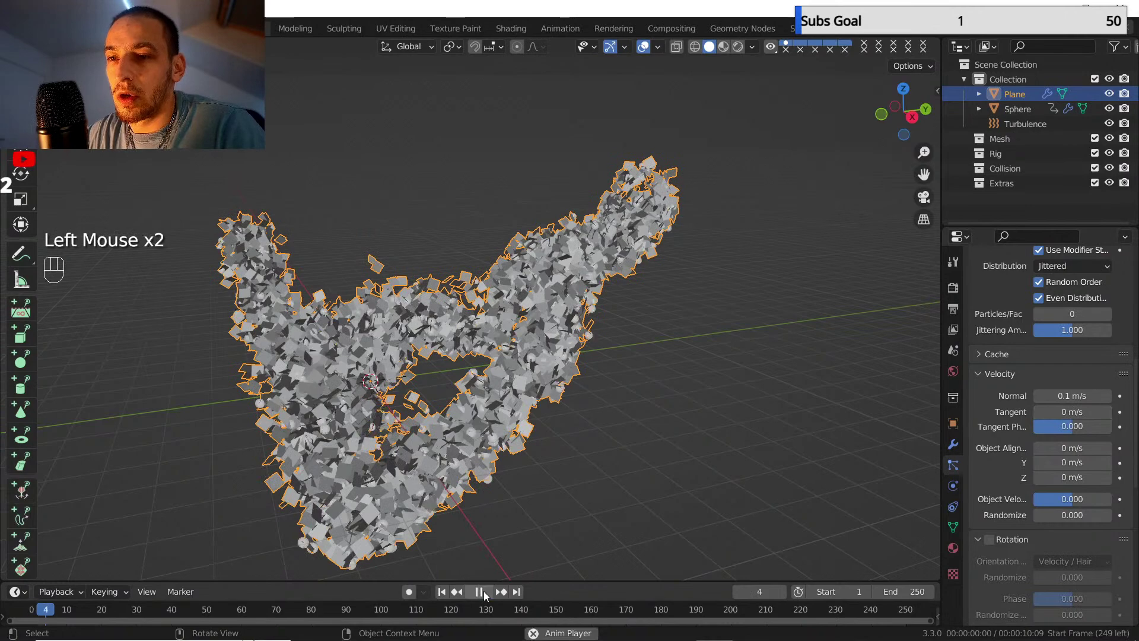
{"action": "left_click", "coordinate": [485, 592]}
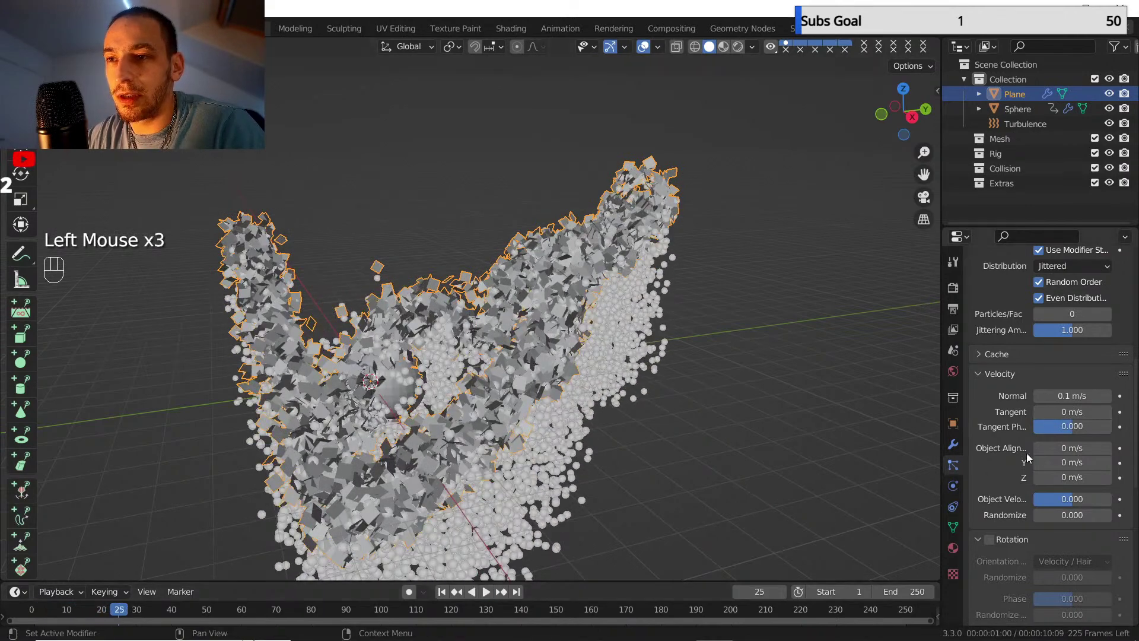
- Set the Gravity field weight of the plane's particle system to 0
{"action": "scroll", "coordinate": [1034, 481], "scroll_direction": "down", "scroll_amount": 4}
{"action": "scroll", "coordinate": [1035, 480], "scroll_direction": "down", "scroll_amount": 4}
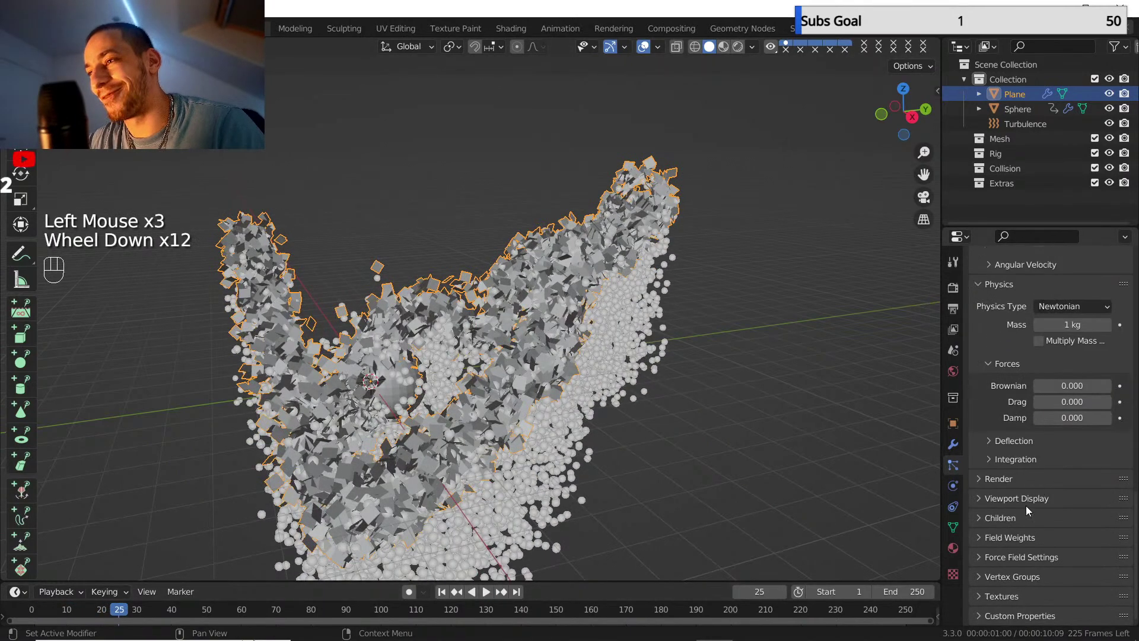
{"action": "left_click", "coordinate": [985, 535]}
{"action": "left_click_drag", "start_coordinate": [1058, 573], "coordinate": [968, 573]}
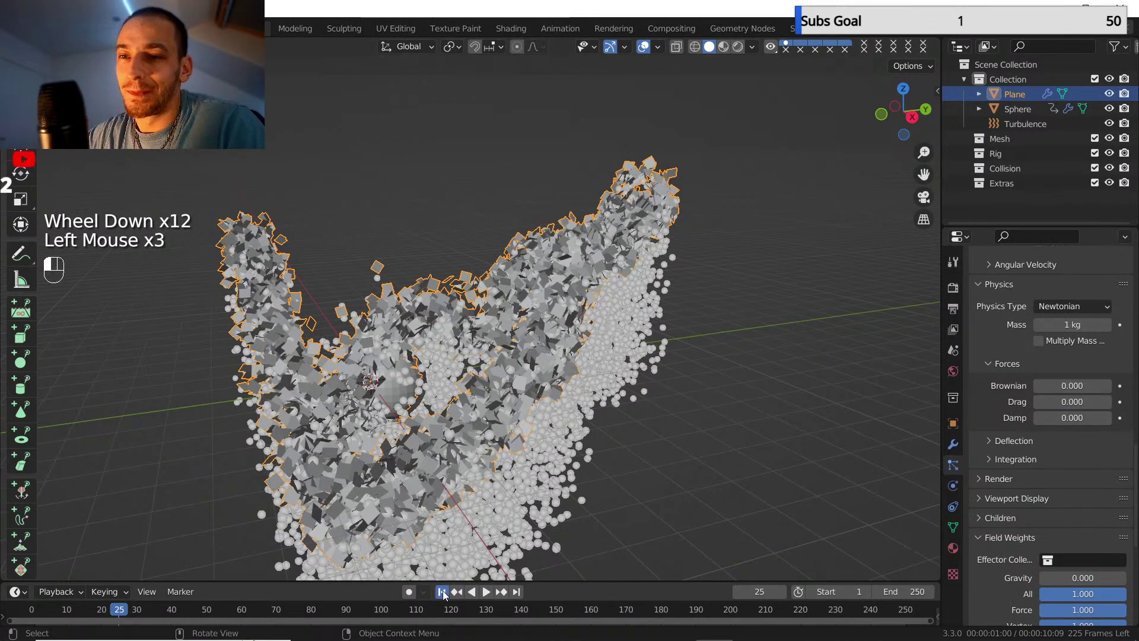
- Replay the simulation from the first frame and pause at frame 38 to check the particles without gravity
{"action": "left_click", "coordinate": [443, 592]}
{"action": "left_click", "coordinate": [485, 592]}
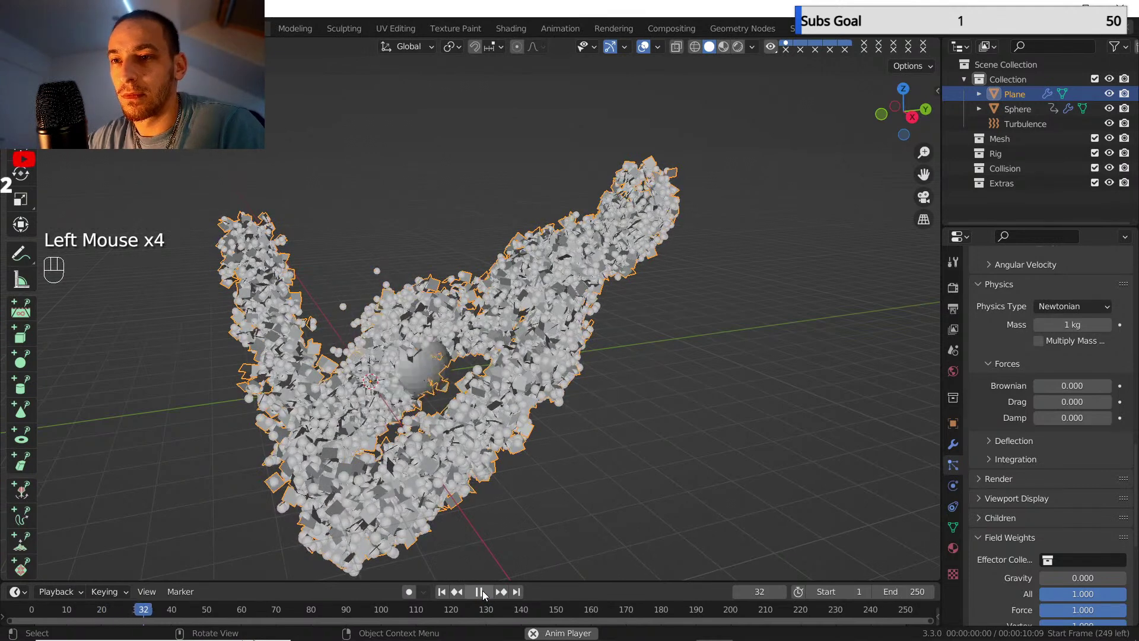
{"action": "left_click", "coordinate": [480, 593]}
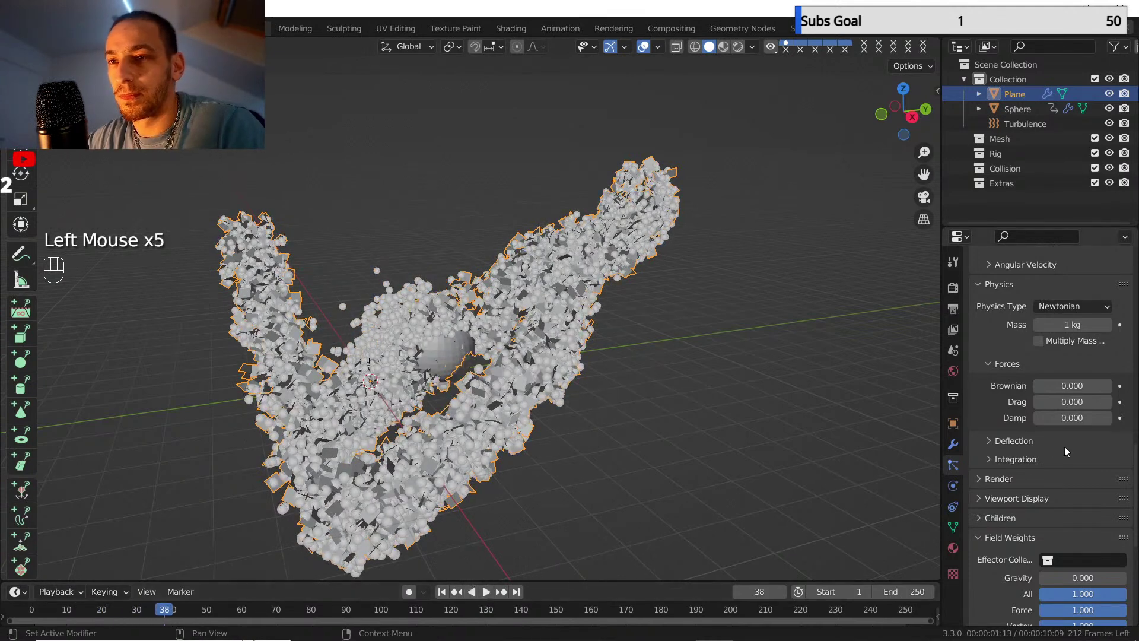
- Try viewport display sizes of 0.01 m and 0.05 m for the plane's particles, and set the size to 0.03 m
{"action": "left_click", "coordinate": [991, 498]}
{"action": "scroll", "coordinate": [1024, 526], "scroll_direction": "down", "scroll_amount": 2}
{"action": "left_click", "coordinate": [1059, 486]}
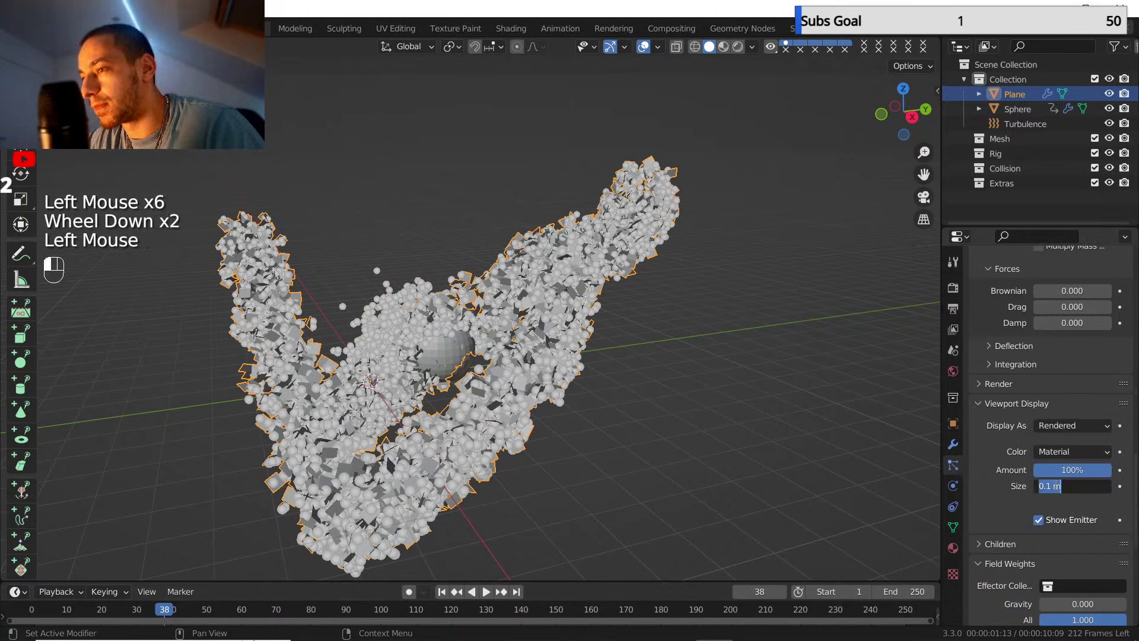
{"action": "key", "text": "shift"}
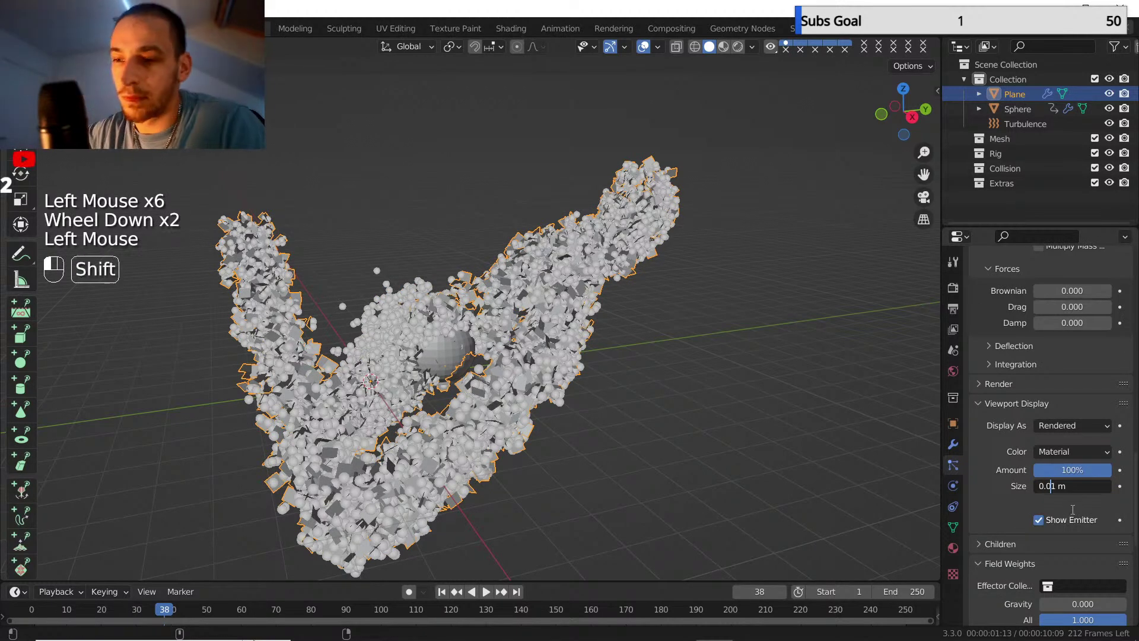
{"action": "key", "text": "Return"}
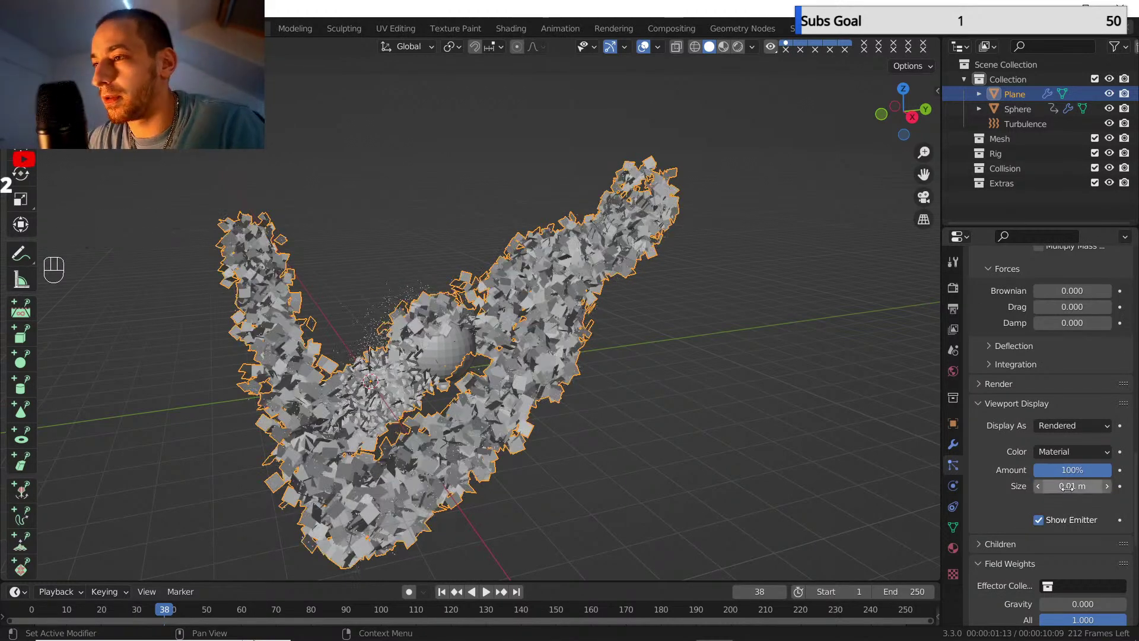
{"action": "left_click", "coordinate": [1067, 487]}
{"action": "key", "text": "BackSpace"}
{"action": "type", "text": "5"}
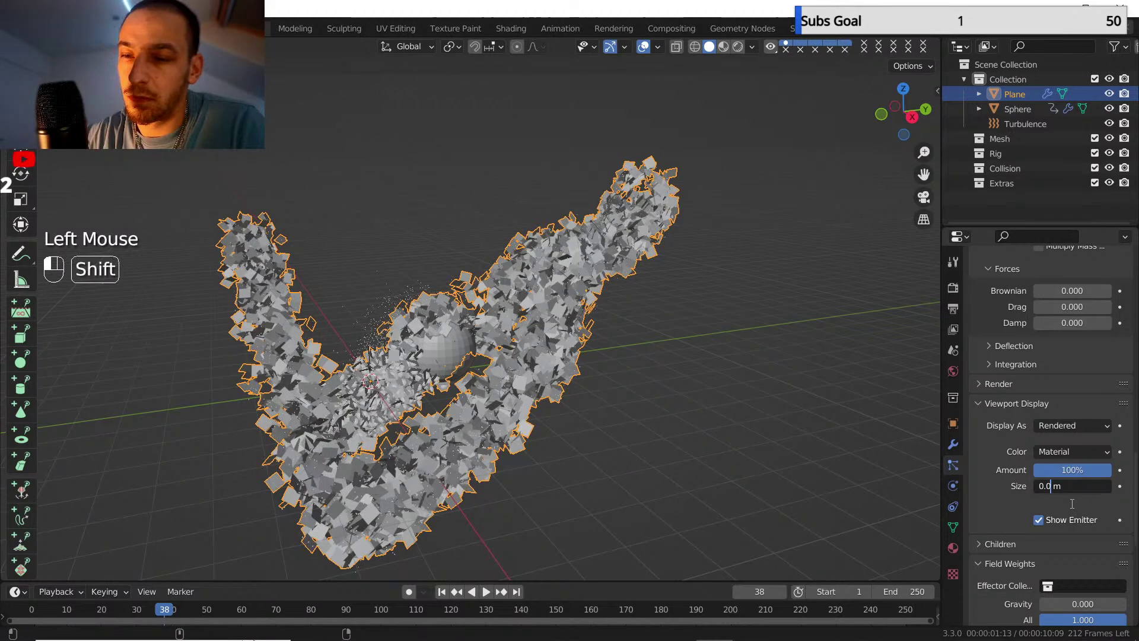
{"action": "key", "text": "Return"}
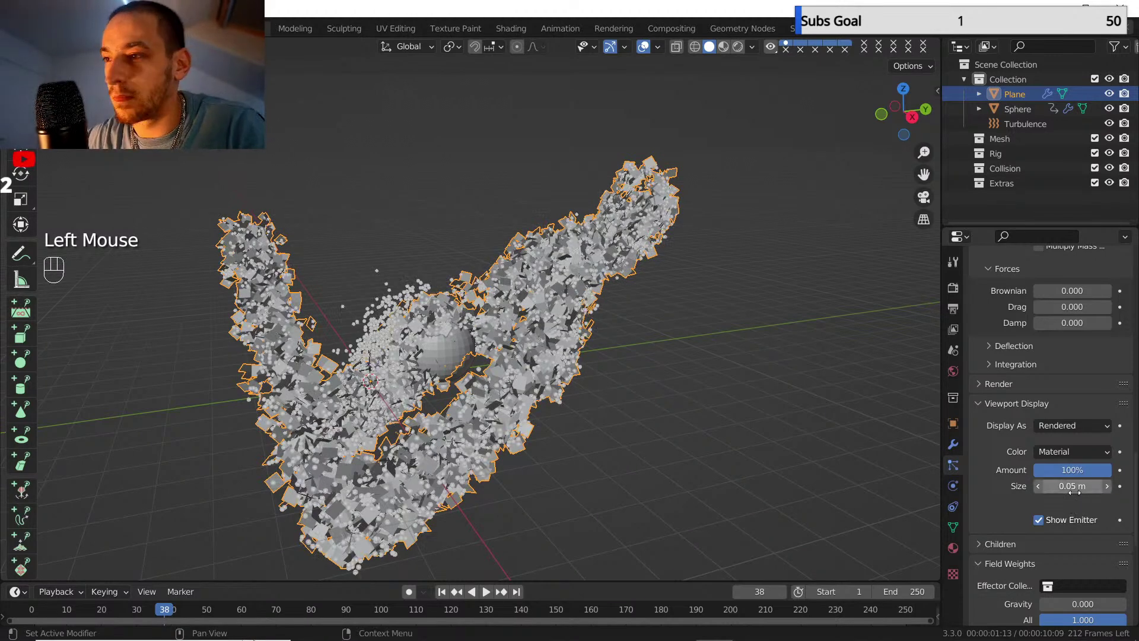
{"action": "double_click", "coordinate": [1065, 487]}
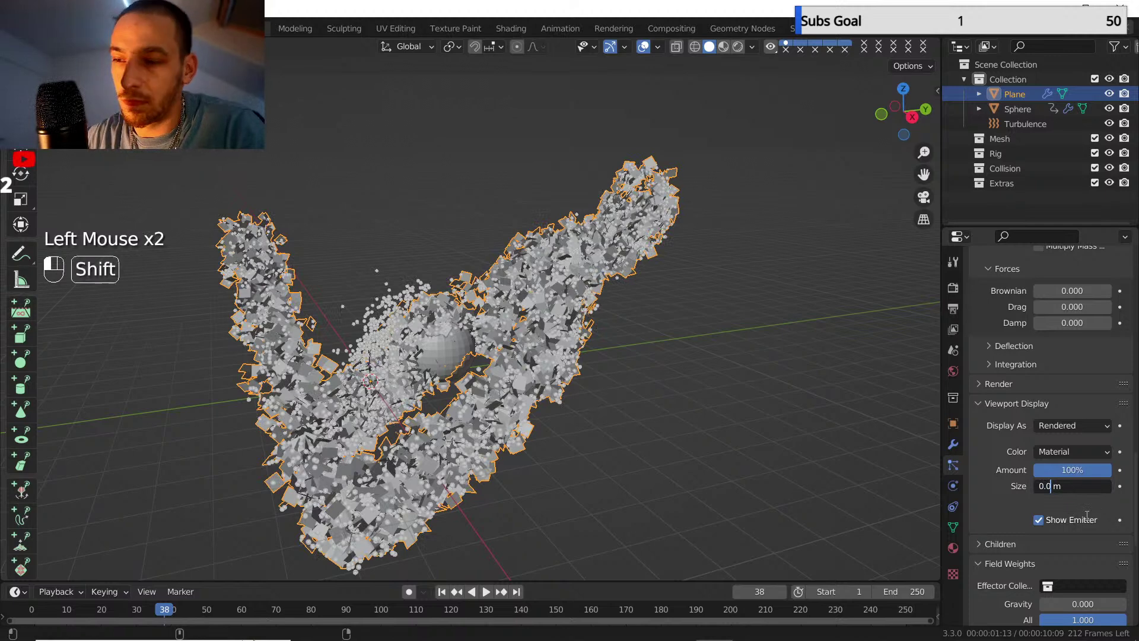
{"action": "key", "text": "BackSpace"}
{"action": "type", "text": "3"}
{"action": "key", "text": "Return"}
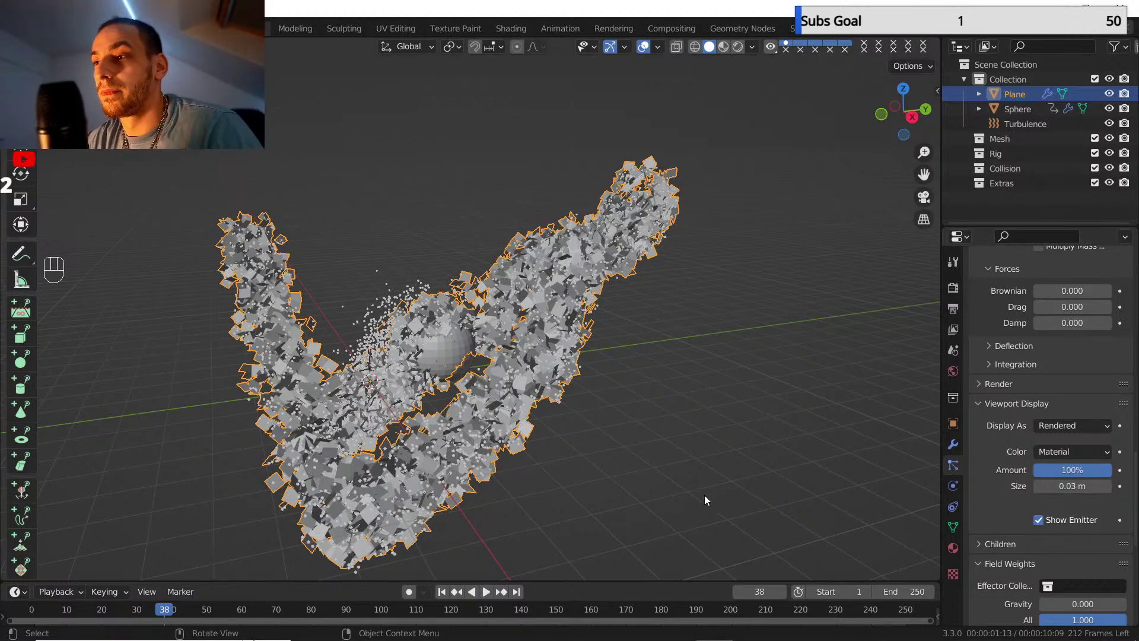
- Return to the first frame and set the Turbulence field weight of the plane's particle system to 0
{"action": "left_click", "coordinate": [443, 591]}
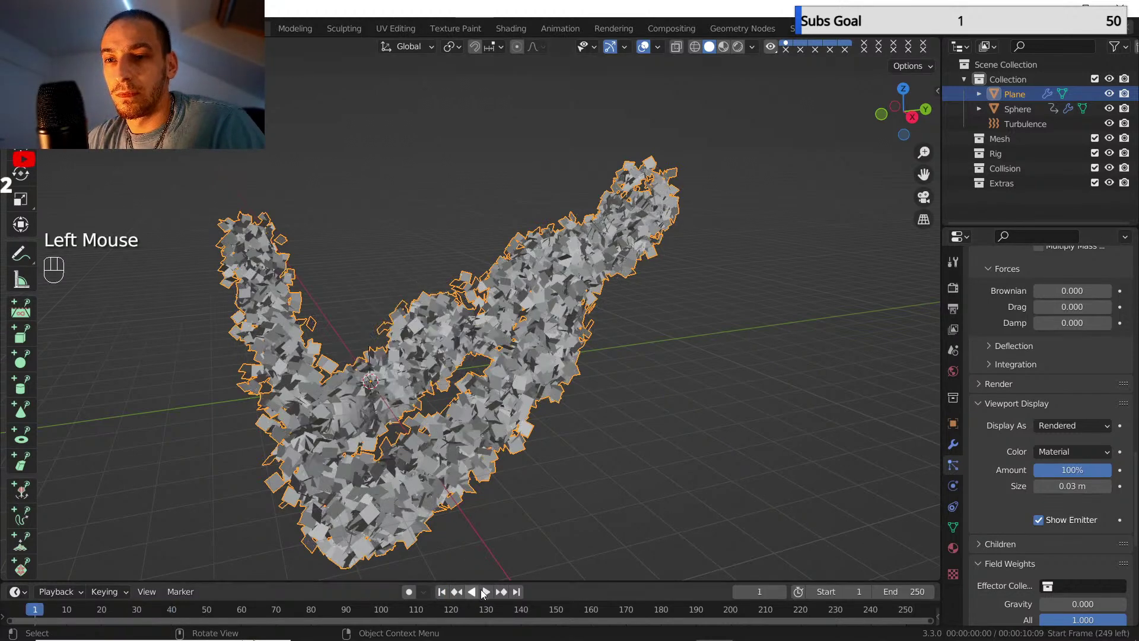
{"action": "scroll", "coordinate": [1029, 485], "scroll_direction": "down", "scroll_amount": 5}
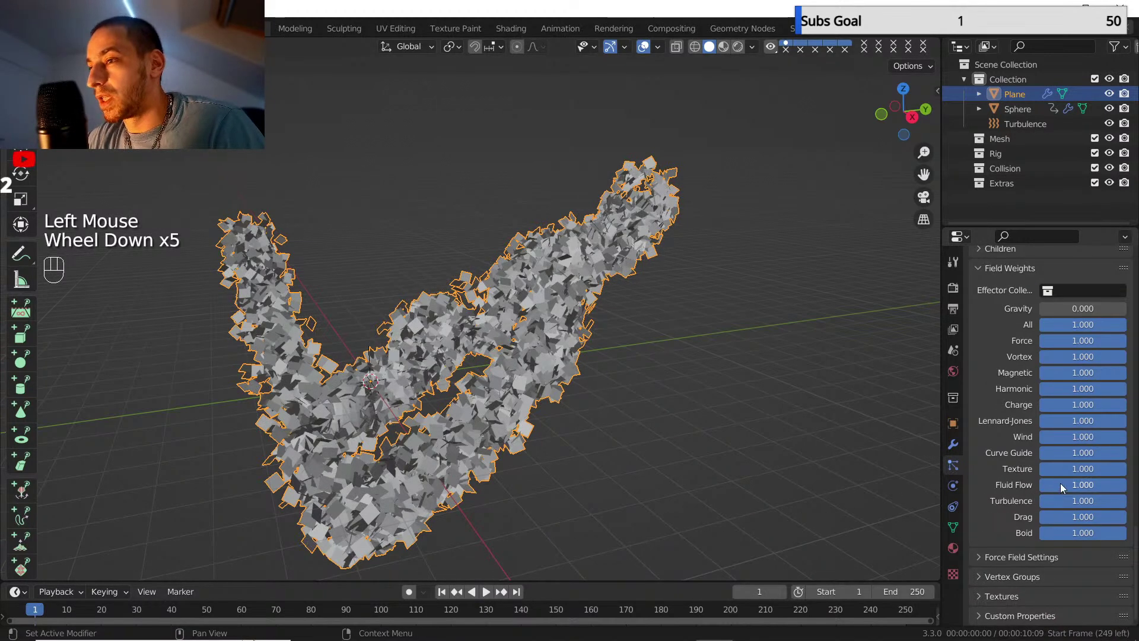
{"action": "left_click_drag", "start_coordinate": [1071, 500], "coordinate": [1045, 501]}
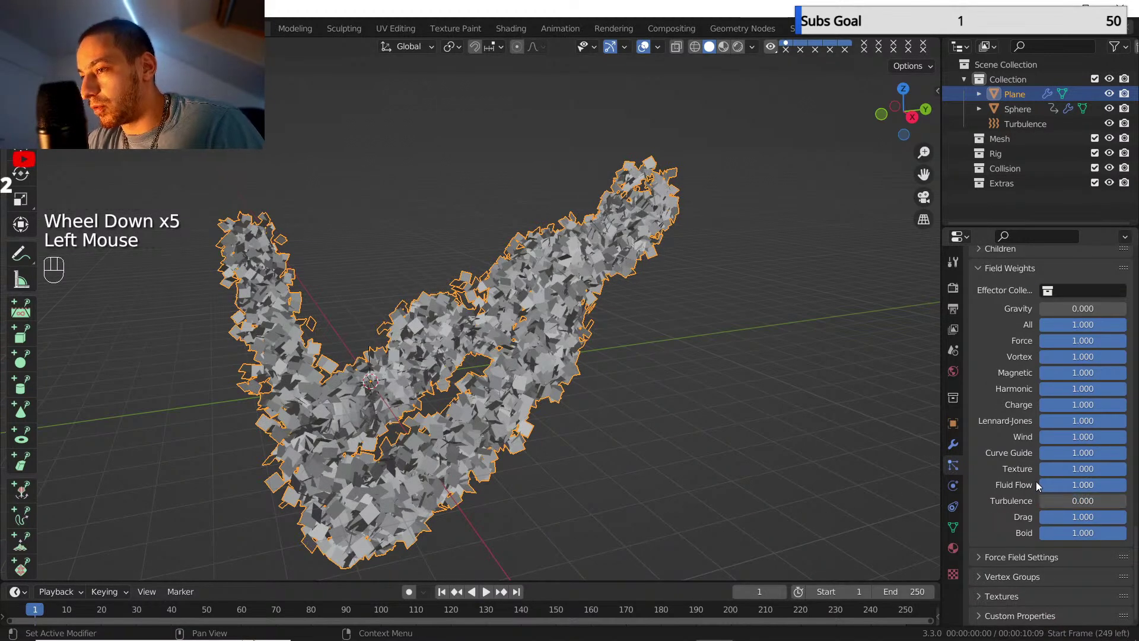
{"action": "scroll", "coordinate": [1032, 479], "scroll_direction": "up", "scroll_amount": 6}
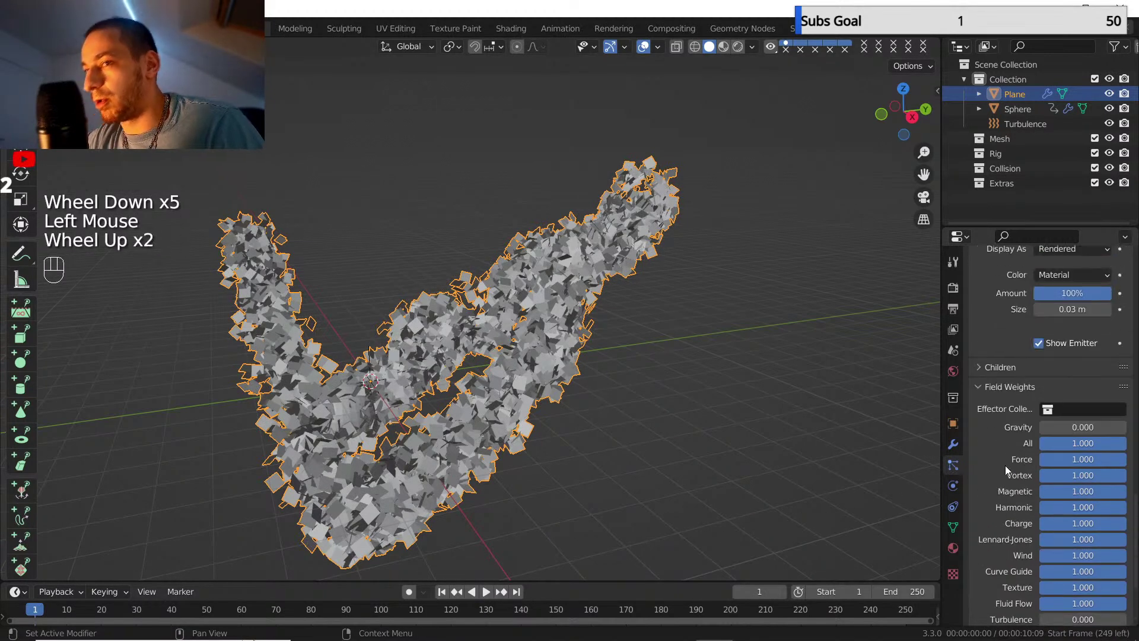
- Play the simulation repeatedly from the first frame to check the emitted particles without turbulence
{"action": "left_click", "coordinate": [442, 592]}
{"action": "left_click", "coordinate": [485, 592]}
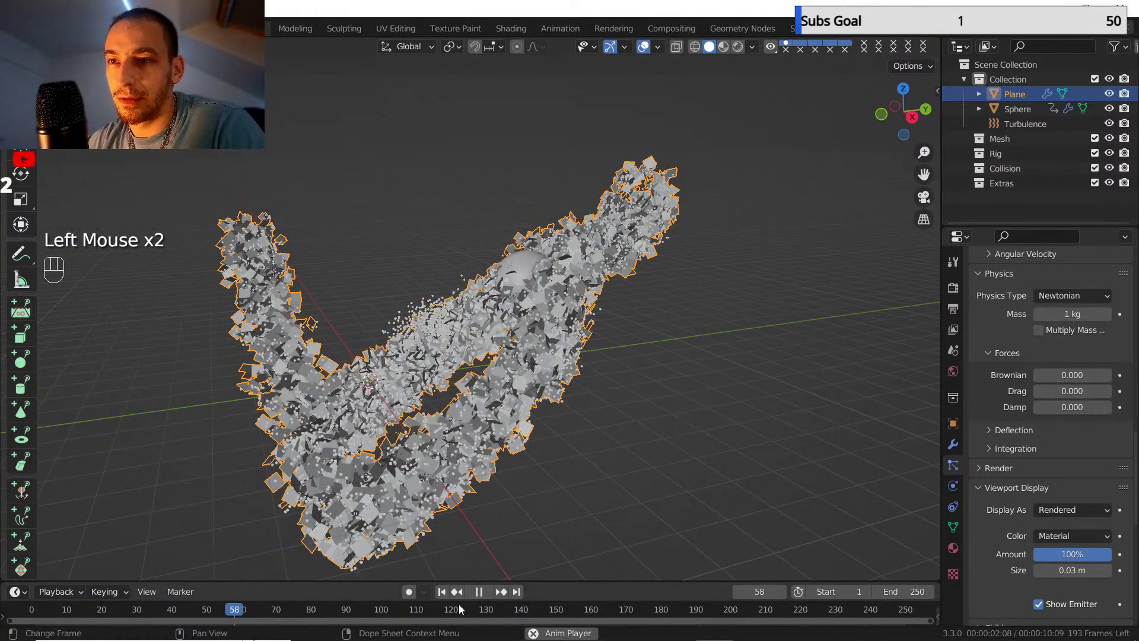
{"action": "left_click", "coordinate": [442, 593]}
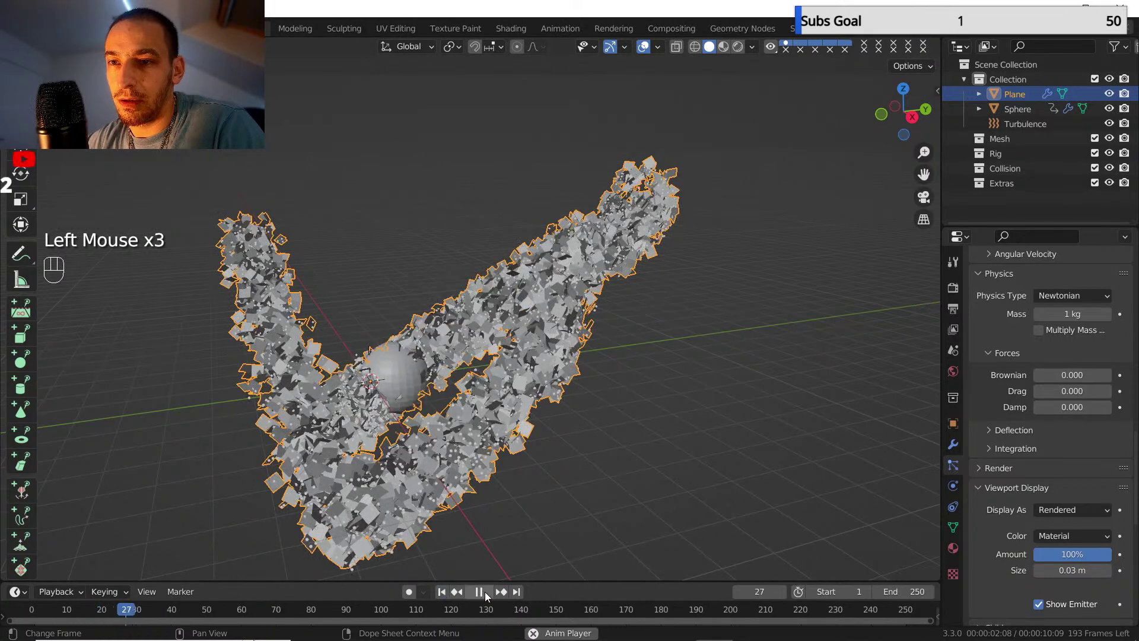
{"action": "left_click", "coordinate": [443, 591]}
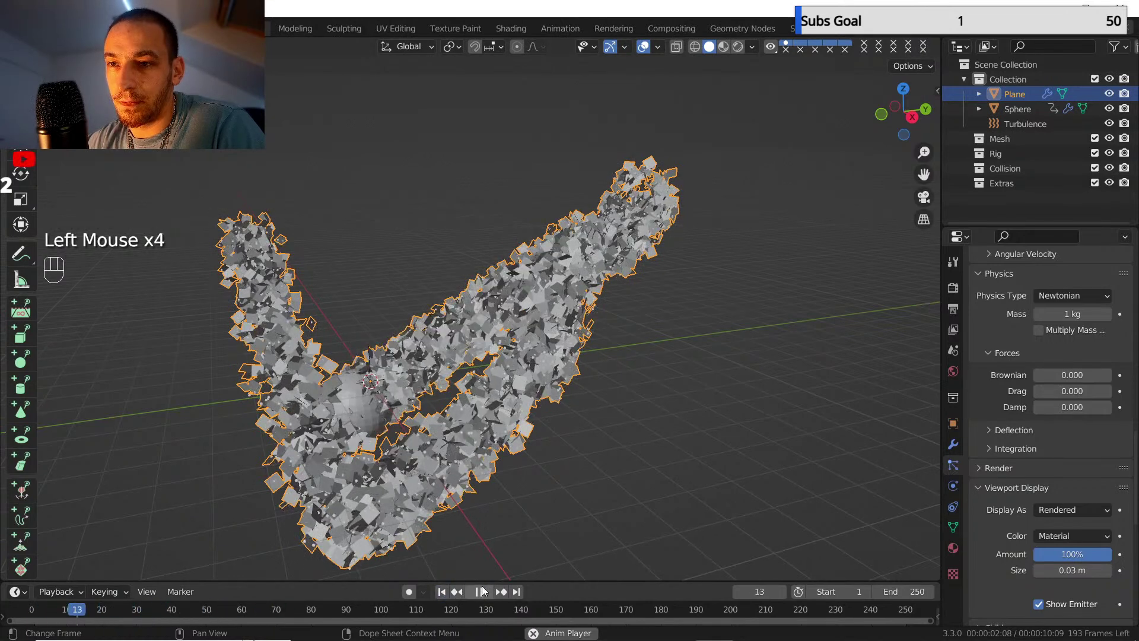
- Turn off Dead and Unborn particles in the plane's Particle Instance modifier and replay the simulation, pausing at frame 190
{"action": "left_click", "coordinate": [954, 444]}
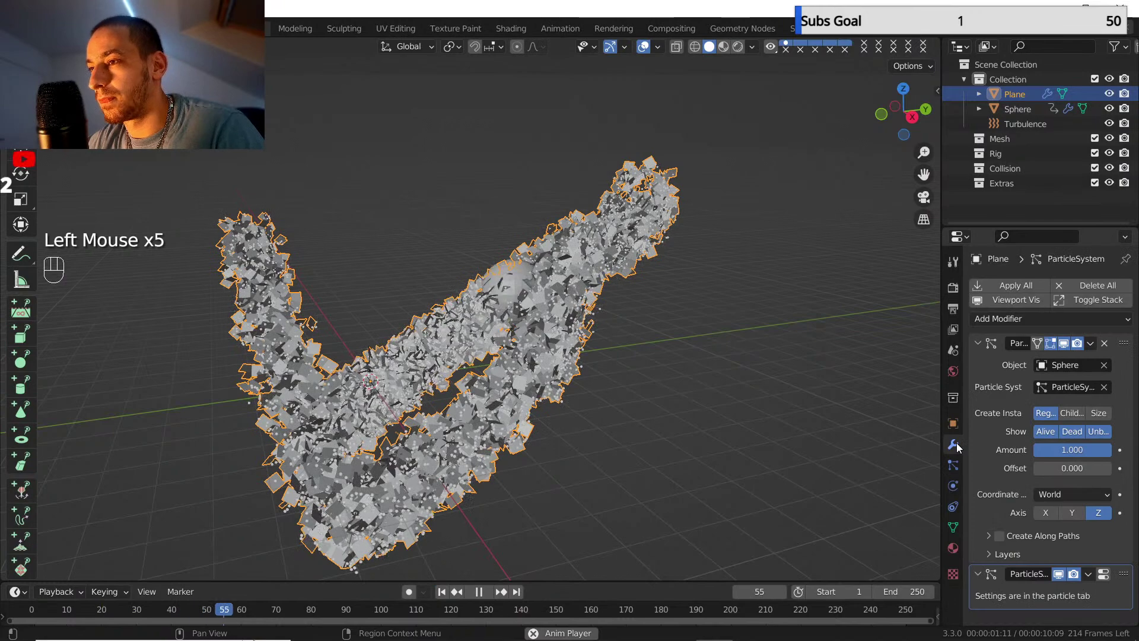
{"action": "left_click", "coordinate": [1084, 431]}
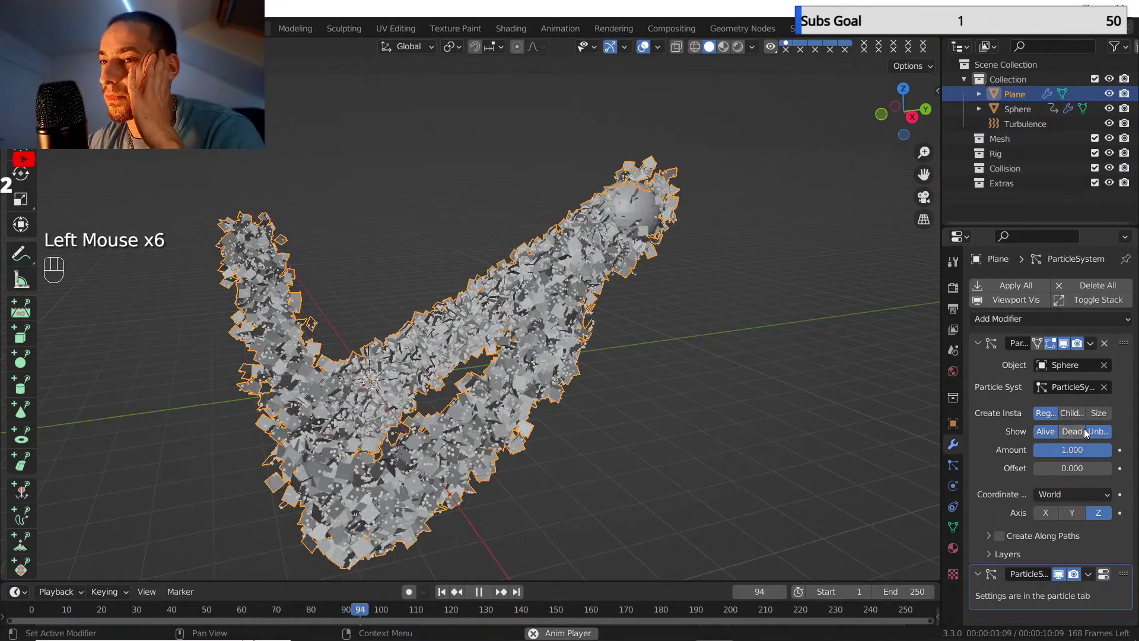
{"action": "left_click", "coordinate": [1086, 433]}
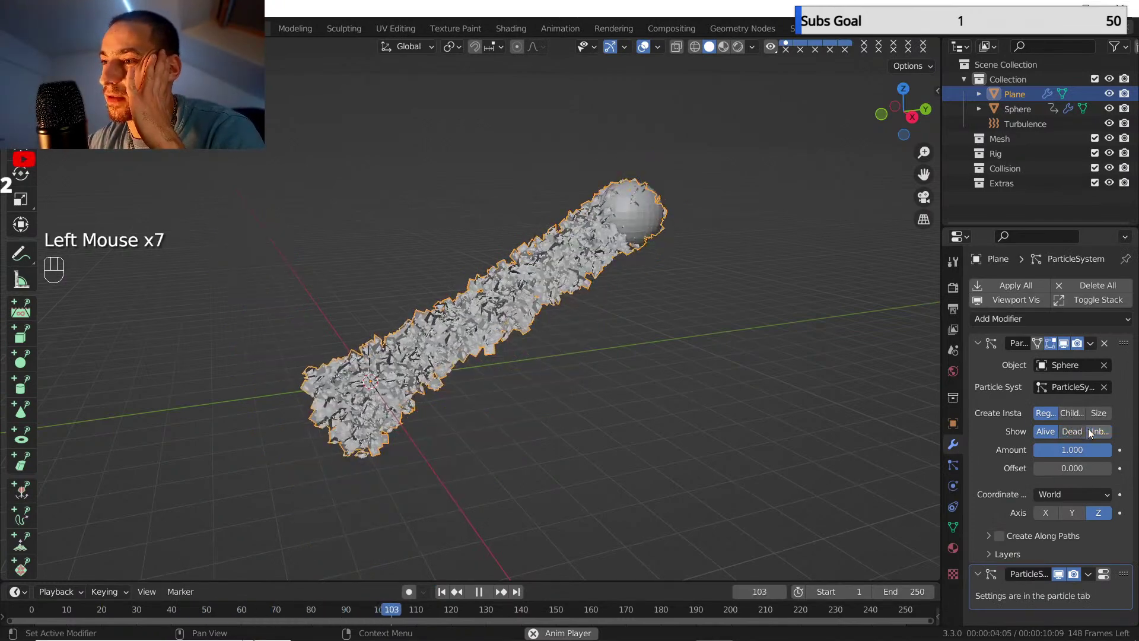
{"action": "left_click", "coordinate": [443, 591]}
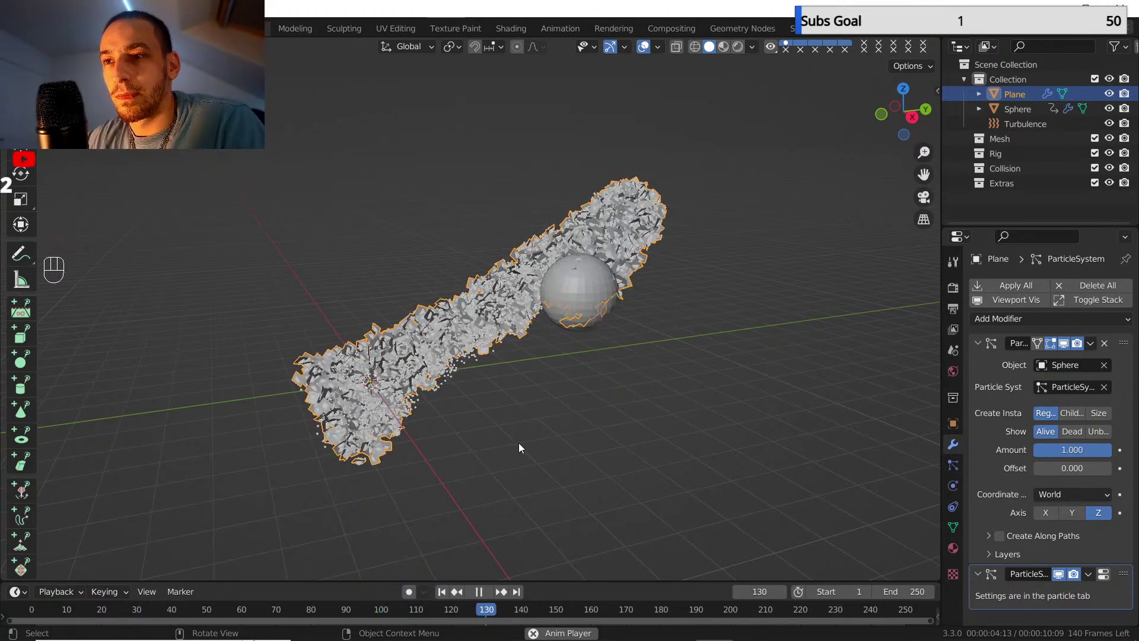
{"action": "left_click", "coordinate": [481, 592]}
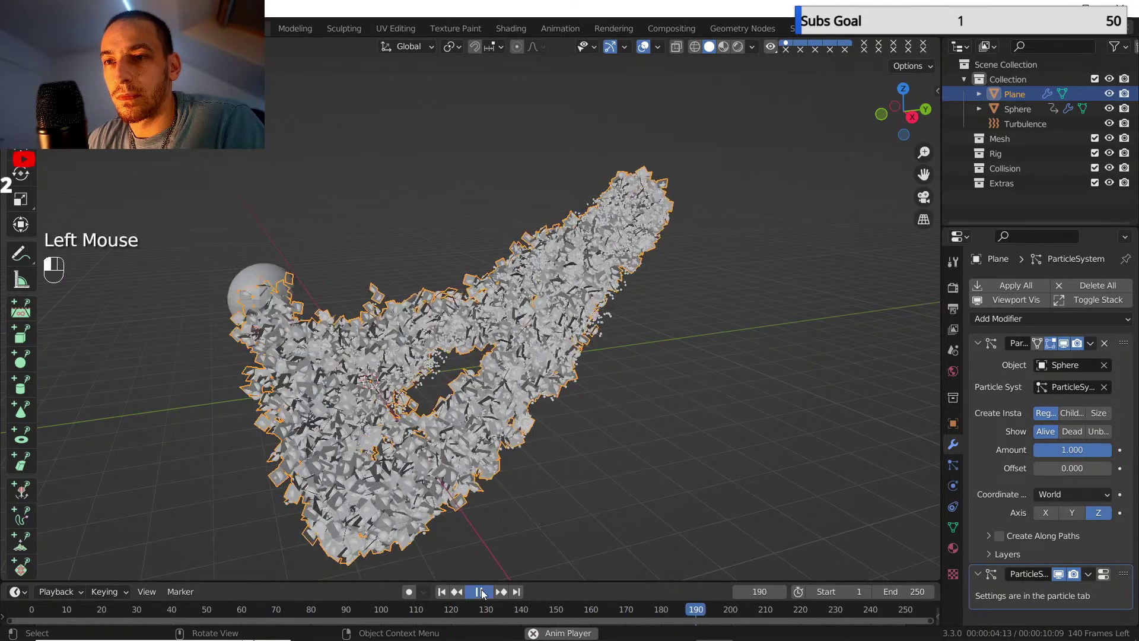
- Hide the sphere in the viewport and play the simulation from the first frame
{"action": "left_click", "coordinate": [1109, 108]}
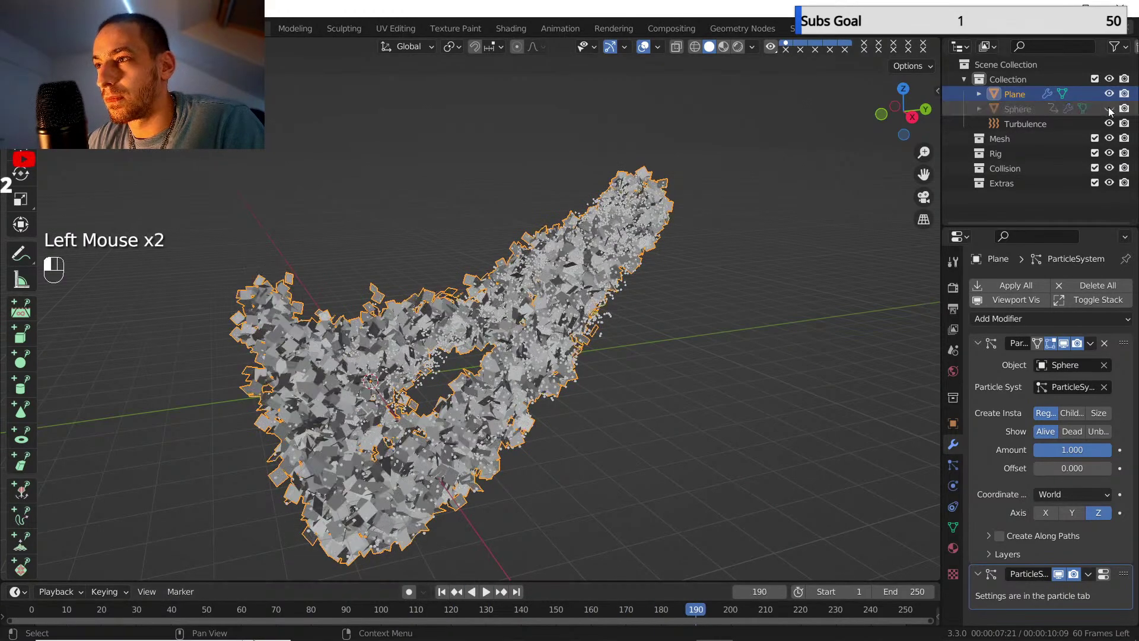
{"action": "left_click", "coordinate": [442, 592]}
{"action": "left_click", "coordinate": [486, 592]}
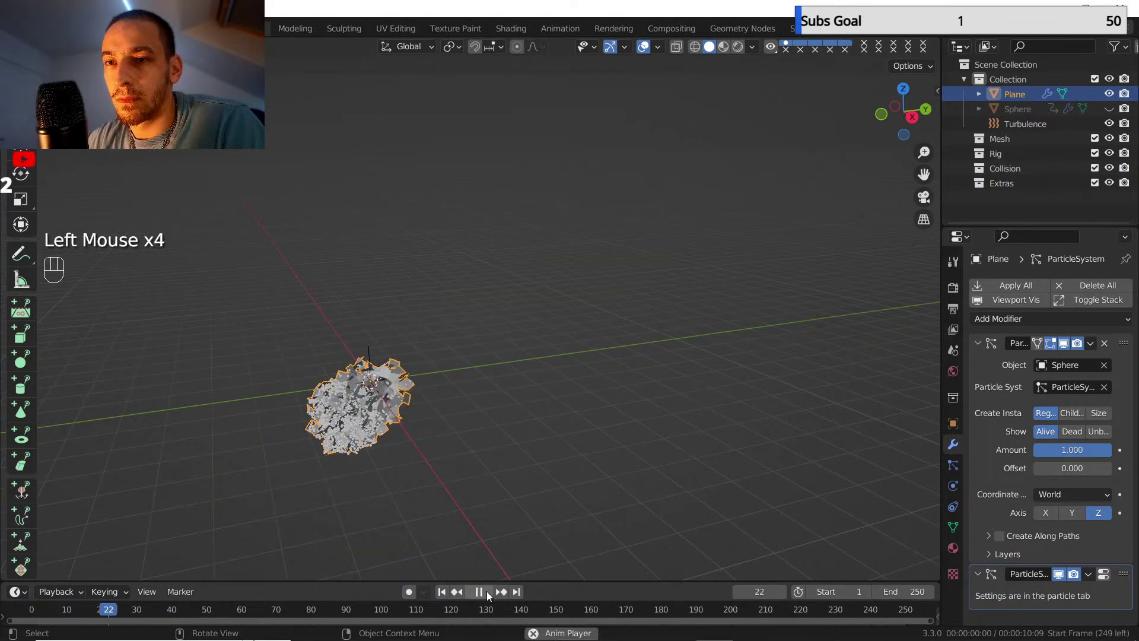
- Disable the Particle Instance modifier's viewport display and replay the simulation from the first frame to inspect the plane's own emission up close
{"action": "left_click", "coordinate": [480, 591]}
{"action": "left_click", "coordinate": [443, 592]}
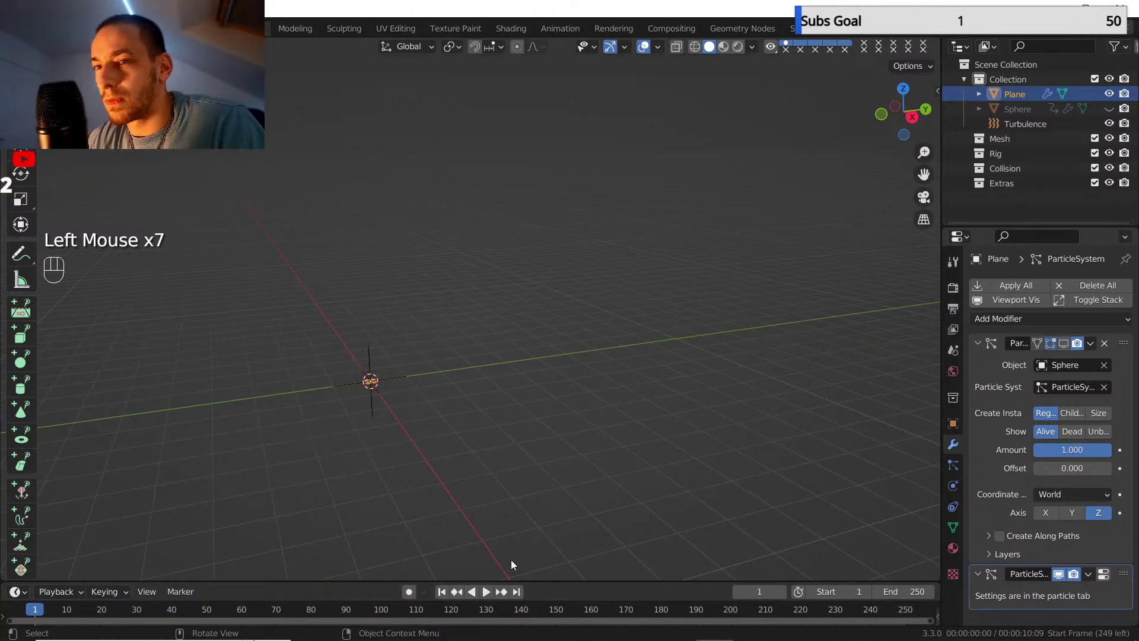
{"action": "left_click", "coordinate": [485, 591]}
{"action": "middle_click_drag", "start_coordinate": [445, 469], "coordinate": [583, 298], "text": "shift"}
{"action": "scroll", "coordinate": [461, 381], "scroll_direction": "up", "scroll_amount": 5}
{"action": "scroll", "coordinate": [572, 324], "scroll_direction": "up", "scroll_amount": 1}
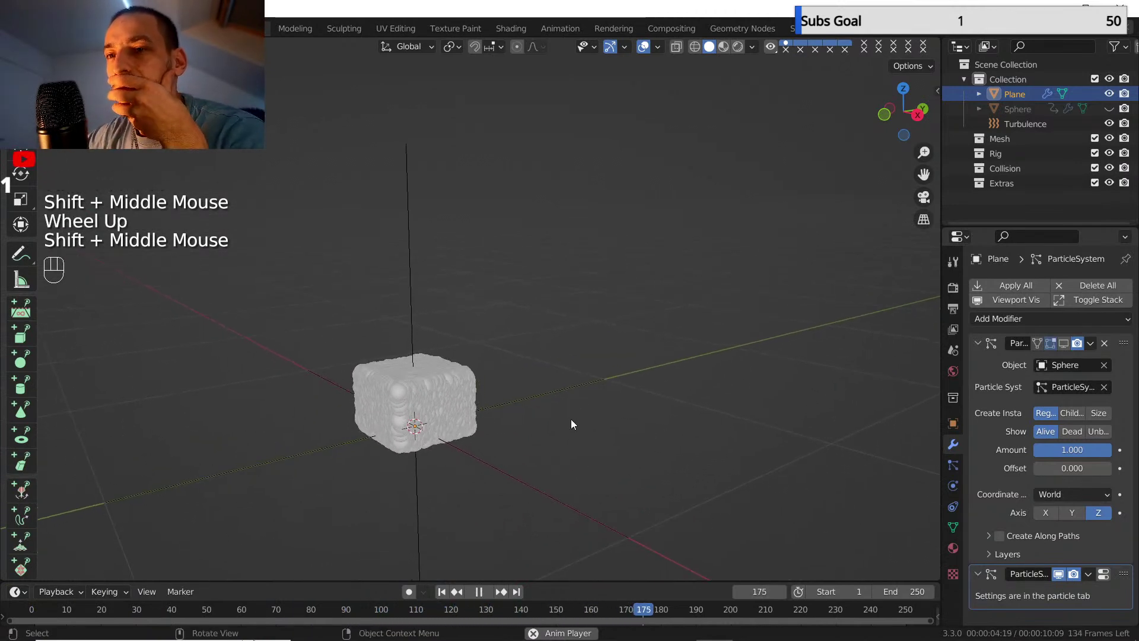
- Set the Lifetime of the plane's particle system to 100 frames
{"action": "left_click", "coordinate": [953, 466]}
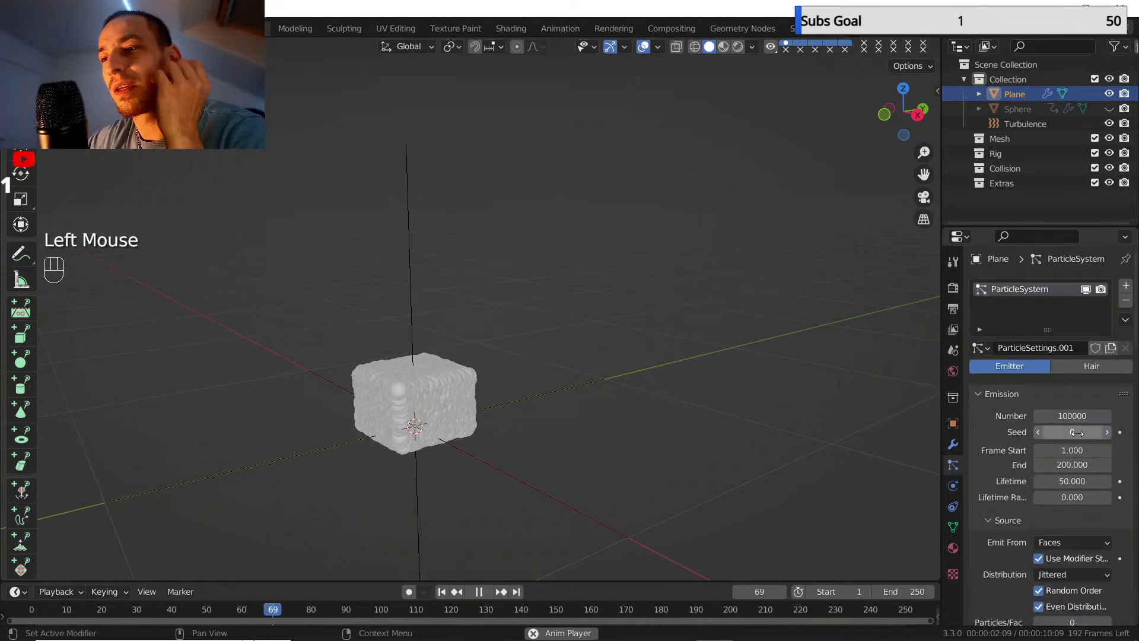
{"action": "left_click", "coordinate": [1071, 481]}
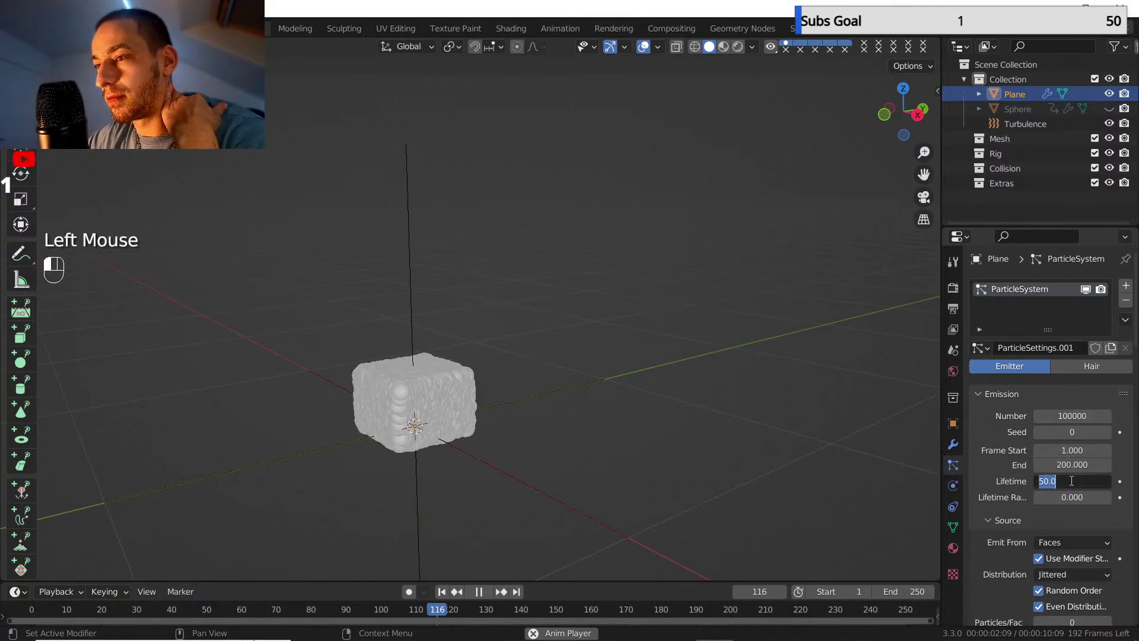
{"action": "type", "text": "100"}
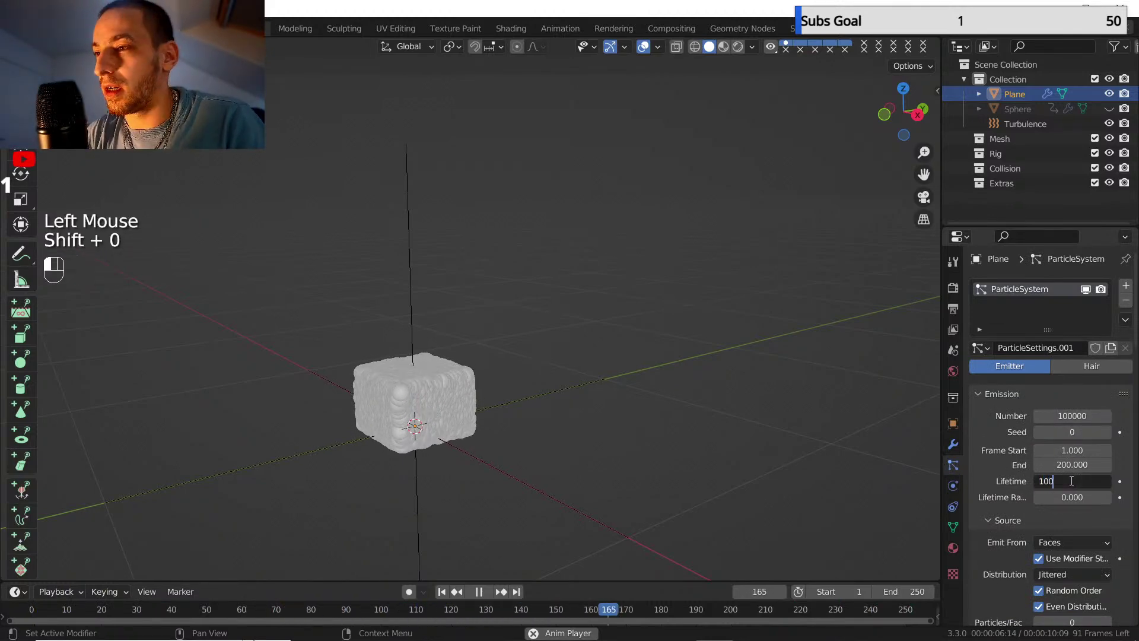
{"action": "key", "text": "Return"}
{"action": "scroll", "coordinate": [1033, 510], "scroll_direction": "down", "scroll_amount": 2}
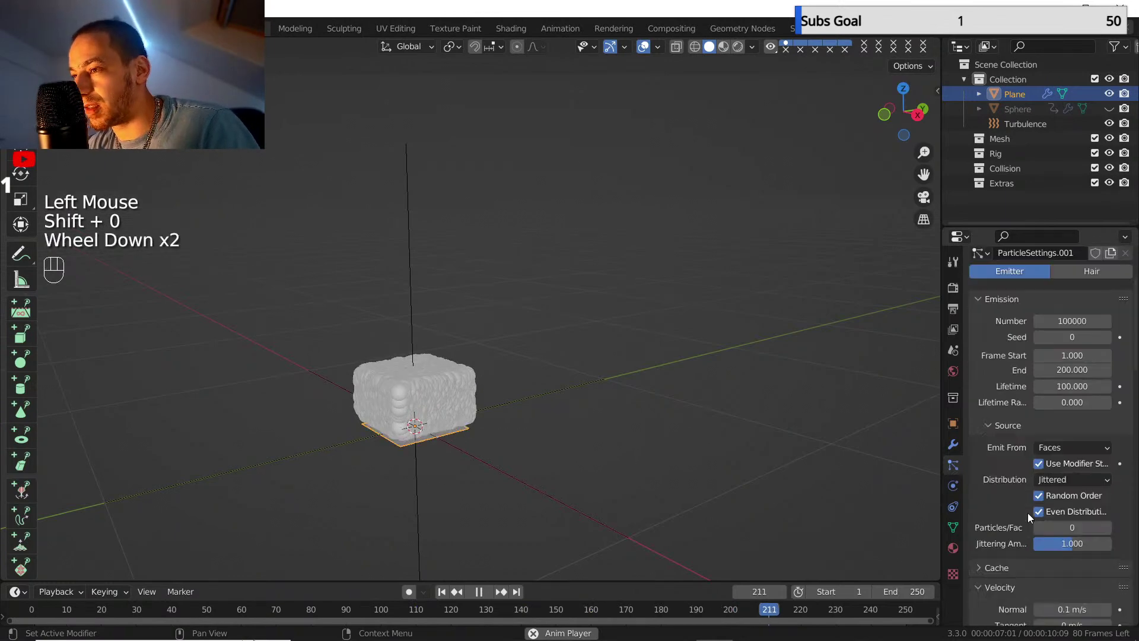
- Set the Size of the Turbulence force field to 3.530
{"action": "left_click", "coordinate": [1026, 123]}
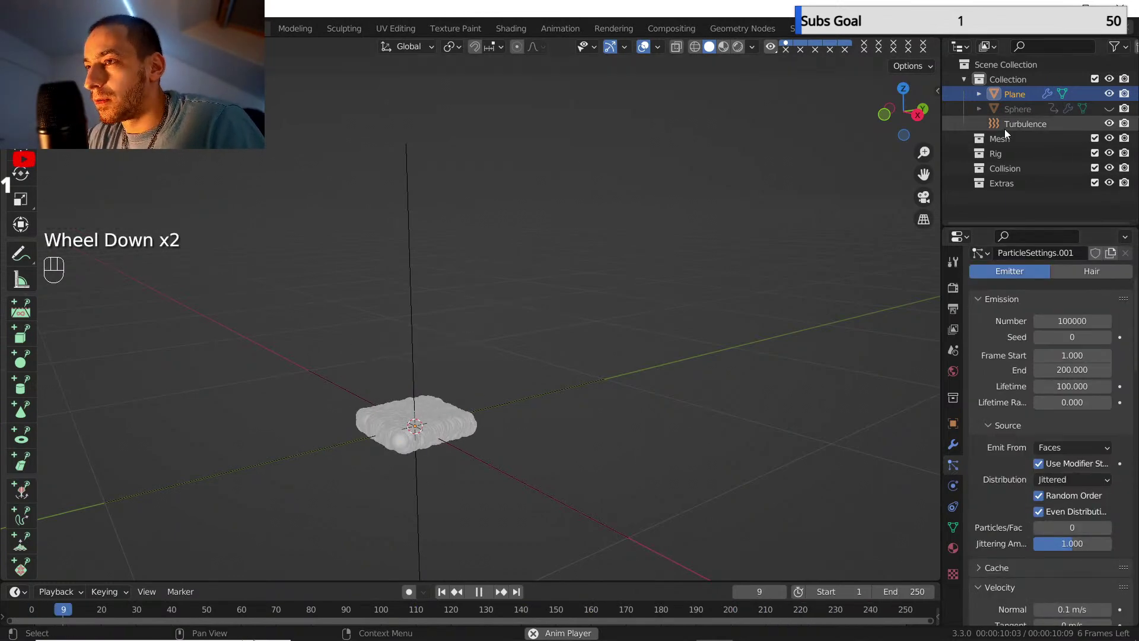
{"action": "left_click", "coordinate": [953, 444]}
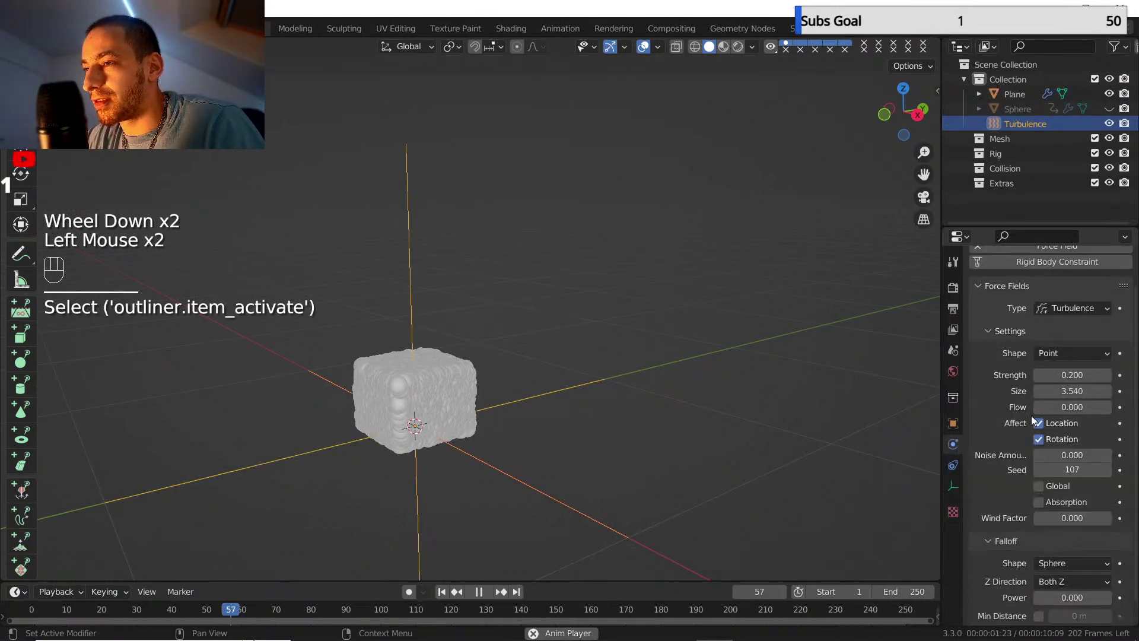
{"action": "left_click", "coordinate": [1038, 393]}
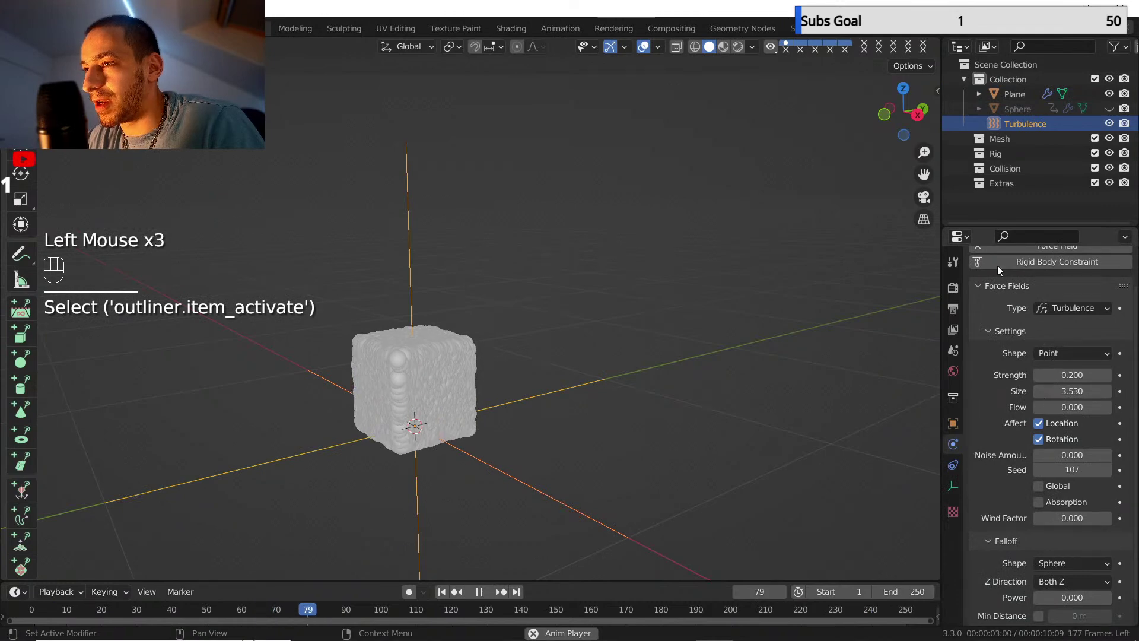
- Change the emission Distribution of the plane's particle system to Grid
{"action": "left_click", "coordinate": [1012, 95]}
{"action": "left_click", "coordinate": [953, 465]}
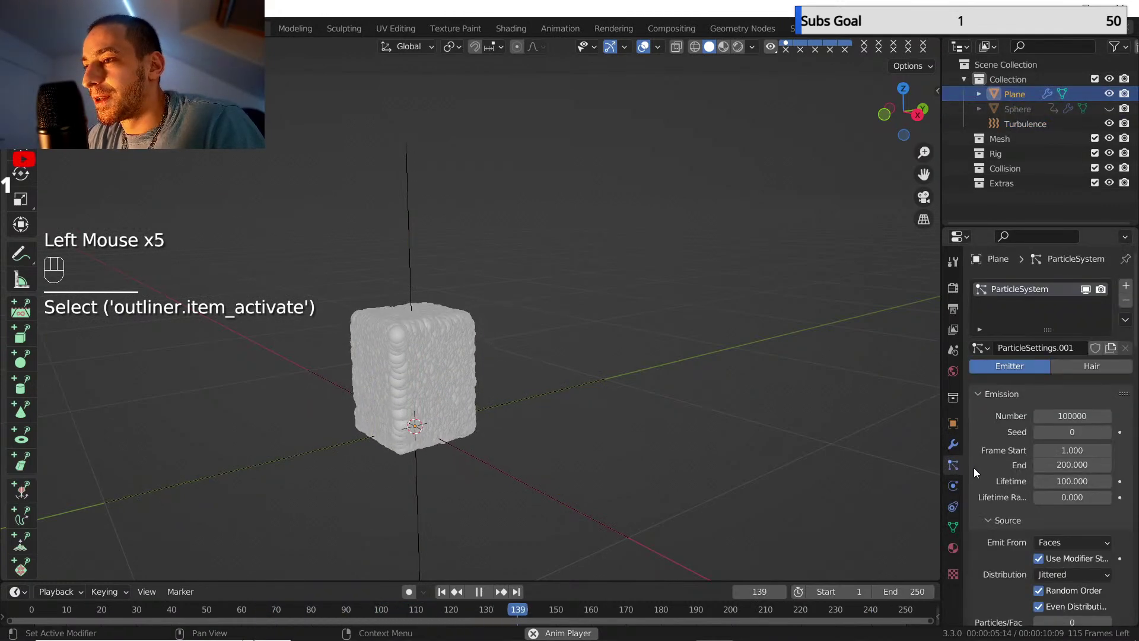
{"action": "scroll", "coordinate": [978, 466], "scroll_direction": "down", "scroll_amount": 3}
{"action": "scroll", "coordinate": [978, 462], "scroll_direction": "down", "scroll_amount": 1}
{"action": "left_click", "coordinate": [1058, 433]}
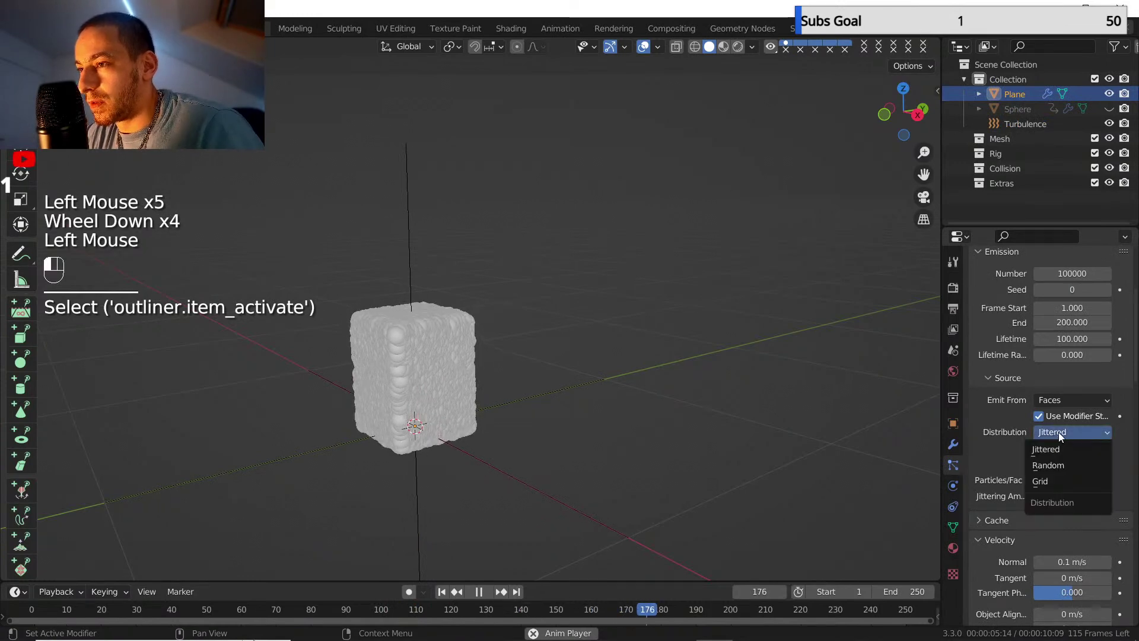
{"action": "left_click", "coordinate": [1060, 479]}
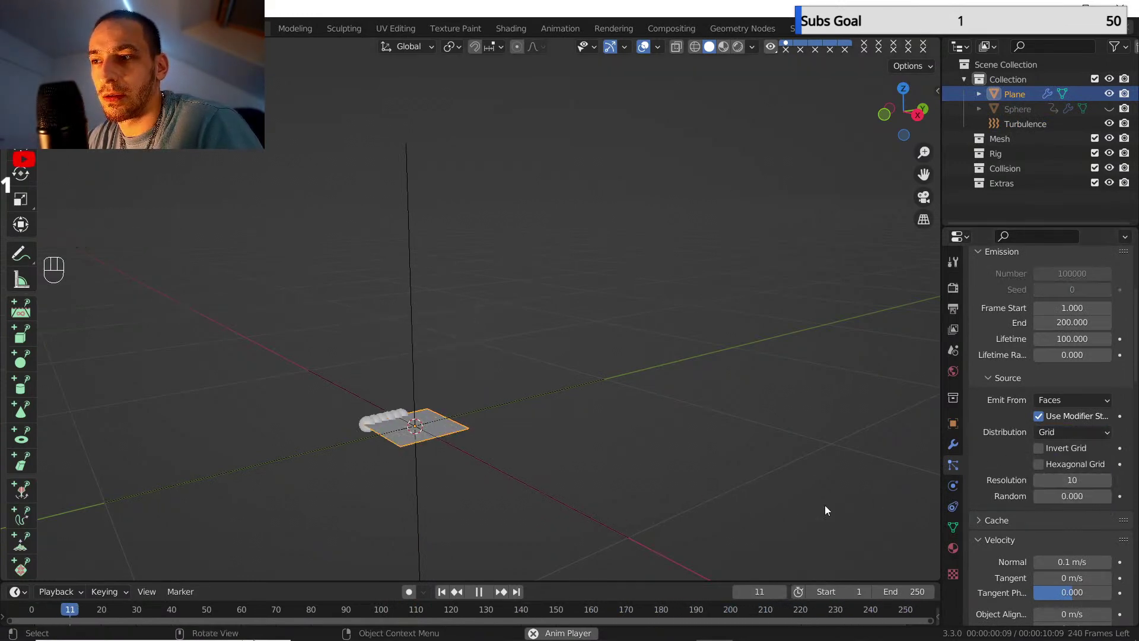
- Change the emission Distribution of the plane's particle system to Jittered with a Jittering Amount of 0.910, checking it in playback
{"action": "left_click", "coordinate": [1063, 432]}
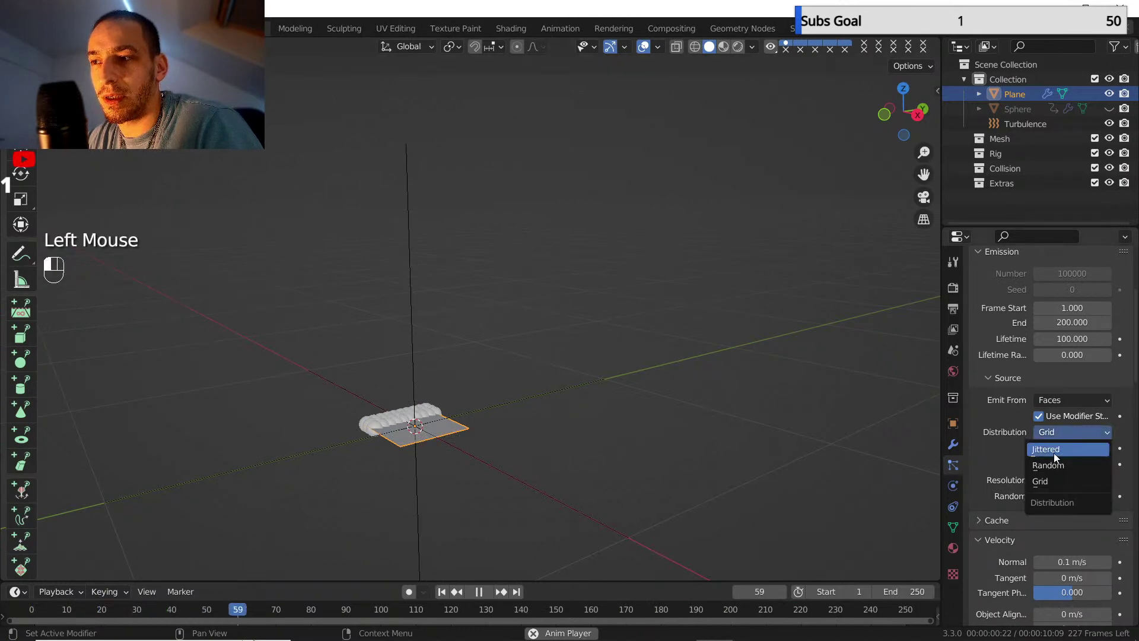
{"action": "left_click", "coordinate": [1054, 453]}
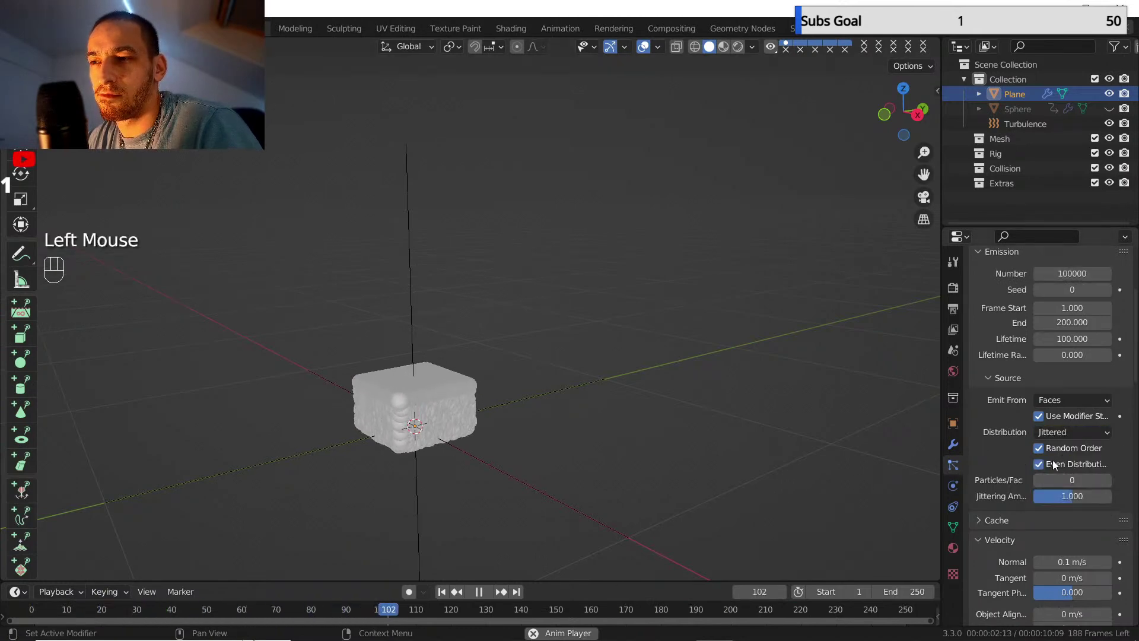
{"action": "left_click_drag", "start_coordinate": [1066, 497], "coordinate": [1025, 485]}
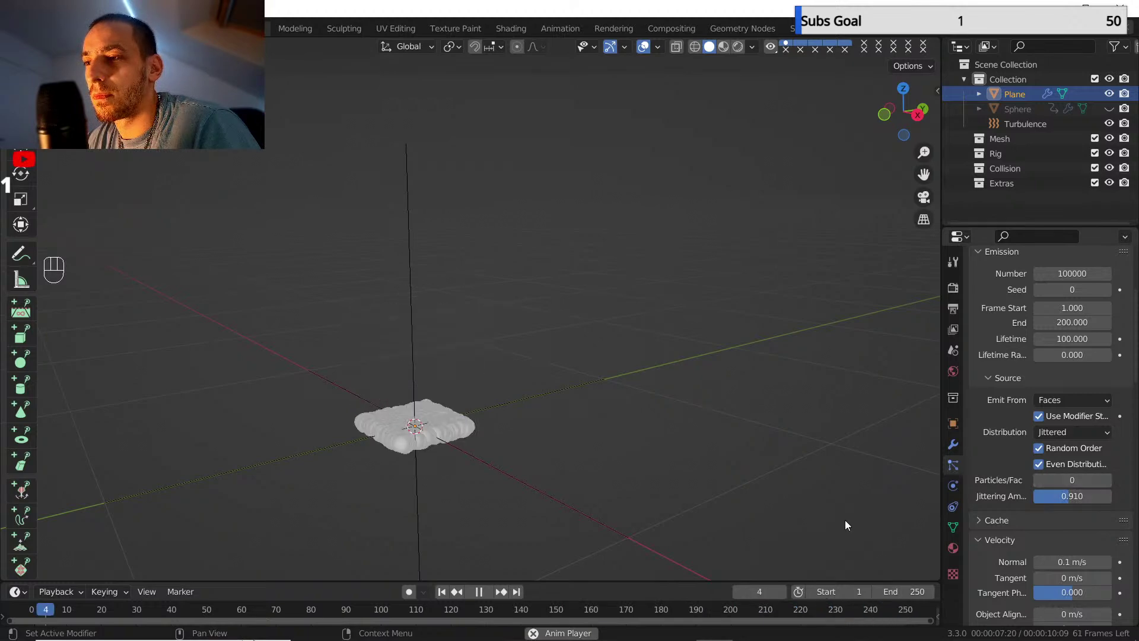
{"action": "left_click", "coordinate": [473, 592]}
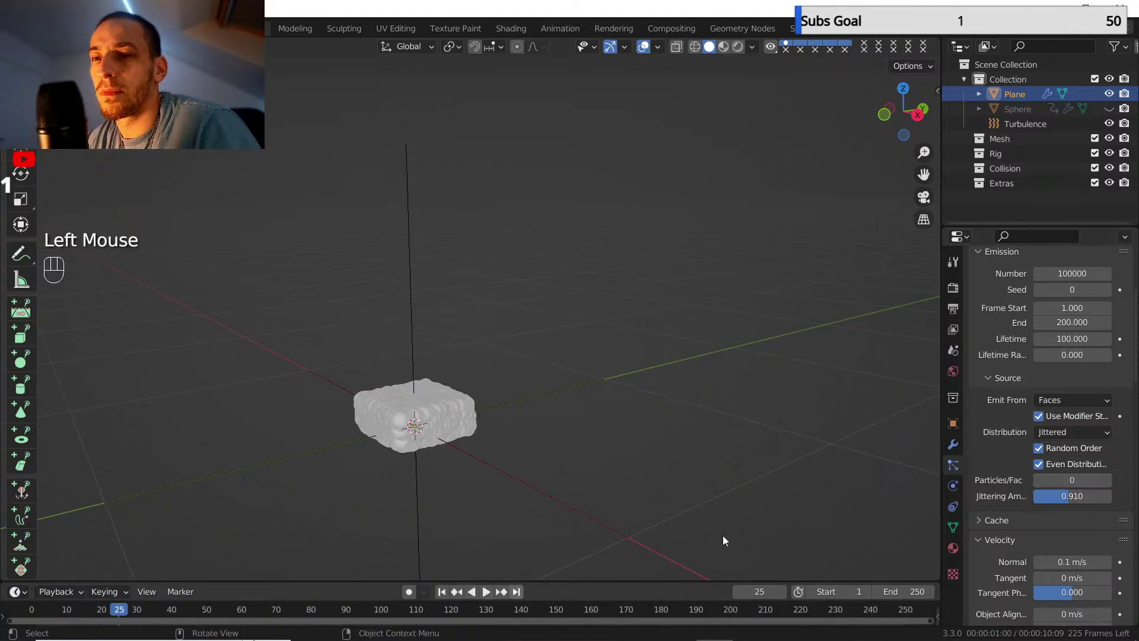
- Set Particles/Face of the plane's particle system to 2 and replay the simulation from the first frame
{"action": "left_click", "coordinate": [1062, 480]}
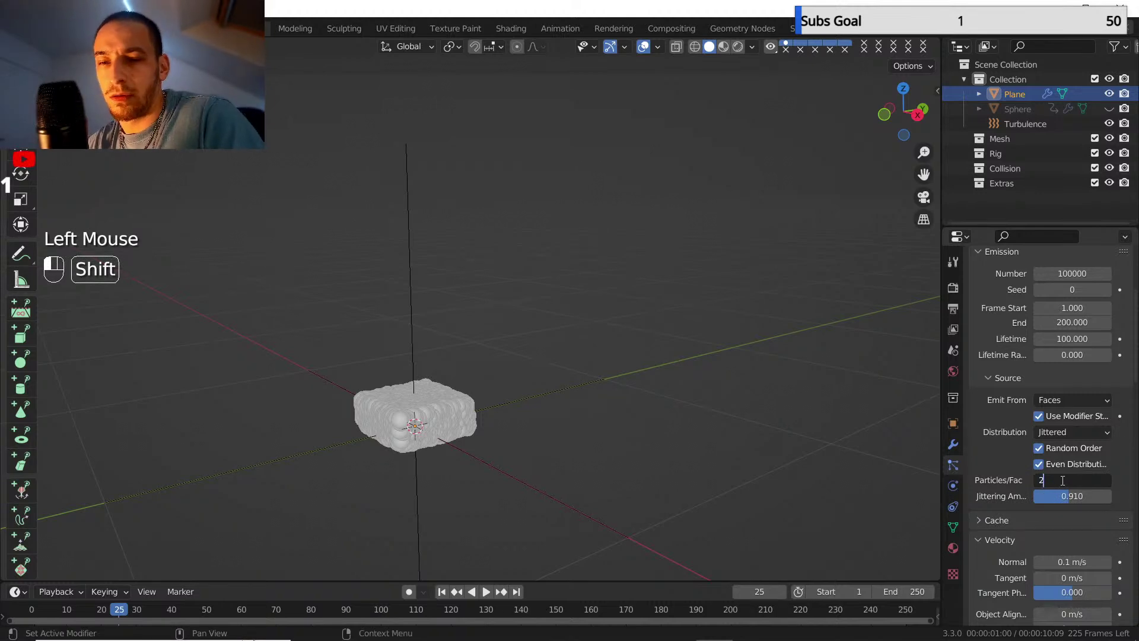
{"action": "key", "text": "Return"}
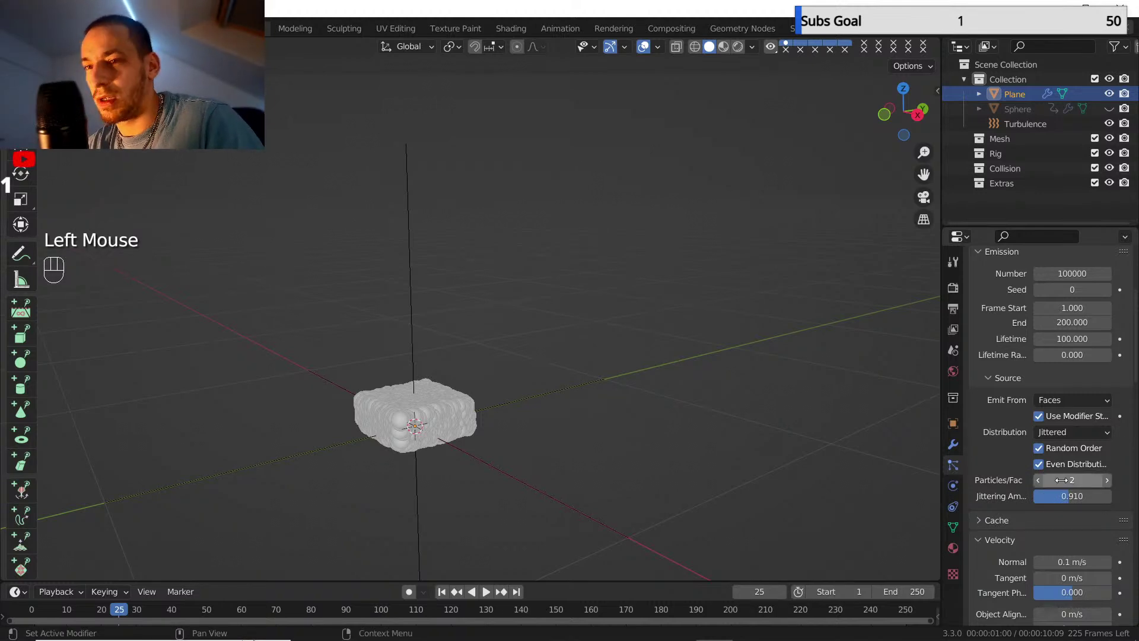
{"action": "left_click", "coordinate": [441, 591]}
{"action": "left_click", "coordinate": [485, 591]}
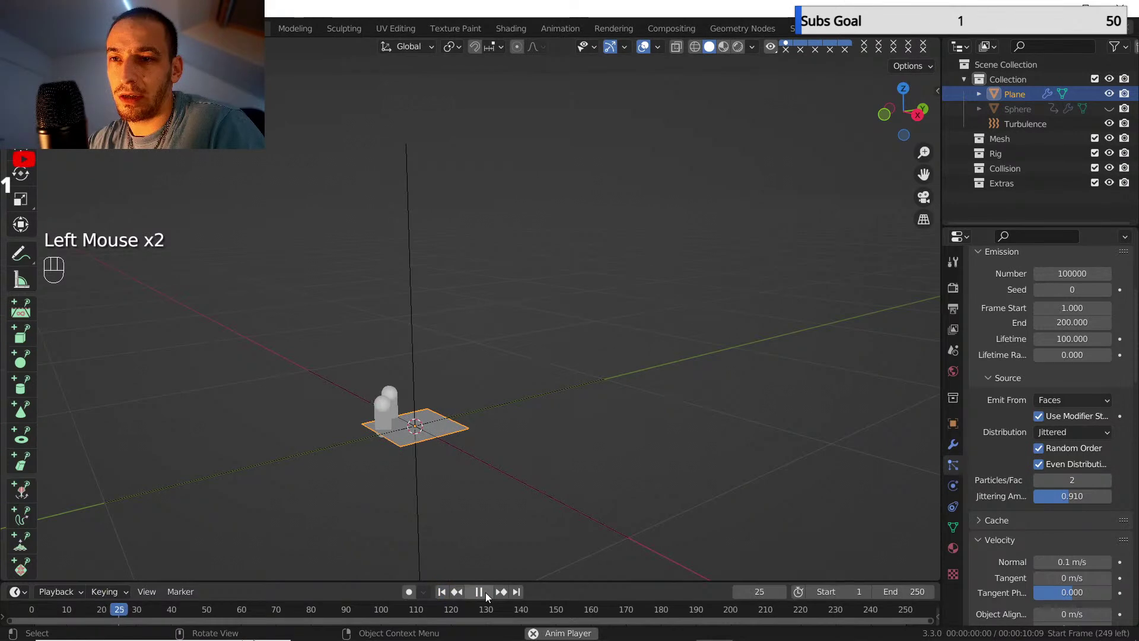
{"action": "middle_click_drag", "start_coordinate": [493, 512], "coordinate": [415, 455]}
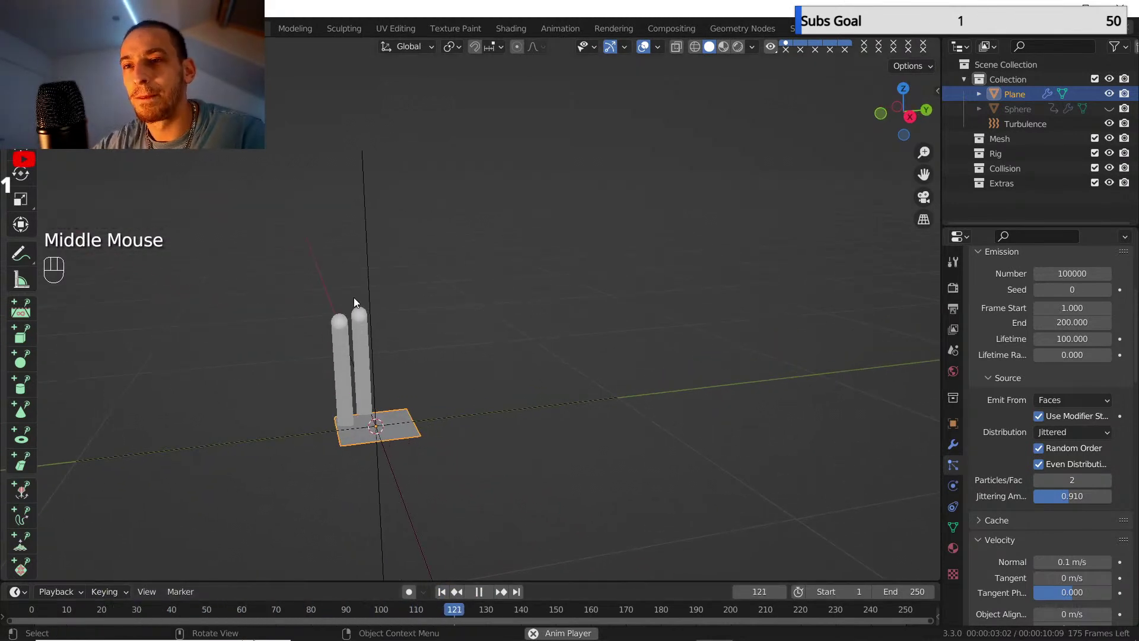
{"action": "left_click", "coordinate": [480, 594]}
{"action": "left_click", "coordinate": [481, 595]}
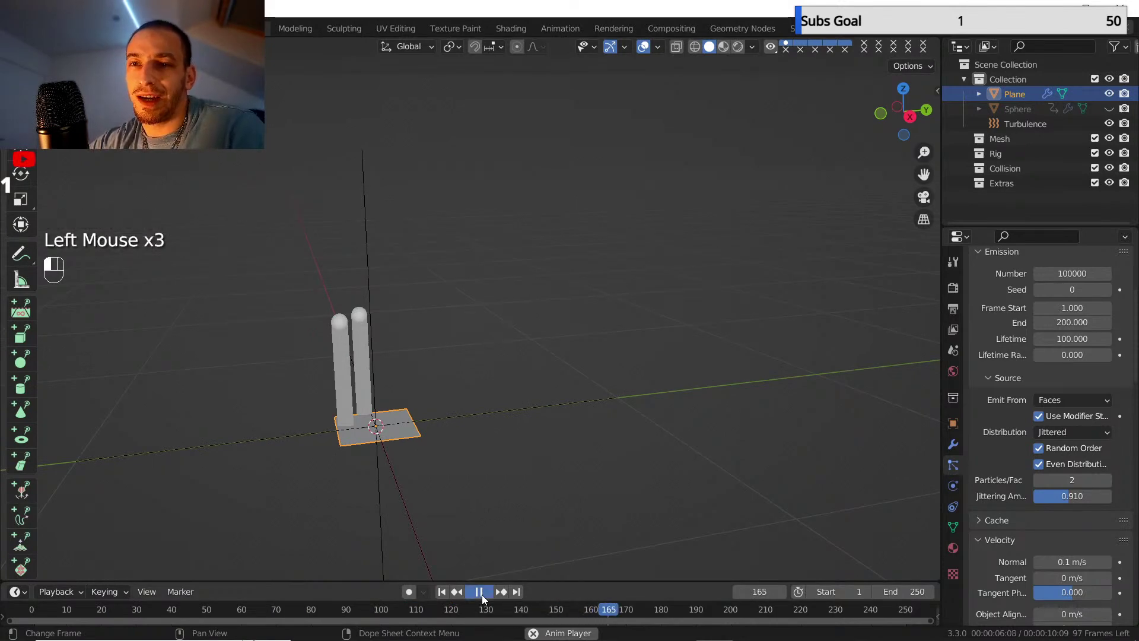
{"action": "left_click", "coordinate": [482, 594]}
{"action": "left_click", "coordinate": [449, 591]}
- Try a Brownian force of 1 on the plane's particles and replay the simulation from the first frame
{"action": "scroll", "coordinate": [1023, 445], "scroll_direction": "down", "scroll_amount": 6}
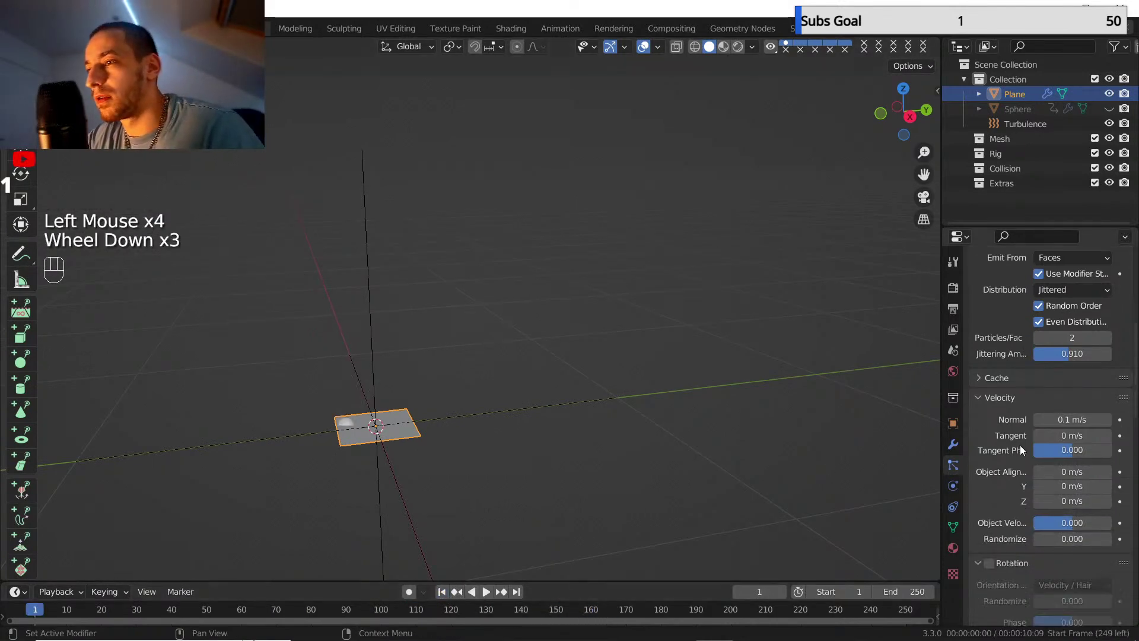
{"action": "scroll", "coordinate": [1027, 477], "scroll_direction": "down", "scroll_amount": 4}
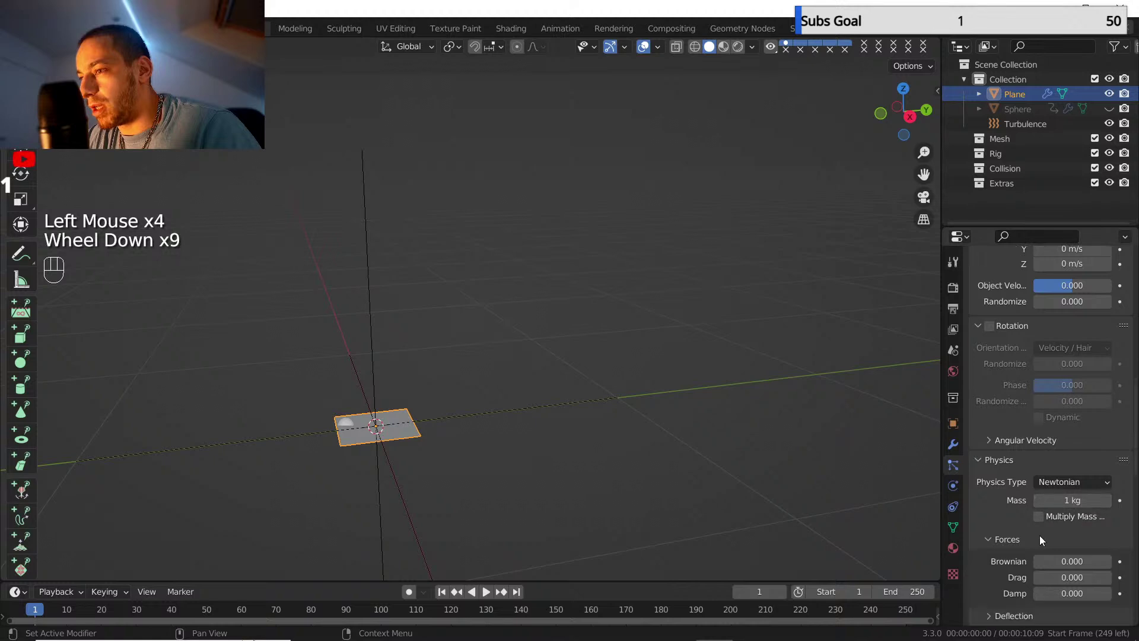
{"action": "left_click", "coordinate": [1049, 536]}
{"action": "key", "text": "shift"}
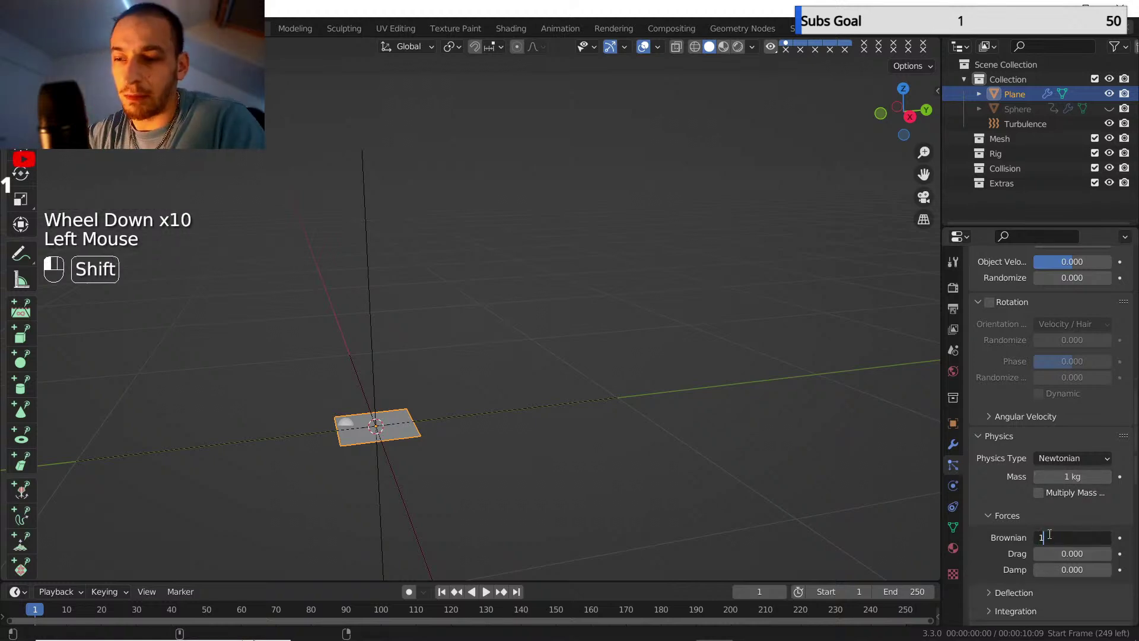
{"action": "type", "text": "1"}
{"action": "key", "text": "Return"}
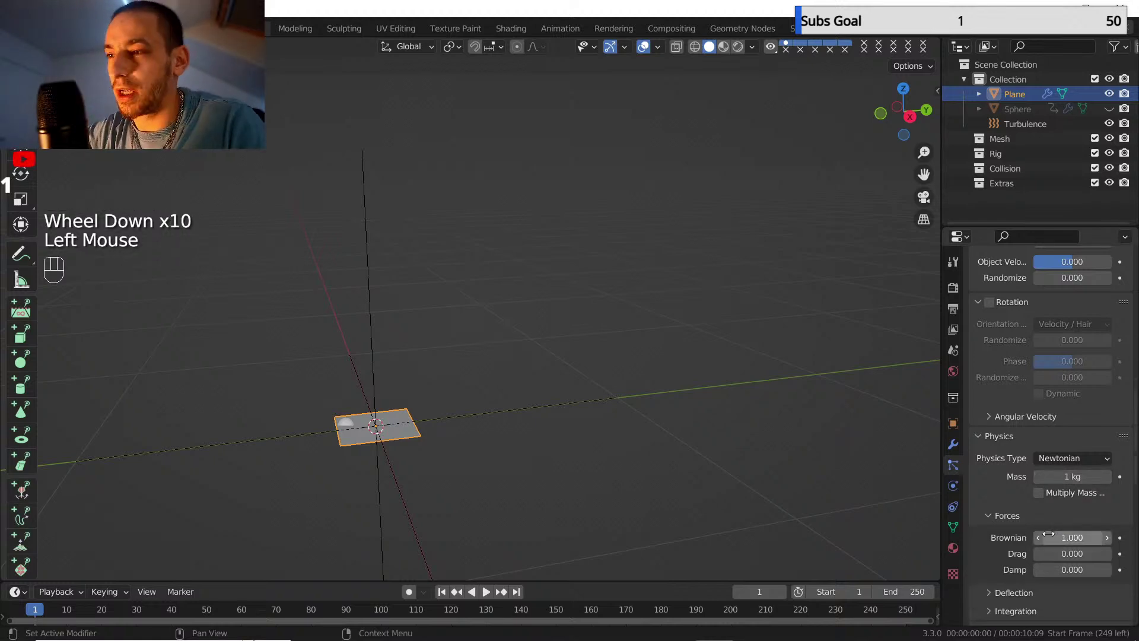
{"action": "left_click", "coordinate": [441, 592]}
{"action": "left_click", "coordinate": [485, 592]}
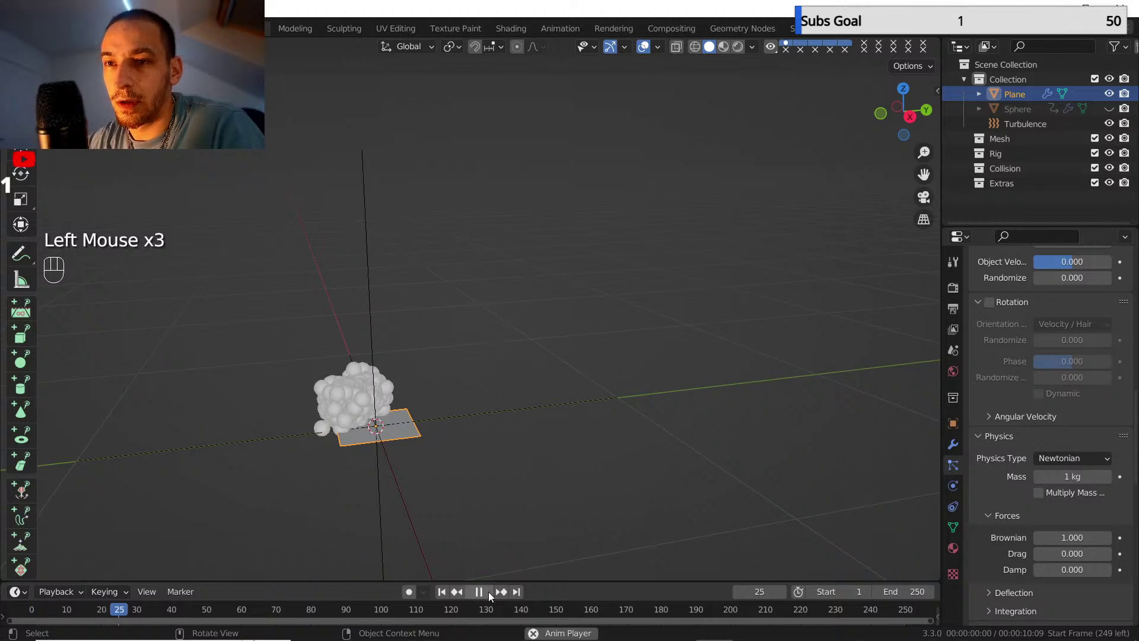
{"action": "left_click", "coordinate": [485, 591]}
- Test a Brownian force of 0.1 on the plane's particles in playback, and reset it to 0
{"action": "left_click", "coordinate": [1074, 537]}
{"action": "key", "text": "shift"}
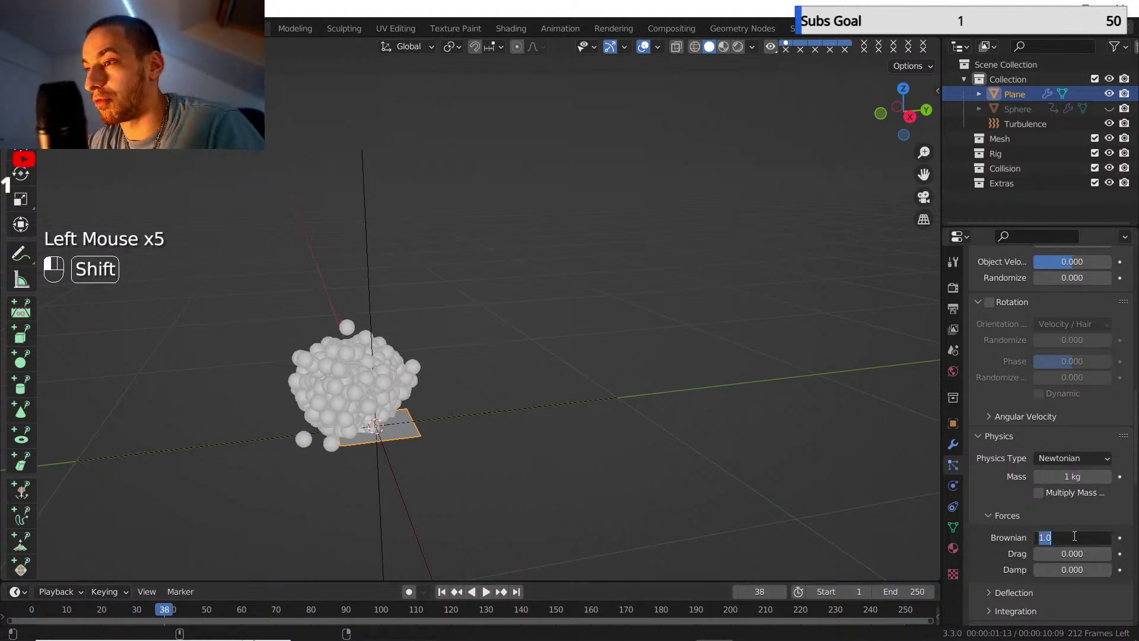
{"action": "type", "text": ".1"}
{"action": "key", "text": "Return"}
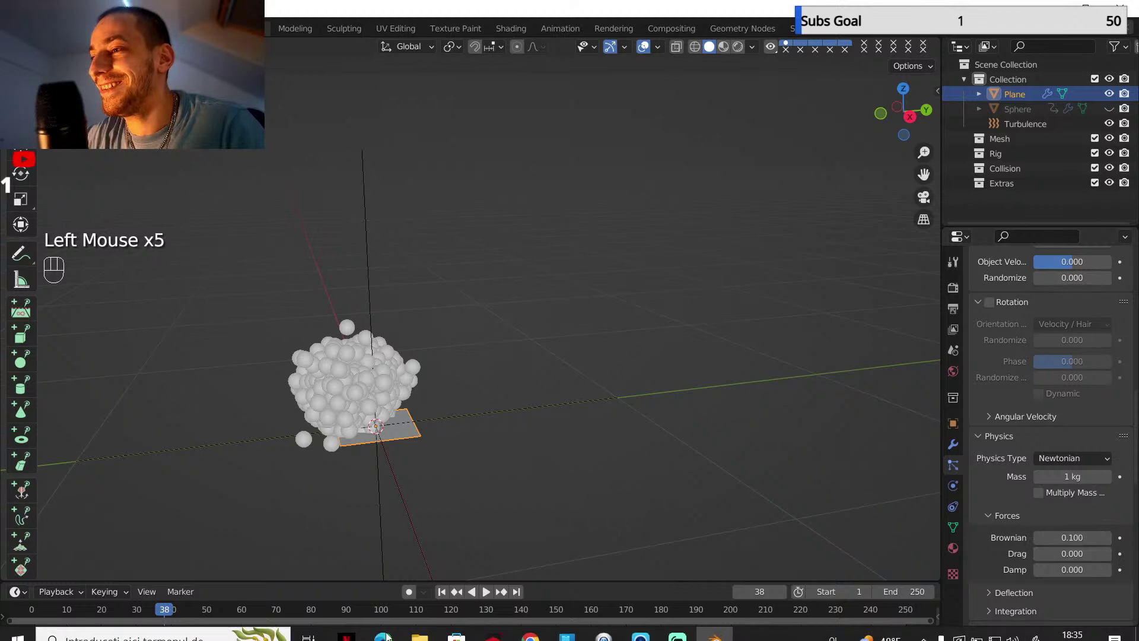
{"action": "left_click", "coordinate": [441, 591]}
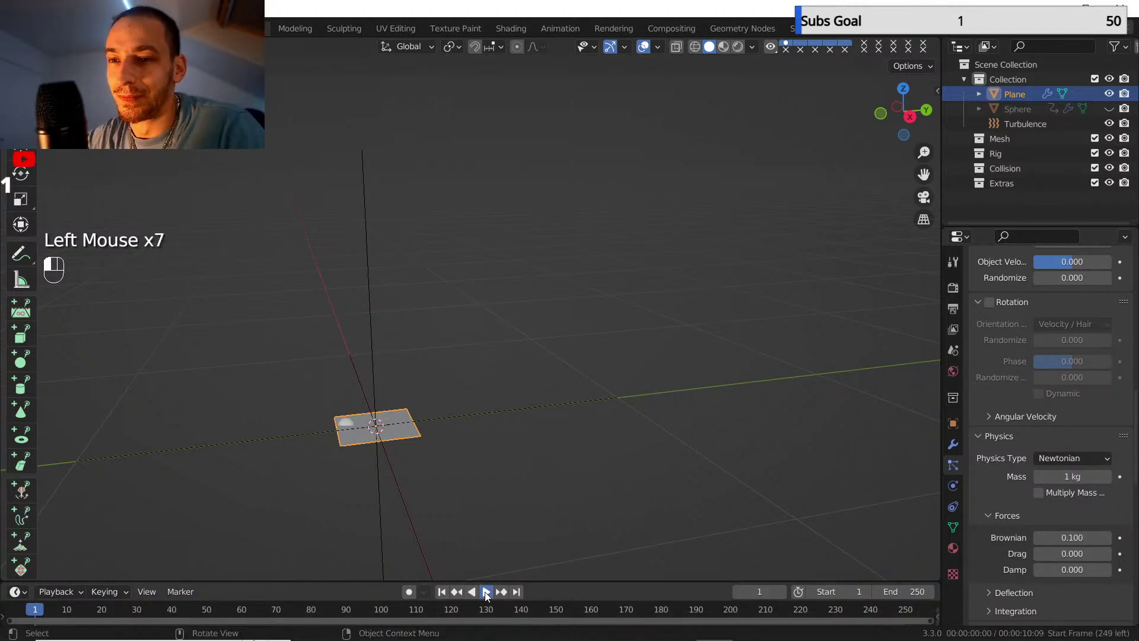
{"action": "left_click", "coordinate": [485, 591]}
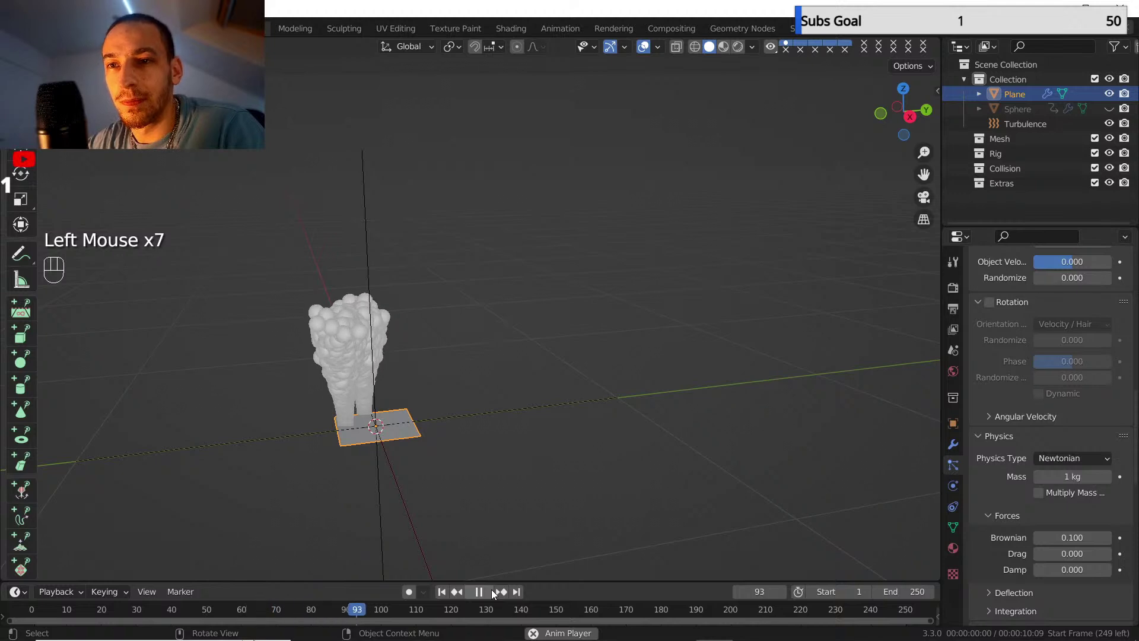
{"action": "left_click", "coordinate": [483, 591]}
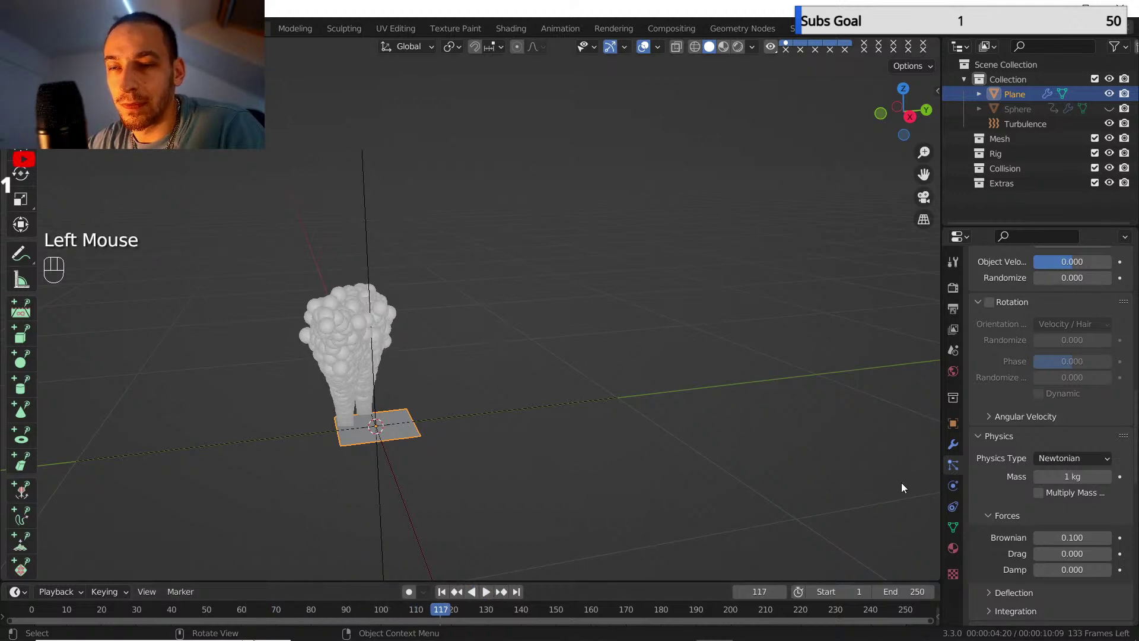
{"action": "left_click", "coordinate": [1038, 537]}
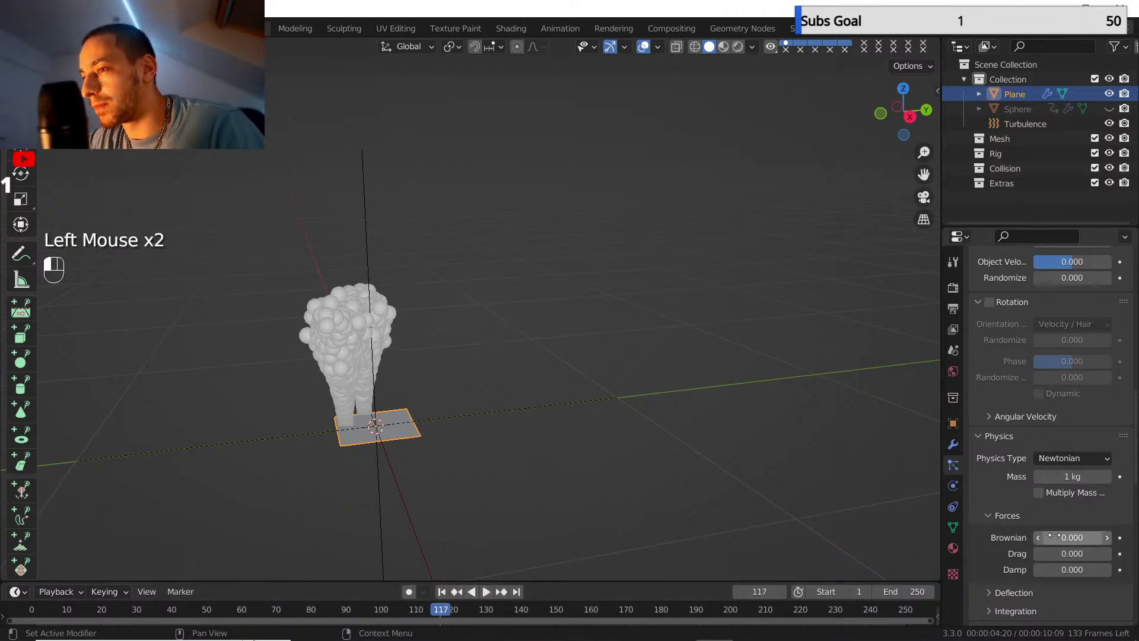
{"action": "left_click", "coordinate": [442, 592]}
- Set the Turbulence field weight of the plane's particle system to 0.1 and replay the simulation from the first frame
{"action": "scroll", "coordinate": [1023, 489], "scroll_direction": "down", "scroll_amount": 8}
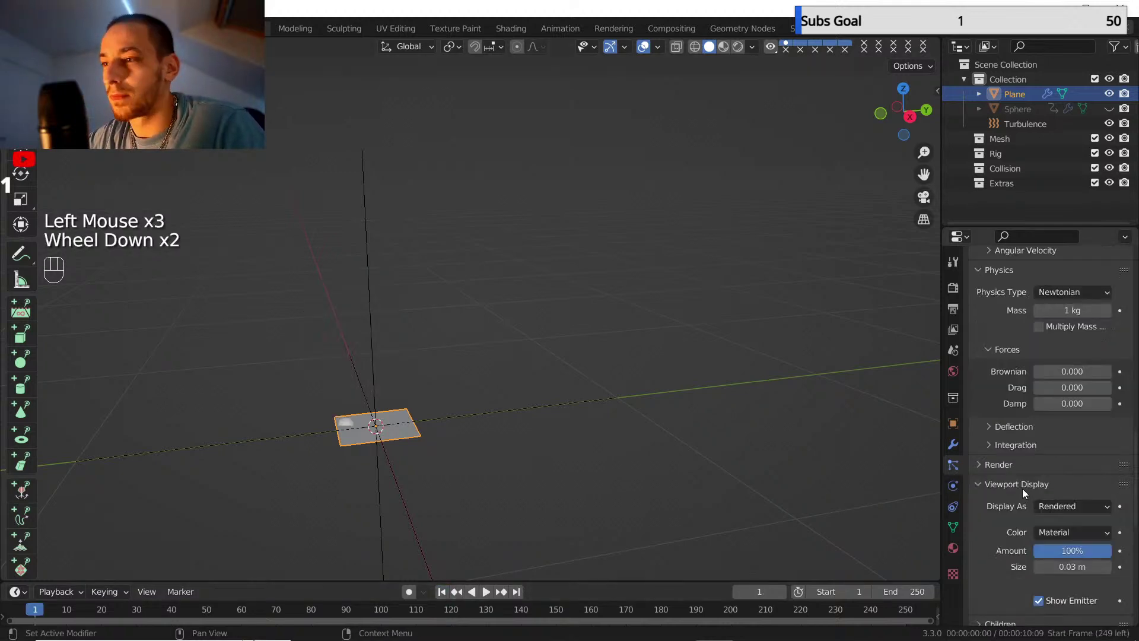
{"action": "left_click", "coordinate": [1059, 504]}
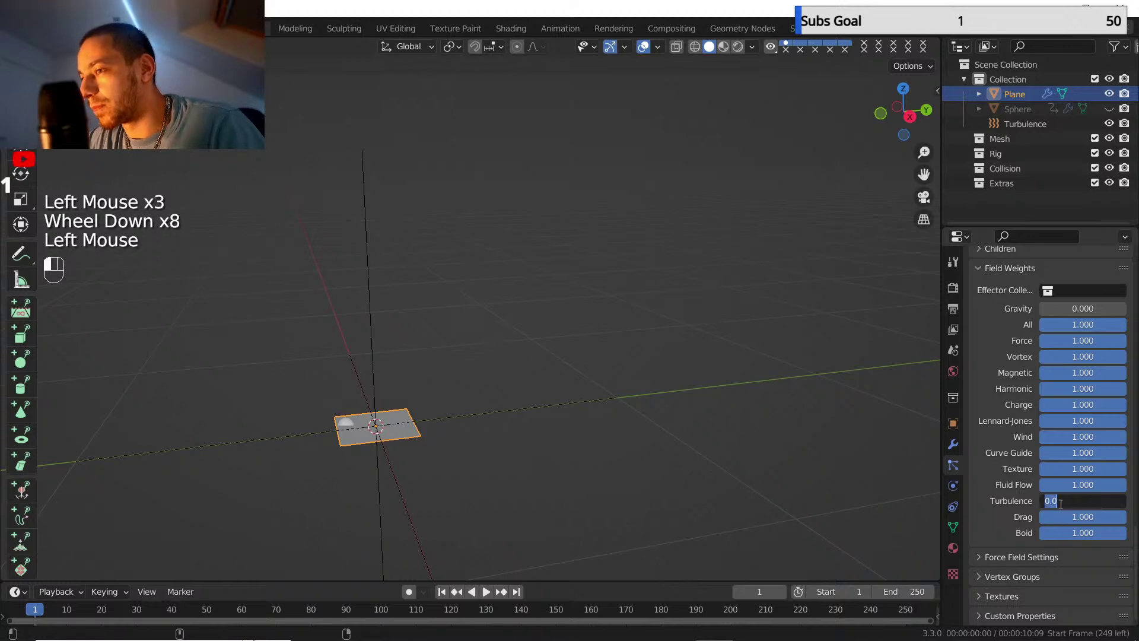
{"action": "type", "text": ".1"}
{"action": "key", "text": "Return"}
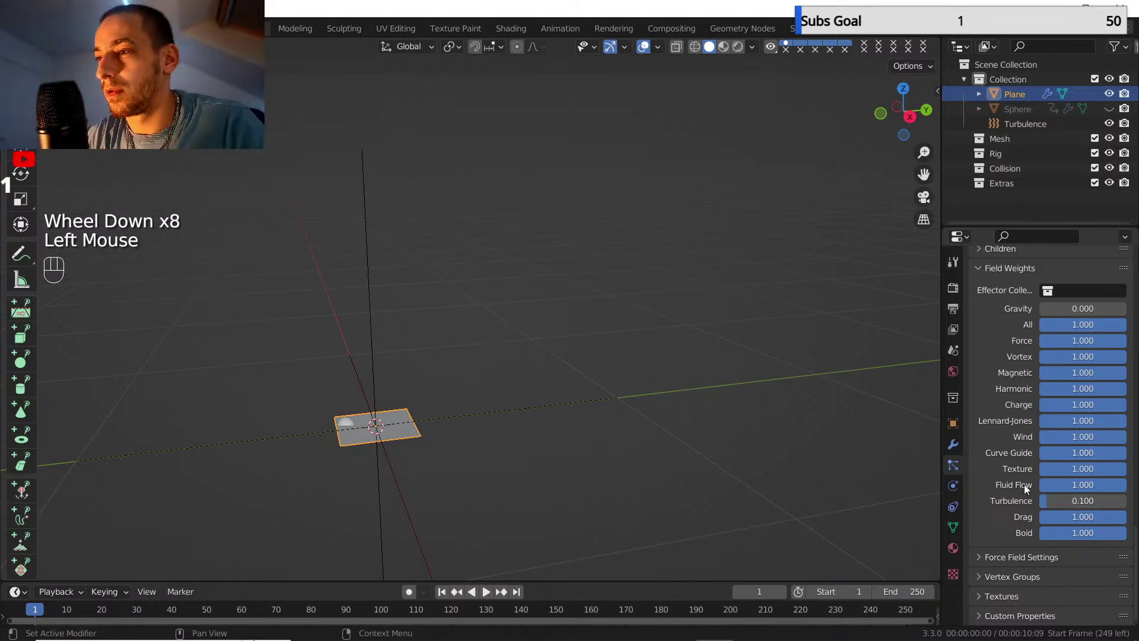
{"action": "left_click", "coordinate": [443, 593]}
{"action": "left_click", "coordinate": [487, 592]}
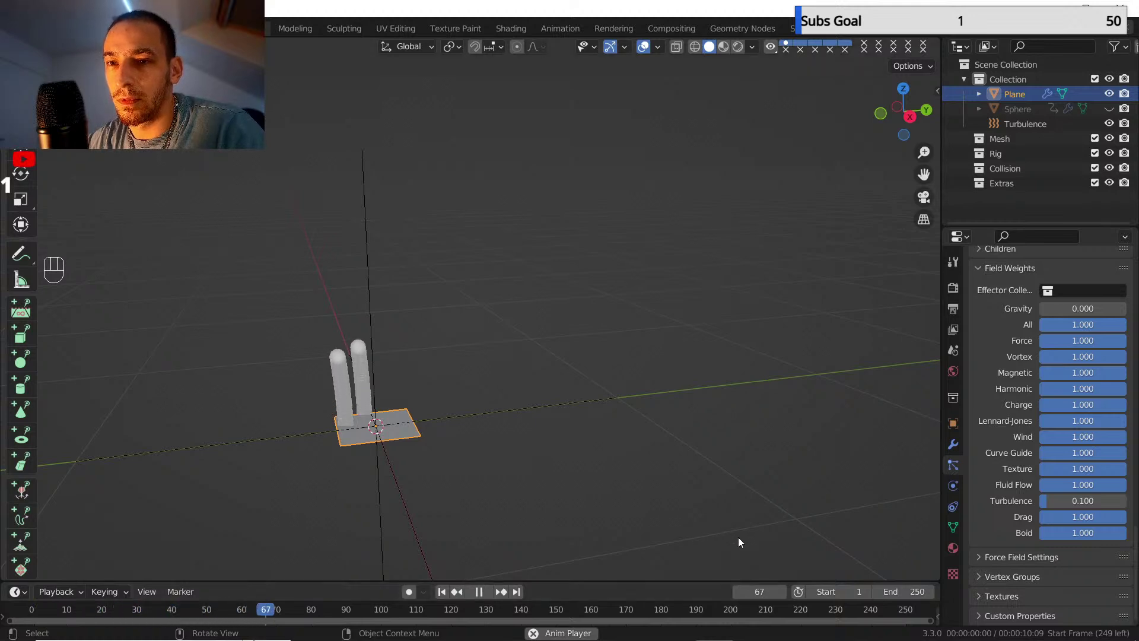
- Try Turbulence field weights of 0.362 and 0.590 on the plane's particles, replaying the simulation from the first frame
{"action": "left_click", "coordinate": [1077, 500]}
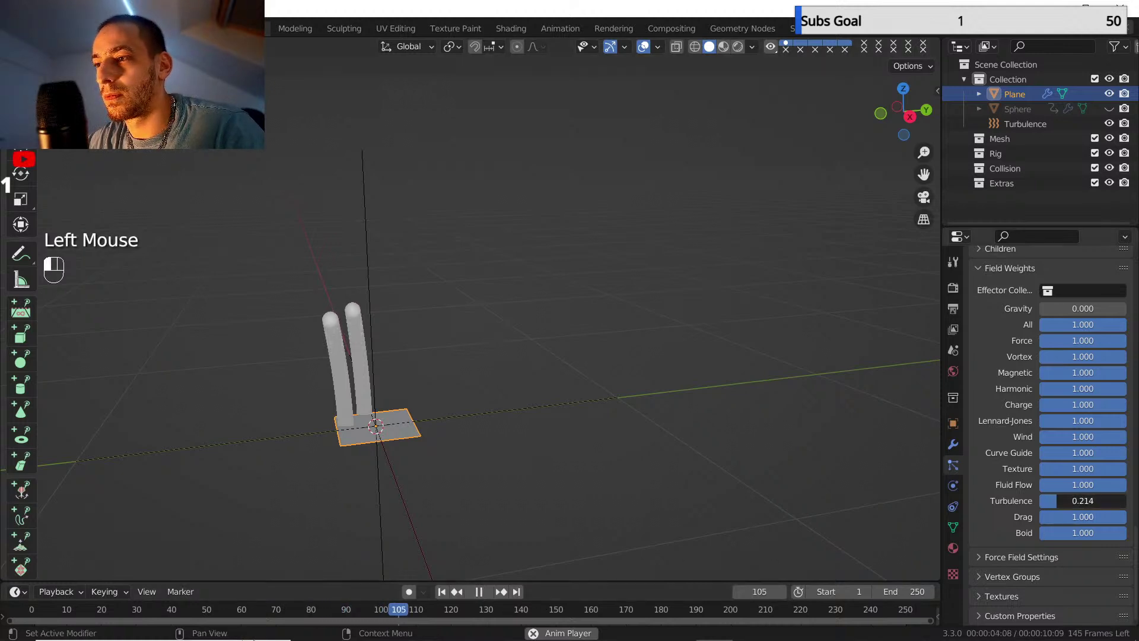
{"action": "left_click_drag", "start_coordinate": [1071, 501], "coordinate": [1071, 501]}
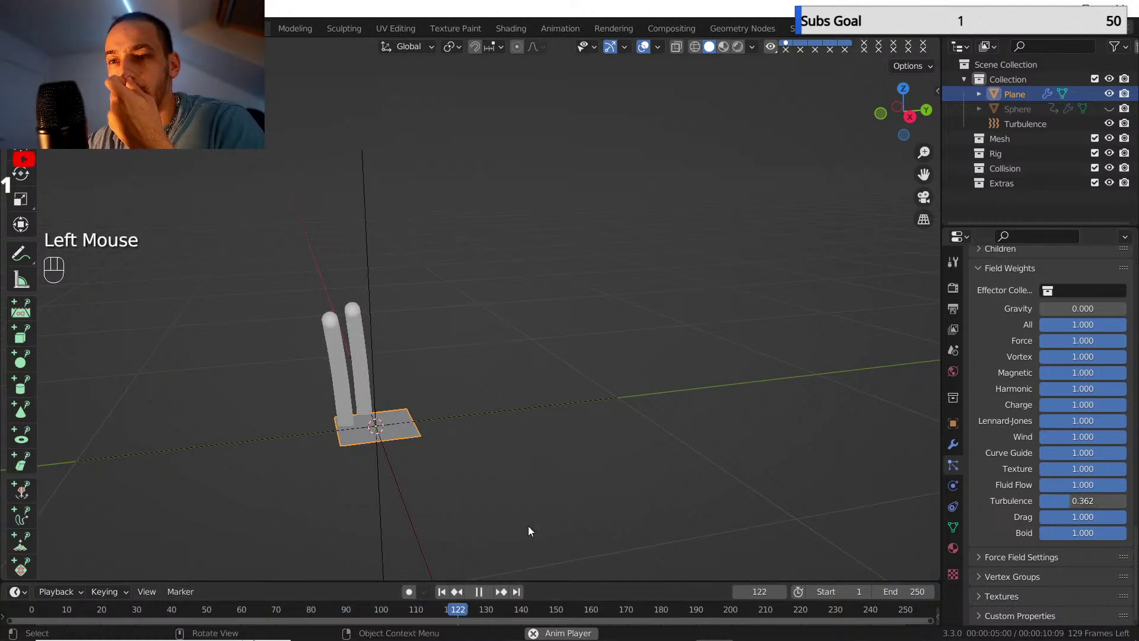
{"action": "left_click", "coordinate": [443, 592]}
{"action": "left_click", "coordinate": [486, 593]}
{"action": "left_click", "coordinate": [486, 594]}
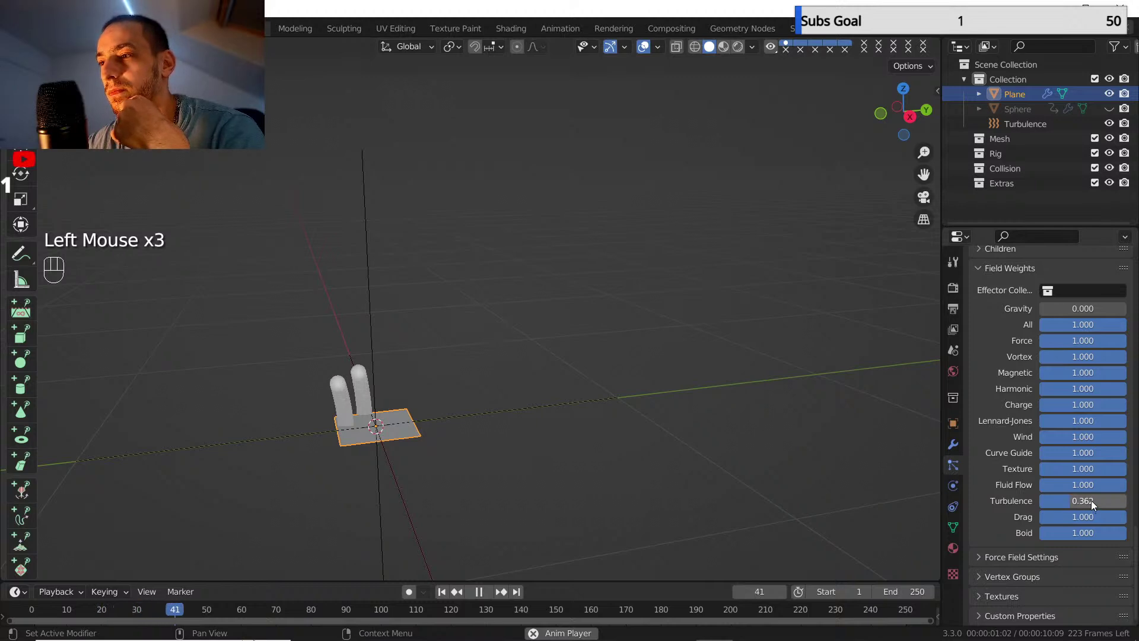
{"action": "left_click_drag", "start_coordinate": [1091, 501], "coordinate": [1102, 500]}
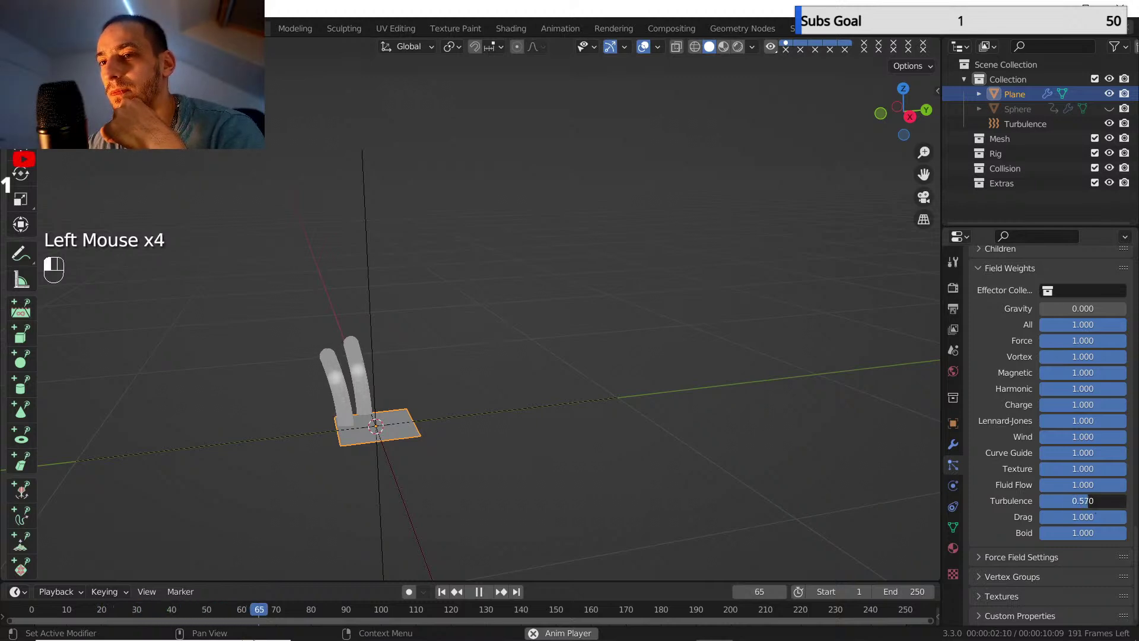
{"action": "left_click", "coordinate": [444, 592]}
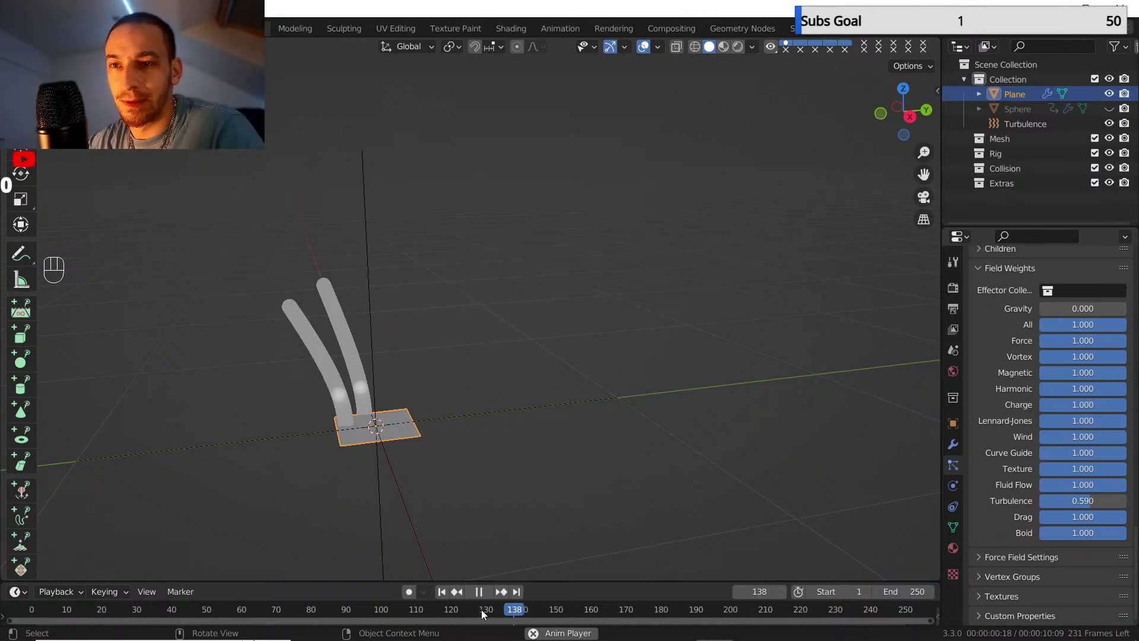
- Raise the Turbulence field weight of the plane's particle system to 1.000 and check the particle paths in playback
{"action": "left_click_drag", "start_coordinate": [1084, 500], "coordinate": [1093, 500]}
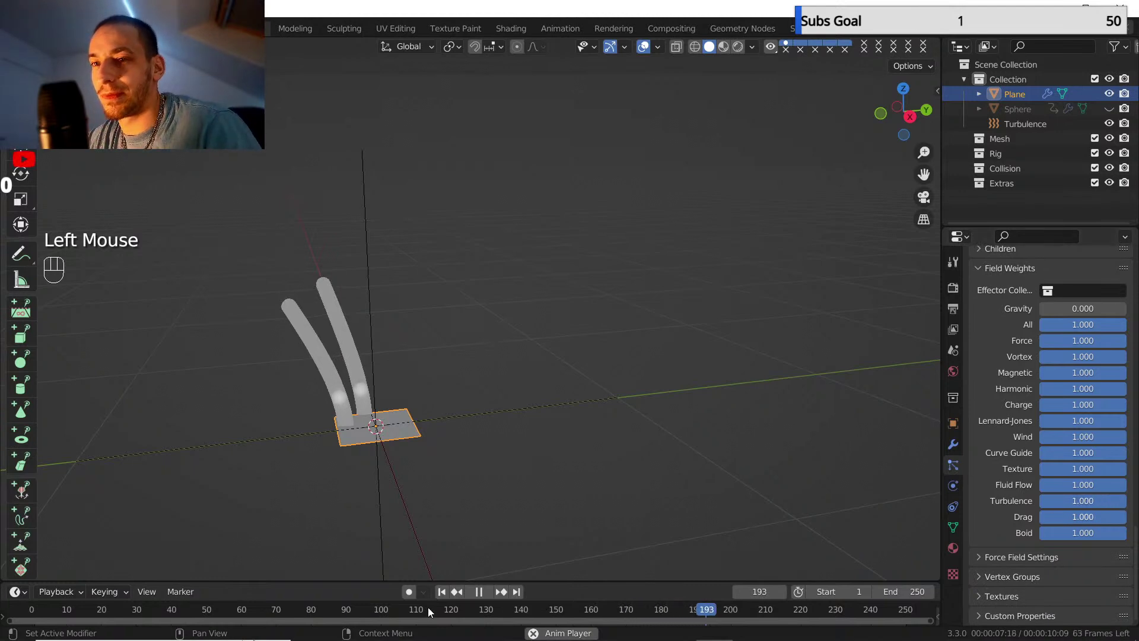
{"action": "left_click", "coordinate": [459, 592]}
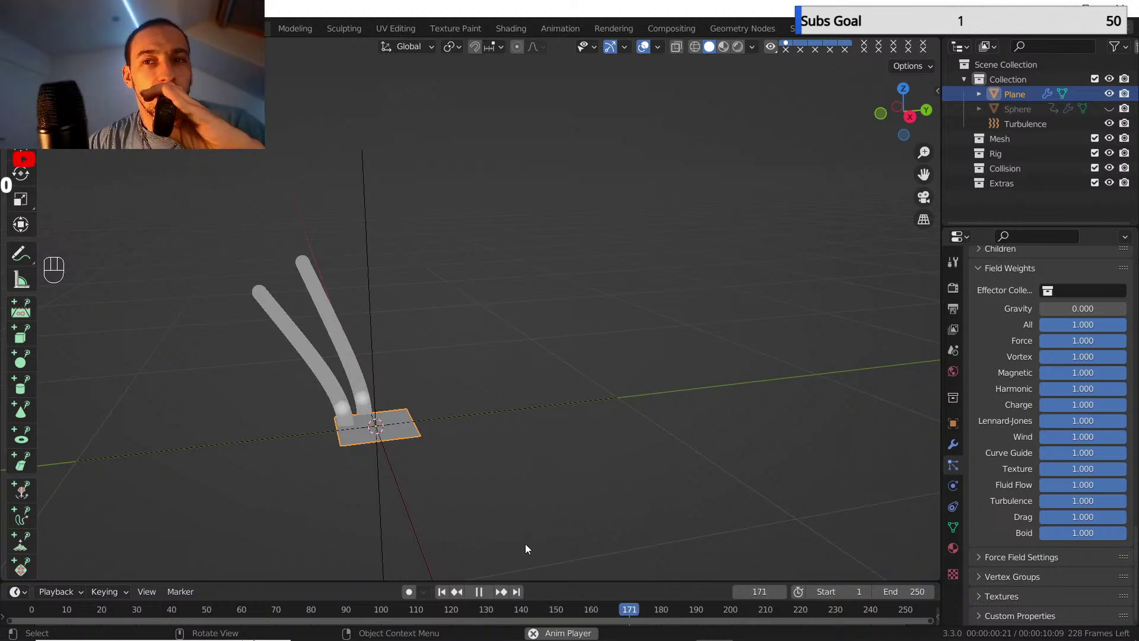
{"action": "left_click", "coordinate": [481, 592]}
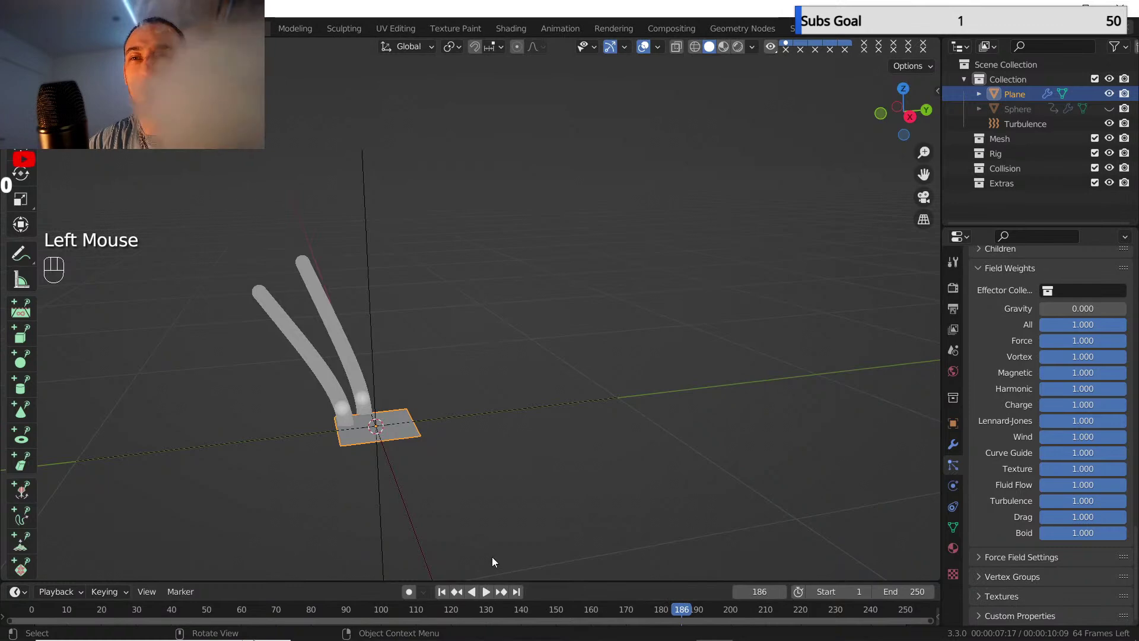
- Set Particles/Face of the plane's jittered emission to 5
{"action": "scroll", "coordinate": [1017, 372], "scroll_direction": "up", "scroll_amount": 7}
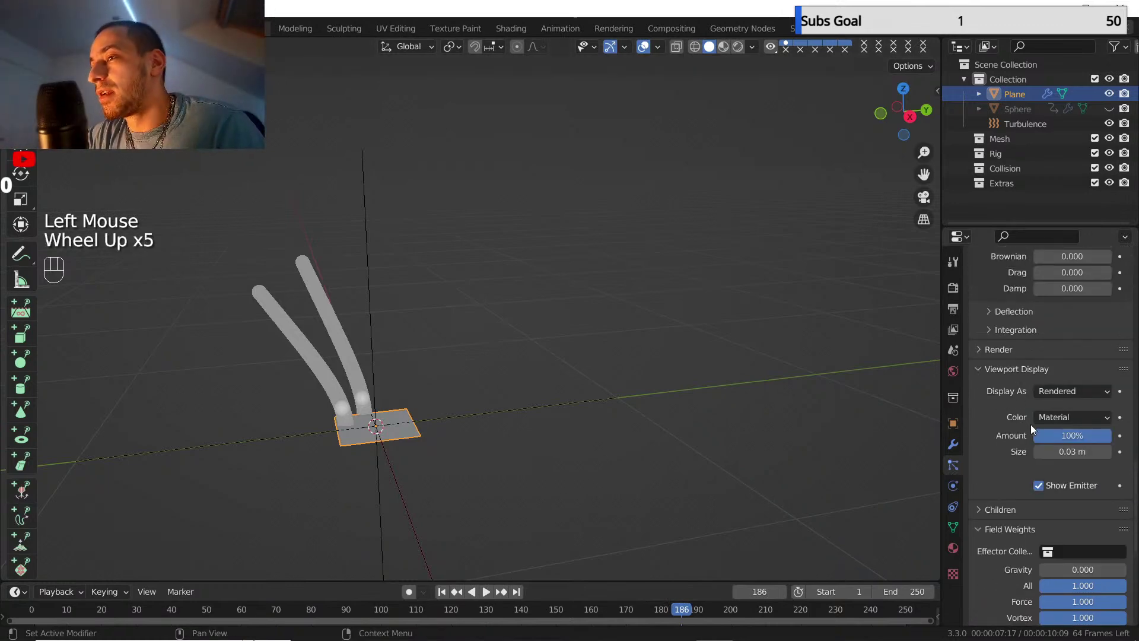
{"action": "scroll", "coordinate": [1031, 427], "scroll_direction": "up", "scroll_amount": 8}
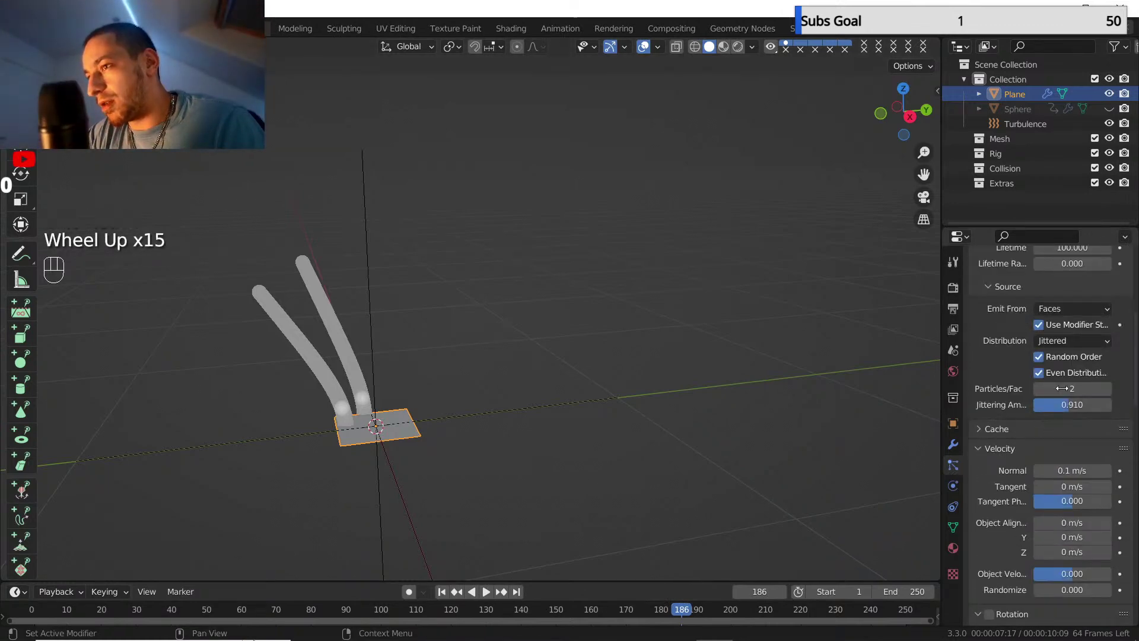
{"action": "left_click", "coordinate": [1069, 389]}
{"action": "key", "text": "shift"}
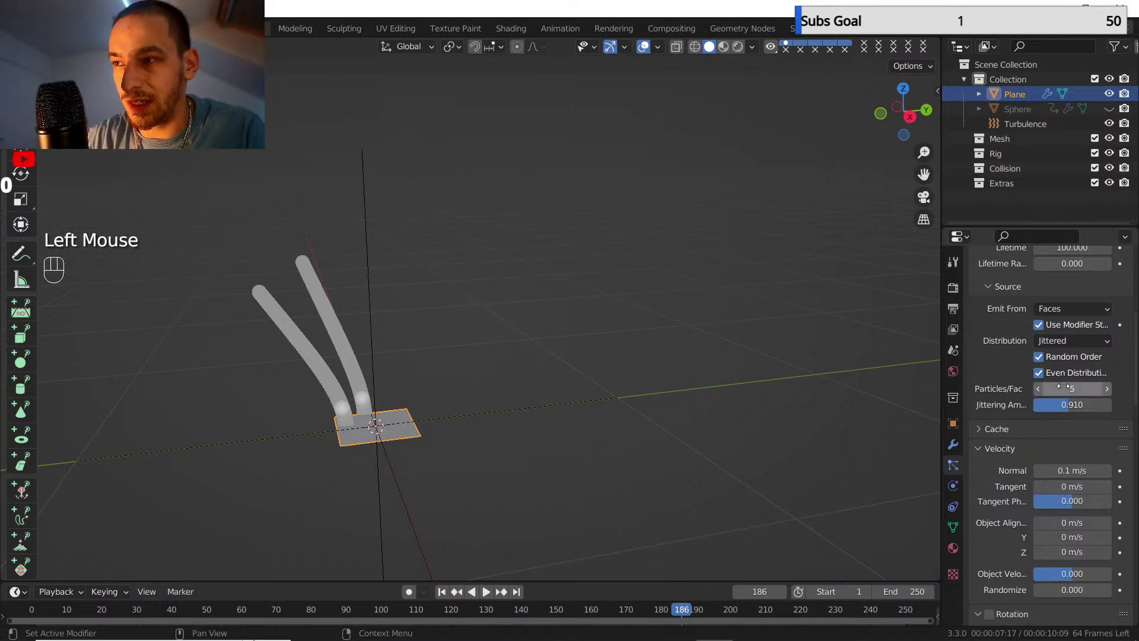
- Replay the plane's particle simulation from the first frame, check the emission paths, and return to the first frame
{"action": "left_click", "coordinate": [446, 591]}
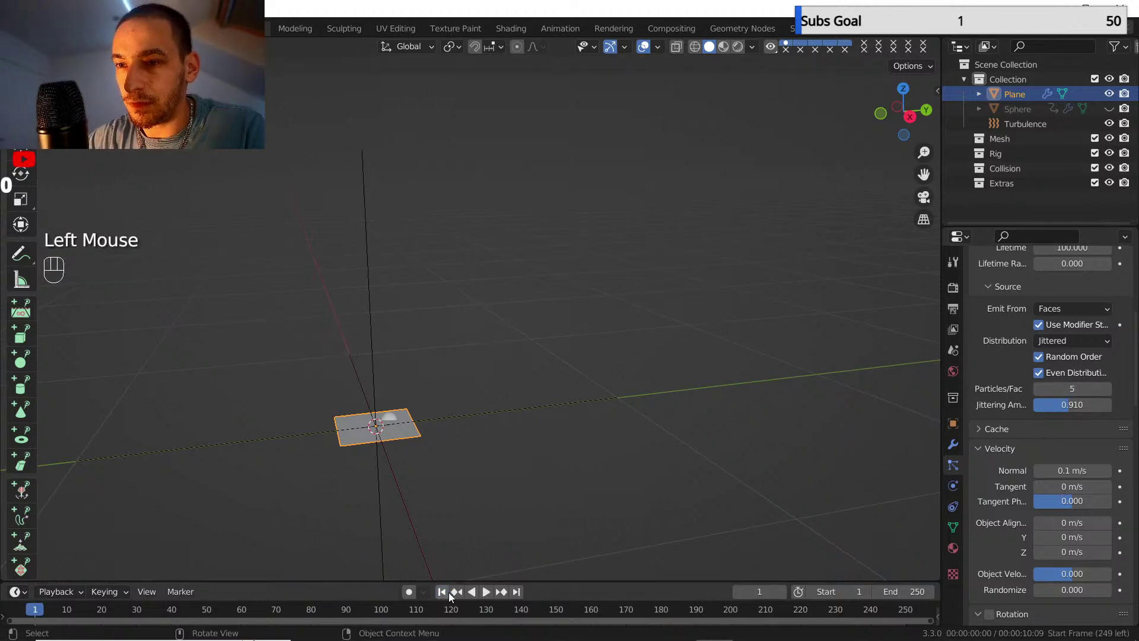
{"action": "left_click", "coordinate": [487, 592]}
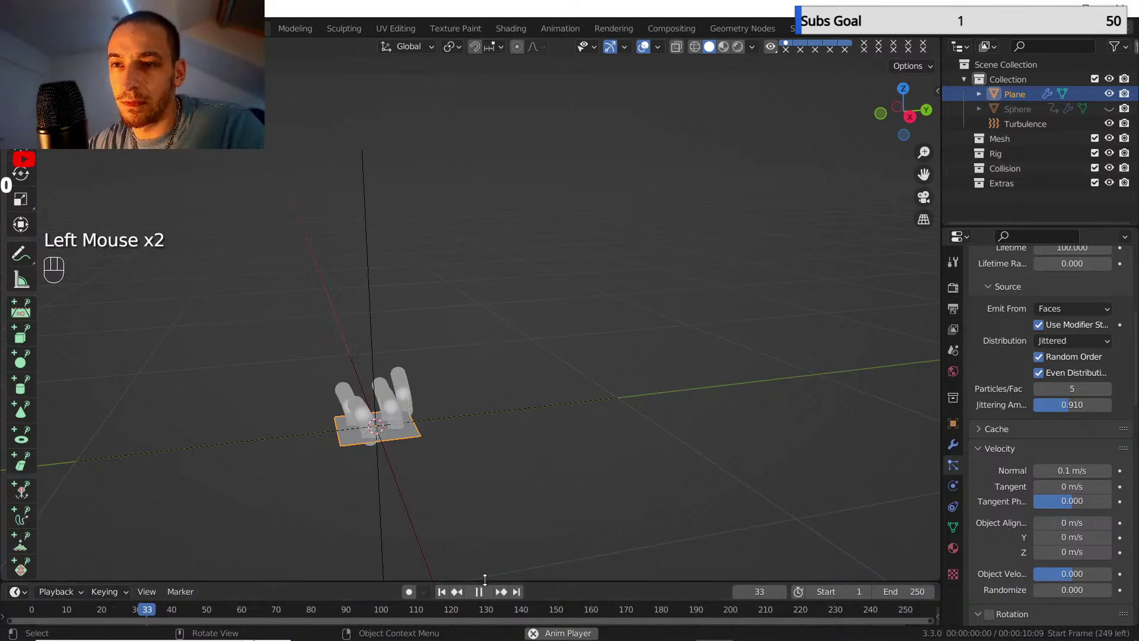
{"action": "middle_click_drag", "start_coordinate": [473, 555], "coordinate": [426, 565]}
{"action": "left_click", "coordinate": [477, 592]}
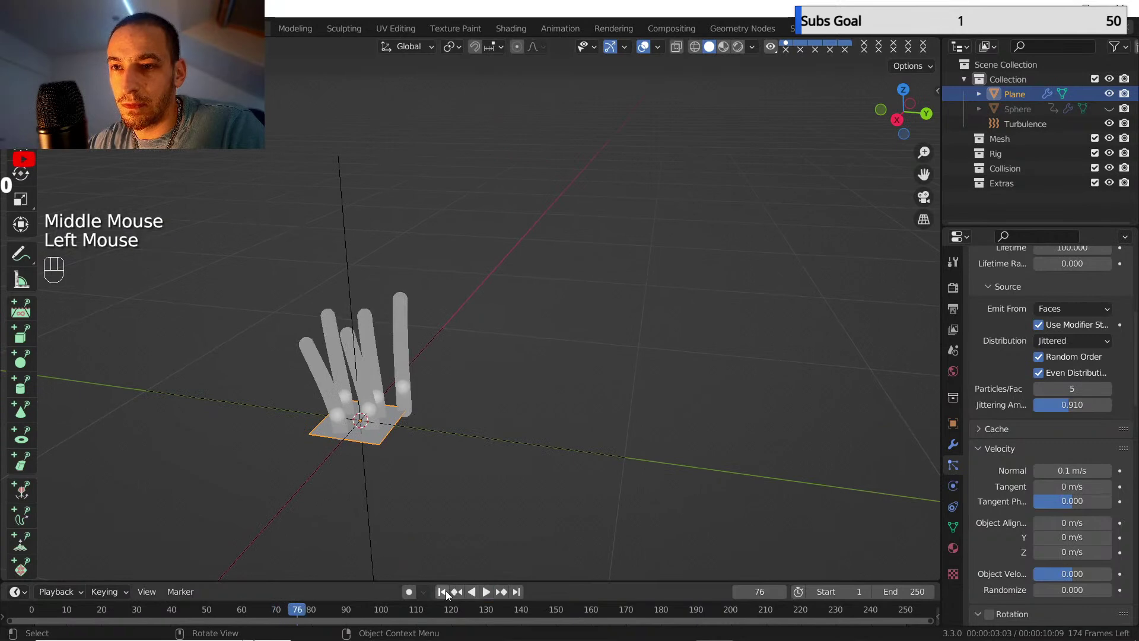
{"action": "left_click", "coordinate": [444, 591]}
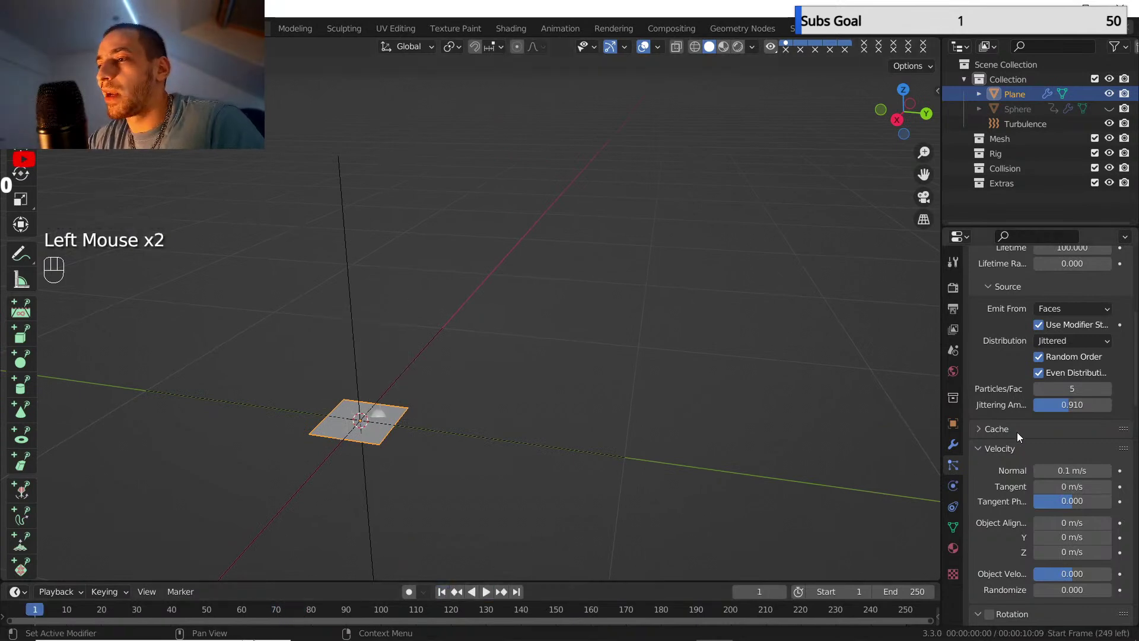
- Unhide the Sphere and enable viewport display of the plane's Particle Instance modifier
{"action": "left_click", "coordinate": [1109, 109]}
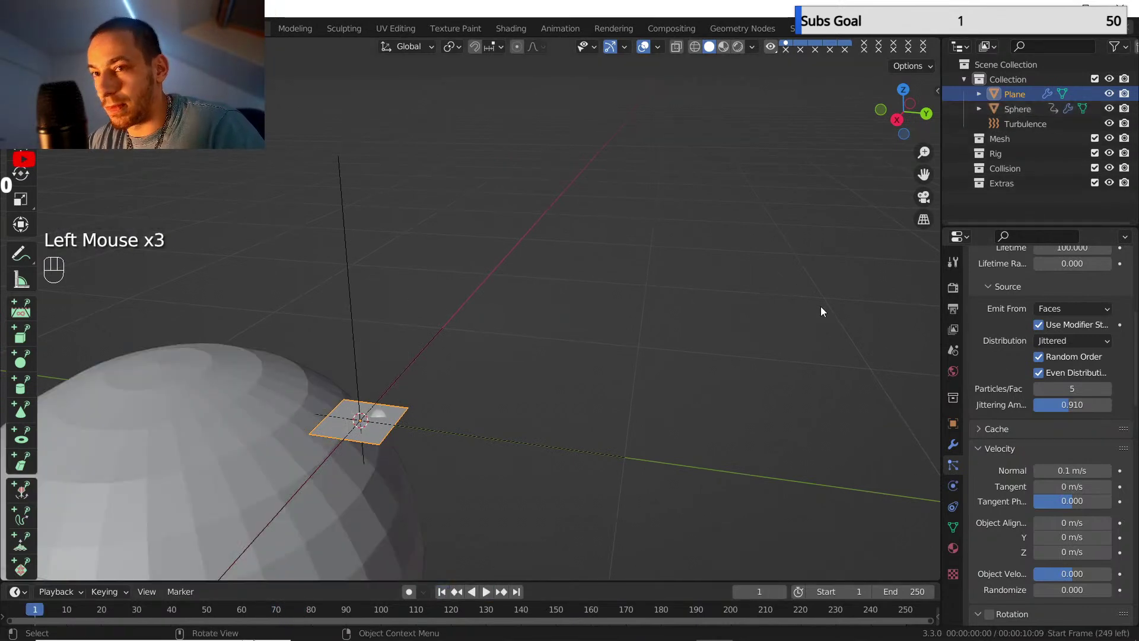
{"action": "left_click", "coordinate": [953, 445]}
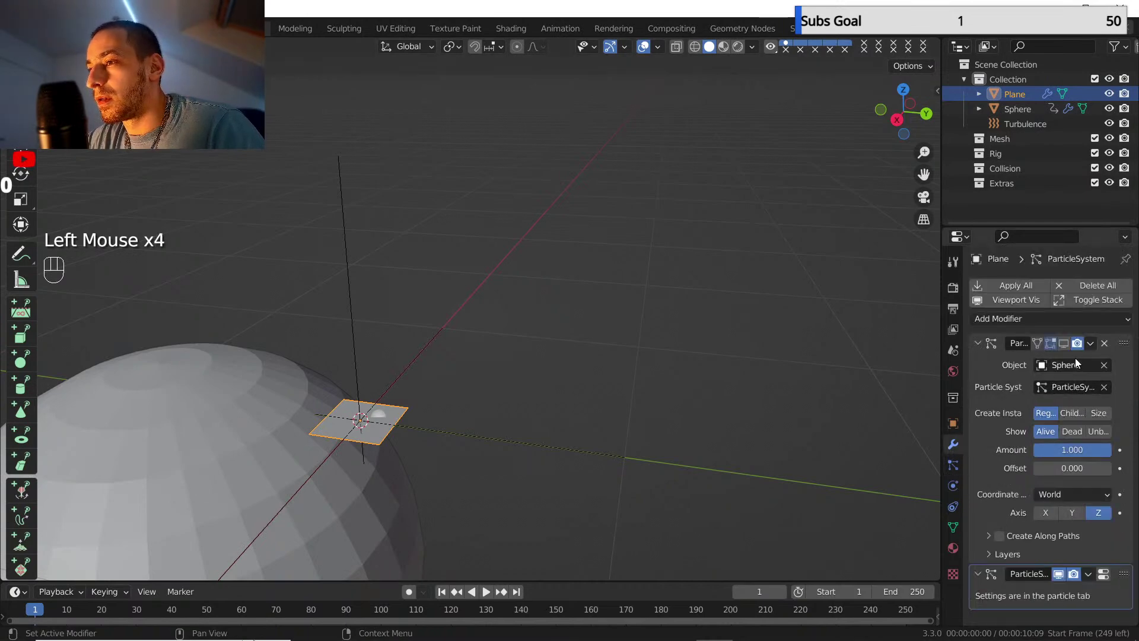
{"action": "left_click", "coordinate": [1065, 344]}
{"action": "scroll", "coordinate": [769, 389], "scroll_direction": "down", "scroll_amount": 6}
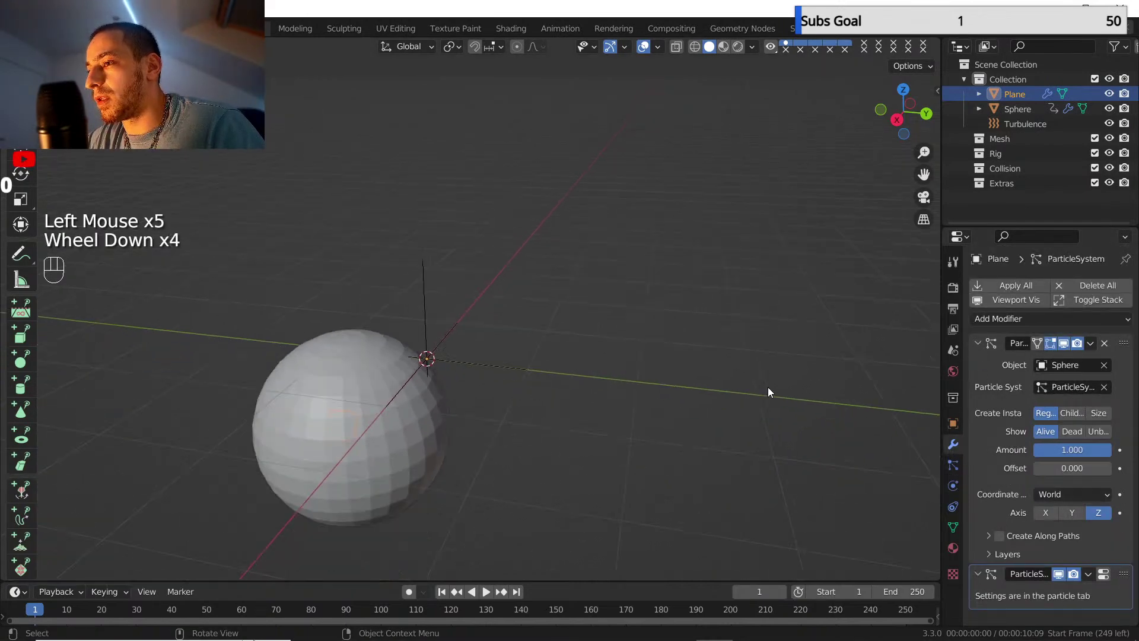
{"action": "middle_click_drag", "start_coordinate": [630, 348], "coordinate": [618, 315], "text": "shift"}
{"action": "scroll", "coordinate": [618, 315], "scroll_direction": "down", "scroll_amount": 2}
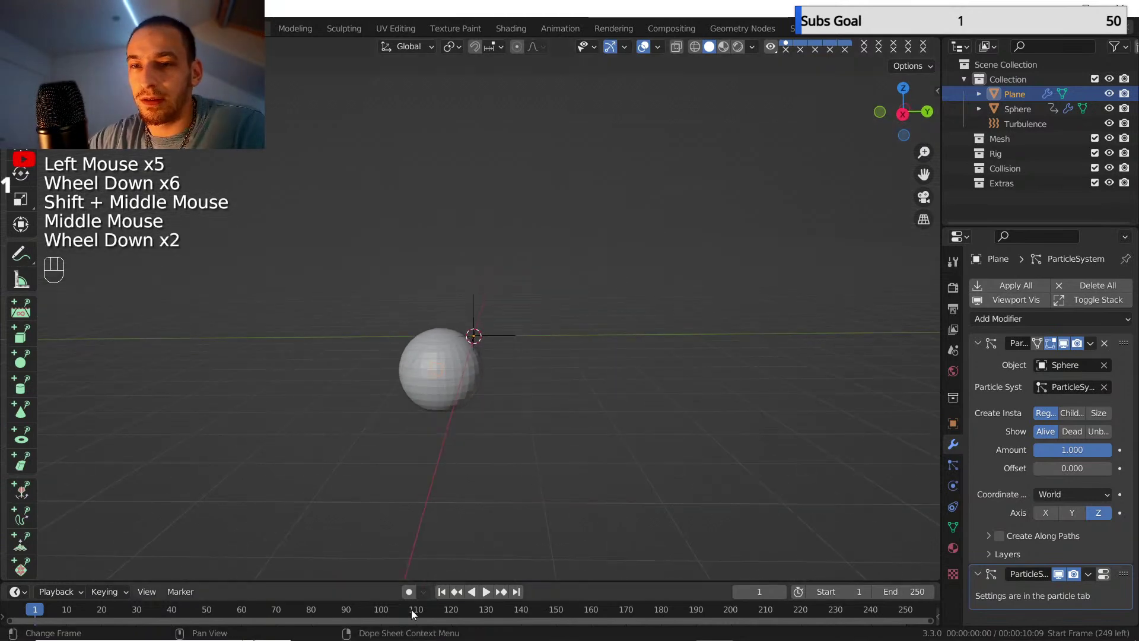
- Play the simulation from the first frame and examine the trail of instanced planes and secondary particles from several angles
{"action": "left_click", "coordinate": [441, 592]}
{"action": "left_click", "coordinate": [486, 592]}
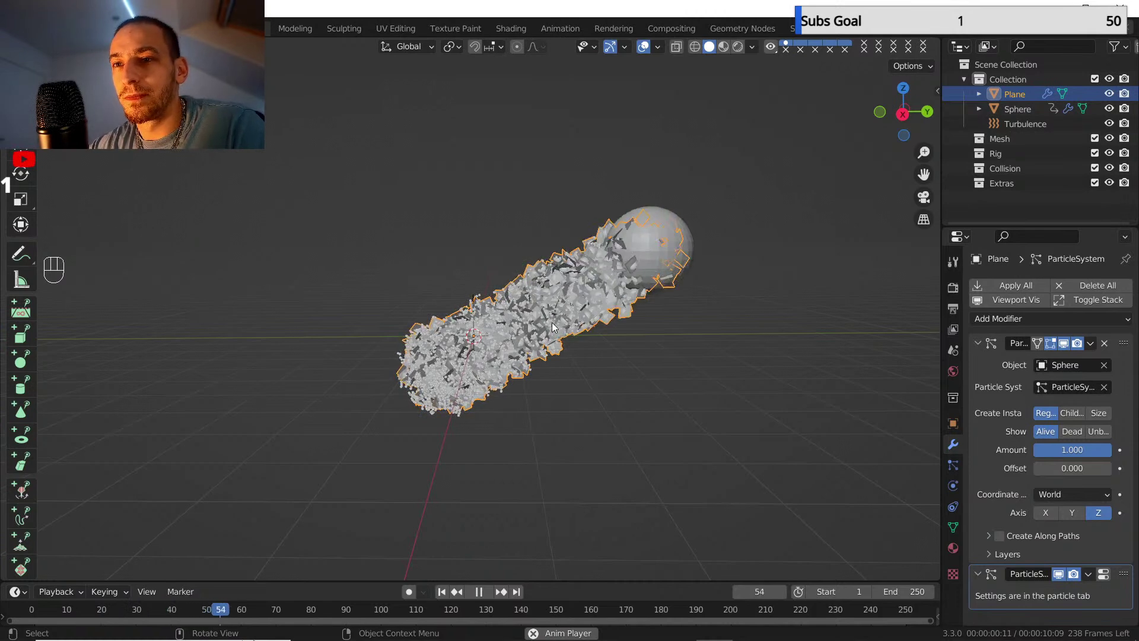
{"action": "middle_click_drag", "start_coordinate": [552, 325], "coordinate": [608, 347]}
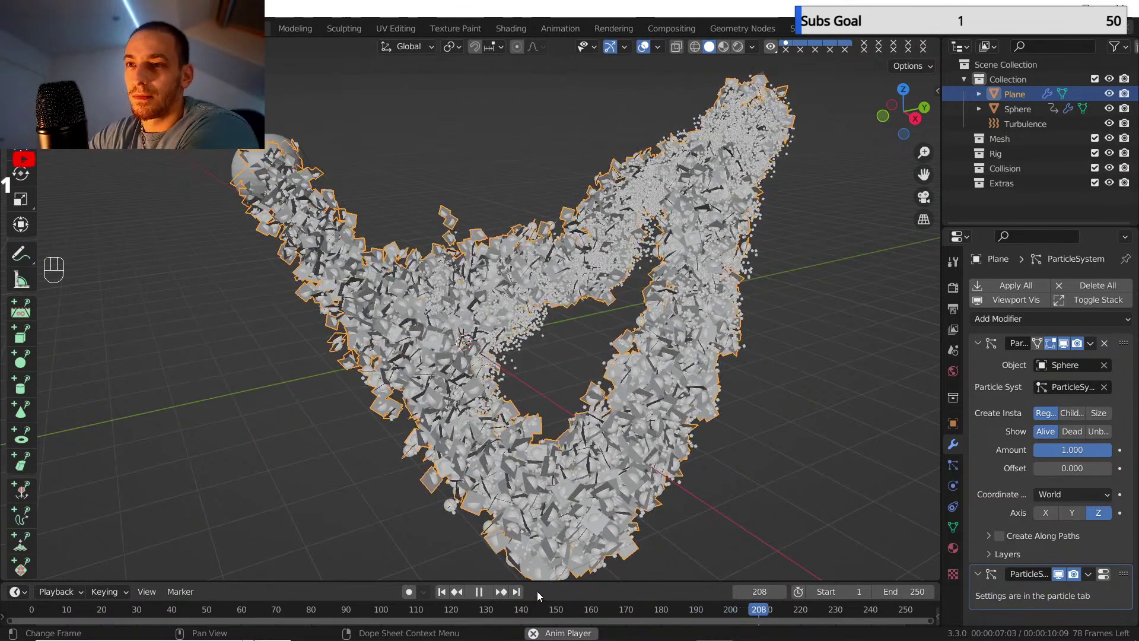
{"action": "left_click", "coordinate": [481, 591]}
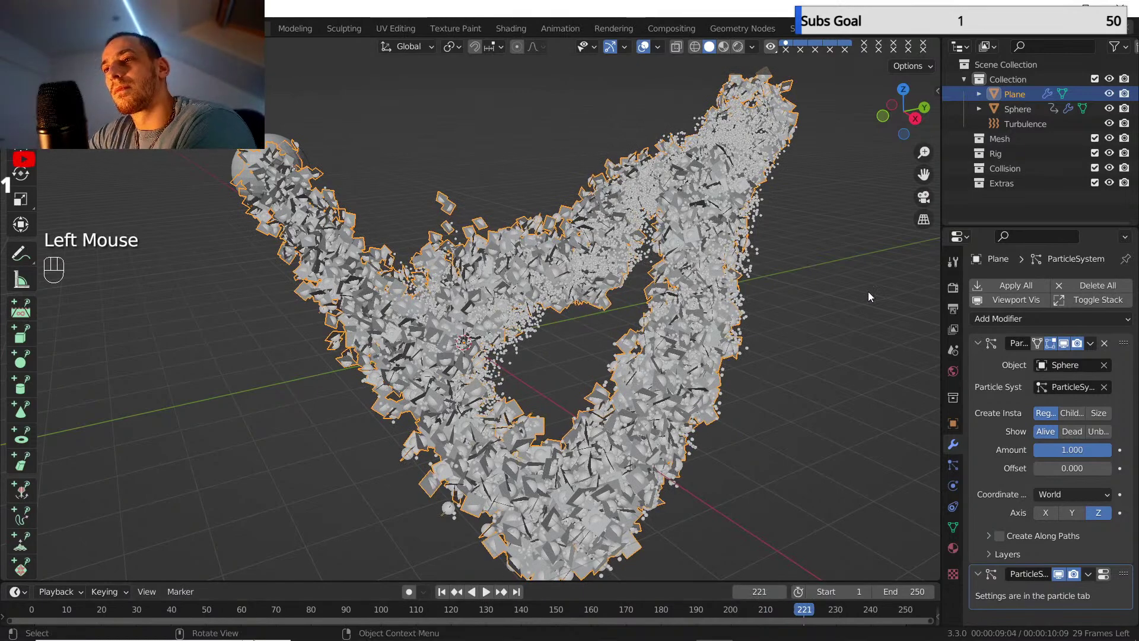
{"action": "middle_click_drag", "start_coordinate": [813, 303], "coordinate": [519, 261]}
{"action": "scroll", "coordinate": [518, 320], "scroll_direction": "down", "scroll_amount": 2}
{"action": "middle_click_drag", "start_coordinate": [519, 261], "coordinate": [491, 368]}
{"action": "scroll", "coordinate": [575, 358], "scroll_direction": "up", "scroll_amount": 3}
{"action": "scroll", "coordinate": [513, 355], "scroll_direction": "down", "scroll_amount": 2}
{"action": "scroll", "coordinate": [522, 360], "scroll_direction": "down", "scroll_amount": 1}
{"action": "scroll", "coordinate": [491, 368], "scroll_direction": "up", "scroll_amount": 2}
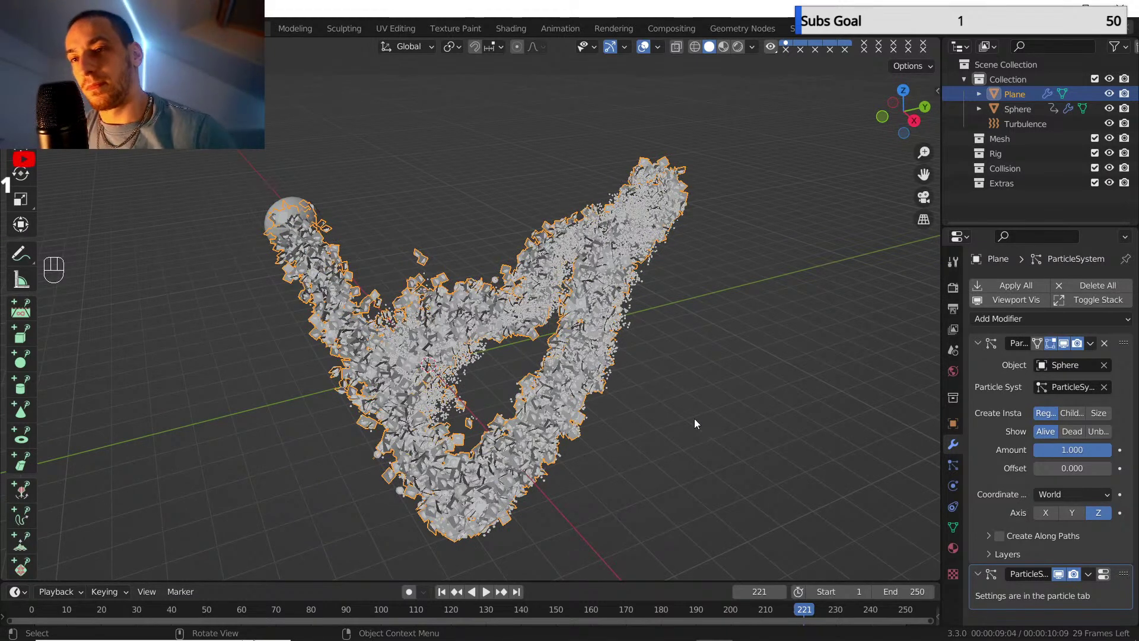
{"action": "scroll", "coordinate": [1013, 427], "scroll_direction": "down", "scroll_amount": 1}
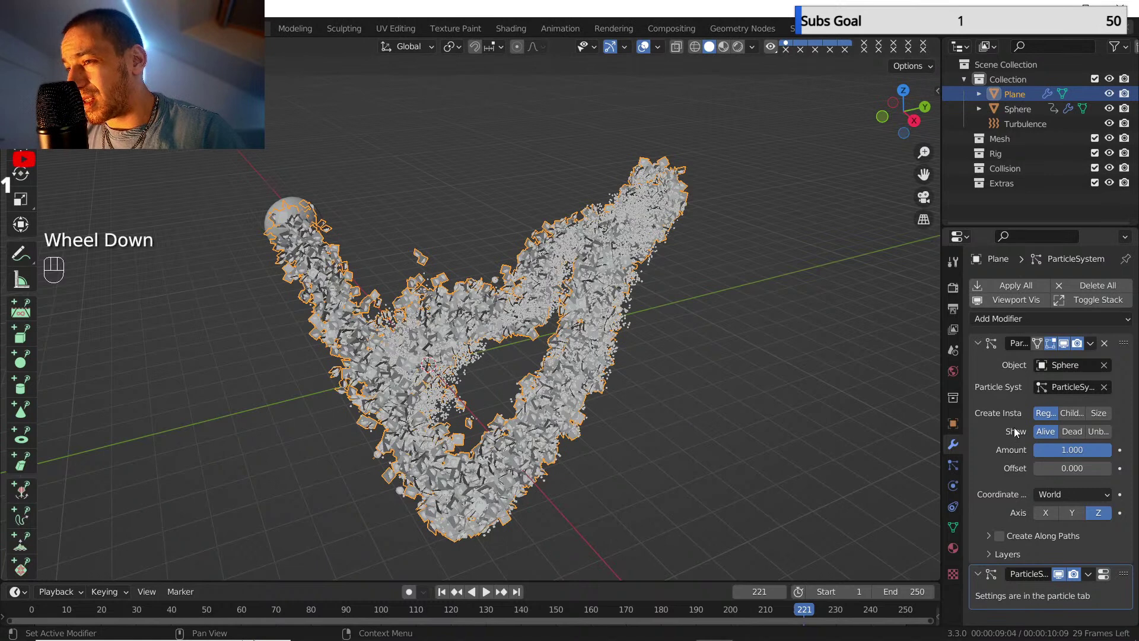
- Set the Velocity Randomize of the plane's particle system to 0.1 and replay the simulation from the first frame
{"action": "scroll", "coordinate": [1038, 457], "scroll_direction": "down", "scroll_amount": 5}
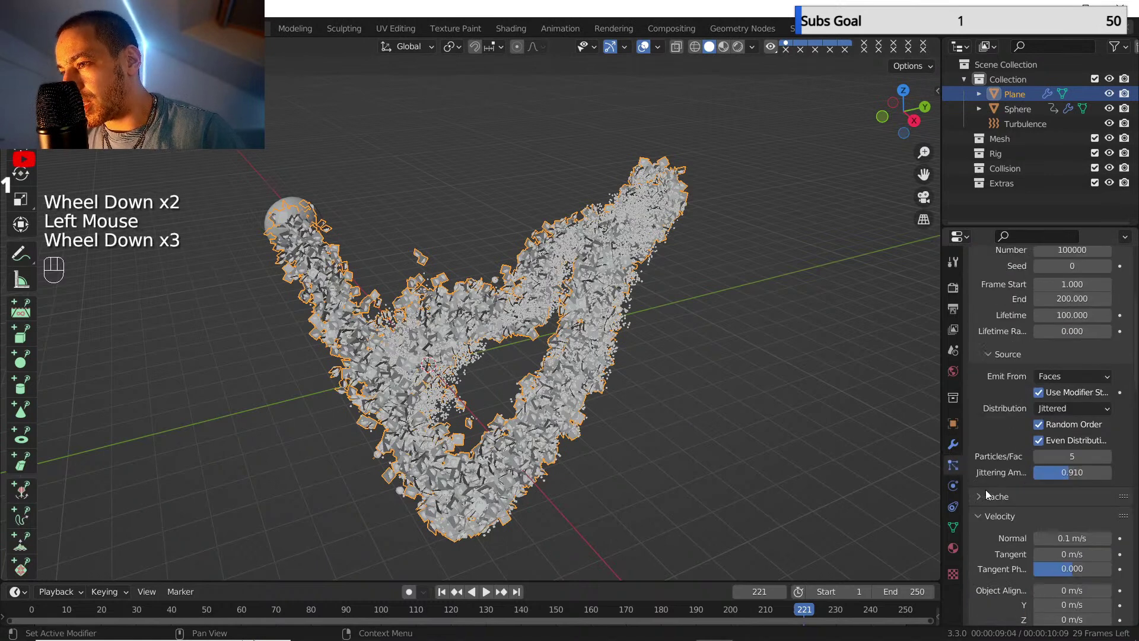
{"action": "left_click", "coordinate": [1044, 444]}
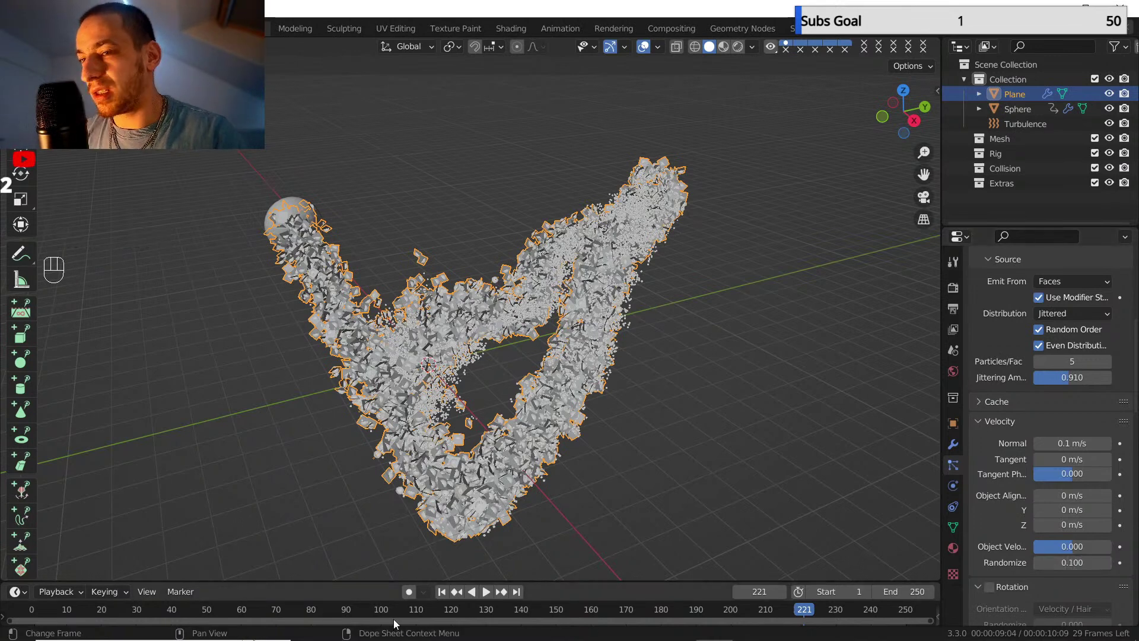
{"action": "left_click", "coordinate": [441, 592]}
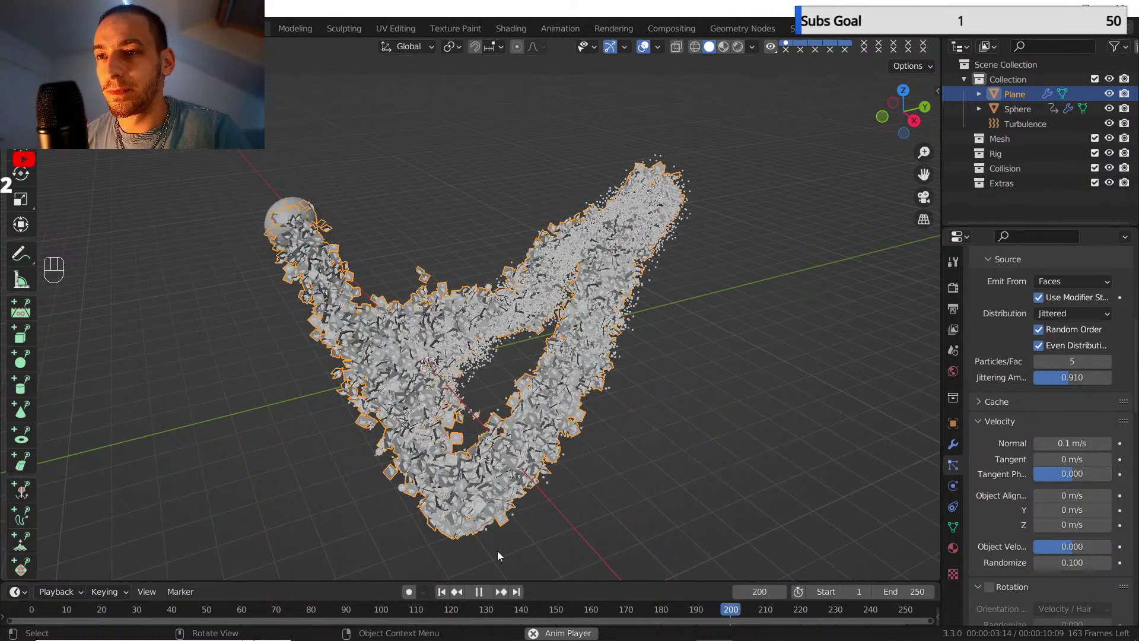
{"action": "left_click", "coordinate": [480, 592]}
- Examine the particle spread from another angle, resume playback briefly, and return to the first frame
{"action": "middle_click_drag", "start_coordinate": [492, 534], "coordinate": [427, 474]}
{"action": "scroll", "coordinate": [387, 354], "scroll_direction": "down", "scroll_amount": 2}
{"action": "scroll", "coordinate": [439, 338], "scroll_direction": "up", "scroll_amount": 1}
{"action": "left_click", "coordinate": [487, 592]}
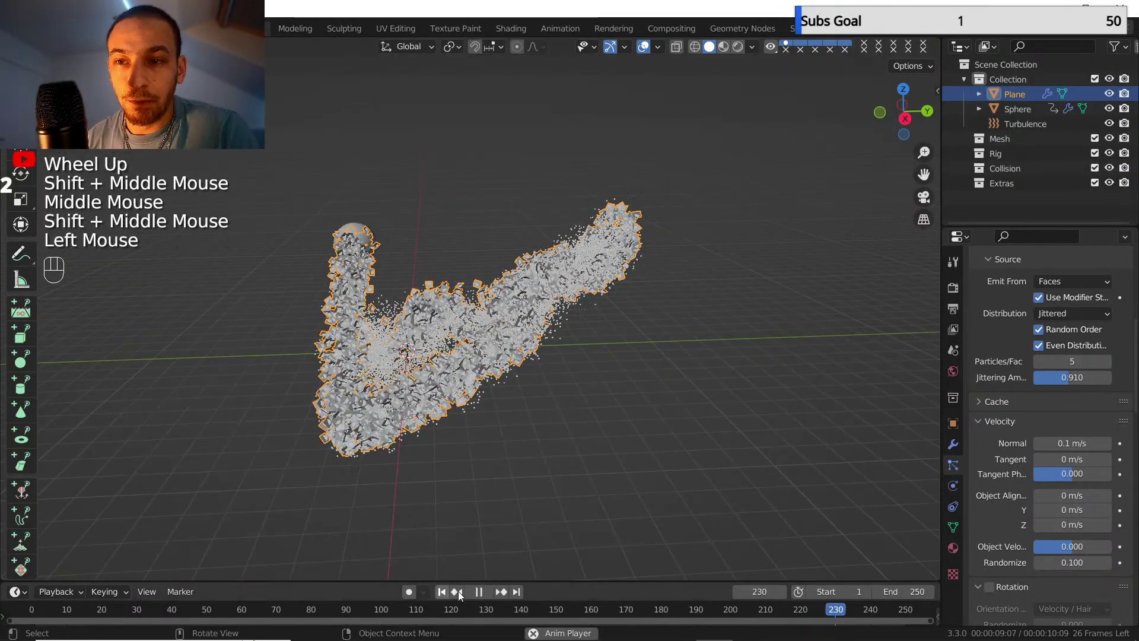
{"action": "left_click", "coordinate": [443, 591]}
{"action": "left_click", "coordinate": [484, 594]}
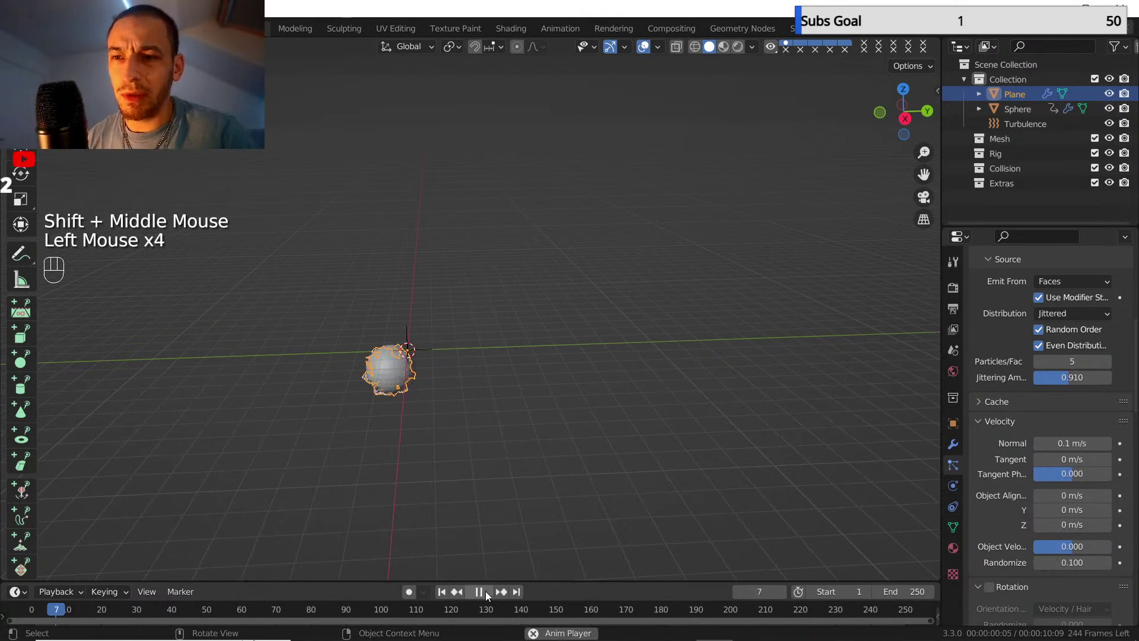
{"action": "left_click", "coordinate": [478, 592]}
{"action": "left_click", "coordinate": [442, 592]}
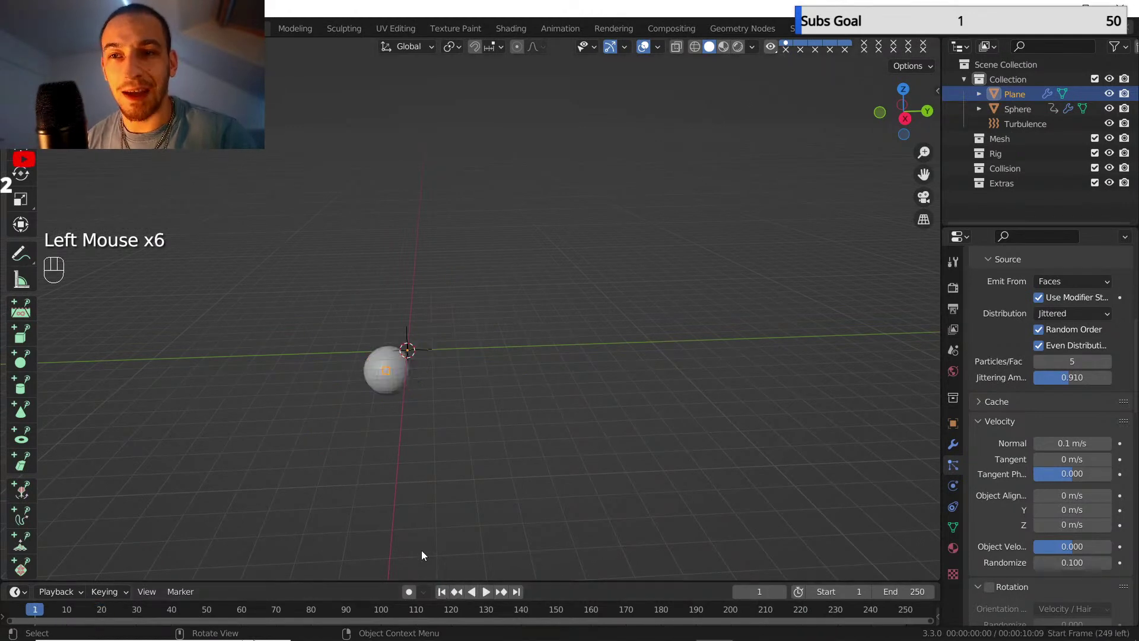
- Select the sphere, switch the timeline area to an enlarged Graph Editor, and turn on Normalize for its curves
{"action": "left_click", "coordinate": [404, 369]}
{"action": "middle_click_drag", "start_coordinate": [417, 407], "coordinate": [443, 399], "text": "shift"}
{"action": "scroll", "coordinate": [443, 399], "scroll_direction": "up", "scroll_amount": 1, "text": "shift"}
{"action": "scroll", "coordinate": [442, 399], "scroll_direction": "up", "scroll_amount": 2}
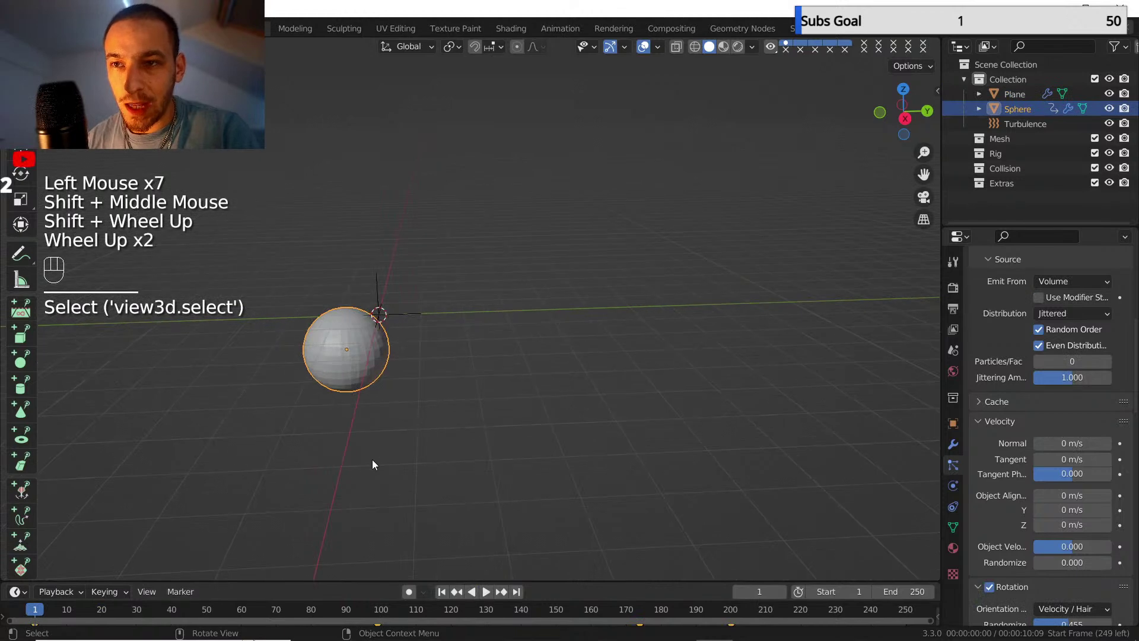
{"action": "left_click", "coordinate": [23, 592]}
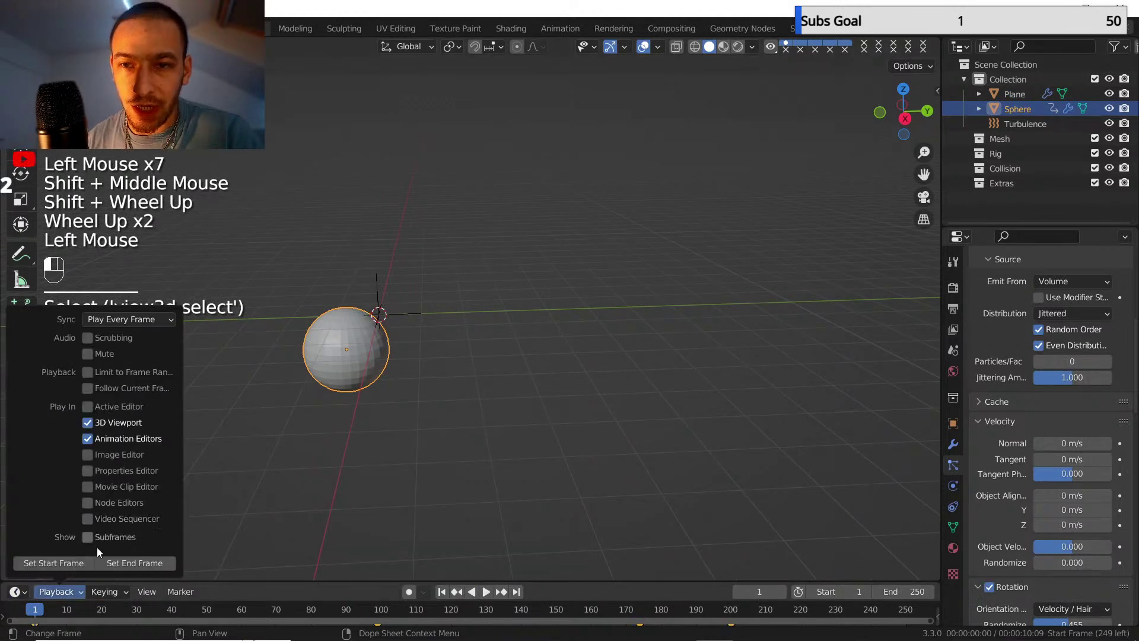
{"action": "left_click_drag", "start_coordinate": [18, 599], "coordinate": [211, 480]}
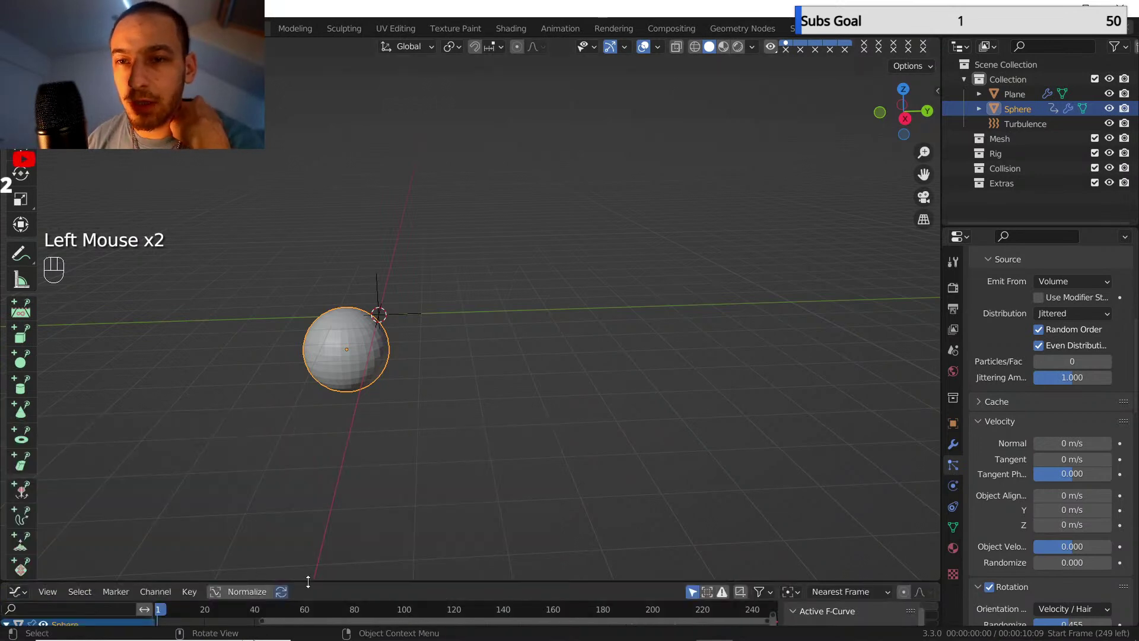
{"action": "left_click_drag", "start_coordinate": [308, 581], "coordinate": [318, 356]}
{"action": "left_click", "coordinate": [242, 367]}
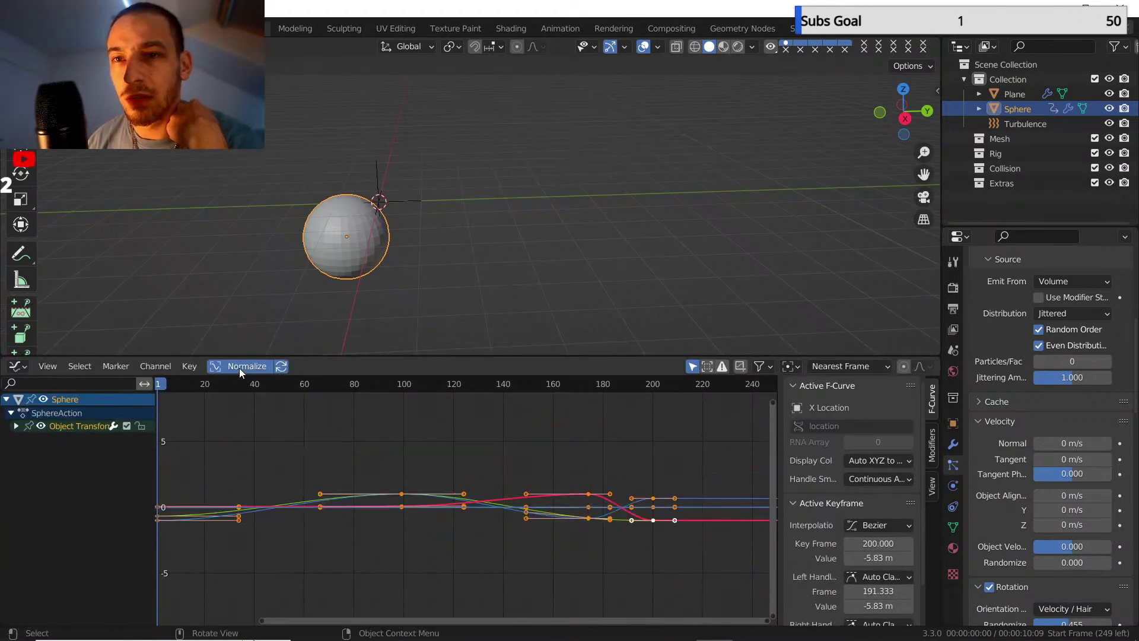
- Add a Noise modifier to the sphere's X Location curve and start playback
{"action": "left_click", "coordinate": [933, 446]}
{"action": "left_click", "coordinate": [840, 389]}
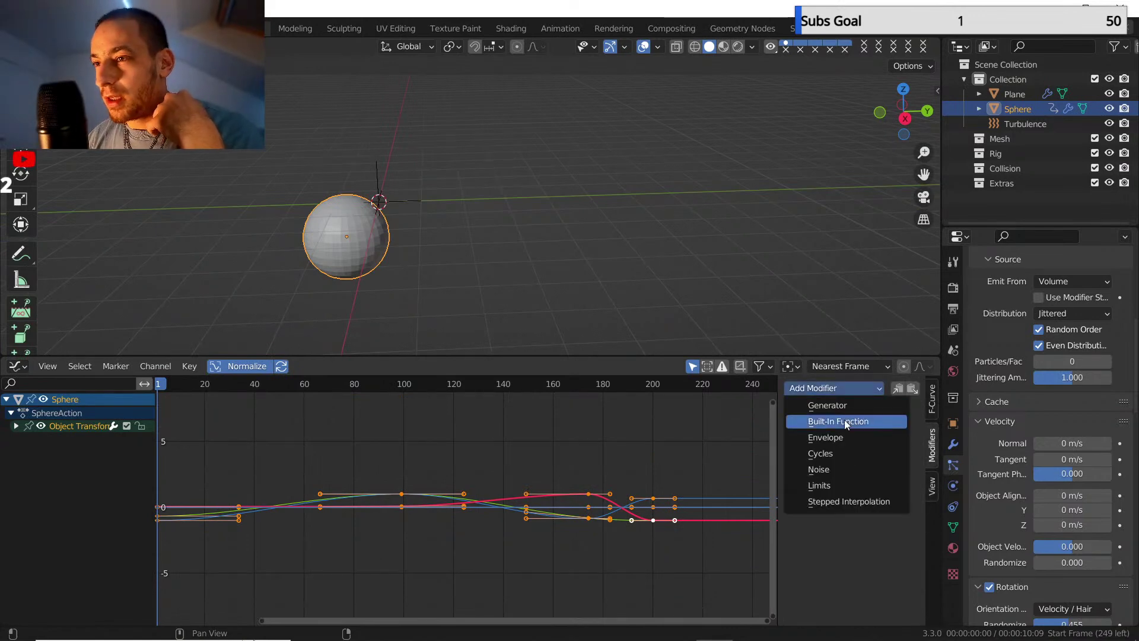
{"action": "left_click", "coordinate": [840, 471]}
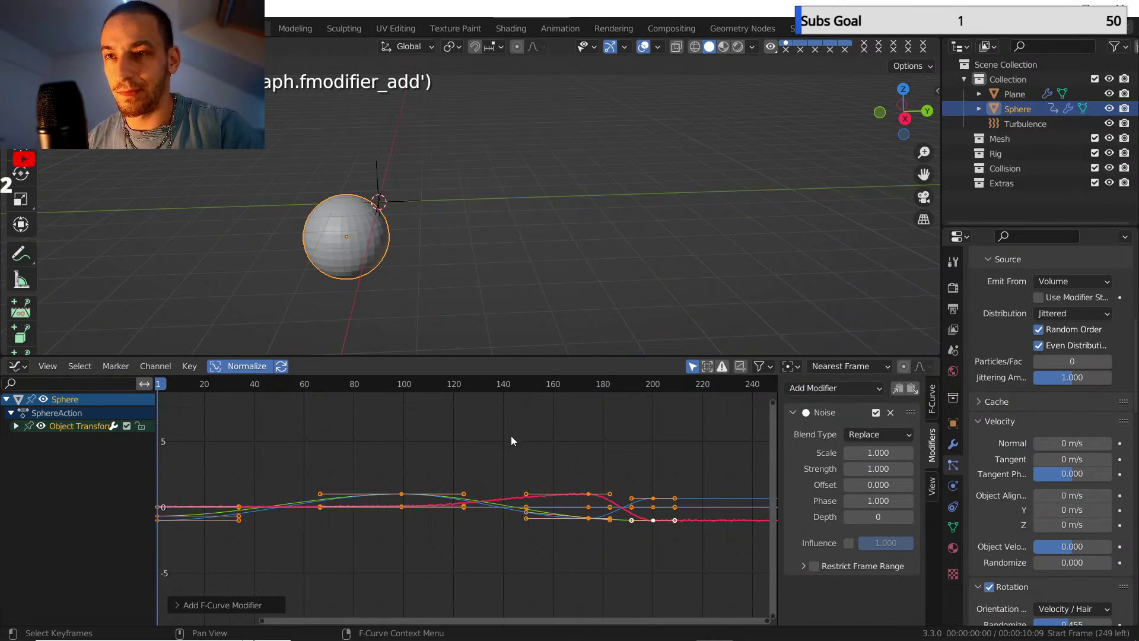
{"action": "key", "text": "space"}
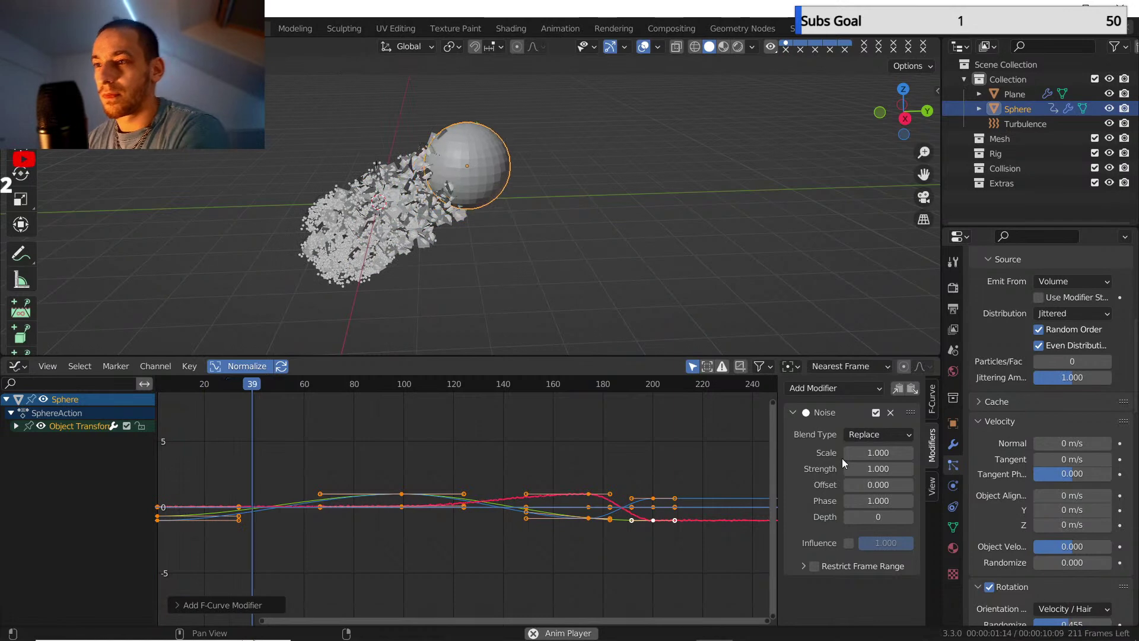
- Set the Scale of the X Location curve's Noise modifier to 14.7
{"action": "left_click", "coordinate": [877, 453]}
{"action": "type", "text": "11"}
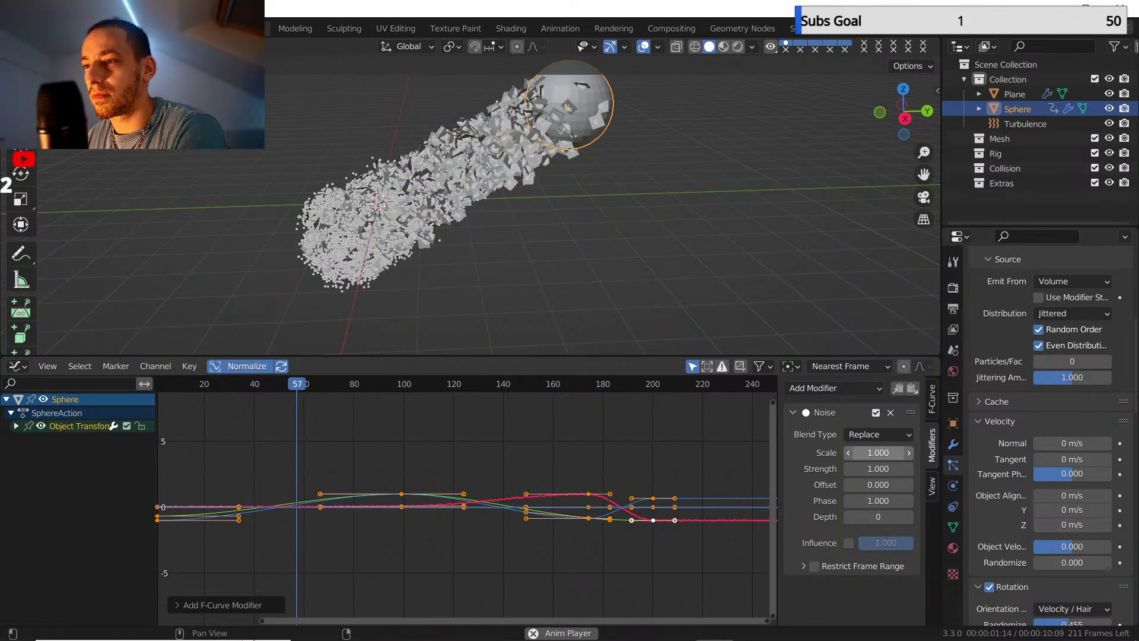
{"action": "key", "text": "Return"}
{"action": "left_click_drag", "start_coordinate": [877, 453], "coordinate": [908, 453]}
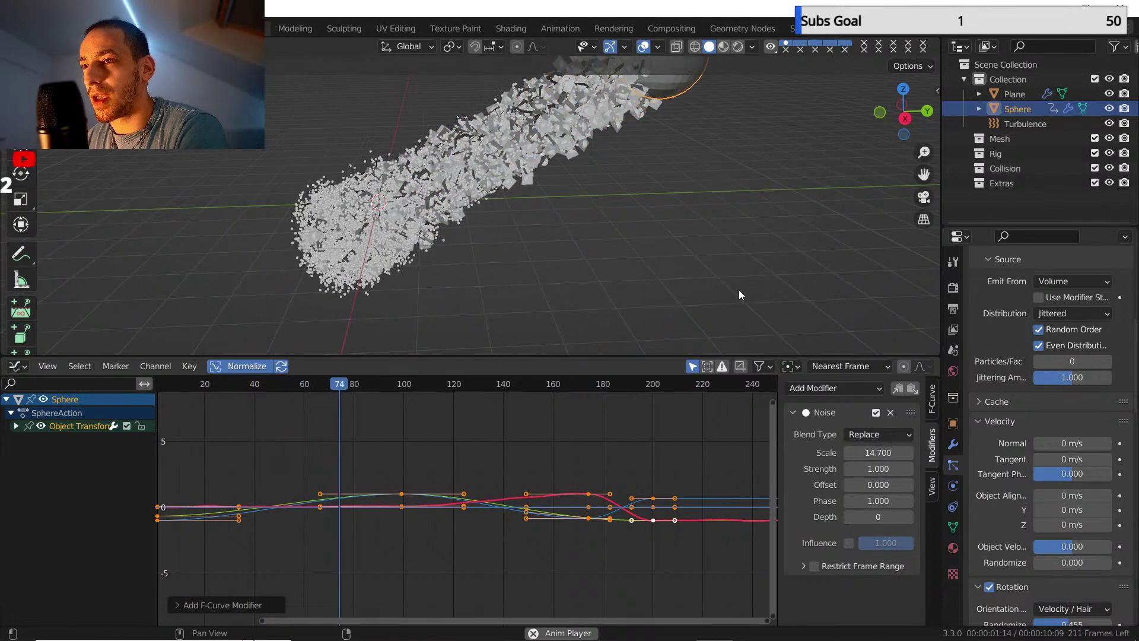
- Set the Strength of the X Location curve's Noise modifier to 4 and replay the animation from its start
{"action": "middle_click_drag", "start_coordinate": [607, 230], "coordinate": [622, 272]}
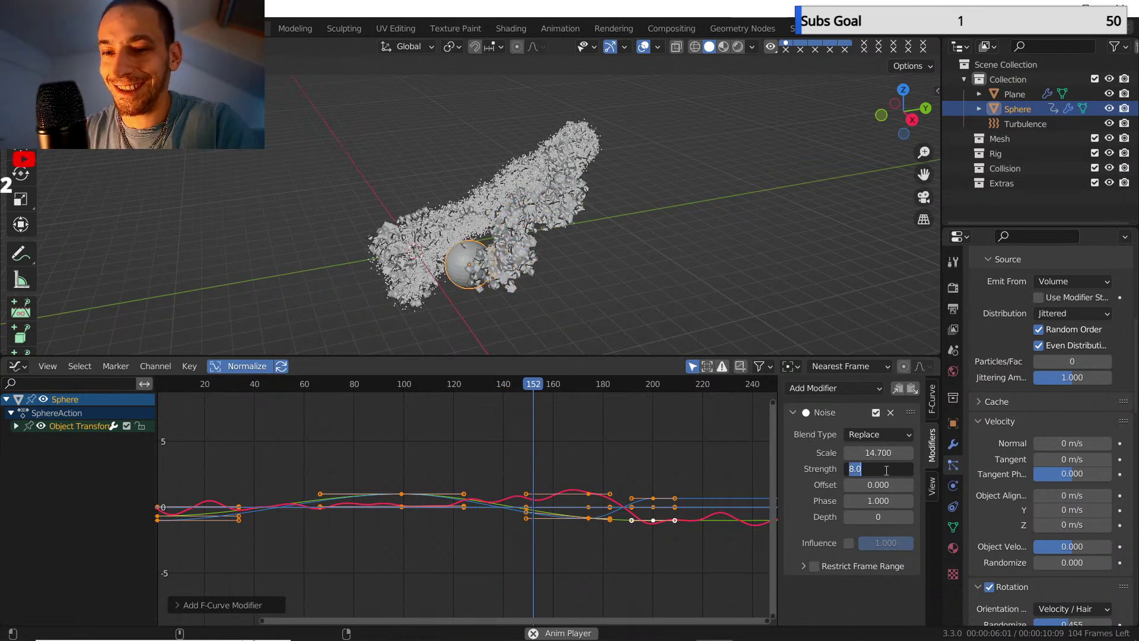
{"action": "key", "text": "Return"}
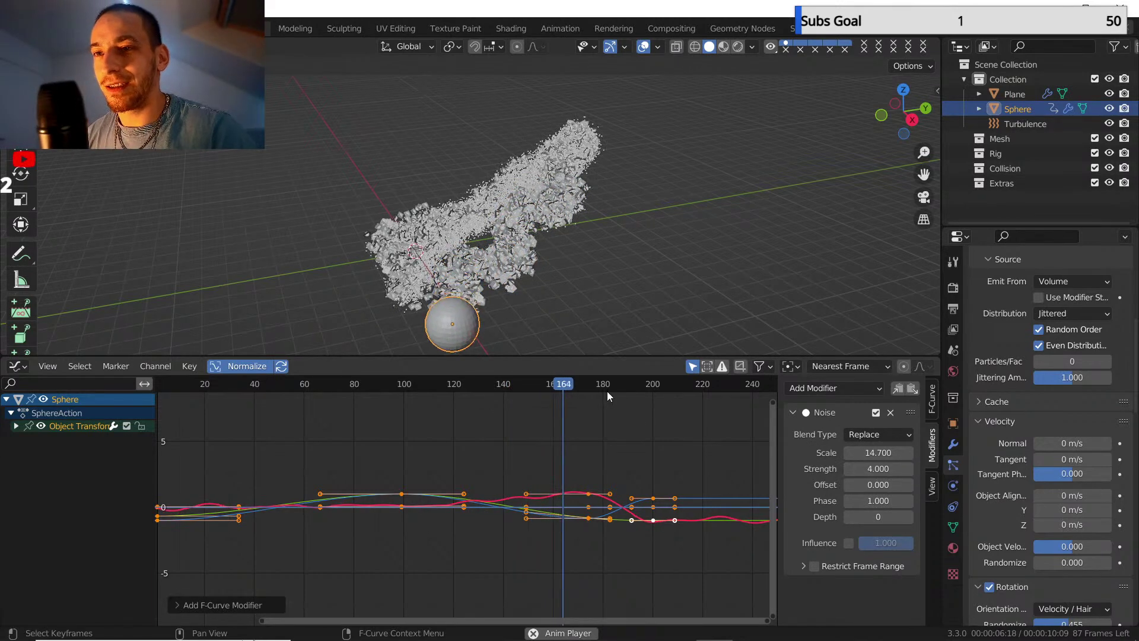
{"action": "key", "text": "space"}
{"action": "left_click_drag", "start_coordinate": [377, 384], "coordinate": [155, 392]}
{"action": "key", "text": "space"}
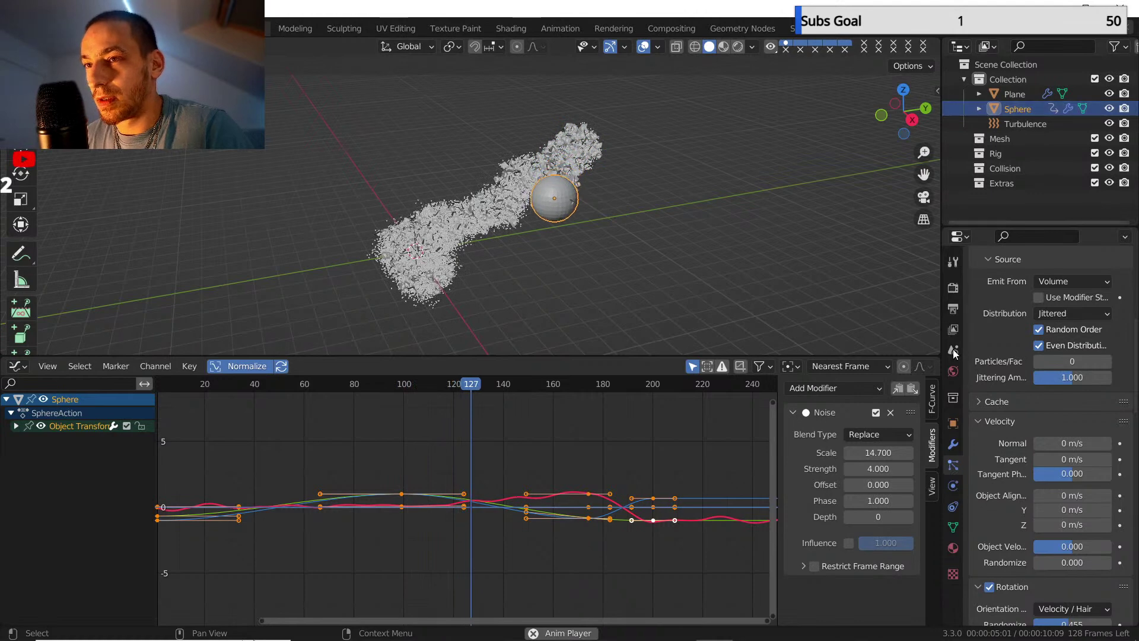
- Set Object Velocity in the sphere's particle system to 0.5
{"action": "left_click", "coordinate": [953, 445]}
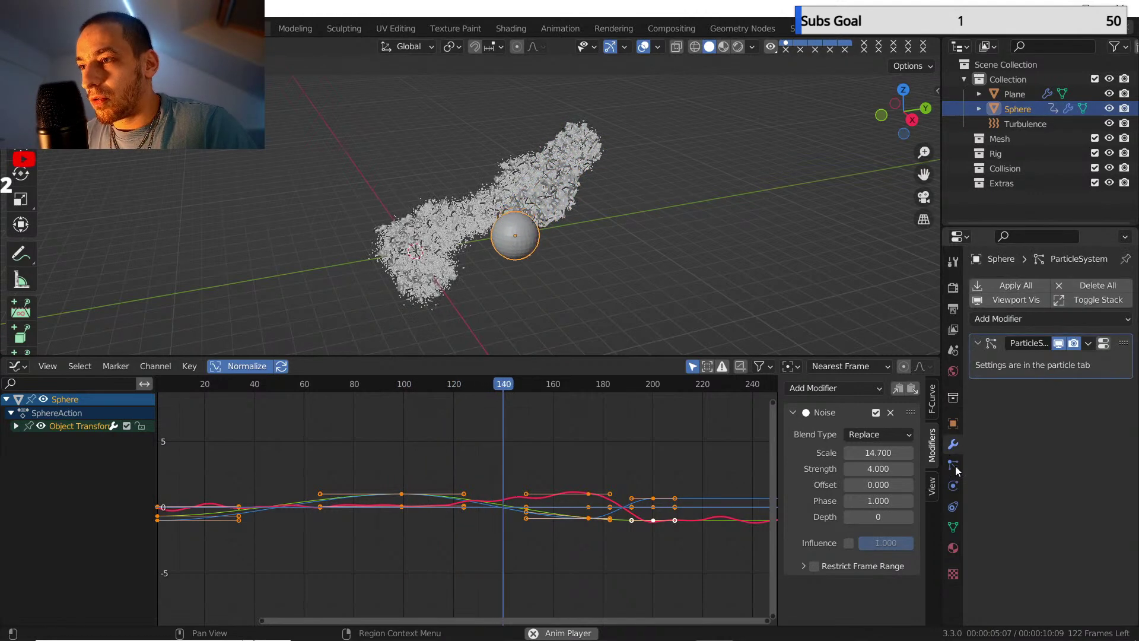
{"action": "left_click", "coordinate": [953, 466]}
{"action": "scroll", "coordinate": [1027, 491], "scroll_direction": "down", "scroll_amount": 5}
{"action": "scroll", "coordinate": [1017, 514], "scroll_direction": "down", "scroll_amount": 5}
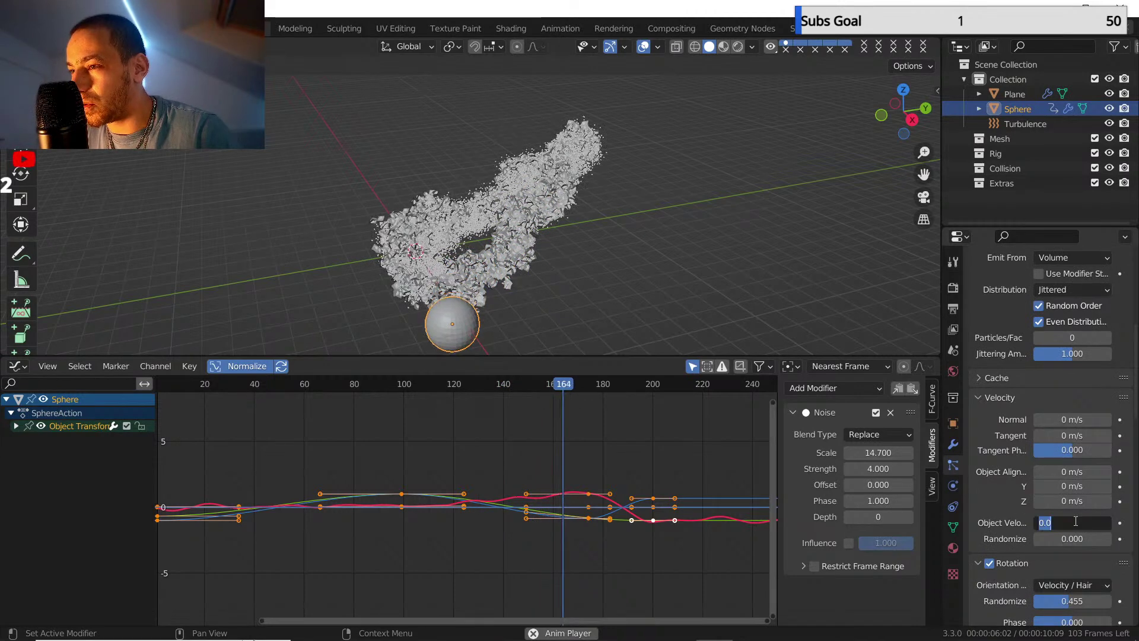
{"action": "left_click", "coordinate": [1068, 522]}
{"action": "type", "text": "0.500"}
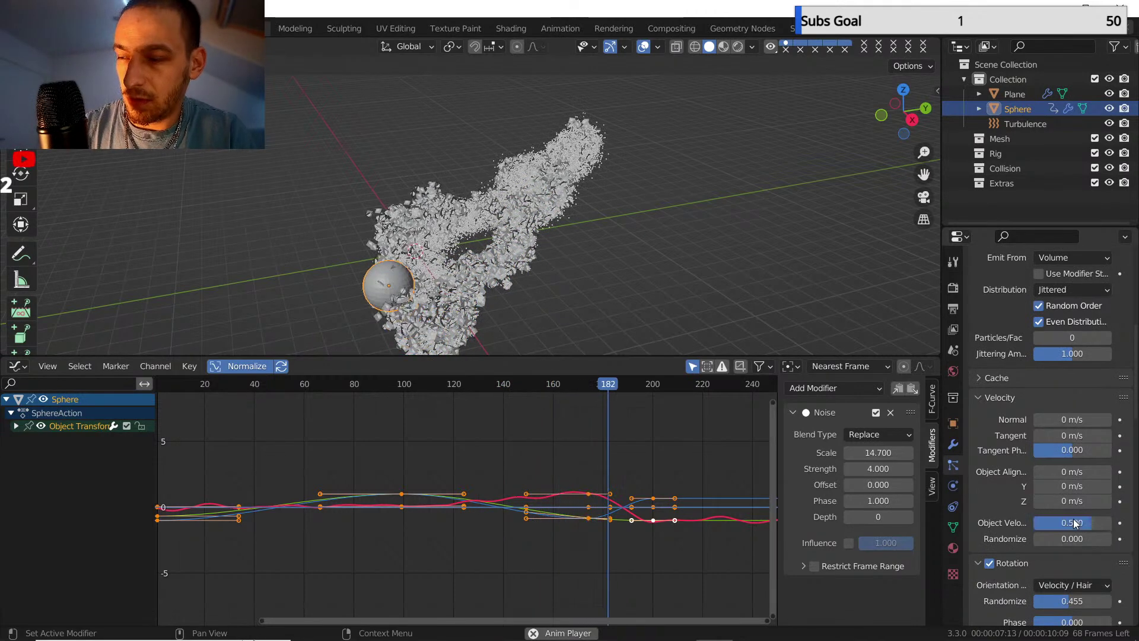
{"action": "key", "text": "Return"}
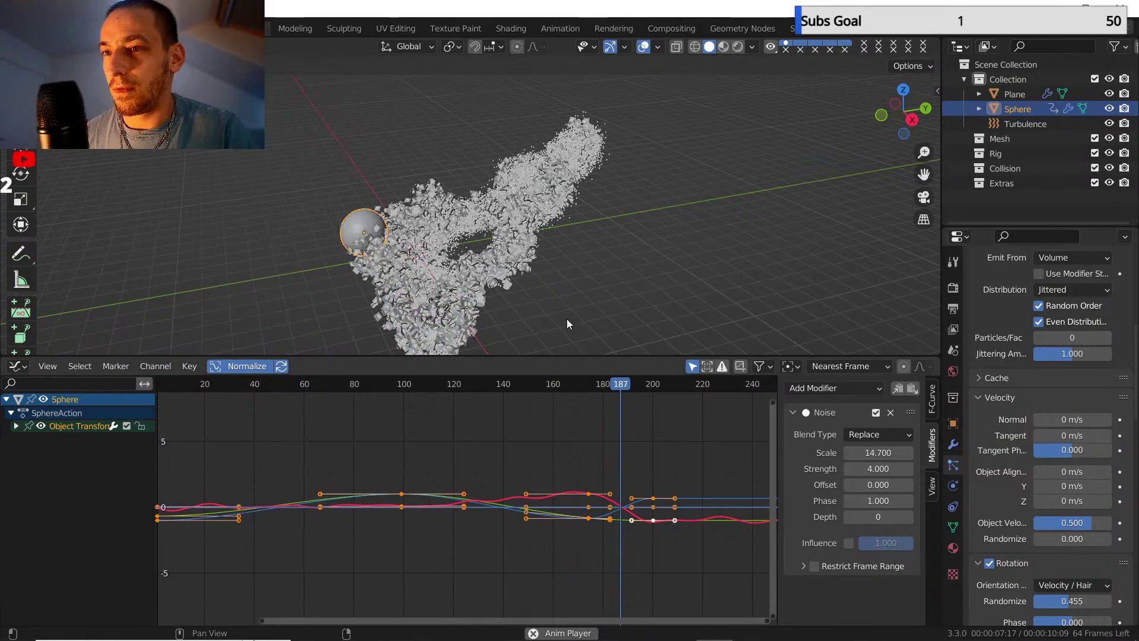
- Set Object Velocity in the sphere's particle system to 0.2, replay the animation from its start and inspect the trail
{"action": "left_click", "coordinate": [330, 384]}
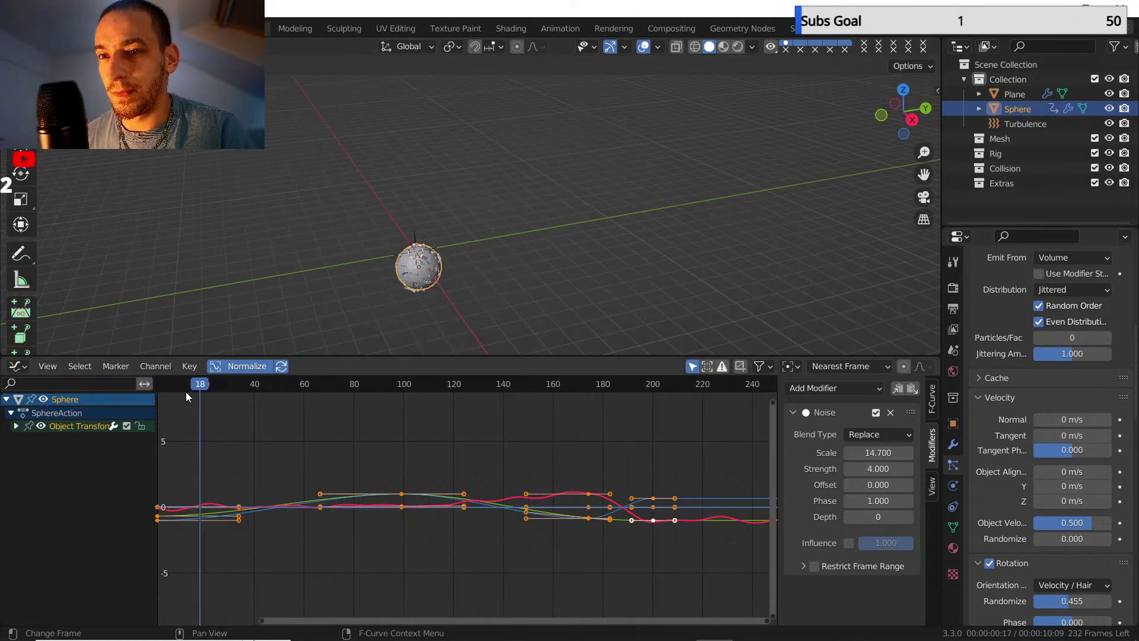
{"action": "key", "text": "space"}
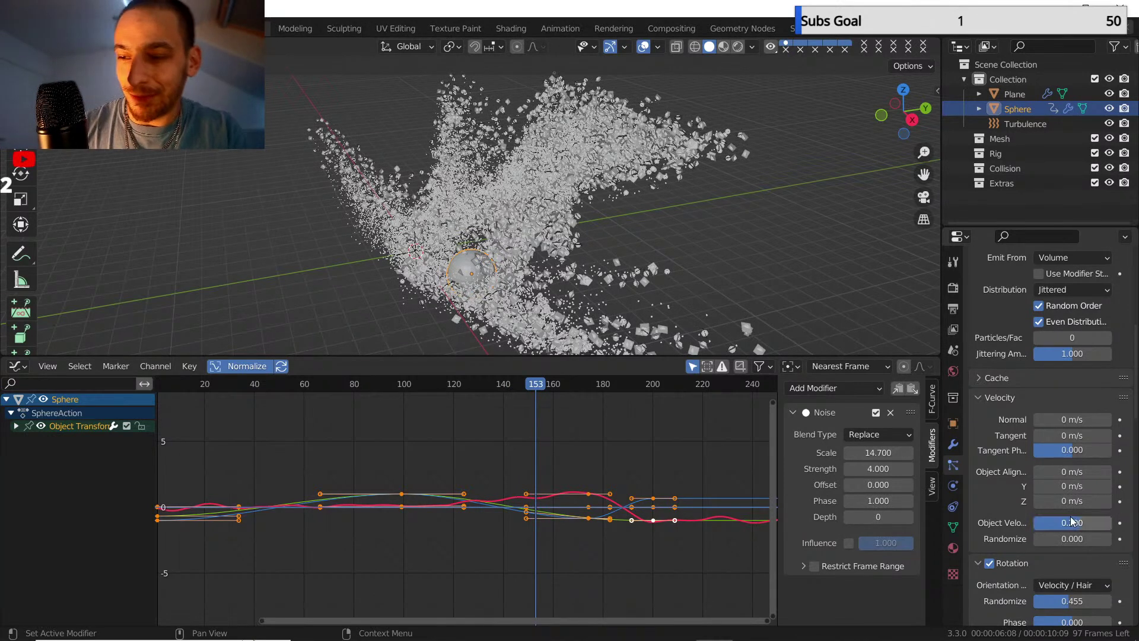
{"action": "left_click_drag", "start_coordinate": [393, 389], "coordinate": [161, 403]}
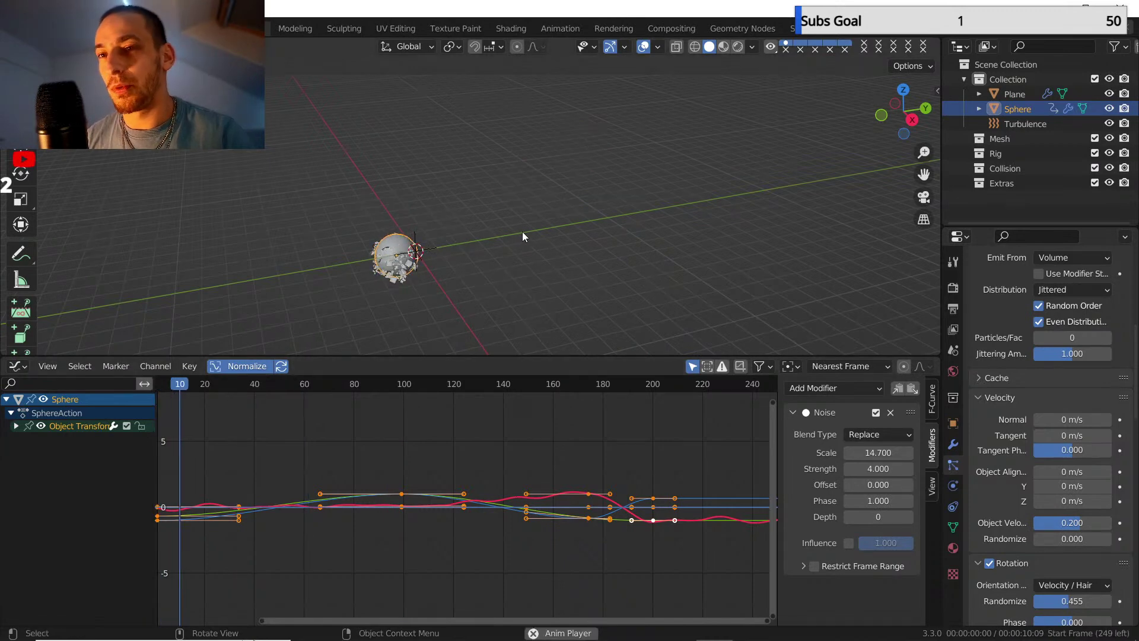
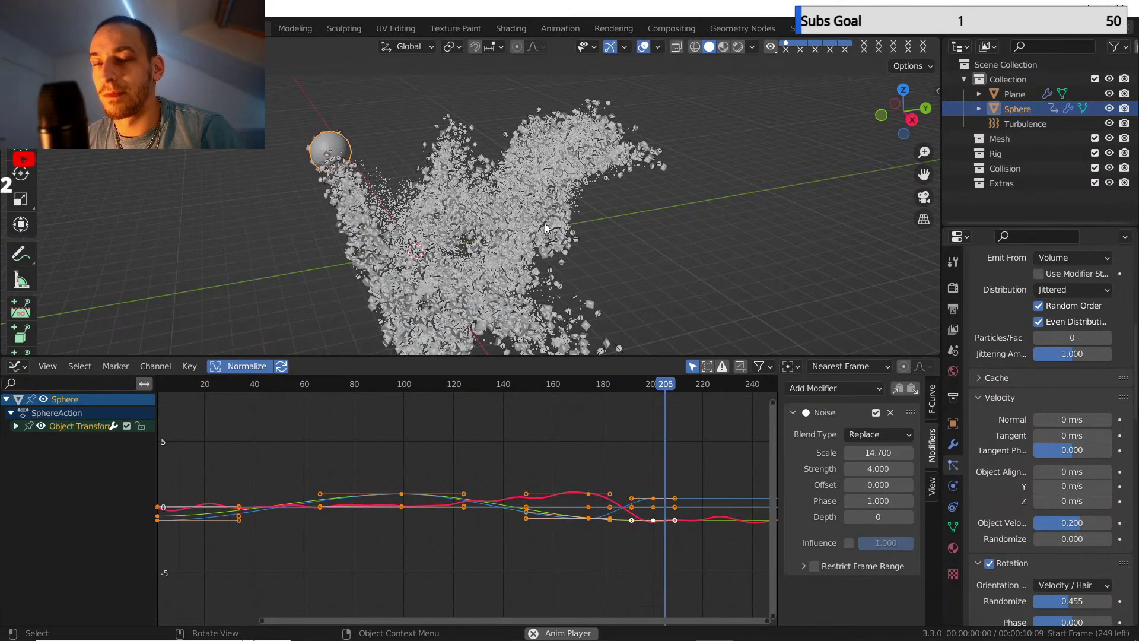
{"action": "middle_click_drag", "start_coordinate": [565, 234], "coordinate": [522, 213]}
{"action": "scroll", "coordinate": [554, 239], "scroll_direction": "up", "scroll_amount": 2}
{"action": "scroll", "coordinate": [523, 214], "scroll_direction": "up", "scroll_amount": 1}
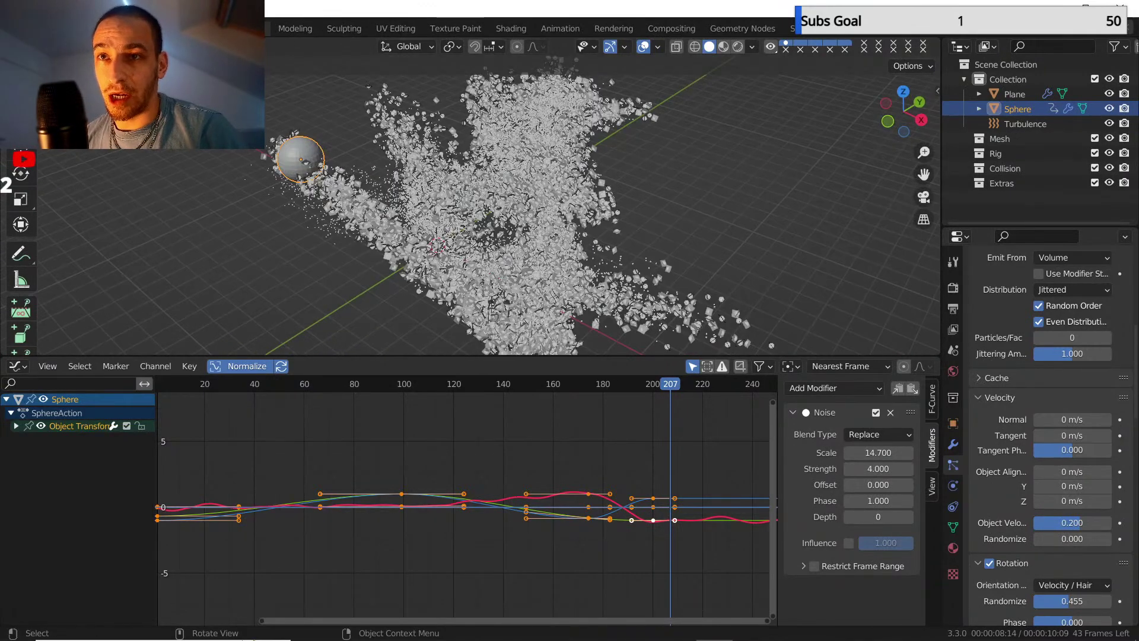
- Switch the Graph Editor area to the Timeline and shrink it to enlarge the 3D viewport
{"action": "left_click", "coordinate": [17, 366]}
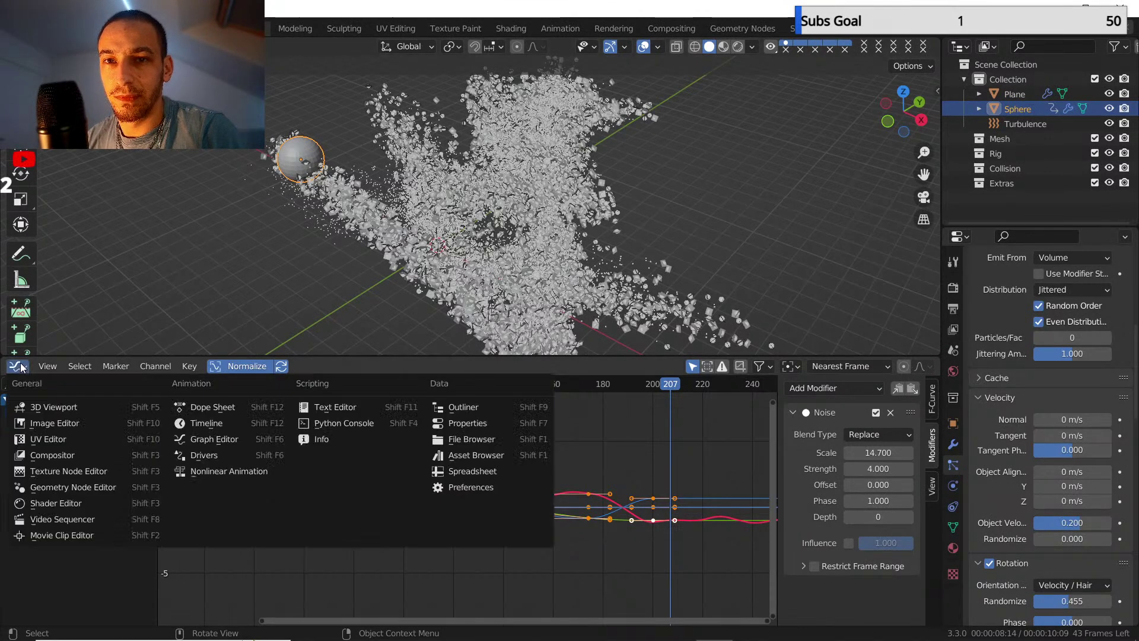
{"action": "left_click", "coordinate": [18, 366]}
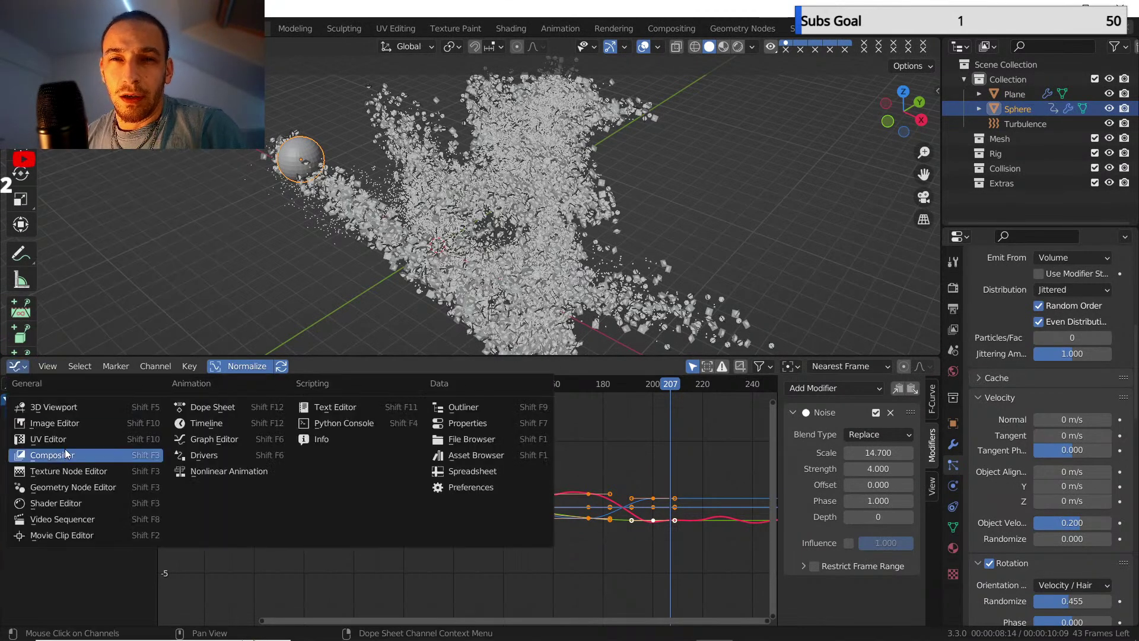
{"action": "left_click", "coordinate": [193, 425]}
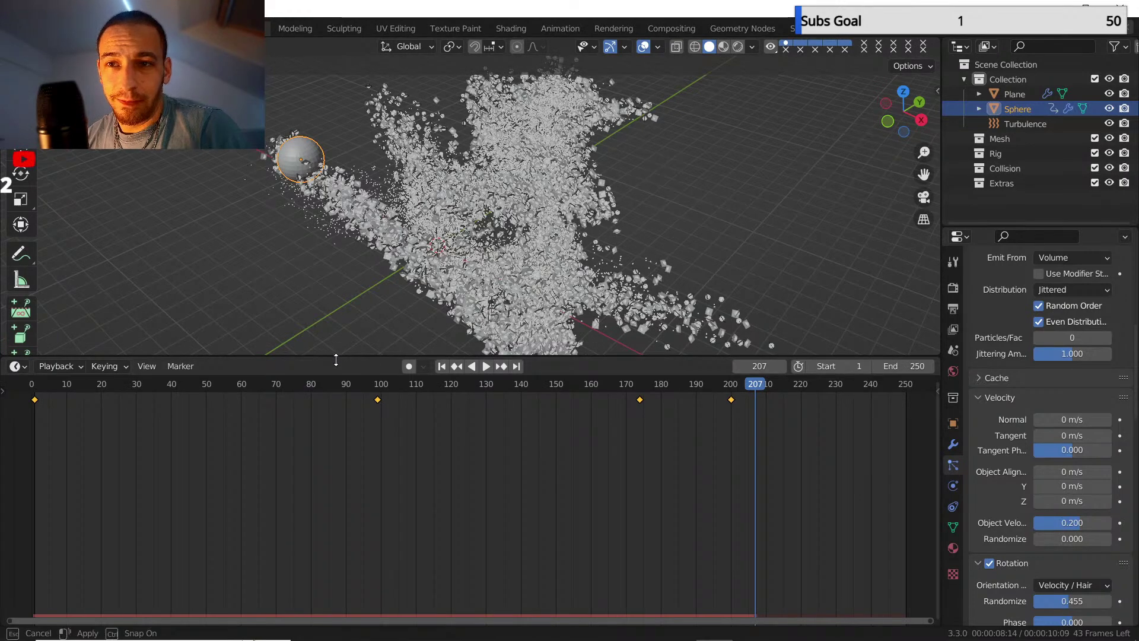
{"action": "left_click_drag", "start_coordinate": [336, 360], "coordinate": [333, 560]}
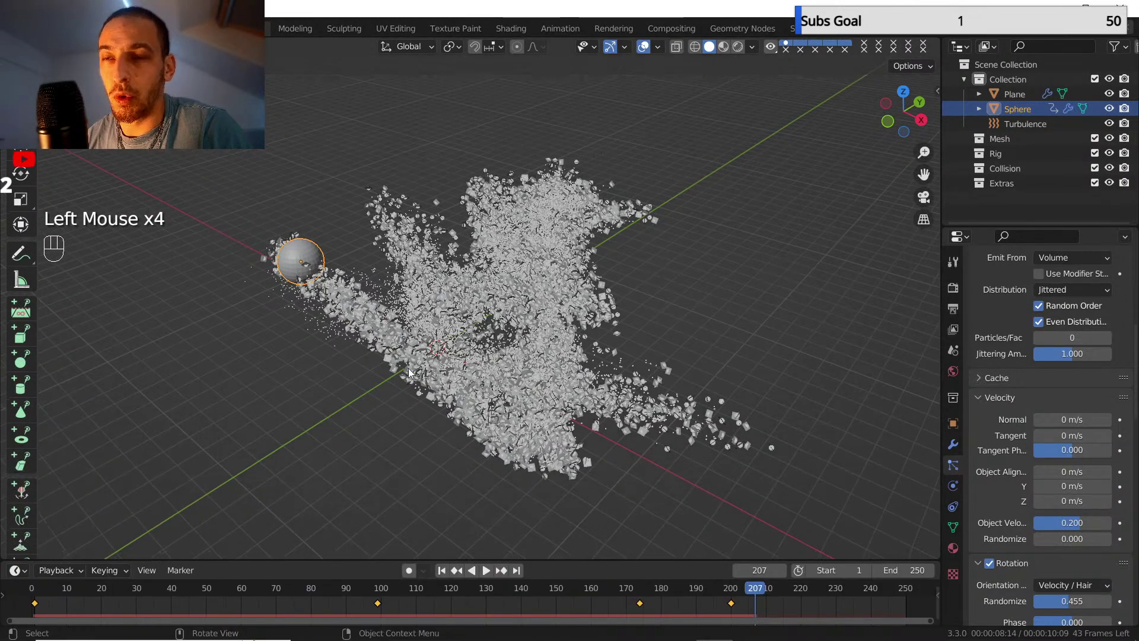
- Set the emission Number of the sphere's particle system to 100000
{"action": "scroll", "coordinate": [410, 373], "scroll_direction": "up", "scroll_amount": 1}
{"action": "middle_click_drag", "start_coordinate": [410, 372], "coordinate": [393, 348], "text": "shift"}
{"action": "middle_click_drag", "start_coordinate": [393, 347], "coordinate": [379, 328]}
{"action": "scroll", "coordinate": [375, 314], "scroll_direction": "up", "scroll_amount": 1}
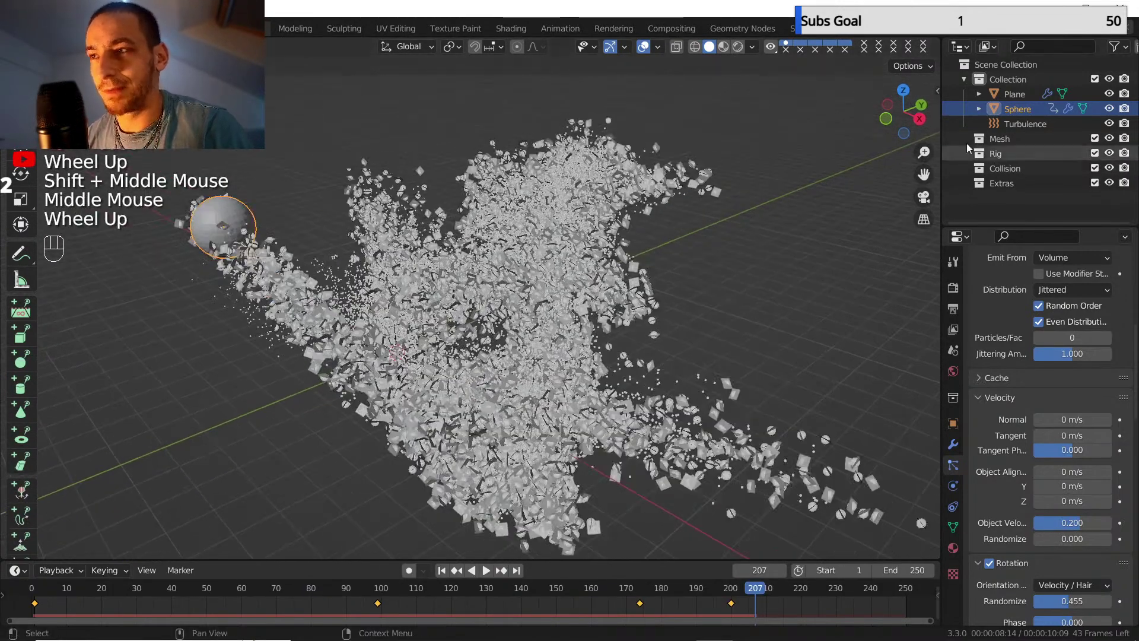
{"action": "scroll", "coordinate": [1013, 408], "scroll_direction": "up", "scroll_amount": 1}
{"action": "scroll", "coordinate": [1013, 410], "scroll_direction": "up", "scroll_amount": 5}
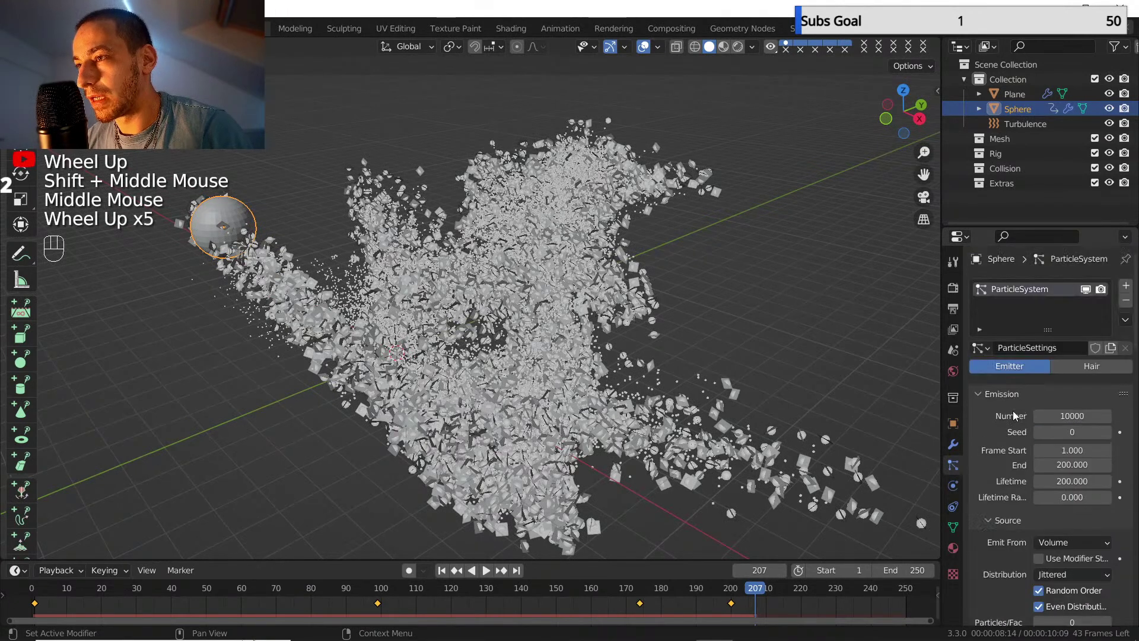
{"action": "left_click", "coordinate": [1065, 416]}
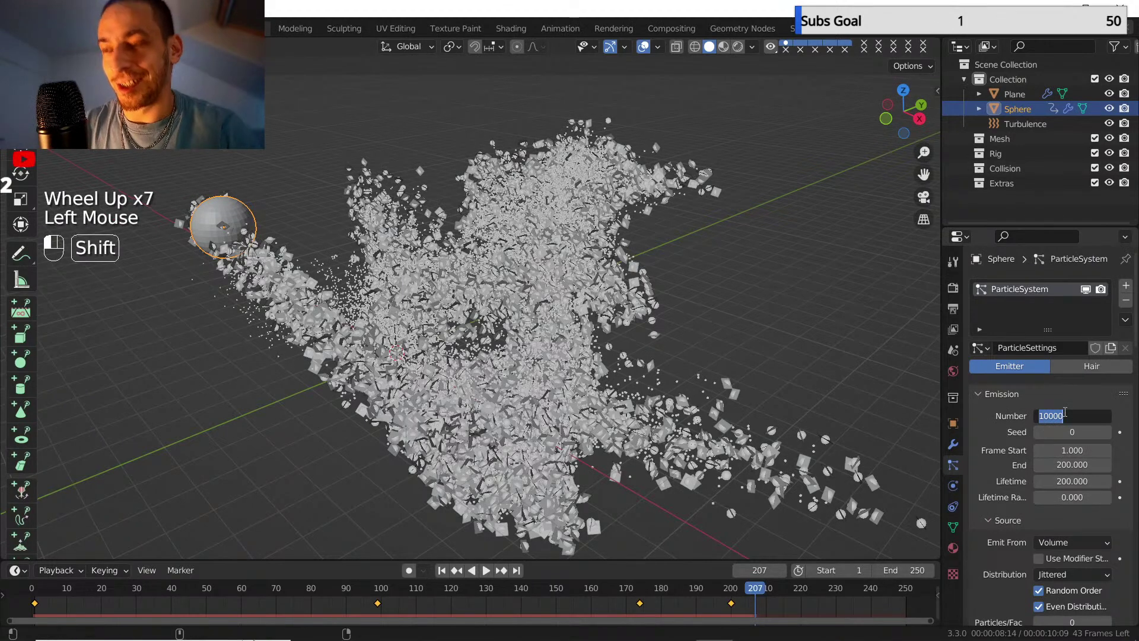
{"action": "type", "text": "100000"}
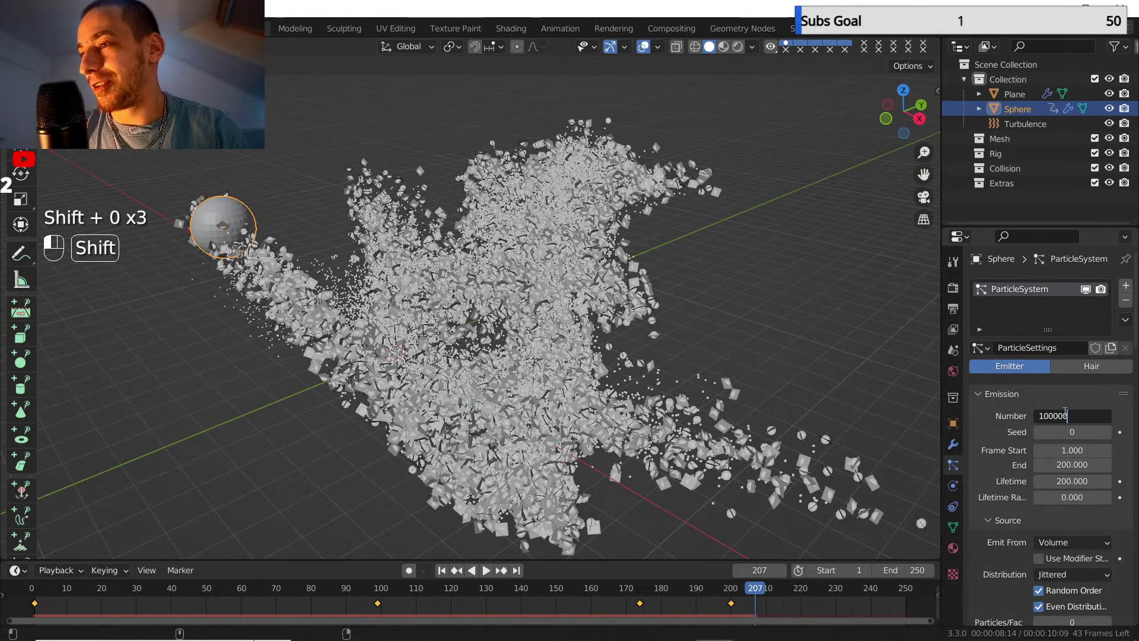
{"action": "key", "text": "Return"}
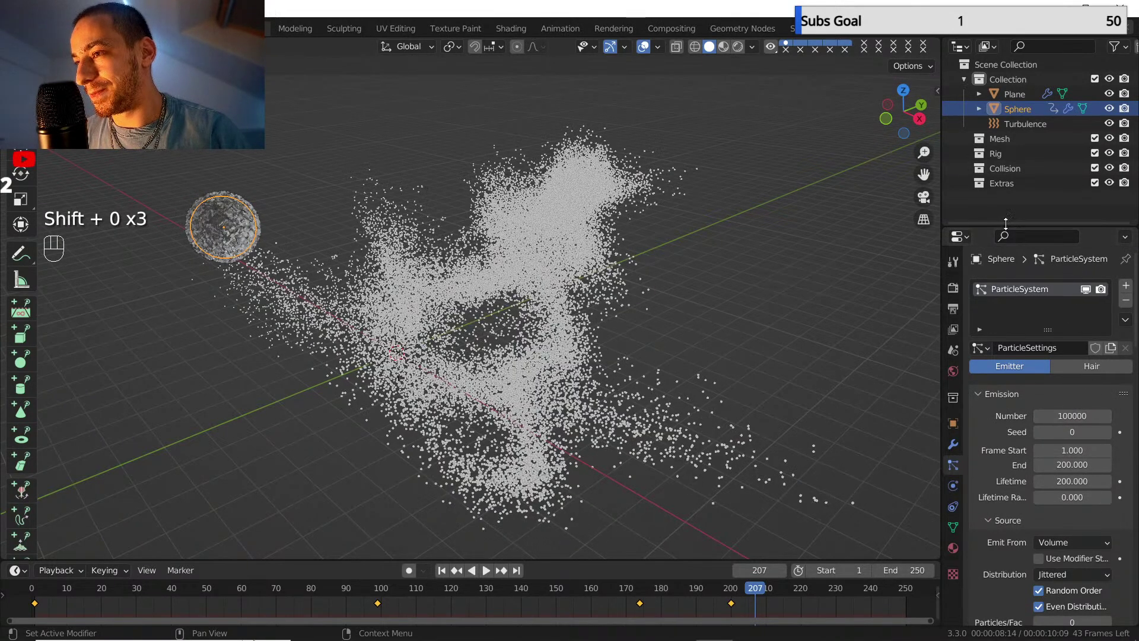
- Select the plane and save the file as "obj move.blend" in the proiect particule folder
{"action": "left_click", "coordinate": [1016, 96]}
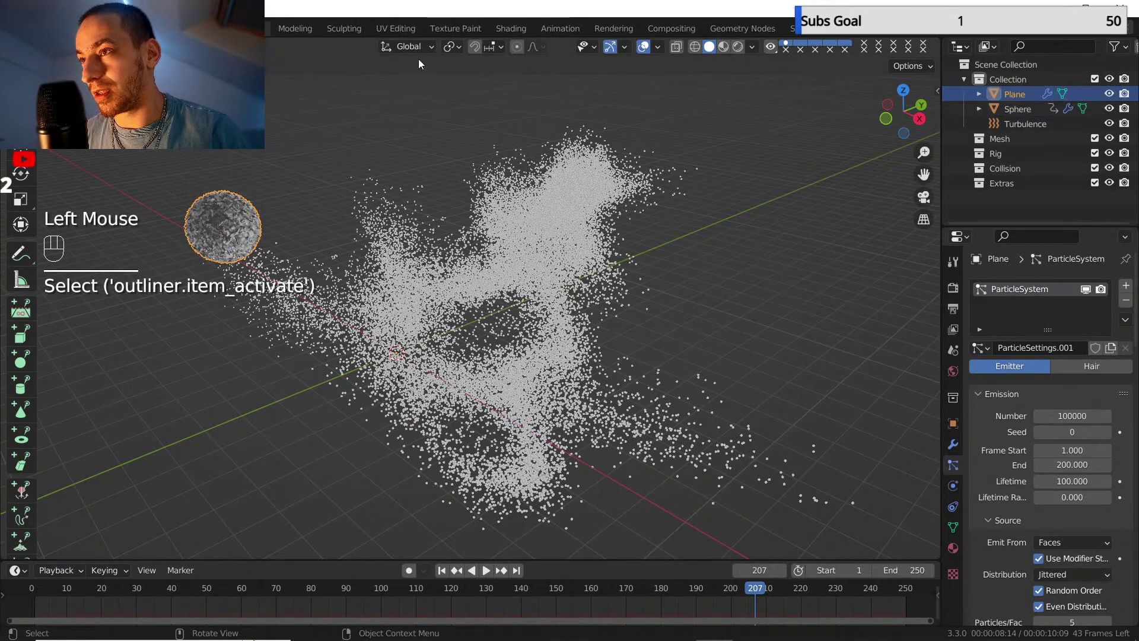
{"action": "left_click", "coordinate": [30, 28]}
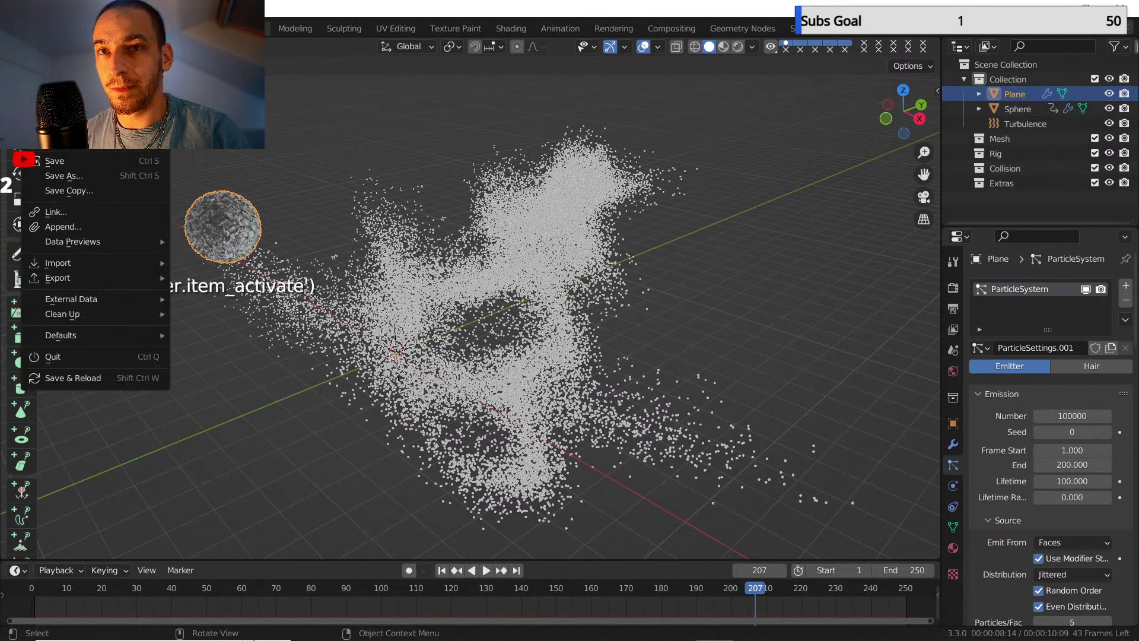
{"action": "left_click", "coordinate": [70, 191]}
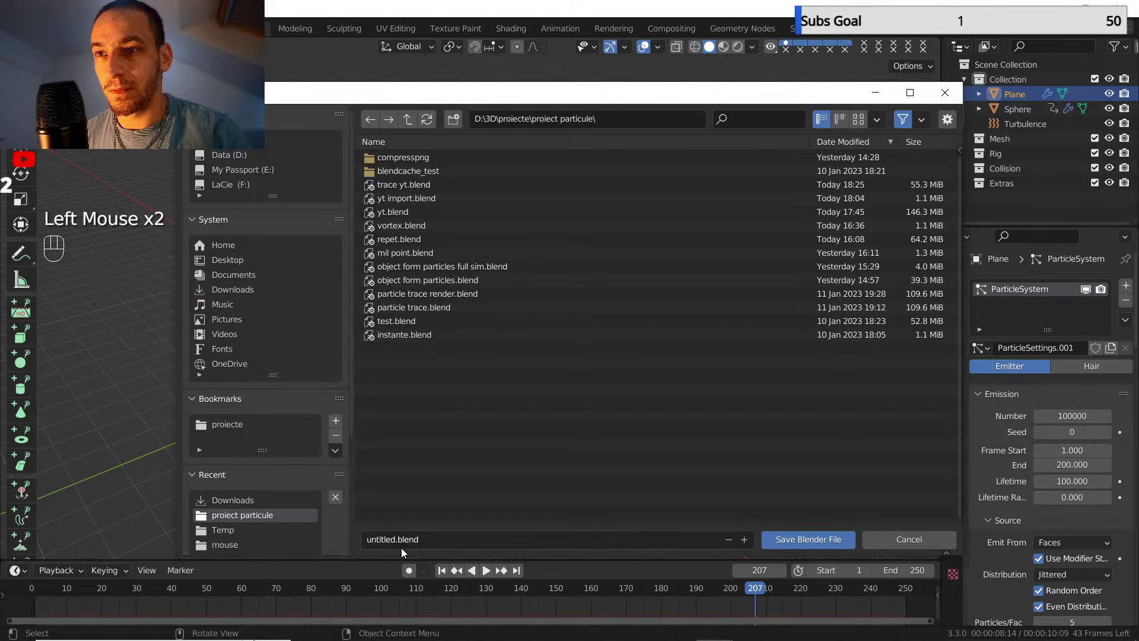
{"action": "key", "text": "Right"}
{"action": "key", "text": "BackSpace"}
{"action": "key", "text": "BackSpace"}
{"action": "key", "text": "BackSpace"}
{"action": "key", "text": "BackSpace"}
{"action": "key", "text": "BackSpace"}
{"action": "key", "text": "BackSpace"}
{"action": "key", "text": "BackSpace"}
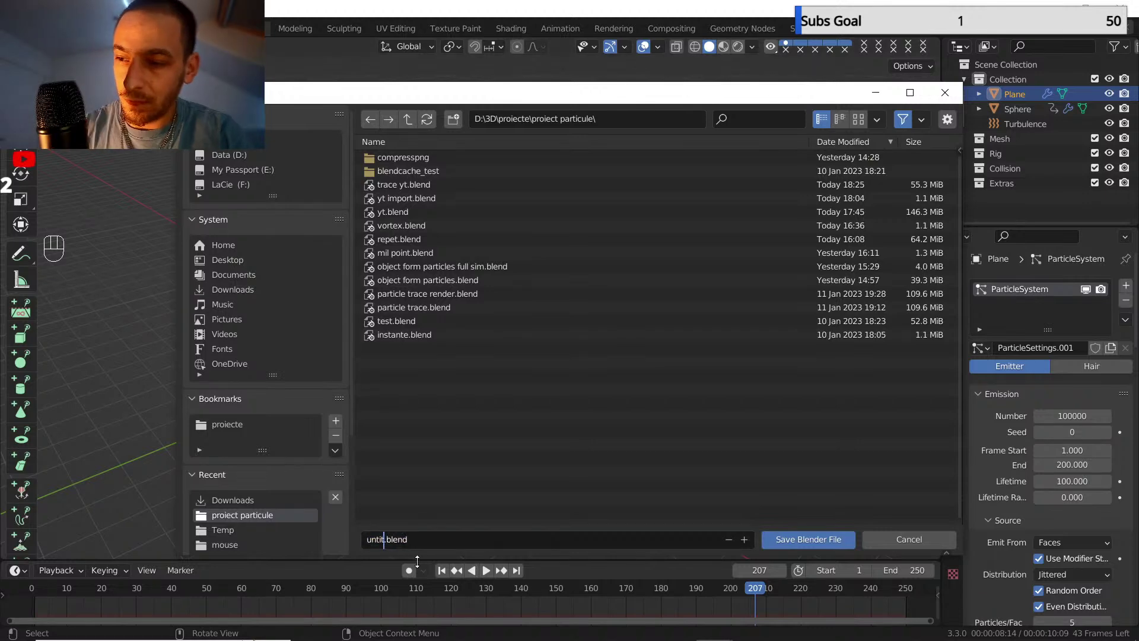
{"action": "key", "text": "BackSpace"}
{"action": "type", "text": "obj"}
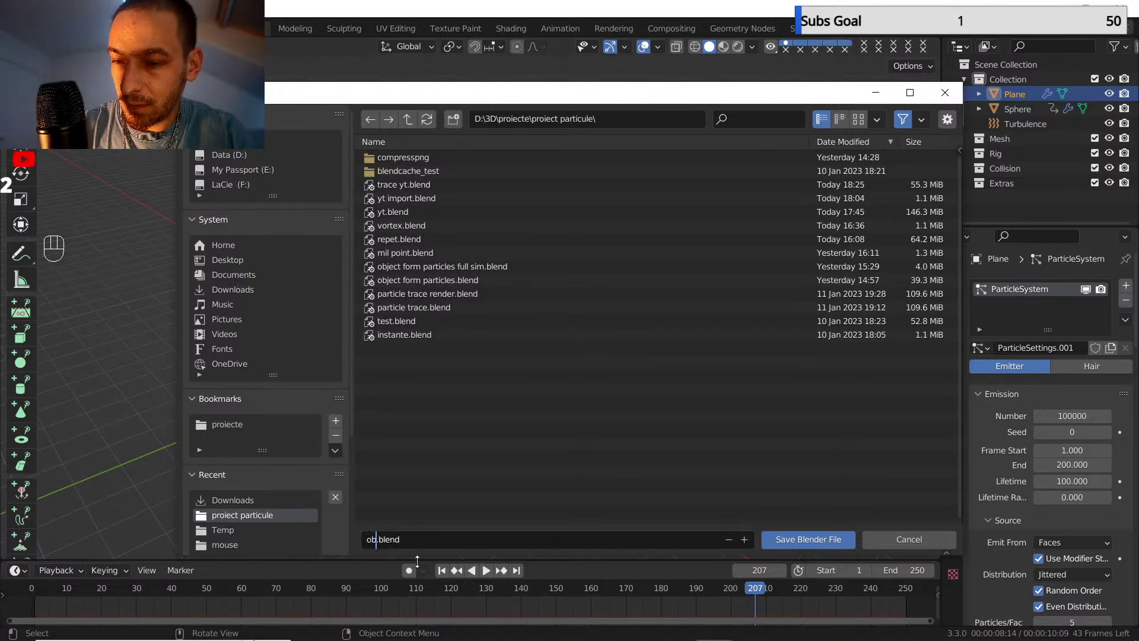
{"action": "type", "text": " move"}
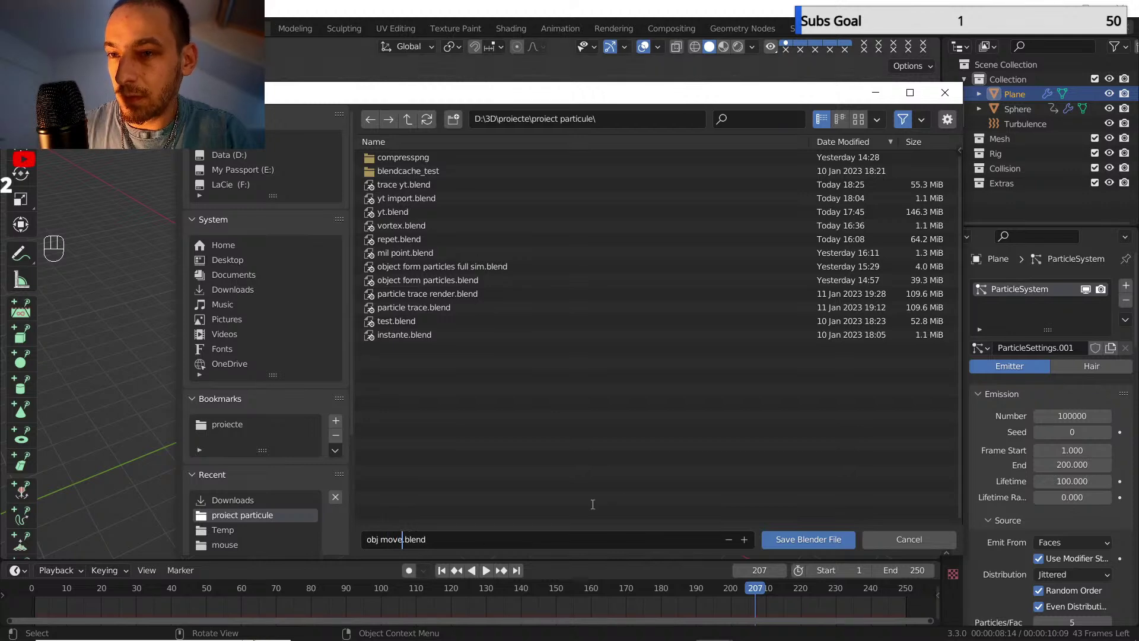
{"action": "left_click", "coordinate": [796, 538]}
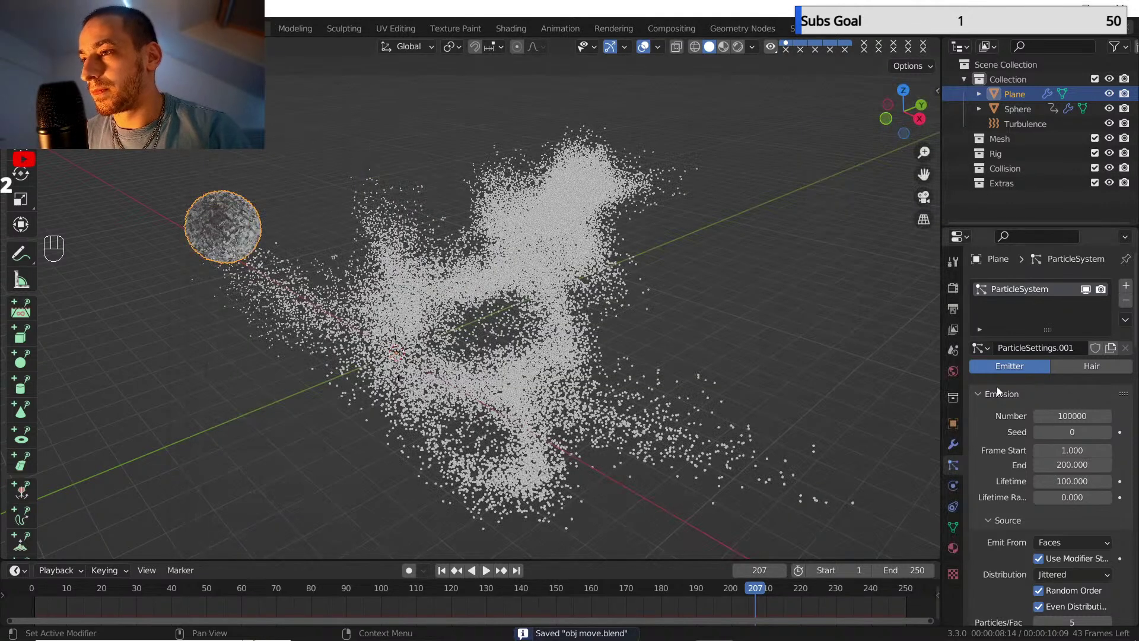
- Set the emission Number of the plane's particle system to 500000
{"action": "left_click", "coordinate": [1071, 415]}
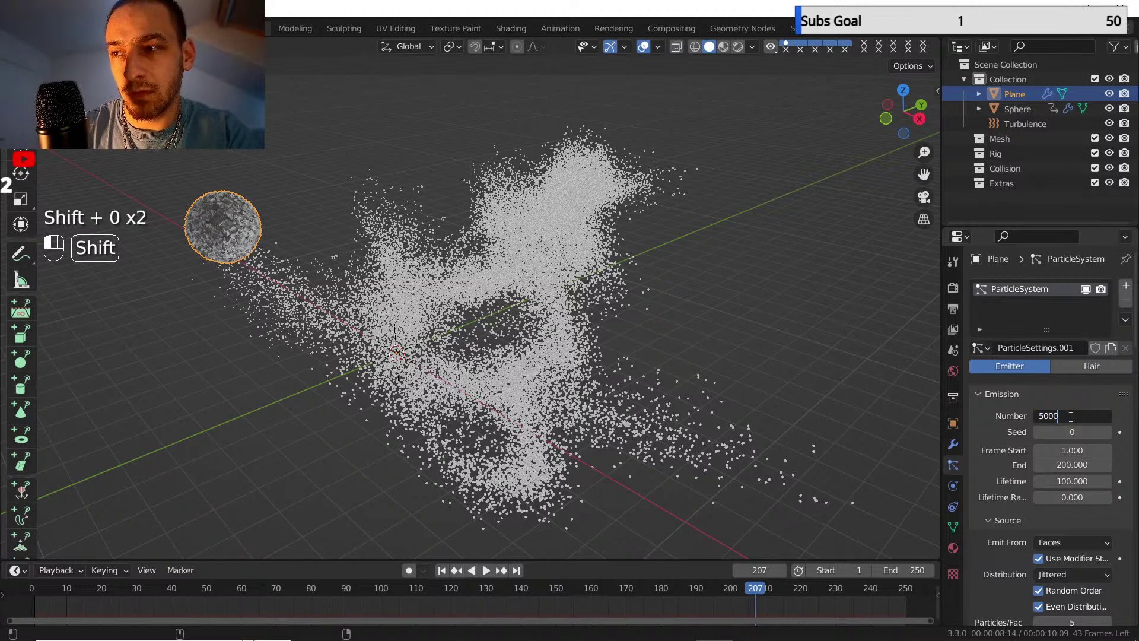
{"action": "type", "text": "00"}
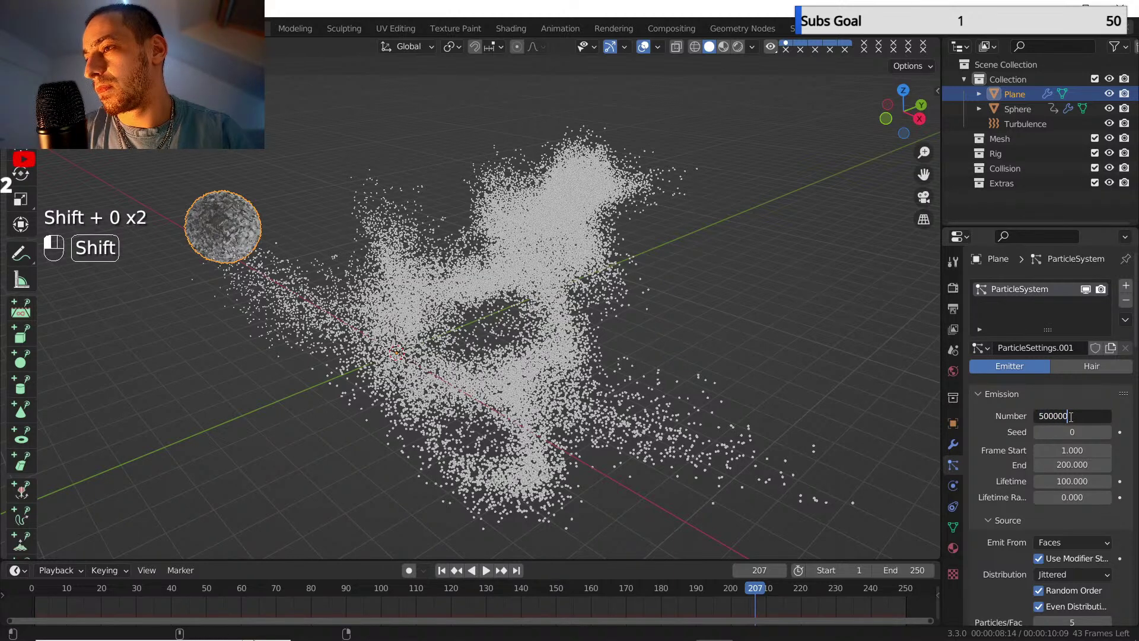
{"action": "key", "text": "Return"}
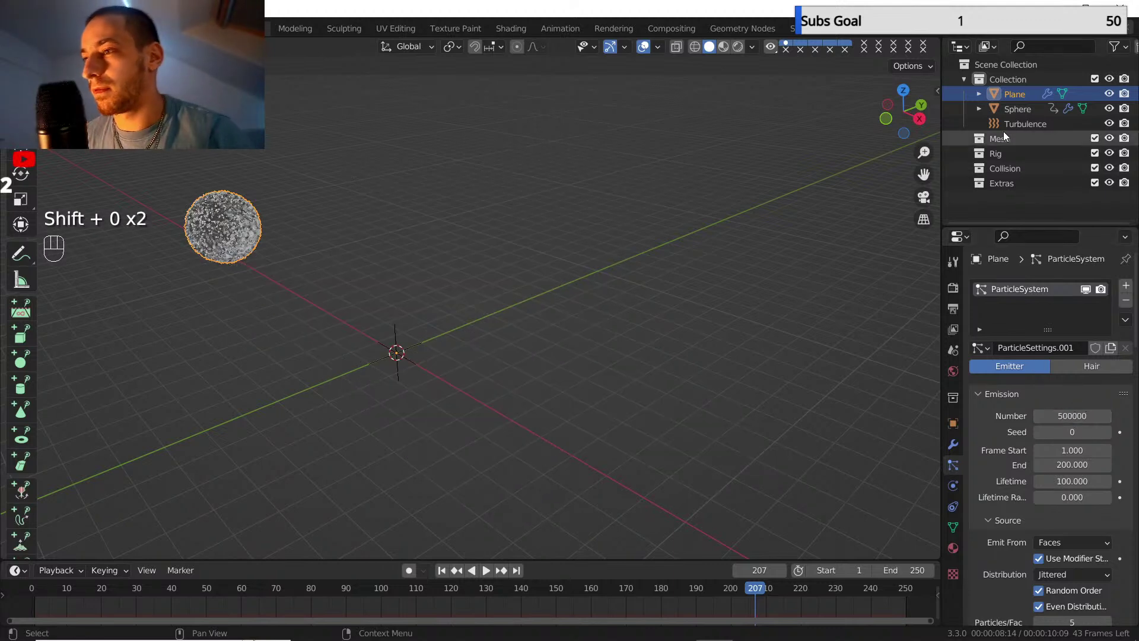
{"action": "left_click", "coordinate": [1005, 108]}
{"action": "left_click", "coordinate": [1010, 95]}
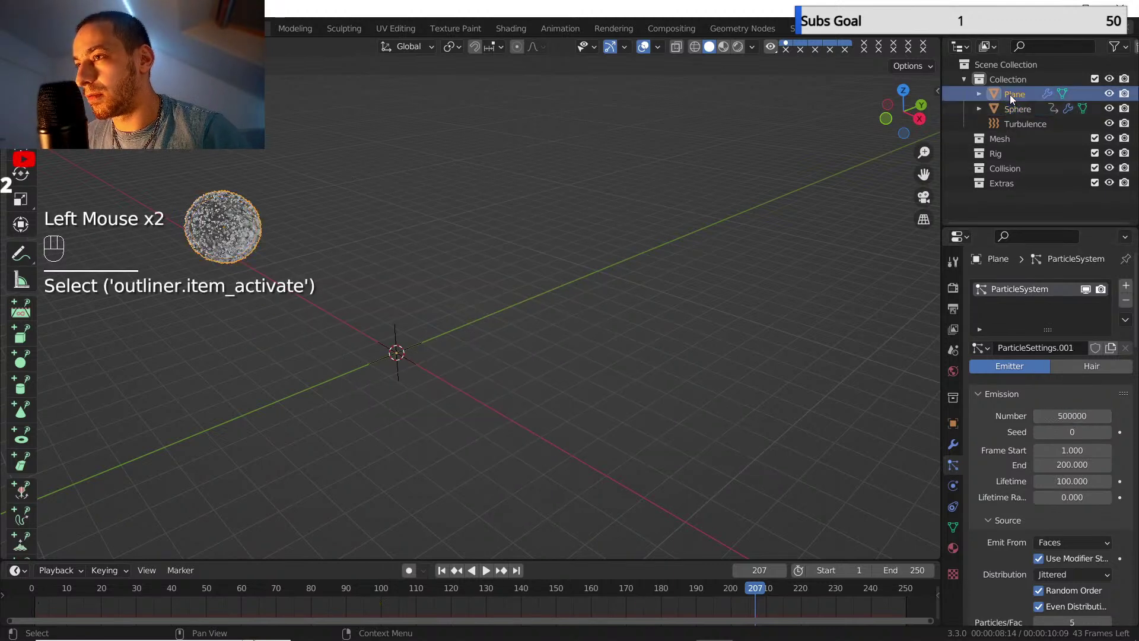
- Save the file at frame 1 and play the particle simulation, stopping at frame 34
{"action": "left_click", "coordinate": [440, 571]}
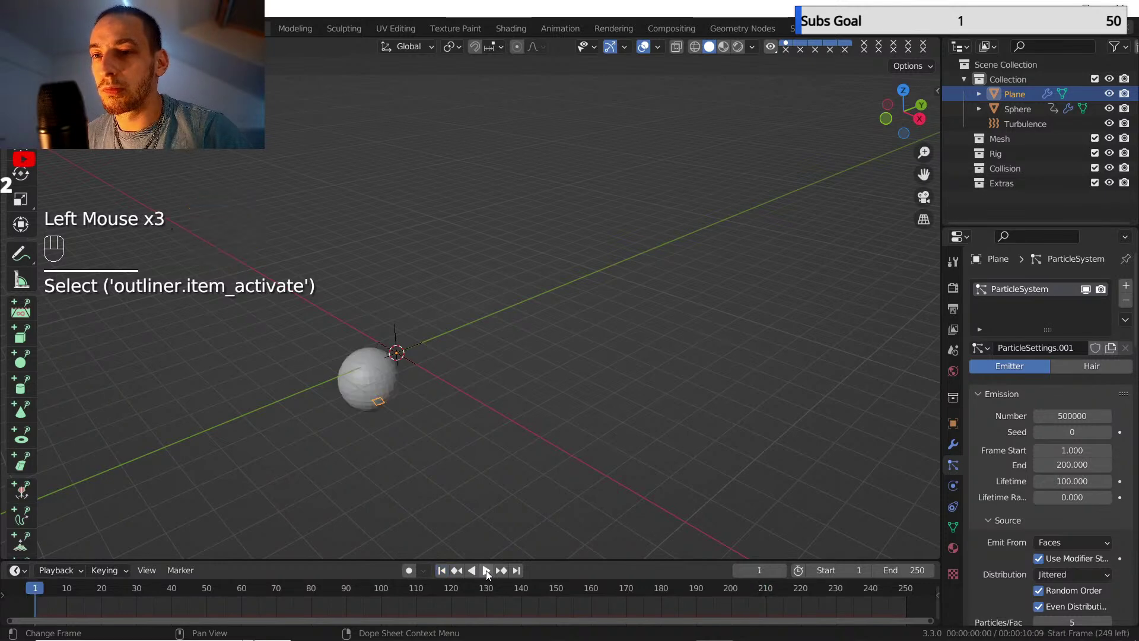
{"action": "left_click", "coordinate": [33, 28]}
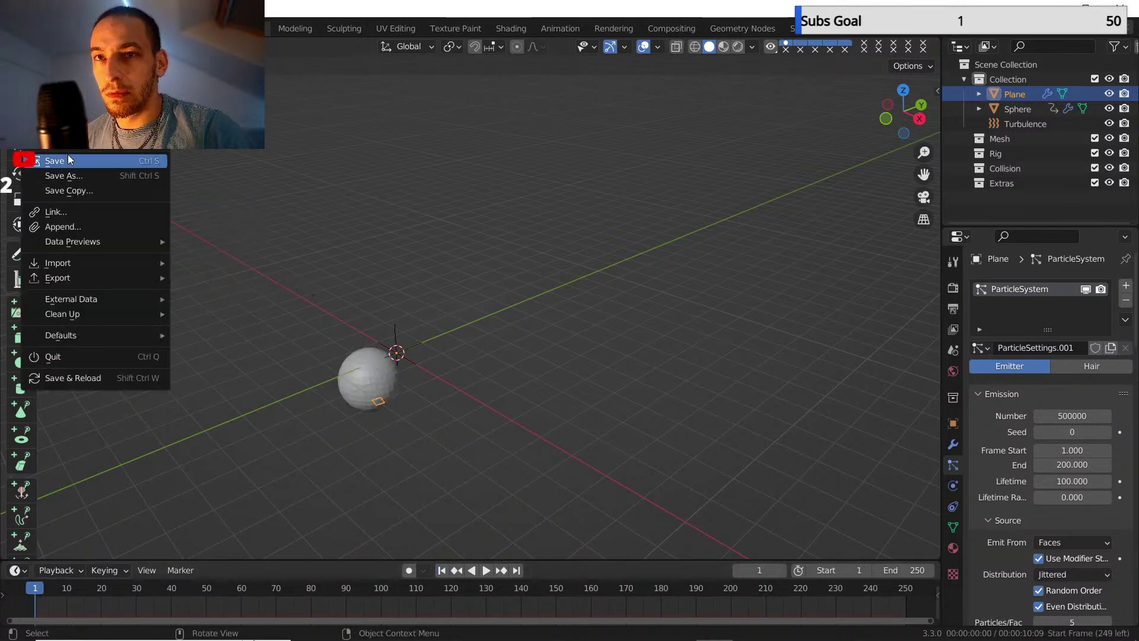
{"action": "left_click", "coordinate": [69, 161]}
{"action": "left_click", "coordinate": [487, 570]}
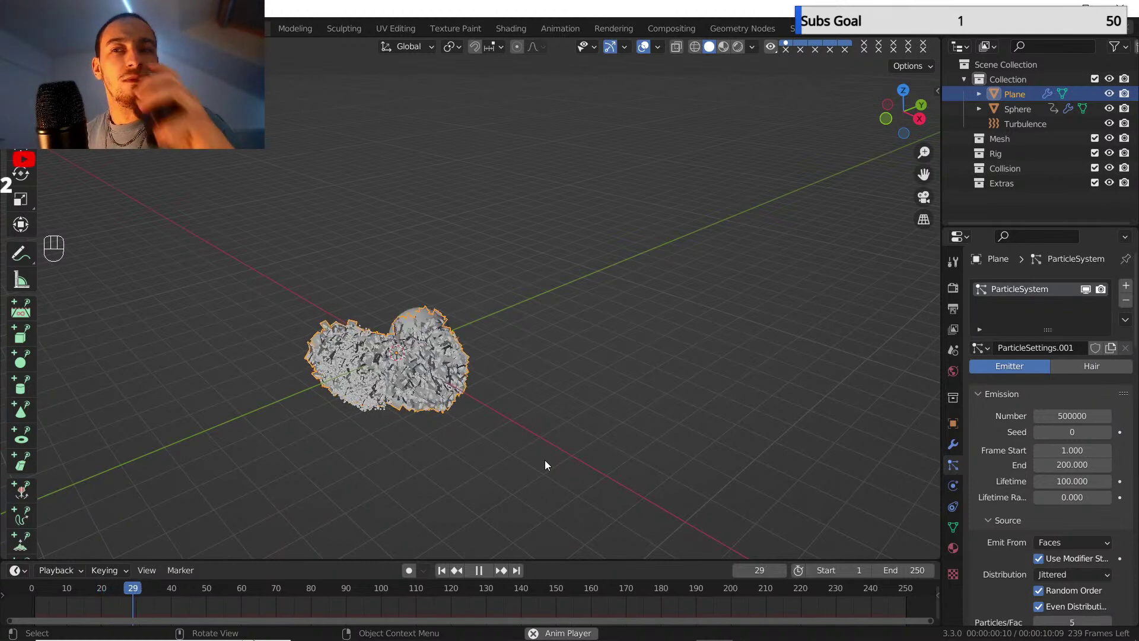
{"action": "left_click", "coordinate": [483, 570]}
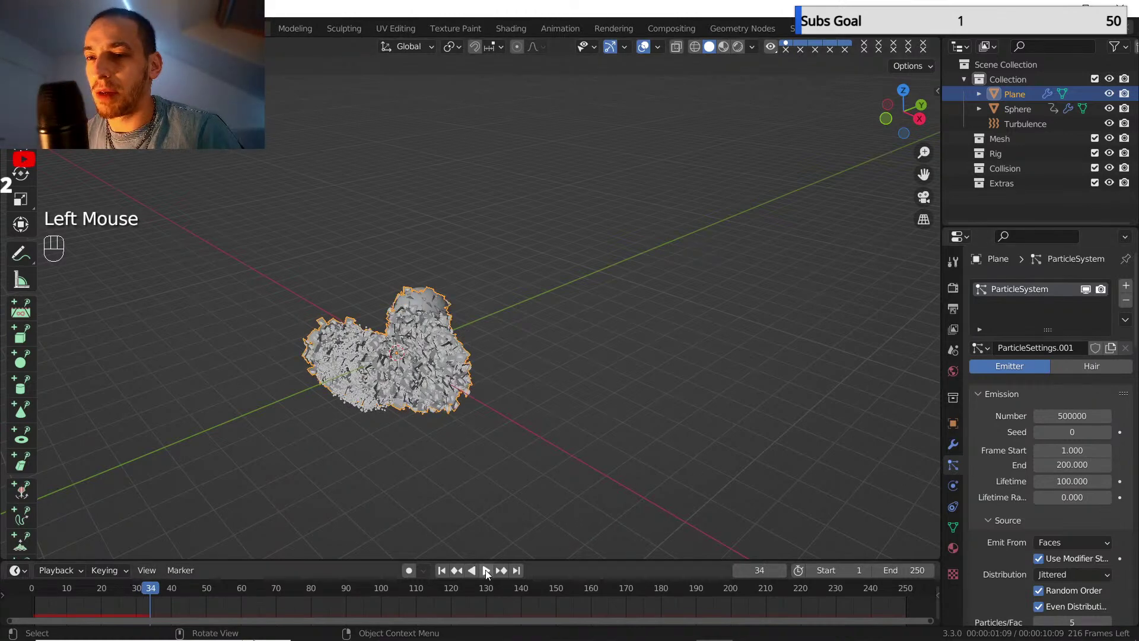
- Set the end of the scene's frame range to 100
{"action": "left_click", "coordinate": [955, 444]}
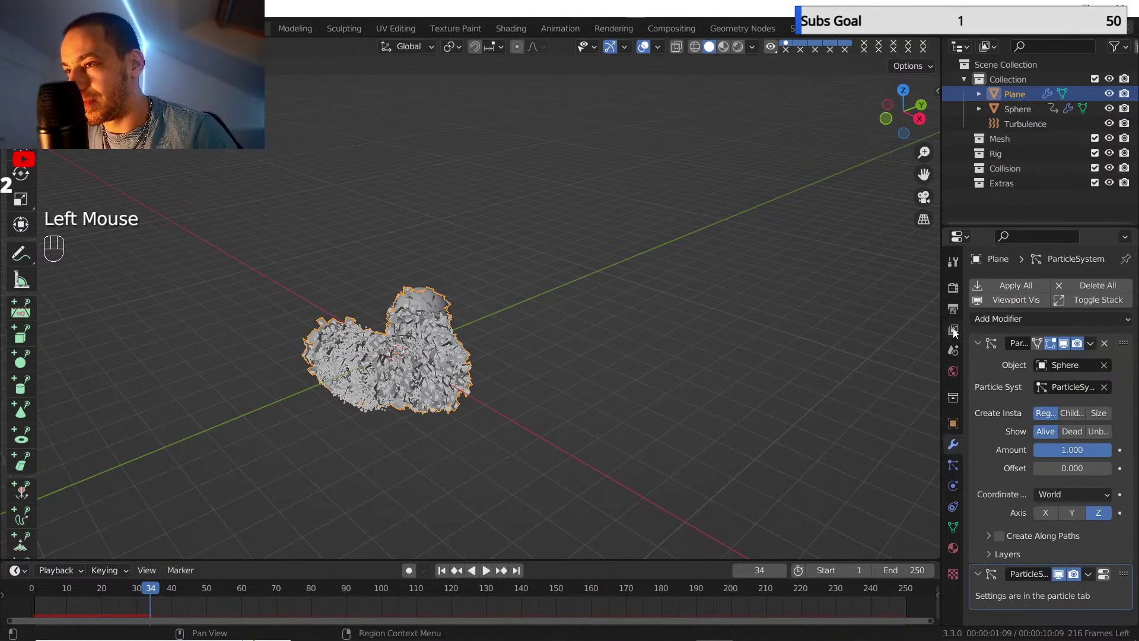
{"action": "left_click", "coordinate": [953, 309]}
{"action": "left_click", "coordinate": [1079, 500]}
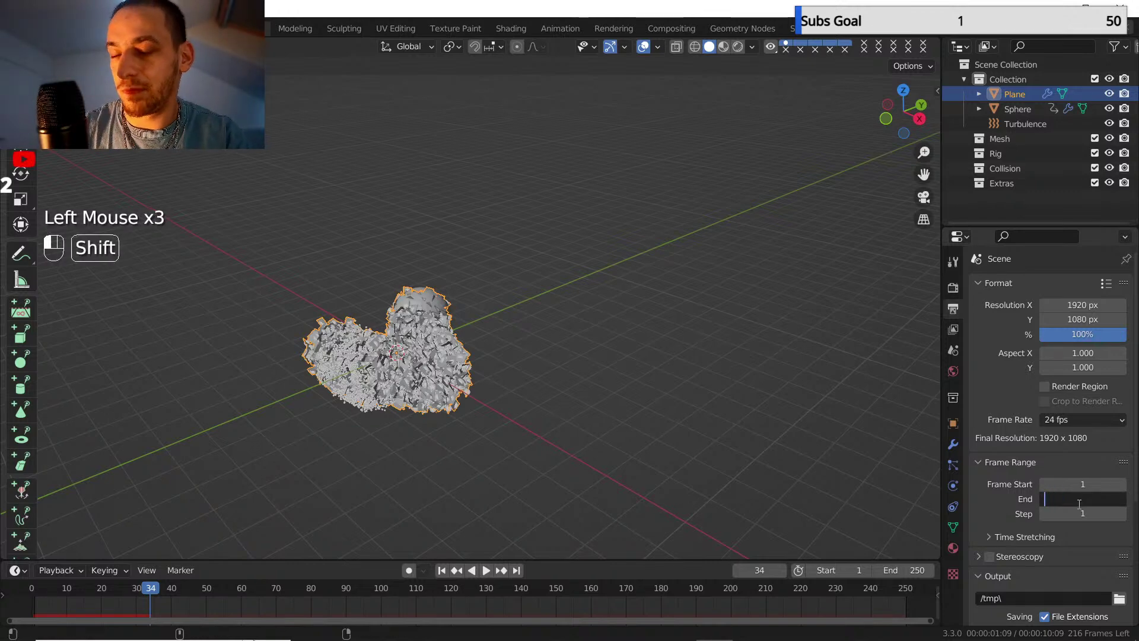
{"action": "type", "text": "100"}
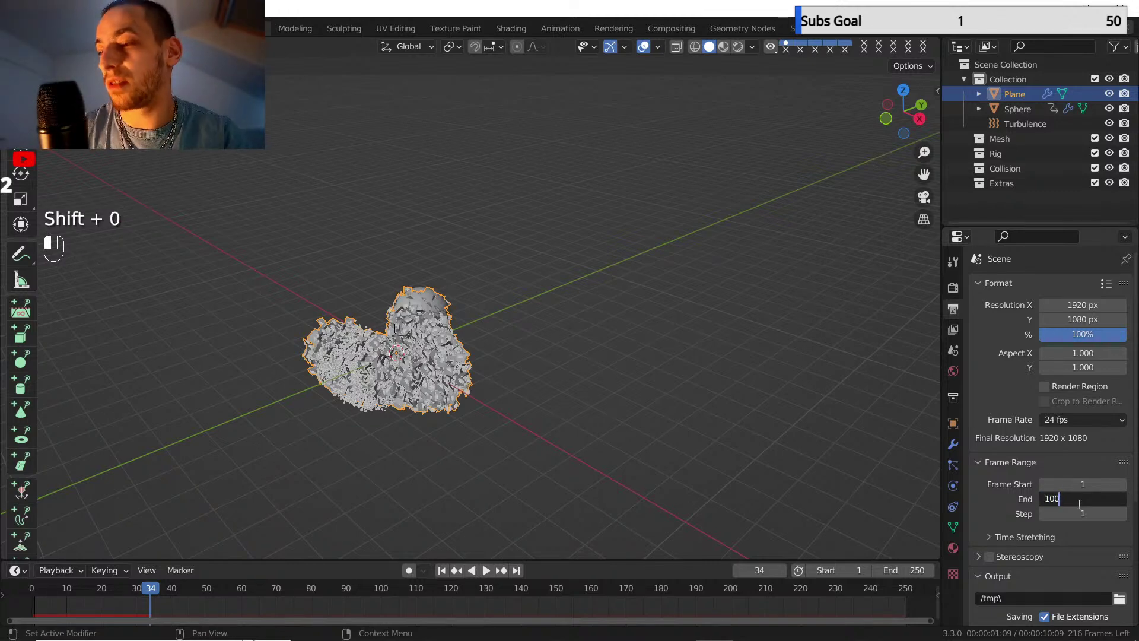
{"action": "key", "text": "Return"}
- Save the current particle scene to its existing file, "obj move.blend"
{"action": "scroll", "coordinate": [517, 389], "scroll_direction": "down", "scroll_amount": 2}
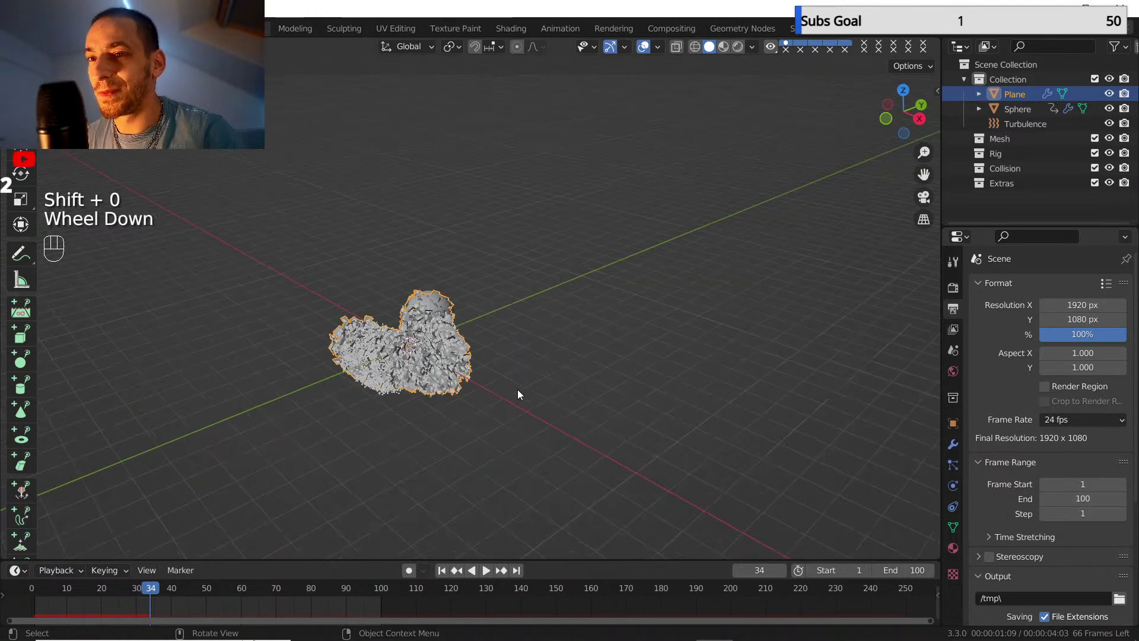
{"action": "scroll", "coordinate": [504, 394], "scroll_direction": "up", "scroll_amount": 2}
{"action": "middle_click", "coordinate": [499, 403]}
{"action": "middle_click_drag", "start_coordinate": [498, 405], "coordinate": [486, 395]}
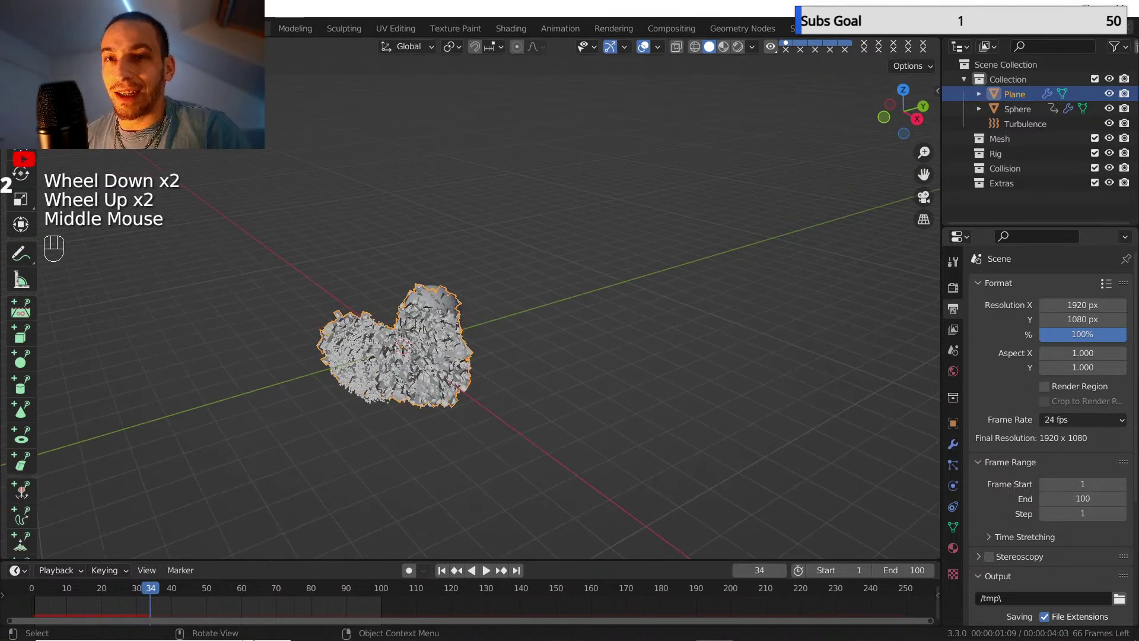
{"action": "key", "text": "F4"}
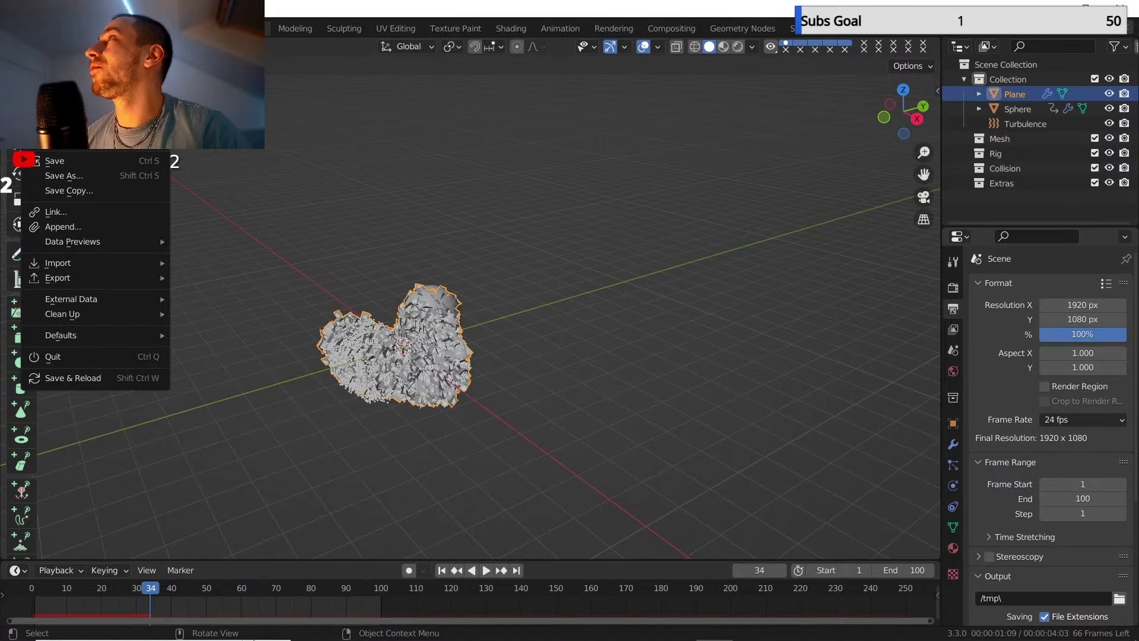
{"action": "left_click", "coordinate": [41, 159]}
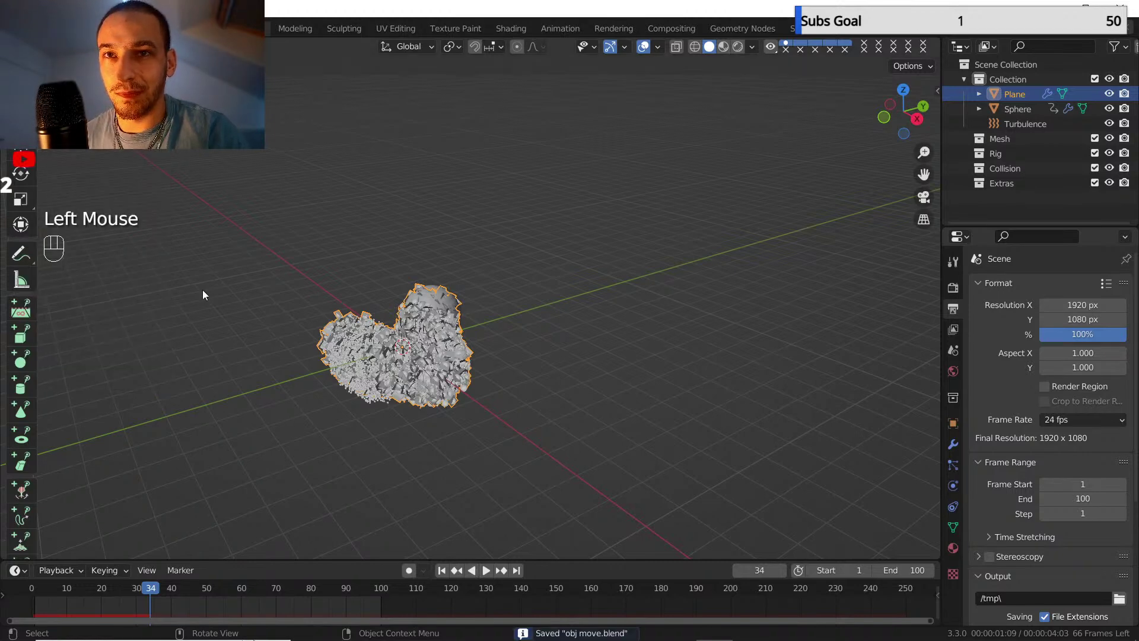
{"action": "left_click", "coordinate": [30, 28]}
{"action": "left_click", "coordinate": [52, 160]}
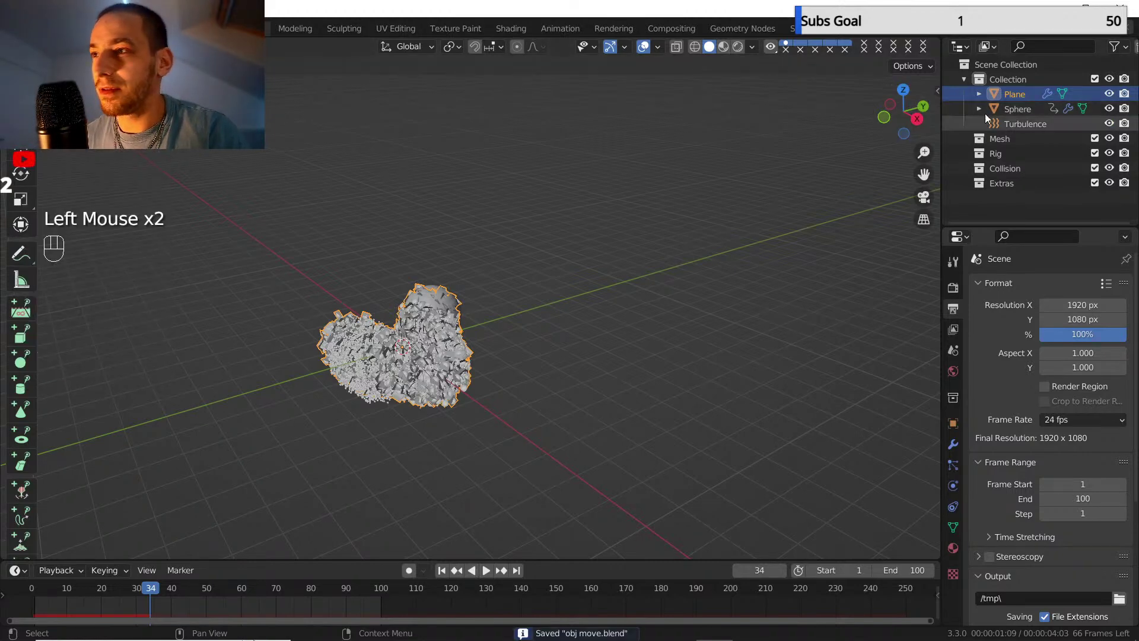
- Add the sphere to the selected plane and open the Alembic (.abc) export settings
{"action": "left_click", "coordinate": [1017, 109], "text": "shift"}
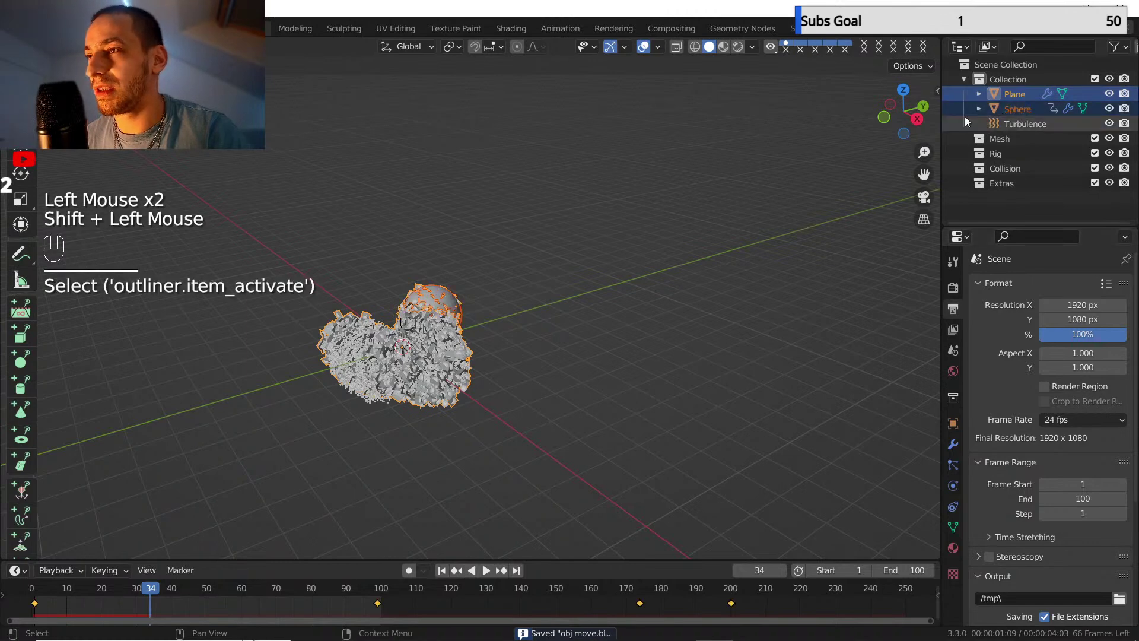
{"action": "left_click", "coordinate": [30, 29]}
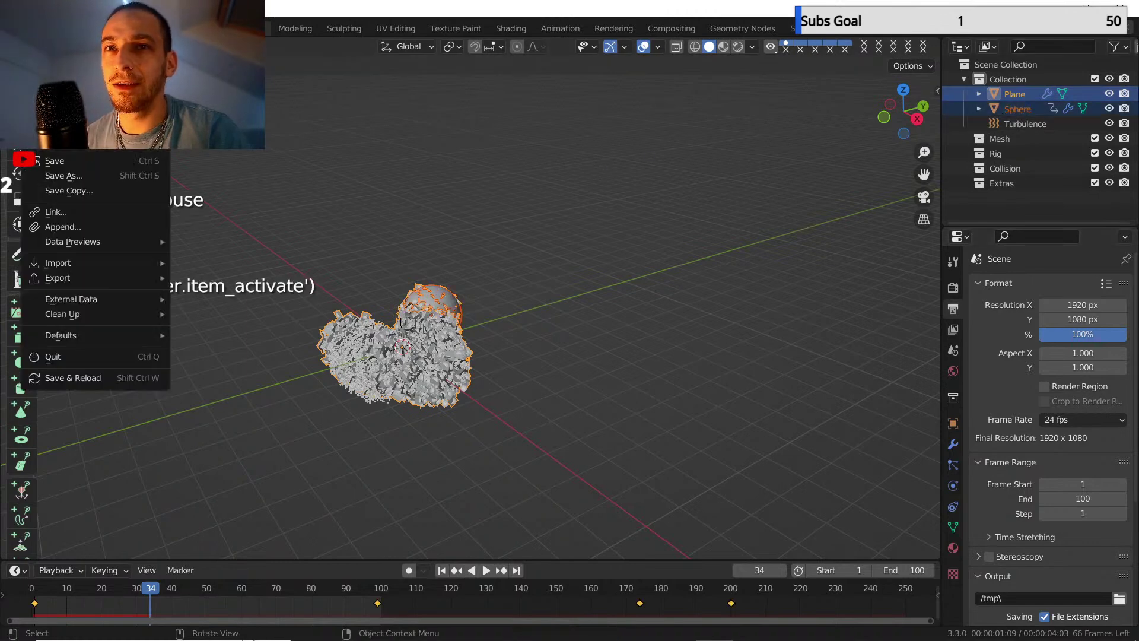
{"action": "left_click", "coordinate": [55, 28]}
{"action": "left_click", "coordinate": [31, 28]}
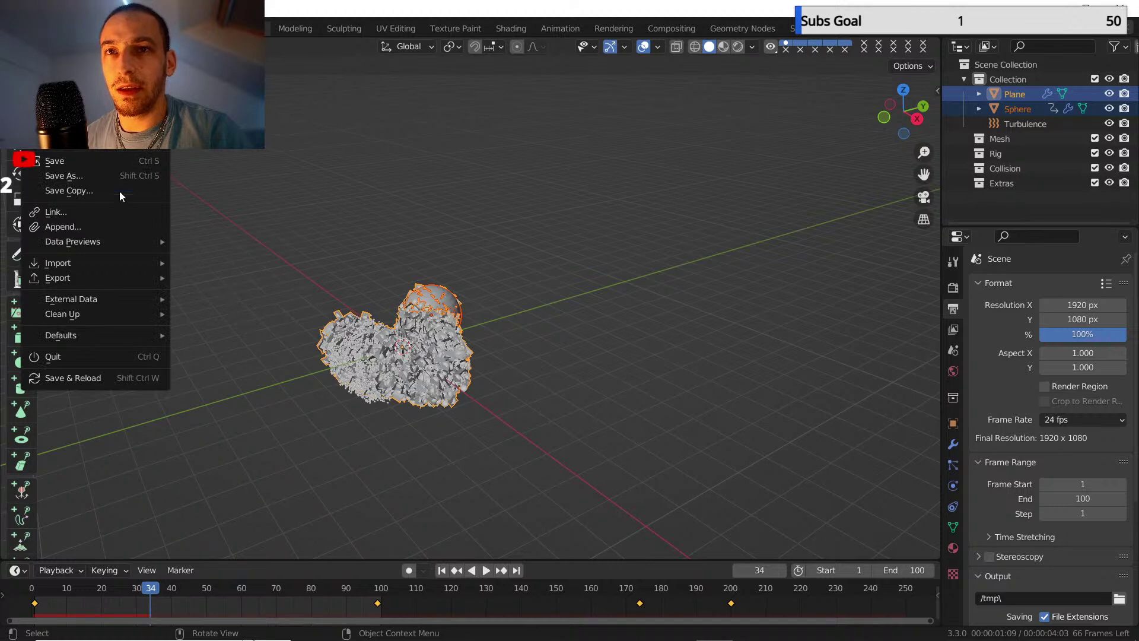
{"action": "mouse_move", "coordinate": [140, 244]}
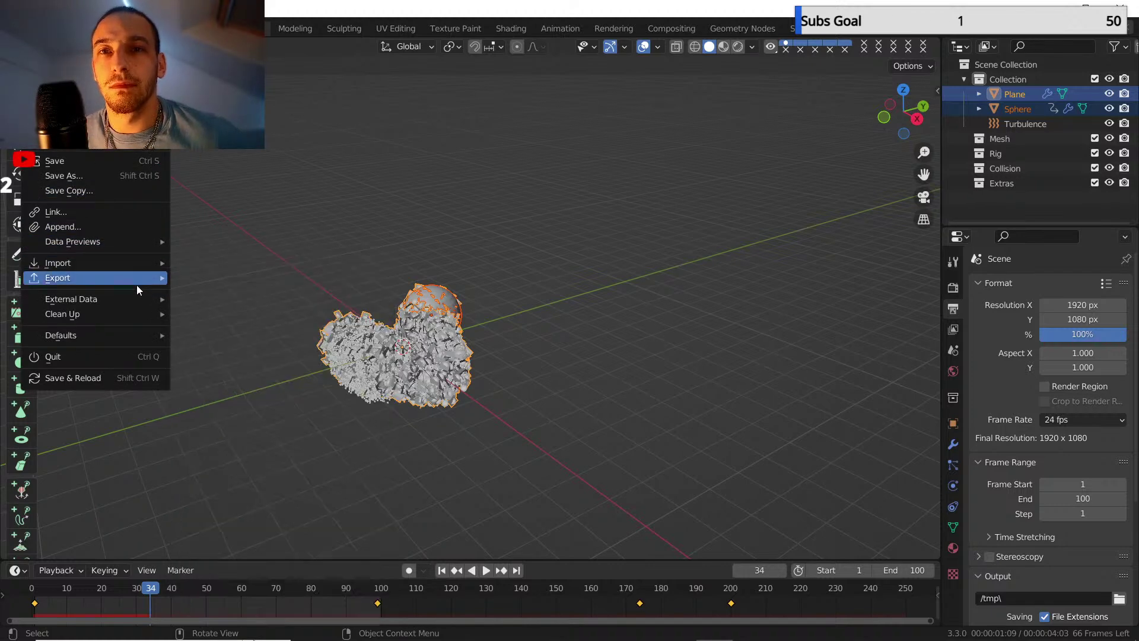
{"action": "mouse_move", "coordinate": [136, 279]}
{"action": "left_click", "coordinate": [198, 291]}
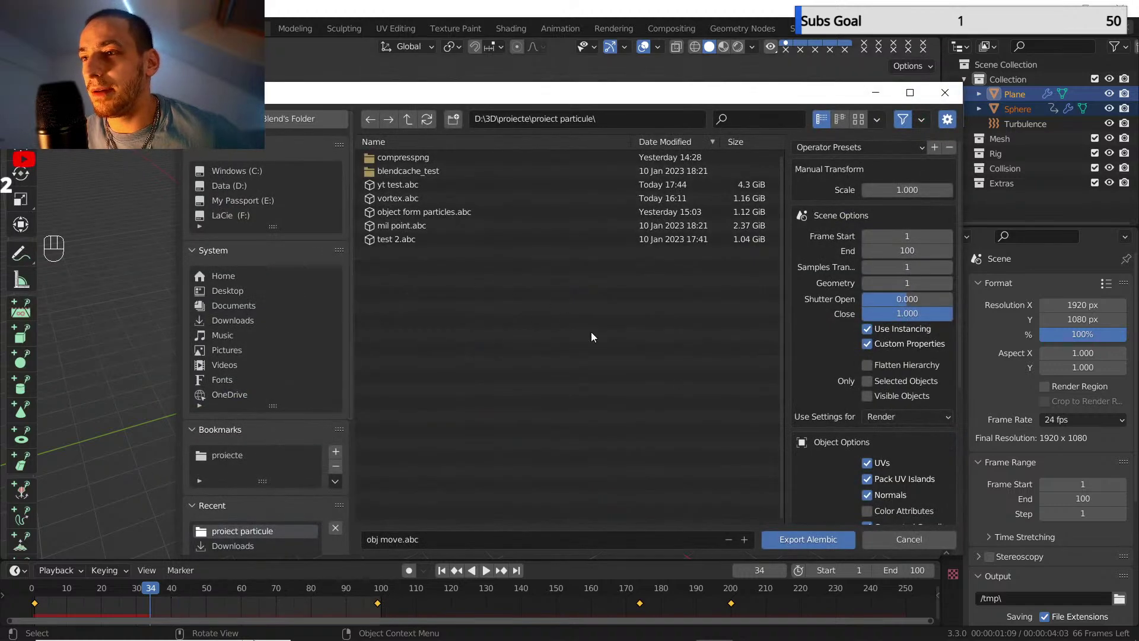
- Limit the Alembic export to Selected Objects, start exporting "obj move.abc" to the proiect particule folder, and cancel it partway
{"action": "left_click", "coordinate": [404, 543]}
{"action": "left_click", "coordinate": [402, 541]}
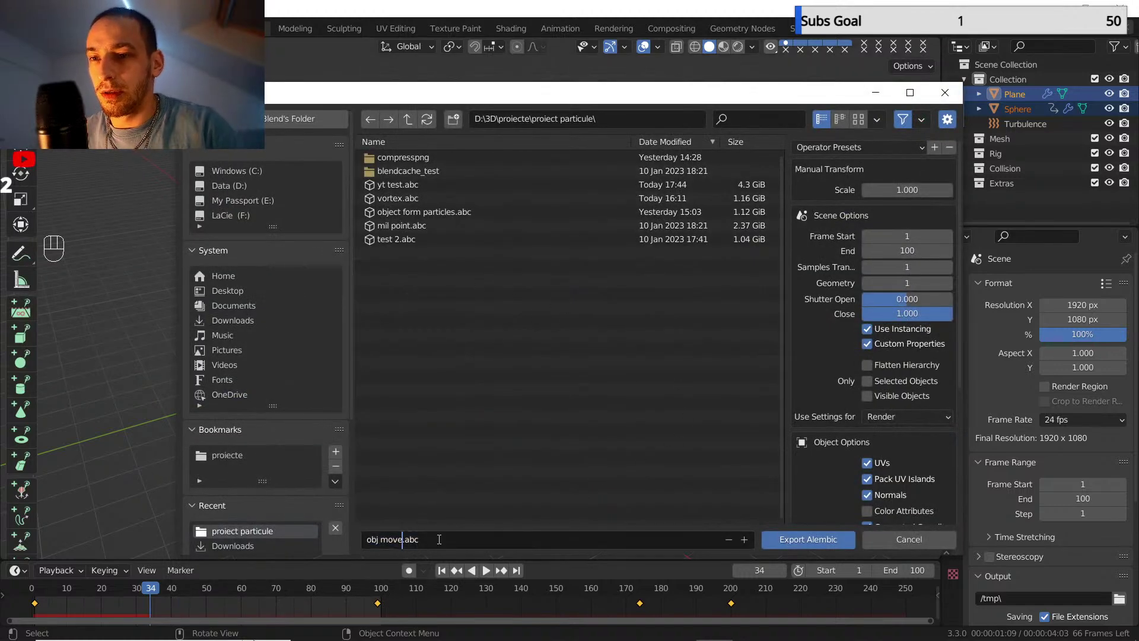
{"action": "left_click", "coordinate": [867, 380]}
{"action": "scroll", "coordinate": [835, 366], "scroll_direction": "down", "scroll_amount": 5}
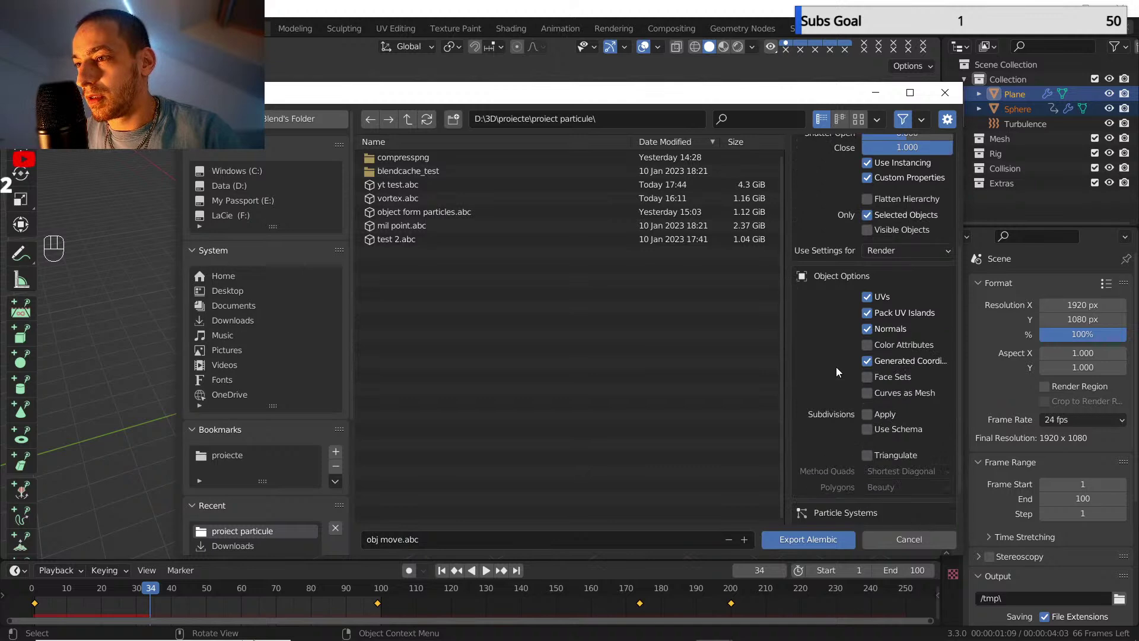
{"action": "scroll", "coordinate": [817, 373], "scroll_direction": "up", "scroll_amount": 5}
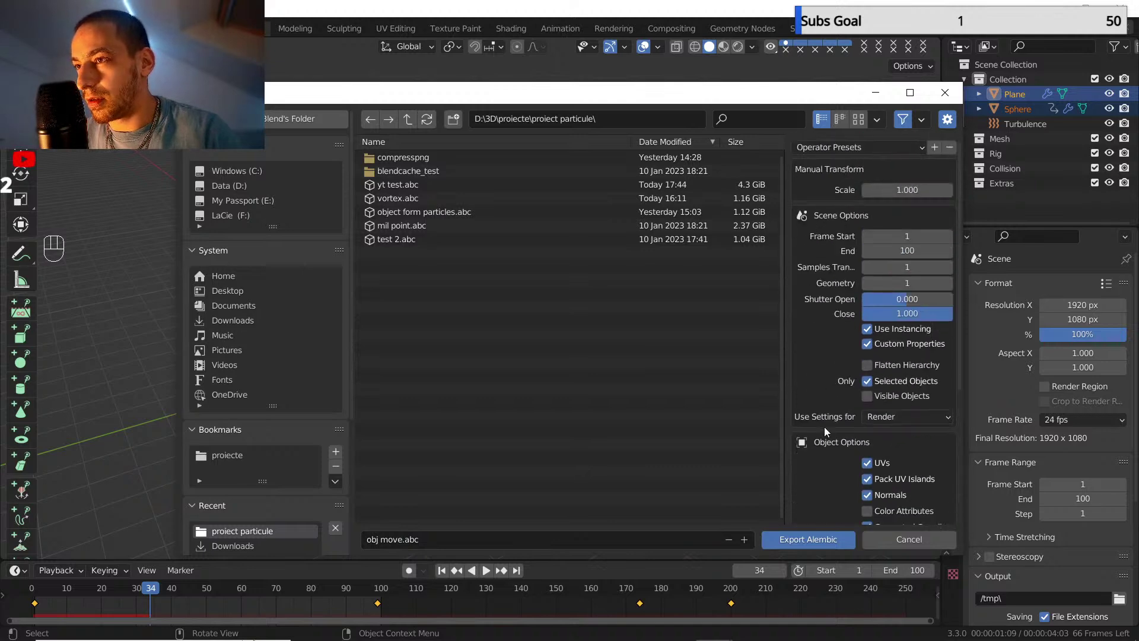
{"action": "left_click", "coordinate": [812, 537]}
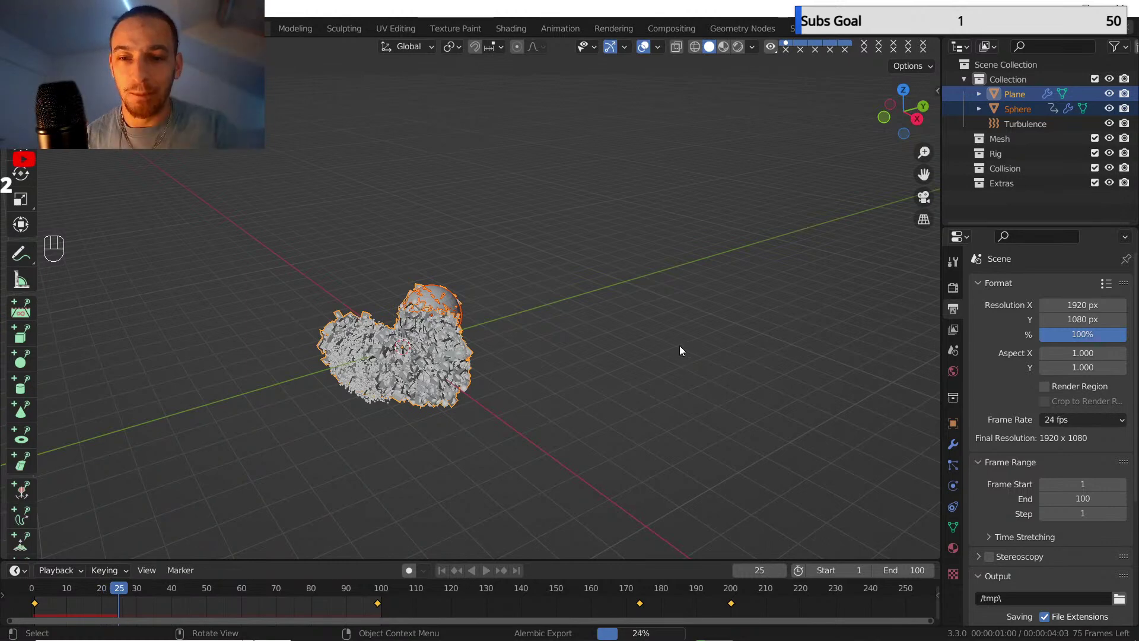
{"action": "key", "text": "Escape"}
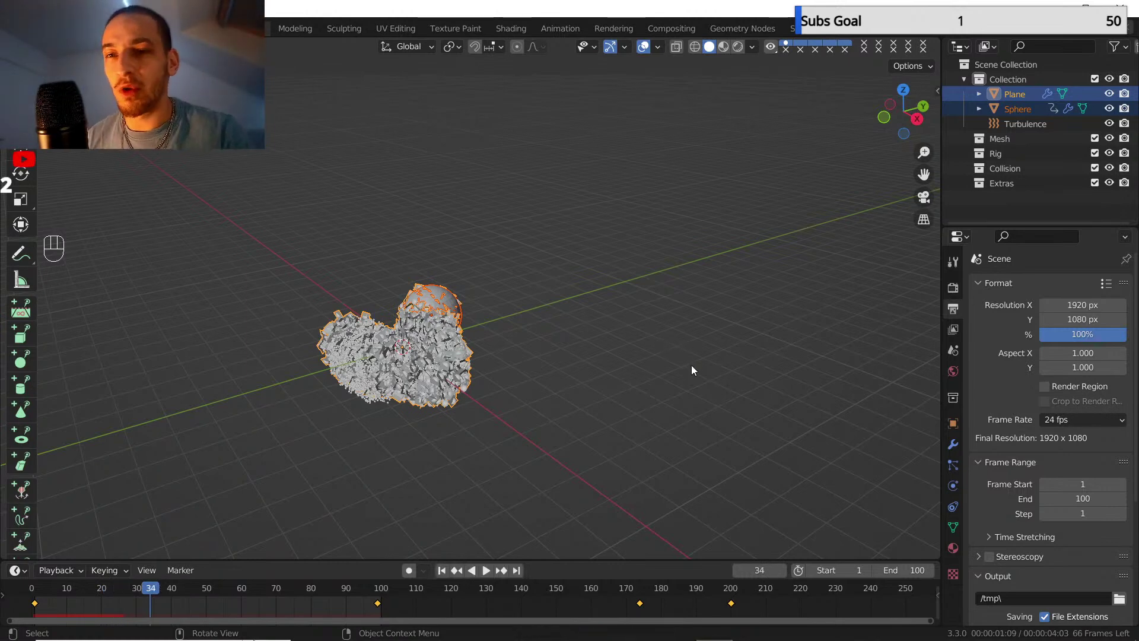
- Set the emission Number of the plane's particle system to 1000000 and save the file
{"action": "left_click", "coordinate": [1014, 95]}
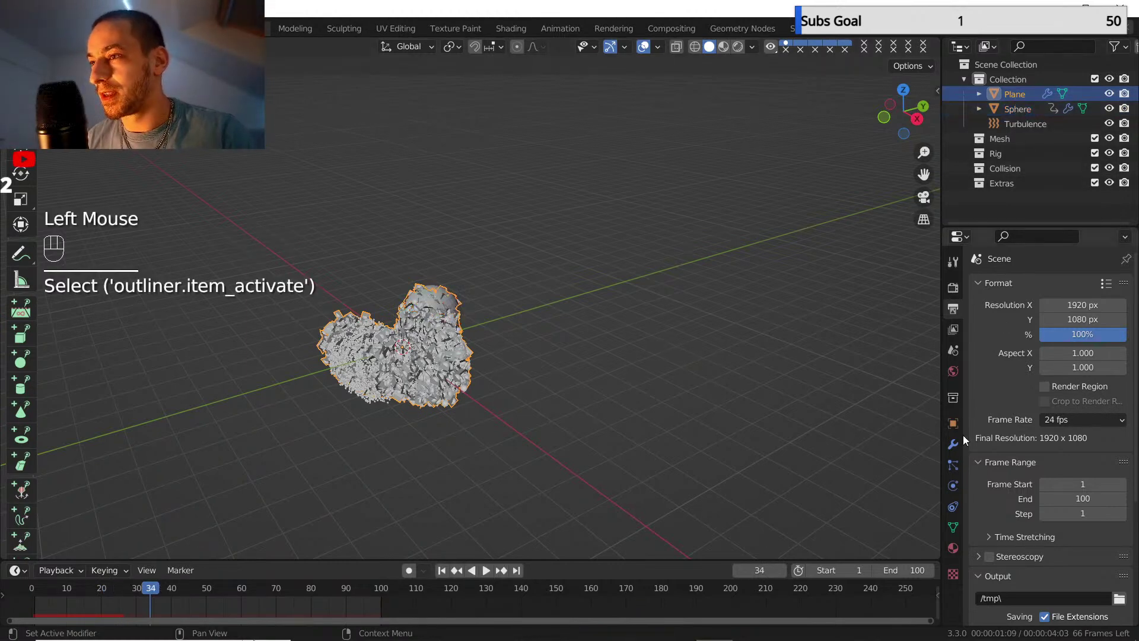
{"action": "left_click", "coordinate": [952, 467]}
{"action": "left_click", "coordinate": [1065, 414]}
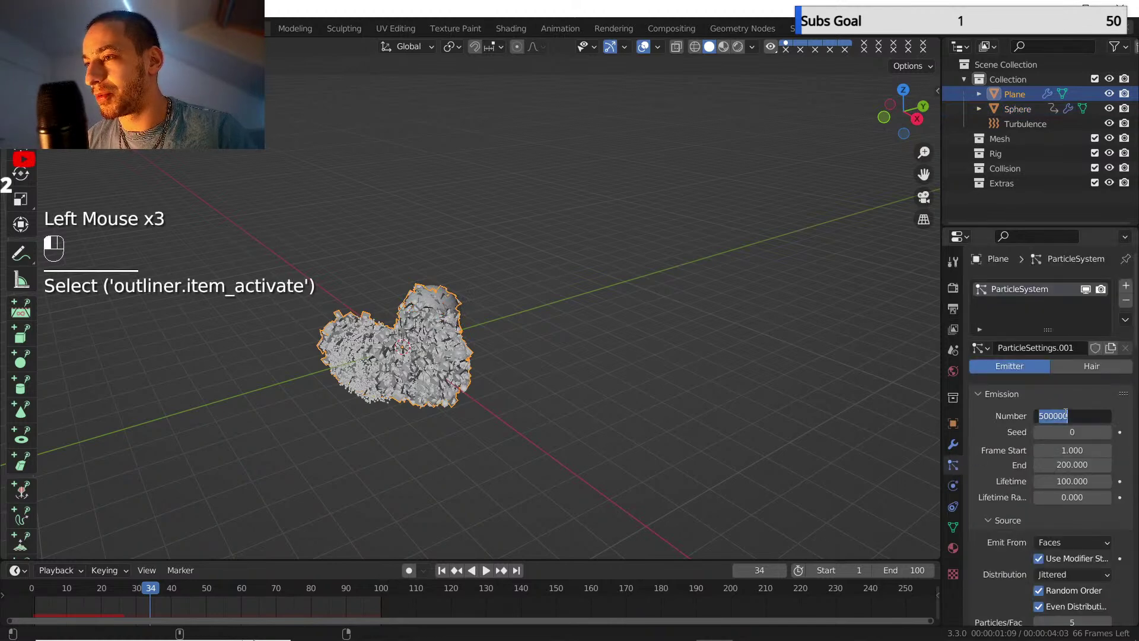
{"action": "type", "text": "1000000"}
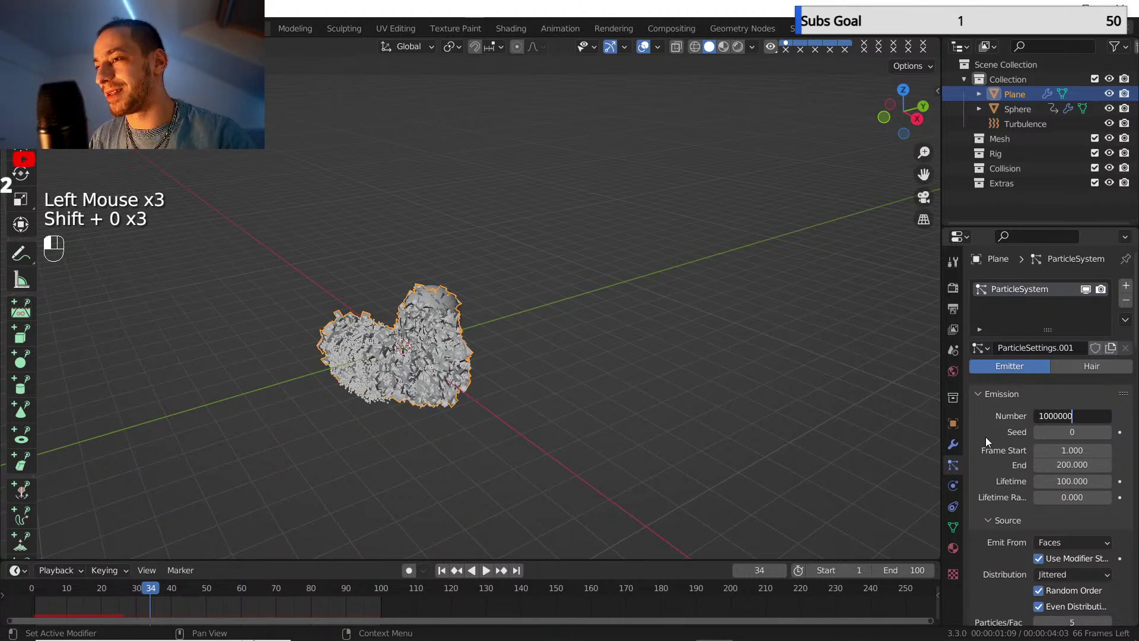
{"action": "left_click", "coordinate": [839, 420]}
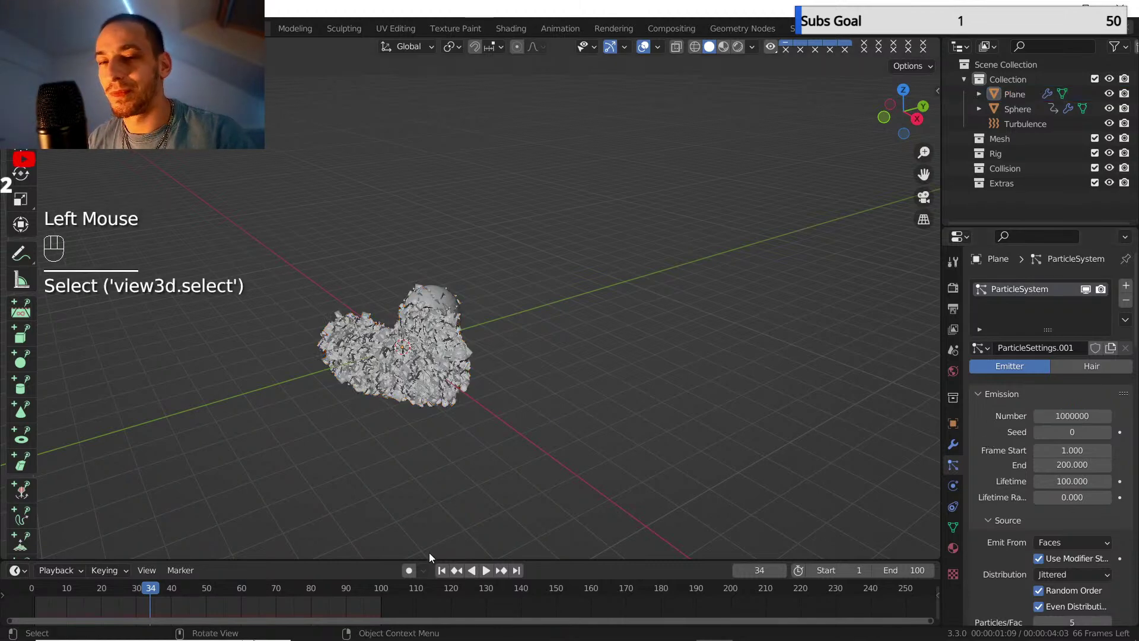
{"action": "left_click", "coordinate": [33, 29]}
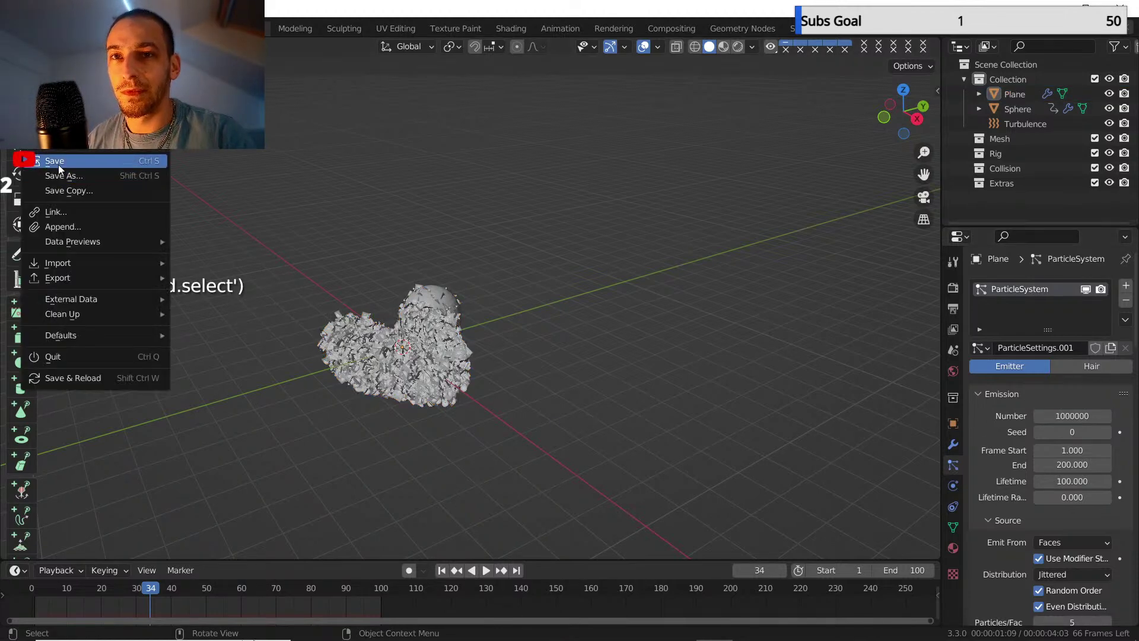
{"action": "left_click", "coordinate": [58, 165]}
{"action": "left_click", "coordinate": [33, 28]}
{"action": "mouse_move", "coordinate": [118, 284]}
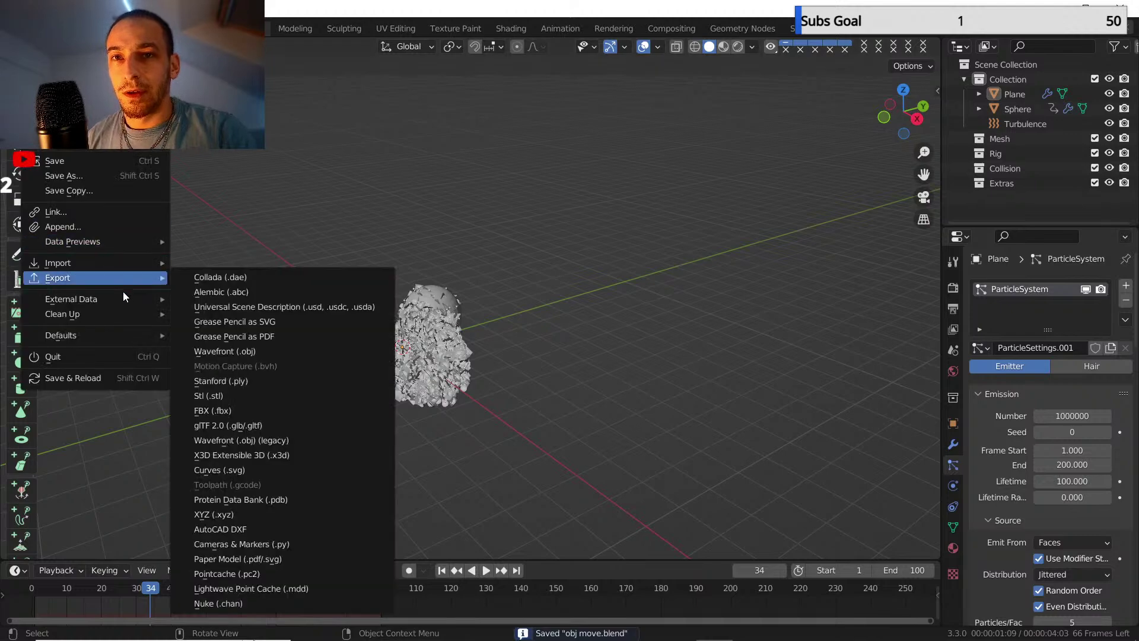
{"action": "left_click", "coordinate": [211, 293]}
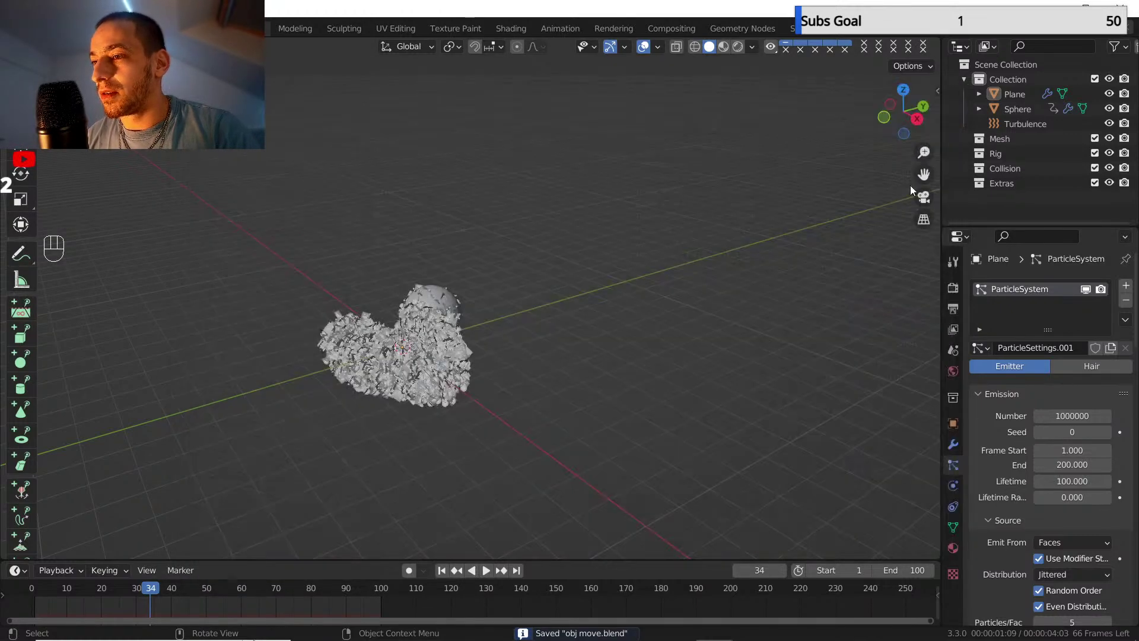
{"action": "left_click", "coordinate": [909, 539]}
- Select the sphere and the plane together and save the file
{"action": "left_click", "coordinate": [1003, 110]}
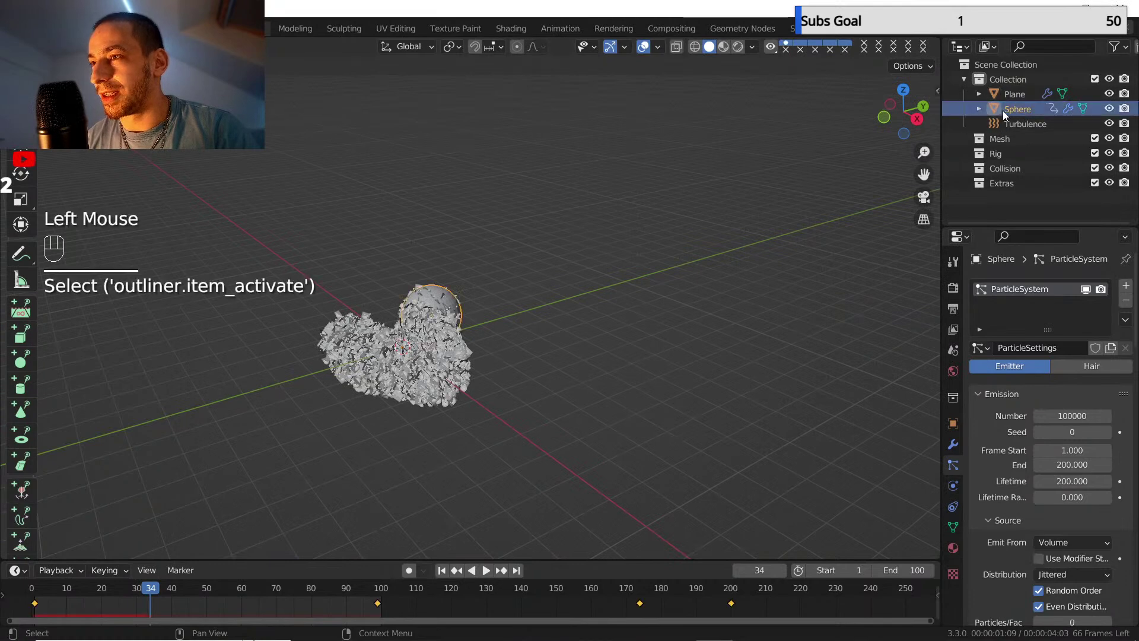
{"action": "left_click", "coordinate": [1002, 95], "text": "shift"}
{"action": "left_click", "coordinate": [31, 29]}
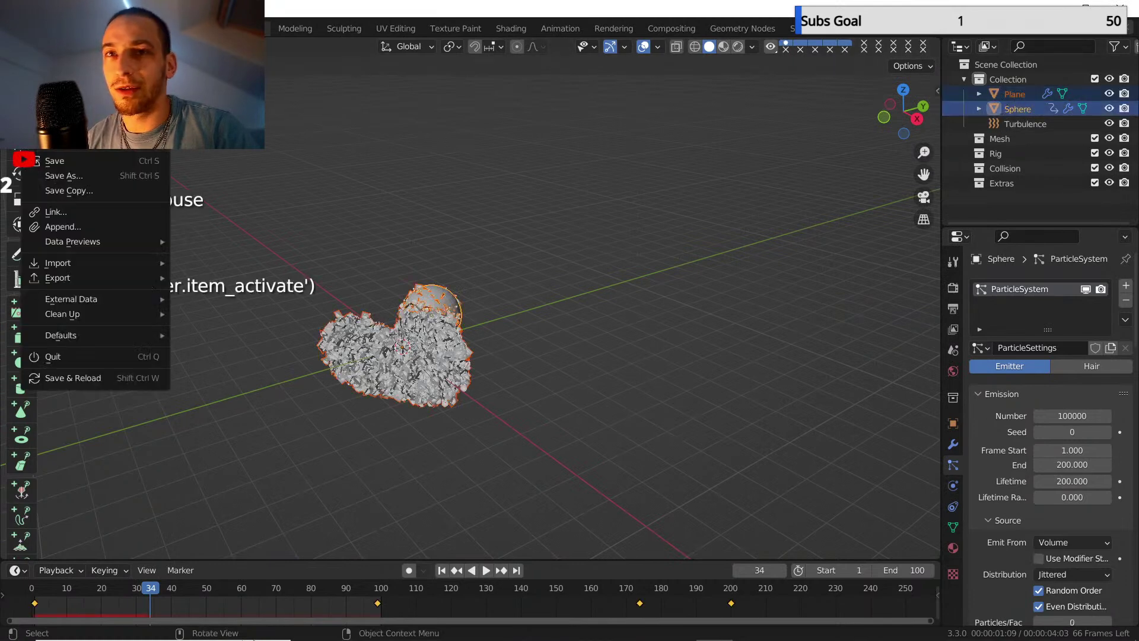
{"action": "left_click", "coordinate": [66, 159]}
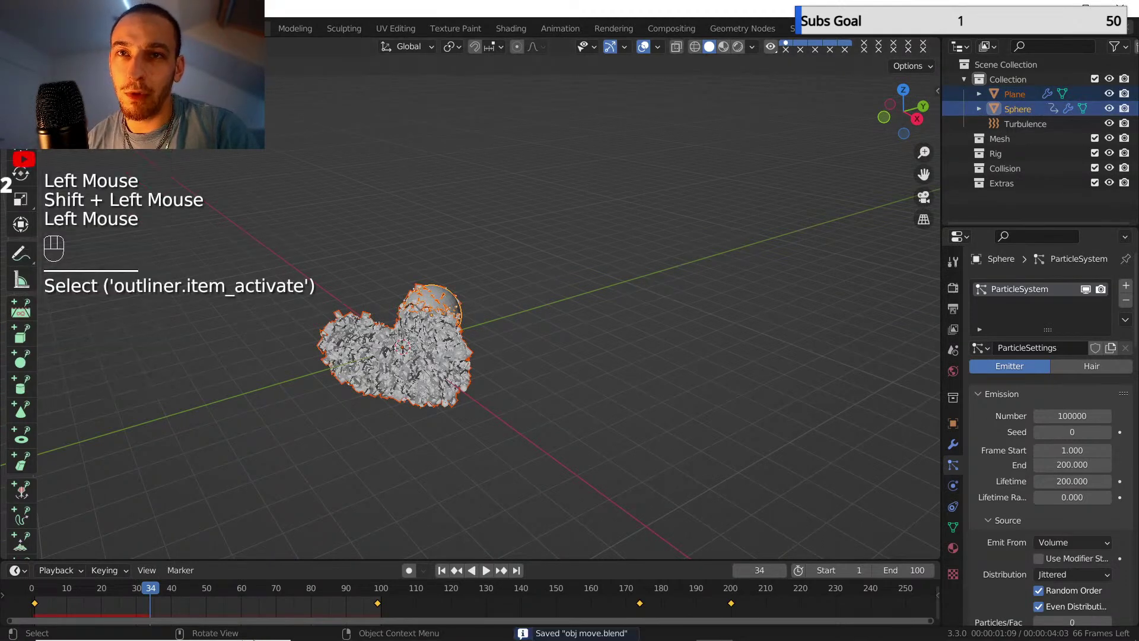
- Export only the selected objects for frames 1 to 100 as Alembic file "obj move.abc", overwriting the existing one
{"action": "left_click", "coordinate": [31, 28]}
{"action": "mouse_move", "coordinate": [133, 281]}
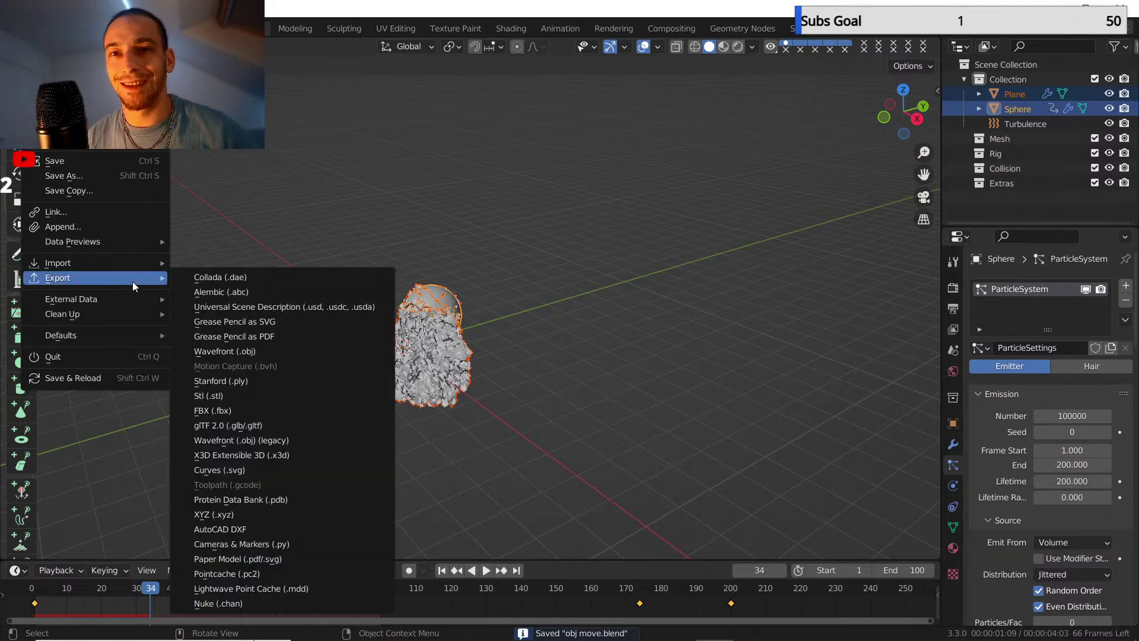
{"action": "left_click", "coordinate": [221, 292]}
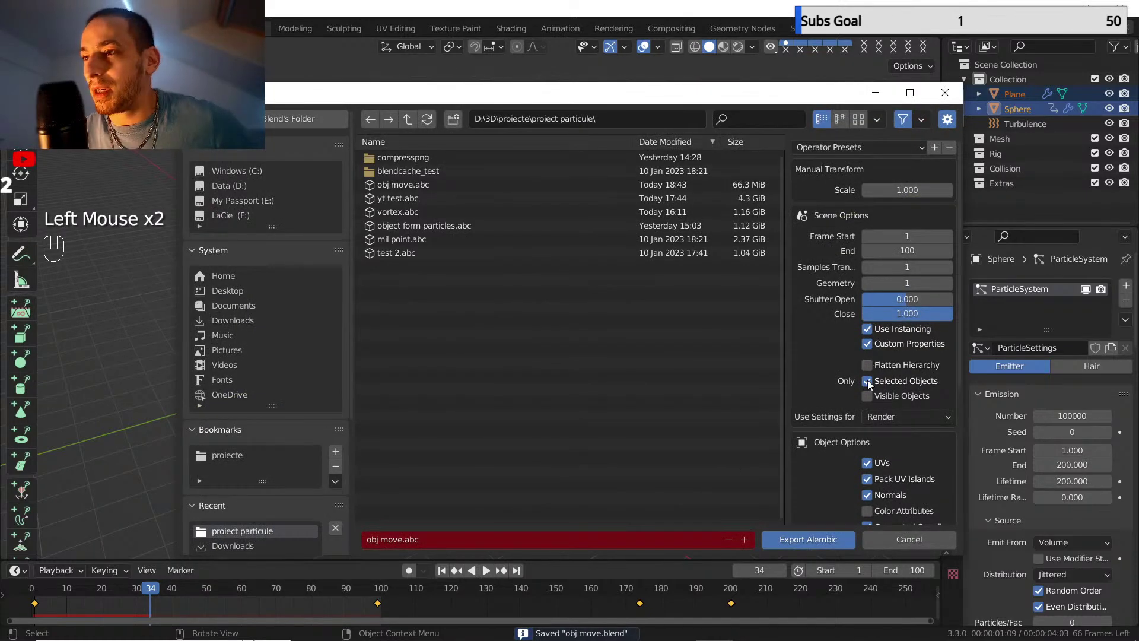
{"action": "scroll", "coordinate": [872, 367], "scroll_direction": "down", "scroll_amount": 8}
{"action": "scroll", "coordinate": [848, 446], "scroll_direction": "up", "scroll_amount": 7}
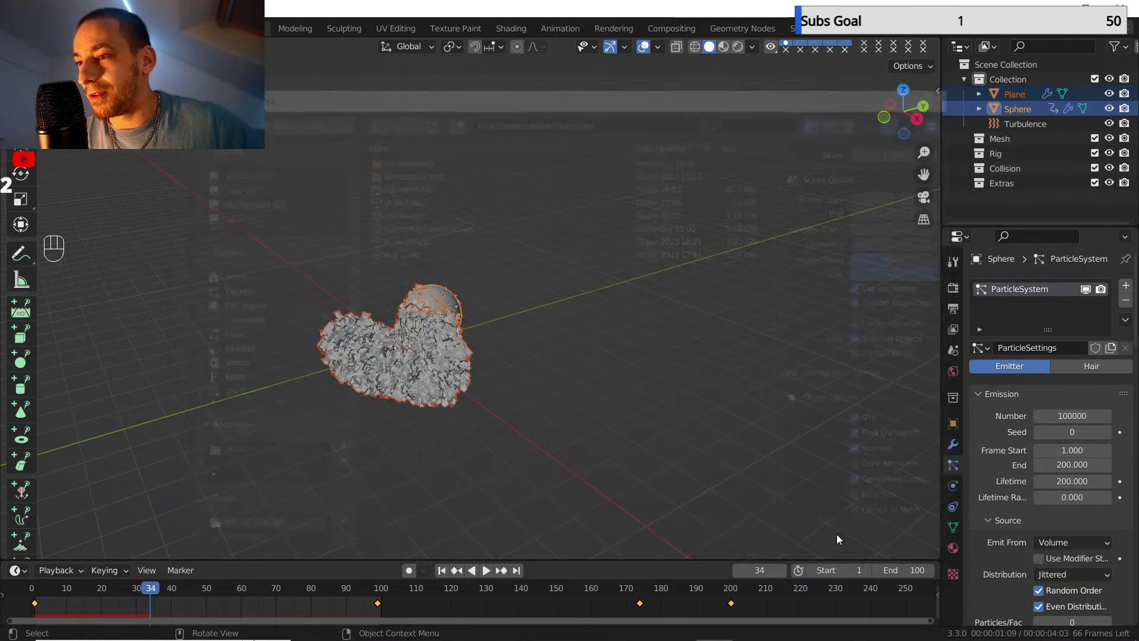
{"action": "left_click", "coordinate": [838, 536]}
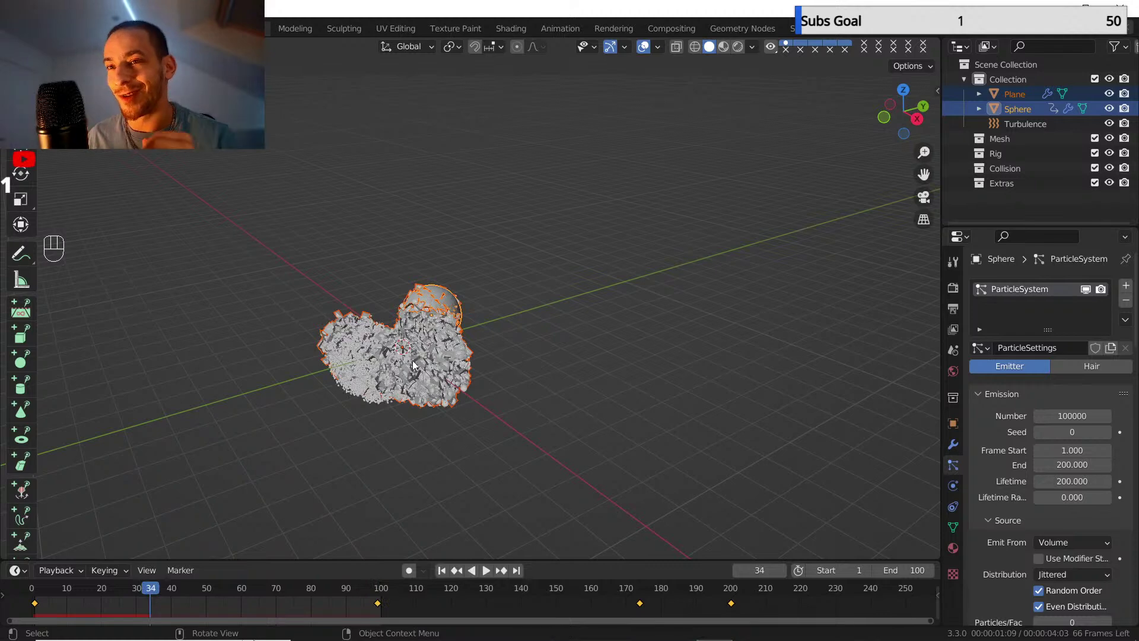
- Start a new file and delete all of its default objects
{"action": "left_click", "coordinate": [34, 29]}
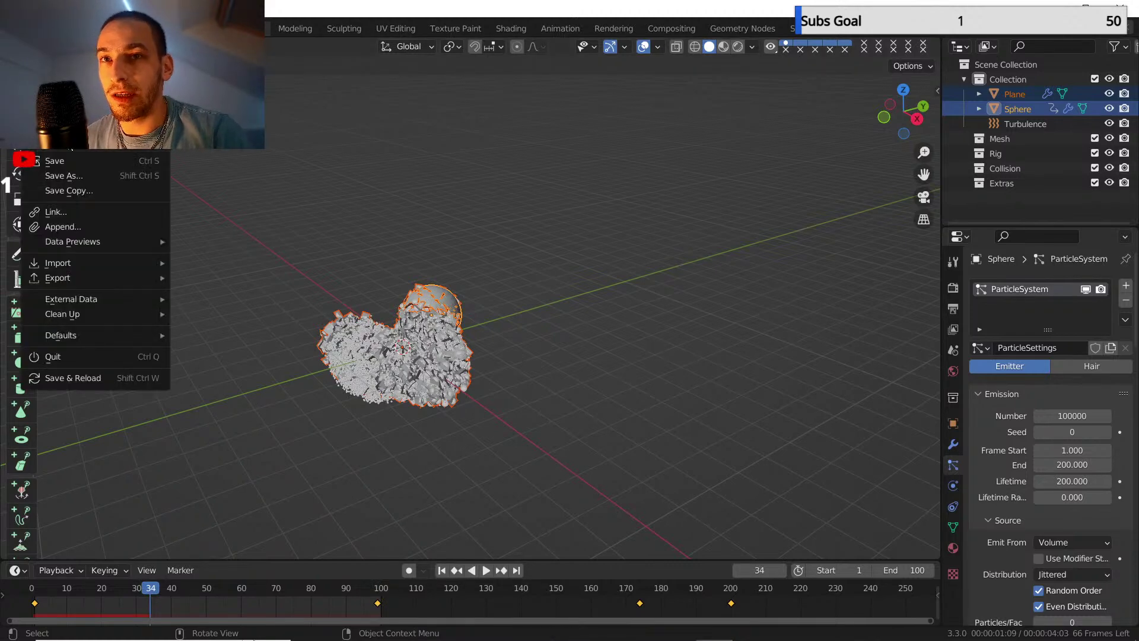
{"action": "mouse_move", "coordinate": [77, 139]}
{"action": "mouse_move", "coordinate": [77, 109]}
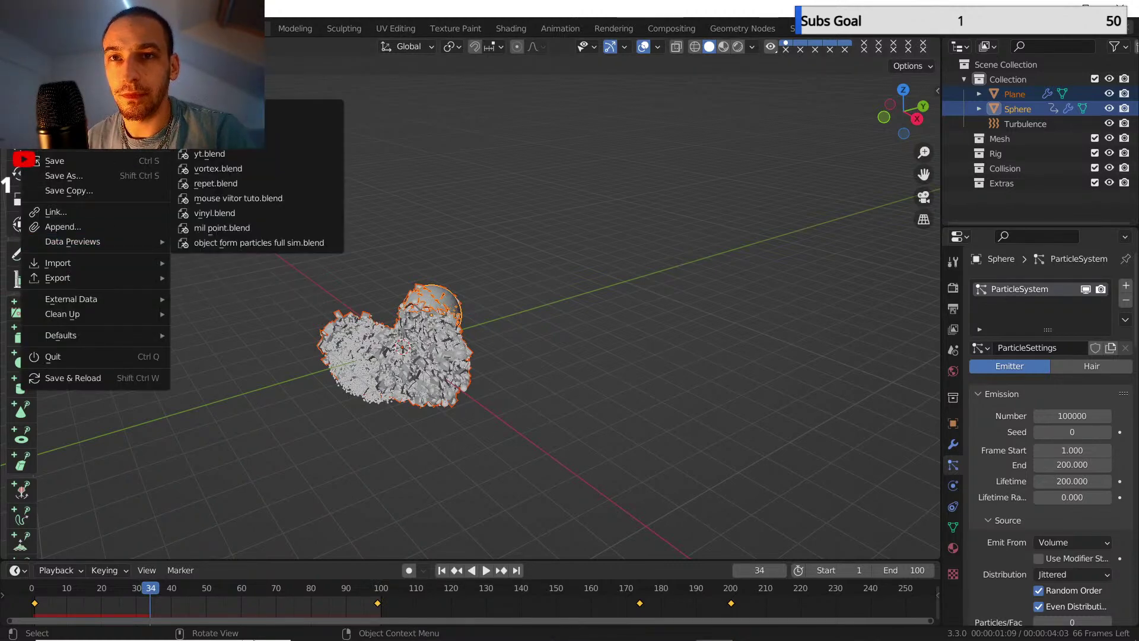
{"action": "mouse_move", "coordinate": [77, 80]}
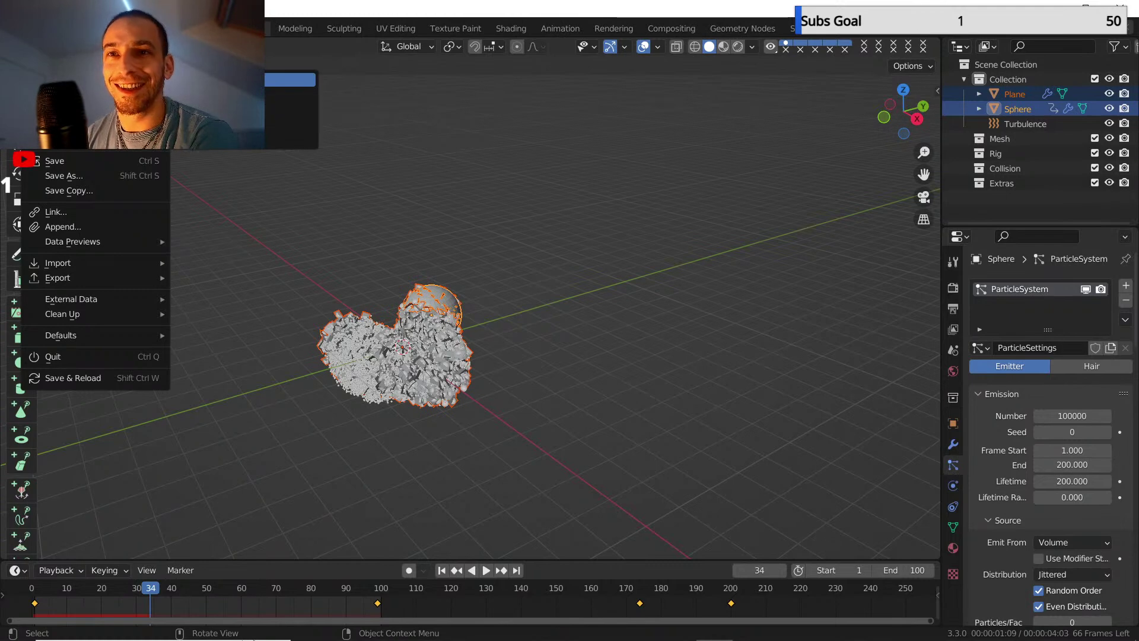
{"action": "left_click", "coordinate": [249, 80]}
{"action": "scroll", "coordinate": [578, 369], "scroll_direction": "down", "scroll_amount": 2}
{"action": "left_click_drag", "start_coordinate": [608, 376], "coordinate": [339, 149]}
{"action": "key", "text": "Delete"}
{"action": "scroll", "coordinate": [569, 342], "scroll_direction": "up", "scroll_amount": 1}
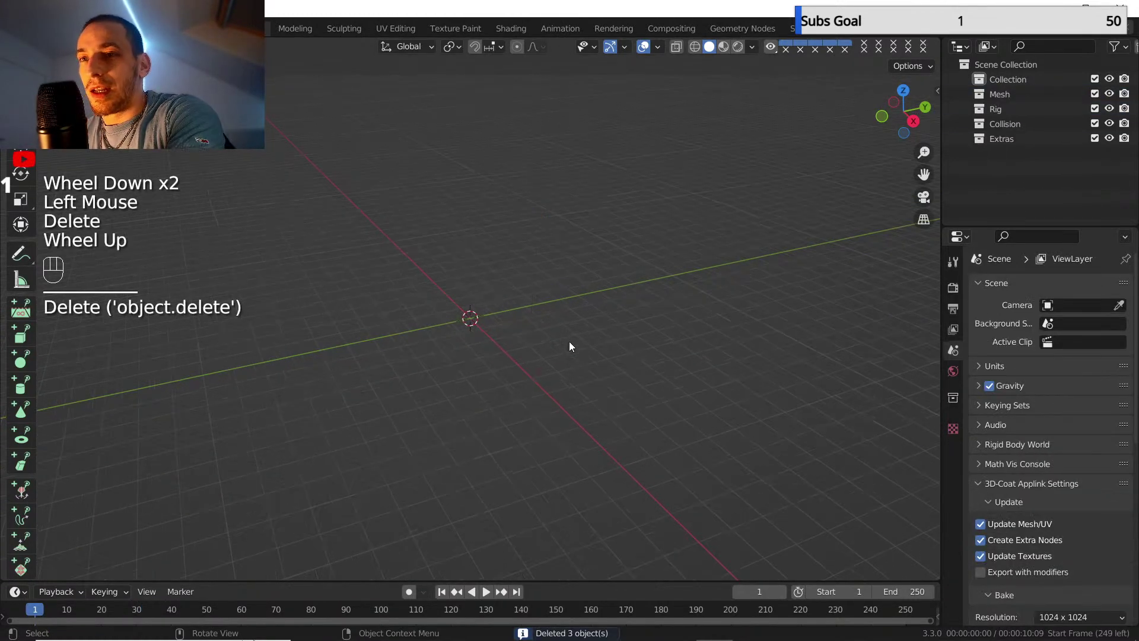
- Import the Alembic file "obj move.abc" from the "proiect particule" folder
{"action": "left_click", "coordinate": [32, 29]}
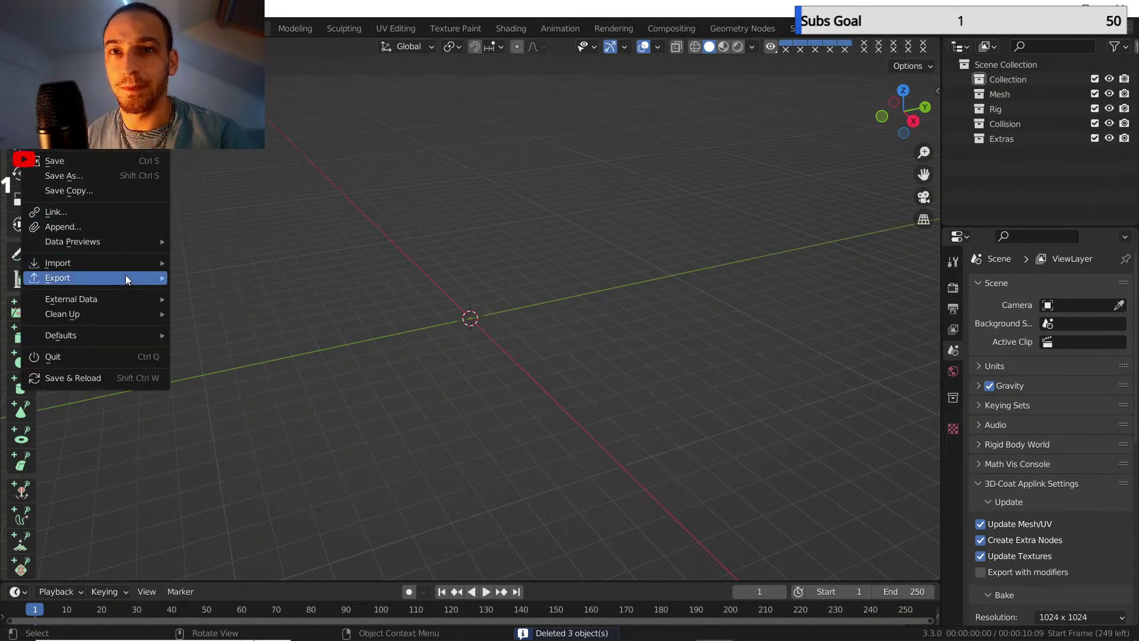
{"action": "mouse_move", "coordinate": [148, 263]}
{"action": "left_click", "coordinate": [205, 277]}
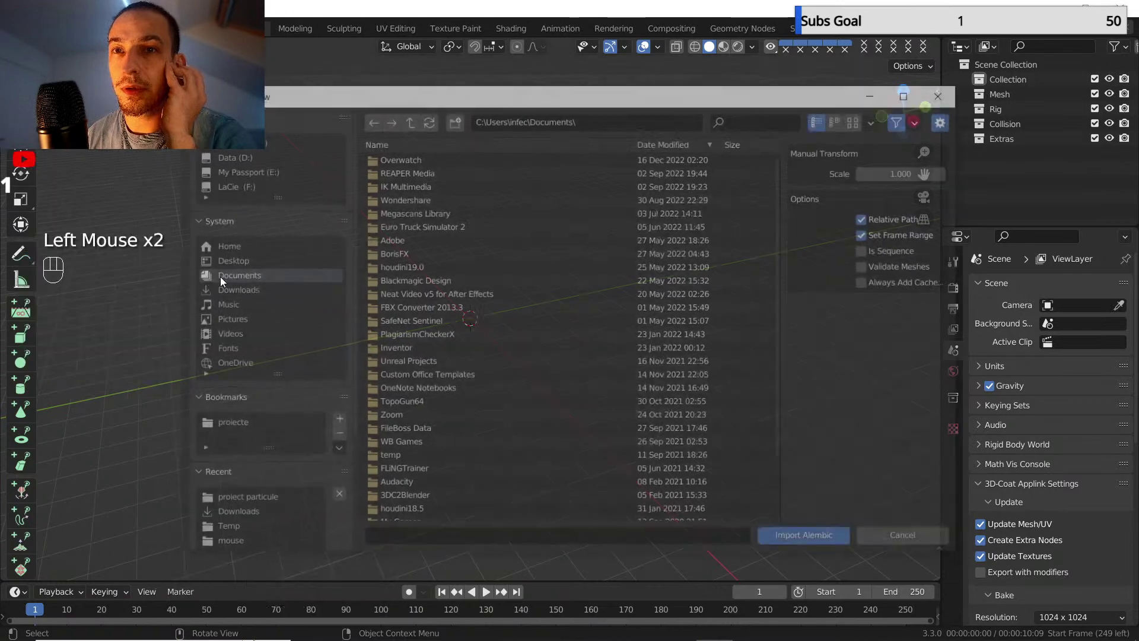
{"action": "left_click", "coordinate": [236, 501]}
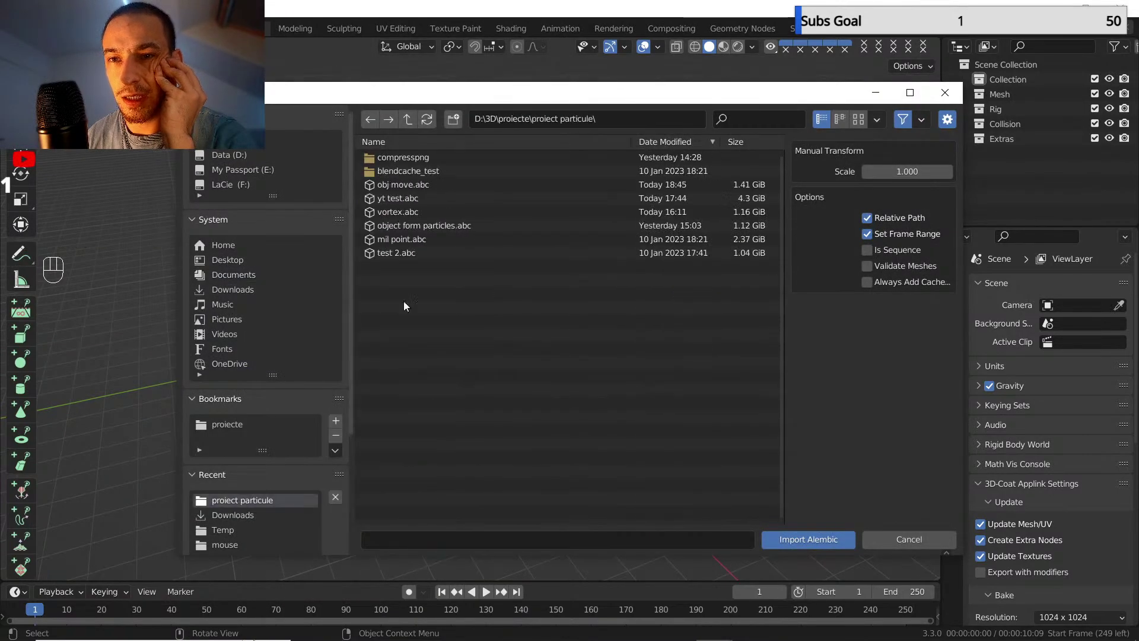
{"action": "left_click", "coordinate": [418, 187]}
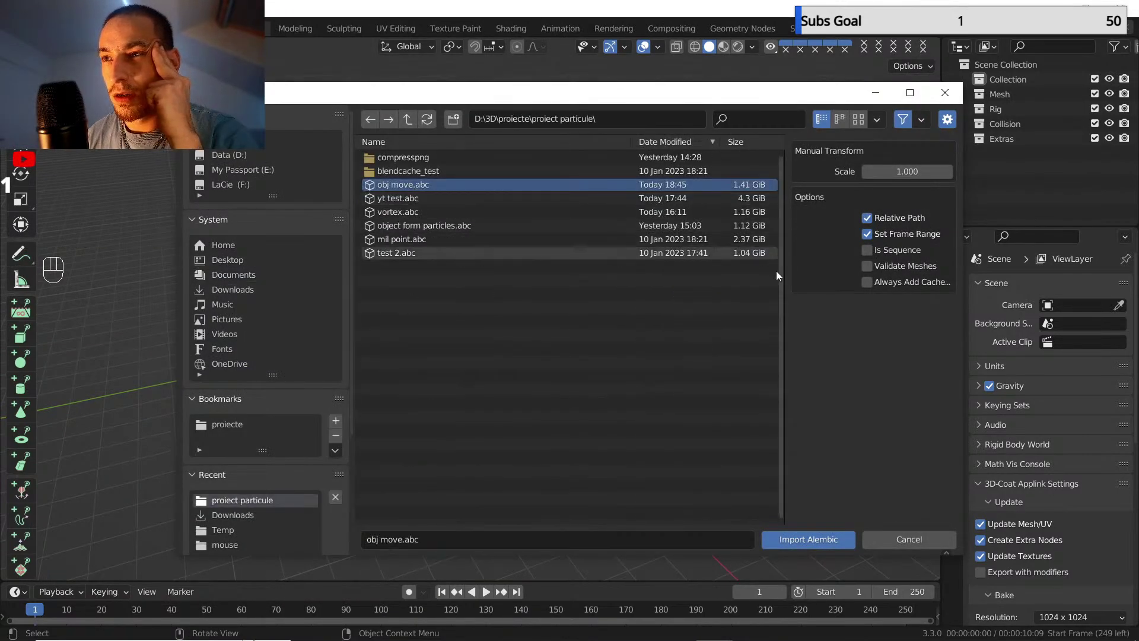
{"action": "left_click", "coordinate": [820, 538]}
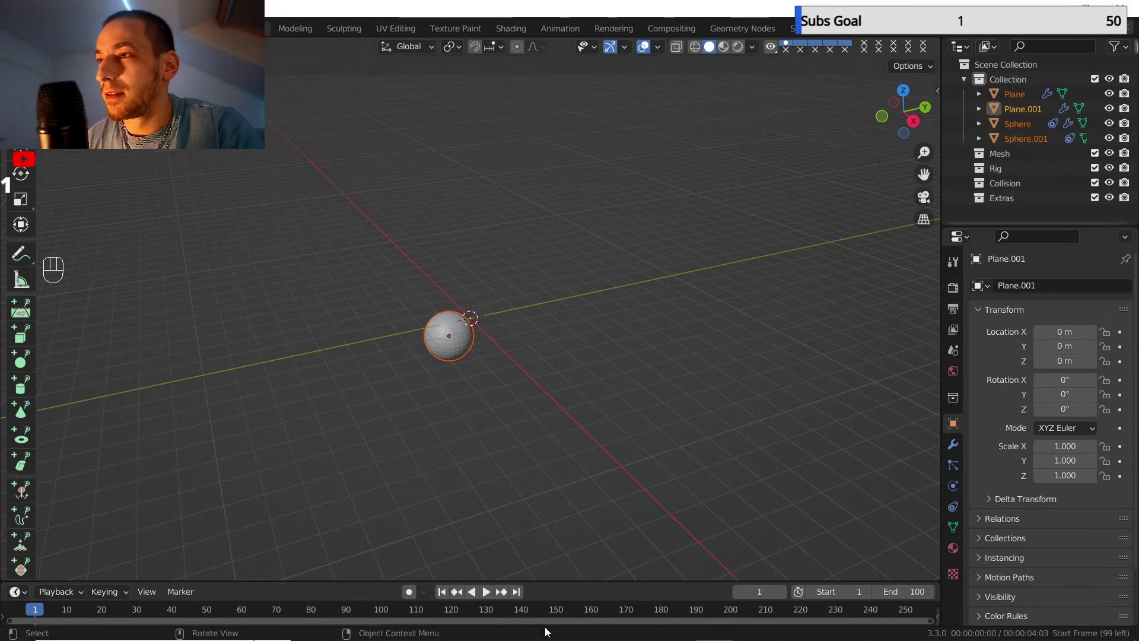
- Go to frame 70 and delete the imported Plane.001 and Sphere.001 objects, keeping the particle points
{"action": "left_click", "coordinate": [276, 609]}
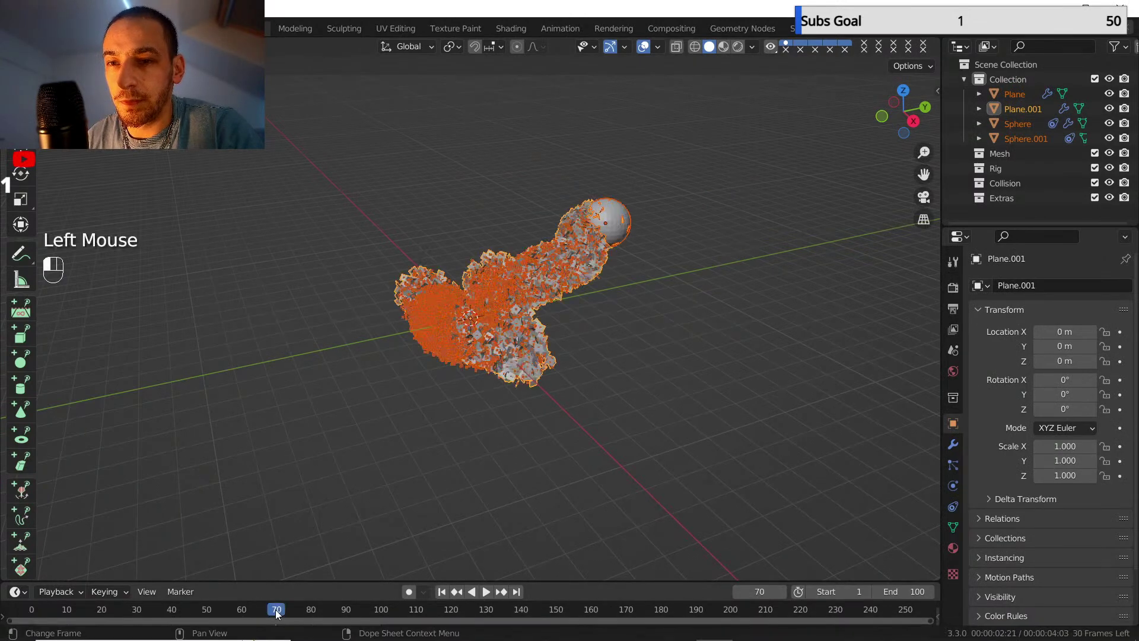
{"action": "left_click", "coordinate": [549, 328]}
{"action": "middle_click_drag", "start_coordinate": [548, 328], "coordinate": [529, 341], "text": "shift"}
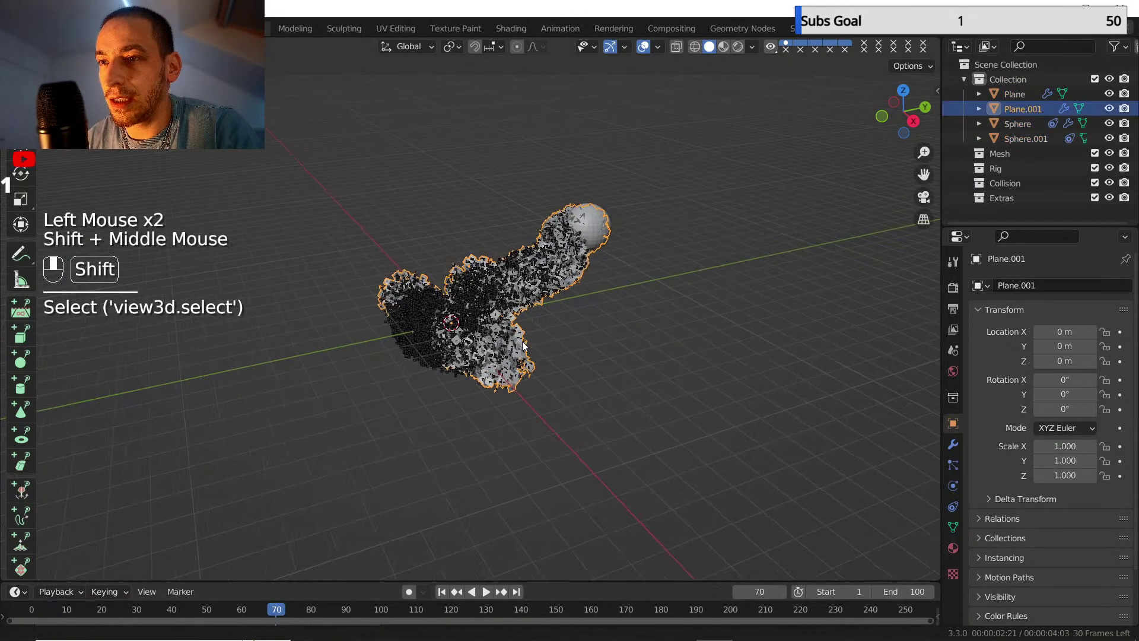
{"action": "scroll", "coordinate": [490, 358], "scroll_direction": "up", "scroll_amount": 3}
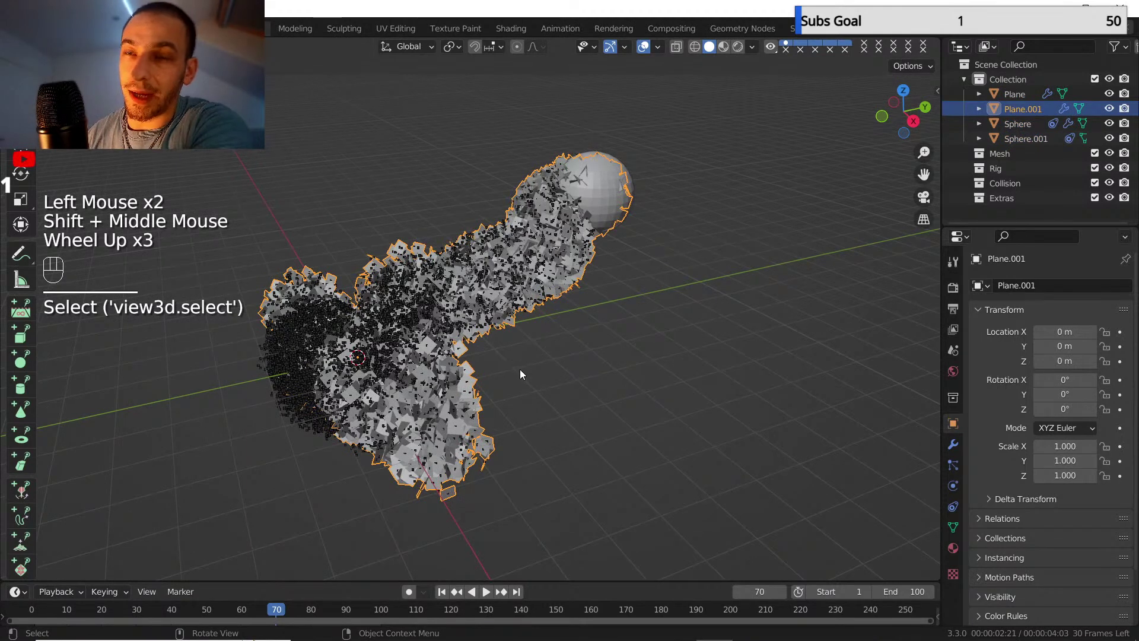
{"action": "key", "text": "Delete"}
{"action": "left_click", "coordinate": [620, 189]}
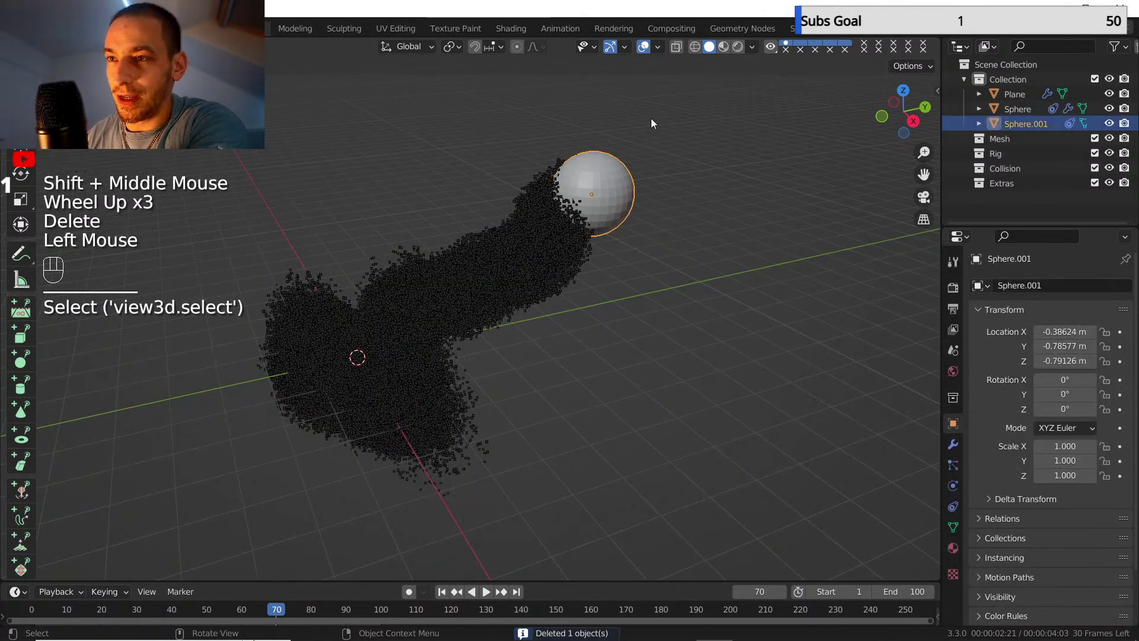
{"action": "key", "text": "Delete"}
- Enable the Statistics overlay in the viewport and move the timeline to frame 101
{"action": "left_click", "coordinate": [657, 47]}
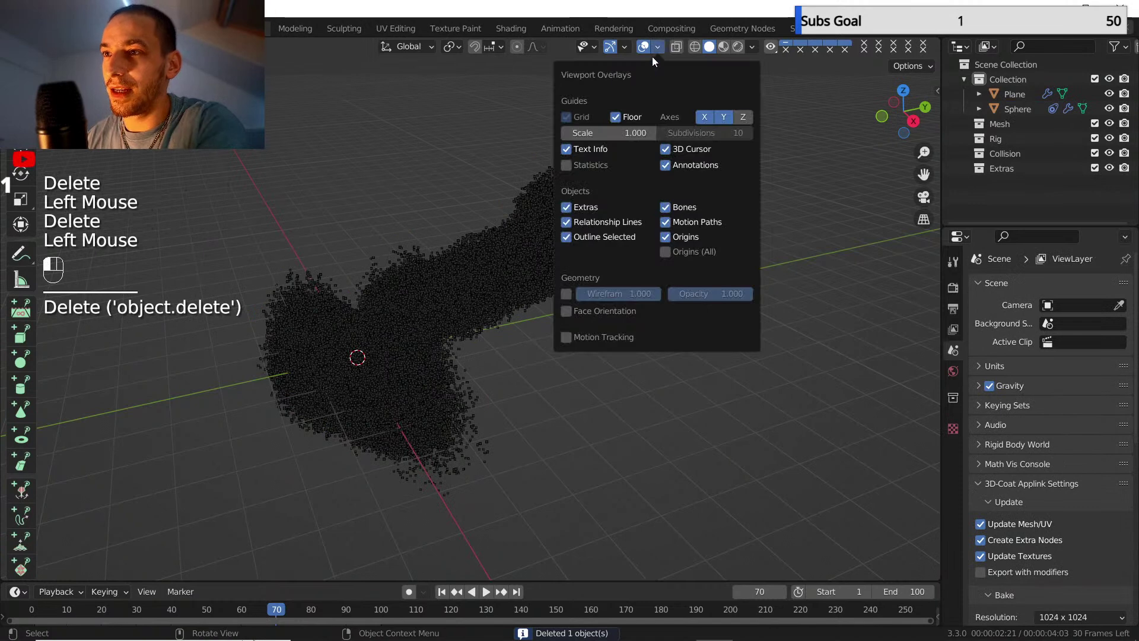
{"action": "left_click", "coordinate": [566, 165]}
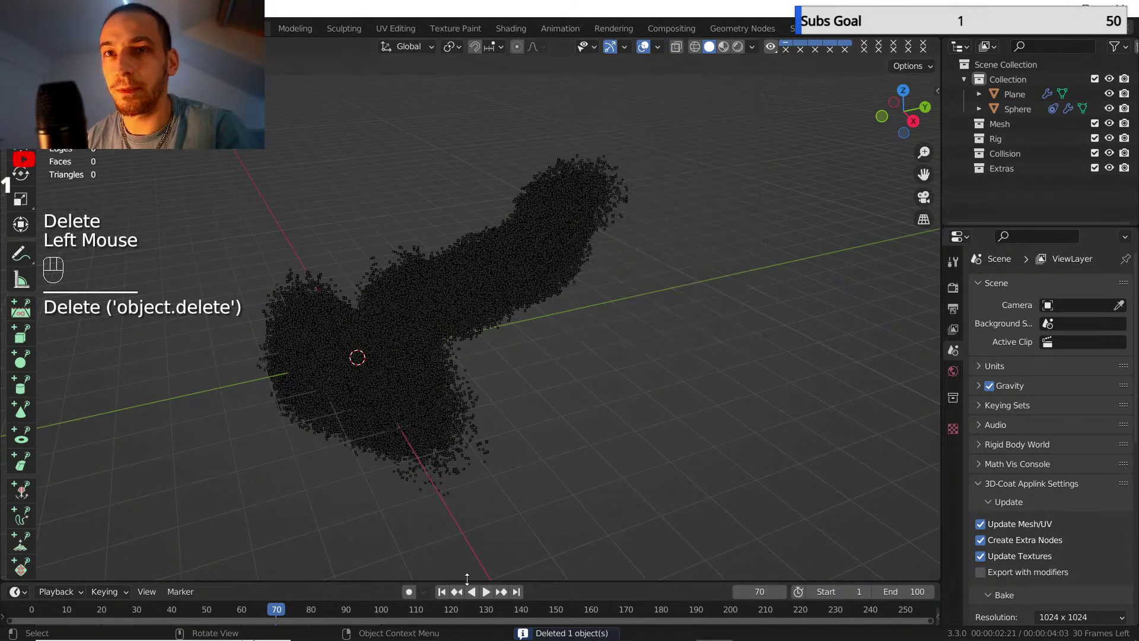
{"action": "left_click_drag", "start_coordinate": [382, 607], "coordinate": [385, 611]}
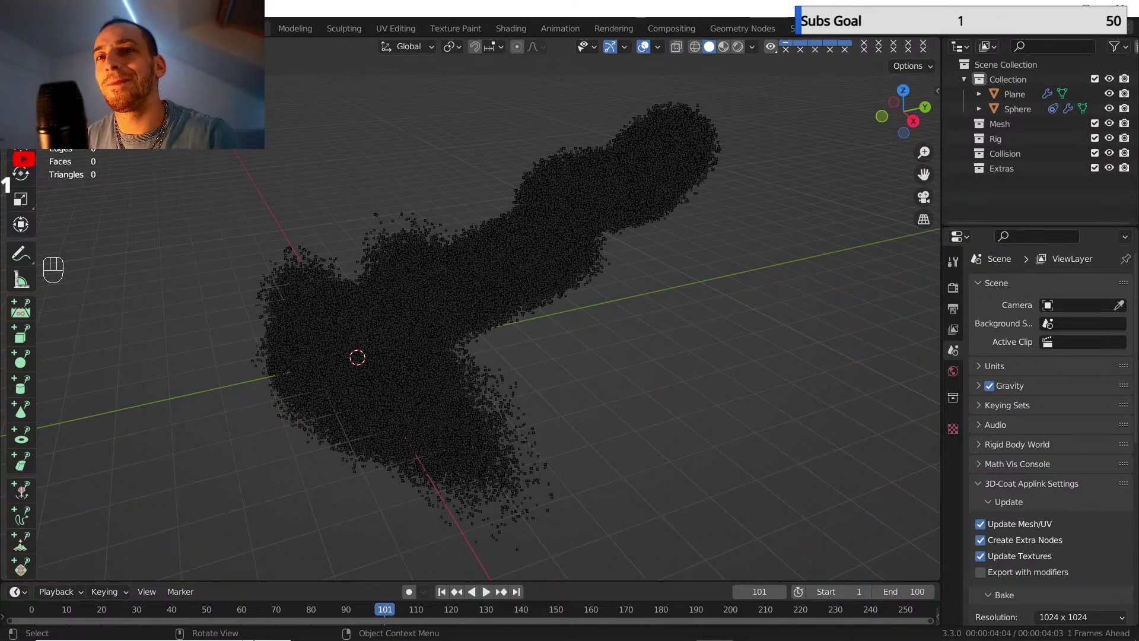
- Examine the shape and density of the imported particle trail from several angles
{"action": "scroll", "coordinate": [223, 195], "scroll_direction": "down", "scroll_amount": 2}
{"action": "scroll", "coordinate": [273, 236], "scroll_direction": "up", "scroll_amount": 2}
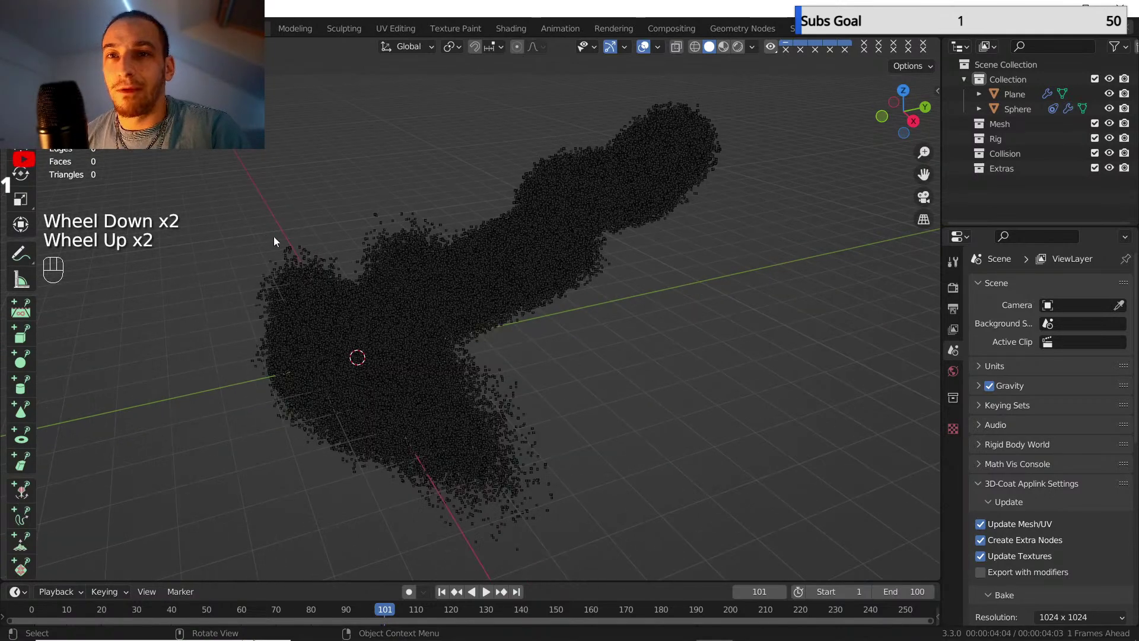
{"action": "middle_click_drag", "start_coordinate": [273, 236], "coordinate": [273, 273], "text": "shift"}
{"action": "scroll", "coordinate": [353, 300], "scroll_direction": "down", "scroll_amount": 2}
{"action": "mouse_move", "coordinate": [354, 300]}
{"action": "middle_mouse_down"}
{"action": "mouse_move", "coordinate": [312, 311]}
{"action": "mouse_move", "coordinate": [350, 318]}
{"action": "middle_mouse_up"}
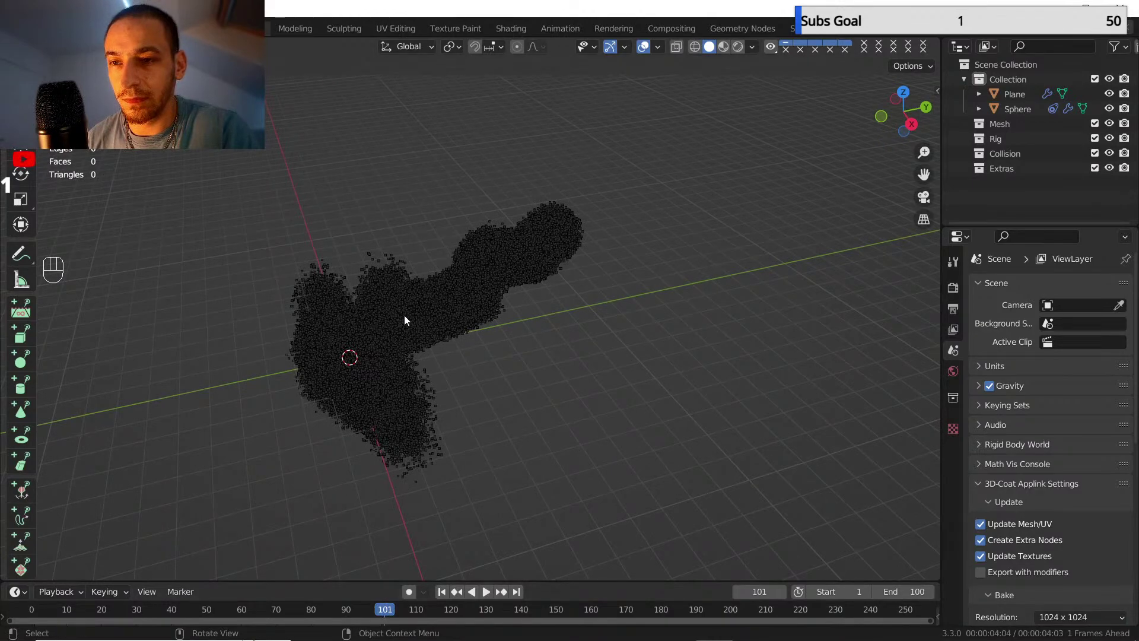
{"action": "middle_click_drag", "start_coordinate": [405, 318], "coordinate": [380, 356], "text": "shift"}
{"action": "mouse_move", "coordinate": [380, 356]}
{"action": "middle_mouse_down"}
{"action": "mouse_move", "coordinate": [381, 374]}
{"action": "mouse_move", "coordinate": [379, 362]}
{"action": "middle_mouse_up"}
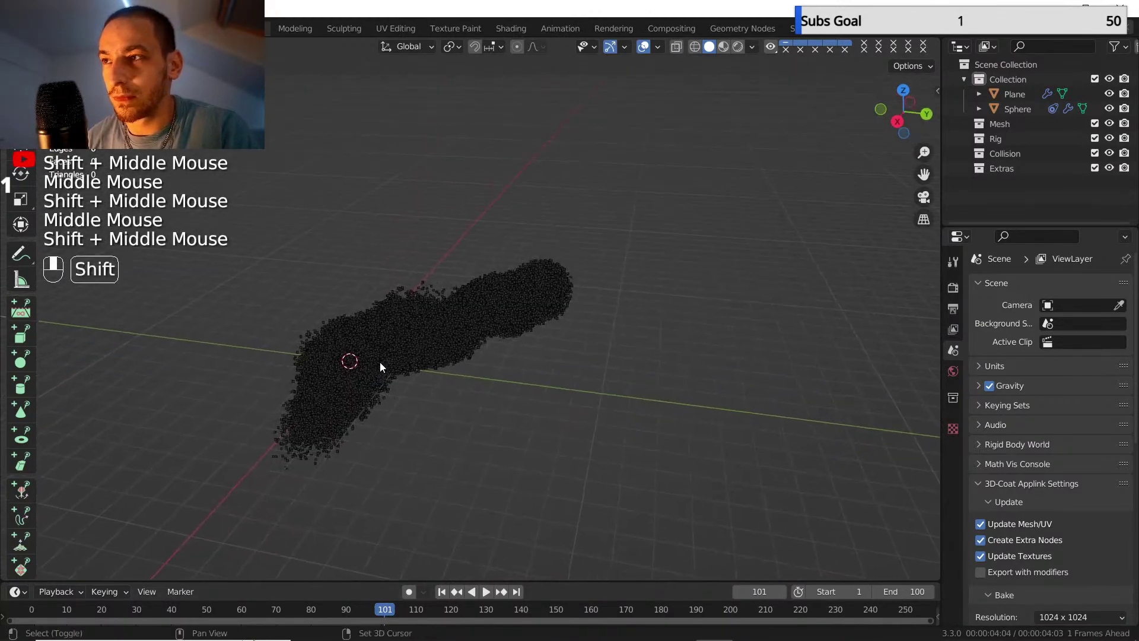
{"action": "scroll", "coordinate": [392, 371], "scroll_direction": "up", "scroll_amount": 2}
{"action": "scroll", "coordinate": [400, 372], "scroll_direction": "down", "scroll_amount": 1}
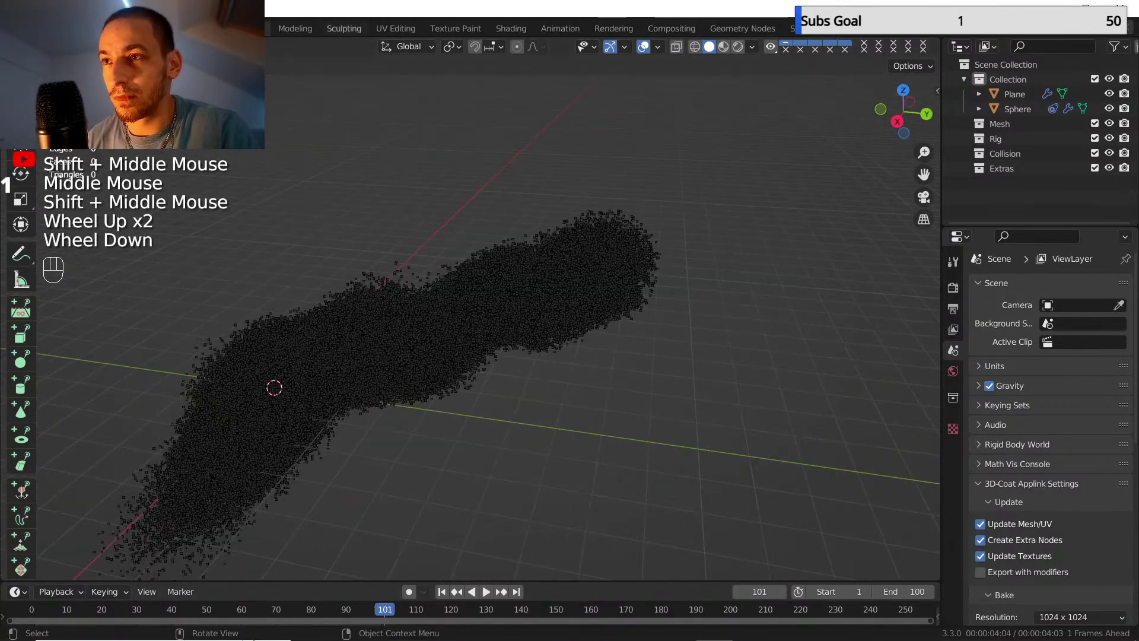
- Save the scene as "fin move.blend" in the "proiect particule" folder
{"action": "left_click", "coordinate": [32, 29]}
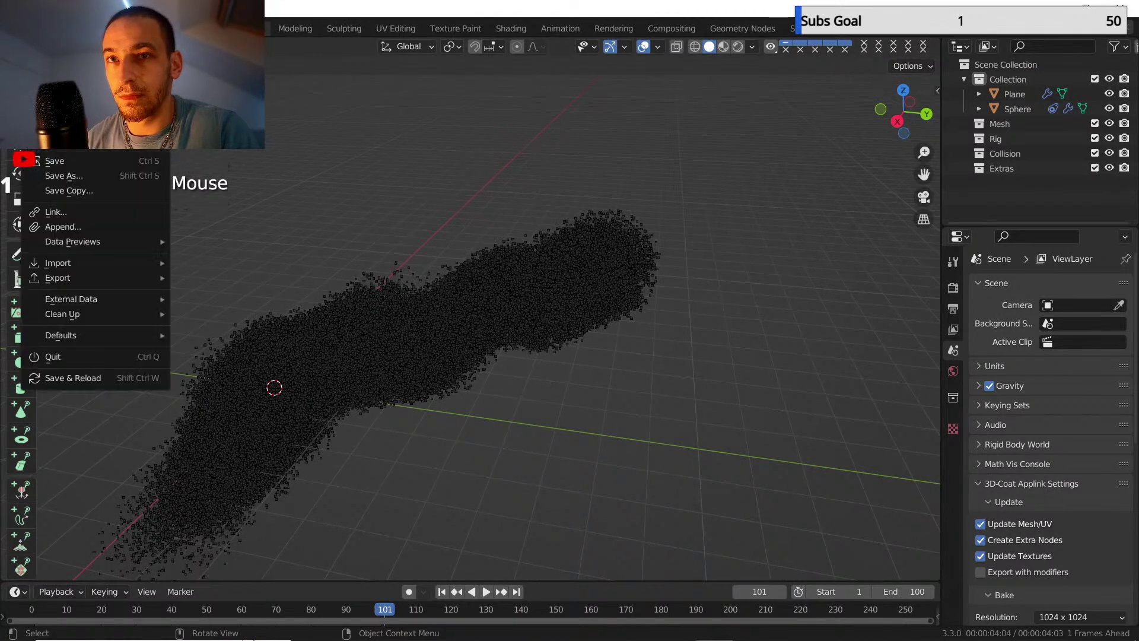
{"action": "left_click", "coordinate": [57, 161]}
{"action": "left_click", "coordinate": [403, 545]}
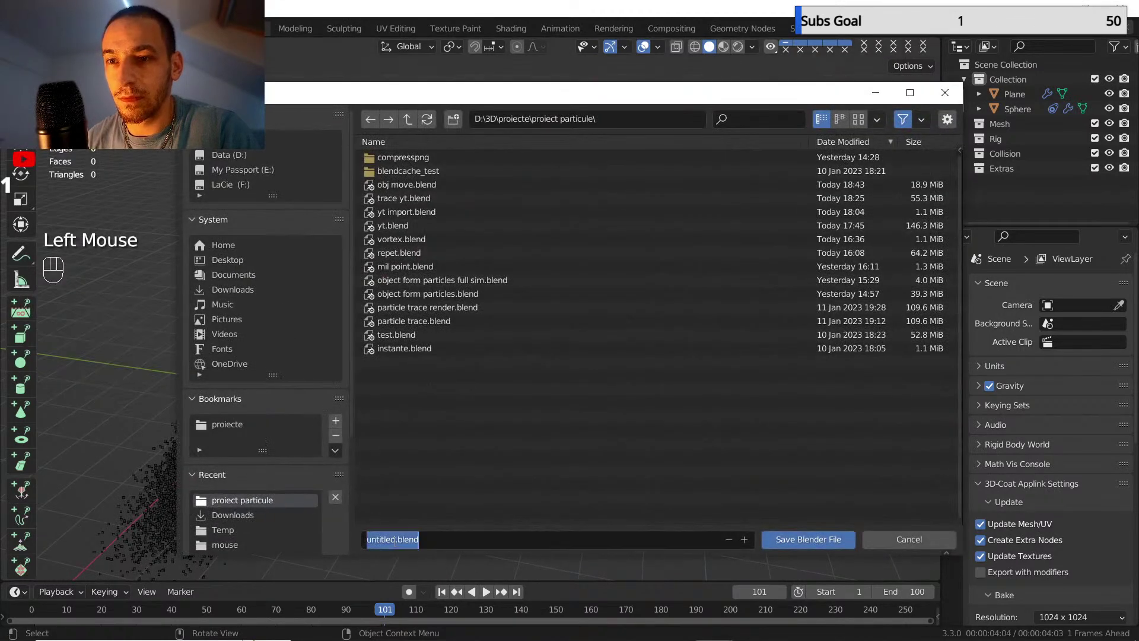
{"action": "left_click", "coordinate": [394, 546]}
{"action": "key", "text": "BackSpace"}
{"action": "key", "text": "BackSpace"}
{"action": "key", "text": "BackSpace"}
{"action": "key", "text": "BackSpace"}
{"action": "key", "text": "BackSpace"}
{"action": "key", "text": "BackSpace"}
{"action": "key", "text": "BackSpace"}
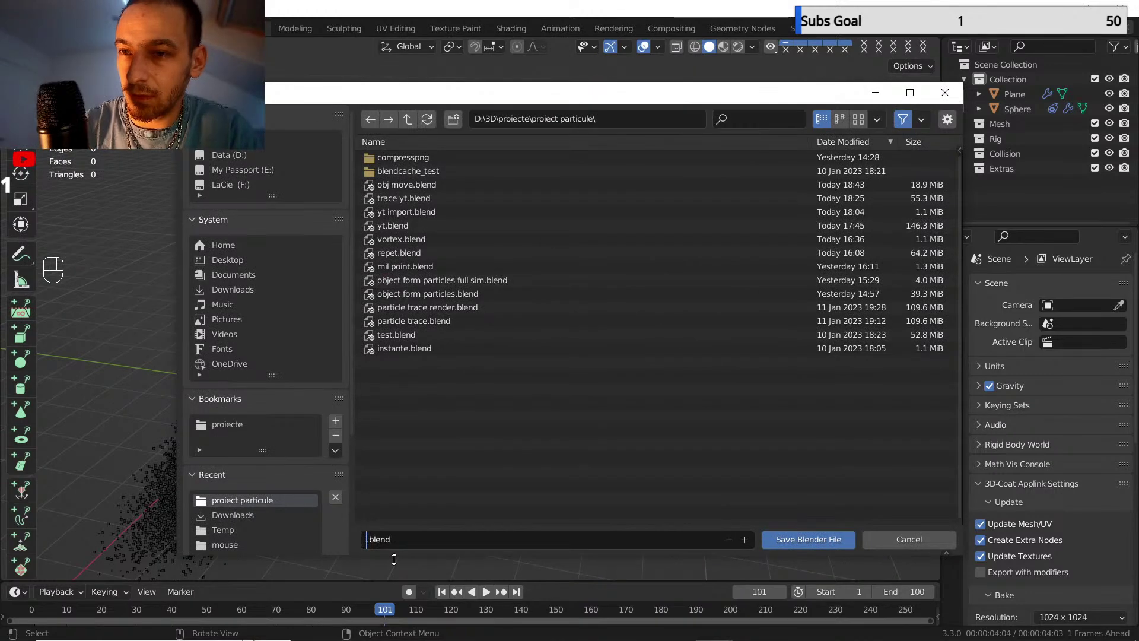
{"action": "type", "text": "fin move"}
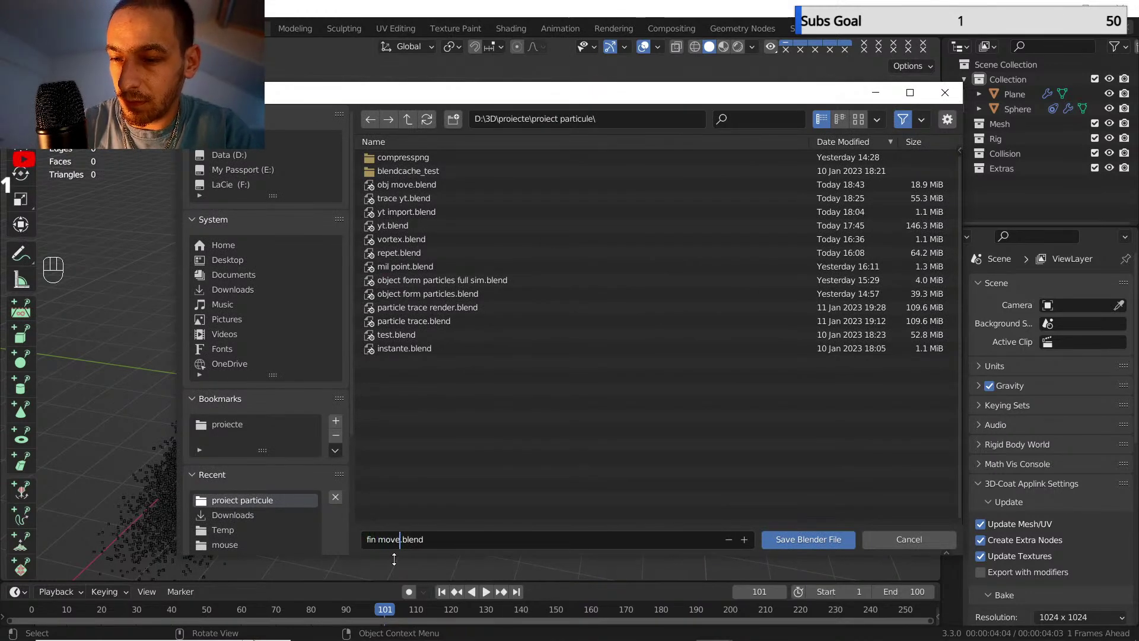
{"action": "left_click", "coordinate": [795, 539]}
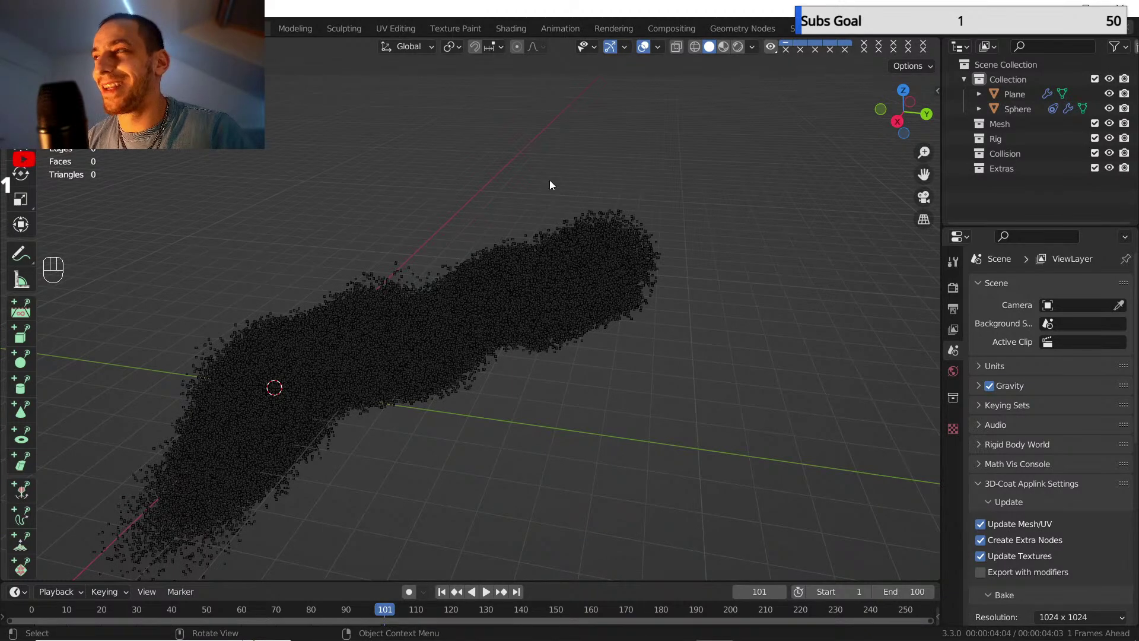
- Add a UV sphere at the scene origin
{"action": "middle_click_drag", "start_coordinate": [517, 271], "coordinate": [547, 267], "text": "shift"}
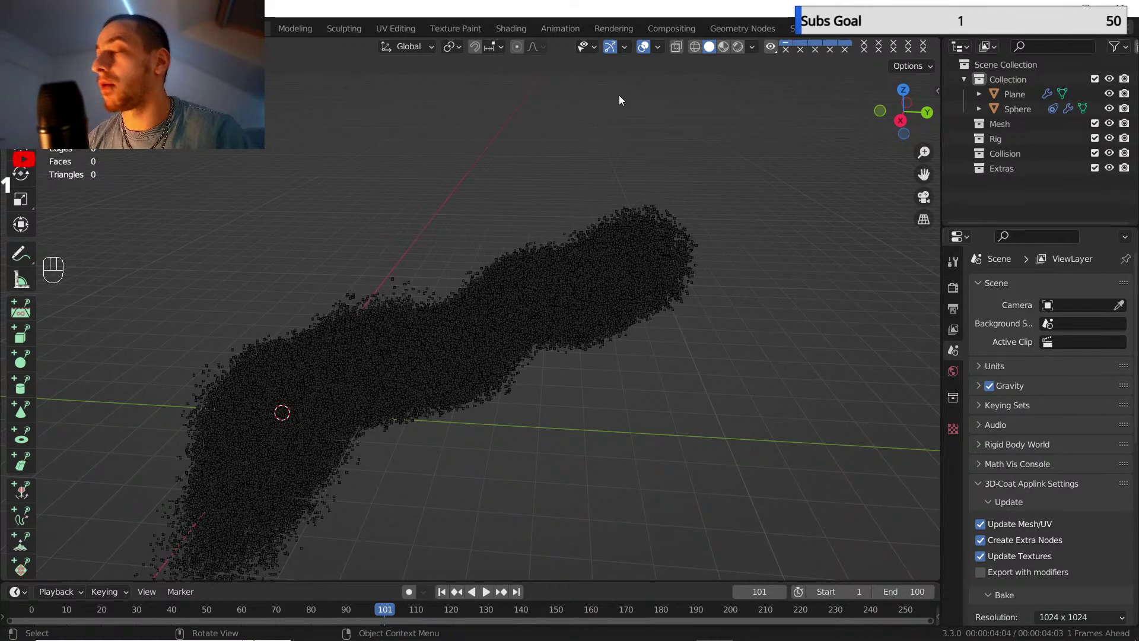
{"action": "scroll", "coordinate": [576, 283], "scroll_direction": "down", "scroll_amount": 2}
{"action": "middle_click_drag", "start_coordinate": [576, 282], "coordinate": [567, 277], "text": "shift"}
{"action": "middle_click_drag", "start_coordinate": [566, 278], "coordinate": [516, 289]}
{"action": "scroll", "coordinate": [499, 265], "scroll_direction": "up", "scroll_amount": 2}
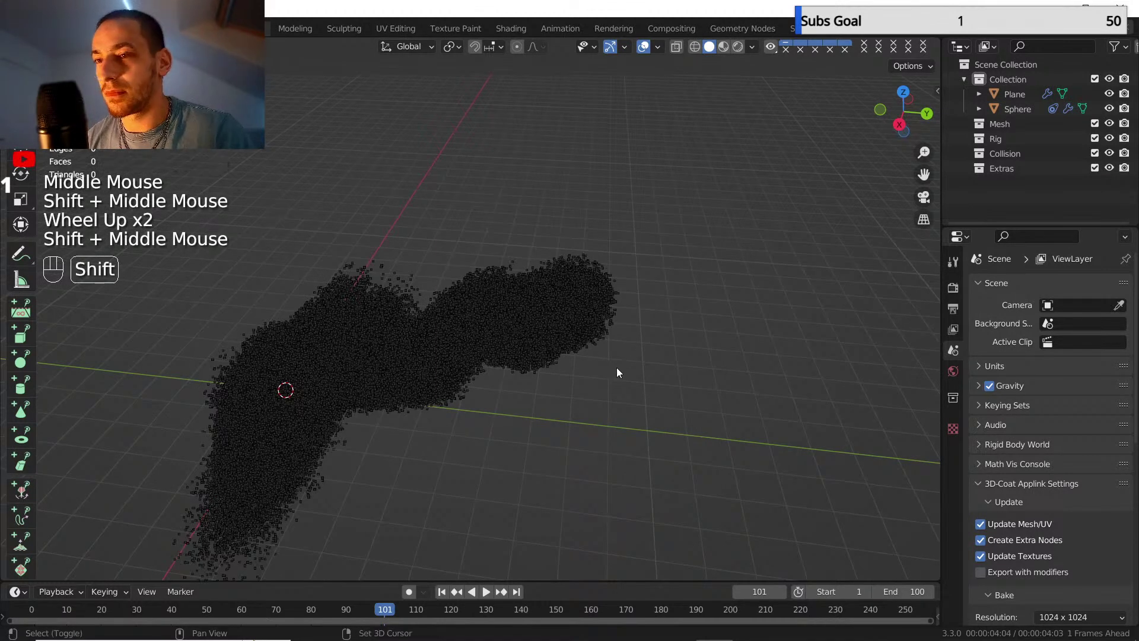
{"action": "key", "text": "shift+a"}
{"action": "mouse_move", "coordinate": [577, 340]}
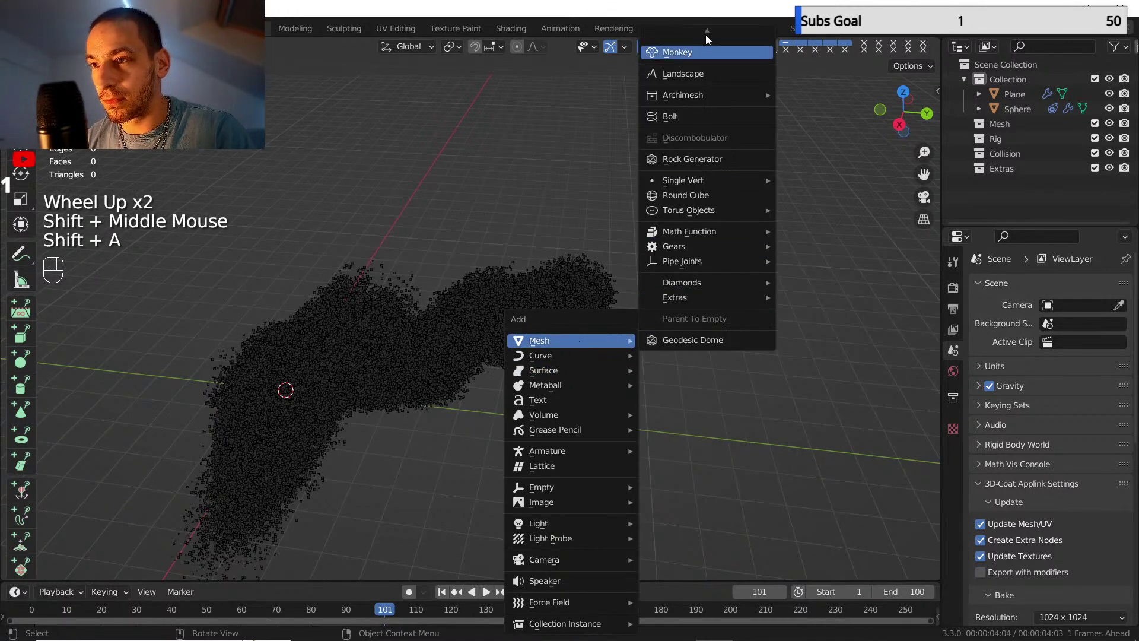
{"action": "mouse_move", "coordinate": [705, 32]}
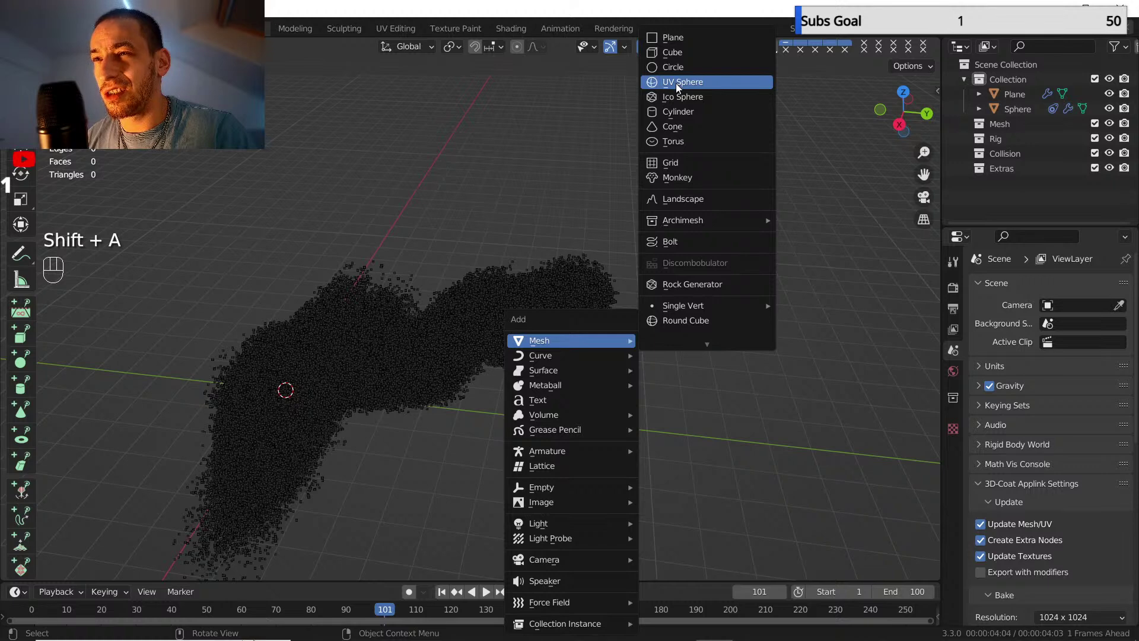
{"action": "left_click", "coordinate": [675, 83]}
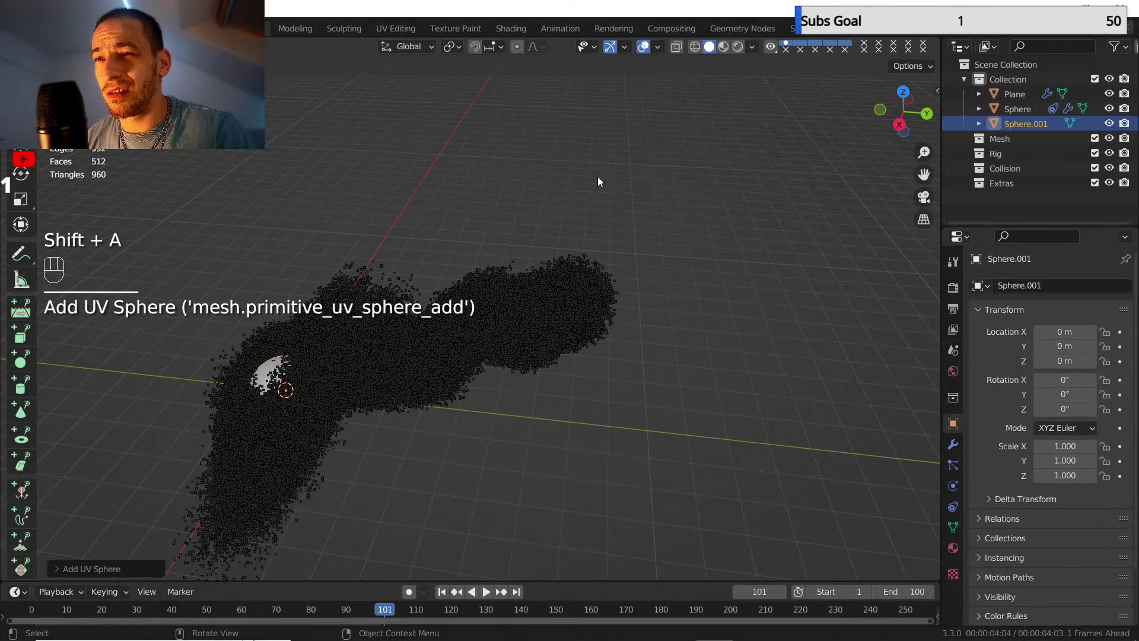
- Create a new geometry node tree on the added sphere and delete its Group Input node
{"action": "left_click", "coordinate": [742, 26]}
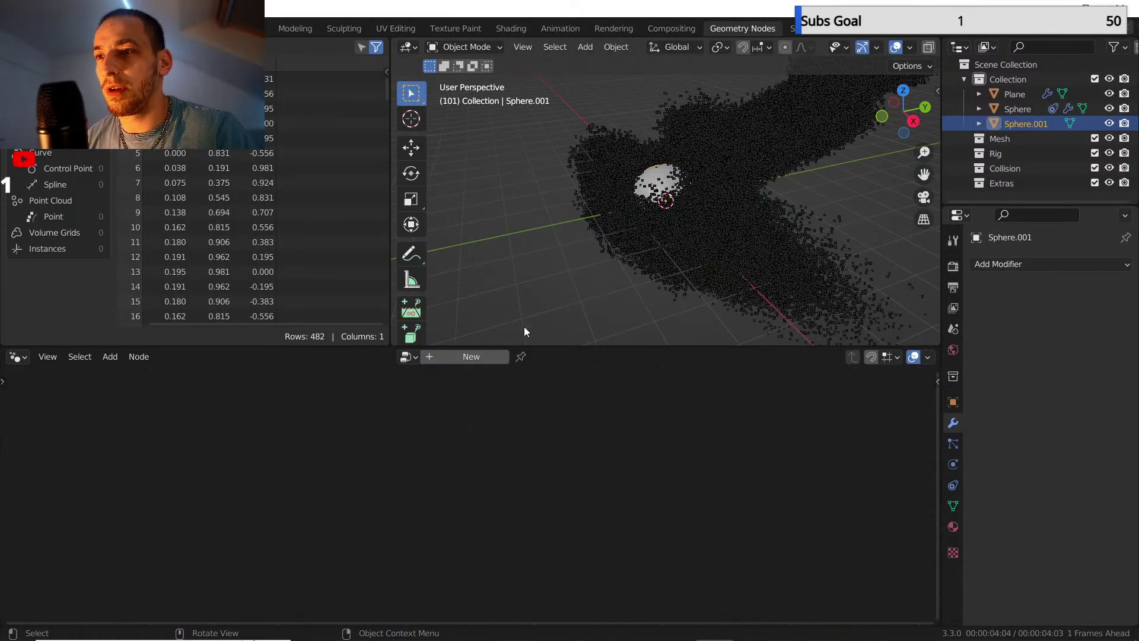
{"action": "left_click", "coordinate": [479, 355]}
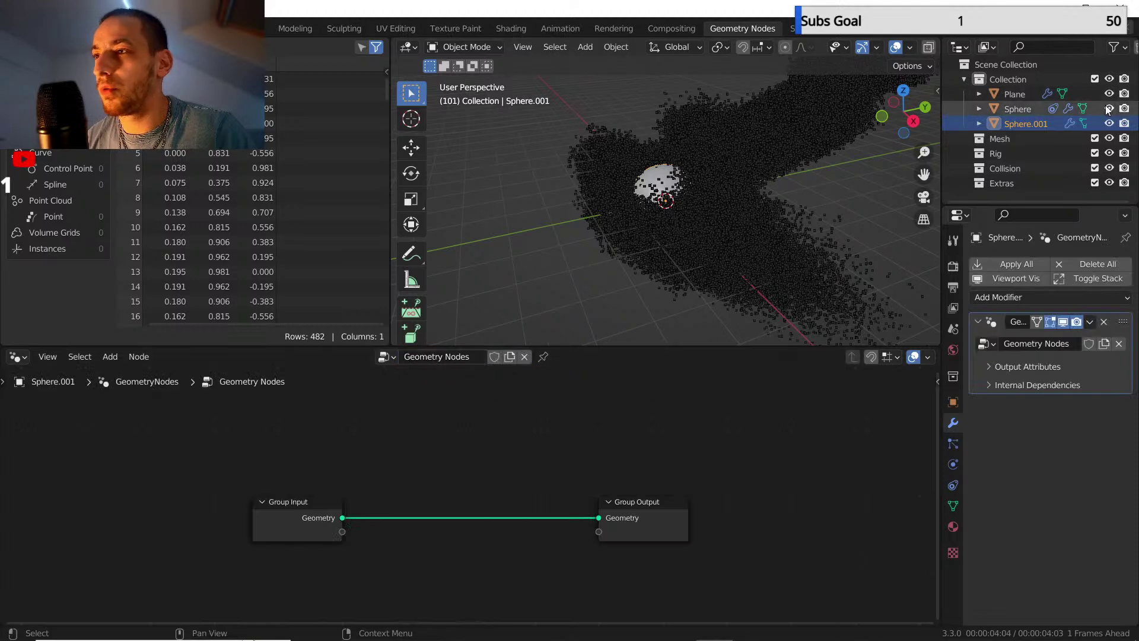
{"action": "left_click", "coordinate": [309, 503]}
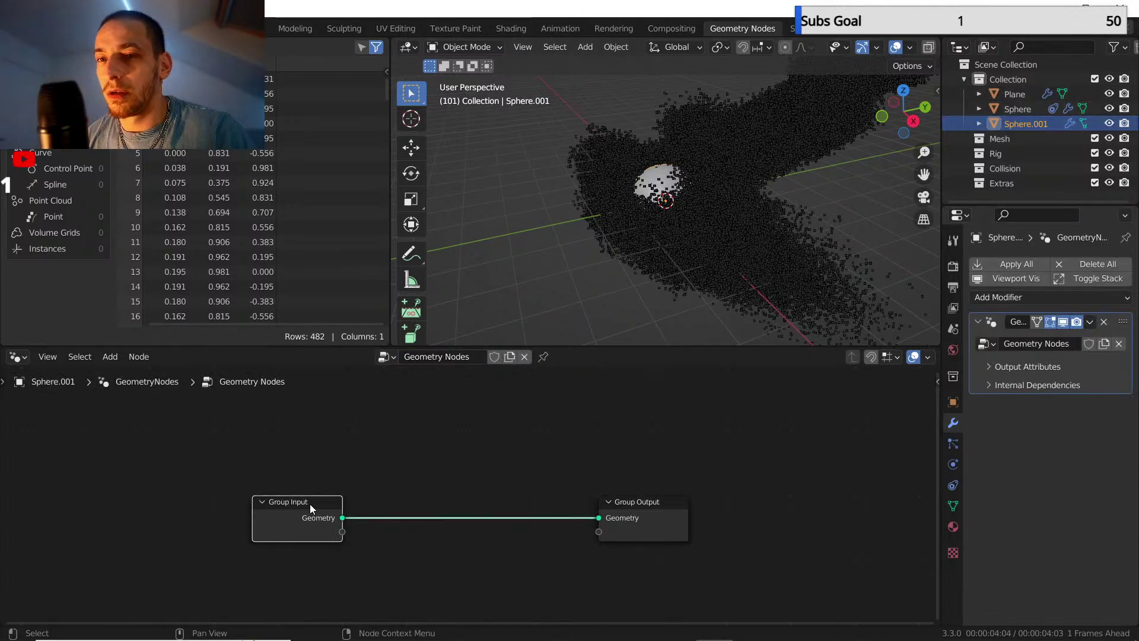
{"action": "key", "text": "Delete"}
- Hide the imported Plane and Sphere in the viewport and bring both into the node tree as Object Info nodes, stacked one above the other
{"action": "left_click", "coordinate": [1109, 93]}
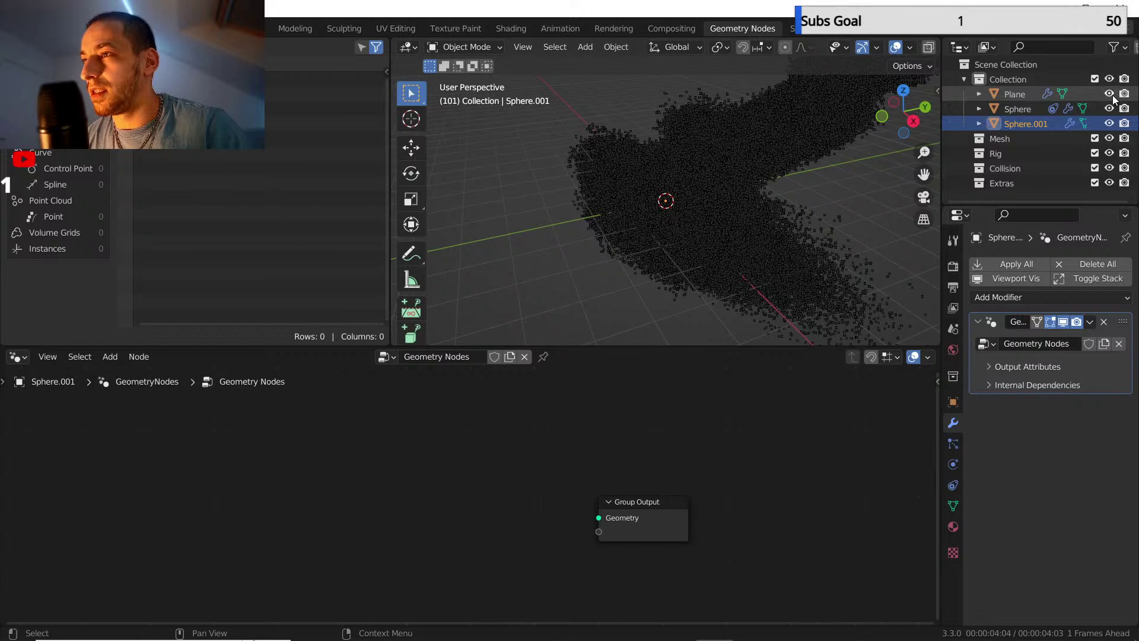
{"action": "left_click", "coordinate": [1109, 107]}
{"action": "left_click_drag", "start_coordinate": [1009, 96], "coordinate": [285, 492]}
{"action": "left_click_drag", "start_coordinate": [1022, 113], "coordinate": [154, 481]}
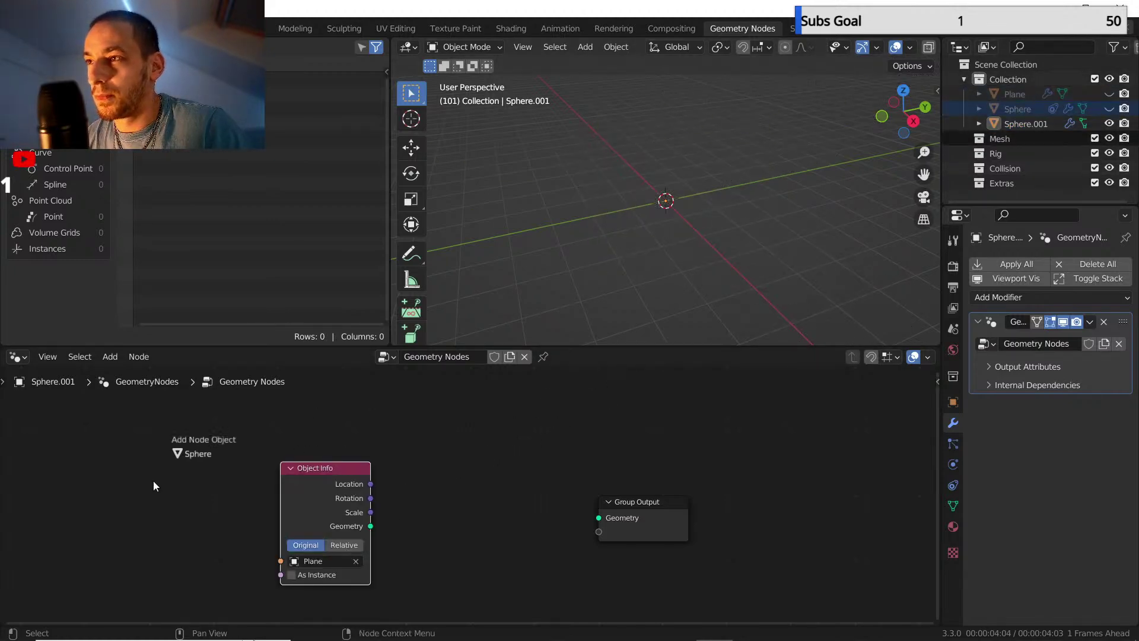
{"action": "left_click_drag", "start_coordinate": [128, 552], "coordinate": [110, 545]}
{"action": "left_click_drag", "start_coordinate": [311, 483], "coordinate": [150, 419]}
{"action": "middle_click_drag", "start_coordinate": [289, 481], "coordinate": [329, 457]}
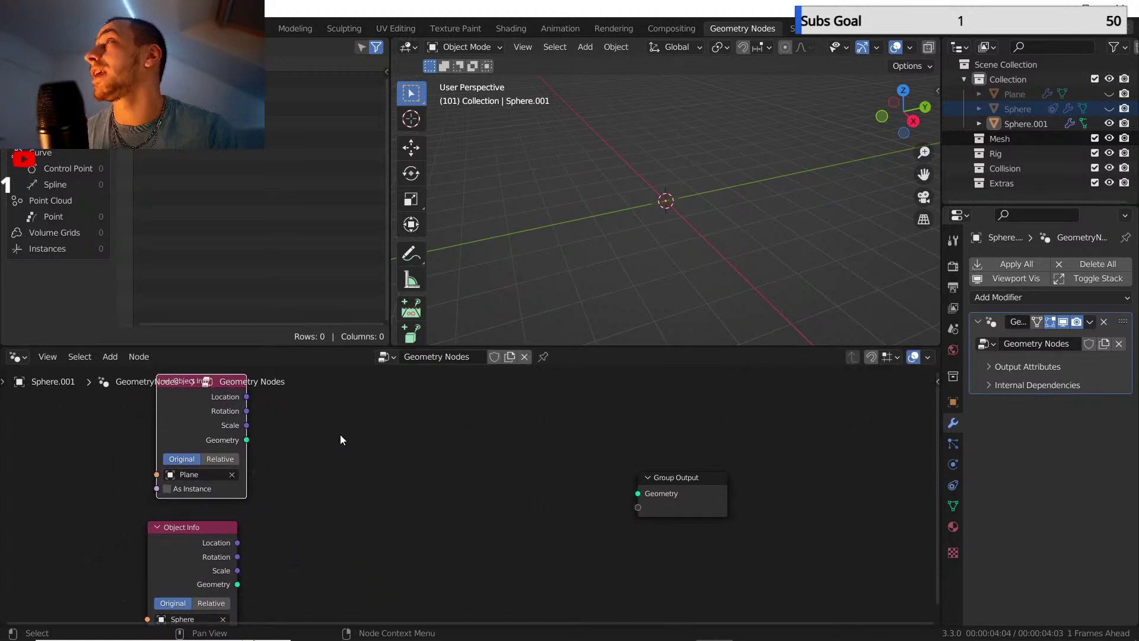
- Add a Join Geometry node and connect the Geometry outputs of both Object Info nodes to it
{"action": "key", "text": "shift+a"}
{"action": "mouse_move", "coordinate": [376, 401]}
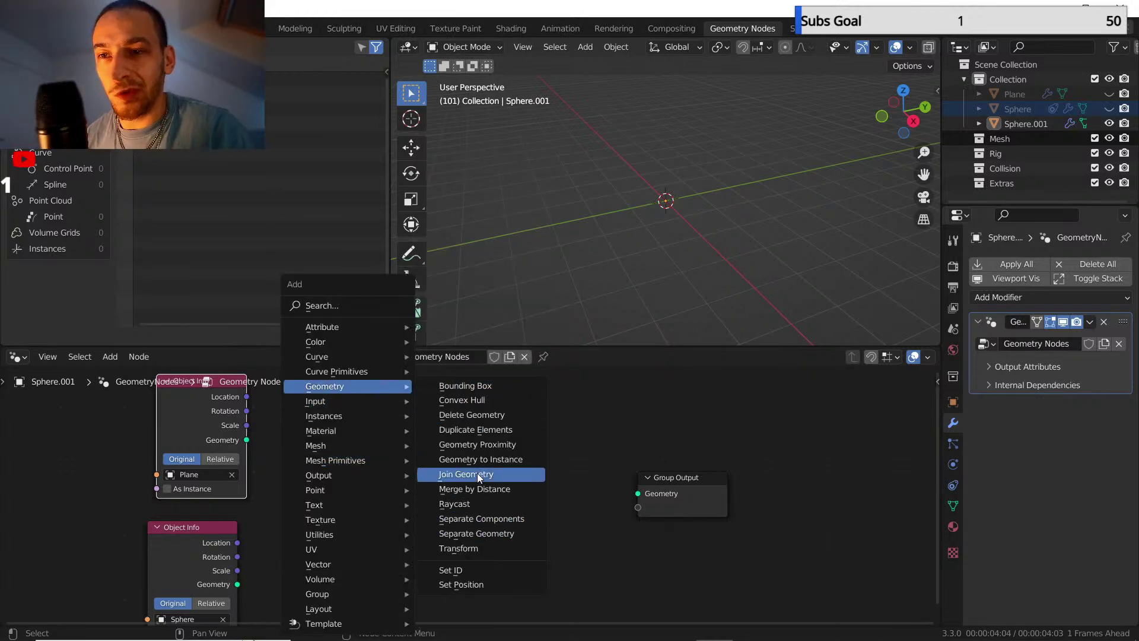
{"action": "left_click", "coordinate": [478, 475]}
{"action": "left_click", "coordinate": [477, 478]}
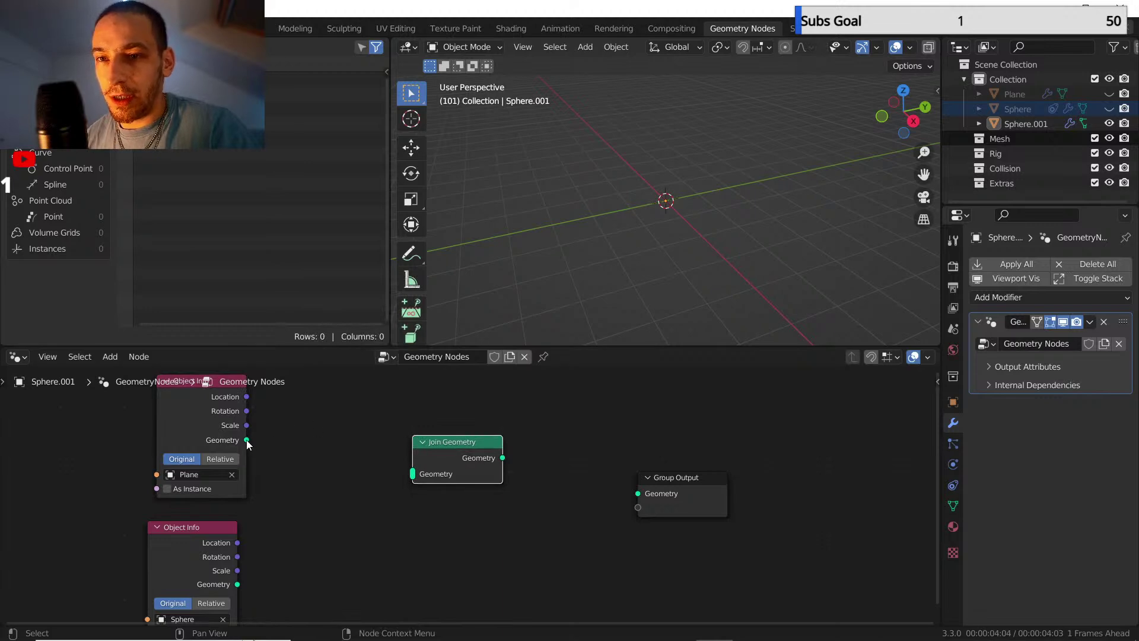
{"action": "left_click_drag", "start_coordinate": [247, 440], "coordinate": [413, 474]}
{"action": "left_click_drag", "start_coordinate": [241, 584], "coordinate": [298, 505]}
- Add a Mesh to Points node after Join Geometry and connect its Points output to the Group Output
{"action": "key", "text": "shift+a"}
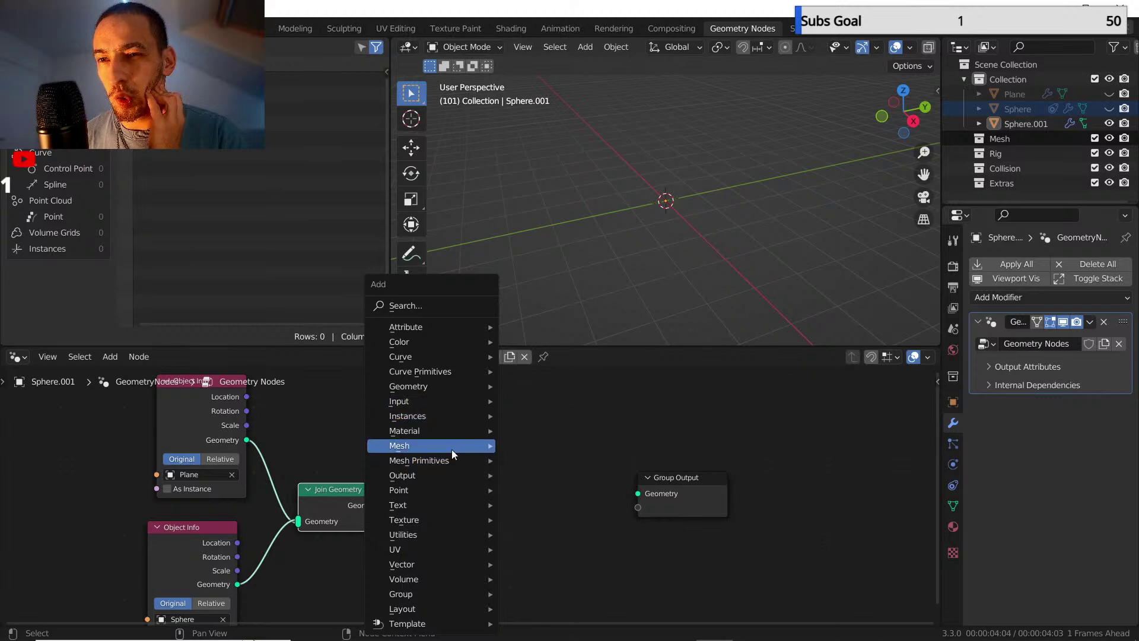
{"action": "mouse_move", "coordinate": [451, 446]}
{"action": "left_click", "coordinate": [570, 179]}
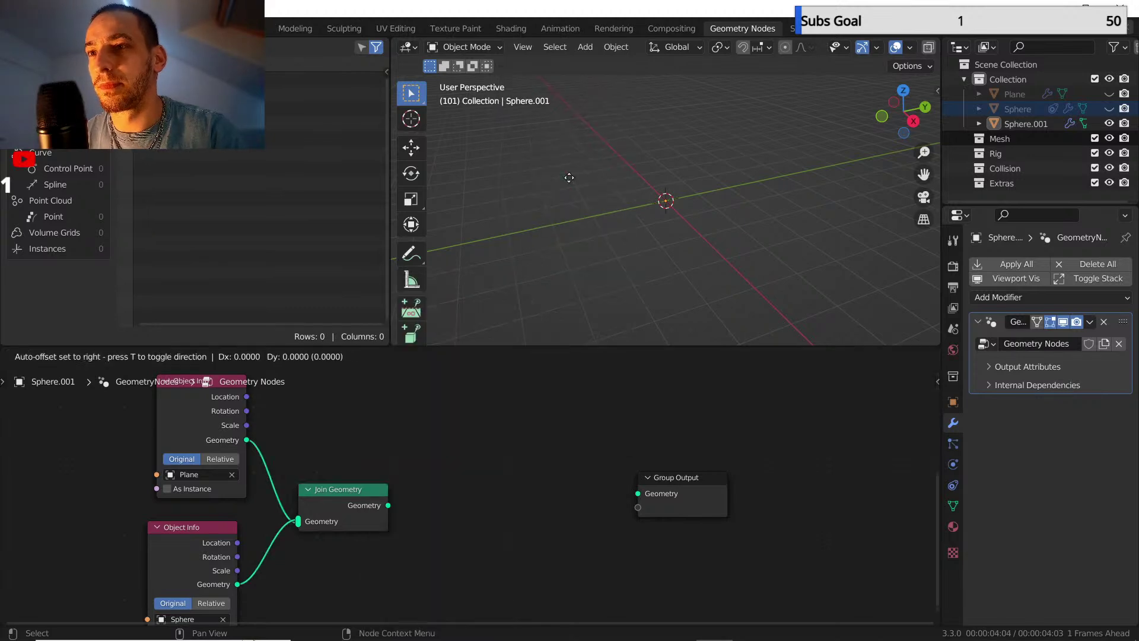
{"action": "left_click_drag", "start_coordinate": [389, 505], "coordinate": [470, 487]}
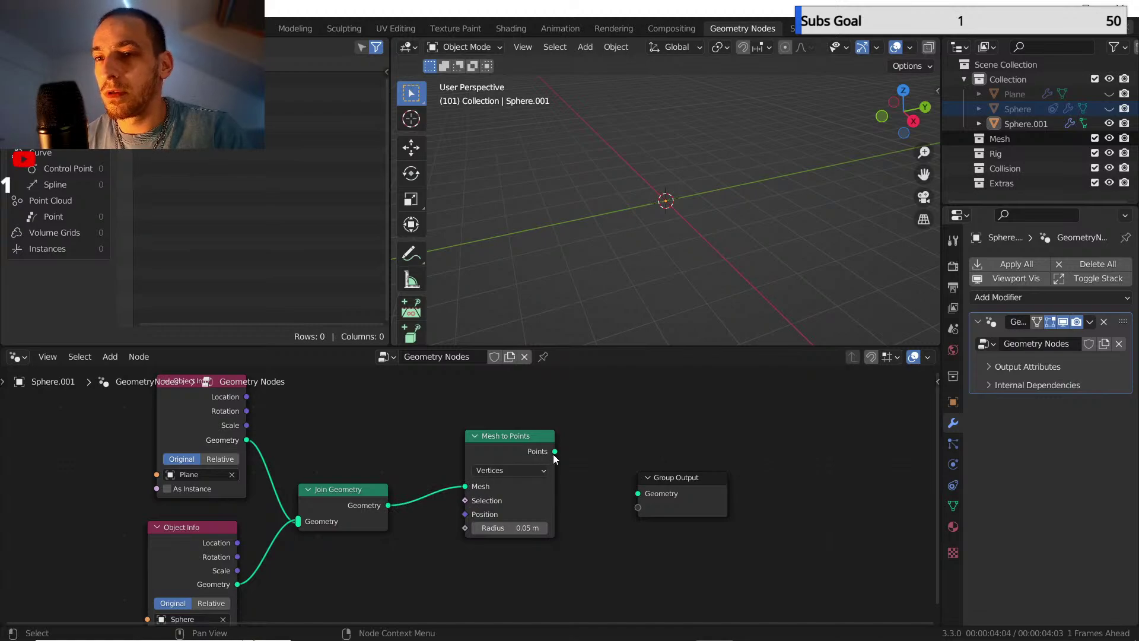
{"action": "left_click_drag", "start_coordinate": [555, 452], "coordinate": [639, 493]}
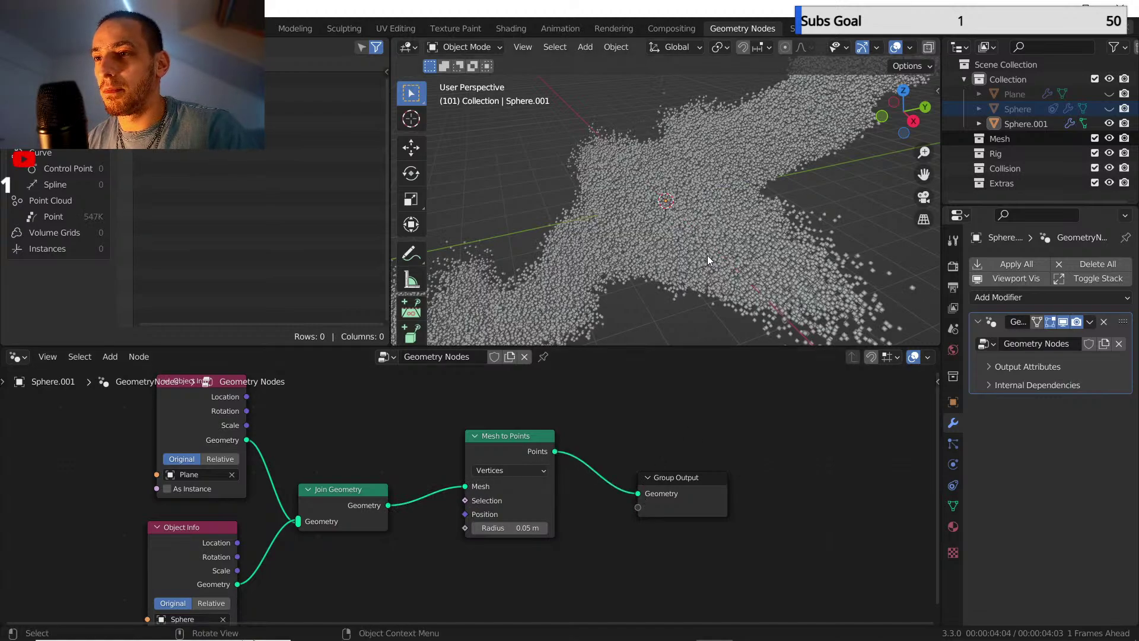
{"action": "middle_click_drag", "start_coordinate": [707, 255], "coordinate": [596, 201]}
- Set the render engine to Cycles with GPU Compute as the device and save the file
{"action": "left_click", "coordinate": [952, 267]}
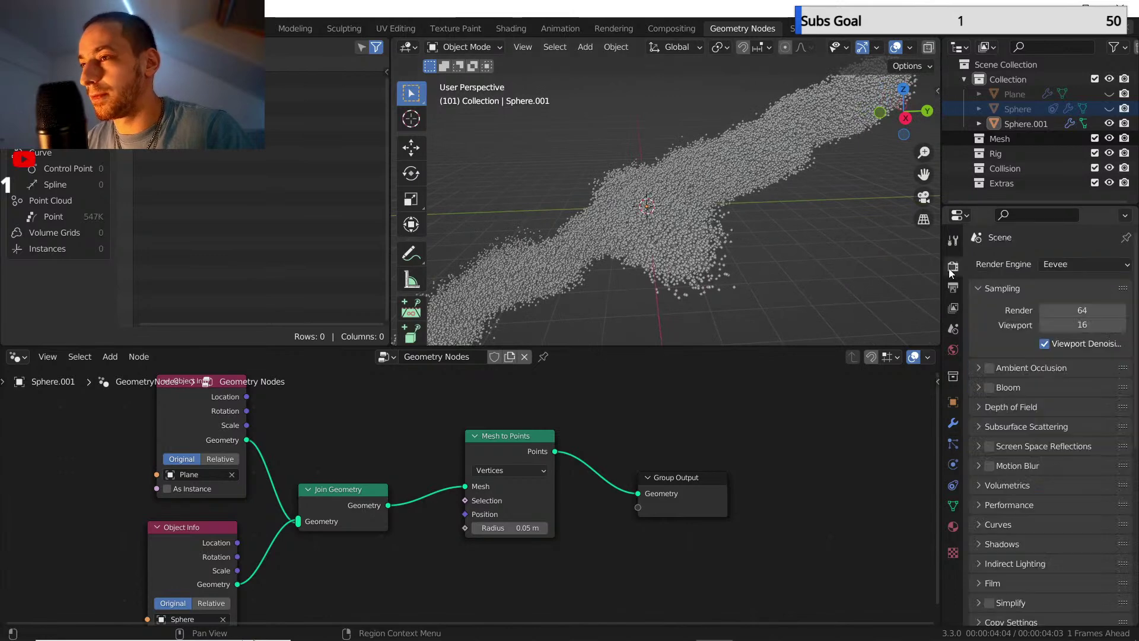
{"action": "left_click", "coordinate": [1065, 269]}
{"action": "left_click", "coordinate": [1058, 311]}
{"action": "left_click", "coordinate": [1075, 301]}
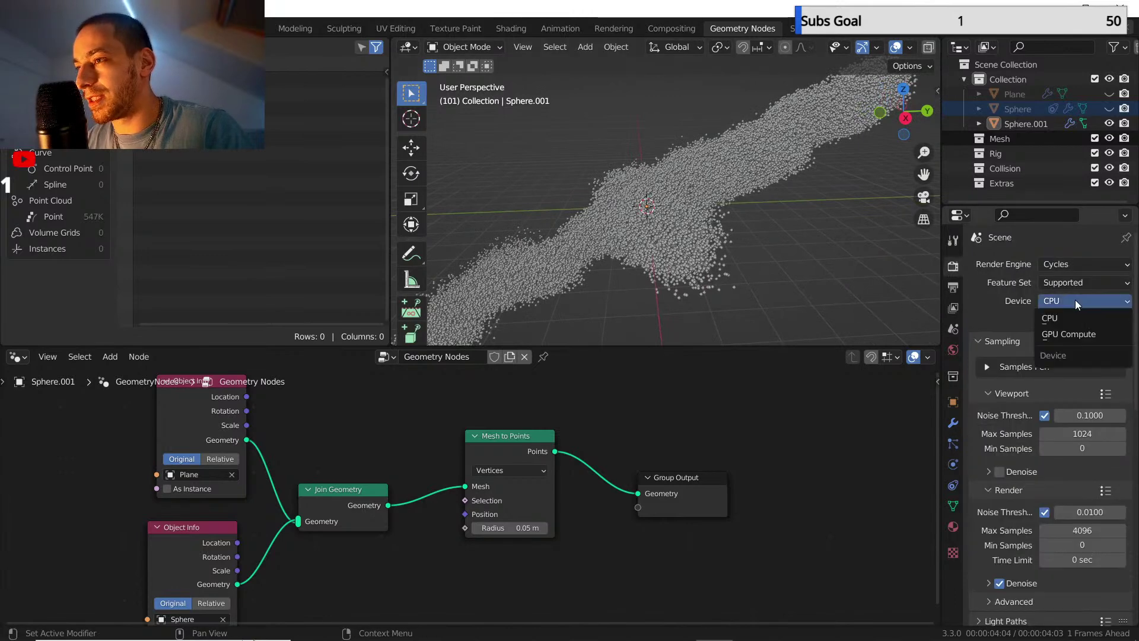
{"action": "left_click", "coordinate": [1060, 334]}
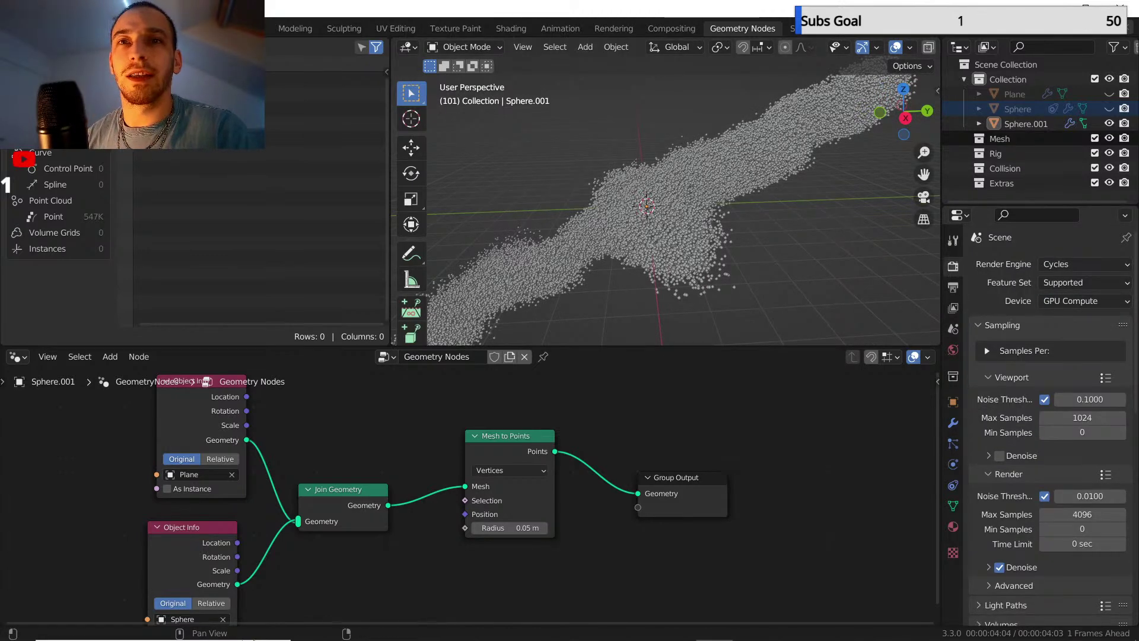
{"action": "left_click", "coordinate": [33, 29]}
{"action": "left_click", "coordinate": [56, 161]}
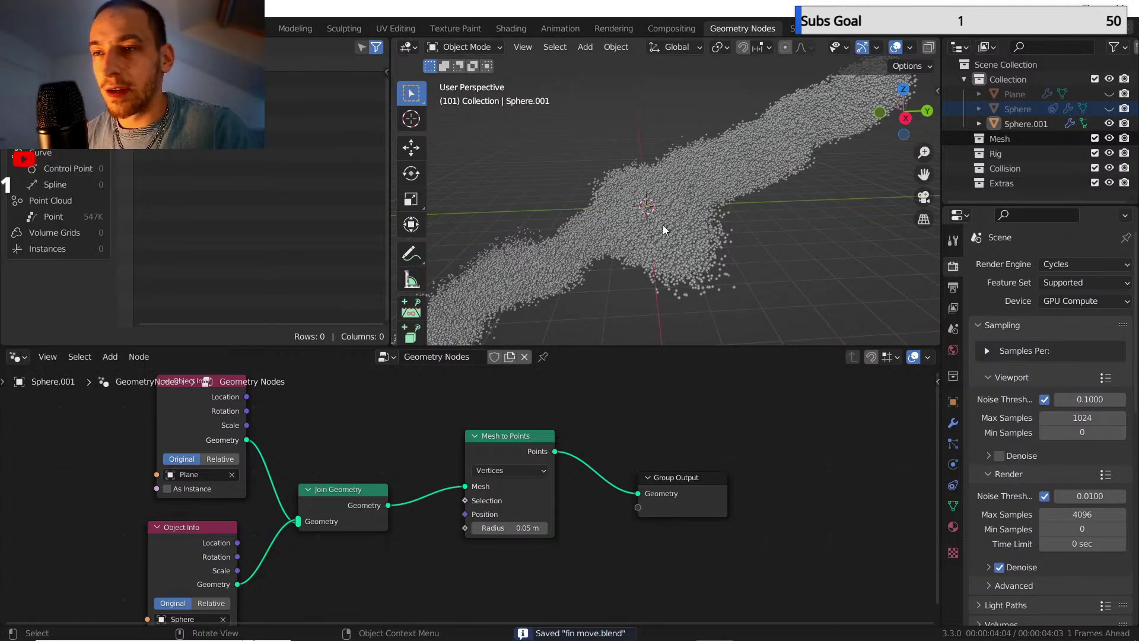
- Add a Noise Texture below Join Geometry and connect its Fac output to the Position input of Mesh to Points
{"action": "middle_click_drag", "start_coordinate": [664, 226], "coordinate": [646, 319]}
{"action": "middle_click_drag", "start_coordinate": [565, 518], "coordinate": [589, 485]}
{"action": "scroll", "coordinate": [589, 501], "scroll_direction": "down", "scroll_amount": 1}
{"action": "key", "text": "shift+a"}
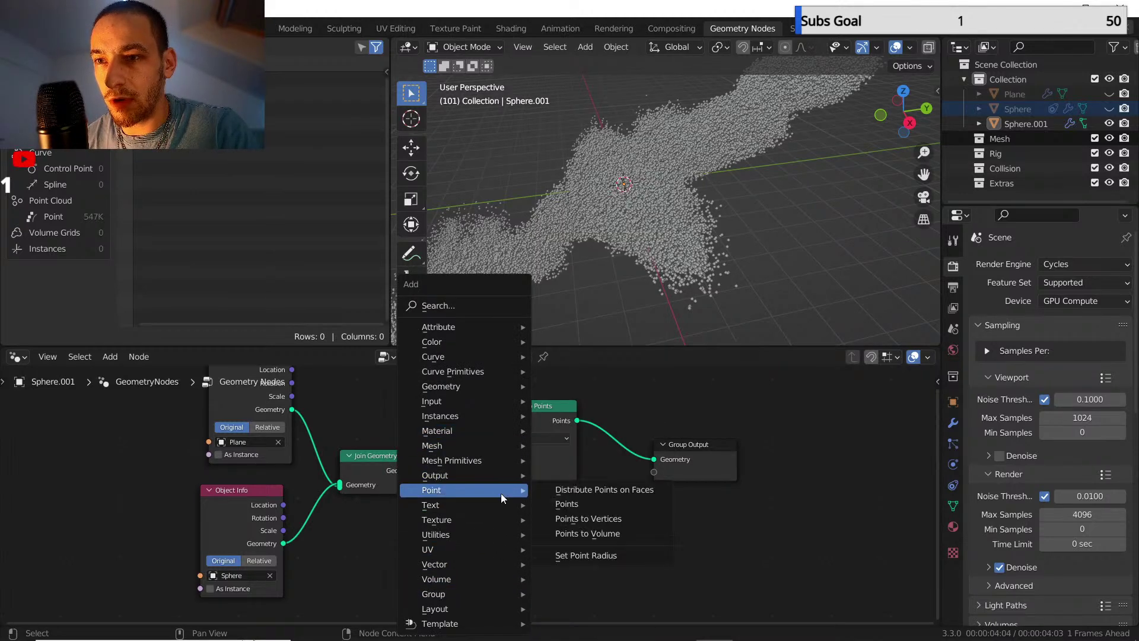
{"action": "mouse_move", "coordinate": [502, 520]}
{"action": "left_click", "coordinate": [582, 474]}
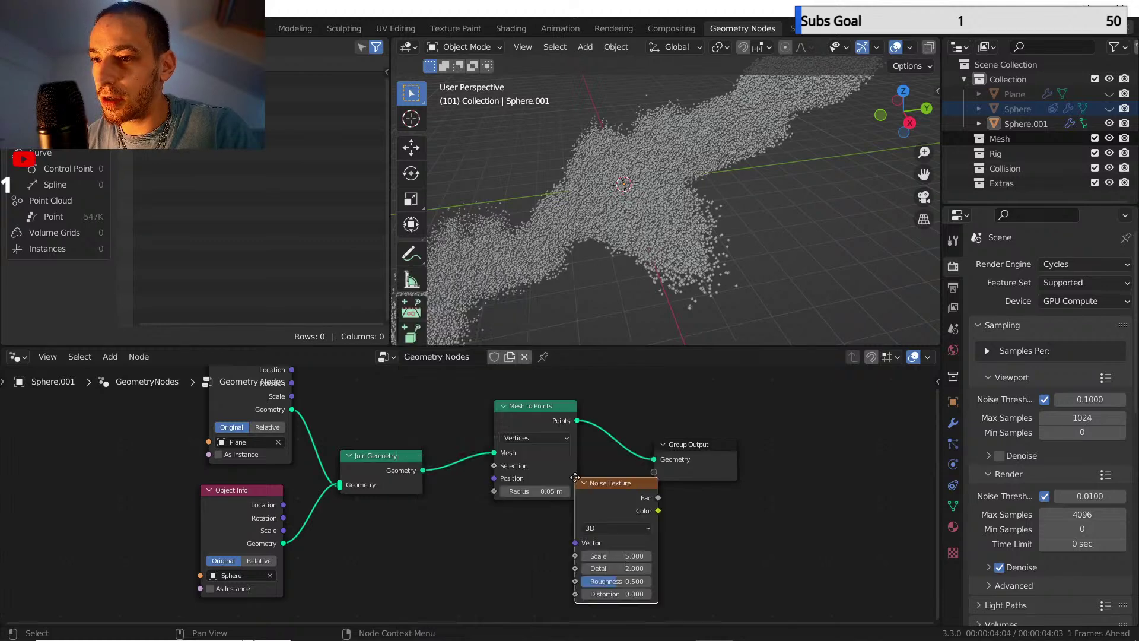
{"action": "left_click", "coordinate": [408, 537]}
{"action": "middle_click_drag", "start_coordinate": [428, 523], "coordinate": [455, 468]}
{"action": "scroll", "coordinate": [456, 469], "scroll_direction": "down", "scroll_amount": 2}
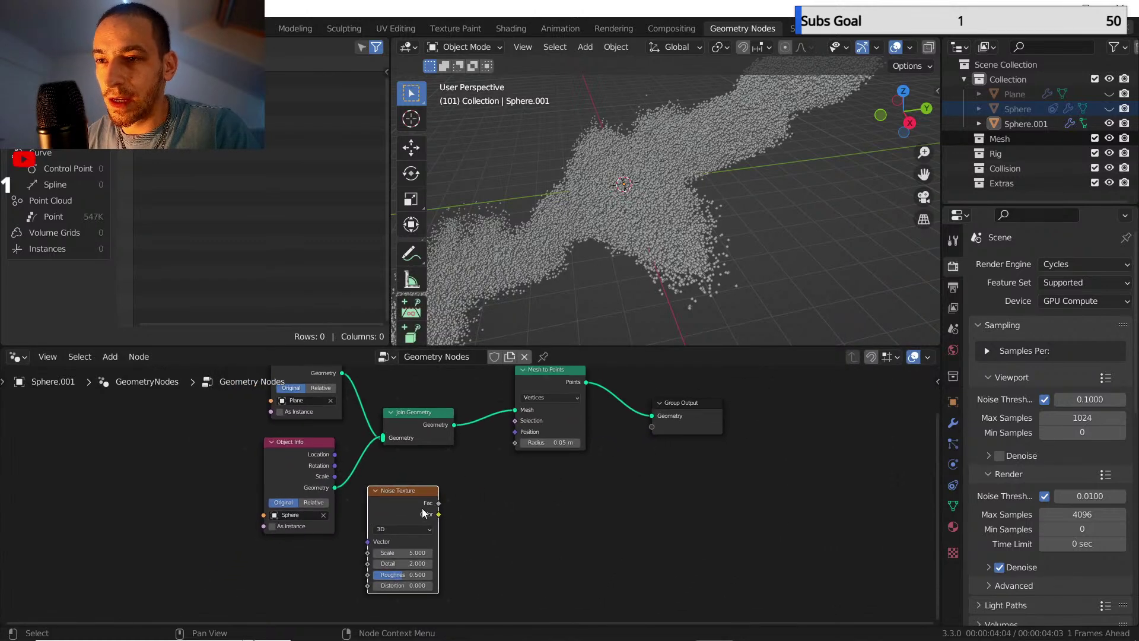
{"action": "left_click_drag", "start_coordinate": [439, 503], "coordinate": [514, 440]}
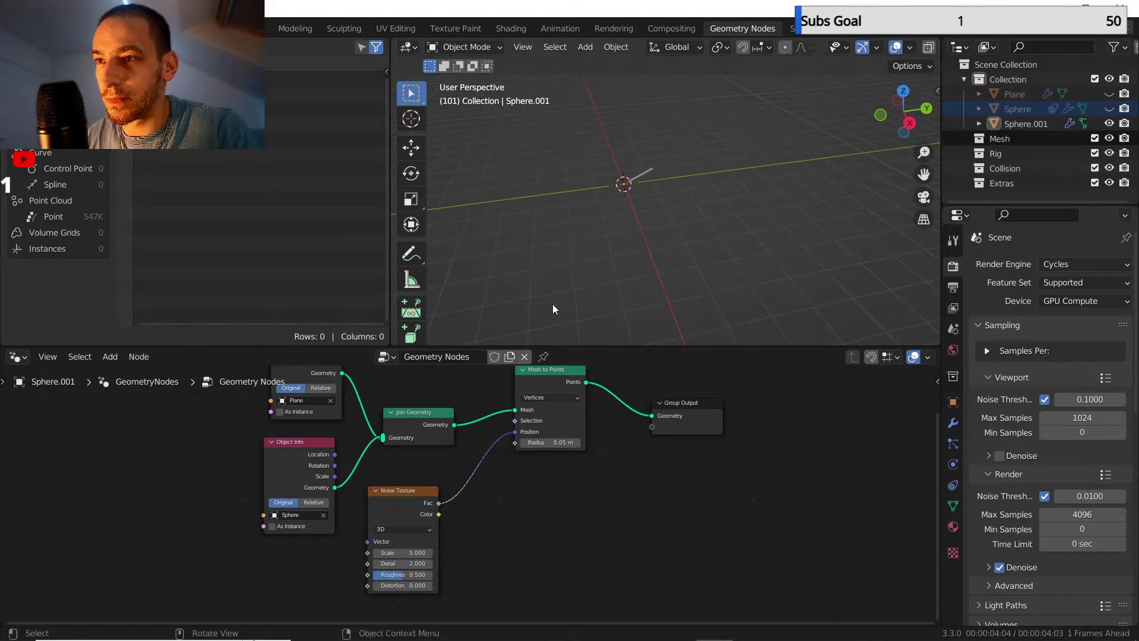
- Insert a Vector Math Add node between Noise Texture and Mesh to Points, with its second vector at 0.5 on all axes
{"action": "middle_click_drag", "start_coordinate": [479, 532], "coordinate": [500, 517]}
{"action": "key", "text": "shift+a"}
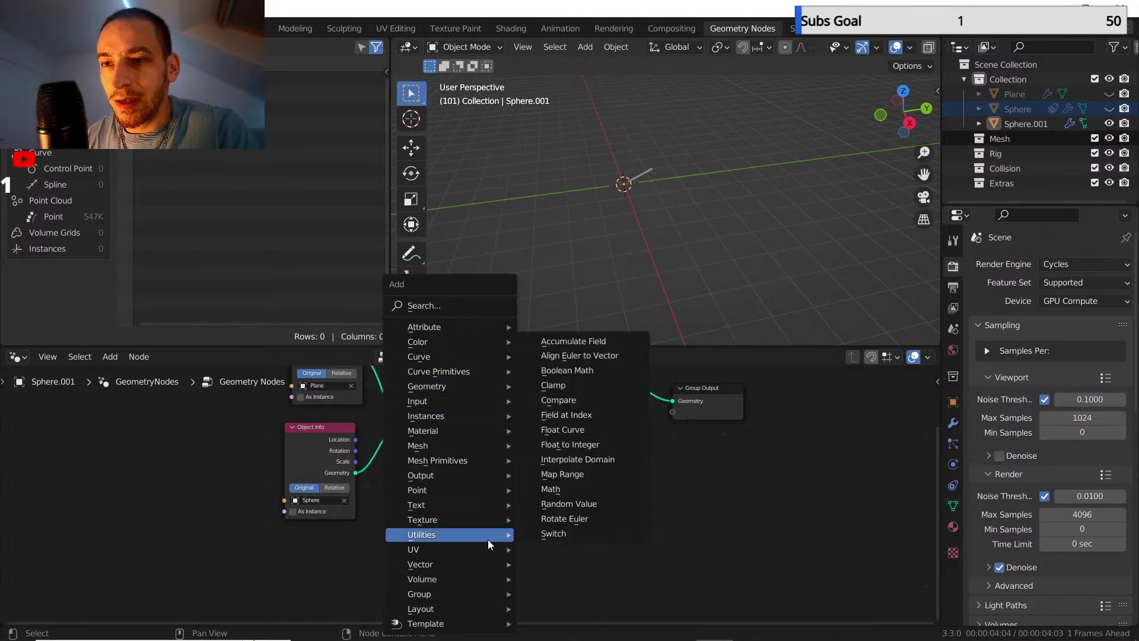
{"action": "mouse_move", "coordinate": [497, 570]}
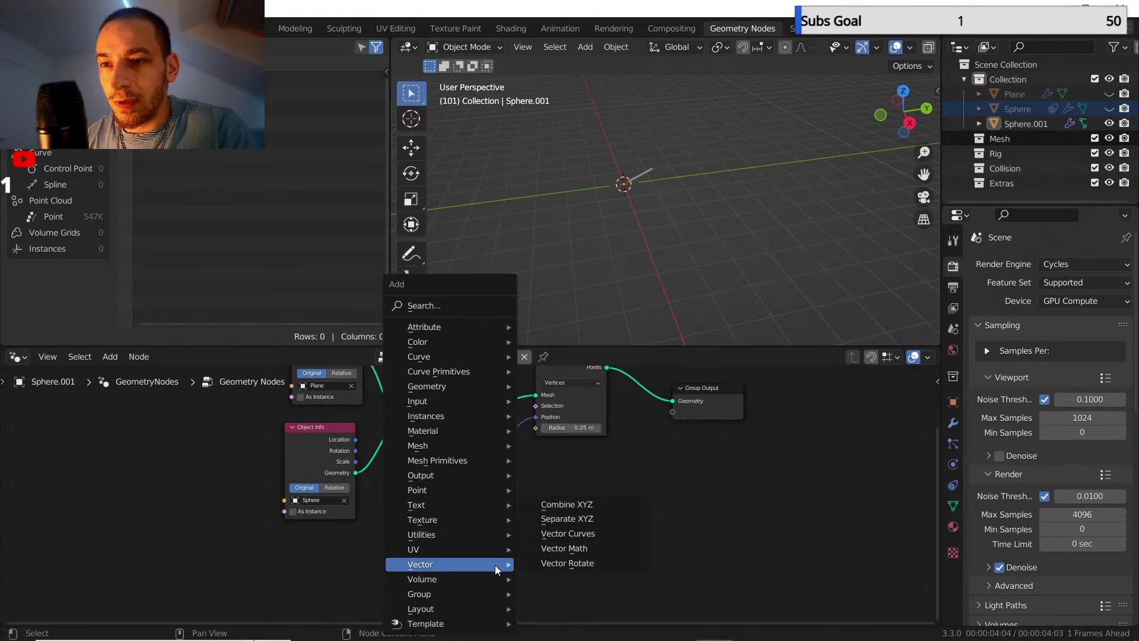
{"action": "left_click", "coordinate": [590, 550]}
{"action": "left_click", "coordinate": [468, 444]}
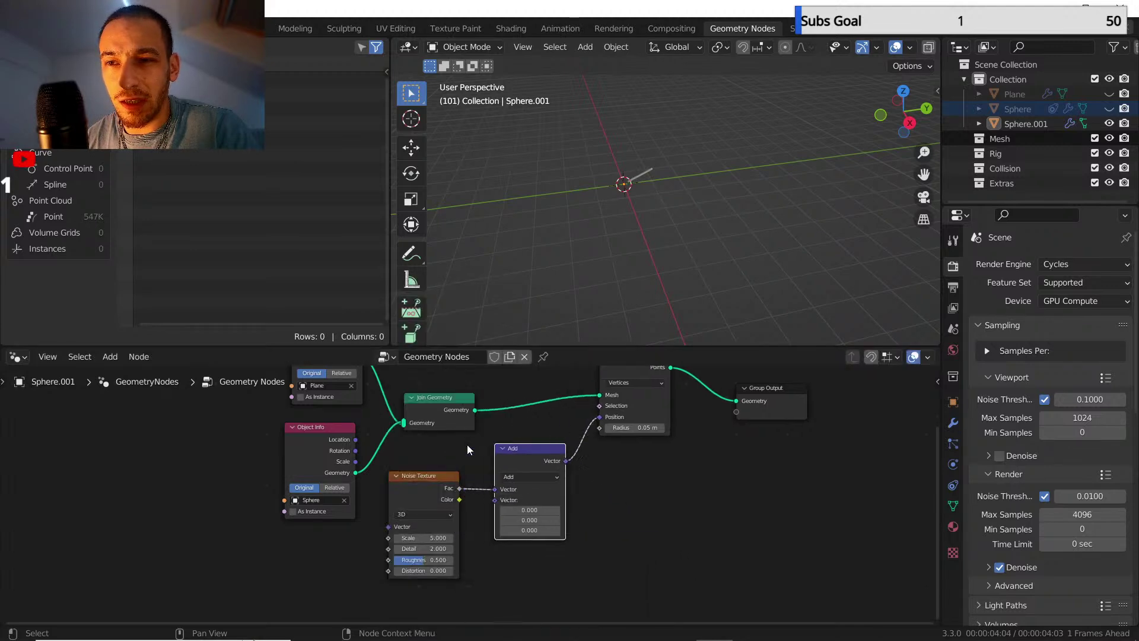
{"action": "left_click", "coordinate": [523, 476]}
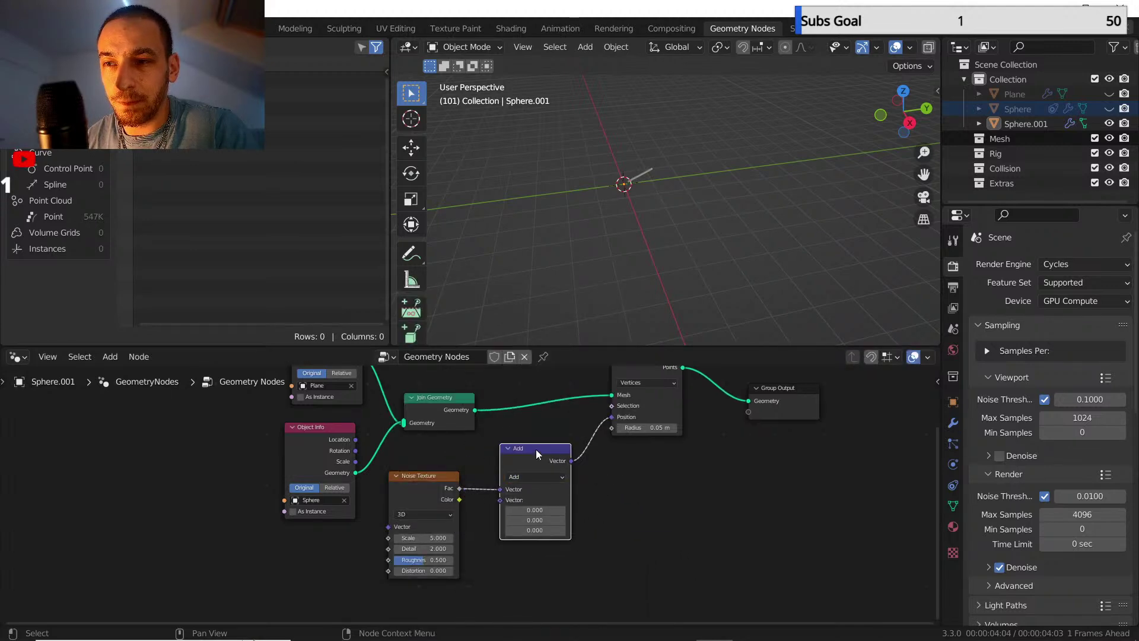
{"action": "scroll", "coordinate": [539, 470], "scroll_direction": "up", "scroll_amount": 2}
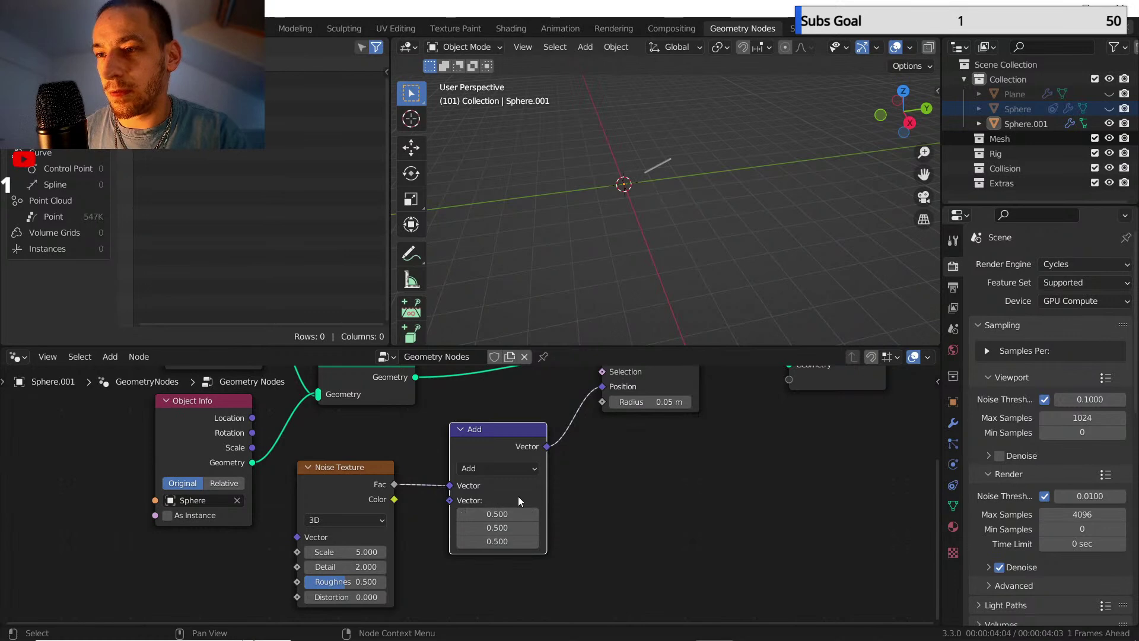
- Feed the Noise Texture's Color output into the Add node's first Vector input in place of Fac
{"action": "middle_click_drag", "start_coordinate": [598, 462], "coordinate": [571, 468]}
{"action": "scroll", "coordinate": [574, 482], "scroll_direction": "down", "scroll_amount": 1}
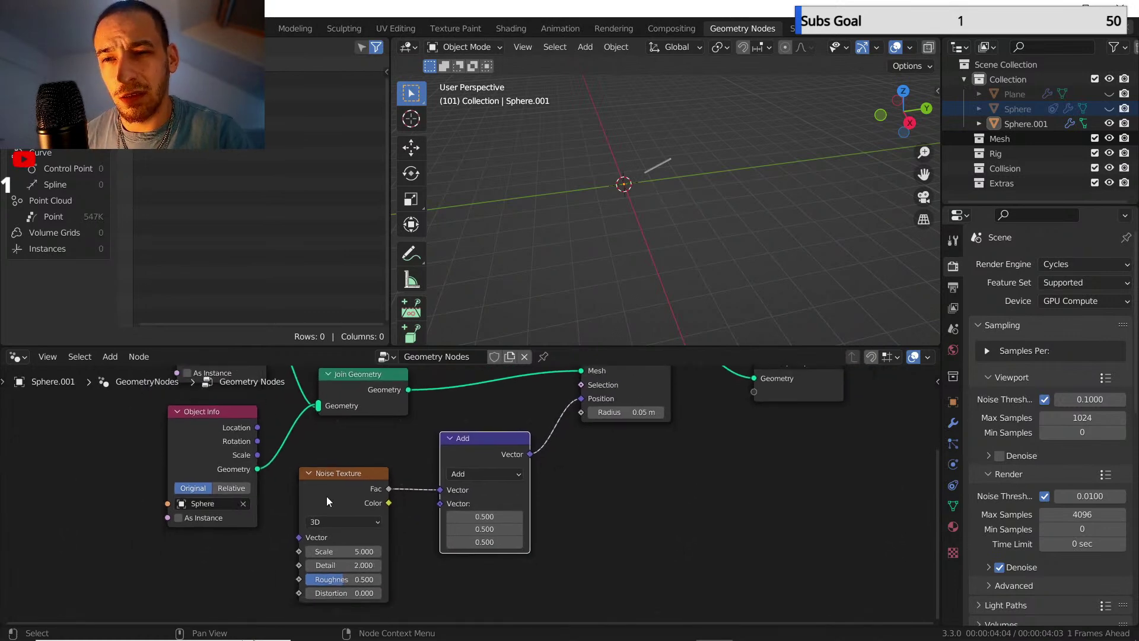
{"action": "left_click_drag", "start_coordinate": [389, 503], "coordinate": [416, 470]}
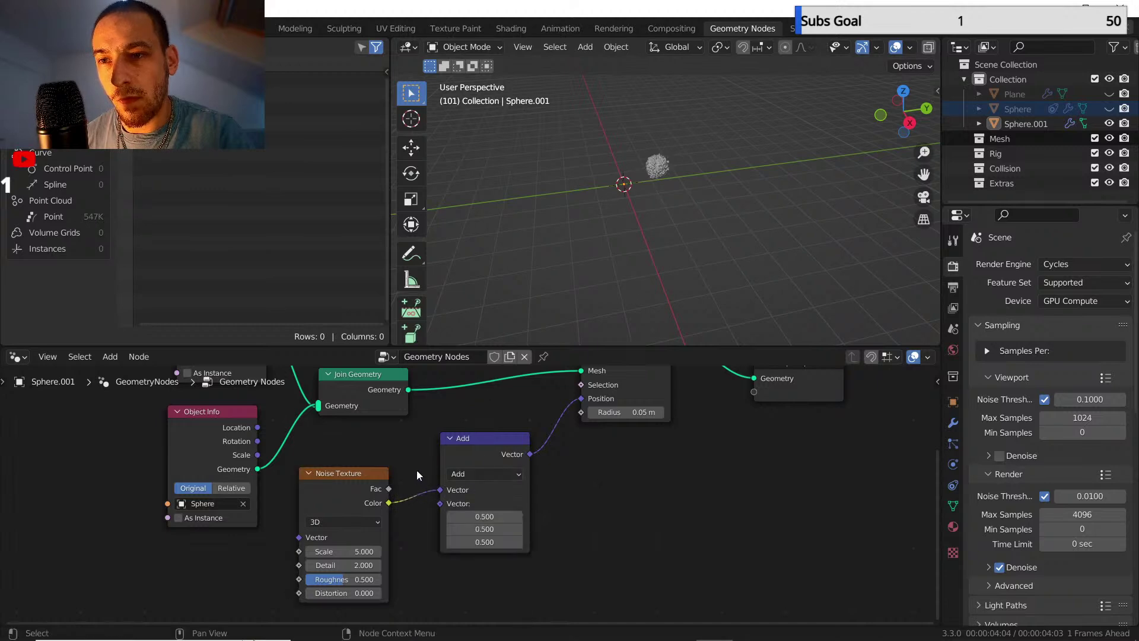
- Try the Divide operation on the Vector Math node
{"action": "scroll", "coordinate": [542, 505], "scroll_direction": "up", "scroll_amount": 1}
{"action": "left_click", "coordinate": [500, 482]}
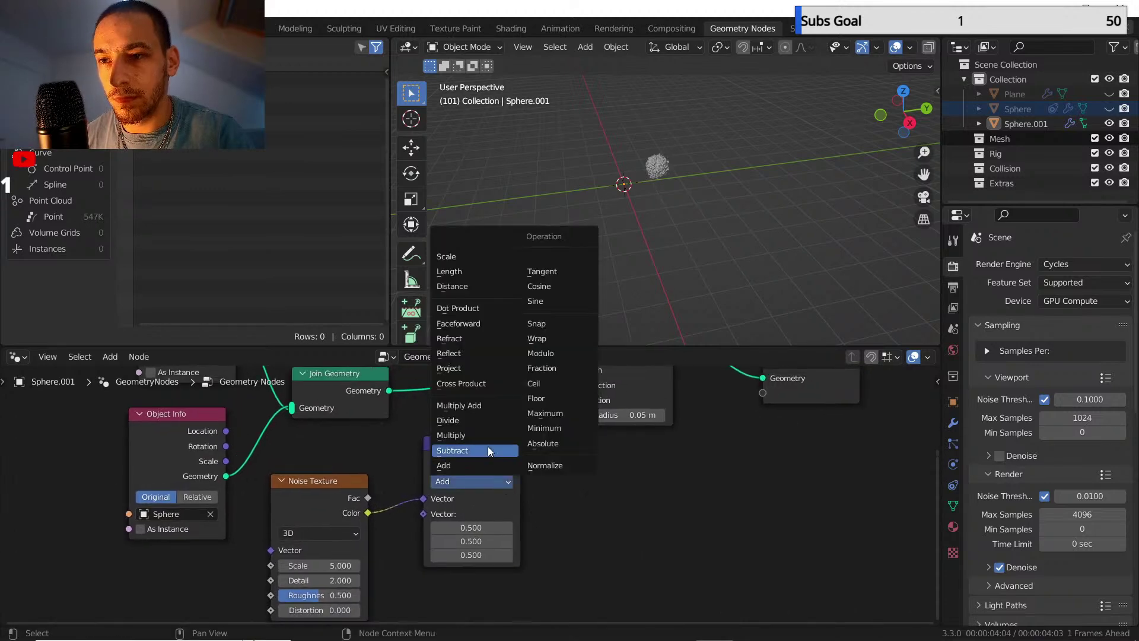
{"action": "left_click", "coordinate": [478, 420]}
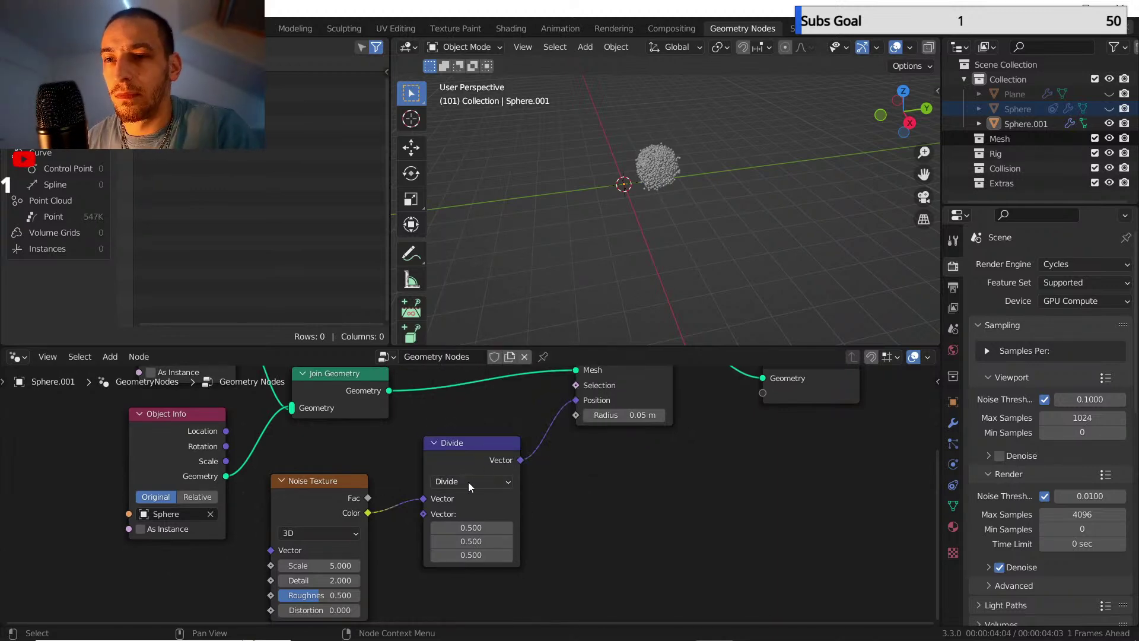
- Switch the Vector Math node to the Scale operation and set its scale to 0.5
{"action": "middle_click_drag", "start_coordinate": [468, 482], "coordinate": [485, 462]}
{"action": "left_click", "coordinate": [487, 465]}
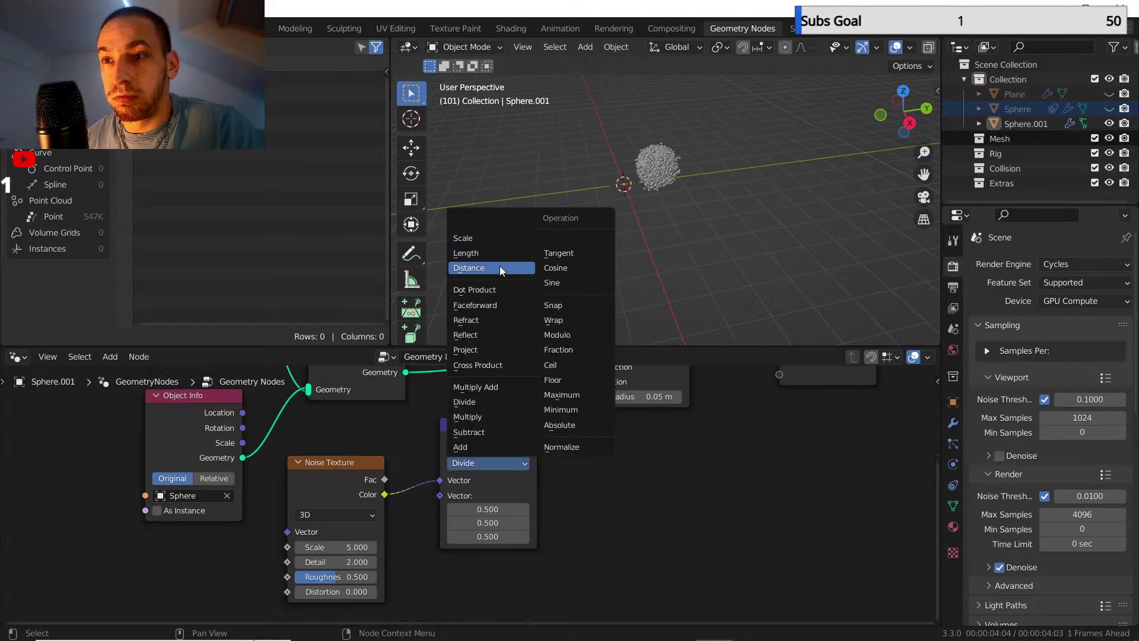
{"action": "left_click", "coordinate": [482, 239]}
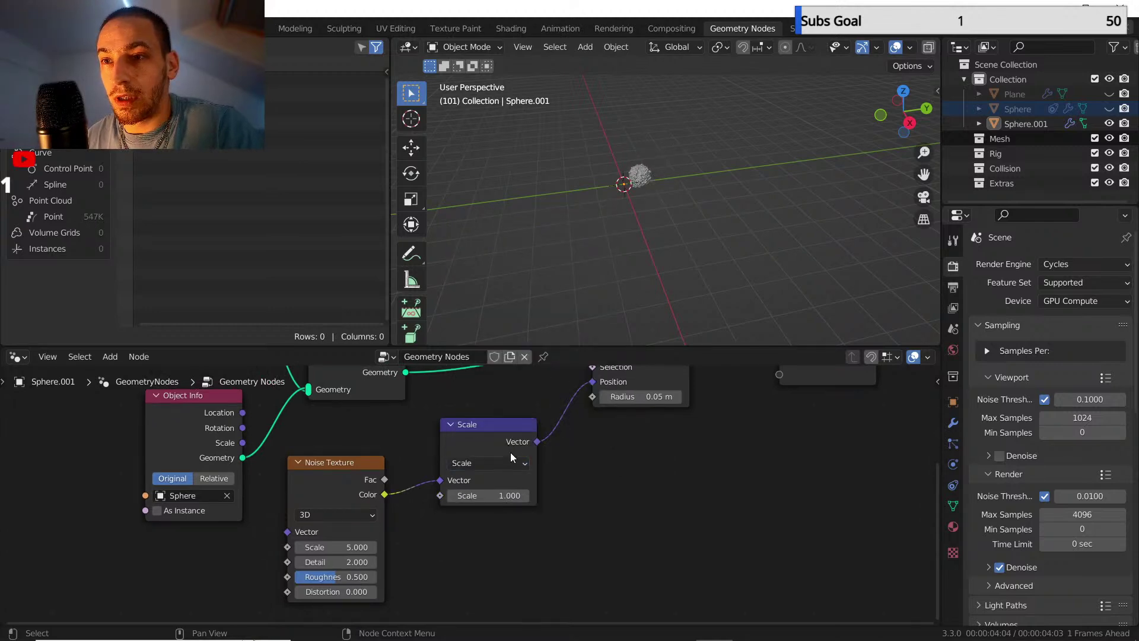
{"action": "left_click", "coordinate": [497, 495]}
{"action": "key", "text": "Return"}
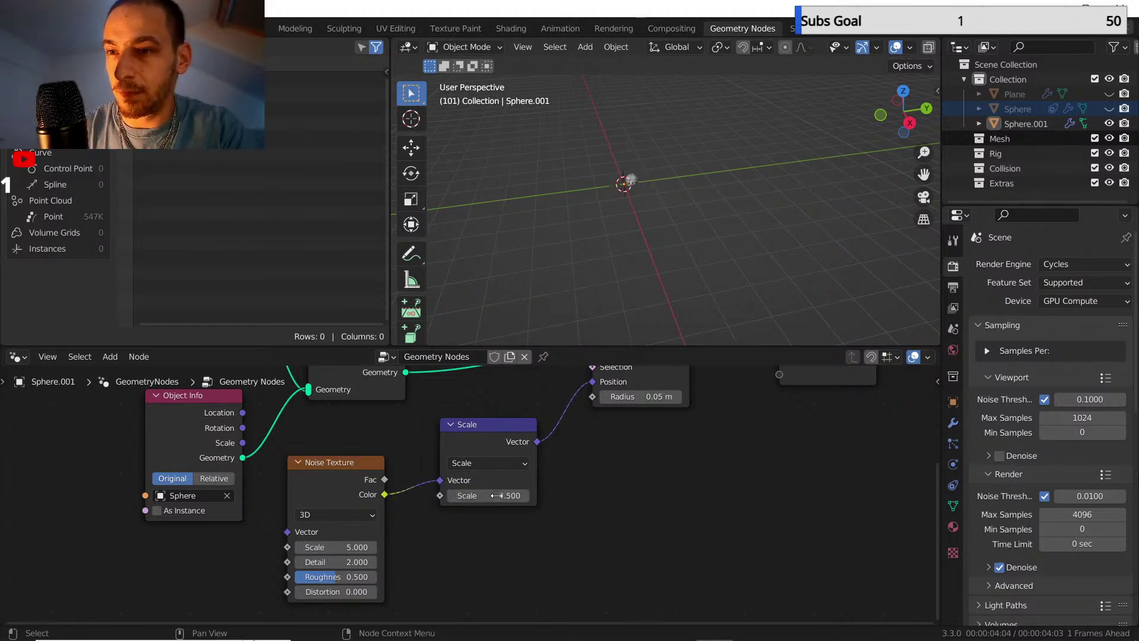
{"action": "middle_click_drag", "start_coordinate": [556, 464], "coordinate": [505, 487]}
{"action": "scroll", "coordinate": [542, 503], "scroll_direction": "down", "scroll_amount": 1}
{"action": "scroll", "coordinate": [540, 496], "scroll_direction": "down", "scroll_amount": 1}
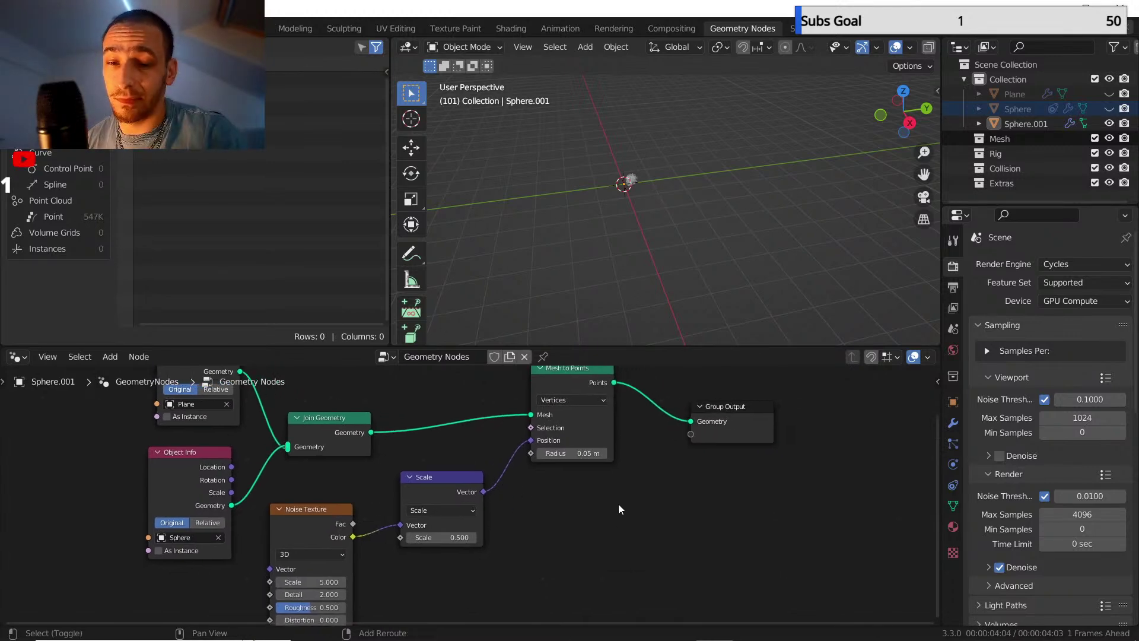
{"action": "key", "text": "shift+a"}
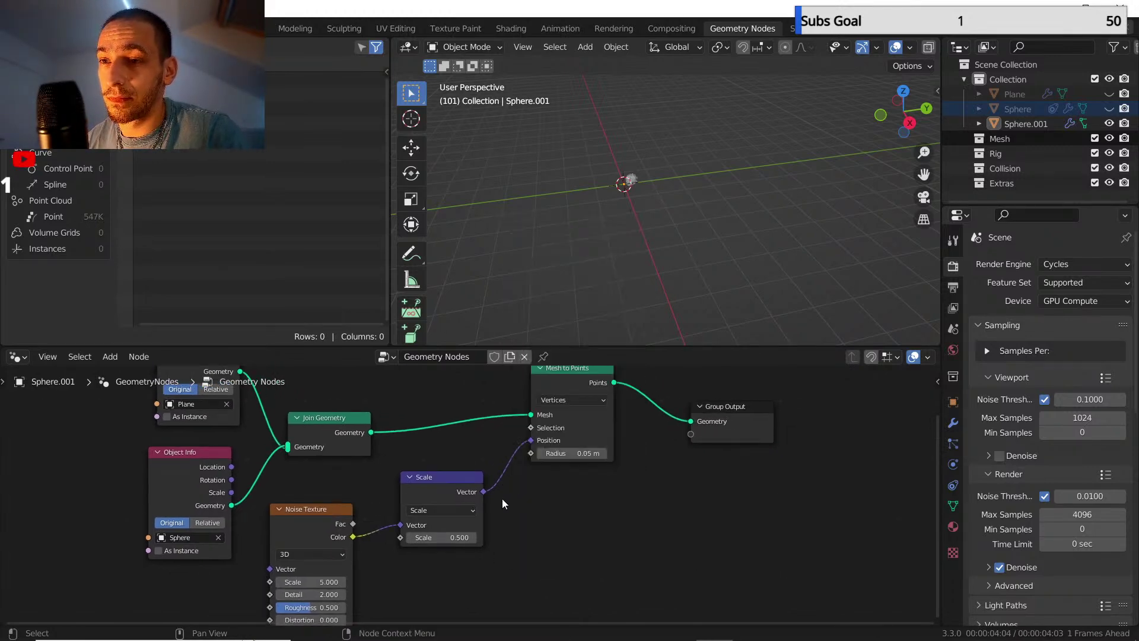
{"action": "scroll", "coordinate": [502, 498], "scroll_direction": "up", "scroll_amount": 3}
{"action": "scroll", "coordinate": [539, 458], "scroll_direction": "down", "scroll_amount": 2}
{"action": "middle_click_drag", "start_coordinate": [498, 490], "coordinate": [494, 427]}
{"action": "key", "text": "shift+a"}
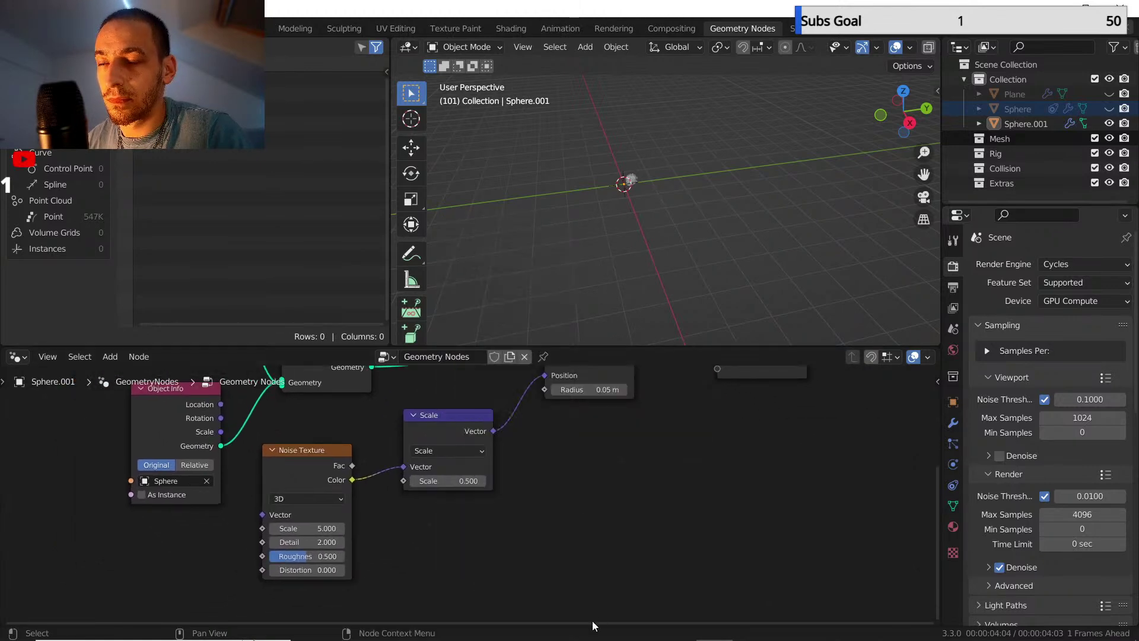
- Save the current scene and open mil point.blend from the project folder
{"action": "left_click", "coordinate": [35, 29]}
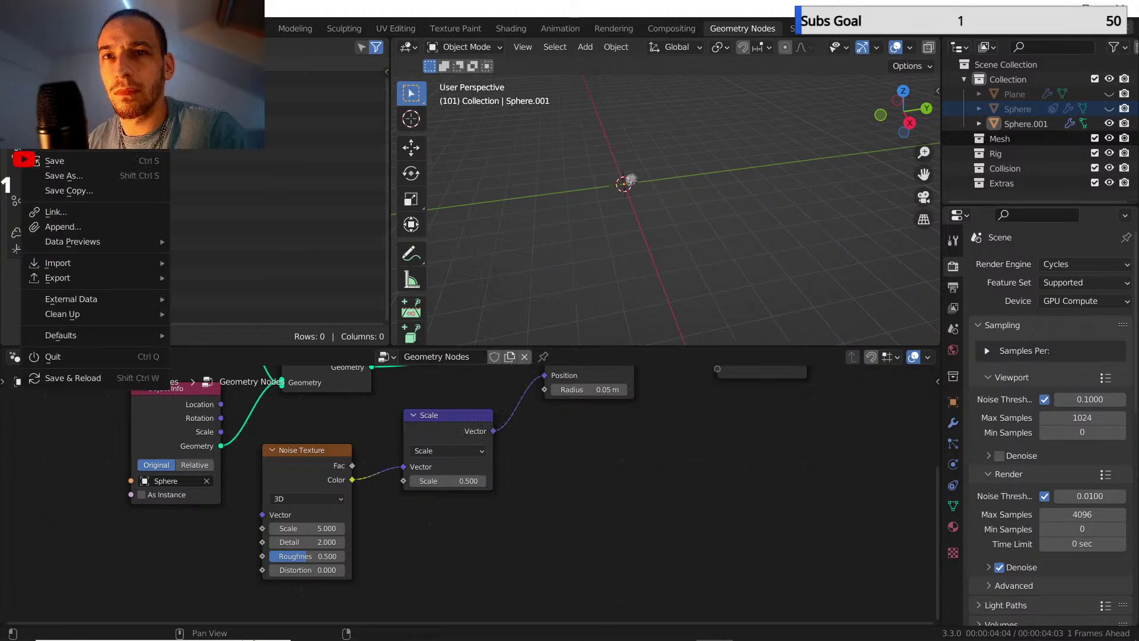
{"action": "left_click", "coordinate": [59, 161]}
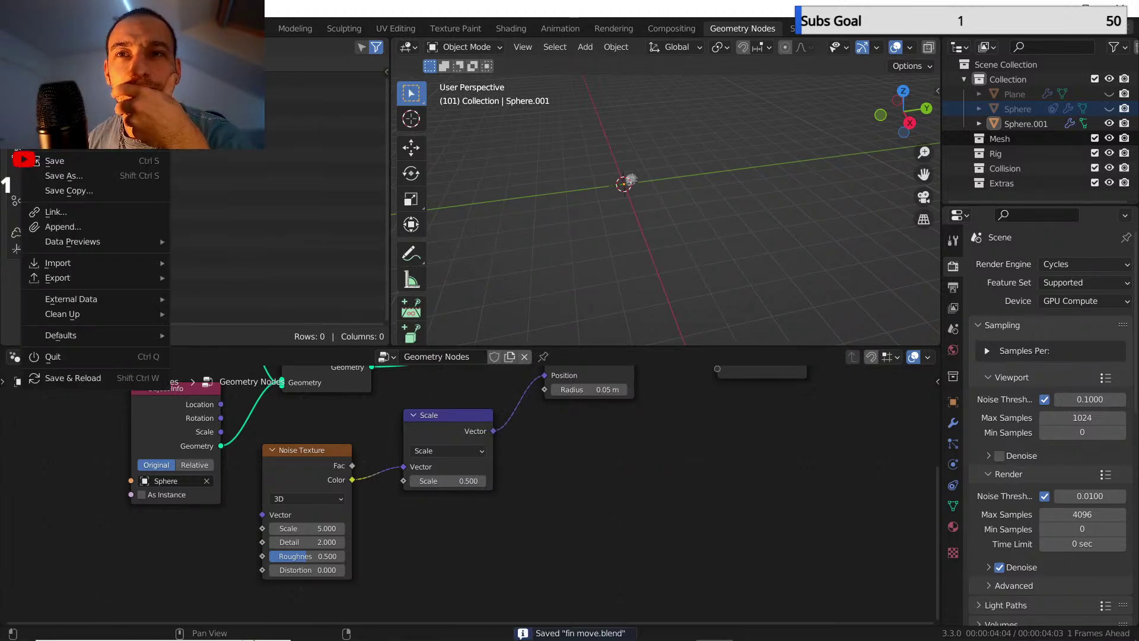
{"action": "left_click", "coordinate": [59, 95]}
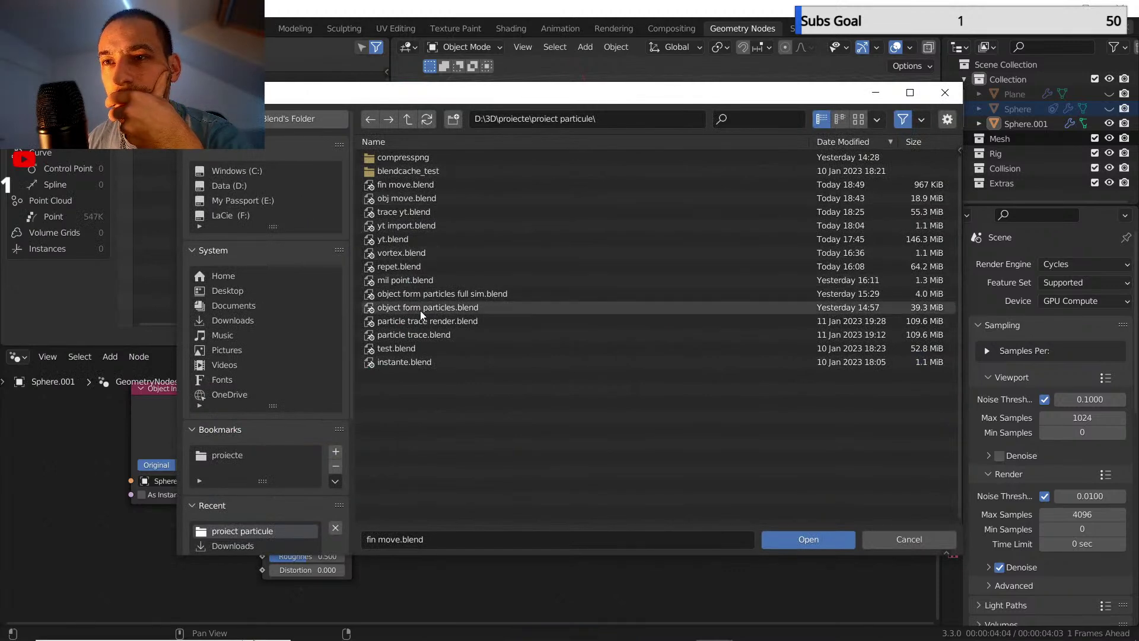
{"action": "left_click", "coordinate": [407, 280]}
{"action": "left_click", "coordinate": [787, 532]}
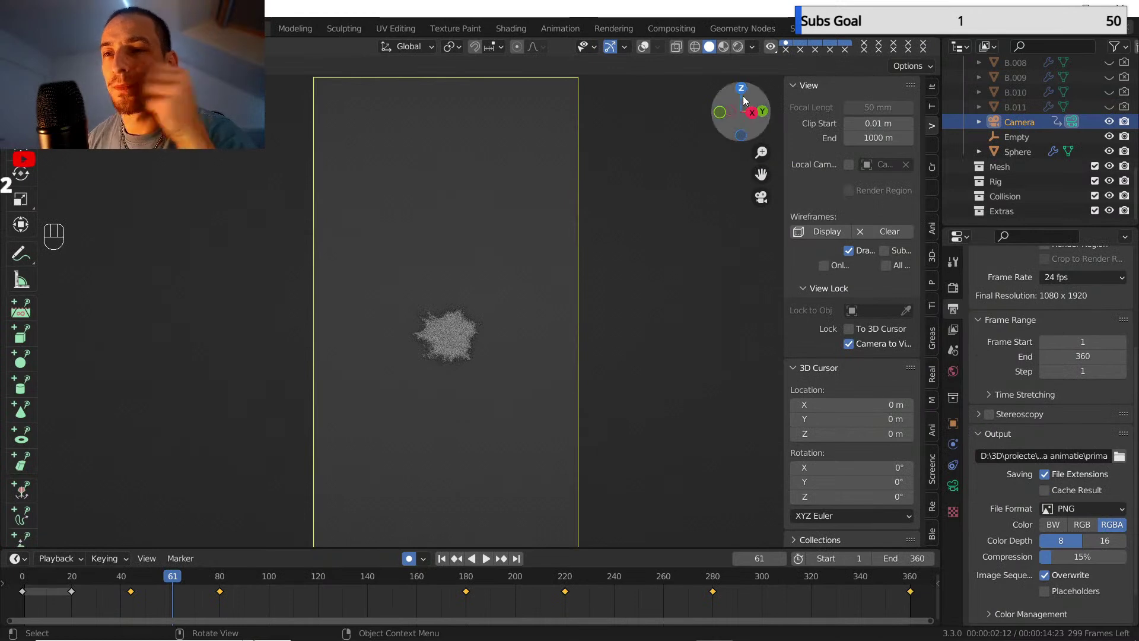
- Show the Sphere's geometry node tree and examine how its noise nodes drive the Set Position offset before Mesh to Points
{"action": "left_click", "coordinate": [738, 28]}
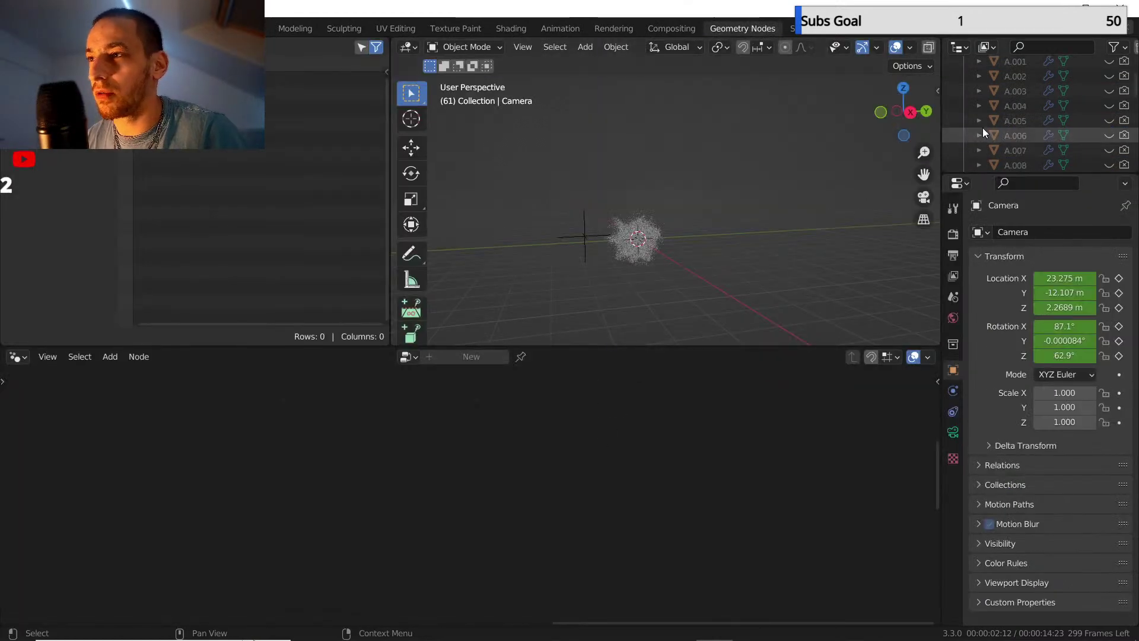
{"action": "scroll", "coordinate": [986, 125], "scroll_direction": "down", "scroll_amount": 6}
{"action": "scroll", "coordinate": [1000, 105], "scroll_direction": "up", "scroll_amount": 2}
{"action": "left_click", "coordinate": [1016, 123]}
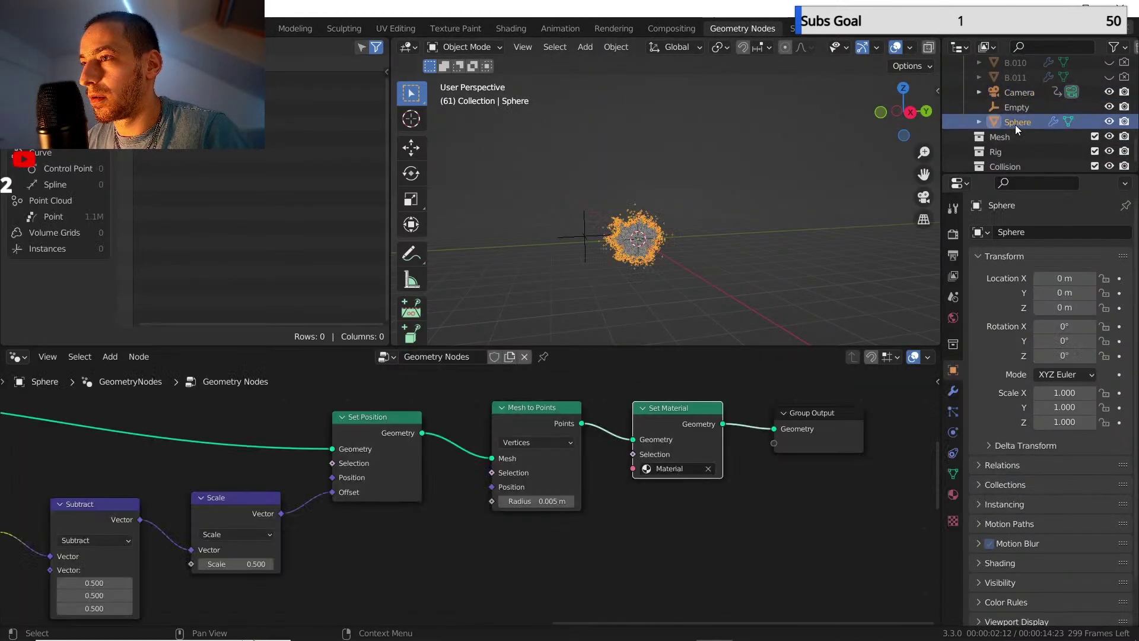
{"action": "middle_click_drag", "start_coordinate": [610, 504], "coordinate": [712, 478]}
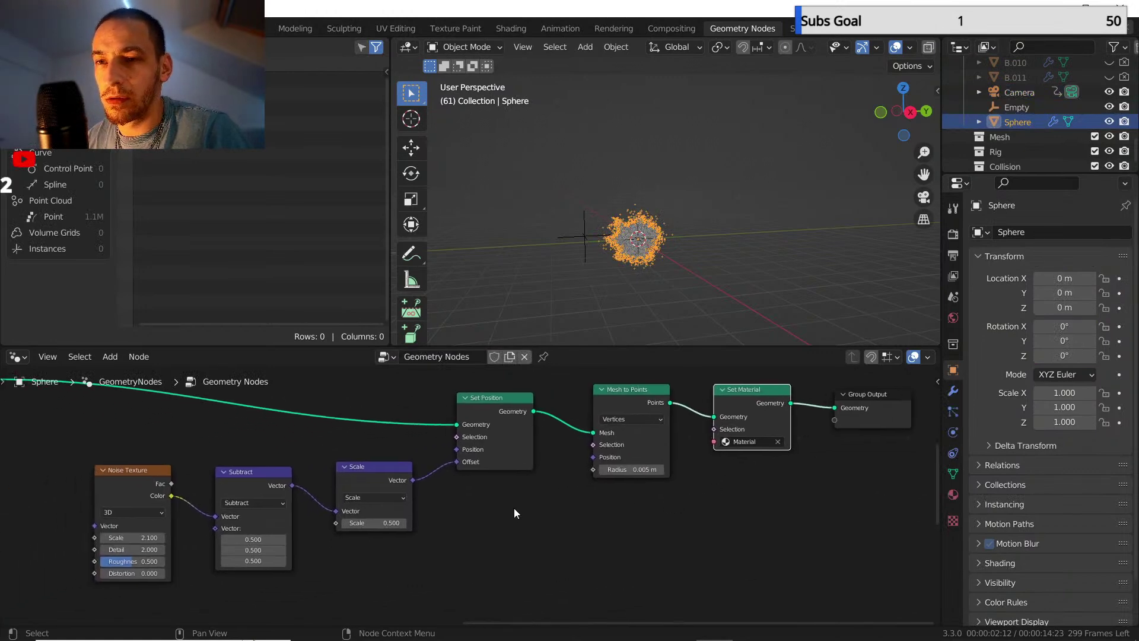
{"action": "middle_click_drag", "start_coordinate": [513, 508], "coordinate": [522, 512]}
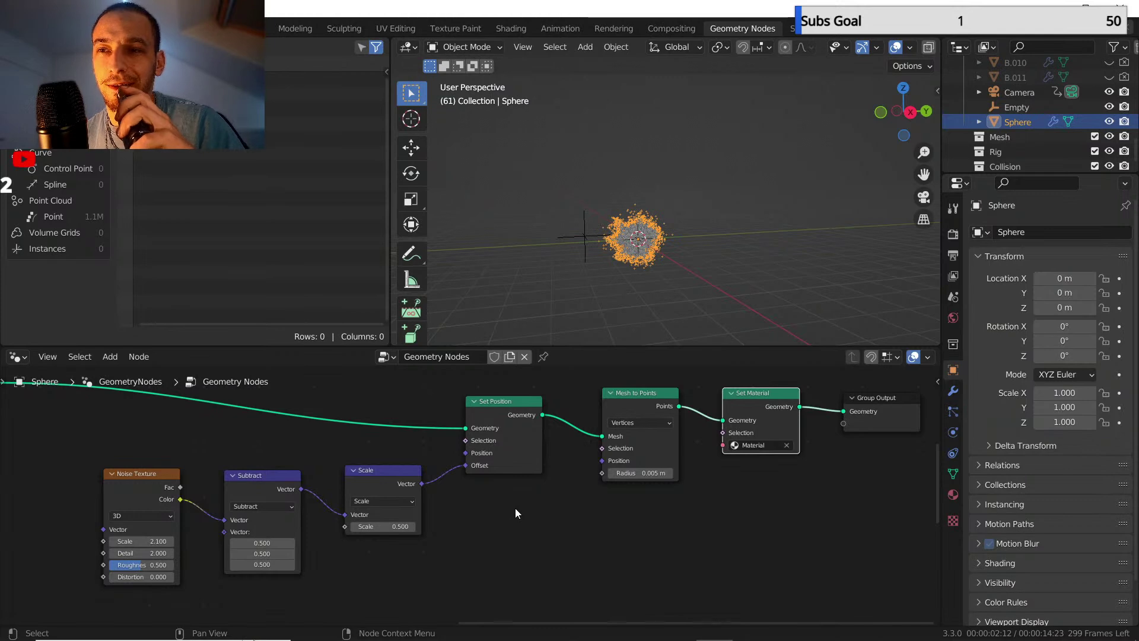
- Reopen the recent scene fin move.blend without saving the changes to mil point.blend
{"action": "middle_click_drag", "start_coordinate": [516, 512], "coordinate": [573, 501]}
{"action": "scroll", "coordinate": [573, 501], "scroll_direction": "down", "scroll_amount": 2}
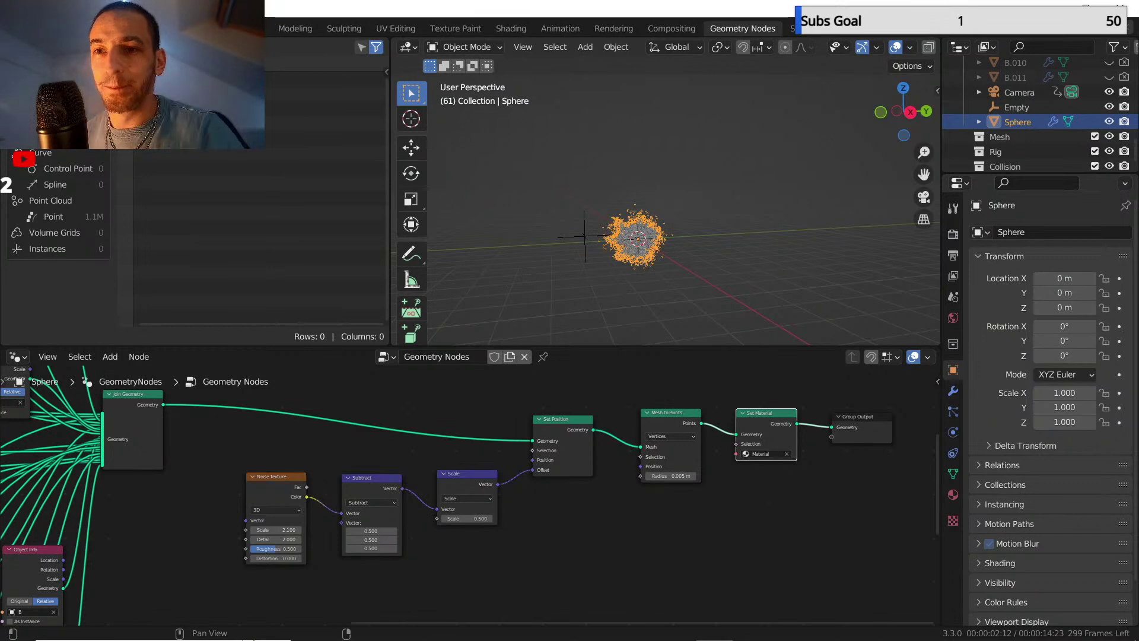
{"action": "left_click", "coordinate": [32, 28]}
{"action": "mouse_move", "coordinate": [56, 28]}
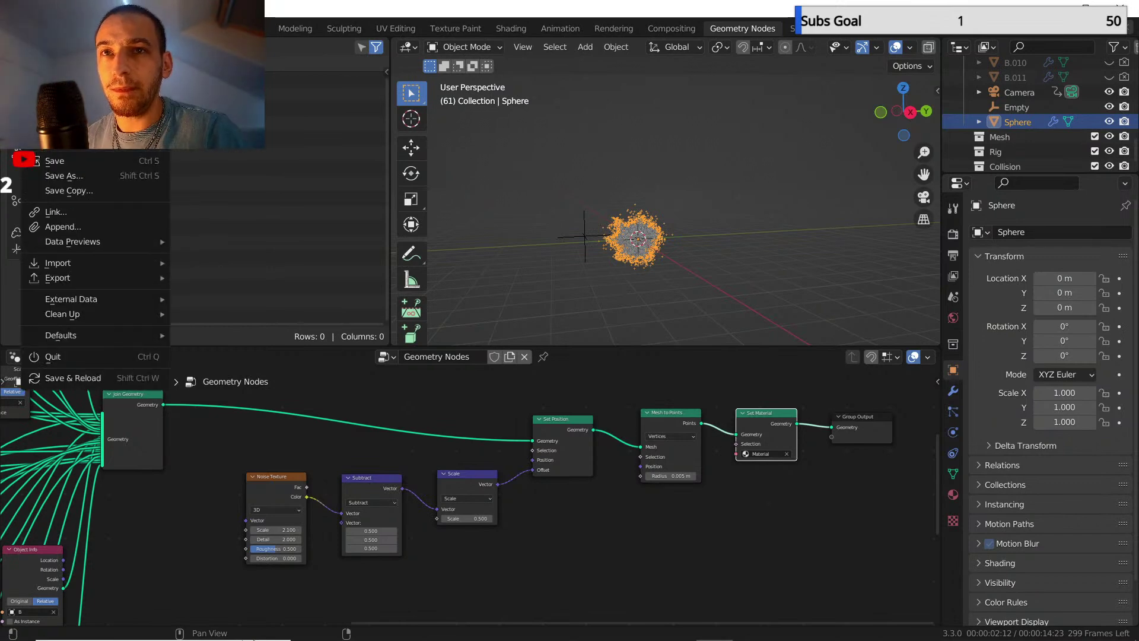
{"action": "mouse_move", "coordinate": [68, 110]}
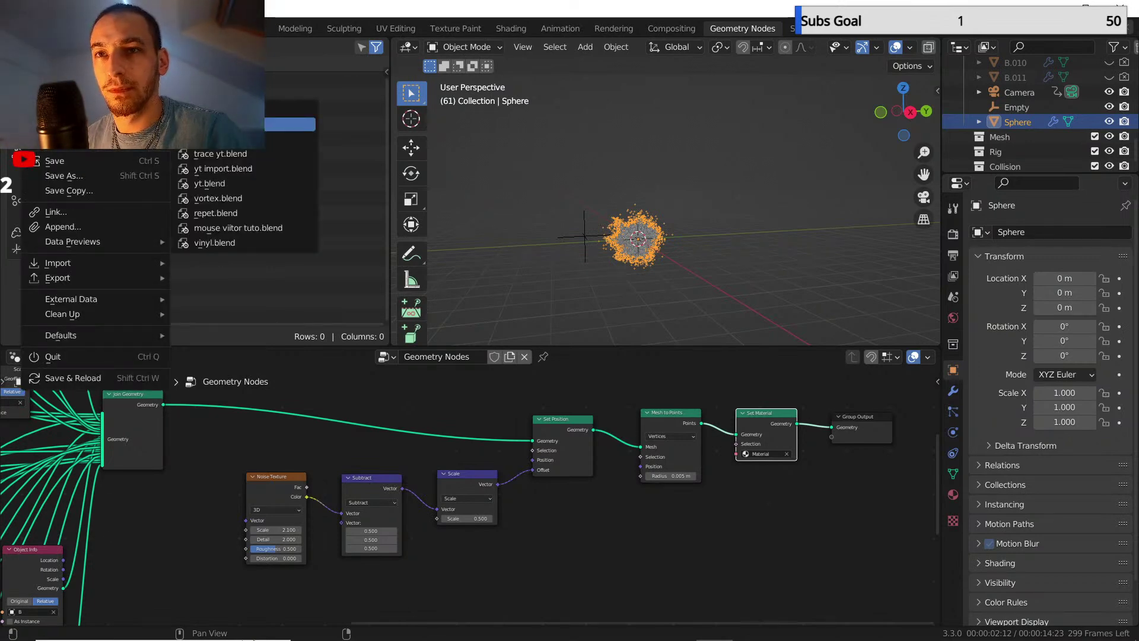
{"action": "left_click", "coordinate": [222, 124]}
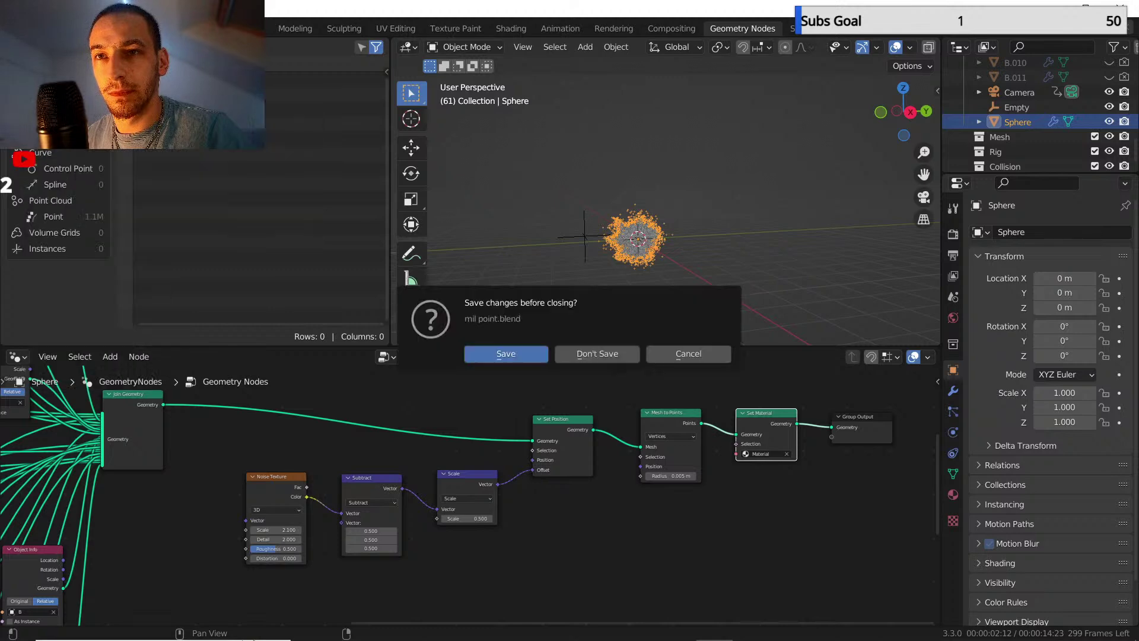
{"action": "left_click", "coordinate": [595, 355]}
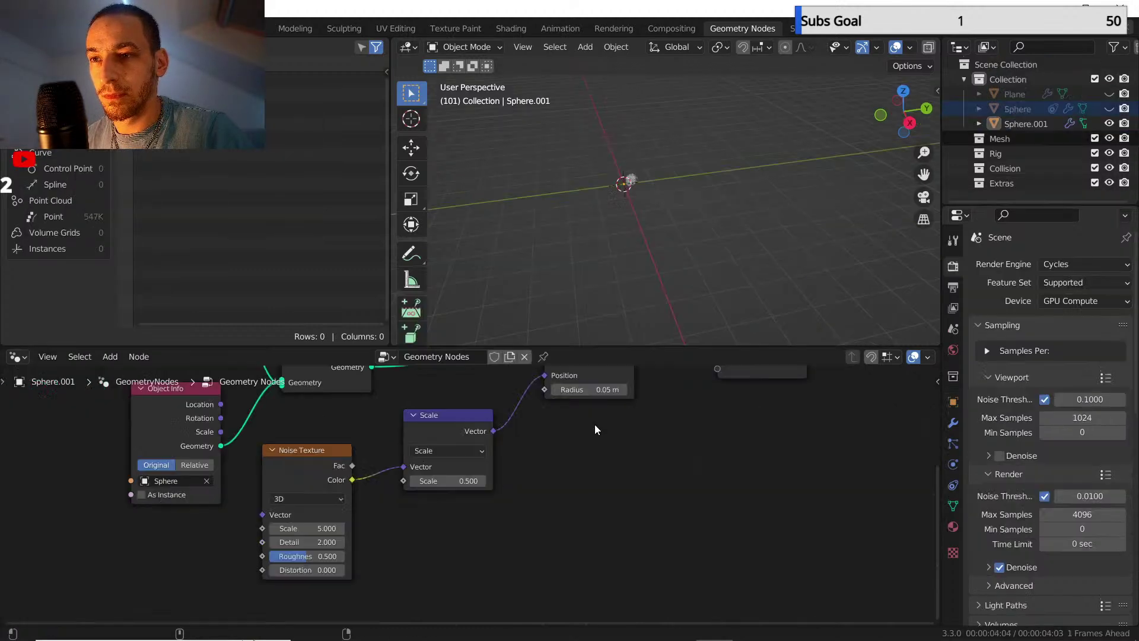
- Insert a Set Position node on the link between Join Geometry and Mesh to Points
{"action": "middle_click_drag", "start_coordinate": [538, 454], "coordinate": [594, 507]}
{"action": "scroll", "coordinate": [587, 502], "scroll_direction": "down", "scroll_amount": 3}
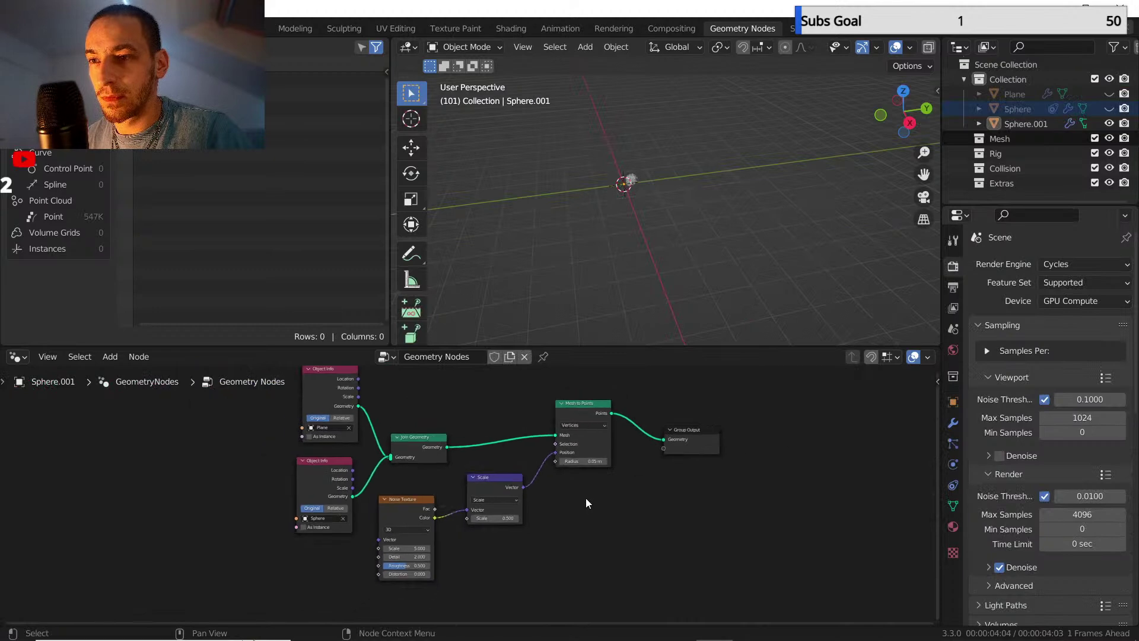
{"action": "key", "text": "shift+a"}
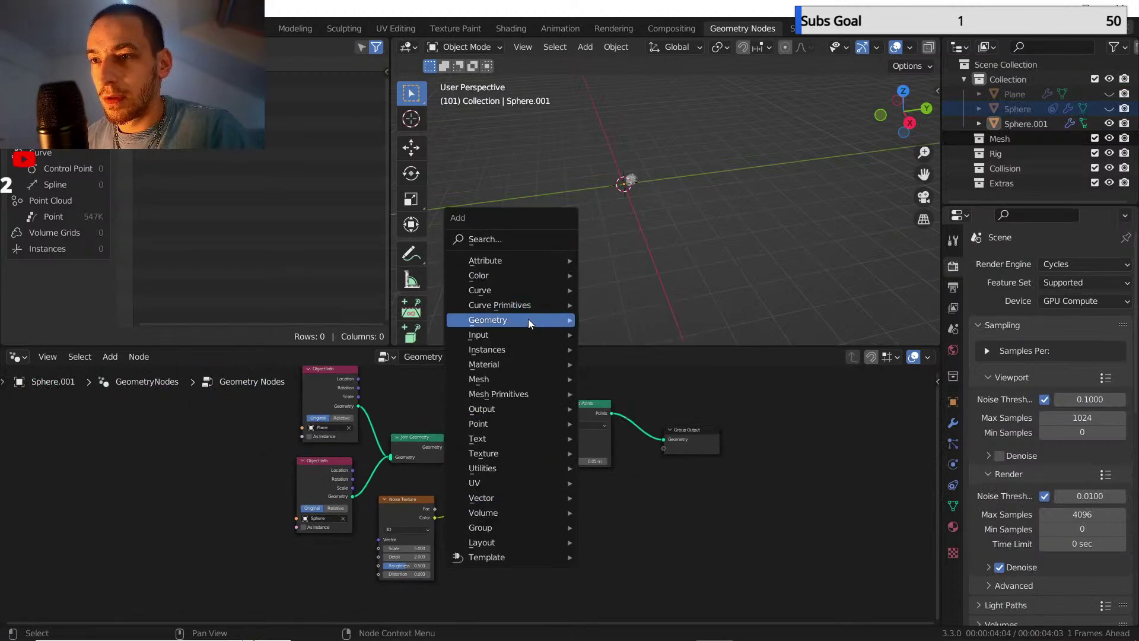
{"action": "left_click", "coordinate": [500, 239]}
{"action": "type", "text": "set"}
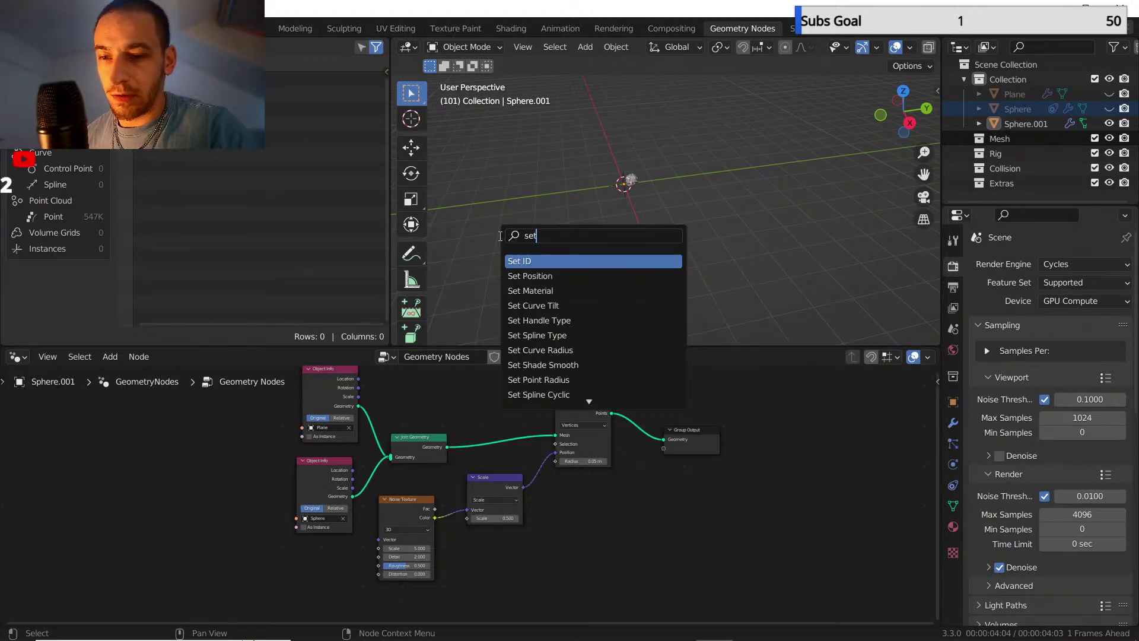
{"action": "left_click", "coordinate": [540, 276]}
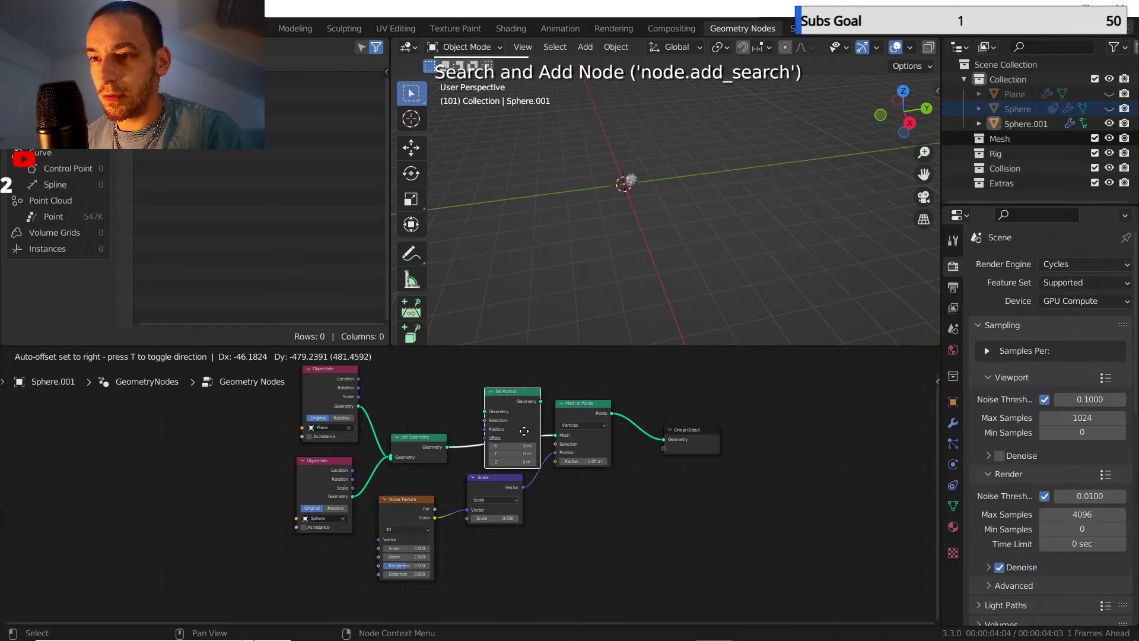
{"action": "left_click", "coordinate": [525, 432]}
{"action": "left_click_drag", "start_coordinate": [526, 397], "coordinate": [552, 398]}
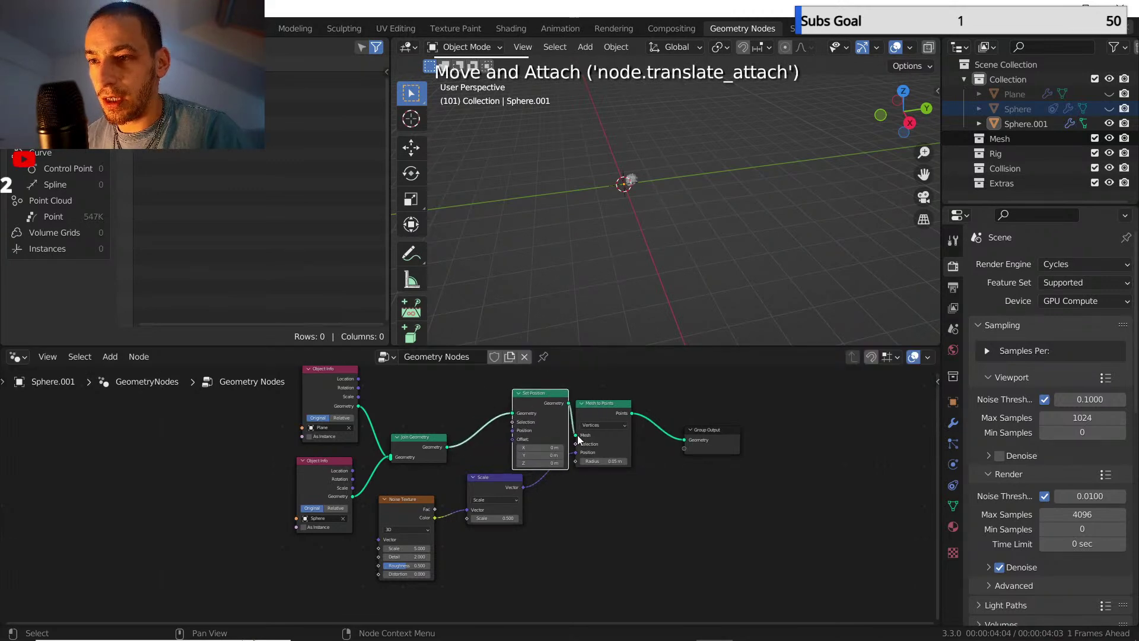
- Move the Scale node's vector link from Mesh to Points' Position to Set Position's Offset and space out the output nodes
{"action": "left_click_drag", "start_coordinate": [575, 455], "coordinate": [513, 439]}
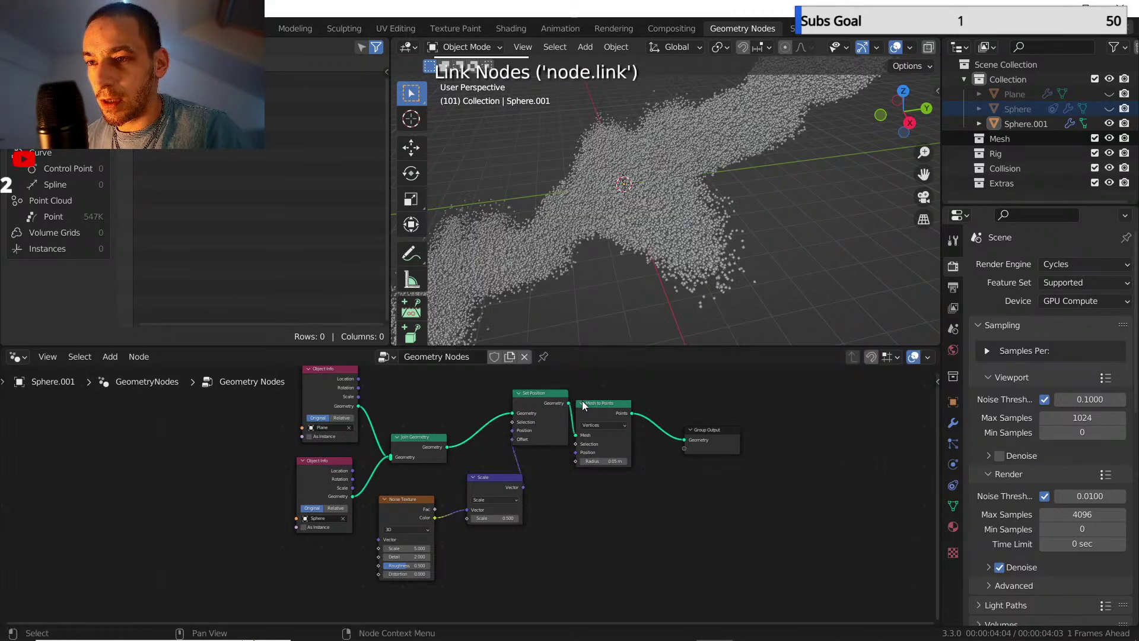
{"action": "left_click_drag", "start_coordinate": [582, 401], "coordinate": [649, 400]}
{"action": "left_click_drag", "start_coordinate": [709, 432], "coordinate": [841, 427]}
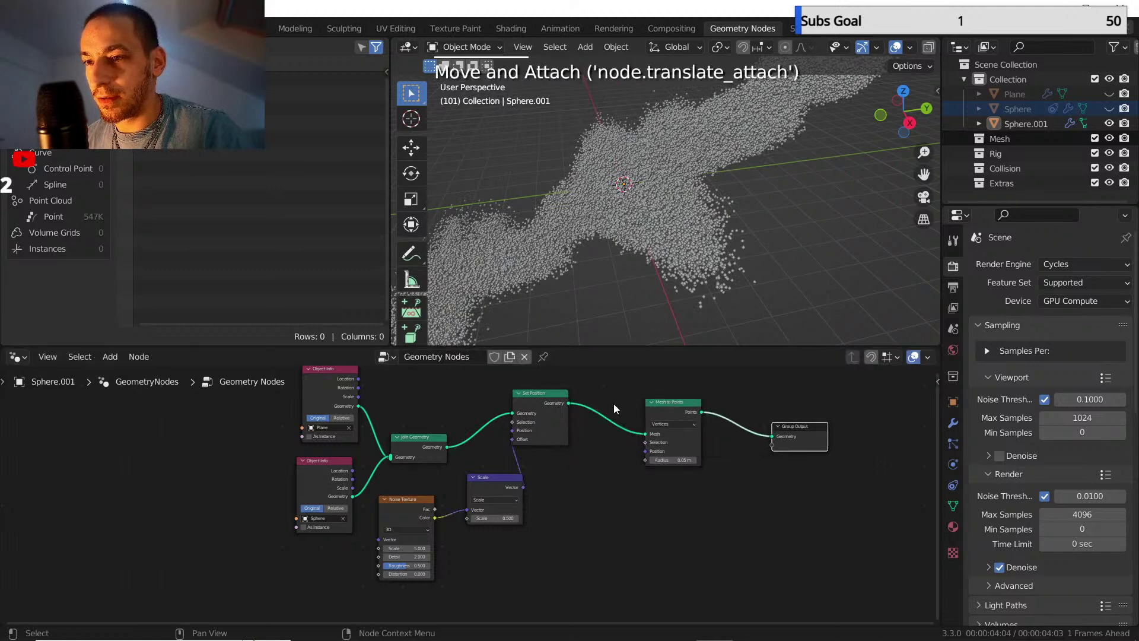
{"action": "left_click_drag", "start_coordinate": [541, 394], "coordinate": [585, 412]}
- Switch the Vector Math node to Subtract and set the Noise Texture scale to 1.3
{"action": "left_click", "coordinate": [490, 500]}
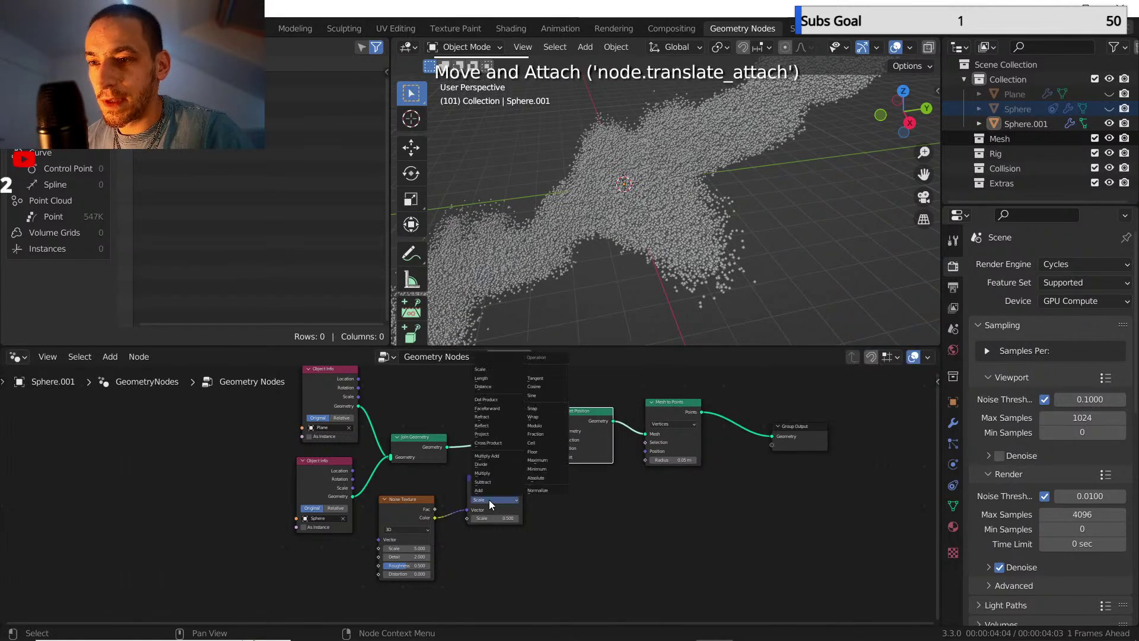
{"action": "left_click", "coordinate": [503, 483]}
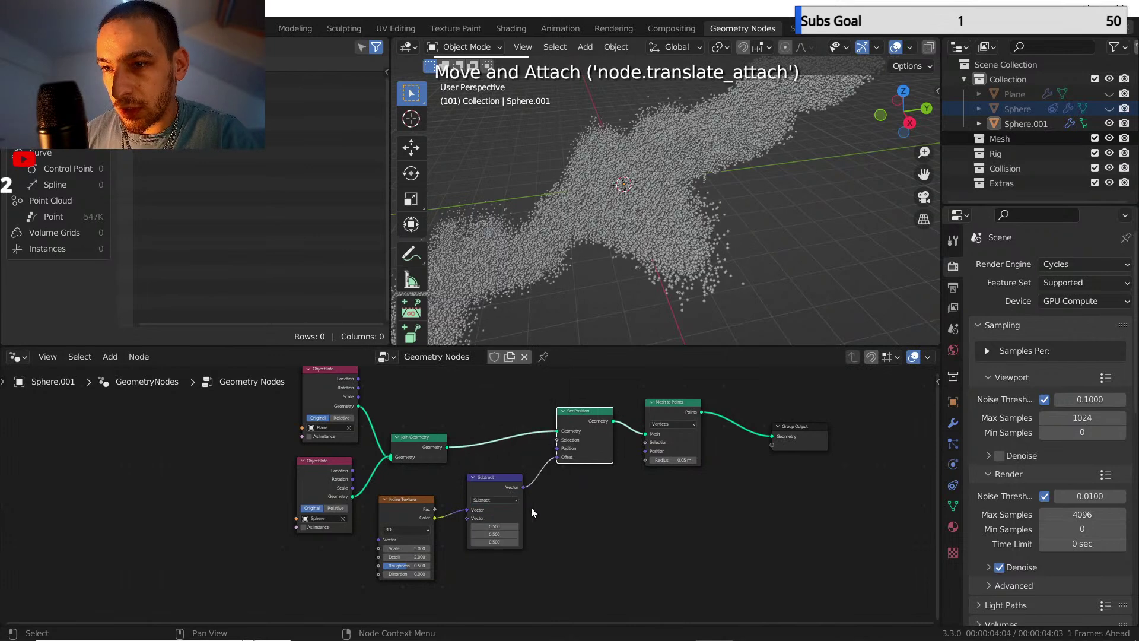
{"action": "scroll", "coordinate": [532, 507], "scroll_direction": "down", "scroll_amount": 2}
{"action": "scroll", "coordinate": [531, 453], "scroll_direction": "up", "scroll_amount": 3}
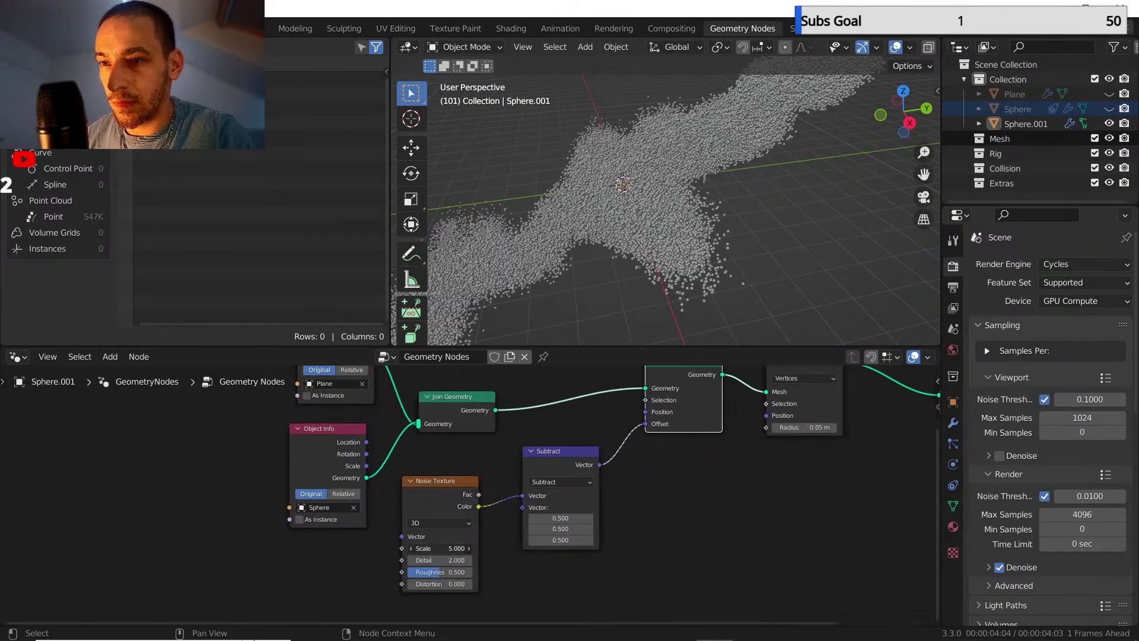
{"action": "mouse_move", "coordinate": [440, 549]}
{"action": "left_mouse_down"}
{"action": "mouse_move", "coordinate": [414, 548]}
{"action": "mouse_move", "coordinate": [426, 548]}
{"action": "left_mouse_up"}
- Insert a second Vector Math node between Subtract and Set Position, using the Scale operation with scale 0.5
{"action": "key", "text": "shift+a"}
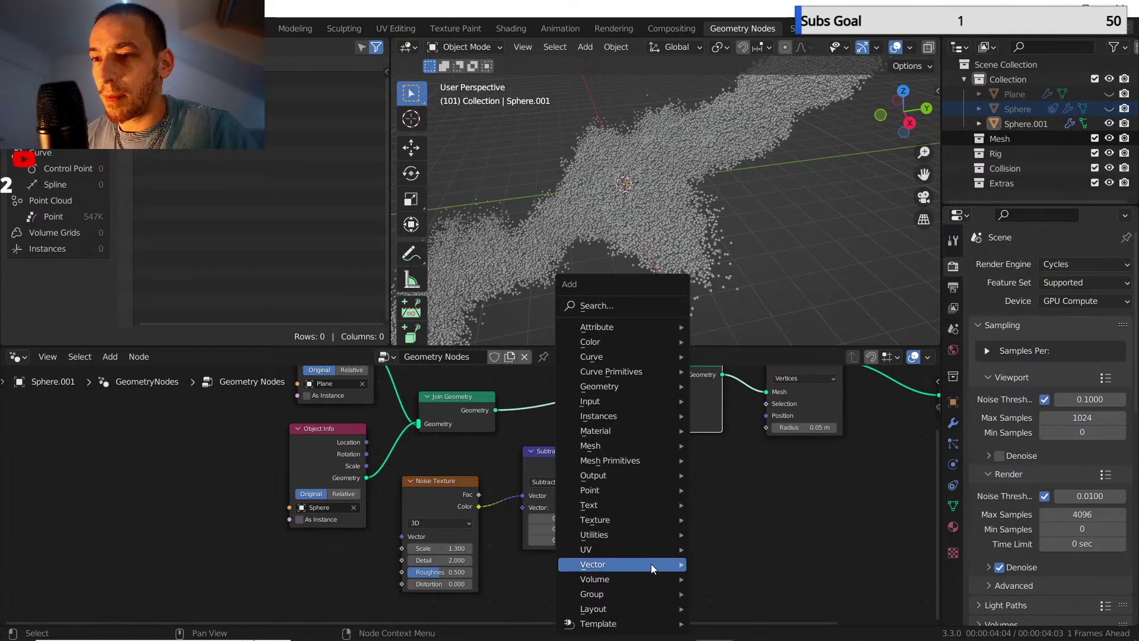
{"action": "mouse_move", "coordinate": [650, 563]}
{"action": "left_click", "coordinate": [726, 550]}
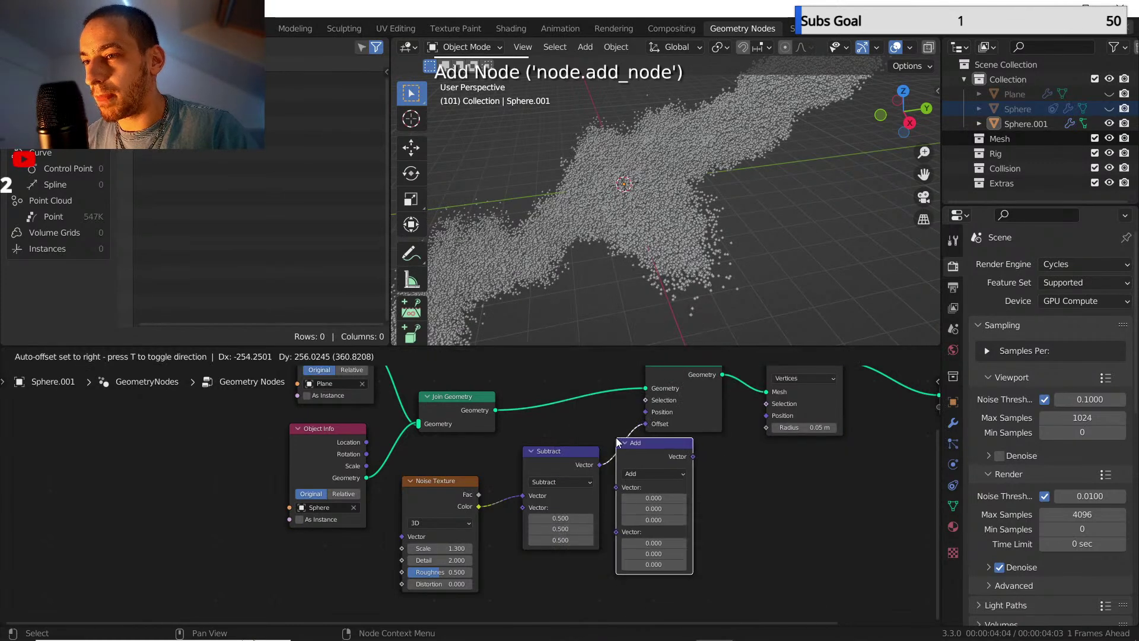
{"action": "left_click", "coordinate": [644, 443]}
{"action": "left_click", "coordinate": [677, 473]}
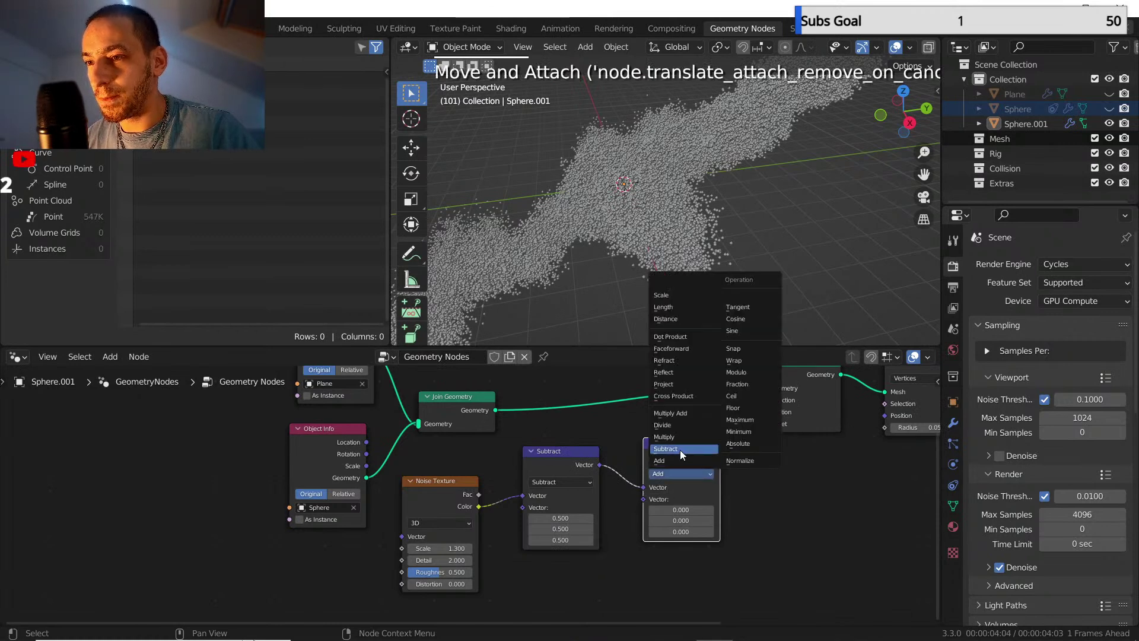
{"action": "left_click", "coordinate": [673, 295]}
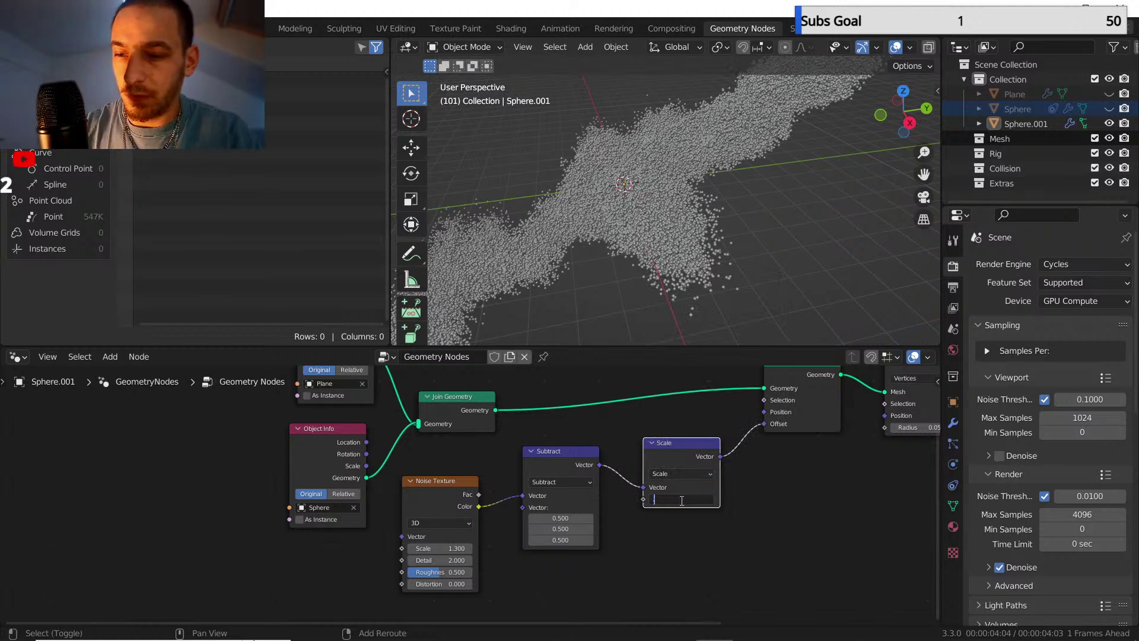
{"action": "key", "text": "Return"}
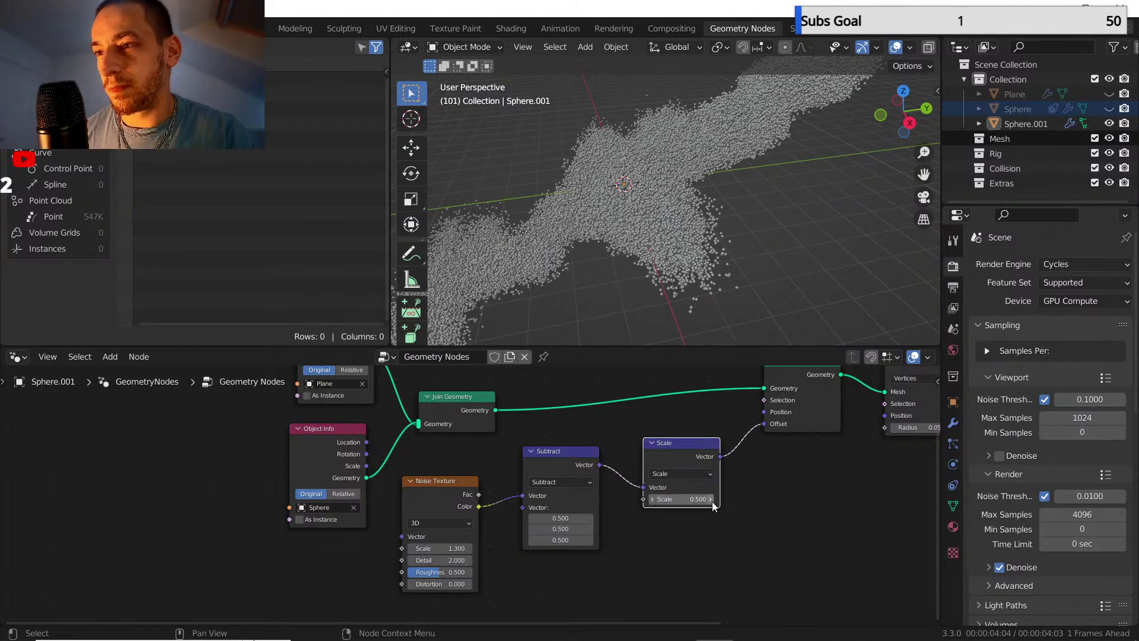
- Try linking Join Geometry directly to Mesh to Points, bypassing Set Position
{"action": "scroll", "coordinate": [772, 504], "scroll_direction": "down", "scroll_amount": 2}
{"action": "middle_click_drag", "start_coordinate": [765, 507], "coordinate": [752, 527]}
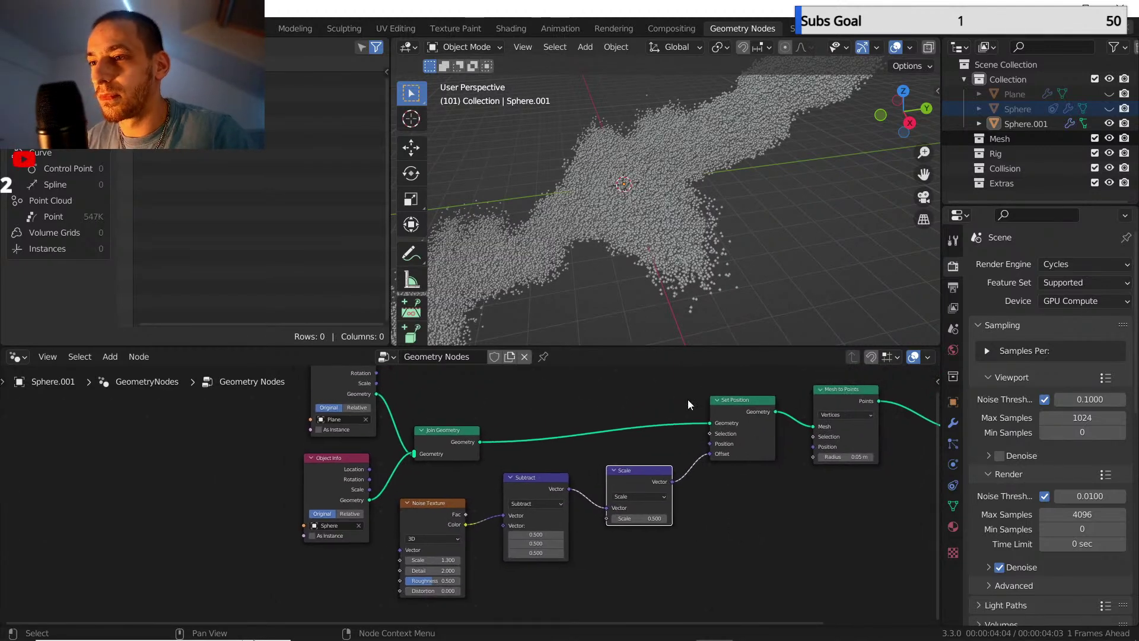
{"action": "middle_click_drag", "start_coordinate": [683, 237], "coordinate": [735, 168]}
{"action": "middle_click_drag", "start_coordinate": [682, 305], "coordinate": [698, 316], "text": "shift"}
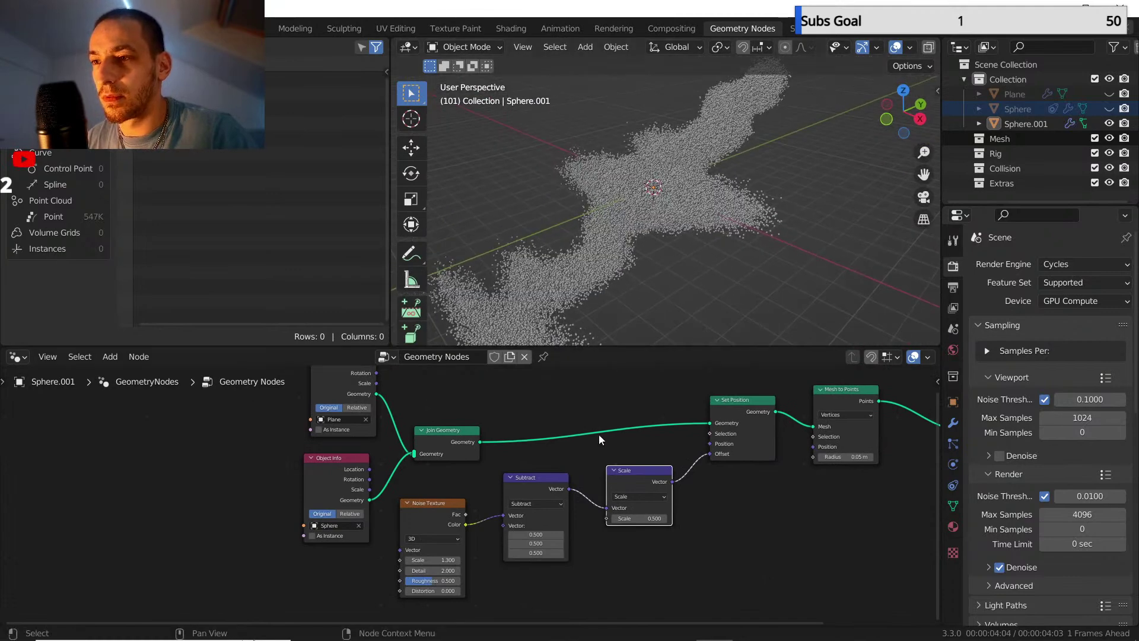
{"action": "left_click_drag", "start_coordinate": [480, 442], "coordinate": [813, 426]}
- Set the Noise Texture scale to 3.6 and its detail to 4.1
{"action": "scroll", "coordinate": [667, 198], "scroll_direction": "up", "scroll_amount": 3}
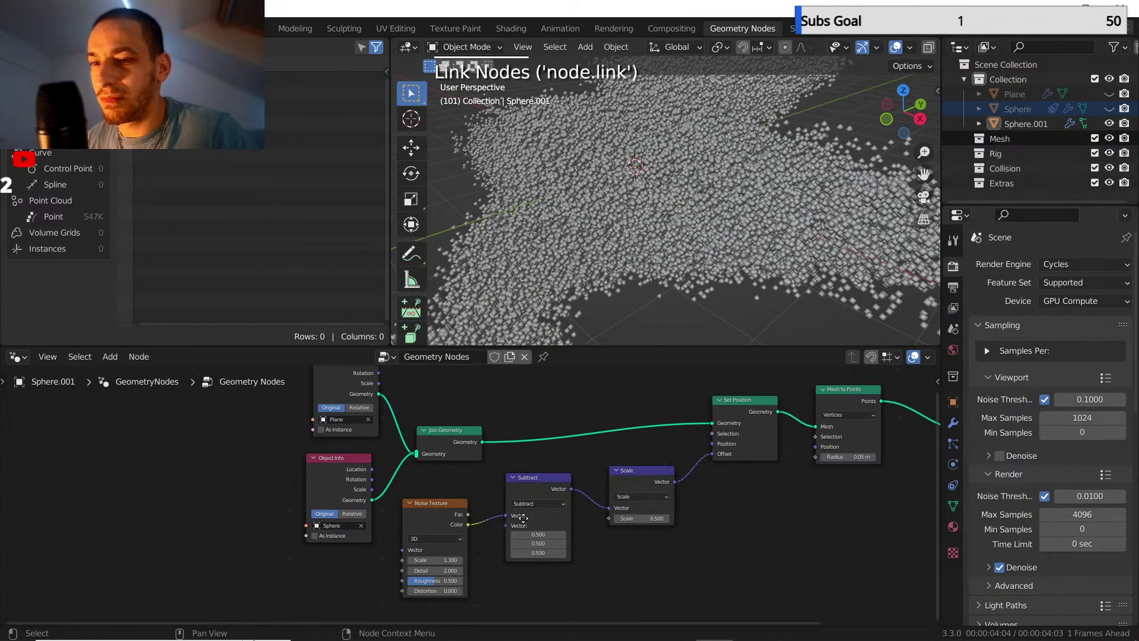
{"action": "scroll", "coordinate": [511, 531], "scroll_direction": "up", "scroll_amount": 3}
{"action": "mouse_move", "coordinate": [474, 571]}
{"action": "left_mouse_down"}
{"action": "mouse_move", "coordinate": [497, 572]}
{"action": "mouse_move", "coordinate": [484, 571]}
{"action": "mouse_move", "coordinate": [484, 588]}
{"action": "mouse_move", "coordinate": [469, 587]}
{"action": "mouse_move", "coordinate": [469, 571]}
{"action": "left_mouse_up"}
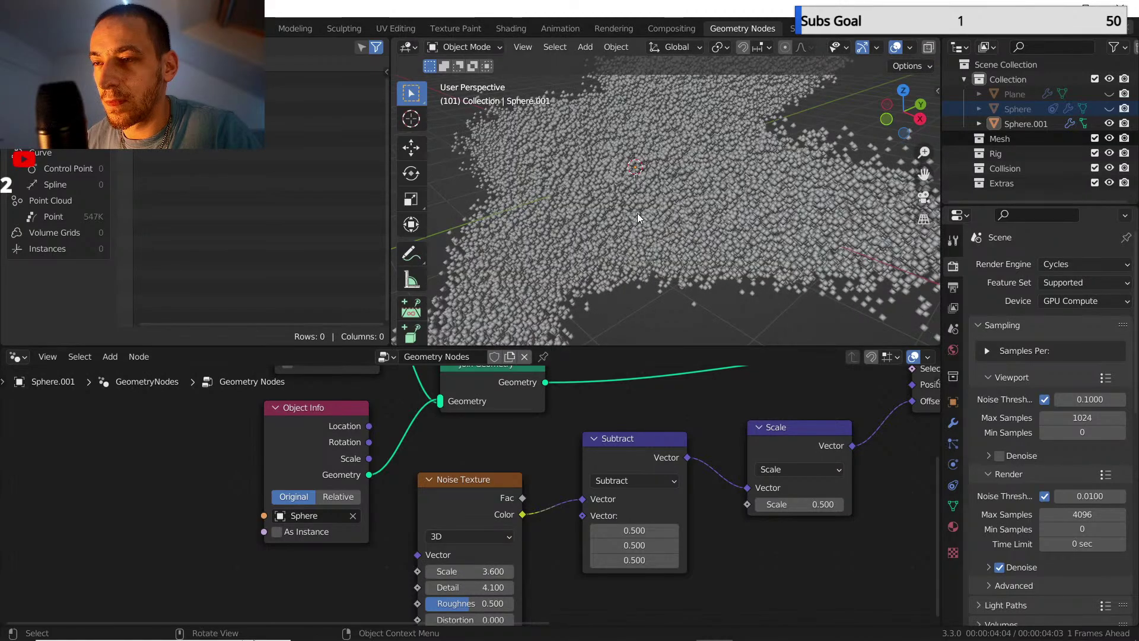
{"action": "scroll", "coordinate": [638, 213], "scroll_direction": "down", "scroll_amount": 5}
{"action": "middle_click_drag", "start_coordinate": [638, 212], "coordinate": [666, 209]}
{"action": "scroll", "coordinate": [718, 457], "scroll_direction": "down", "scroll_amount": 3}
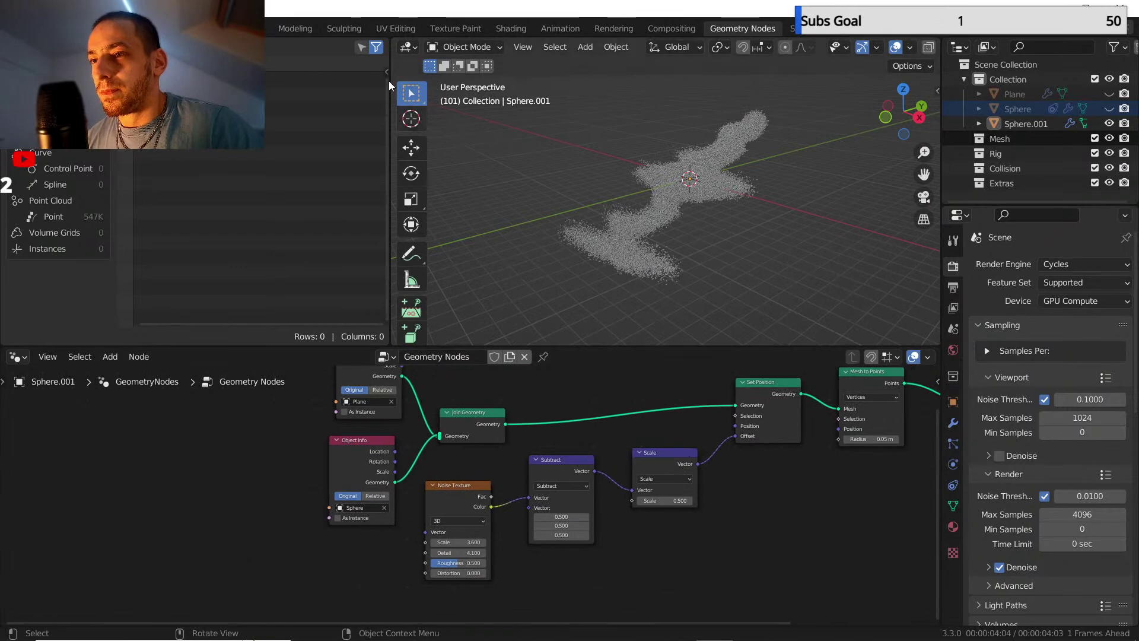
- Switch to the Layout workspace to view the whole point trail and save the scene
{"action": "left_click", "coordinate": [265, 29]}
{"action": "scroll", "coordinate": [505, 325], "scroll_direction": "down", "scroll_amount": 3}
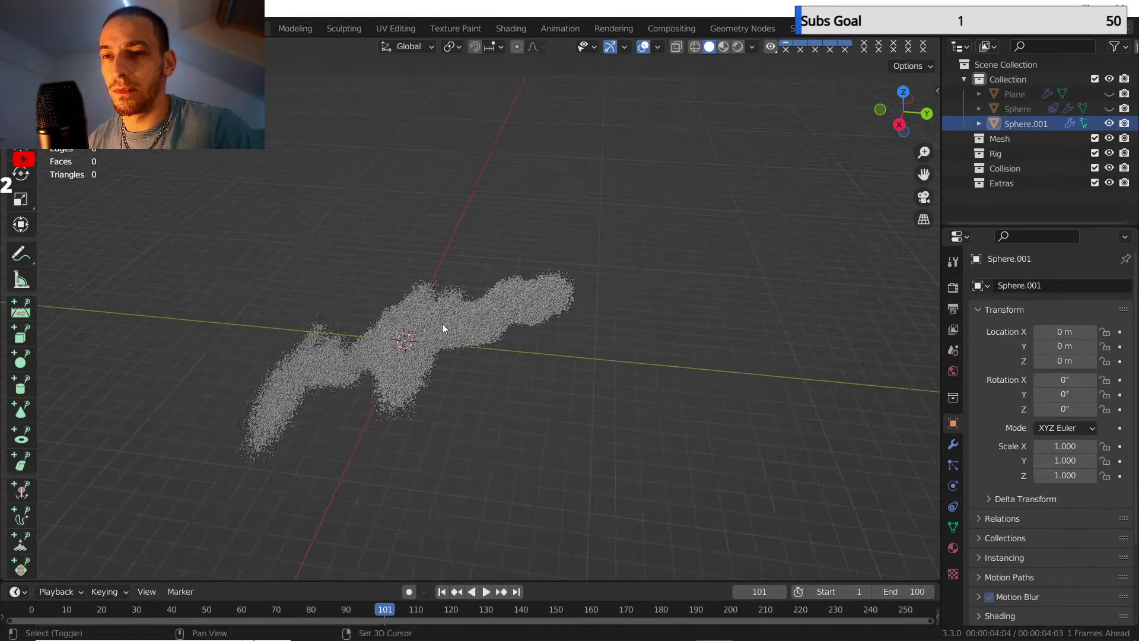
{"action": "middle_click_drag", "start_coordinate": [443, 323], "coordinate": [453, 540]}
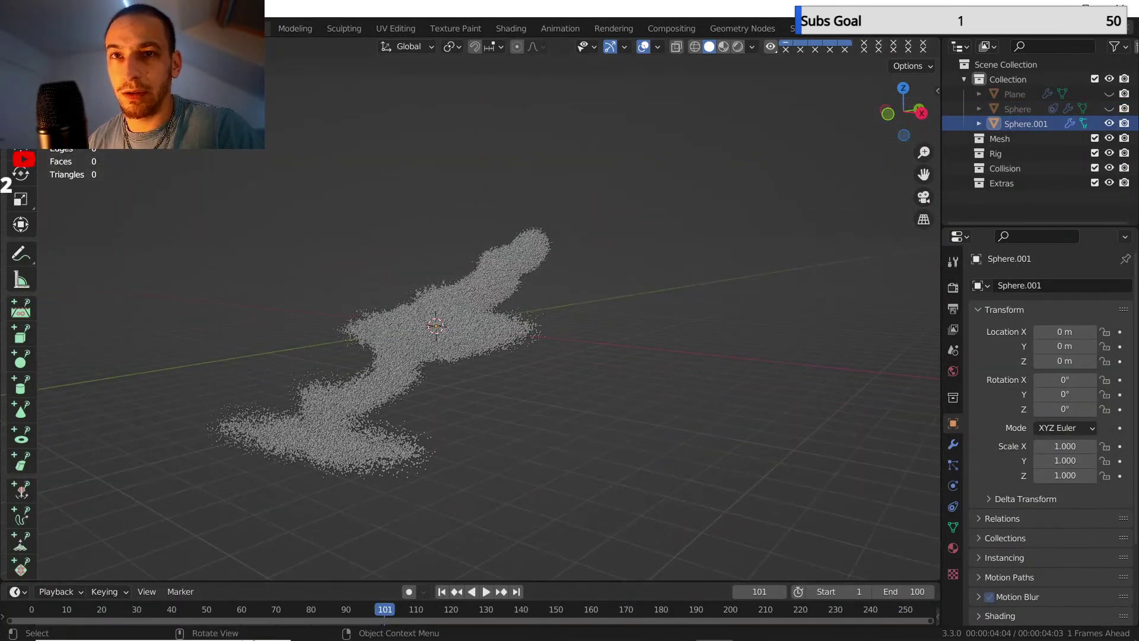
{"action": "left_click", "coordinate": [31, 28]}
{"action": "left_click", "coordinate": [60, 161]}
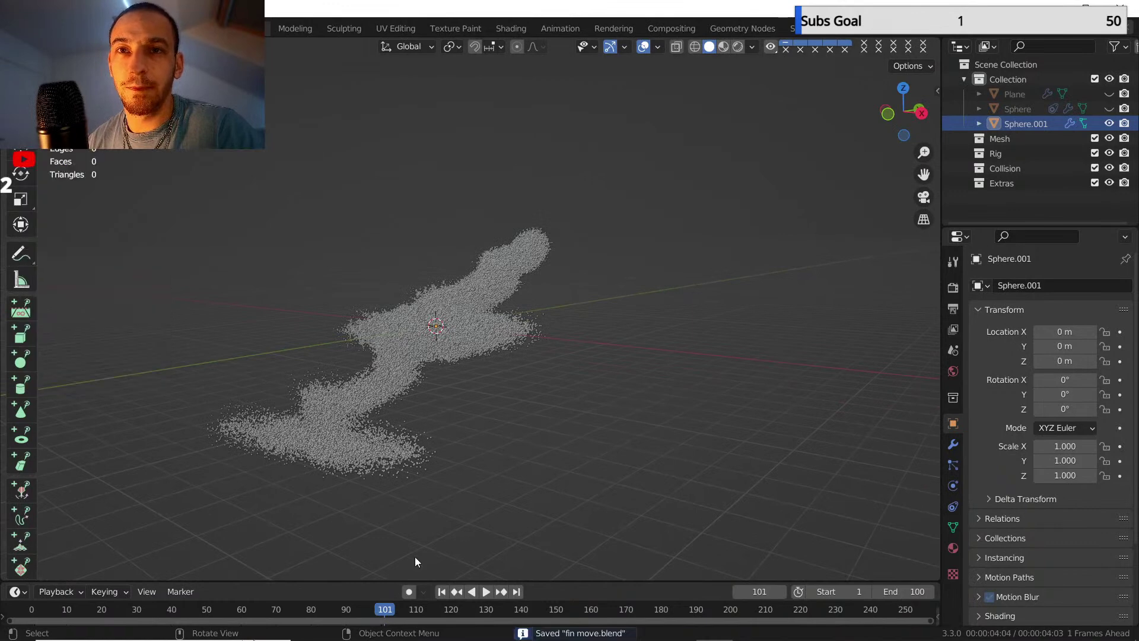
- Play the animation from the first frame and inspect the growing point trail from another angle
{"action": "left_click", "coordinate": [440, 593]}
{"action": "left_click", "coordinate": [486, 592]}
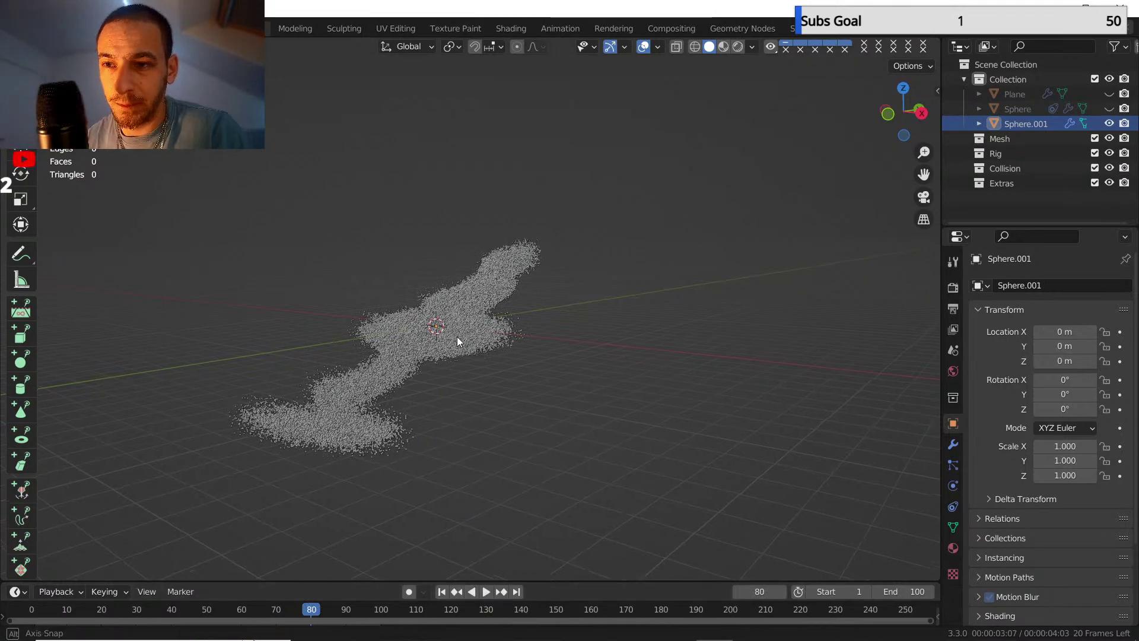
{"action": "middle_click_drag", "start_coordinate": [457, 336], "coordinate": [473, 190]}
{"action": "scroll", "coordinate": [467, 354], "scroll_direction": "up", "scroll_amount": 4}
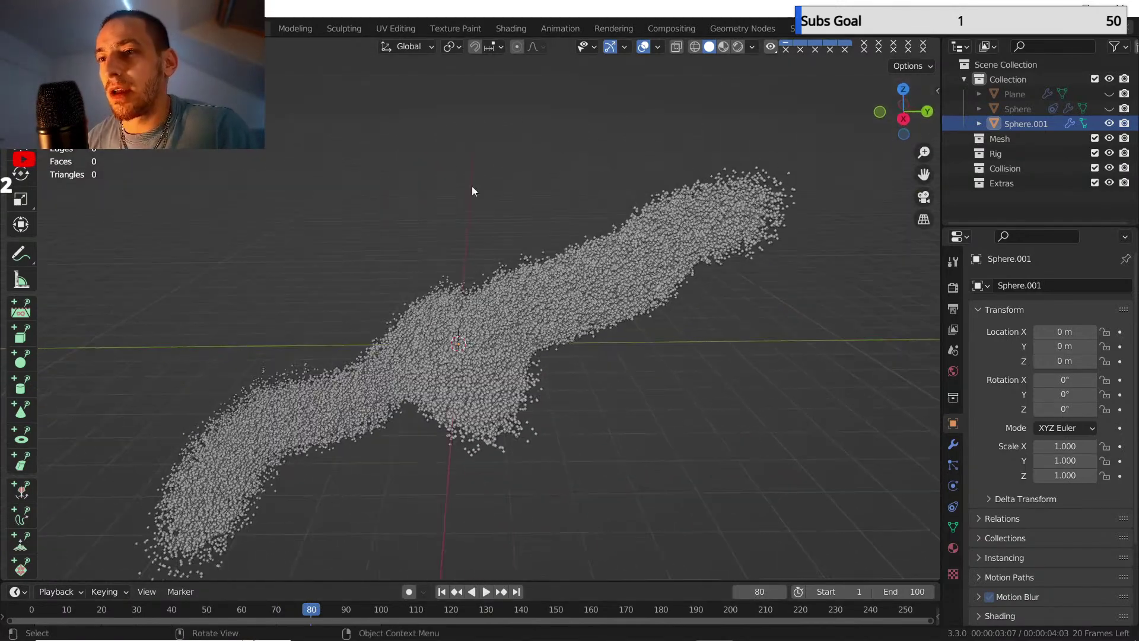
- Insert a Set Material node between Mesh to Points and Group Output and assign the existing Material to it
{"action": "left_click", "coordinate": [727, 26]}
{"action": "middle_click_drag", "start_coordinate": [603, 480], "coordinate": [332, 500]}
{"action": "key", "text": "shift+a"}
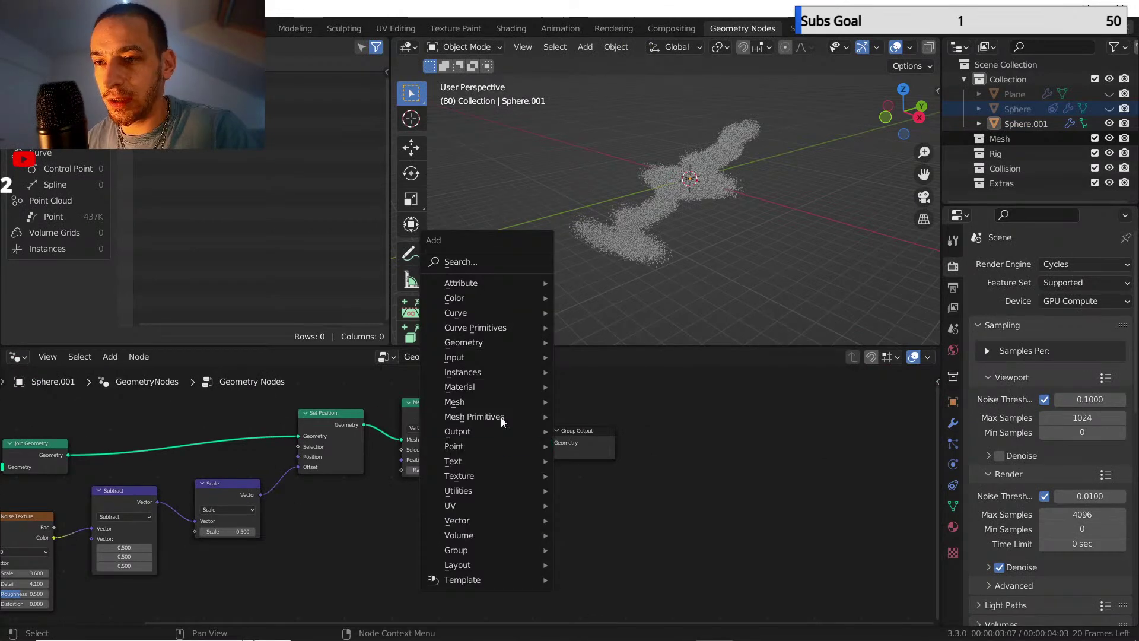
{"action": "mouse_move", "coordinate": [503, 386]}
{"action": "left_click", "coordinate": [625, 443]}
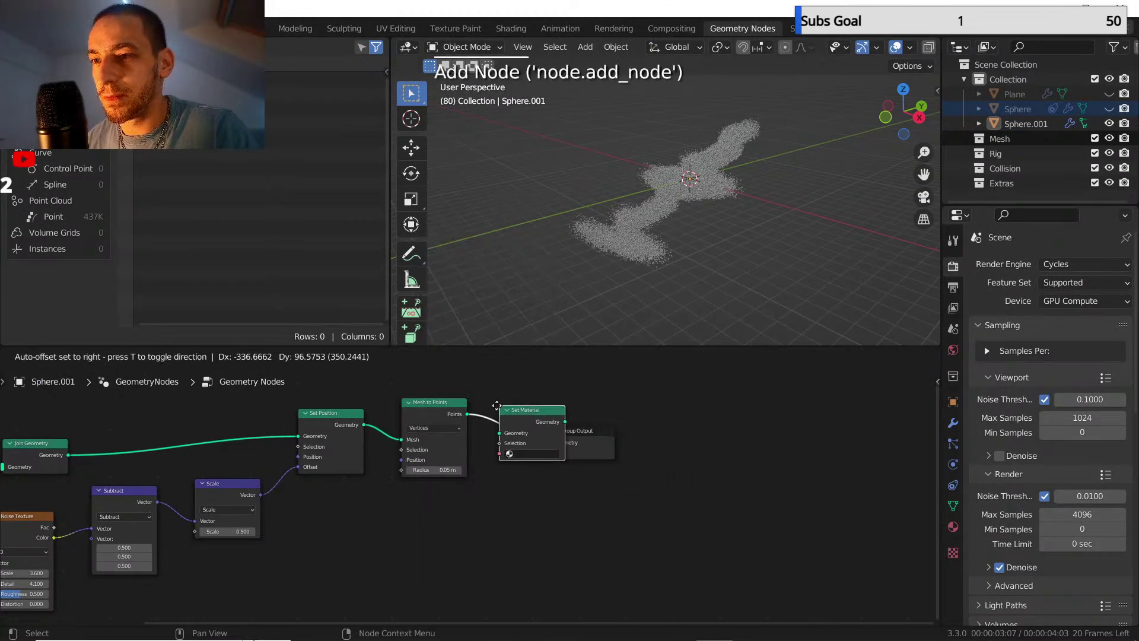
{"action": "left_click", "coordinate": [535, 454]}
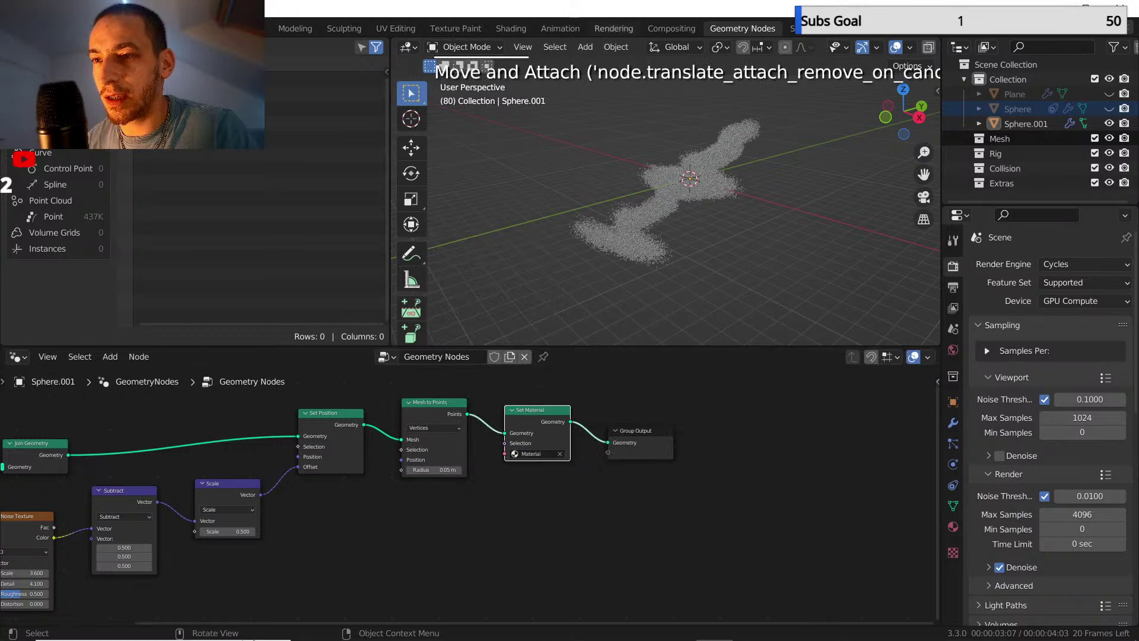
- Show the point trail in the Shading workspace with rendered viewport shading
{"action": "left_click", "coordinate": [518, 28]}
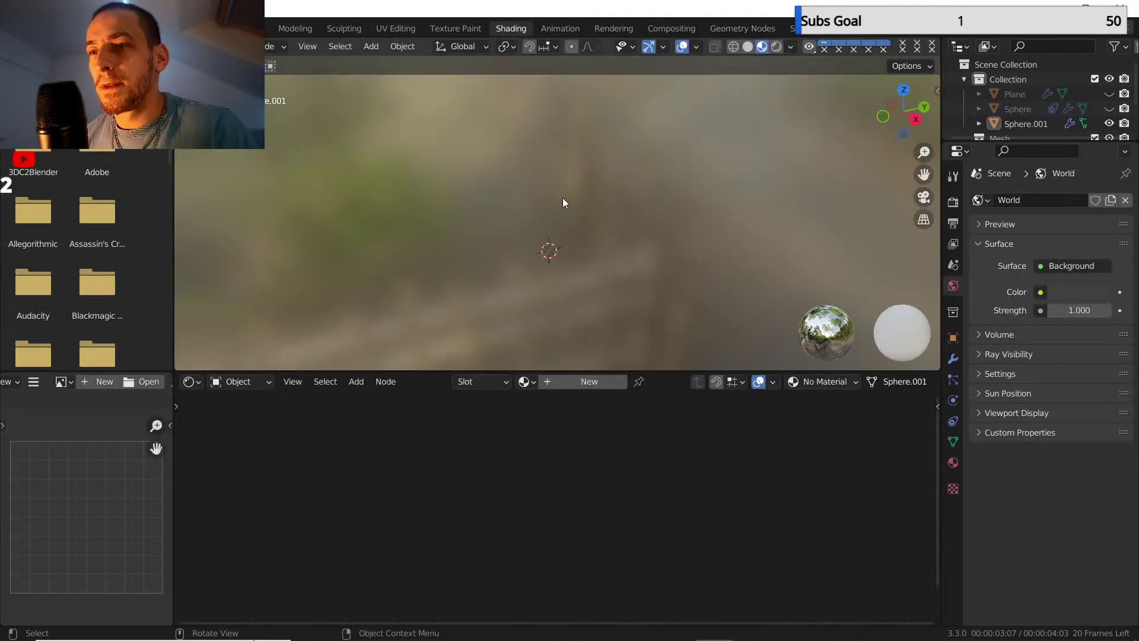
{"action": "left_click", "coordinate": [776, 47]}
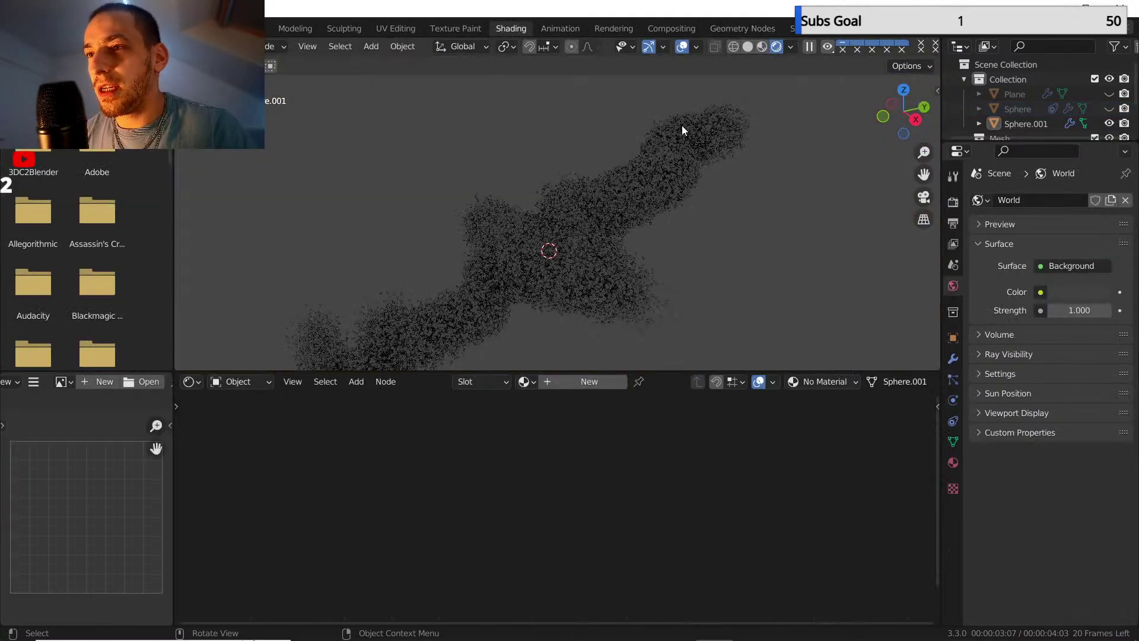
- Use an Environment Texture for the World background color and load christmas_photo_studio_04_2k.hdr from the Downloads folder
{"action": "middle_click_drag", "start_coordinate": [631, 180], "coordinate": [639, 158], "text": "shift"}
{"action": "scroll", "coordinate": [651, 146], "scroll_direction": "up", "scroll_amount": 8}
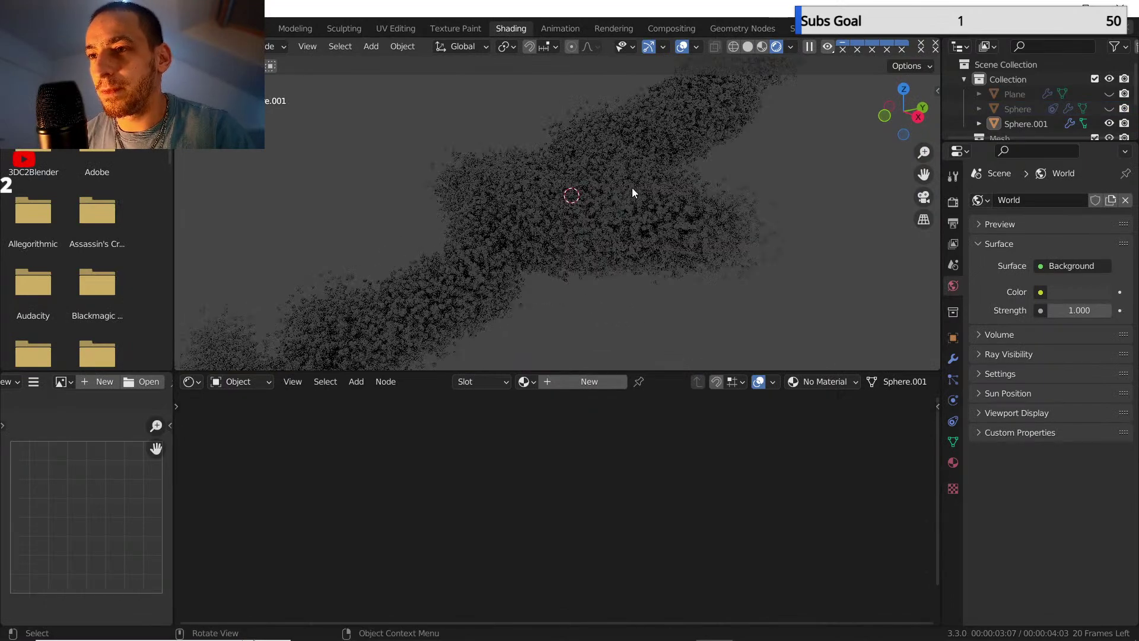
{"action": "scroll", "coordinate": [603, 225], "scroll_direction": "down", "scroll_amount": 6}
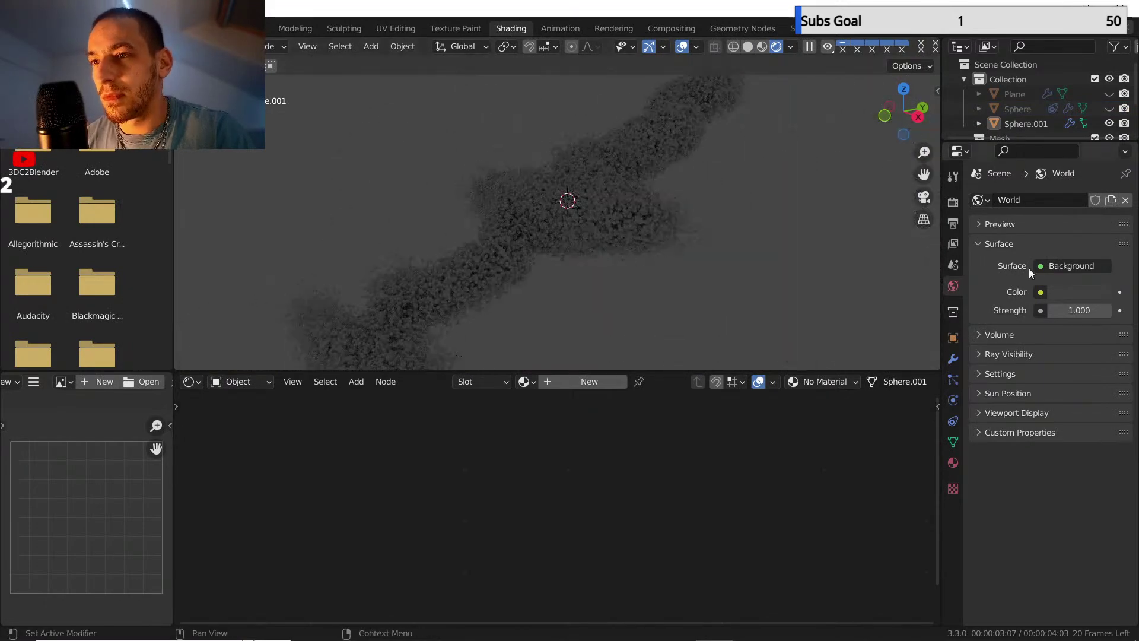
{"action": "left_click", "coordinate": [1041, 293]}
{"action": "left_click", "coordinate": [745, 357]}
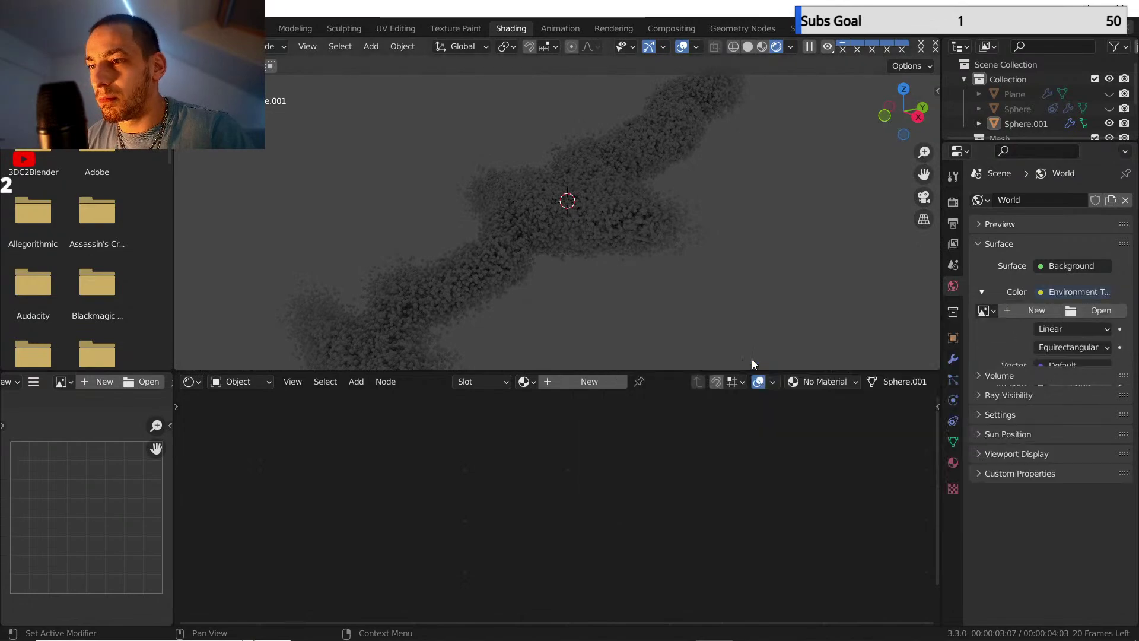
{"action": "left_click", "coordinate": [1079, 313]}
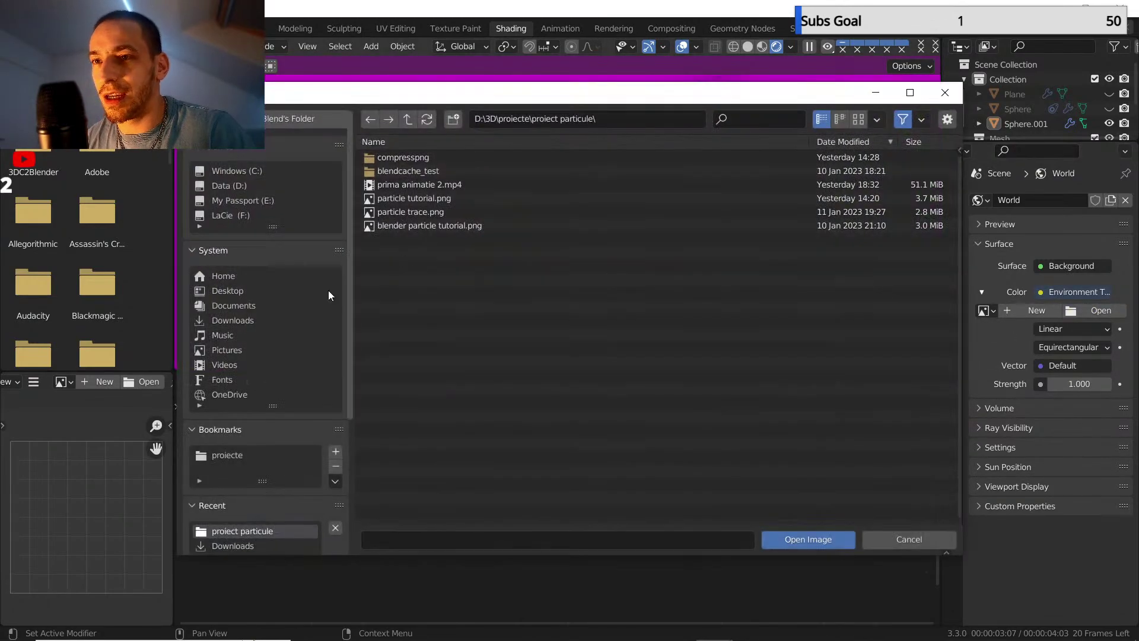
{"action": "left_click", "coordinate": [250, 320]}
{"action": "scroll", "coordinate": [546, 376], "scroll_direction": "down", "scroll_amount": 5}
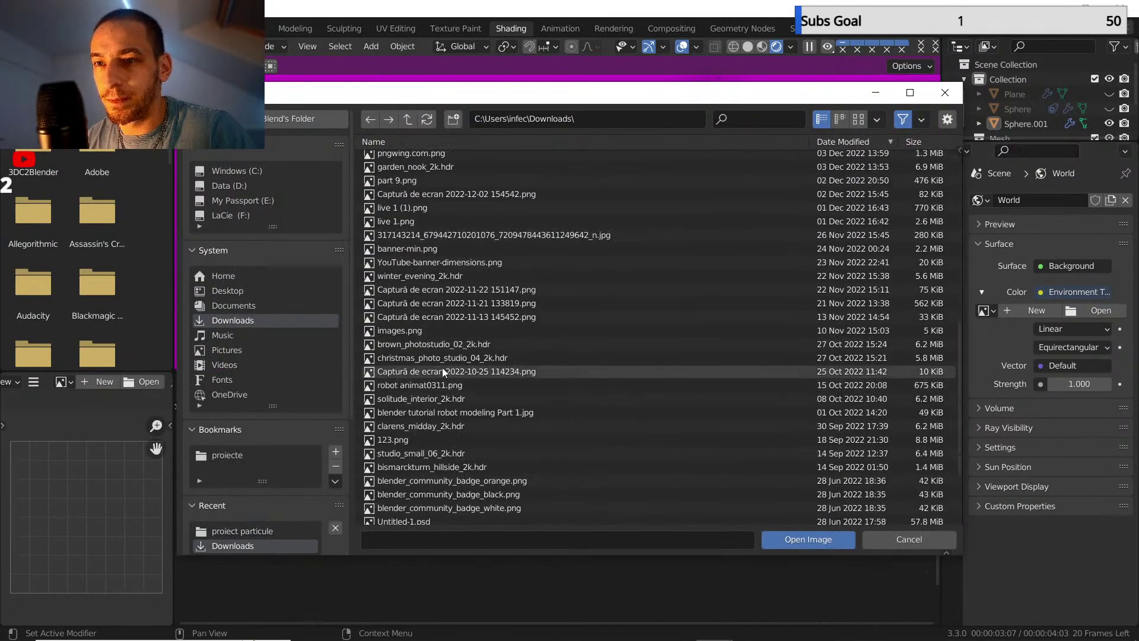
{"action": "scroll", "coordinate": [439, 365], "scroll_direction": "down", "scroll_amount": 2}
{"action": "left_click", "coordinate": [419, 298]}
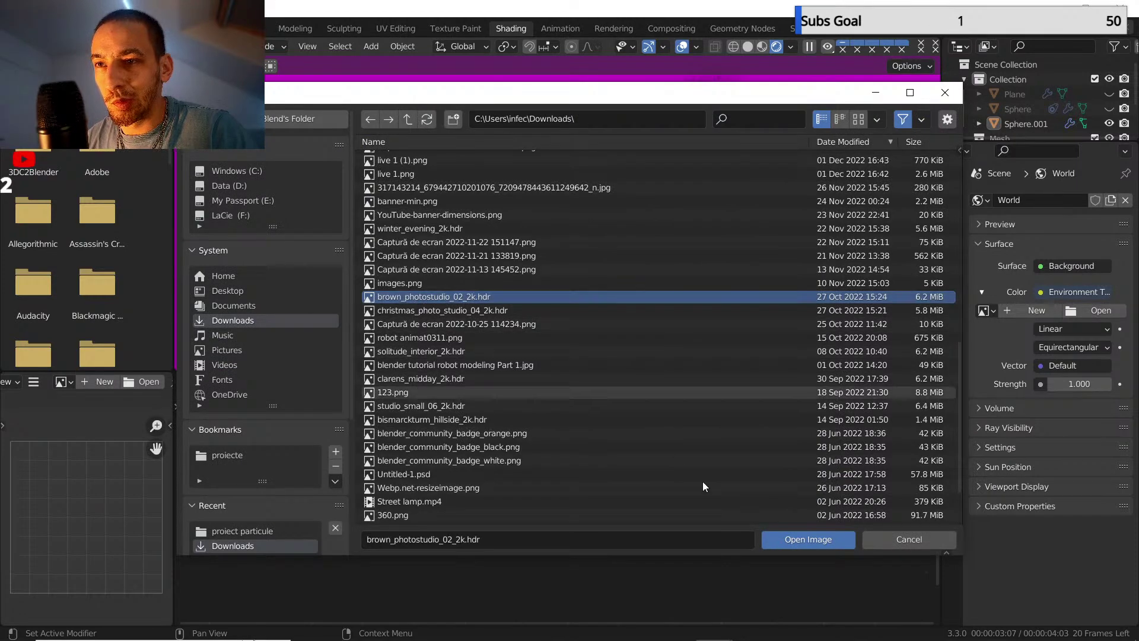
{"action": "left_click", "coordinate": [443, 310]}
{"action": "left_click", "coordinate": [808, 538]}
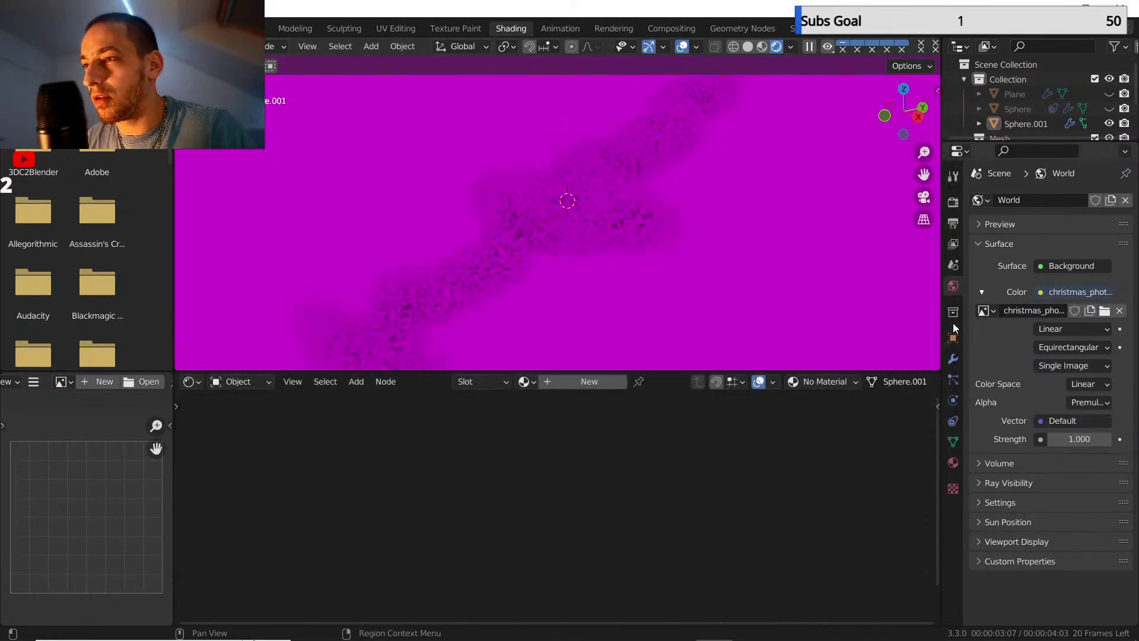
- Enable Transparent in the Film render settings to hide the environment image behind the particle trail
{"action": "left_click", "coordinate": [954, 220]}
{"action": "scroll", "coordinate": [1010, 509], "scroll_direction": "down", "scroll_amount": 3}
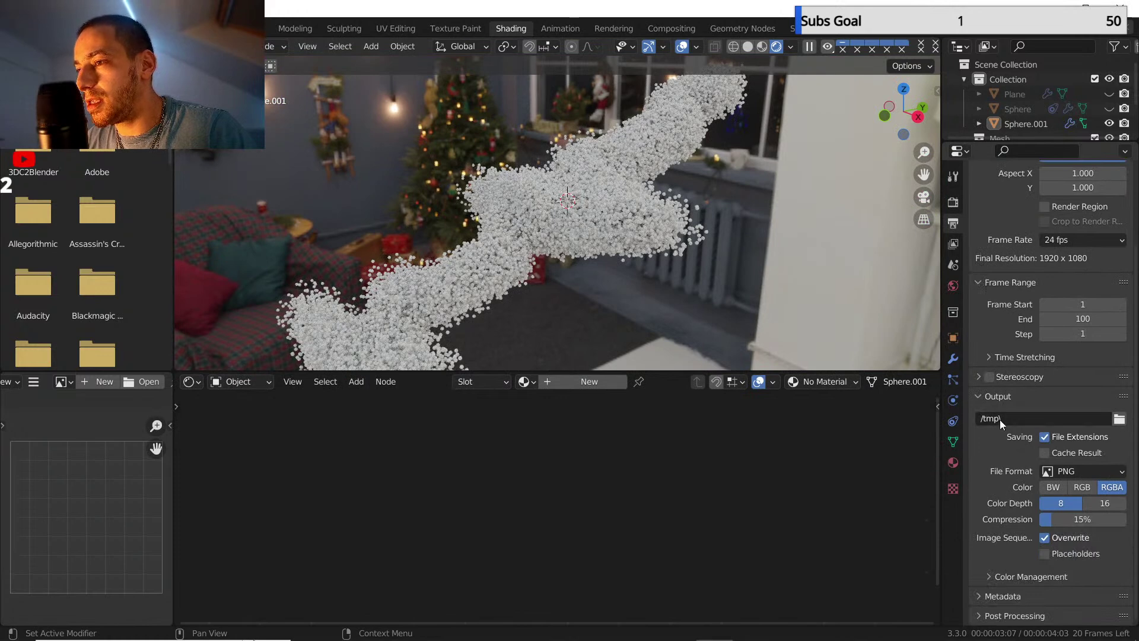
{"action": "scroll", "coordinate": [988, 336], "scroll_direction": "up", "scroll_amount": 5}
{"action": "left_click", "coordinate": [954, 203]}
{"action": "scroll", "coordinate": [1000, 474], "scroll_direction": "down", "scroll_amount": 3}
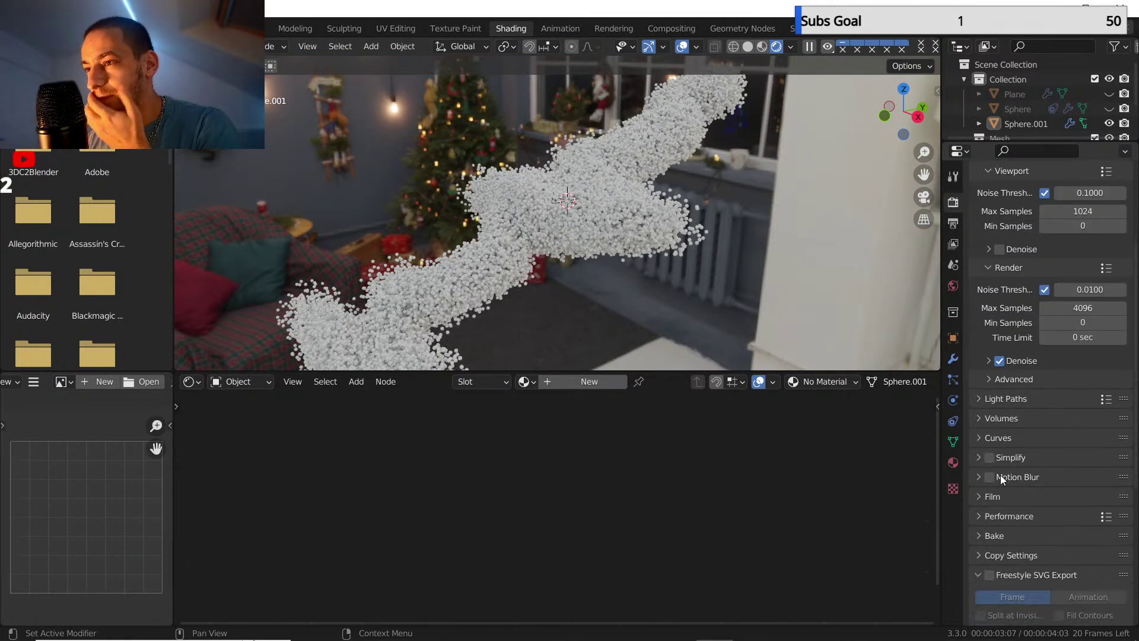
{"action": "left_click", "coordinate": [980, 497]}
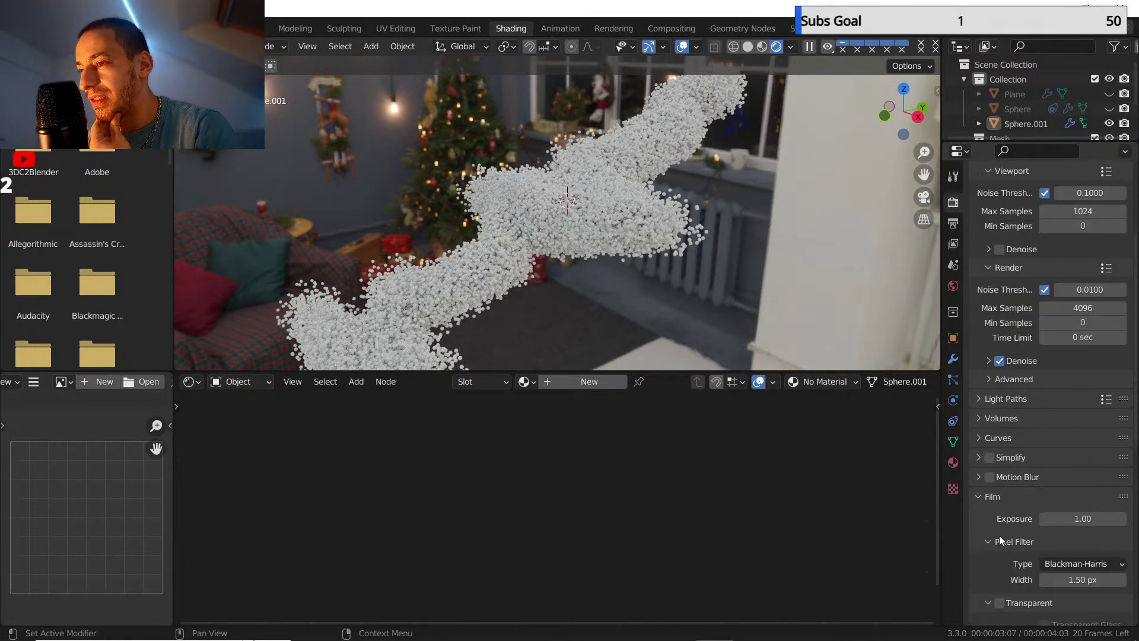
{"action": "left_click", "coordinate": [1001, 603]}
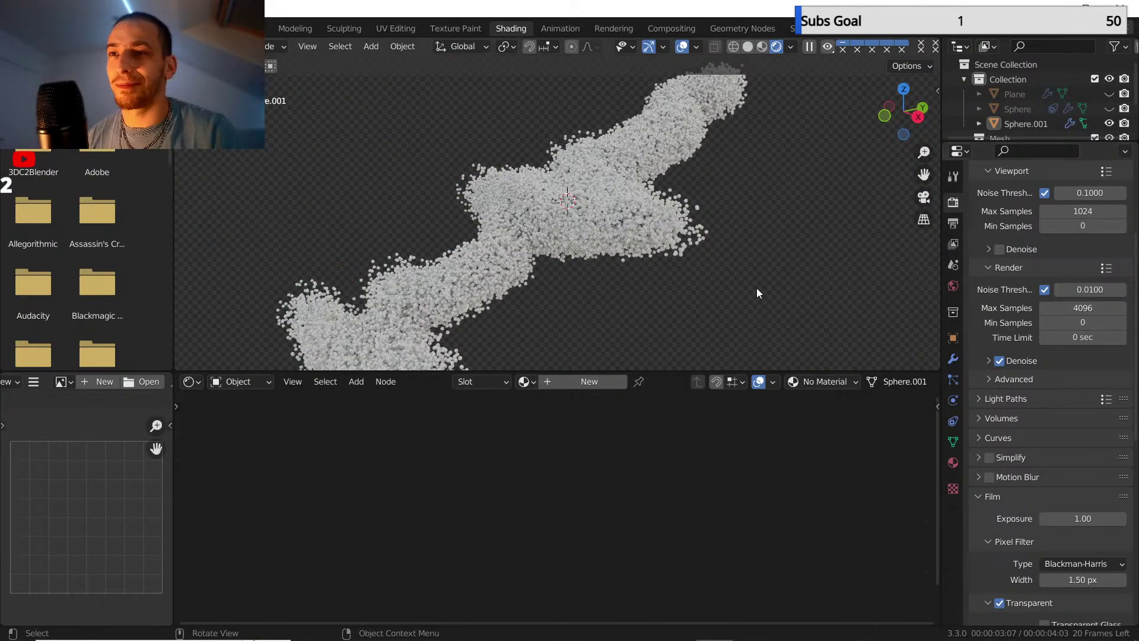
- Select Sphere.001 and assign the existing Material to its material slot
{"action": "scroll", "coordinate": [1008, 95], "scroll_direction": "down", "scroll_amount": 3}
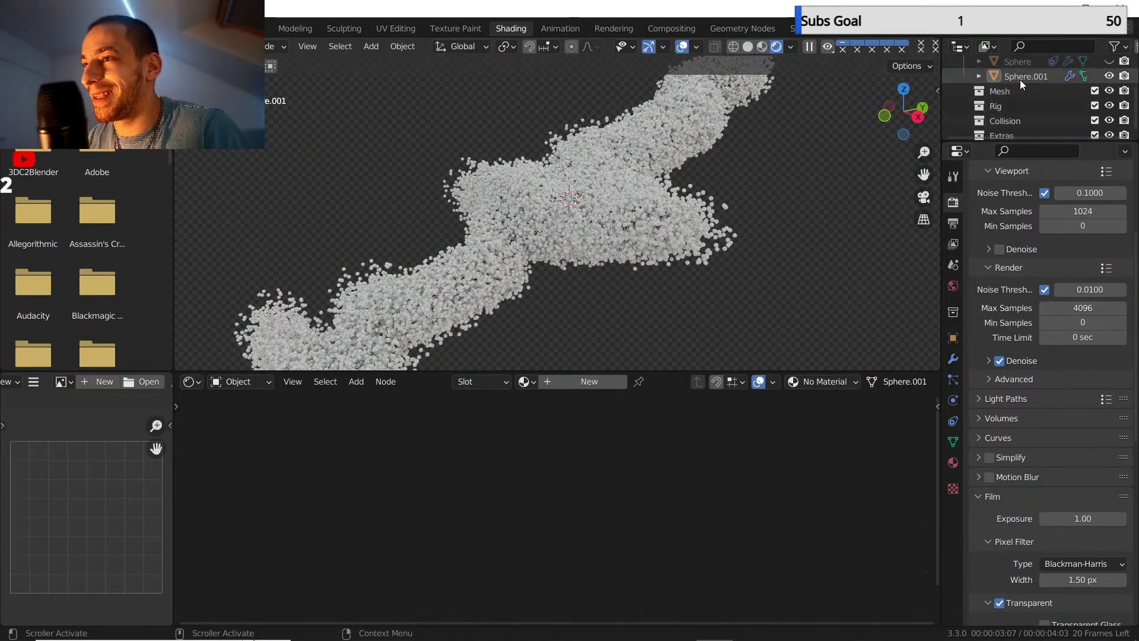
{"action": "left_click", "coordinate": [1020, 77]}
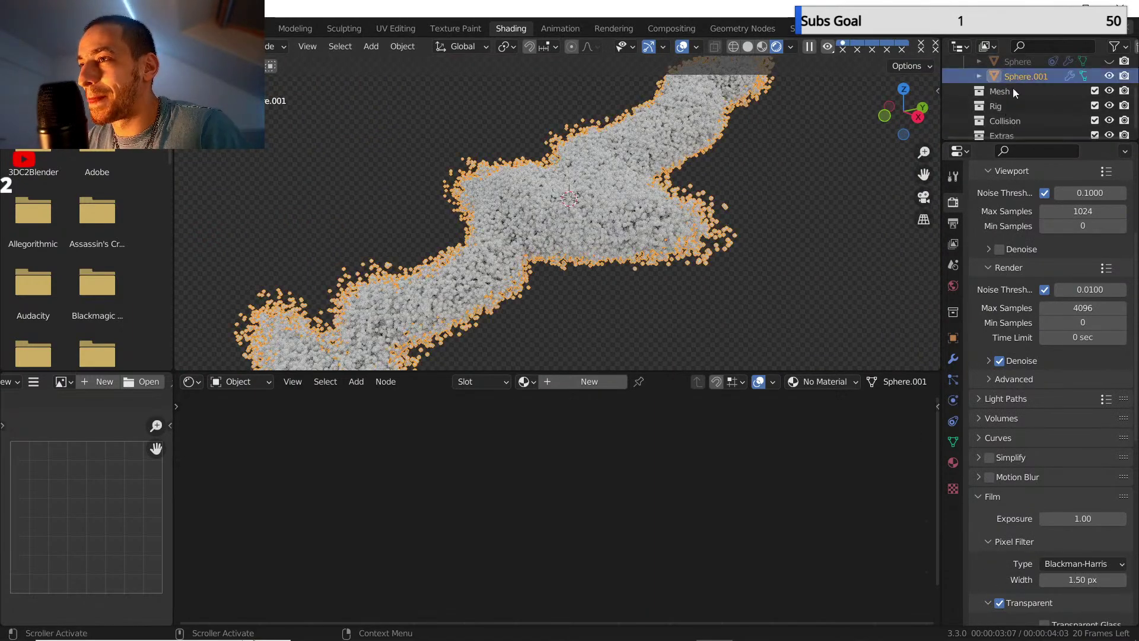
{"action": "left_click", "coordinate": [953, 462]}
{"action": "left_click", "coordinate": [978, 262]}
{"action": "left_click", "coordinate": [952, 290]}
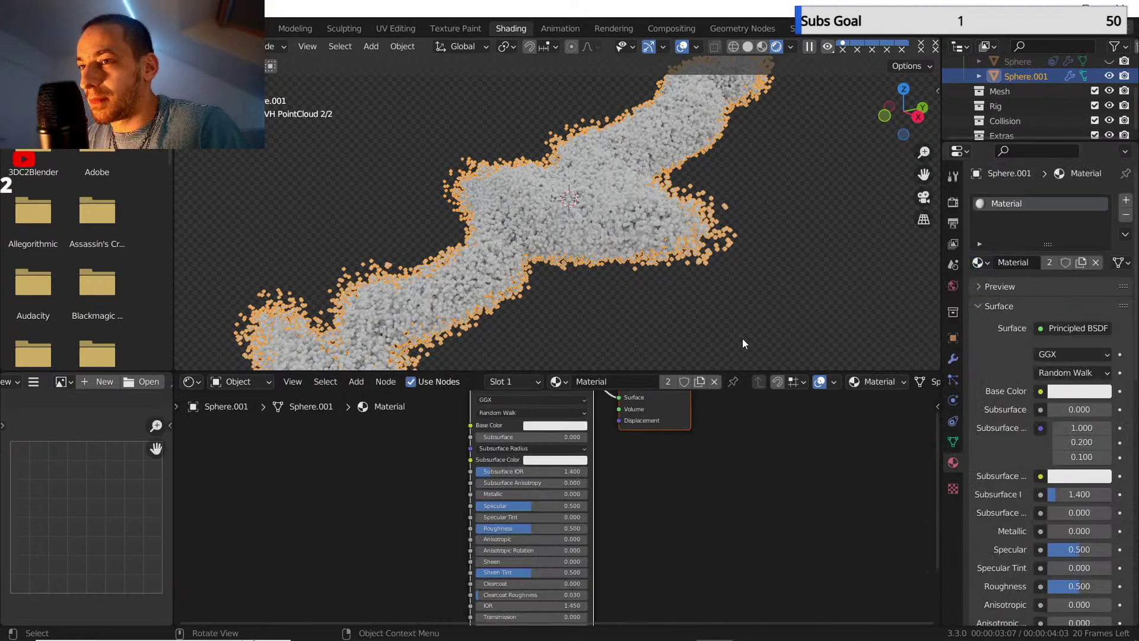
- Give the Principled BSDF Roughness 0, an orange Base Color and Metallic 1
{"action": "scroll", "coordinate": [640, 175], "scroll_direction": "up", "scroll_amount": 5}
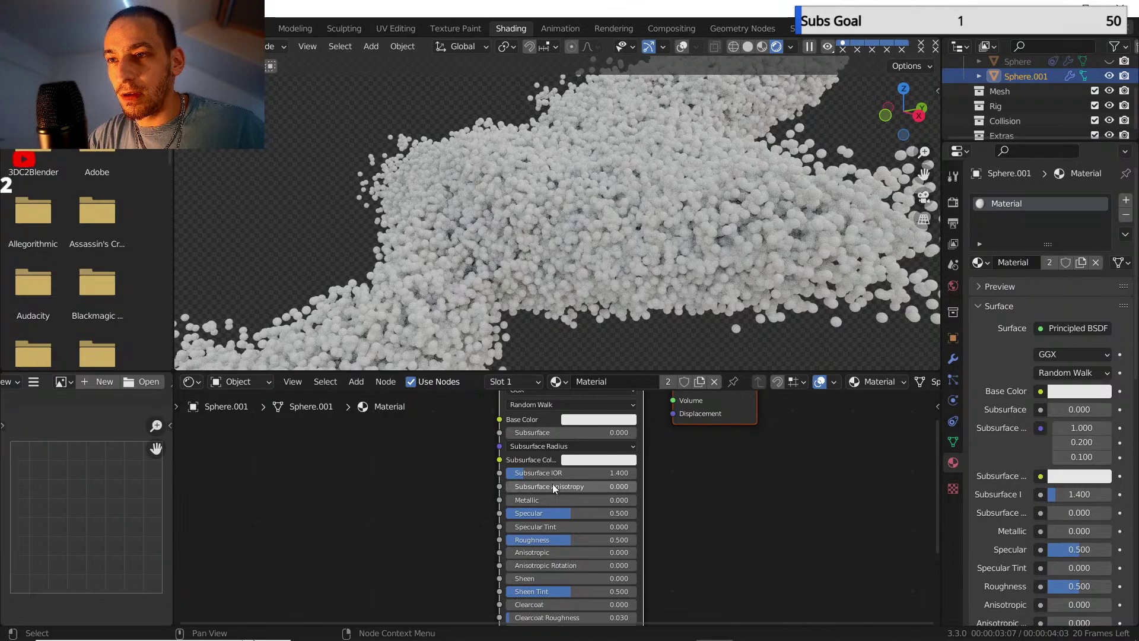
{"action": "left_click_drag", "start_coordinate": [570, 537], "coordinate": [504, 539]}
{"action": "left_click", "coordinate": [585, 419]}
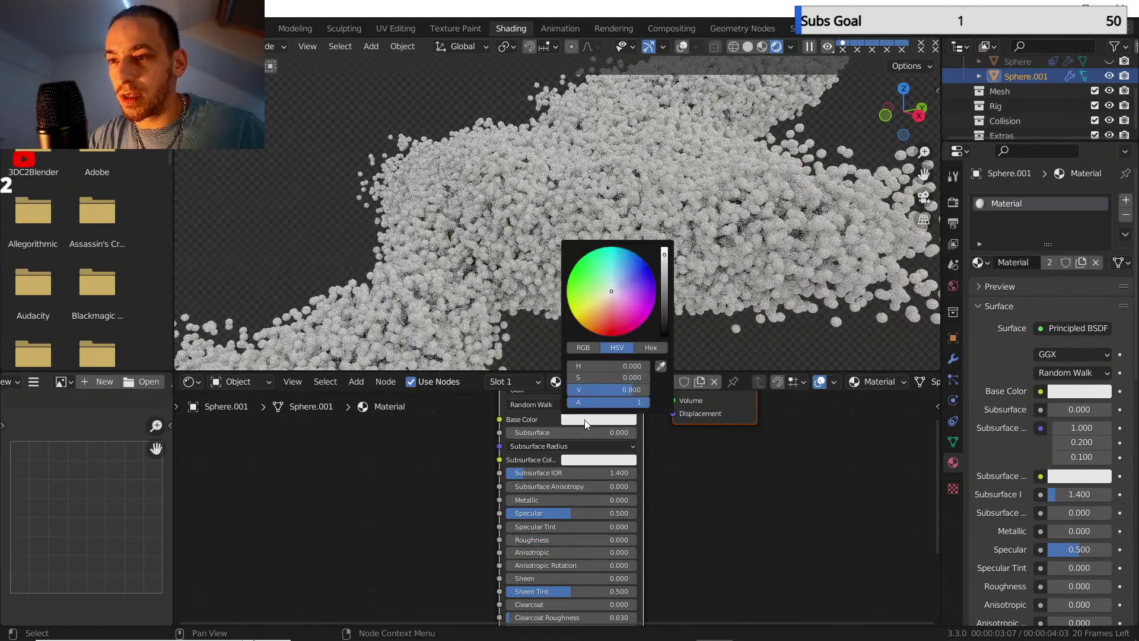
{"action": "left_click", "coordinate": [600, 327]}
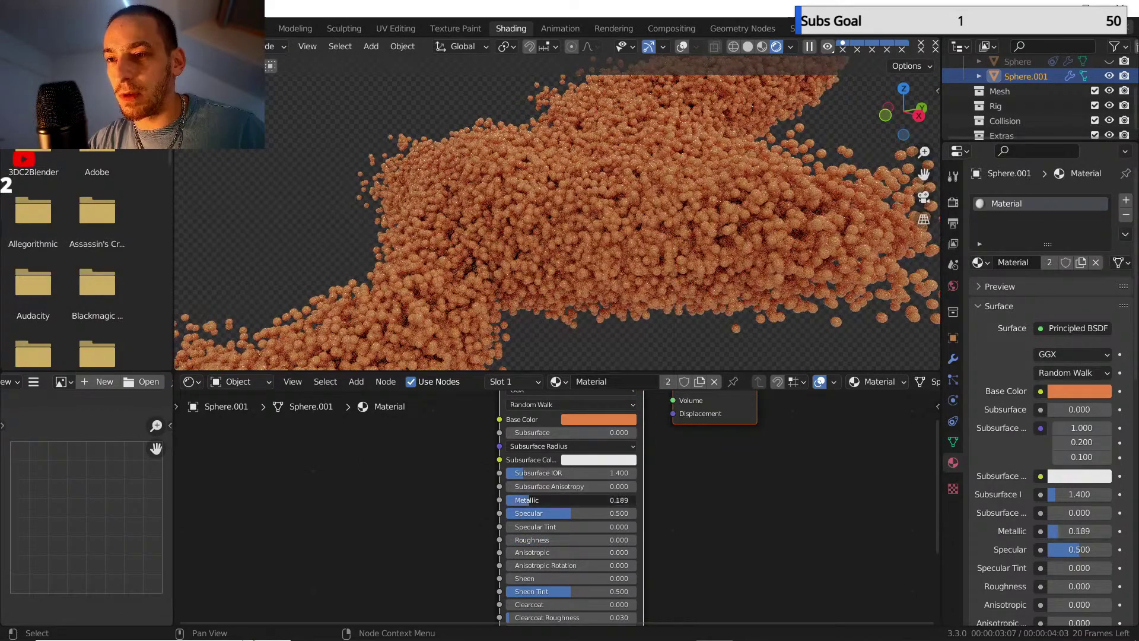
{"action": "left_click_drag", "start_coordinate": [531, 500], "coordinate": [637, 500]}
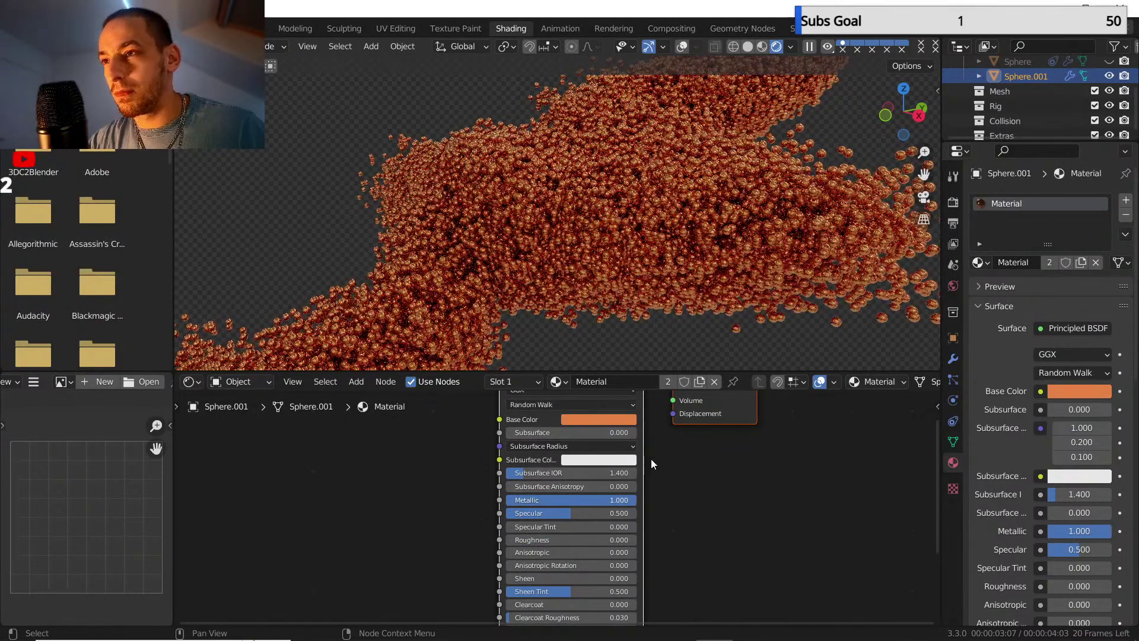
- Set the Principled BSDF's Metallic to 0 and its Base Color to bright green
{"action": "middle_click_drag", "start_coordinate": [646, 275], "coordinate": [678, 176]}
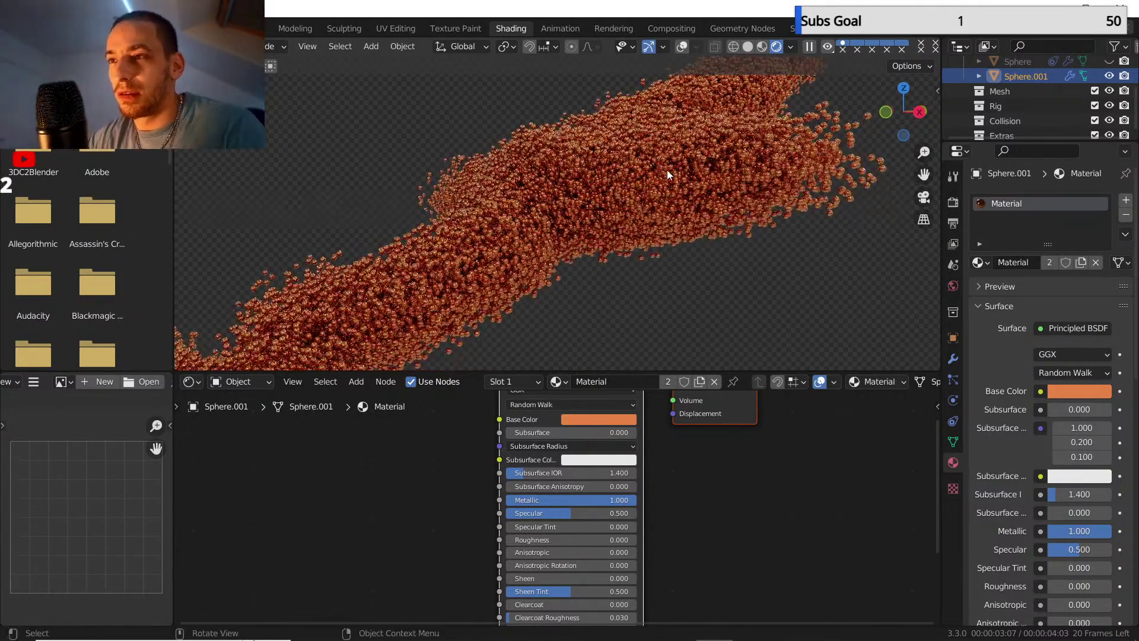
{"action": "middle_click_drag", "start_coordinate": [647, 229], "coordinate": [591, 218], "text": "shift"}
{"action": "scroll", "coordinate": [650, 190], "scroll_direction": "down", "scroll_amount": 2}
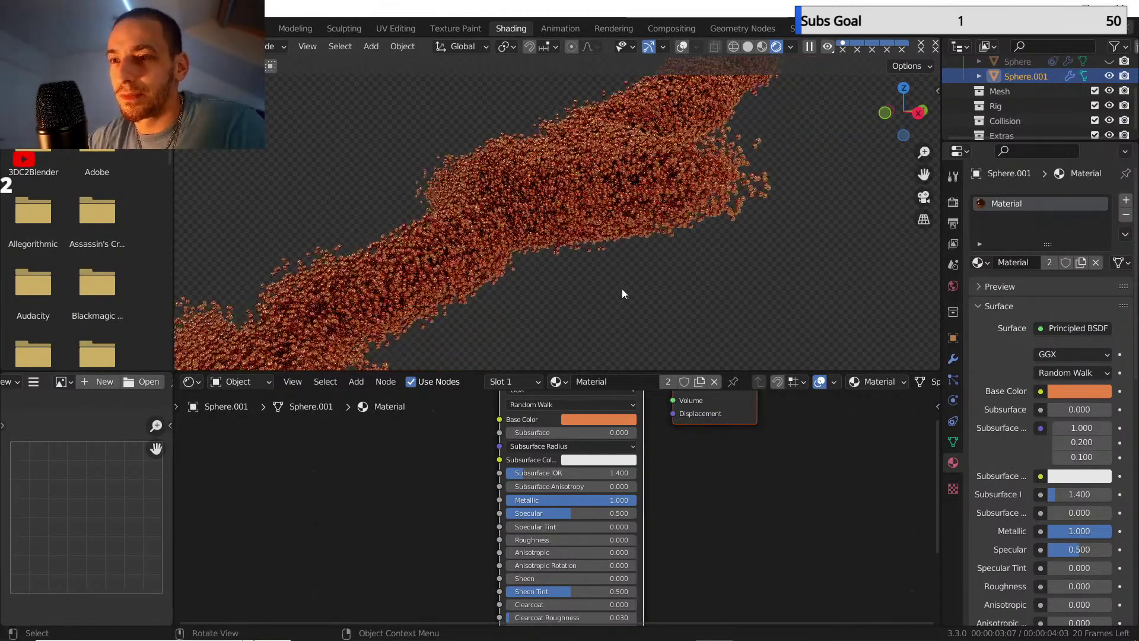
{"action": "left_click_drag", "start_coordinate": [593, 497], "coordinate": [457, 498]}
{"action": "left_click", "coordinate": [578, 419]}
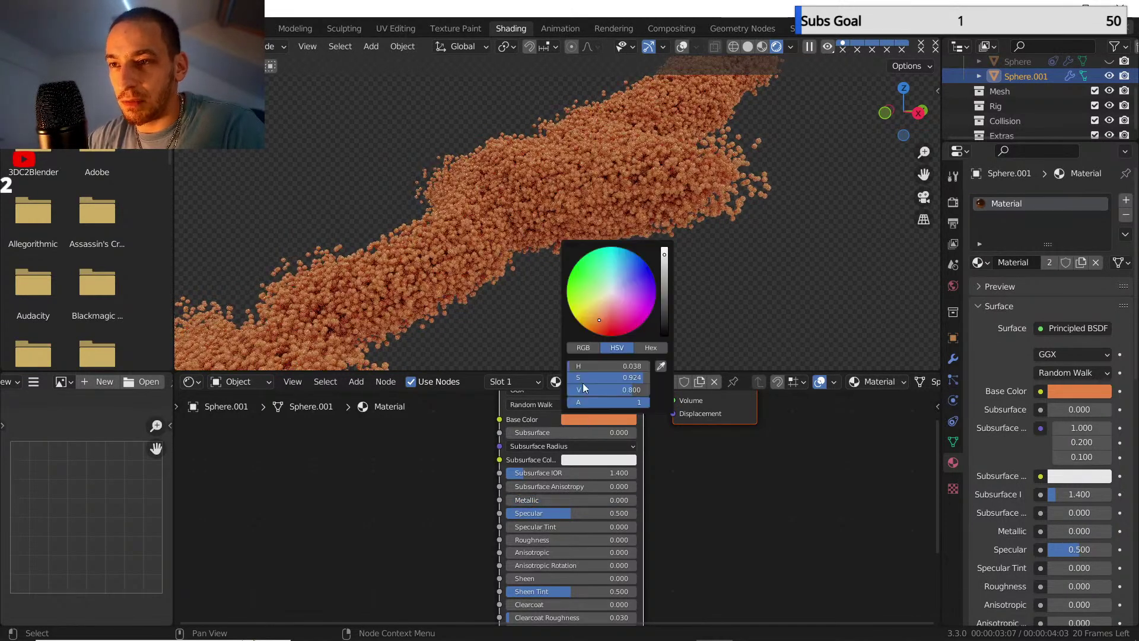
{"action": "left_click", "coordinate": [568, 283]}
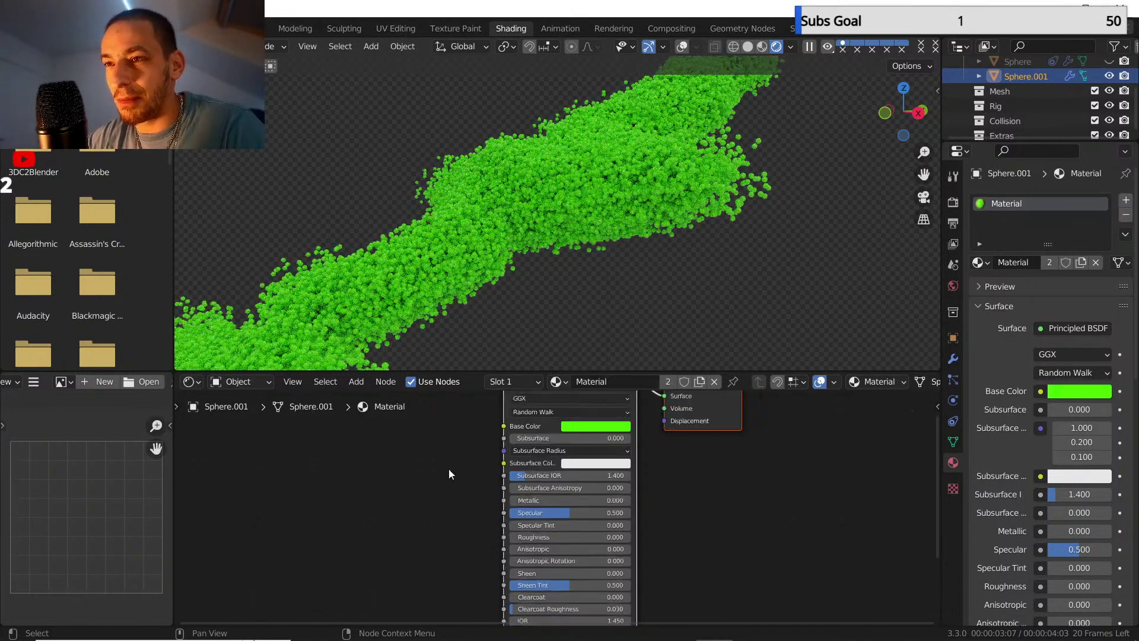
- Add a Point Info node to the material and place it well ahead of the Principled BSDF
{"action": "key", "text": "Home"}
{"action": "key", "text": "shift+a"}
{"action": "mouse_move", "coordinate": [462, 488]}
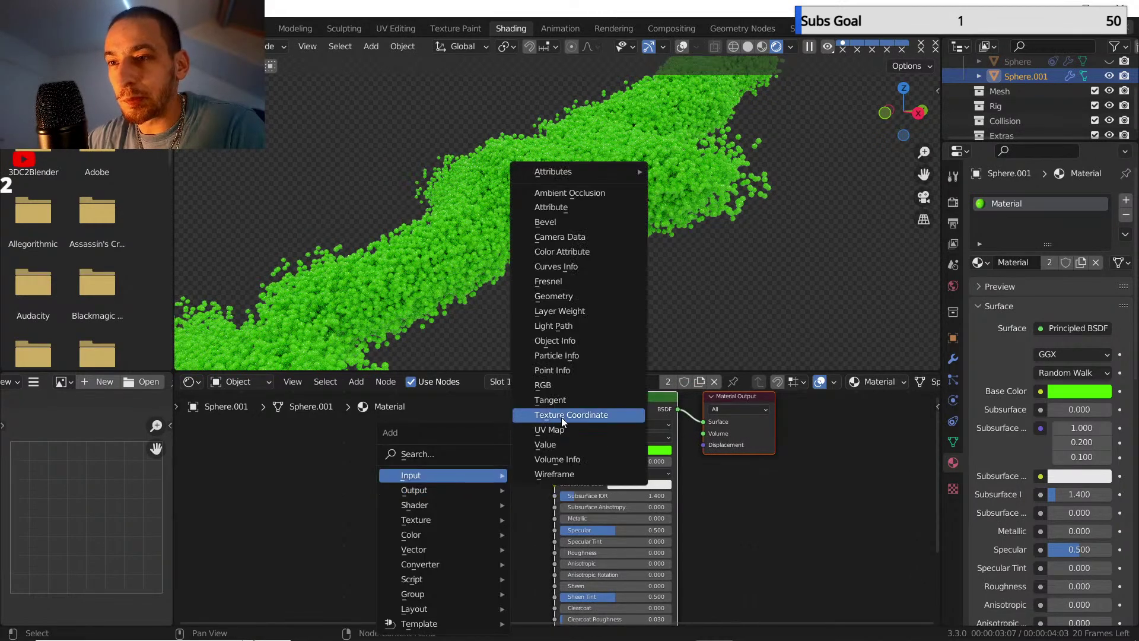
{"action": "left_click", "coordinate": [562, 368]}
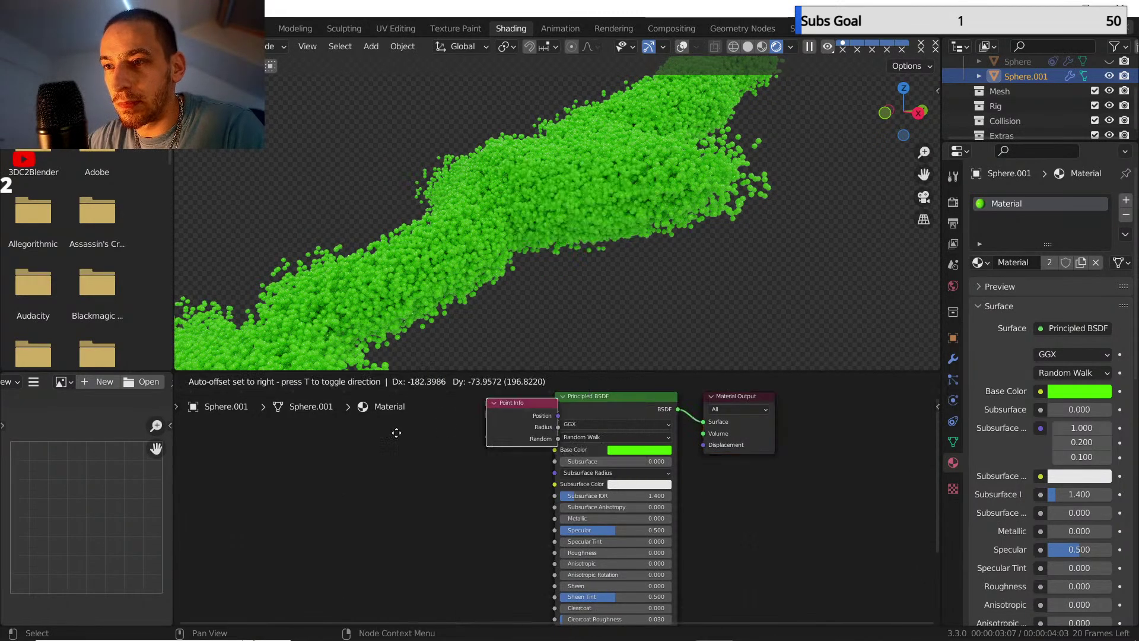
{"action": "left_click", "coordinate": [290, 459]}
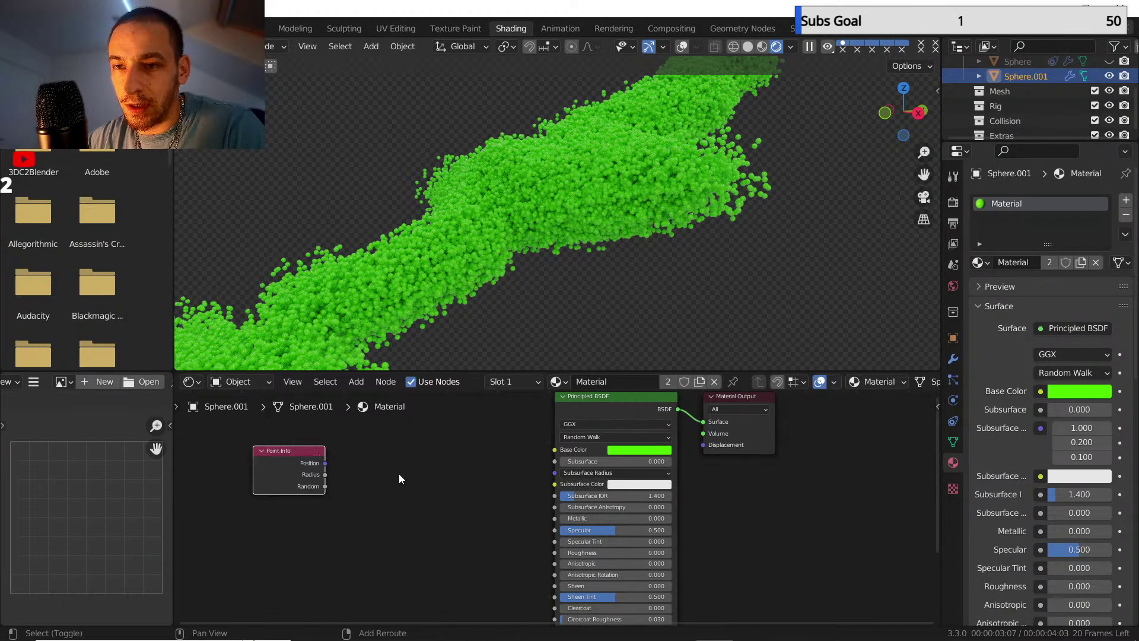
- Add a ColorRamp node between the Point Info and Principled BSDF nodes
{"action": "key", "text": "shift+a"}
{"action": "mouse_move", "coordinate": [407, 520]}
{"action": "mouse_move", "coordinate": [404, 568]}
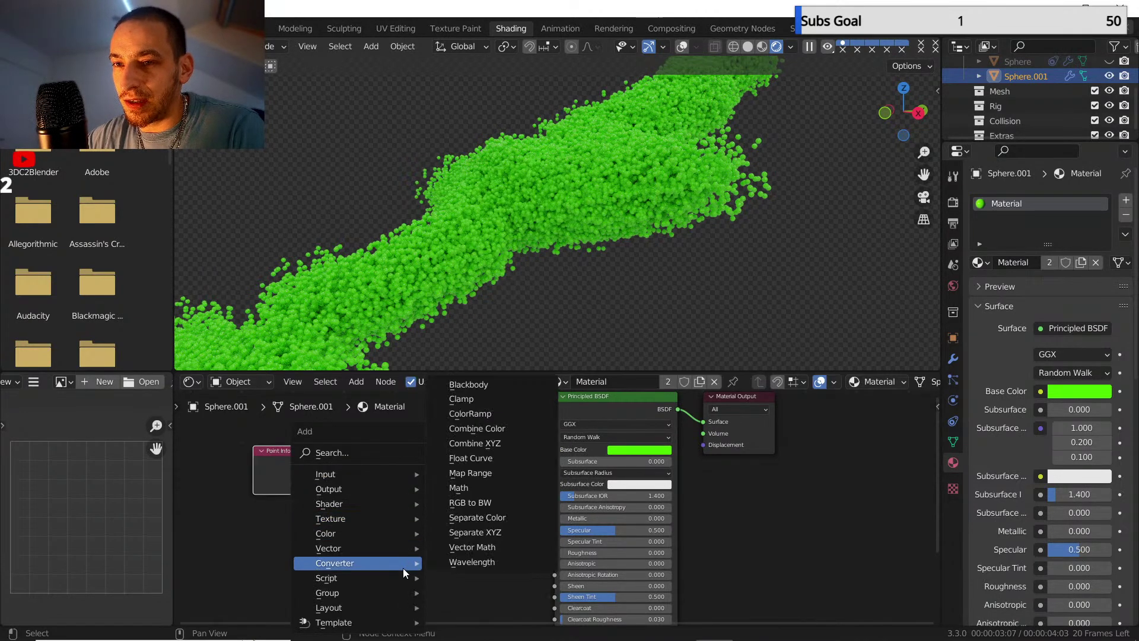
{"action": "left_click", "coordinate": [468, 414]}
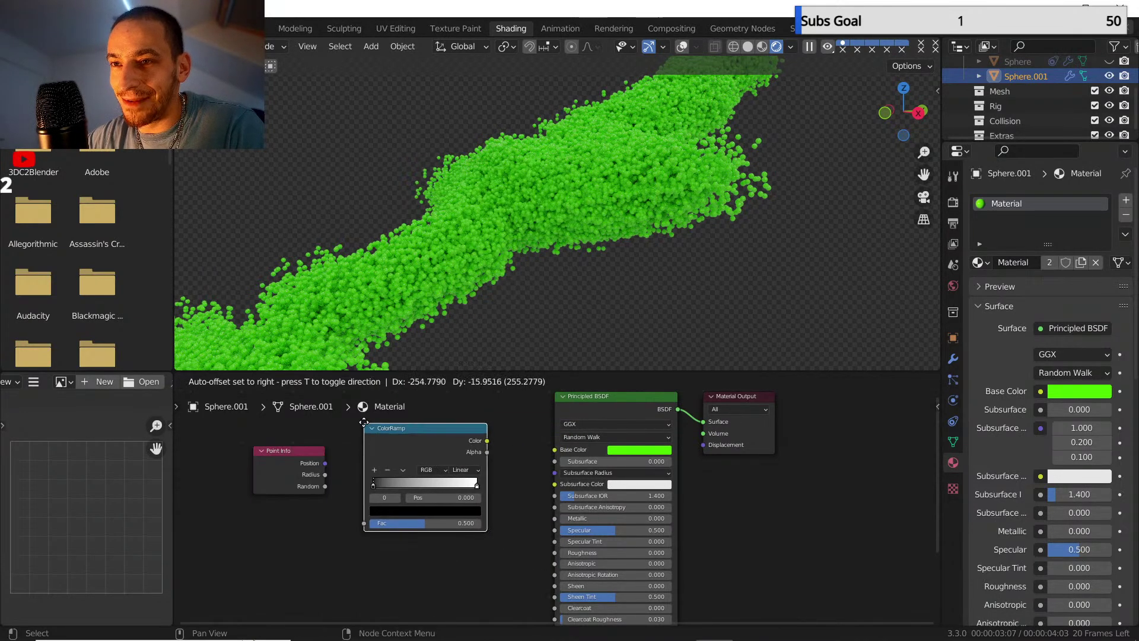
{"action": "left_click", "coordinate": [404, 429]}
- Connect Point Info's Random output to the ColorRamp's Fac and the ramp's Color output to Base Color
{"action": "left_click_drag", "start_coordinate": [326, 485], "coordinate": [431, 460]}
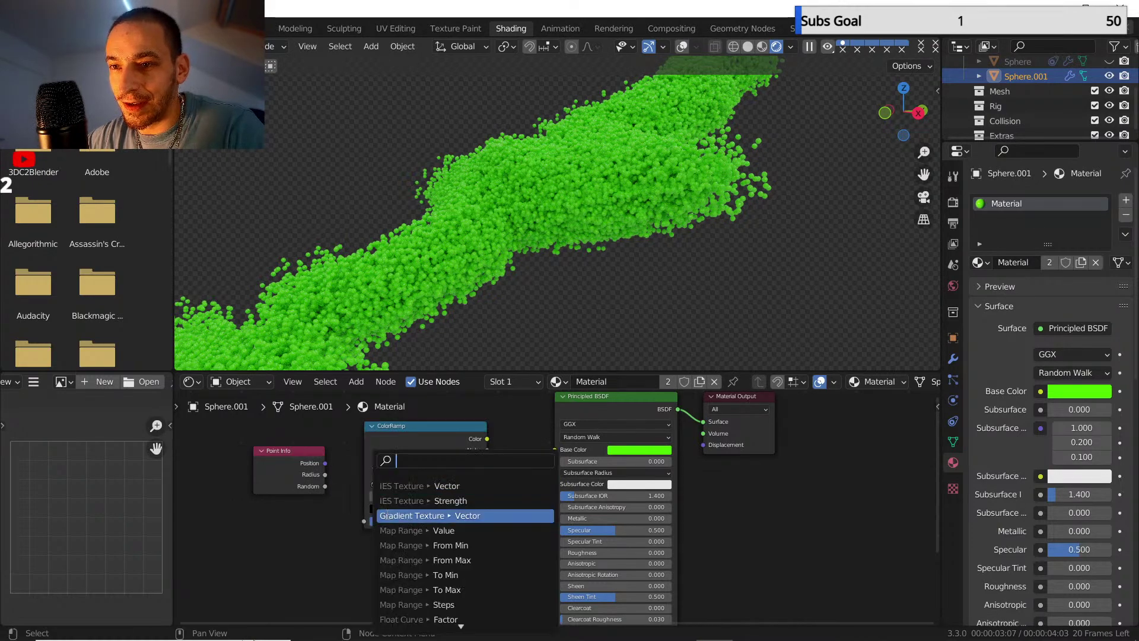
{"action": "key", "text": "Escape"}
{"action": "left_click_drag", "start_coordinate": [325, 487], "coordinate": [365, 520]}
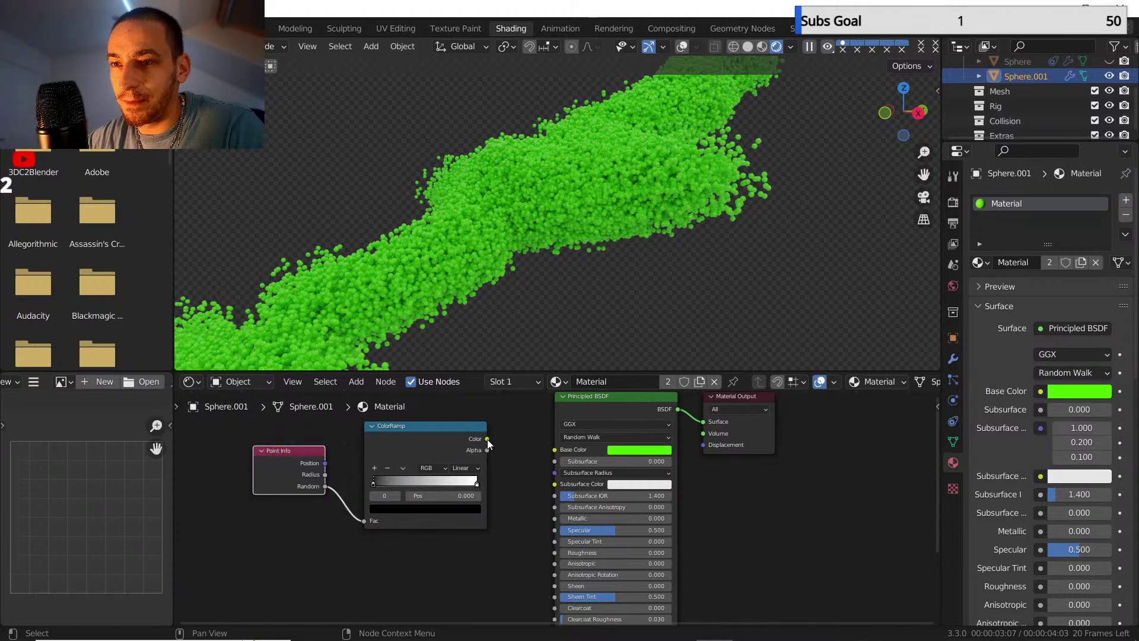
{"action": "left_click_drag", "start_coordinate": [487, 439], "coordinate": [555, 450]}
- Set the ColorRamp's interpolation to Constant and move its white stop to position 0.775
{"action": "left_click", "coordinate": [469, 468]}
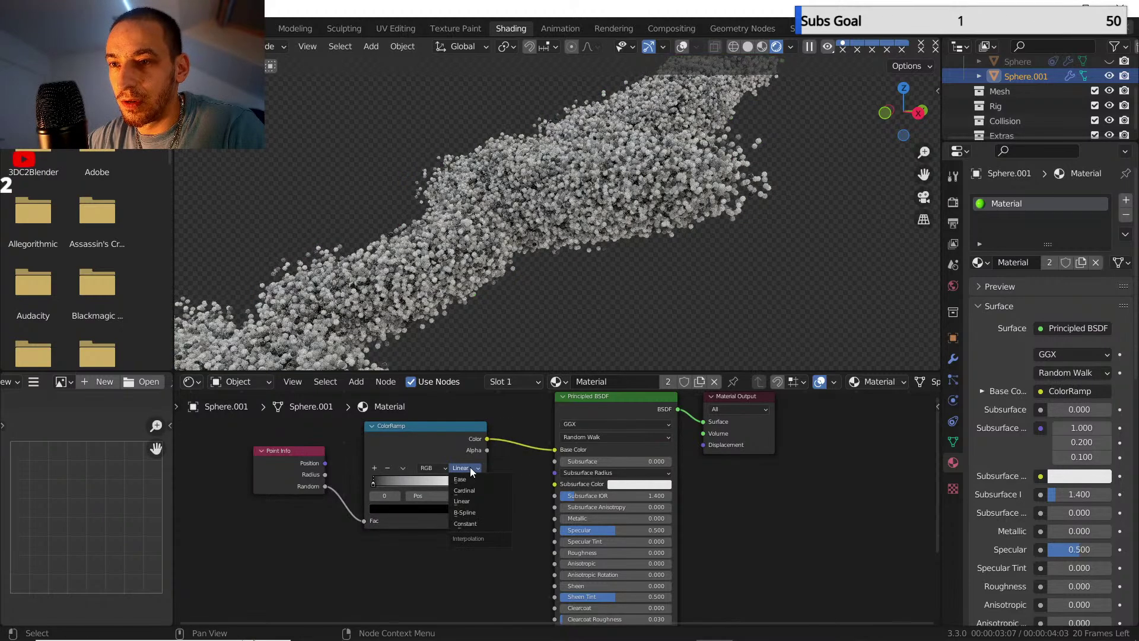
{"action": "left_click", "coordinate": [475, 522]}
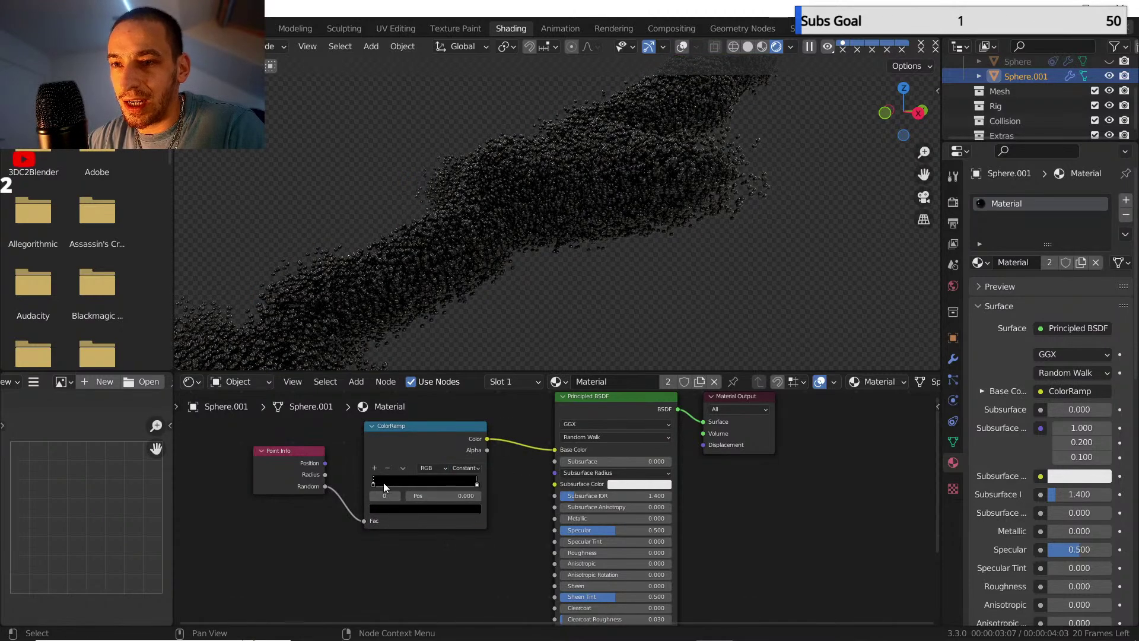
{"action": "left_click_drag", "start_coordinate": [477, 484], "coordinate": [452, 514]}
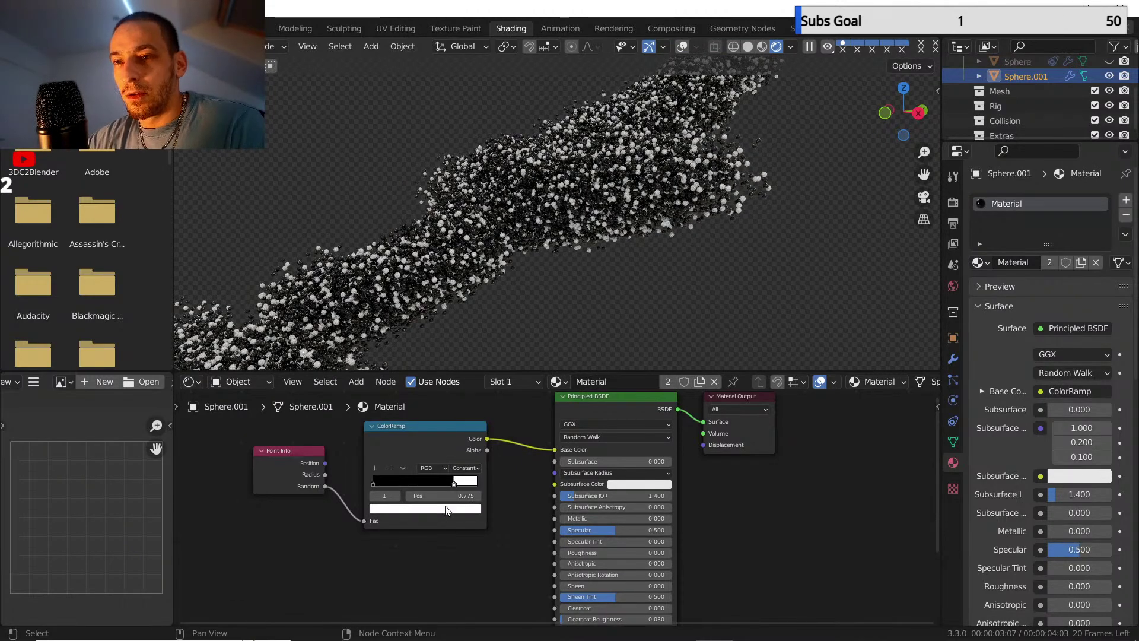
- Recolor the ColorRamp's two stops: pinkish red (hue 0.987, saturation 1, value 1) for the 0.775 stop and bright lime green for the 0.000 stop
{"action": "left_click", "coordinate": [446, 508]}
{"action": "left_click_drag", "start_coordinate": [439, 426], "coordinate": [419, 437]}
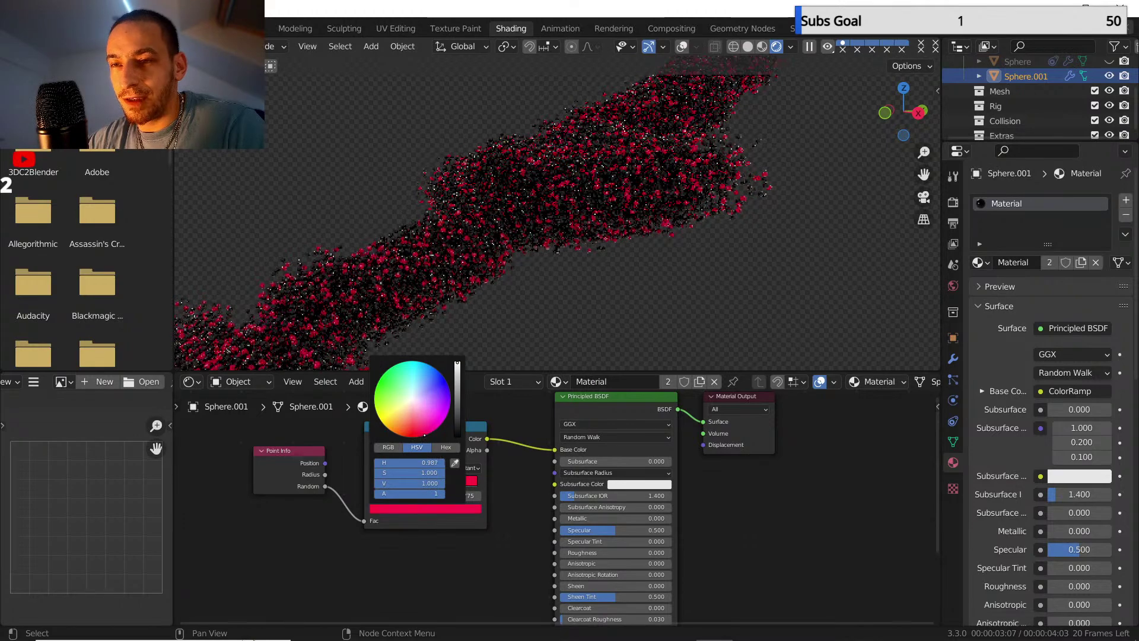
{"action": "left_click", "coordinate": [374, 484]}
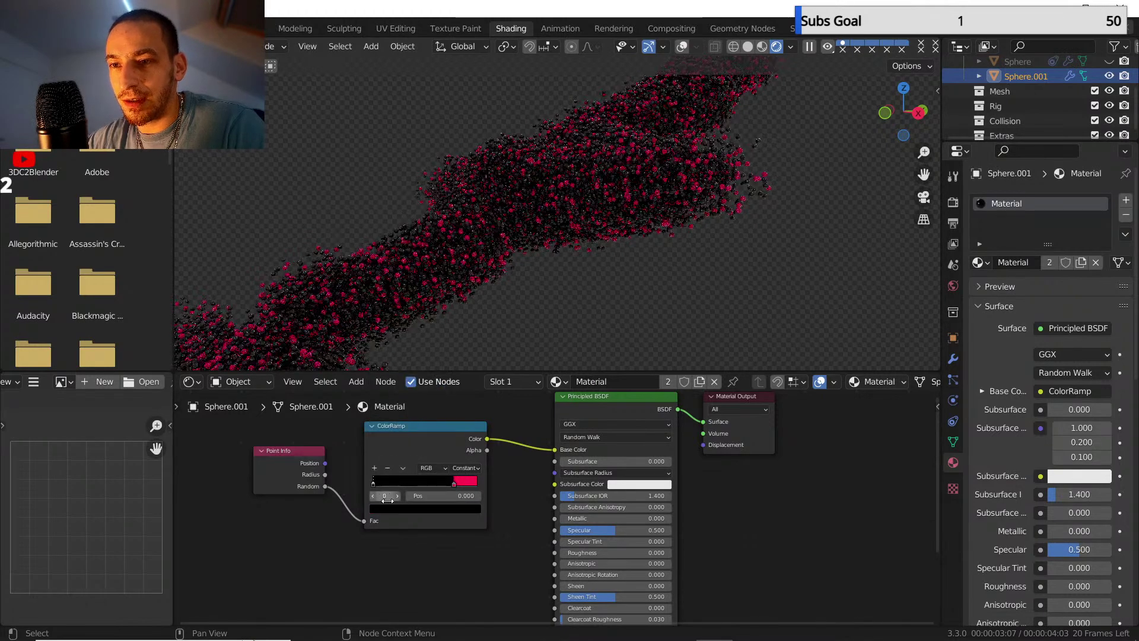
{"action": "left_click", "coordinate": [390, 508]}
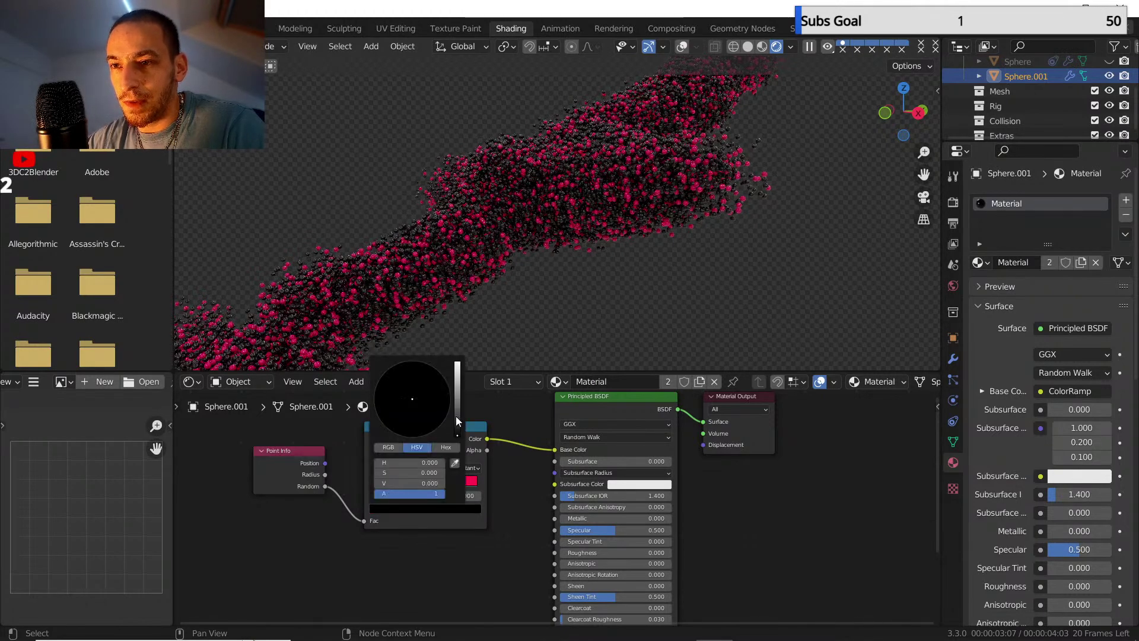
{"action": "left_click_drag", "start_coordinate": [456, 415], "coordinate": [457, 363]}
{"action": "left_click", "coordinate": [398, 409]}
{"action": "mouse_move", "coordinate": [398, 409]}
{"action": "left_mouse_down"}
{"action": "mouse_move", "coordinate": [394, 431]}
{"action": "mouse_move", "coordinate": [418, 437]}
{"action": "mouse_move", "coordinate": [391, 431]}
{"action": "mouse_move", "coordinate": [378, 412]}
{"action": "left_mouse_up"}
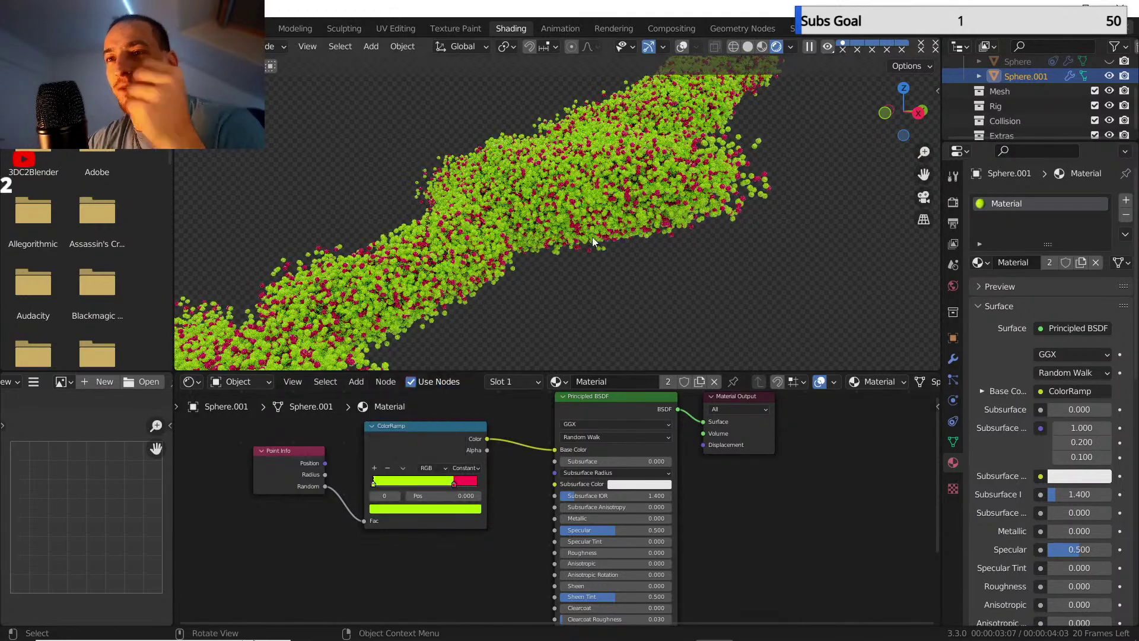
- Set the Principled BSDF's Transmission to 1.000 to turn the colored particles into glass
{"action": "scroll", "coordinate": [606, 237], "scroll_direction": "down", "scroll_amount": 3}
{"action": "scroll", "coordinate": [606, 238], "scroll_direction": "down", "scroll_amount": 1}
{"action": "middle_click_drag", "start_coordinate": [620, 235], "coordinate": [635, 222]}
{"action": "scroll", "coordinate": [635, 221], "scroll_direction": "up", "scroll_amount": 1}
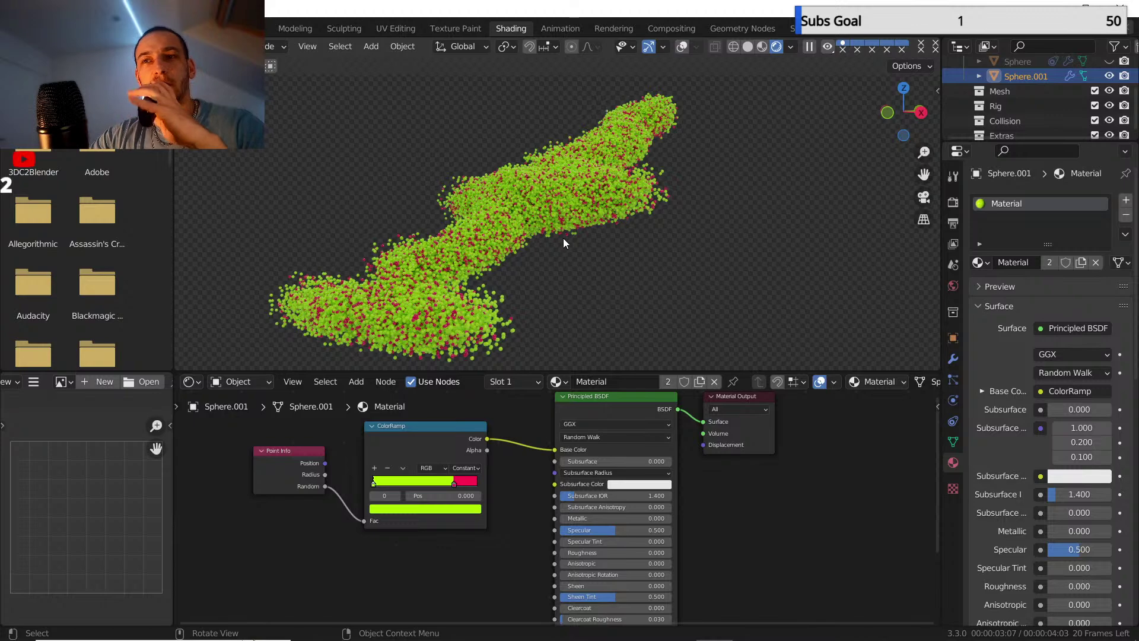
{"action": "mouse_move", "coordinate": [564, 239]}
{"action": "middle_mouse_down"}
{"action": "mouse_move", "coordinate": [544, 269]}
{"action": "mouse_move", "coordinate": [546, 252]}
{"action": "middle_mouse_up"}
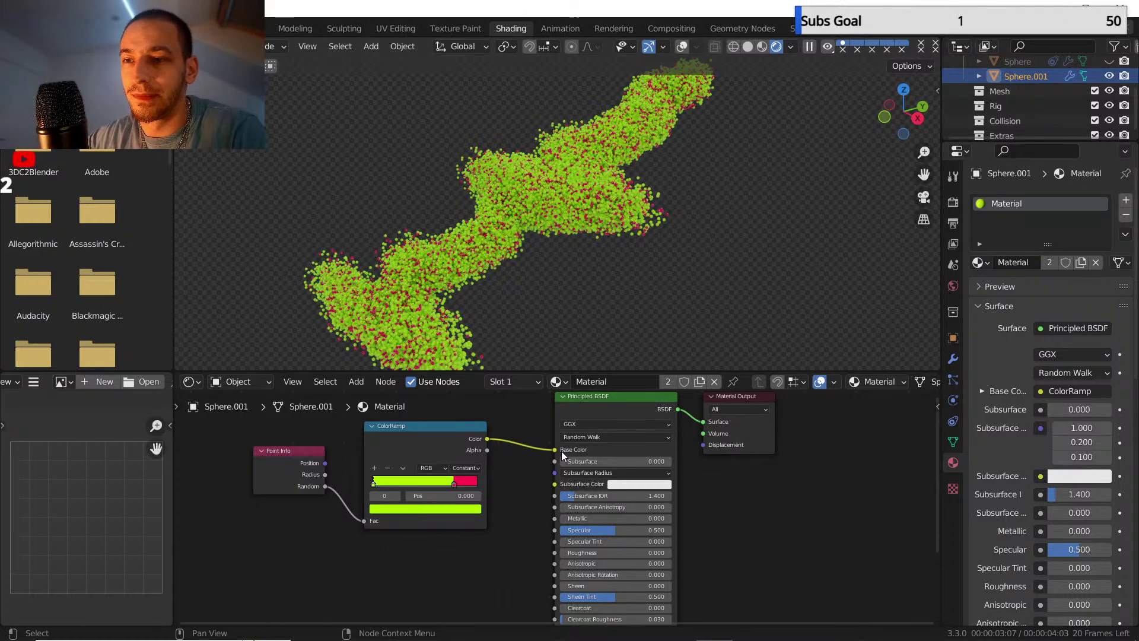
{"action": "middle_click_drag", "start_coordinate": [526, 522], "coordinate": [460, 426], "text": "shift"}
{"action": "scroll", "coordinate": [518, 506], "scroll_direction": "up", "scroll_amount": 2}
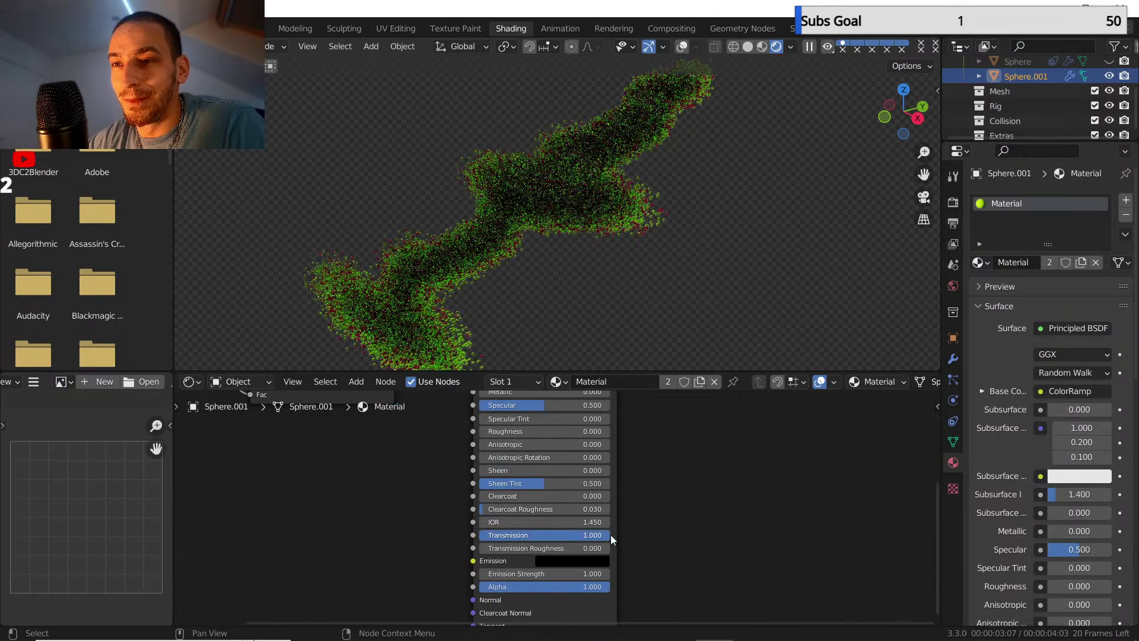
- Examine the glass spheres in the rendered view, both close up and as a whole trail from another angle
{"action": "scroll", "coordinate": [496, 254], "scroll_direction": "up", "scroll_amount": 5}
{"action": "middle_click_drag", "start_coordinate": [496, 252], "coordinate": [516, 221]}
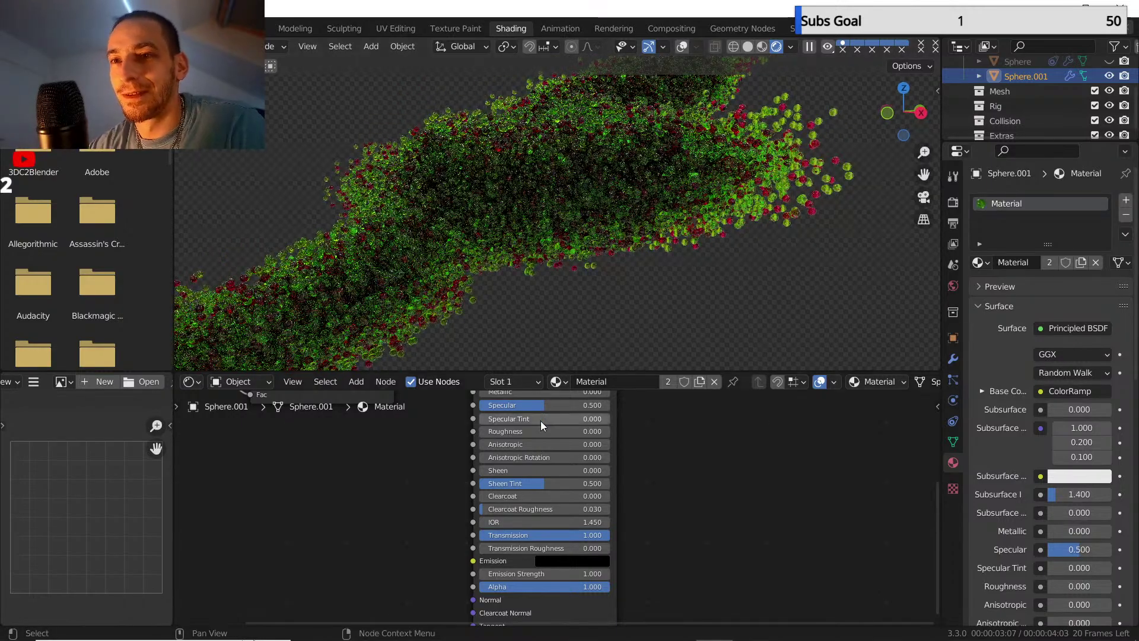
{"action": "scroll", "coordinate": [356, 272], "scroll_direction": "up", "scroll_amount": 4}
{"action": "middle_click_drag", "start_coordinate": [470, 246], "coordinate": [499, 233], "text": "shift"}
{"action": "scroll", "coordinate": [433, 223], "scroll_direction": "up", "scroll_amount": 2}
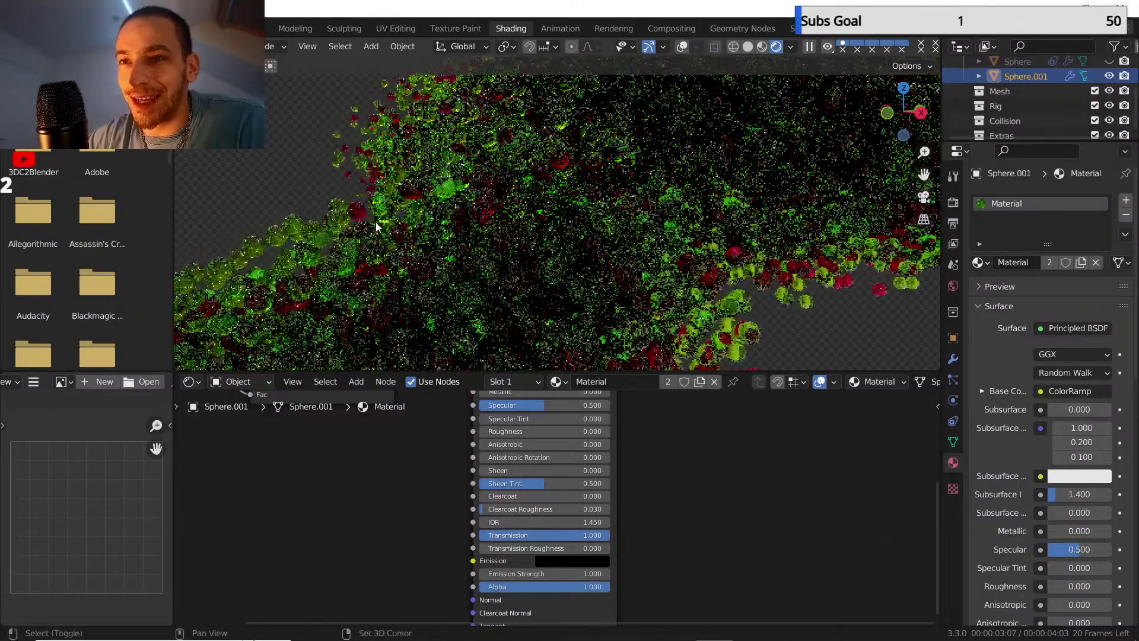
{"action": "scroll", "coordinate": [376, 224], "scroll_direction": "up", "scroll_amount": 2}
{"action": "middle_click_drag", "start_coordinate": [377, 224], "coordinate": [490, 205], "text": "shift"}
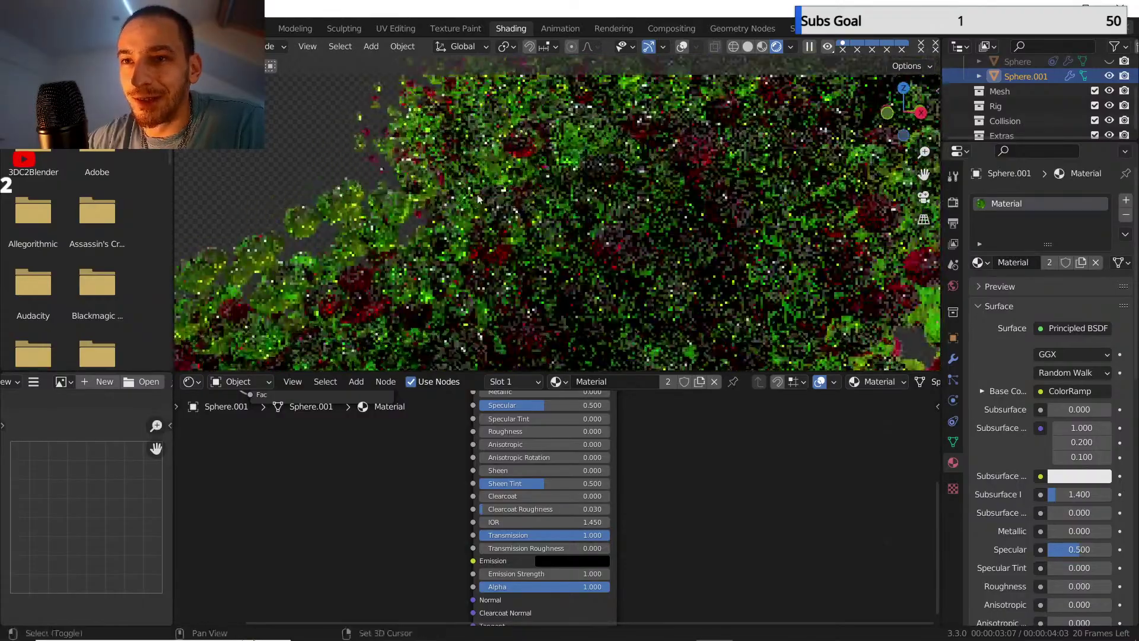
{"action": "scroll", "coordinate": [387, 205], "scroll_direction": "up", "scroll_amount": 3}
{"action": "middle_click_drag", "start_coordinate": [387, 205], "coordinate": [527, 220], "text": "shift"}
{"action": "scroll", "coordinate": [495, 203], "scroll_direction": "up", "scroll_amount": 2}
{"action": "scroll", "coordinate": [496, 206], "scroll_direction": "up", "scroll_amount": 3}
{"action": "scroll", "coordinate": [499, 208], "scroll_direction": "up", "scroll_amount": 2}
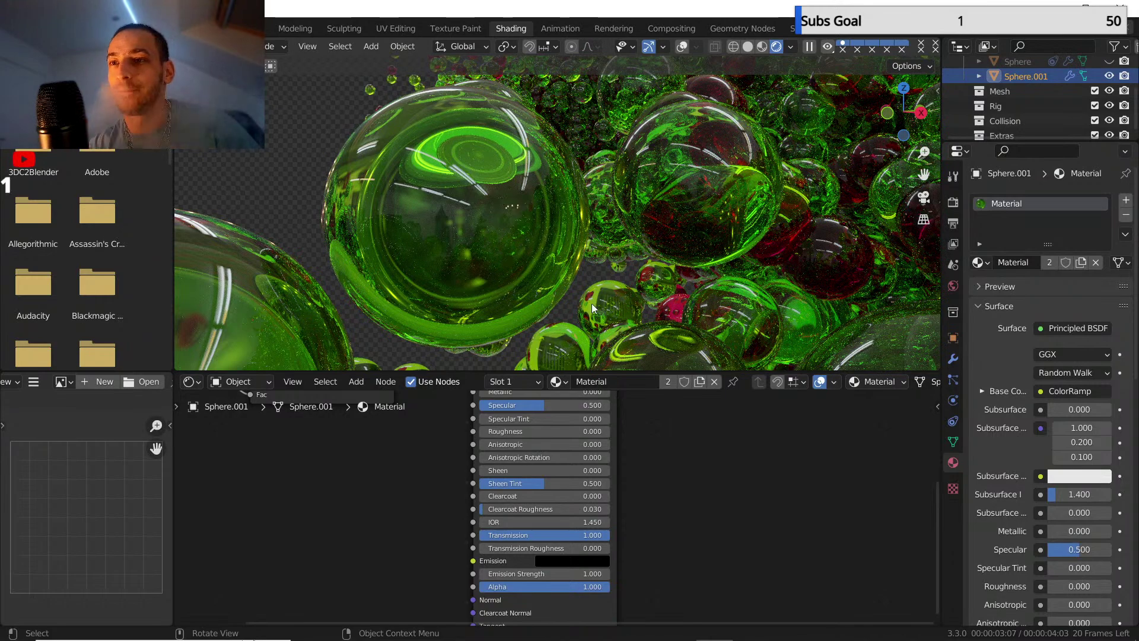
{"action": "scroll", "coordinate": [665, 246], "scroll_direction": "down", "scroll_amount": 8}
{"action": "scroll", "coordinate": [598, 218], "scroll_direction": "down", "scroll_amount": 5}
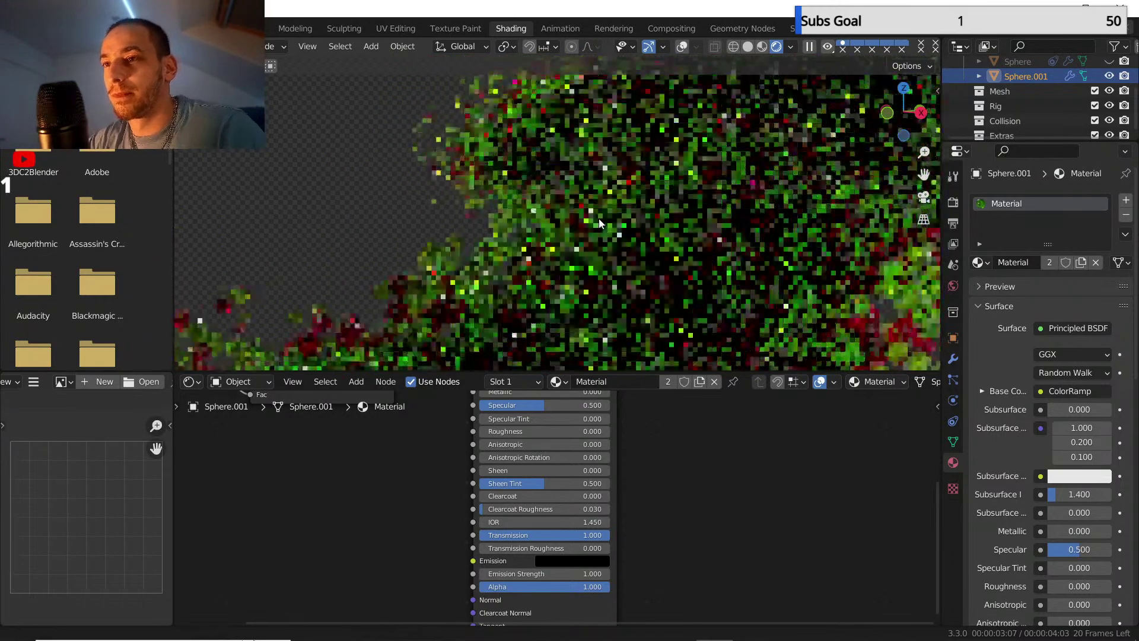
{"action": "middle_click_drag", "start_coordinate": [598, 218], "coordinate": [656, 143]}
{"action": "scroll", "coordinate": [656, 143], "scroll_direction": "up", "scroll_amount": 2}
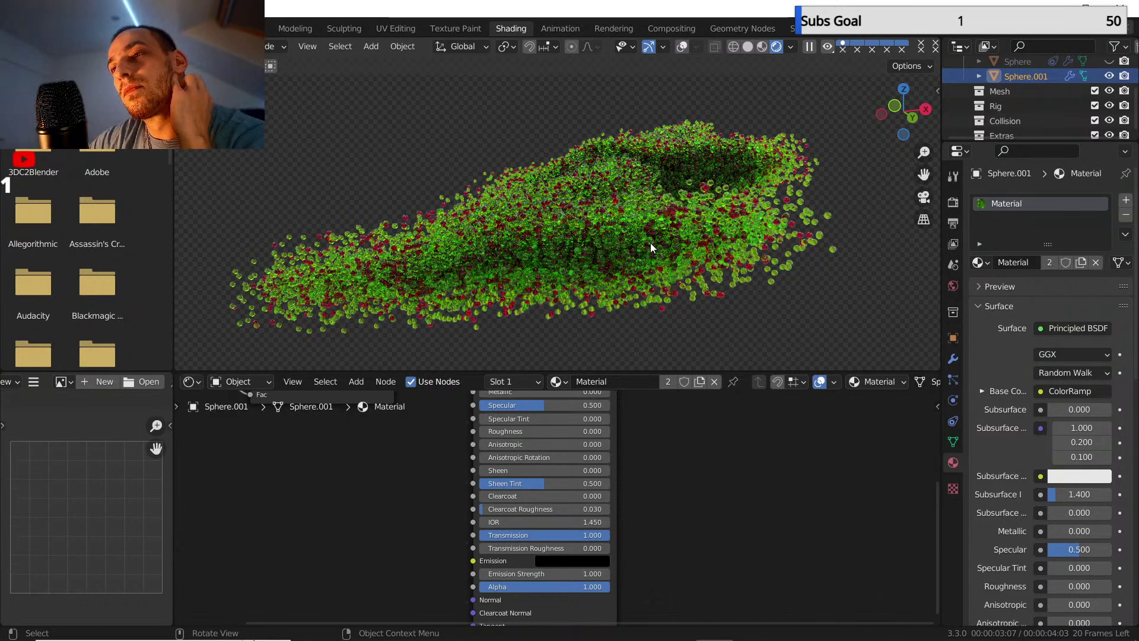
{"action": "middle_click_drag", "start_coordinate": [631, 211], "coordinate": [622, 227]}
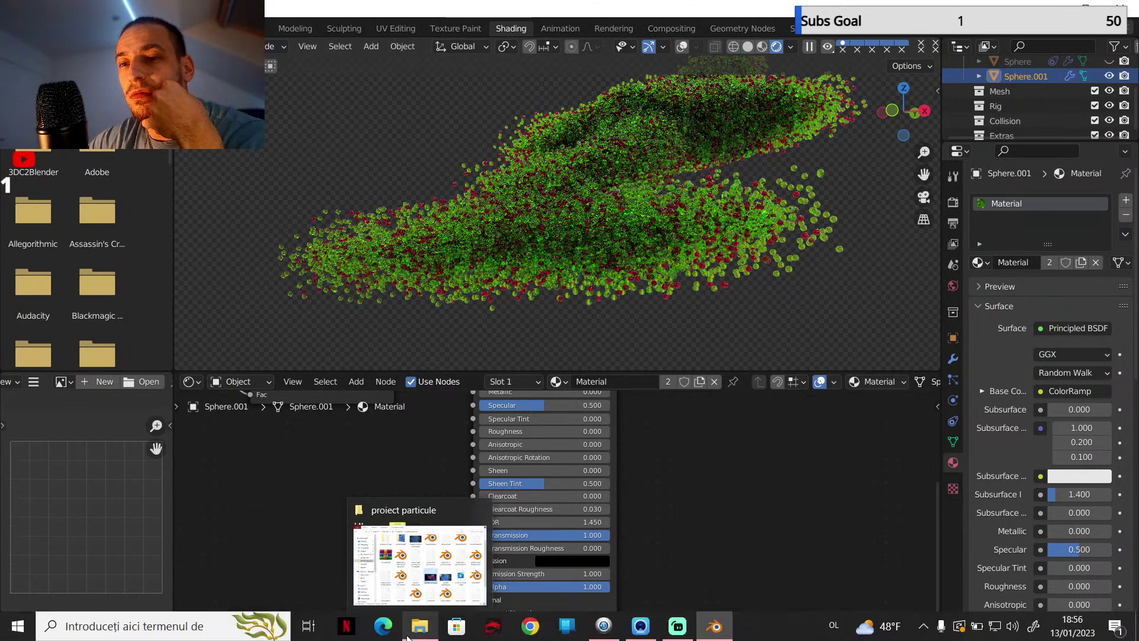
- Switch to File Explorer and check the file sizes of yt test.abc and obj move.abc in the proiect particule folder
{"action": "left_click", "coordinate": [417, 637]}
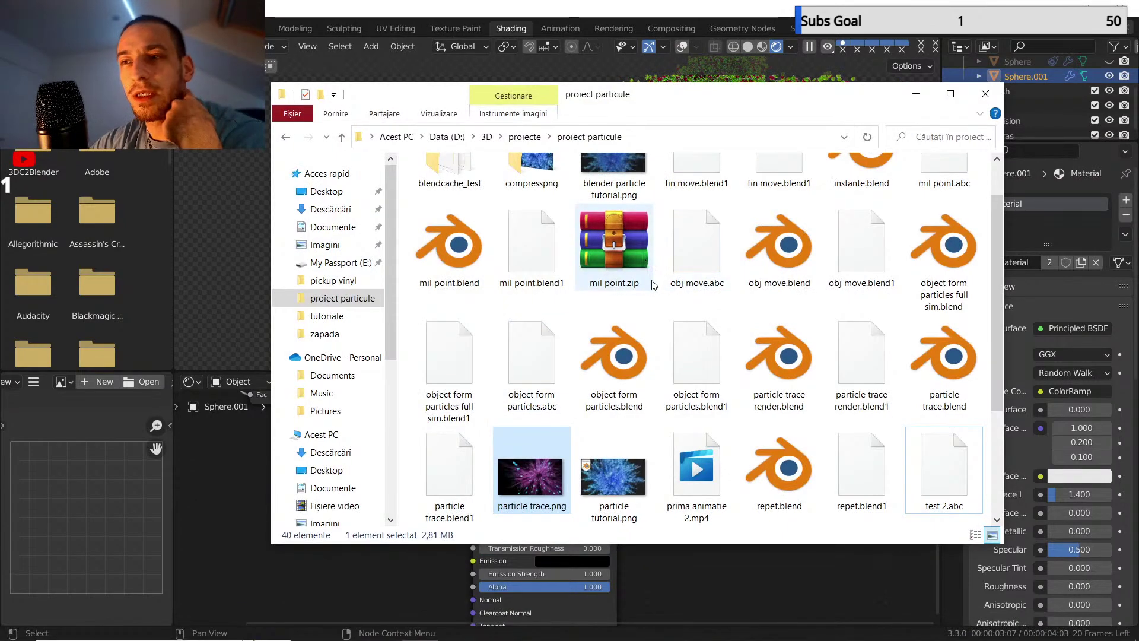
{"action": "scroll", "coordinate": [759, 285], "scroll_direction": "up", "scroll_amount": 1}
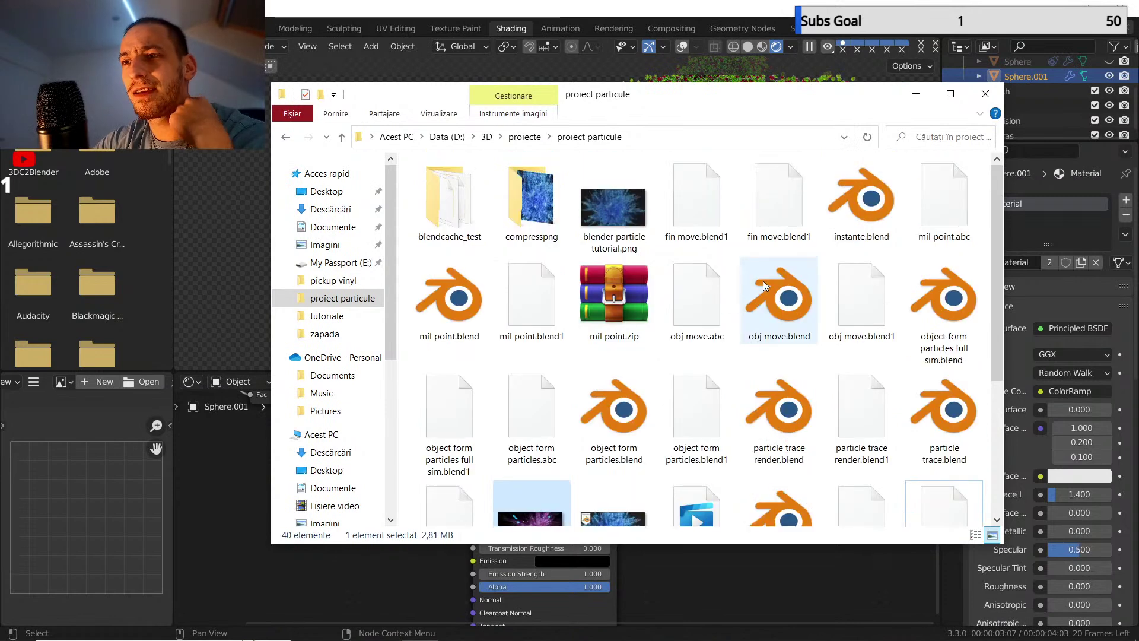
{"action": "scroll", "coordinate": [763, 281], "scroll_direction": "down", "scroll_amount": 4}
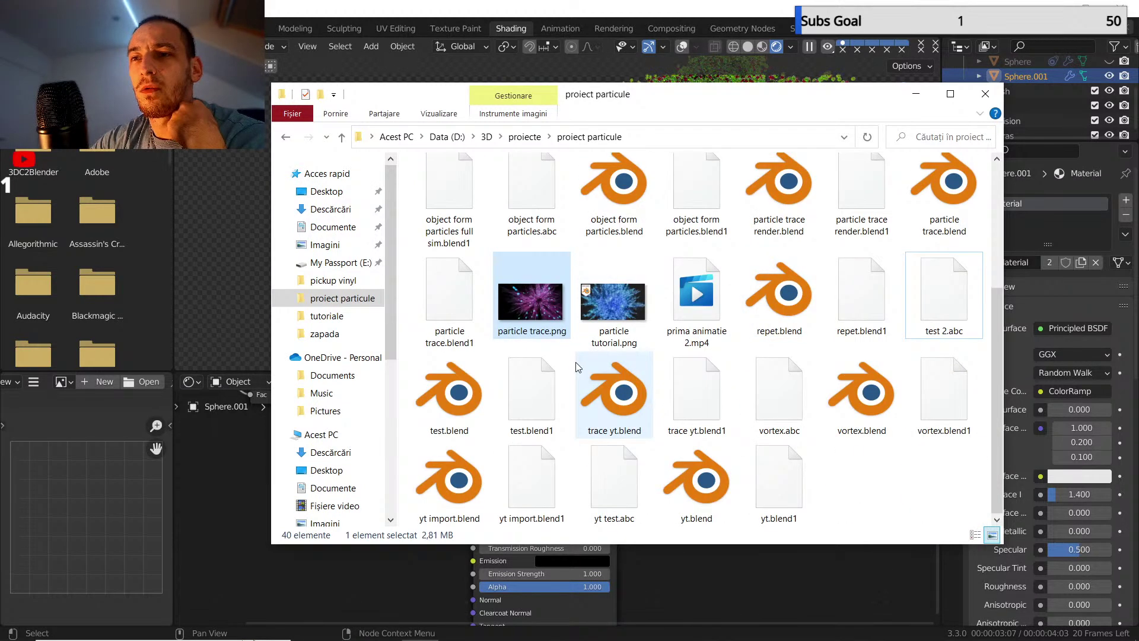
{"action": "left_click", "coordinate": [584, 444]}
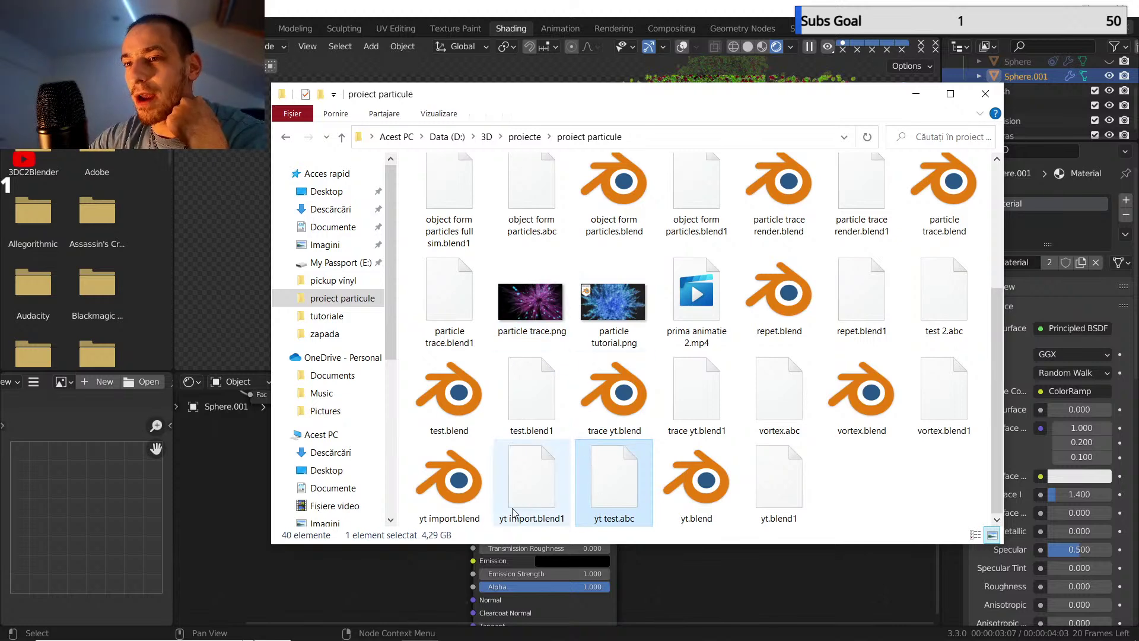
{"action": "mouse_move", "coordinate": [614, 482]}
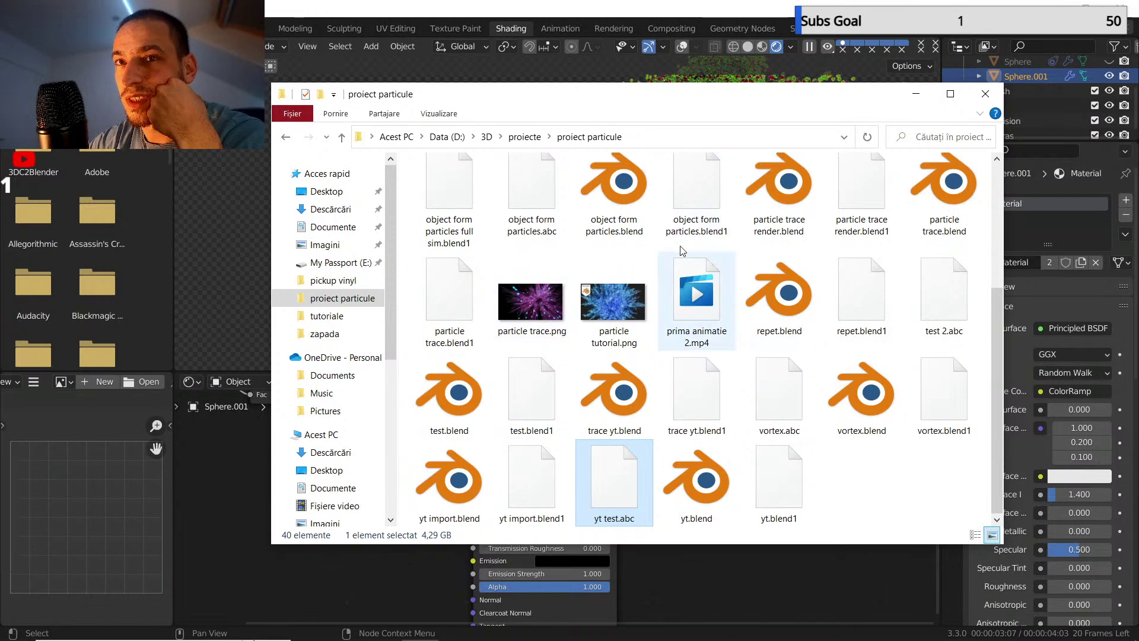
{"action": "scroll", "coordinate": [688, 291], "scroll_direction": "up", "scroll_amount": 3}
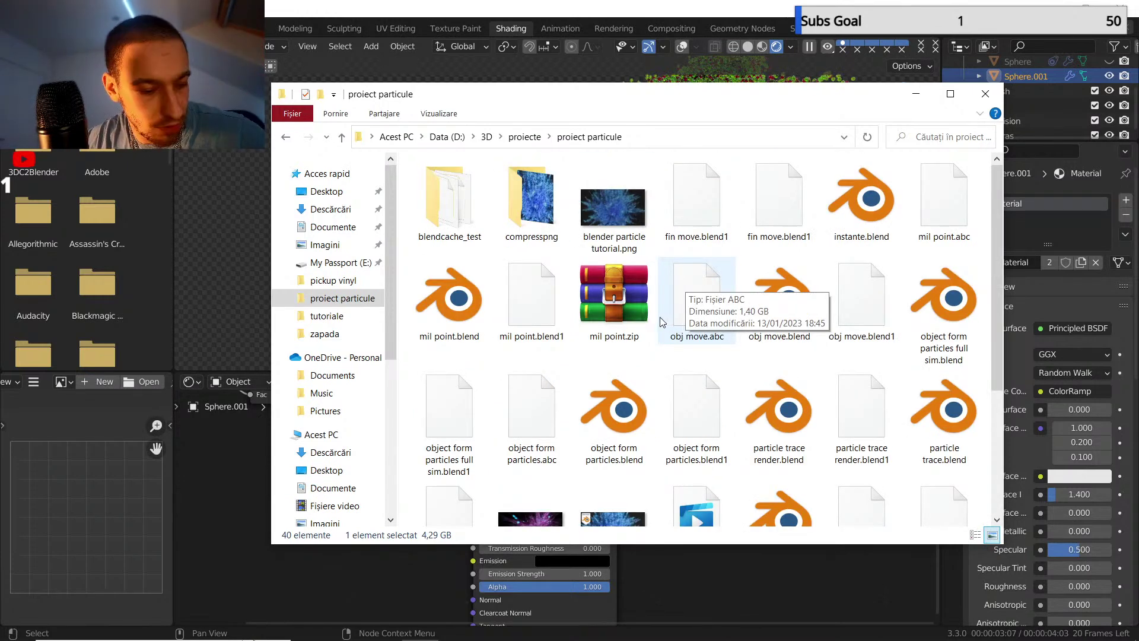
{"action": "scroll", "coordinate": [691, 350], "scroll_direction": "down", "scroll_amount": 3}
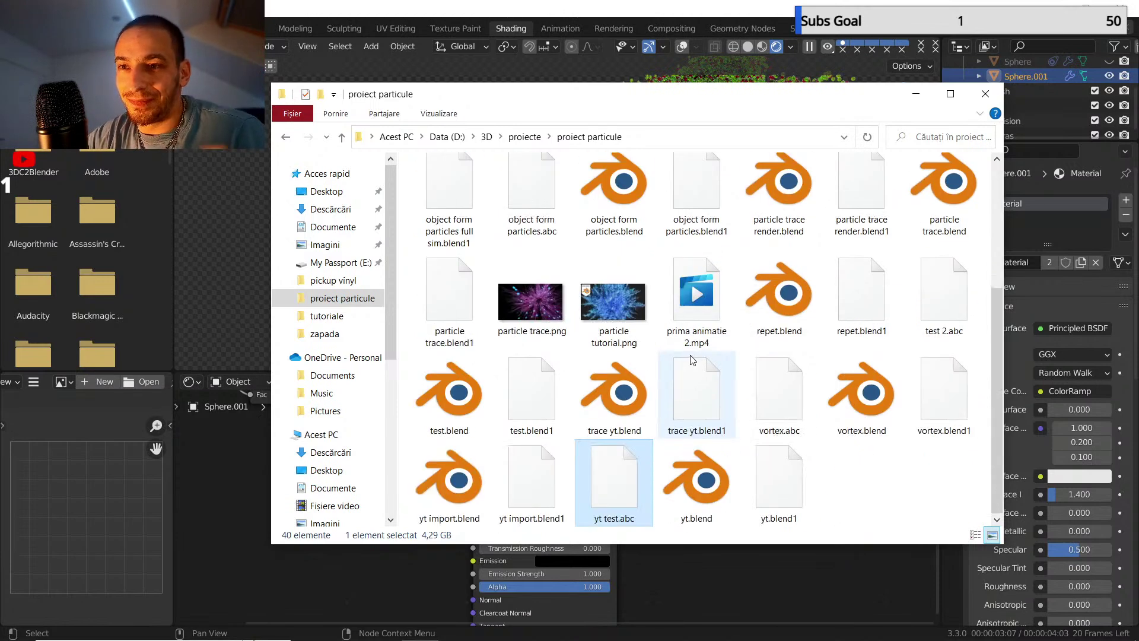